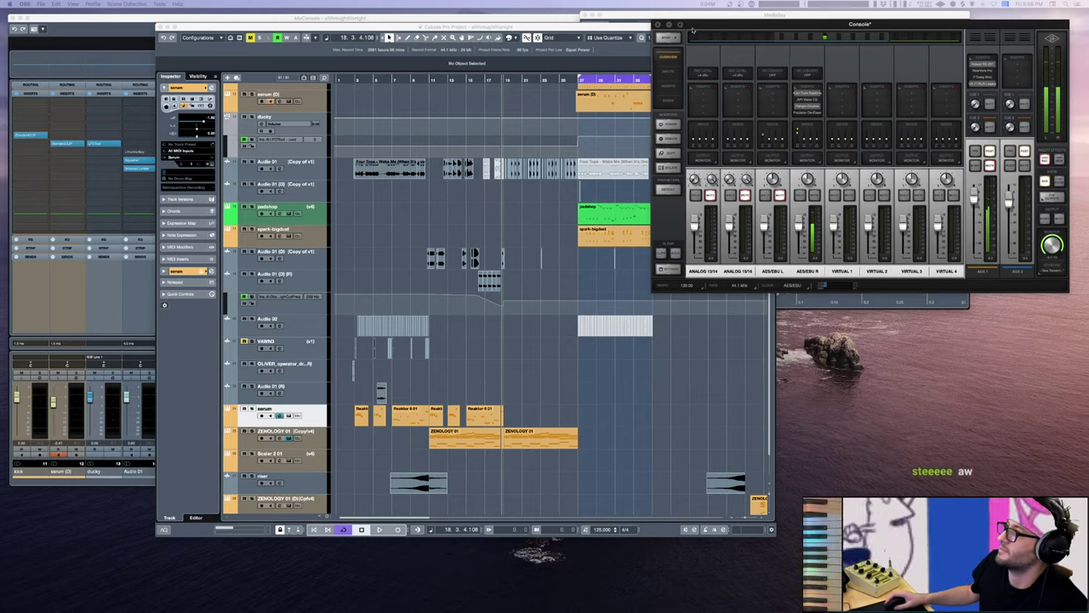
Hide the Console mixer, bring it back and drag it down below the MediaBay results
double_click(692, 31)
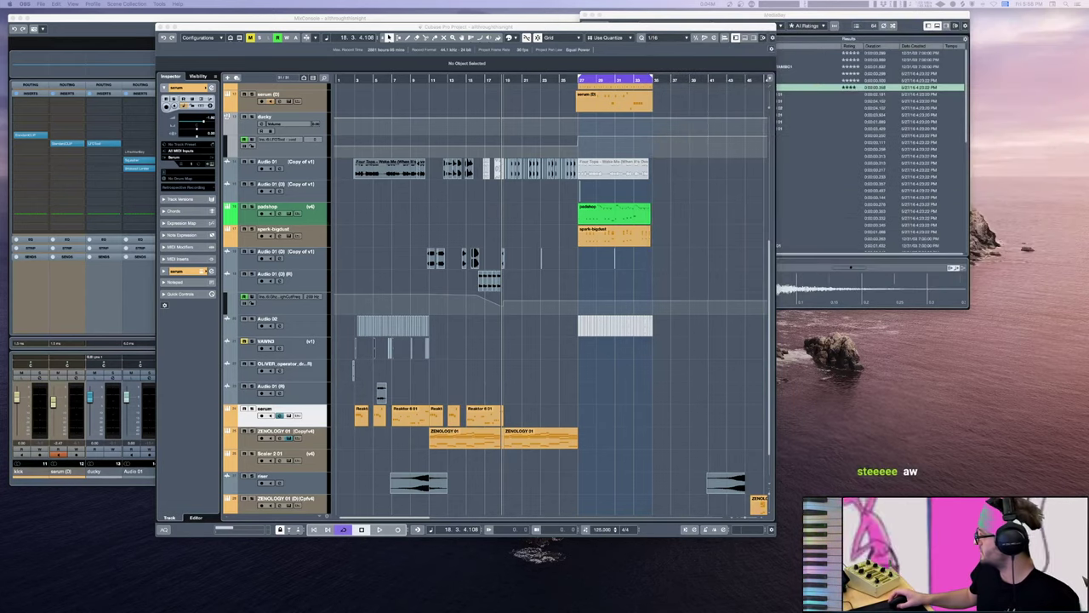
left_click_drag(694, 199, 698, 218)
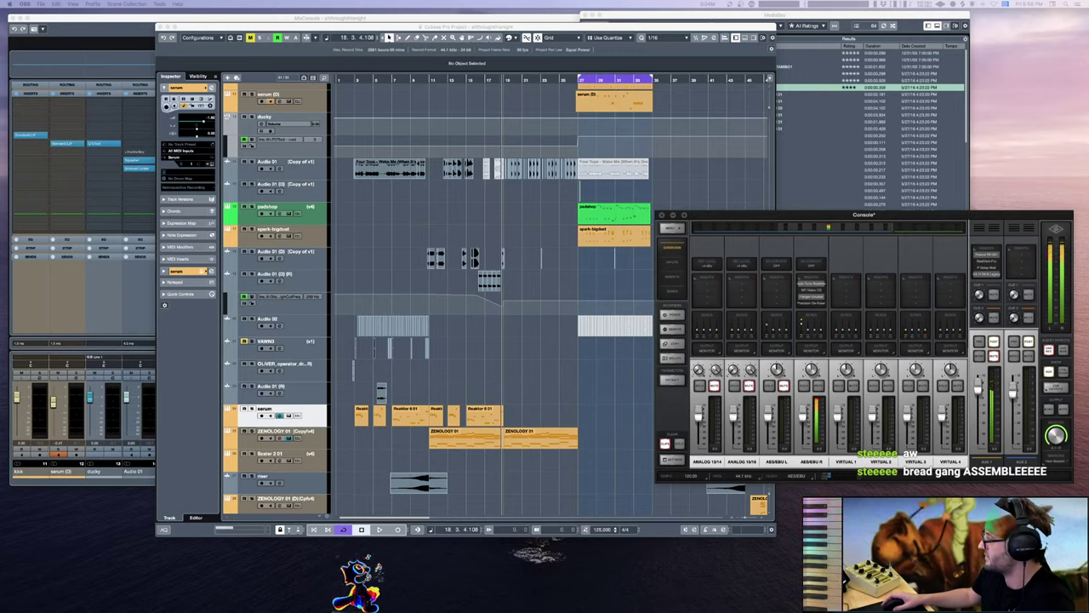
mouse_move(557, 606)
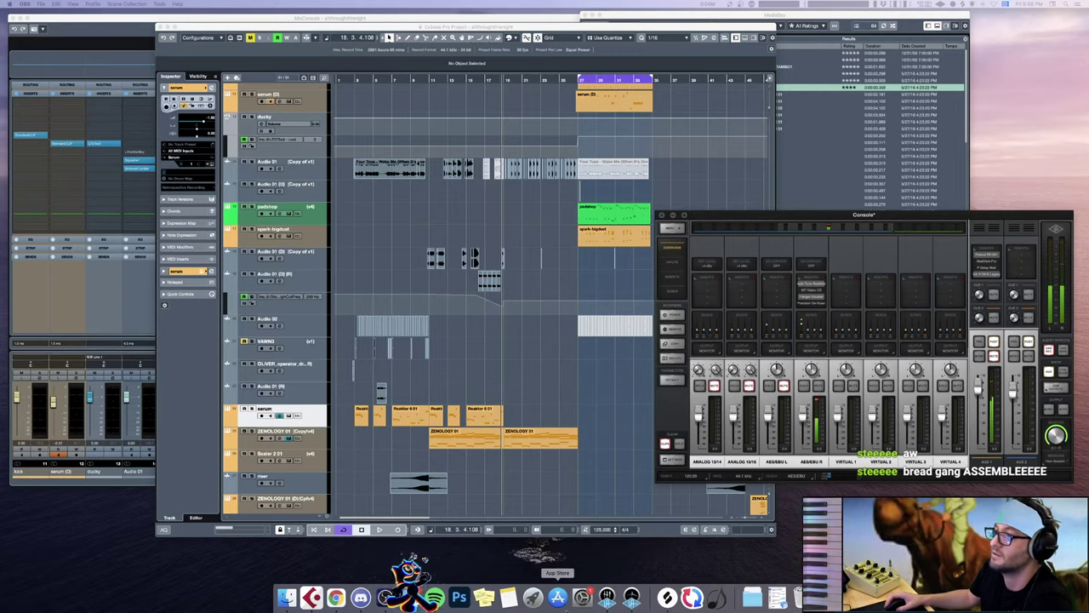
left_click(336, 597)
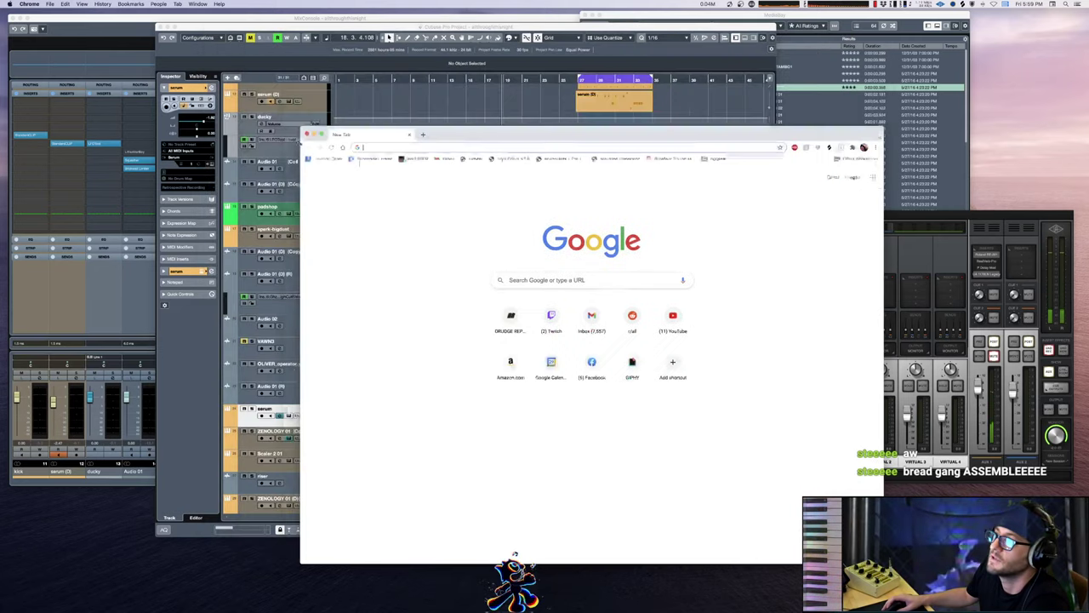
left_click_drag(473, 134, 345, 81)
left_click_drag(176, 74, 234, 153)
left_click_drag(383, 160, 683, 208)
key("super+h")
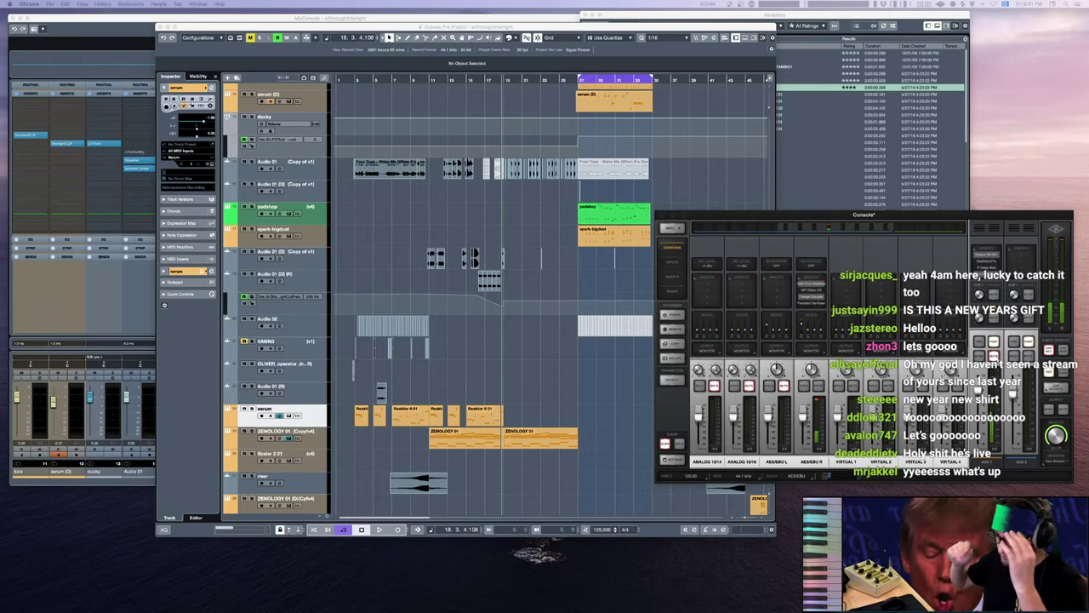
Drag the project window further left and zoom the bars wider with H
left_click_drag(509, 19, 412, 18)
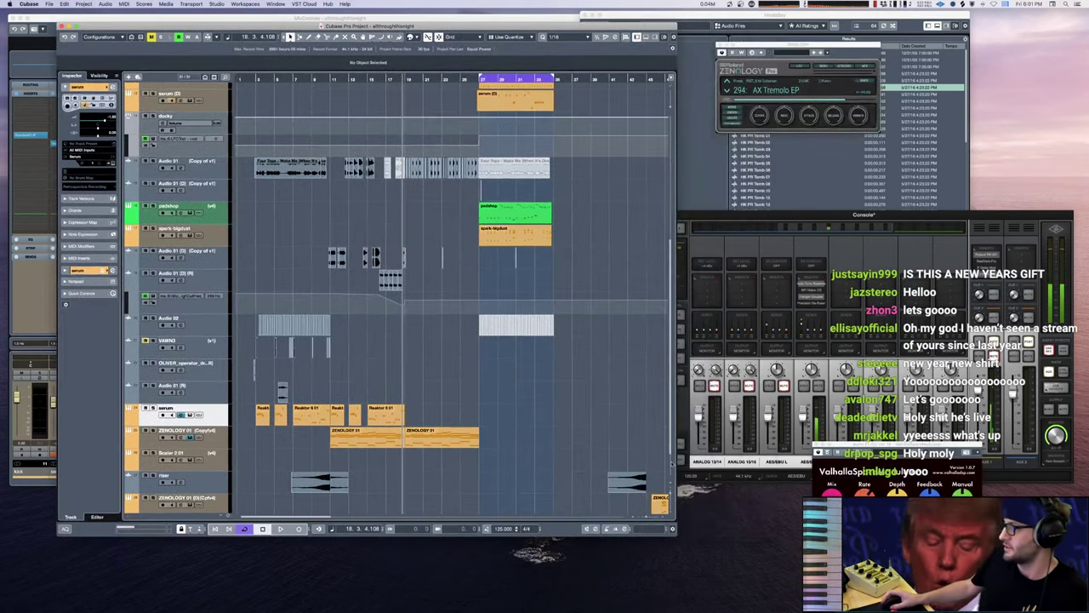
key("h")
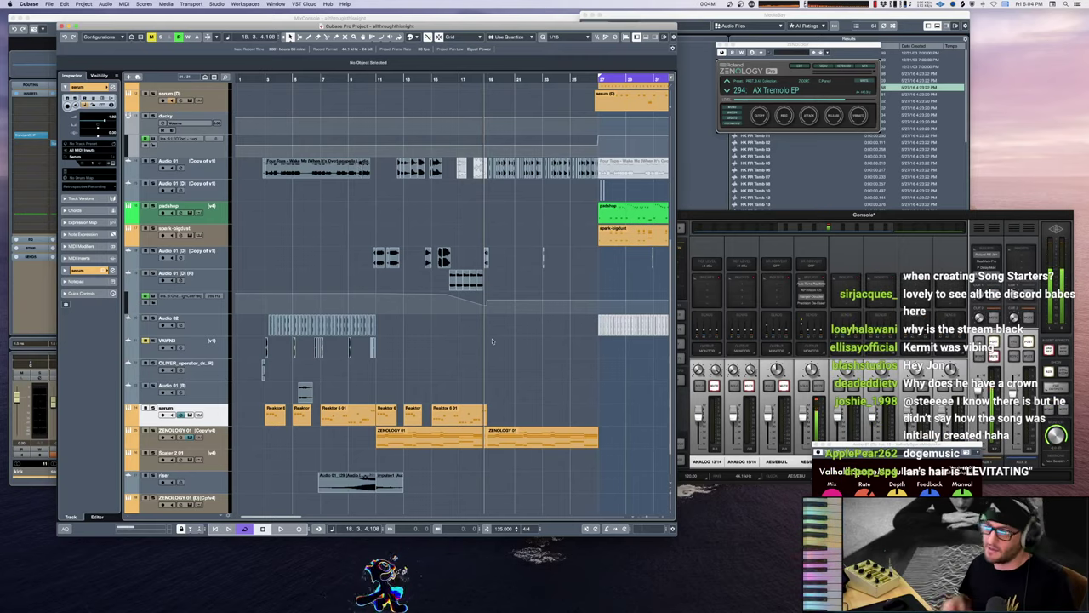
Place the playhead at bar 2, beat 3 so playback starts from there
scroll(331, 204, "up", 5)
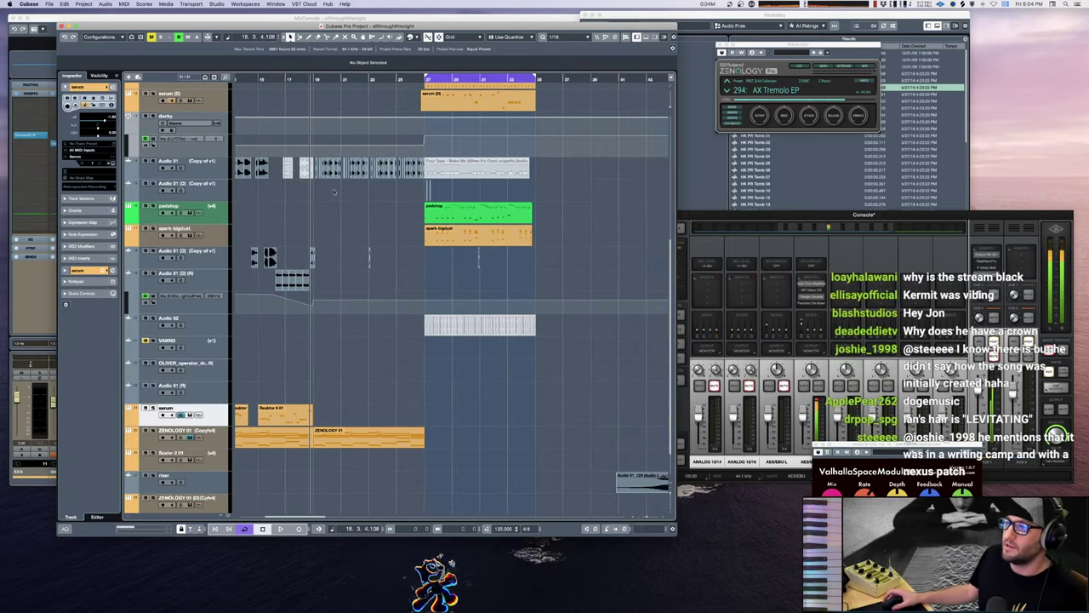
scroll(337, 210, "down", 4)
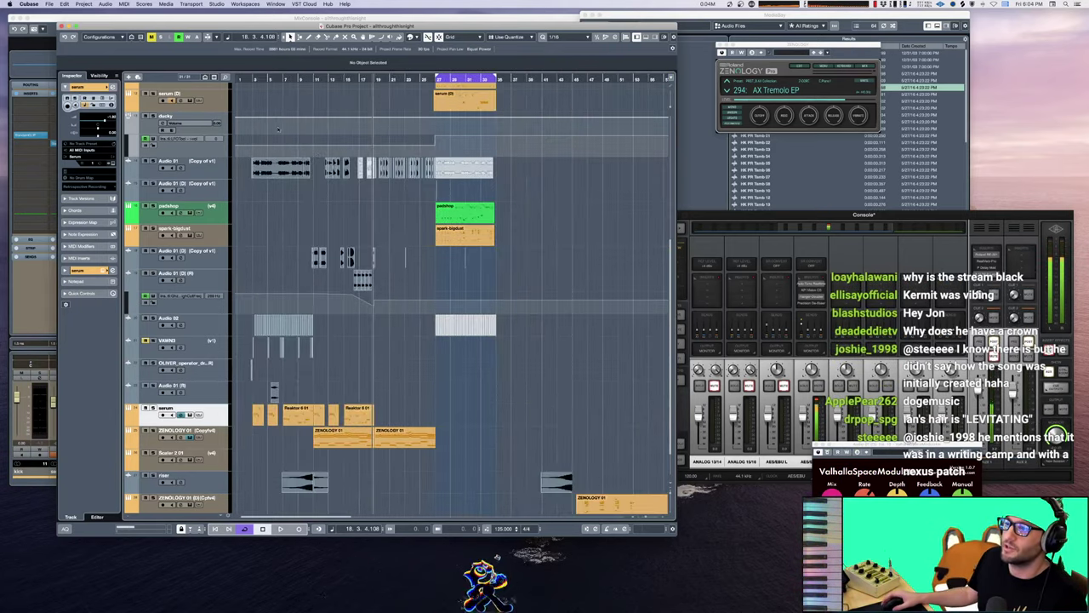
left_click(273, 79)
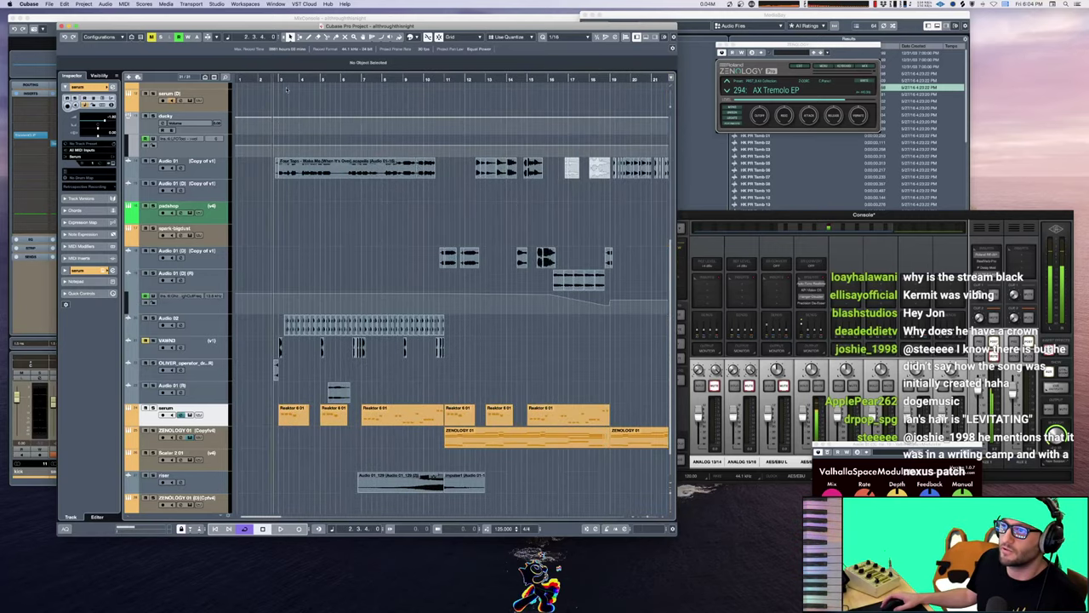
scroll(362, 232, "down", 2)
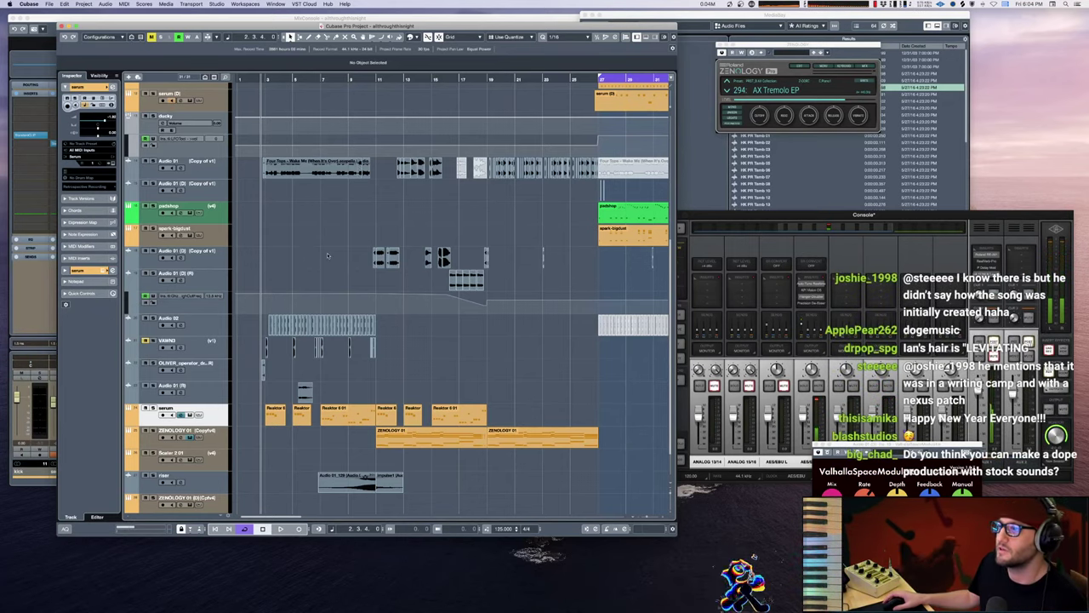
scroll(331, 258, "up", 5)
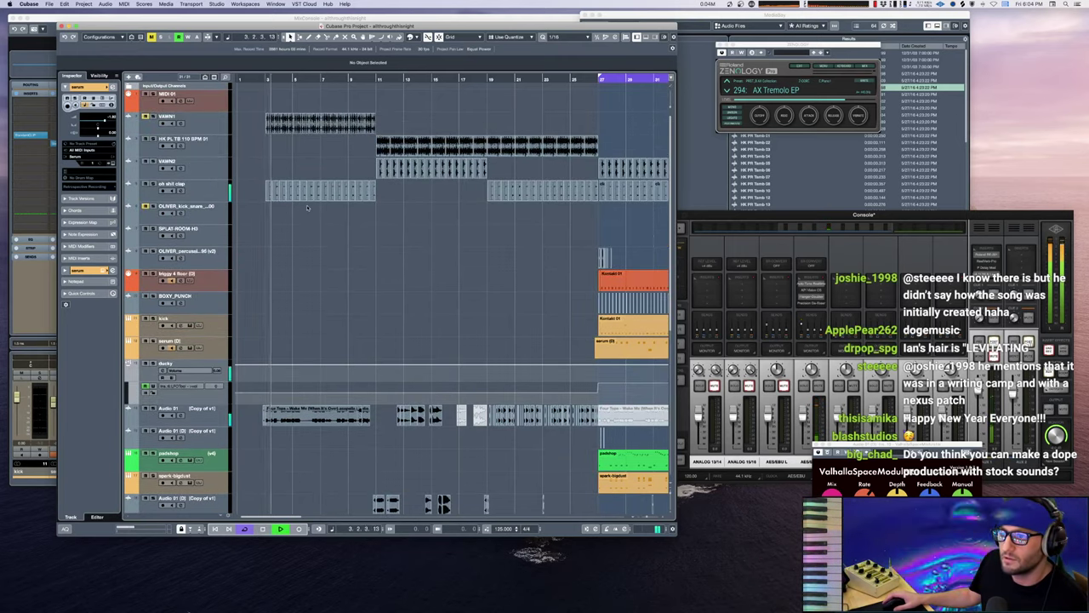
scroll(298, 208, "down", 6)
key("space")
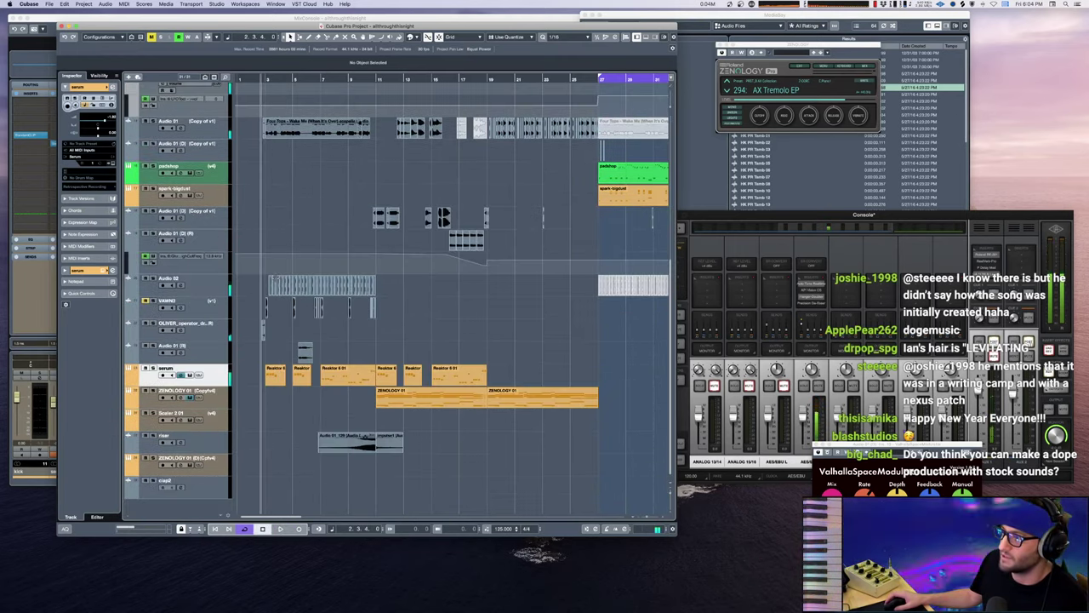
left_click(340, 286)
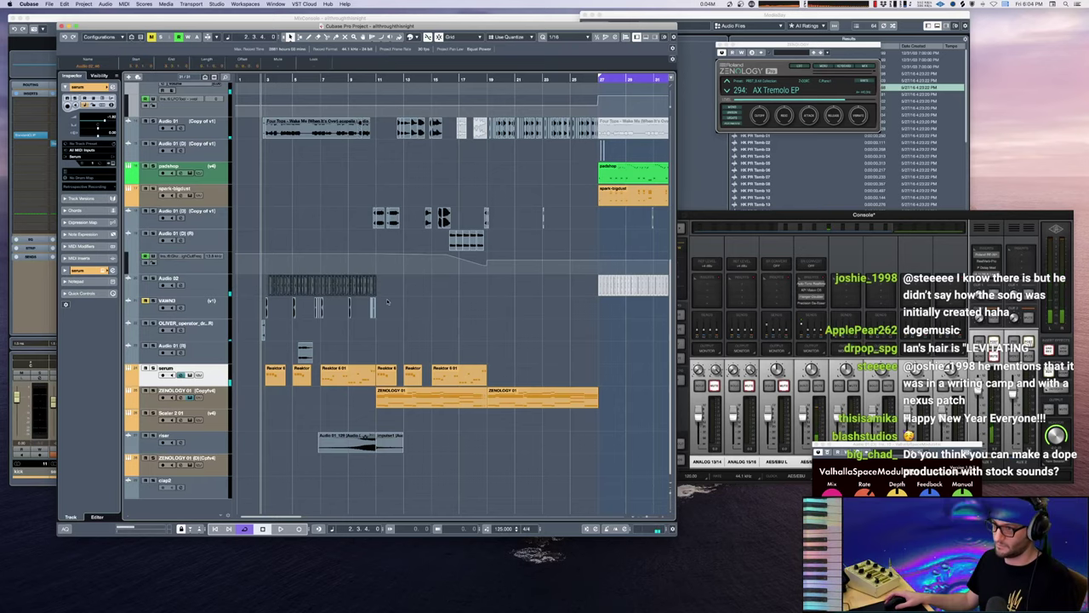
key("space")
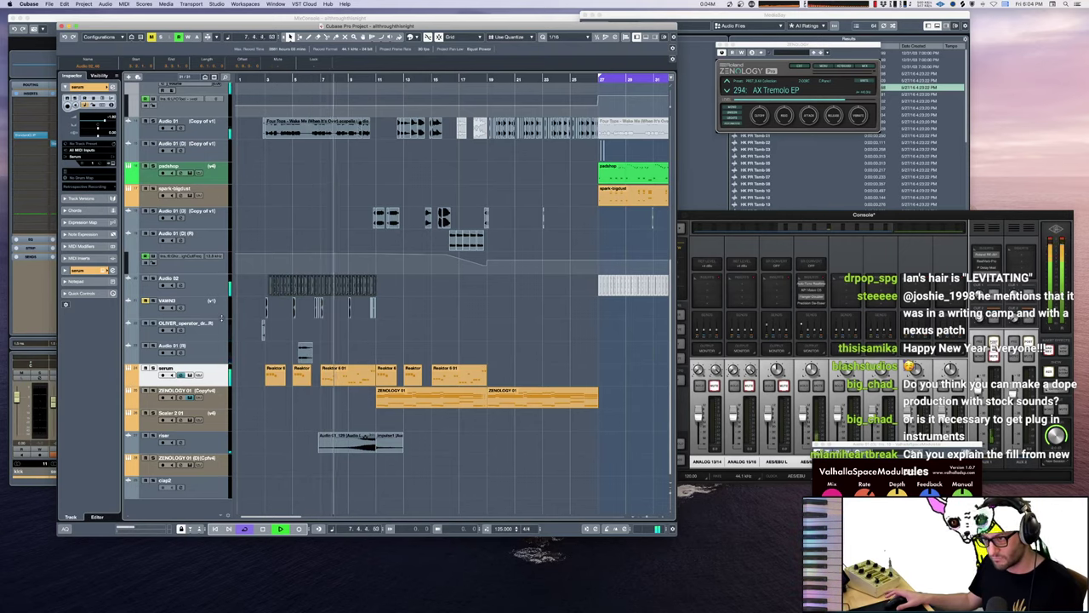
left_click(206, 287)
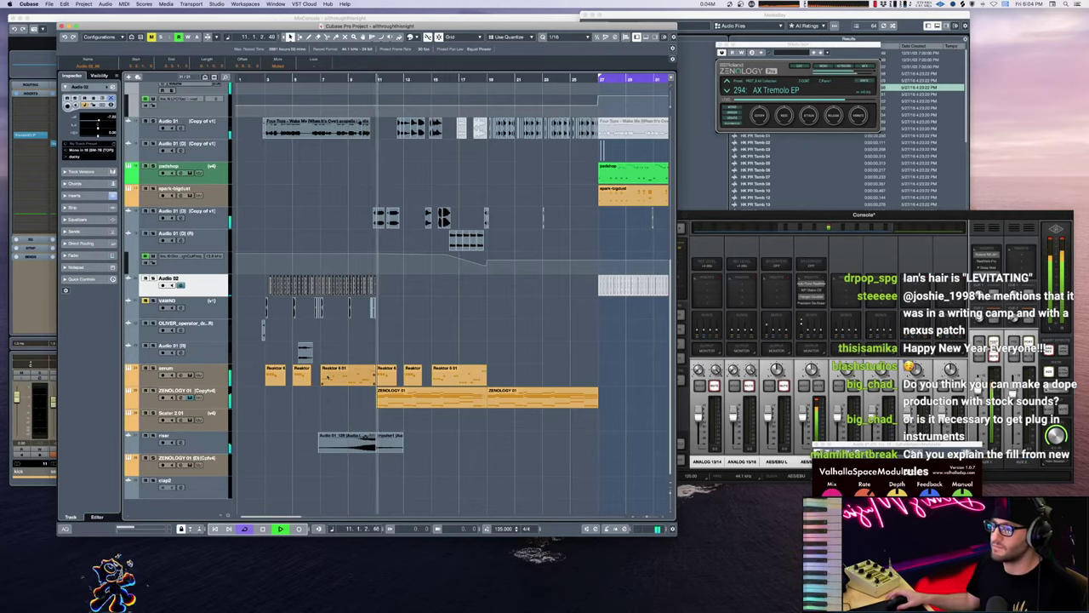
left_click_drag(388, 349, 461, 367)
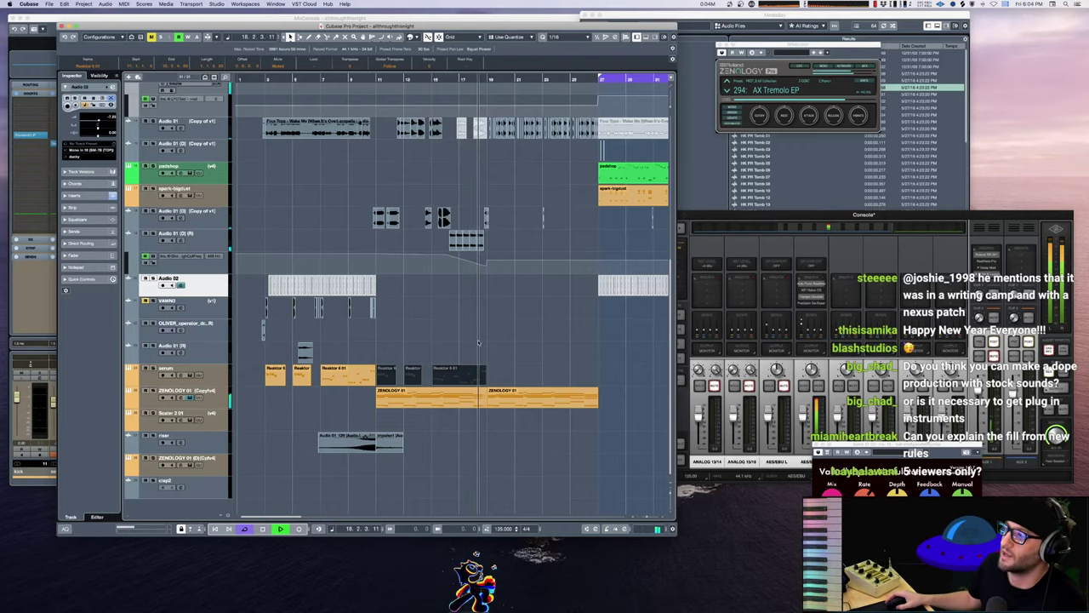
scroll(475, 336, "right", 3)
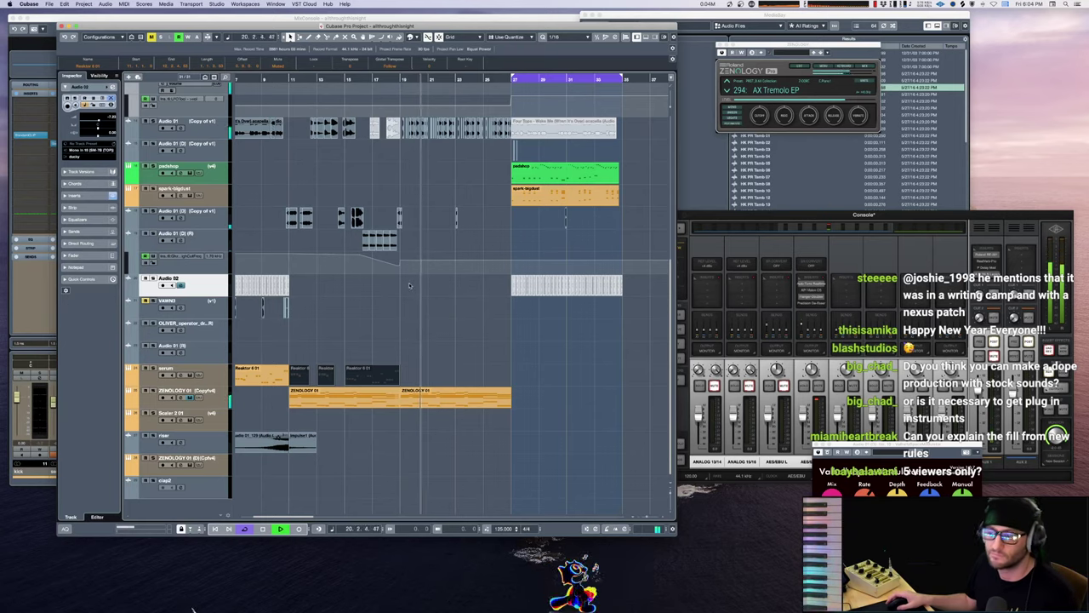
Zoom out the arrangement with G and close the ZENOLOGY instrument window
key("g")
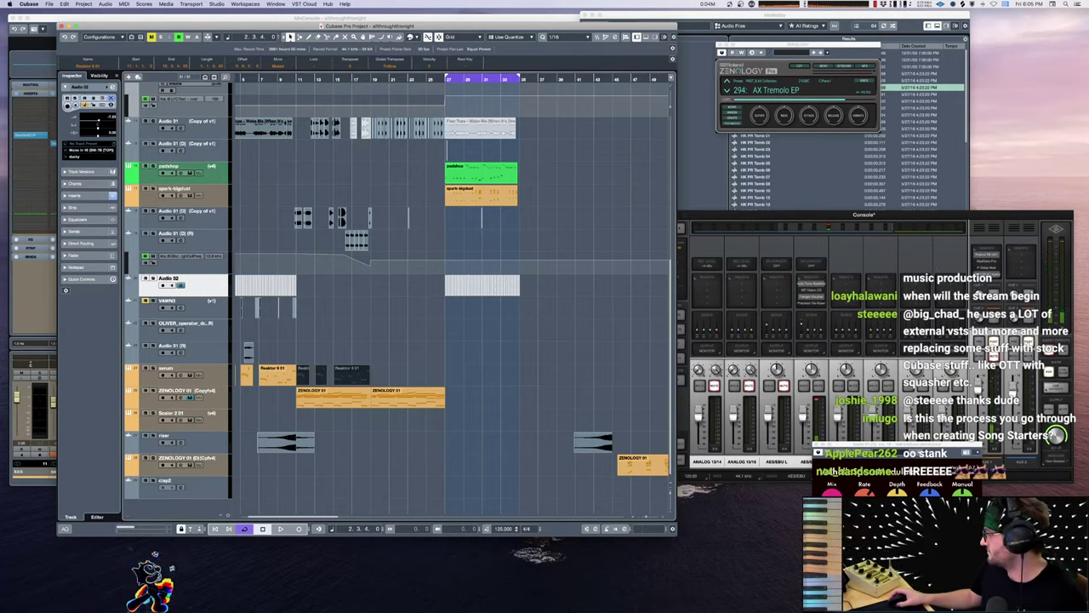
key("super+w")
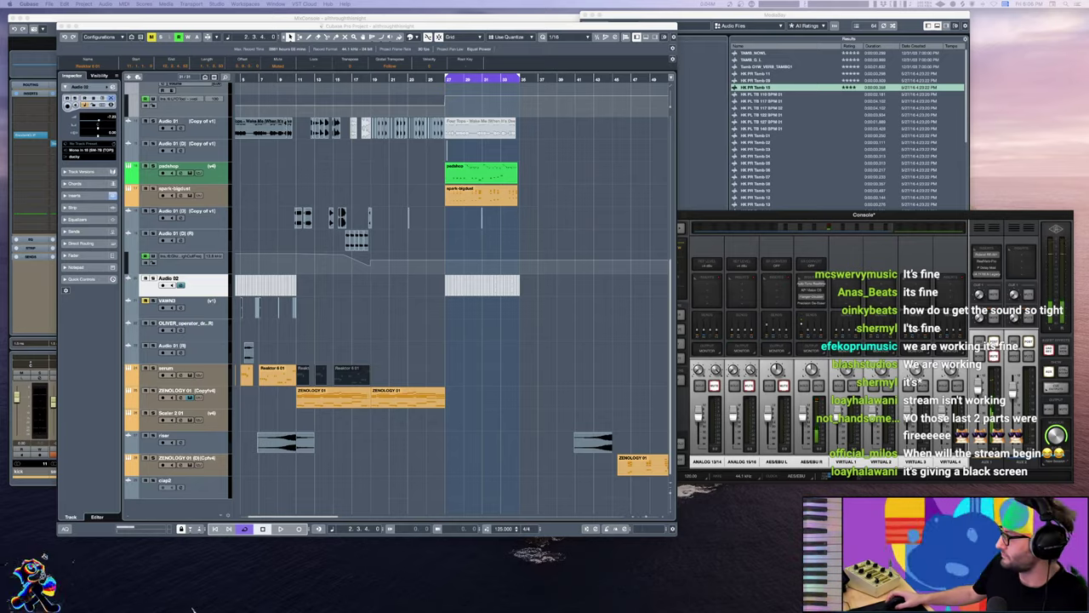
Find the MediaBay via Mission Control and drag both guitar WAV files onto the project tracks
key("F3")
key("F3")
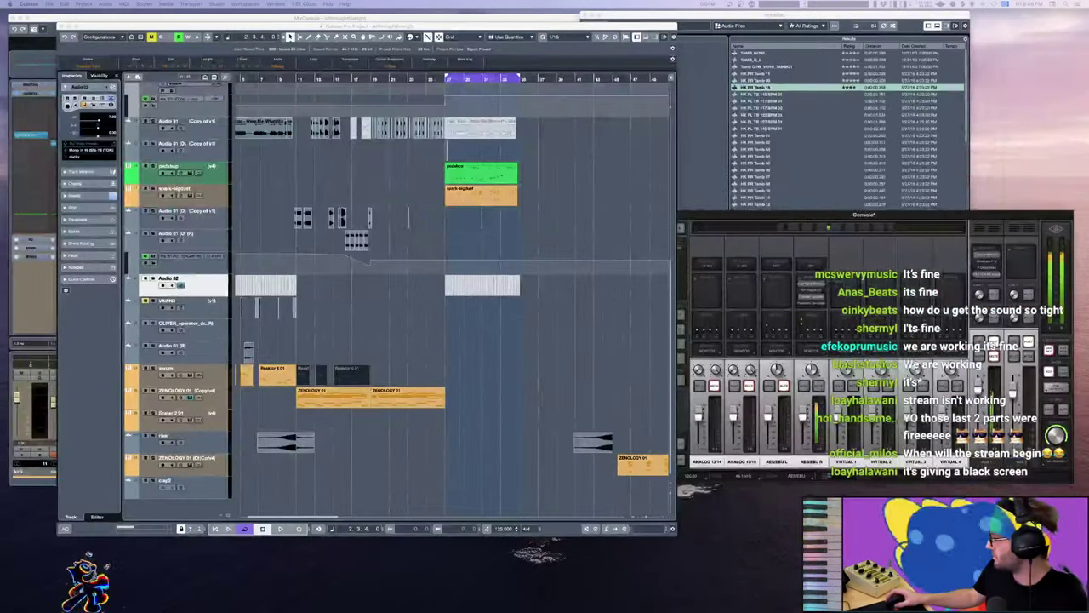
key("F3")
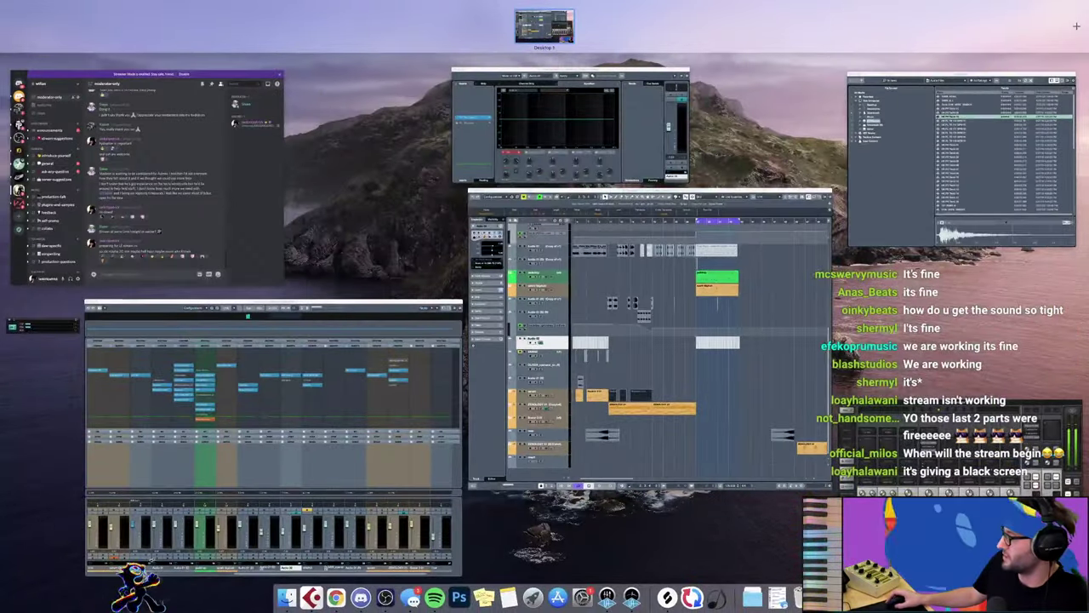
key("F3")
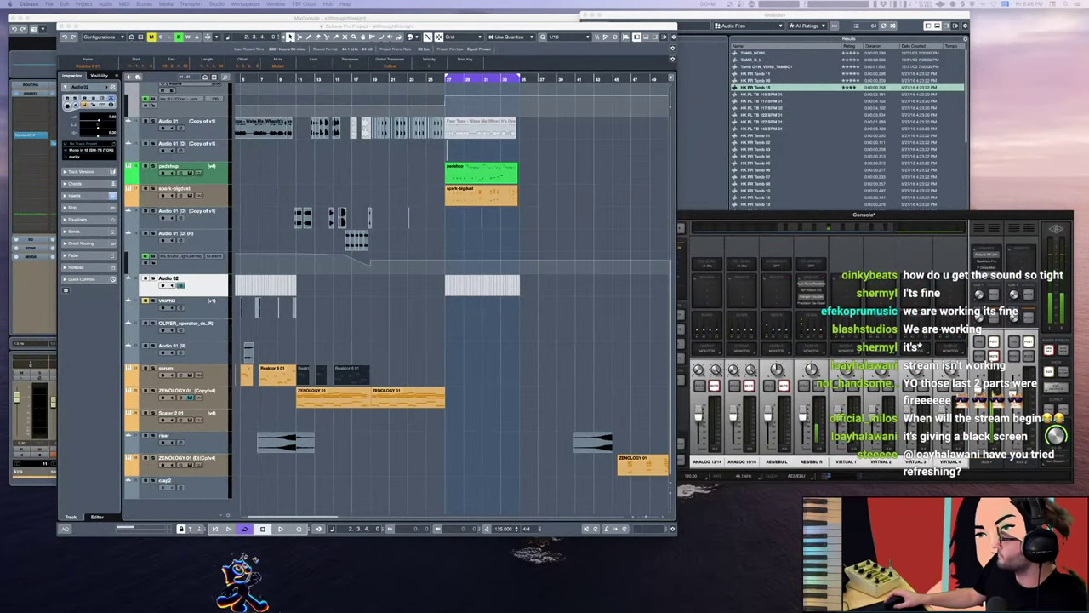
left_click_drag(399, 369, 219, 462)
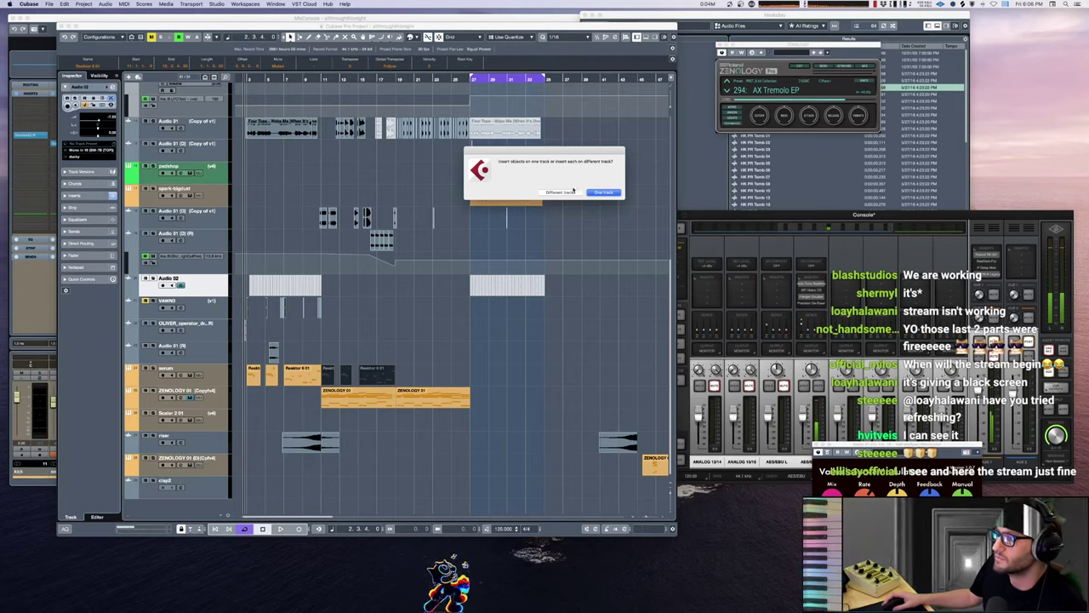
Put each guitar file on its own track and drag both events later
key("Return")
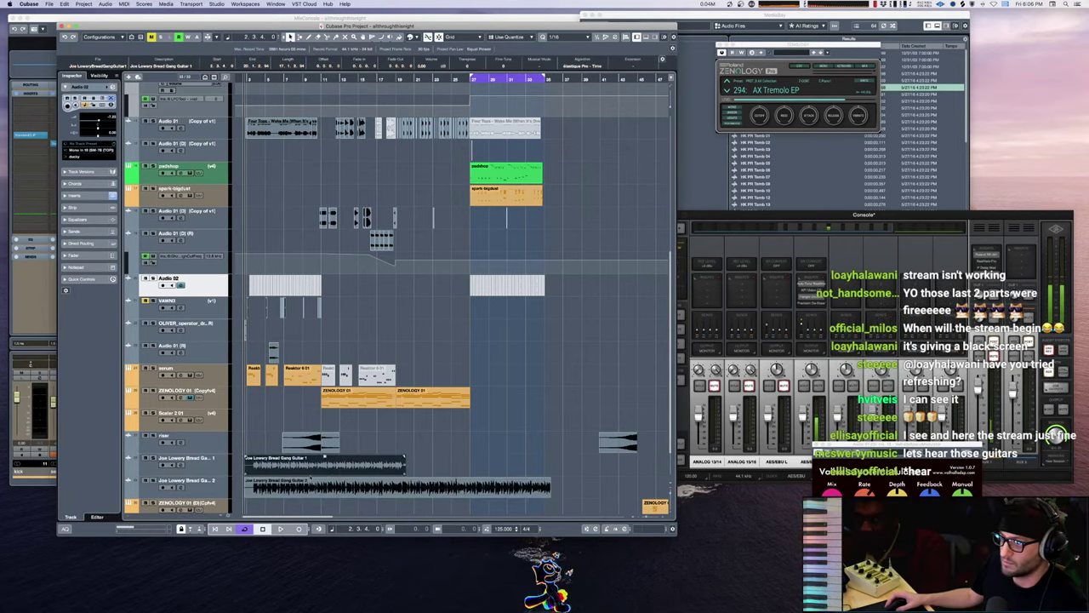
left_click_drag(285, 484, 388, 459)
scroll(388, 459, "up", 2)
left_click(361, 473)
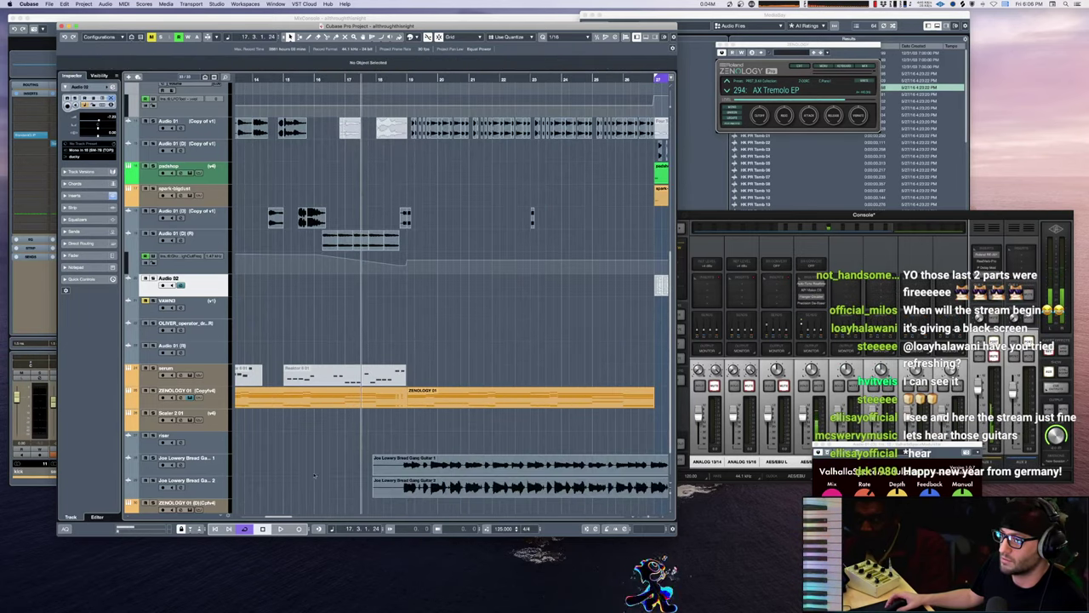
Play the arrangement while moving both guitar events to start near bar 18, then stop
left_click(383, 476)
scroll(387, 472, "up", 2)
key("space")
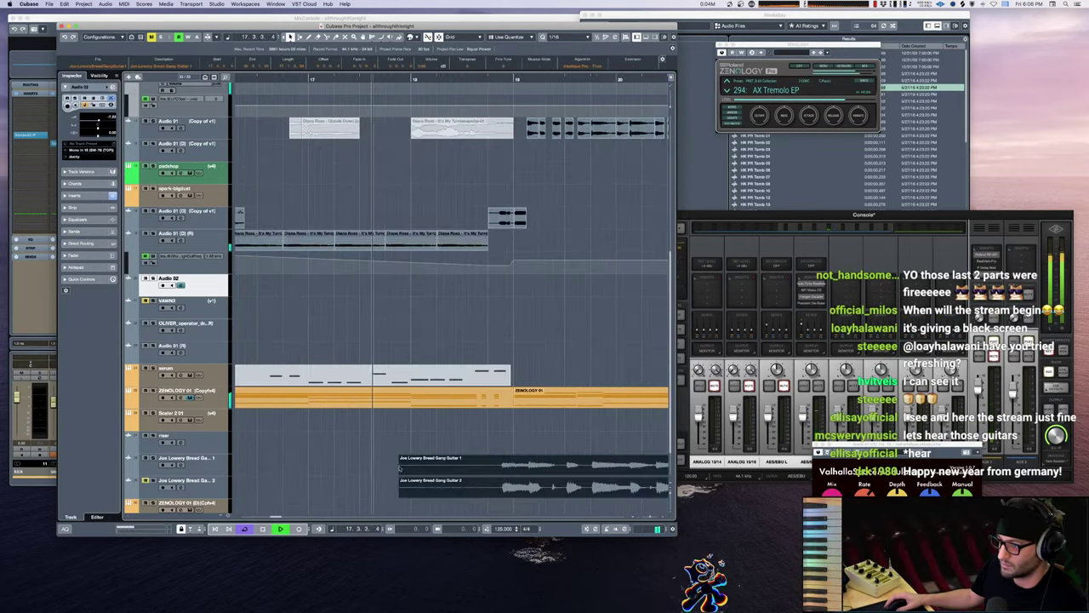
left_click_drag(417, 467, 431, 468)
scroll(432, 468, "down", 2)
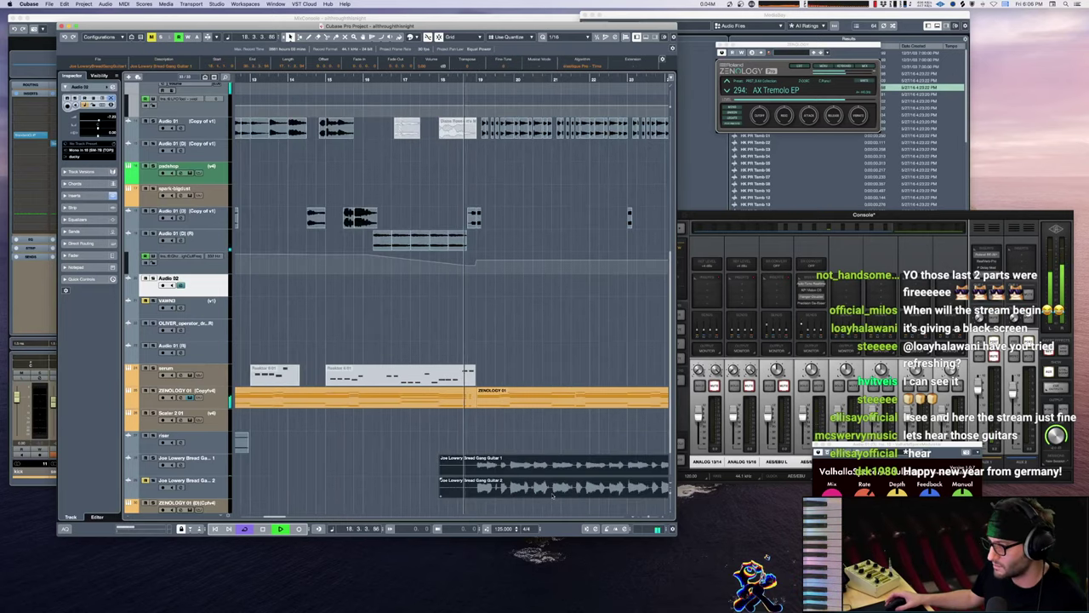
scroll(464, 485, "down", 2)
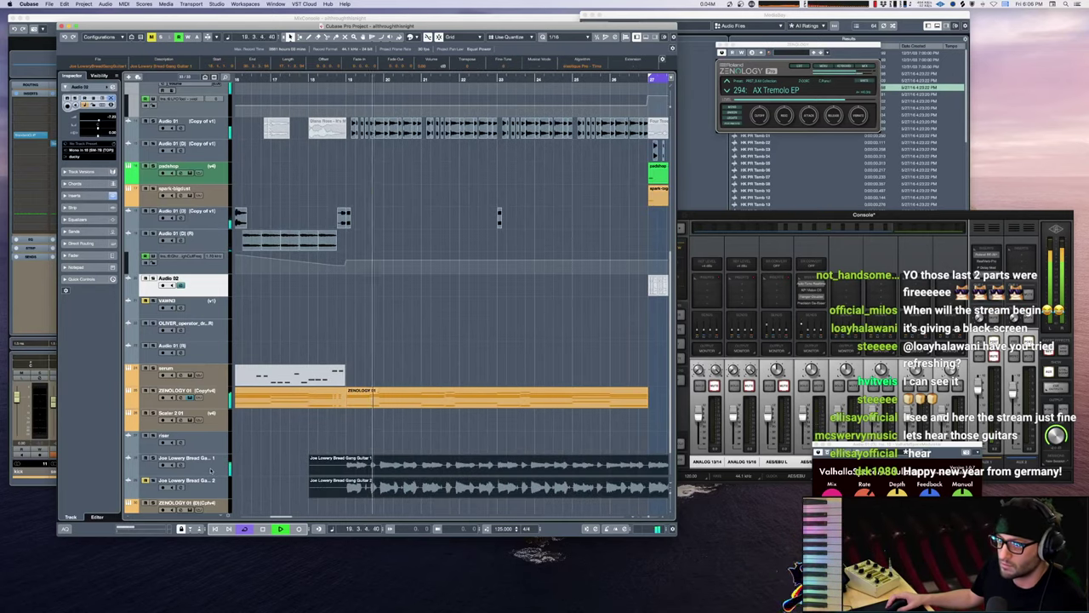
left_click(211, 470)
scroll(255, 485, "down", 2)
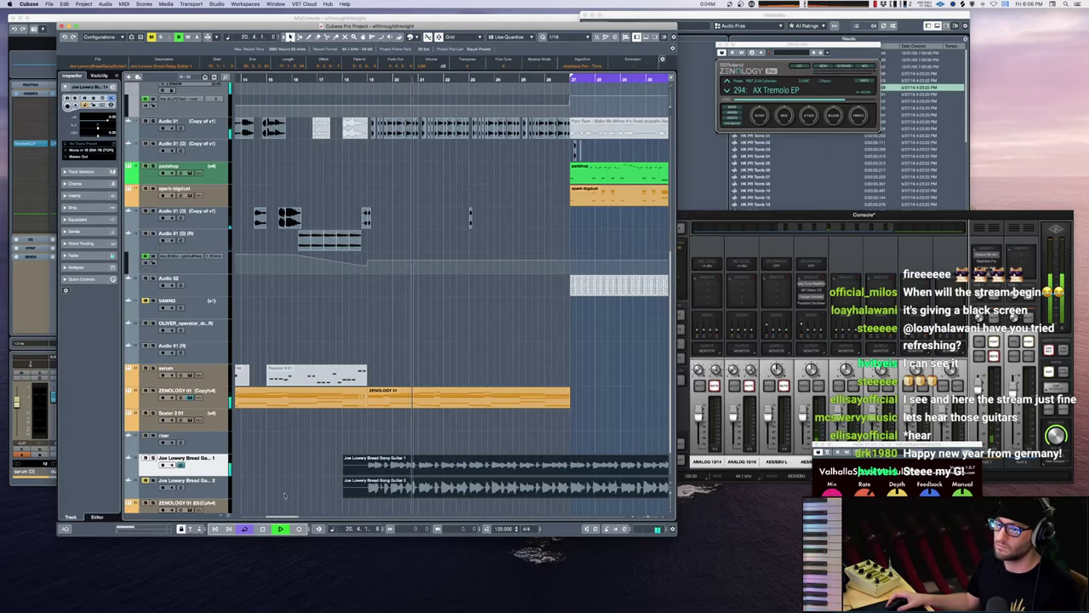
scroll(476, 496, "down", 2)
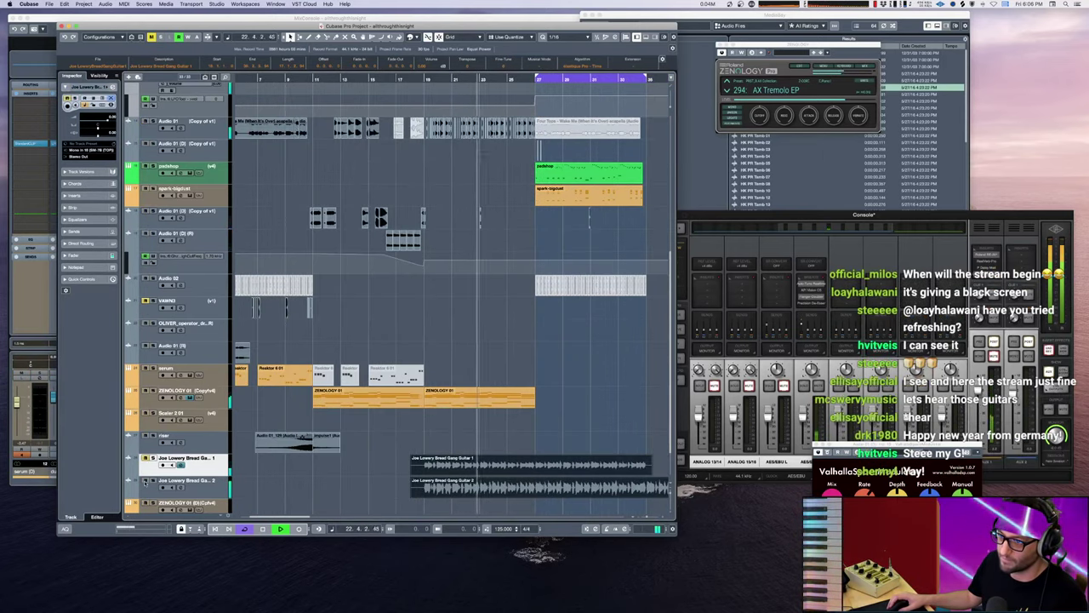
key("space")
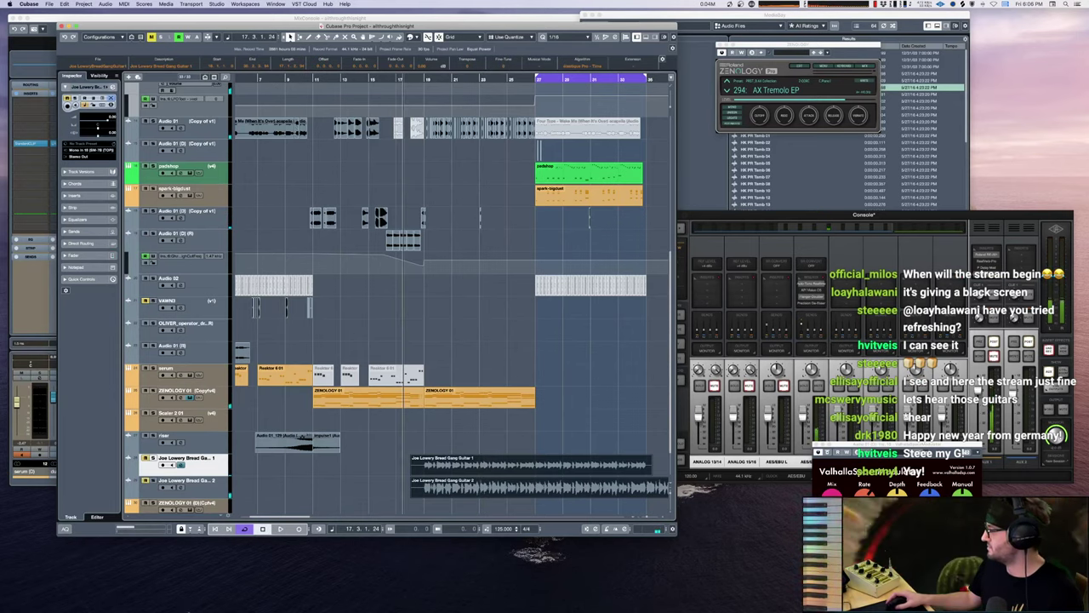
key("super+Tab")
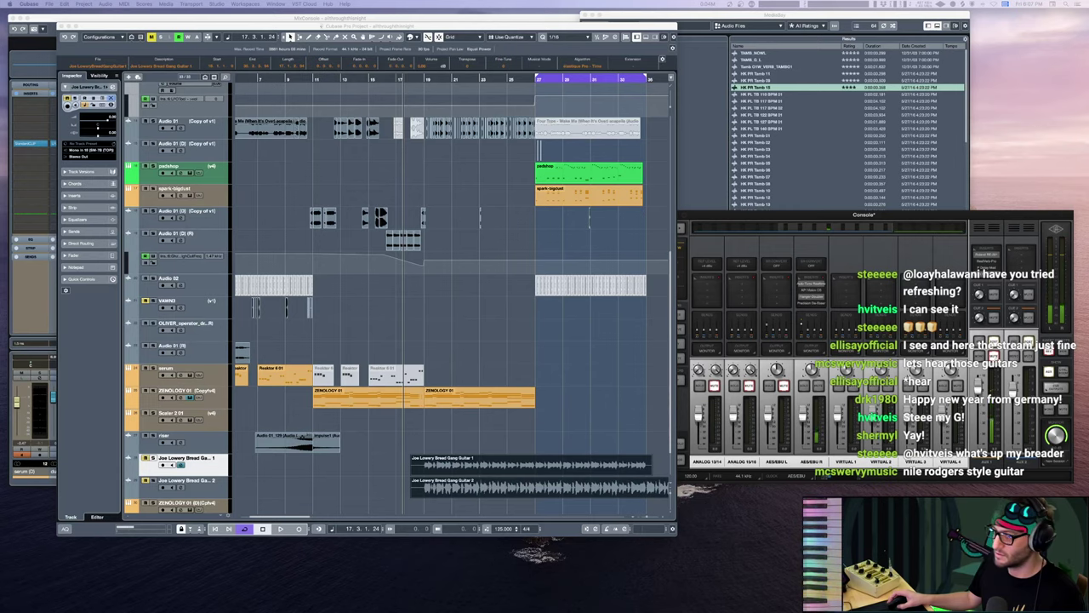
Select the Bb bass loop event and shift it slightly later on its track
scroll(410, 308, "down", 1)
scroll(410, 308, "left", 1)
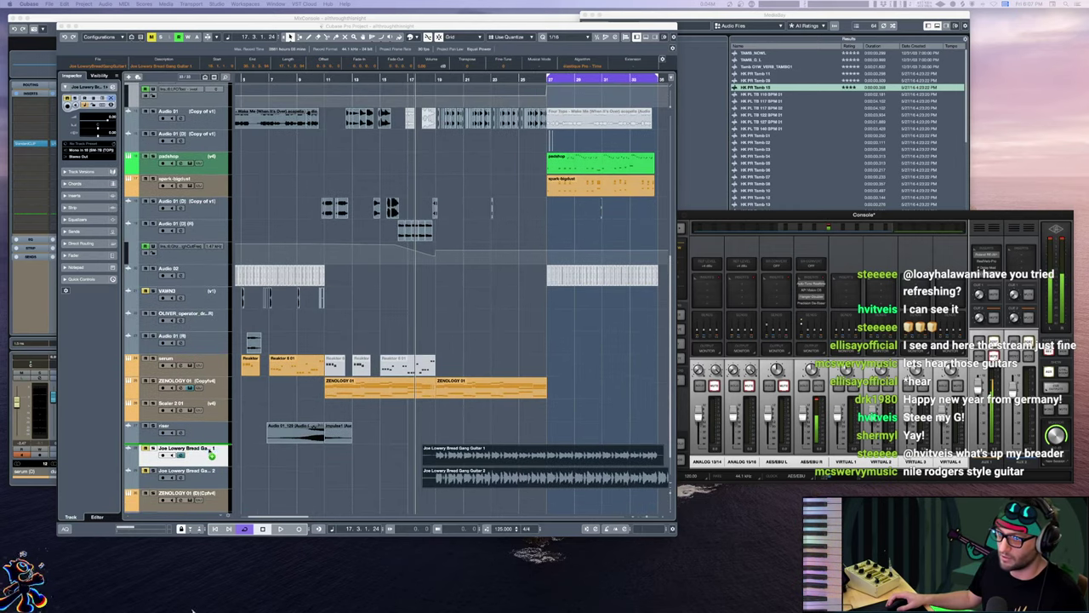
scroll(460, 452, "down", 5)
scroll(517, 442, "right", 4)
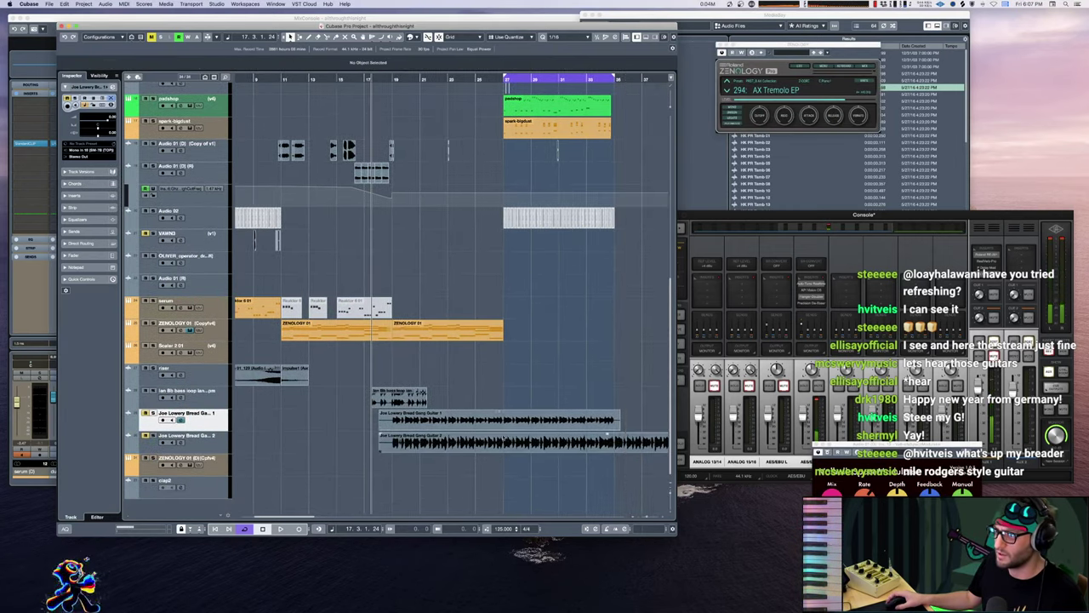
scroll(383, 416, "up", 2)
left_click(417, 396)
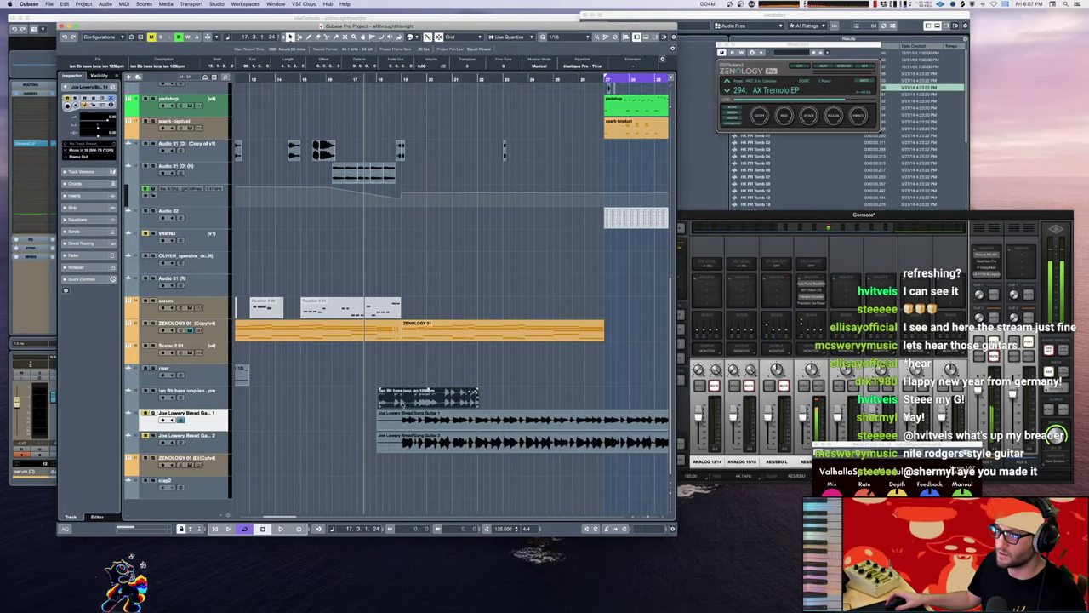
left_click_drag(428, 394, 453, 393)
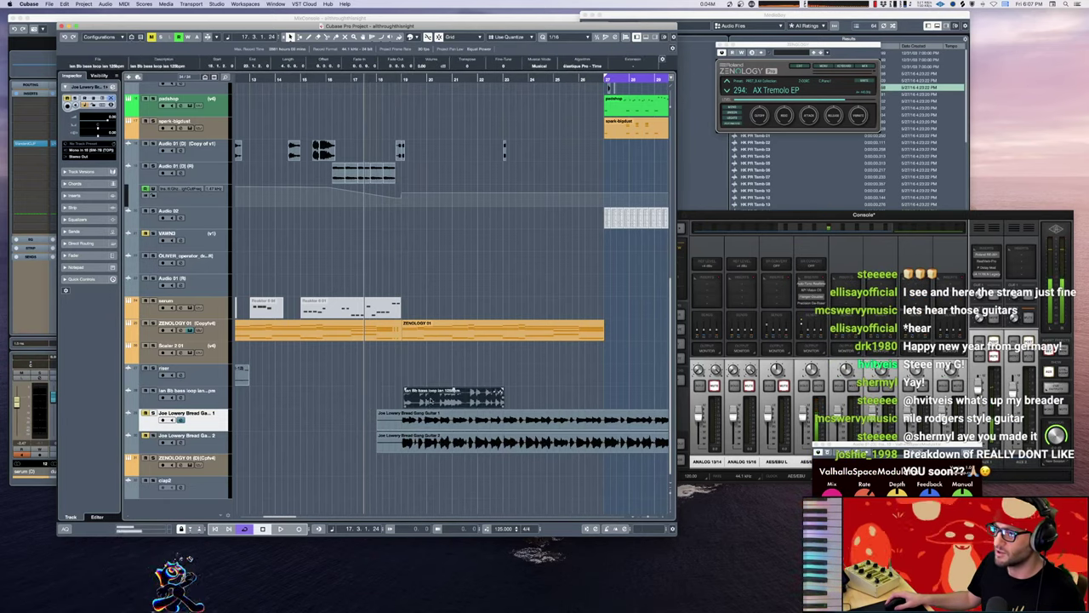
scroll(430, 400, "up", 4)
scroll(400, 404, "down", 2)
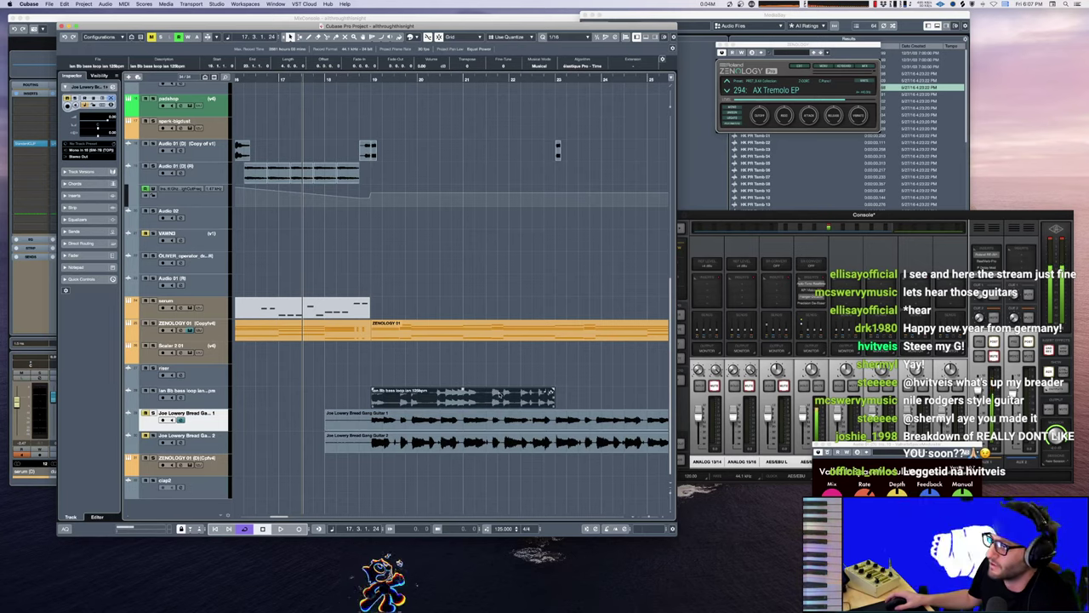
scroll(502, 400, "down", 2)
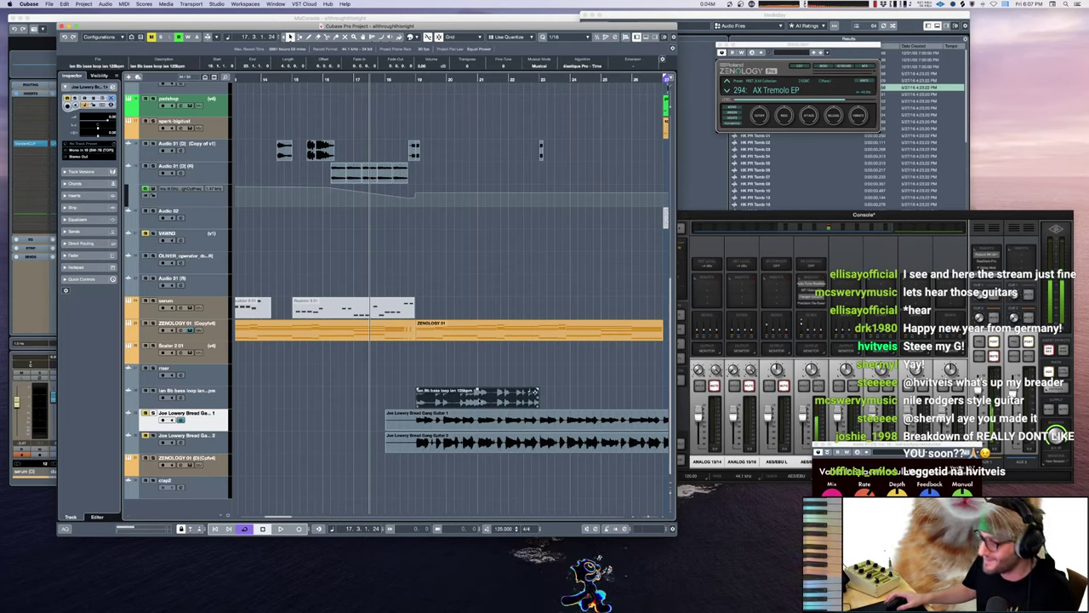
Play the bass loop against the guitars, zooming around the playhead, then stop and reselect it
key("h")
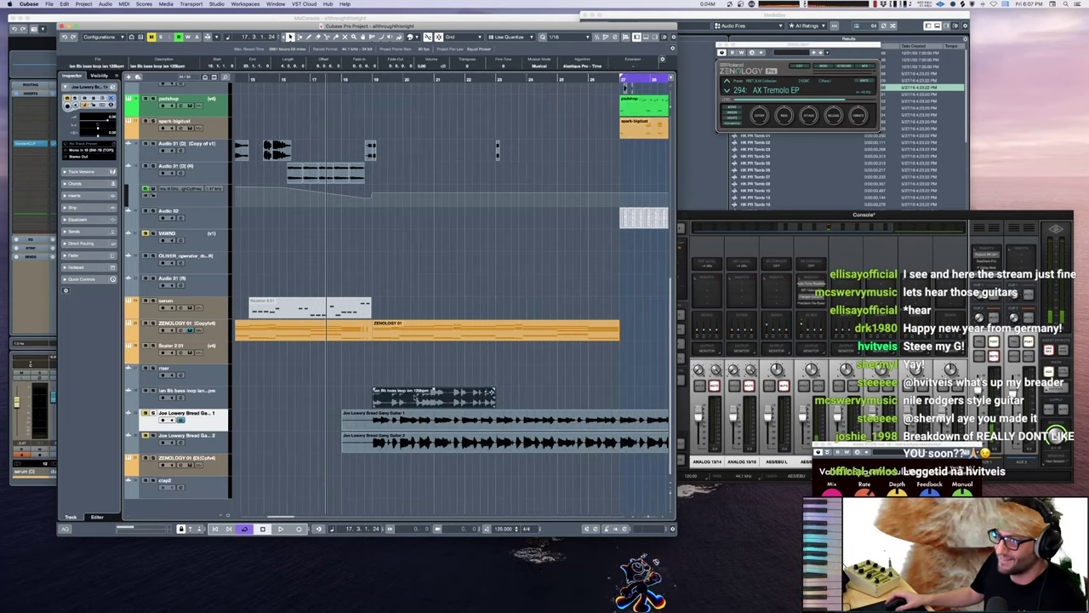
key("space")
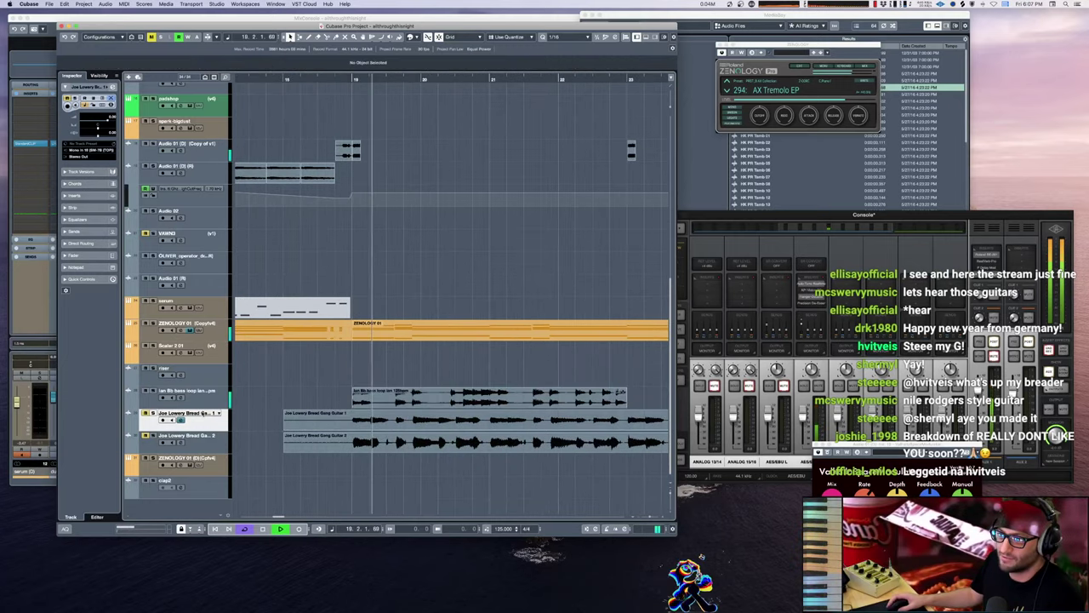
key("Up")
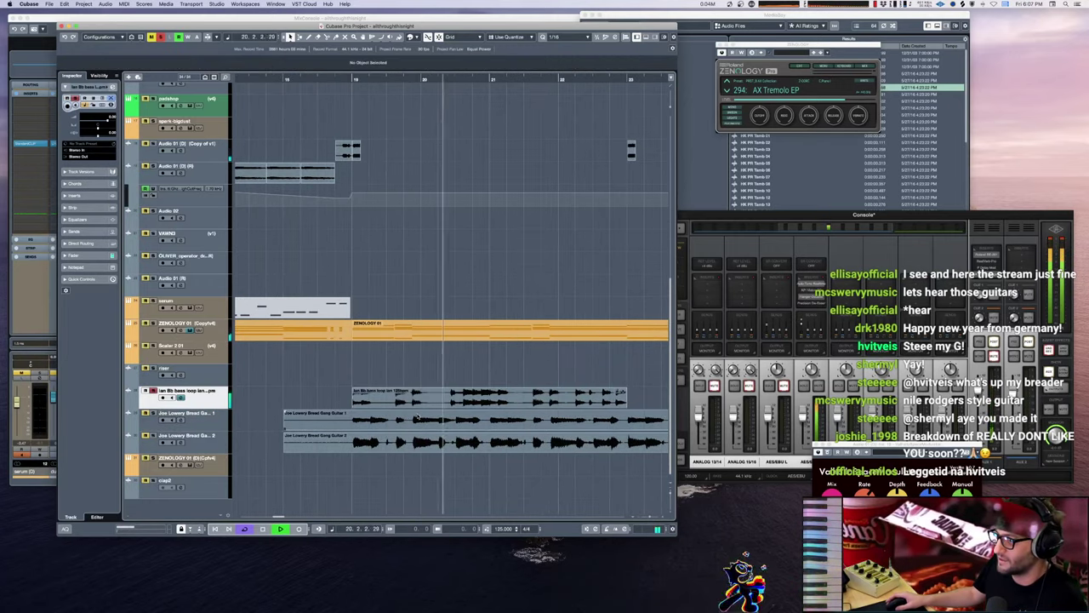
key("g")
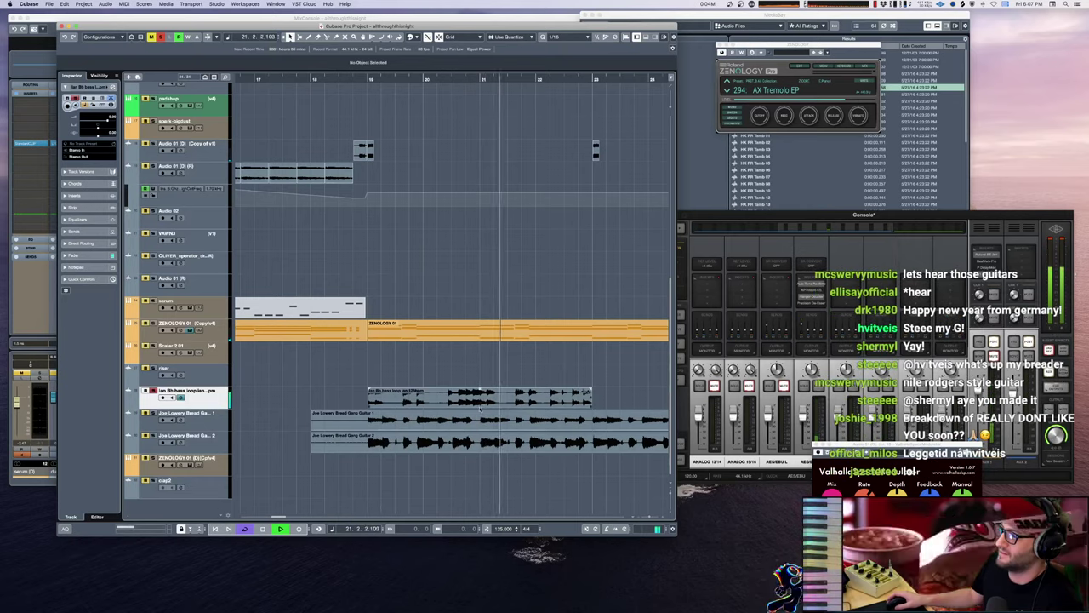
key("g")
key("g")
key("g")
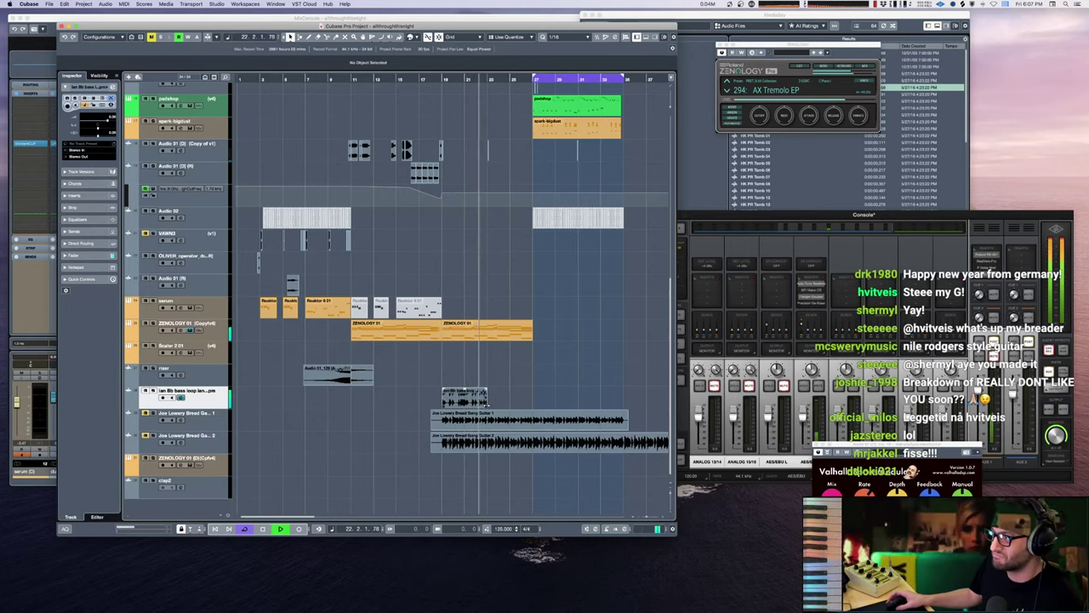
key("h")
key("space")
key("h")
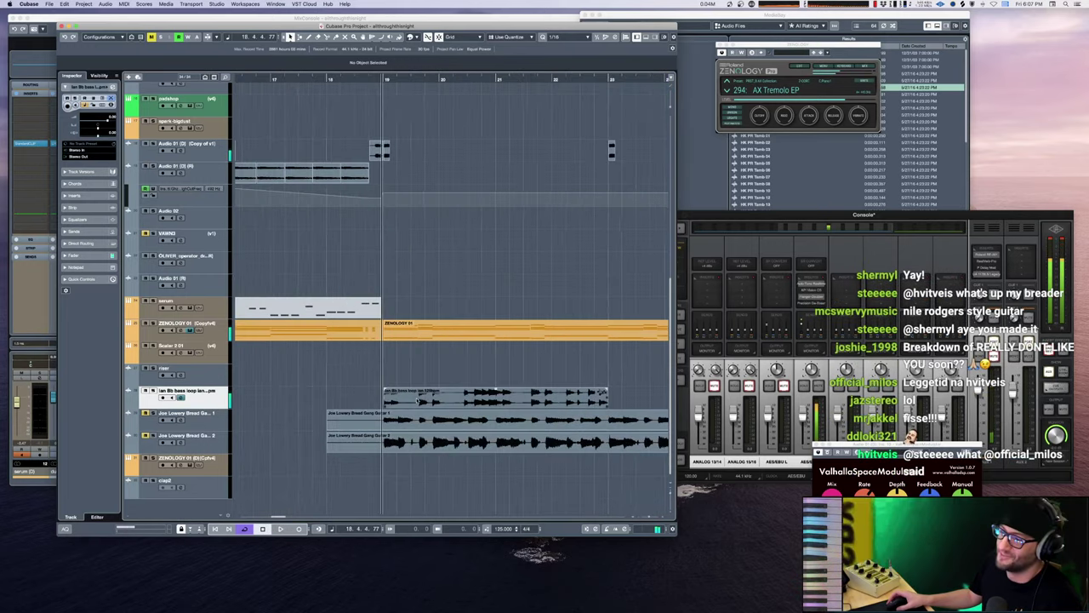
left_click(416, 402)
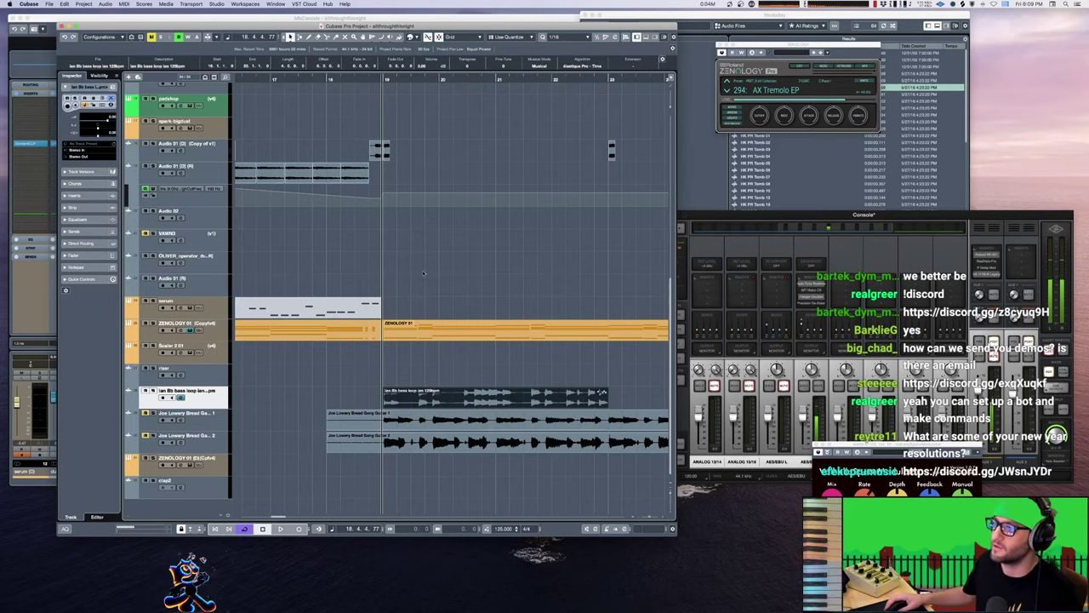
key("g")
key("g")
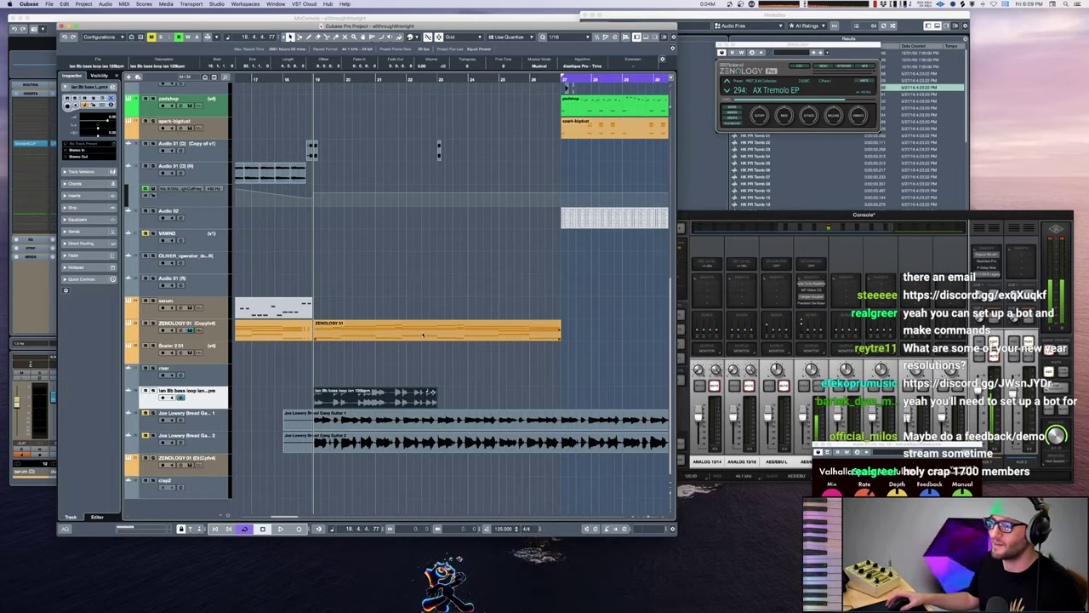
scroll(423, 334, "down", 2)
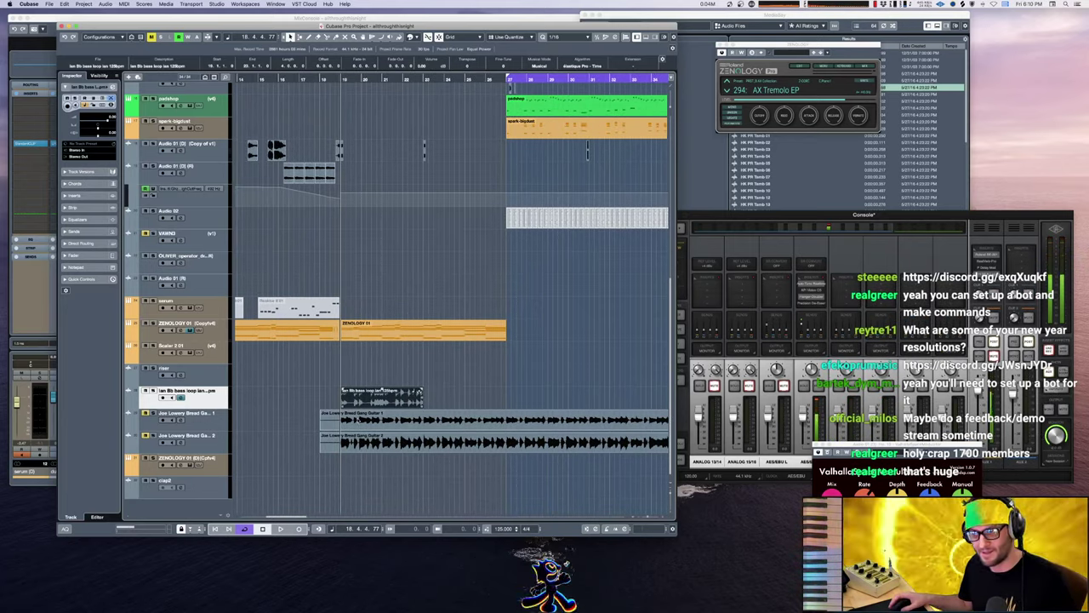
scroll(345, 434, "up", 2)
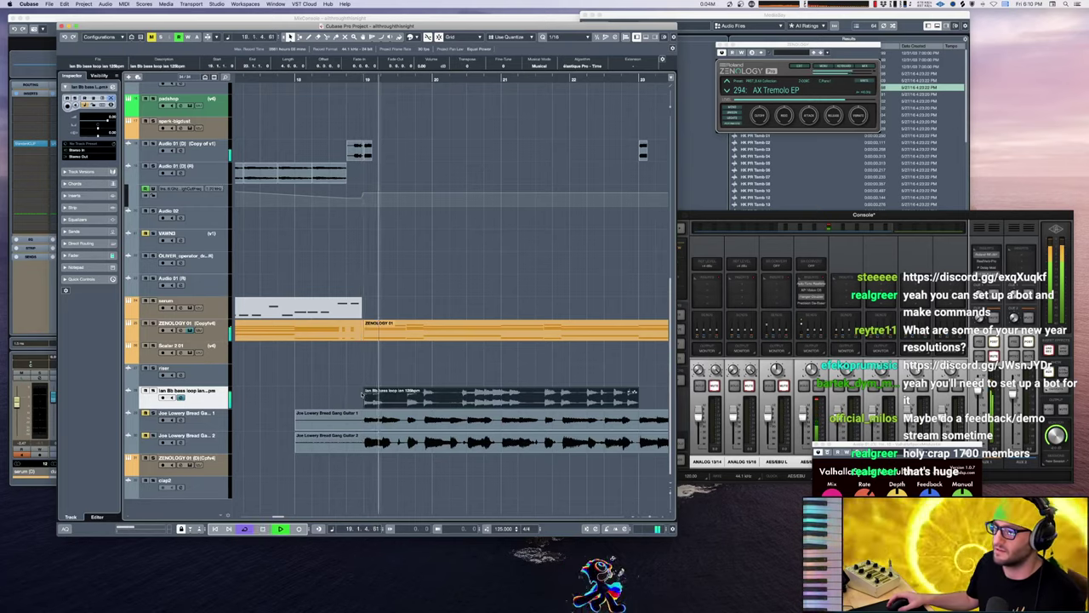
scroll(357, 409, "up", 2)
key("space")
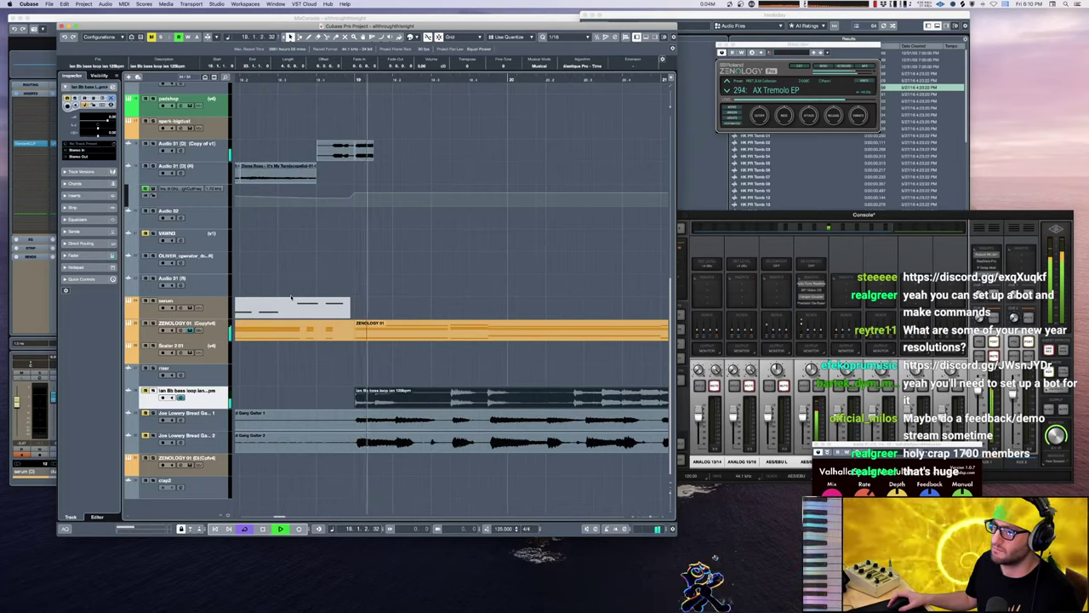
key("space")
double_click(519, 329)
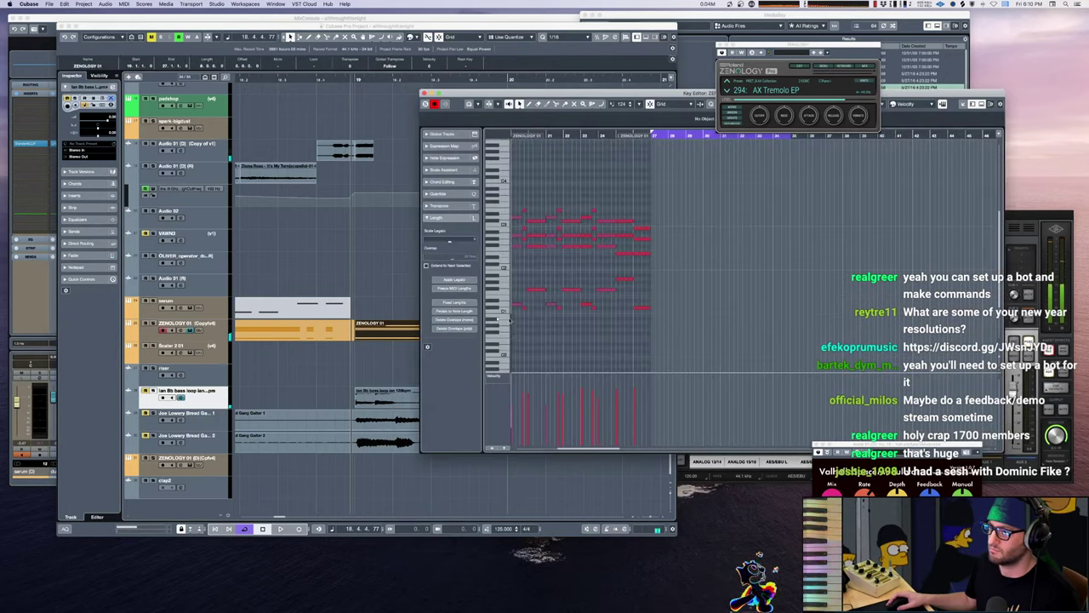
left_click(127, 409)
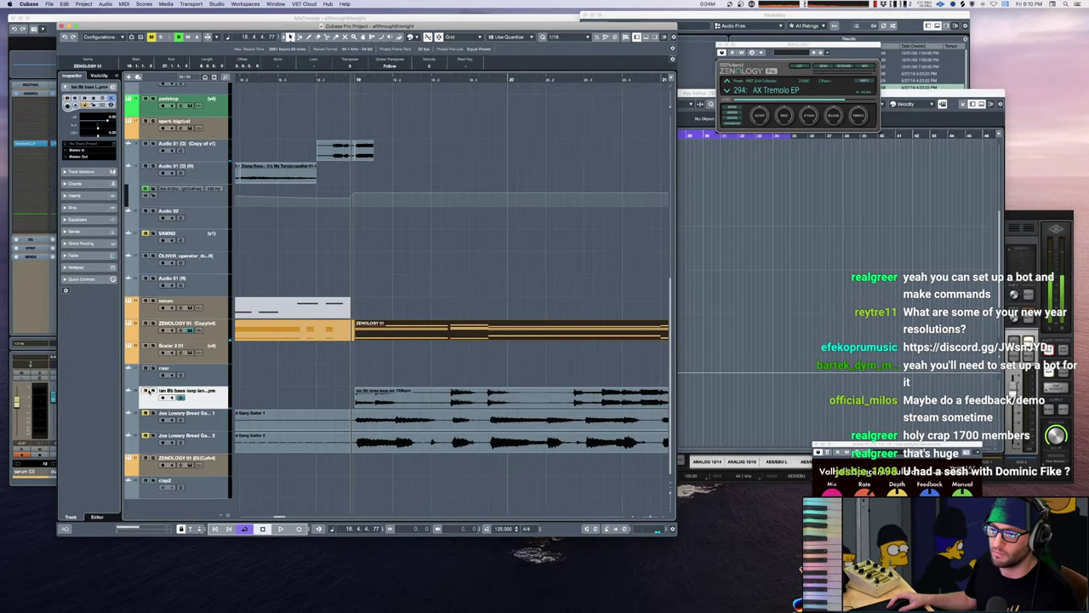
left_click(406, 403, "alt")
key("space")
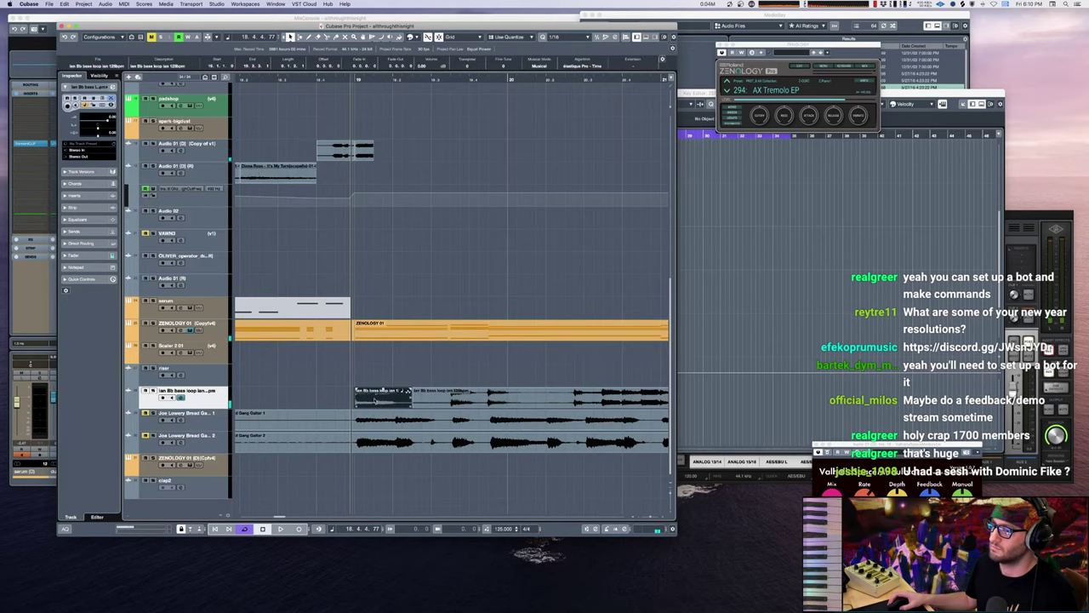
key("space")
key("space")
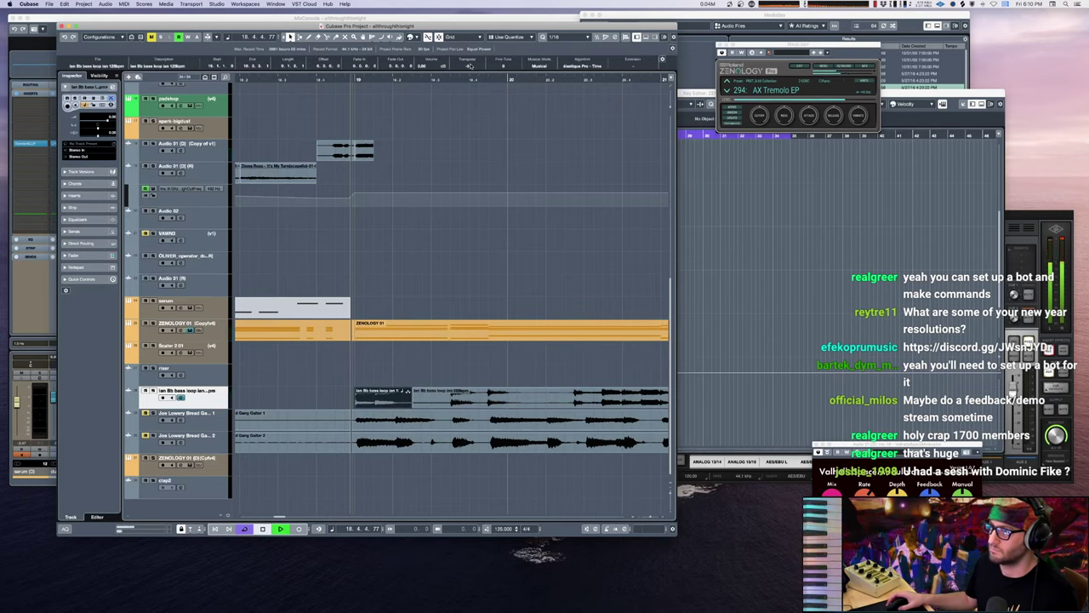
key("space")
key("space")
key("space")
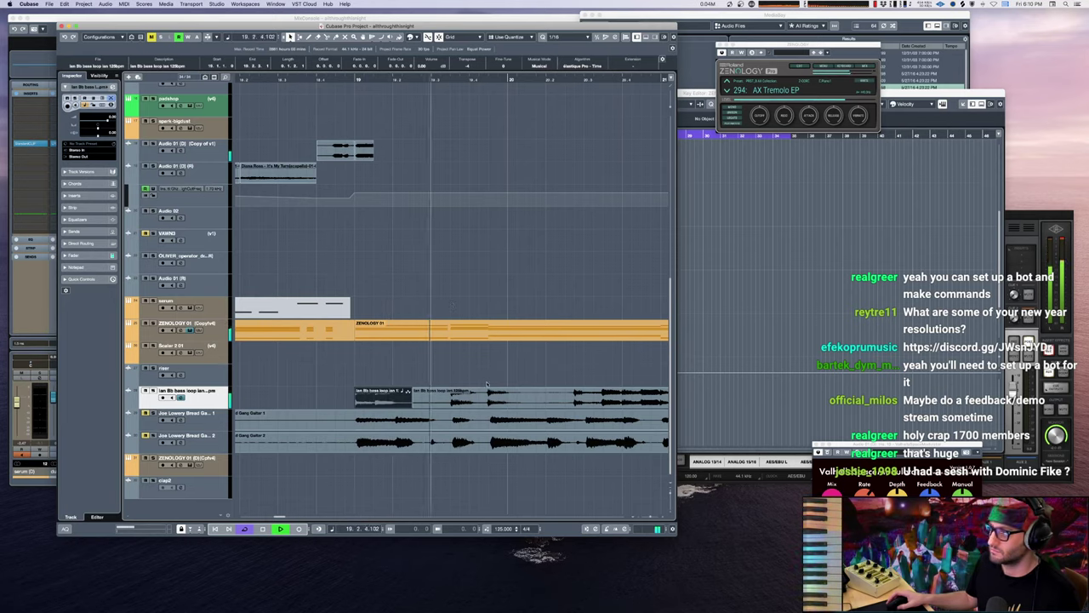
key("g")
key("g")
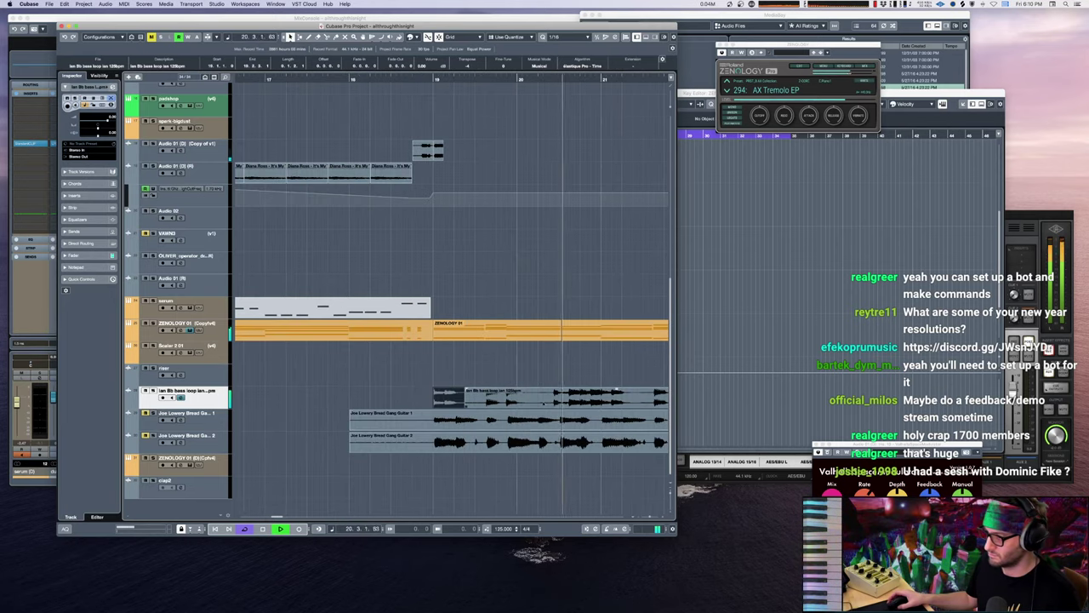
key("space")
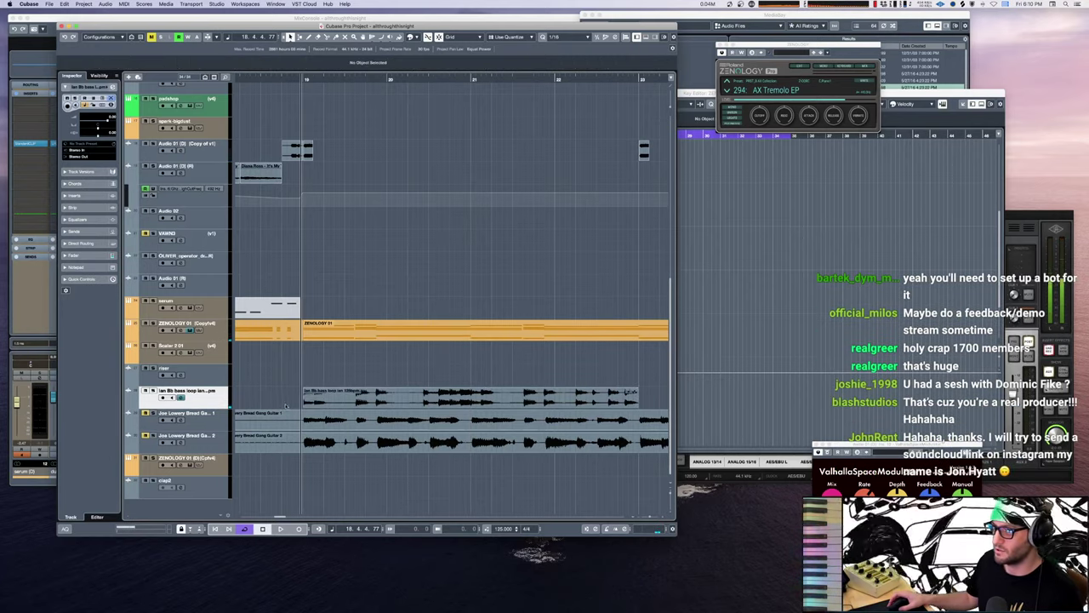
left_click(313, 400)
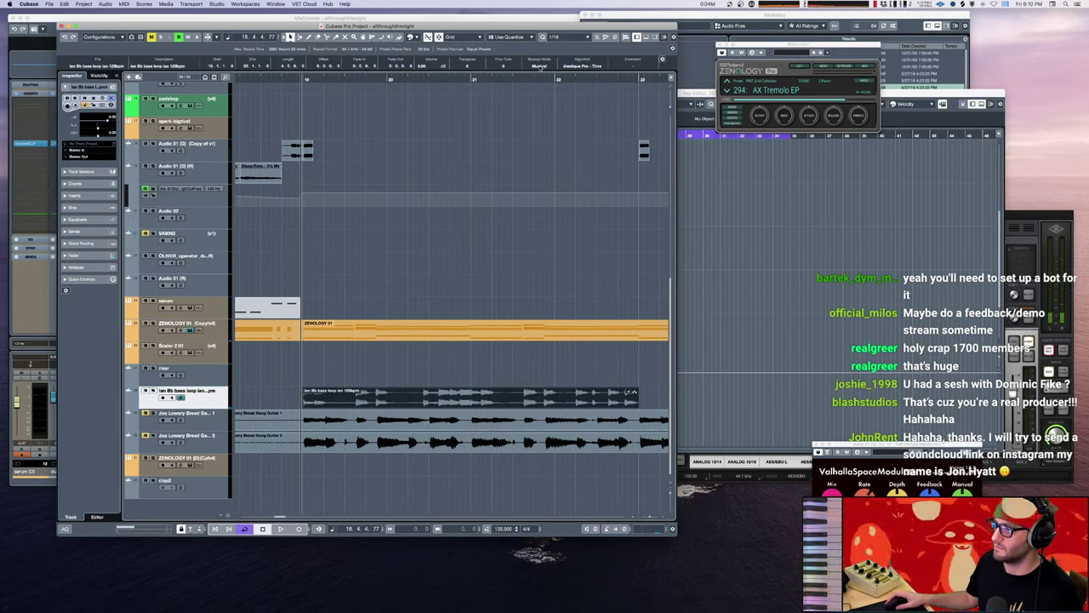
key("space")
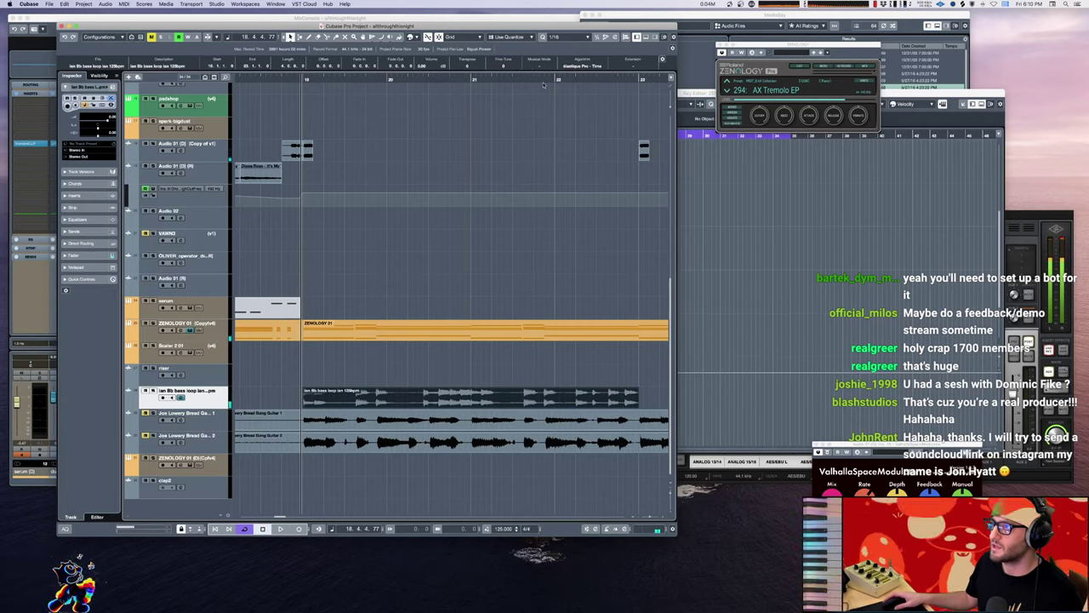
Open the bass loop in the Sample Editor and run Edit VariAudio to analyse its pitch segments
double_click(383, 400)
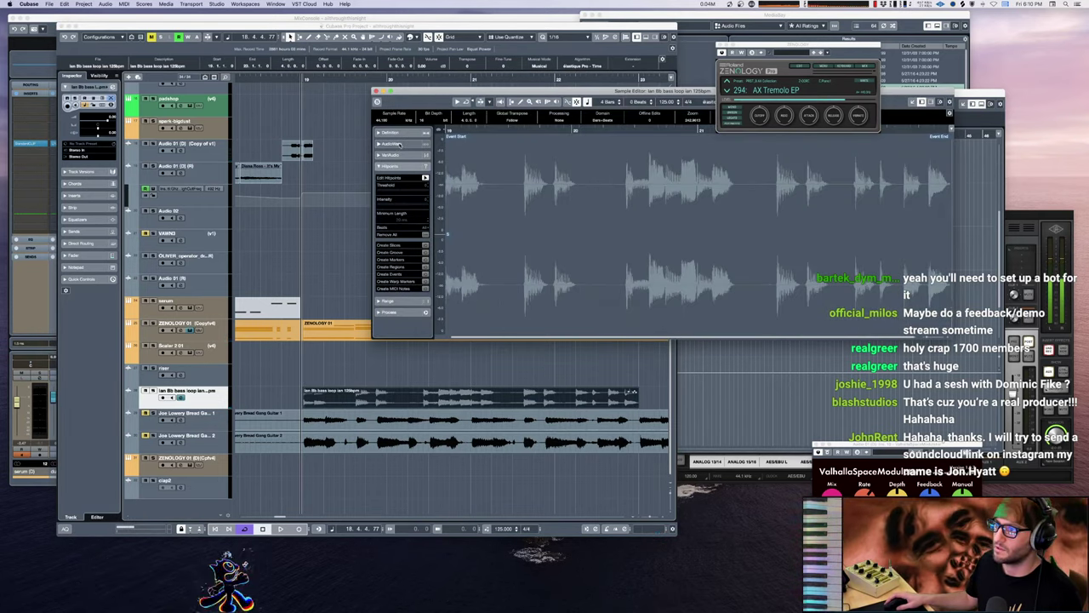
left_click(400, 145)
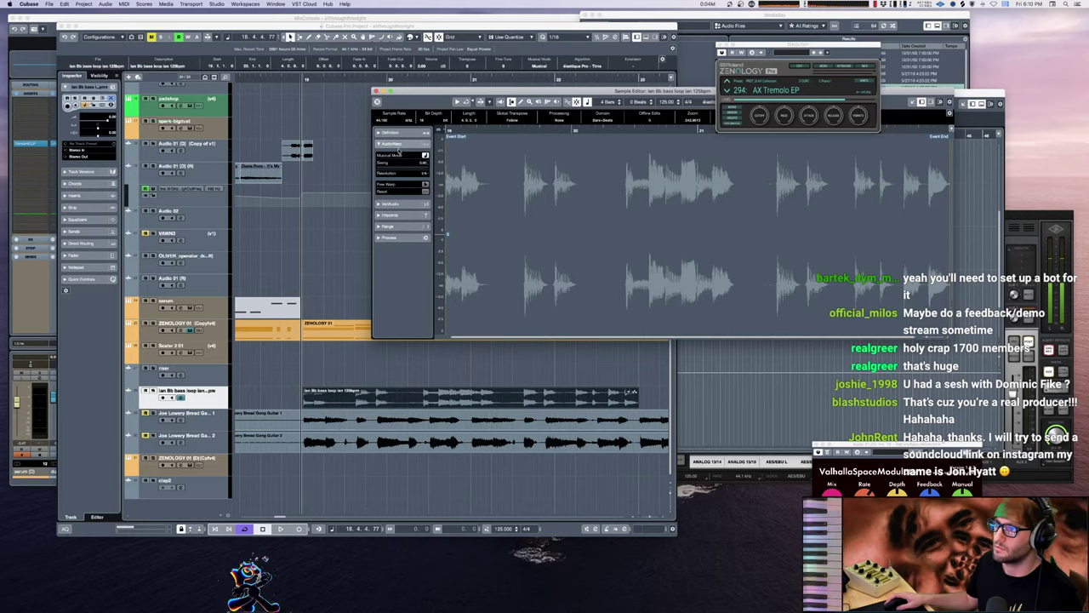
left_click(400, 205)
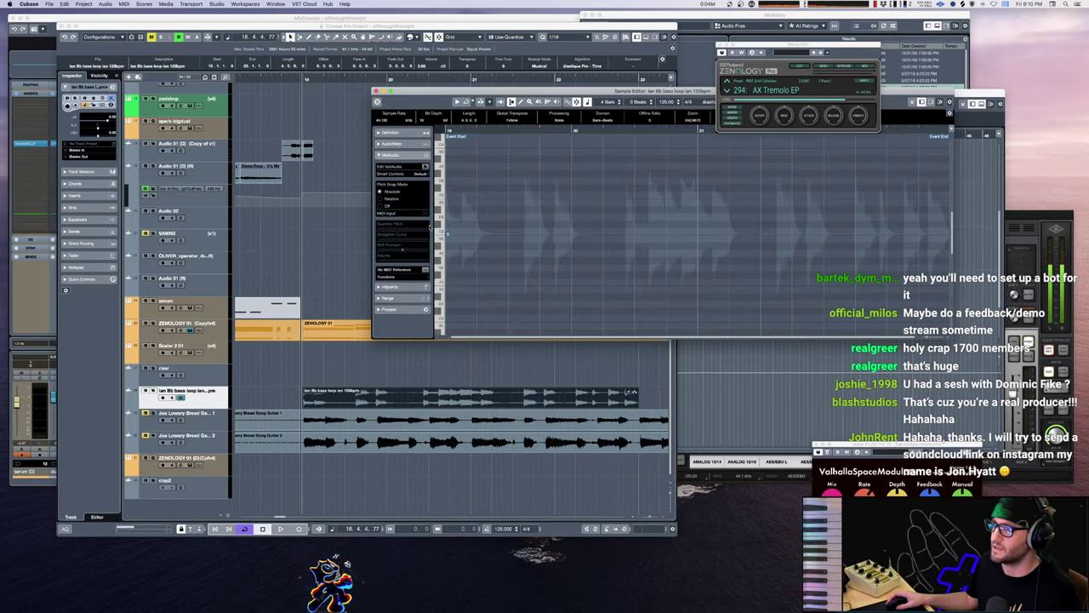
left_click(424, 166)
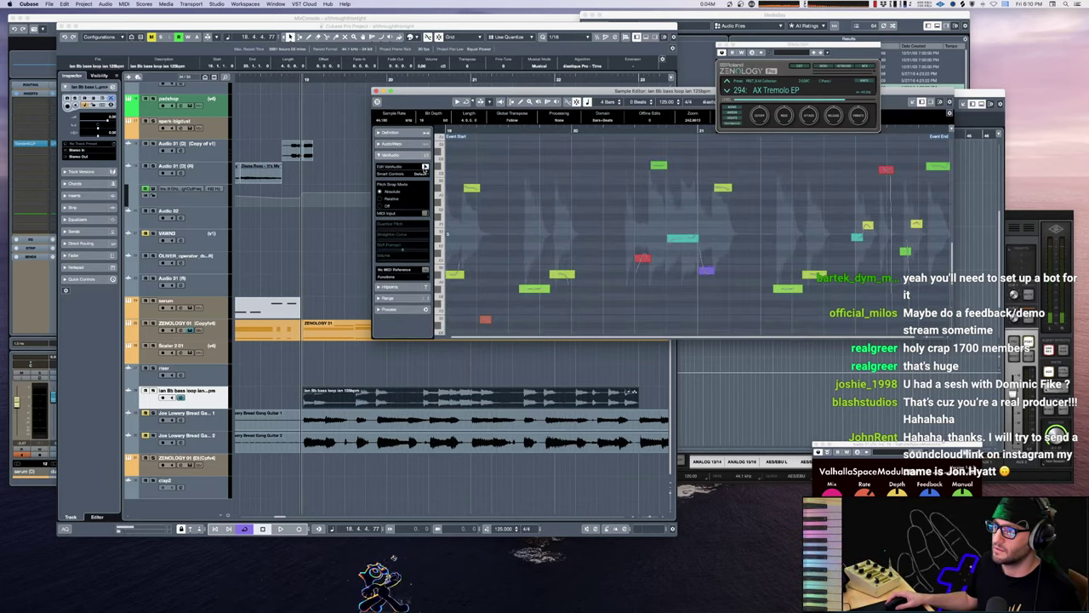
left_click_drag(485, 278, 515, 264)
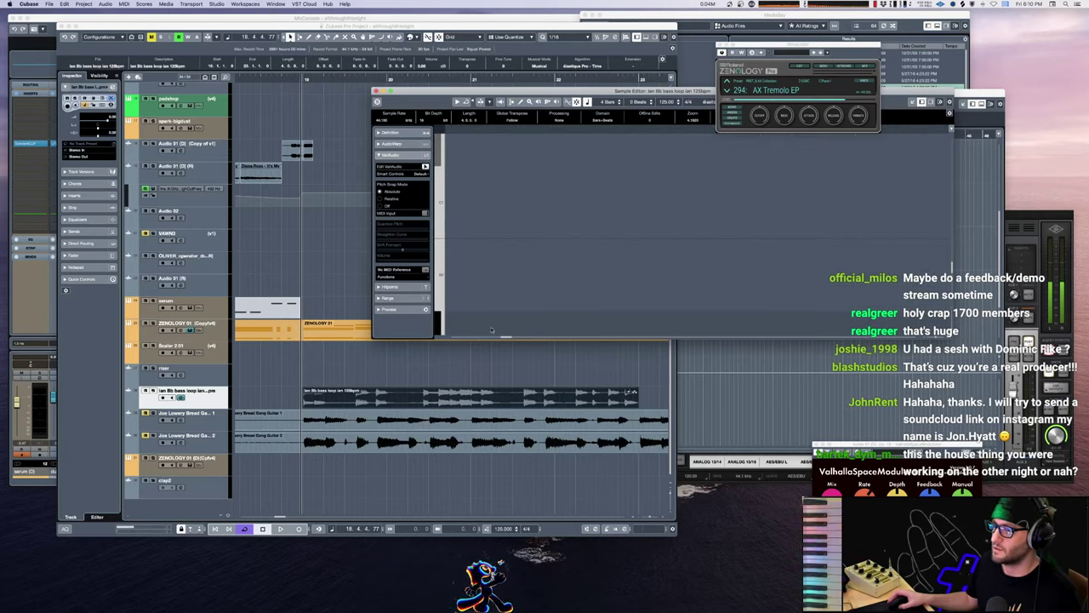
Zoom around the pitch segments, then close the Sample Editor
key("shift+f")
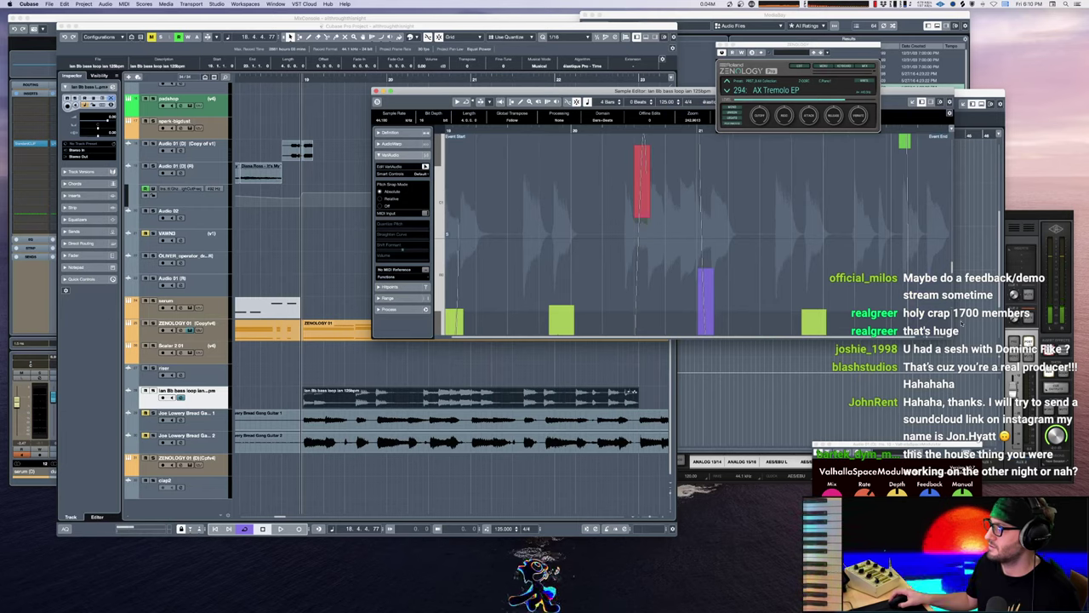
key("shift+g")
key("shift+g")
key("shift+g")
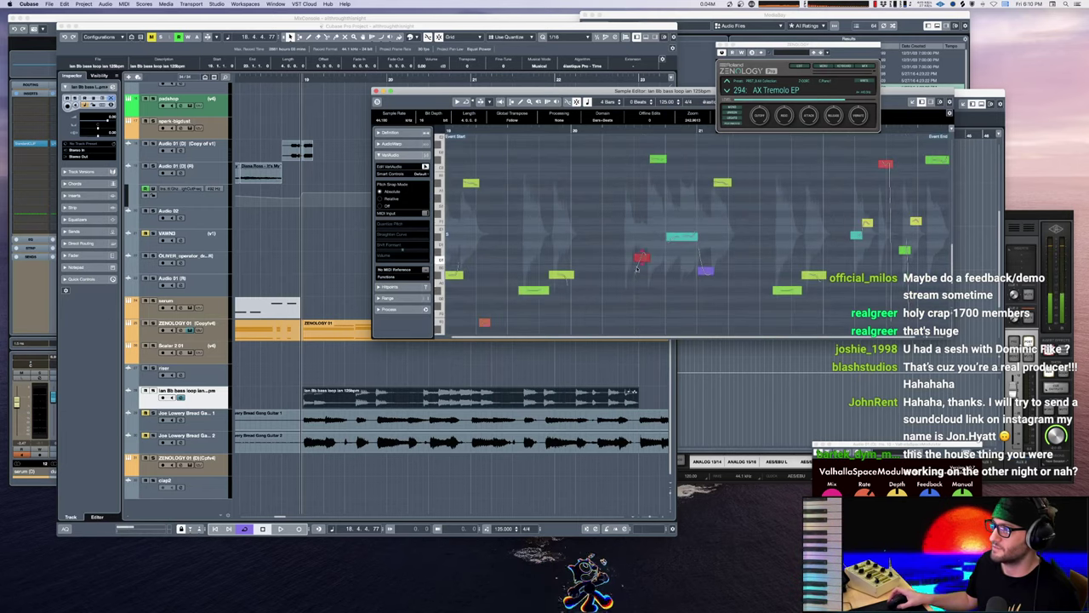
key("shift+g")
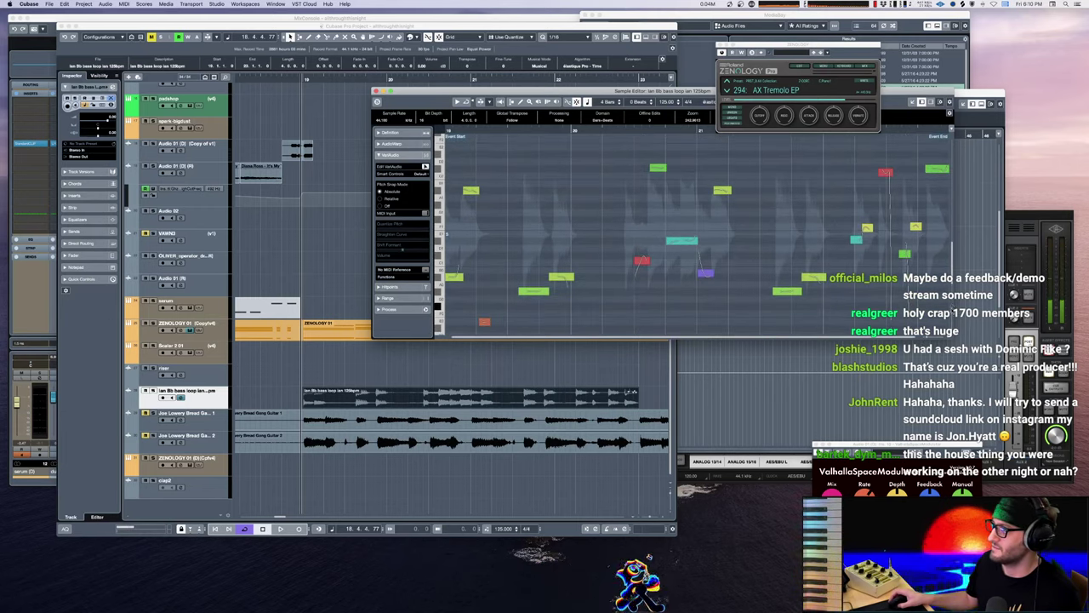
key("shift+h")
key("h")
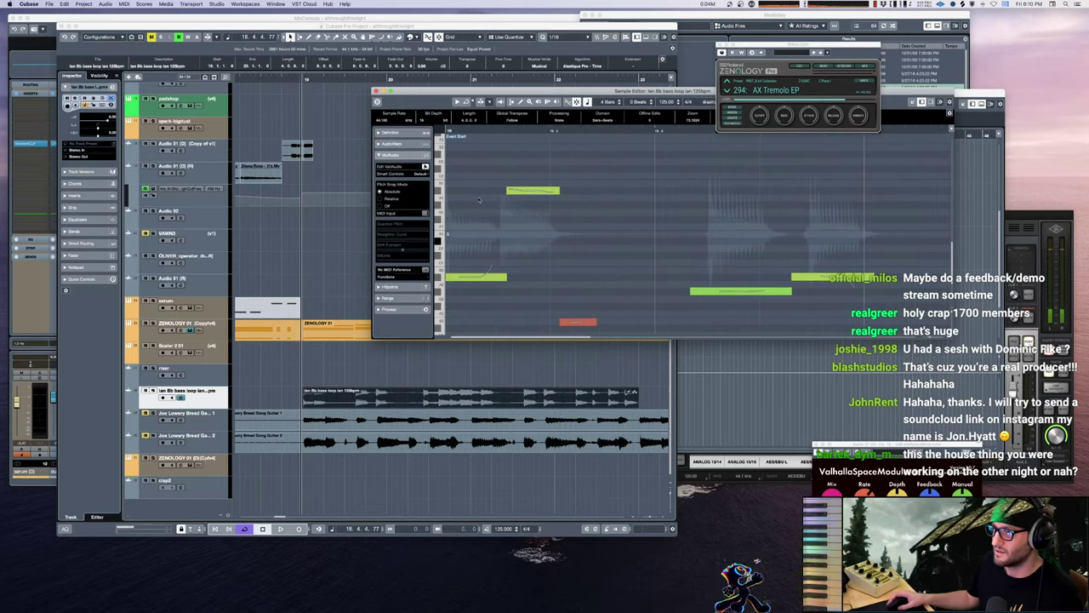
key("super+w")
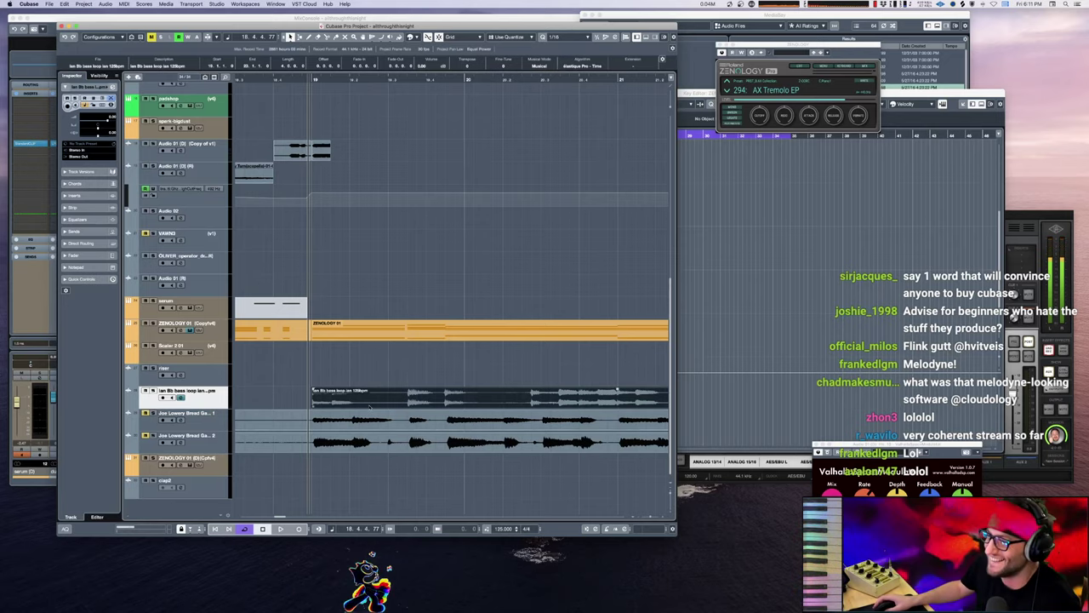
left_click(366, 407, "alt")
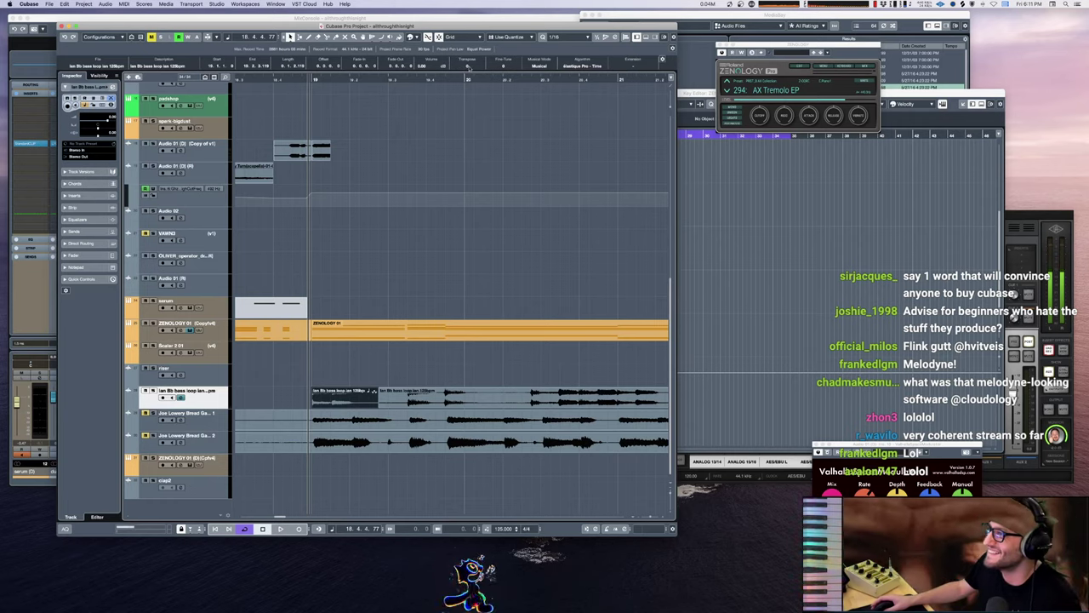
key("space")
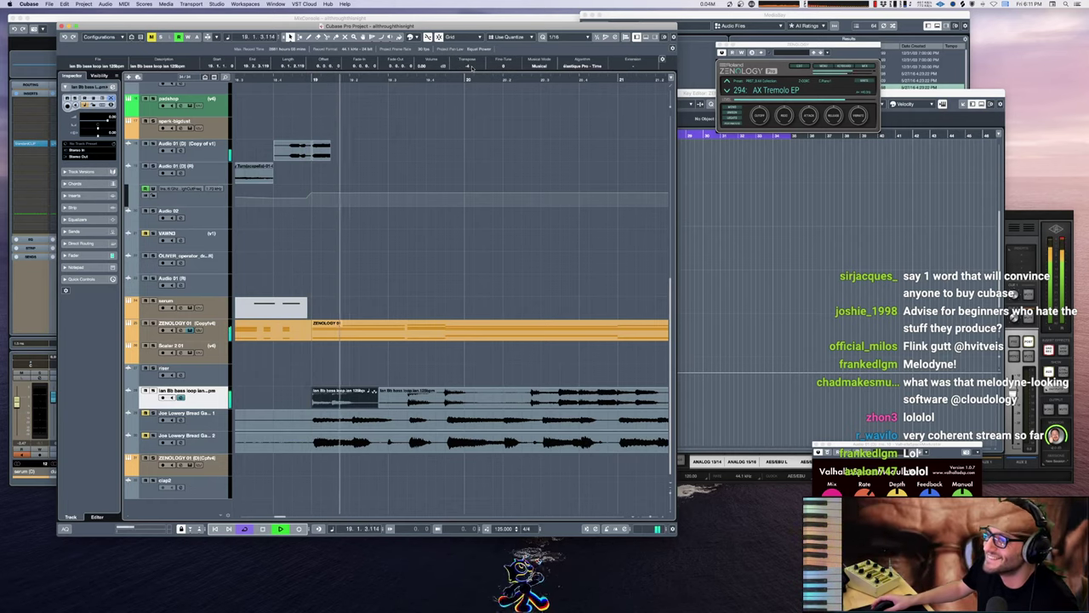
key("space")
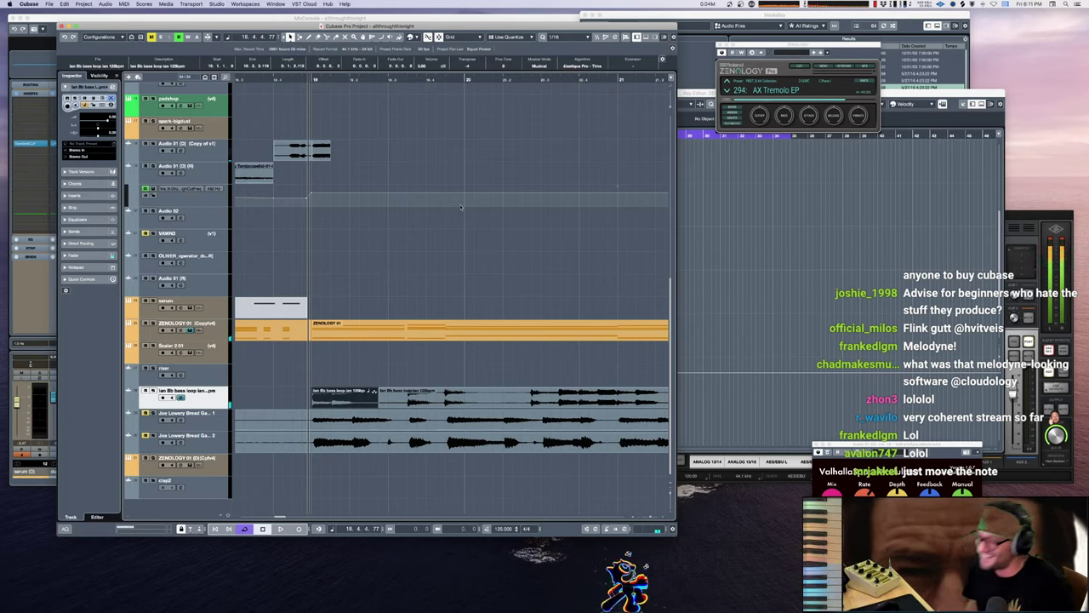
scroll(447, 238, "down", 1)
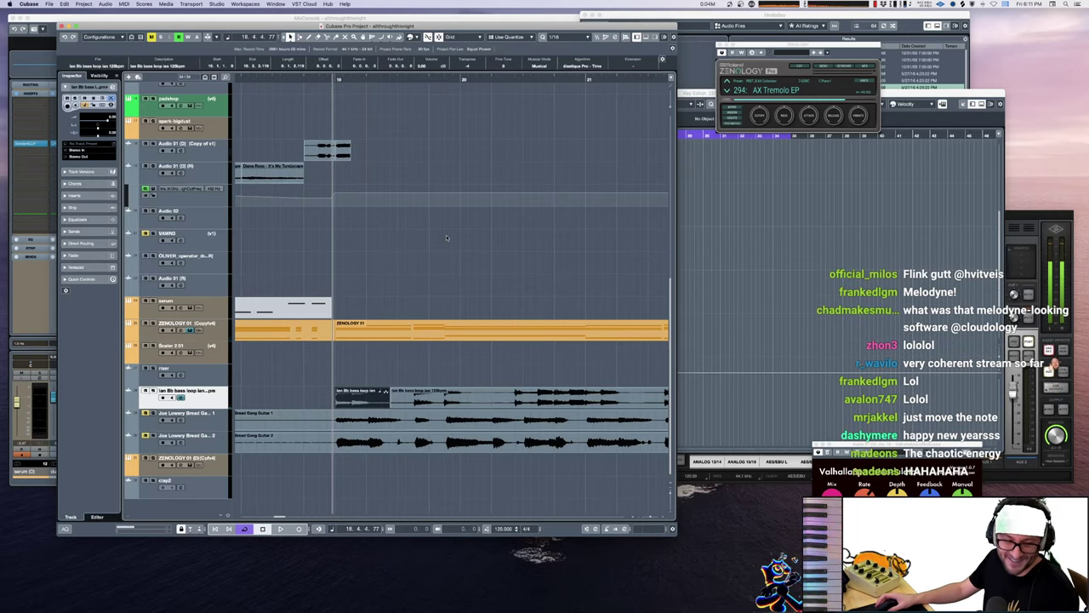
key("space")
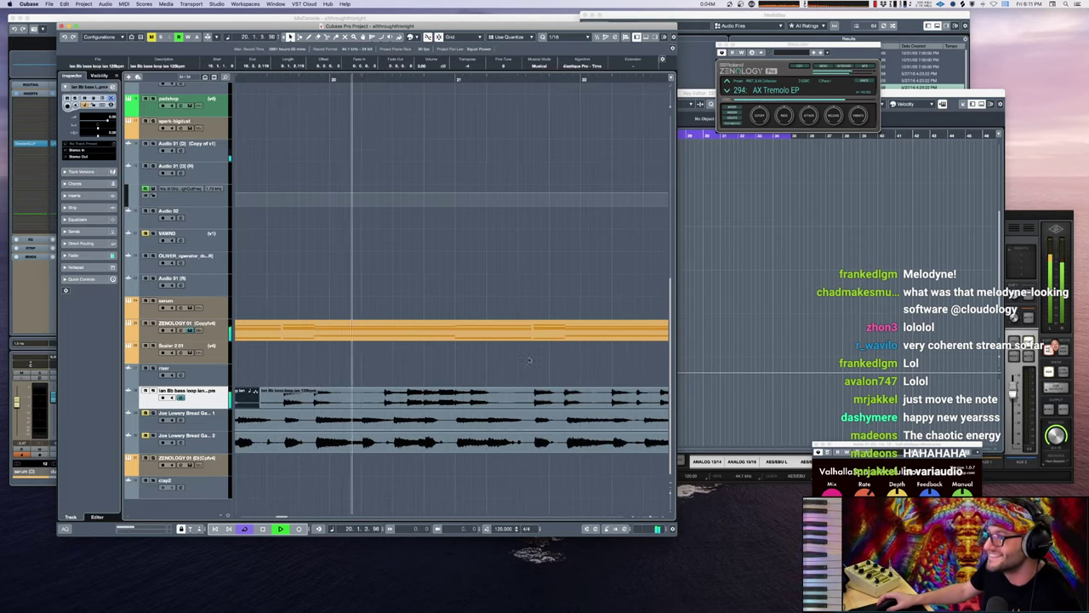
left_click(468, 393)
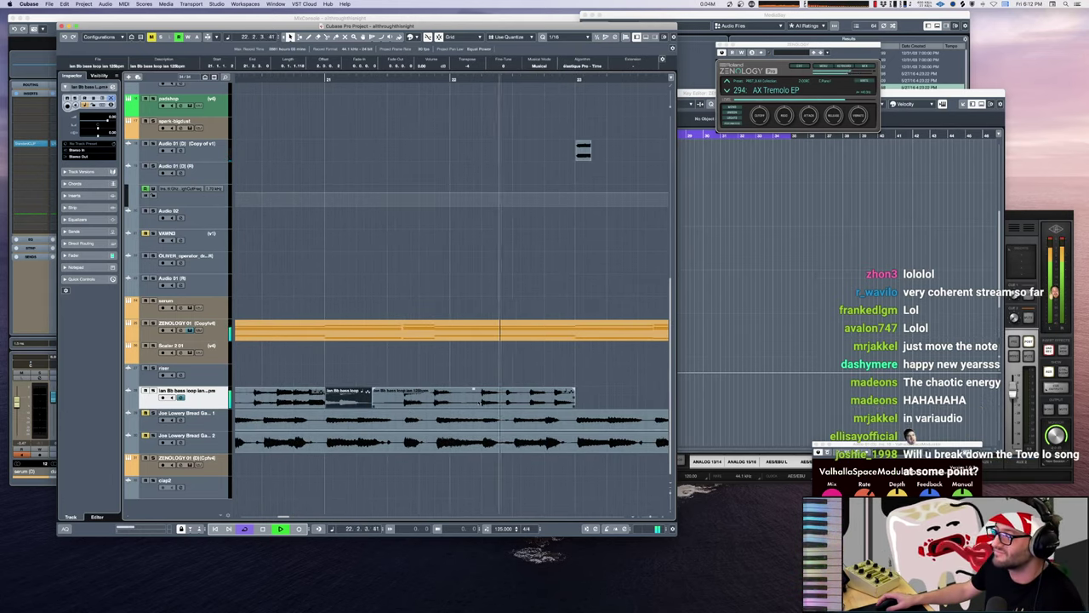
key("space")
key("h")
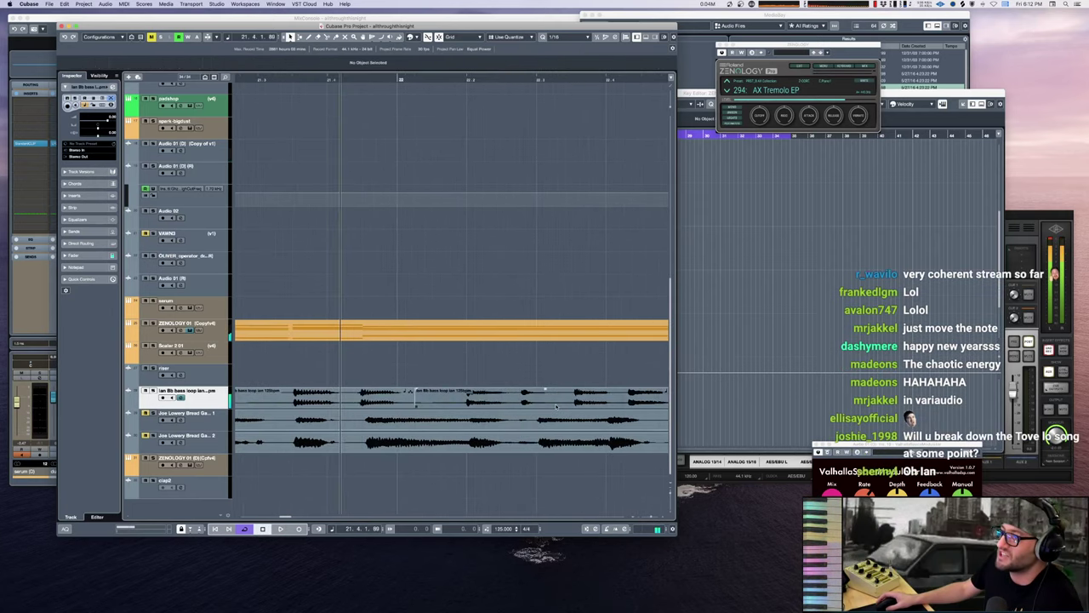
key("h")
key("space")
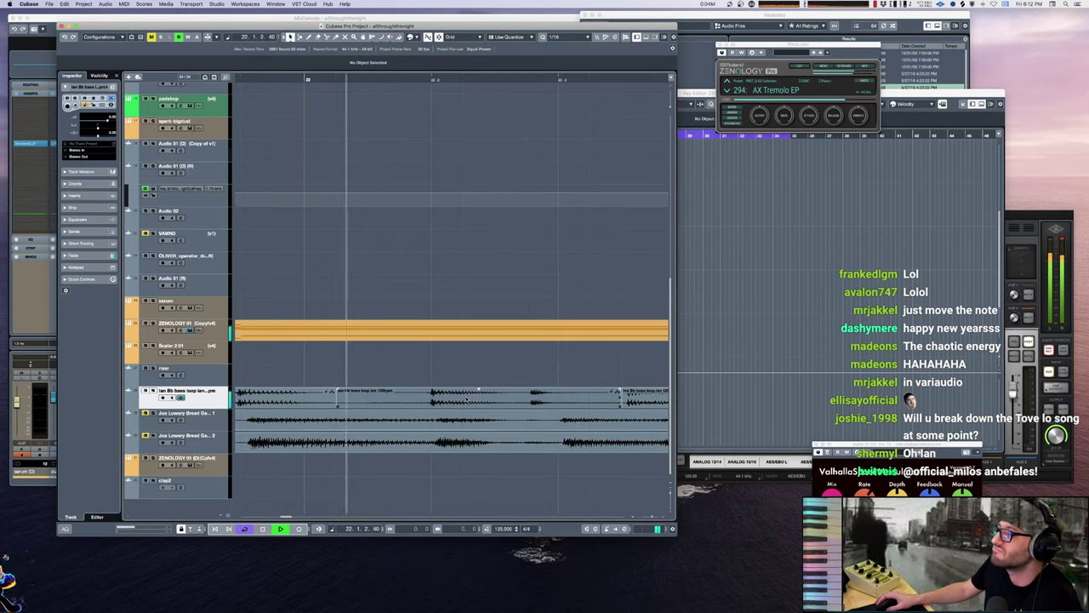
left_click_drag(362, 396, 585, 405)
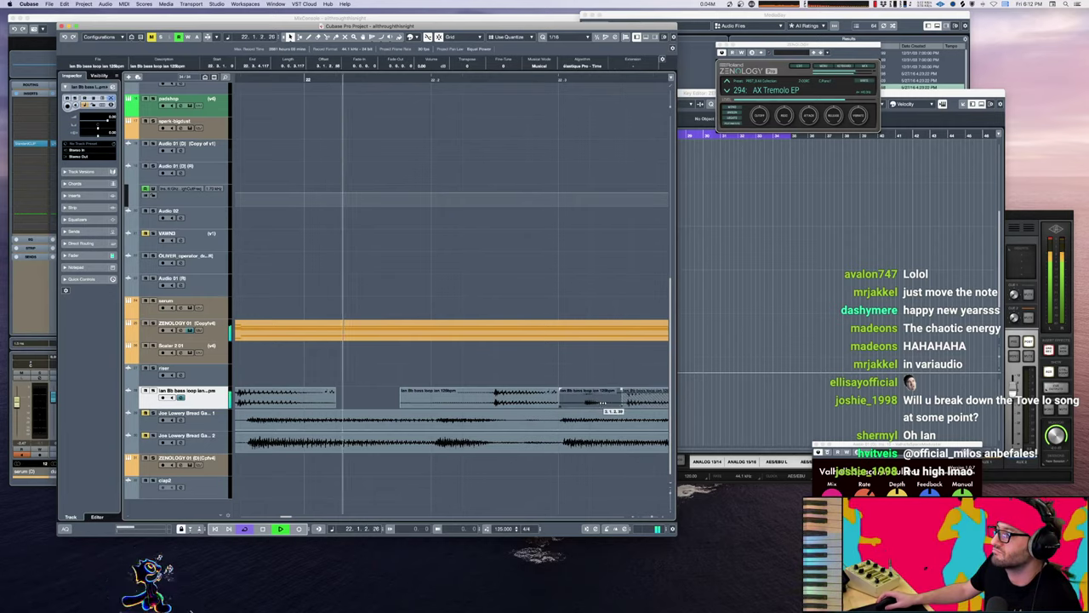
key("ctrl+z")
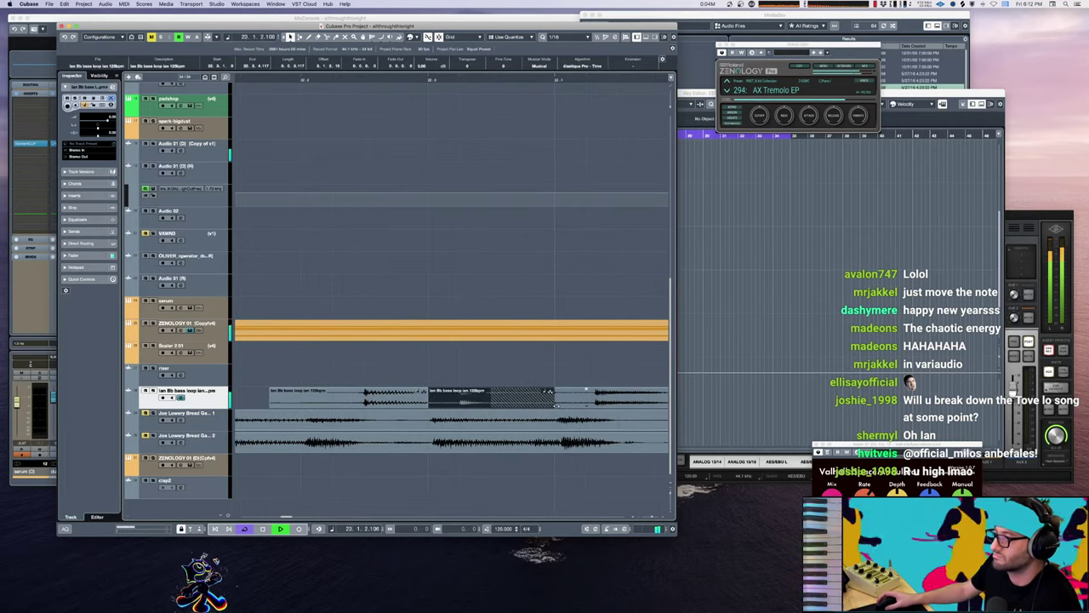
left_click_drag(490, 391, 565, 406)
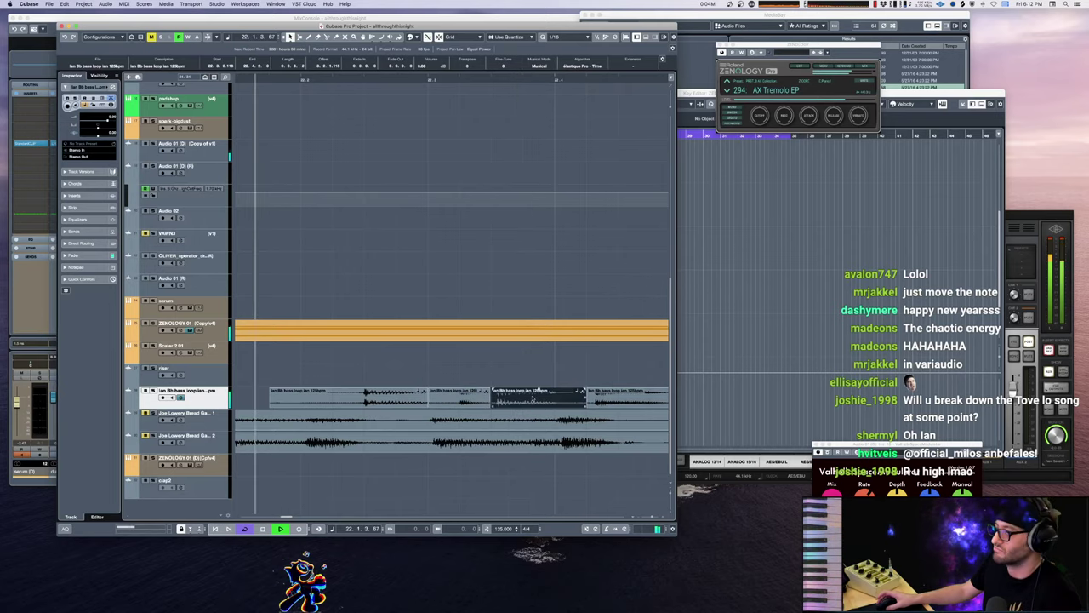
key("ctrl+z")
key("ctrl+z")
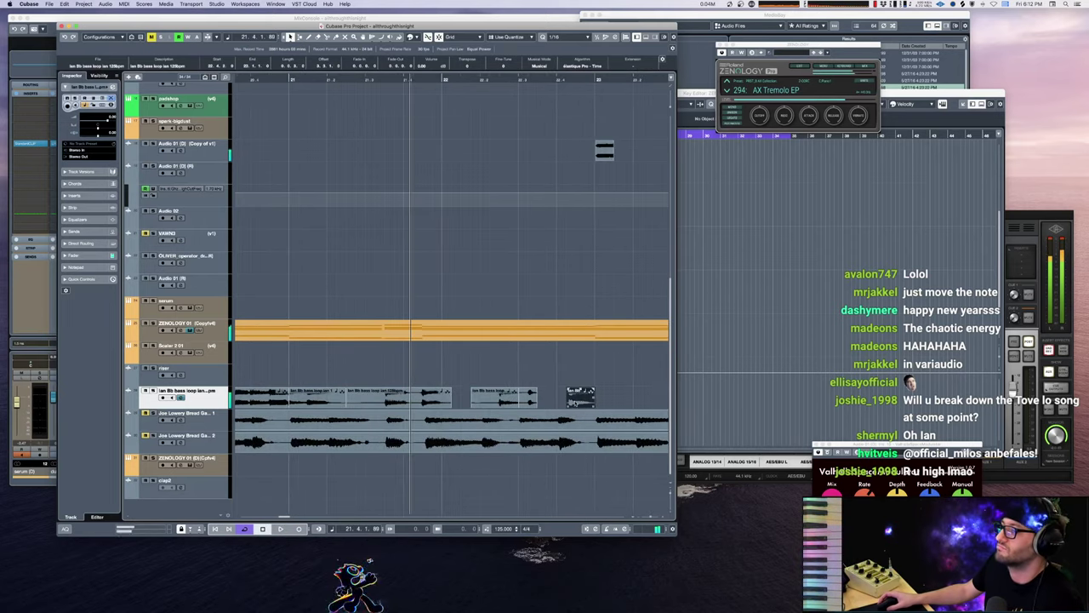
key("ctrl+z")
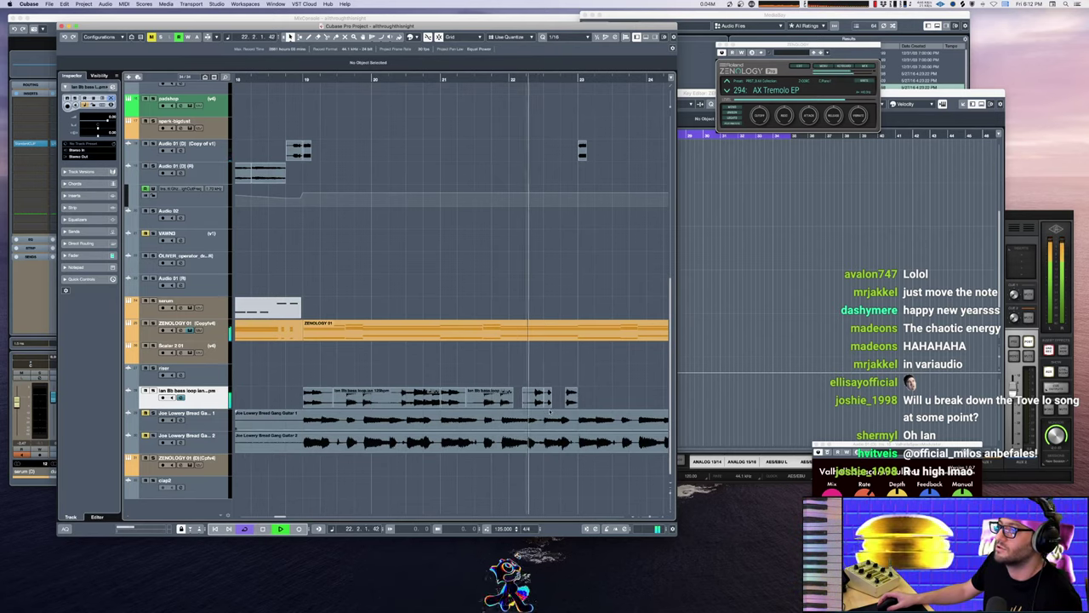
key("space")
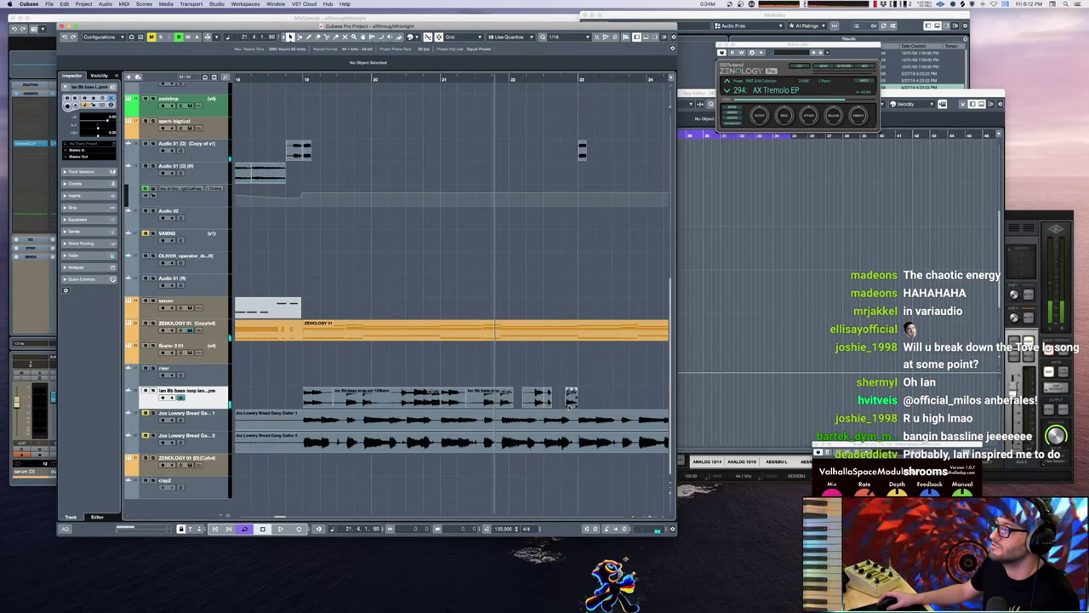
left_click(405, 374)
key("space")
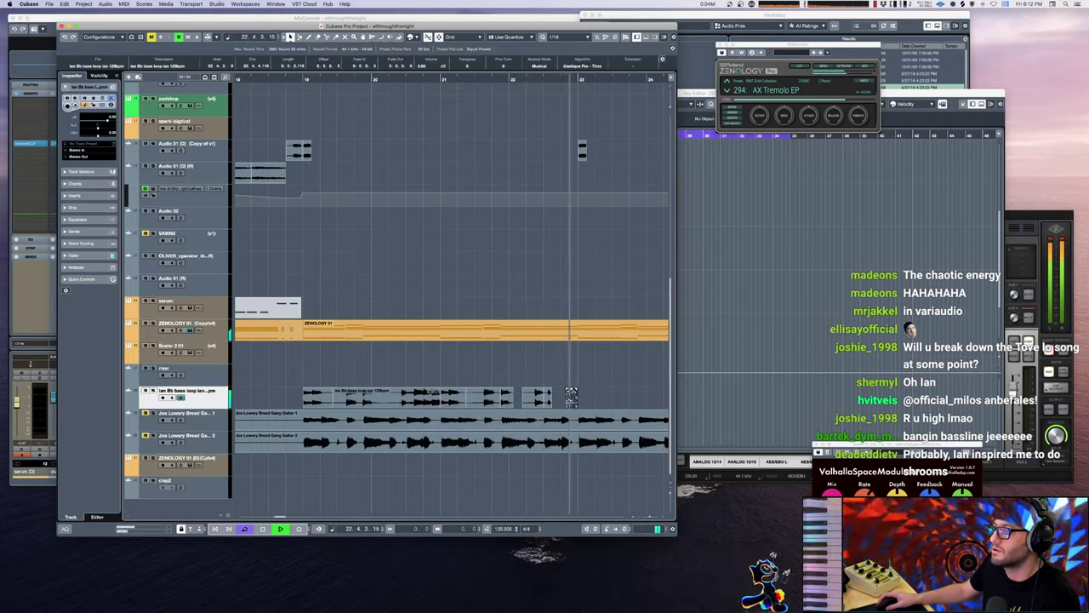
key("h")
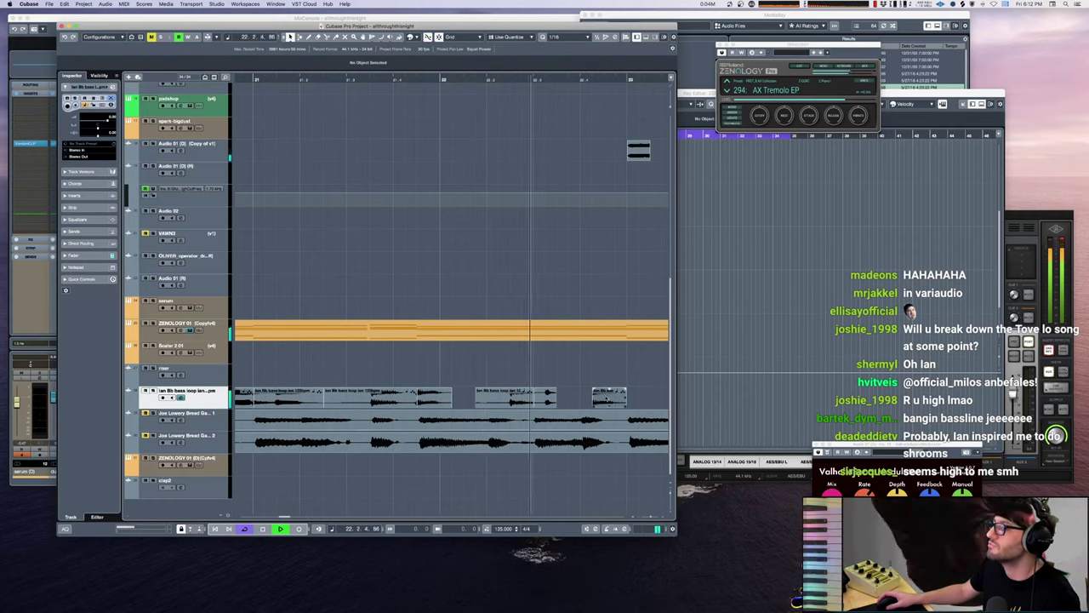
key("g")
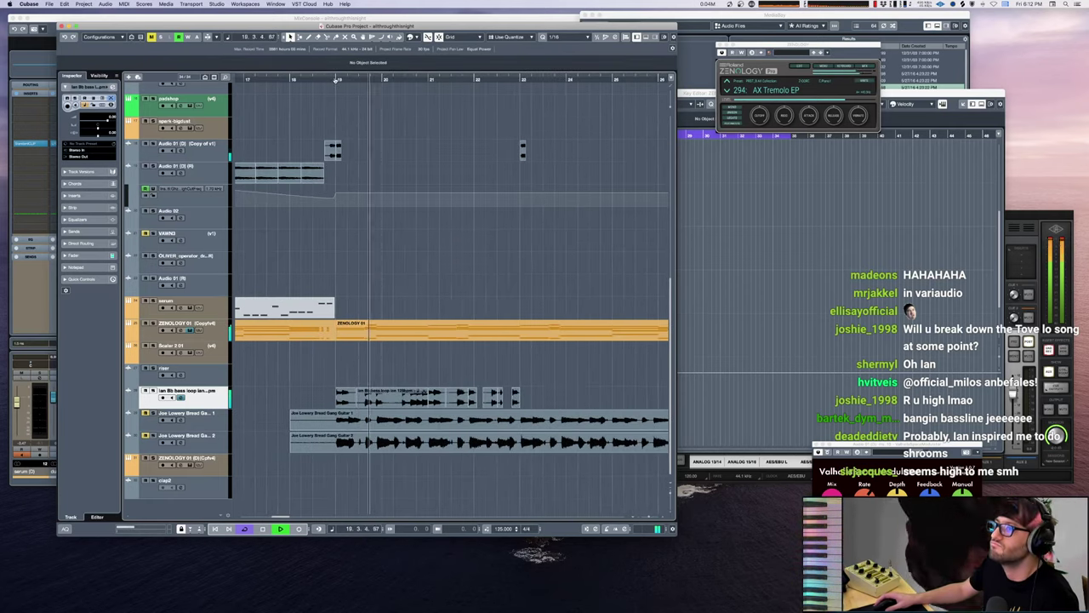
key("g")
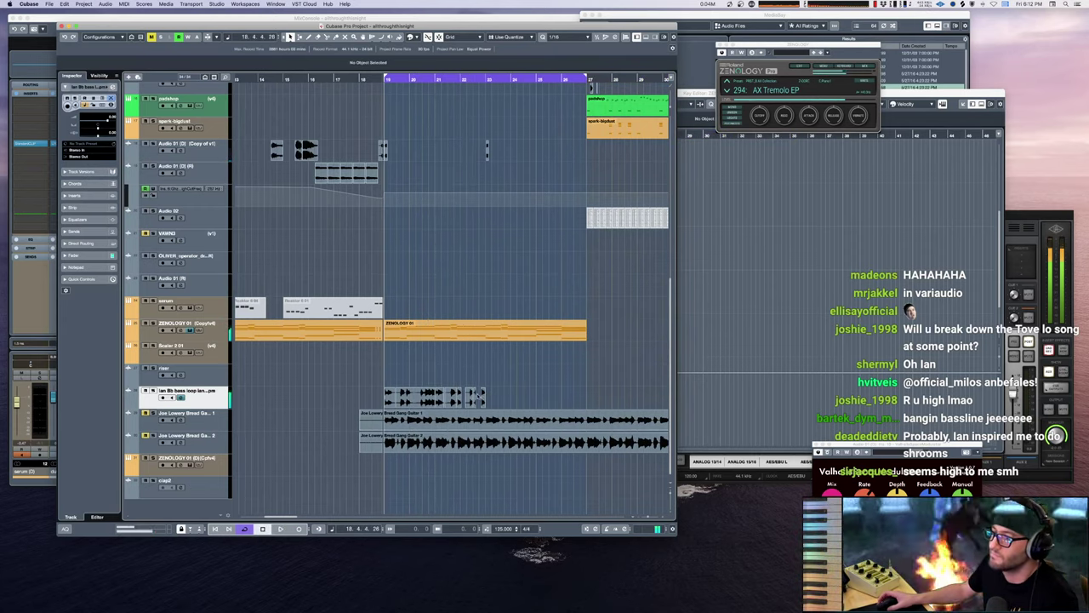
key("h")
left_click(449, 373)
key("space")
key("h")
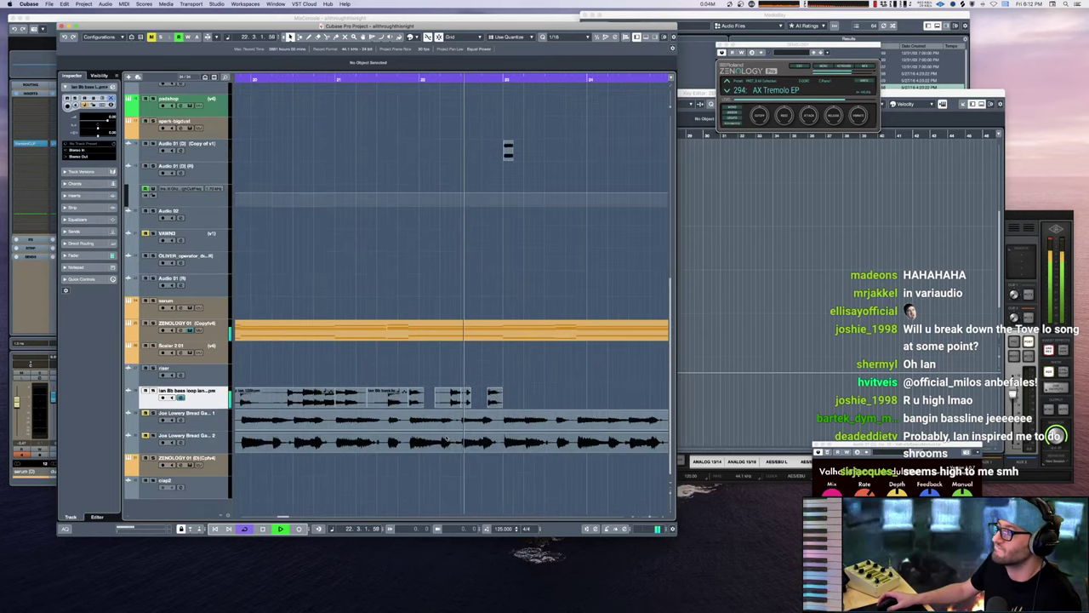
key("h")
key("h")
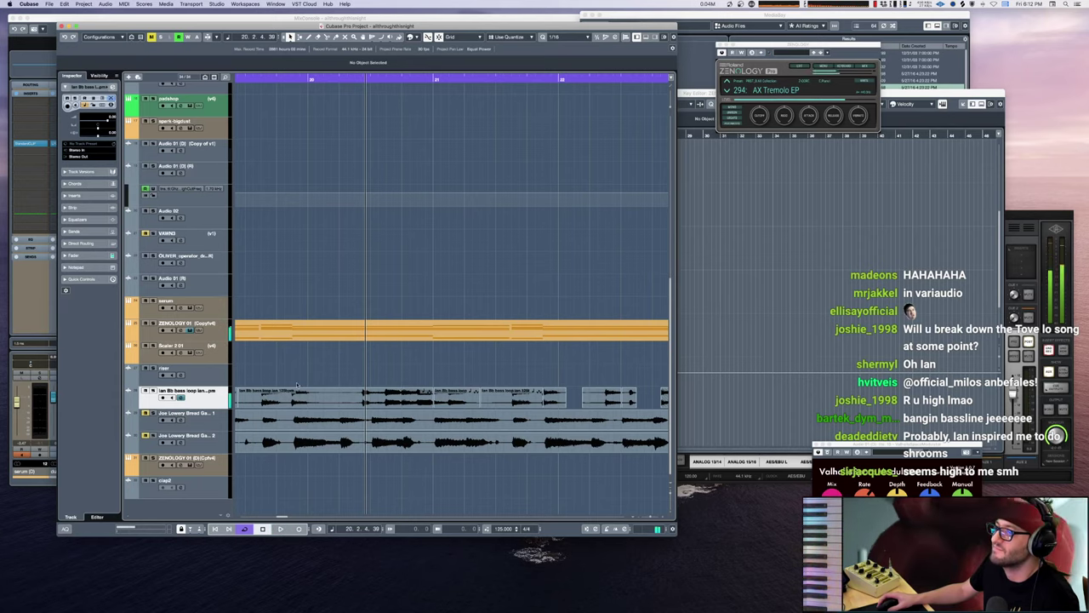
scroll(297, 384, "left", 2)
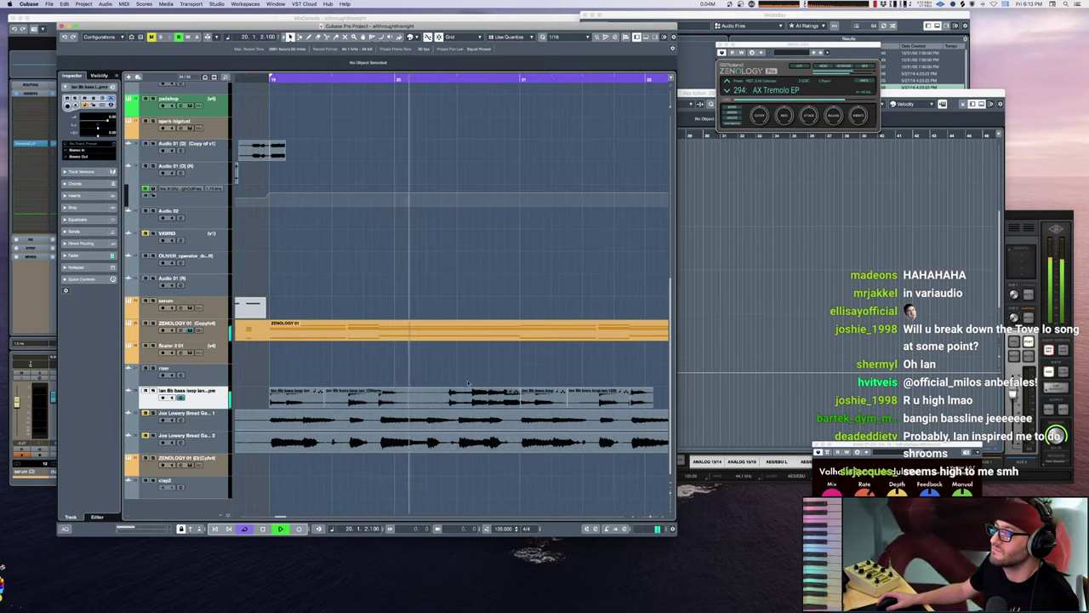
Move the last bass-loop slice earlier around bar 22 and audition the result
key("space")
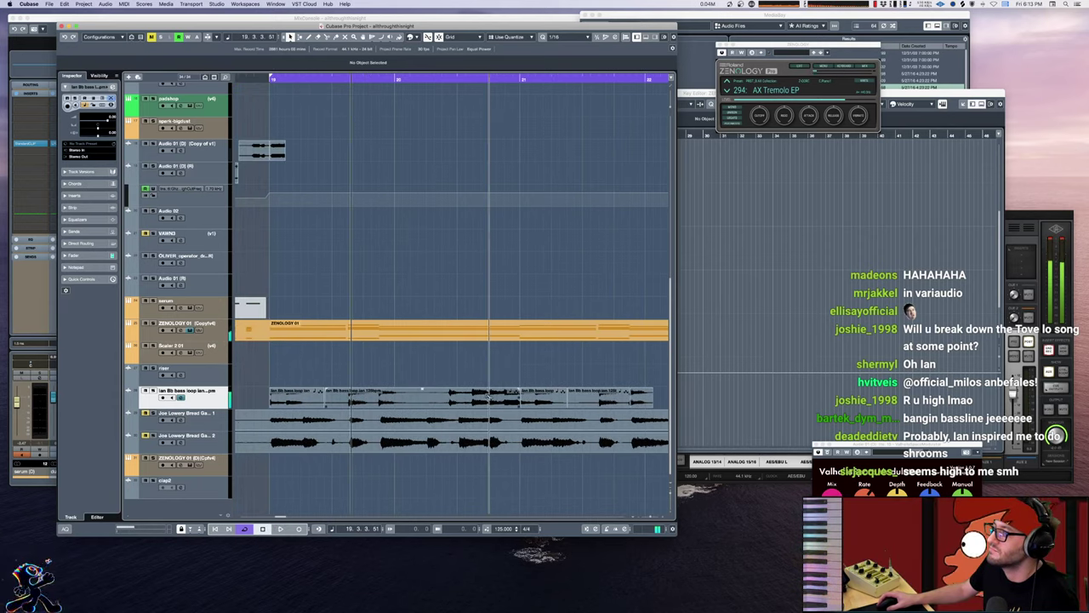
left_click(489, 394)
key("g")
key("g")
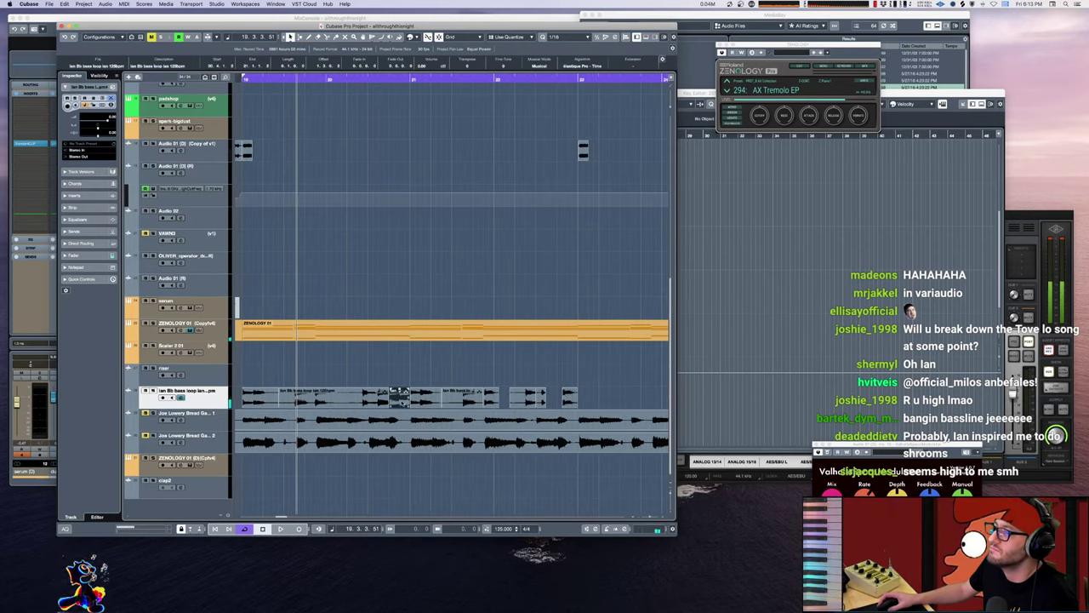
scroll(589, 400, "right", 2)
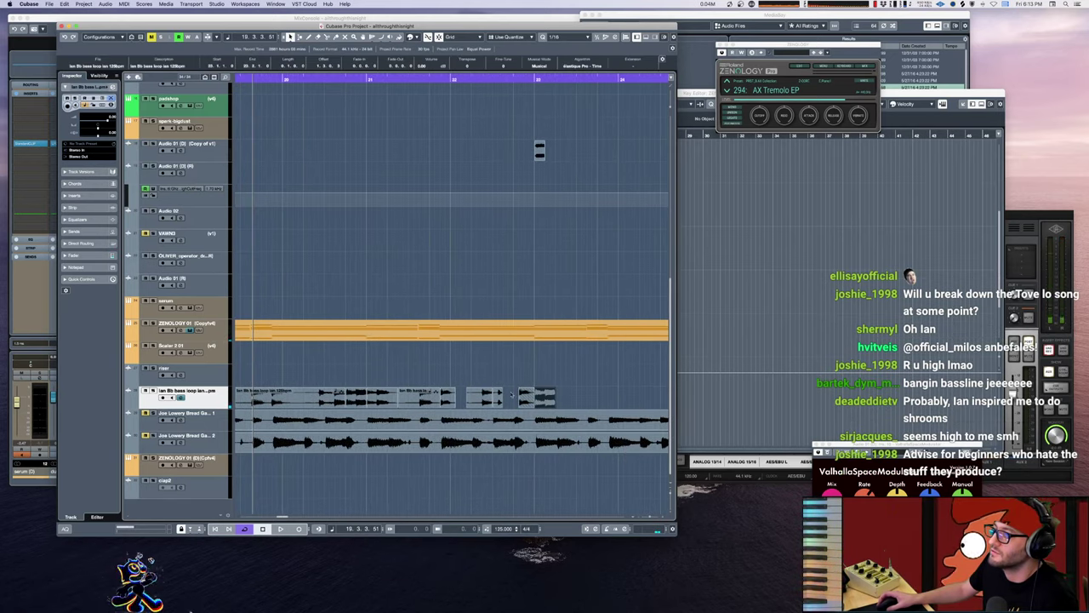
key("space")
key("h")
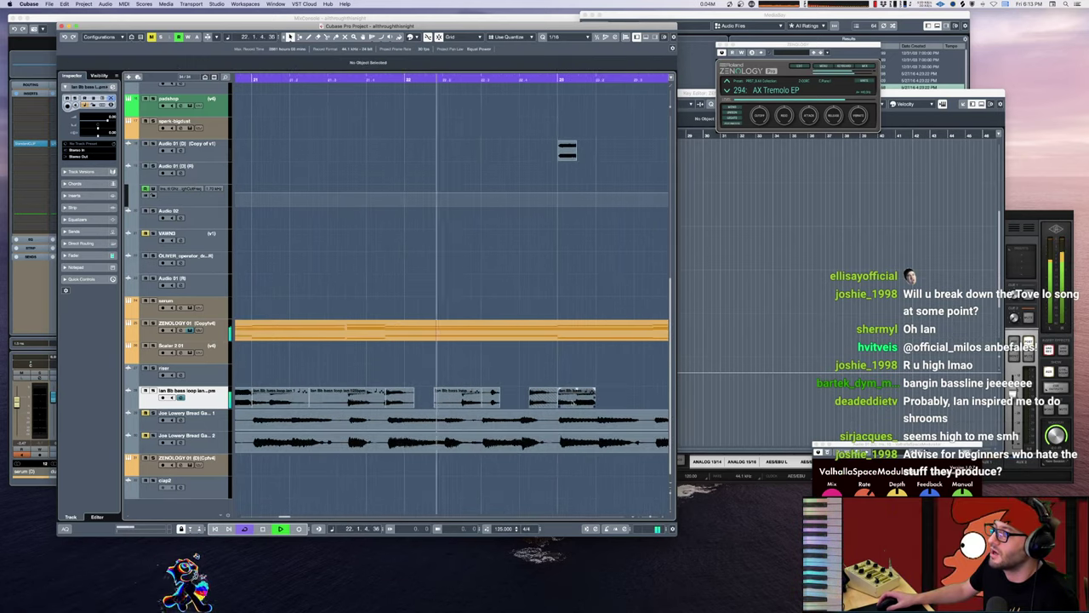
key("space")
left_click_drag(575, 396, 545, 396)
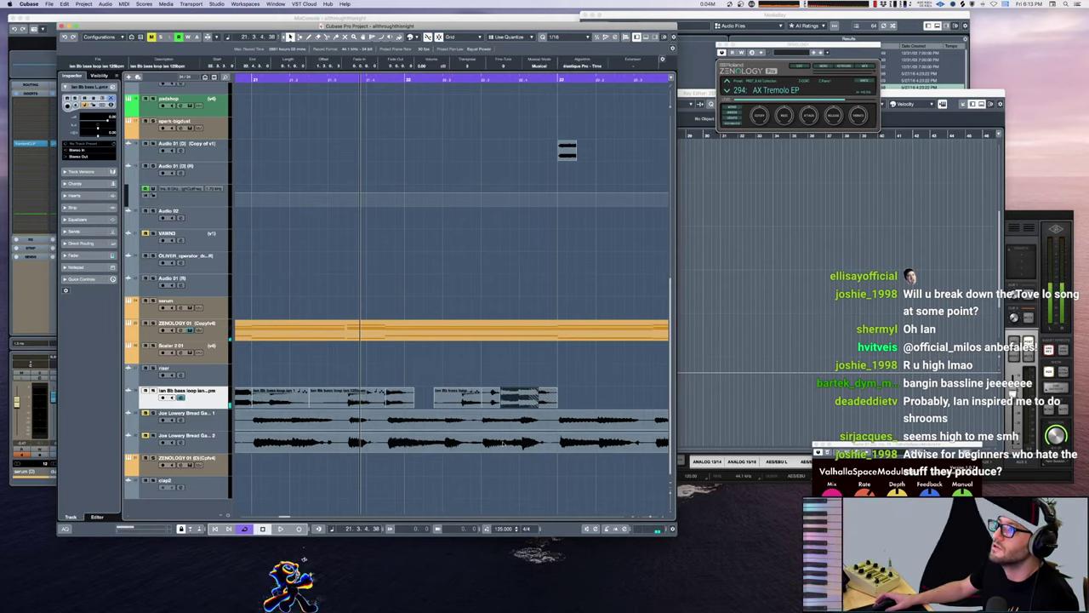
key("space")
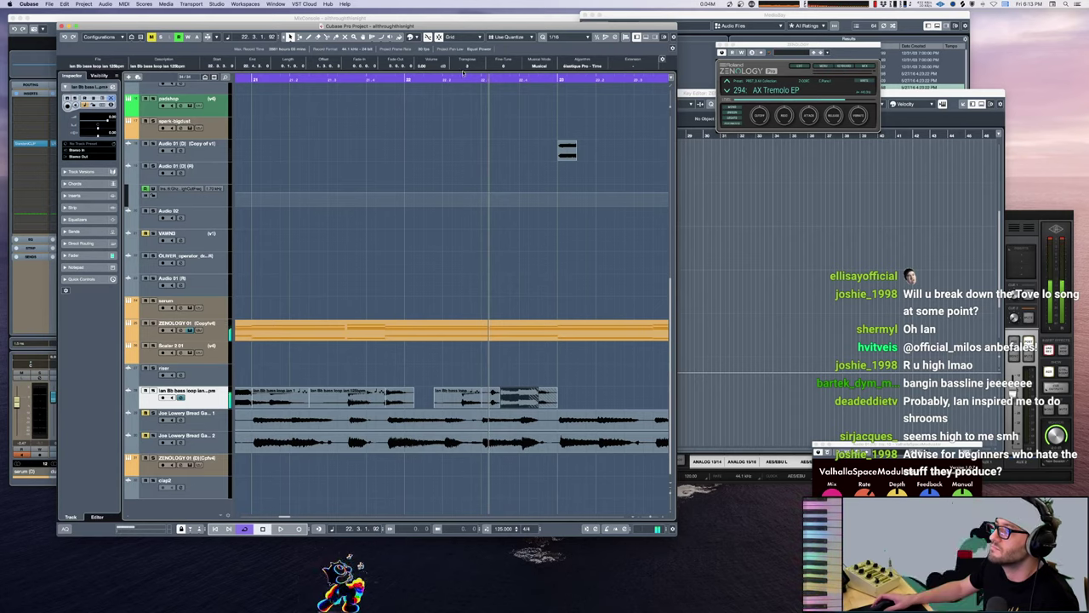
key("space")
key("space")
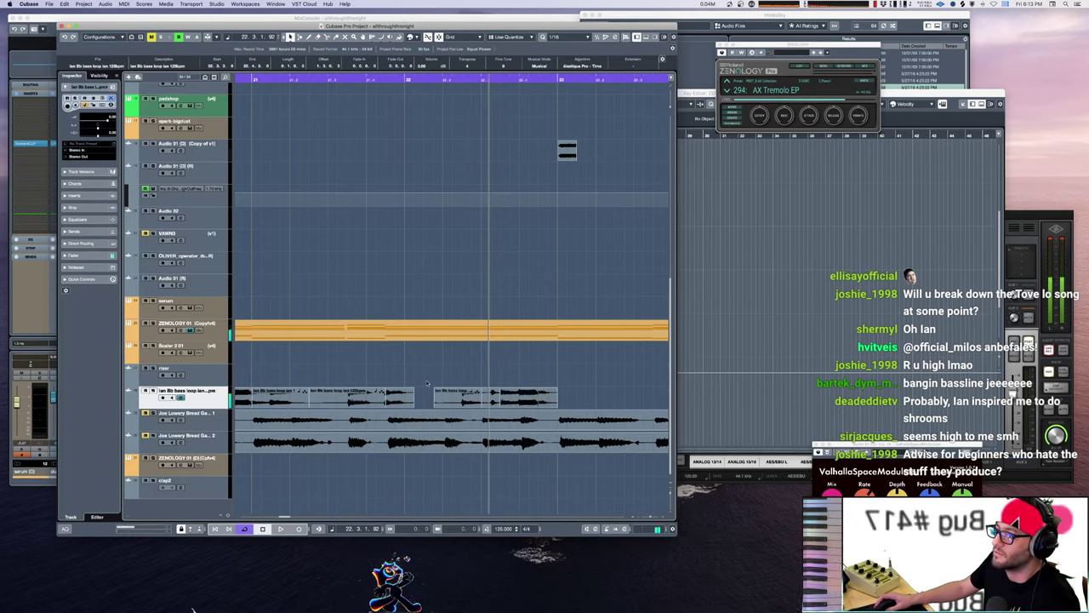
Trim the start of the last bass slice later and replay from 22.2.3 to check it
left_click(428, 383)
left_click_drag(435, 405, 512, 402)
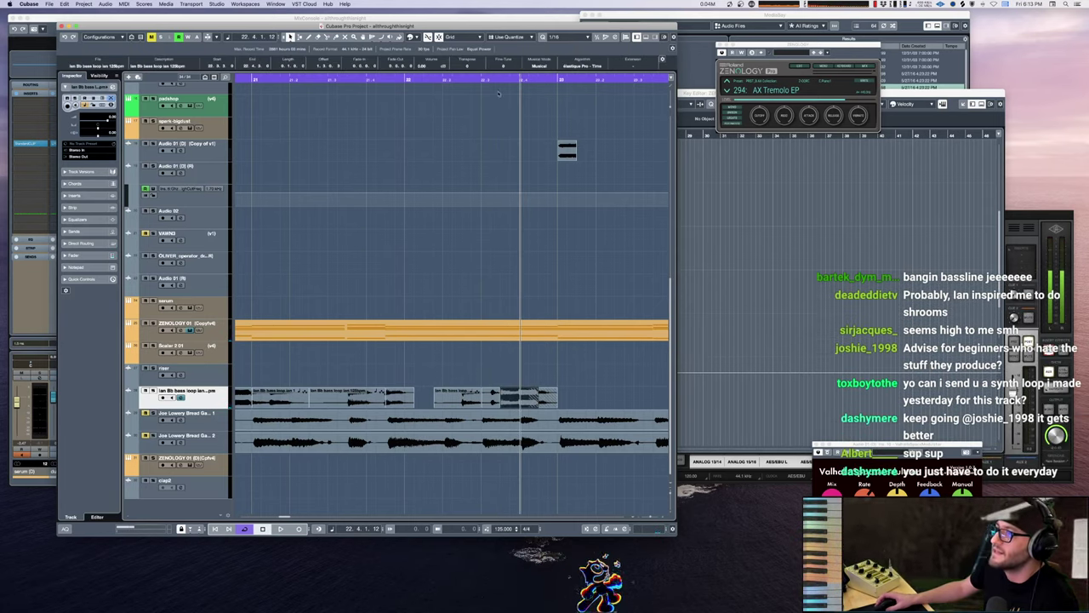
left_click(462, 80)
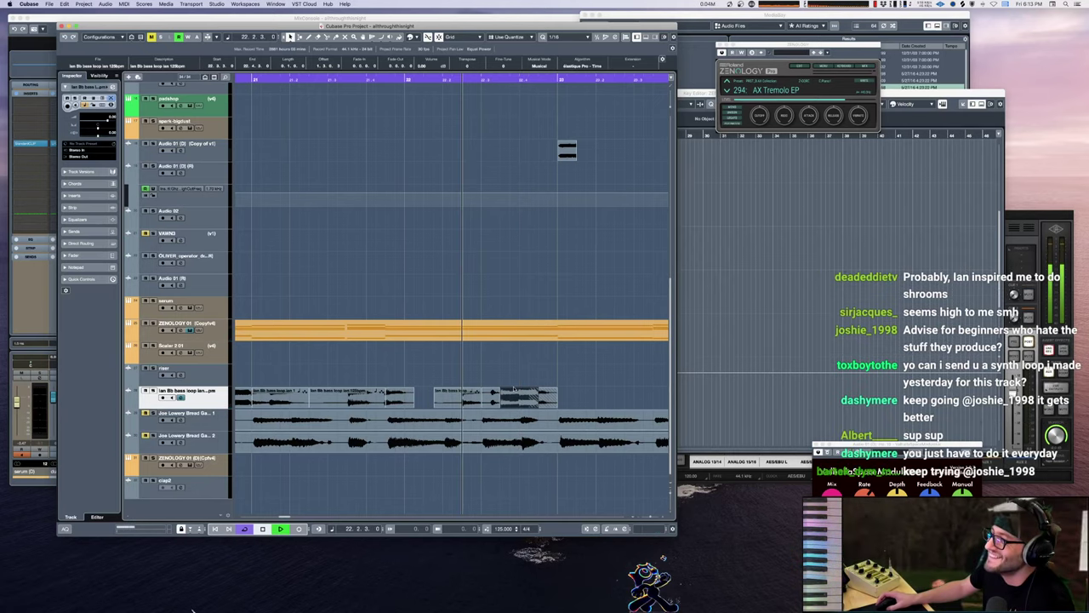
key("space")
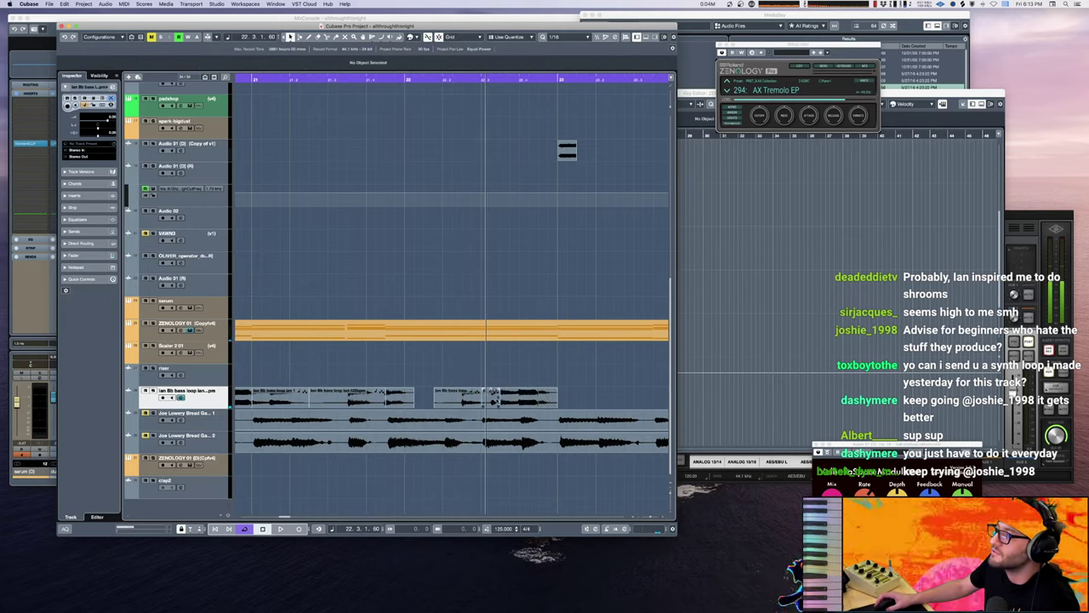
key("space")
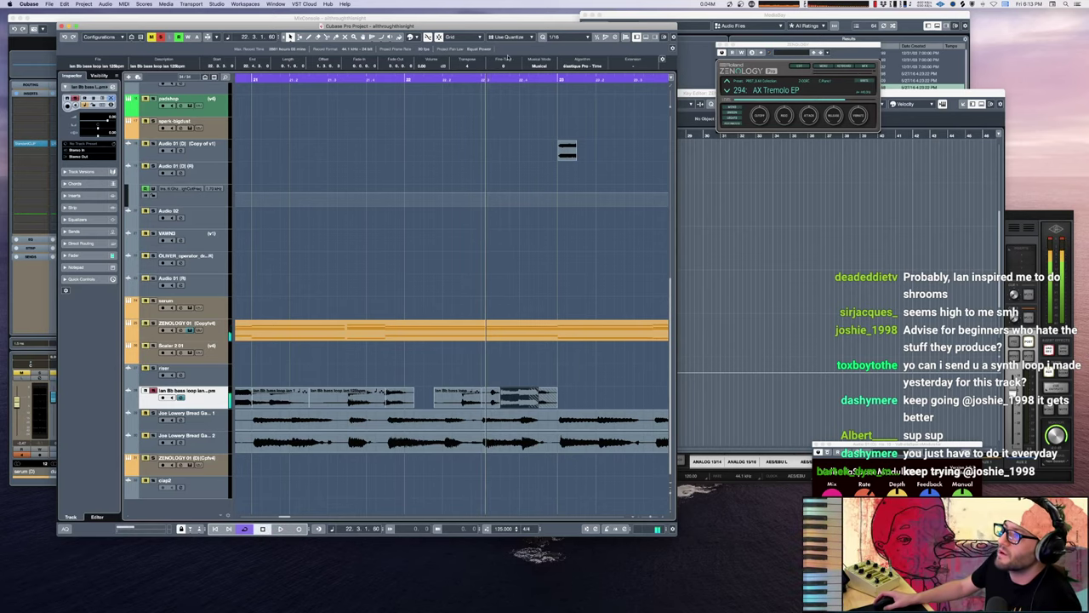
key("space")
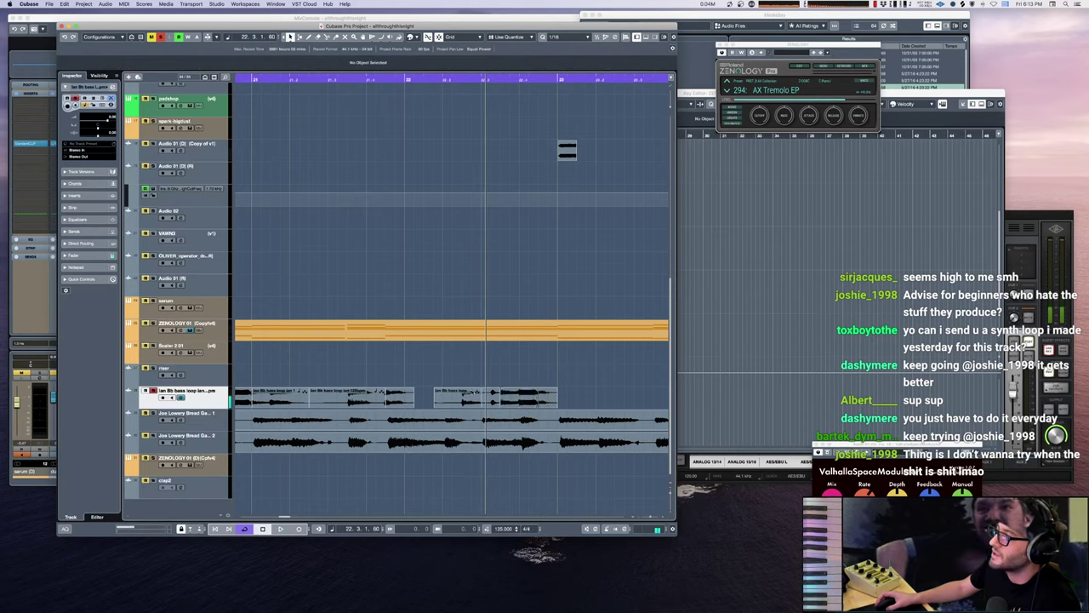
key("space")
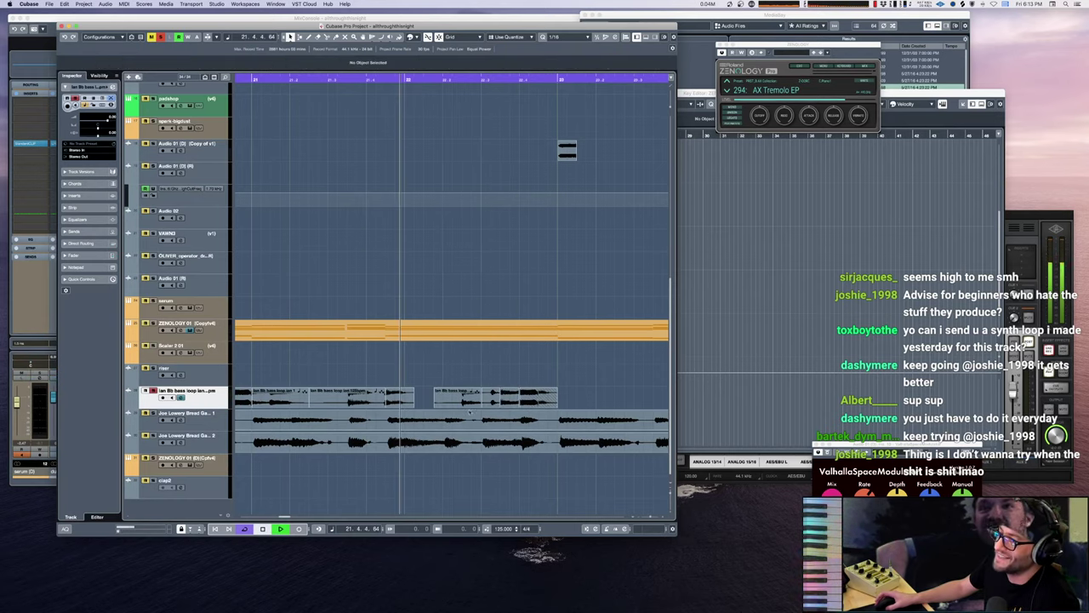
Move the final bass slice slightly later and audition the new timing
key("space")
left_click_drag(514, 403, 523, 403)
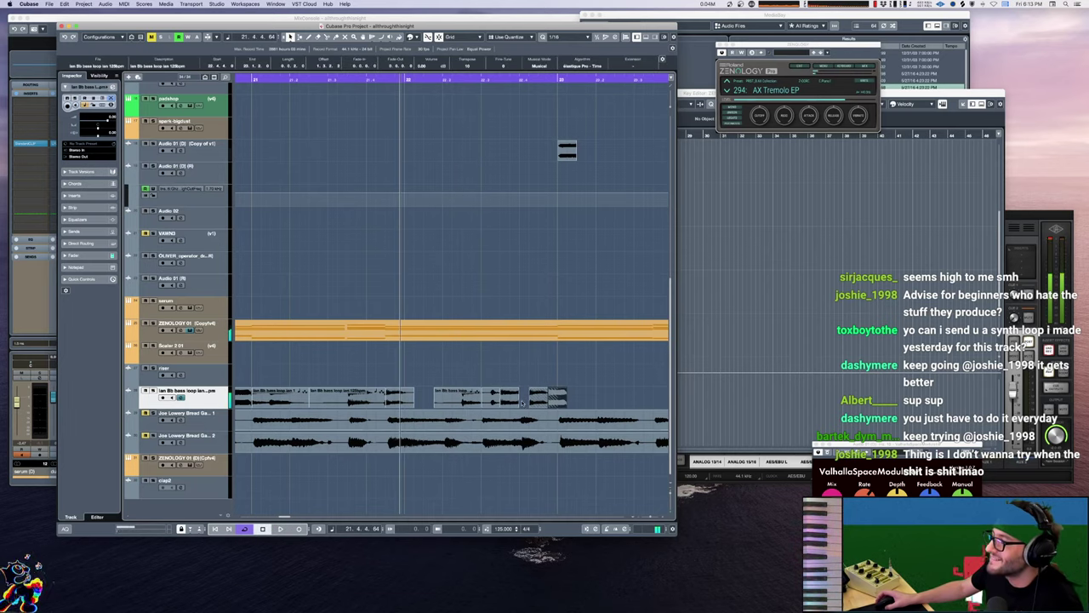
key("space")
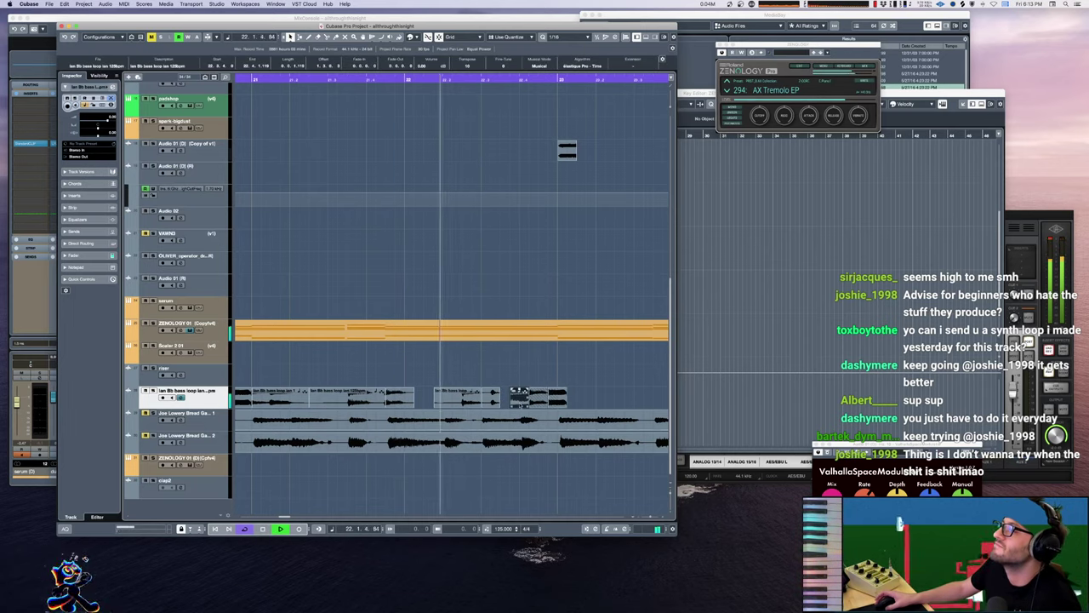
key("space")
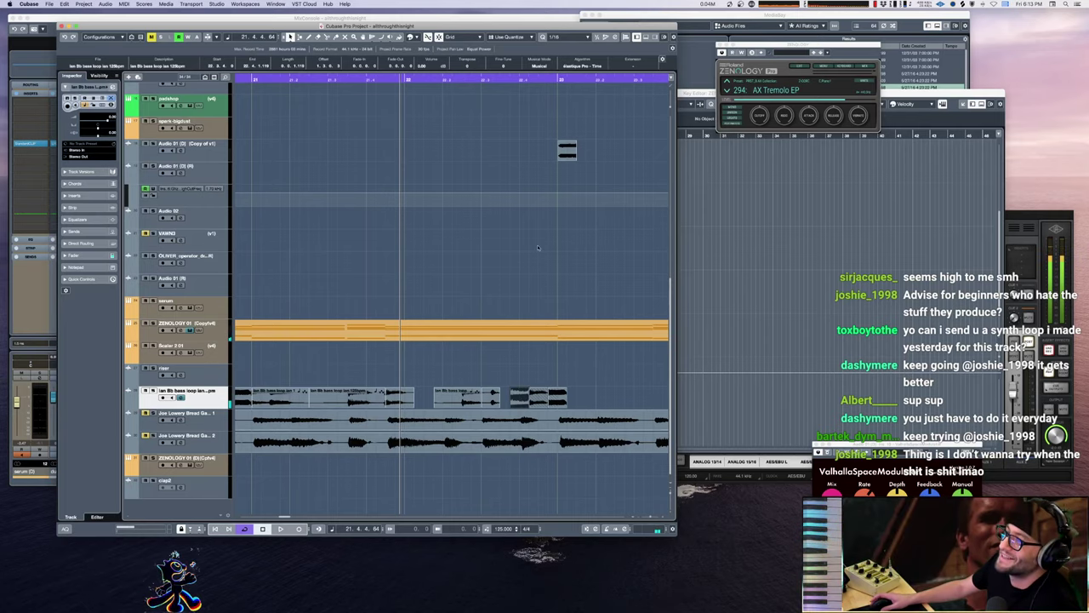
left_click_drag(520, 394, 518, 405)
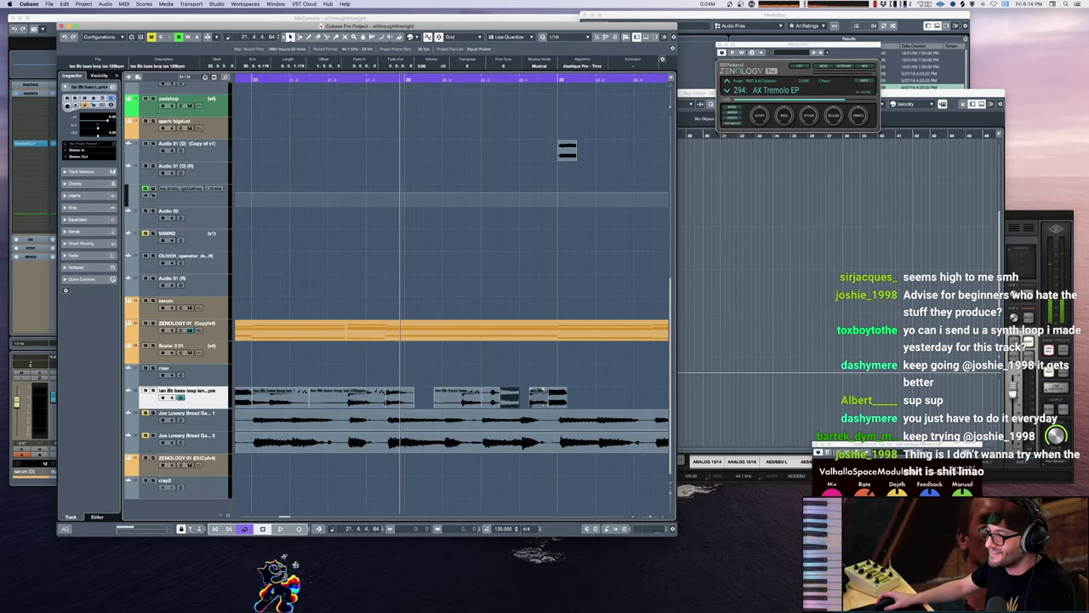
Reposition another bass slice and trim its start later, then play back the pattern
left_click_drag(555, 407, 529, 408)
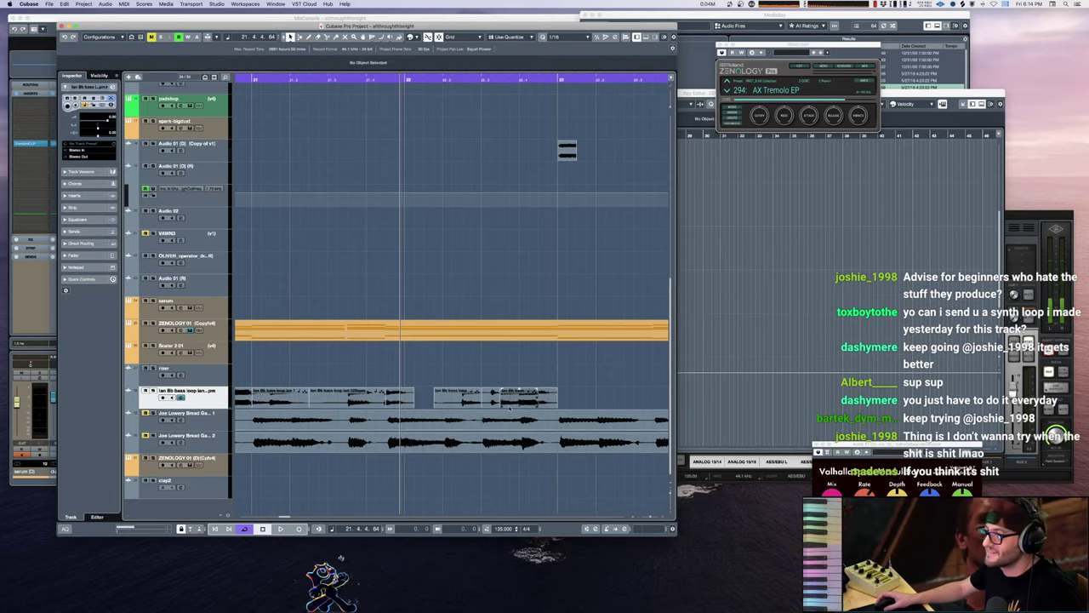
left_click(508, 405)
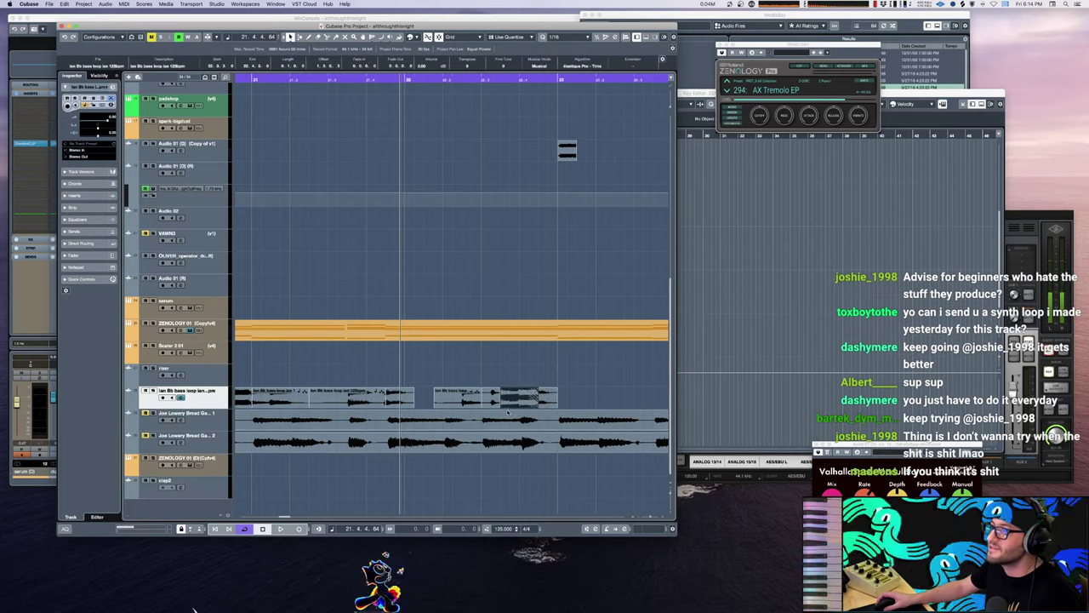
left_click_drag(504, 408, 519, 408)
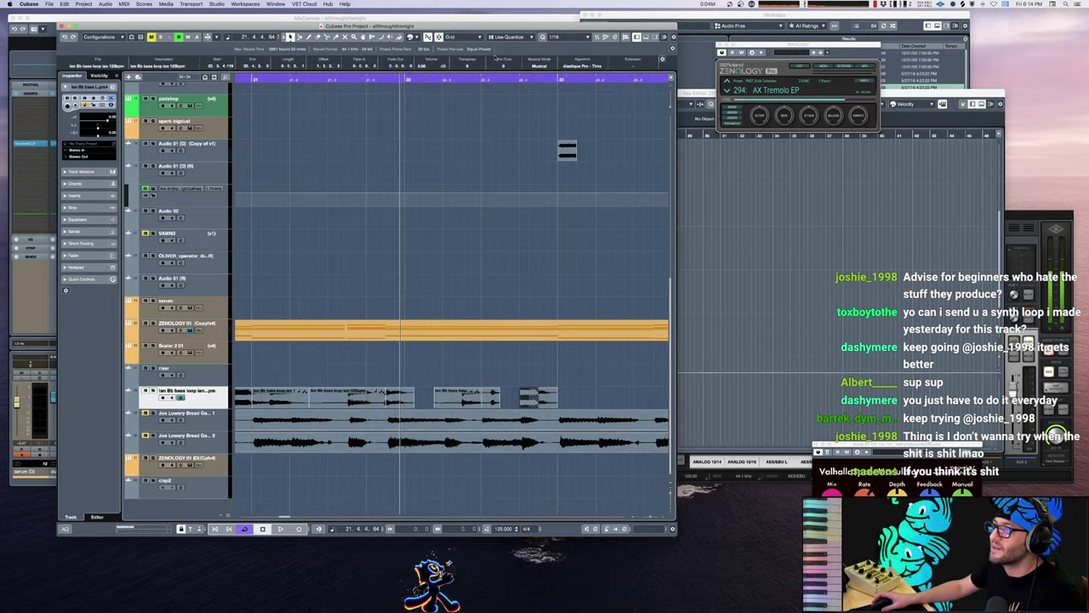
key("space")
key("h")
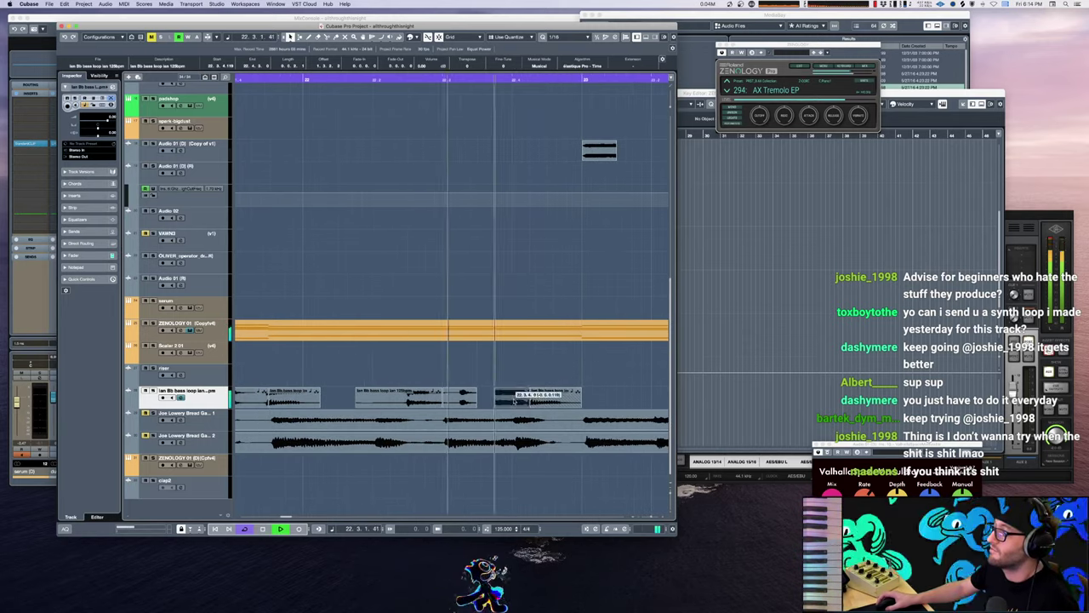
key("space")
key("h")
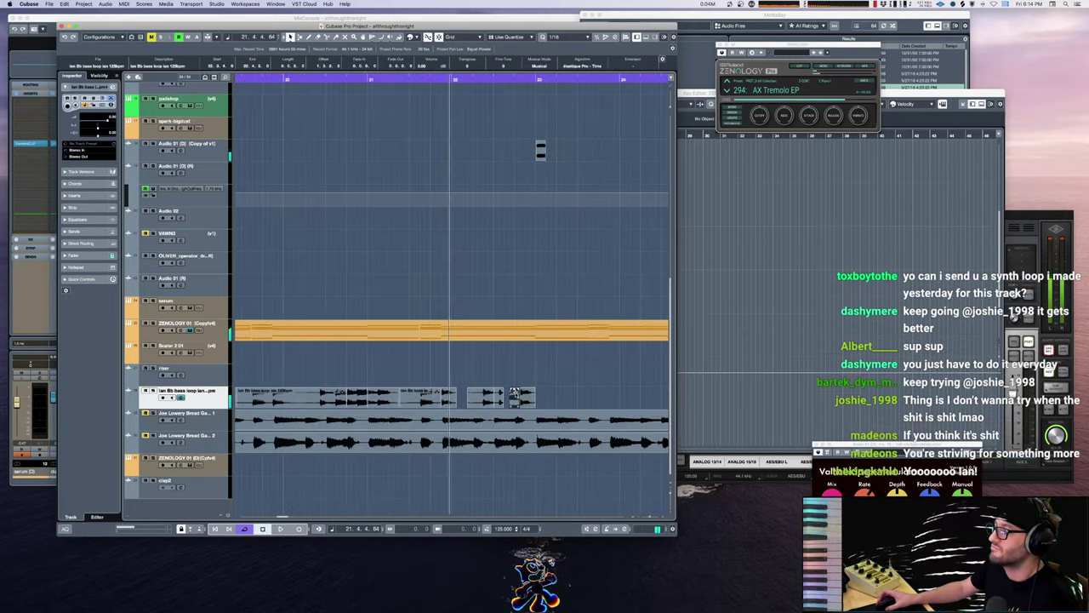
left_click(513, 409)
key("space")
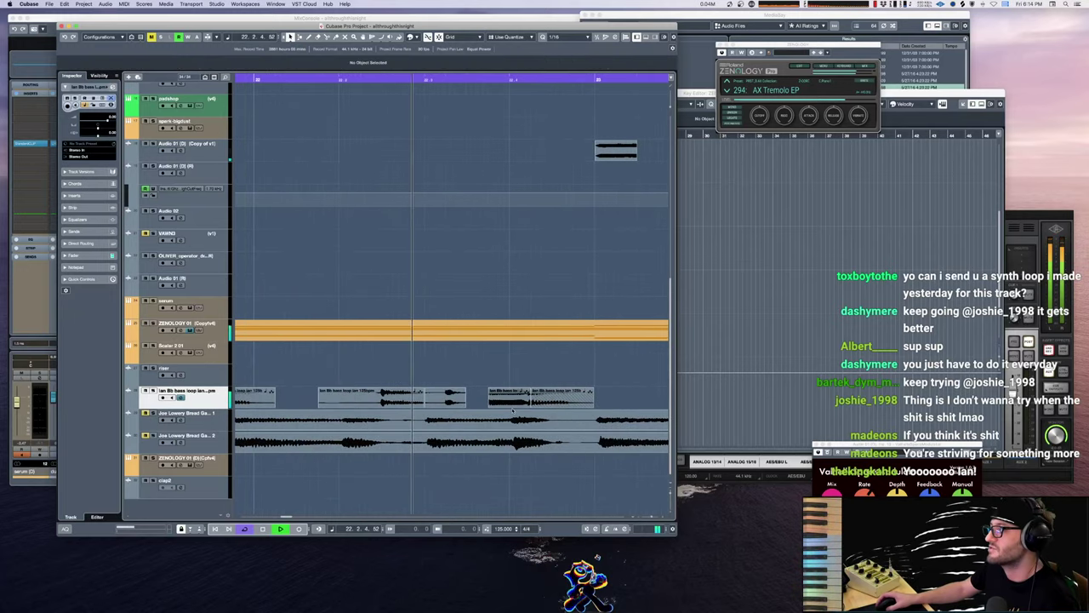
key("space")
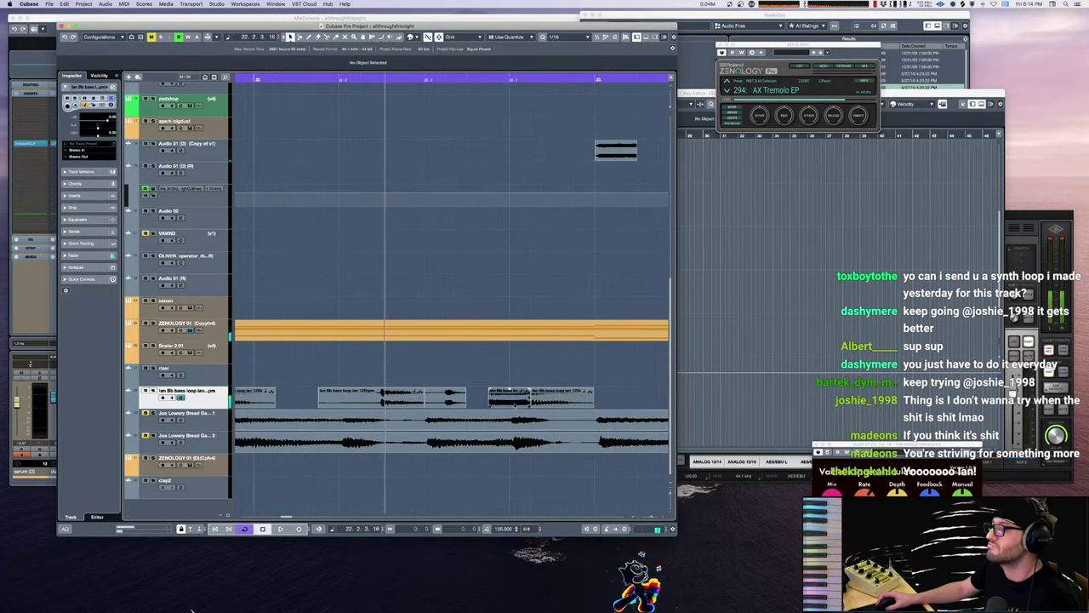
Nudge the second bass slice one sixteenth later and play it back across a wider view
left_click_drag(514, 407, 535, 407)
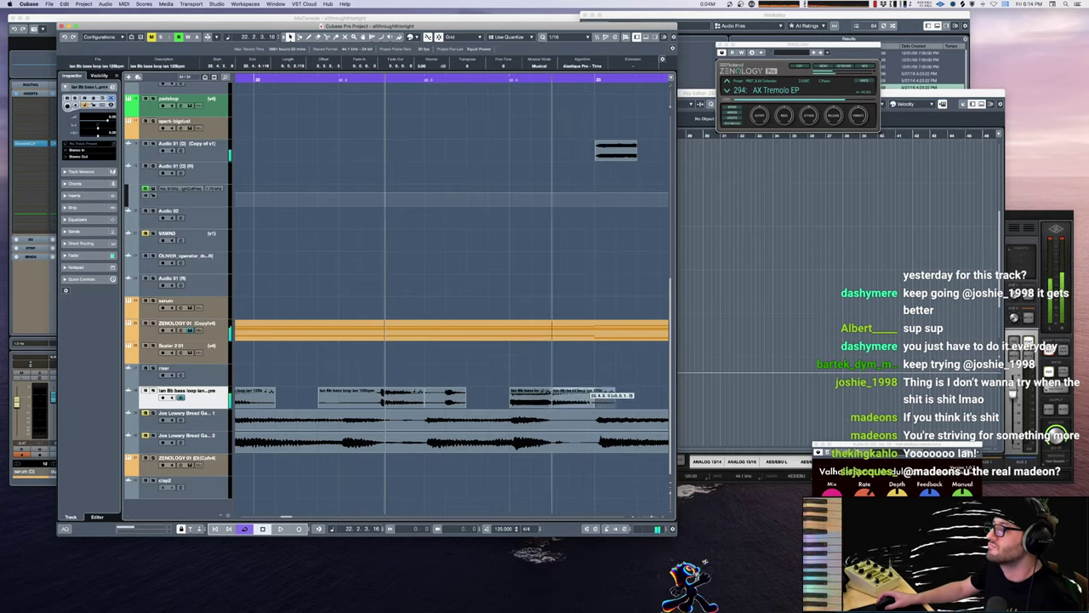
left_click_drag(609, 407, 611, 406)
key("space")
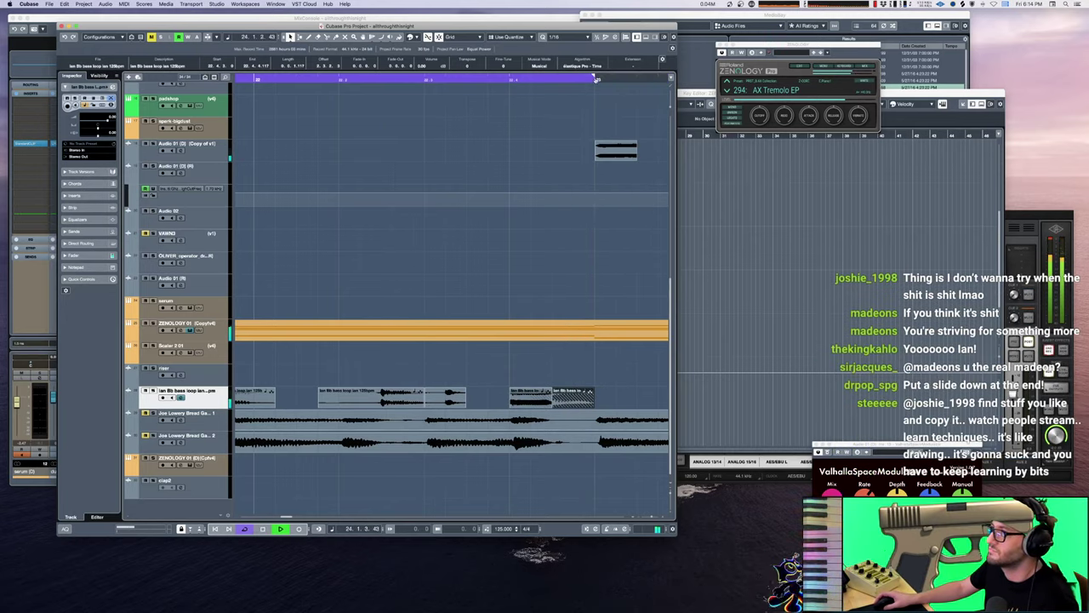
key("g")
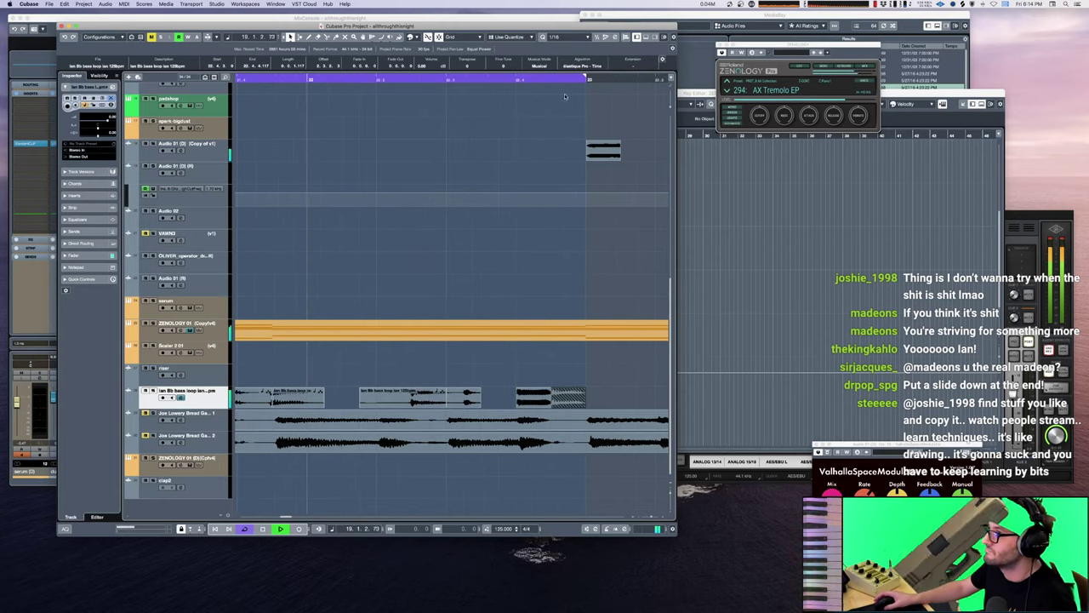
key("g")
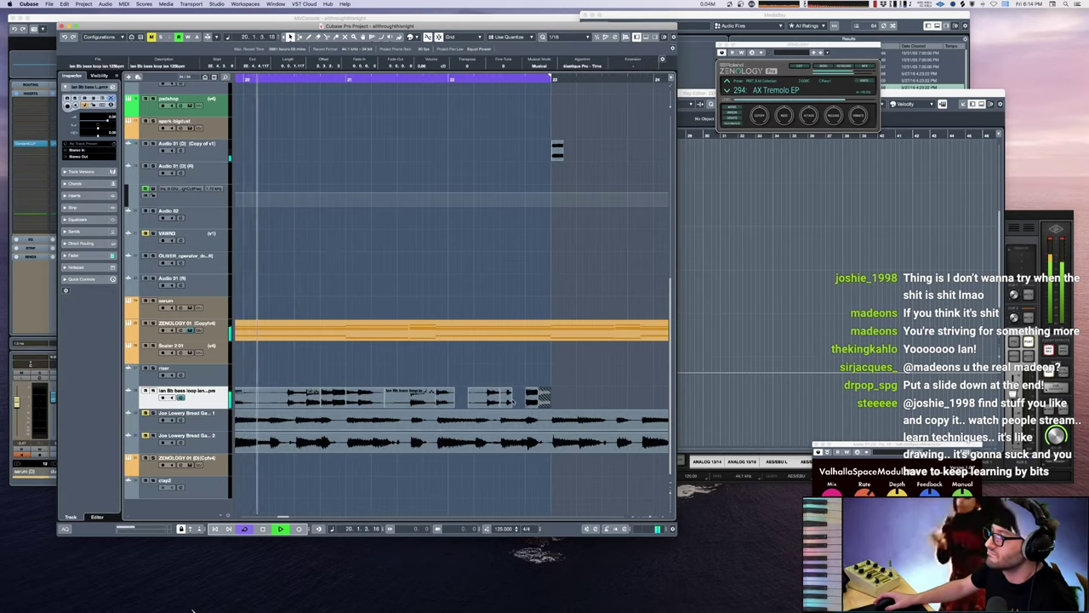
key("g")
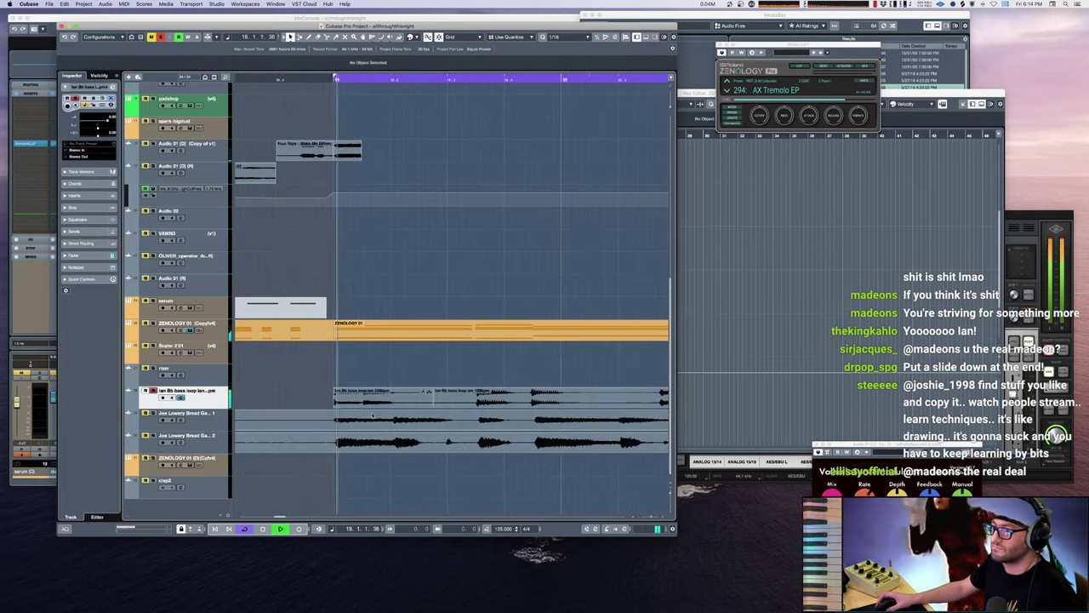
key("space")
key("h")
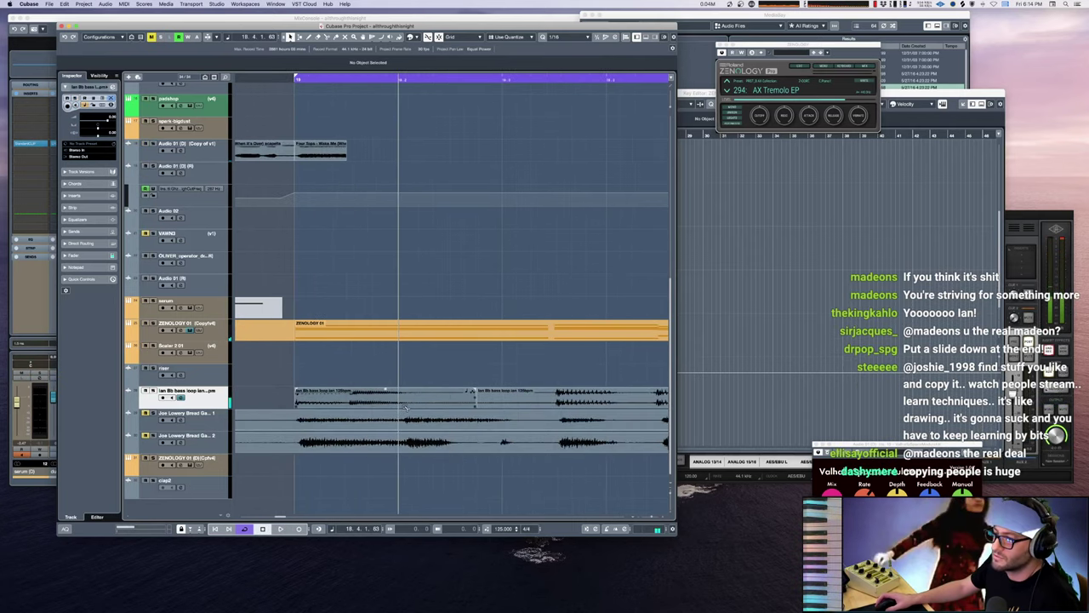
Delete the middle bass slice, split the last slice, drop its left piece and split again
left_click(451, 406)
key("Delete")
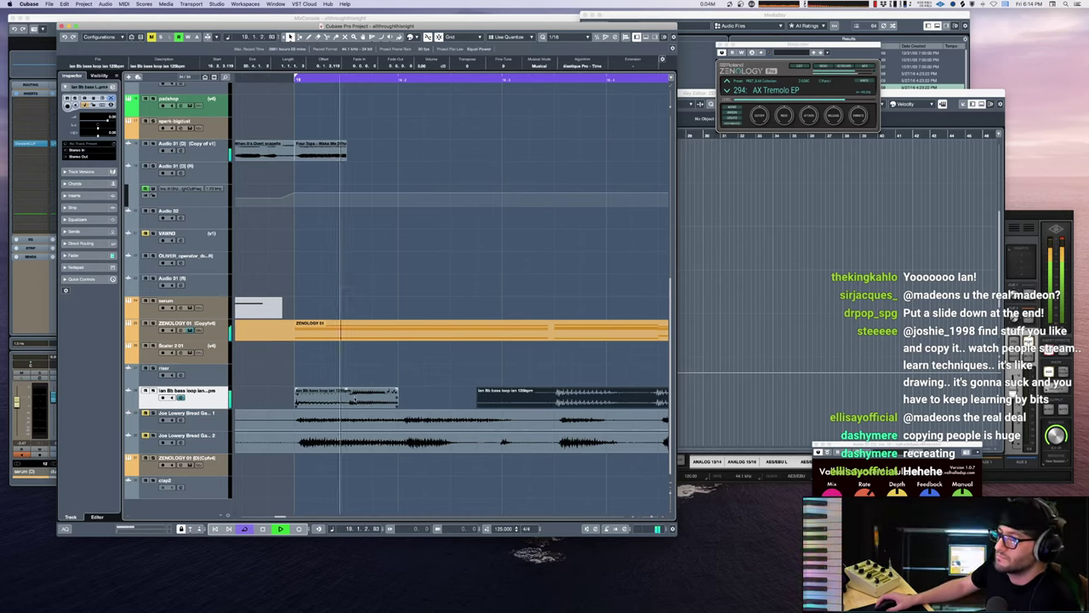
left_click(554, 397)
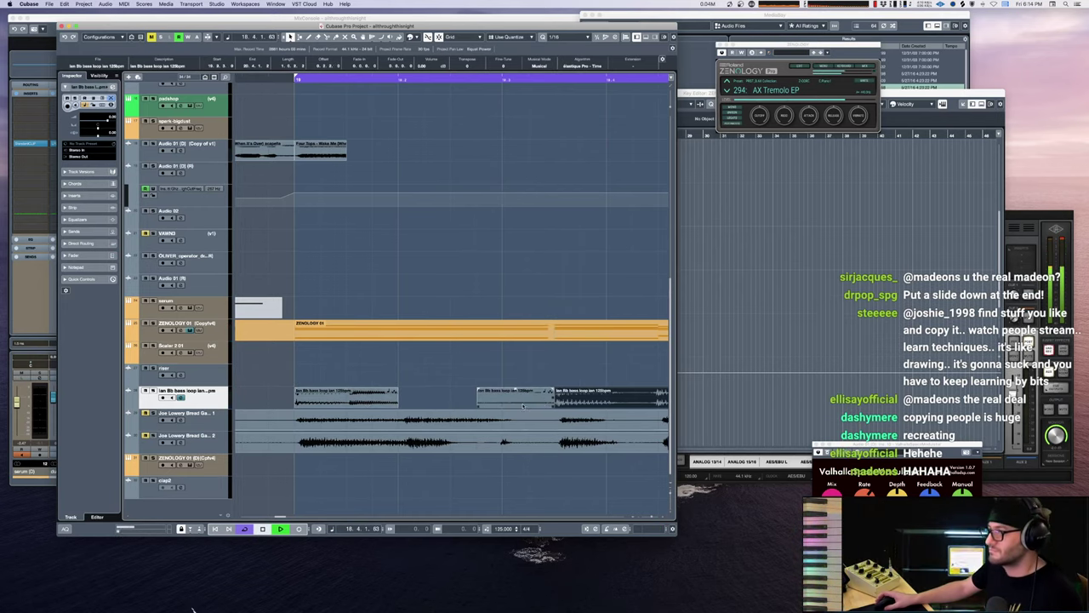
key("Delete")
left_click(605, 397)
Enlarge the bass loop track and play back the bass slices at a closer zoom
scroll(562, 420, "right", 1)
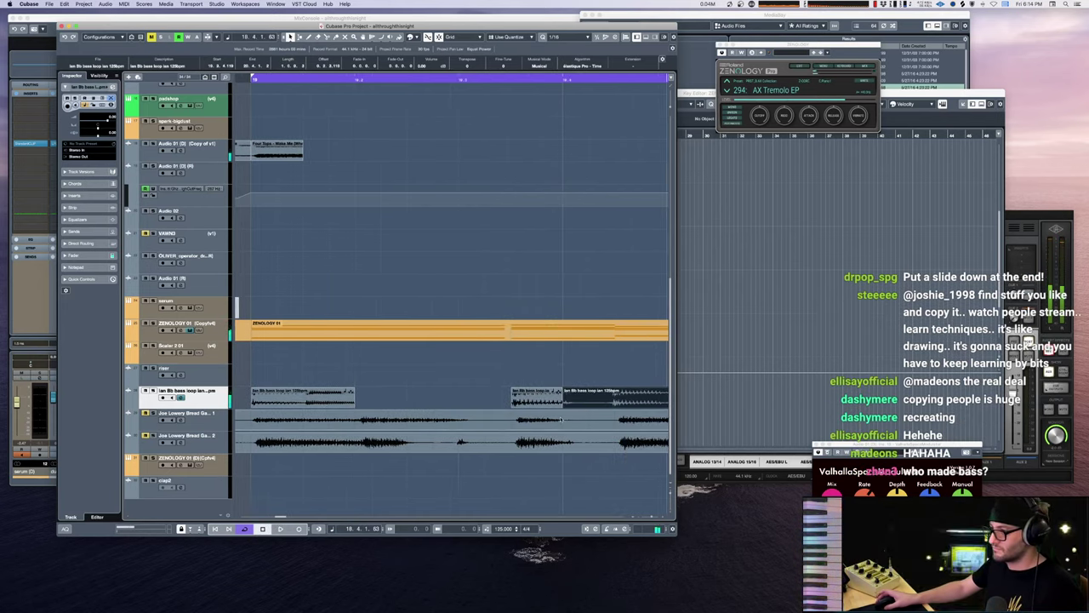
key("alt+s")
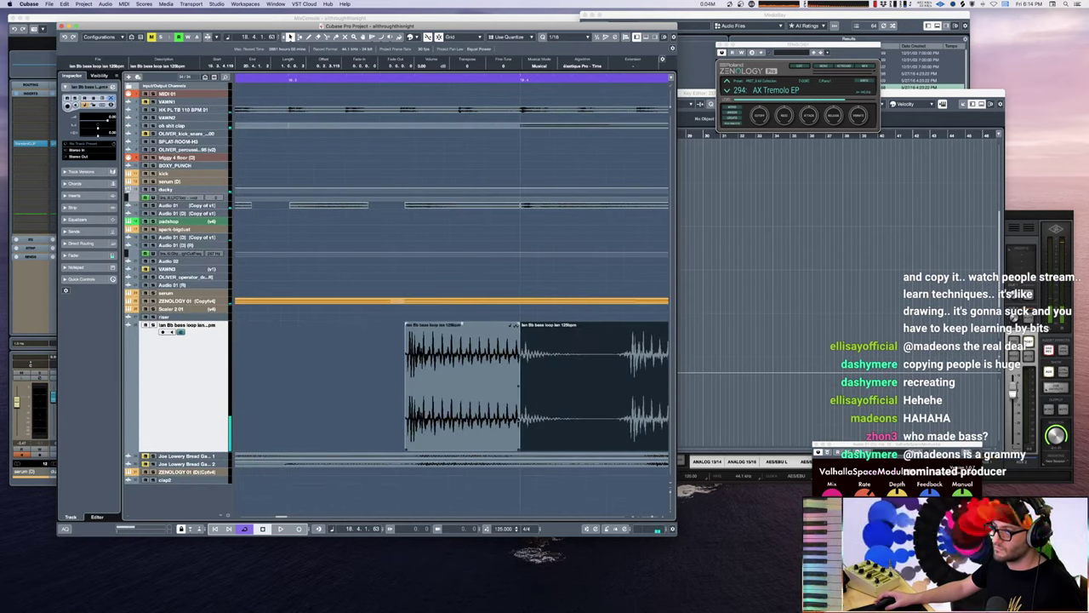
scroll(438, 443, "right", 2)
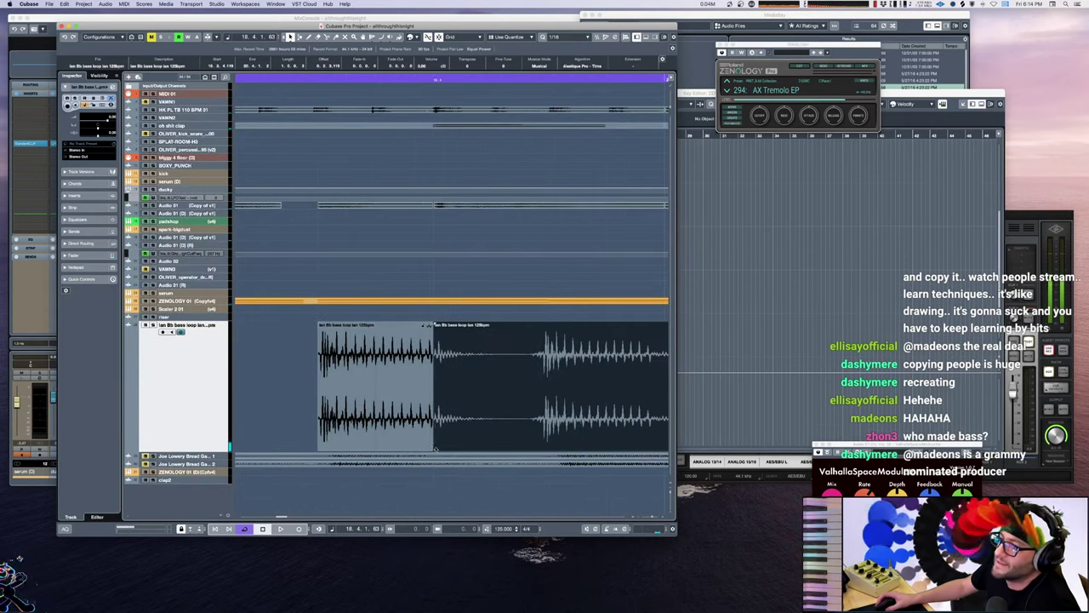
key("g")
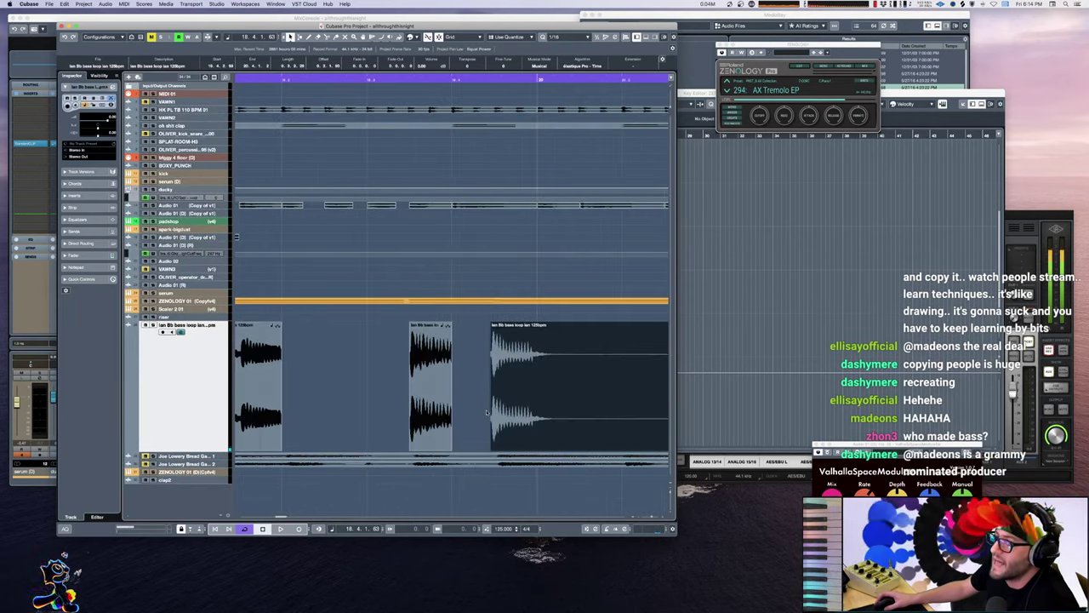
key("space")
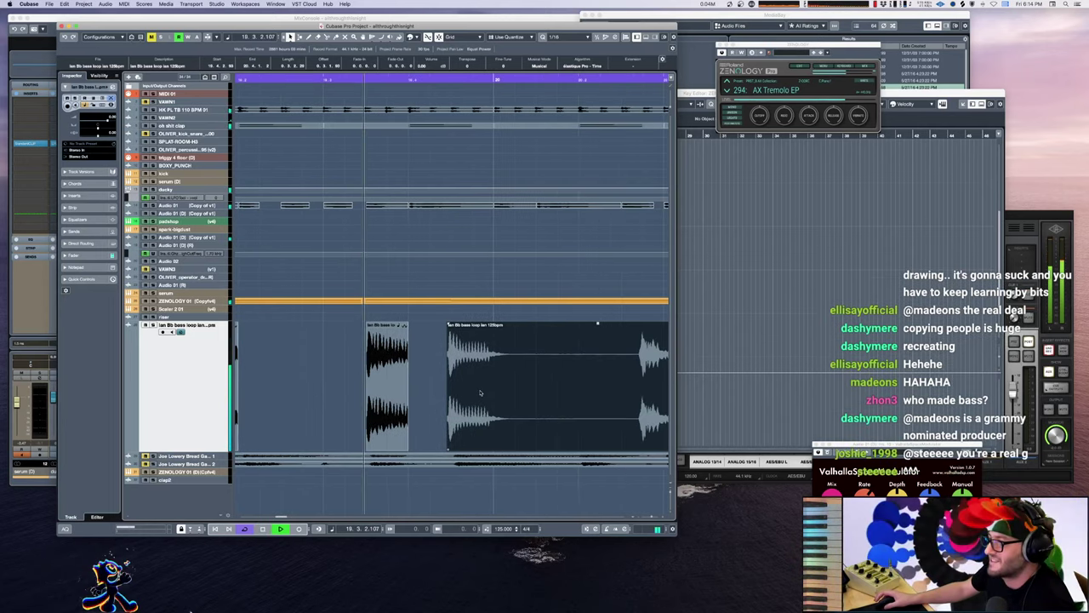
key("h")
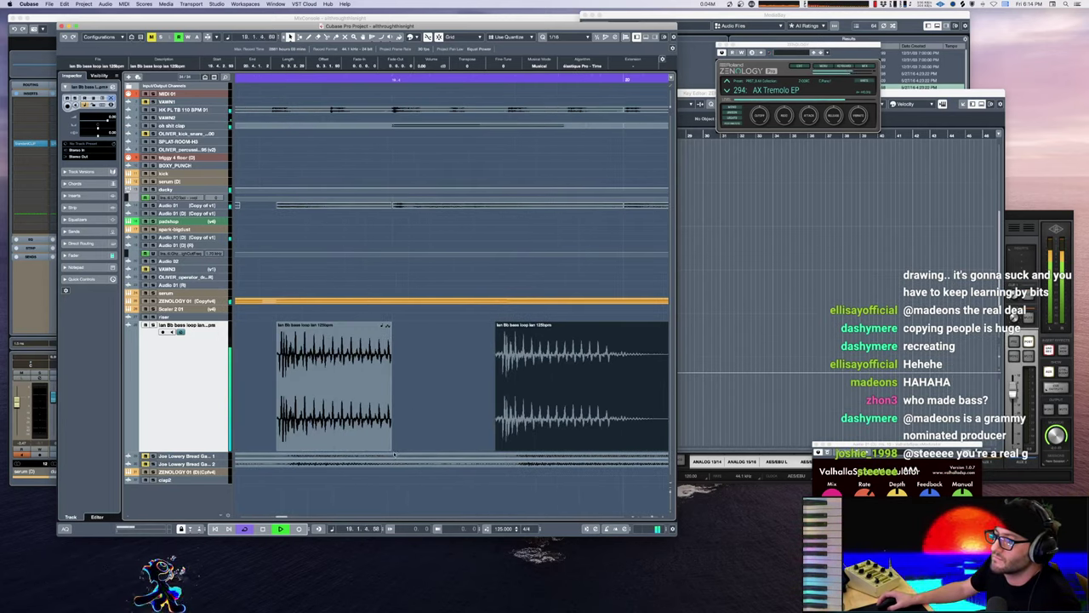
Extend the left bass slice's end slightly and trim the right slice to start later
left_click_drag(392, 332, 396, 326)
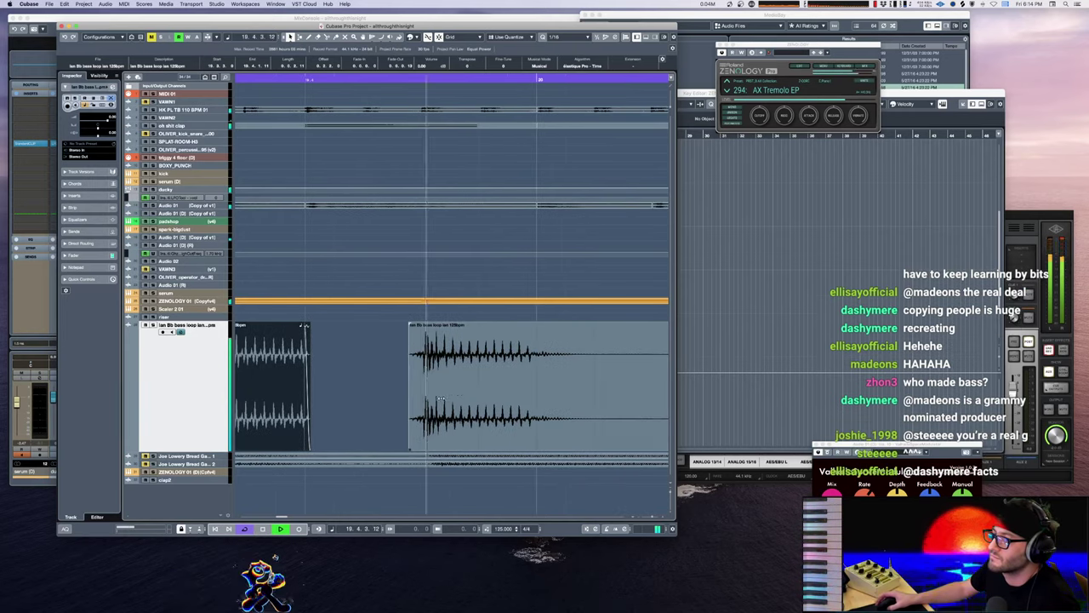
left_click_drag(409, 446, 421, 447)
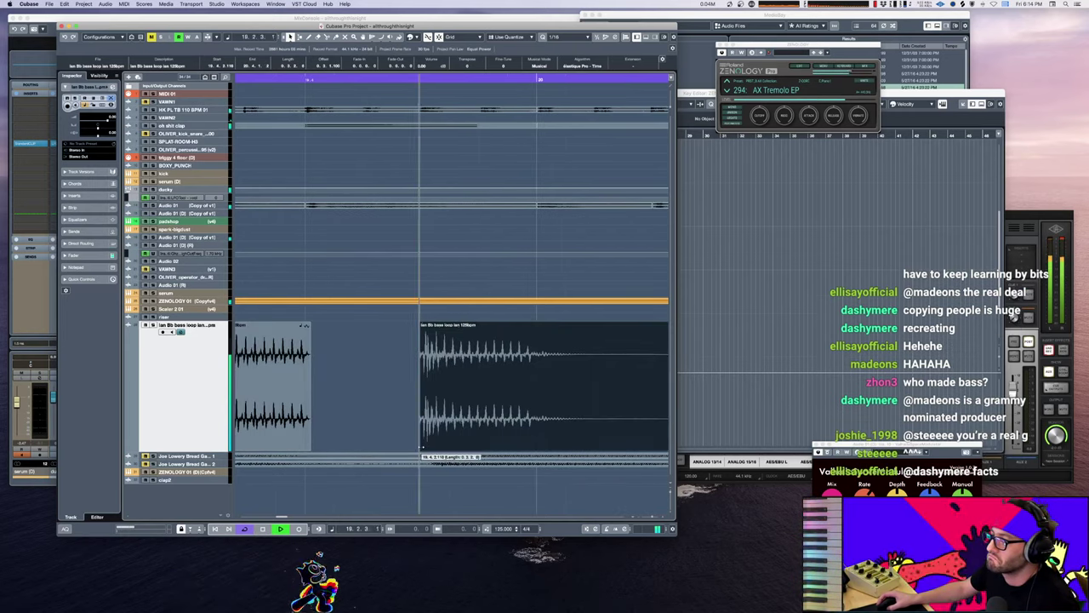
key("space")
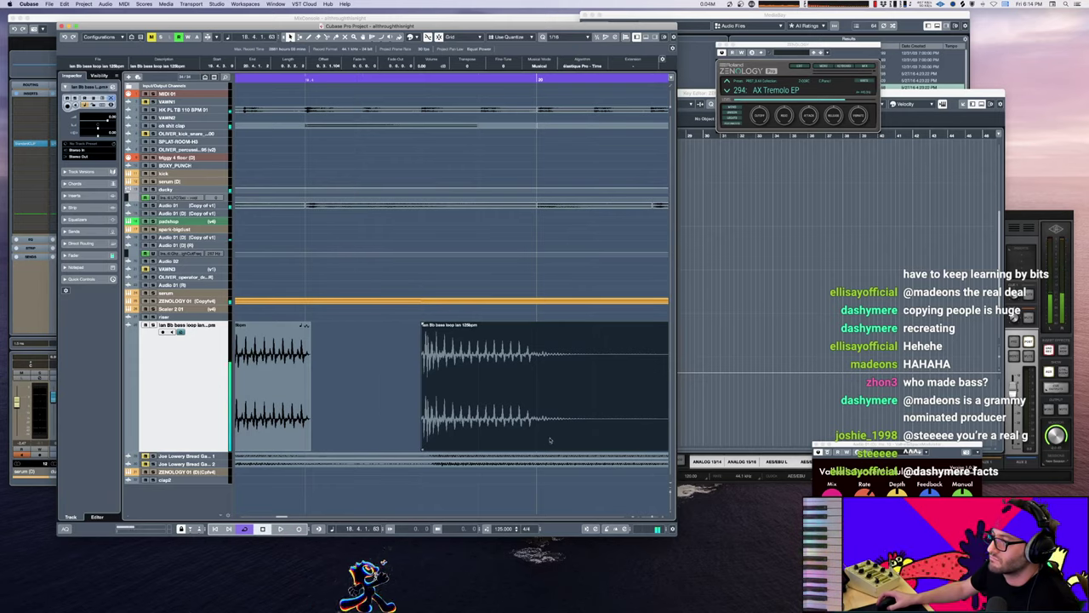
key("space")
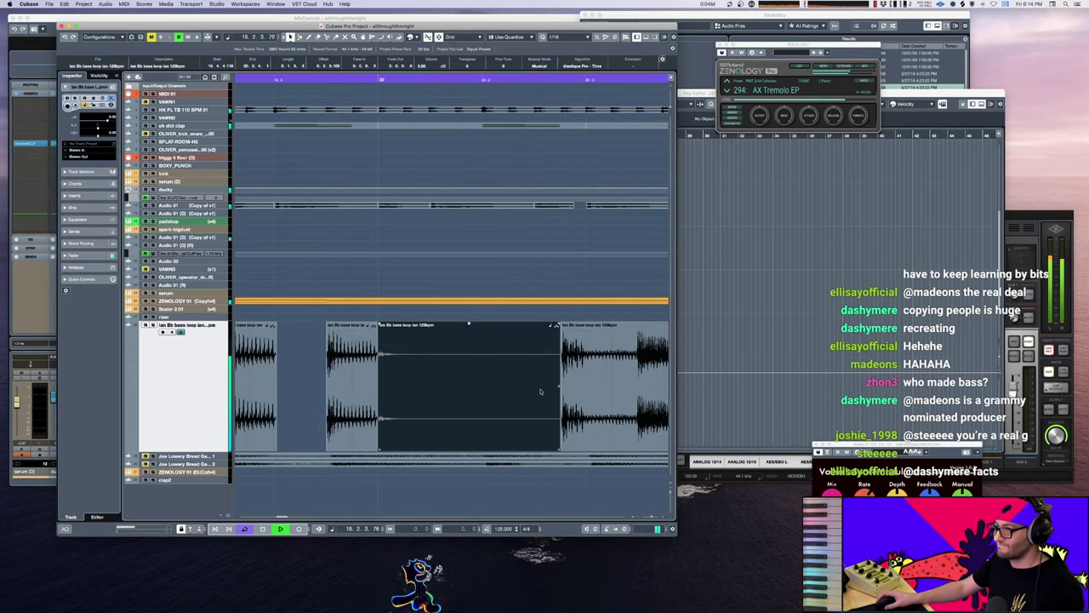
Delete the middle bass slice and audition the gapped pattern
key("Delete")
key("space")
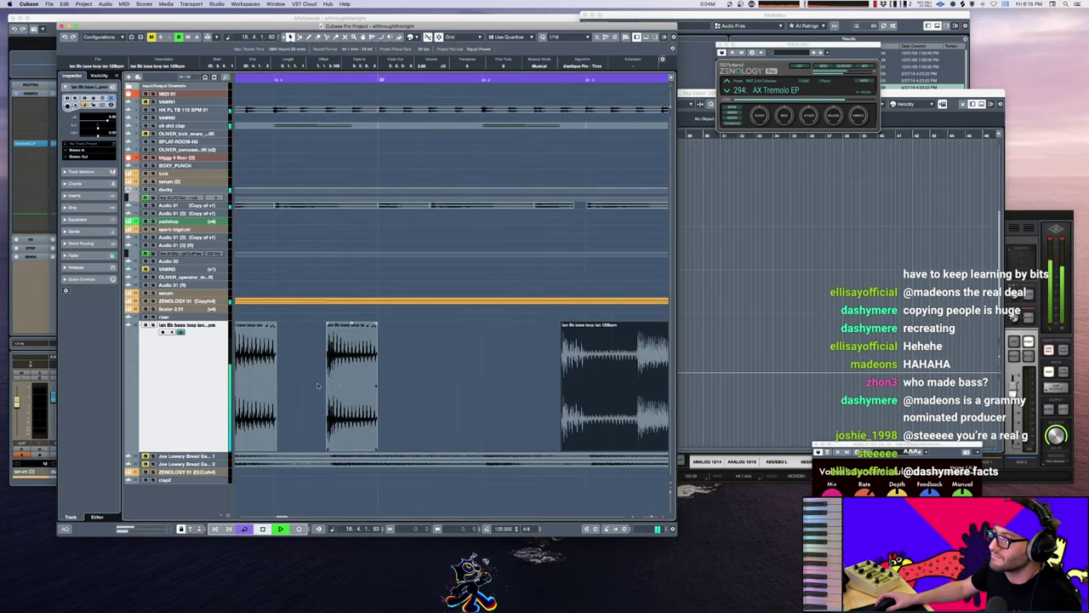
key("space")
Select the first bass slice plus the next one and zoom in on their join
left_click(329, 414)
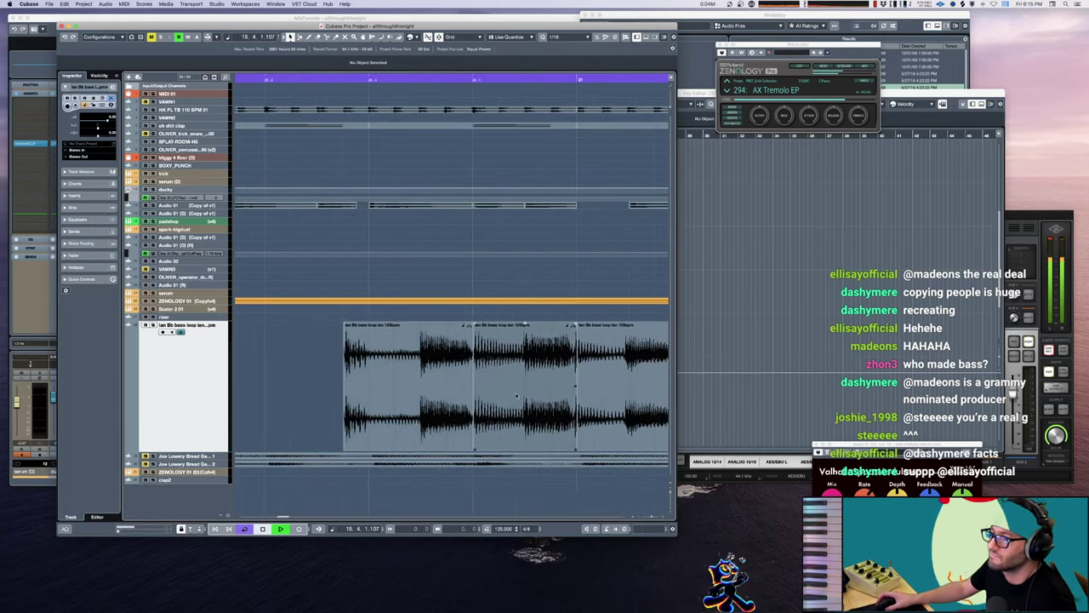
left_click(357, 404)
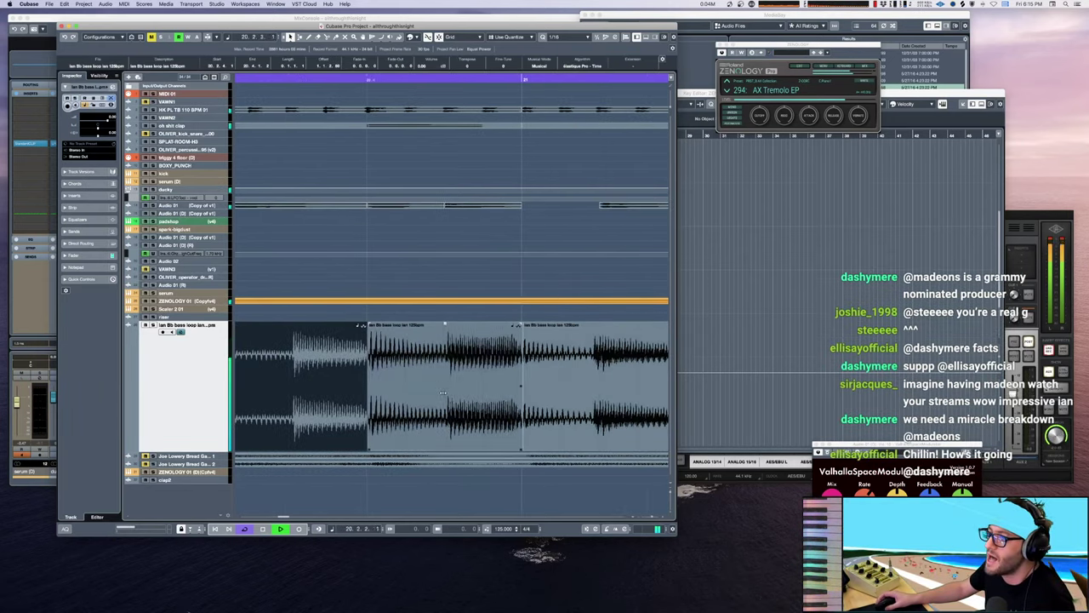
left_click(405, 383, "shift")
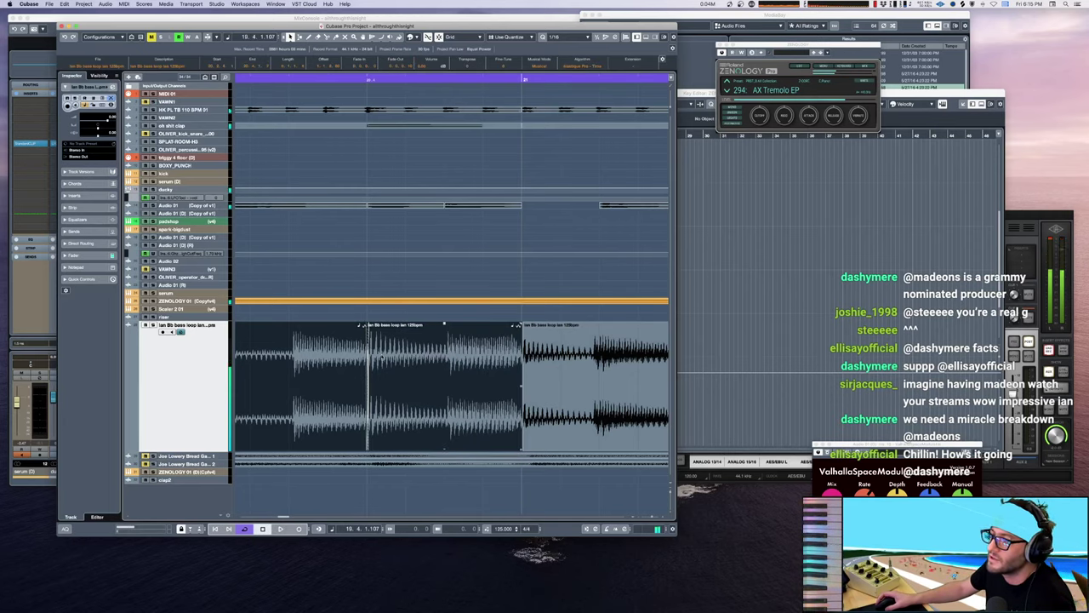
key("h")
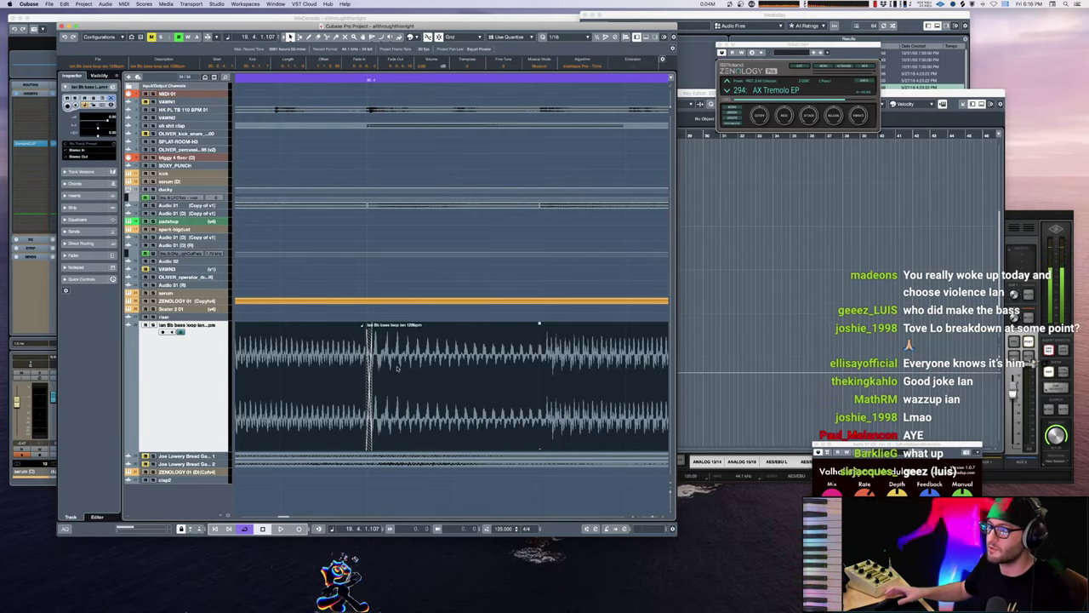
Shorten the bass slice's end while playing back the pattern
key("g")
key("g")
key("g")
key("space")
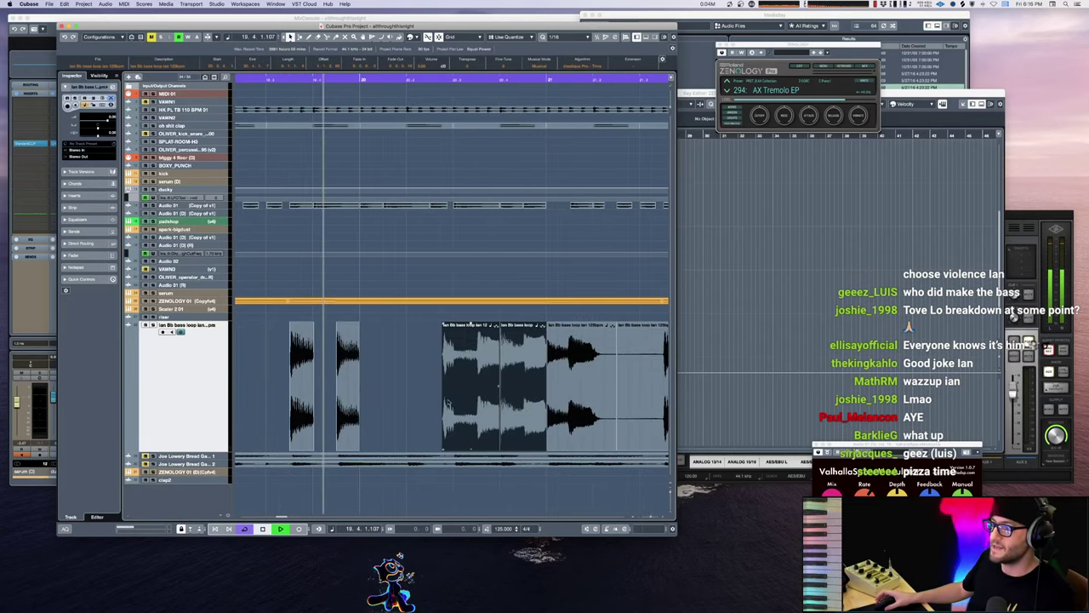
scroll(448, 400, "right", 1)
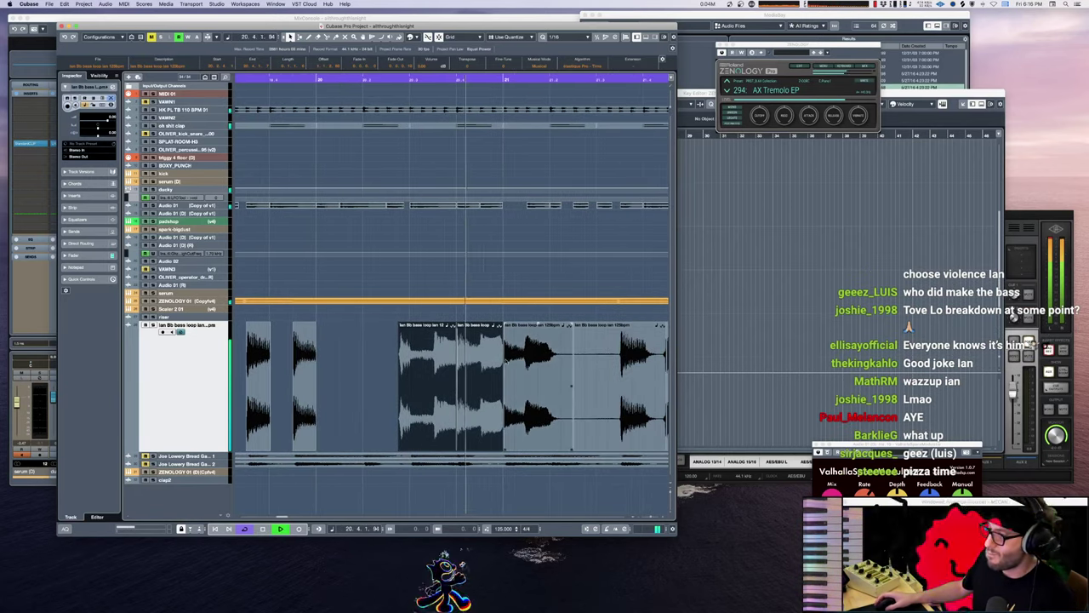
scroll(571, 387, "right", 2)
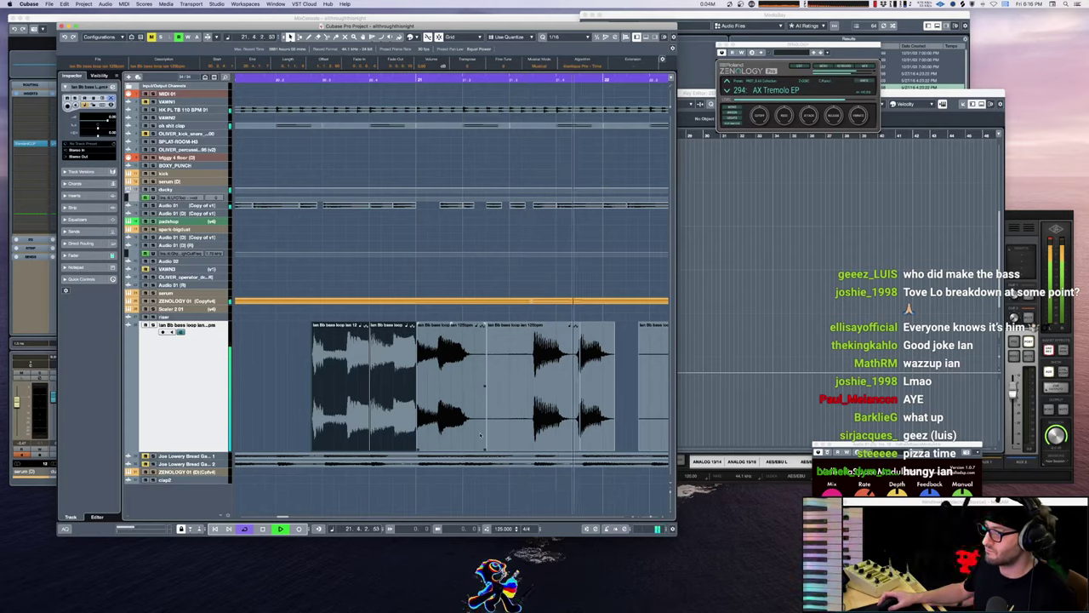
key("h")
left_click_drag(548, 438, 443, 438)
key("space")
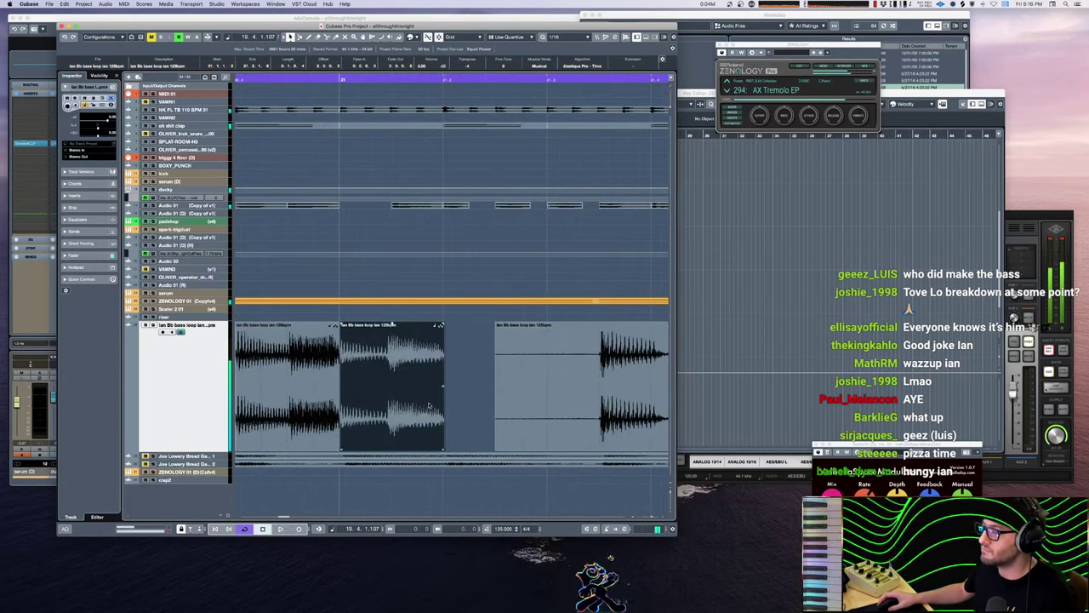
key("space")
Trim the slice end earlier to leave a gap, then nudge its end back out and start later
key("h")
key("h")
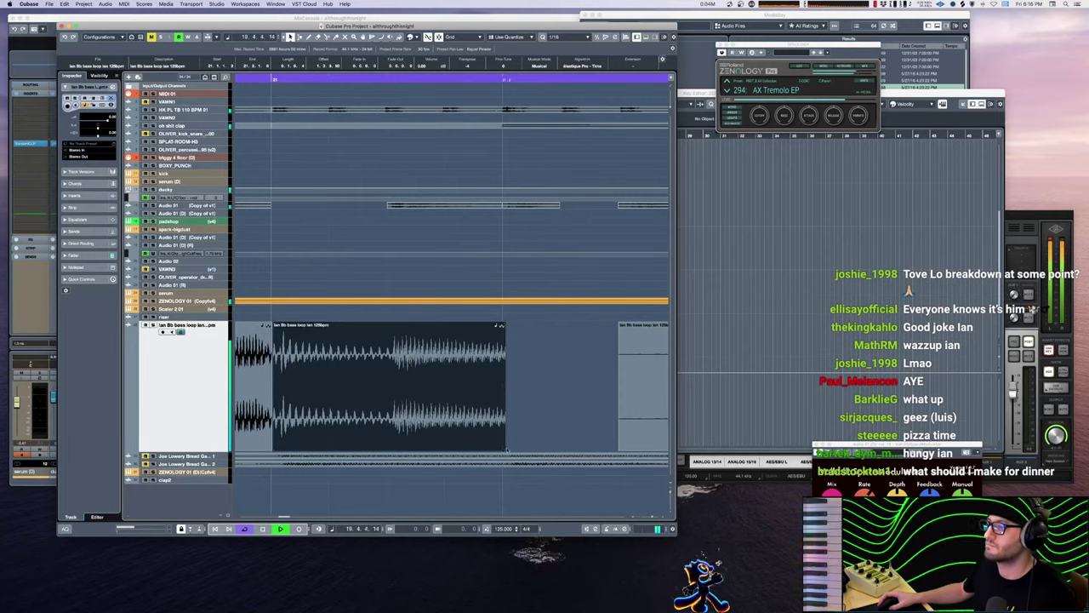
left_click_drag(508, 448, 434, 449)
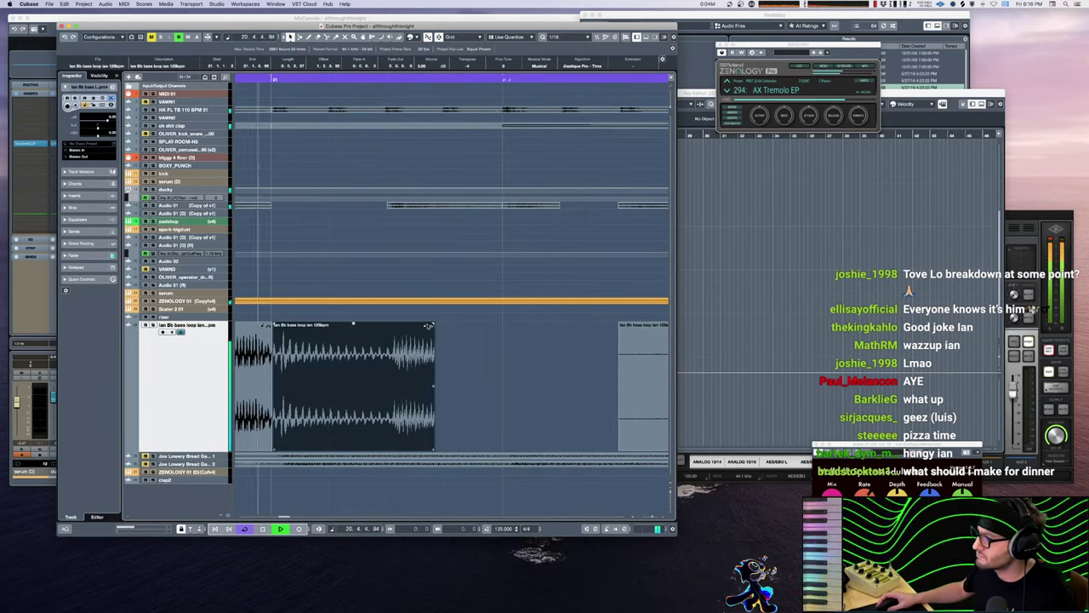
key("space")
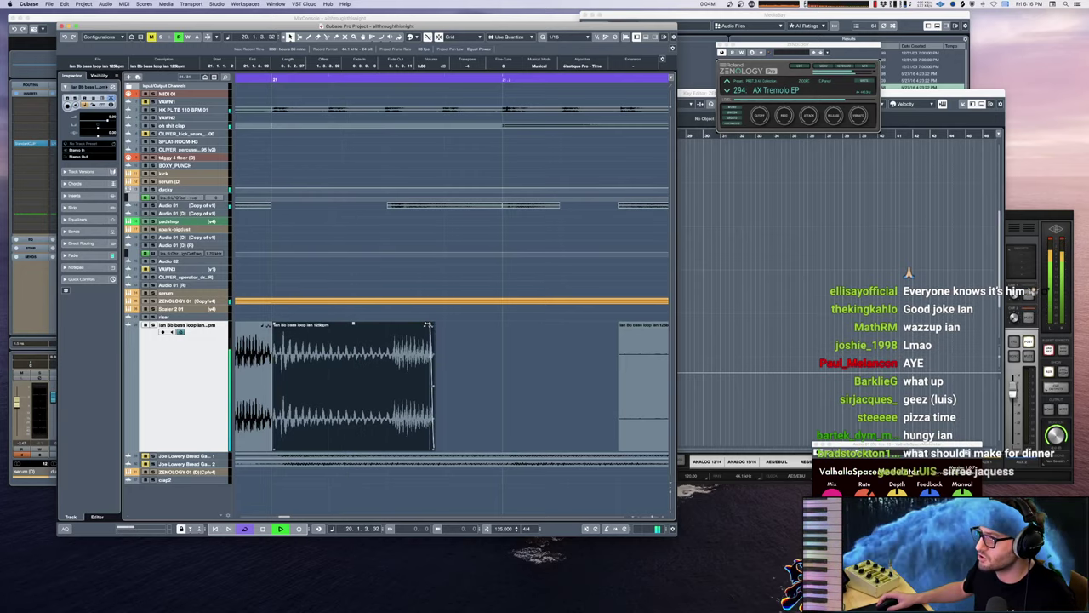
left_click_drag(431, 326, 499, 326)
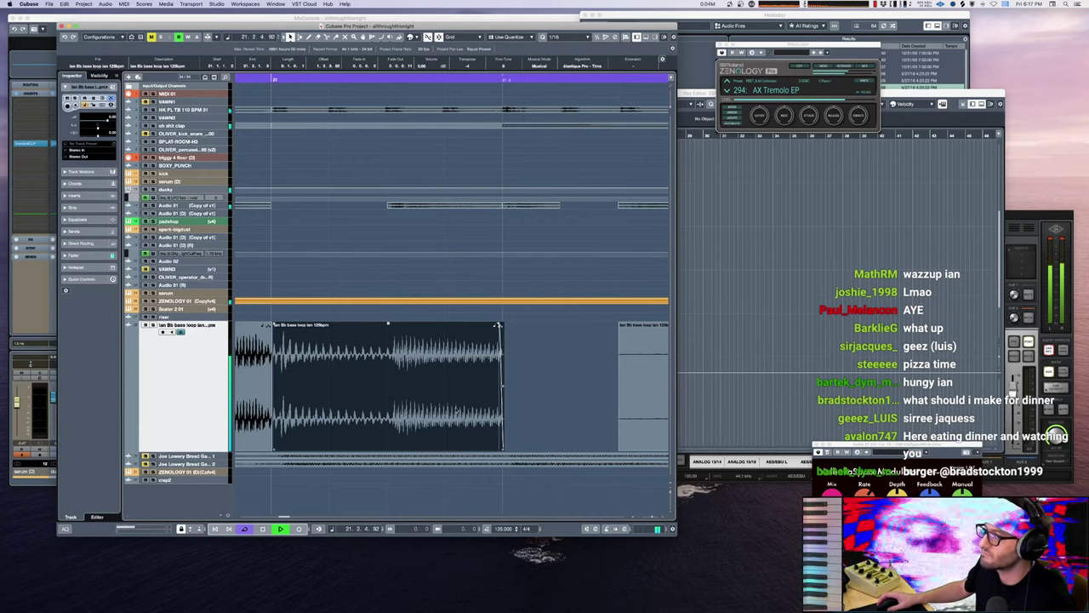
left_click_drag(275, 449, 279, 449)
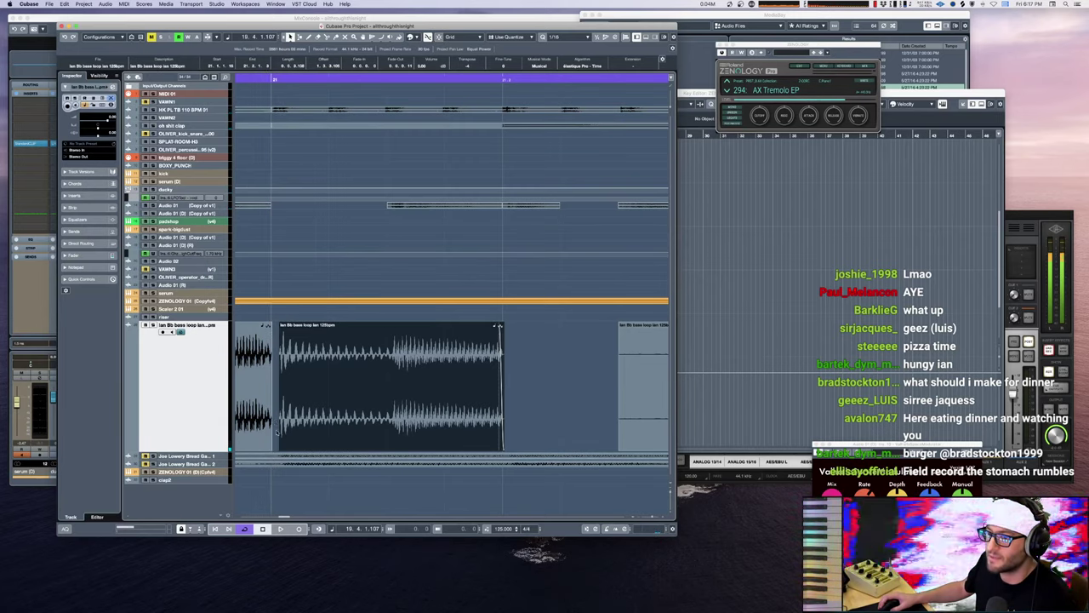
key("h")
key("h")
key("h")
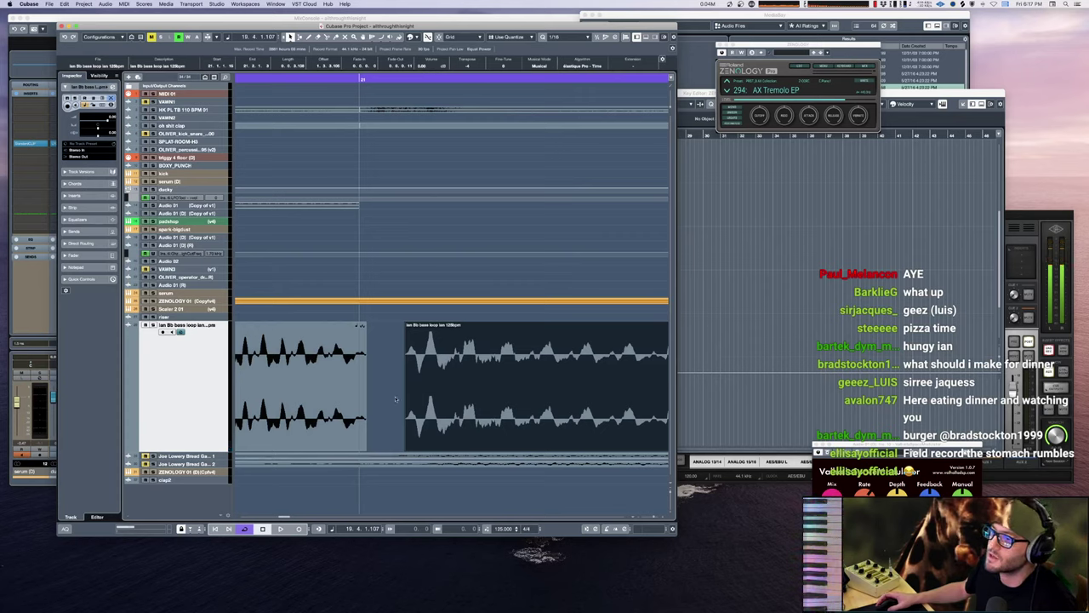
Drag the later bass slice's start further right, then deselect the slices and zoom out
key("g")
mouse_move(399, 449)
left_mouse_down()
mouse_move(585, 439)
mouse_move(400, 439)
left_mouse_up()
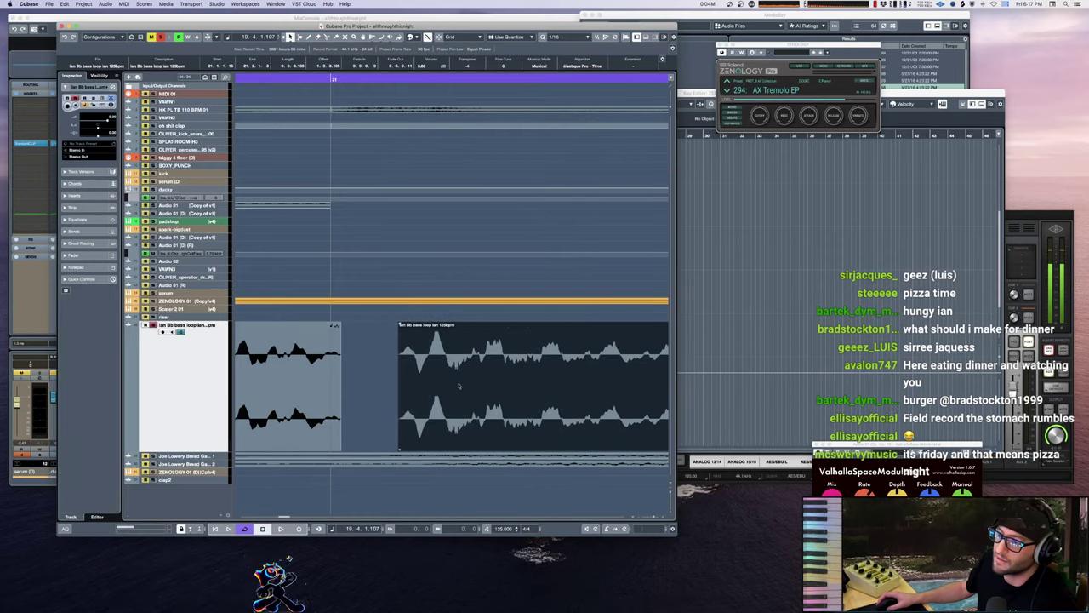
scroll(453, 385, "up", 3)
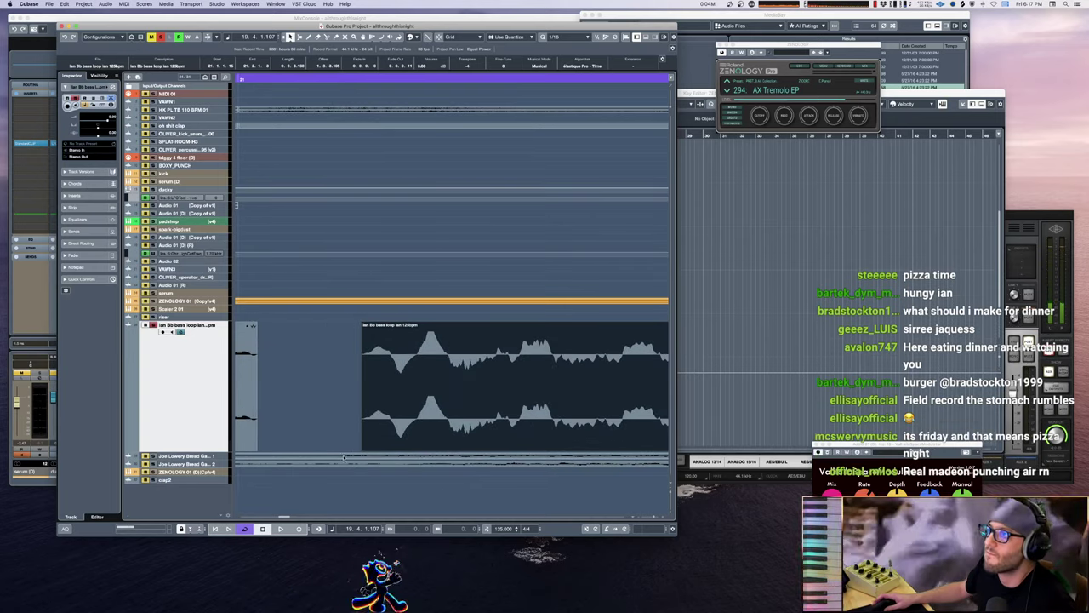
left_click_drag(364, 449, 431, 440)
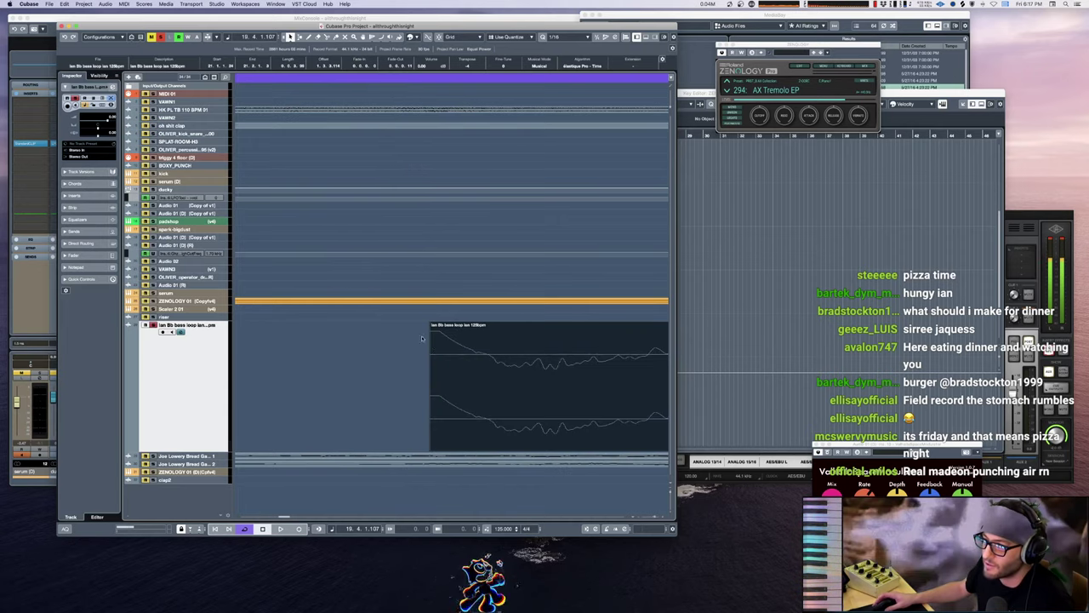
left_click(290, 385)
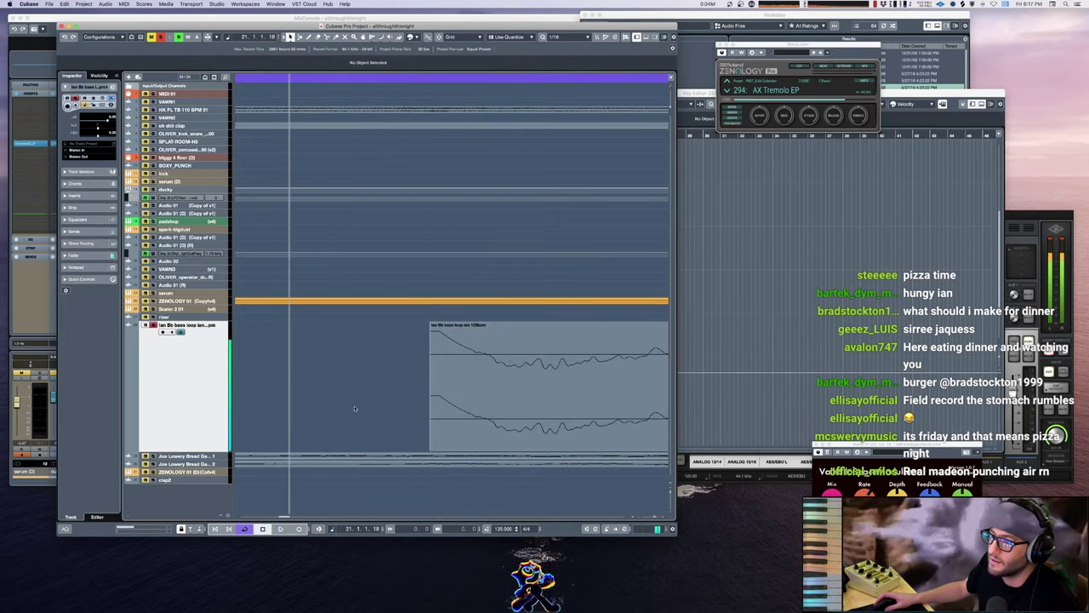
key("g")
key("g")
key("g")
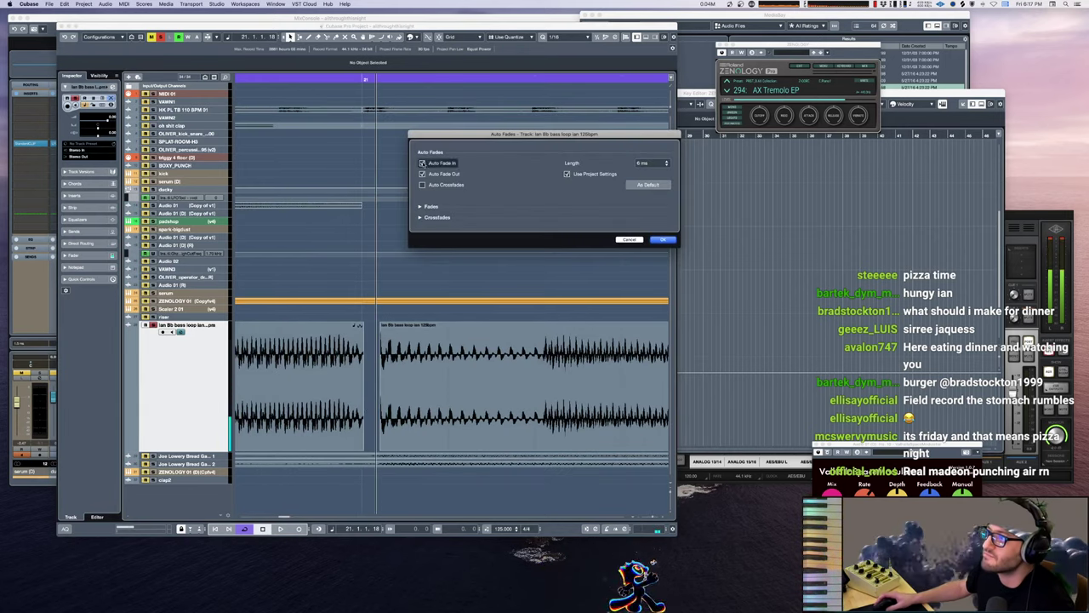
Turn off Auto Fade In and Auto Fade Out for the bass track
left_click(422, 162)
left_click(422, 174)
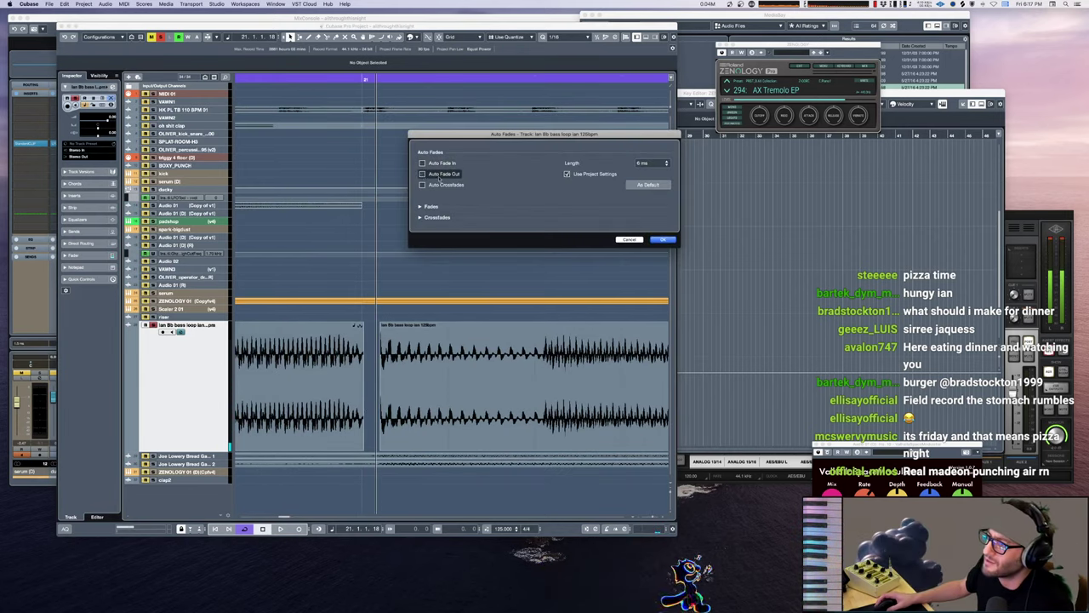
left_click(664, 241)
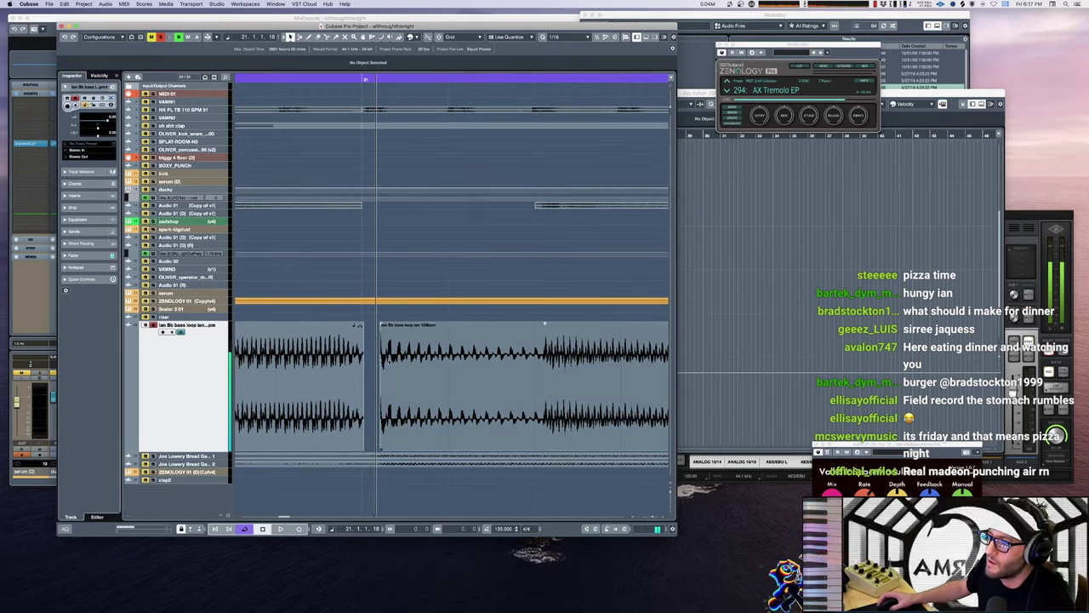
Select the later bass slice and drag its start much later to widen the gap
key("space")
key("h")
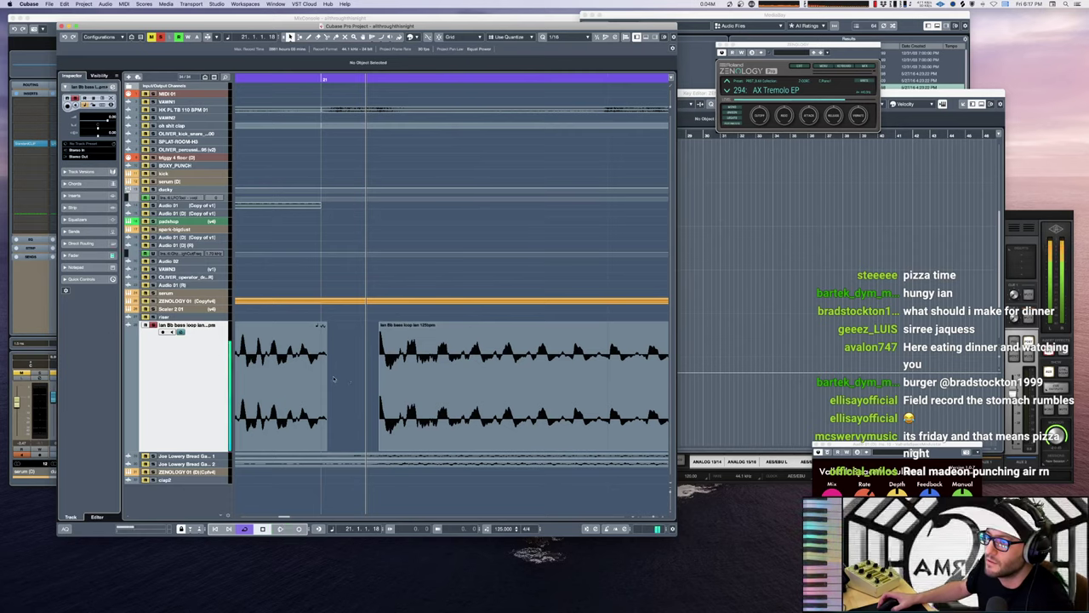
key("h")
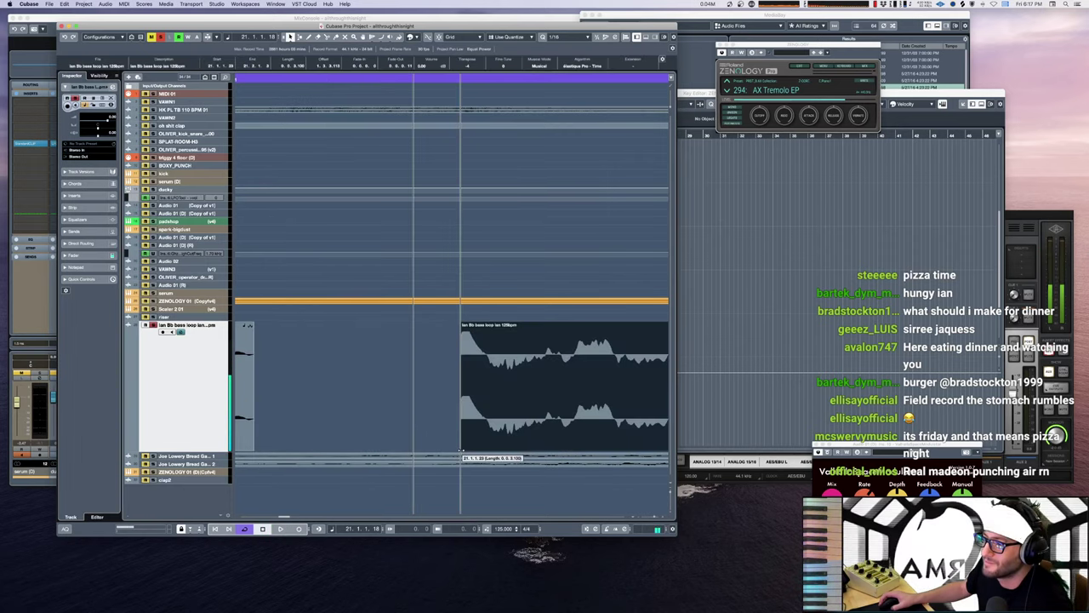
left_click_drag(465, 452, 463, 452)
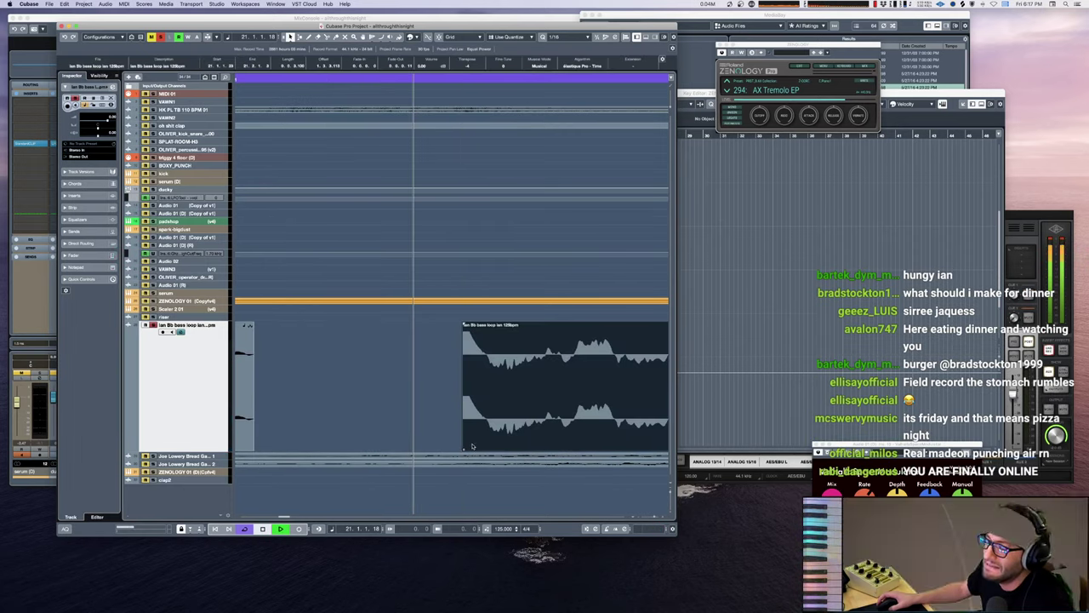
left_click_drag(465, 448, 595, 449)
key("space")
key("space")
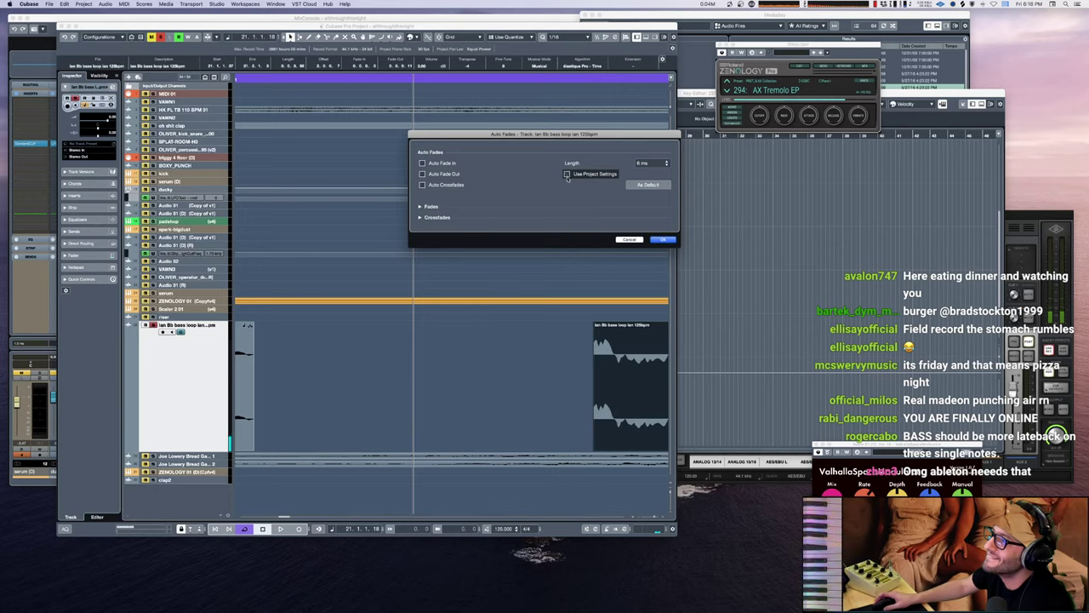
Close the Auto Fades dialog and extend the bass slice's start back earlier
left_click(662, 240)
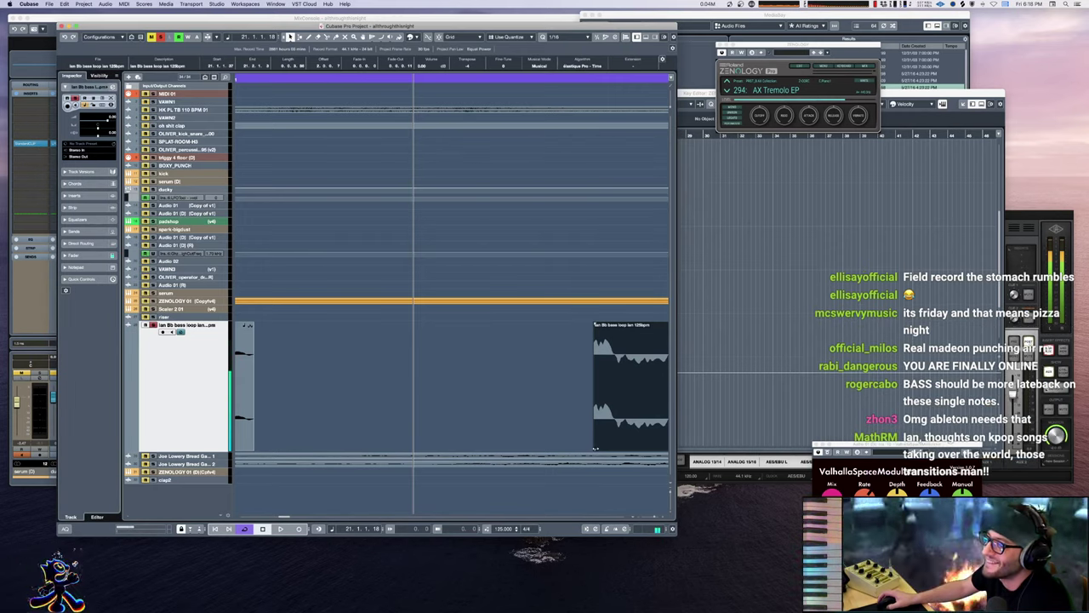
left_click_drag(595, 448, 318, 449)
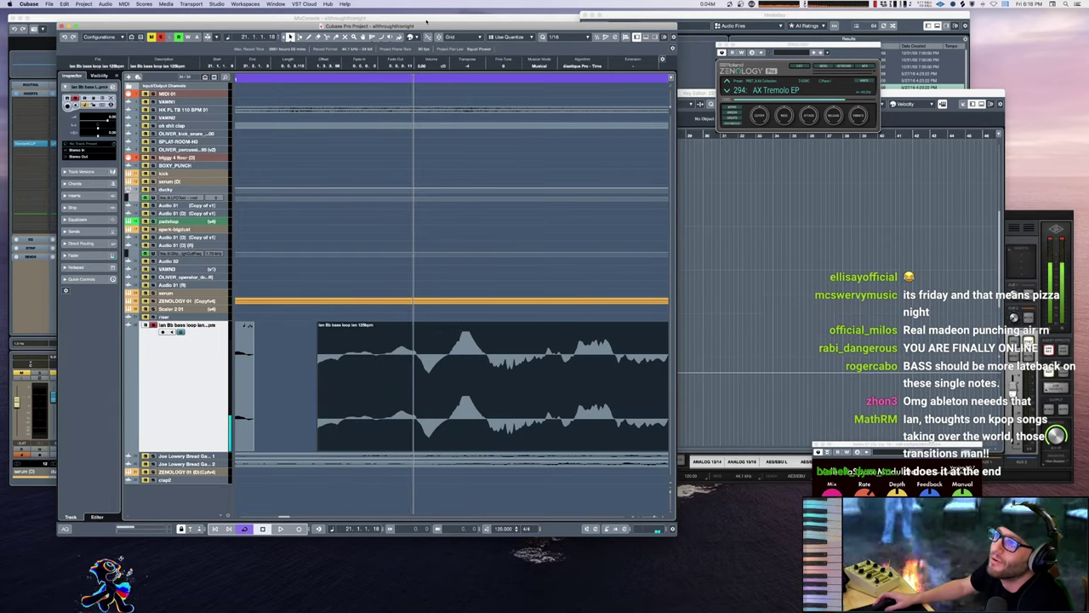
scroll(322, 383, "down", 4)
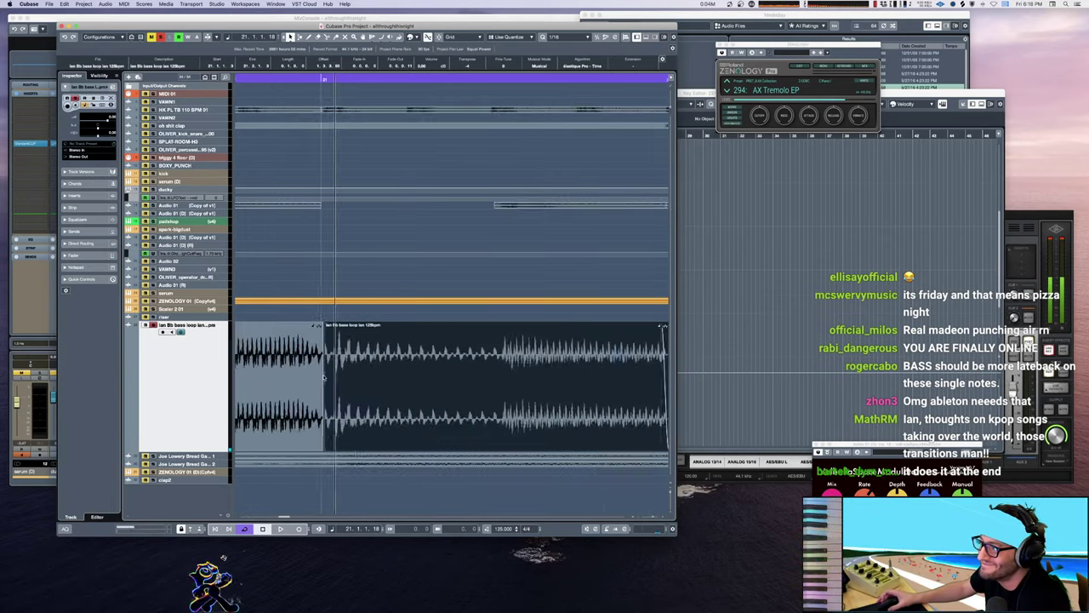
scroll(323, 379, "down", 3)
scroll(315, 400, "down", 3)
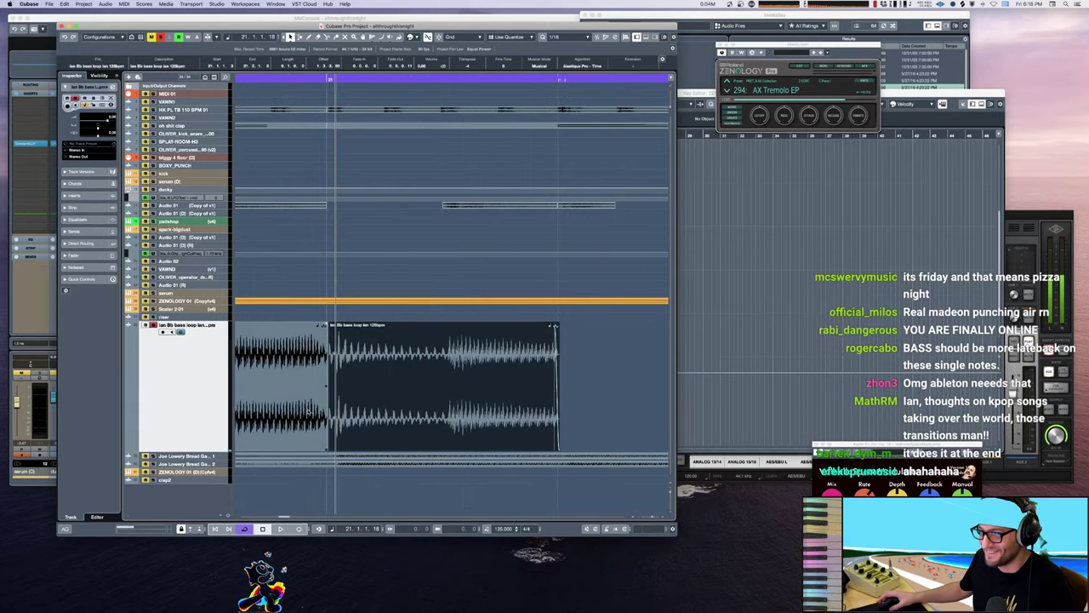
Play back the sliced bass pattern to check it
key("space")
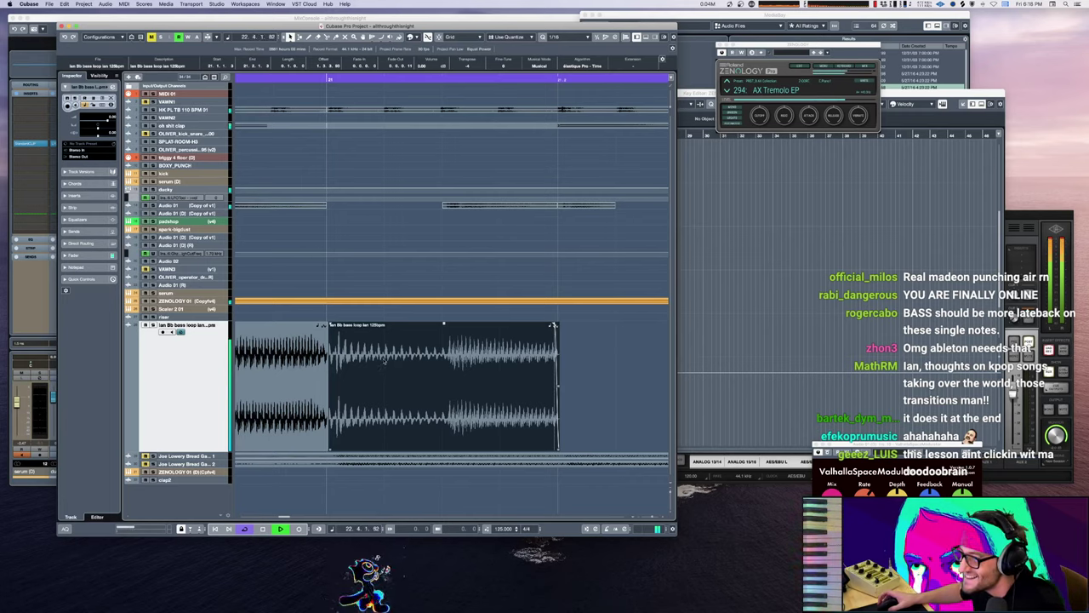
key("space")
key("ctrl+z")
scroll(400, 370, "up", 3)
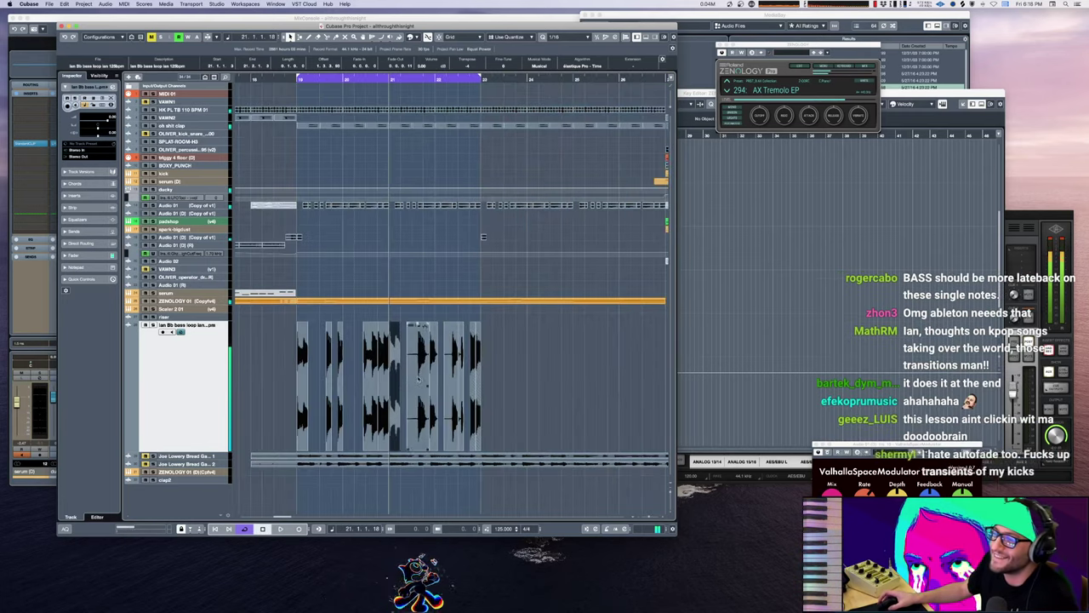
key("space")
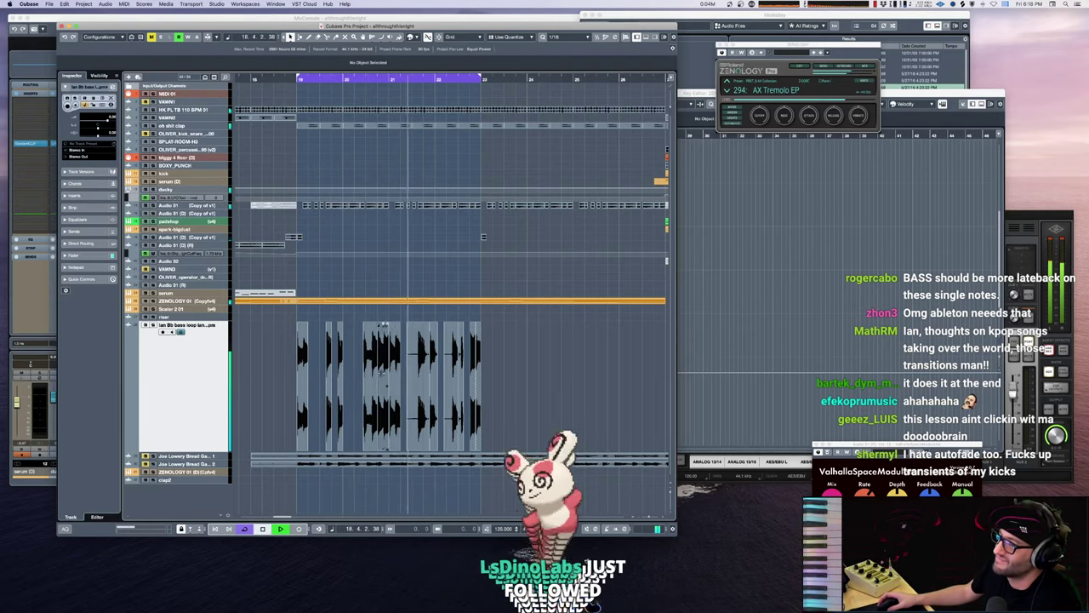
scroll(351, 350, "up", 3)
Move one bass slice to the end of the pattern and shift another later to leave a gap
left_click_drag(348, 349, 402, 374)
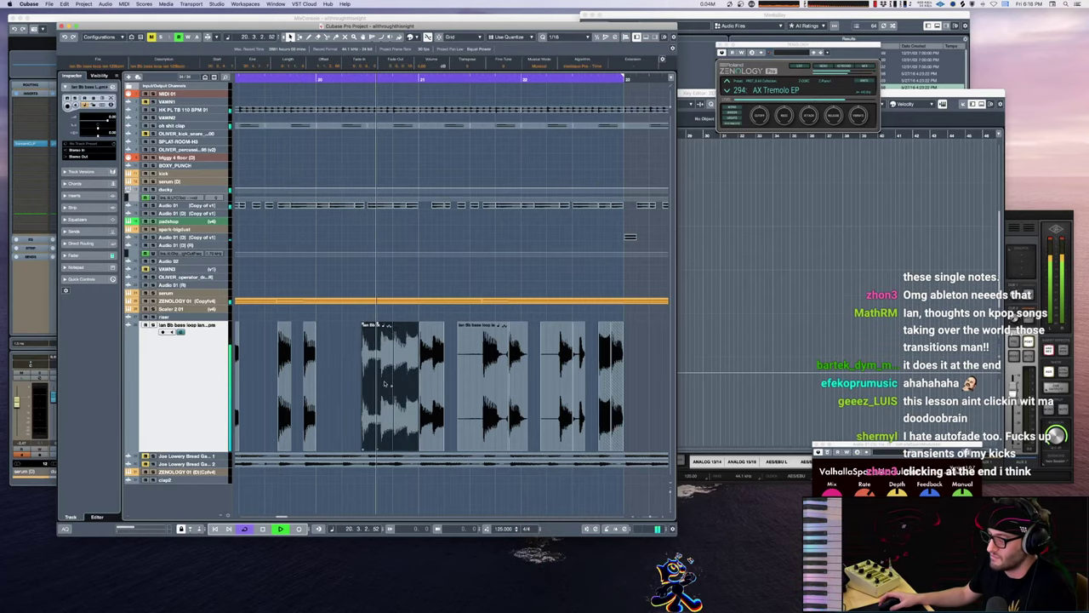
key("space")
left_click(405, 375)
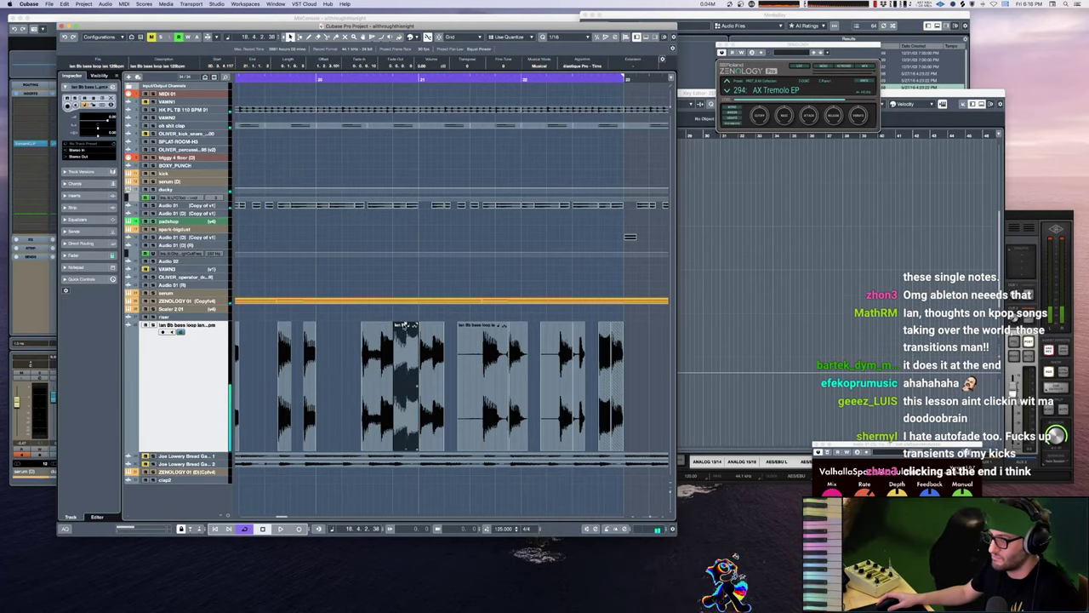
left_click(366, 325, "shift")
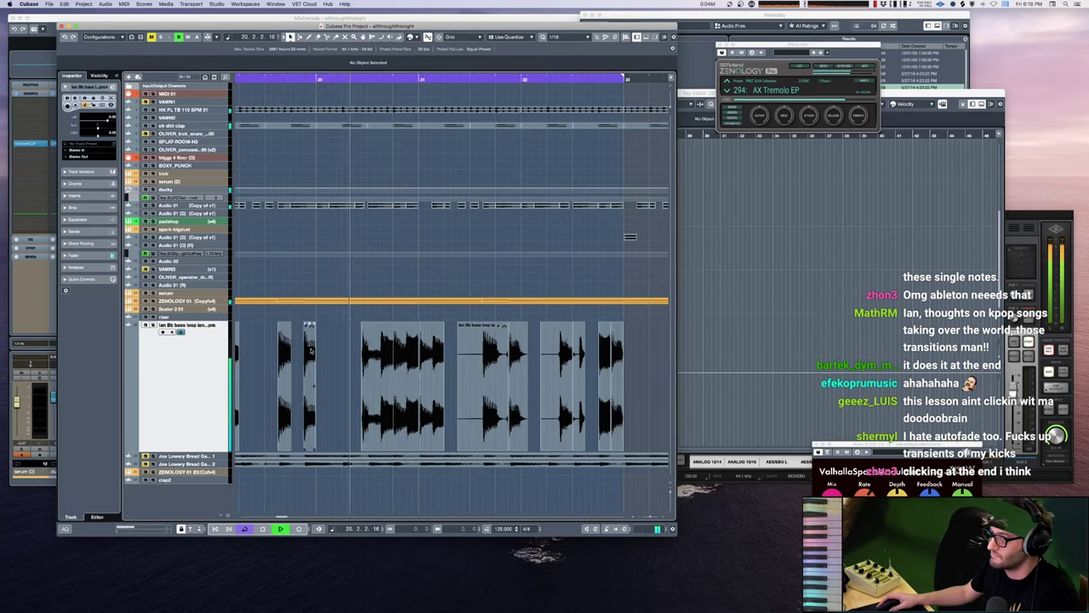
left_click(413, 358)
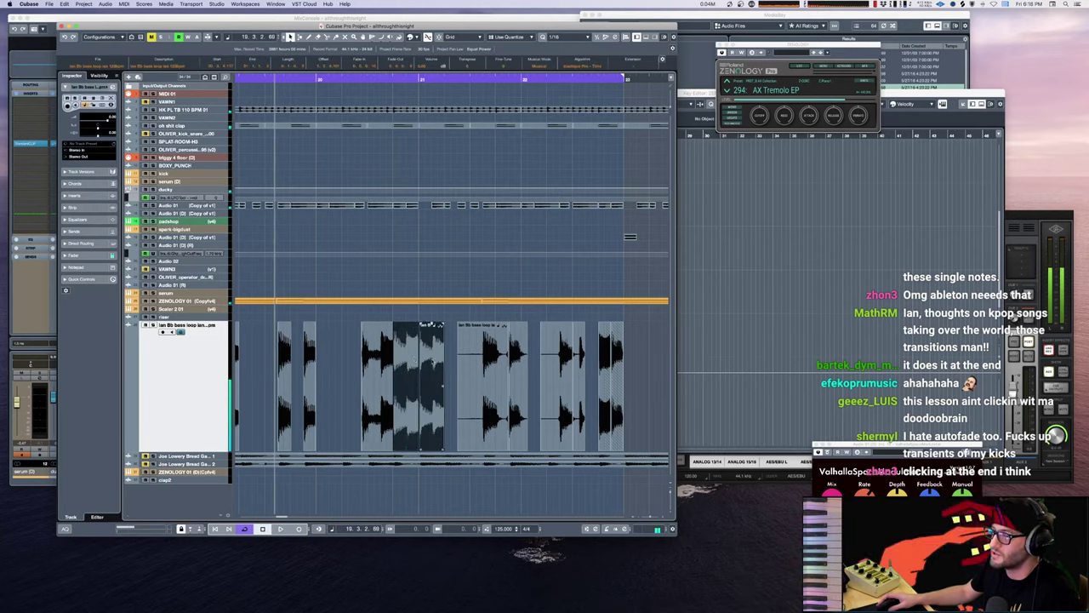
left_click_drag(406, 364, 643, 361)
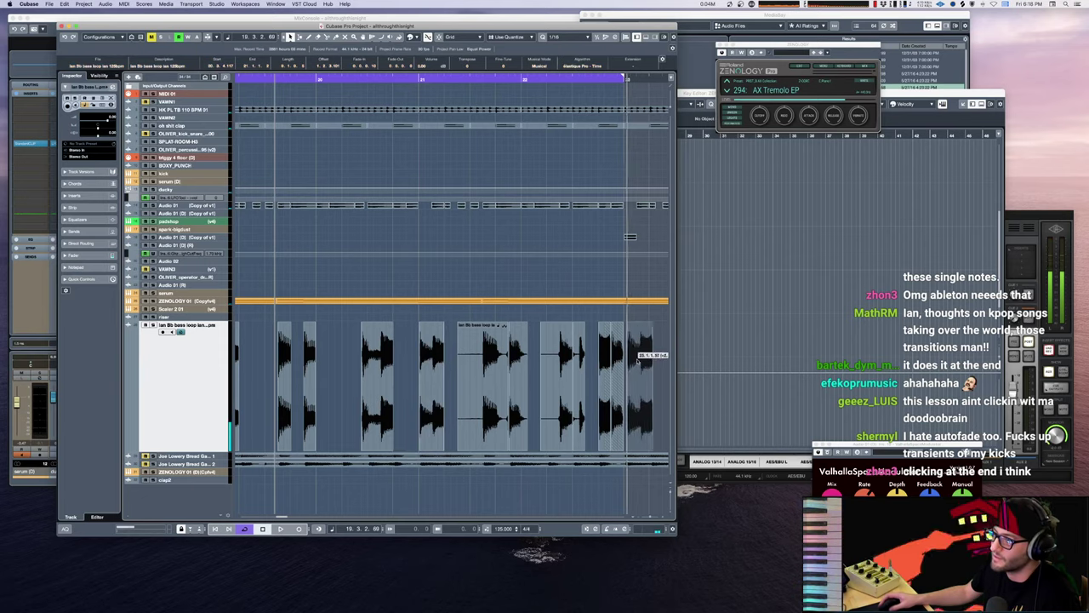
left_click_drag(308, 349, 397, 372)
key("space")
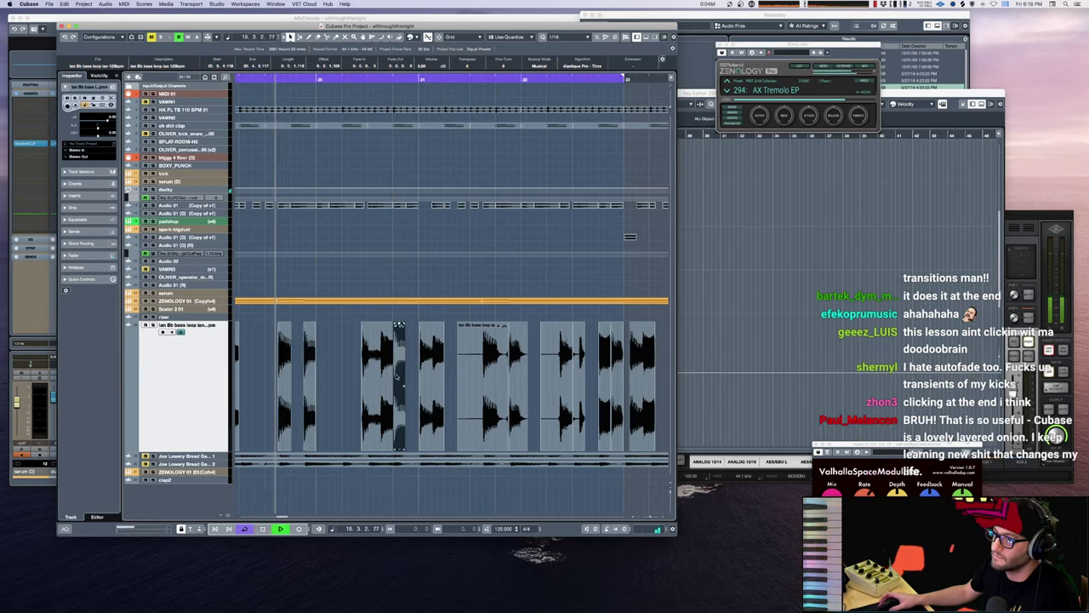
key("h")
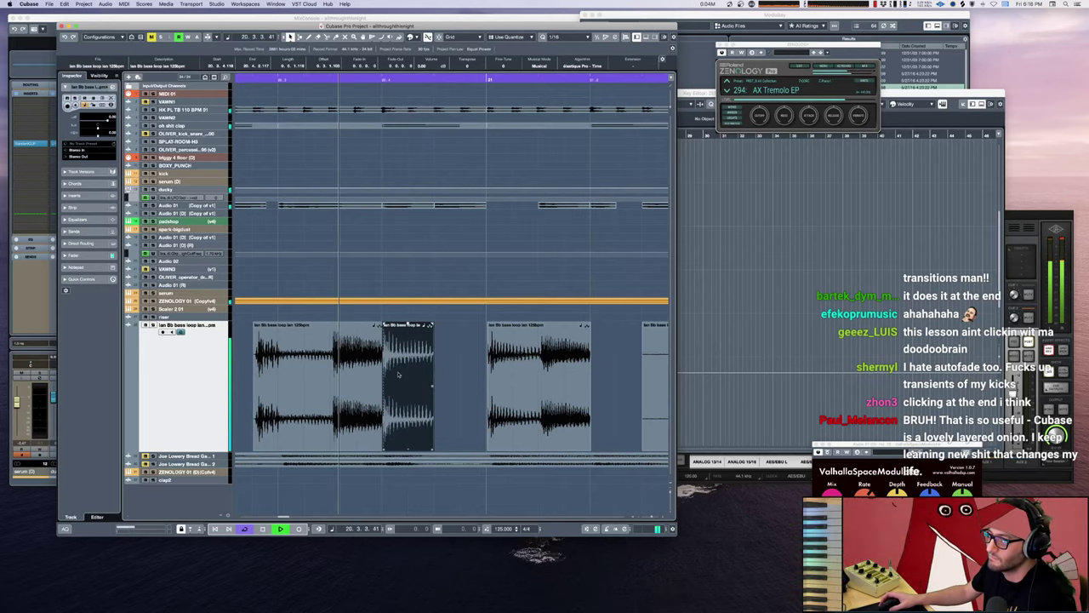
Shift one bass slice earlier, directly after the opening slice, and audition the result
left_click_drag(397, 374, 356, 383)
scroll(344, 409, "left", 2)
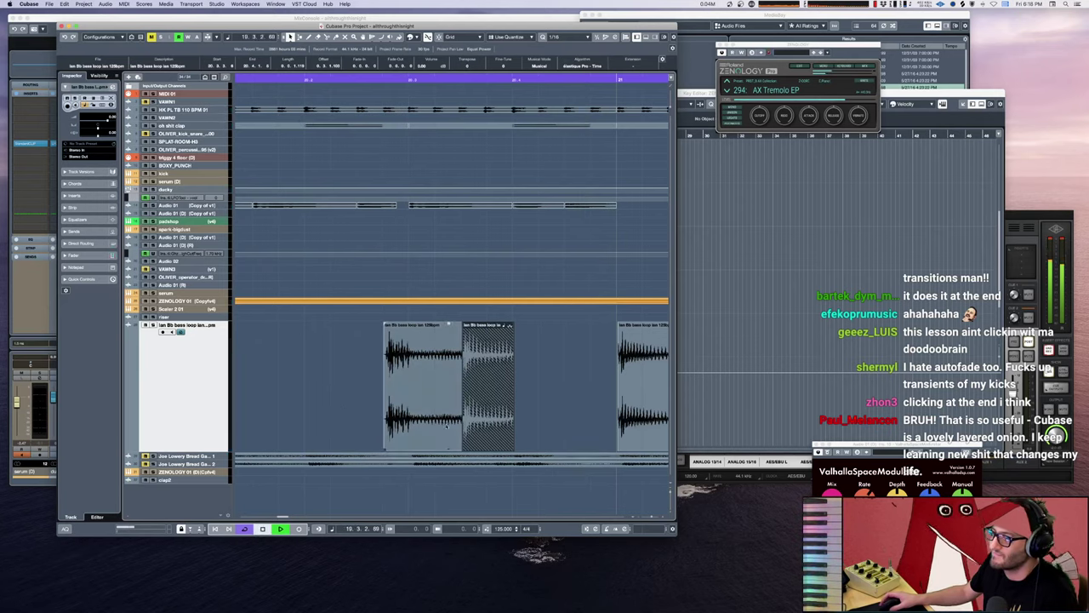
scroll(446, 426, "right", 2)
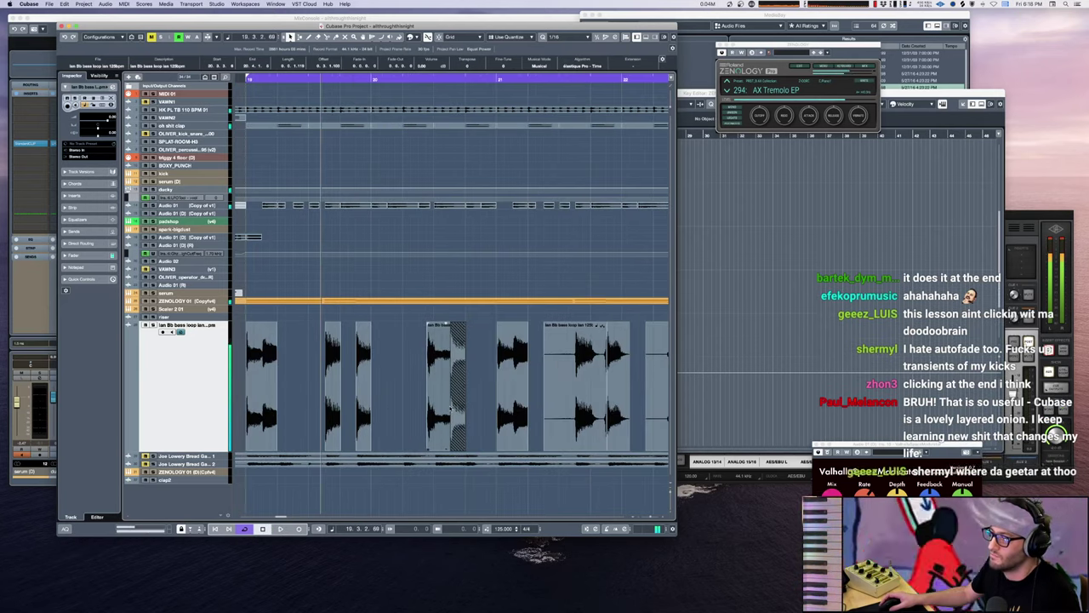
scroll(440, 409, "up", 2)
key("space")
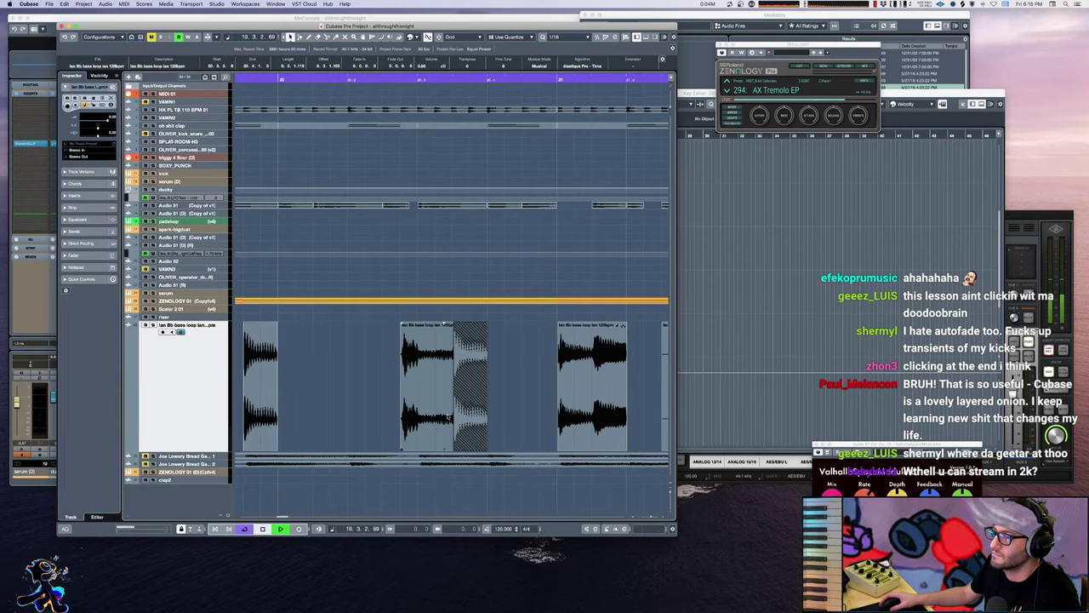
key("space")
scroll(510, 413, "down", 2)
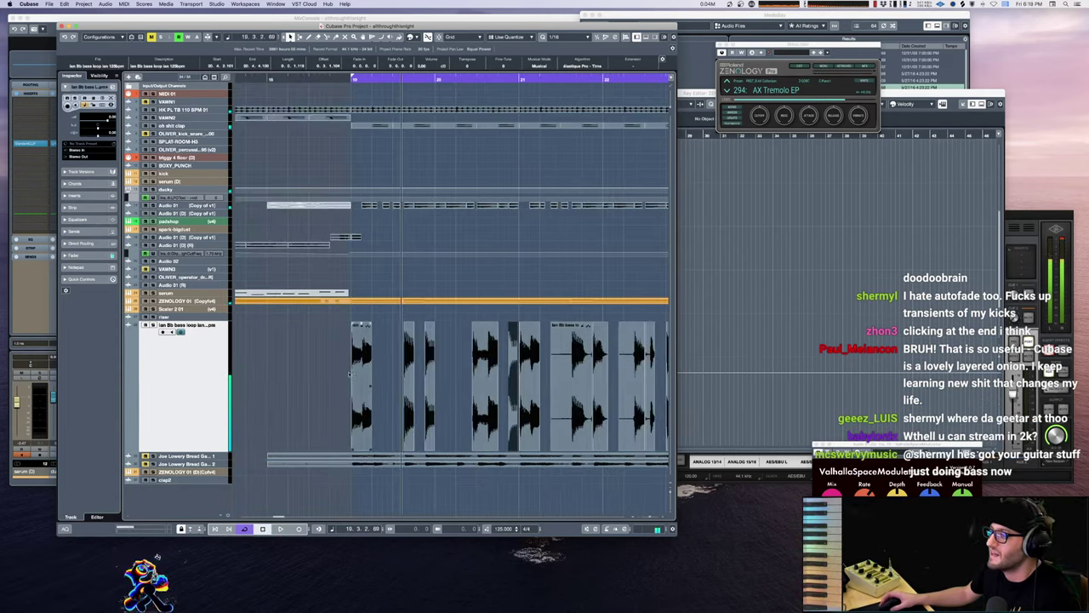
key("space")
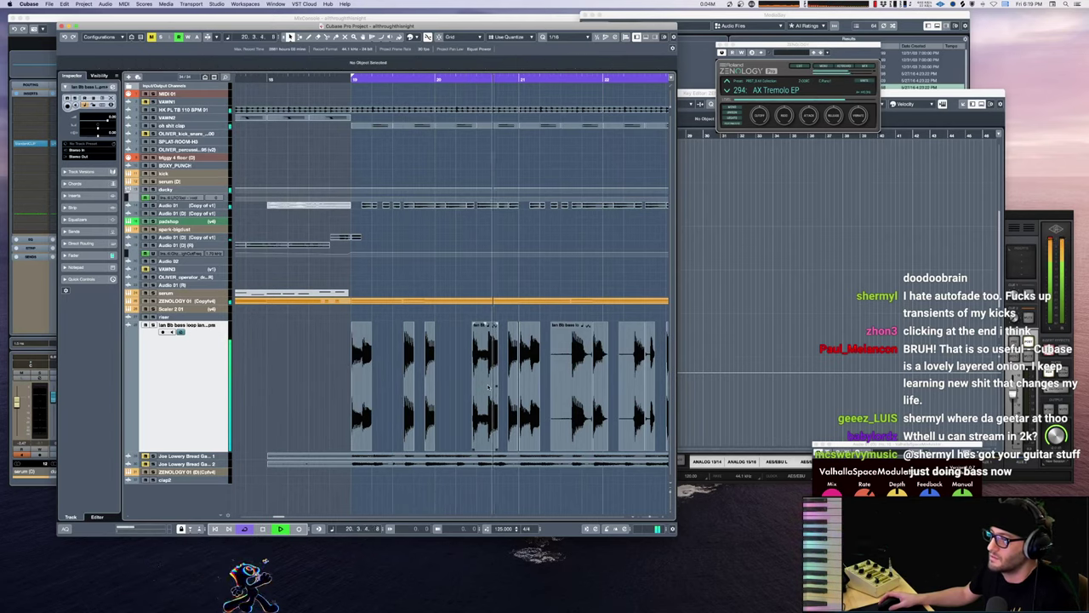
Extend a bass slice's start earlier and audition the pattern
key("space")
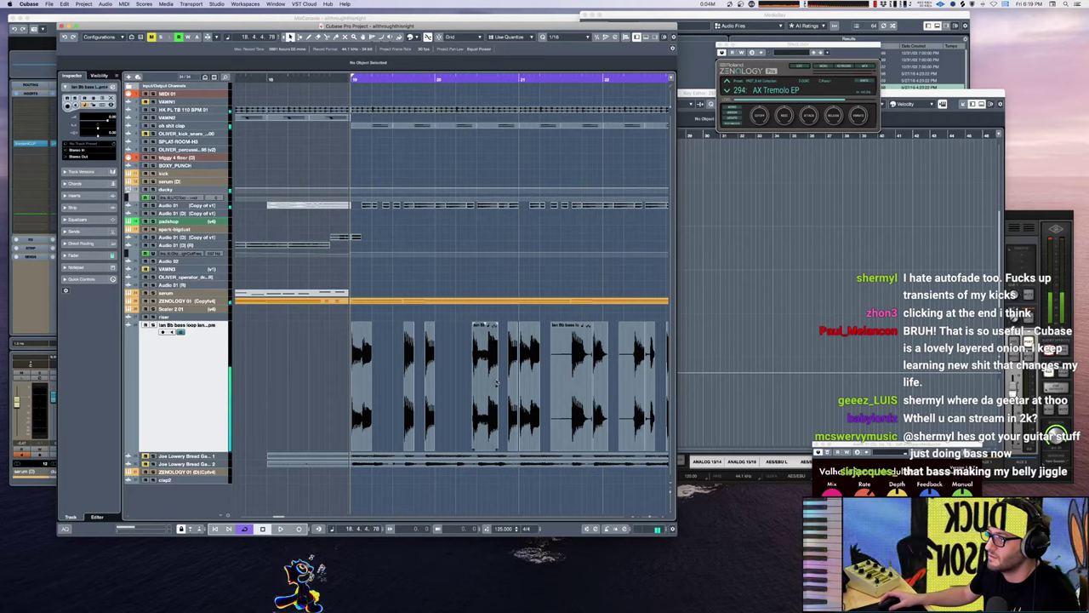
left_click_drag(502, 379, 478, 370)
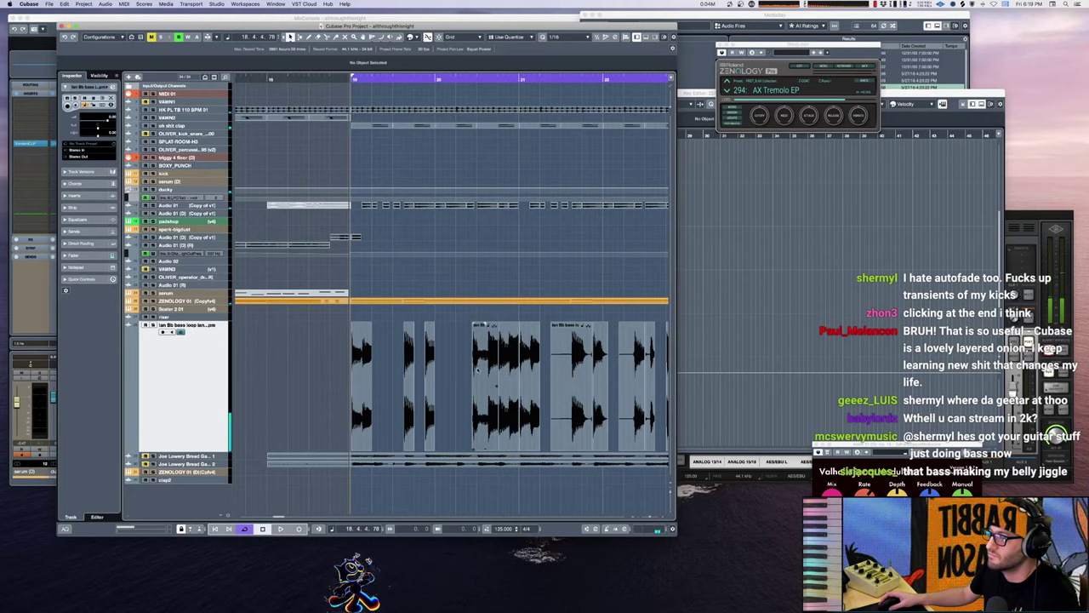
key("space")
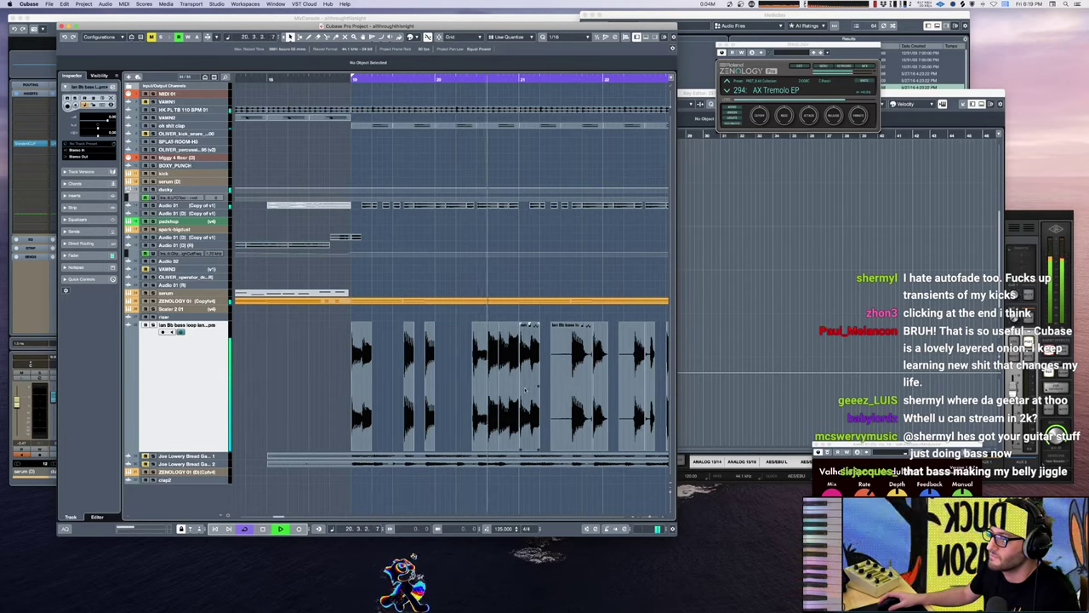
key("space")
scroll(512, 387, "right", 3)
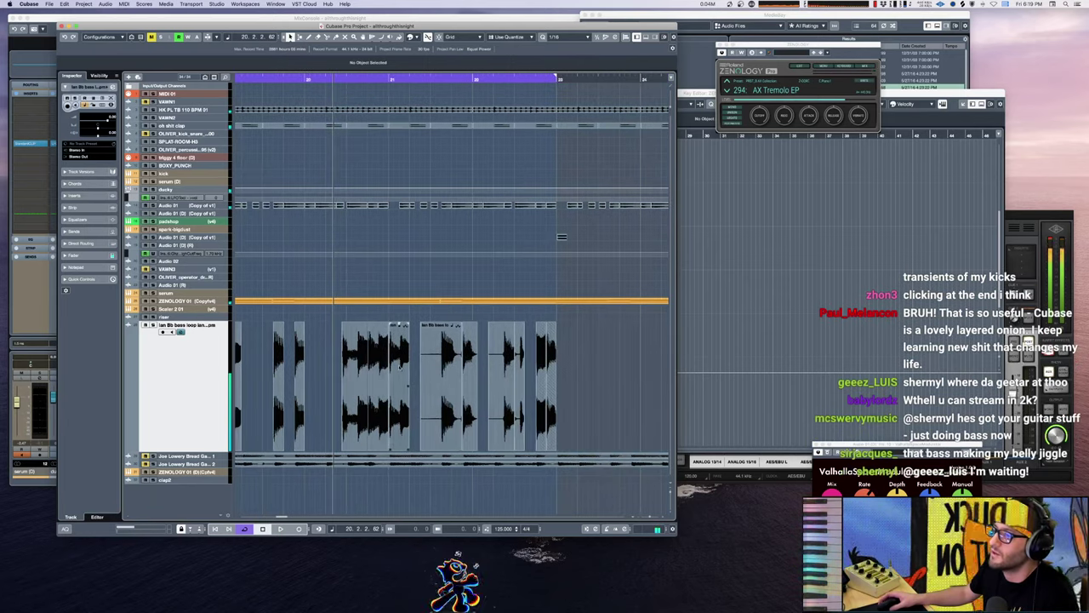
key("space")
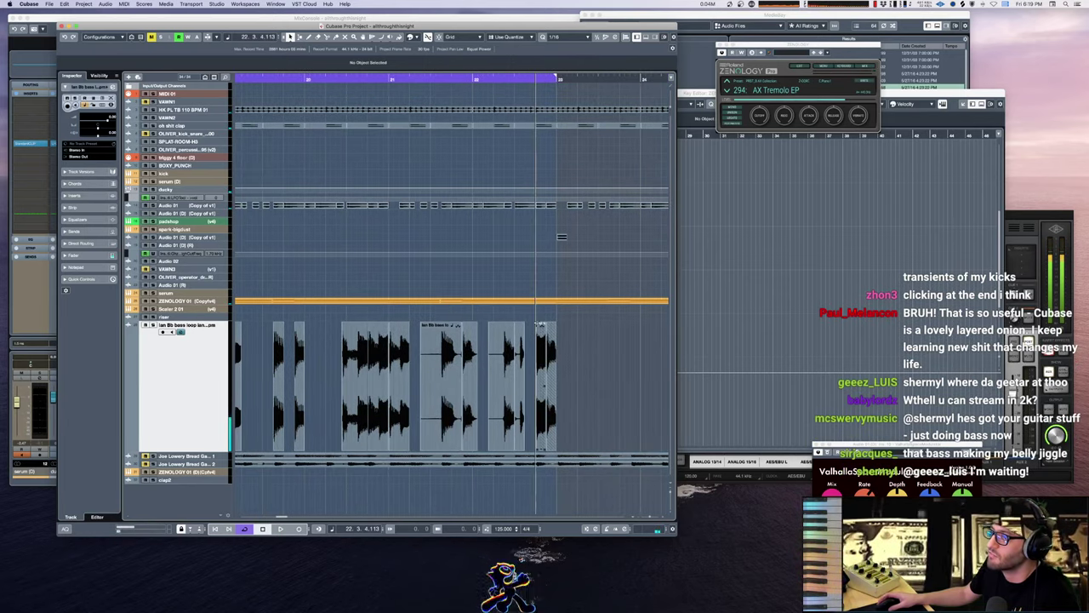
Try moving a bass-loop event along the track, then undo the move
key("g")
scroll(454, 384, "left", 3)
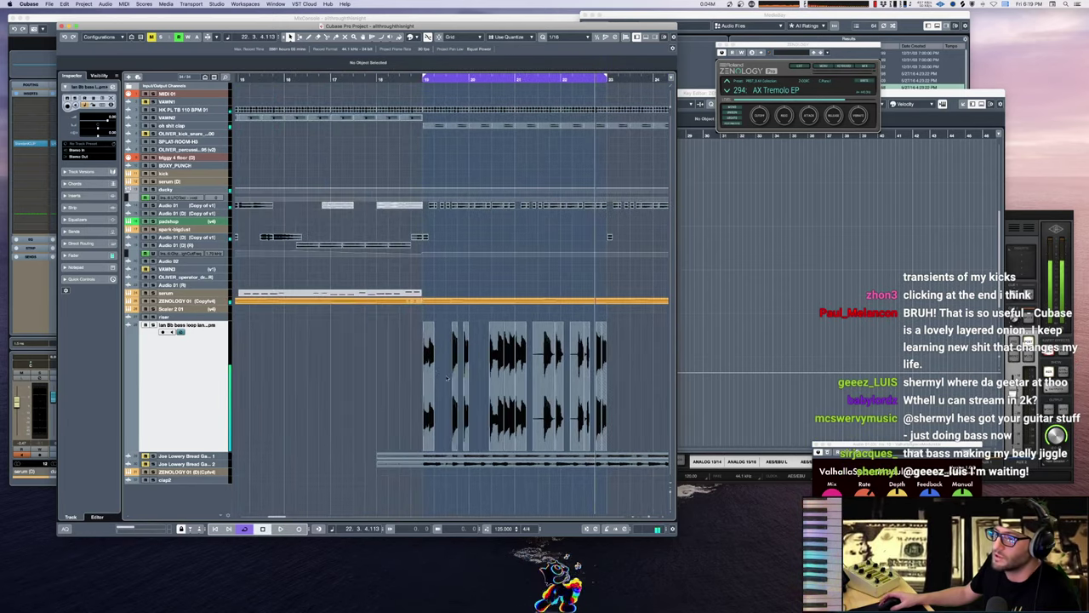
key("h")
left_click_drag(602, 391, 606, 448)
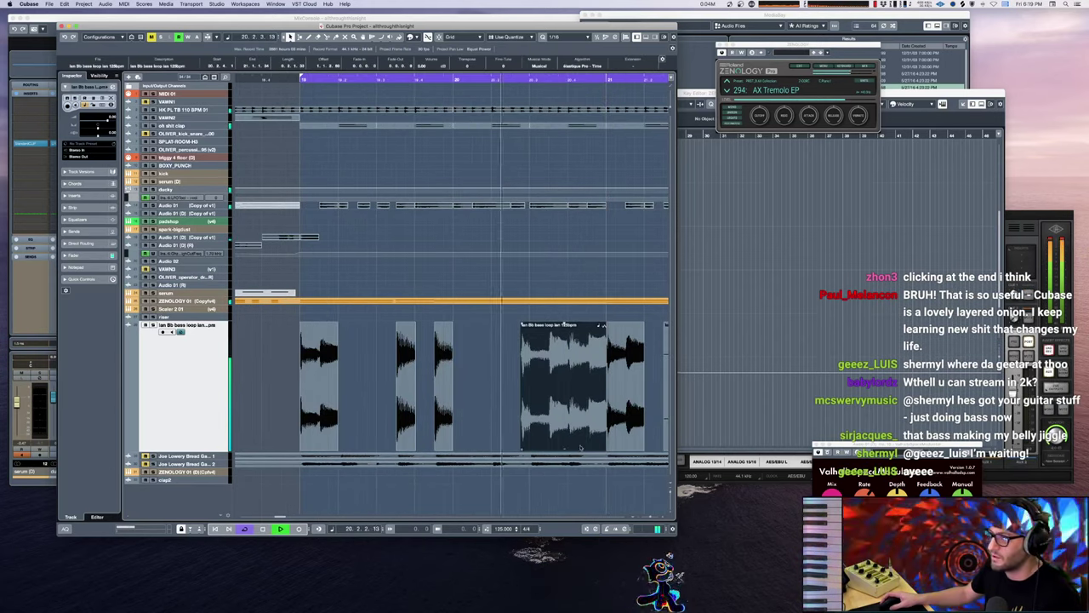
key("space")
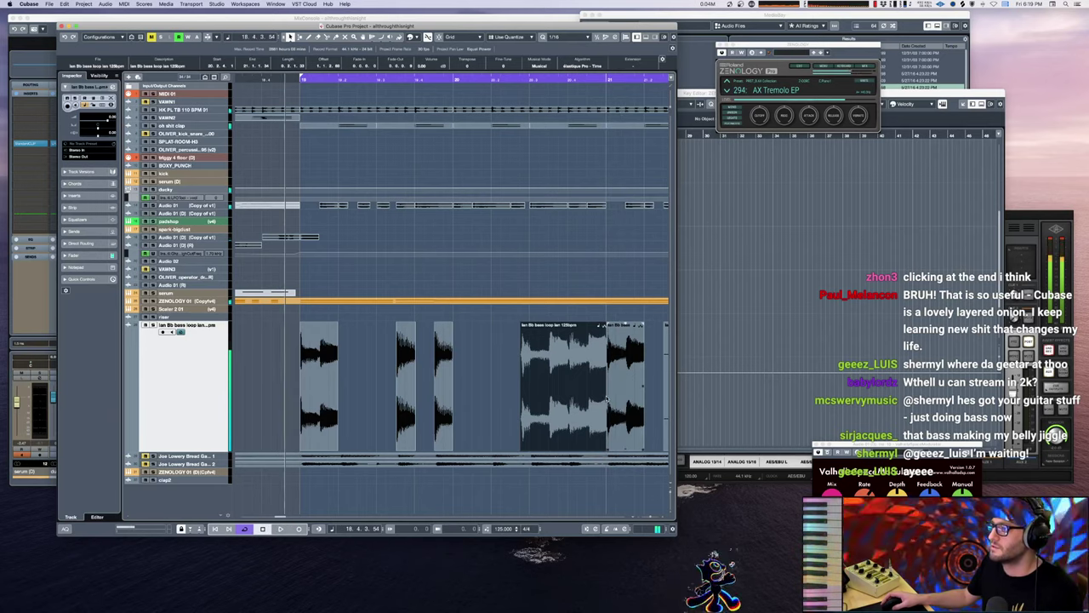
key("super+z")
Trim the last bass event much shorter near bar 22
key("g")
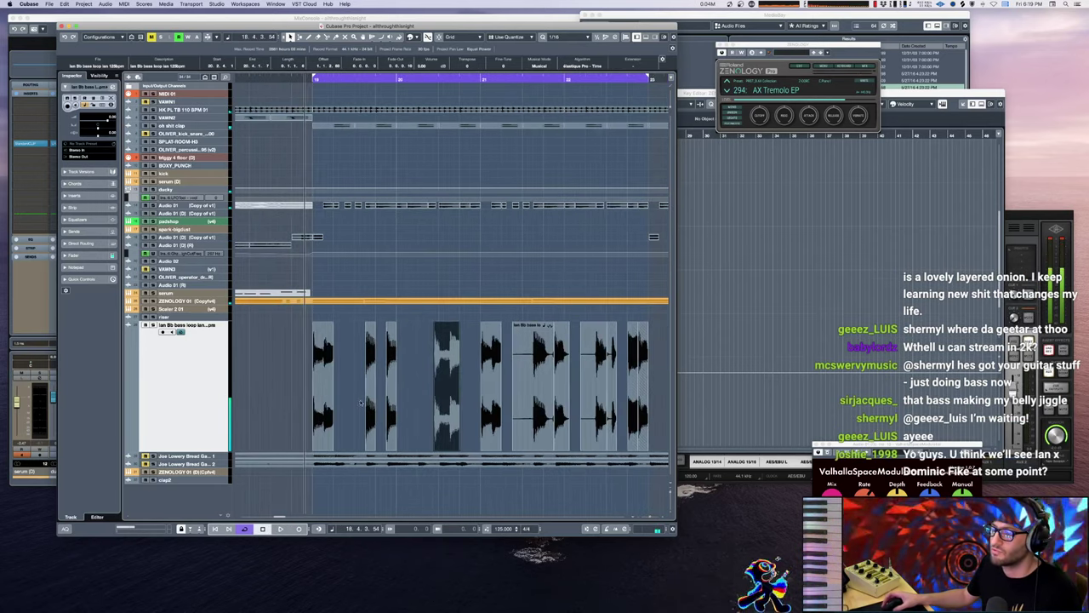
key("space")
scroll(426, 414, "right", 4)
left_click(498, 409)
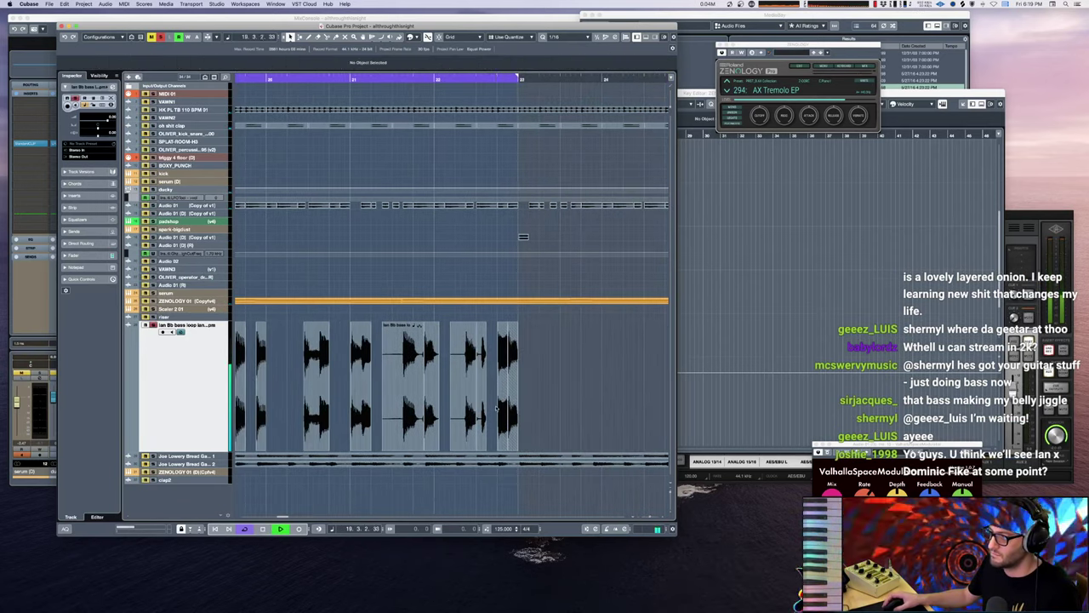
key("h")
left_click_drag(524, 428, 482, 428)
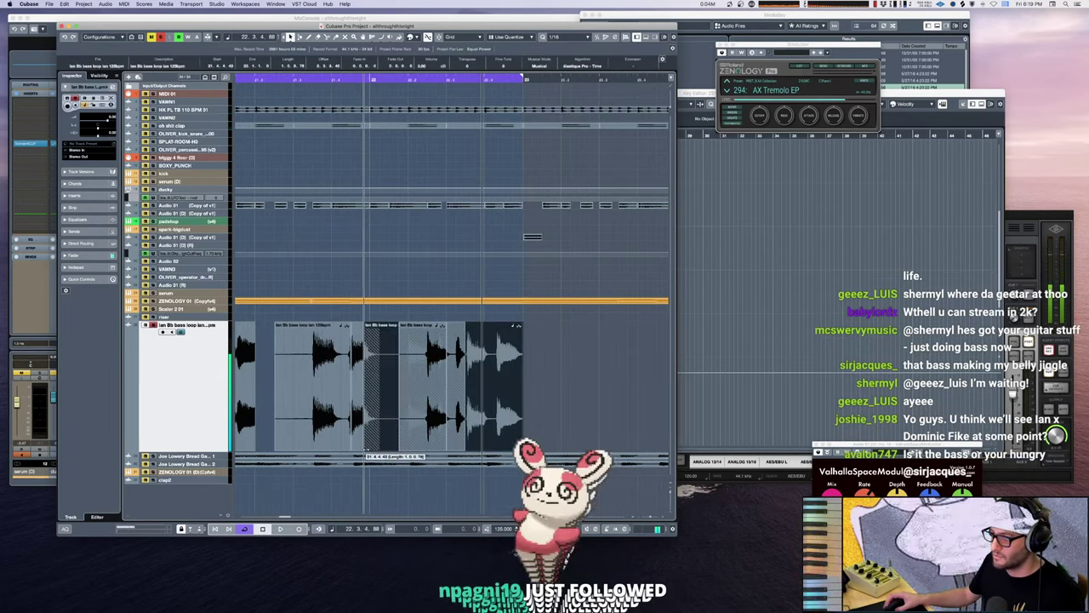
Set the playback start point and slice the bass loop at its hits
left_click(381, 293)
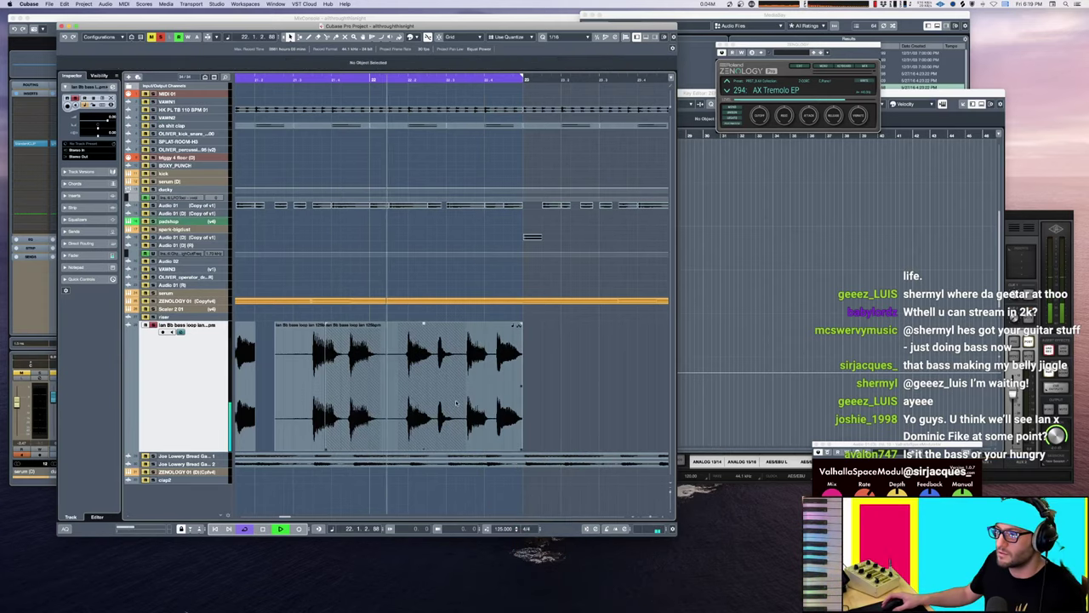
left_click(321, 272)
key("space")
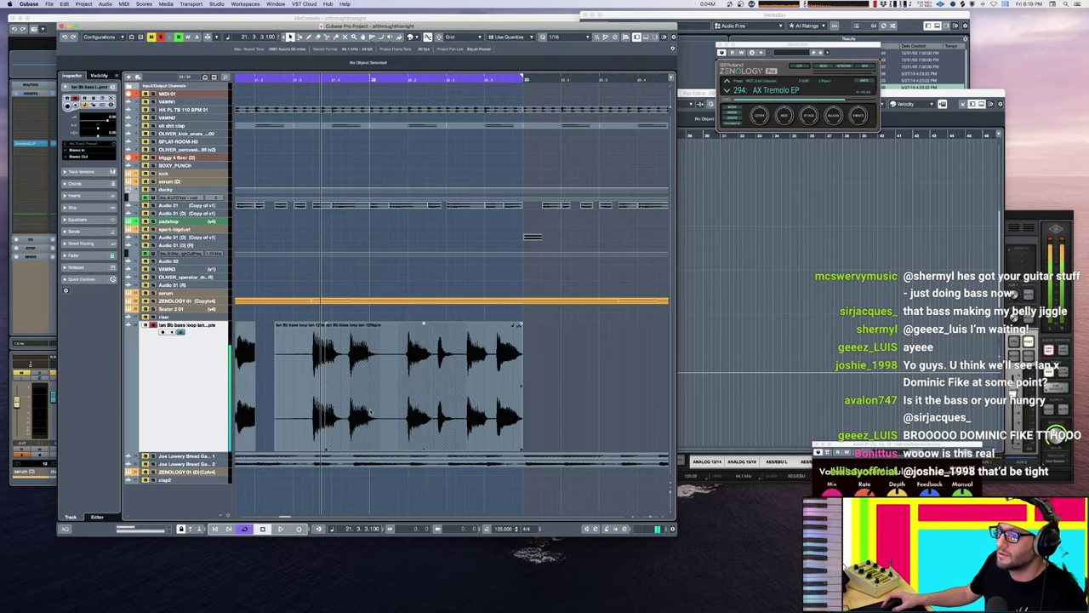
key("ctrl+z")
key("ctrl+z")
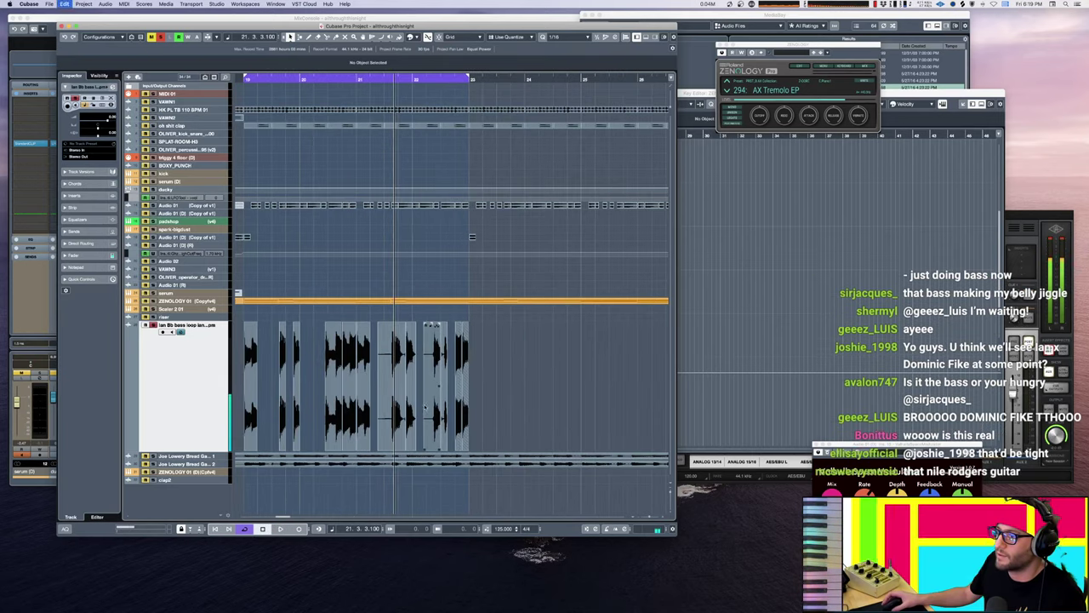
Select the middle bass slice and slide it left over the first slice
key("h")
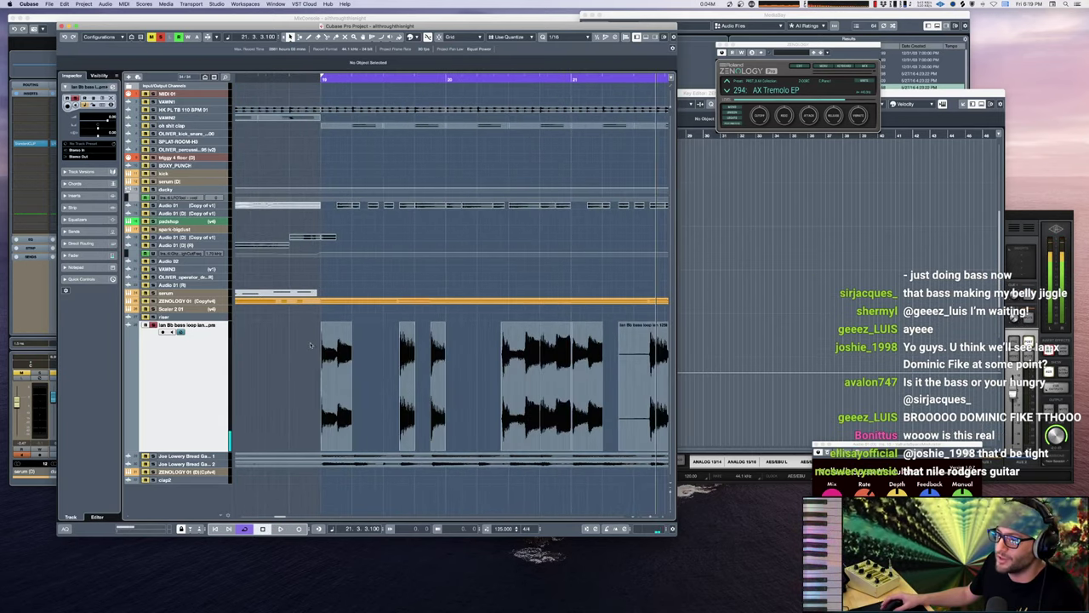
key("g")
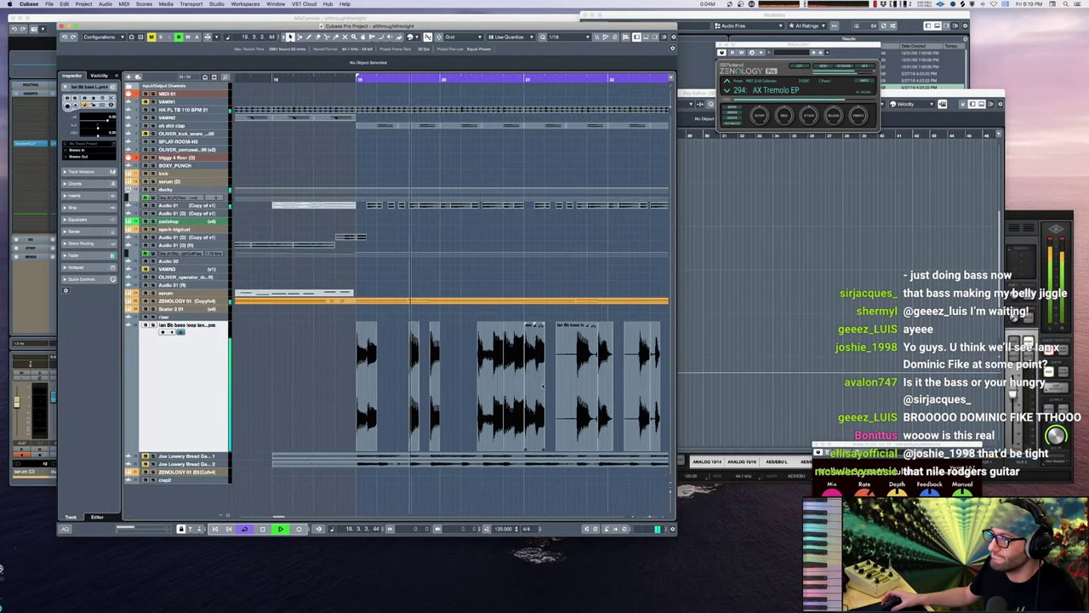
key("h")
key("h")
key("h")
left_click(438, 394)
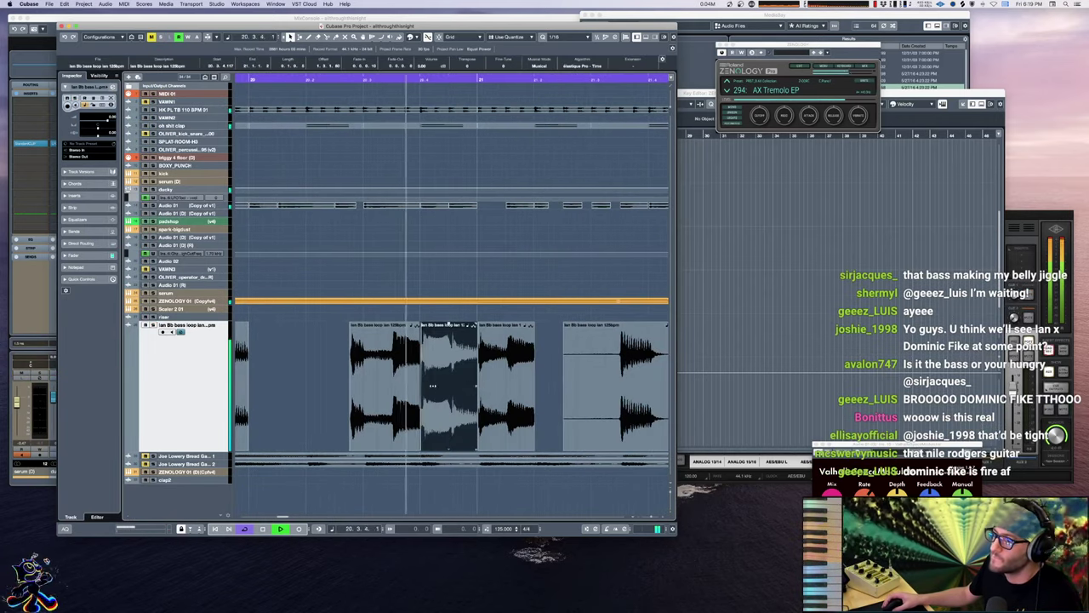
key("h")
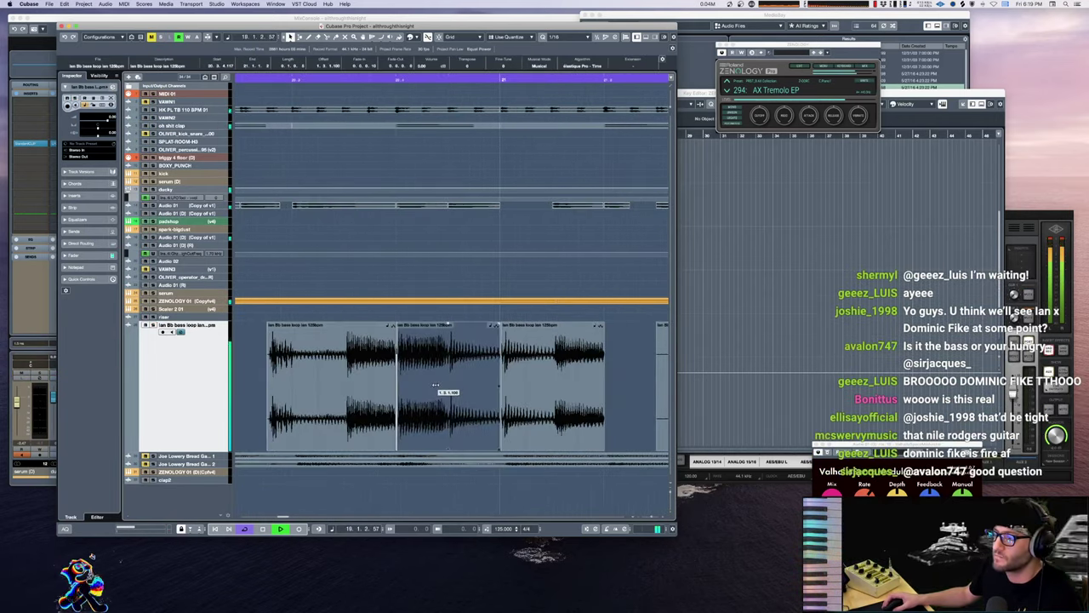
left_click_drag(445, 373, 395, 375)
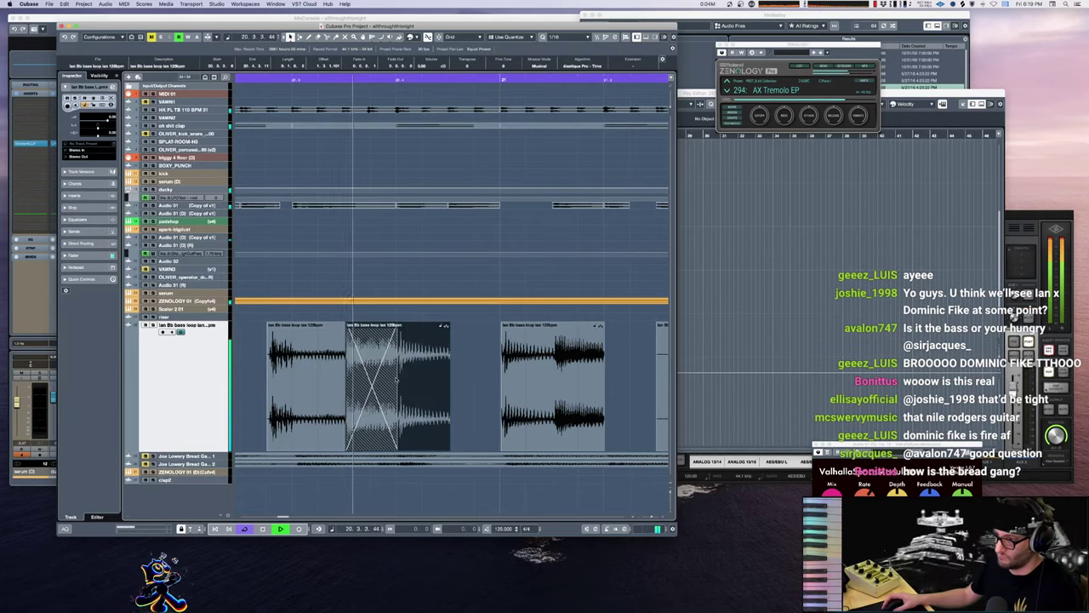
Redo the overlap so the middle slice crossfades into the first one
key("super+z")
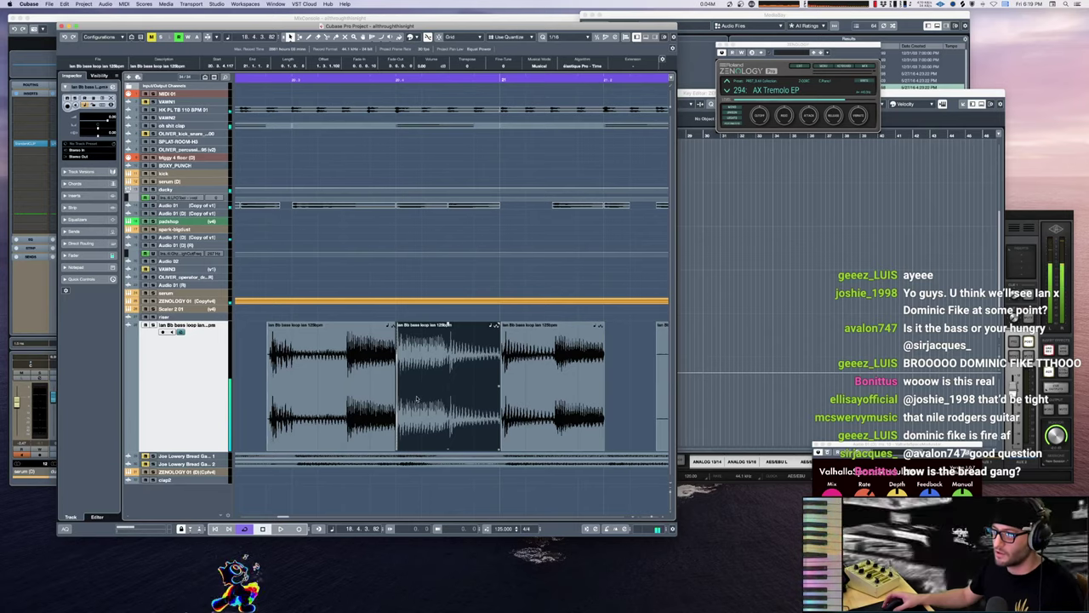
left_click_drag(417, 398, 368, 396)
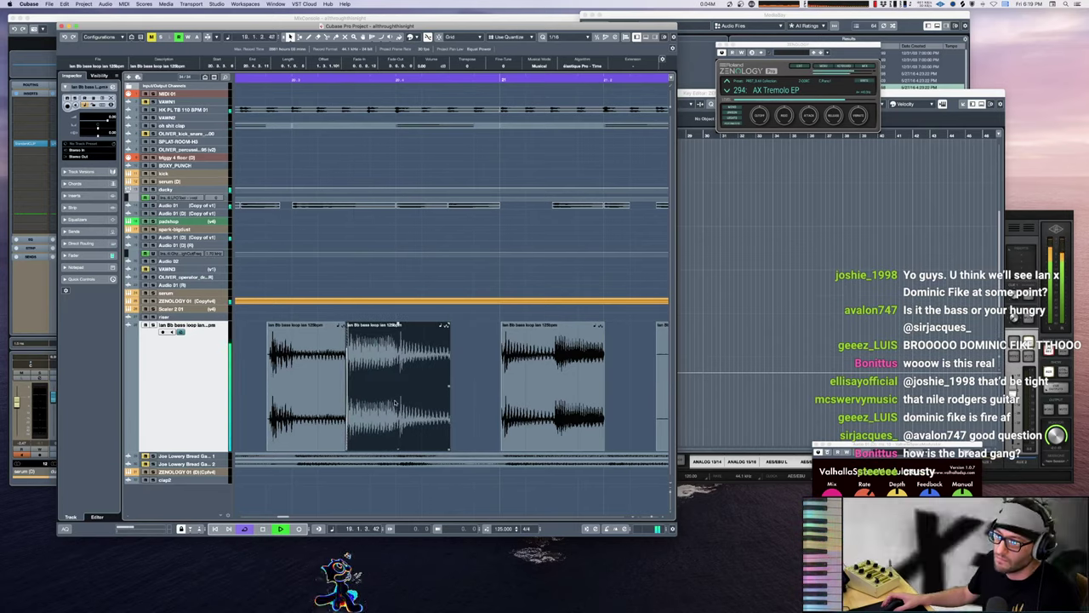
scroll(396, 400, "down", 2)
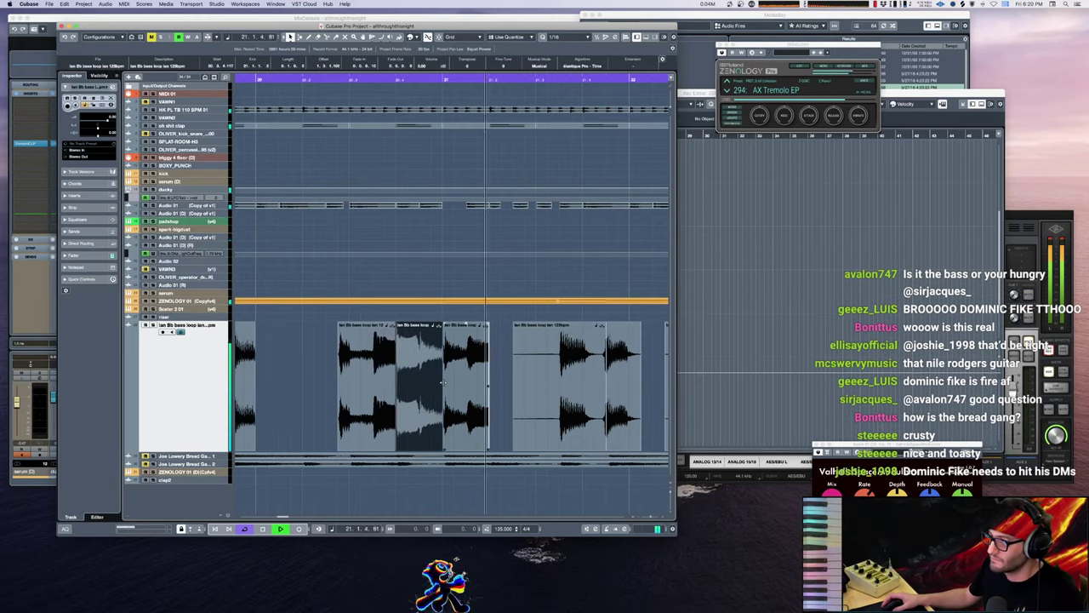
scroll(376, 372, "up", 2)
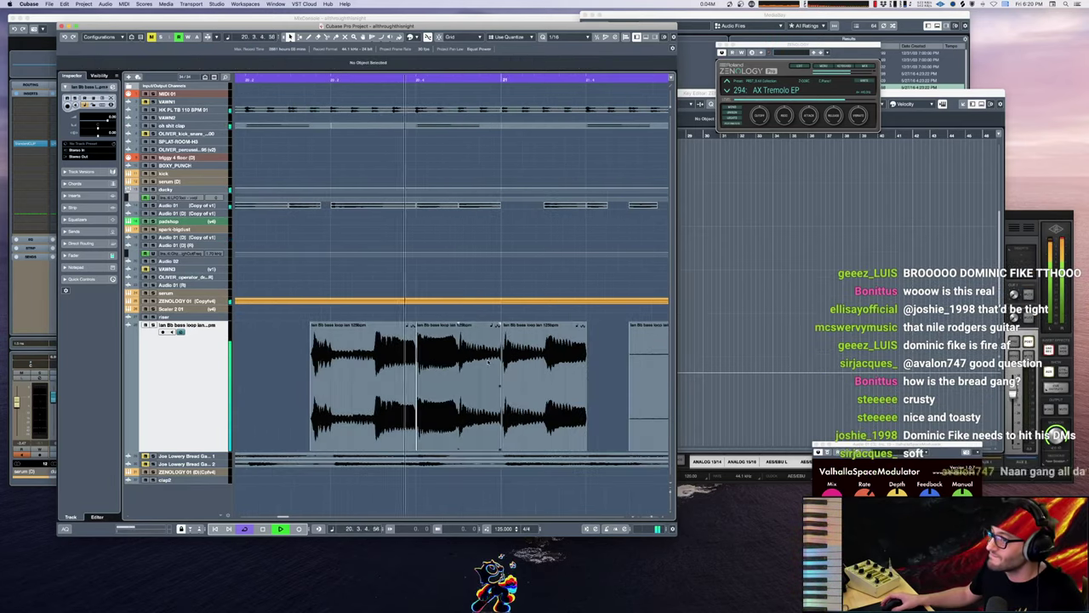
Slip the middle slice's audio within its bounds so the transient lands later
left_click(499, 415)
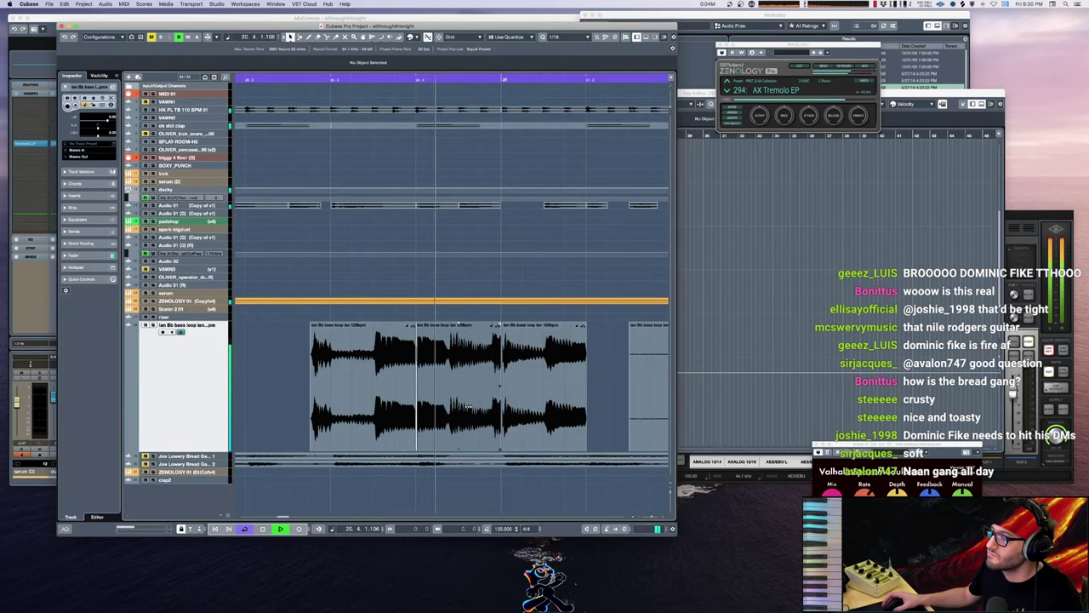
left_click_drag(508, 415, 559, 403)
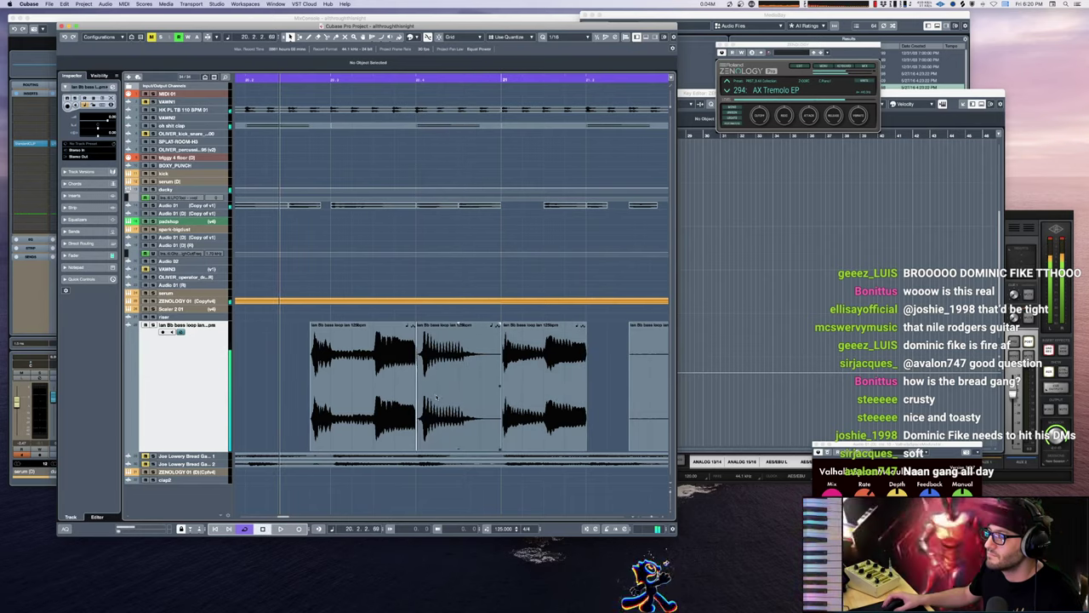
left_click_drag(493, 405, 450, 400)
key("space")
scroll(438, 398, "up", 2)
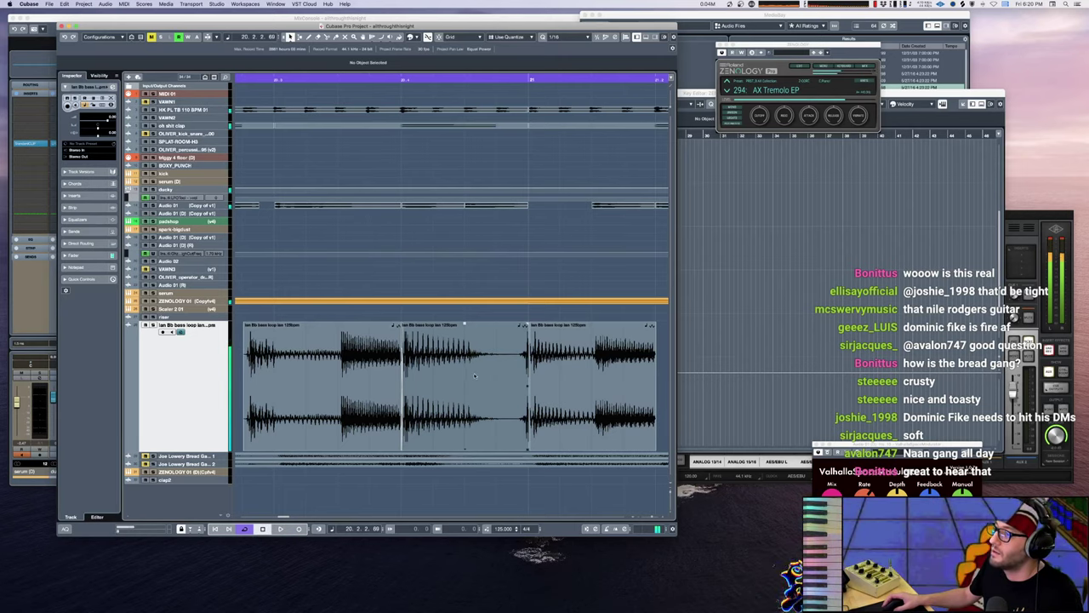
Split the middle slice with the Scissors tool and move the split-off right part
left_click(460, 378)
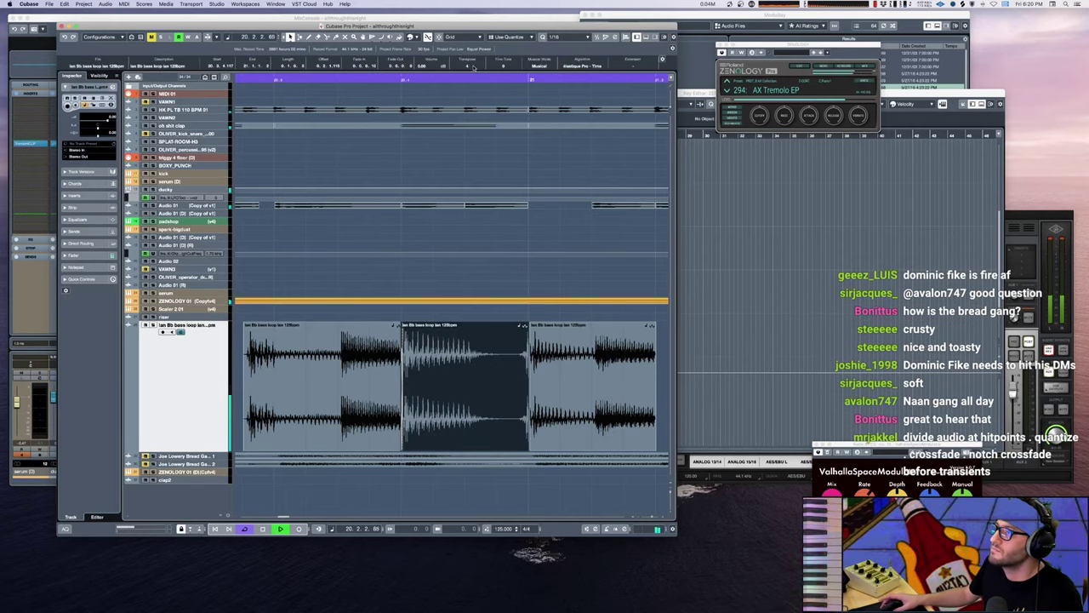
left_click(464, 379, "alt")
left_click_drag(475, 388, 486, 390)
key("space")
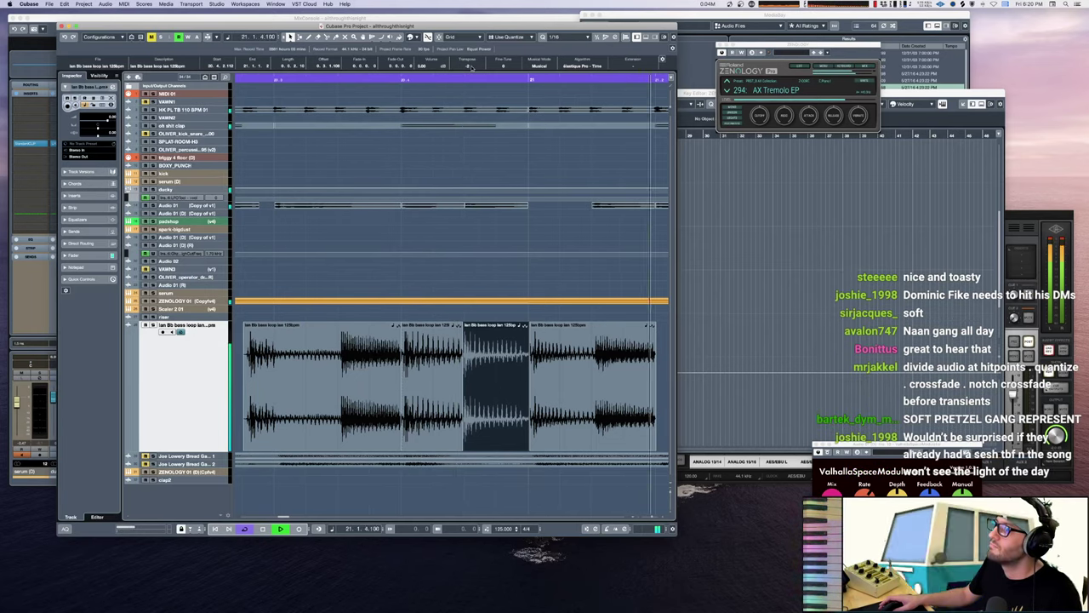
Move the audio event after the gap left, then drop it onto the bar line
key("g")
key("g")
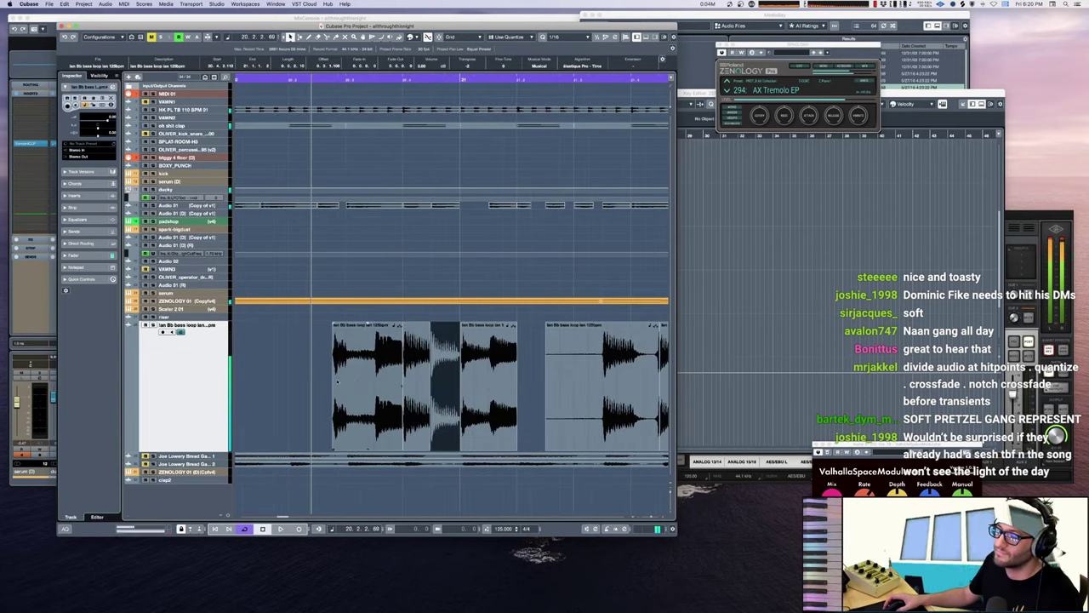
key("h")
key("h")
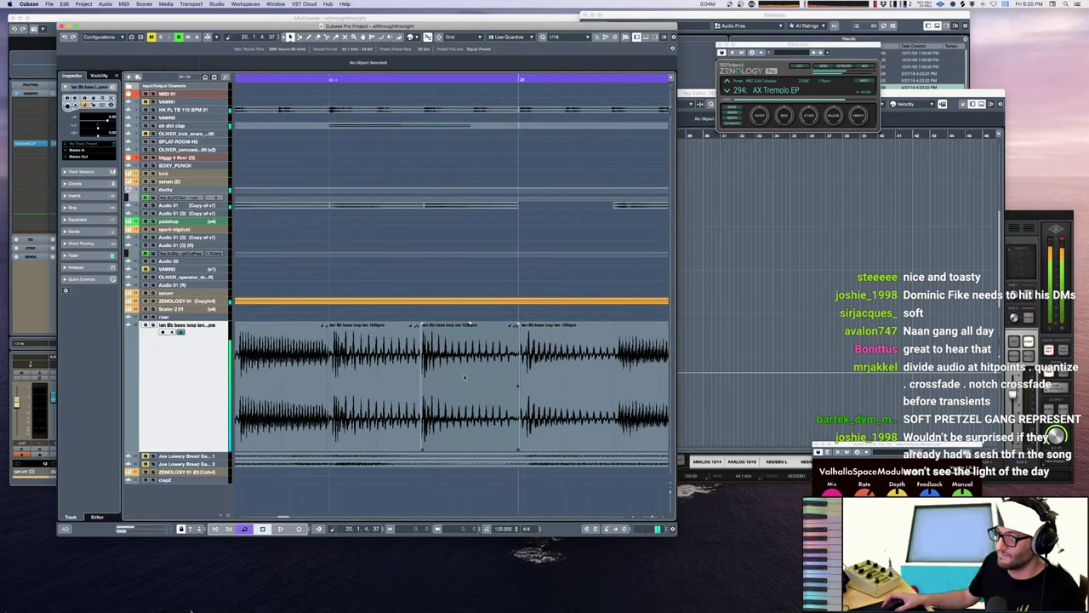
left_click(464, 375)
mouse_move(420, 383)
left_mouse_down()
mouse_move(345, 387)
mouse_move(366, 389)
left_mouse_up()
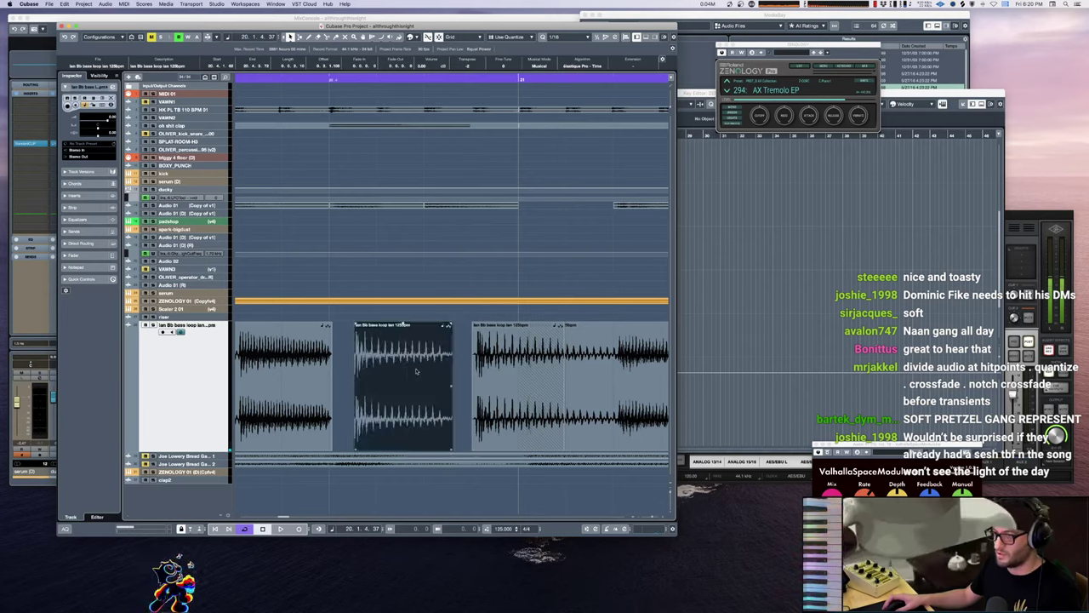
key("space")
left_click_drag(442, 390, 494, 376)
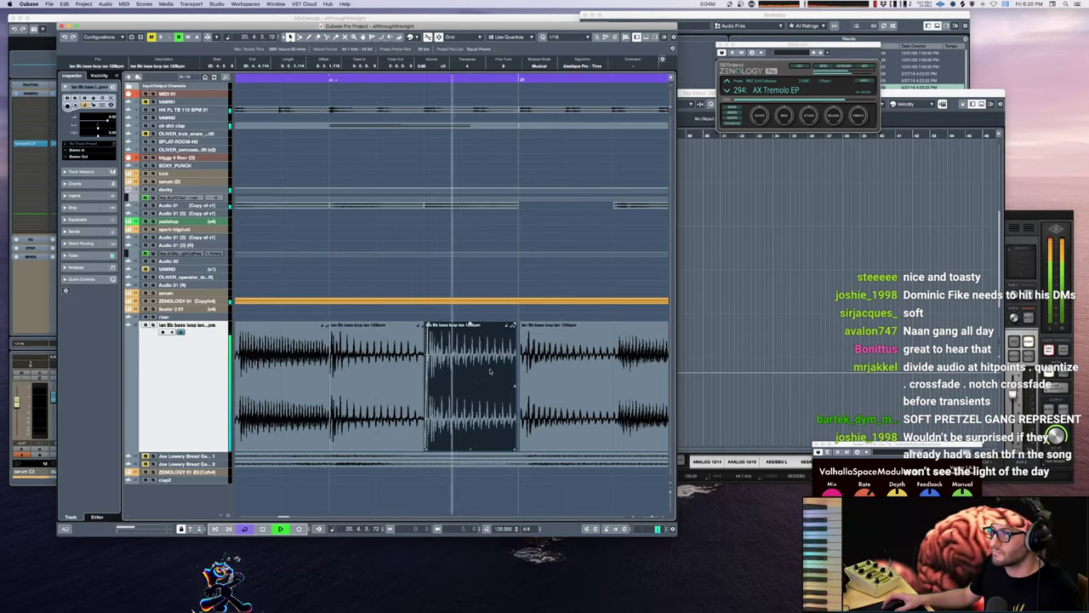
Delete the middle event, then undo back to the earlier event layout
key("Delete")
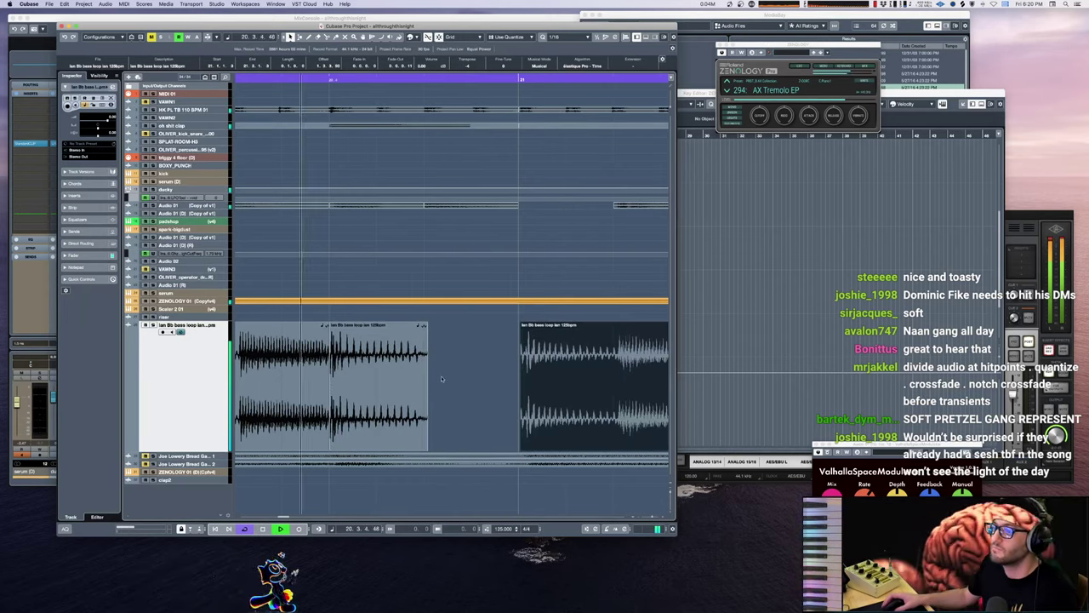
key("space")
key("ctrl+z")
key("ctrl+z")
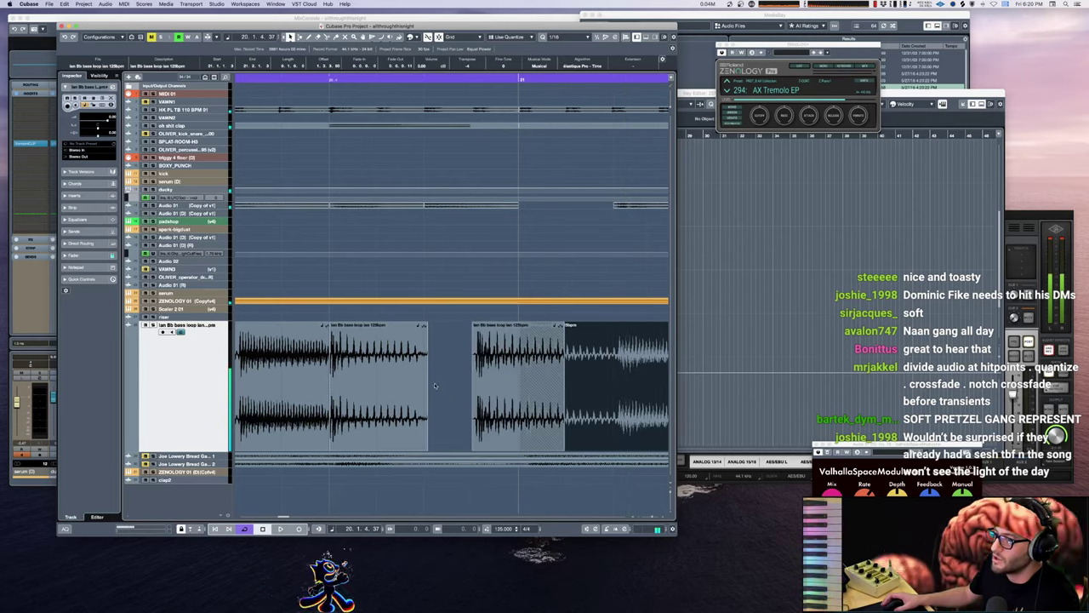
key("ctrl+z")
key("ctrl+z")
key("ctrl+z")
key("space")
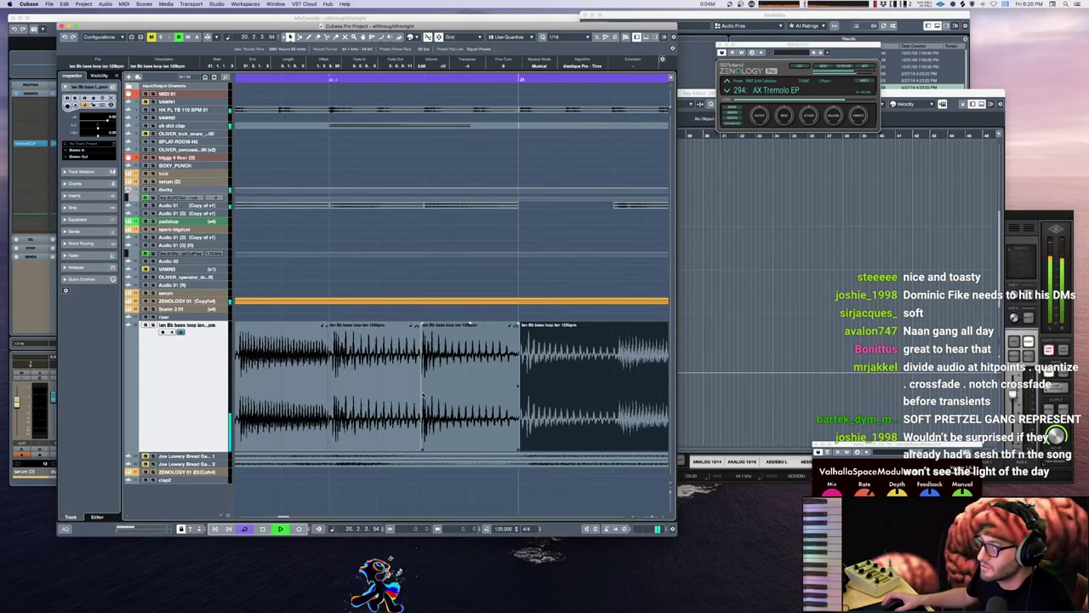
scroll(423, 396, "up", 3)
scroll(427, 384, "down", 3)
key("space")
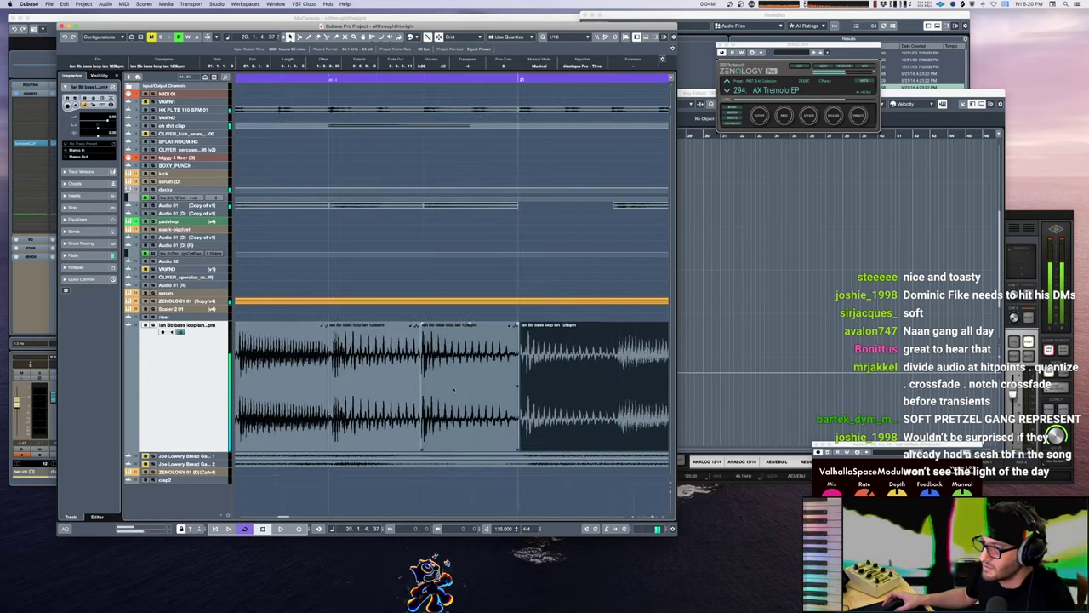
Select the middle audio event and audition the sliced bass loop several times
left_click(433, 400)
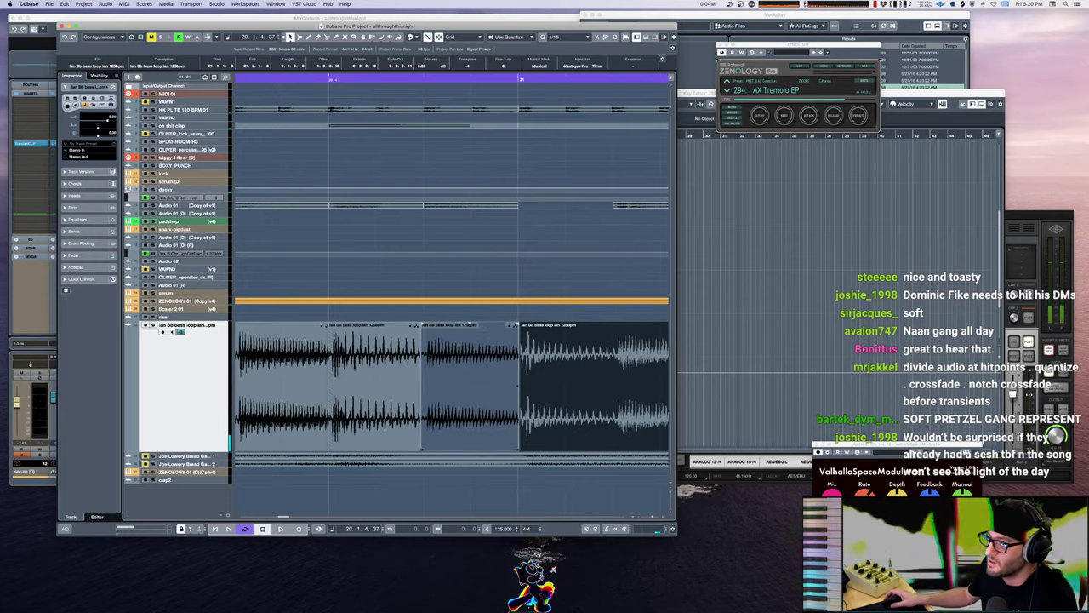
left_click(487, 400)
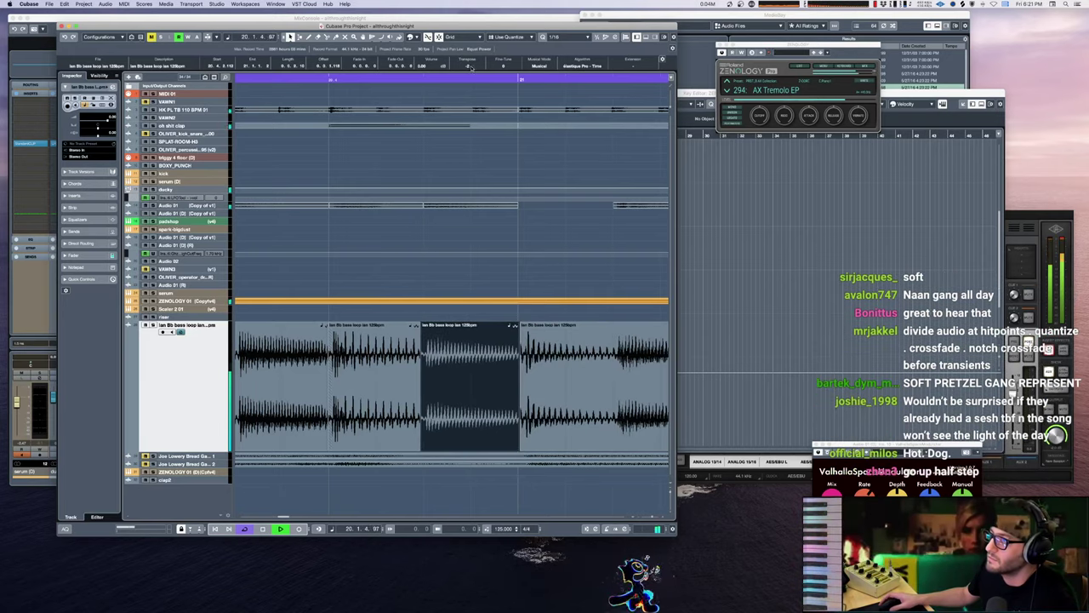
key("space")
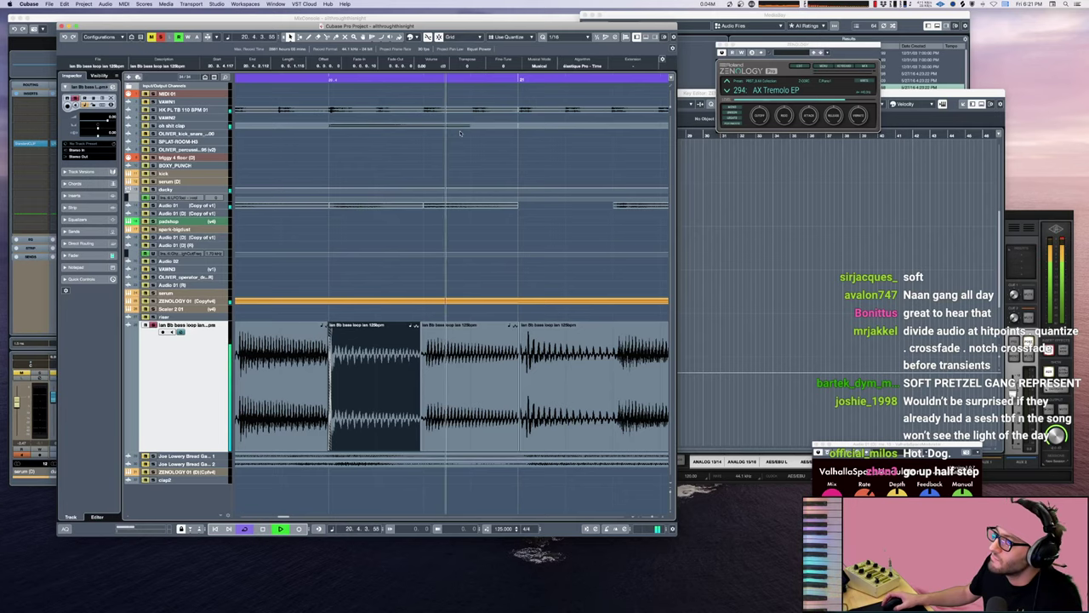
key("space")
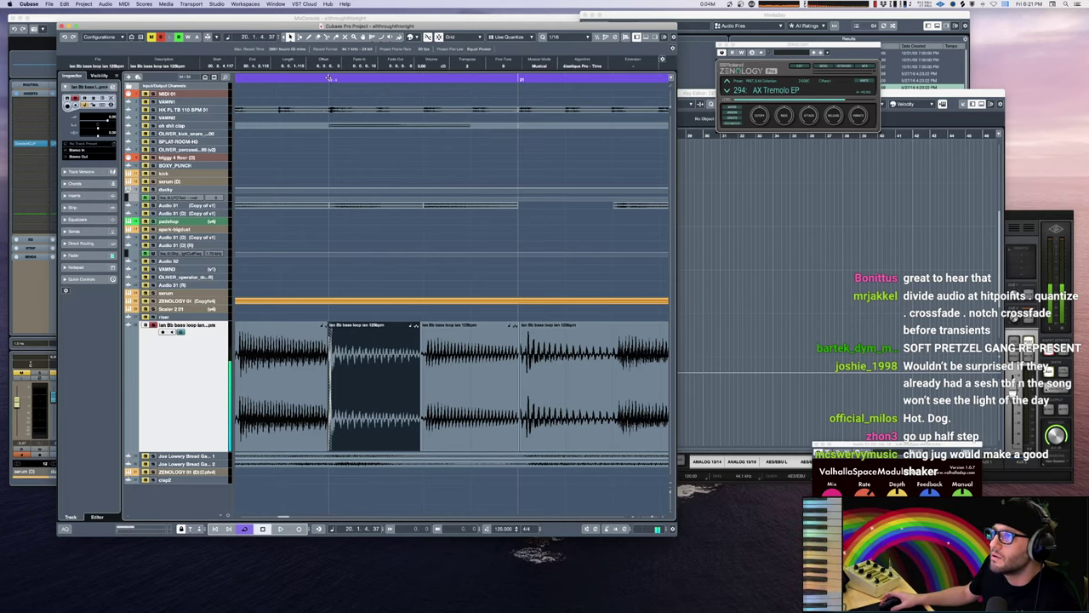
key("space")
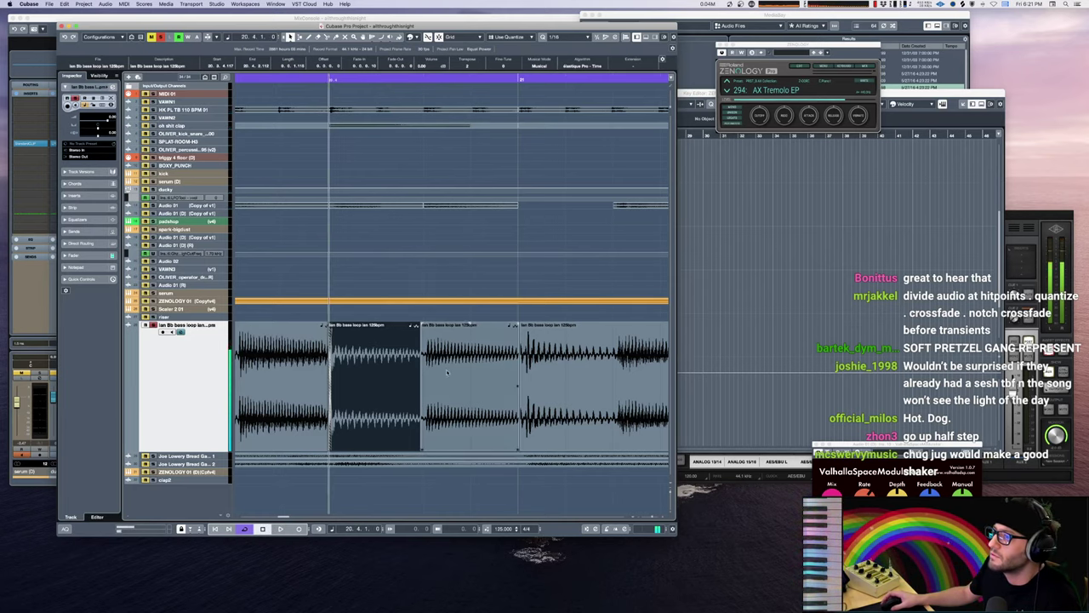
key("space")
Select the second and third bass slices together
left_click(472, 400)
key("space")
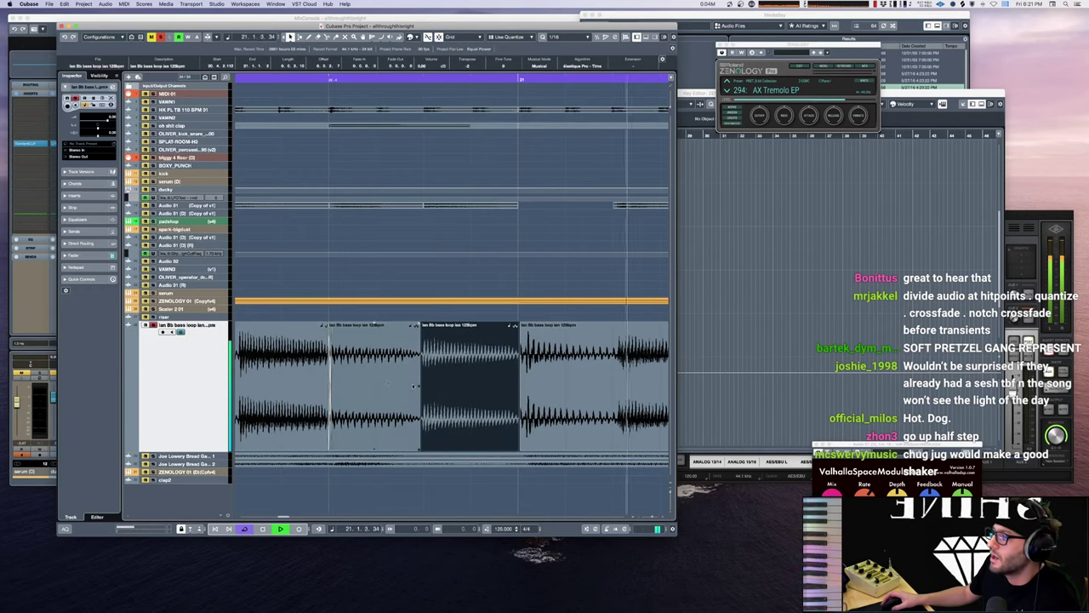
key("space")
left_click(387, 382)
left_click(464, 387, "shift")
Deselect the bass slices and audition the gapped bass pattern
key("h")
left_click(342, 386)
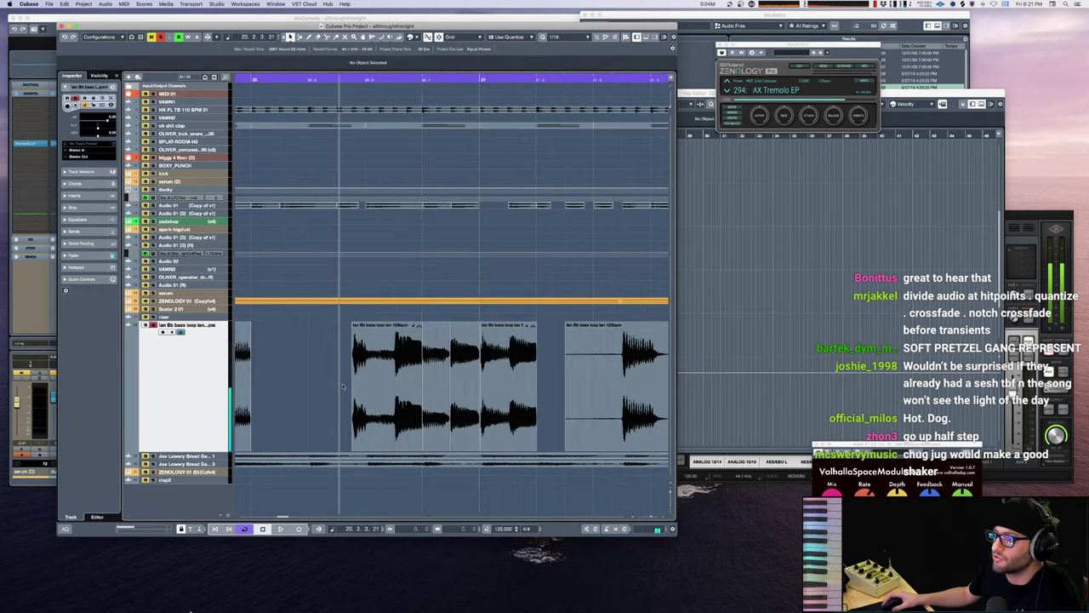
key("space")
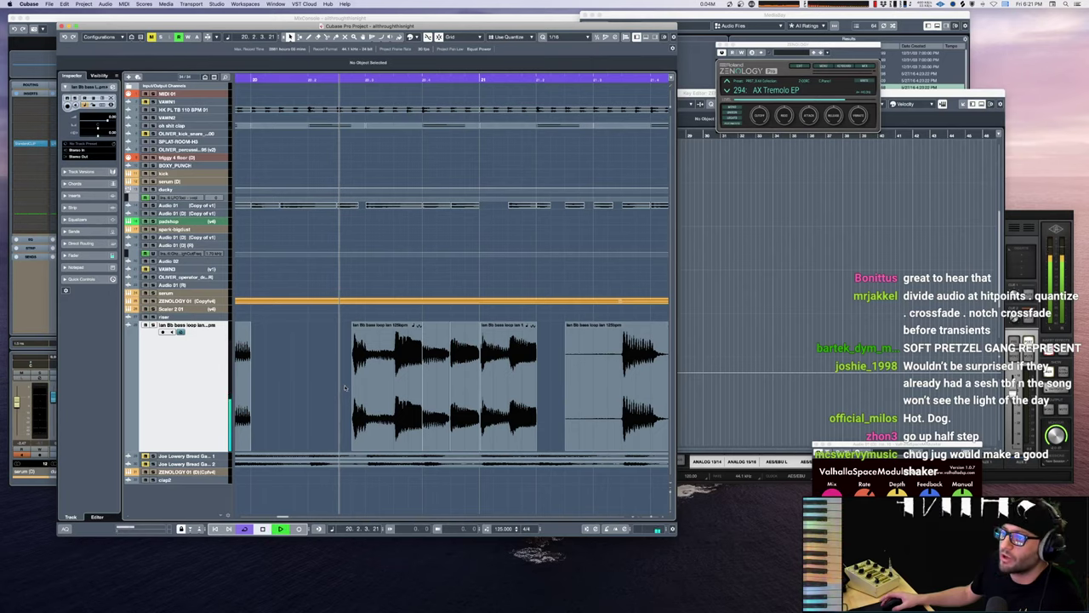
key("space")
Move the middle bass slice to a new position in time
key("h")
left_click(464, 391)
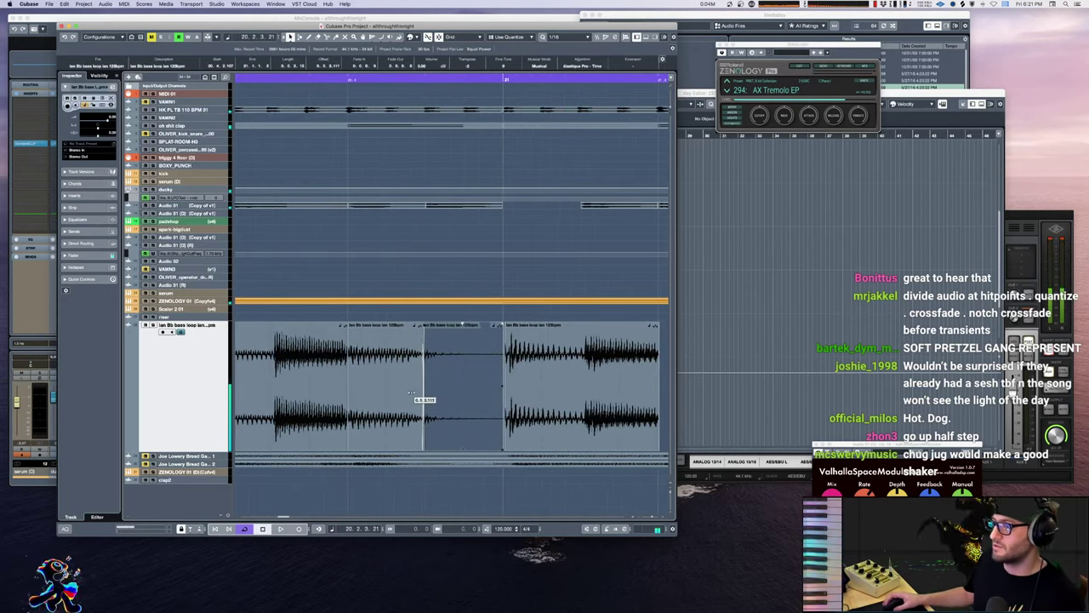
left_click_drag(416, 396, 115, 411)
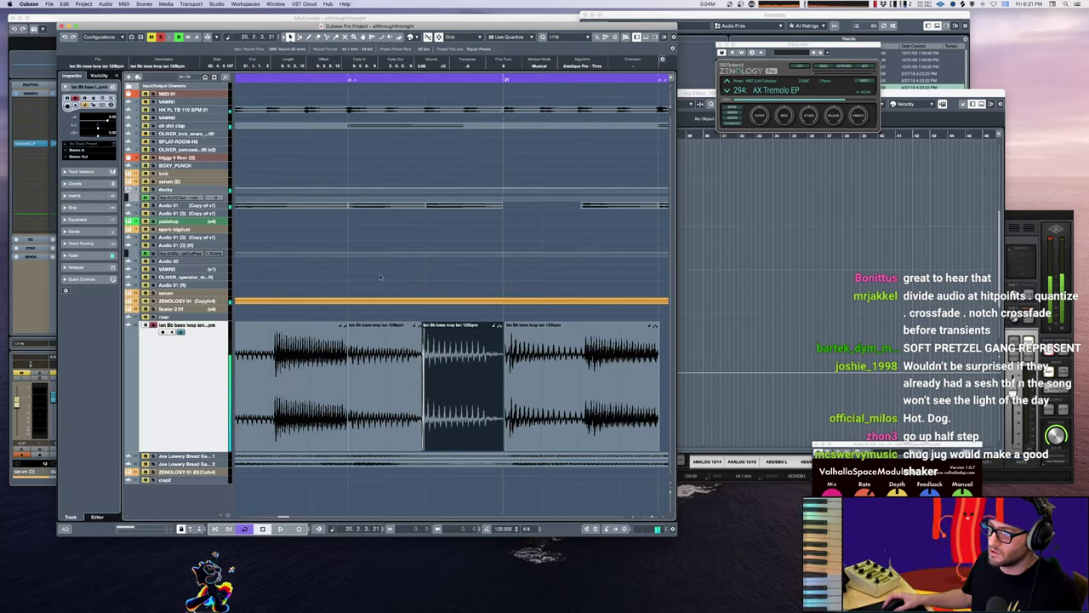
left_click(464, 398, "super")
key("space")
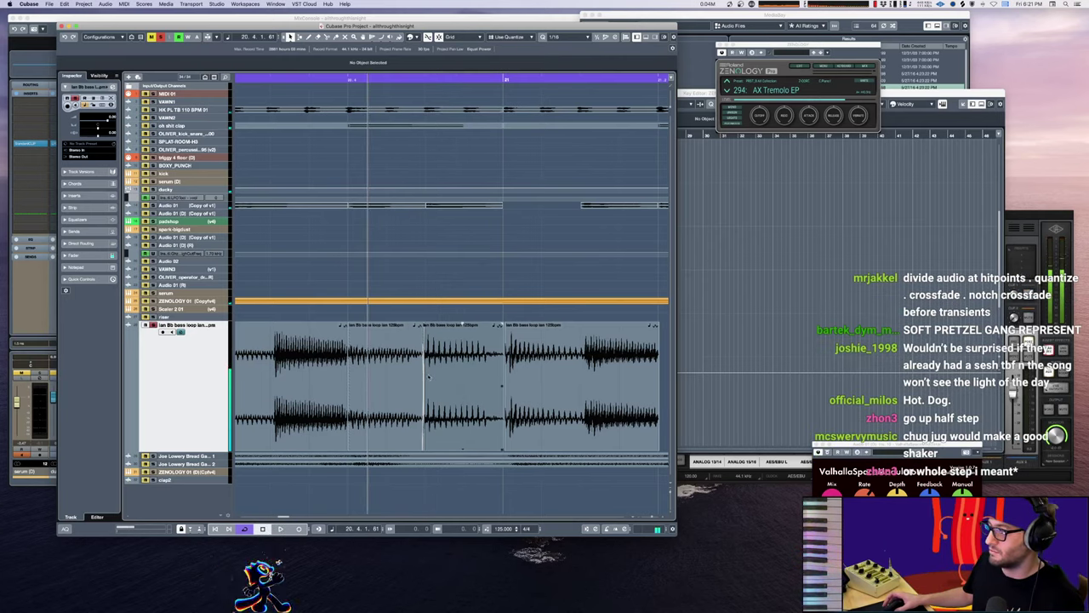
Shift the audio inside the bass-loop event and play it back to hear the change
scroll(456, 383, "up", 3)
left_click_drag(460, 383, 481, 387)
left_click(475, 383, "super")
scroll(470, 388, "down", 3)
key("space")
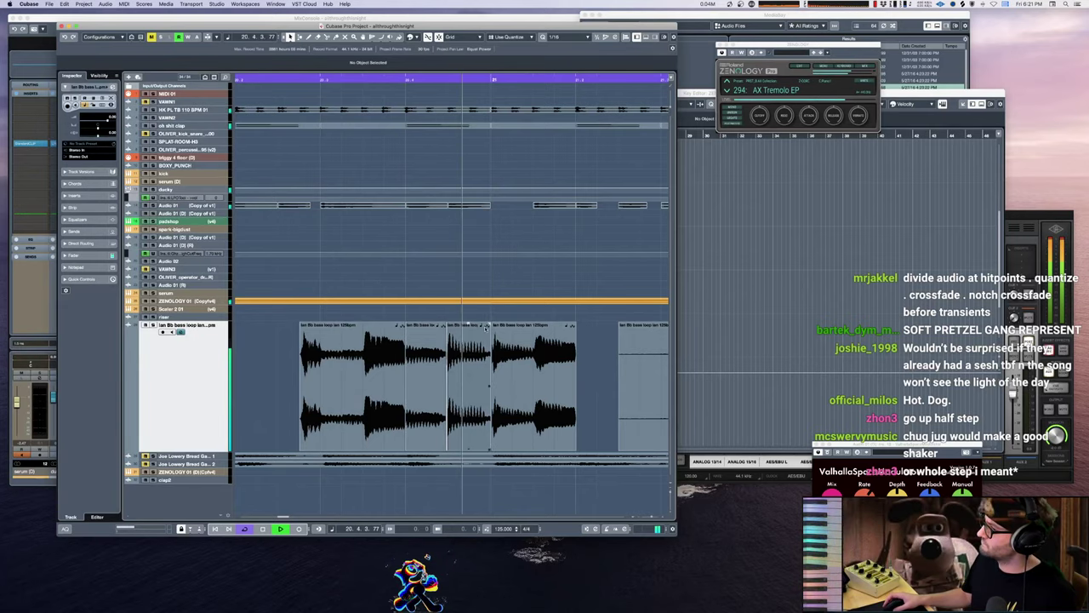
scroll(484, 372, "up", 3)
Undo the earlier slice rearrangements and zoom out to show bars 20 to 22
key("ctrl+z")
key("ctrl+z")
key("ctrl+z")
key("ctrl+z")
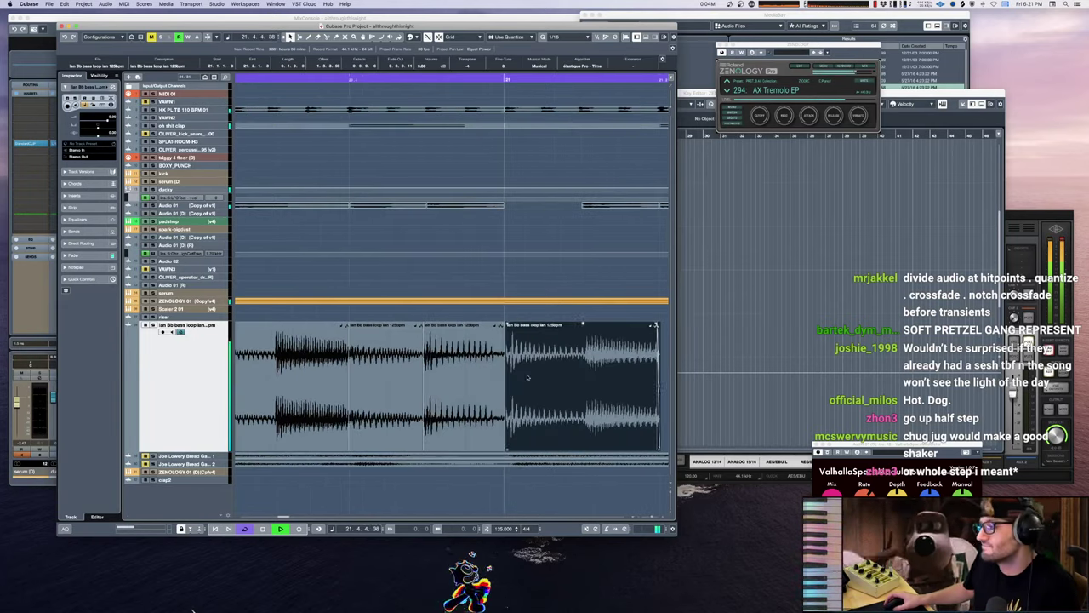
key("space")
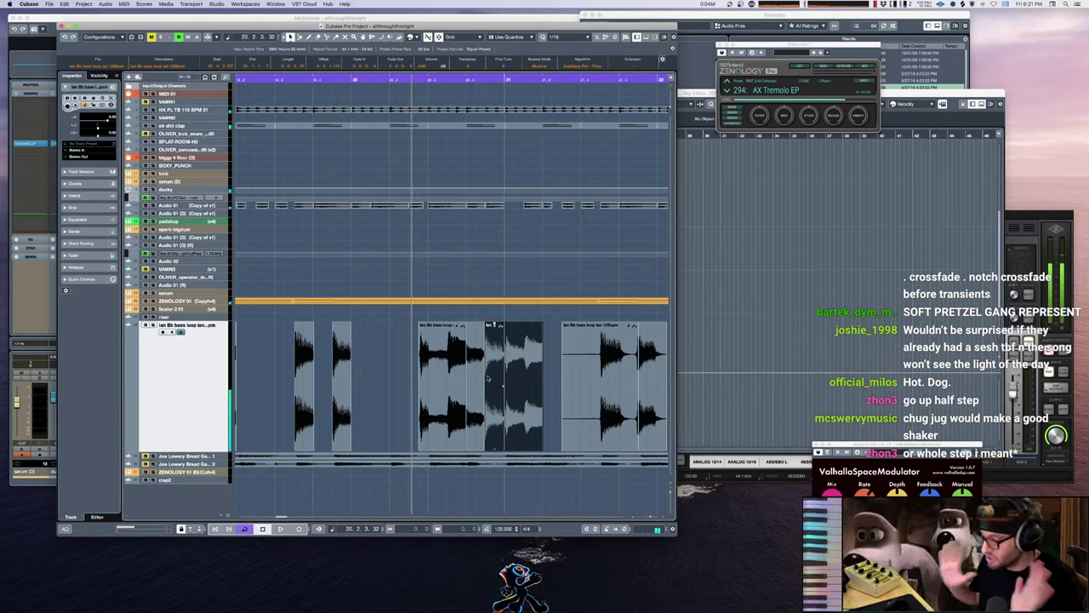
key("space")
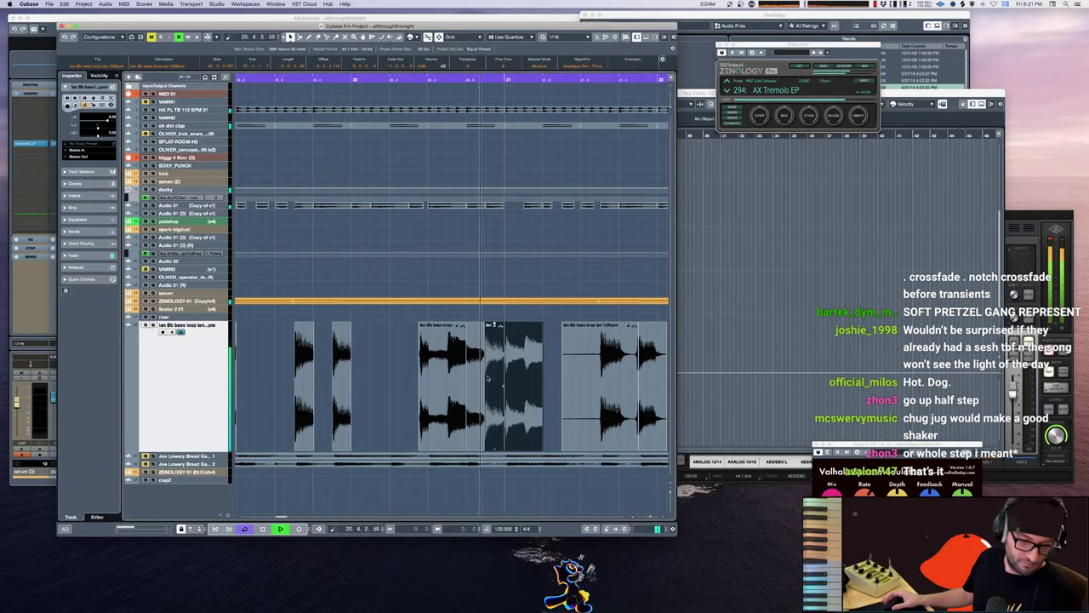
key("super+z")
key("super+z")
key("super+z")
key("super+z")
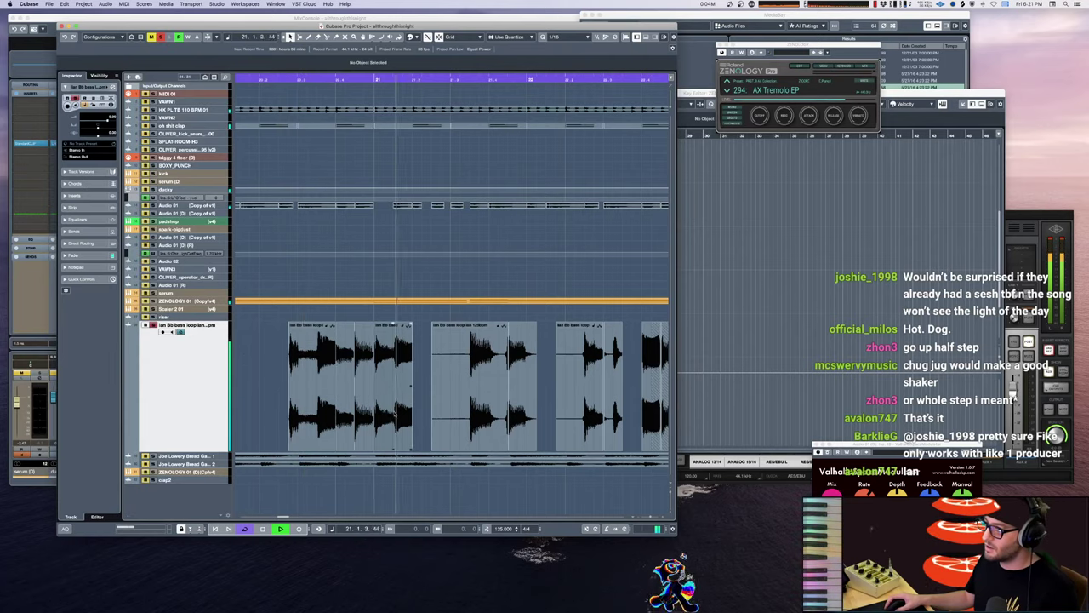
key("h")
key("h")
key("h")
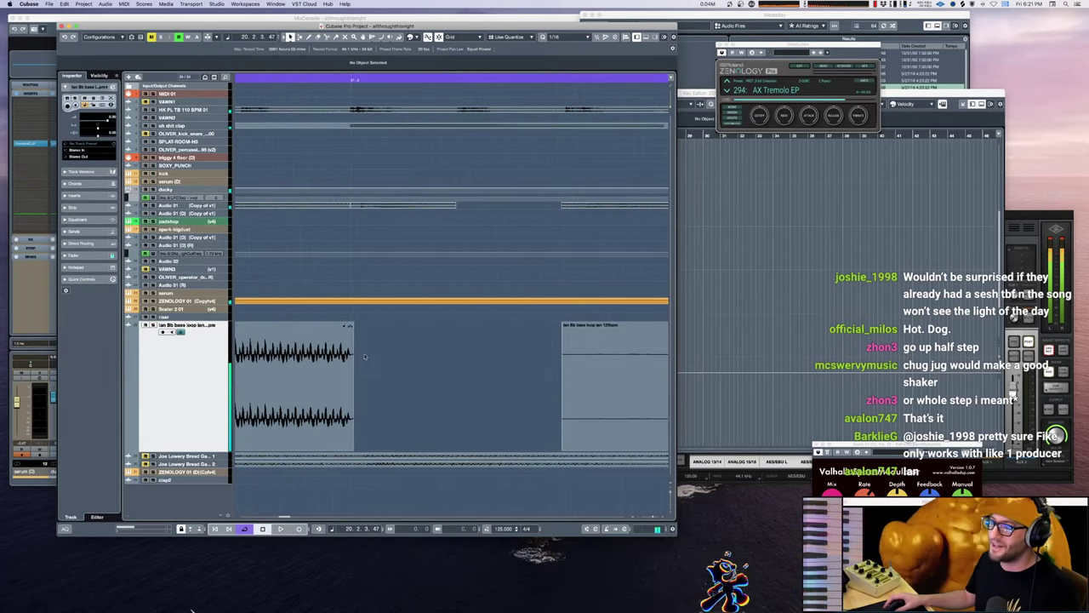
key("g")
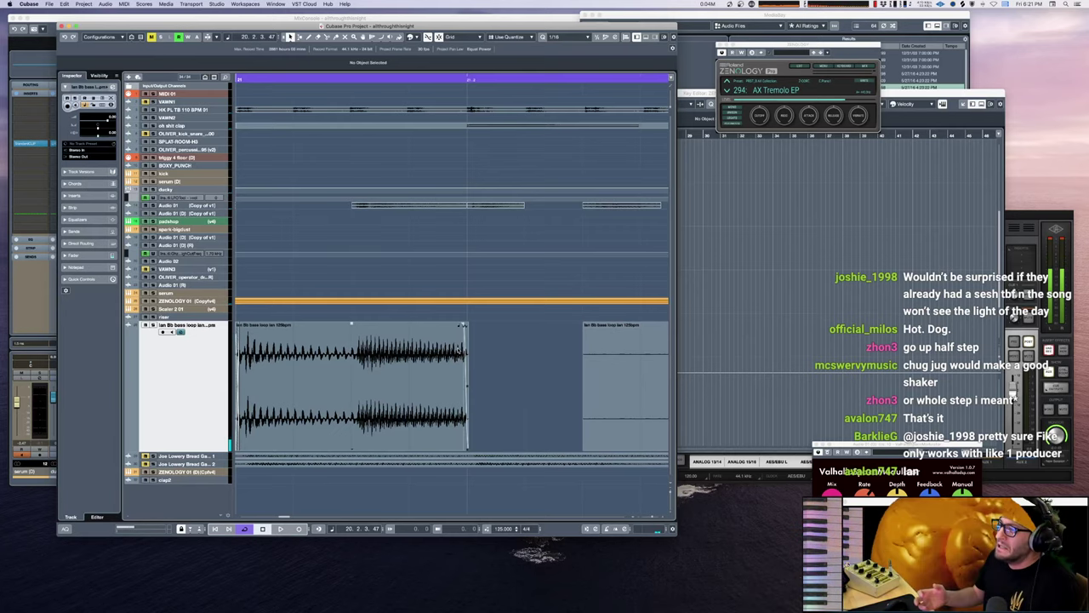
key("g")
key("g")
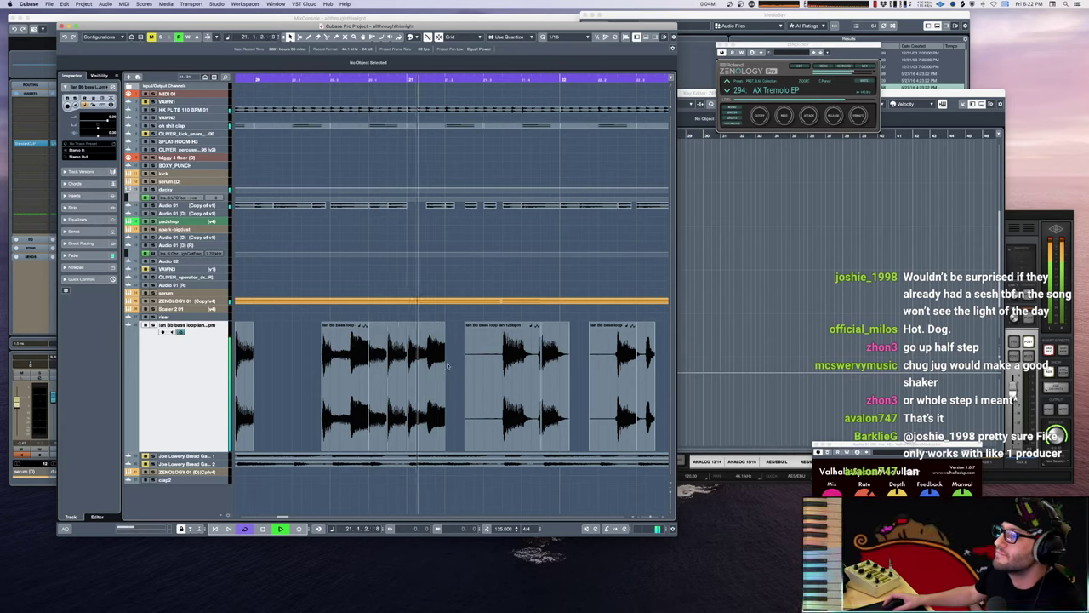
key("space")
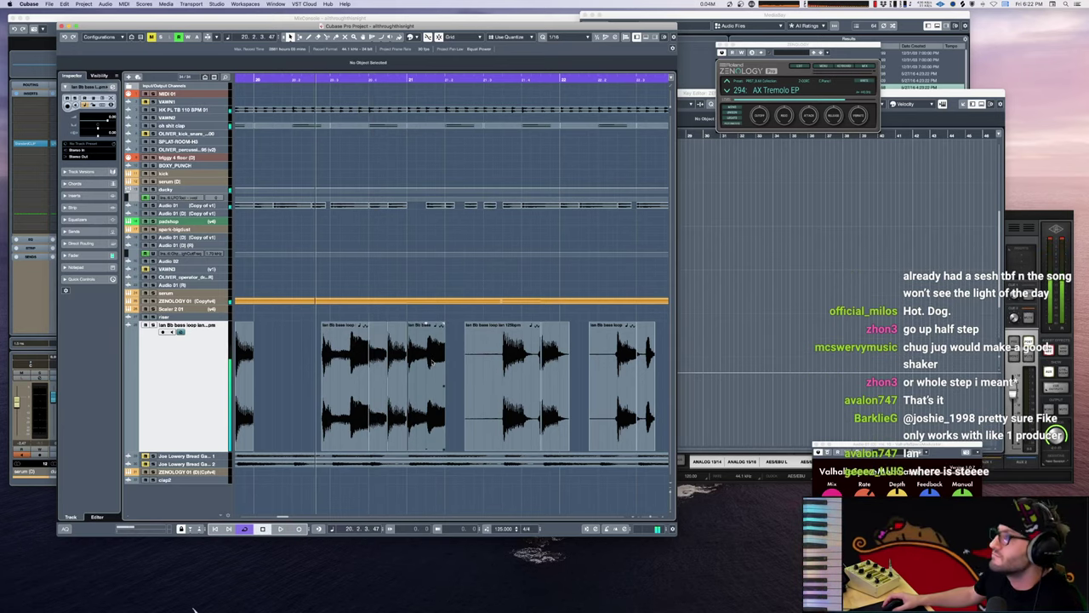
Select one bass slice and audition the restored bass loop
left_click(434, 343)
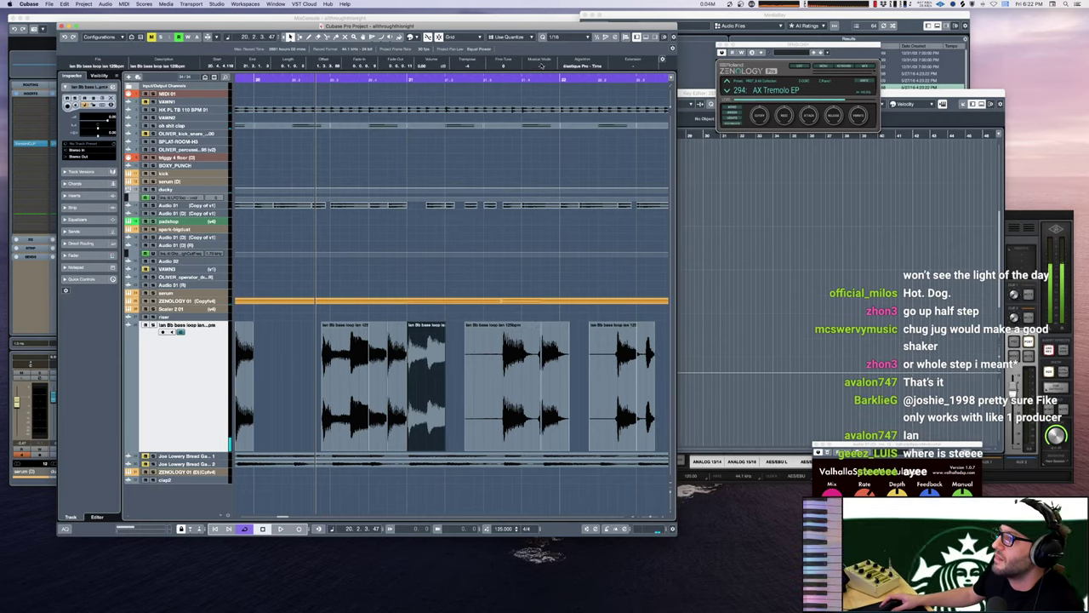
key("space")
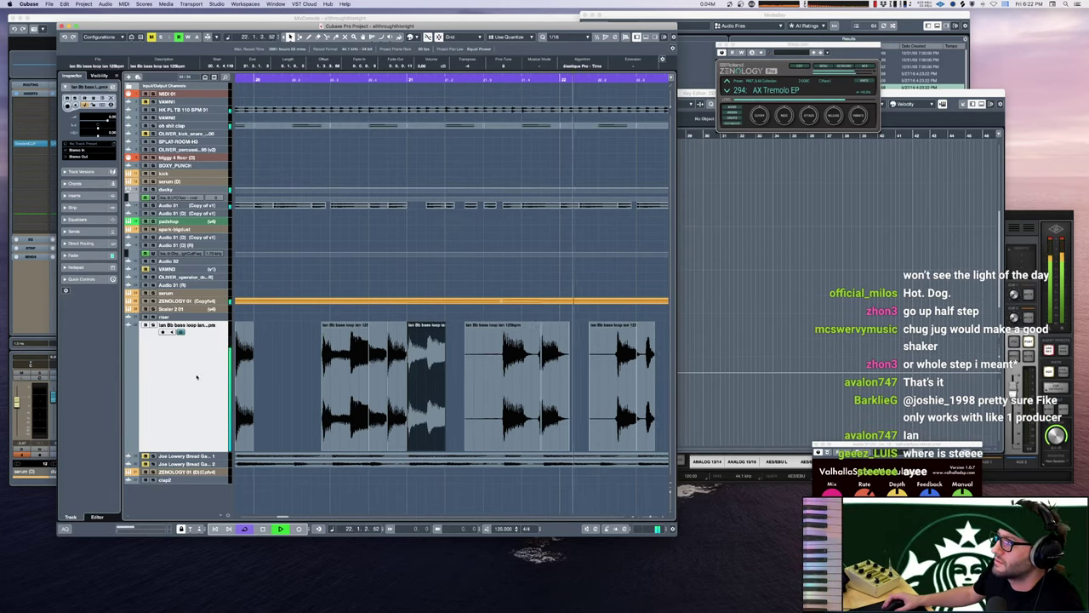
key("space")
key("space")
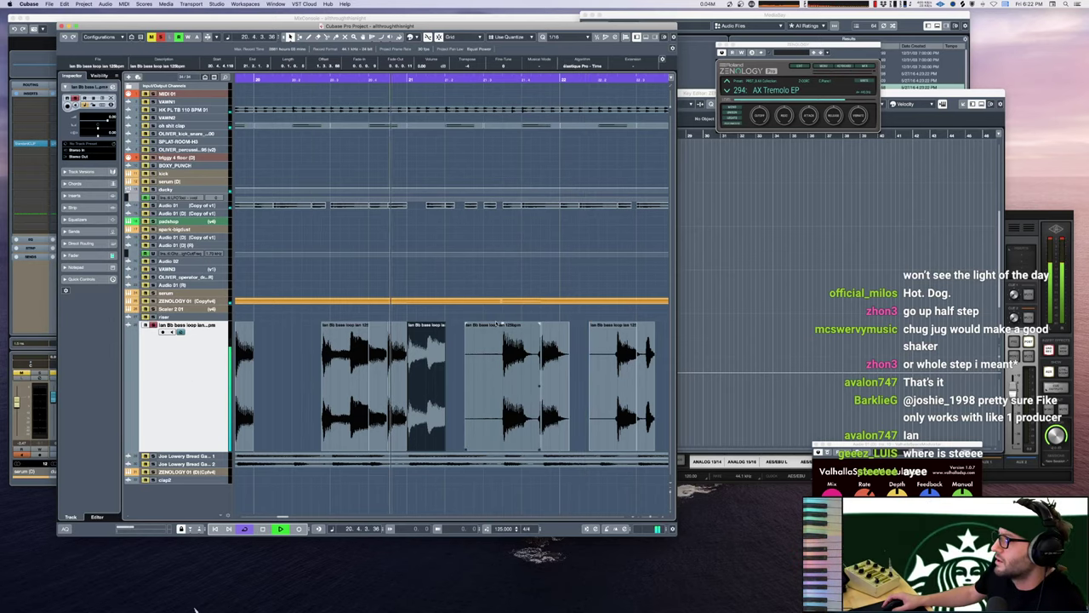
key("space")
key("h")
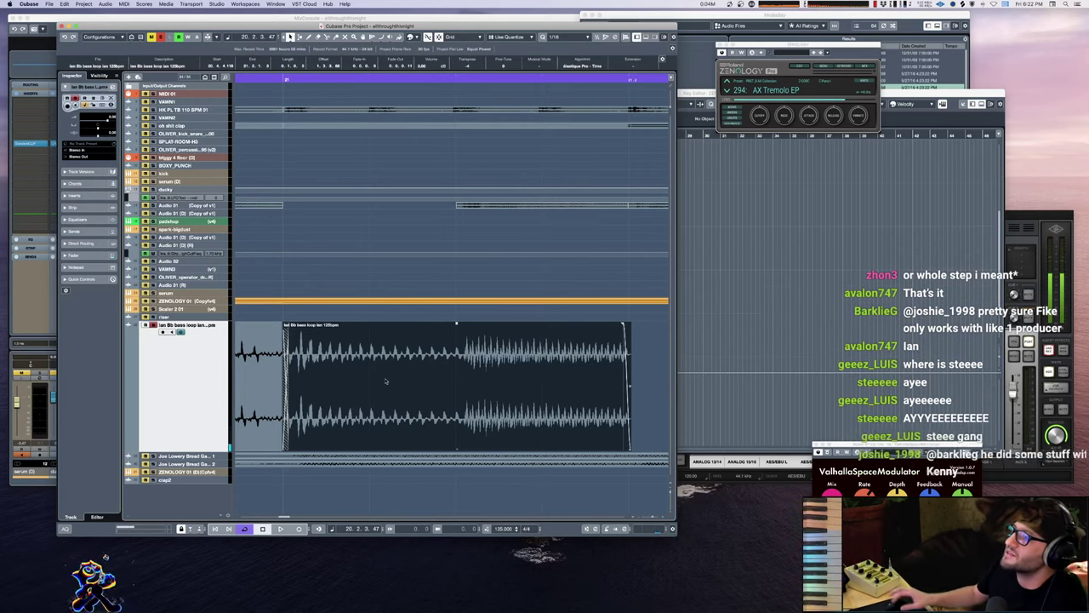
Render the bass event to a new -01 audio file, split it, and play back the whole pattern
key("g")
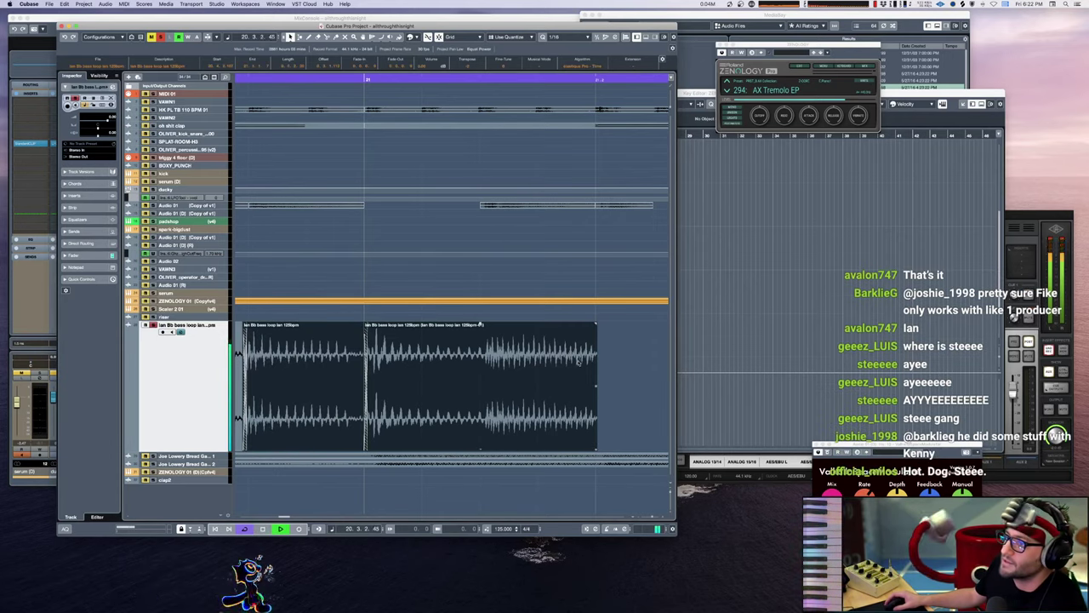
key("space")
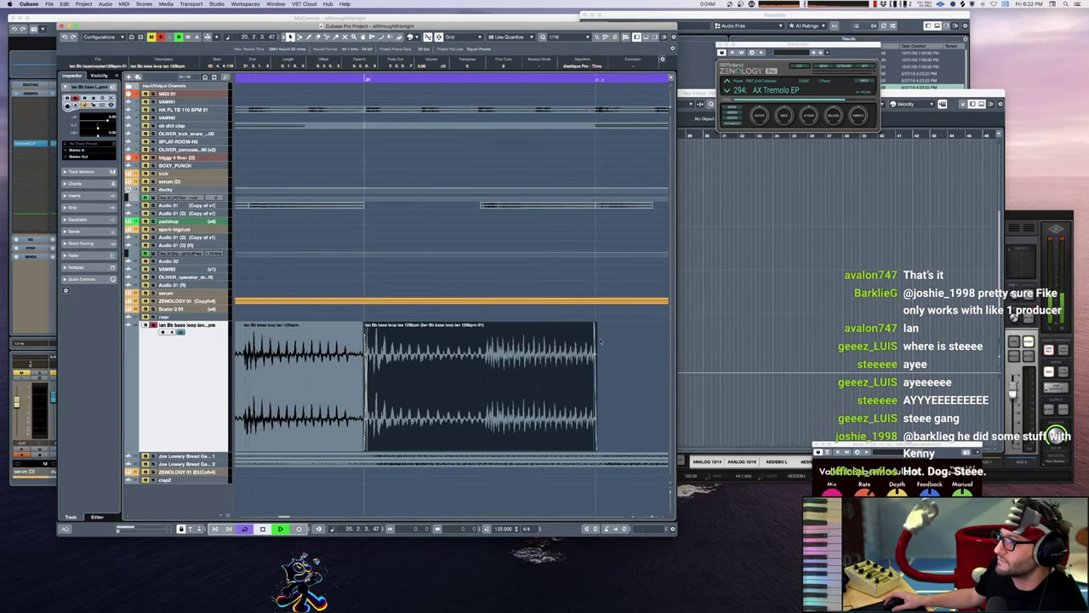
key("g")
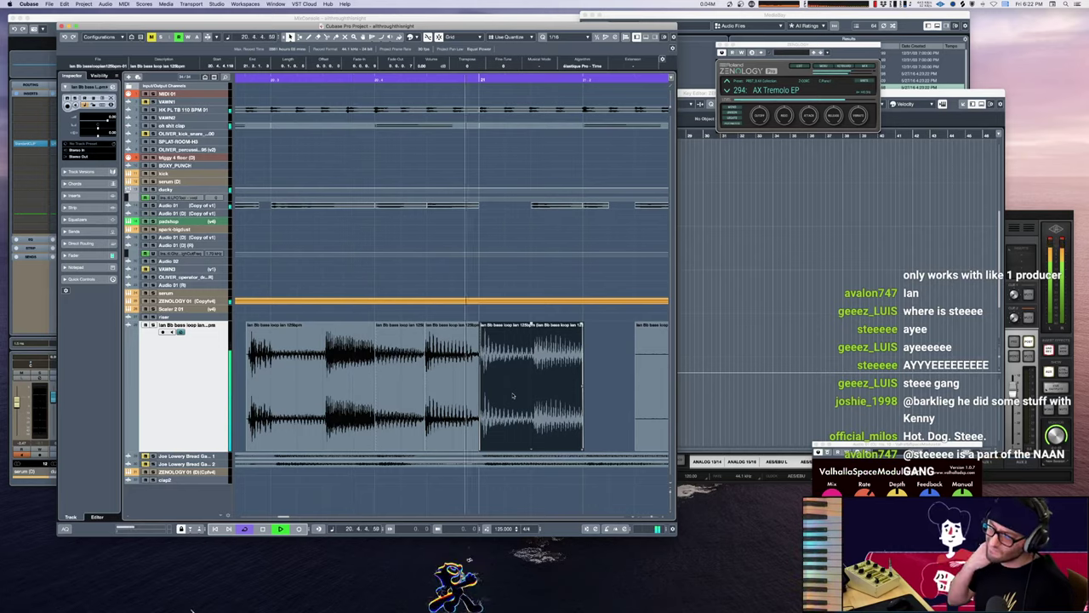
key("space")
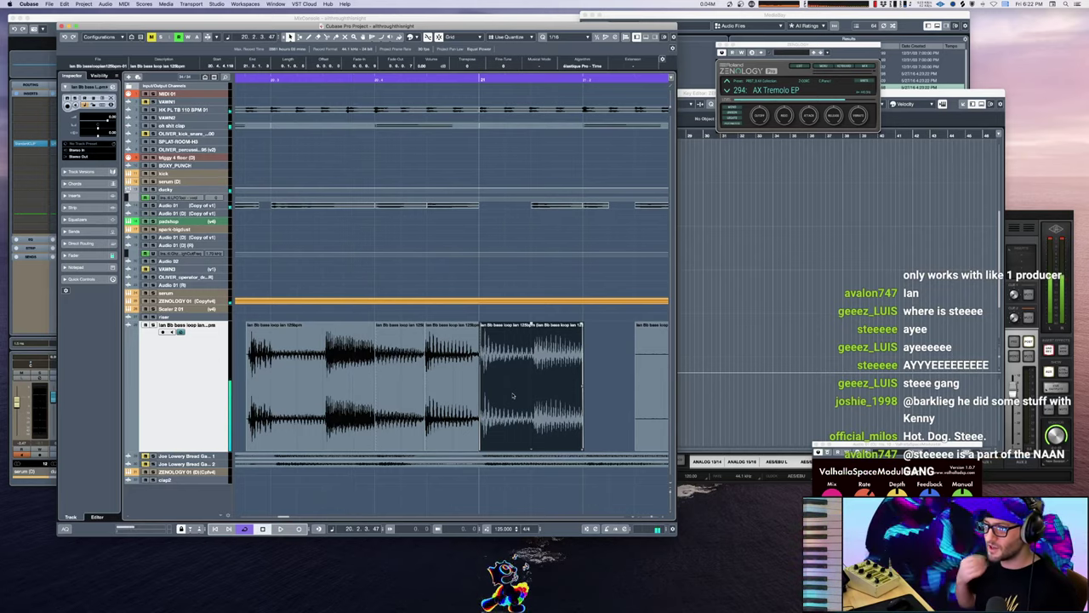
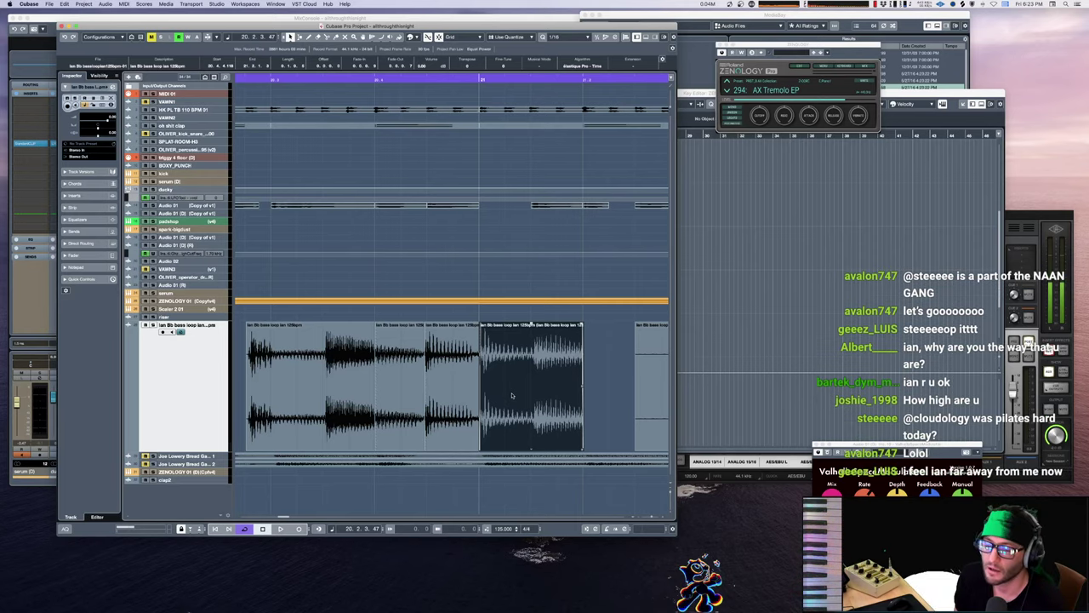
Zoom in on the bass loop around the playhead and audition it
key("g")
key("g")
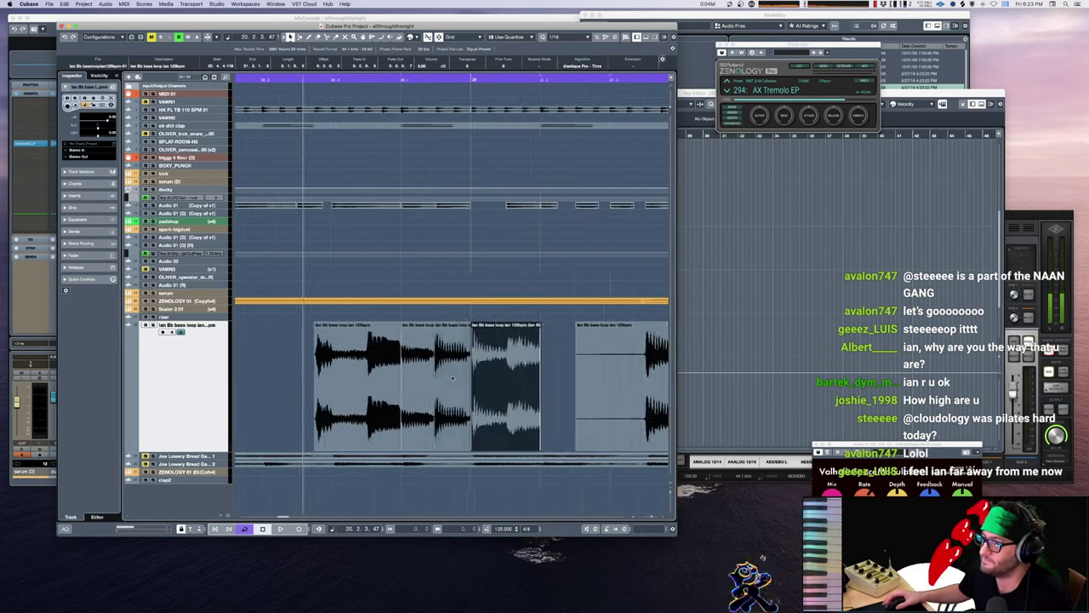
key("h")
key("h")
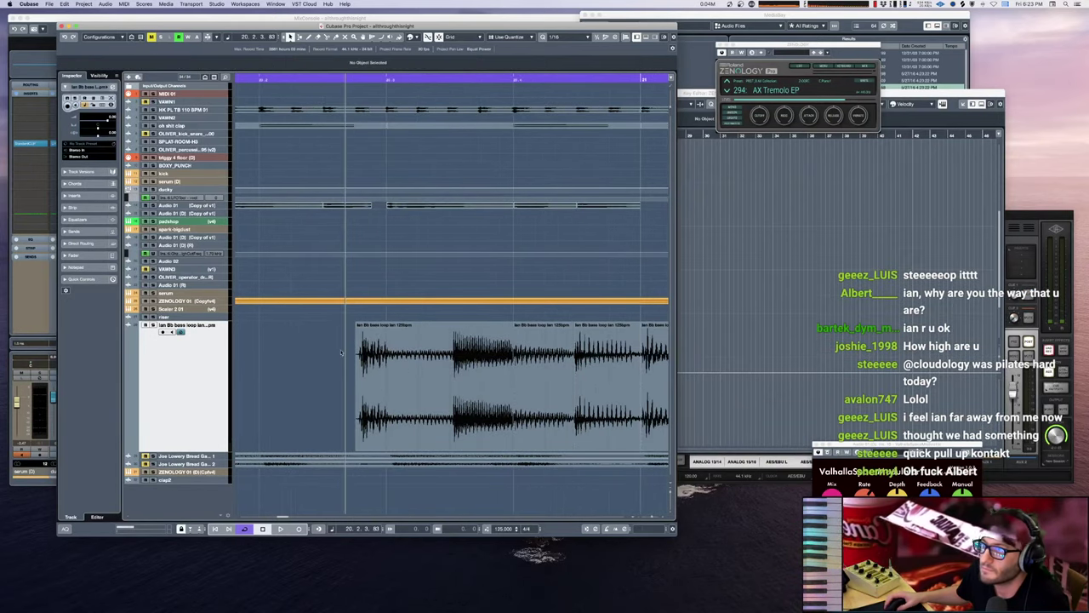
key("h")
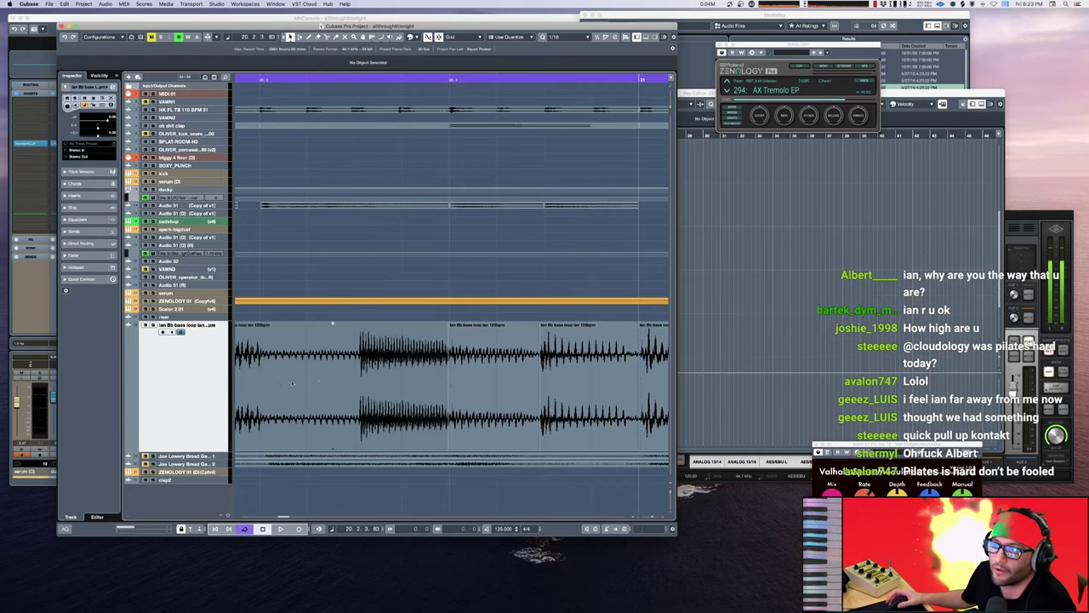
key("h")
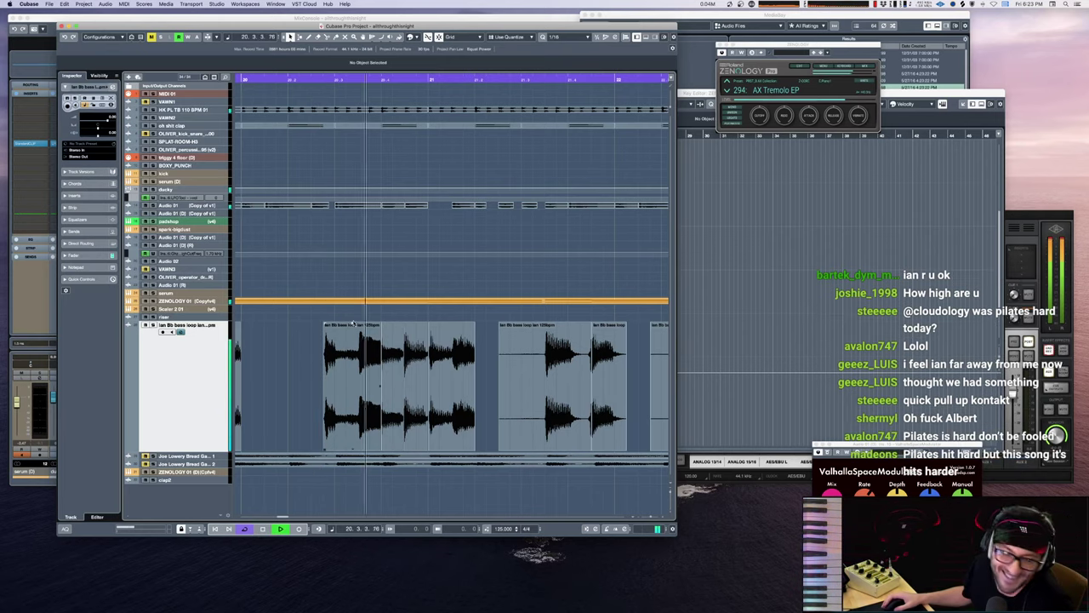
key("space")
key("space")
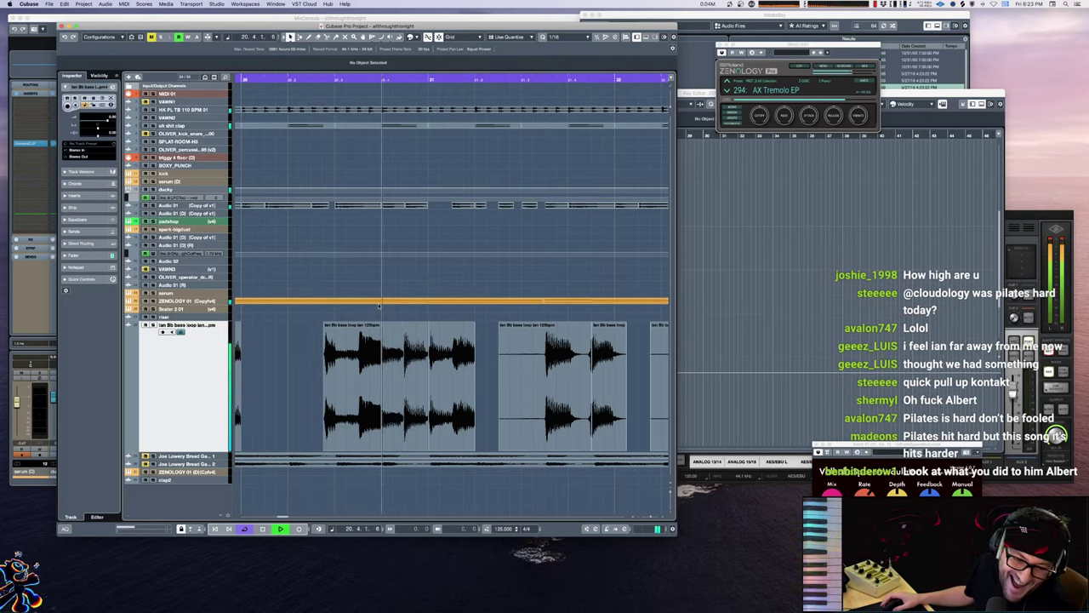
key("space")
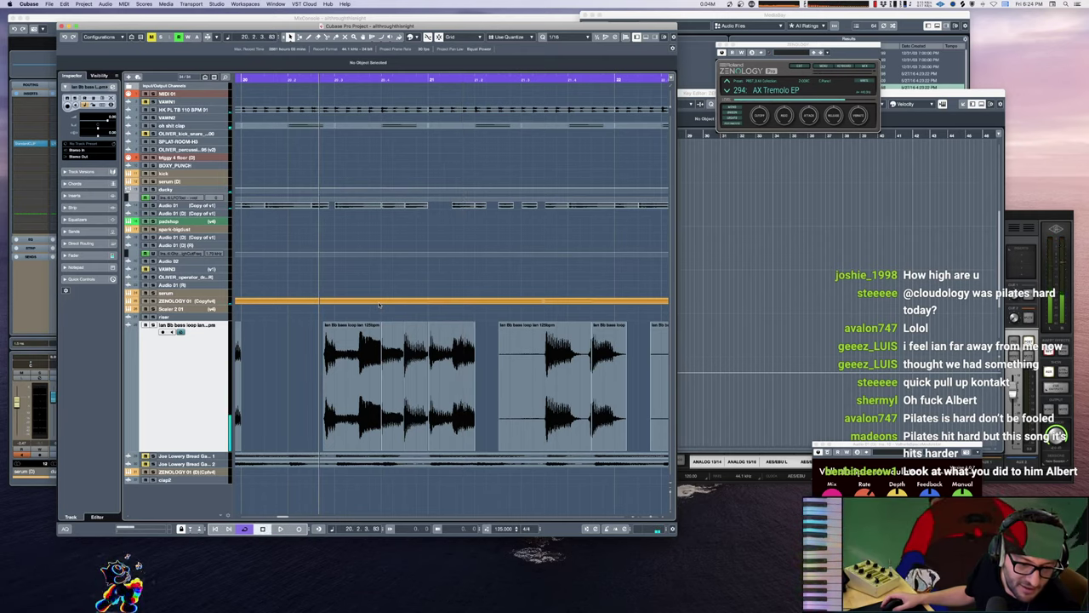
Split the bass loop at two new points, undoing and redoing the first cut
left_click(427, 323)
key("ctrl+z")
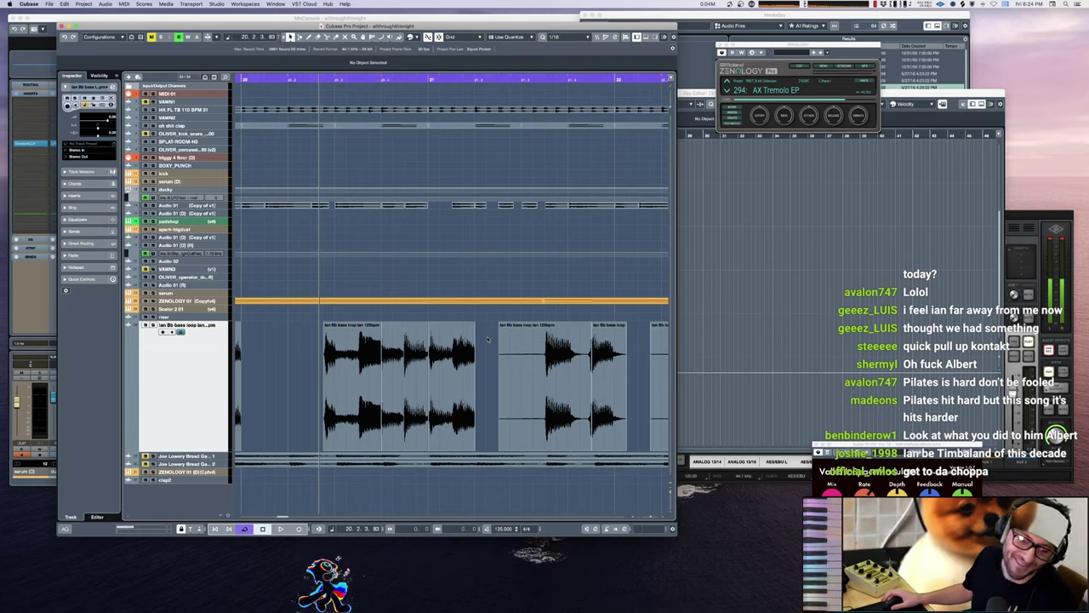
key("super+shift+z")
key("space")
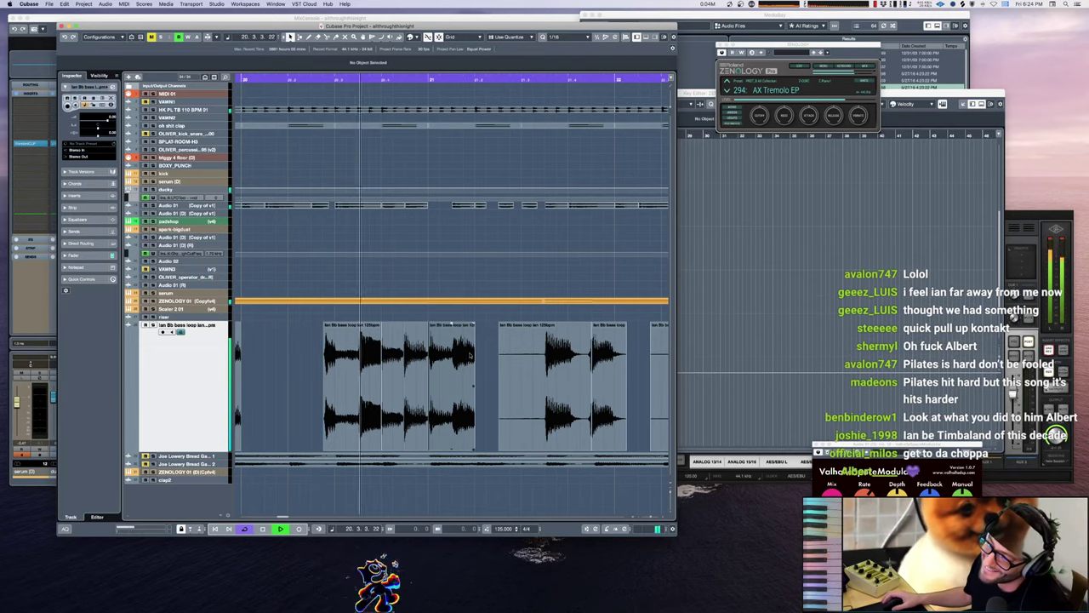
left_click(593, 366)
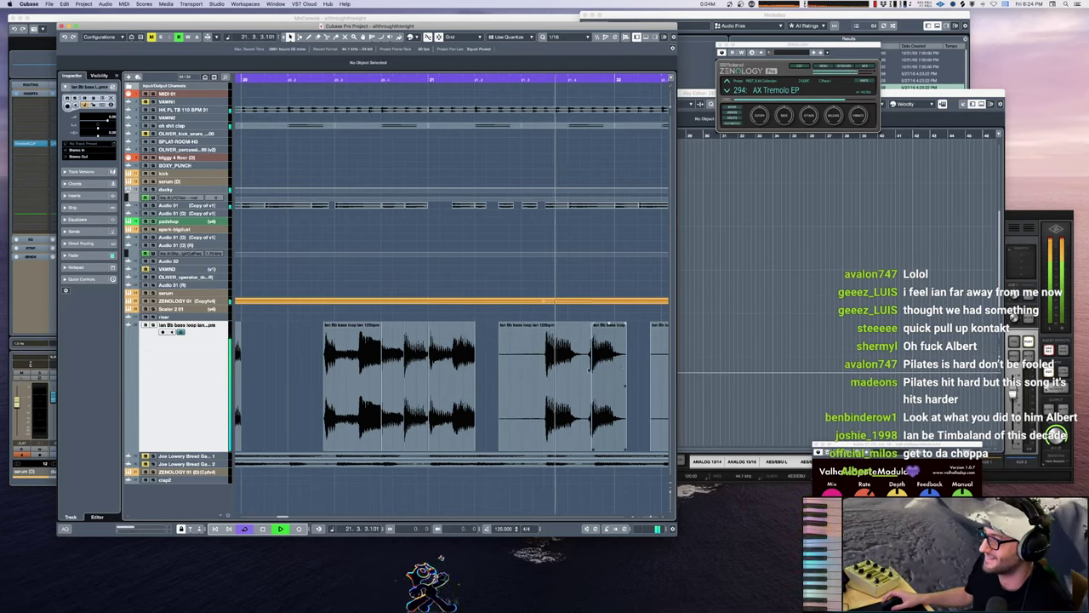
key("g")
key("g")
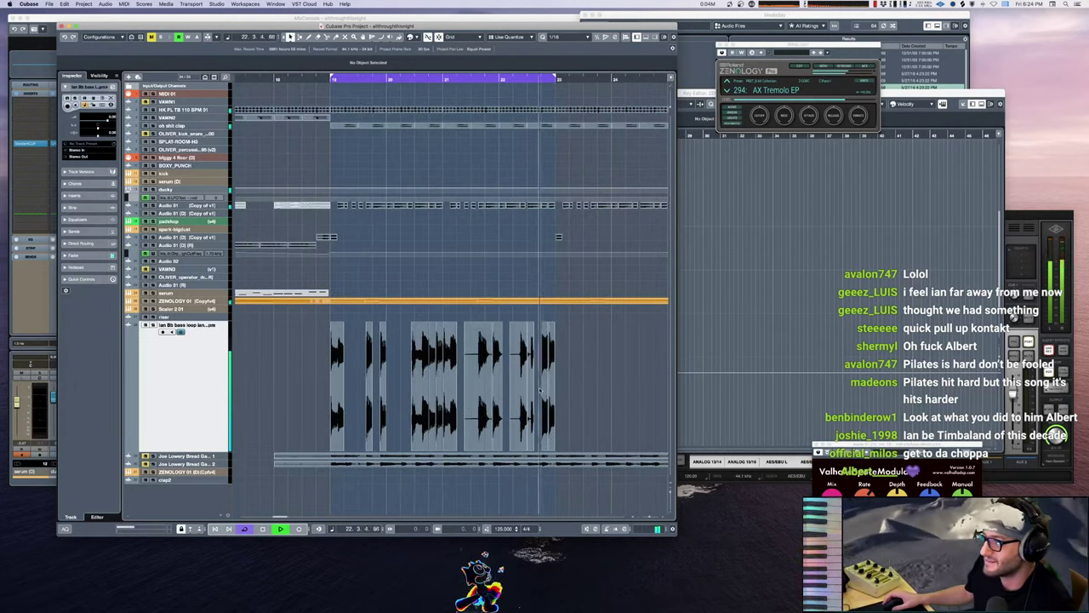
key("space")
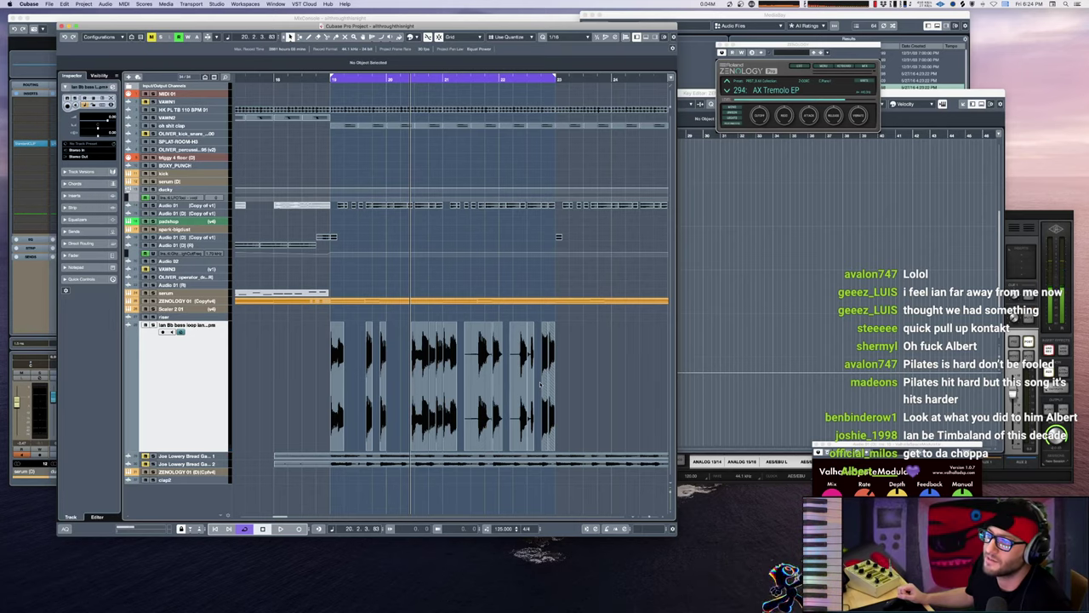
scroll(336, 341, "up", 3)
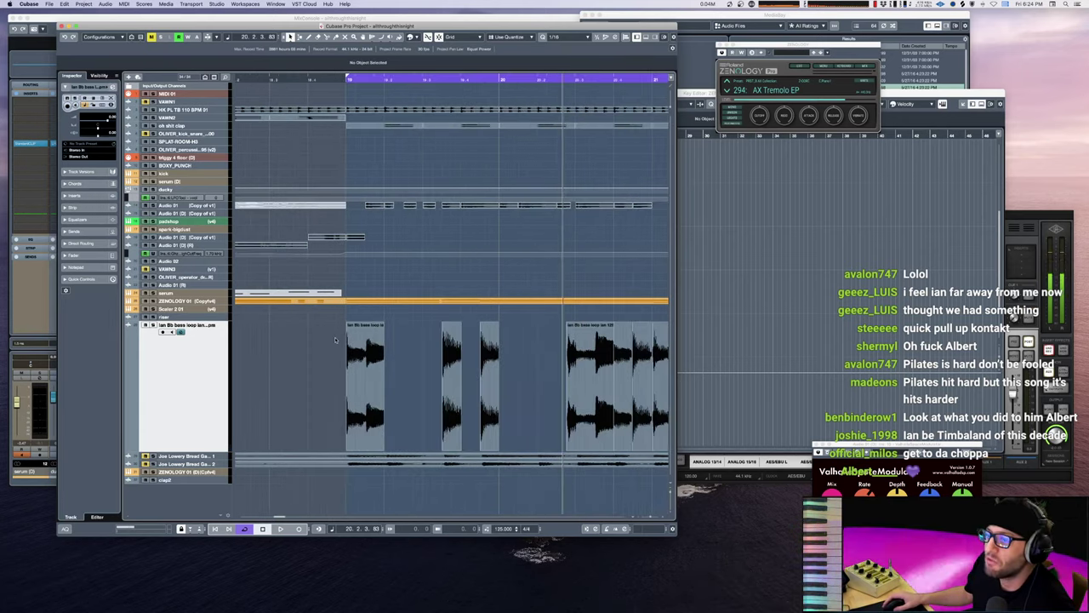
left_click(338, 336)
scroll(338, 336, "right", 2)
scroll(649, 536, "right", 2)
scroll(560, 448, "down", 3)
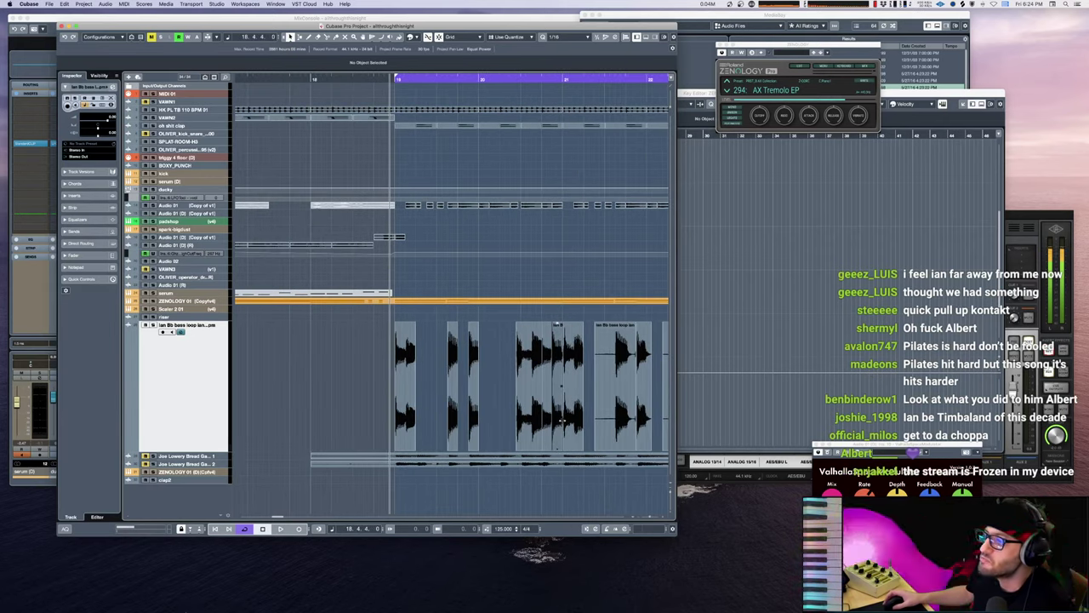
key("space")
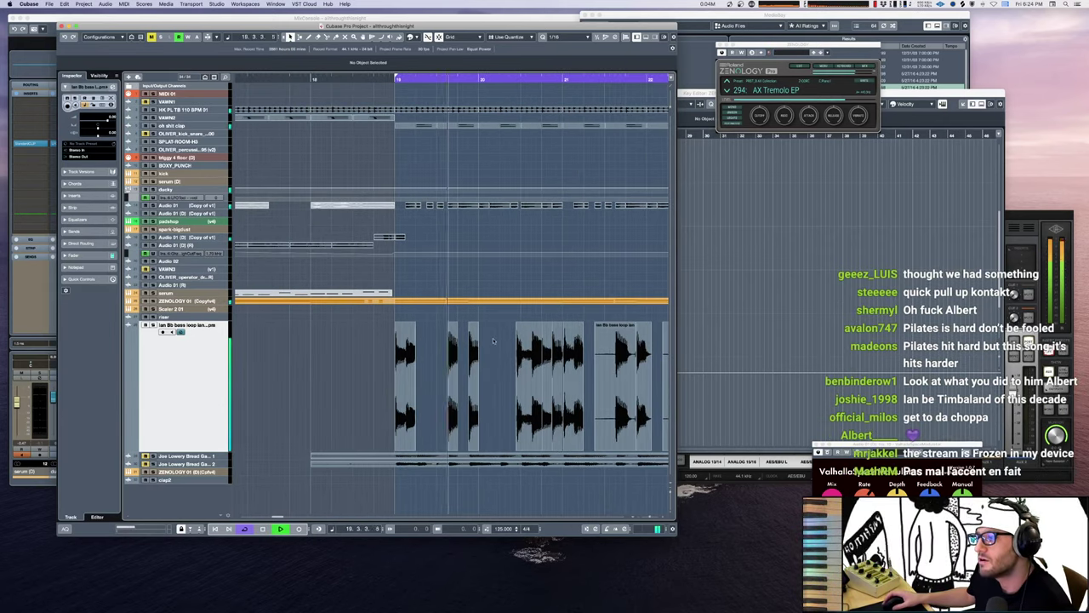
key("space")
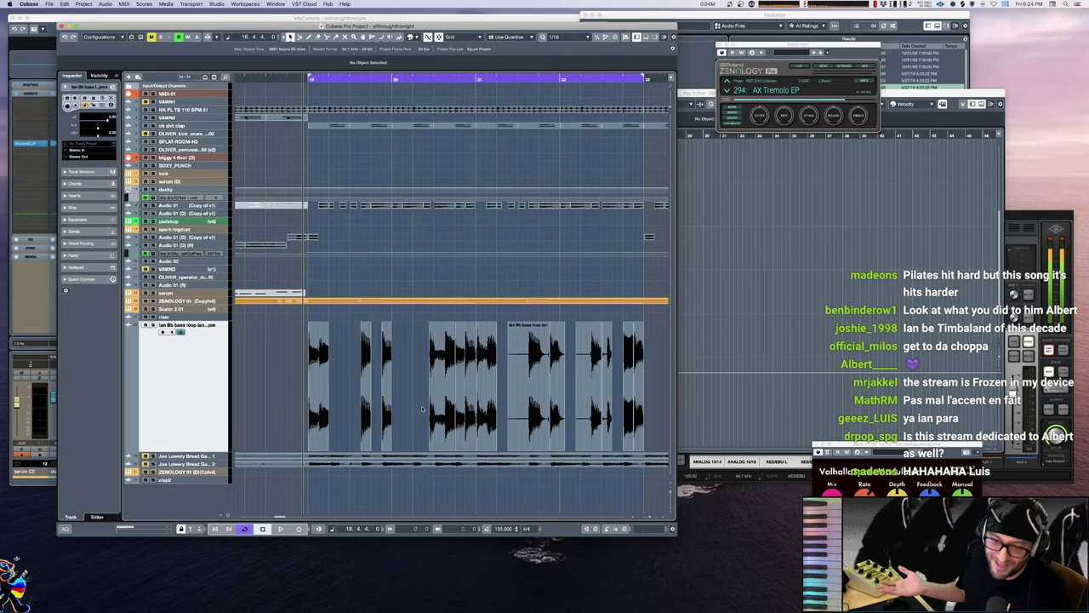
key("space")
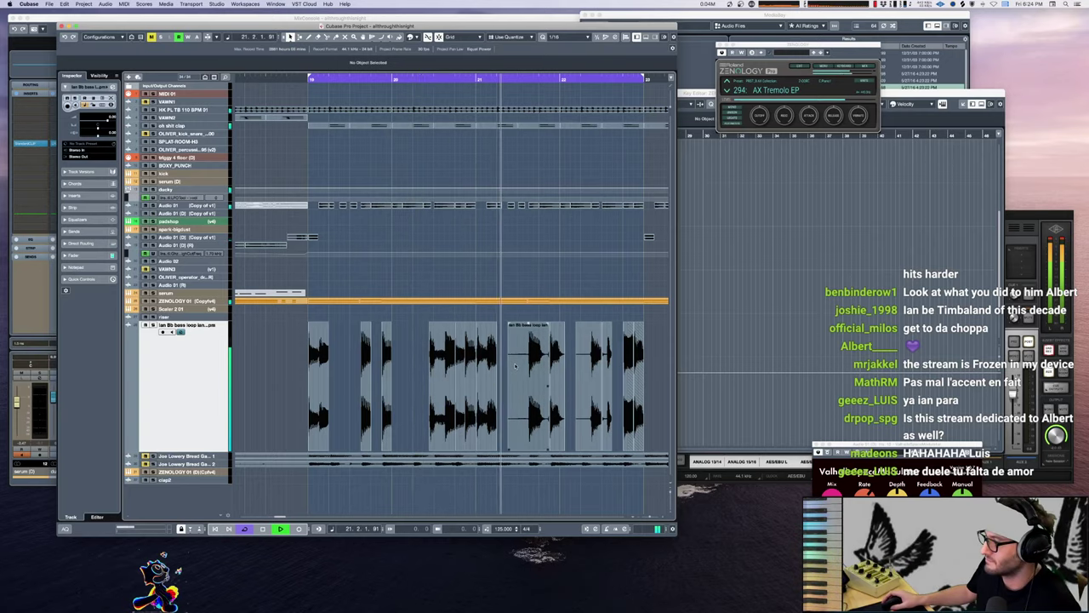
key("h")
key("h")
key("h")
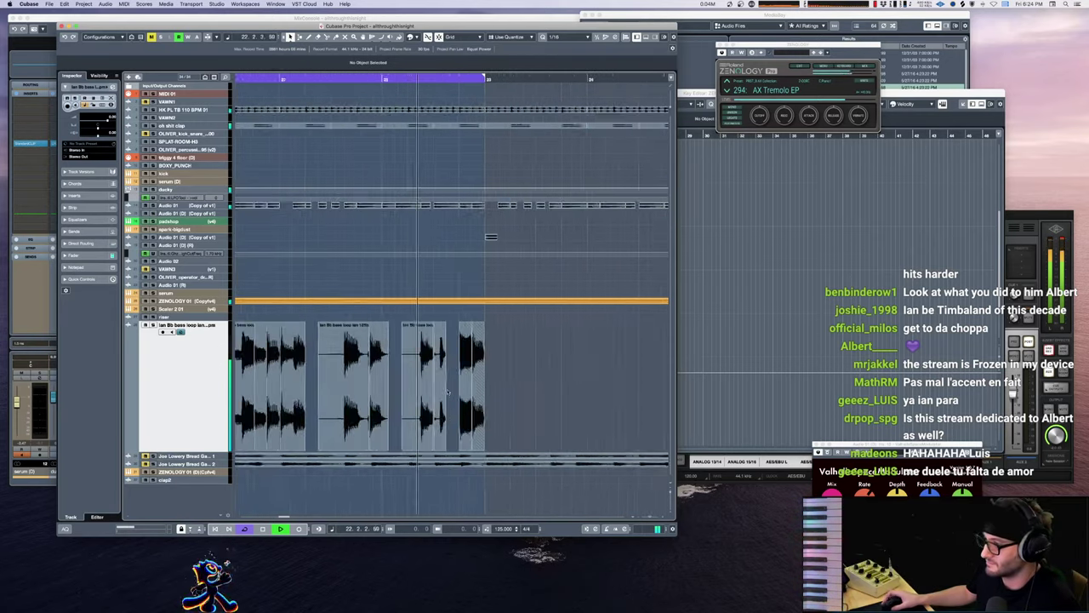
key("g")
key("g")
key("g")
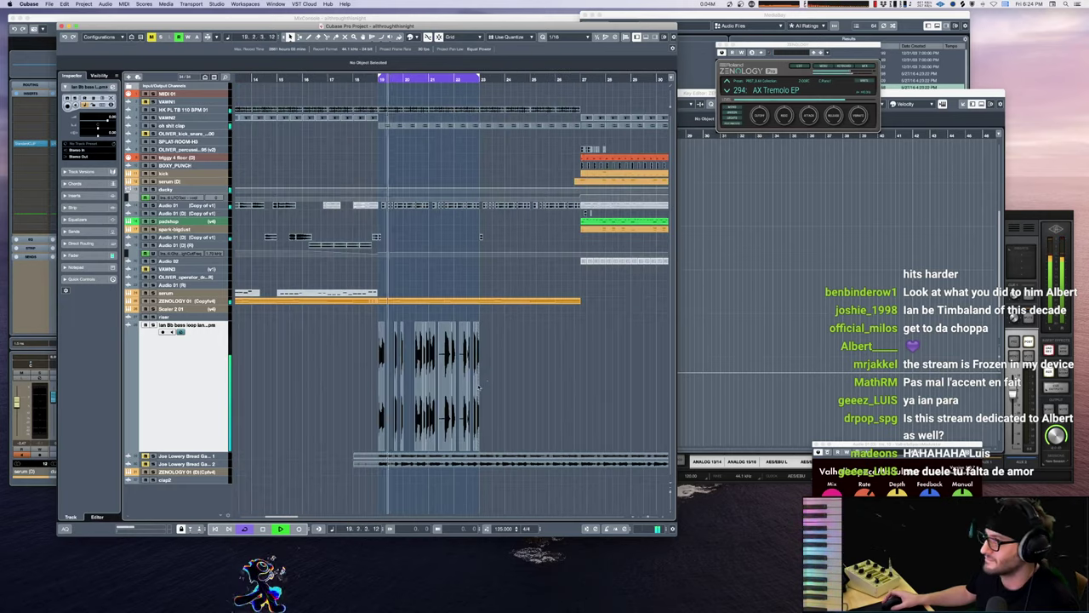
Select the chopped bass slices and duplicate them so the loop runs from bar 19 to 27
left_click_drag(550, 389, 238, 377)
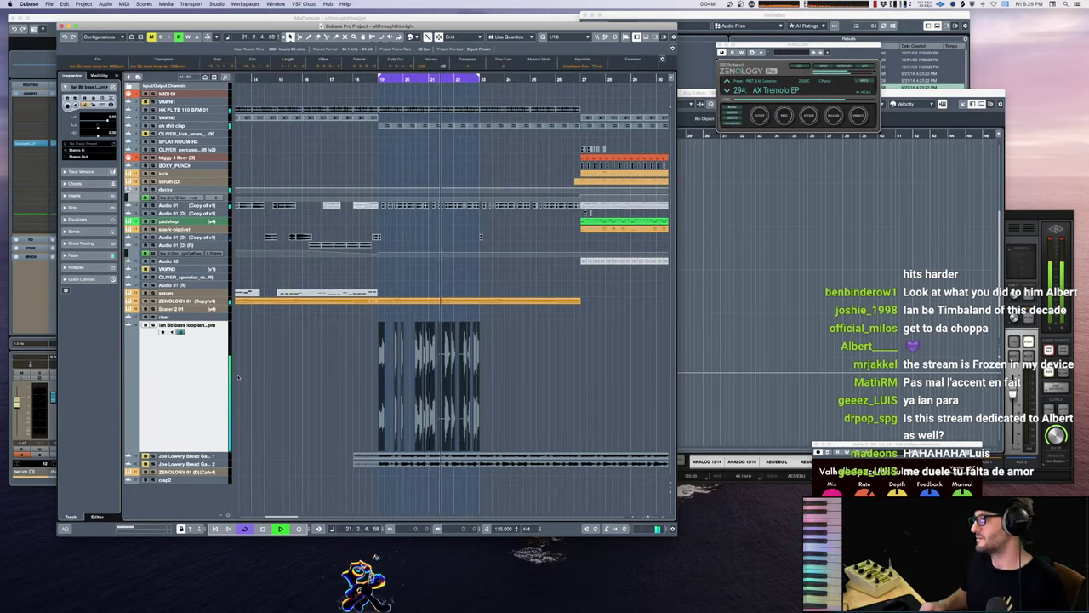
key("space")
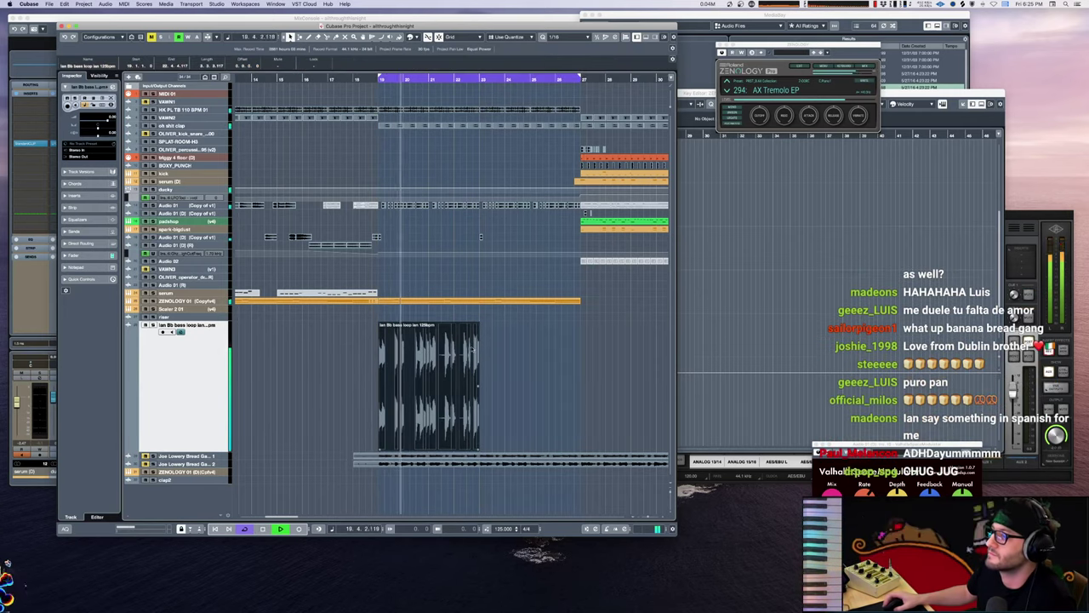
key("space")
key("super+d")
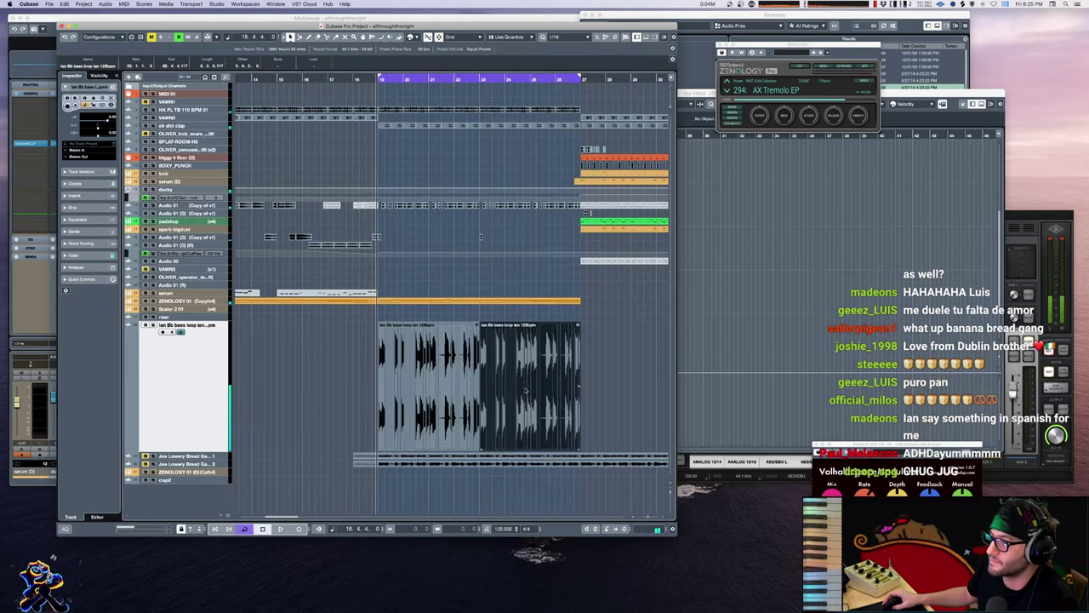
key("space")
left_click_drag(669, 492, 670, 496)
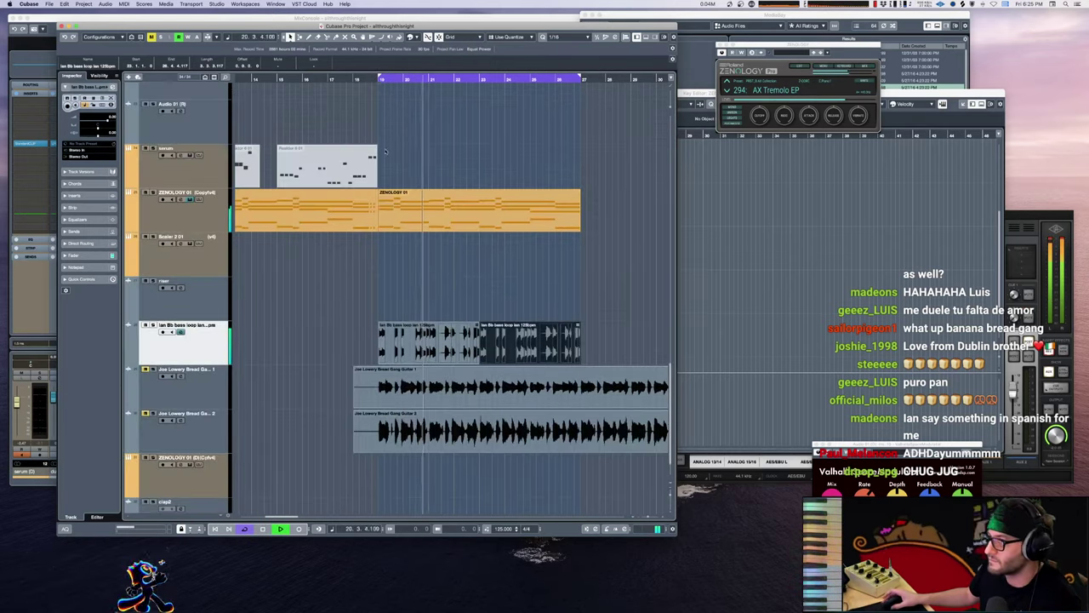
Stop playback, deselect the bass loop and select the Scaler 2 01 track
scroll(433, 271, "up", 3)
scroll(433, 270, "down", 3)
key("space")
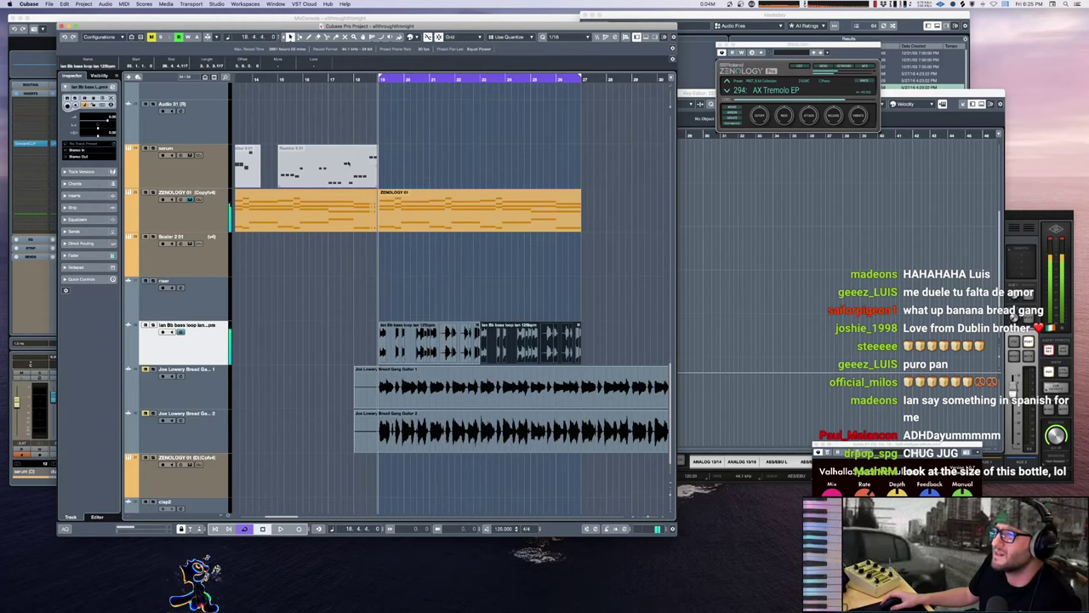
left_click(432, 271)
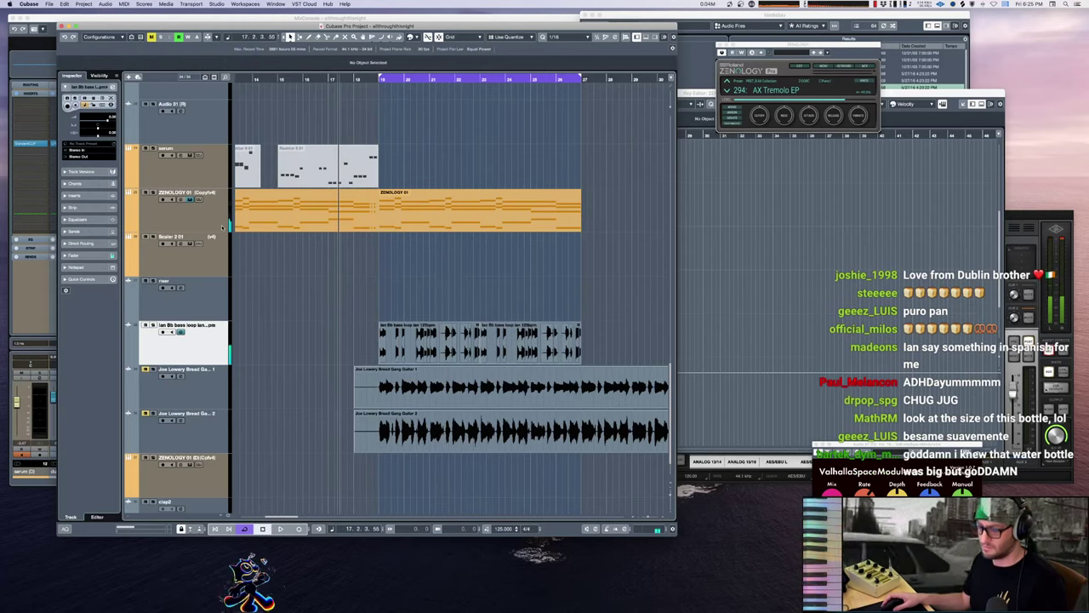
key("Up")
key("Up")
key("Up")
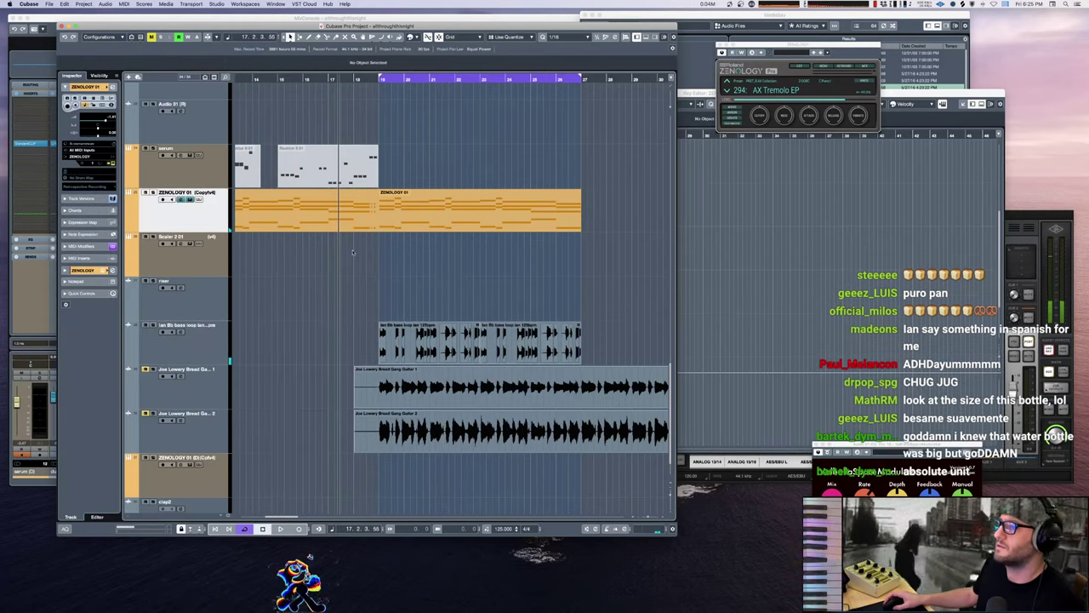
left_click(409, 219)
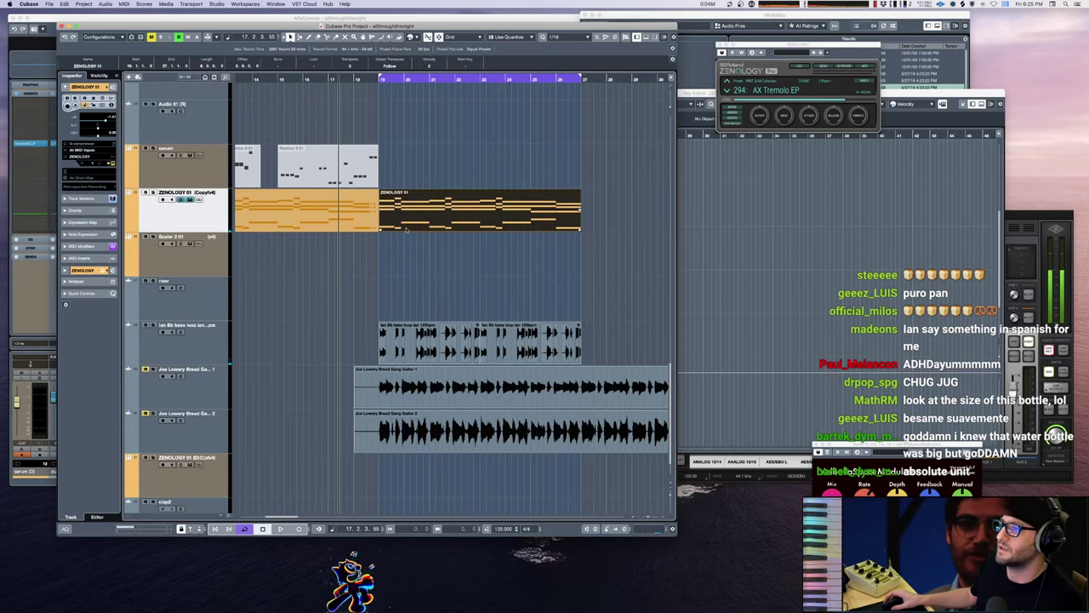
left_click(182, 267)
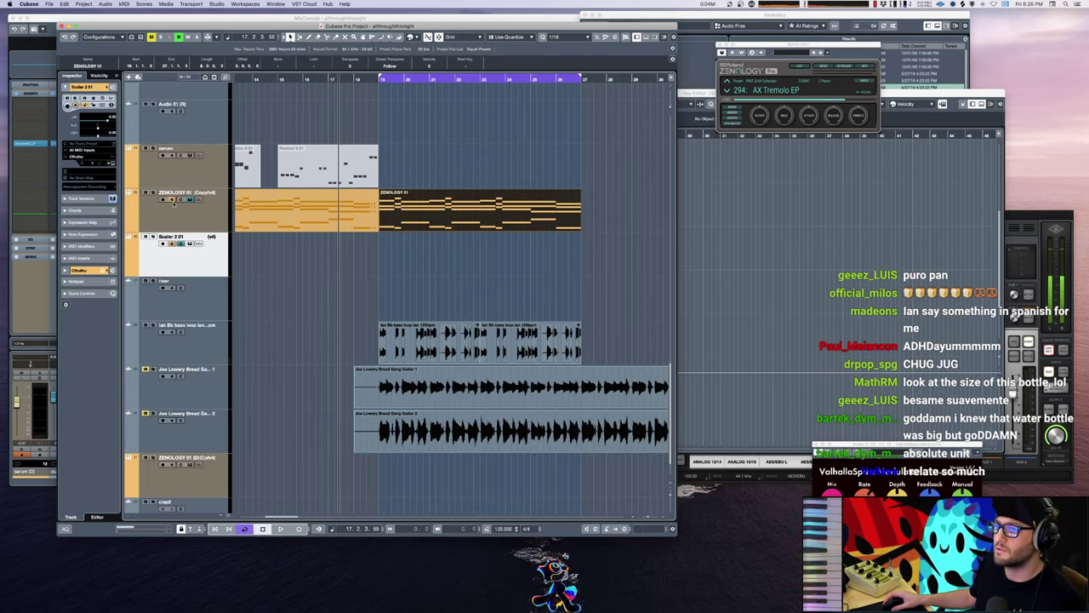
Switch Scaler 2 01 to its earlier version with a part and play from bar 2
scroll(212, 270, "left", 10)
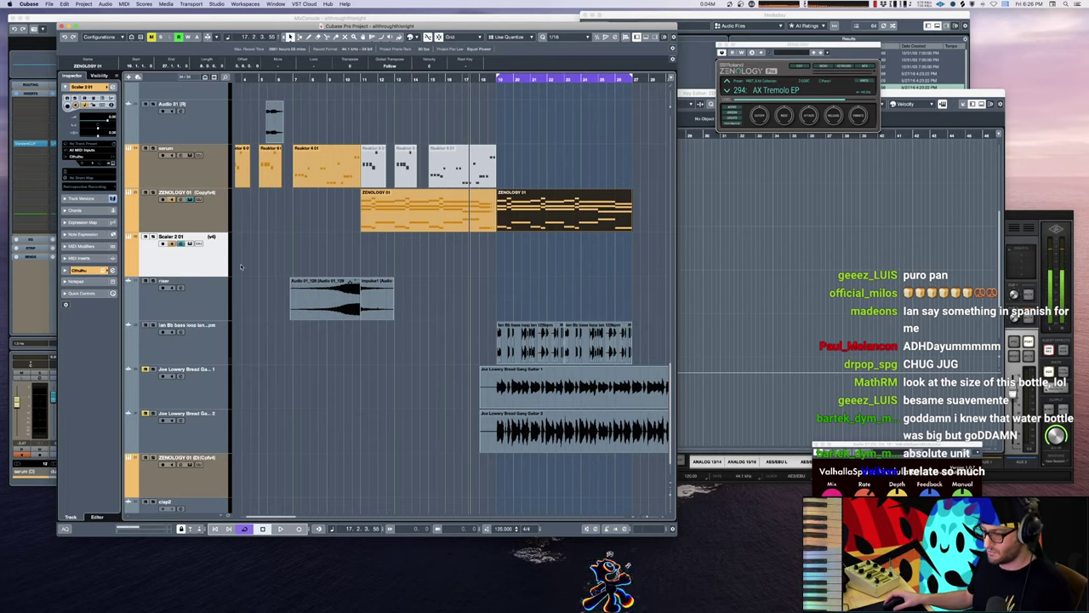
key("super+z")
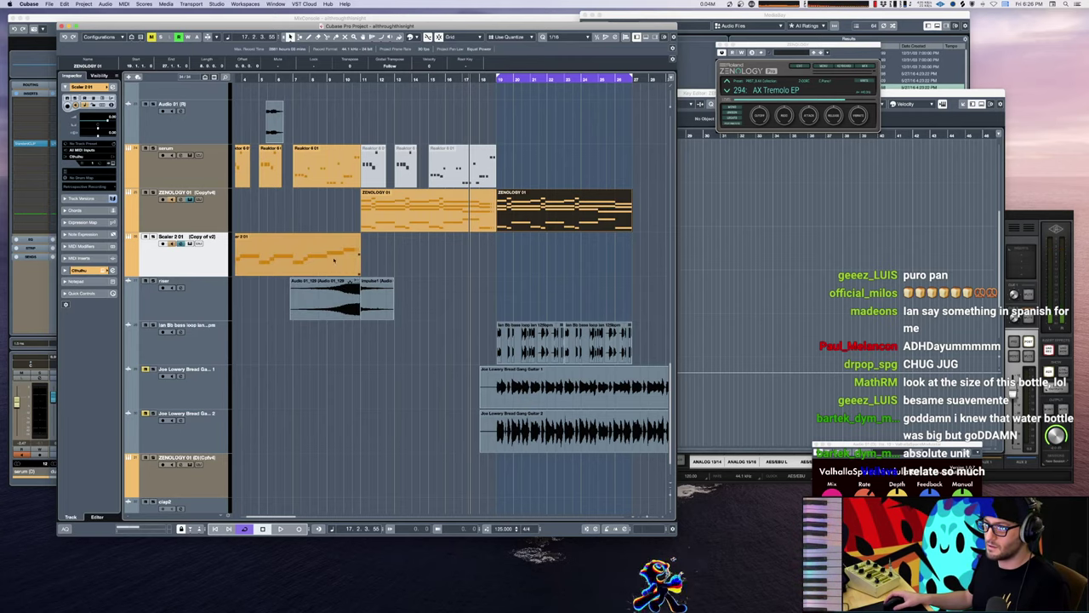
scroll(289, 247, "left", 3)
left_click(269, 226)
left_click(269, 225)
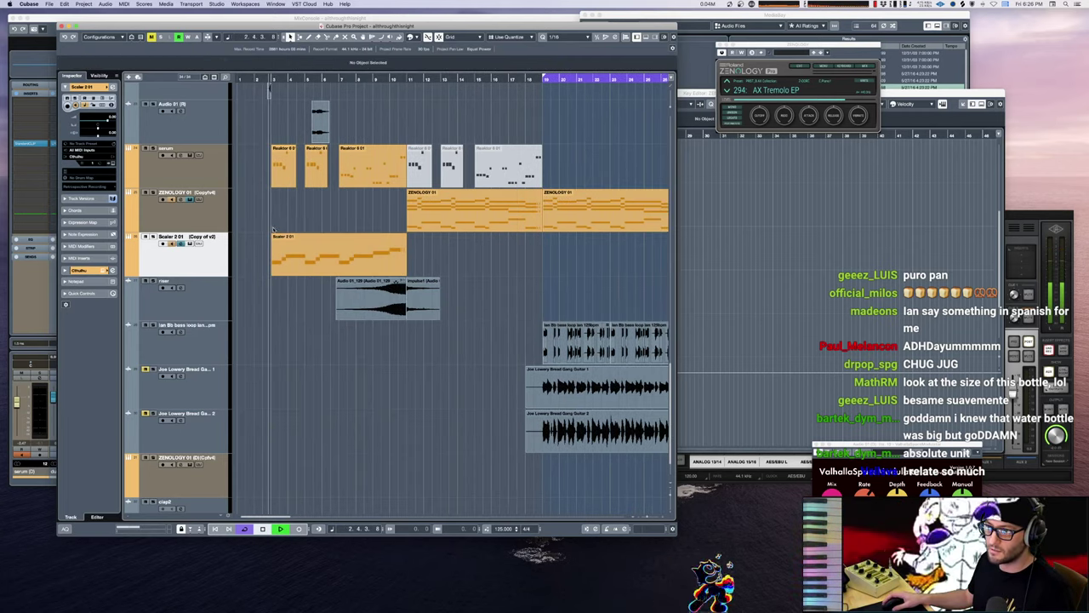
key("space")
Set the ZENOLOGY 01 track's MIDI input to Cthulhu's MIDI output and audition it
left_click(206, 223)
key("space")
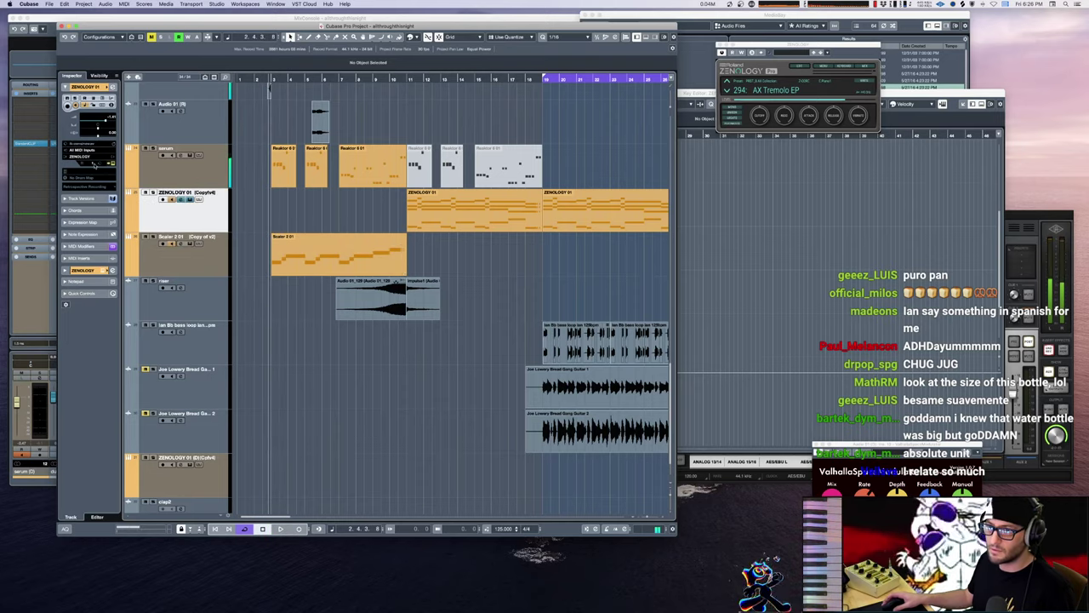
left_click(92, 151)
left_click(107, 197)
left_click(326, 259)
key("space")
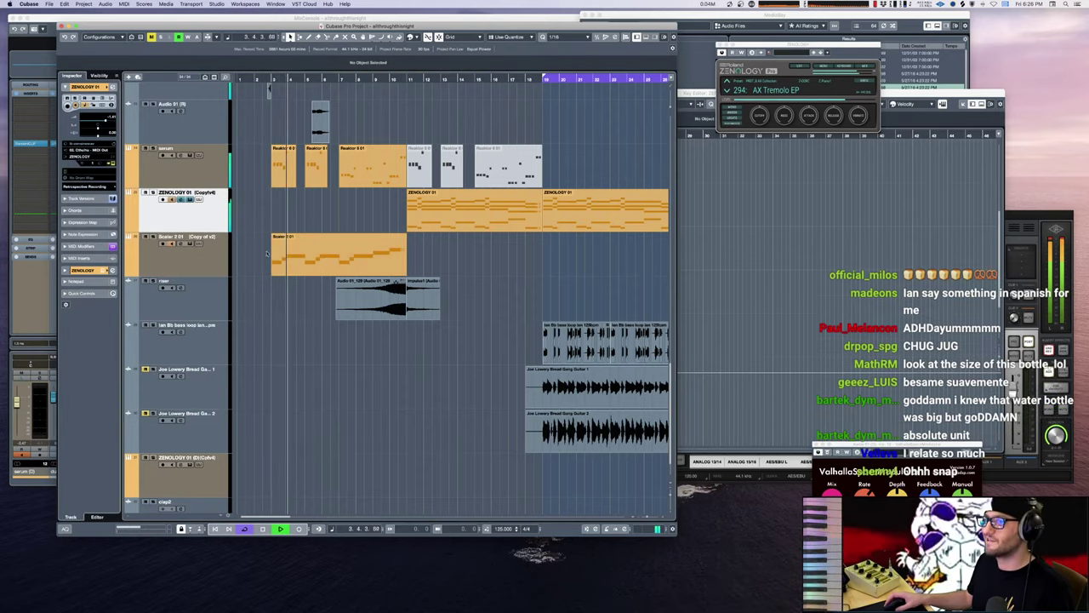
key("space")
Open the Cthulhu instrument for Scaler 2 01 and move its window aside
left_click(157, 247)
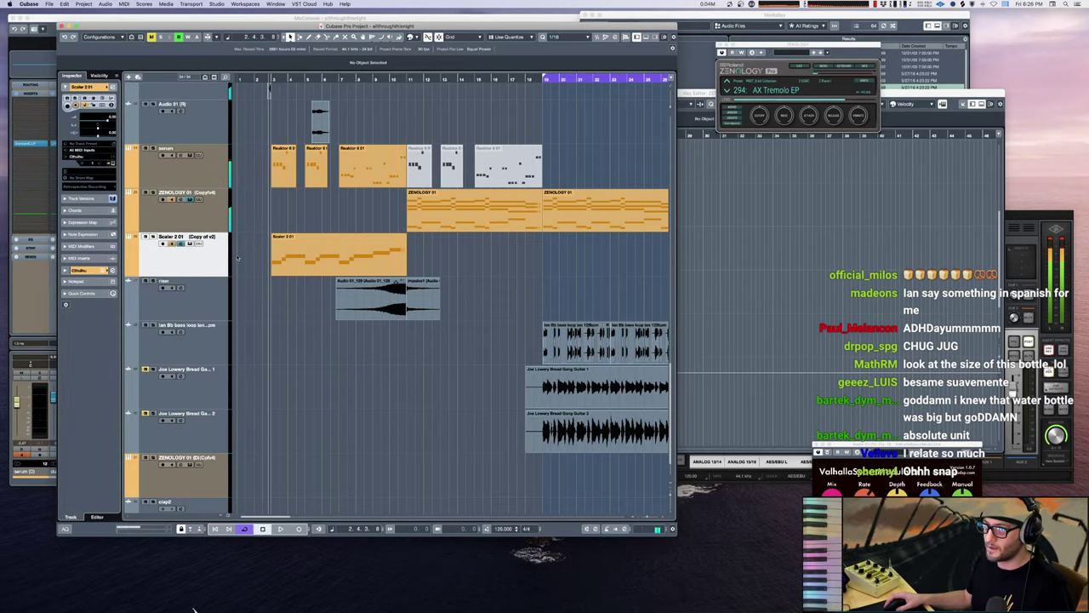
left_click(193, 245)
left_click_drag(922, 177, 441, 406)
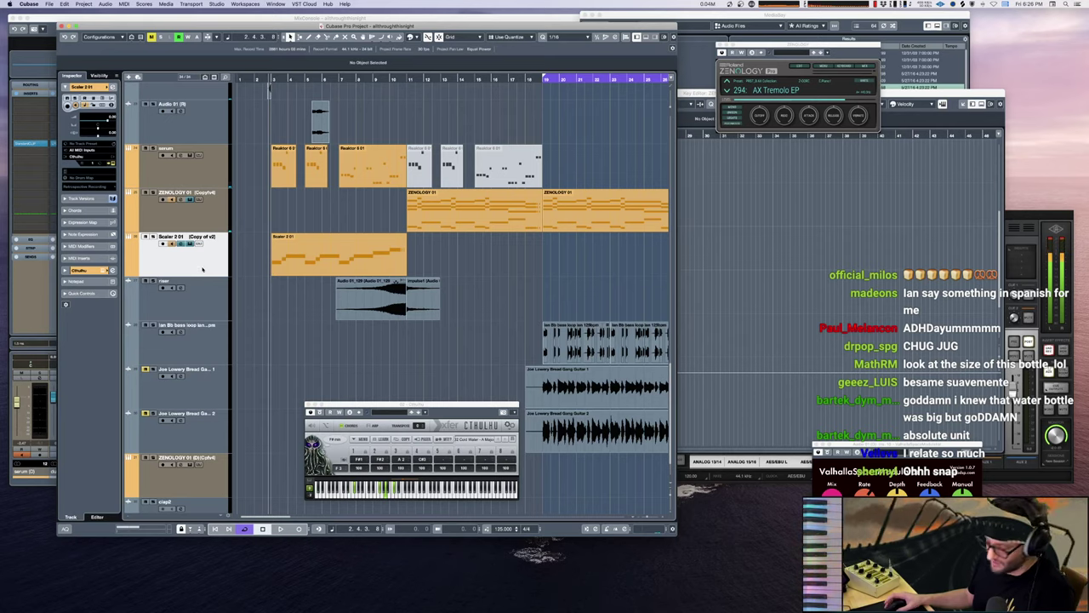
Create a new Scaler track version, then switch back to the version with the part
key("ctrl+shift+t")
scroll(451, 255, "right", 6)
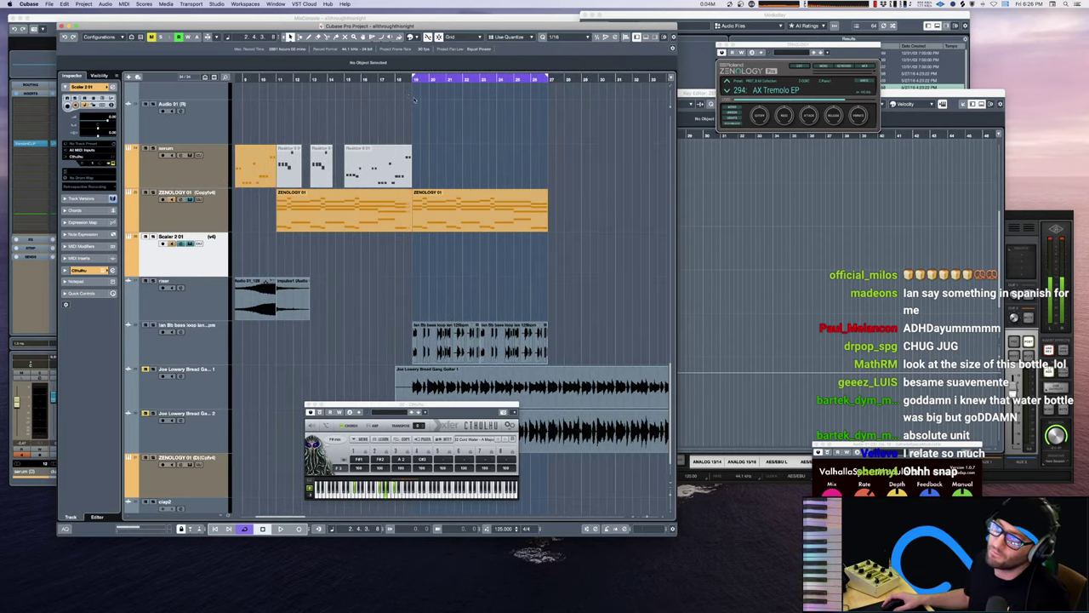
left_click(203, 219)
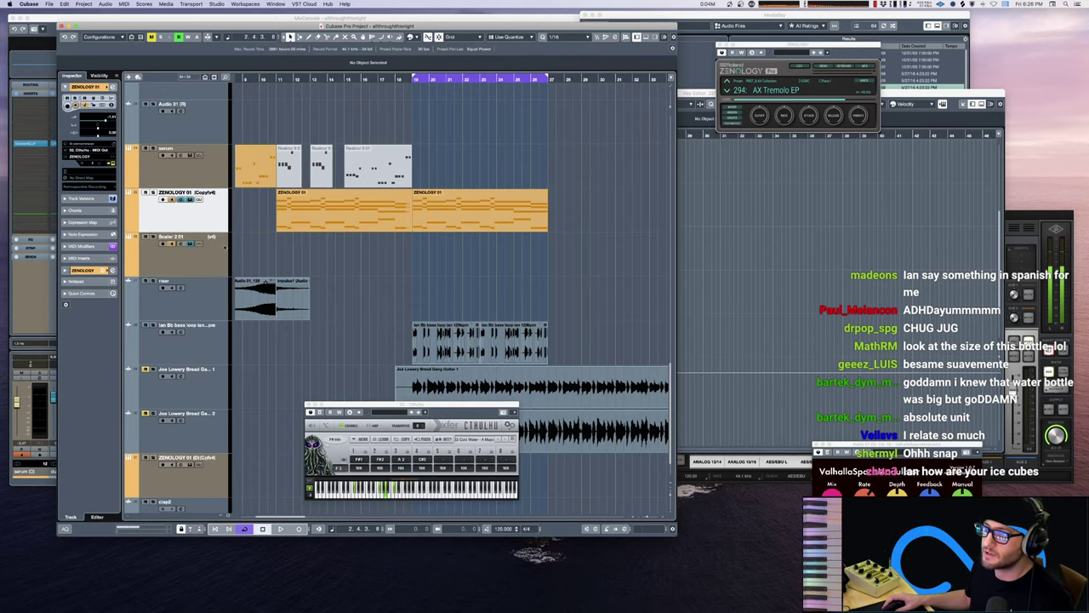
left_click(213, 236)
key("g")
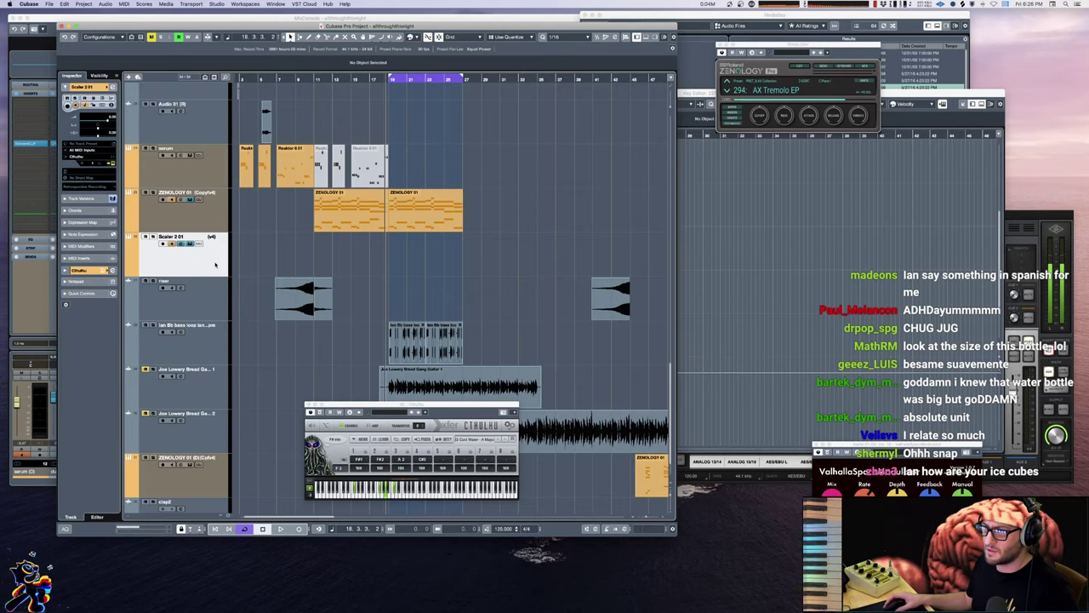
key("super+z")
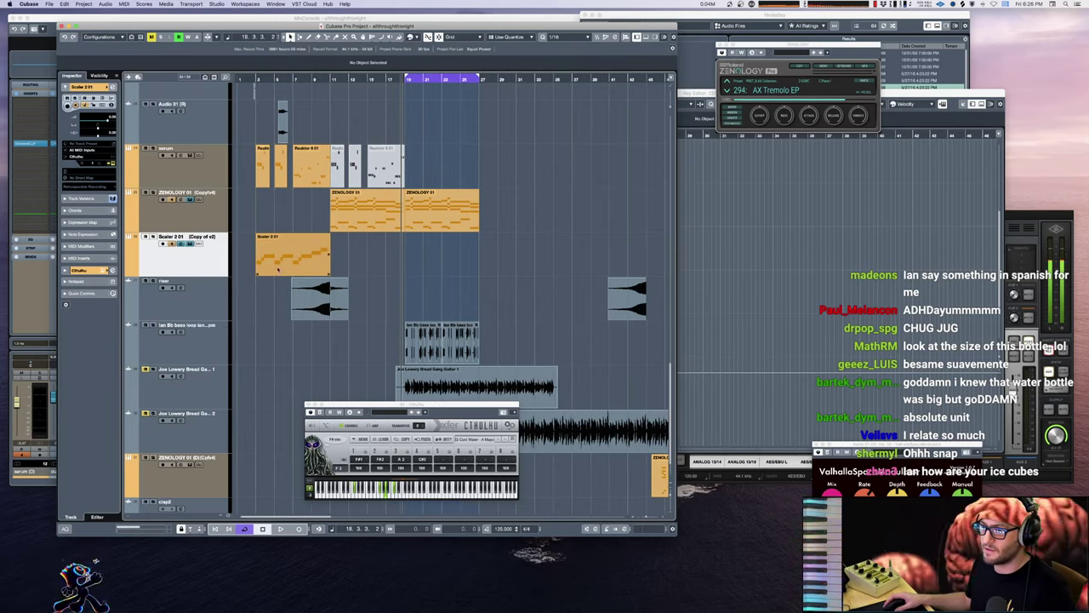
Check the Scaler part's notes, then drag the part to bar 19 under ZENOLOGY 01
left_click(275, 268)
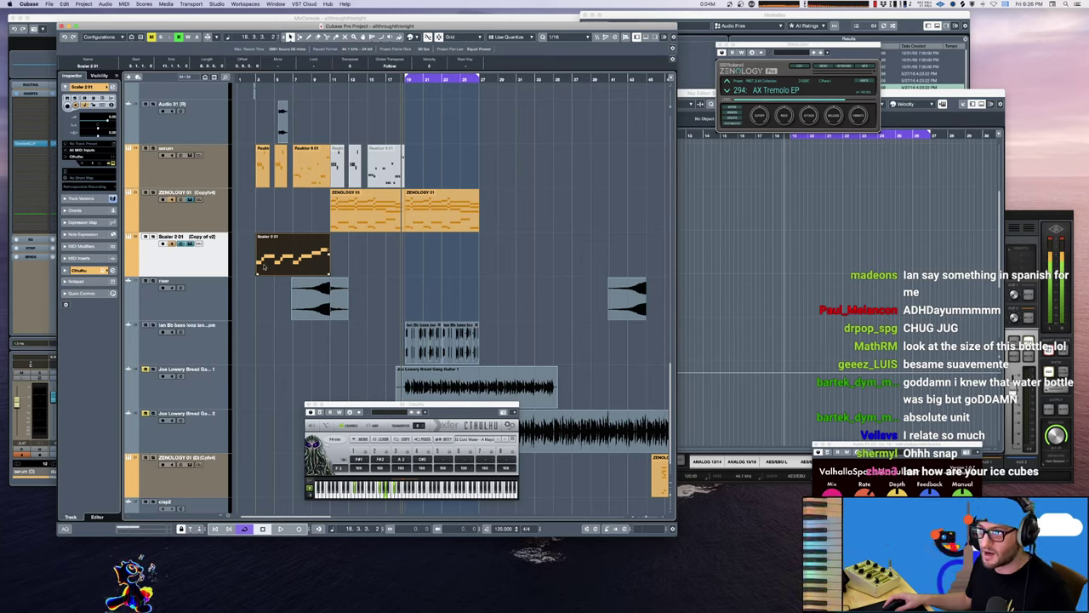
left_click(680, 91)
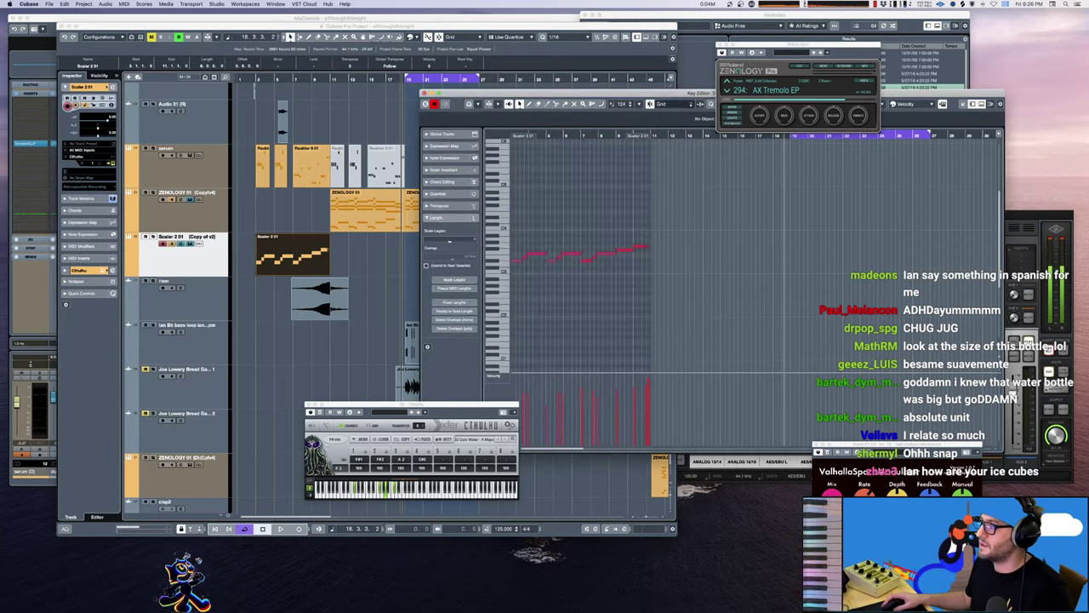
left_click(281, 285)
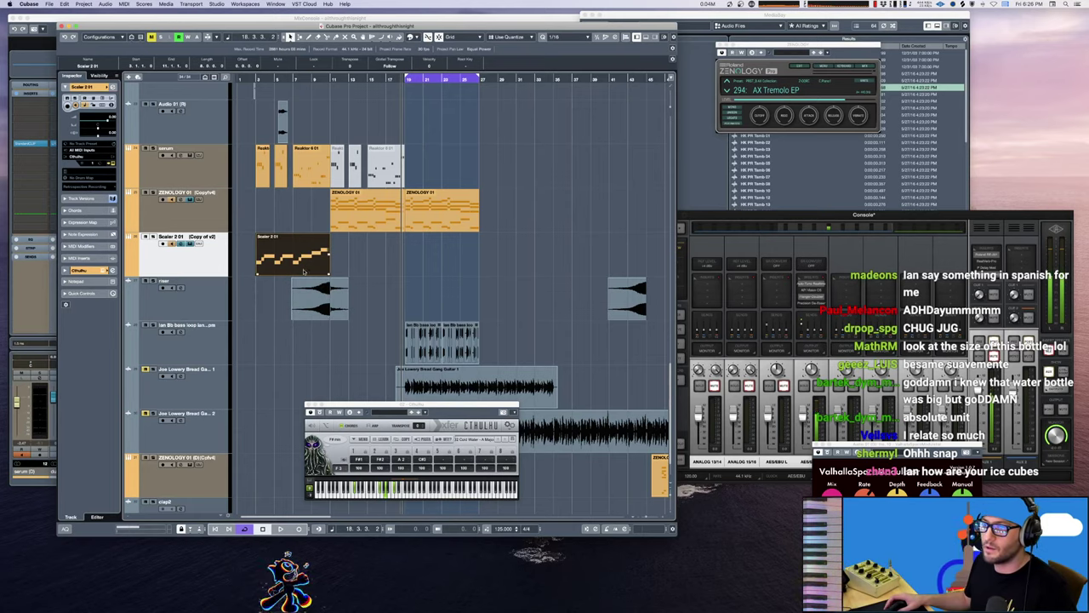
key("g")
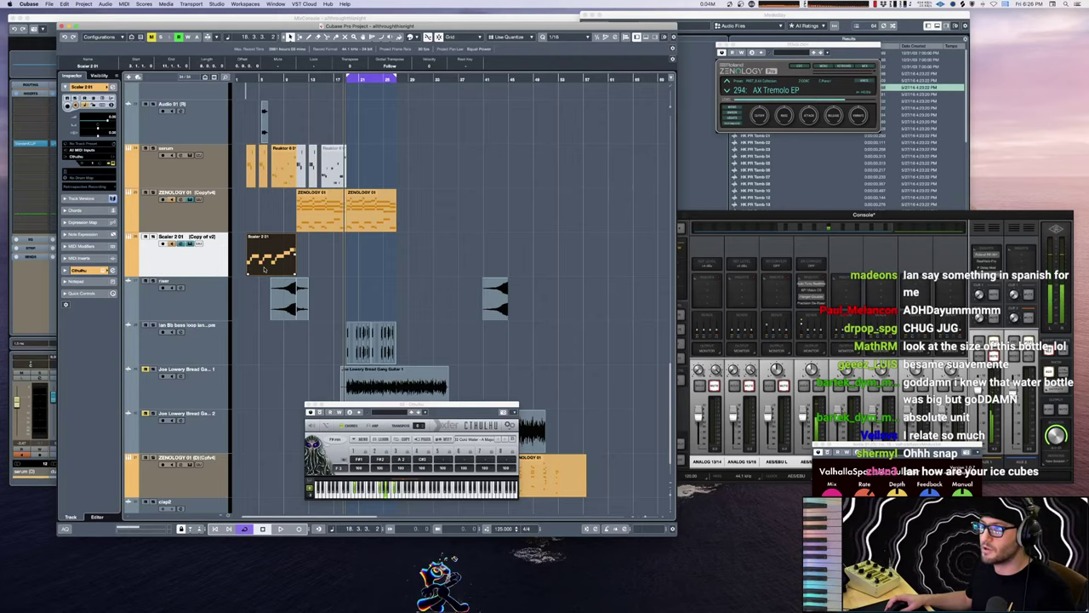
left_click_drag(265, 269, 363, 269)
Mute the ZENOLOGY 01 part at bar 19 and nudge the Scaler 2 01 part
key("h")
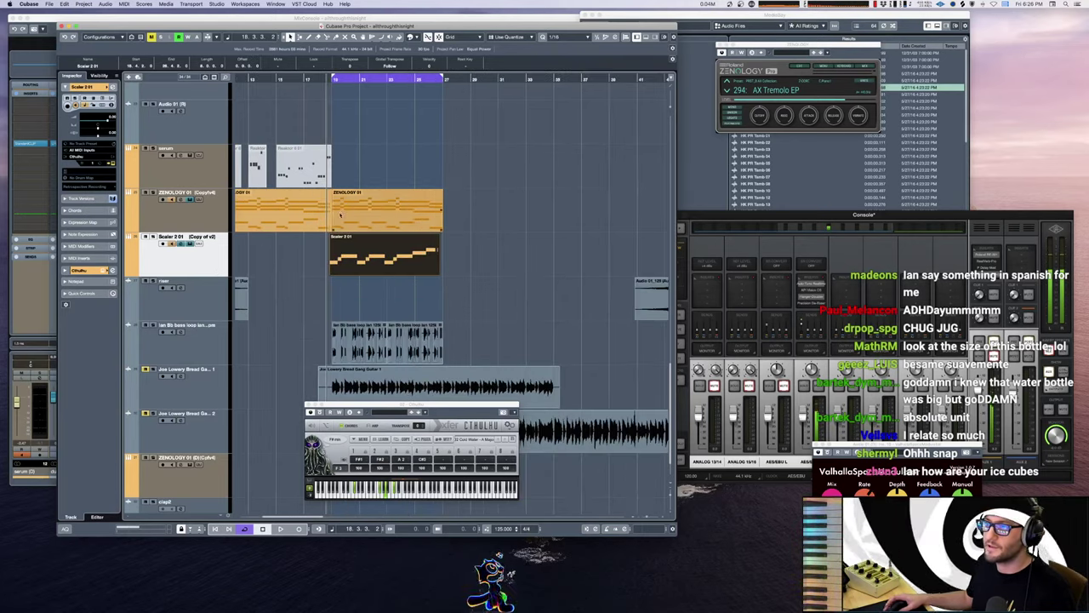
key("h")
left_click(452, 206)
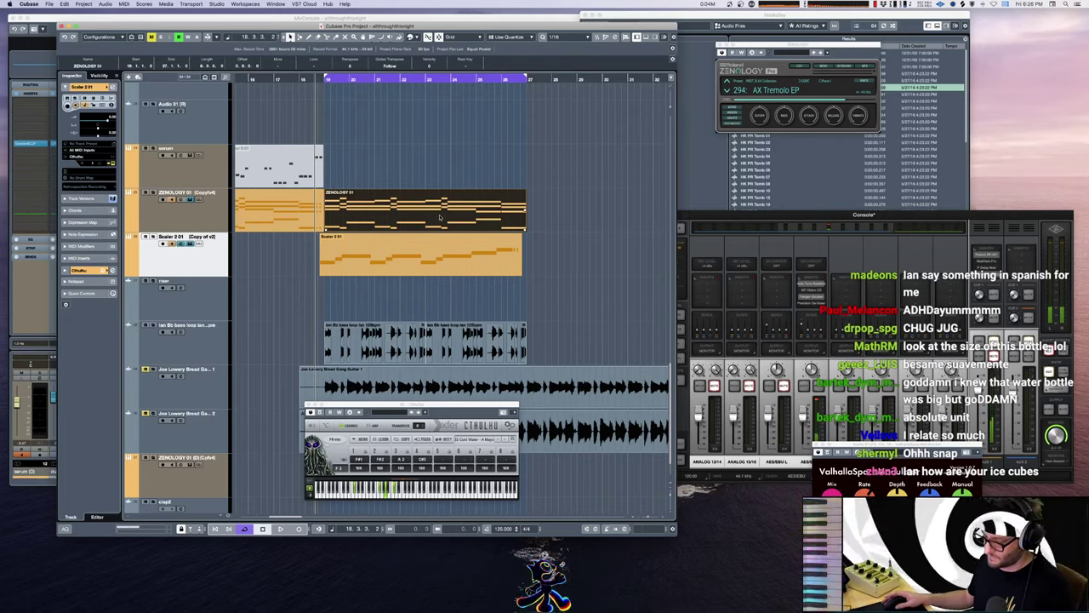
key("shift+m")
left_click(174, 213)
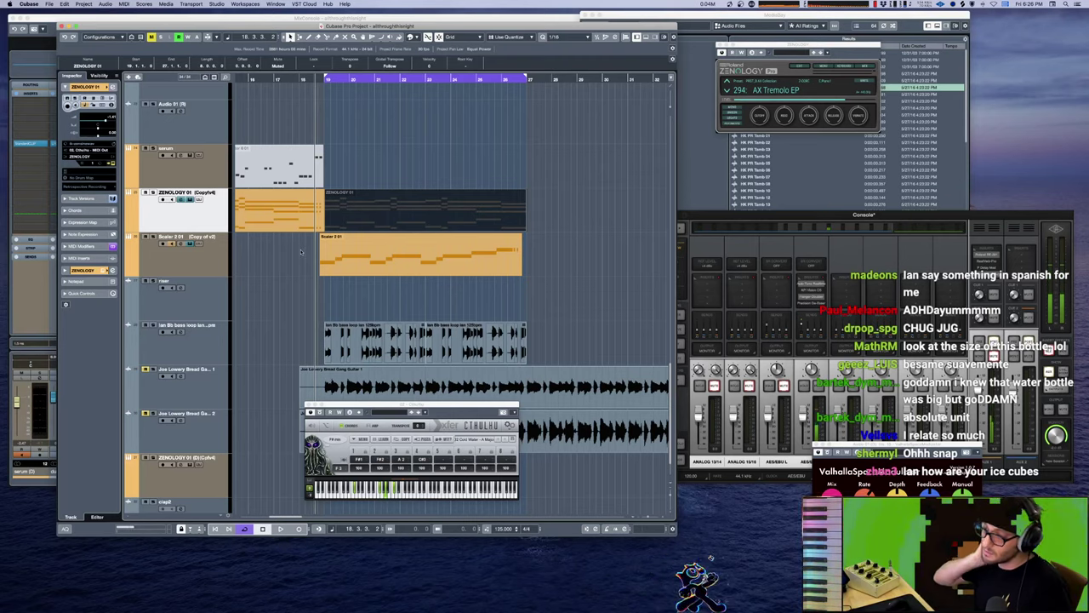
left_click(342, 250)
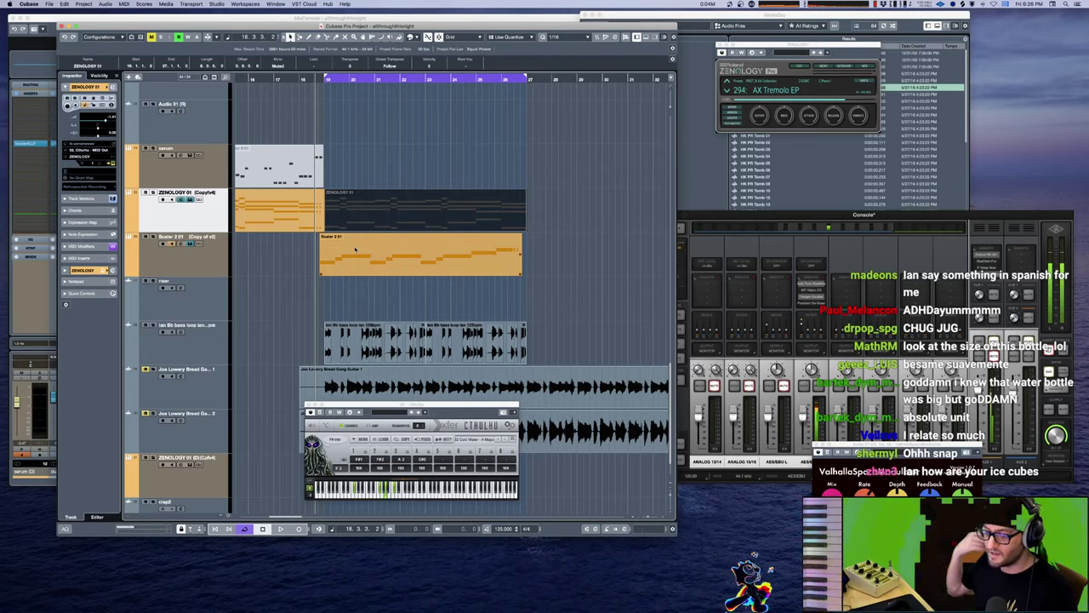
left_click_drag(338, 255, 340, 257)
Delete the Scaler 2 01 part and the muted ZENOLOGY 01 part at bar 19
left_click(219, 270)
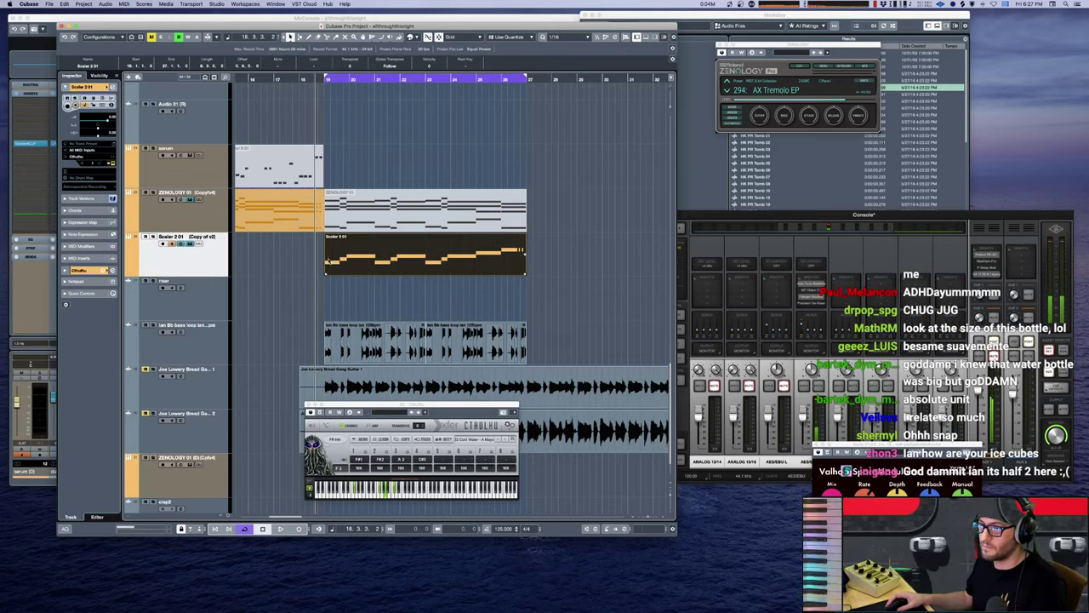
key("Delete")
left_click(172, 207)
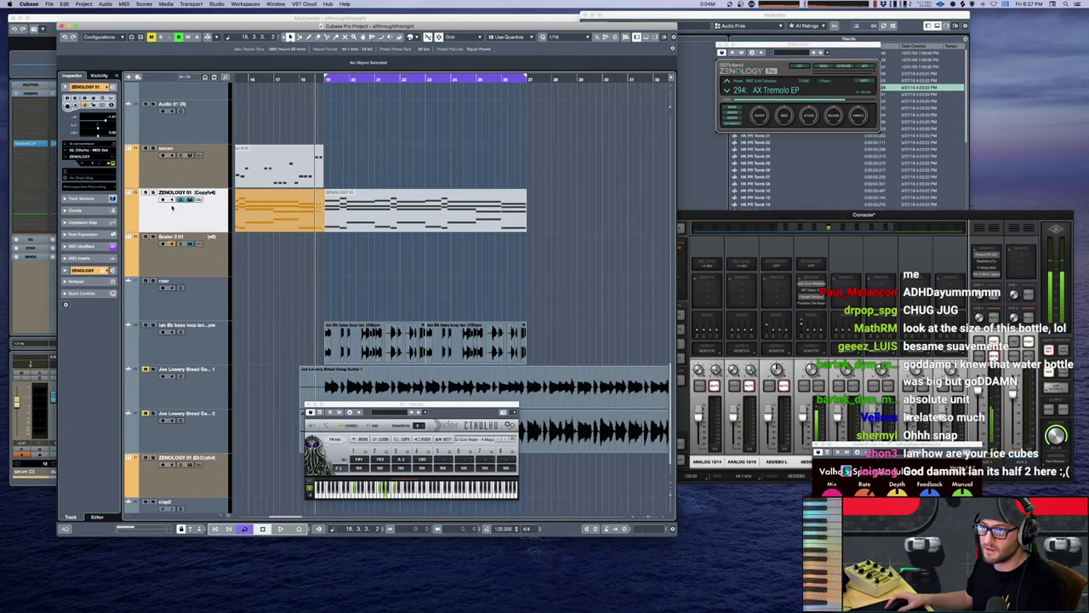
left_click(370, 209)
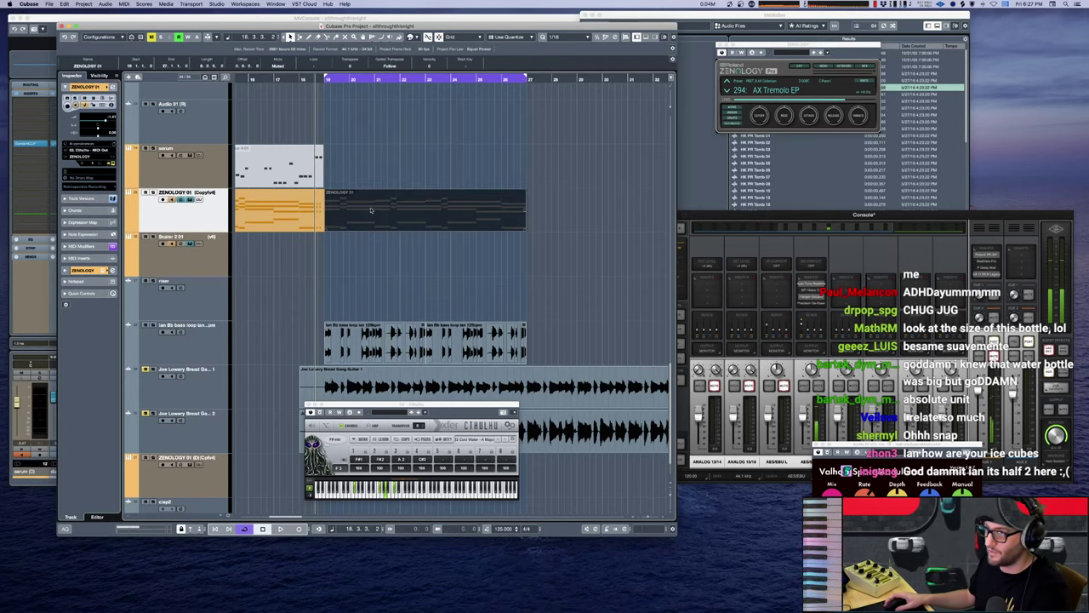
key("Delete")
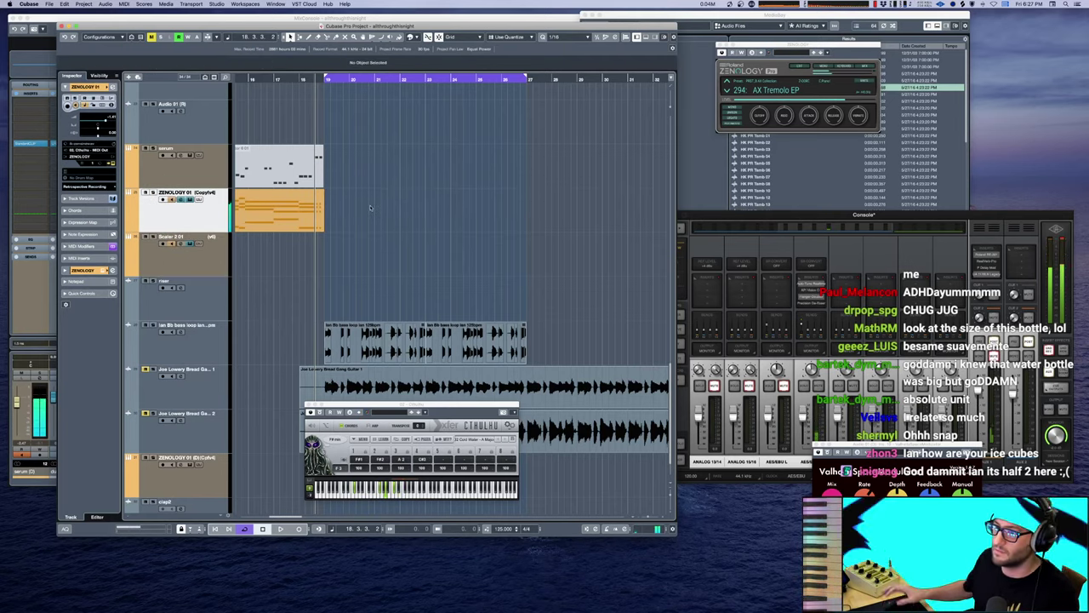
Select the ZENOLOGY 01 part and Render in Place it to a new audio track
scroll(339, 173, "up", 5)
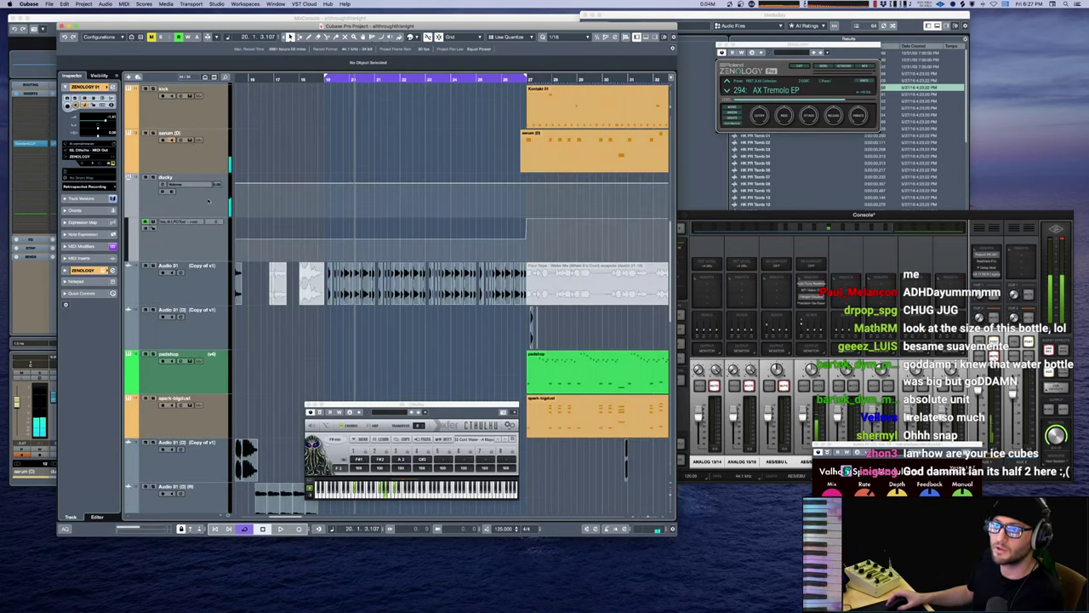
scroll(308, 164, "down", 10)
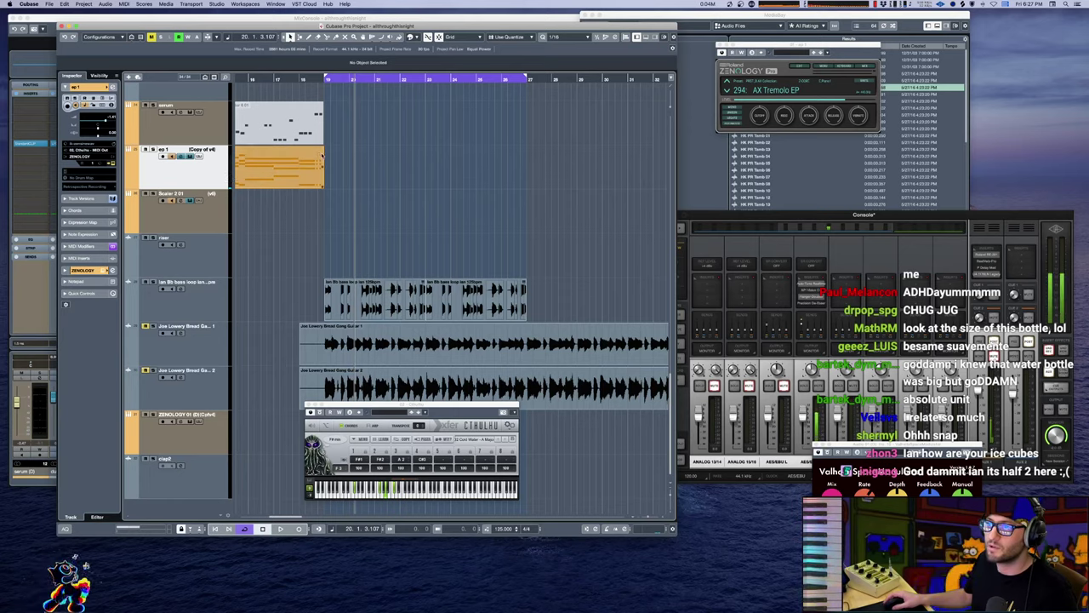
scroll(324, 160, "down", 2)
scroll(324, 160, "left", 4)
left_click(402, 173)
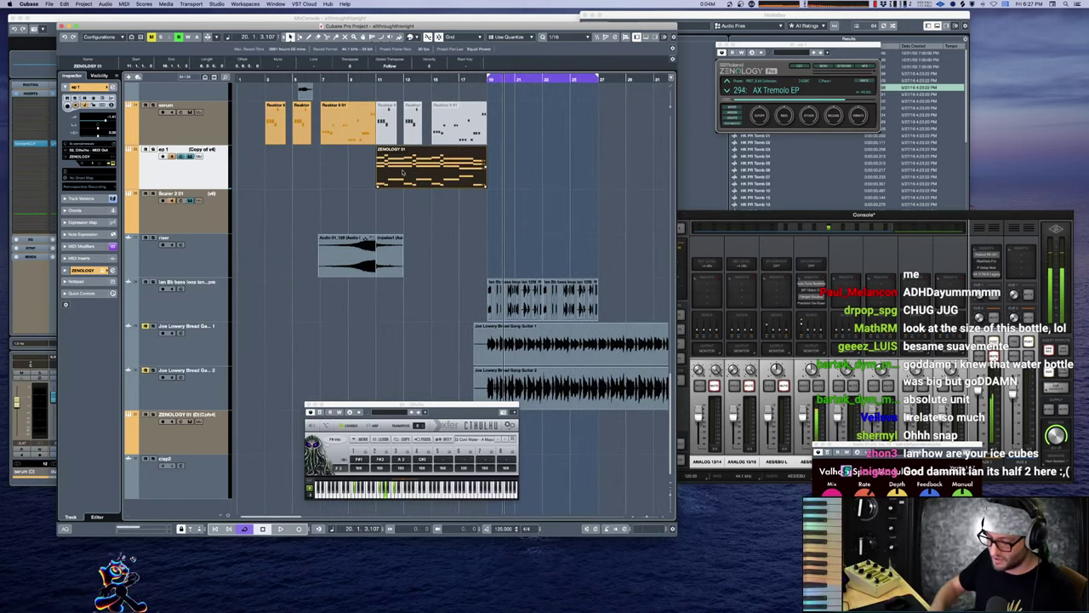
key("super+r")
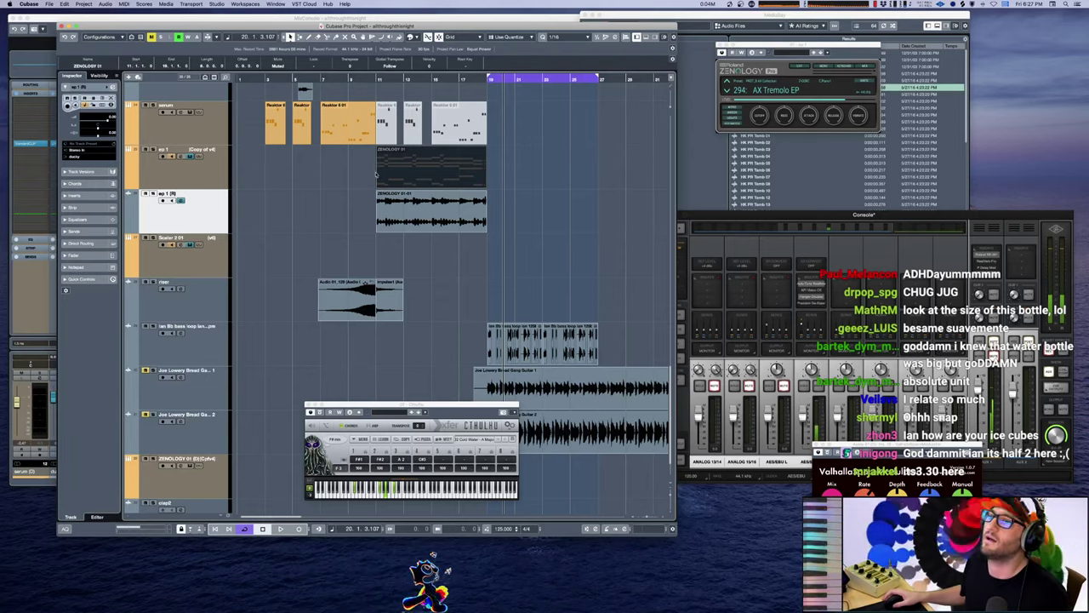
Delete the muted ZENOLOGY MIDI part and play back the rendered audio
left_click(396, 182)
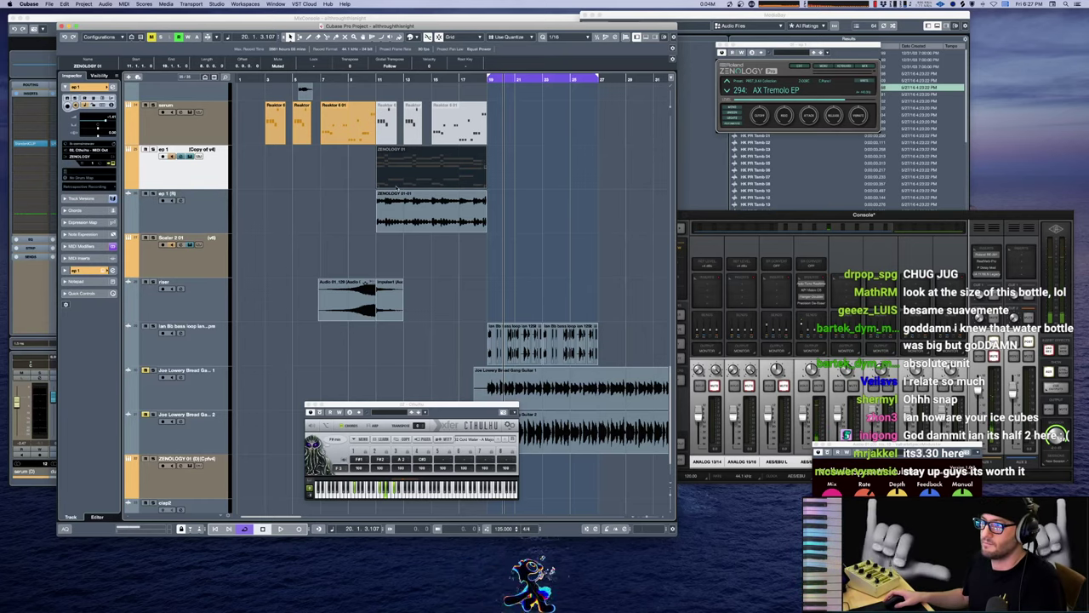
key("Delete")
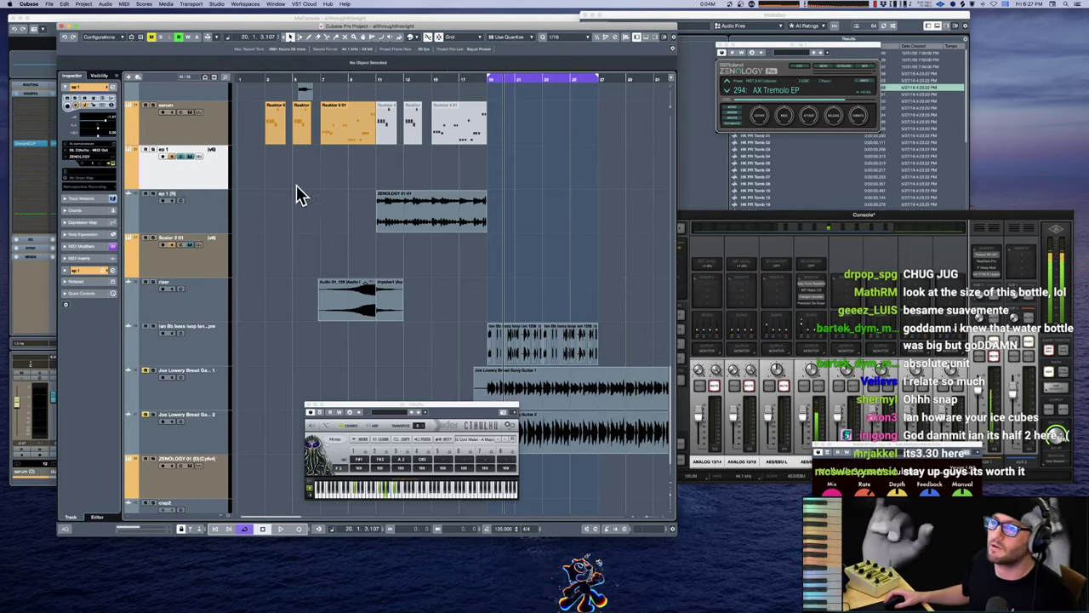
left_click(198, 213)
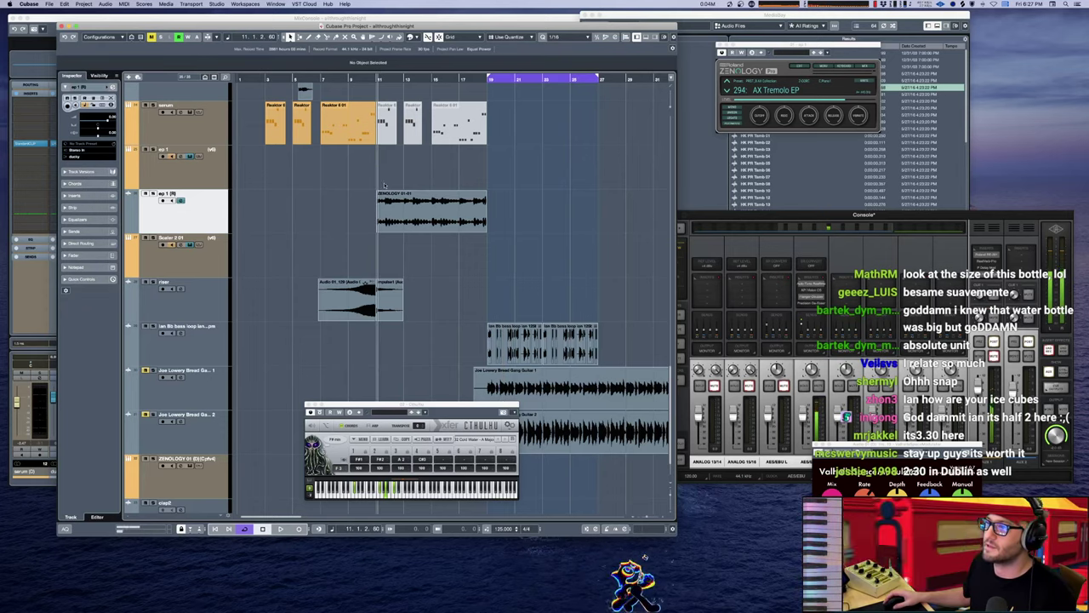
key("space")
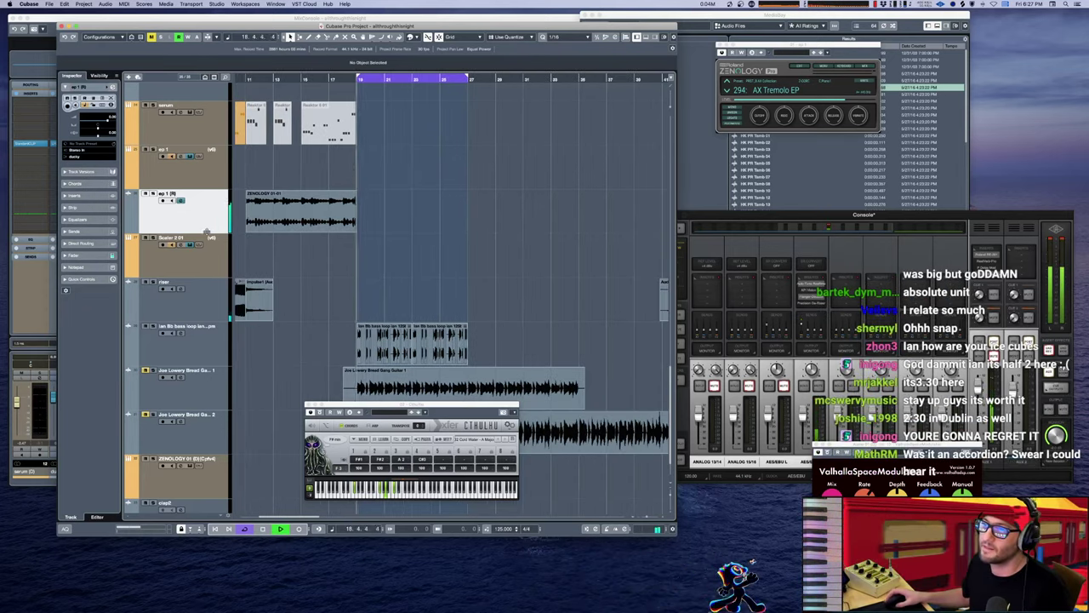
Move the ZENOLOGY 01-01 audio track below Scaler 2 01 and bring up the ZENOLOGY synth window
left_click_drag(215, 277, 215, 277)
left_click(326, 265)
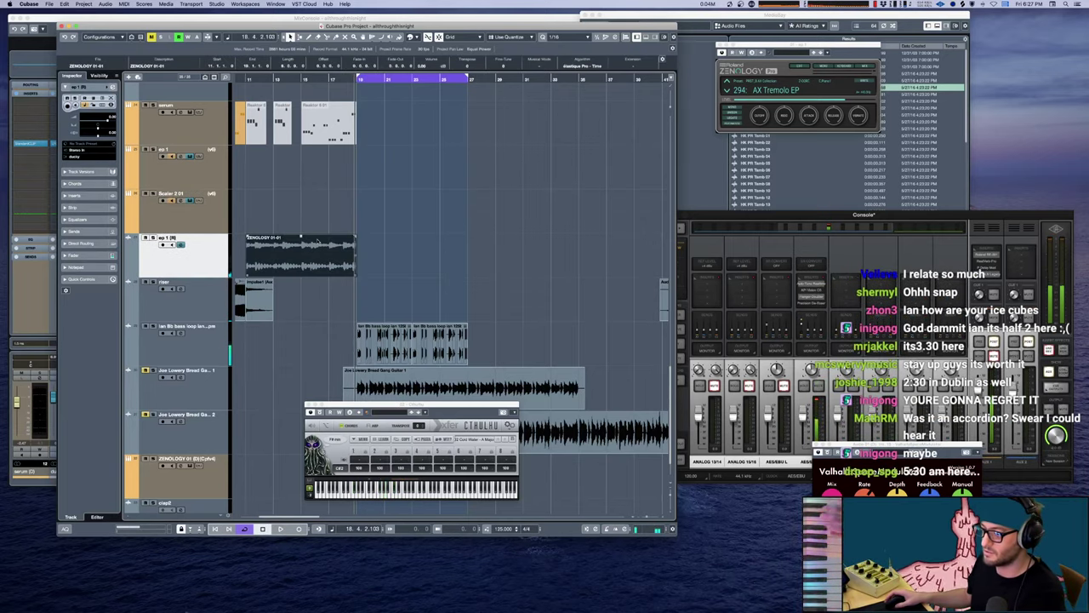
left_click(205, 222)
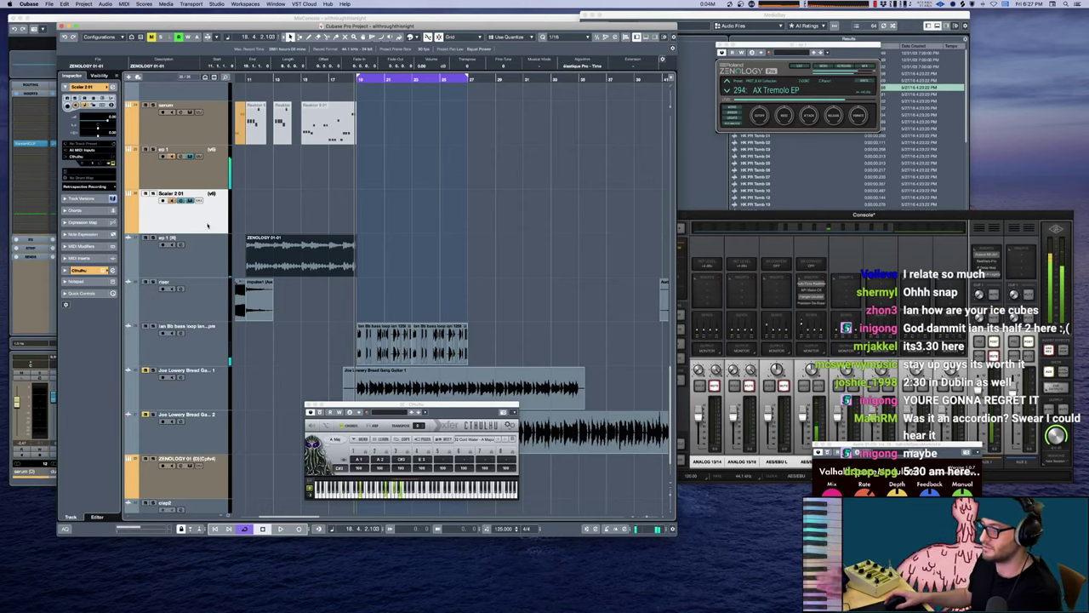
left_click(205, 176)
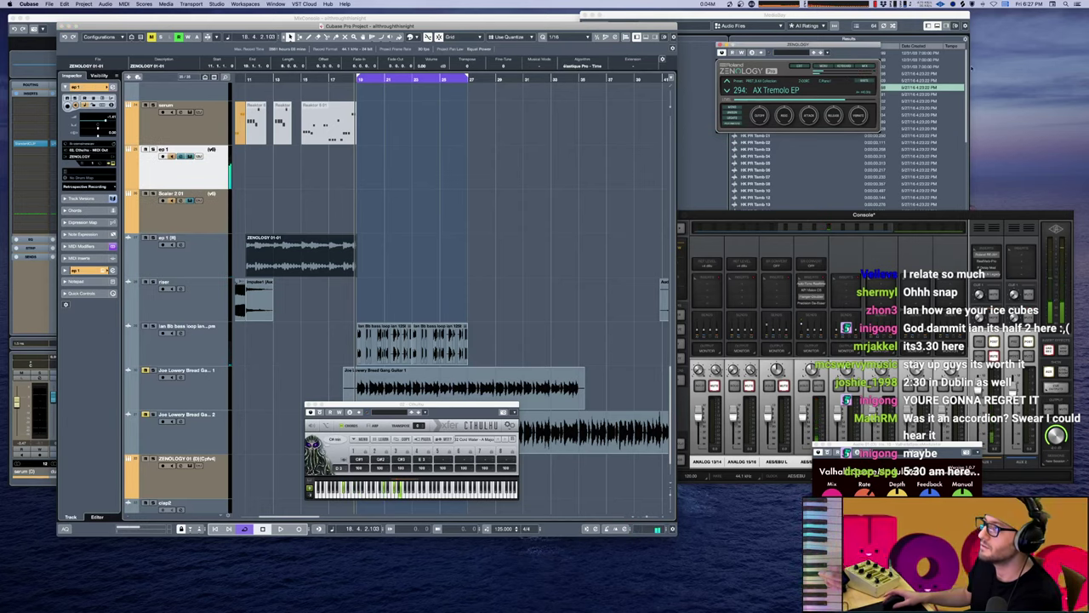
left_click_drag(740, 49, 390, 101)
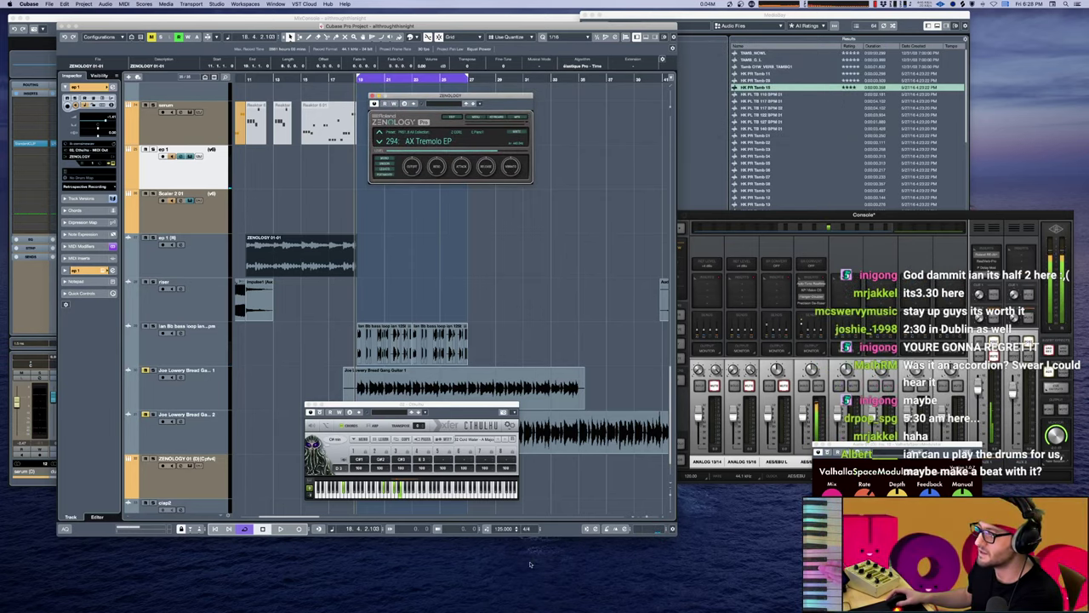
Switch to Spotify, search for 'aimee mann', and open the Aimee Mann artist page
mouse_move(557, 598)
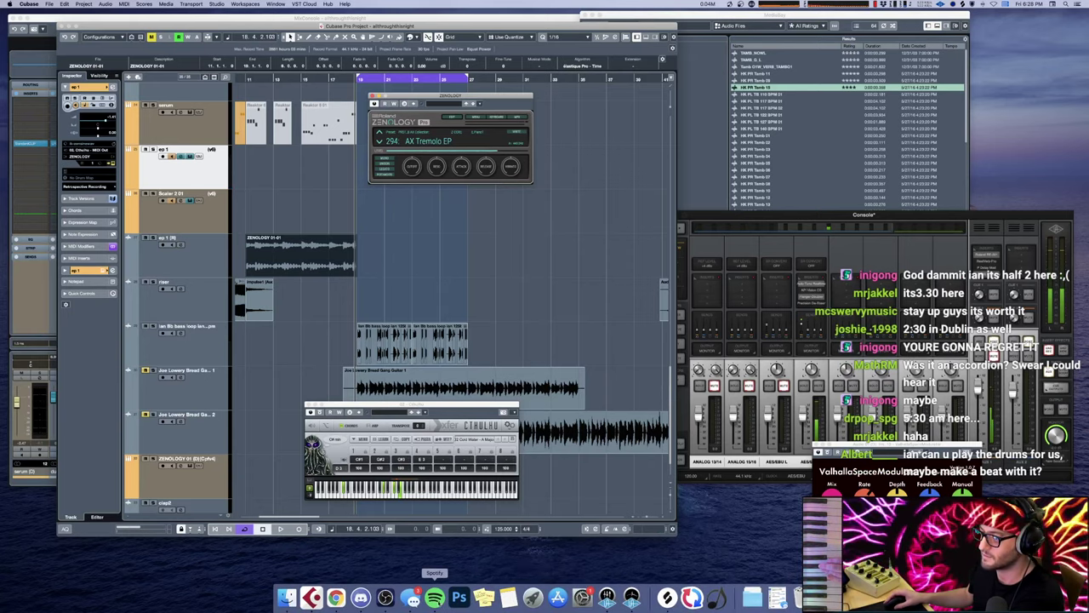
left_click(434, 597)
left_click(452, 60)
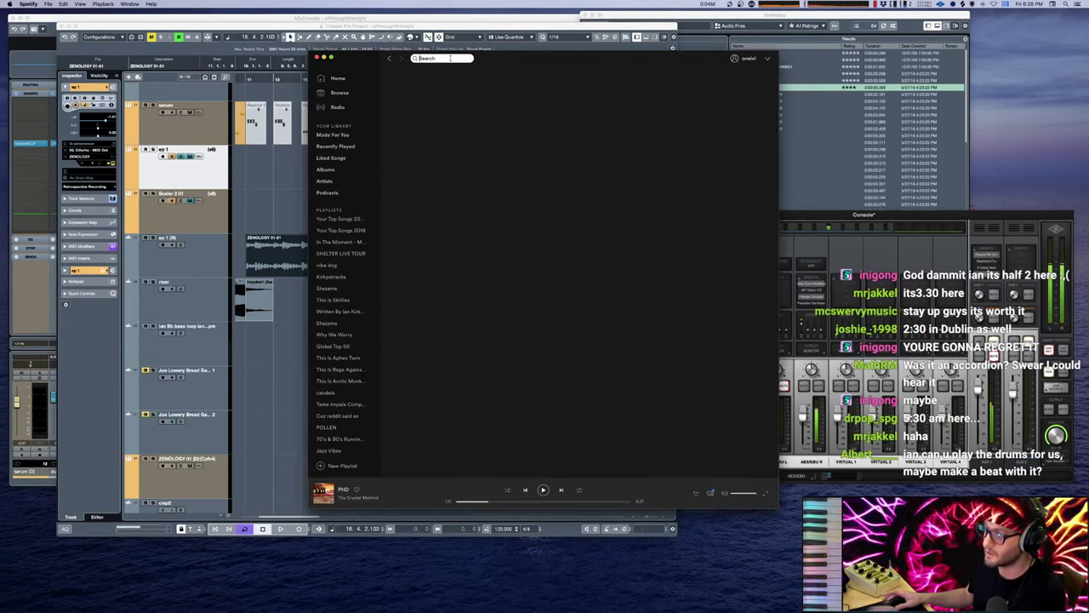
type("amy man")
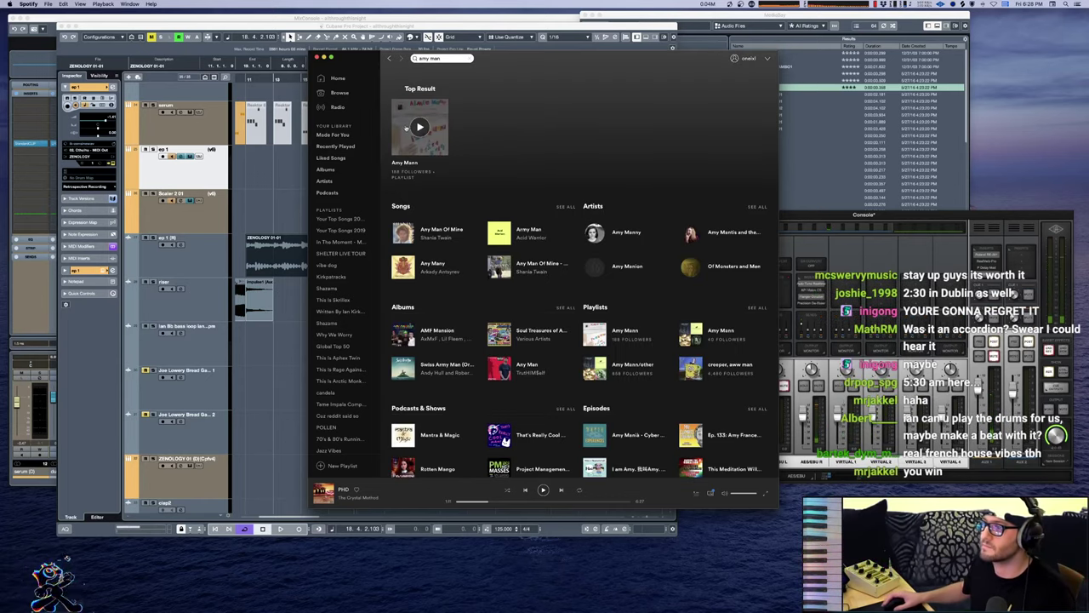
double_click(446, 59)
triple_click(438, 56)
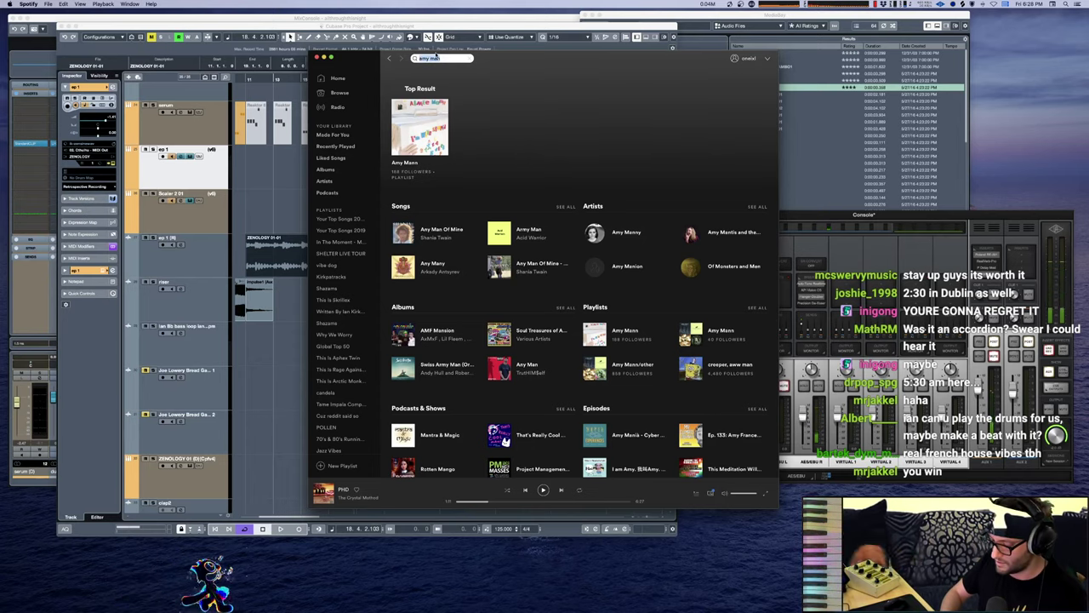
type("aimee mann")
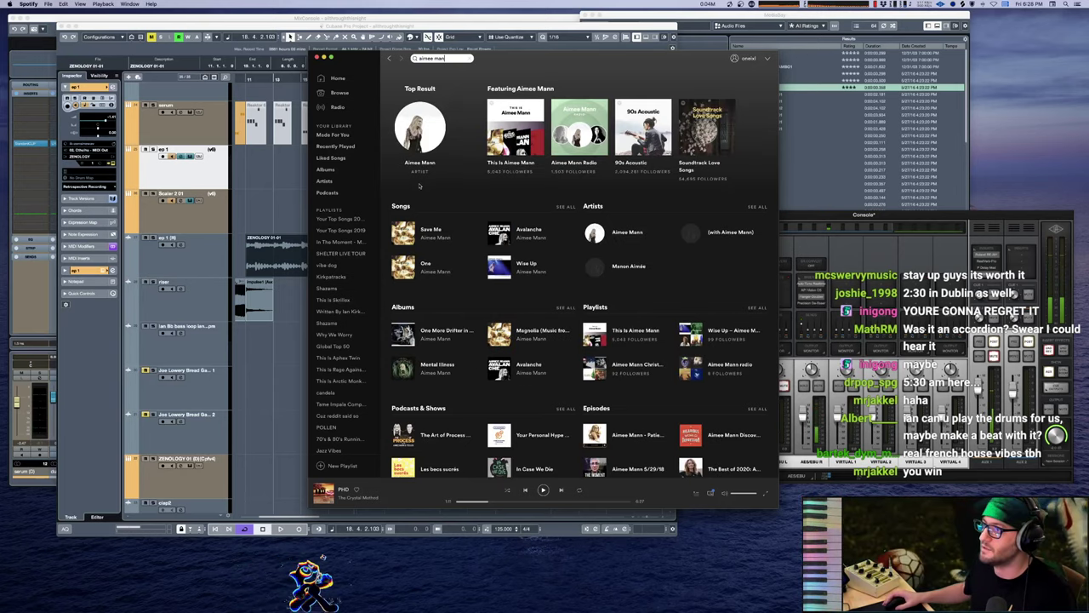
left_click(568, 307)
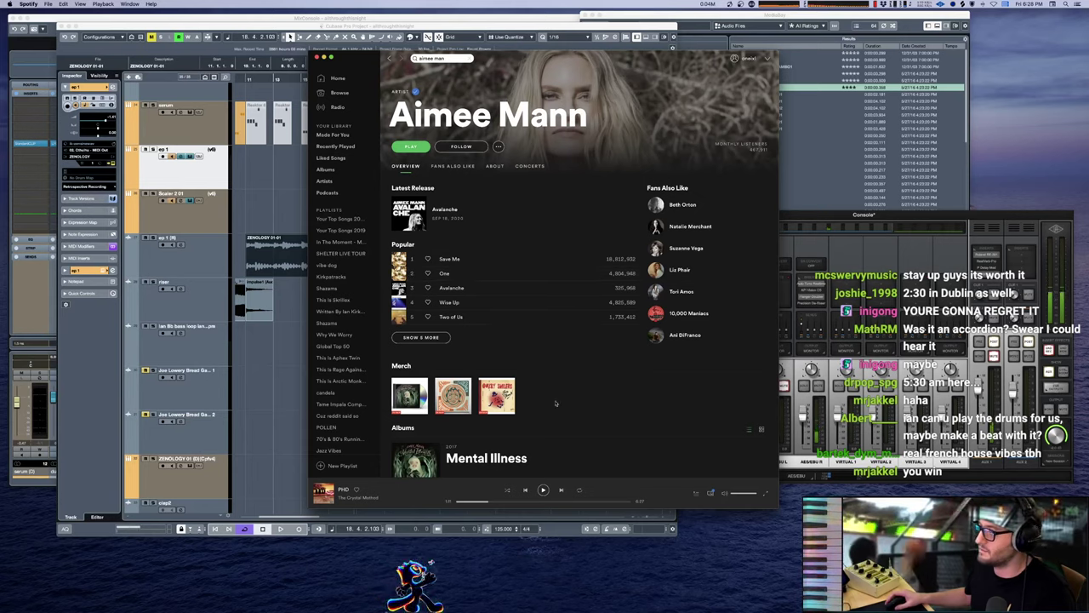
Play 'One' from the Popular list on Aimee Mann's page
left_click(413, 273)
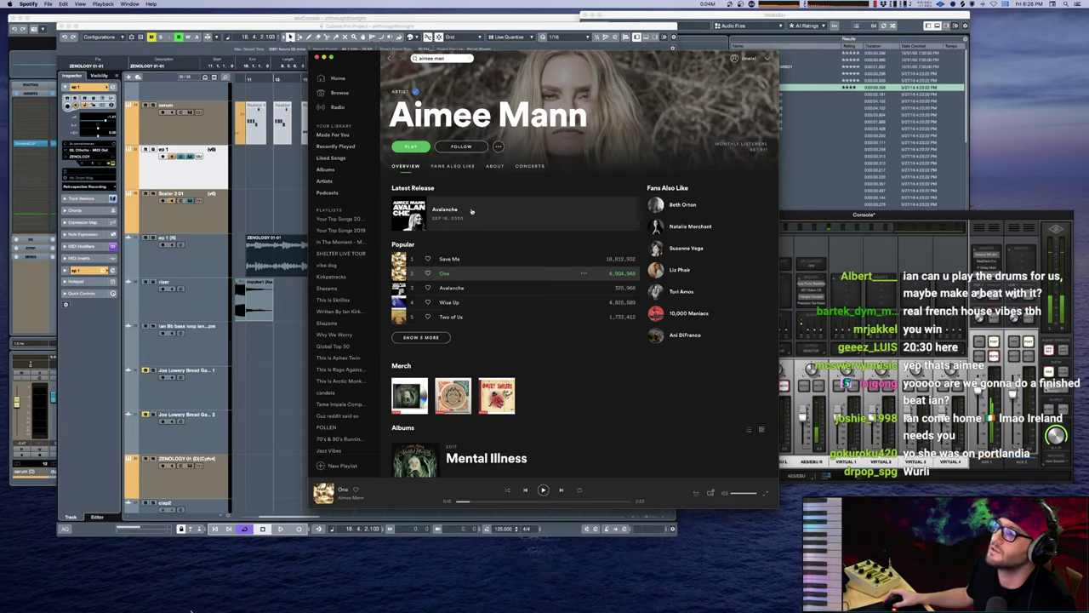
View the writing and production credits for 'One', then close them
left_click(585, 274)
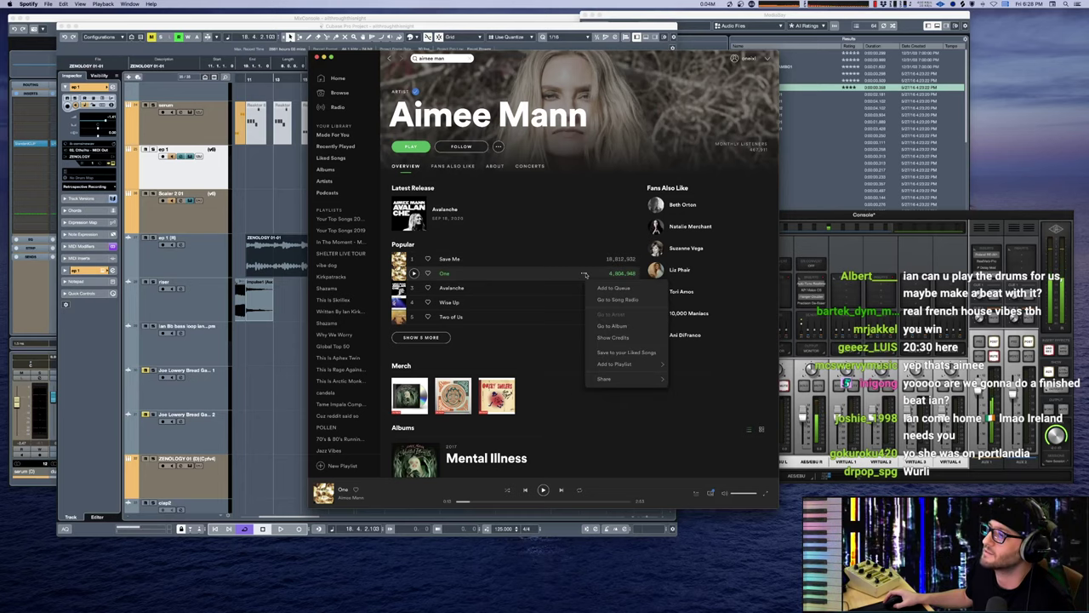
left_click(612, 337)
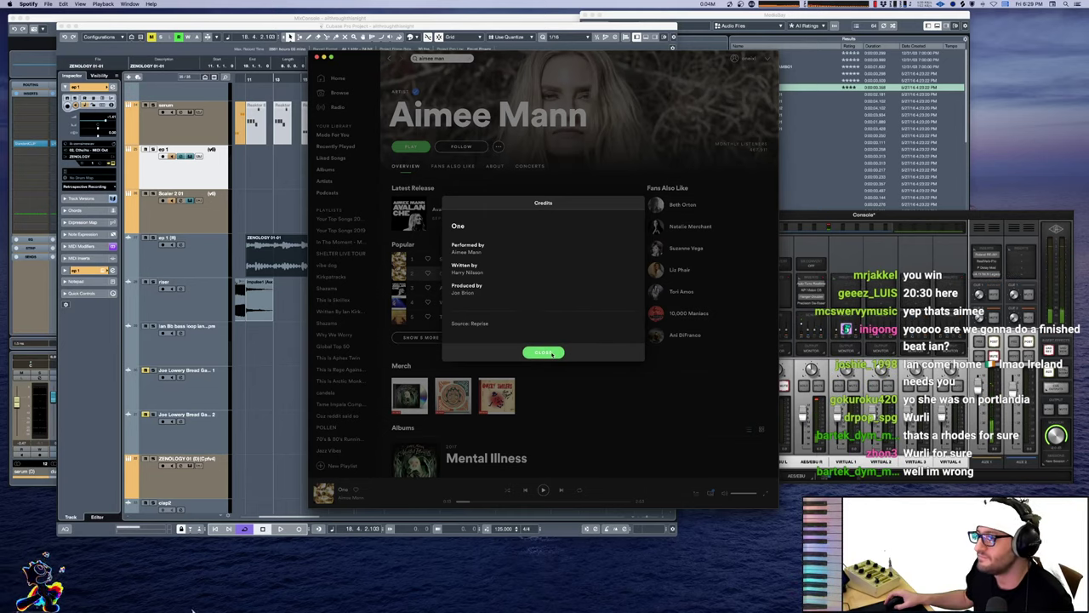
left_click(545, 352)
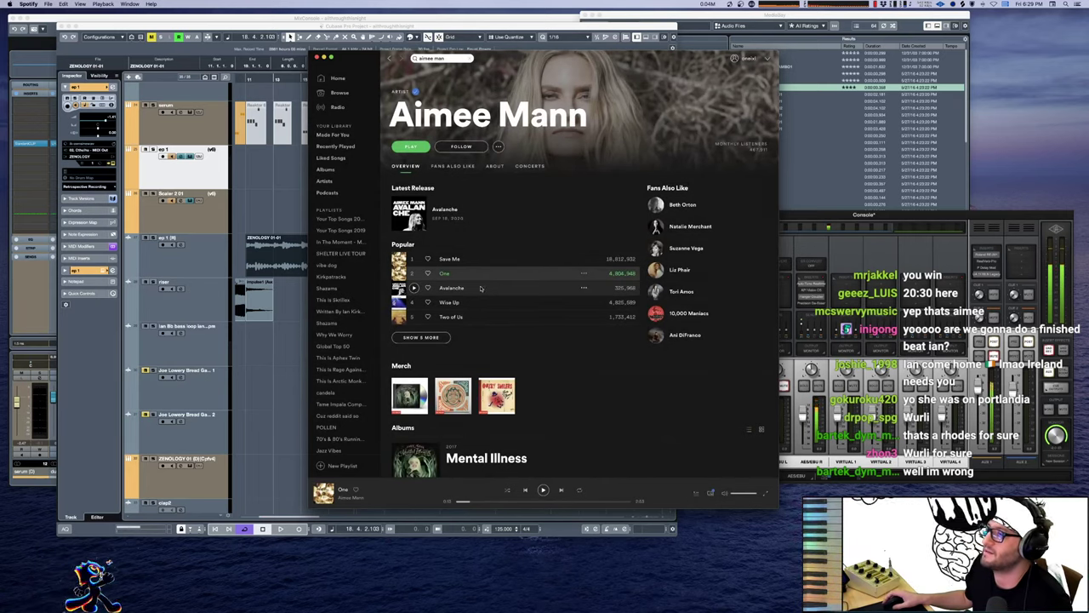
Resume 'One', skip back on the progress bar, then close the Spotify window
left_click(414, 273)
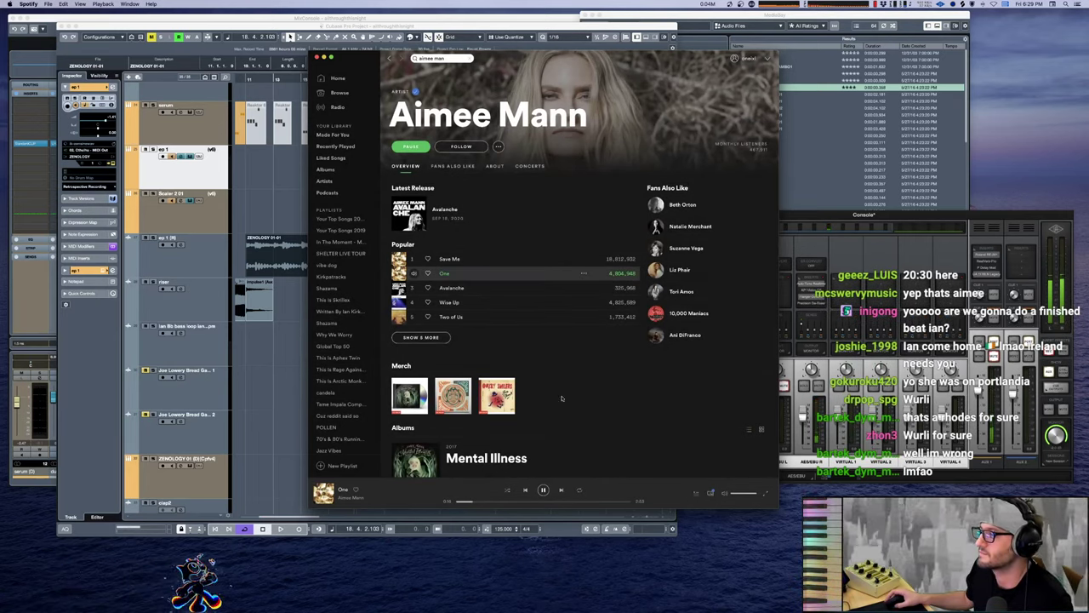
left_click(478, 502)
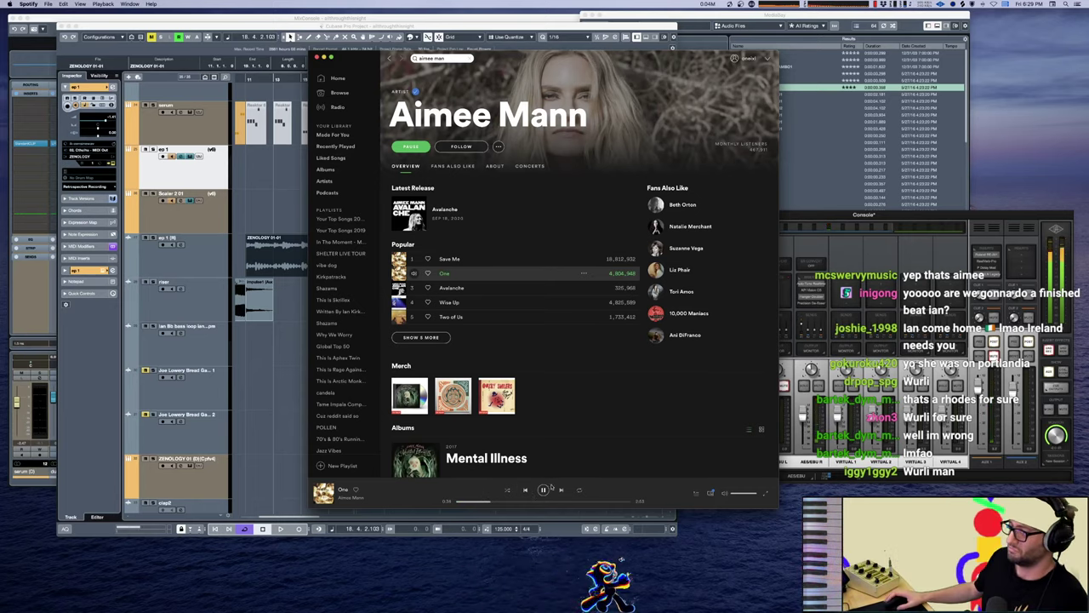
left_click(486, 502)
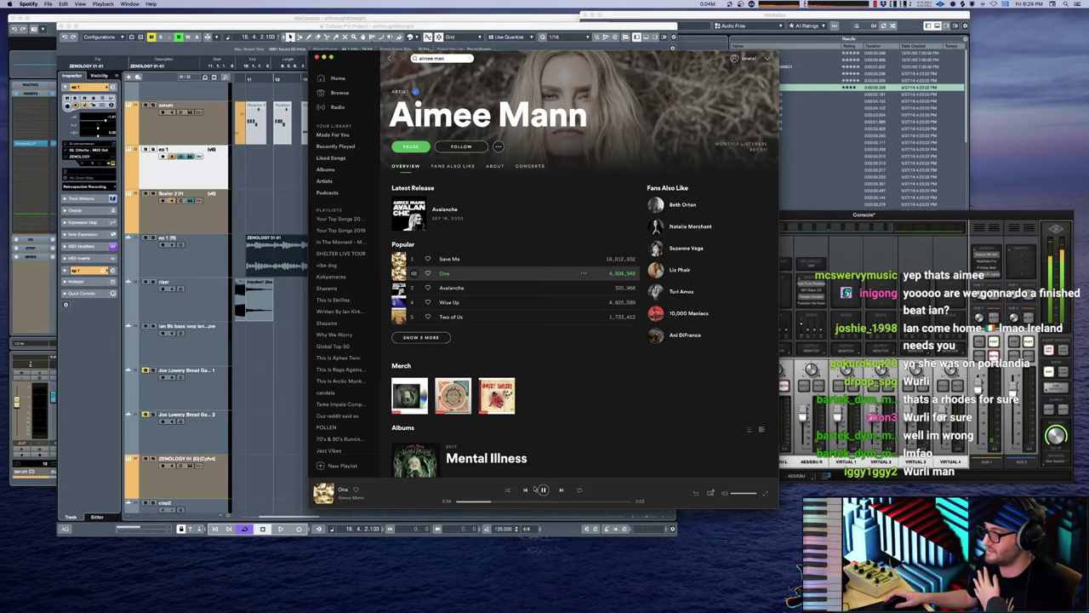
left_click(318, 57)
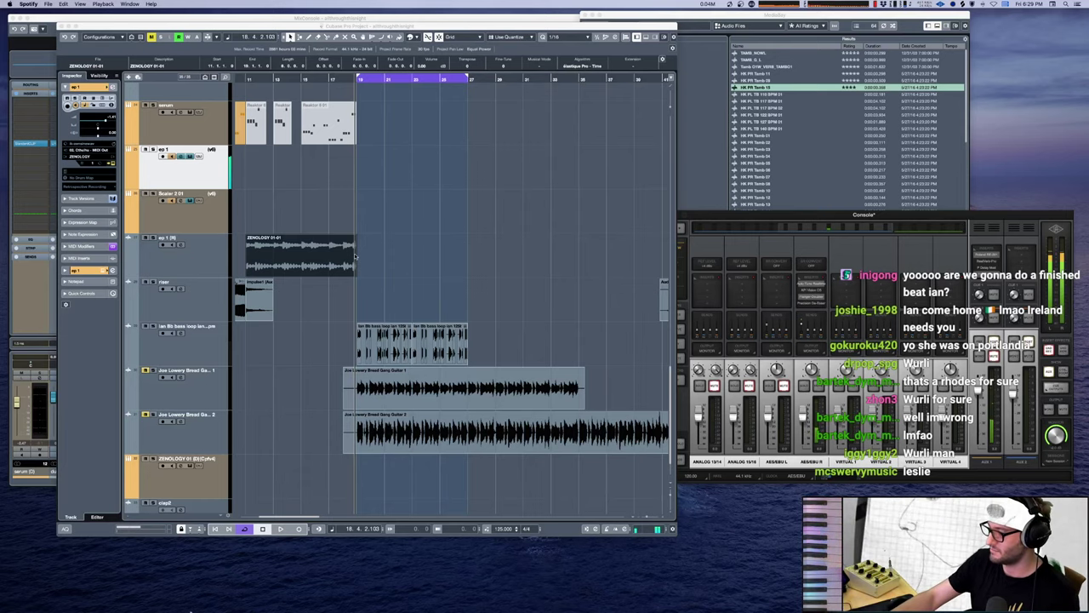
Swap the ep 1 track's ZENOLOGY instrument for Keyscape, filtering the instrument list with 'k'
left_click(206, 180)
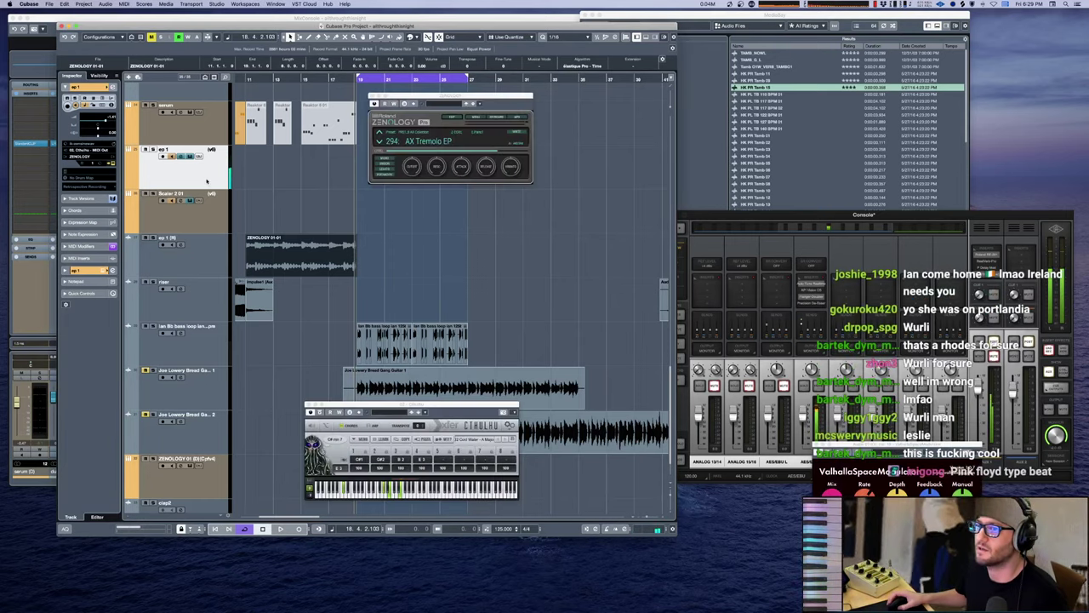
left_click(92, 158)
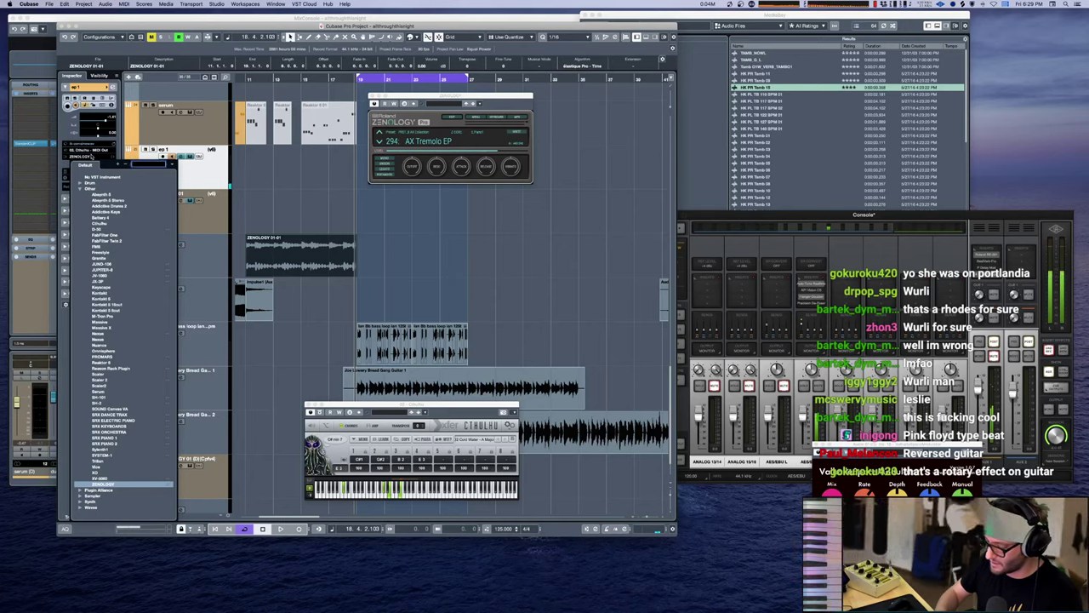
type("k")
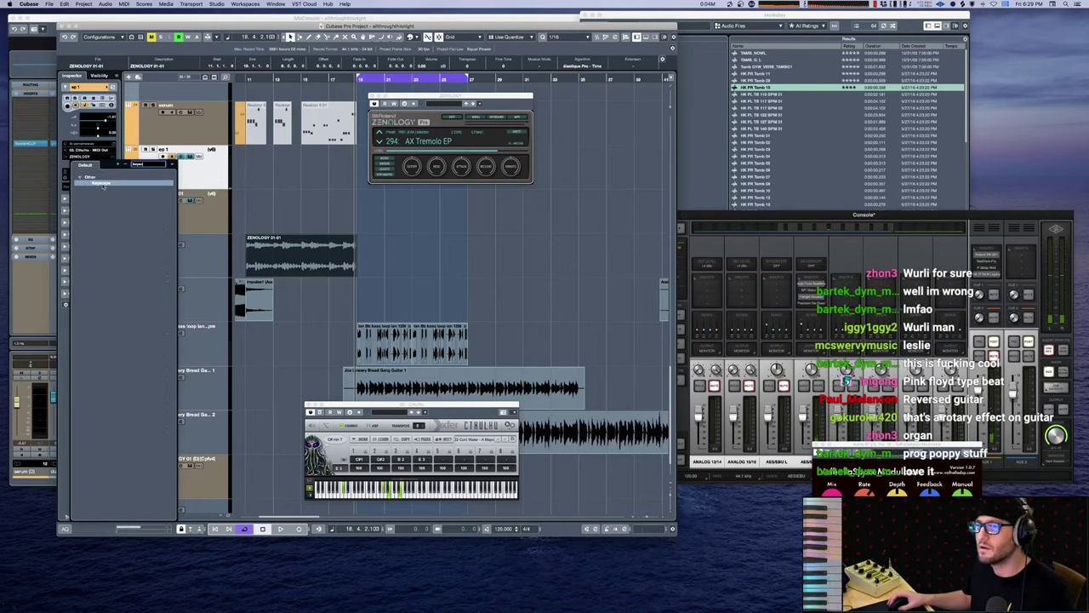
left_click(102, 183)
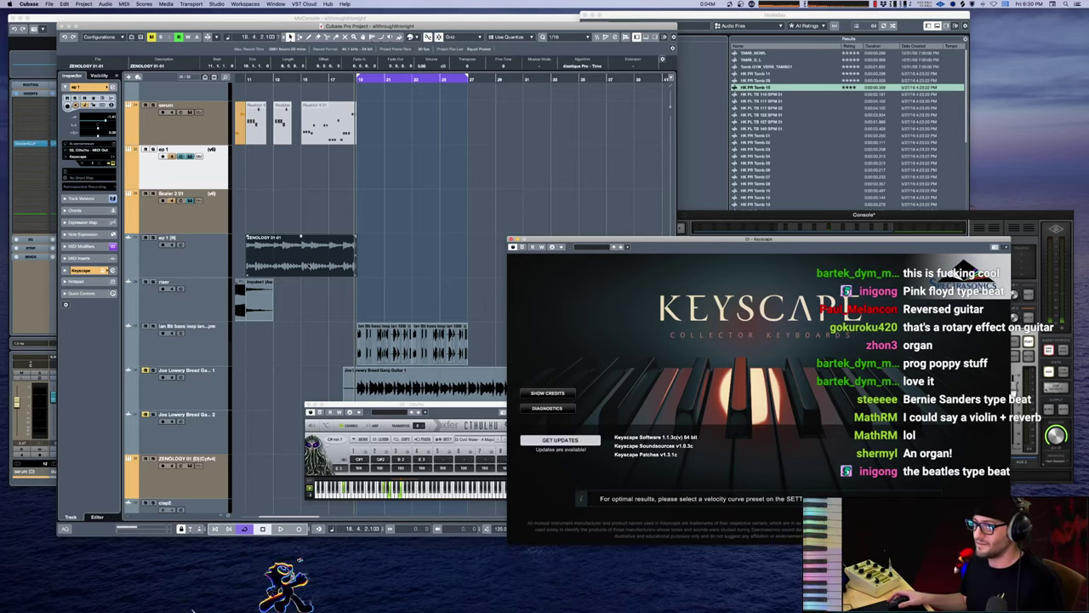
Dismiss Keyscape's splash screen and search its patches for 'rhode'
left_click_drag(769, 262, 821, 99)
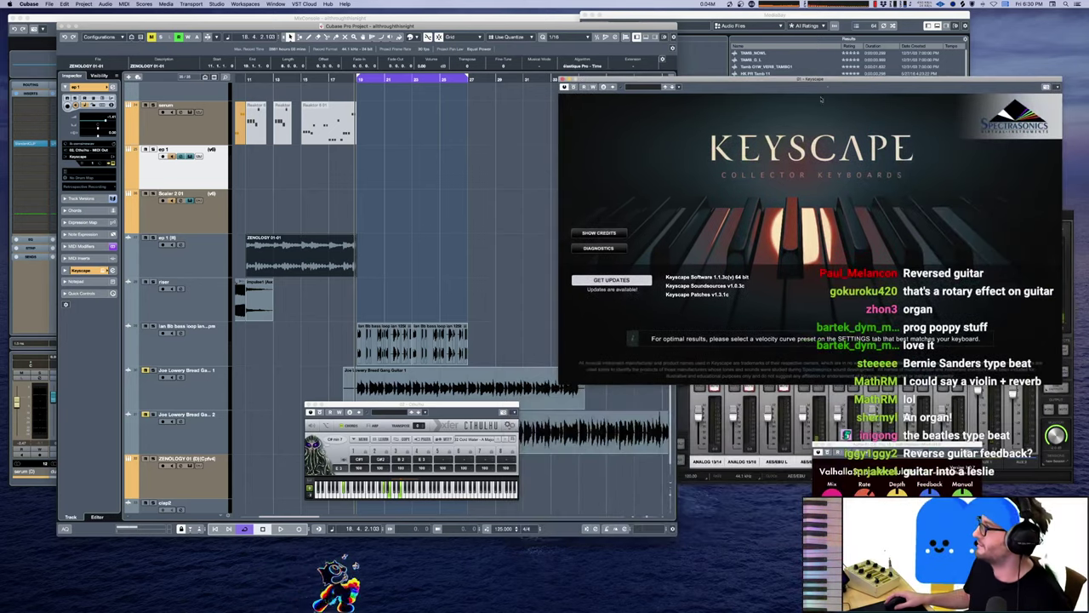
left_click(690, 171)
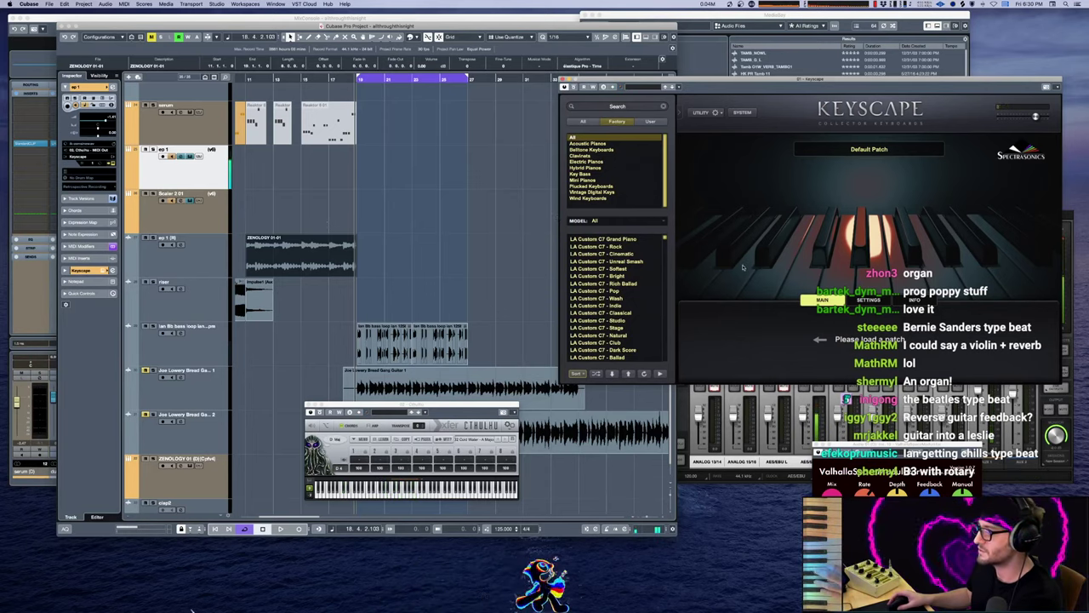
left_click(587, 187)
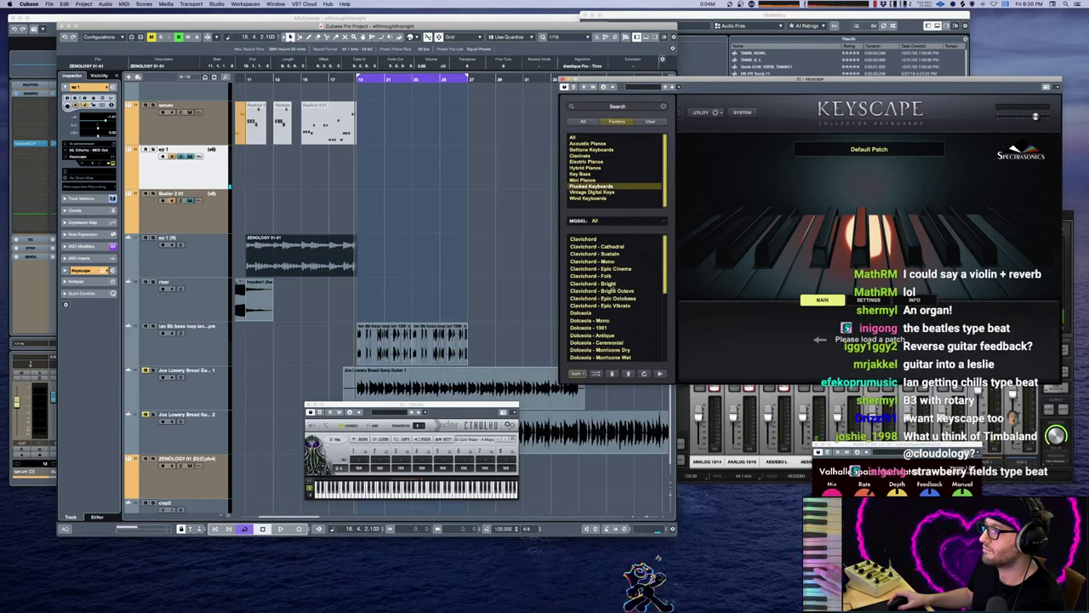
scroll(613, 298, "down", 3)
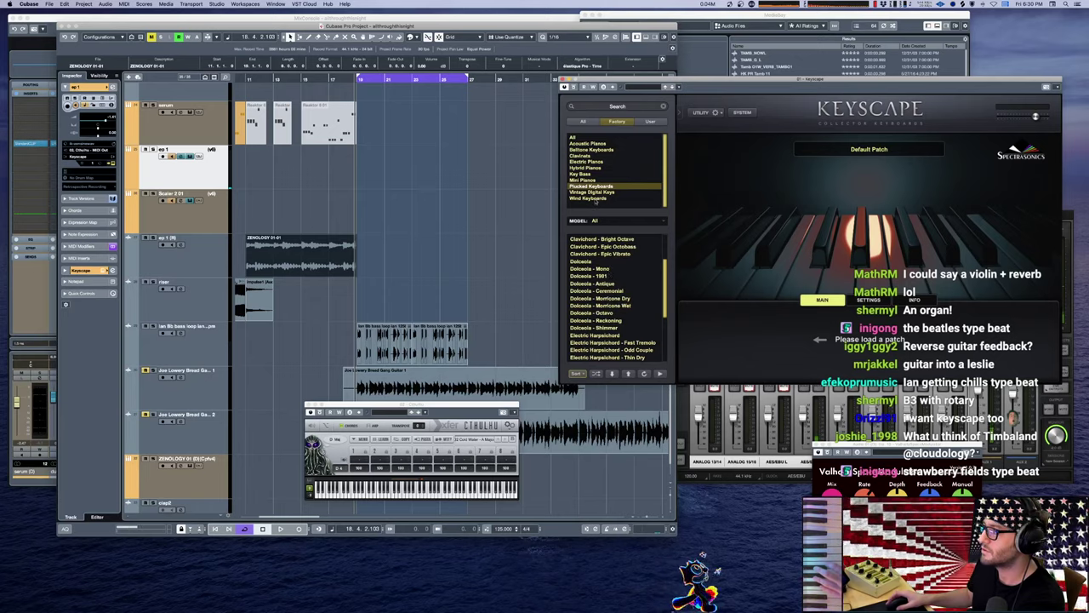
left_click(621, 106)
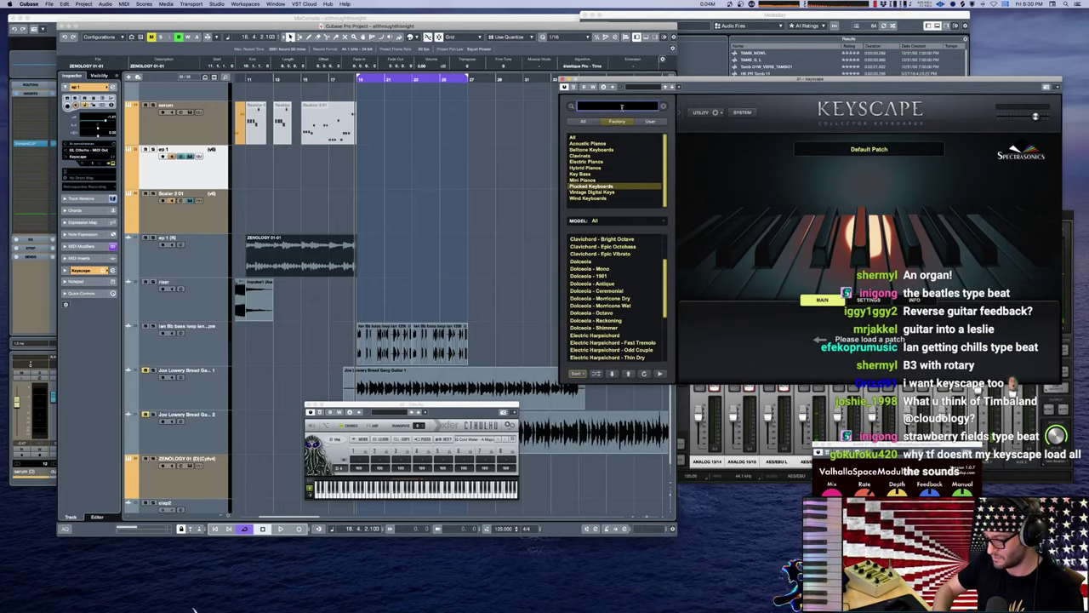
type("rhodes")
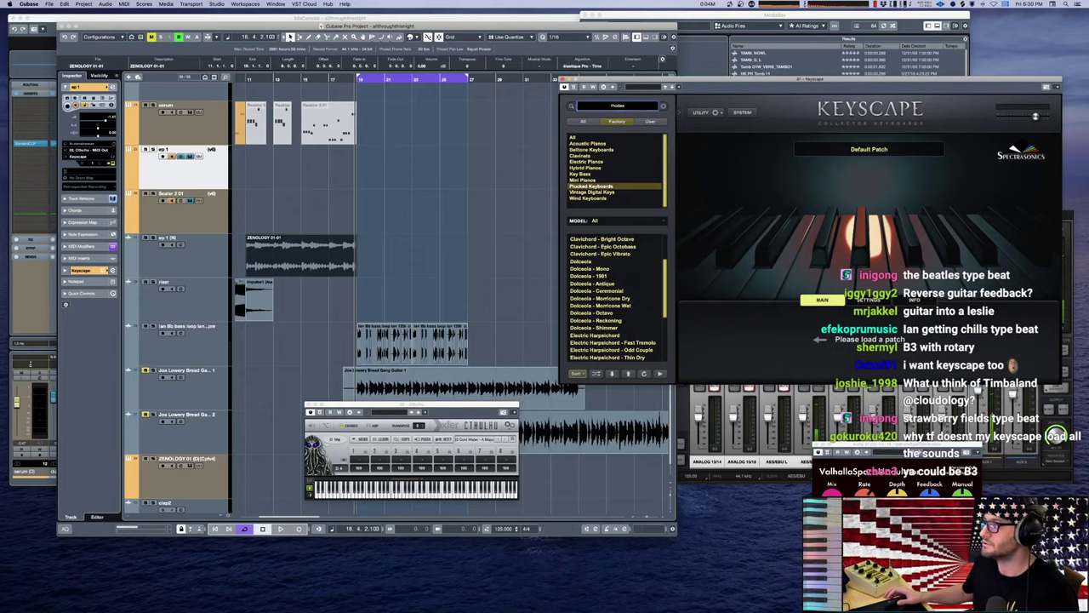
key("Return")
Pick Rhodes - LA Custom Lush and copy the Scaler 2 01 part to bars 19–23
left_click(581, 137)
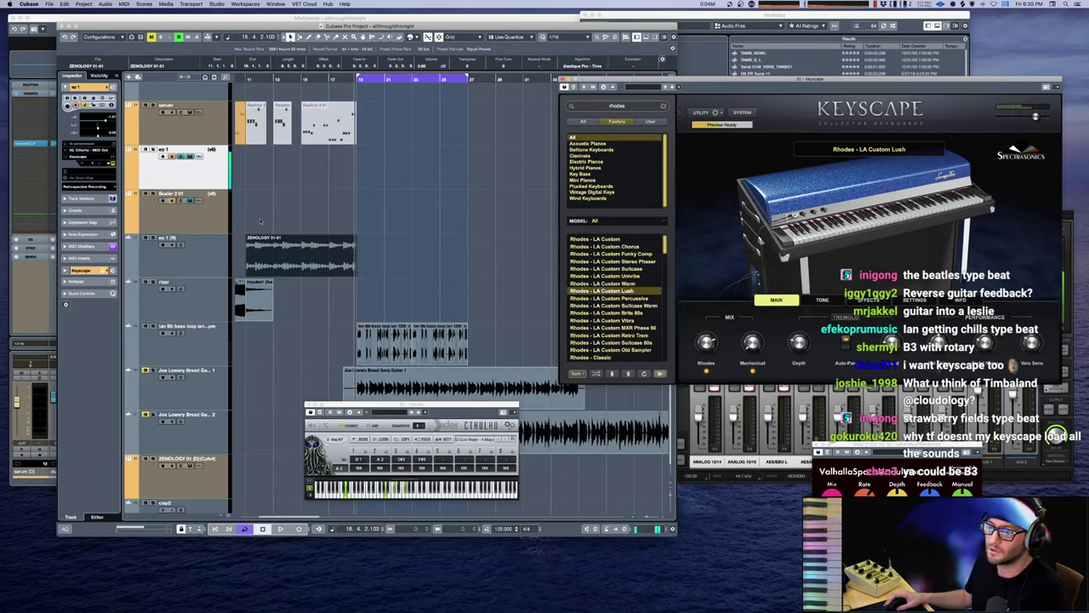
left_click(184, 223)
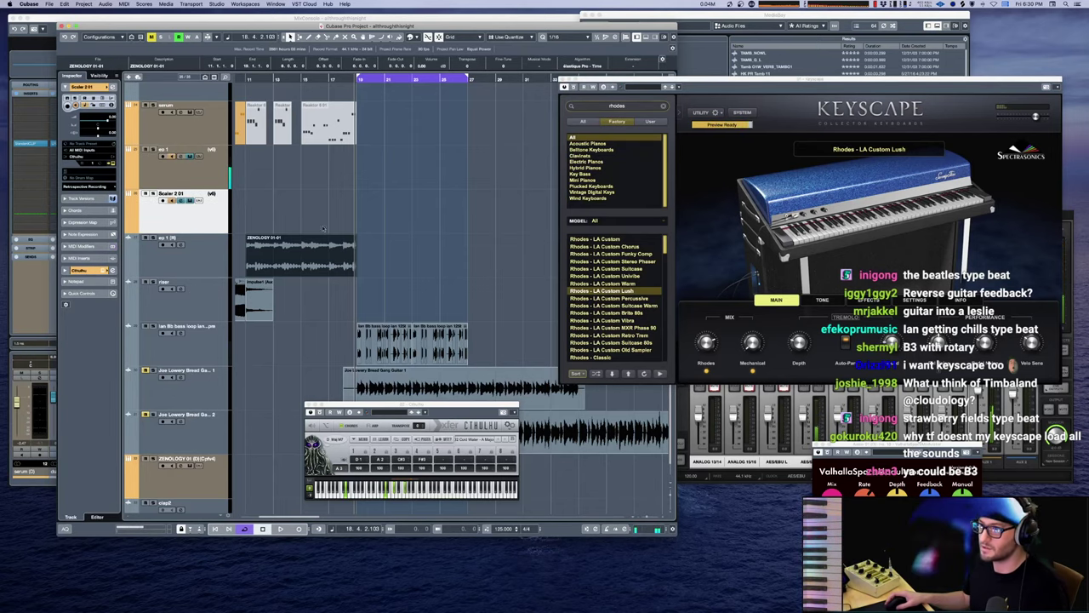
key("super+z")
Zoom the timeline and open the Scaler 2 01 part in an enlarged, zoomed note editor
key("h")
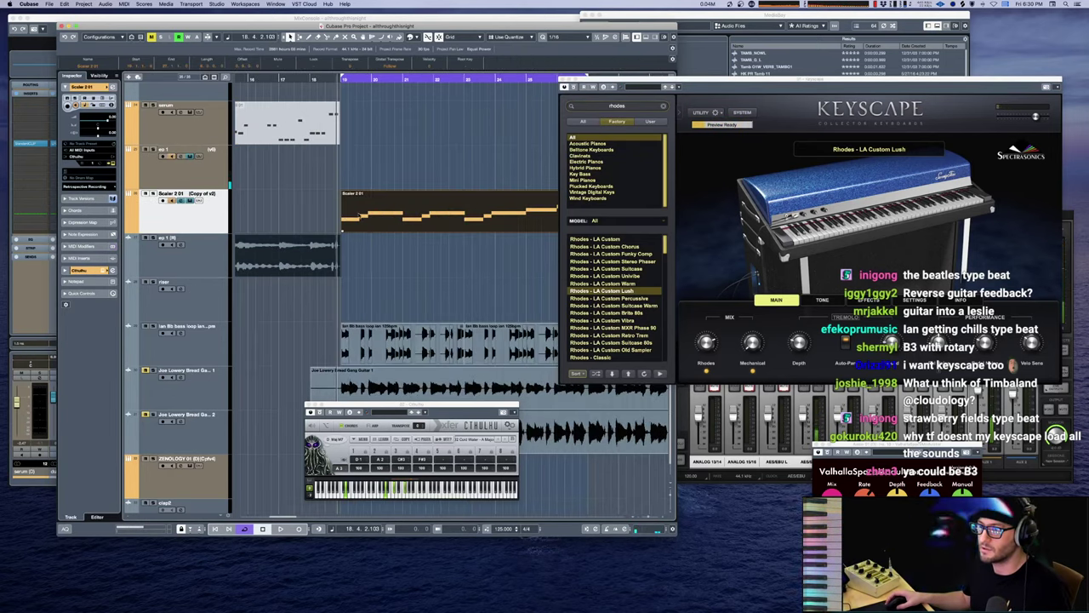
key("h")
double_click(357, 218)
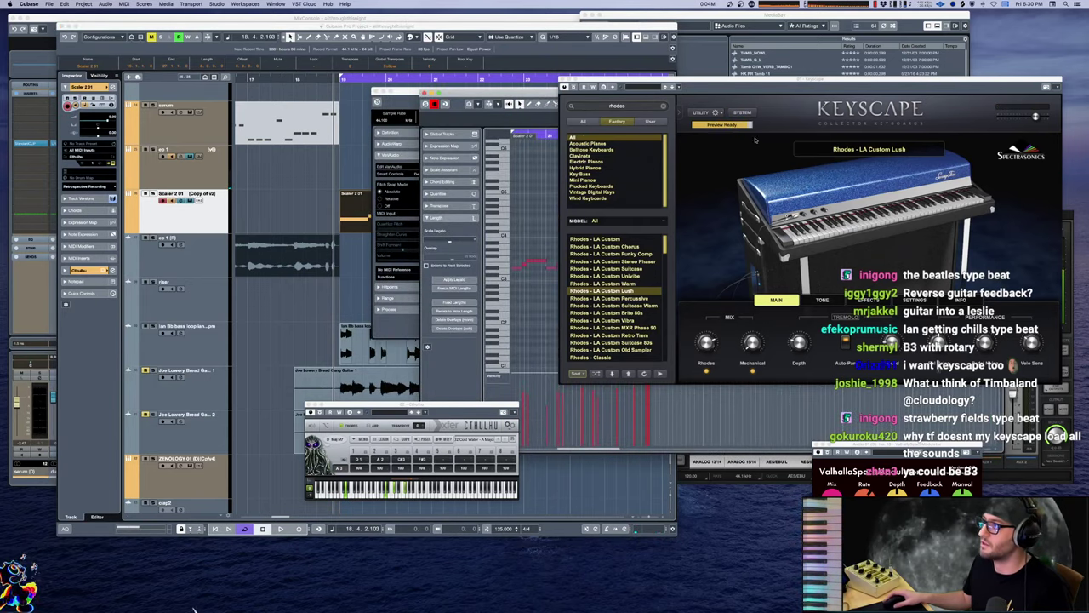
double_click(510, 90)
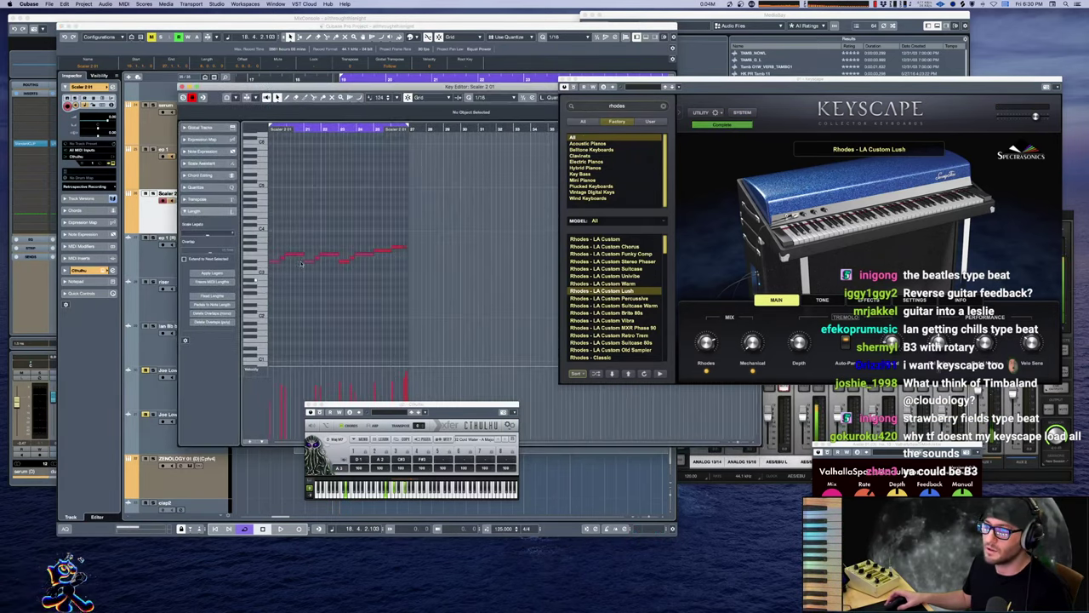
key("h")
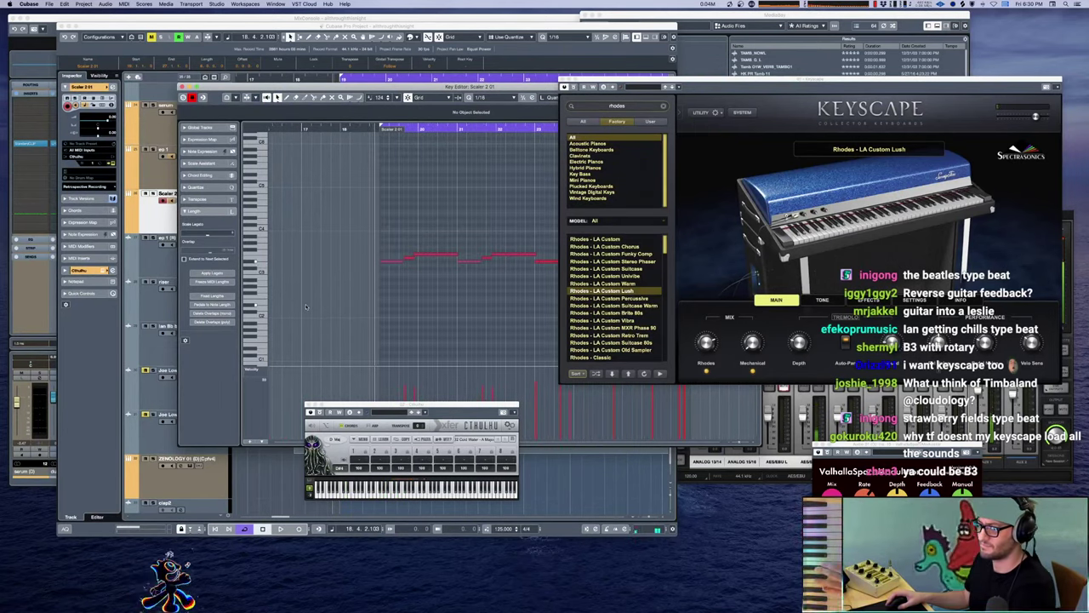
Reopen the Scaler 2 01 part, then close the editors to return to the arrangement
left_click(144, 166)
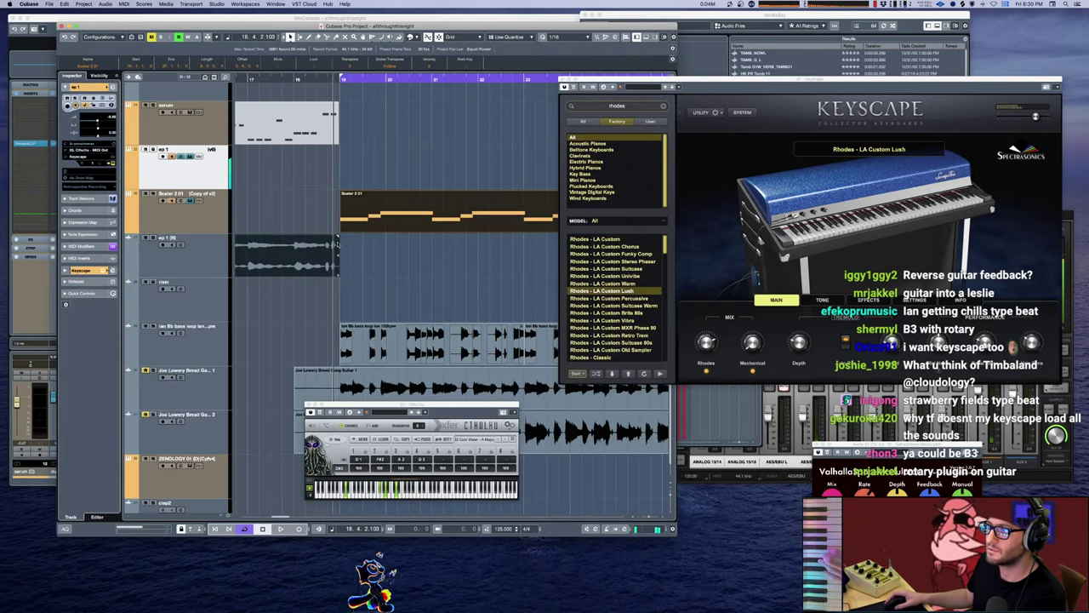
double_click(424, 217)
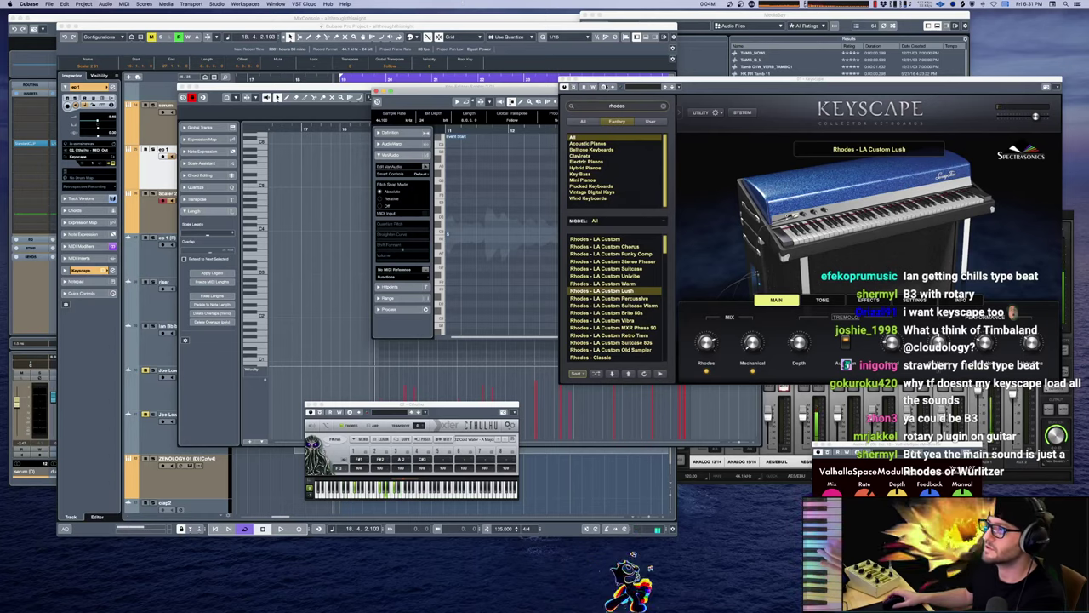
left_click(375, 90)
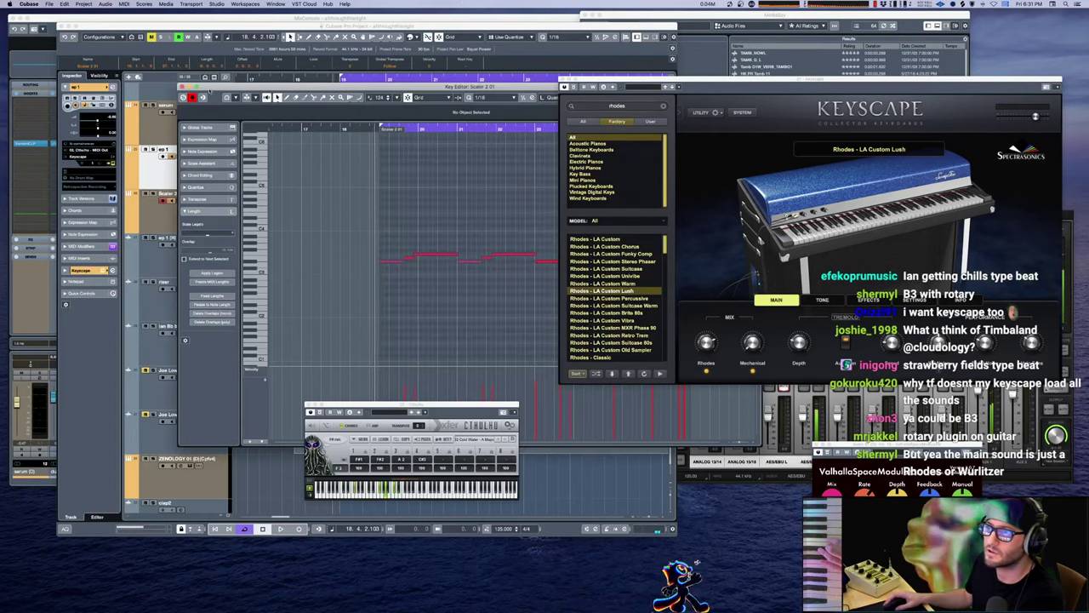
key("ctrl+w")
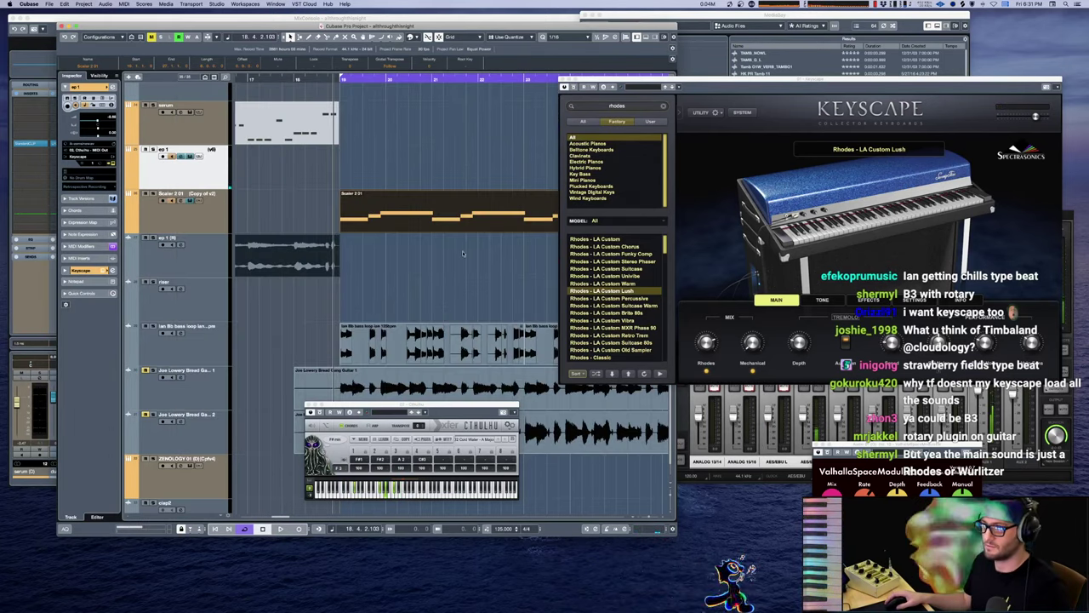
Load Keyscape's Rhodes - Classic Suitcase Spacey preset and switch its reverb off
scroll(465, 251, "down", 3)
scroll(491, 263, "down", 1)
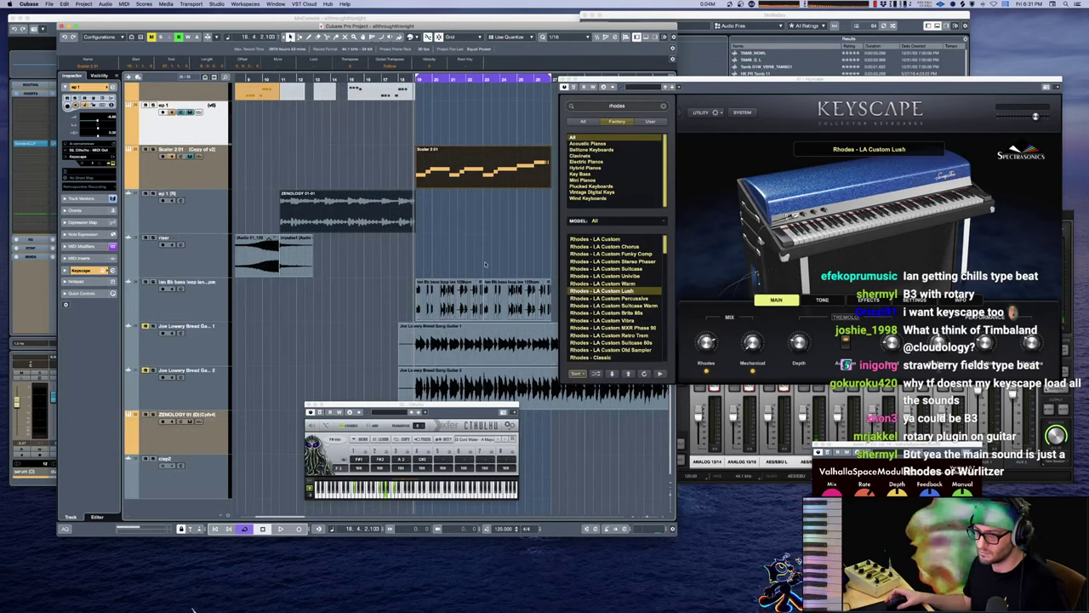
scroll(485, 264, "up", 2)
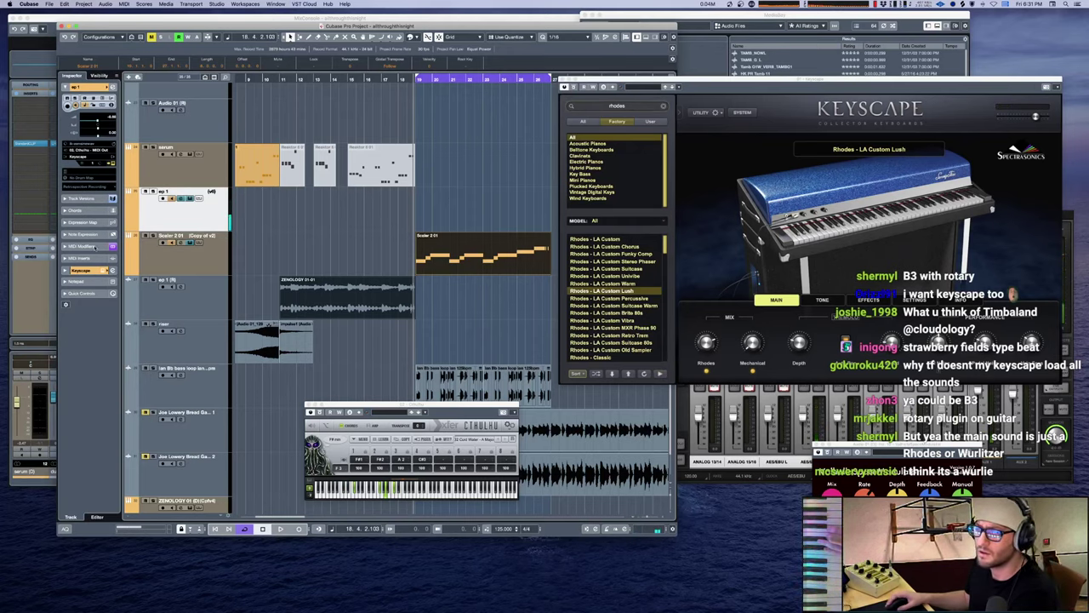
left_click(80, 270)
left_click(85, 181)
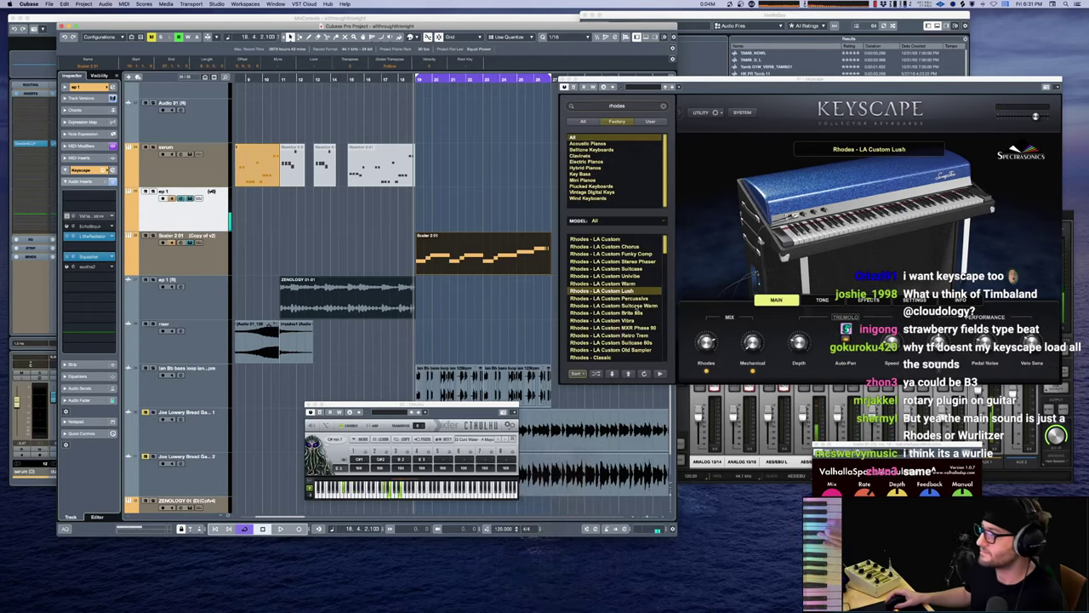
scroll(617, 326, "down", 5)
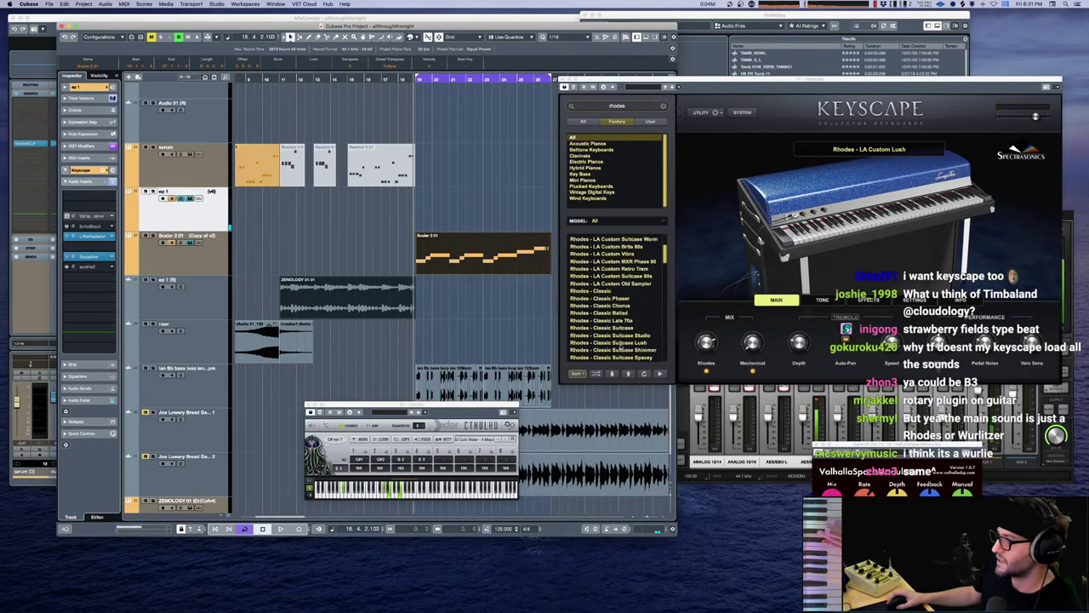
left_click(621, 357)
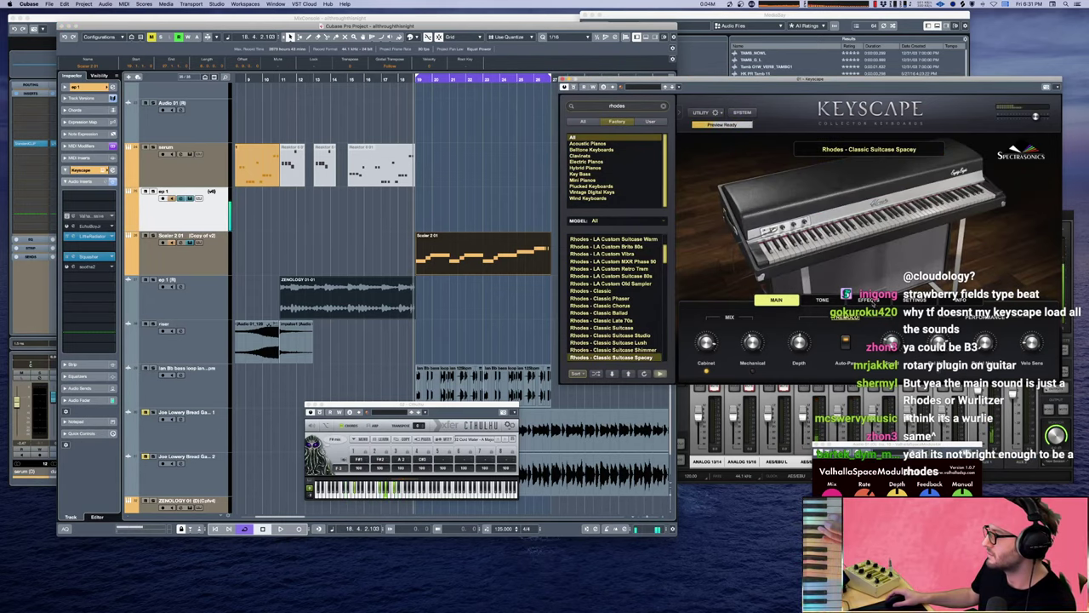
left_click(869, 300)
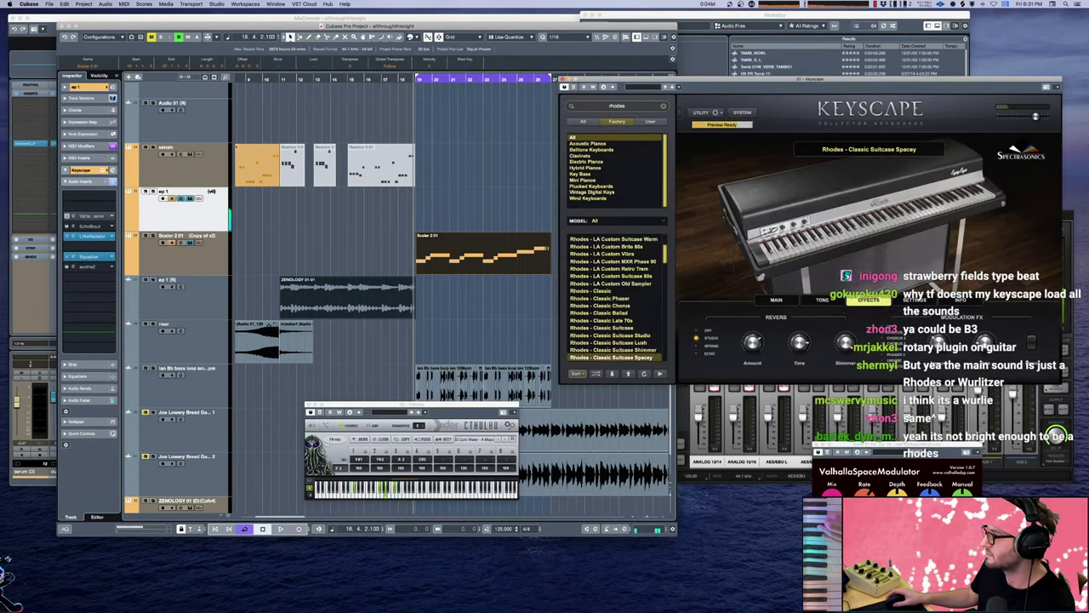
left_click(696, 331)
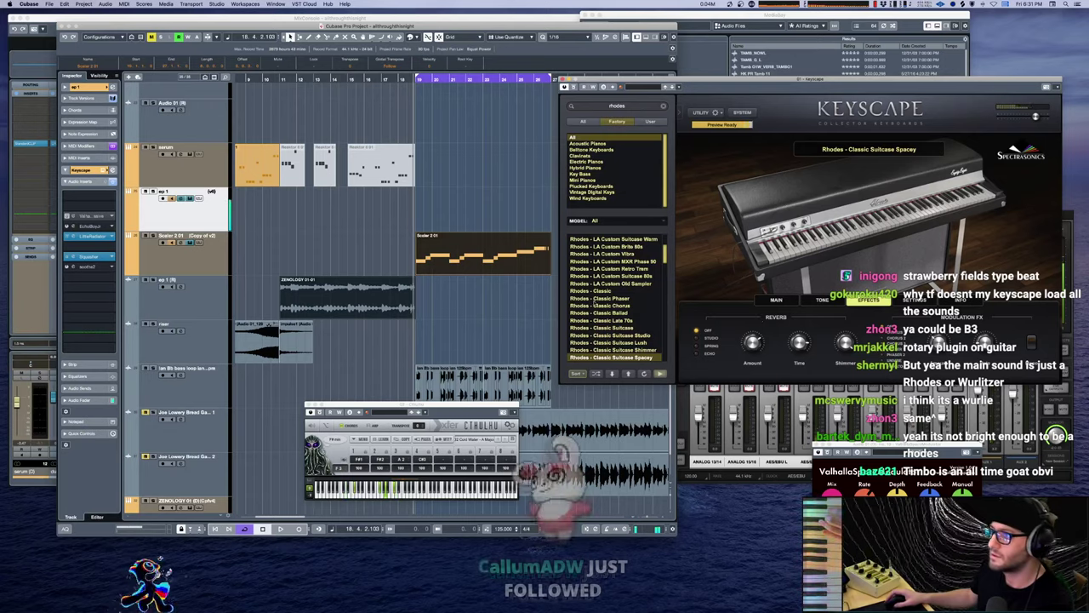
Collapse the Keyscape channel, expand the track's MIDI Modifiers, and audition the keys
left_click(85, 169)
left_click(83, 146)
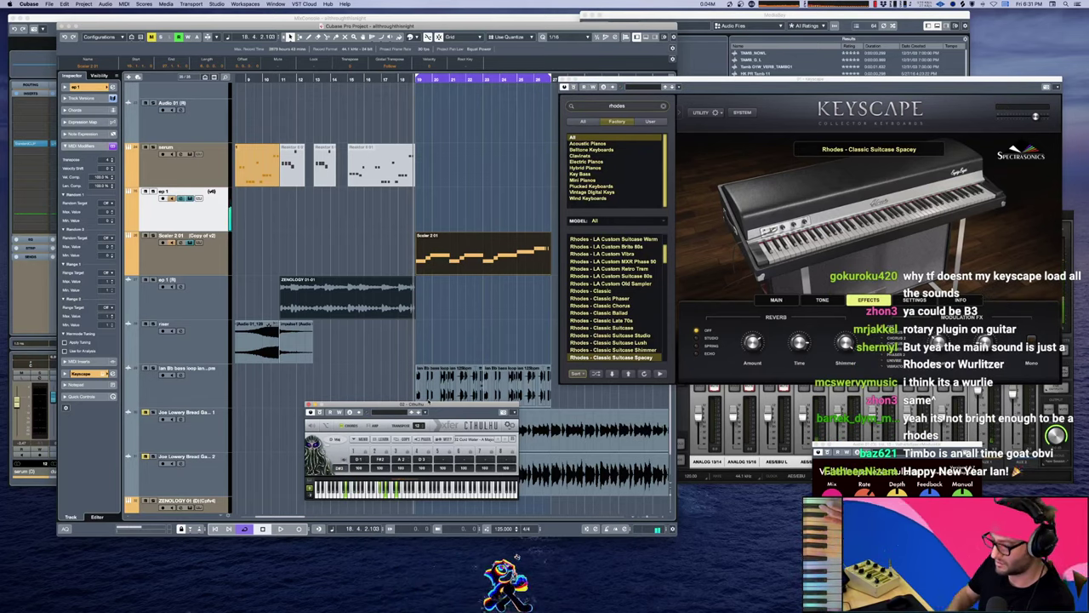
key("space")
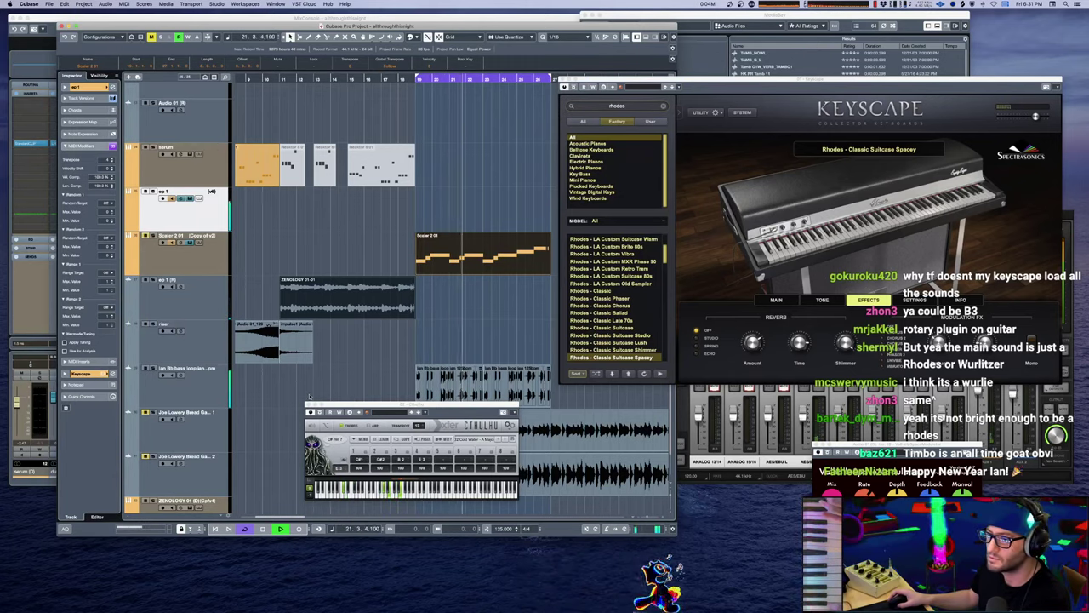
key("space")
scroll(391, 298, "up", 10)
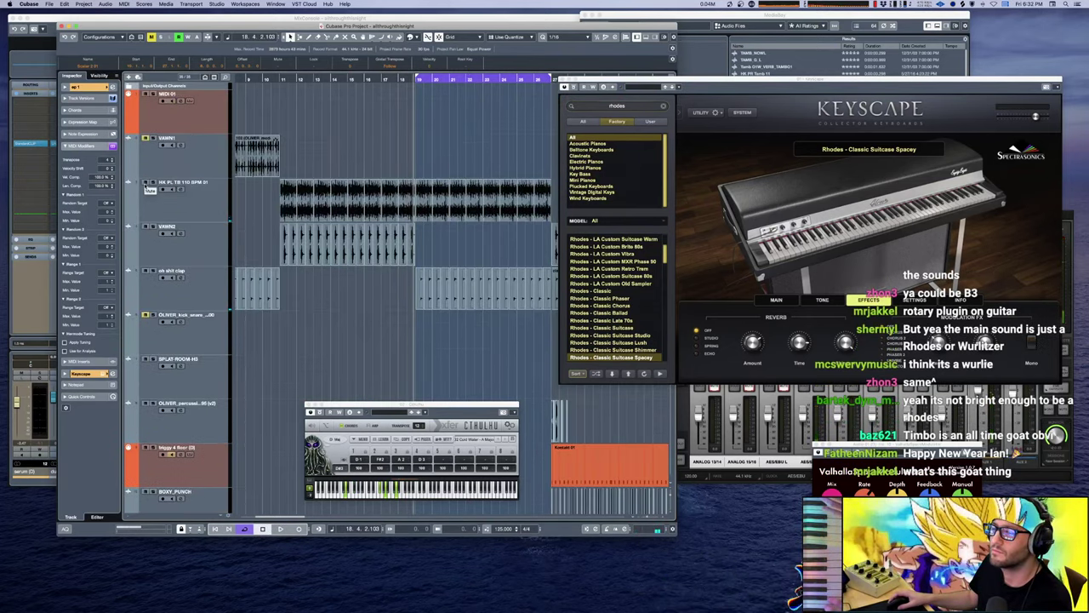
Select the HK PL TB 110 BPM 01 track and play from around bar 10
left_click(159, 201)
left_click(393, 167)
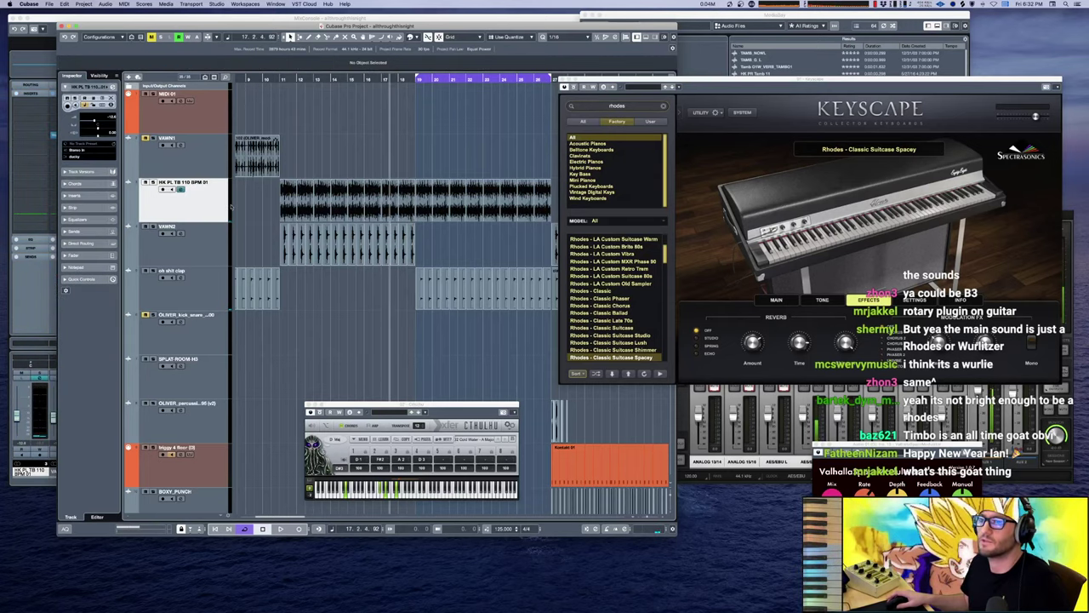
key("space")
left_click(262, 195)
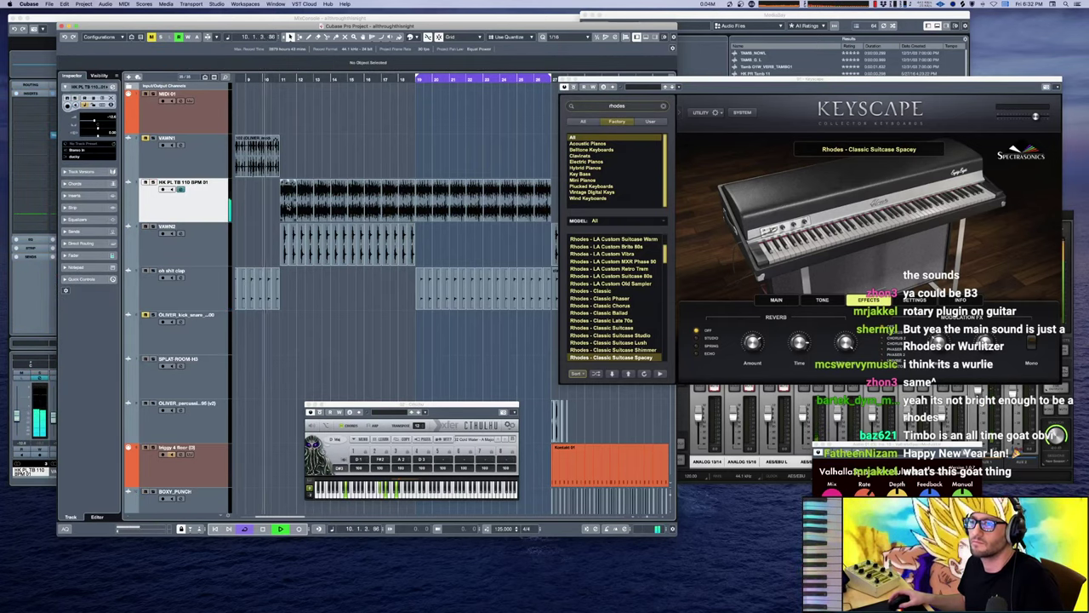
Insert FabFilter Pro-Q 3 with a high-cut band, then select the oh shit clap track
left_click(89, 195)
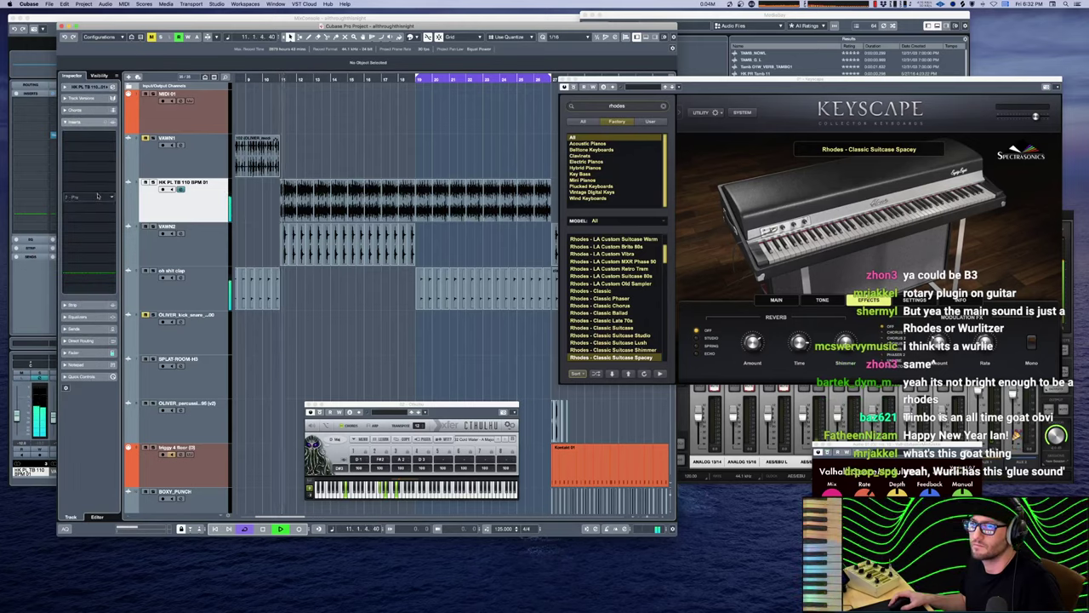
left_click(96, 187)
type("pro")
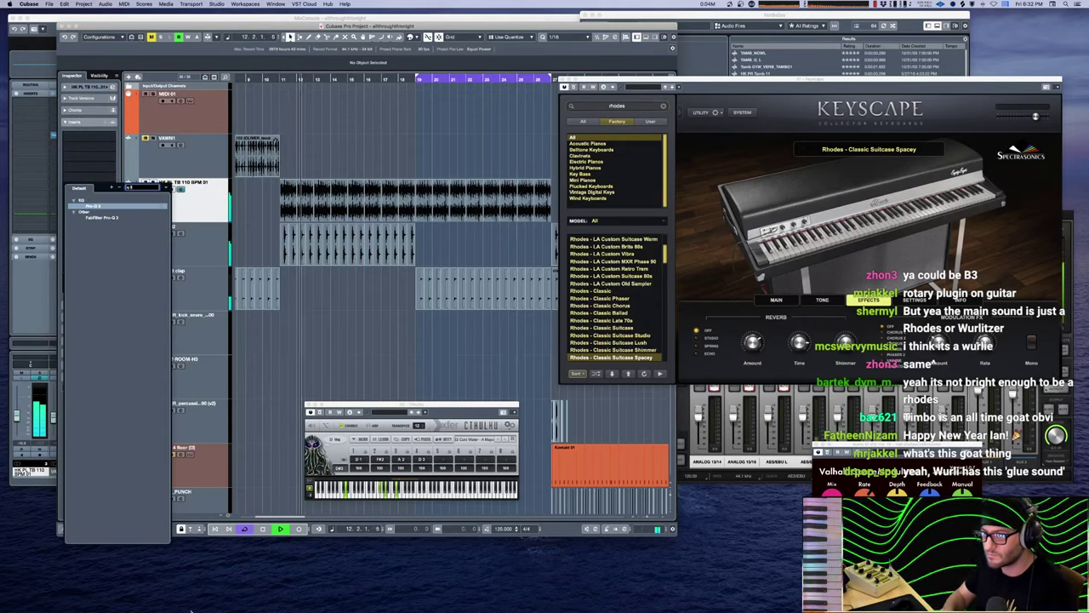
key("Return")
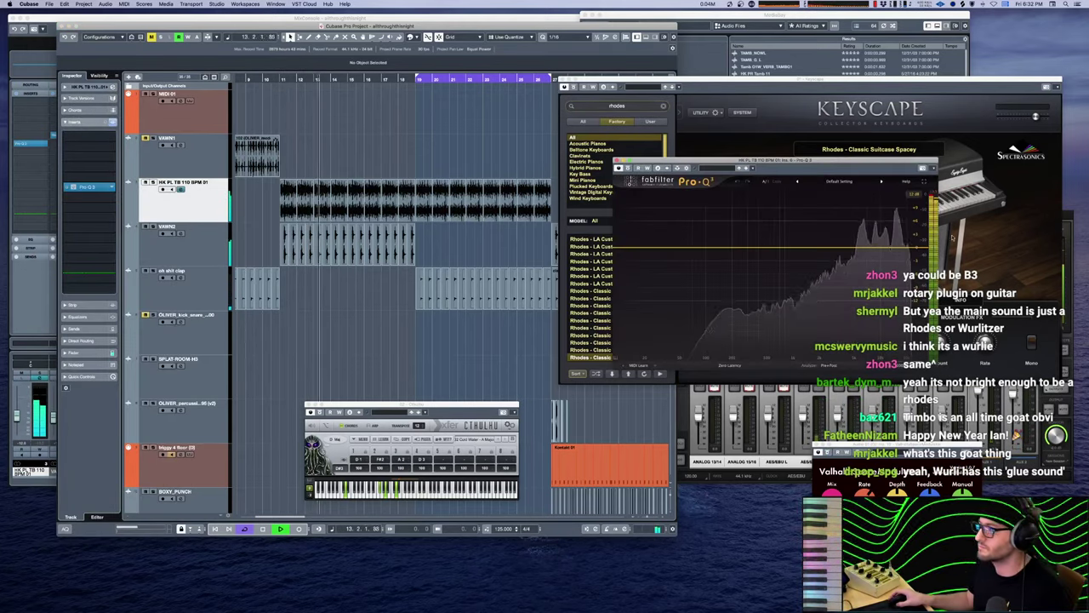
left_click_drag(903, 253, 866, 269)
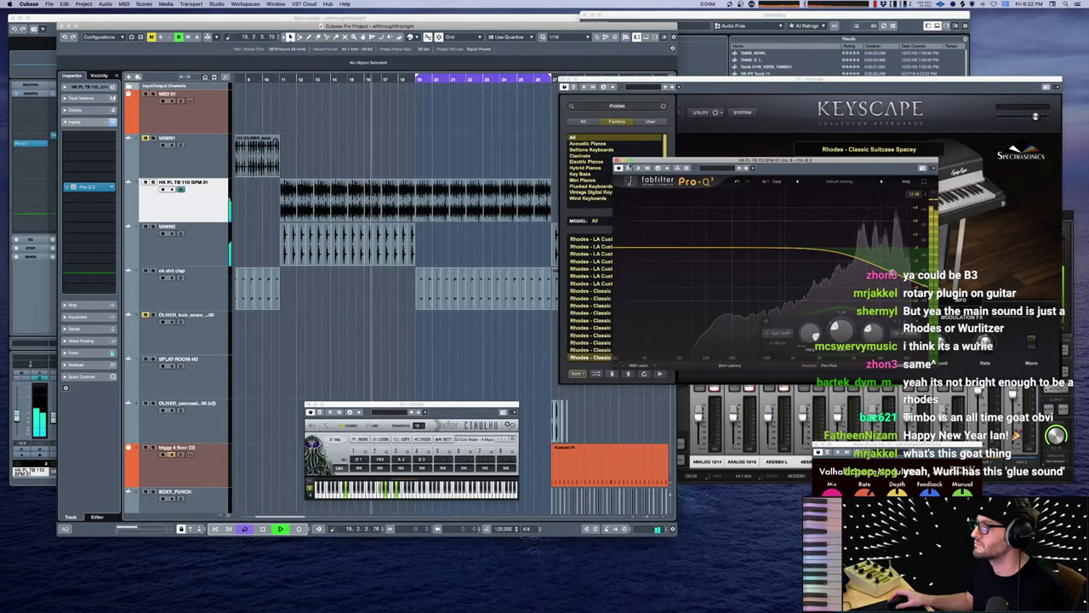
left_click(617, 168)
left_click(183, 242)
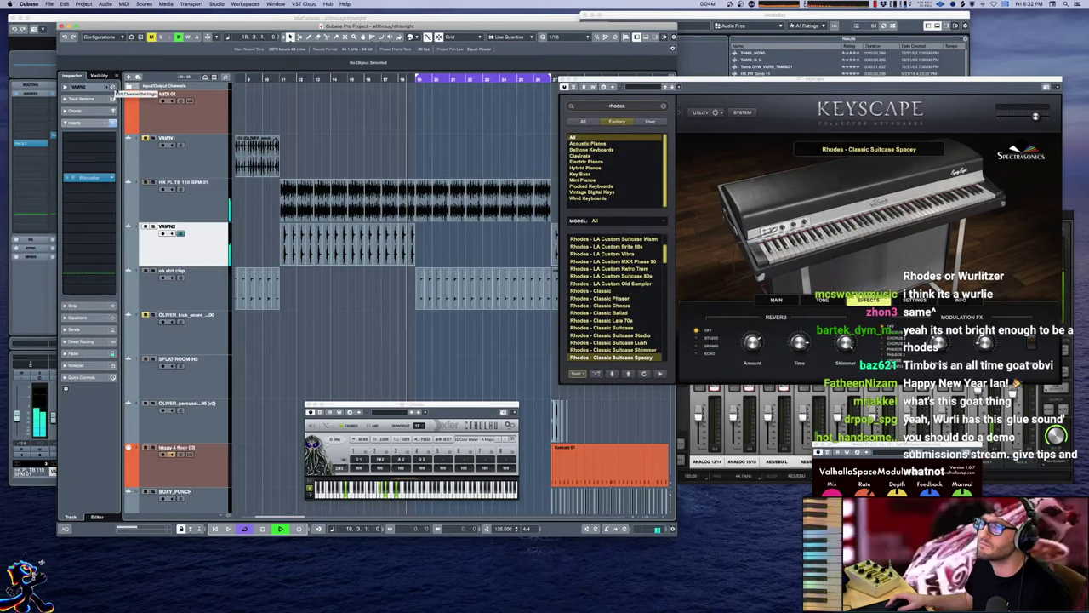
key("Down")
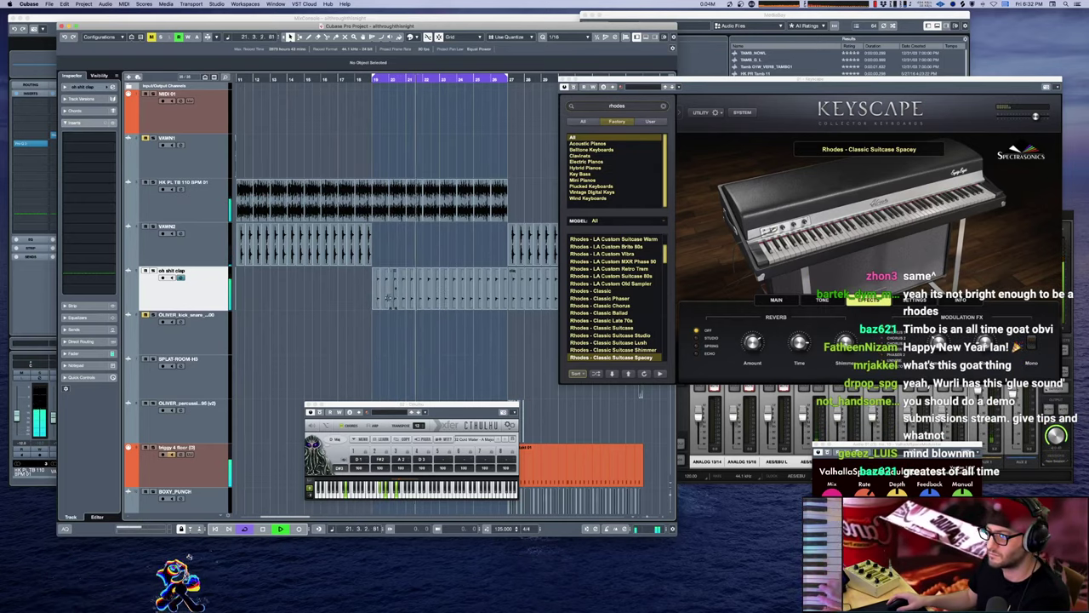
Stop playback and select the Scaler 2 01 MIDI part
scroll(375, 321, "down", 5)
scroll(374, 321, "down", 6)
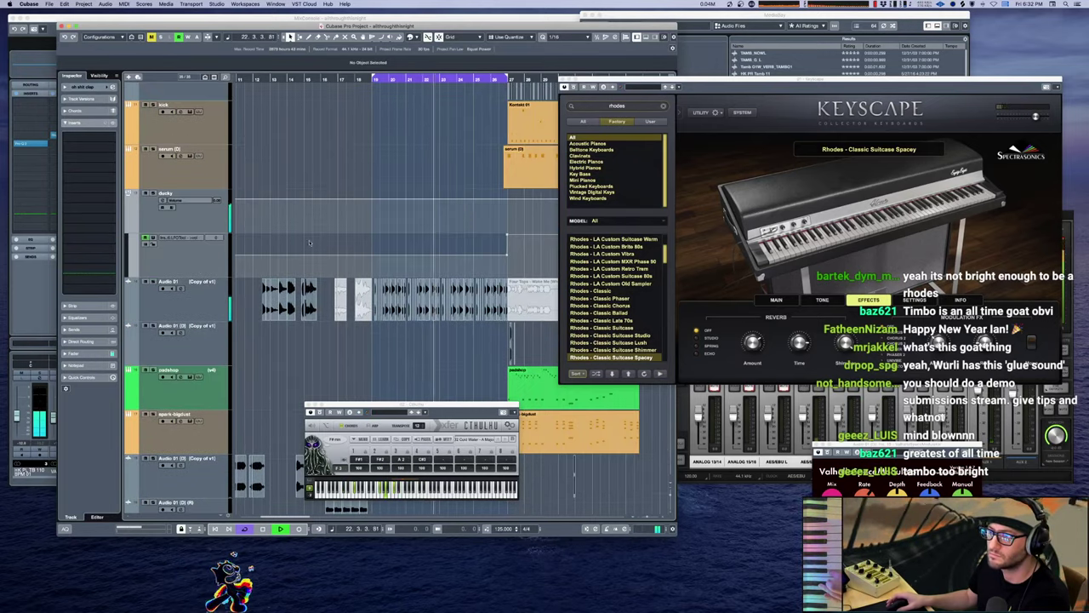
scroll(213, 288, "down", 6)
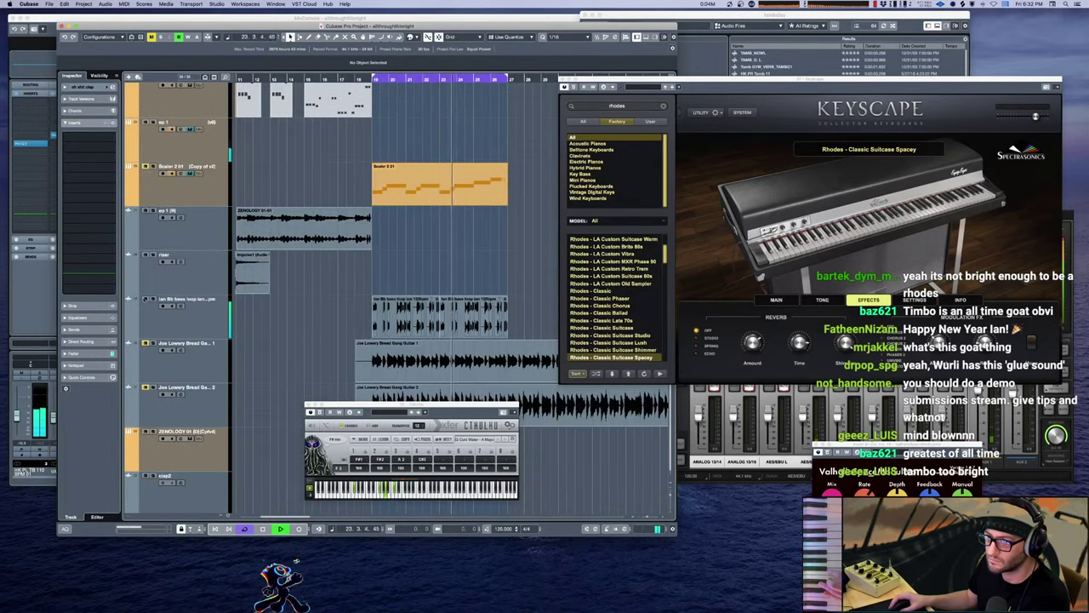
key("space")
left_click(404, 189)
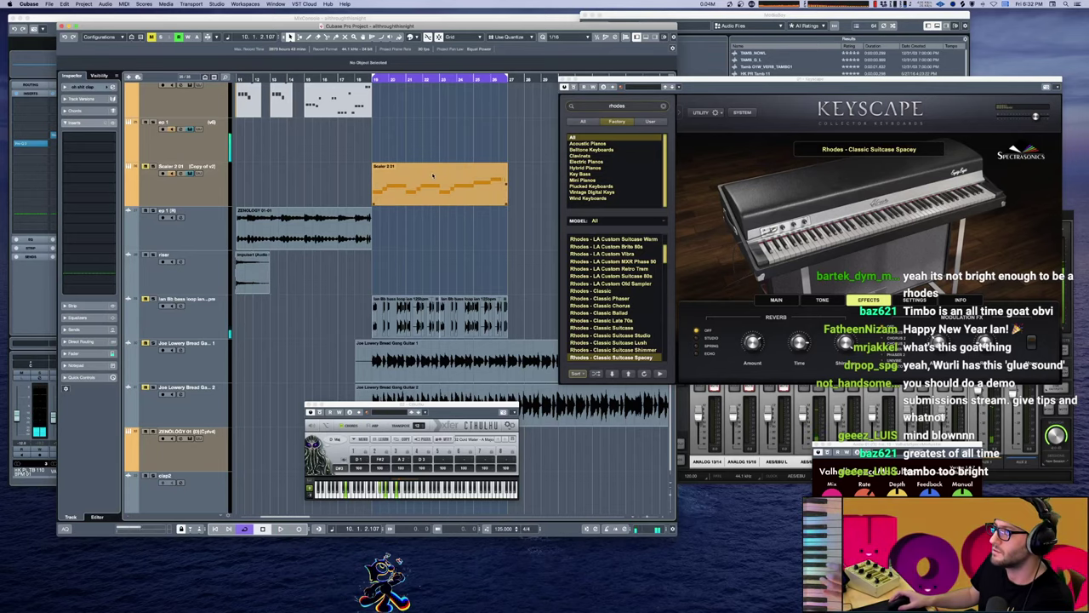
Delete the earlier bass loop event and load Keyscape's Rhodes - Classic Late 70s preset
left_click(718, 118)
left_click(406, 317)
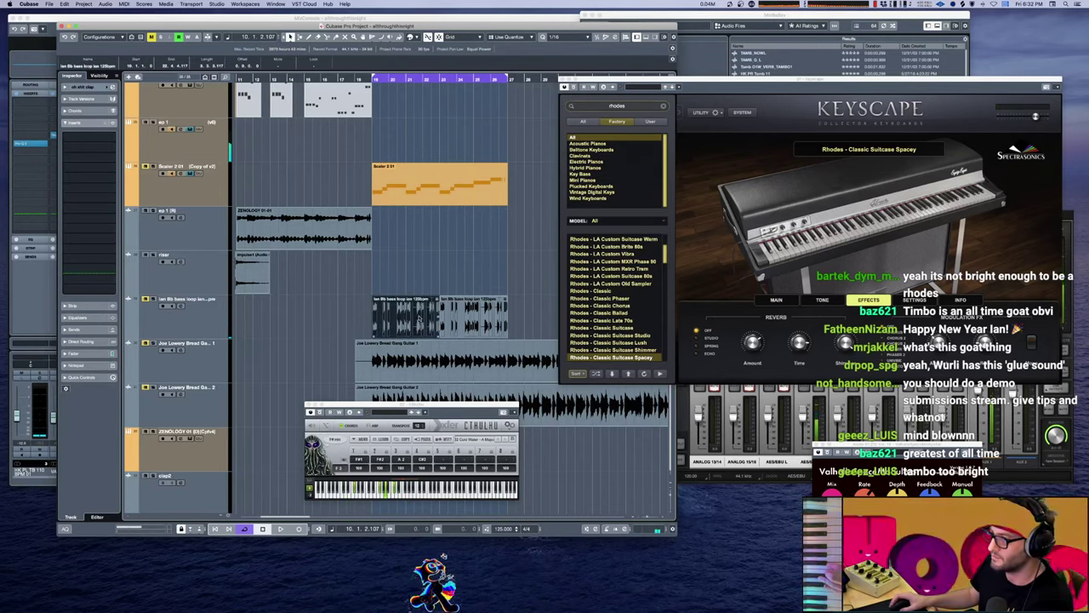
key("Delete")
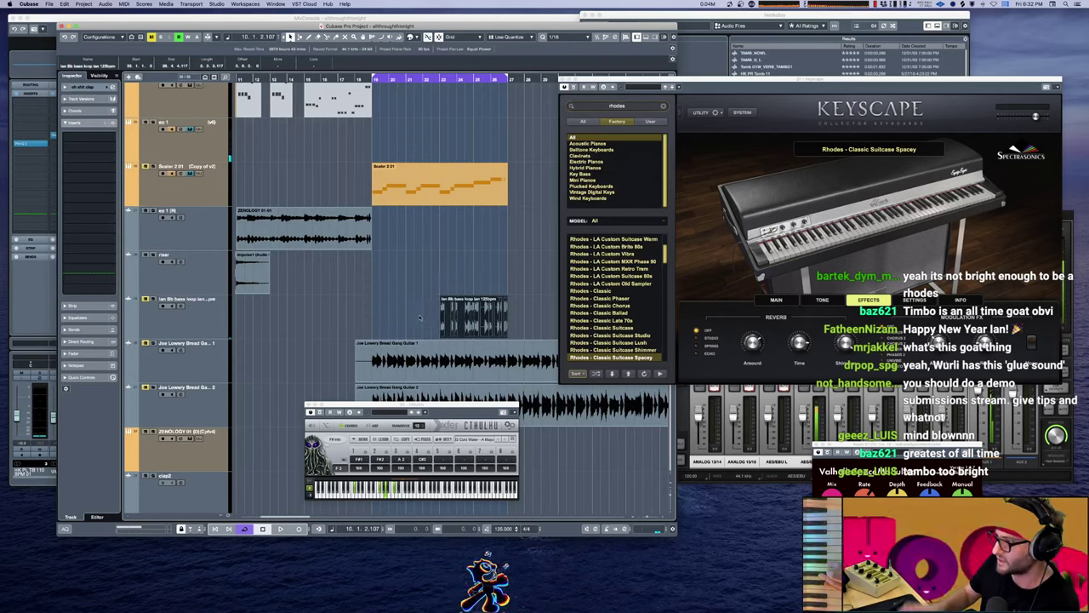
left_click(623, 321)
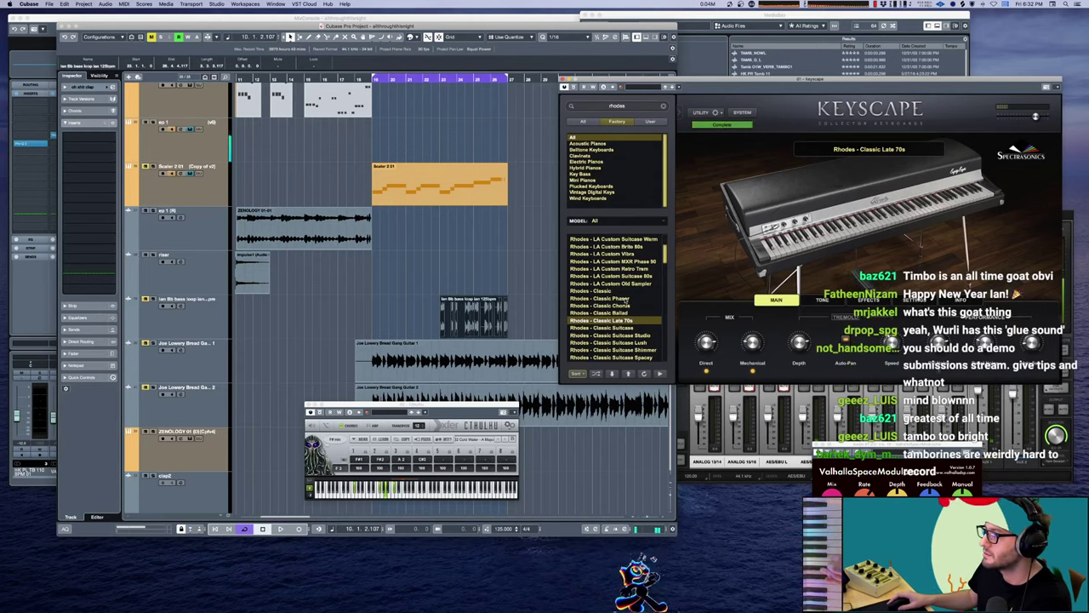
Audition the Rhodes Classic Phaser, Chorus, Amp Warm Blues and Amp Phase 90 presets
left_click(627, 299)
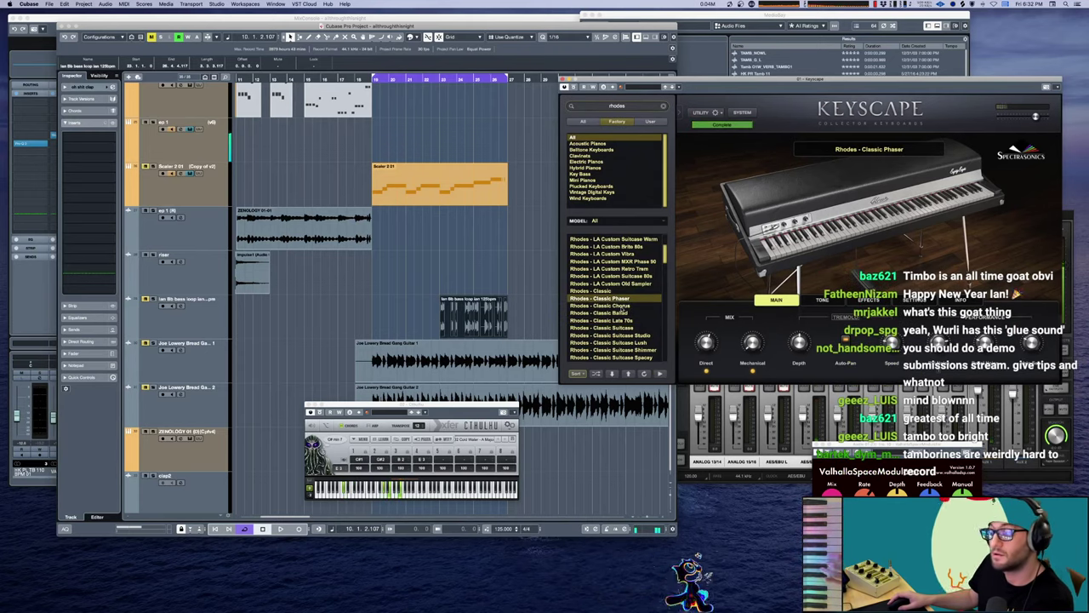
left_click(624, 305)
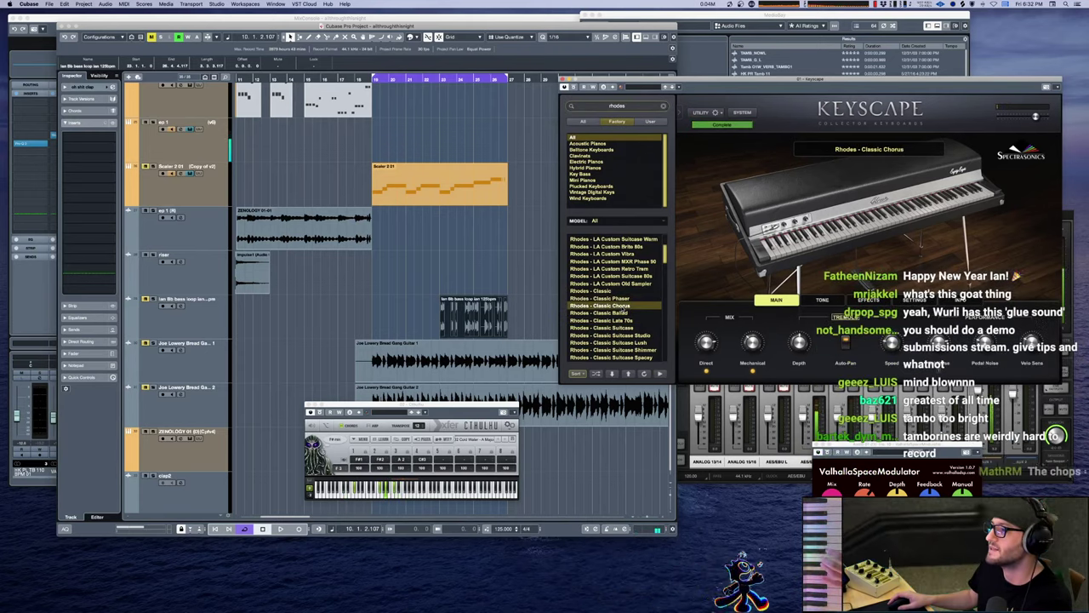
scroll(631, 314, "down", 2)
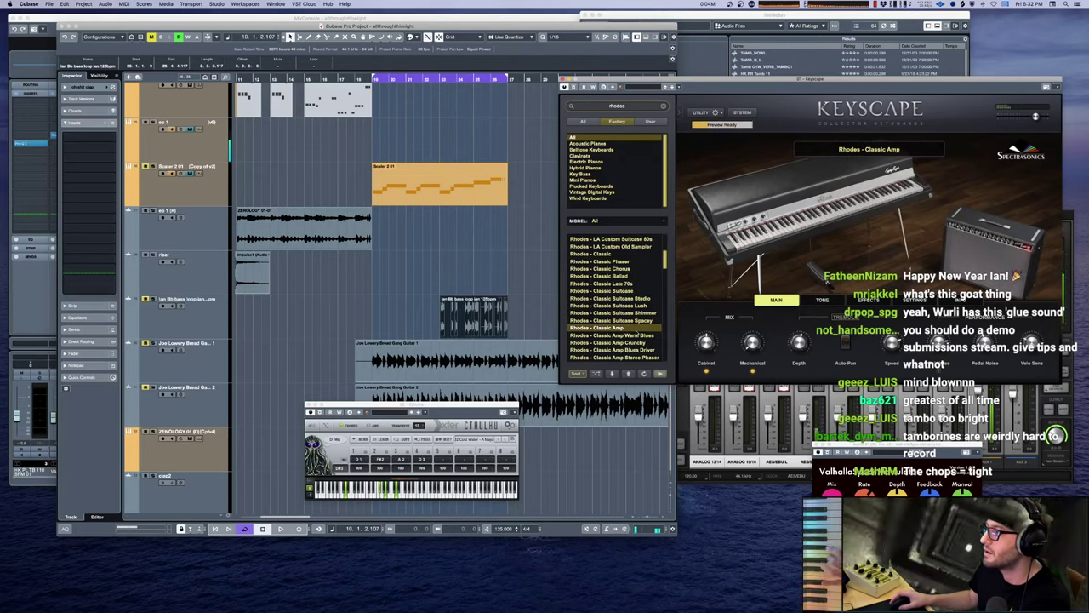
left_click(637, 336)
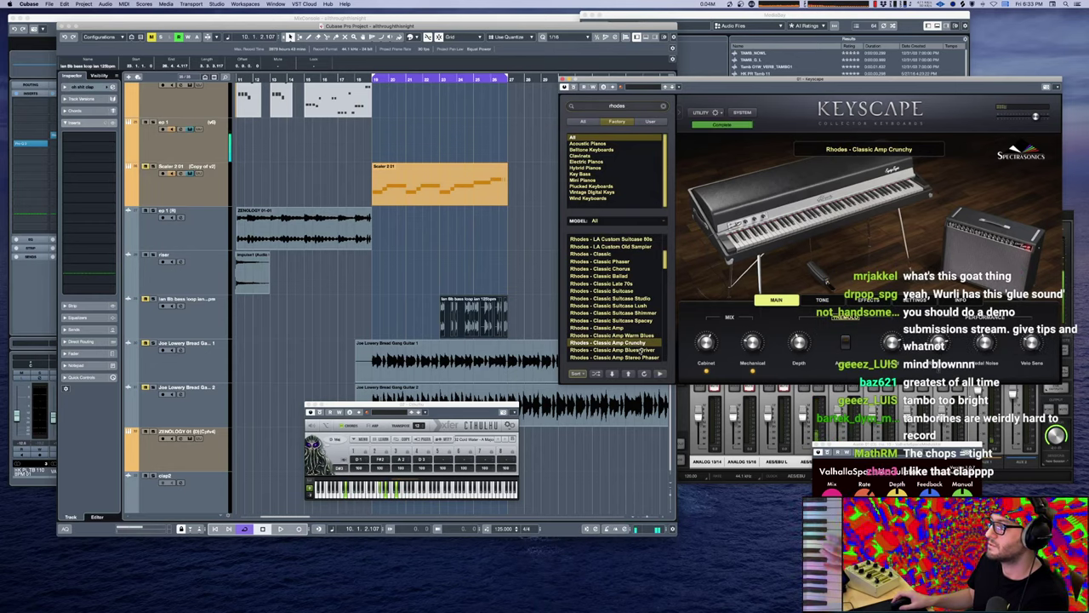
scroll(627, 349, "down", 3)
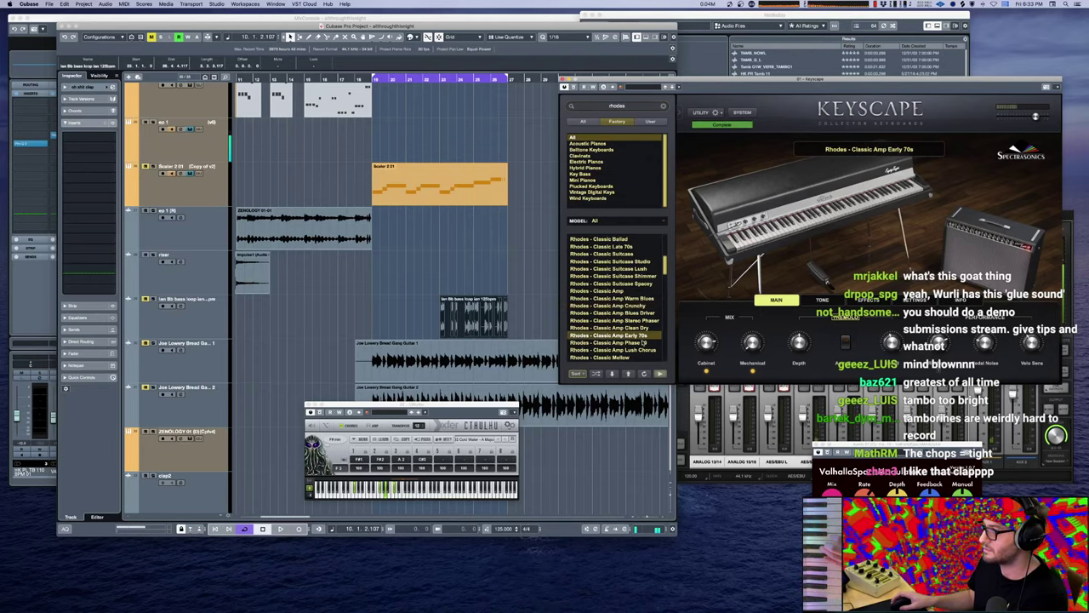
scroll(636, 337, "down", 1)
left_click(613, 320)
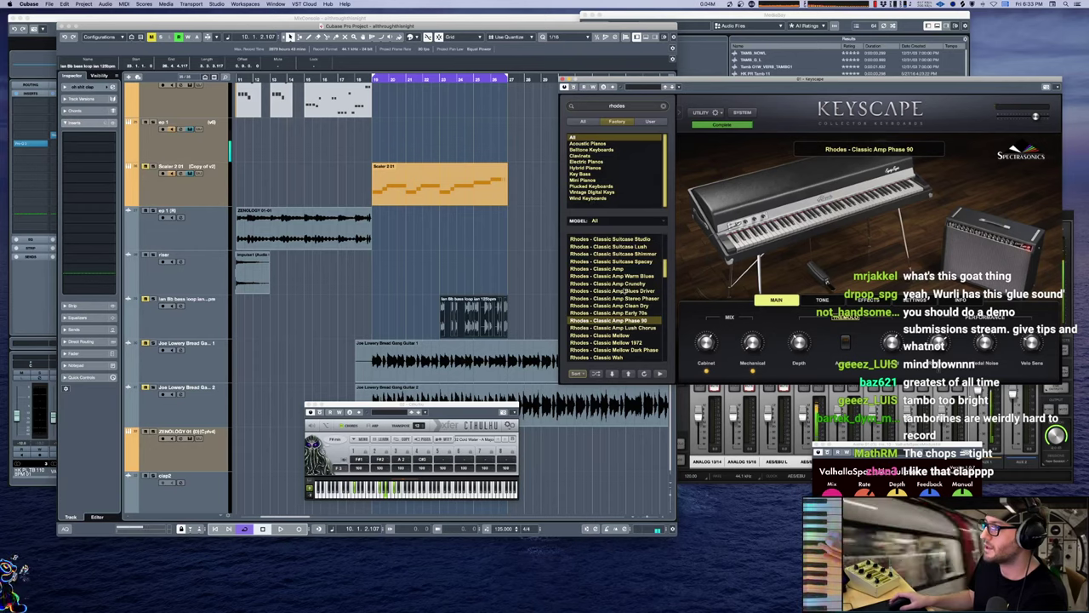
scroll(626, 290, "down", 2)
Clear the rhodes filter and try Wurlitzer 140B Amp Warm and Amp Crunch Funk
left_click(663, 105)
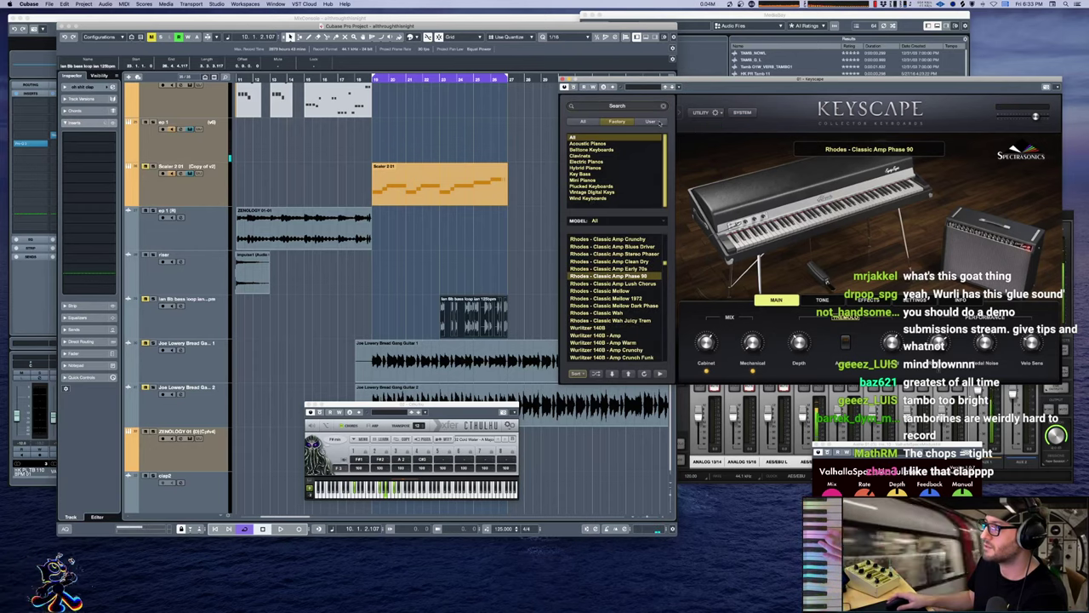
left_click(634, 343)
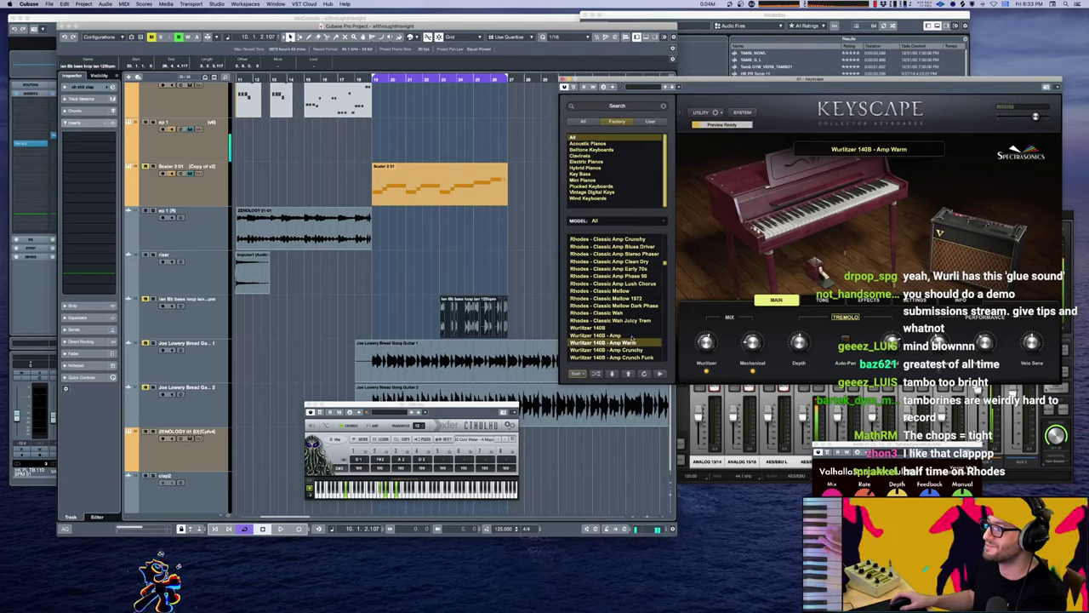
left_click(649, 357)
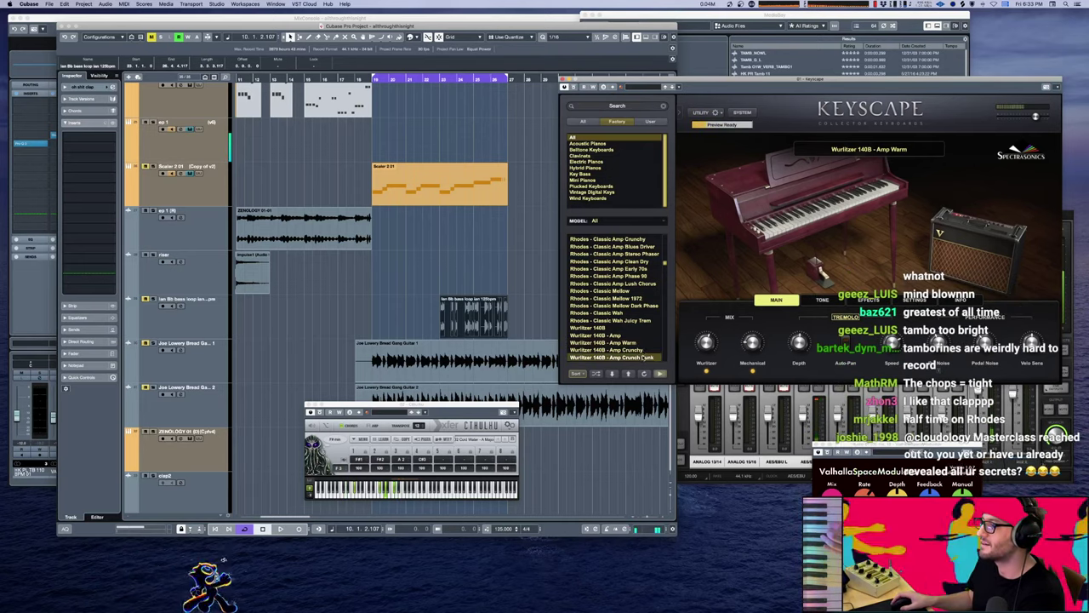
scroll(640, 340, "down", 2)
scroll(640, 336, "down", 3)
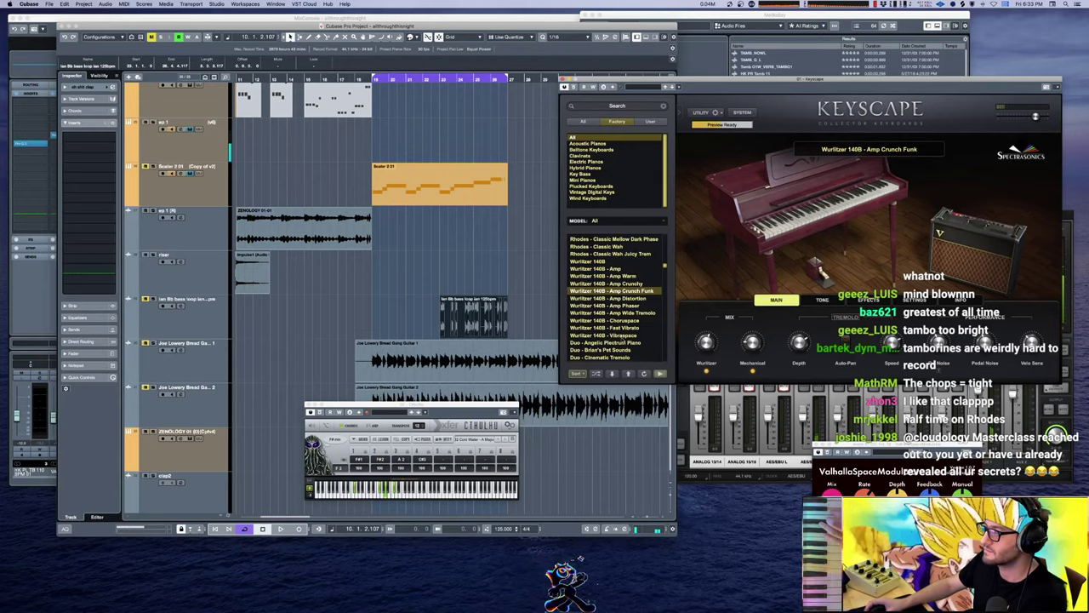
Try Wurlitzer 140B Wide Tremolo, Phaser, Choruspace and Vibraspace, then settle on Amp Warm
left_click(626, 313)
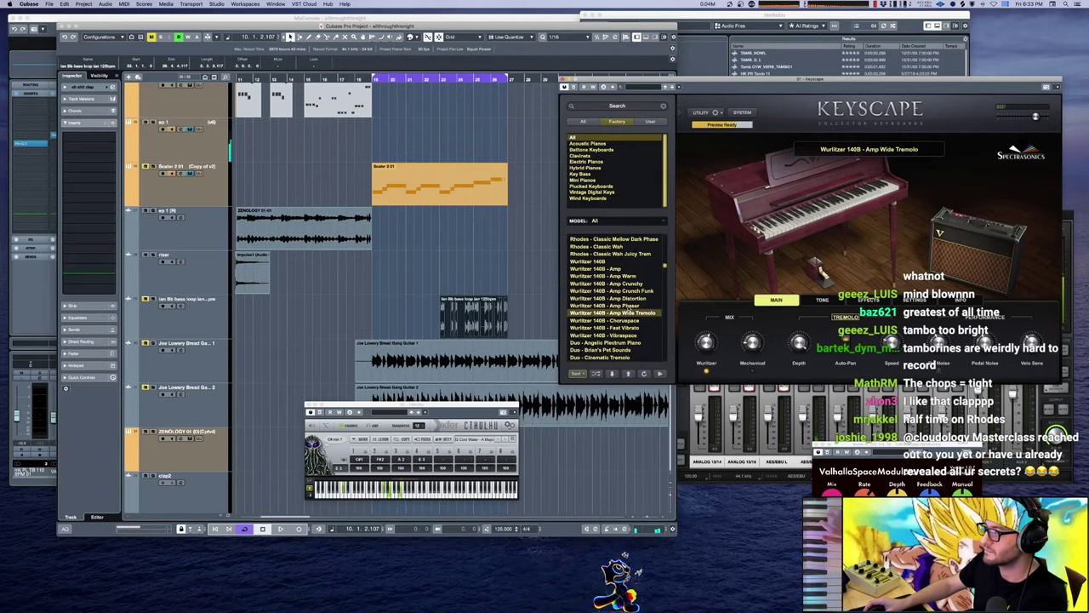
left_click(622, 305)
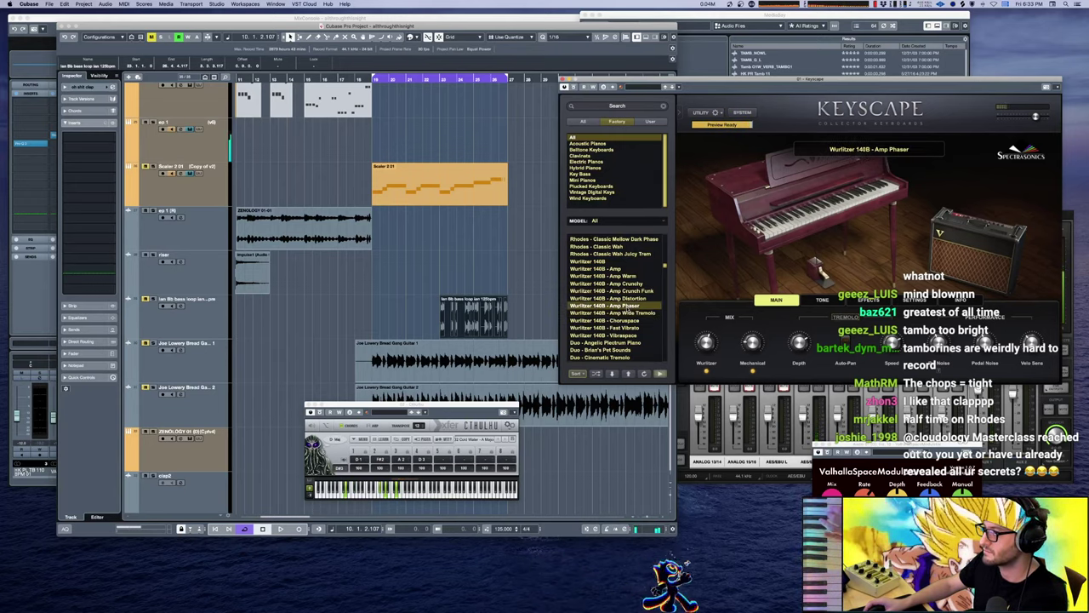
left_click(628, 326)
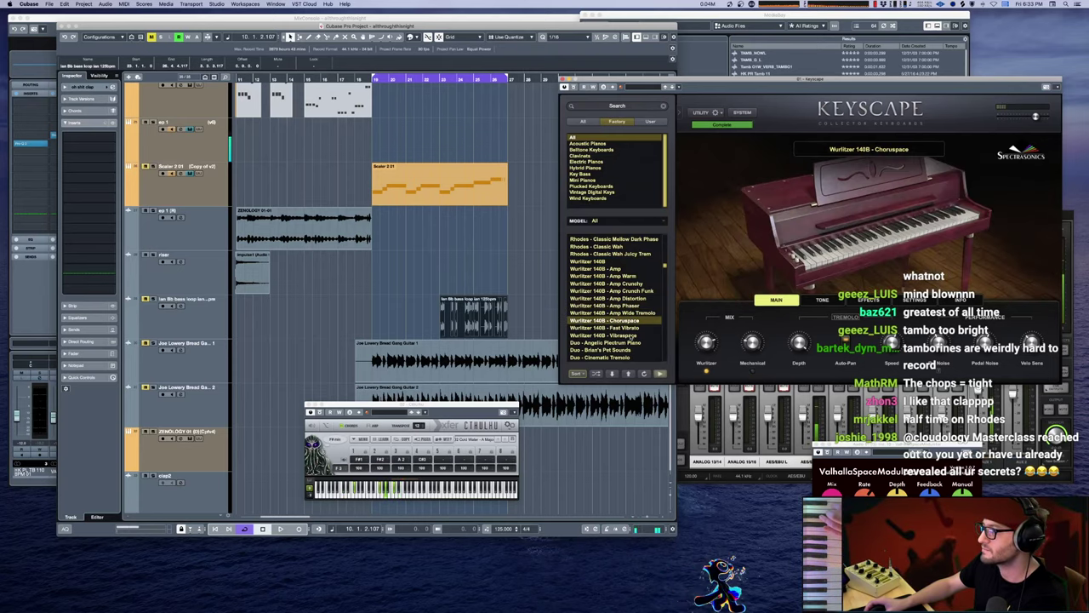
left_click(628, 334)
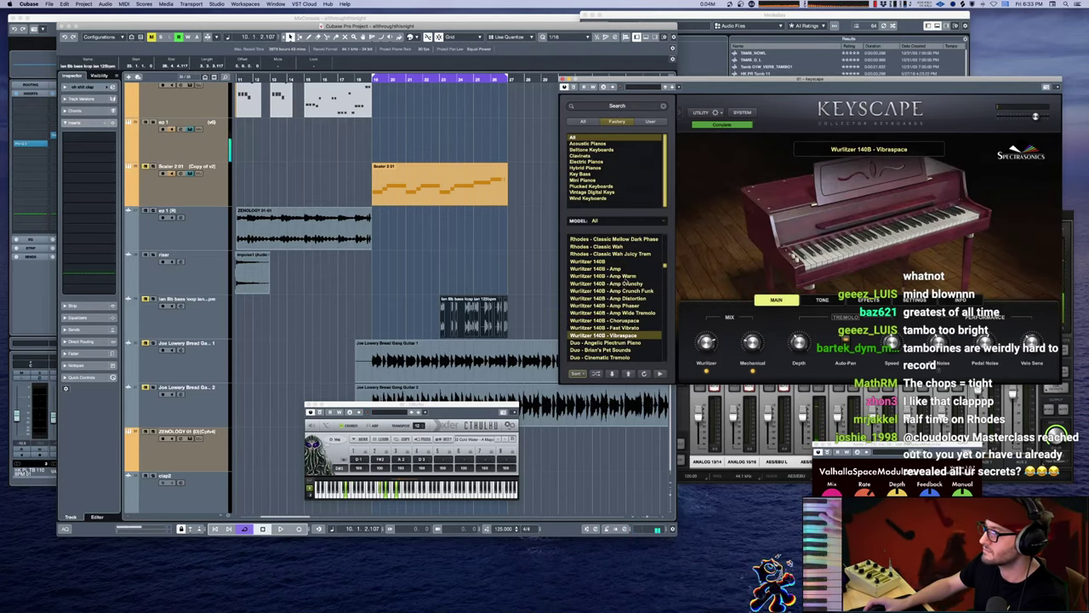
left_click(613, 275)
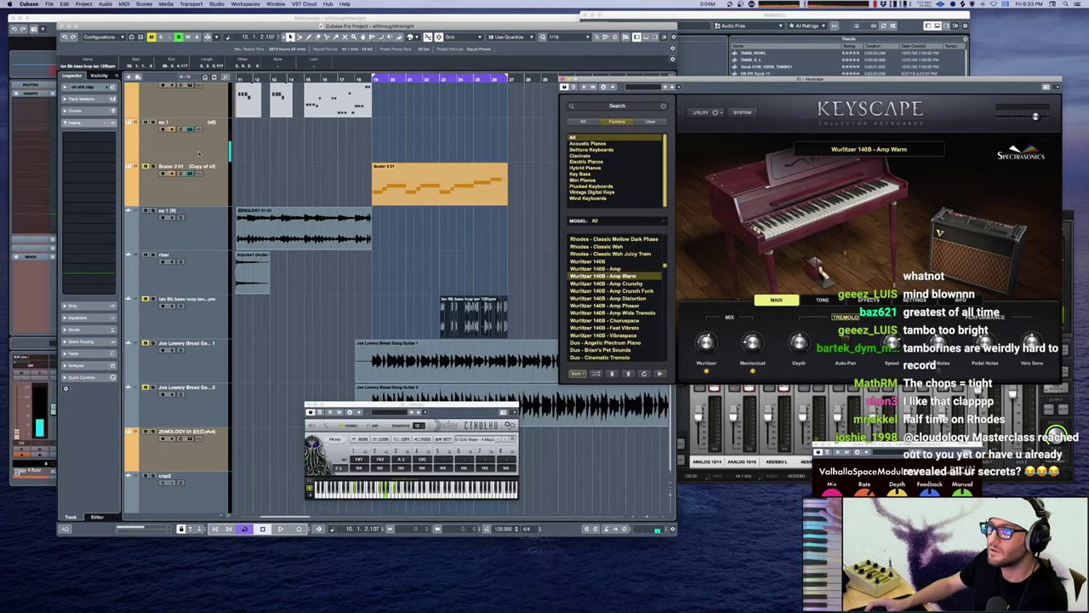
left_click(180, 156)
Show Keyscape's Effects page, select the Scaler 2 01 part, and expand the keys instrument's Inspector settings
left_click(885, 302)
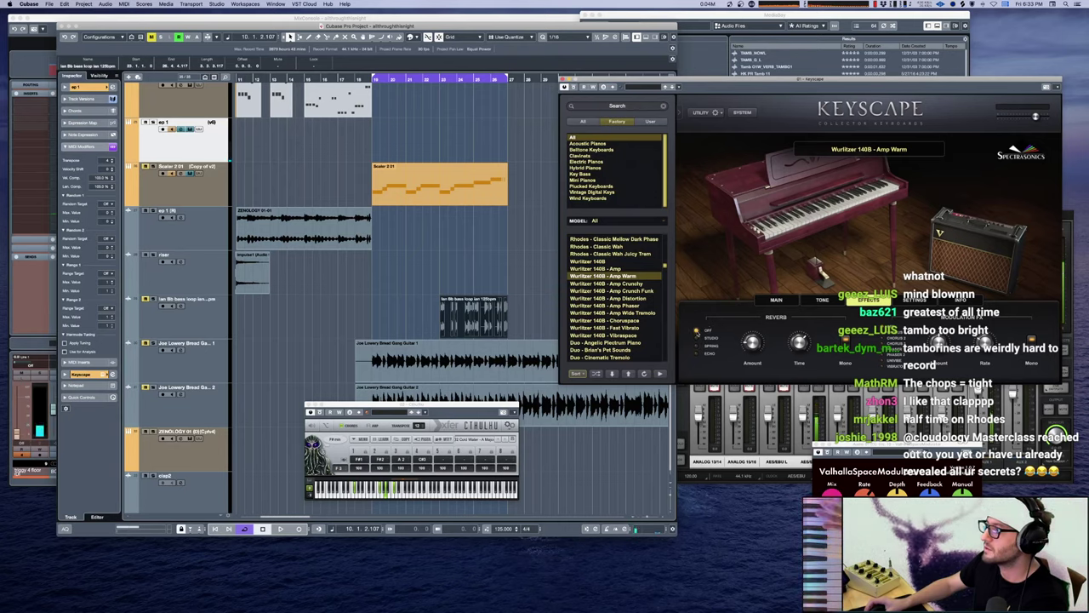
left_click(391, 202)
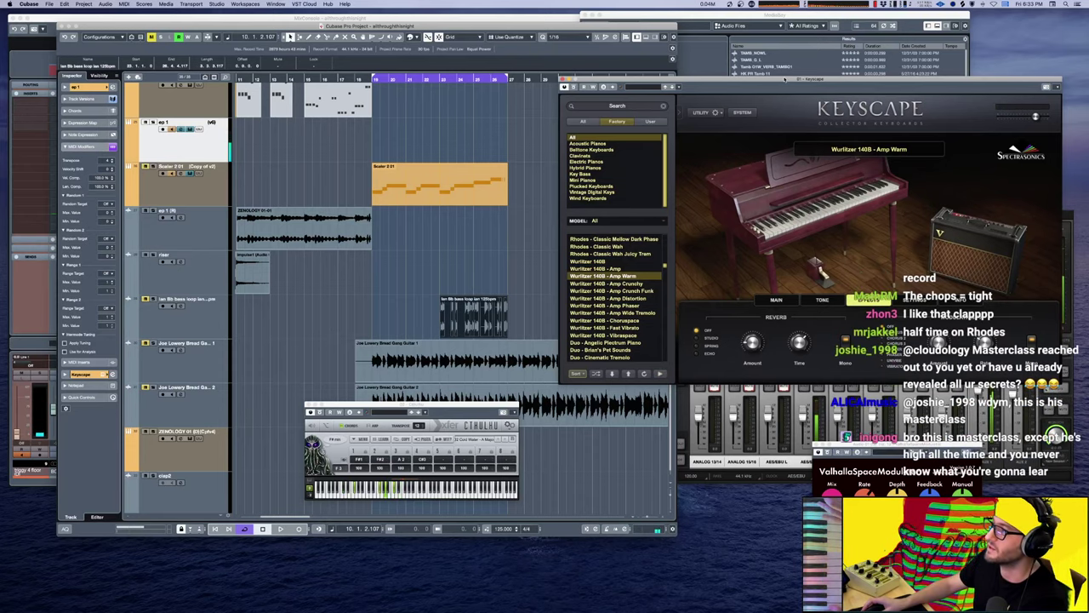
left_click_drag(787, 79, 782, 62)
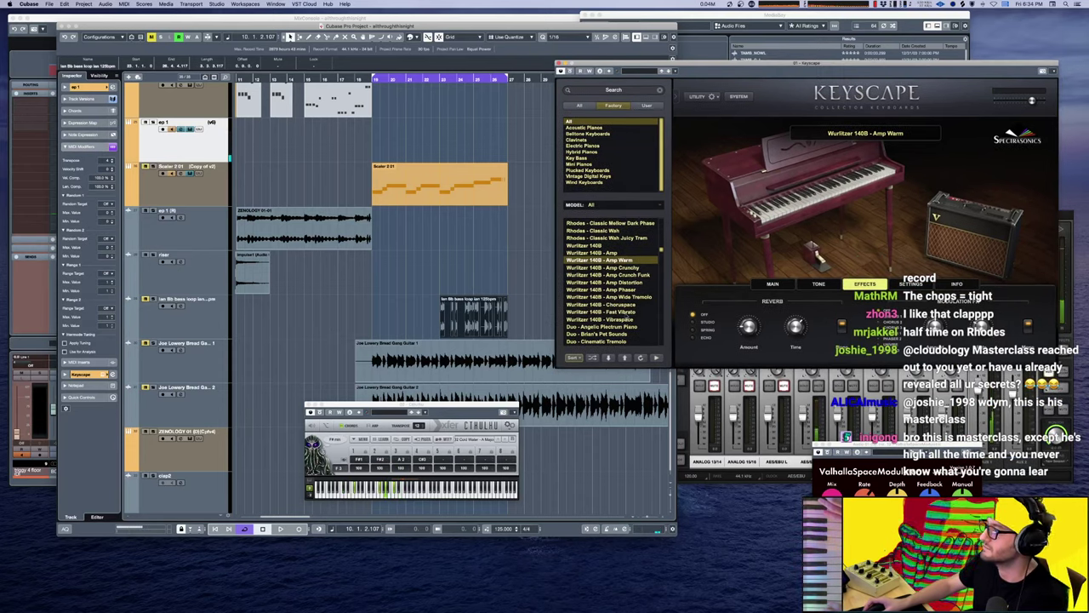
left_click(75, 88)
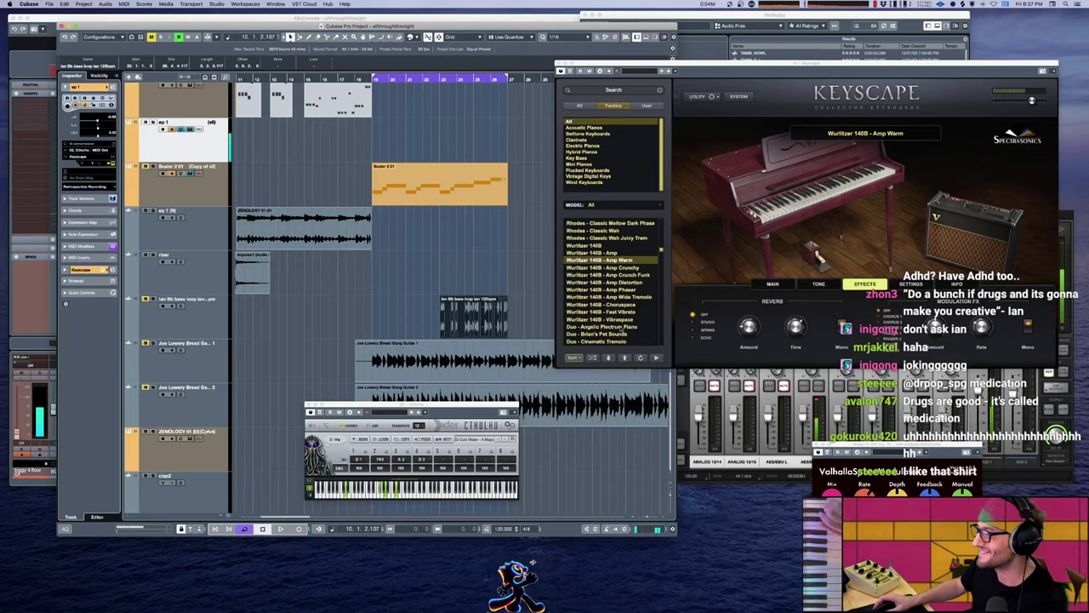
Load Keyscape's Duo - Angelic Plectrum Piano preset
left_click(627, 326)
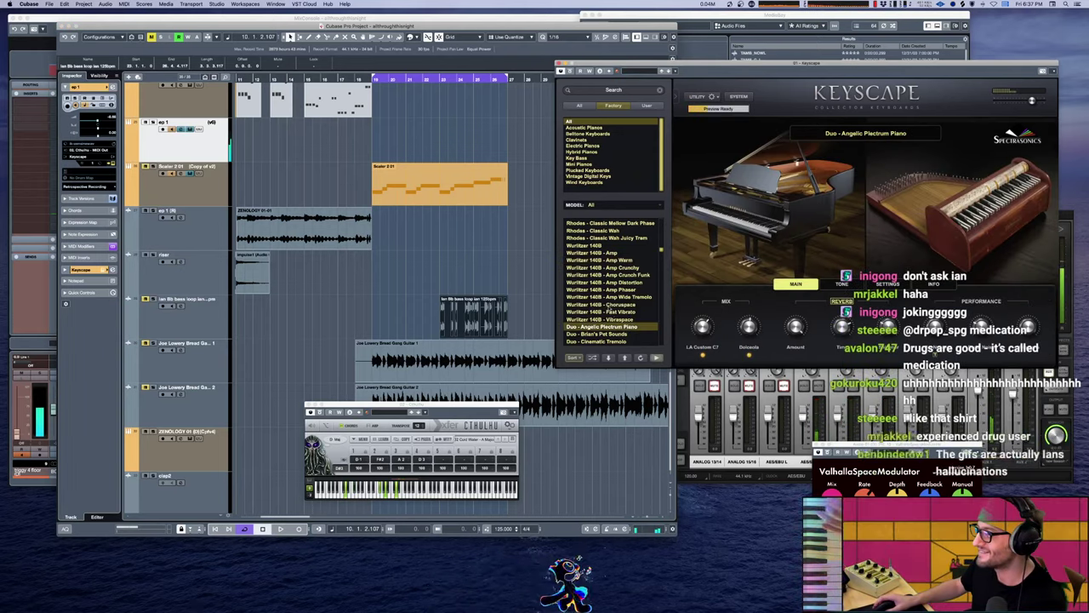
scroll(638, 307, "down", 3)
scroll(661, 251, "down", 5)
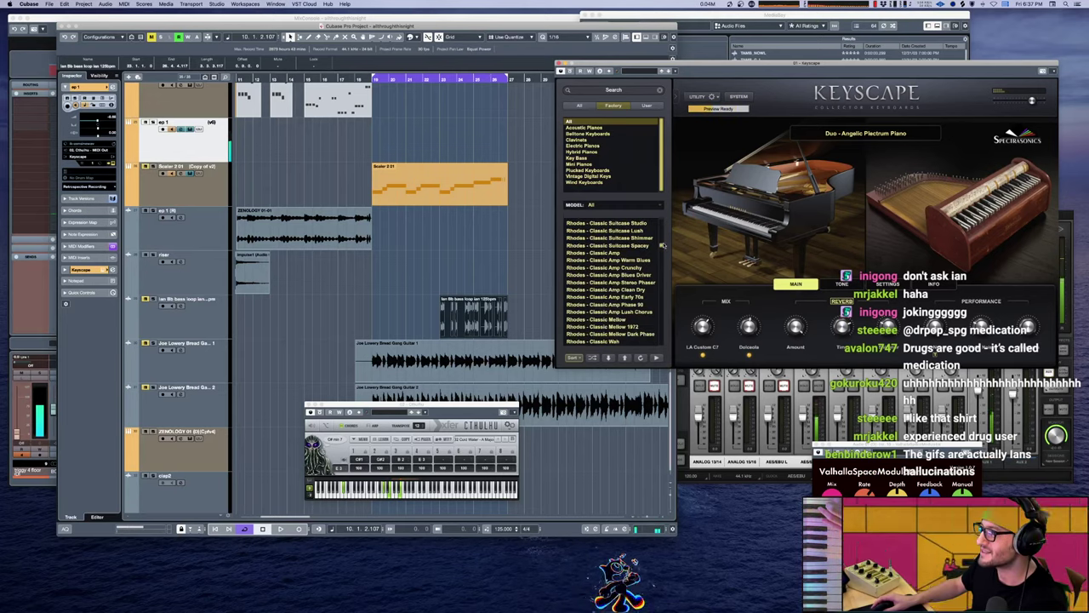
scroll(662, 244, "up", 2)
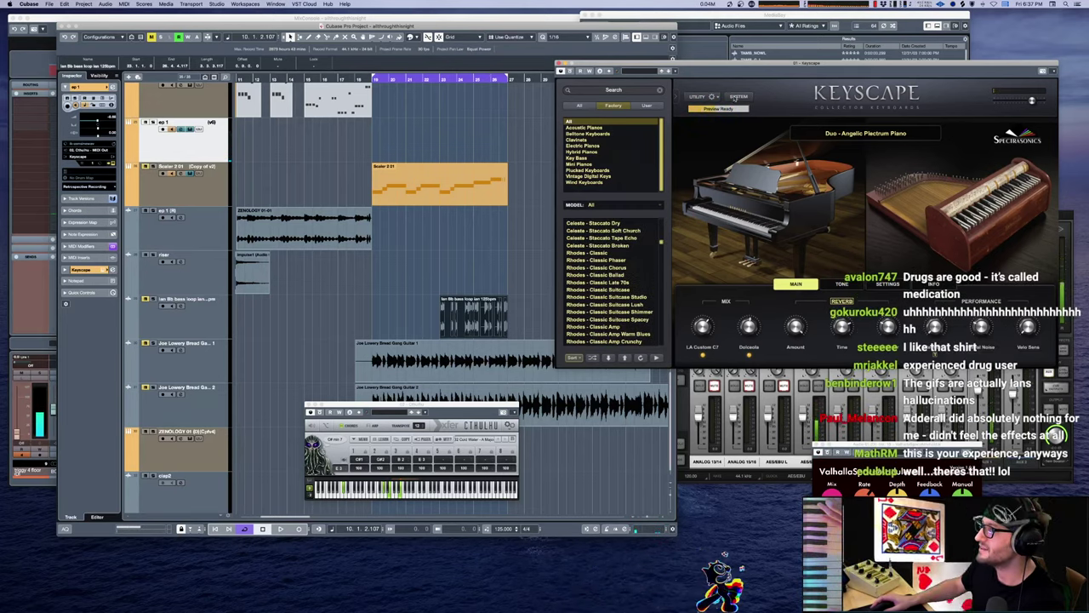
Check Keyscape's Utility, System and browser panels, ending on the voices, octave and gain settings
left_click(698, 96)
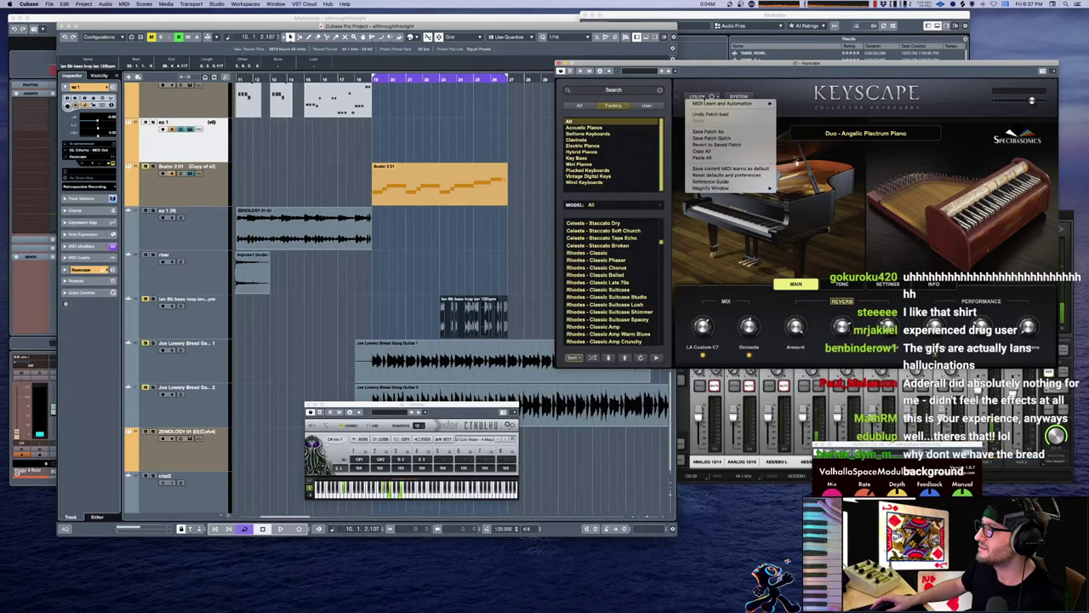
left_click(740, 96)
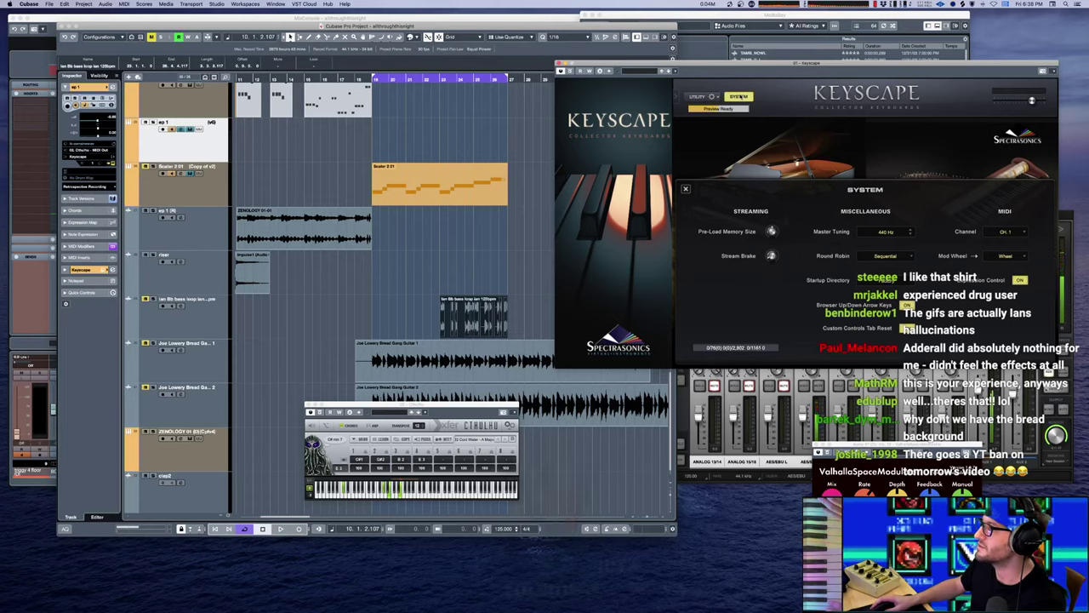
left_click(679, 96)
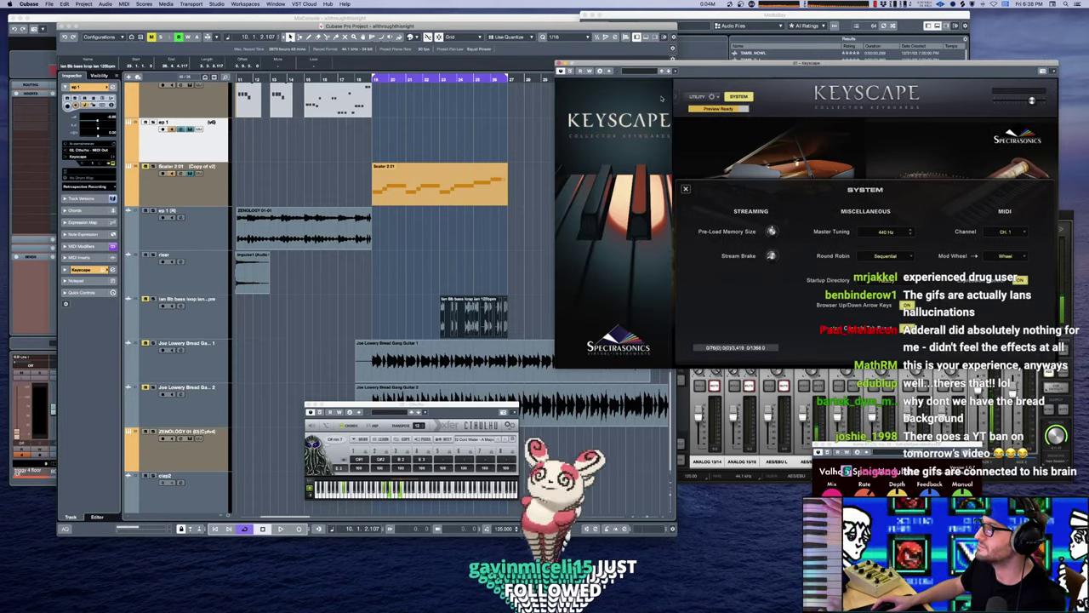
left_click(679, 96)
left_click(739, 98)
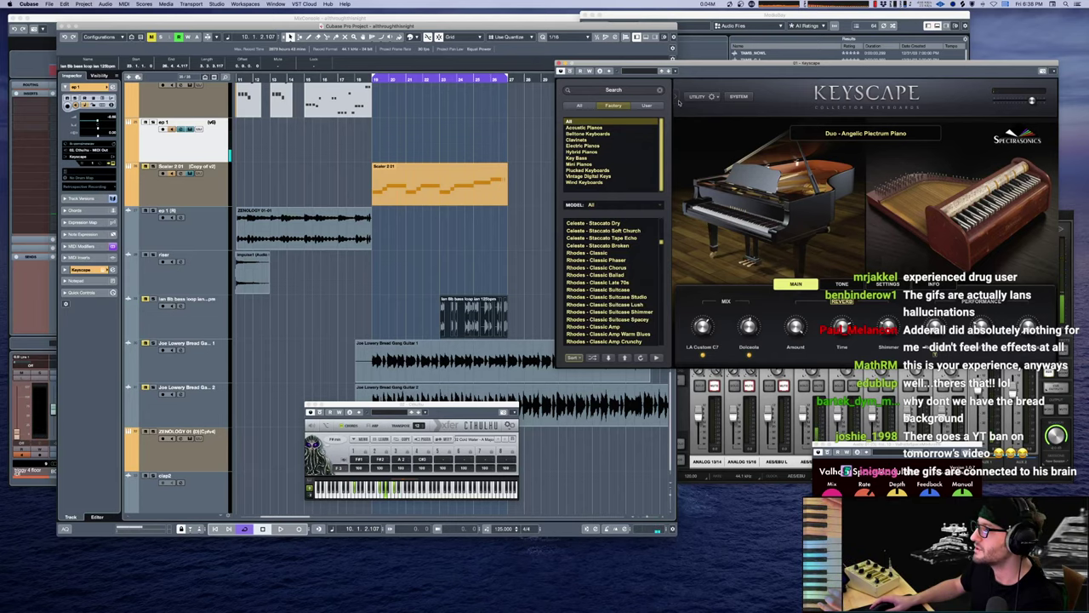
left_click(678, 98)
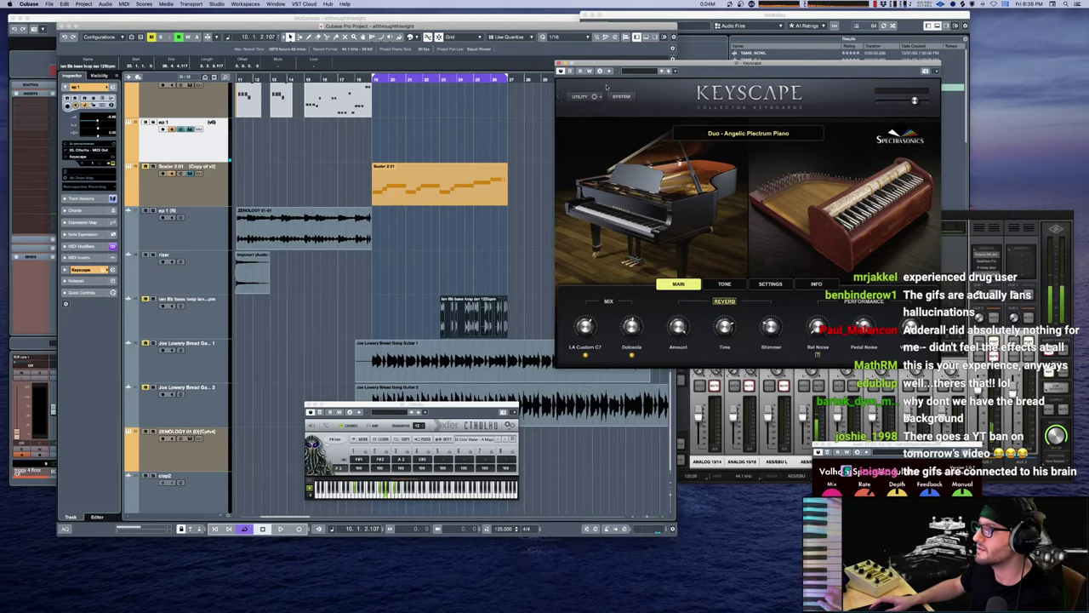
left_click(561, 95)
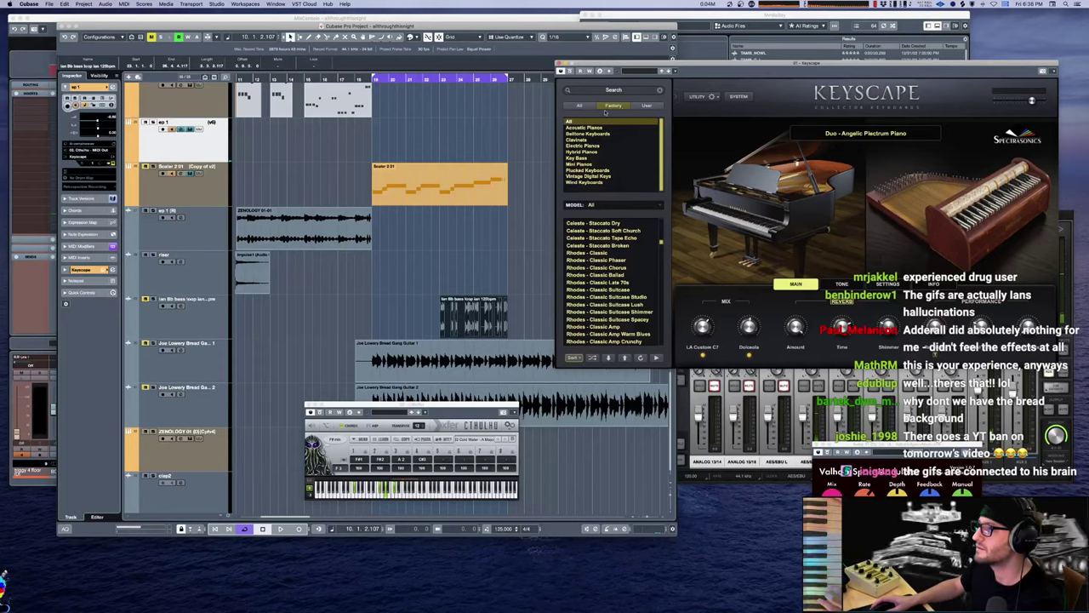
left_click(715, 97)
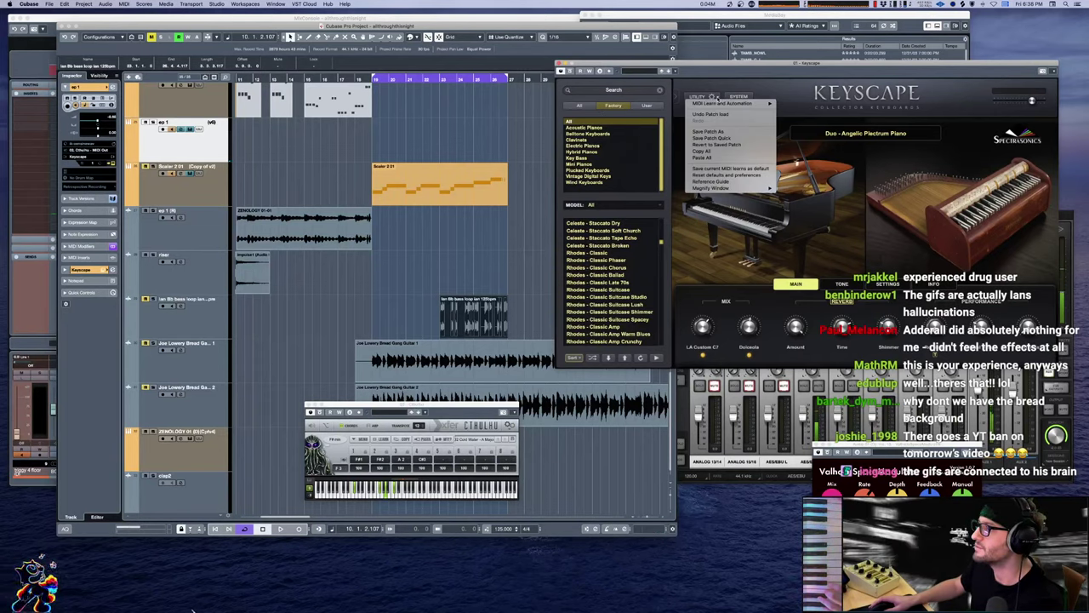
key("Escape")
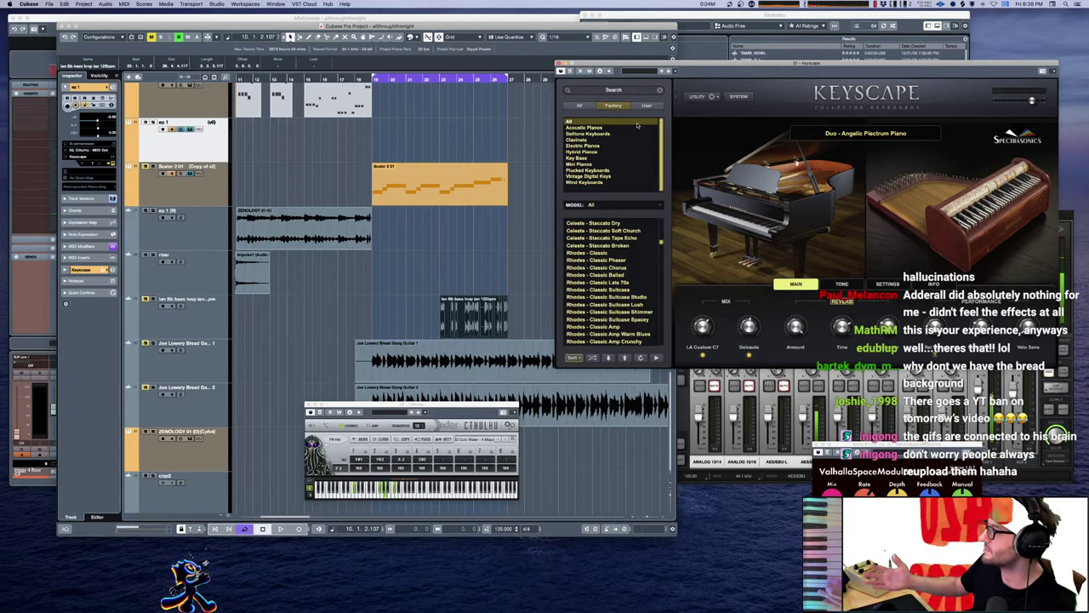
left_click(888, 283)
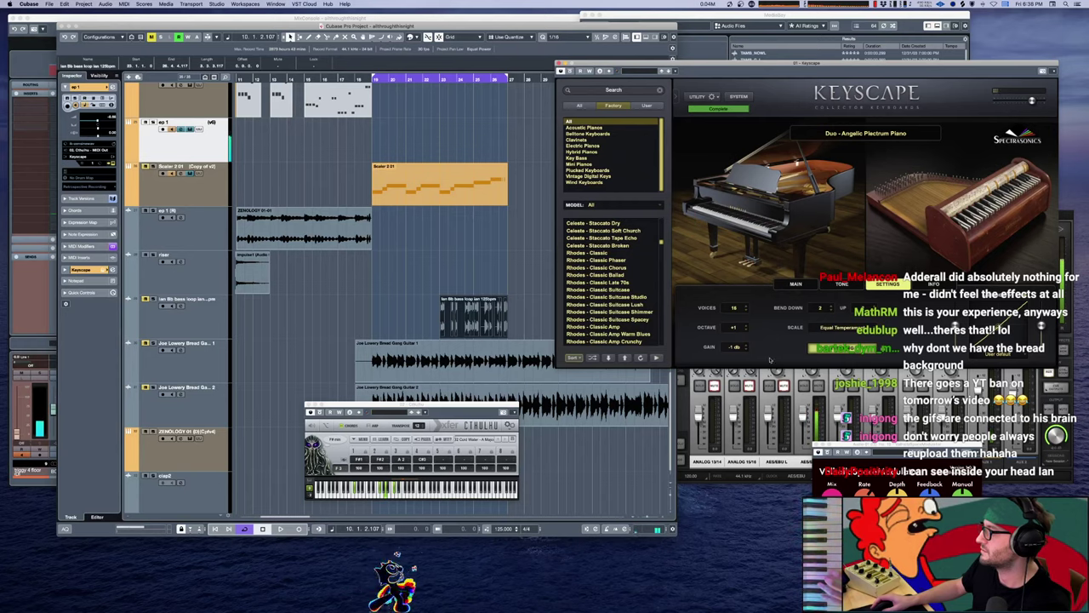
Load the Rhodes - Classic Suitcase Lush preset
left_click(606, 303)
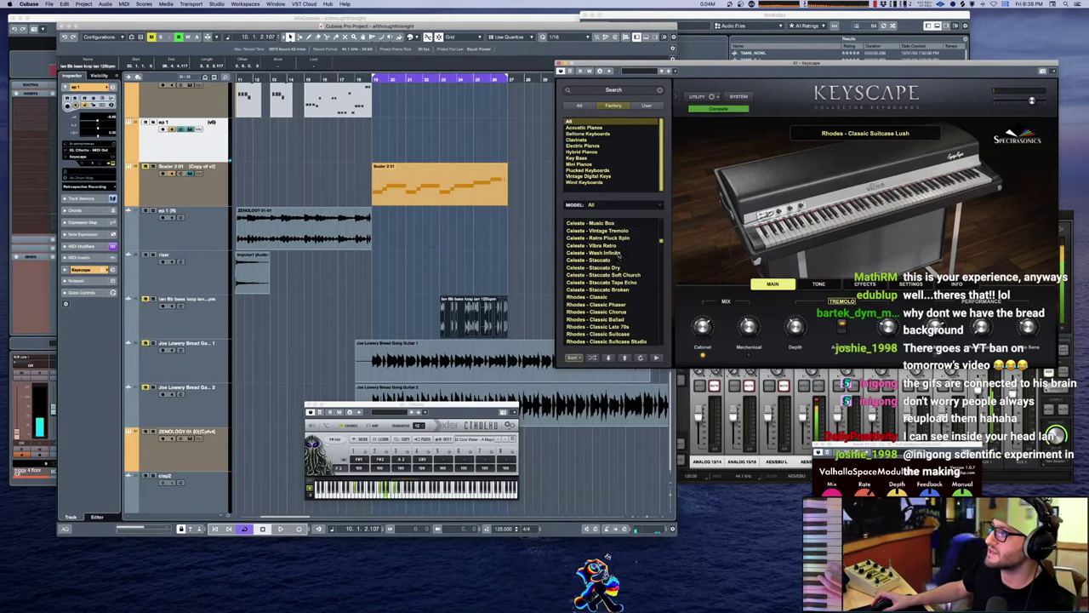
scroll(622, 263, "down", 1)
scroll(622, 267, "down", 5)
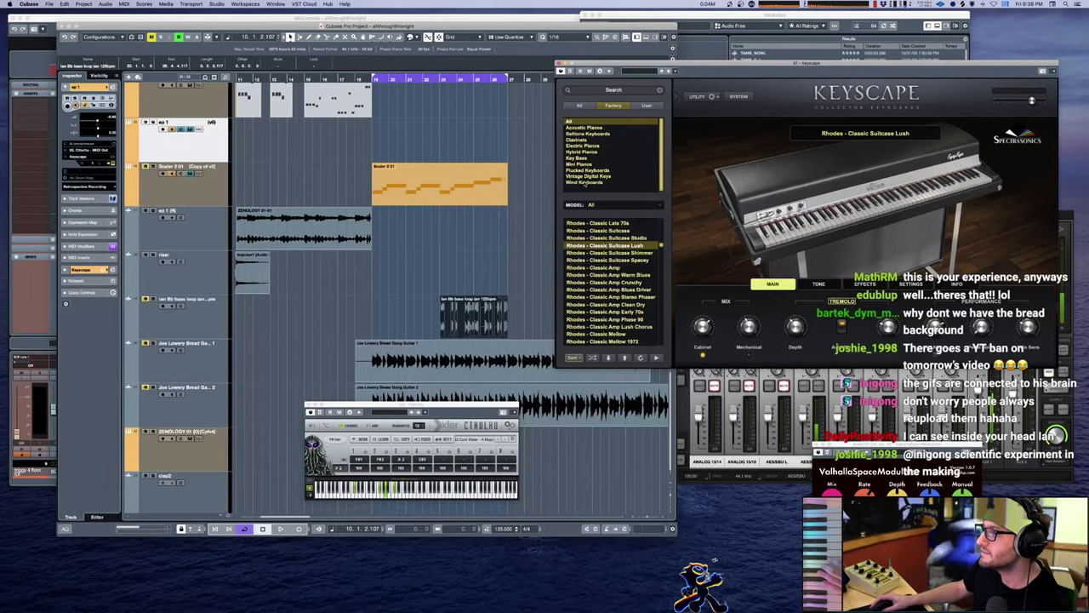
Browse Plucked Keyboards, try Dolceola - Ceremonial, and list the Vintage Digital Keys presets
left_click(588, 170)
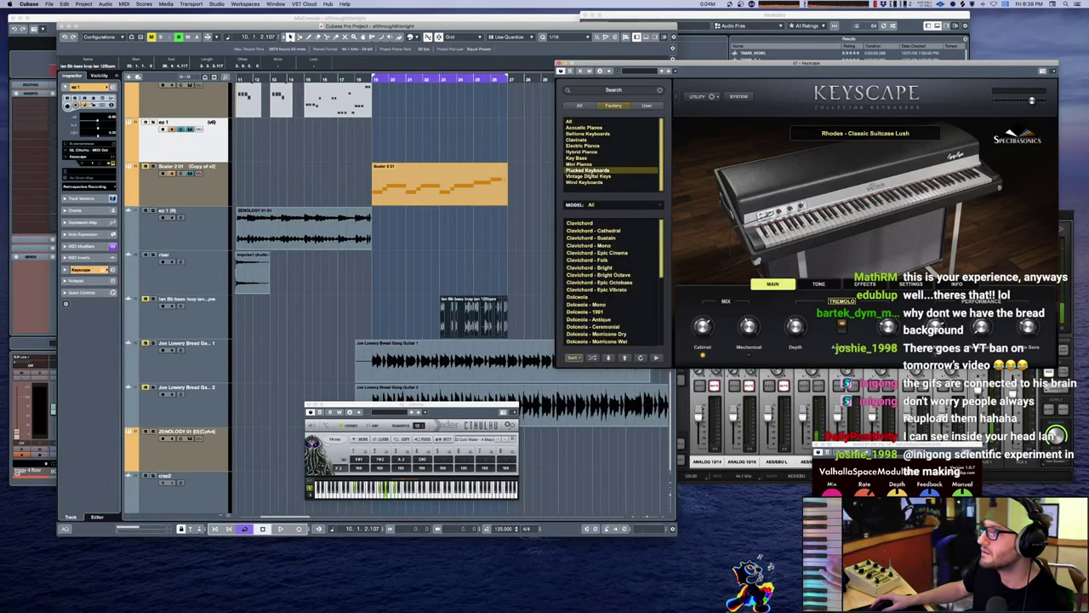
scroll(602, 298, "down", 4)
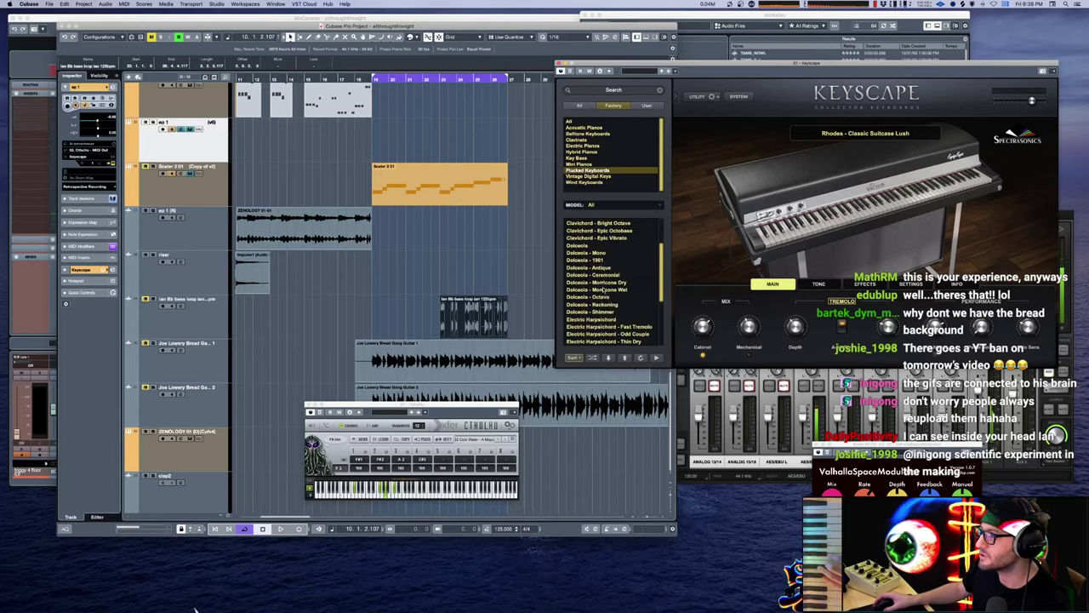
scroll(603, 290, "down", 2)
left_click(598, 246)
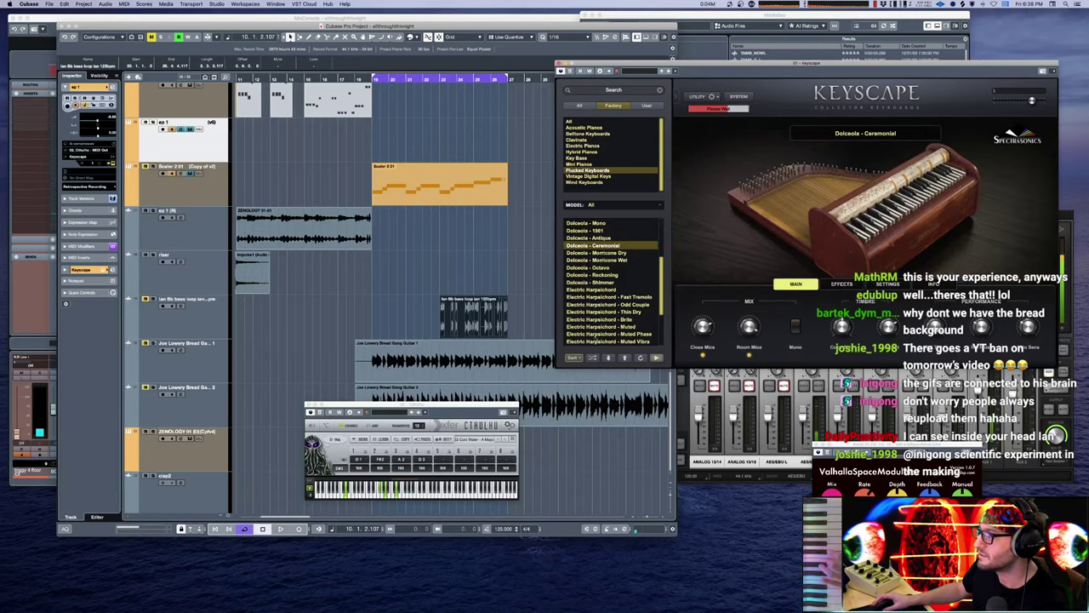
scroll(606, 327, "down", 5)
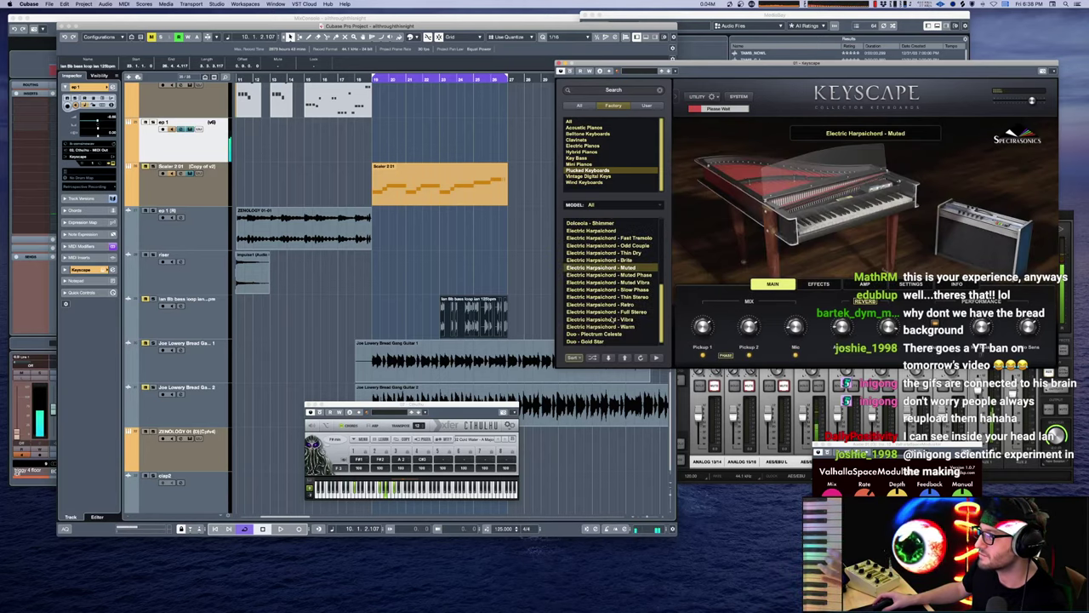
left_click(587, 177)
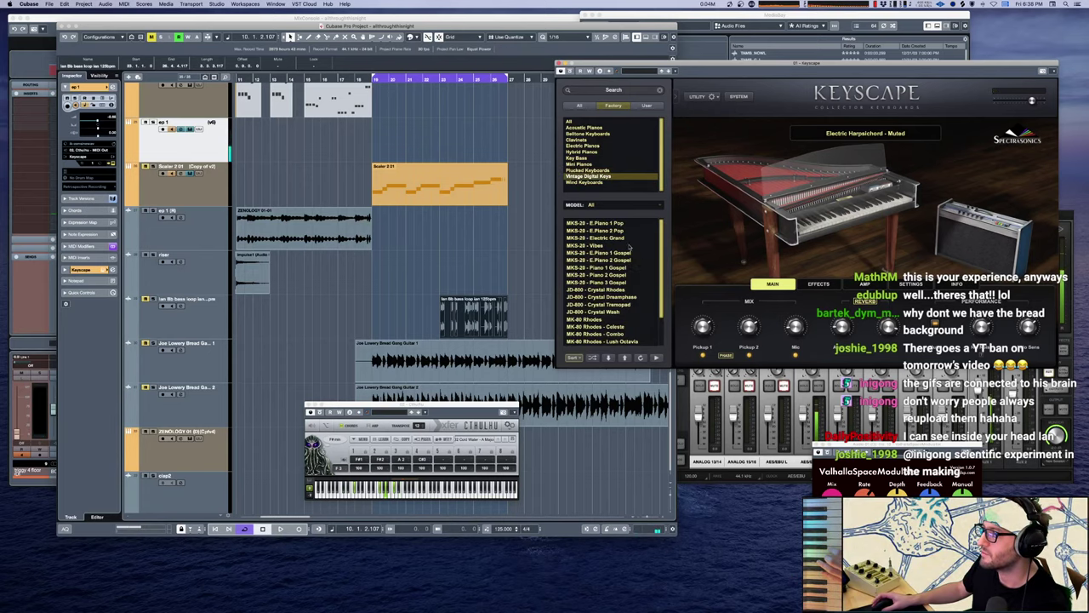
left_click(625, 326)
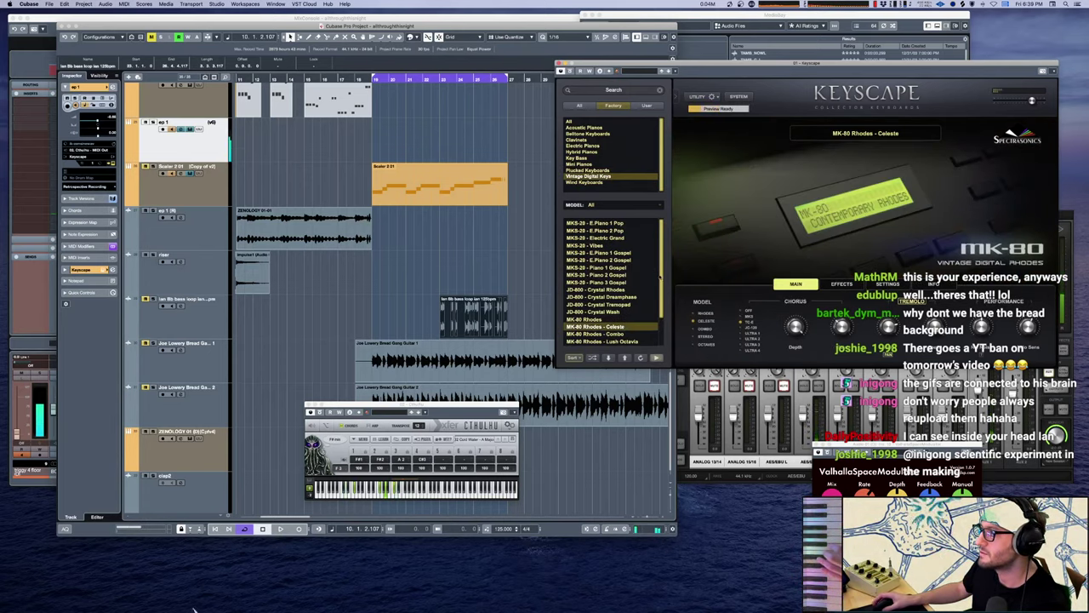
left_click(585, 164)
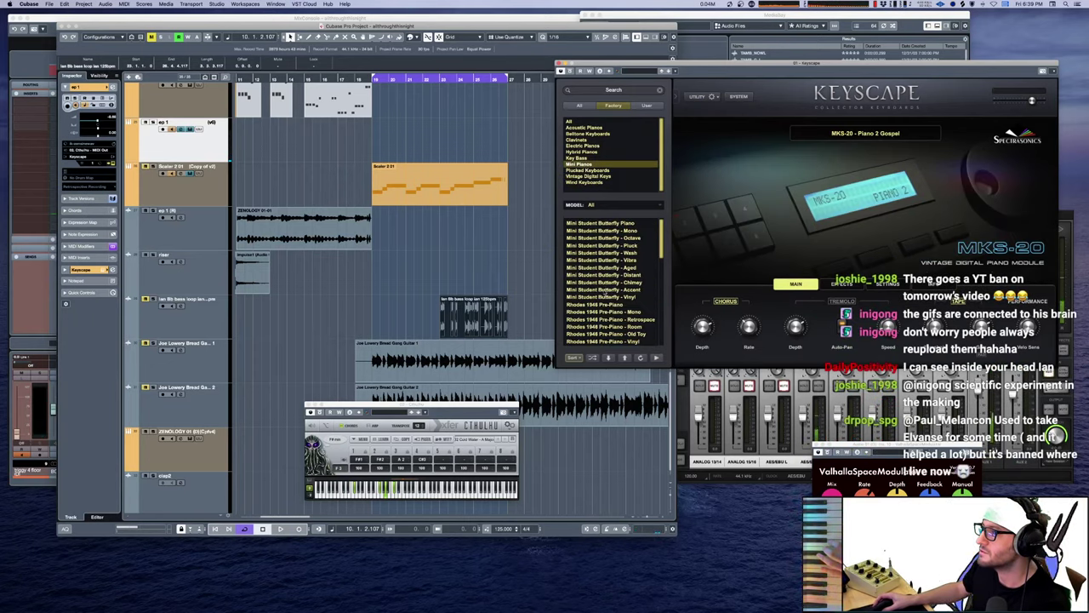
left_click(604, 253)
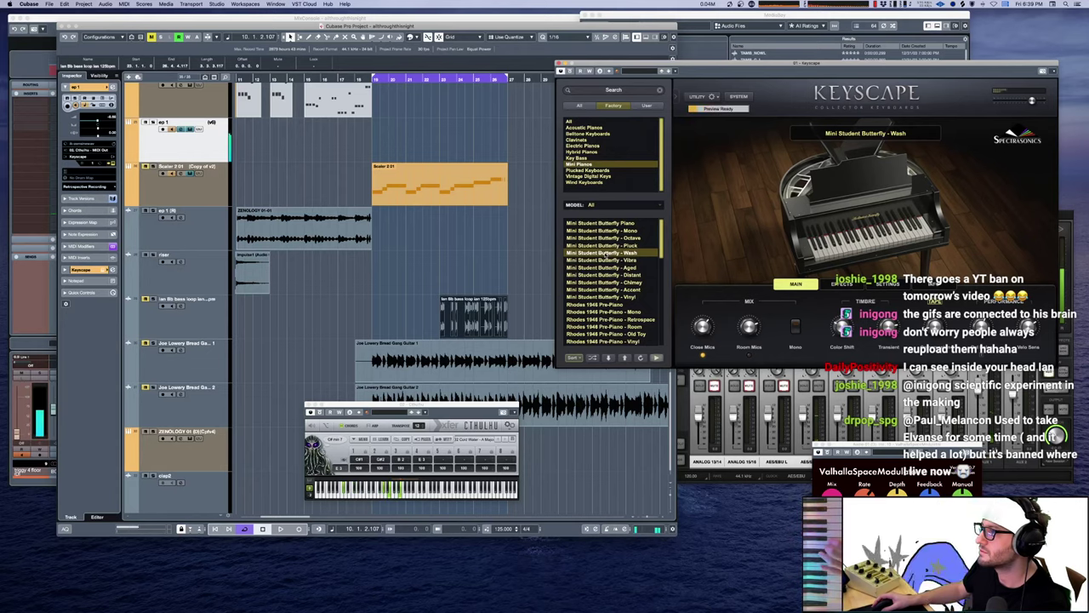
scroll(596, 268, "down", 5)
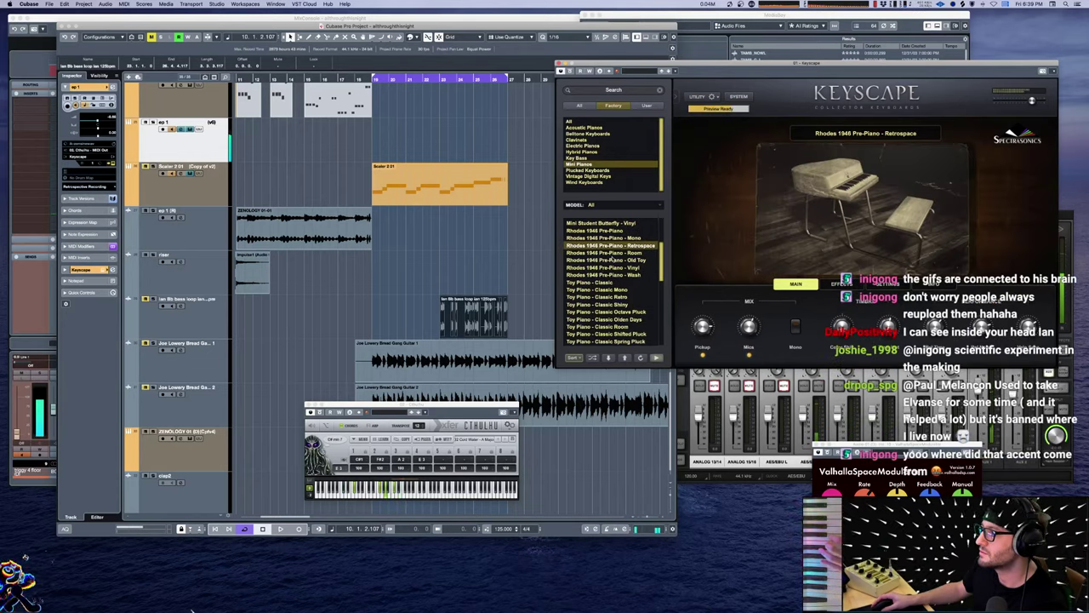
left_click(606, 267)
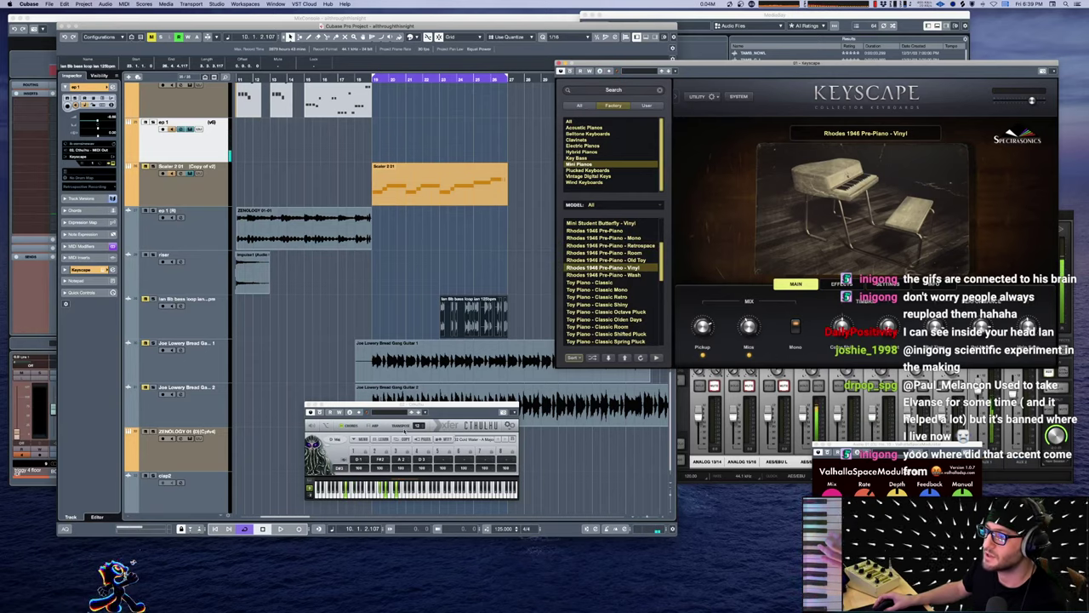
Check the Rhodes preset's Effects page and its voices, octave and gain settings
left_click(420, 459)
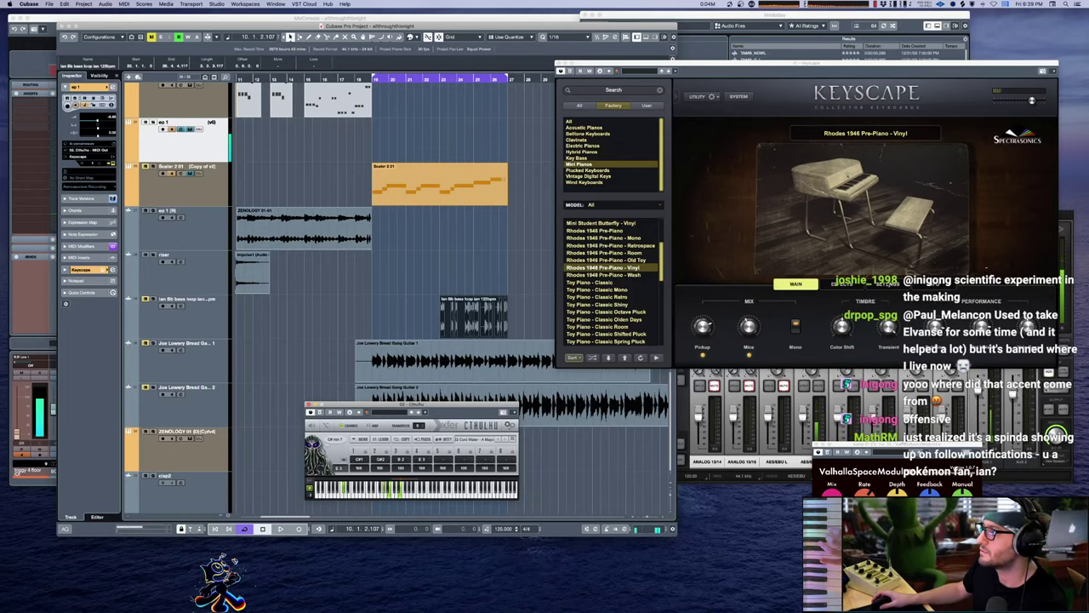
left_click(851, 287)
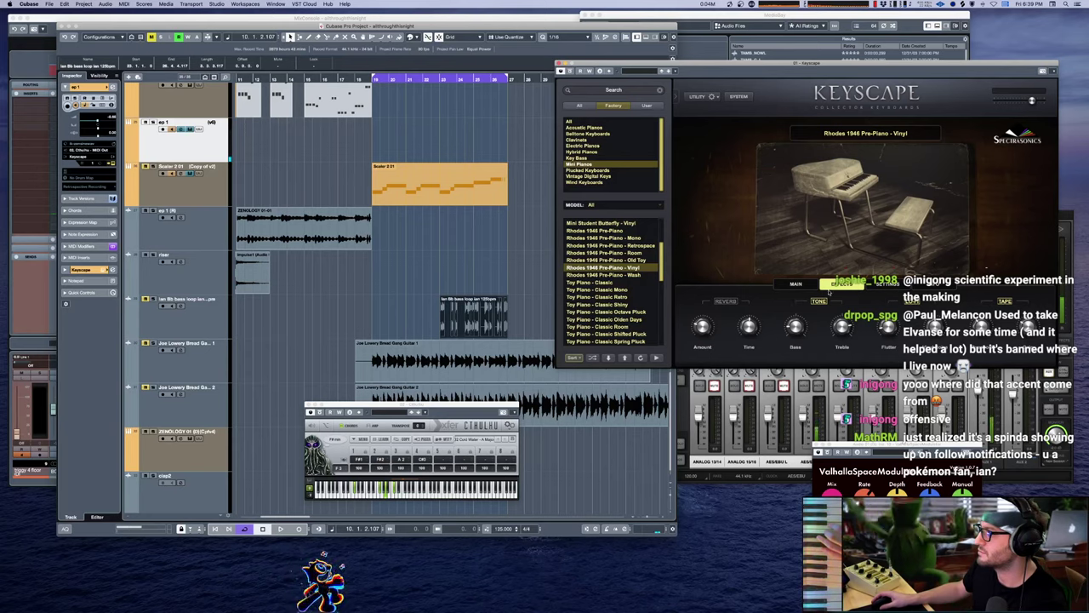
left_click(815, 286)
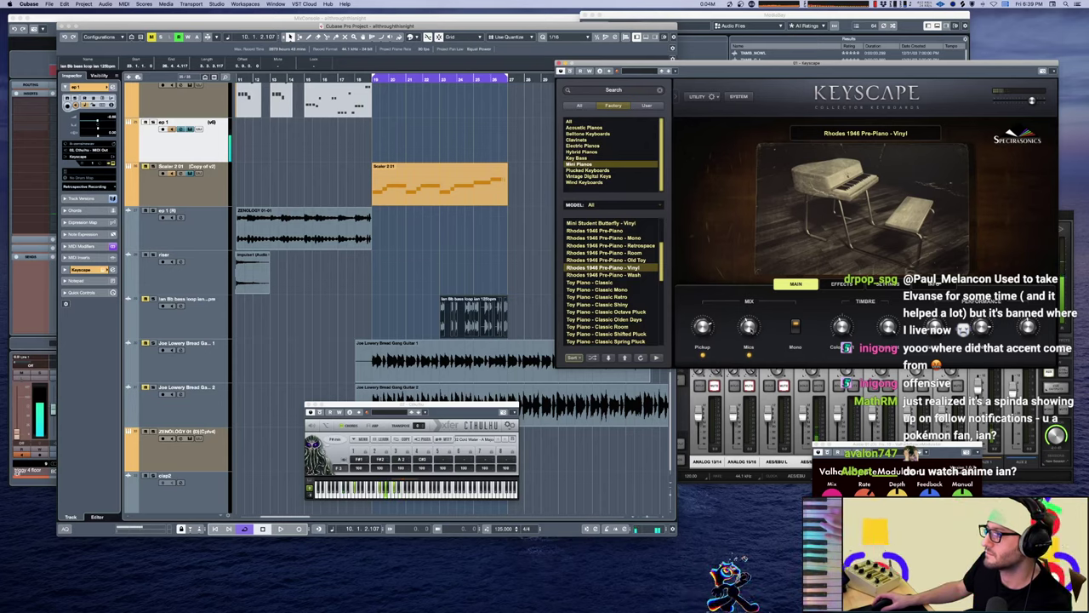
mouse_move(759, 300)
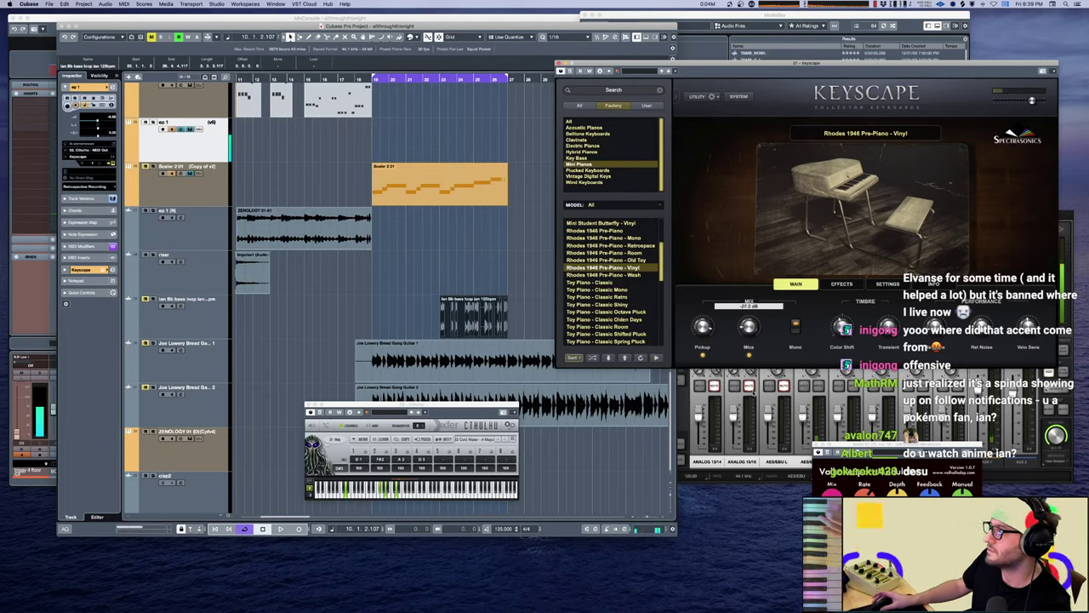
left_click(889, 284)
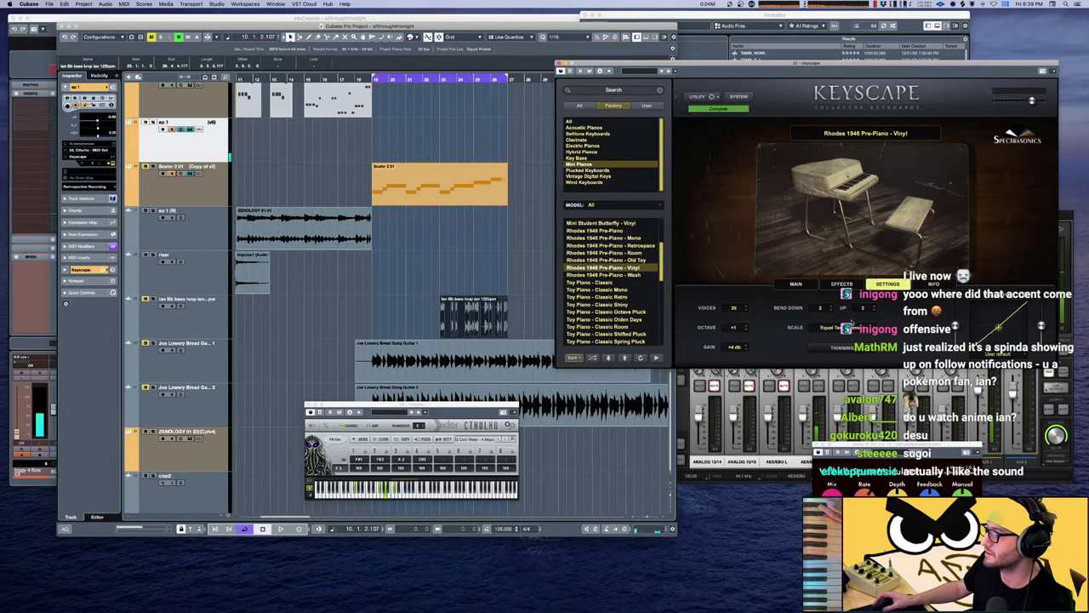
Save the Rhodes 1946 Pre-Piano - Vinyl sound with Utility > Save Patch As into My Patches
left_click(793, 284)
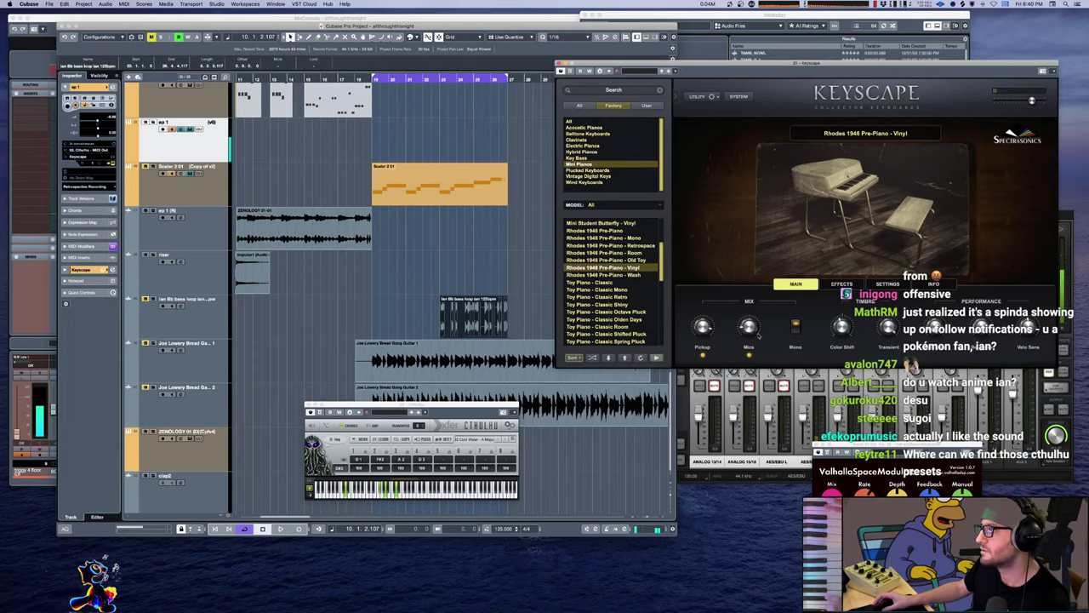
mouse_move(844, 335)
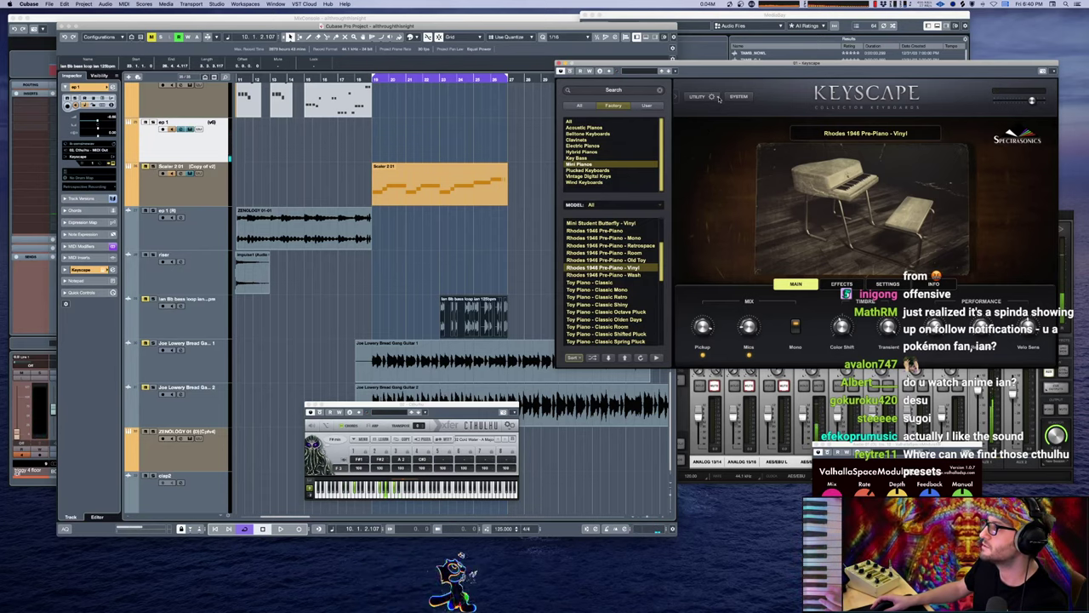
left_click(717, 98)
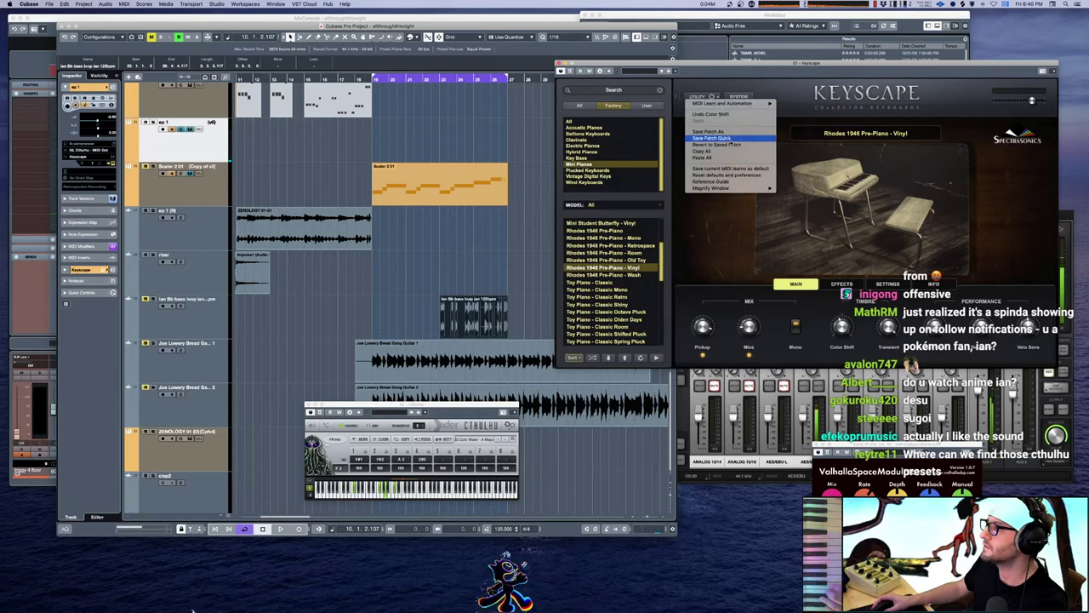
left_click(732, 132)
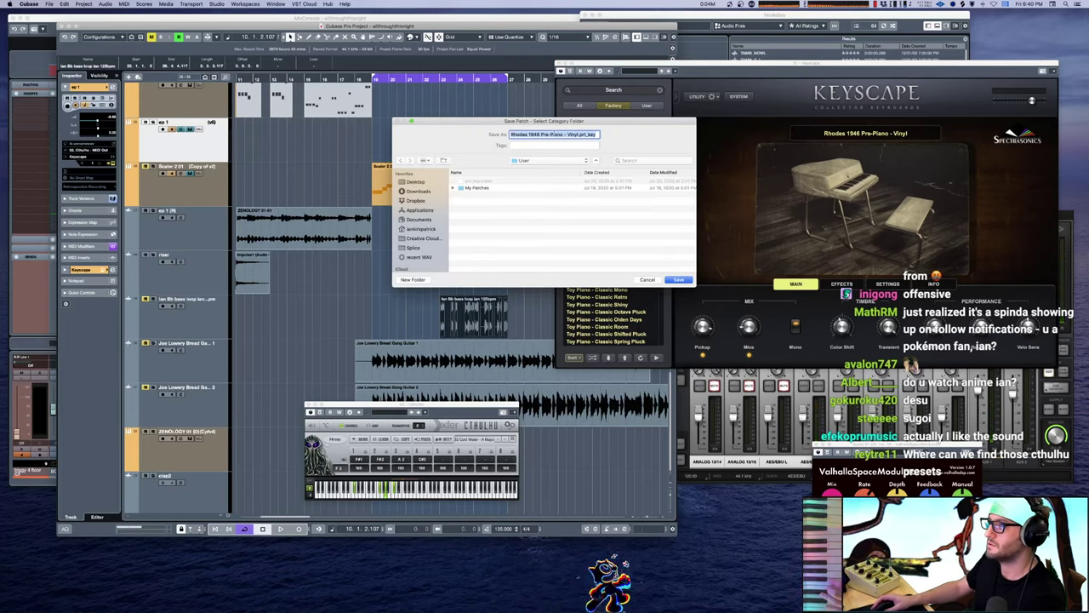
left_click(679, 280)
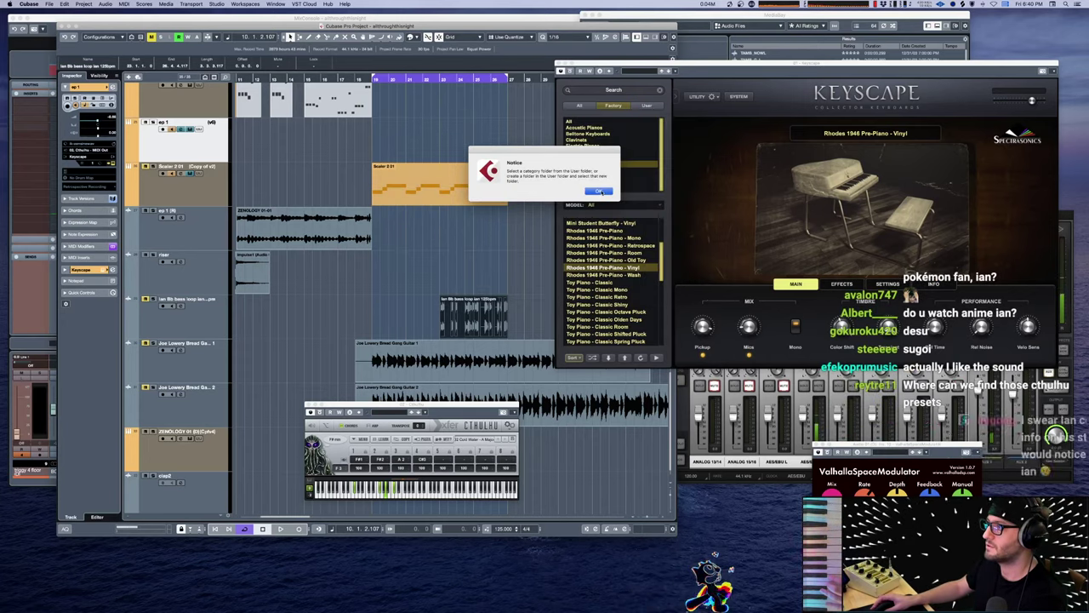
left_click(599, 191)
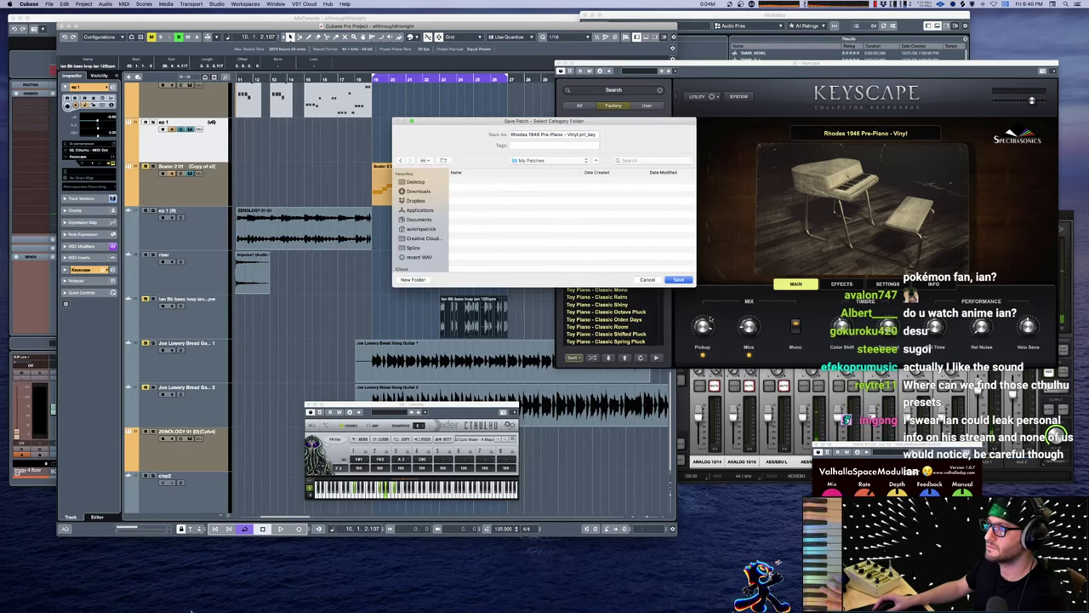
left_click(681, 280)
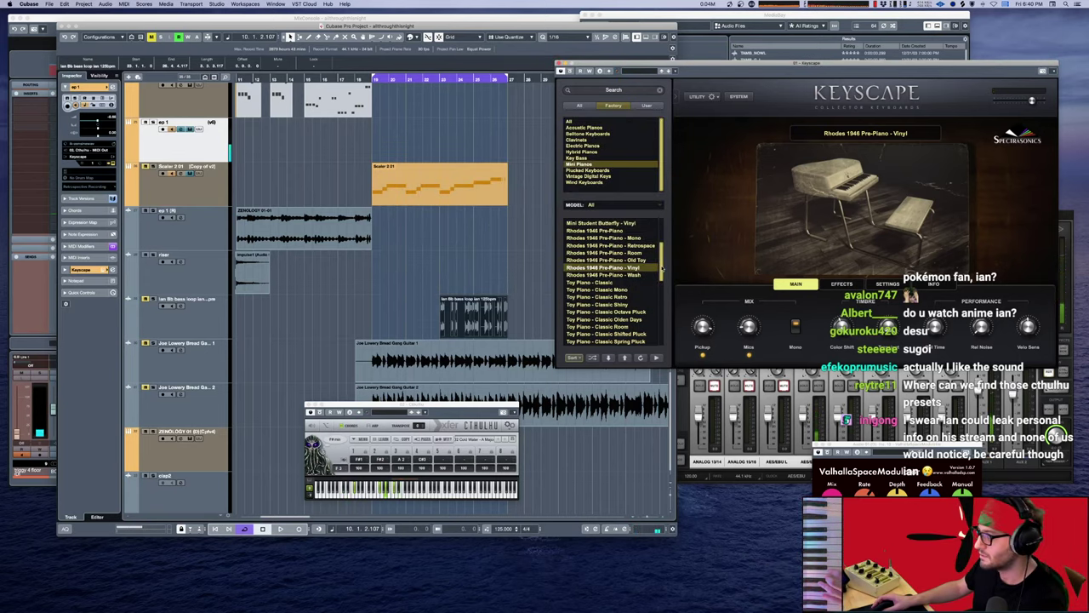
scroll(629, 281, "down", 5)
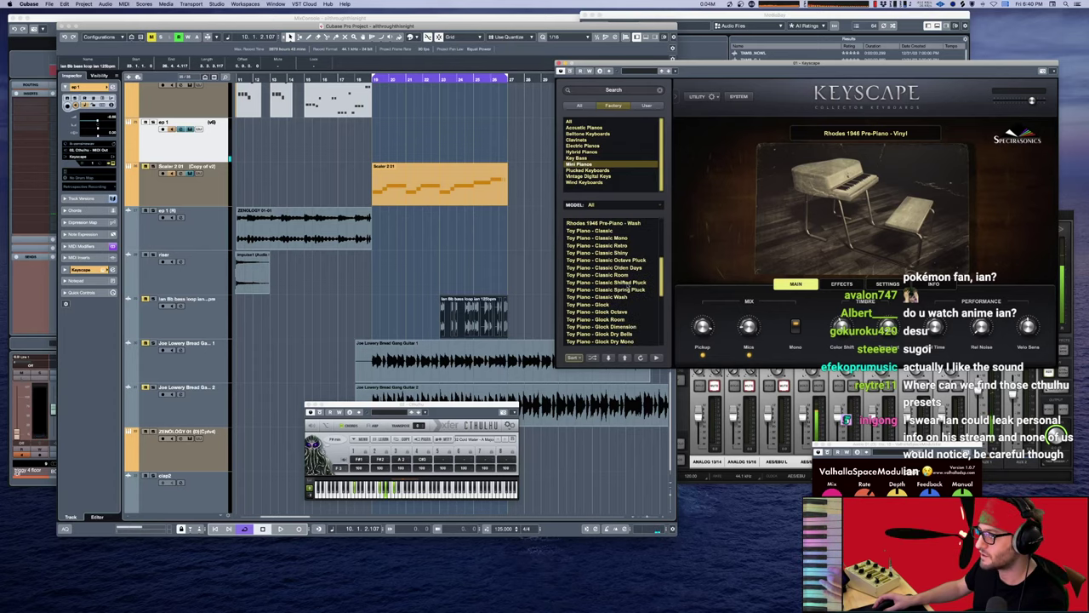
Deselect the bass loop, show Scaler 2 01 in the Inspector and stop playback
left_click(359, 254)
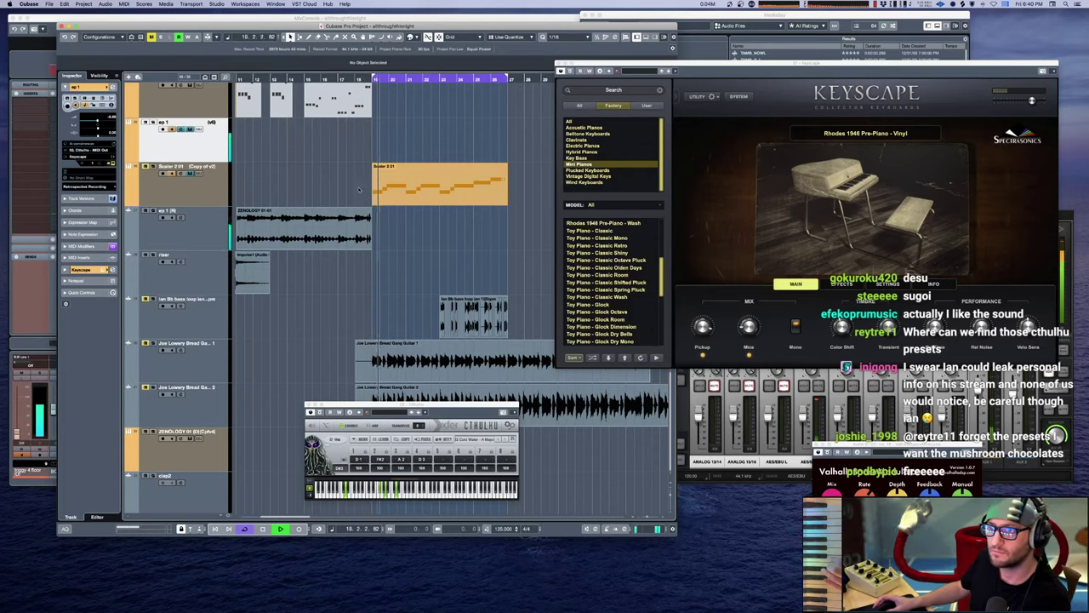
left_click(208, 191)
key("space")
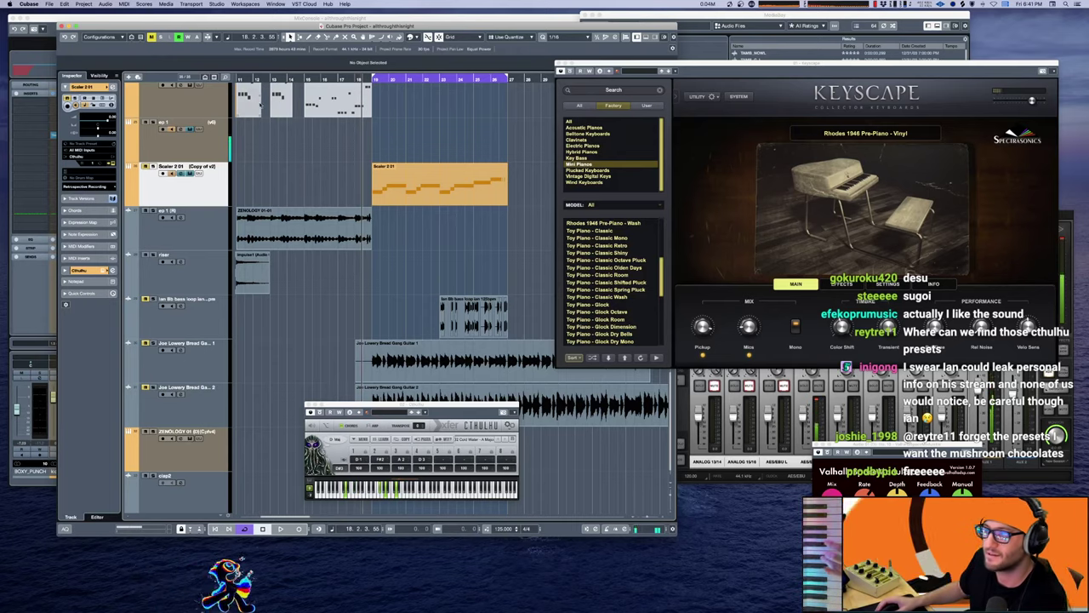
Load M-Tron Pro on the ep 1 keys track by searching 'tro' in the instrument list
left_click(209, 148)
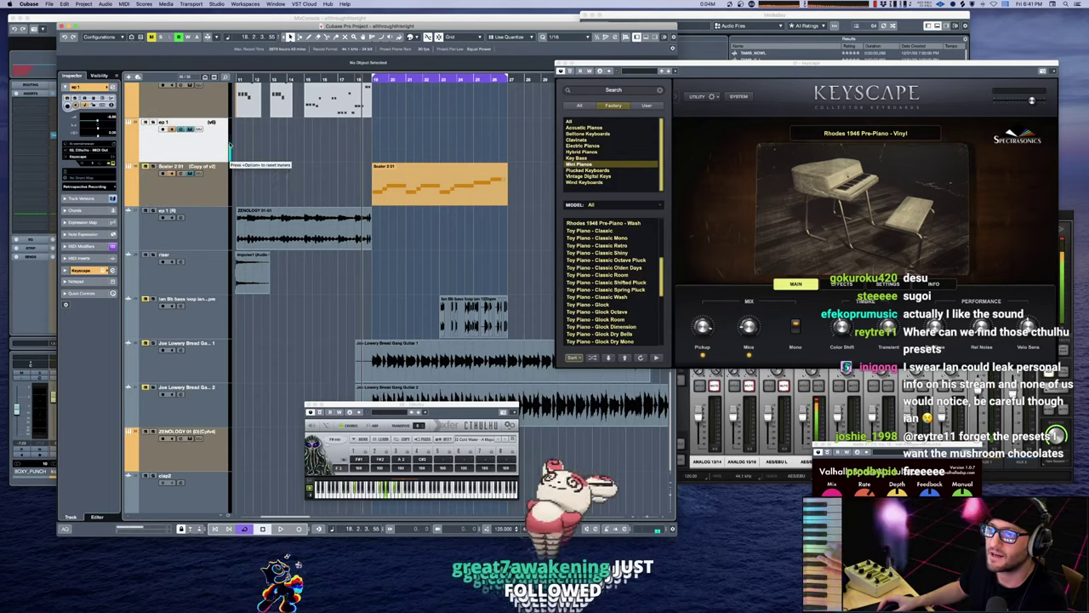
left_click(82, 157)
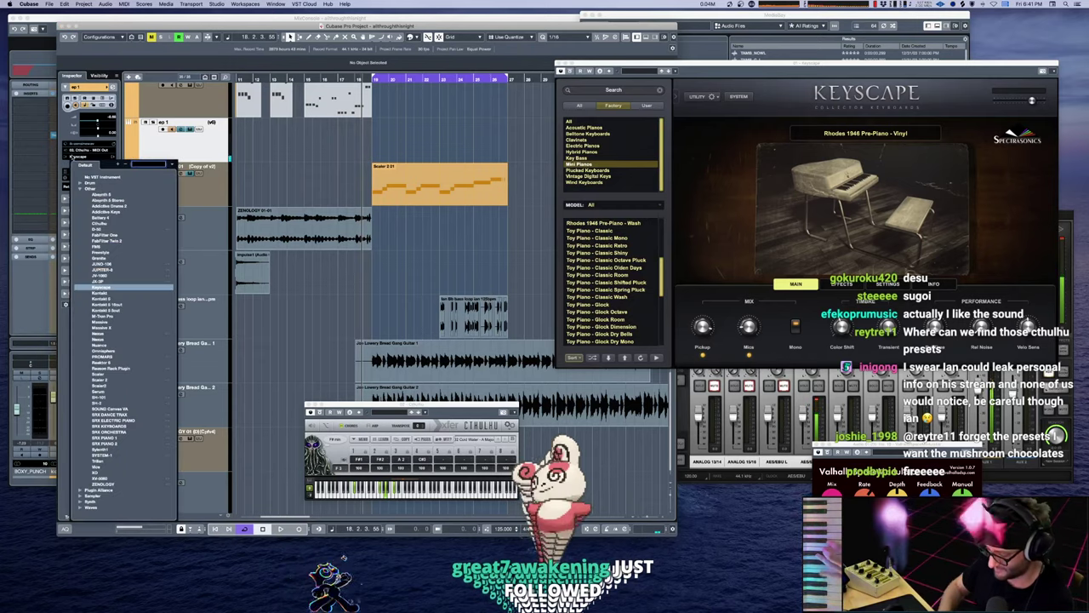
type("tro")
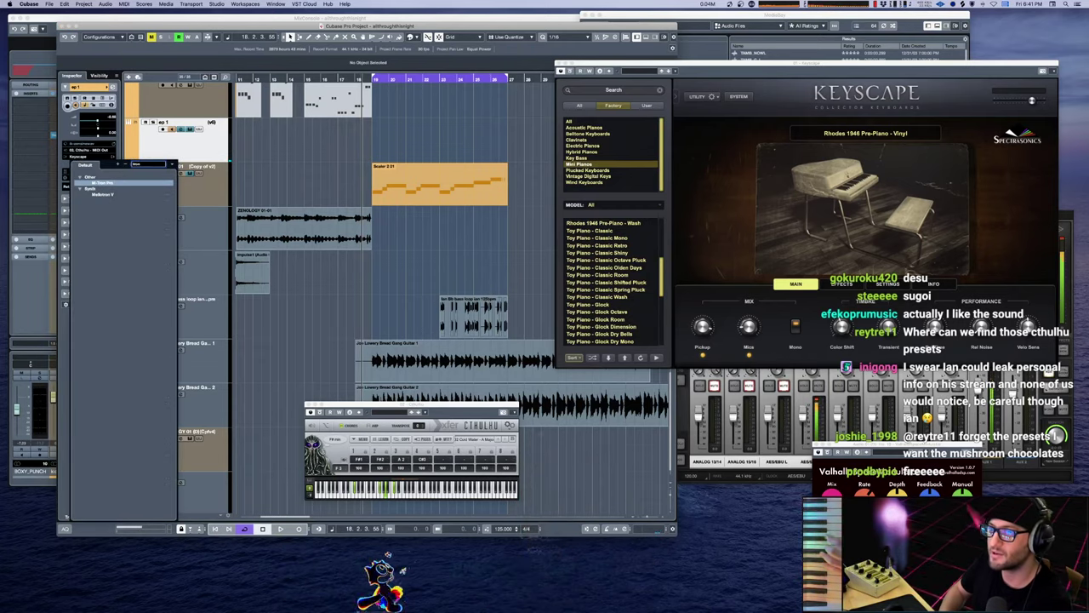
key("Return")
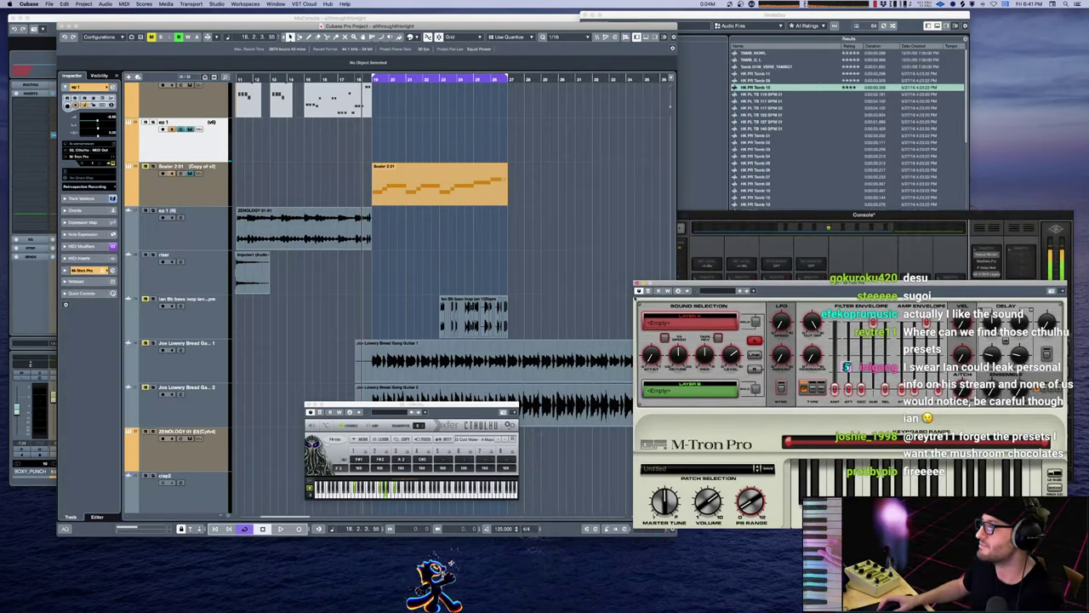
left_click_drag(713, 290, 430, 104)
Audition M-Tron Pro's Vibes 1 Basic and Mk1 Vibes Basic patches
left_click(417, 285)
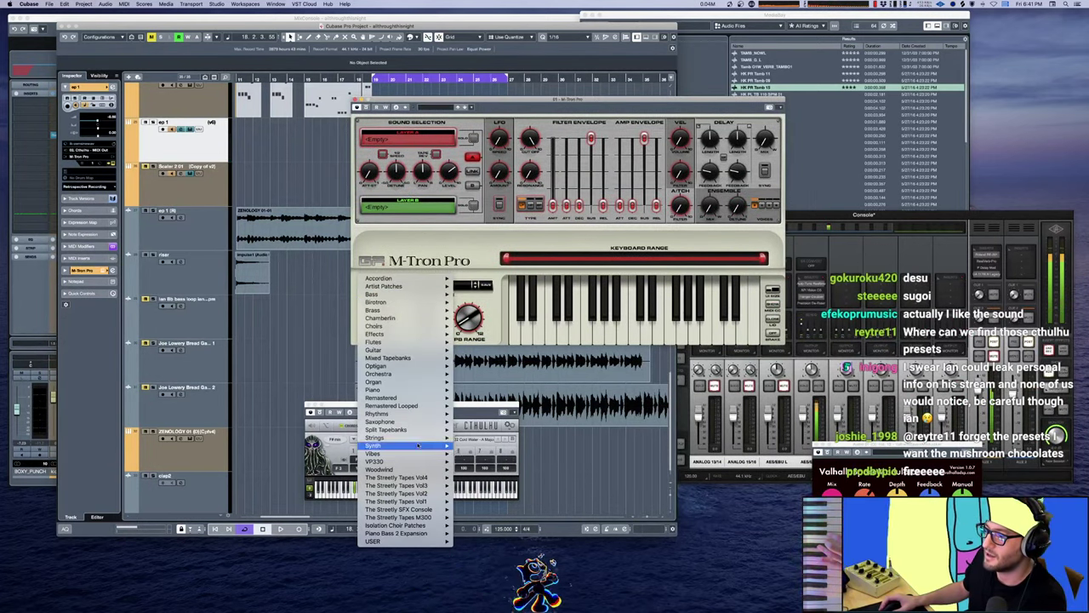
mouse_move(423, 452)
left_click(478, 453)
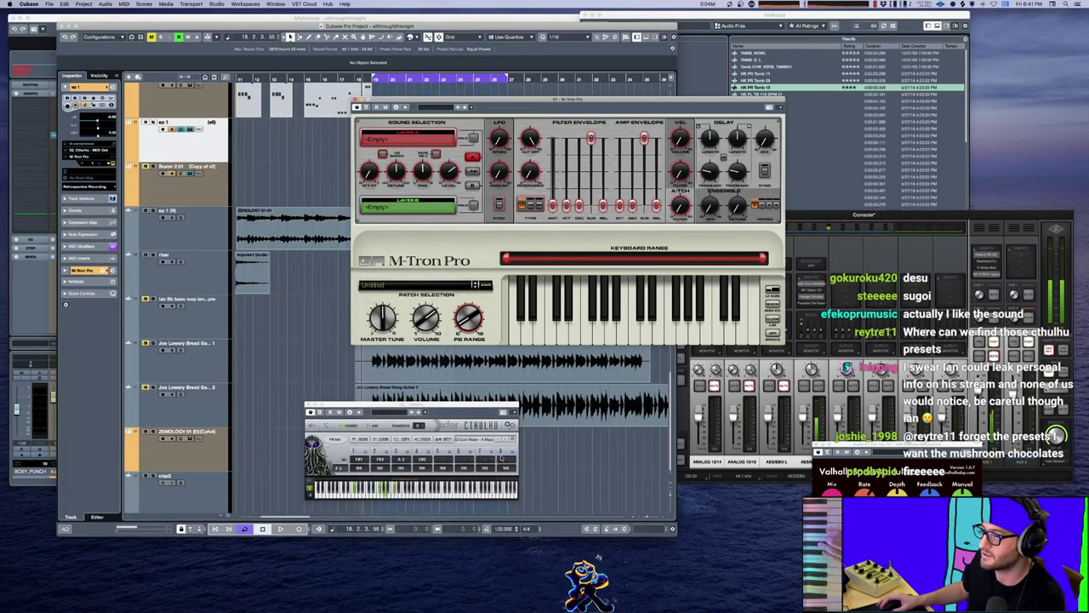
left_click(417, 285)
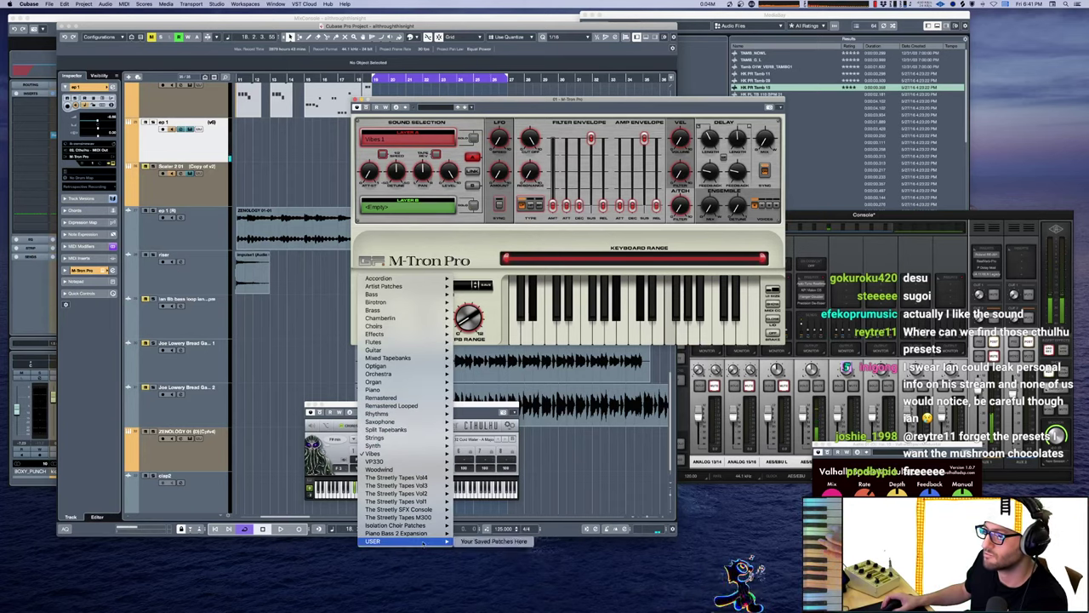
mouse_move(425, 535)
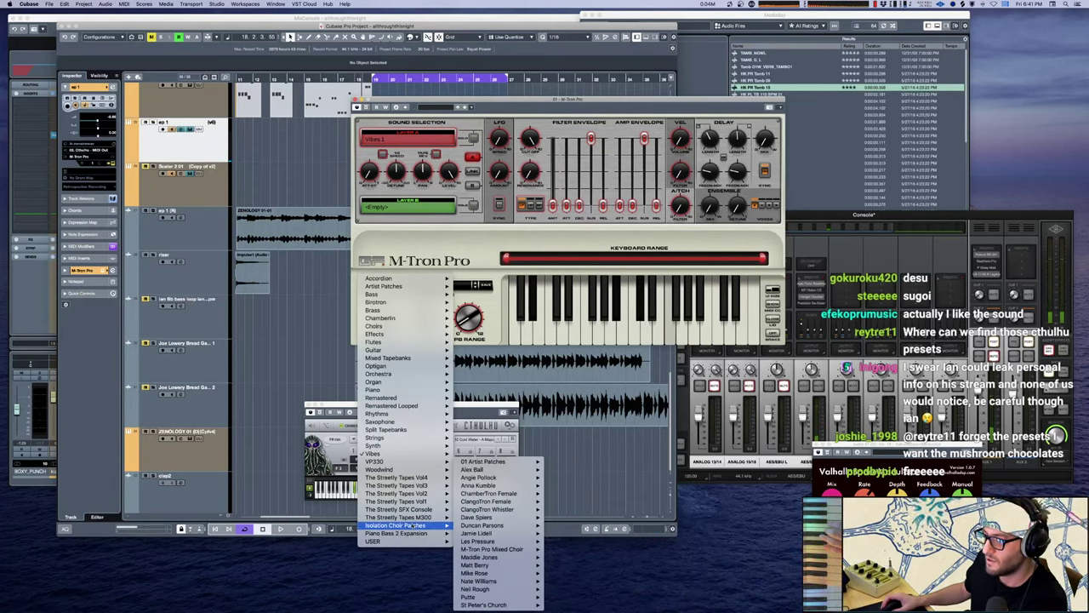
mouse_move(426, 502)
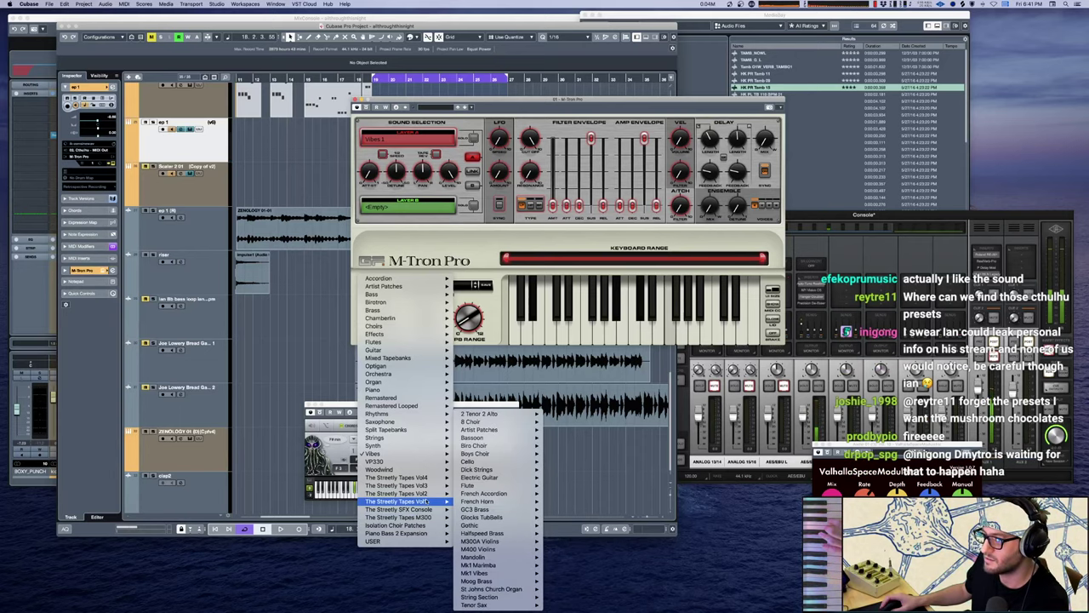
mouse_move(474, 502)
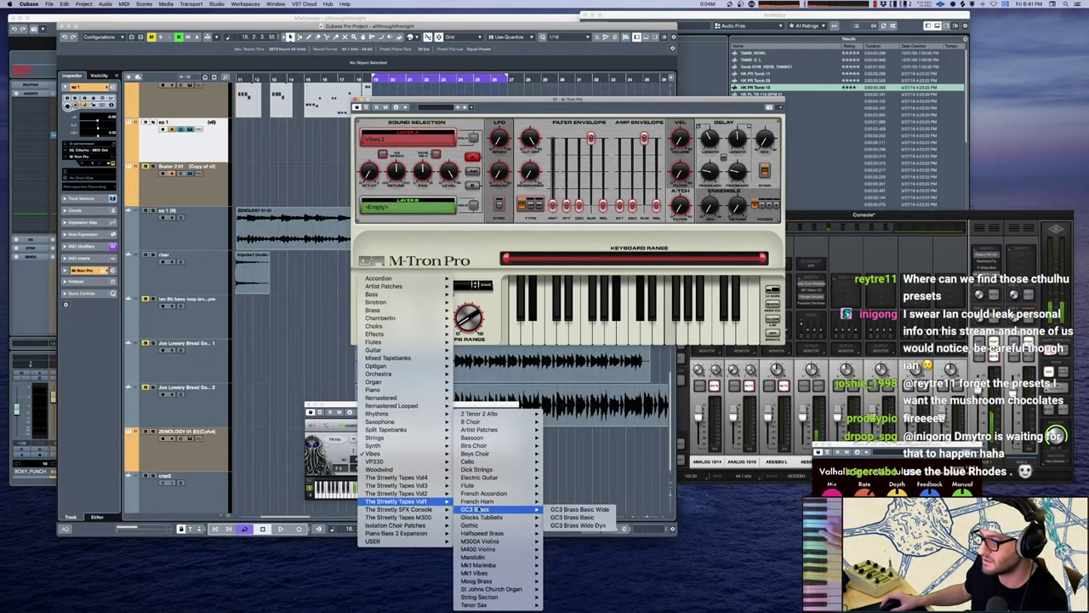
mouse_move(476, 573)
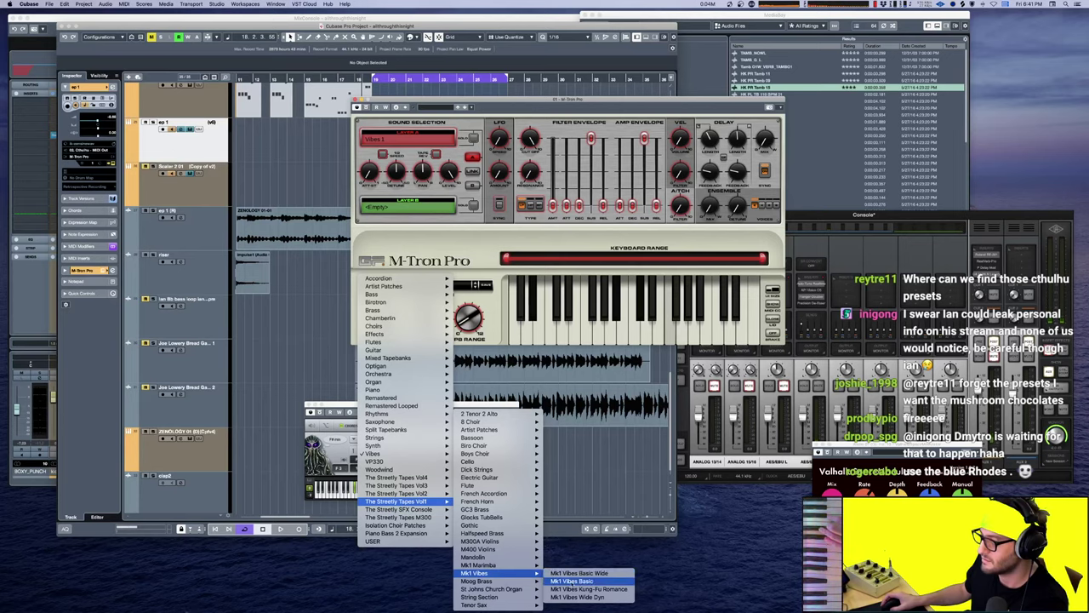
left_click(570, 581)
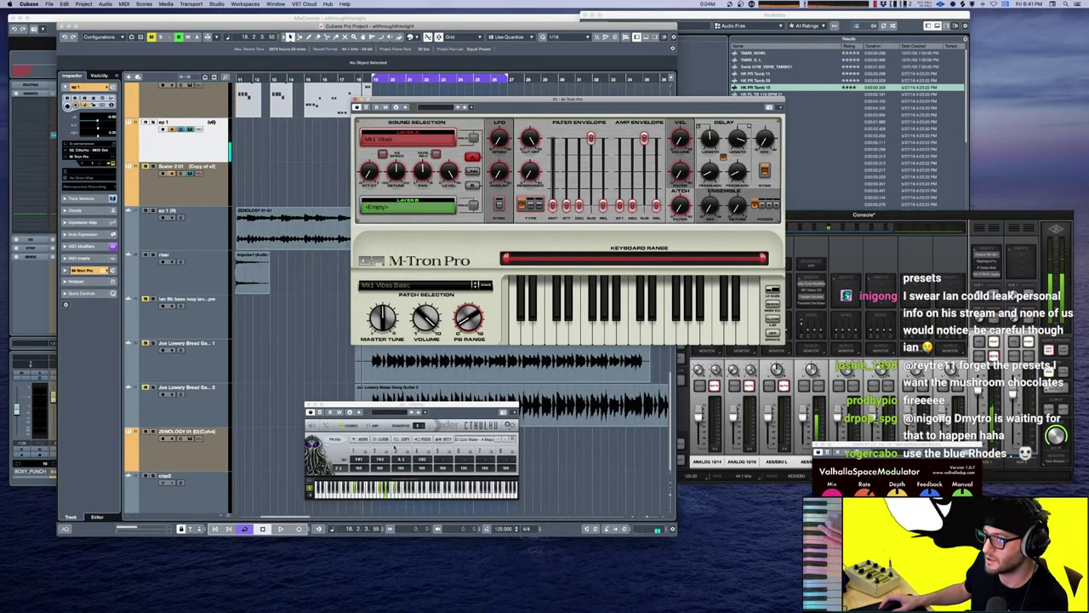
Load the Rhodes Basic patch from M-Tron Pro's Rhodes category
left_click(415, 286)
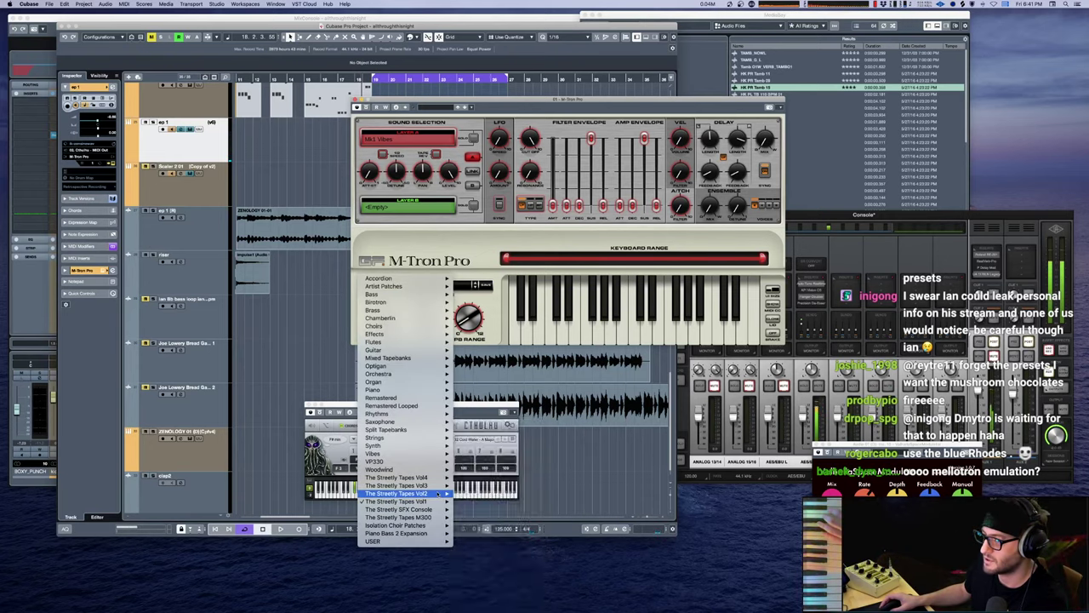
mouse_move(438, 493)
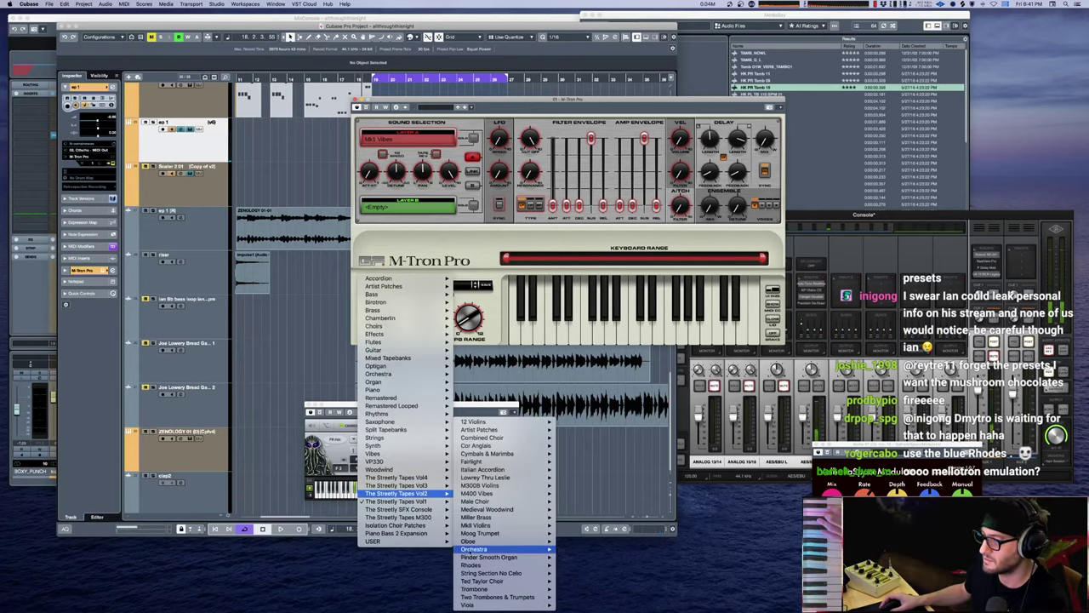
mouse_move(525, 566)
left_click(582, 572)
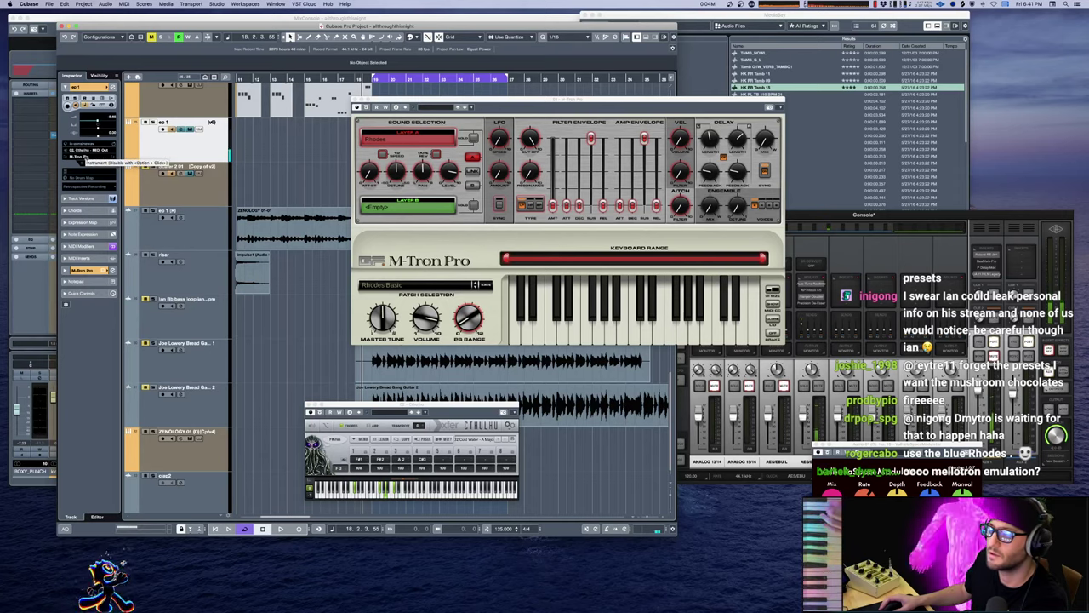
left_click(85, 156)
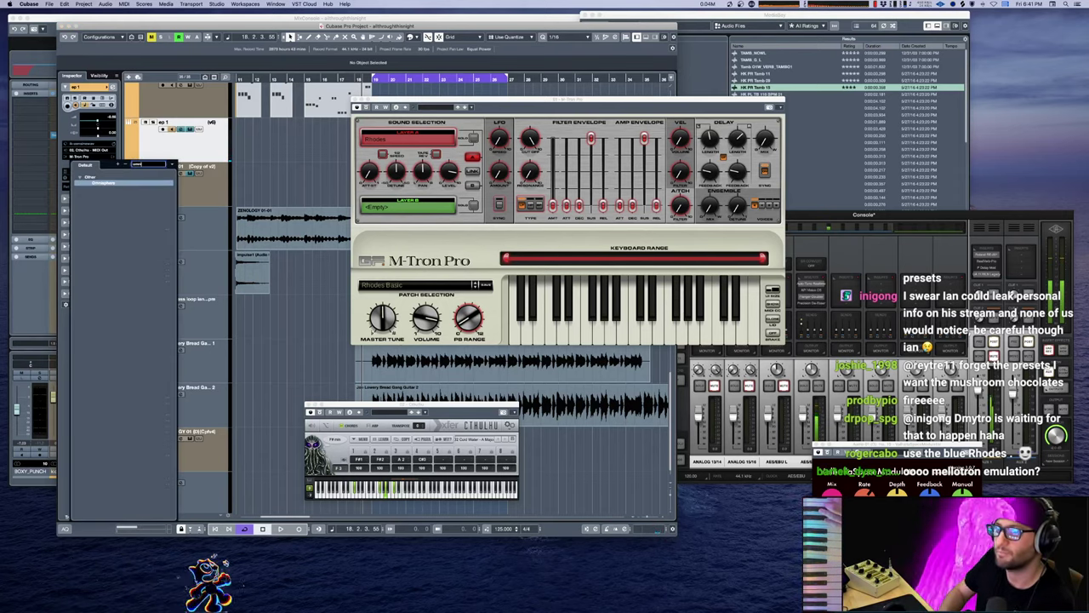
Swap to Omnisphere and load the Optical Wurly patch from the re-sorted Patch Browser
key("Escape")
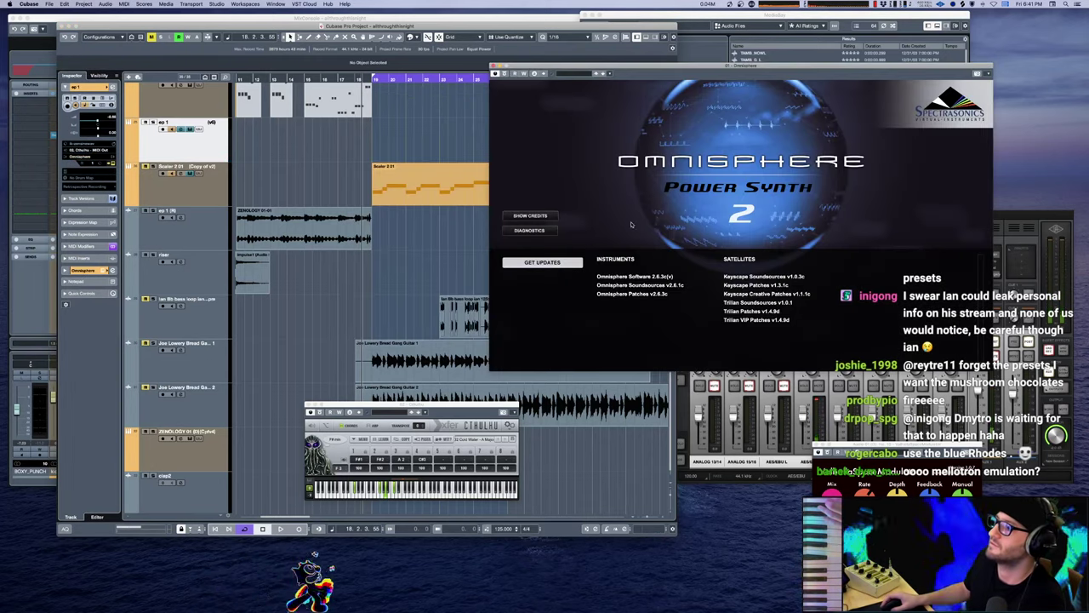
left_click(733, 127)
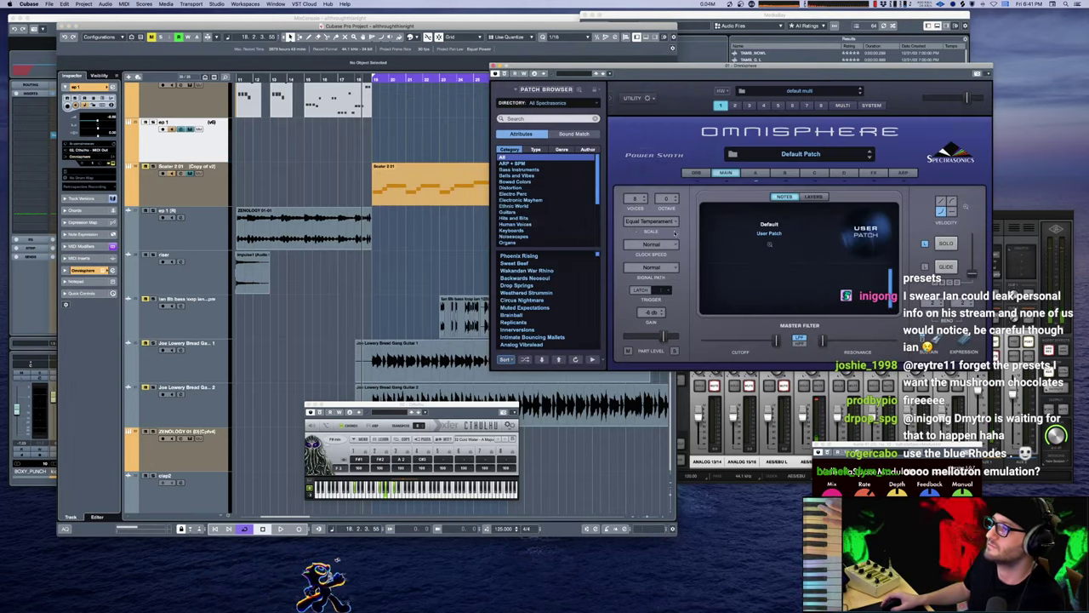
left_click(507, 359)
left_click(515, 367)
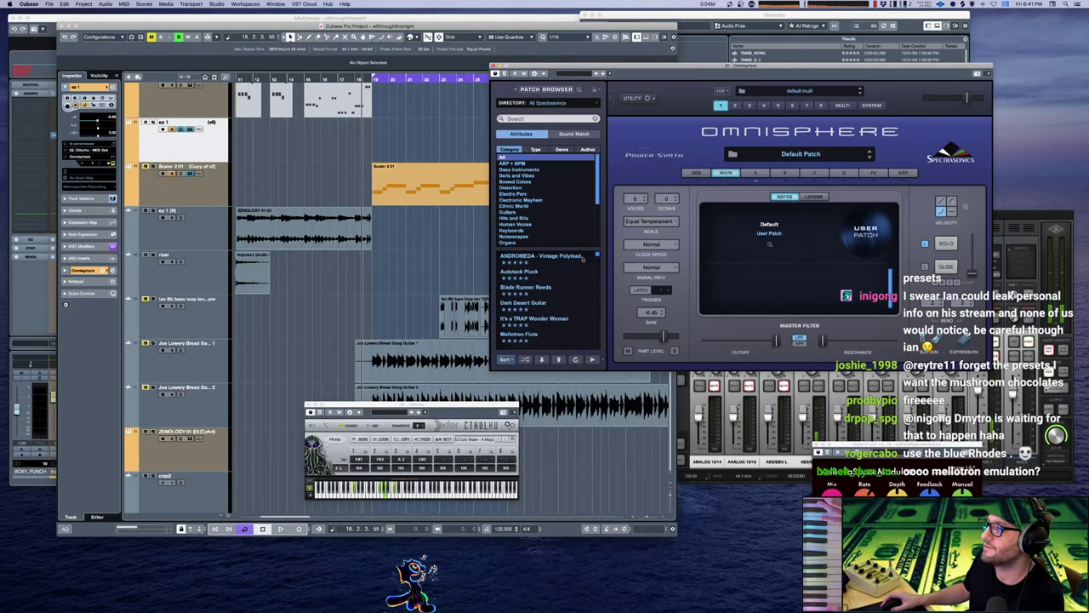
scroll(555, 311, "down", 3)
left_click(553, 306)
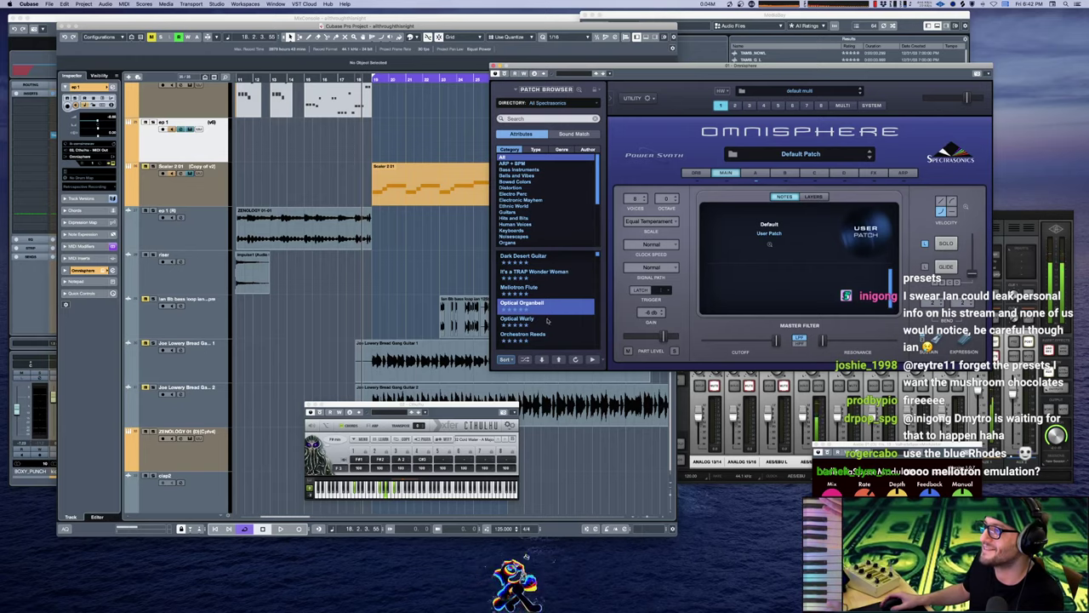
left_click(536, 320)
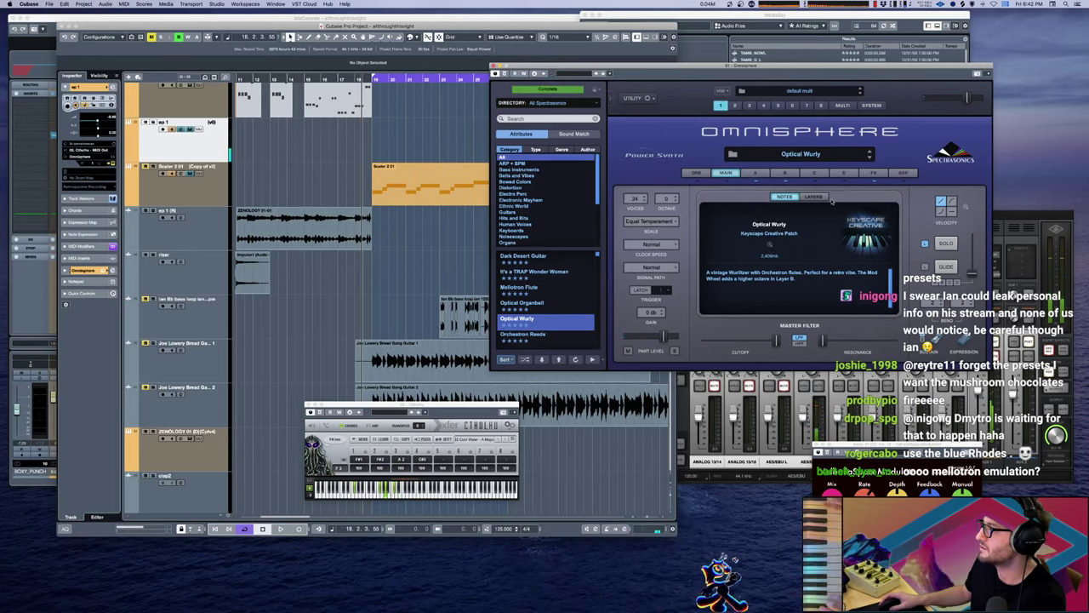
left_click(815, 197)
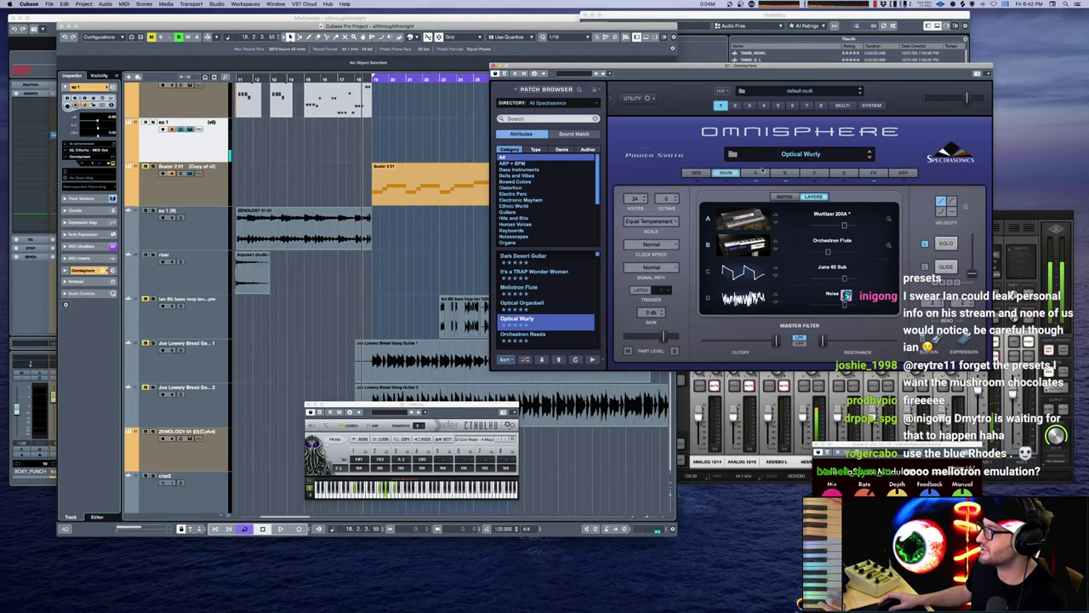
left_click(763, 173)
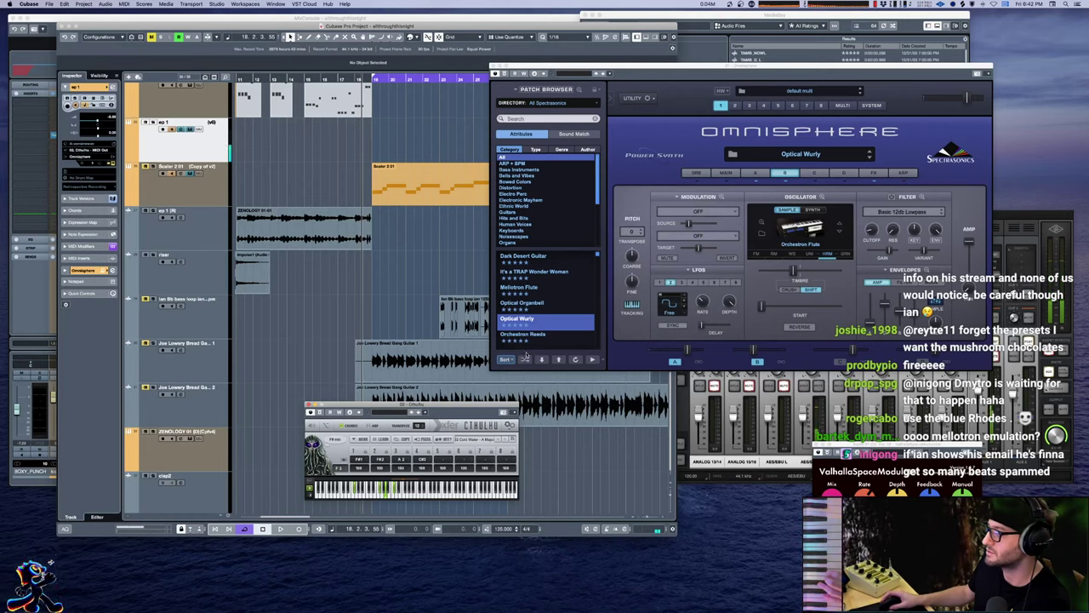
Set the AUX reverb size to 60 and raise layer A's Wurlitzer timbre to 0.780
left_click(873, 172)
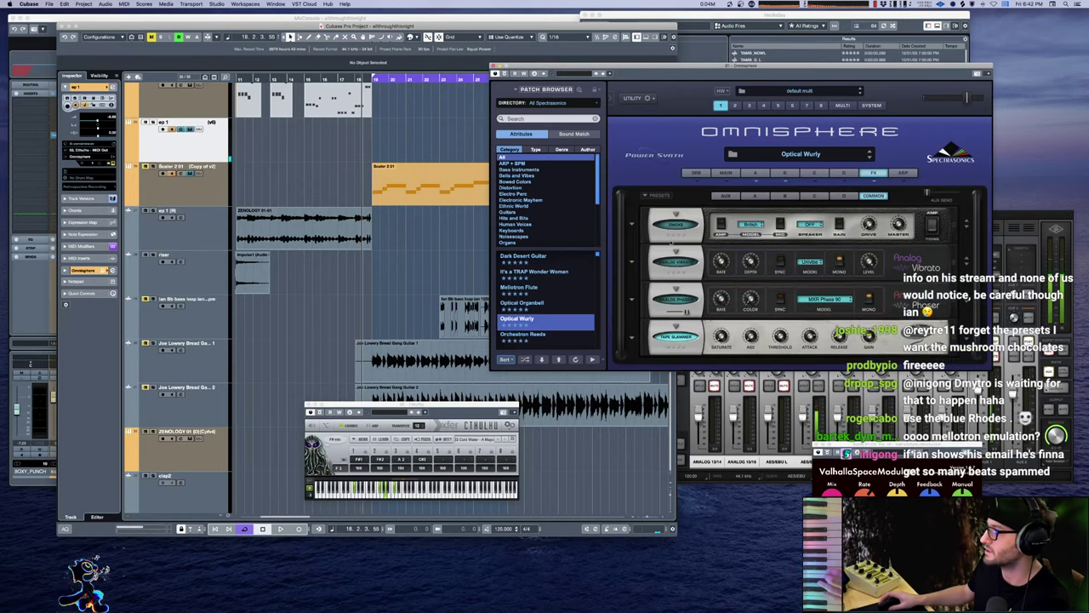
left_click(725, 196)
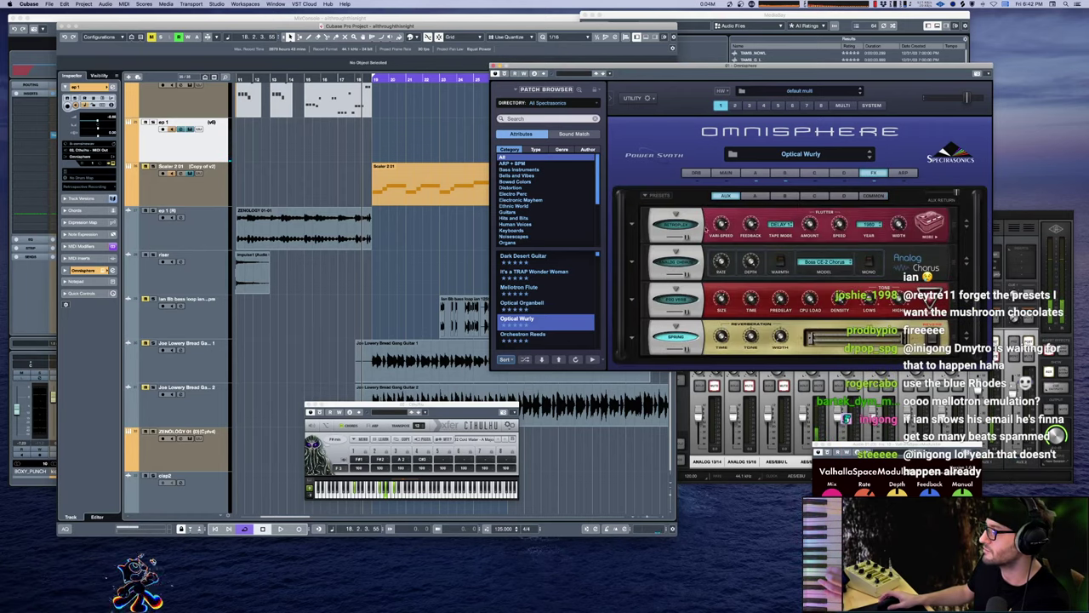
left_click_drag(721, 299, 719, 297)
left_click(785, 172)
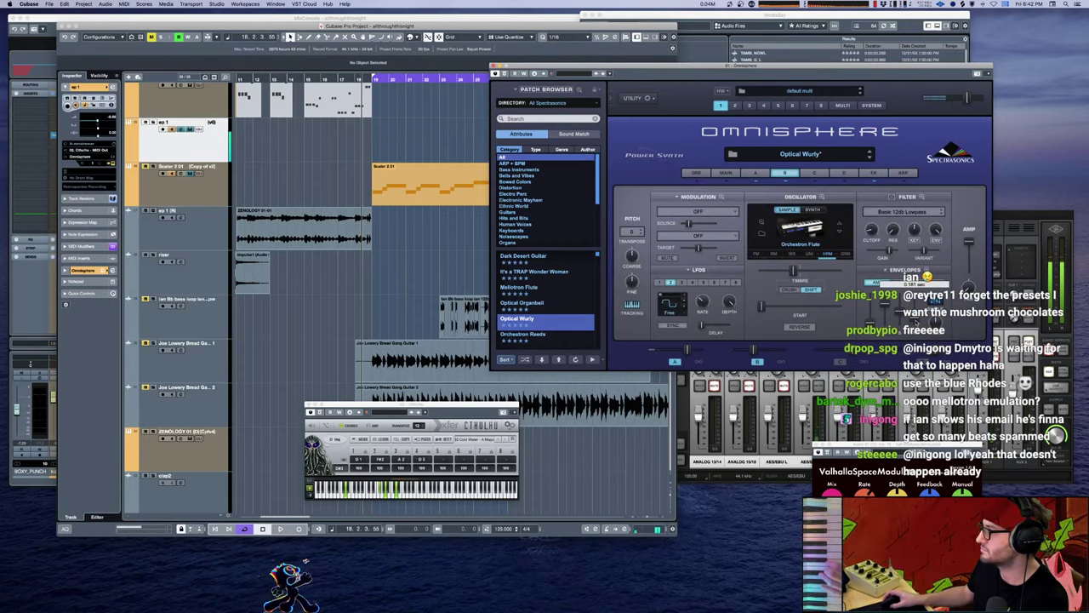
left_click(761, 174)
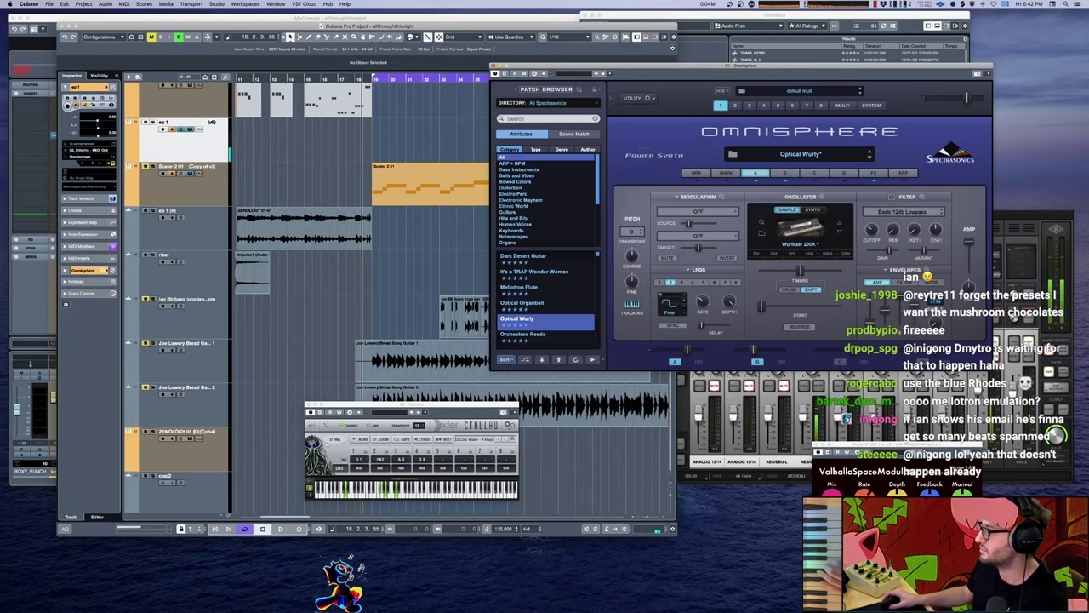
mouse_move(881, 283)
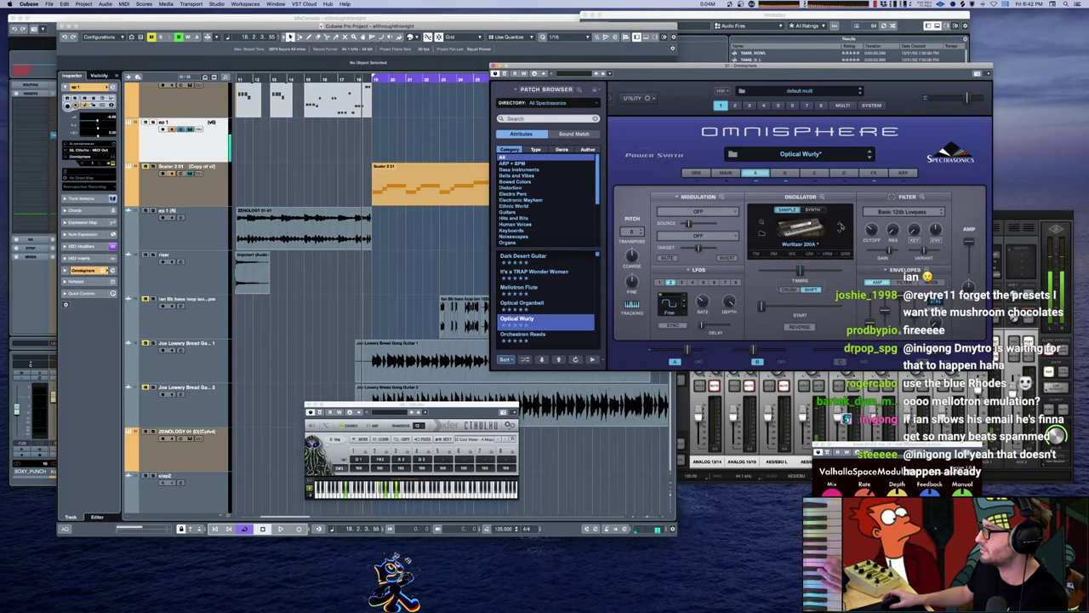
left_click(819, 196)
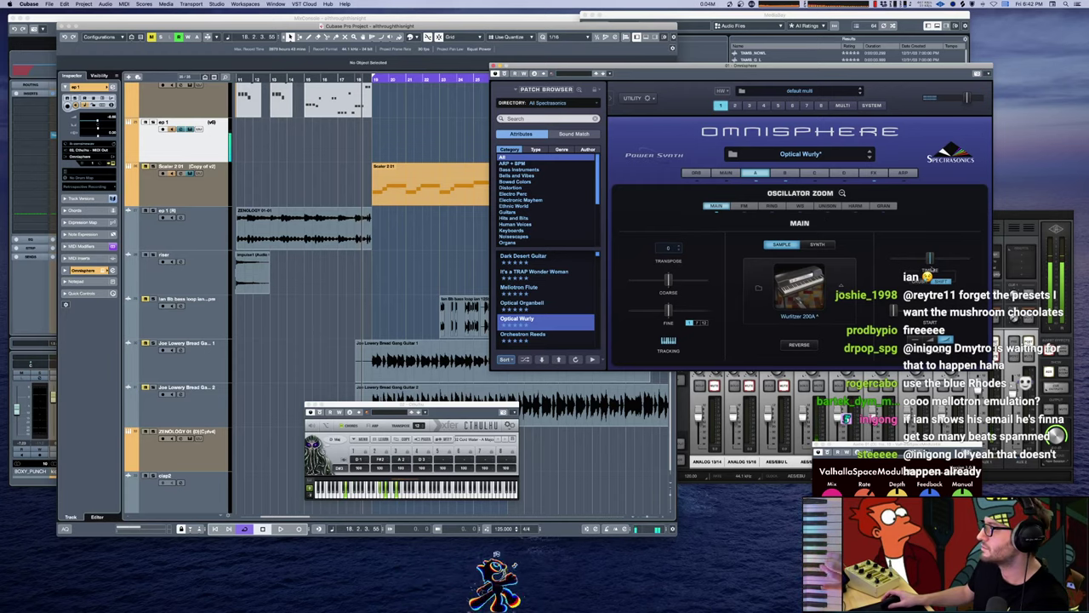
left_click_drag(931, 259, 964, 264)
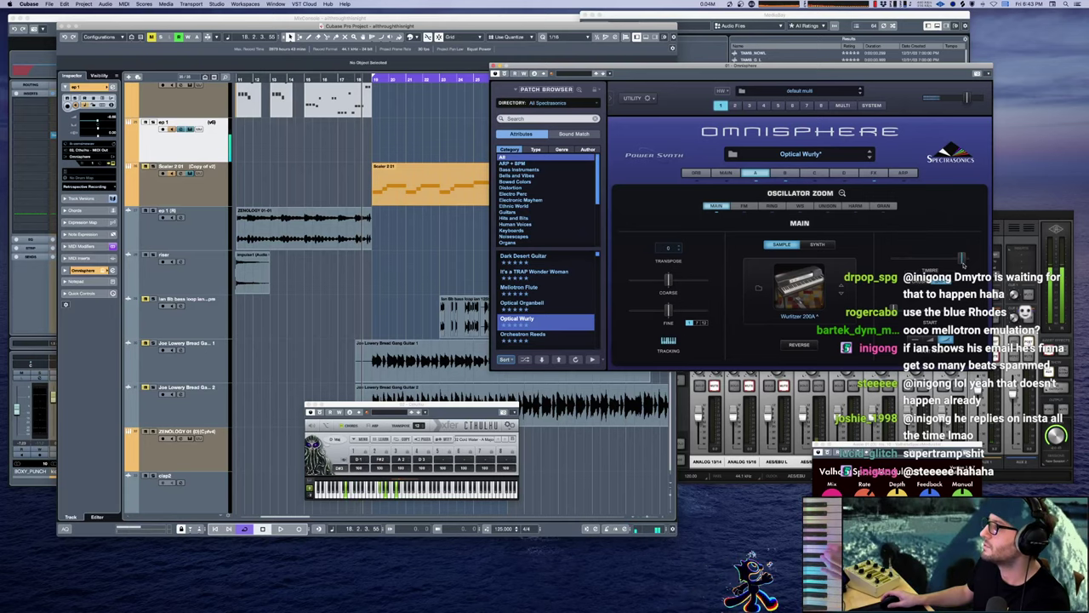
Adjust the Start setting on layer B, the Orchestron Flute layer
left_click(784, 172)
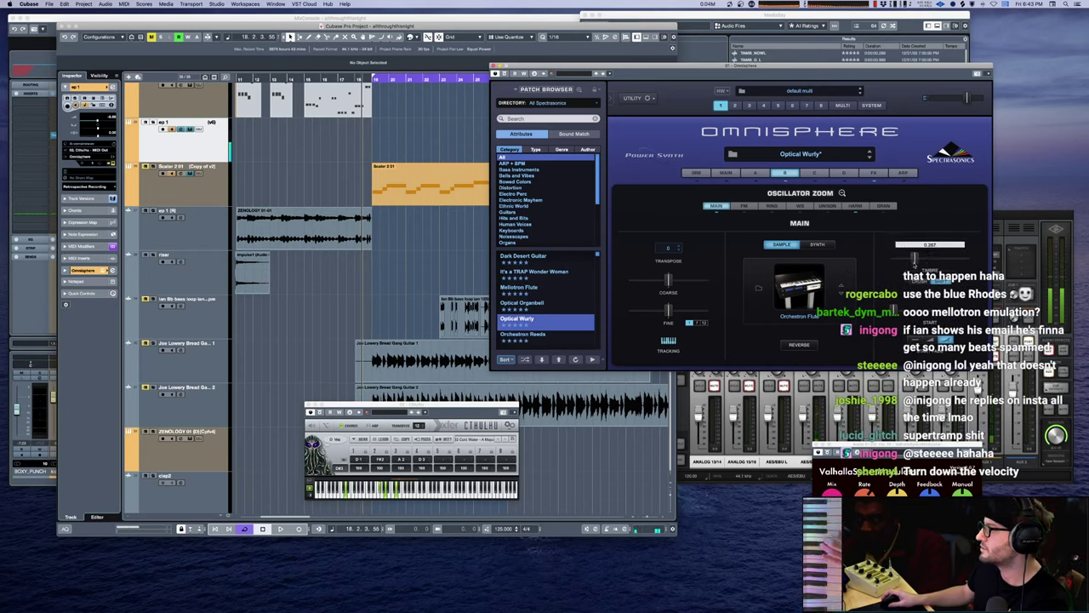
left_click_drag(912, 258, 921, 259)
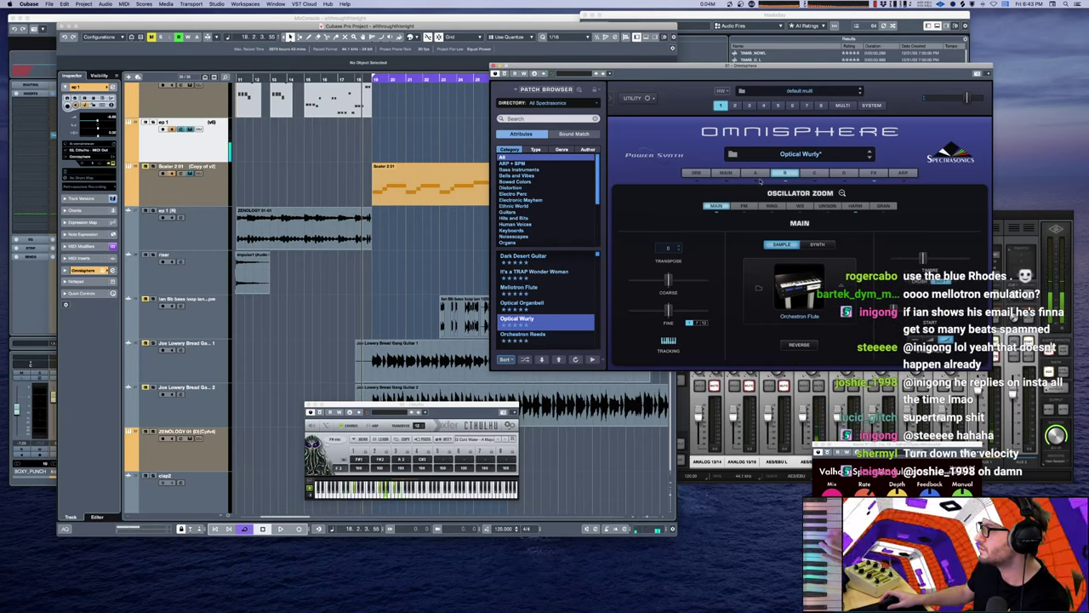
left_click(756, 174)
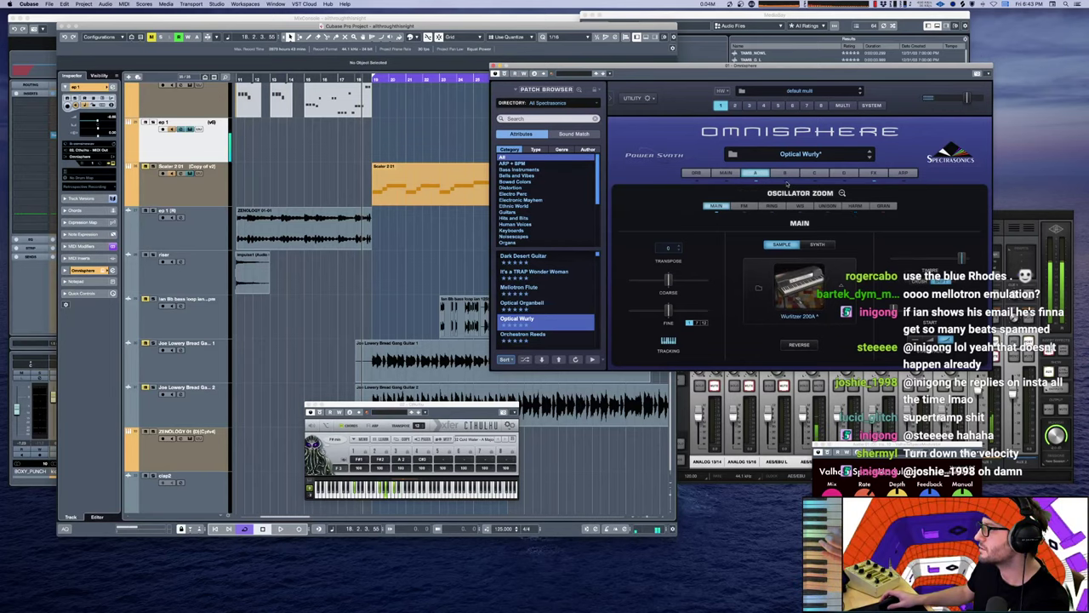
left_click(784, 174)
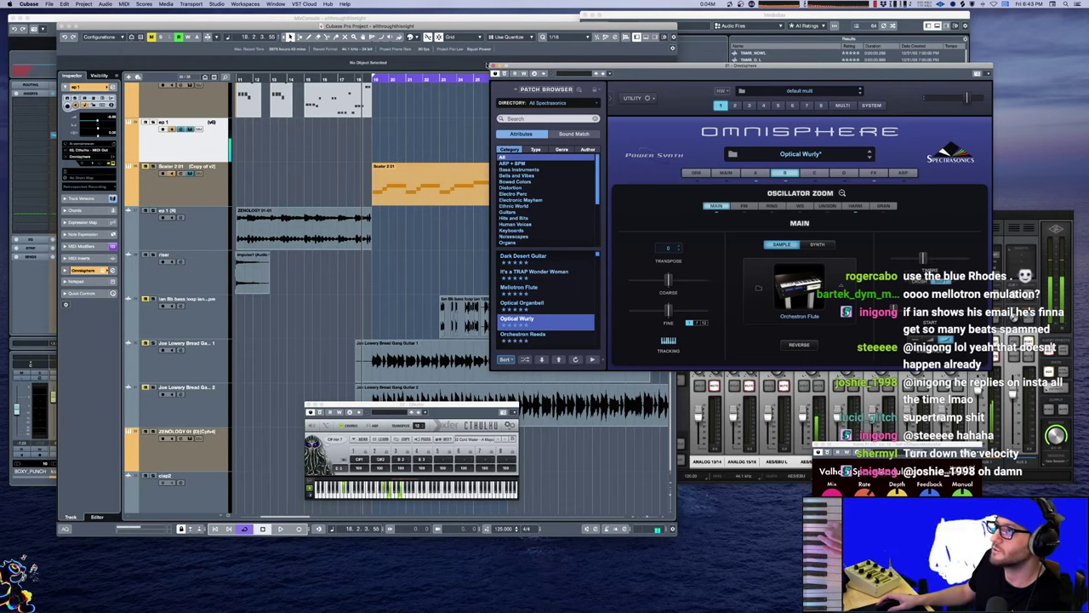
Close Omnisphere and open the Scaler 2 01 part in the Key Editor while it plays
left_click(495, 68)
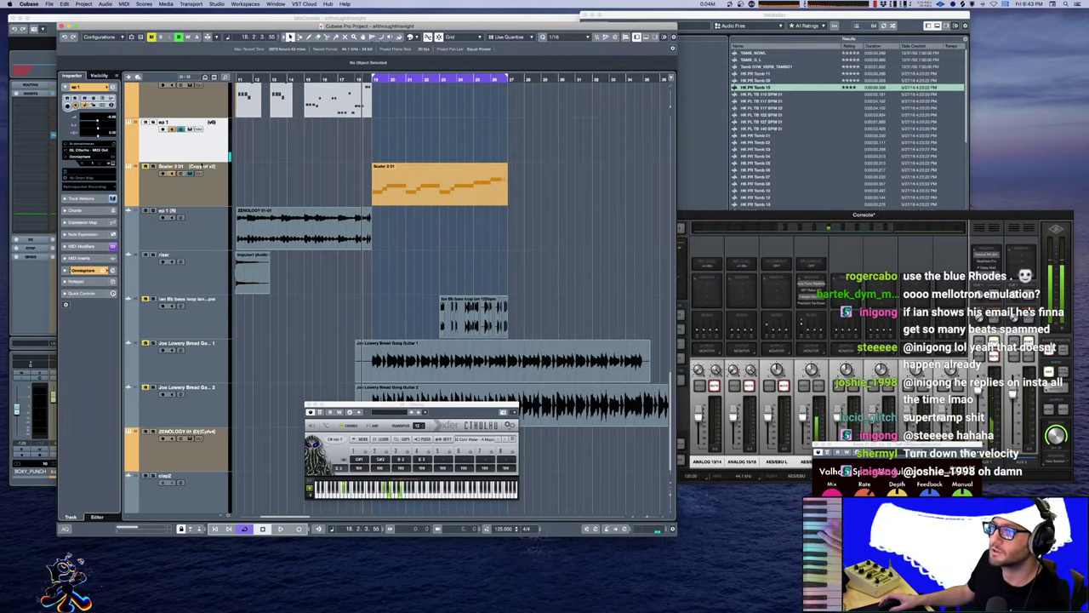
left_click(375, 187)
key("space")
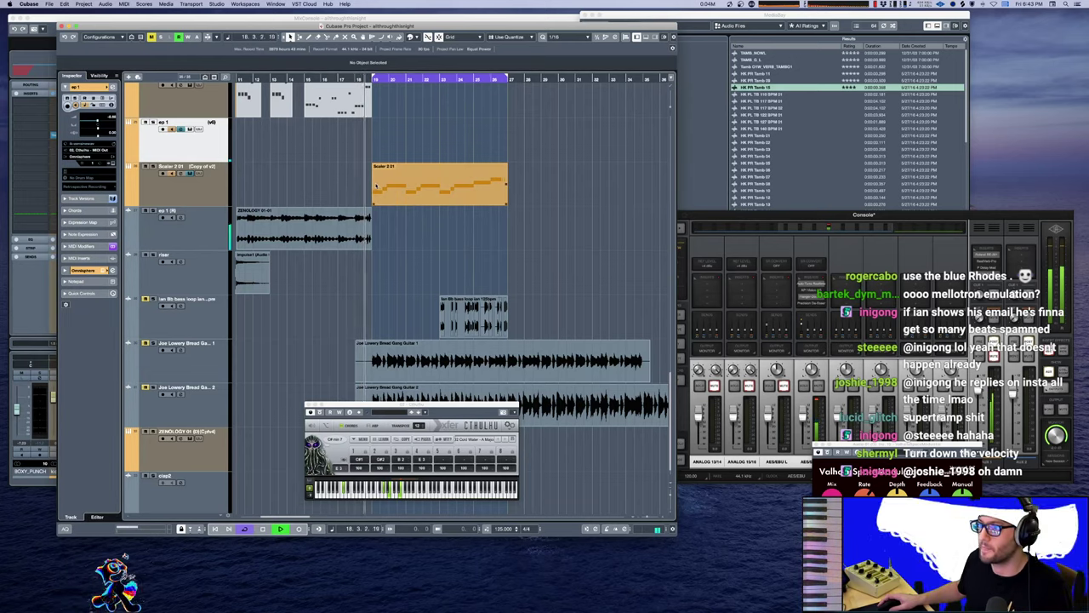
double_click(375, 187)
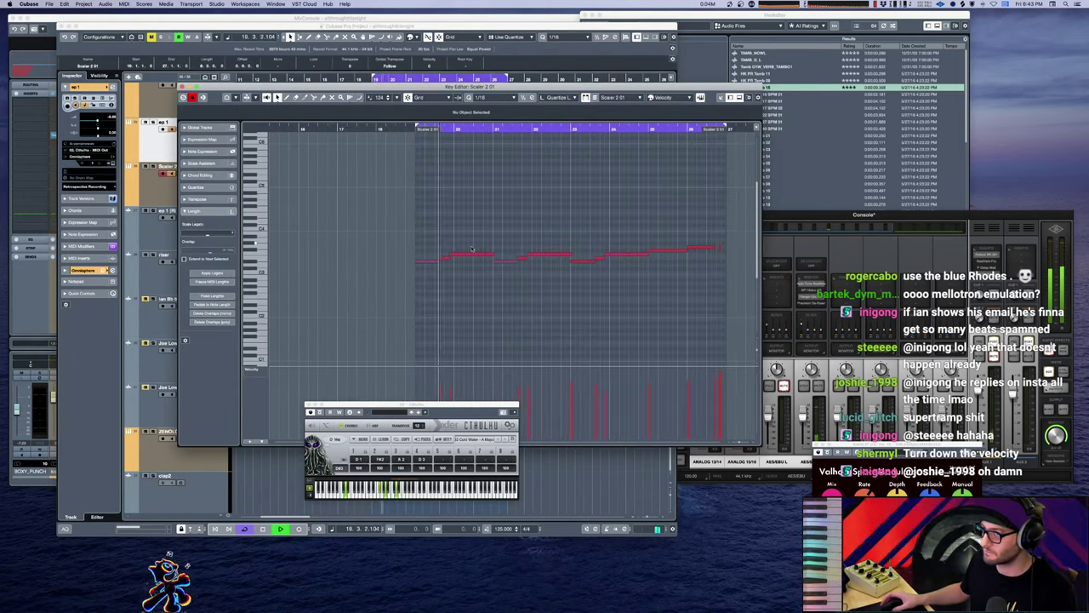
Zoom into the Key Editor and delete the Scaler 2 01 part's later notes
key("h")
key("space")
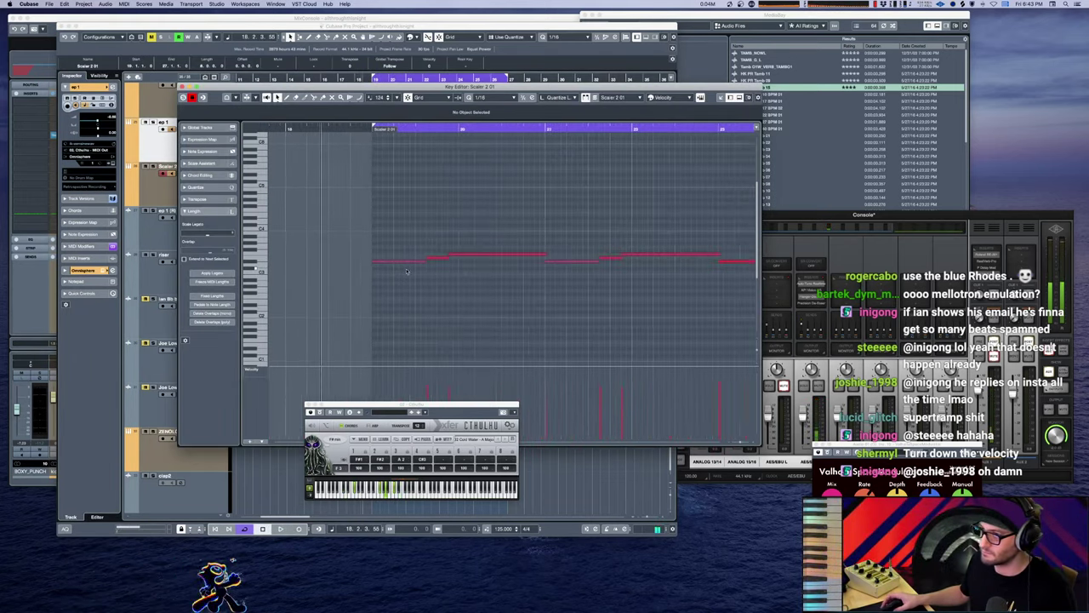
scroll(475, 271, "right", 3)
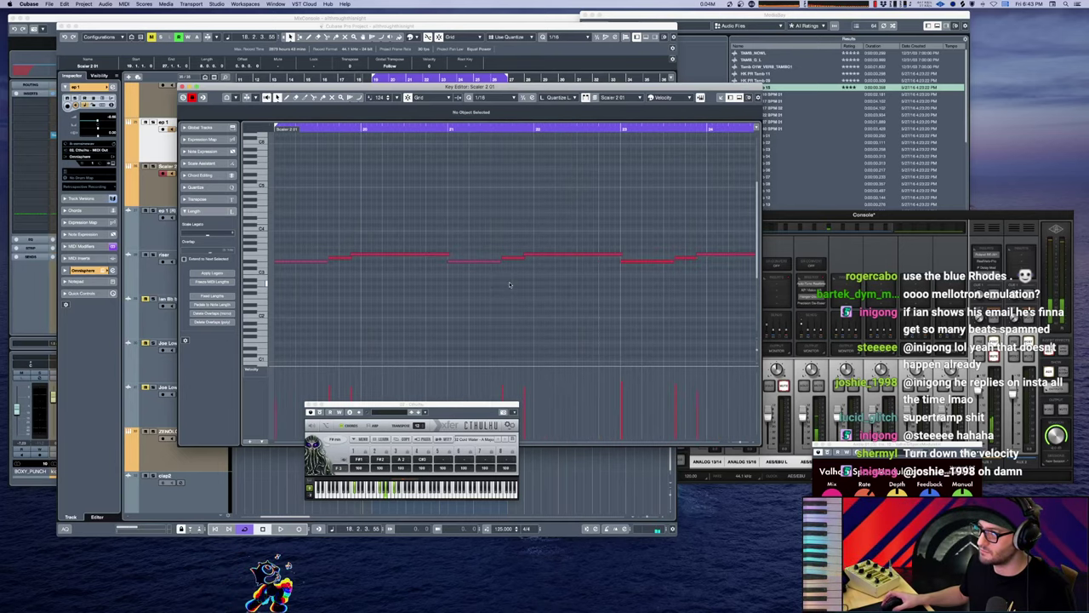
scroll(509, 285, "down", 2)
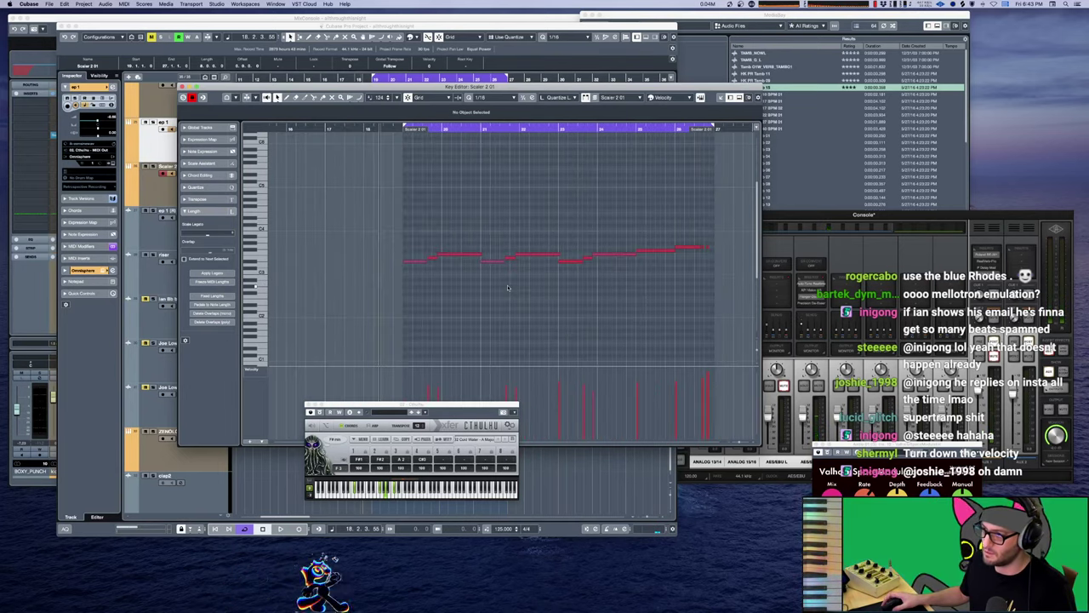
left_click_drag(496, 226, 616, 323)
key("Delete")
scroll(409, 262, "up", 3)
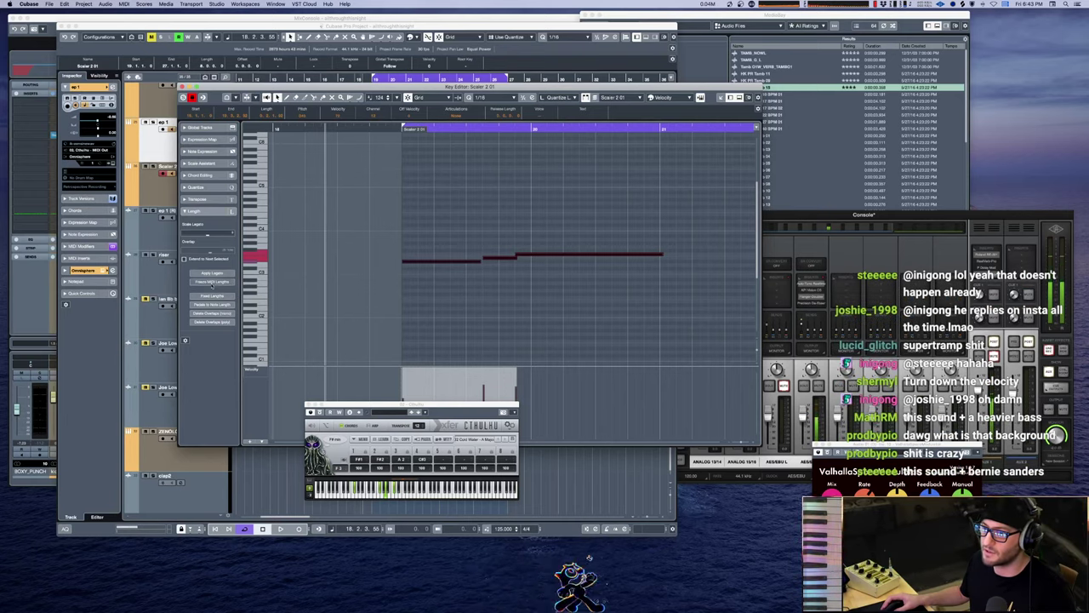
Shorten the part's first note and its last held note
left_click(203, 186)
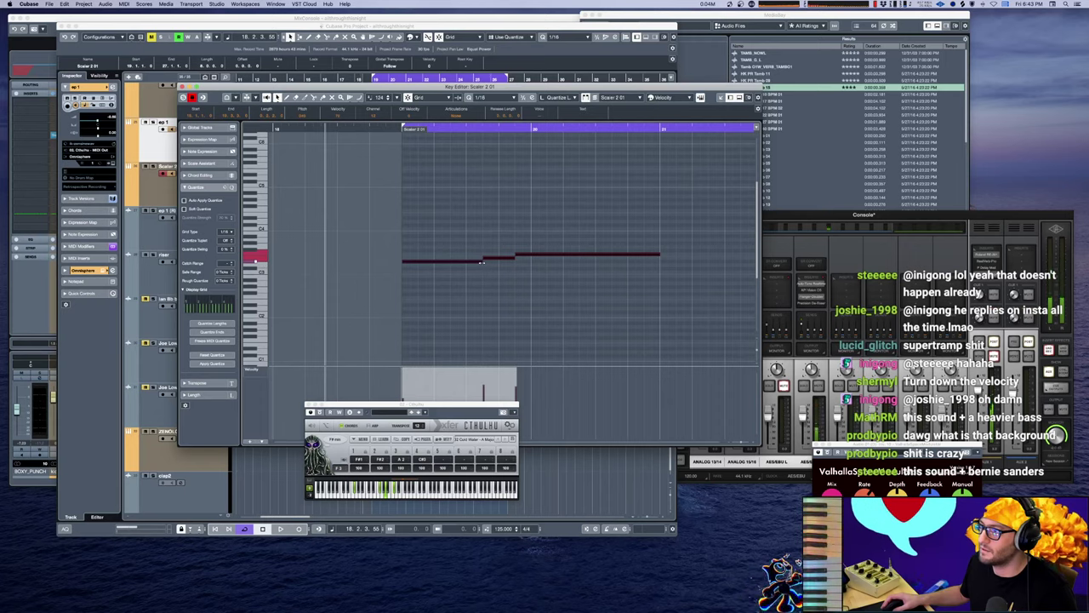
left_click_drag(482, 263, 415, 264)
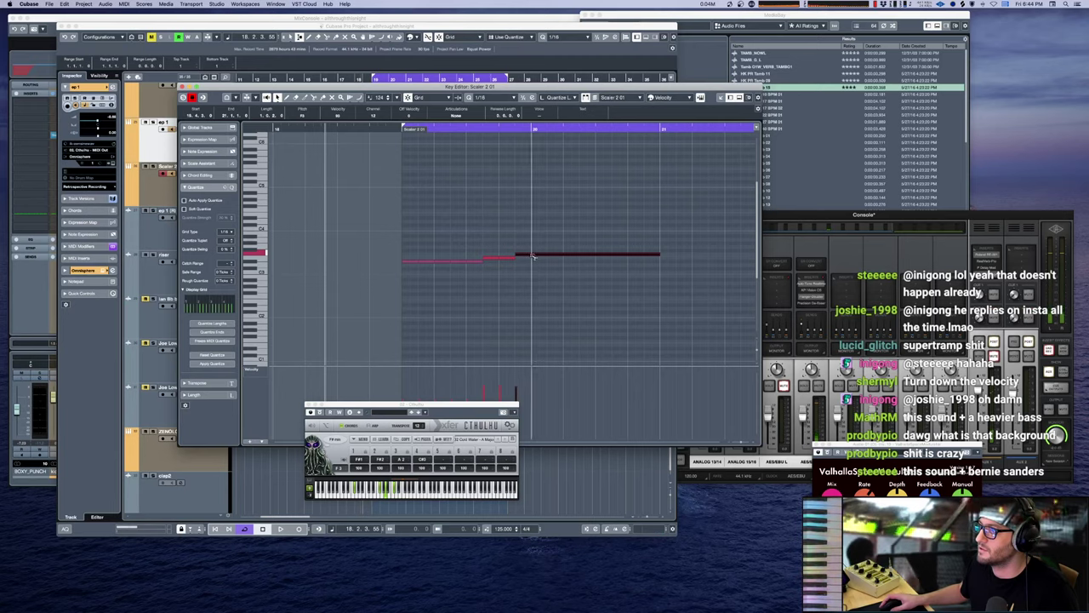
left_click_drag(552, 254, 528, 260)
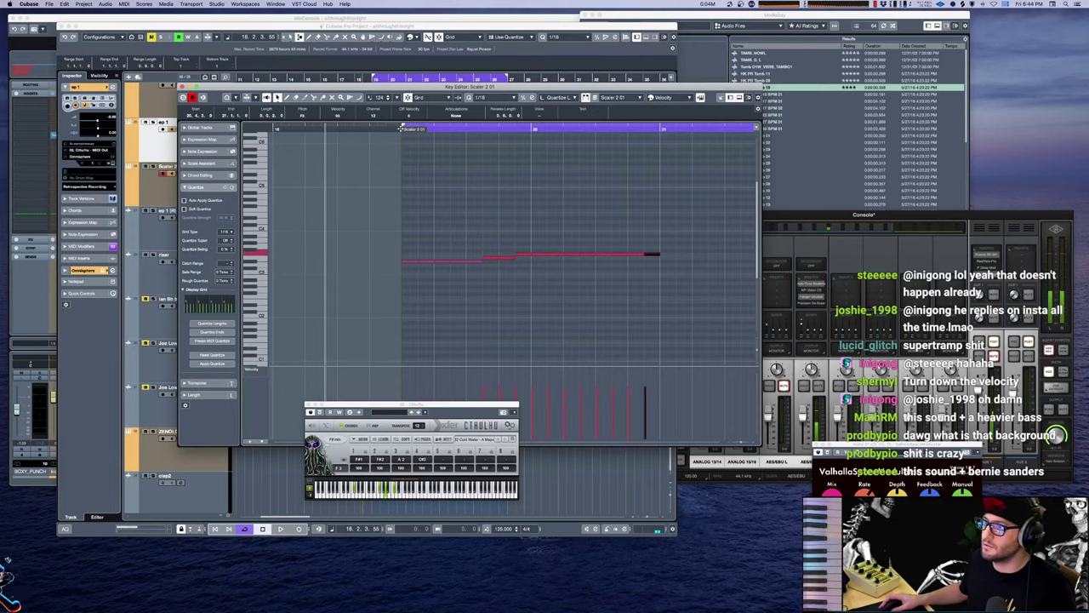
Play back the edited part, then move the Cthulhu synth window aside and close it
key("space")
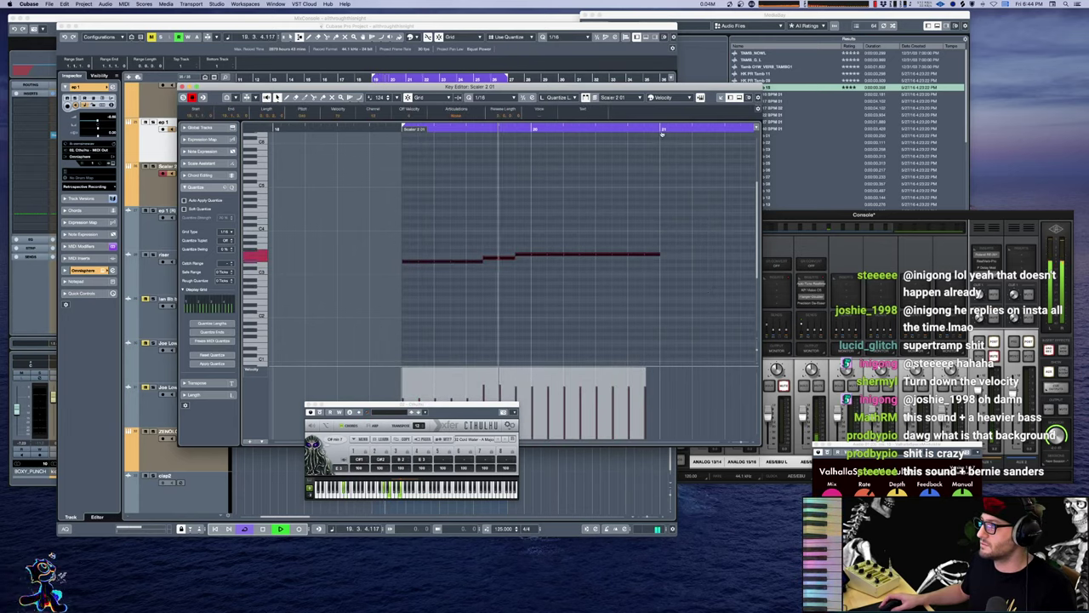
key("h")
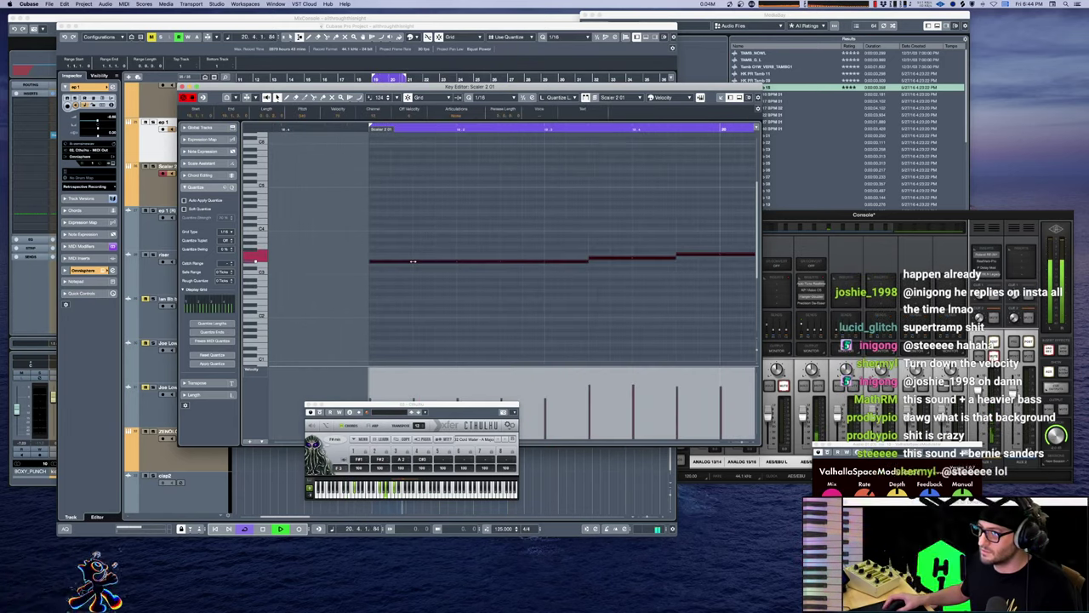
key("g")
key("g")
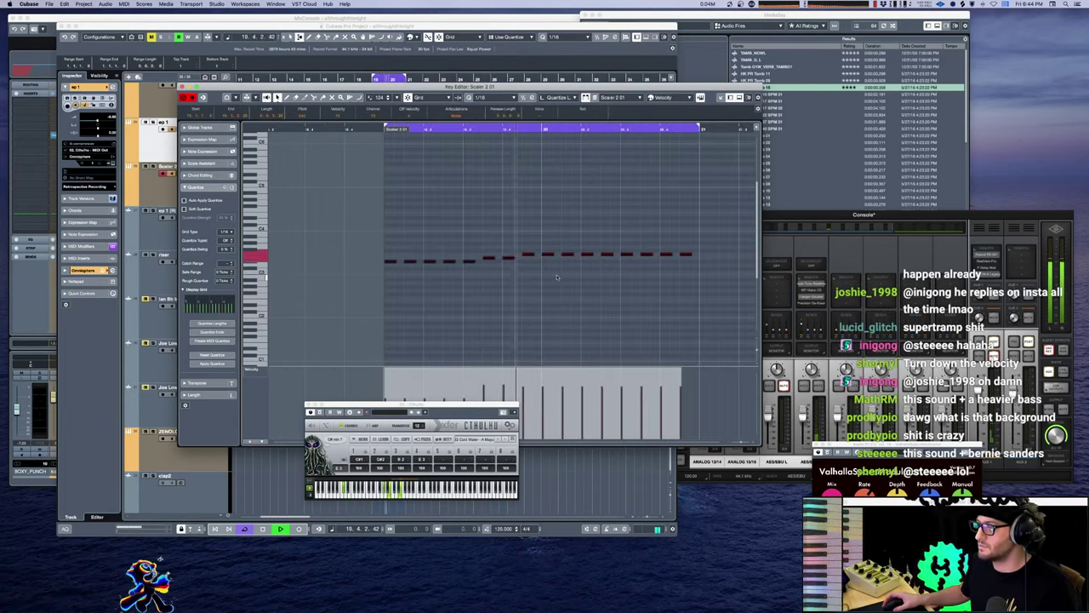
scroll(514, 278, "left", 1)
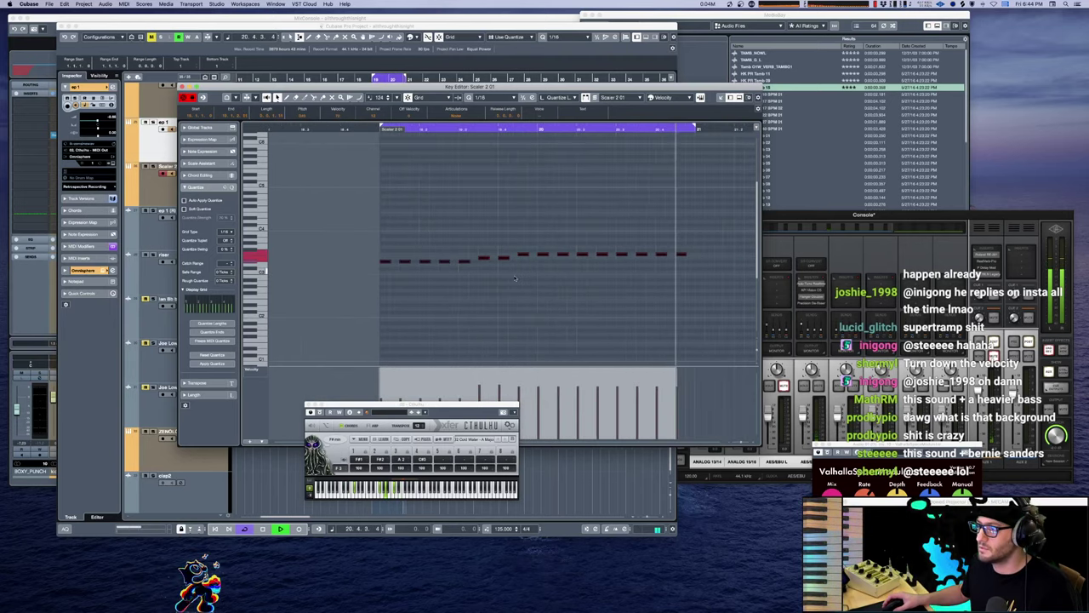
key("g")
key("space")
left_click_drag(402, 400, 341, 374)
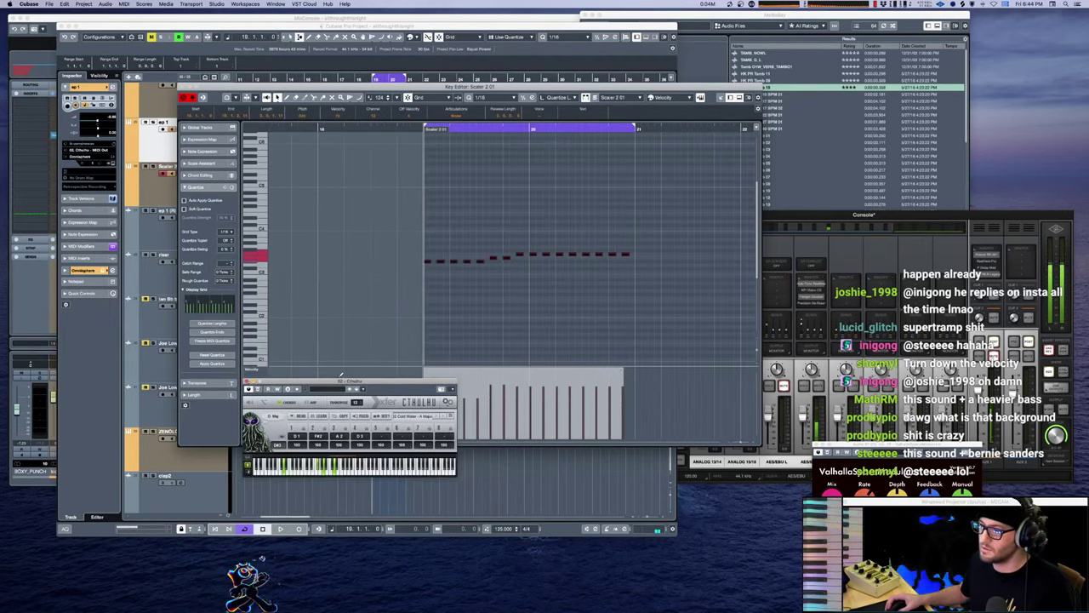
left_click(247, 389)
Play and stop the note run several times to hear the velocity changes
key("space")
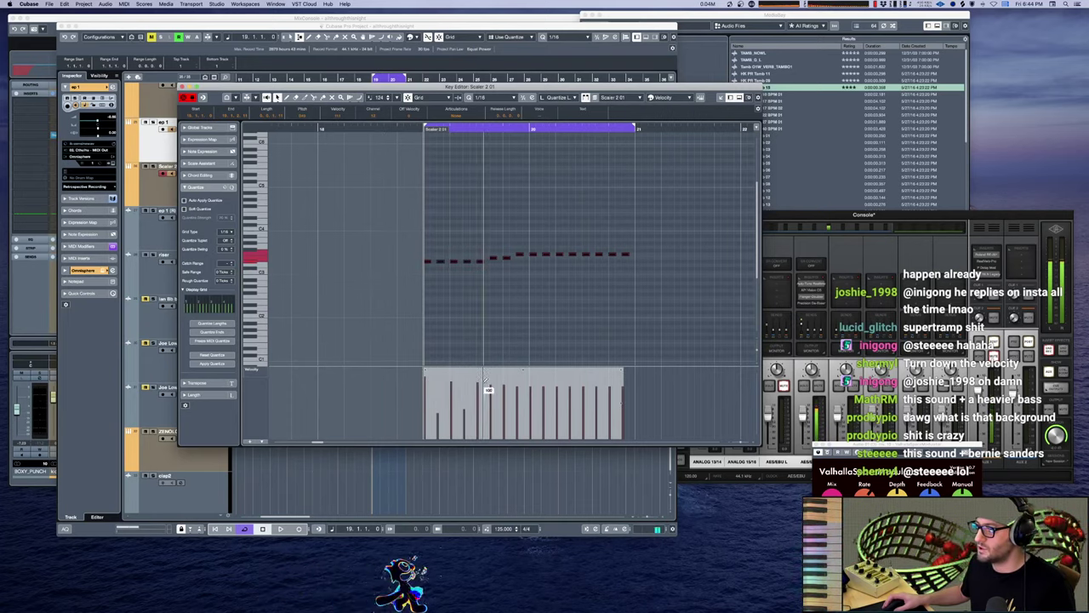
key("space")
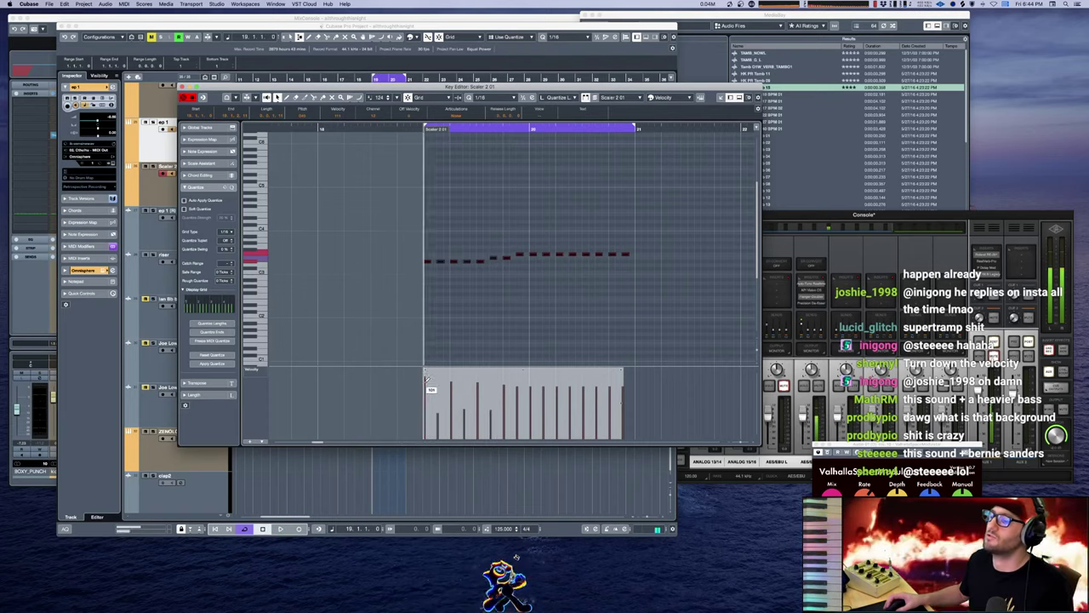
key("space")
key("space")
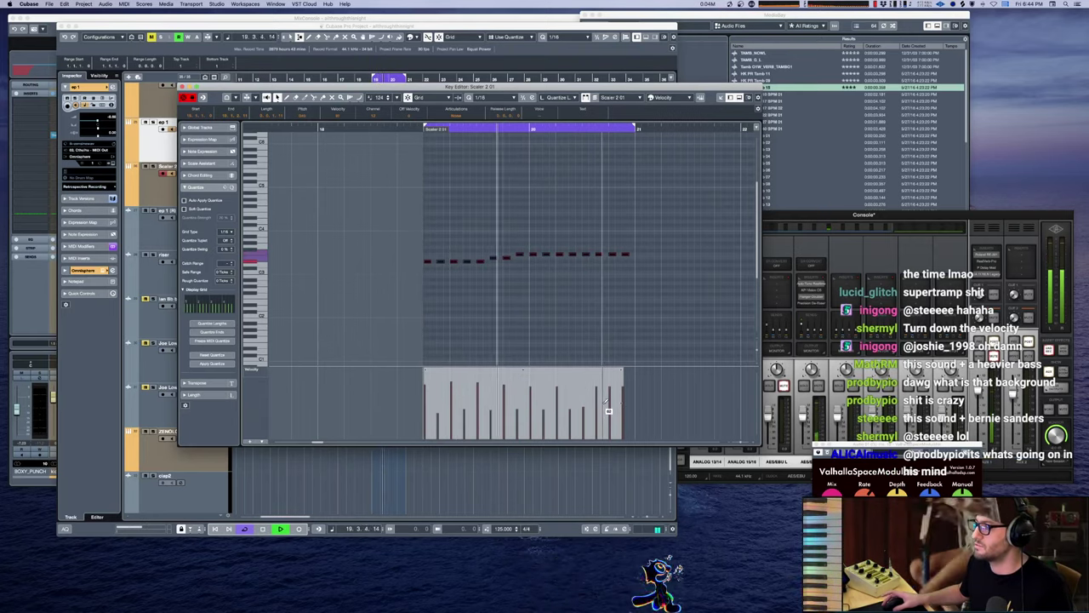
key("space")
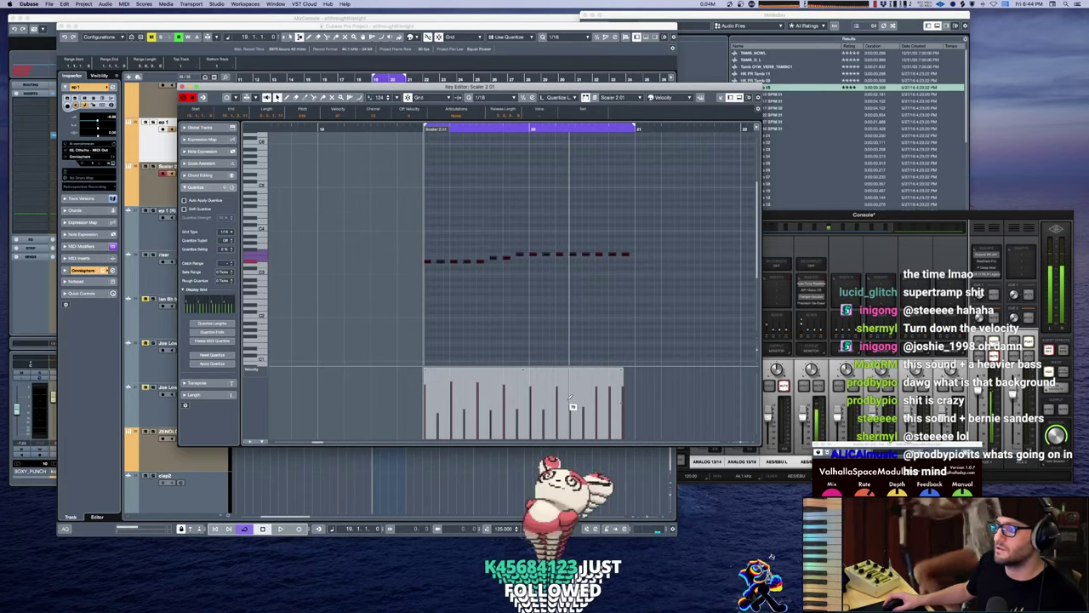
key("space")
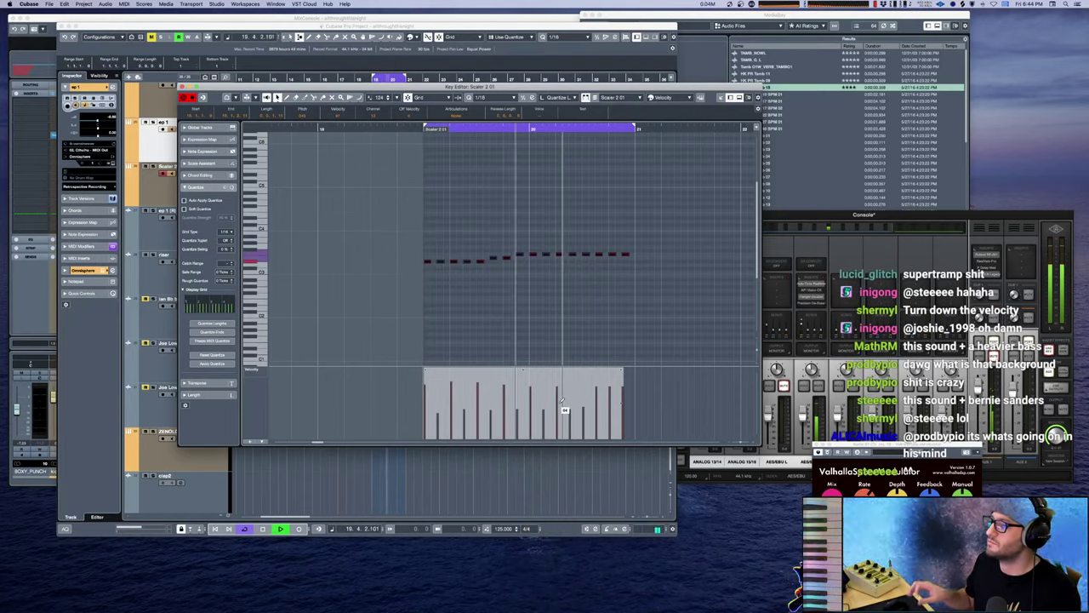
key("space")
key("space")
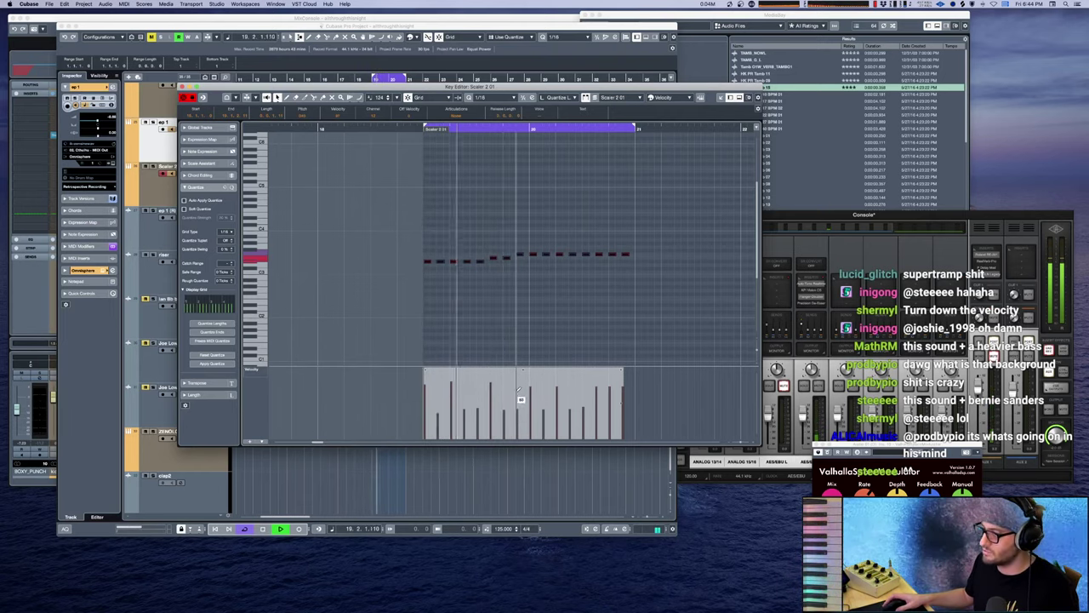
key("space")
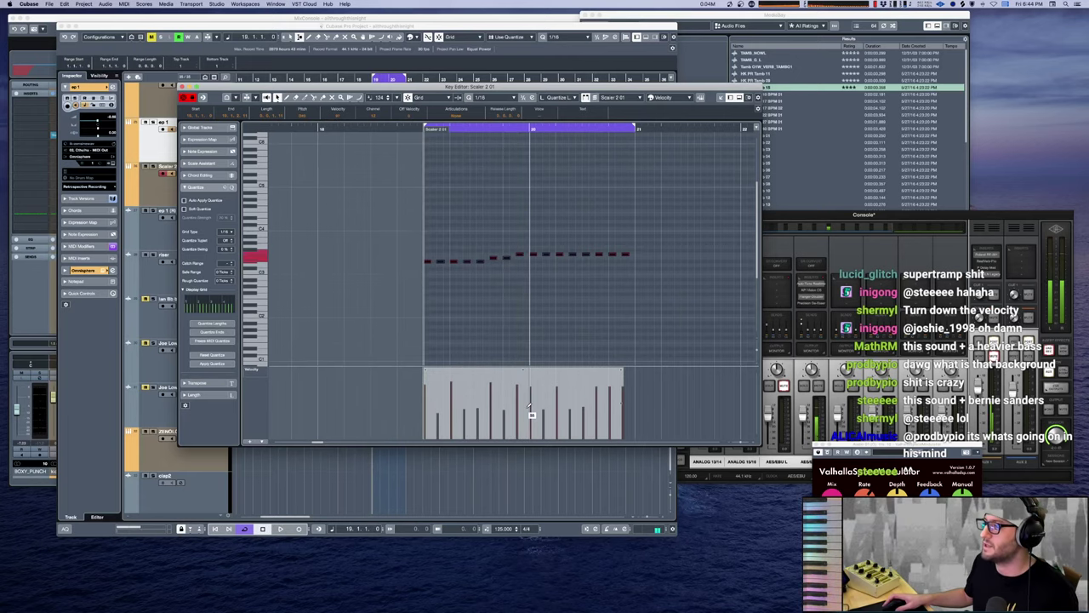
key("space")
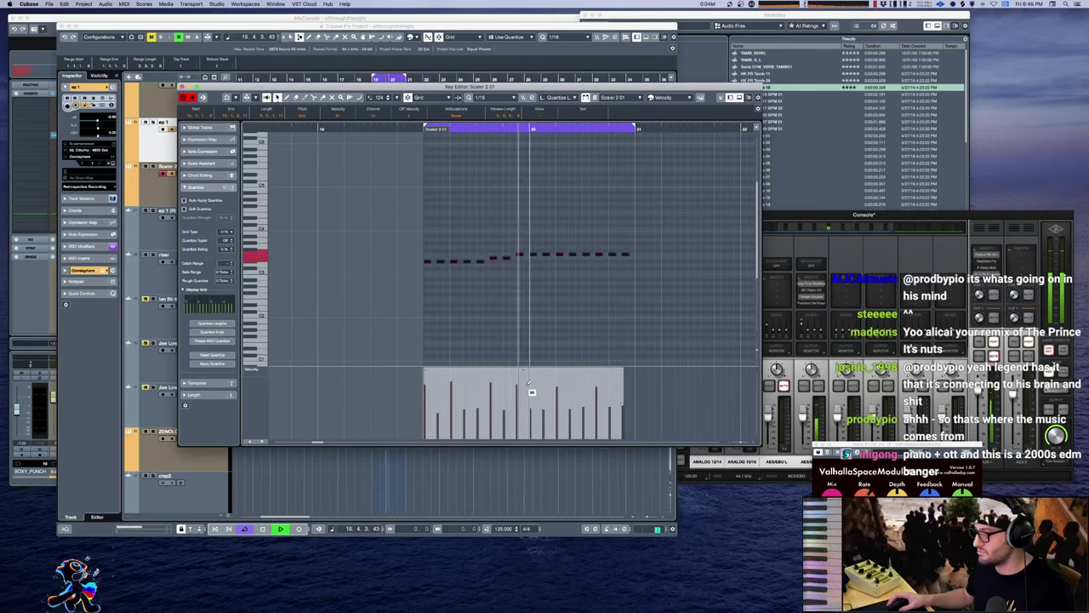
key("space")
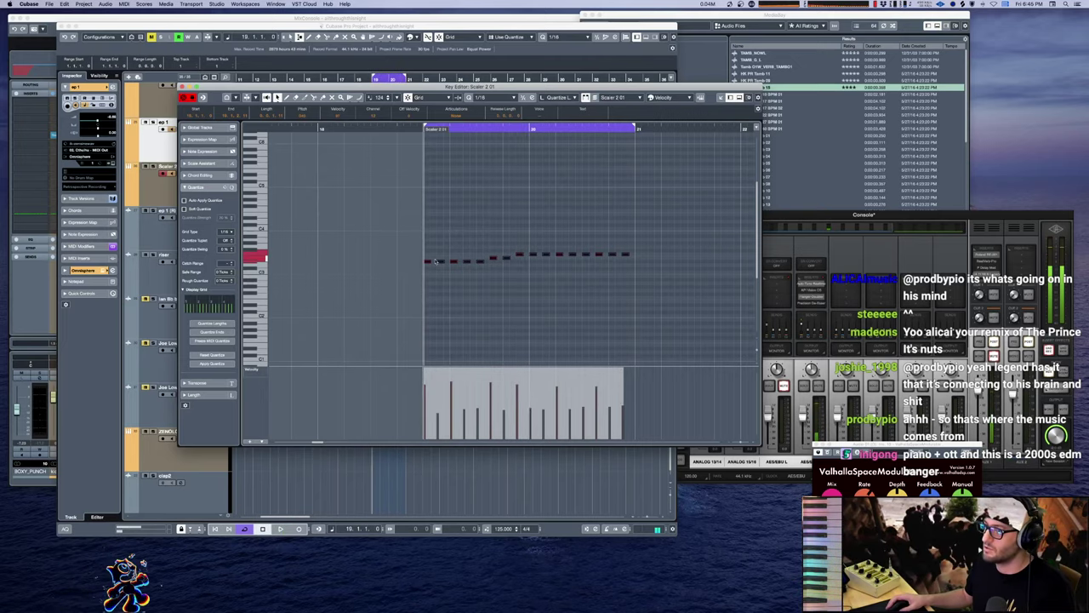
Box-select the run of short repeated notes across the part
left_click(441, 266)
left_click(441, 264)
left_click_drag(468, 247, 484, 285)
left_click_drag(511, 273, 639, 265)
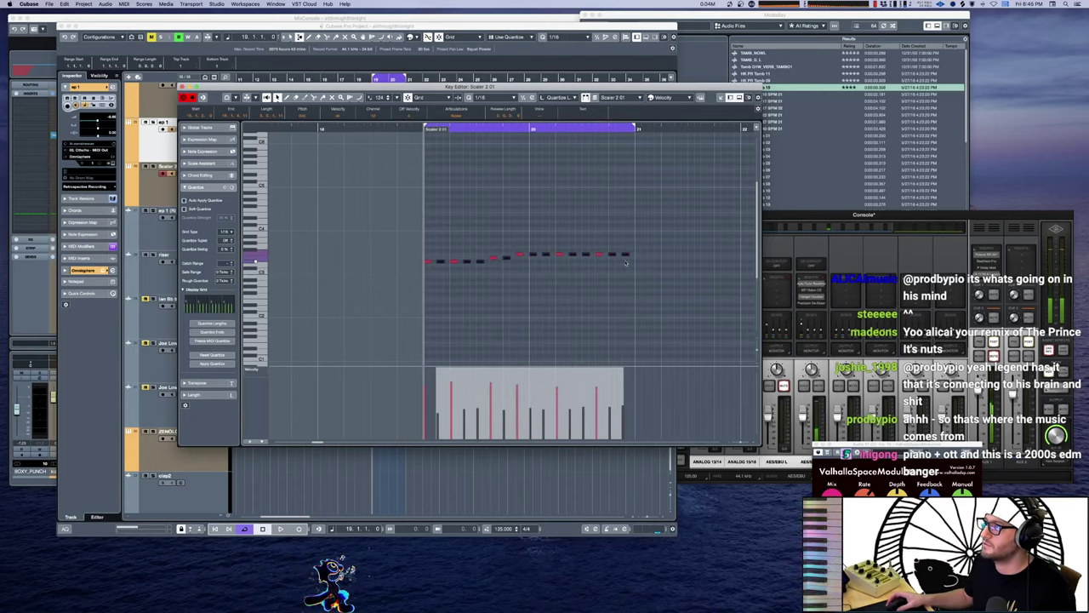
Zoom the Key Editor to the selected notes and play them back
key("alt+s")
key("space")
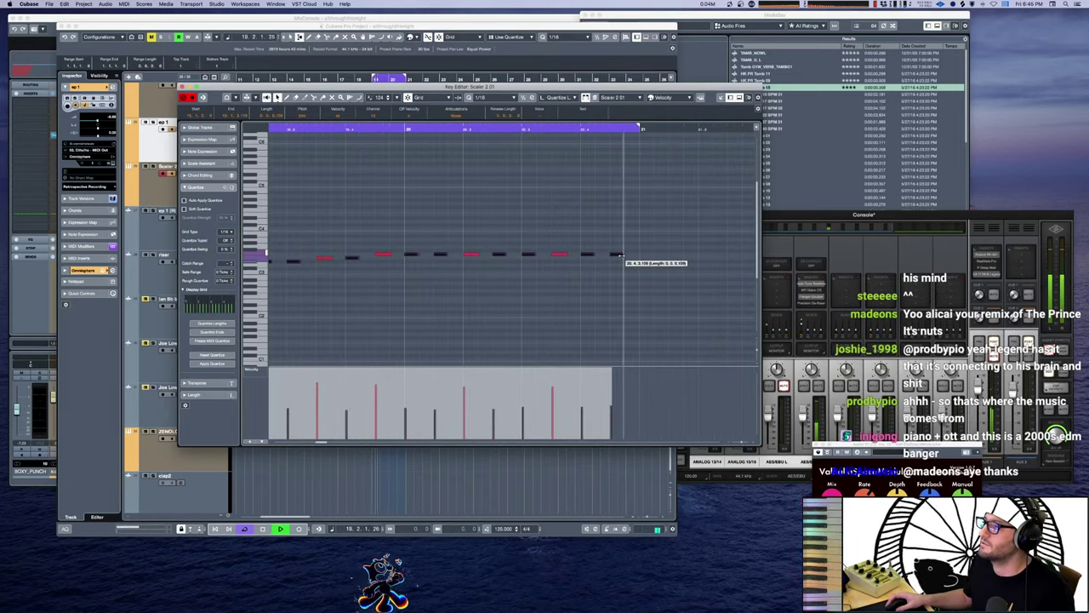
scroll(623, 255, "up", 3)
key("space")
scroll(553, 259, "down", 3)
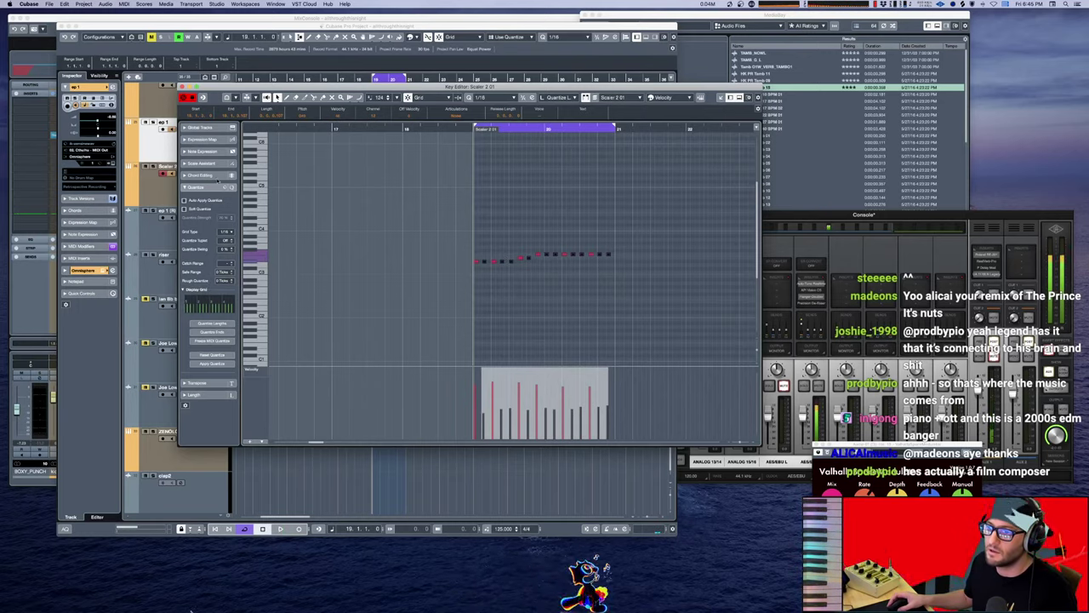
Browse the Inspector's note expression, transpose, quantize, chord and length sections, then close the Key Editor
left_click(204, 151)
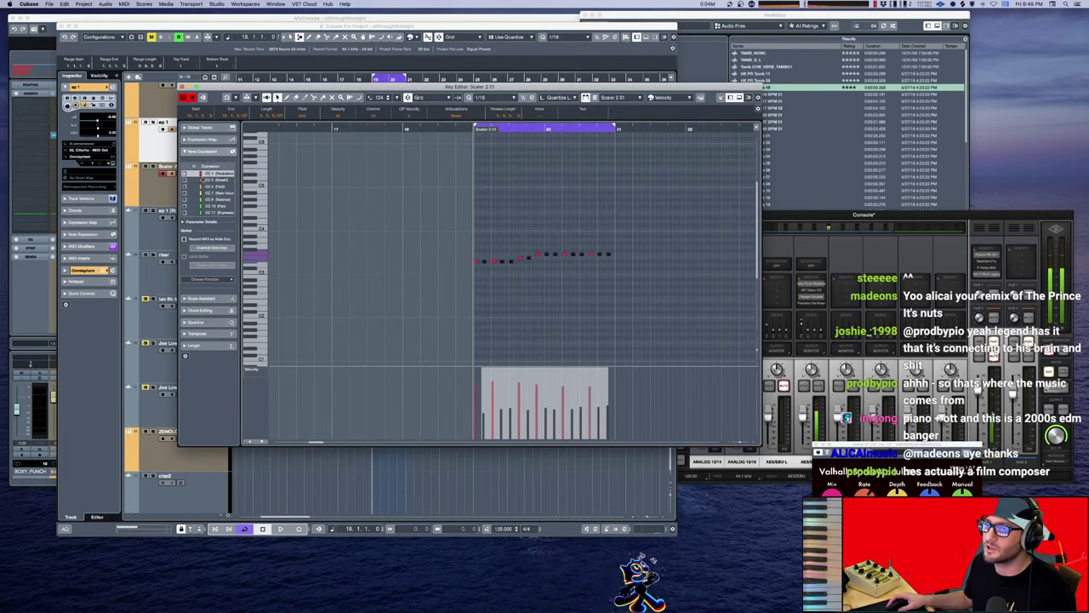
left_click(205, 151)
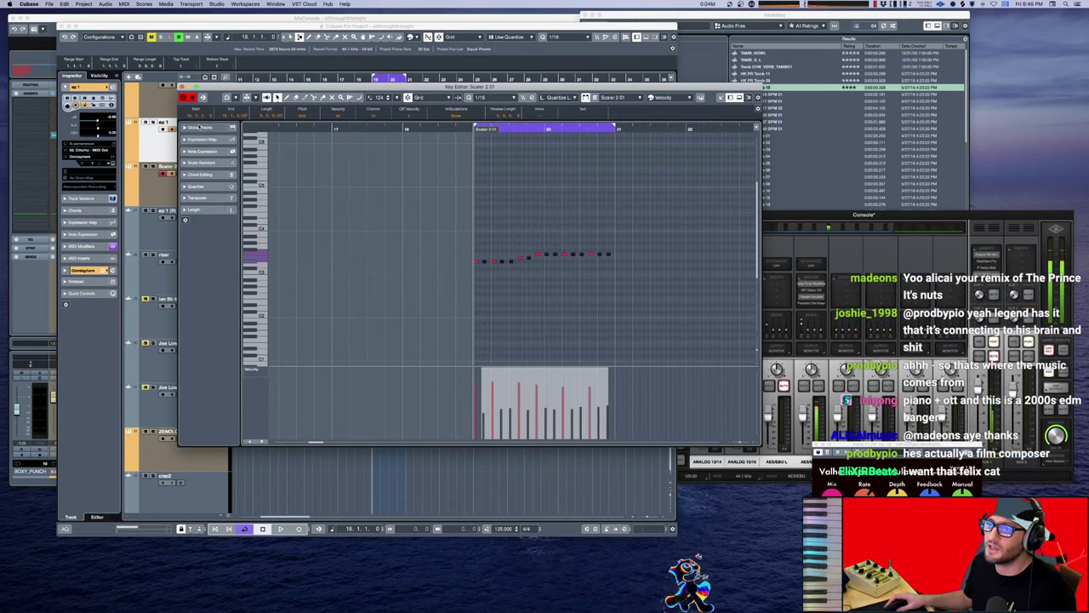
left_click(200, 127)
left_click(202, 128)
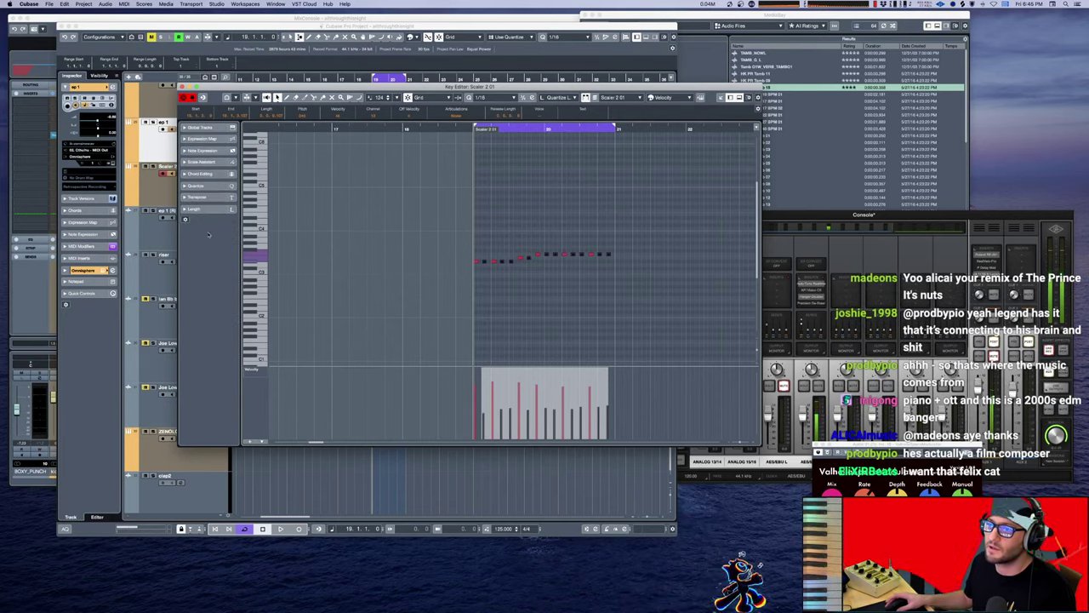
left_click(198, 197)
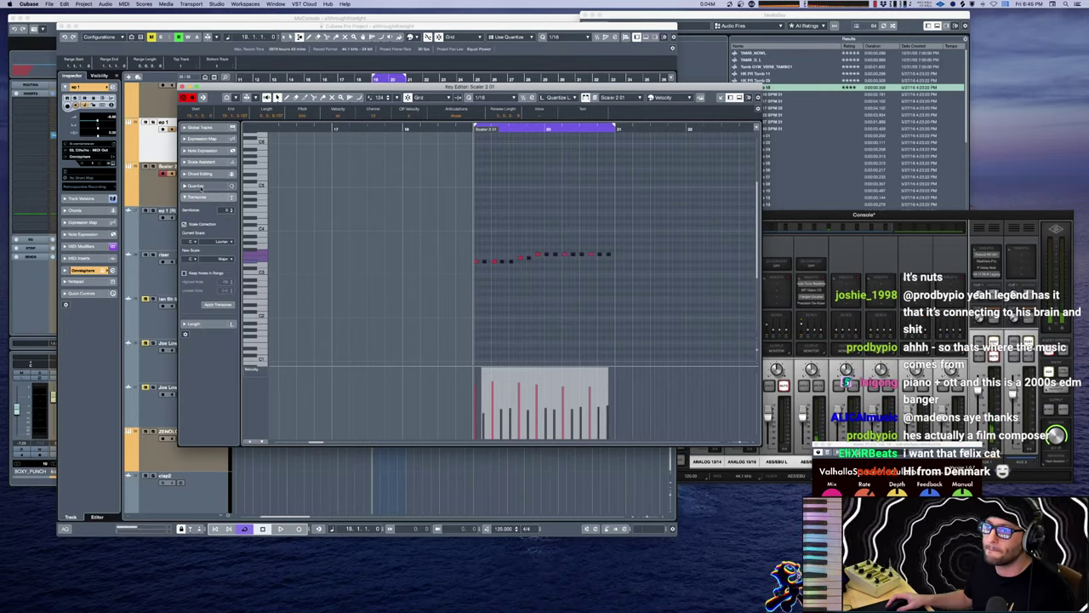
left_click(201, 186)
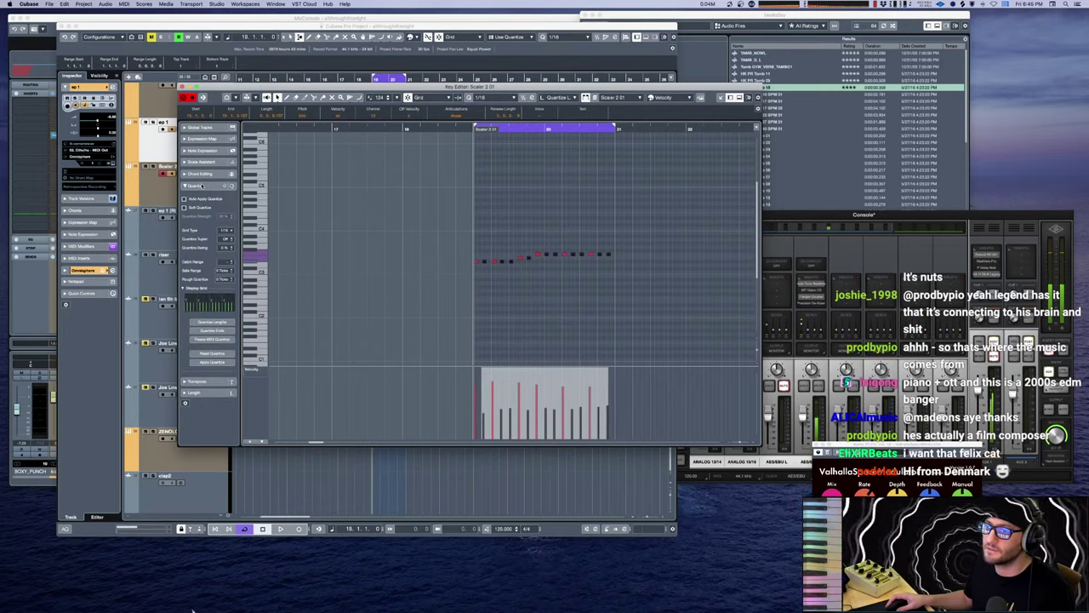
left_click(202, 173)
left_click(201, 162)
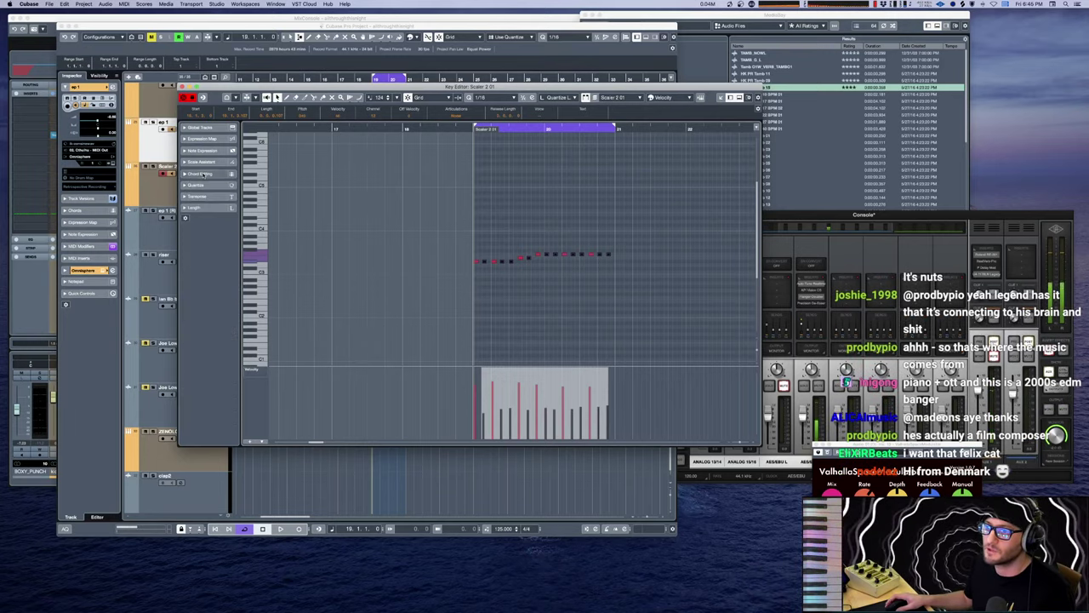
left_click(201, 151)
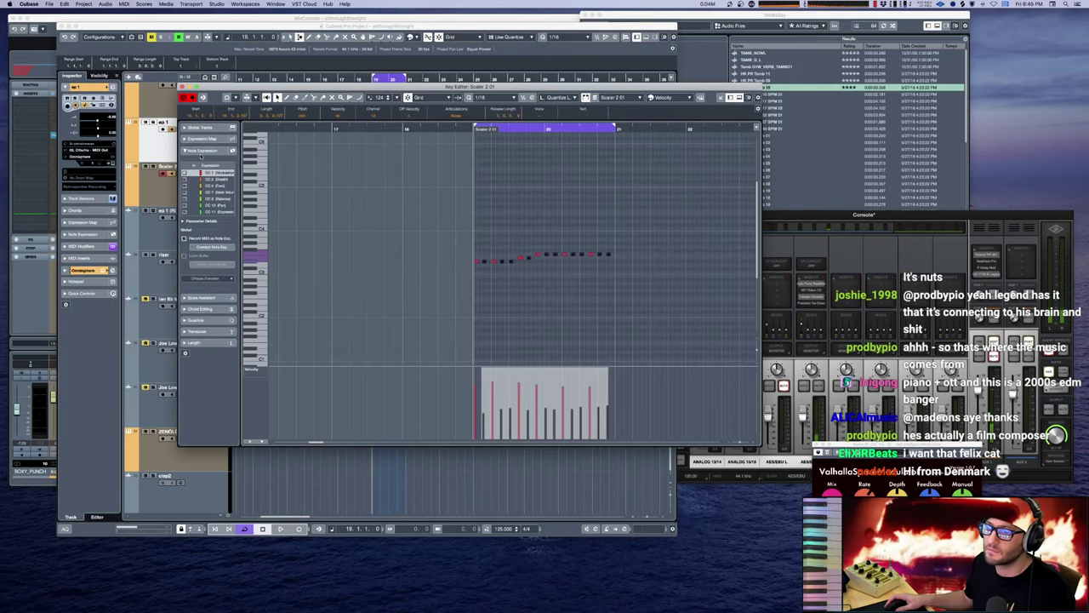
left_click(205, 341)
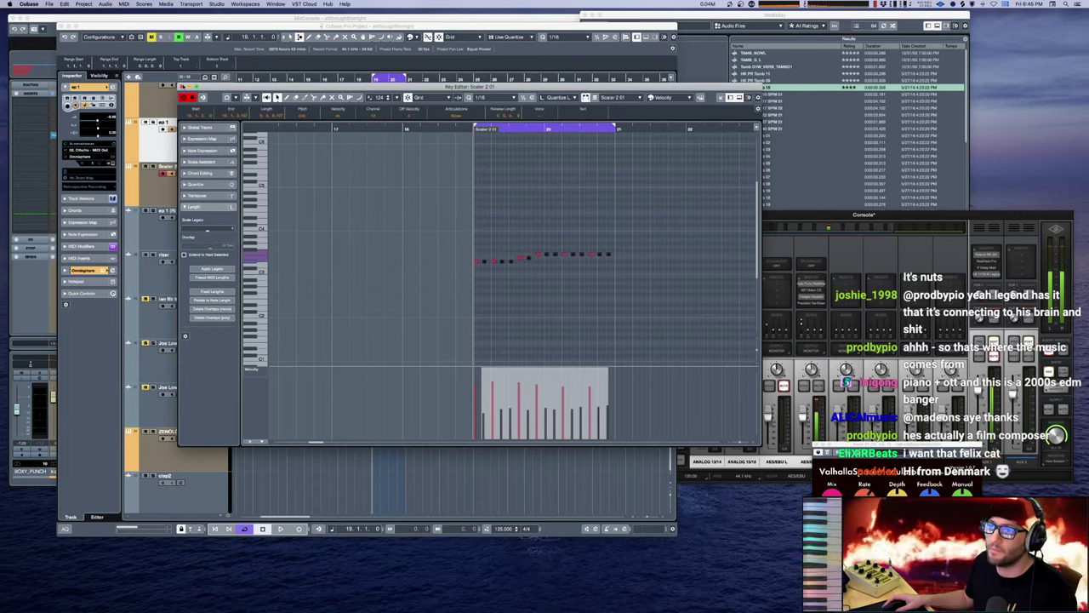
left_click(182, 97)
Set the Scaler 2 01 track's MIDI Modifiers Random 2 target to Length
left_click(83, 246)
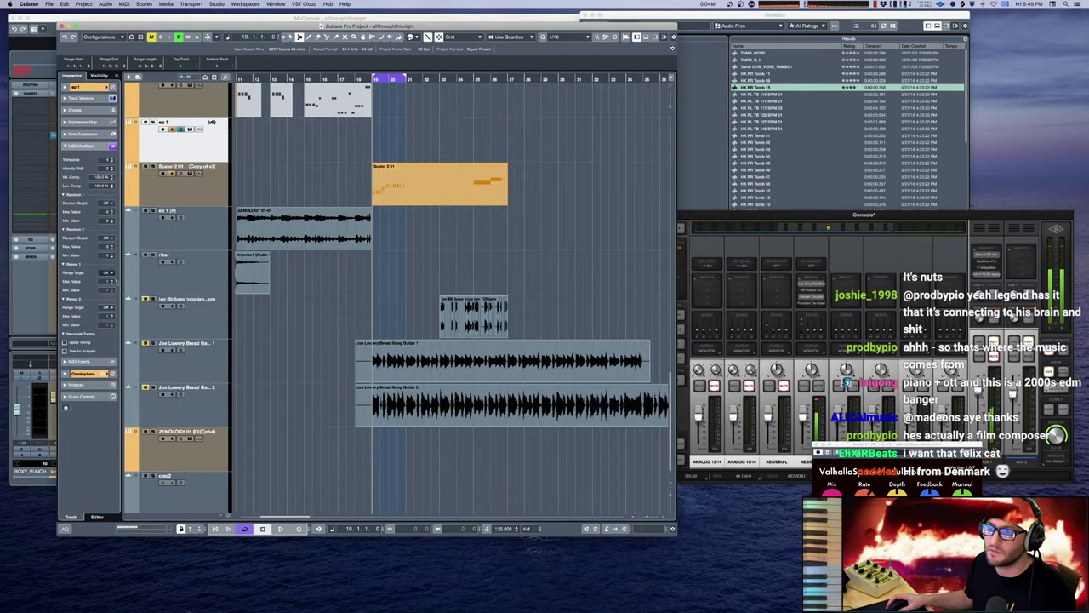
left_click(398, 180)
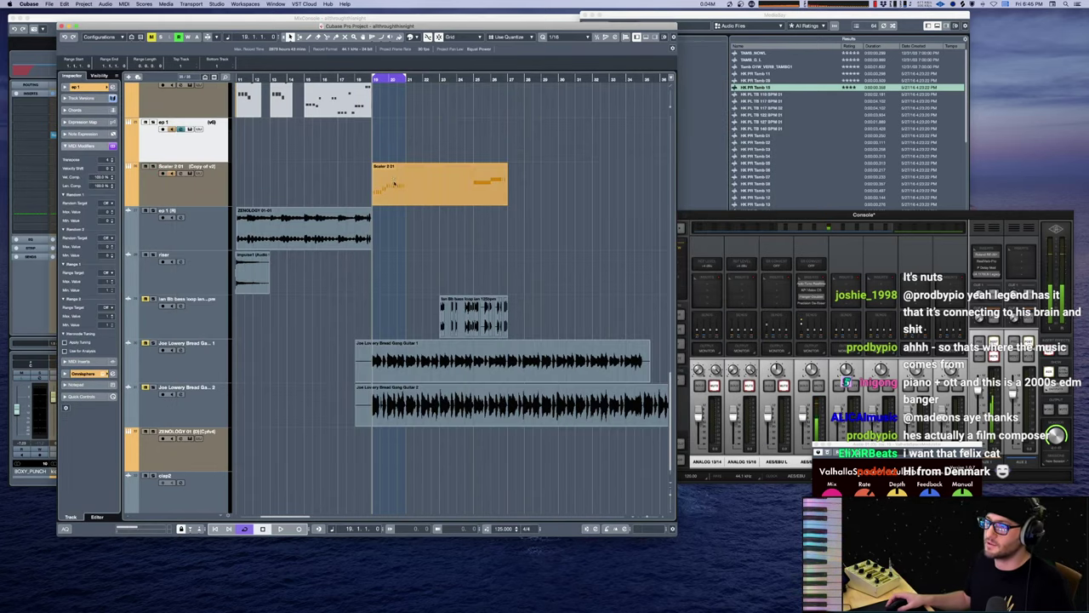
key("h")
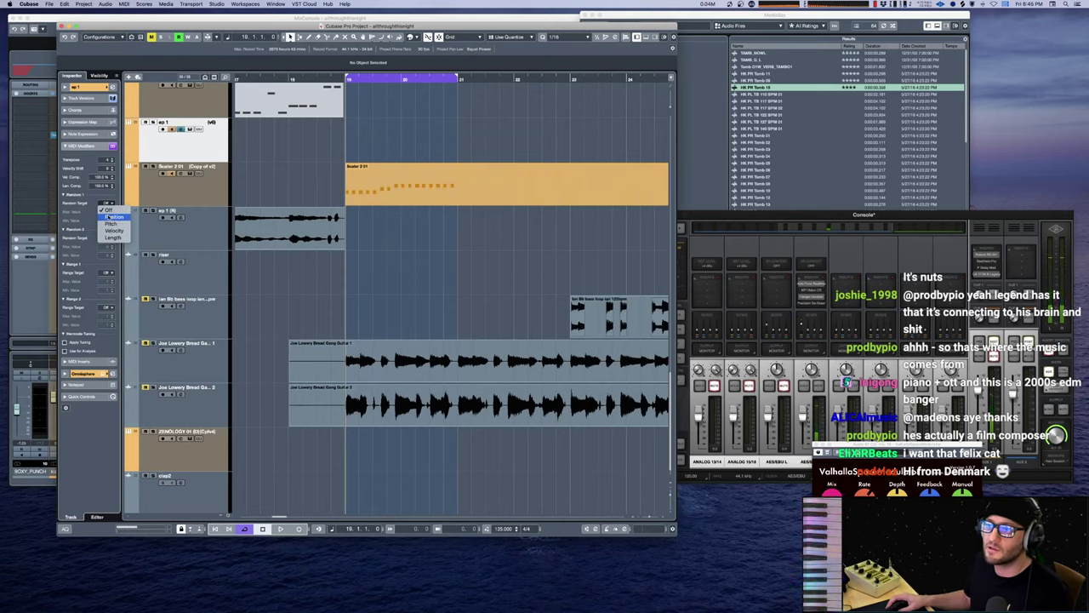
left_click(174, 195)
left_click(174, 195)
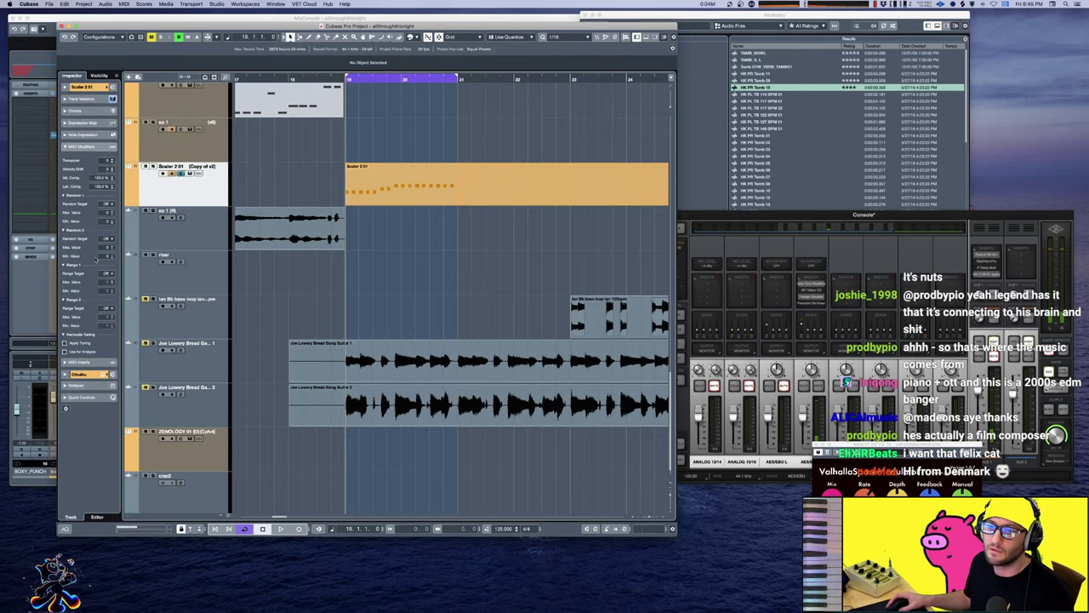
left_click(107, 239)
left_click(112, 273)
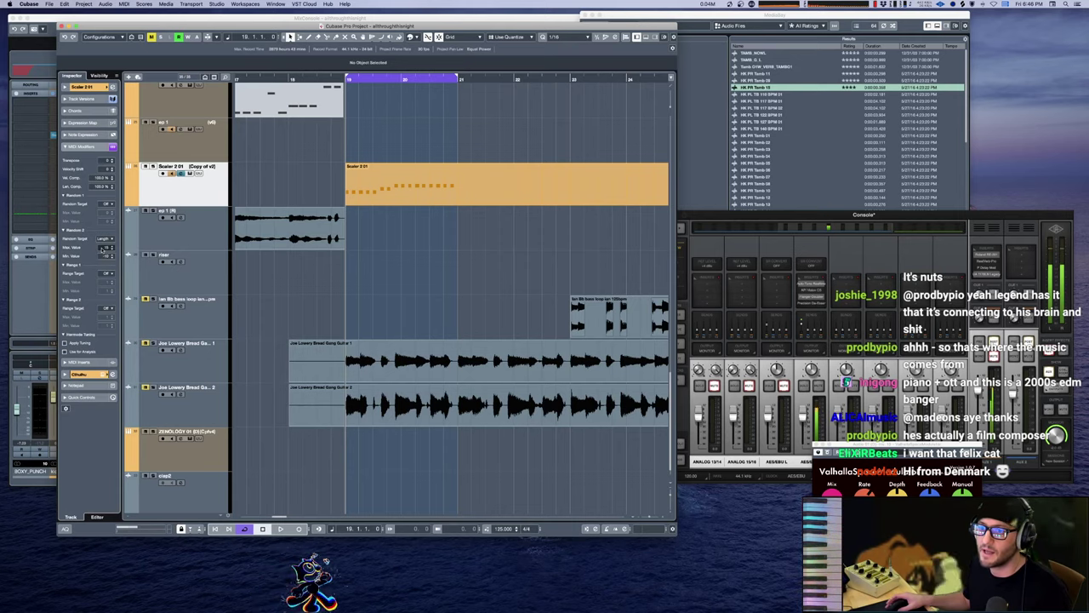
Play back to hear the randomized note lengths, keeping Scaler 2 01 selected
key("space")
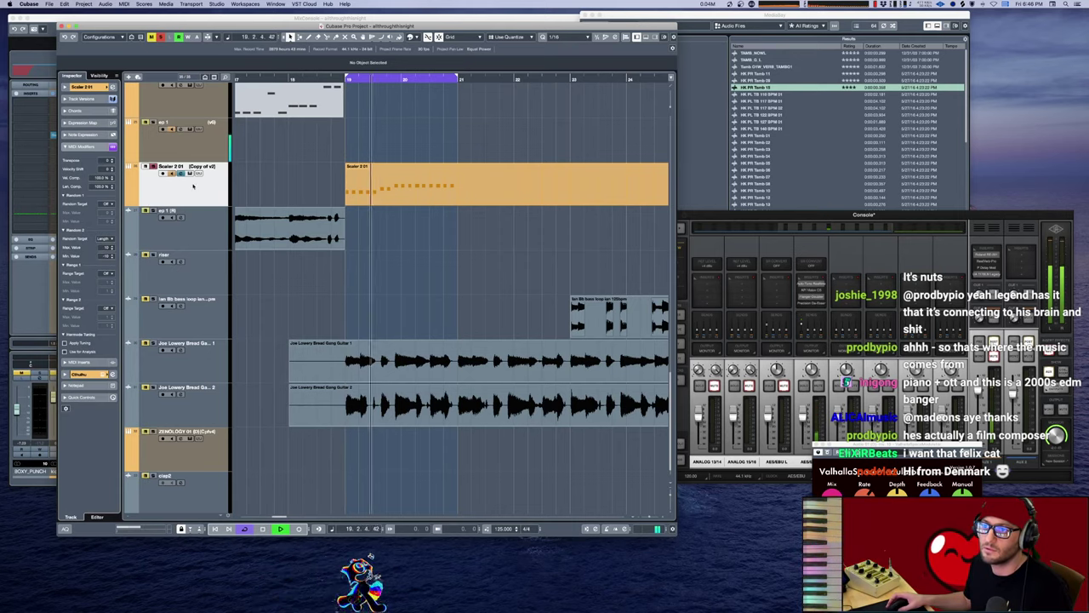
key("Up")
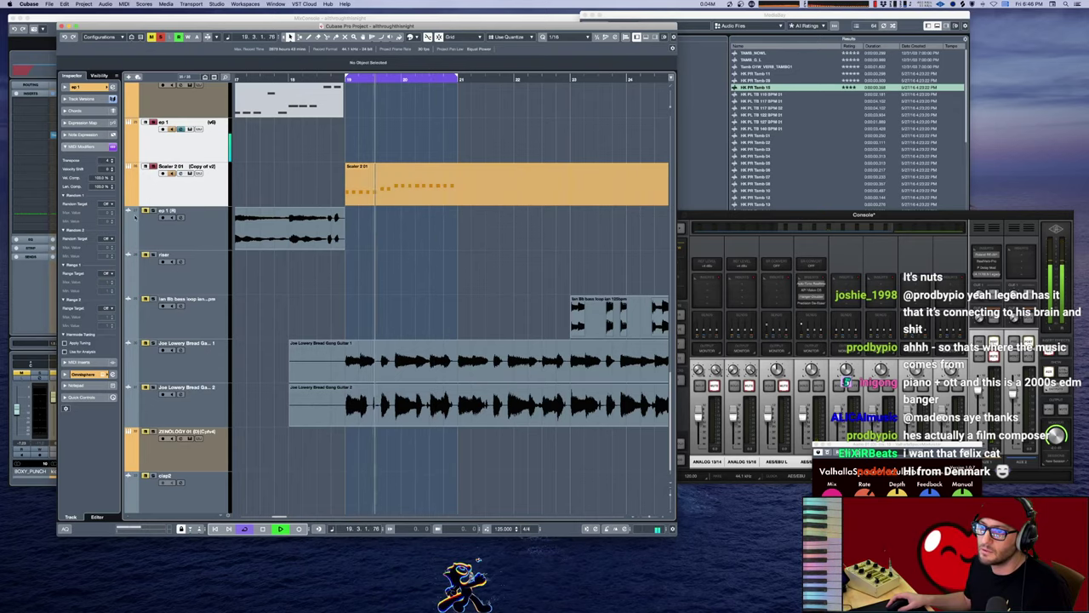
key("Down")
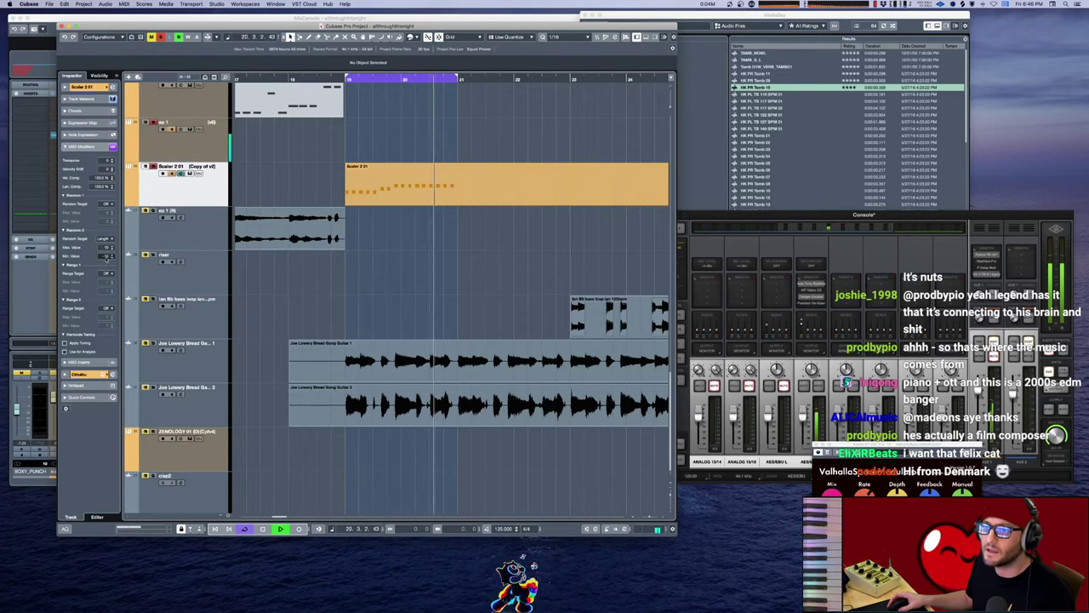
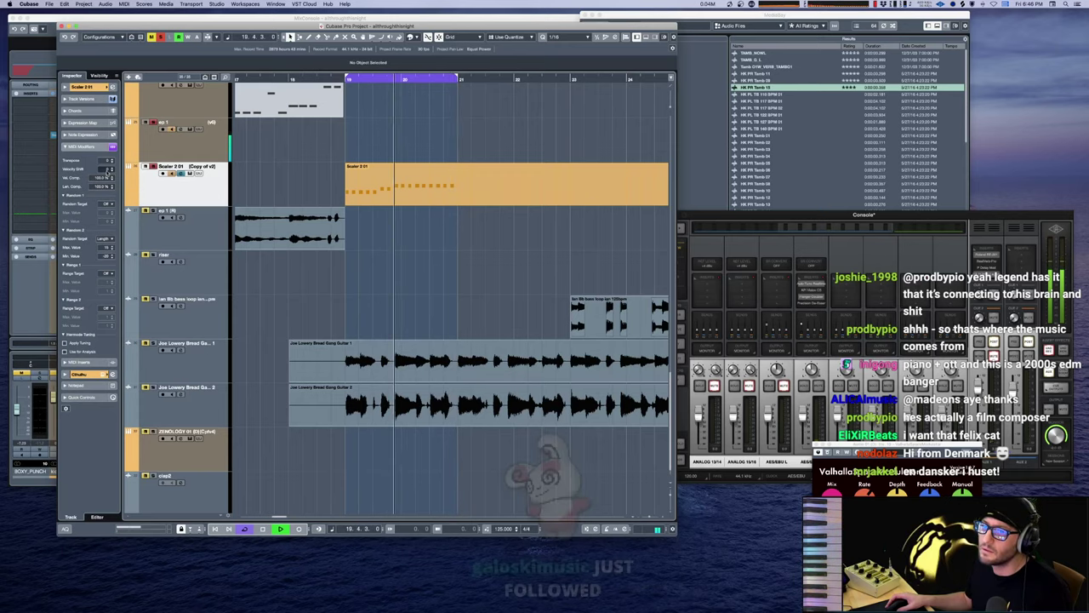
Stop playback and open the Scaler 2 01 MIDI part in the Key Editor
key("space")
left_click(392, 201)
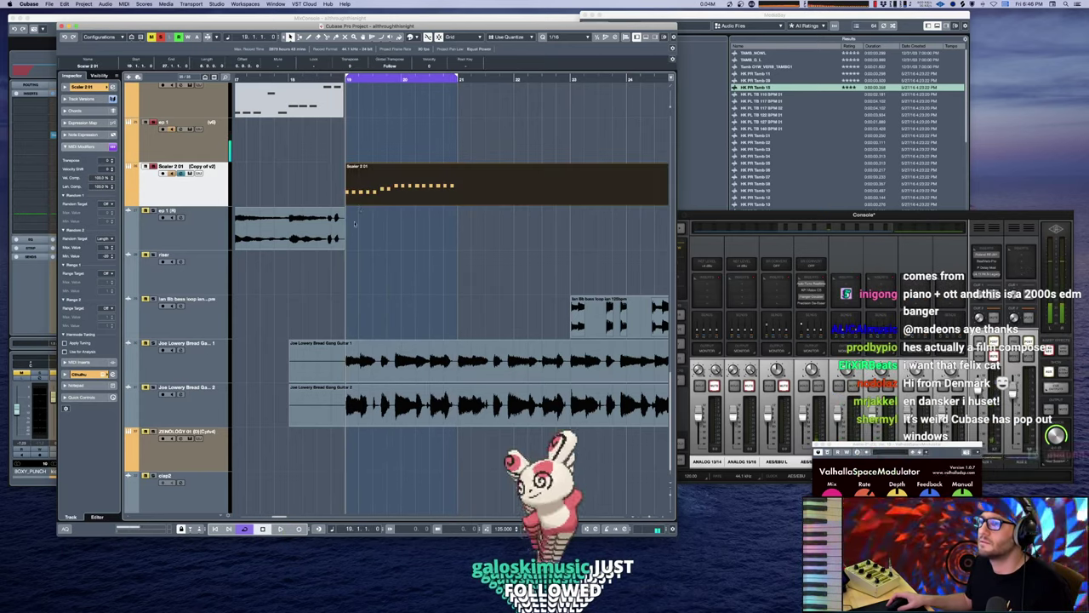
double_click(393, 202)
scroll(362, 273, "left", 2)
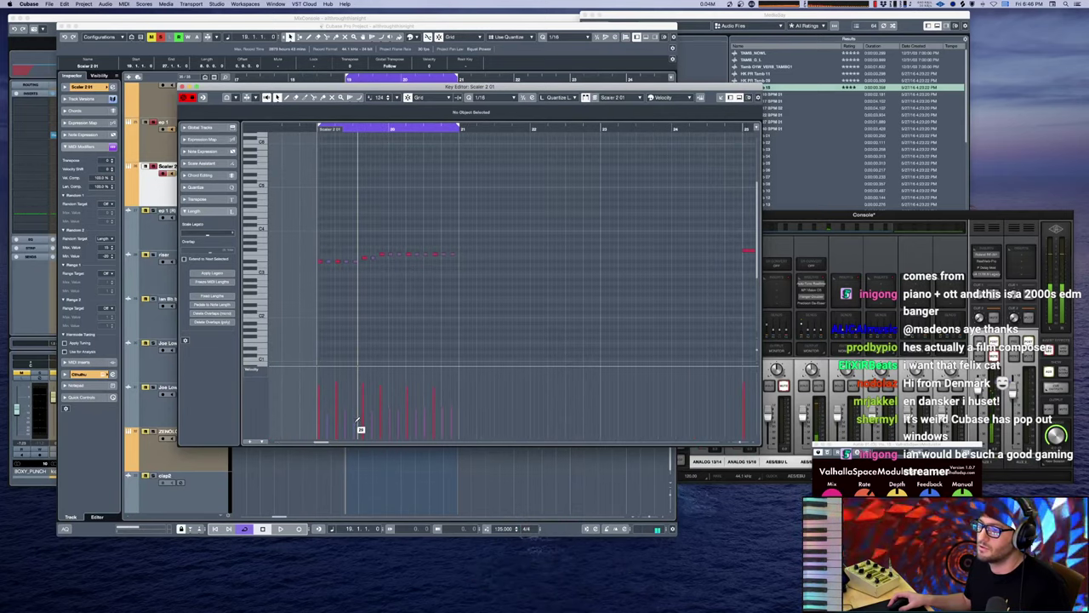
scroll(384, 424, "up", 2)
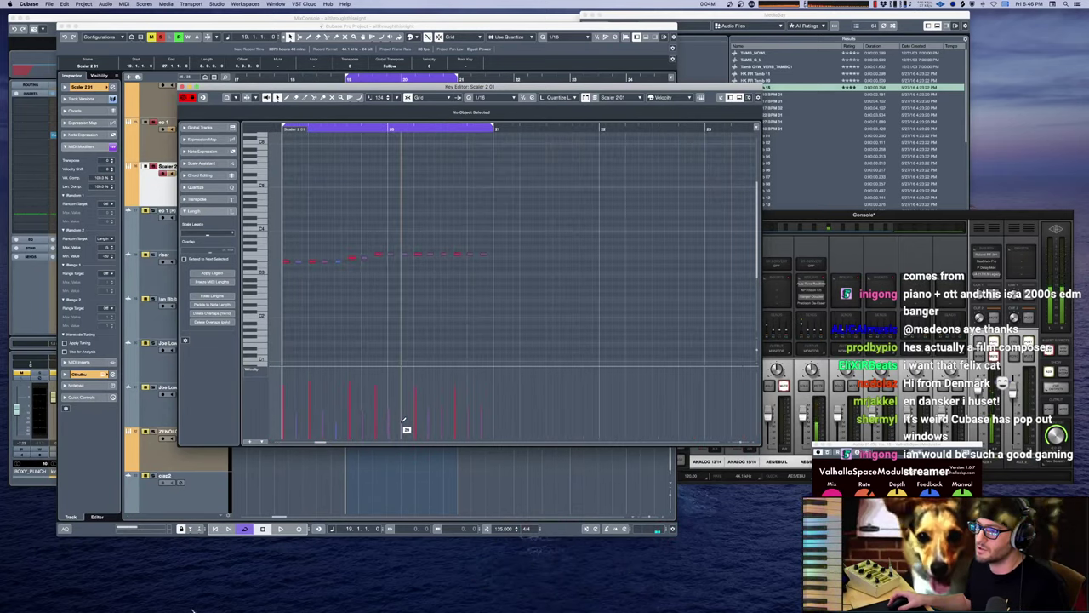
Play the Scaler 2 01 part, select all its notes, and listen from the loop start
key("space")
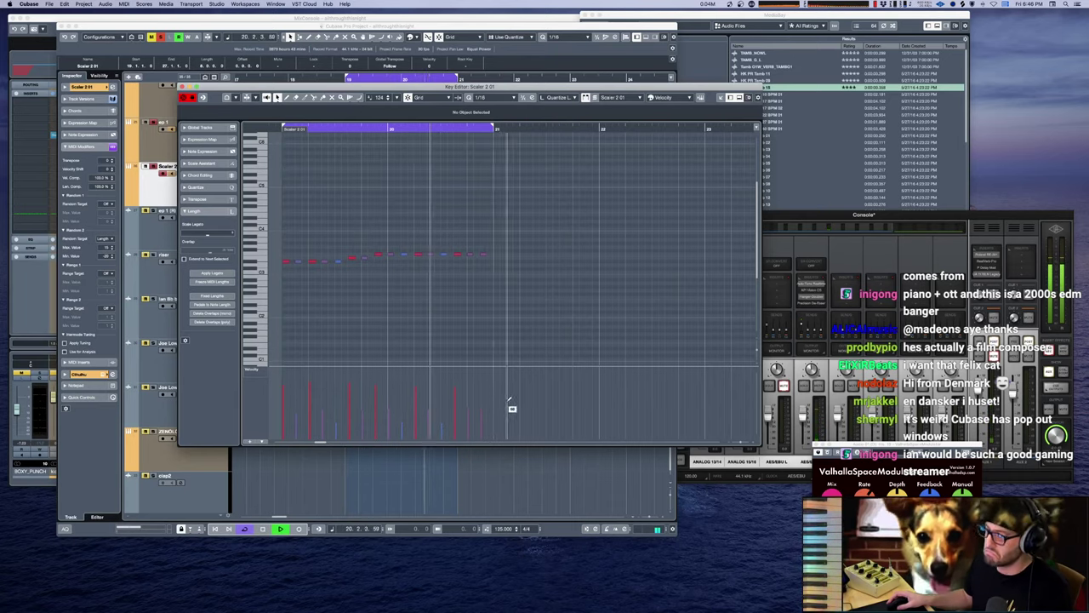
key("space")
key("space")
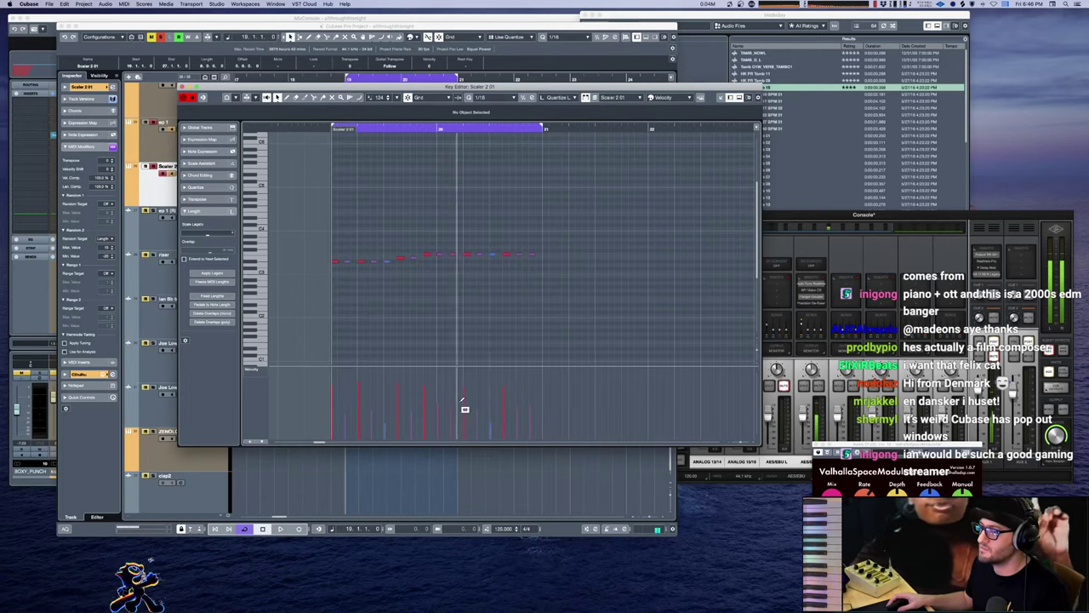
key("super+a")
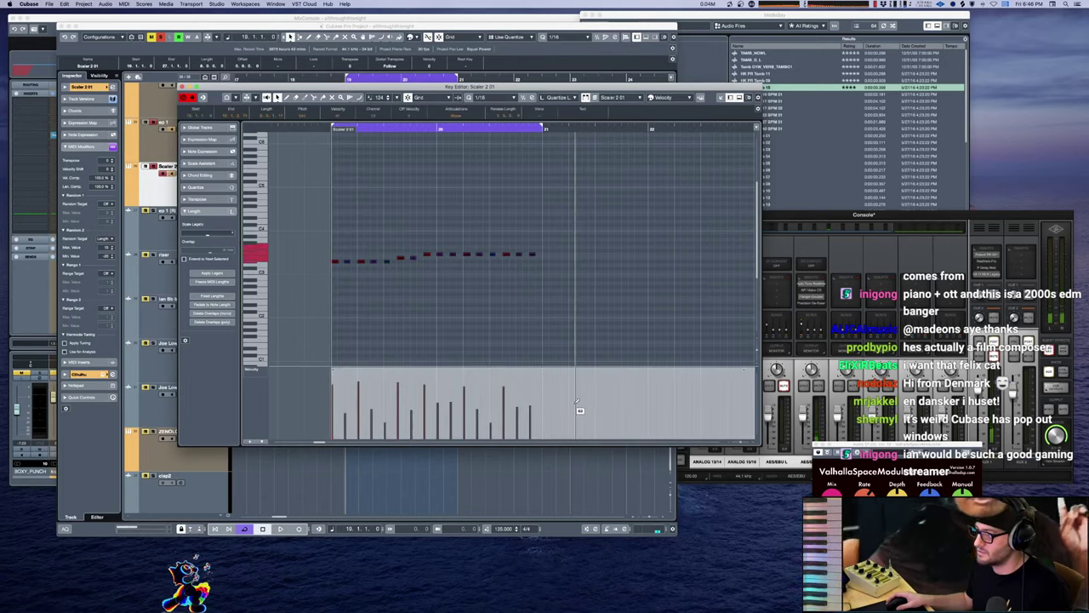
scroll(580, 411, "down", 6)
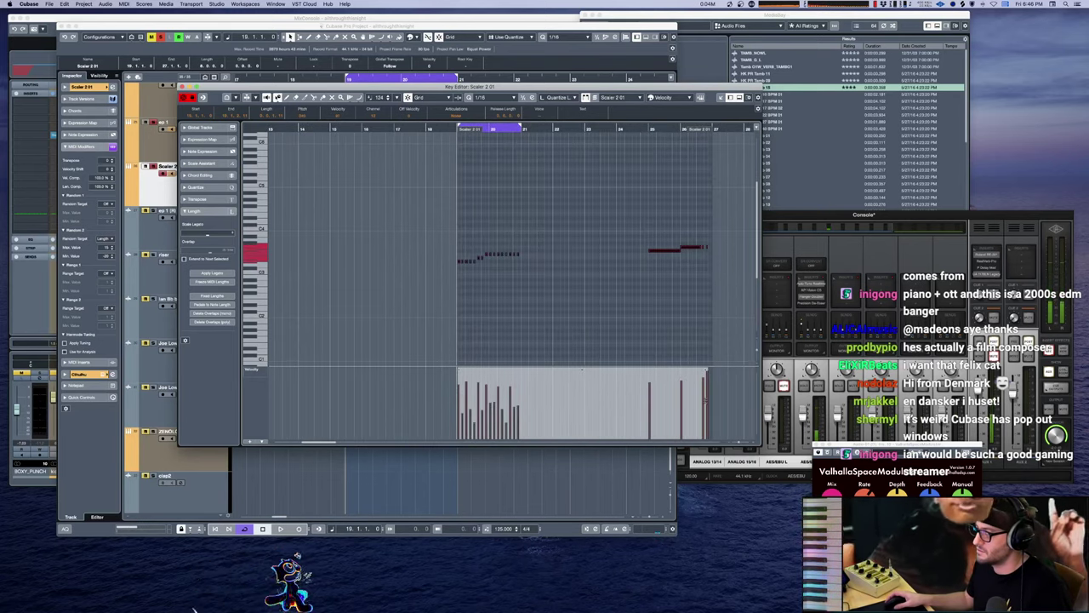
key("space")
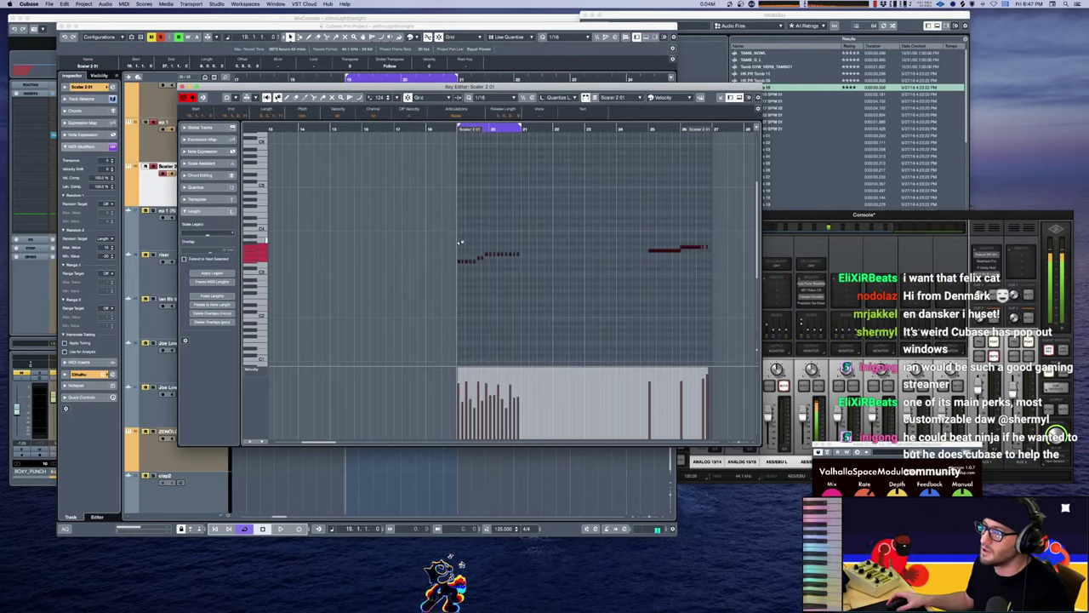
key("space")
scroll(467, 255, "up", 3)
scroll(511, 259, "down", 3)
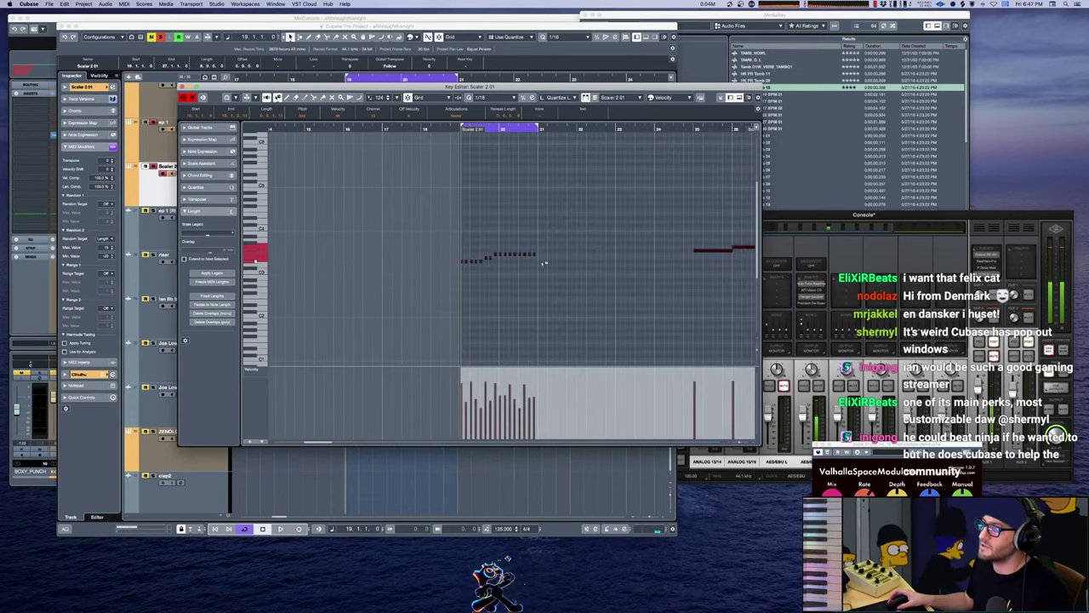
Loop bars 19–27 and shorten the long held note near the part's end
left_click_drag(538, 128, 673, 128)
left_click_drag(521, 278, 568, 263)
scroll(655, 259, "up", 4)
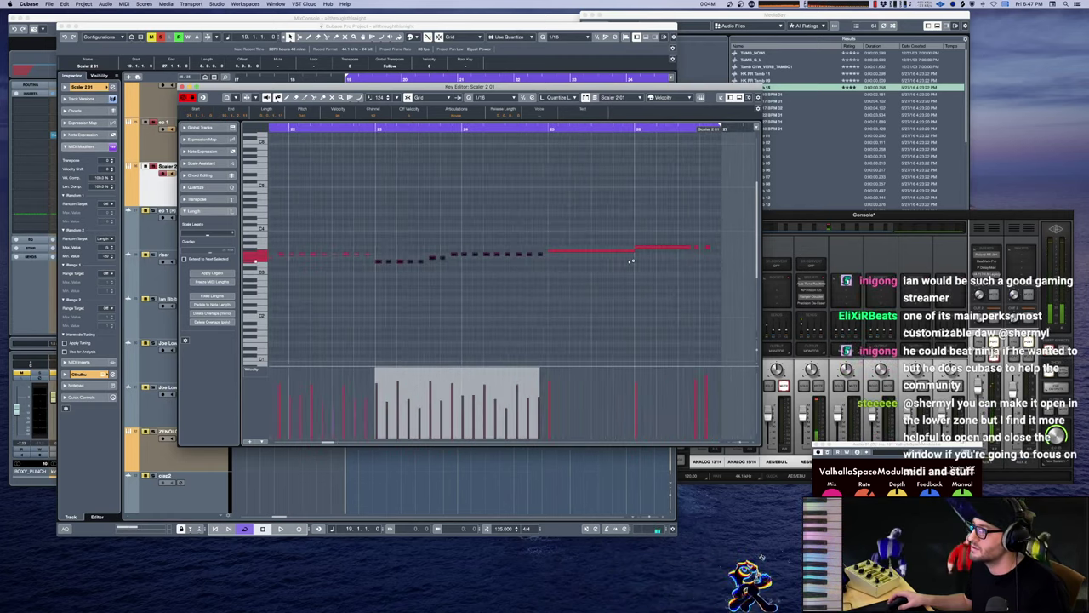
left_click(630, 252)
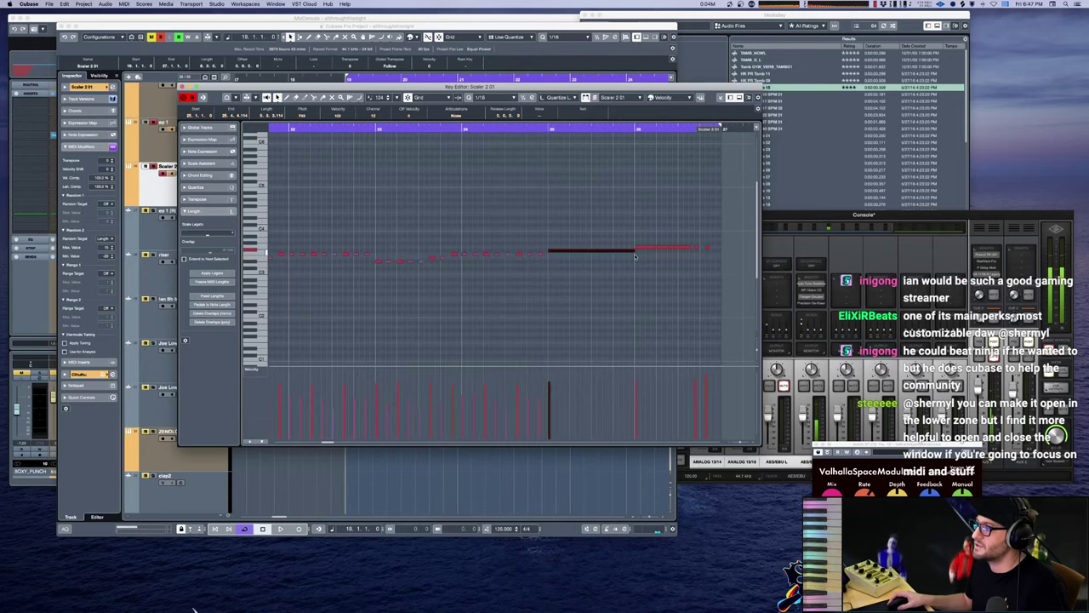
left_click_drag(634, 252, 562, 263)
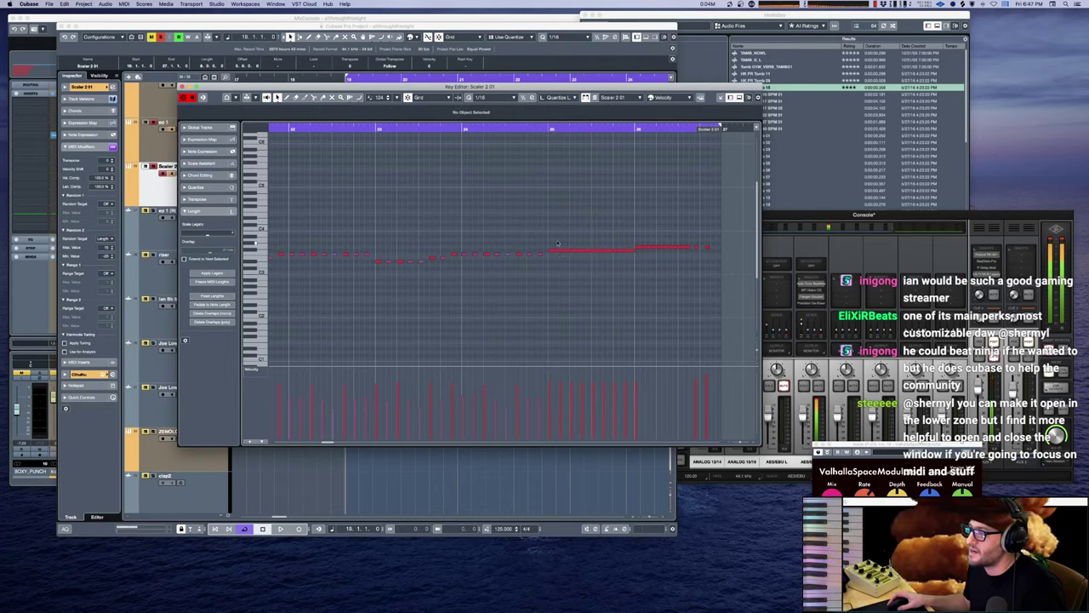
Try chopping the long note into repeated notes, then undo the chop
key("h")
left_click_drag(589, 256, 583, 257)
key("g")
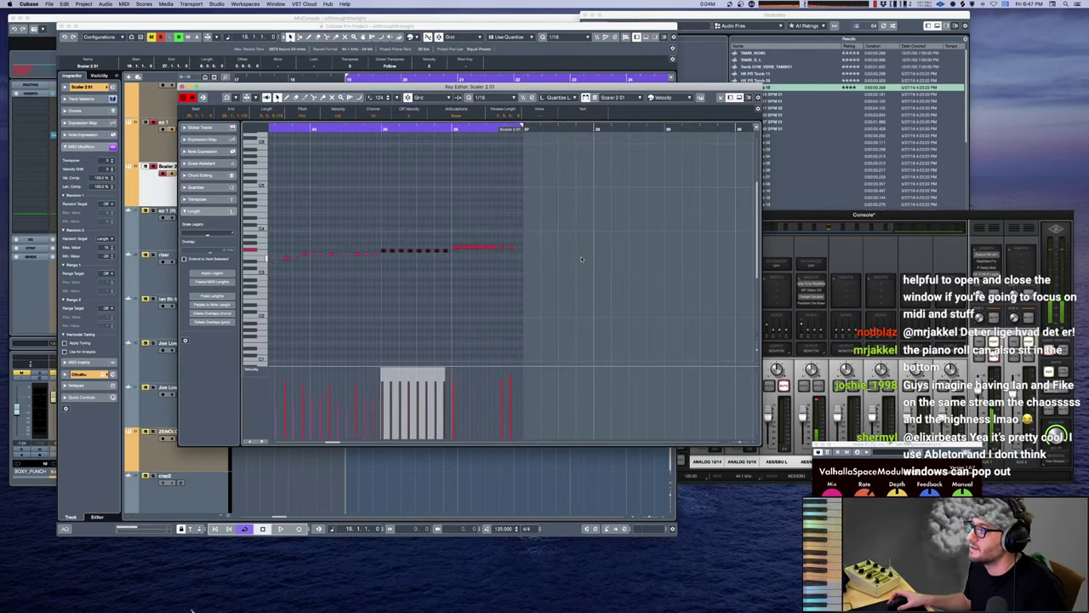
key("ctrl+z")
key("g")
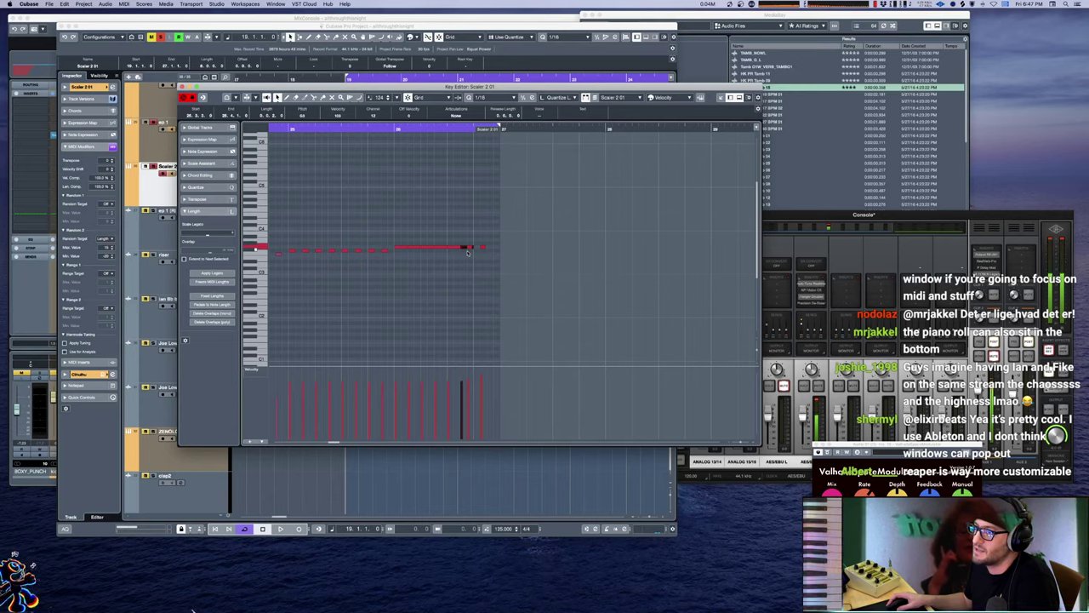
Split the long held note into evenly spaced short notes and play from bar 23
left_click_drag(464, 236, 412, 259)
scroll(407, 252, "up", 3)
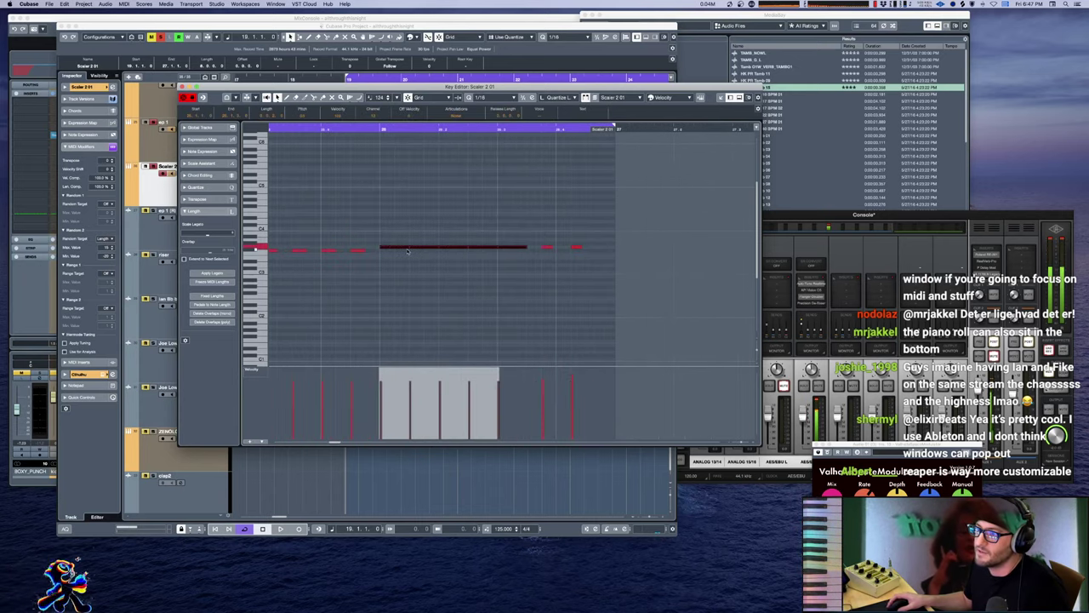
left_click(408, 248, "alt")
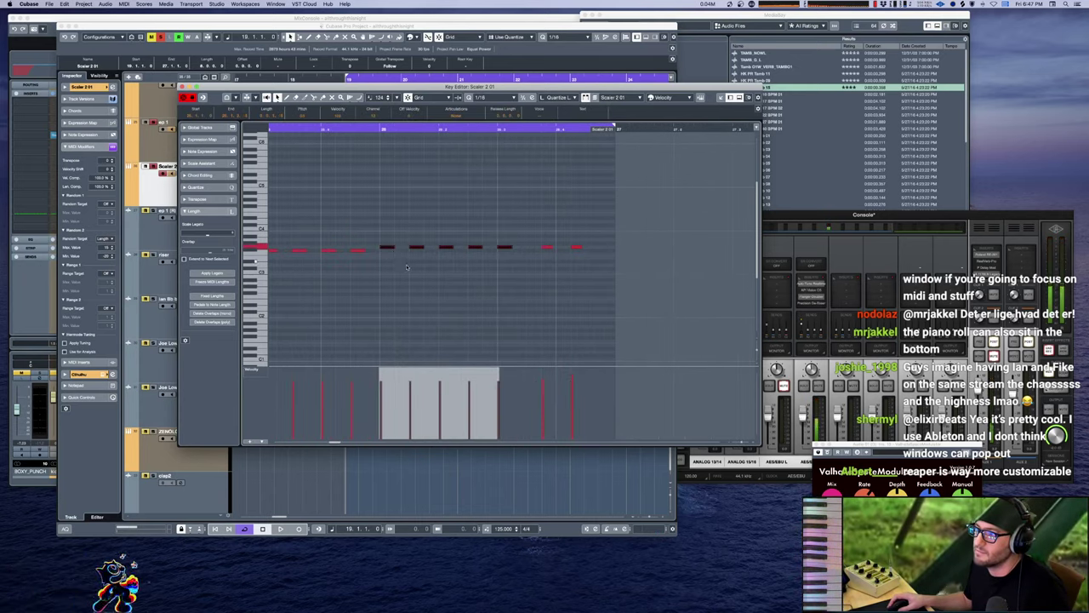
scroll(417, 269, "down", 4)
scroll(442, 267, "up", 4)
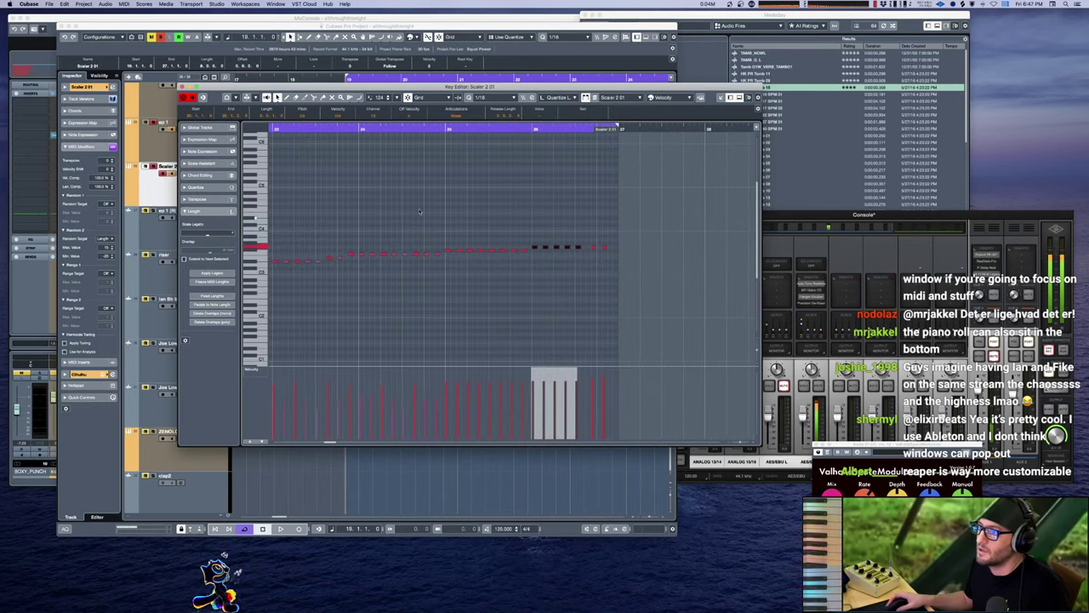
scroll(453, 297, "down", 2)
left_click(336, 129)
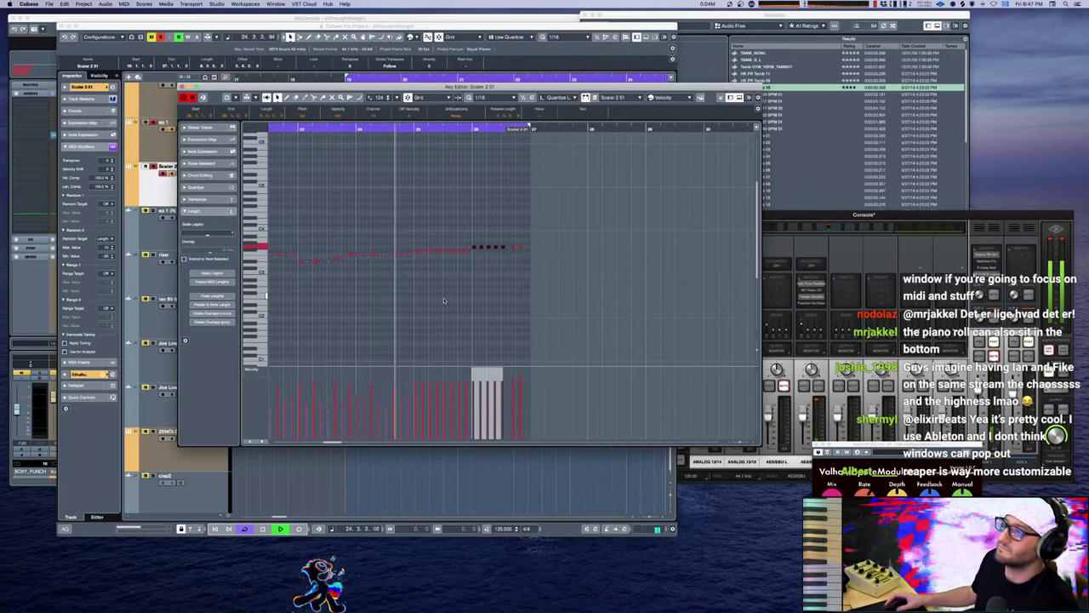
scroll(431, 380, "up", 3)
key("space")
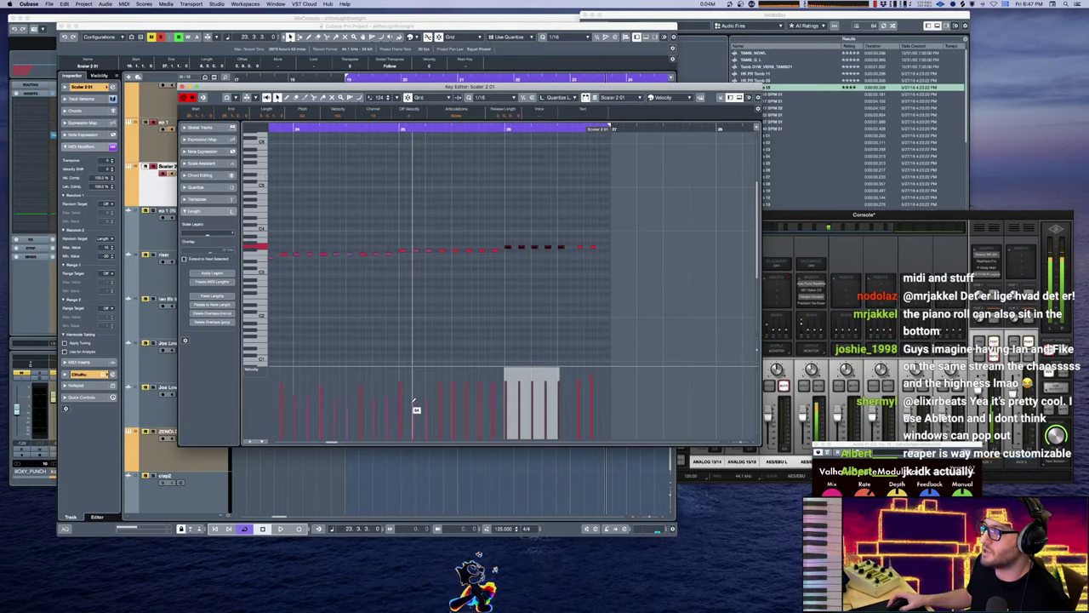
key("space")
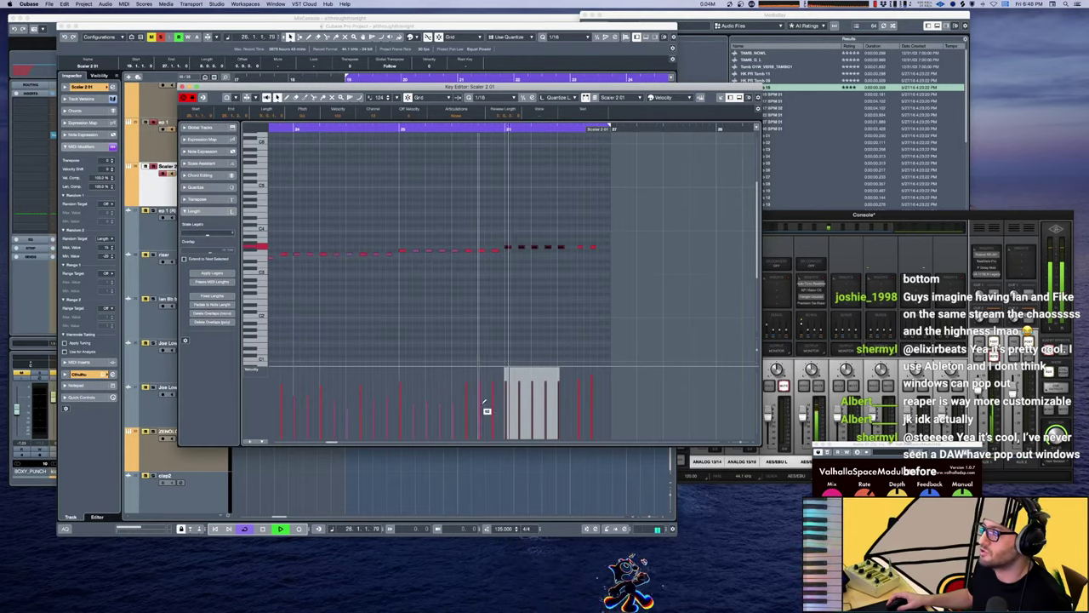
Reshape the velocities of the chopped notes and audition the result
key("space")
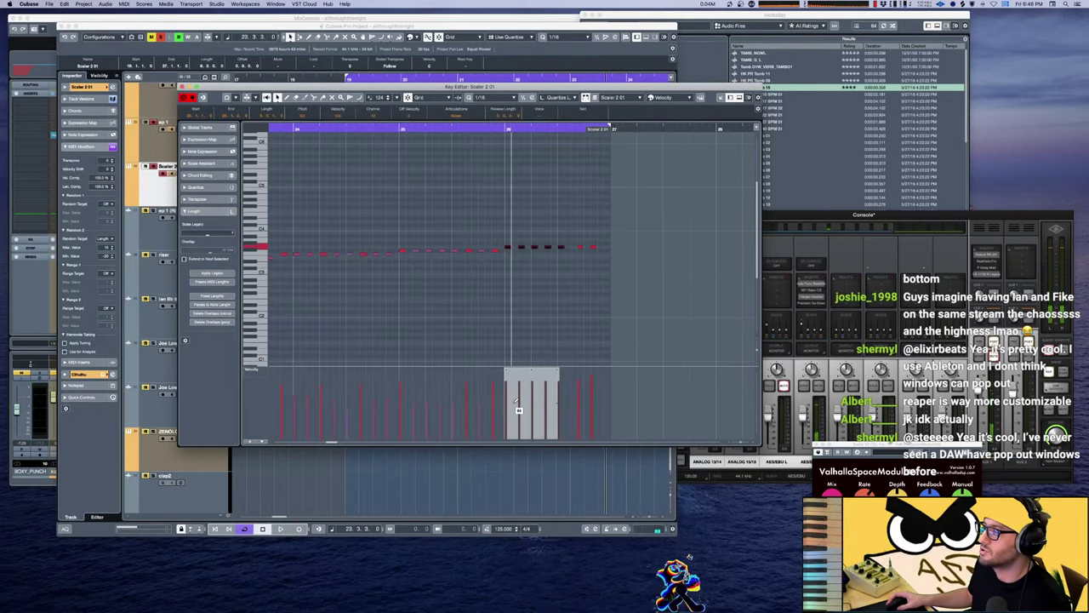
left_click_drag(528, 411, 559, 408)
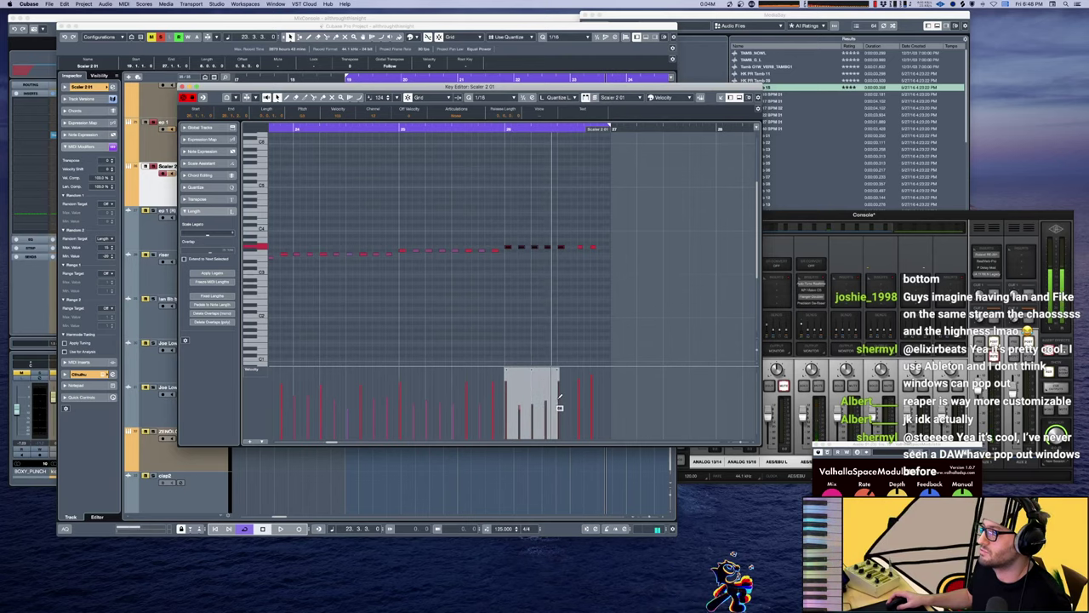
key("space")
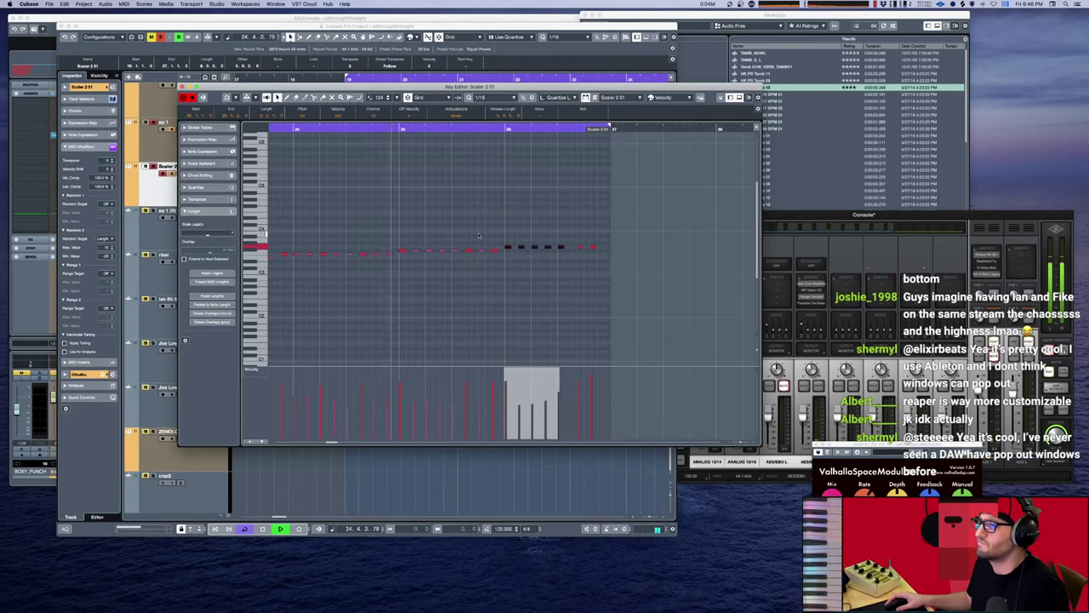
left_click(513, 278)
key("space")
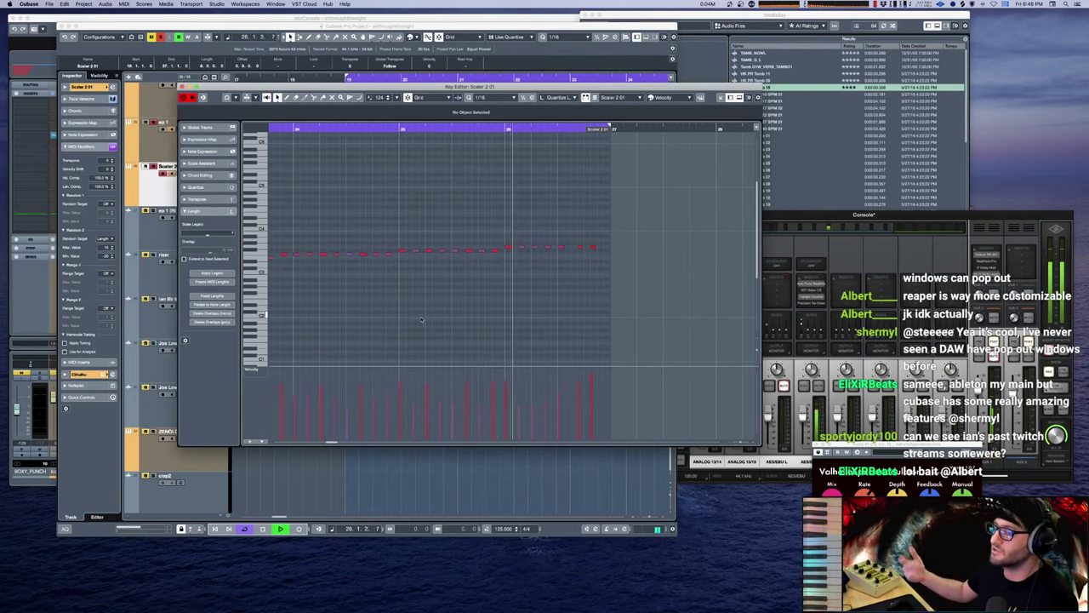
Play the Scaler part back several times to review the edited notes
key("space")
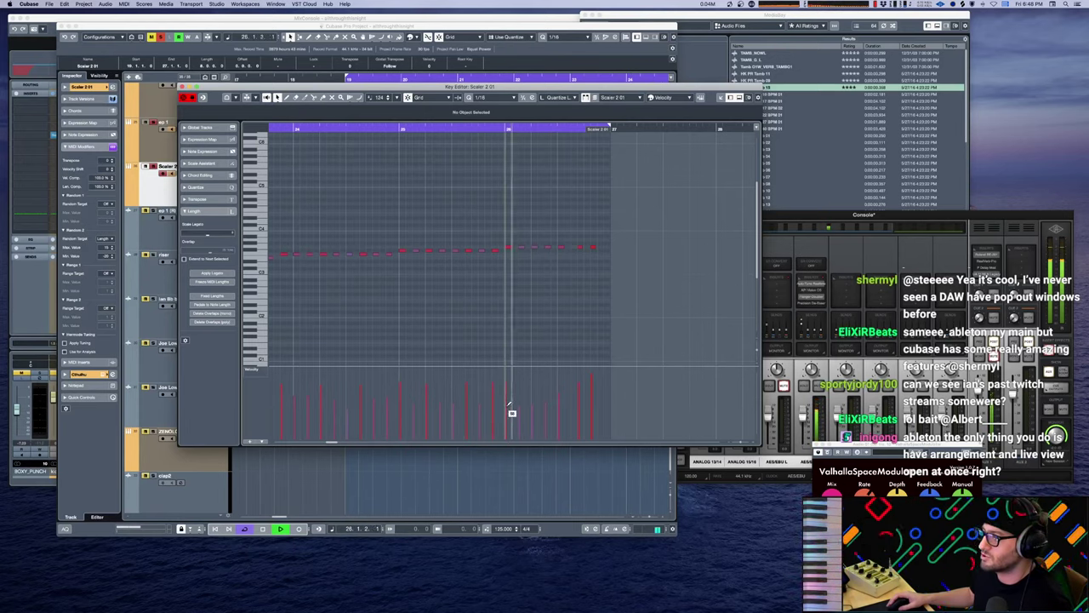
key("space")
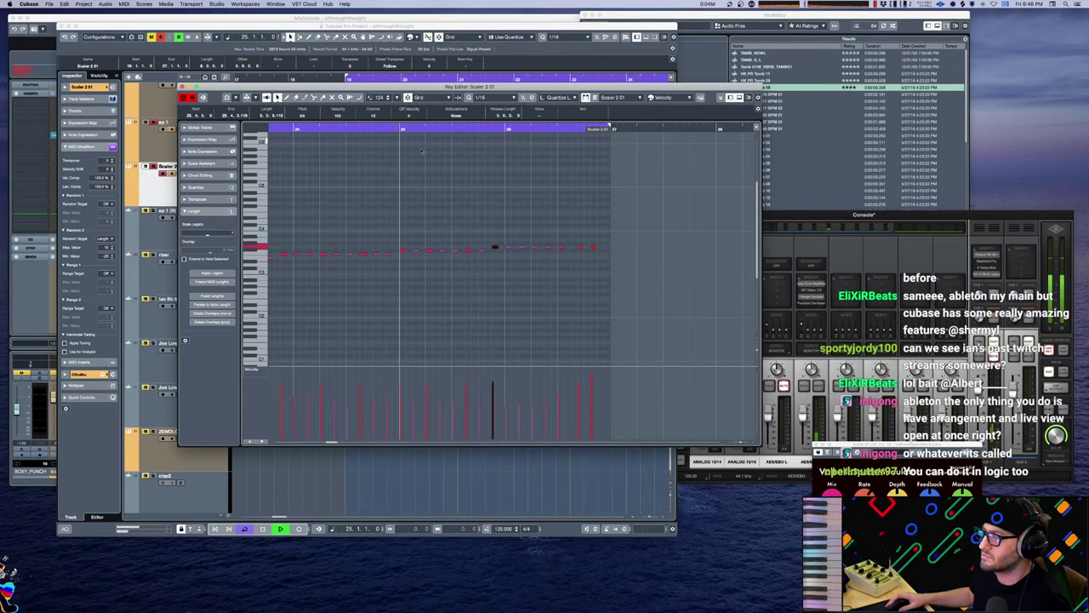
key("space")
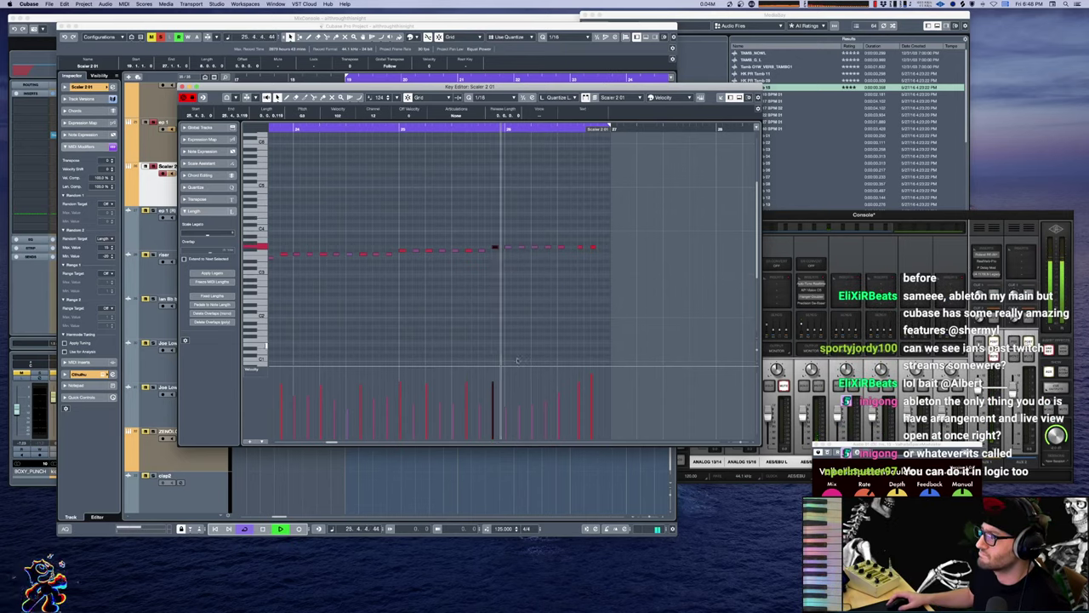
key("space")
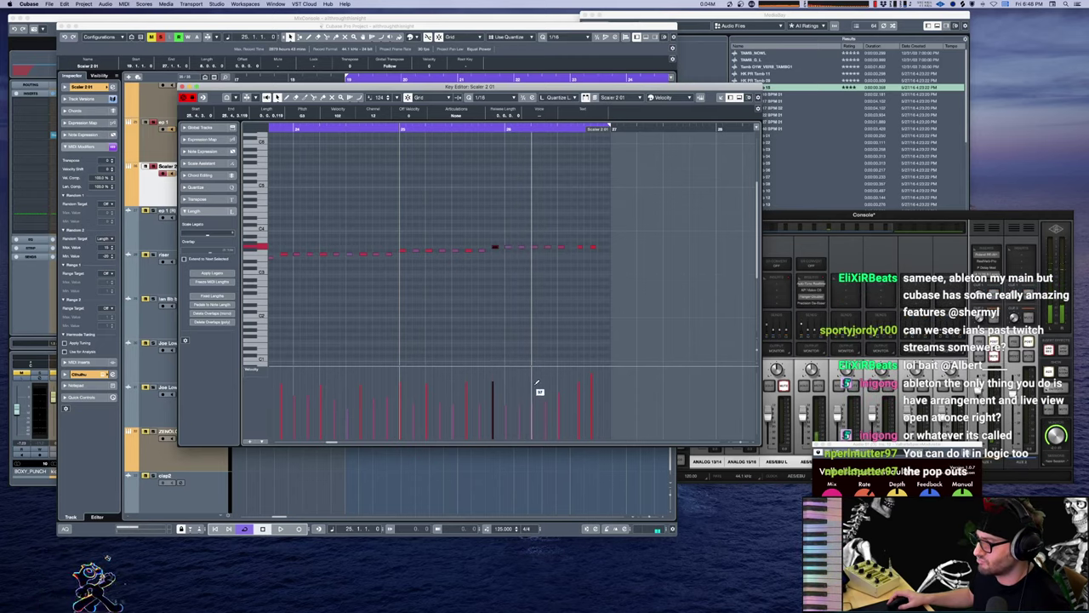
key("space")
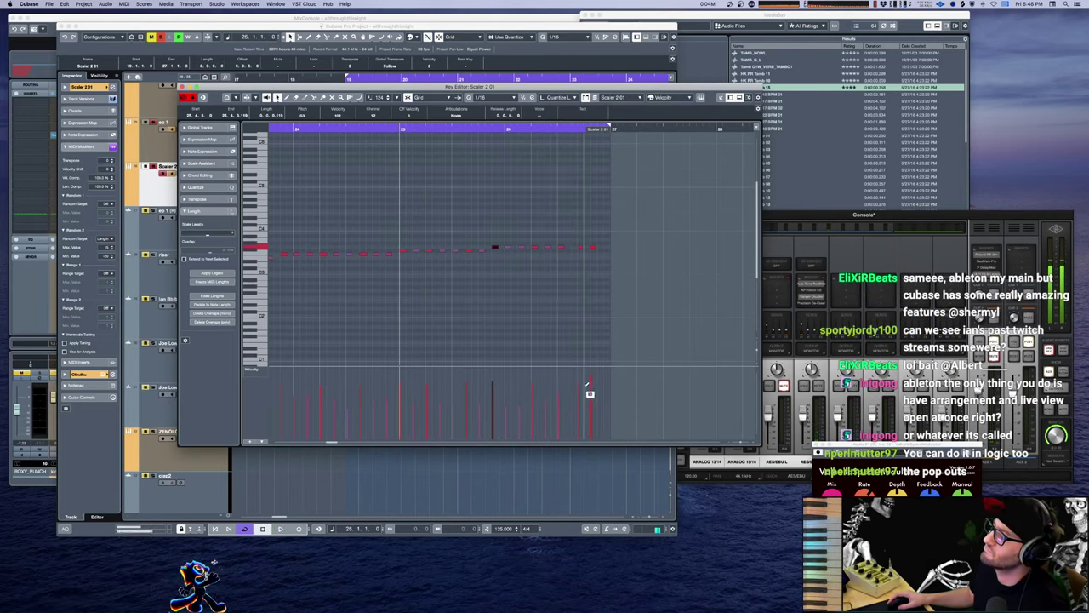
key("space")
Nudge a note near the end of the part slightly later and listen
key("h")
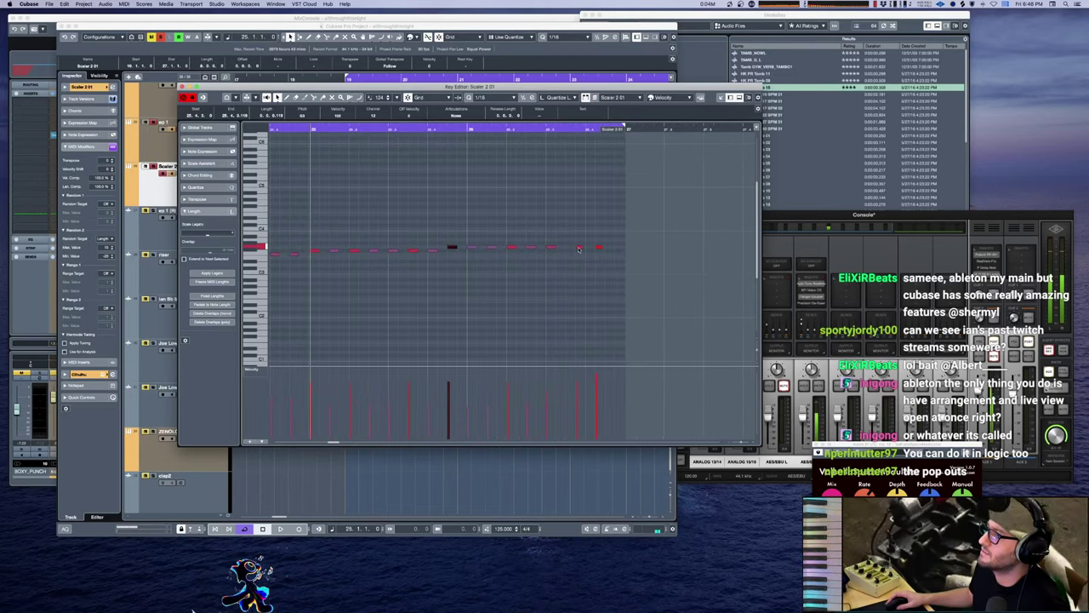
left_click(578, 248)
left_click(589, 248)
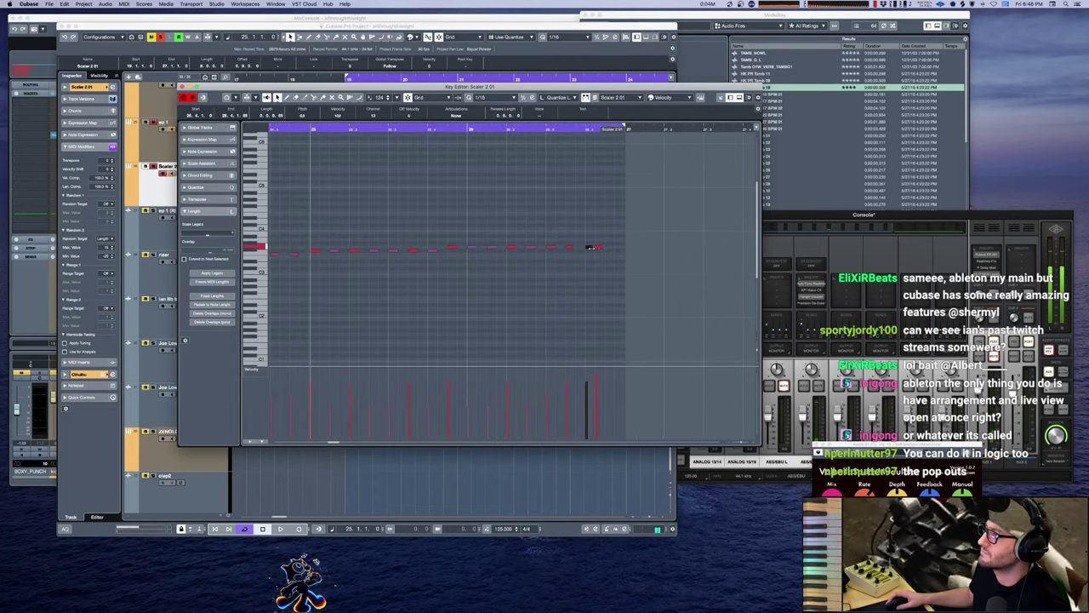
left_click_drag(589, 248, 609, 248)
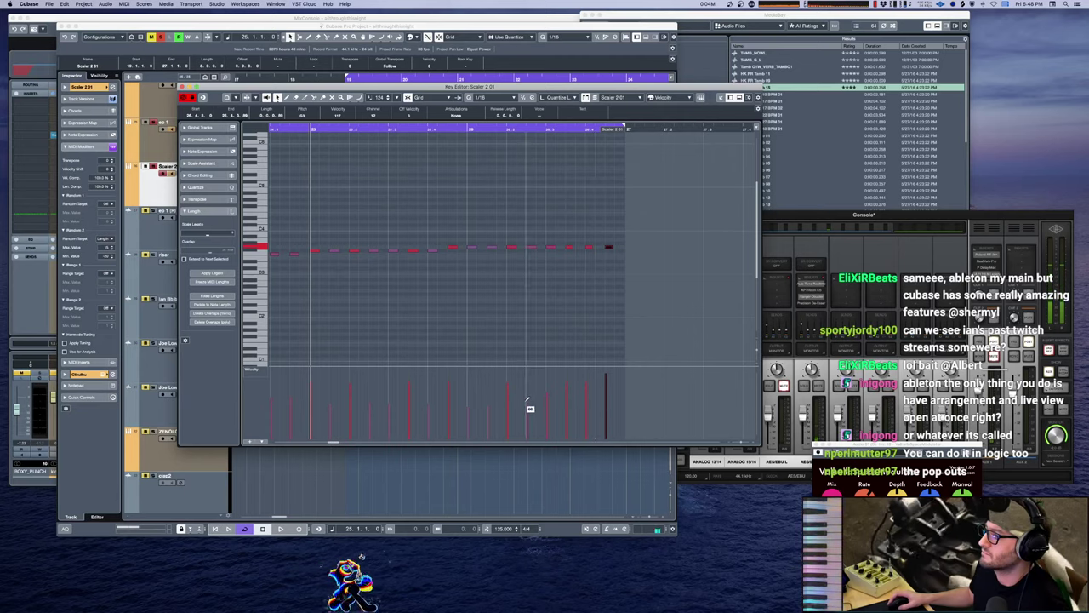
key("space")
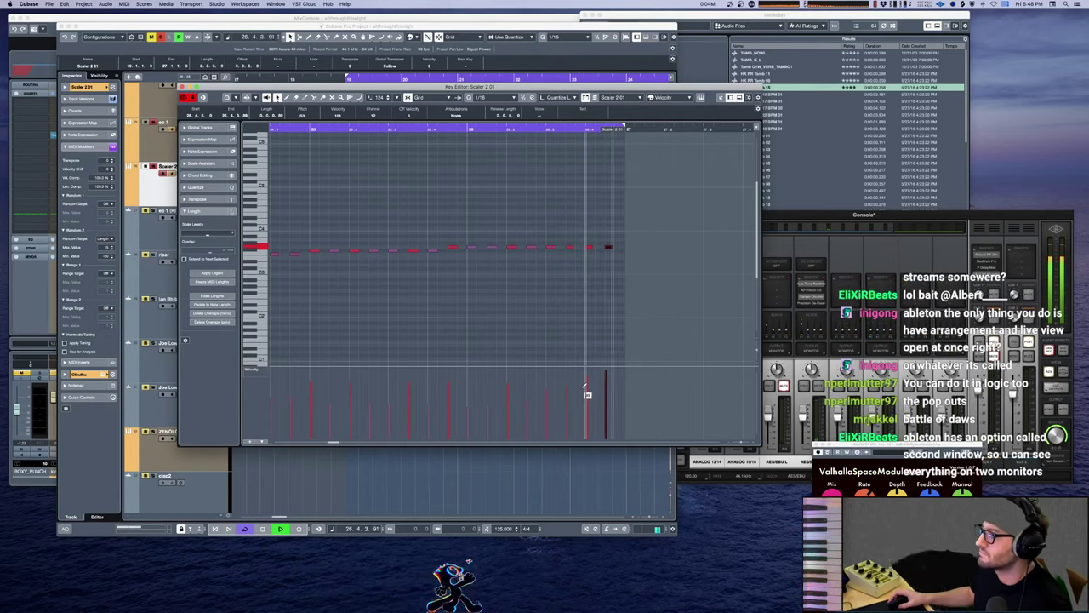
key("space")
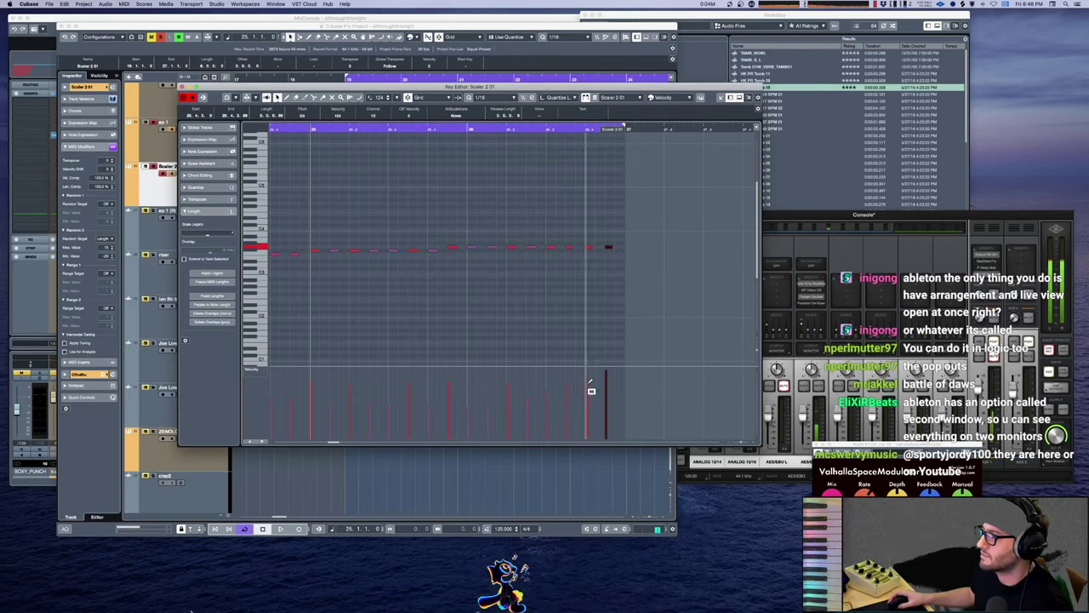
Close the Key Editor and zoom out to show more bars of the arrangement
key("g")
key("g")
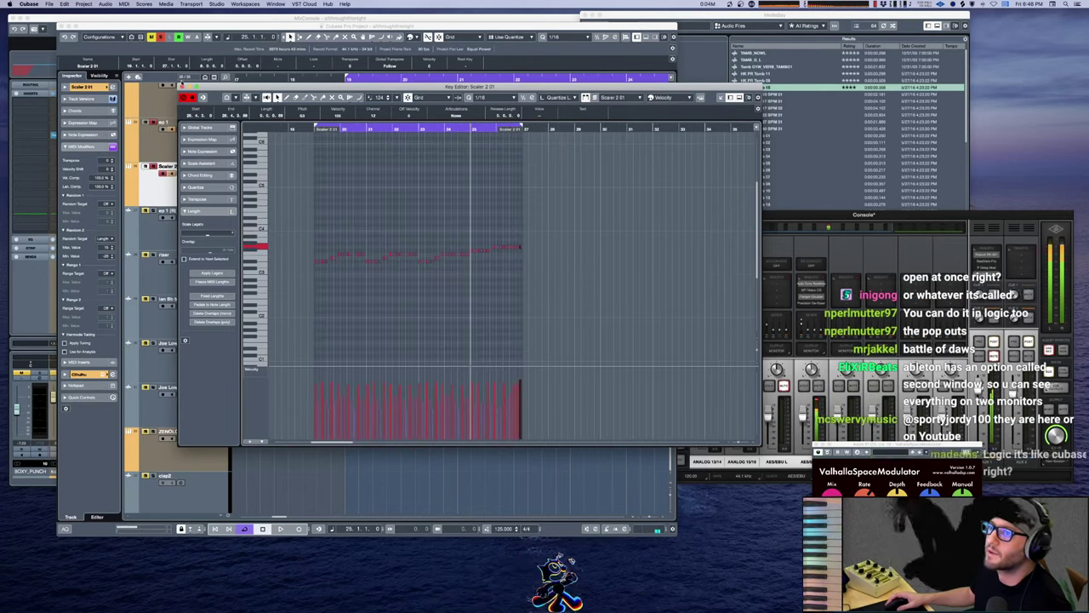
key("Escape")
key("g")
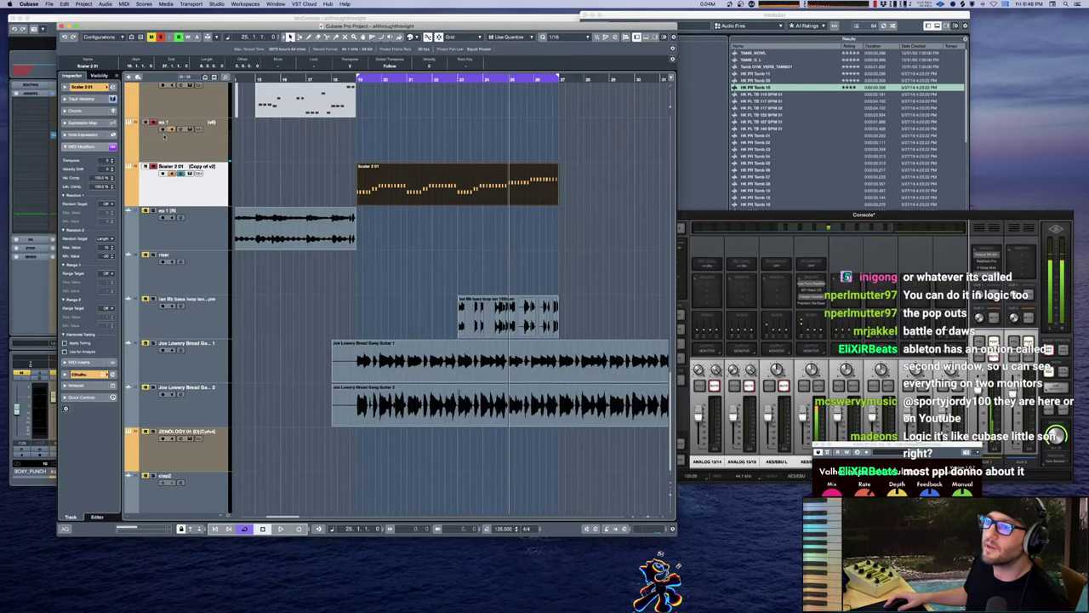
With cycle off, record a new MIDI part from bar 18 on the top track
left_click(354, 149)
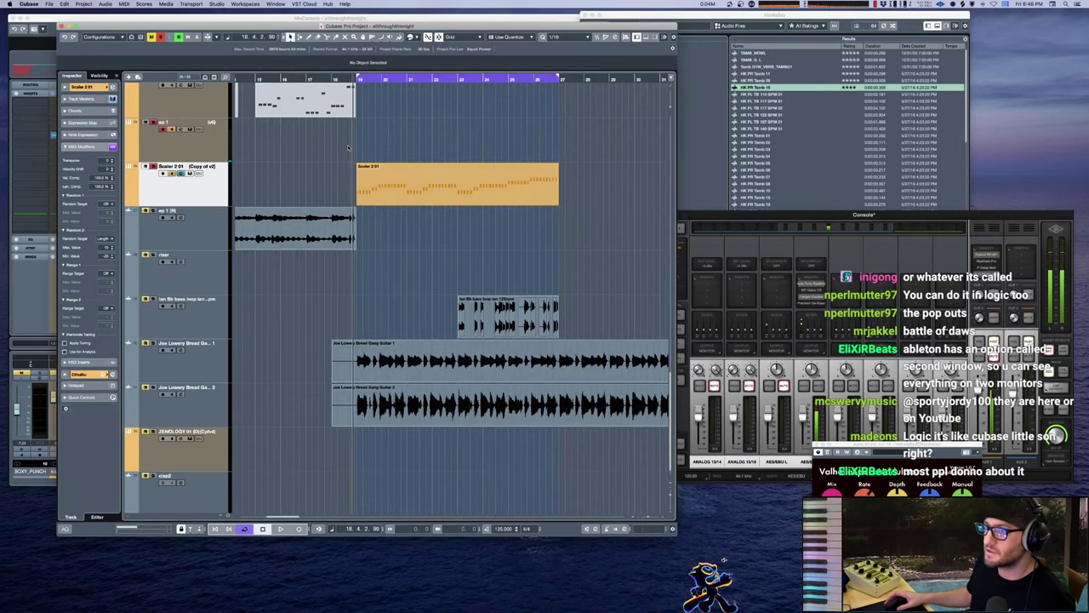
key("KP_Divide")
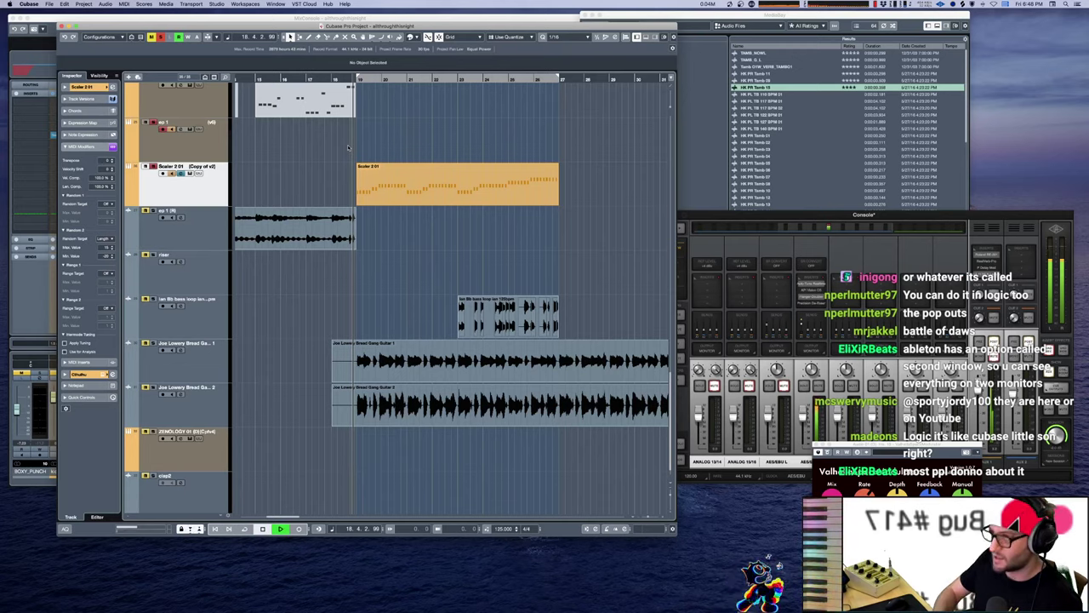
key("KP_Multiply")
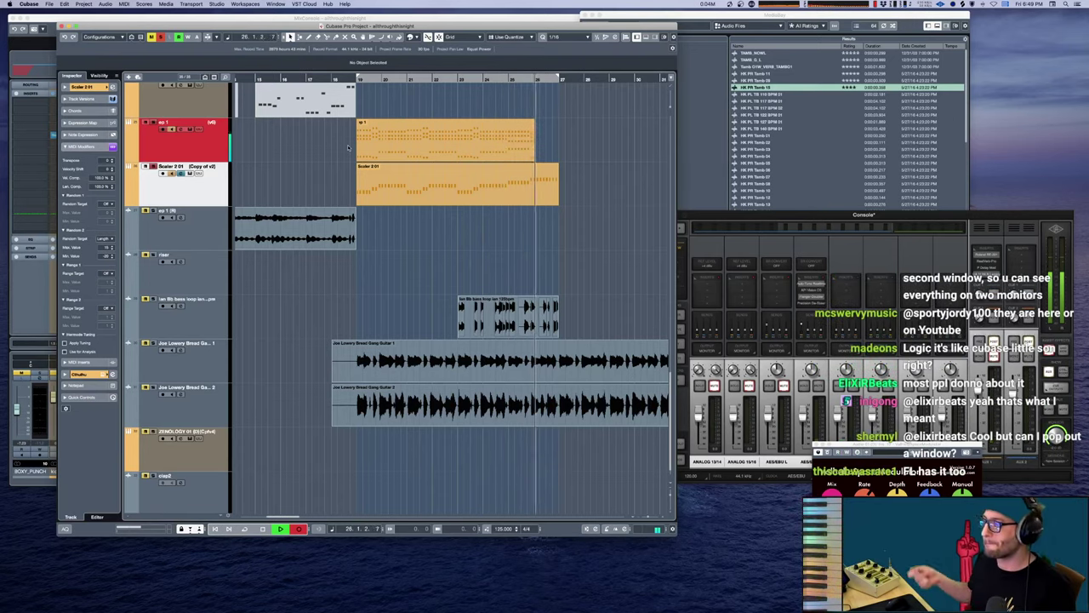
key("KP_Multiply")
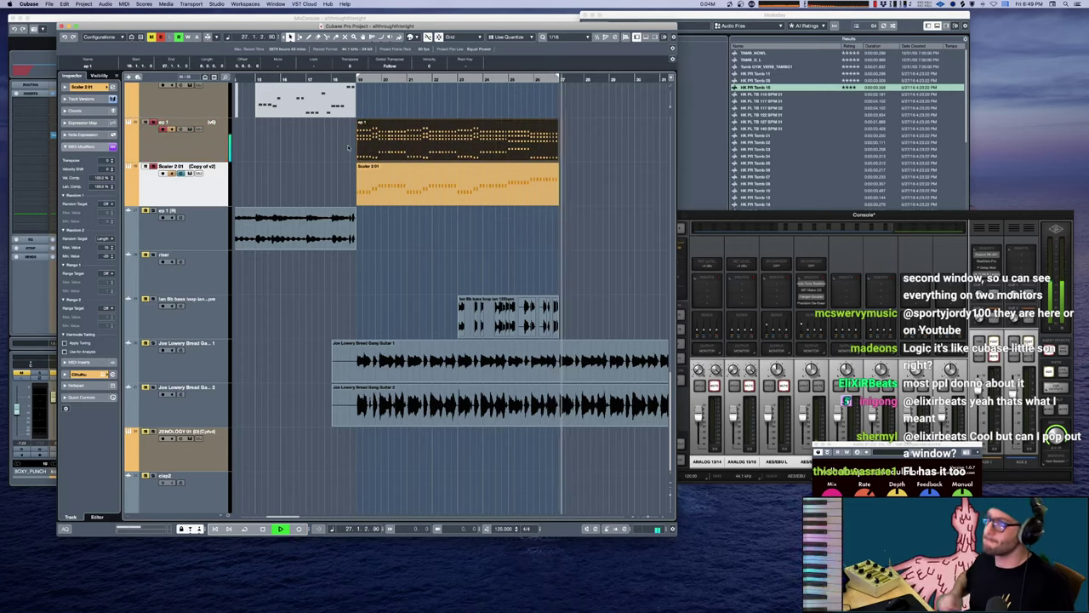
key("space")
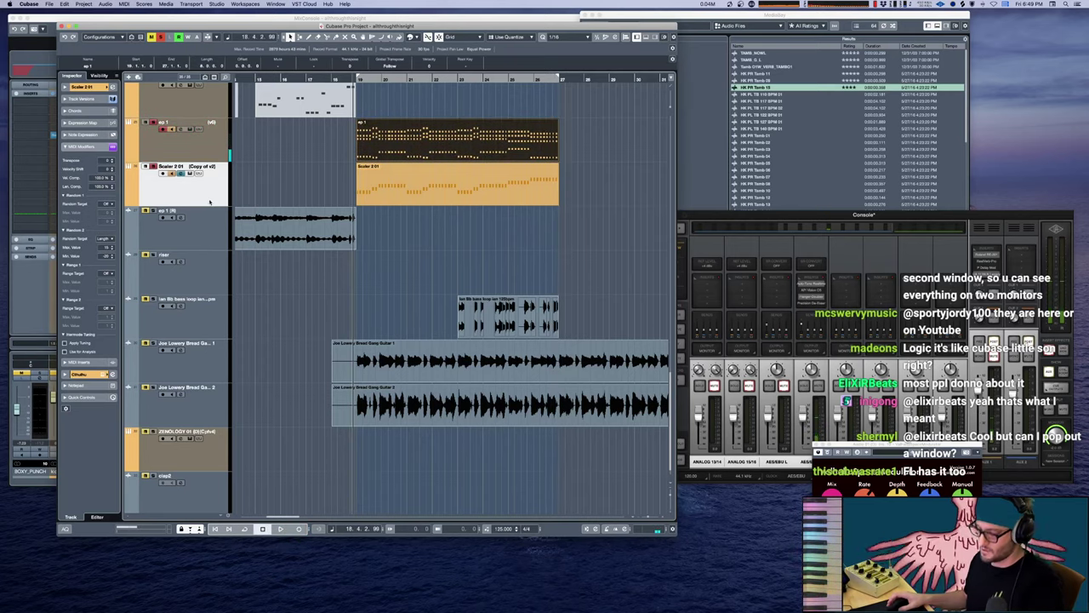
Give Scaler 2 01 an empty track version and set the loop to the new ep 1 part
key("ctrl+shift+n")
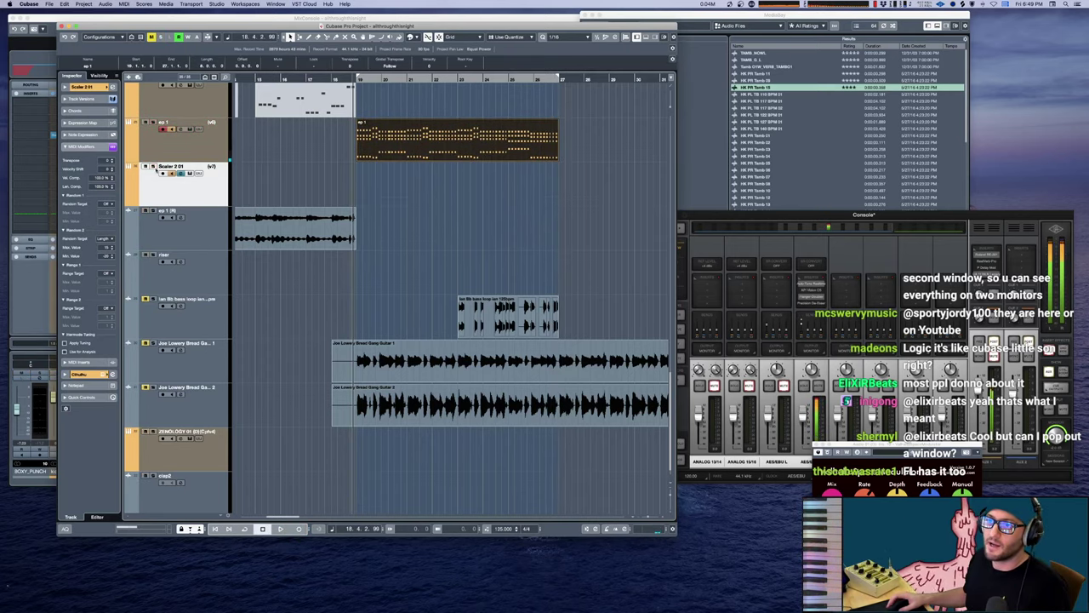
left_click(189, 153)
key("h")
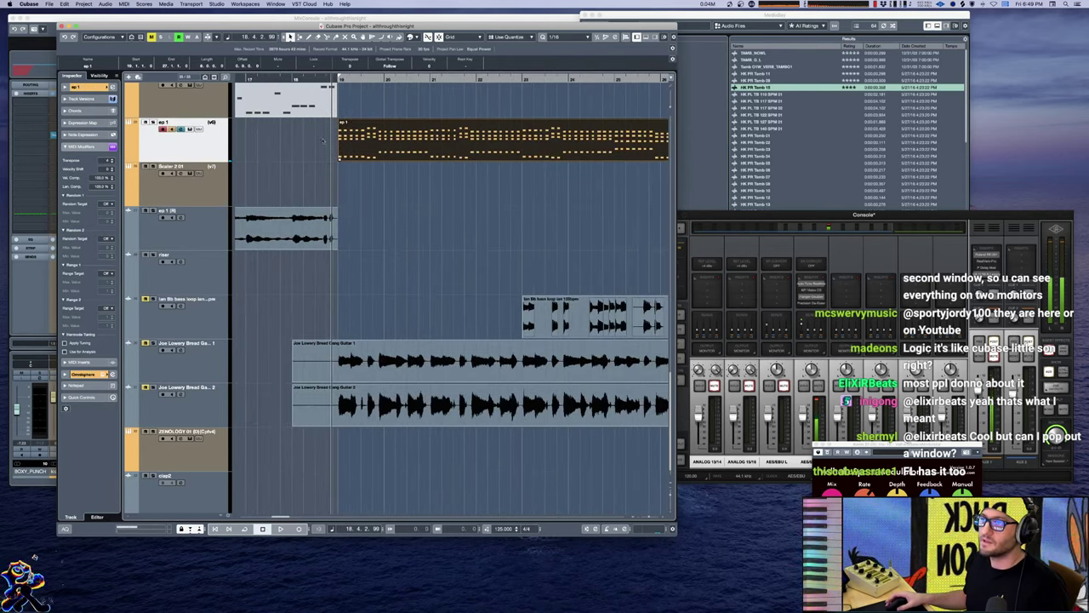
key("p")
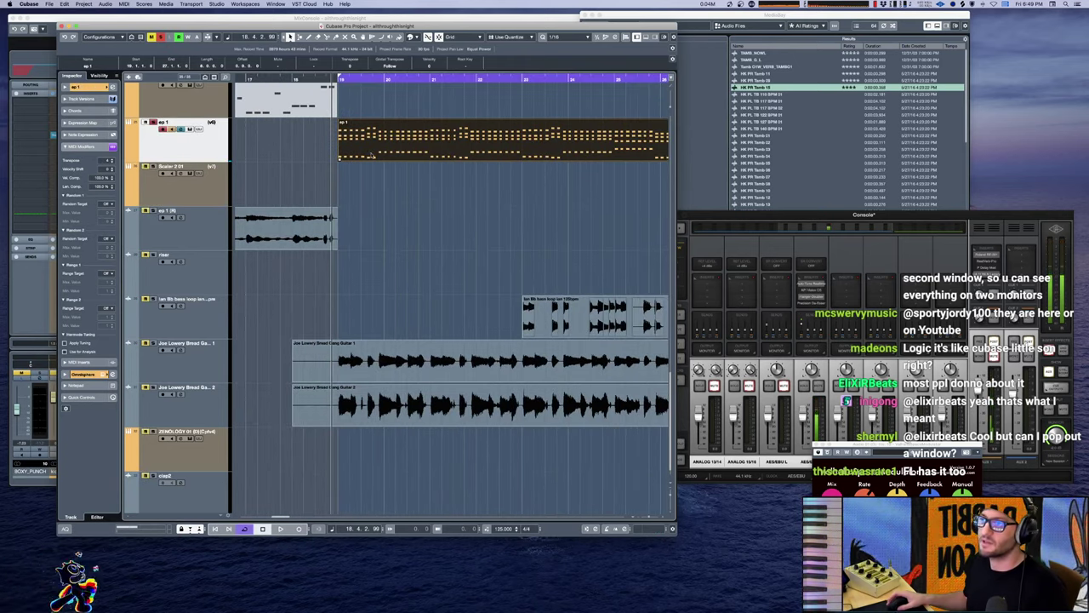
key("h")
key("h")
key("Escape")
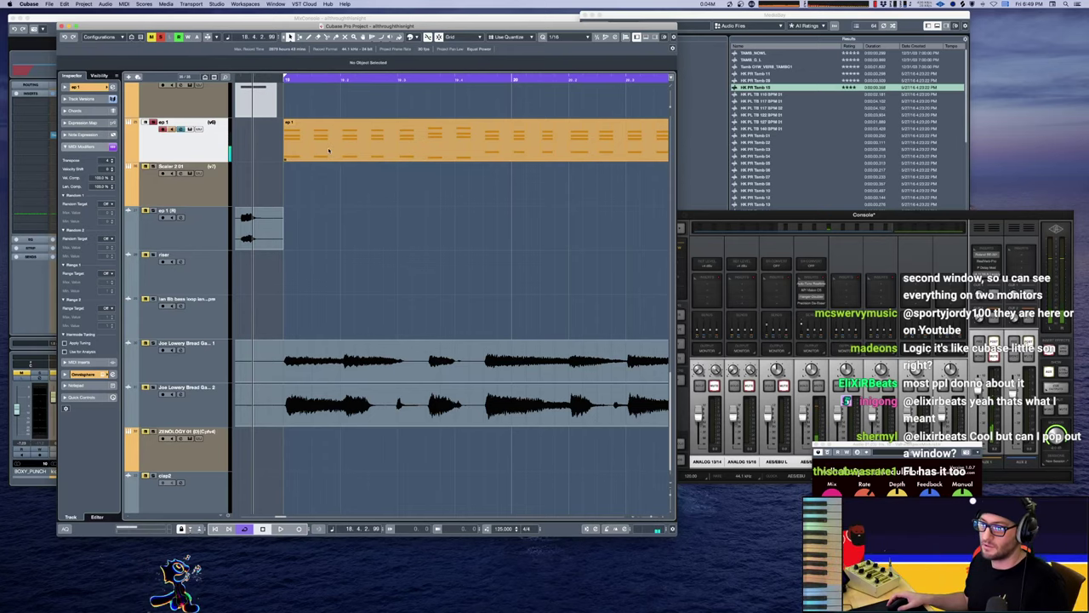
Play back the ep 1 recording, then open its notes in the Key Editor
key("space")
key("g")
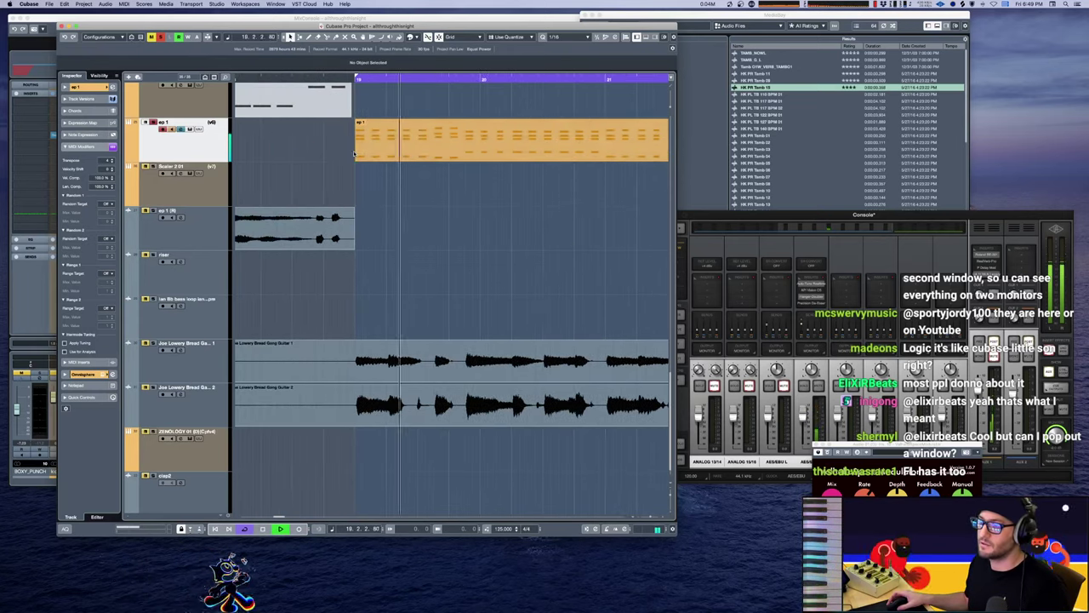
key("space")
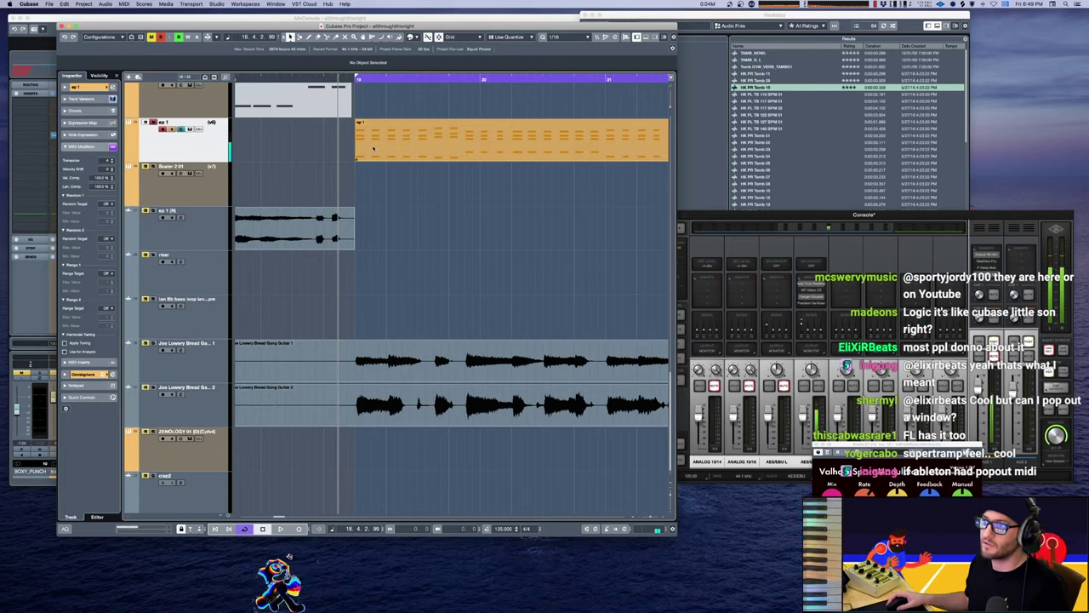
double_click(372, 149)
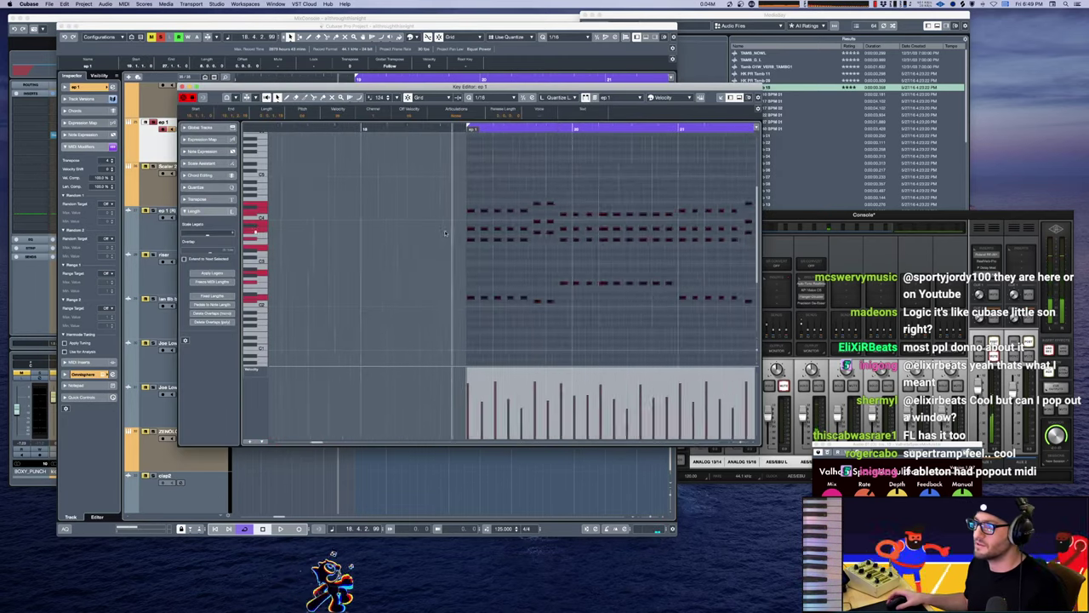
Play the ep 1 part while zooming in and out on its chord notes, then close the Key Editor
key("h")
key("h")
key("h")
key("h")
key("space")
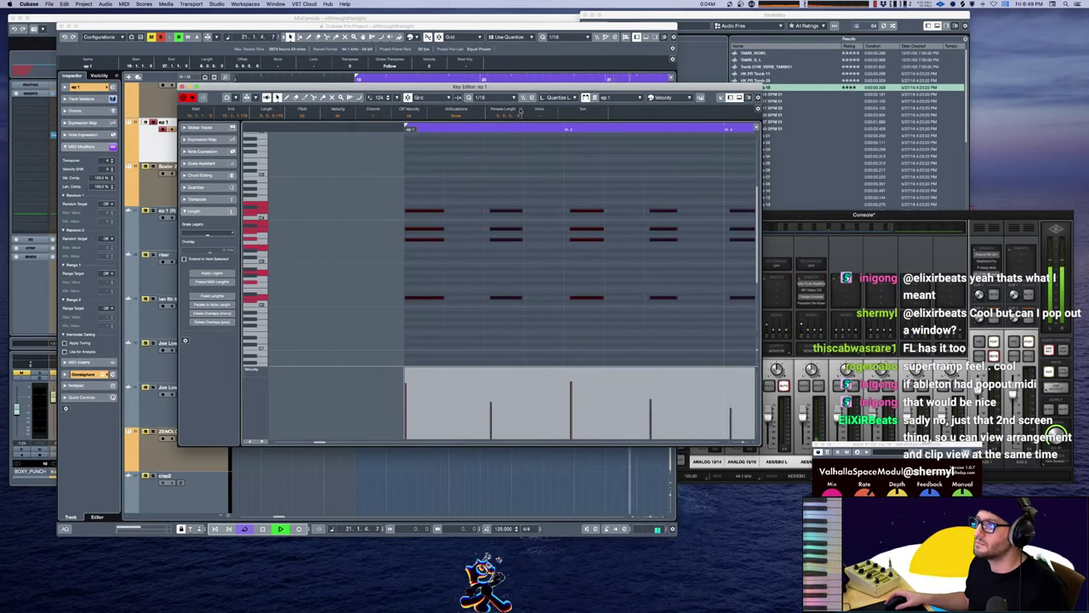
key("g")
key("g")
key("g")
key("h")
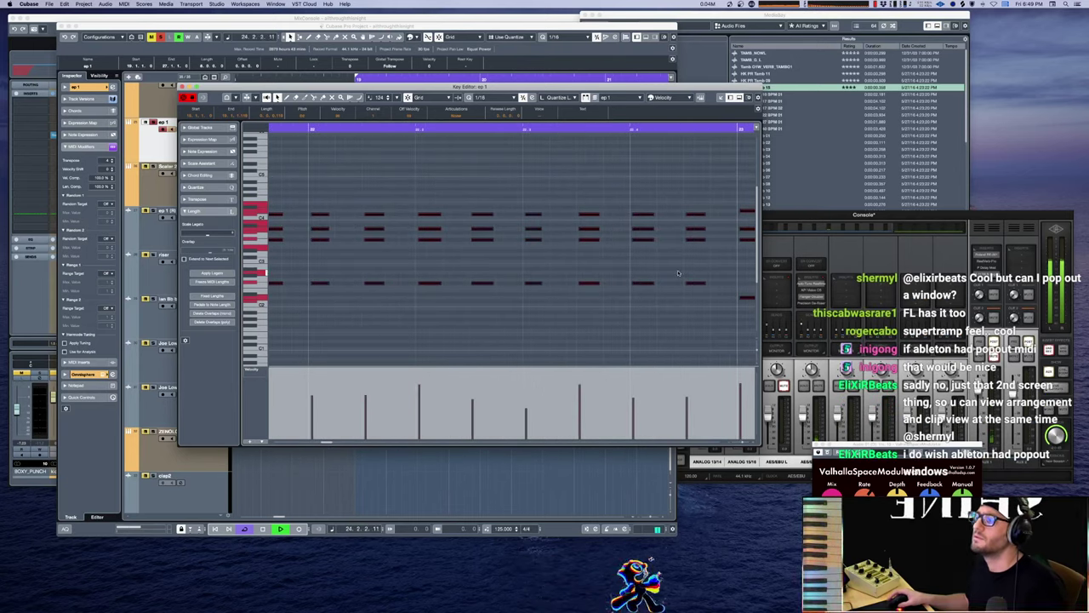
key("h")
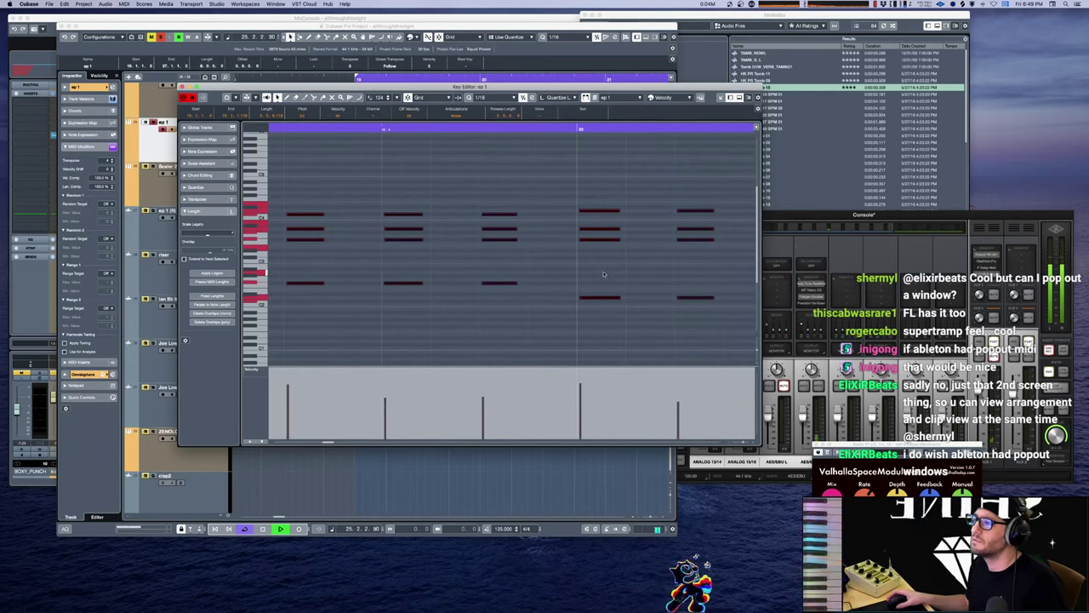
key("g")
key("g")
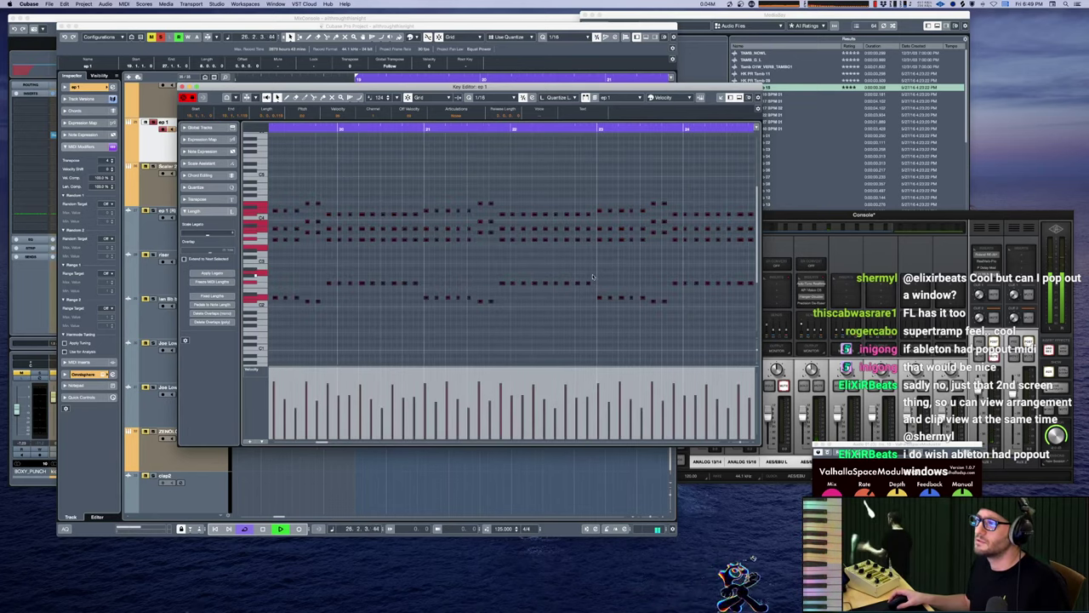
key("h")
key("h")
key("h")
key("h")
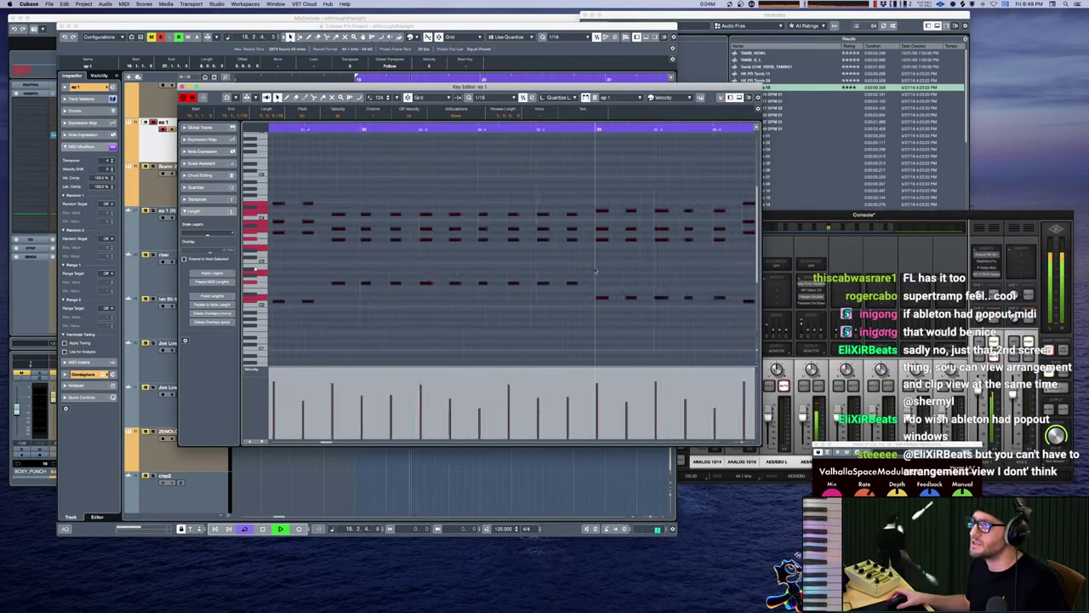
key("space")
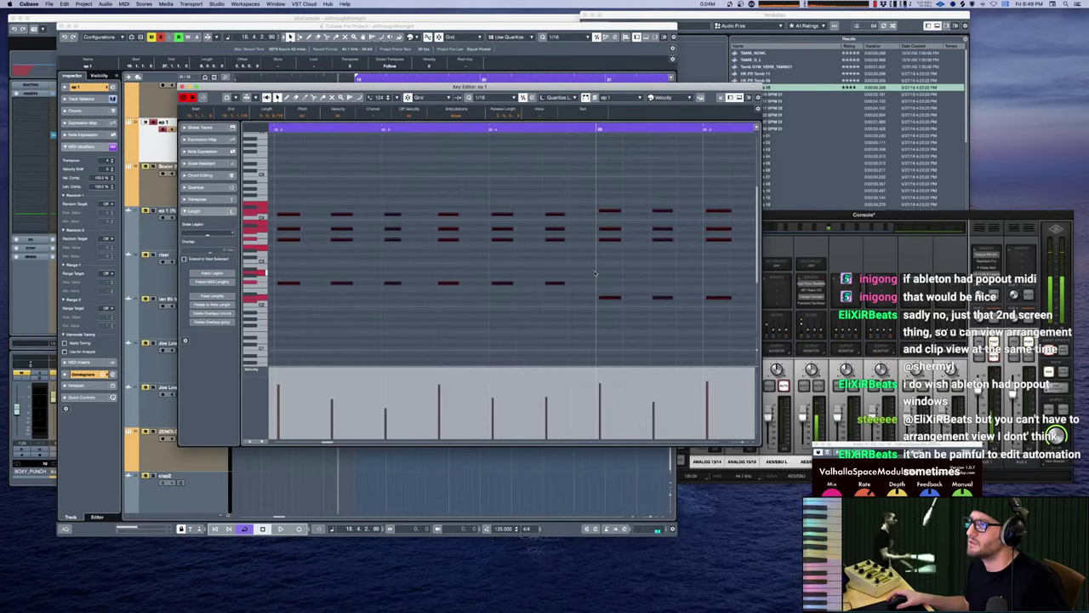
key("g")
key("g")
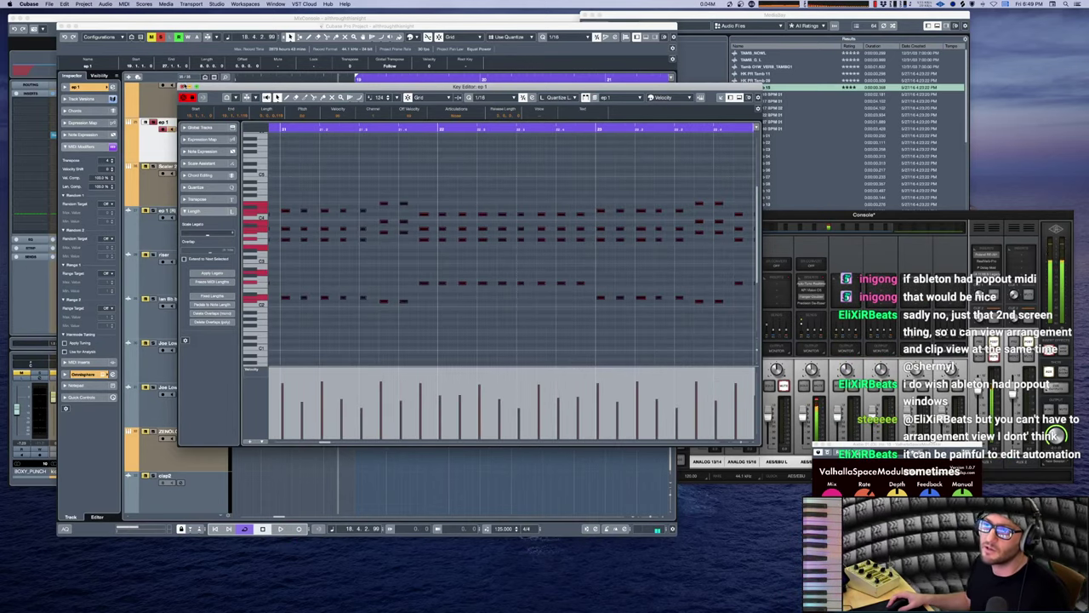
key("Return")
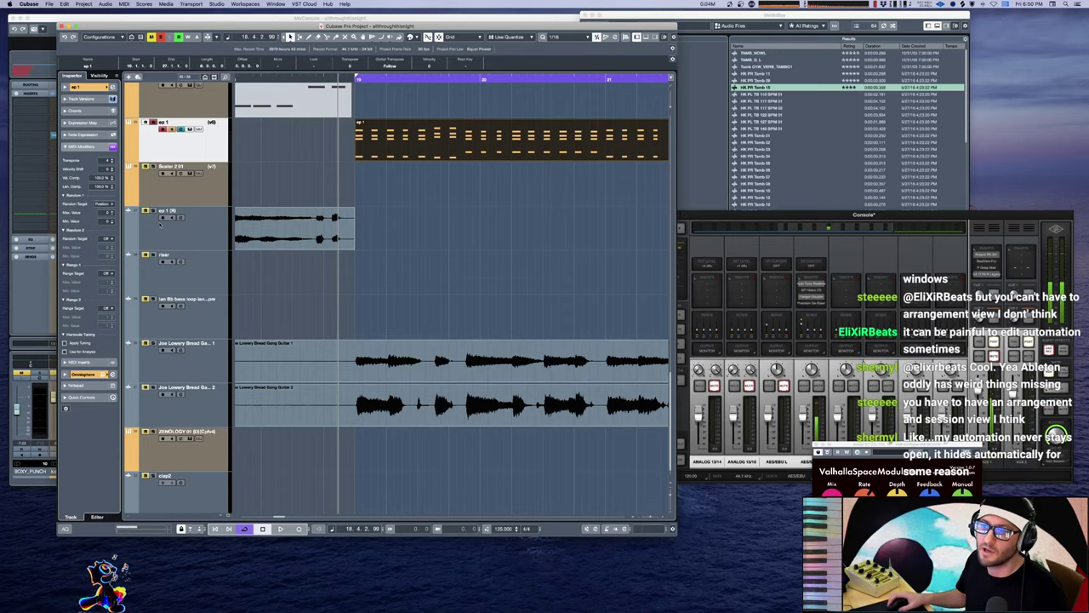
Play the project, switch between the ep 1 audio and MIDI tracks, and zoom out to bars 14–34
key("space")
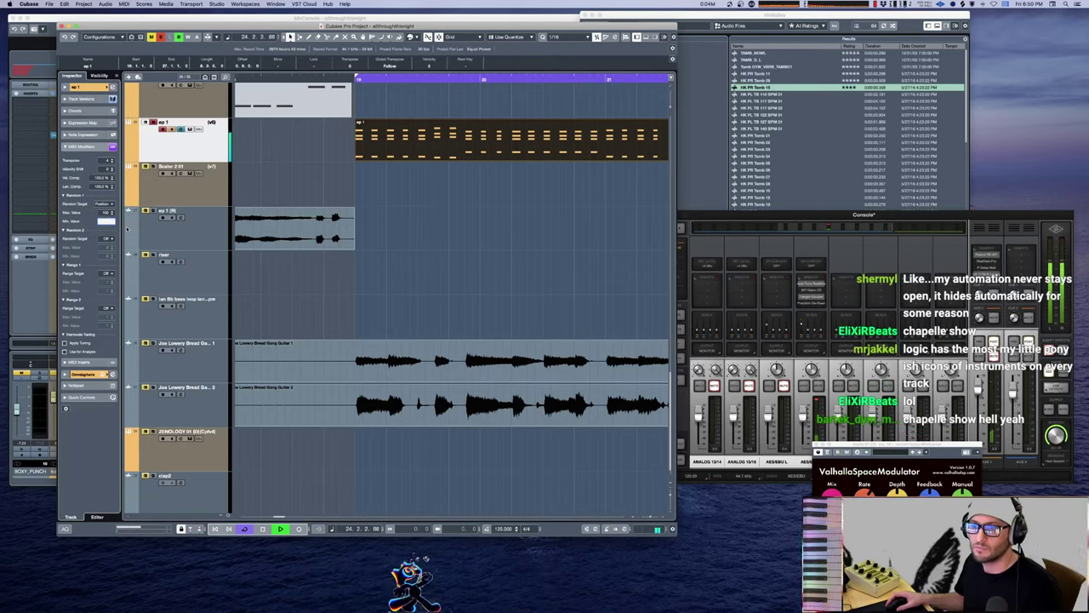
key("Down")
key("Down")
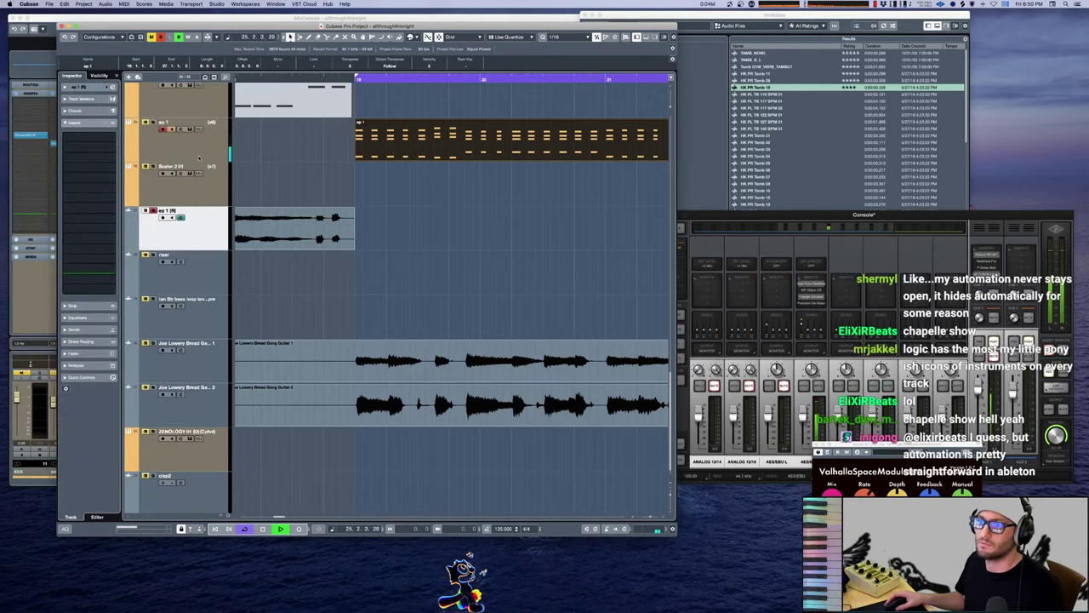
key("Up")
key("Up")
key("space")
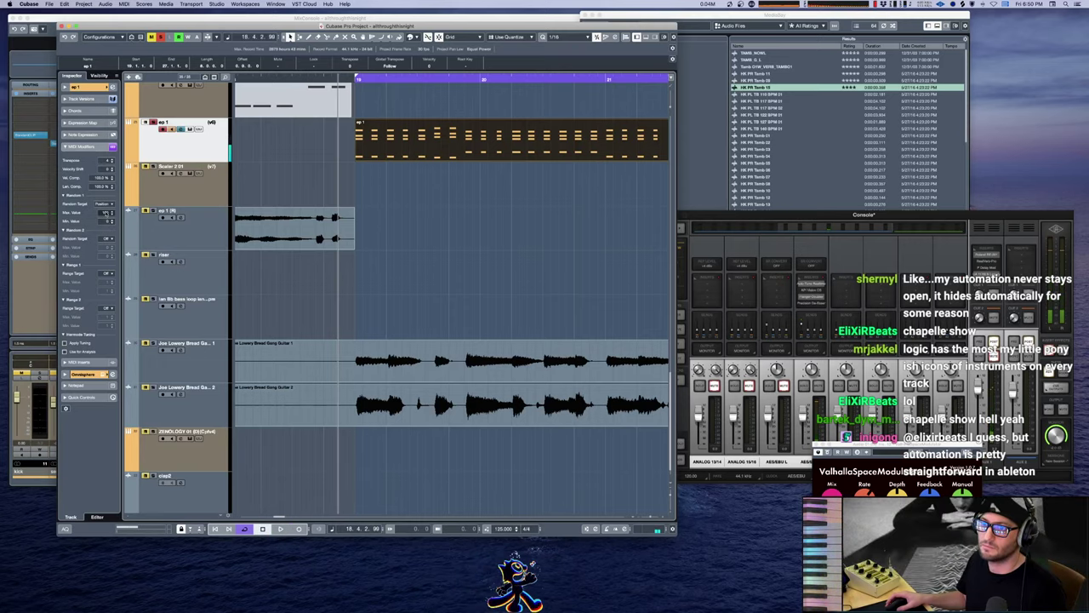
key("space")
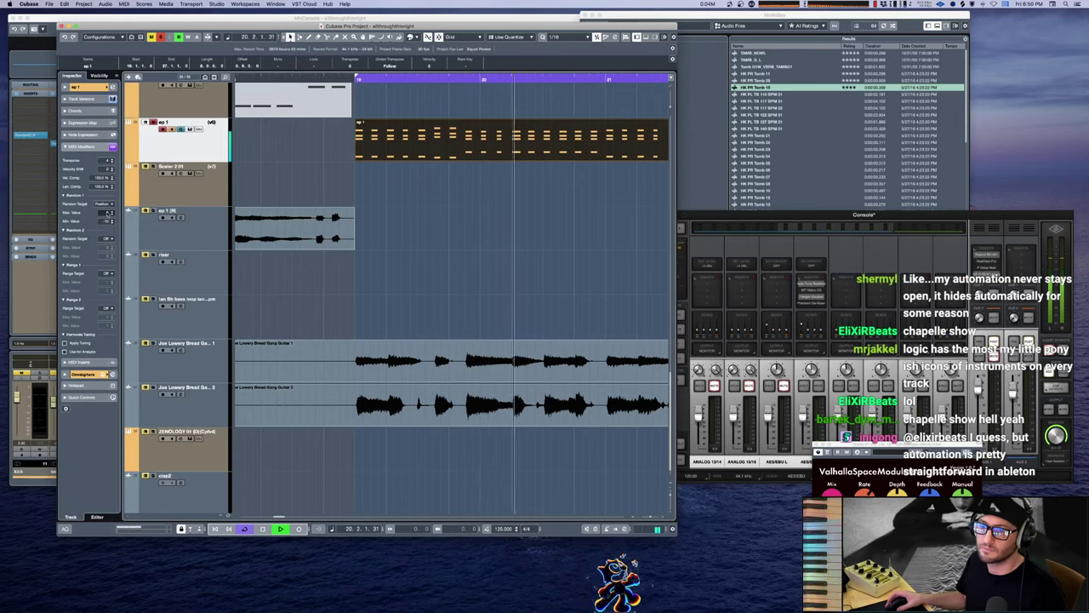
key("space")
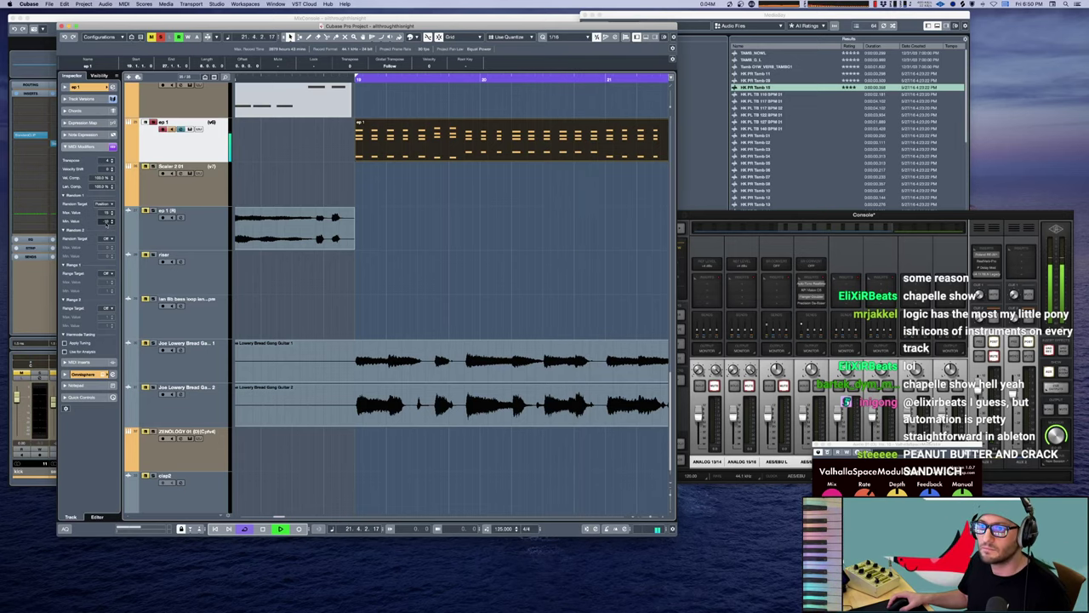
key("g")
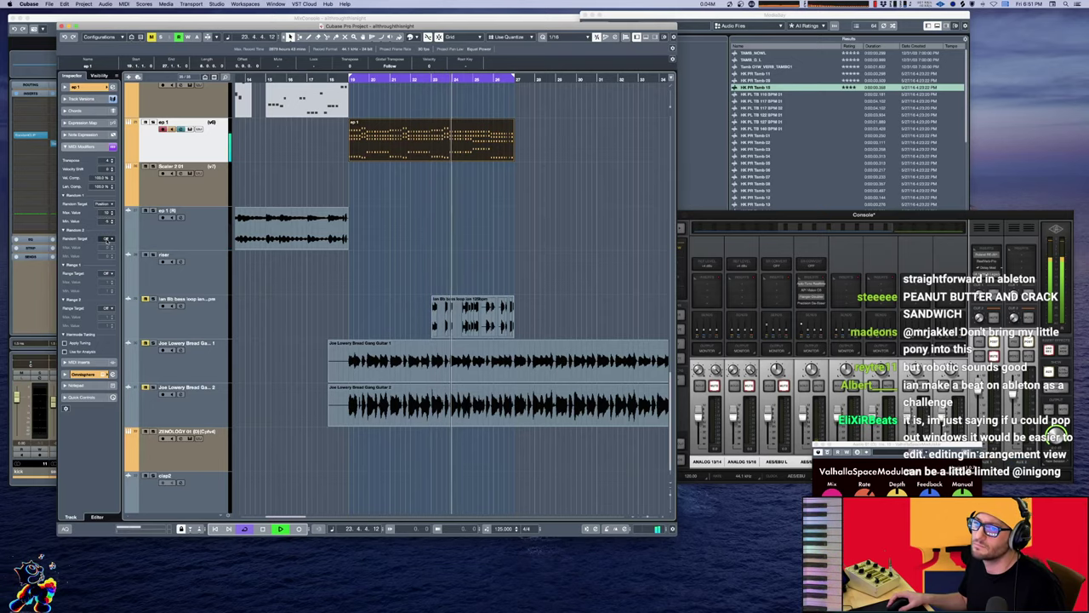
Set the second MIDI Modifiers randomizer to Velocity, audition it, and reopen ep 1's notes
left_click(107, 239)
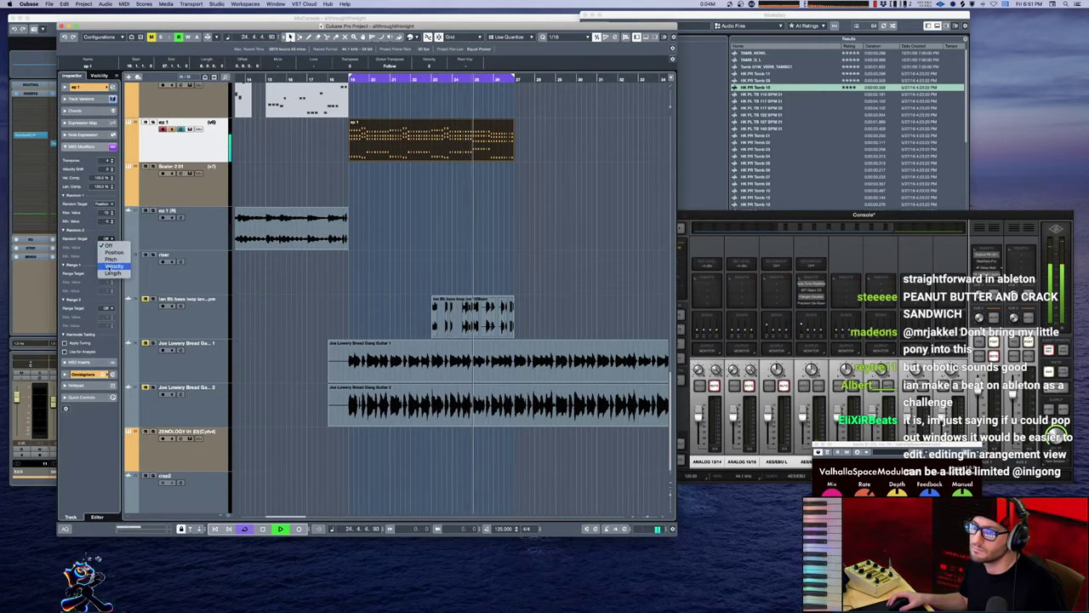
left_click(112, 267)
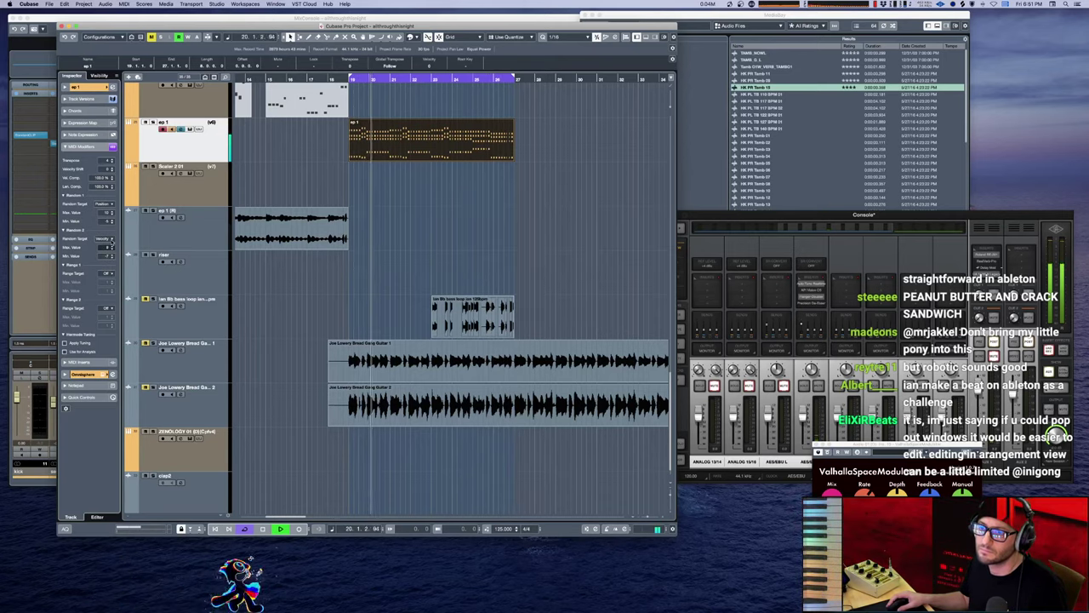
key("space")
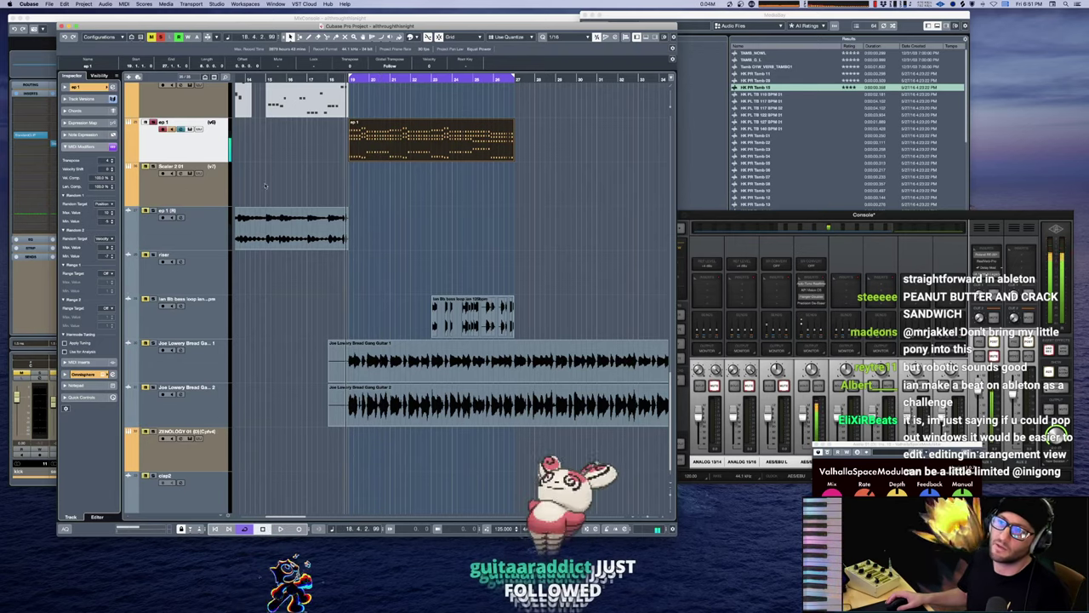
key("space")
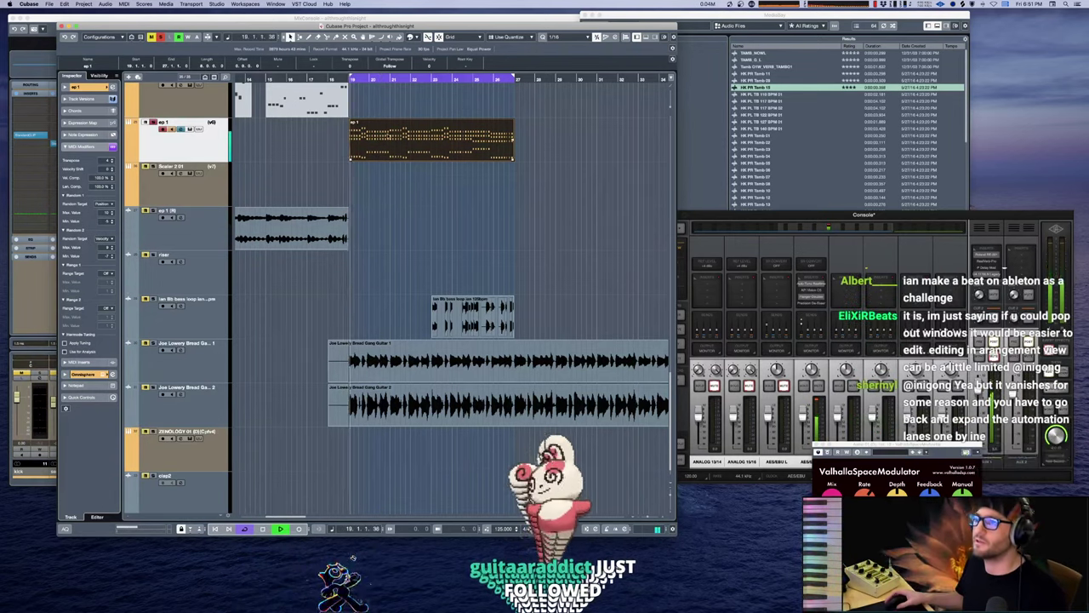
key("space")
double_click(371, 152)
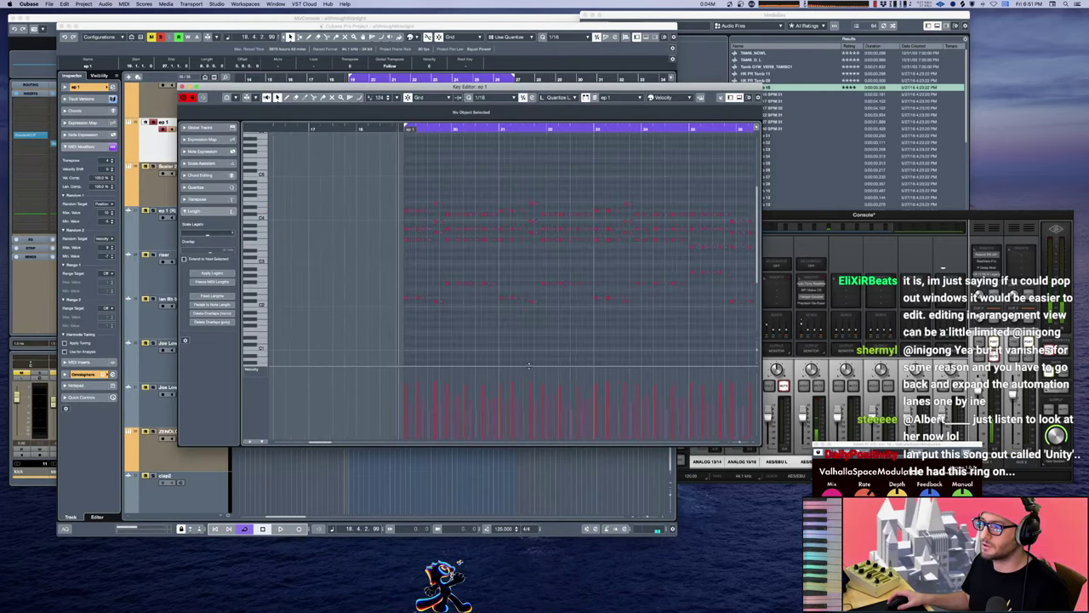
Close the note editor and play the arrangement from the start point
scroll(528, 374, "right", 3)
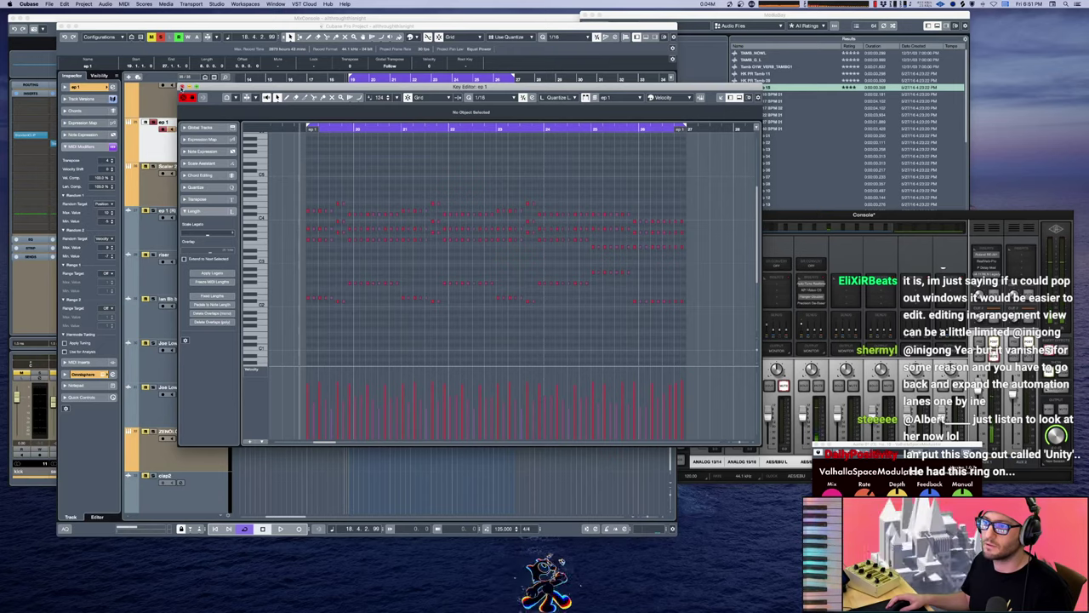
key("Escape")
key("space")
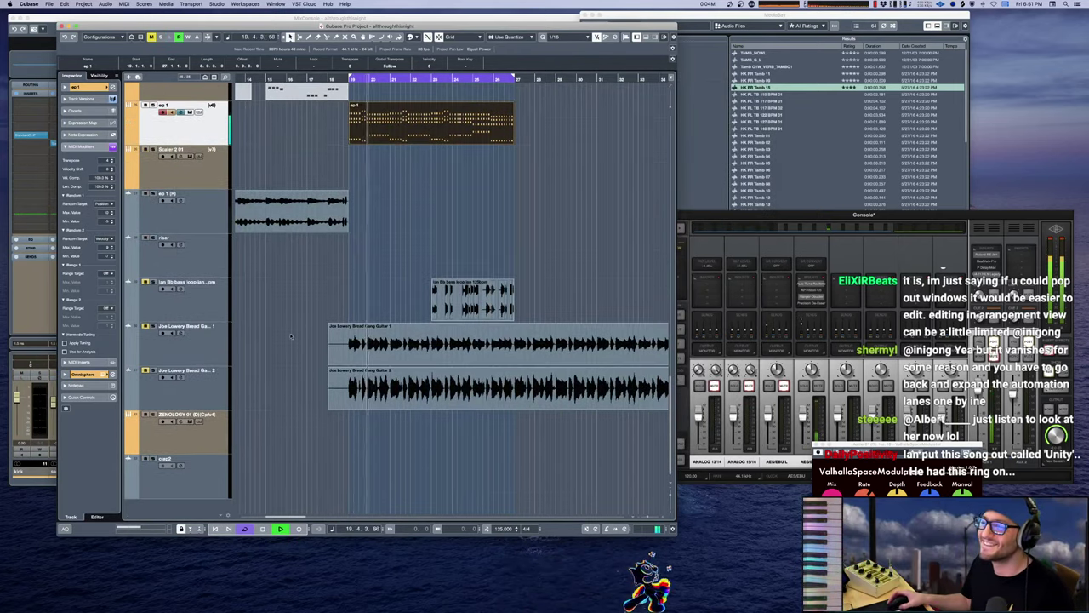
scroll(254, 393, "up", 5)
scroll(254, 393, "up", 10)
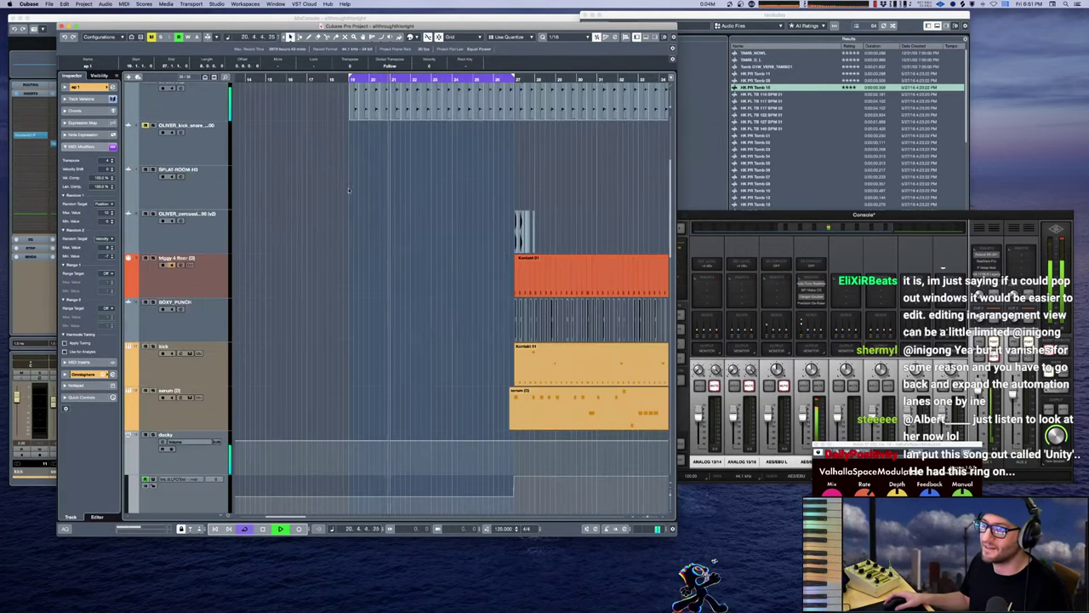
key("space")
Select the HK FL TB 110 BPM part, audition it, and zoom to it
left_click_drag(366, 164, 387, 209)
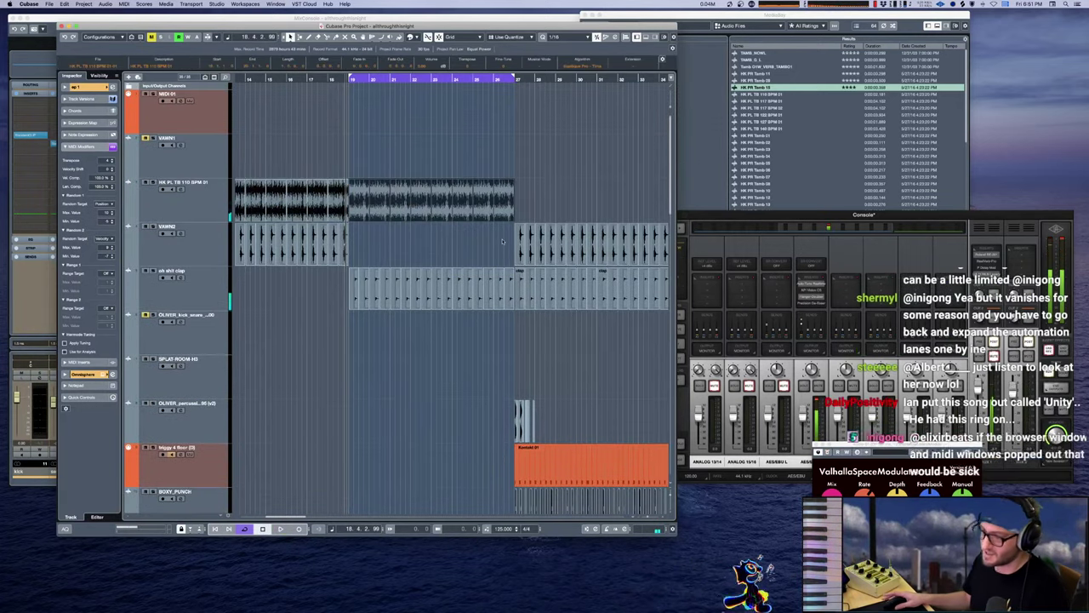
key("space")
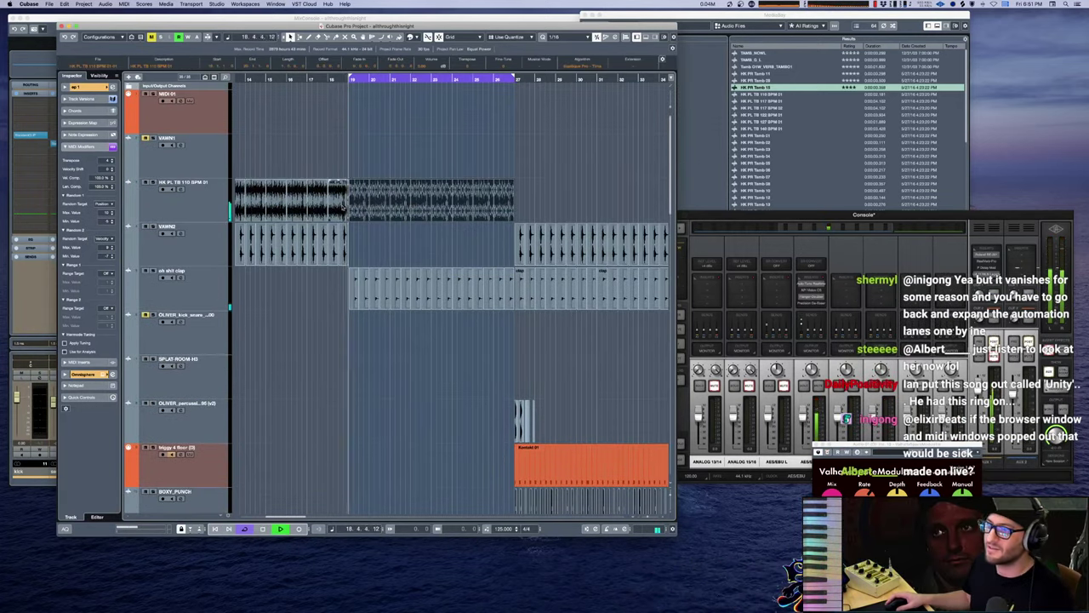
scroll(372, 267, "down", 5)
key("space")
key("alt+s")
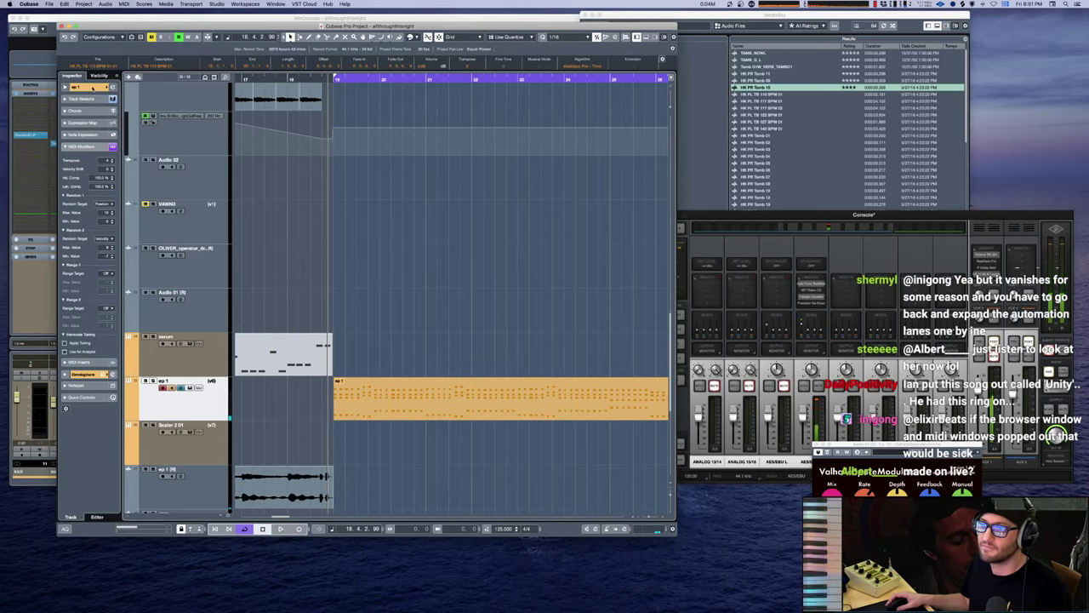
Load Abbey Road Chambers Stereo, found by searching 'cham', into an empty ep 1 insert slot
left_click(93, 88)
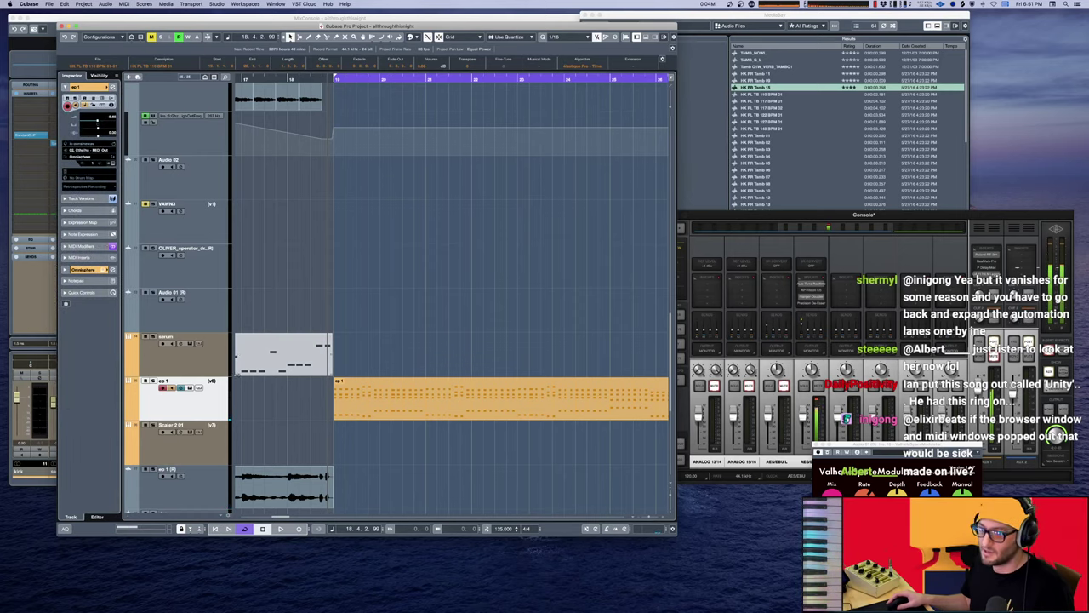
left_click(99, 269)
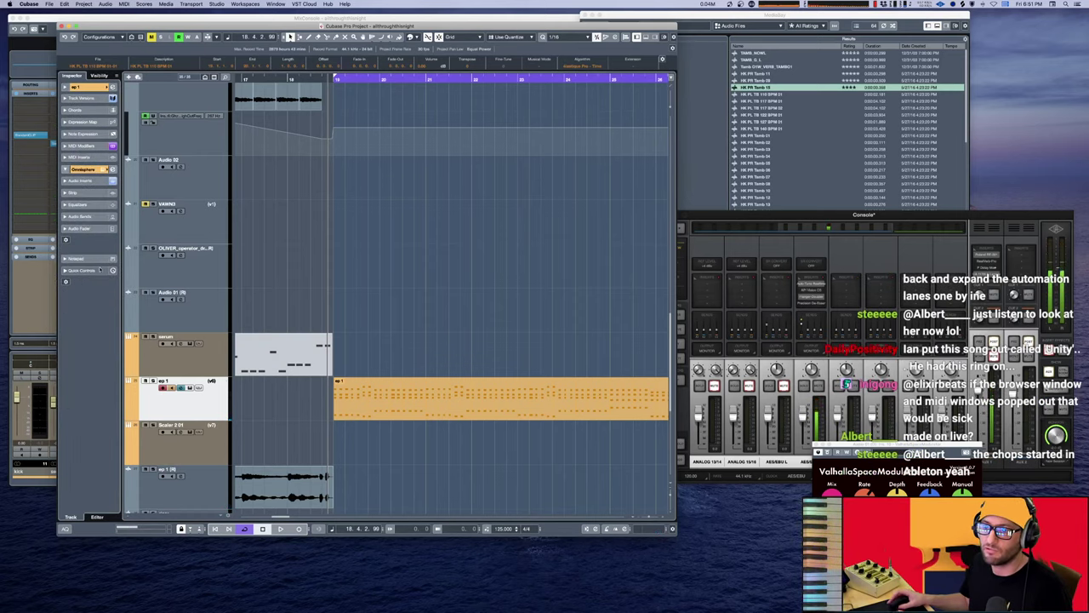
left_click(96, 182)
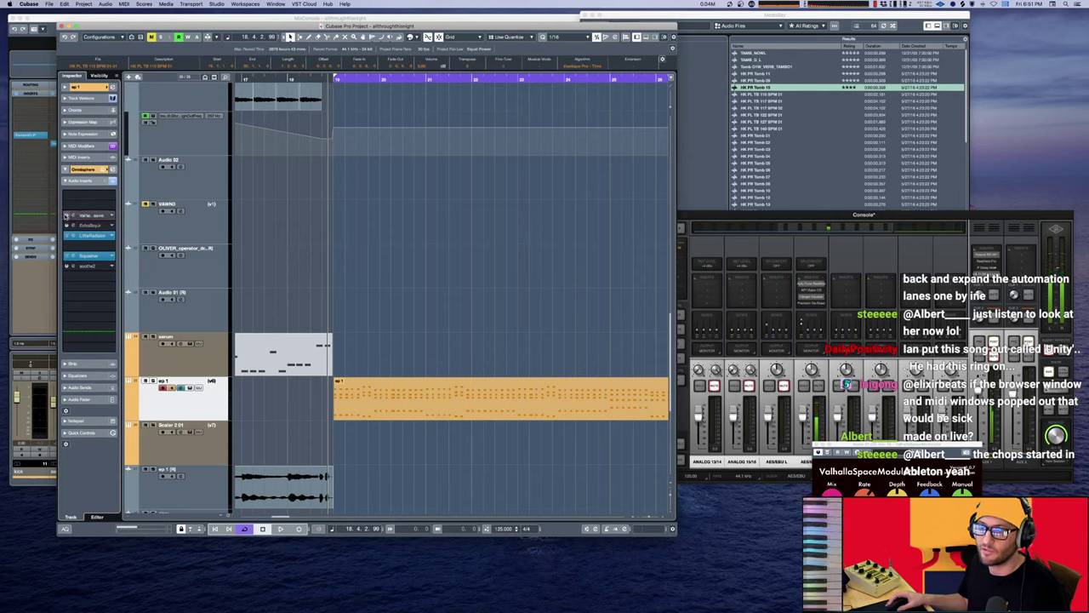
left_click(88, 206)
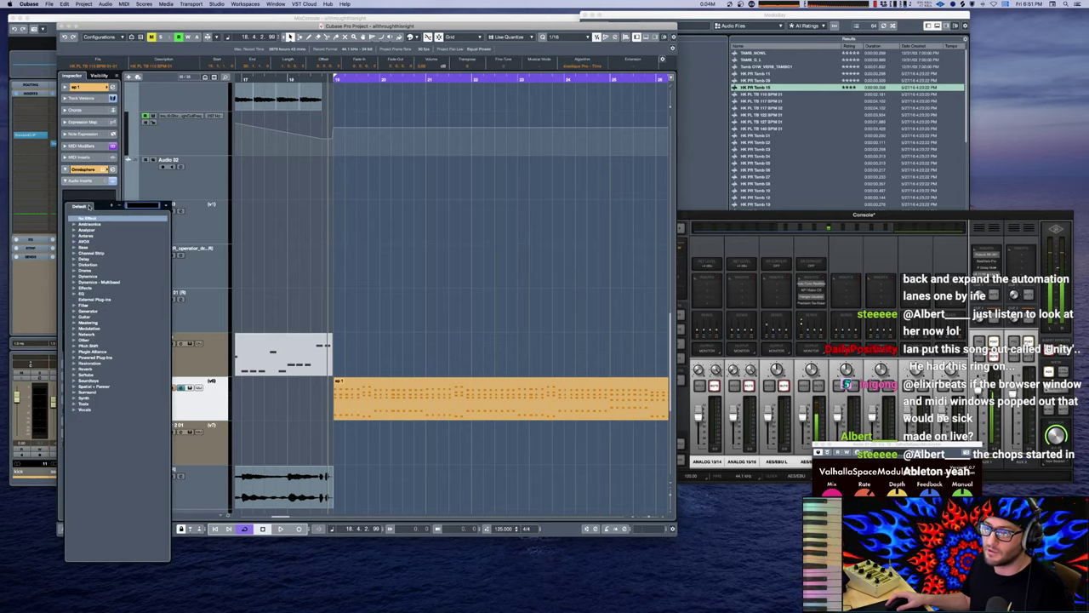
type("cham")
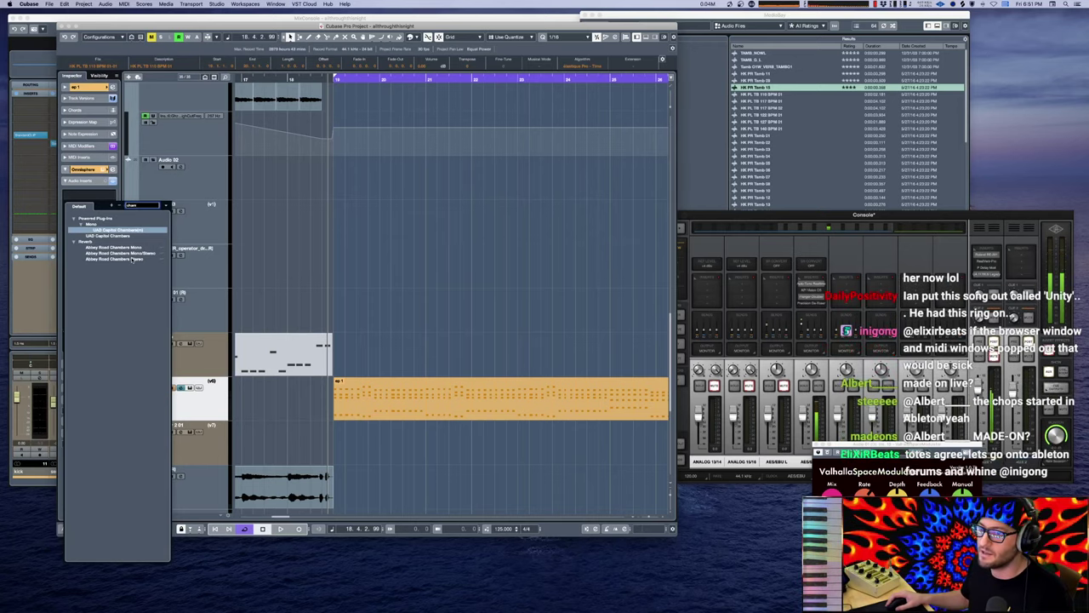
left_click(114, 258)
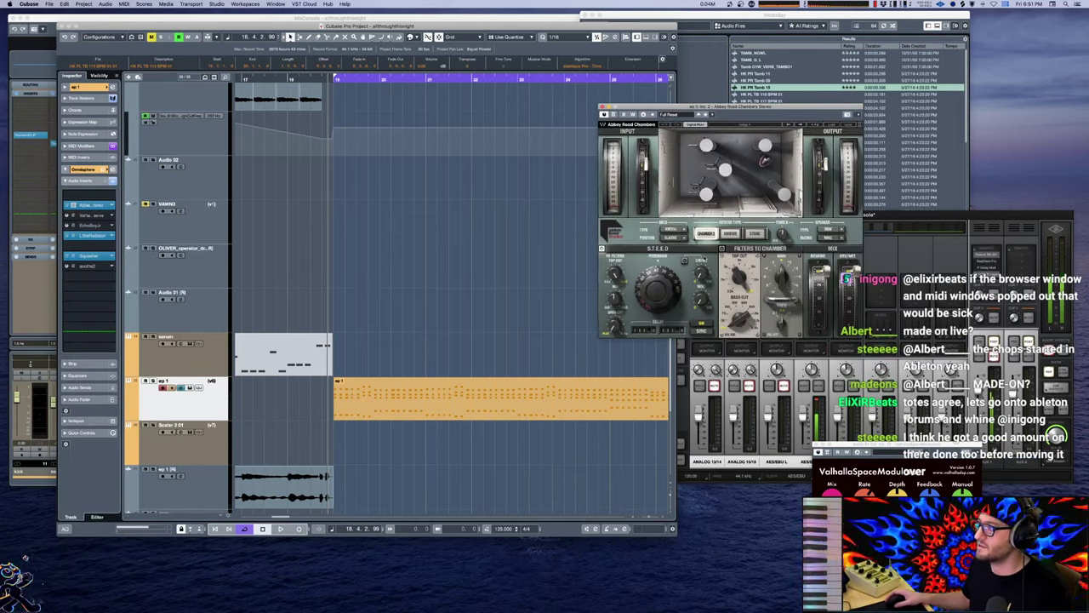
Audition the reverb, switch its chamber from Mirror to Stone, then open the soothe2 editor
key("space")
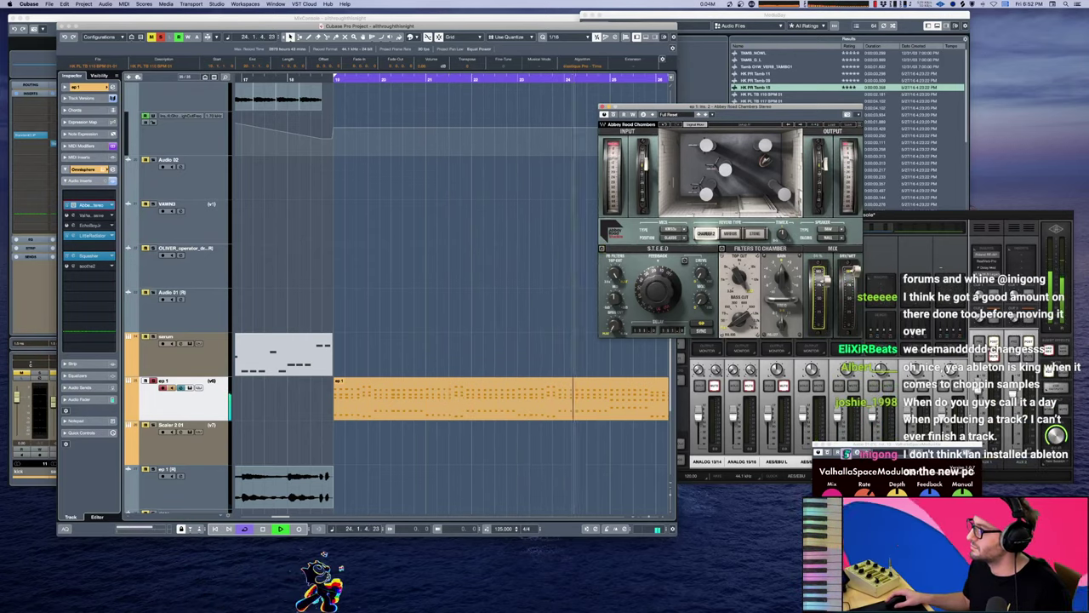
key("space")
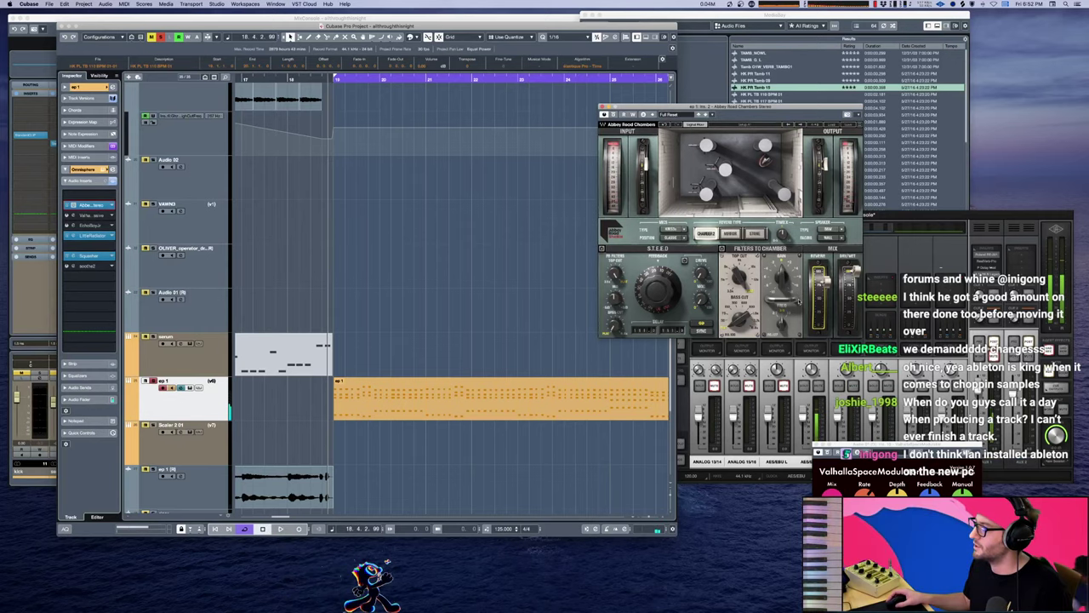
key("space")
left_click(729, 233)
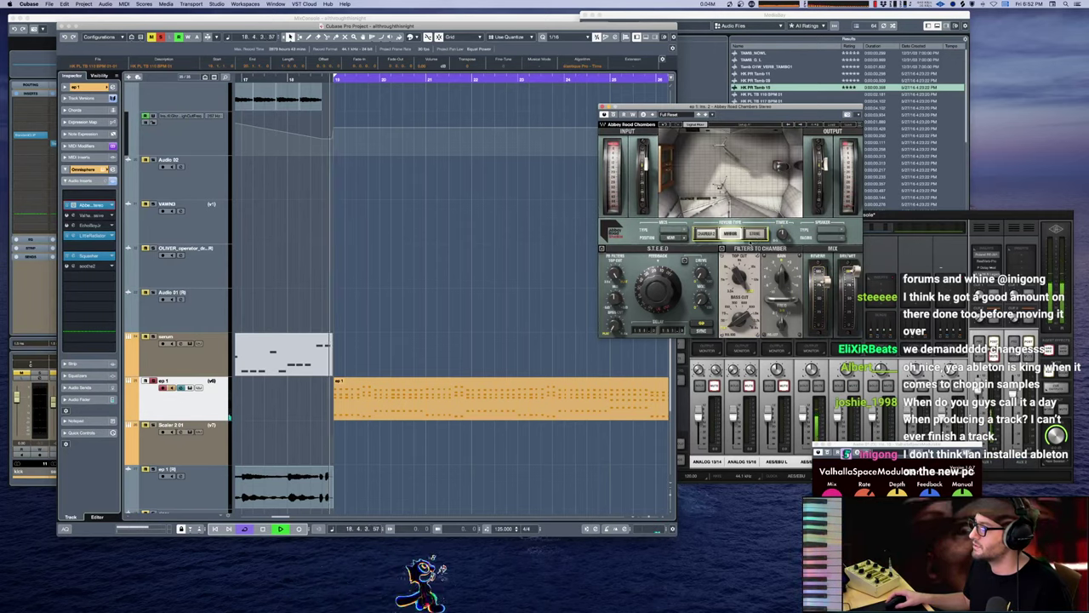
left_click(754, 233)
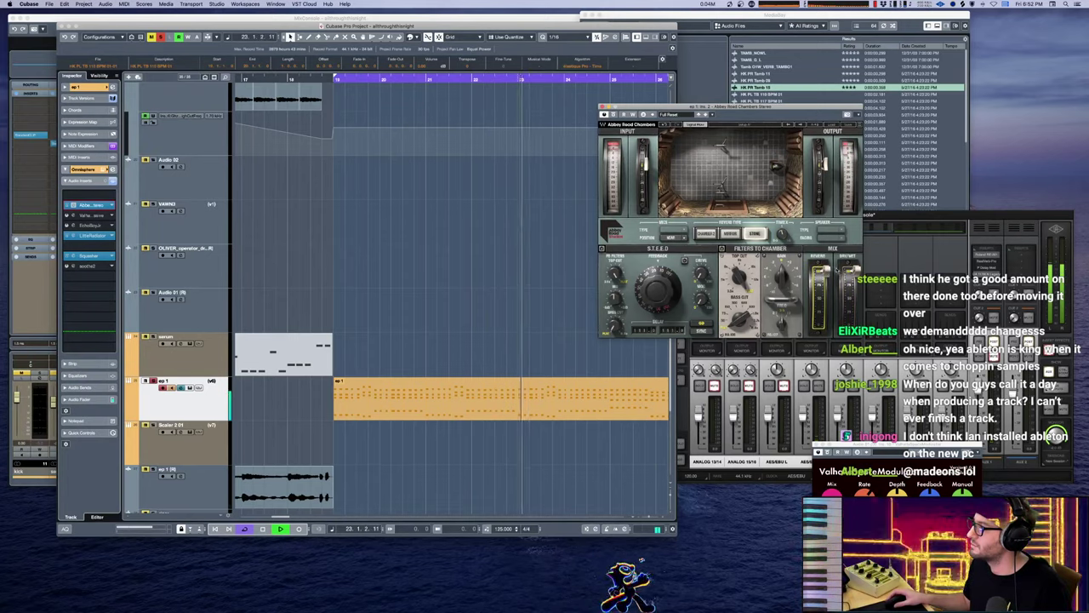
key("space")
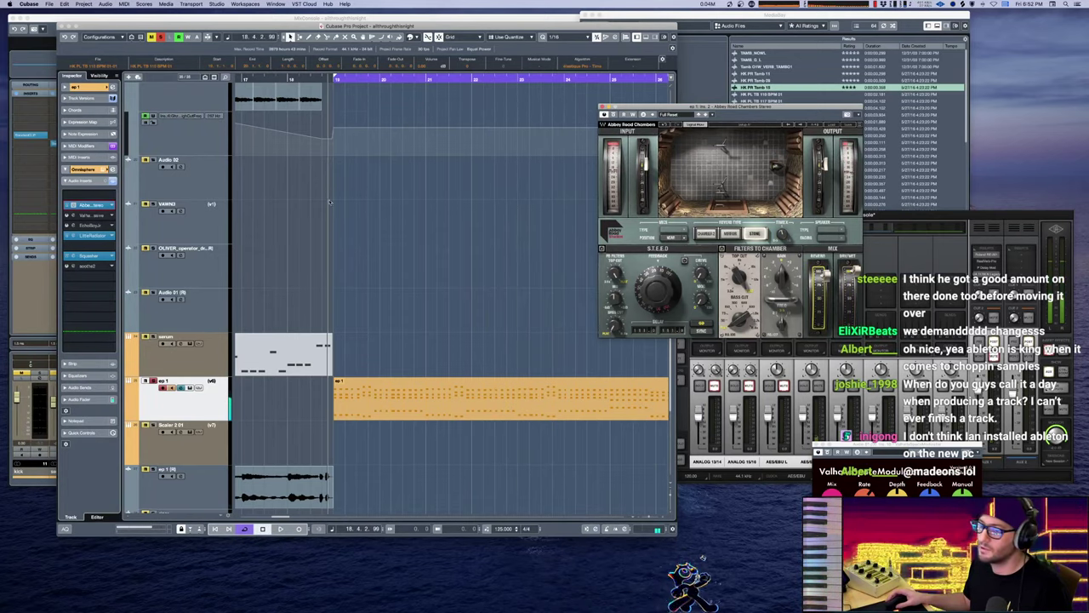
left_click(75, 267)
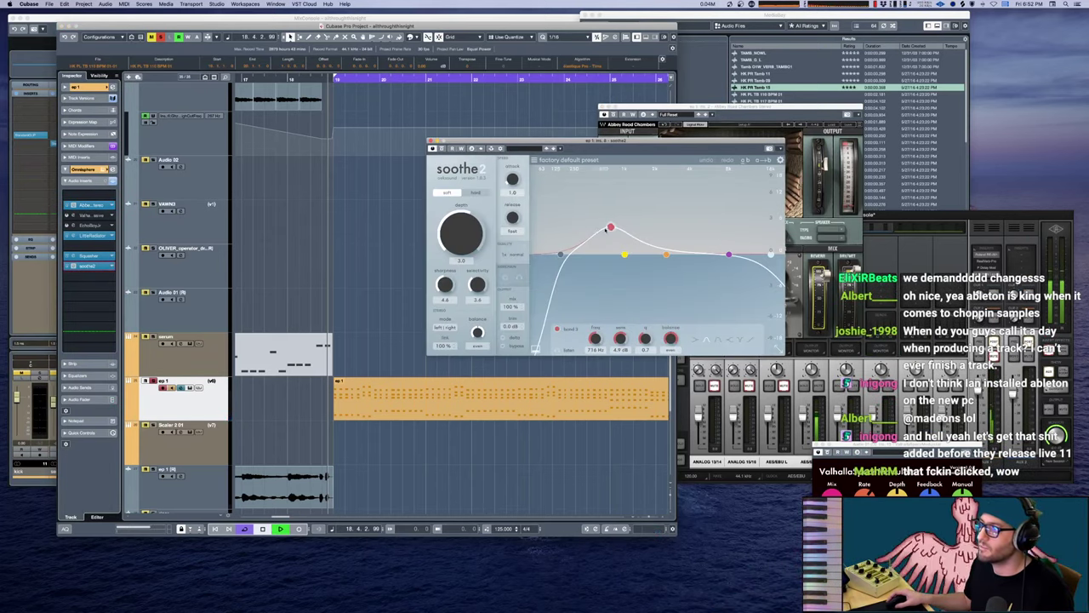
Raise a soothe2 band's peak and shift its frequency between about 628 and 723 Hz
left_click_drag(610, 227, 607, 196)
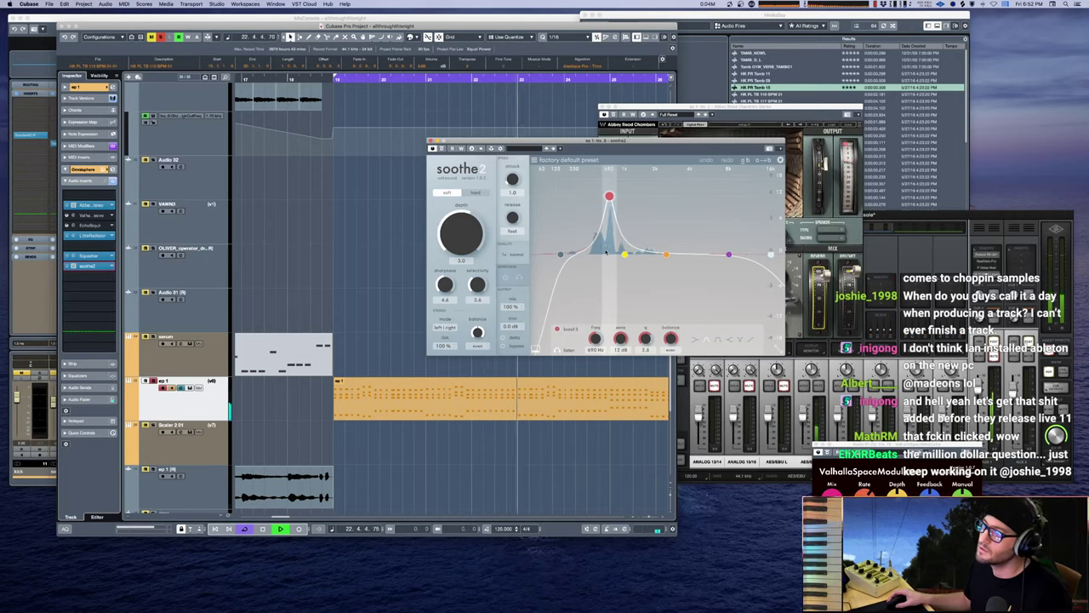
left_click_drag(607, 197, 605, 196)
left_click_drag(604, 248, 608, 250)
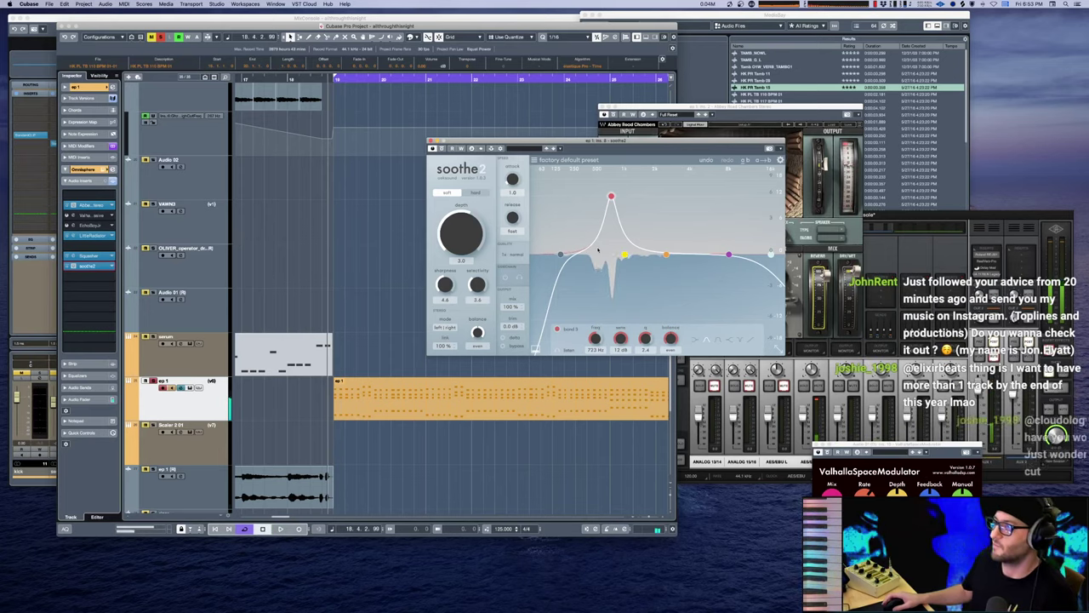
key("space")
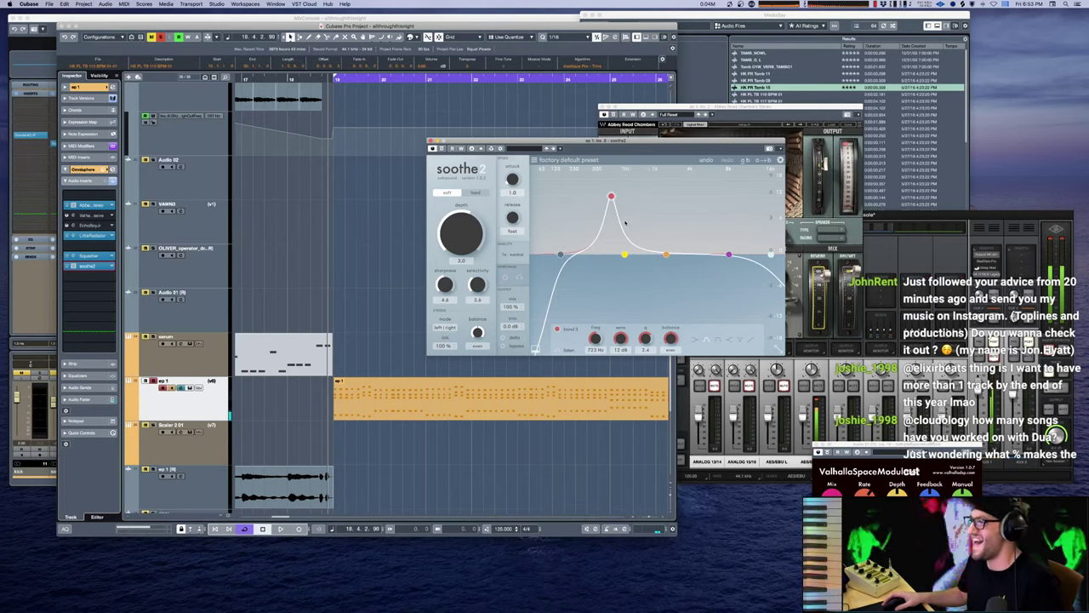
Move soothe2 band 3 to about 743 Hz and widen it during playback
left_click(612, 197)
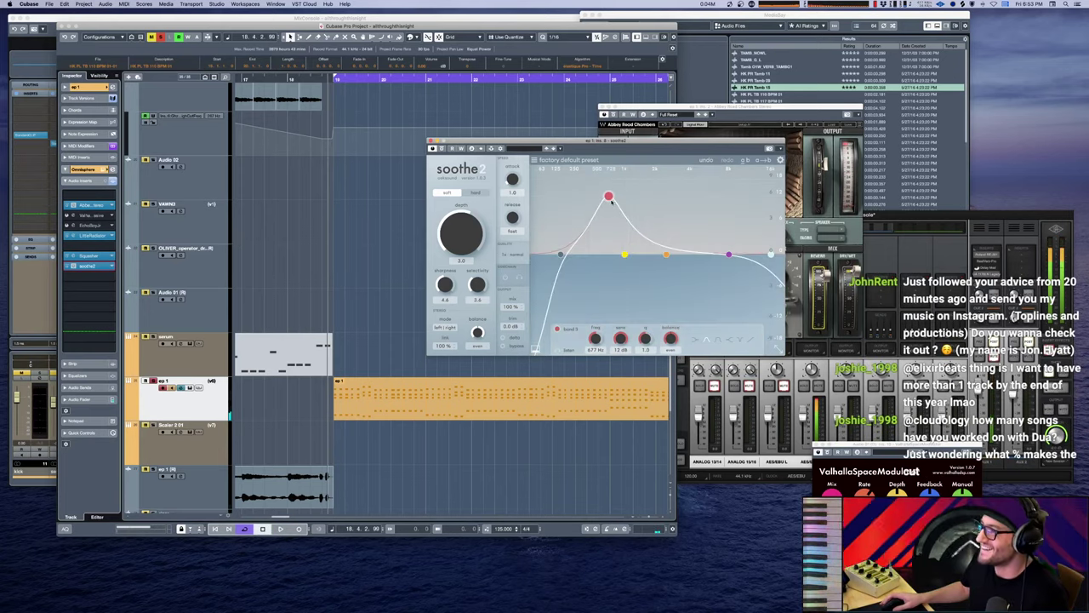
key("space")
mouse_move(612, 198)
left_mouse_down()
mouse_move(596, 195)
mouse_move(628, 191)
mouse_move(605, 196)
left_mouse_up()
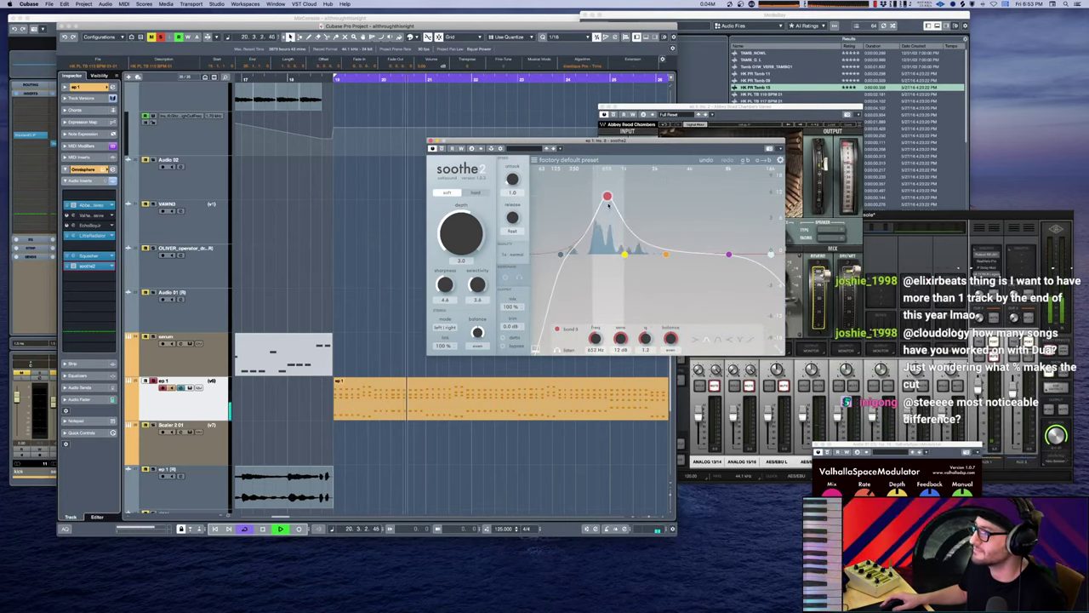
left_click_drag(611, 273, 616, 256)
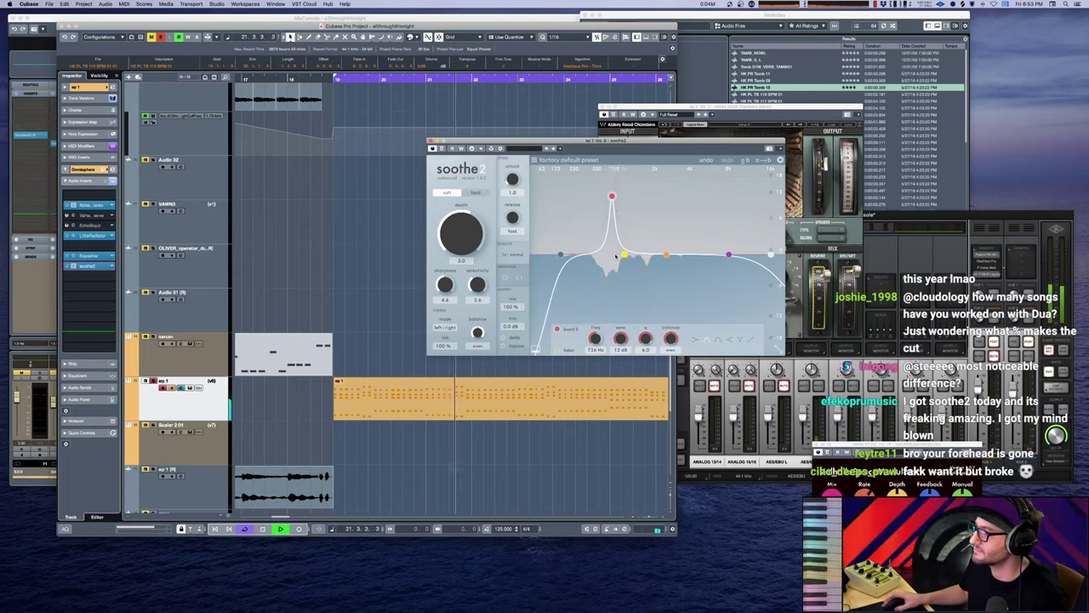
left_click_drag(612, 191, 658, 259)
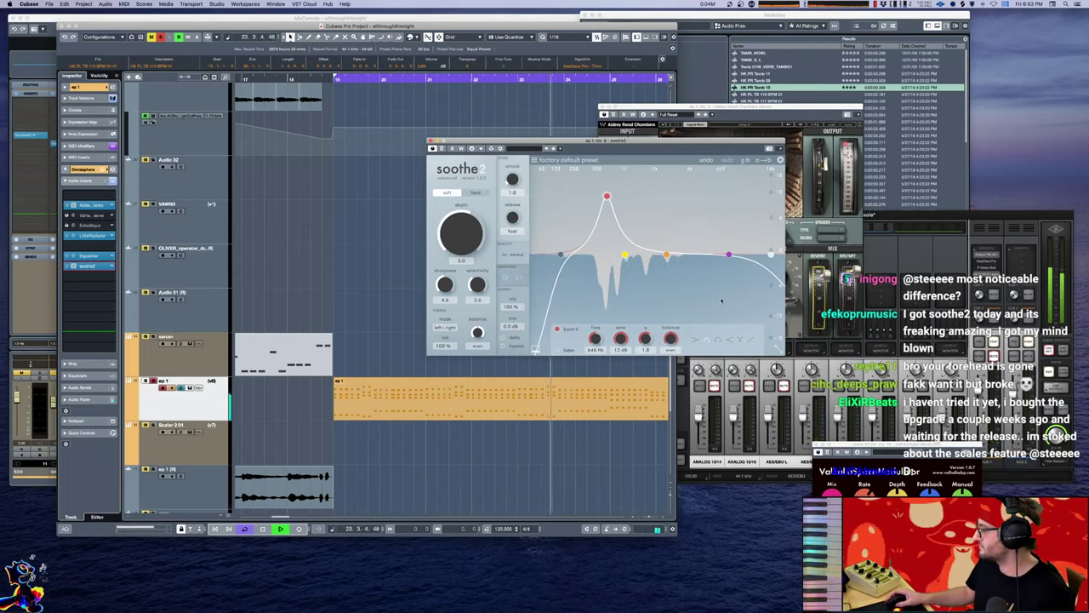
mouse_move(606, 194)
left_mouse_down()
mouse_move(609, 171)
mouse_move(596, 183)
left_mouse_up()
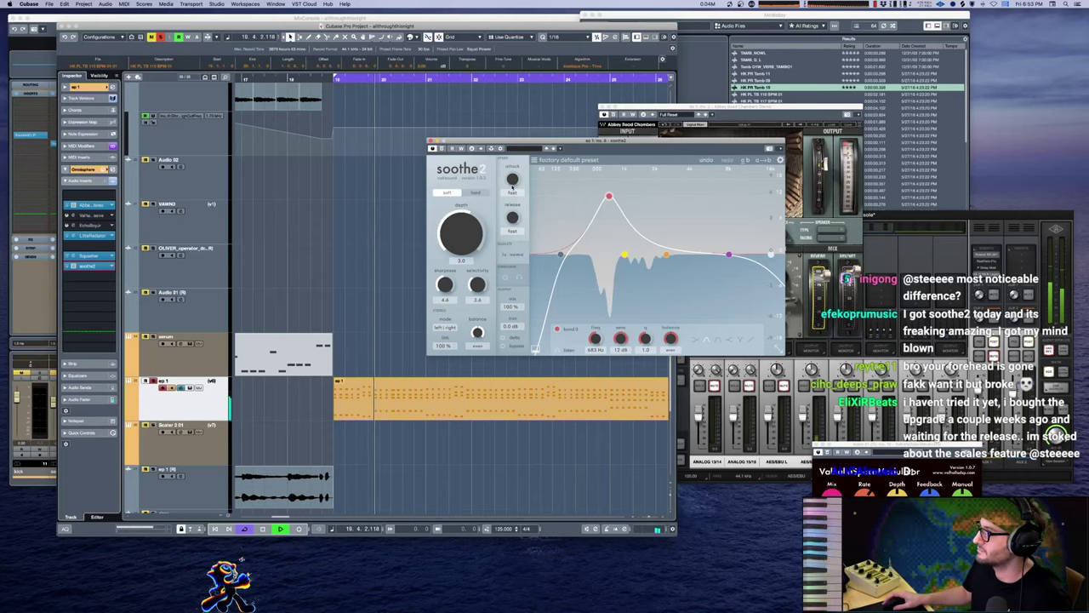
Compare soothe2's hard and soft modes, keep soft, and lower band 3 toward 250 Hz
left_click(475, 193)
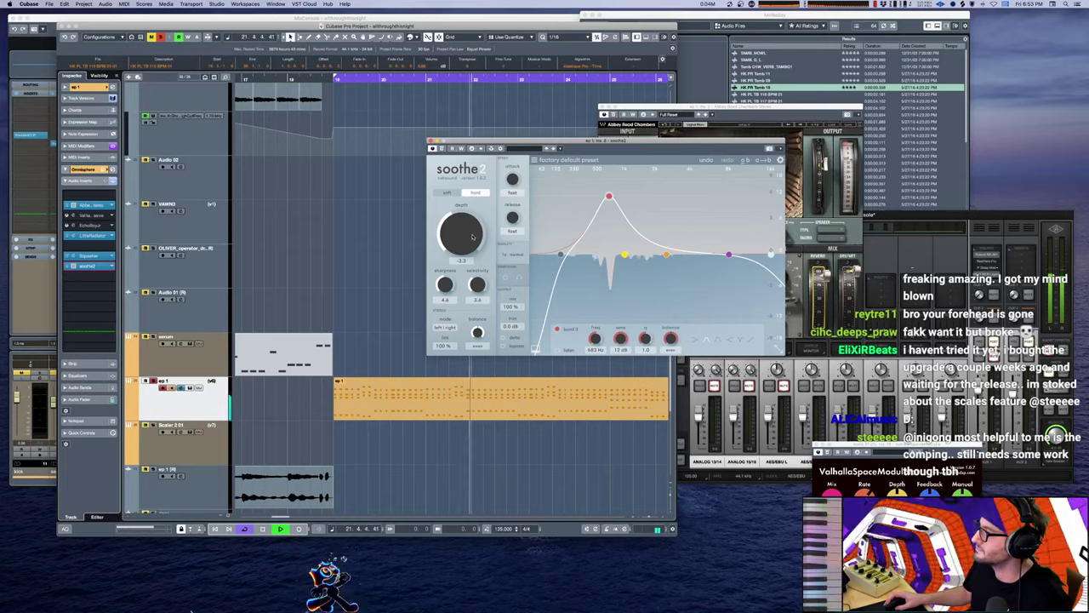
left_click(457, 194)
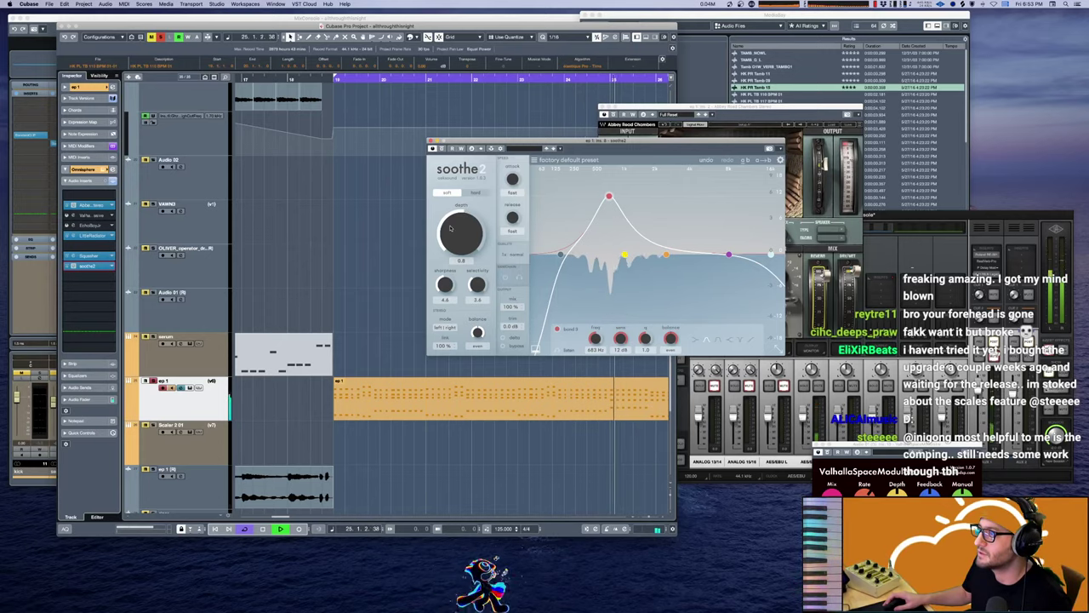
key("space")
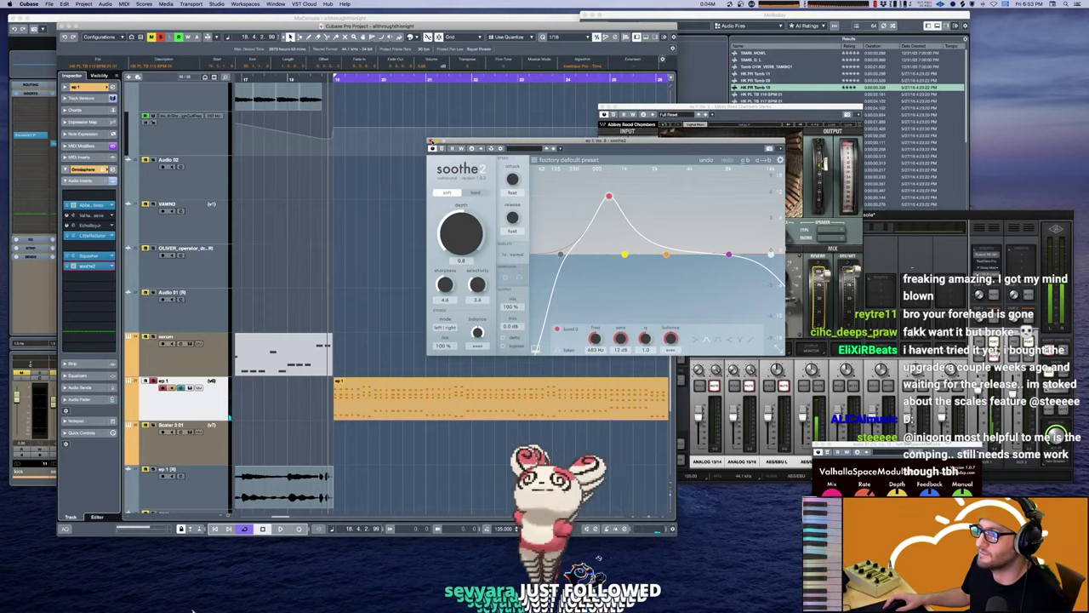
key("space")
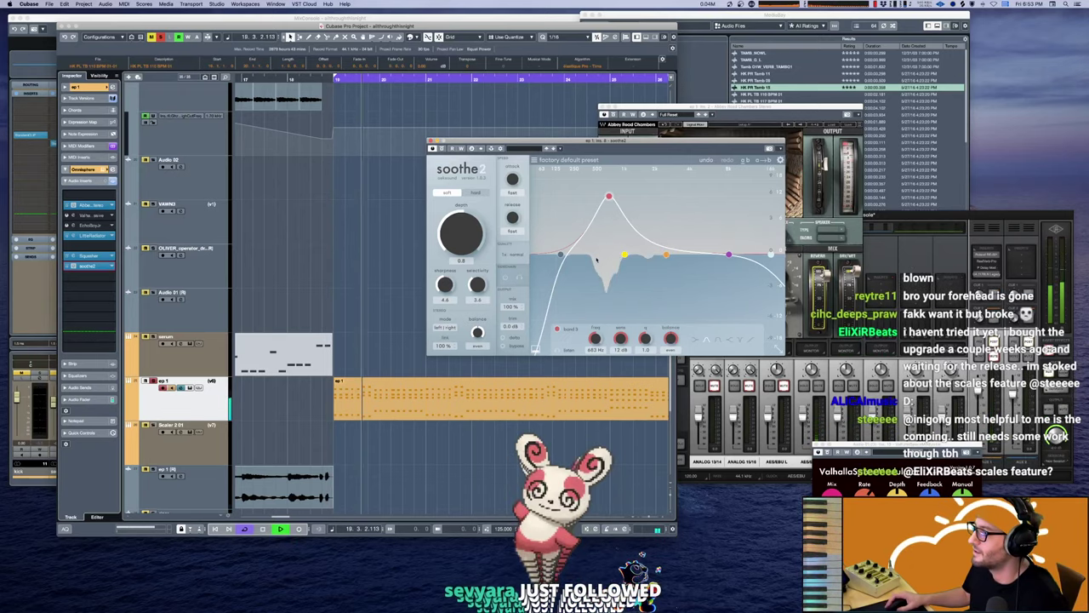
left_click(562, 255)
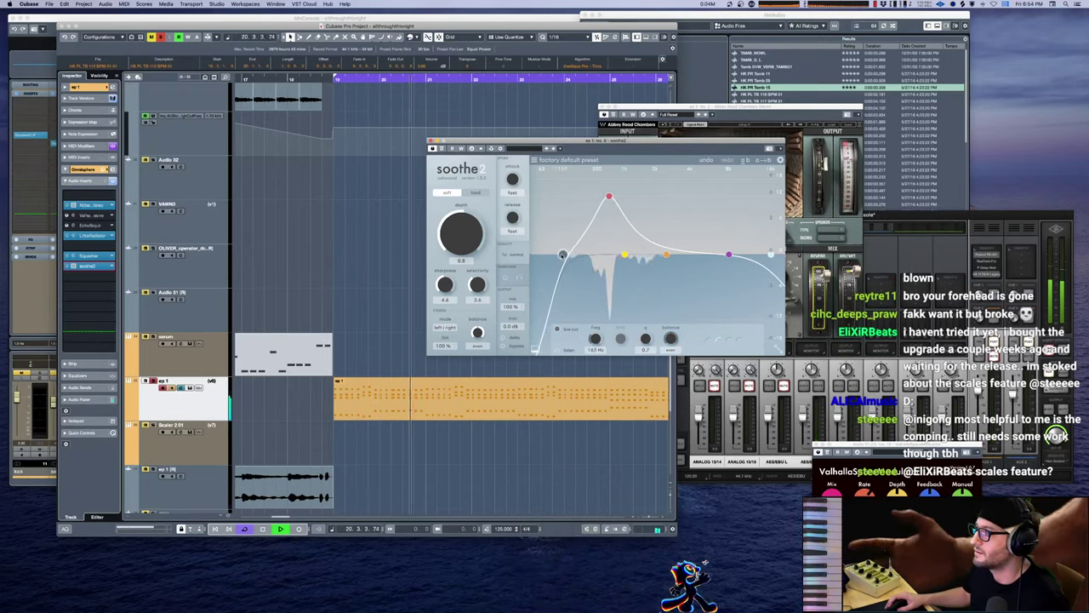
left_click(609, 196)
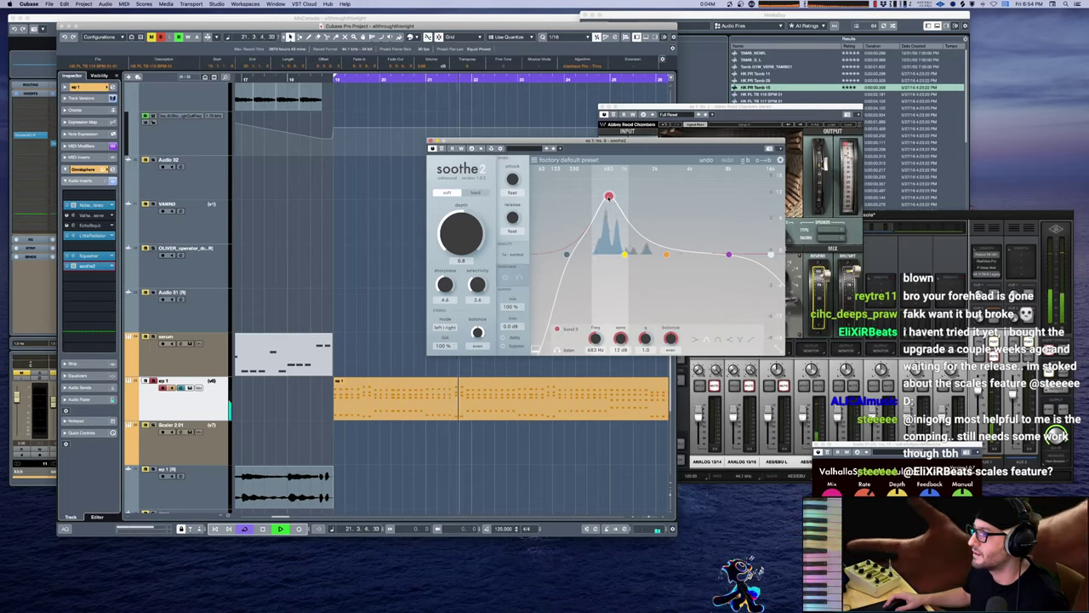
mouse_move(608, 197)
left_mouse_down()
mouse_move(566, 196)
mouse_move(614, 197)
left_mouse_up()
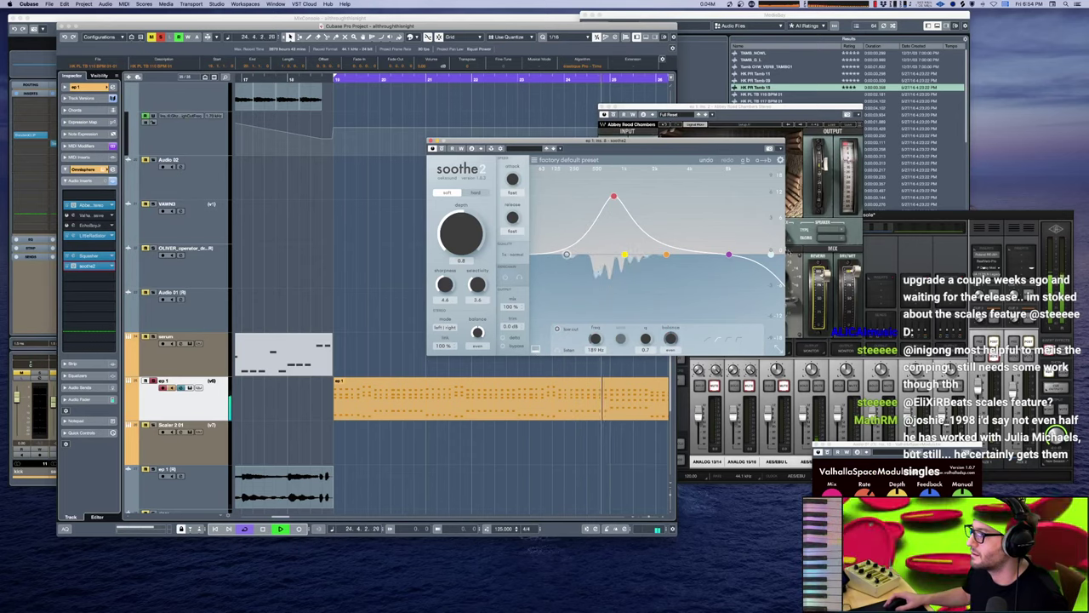
Set soothe2 band 2 to about 143 Hz with 3.5 dB gain and replay
left_click_drag(602, 250, 520, 201)
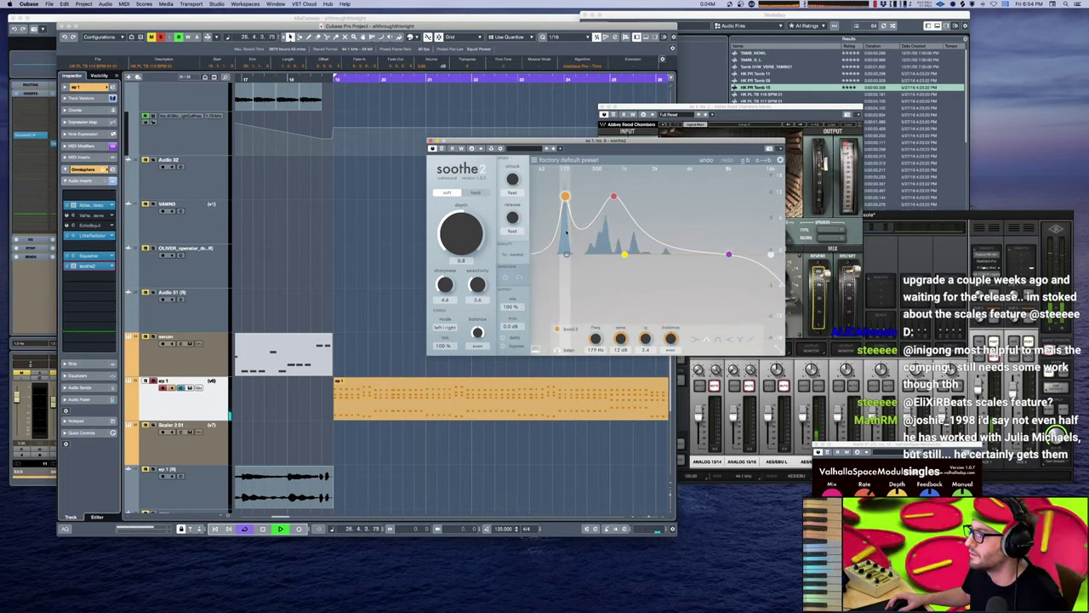
left_click_drag(583, 229, 587, 252)
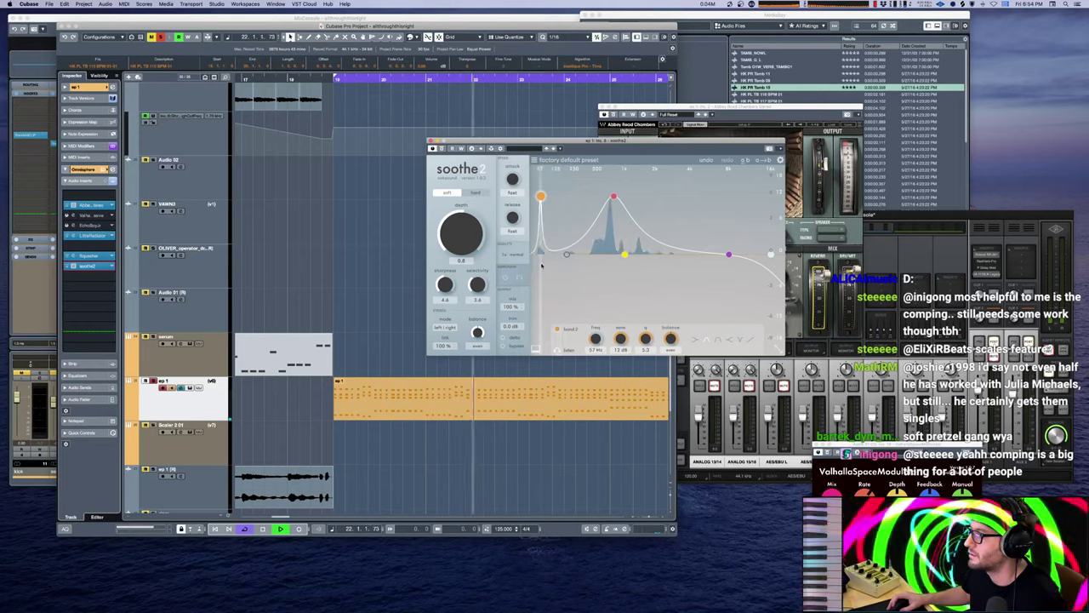
left_click_drag(542, 265, 545, 264)
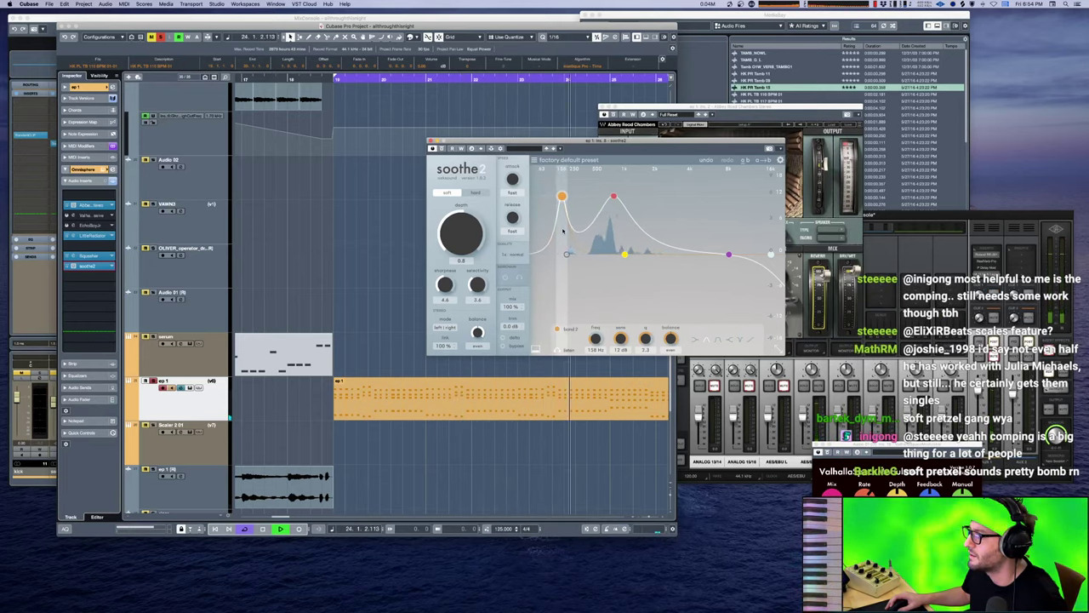
left_click_drag(567, 222, 563, 246)
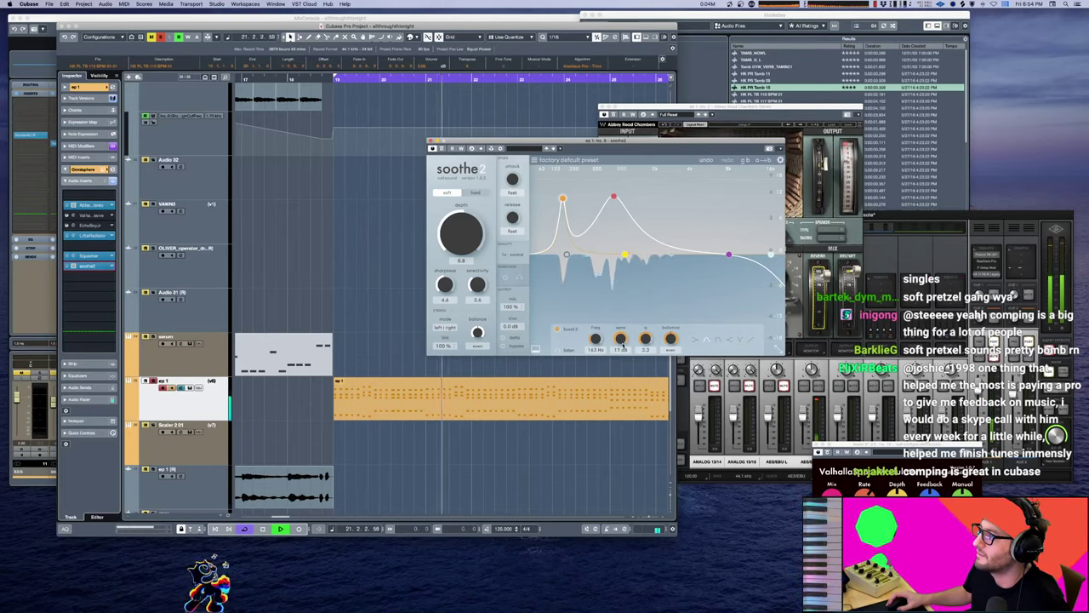
left_click_drag(621, 338, 619, 372)
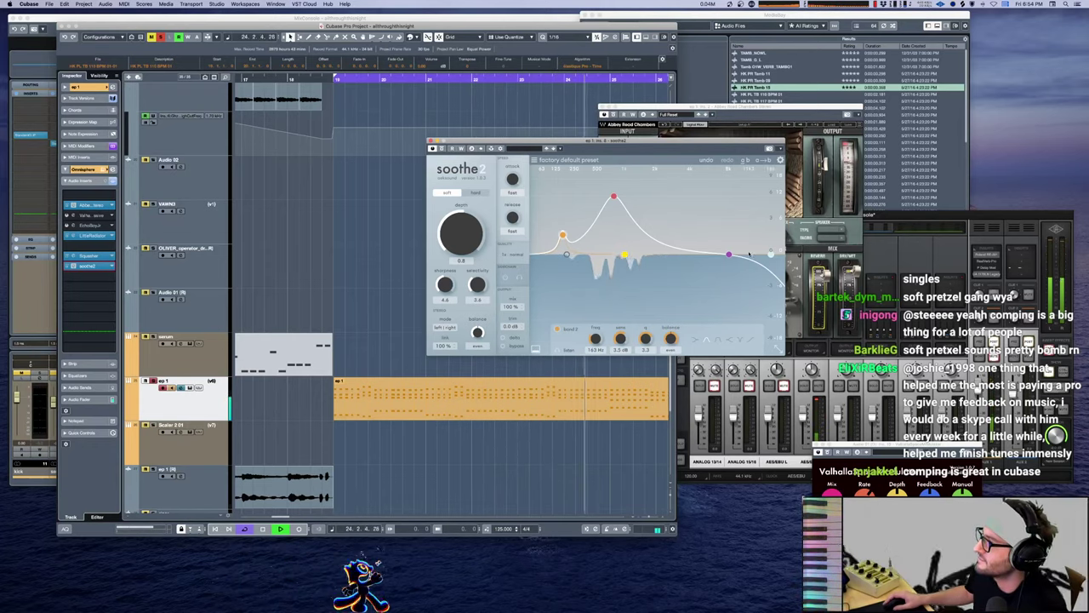
key("space")
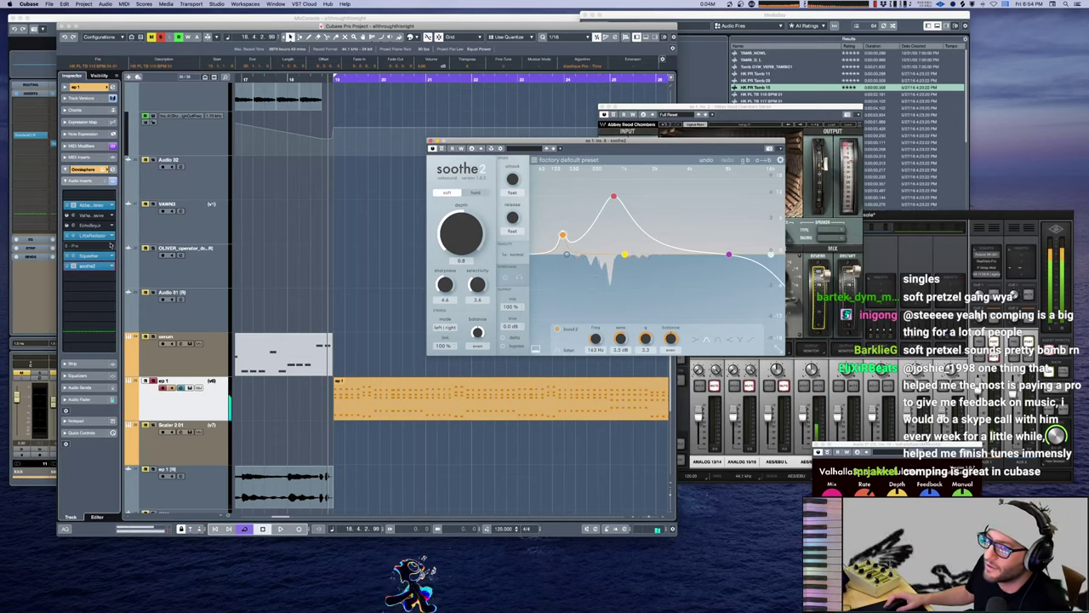
key("space")
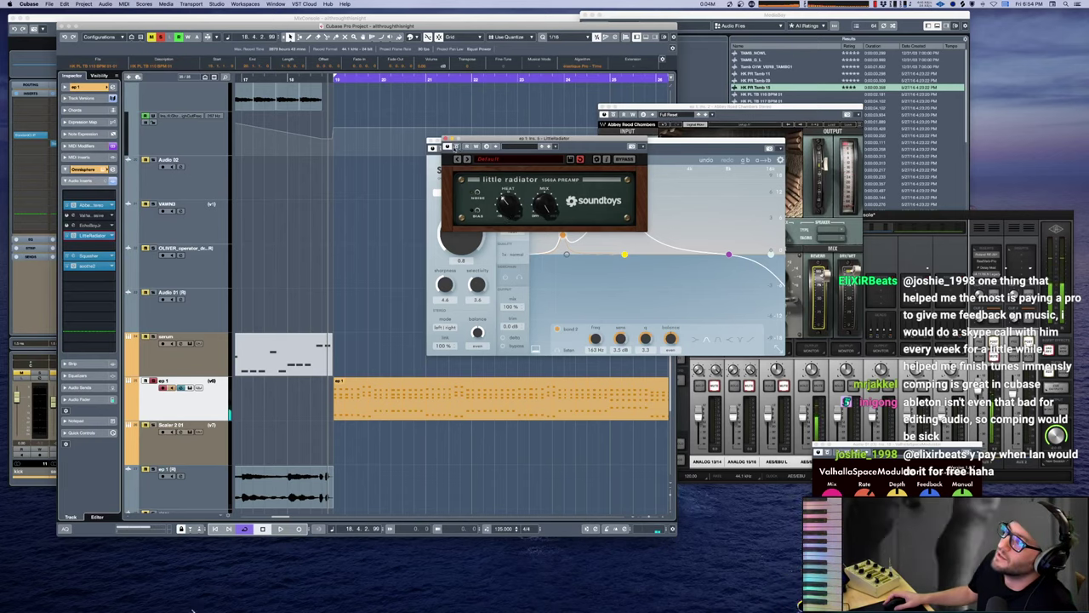
Load Soundtoys Devil-Loc into an empty insert slot on ep 1 by searching 'devil'
left_click(75, 246)
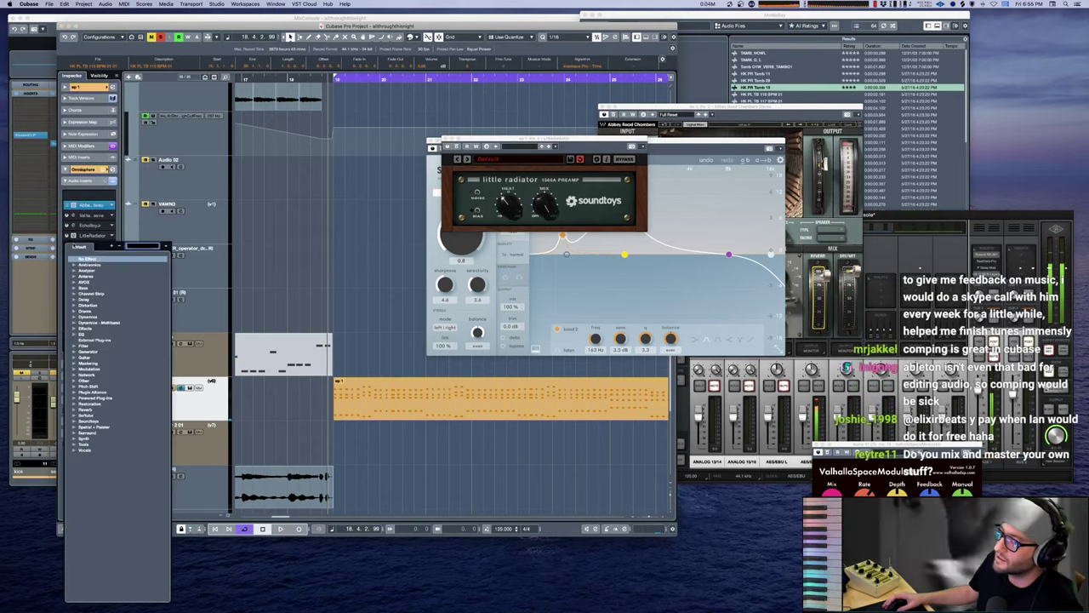
type("devil")
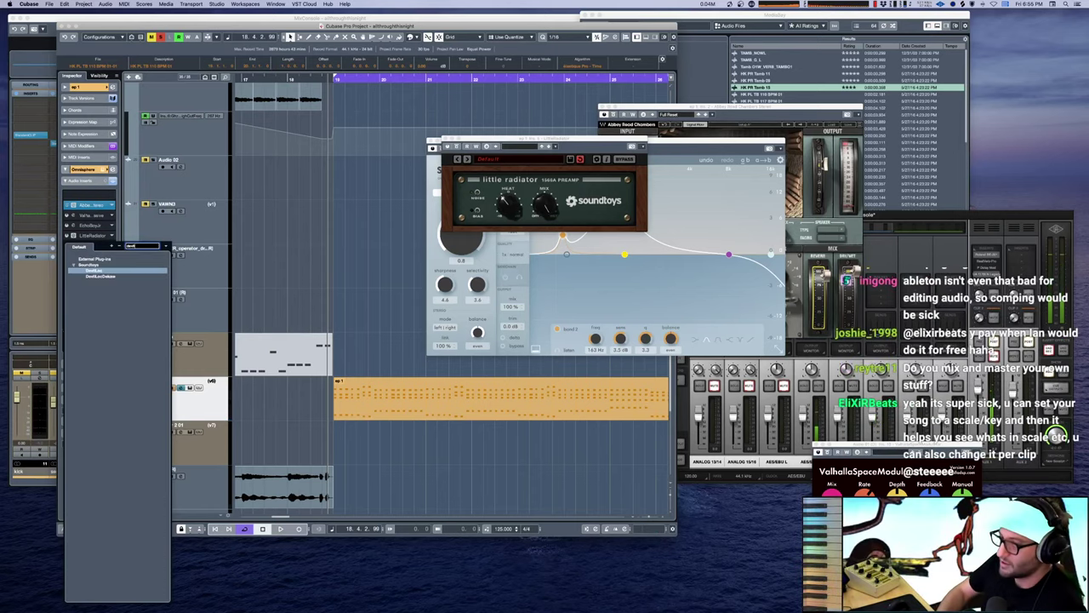
left_click(102, 277)
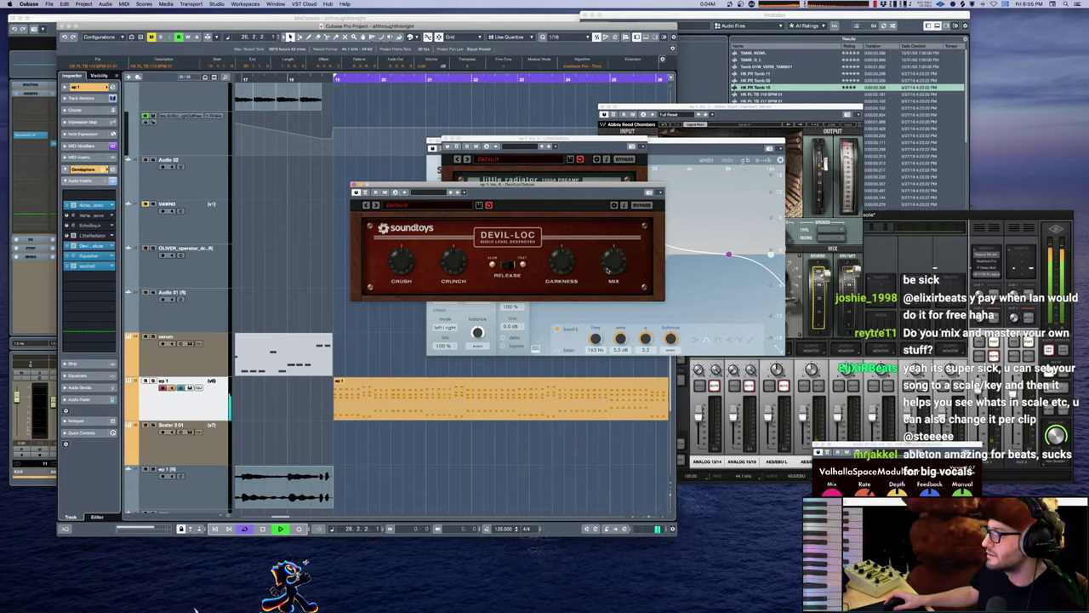
Move the Devil-Loc window lower and to the right while toggling playback
key("space")
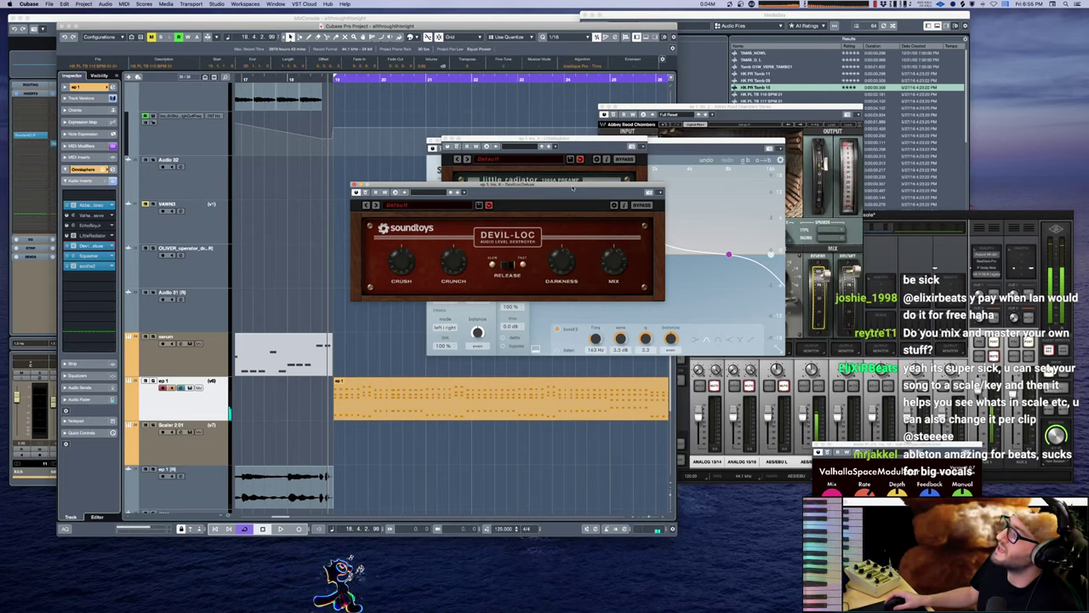
left_click_drag(572, 189, 678, 261)
key("space")
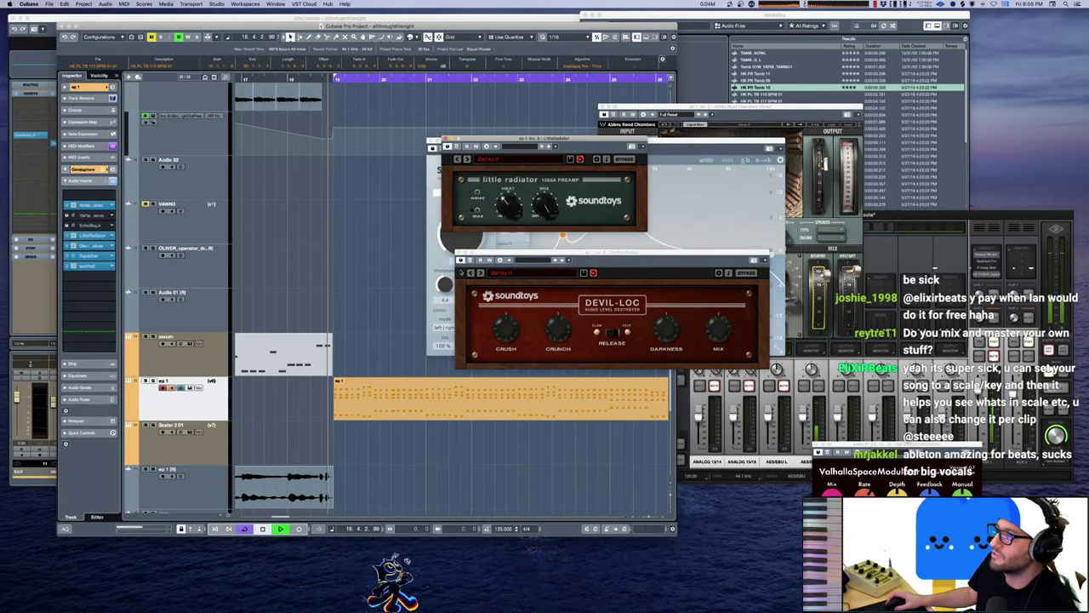
left_click(461, 260)
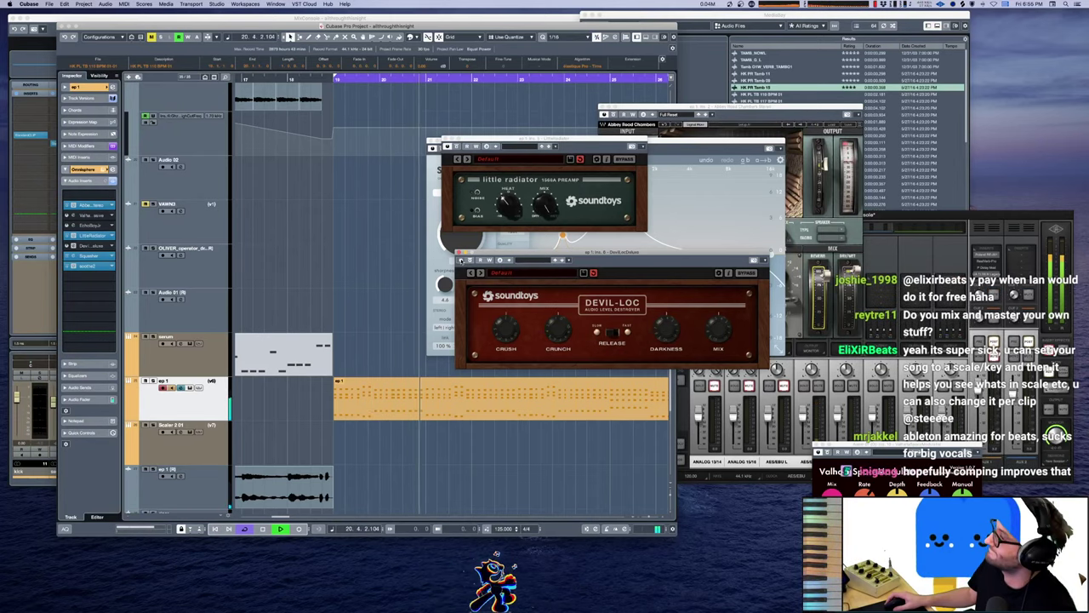
Close the Little Radiator window and audition the beat with Devil-Loc and soothe2
left_click(456, 146)
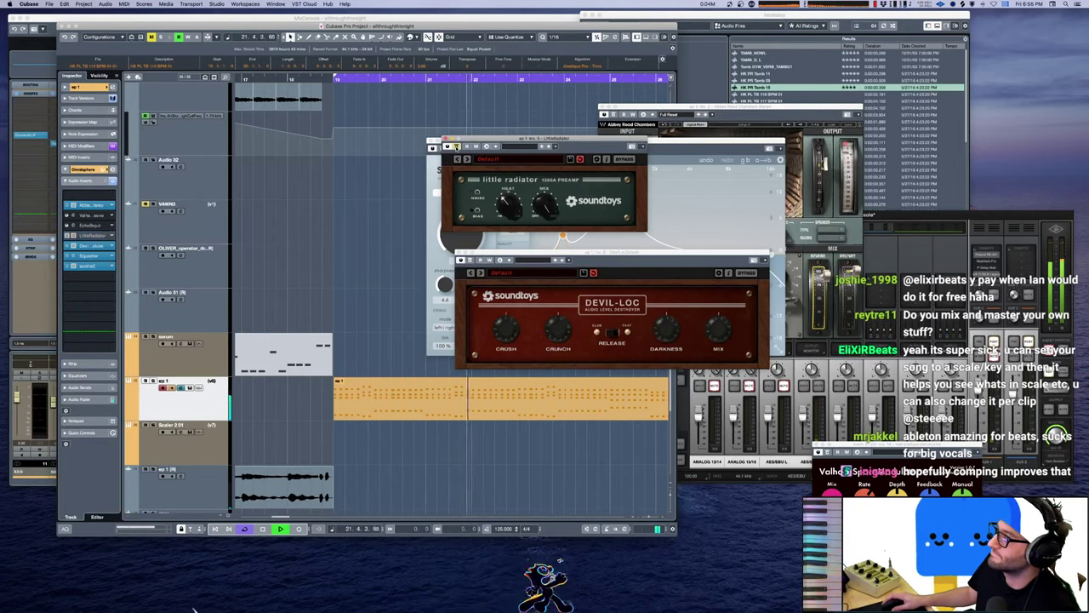
key("space")
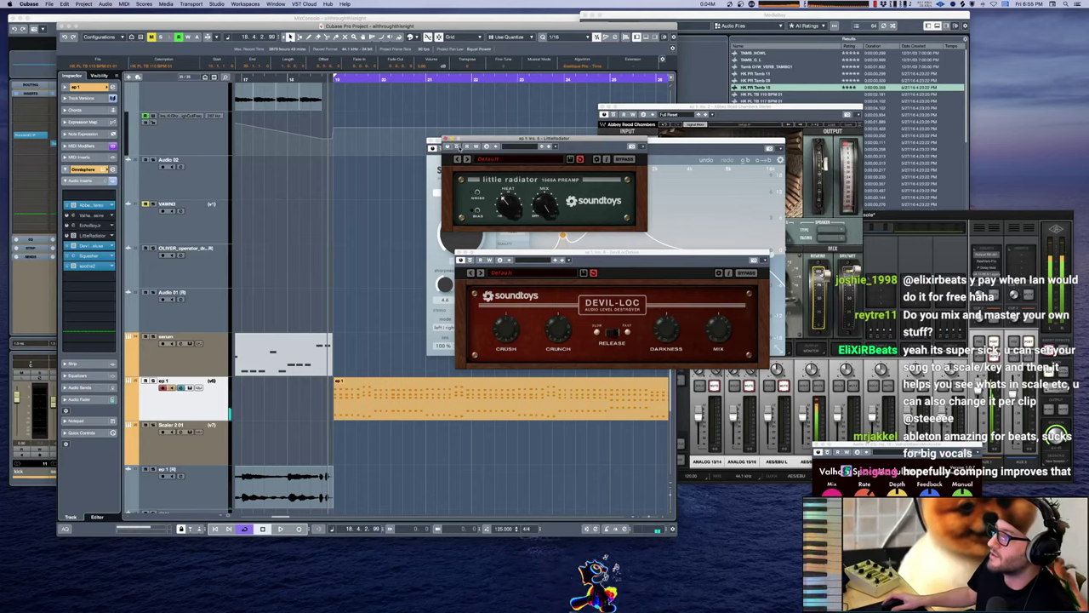
left_click(443, 138)
key("space")
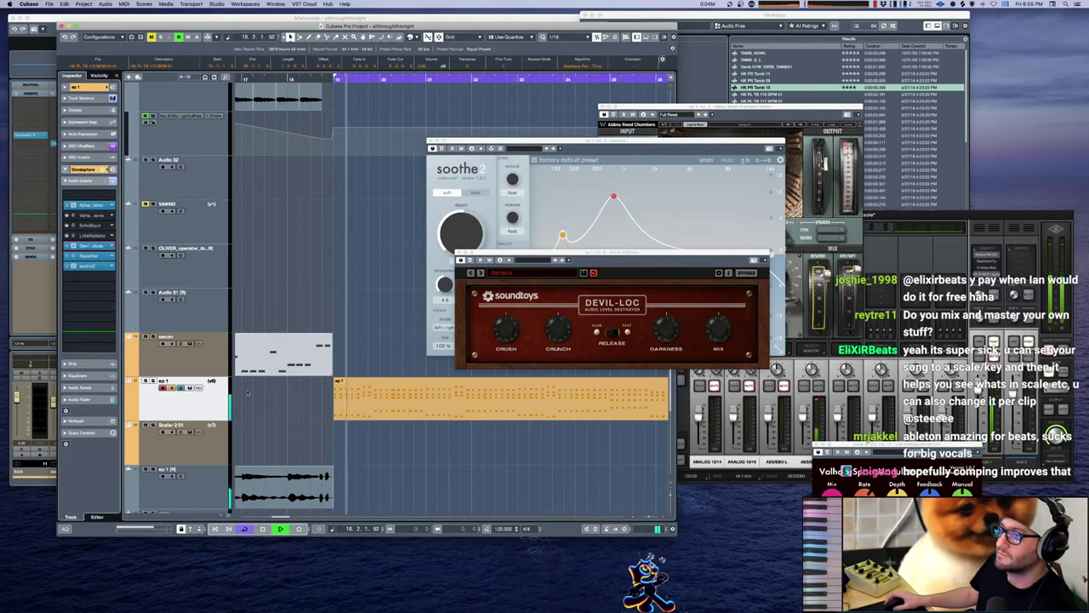
key("space")
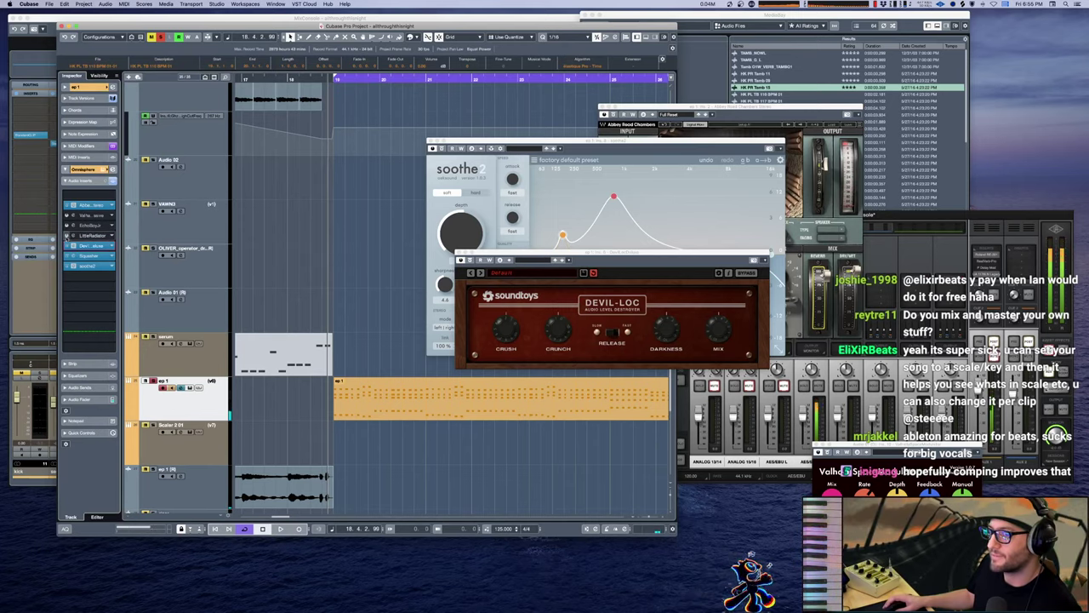
key("space")
key("space")
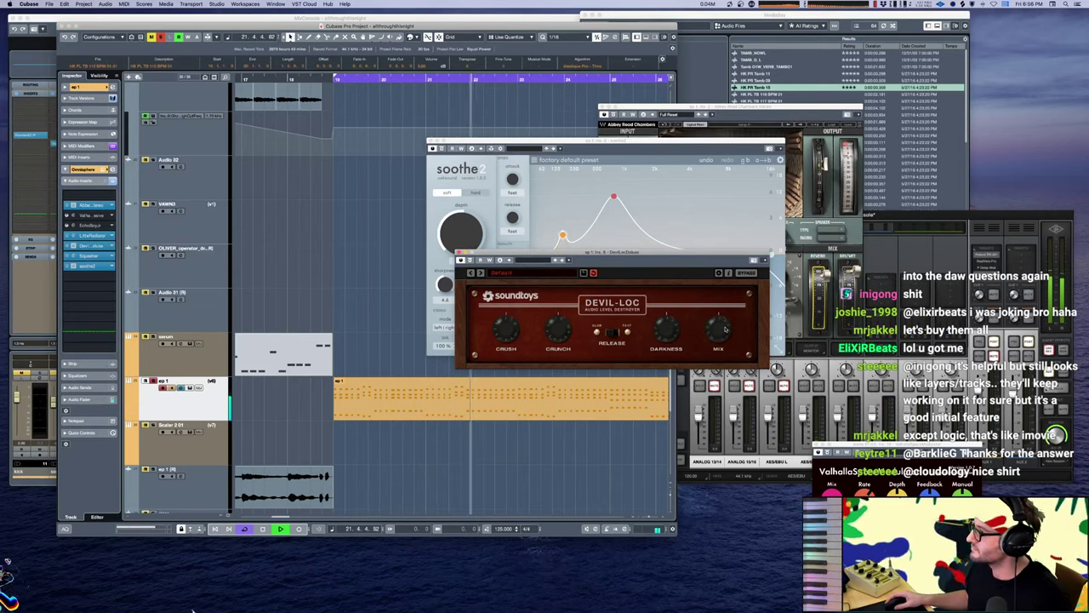
key("space")
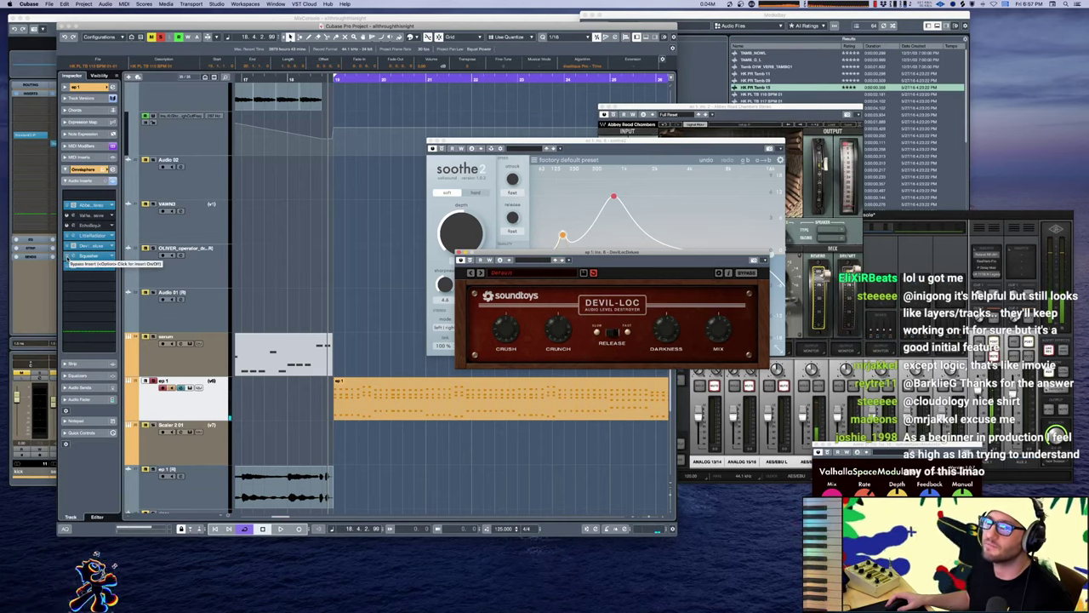
key("space")
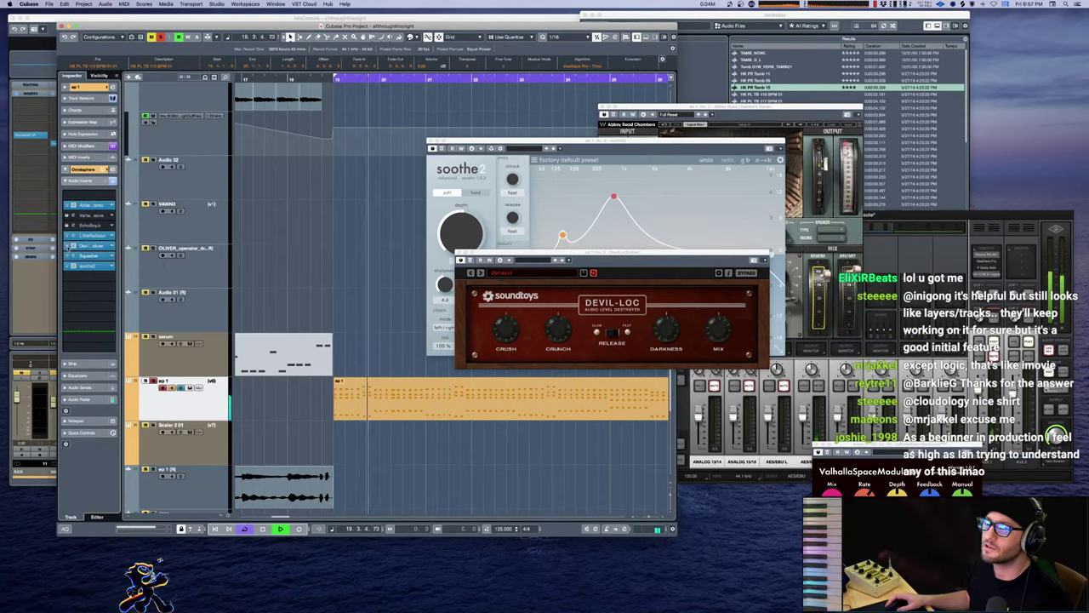
key("space")
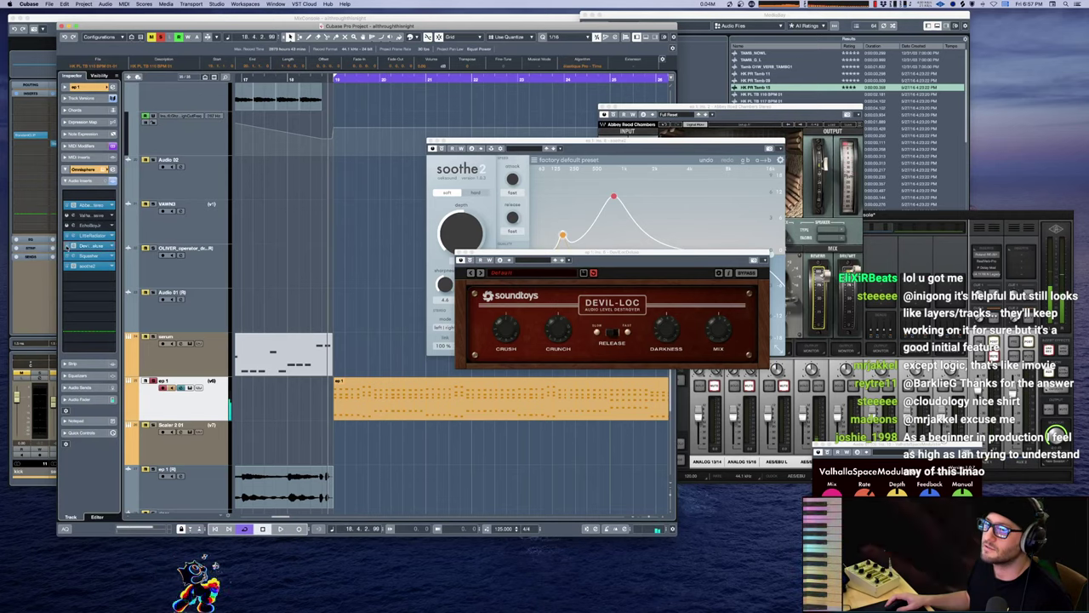
key("space")
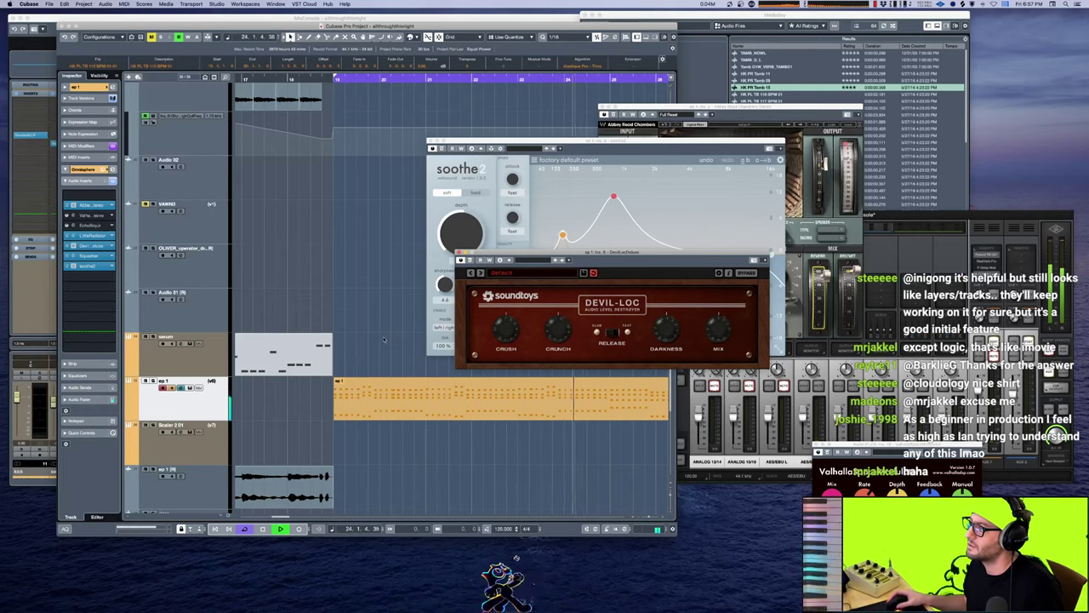
key("space")
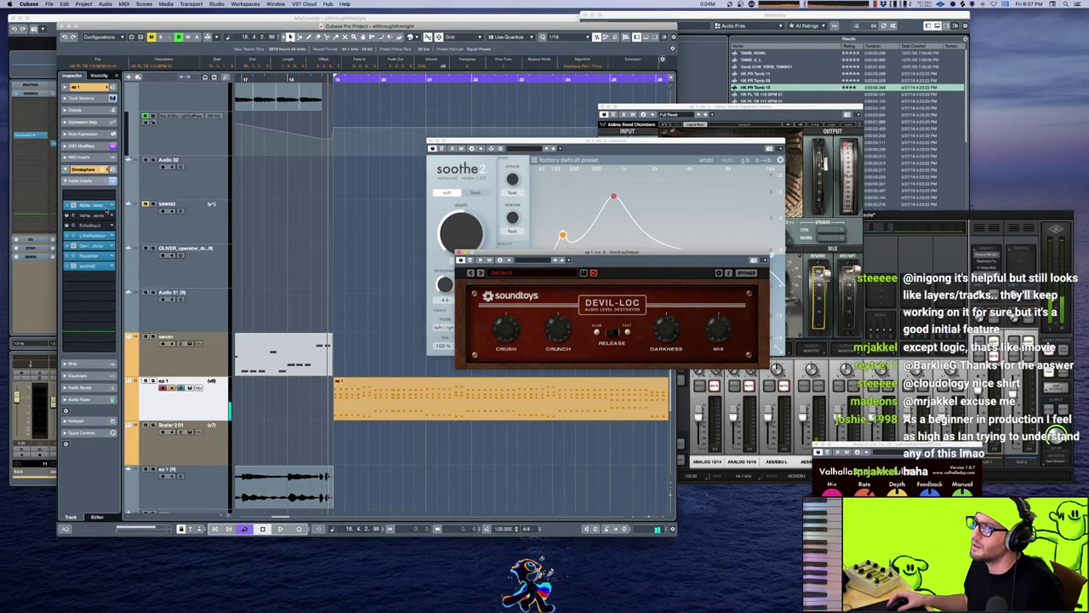
Close the soothe2 and Devil-Loc windows, keeping Abbey Road Chambers open and moved up-left
left_click(88, 206)
left_click(88, 207)
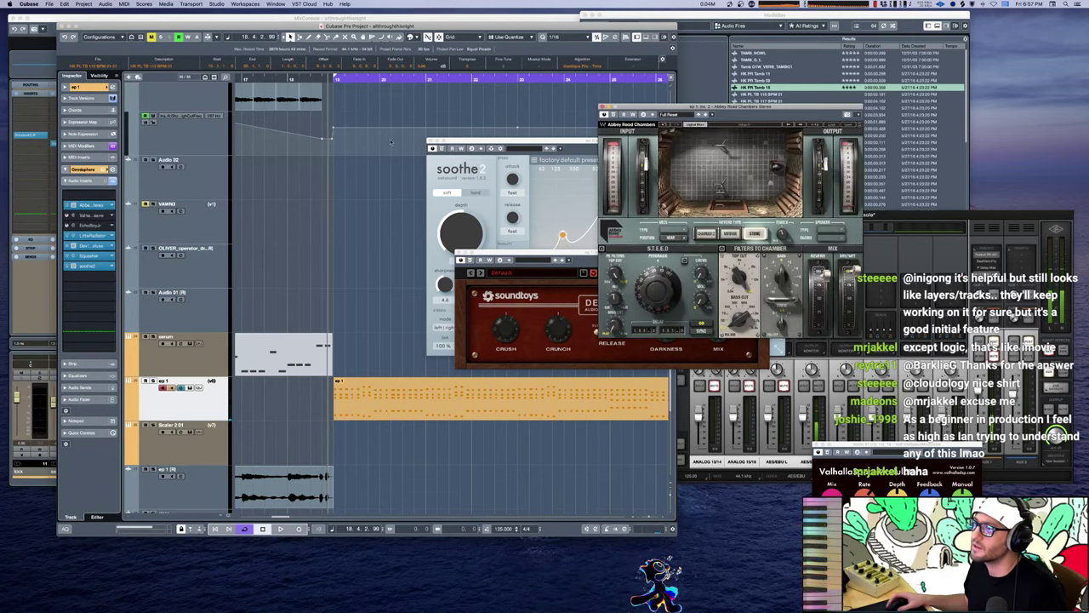
left_click(431, 148)
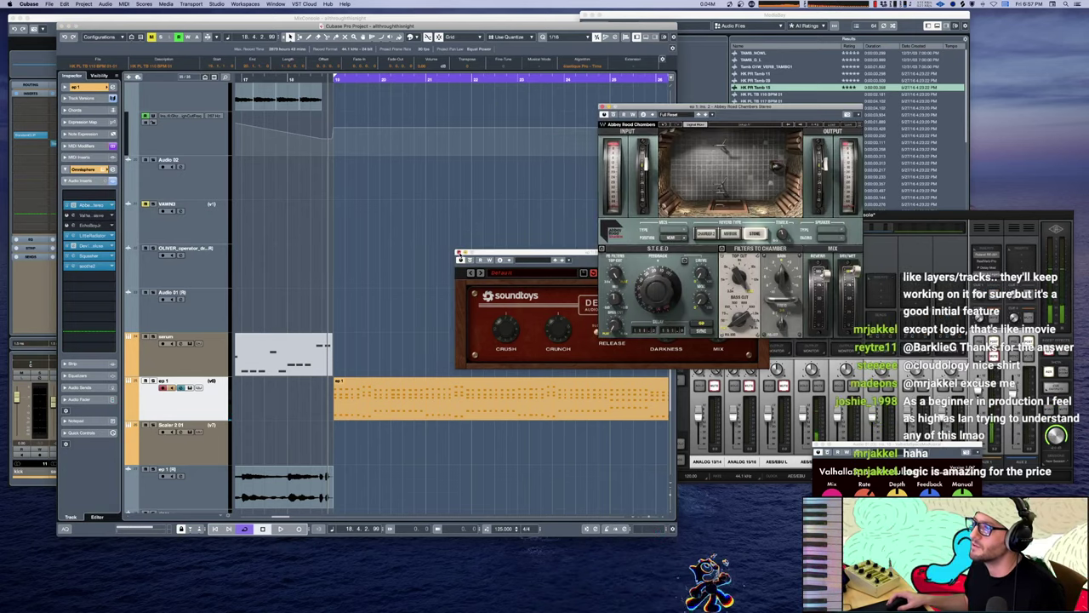
left_click(461, 260)
left_click_drag(732, 105, 526, 86)
Lower the Abbey Road Chambers mix during playback, enable LittleRadiator, then close the reverb window
key("space")
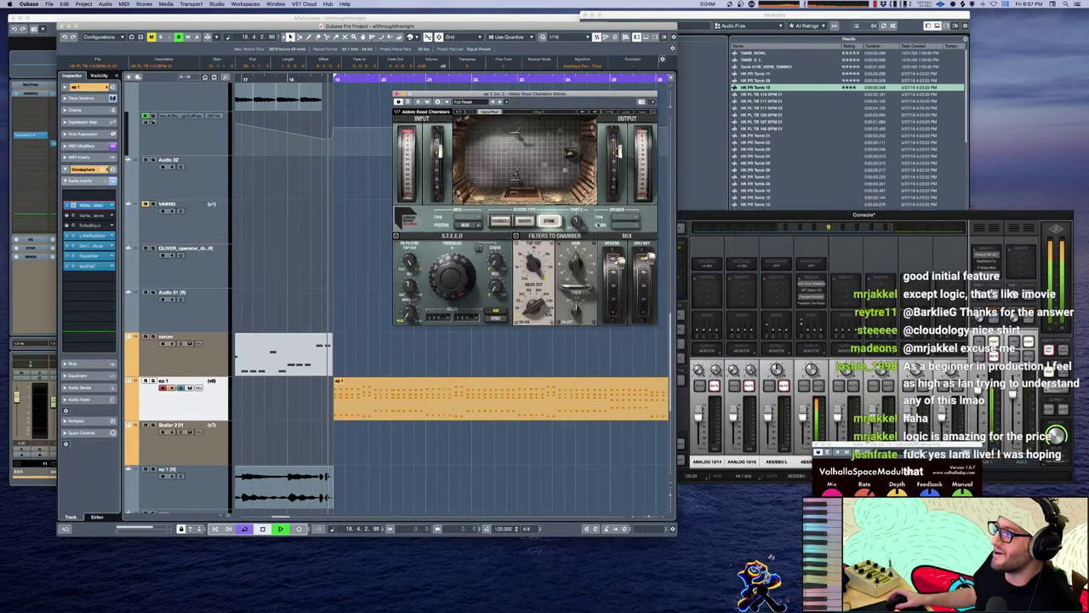
left_click_drag(642, 260, 647, 300)
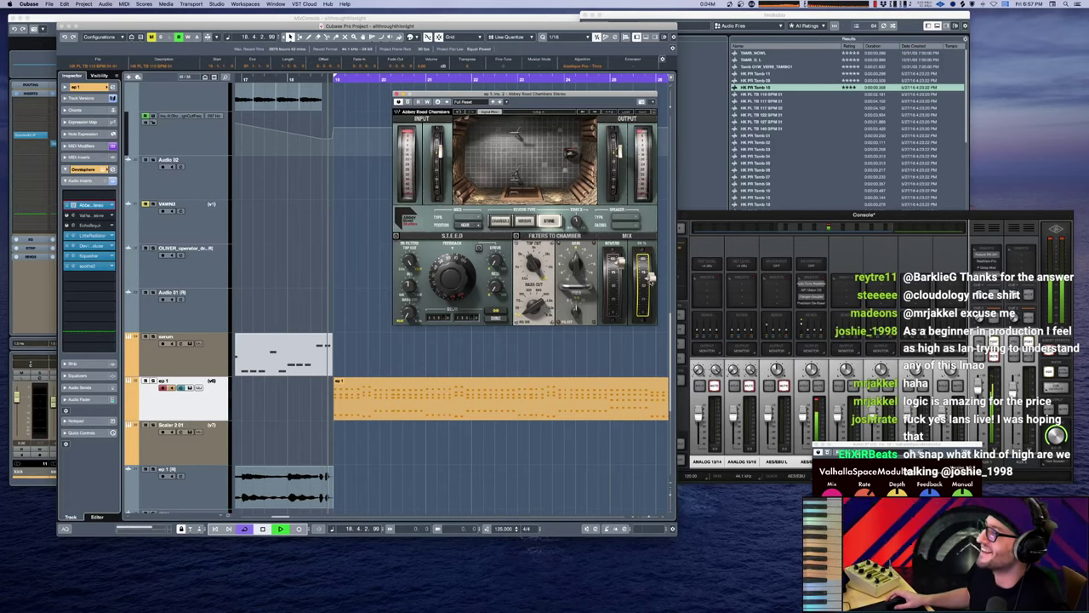
left_click(615, 285)
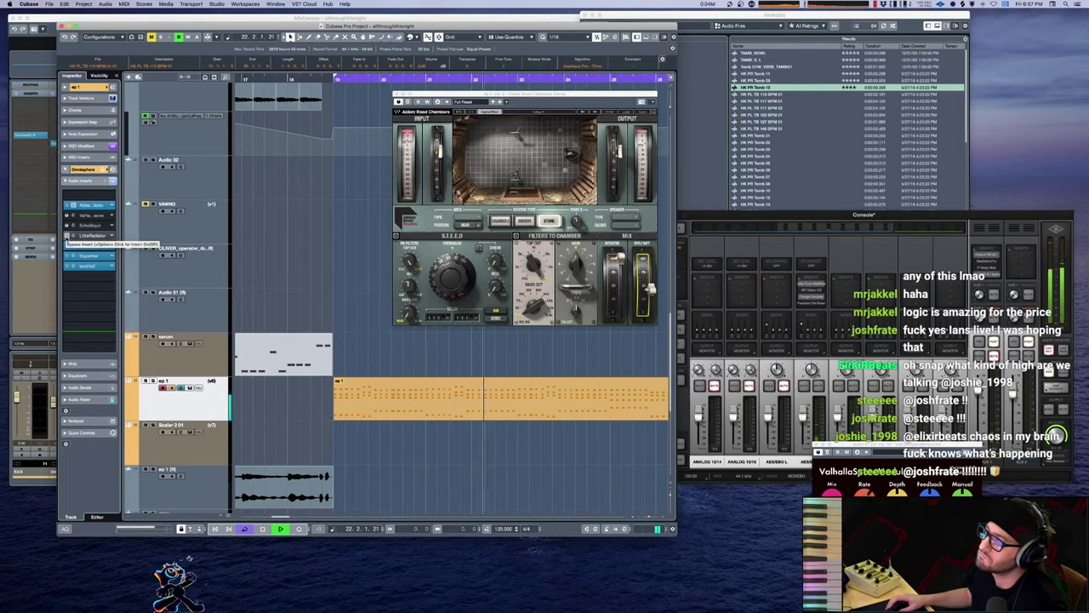
left_click(67, 234)
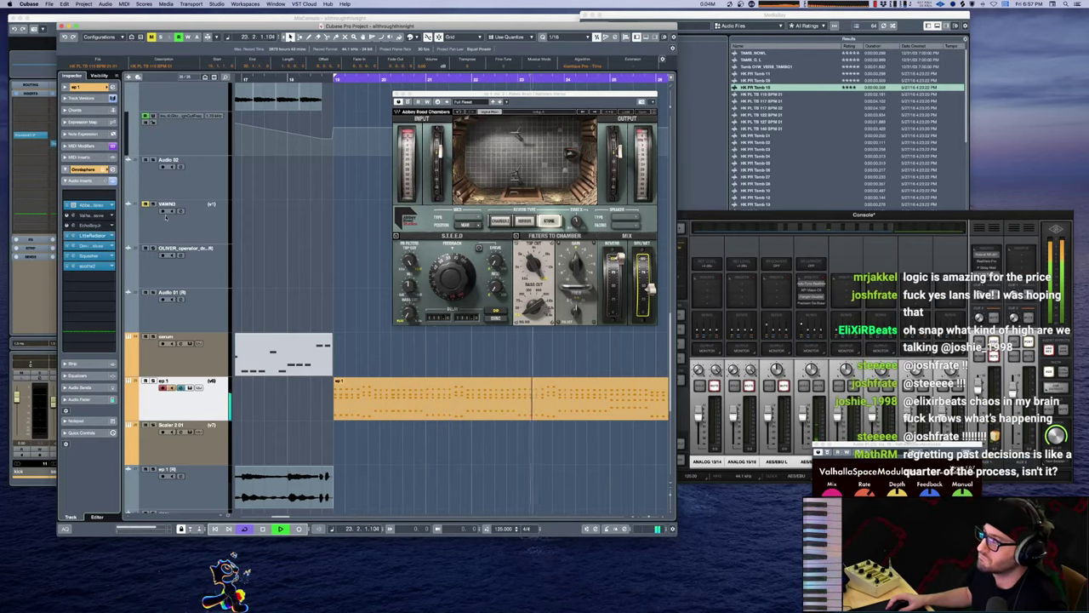
key("space")
key("super+w")
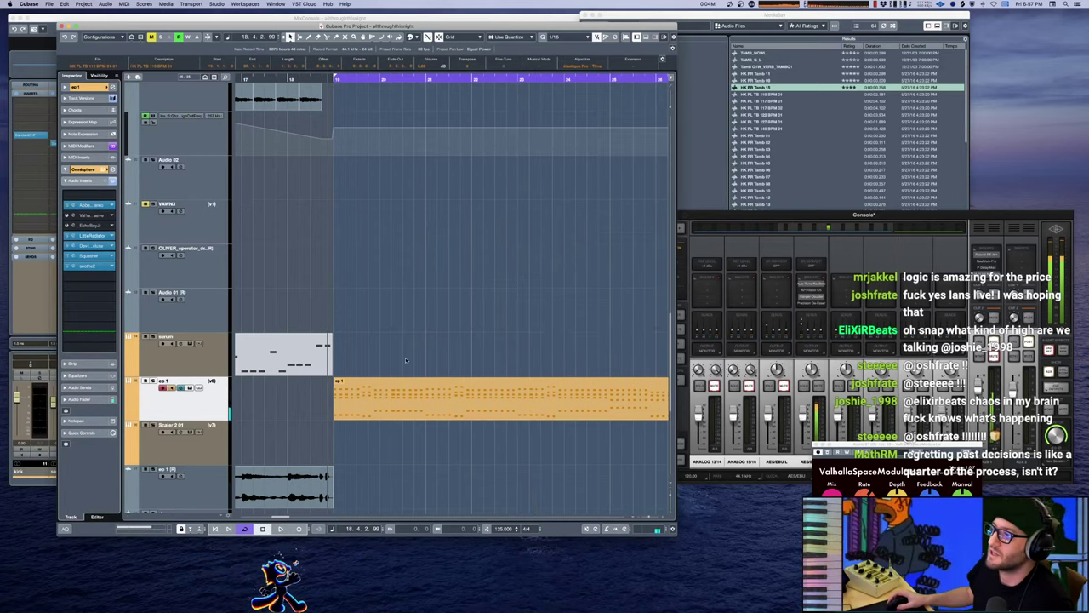
Play the beat from bar 18, stop it, and scroll up to the kick and serum tracks
scroll(397, 360, "down", 2)
scroll(397, 360, "right", 2)
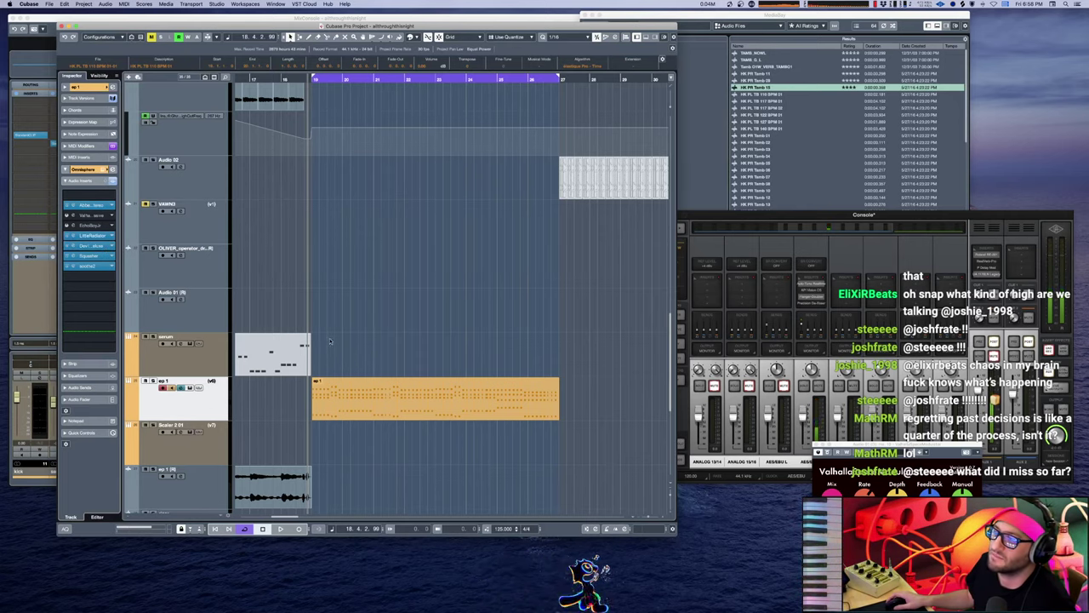
key("space")
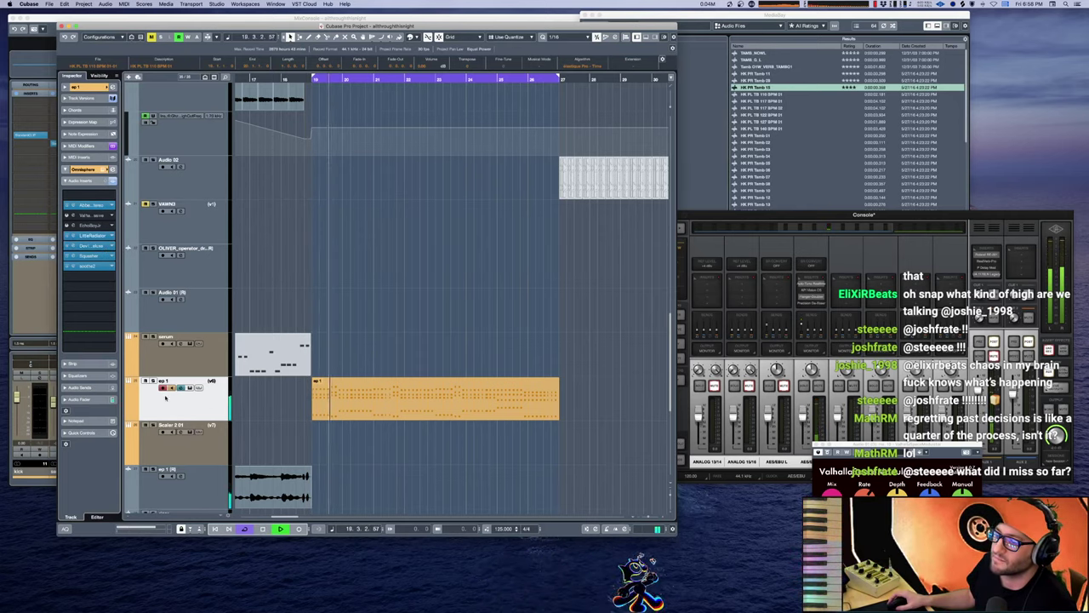
key("space")
scroll(370, 329, "up", 5)
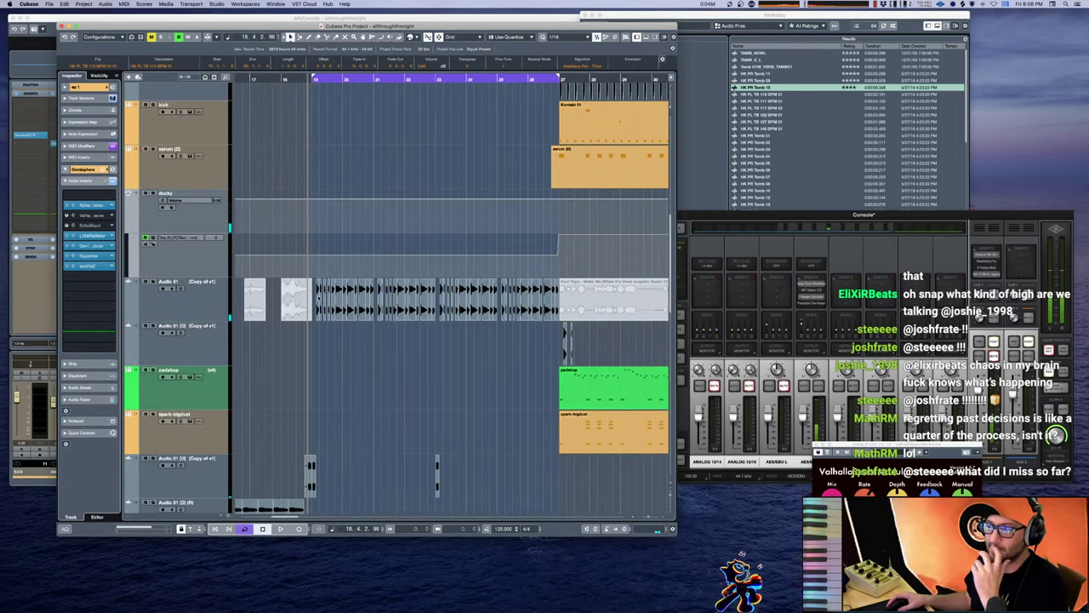
Select Audio 01 (Copy of v1), open its Squasher insert window and audition it
left_click(173, 315)
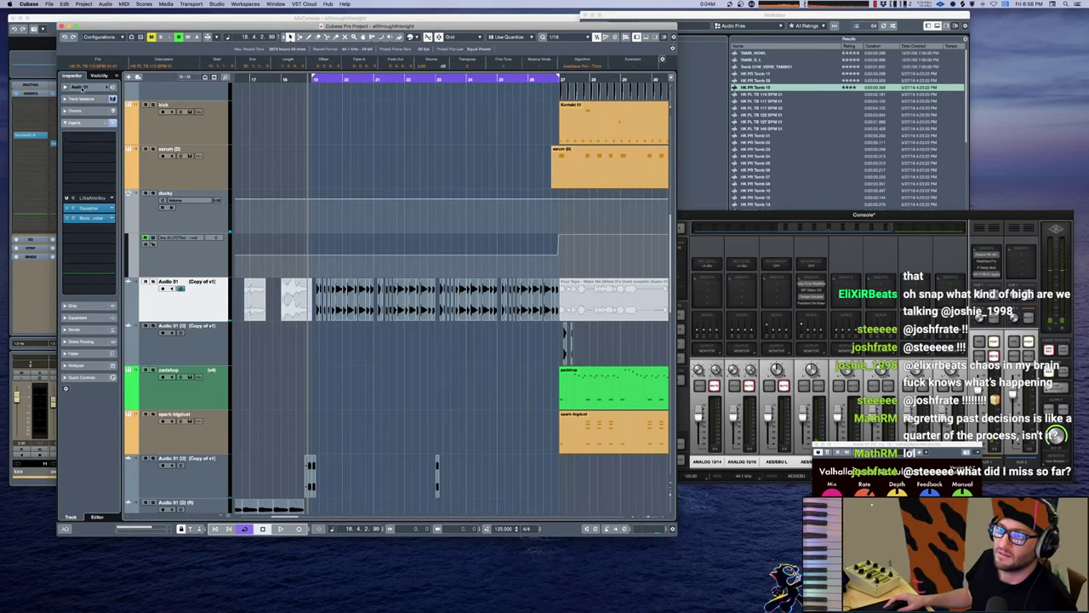
scroll(167, 321, "up", 2)
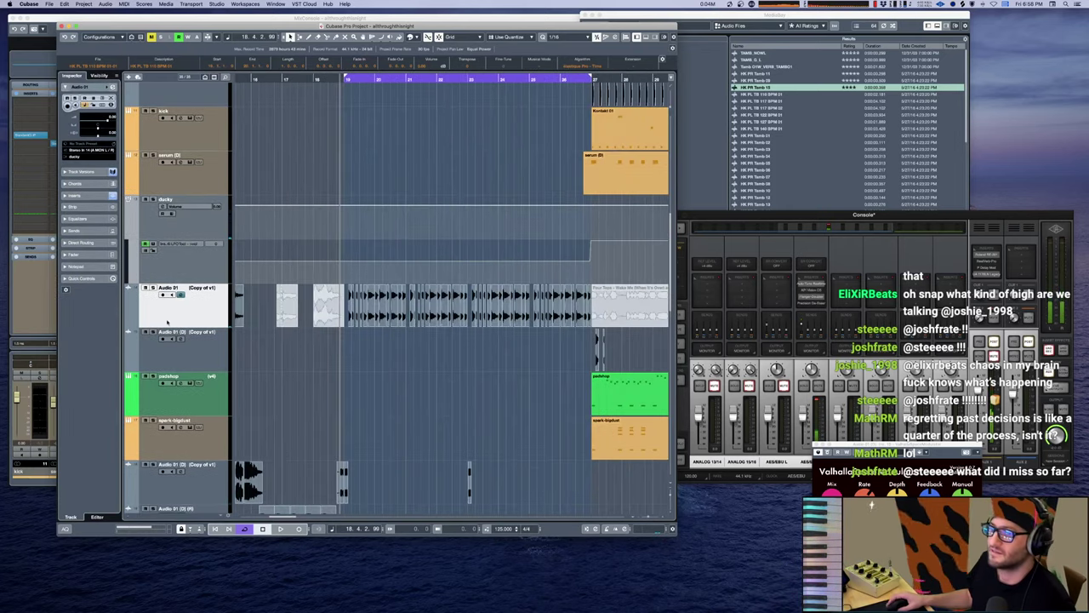
left_click(89, 195)
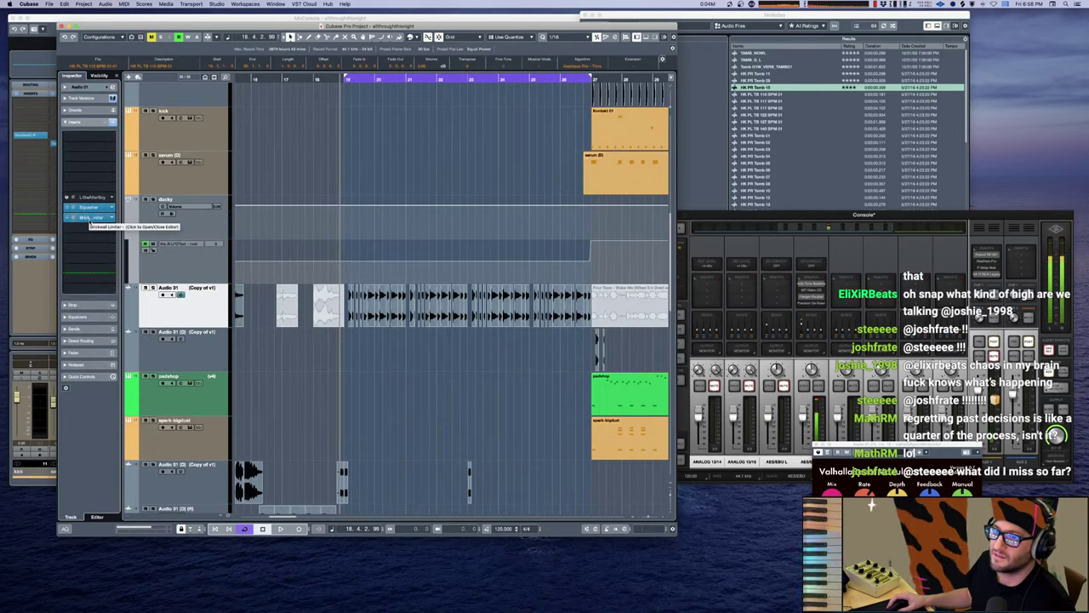
left_click(92, 218)
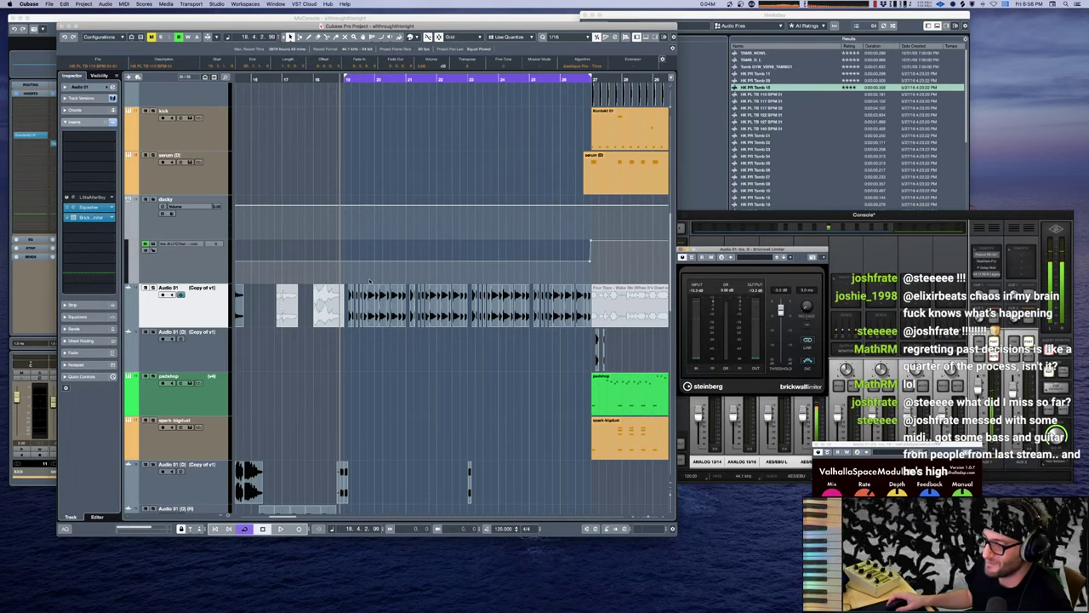
left_click(93, 207)
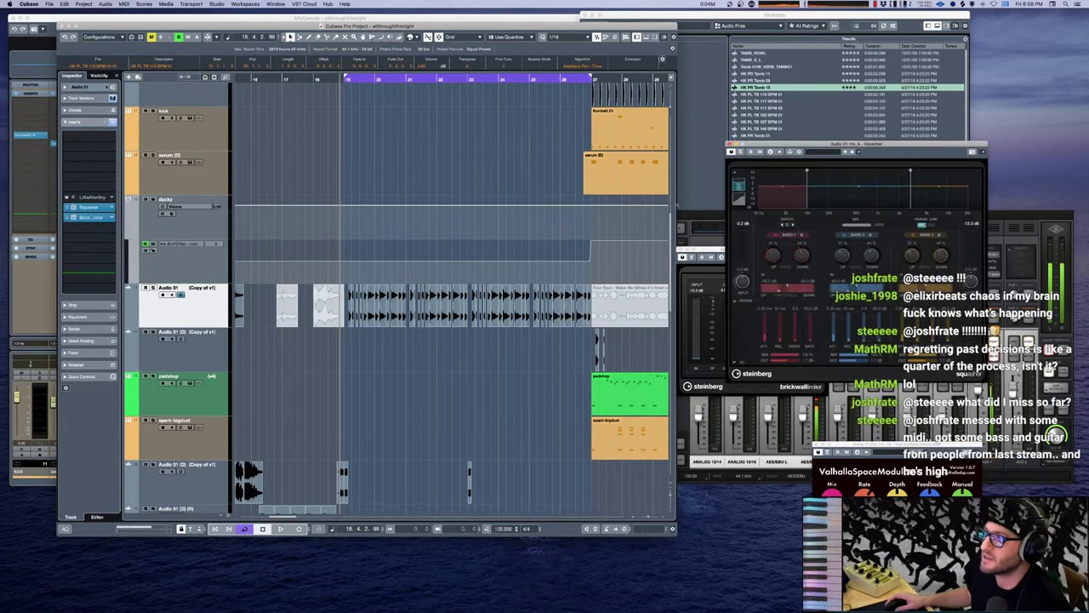
left_click_drag(857, 153, 559, 60)
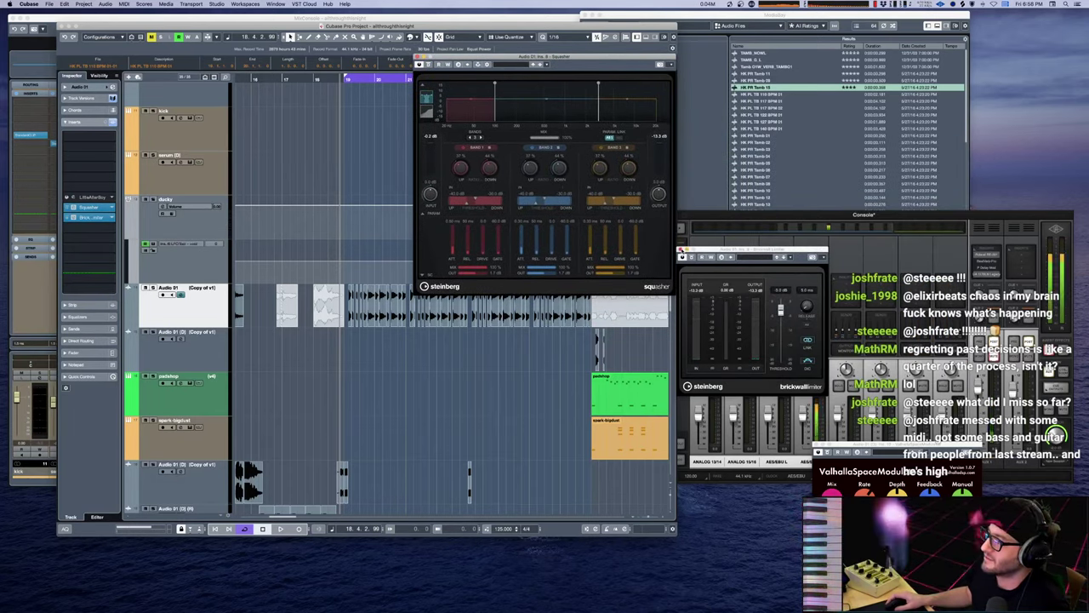
left_click(681, 256)
left_click(752, 62)
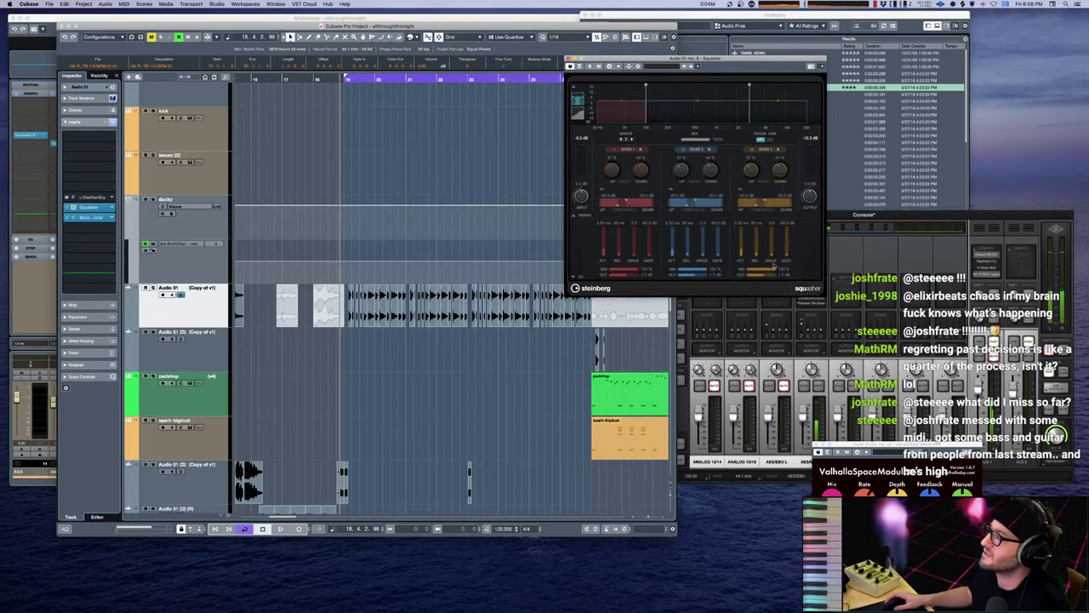
key("space")
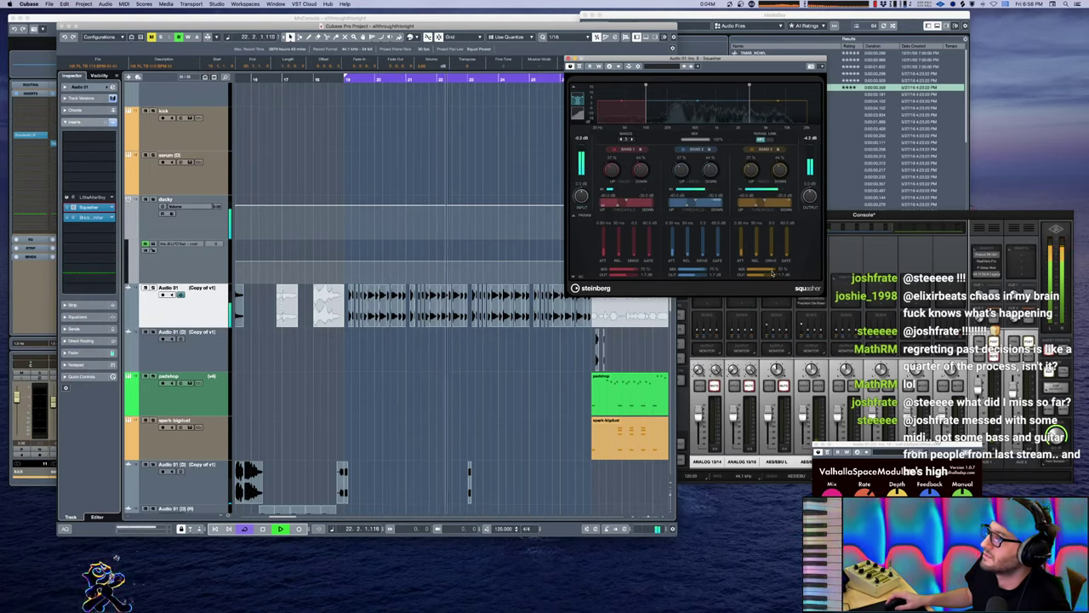
key("space")
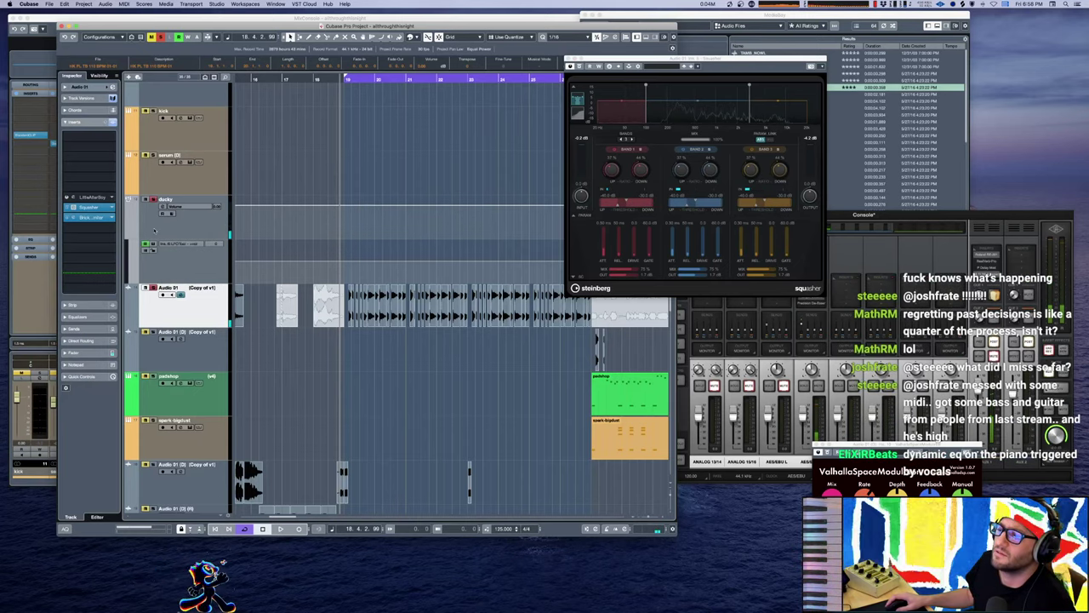
Load FabFilter Pro-DS into the next empty insert slot and audition it alongside Squasher
left_click(94, 228)
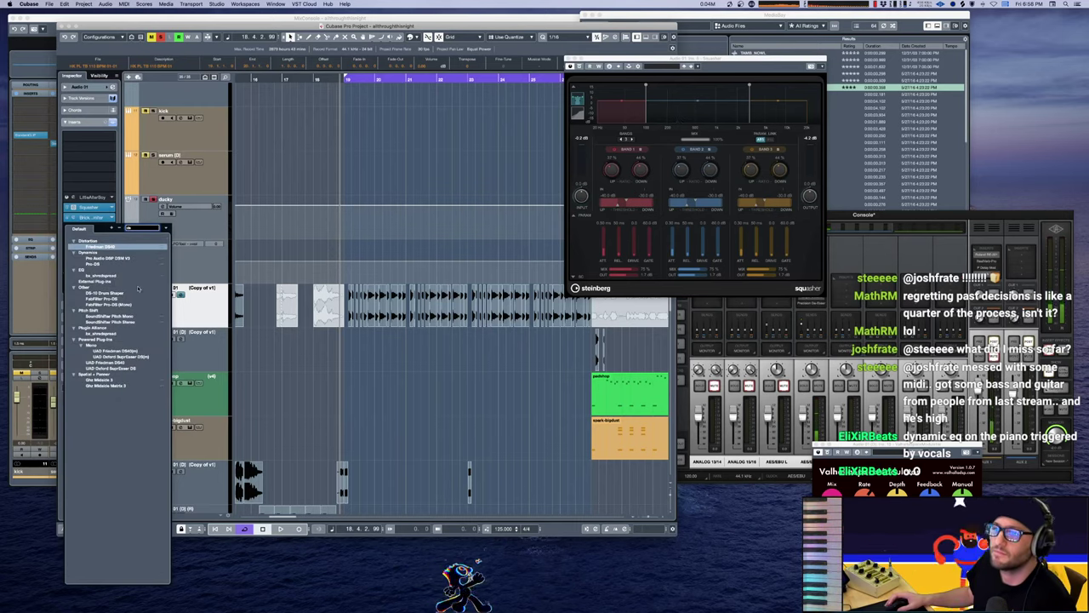
left_click(414, 254)
key("space")
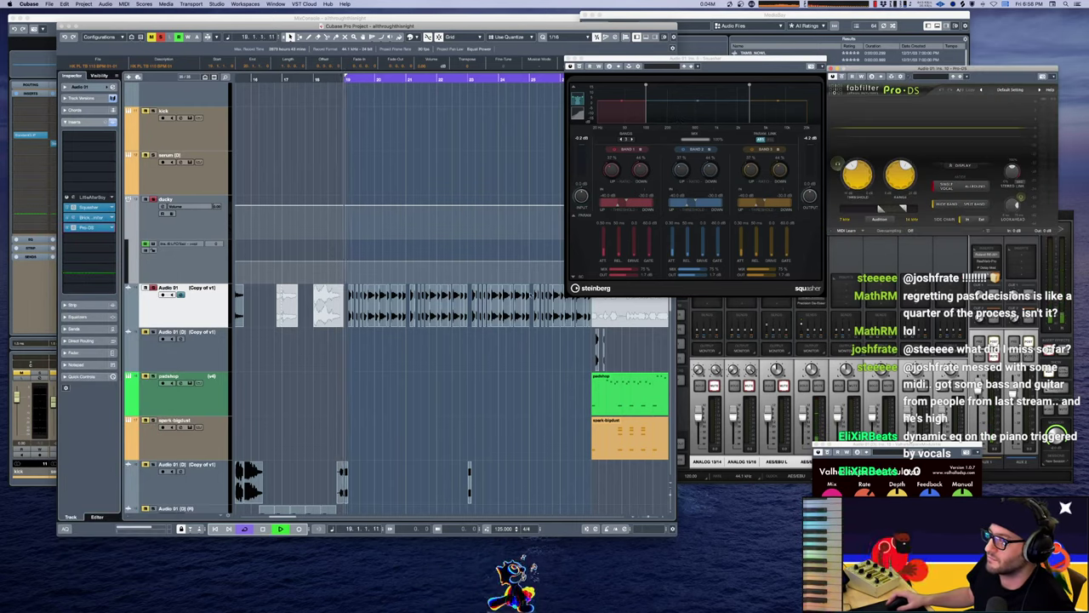
left_click_drag(889, 69, 416, 69)
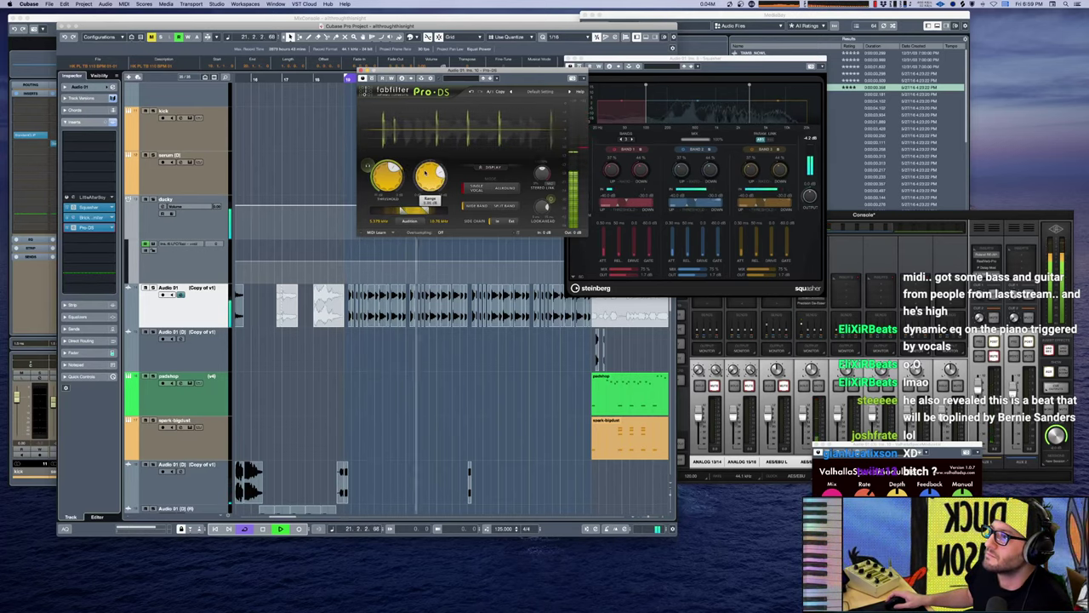
left_click(703, 271)
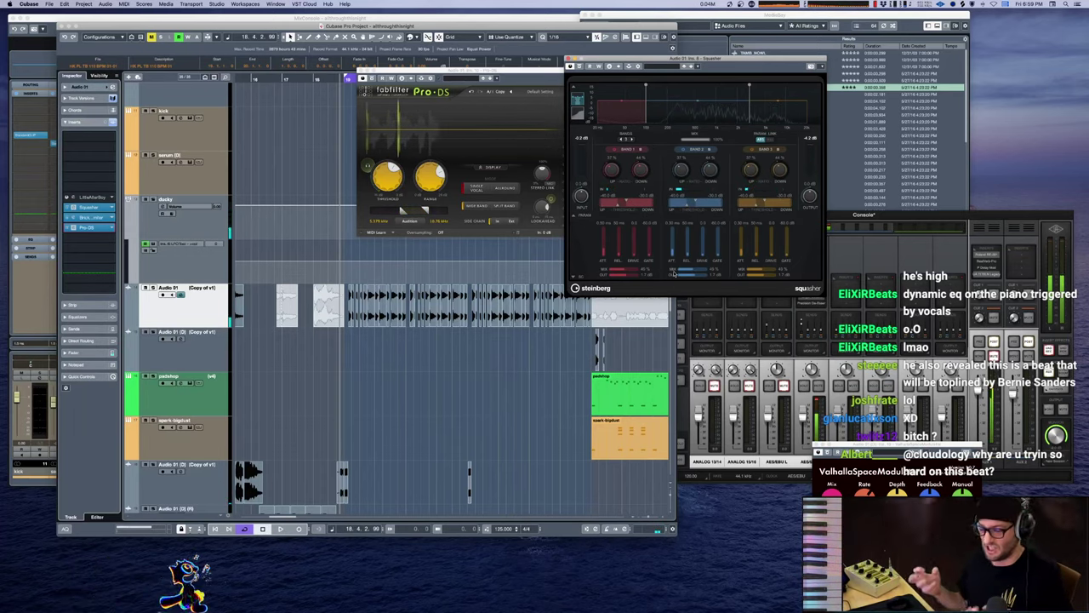
left_click(217, 4)
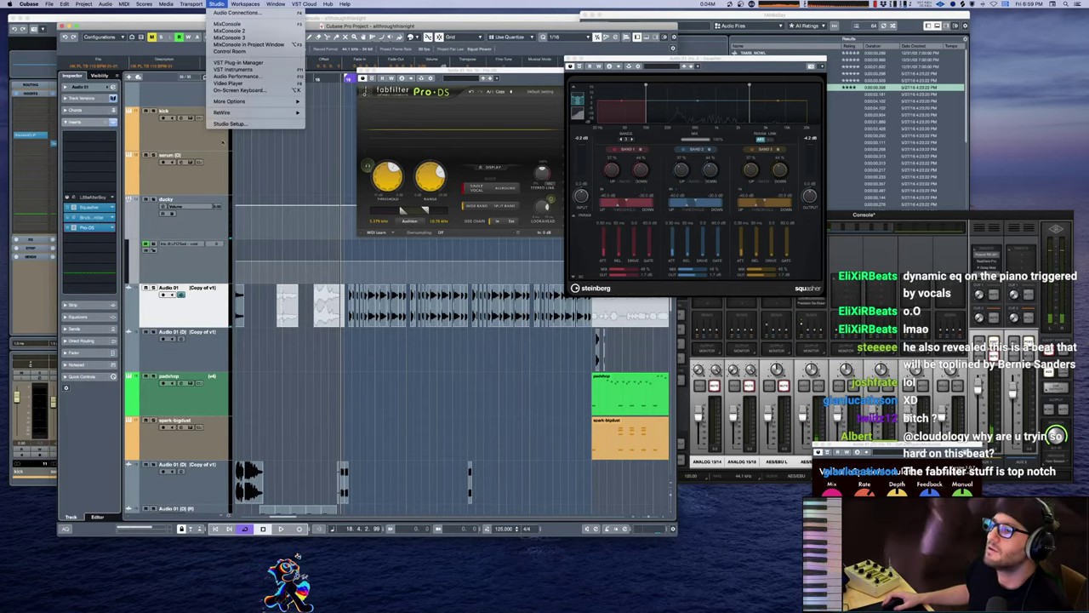
left_click(230, 123)
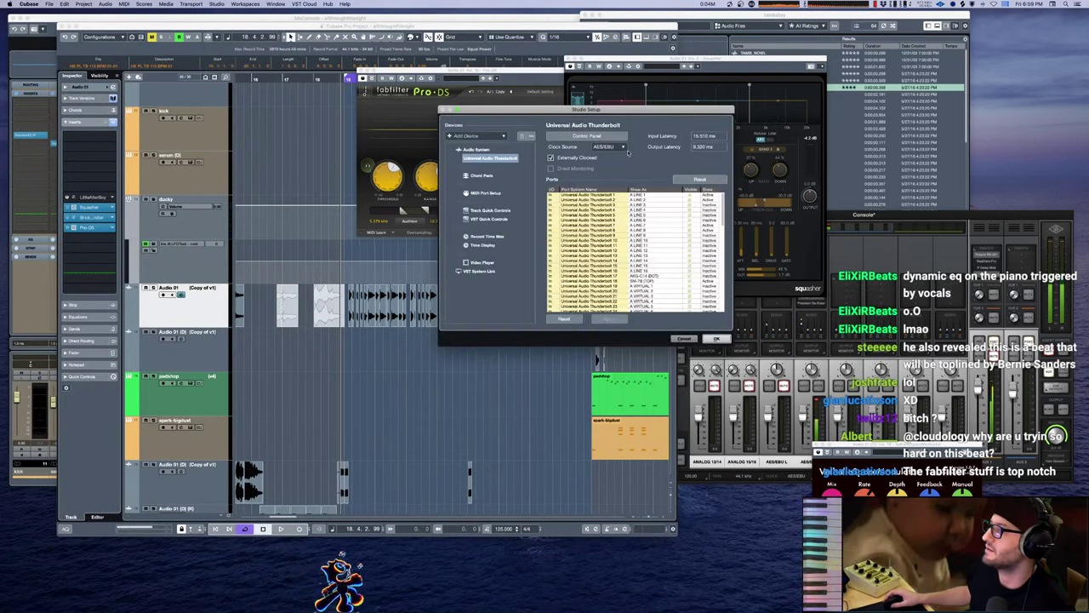
left_click(587, 137)
left_click(311, 141)
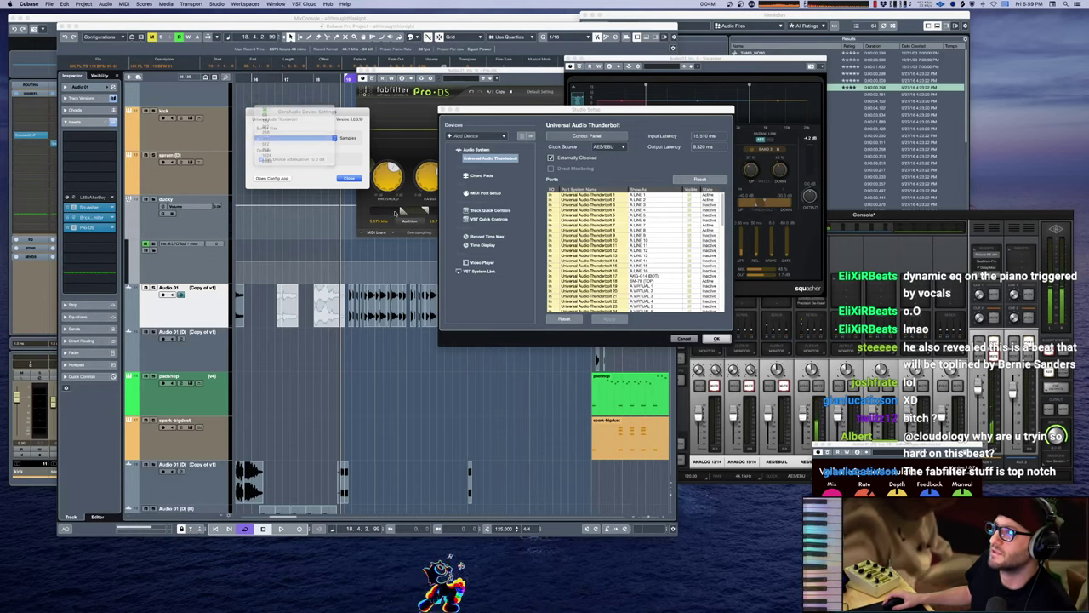
left_click(312, 138)
left_click(349, 178)
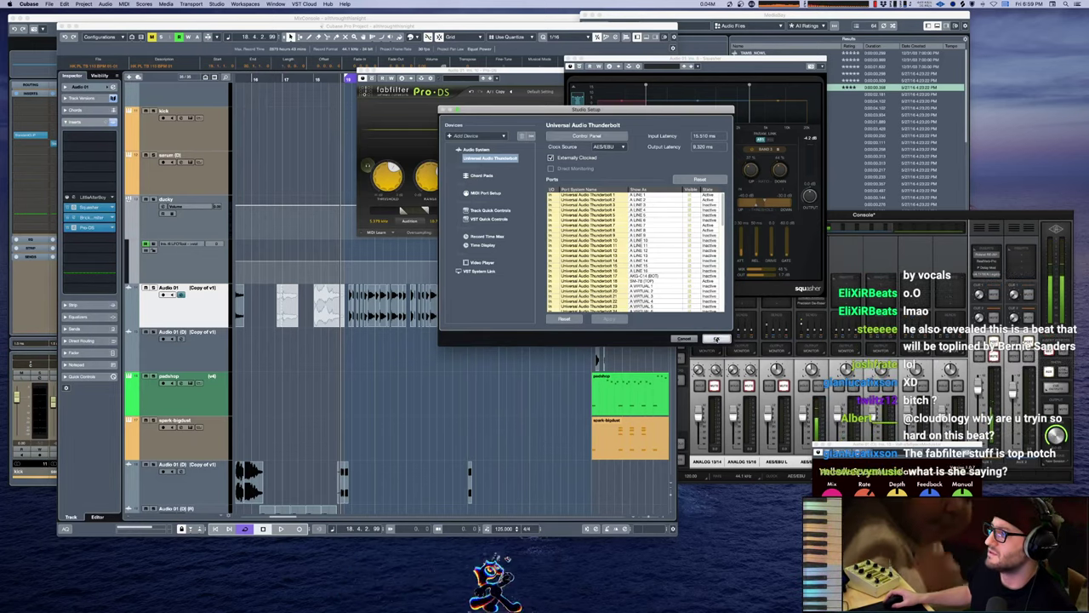
left_click(715, 339)
scroll(379, 407, "down", 5)
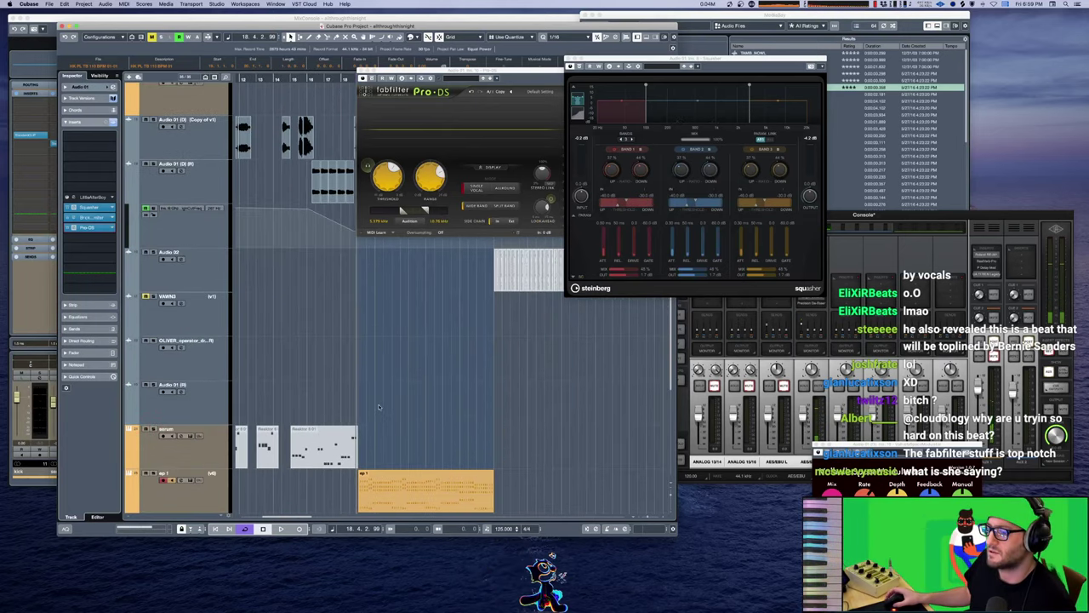
Move the Pro-DS window aside and step through the tracks down to OLIVER kick and snare
scroll(379, 407, "down", 6)
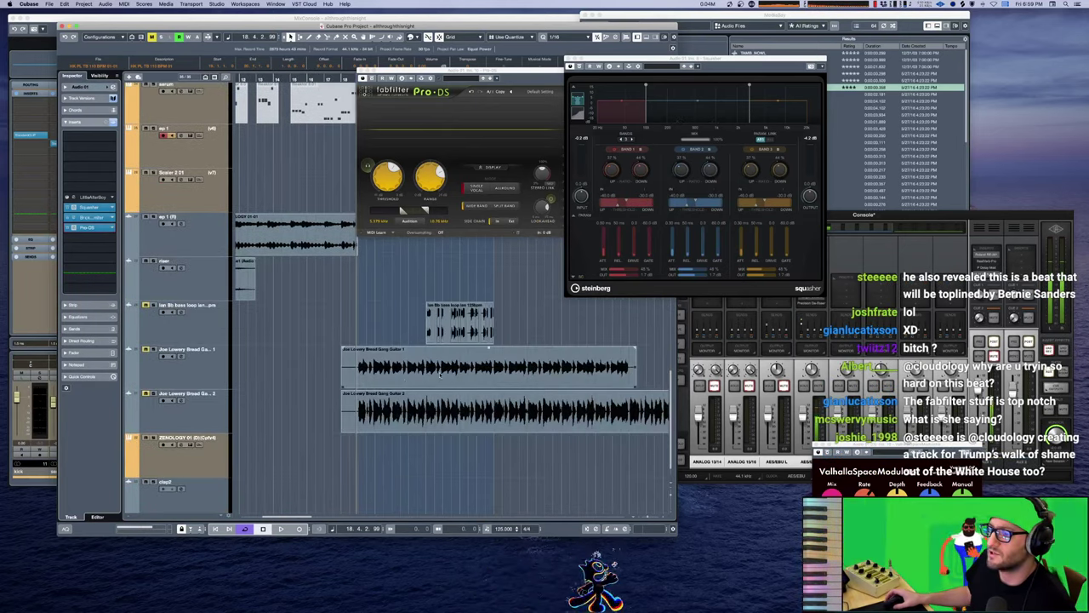
scroll(440, 375, "down", 8)
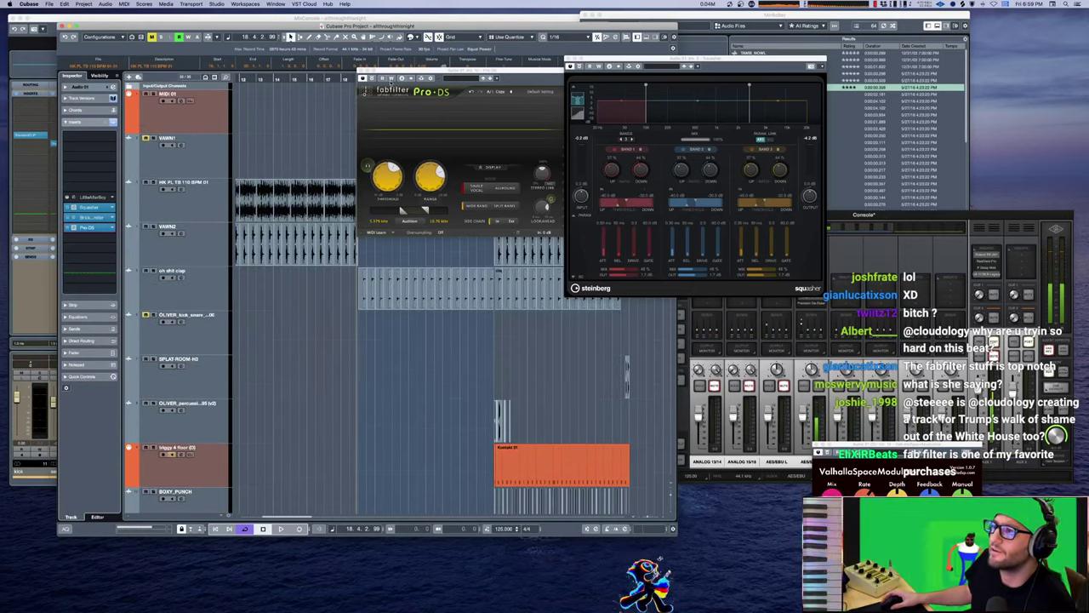
left_click_drag(378, 75, 780, 122)
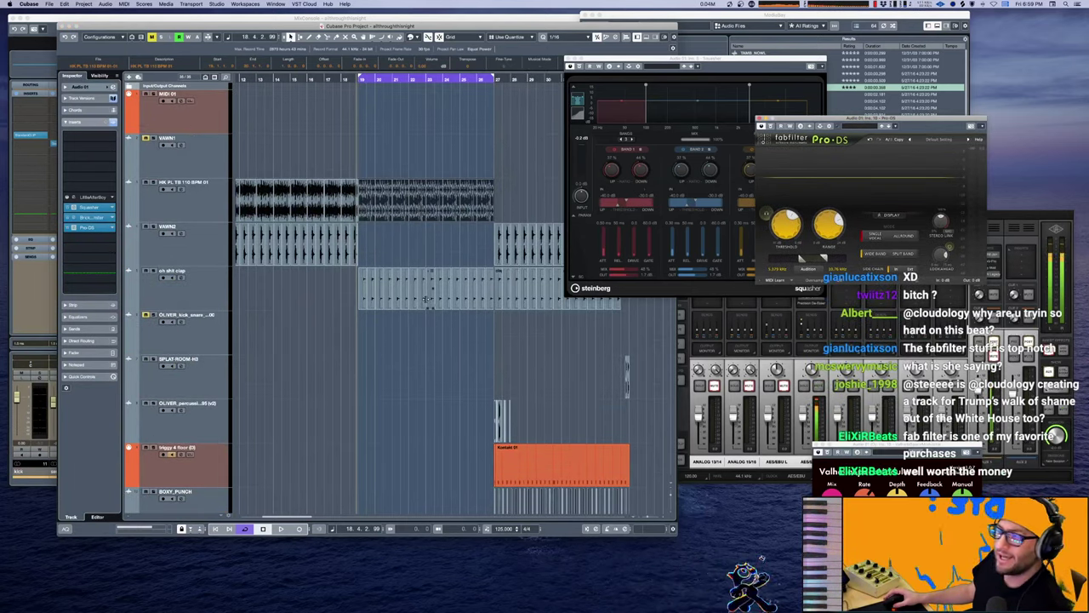
key("h")
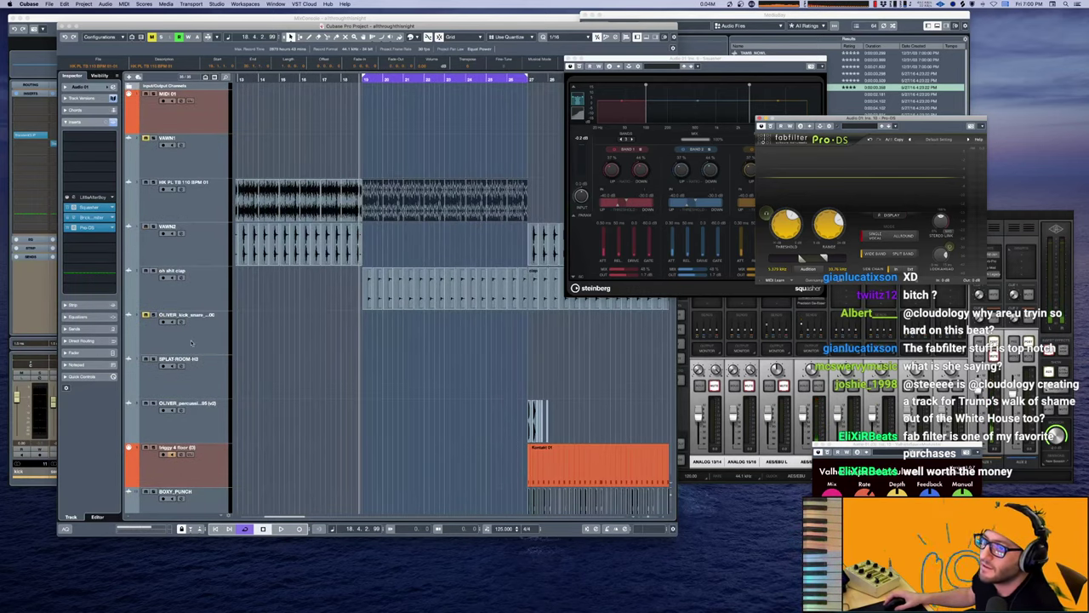
left_click(182, 213)
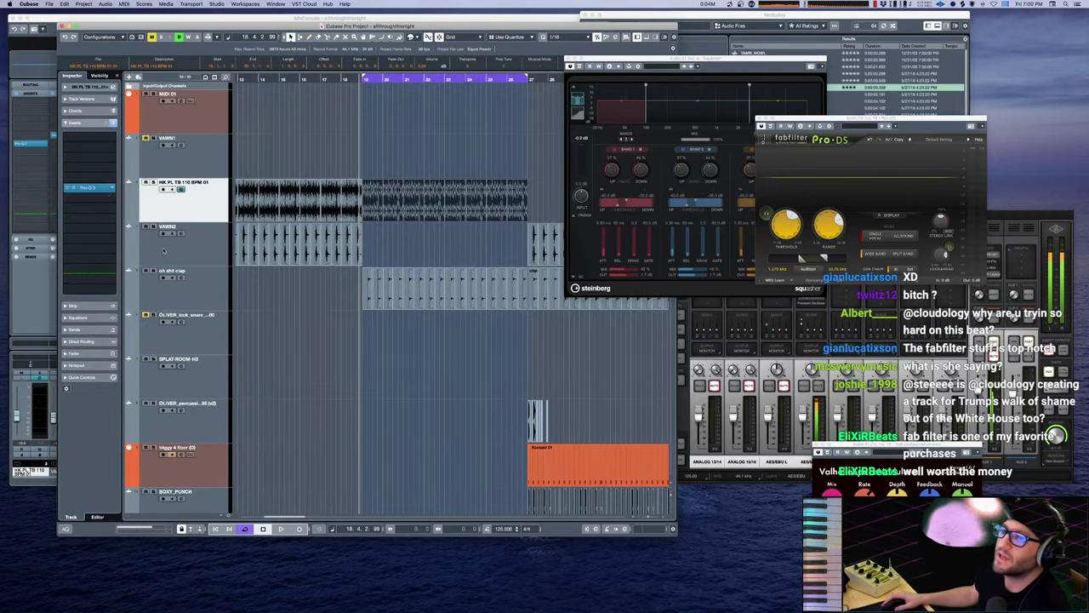
left_click(191, 244)
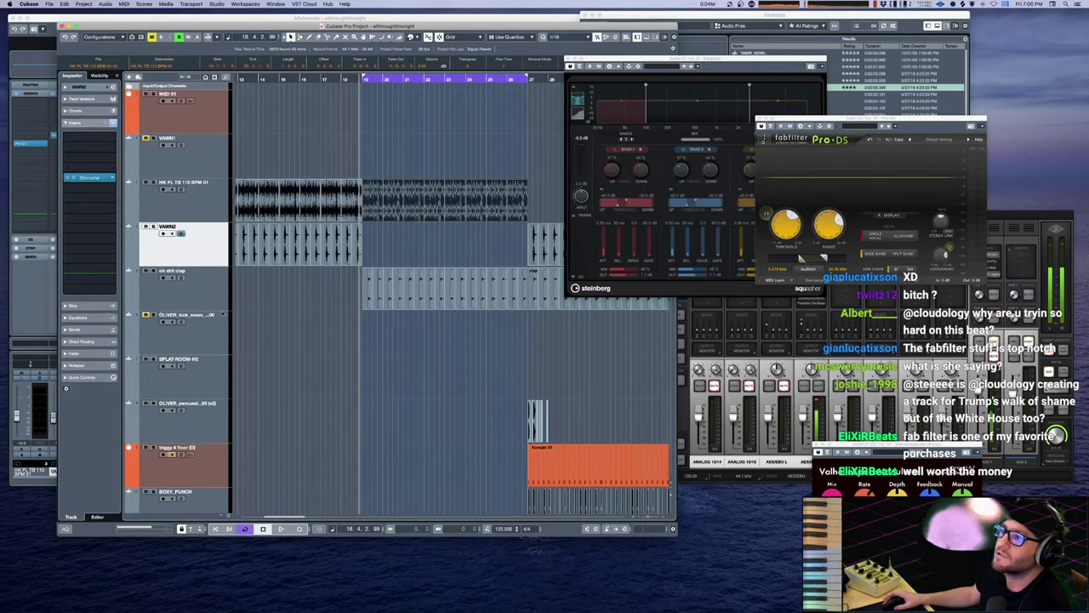
left_click(192, 292)
left_click(205, 336)
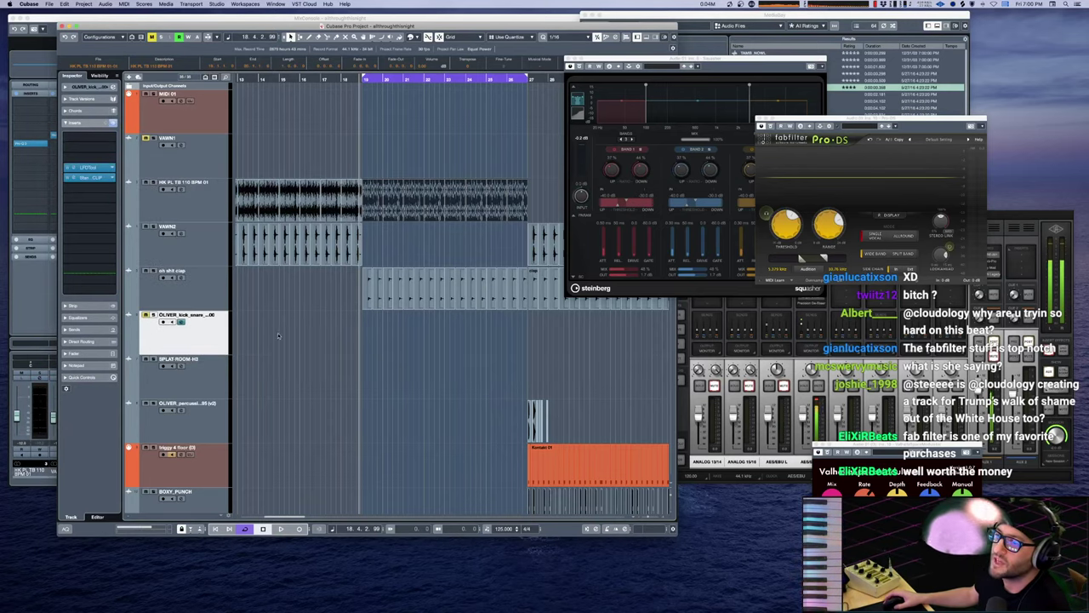
scroll(297, 334, "down", 2)
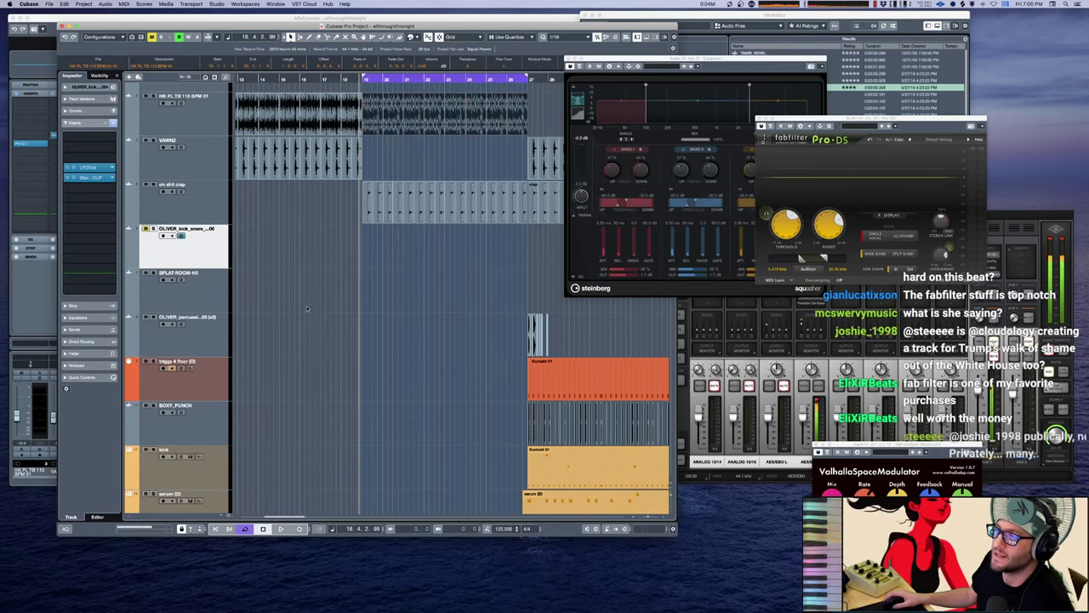
Inspect the SPIFF insert's advanced settings on the OLIVER track, close it, and play the beat
left_click(215, 339)
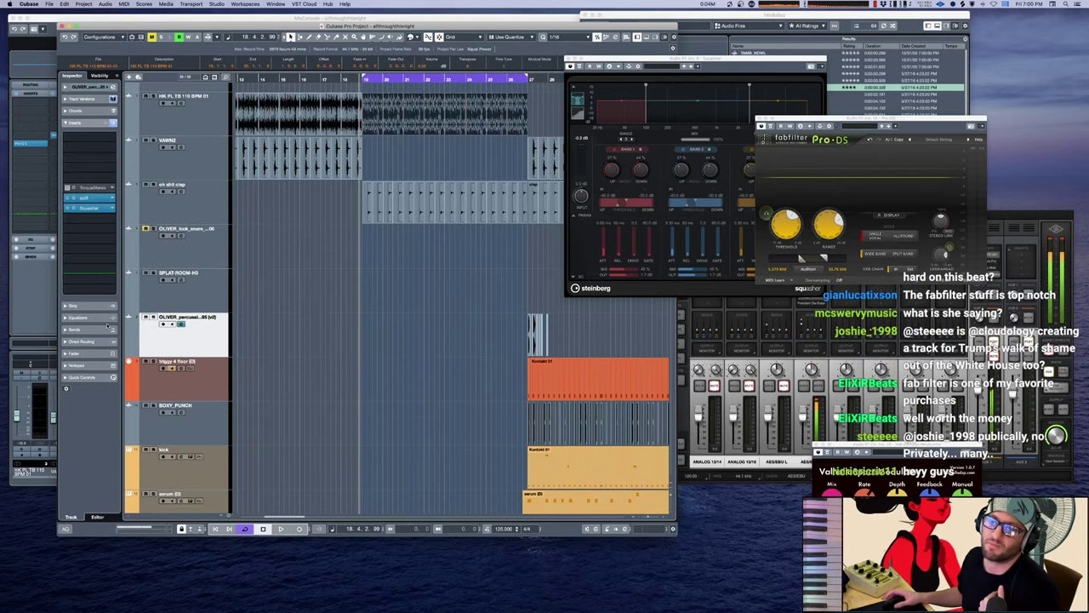
left_click(68, 188)
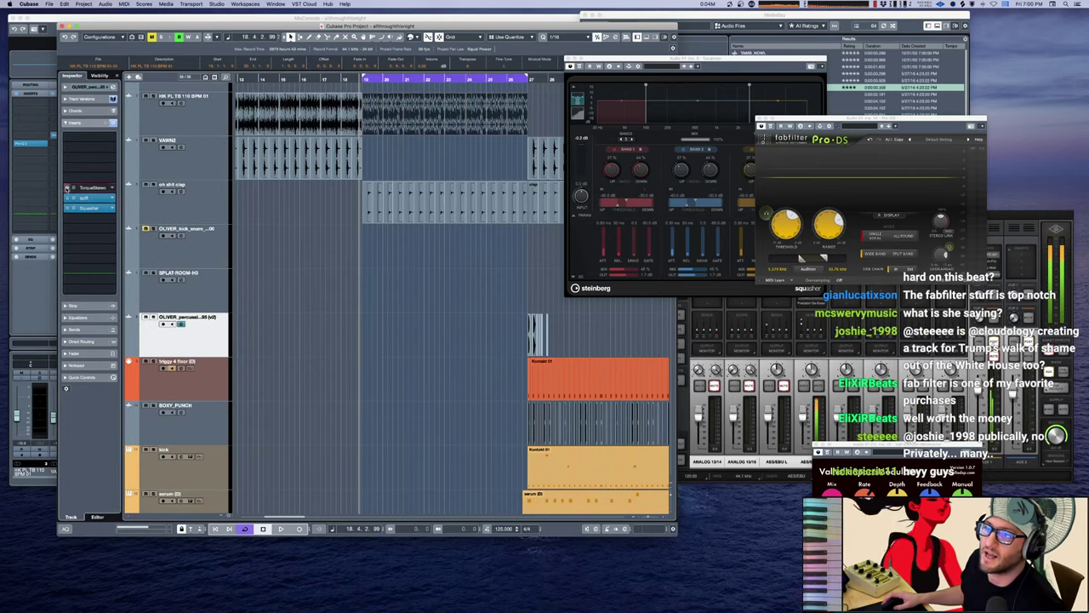
key("g")
key("g")
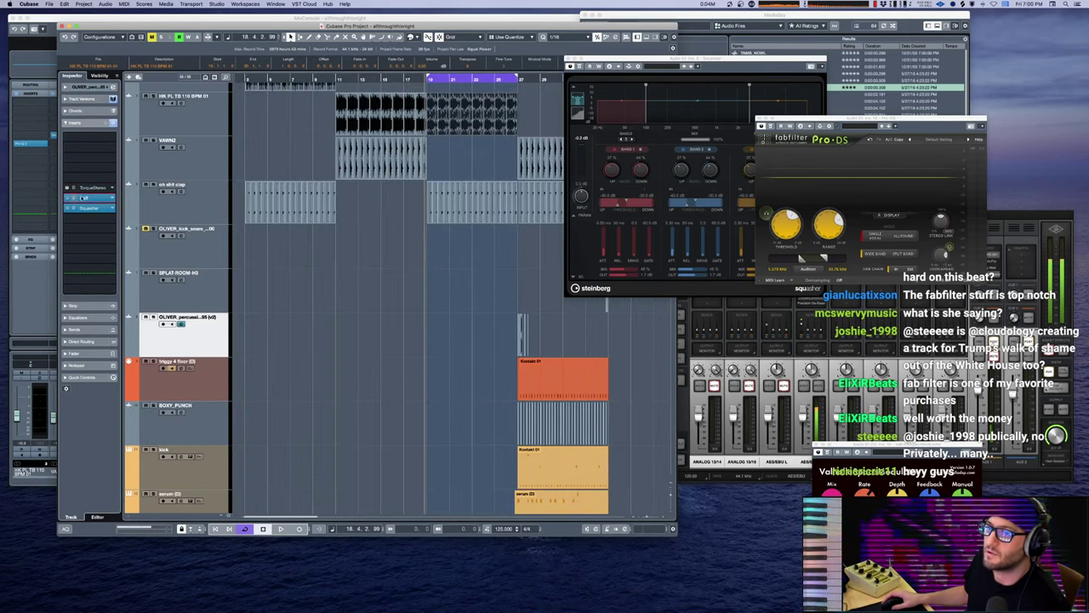
left_click(85, 198)
left_click(725, 240)
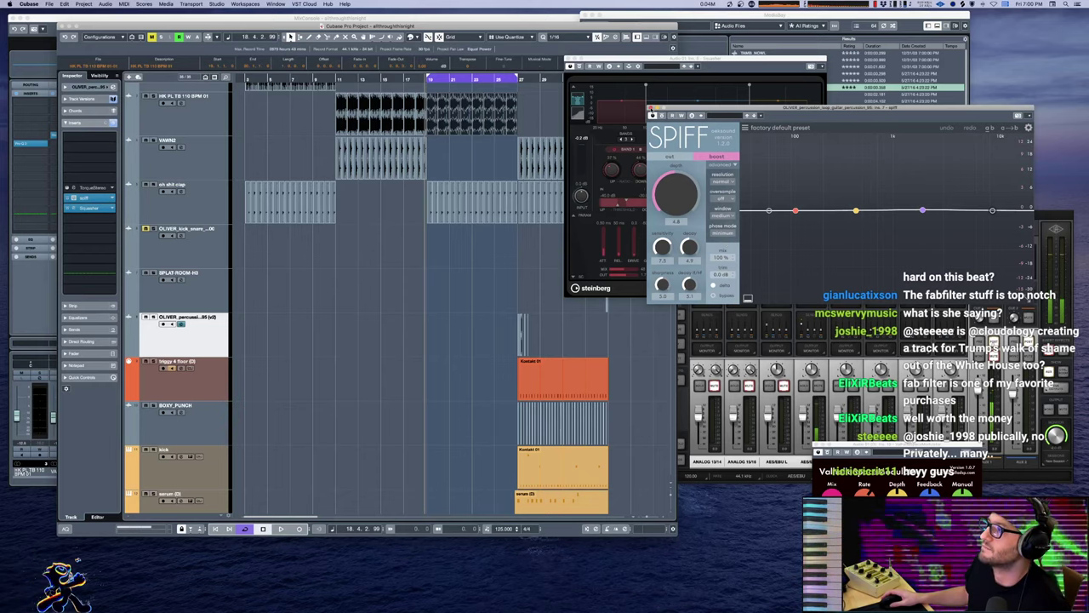
left_click(652, 115)
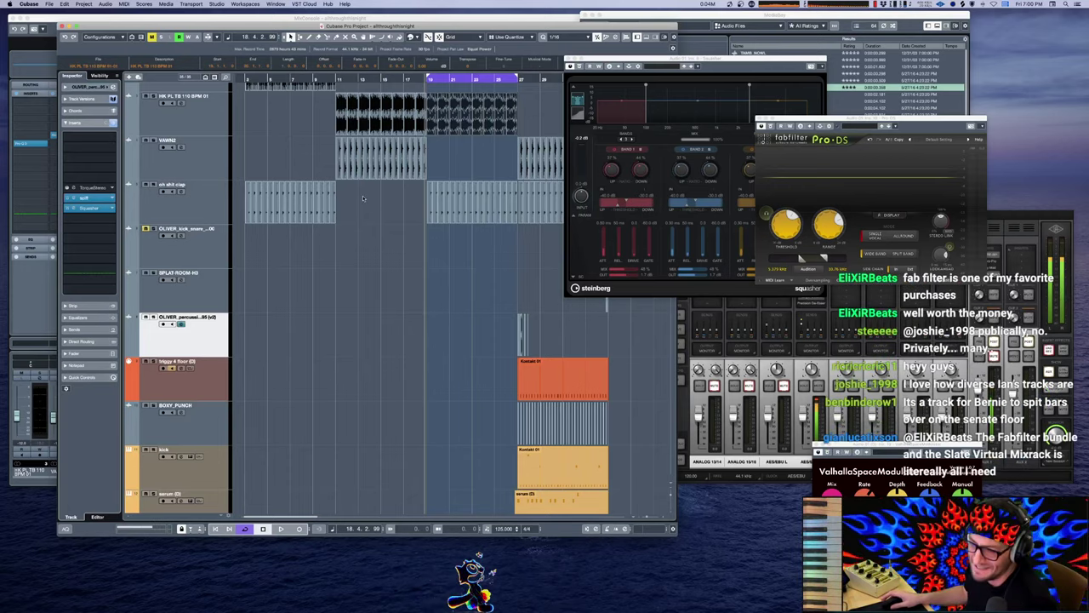
key("space")
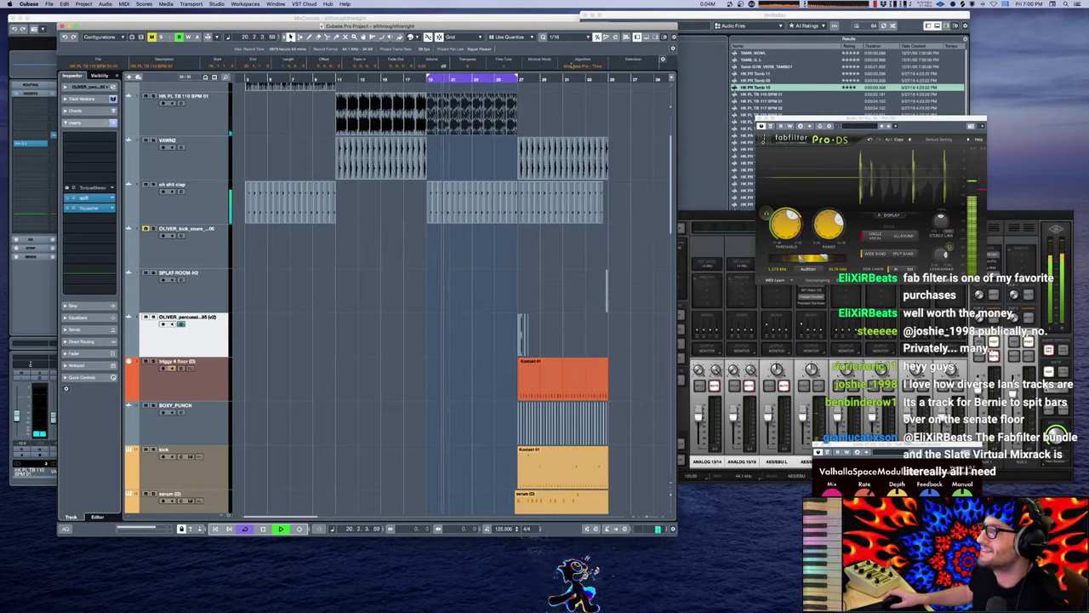
Stop playback, select the ap 1 track, and open its Abbey Road Chambers reverb on the Stone chamber
key("super+w")
key("super+w")
key("space")
scroll(483, 275, "down", 4)
scroll(483, 275, "down", 10)
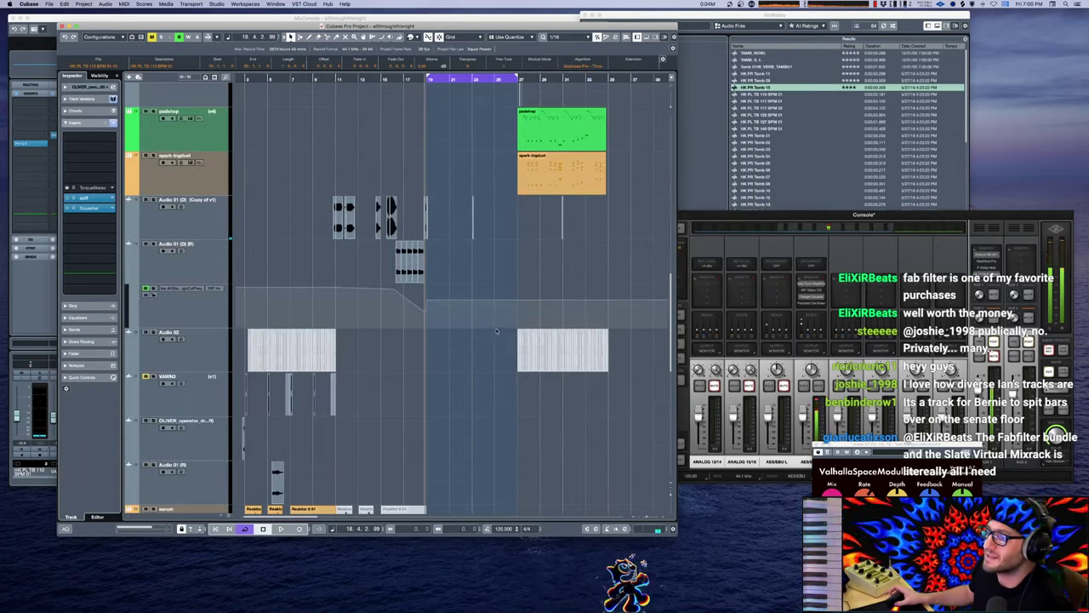
scroll(469, 343, "up", 3)
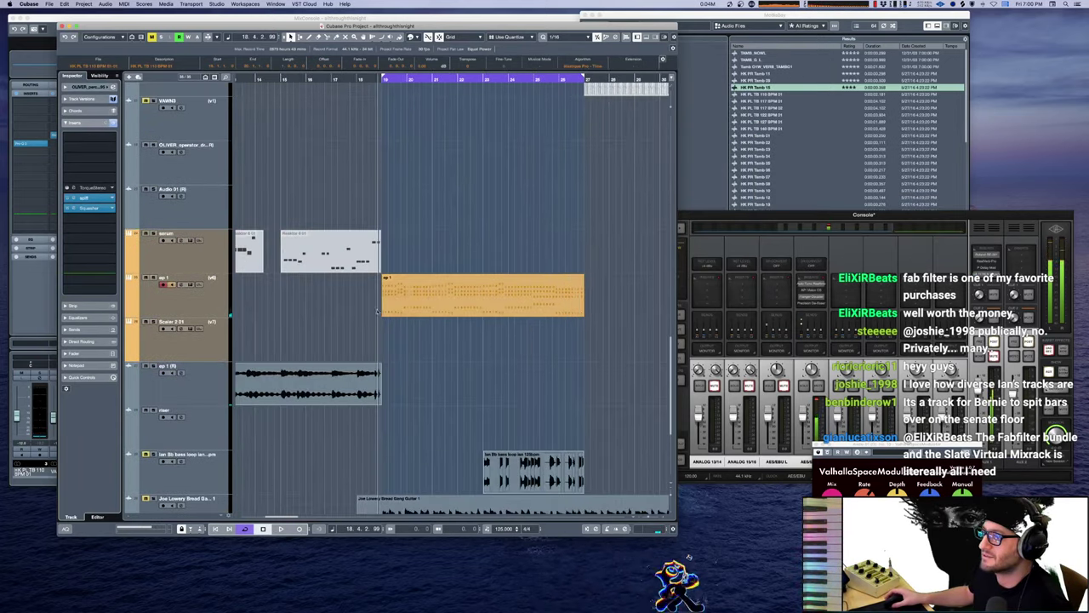
left_click(191, 298)
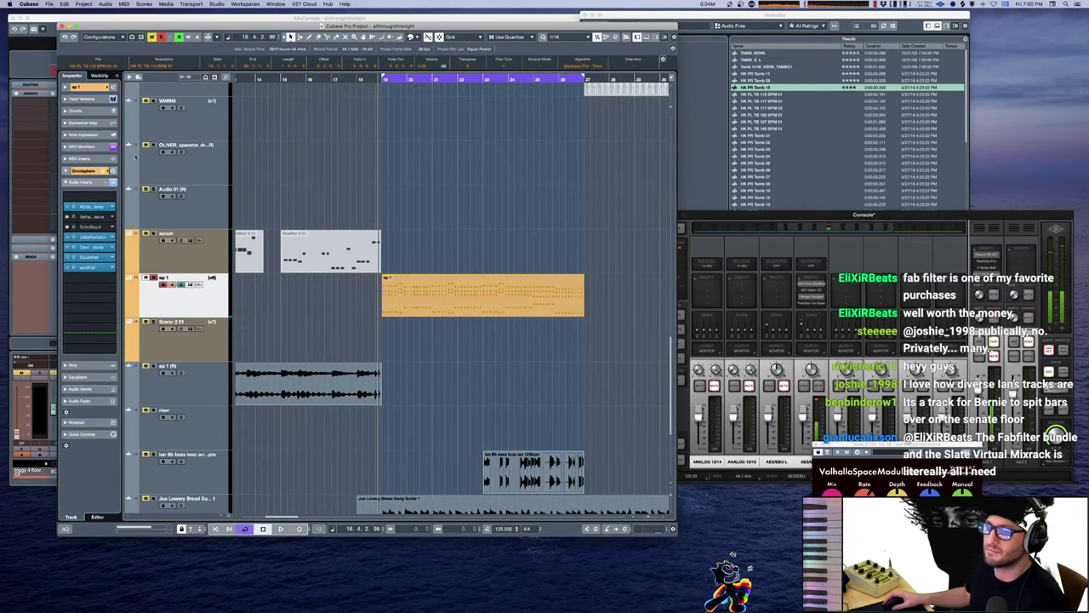
left_click(89, 207)
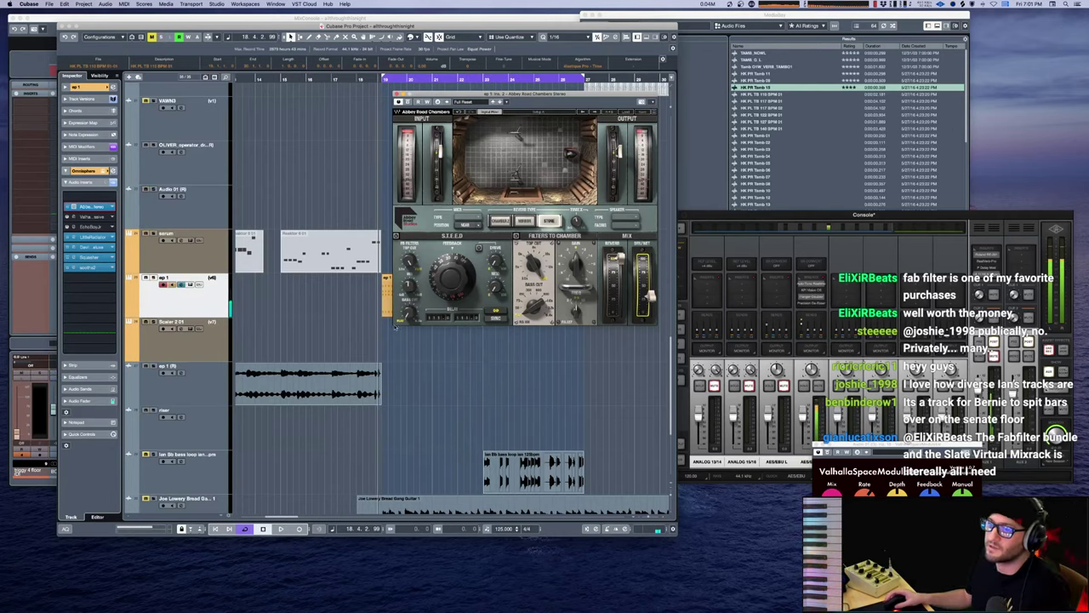
mouse_move(478, 606)
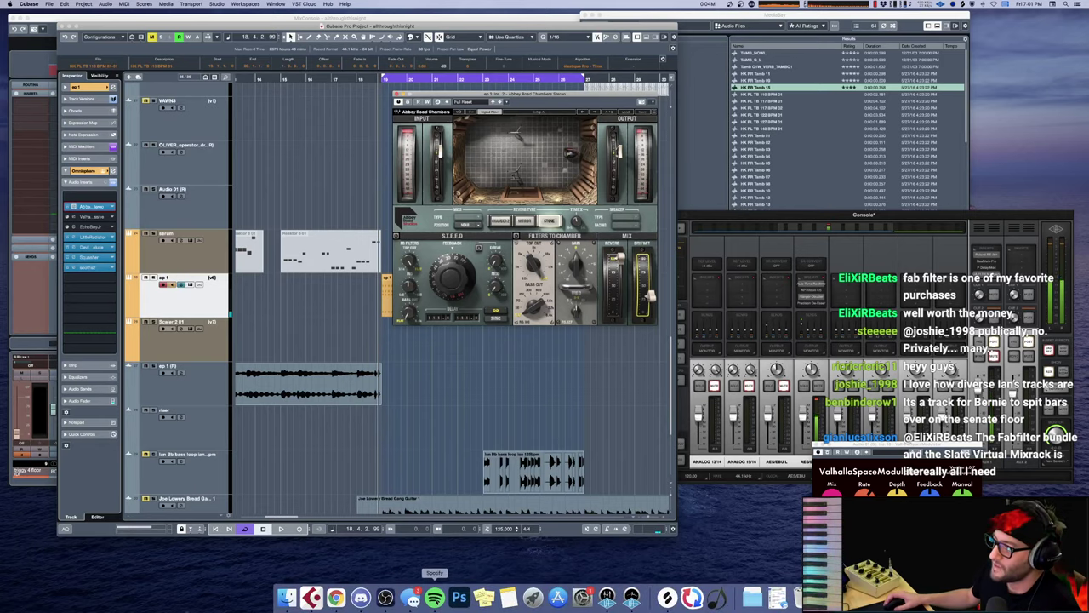
Bring Spotify forward, search 'phoenix' and open the Phoenix artist page
left_click(434, 597)
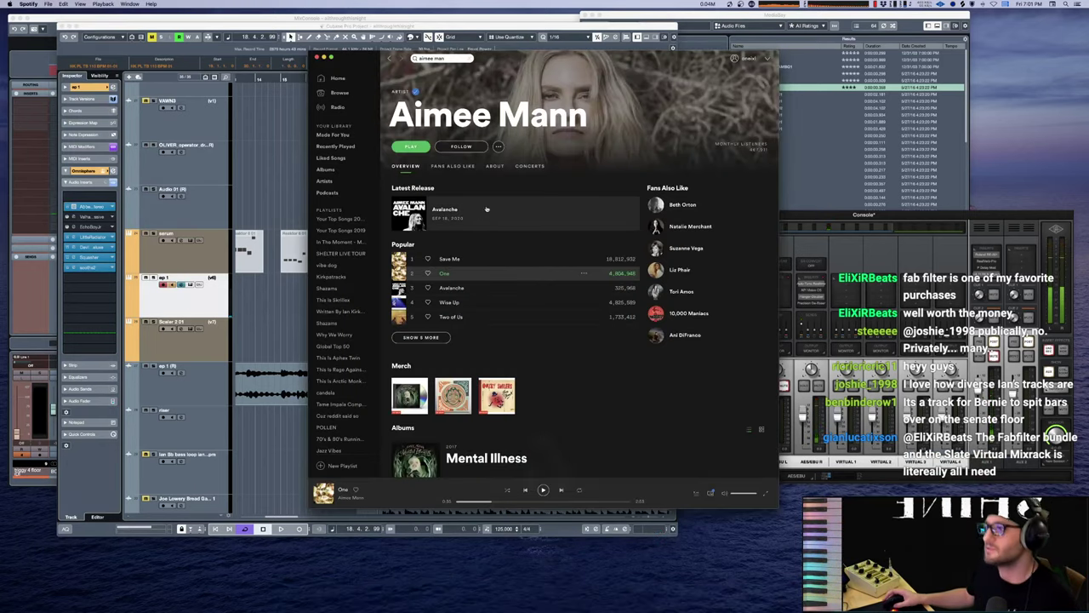
left_click(455, 59)
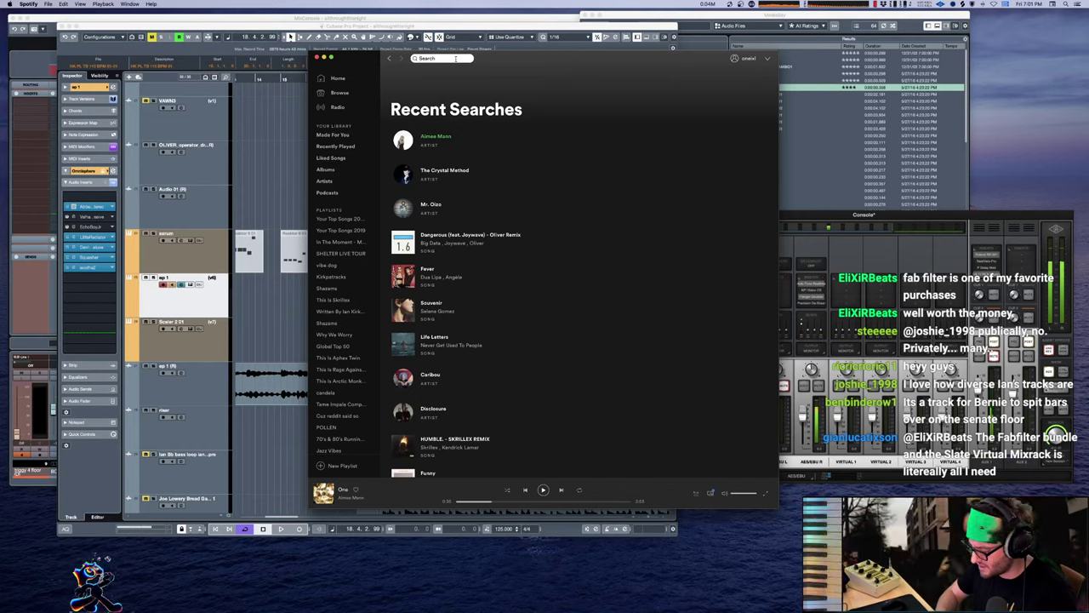
type("phoenix")
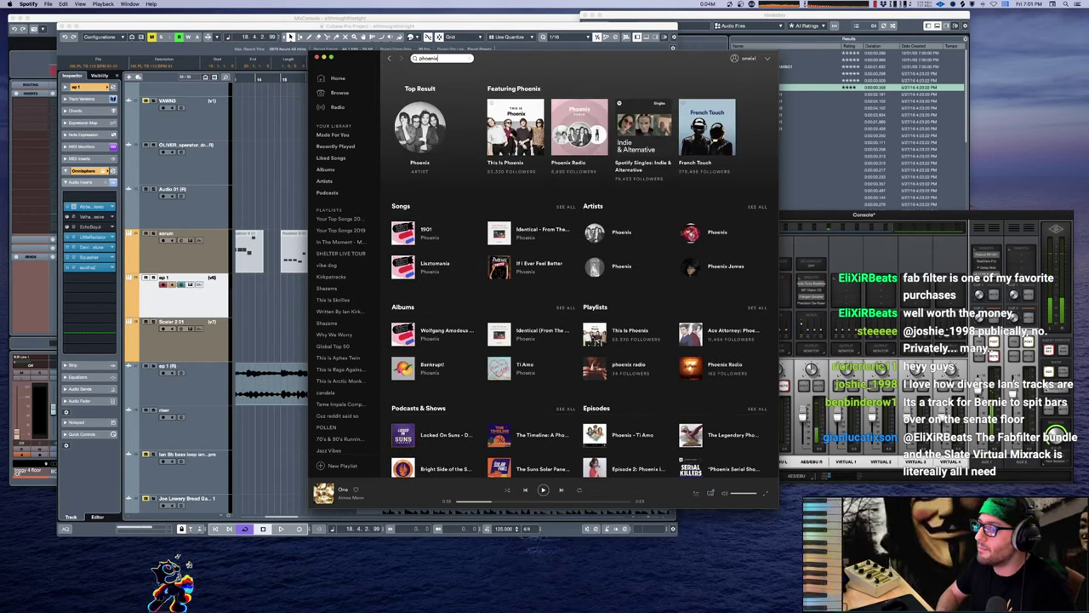
left_click(420, 128)
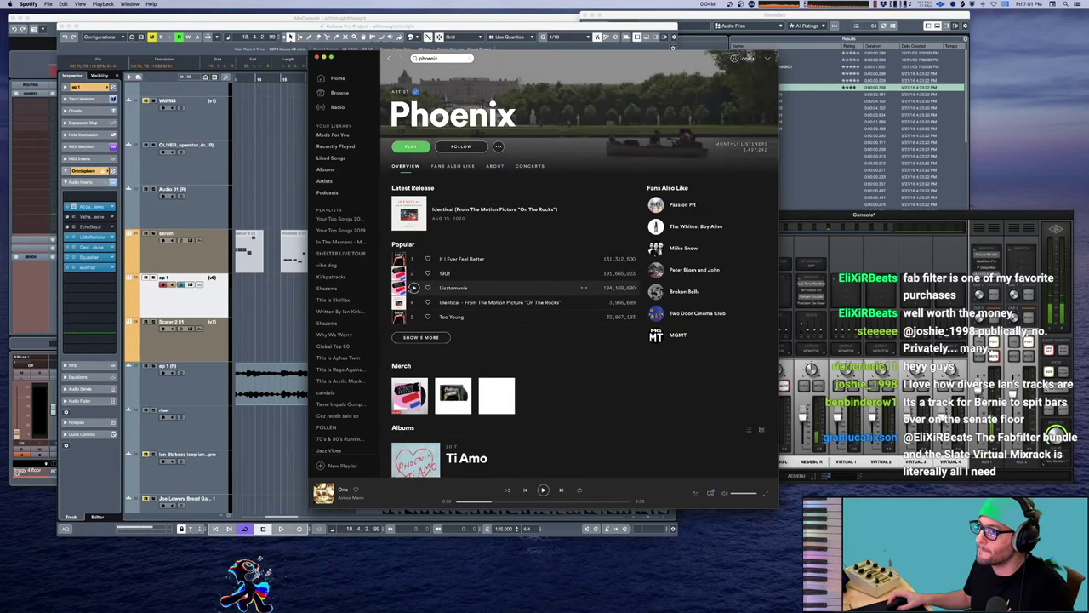
Play Lisztomania from about 0:40, pause it, and show its credits
left_click(413, 287)
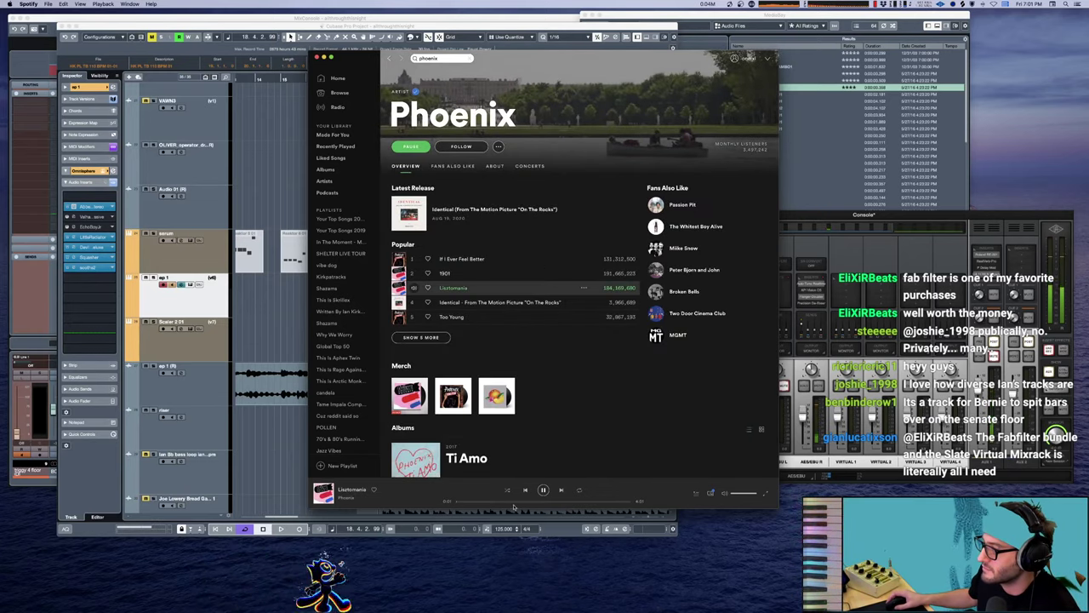
left_click_drag(519, 502, 494, 502)
left_click(543, 490)
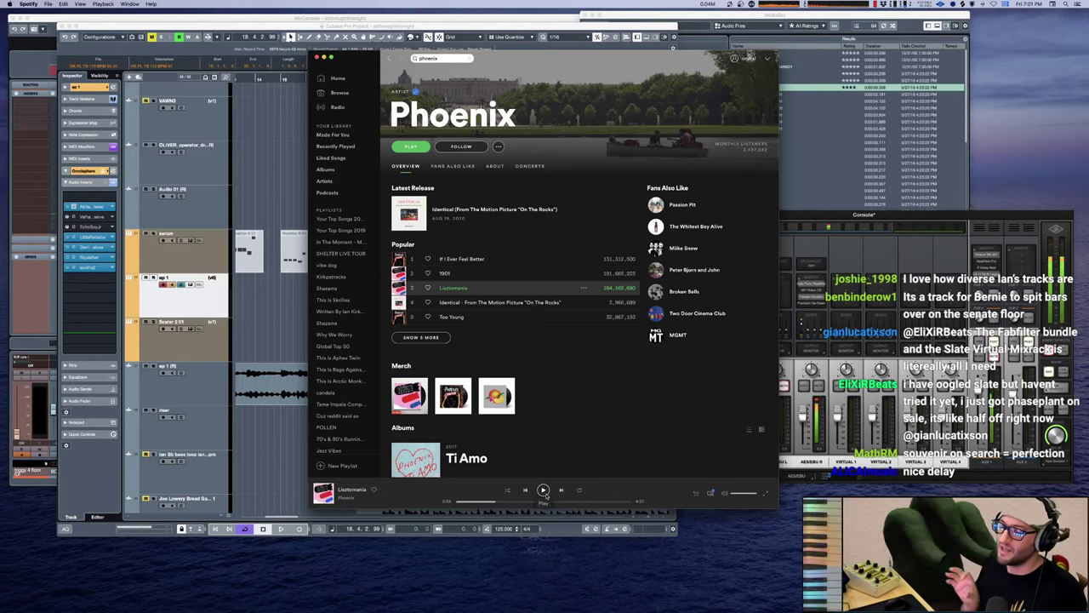
left_click(585, 289)
left_click(611, 345)
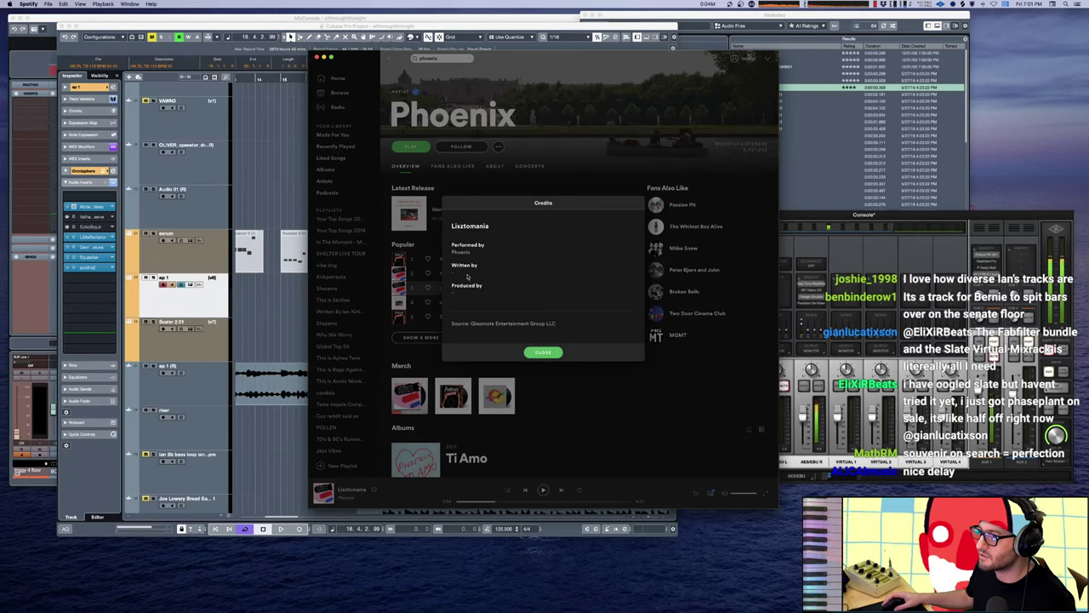
Close the Lisztomania credits, then play, jump later in the song, and pause
left_click(543, 353)
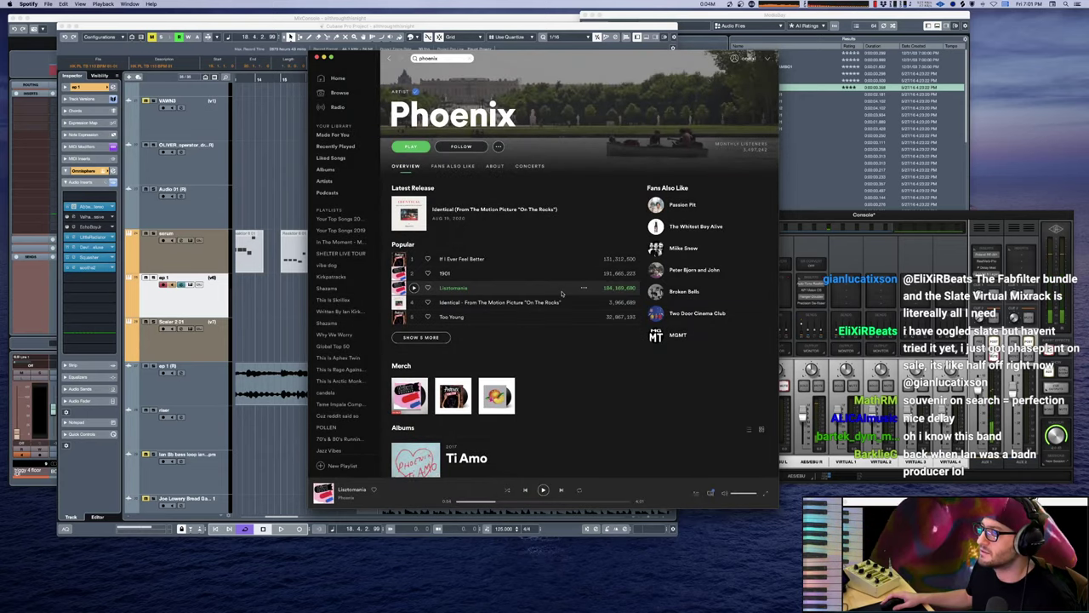
key("super+Tab")
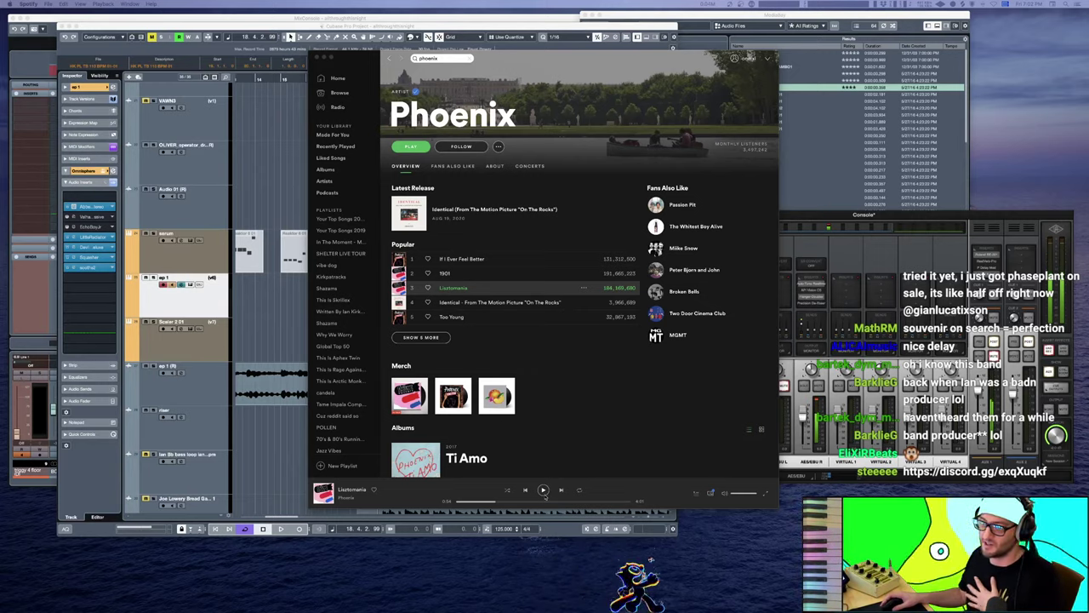
left_click(543, 491)
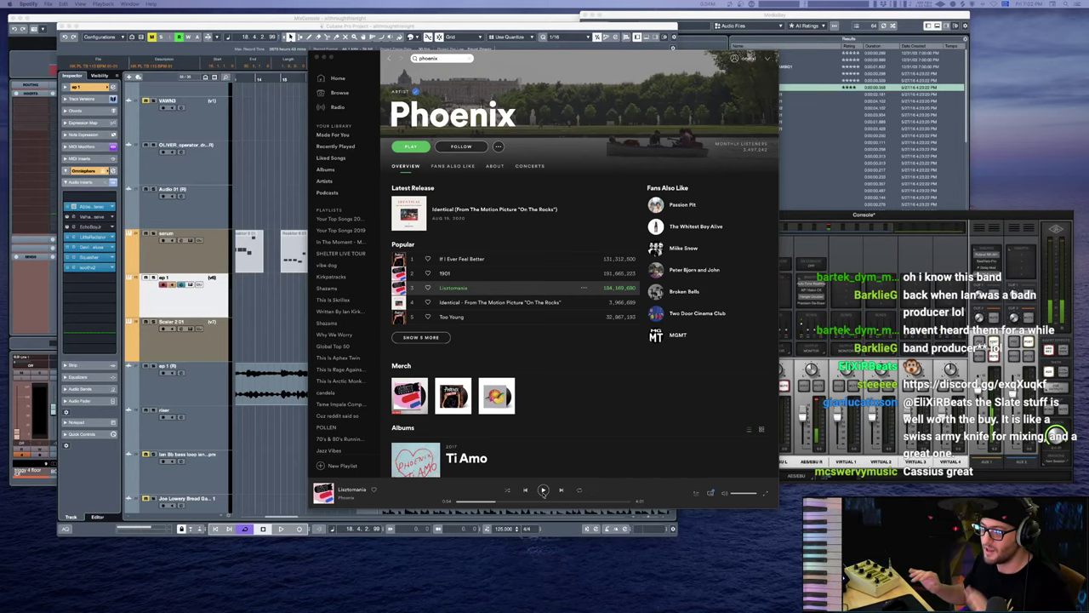
left_click(492, 504)
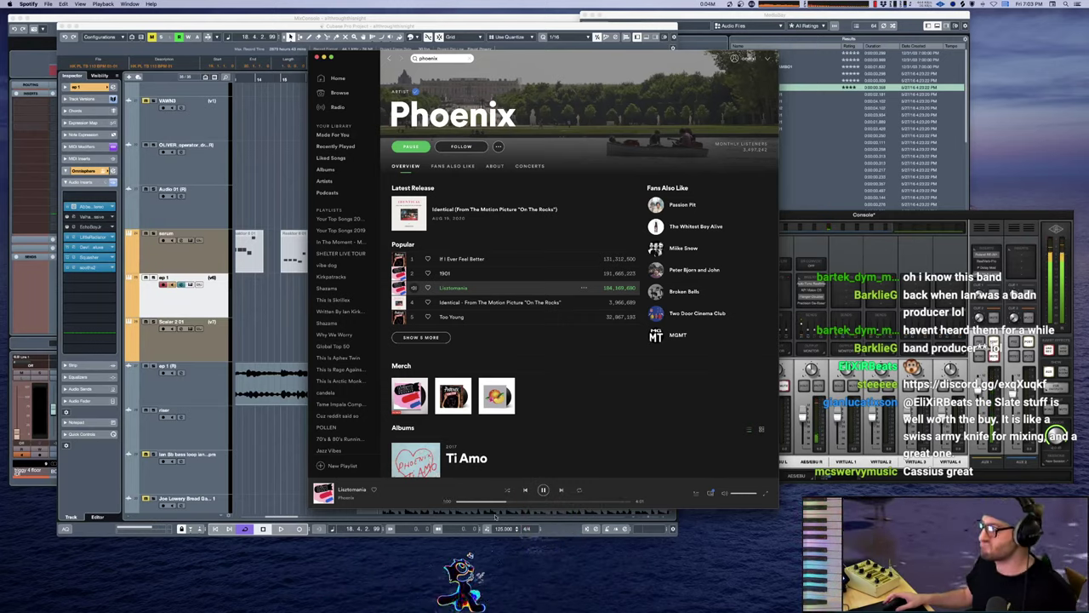
left_click(543, 490)
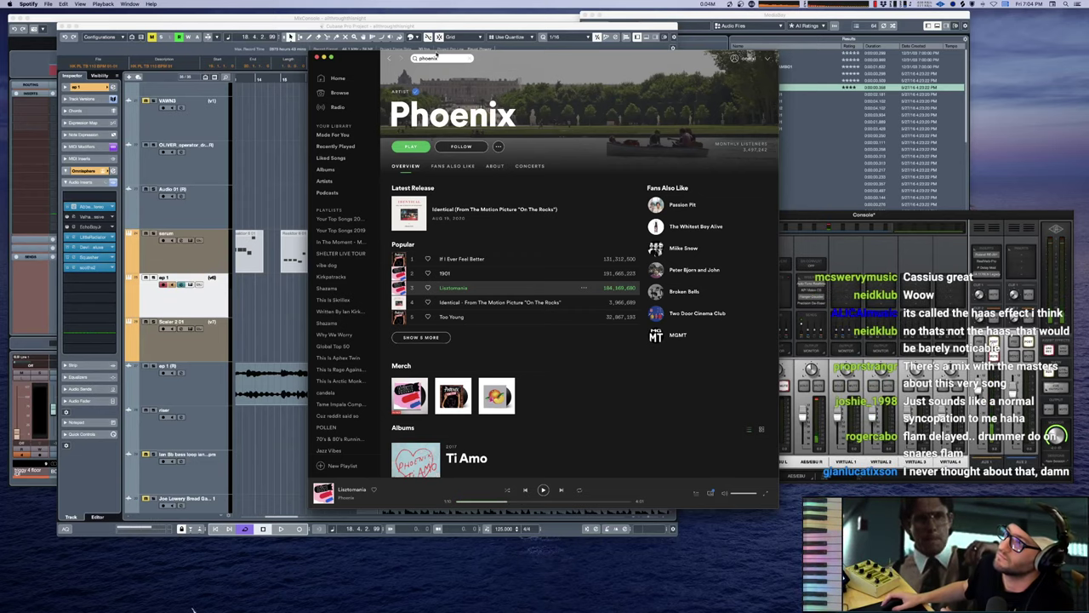
Search 'sia chand', play and pause Chandelier, then move the Spotify window right
left_click(441, 59)
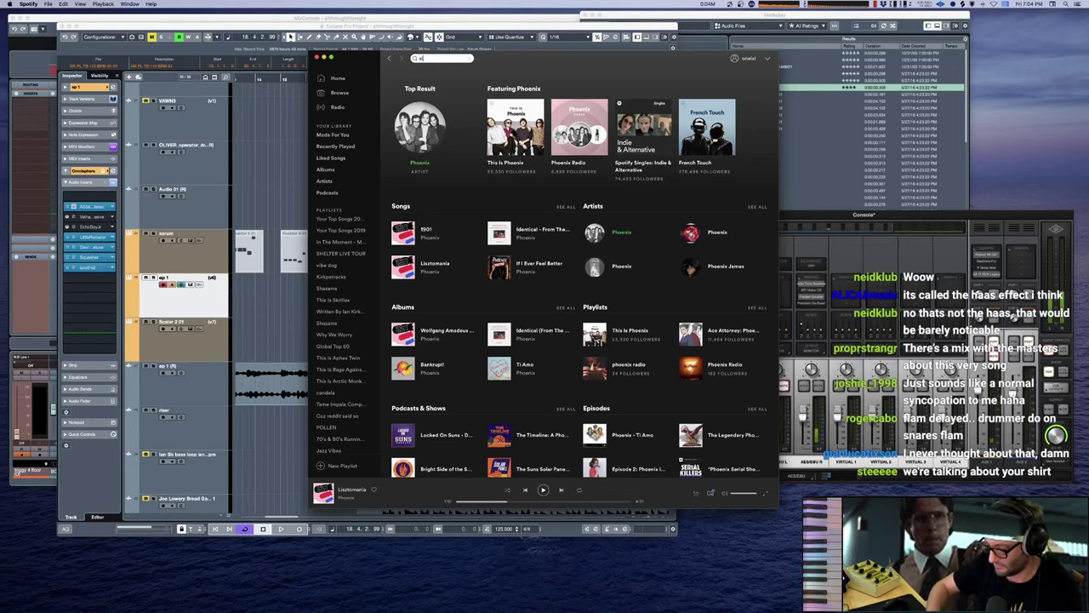
type("sia chan")
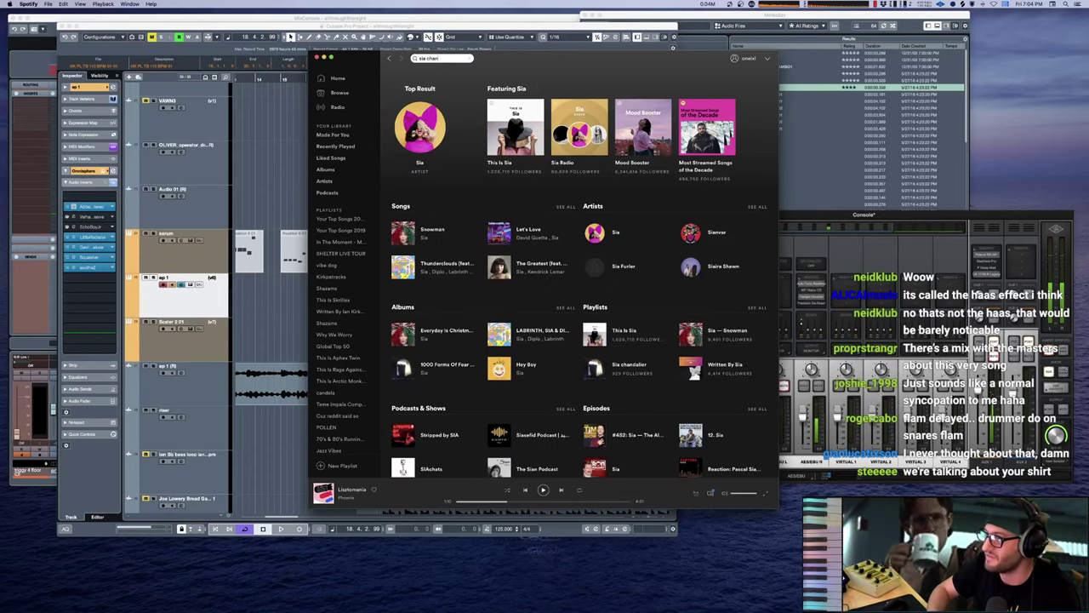
type("d")
mouse_move(422, 129)
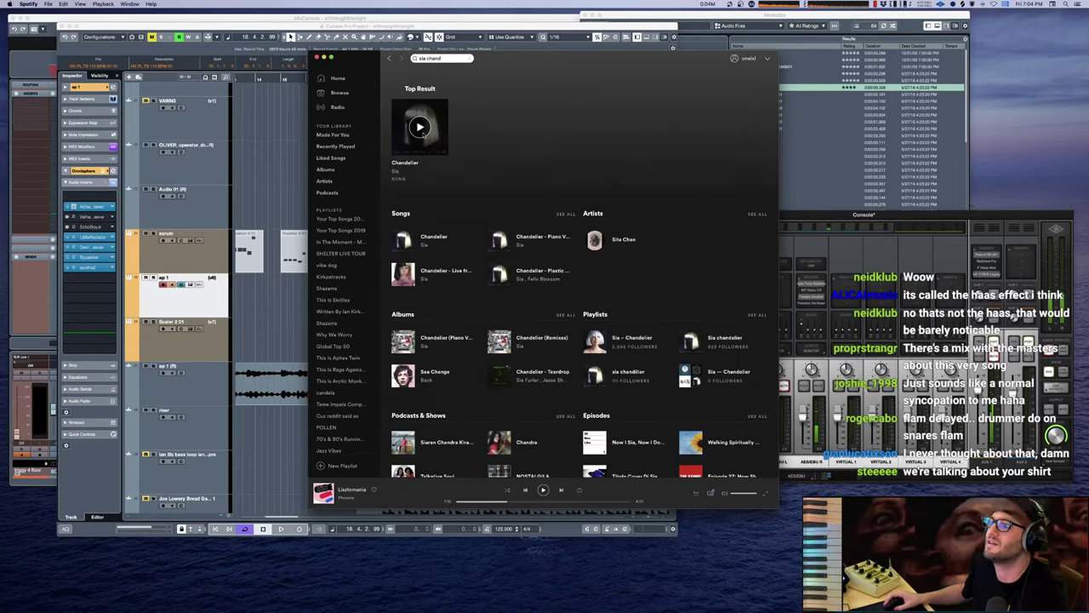
left_click(420, 128)
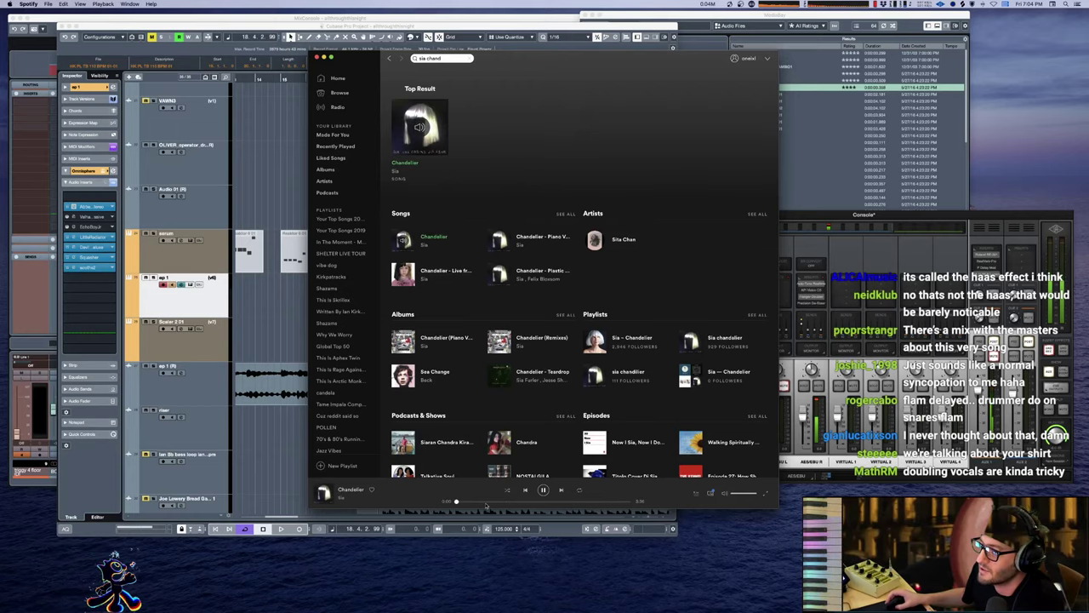
left_click_drag(480, 503, 474, 503)
left_click(543, 490)
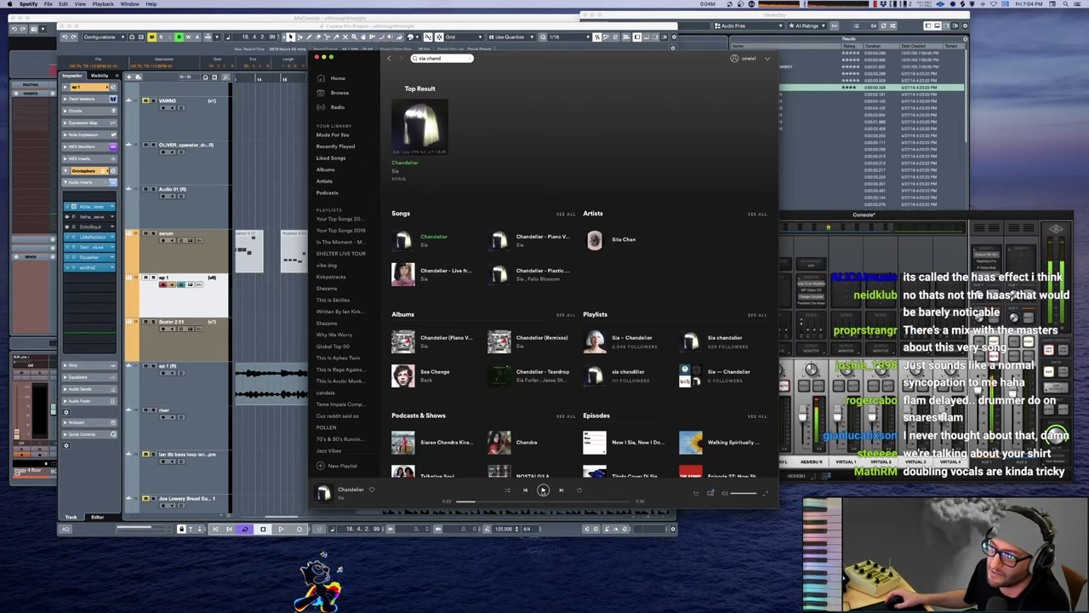
left_click(542, 490)
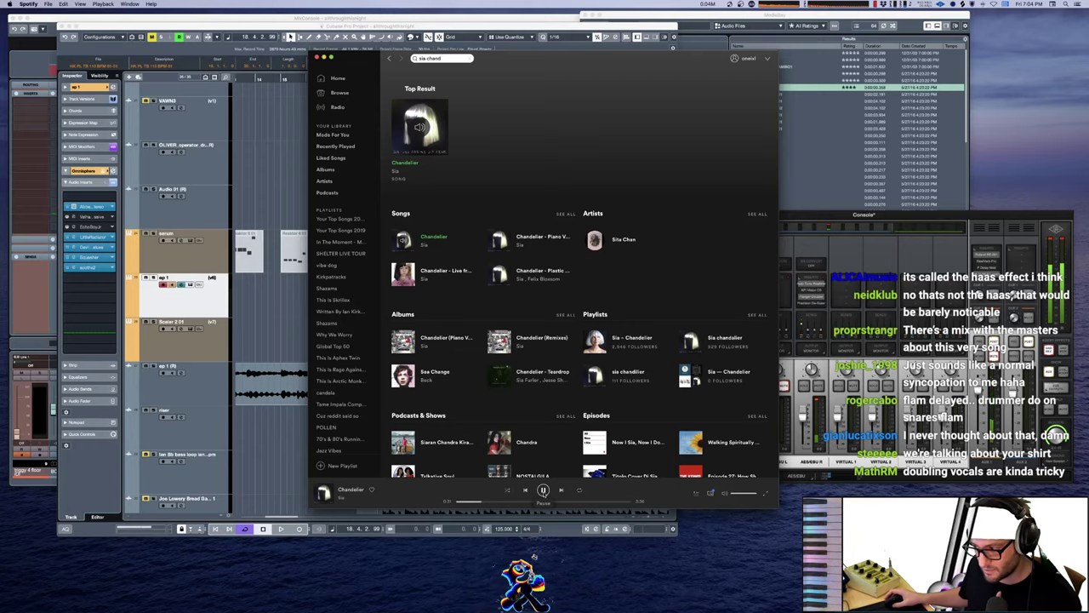
left_click(543, 490)
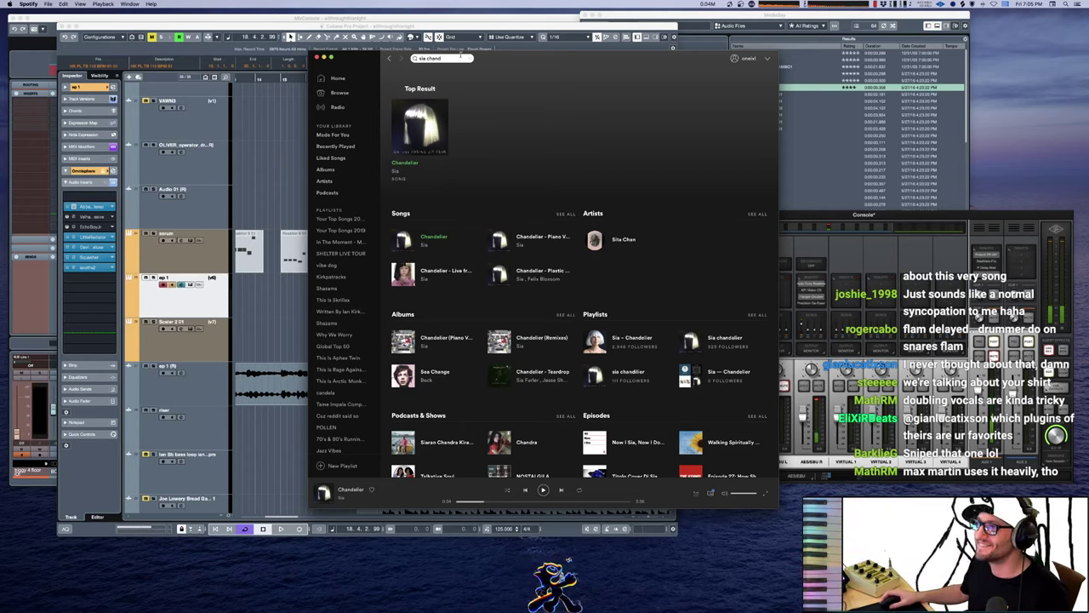
left_click_drag(521, 58, 817, 30)
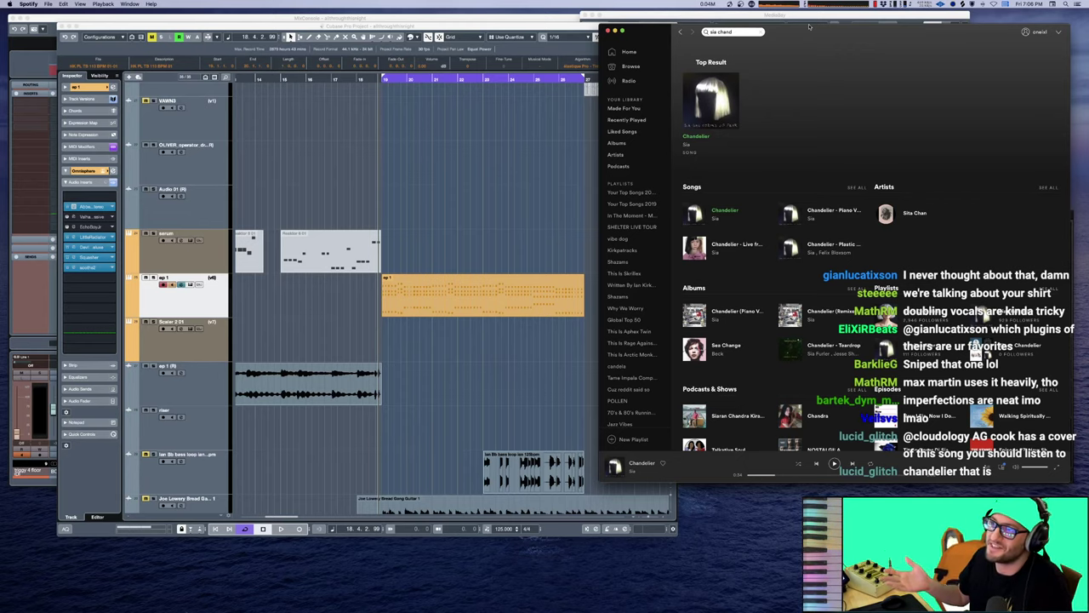
Bring Cubase to the front, slide the Abbey Road Chambers window right, and lock the Mac
left_click(615, 31)
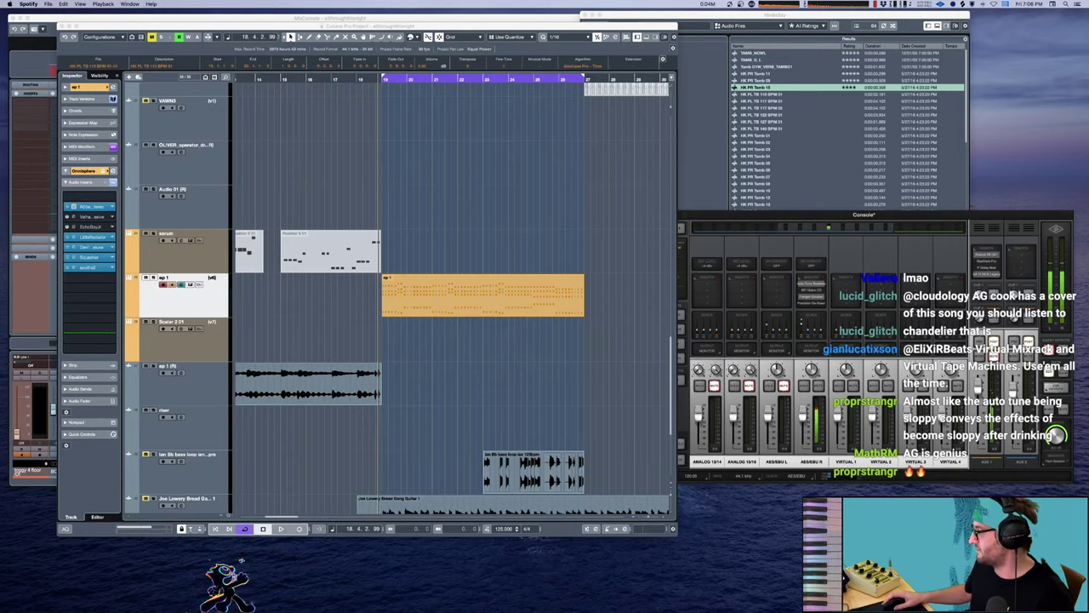
key("ctrl+Up")
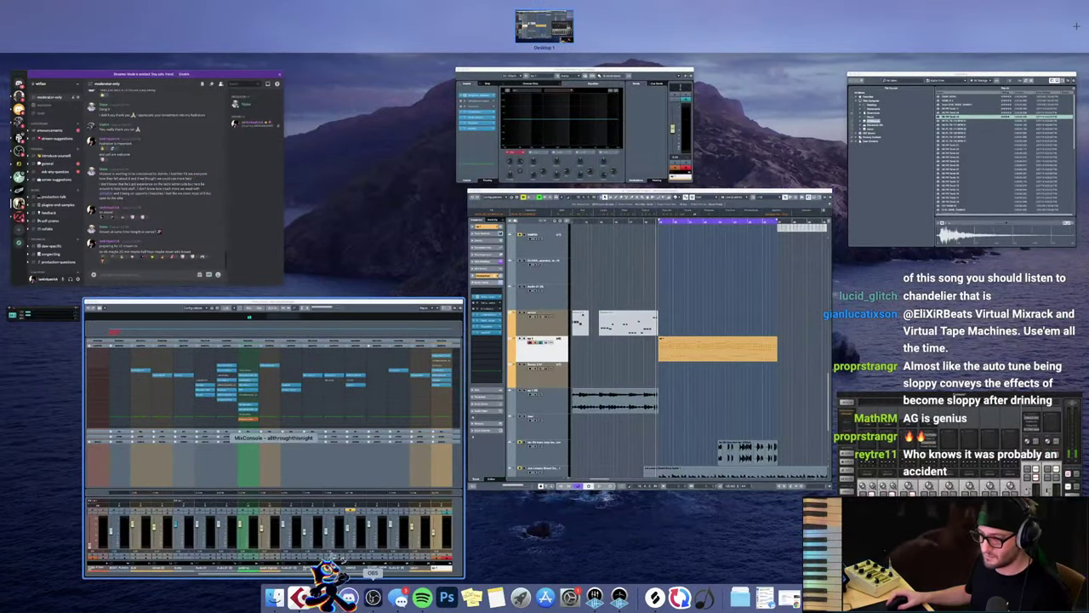
key("ctrl+Up")
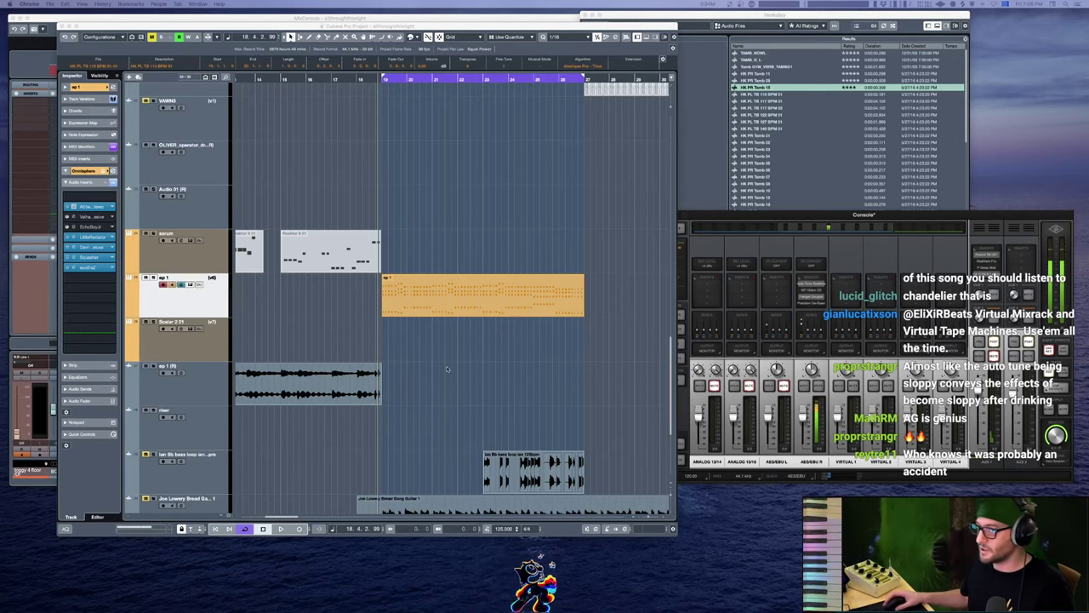
left_click(380, 150)
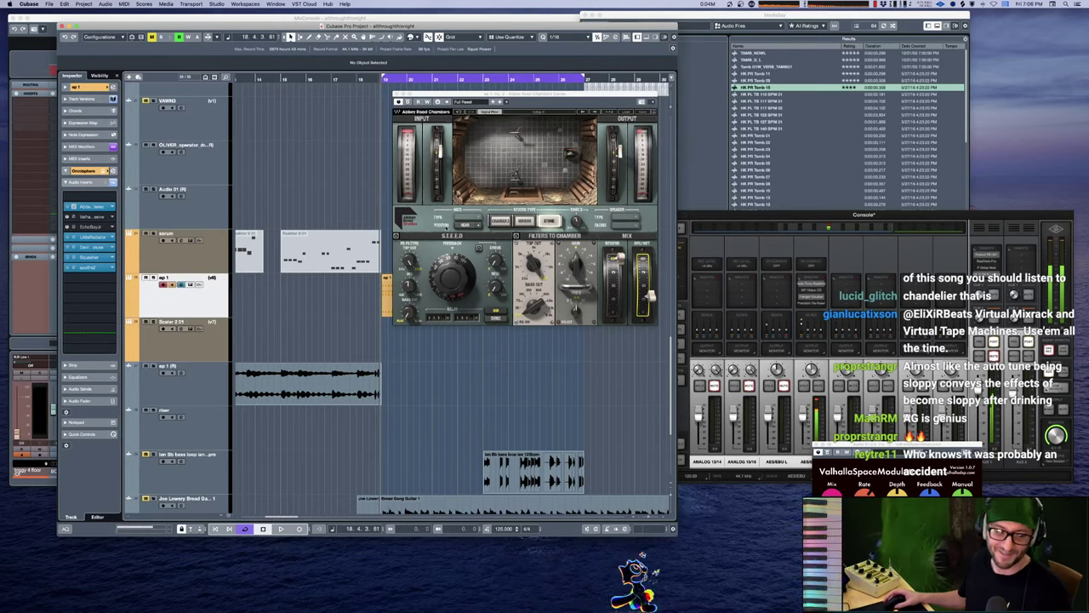
left_click_drag(485, 93, 736, 101)
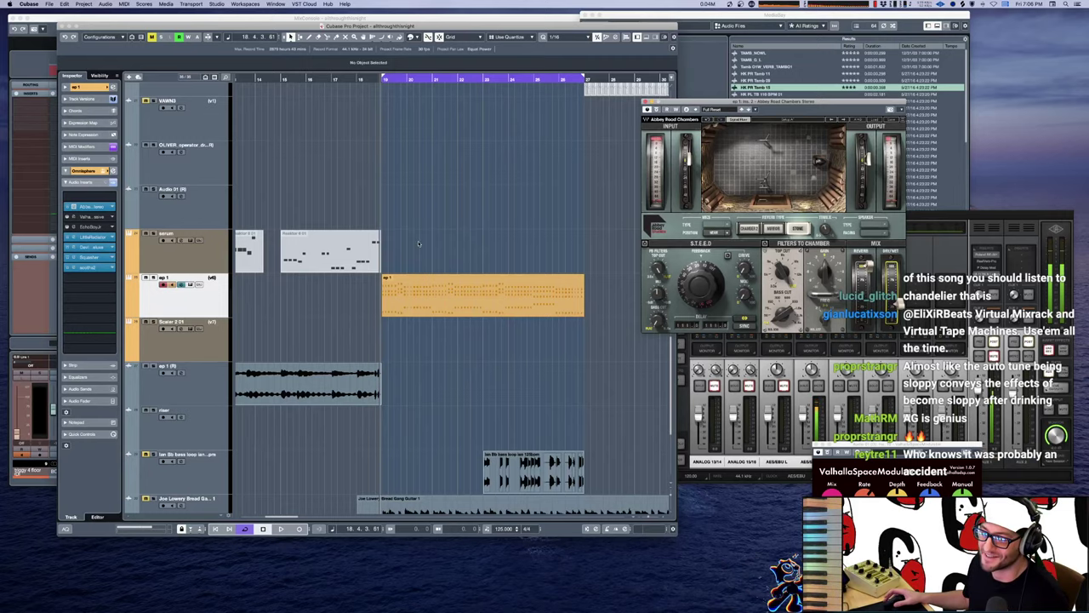
key("ctrl+super+q")
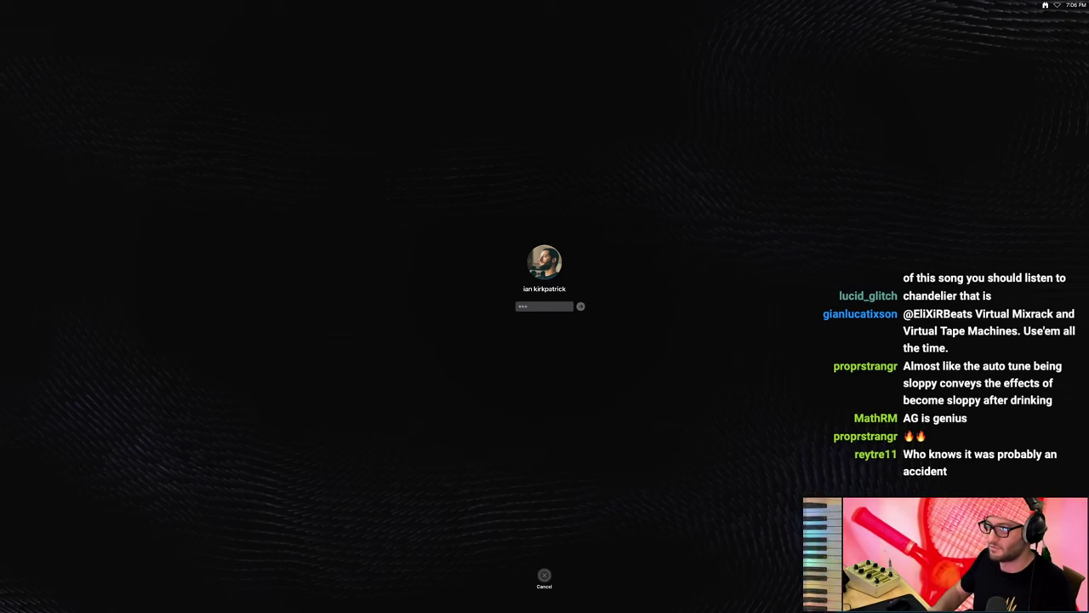
Enter the account password to unlock the Mac
key("Return")
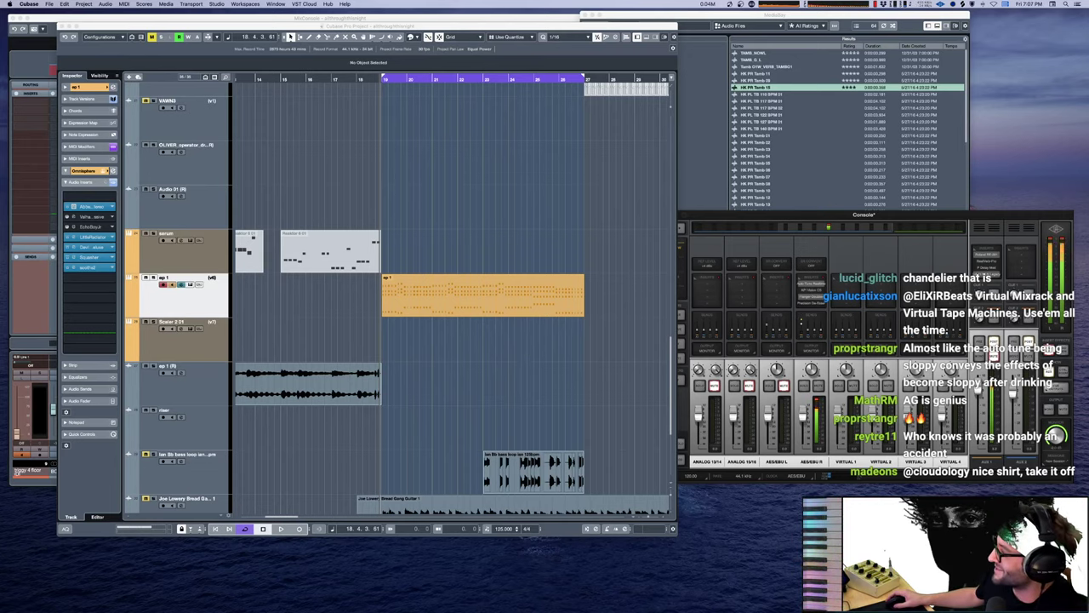
Bring the reverb plugin windows back in front of the Cubase project
key("ctrl+Up")
key("ctrl+Up")
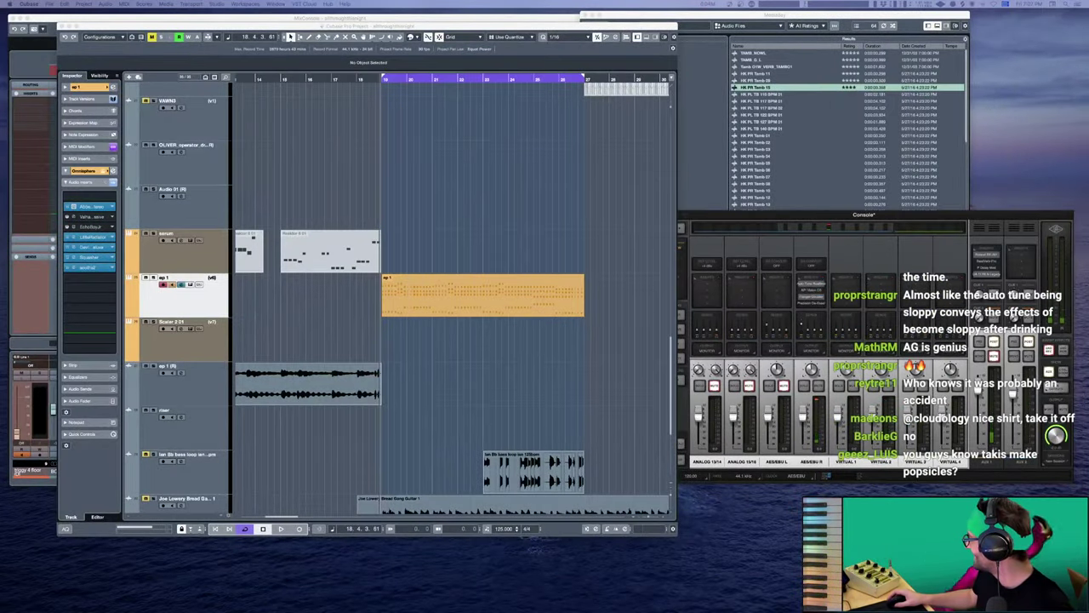
key("ctrl+Up")
key("ctrl+Up")
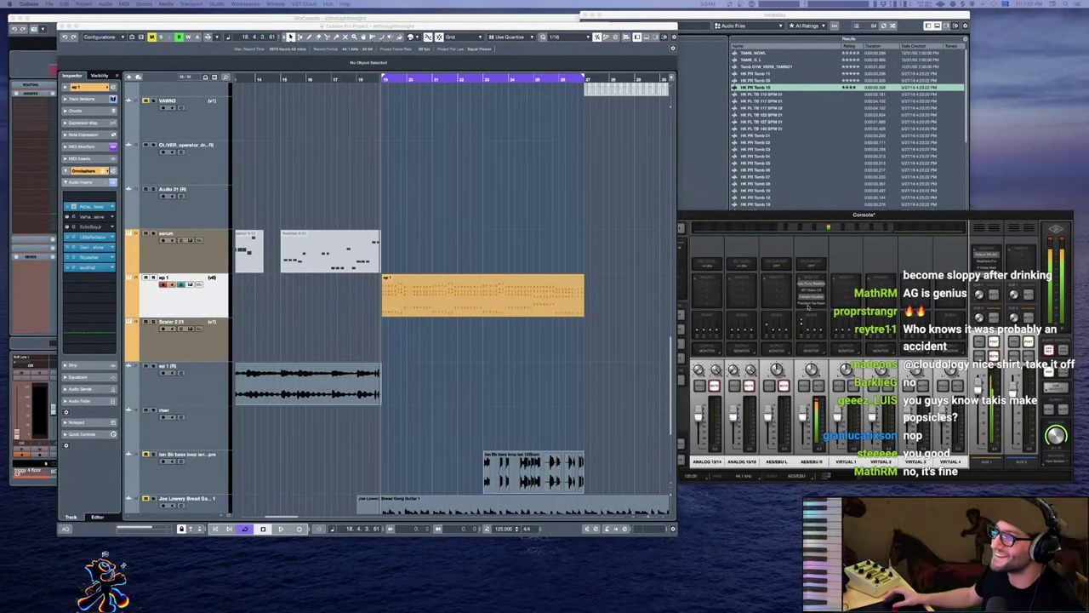
left_click(593, 17)
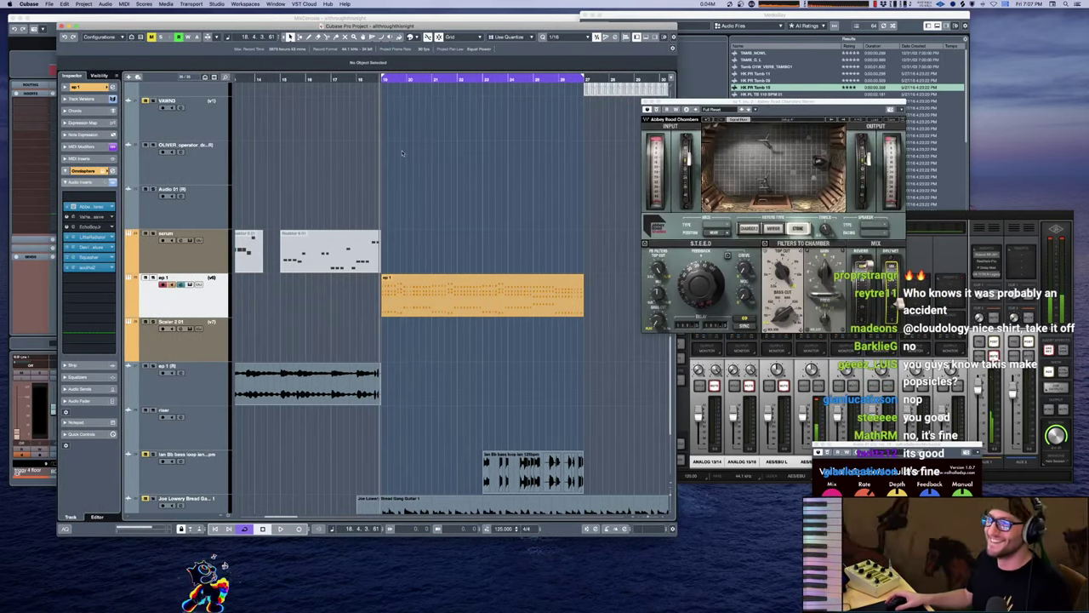
scroll(402, 153, "up", 2)
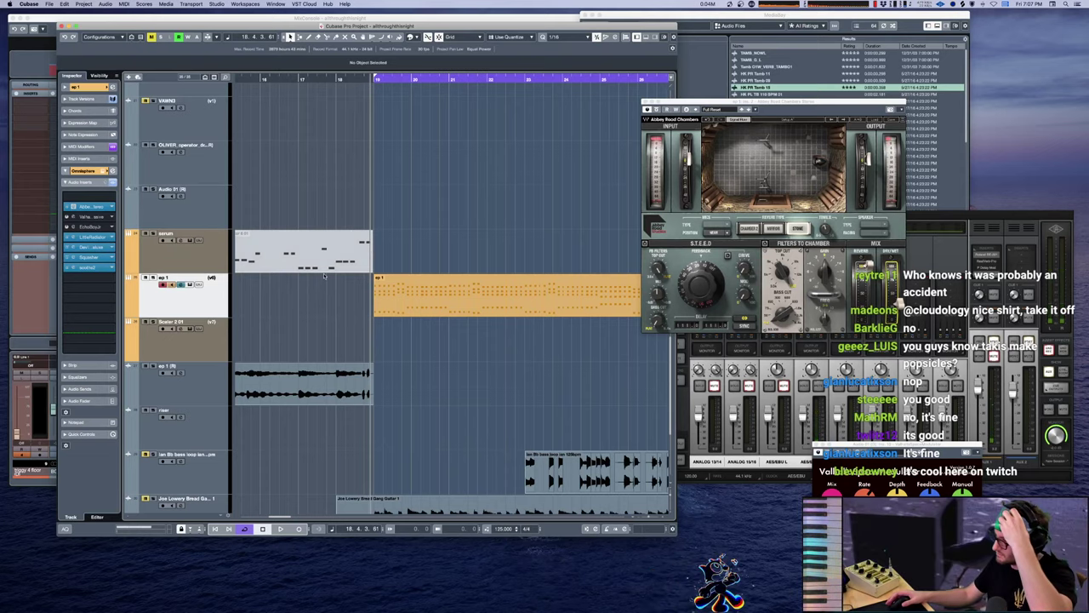
Play back the orange ep 1 part and stop at the left locator
left_click(393, 281)
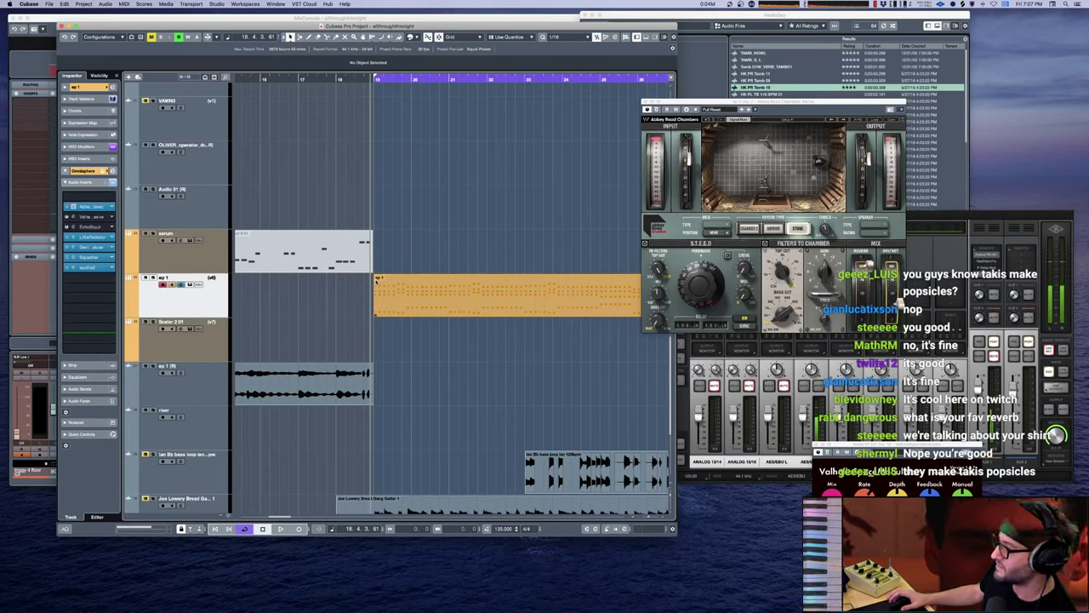
left_click(590, 123)
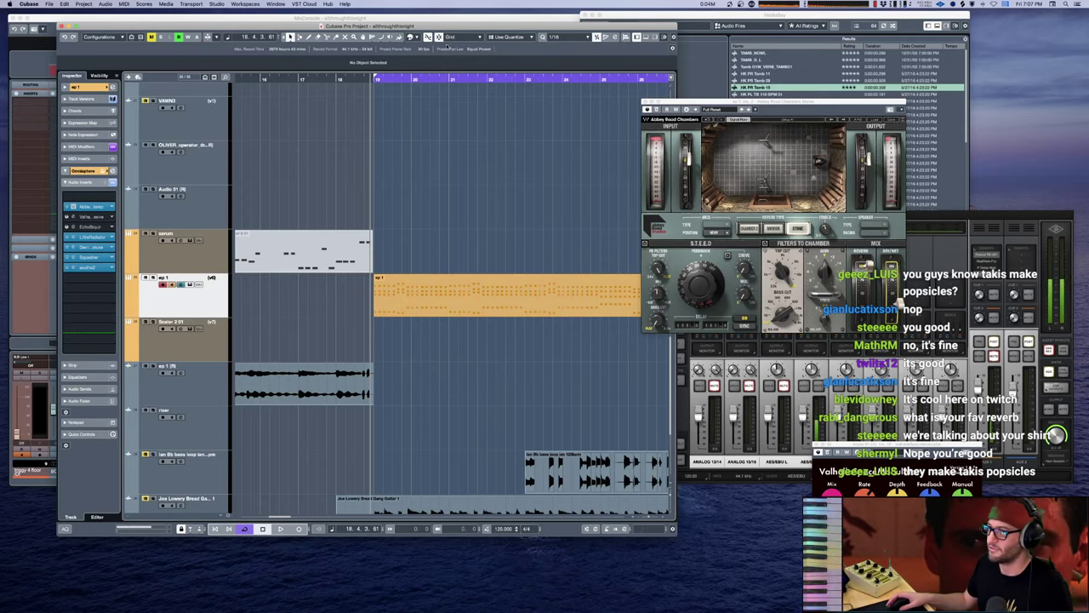
left_click_drag(405, 27, 401, 27)
key("space")
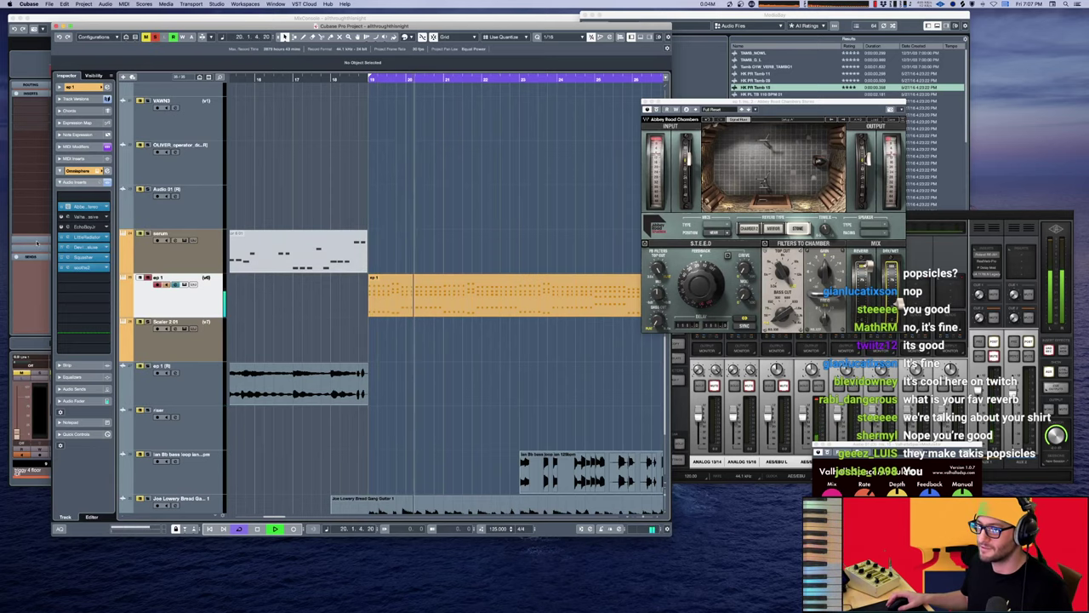
key("space")
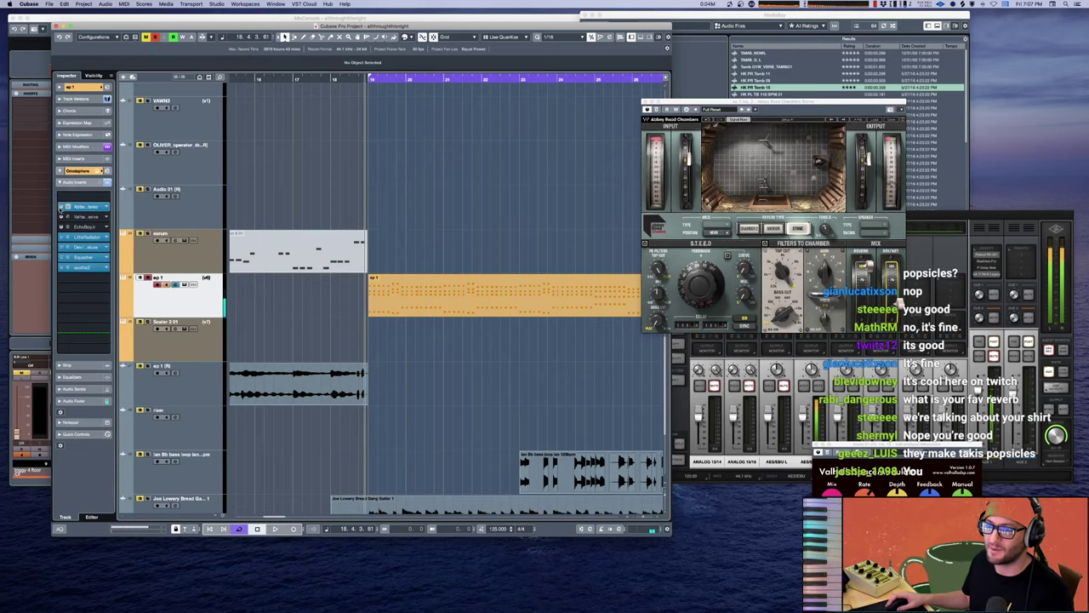
Load EchoBoy Jr. as a new insert on ep 1 and adjust its Echo Time
left_click(83, 197)
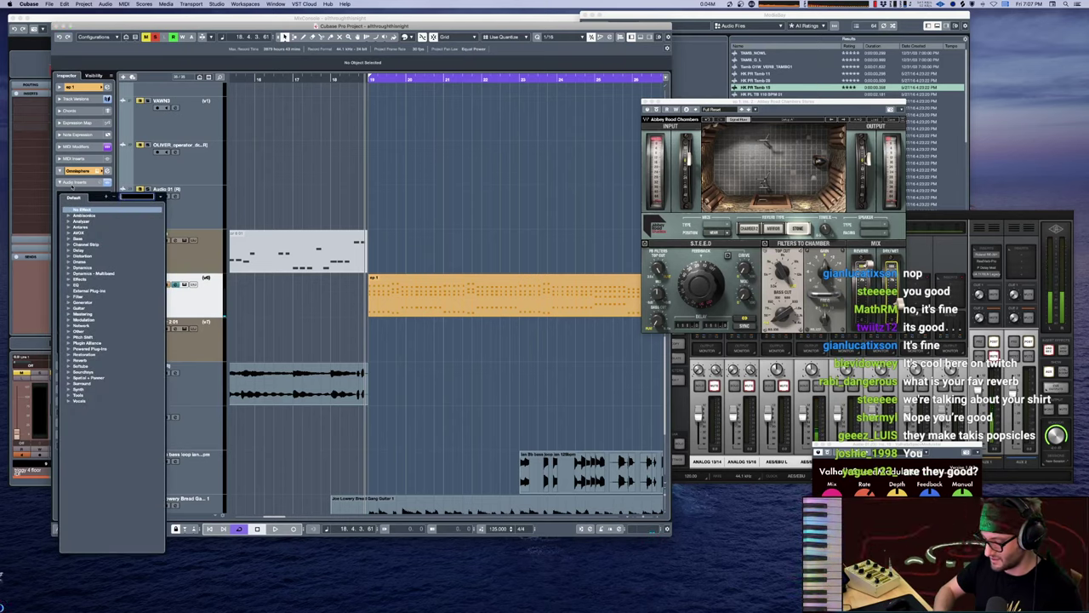
type("echo")
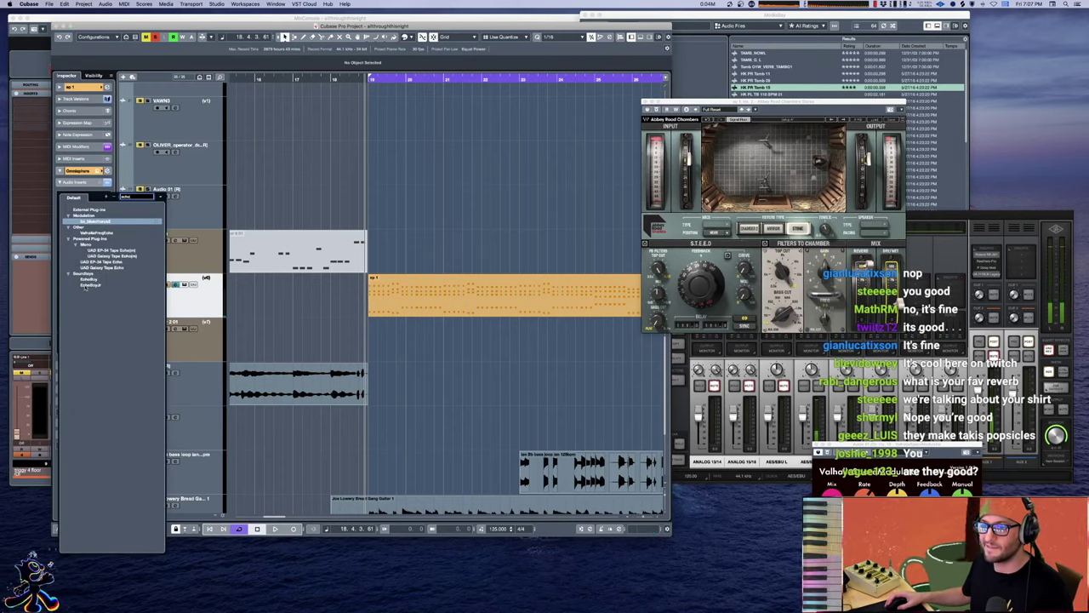
key("Down")
key("Return")
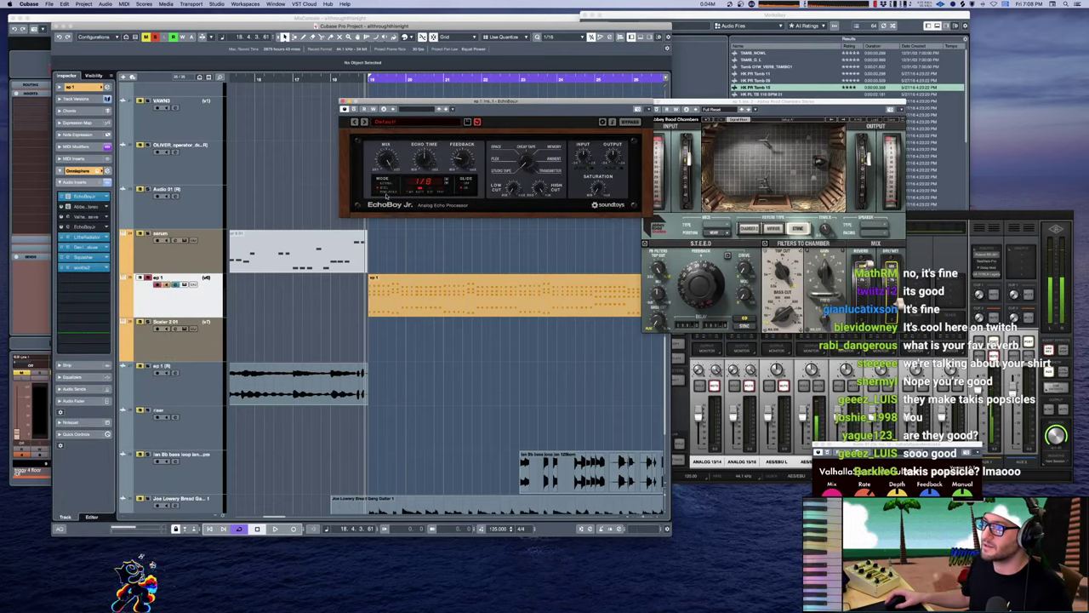
left_click_drag(425, 164, 428, 189)
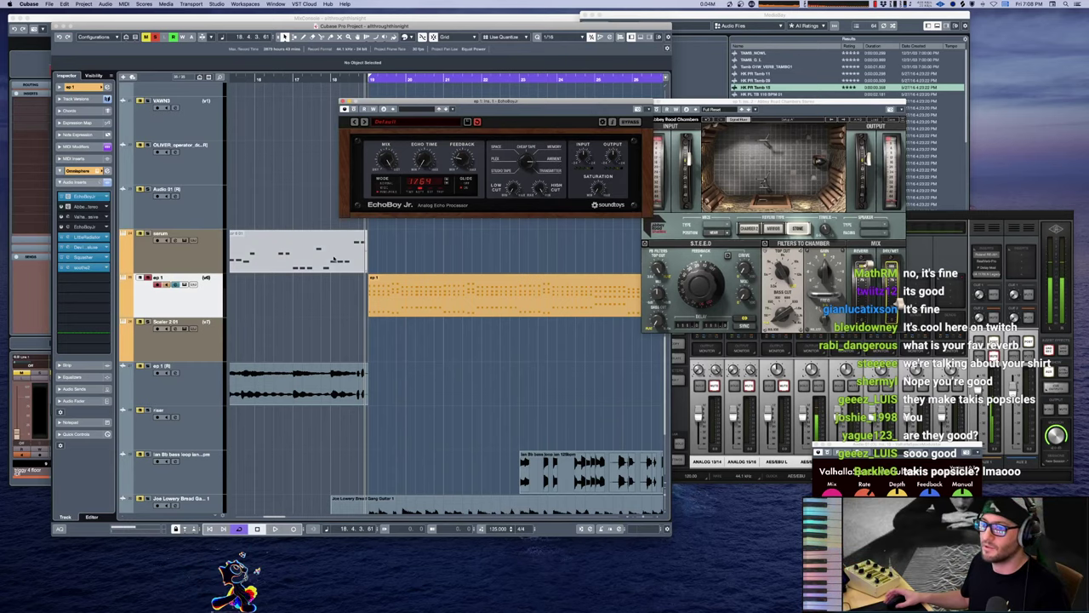
Play the ep 1 part and fine-tune EchoBoy Jr.'s Echo Time while listening
left_click(440, 284)
key("space")
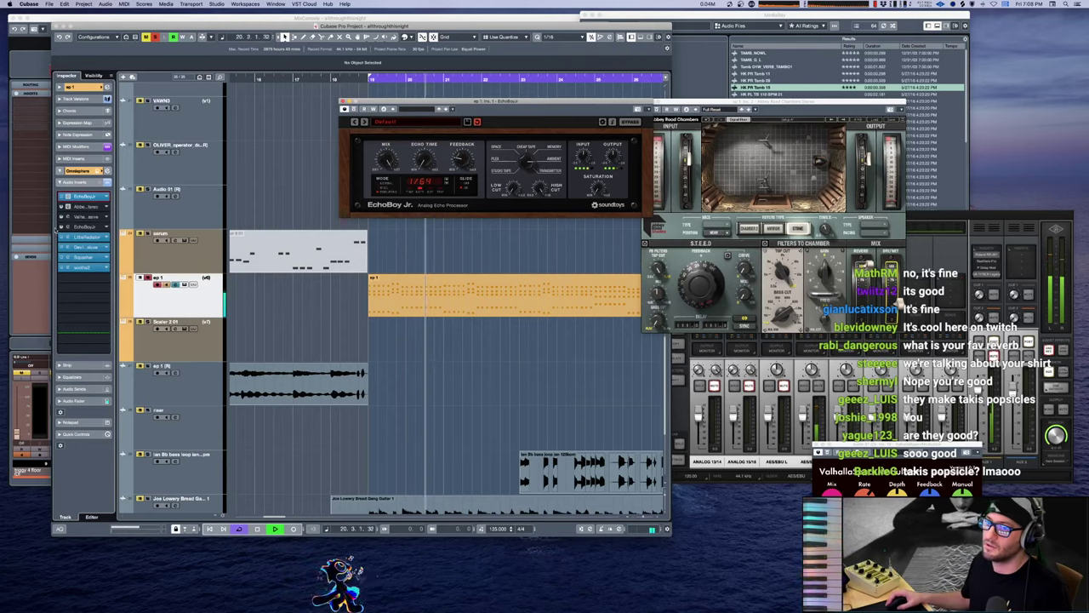
key("space")
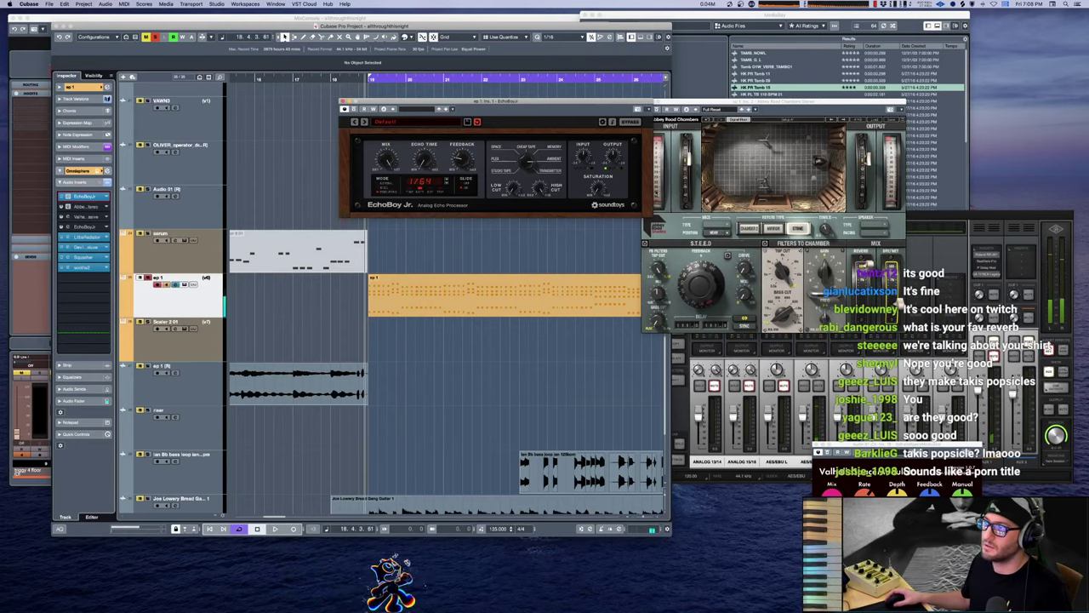
key("space")
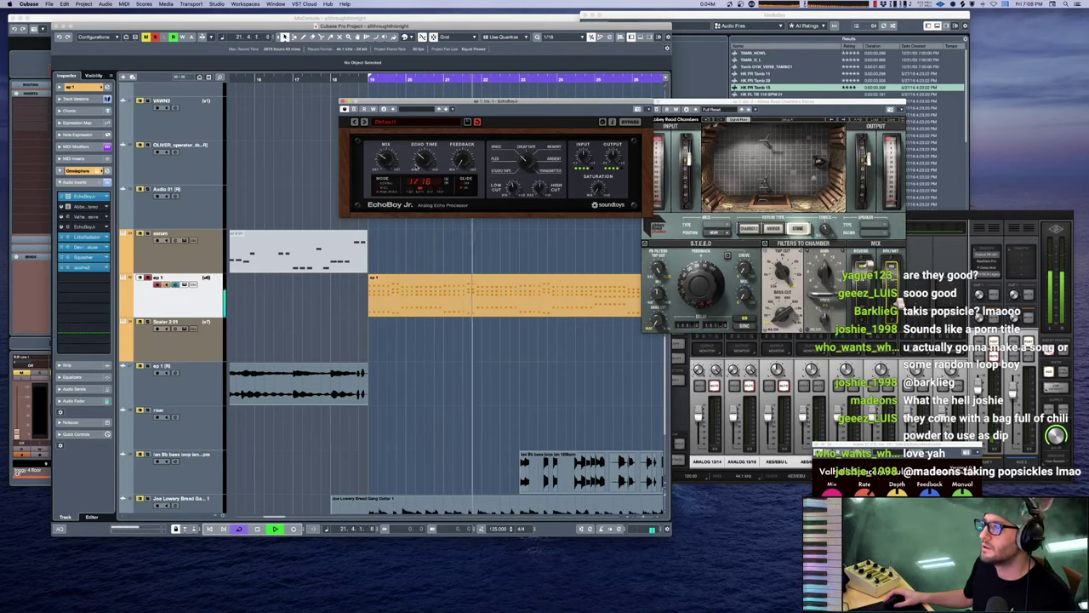
left_click_drag(420, 160, 380, 194)
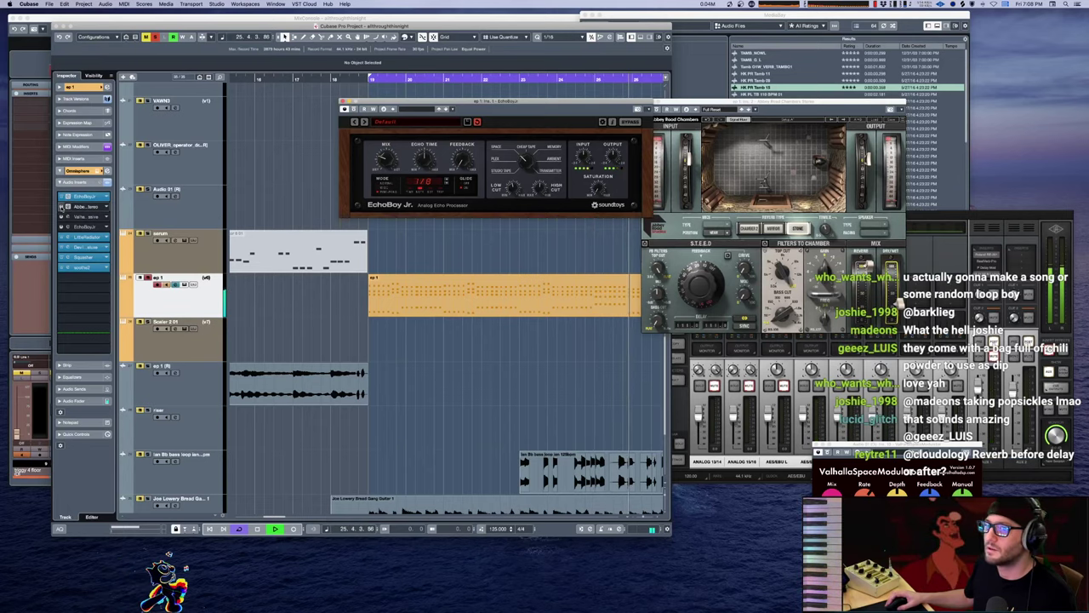
Zoom out, reopen the Abbey Road Chambers reverb window, and audition the part again
left_click(63, 217)
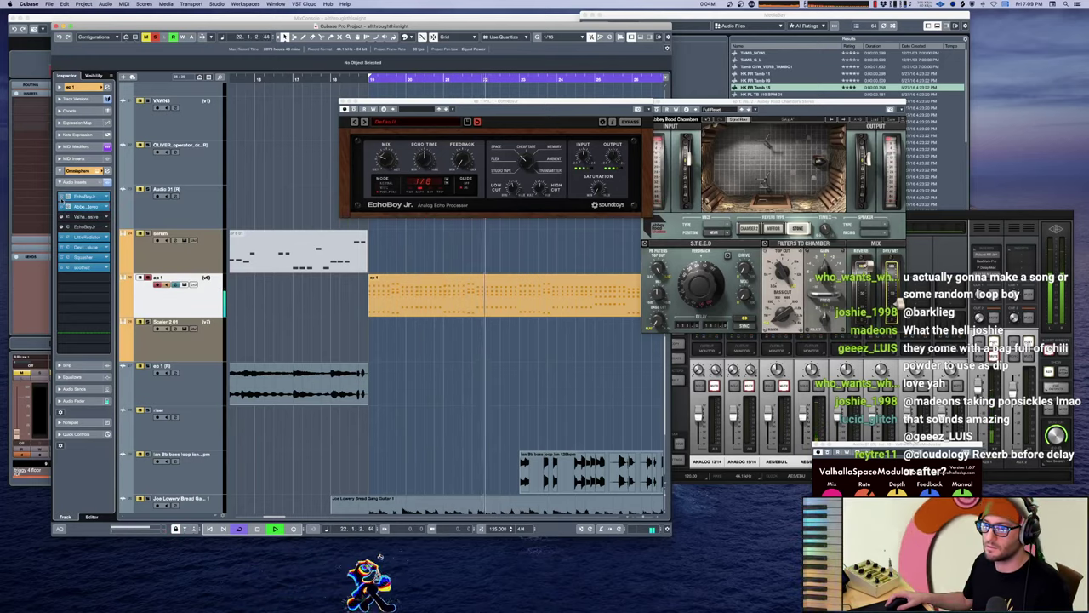
key("g")
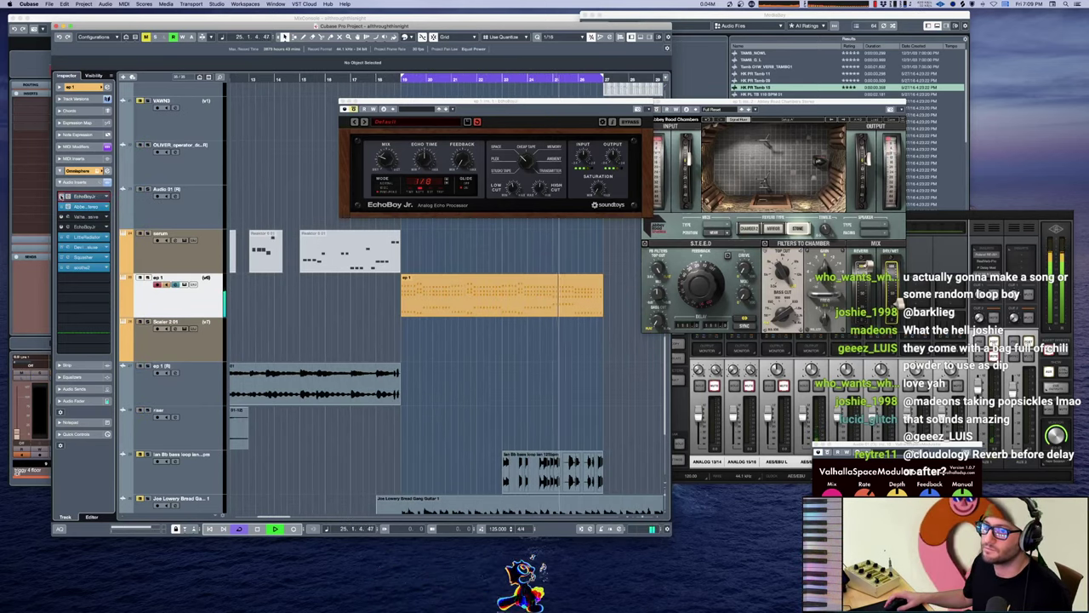
key("space")
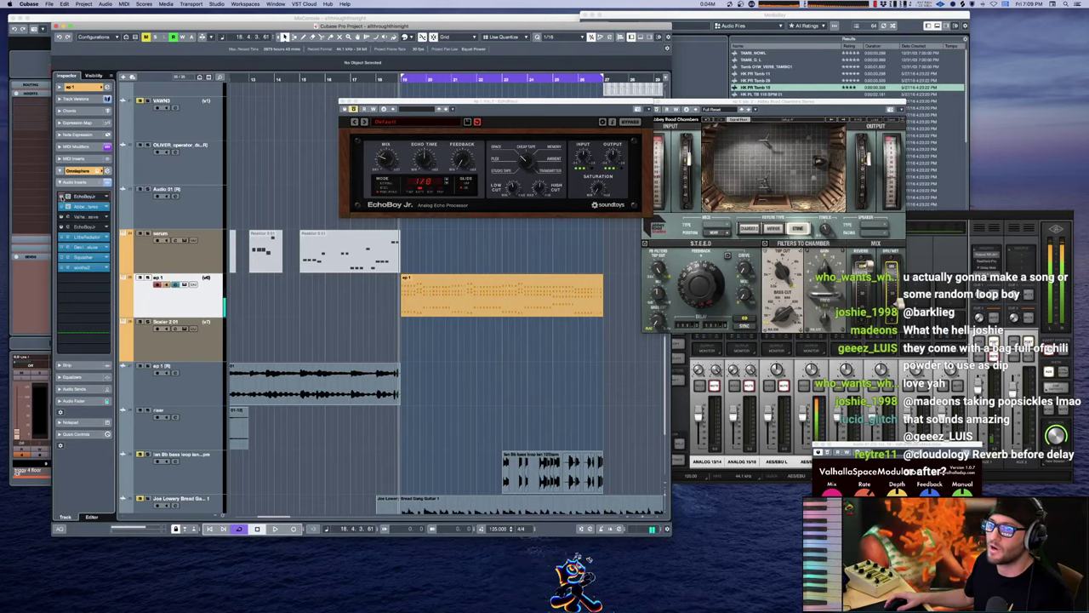
left_click(64, 206)
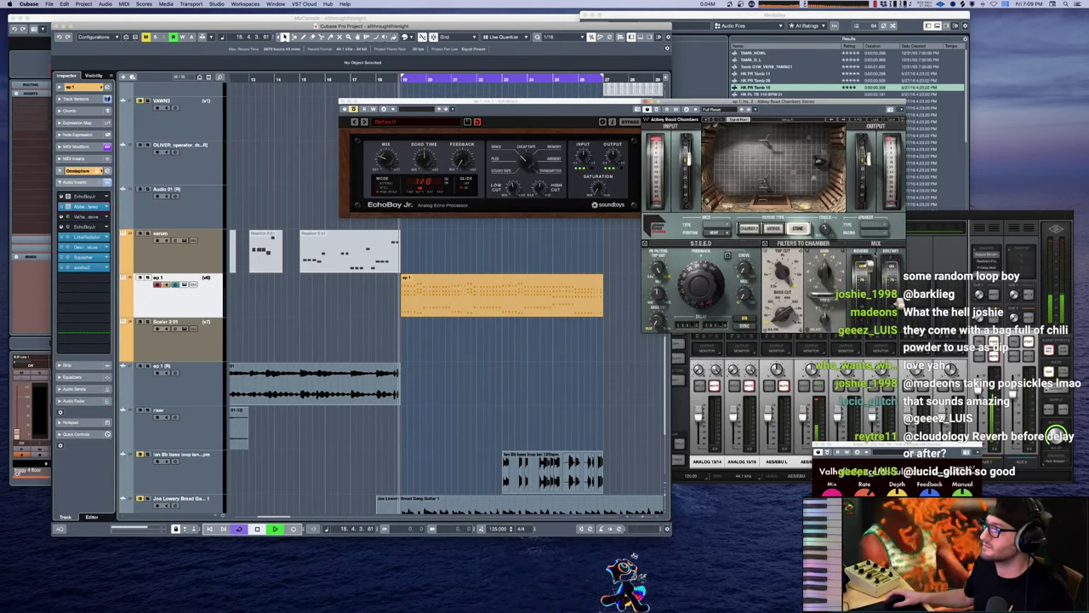
key("space")
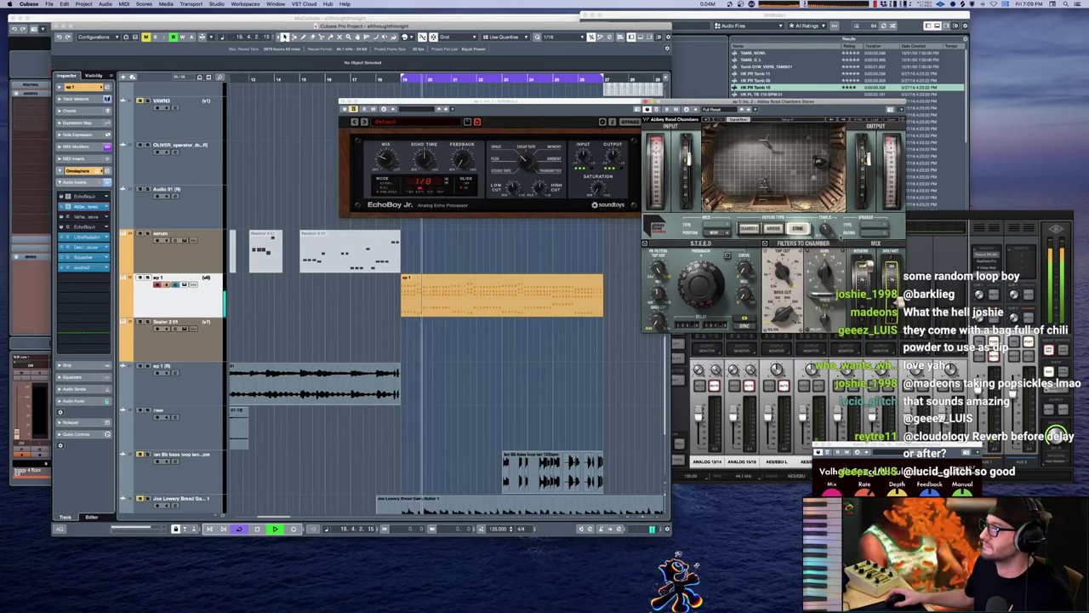
key("space")
Replace the Valhalla insert on ep 1 with Soundtoys MicroShift
left_click(107, 217)
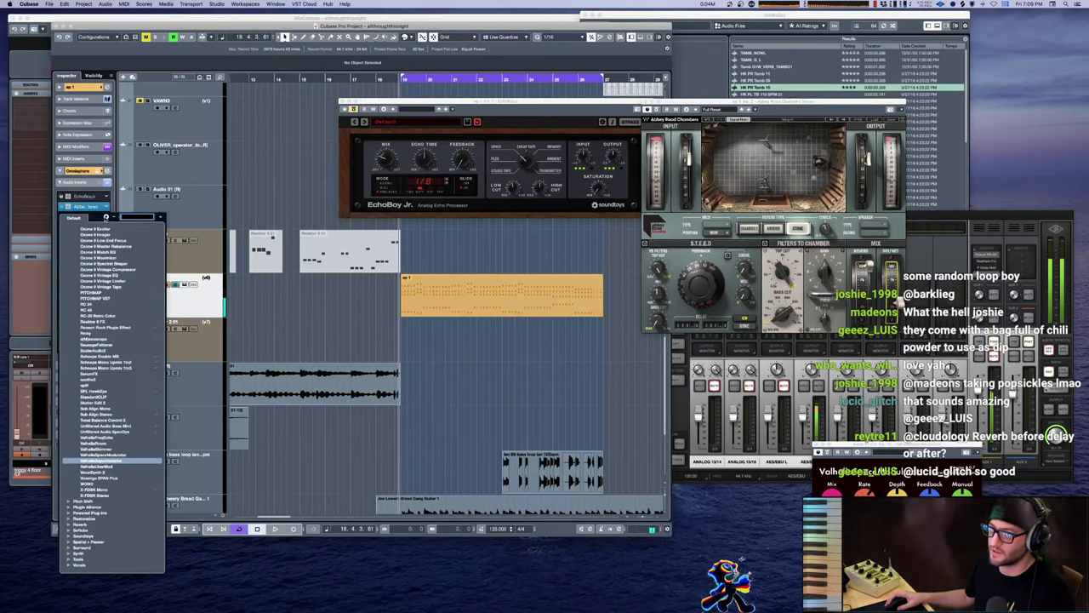
type("micro")
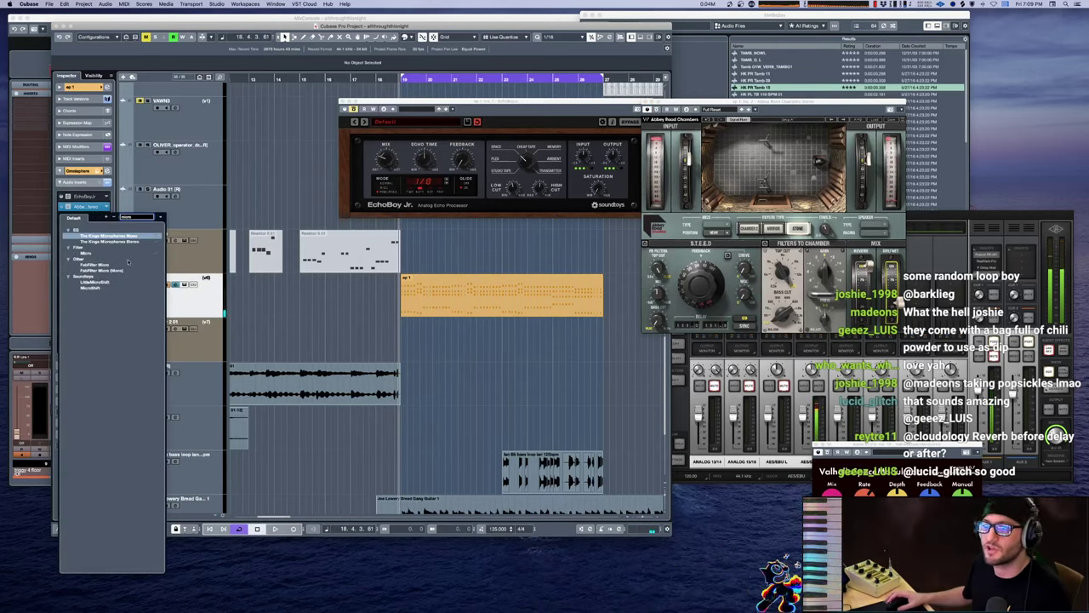
left_click(106, 290)
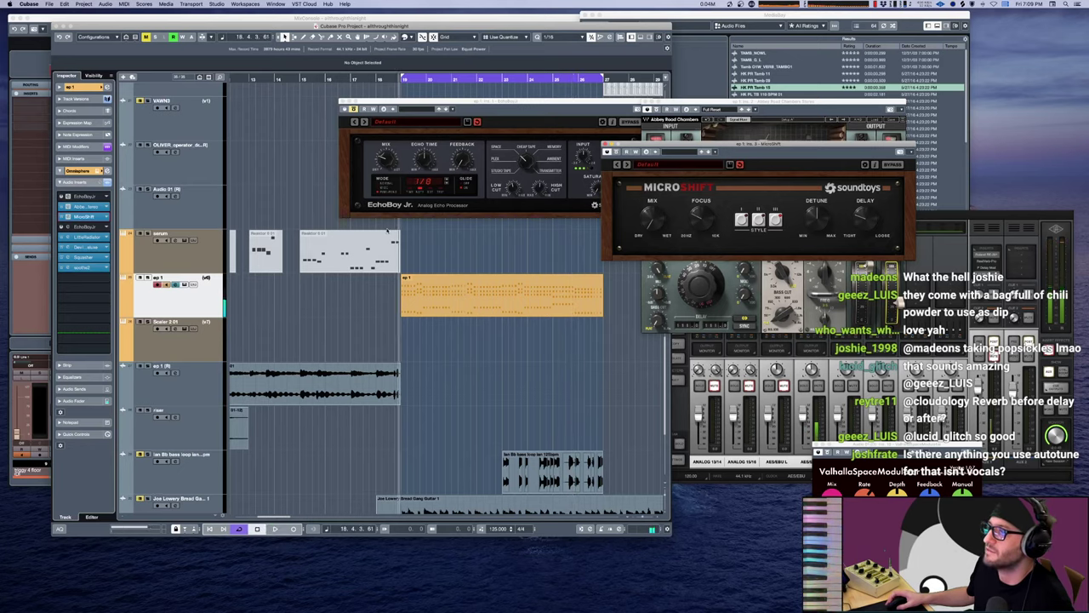
Audition MicroShift on the part, then close the EchoBoy Jr. window
key("space")
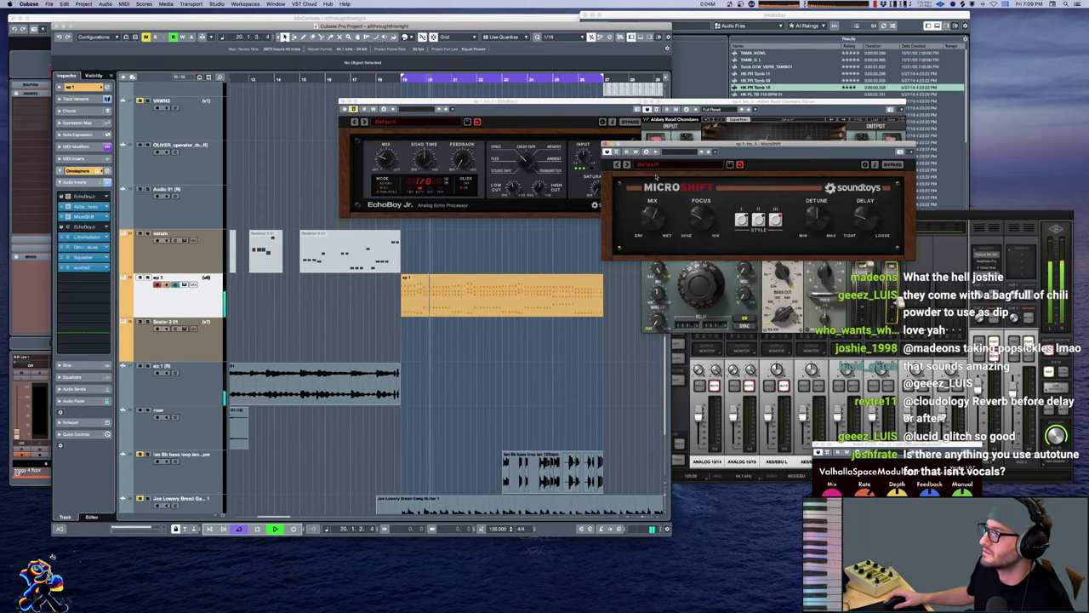
key("space")
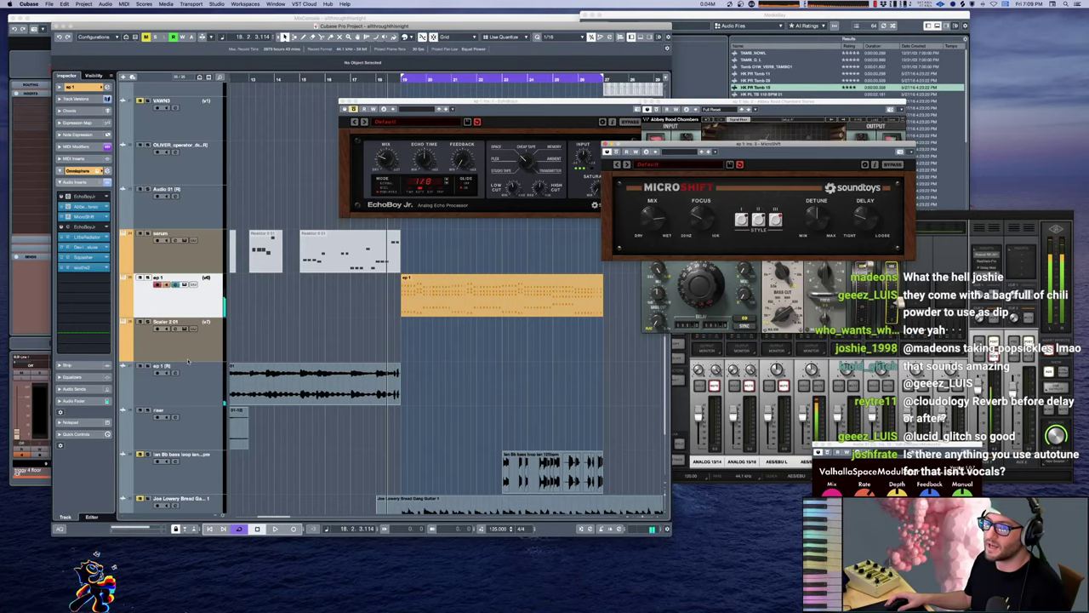
scroll(512, 385, "down", 4)
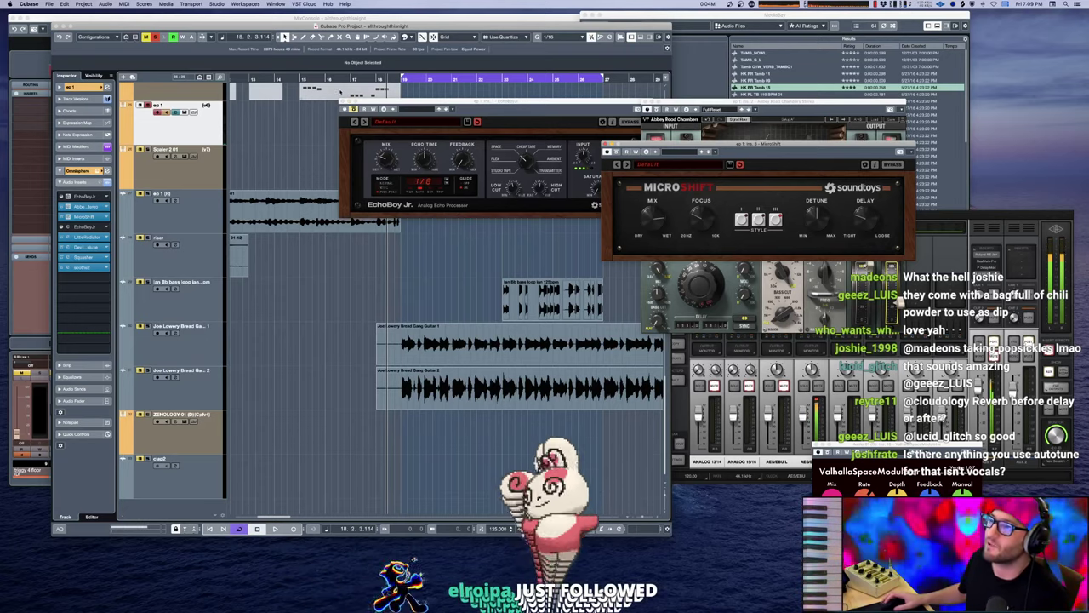
left_click(342, 101)
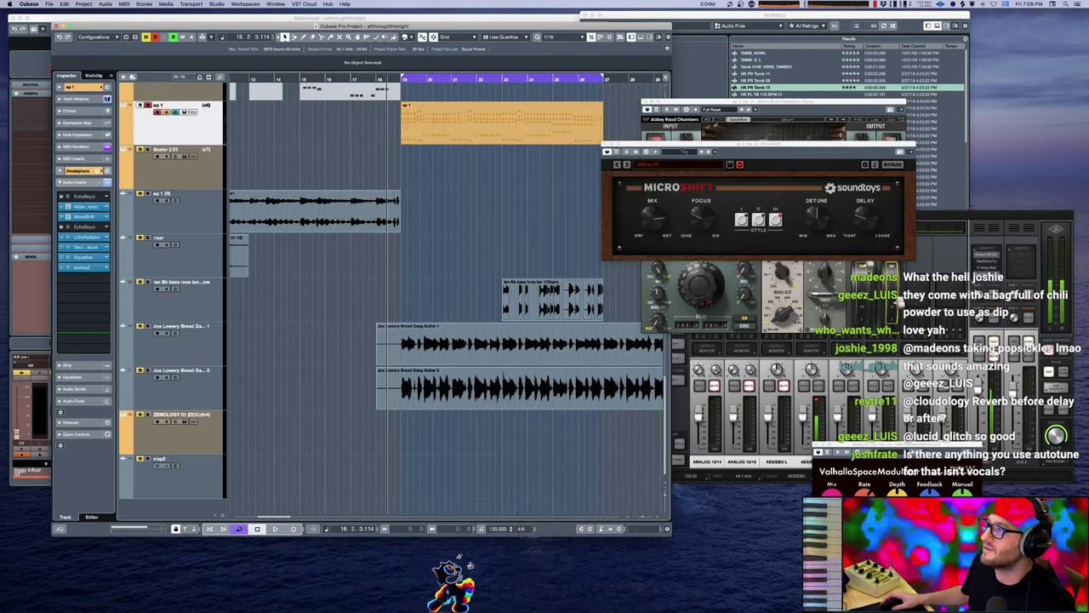
Close the MicroShift and Abbey Road Chambers windows and search ep 1's instrument list for 'omnia'
key("super+w")
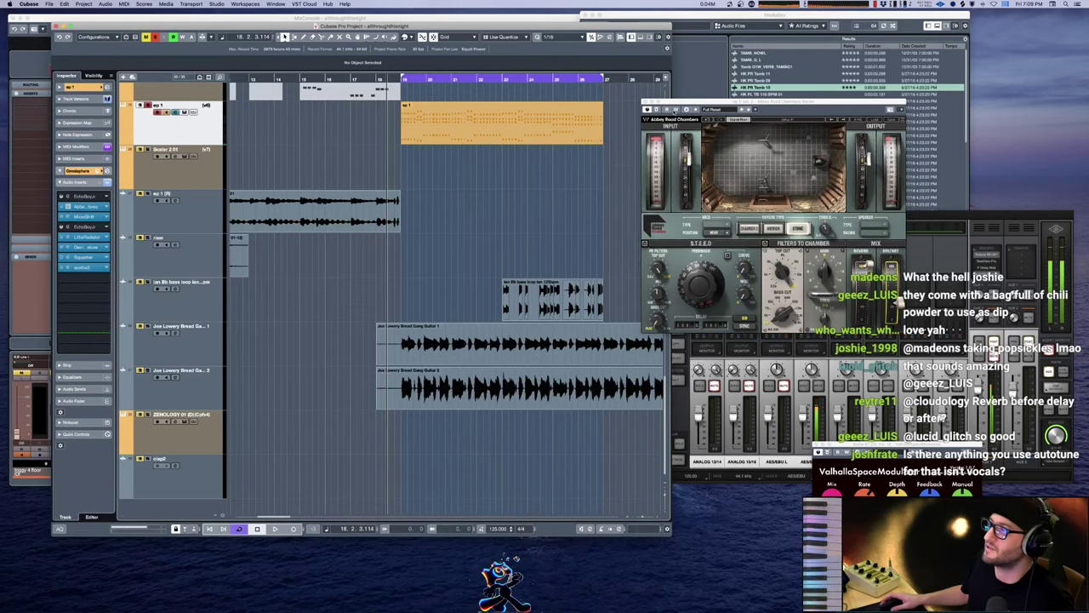
key("super+w")
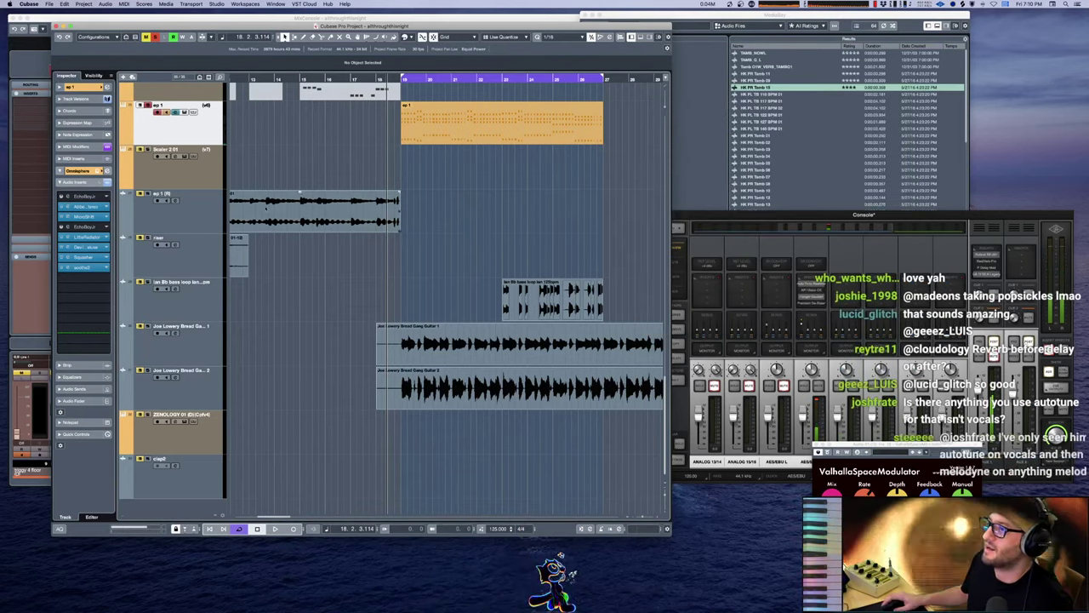
left_click(81, 87)
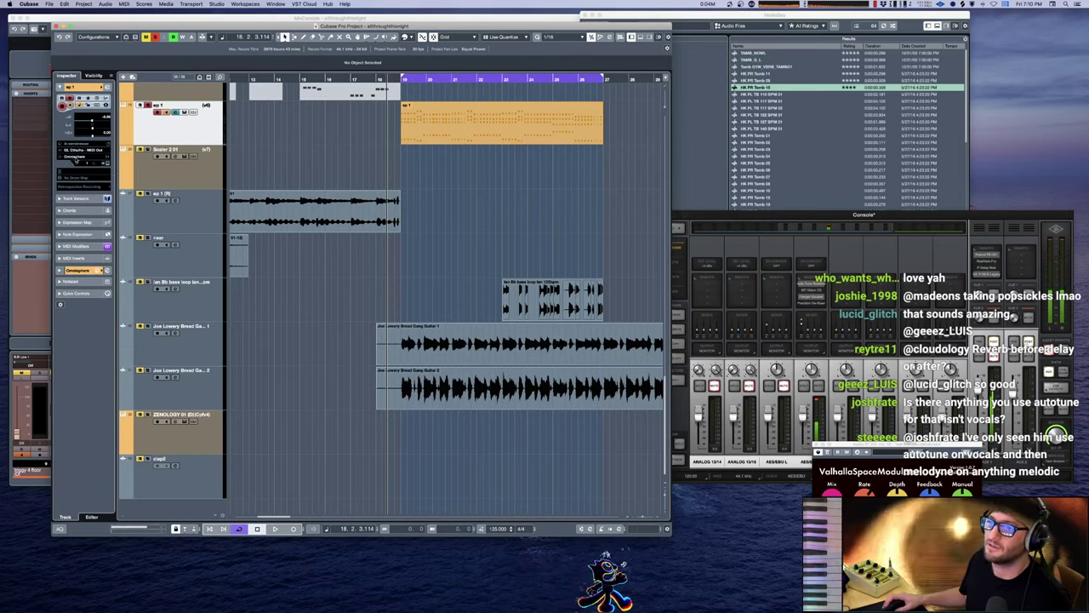
left_click(75, 157)
type("omni")
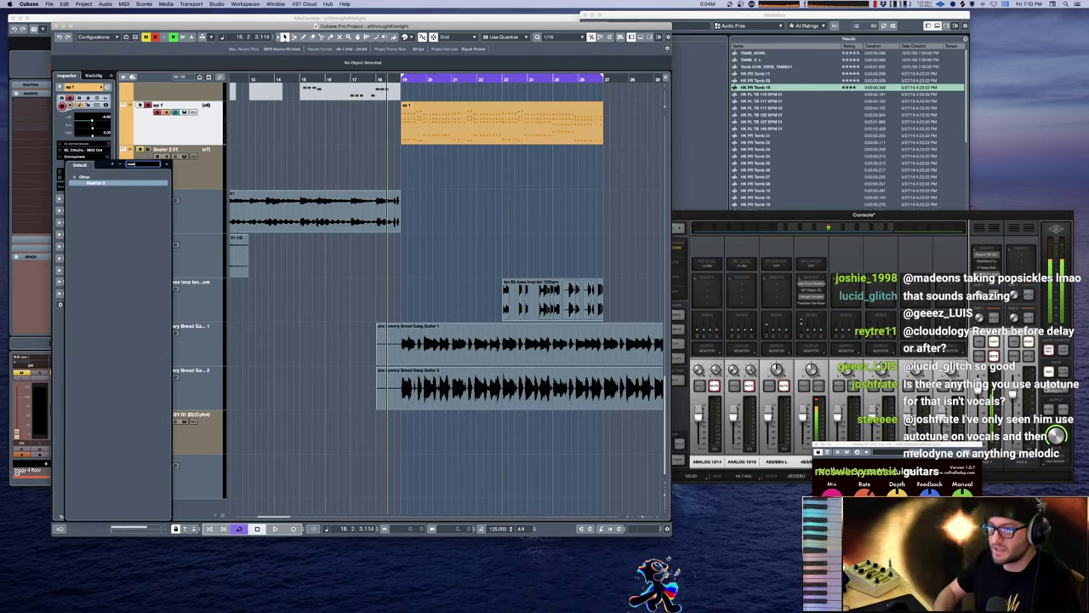
type("a")
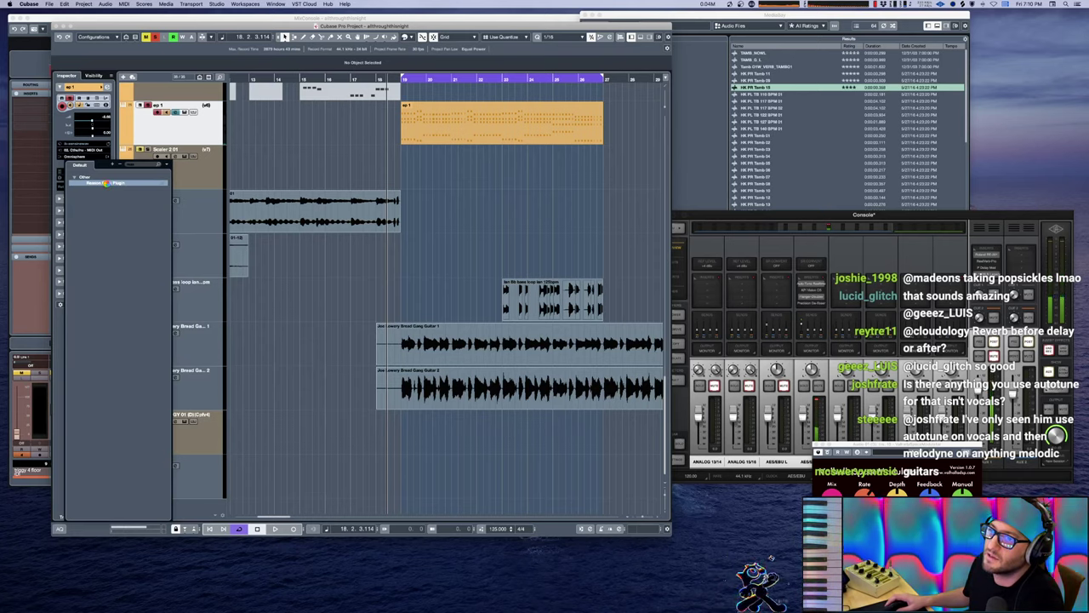
Make Reason Rack Plugin the ep 1 instrument and add a Combinator from Utilities
left_click(105, 183)
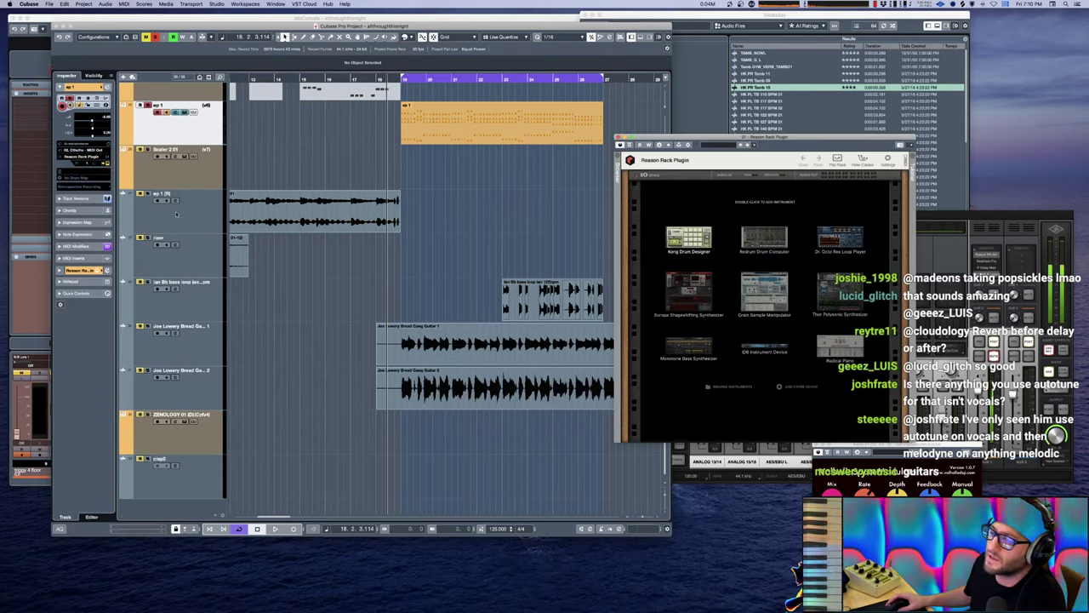
left_click(617, 156)
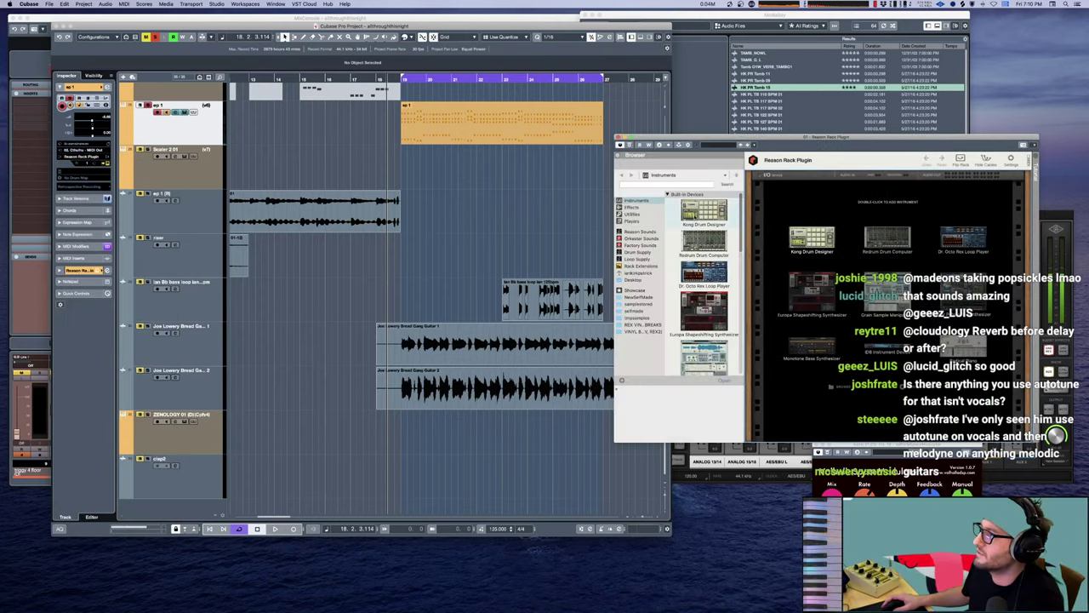
left_click(631, 214)
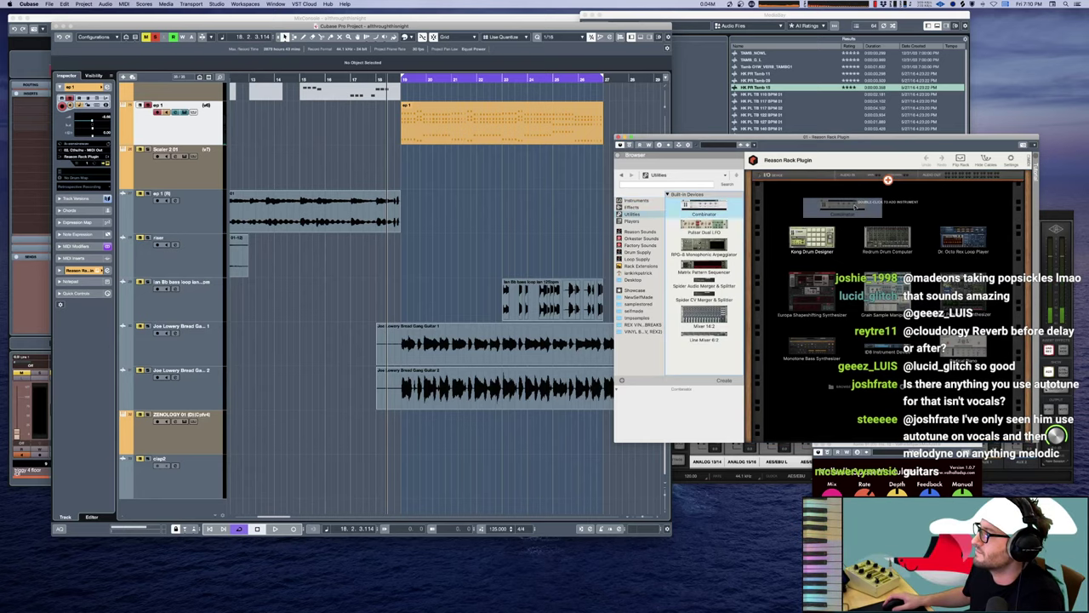
double_click(703, 209)
scroll(720, 345, "down", 5)
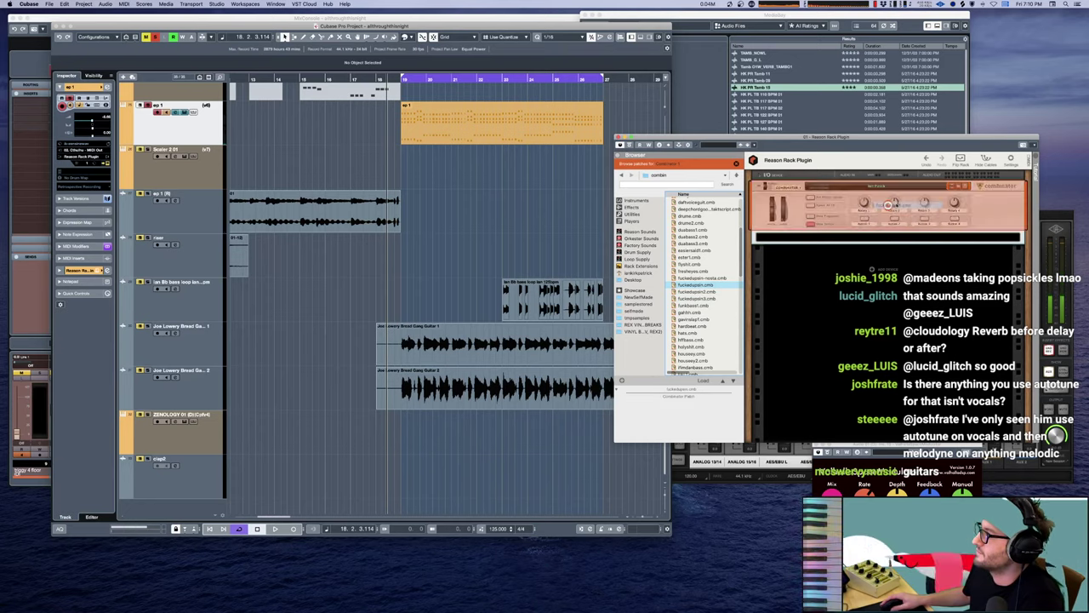
left_click_drag(868, 138, 843, 129)
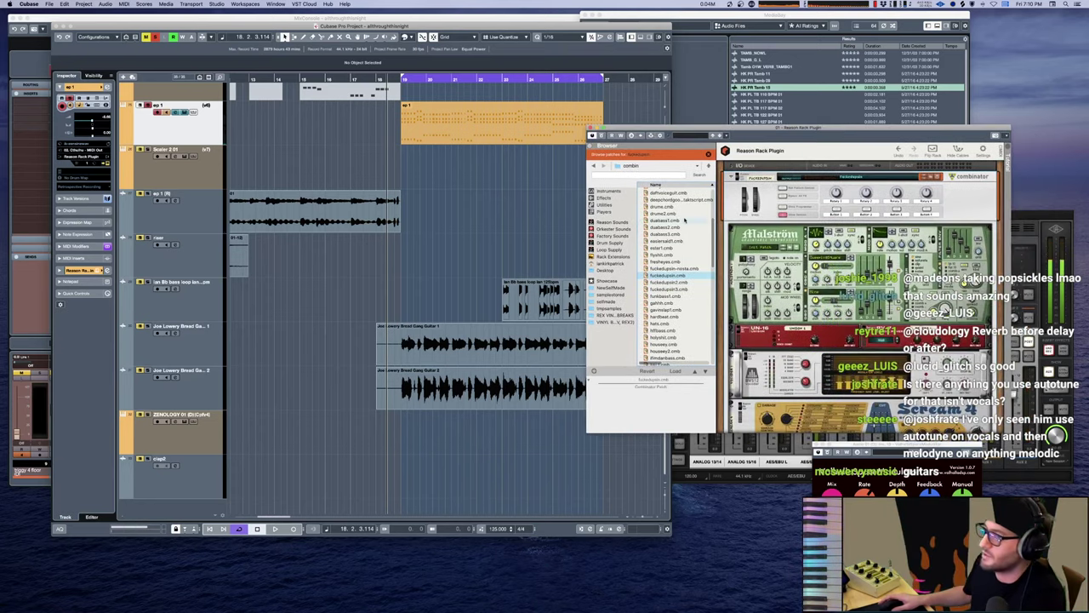
Audition the Combinator patch on the ep 1 part and show its insert effects
double_click(400, 78)
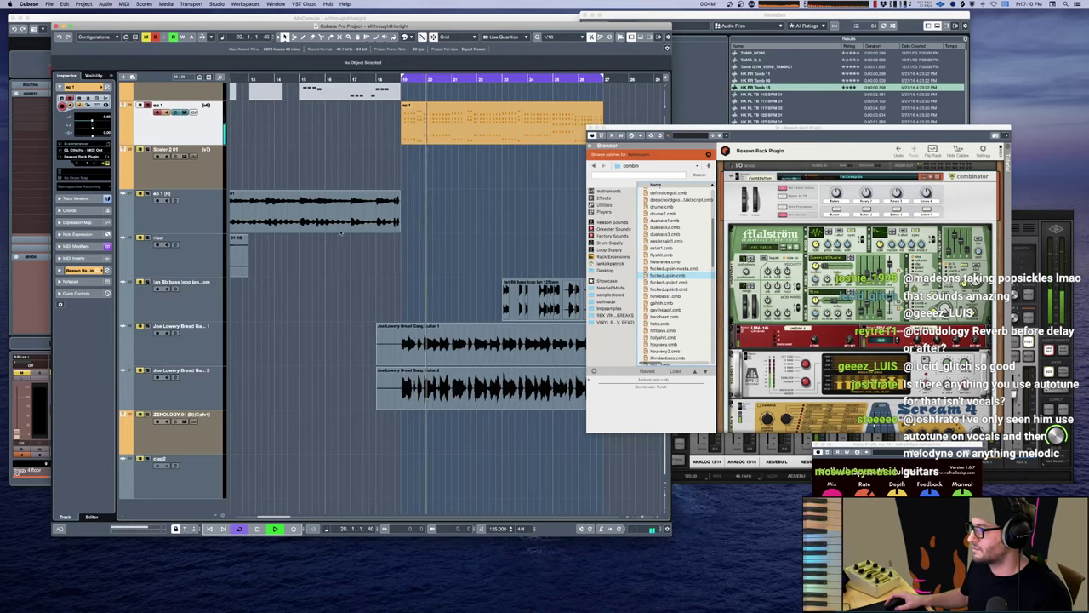
left_click(411, 112)
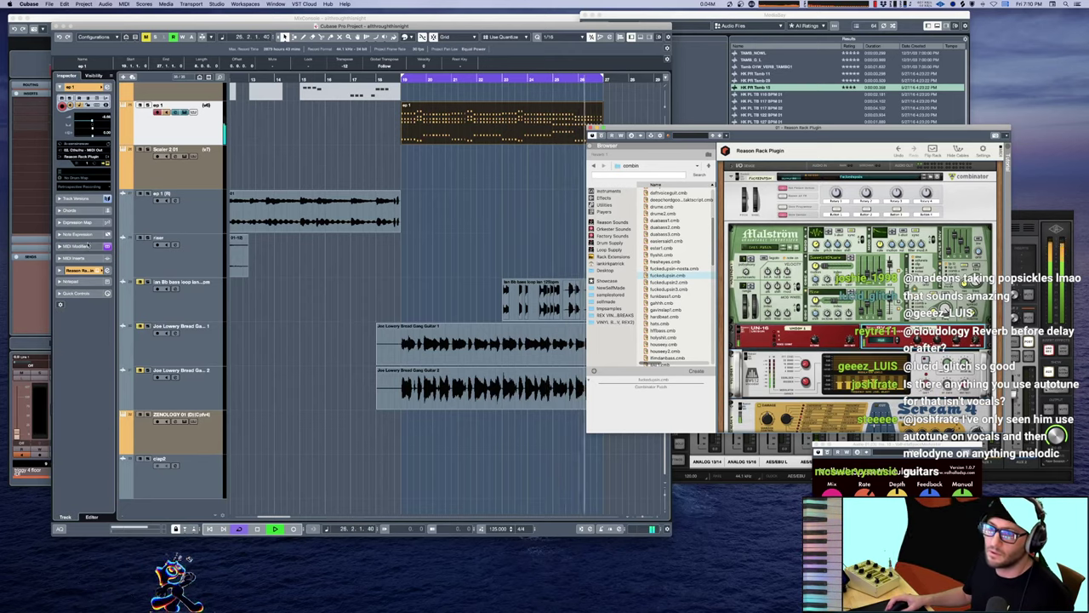
key("space")
left_click(83, 270)
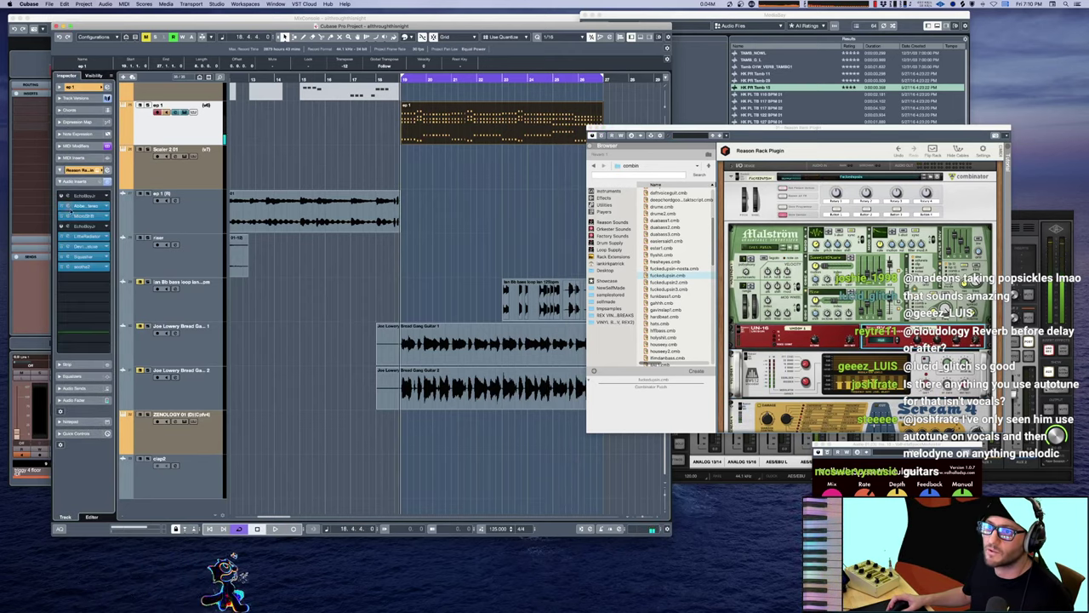
key("space")
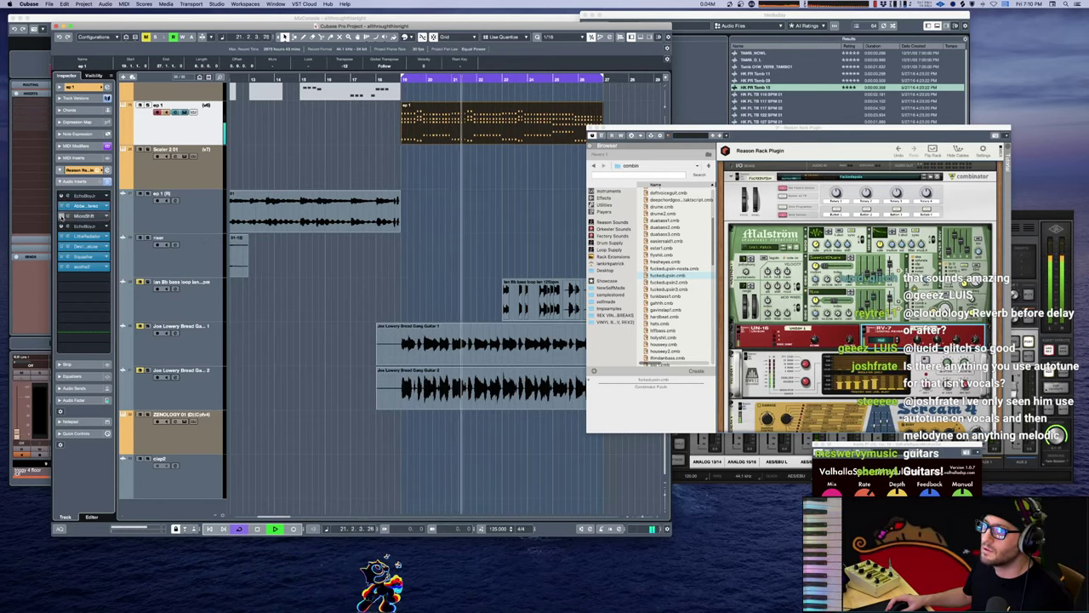
key("space")
Audition with the Abbey Road Chambers reverb, then close the reverb and Reason Rack windows
left_click(62, 206)
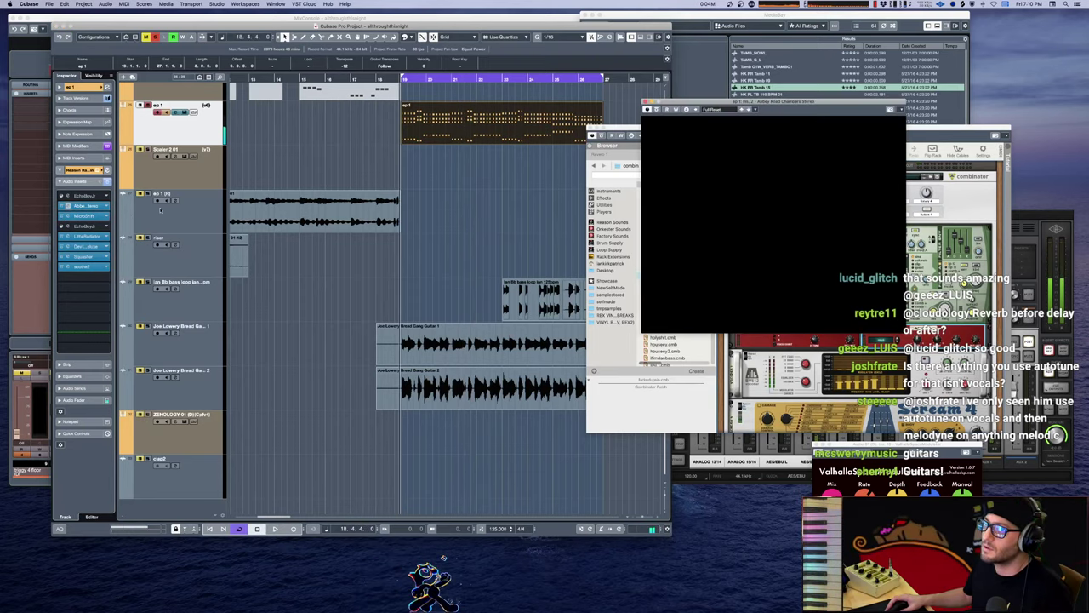
key("space")
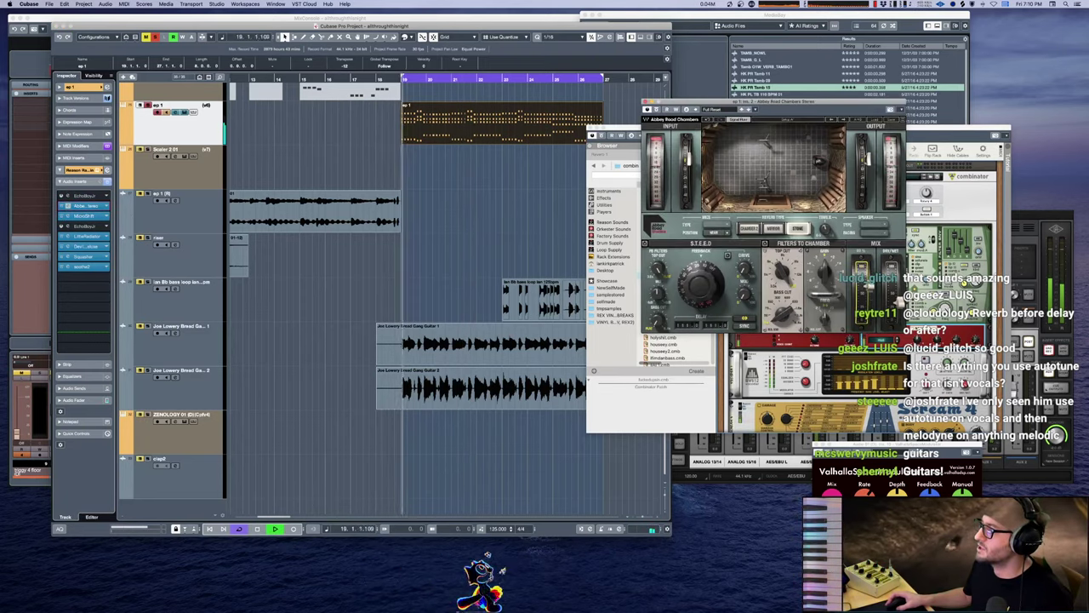
key("space")
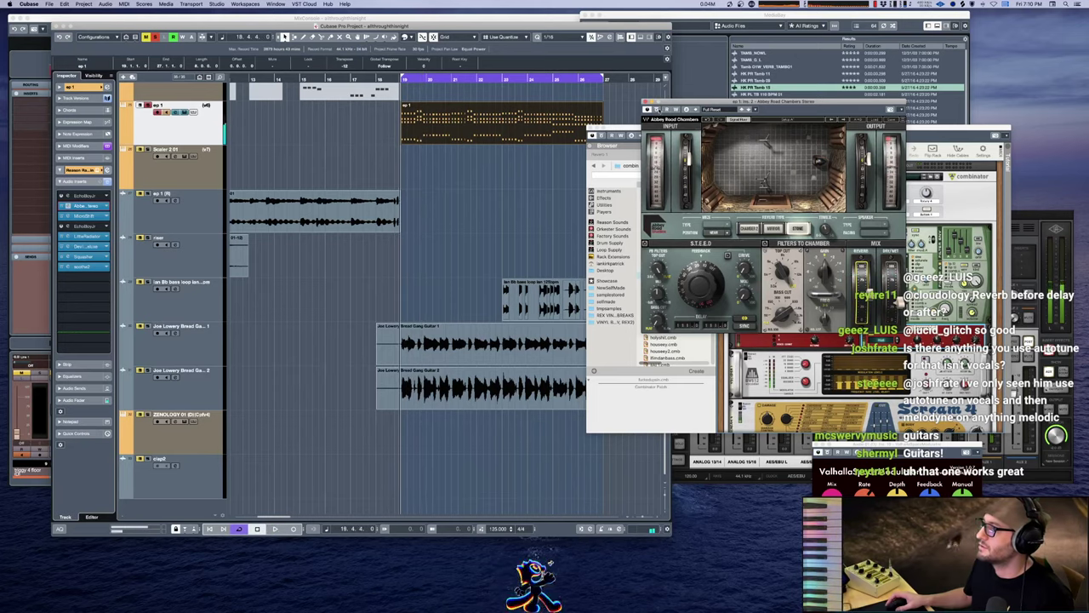
left_click(199, 130)
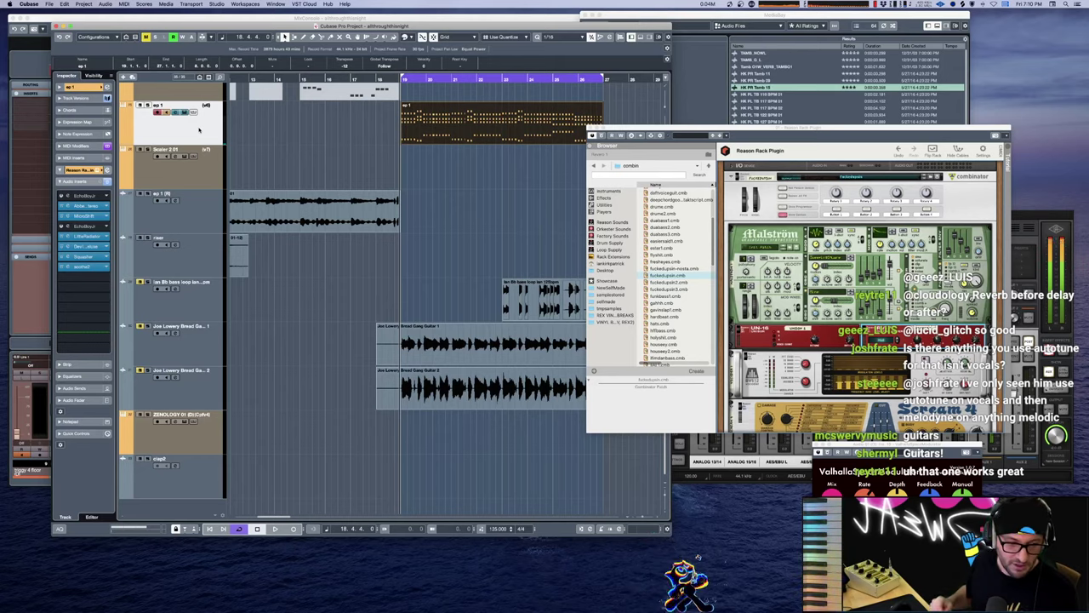
key("space")
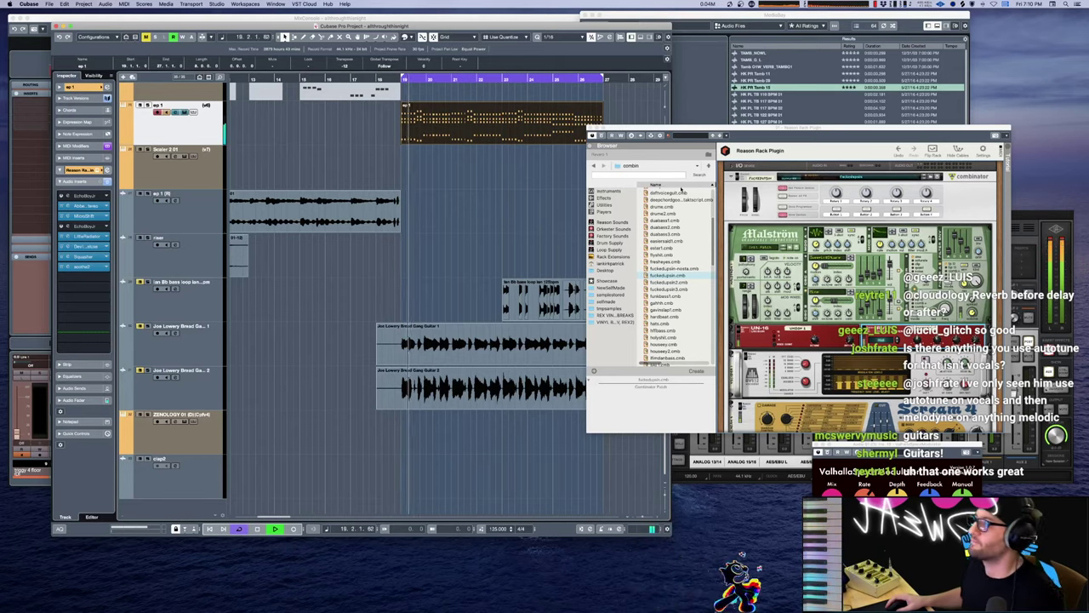
key("super+w")
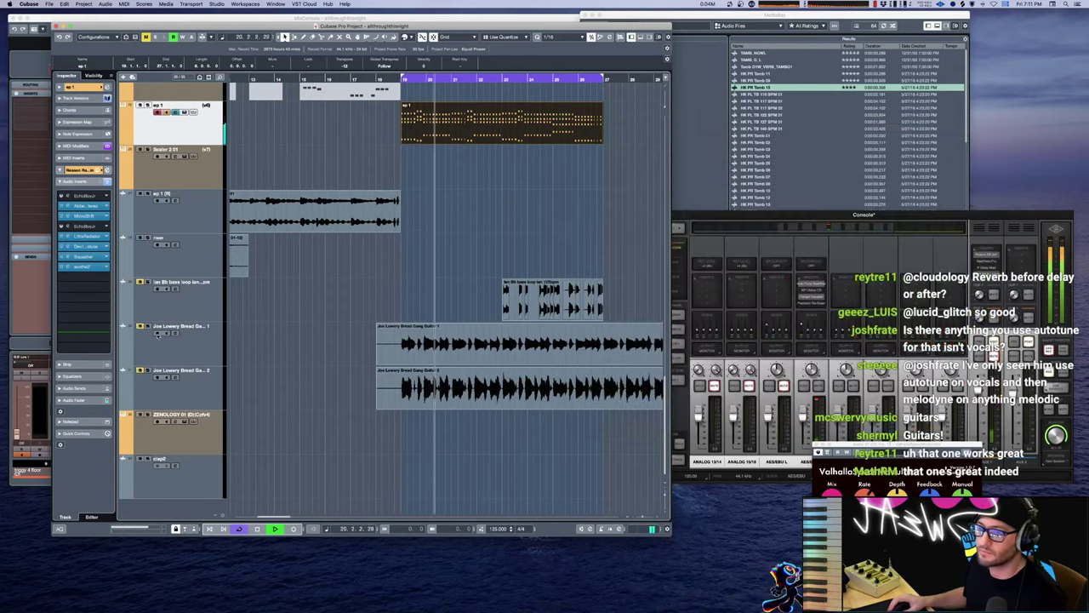
Select the first guitar track and ep 1, stop playback, and zoom the arrangement out
left_click(142, 331)
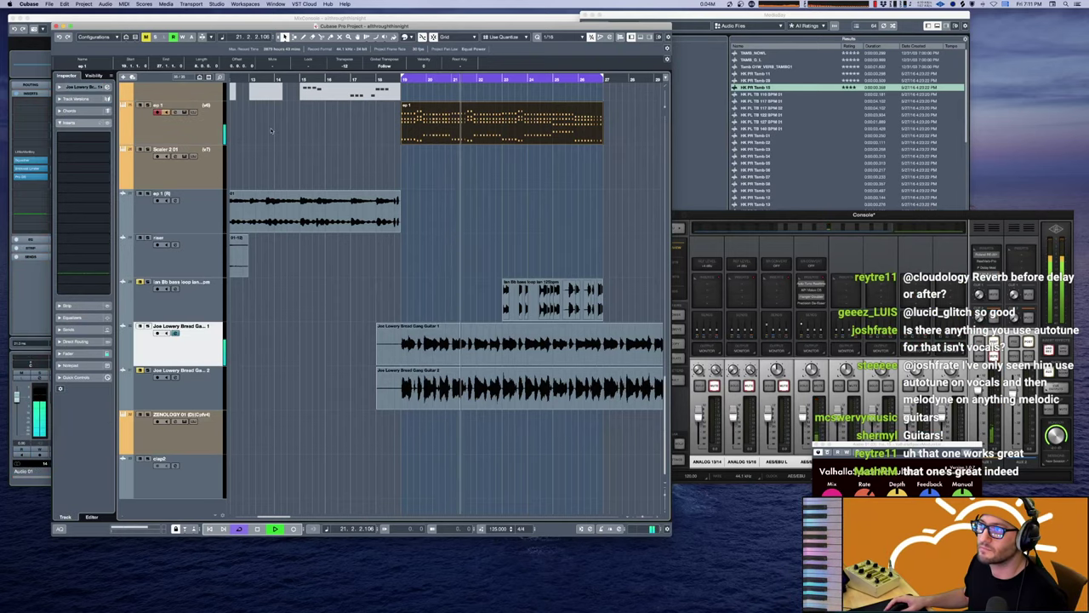
left_click(199, 130)
key("space")
key("g")
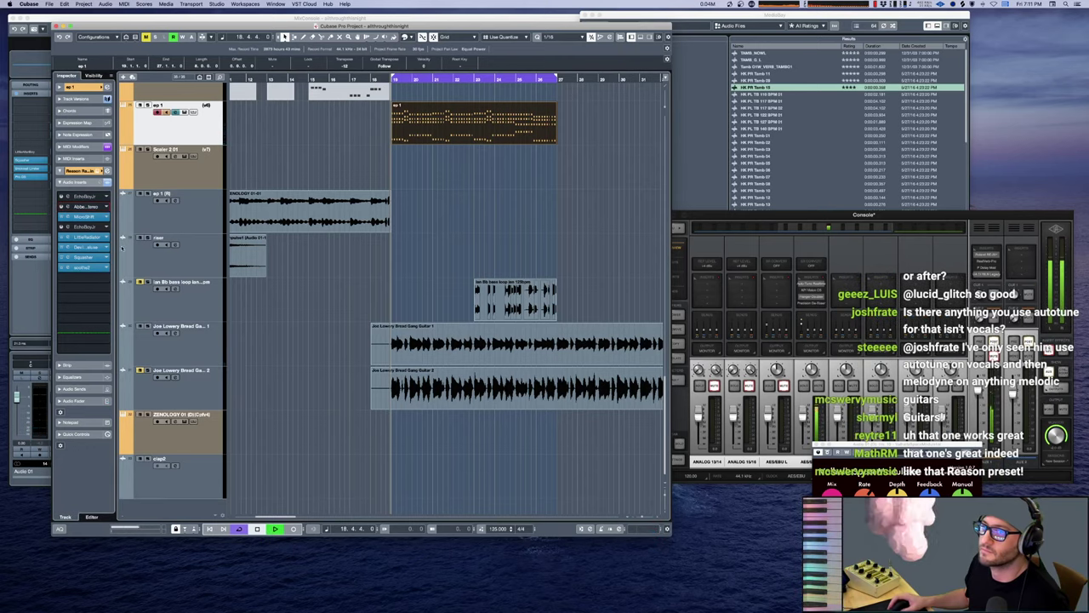
left_click(210, 361)
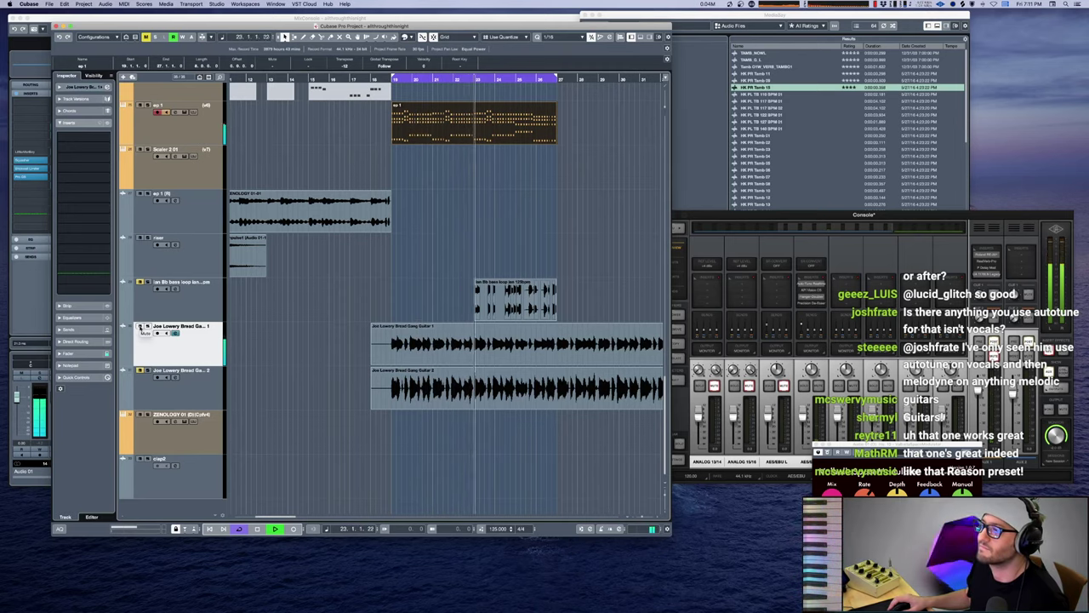
Return playback to bar 18 and zoom in and out around the top MIDI part
scroll(385, 256, "down", 5)
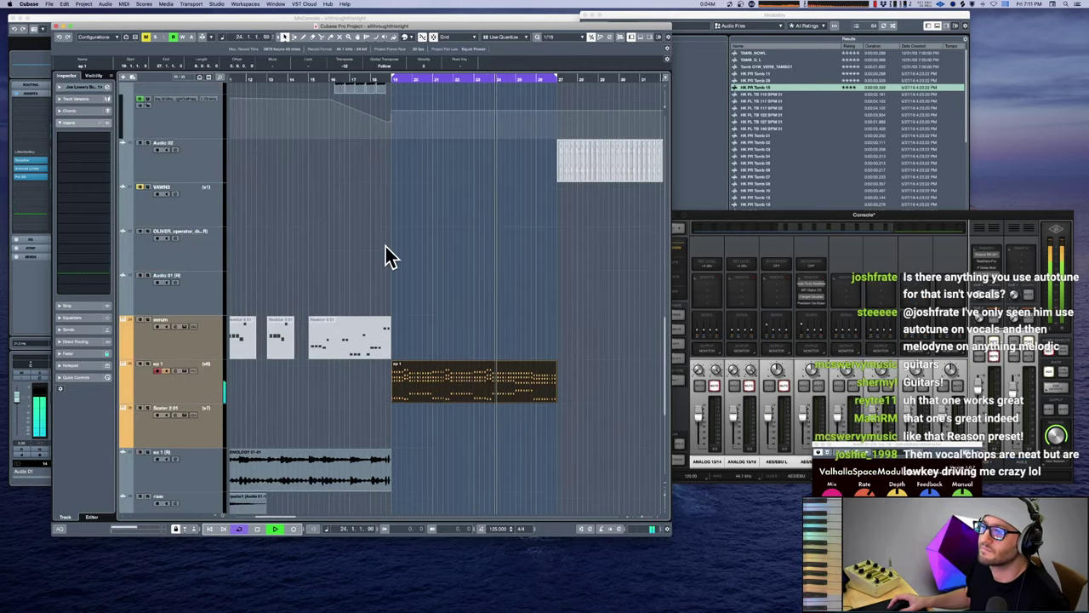
scroll(385, 246, "down", 3)
key("space")
scroll(224, 143, "up", 2)
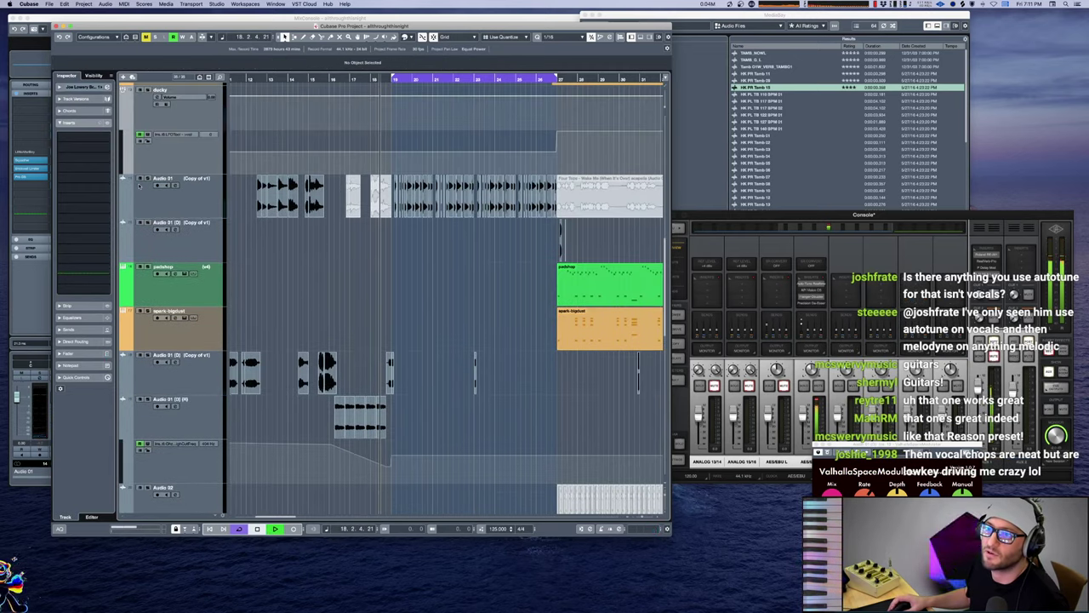
scroll(405, 237, "down", 6)
key("h")
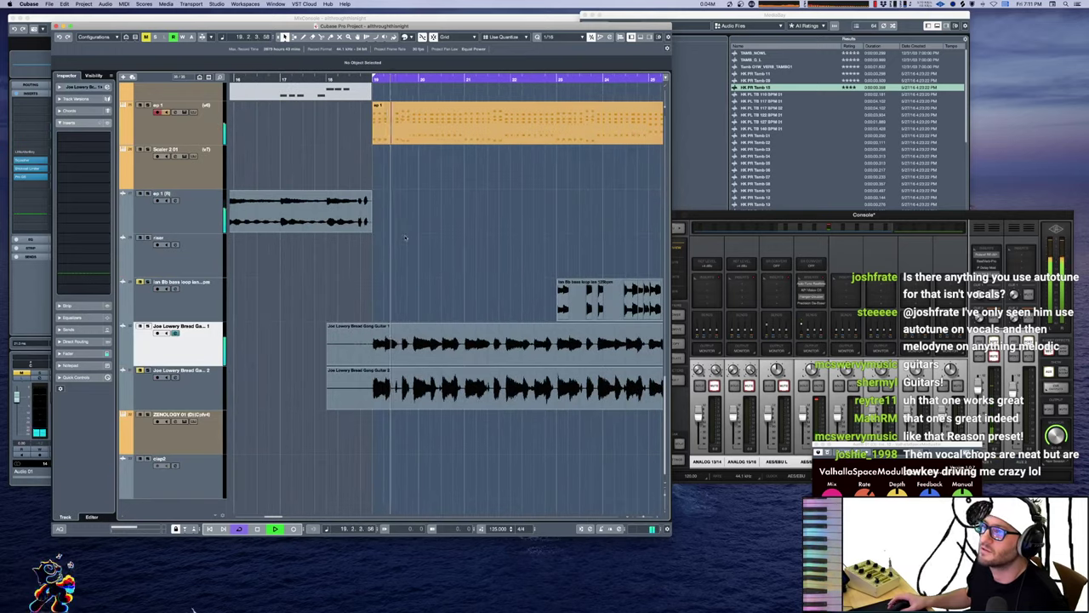
left_click(452, 132)
key("h")
key("h")
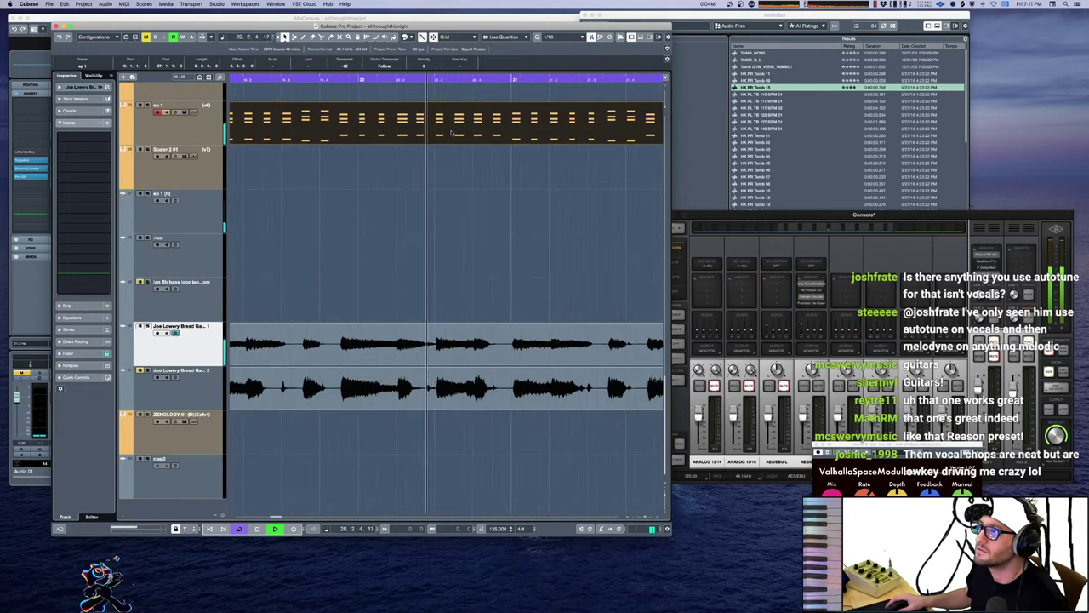
key("g")
key("g")
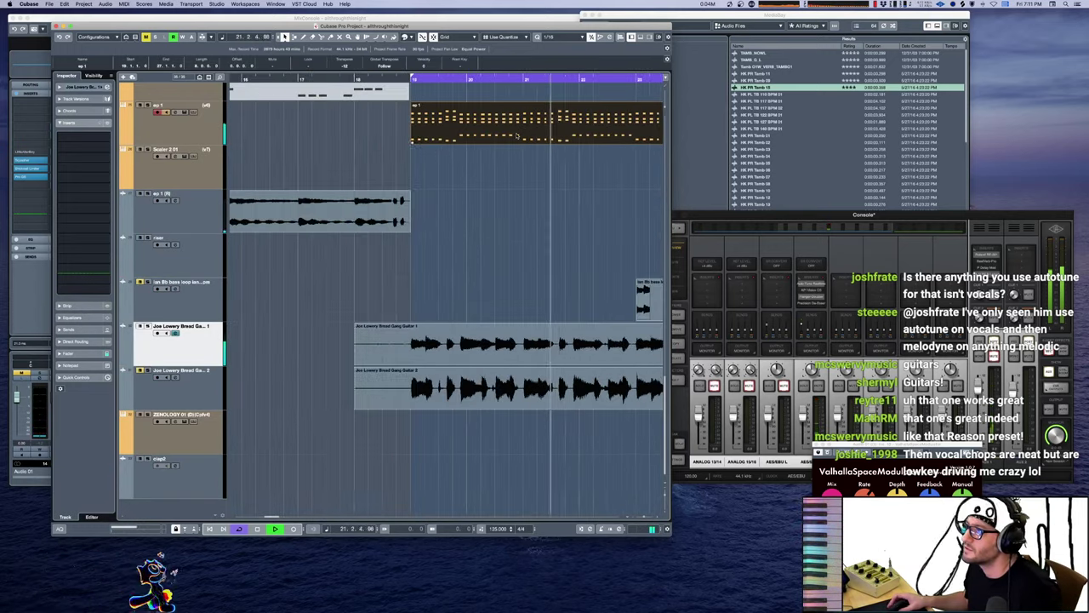
Set ep 1's MIDI Modifiers Random Target to Off
left_click(183, 128)
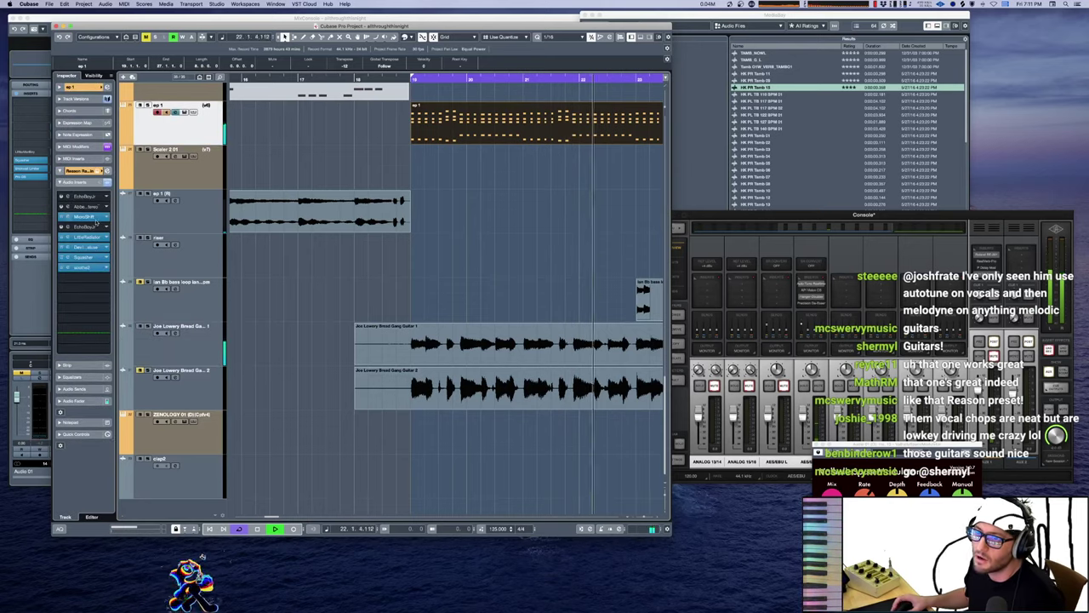
left_click(80, 151)
left_click(101, 204)
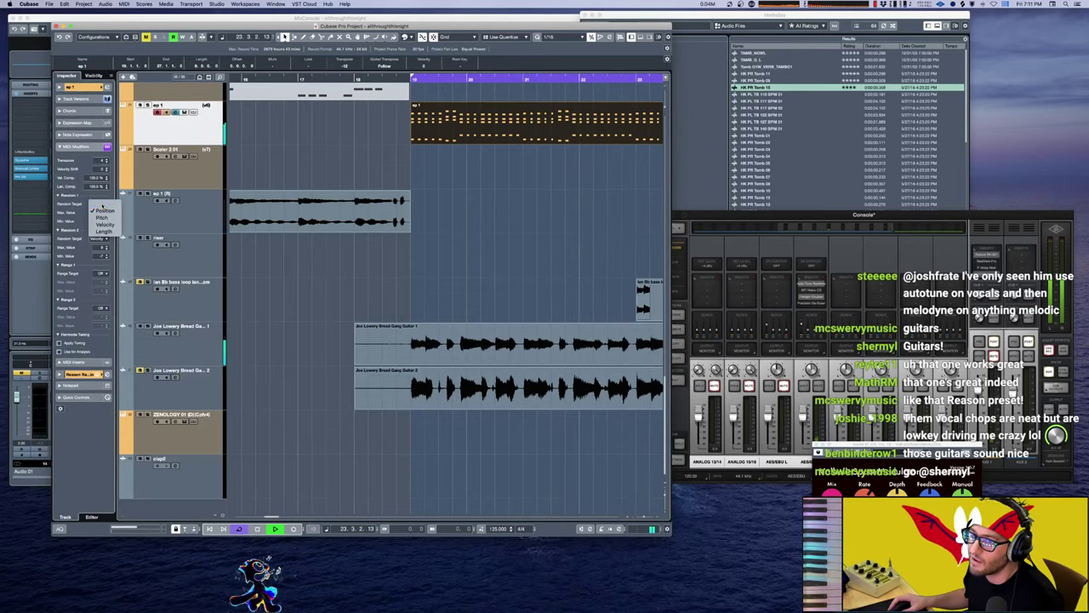
left_click(100, 204)
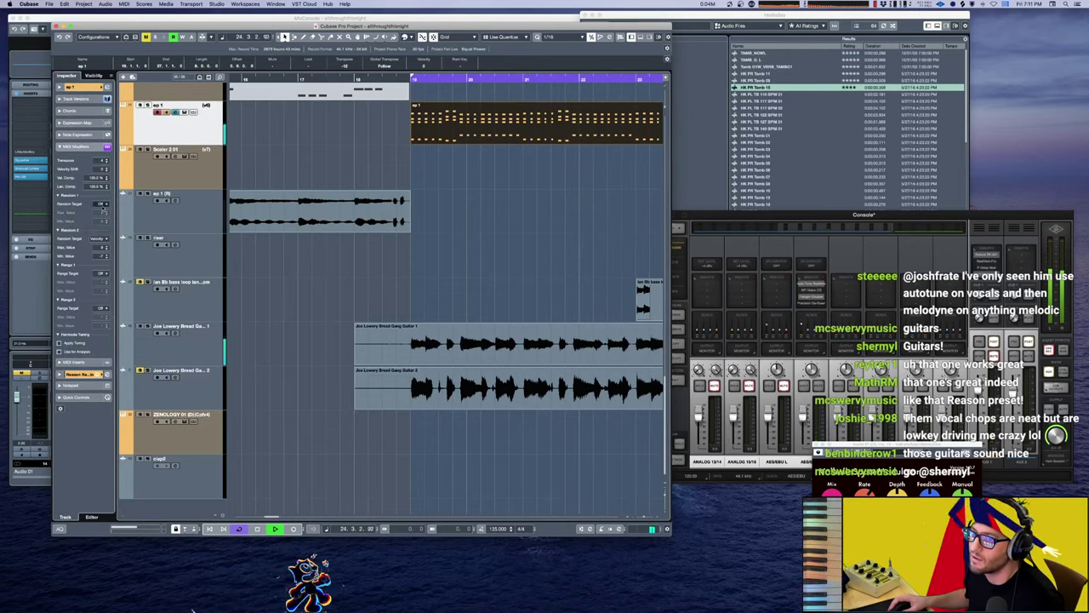
Zoom to the earlier clips and back, restart the looped section, and select Guitar 1
key("g")
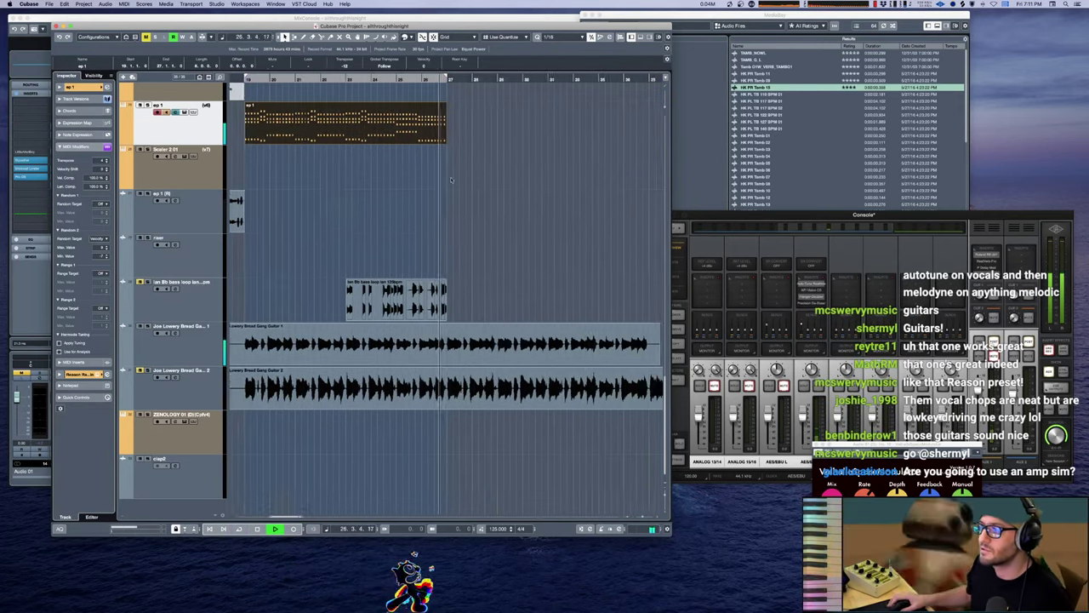
key("g")
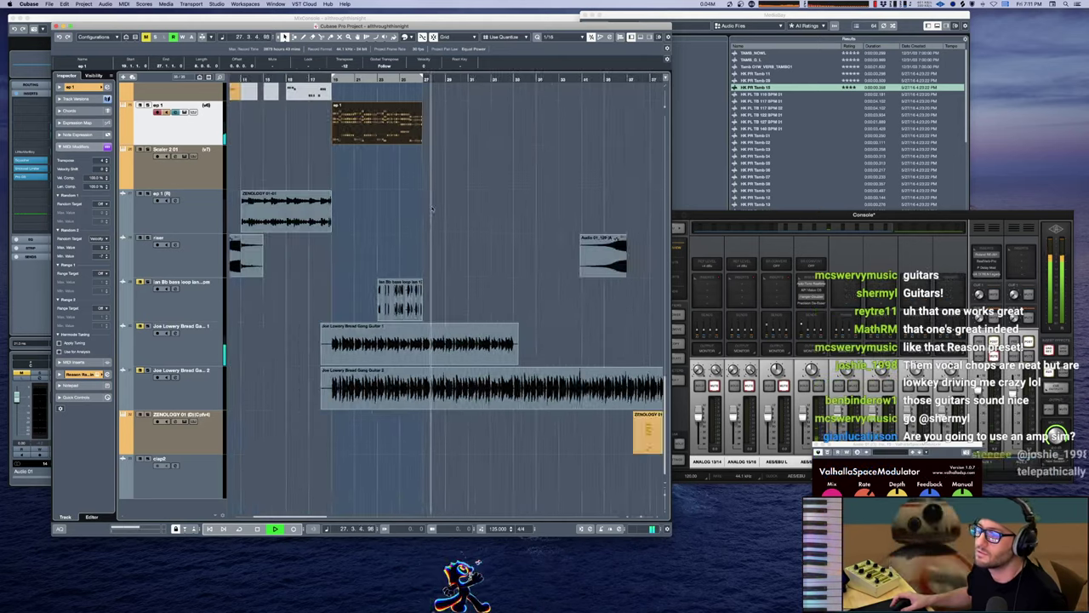
key("h")
scroll(506, 144, "up", 4)
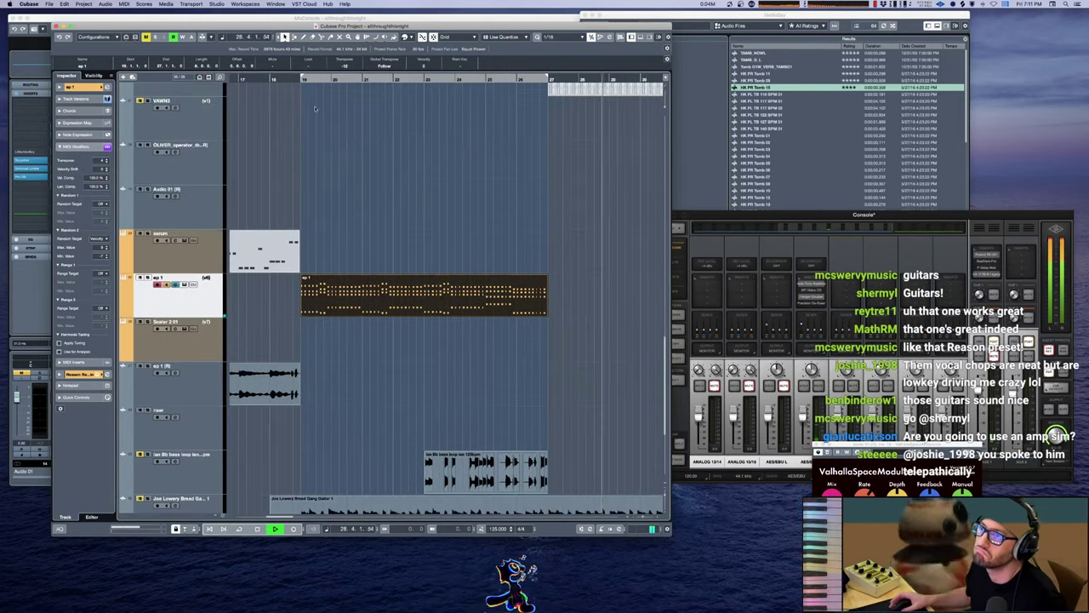
key("space")
scroll(355, 266, "down", 4)
scroll(355, 266, "up", 2)
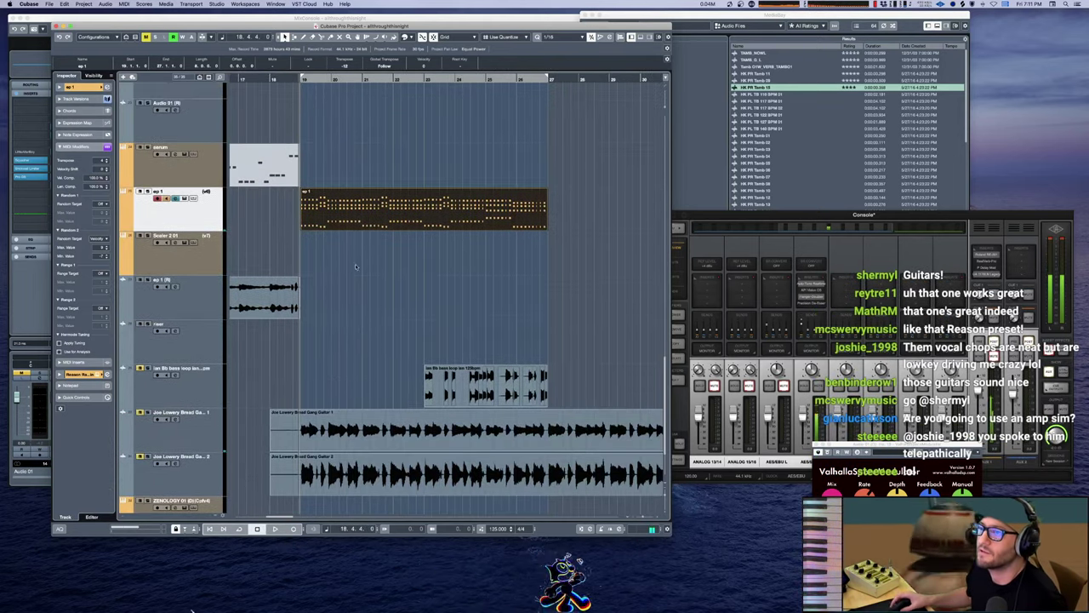
scroll(324, 272, "up", 5)
key("space")
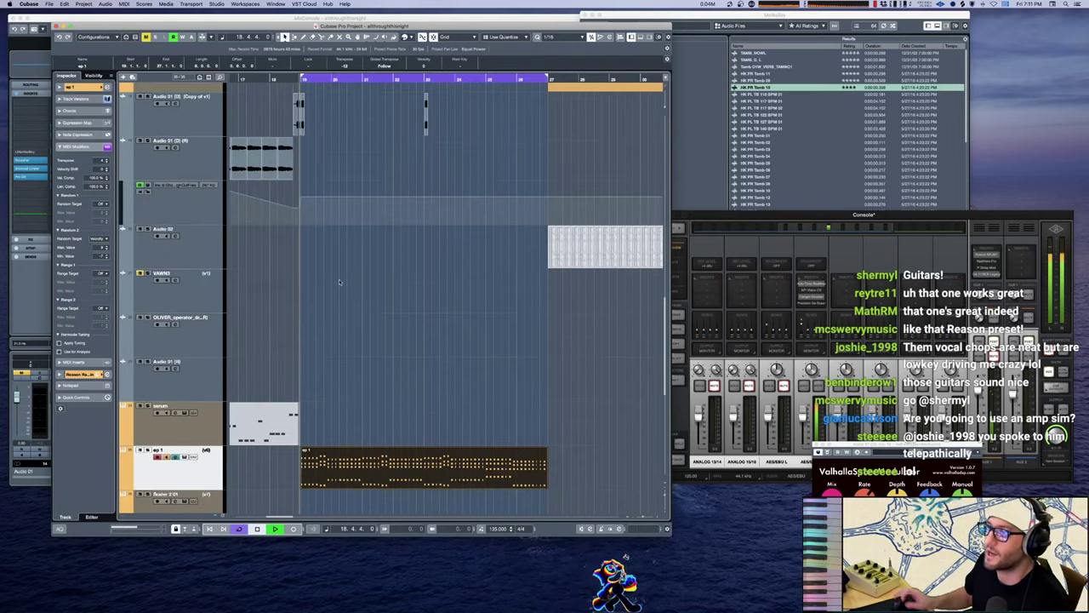
scroll(339, 282, "down", 5)
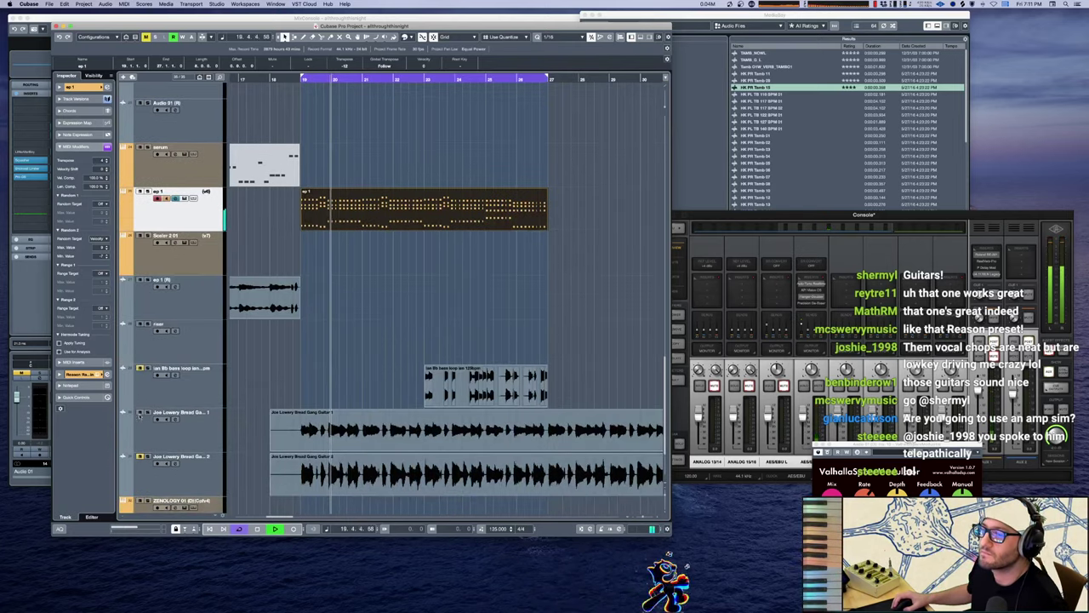
key("Down")
key("Down")
key("Down")
key("Down")
key("Down")
Drag Guitar 1 just below serum, stop, zoom in, and check channels in the MixConsole
left_click_drag(178, 425, 179, 204)
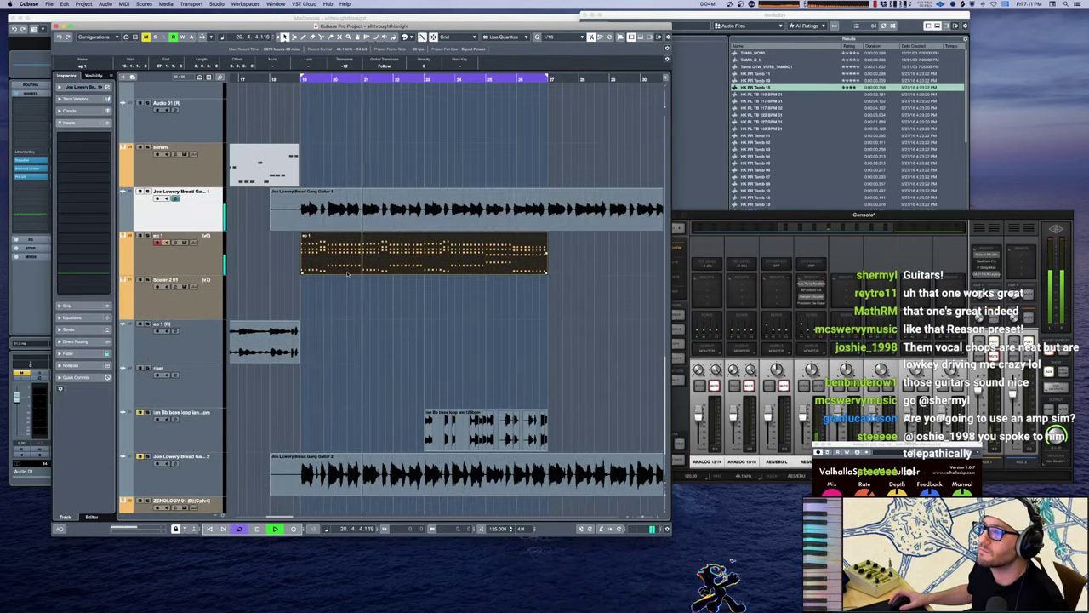
key("space")
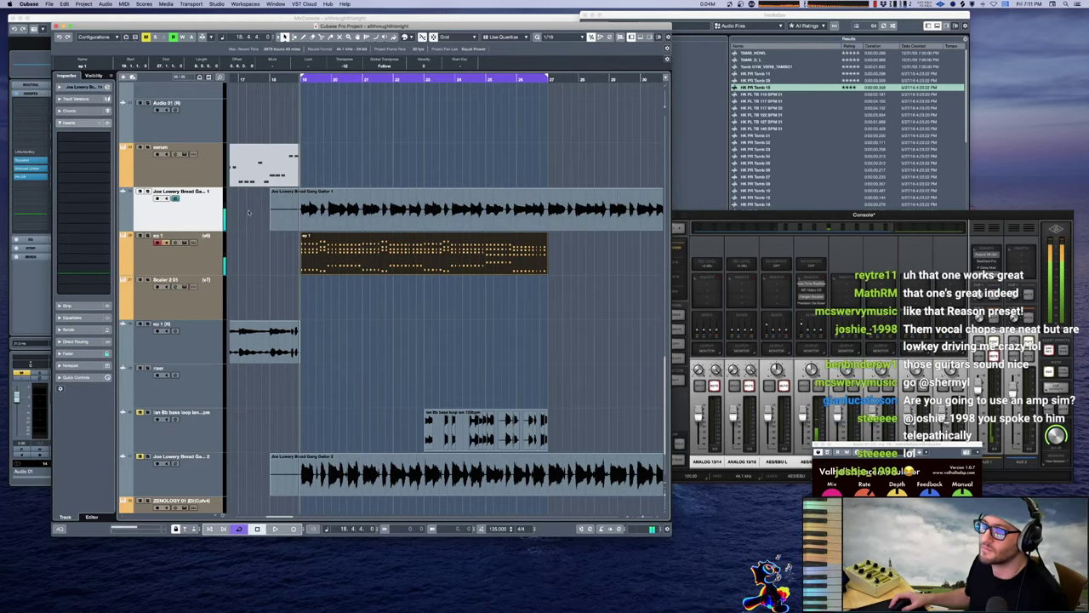
key("h")
key("h")
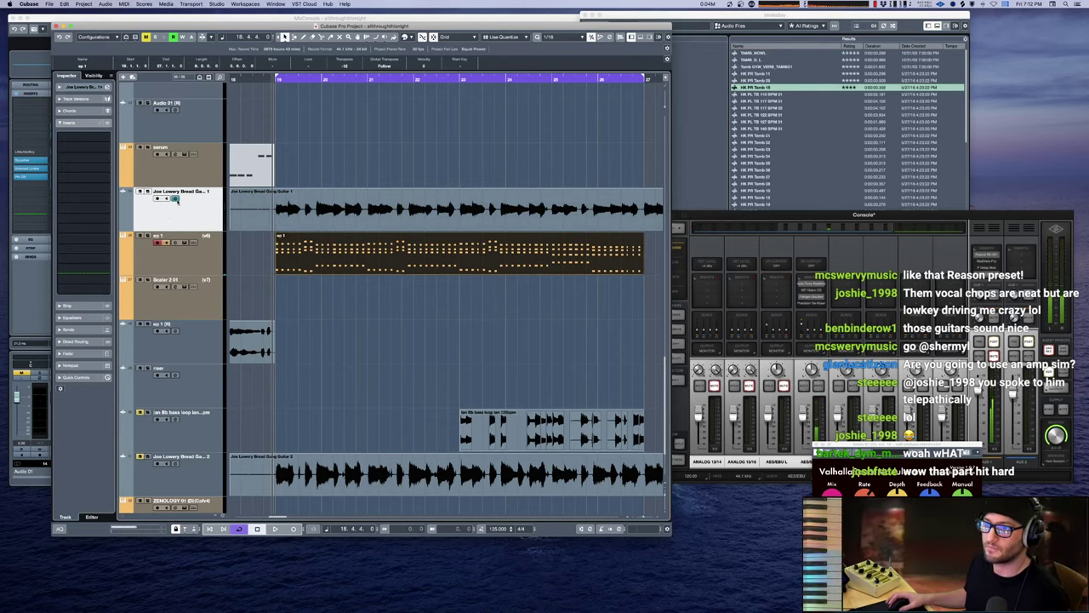
left_click(81, 87)
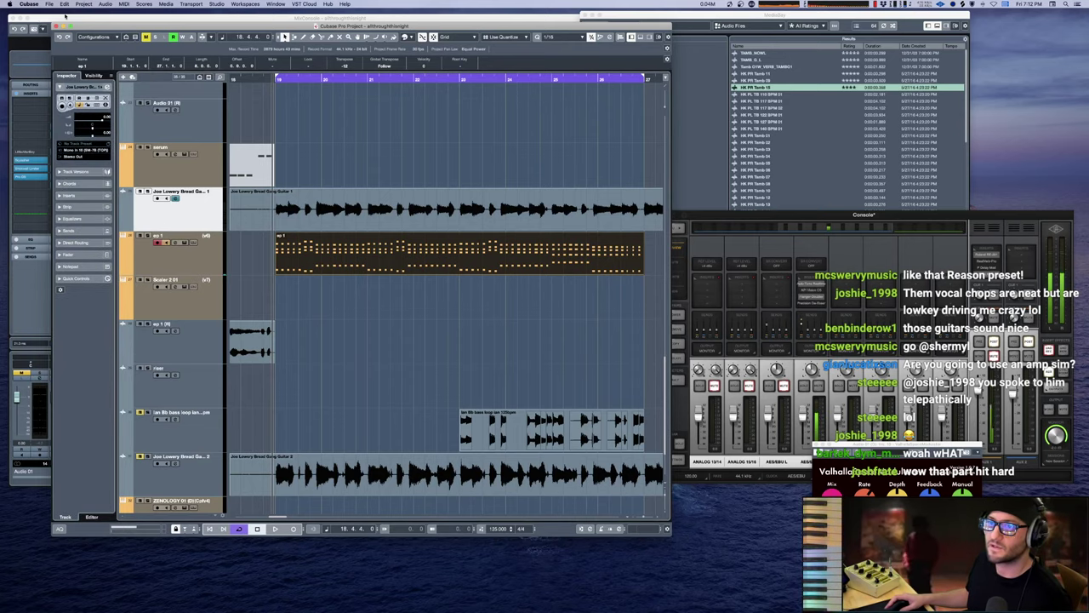
key("F3")
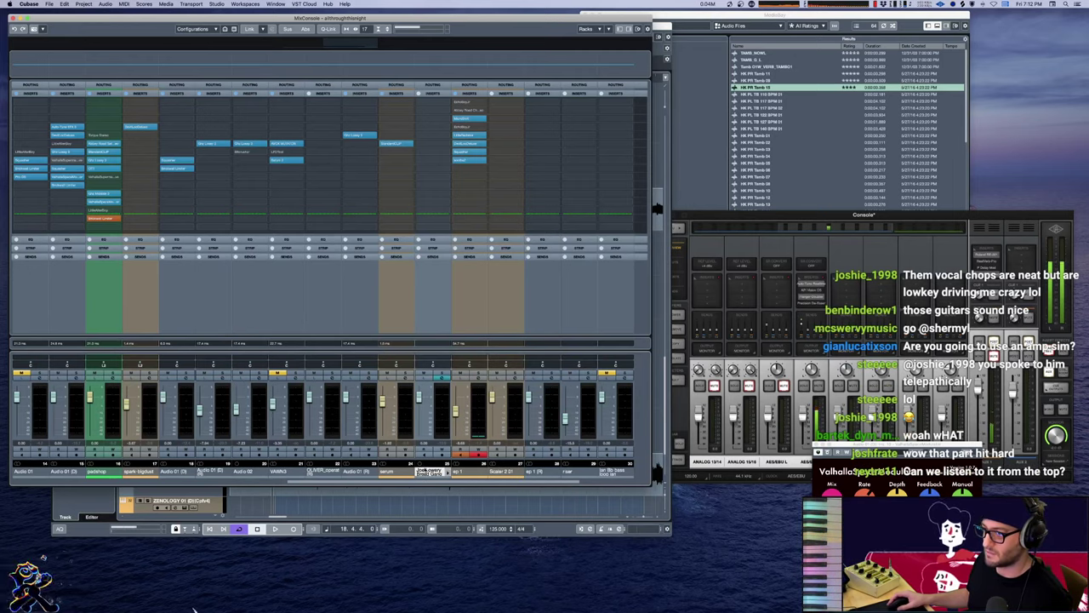
key("F3")
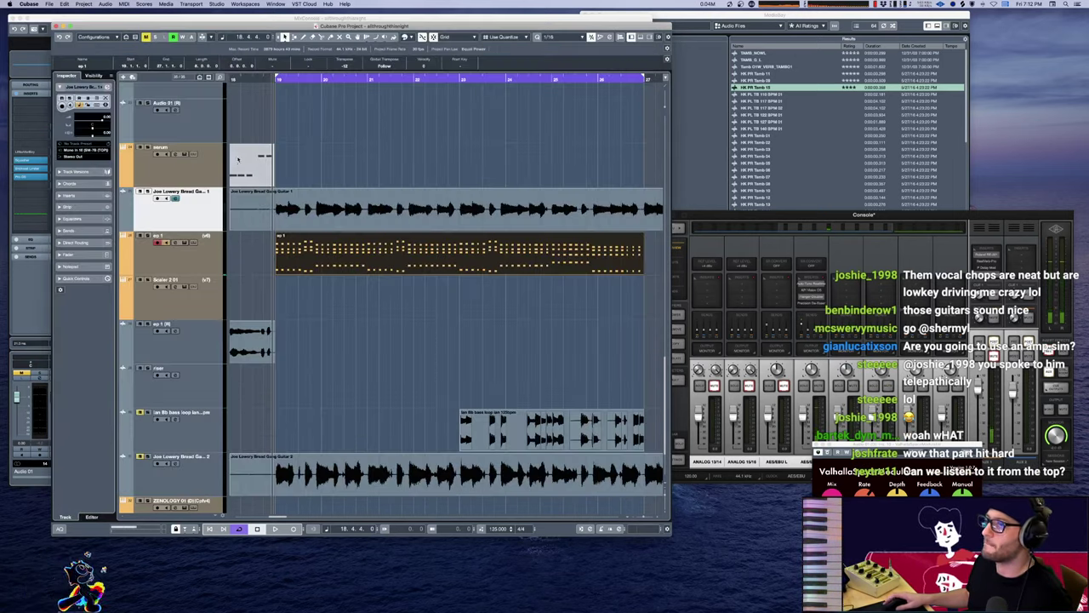
Add a new audio track and move the guitar recording onto it
right_click(189, 213)
mouse_move(290, 218)
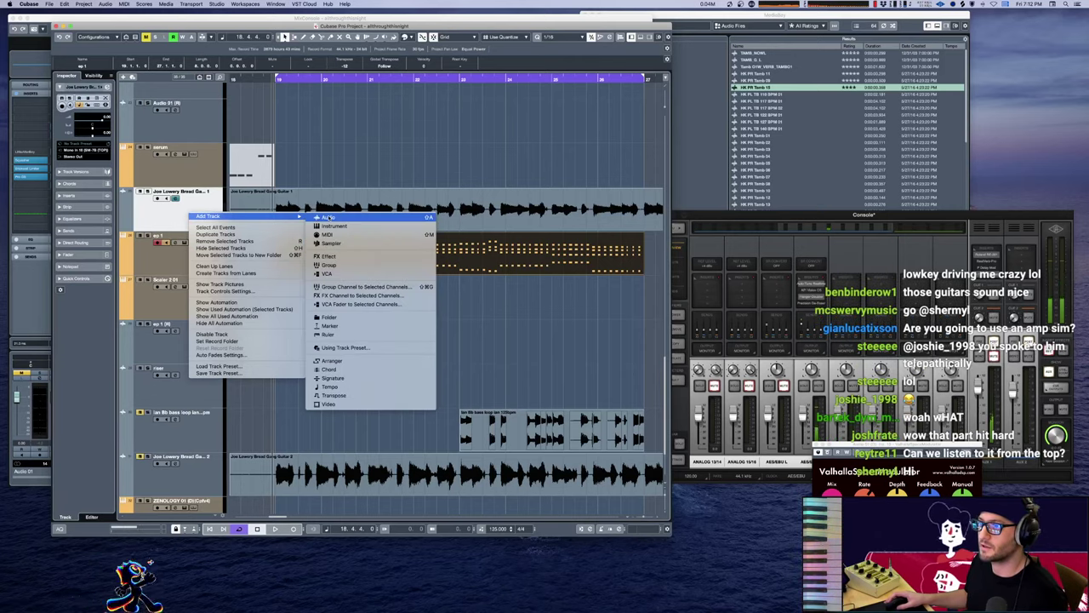
left_click(327, 220)
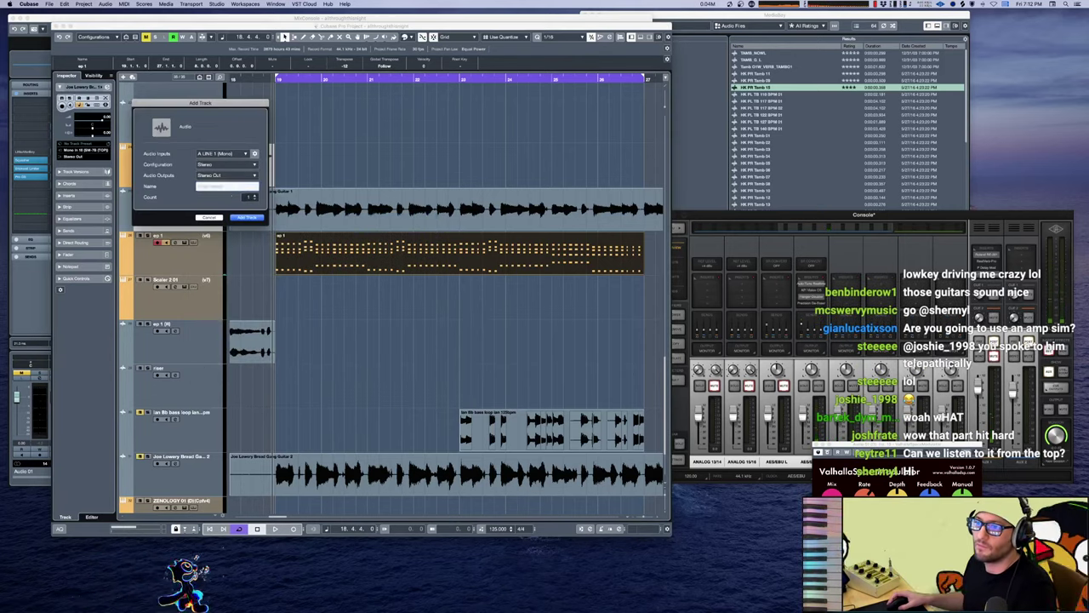
left_click(246, 218)
left_click_drag(313, 208, 313, 247)
Delete the empty old guitar track and rename the new audio track 'joe guit'
left_click(174, 204)
key("Delete")
double_click(166, 191)
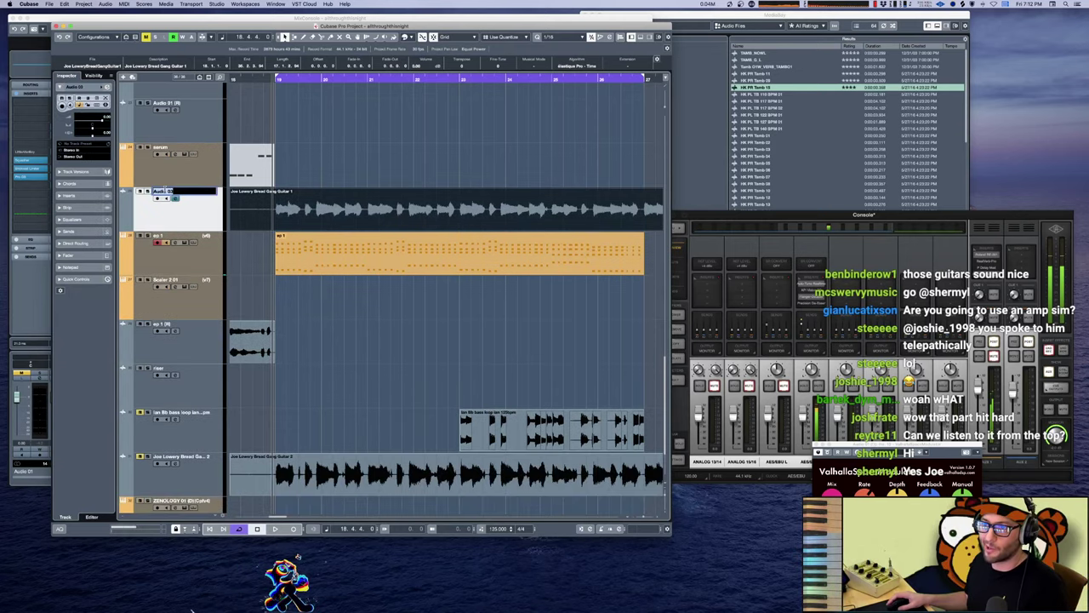
type("joe g")
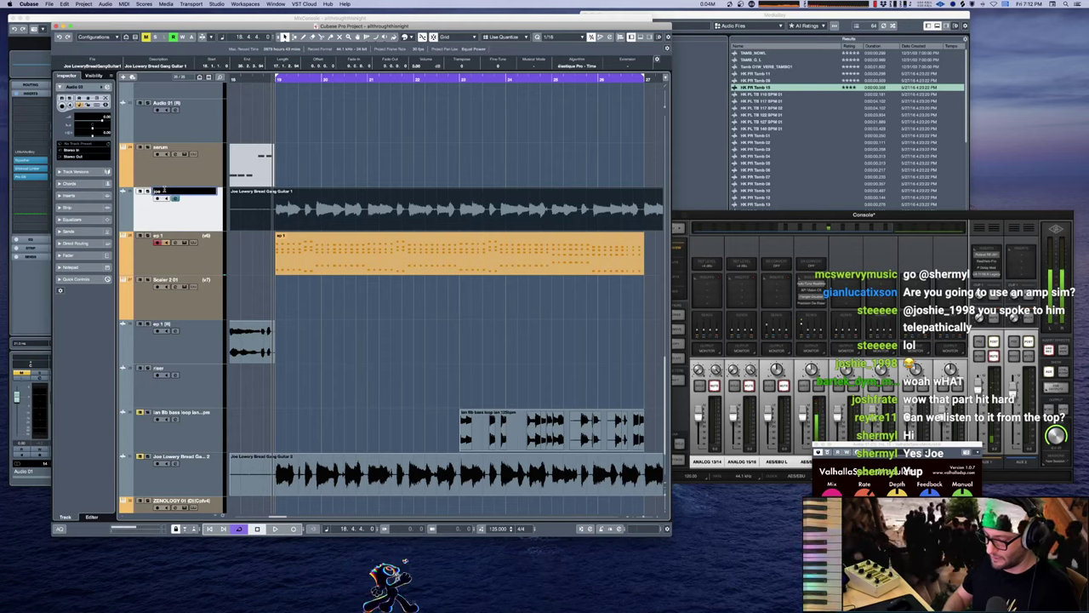
type("roove")
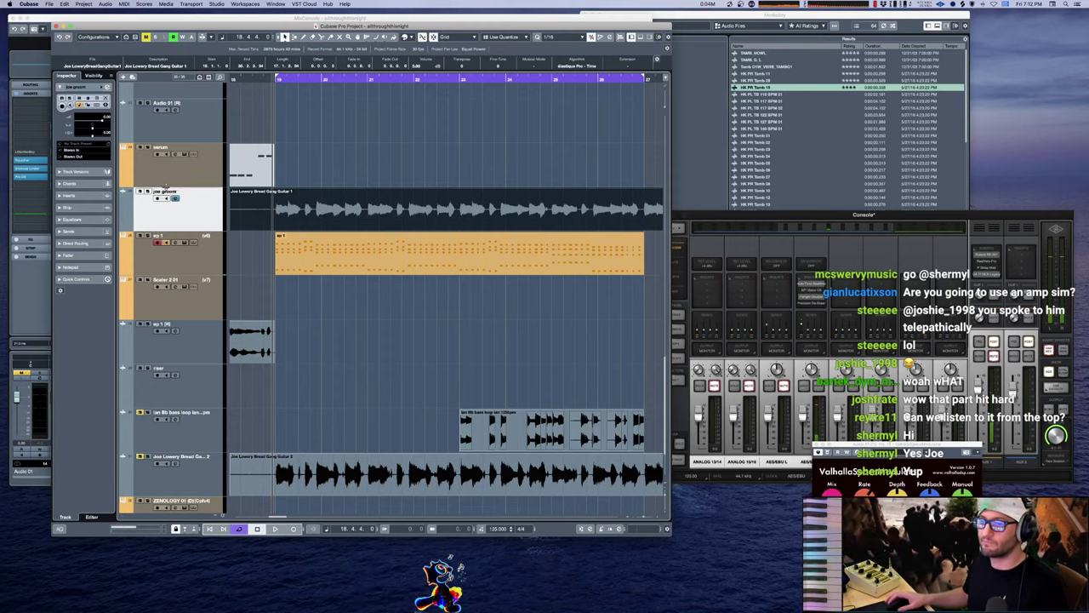
key("Return")
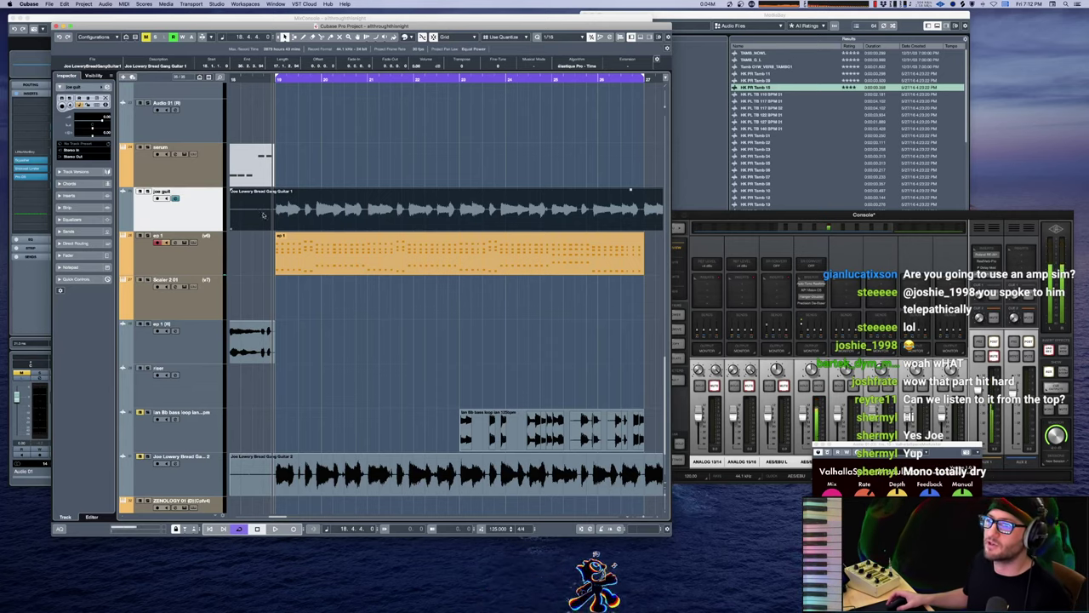
scroll(263, 214, "left", 3)
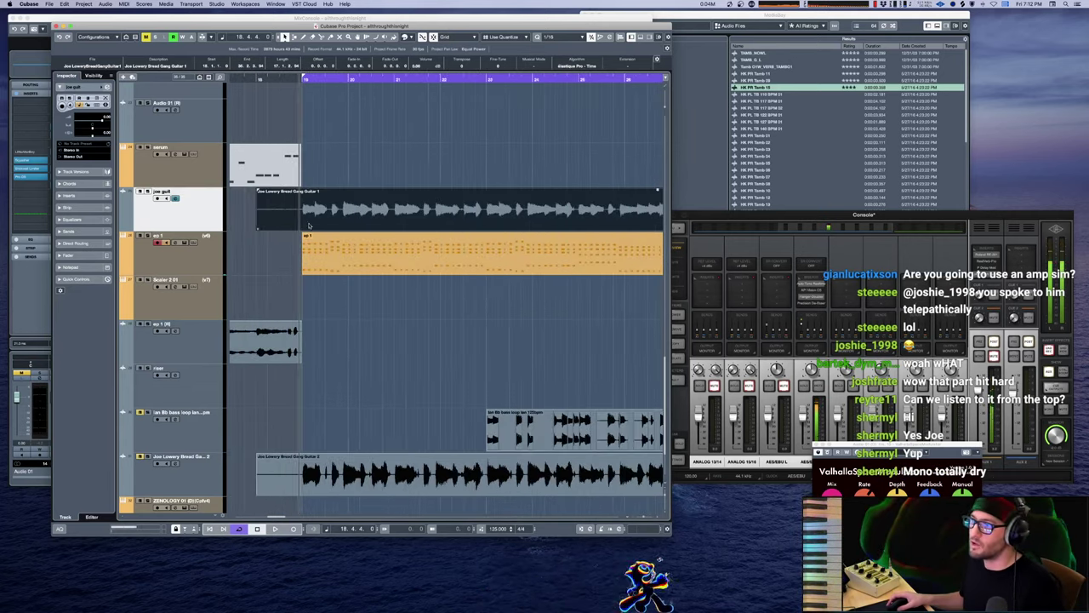
scroll(308, 224, "up", 2)
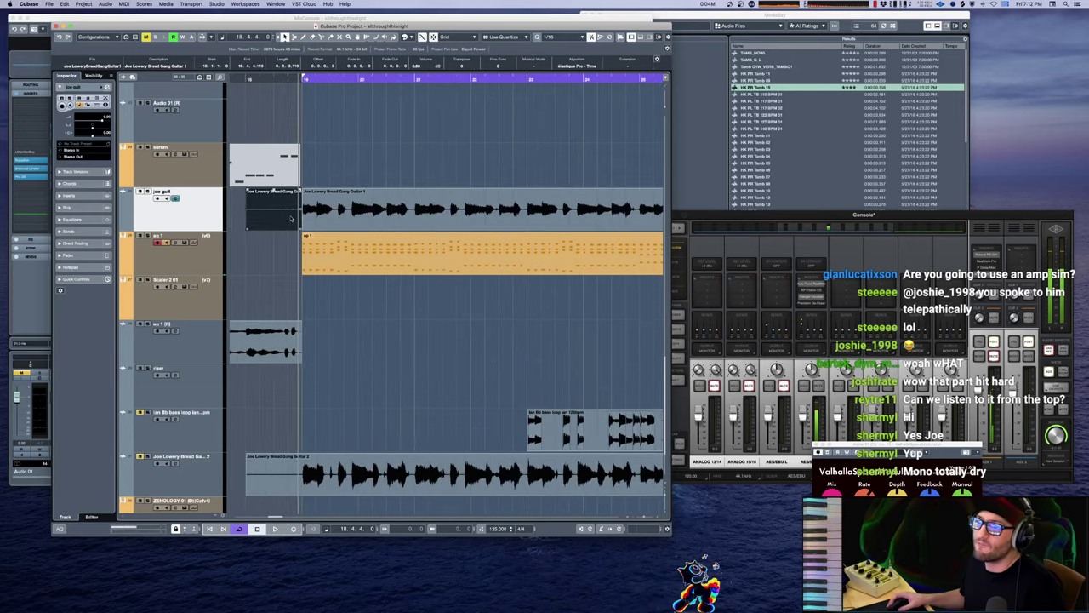
left_click(290, 213)
scroll(384, 199, "down", 3)
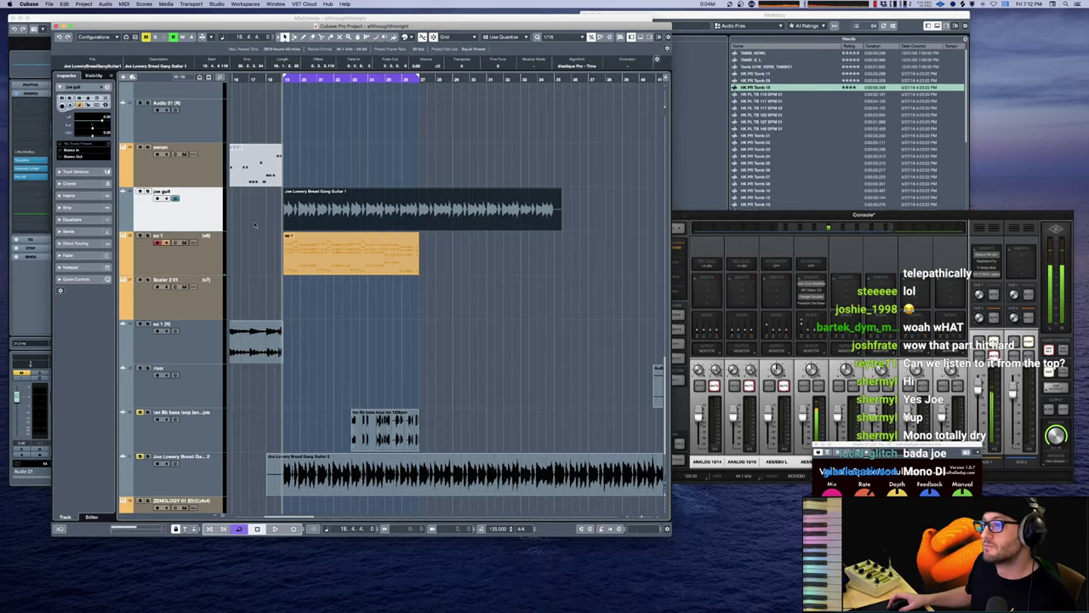
scroll(254, 224, "up", 8)
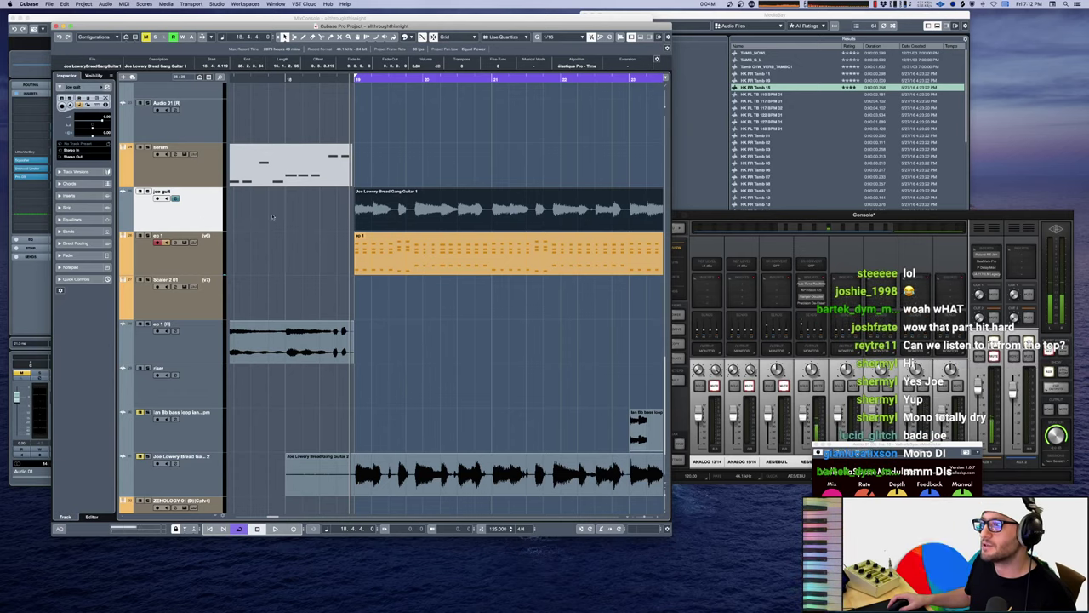
scroll(331, 222, "down", 3)
key("space")
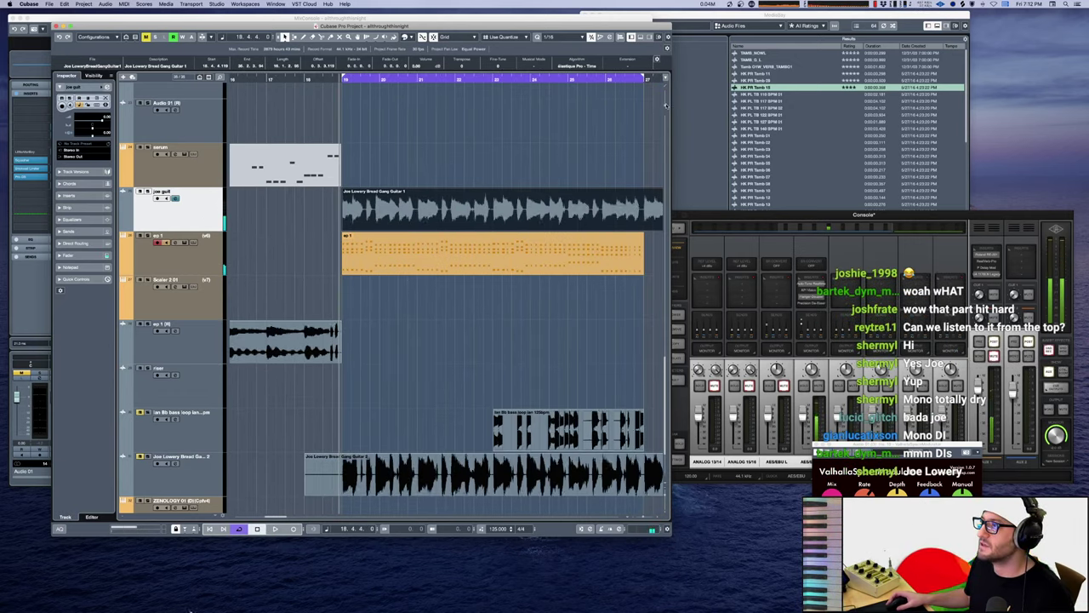
scroll(371, 210, "up", 4)
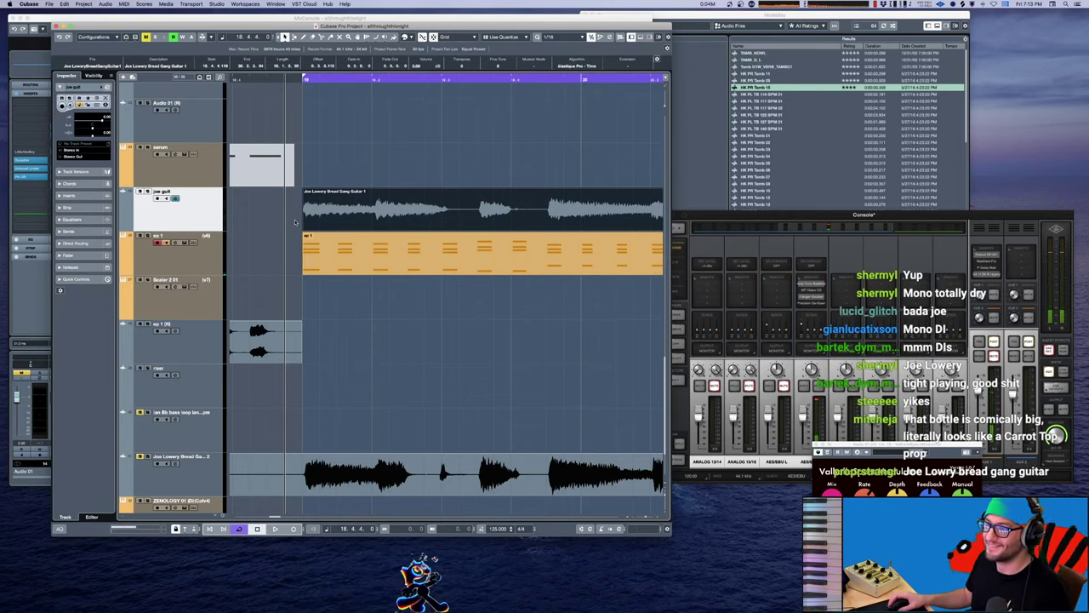
key("space")
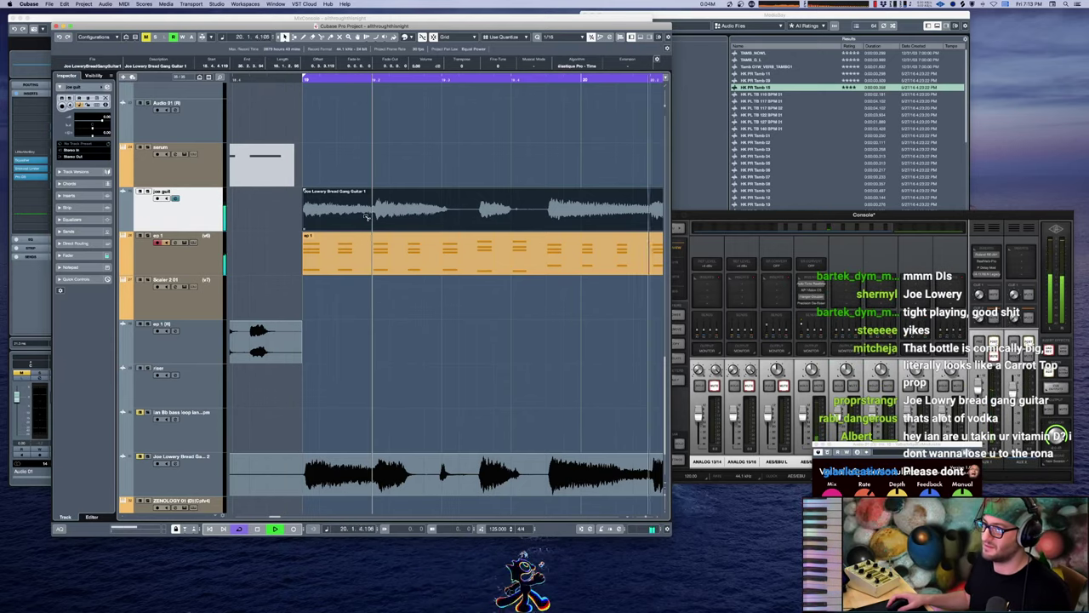
key("space")
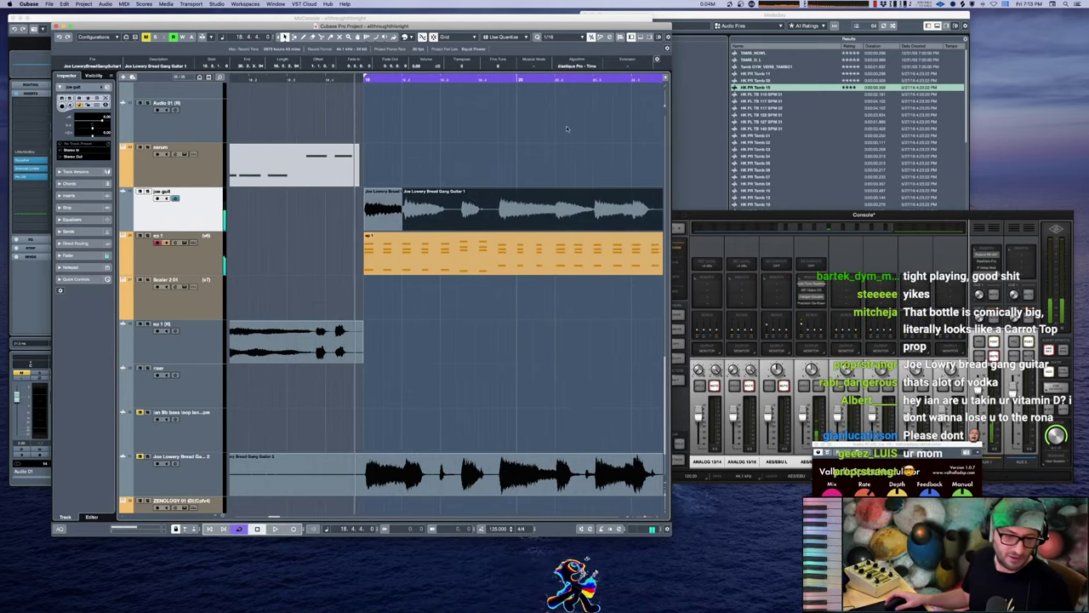
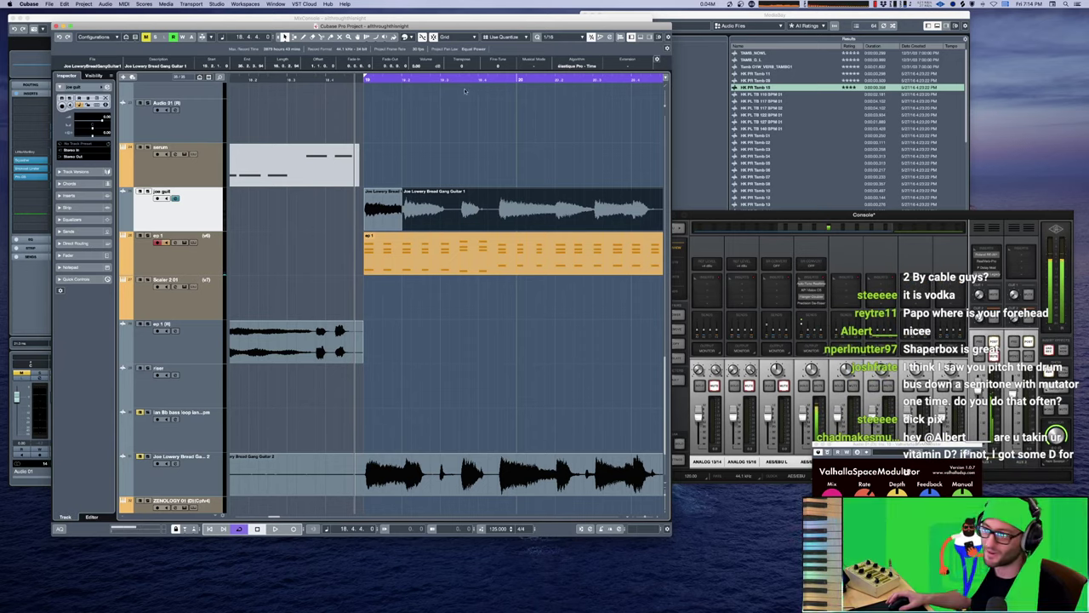
Set the cycle end to bar 21 in the ruler and play the loop
left_click_drag(366, 79, 404, 226)
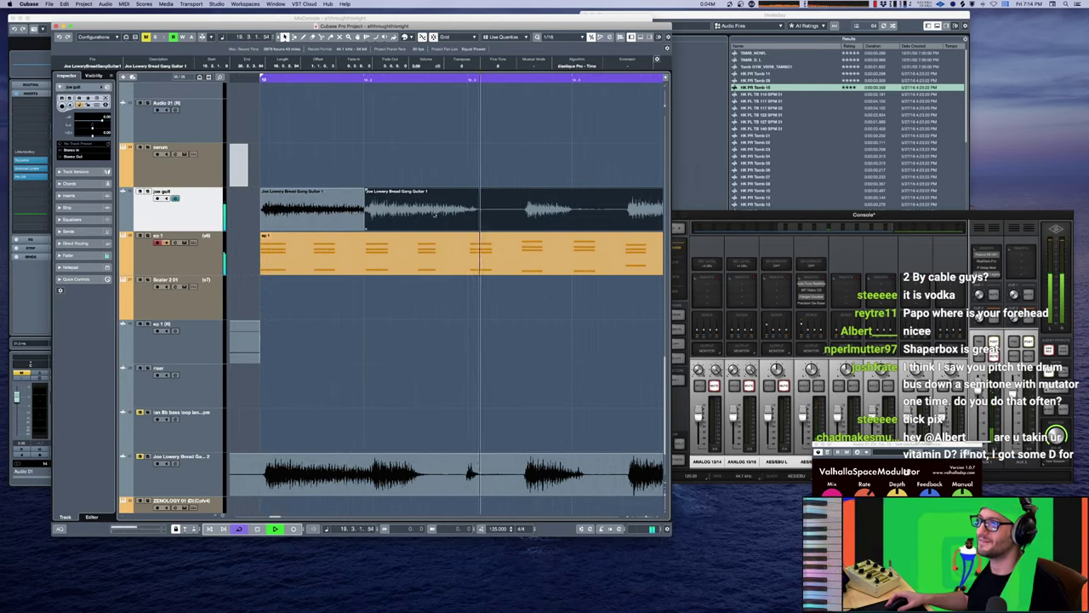
key("g")
key("g")
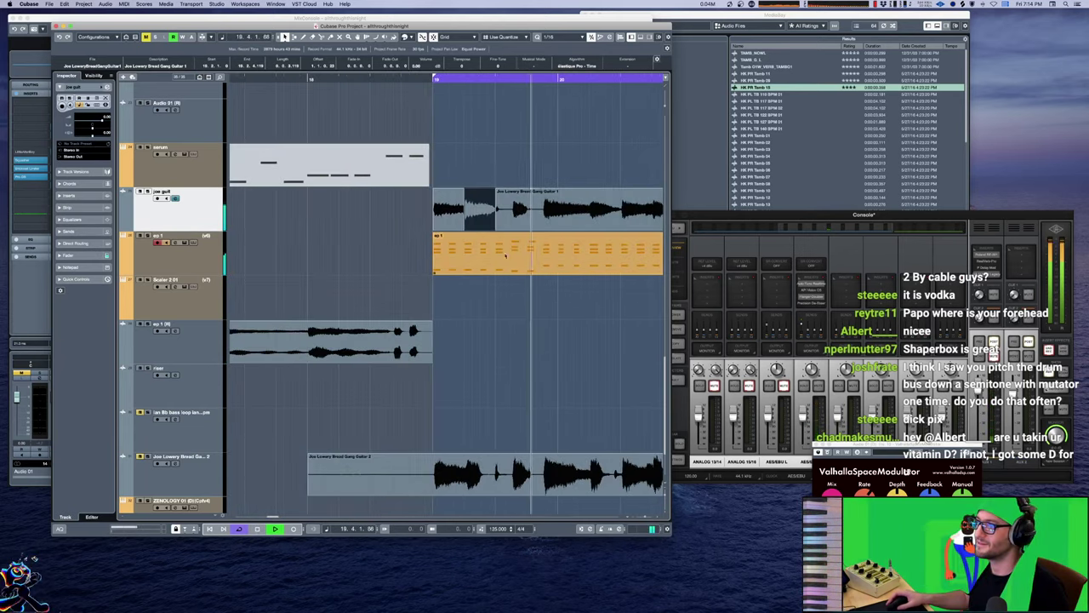
key("h")
key("g")
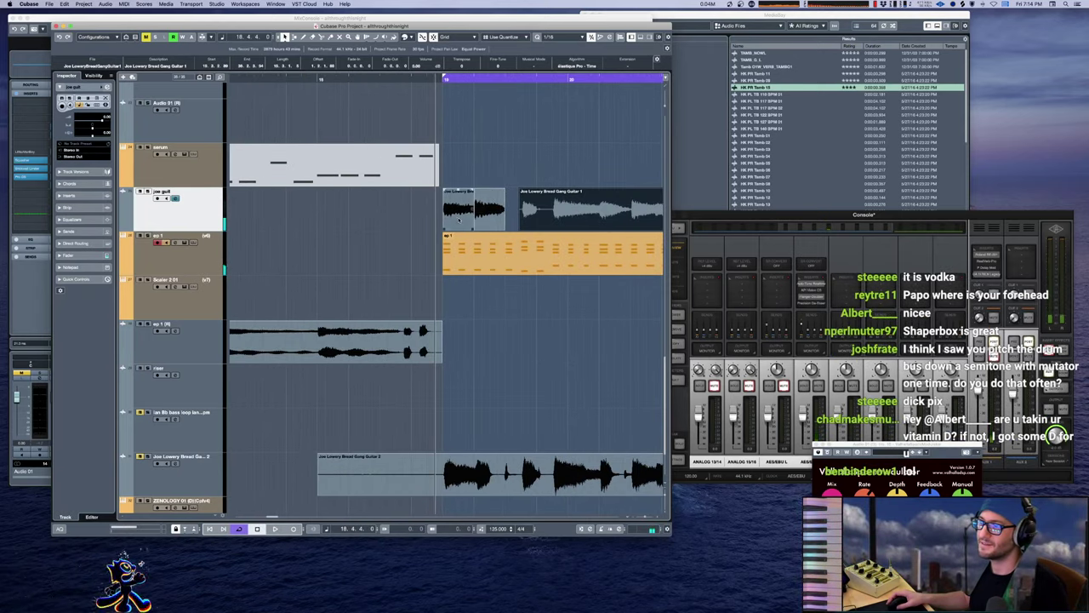
scroll(442, 289, "right", 2)
key("g")
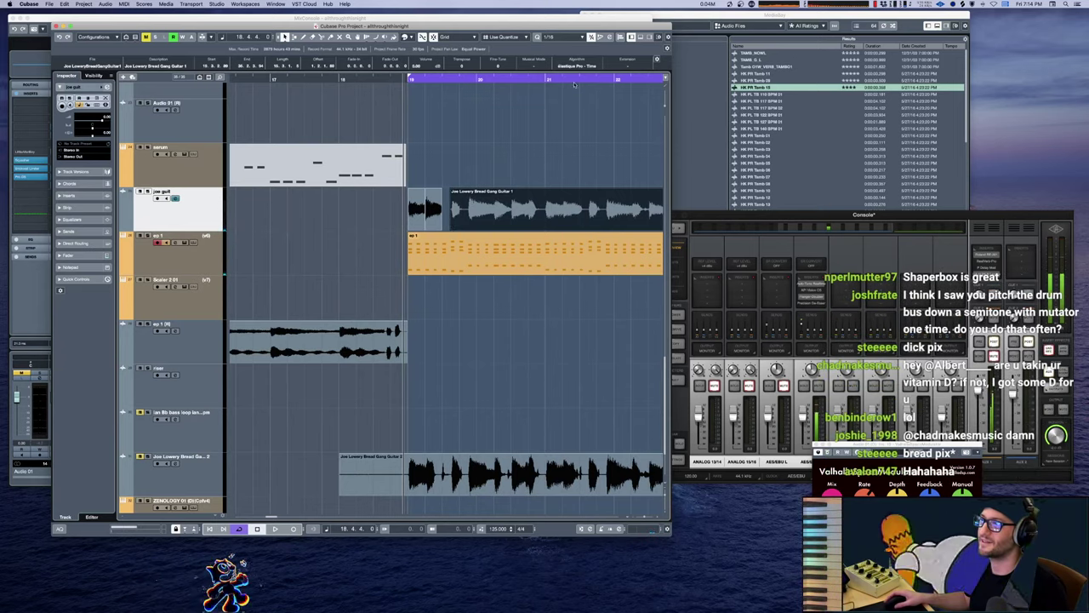
left_click(546, 79, "alt")
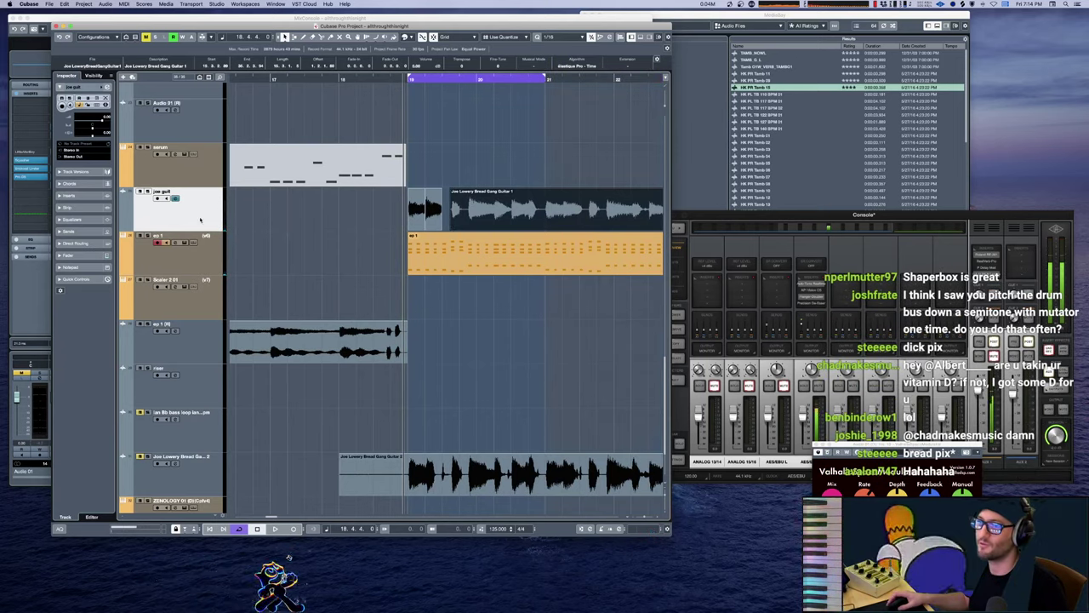
key("space")
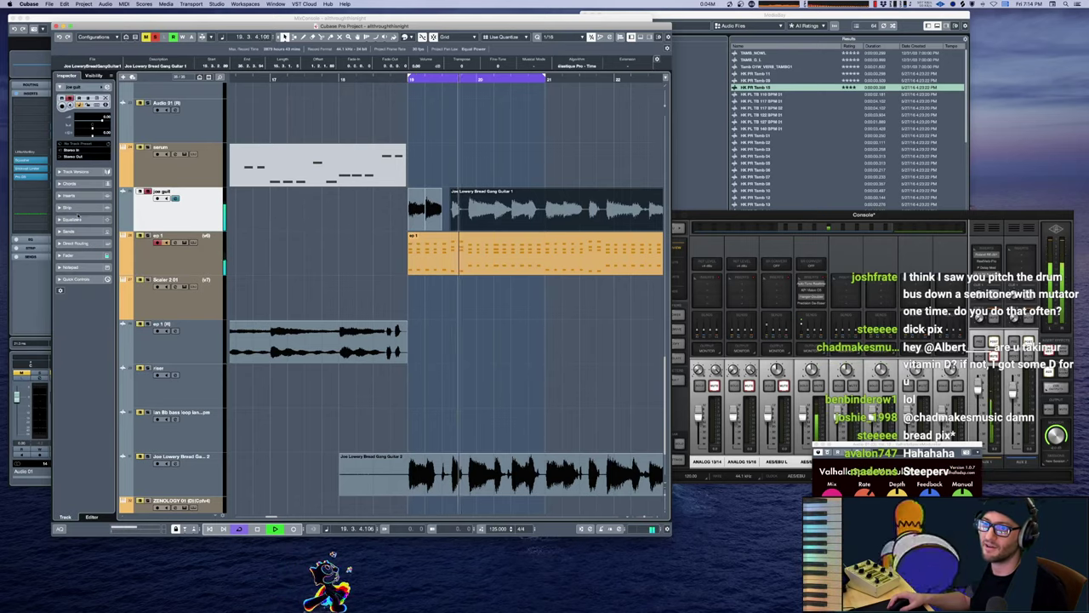
Load ValhallaSpaceModulator into joe guit's first insert slot via a 'space' search, then stop playback
left_click(78, 195)
left_click(83, 206)
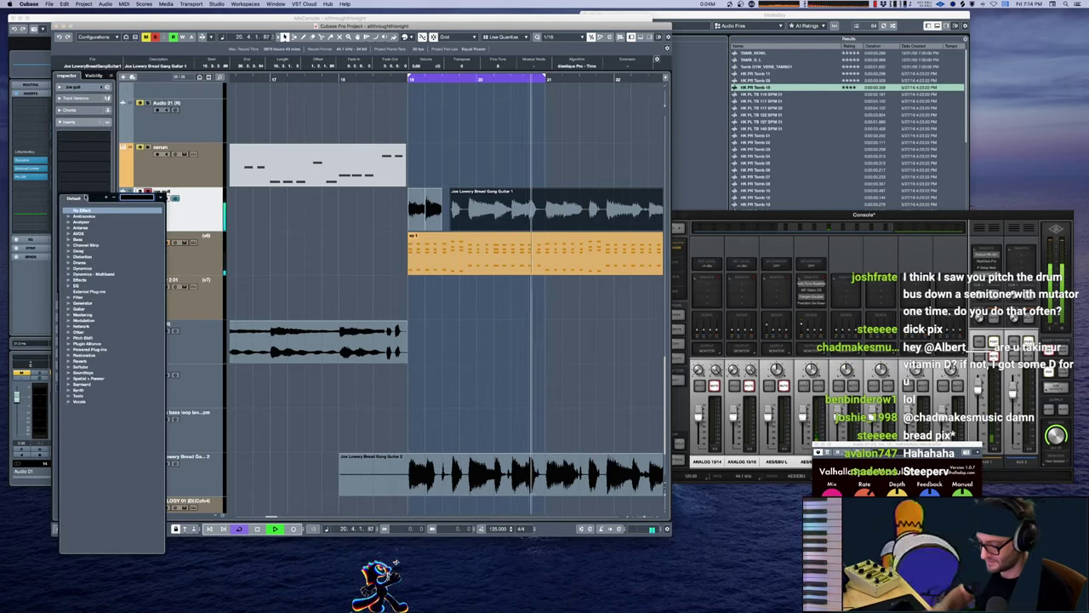
type("space")
key("Return")
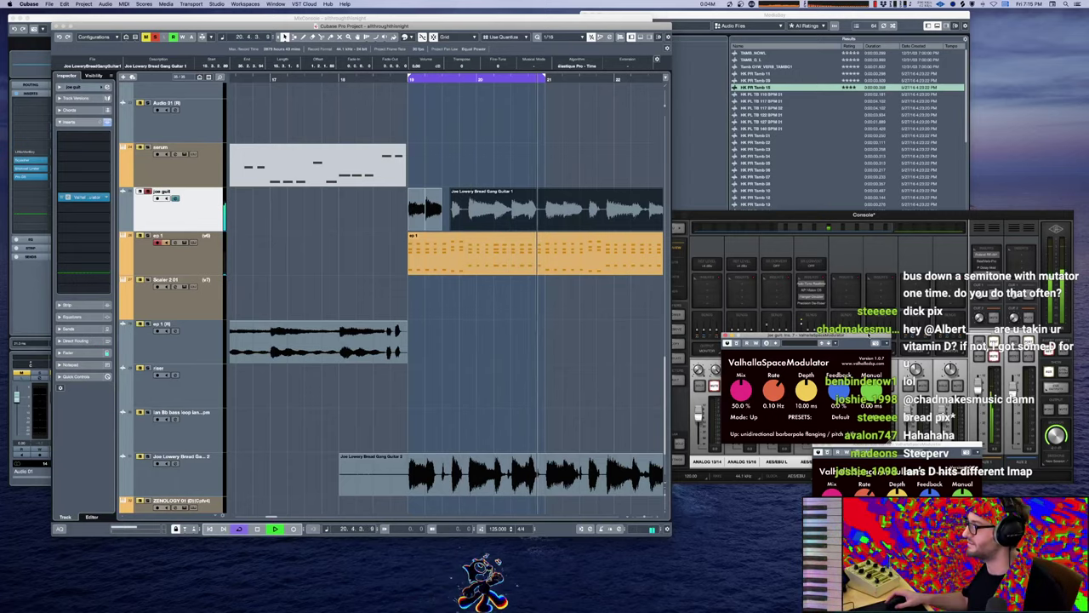
left_click_drag(766, 343, 553, 105)
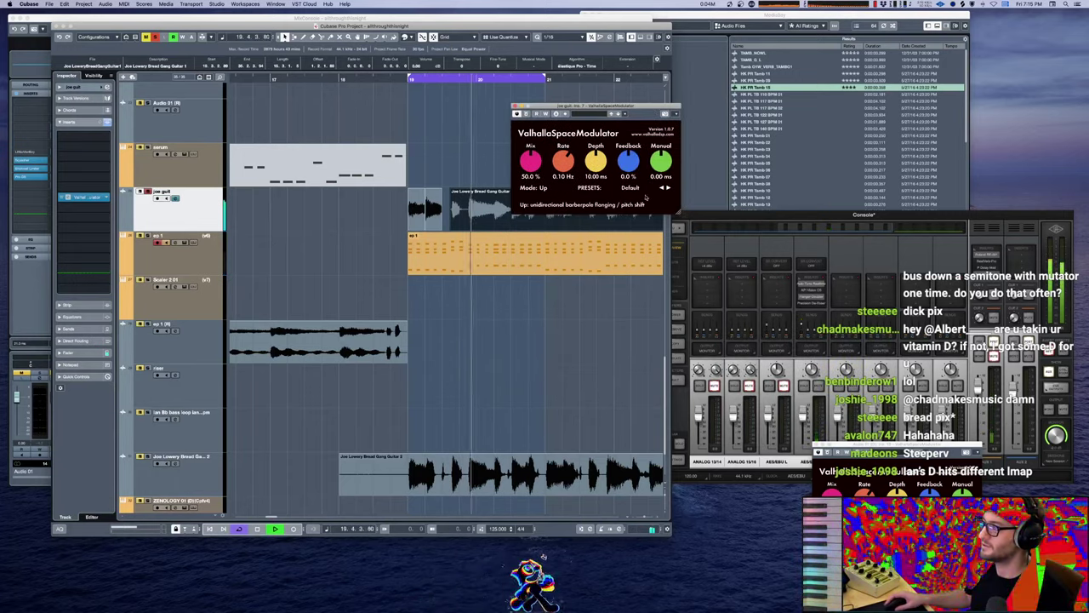
key("space")
left_click(631, 188)
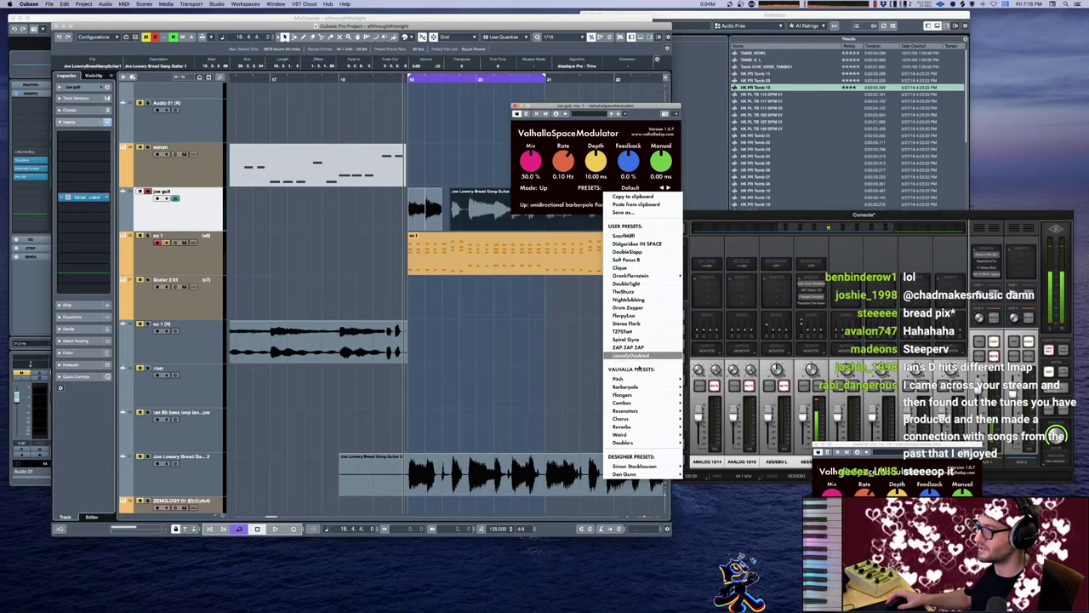
Load the Flangers > Symphonic Flange preset, then step forward to Centroflange
mouse_move(652, 411)
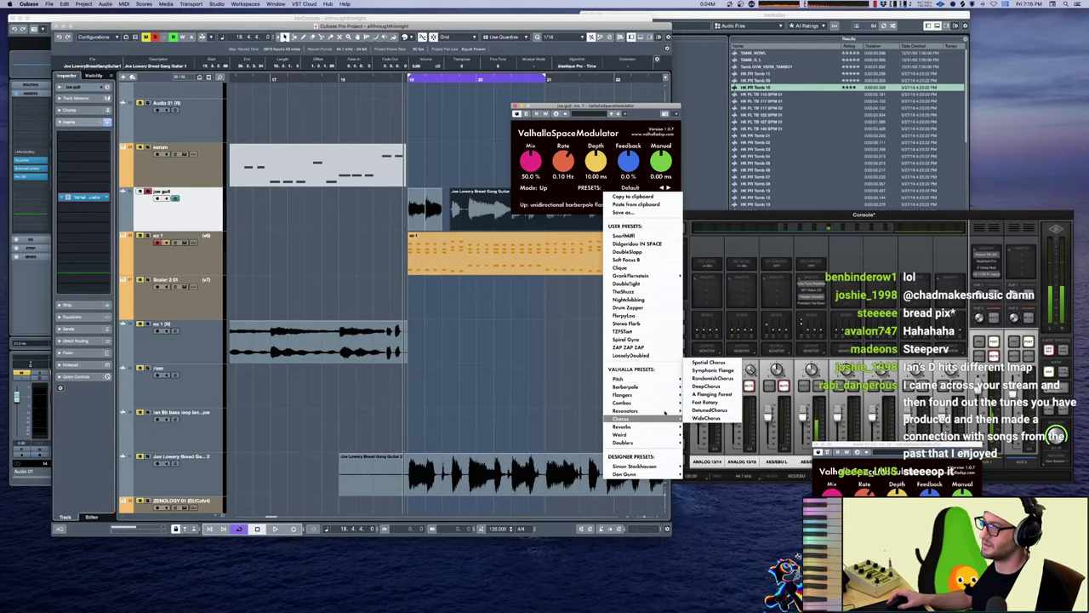
mouse_move(669, 396)
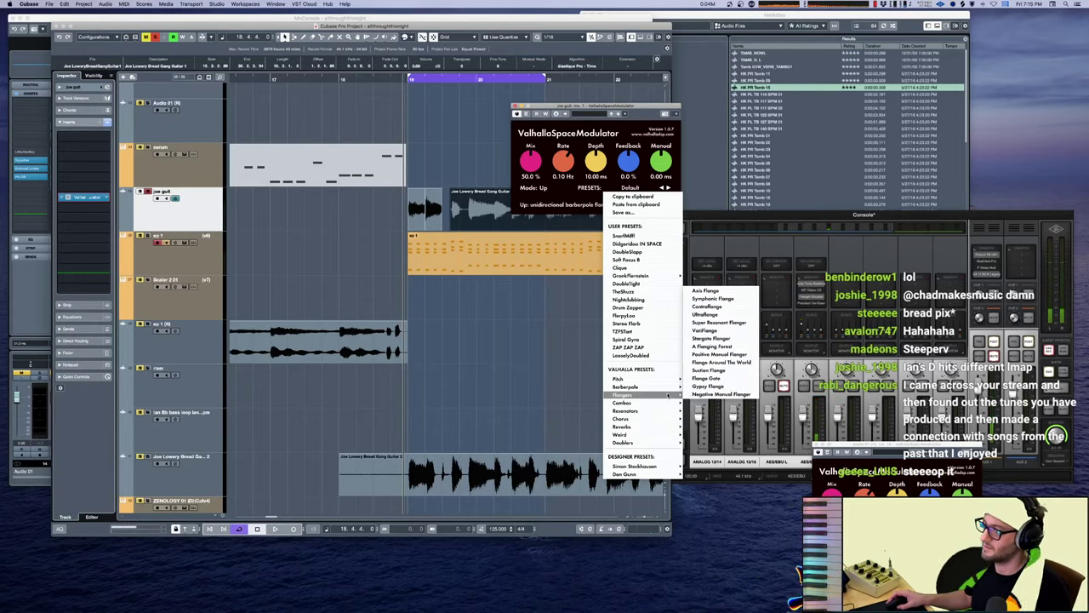
left_click(719, 304)
left_click(668, 188)
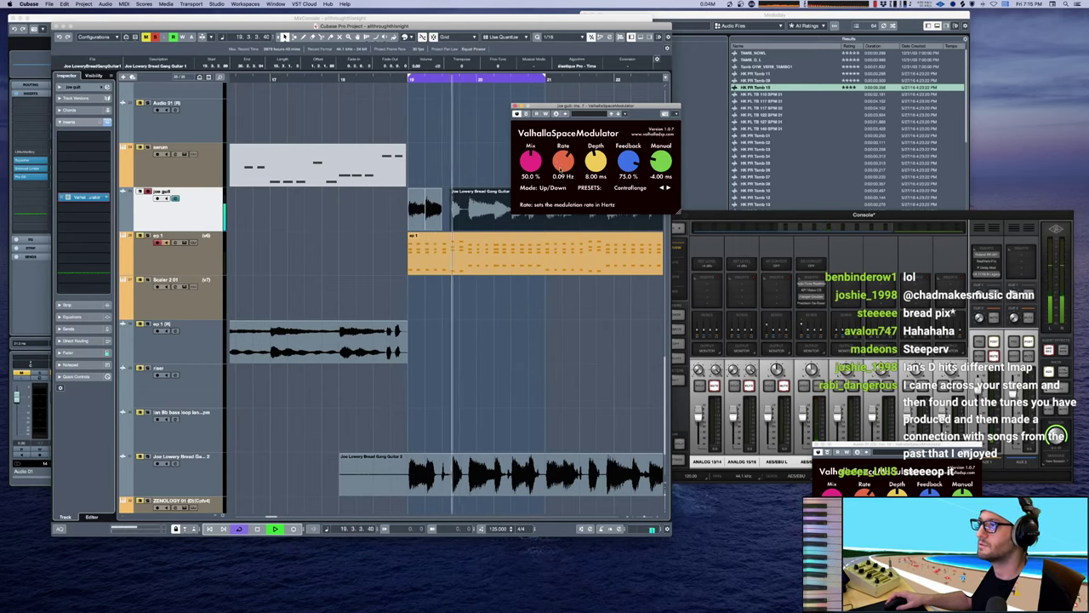
Raise the rate to 0.30 Hz and audition the TZF+, Tri, VariUp and VariUpDown modes
left_click_drag(563, 160, 563, 147)
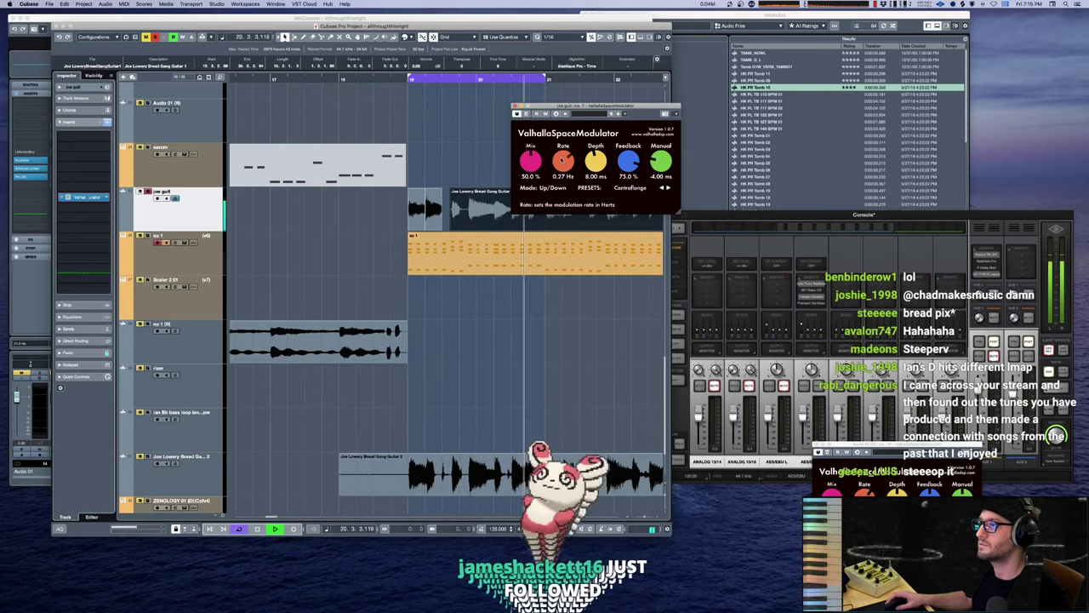
left_click(541, 187)
left_click(551, 213)
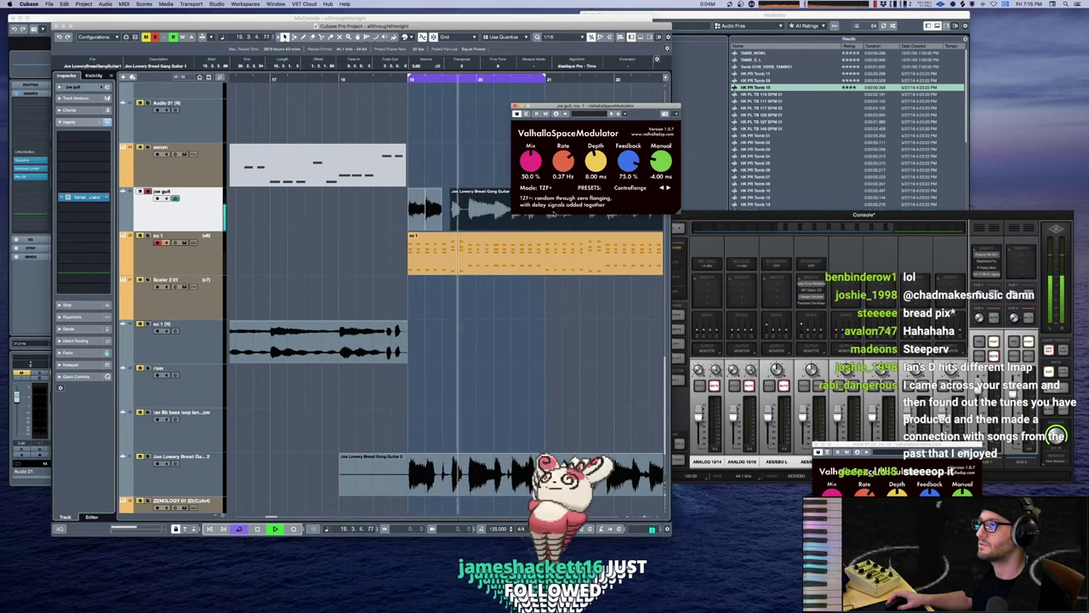
left_click(539, 188)
left_click(550, 204)
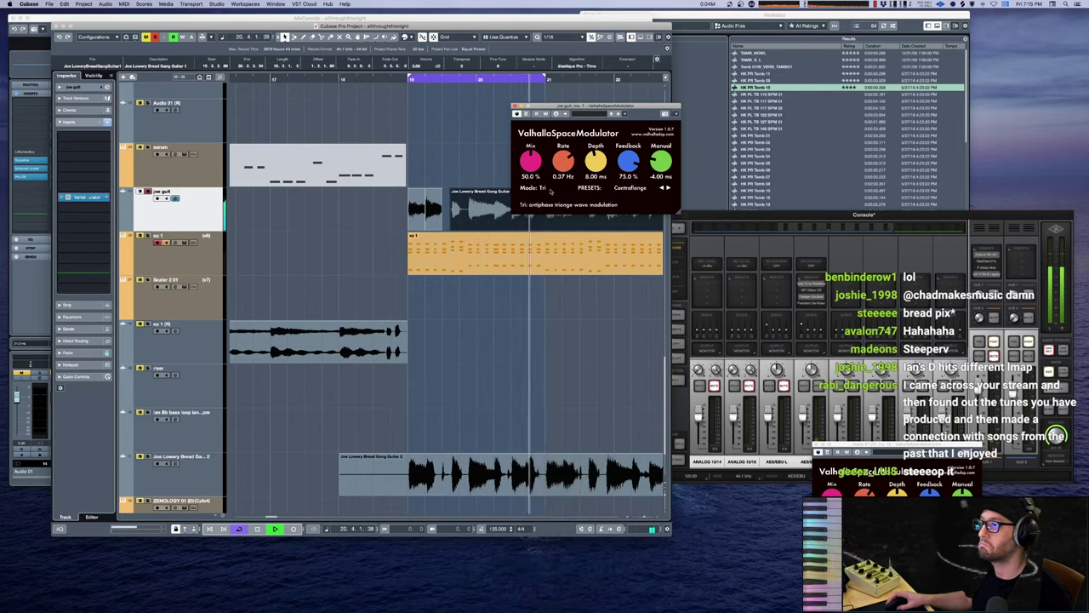
left_click(543, 188)
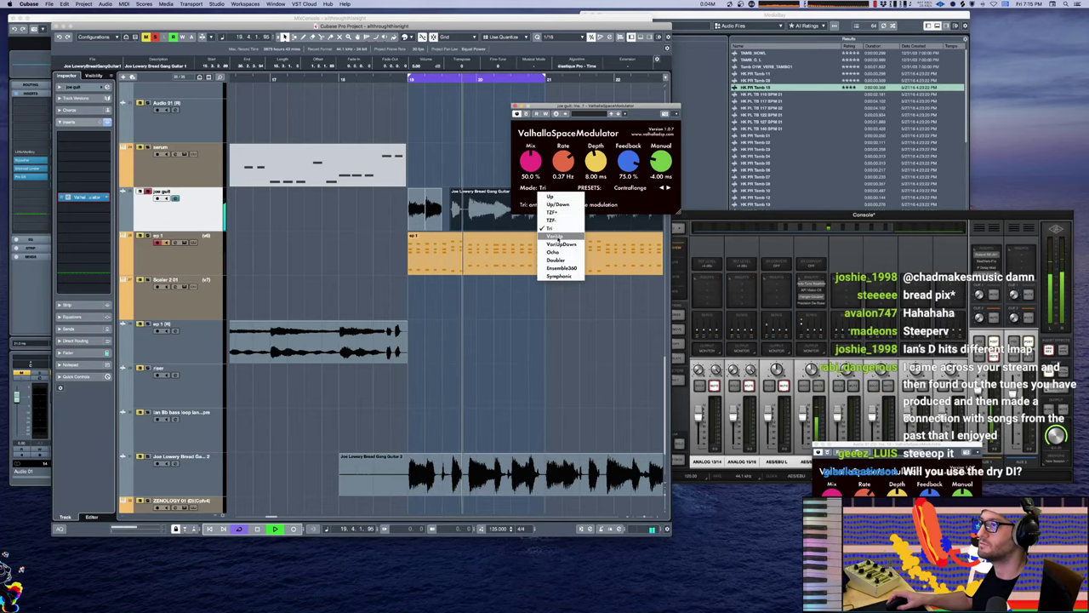
left_click(553, 239)
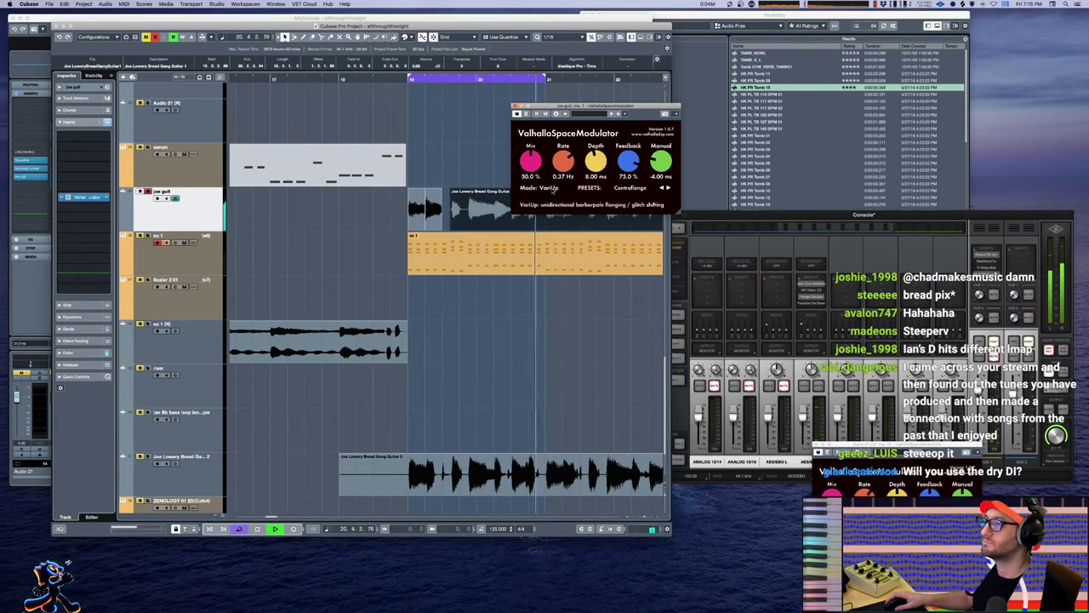
left_click(551, 188)
left_click(551, 188)
left_click(551, 188)
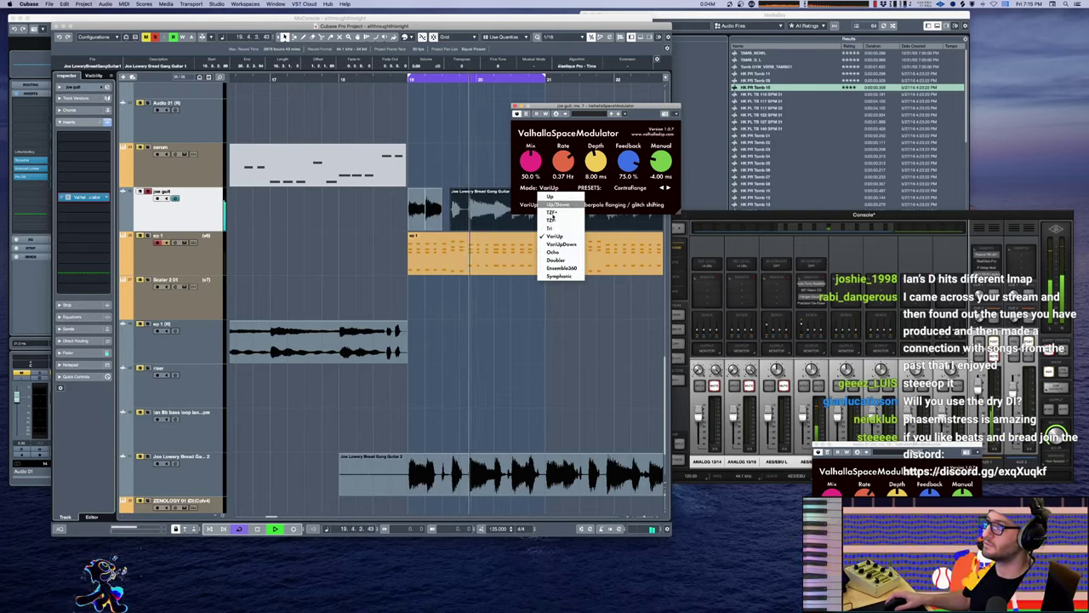
left_click(559, 244)
Try the Doubler and Ensemble360 modes, slow the rate, and settle on Symphonic
left_click(552, 188)
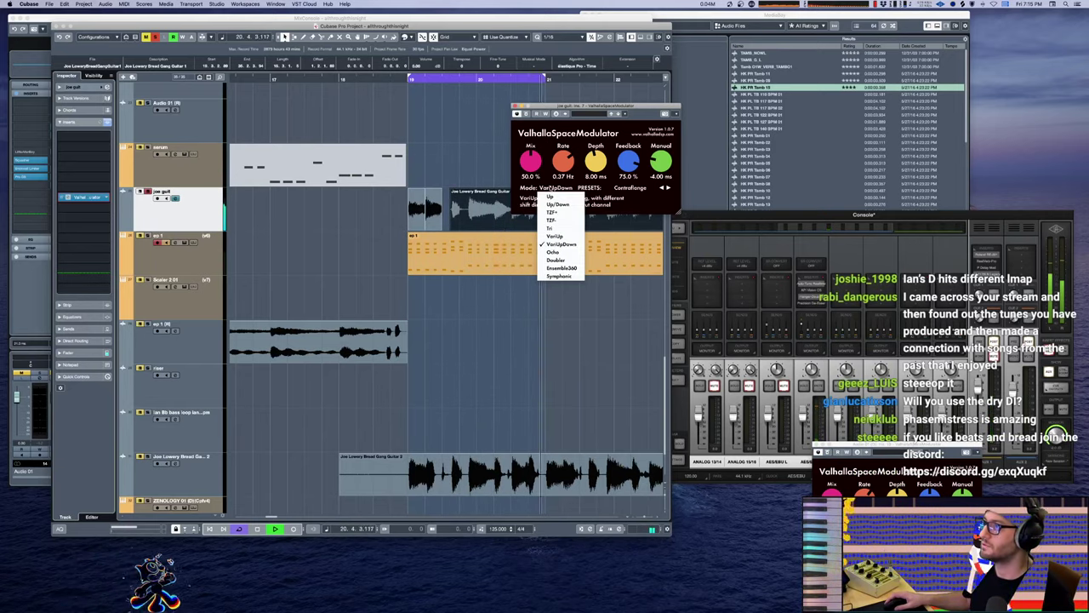
left_click(555, 259)
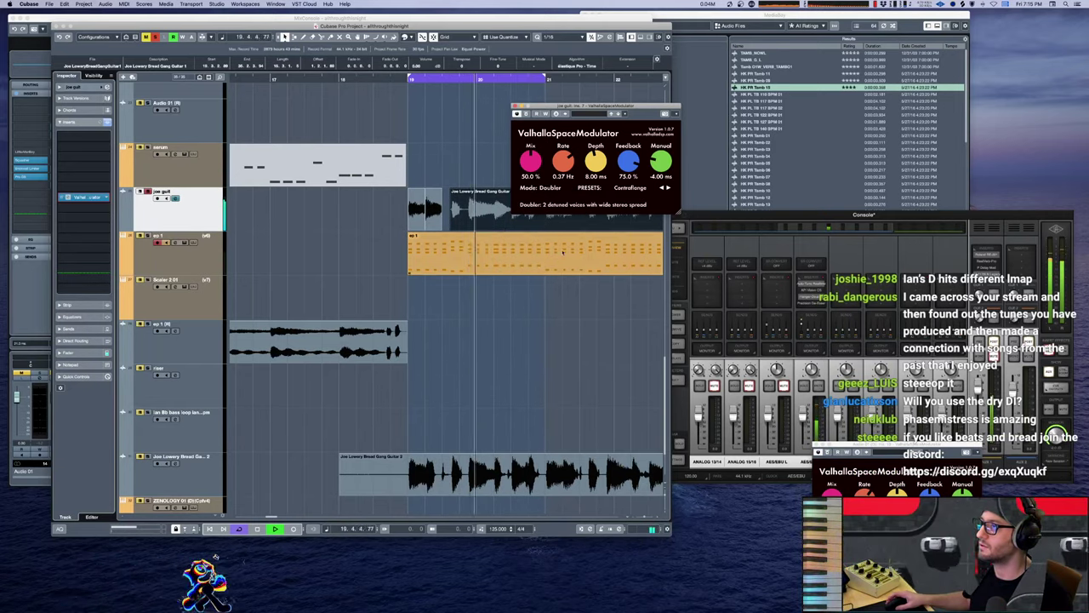
left_click(553, 188)
left_click(557, 273)
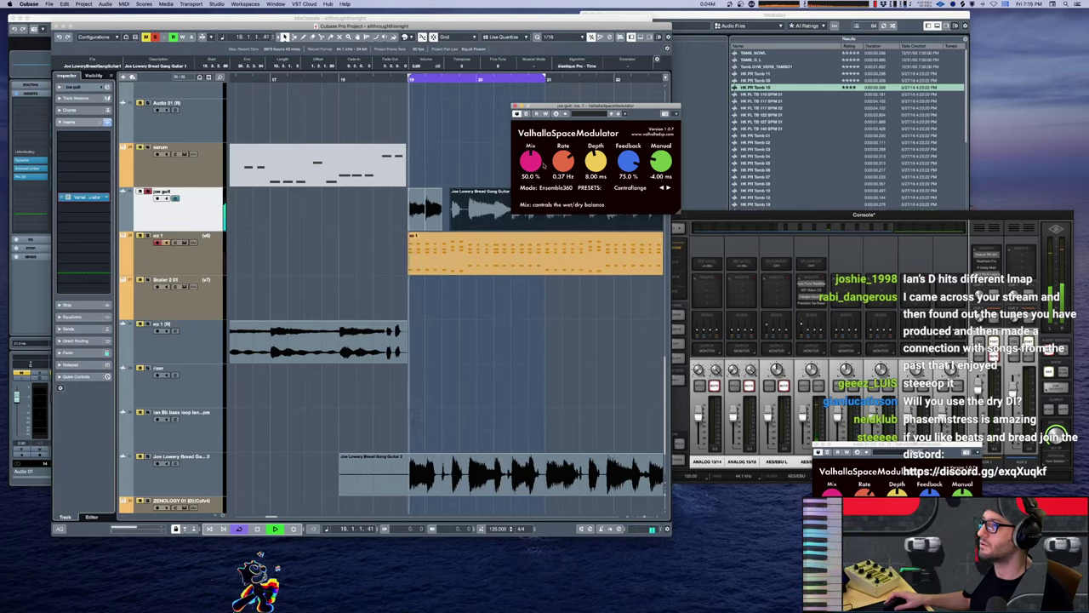
mouse_move(563, 160)
left_mouse_down()
mouse_move(565, 147)
mouse_move(565, 176)
left_mouse_up()
left_click(549, 187)
left_click(553, 274)
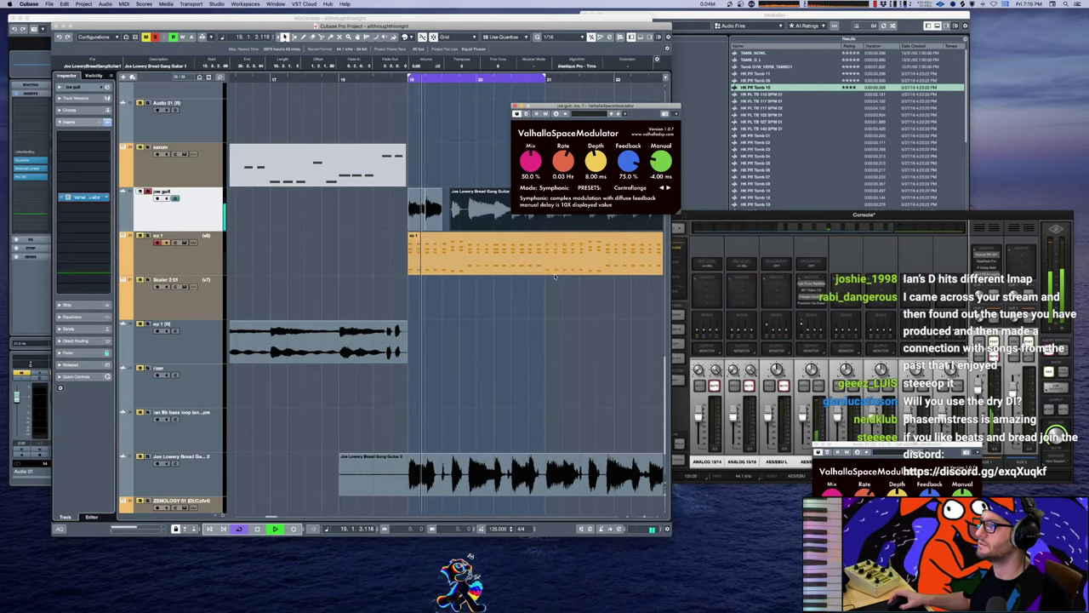
Tune mix, rate, depth, manual and feedback to 1.05 Hz, 0.61 ms depth, 73.4% feedback
left_click_drag(530, 161, 626, 197)
mouse_move(630, 163)
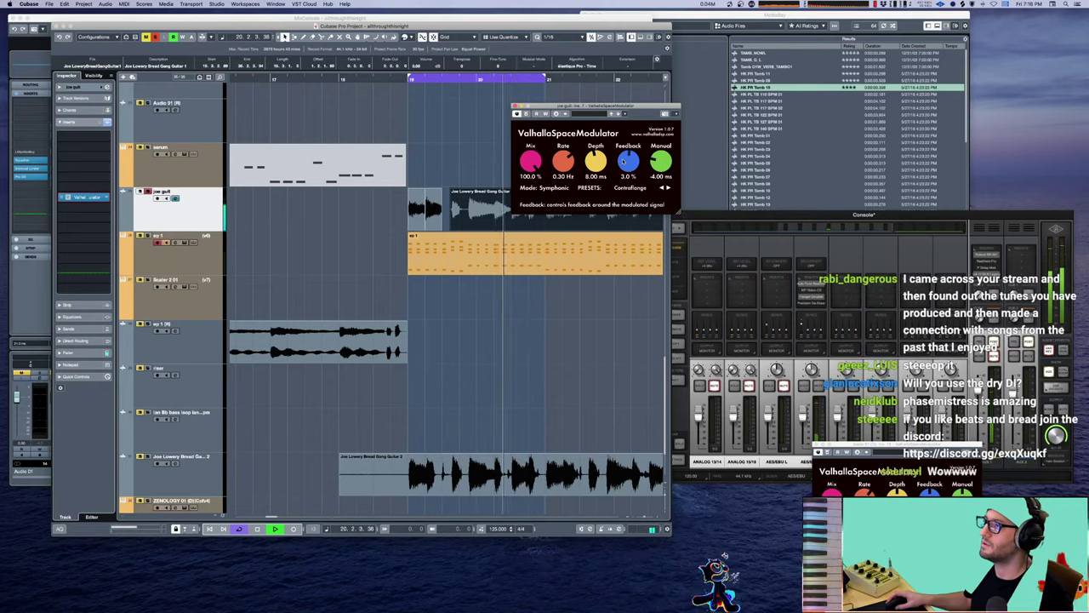
left_click_drag(564, 165, 628, 153)
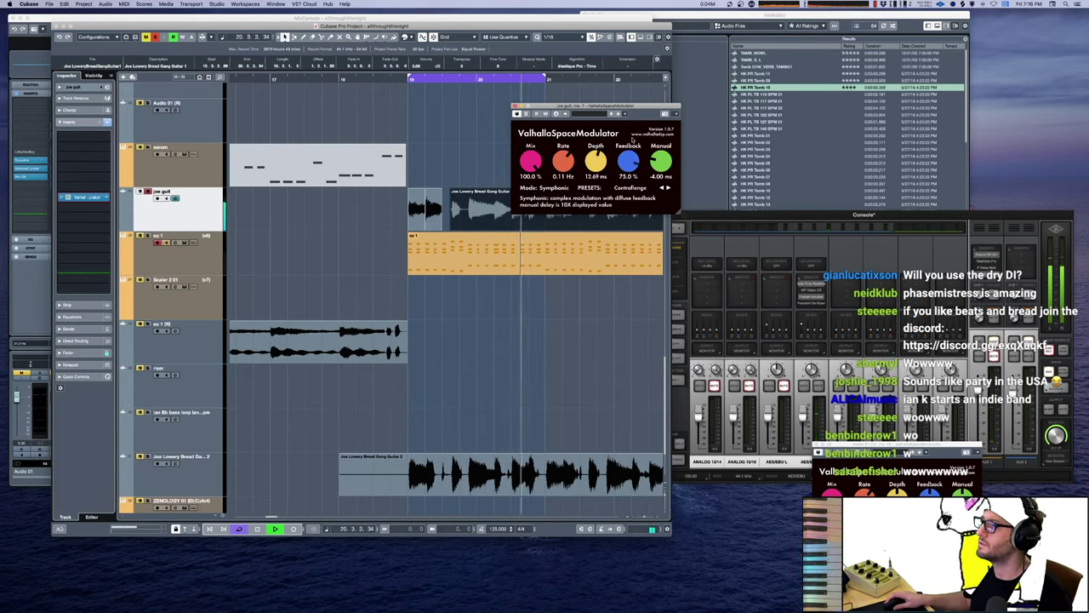
left_click_drag(563, 160, 593, 197)
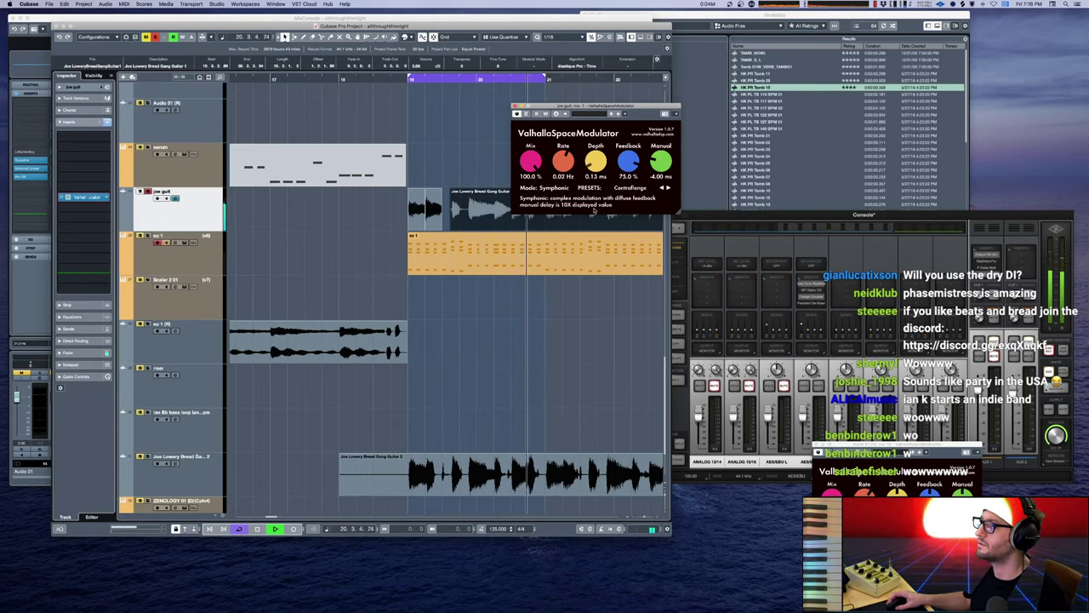
double_click(661, 160)
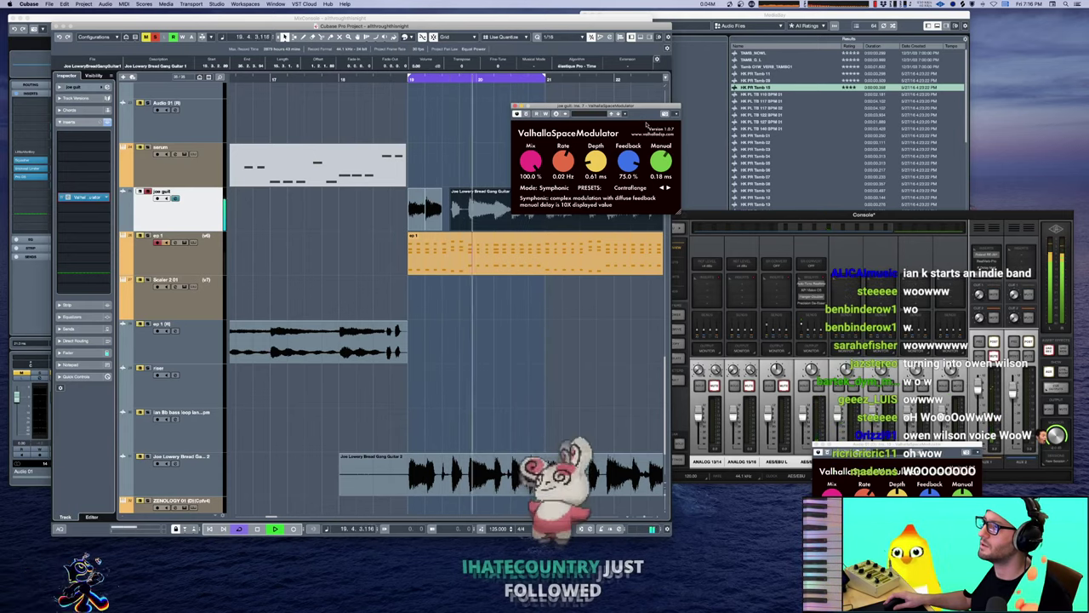
left_click_drag(628, 162, 628, 163)
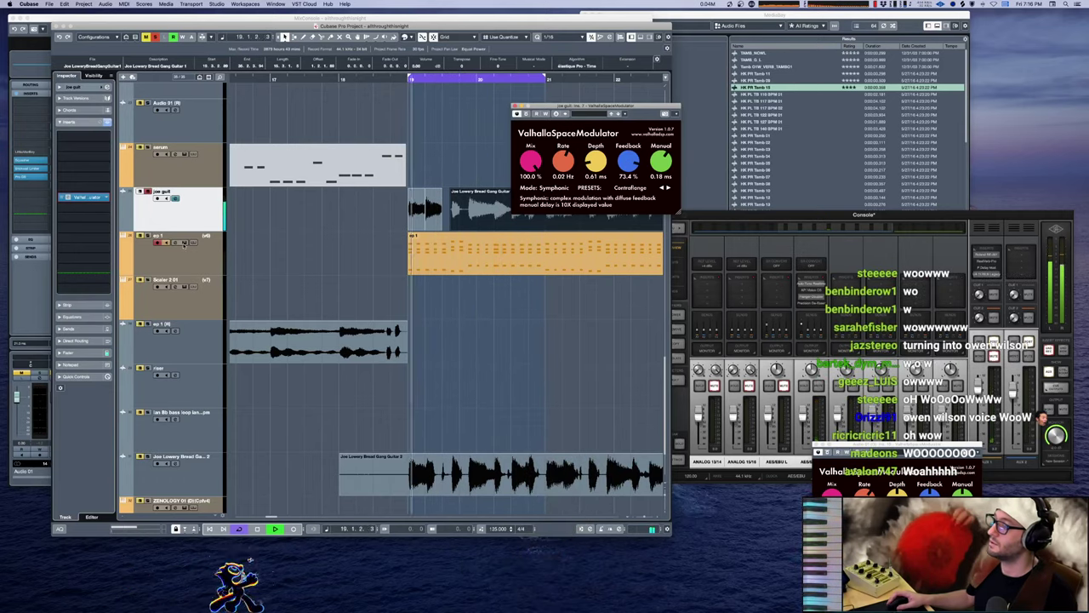
left_click_drag(565, 163, 568, 148)
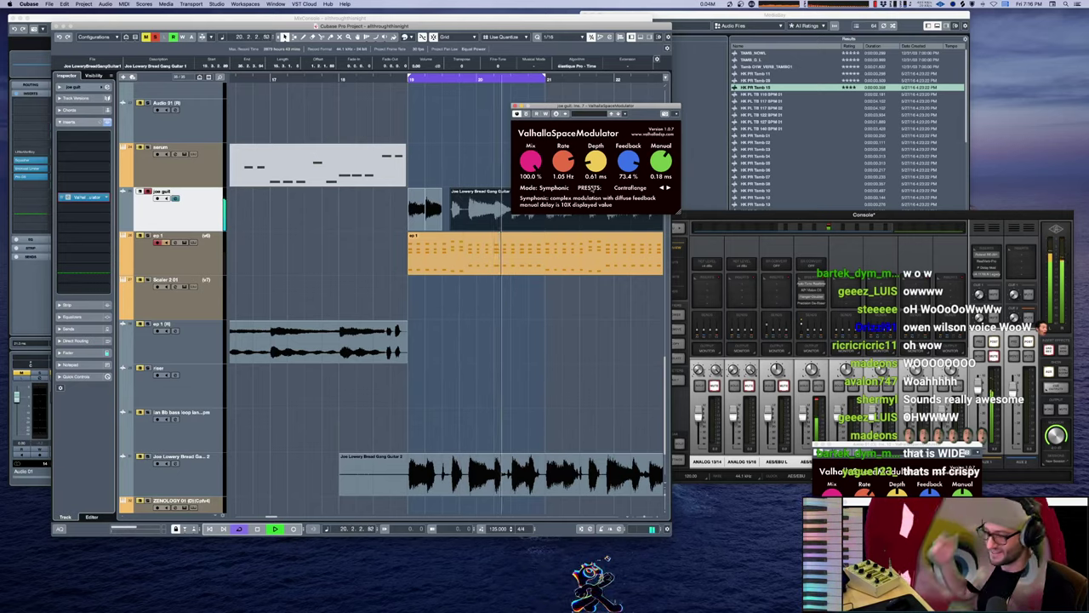
key("space")
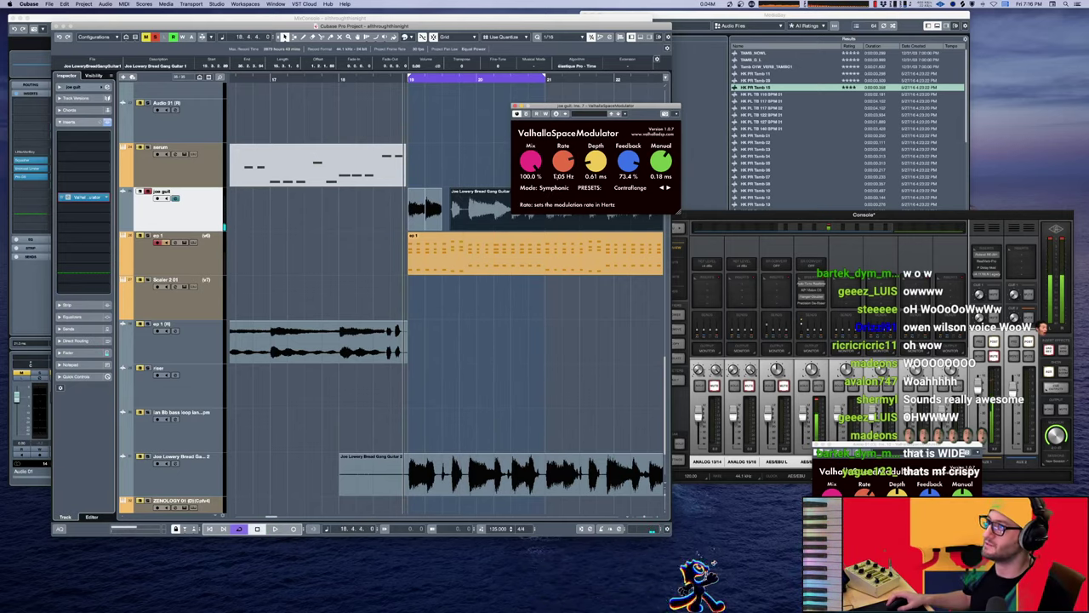
left_click_drag(632, 106, 579, 131)
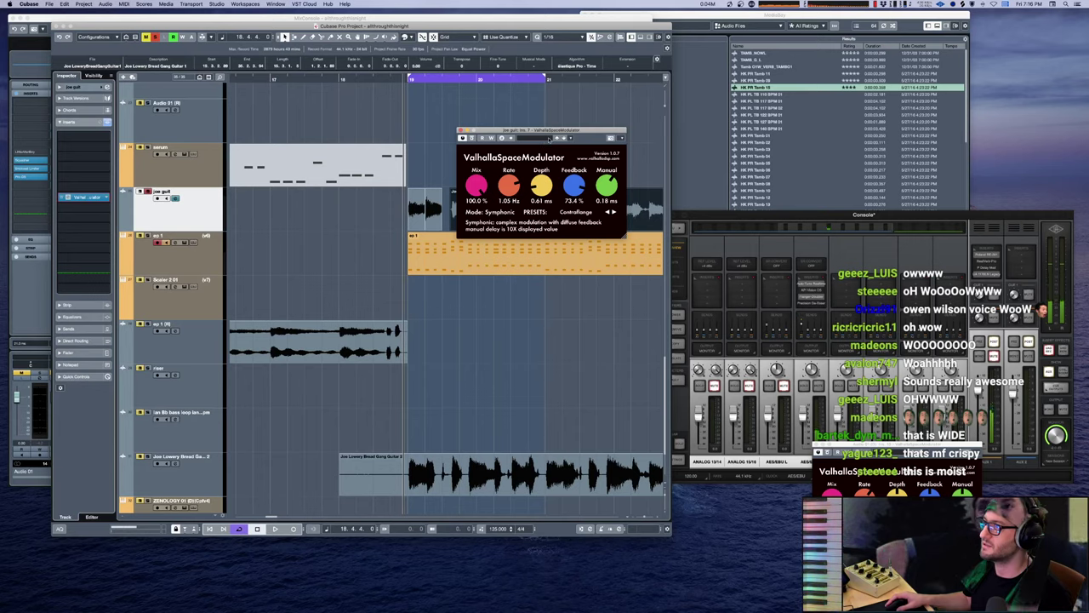
Save the current settings as a new preset named 'sdfsdfsdfsdfsdfsdf'
left_click(571, 137)
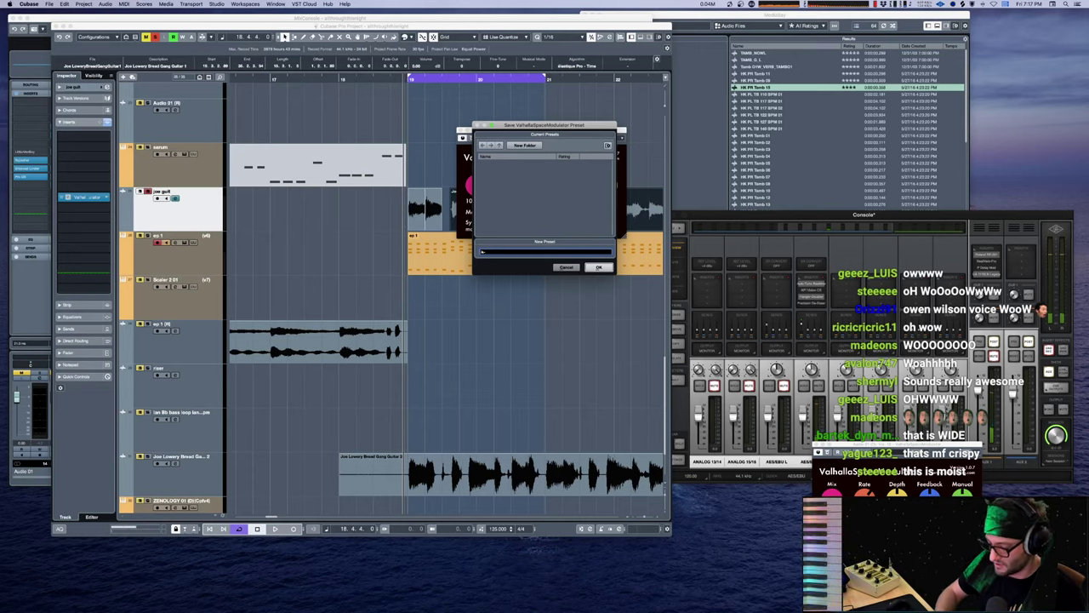
type("o")
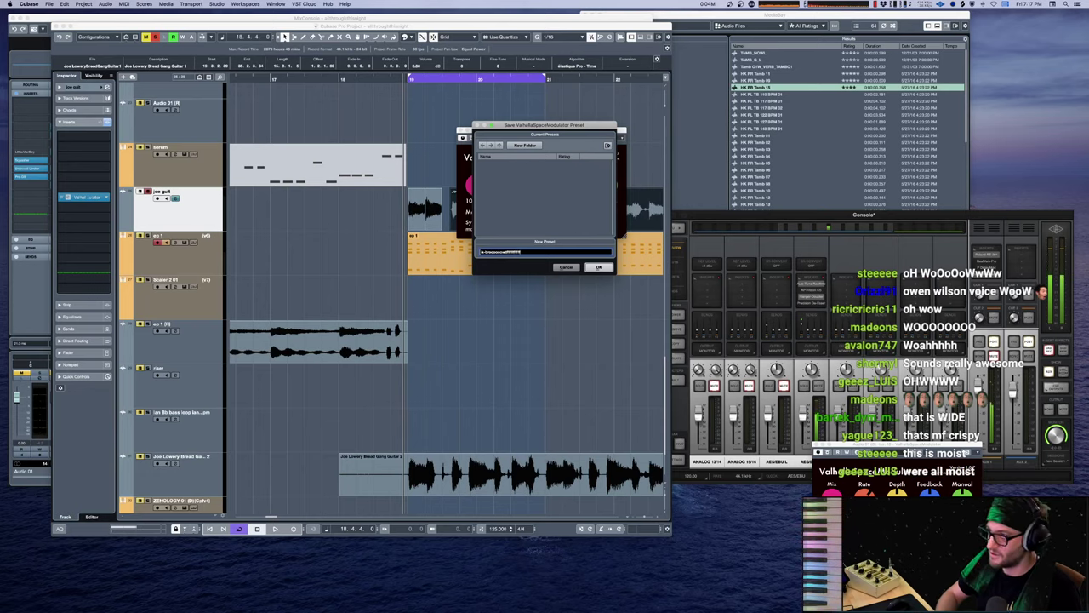
key("BackSpace")
key("BackSpace")
key("BackSpace")
key("BackSpace")
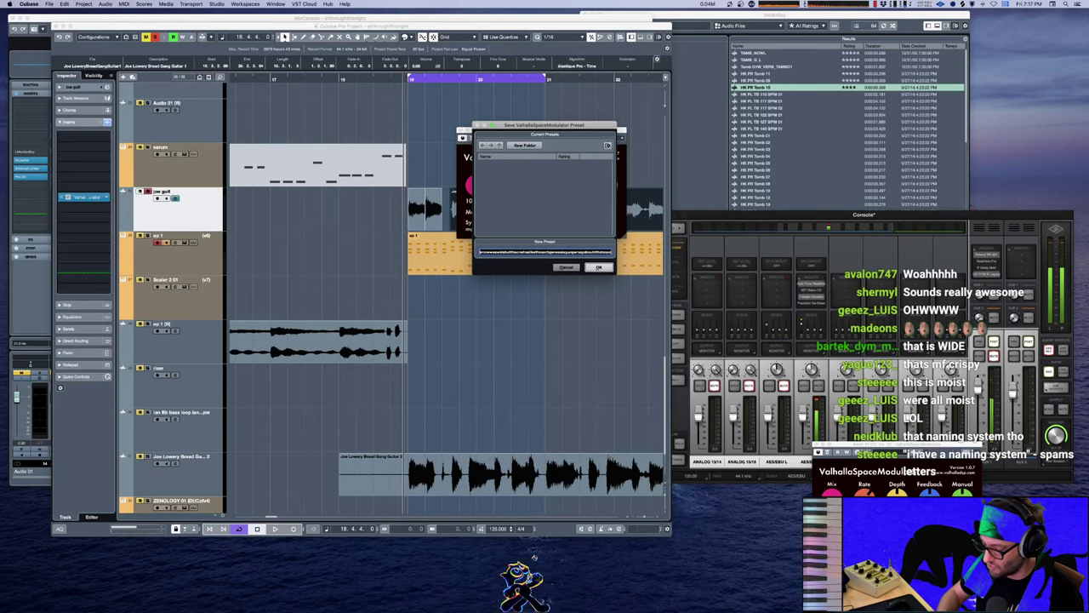
type("sdfsdf")
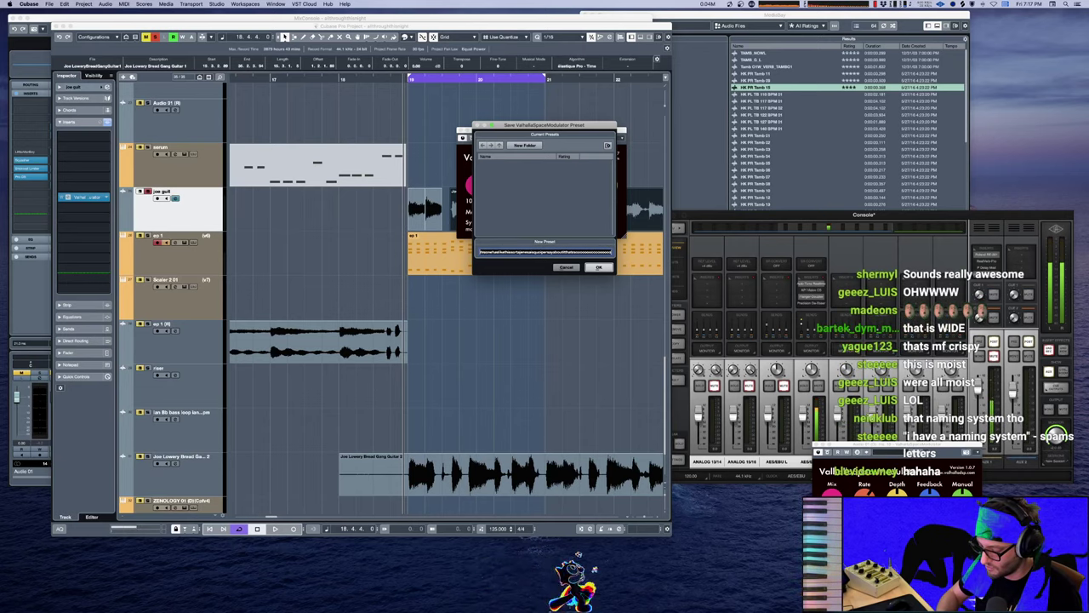
type("sdfsdf")
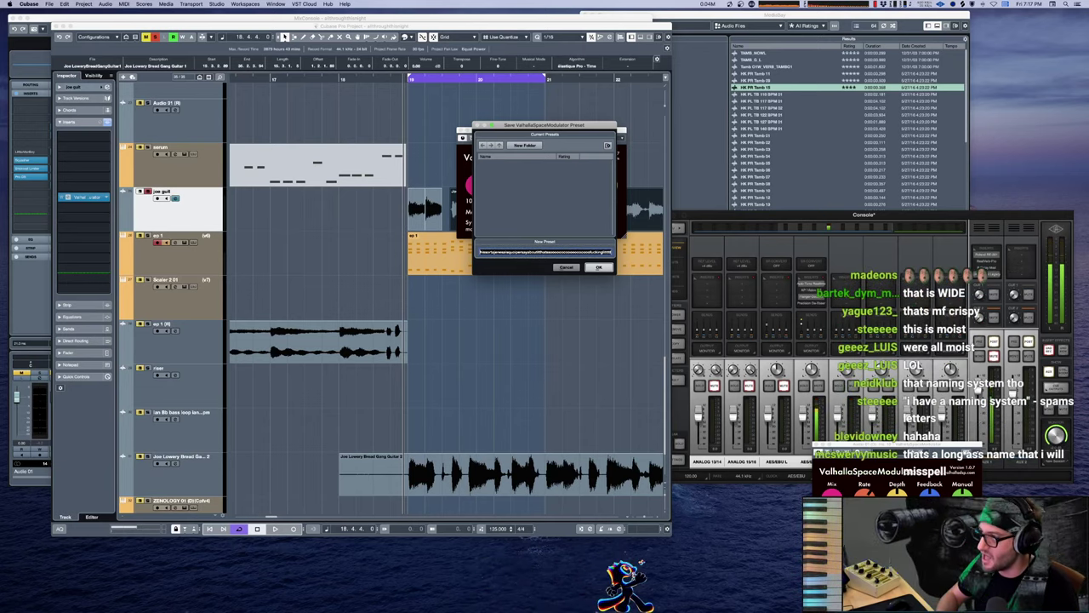
type("sdfsdf")
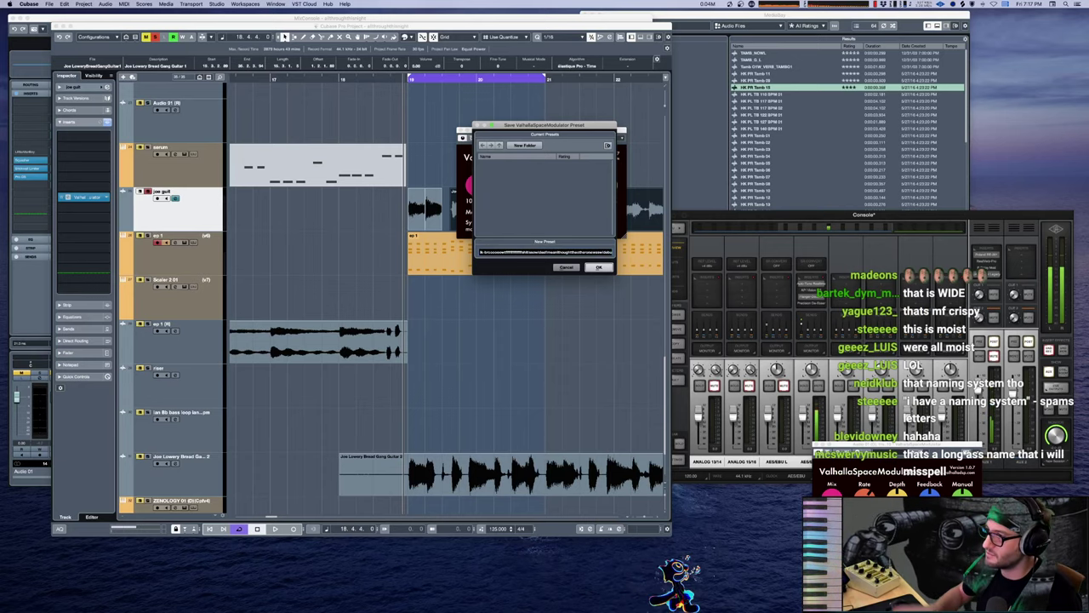
left_click(598, 268)
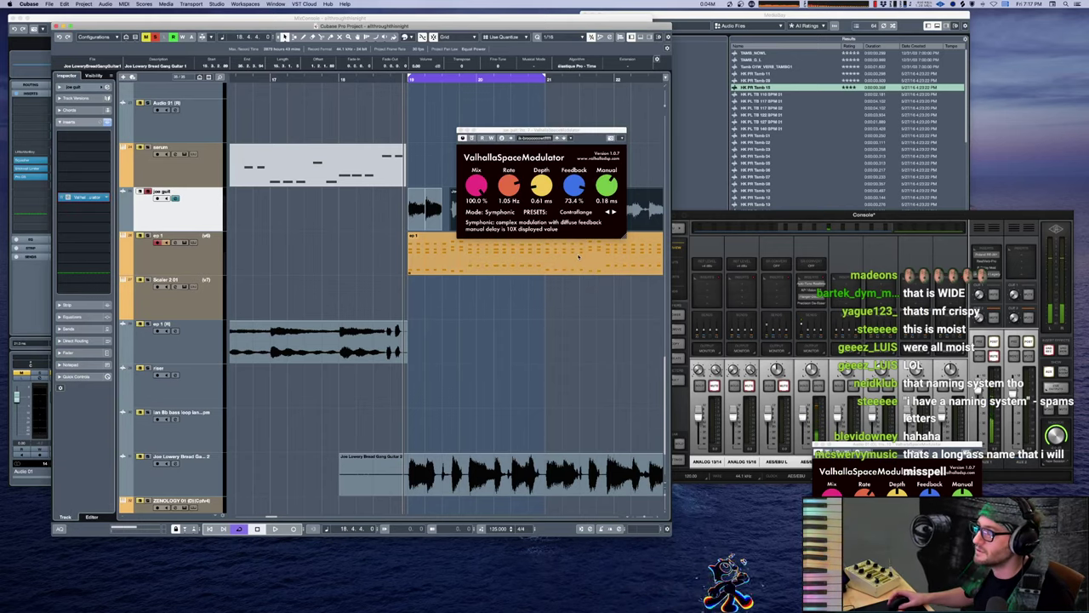
Audition the guitar, then load Squasher into joe guit's second insert slot
key("space")
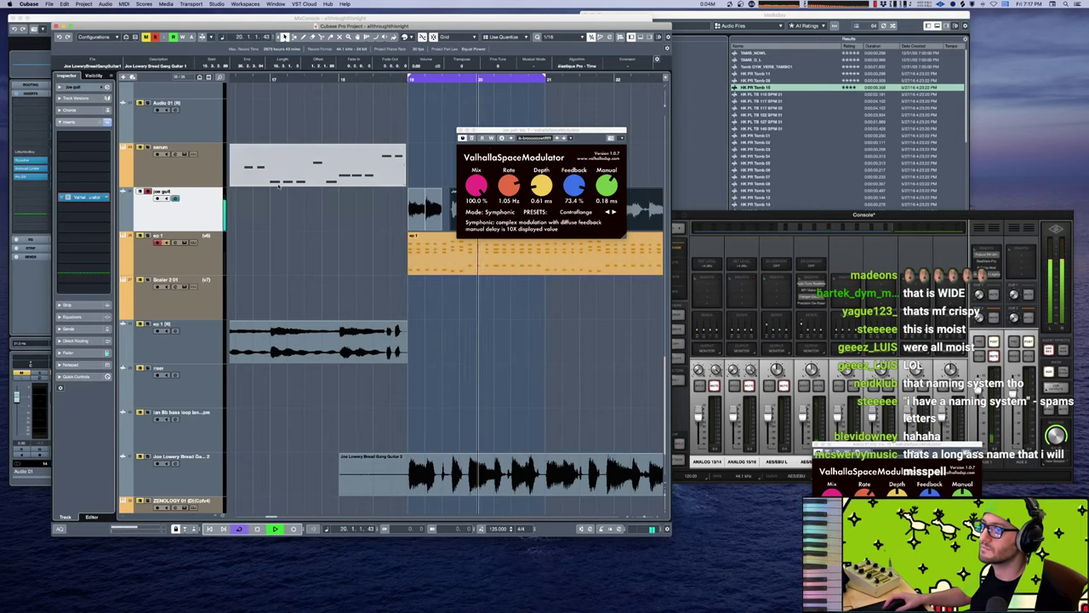
key("space")
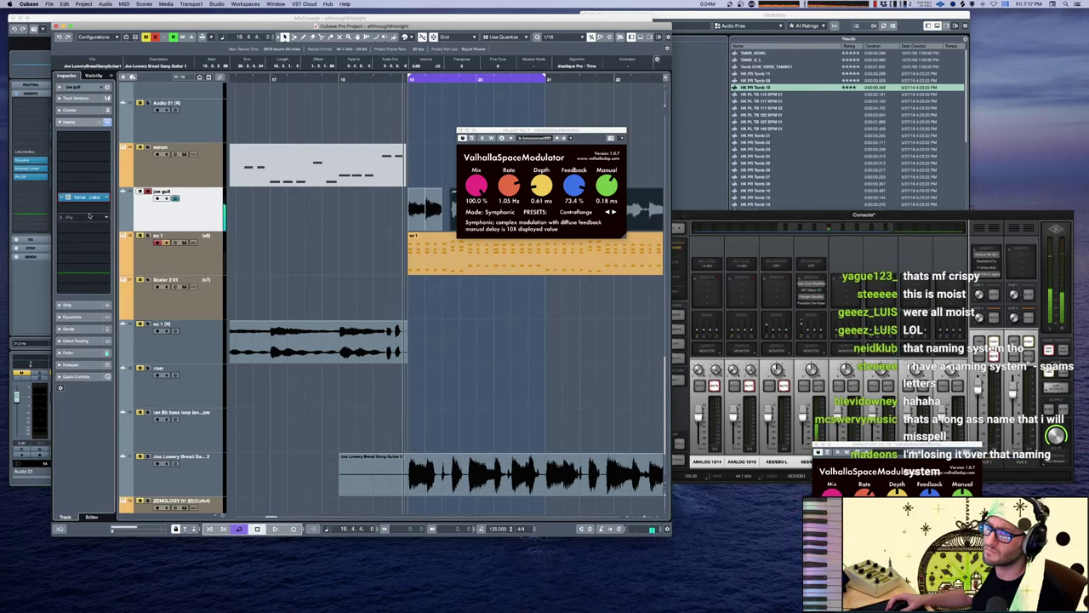
left_click(85, 208)
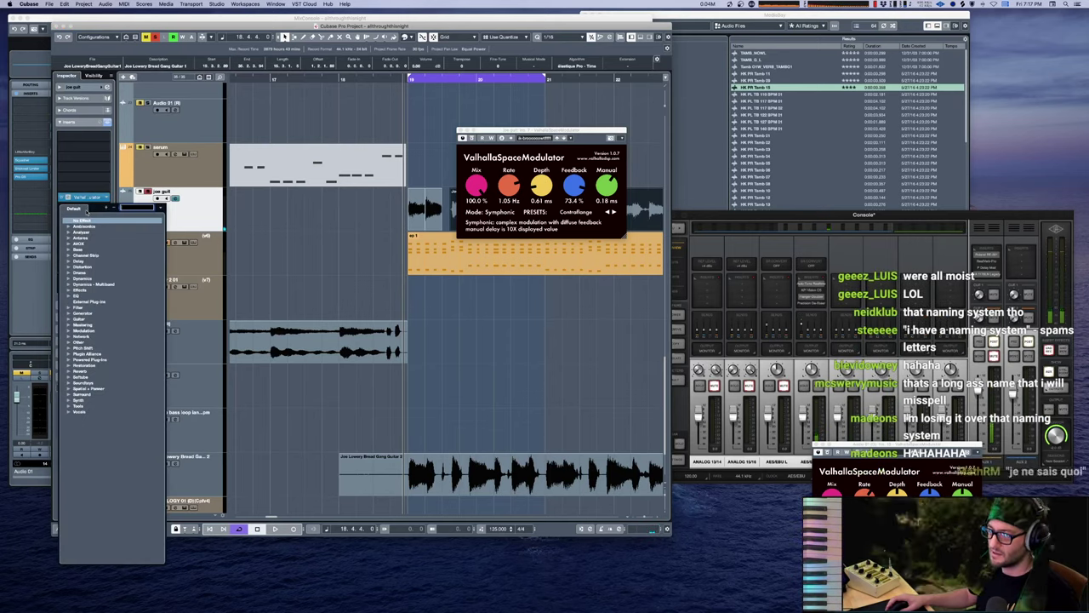
type("max")
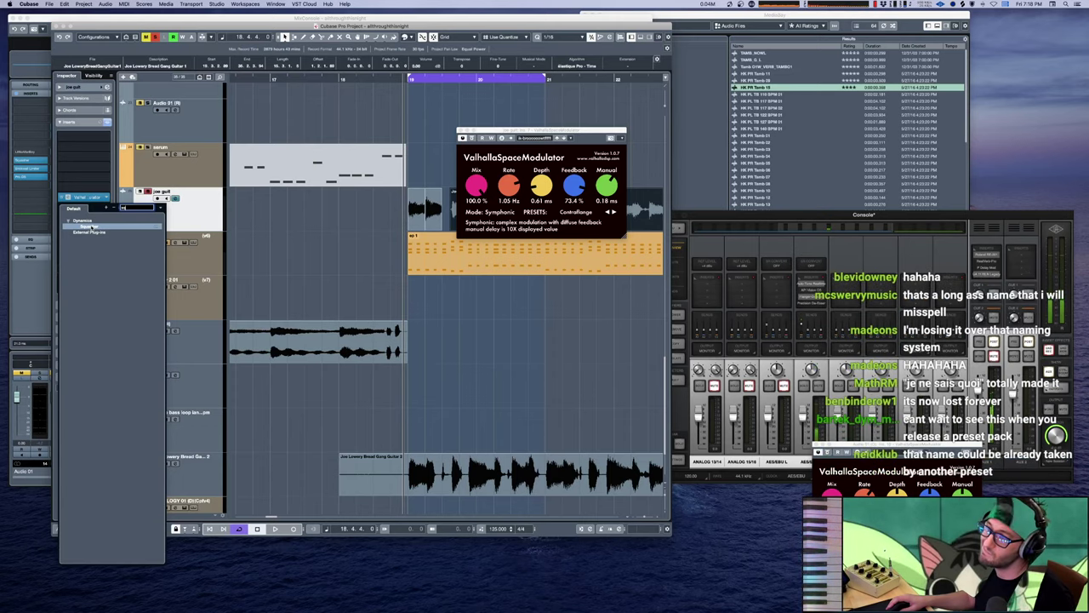
left_click(89, 228)
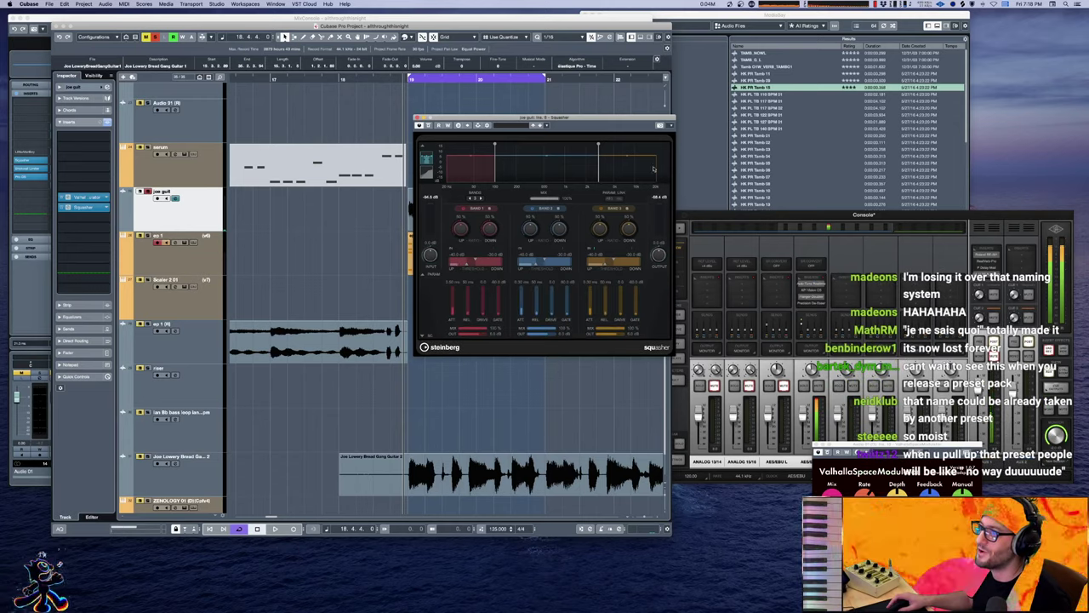
Drag Squasher's low-band crossover up to about 202 Hz while the guitar plays
key("space")
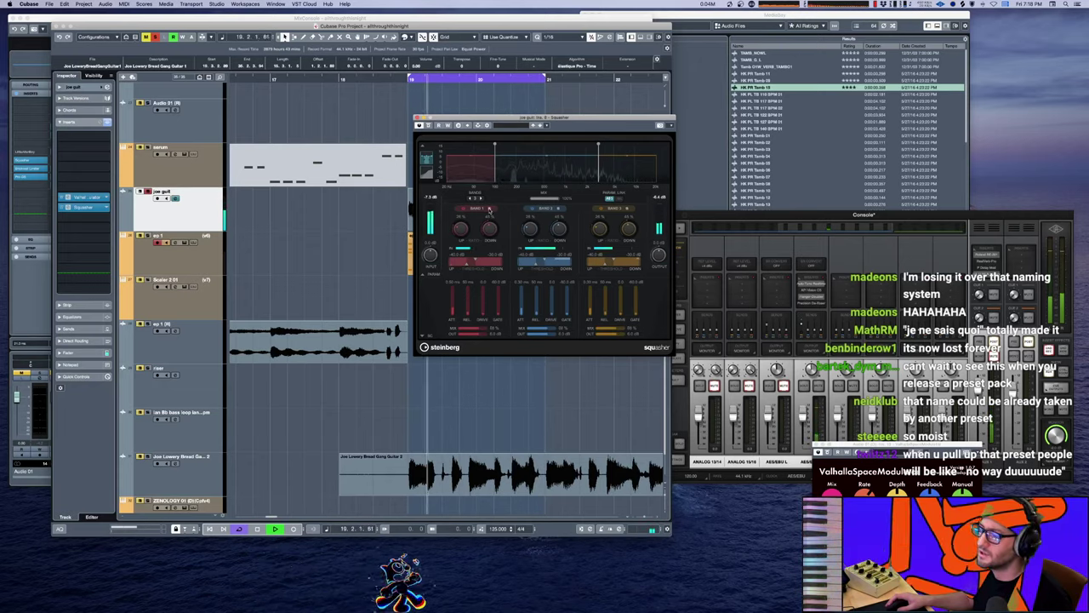
left_click_drag(490, 208, 459, 195)
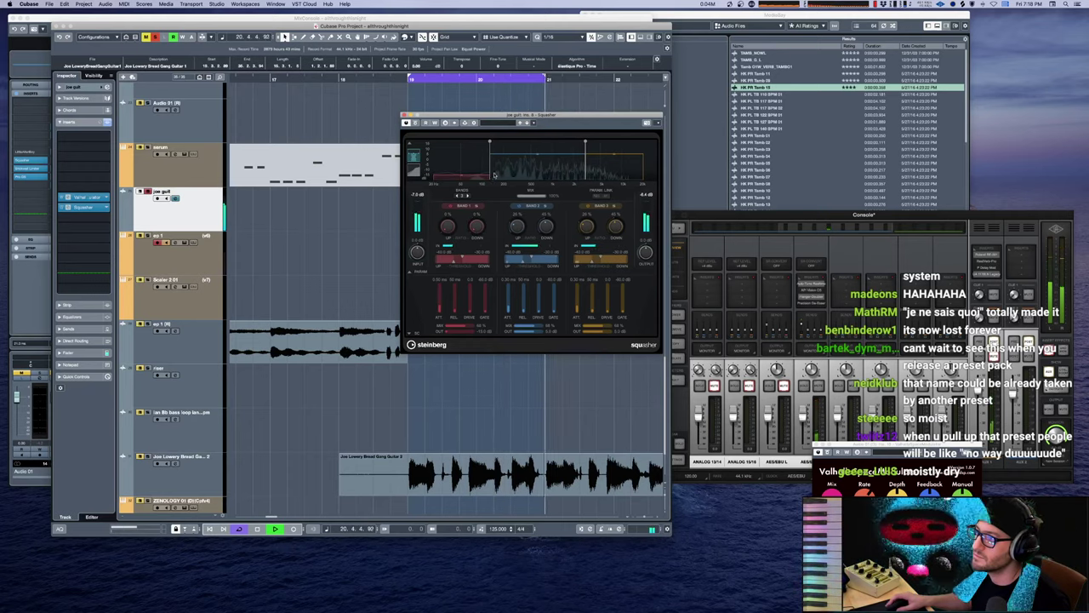
left_click_drag(498, 153, 510, 149)
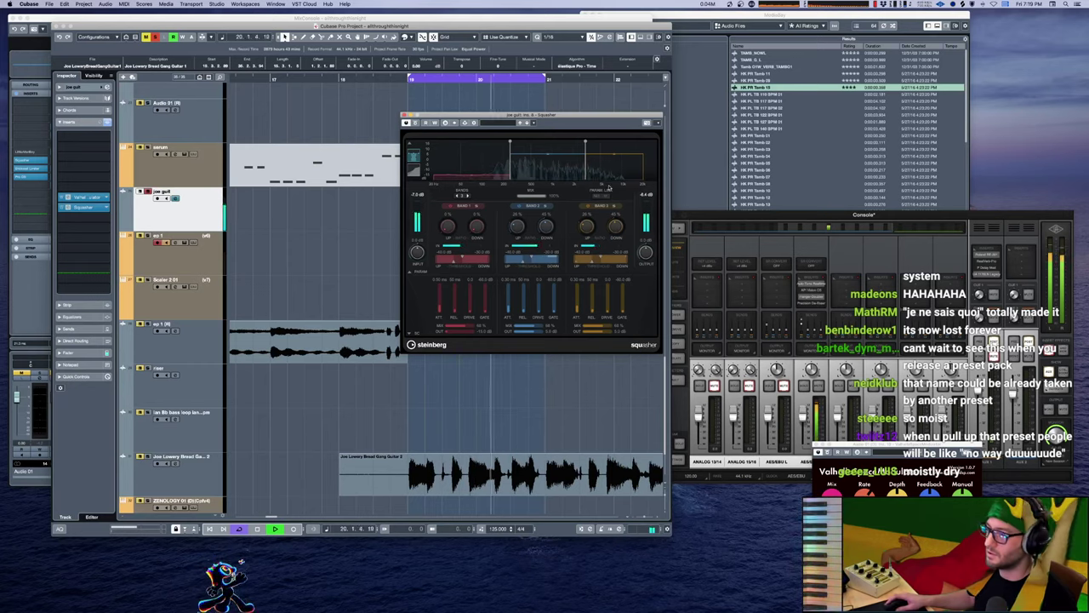
key("space")
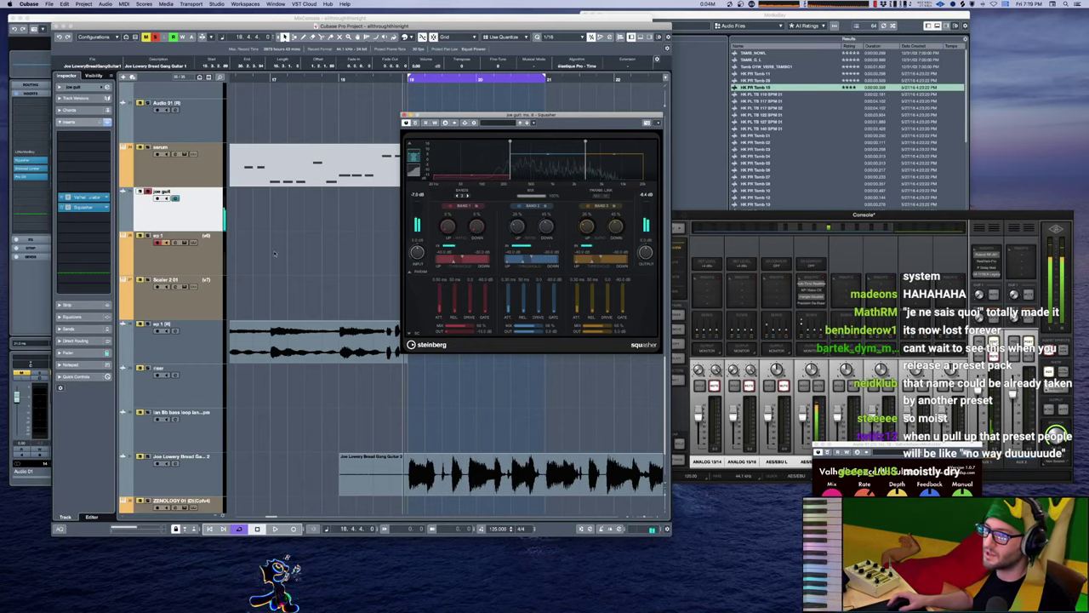
left_click(82, 221)
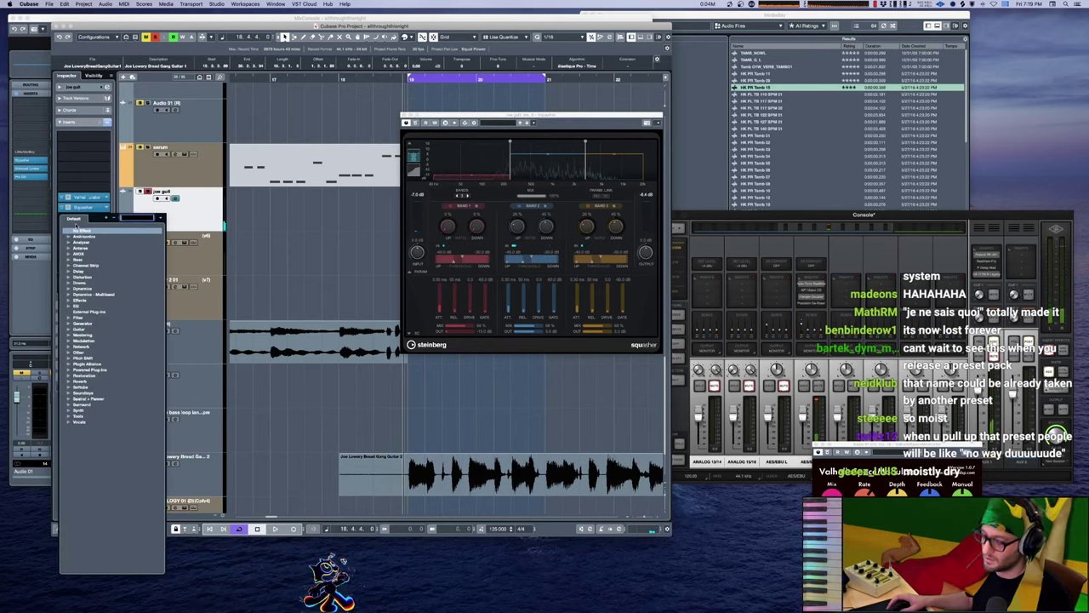
Load FabFilter Pro-Q 3 into the third insert via a 'q3' search and start playback
type("q3")
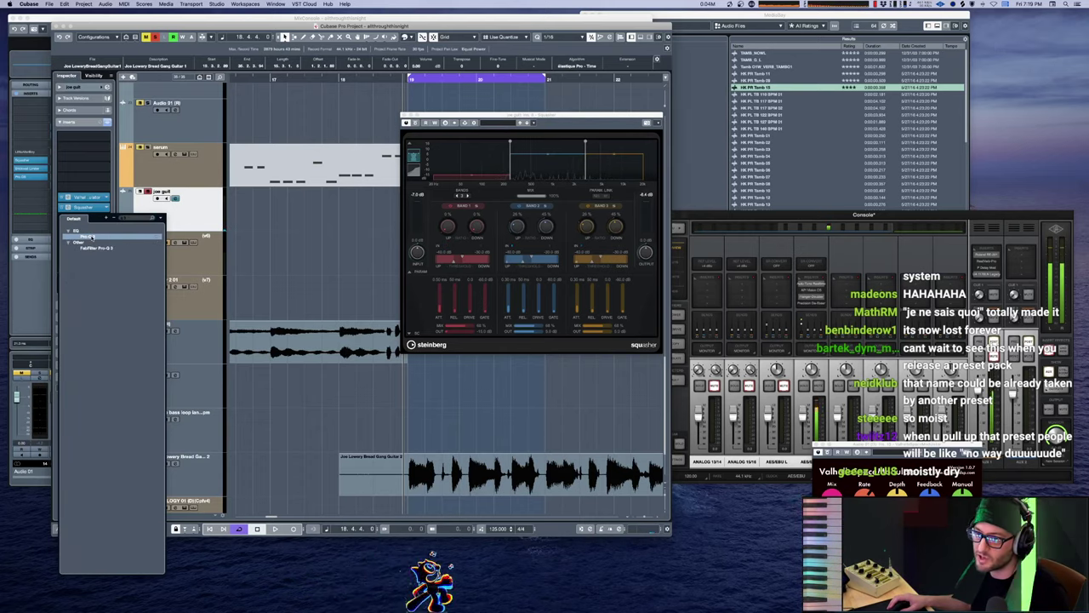
key("Return")
left_click_drag(780, 216, 417, 204)
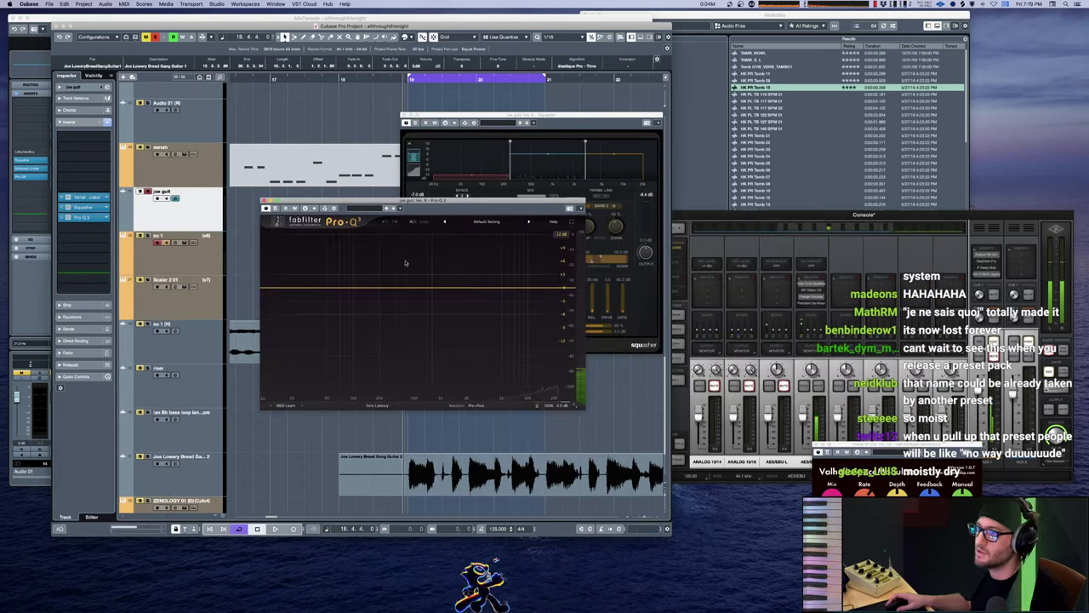
key("space")
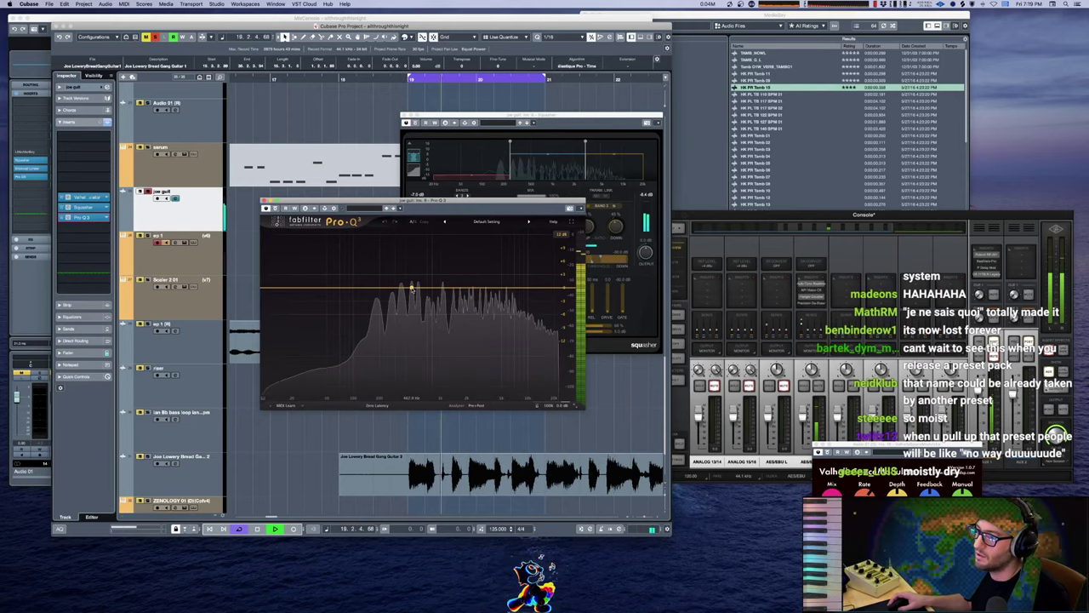
Shape a low-mid cut band and a high-frequency boost band in Pro-Q 3
left_click(413, 288)
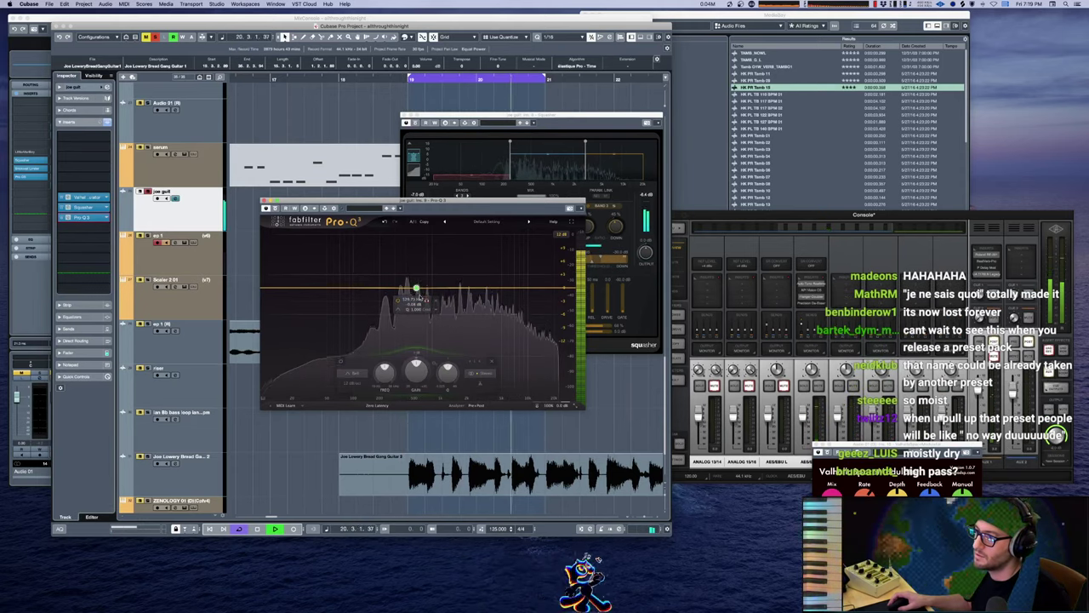
left_click_drag(415, 287, 373, 274)
scroll(417, 273, "up", 5)
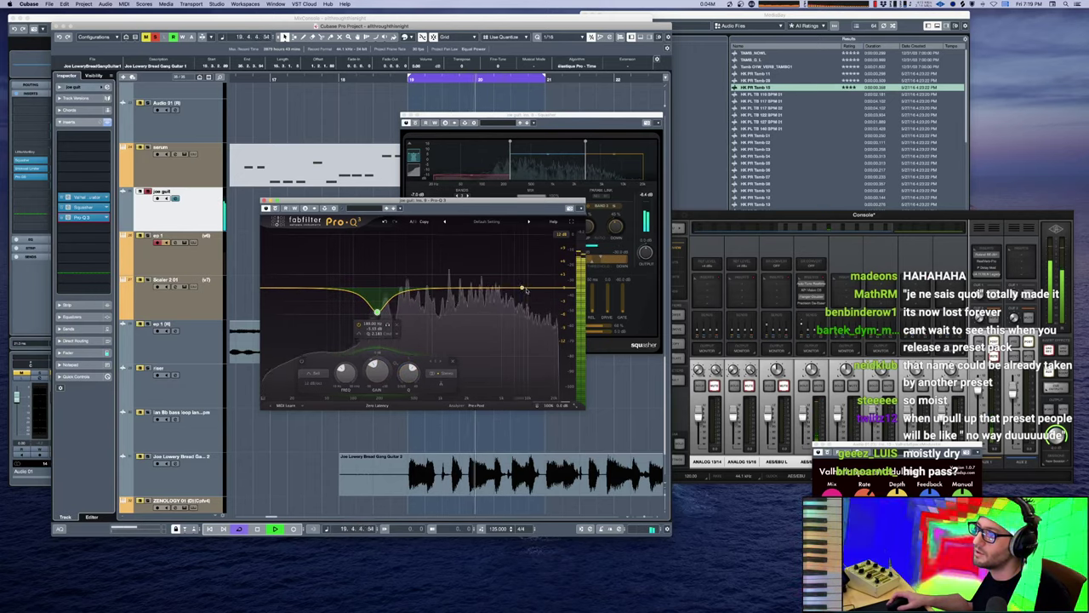
left_click_drag(524, 289, 540, 281)
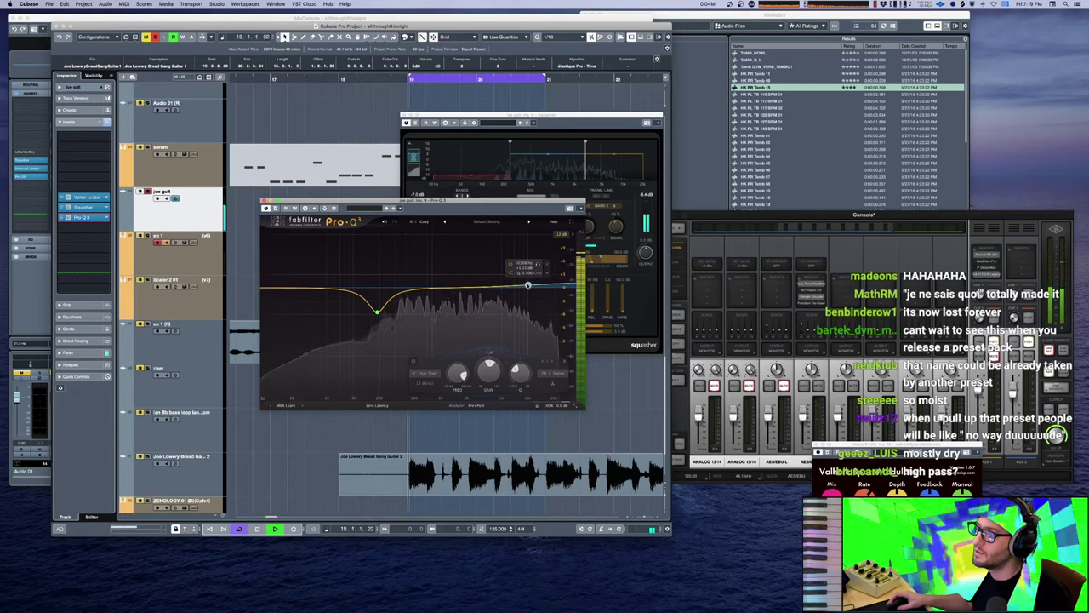
left_click(264, 207)
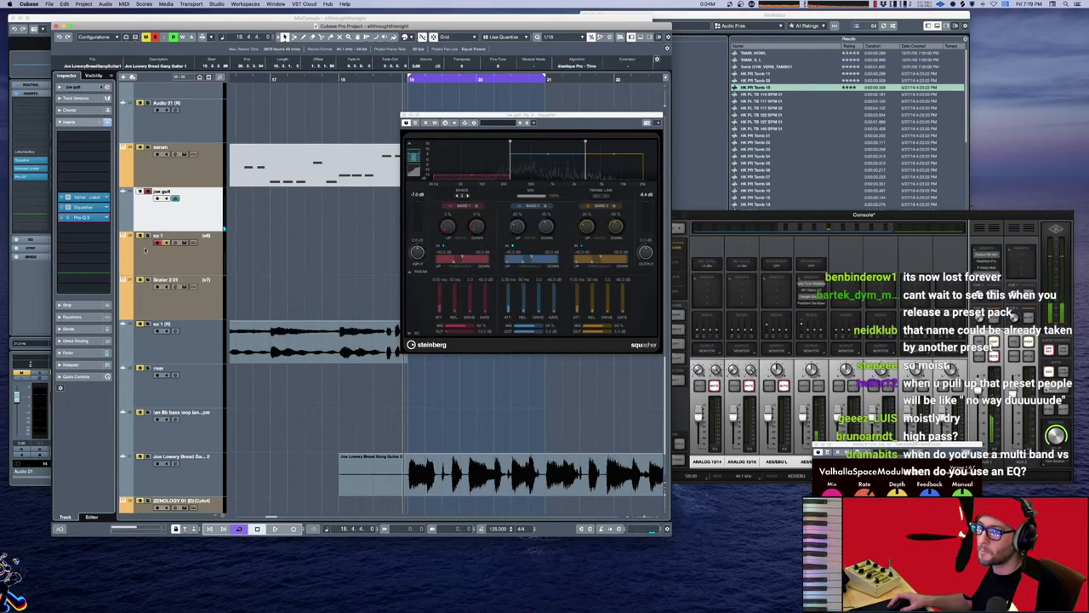
Load the Gem Dopamine exciter into joe guit's fourth insert slot
left_click(82, 229)
type("max")
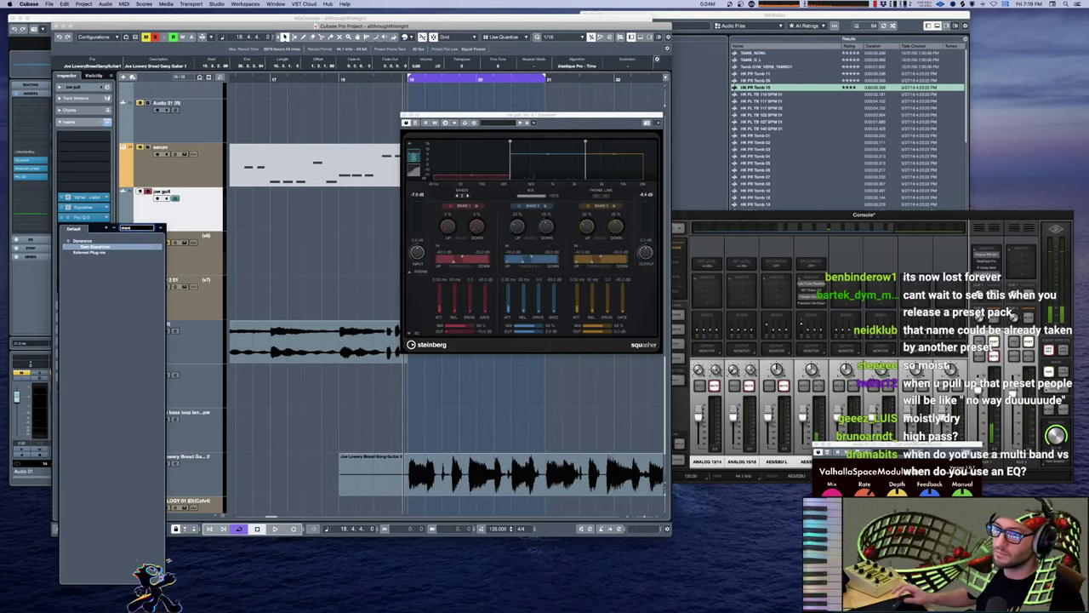
left_click(479, 210)
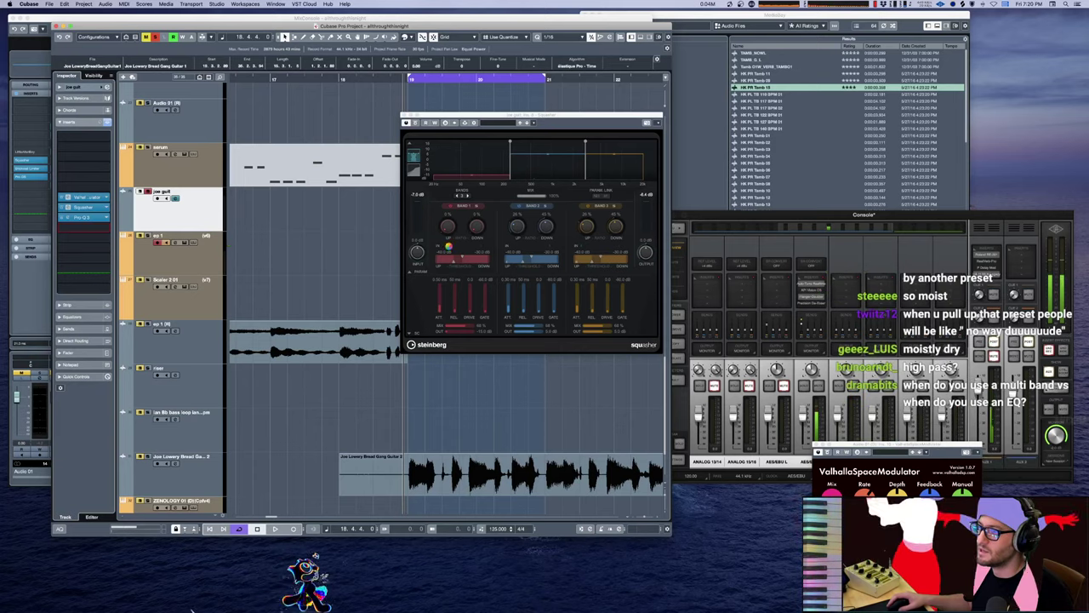
key("space")
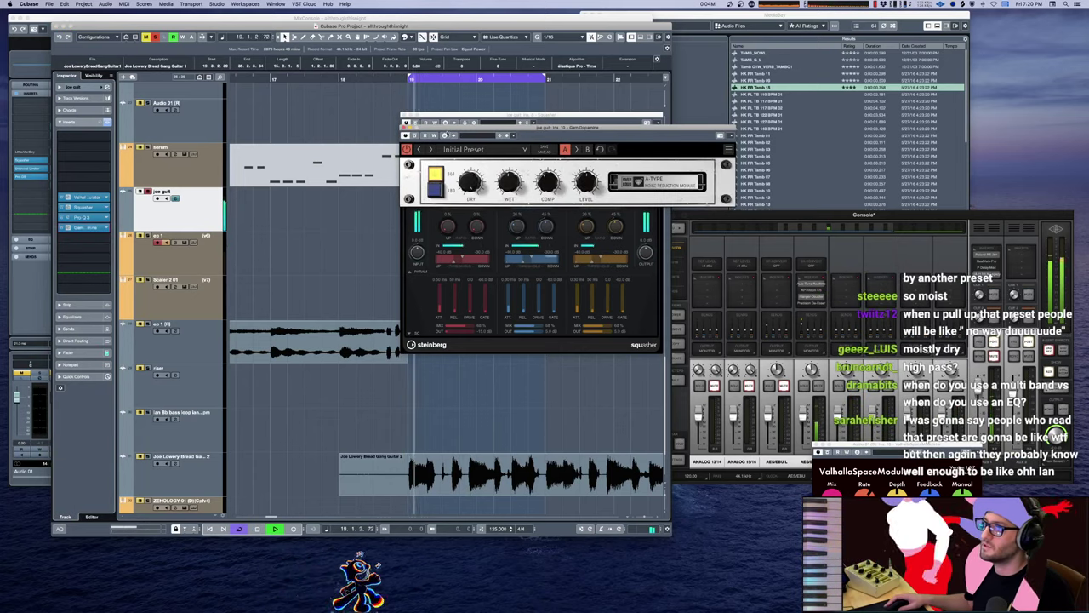
left_click_drag(479, 128, 458, 113)
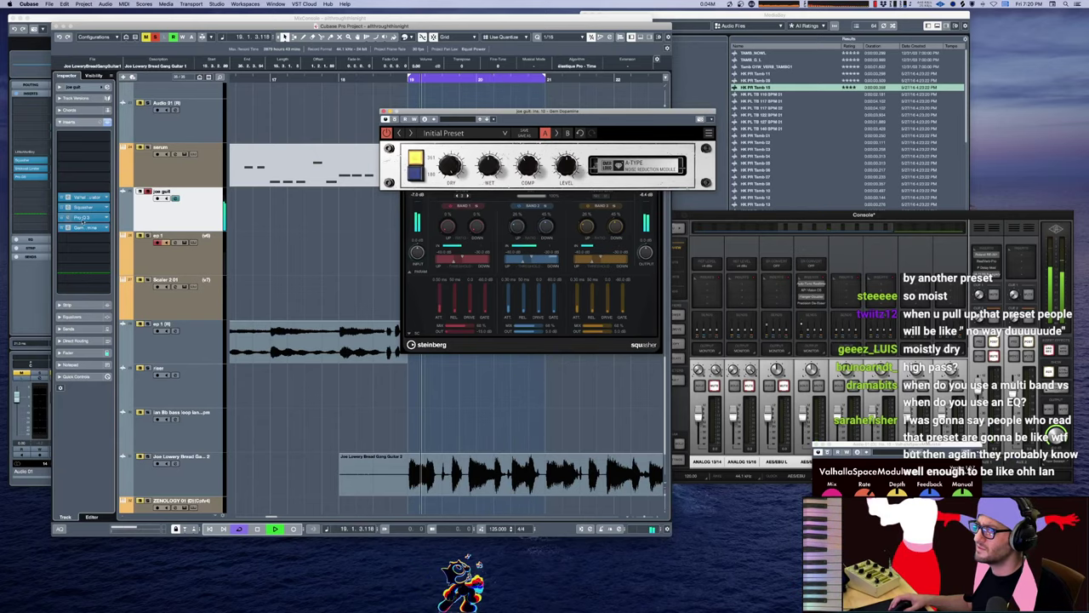
key("space")
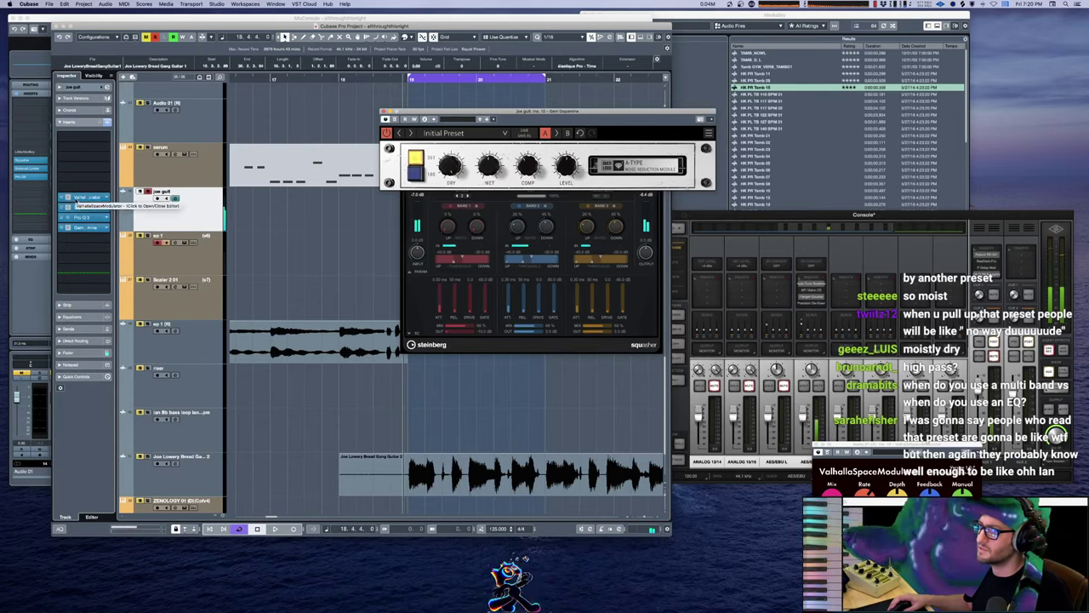
Move the Squasher band crossover to about 283 Hz during playback
left_click(487, 332)
key("space")
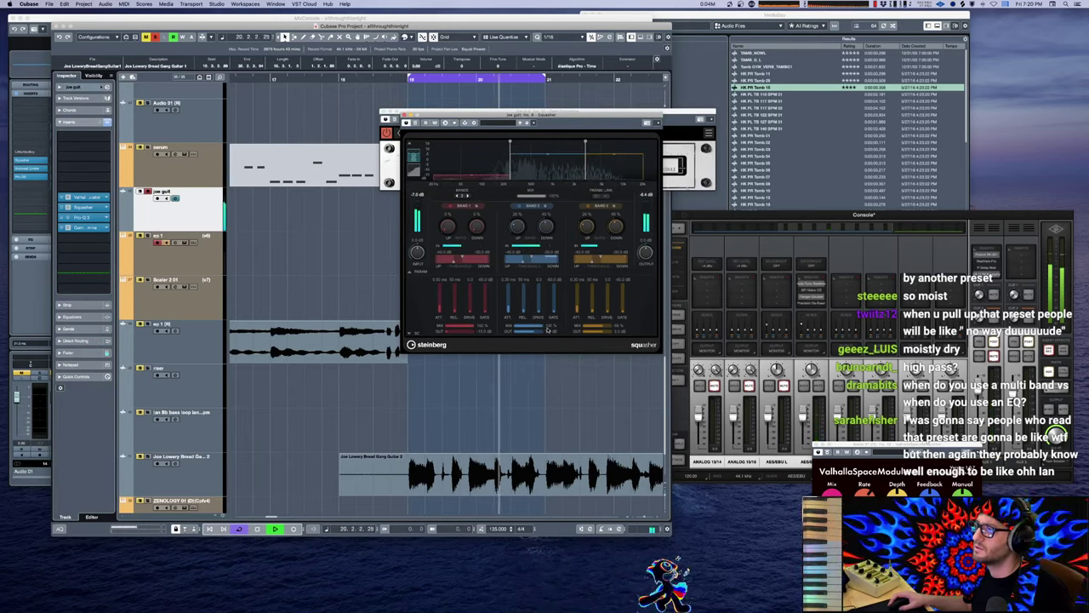
left_click_drag(510, 167, 515, 167)
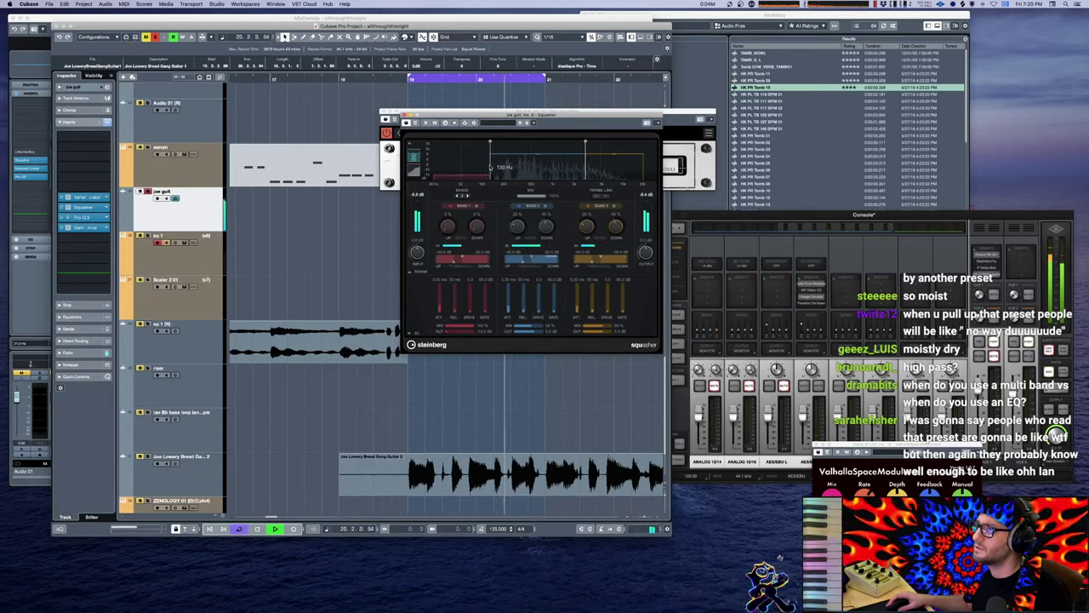
left_click_drag(507, 168, 515, 168)
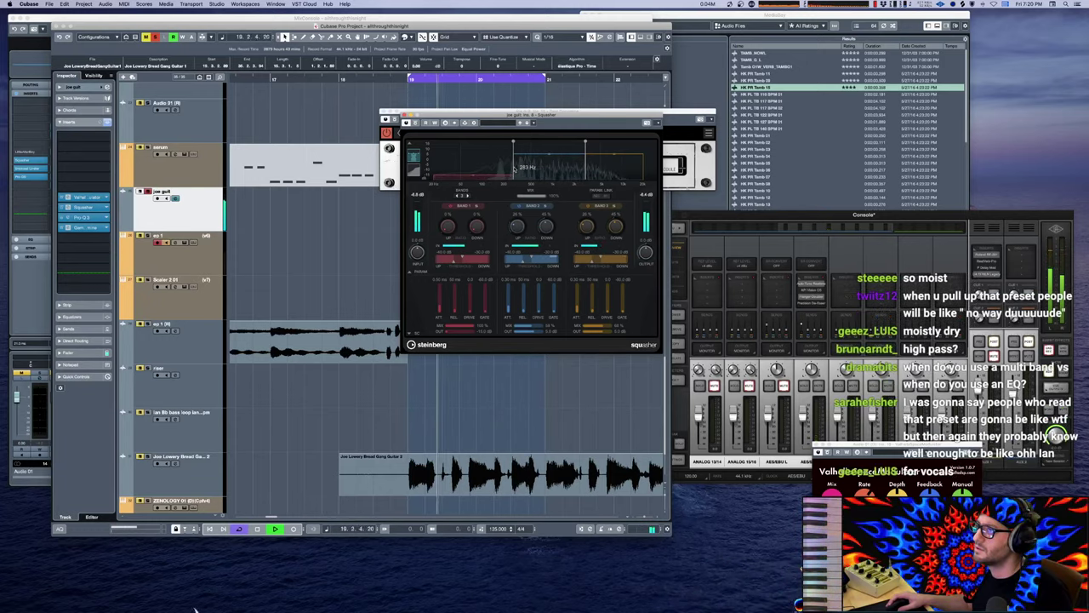
key("space")
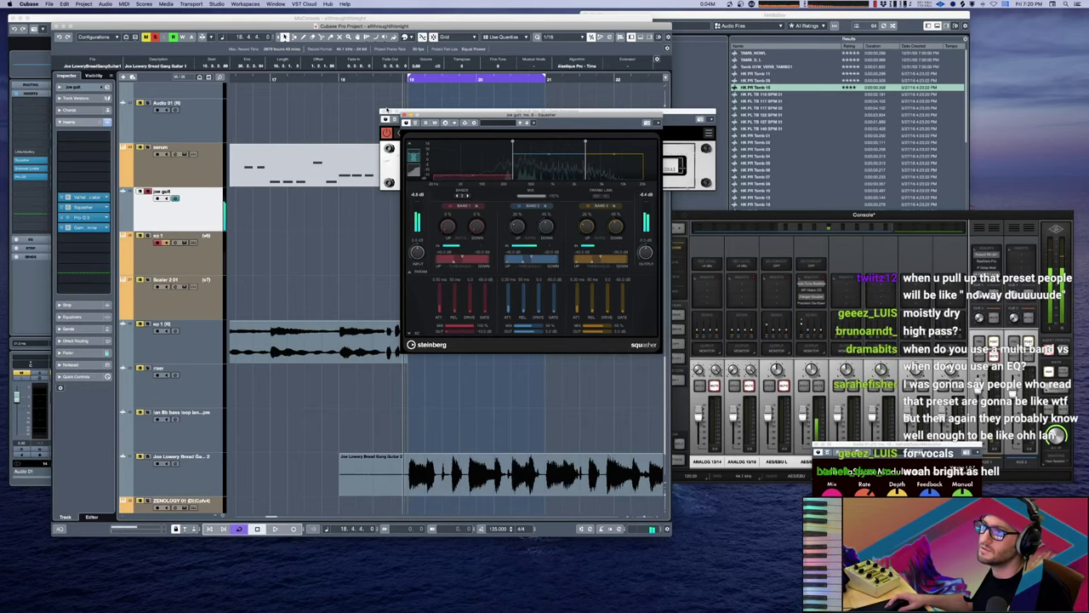
Close Squasher, toggle Gem Dopamine's bypass and 180 mode, and close its editor
left_click(403, 114)
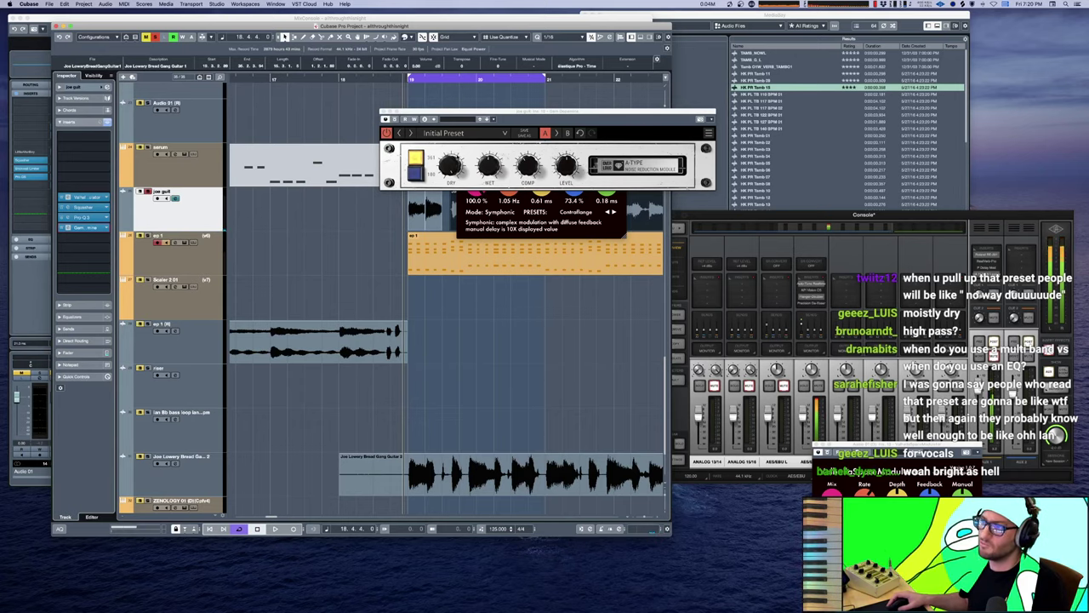
left_click(387, 132)
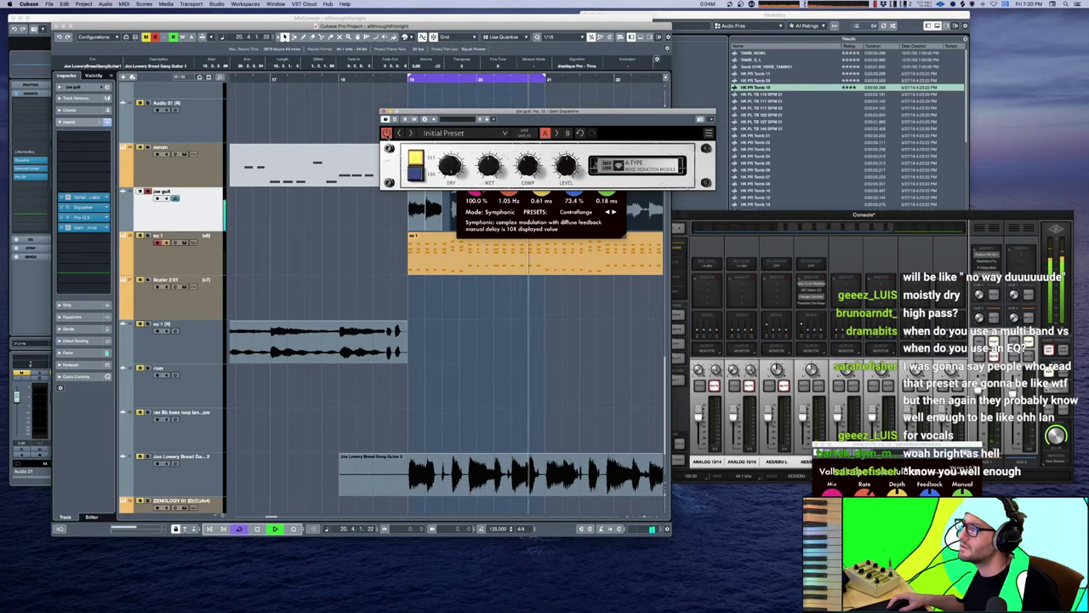
left_click(416, 172)
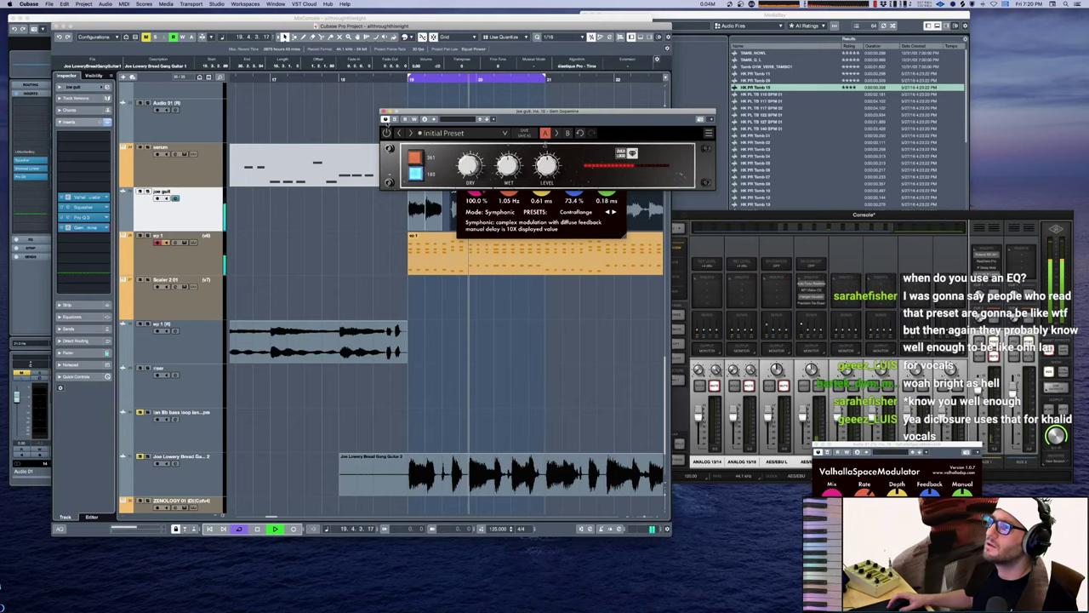
left_click(516, 129)
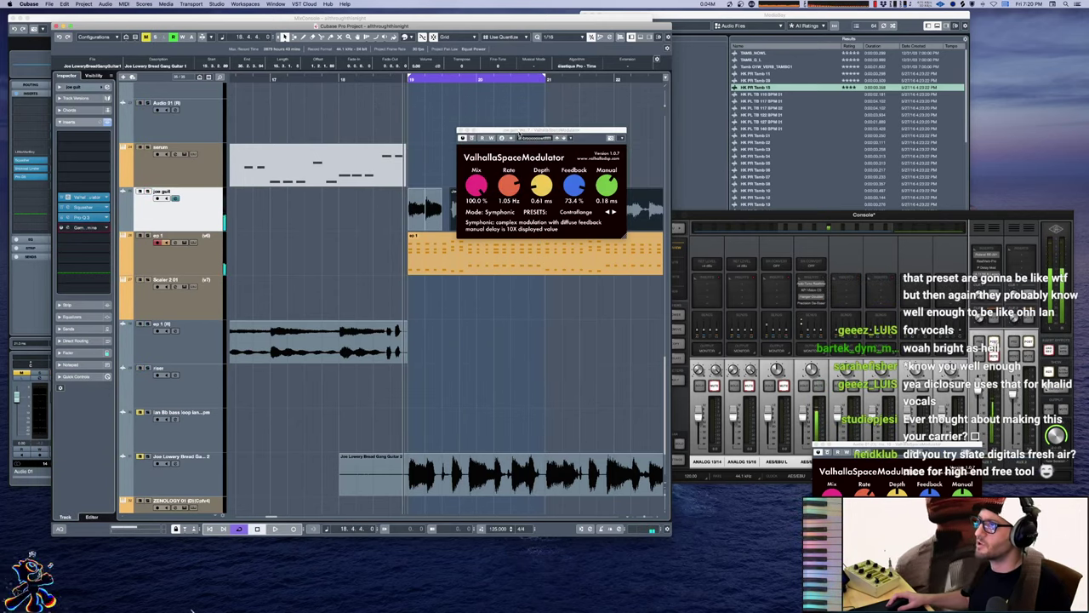
Drag the joe guit clip's start edge later to leave a gap, then close the ValhallaSpaceModulator editor
left_click_drag(516, 129, 564, 69)
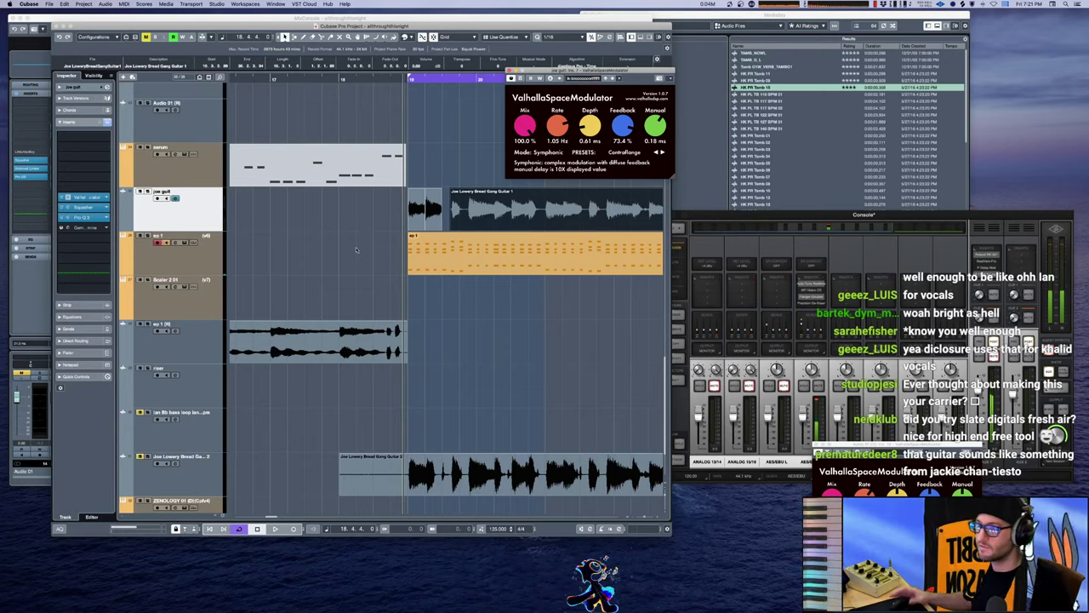
key("h")
scroll(489, 200, "right", 2)
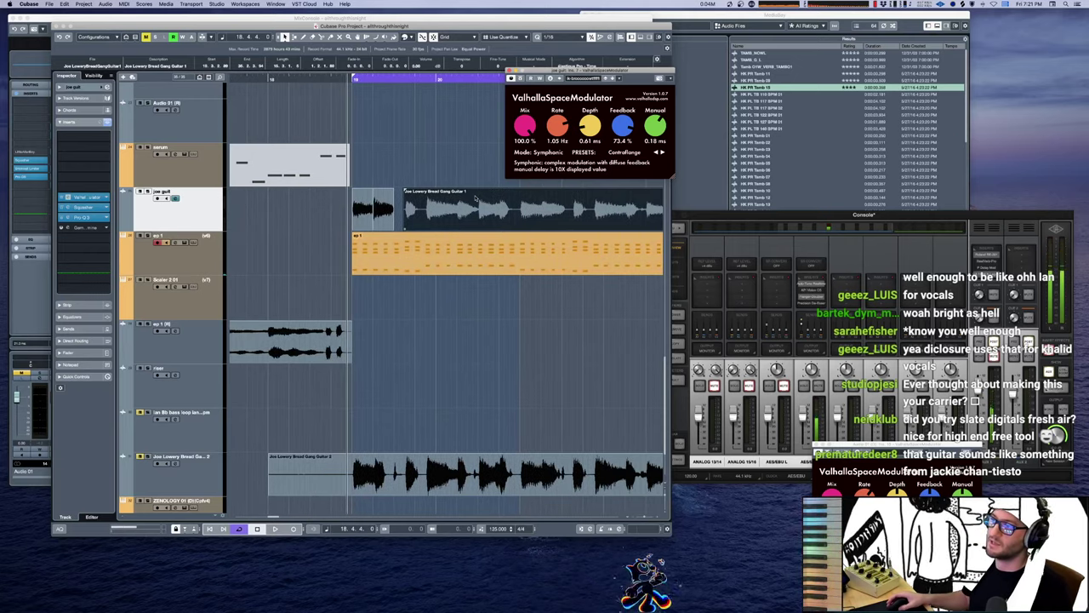
key("space")
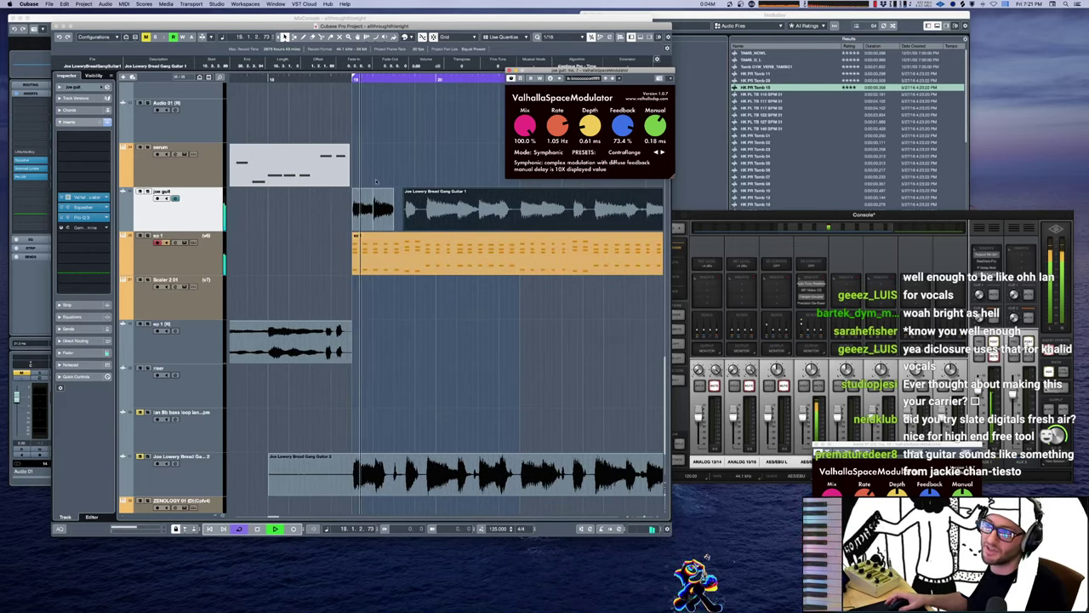
key("h")
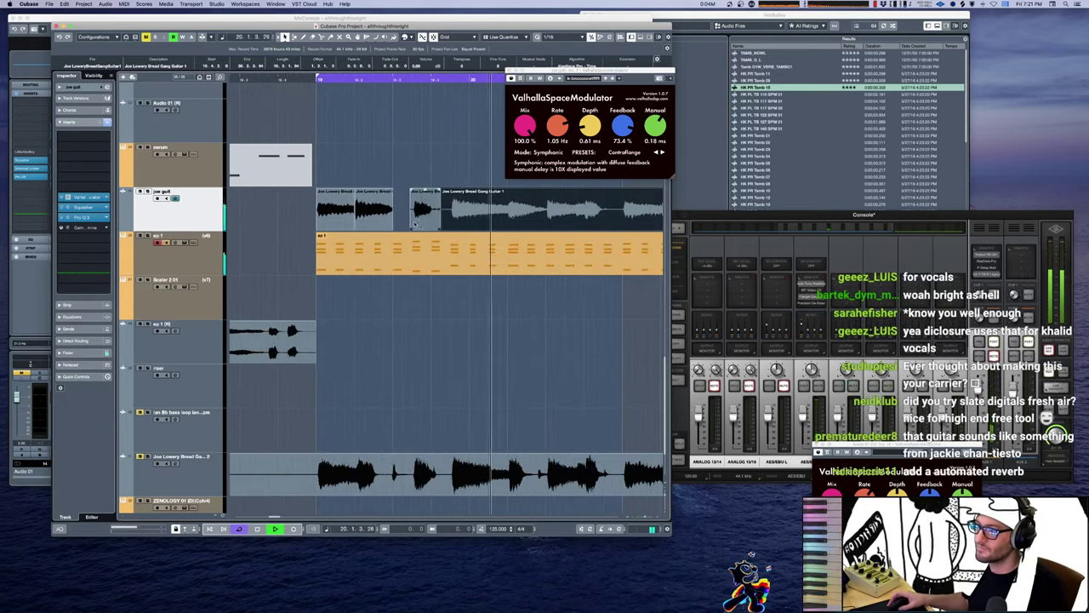
left_click_drag(398, 220, 415, 230)
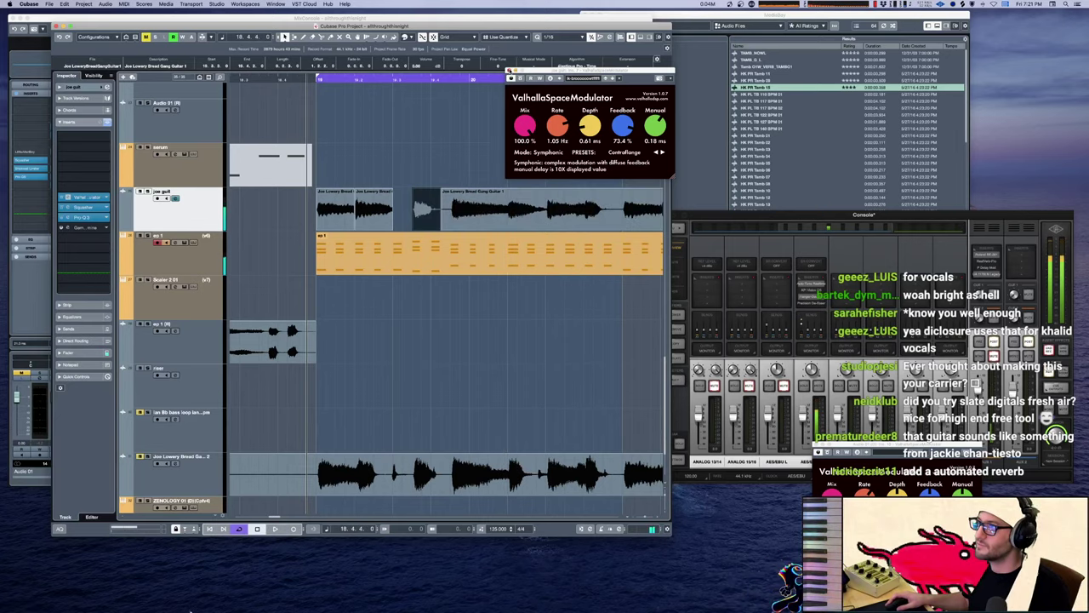
key("h")
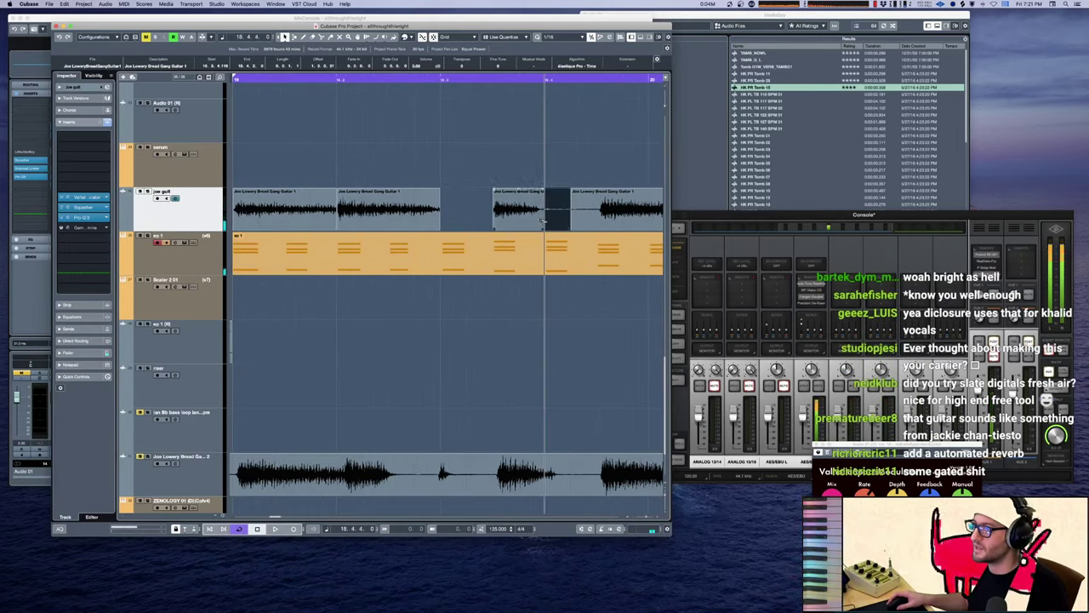
key("g")
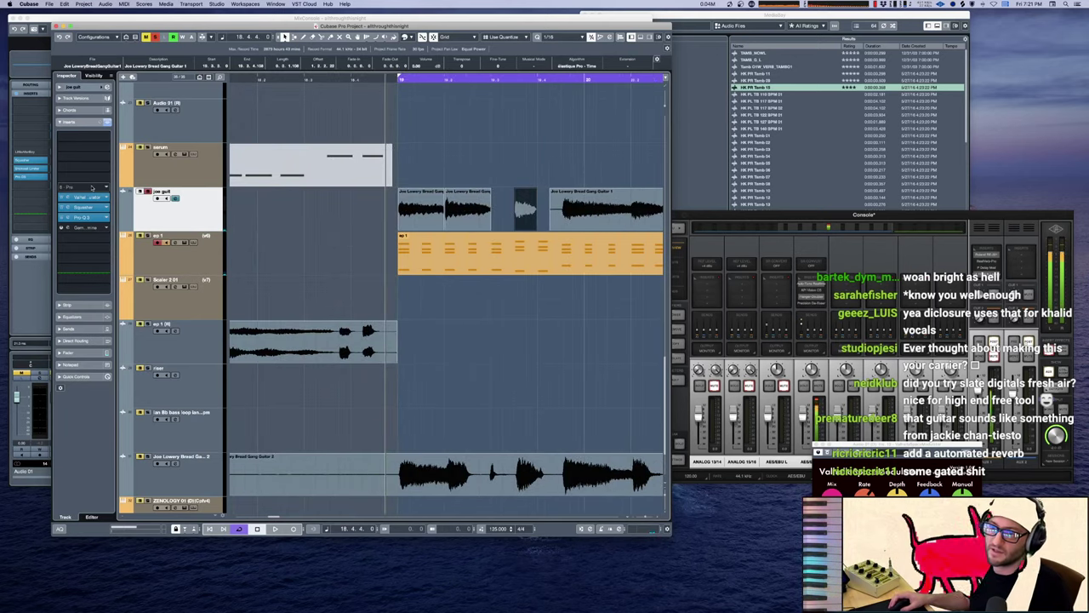
Insert Bitcrusher into an empty insert slot on the joe guit track
left_click(92, 188)
type("bisc")
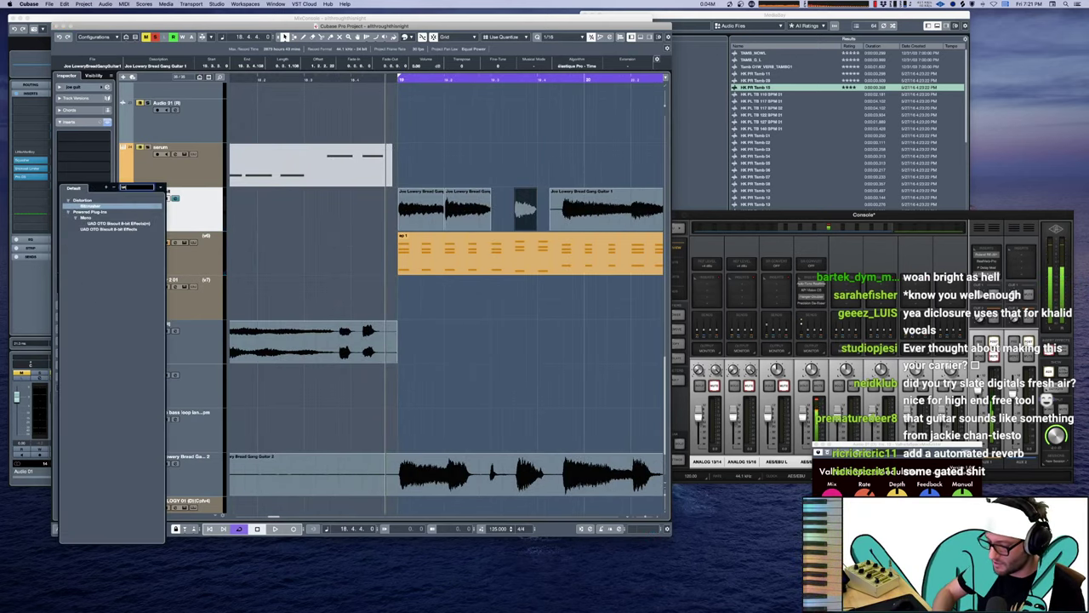
left_click(96, 206)
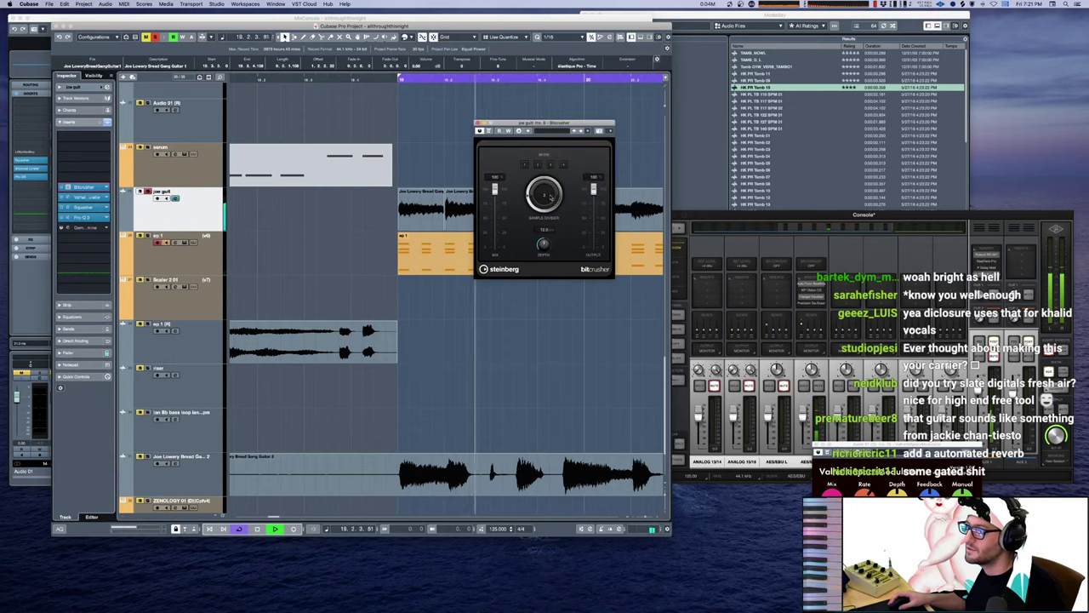
key("space")
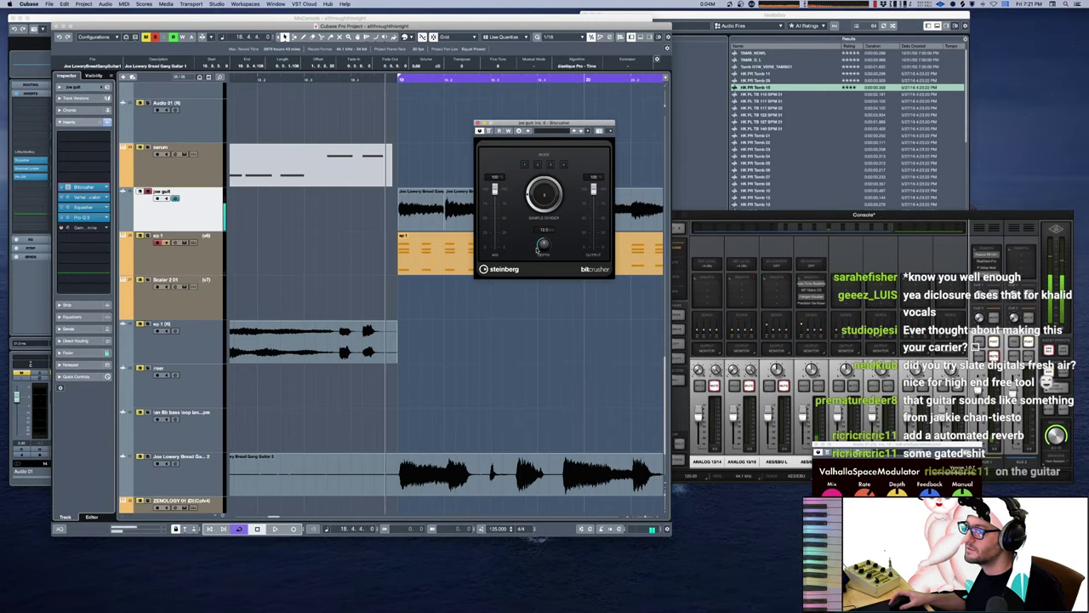
Raise Bitcrusher depth to 2.9 and fine-tune its mix around 79 while listening
left_click_drag(544, 245, 495, 230)
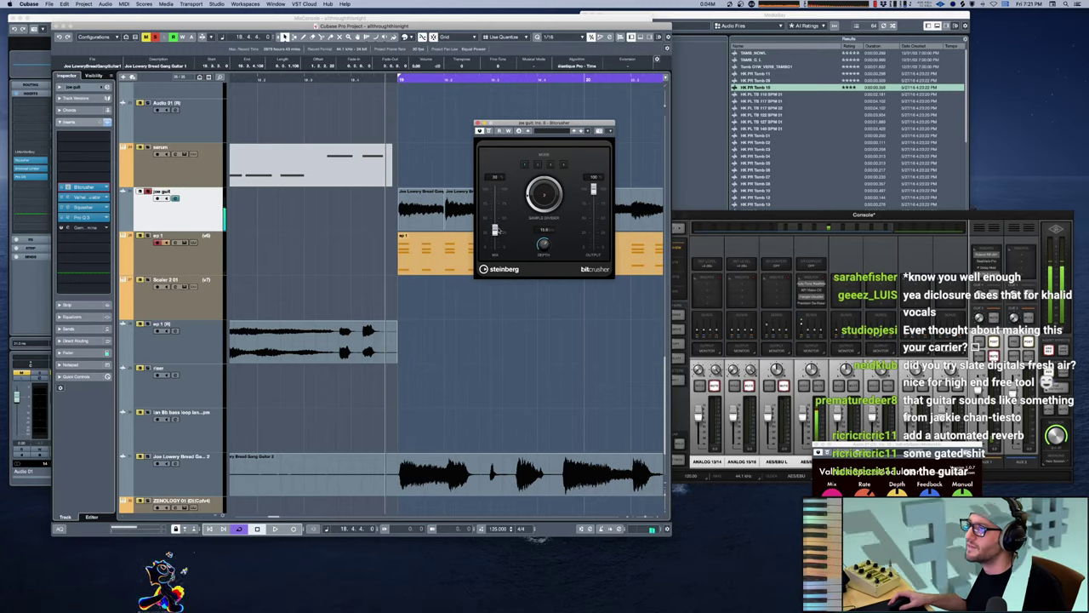
left_click_drag(495, 231, 508, 198)
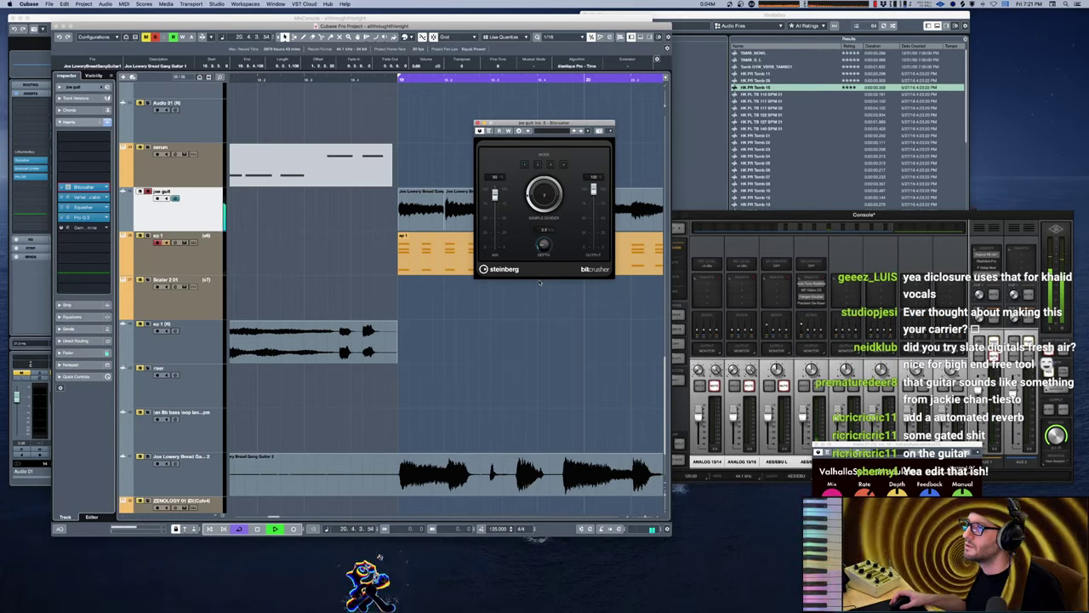
left_click_drag(494, 194, 497, 167)
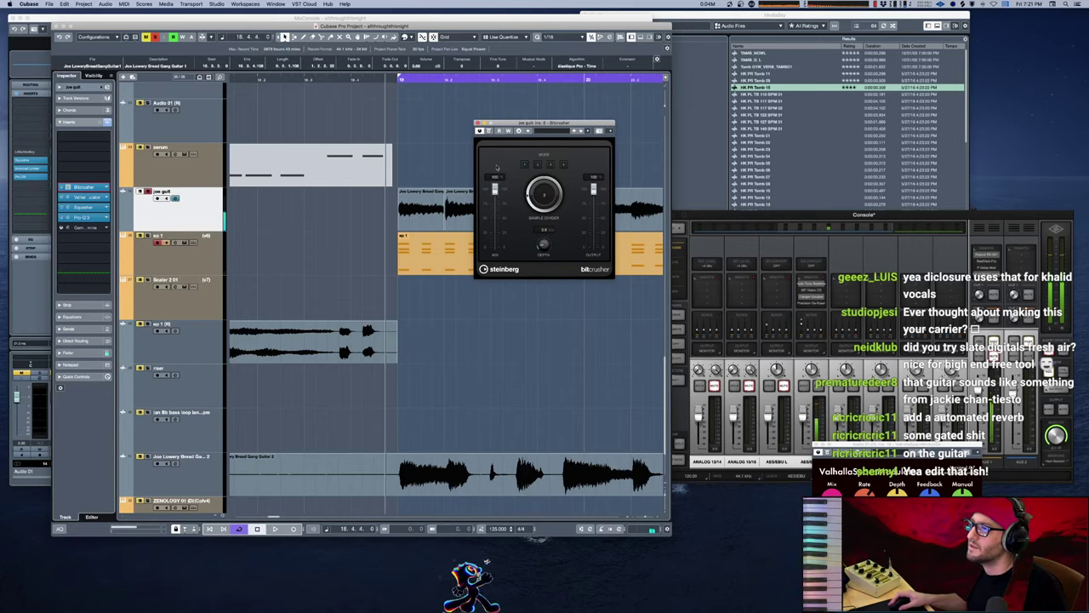
key("space")
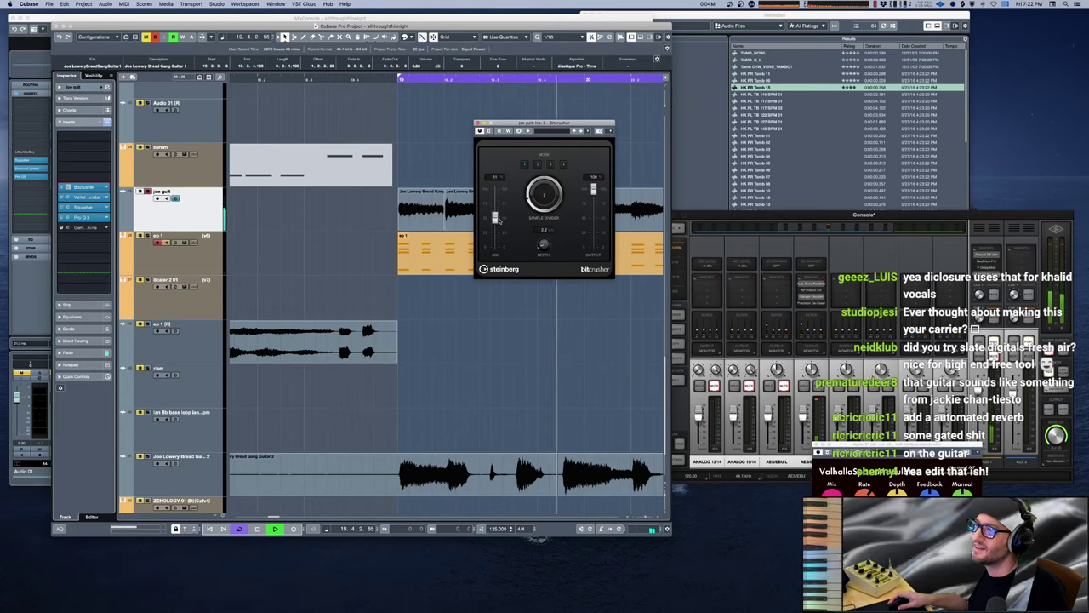
left_click_drag(499, 220, 498, 231)
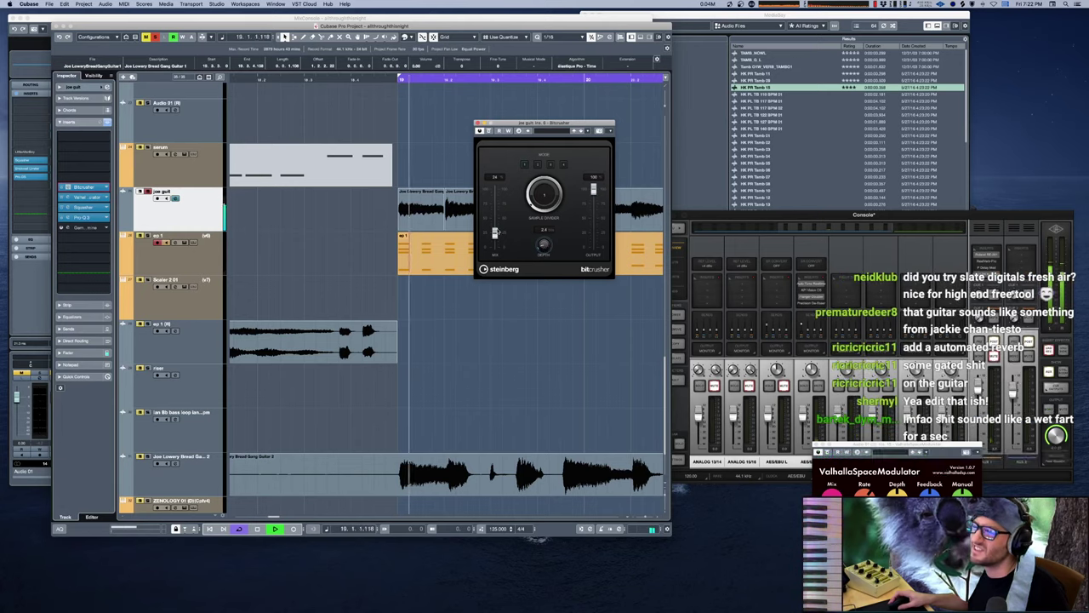
left_click_drag(494, 232, 502, 212)
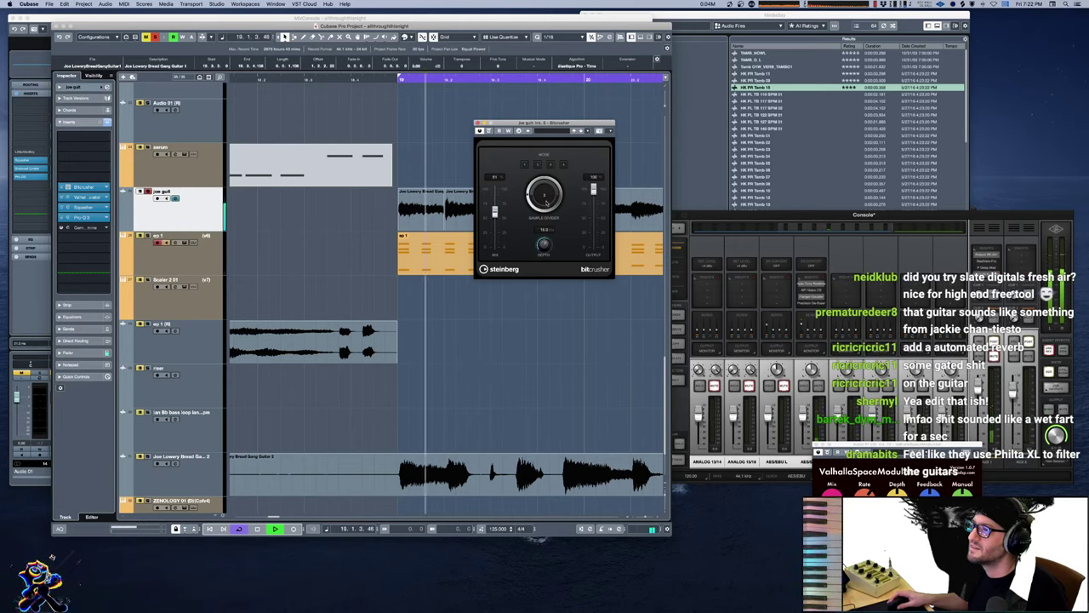
Lower the Bitcrusher mix and move ValhallaSpaceModulator ahead of Bitcrusher in the insert chain
left_click_drag(495, 210, 495, 228)
key("space")
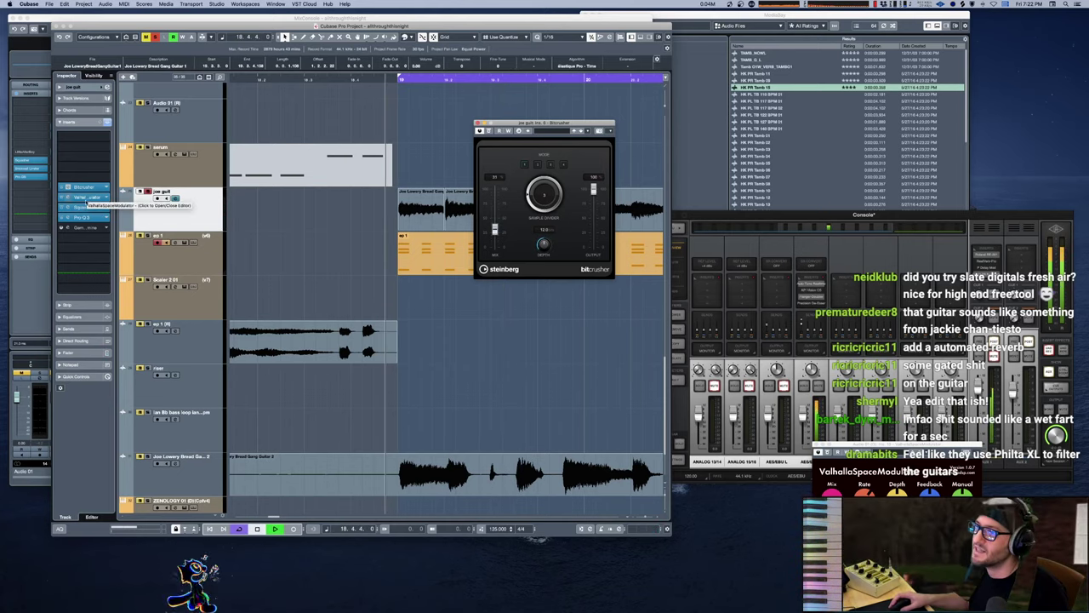
left_click_drag(83, 197, 91, 177)
key("space")
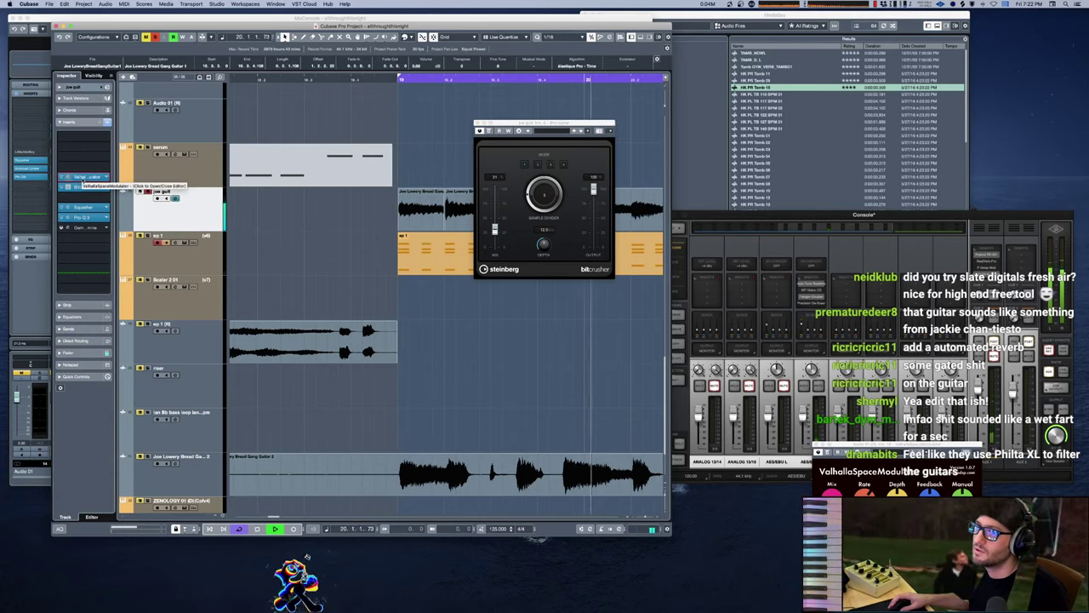
Reopen the ValhallaSpaceModulator editor beside Bitcrusher and raise its modulation rate
left_click(91, 174)
key("space")
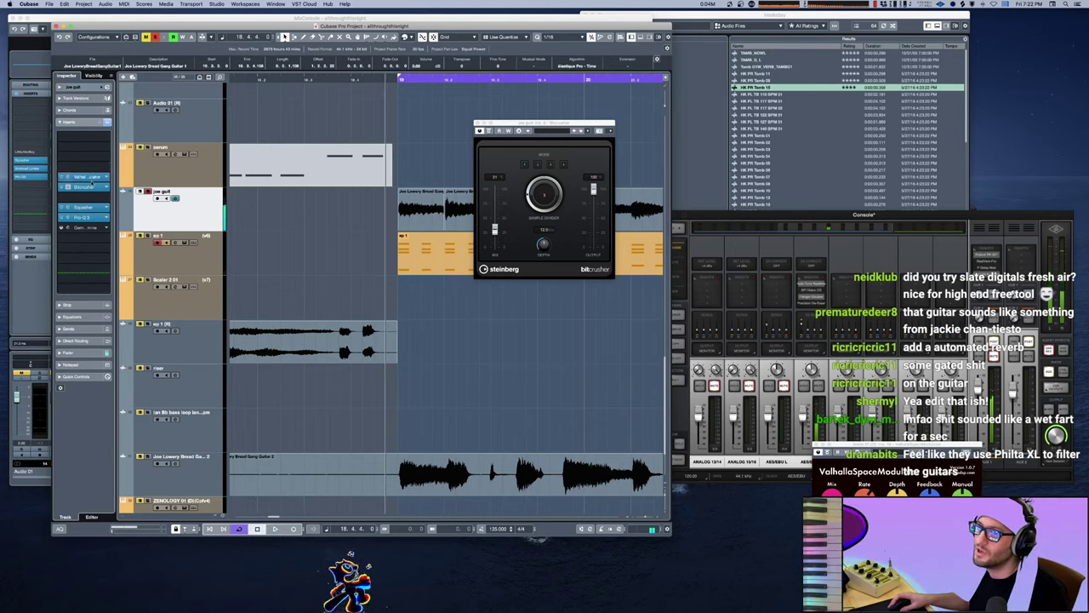
left_click_drag(578, 68, 375, 151)
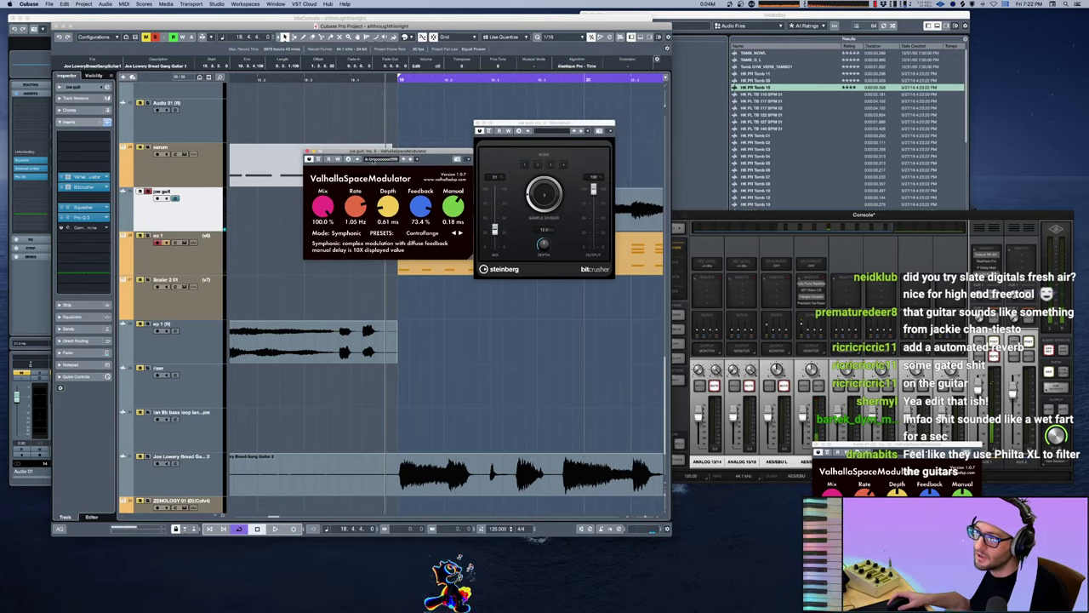
key("space")
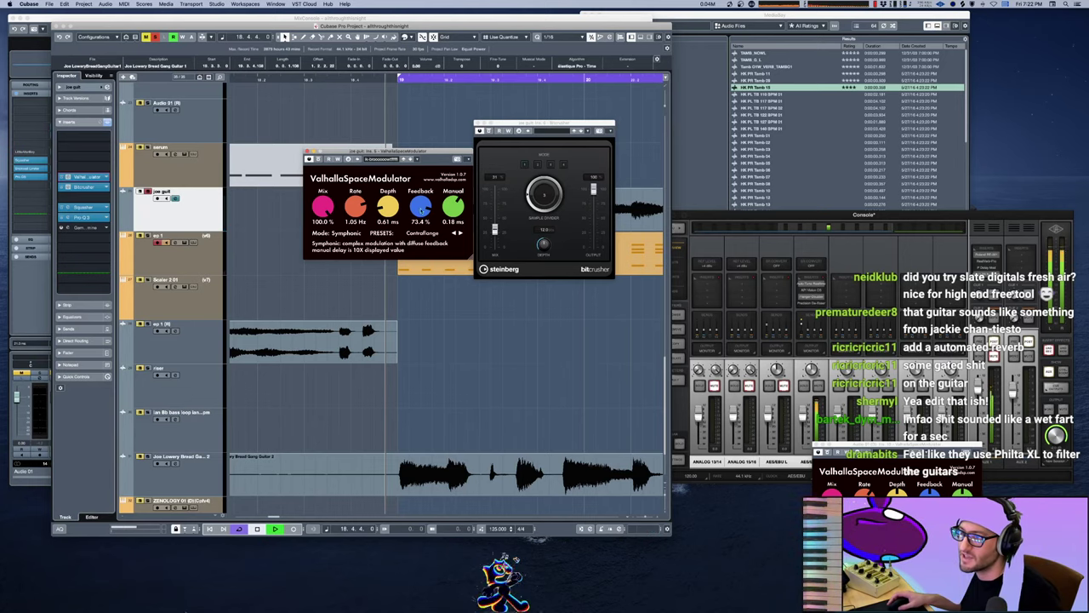
left_click_drag(356, 207, 387, 200)
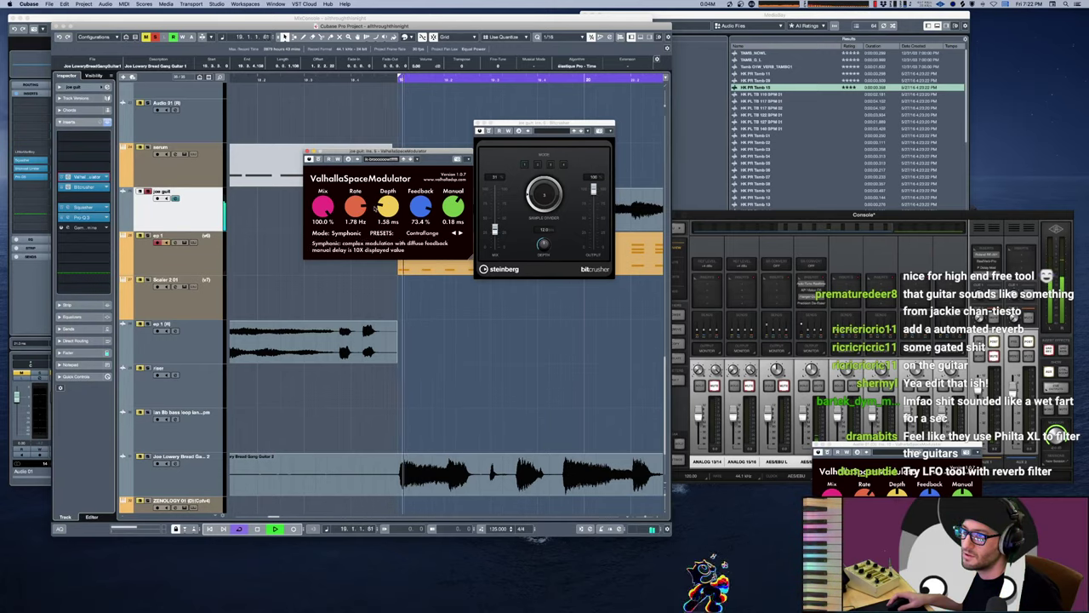
Close the ValhallaSpaceModulator and Bitcrusher windows and extend the loop to bars 19–23
left_click(308, 157)
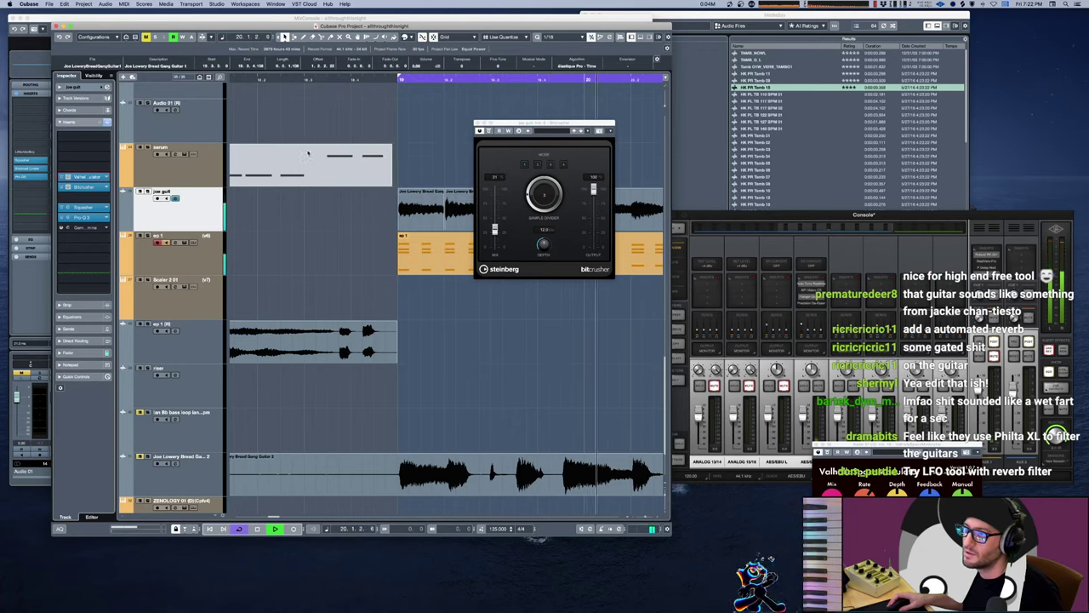
left_click(478, 124)
key("g")
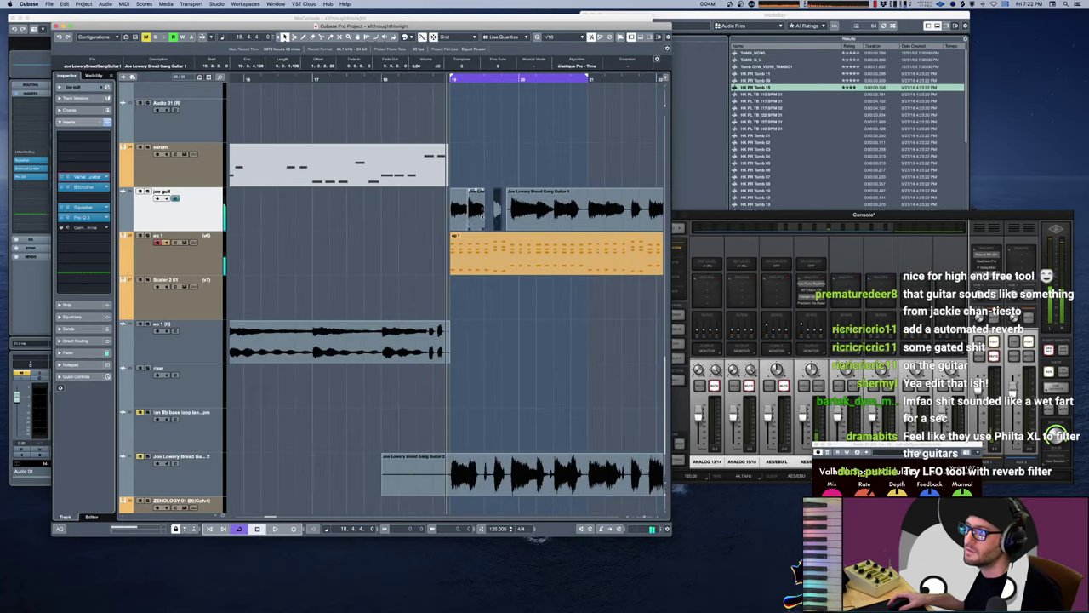
scroll(483, 216, "down", 5)
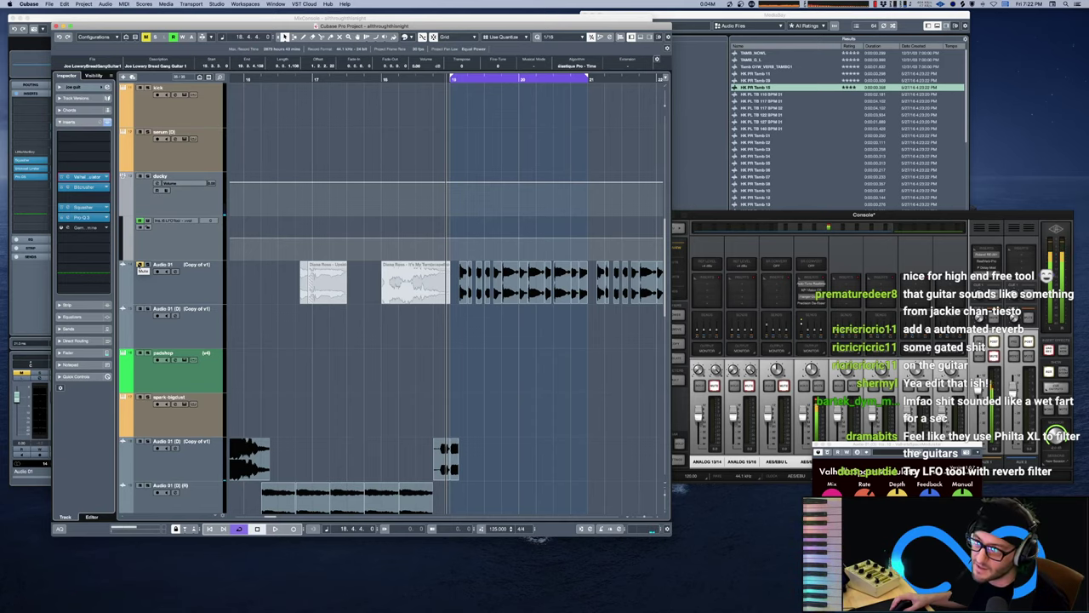
key("space")
key("g")
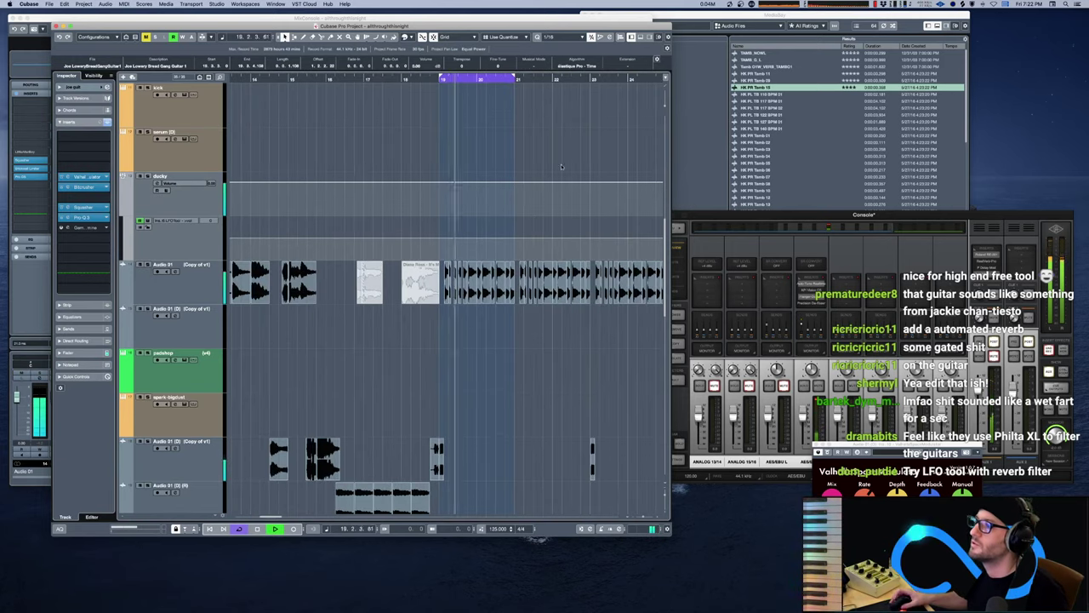
left_click(592, 80, "alt")
key("space")
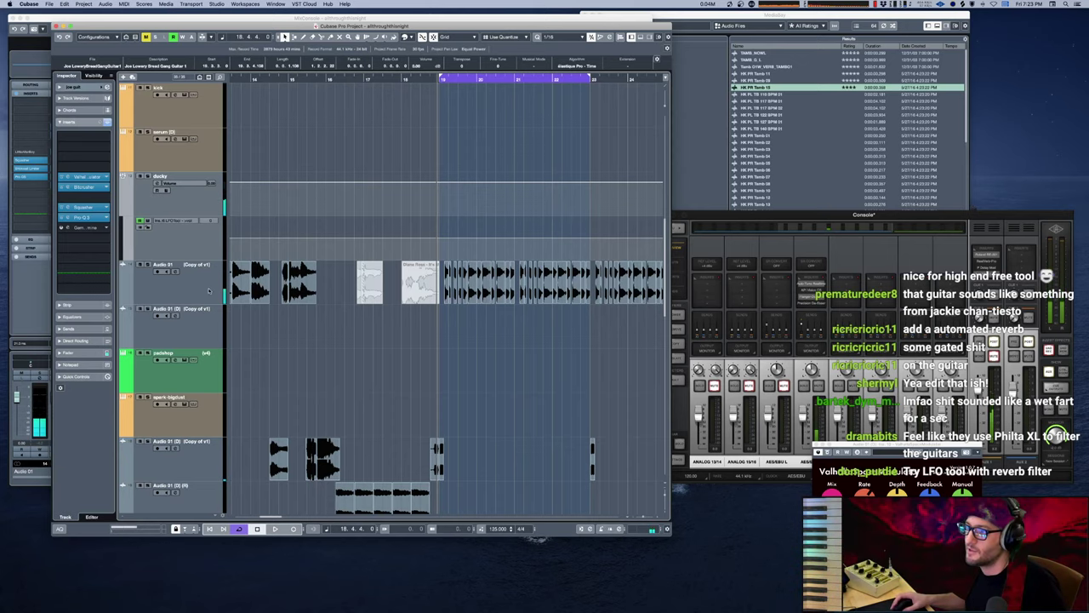
Select the Audio 01 track and open its Squasher insert during playback
left_click(197, 289)
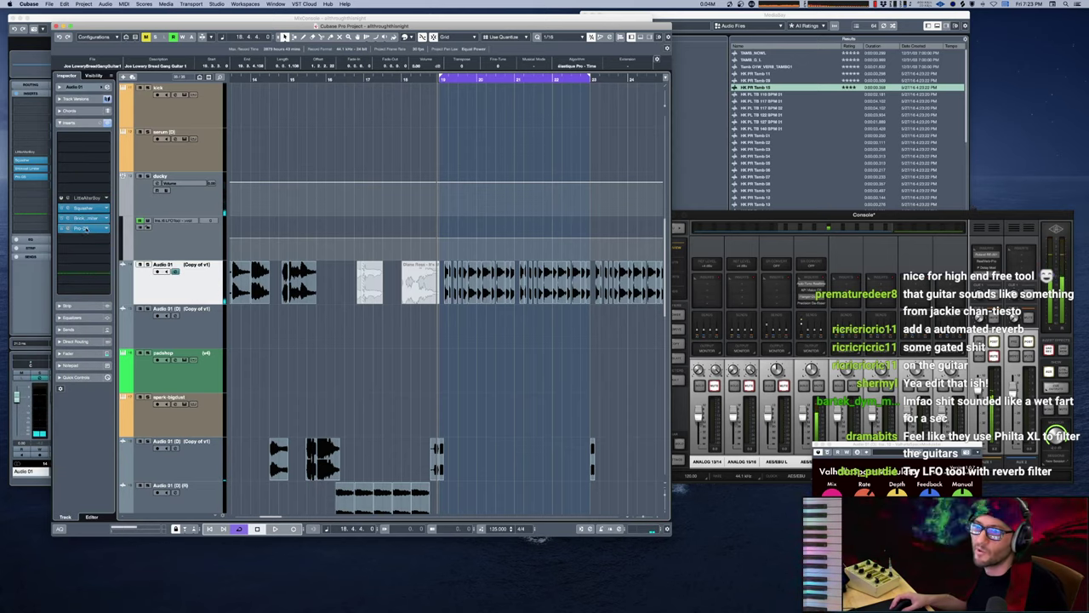
key("g")
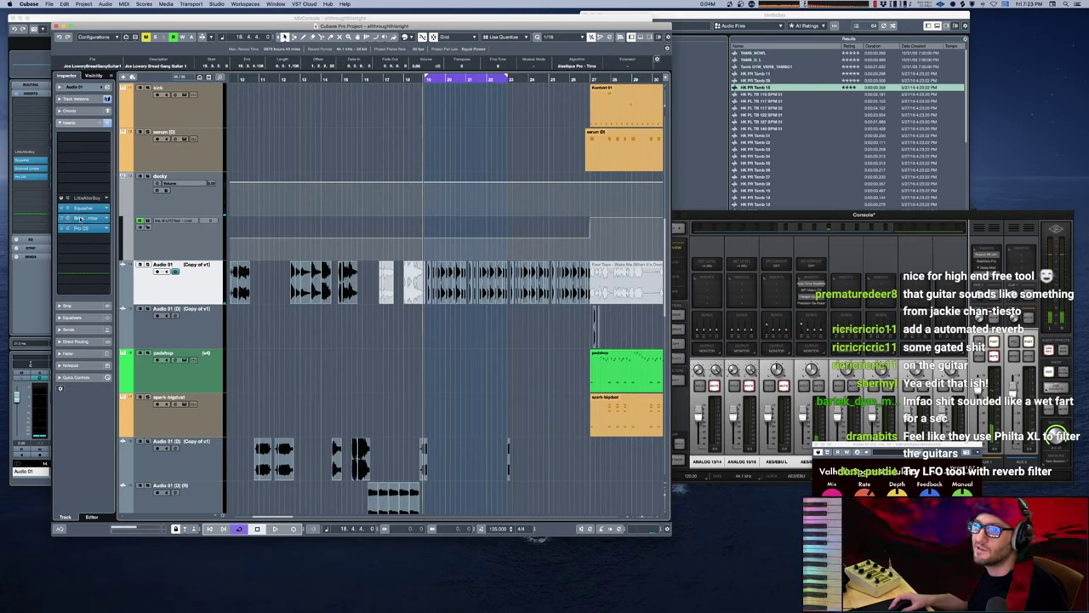
left_click(86, 209)
key("space")
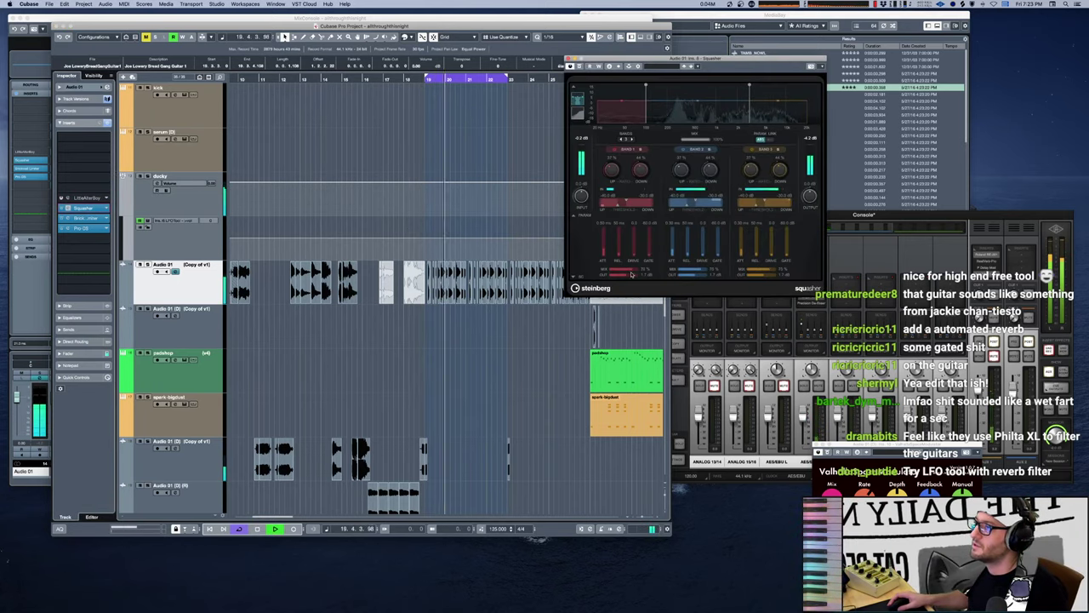
left_click(335, 231)
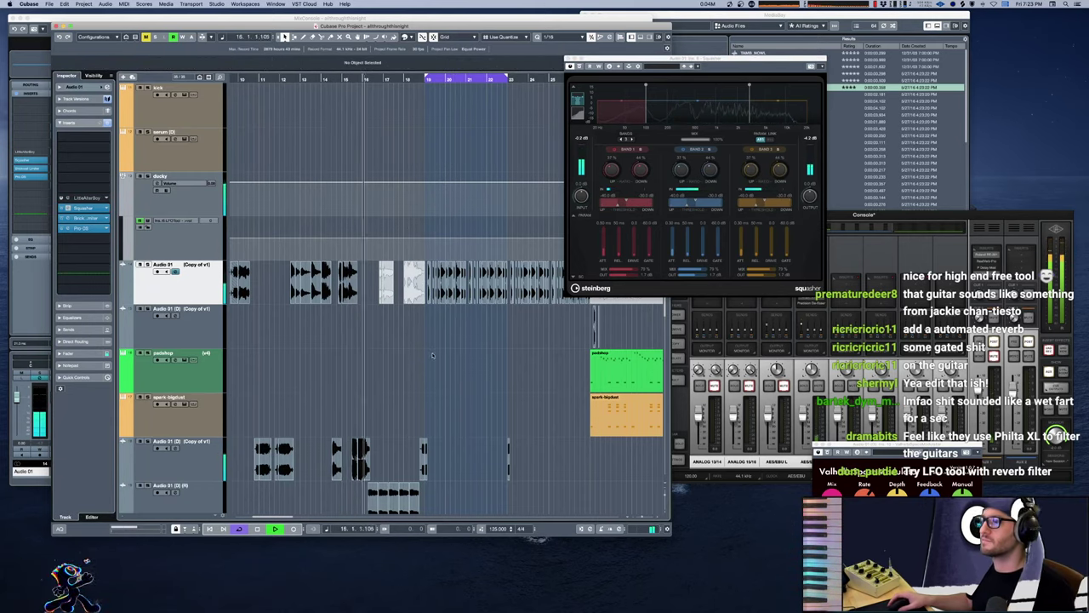
scroll(432, 356, "down", 4)
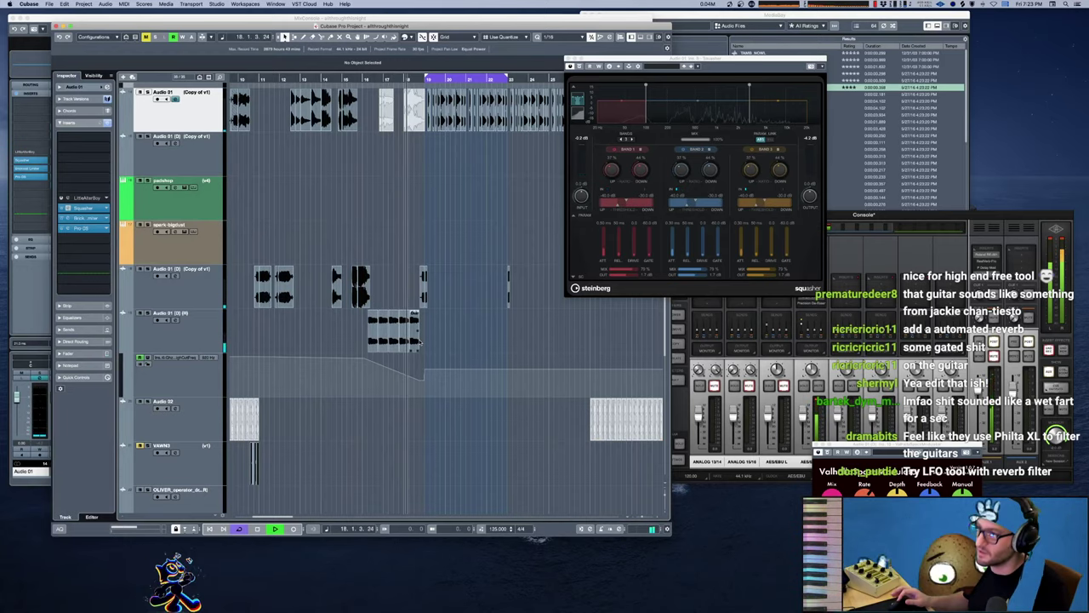
scroll(433, 265, "right", 2)
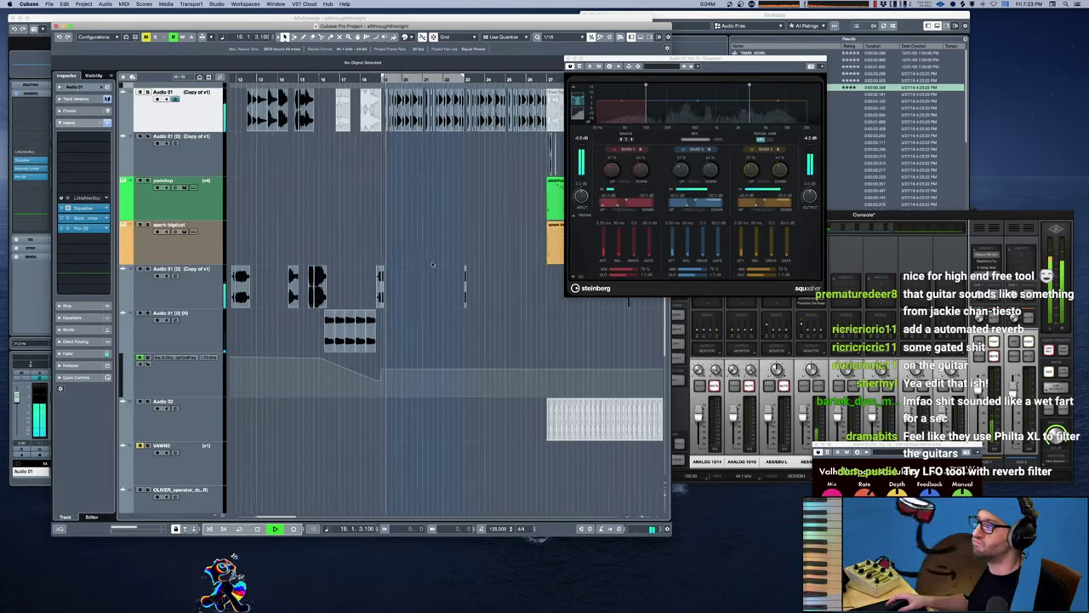
scroll(434, 247, "right", 2)
scroll(434, 246, "up", 3)
scroll(435, 221, "down", 3)
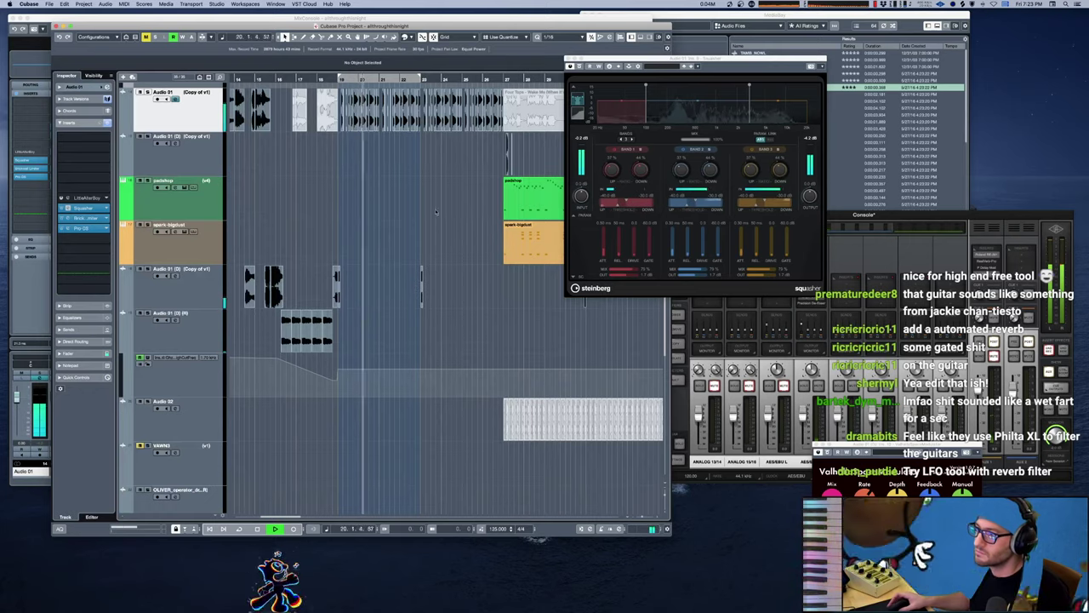
key("space")
scroll(436, 211, "up", 5)
left_click(403, 182)
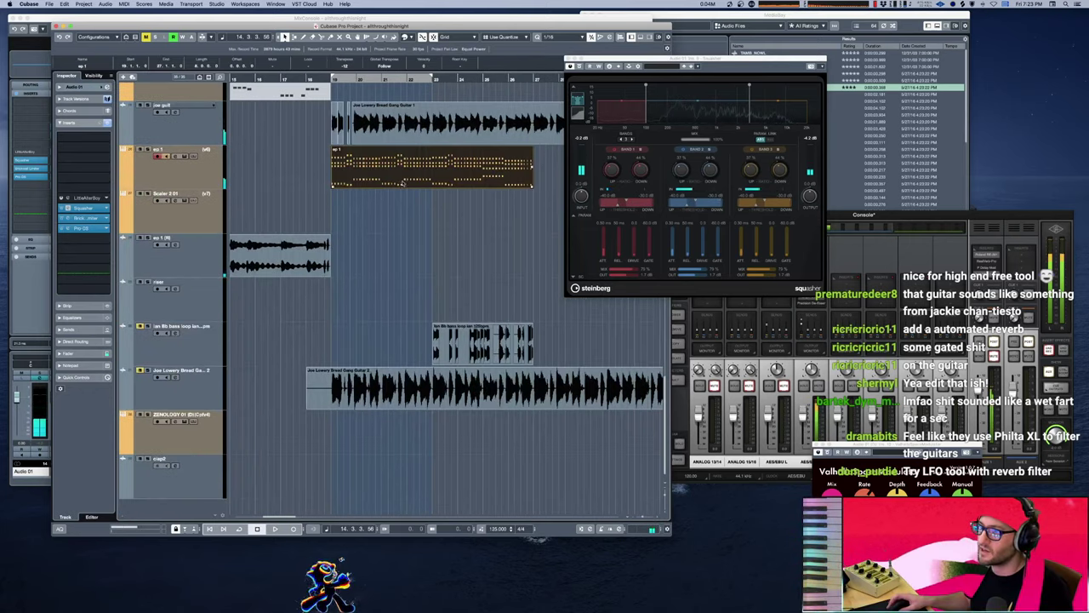
scroll(337, 198, "up", 5)
scroll(326, 343, "down", 2)
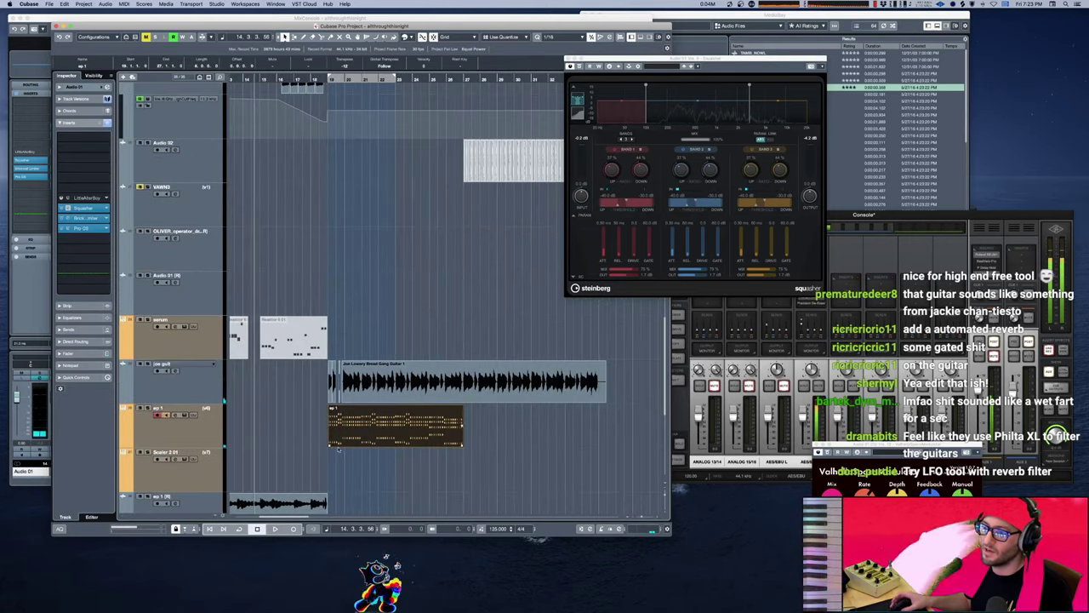
scroll(345, 366, "up", 5)
scroll(349, 378, "down", 5)
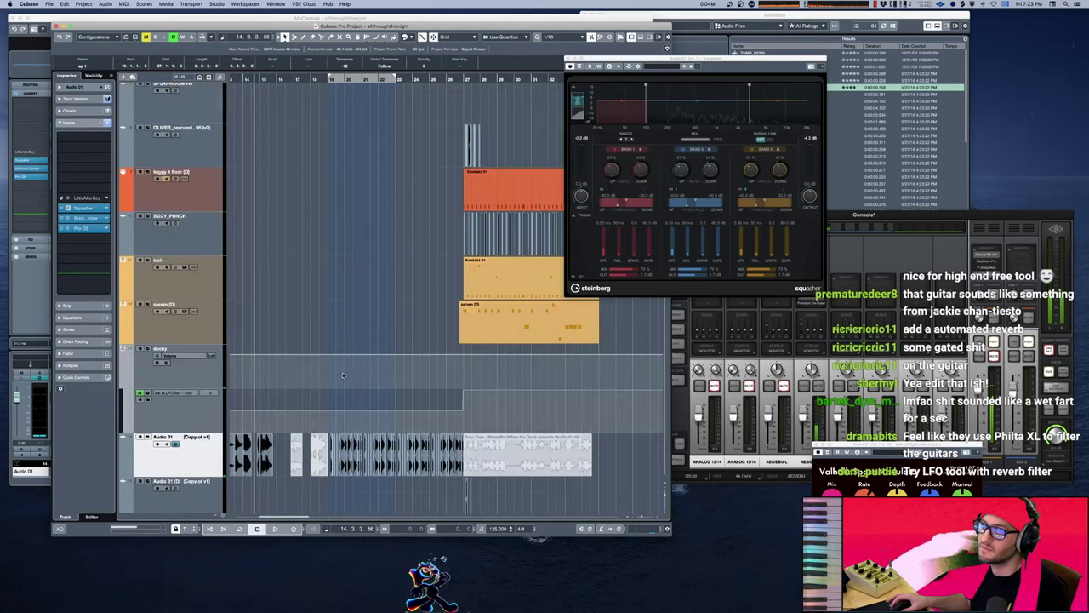
scroll(349, 378, "down", 2)
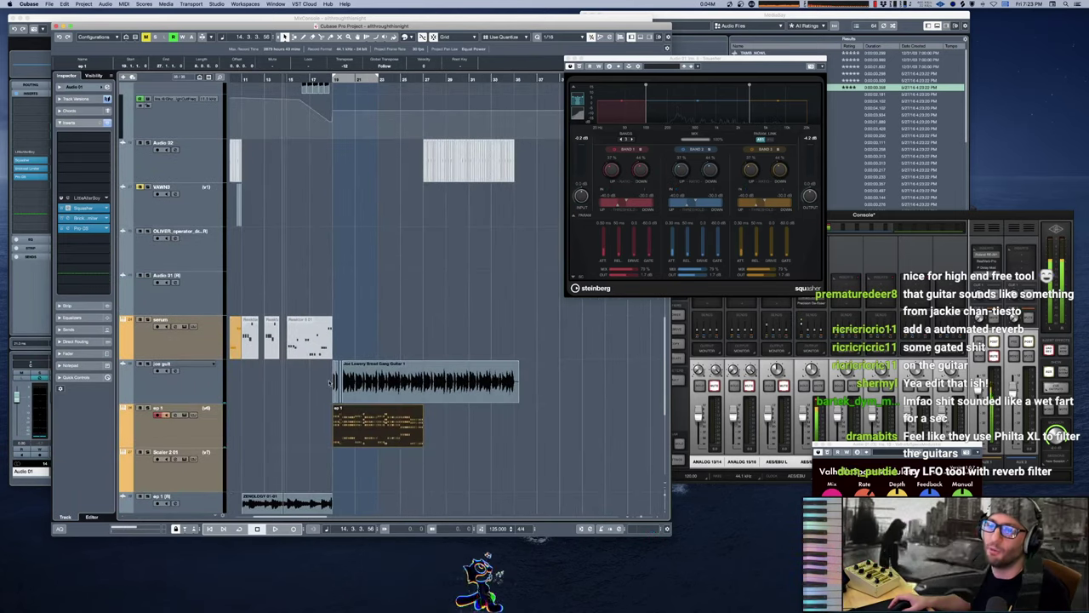
scroll(349, 378, "down", 5)
scroll(349, 377, "up", 5)
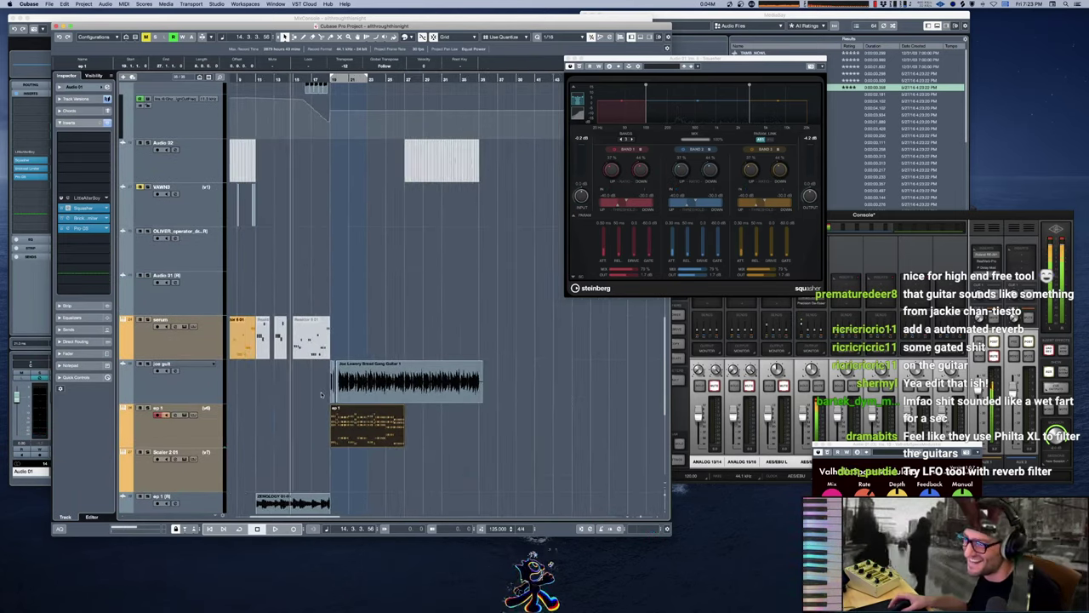
scroll(362, 380, "down", 4)
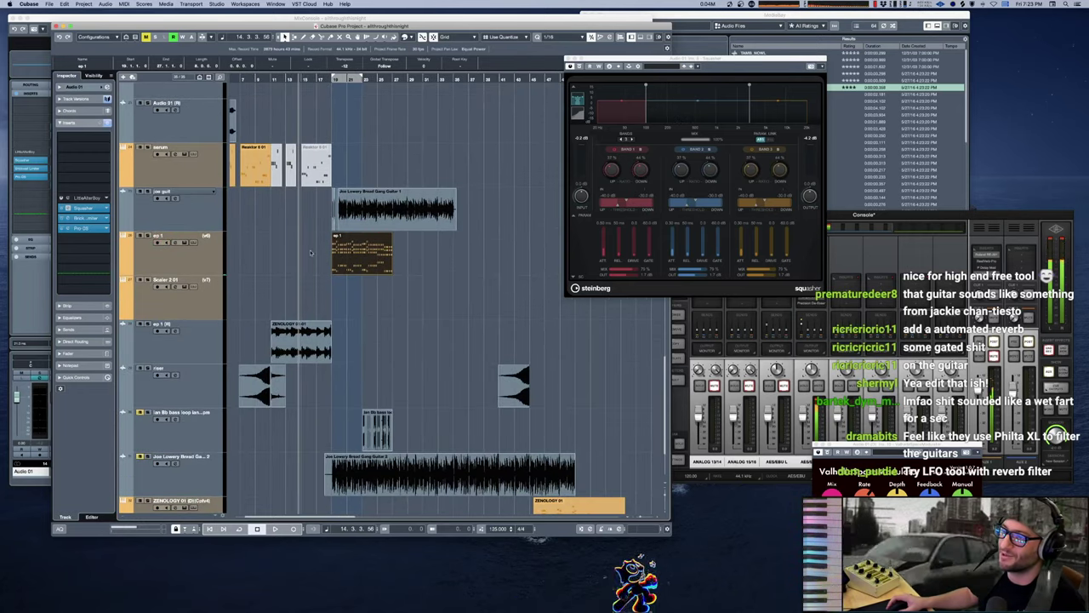
Duplicate the ep 1 ZENOLOGY 01 MIDI part to bar 19, undoing an accidental move first
scroll(310, 252, "up", 3)
left_click(199, 257)
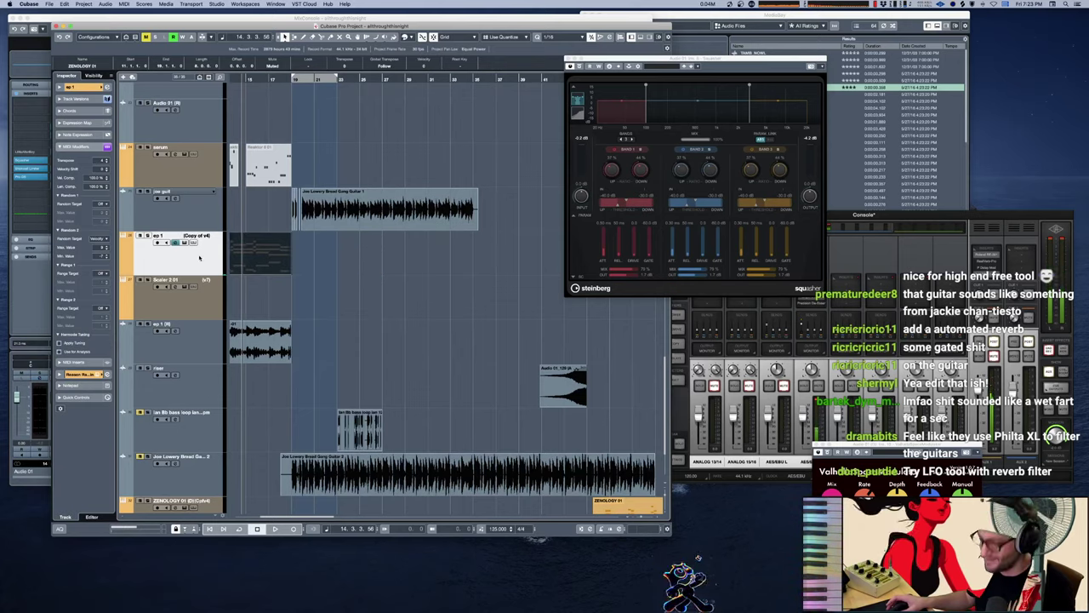
left_click_drag(231, 254, 332, 263)
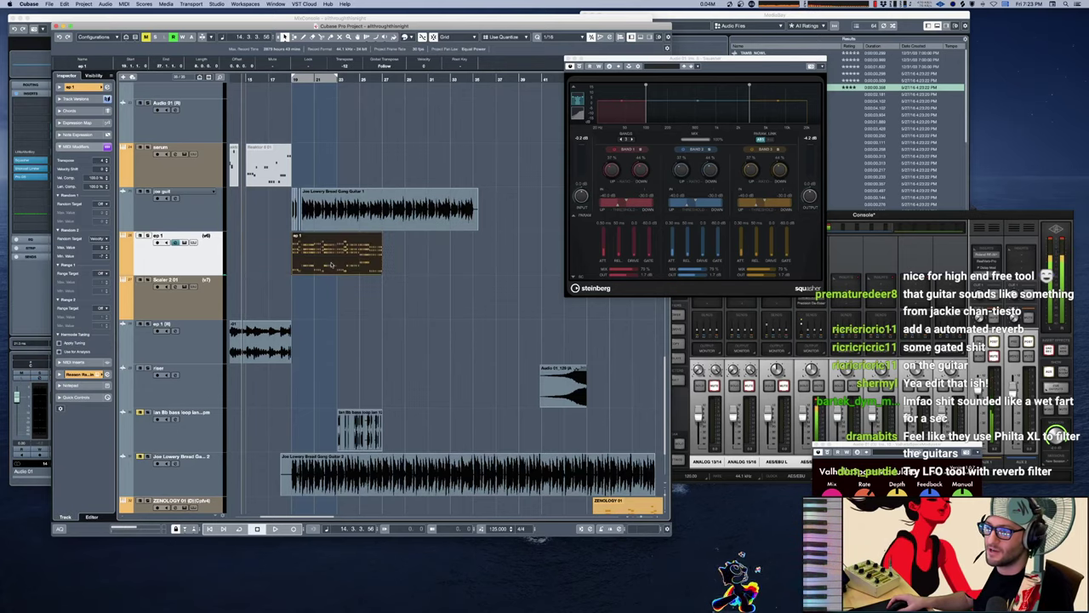
key("super+z")
key("super+z")
key("super+z")
key("super+z")
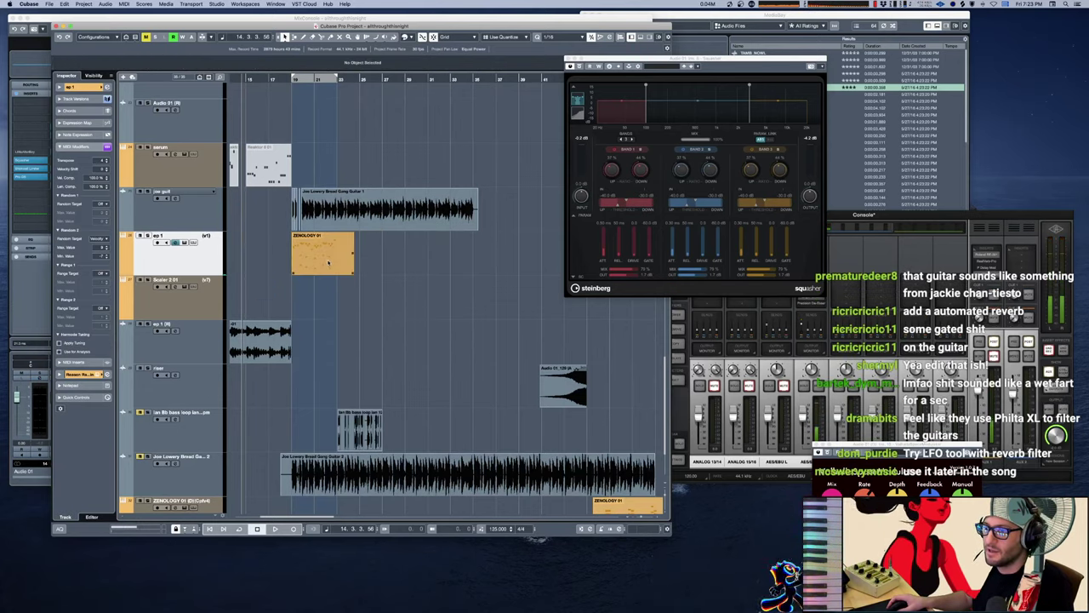
key("super+z")
key("super+z")
key("super+z")
key("super+z")
key("super+z")
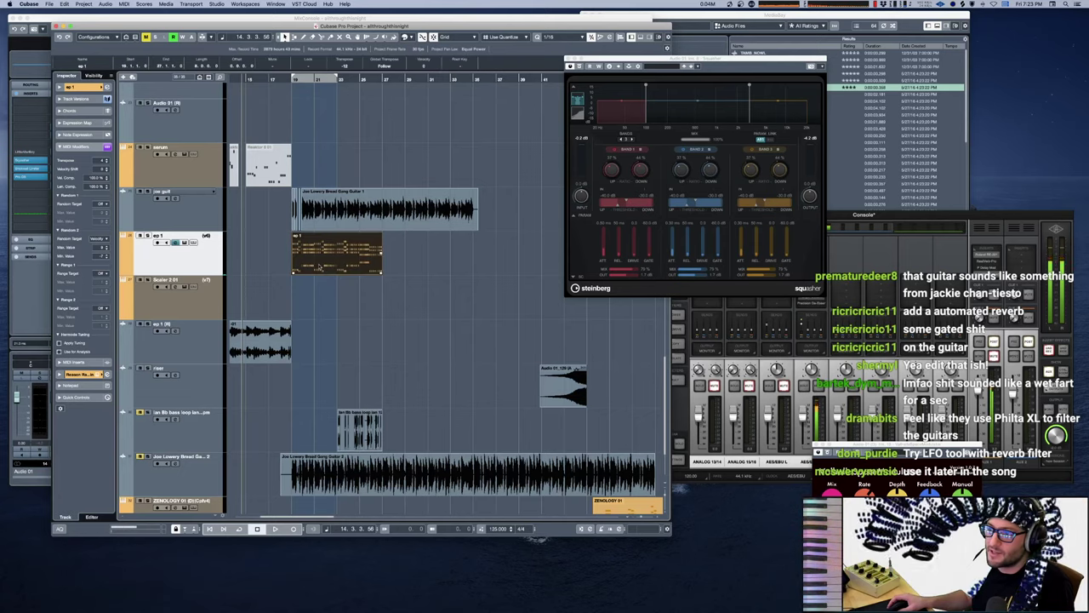
left_click_drag(252, 257, 340, 271)
scroll(328, 268, "up", 5)
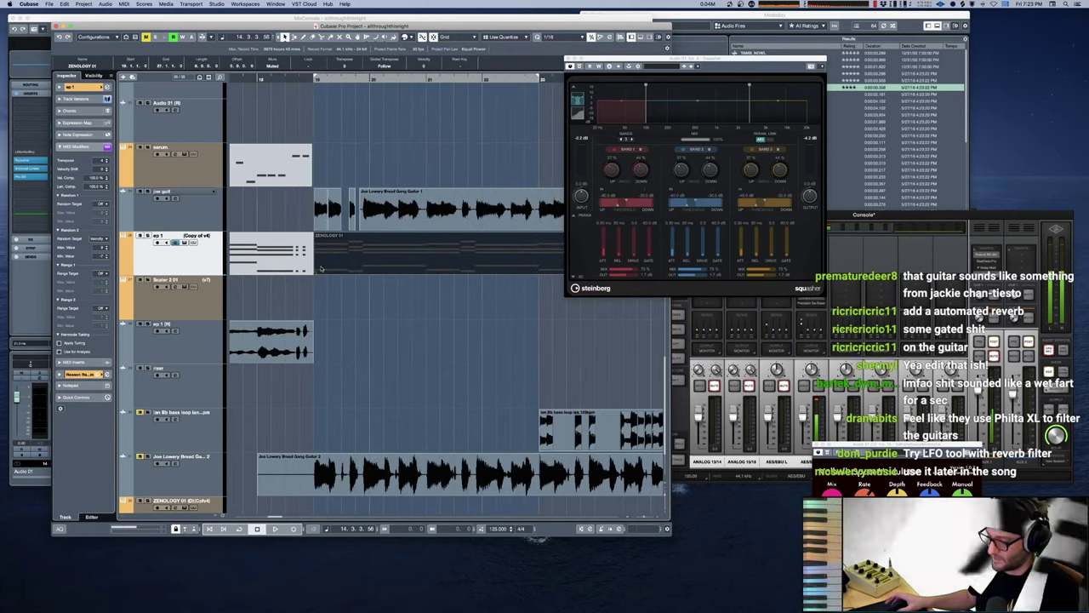
left_click(313, 220)
scroll(298, 247, "down", 4)
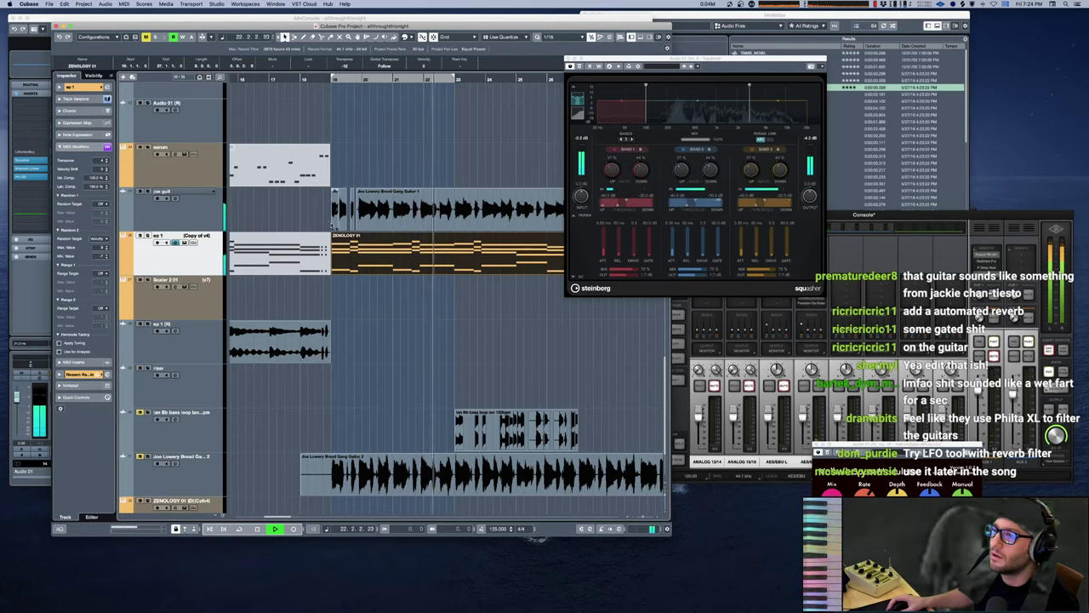
Set the loop locators to the copied part, bars 19–27, and select joe guit
key("g")
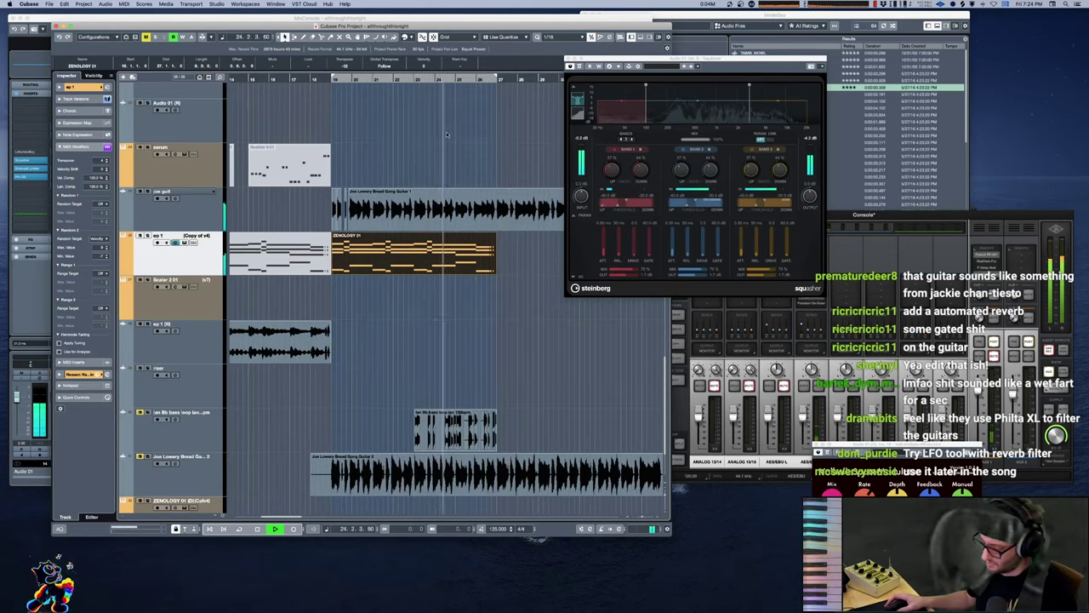
key("p")
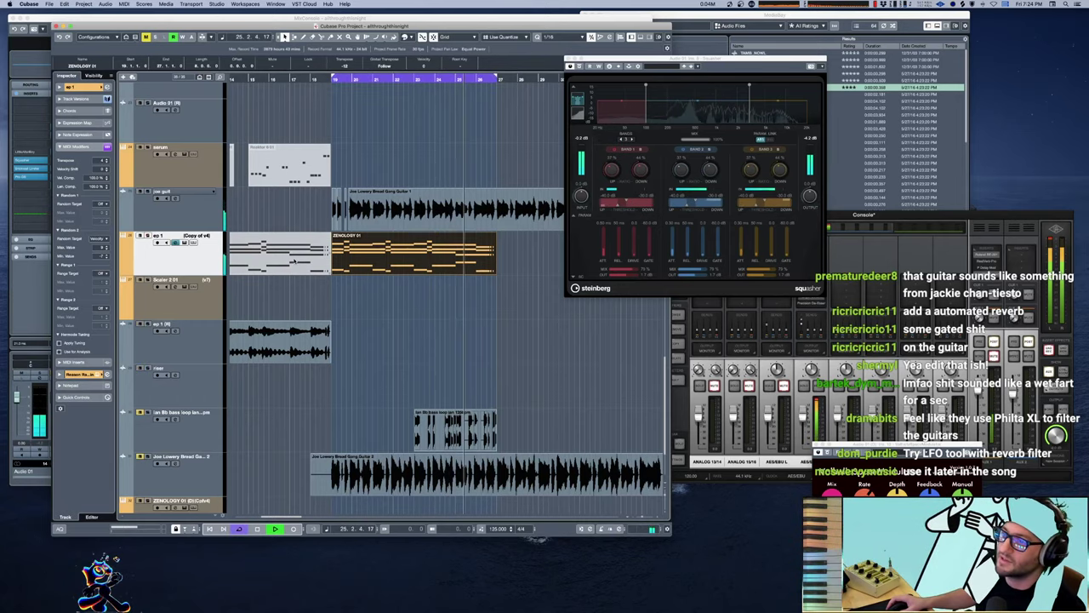
key("g")
key("h")
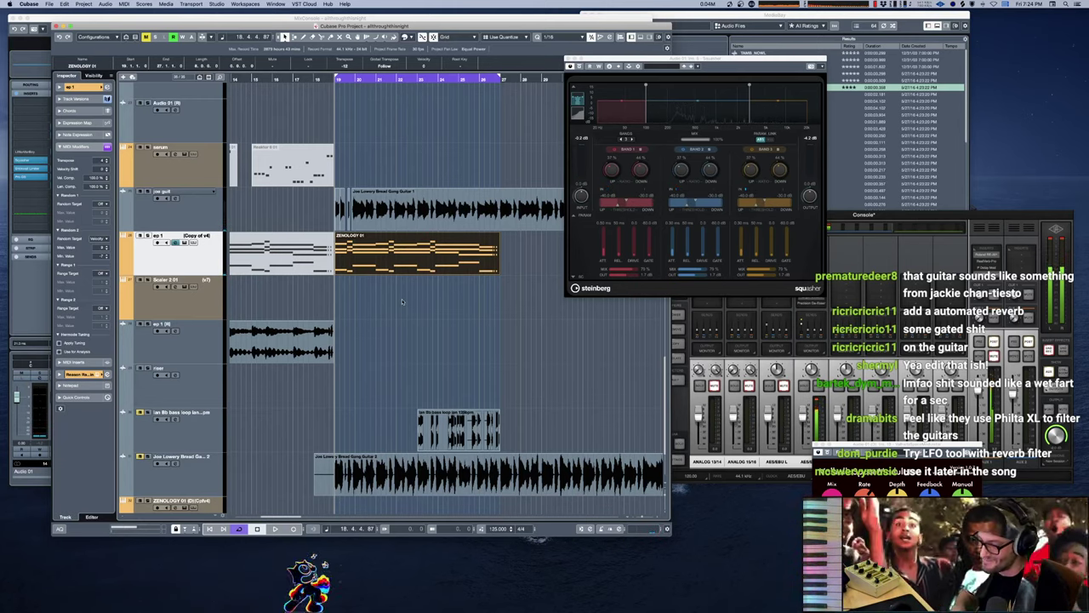
key("g")
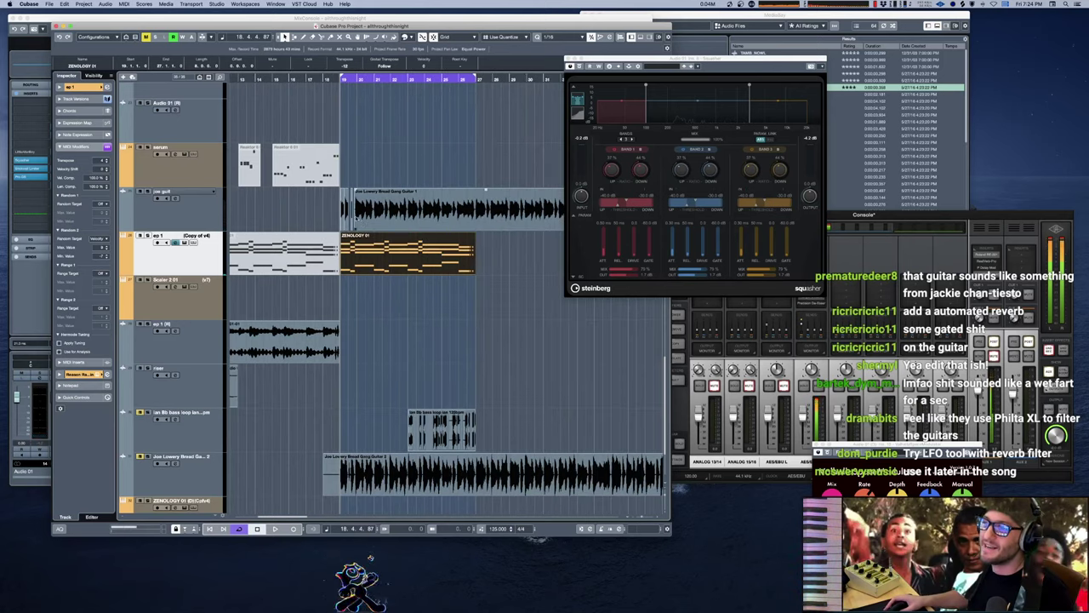
key("Up")
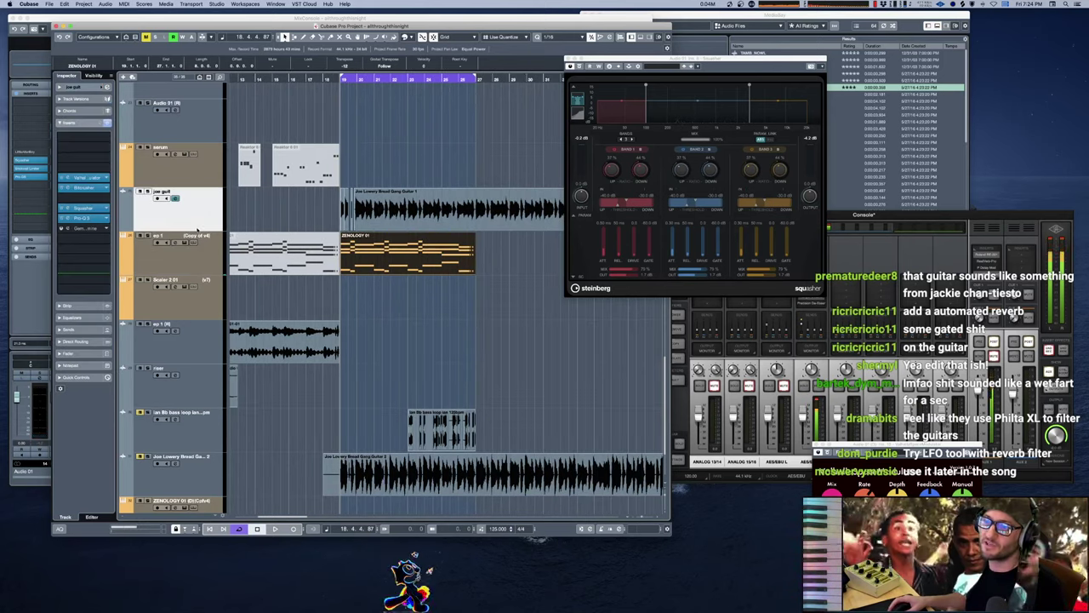
Load DX7 V into the ep 1 track's Inspector instrument slot
left_click(213, 253)
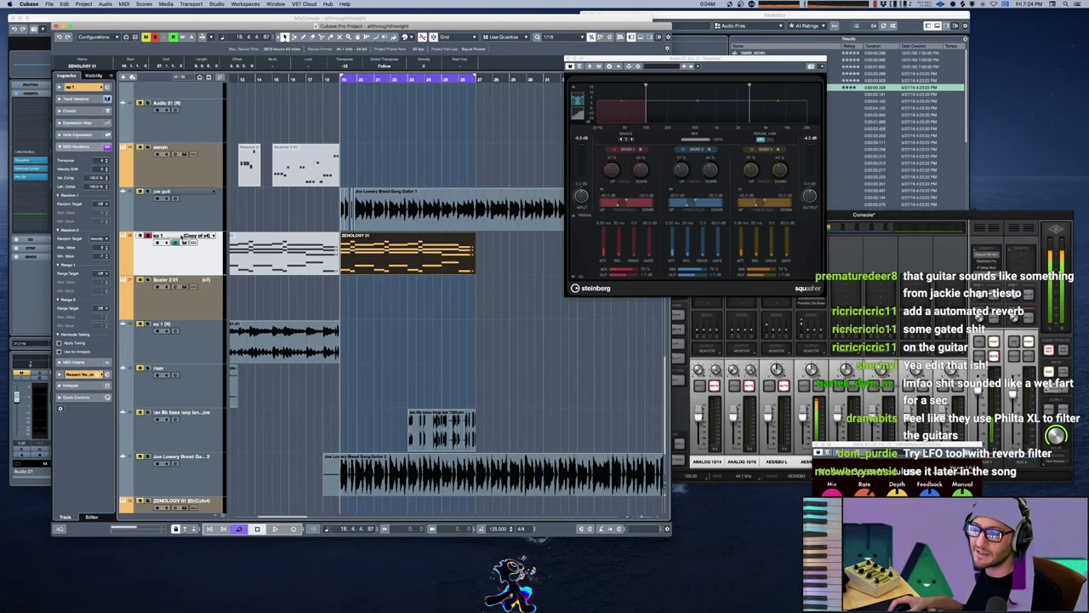
left_click(83, 86)
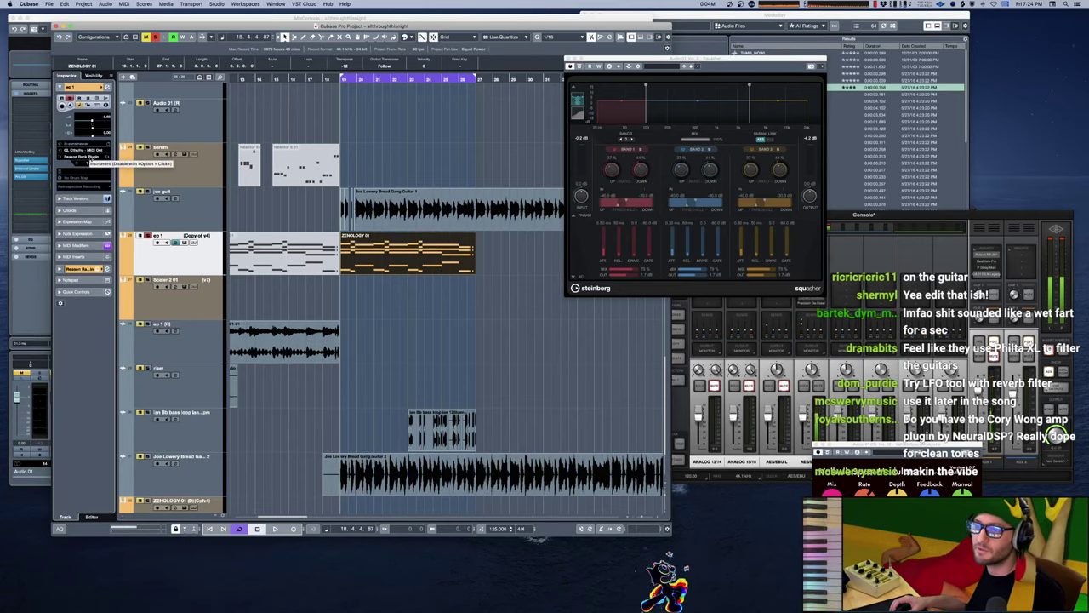
left_click(85, 159)
type("reason")
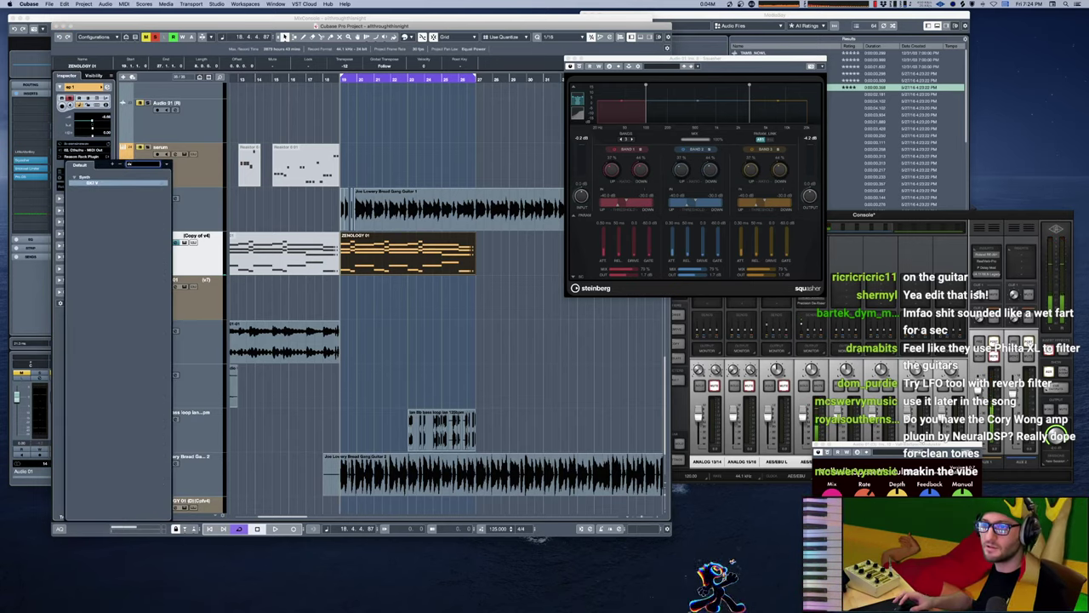
left_click(88, 184)
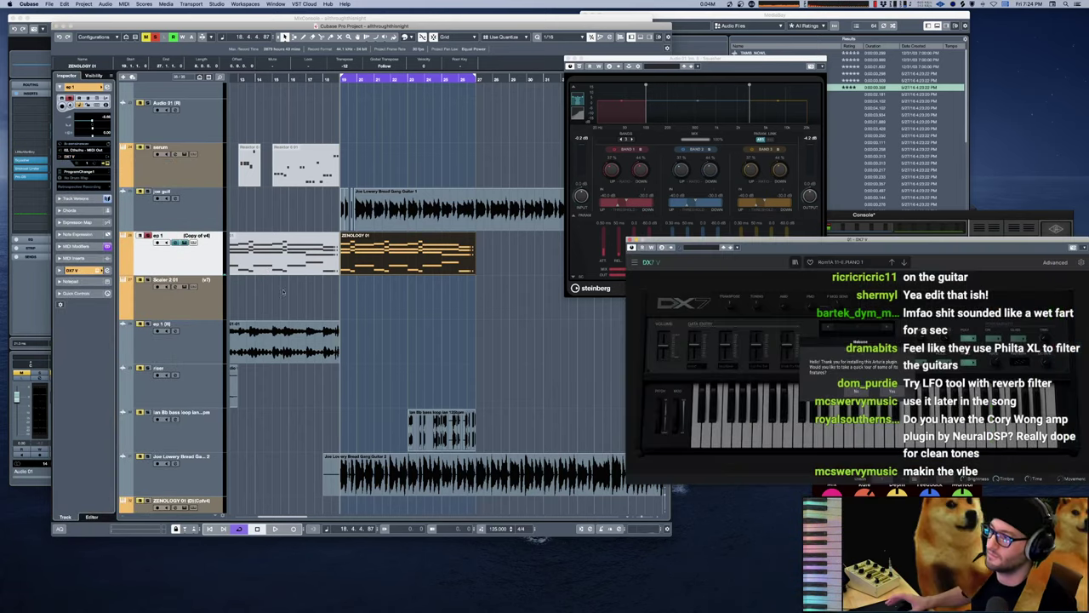
Dismiss the DX7 V welcome prompt and position its window beside the arrangement
left_click(891, 393)
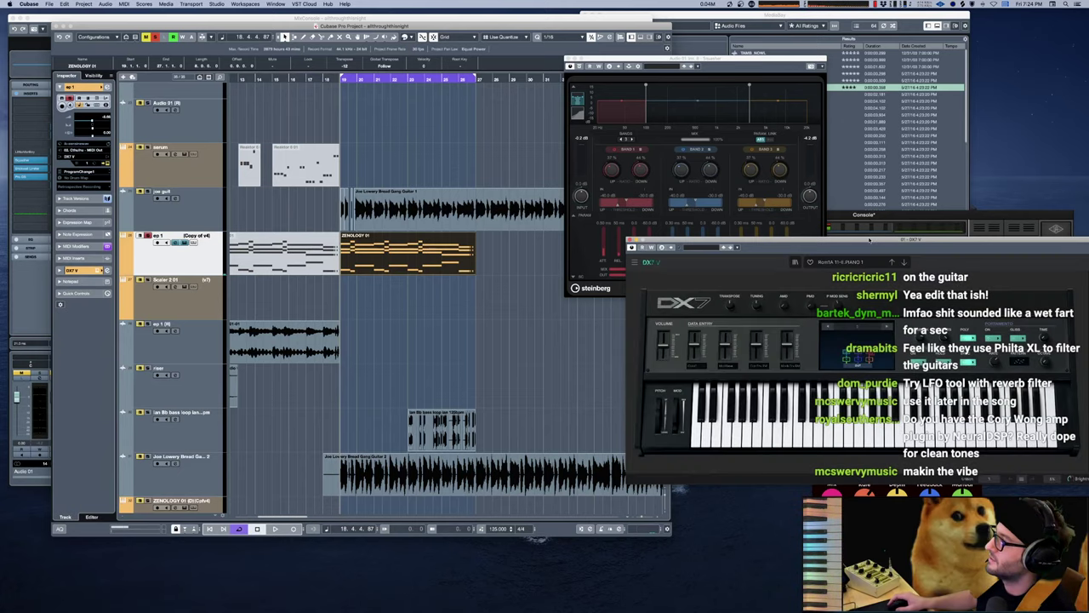
left_click_drag(869, 240, 615, 85)
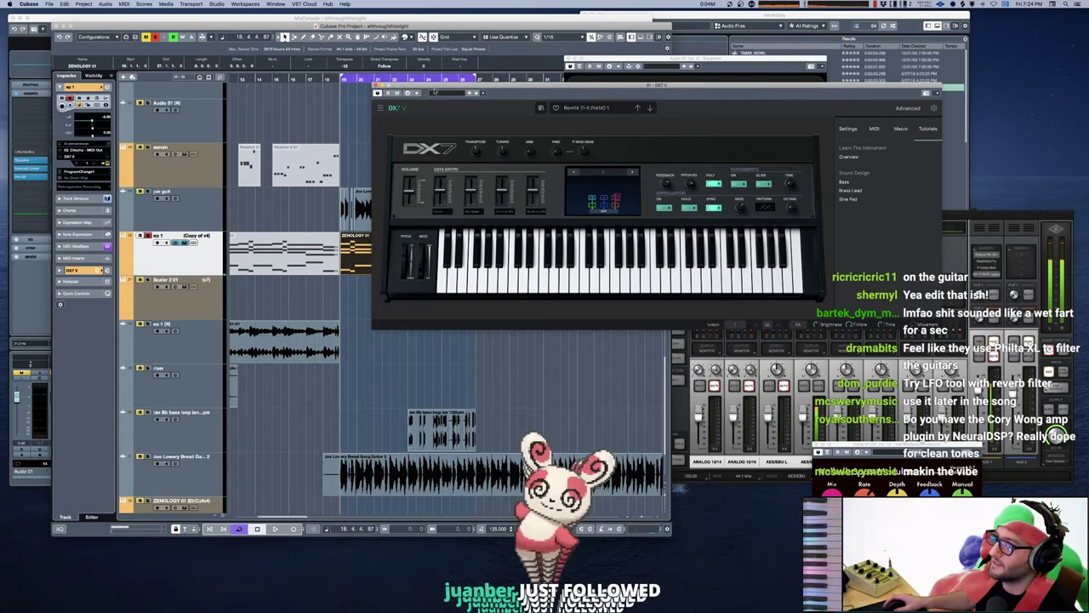
left_click_drag(437, 88, 492, 113)
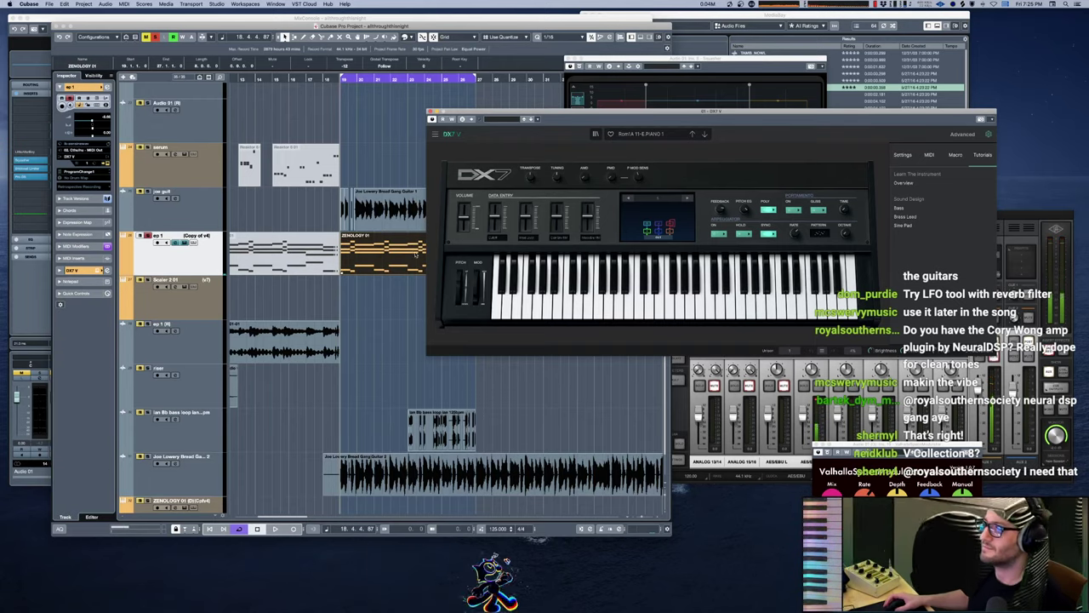
Audition the Atarasia and Auto Sidechain pad presets on DX7 V
left_click(660, 137)
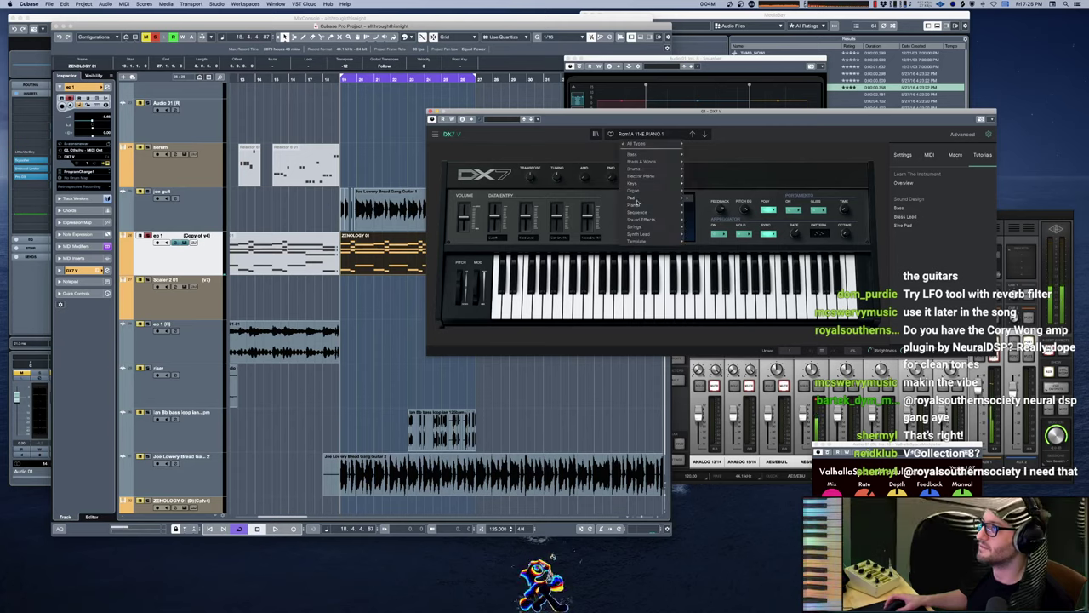
mouse_move(637, 227)
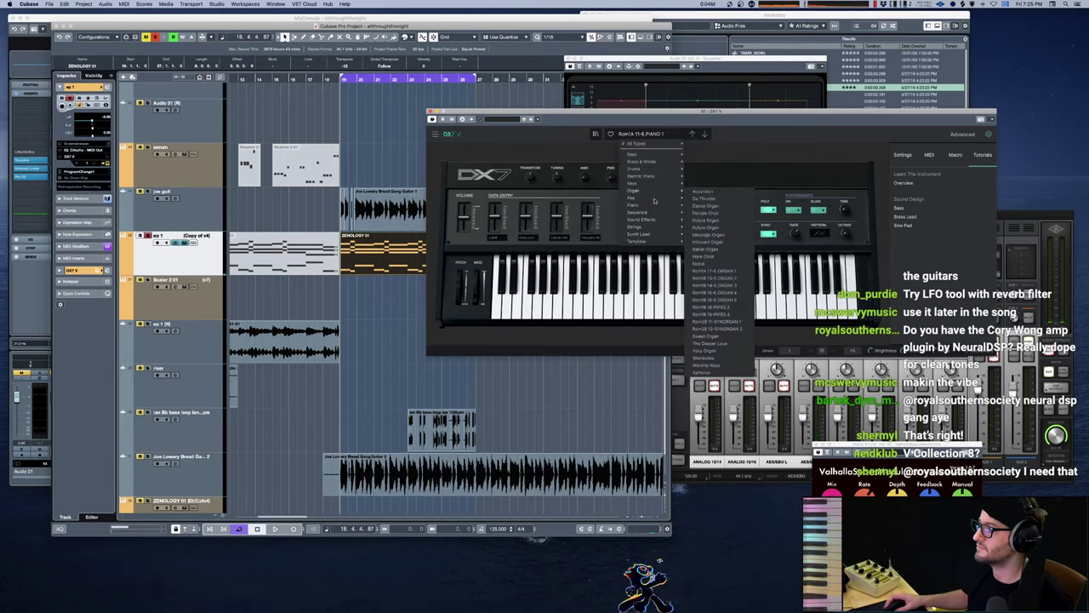
mouse_move(634, 197)
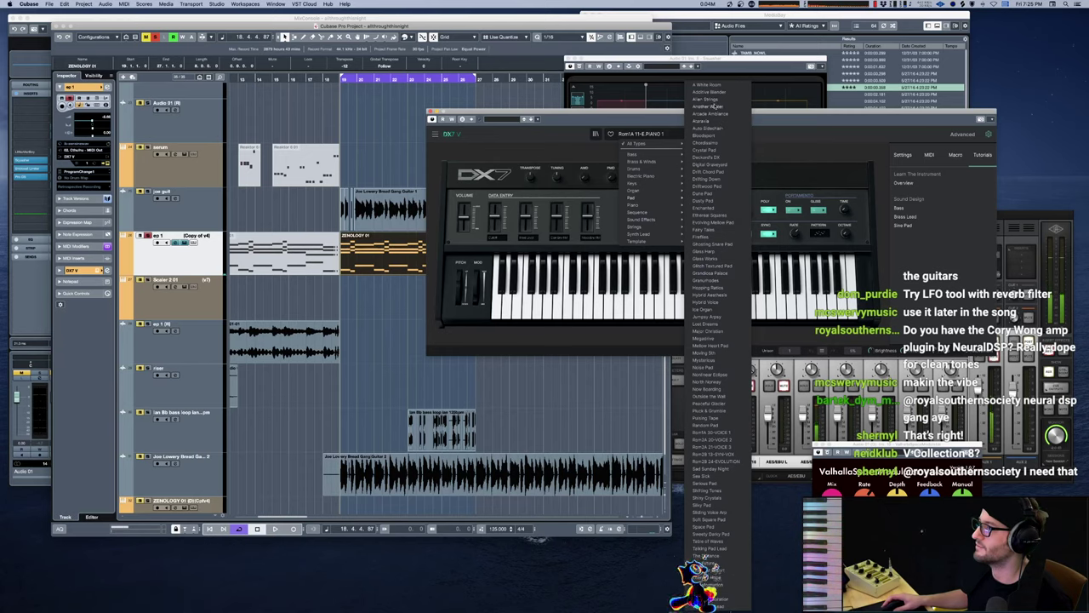
left_click(710, 120)
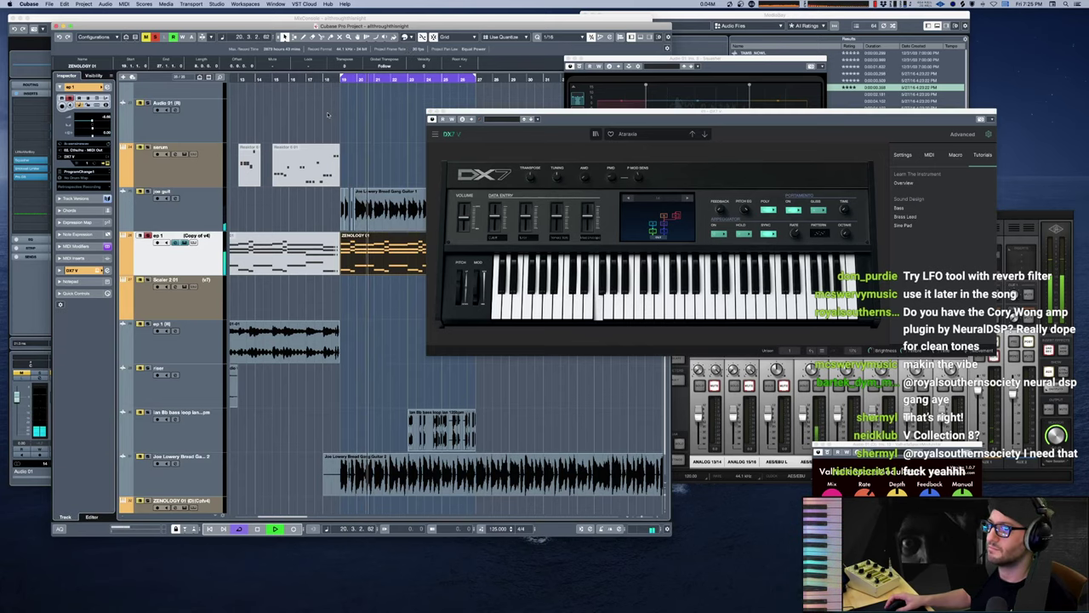
left_click(703, 134)
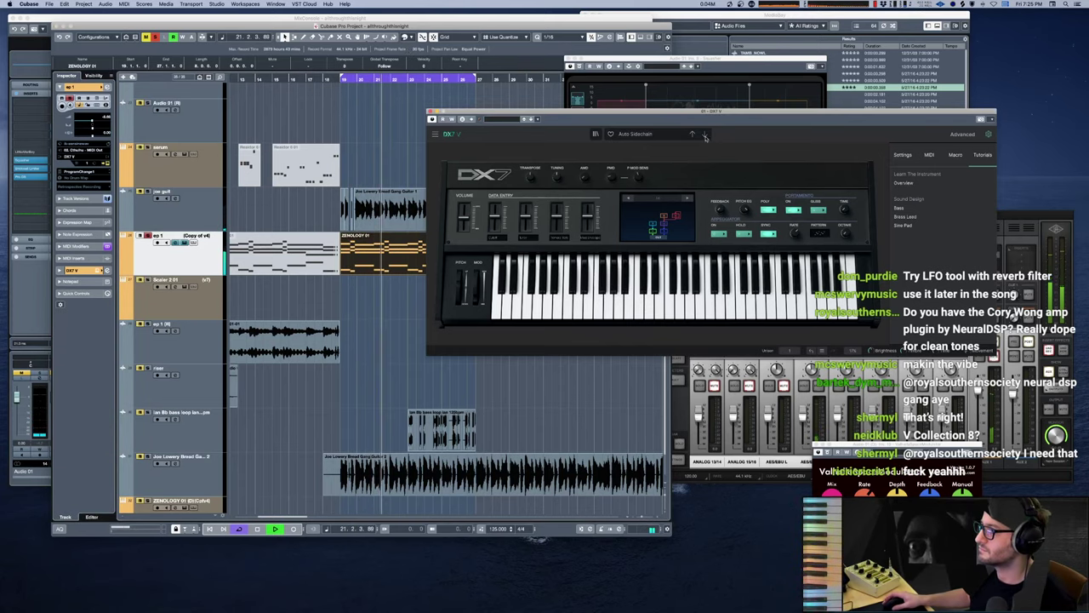
Step through pad presets Bloodsport, Digital Graveyard, Dusty Pad, Enchanted, settling on Ethereal Squares
left_click(634, 134)
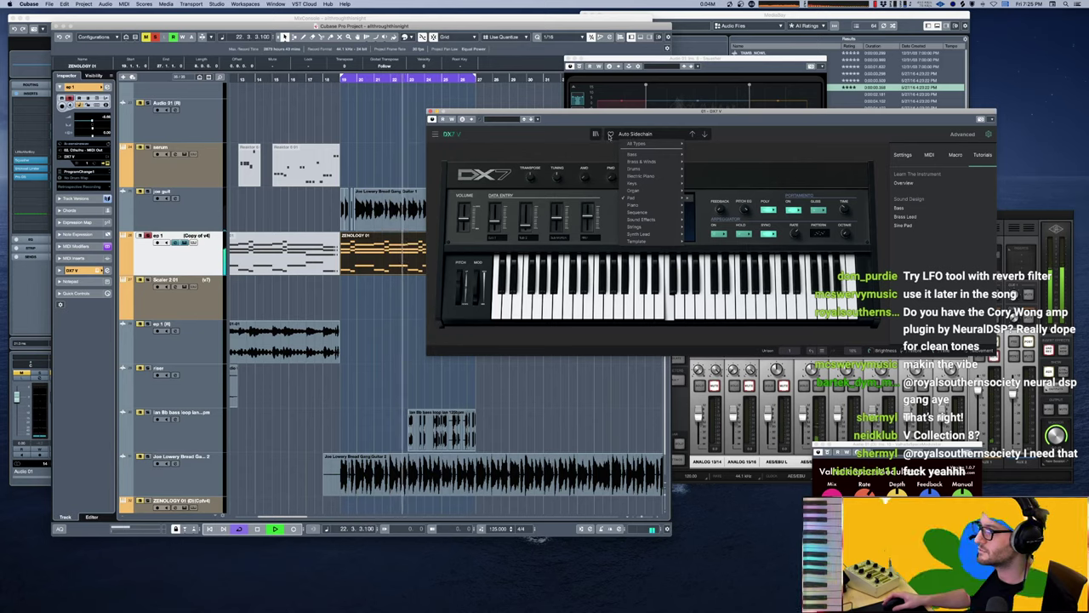
left_click(631, 197)
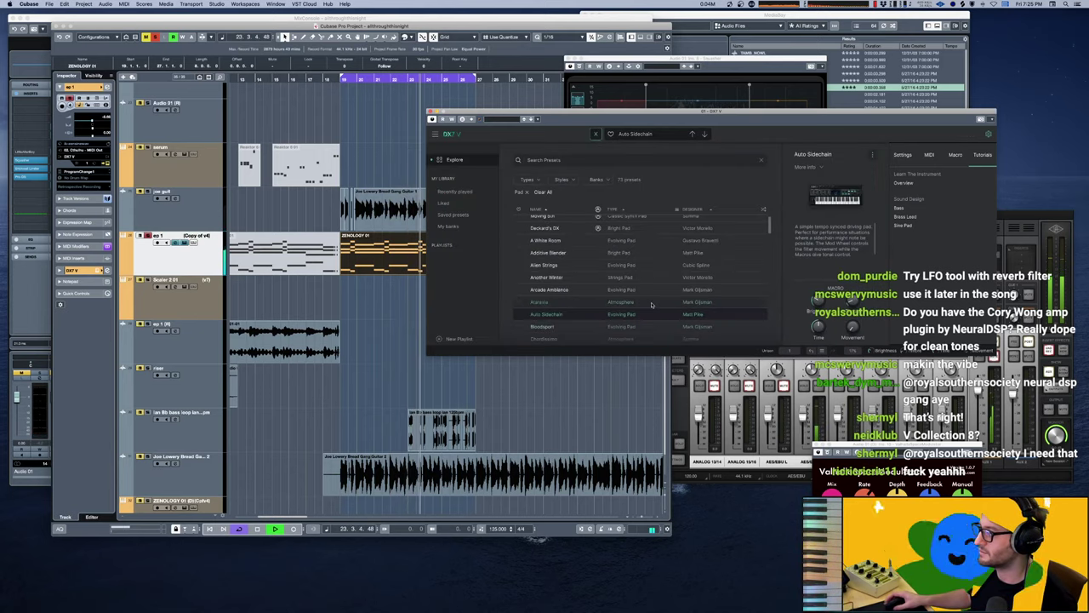
key("Down")
key("space")
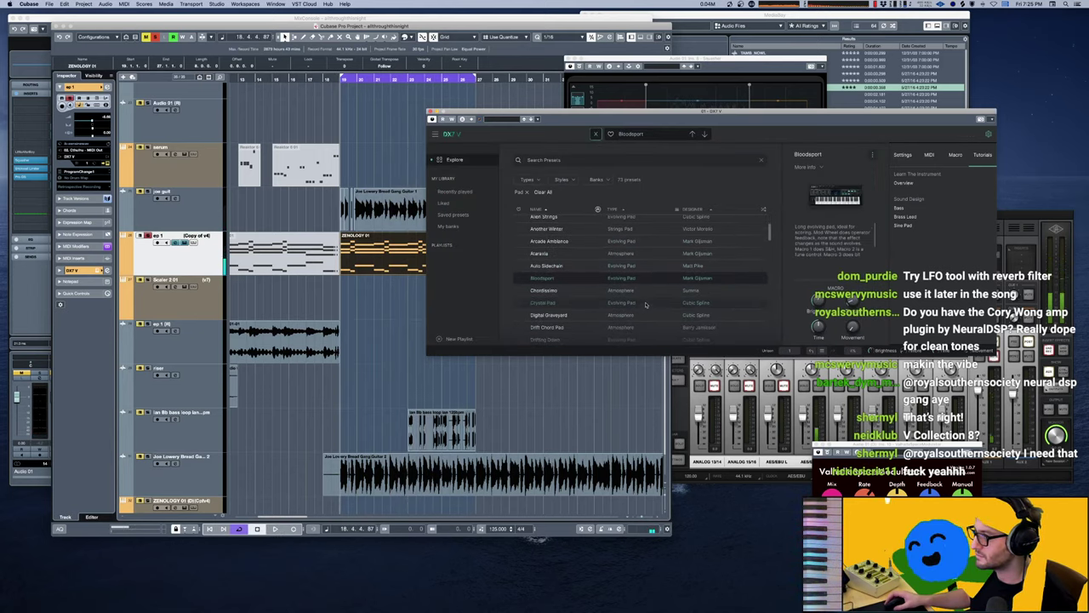
key("Down")
key("Down")
key("Down")
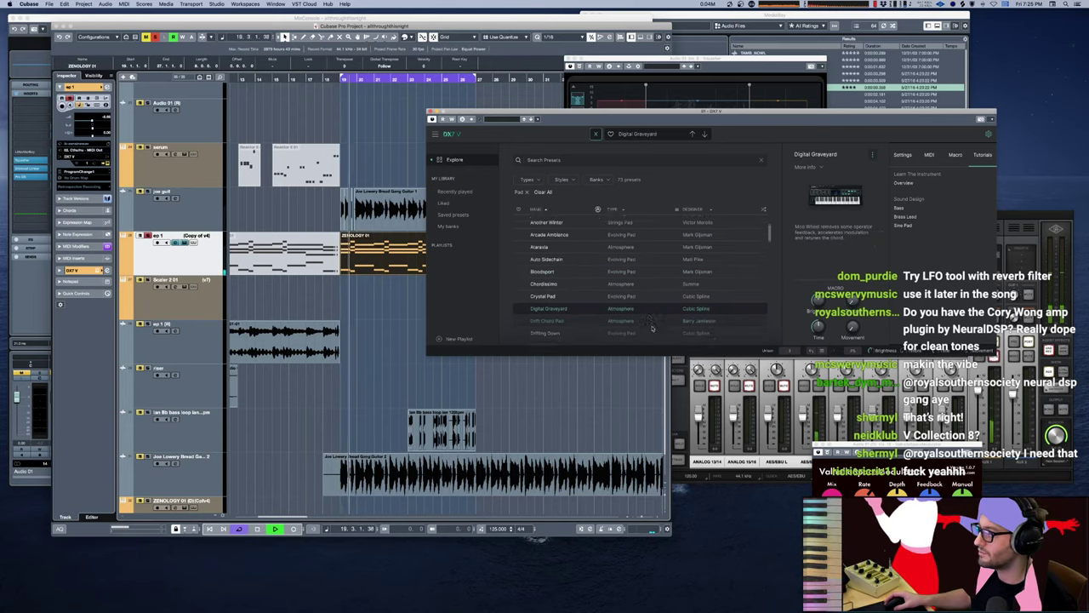
scroll(649, 317, "down", 2)
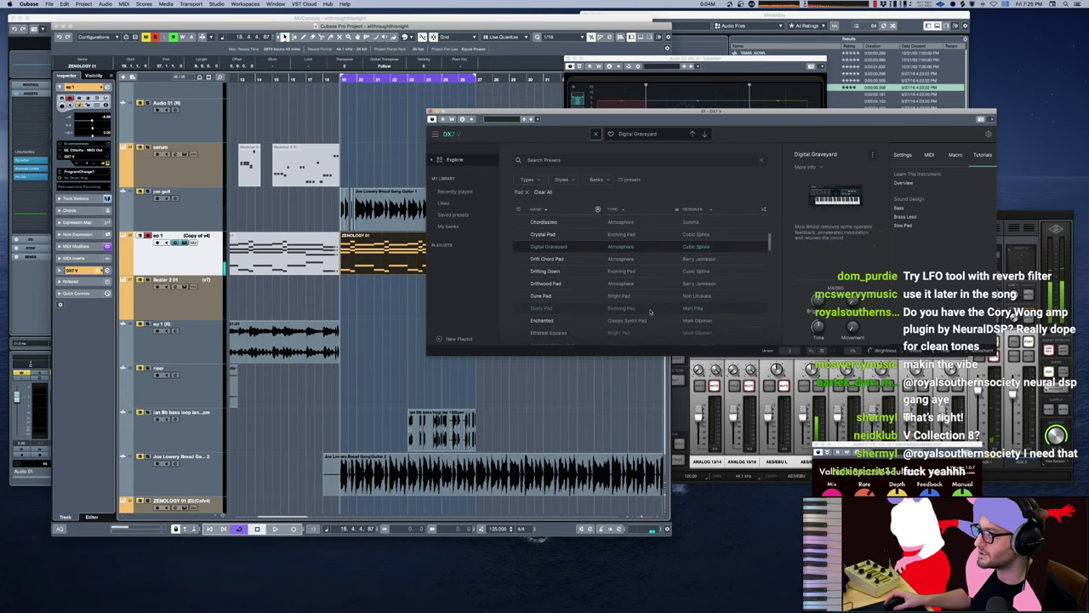
left_click(649, 311)
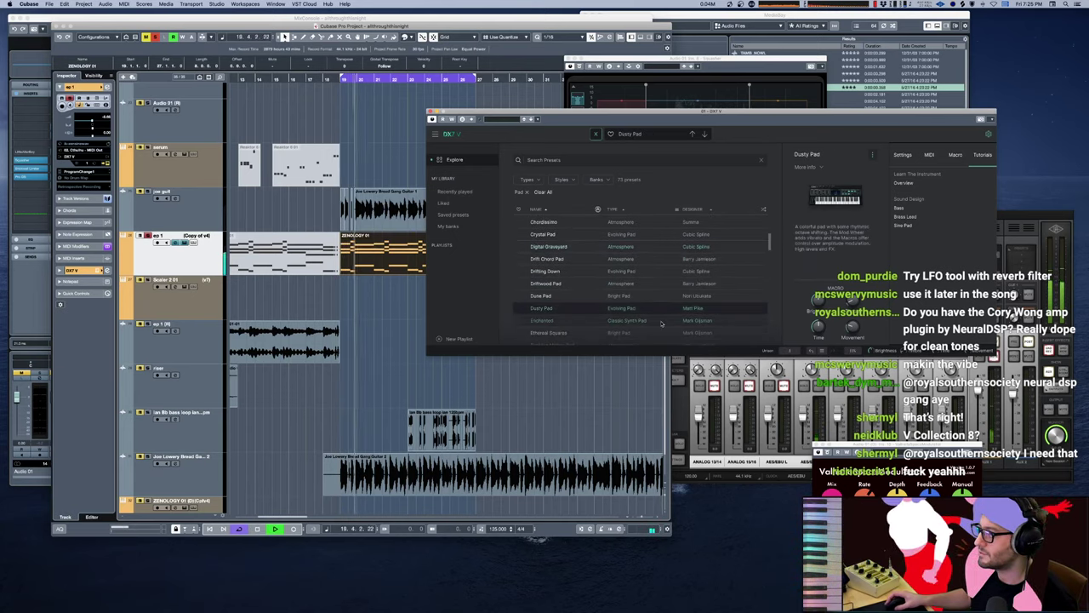
left_click(657, 320)
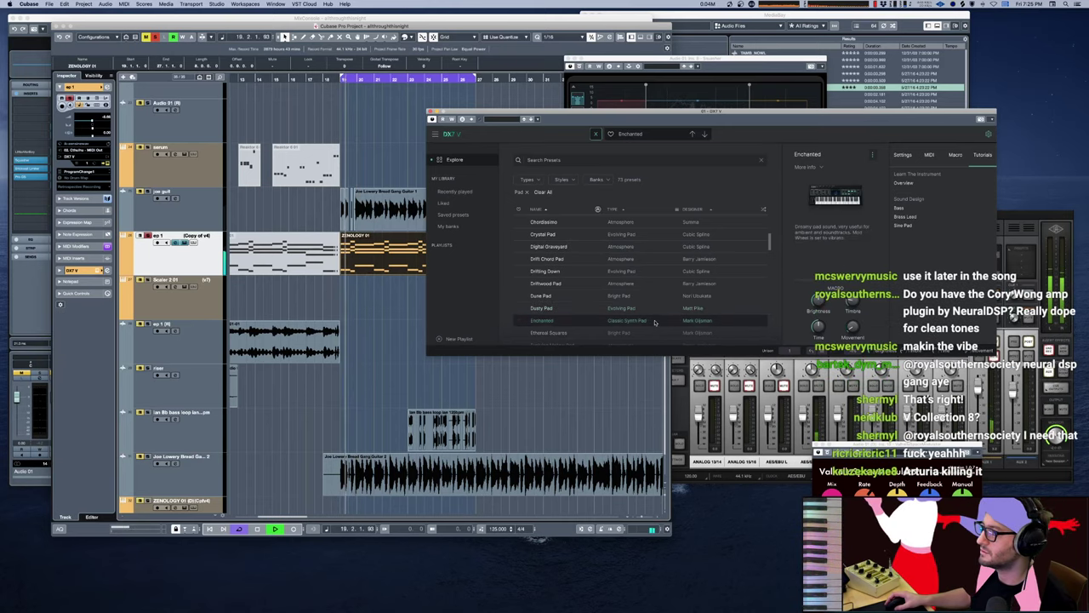
scroll(655, 302, "down", 4)
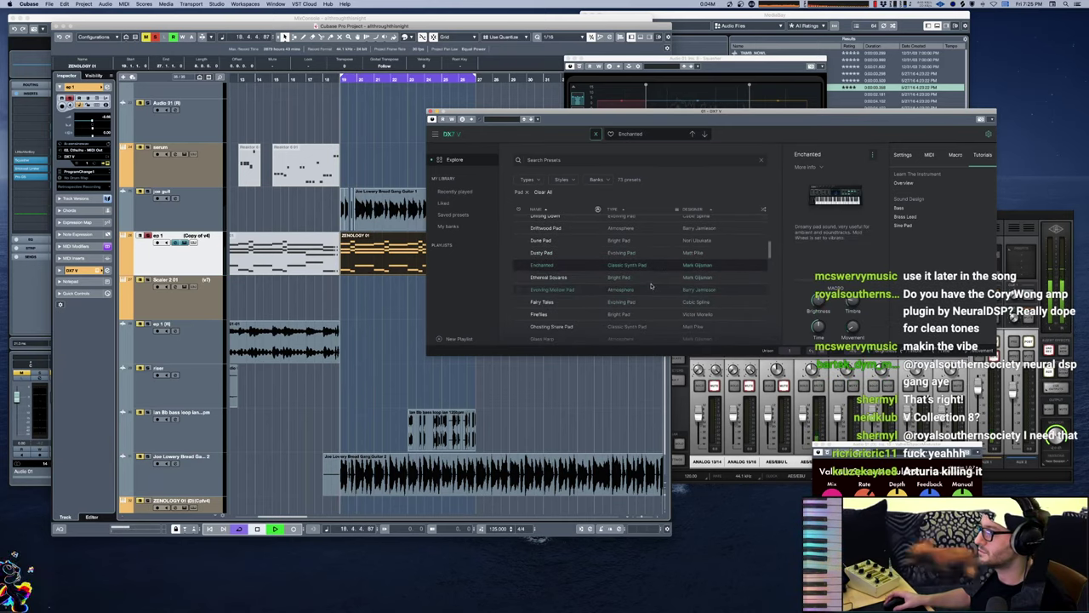
left_click(653, 282)
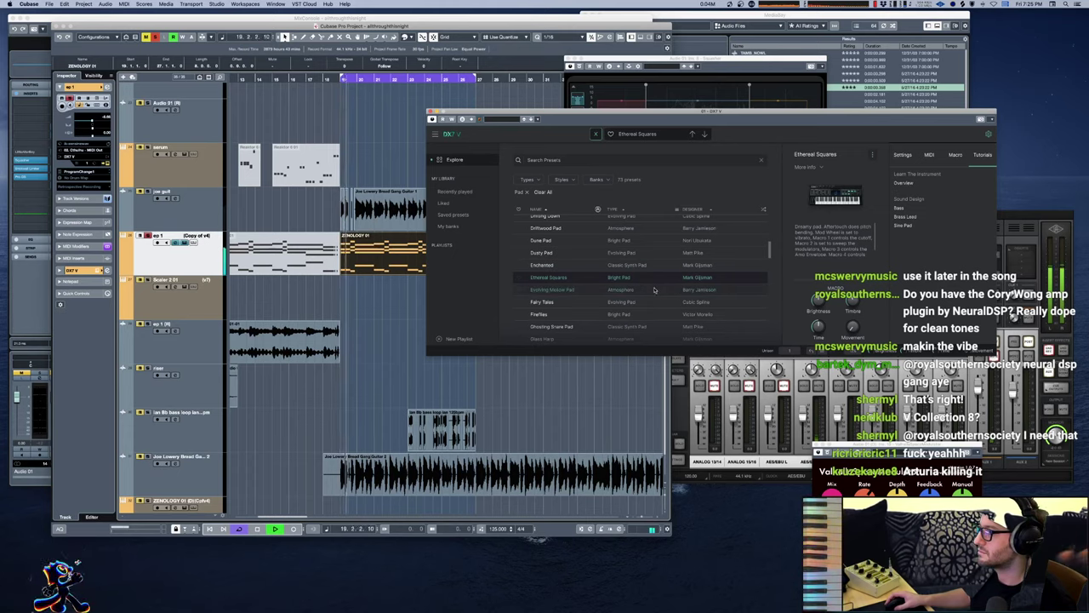
key("space")
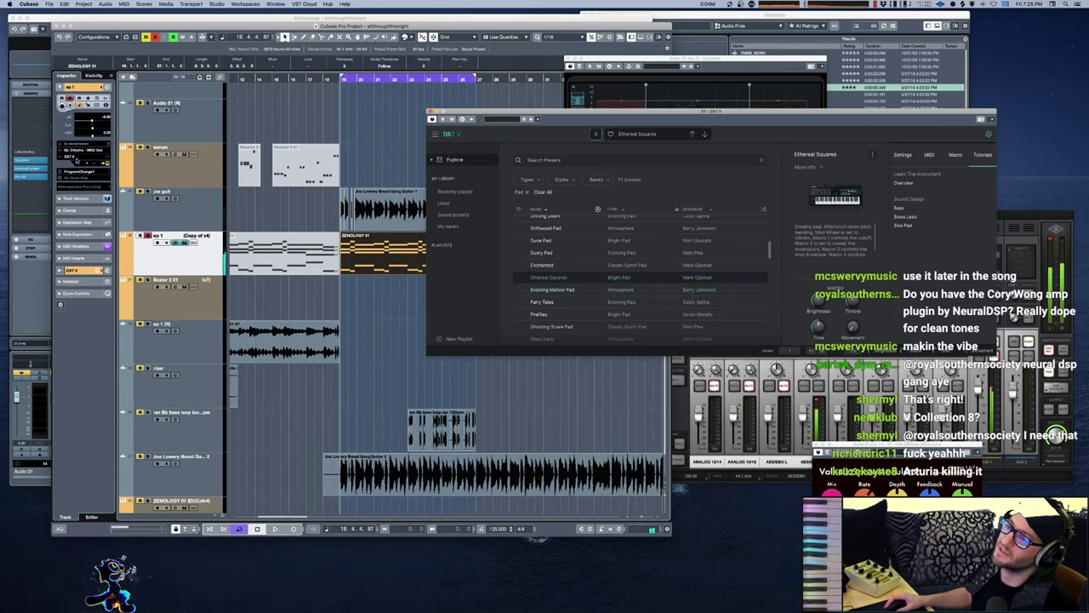
left_click(75, 157)
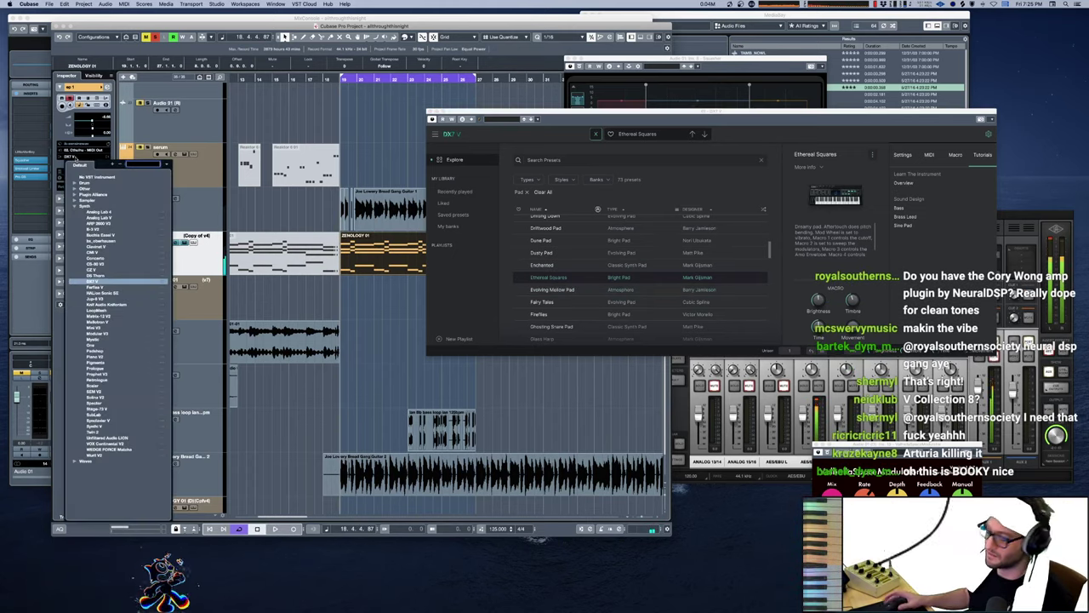
Swap the ep 1 instrument from DX7 V to FM8 and bring up FM8's preset list
type("bxd")
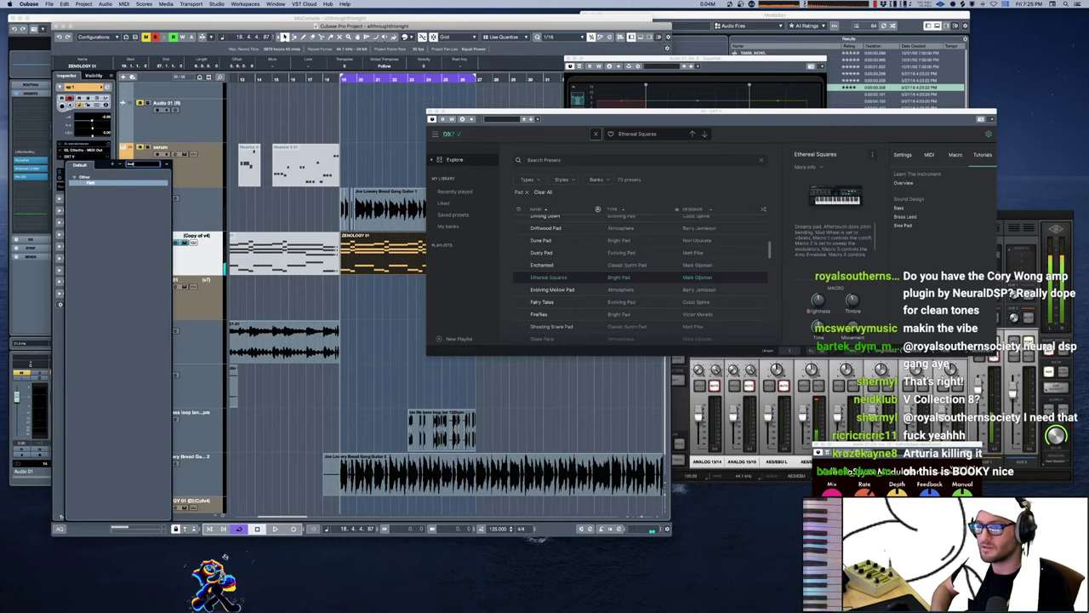
key("Escape")
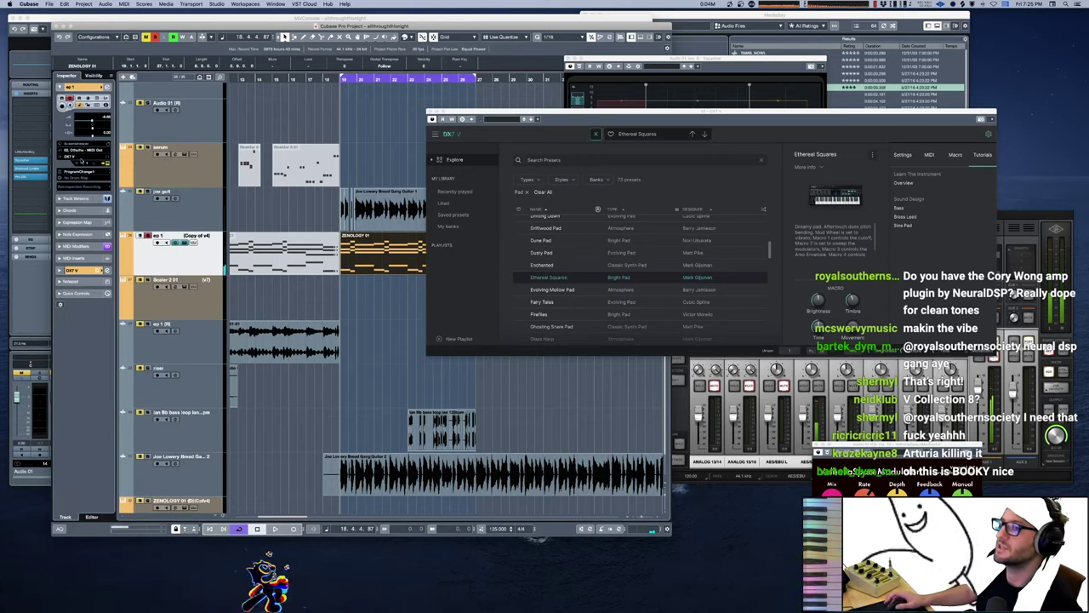
left_click_drag(582, 188, 554, 139)
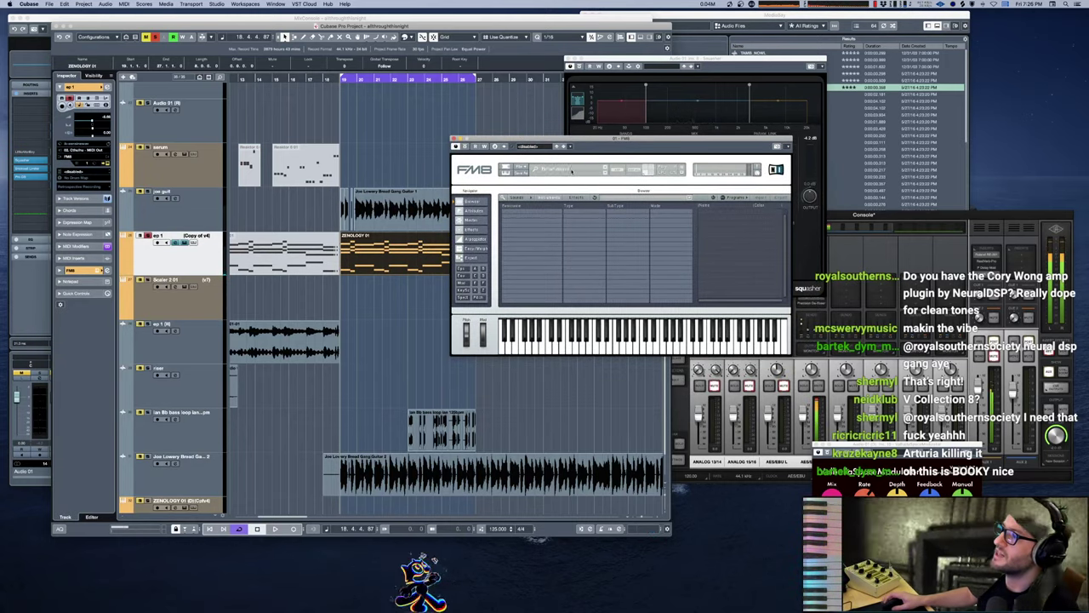
left_click(71, 156)
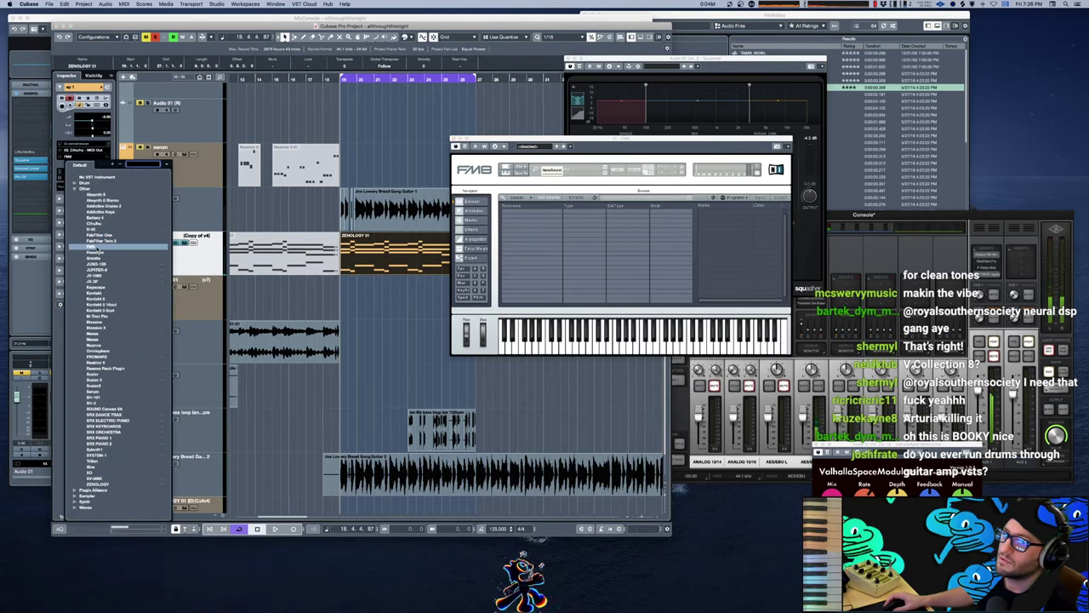
left_click(98, 248)
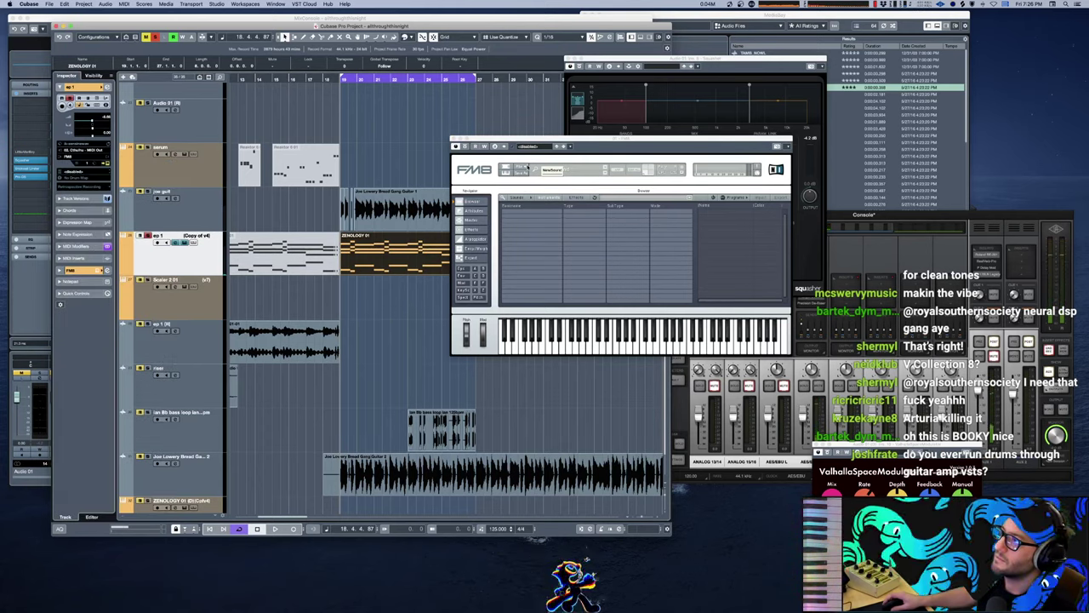
left_click(527, 168)
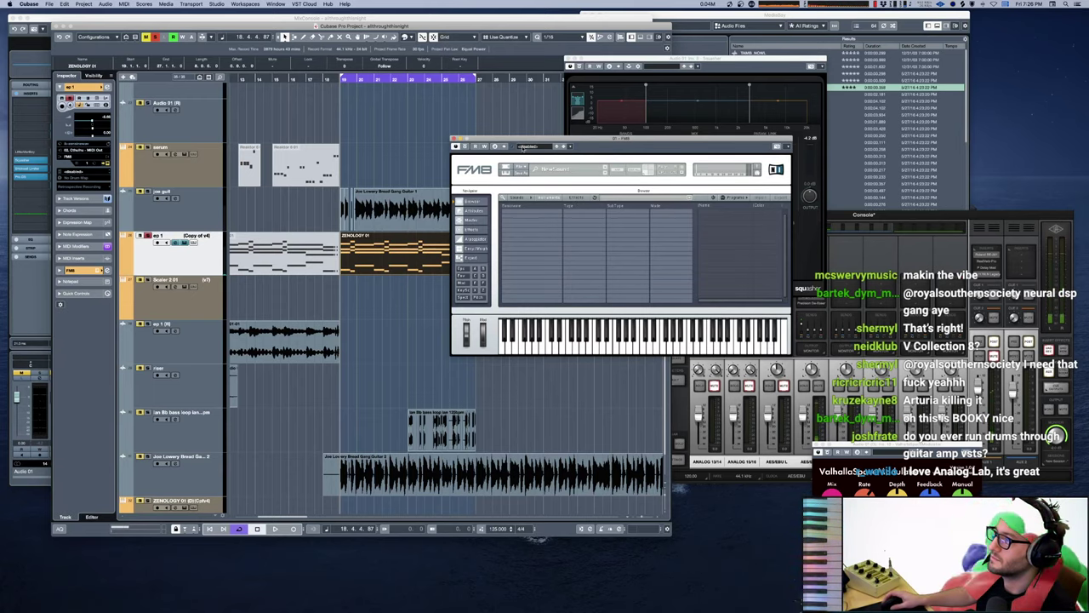
left_click(521, 147)
Reposition the FM8 window and set the ep 1 MIDI input to All MIDI Inputs
left_click(521, 147)
left_click(522, 147)
left_click_drag(599, 146, 403, 78)
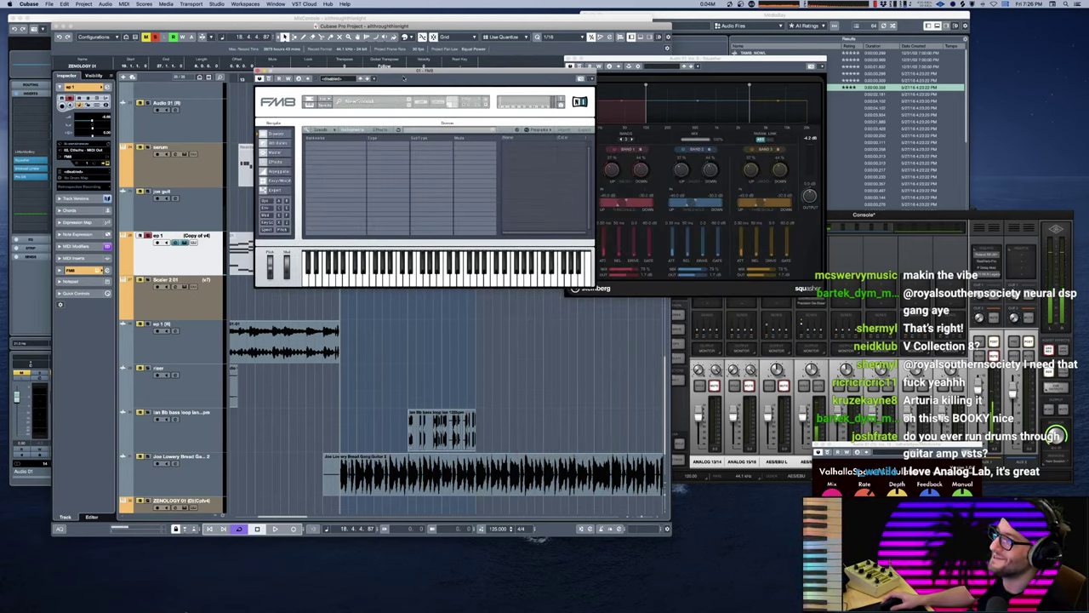
left_click(76, 158)
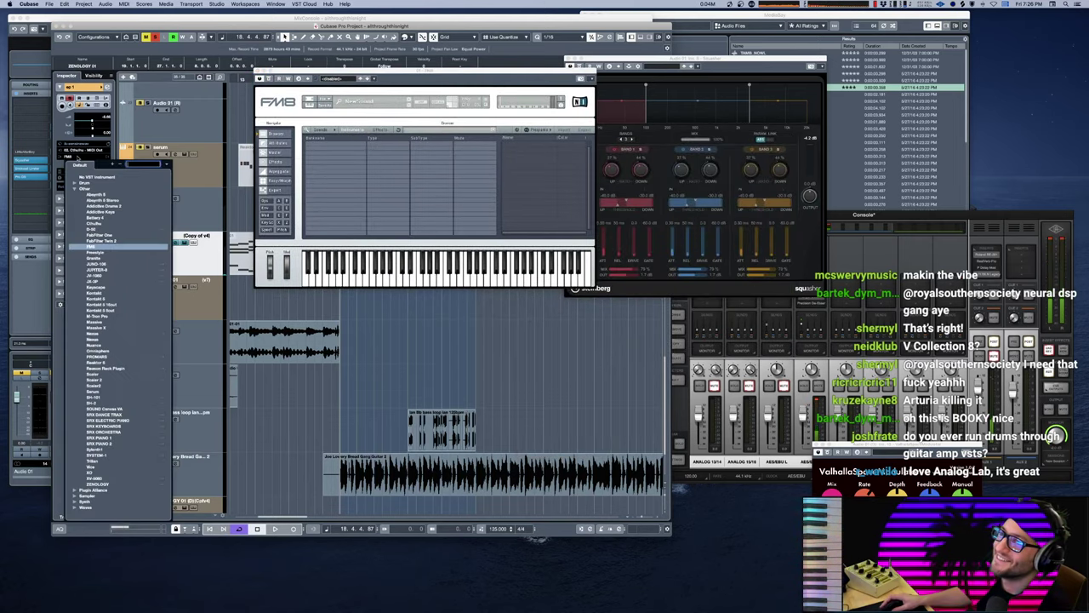
left_click(96, 246)
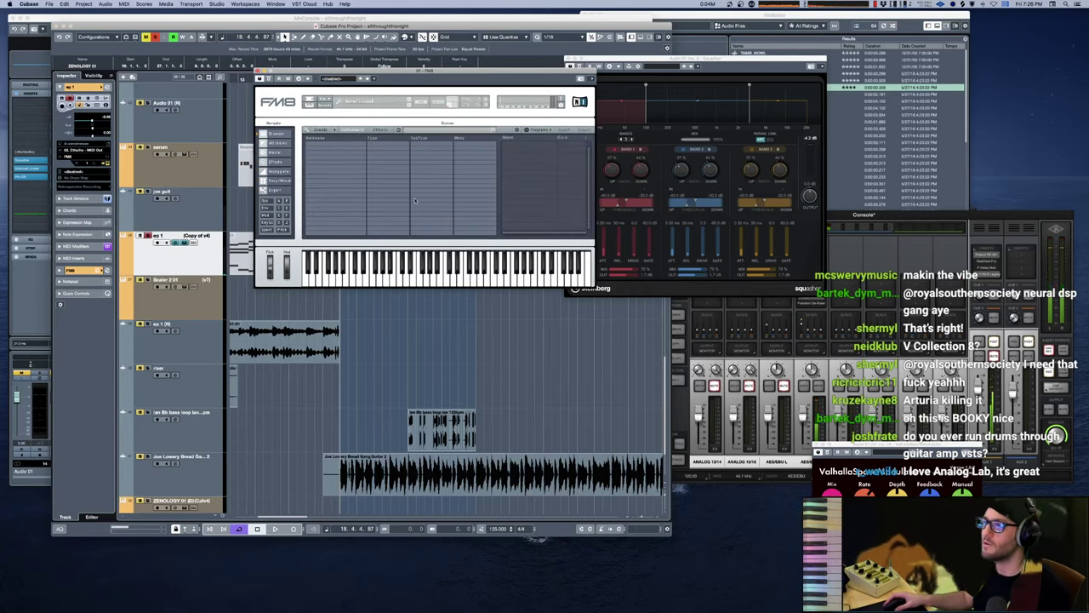
left_click(88, 151)
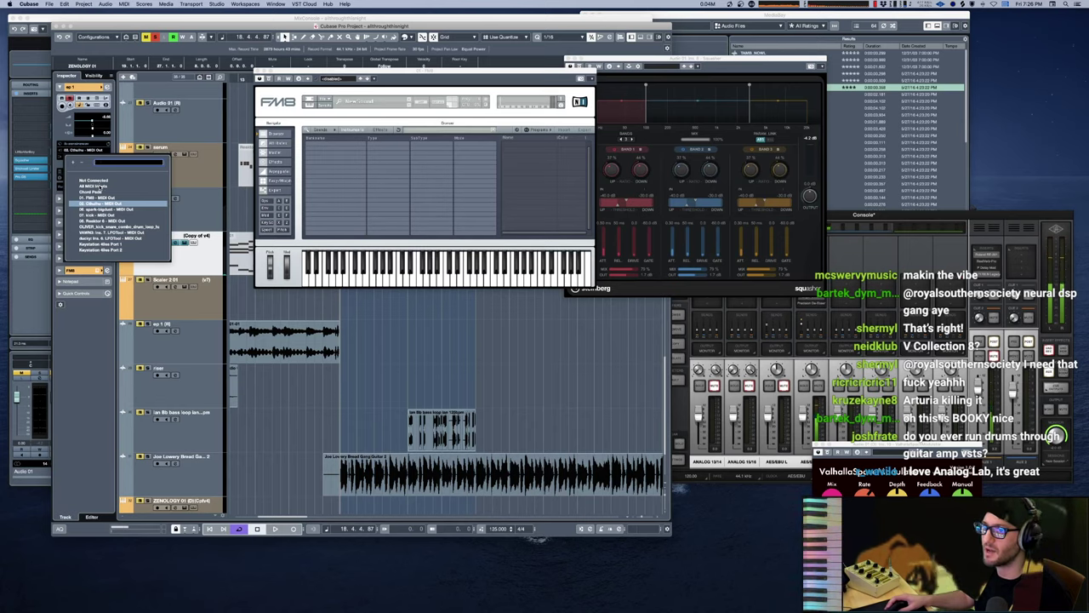
left_click(98, 186)
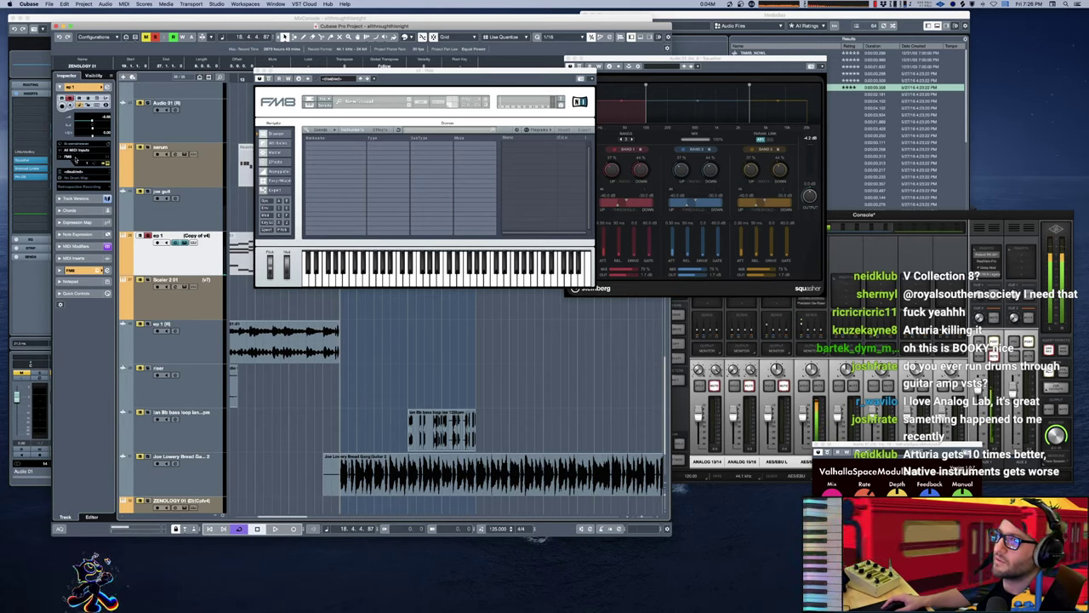
Replace FM8 with Nexus as the ep 1 track's instrument
left_click(80, 157)
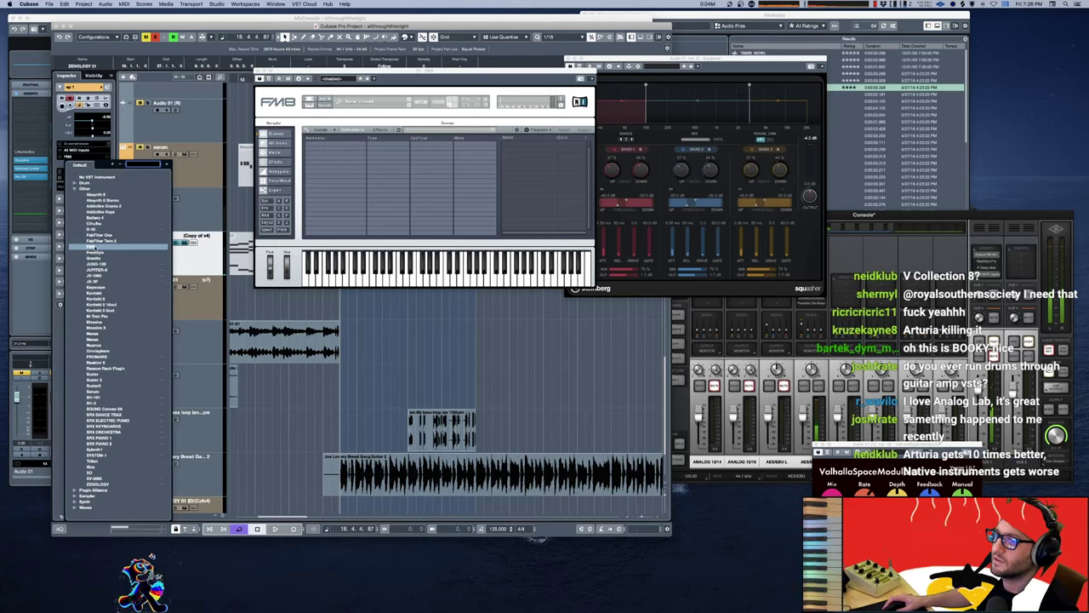
left_click(92, 246)
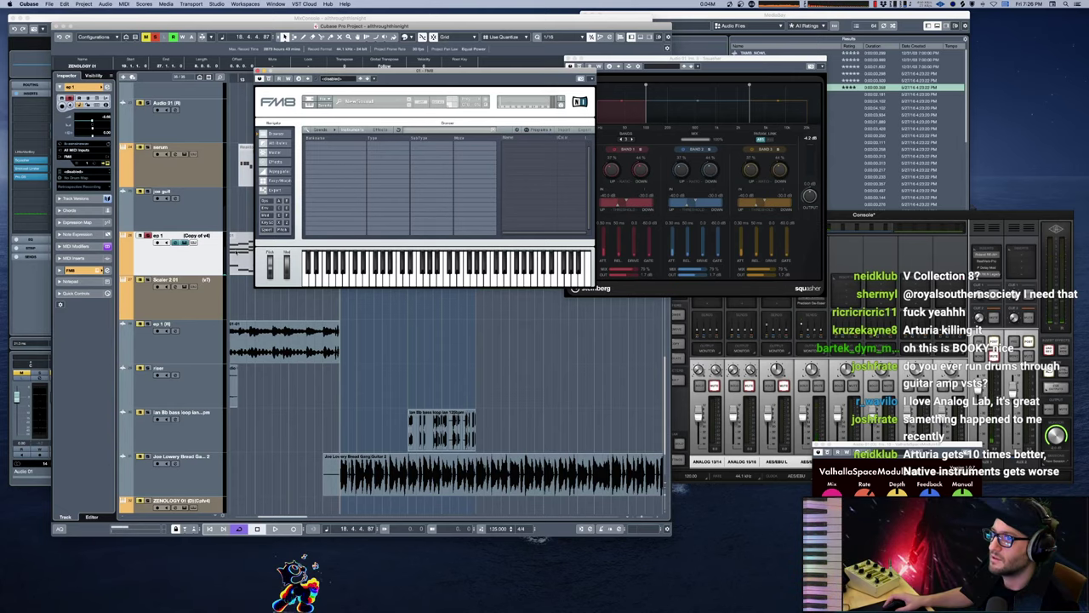
left_click(75, 155)
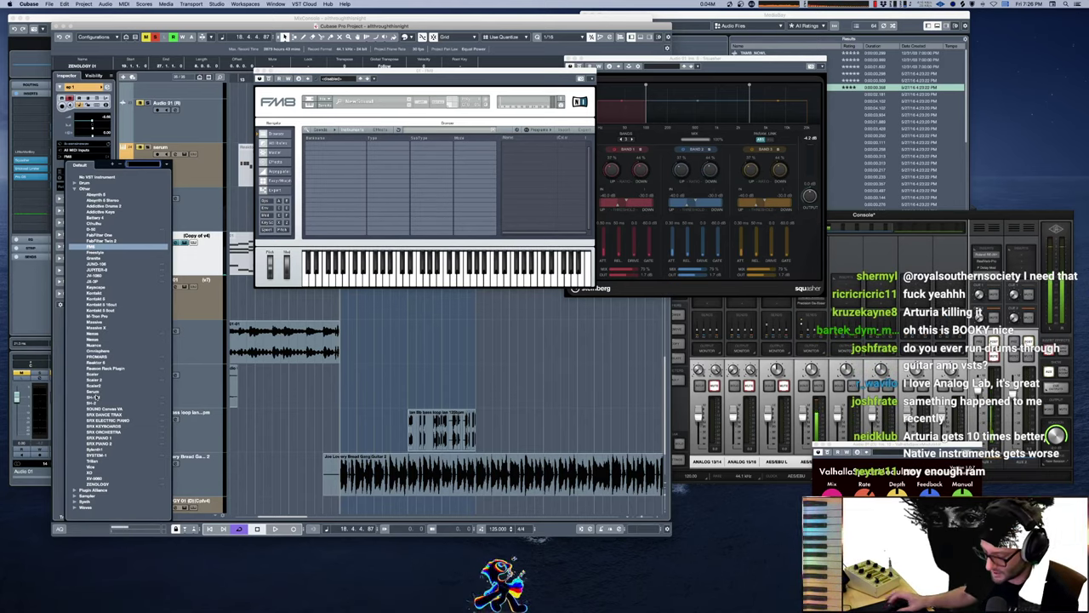
type("mass")
key("Return")
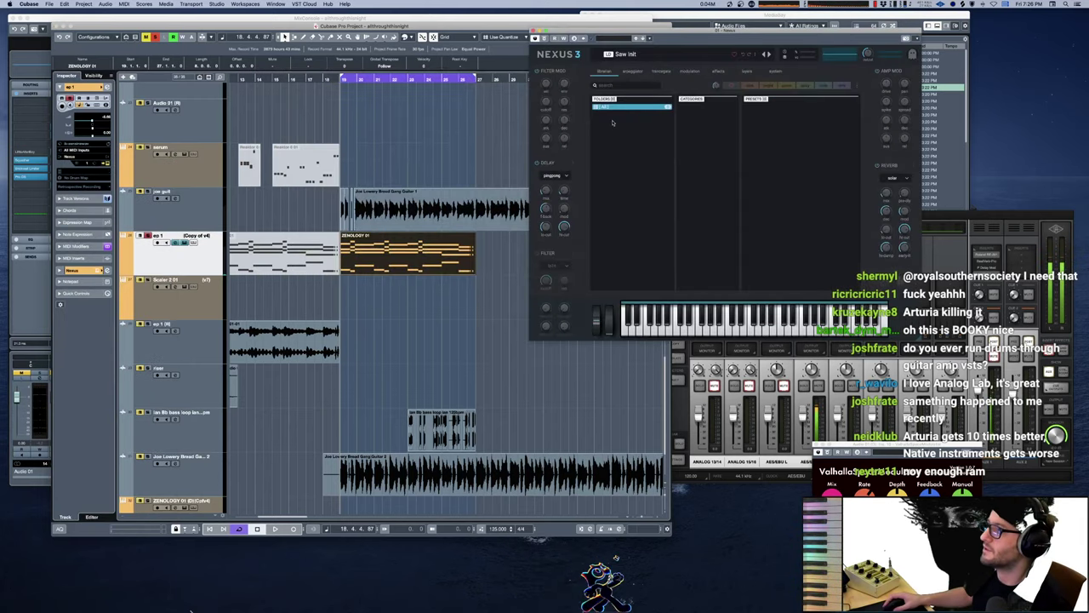
Dismiss the Nexus update notice, filter to Pads, and select Ambient Pad 3
left_click(707, 231)
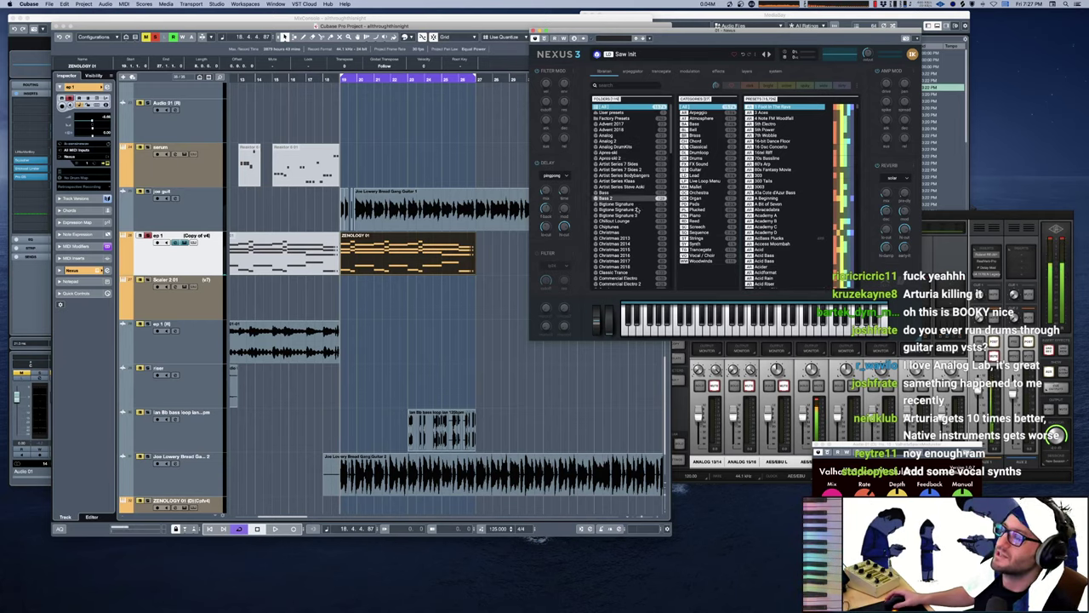
scroll(637, 209, "down", 6)
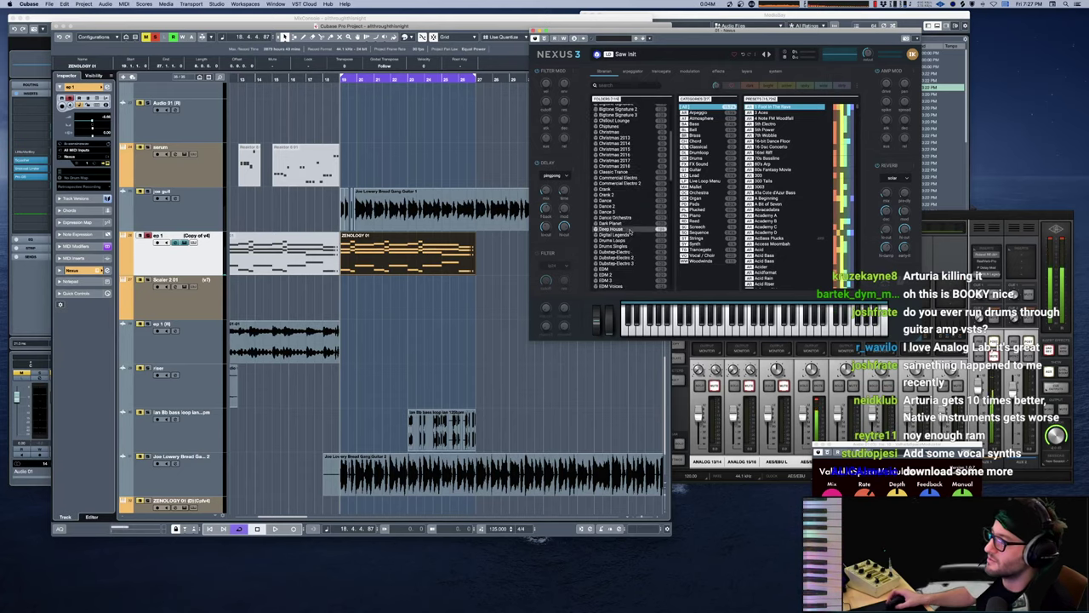
scroll(630, 229, "down", 2)
scroll(628, 232, "up", 6)
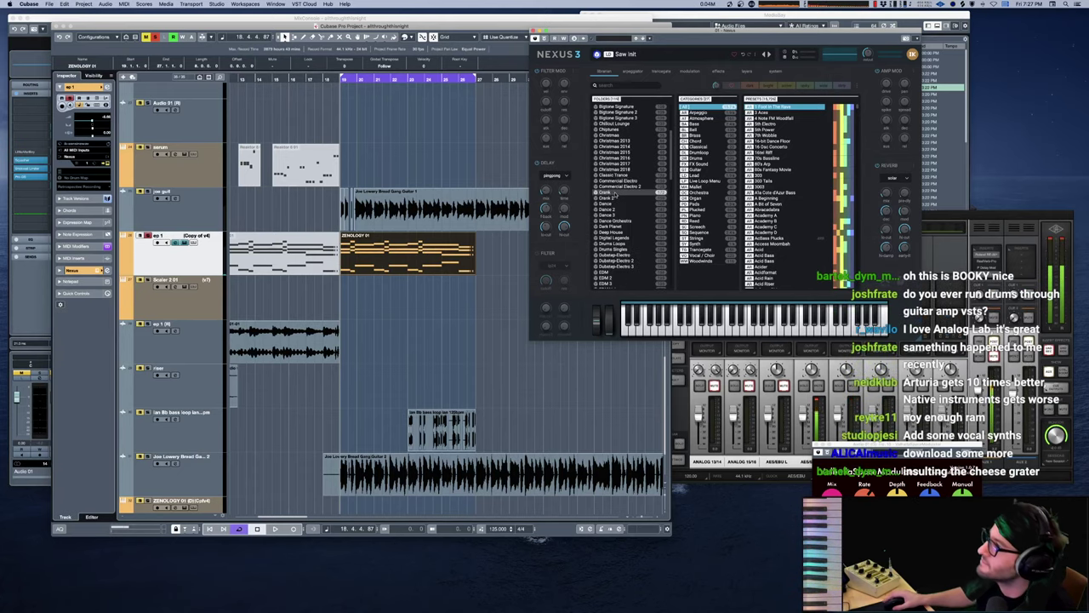
scroll(626, 196, "up", 2)
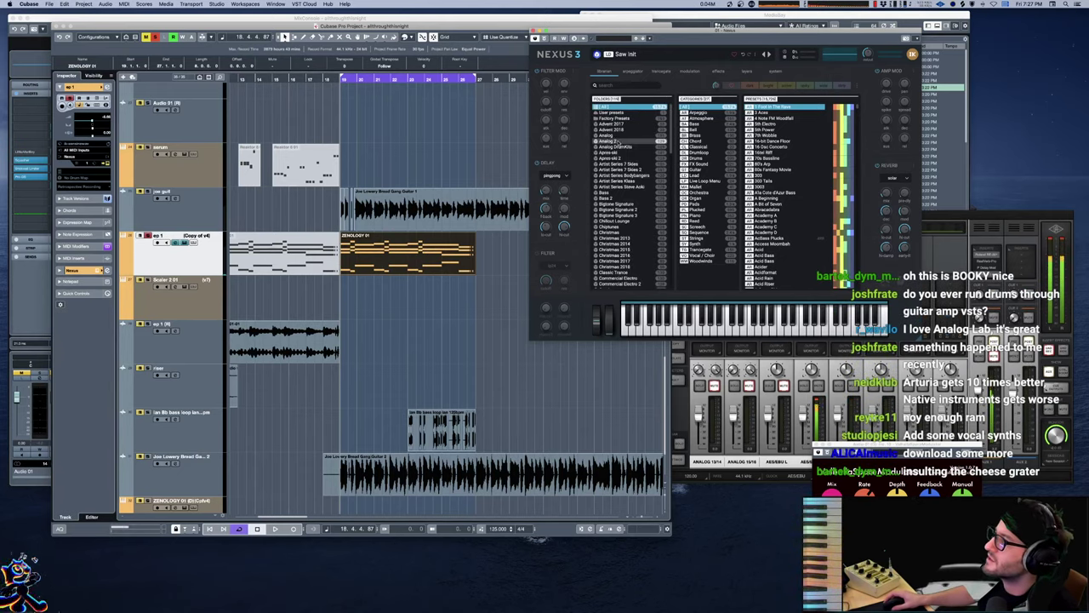
left_click(630, 85)
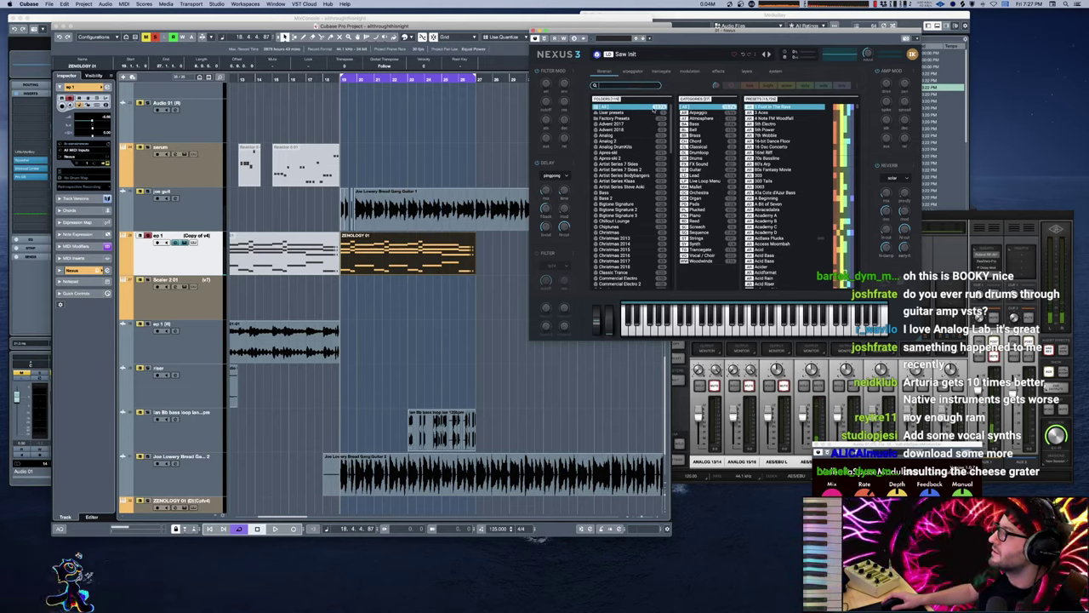
left_click(693, 204)
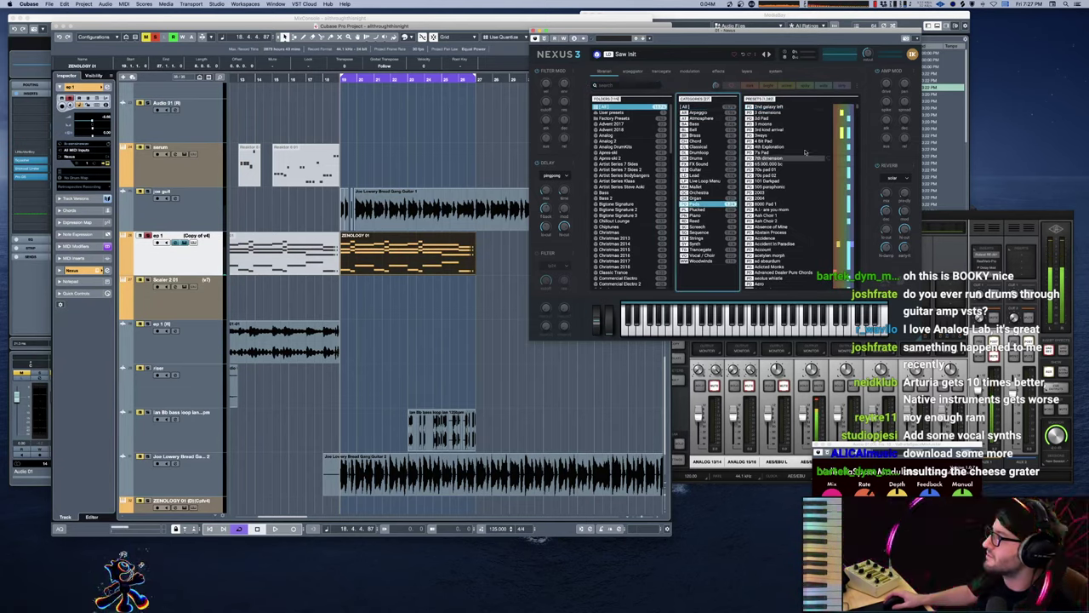
scroll(800, 204, "down", 8)
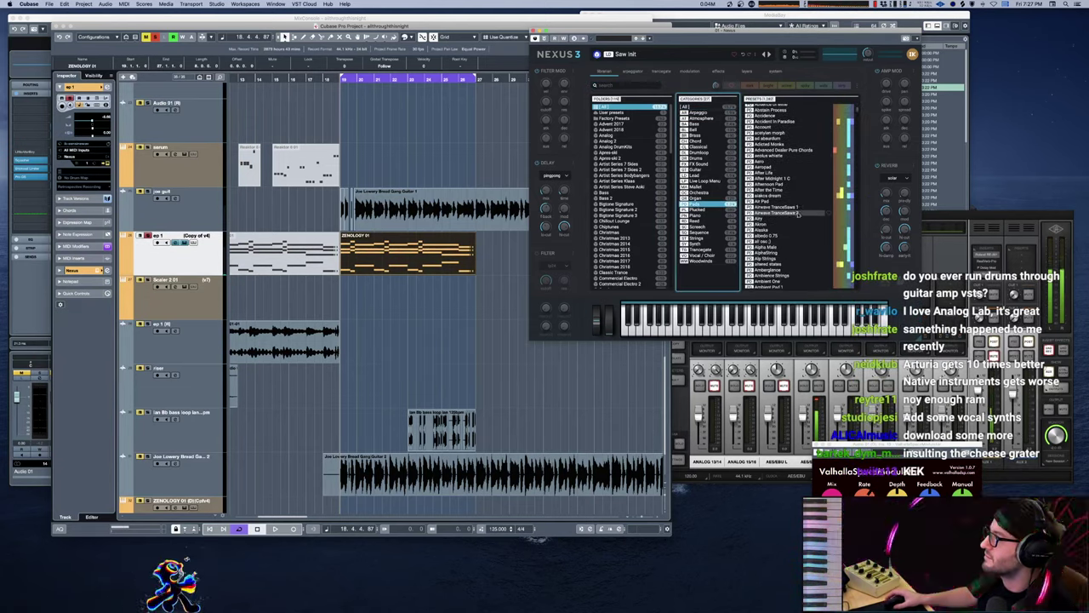
scroll(798, 212, "down", 3)
left_click(787, 252)
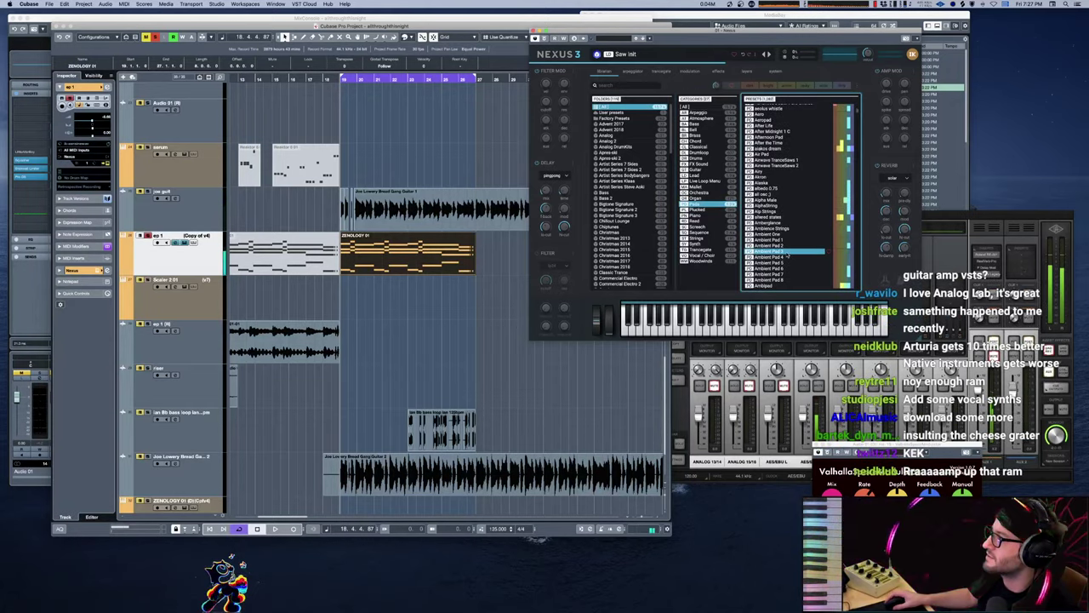
Audition Ambient Pad 3, then open ZENOLOGY 01 in the Key Editor and select notes
key("space")
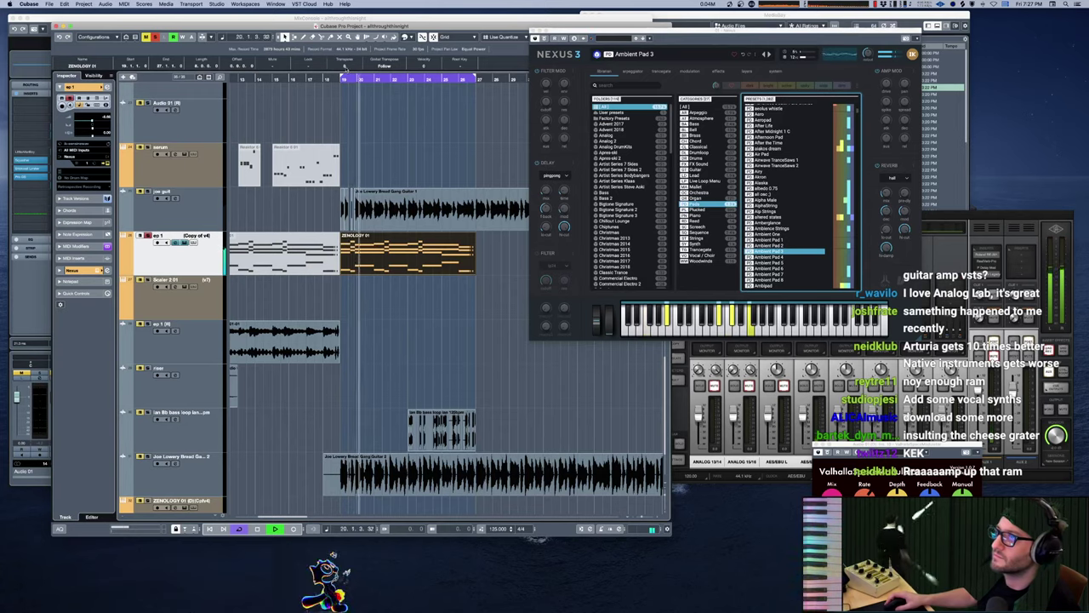
left_click(344, 68)
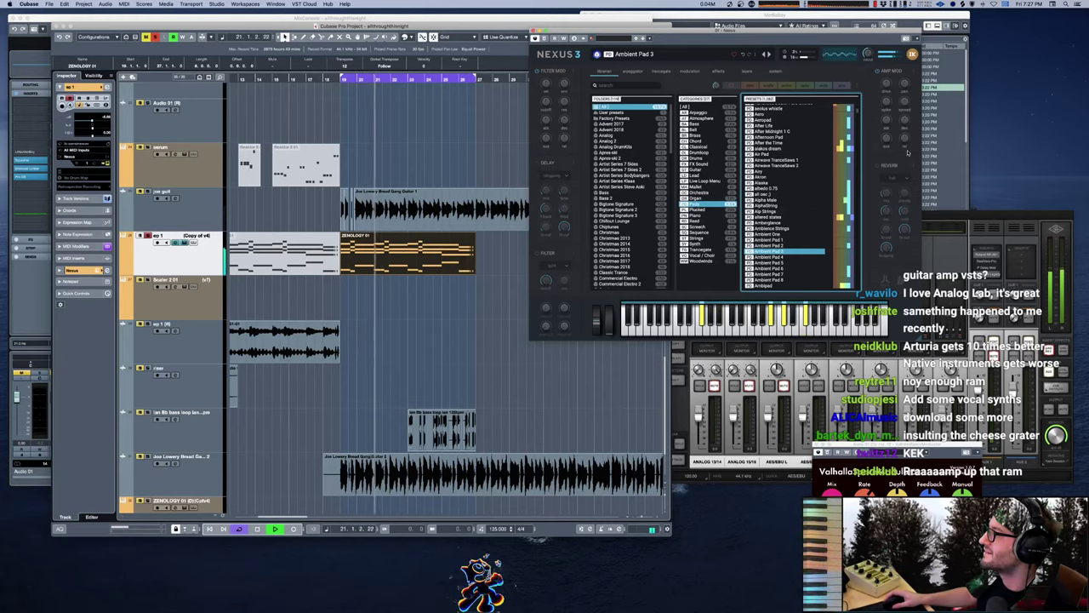
key("space")
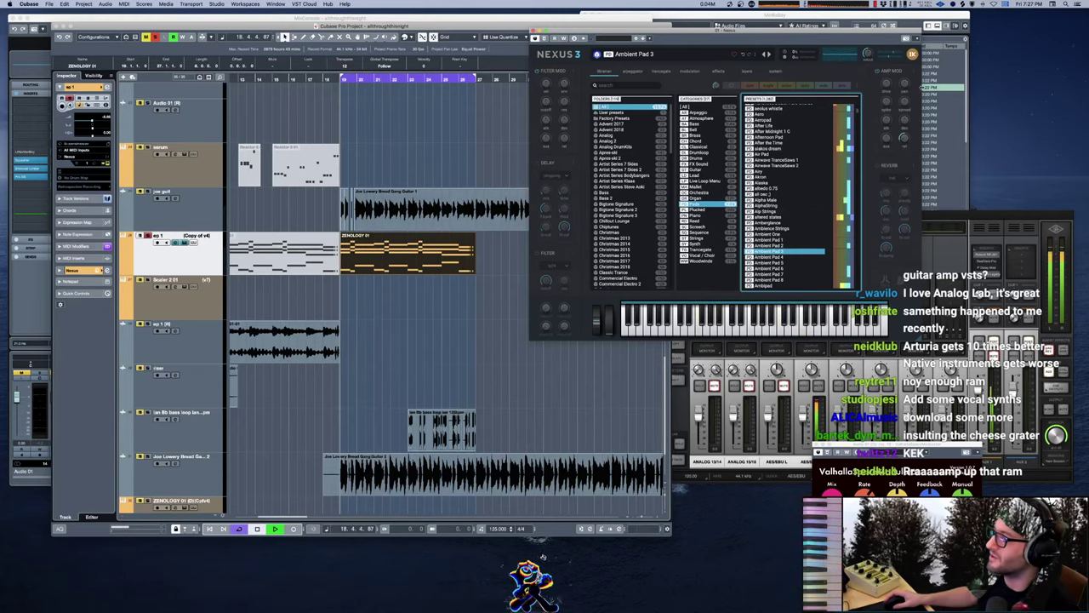
key("space")
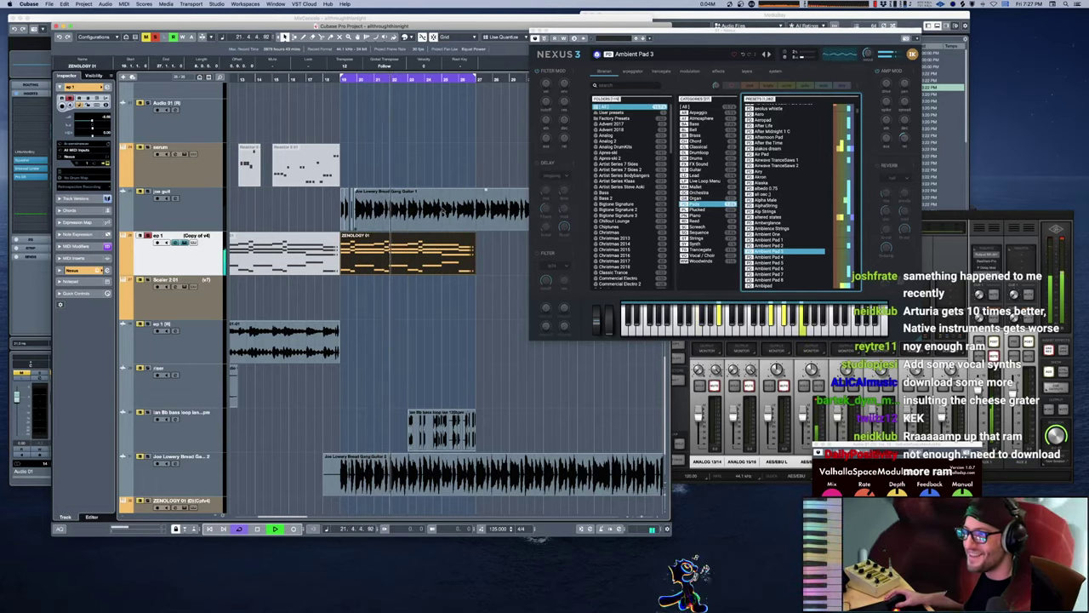
key("space")
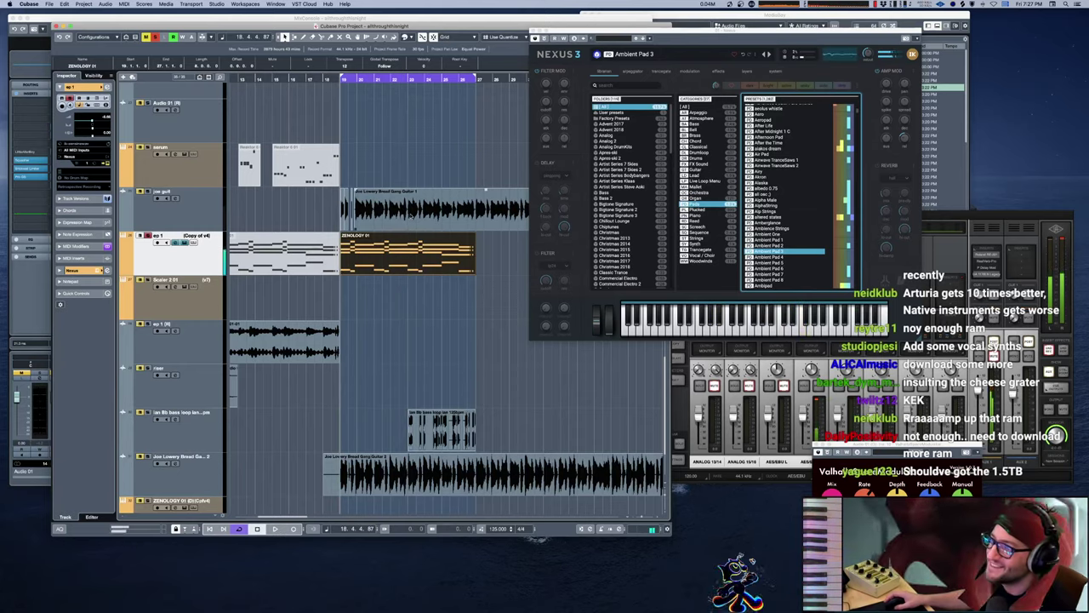
key("space")
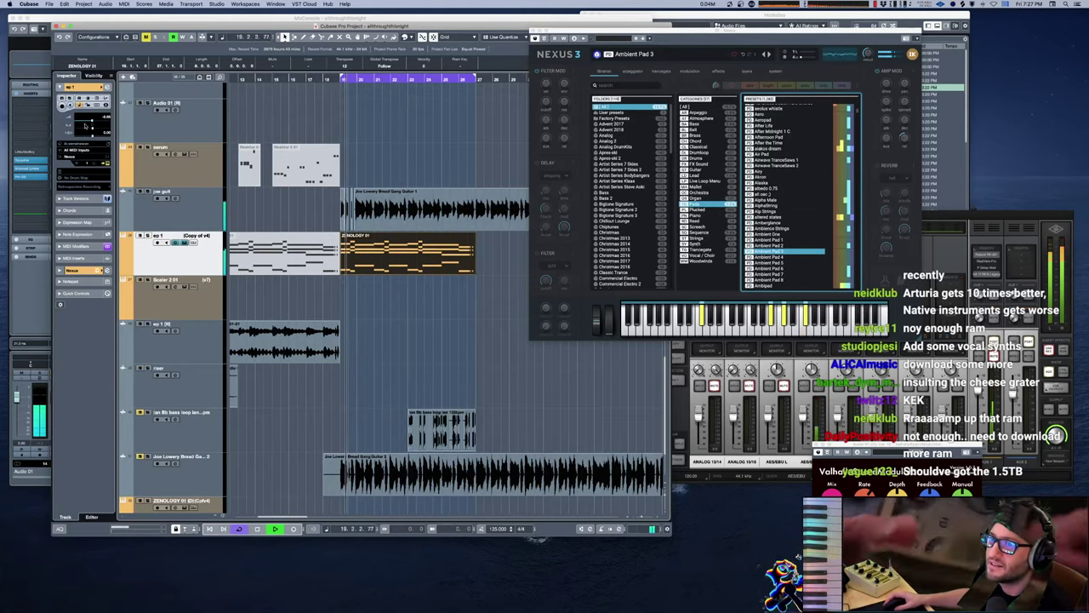
key("space")
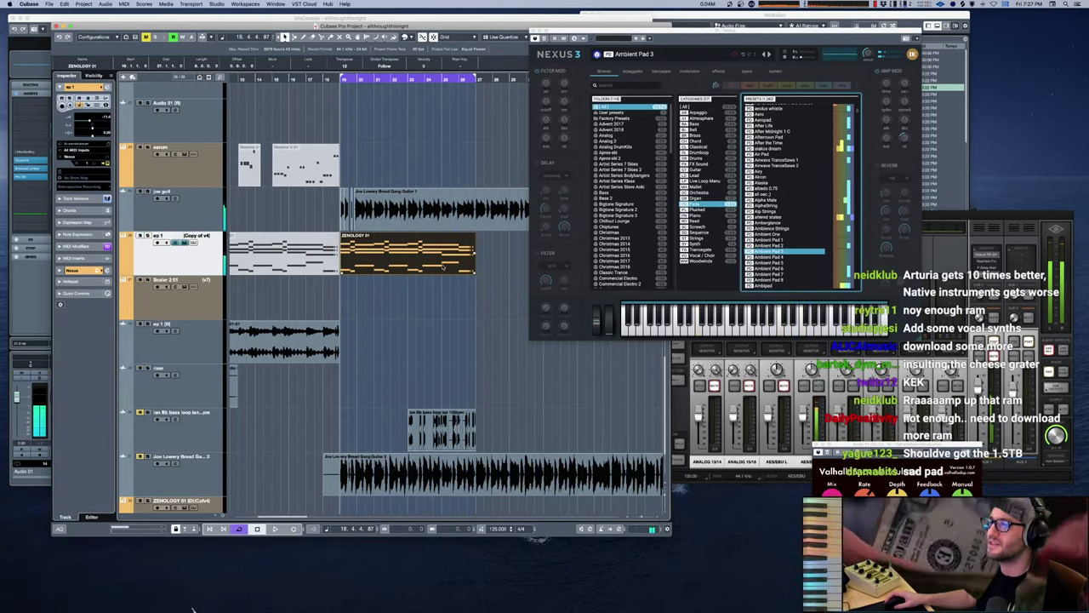
double_click(443, 267)
left_click_drag(490, 325, 281, 258)
Play the edited part, close the Key Editor and move the Nexus window down-left
key("space")
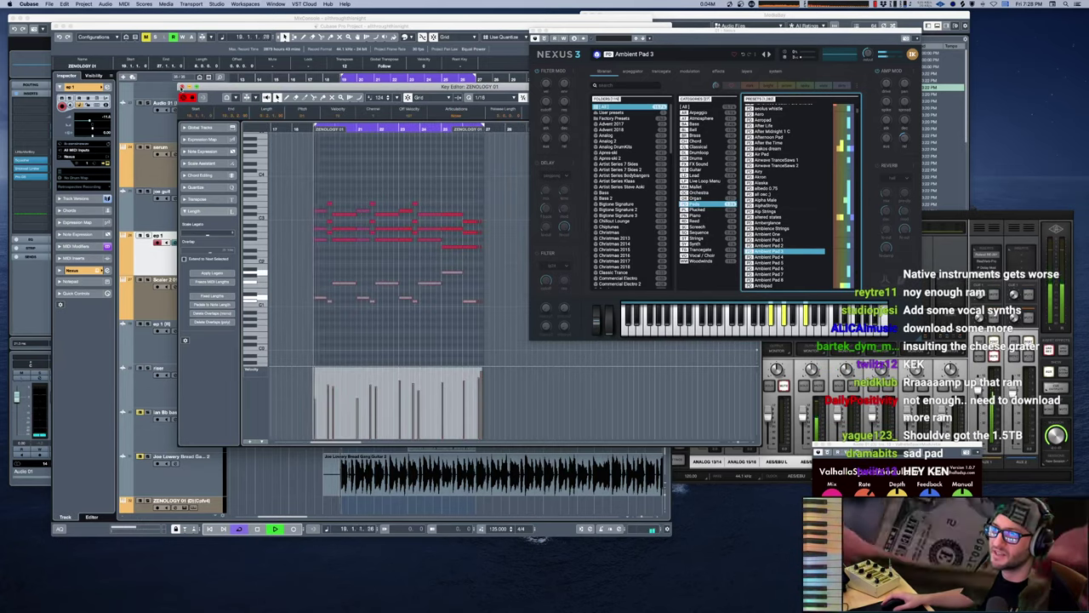
key("Escape")
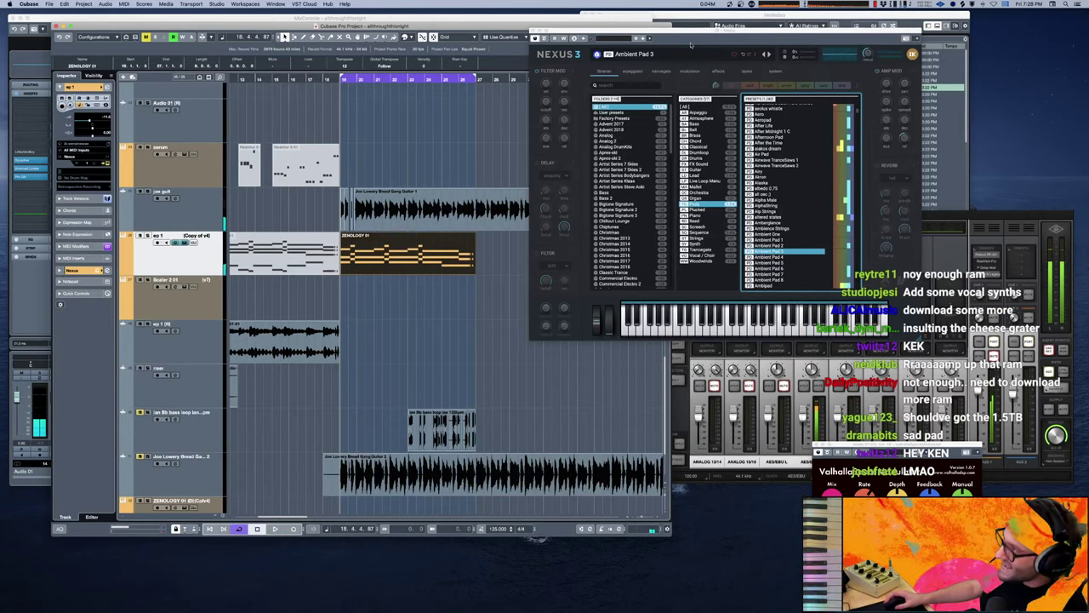
left_click_drag(691, 44, 613, 53)
Zoom the arrangement in on bars 20–27, then out to show more bars
key("h")
key("h")
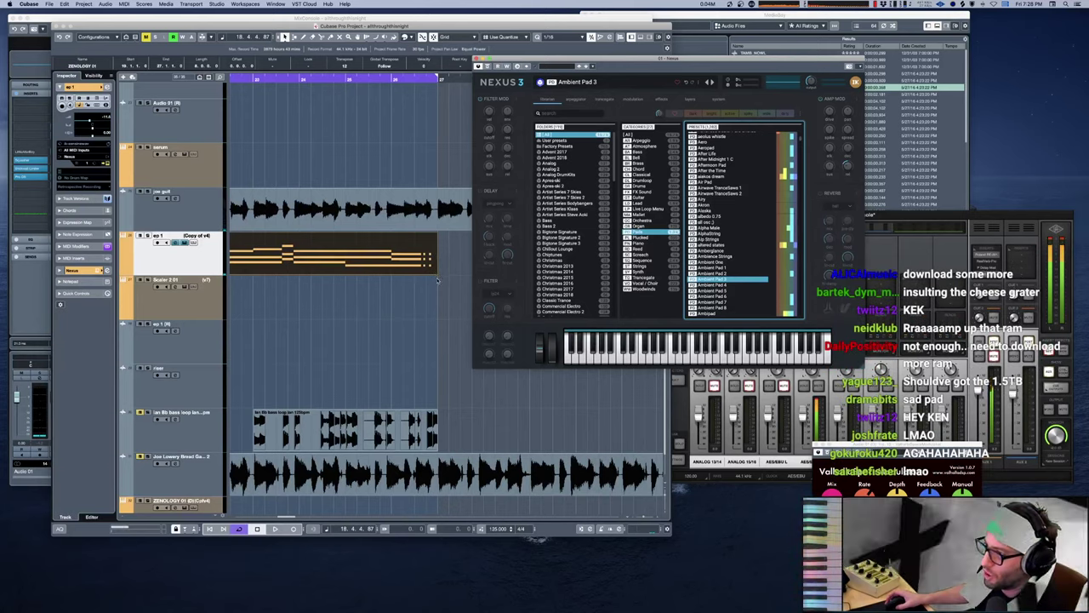
key("h")
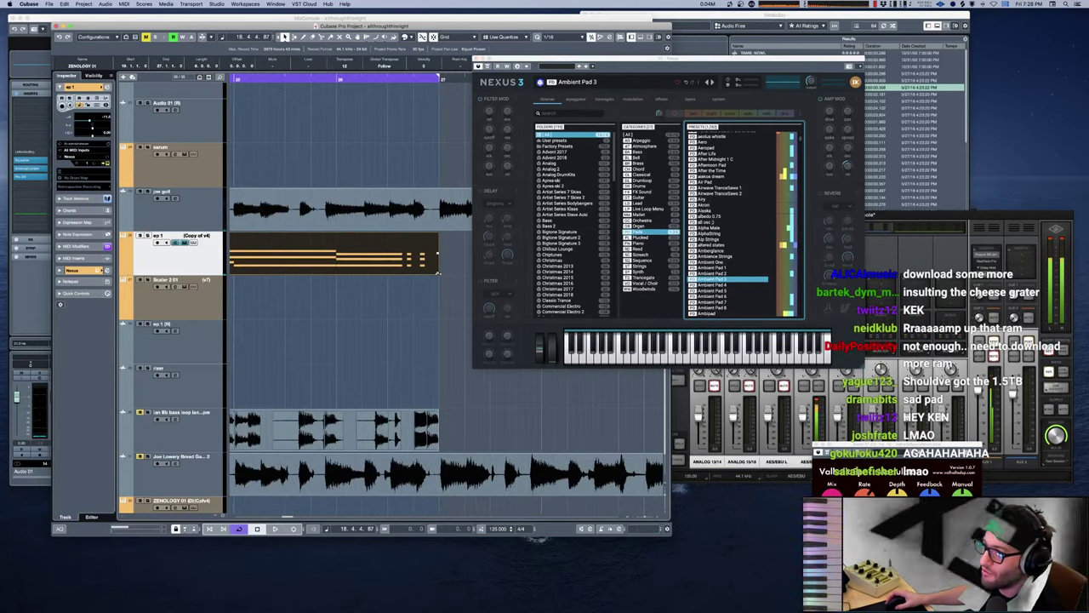
key("h")
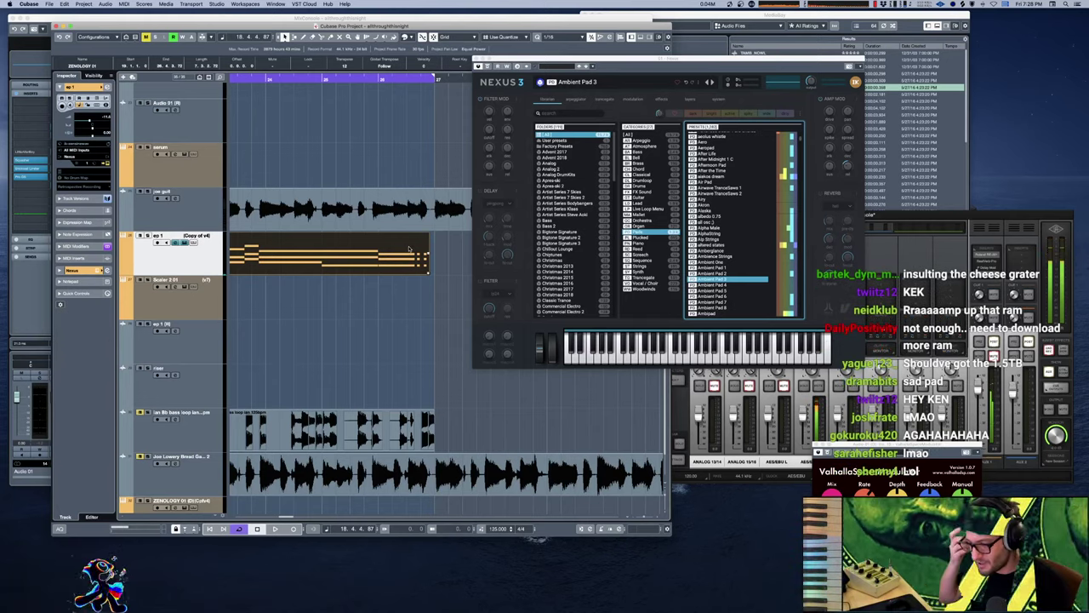
key("g")
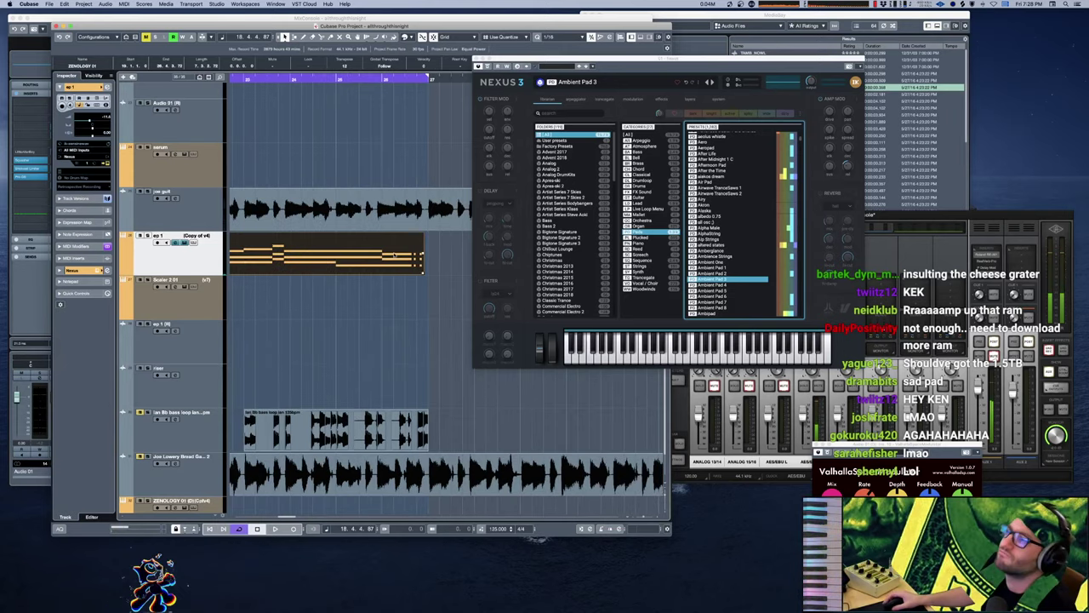
key("g")
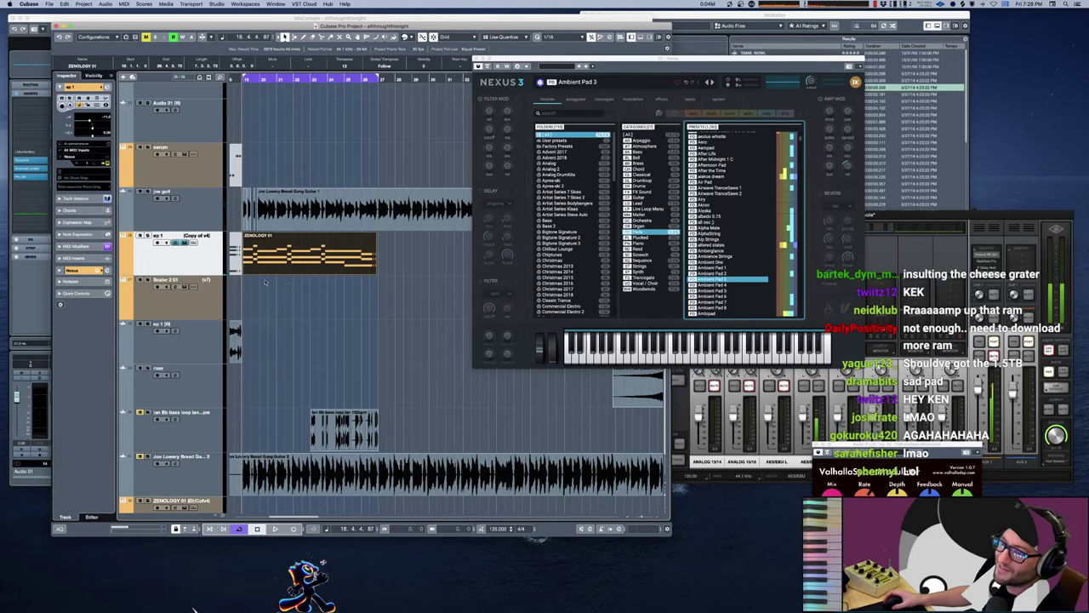
key("h")
key("h")
key("h")
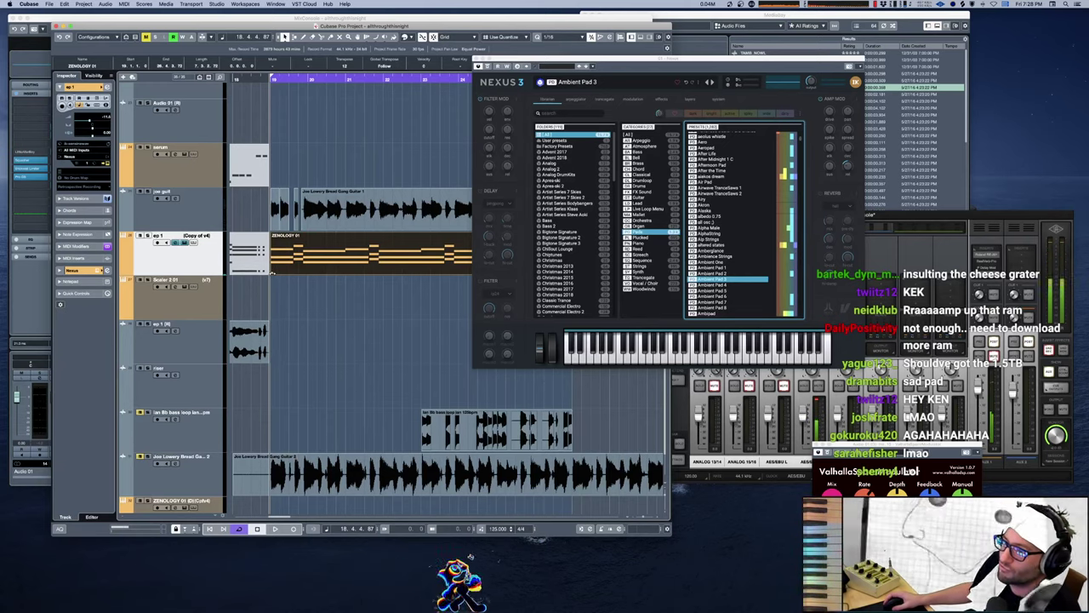
key("g")
key("g")
key("g")
key("g")
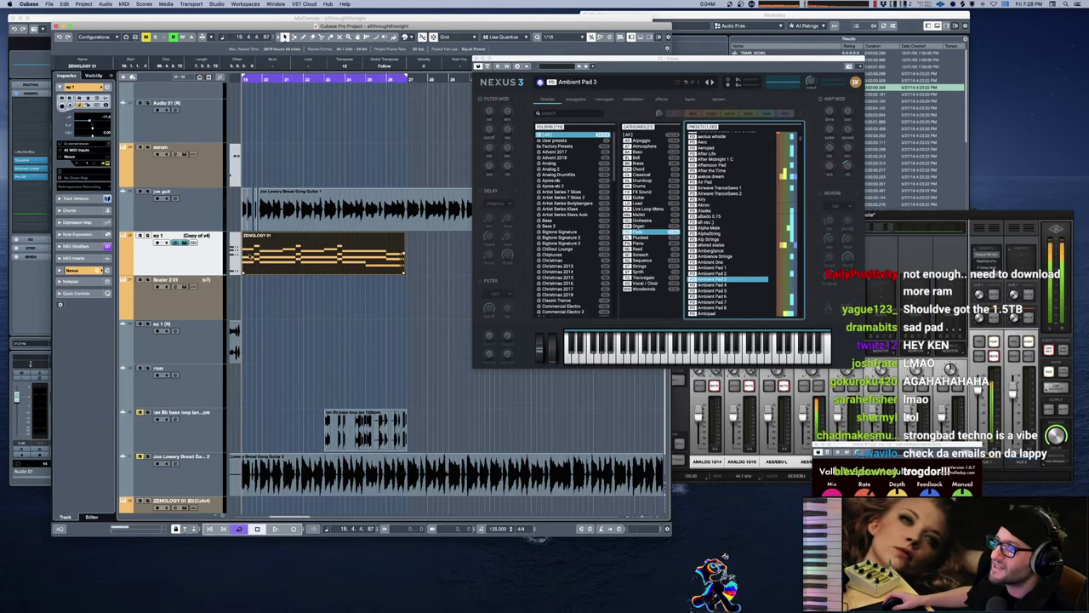
Replace ep 1's Nexus instrument with Reason Rack Plugin
left_click(94, 156)
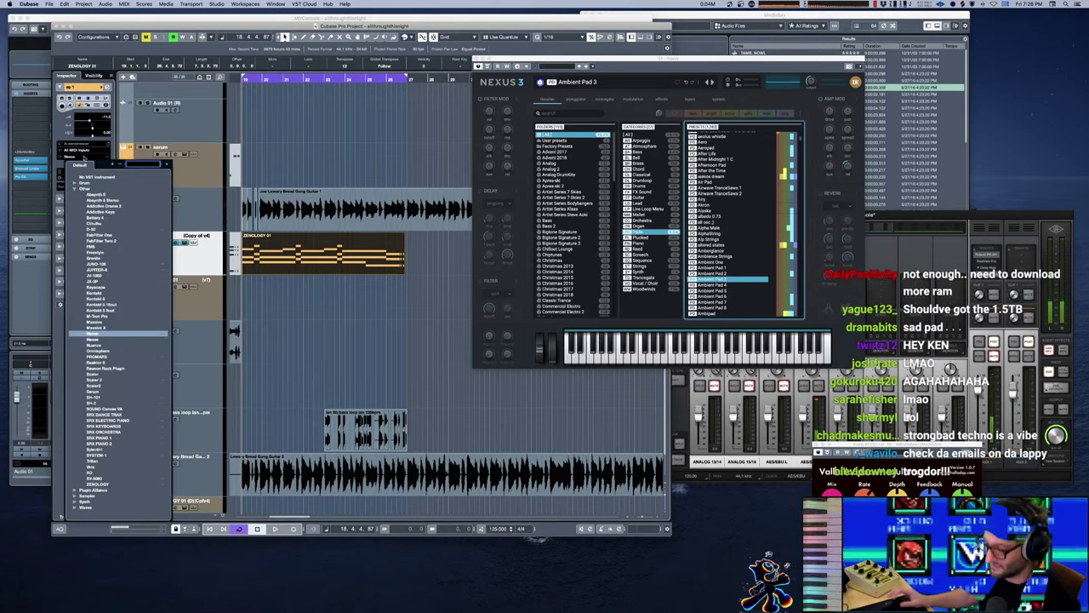
type("re")
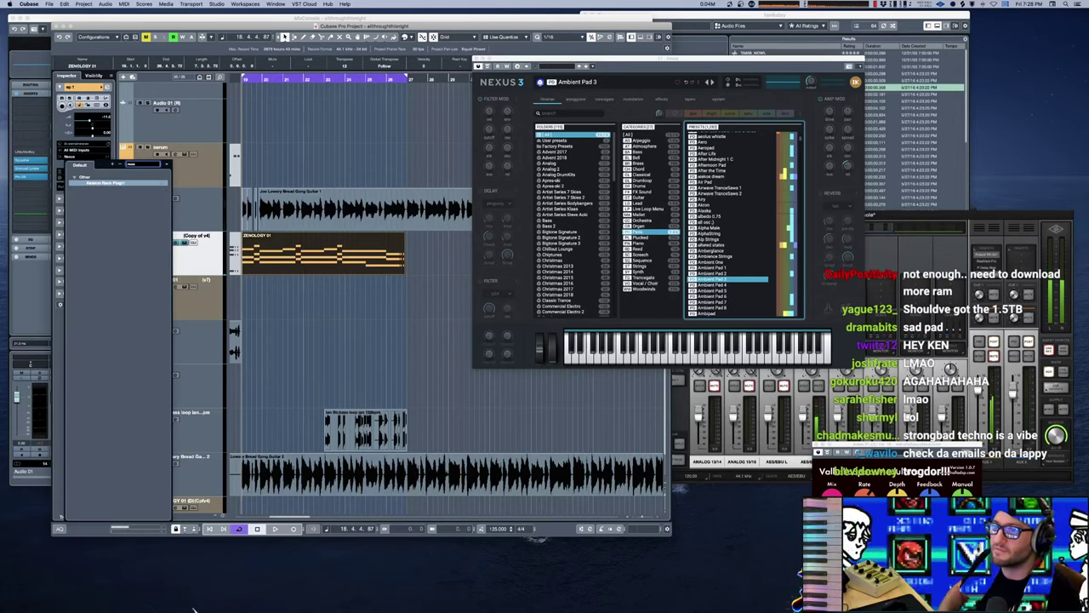
key("Return")
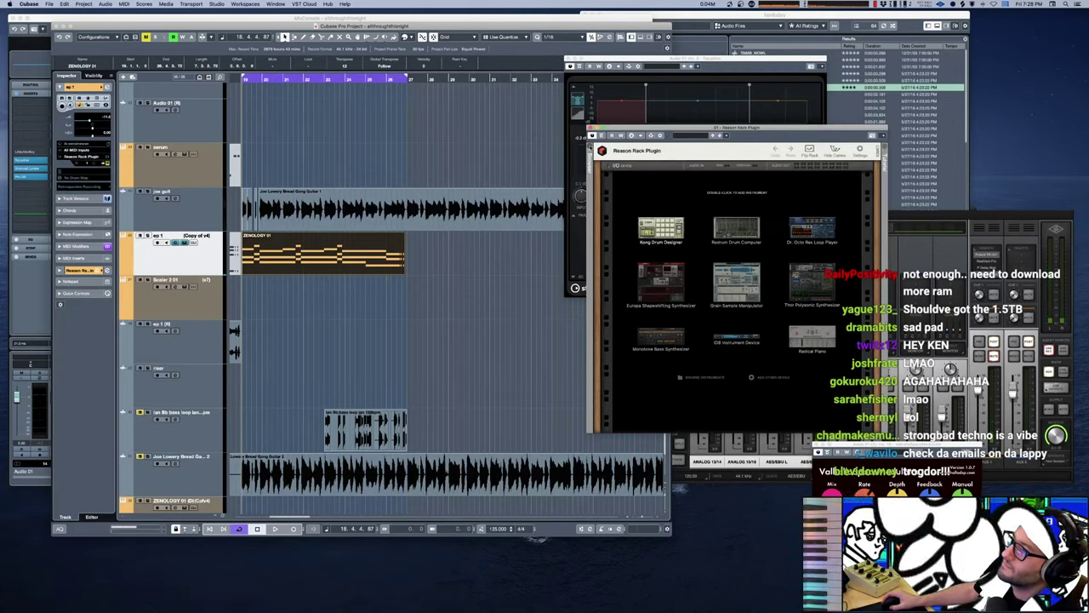
Add a Combinator from the Utilities devices to the rack, audition it, and reveal the track's inserts
left_click(610, 205)
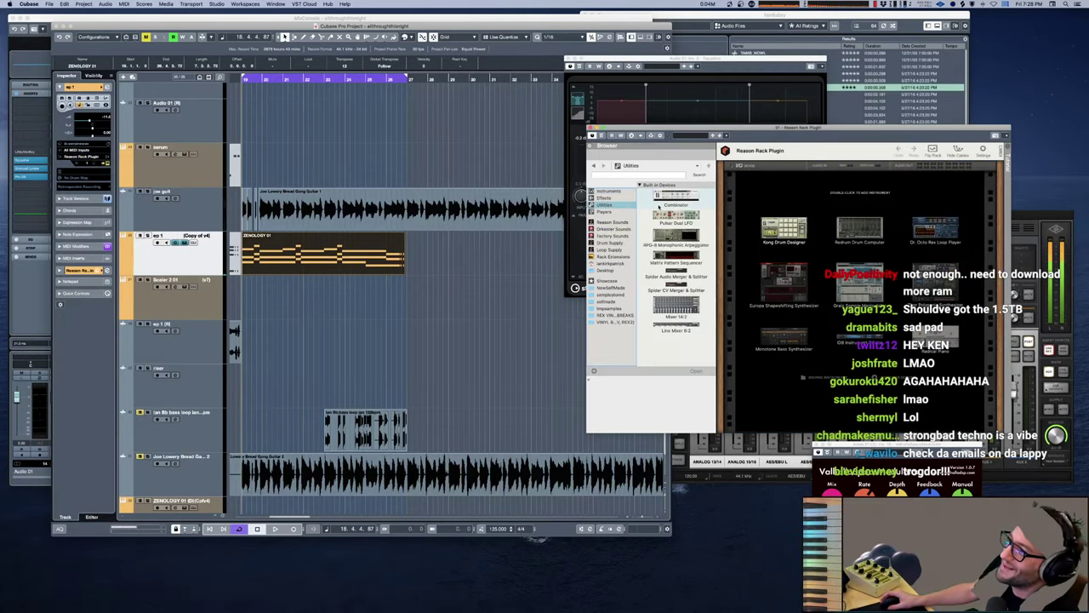
left_click_drag(677, 201, 839, 228)
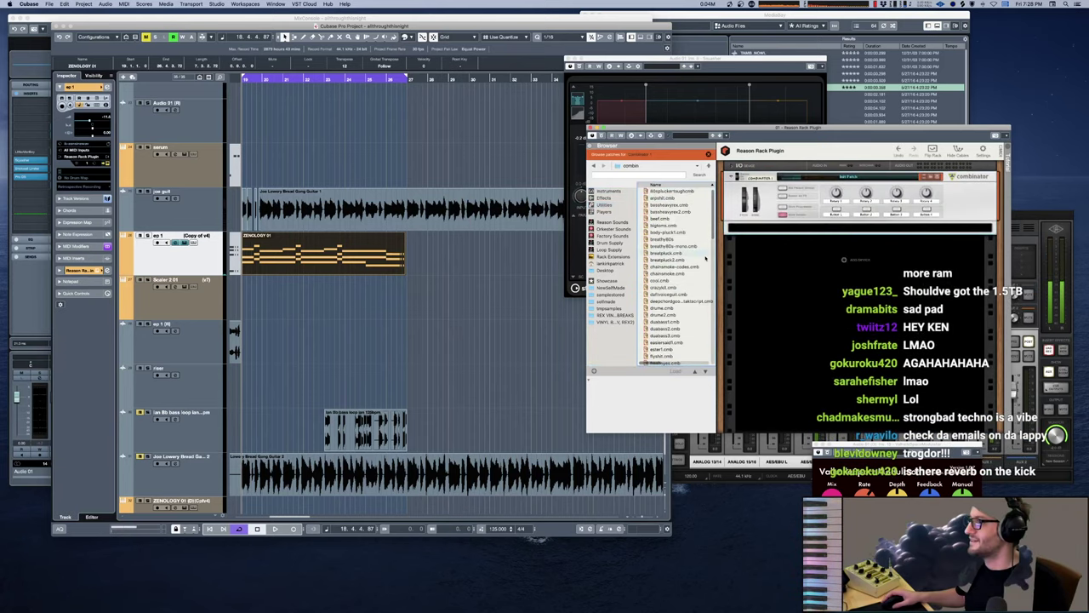
scroll(681, 299, "down", 5)
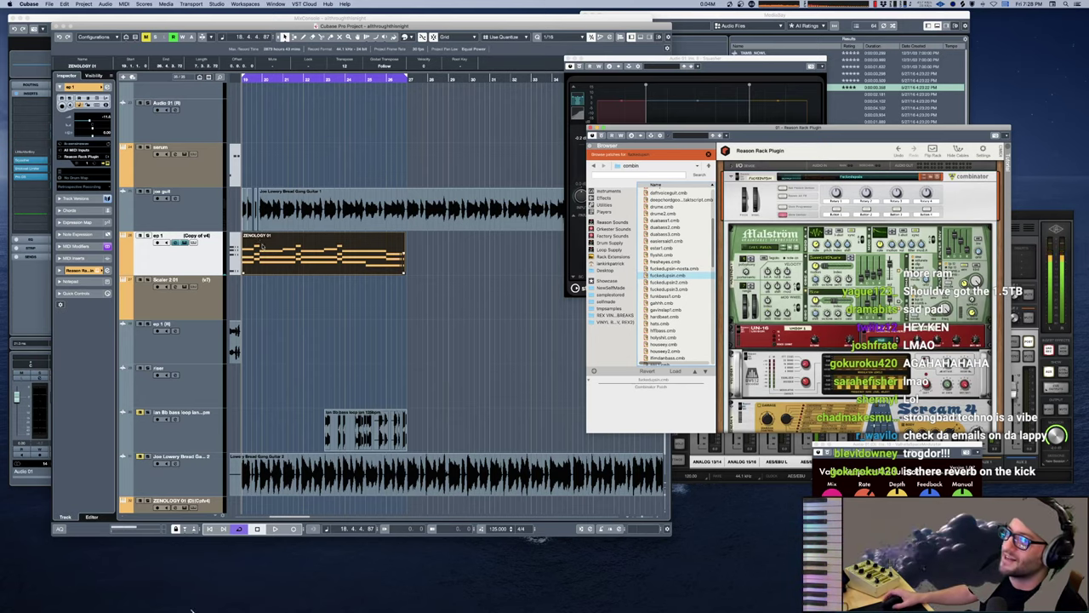
key("space")
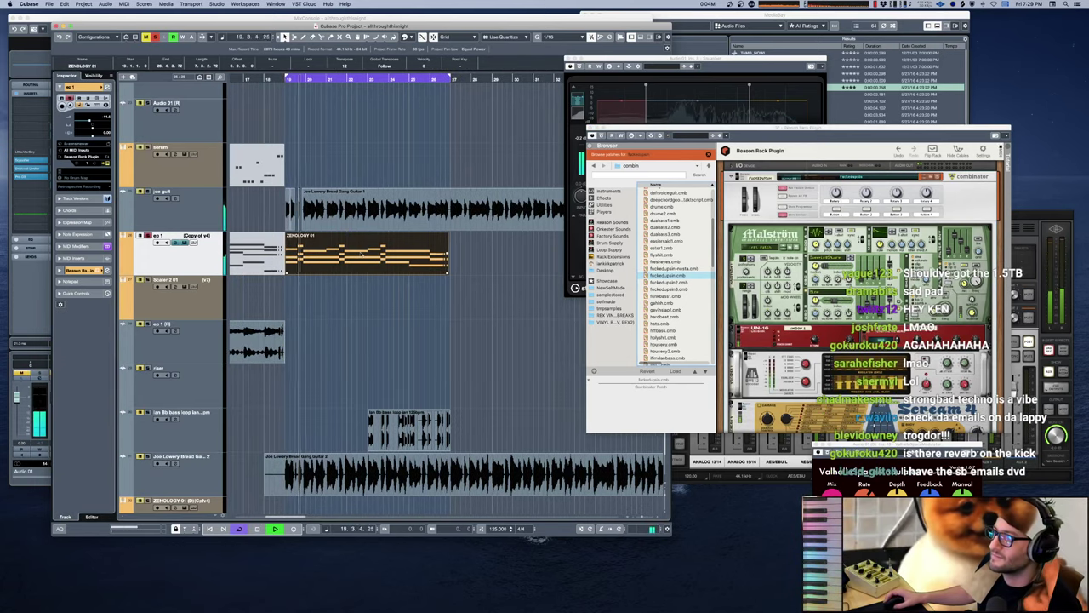
key("space")
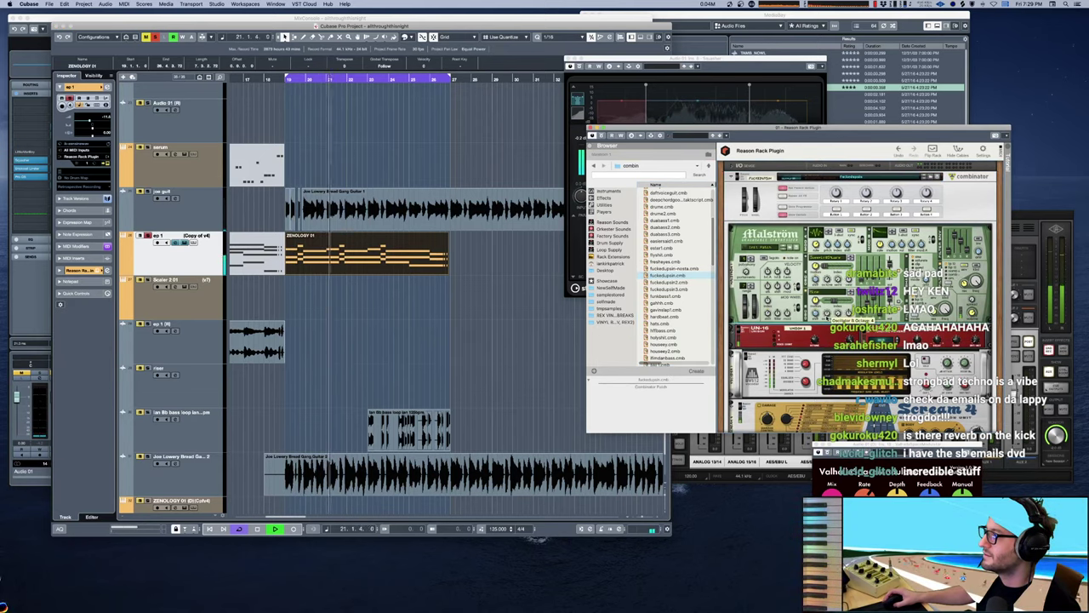
key("space")
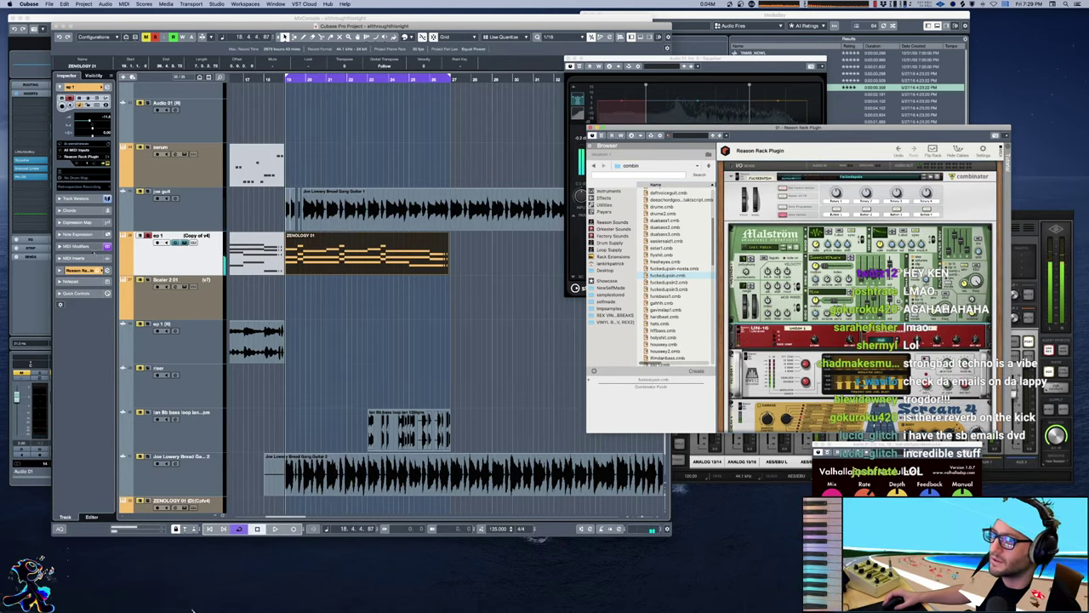
left_click(81, 270)
left_click(83, 184)
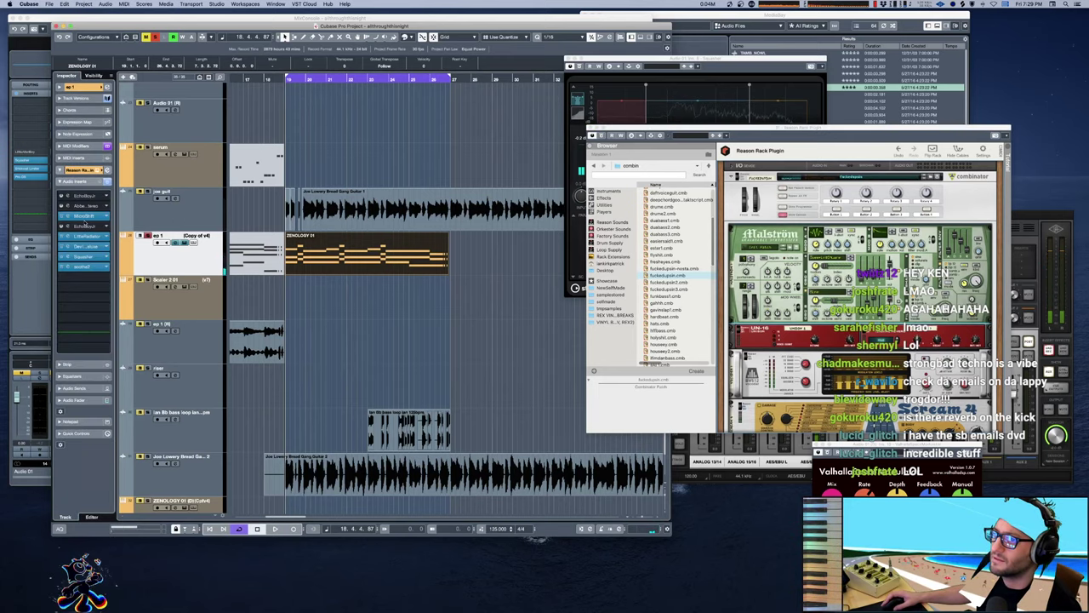
Bypass the LittleRadiator, Devil-Loc and soothe2 inserts and audition from the loop start
left_click(62, 237)
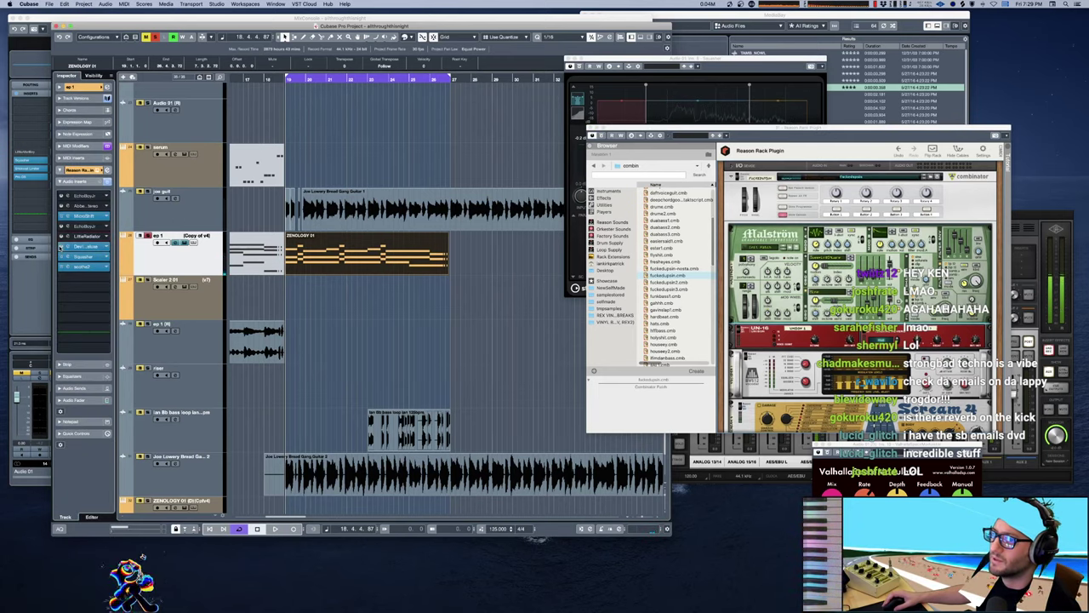
left_click(61, 246)
left_click(61, 266)
key("space")
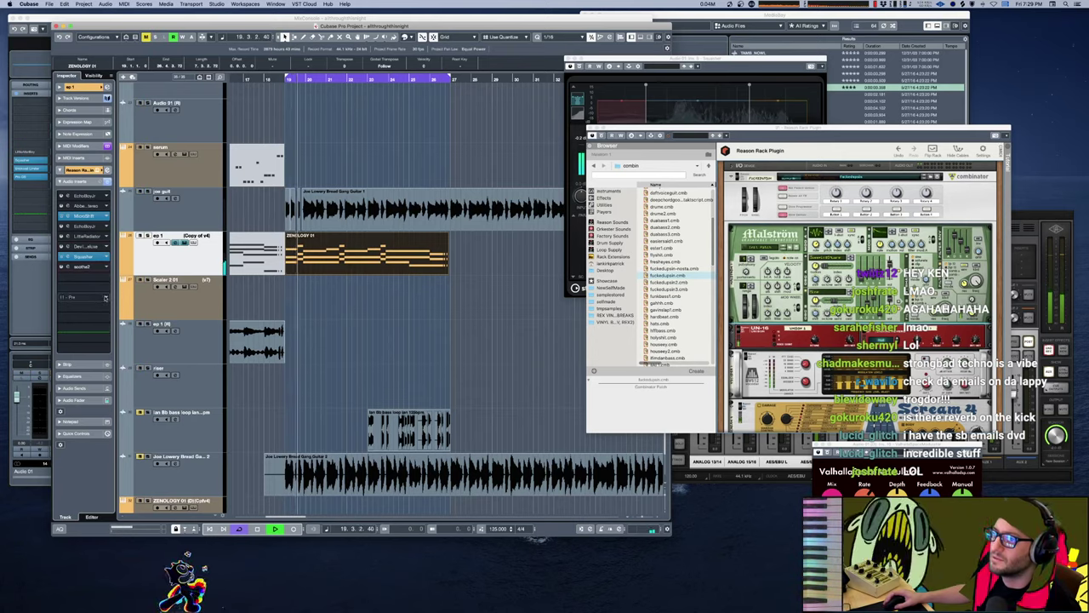
left_click(85, 86)
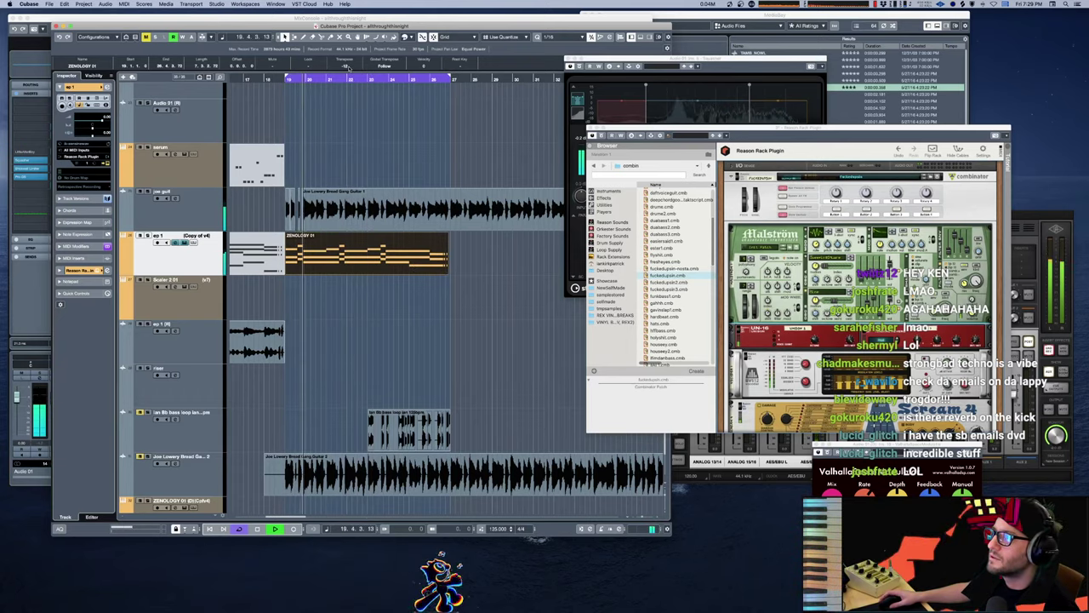
key("KP_1")
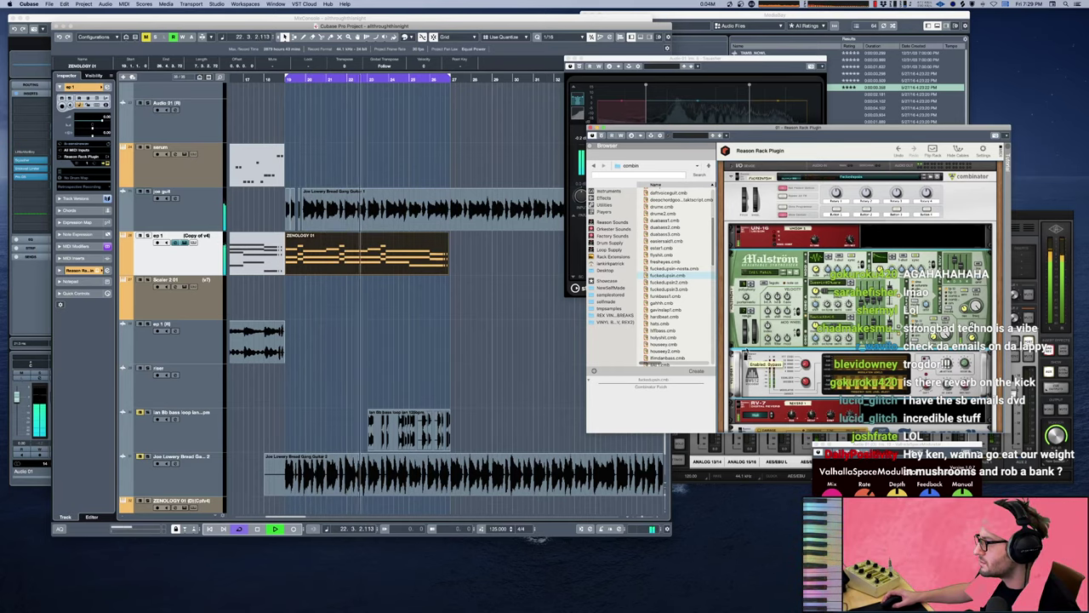
key("space")
Move the UN-16 below the RV-7 in the rack and audition the ZENOLOGY 01 part
left_click_drag(791, 235, 792, 390)
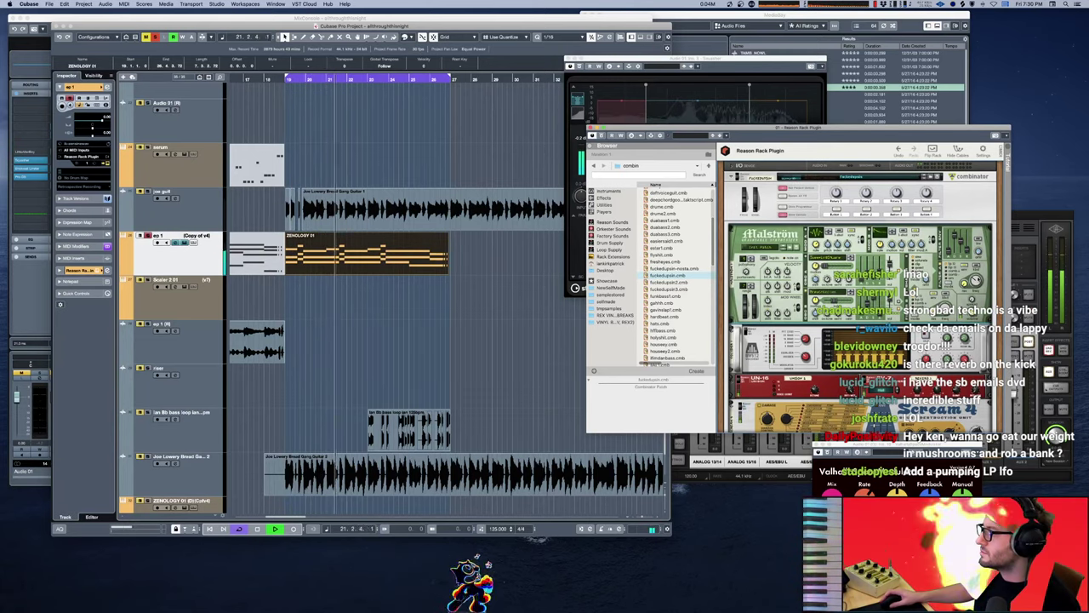
key("space")
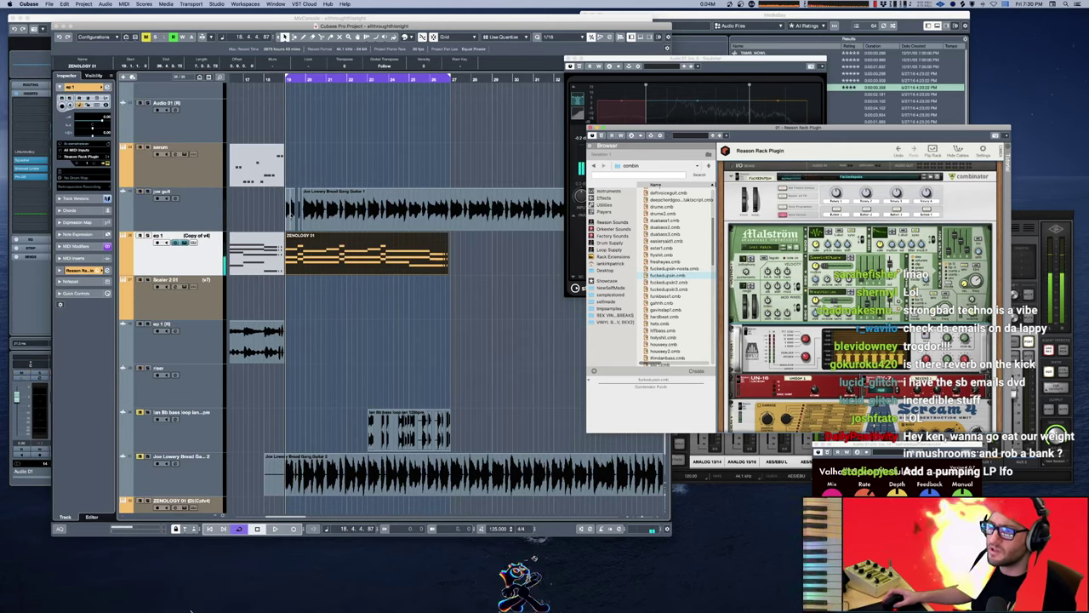
key("h")
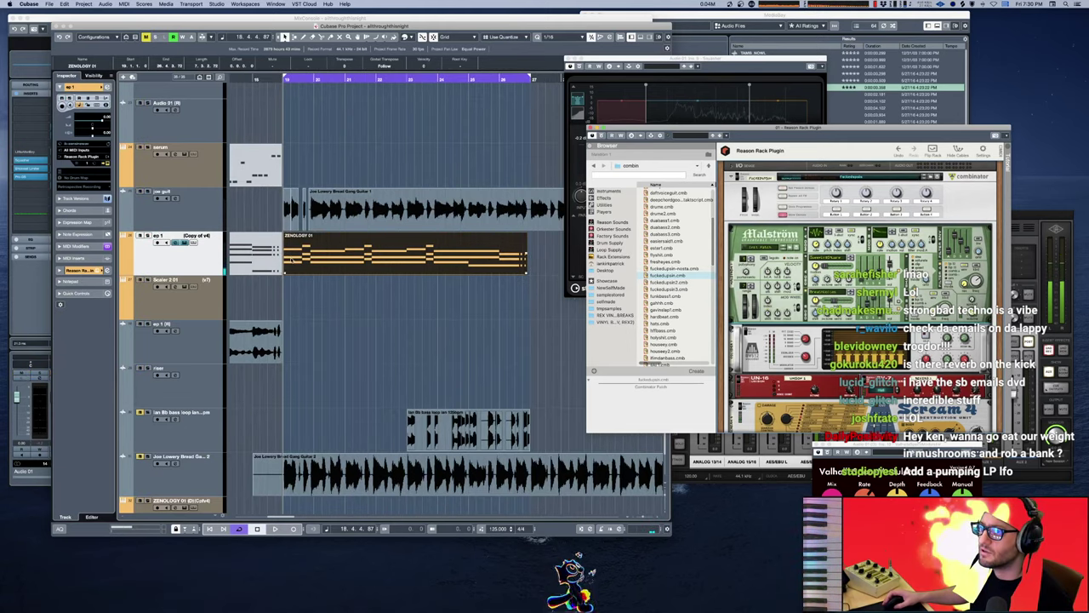
key("space")
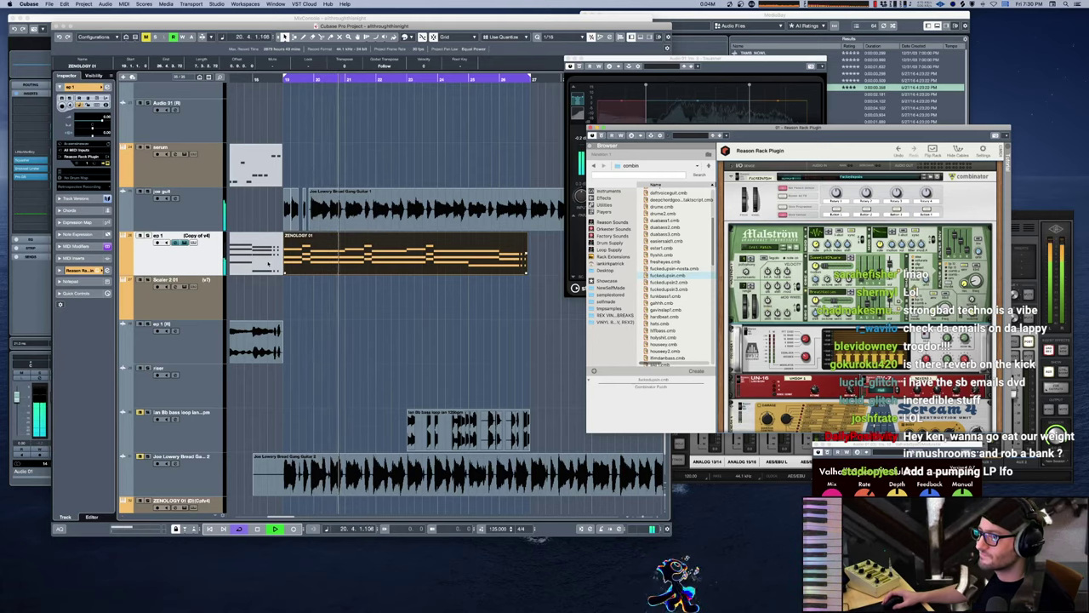
key("space")
key("g")
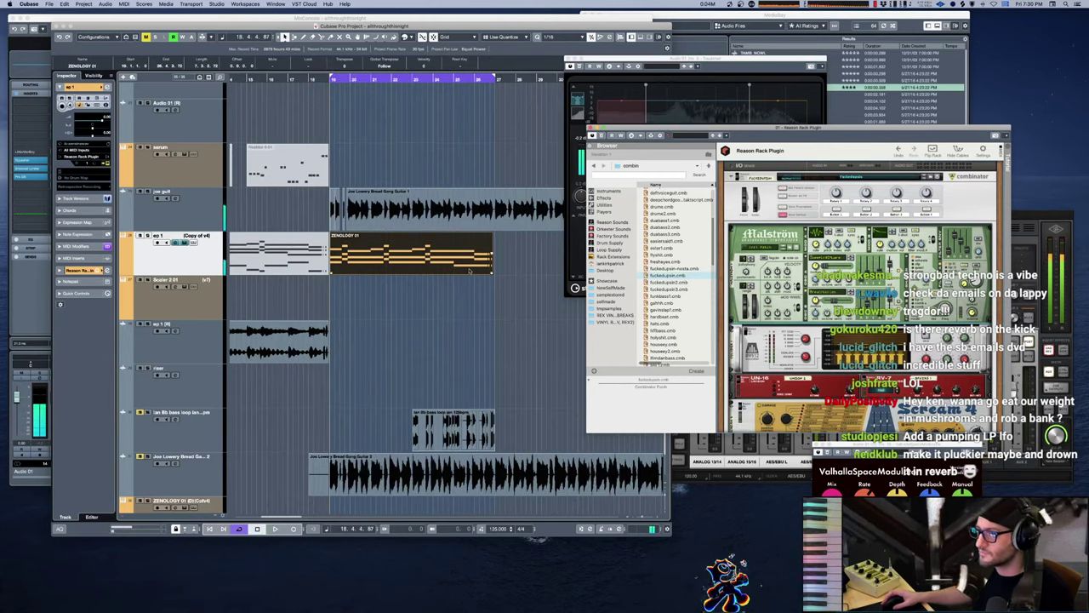
left_click(464, 269)
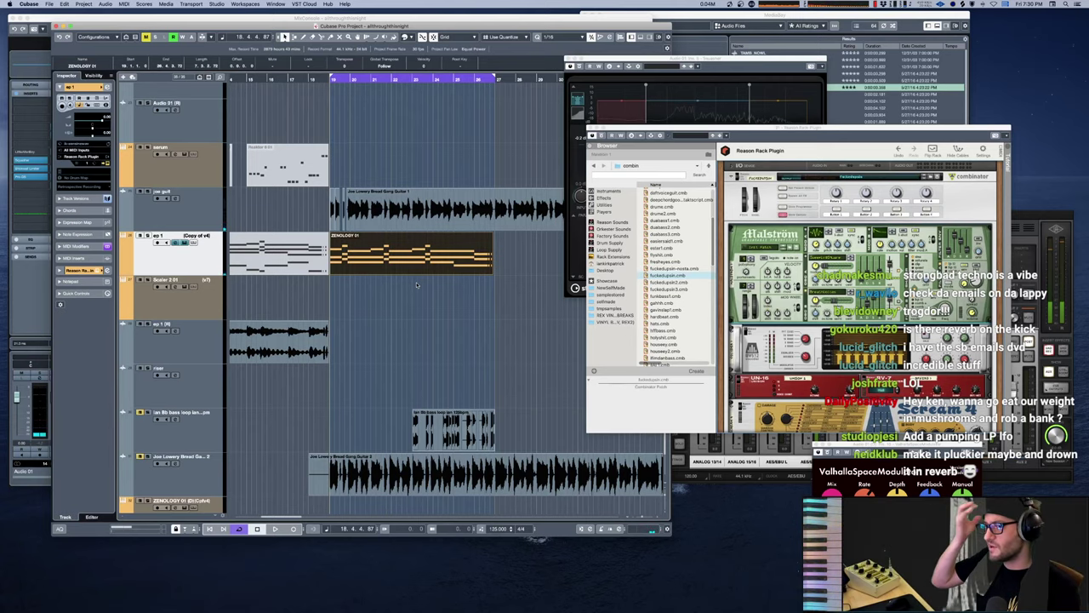
left_click(76, 157)
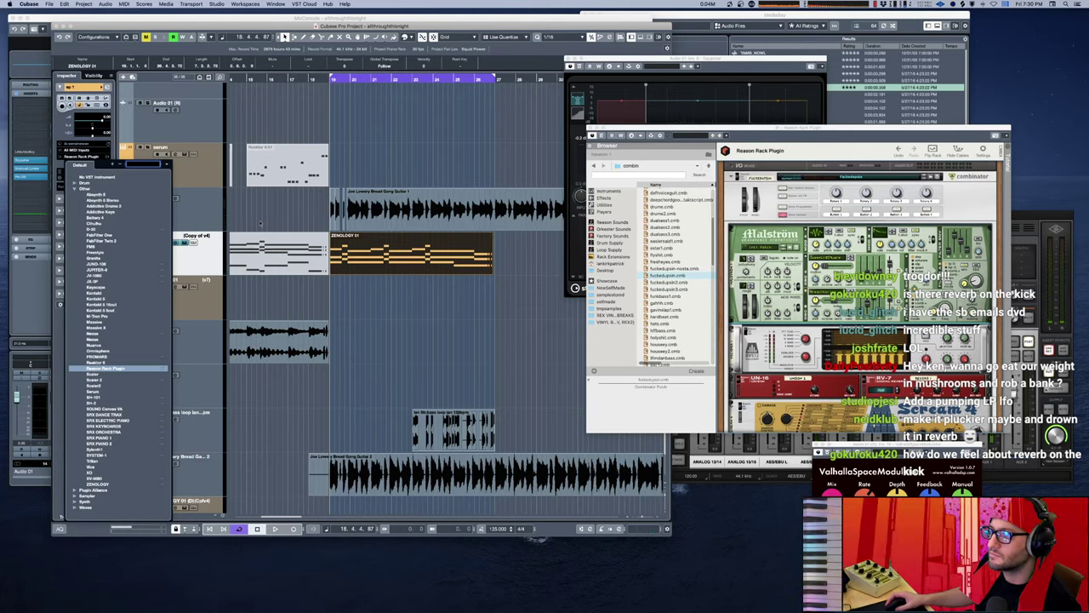
Open the ZENOLOGY 01 part's notes, select the lower notes and play the part
left_click(326, 272)
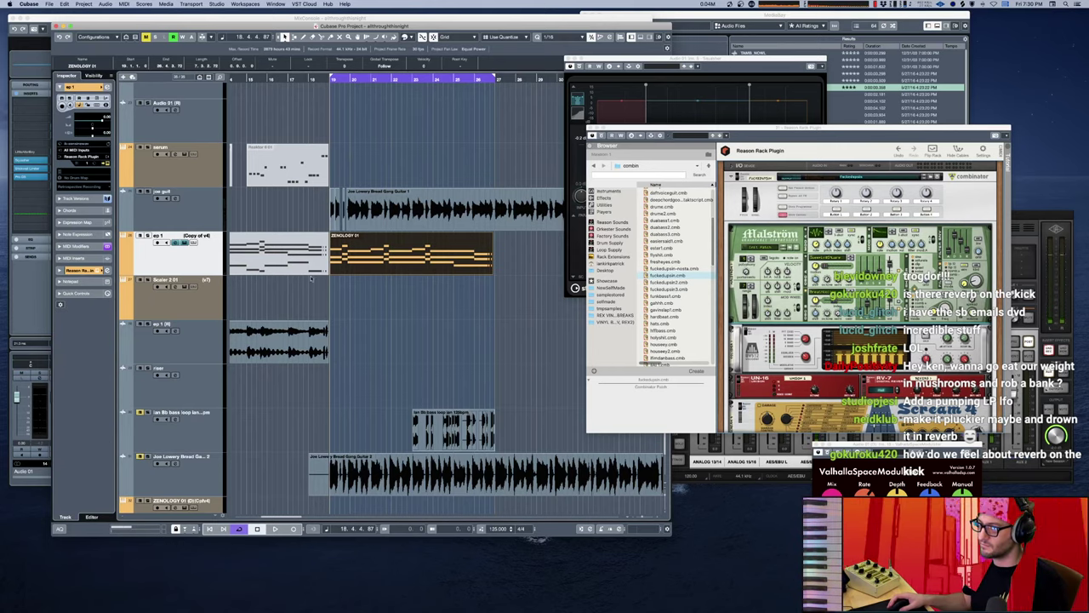
double_click(386, 261)
left_click_drag(450, 313, 306, 279)
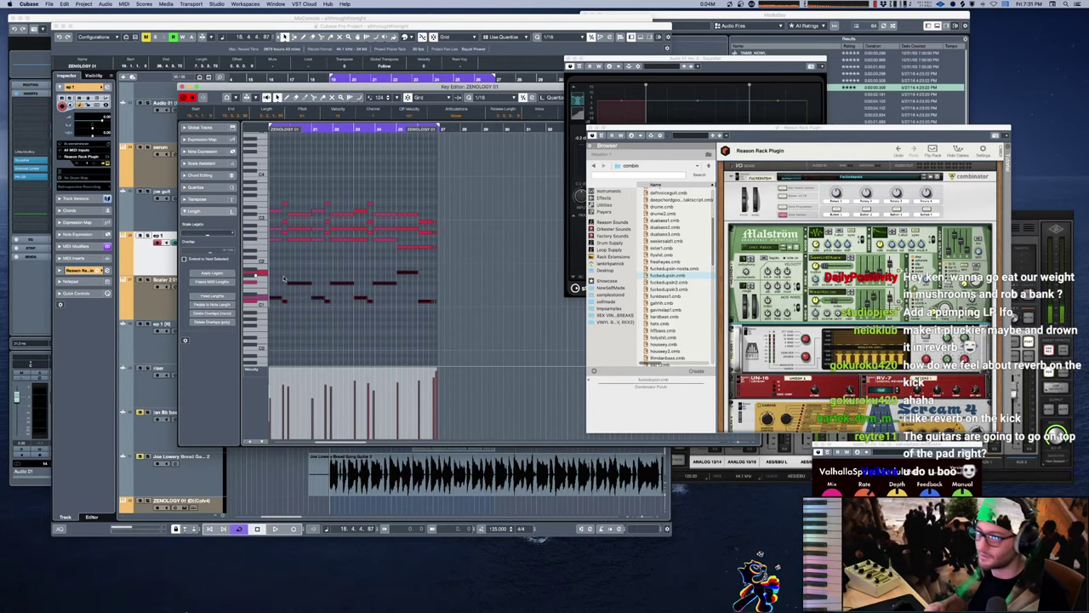
key("space")
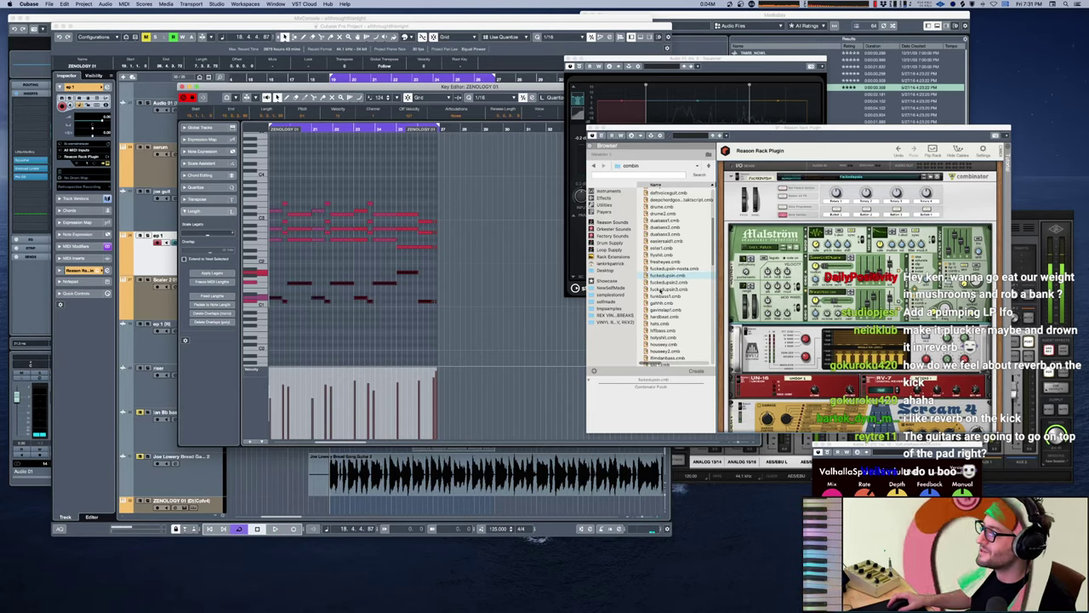
Load the sickpiano-chords.cmb combinator patch into the Reason rack
scroll(661, 290, "down", 10)
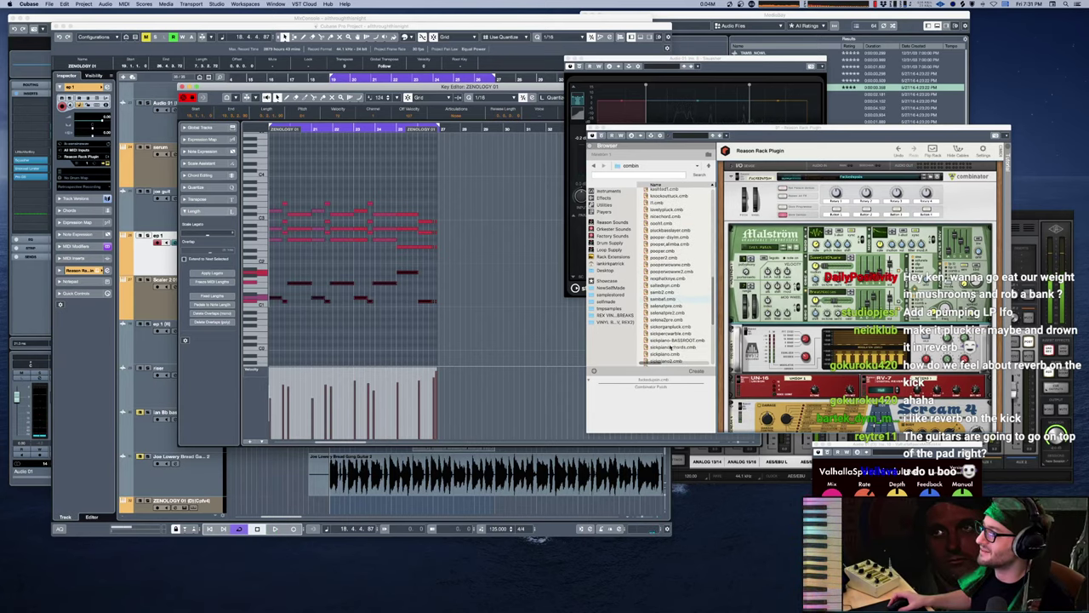
scroll(670, 347, "down", 3)
double_click(672, 318)
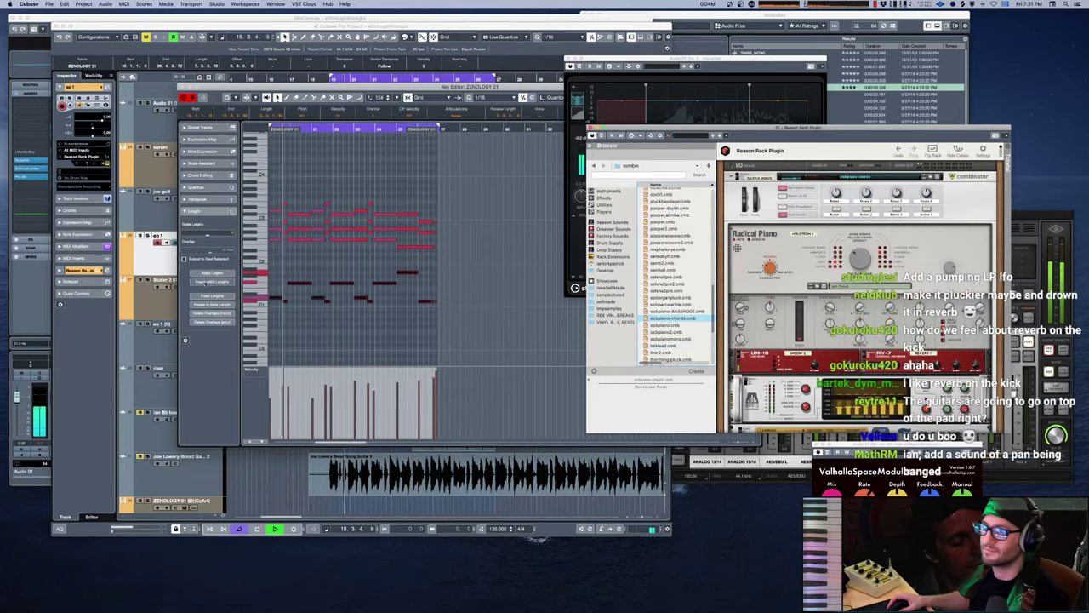
Back in the arrangement, bypass ep 1's Squasher insert effect
left_click(154, 261)
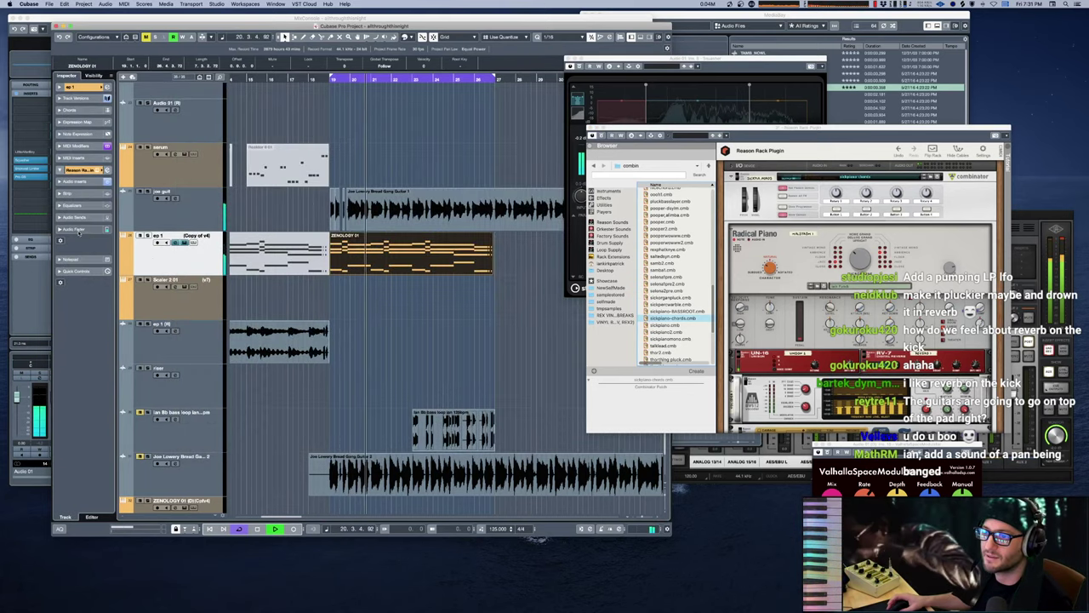
left_click(85, 270)
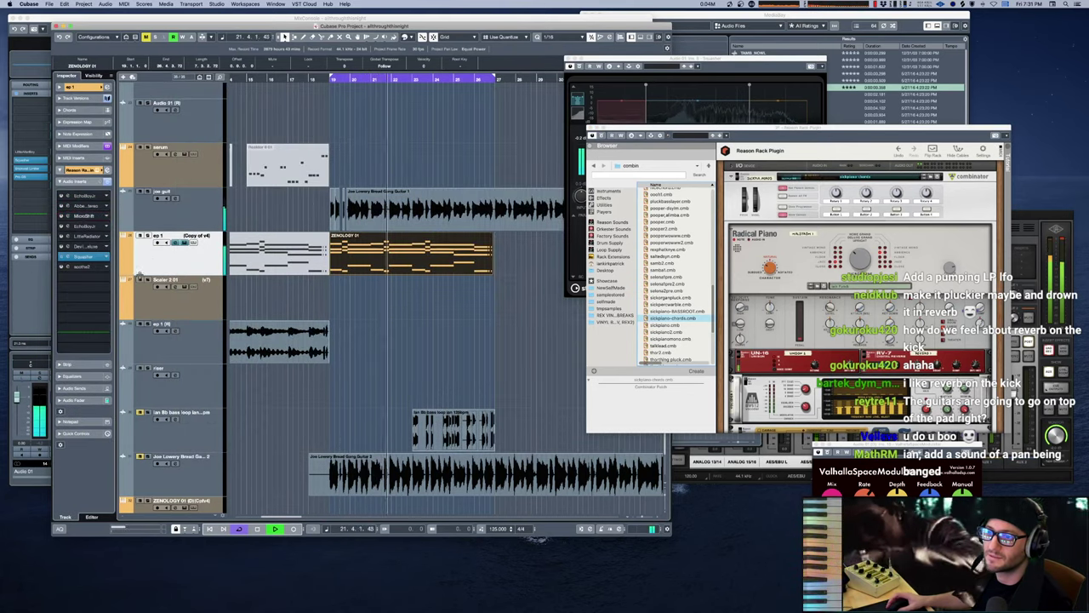
left_click(60, 257)
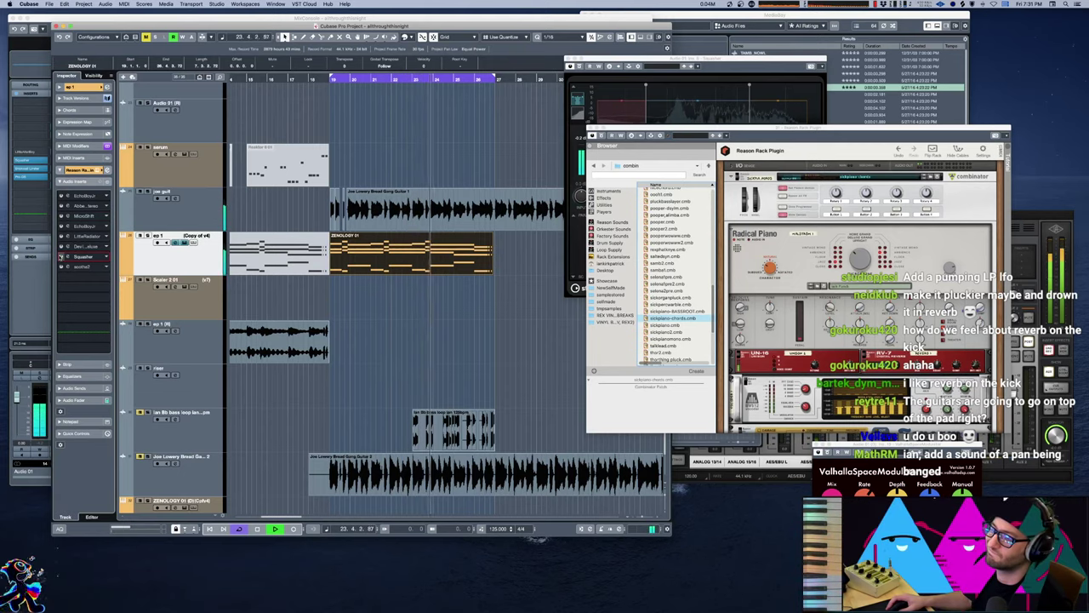
Zoom in and shorten the loop range around the guitar clips, then play the loop
key("space")
scroll(288, 313, "down", 15)
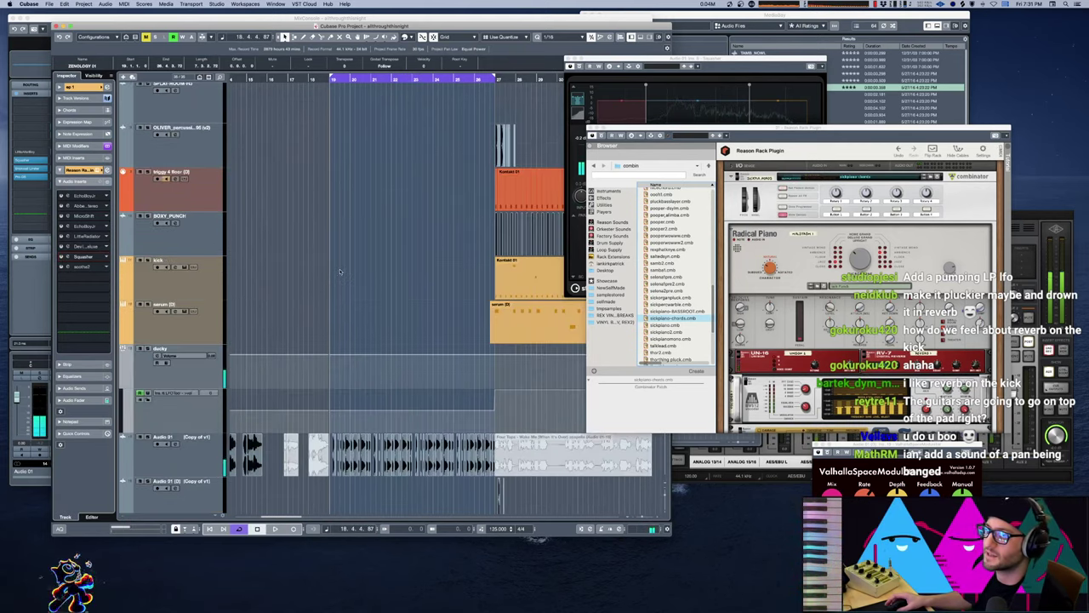
key("space")
scroll(340, 312, "down", 5)
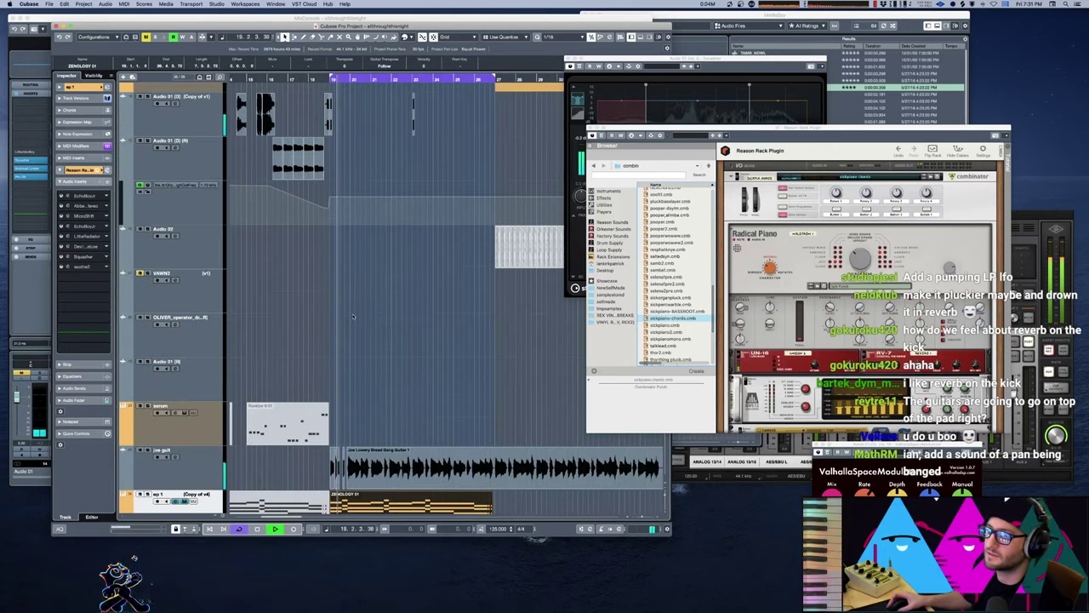
scroll(369, 311, "down", 4)
key("h")
key("h")
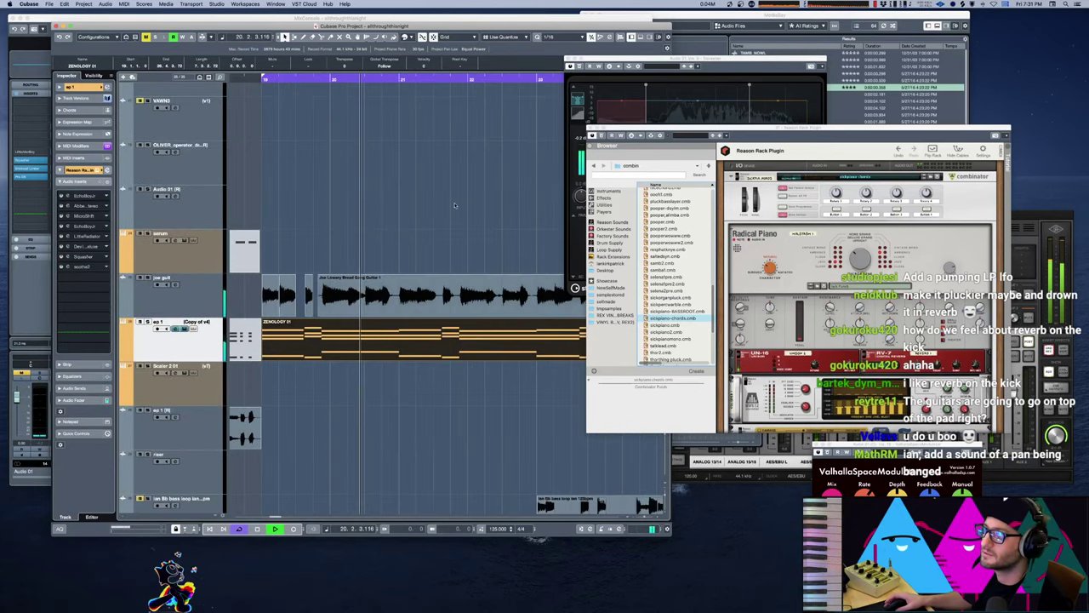
left_click(397, 85, "alt")
key("space")
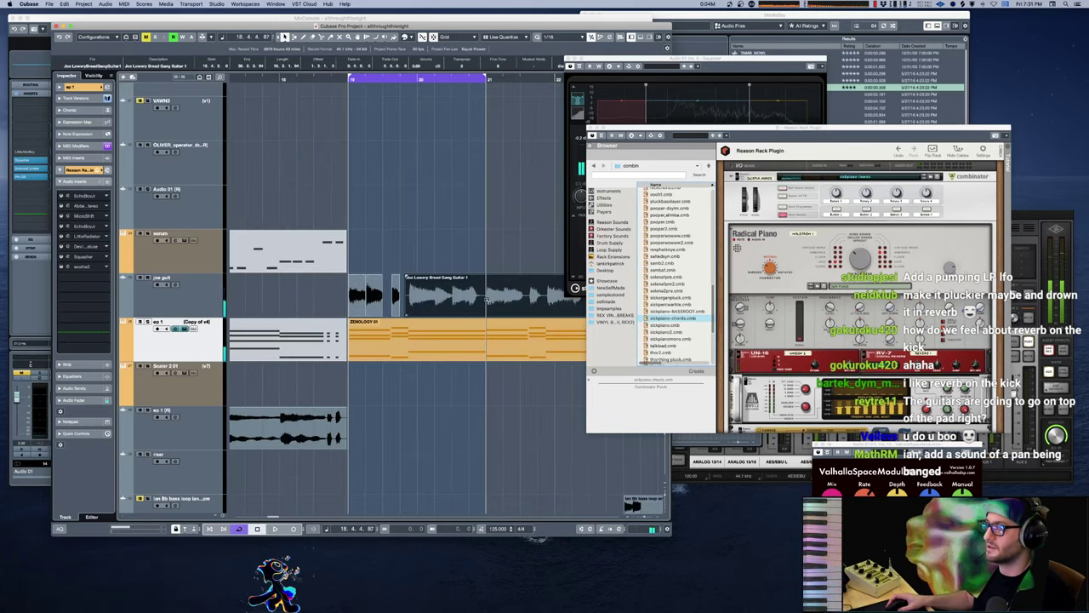
key("h")
key("h")
key("space")
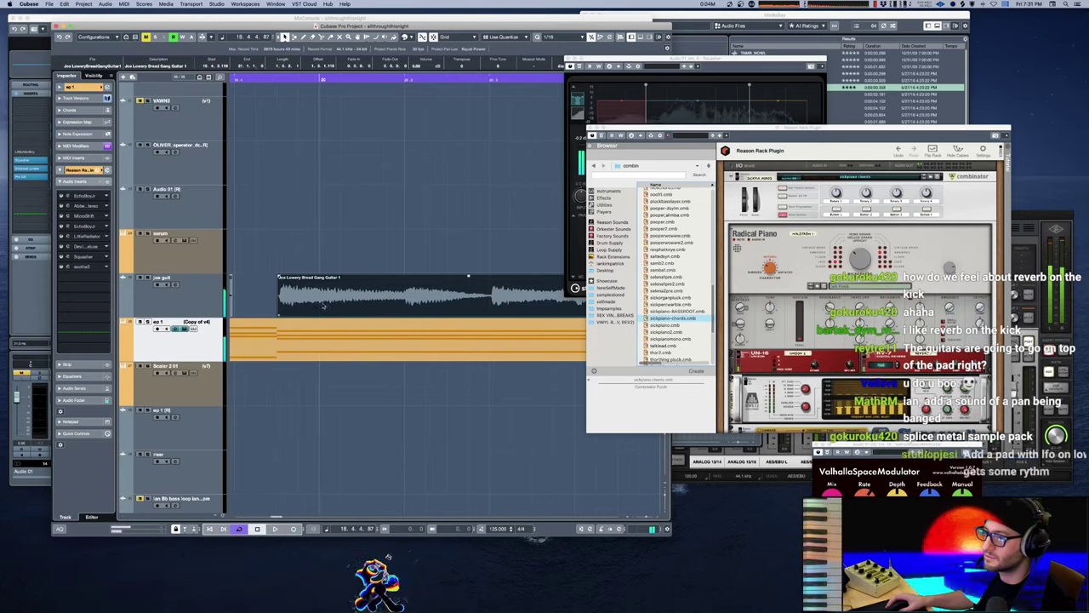
scroll(442, 311, "left", 5)
Nudge the short guitar clip slightly earlier and audition the result
left_click(411, 311)
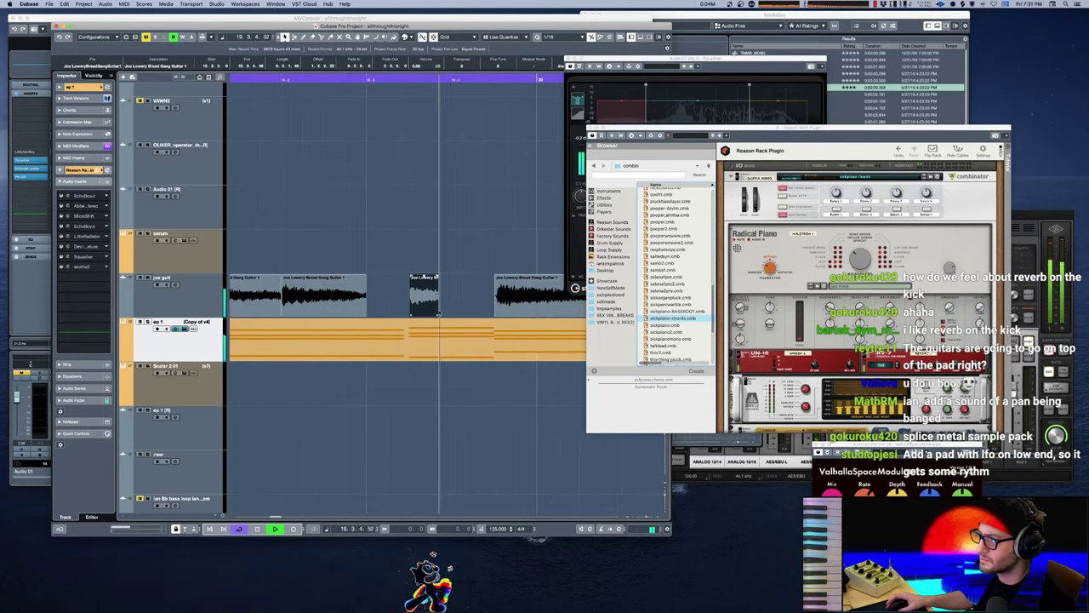
scroll(411, 311, "up", 4)
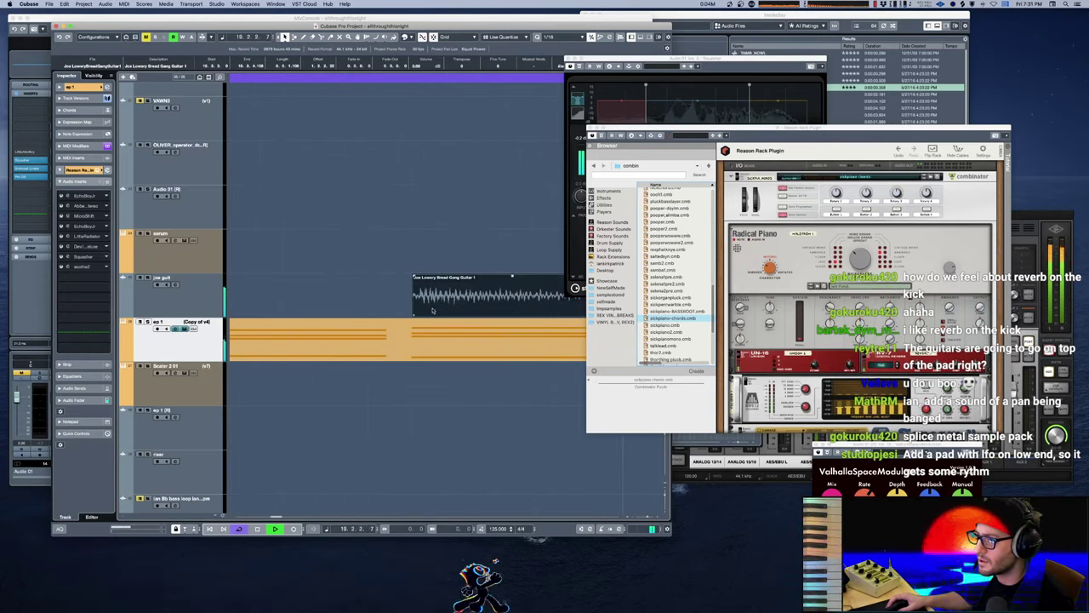
left_click_drag(434, 310, 429, 310)
scroll(409, 277, "down", 4)
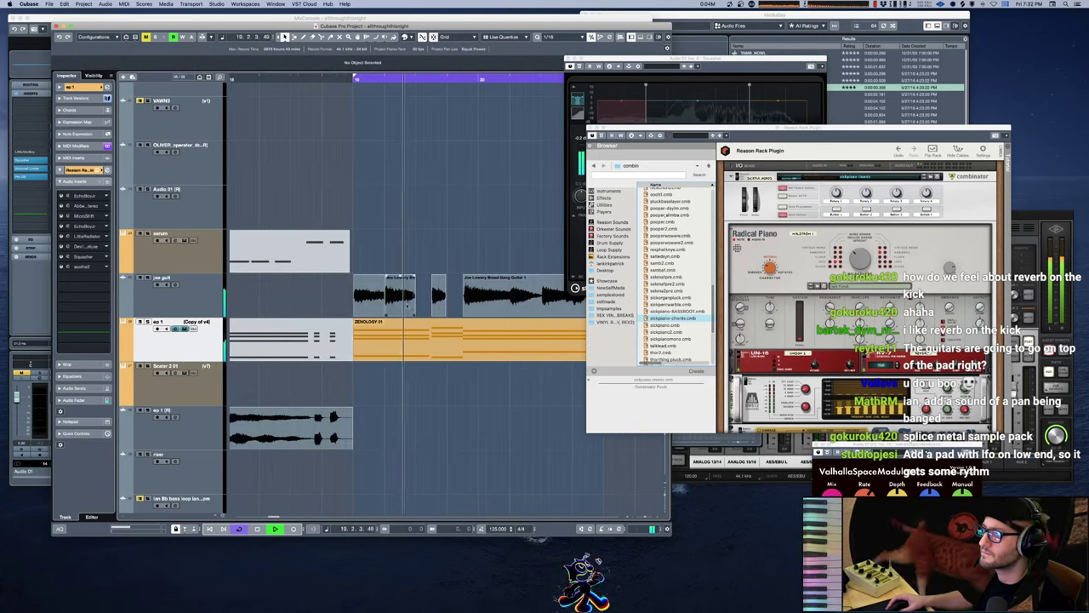
key("space")
scroll(405, 309, "up", 3)
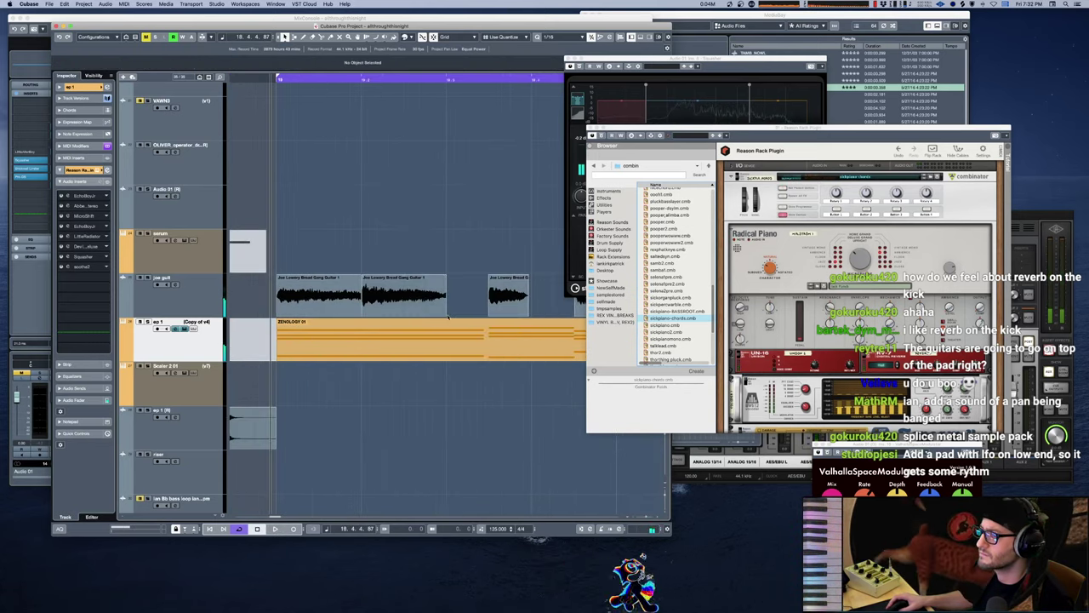
key("space")
Lengthen the second guitar clip's end to 19.3.1.47 and close the Squasher window
left_click(404, 281)
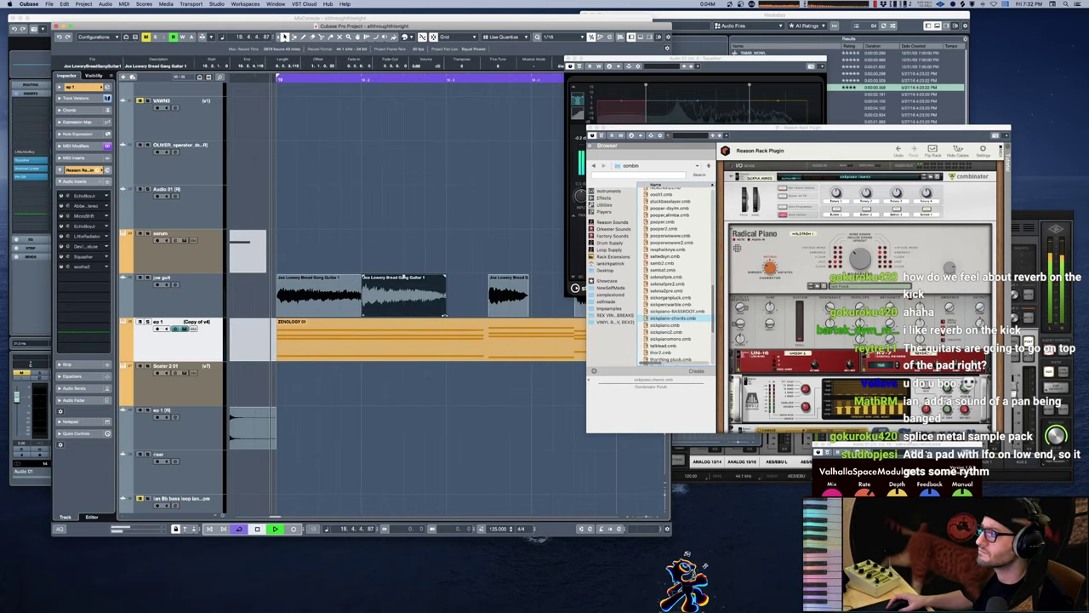
left_click_drag(443, 314, 453, 314)
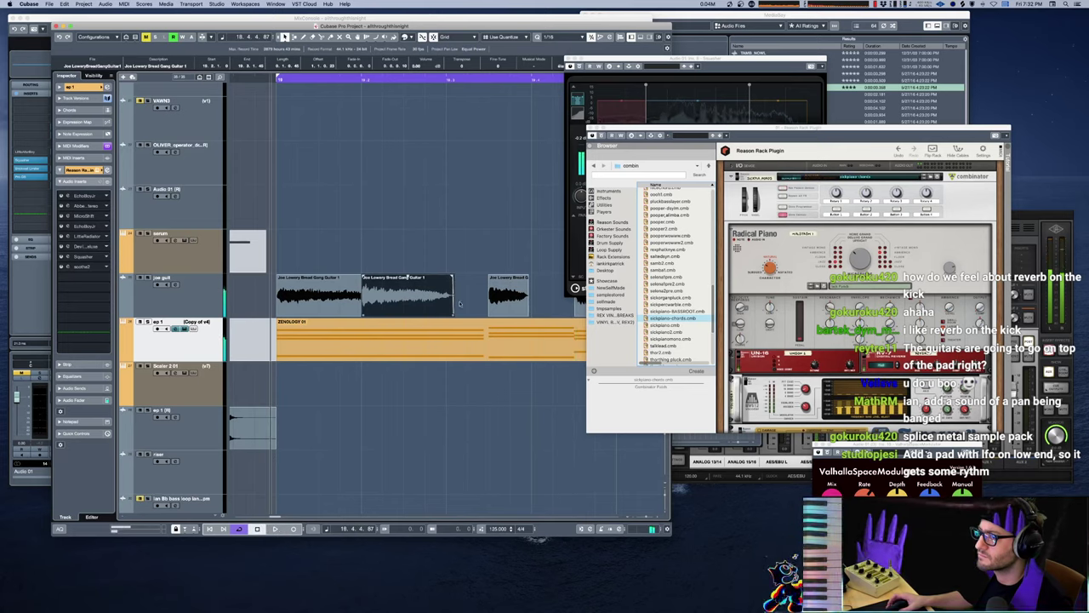
left_click(570, 66)
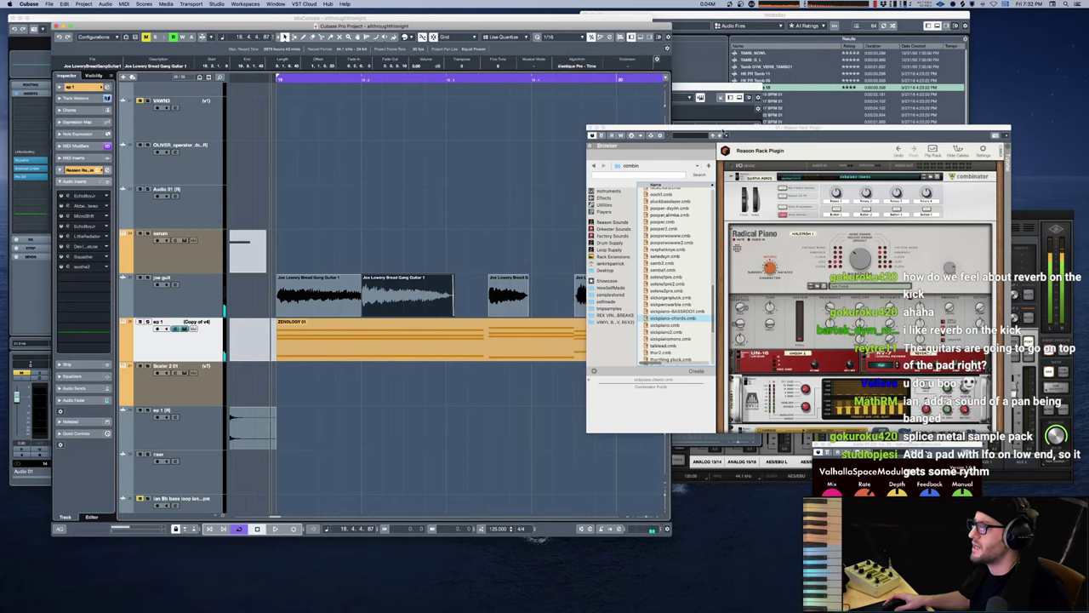
Close the Reason Rack window, briefly check the ZENOLOGY editor and mixer, and enlarge the MediaBay
left_click(591, 135)
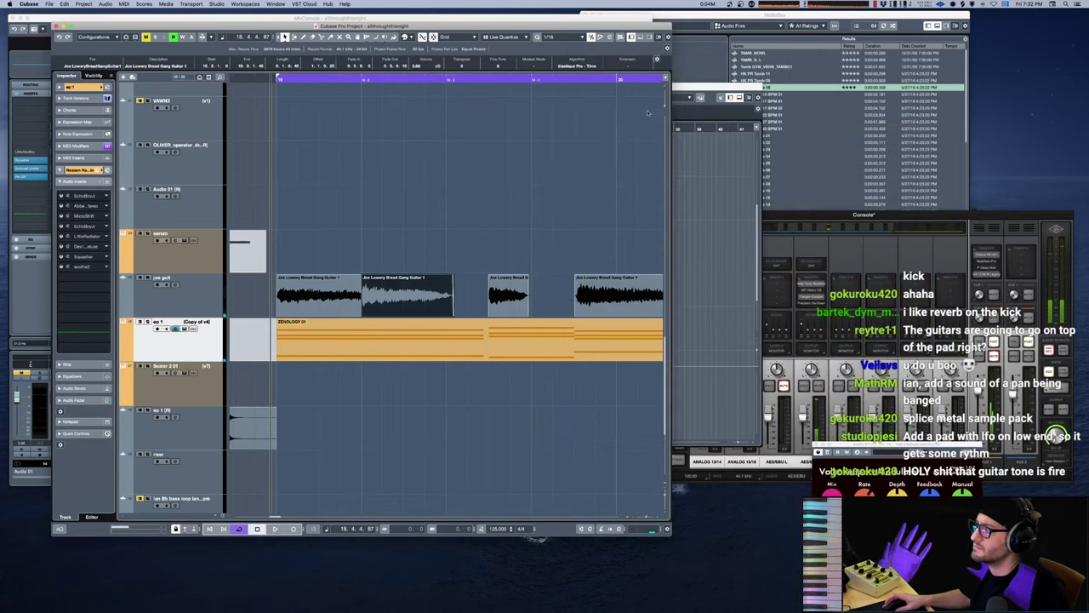
key("Return")
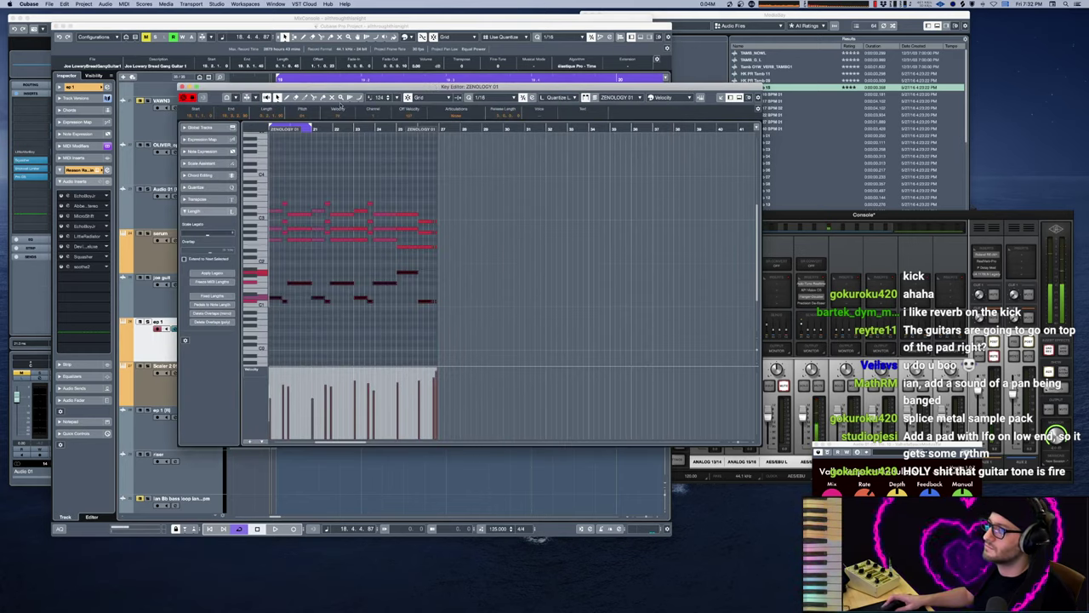
key("Return")
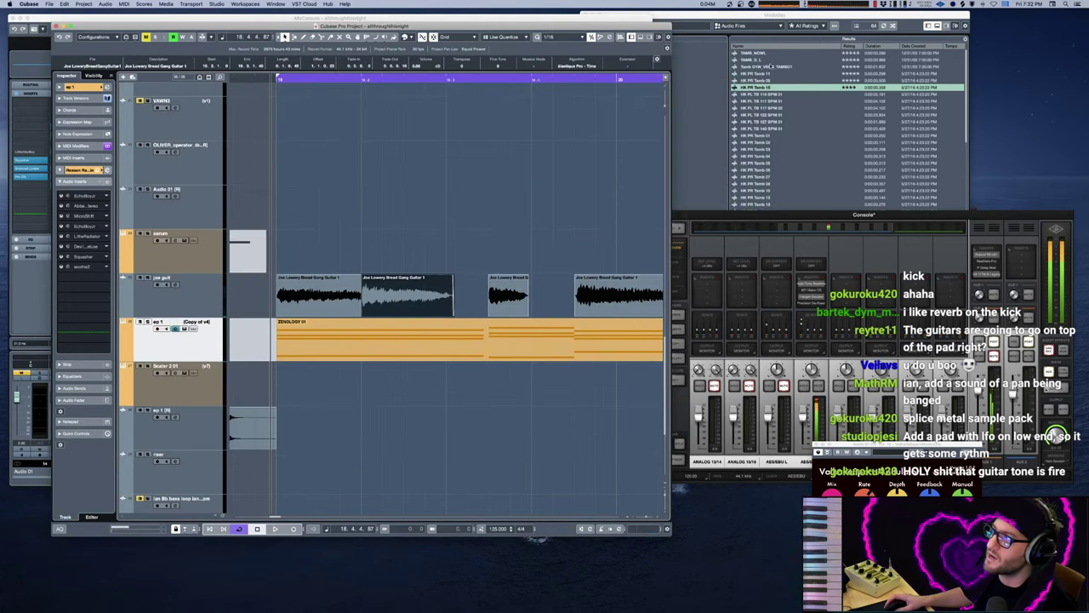
double_click(784, 15)
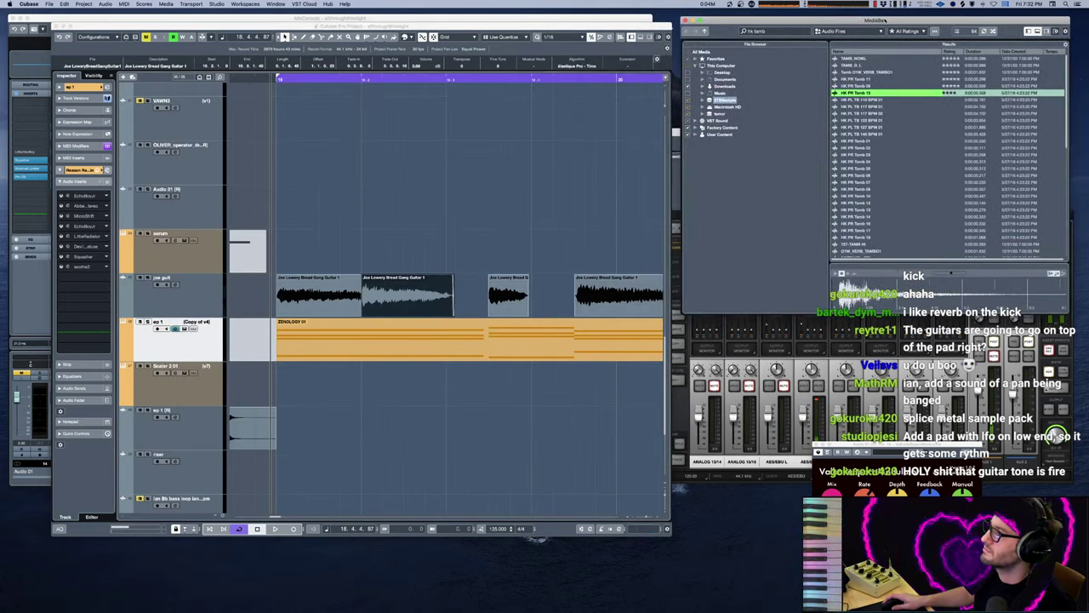
key("F3")
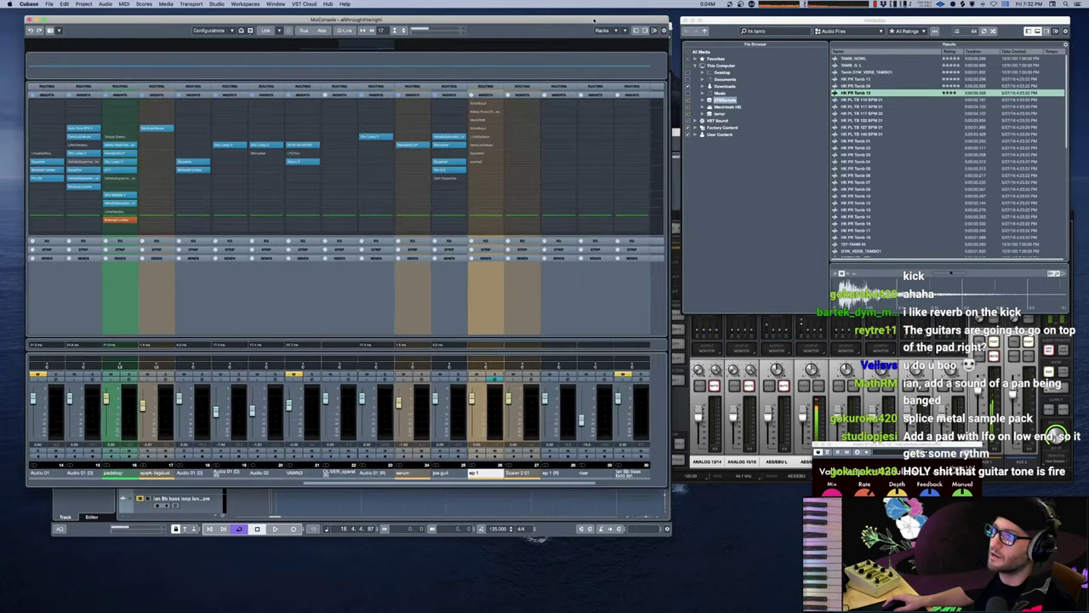
key("F3")
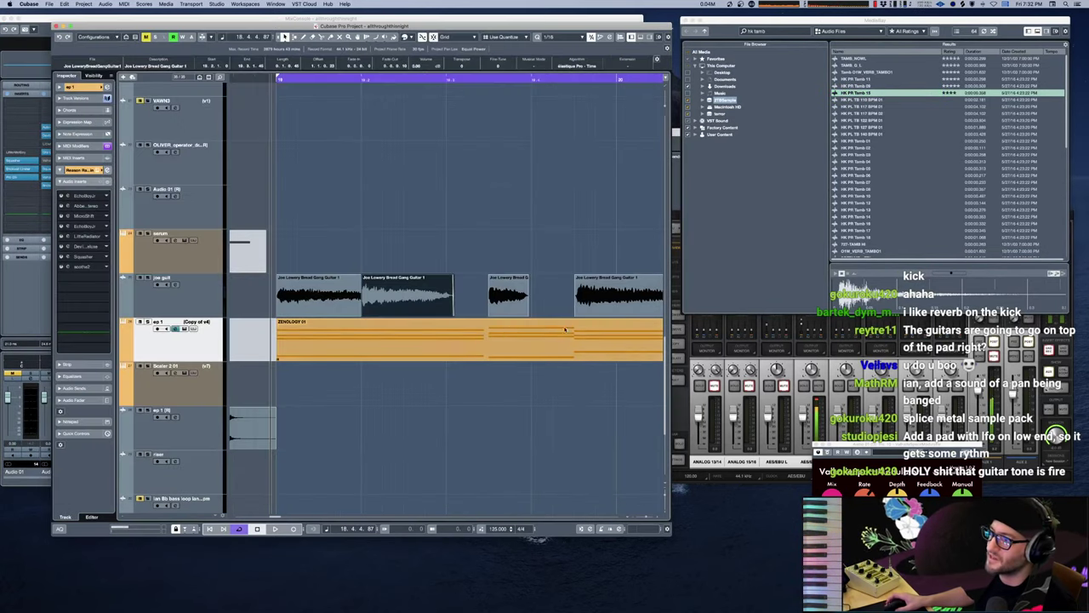
Extend the first guitar event over the second and audition the edit
key("h")
key("g")
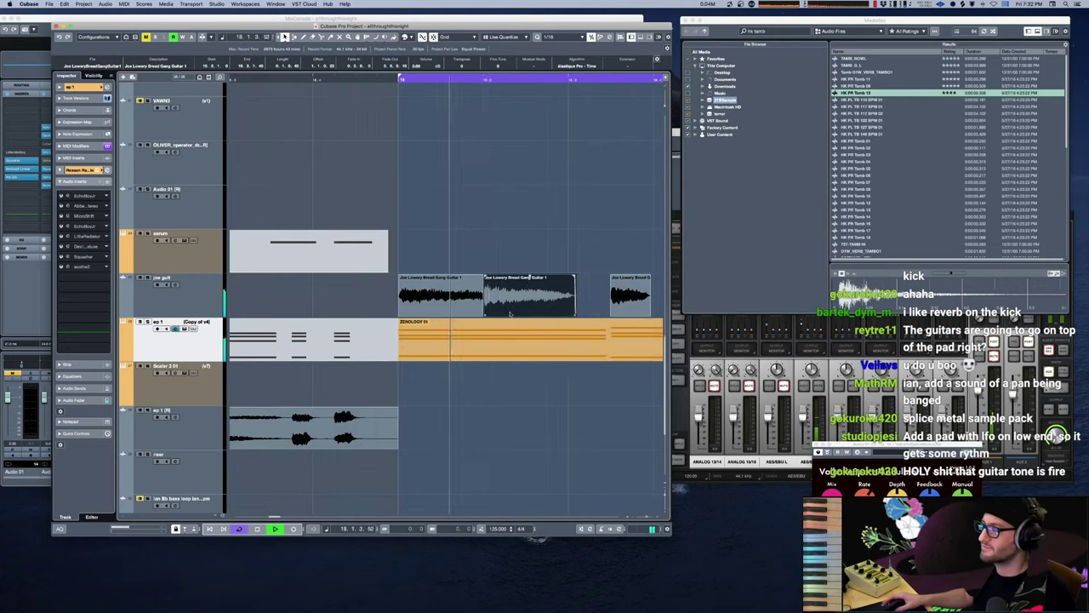
key("space")
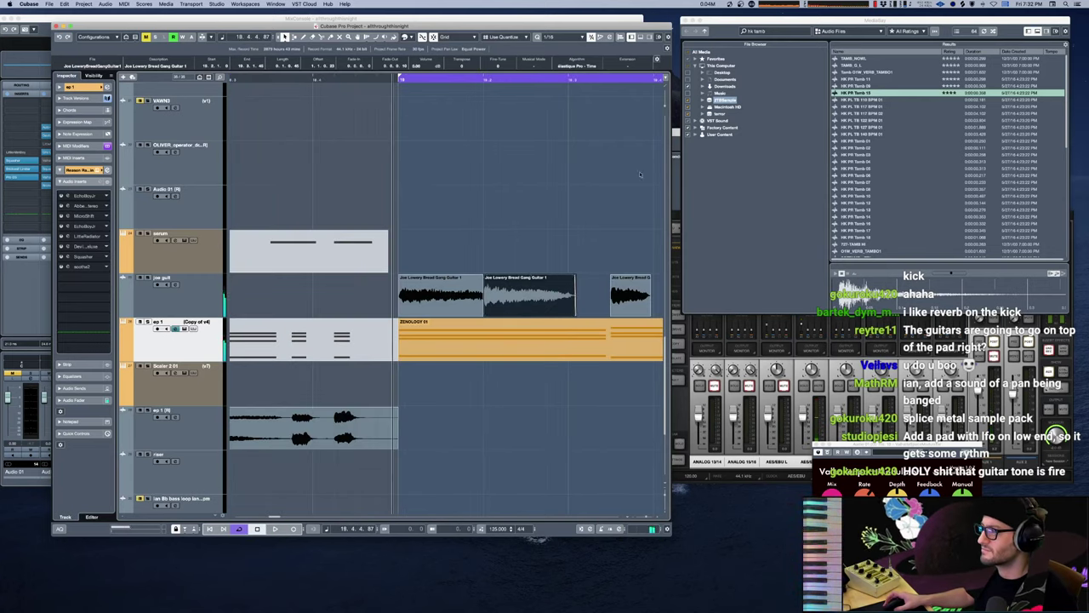
scroll(594, 473, "up", 2)
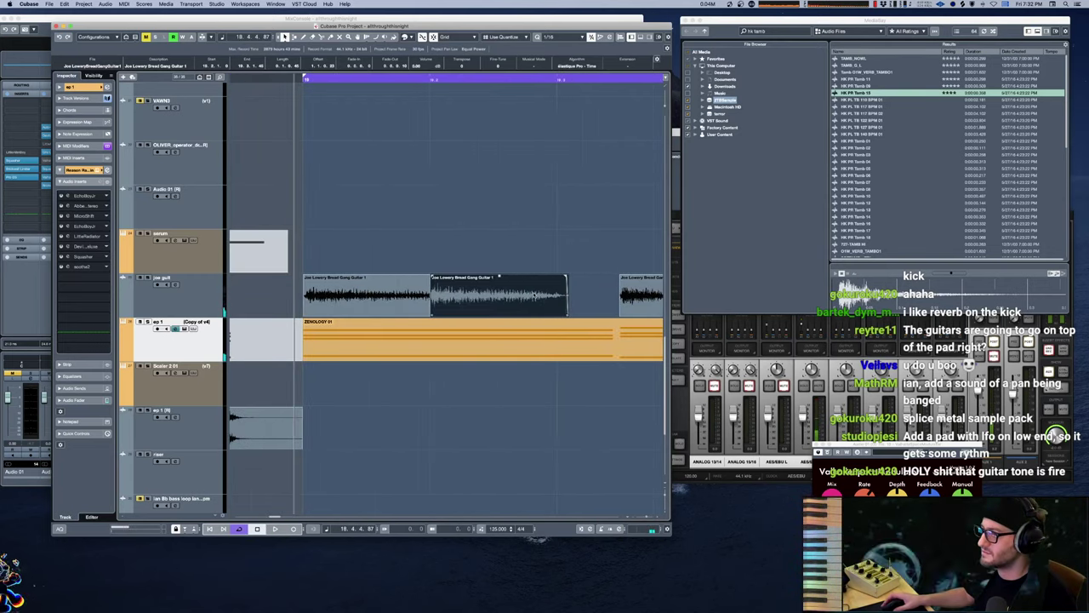
left_click_drag(543, 308, 546, 308)
key("space")
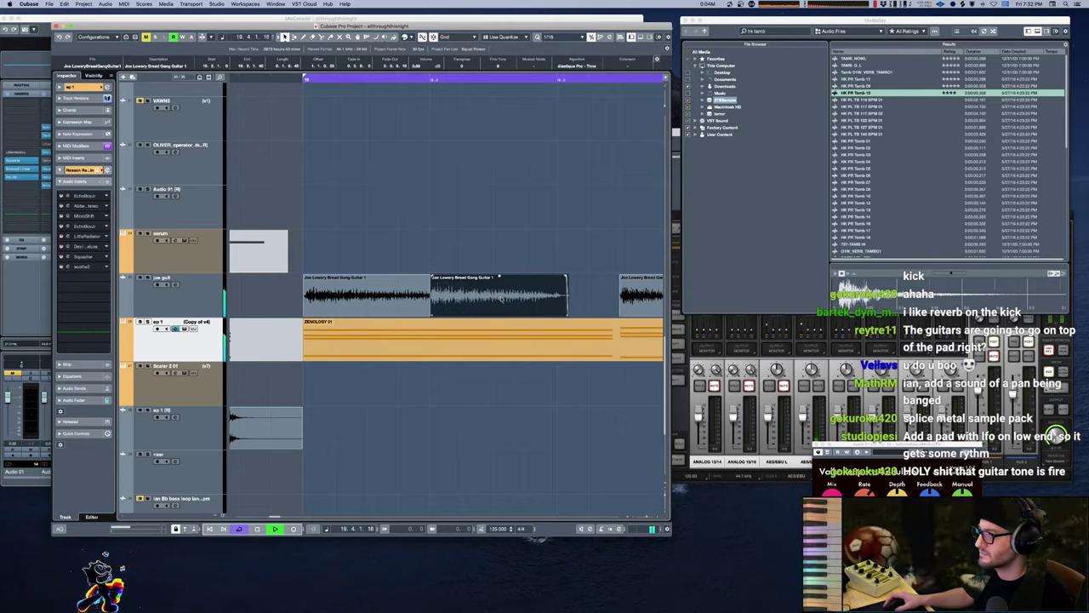
left_click(412, 304)
left_click_drag(428, 312, 571, 314)
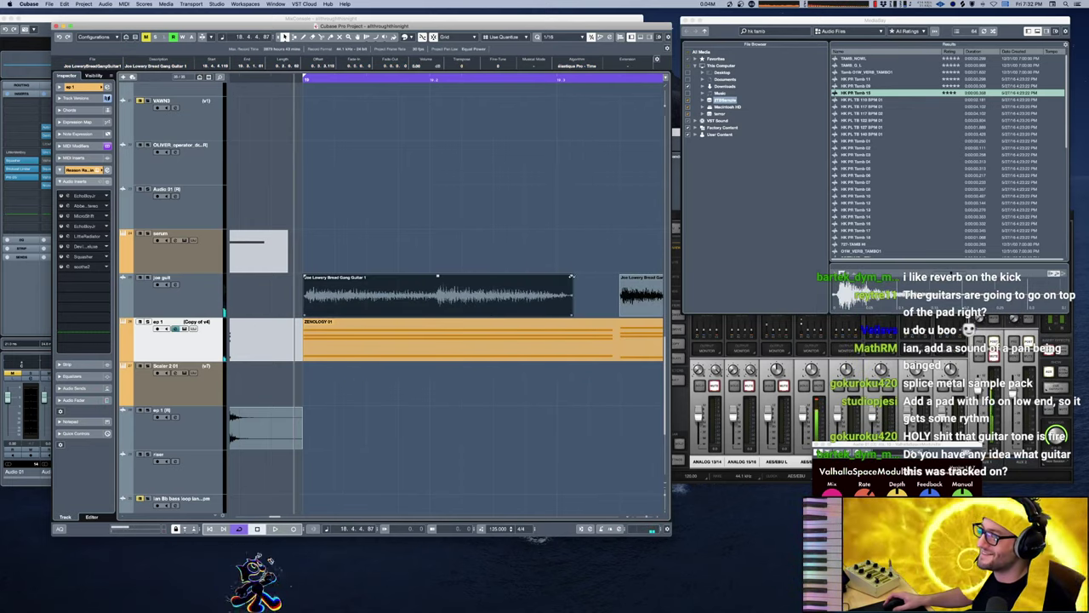
key("space")
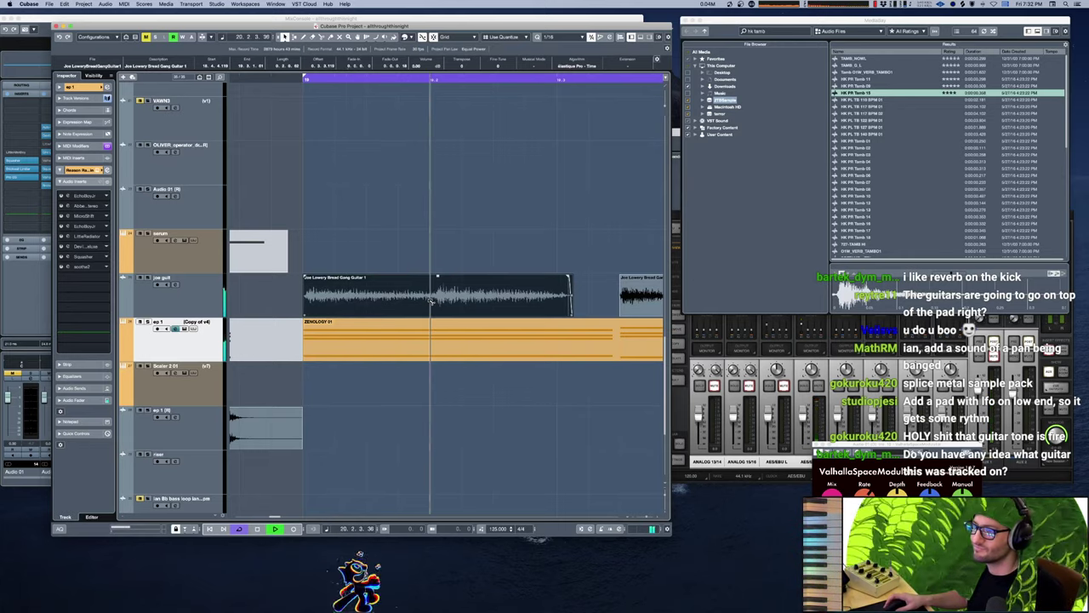
key("space")
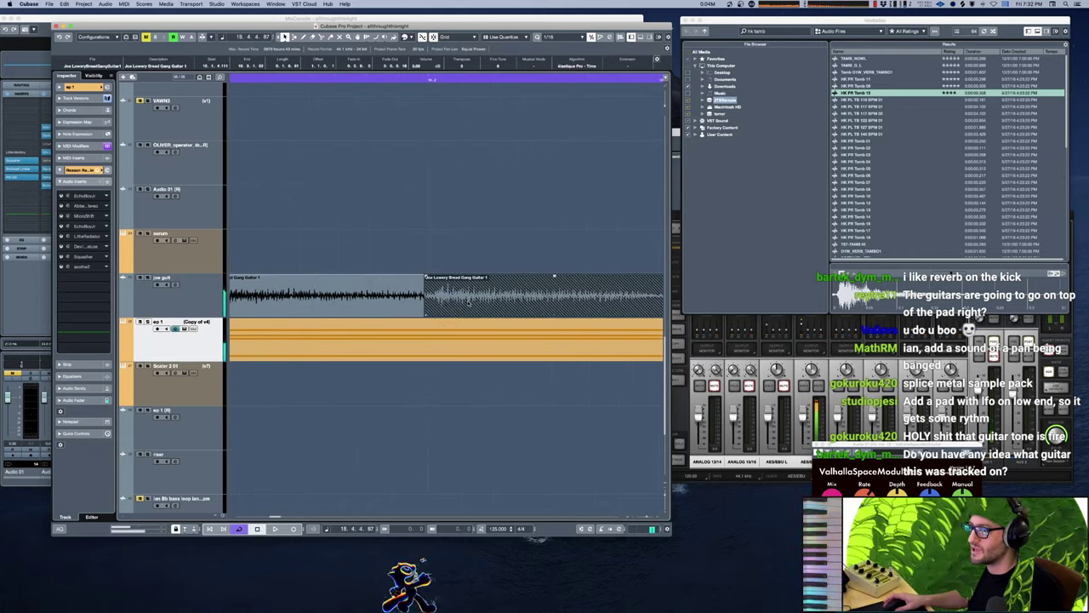
key("space")
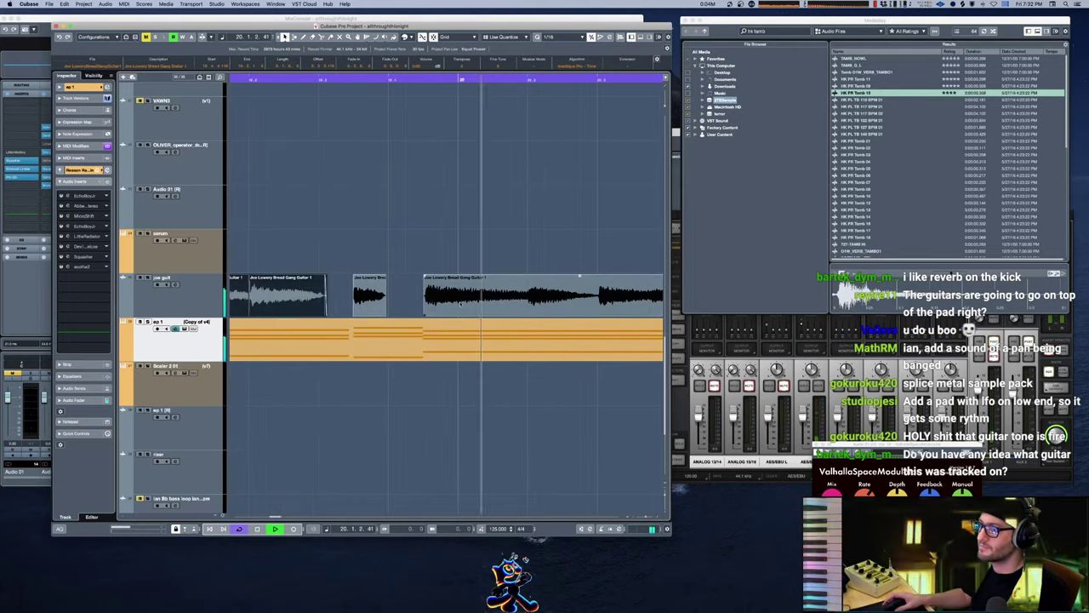
key("space")
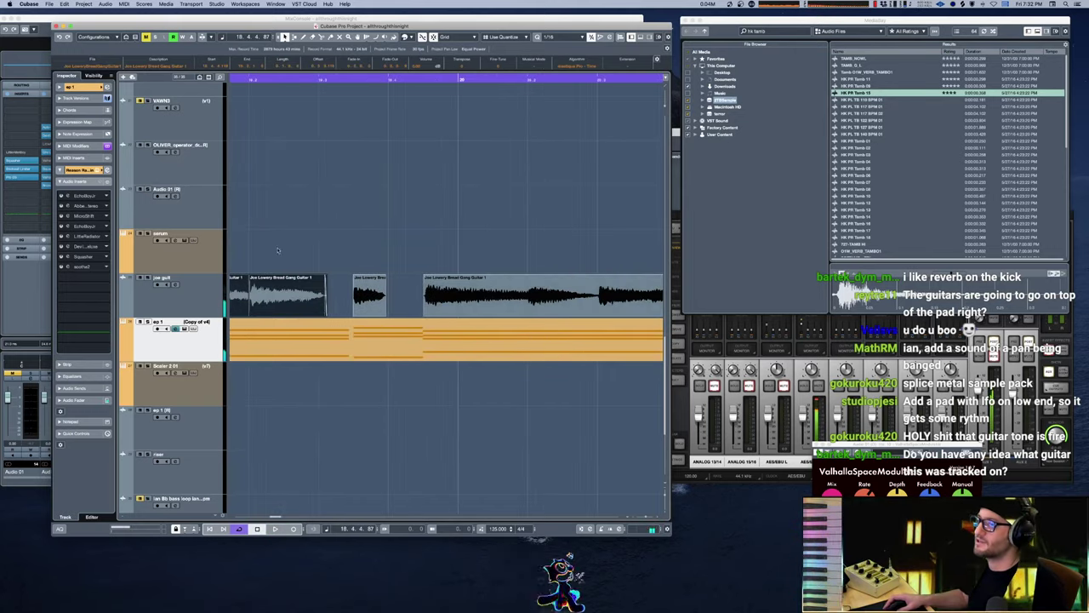
Play from an earlier position, then split the guitar audio event near its end
left_click(287, 253)
scroll(475, 275, "right", 2)
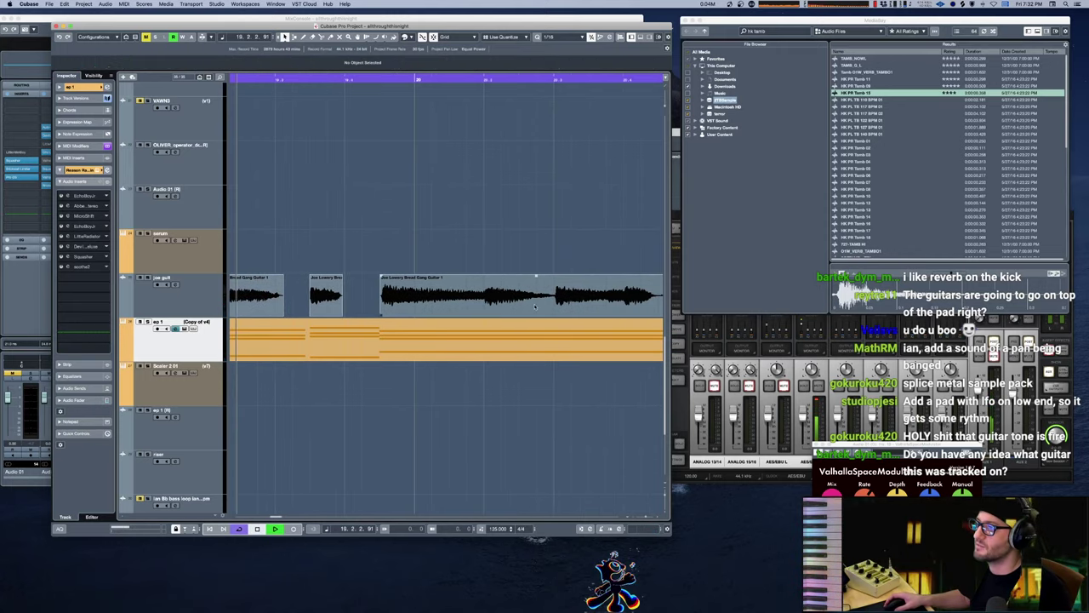
key("space")
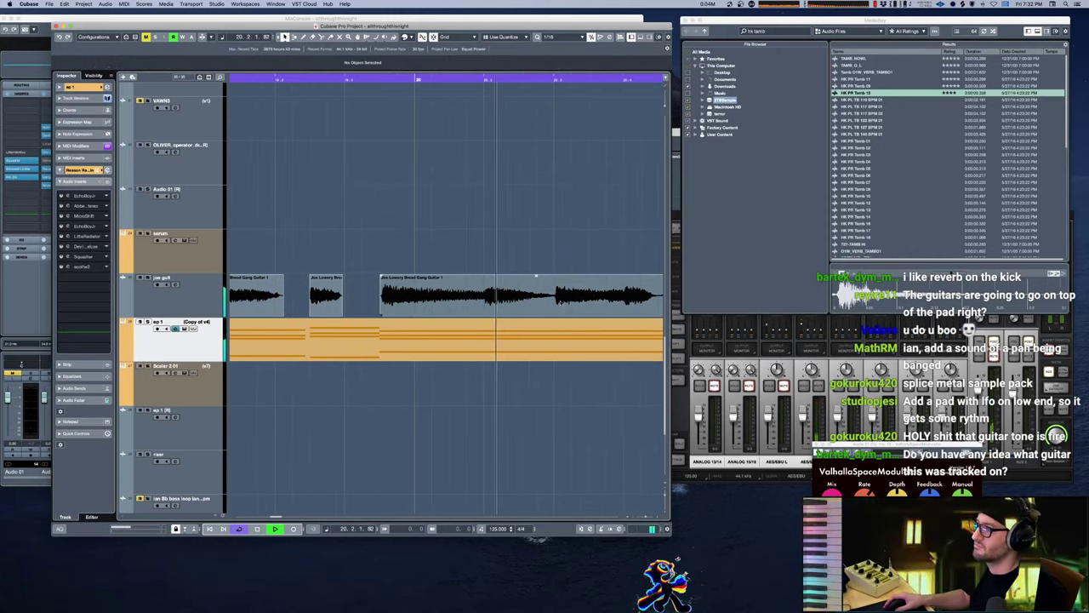
scroll(529, 308, "down", 4)
scroll(529, 308, "up", 4)
key("space")
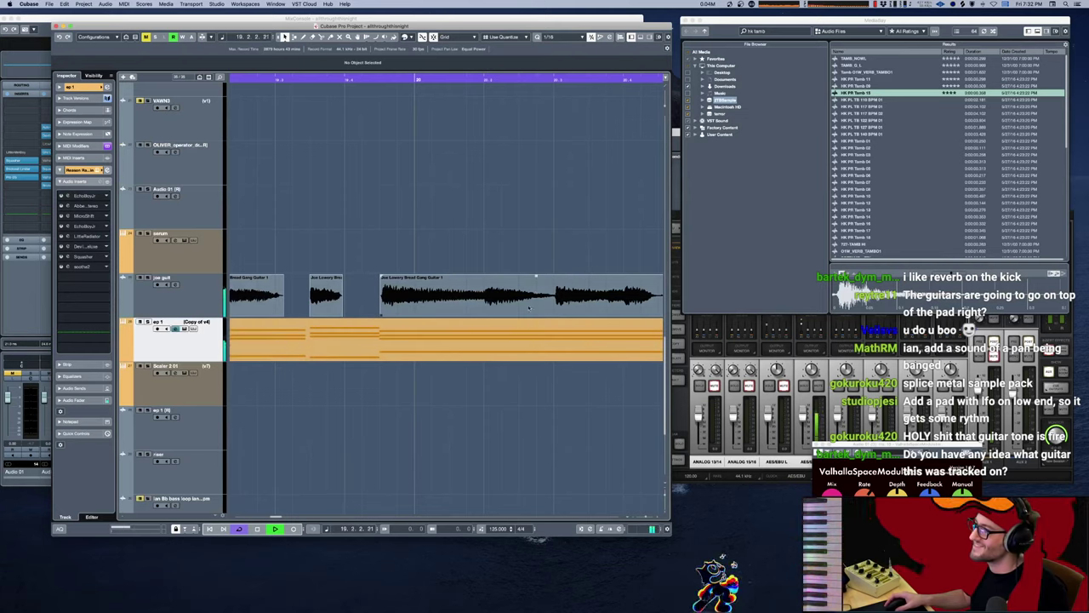
scroll(538, 304, "up", 2)
left_click(560, 302, "alt")
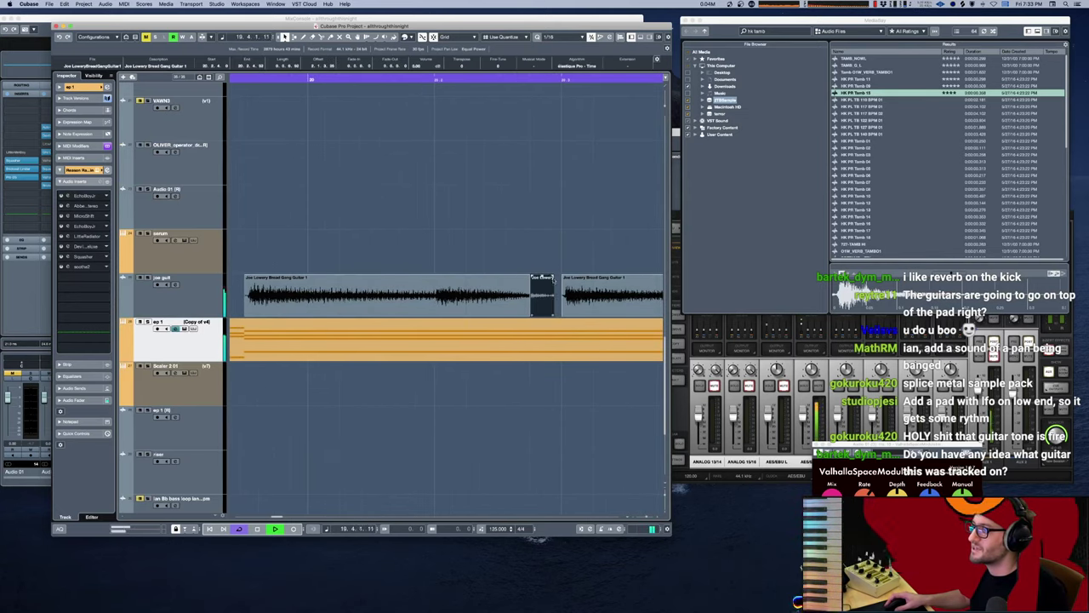
Undo the small split-off piece and the preceding guitar edits
left_click(552, 280)
key("super+z")
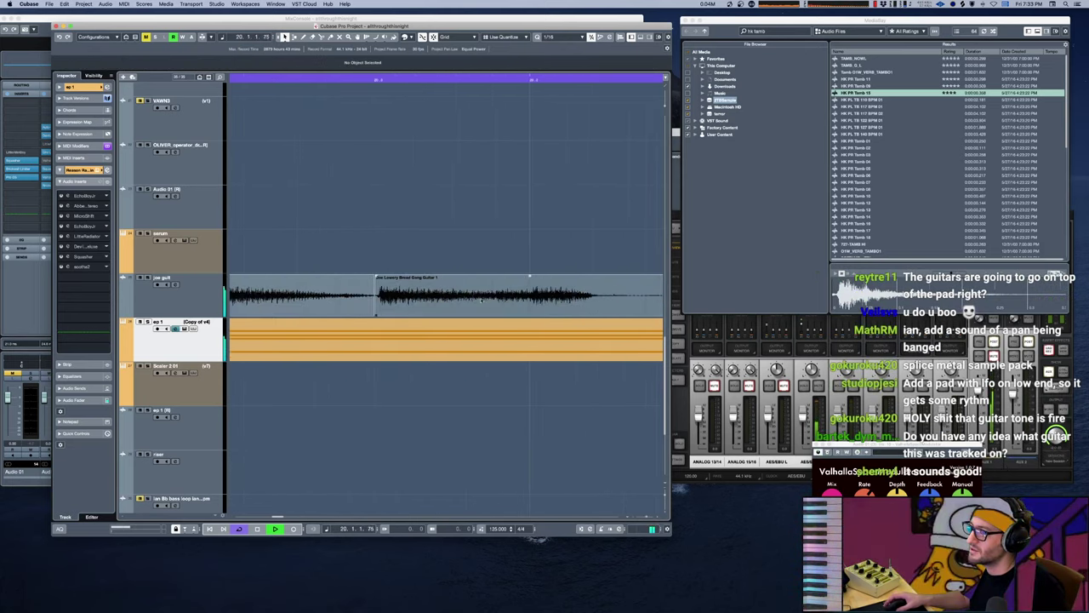
key("super+z")
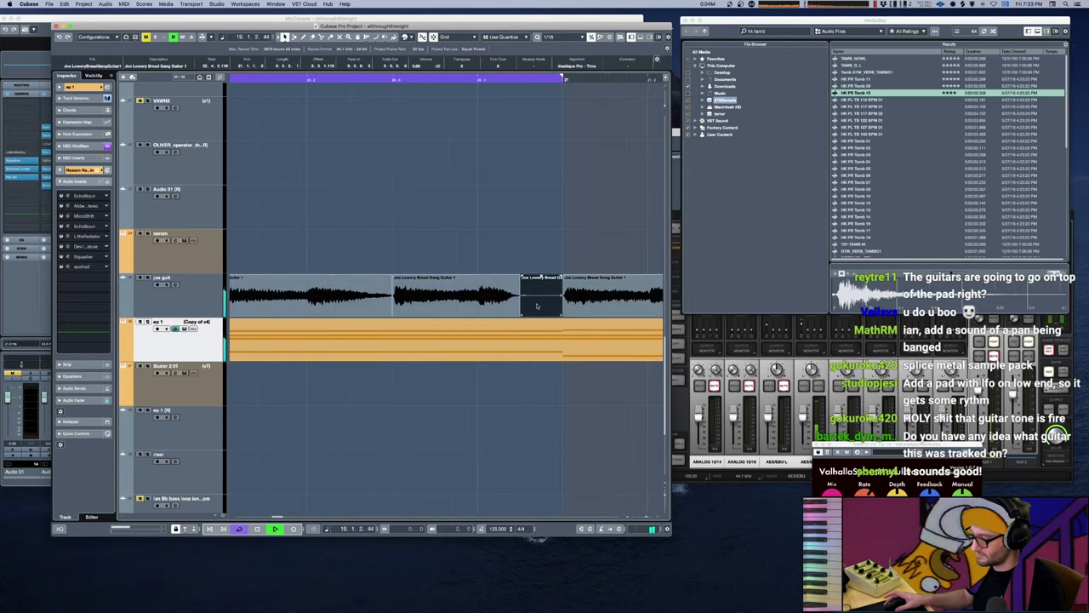
key("super+z")
key("super+z")
key("super+z")
key("super+z")
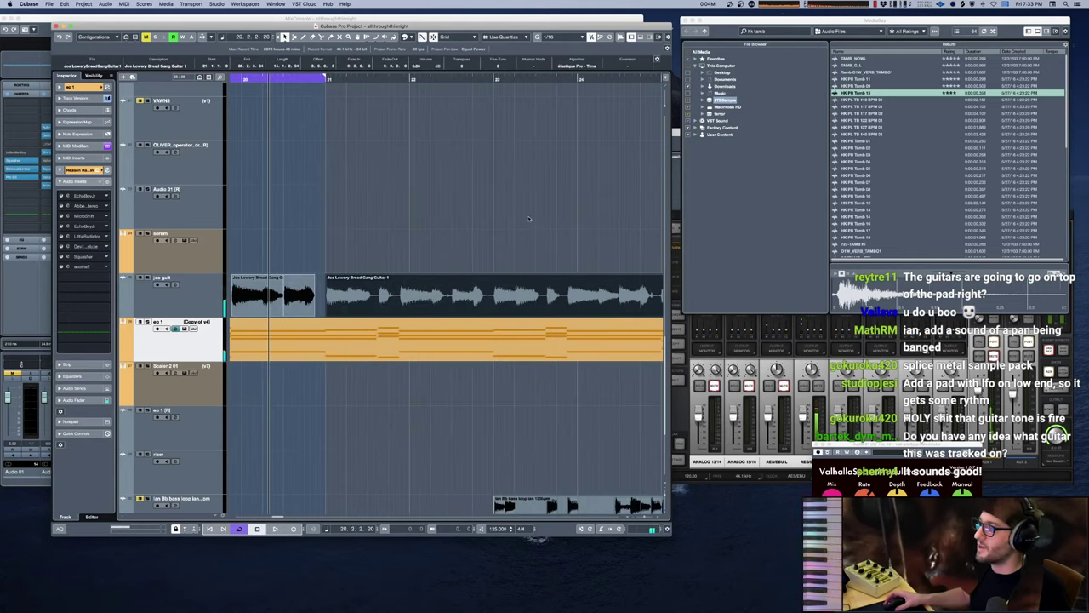
scroll(463, 111, "down", 2)
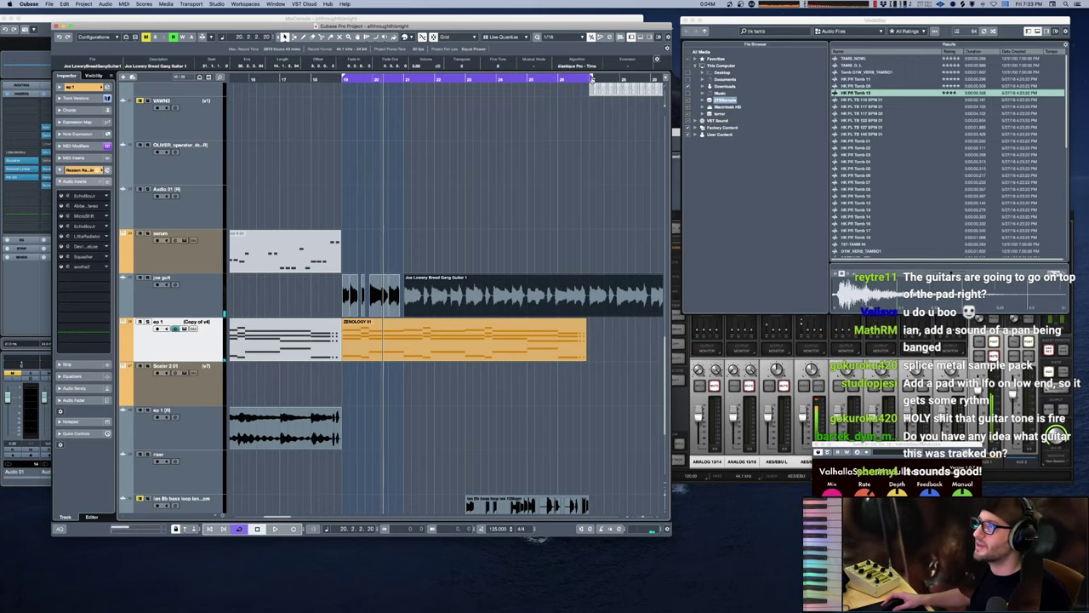
scroll(400, 85, "up", 2)
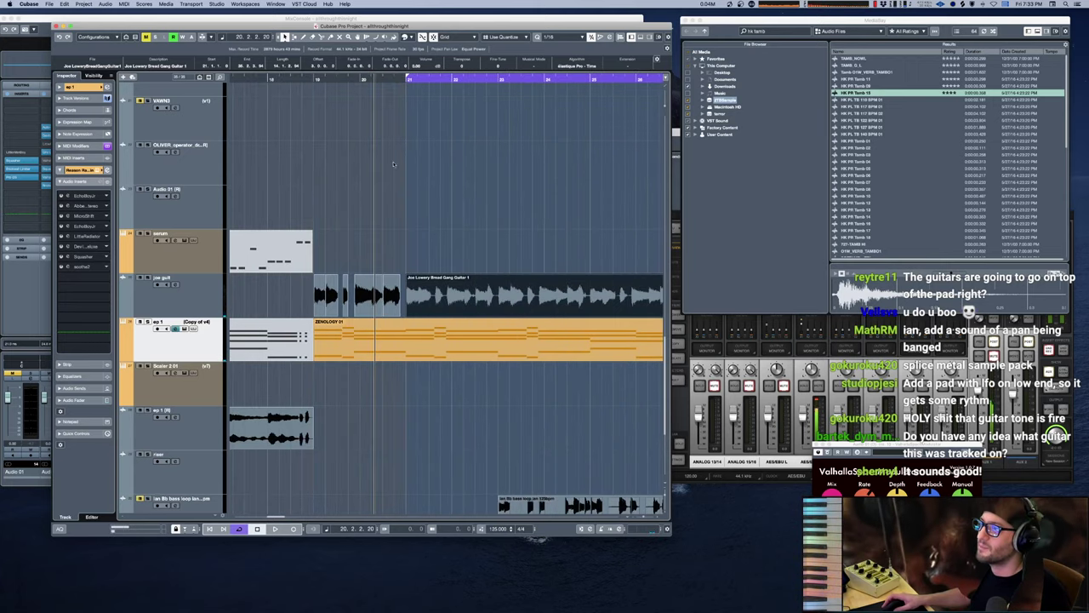
scroll(393, 164, "up", 4)
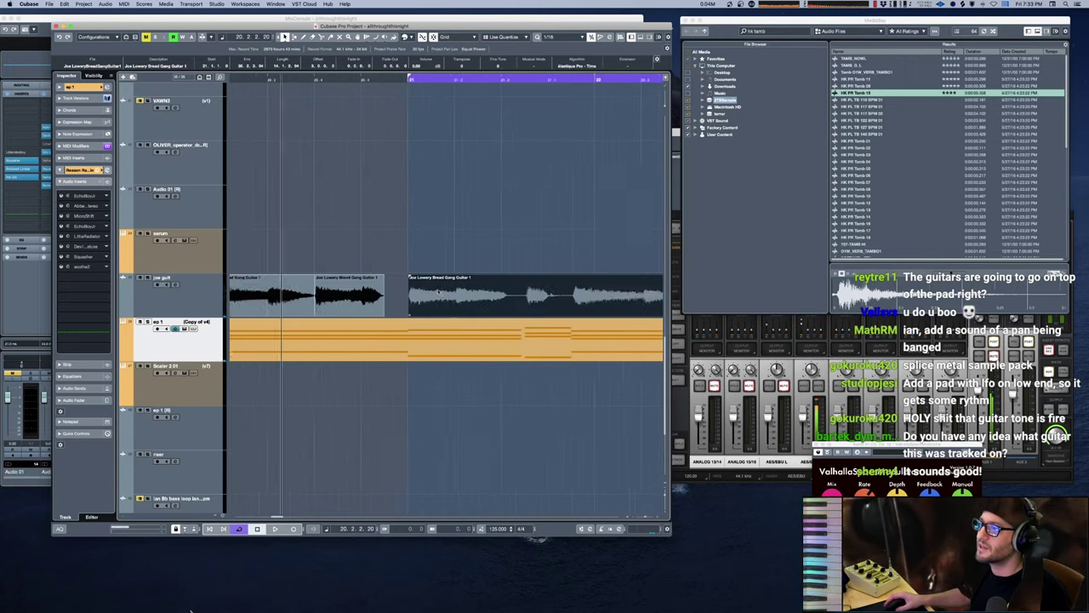
Split the guitar audio and cut gaps around a short isolated piece
left_click(516, 302)
left_click_drag(517, 315, 601, 315)
left_click(573, 302)
left_click(560, 302)
scroll(561, 302, "up", 2)
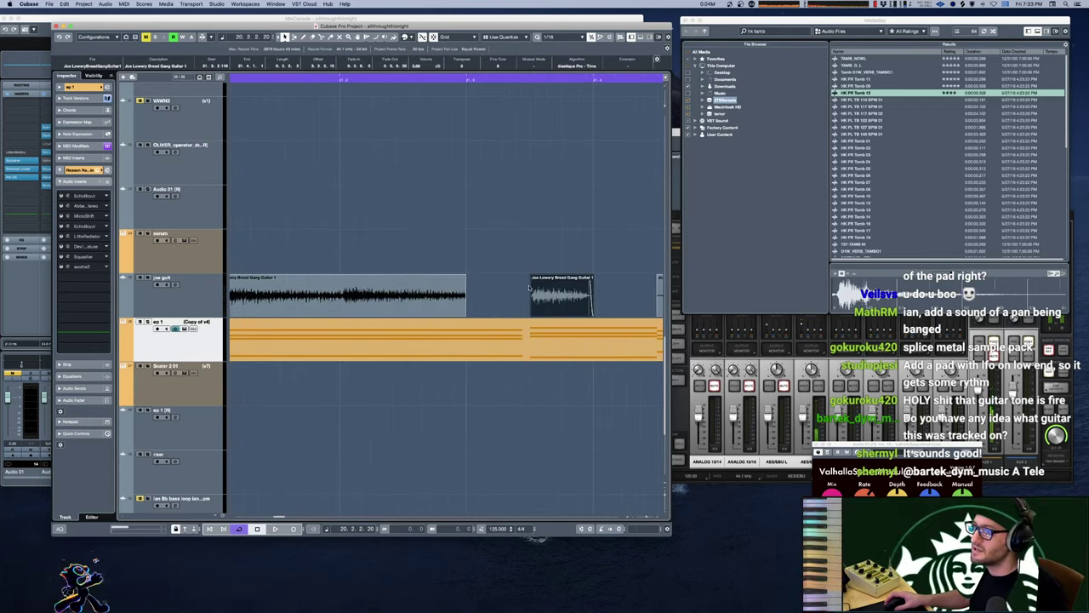
scroll(440, 288, "down", 3)
Select the joe guit track, show its settings and audition the chopped guitar
key("Up")
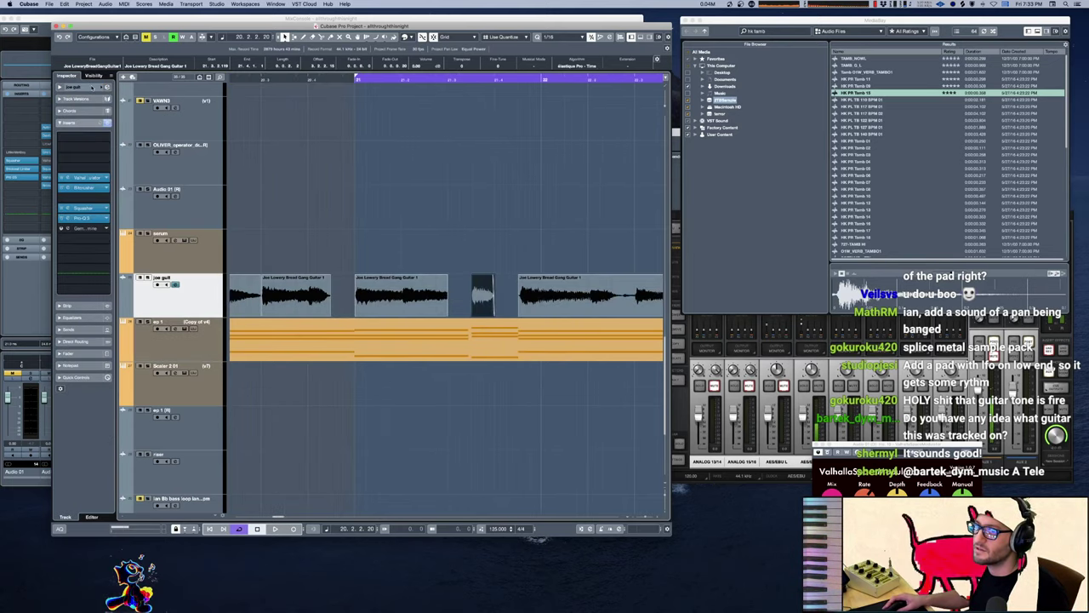
left_click(91, 88)
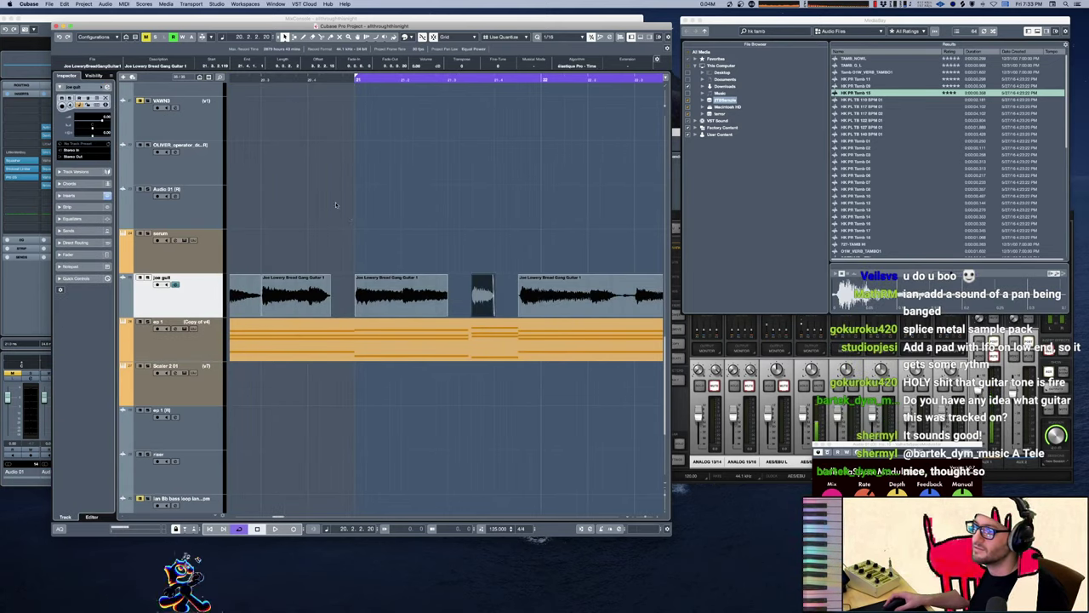
key("space")
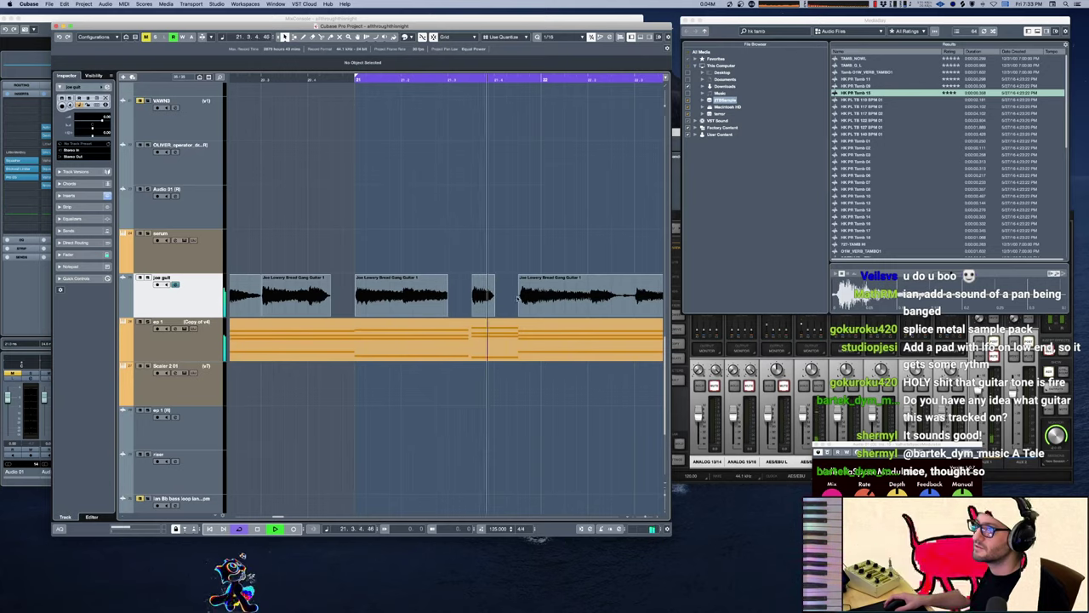
key("space")
key("h")
key("h")
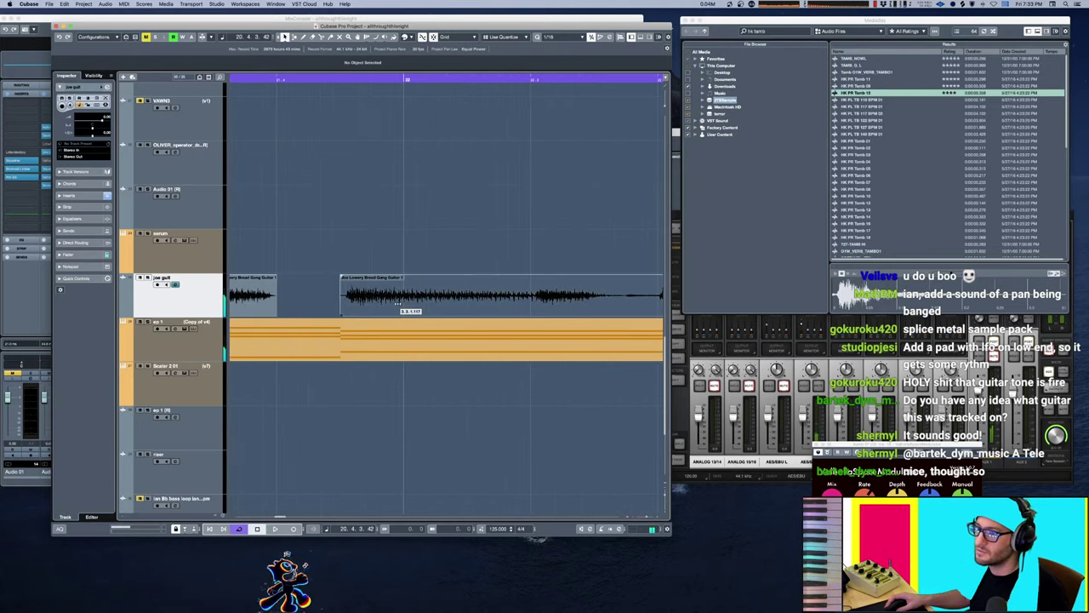
key("g")
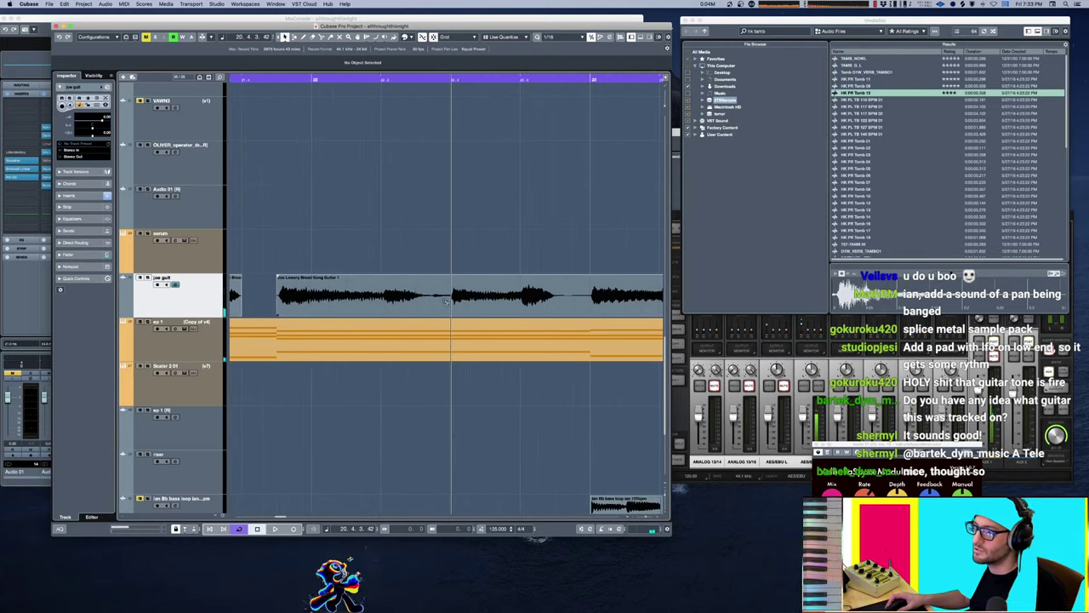
Split a guitar clip, shorten the first part to leave a gap, and trim the right clip's start
left_click(451, 298, "alt")
left_click_drag(451, 313, 415, 313)
left_click_drag(290, 306, 288, 307)
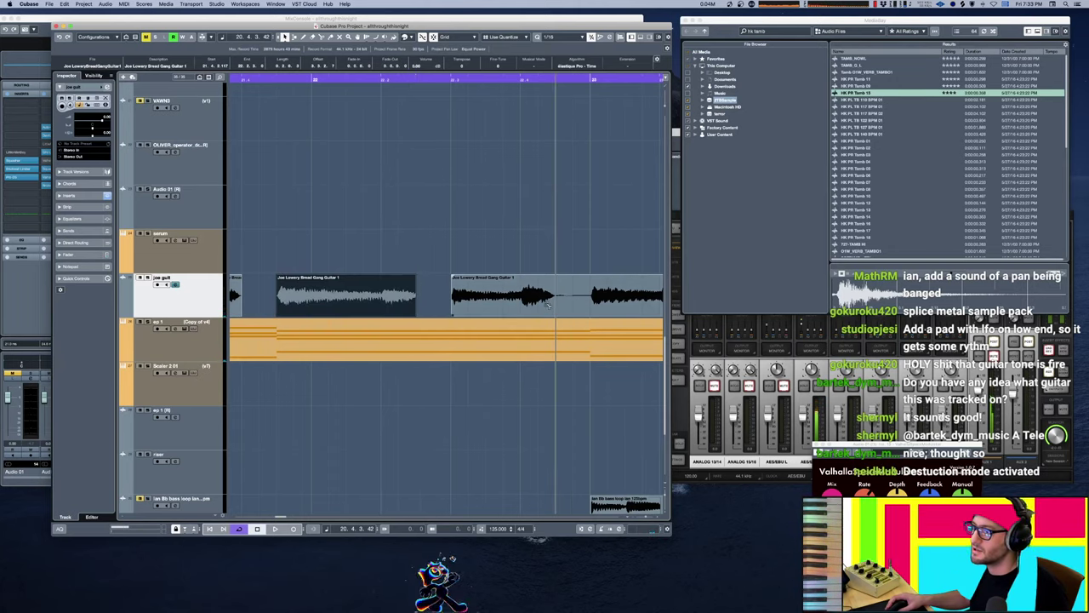
left_click_drag(558, 315, 591, 314)
left_click(499, 304)
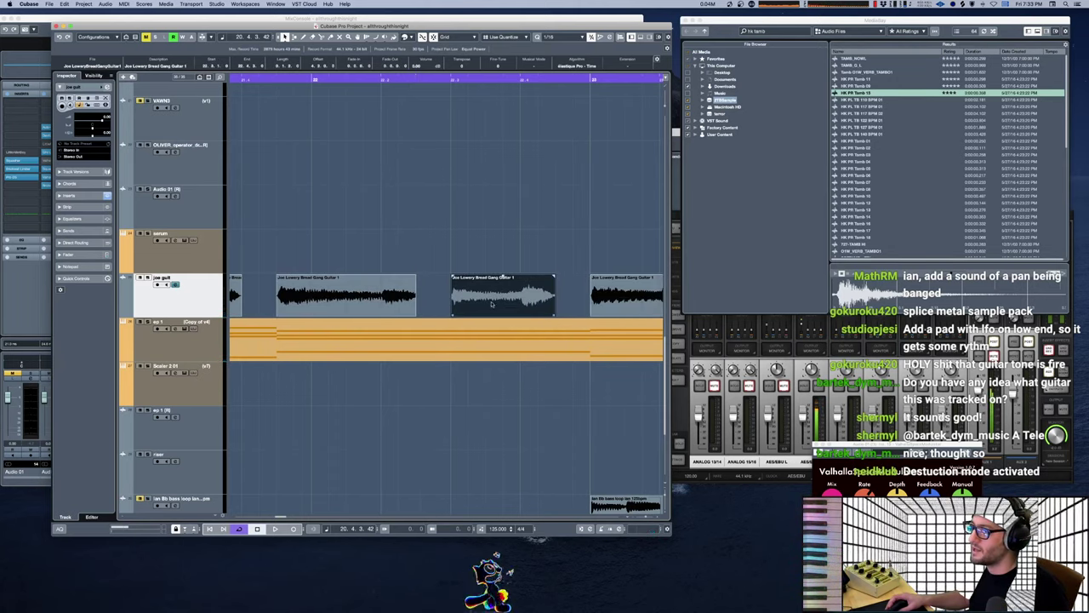
left_click(309, 219)
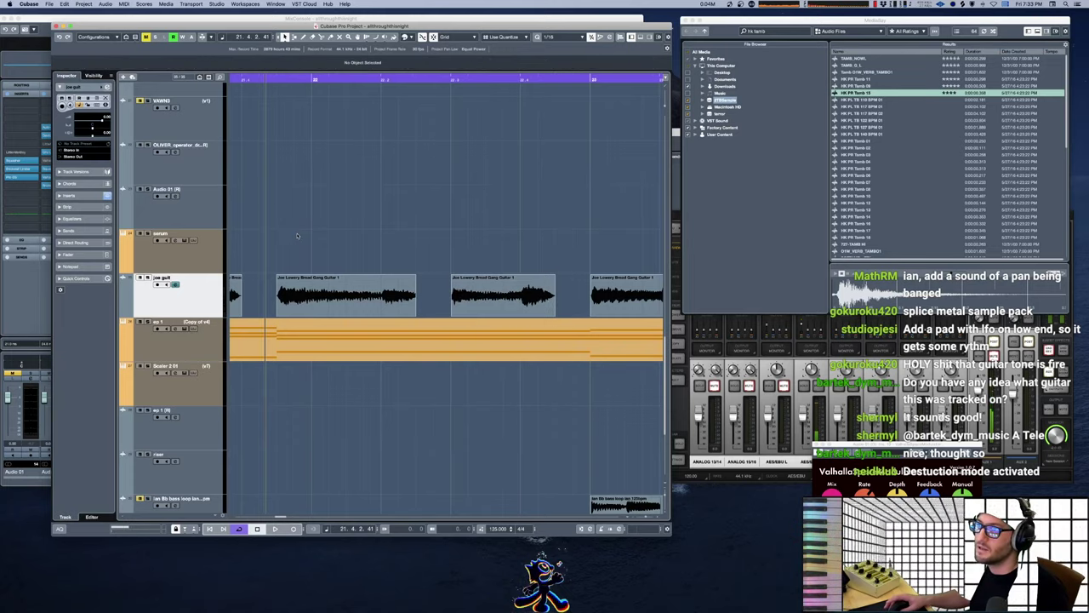
scroll(467, 270, "right", 5)
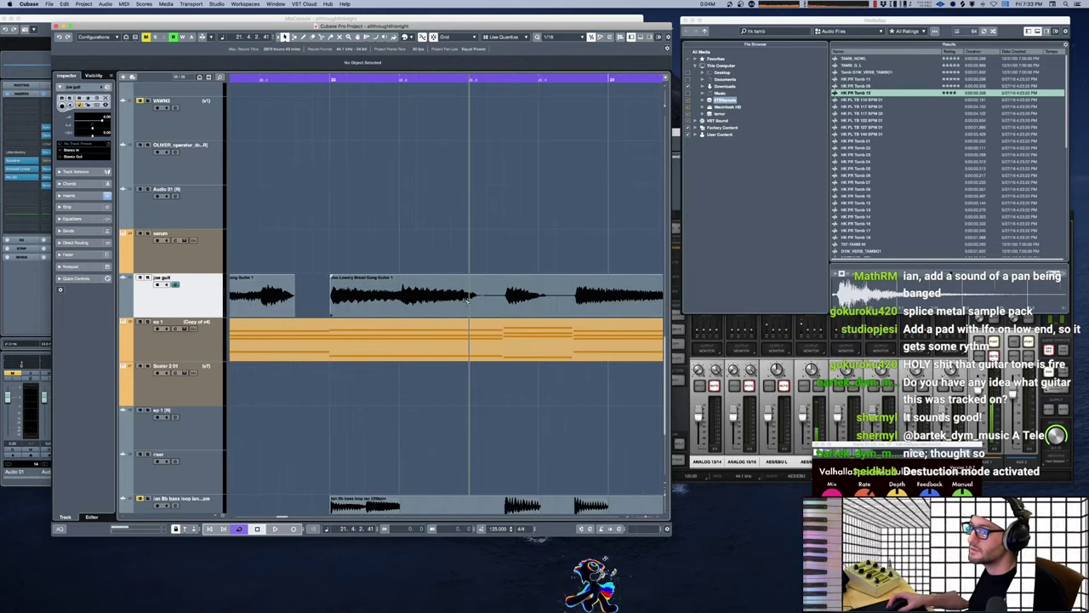
key("space")
Select the right, middle and left guitar clips in turn while auditioning the rhythm
left_click(545, 305)
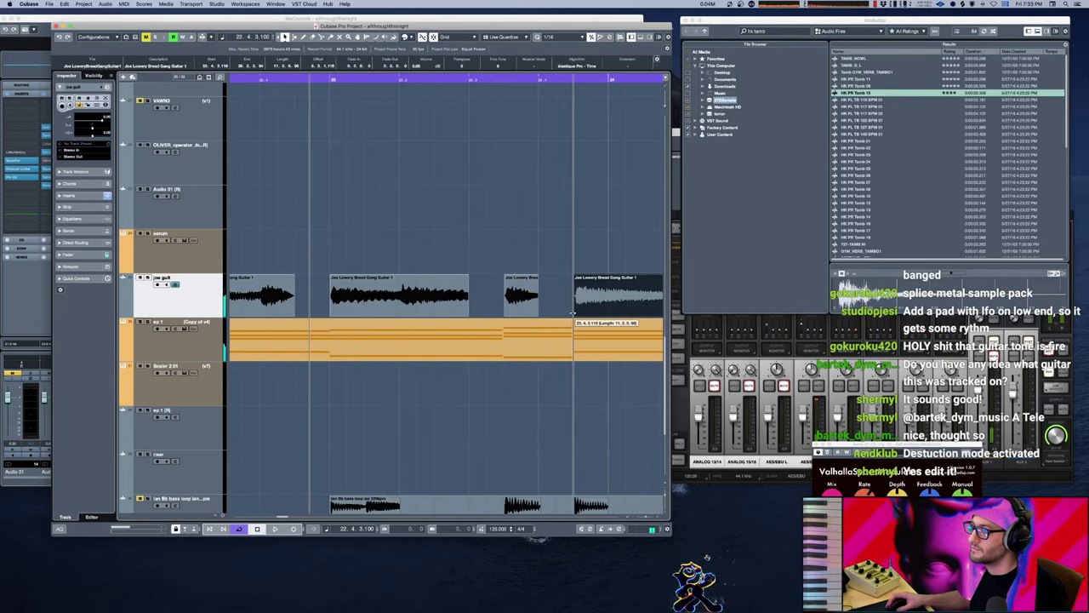
key("space")
scroll(536, 303, "up", 2)
left_click(498, 302)
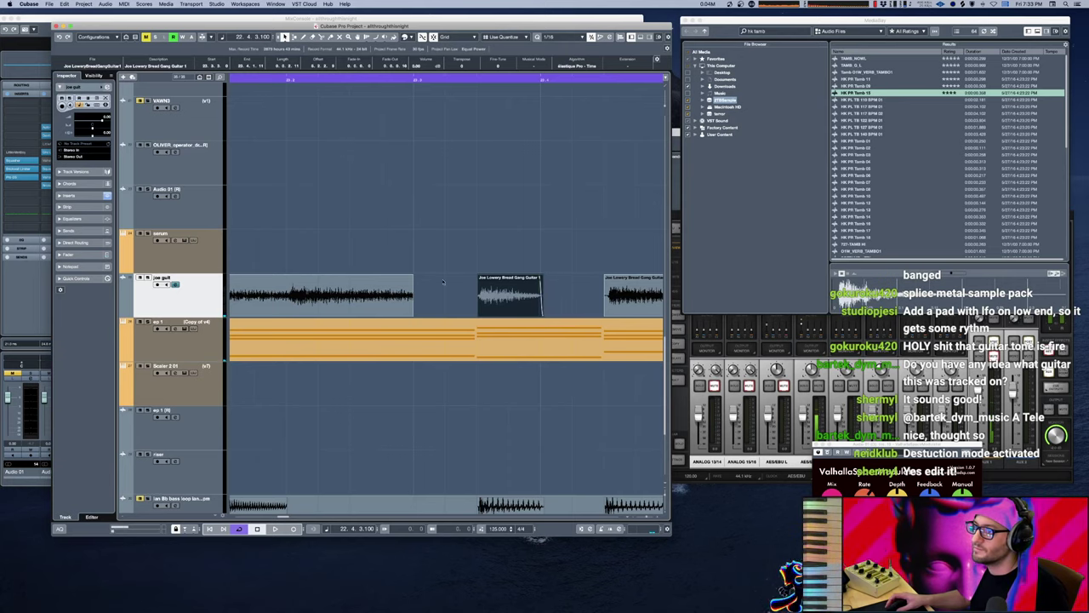
left_click(411, 281)
scroll(460, 289, "down", 2)
key("space")
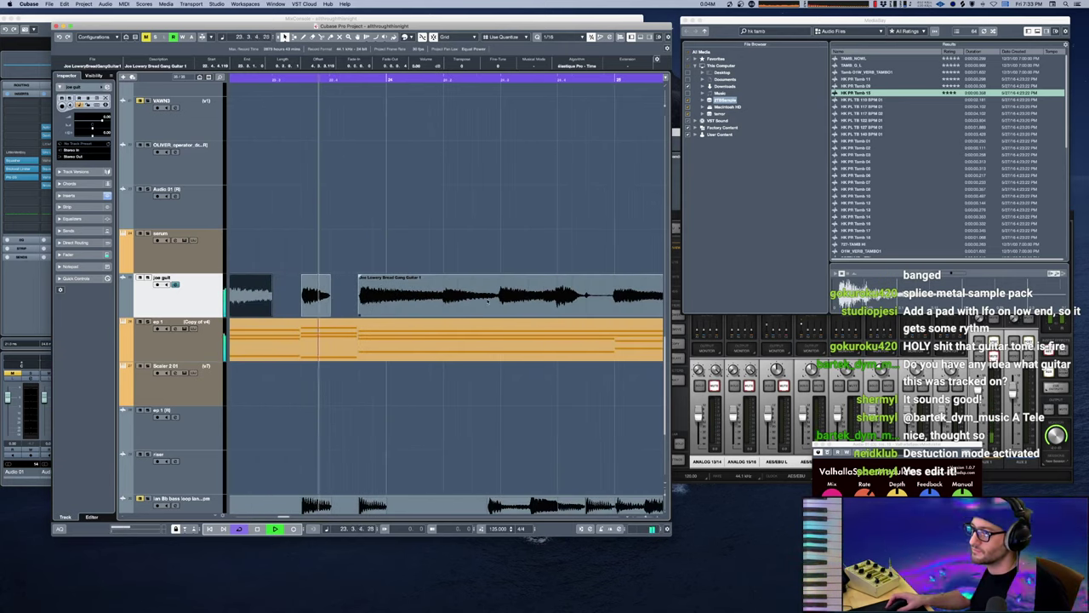
scroll(497, 304, "up", 2)
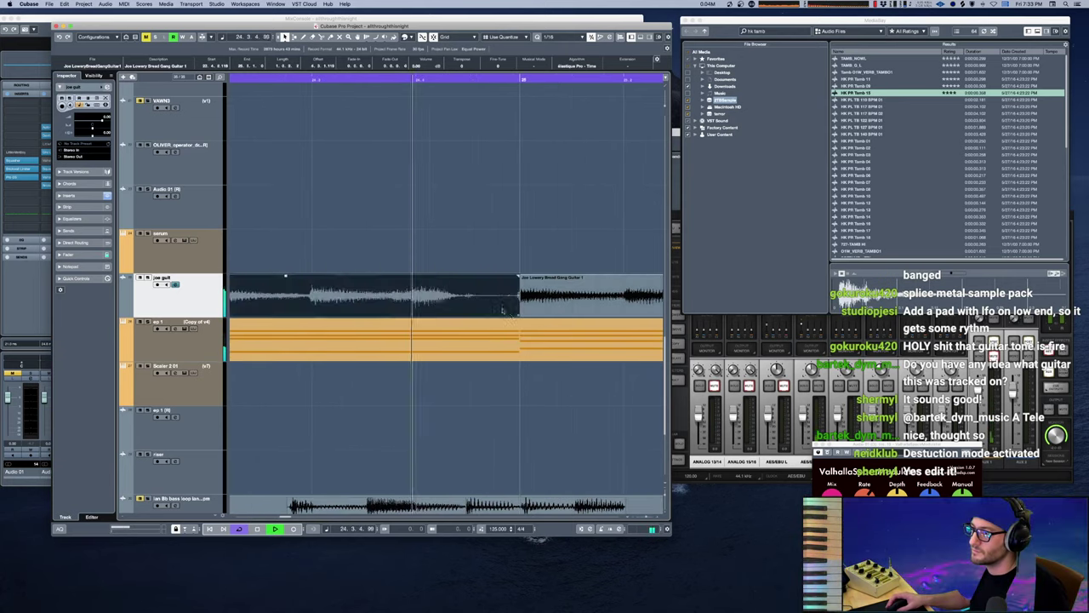
key("space")
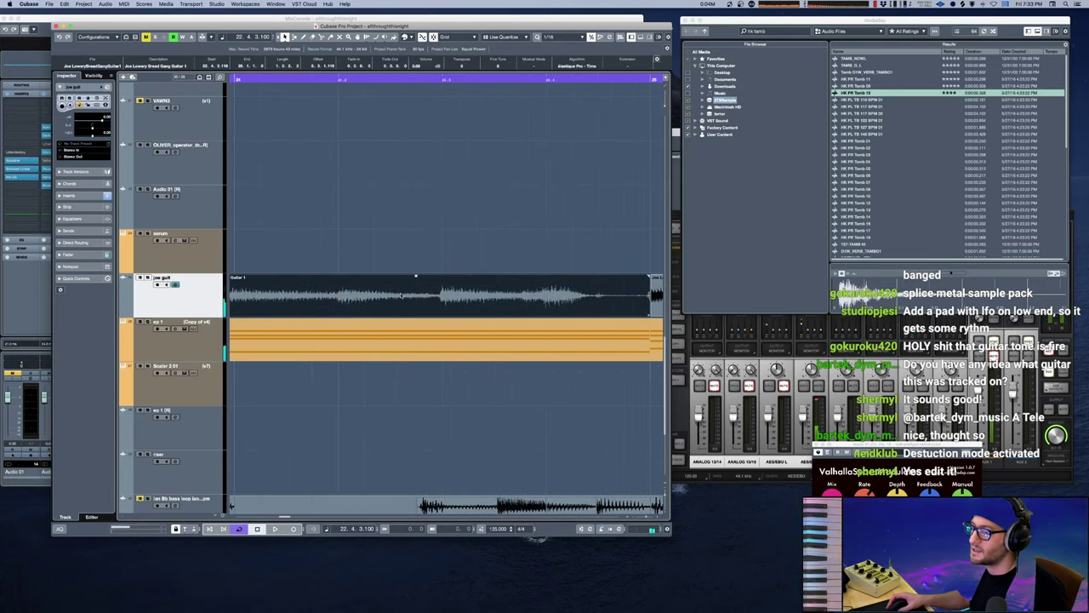
Trim a guitar clip's end shorter, zoom out to bars 22–28 and select the ZENOLOGY 01 part
left_click(419, 273)
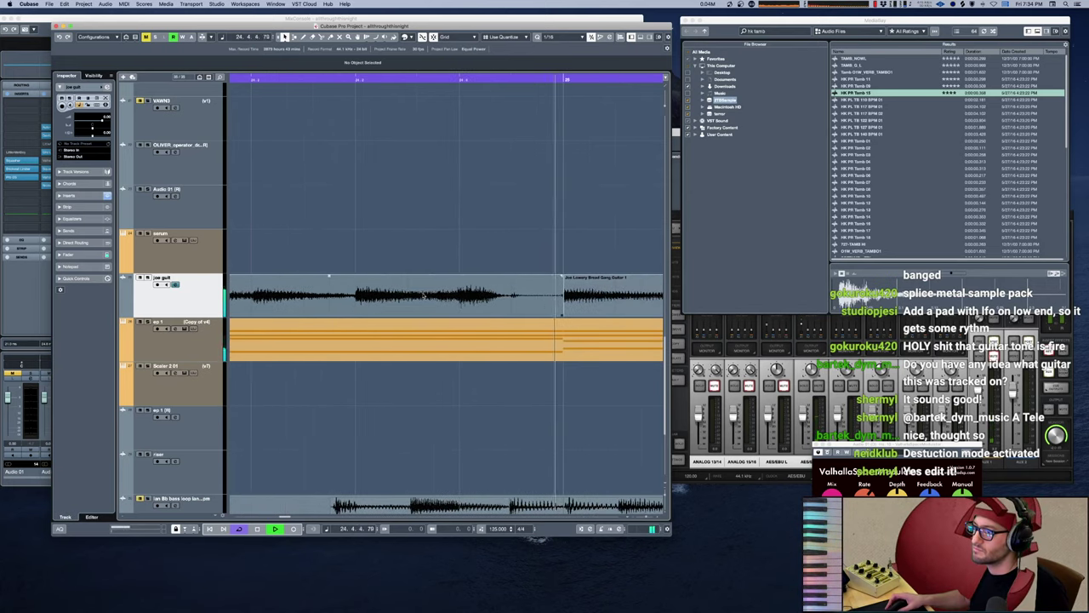
left_click_drag(560, 313, 523, 288)
key("g")
key("g")
key("g")
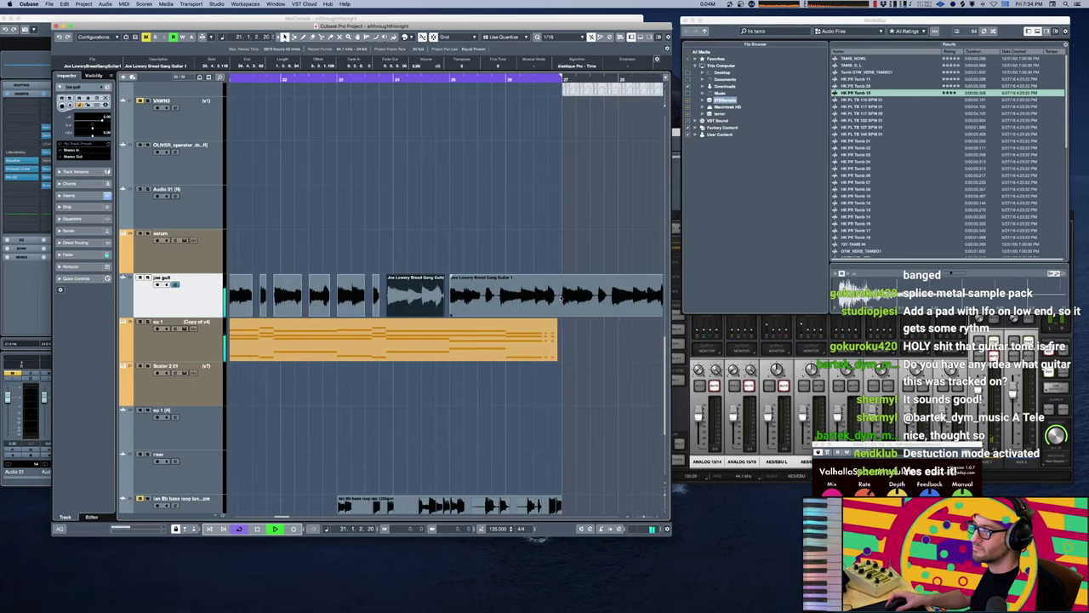
left_click(513, 341)
key("space")
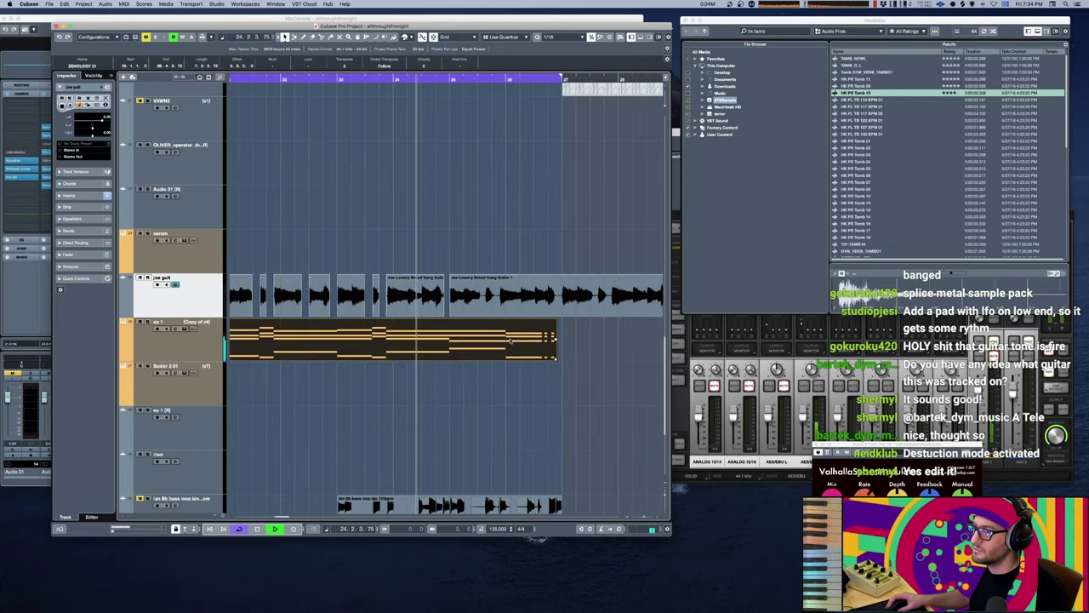
In the ZENOLOGY 01 part, move the notes at the right end earlier during playback
double_click(513, 340)
key("space")
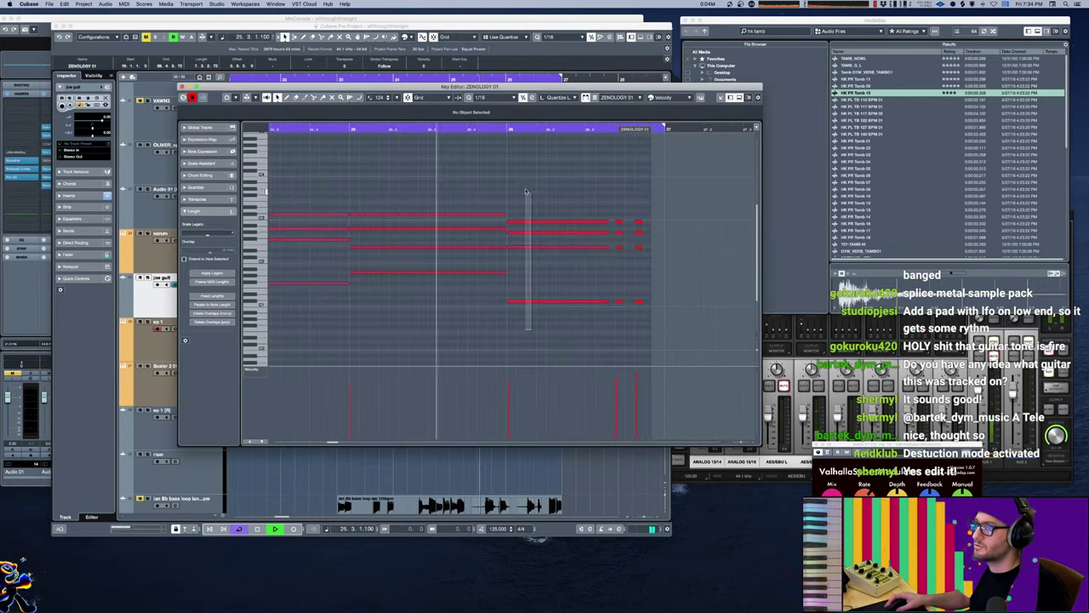
left_click_drag(526, 203, 530, 327)
left_click_drag(553, 222, 534, 222)
key("space")
Shorten the left note group, duplicate it to the right, and trim the copies shorter
left_click_drag(460, 204, 484, 273)
key("space")
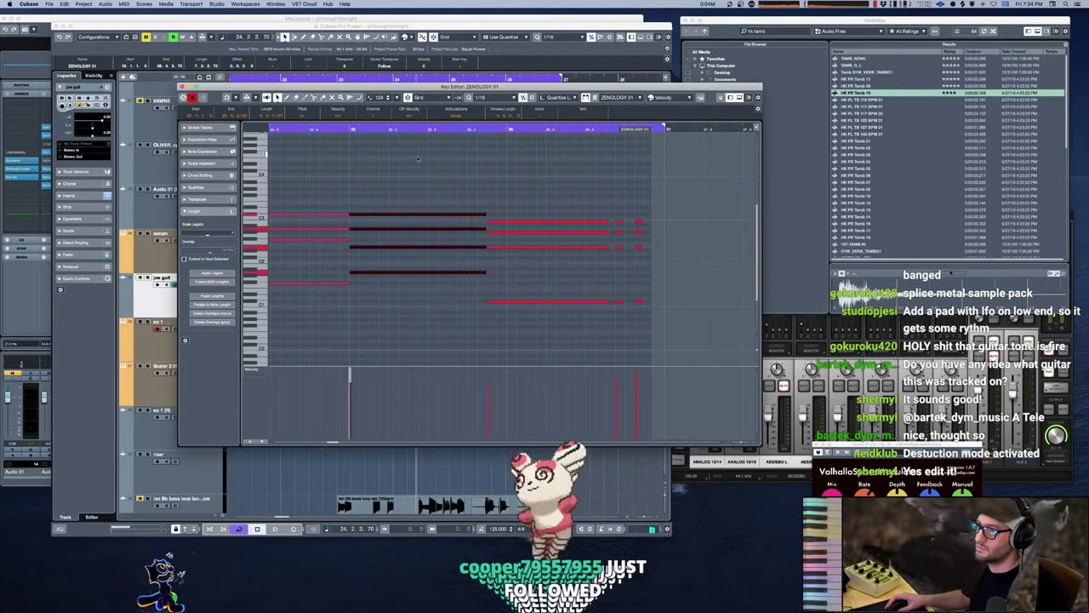
left_click_drag(487, 213, 439, 222)
key("ctrl+d")
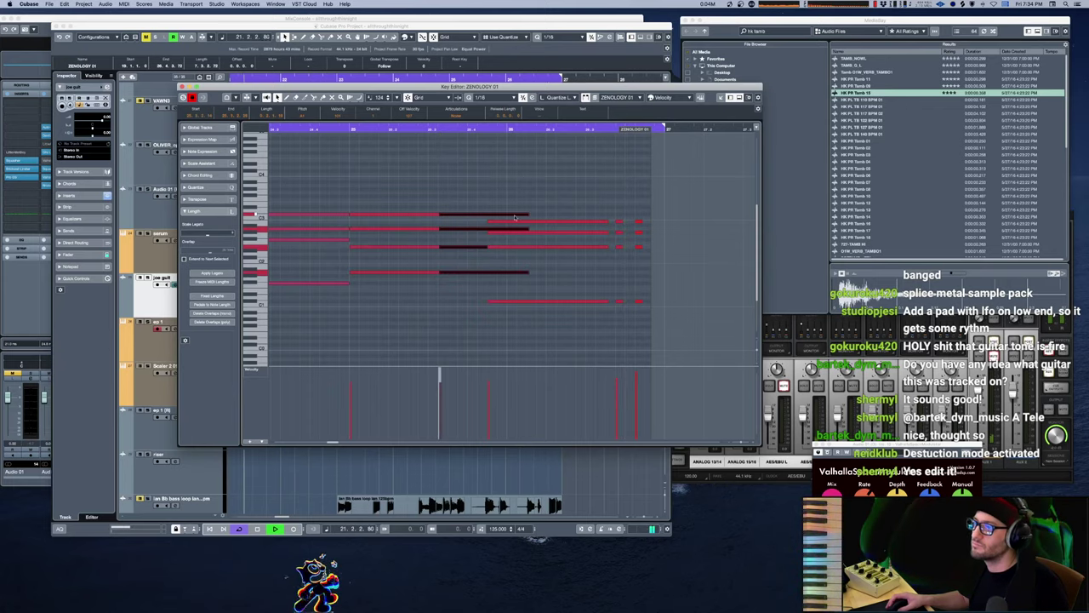
left_click_drag(528, 215, 459, 223)
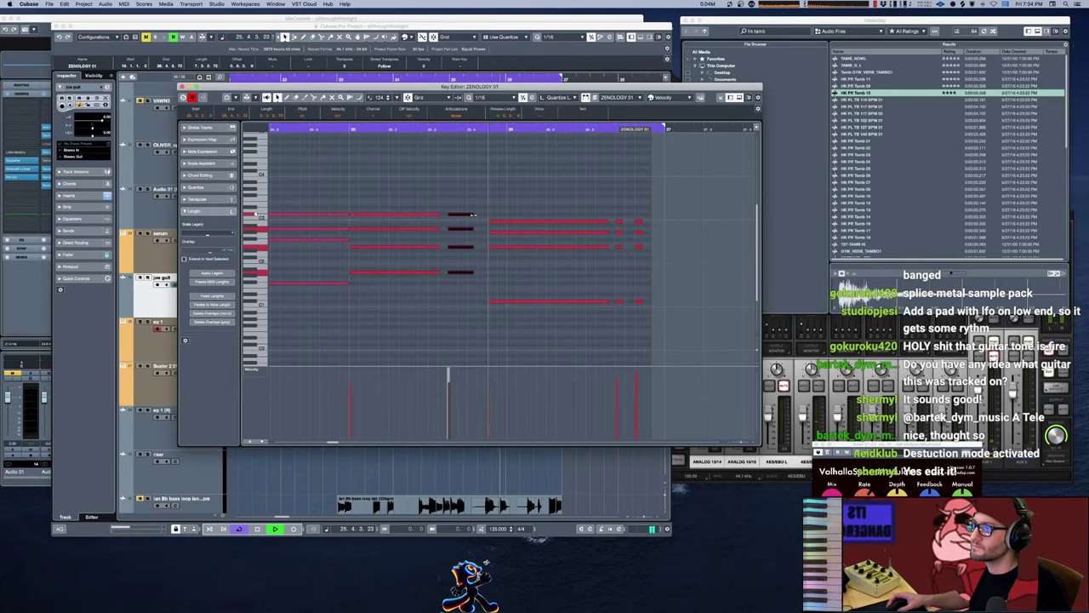
left_click_drag(472, 223, 466, 219)
Select the original notes and play the part to audition the revised chords
left_click_drag(442, 273, 445, 275)
scroll(445, 275, "down", 2)
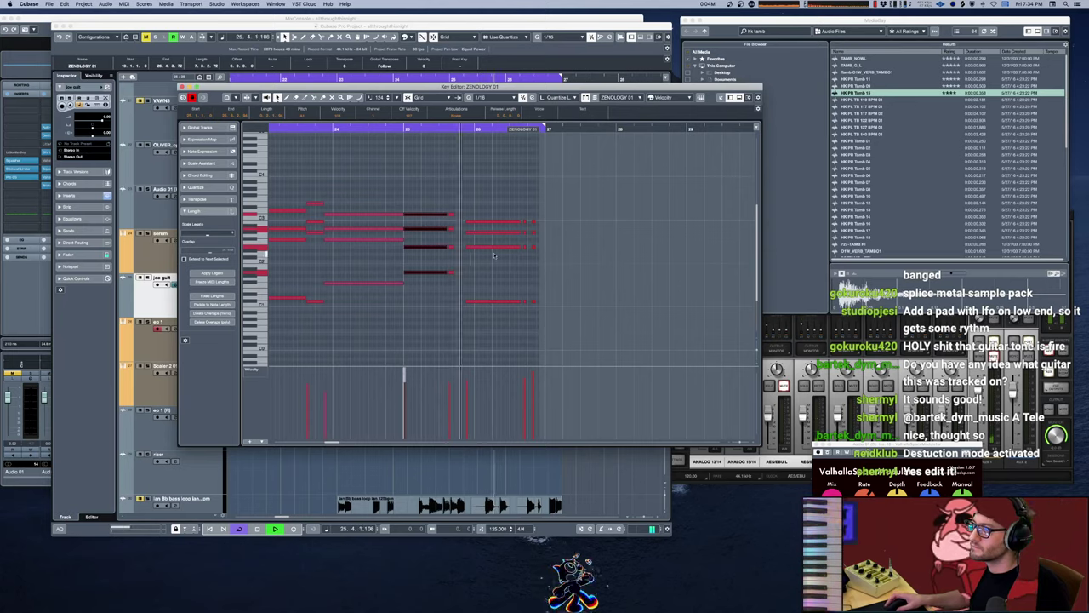
scroll(536, 298, "up", 2)
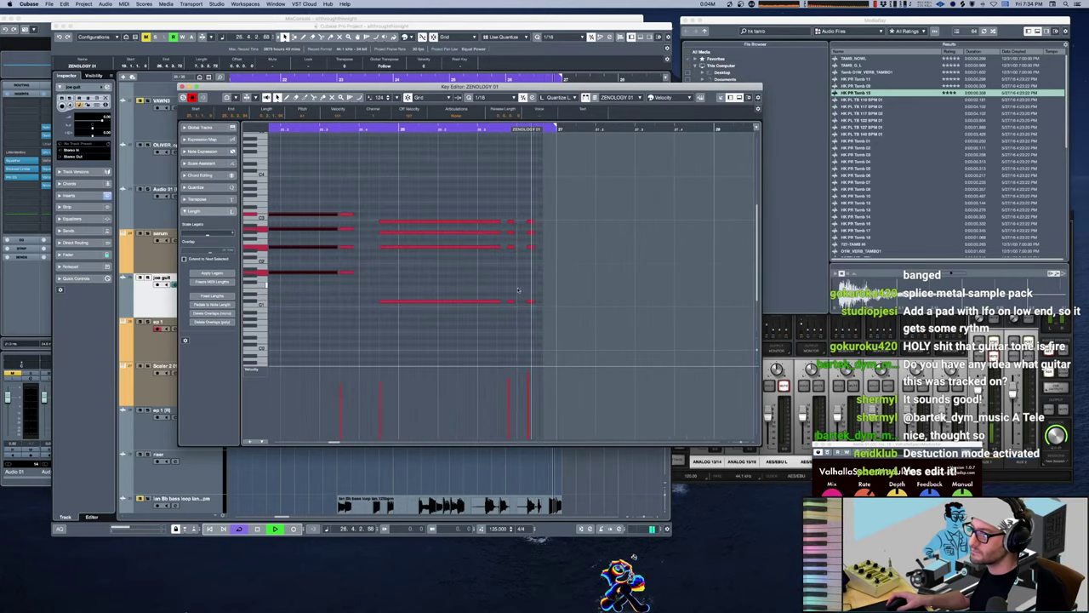
key("space")
scroll(521, 320, "up", 2)
scroll(520, 313, "down", 1)
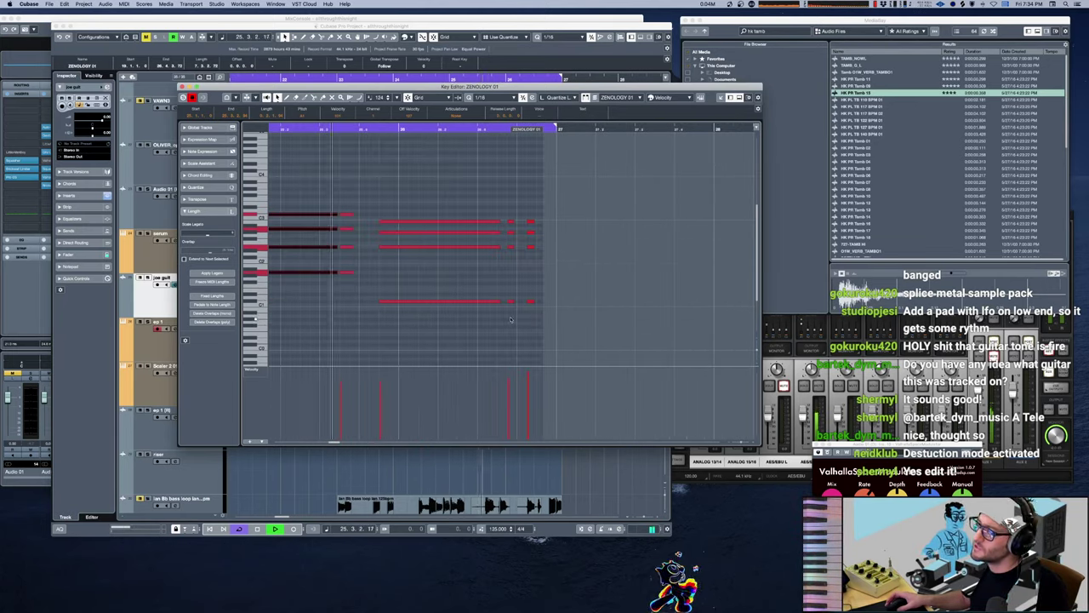
key("space")
Delete the short trailing stabs at the end of the part
left_click_drag(533, 332, 505, 199)
key("Delete")
left_click_drag(502, 315, 470, 200)
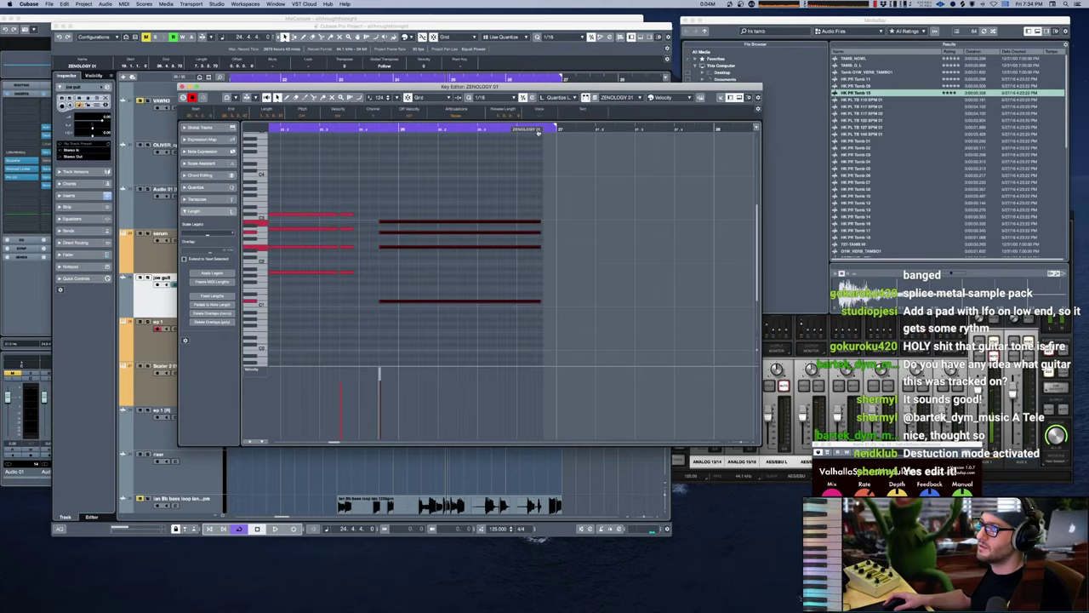
Extend the part to bar 27, lengthen the held chords, split them and delete the tails
left_click_drag(537, 132, 553, 133)
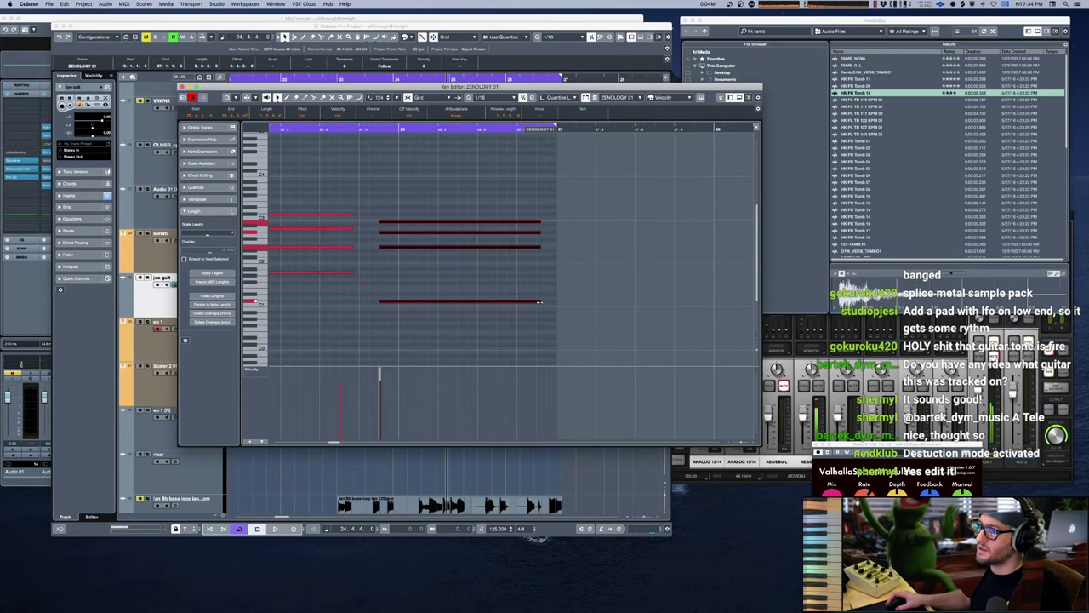
left_click_drag(550, 302, 554, 303)
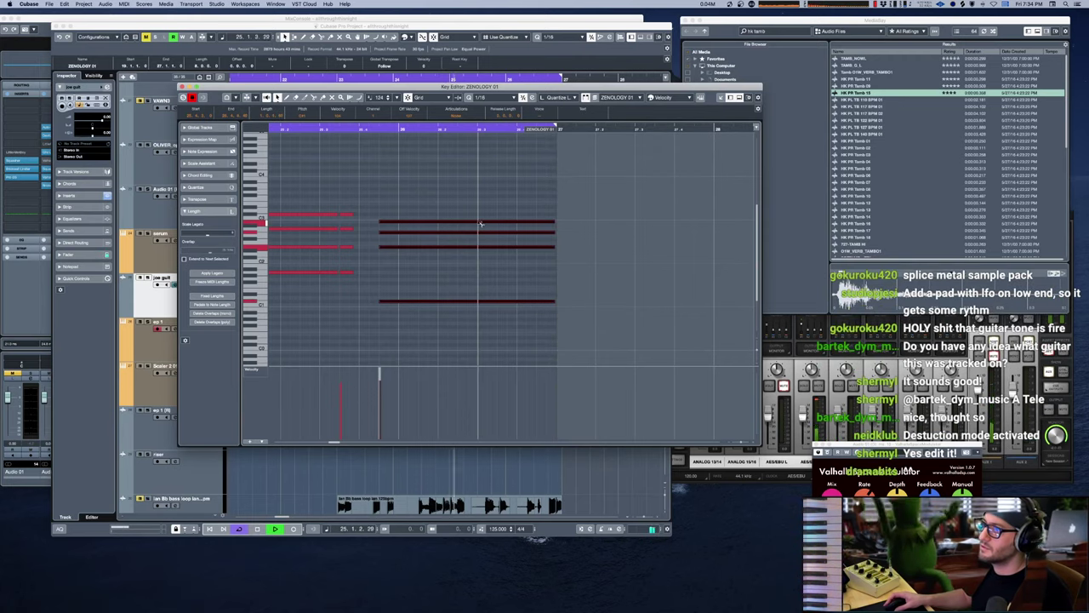
left_click(479, 224)
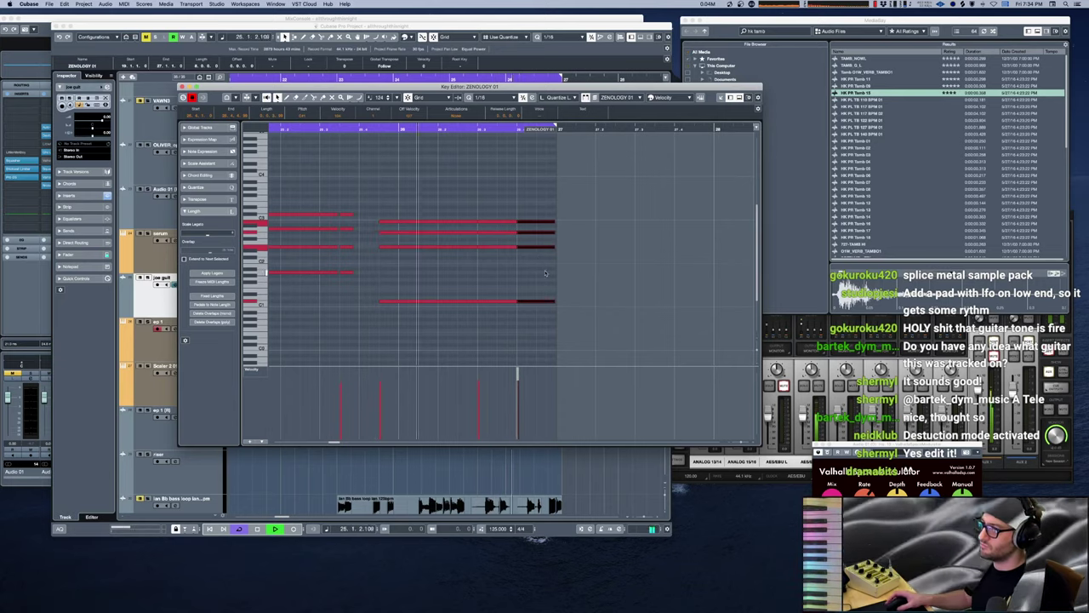
scroll(545, 238, "down", 2)
key("Delete")
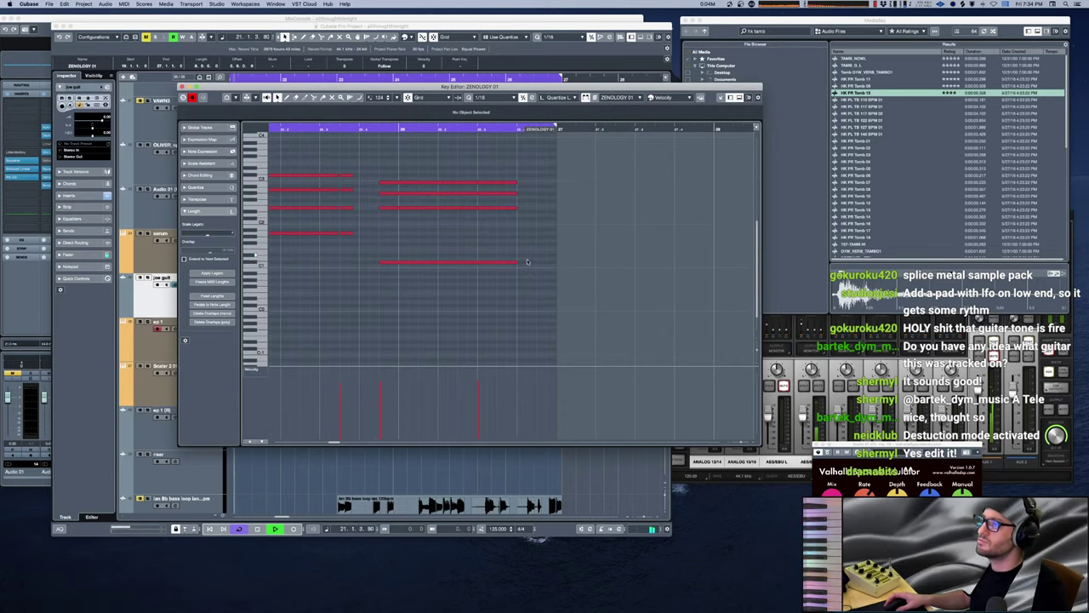
left_click_drag(528, 290, 495, 169)
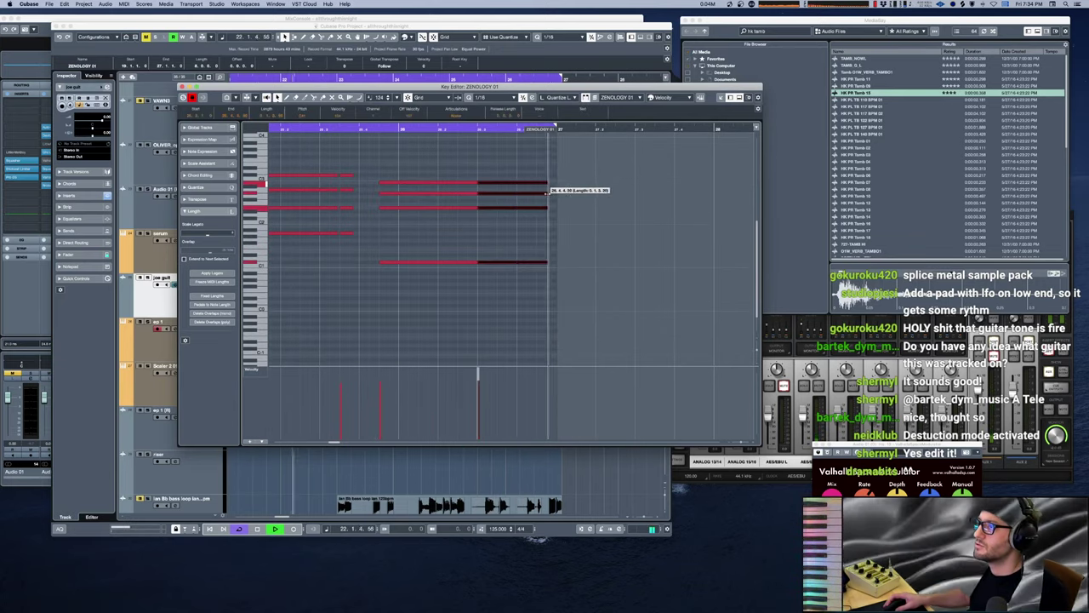
Zoom in and out over the edited ZENOLOGY 01 notes during playback, then close the Key Editor
scroll(545, 238, "down", 2)
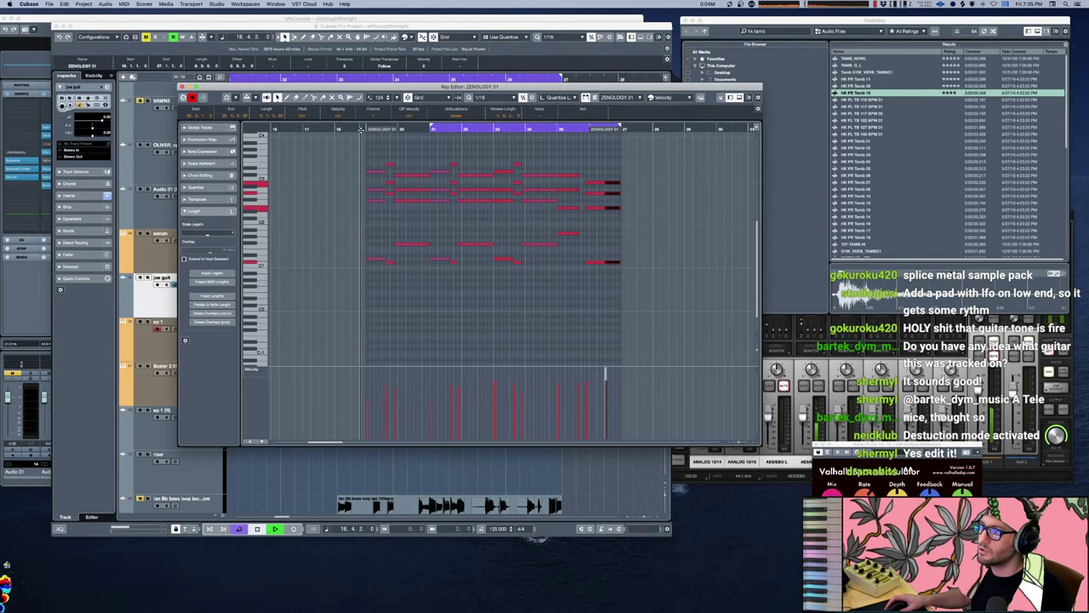
scroll(361, 128, "up", 2)
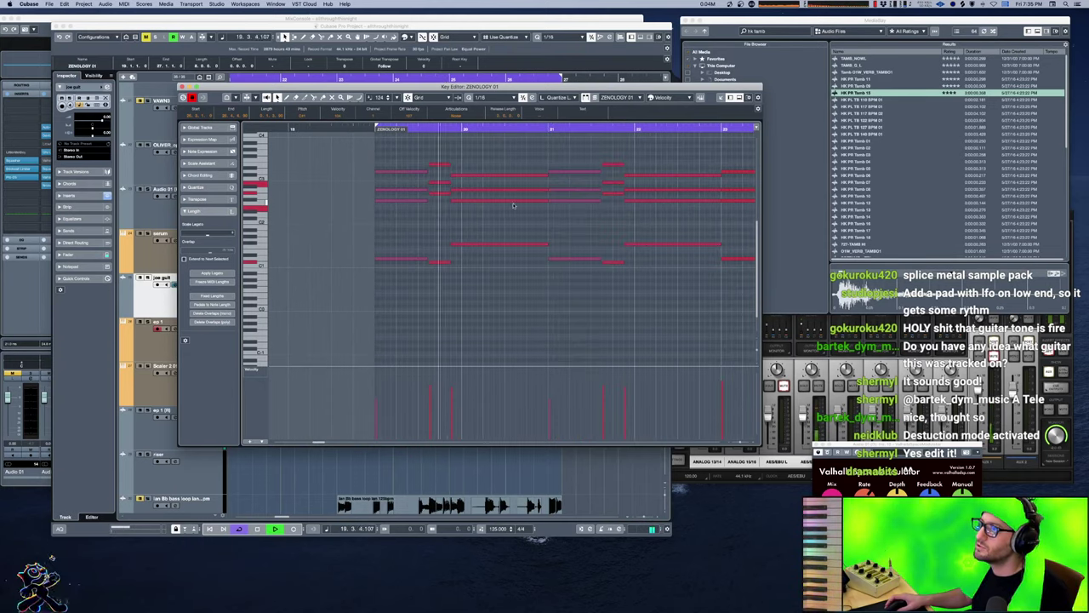
scroll(502, 196, "up", 3)
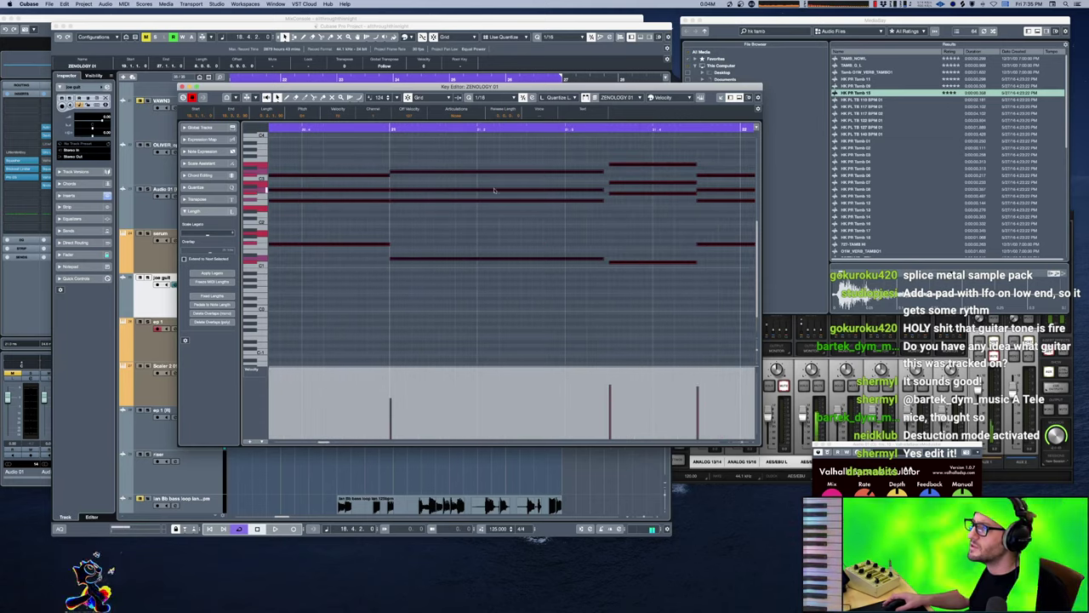
scroll(462, 225, "down", 2)
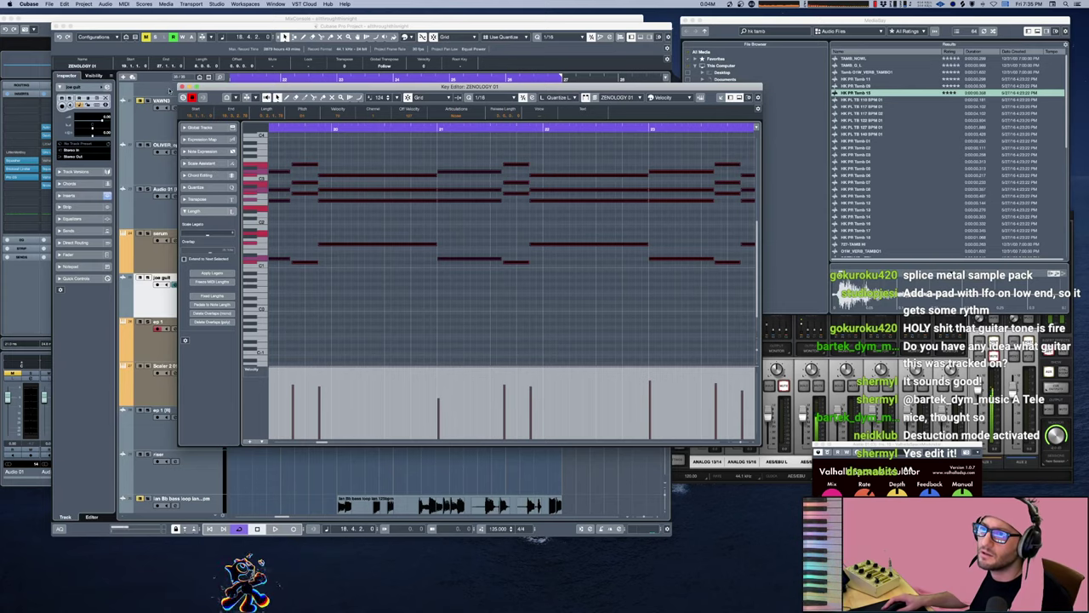
key("super+w")
Zoom out, view ep 1's MIDI Modifiers, then show the joe guit track's inserts
key("g")
key("g")
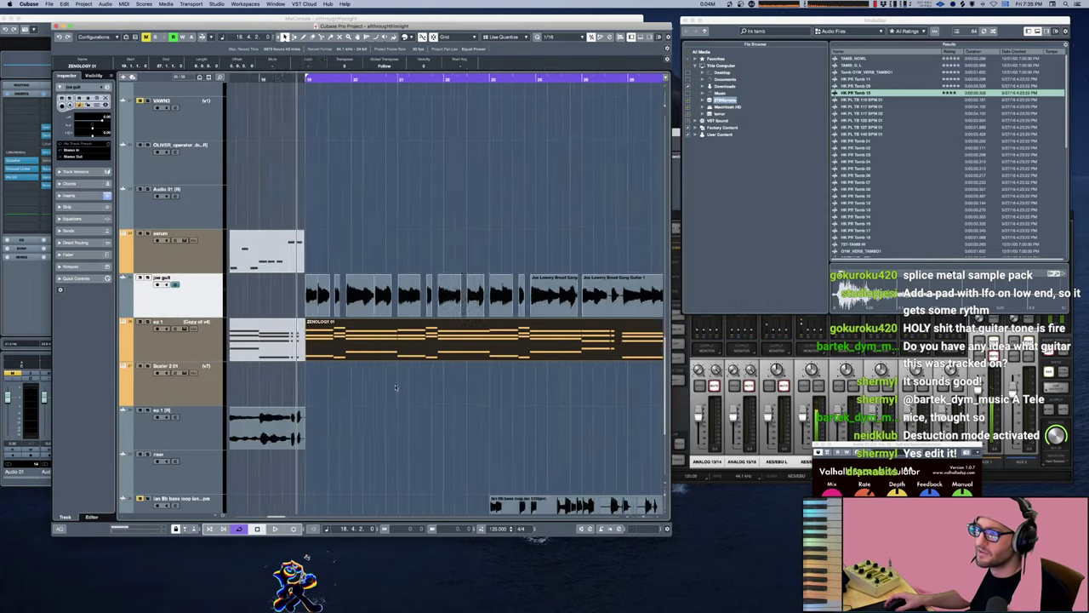
key("Down")
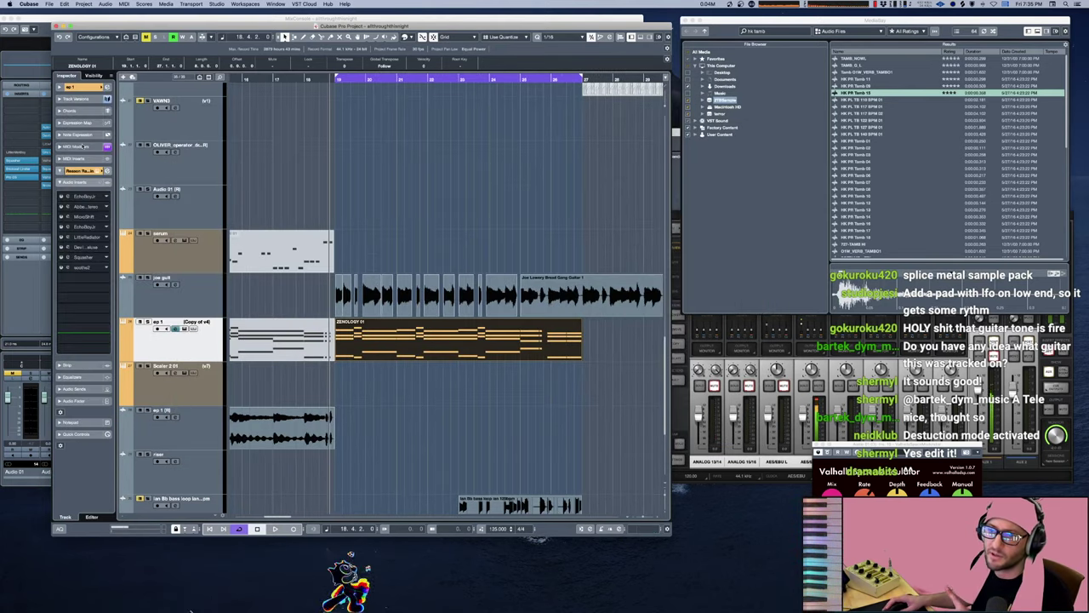
left_click(81, 147)
left_click(194, 299)
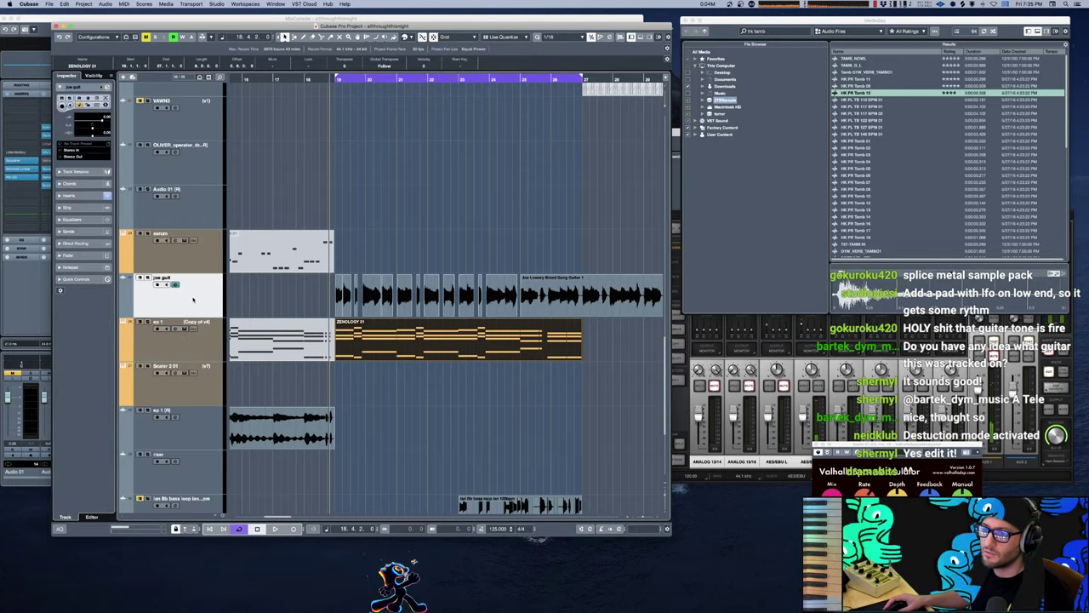
left_click(69, 195)
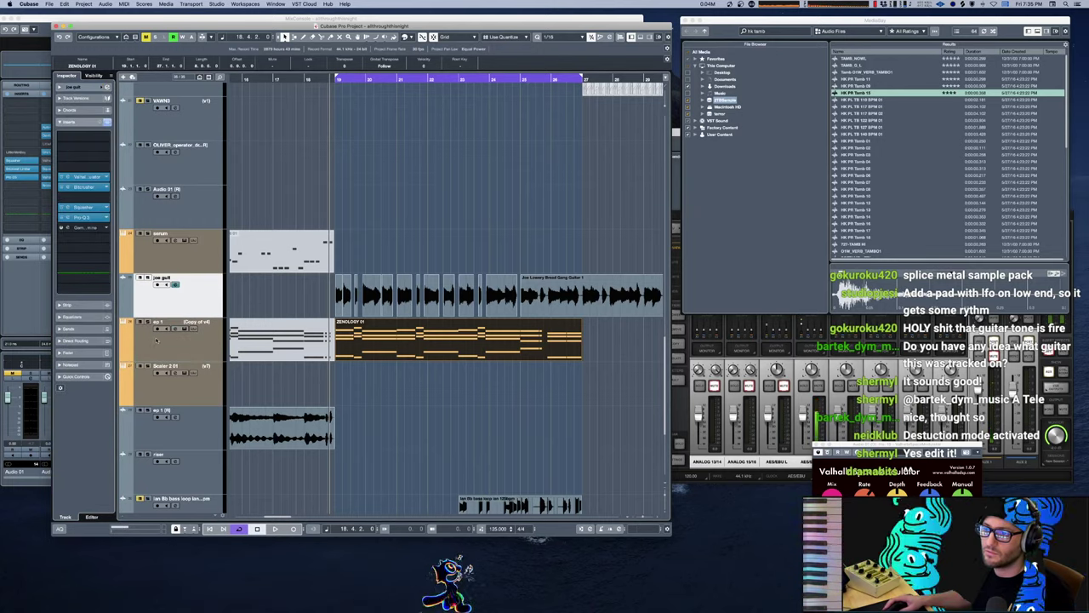
On ep 1, review routing and the Reason Rack channel's inserts, then reopen MIDI Modifiers
left_click(155, 340)
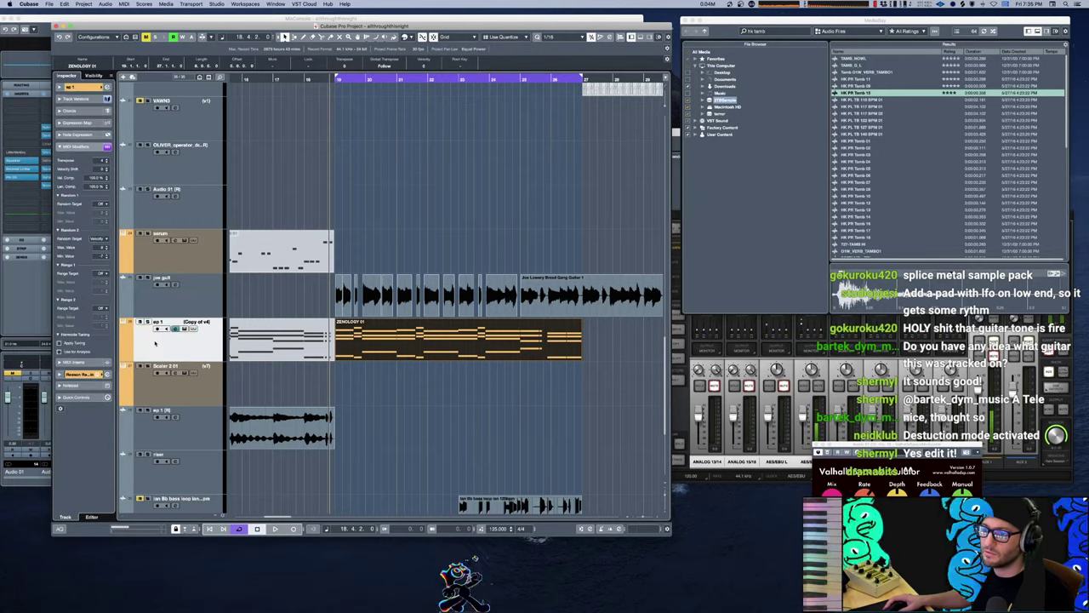
left_click(81, 87)
left_click(85, 269)
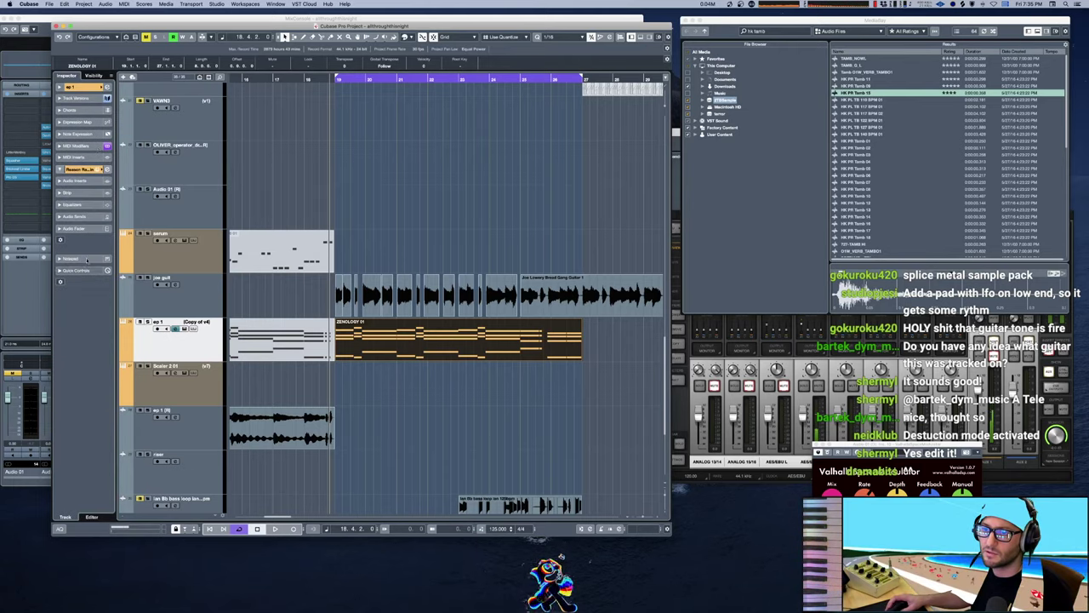
left_click(81, 180)
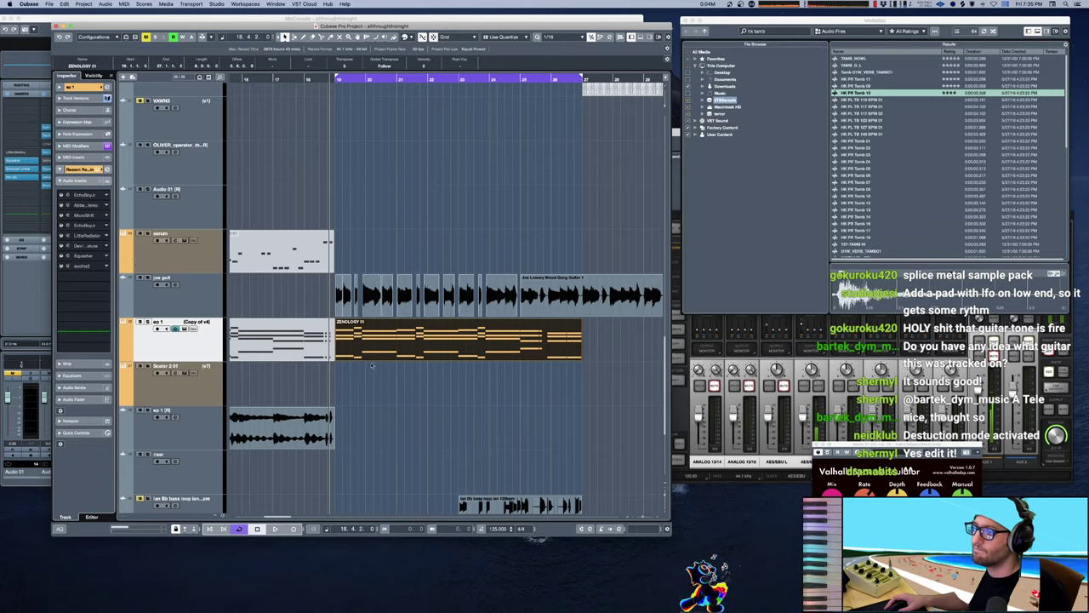
left_click(81, 145)
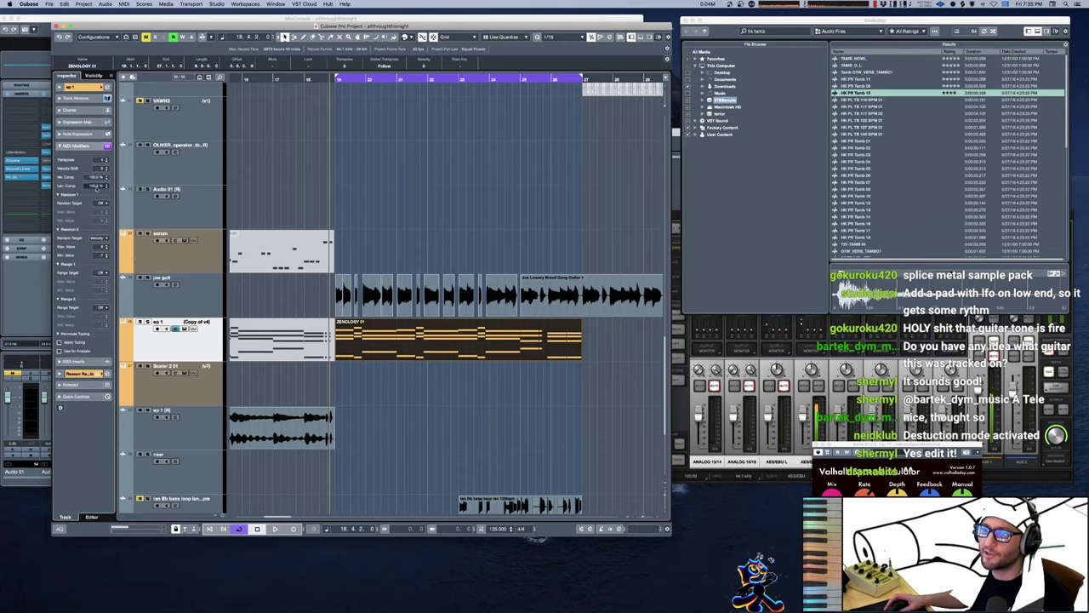
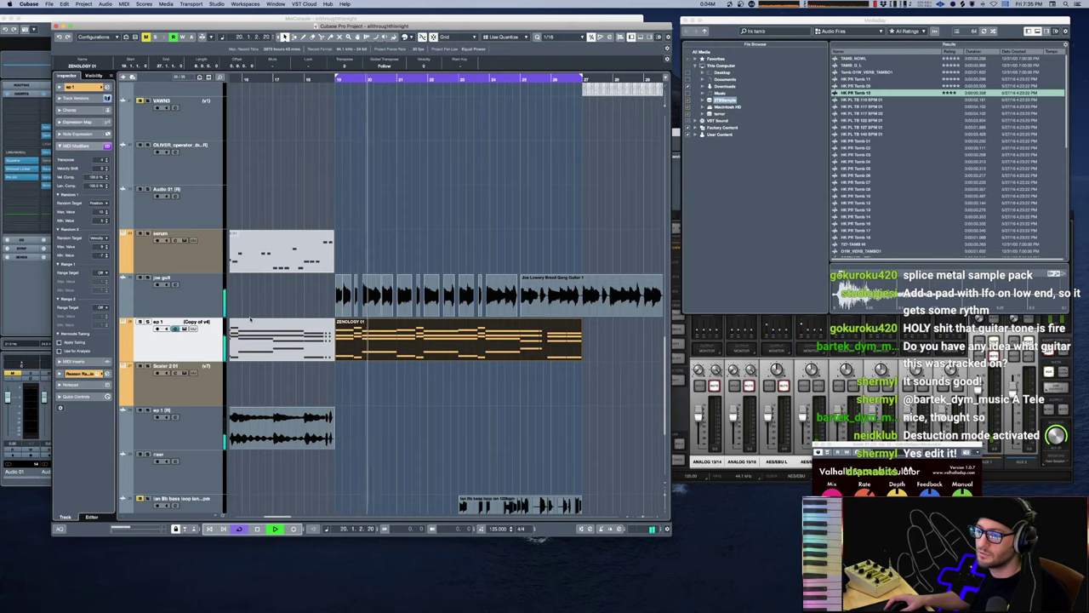
Show the ep 1 track's chord notes in its In-Place Editor in the arrangement
double_click(356, 342)
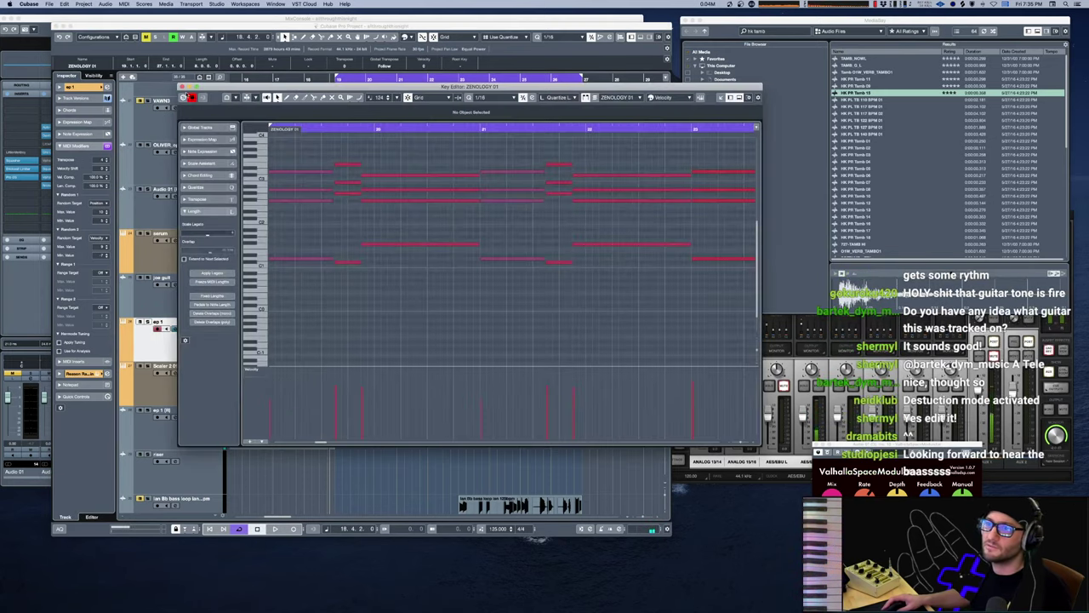
key("Escape")
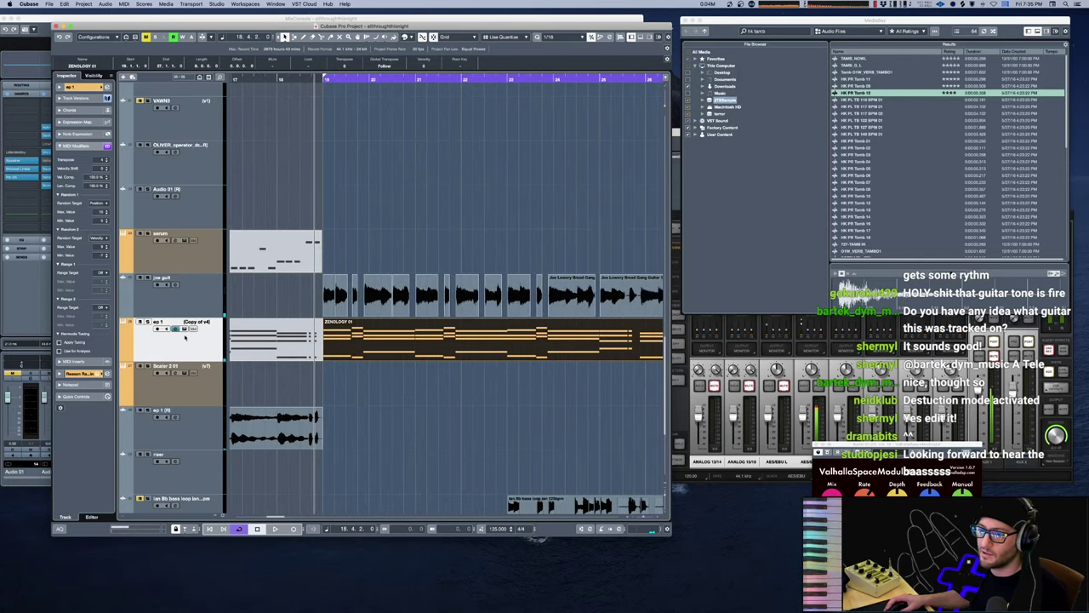
left_click(192, 329)
scroll(345, 394, "up", 4)
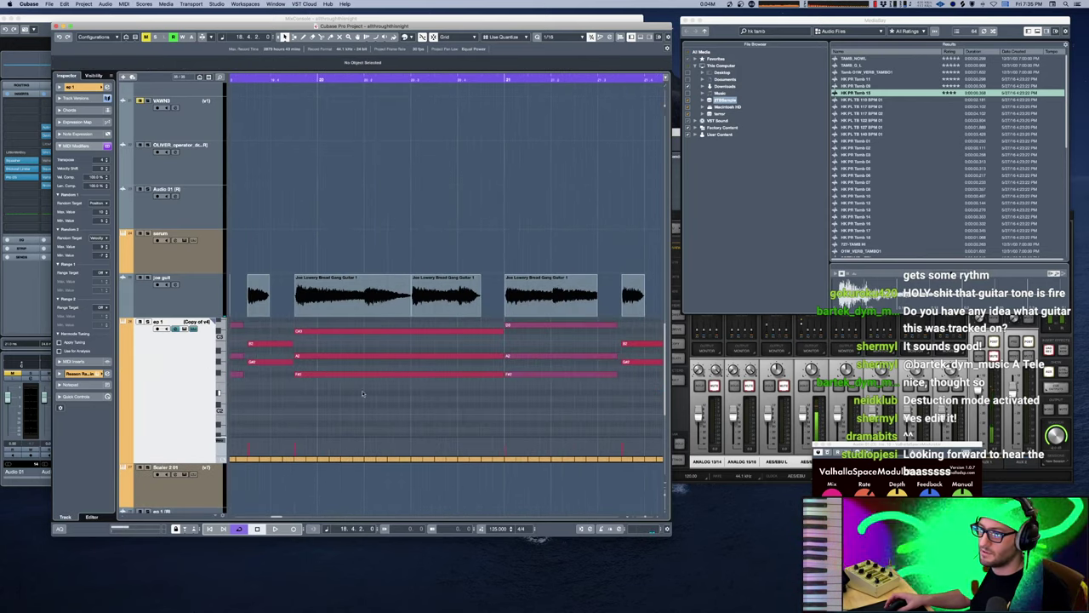
Select the stacked chord notes near bar 20 and shorten them
left_click(406, 333)
scroll(407, 340, "down", 2)
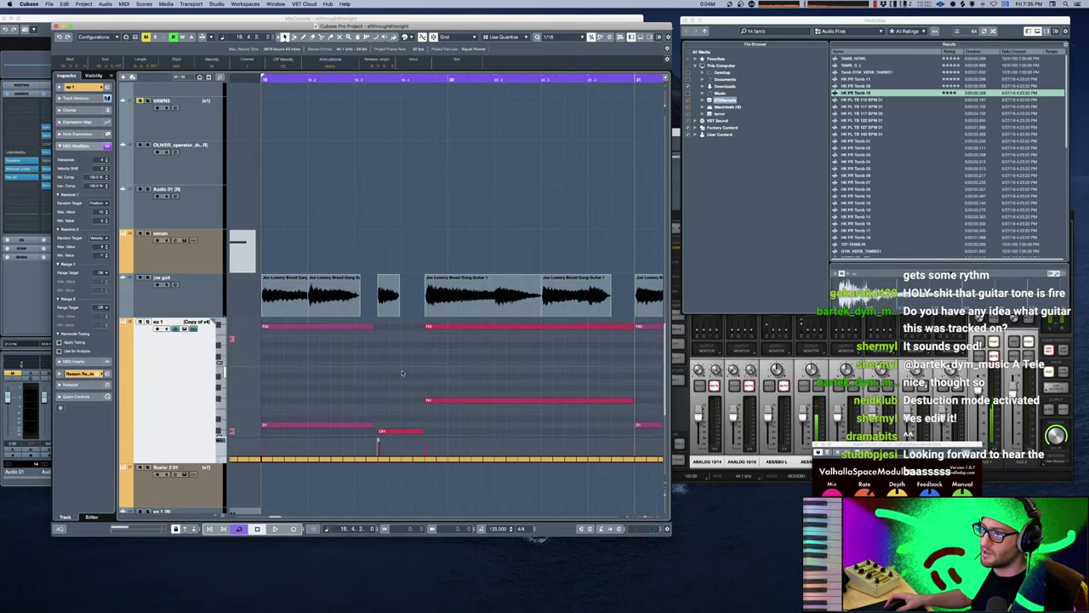
scroll(394, 353, "down", 1)
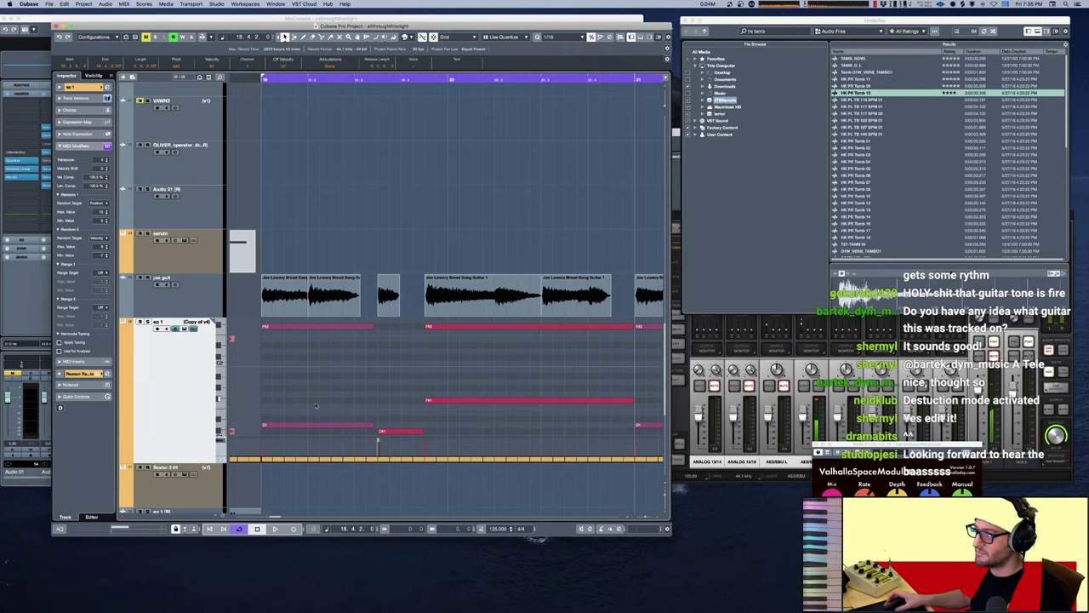
scroll(217, 388, "down", 4)
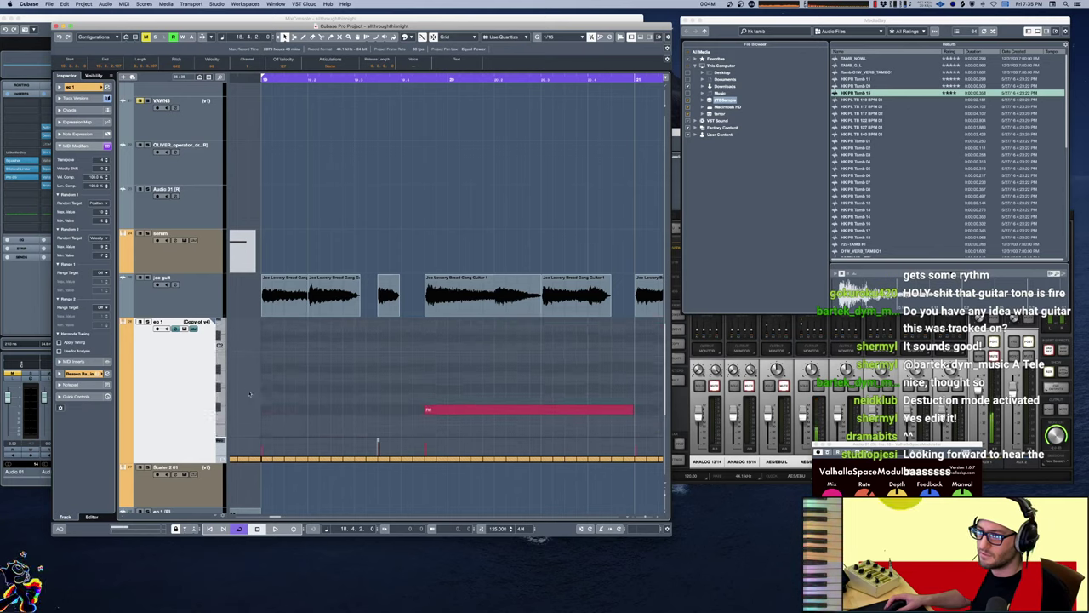
scroll(207, 391, "down", 3)
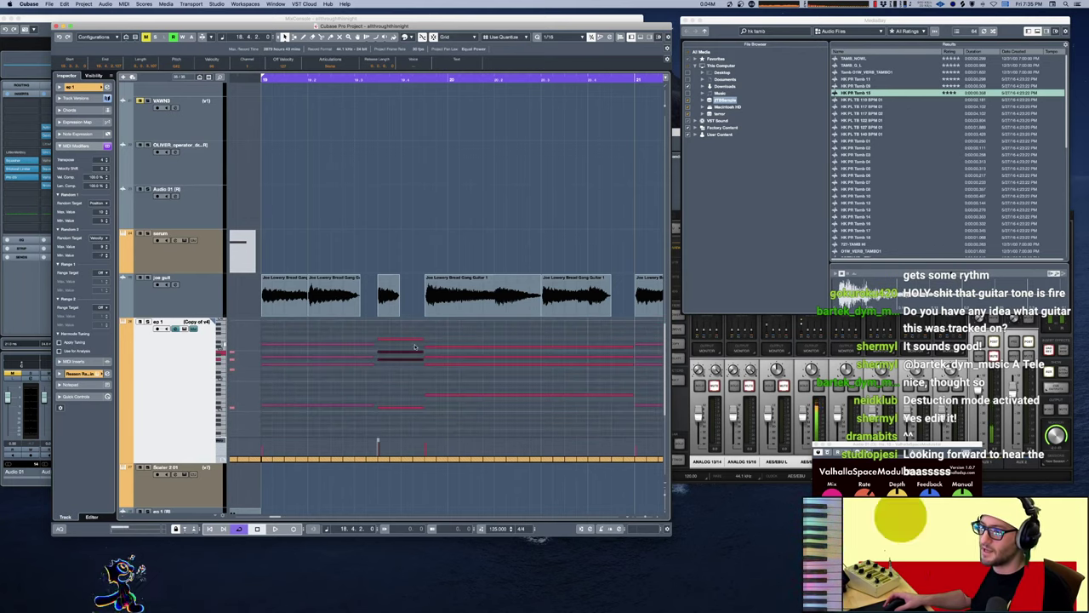
scroll(405, 334, "down", 2)
scroll(617, 390, "up", 2)
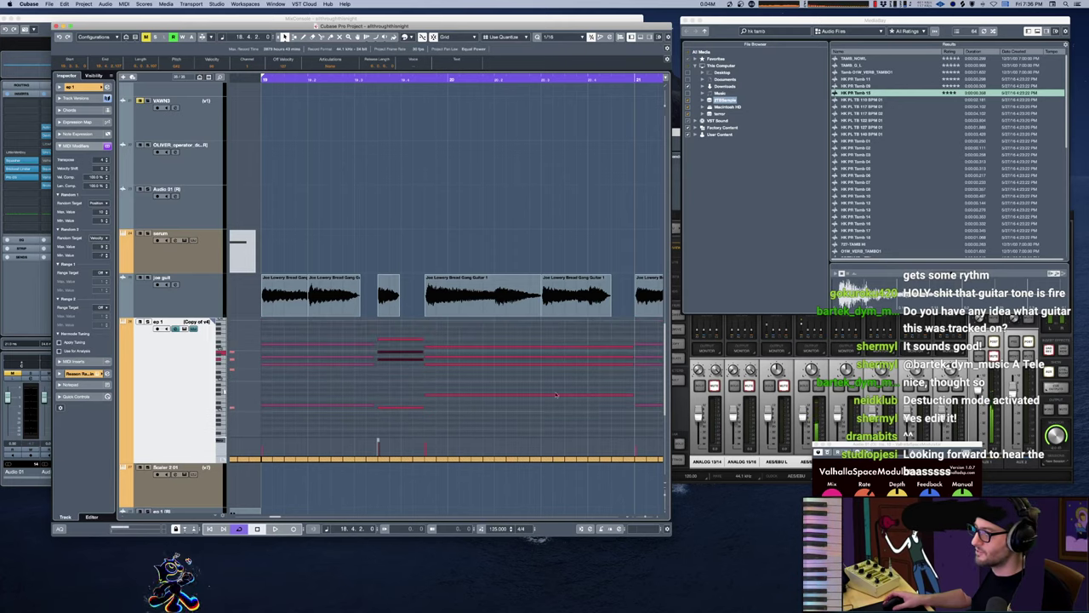
left_click_drag(406, 333, 400, 410)
key("space")
key("space")
Shorten the earlier long chord notes further and play back to hear them
left_click_drag(368, 339, 363, 405)
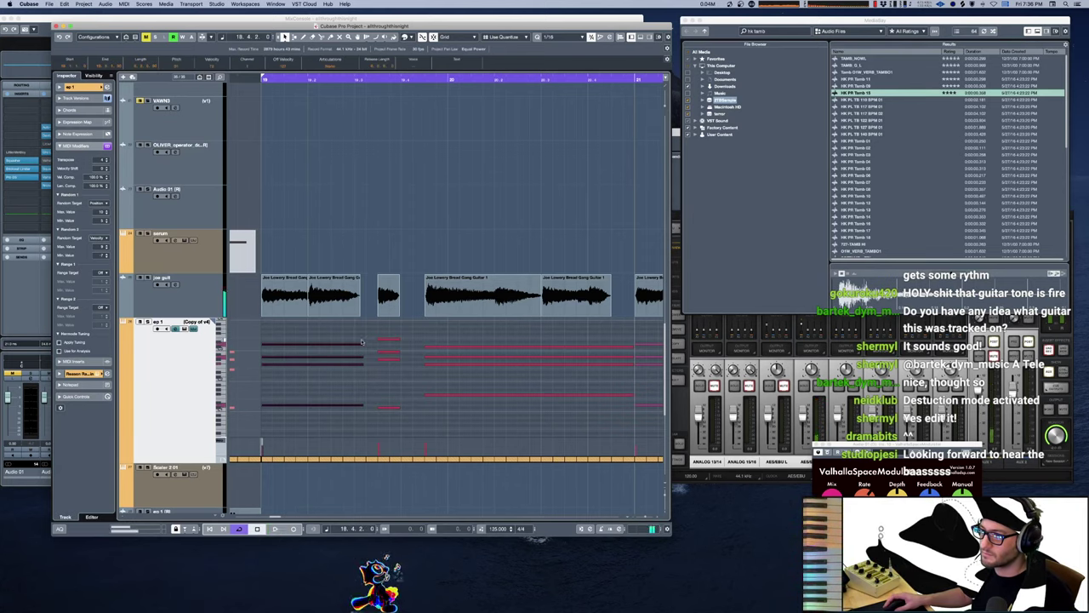
left_click_drag(362, 341, 356, 342)
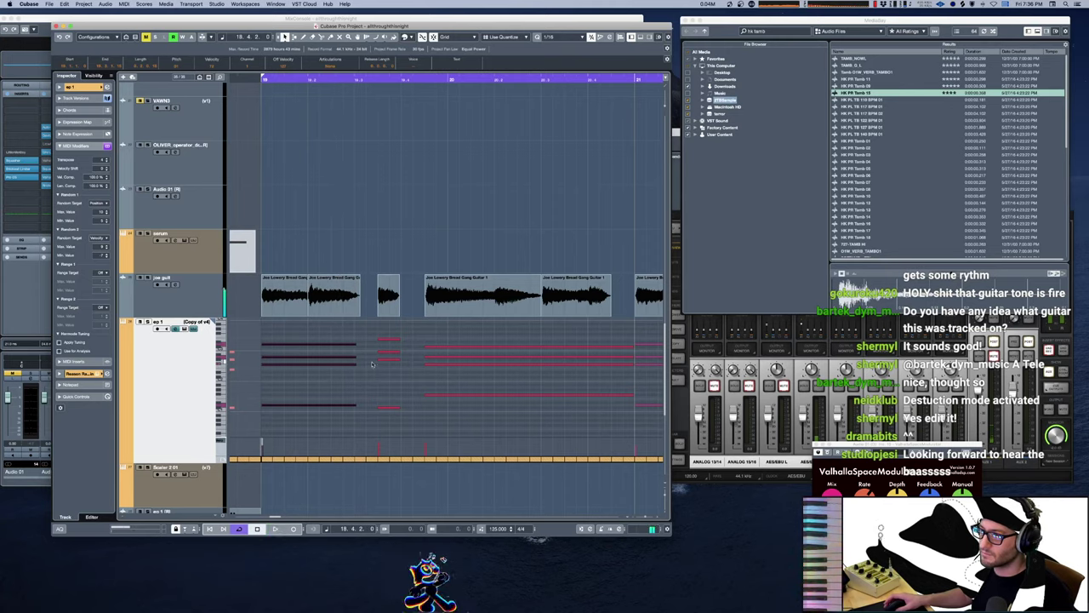
key("space")
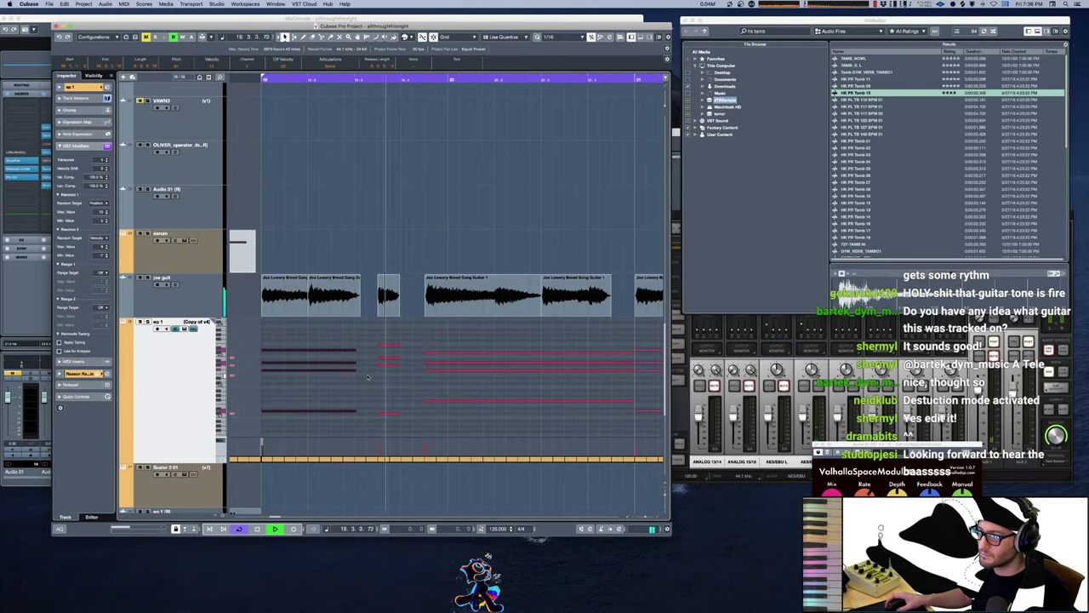
key("g")
key("g")
key("g")
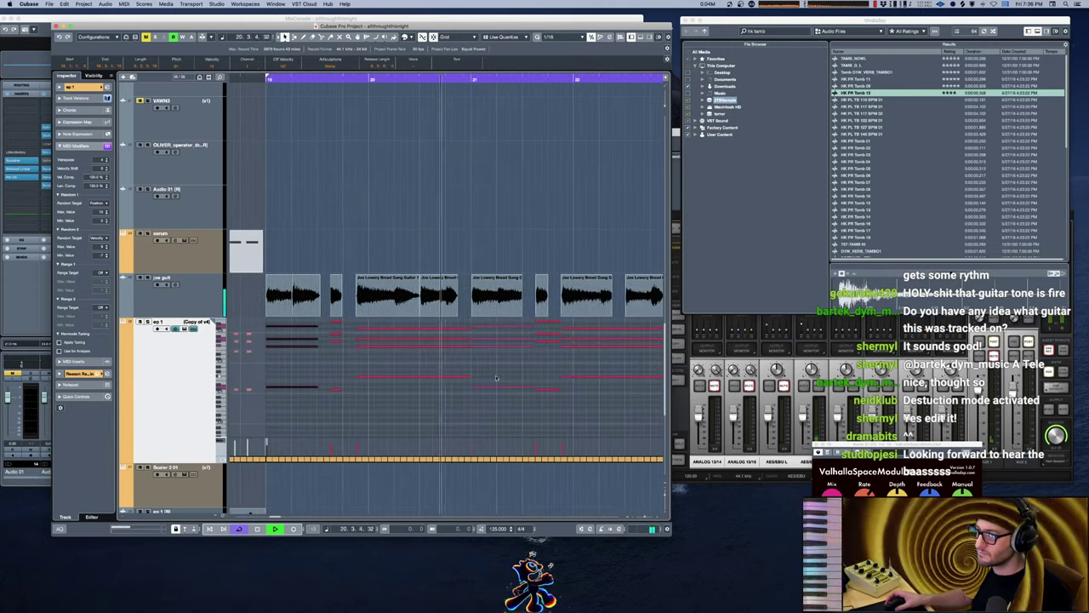
key("h")
key("h")
key("h")
key("space")
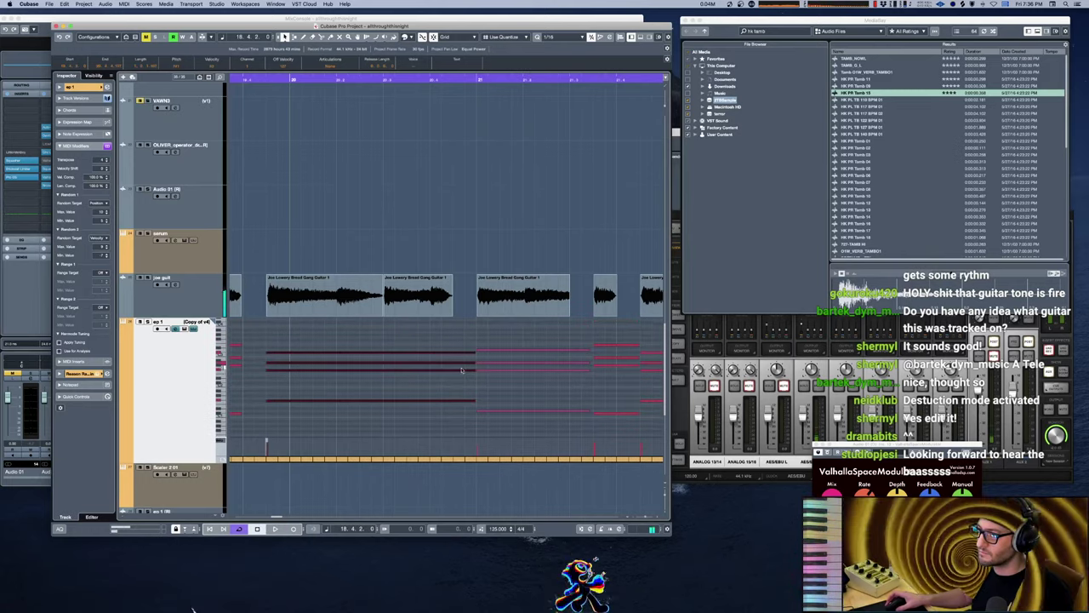
Nudge the selected notes slightly later, then trim the bar 21–22 chord notes into short stabs
left_click_drag(471, 355, 476, 357)
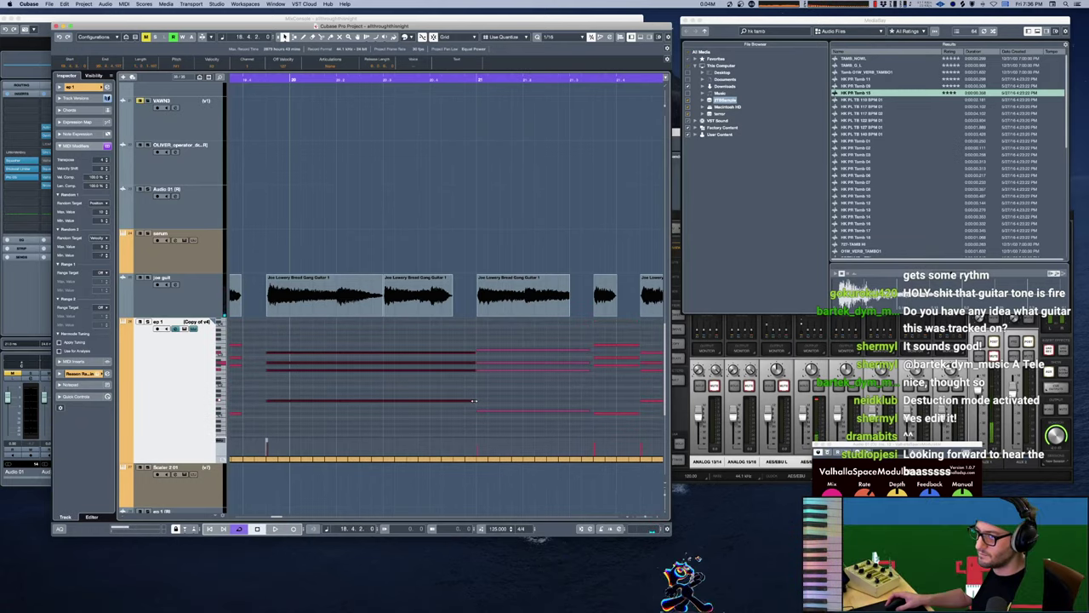
key("g")
key("g")
key("g")
key("g")
key("g")
key("g")
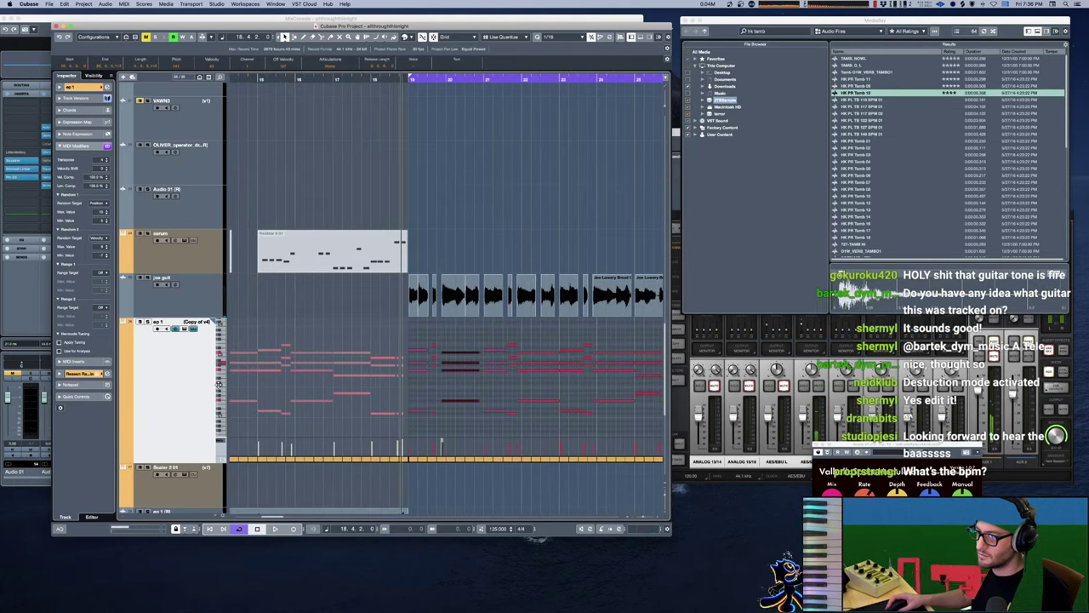
mouse_move(219, 384)
left_mouse_down()
mouse_move(180, 374)
mouse_move(229, 385)
left_mouse_up()
scroll(289, 385, "right", 5)
key("h")
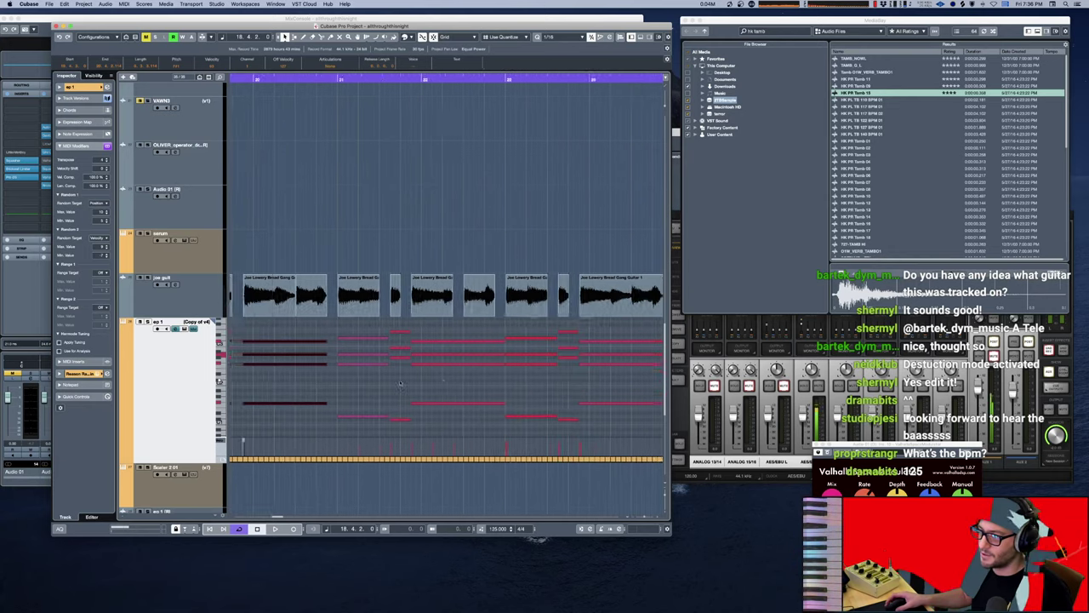
key("h")
left_click_drag(414, 329, 479, 415)
left_click_drag(514, 329, 510, 418)
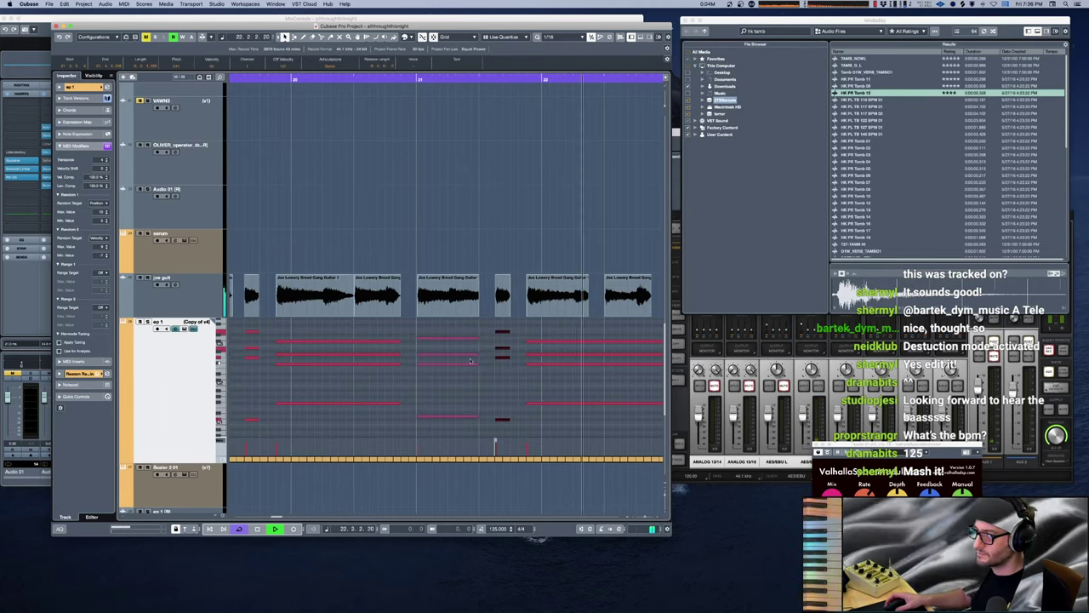
Play back the chords against the guitar chops, focusing on bars 21–22
key("g")
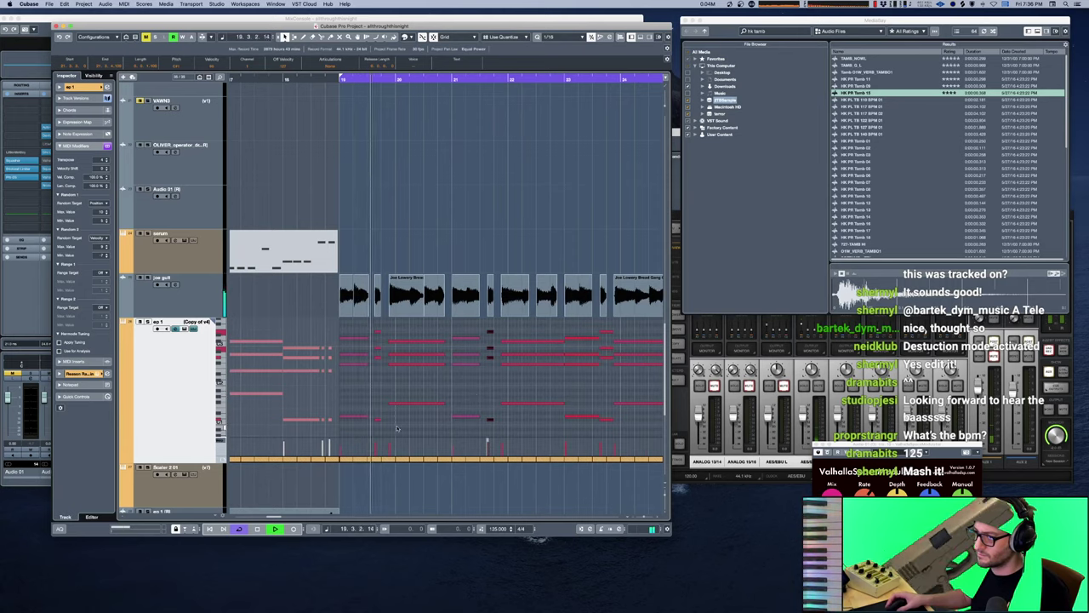
key("space")
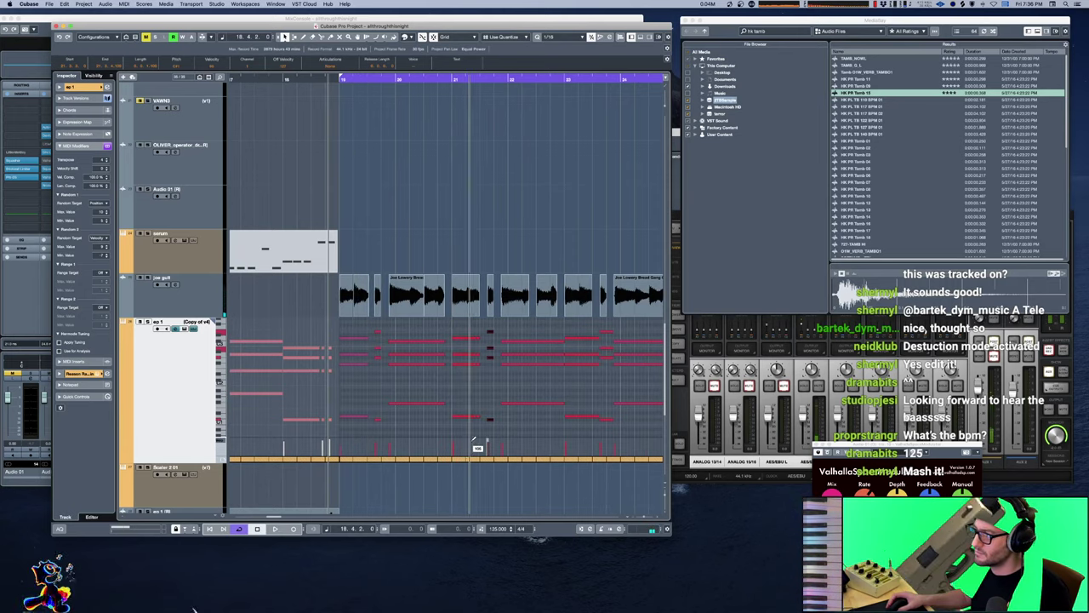
key("space")
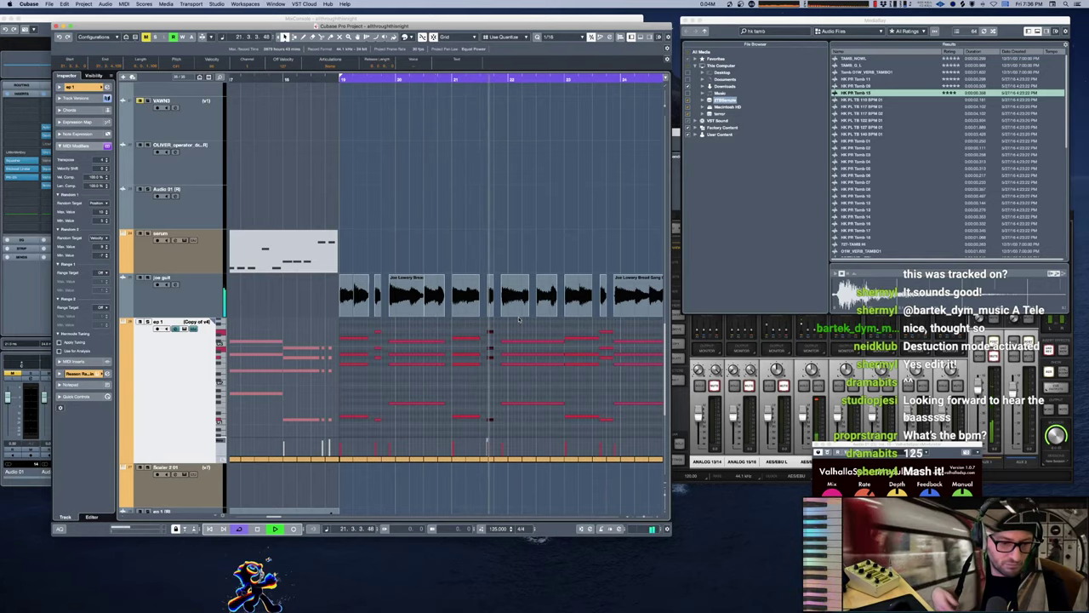
key("space")
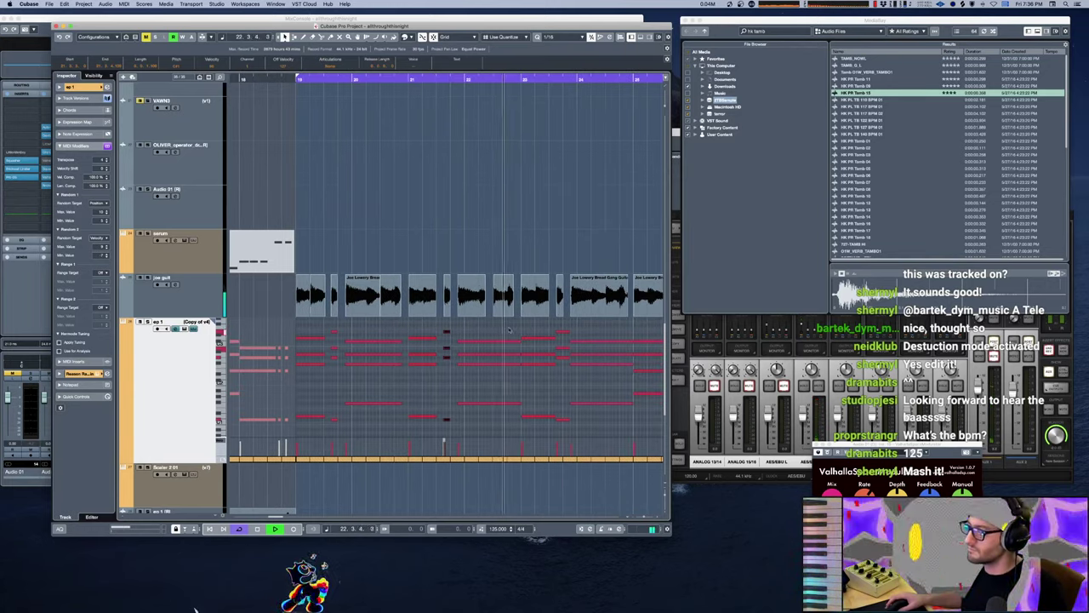
key("h")
key("h")
key("space")
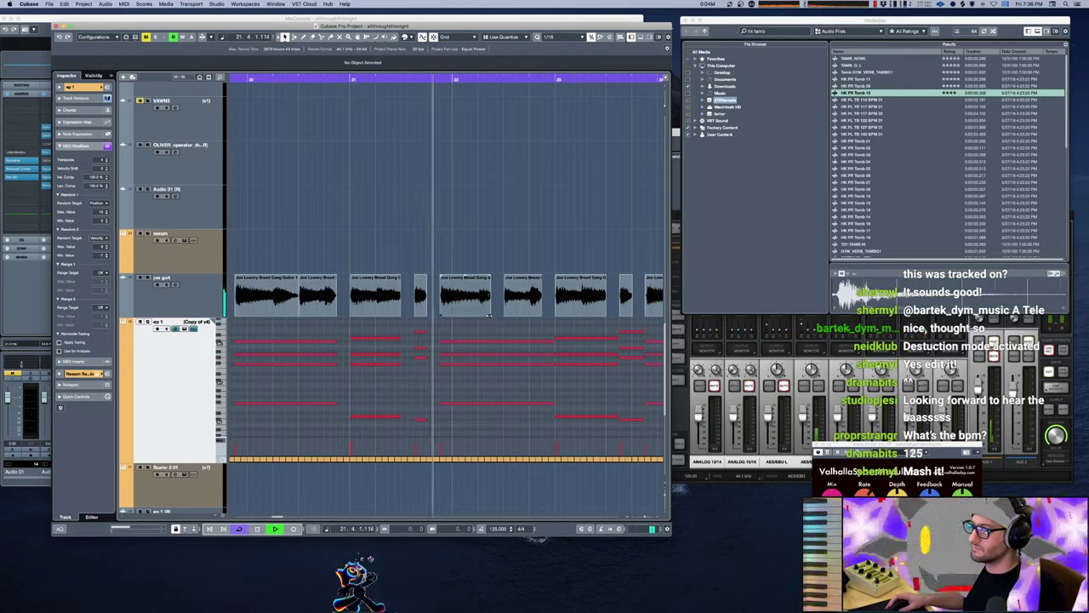
left_click(500, 308)
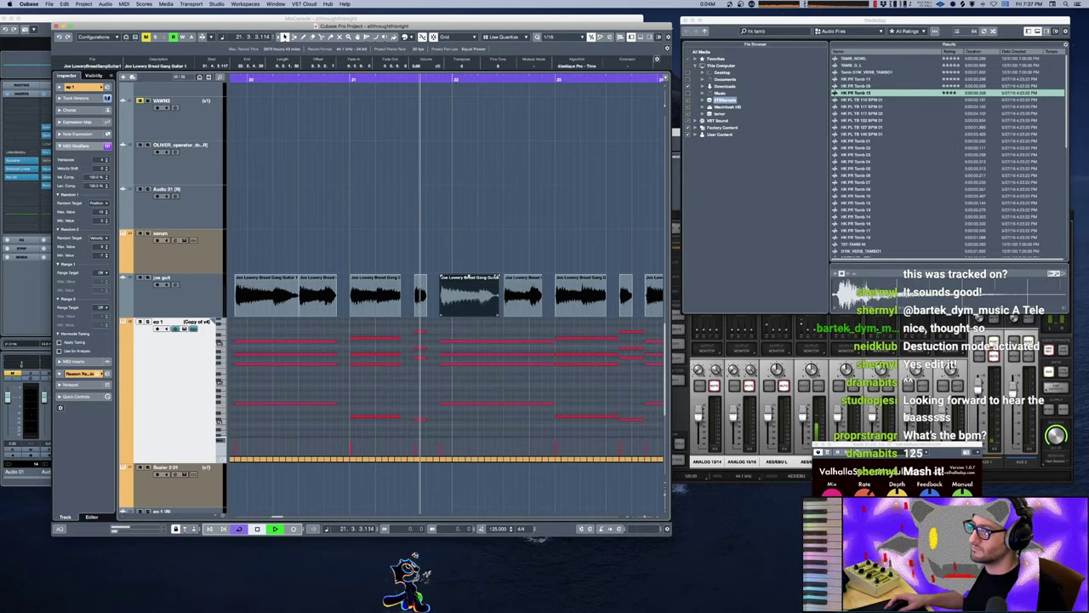
key("h")
key("h")
key("g")
key("g")
key("g")
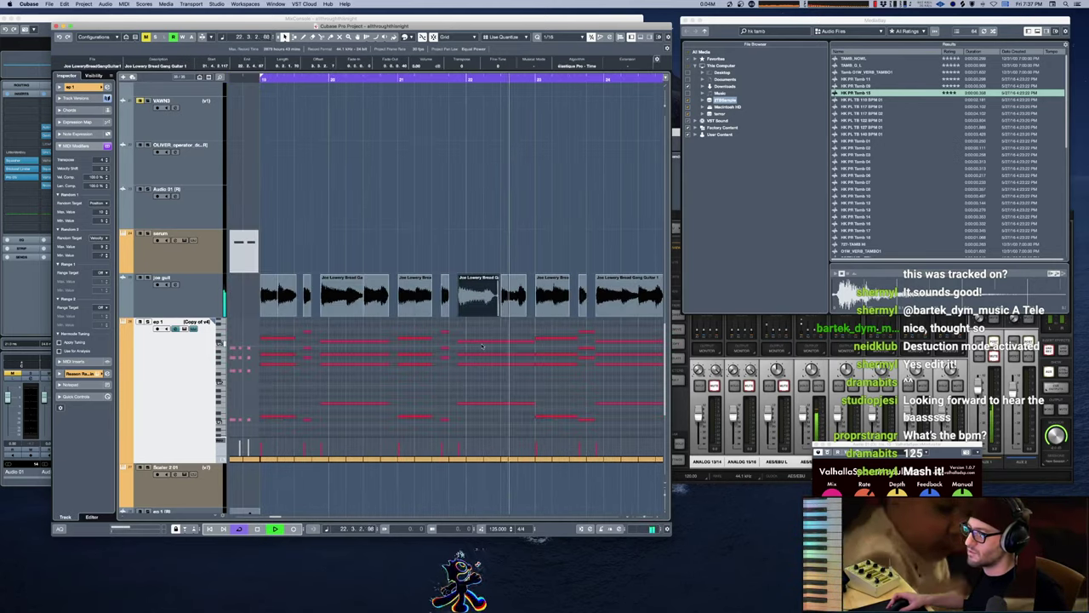
key("h")
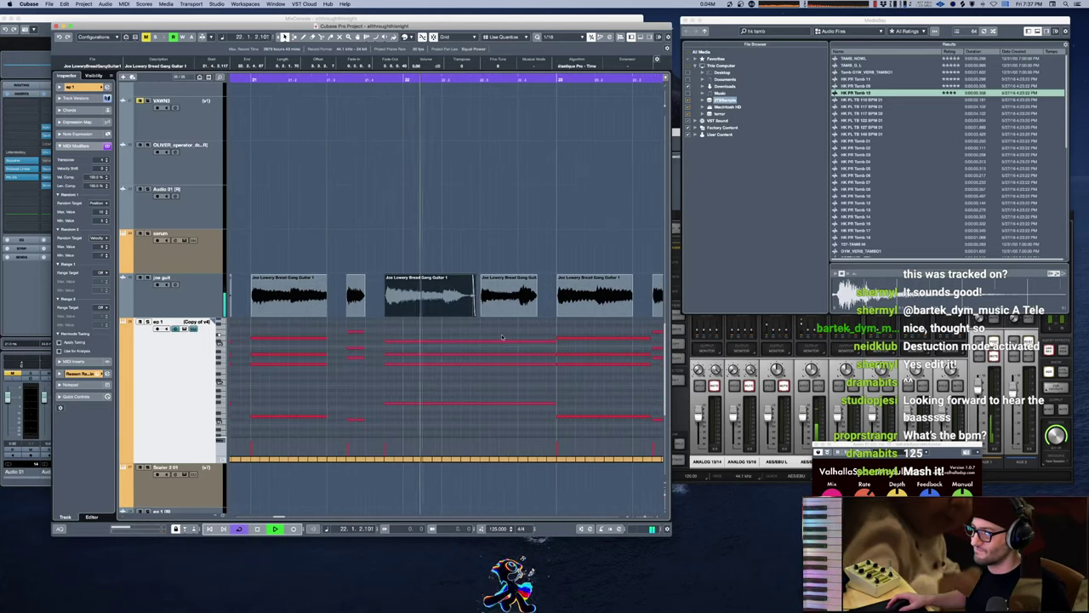
Split the e-piano part under the long guitar chop and shorten its chord notes to end with the slice
left_click(442, 342)
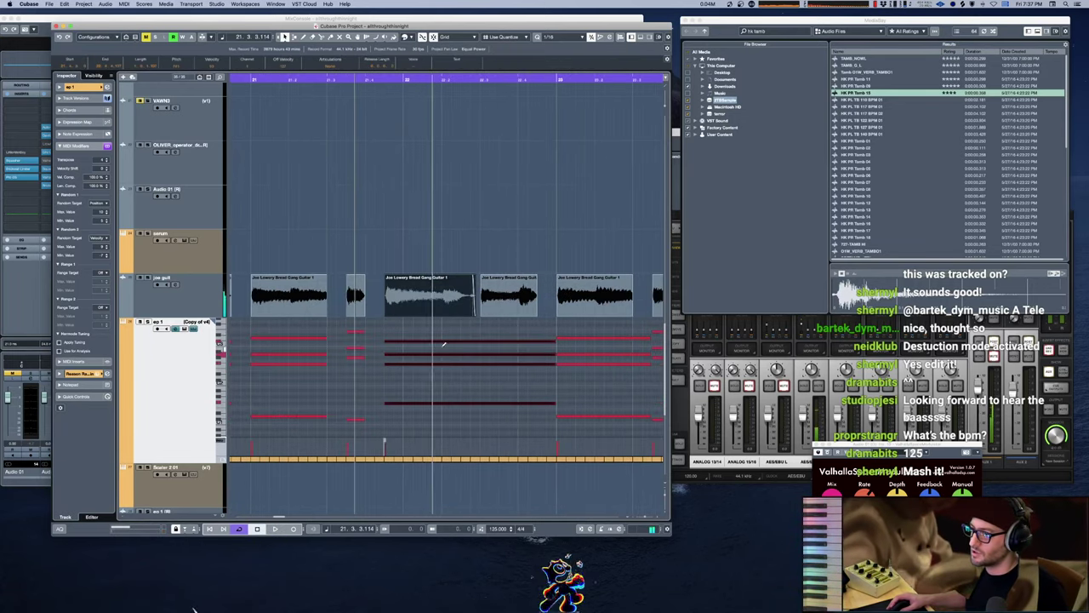
left_click(442, 342)
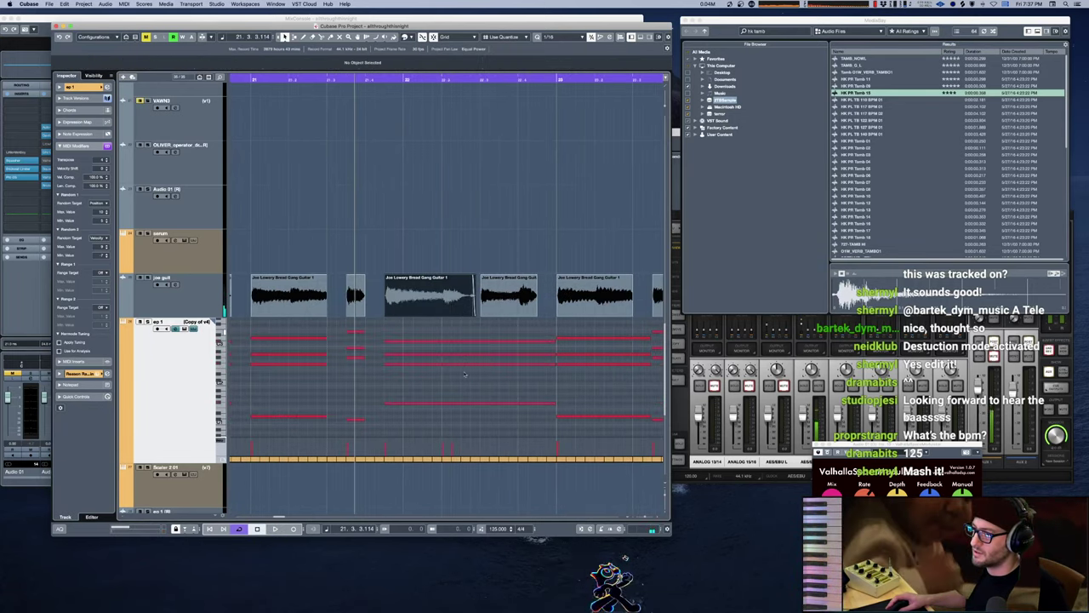
left_click_drag(451, 407, 480, 407)
key("space")
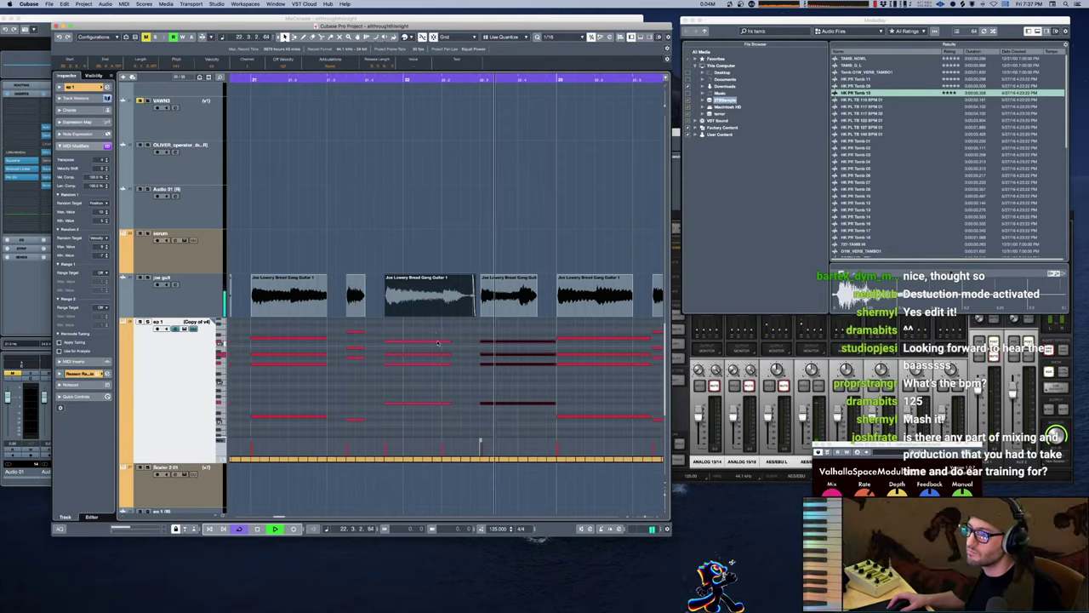
left_click_drag(451, 403, 441, 403)
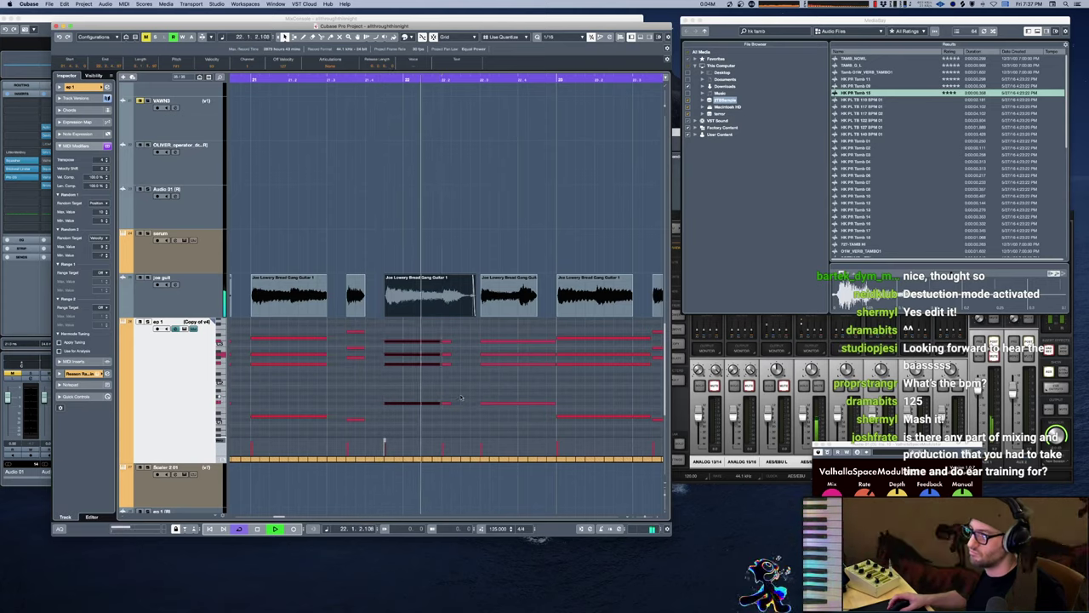
Select the next chord in the ap 1 part, clear the selection, and play back the edited chords
key("g")
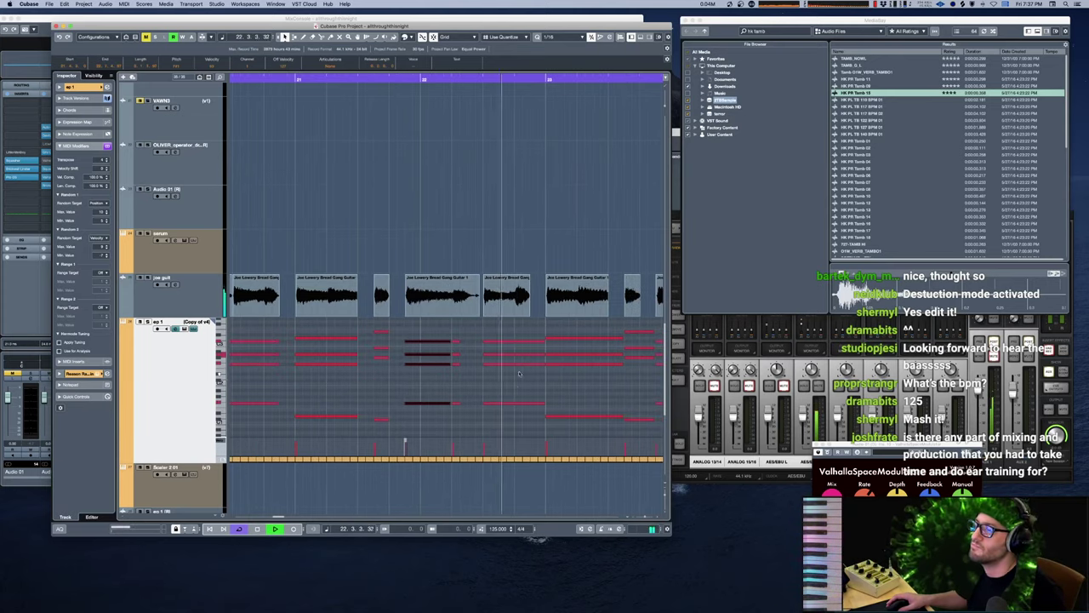
left_click(524, 335)
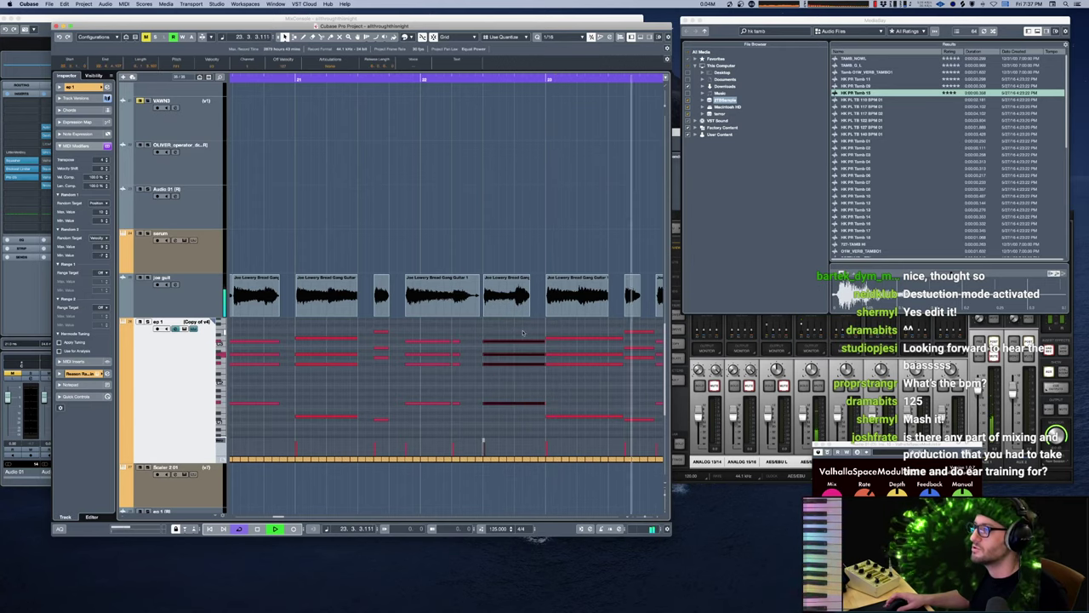
left_click(472, 253)
key("space")
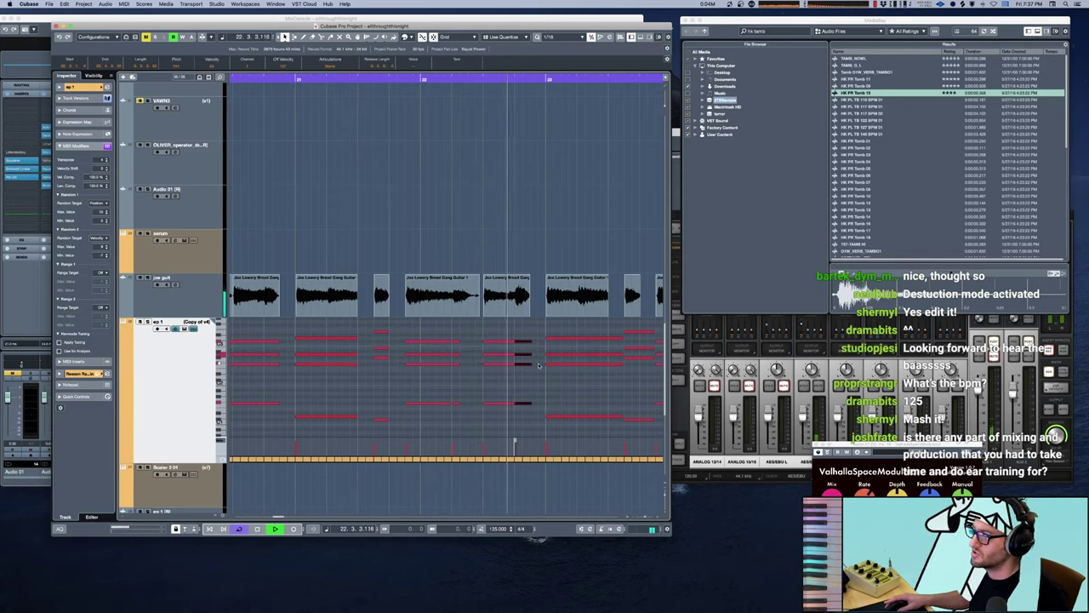
key("g")
key("g")
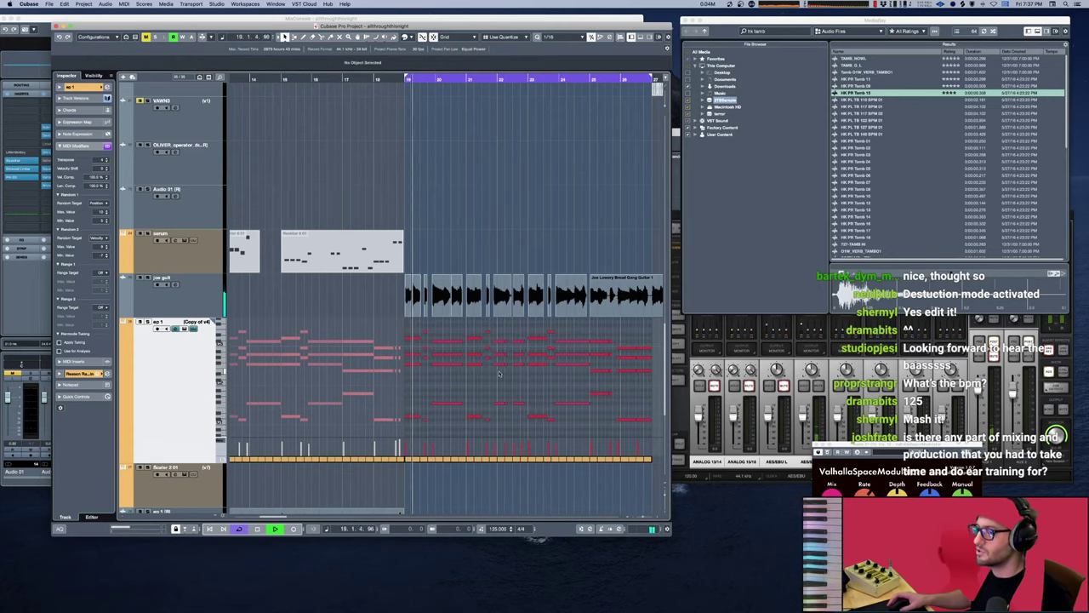
scroll(432, 246, "up", 10)
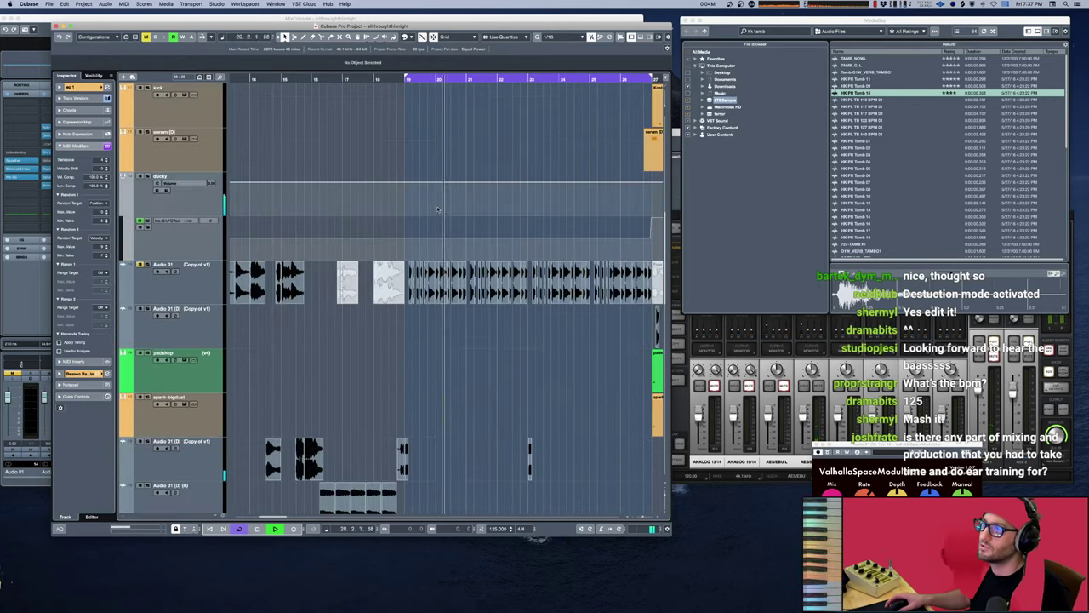
key("space")
left_click_drag(425, 149, 630, 223)
key("space")
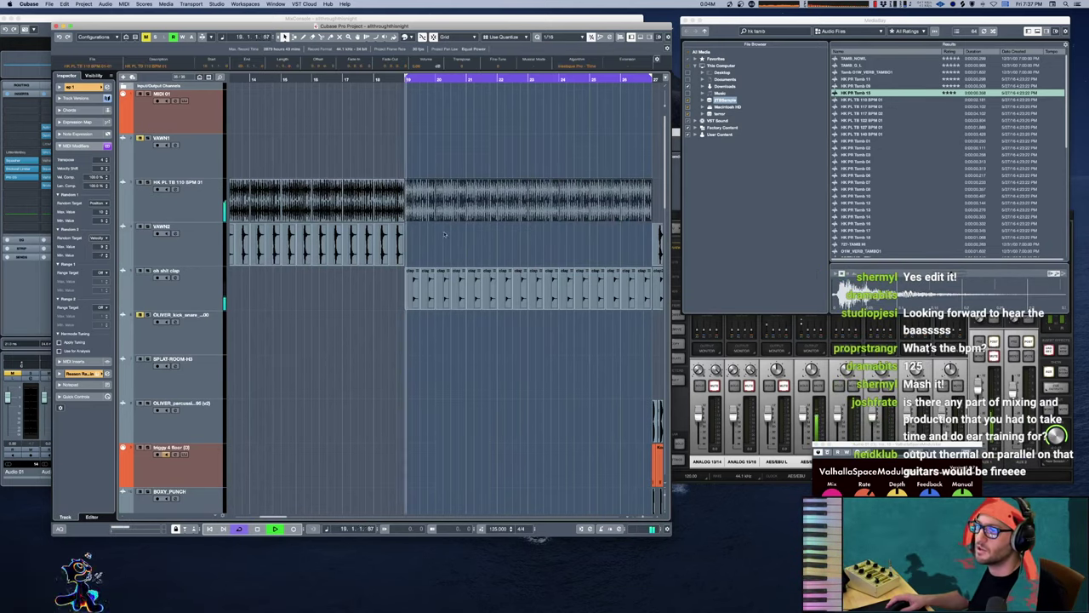
left_click_drag(427, 174, 521, 216)
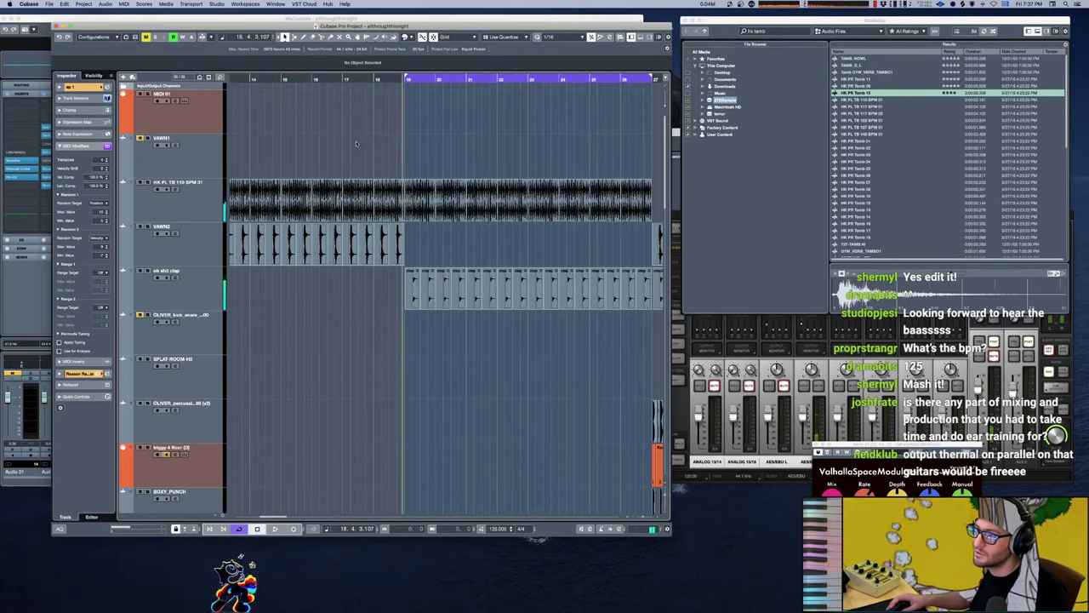
mouse_move(430, 154)
left_mouse_down()
mouse_move(541, 217)
mouse_move(638, 221)
left_mouse_up()
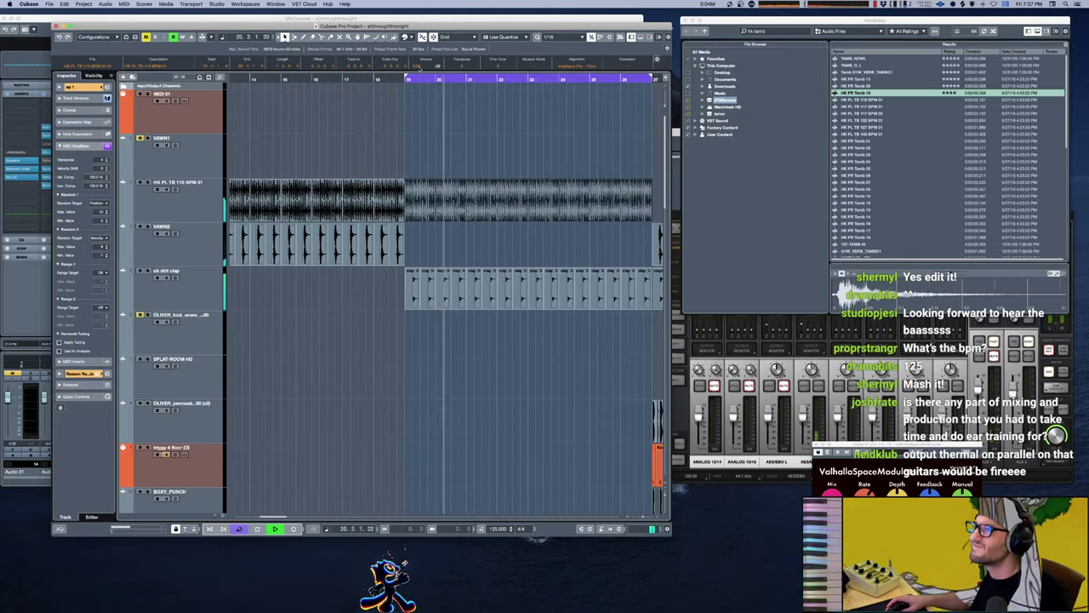
key("g")
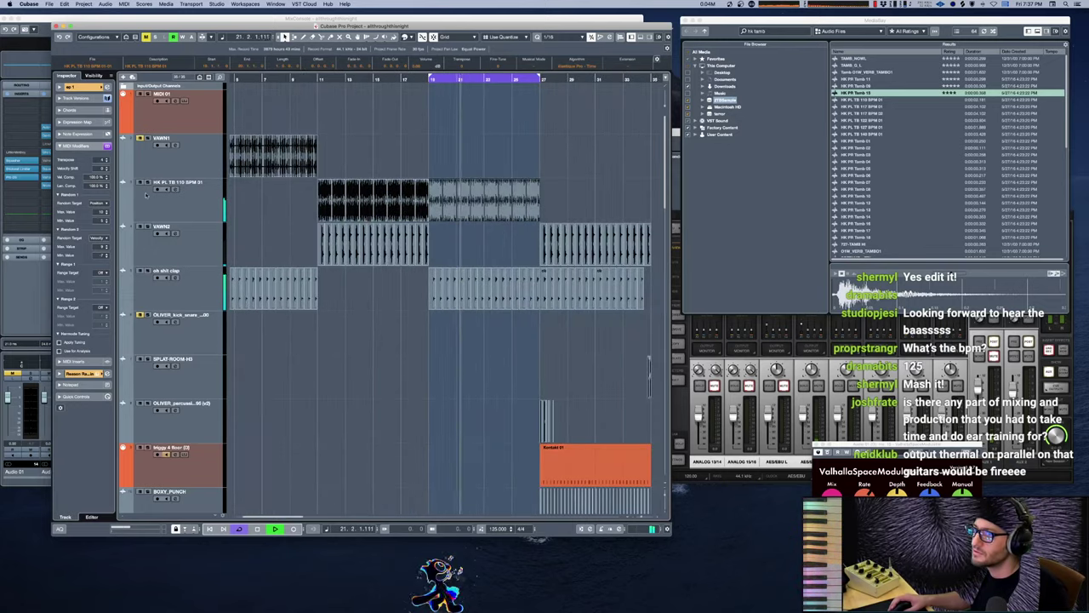
scroll(464, 308, "down", 10)
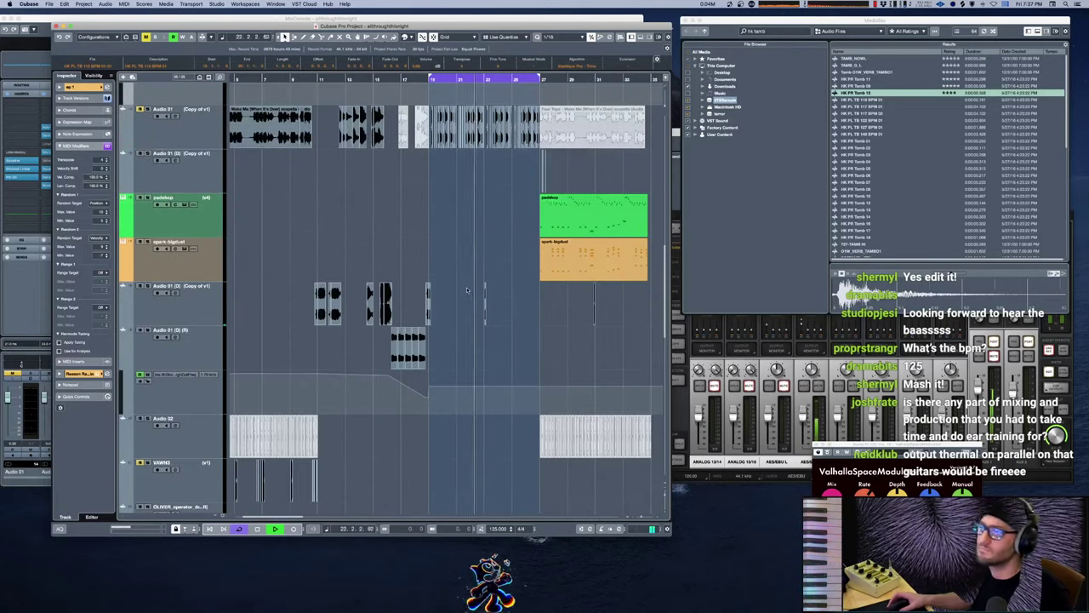
scroll(464, 309, "down", 5)
key("h")
scroll(447, 410, "down", 4)
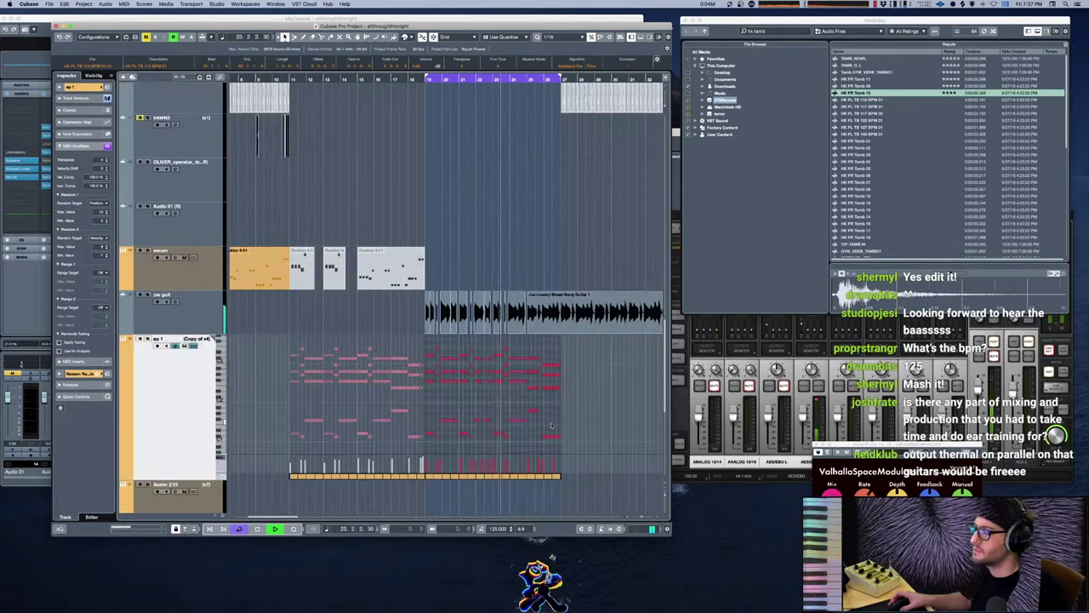
key("h")
key("space")
left_click(396, 271)
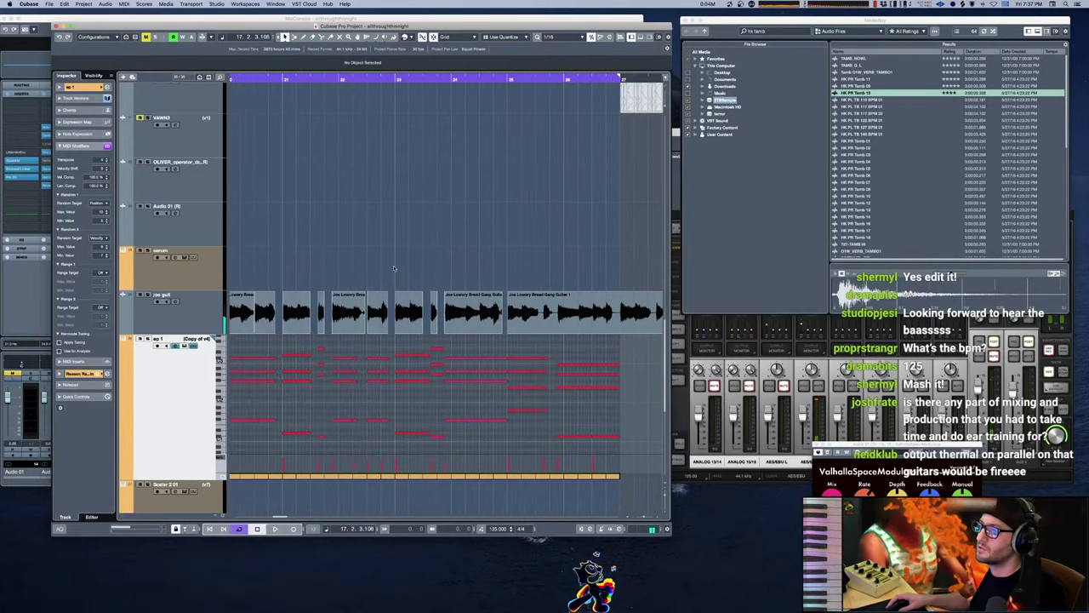
key("space")
key("h")
key("h")
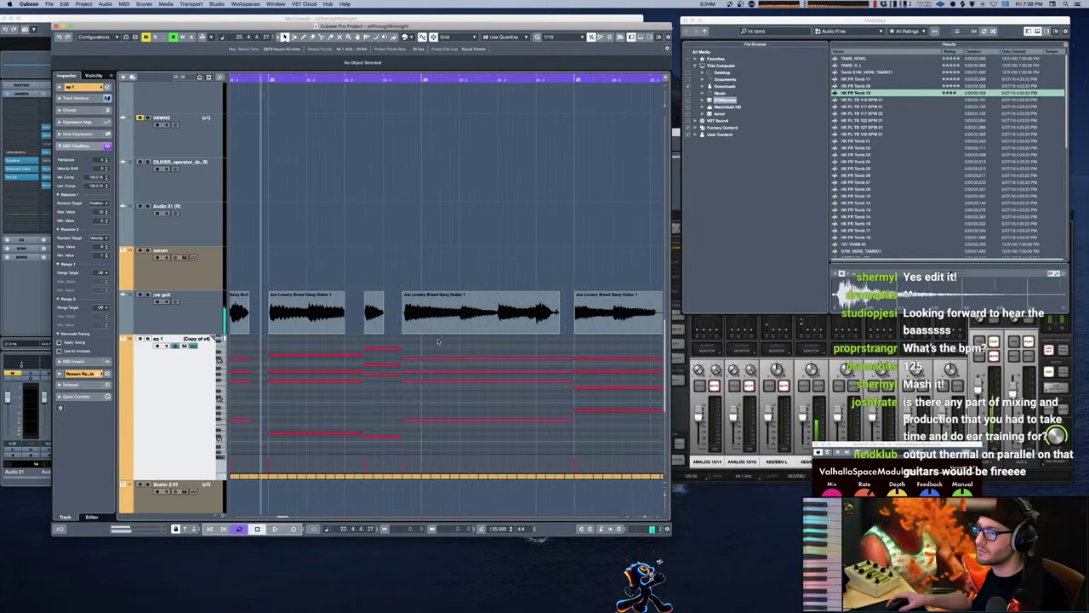
key("space")
key("h")
scroll(499, 358, "up", 1)
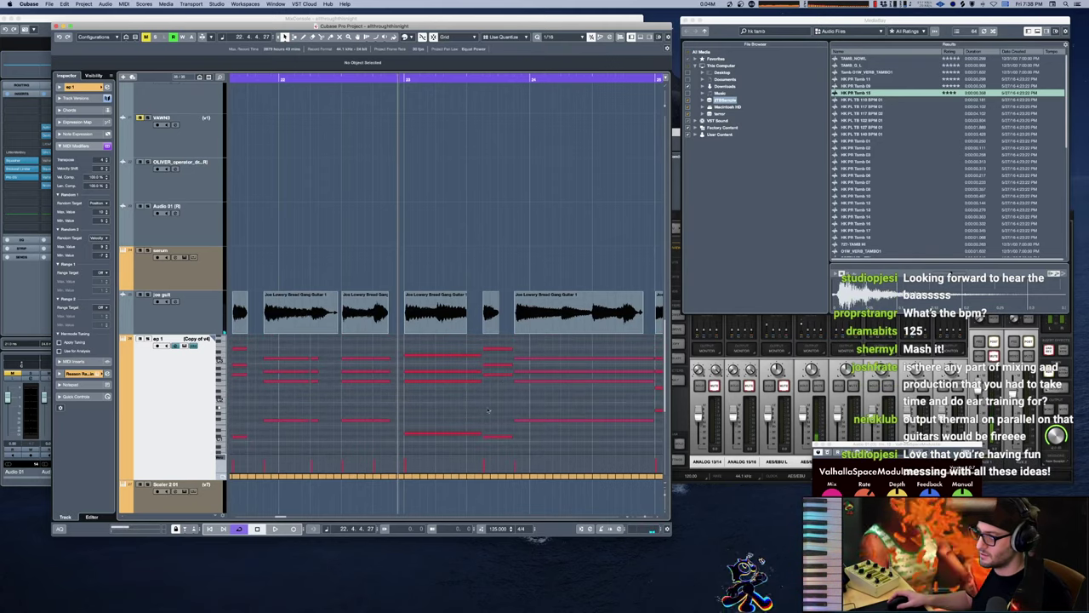
left_click_drag(217, 390, 212, 390)
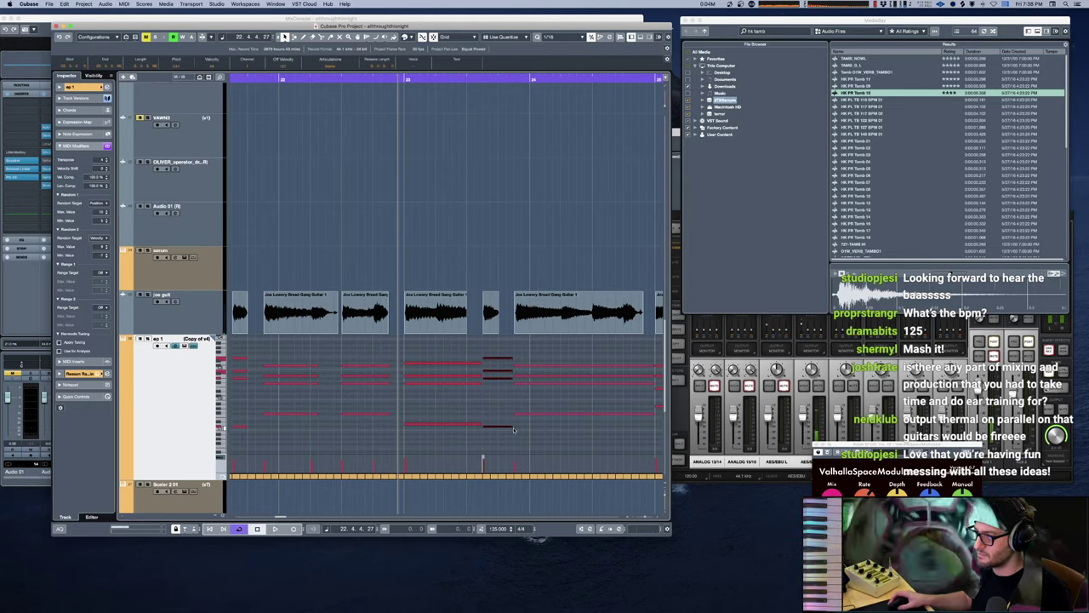
Select the chord notes spanning bars 24–25 and start playback from bar 24
left_click_drag(477, 356, 478, 357)
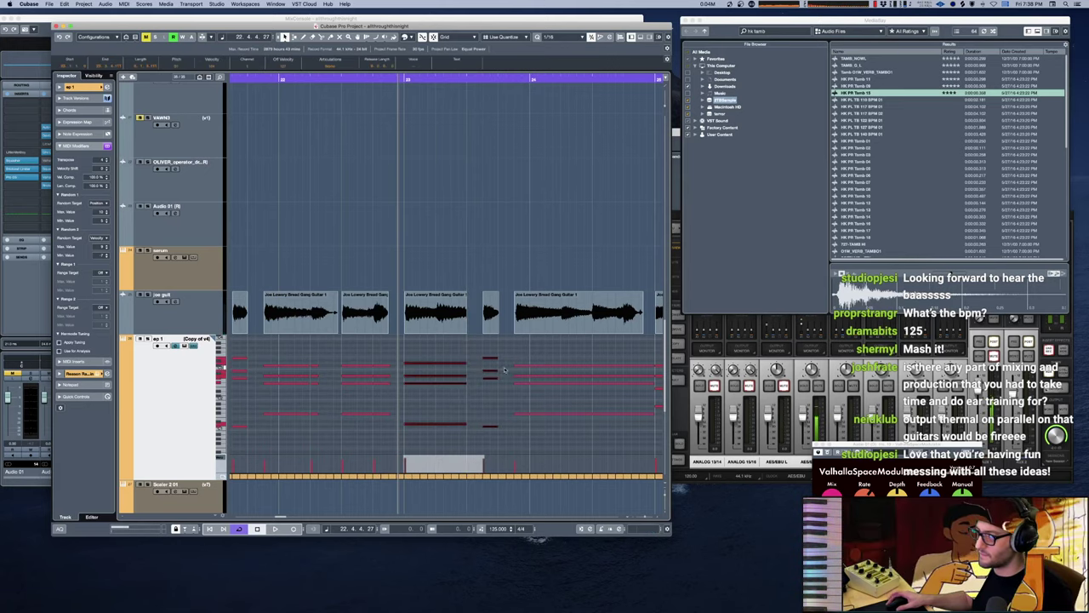
scroll(504, 370, "right", 3)
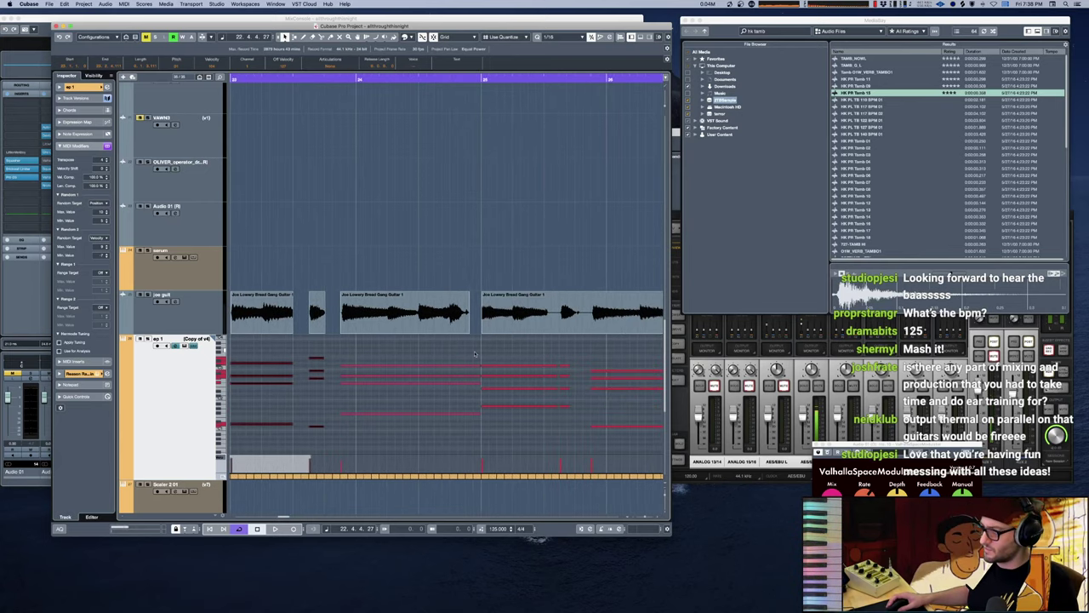
left_click_drag(475, 354, 466, 414)
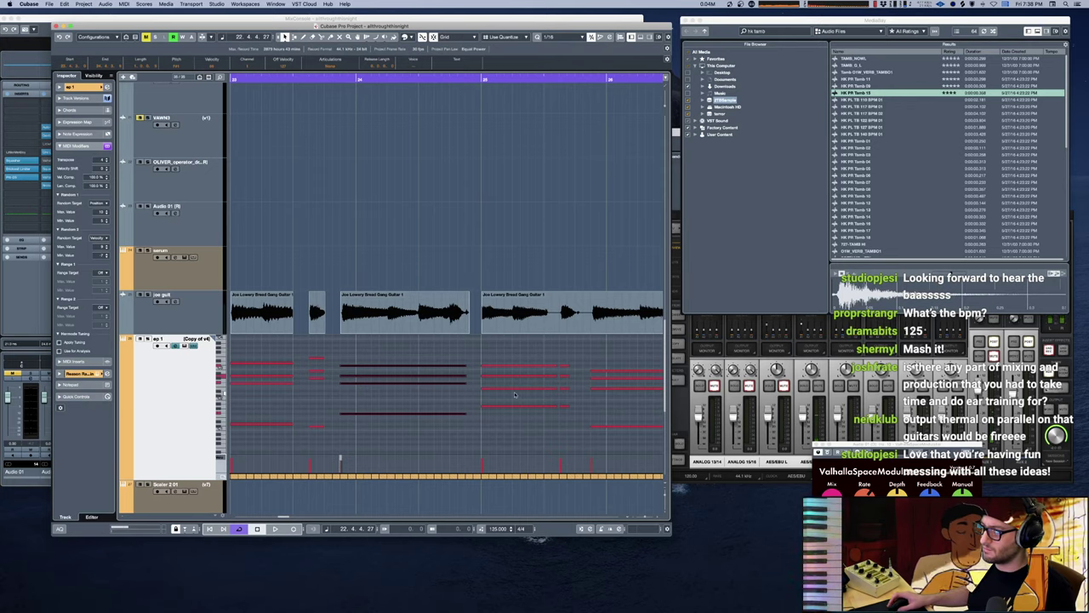
scroll(514, 394, "right", 1)
left_click_drag(498, 429, 500, 366)
left_click(314, 80)
key("space")
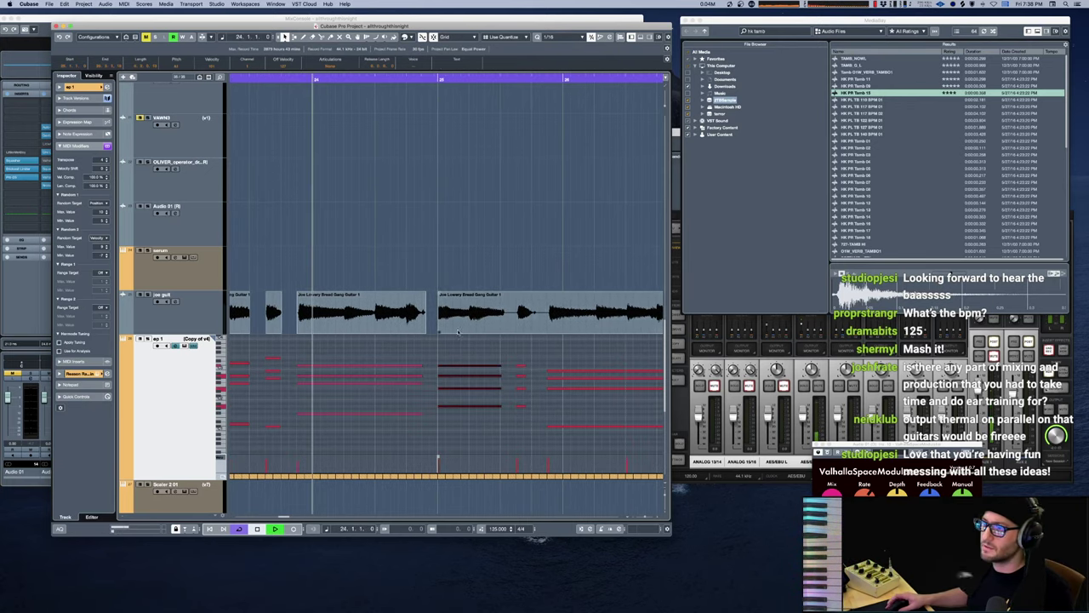
Split the long bar 24 chord where the guitar slice ends and shorten the notes
left_click(423, 377)
left_click(407, 368, "alt")
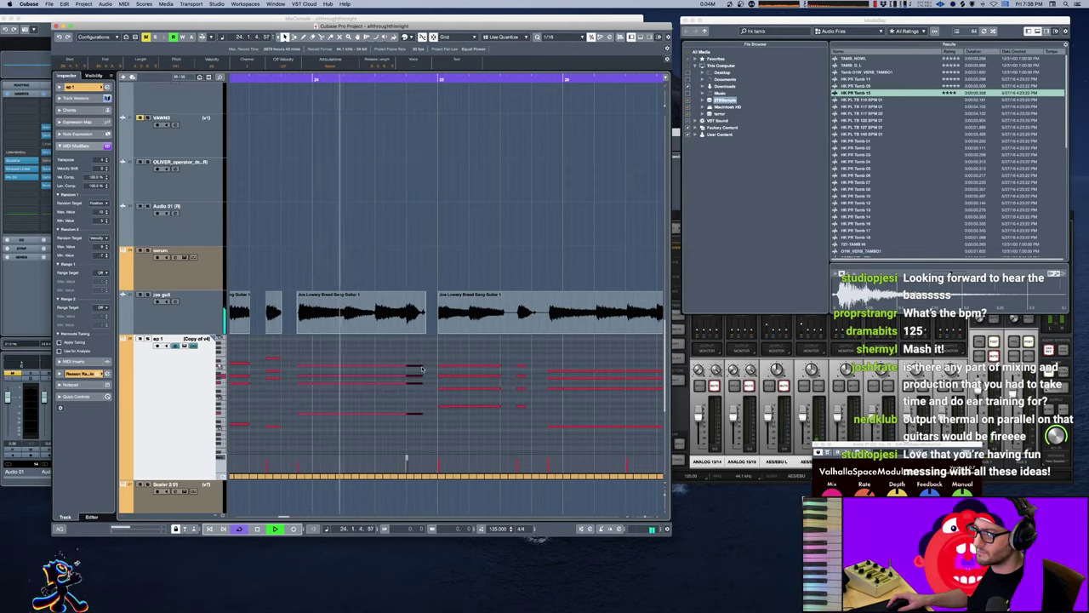
left_click_drag(290, 358, 417, 419)
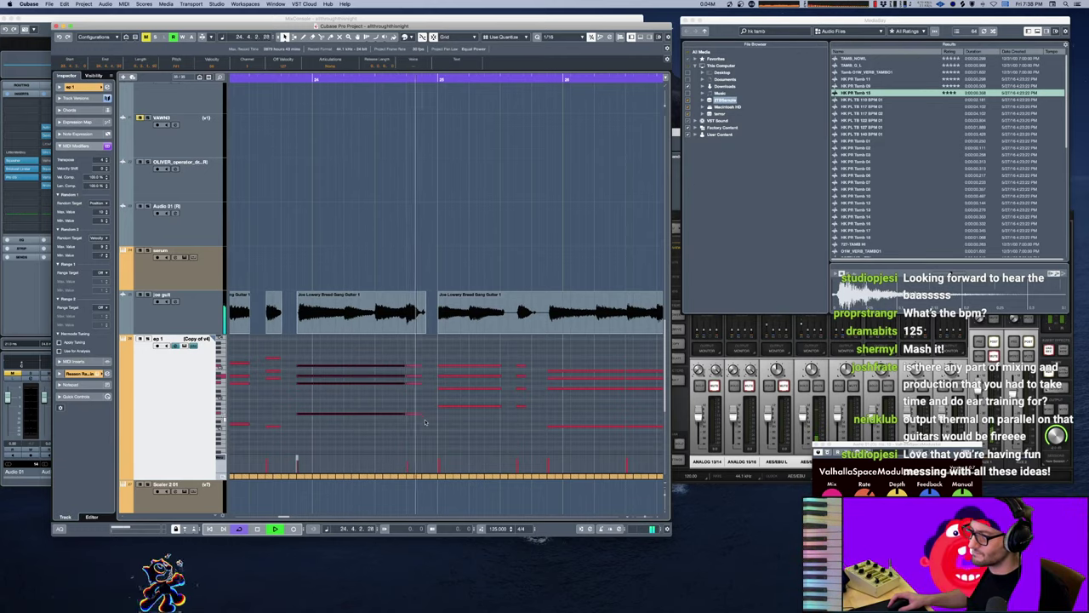
left_click_drag(424, 422, 419, 365)
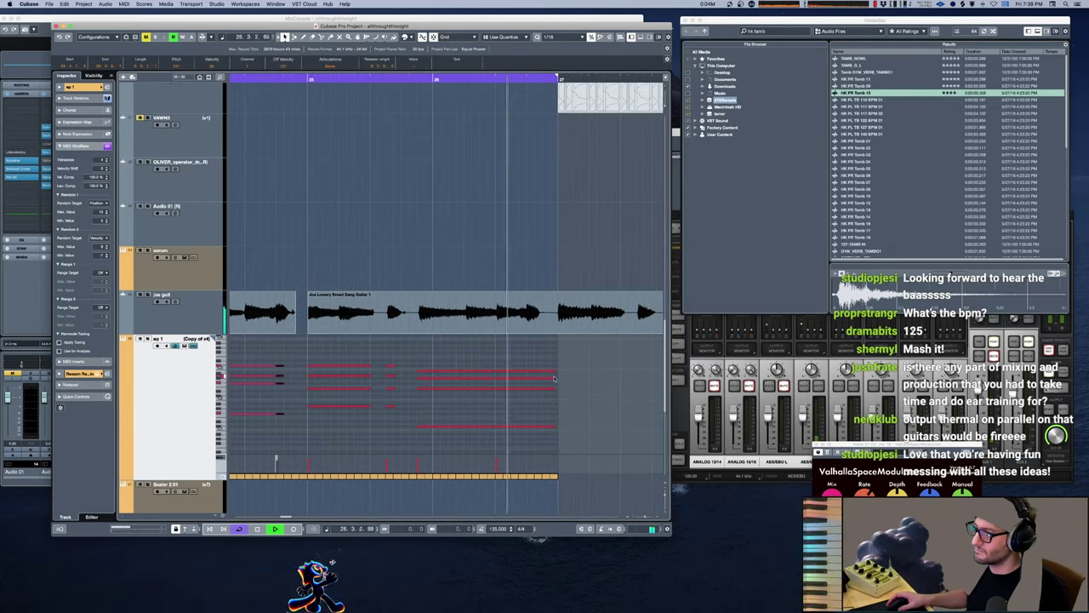
left_click_drag(550, 359, 524, 372)
key("g")
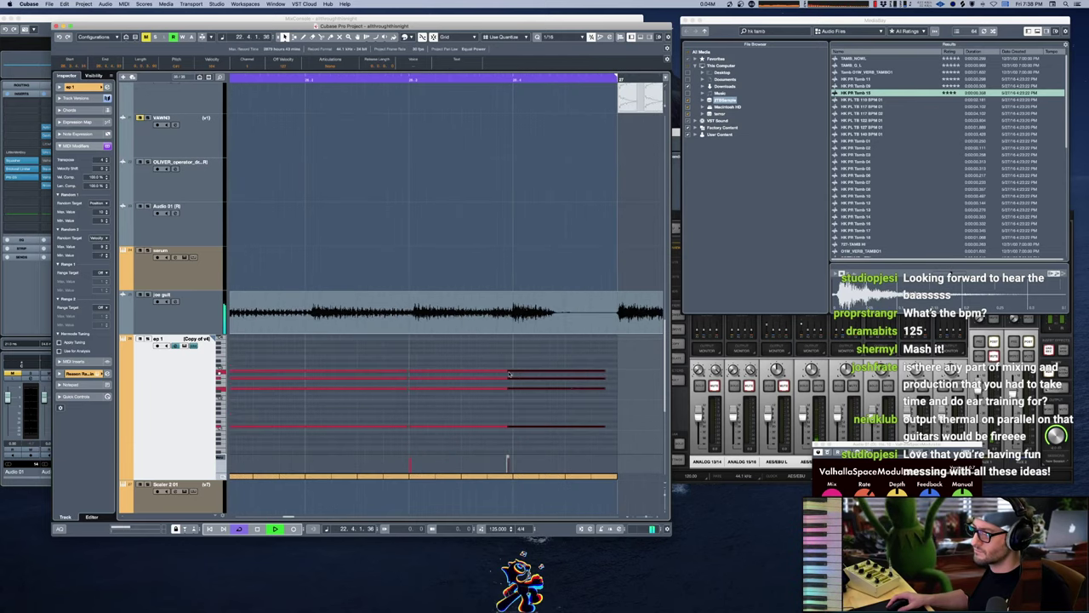
left_click_drag(603, 375, 561, 372)
Split this chord and the next one at the guitar gaps, then play back the chopped chords
key("g")
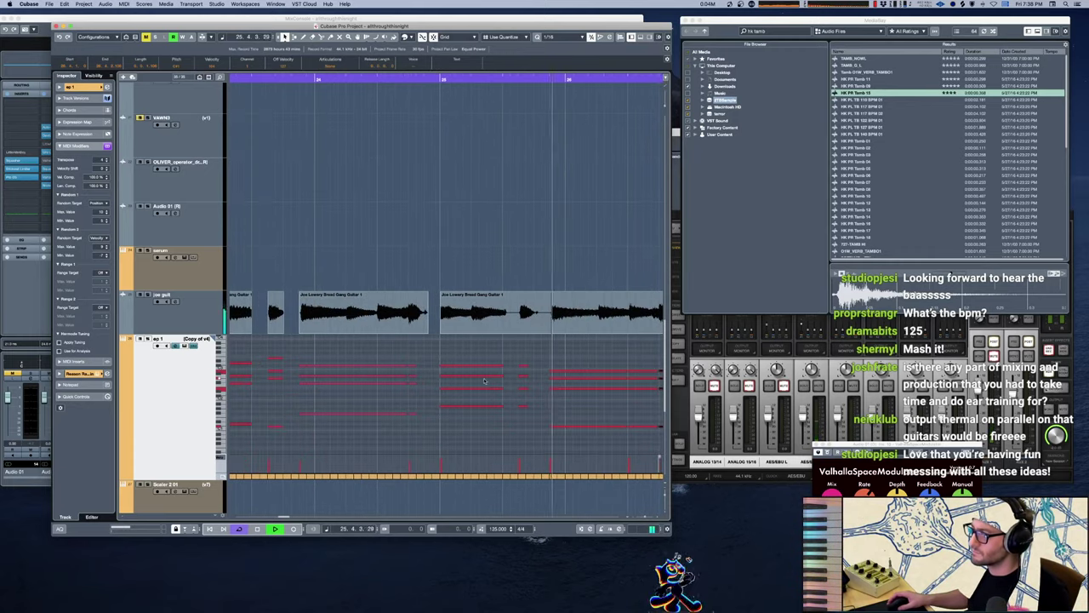
left_click(473, 378)
key("space")
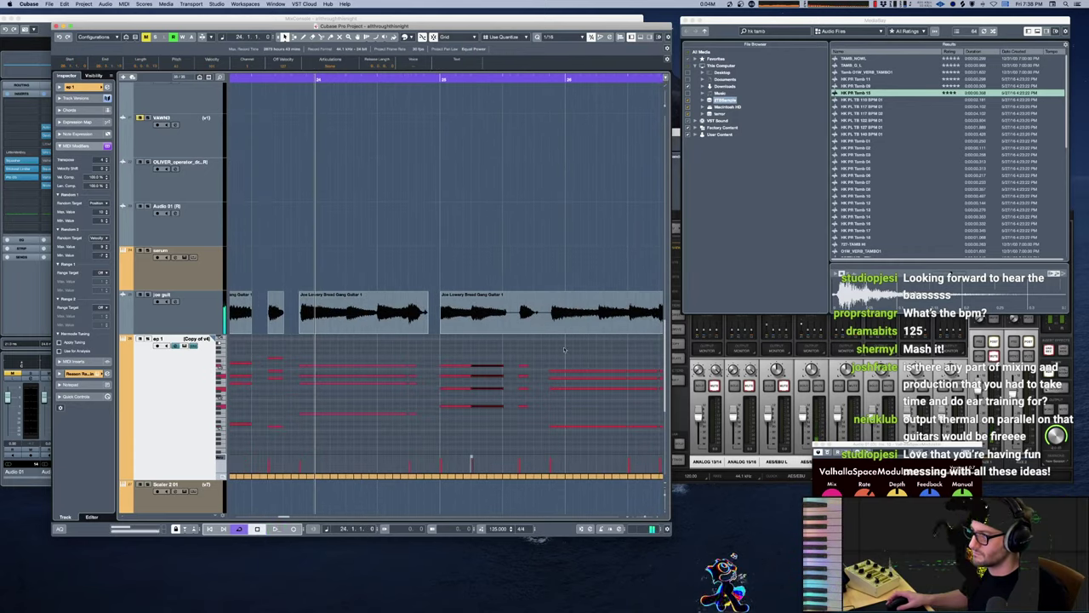
left_click_drag(569, 345, 599, 439)
left_click(598, 371)
scroll(583, 379, "up", 2)
scroll(467, 339, "up", 2)
key("space")
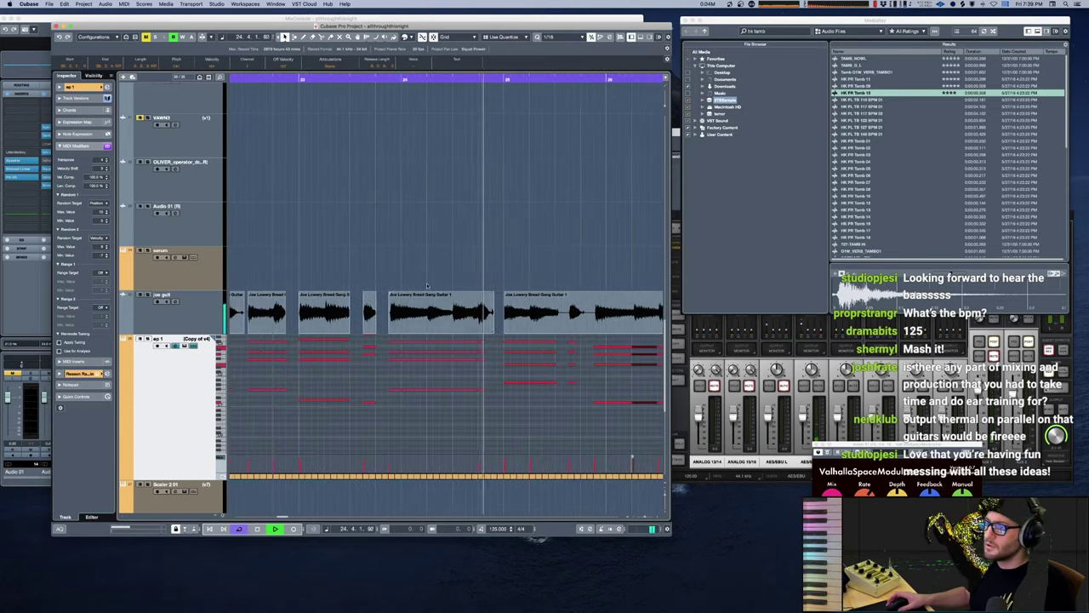
scroll(467, 339, "up", 2)
Split the guitar clip and select both resulting guitar events while auditioning
scroll(465, 308, "right", 3)
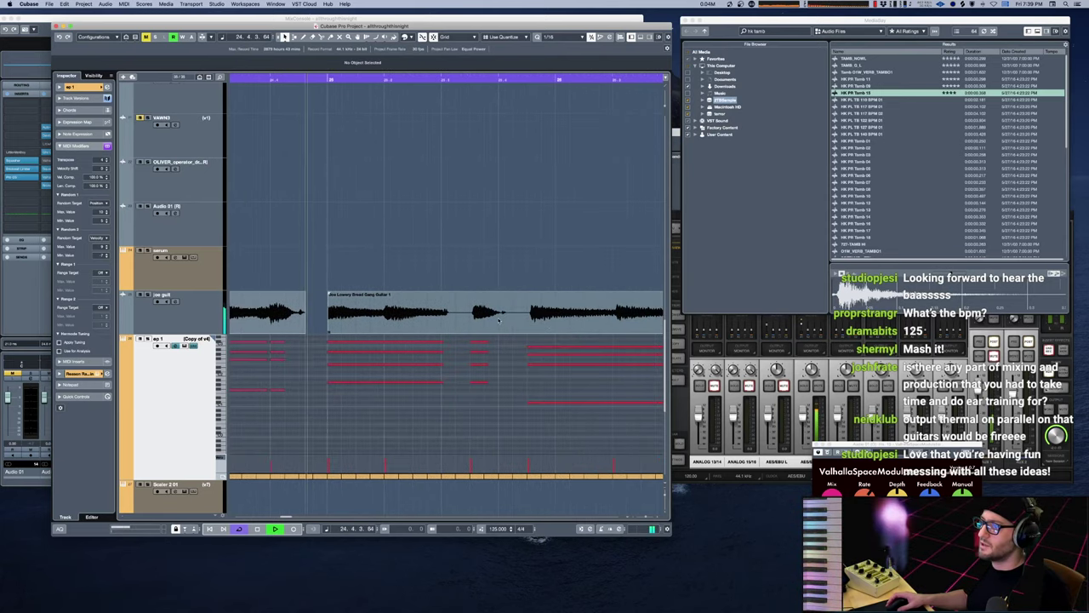
scroll(455, 323, "up", 2)
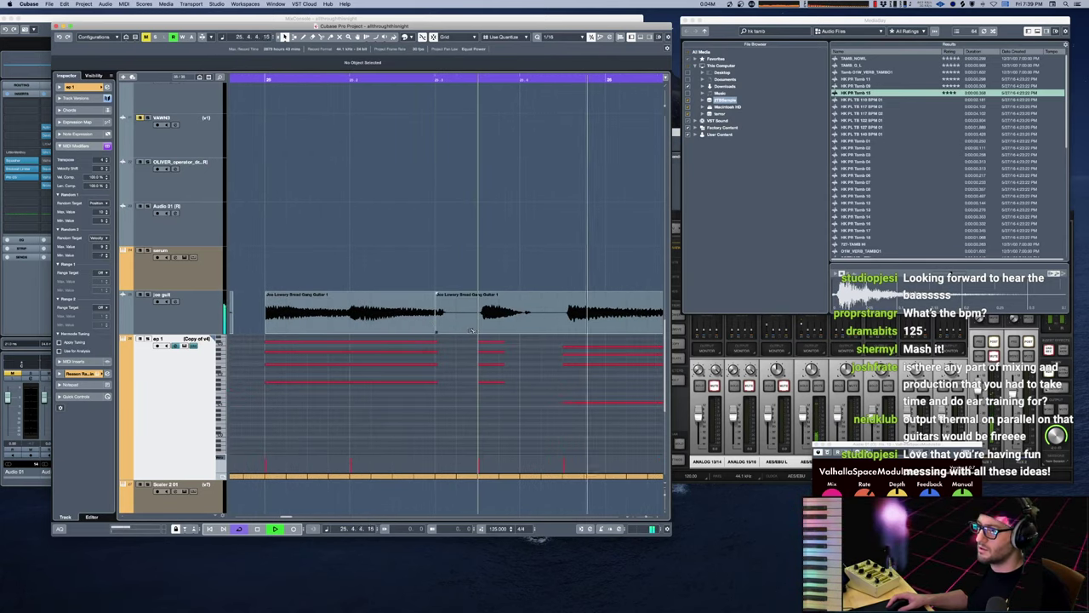
left_click(434, 324)
scroll(546, 322, "up", 2)
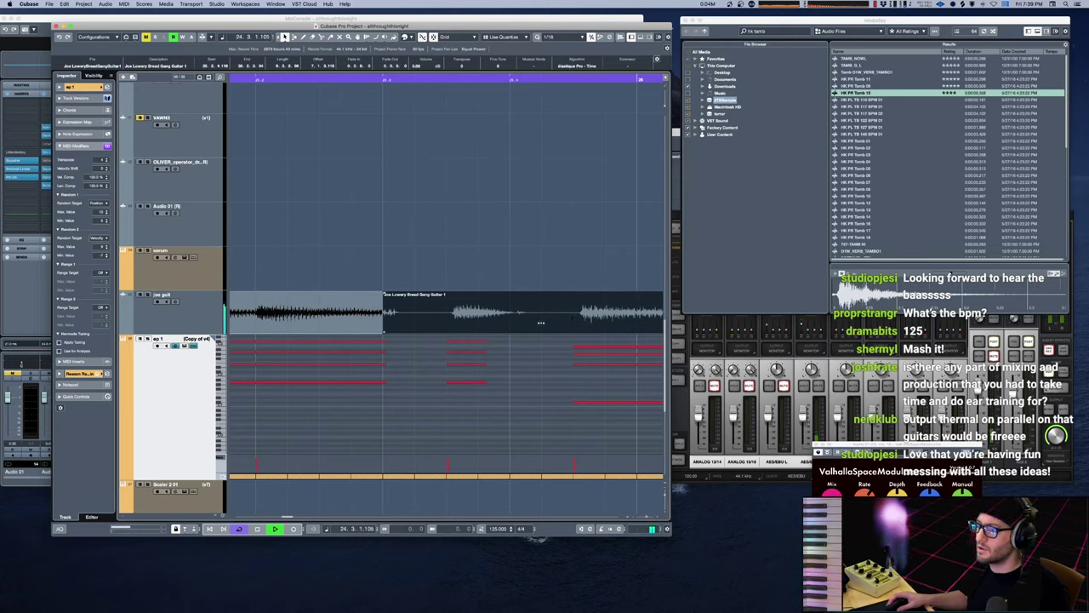
scroll(586, 324, "down", 1)
scroll(521, 330, "down", 2)
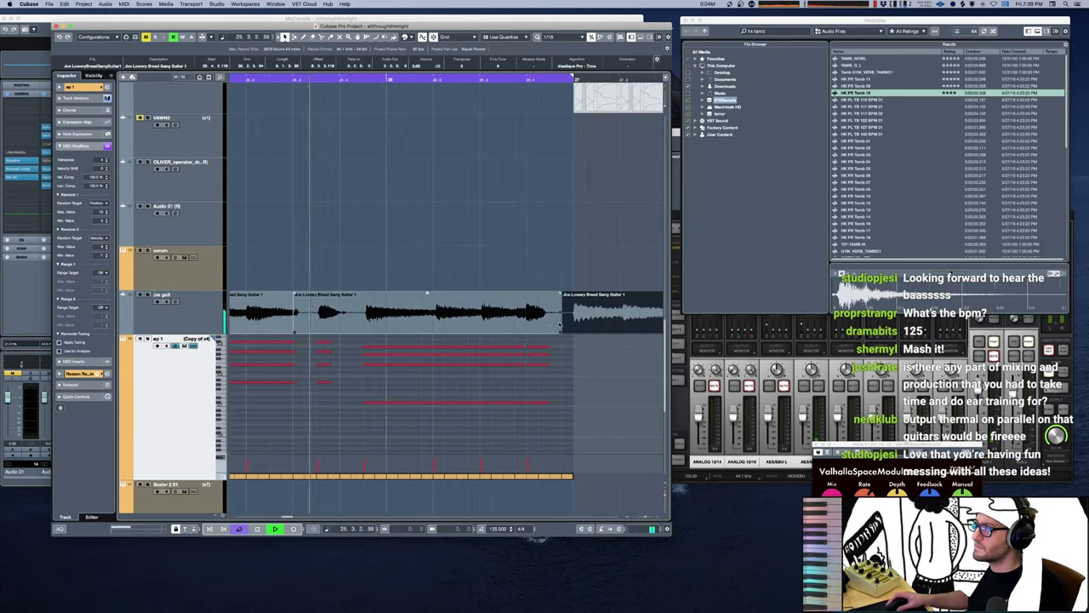
key("space")
scroll(521, 330, "up", 2)
key("space")
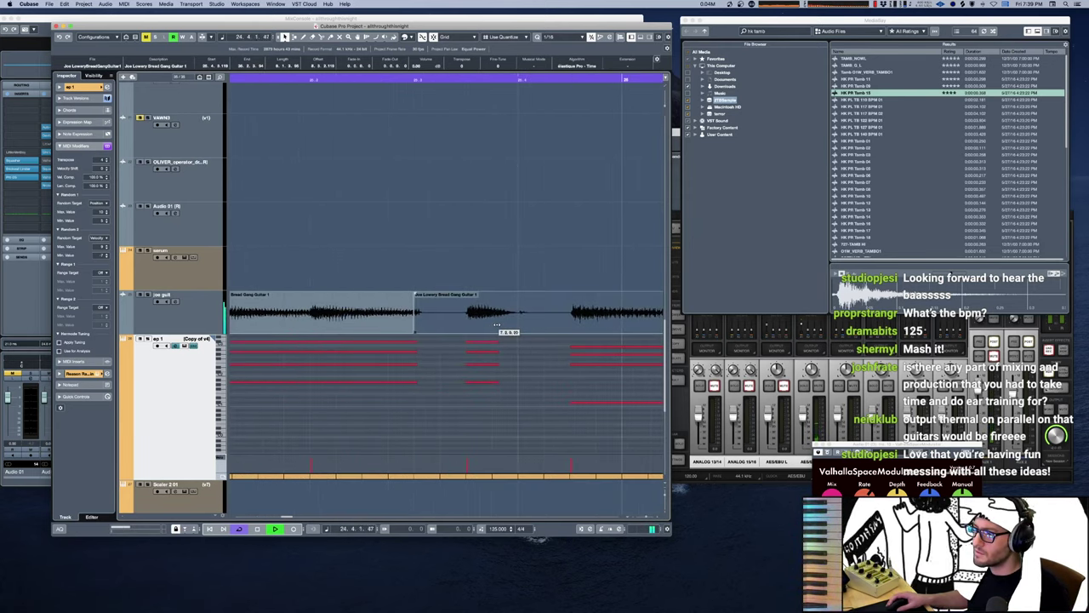
left_click_drag(432, 261, 400, 319)
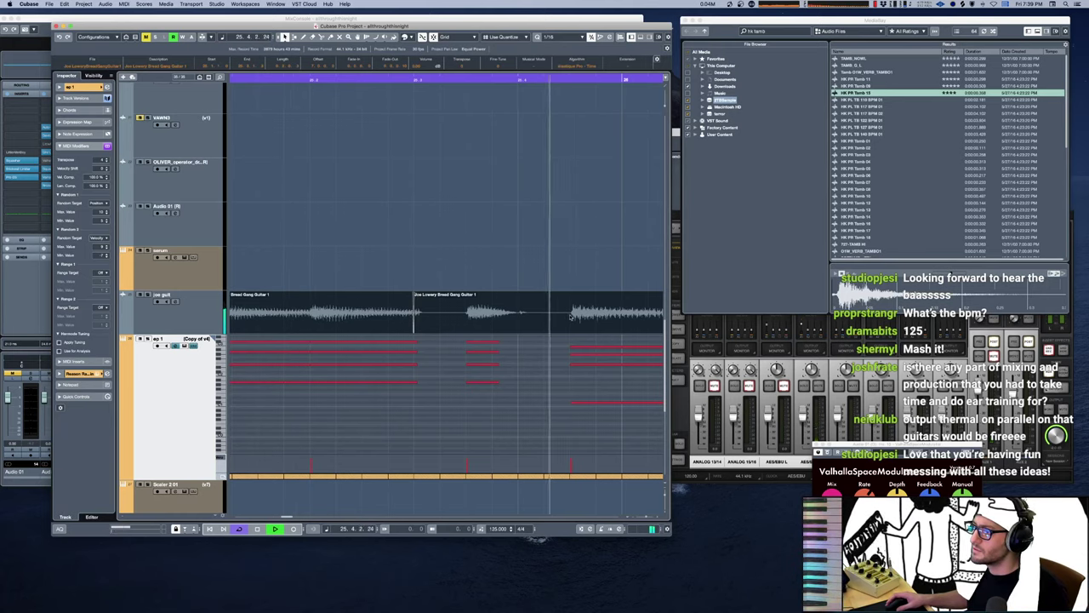
scroll(511, 319, "down", 2)
key("space")
Shorten the small guitar event from its end and audition the chop
left_click_drag(453, 332, 485, 331)
left_click(470, 294)
key("space")
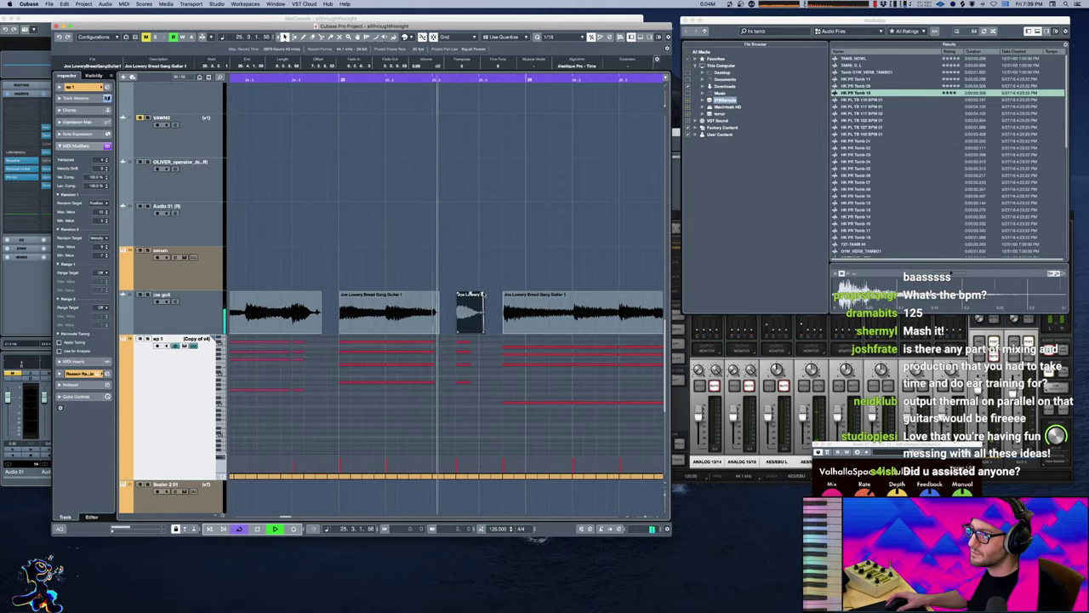
key("h")
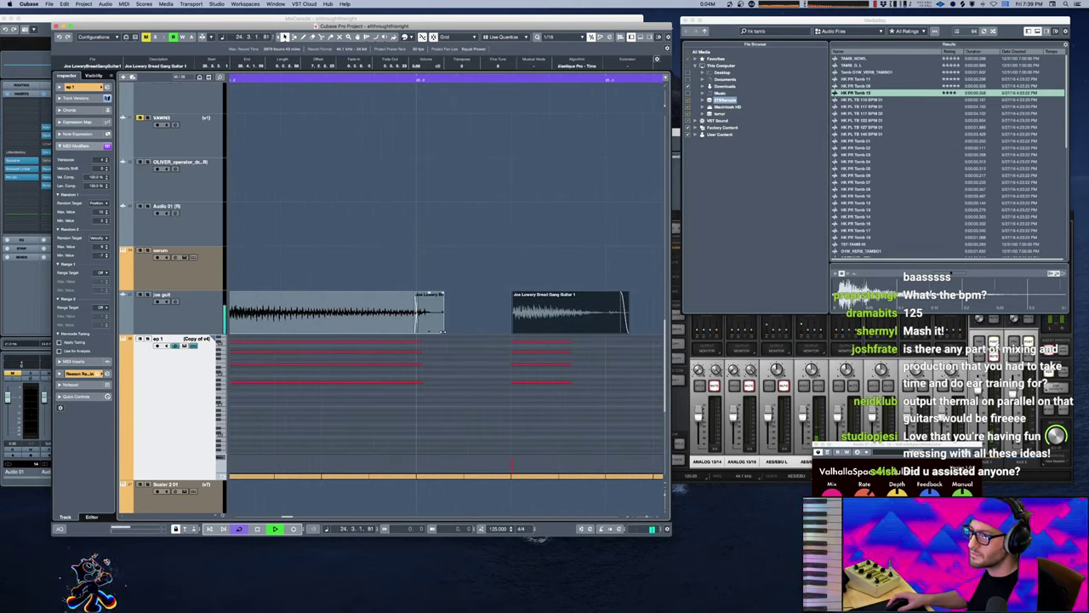
key("h")
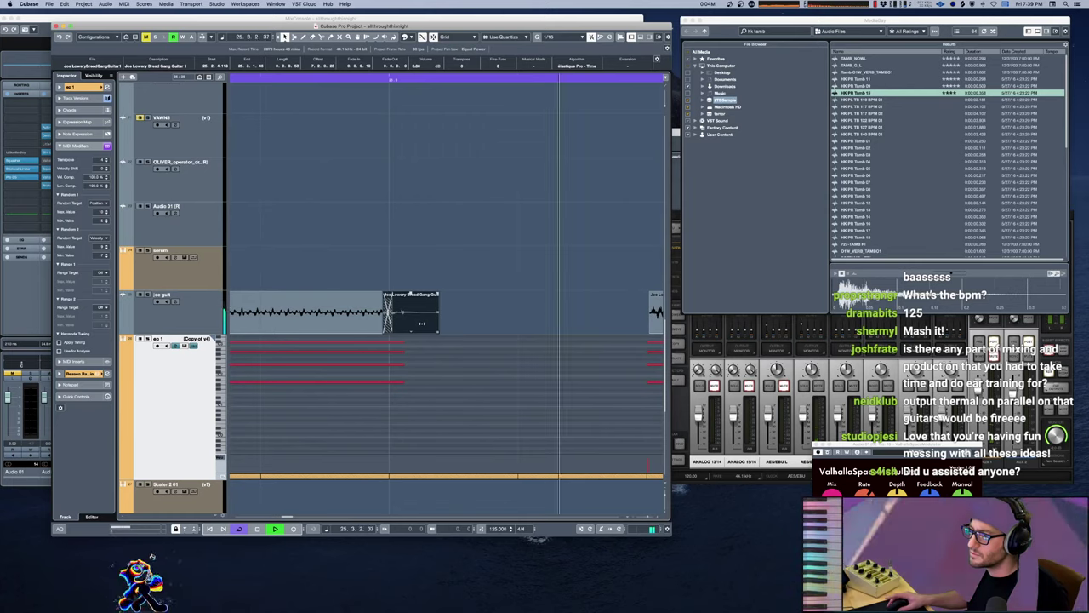
key("g")
key("g")
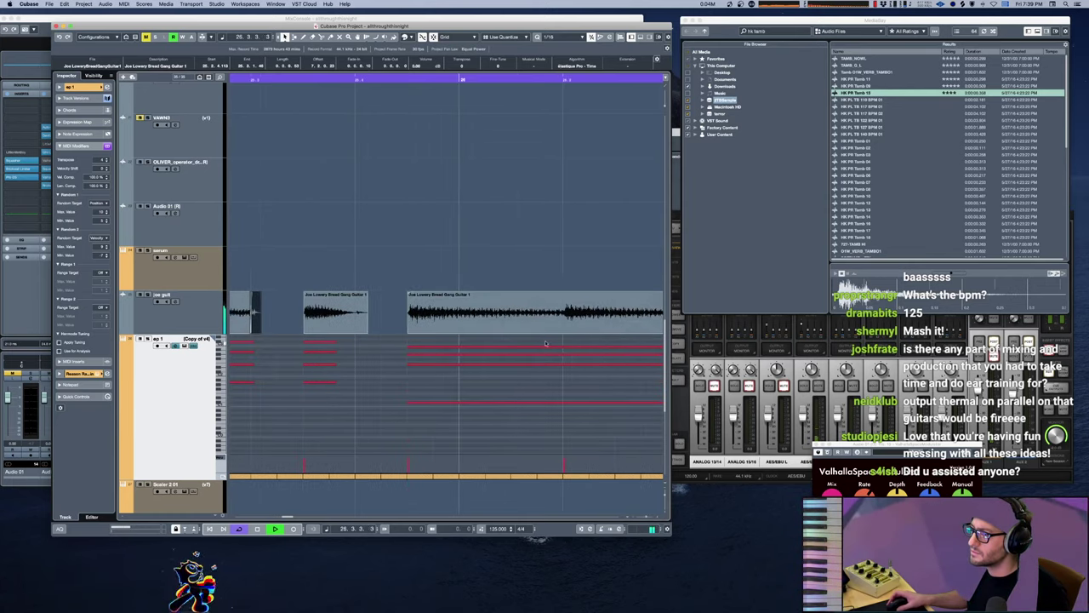
key("g")
key("g")
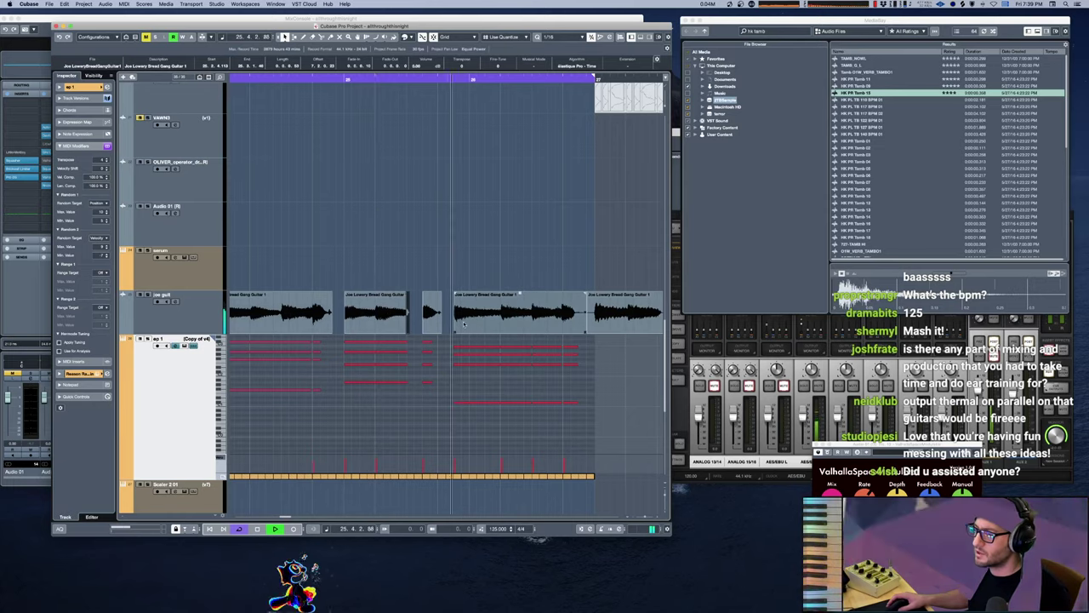
key("space")
Split the guitar near bar 26 and trim the following piece's start later to leave a gap
left_click(446, 243)
key("h")
key("h")
key("space")
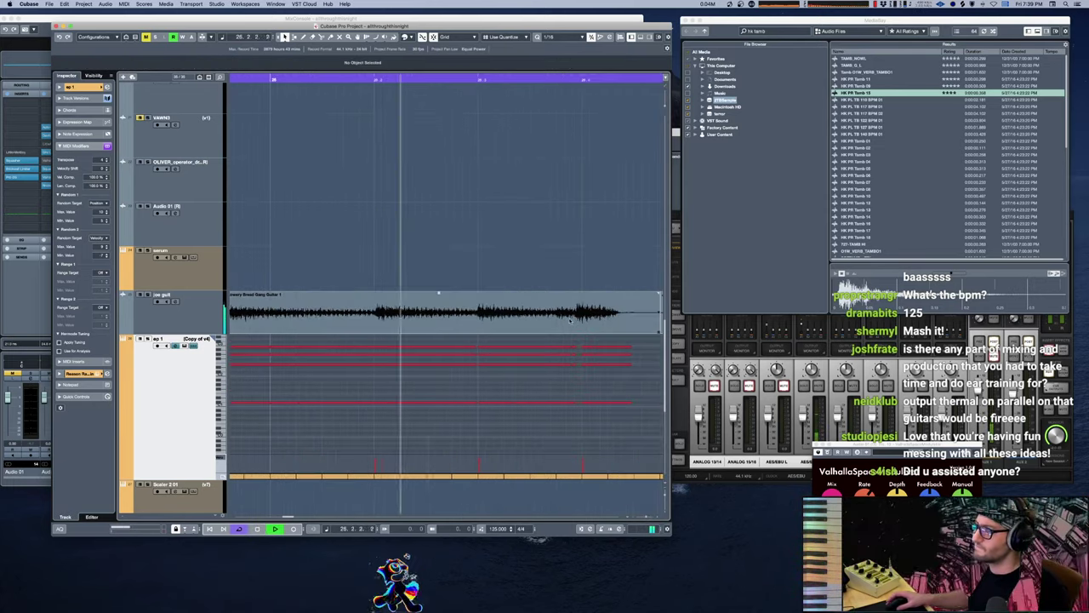
left_click(531, 315)
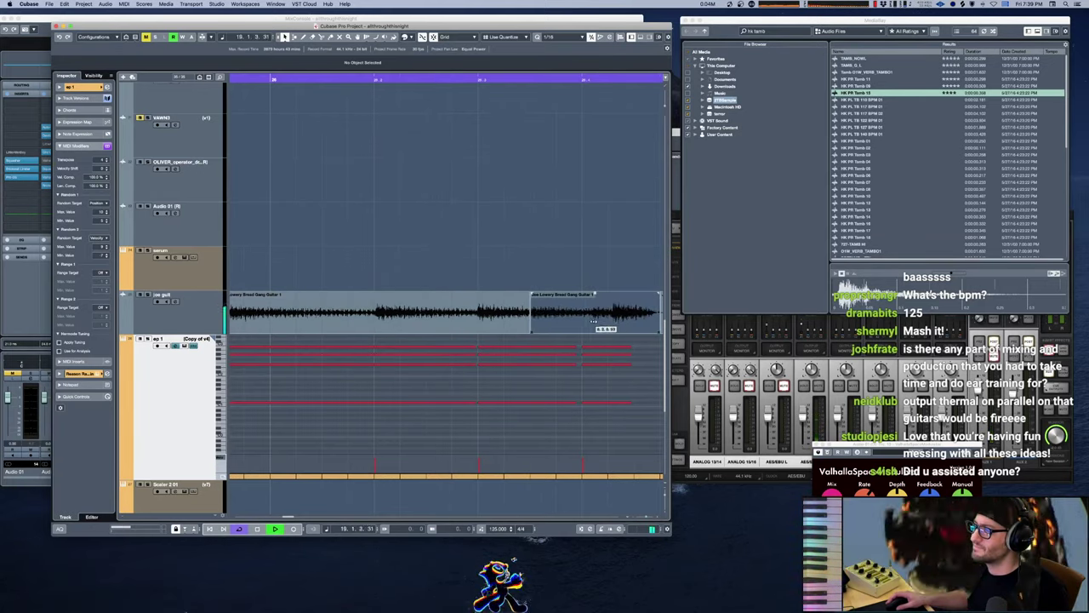
key("g")
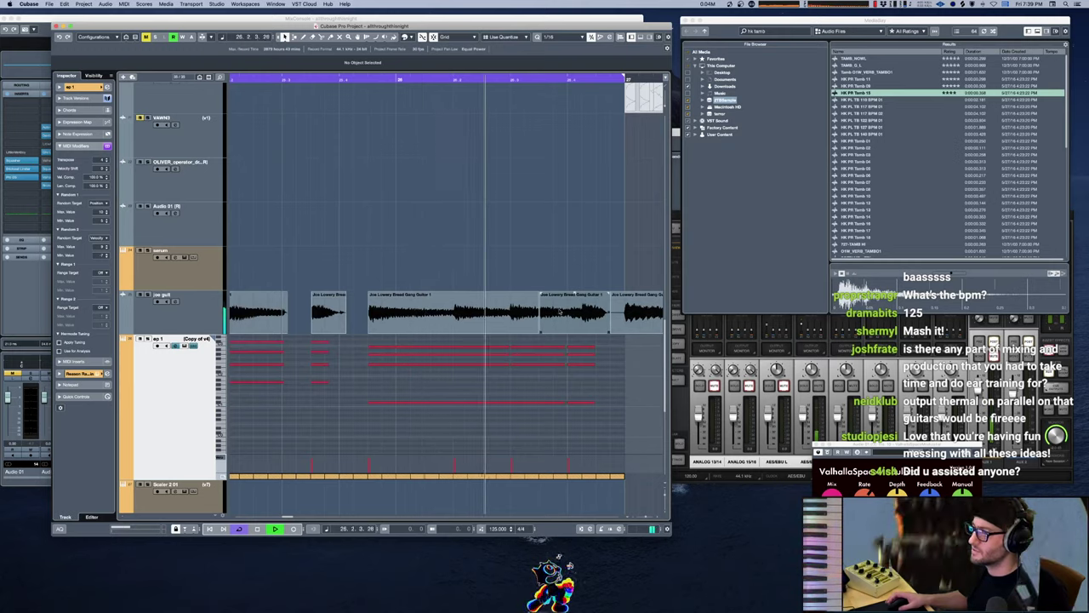
key("h")
left_click(531, 306)
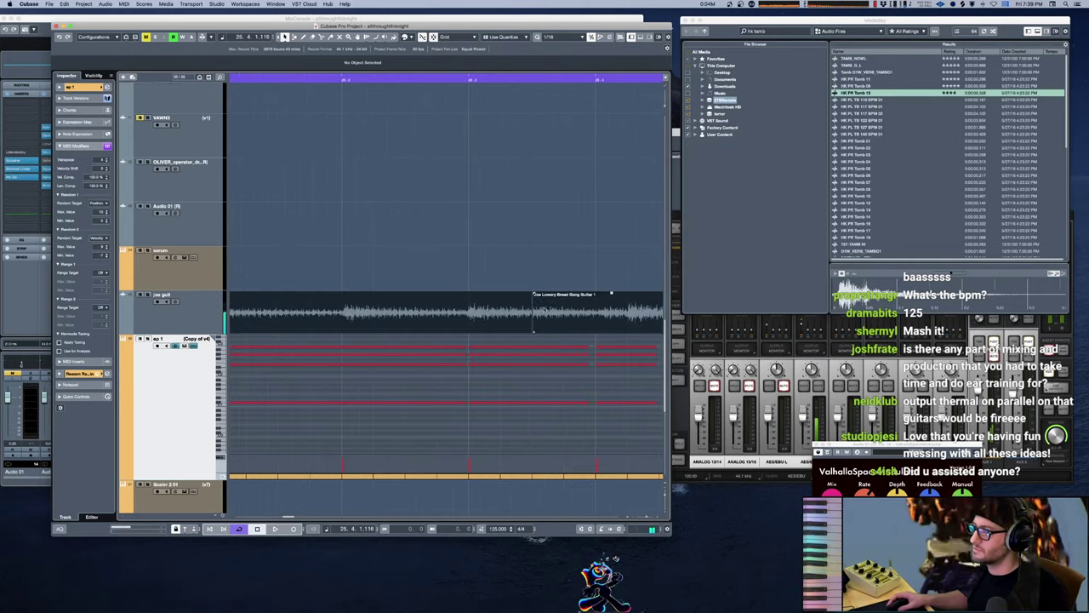
left_click_drag(531, 302, 619, 306)
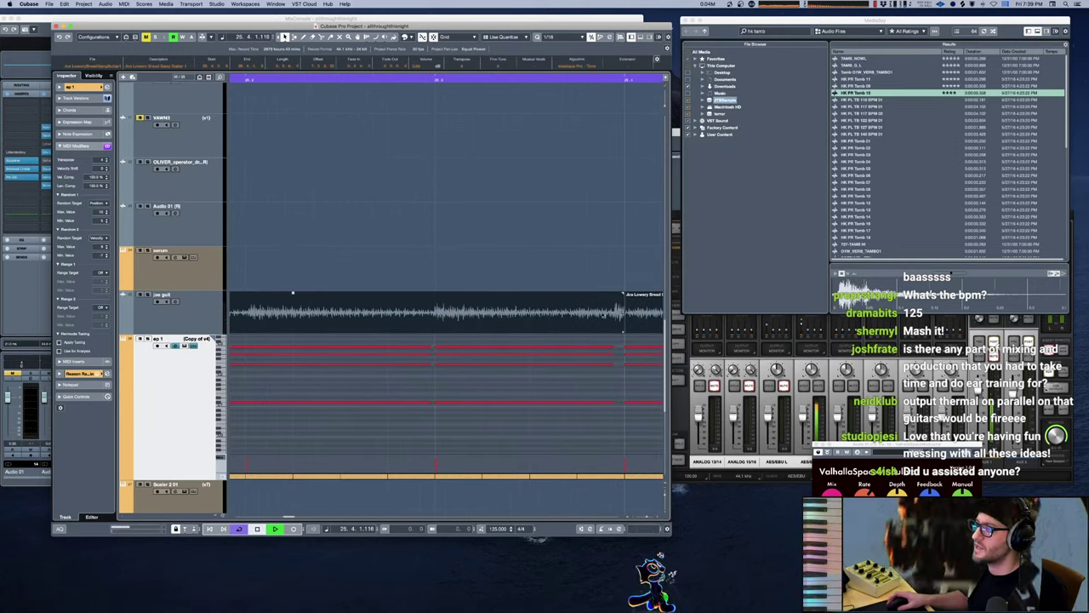
key("g")
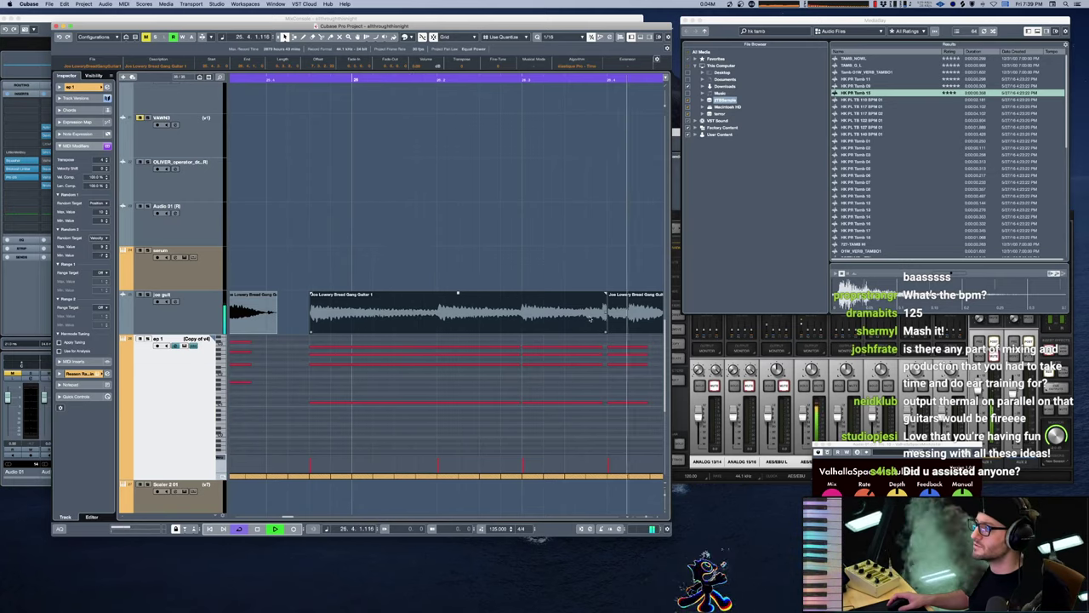
key("super+z")
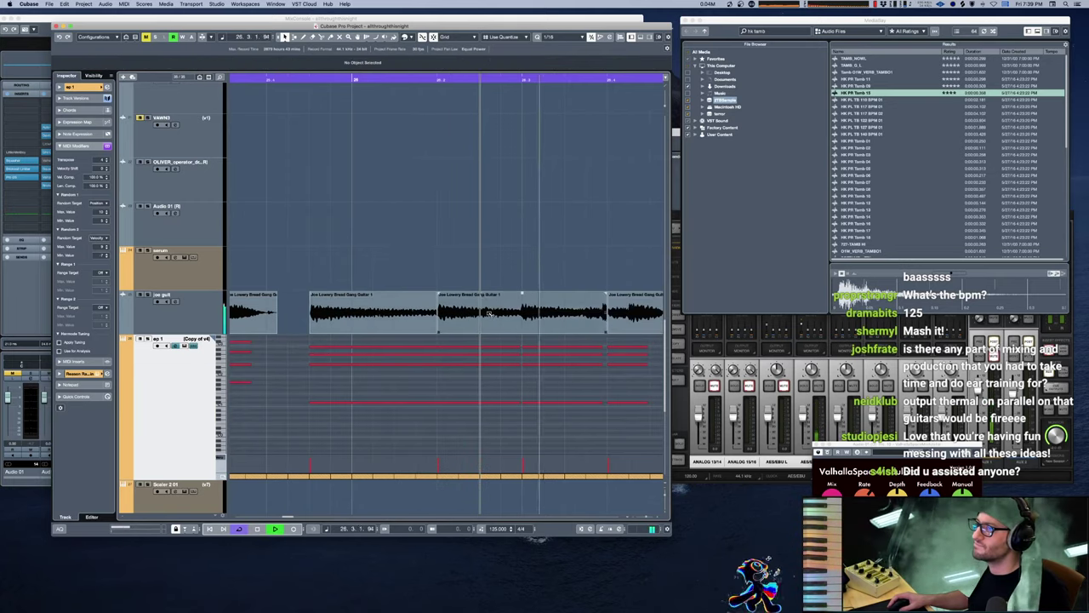
Move a guitar piece later in the bar and audition the edit
mouse_move(490, 315)
left_mouse_down()
mouse_move(476, 308)
mouse_move(596, 308)
mouse_move(586, 294)
mouse_move(607, 292)
mouse_move(542, 293)
mouse_move(532, 314)
left_mouse_up()
key("h")
key("h")
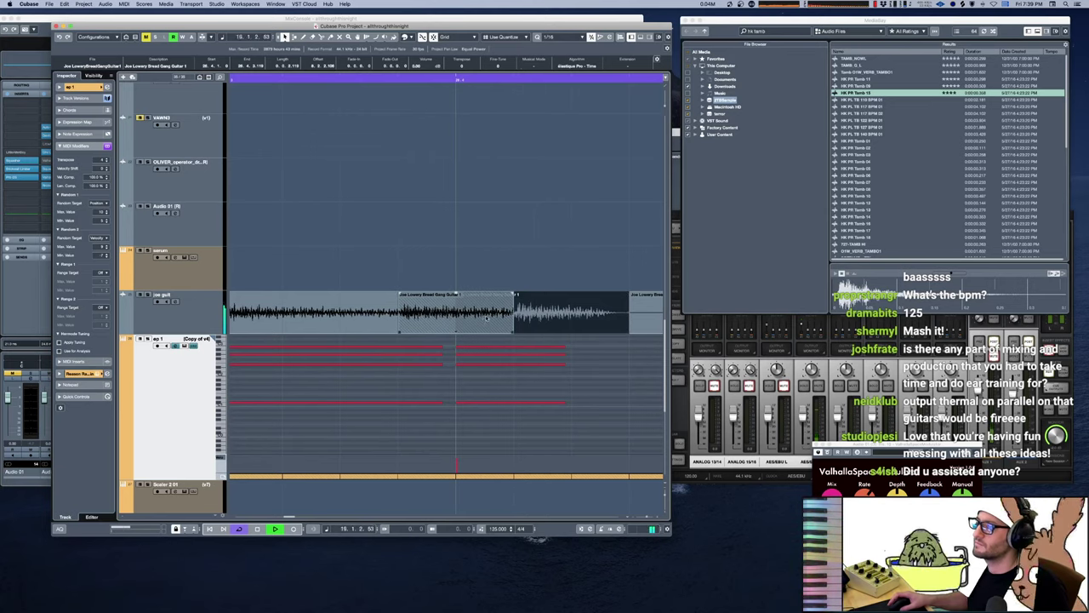
key("g")
key("g")
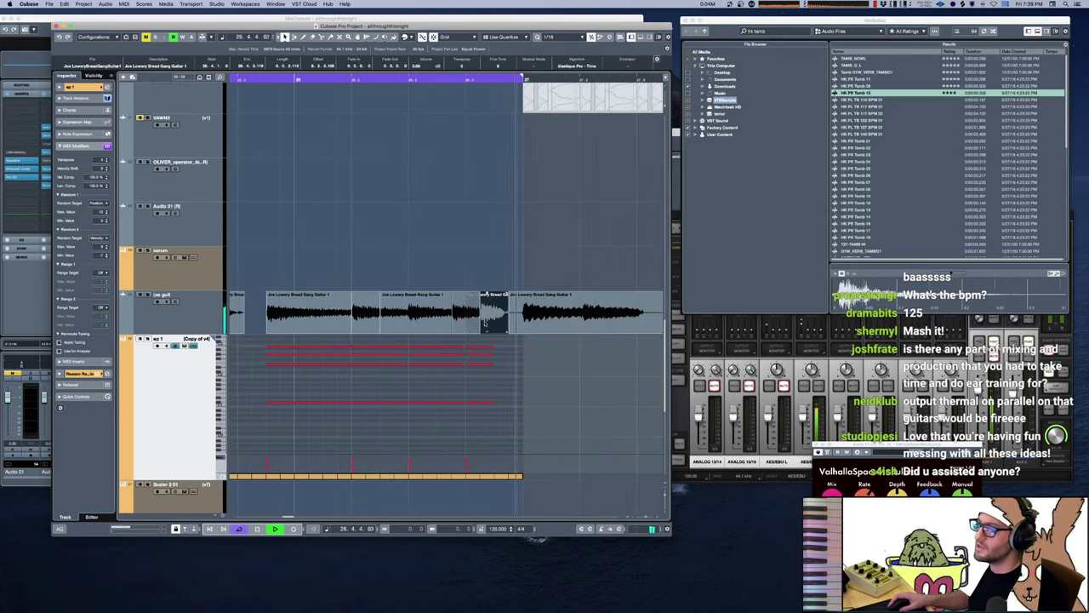
key("g")
key("g")
key("h")
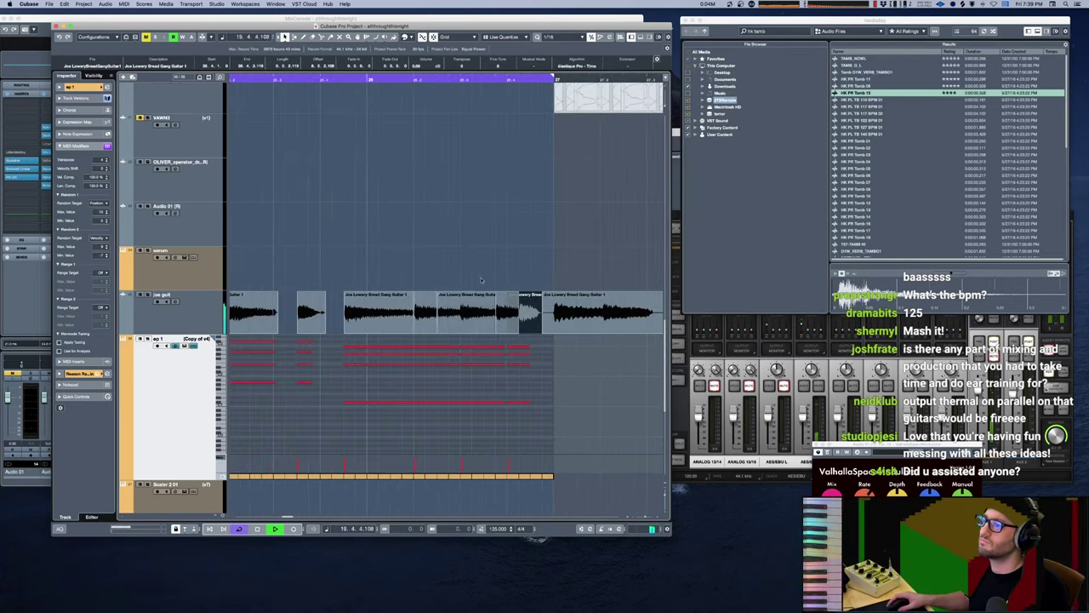
left_click(522, 317)
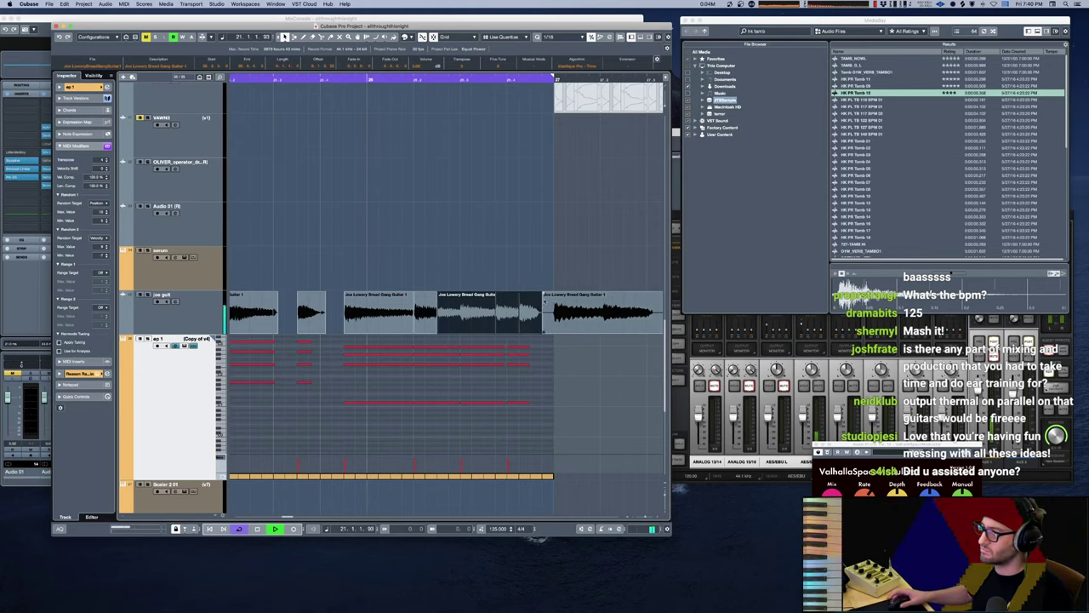
key("h")
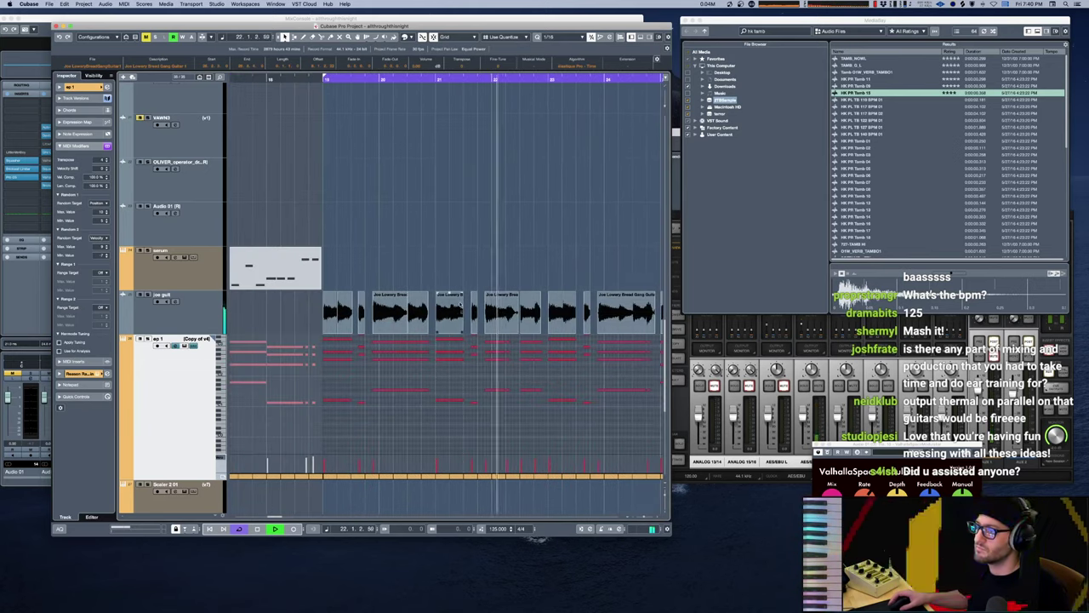
key("h")
key("h")
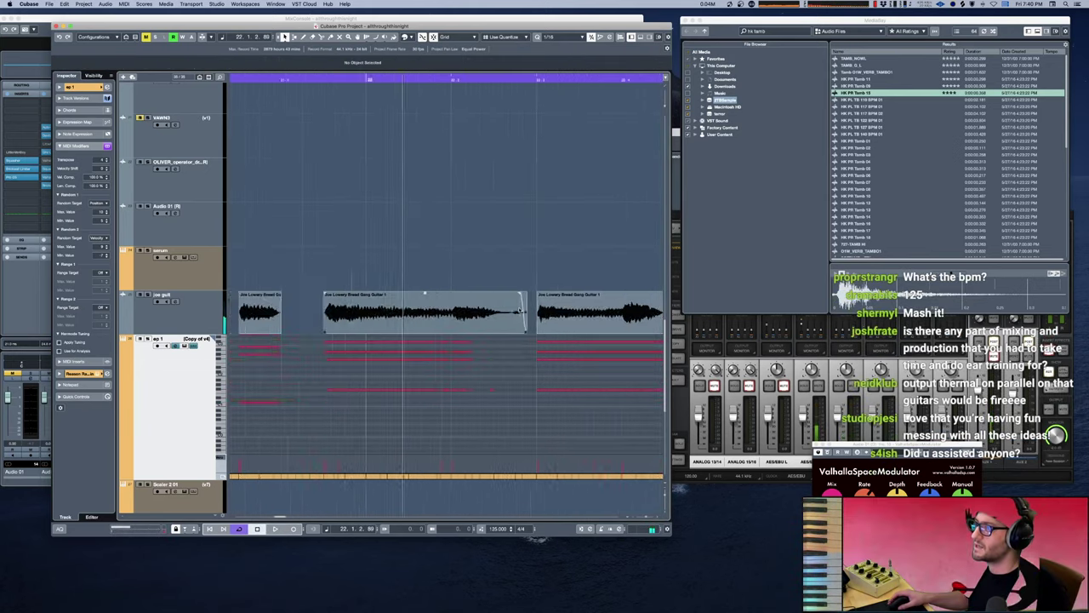
left_click(369, 292)
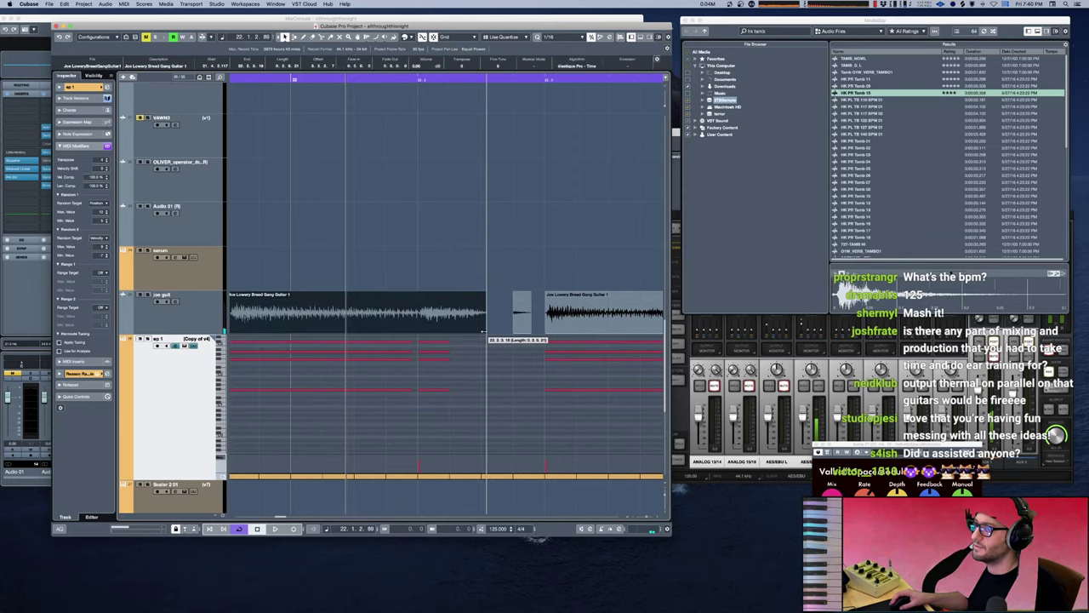
scroll(506, 308, "up", 1)
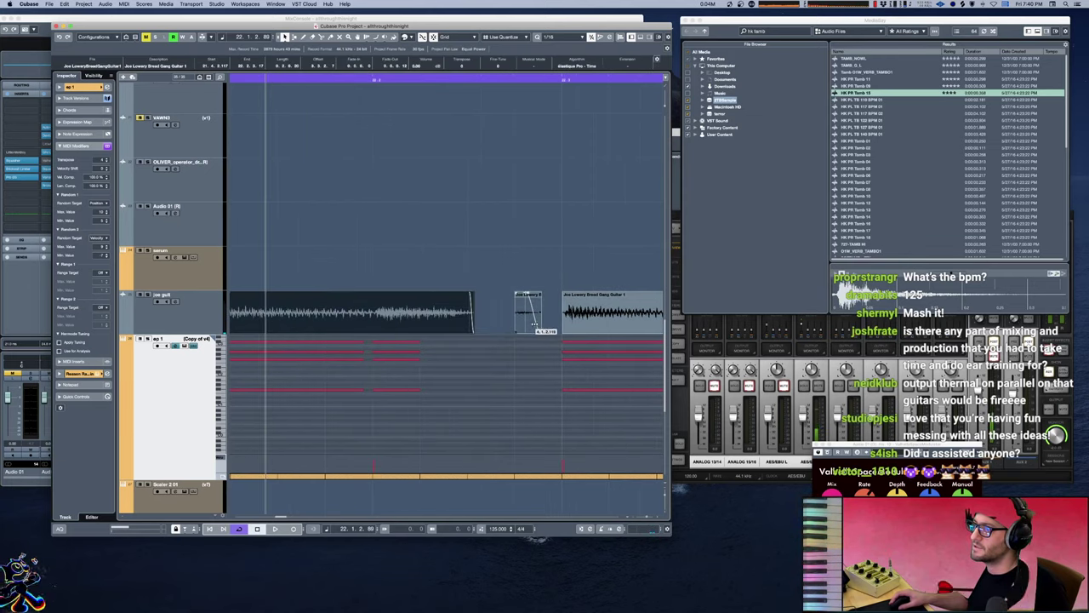
key("space")
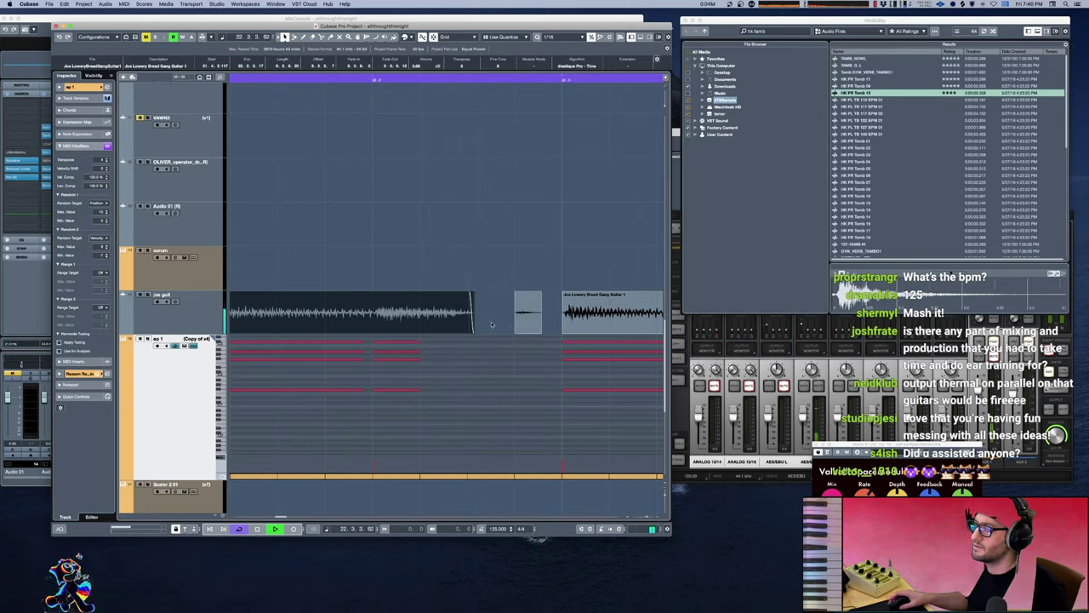
left_click(514, 336)
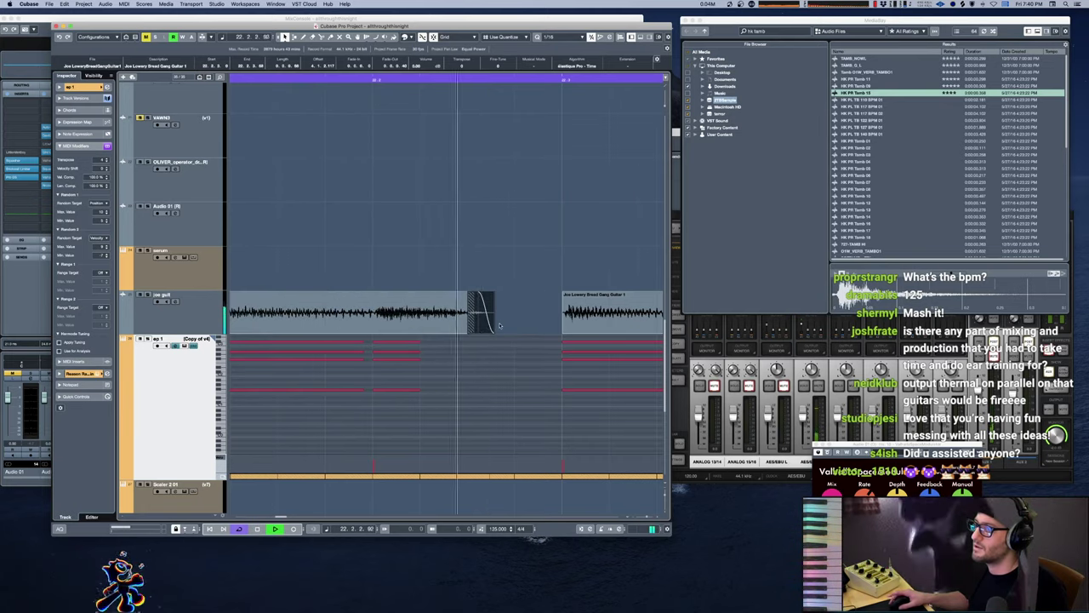
Open ep 1's Reason Rack instrument, select the UN-16 device while playing, then stop
key("g")
key("h")
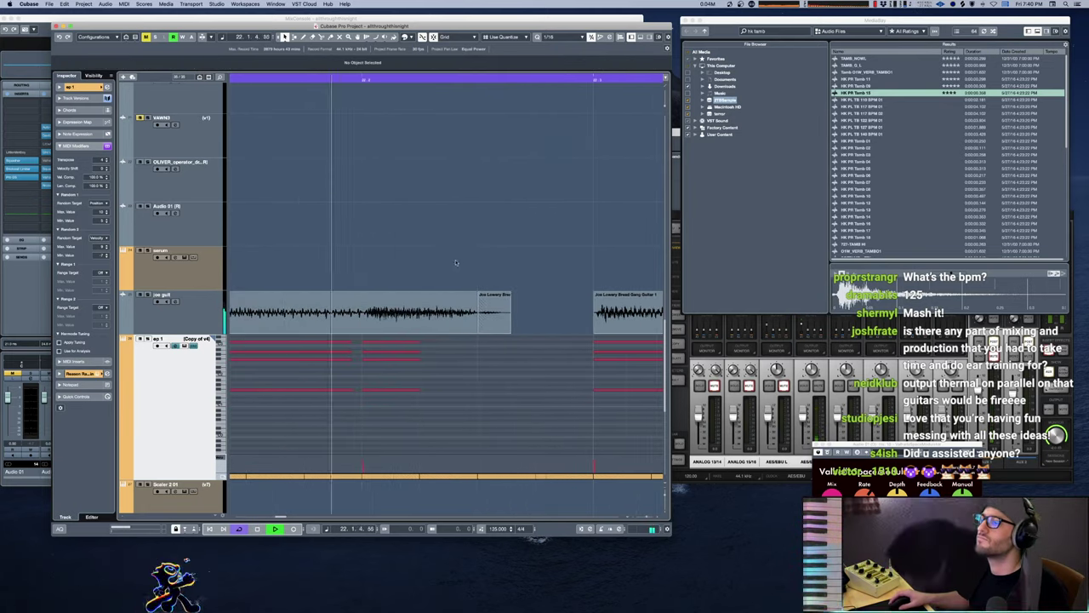
key("g")
key("g")
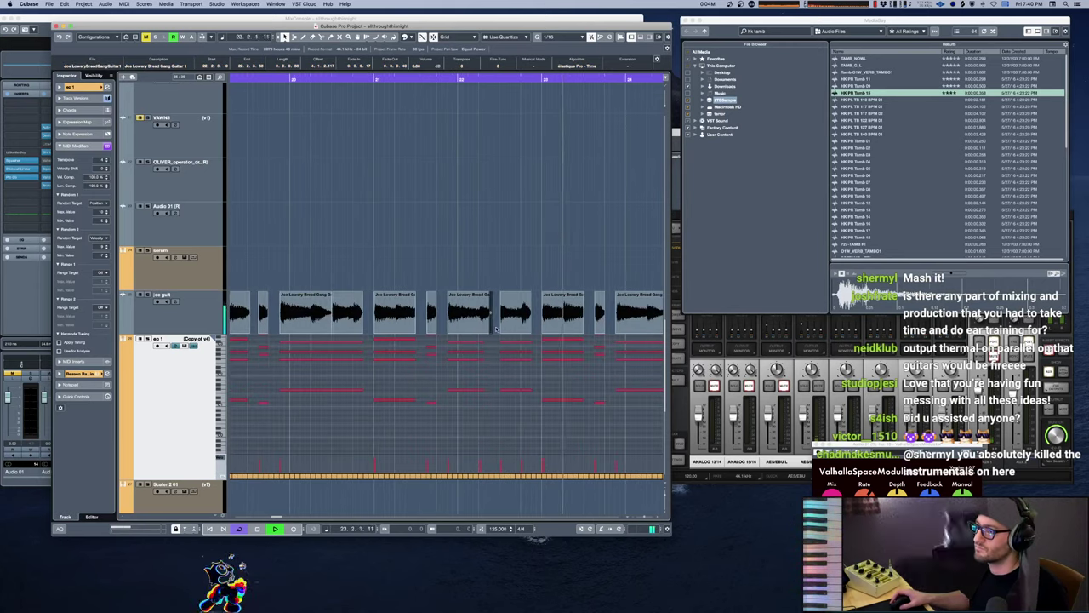
scroll(239, 367, "left", 5)
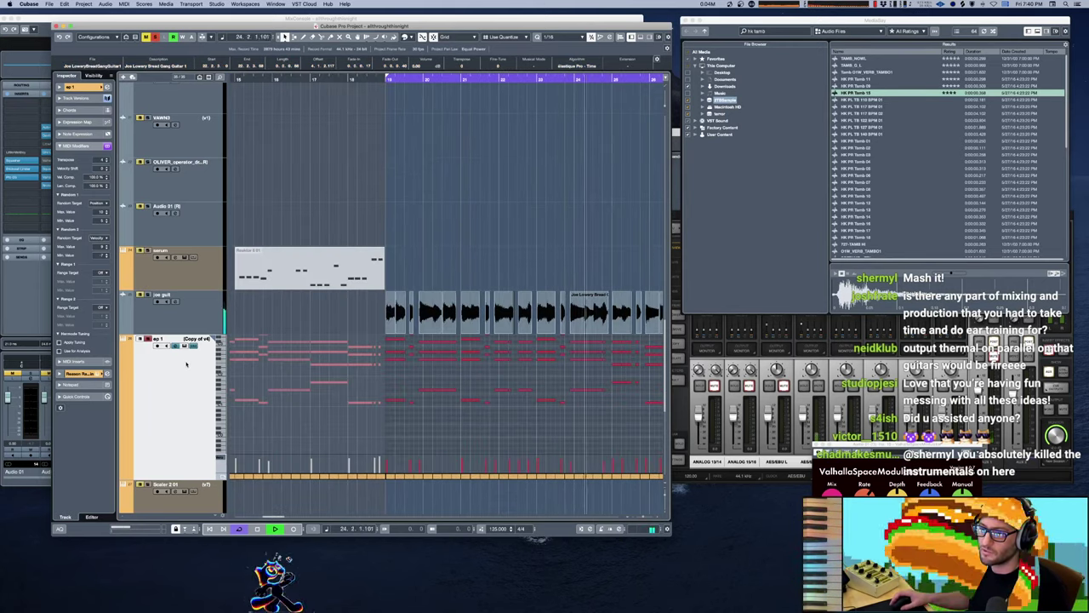
key("g")
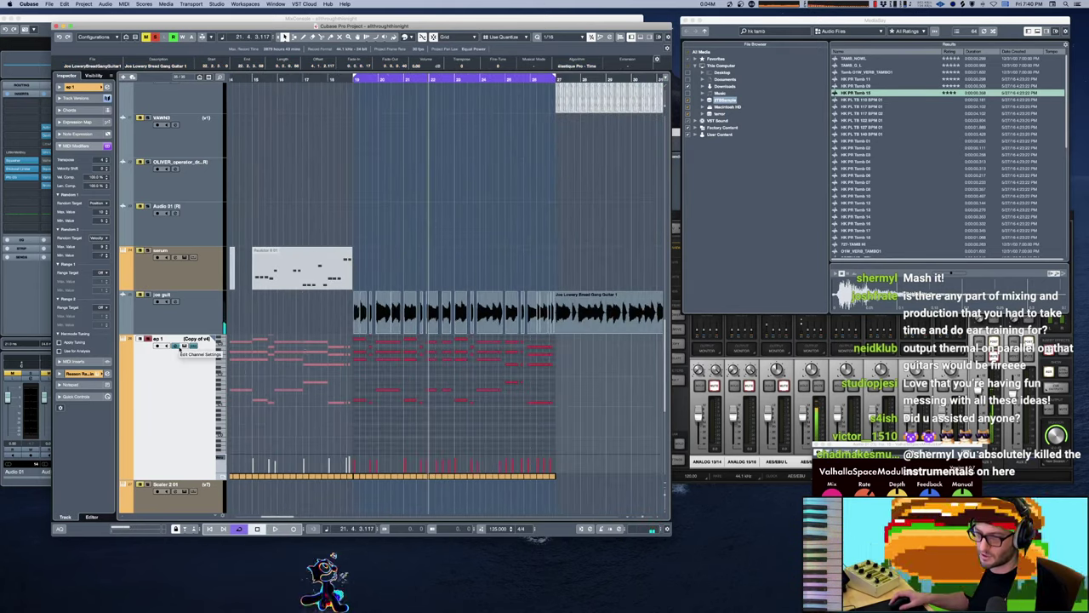
left_click(181, 346)
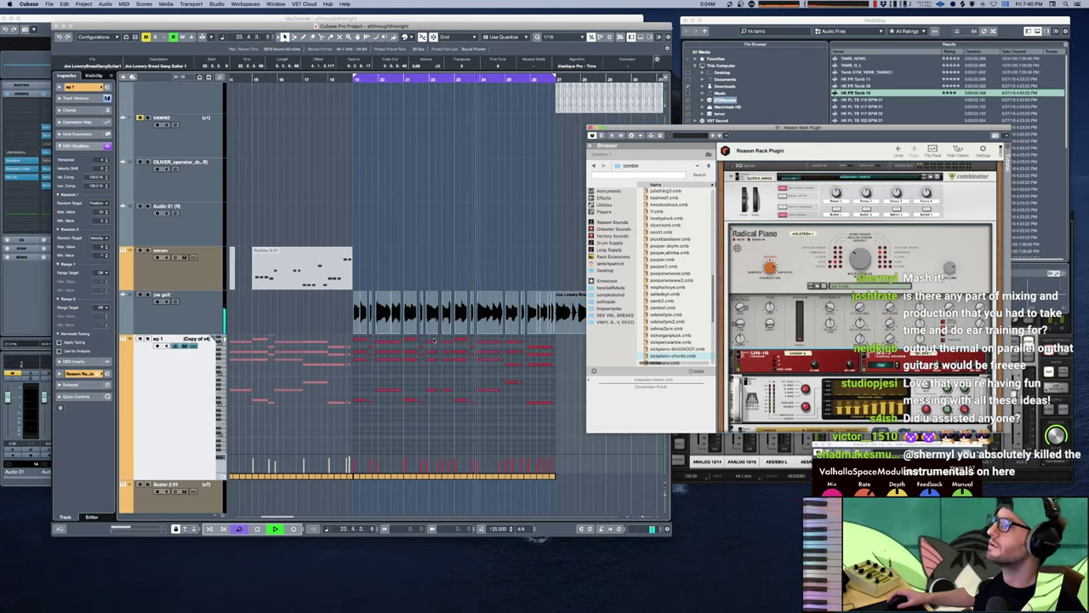
key("h")
key("g")
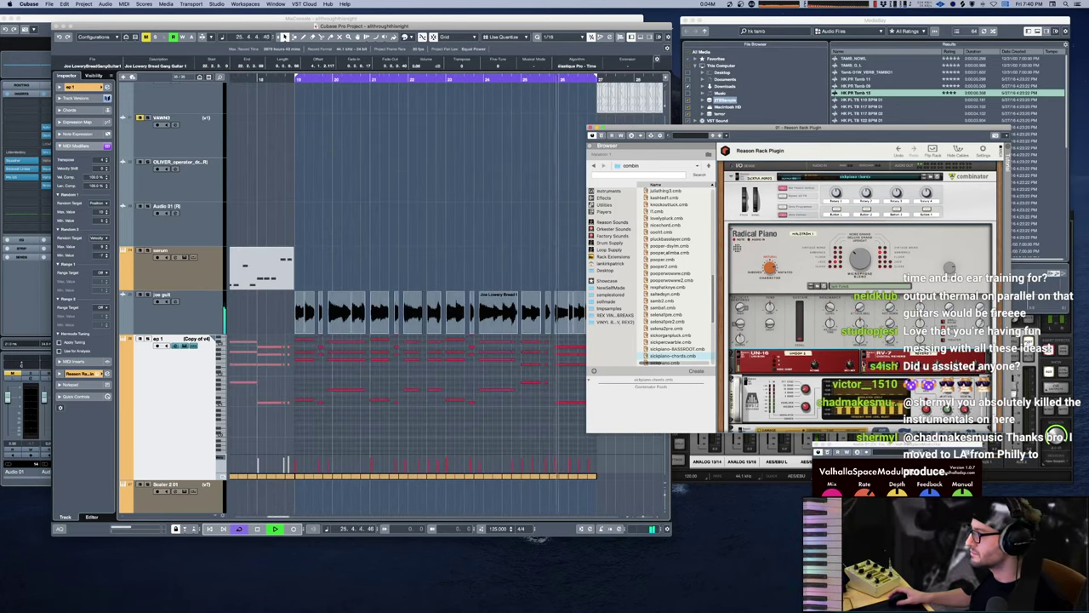
left_click(823, 364)
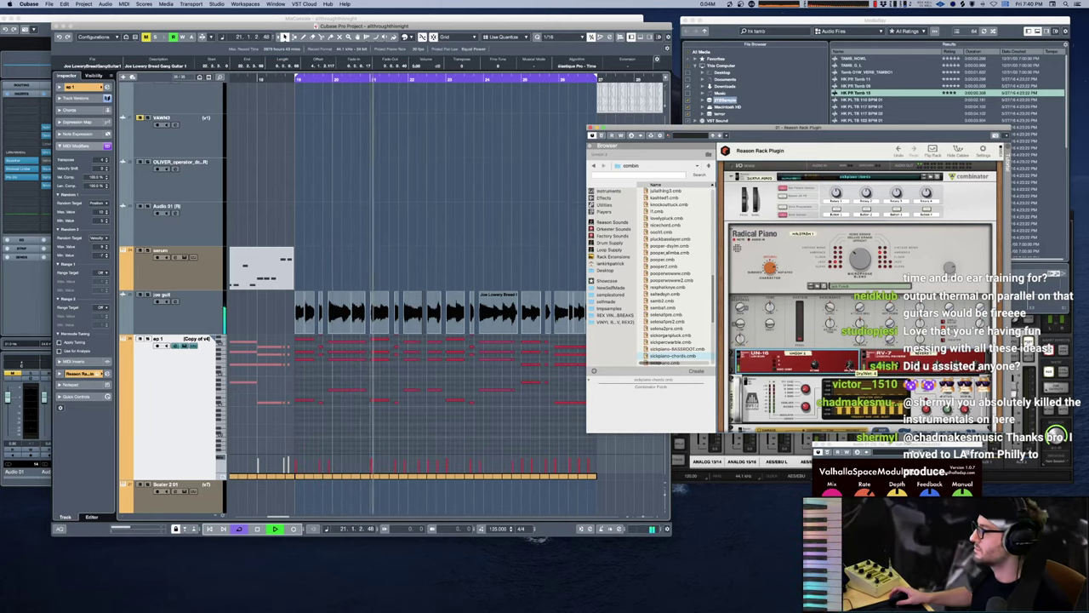
key("space")
Close the Reason Rack window, turn off ep 1's in-place editor, and enlarge the tracks
key("shift+g")
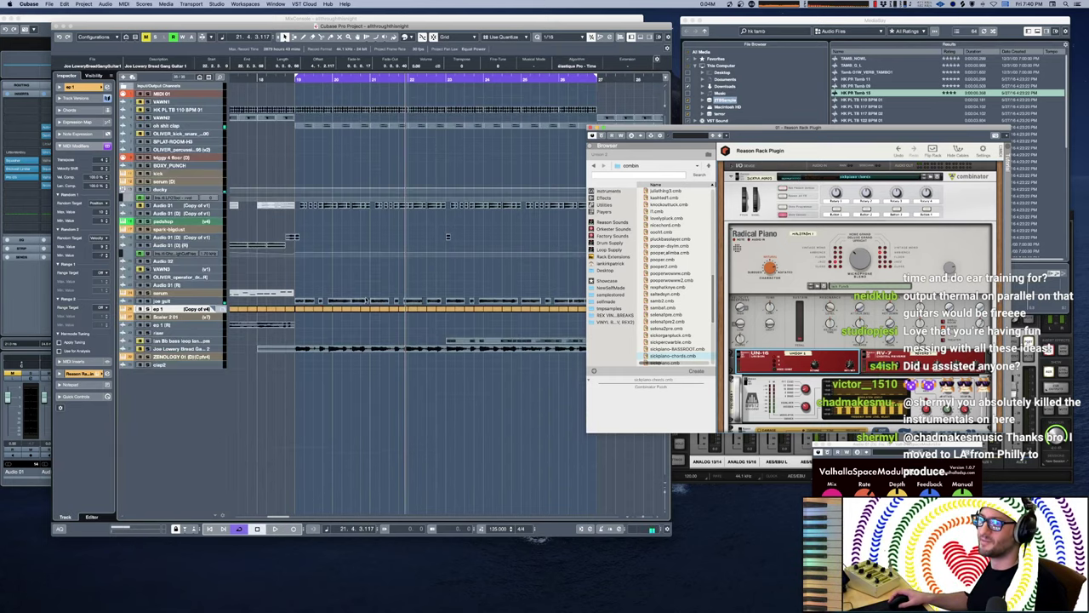
left_click(592, 132)
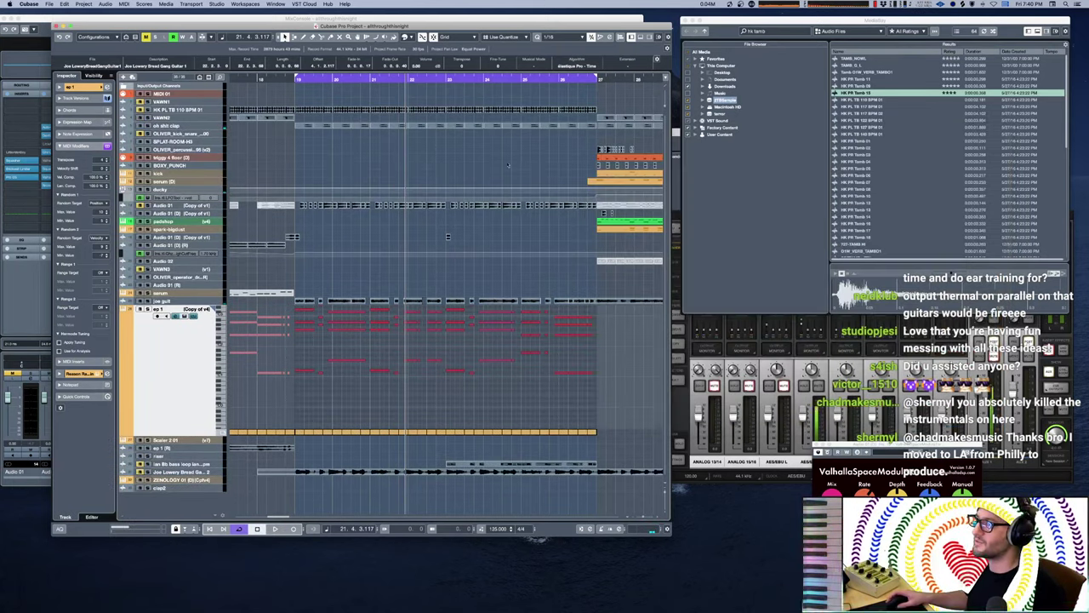
left_click(274, 334)
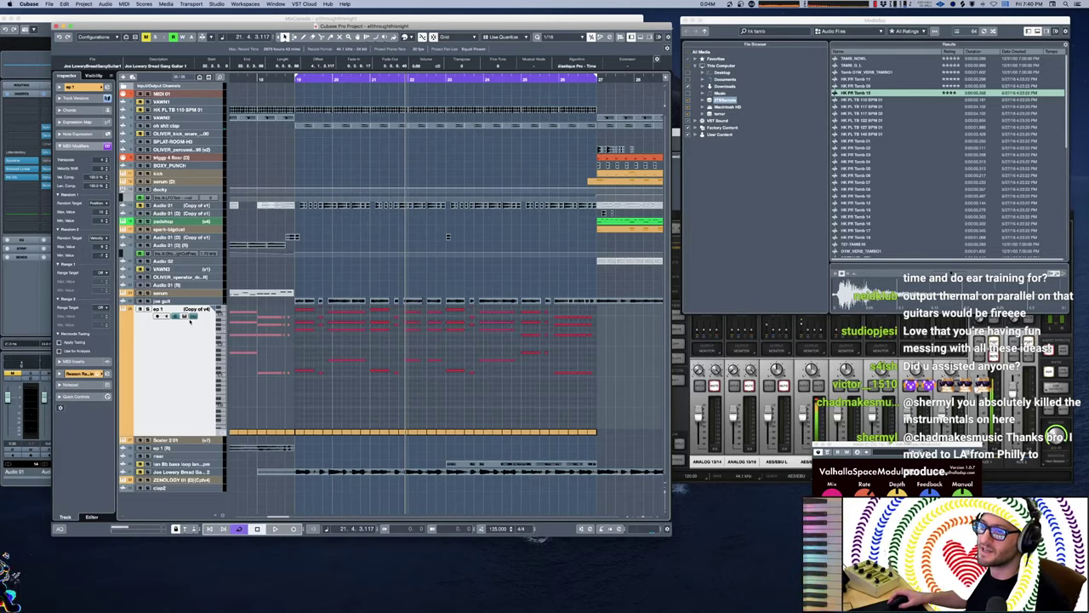
left_click(193, 317)
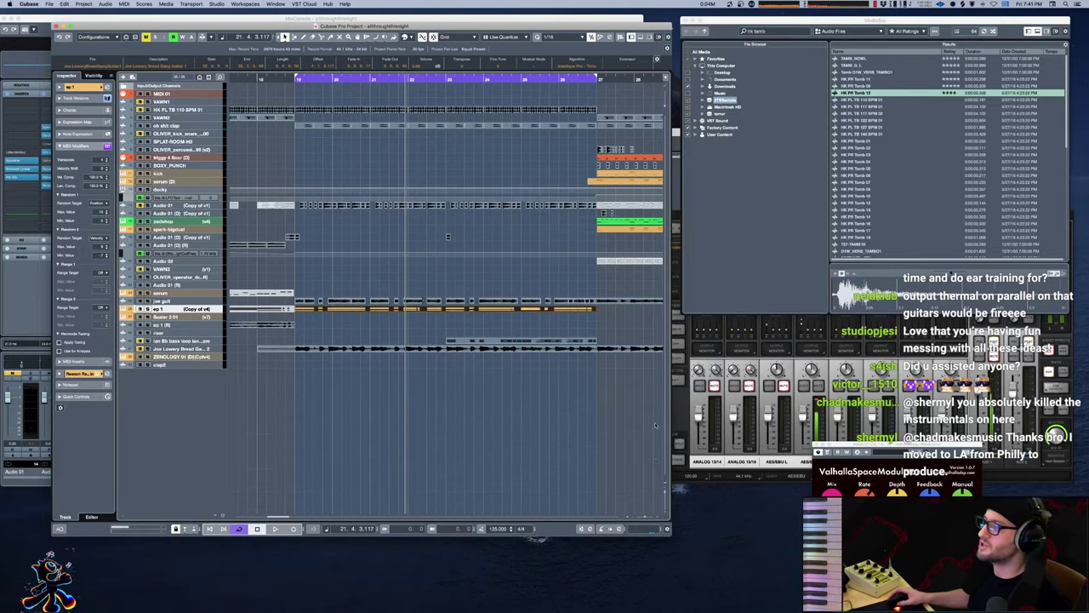
left_click(666, 491)
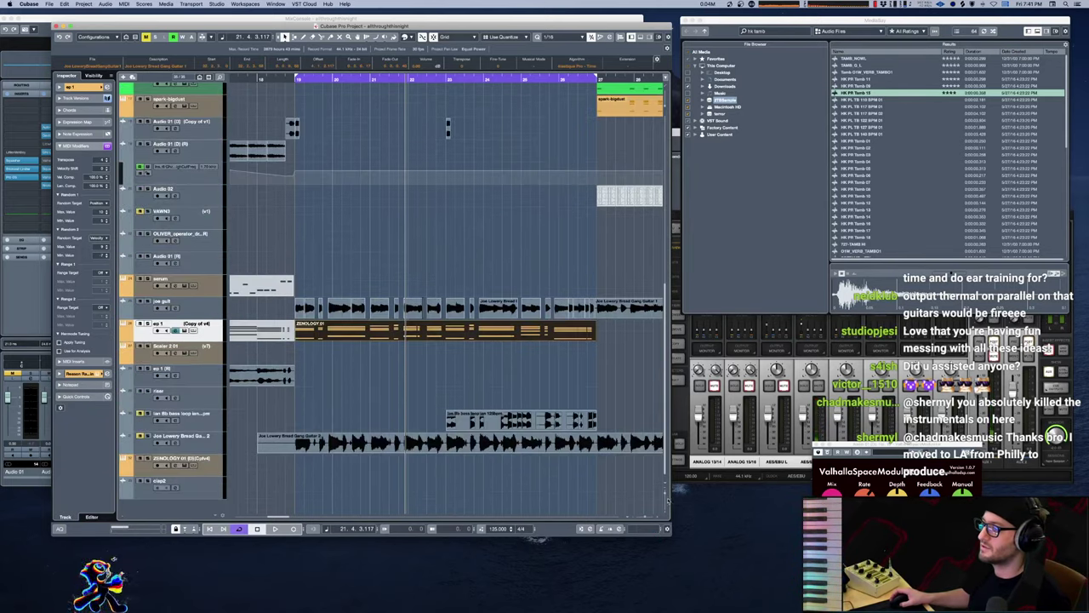
left_click(667, 499)
Copy the ep 1 part onto ZENOLOGY 01, delete the ZENOLOGY 01 track, and play back
scroll(309, 374, "down", 5)
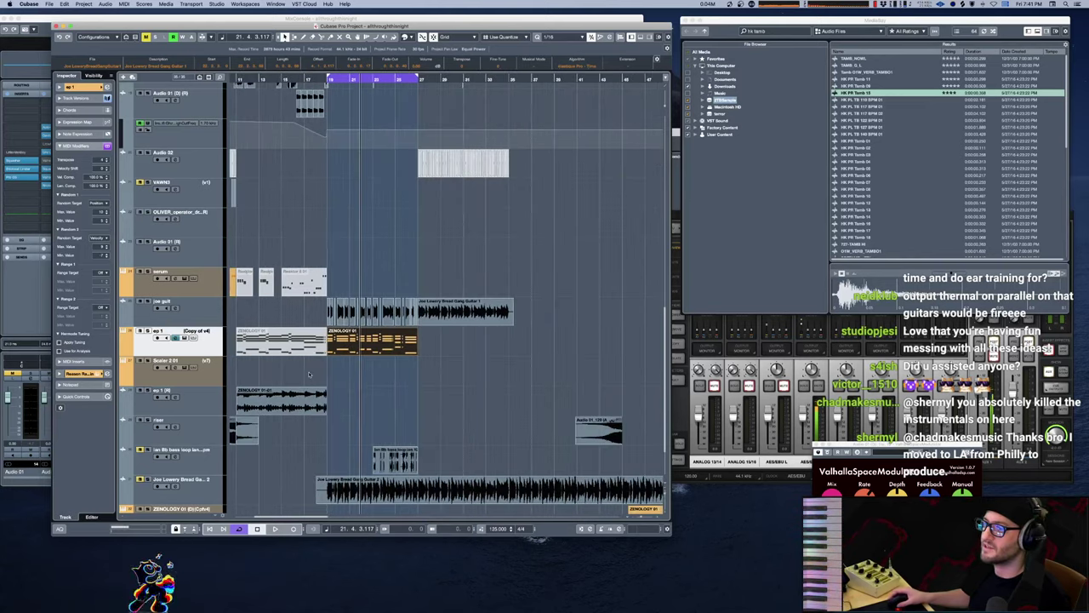
scroll(269, 388, "down", 2)
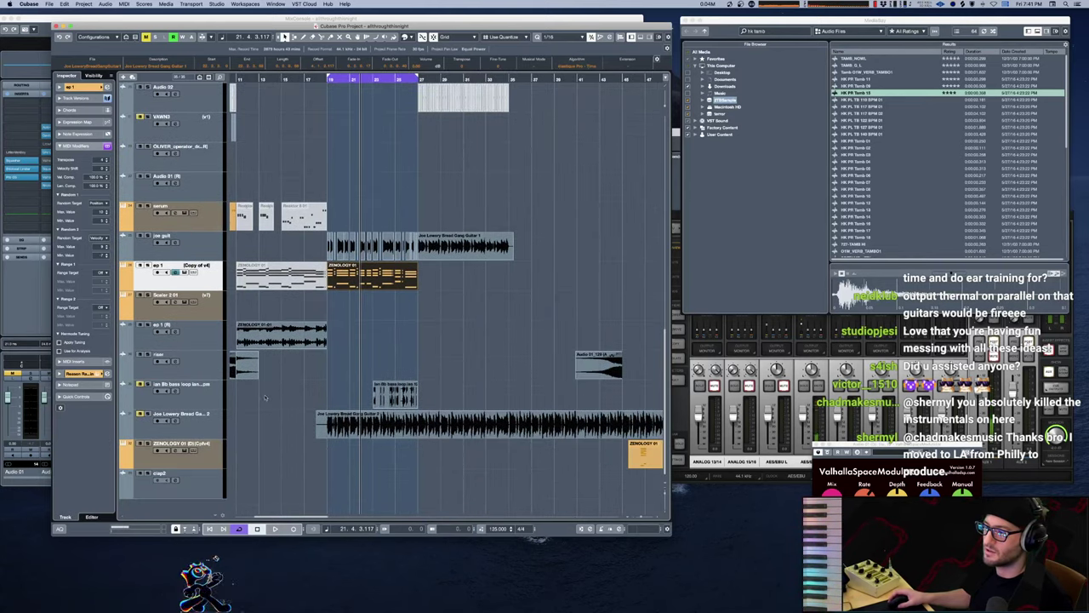
left_click_drag(356, 280, 355, 455)
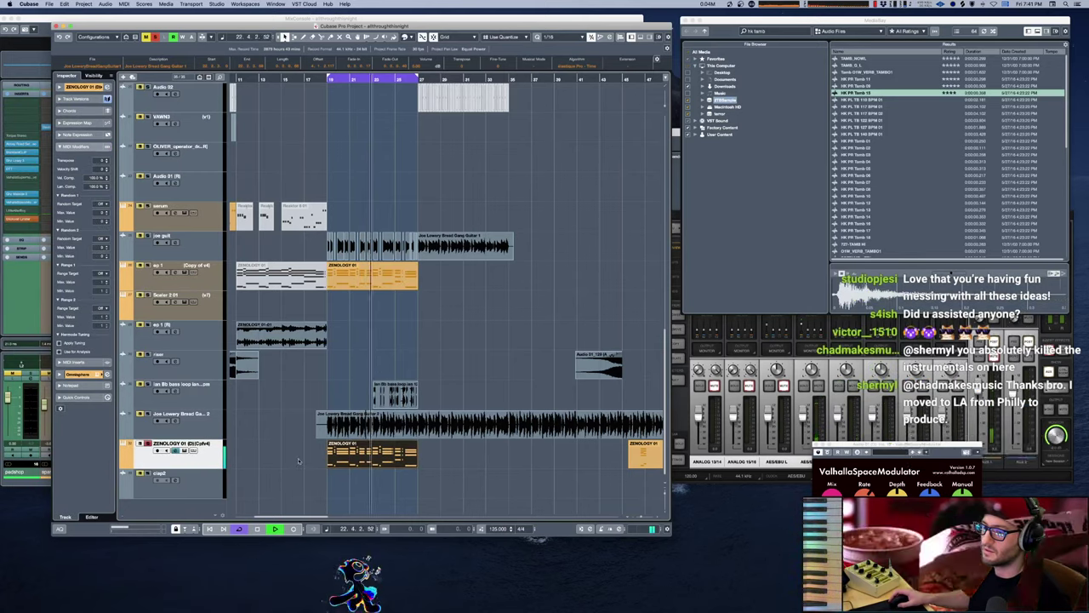
key("space")
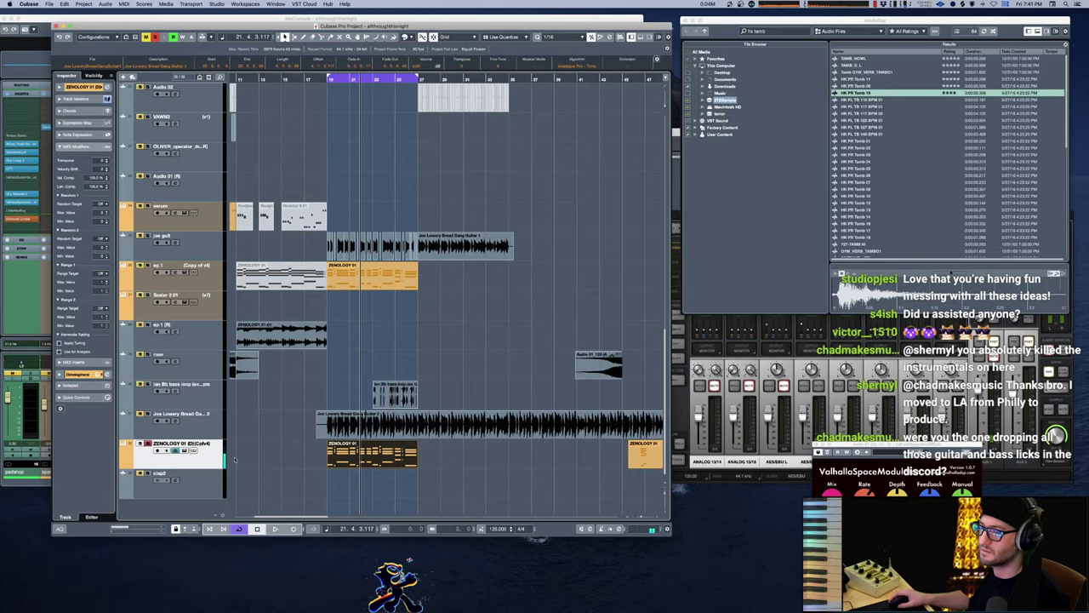
key("g")
key("g")
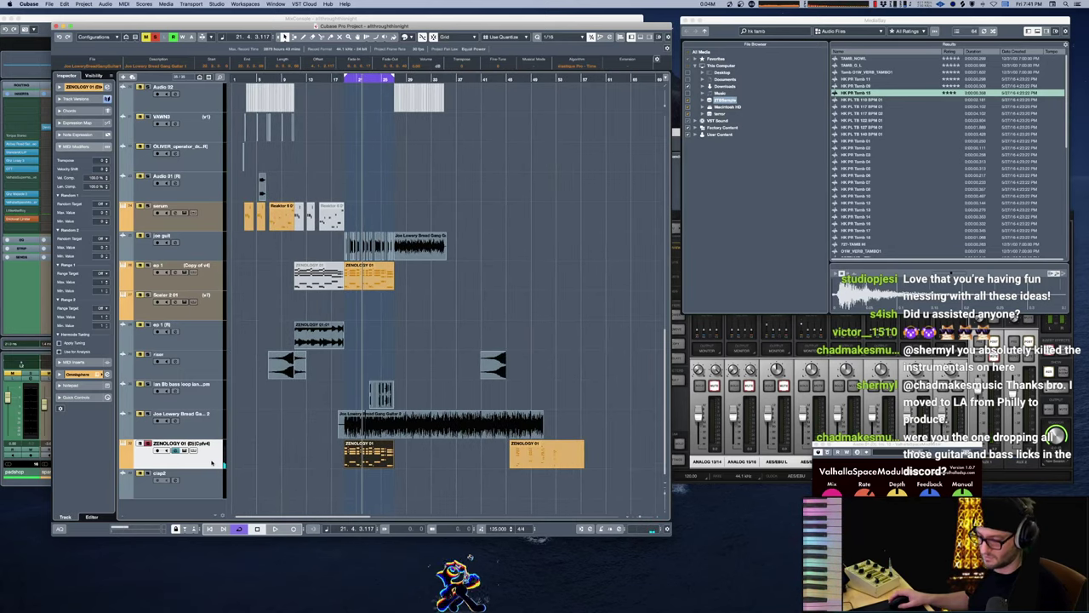
key("h")
key("Delete")
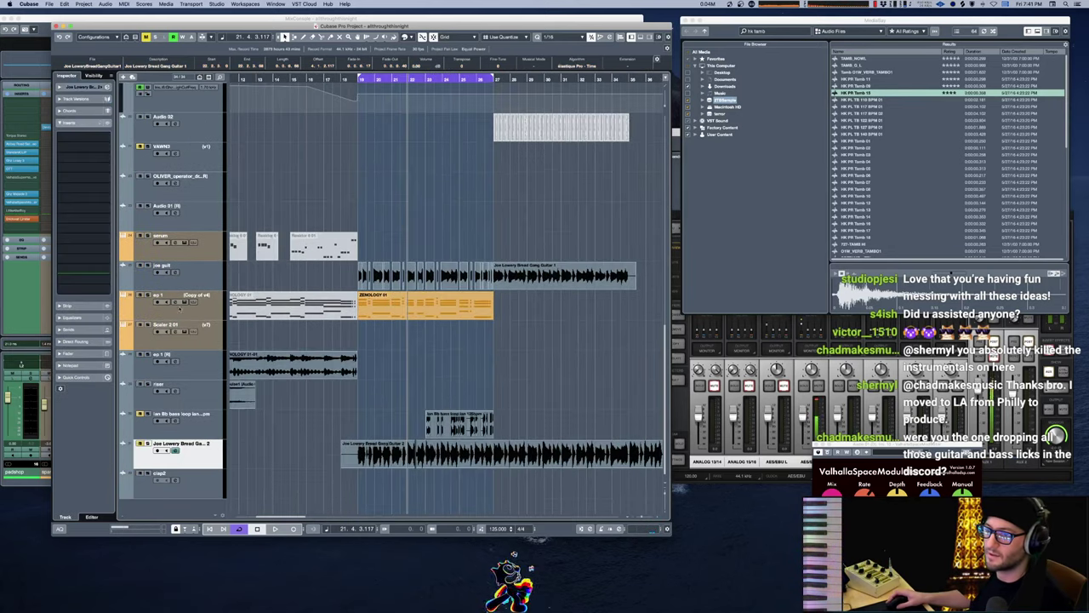
left_click(179, 309)
key("space")
key("space")
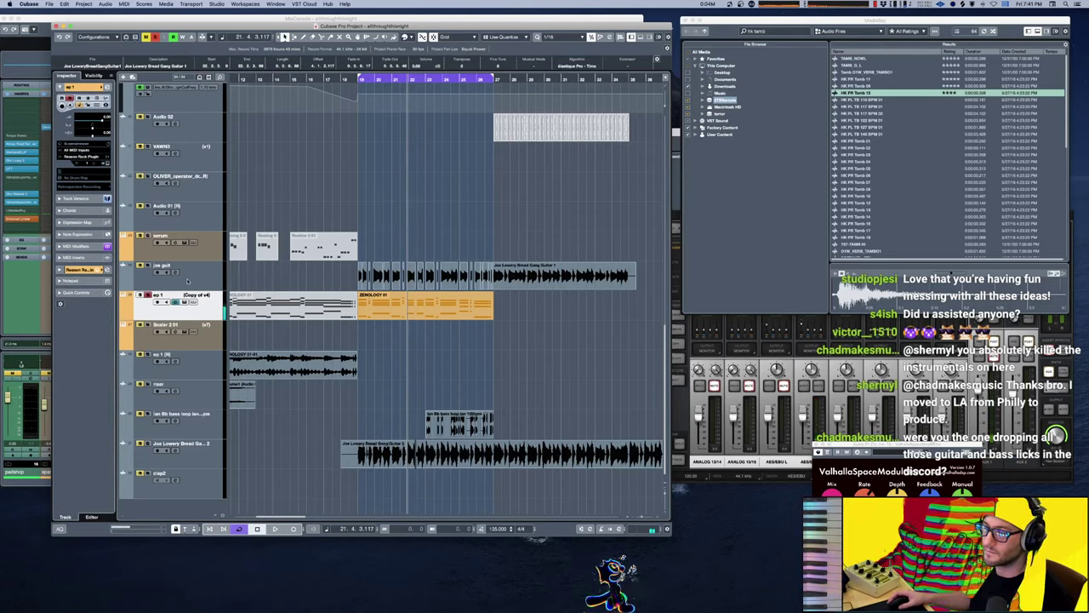
Duplicate the ep 1 track as 'Copy of v4' and open its Inspector instrument list
right_click(182, 314)
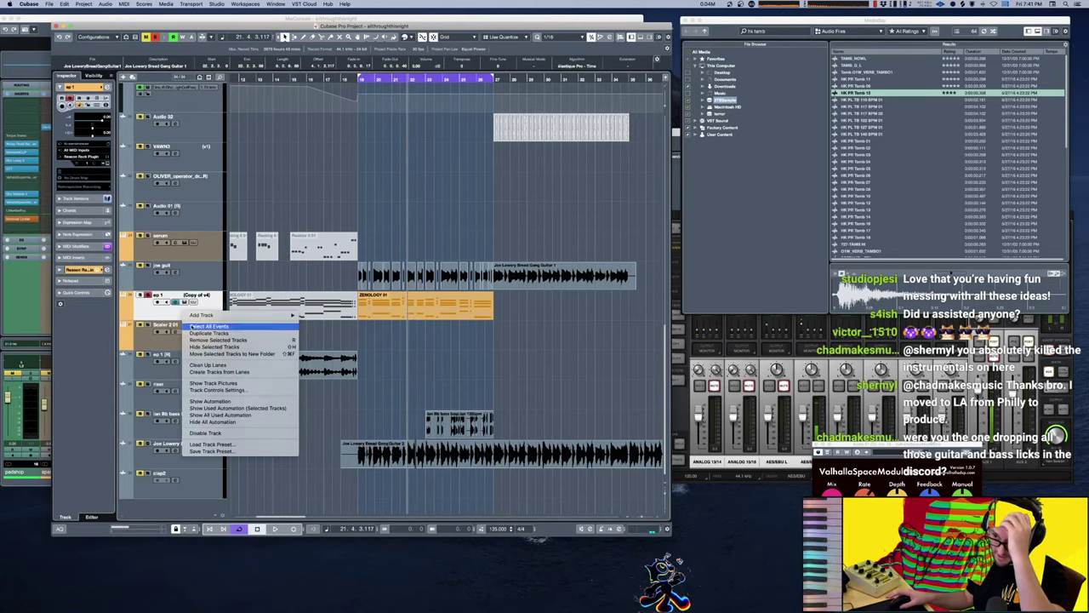
key("Escape")
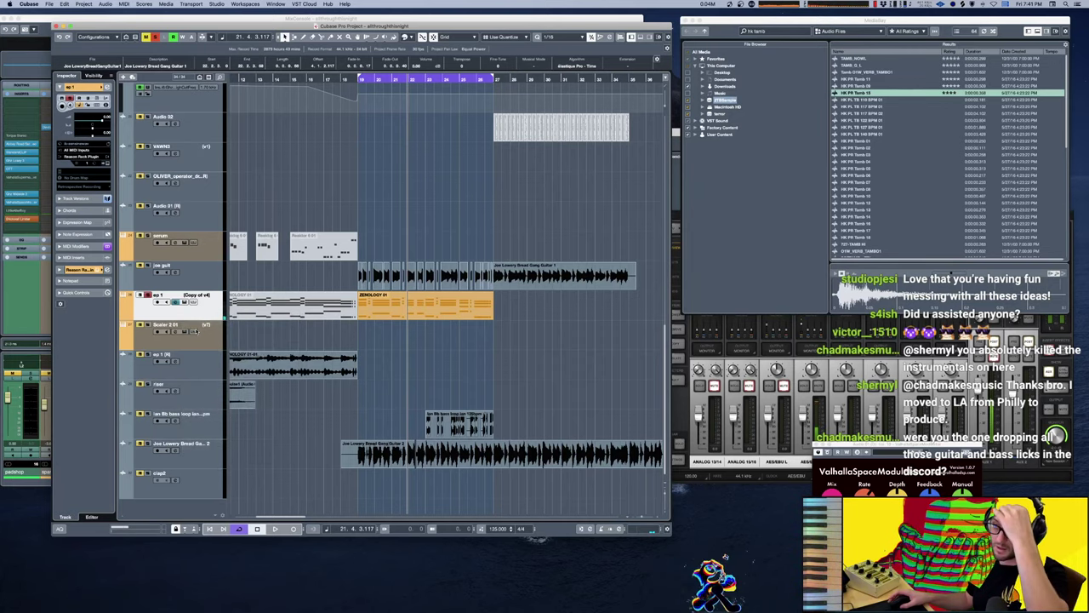
key("super+shift+d")
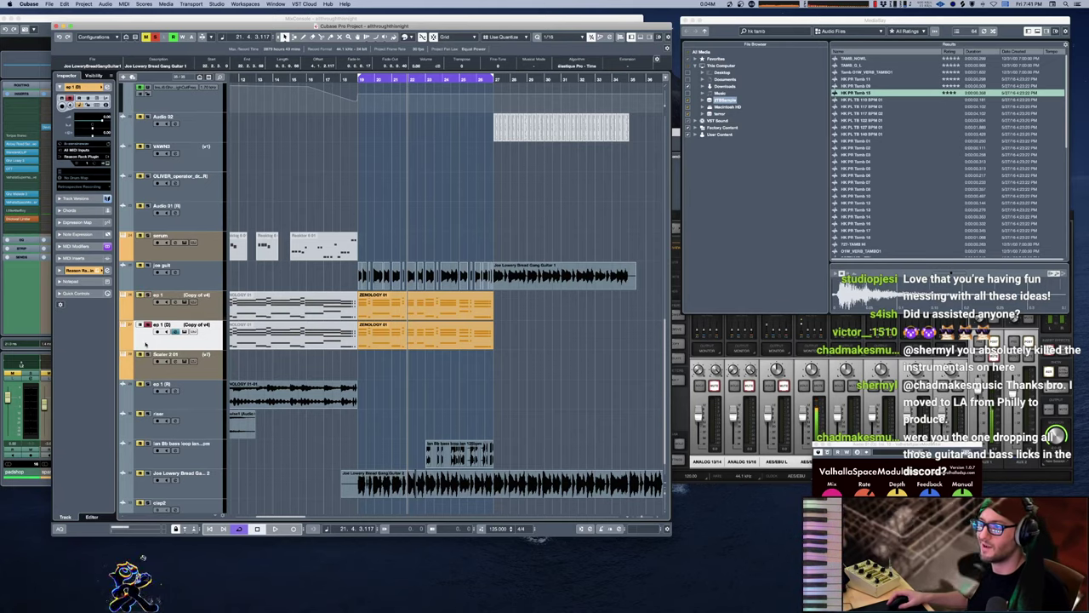
scroll(318, 292, "up", 2)
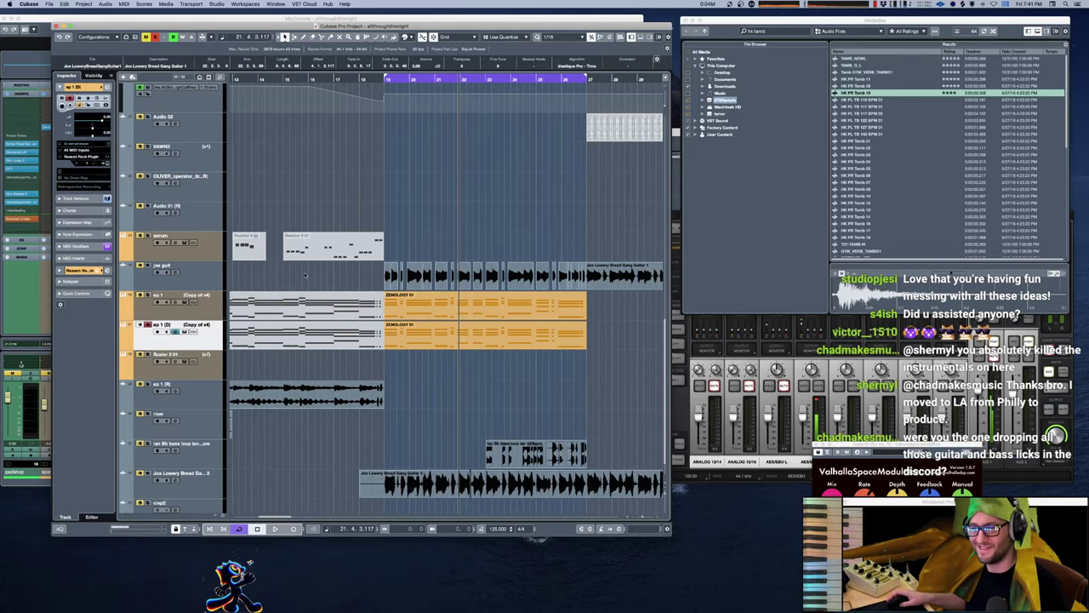
left_click(85, 157)
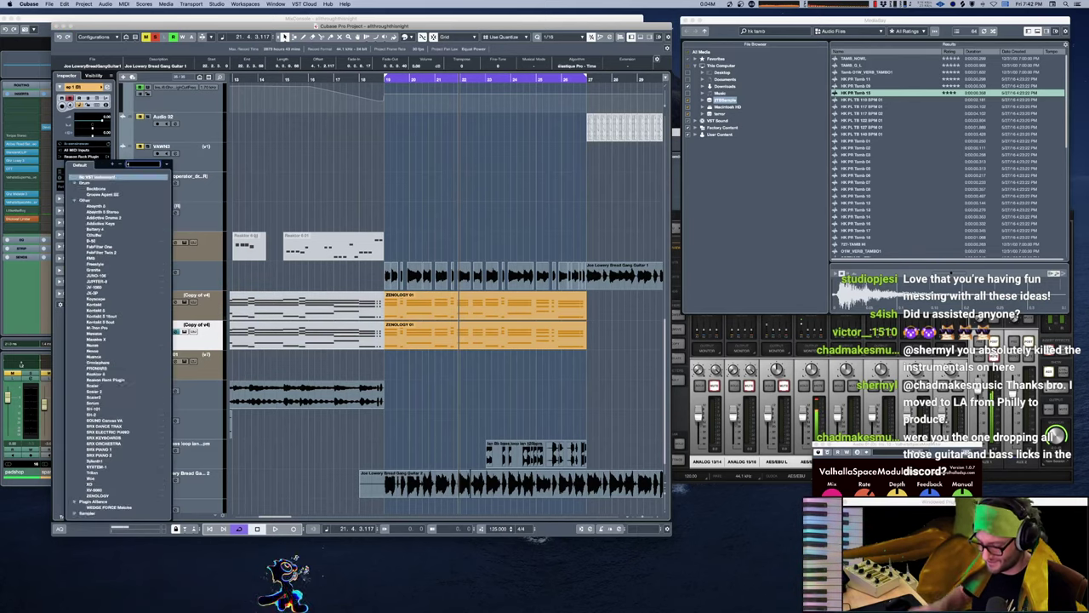
Load Reaktor 6 as the copy's instrument and open the Razor ensemble from recent files
type("reak")
key("Return")
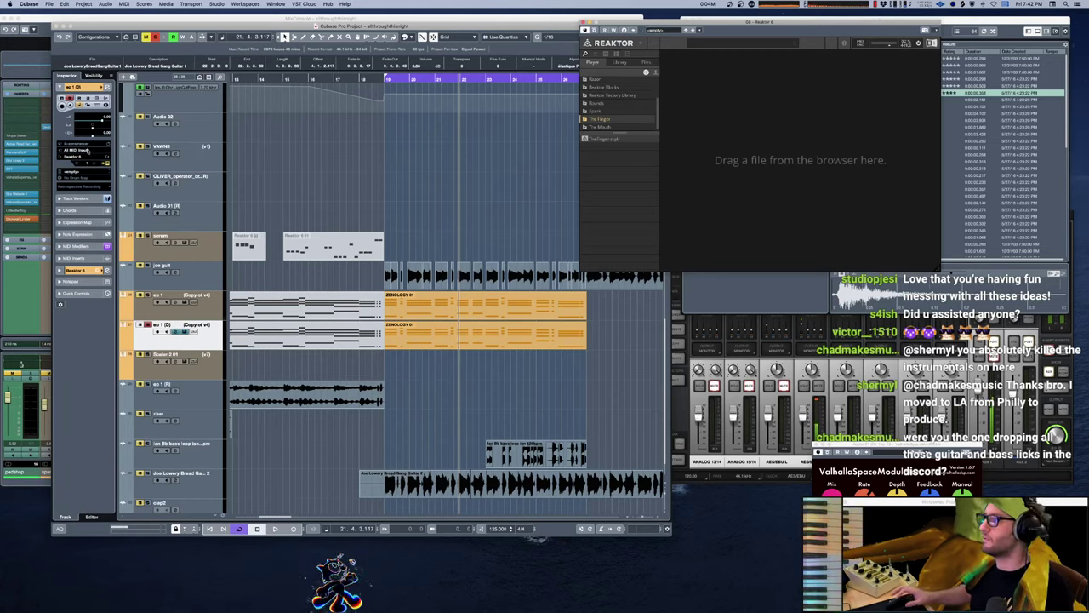
left_click(639, 44)
mouse_move(651, 53)
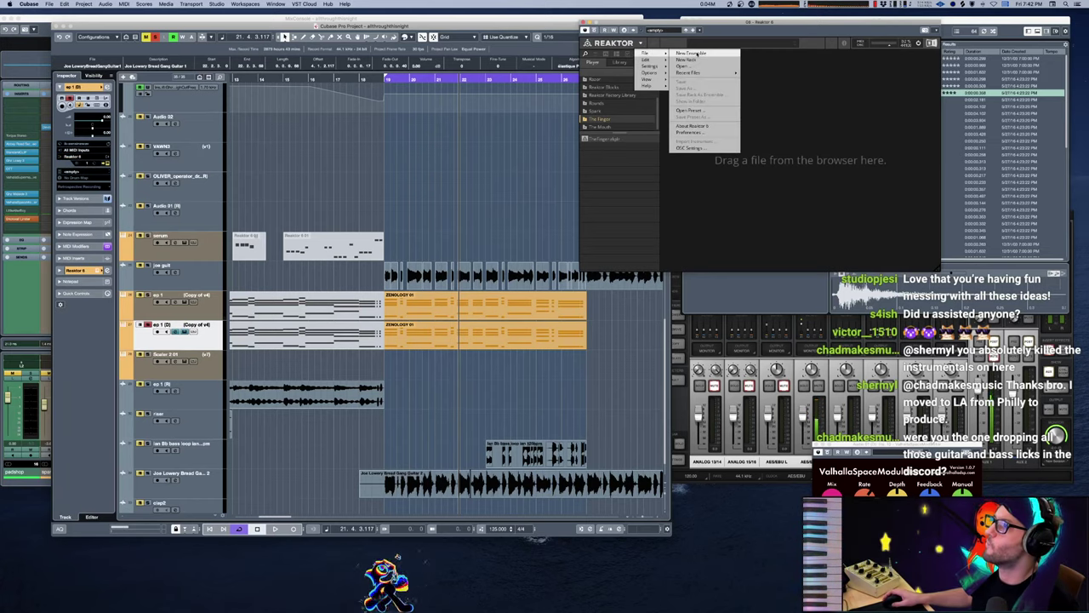
mouse_move(706, 72)
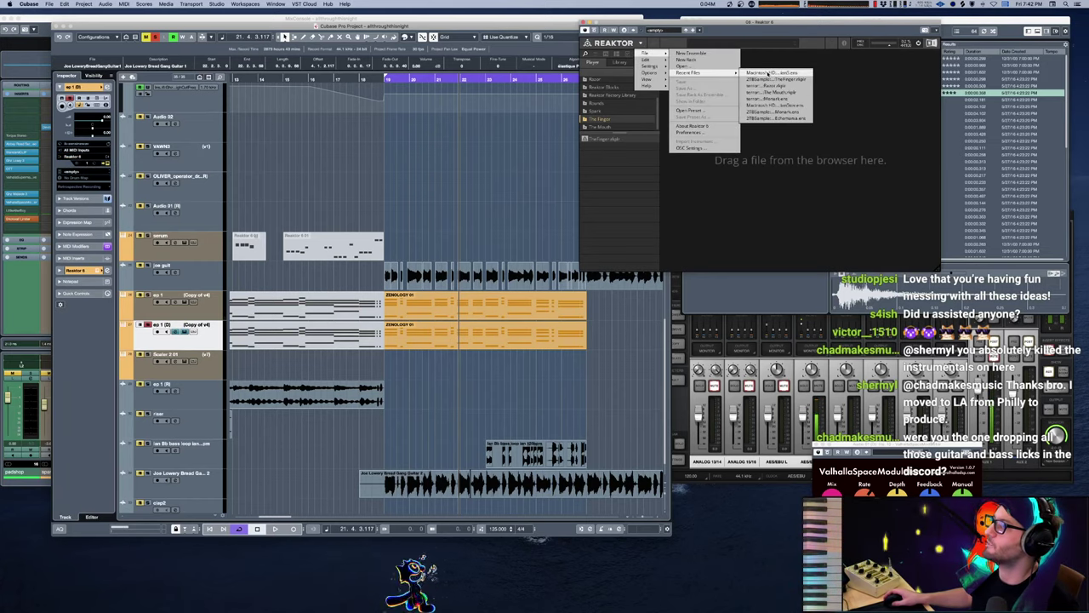
left_click(772, 73)
Audition Razor presets, settle on KittyKat 1 cool 2, and raise filter cutoff from 78 to 98
key("space")
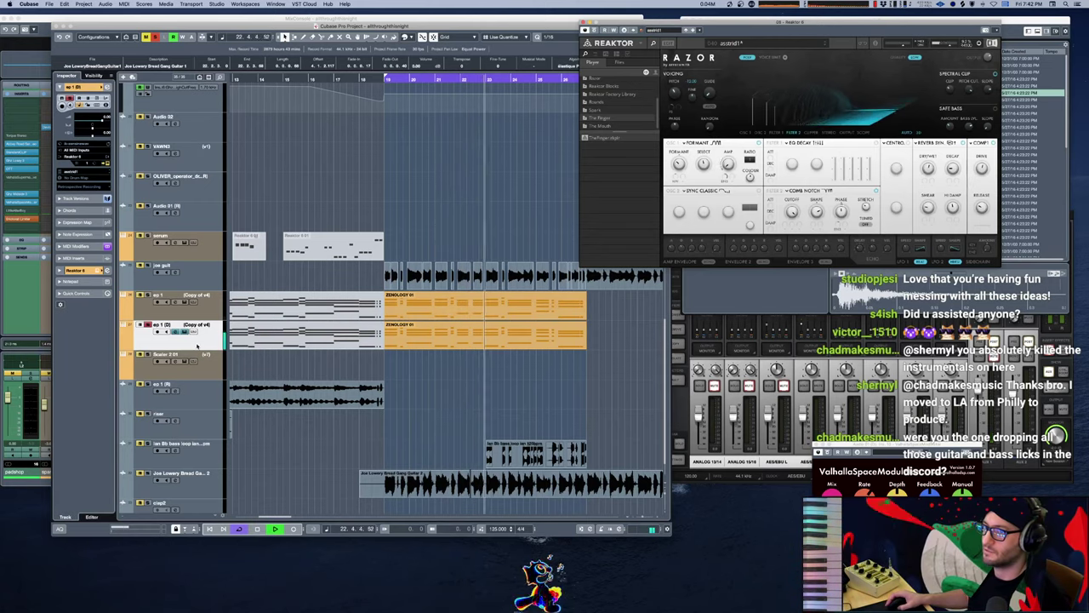
left_click(827, 43)
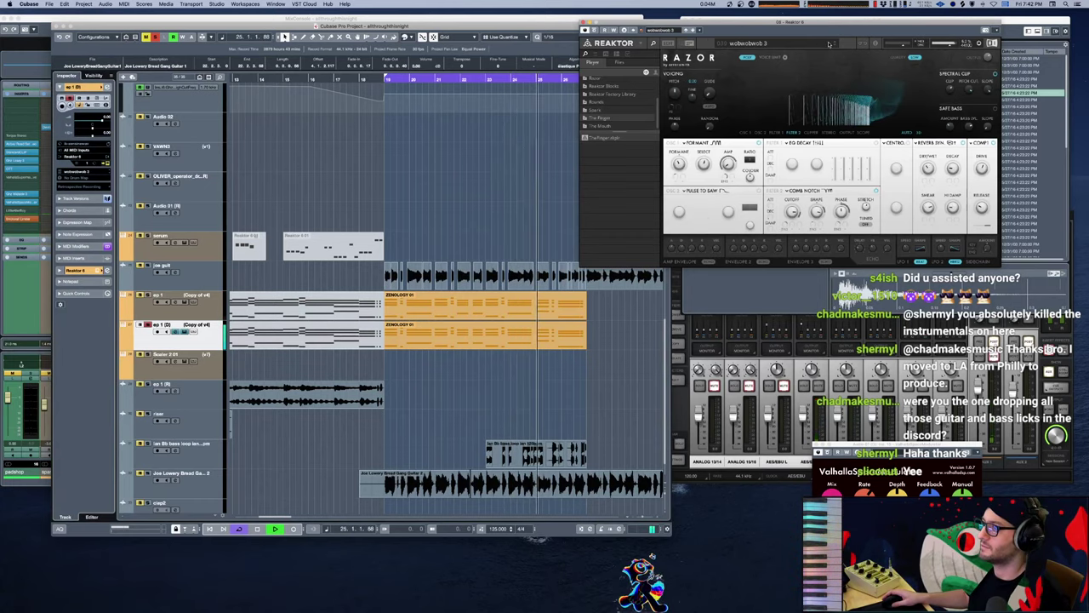
left_click(831, 43)
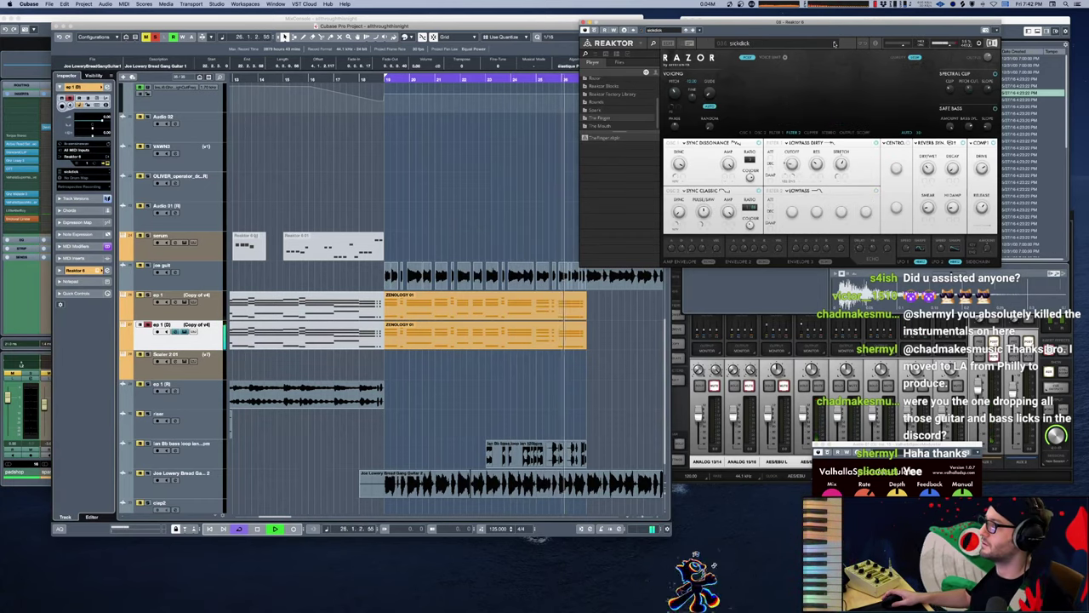
left_click(833, 43)
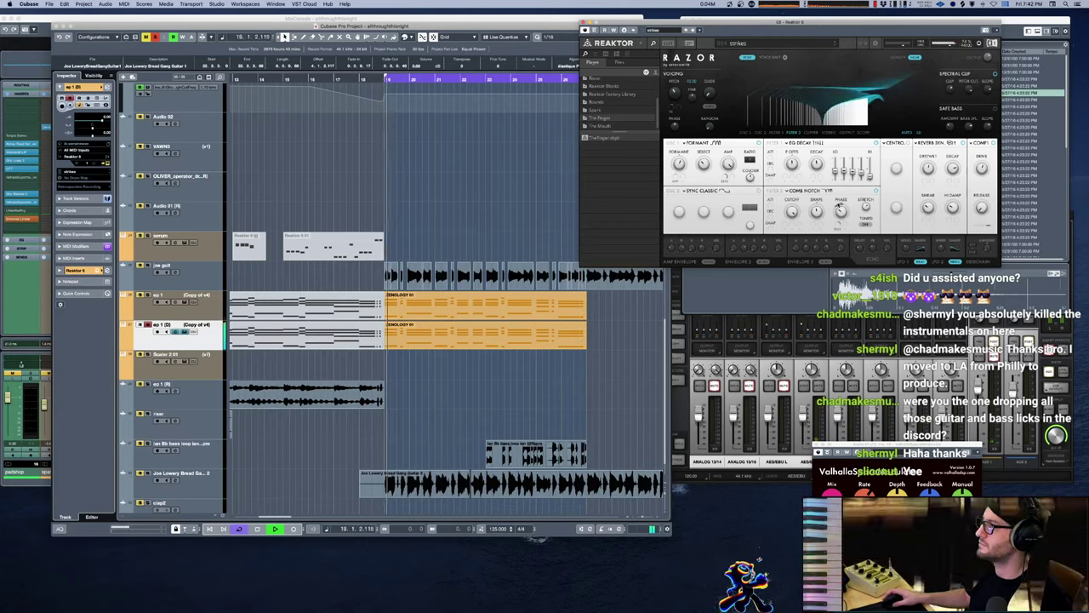
left_click(837, 43)
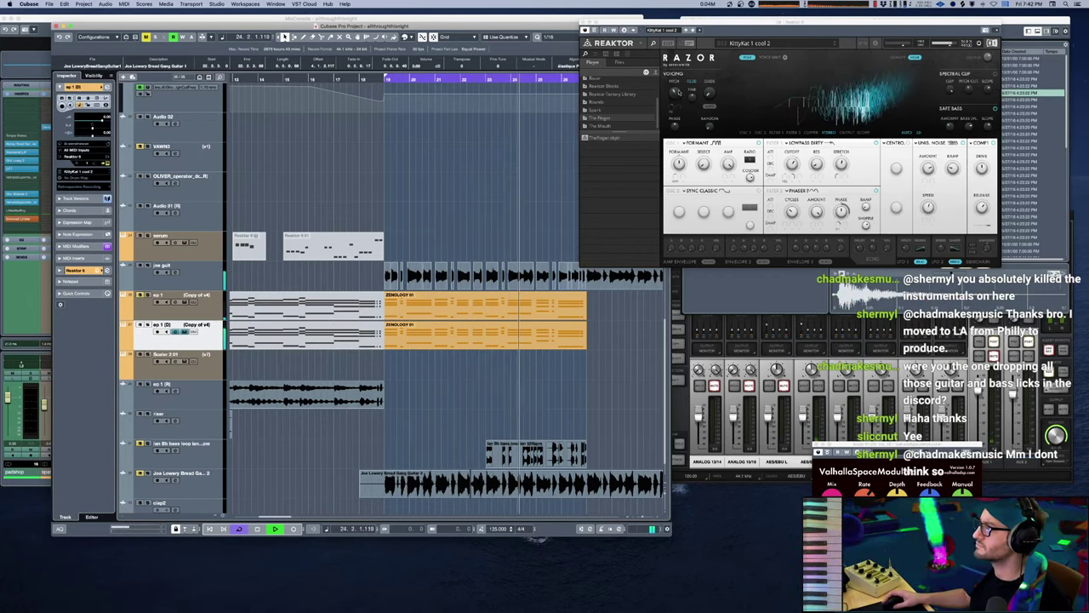
left_click_drag(676, 93, 681, 88)
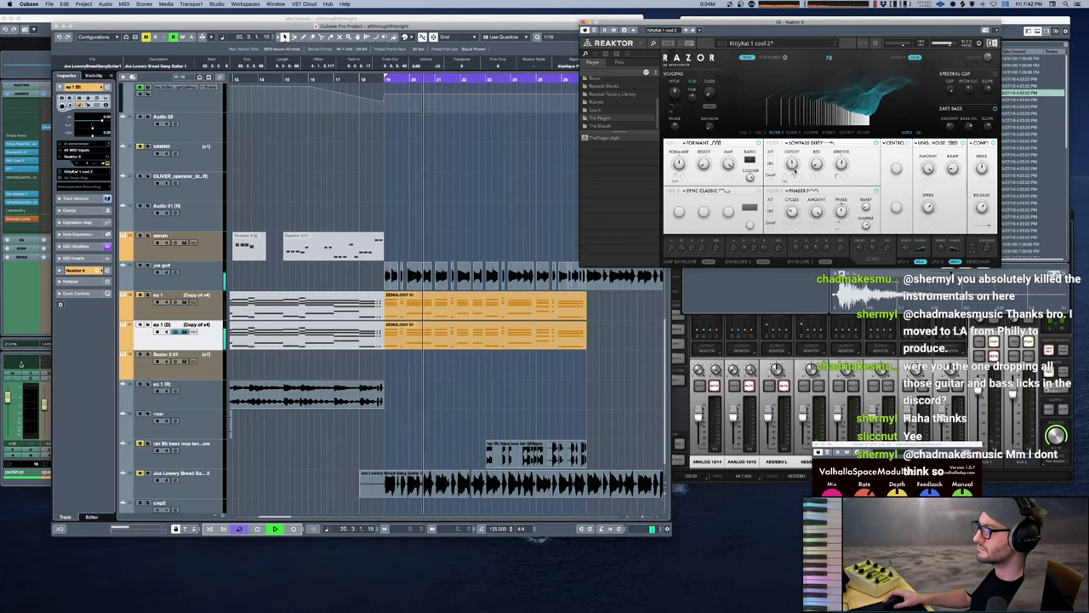
left_click_drag(795, 170, 795, 158)
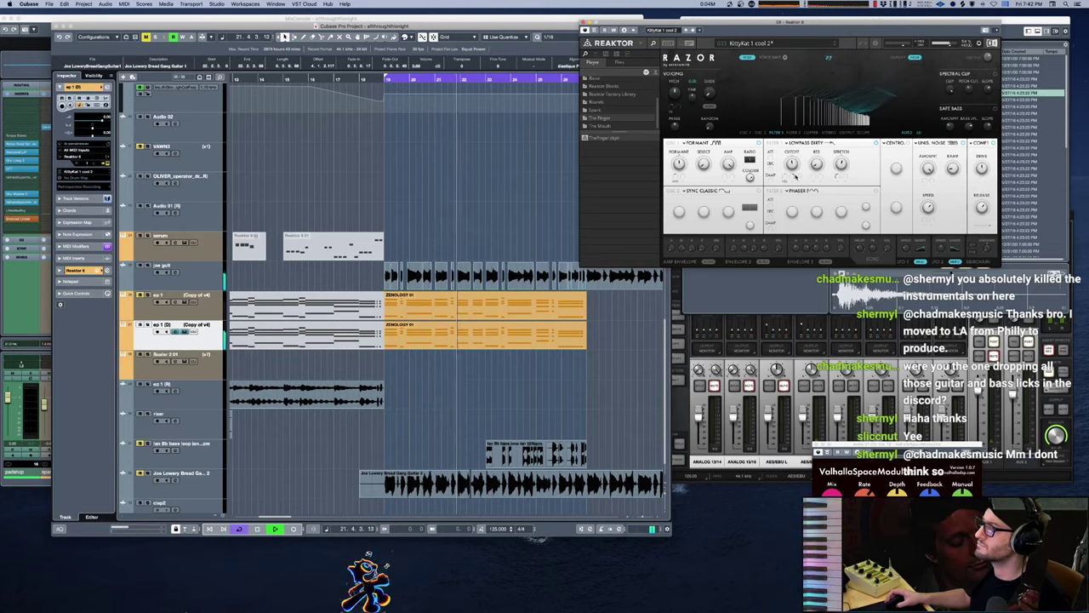
key("space")
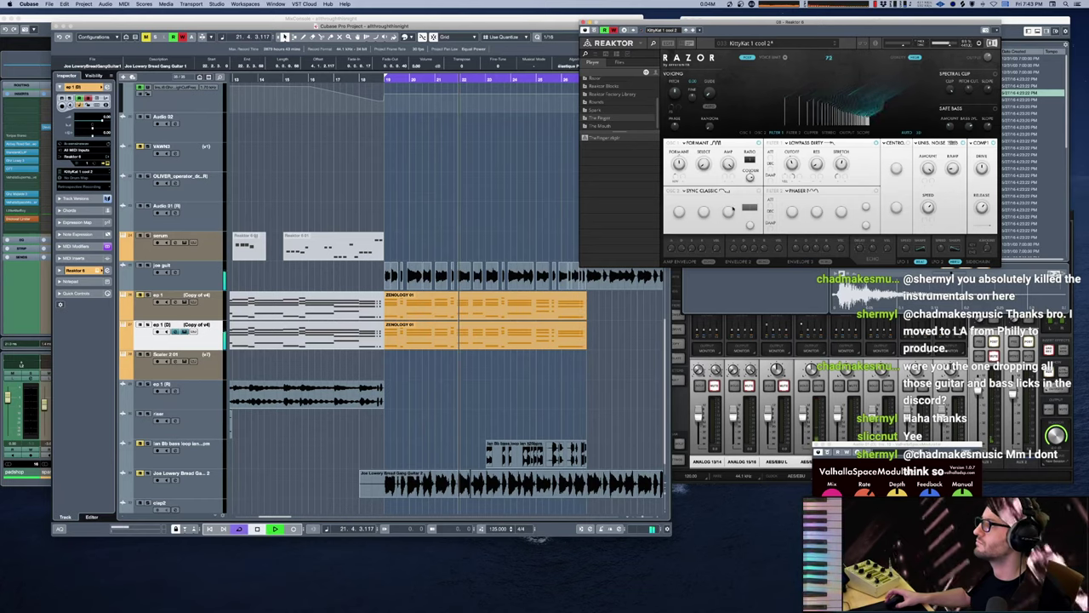
Show ep 1 (D)'s automation lane set to the already-automated Reaktor parameter
left_click(123, 348)
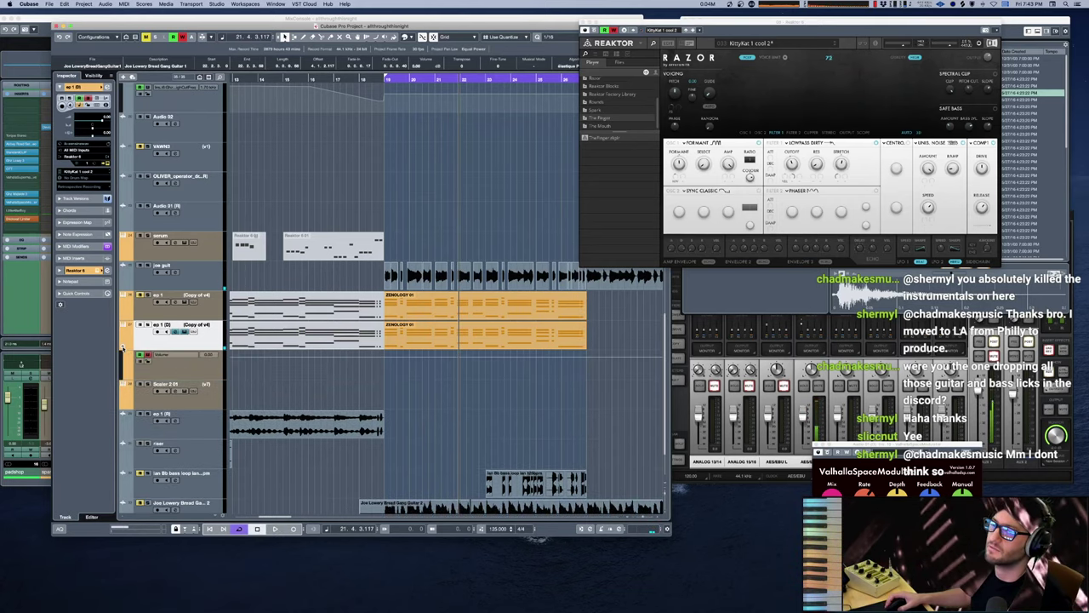
left_click(171, 364)
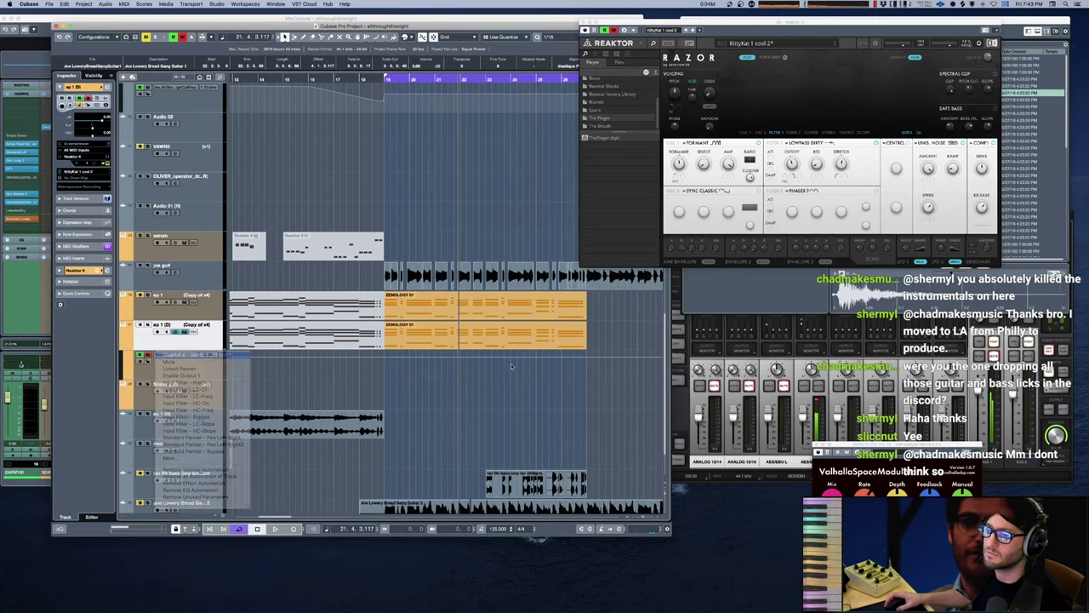
left_click(196, 400)
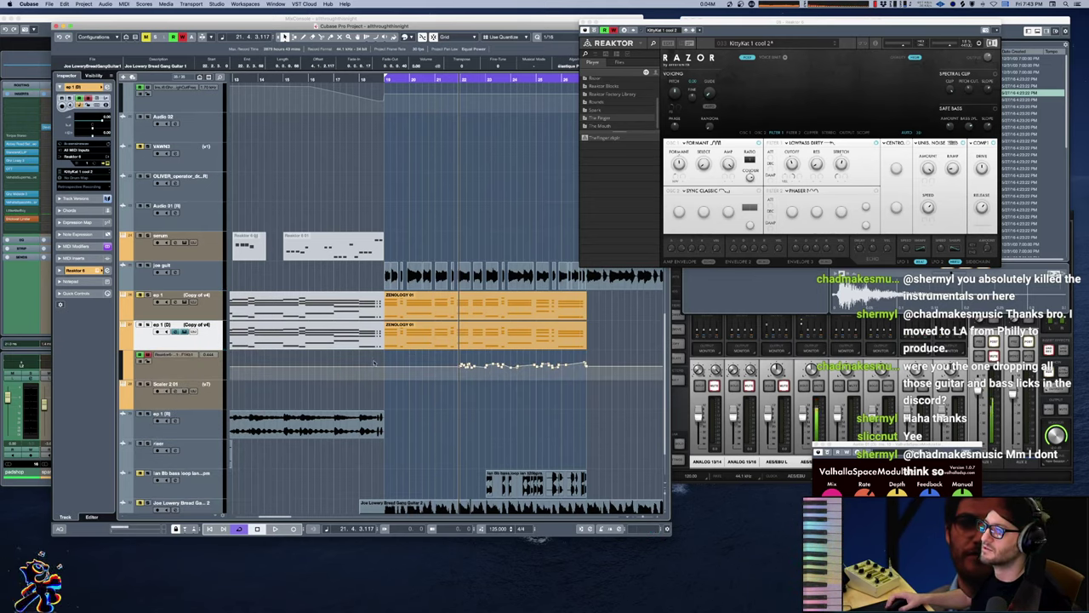
Play the song while zooming in, and raise one Reaktor automation point to reshape the curve
key("space")
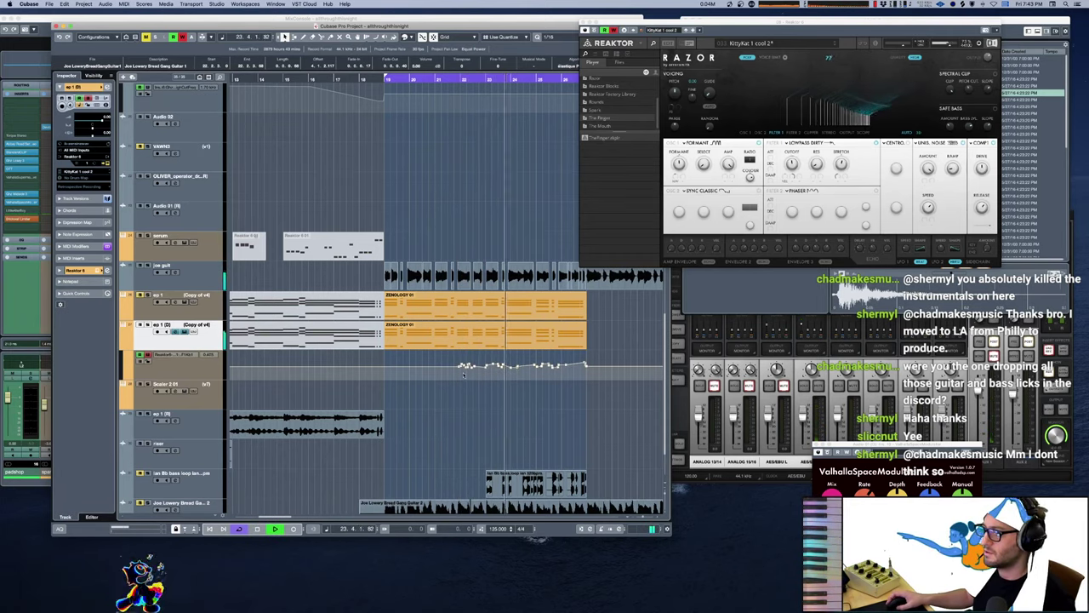
key("space")
key("shift+g")
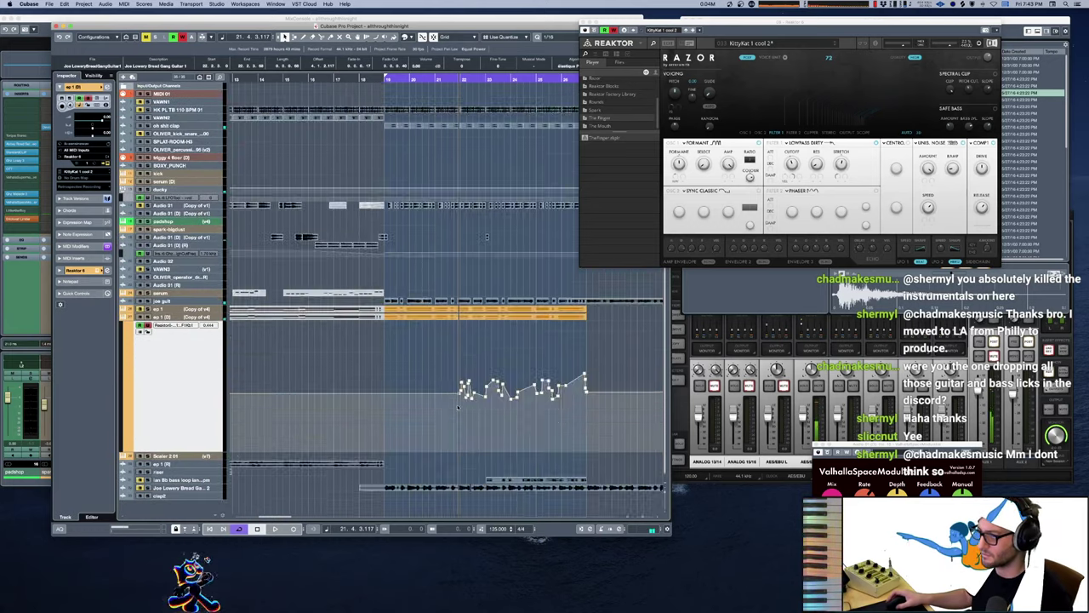
key("h")
key("space")
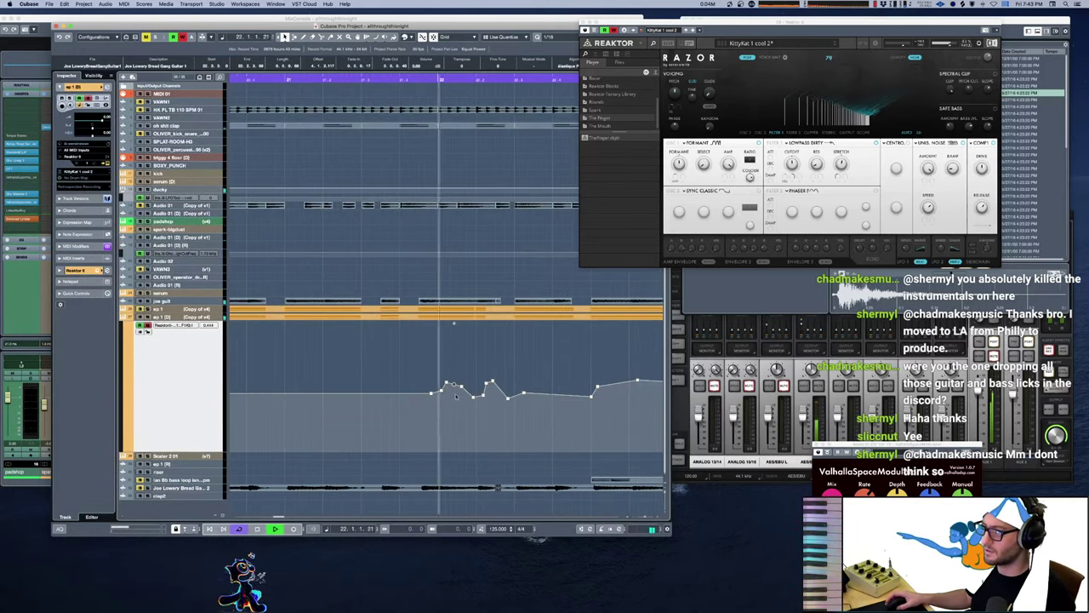
key("g")
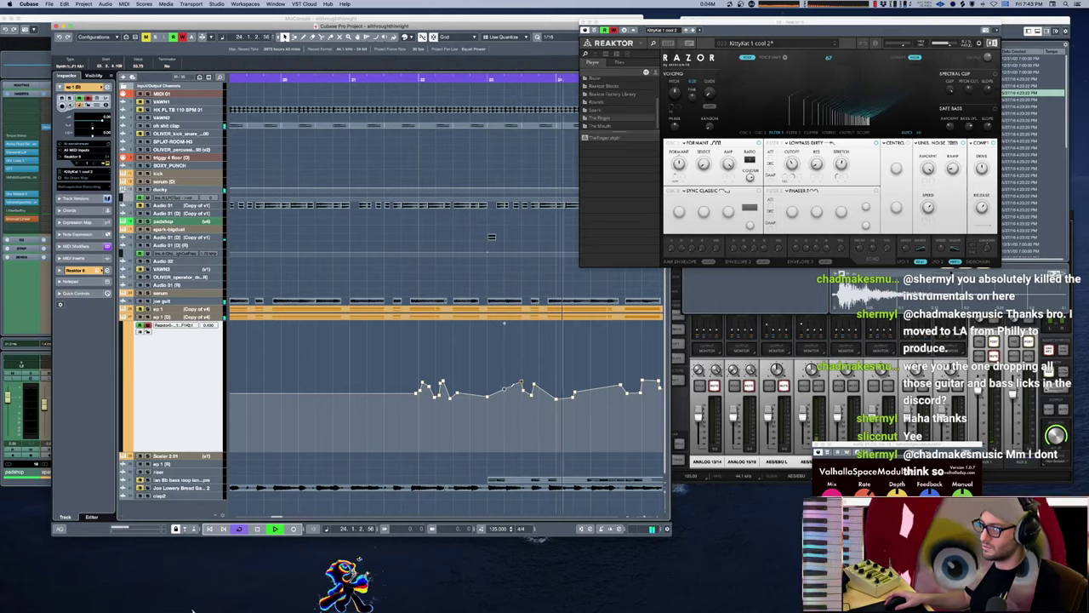
key("h")
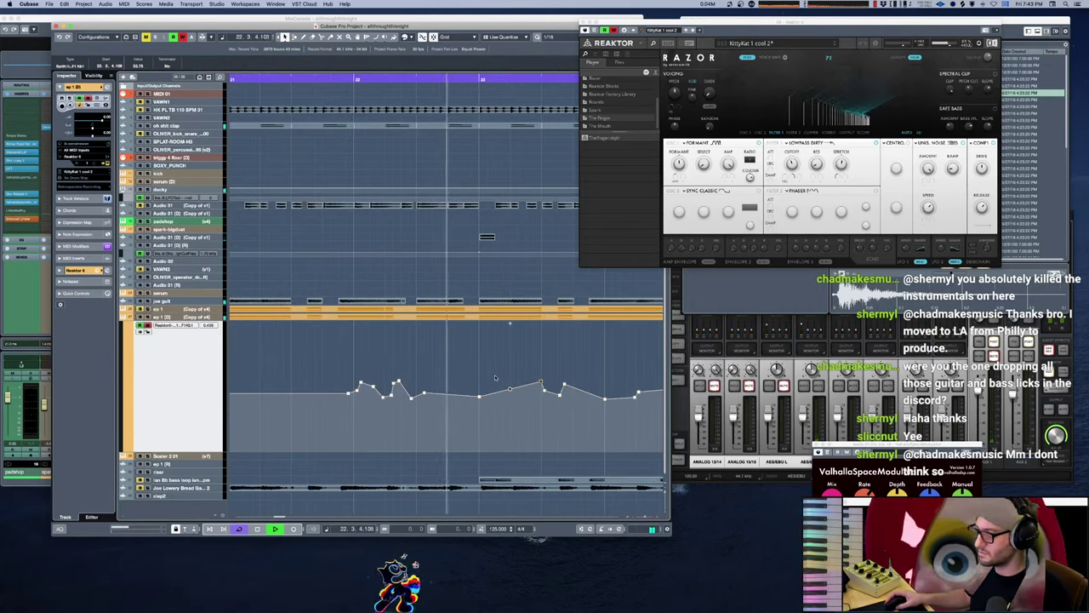
key("space")
key("g")
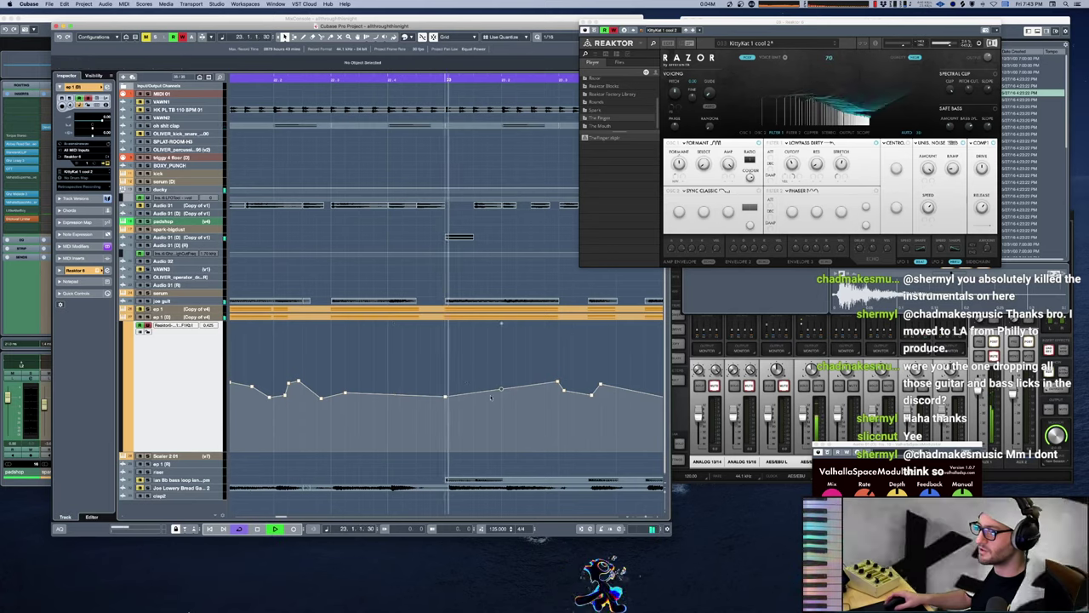
key("space")
key("h")
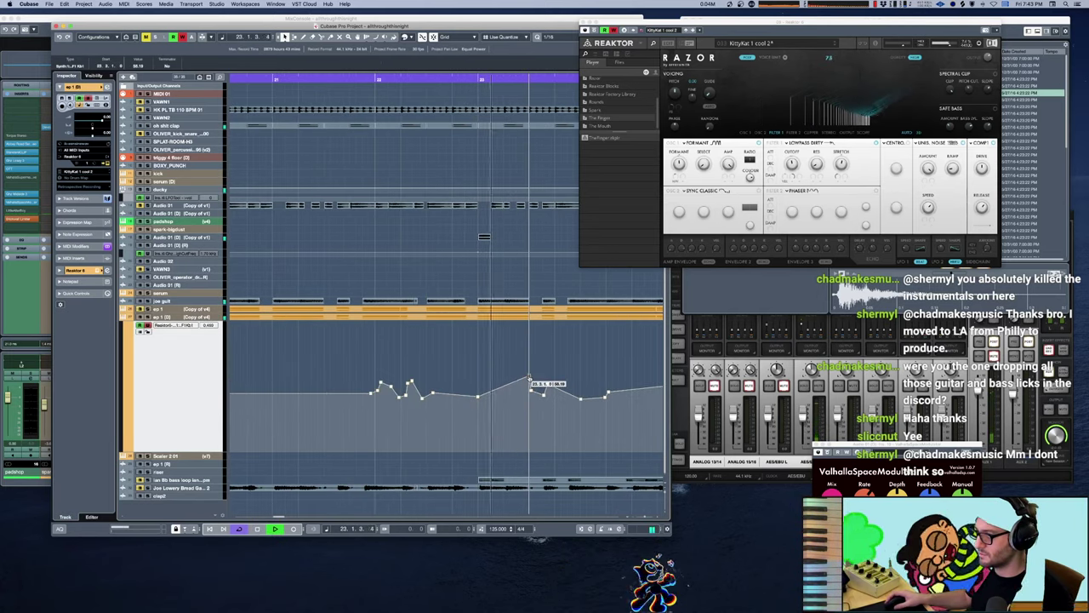
left_click_drag(527, 384, 508, 375)
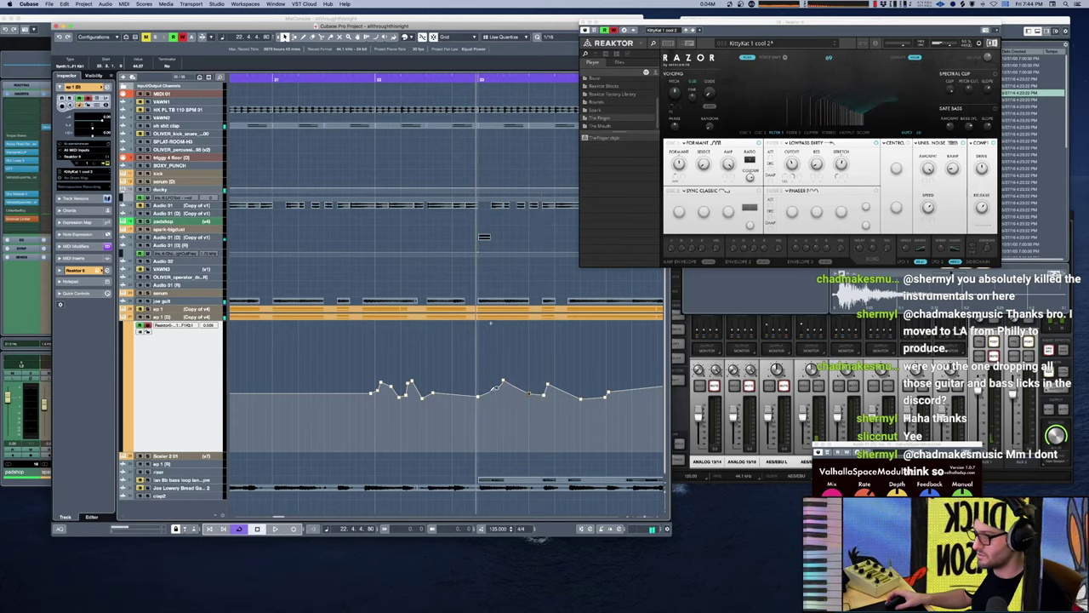
Restore the Reaktor track height and move the ep 1 track up below OLIVER
key("space")
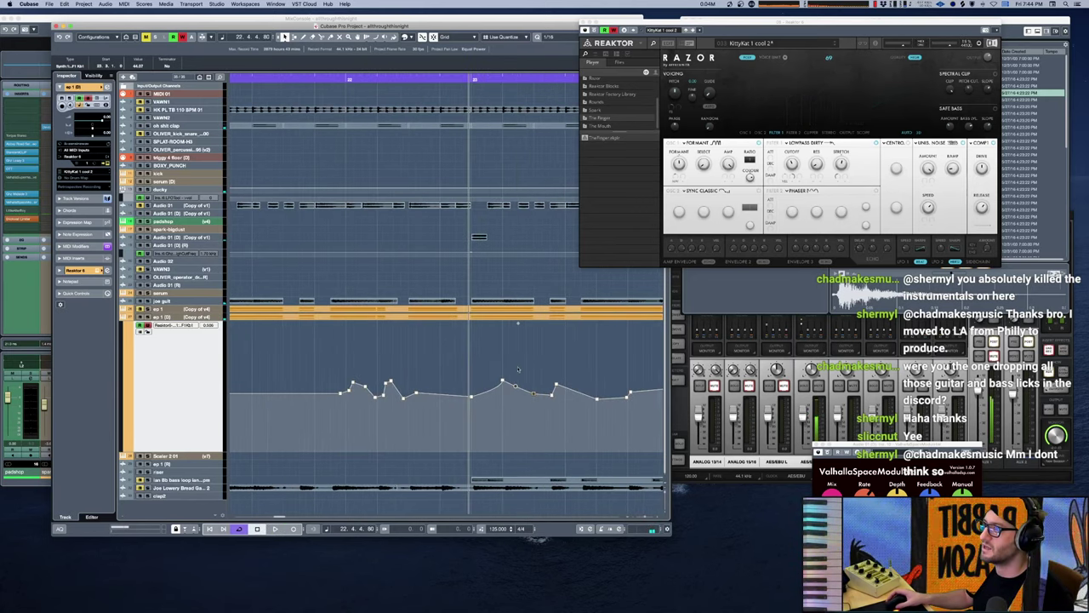
key("g")
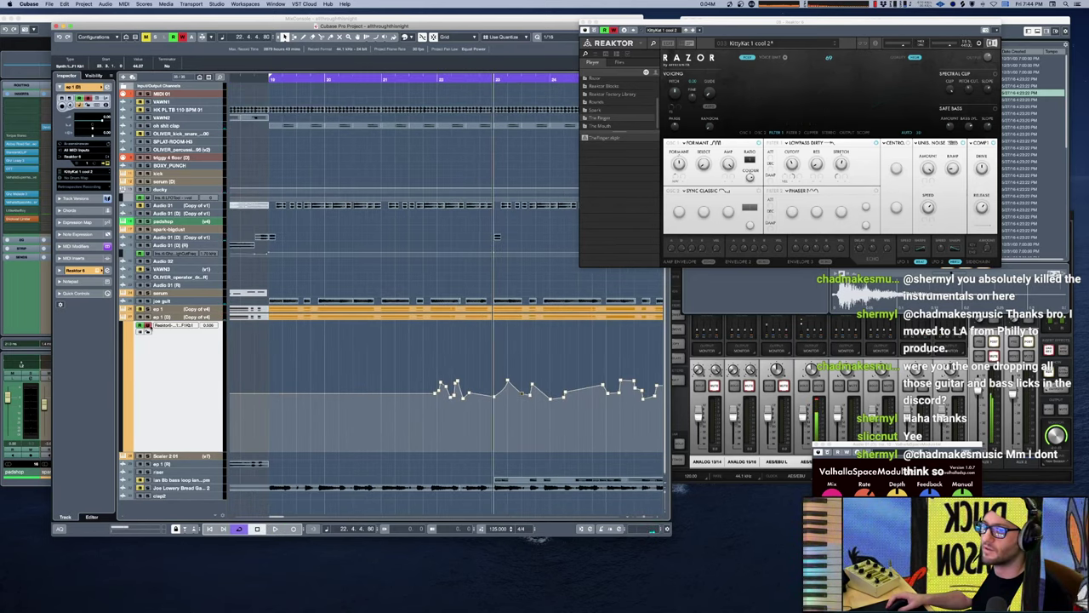
key("ctrl+Down")
key("shift+h")
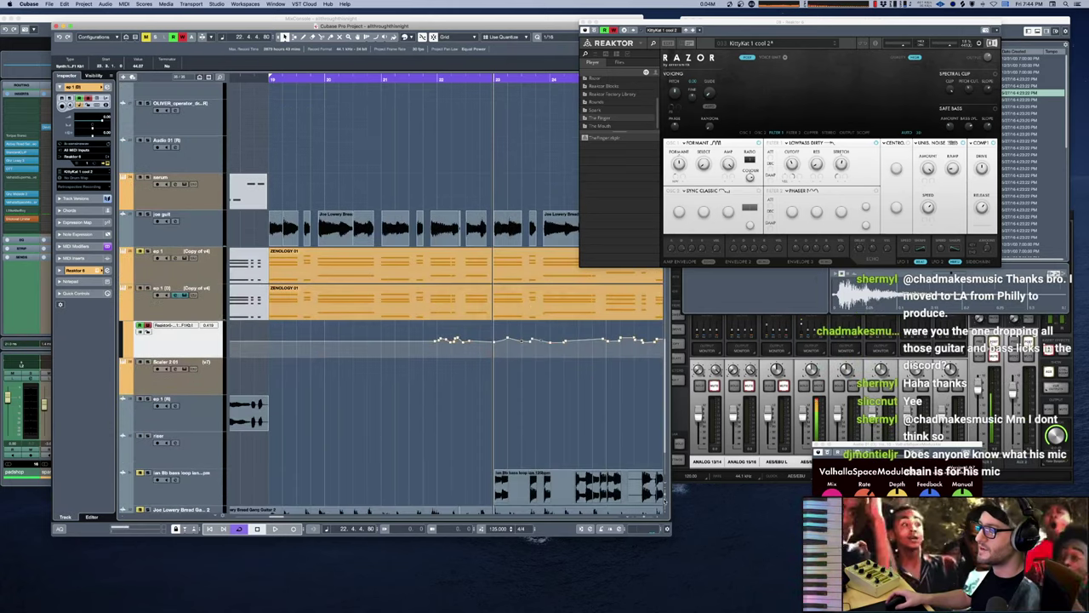
left_click(198, 279)
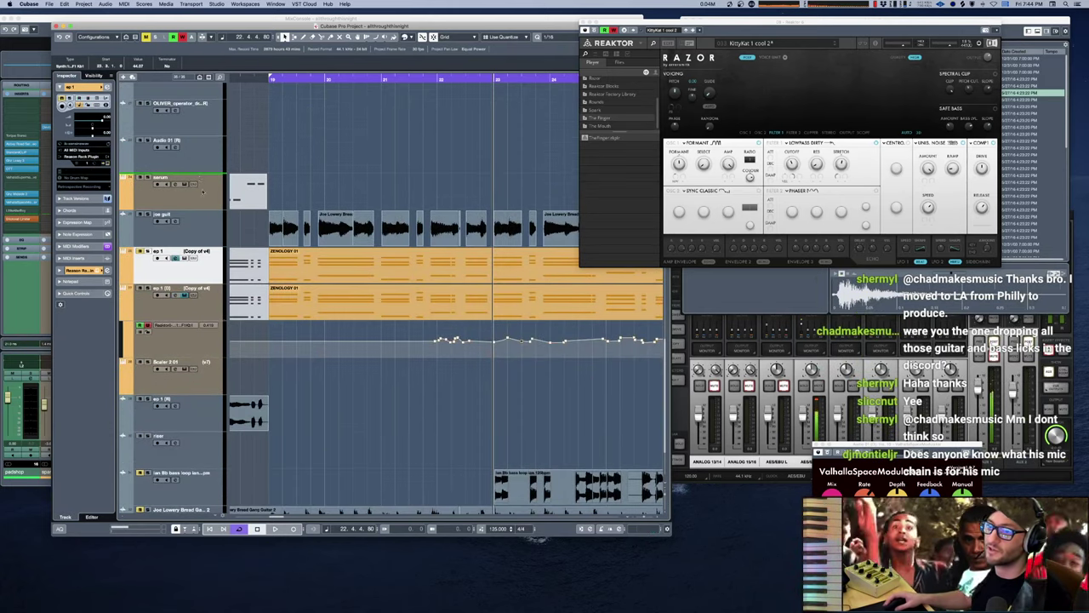
left_click_drag(195, 175, 194, 170)
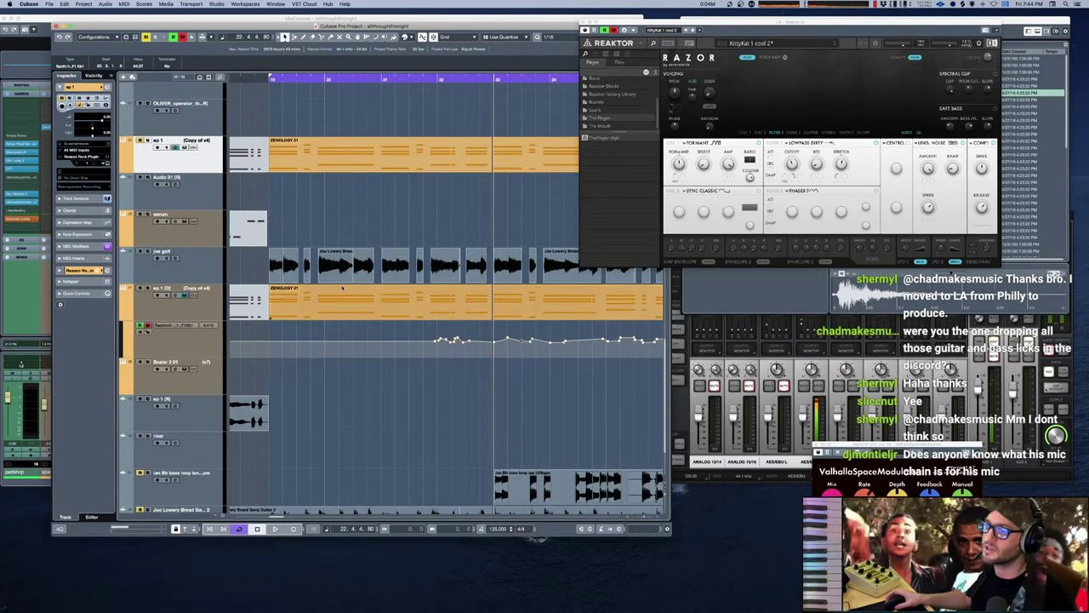
Open the ep 1 (D) MIDI part in the In-Place Editor and zoom in on its notes
key("h")
left_click(266, 303)
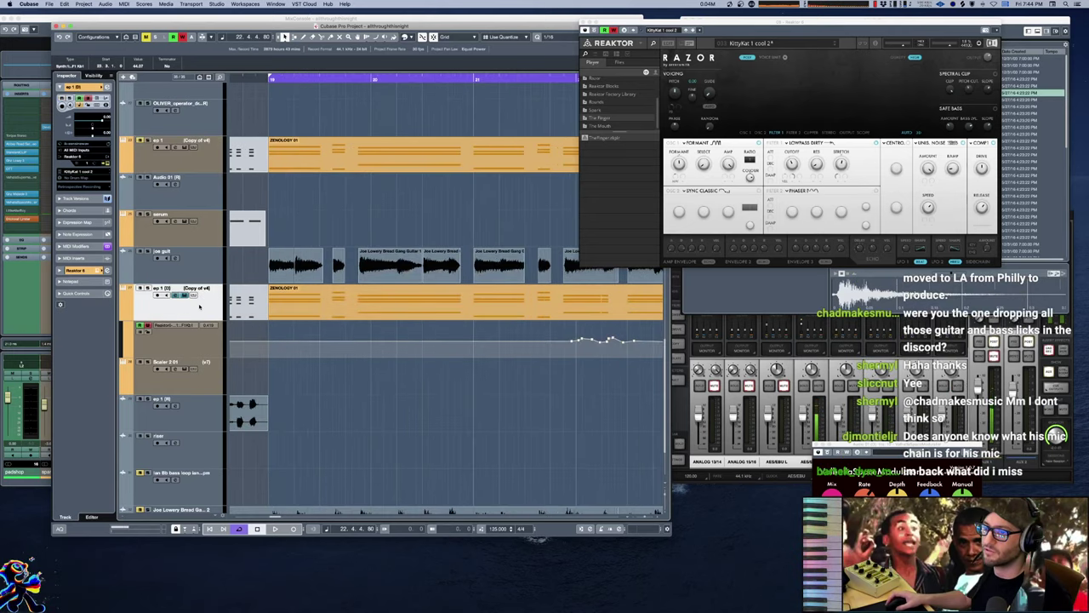
key("super+shift+i")
left_click(241, 296)
key("h")
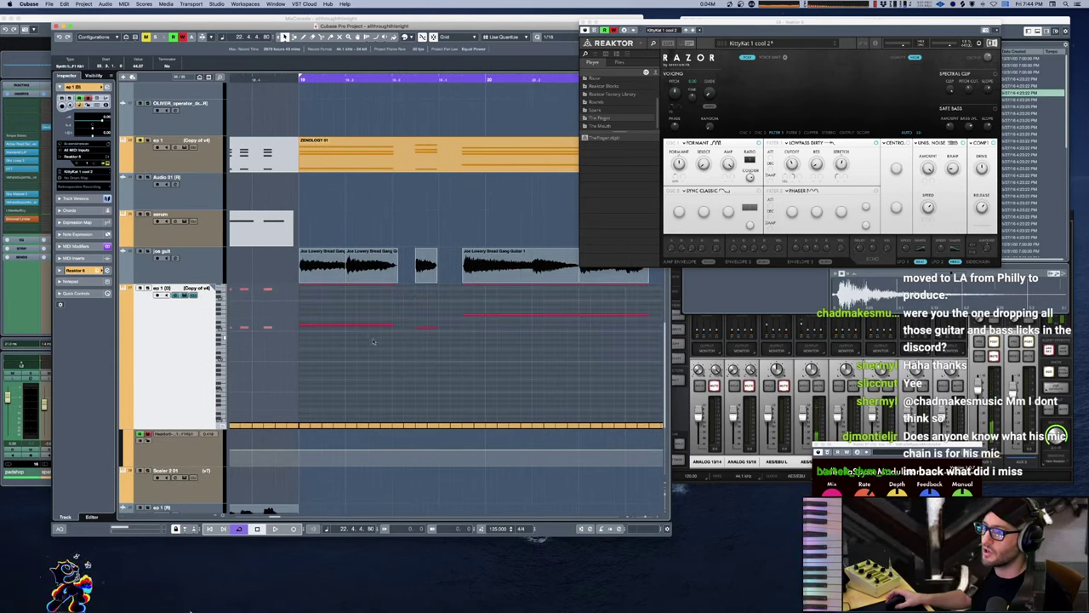
scroll(349, 294, "up", 2)
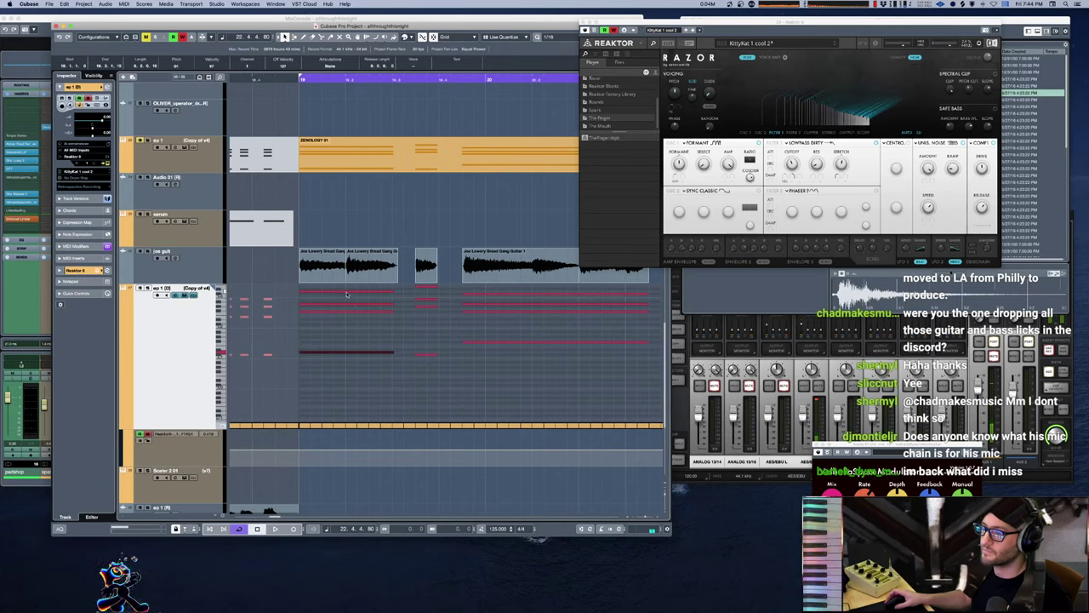
left_click_drag(348, 297, 352, 333)
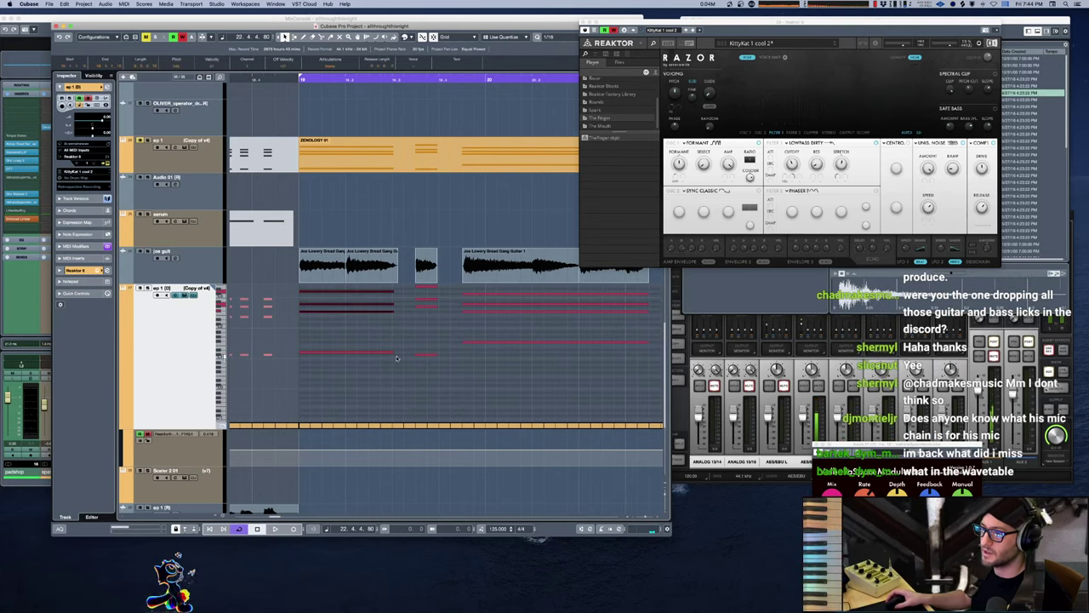
key("g")
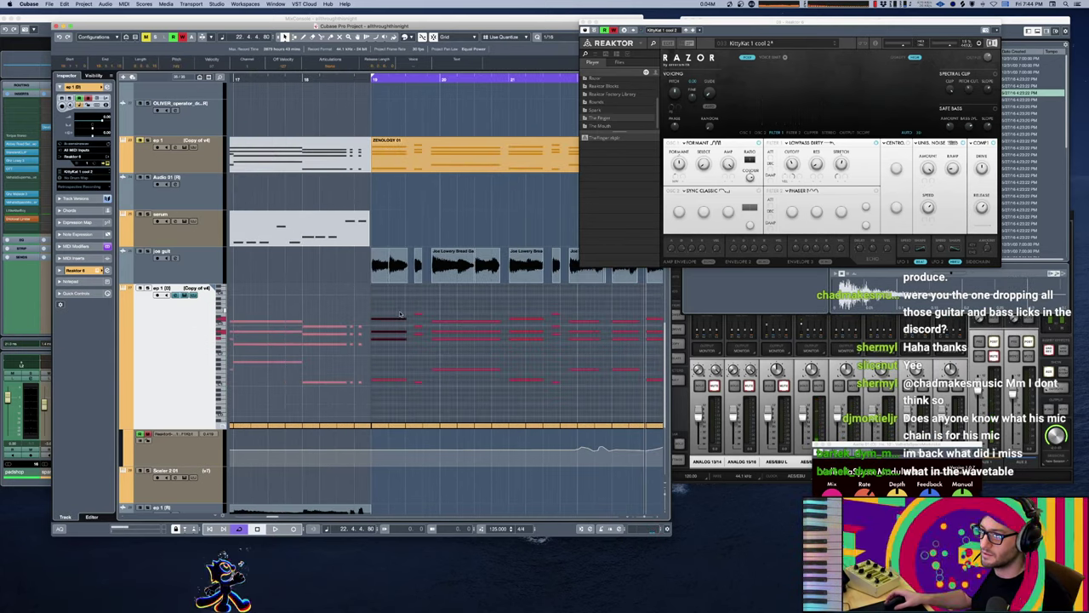
key("h")
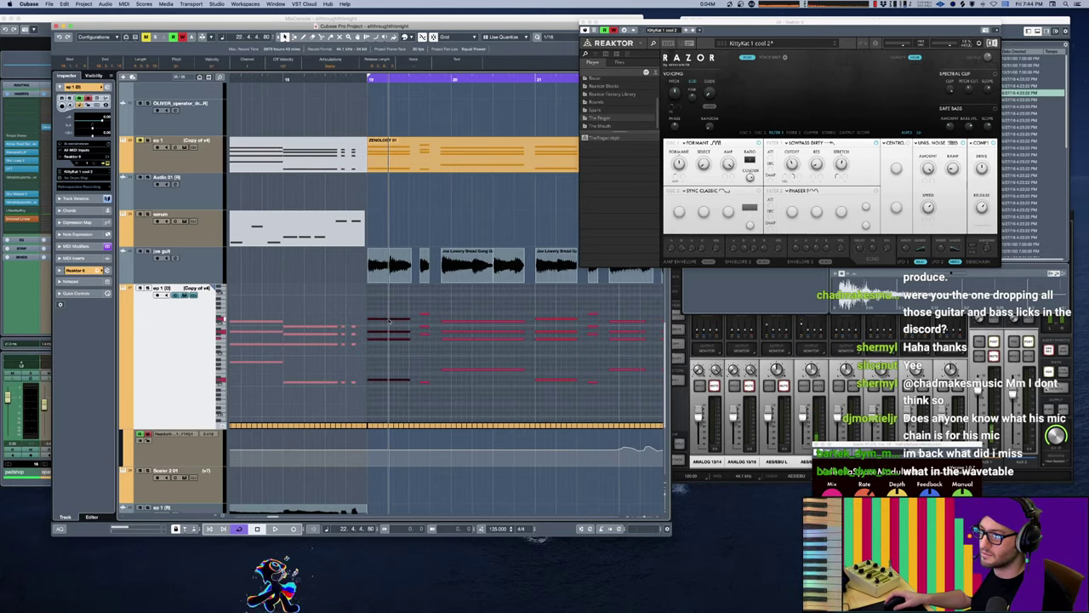
left_click(470, 317)
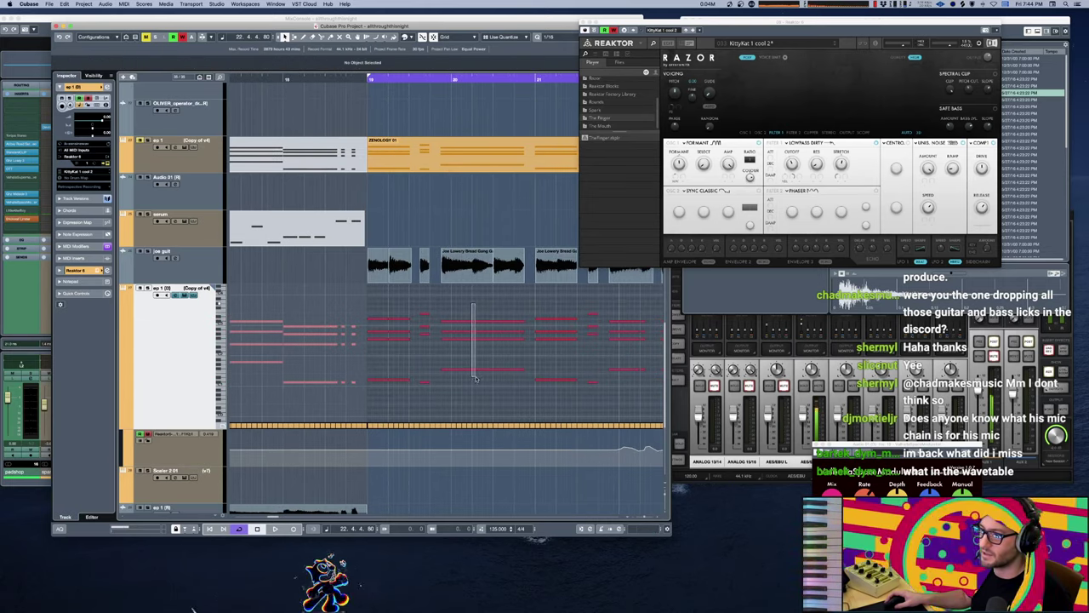
left_click_drag(475, 378, 475, 378)
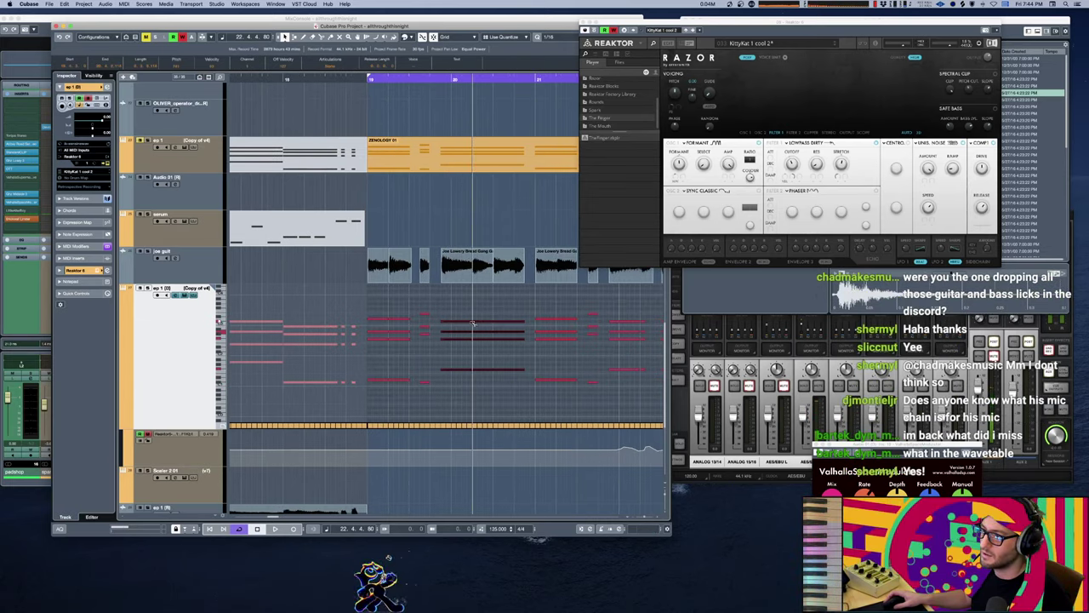
left_click(473, 323)
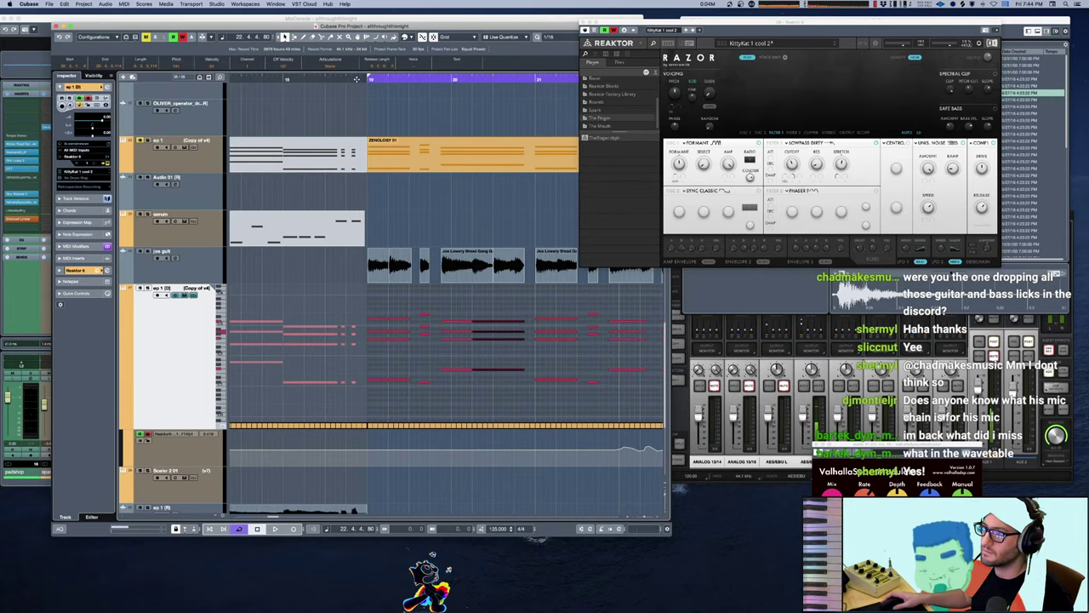
left_click(357, 78)
left_click(435, 152)
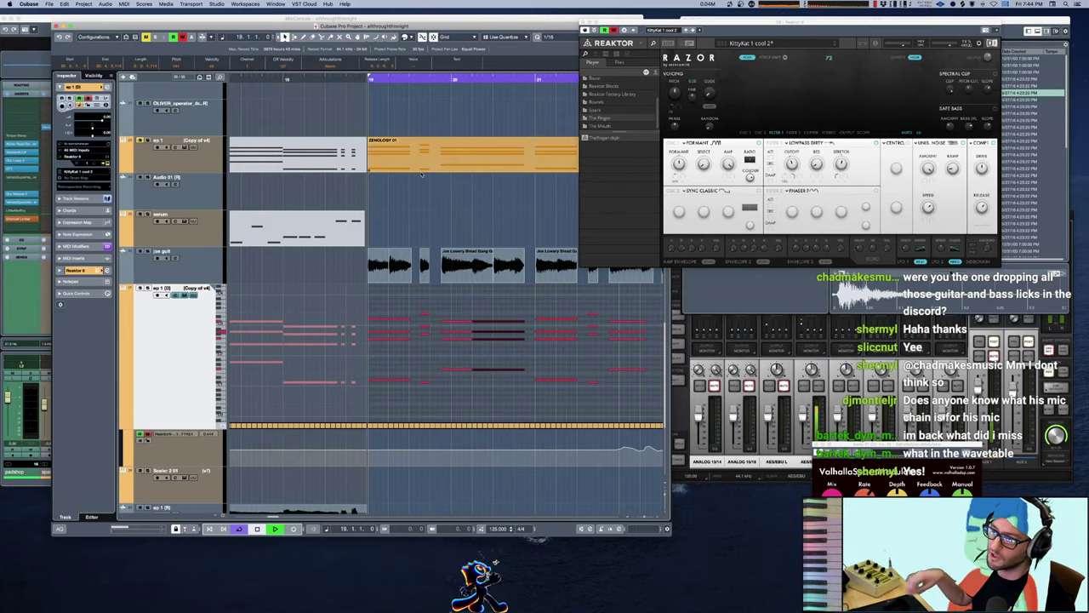
key("space")
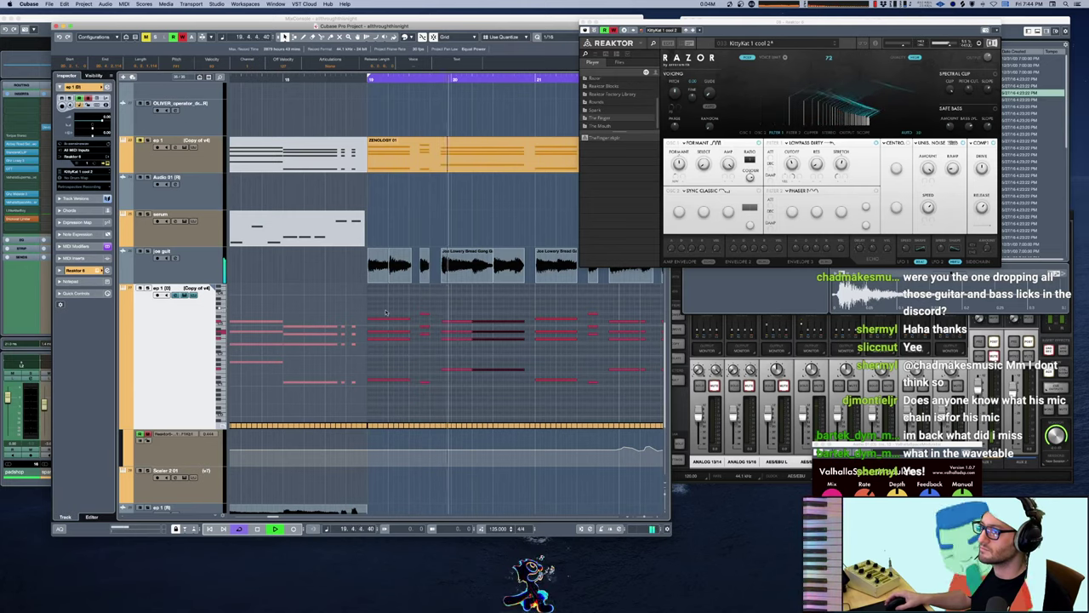
key("space")
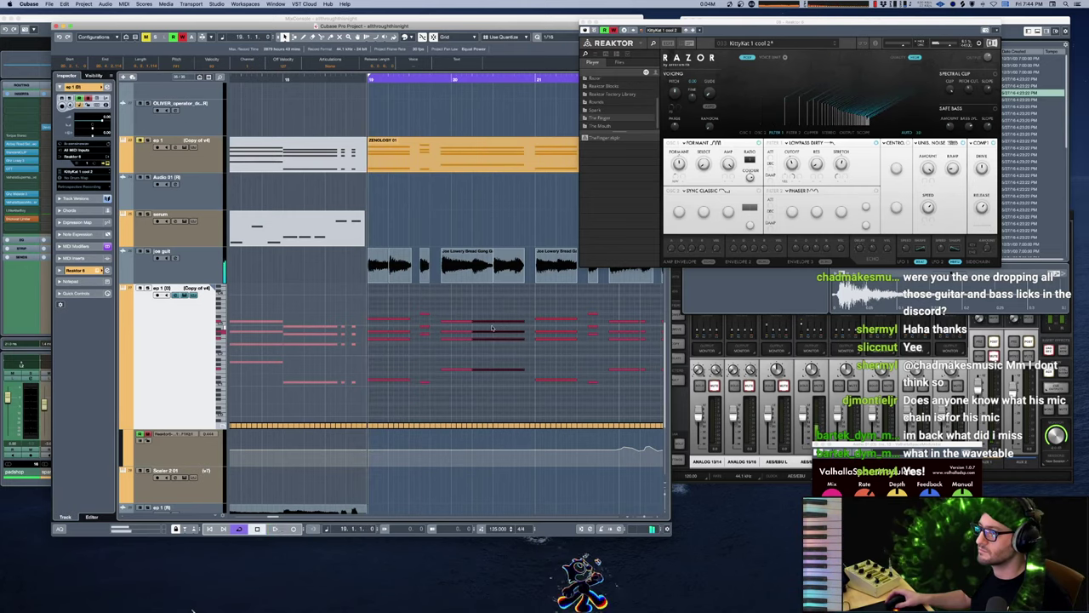
key("space")
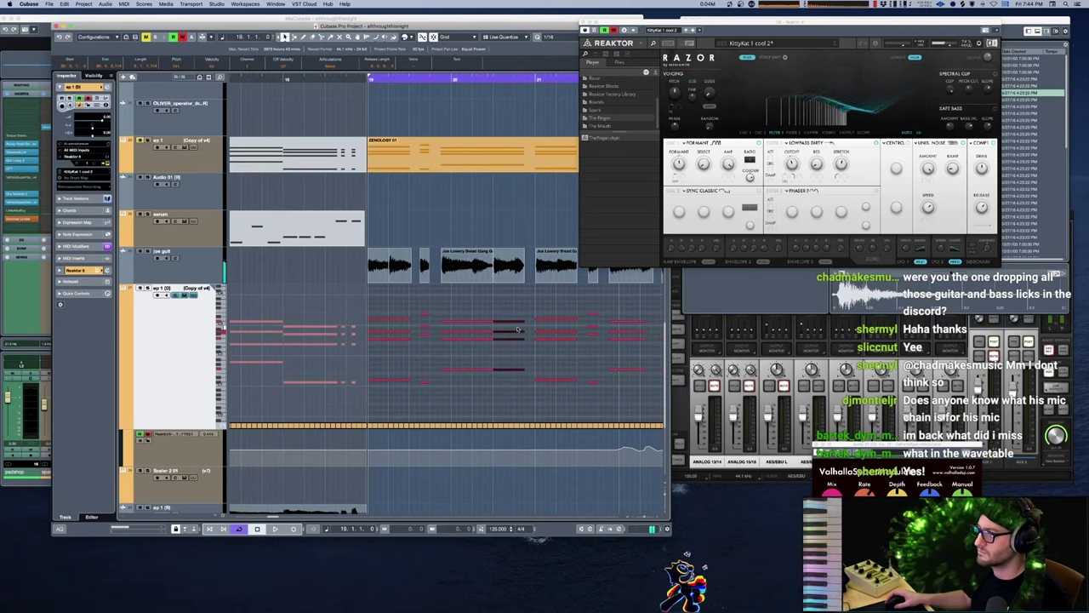
key("space")
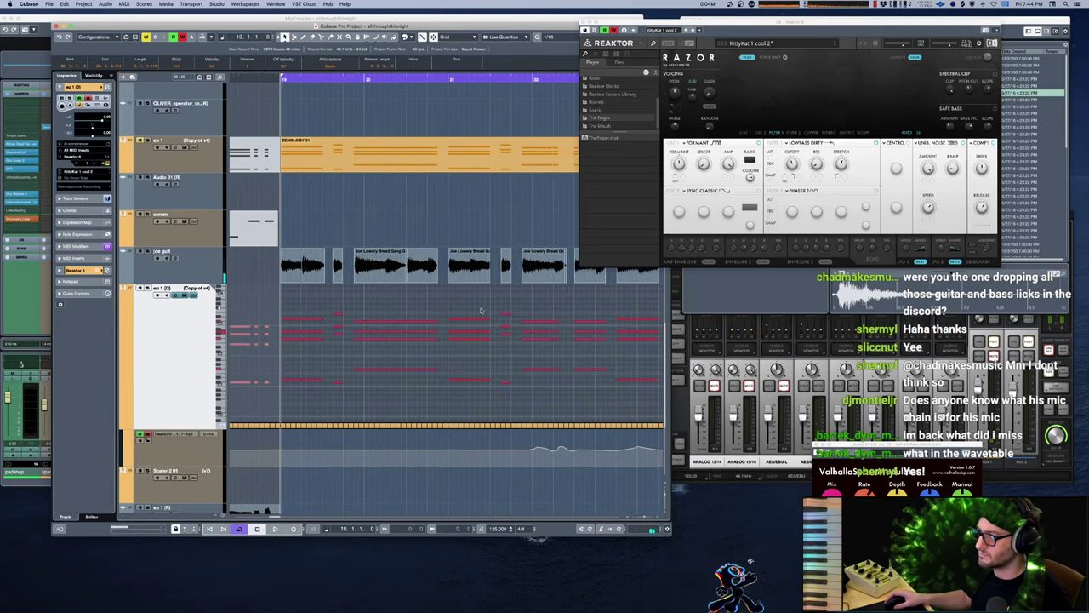
Select a chord-note group, stop at bar 21, and zoom in horizontally around the playhead
left_click_drag(488, 400, 449, 310)
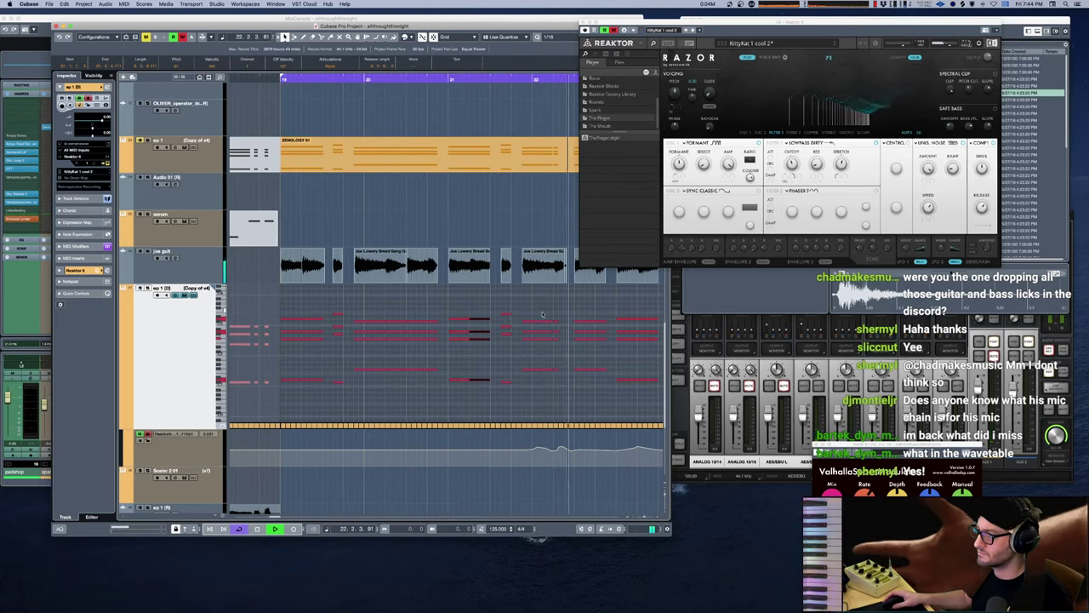
key("space")
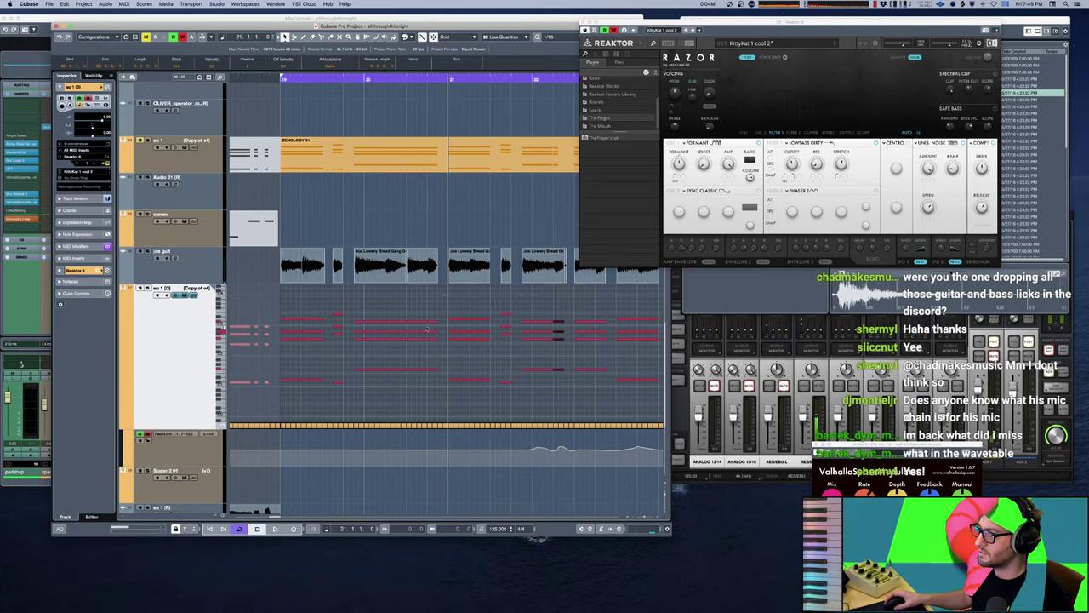
scroll(346, 331, "right", 3)
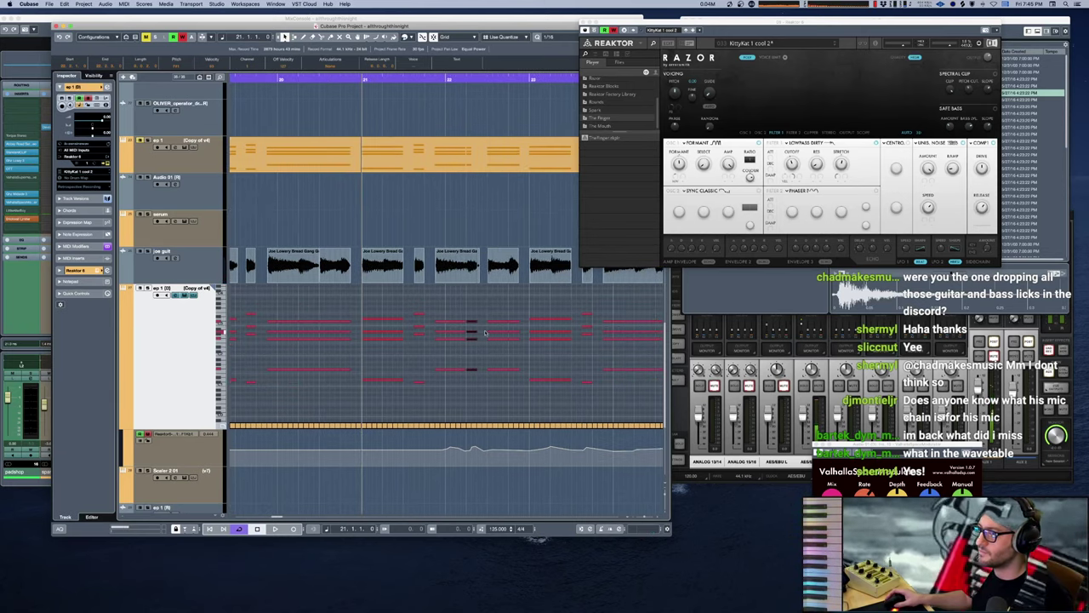
key("h")
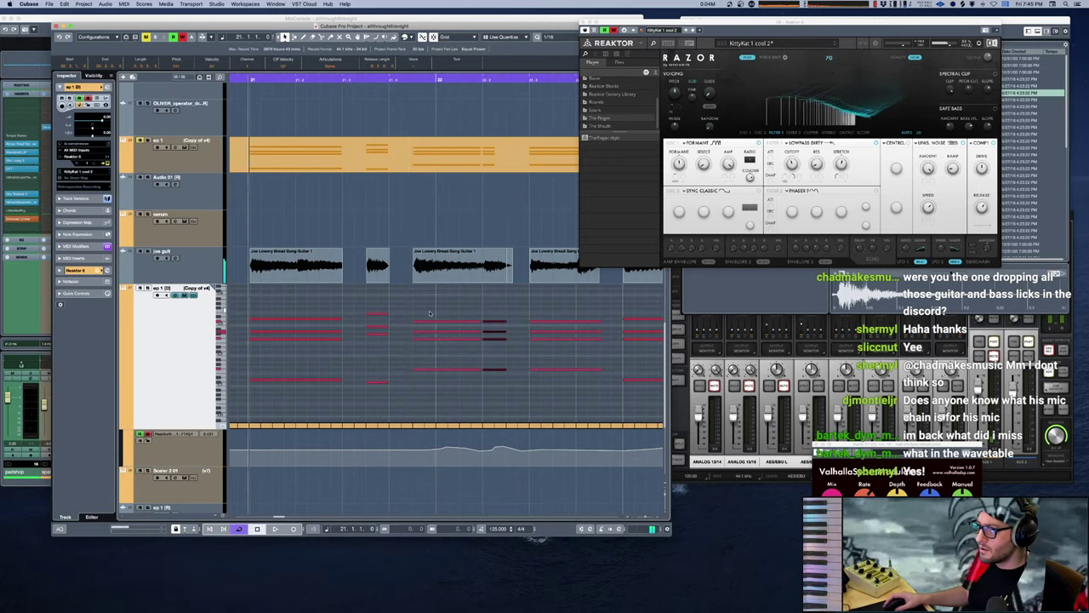
key("h")
Marquee-select successive e-piano chord groups during playback to compare them with the guitar slices
left_click_drag(386, 313, 416, 383)
key("space")
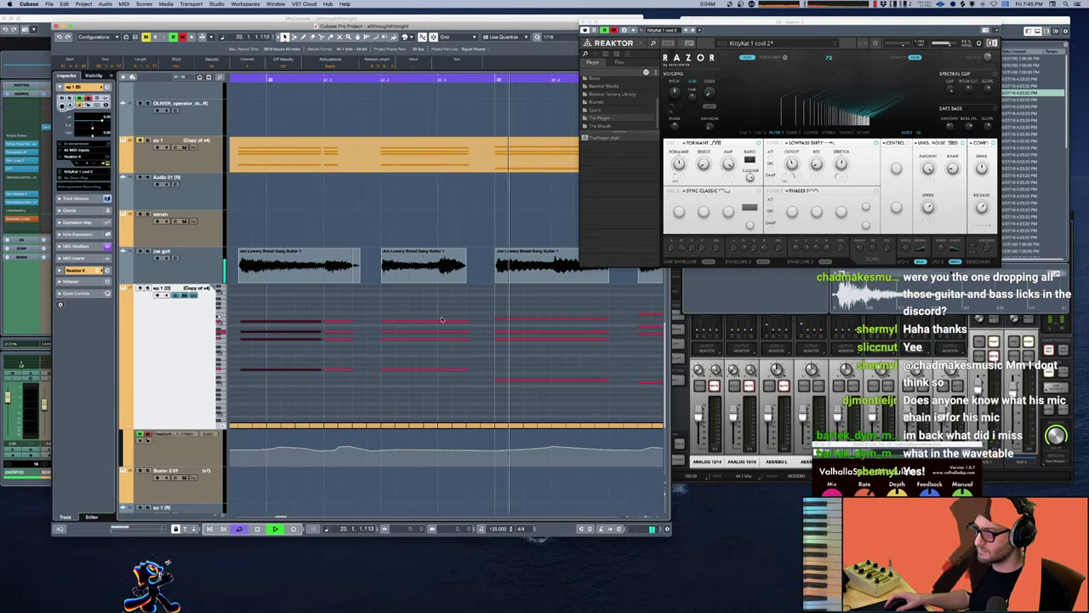
left_click_drag(502, 302, 523, 379)
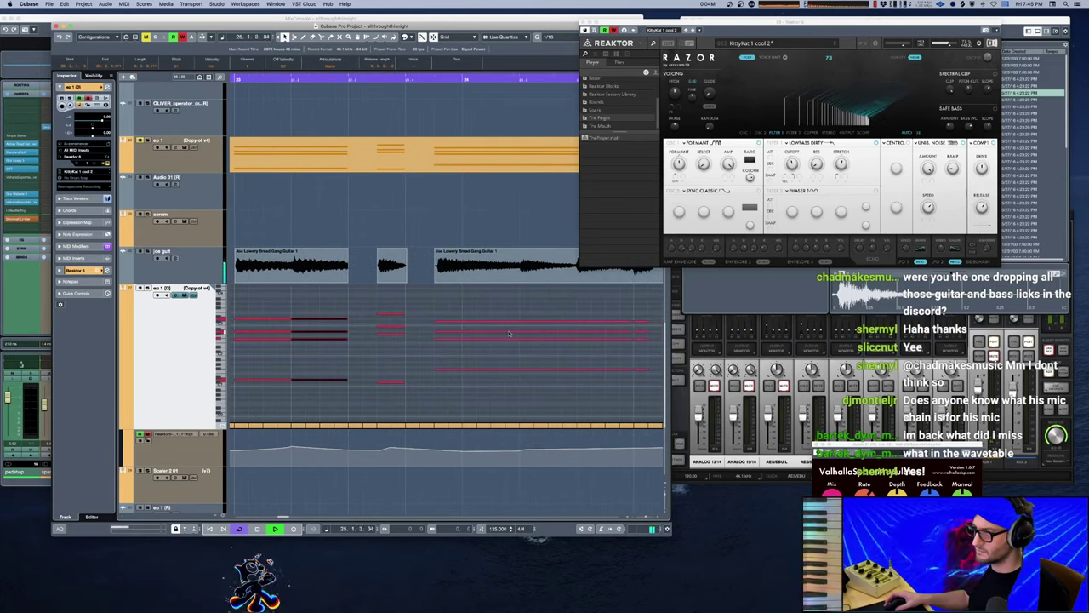
left_click_drag(466, 304, 562, 385)
key("space")
scroll(536, 328, "right", 2)
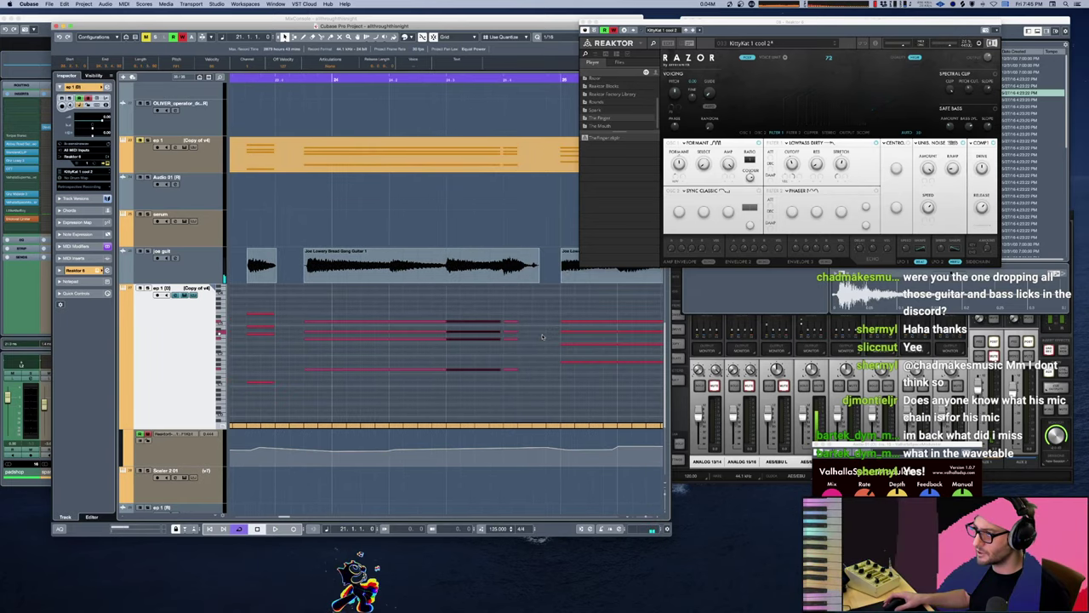
left_click_drag(526, 376, 512, 320)
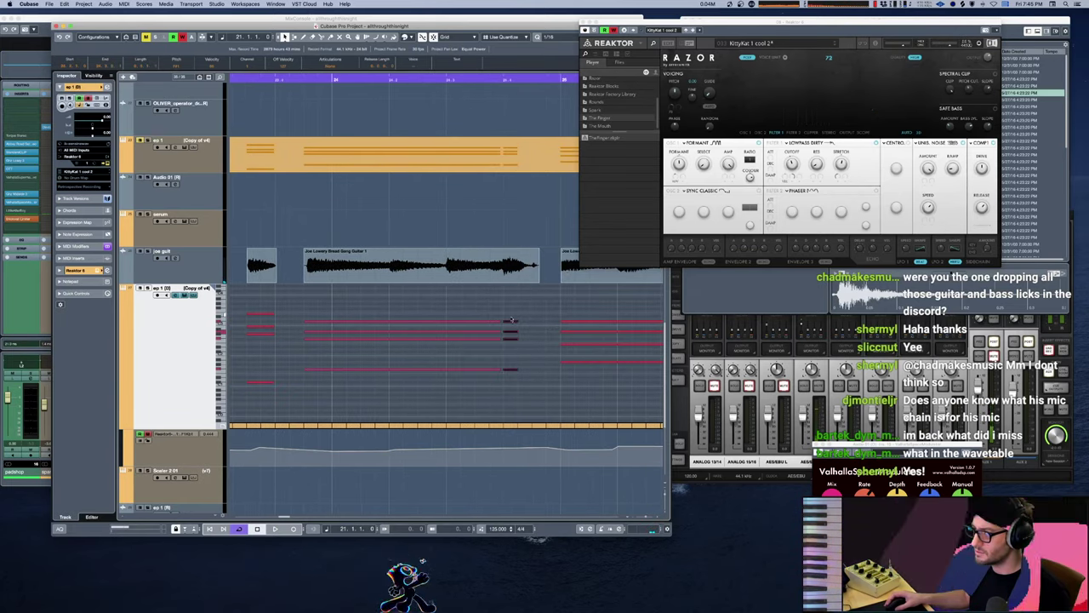
Select successive three-note chord stacks further along in the in-place editor
scroll(546, 331, "right", 4)
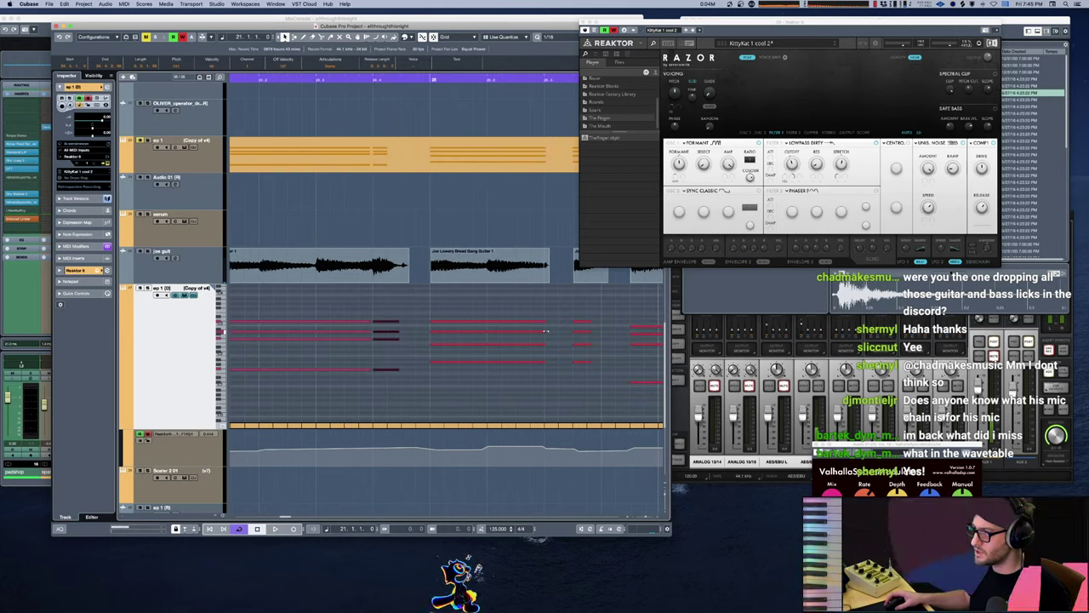
left_click_drag(499, 315, 506, 364)
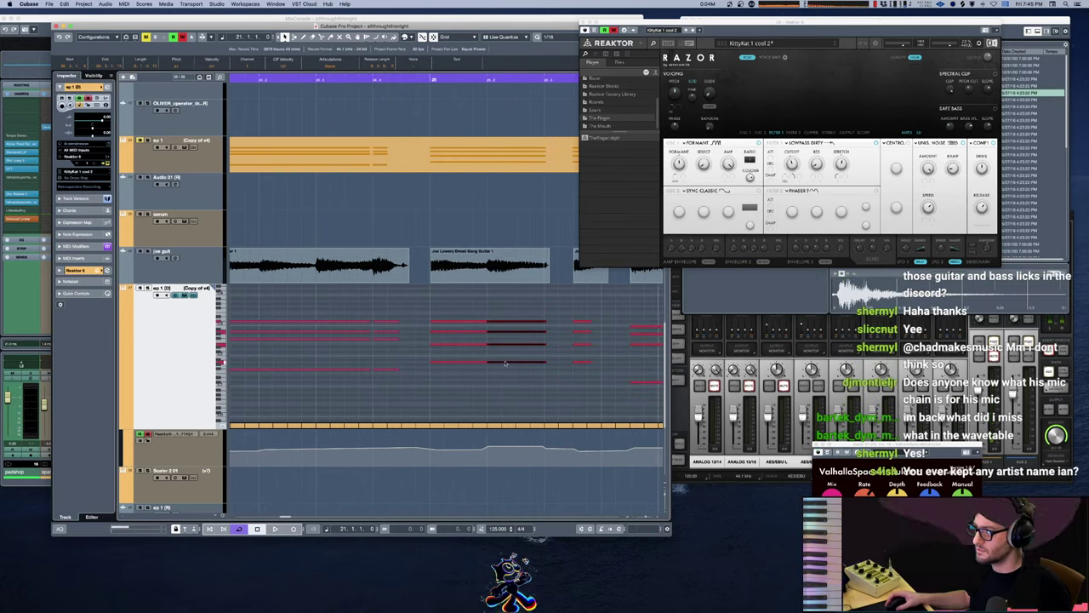
scroll(548, 326, "right", 2)
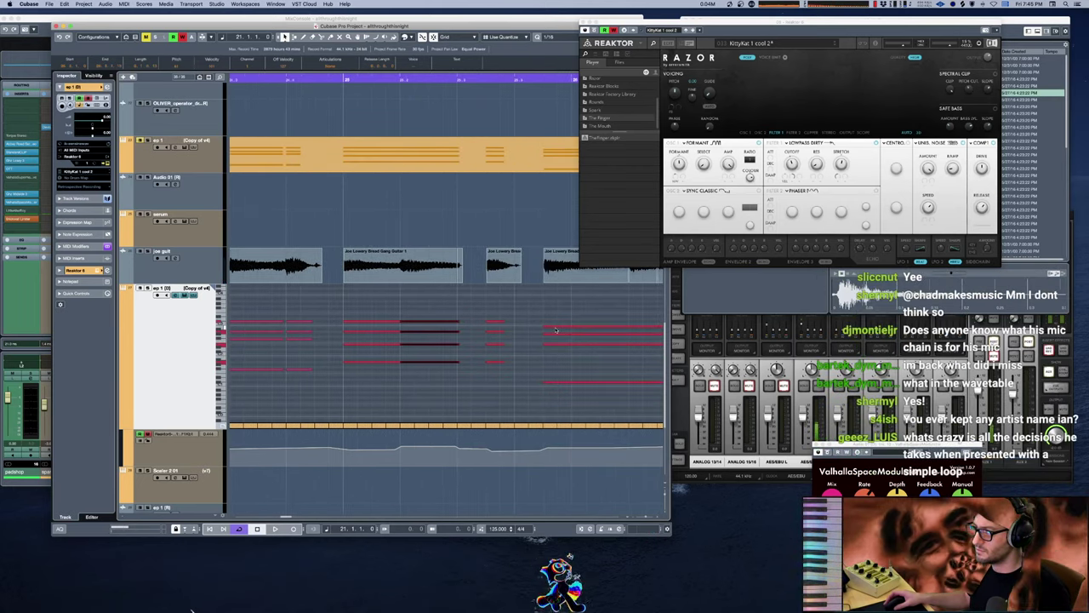
scroll(511, 341, "right", 2)
left_click_drag(466, 312, 456, 364)
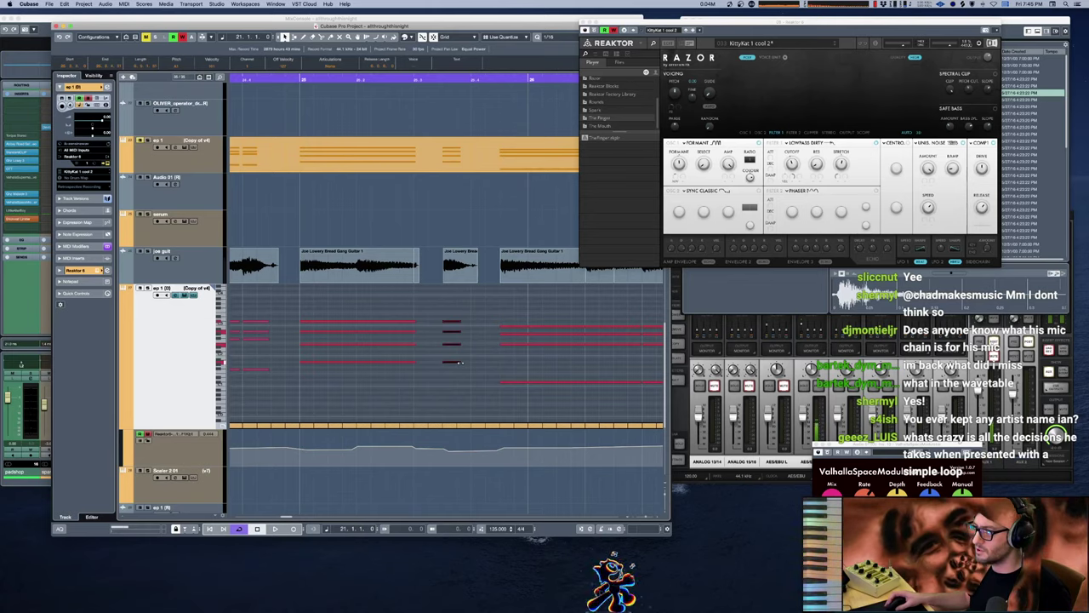
scroll(502, 368, "right", 3)
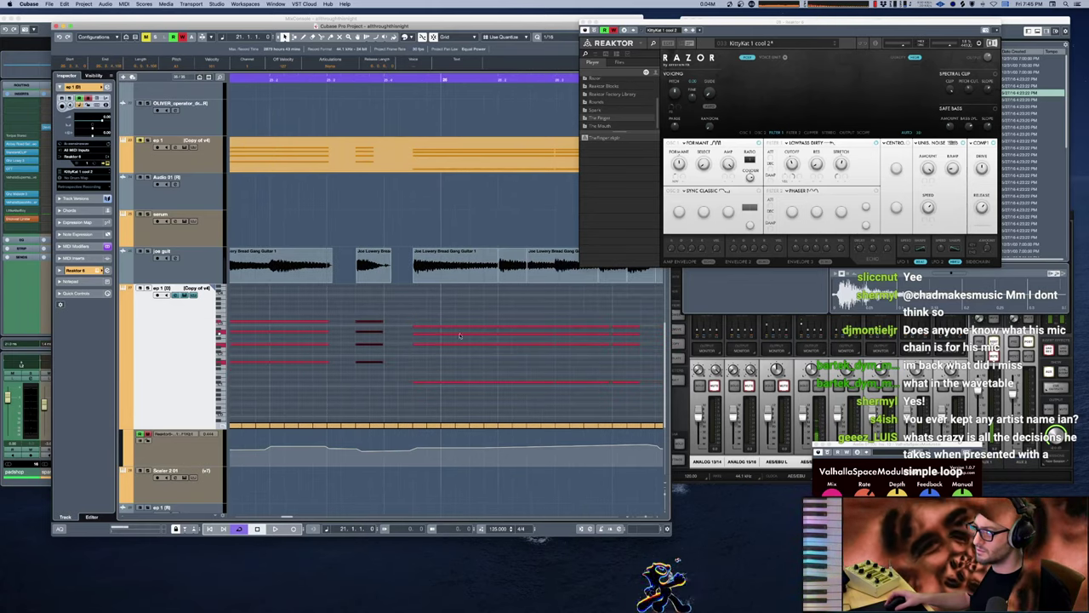
scroll(430, 319, "right", 2)
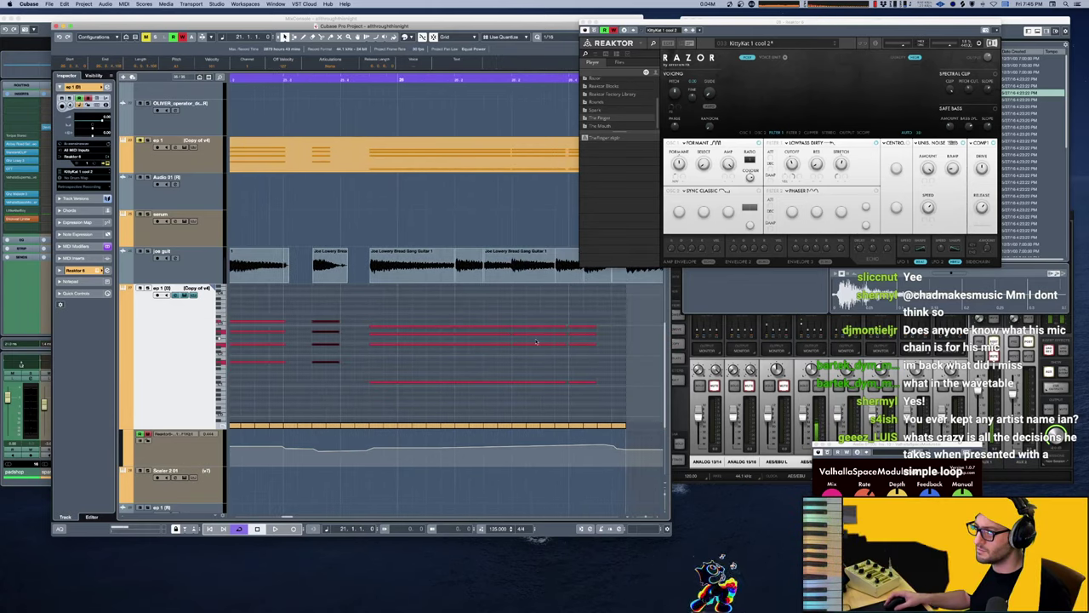
Split a later chord stack partway through and shorten the selected notes' ends
left_click_drag(490, 401, 491, 333)
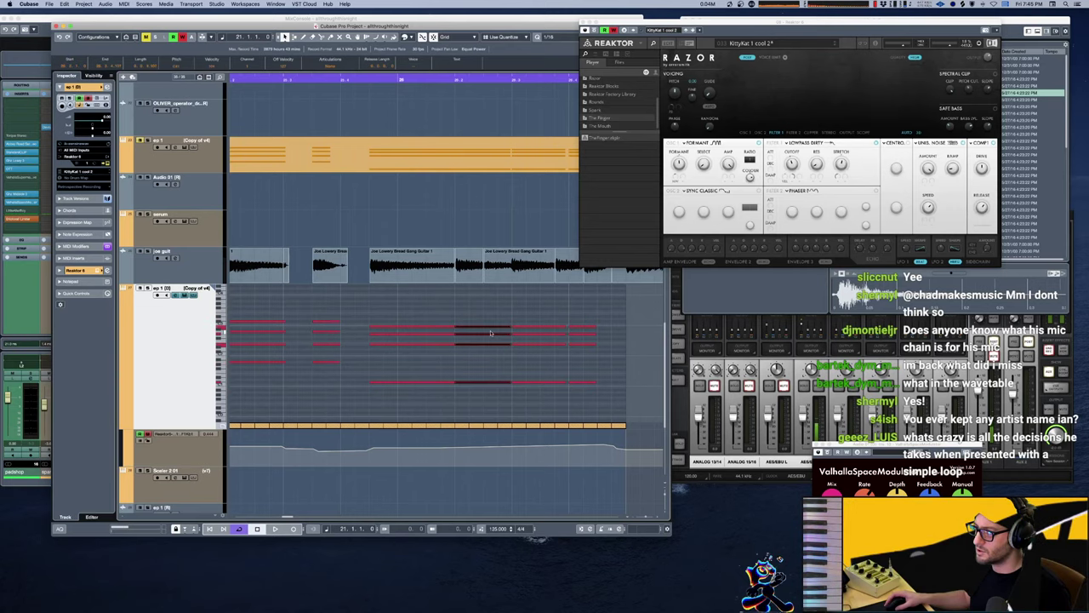
left_click(485, 327)
scroll(563, 334, "right", 4)
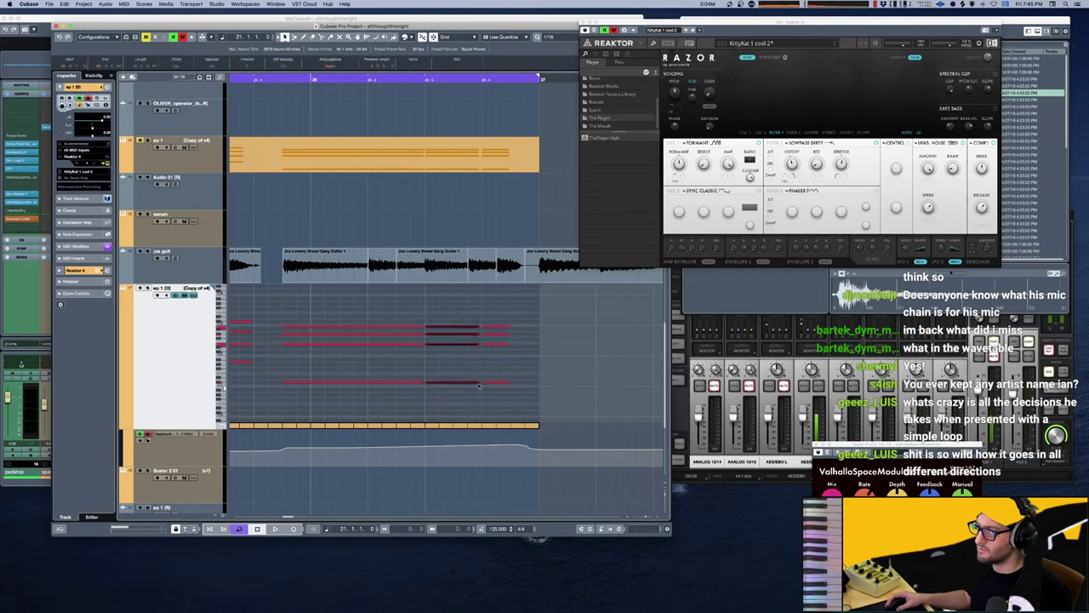
left_click_drag(478, 383, 468, 383)
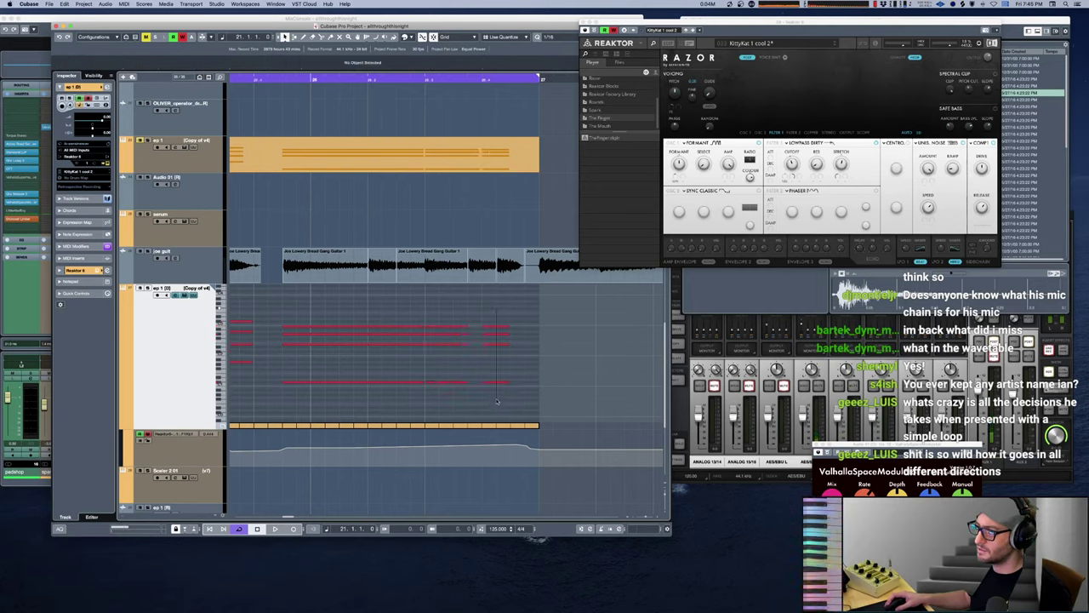
left_click_drag(482, 331, 522, 328)
scroll(482, 339, "down", 2)
scroll(486, 325, "up", 2)
Undo the recent chord-note trims with Cmd+Z
key("super+z")
key("super+z")
key("super+z")
key("super+z")
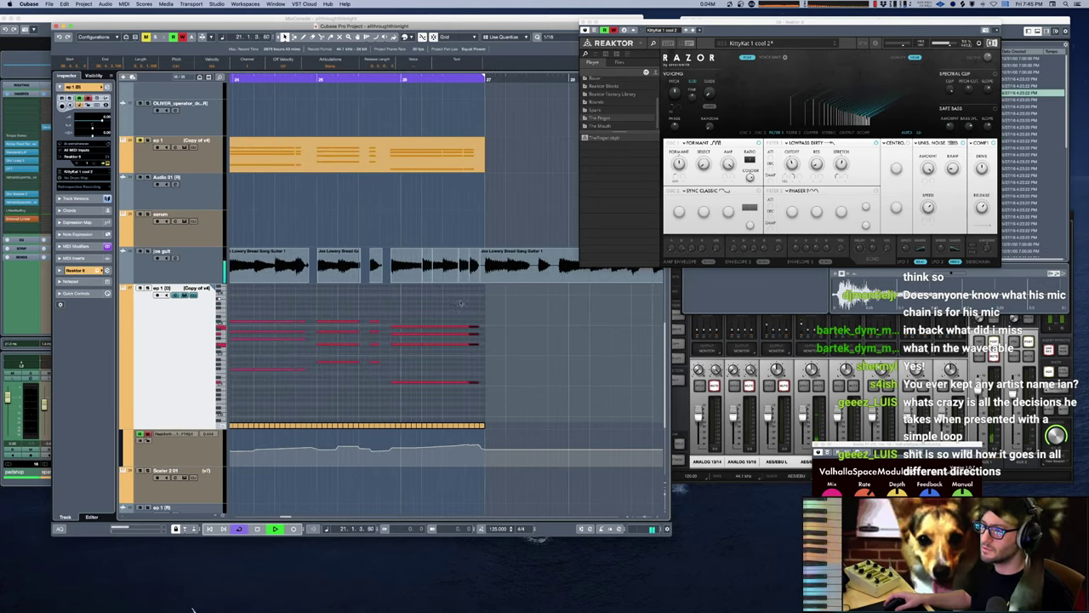
key("space")
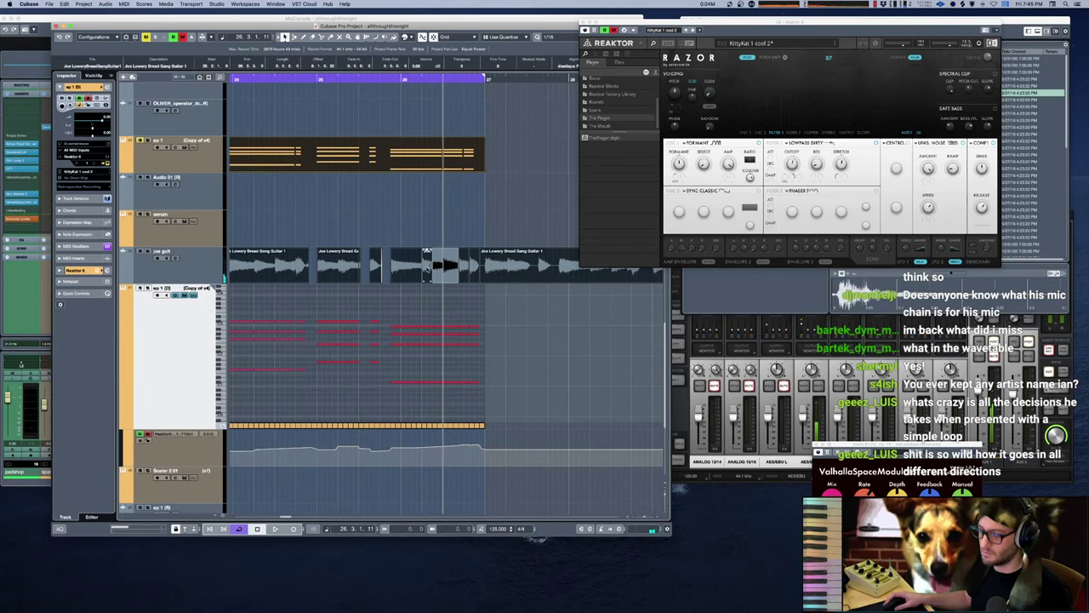
key("super+z")
key("super+z")
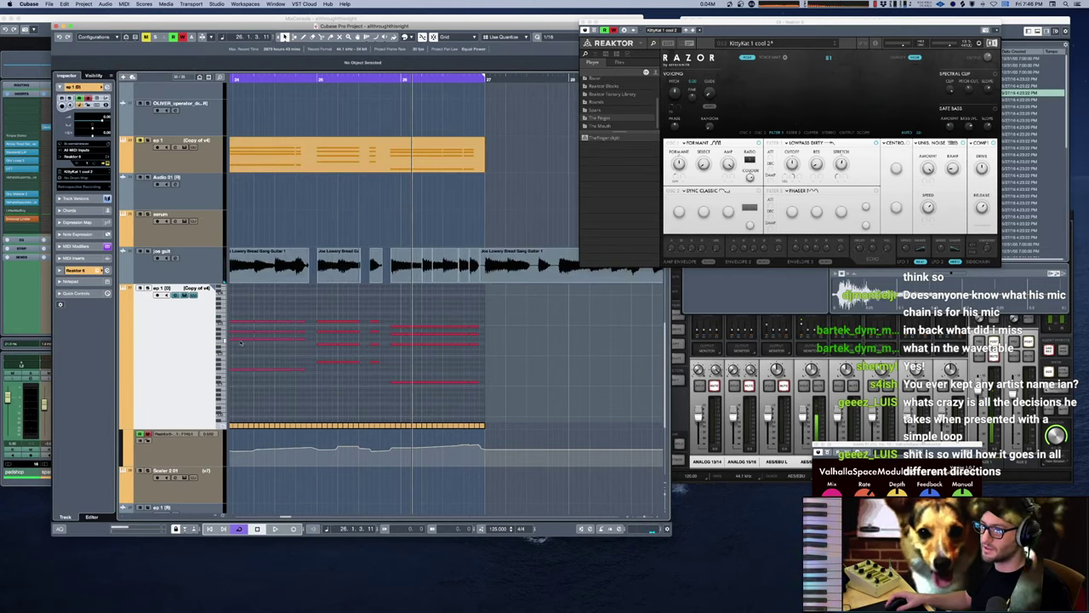
key("super+shift+i")
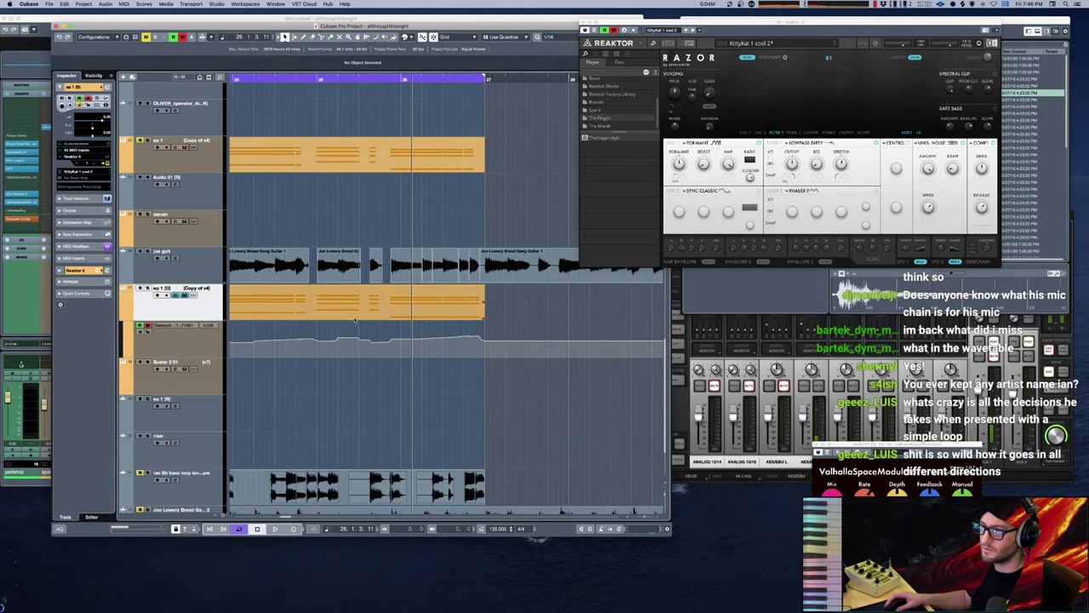
left_click(355, 318)
double_click(358, 306)
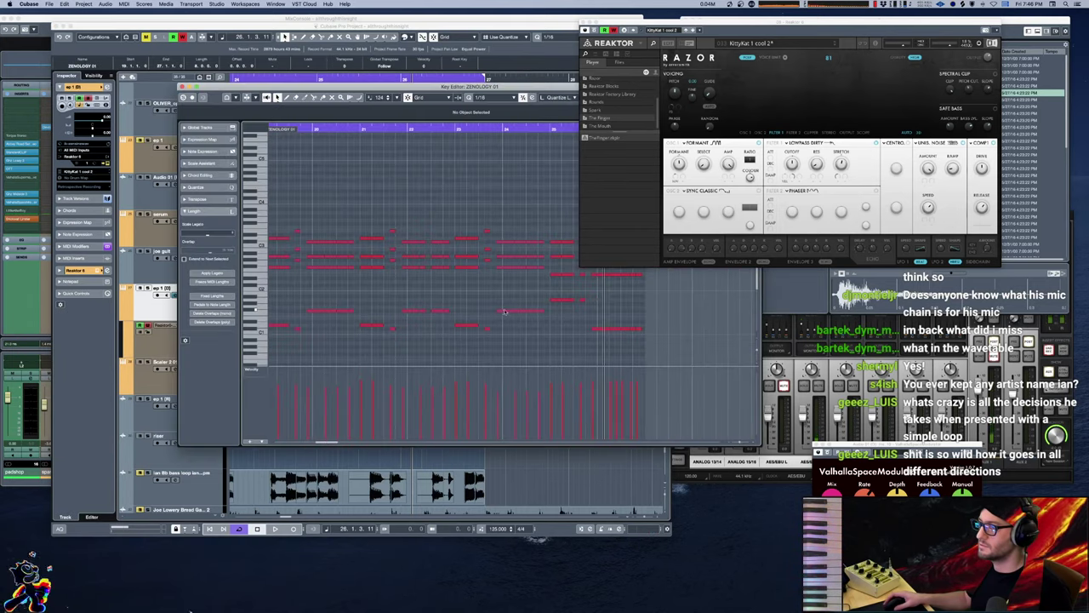
key("h")
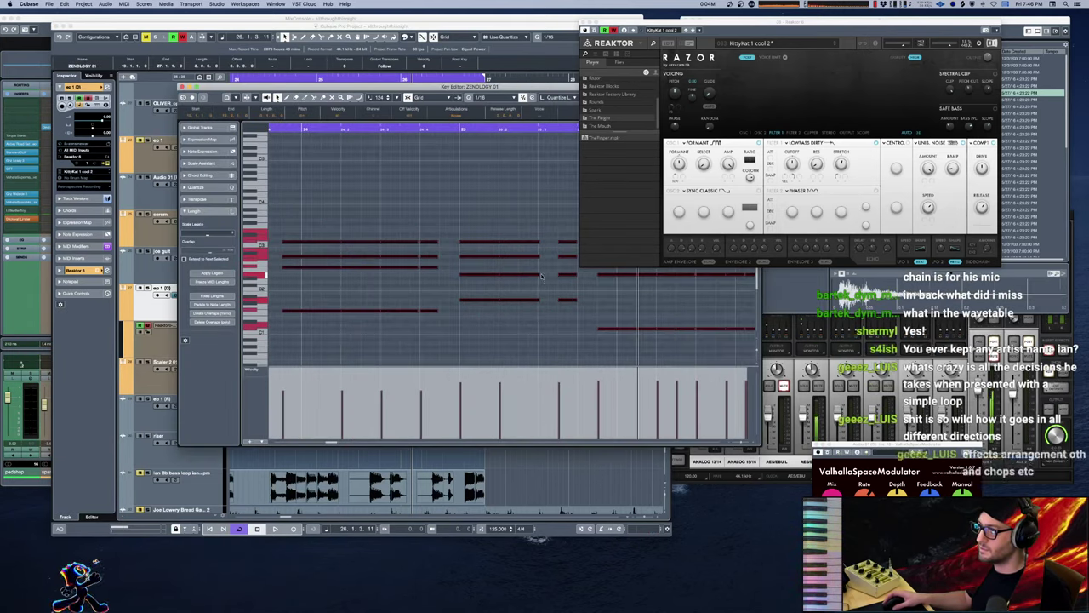
key("space")
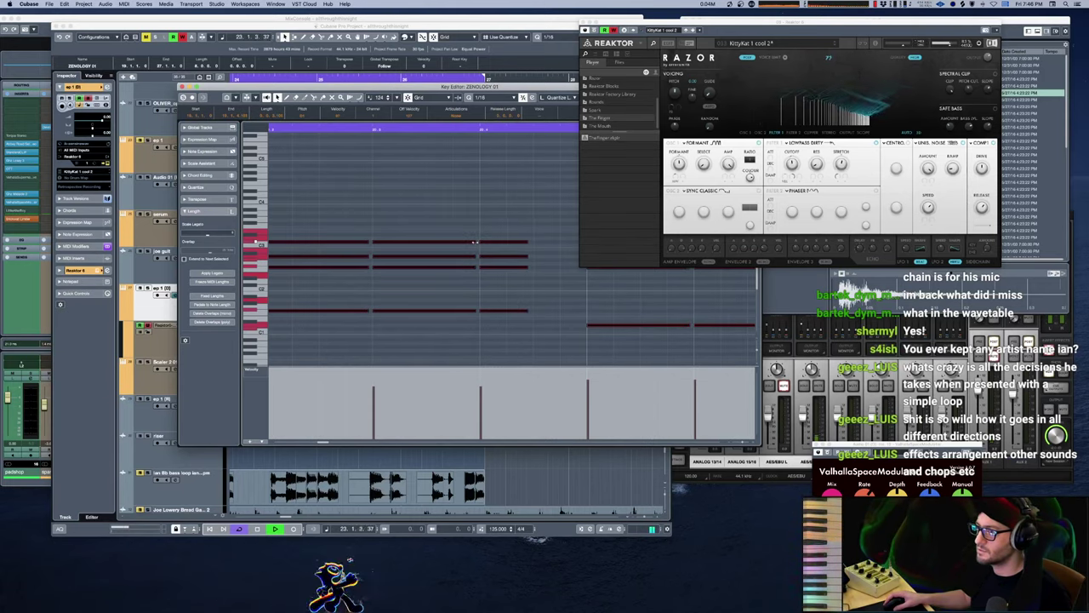
key("Return")
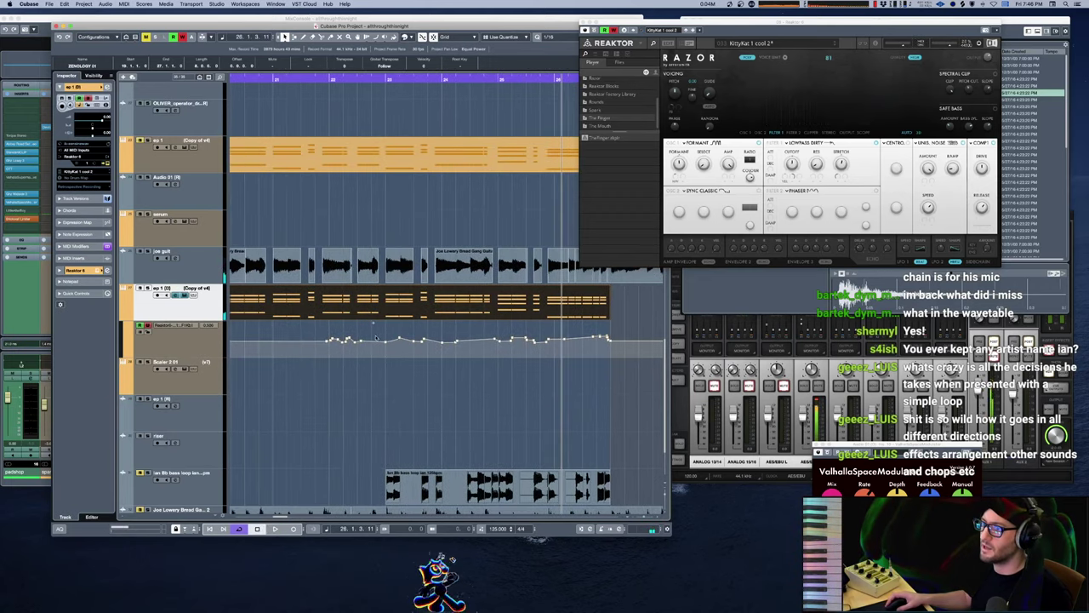
Deselect the e-piano part and make the Reaktor chord track taller to expose its automation
left_click(374, 337)
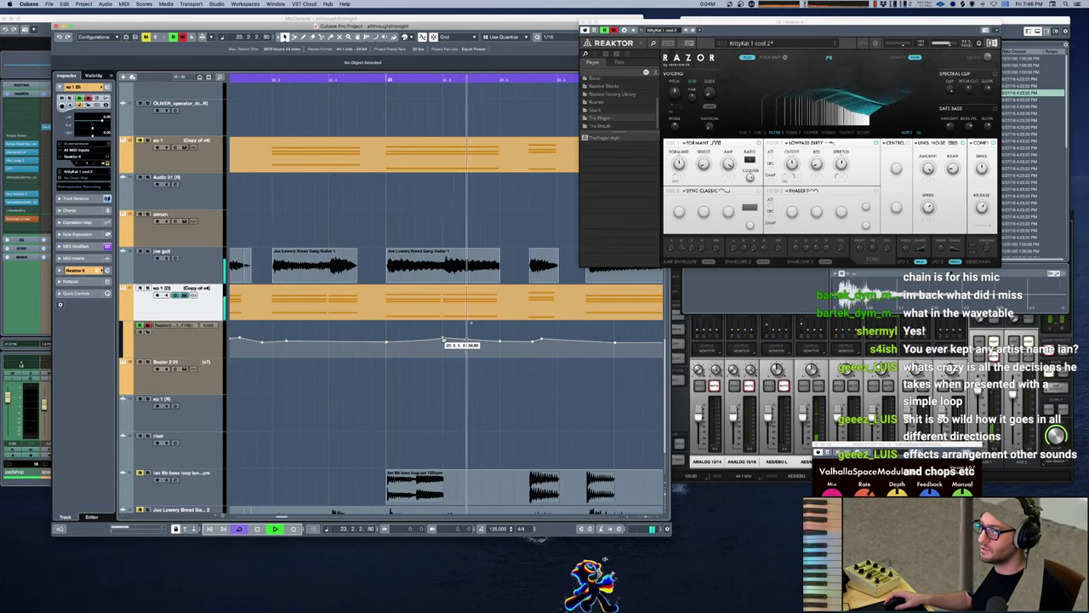
scroll(443, 341, "up", 2)
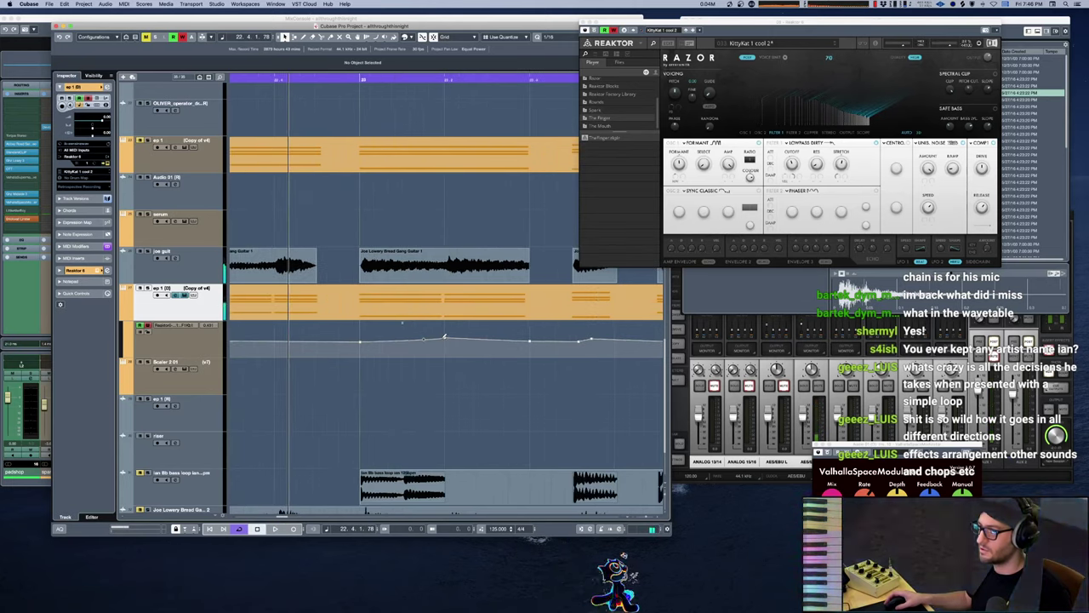
left_click(209, 345)
left_click_drag(223, 358, 228, 396)
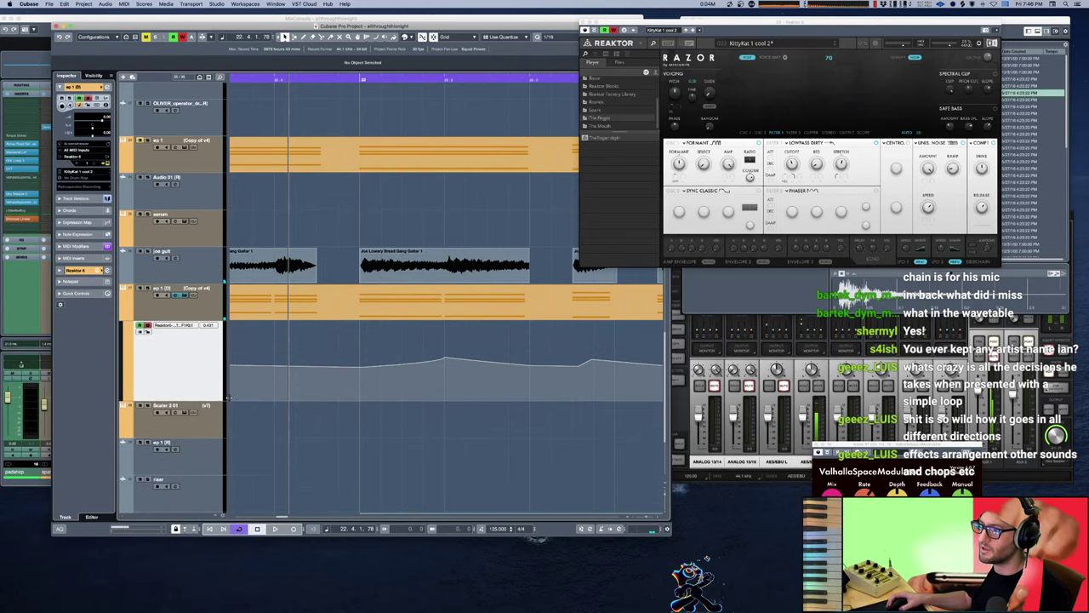
Raise one Reaktor automation point during playback, then add a point and undo it
key("space")
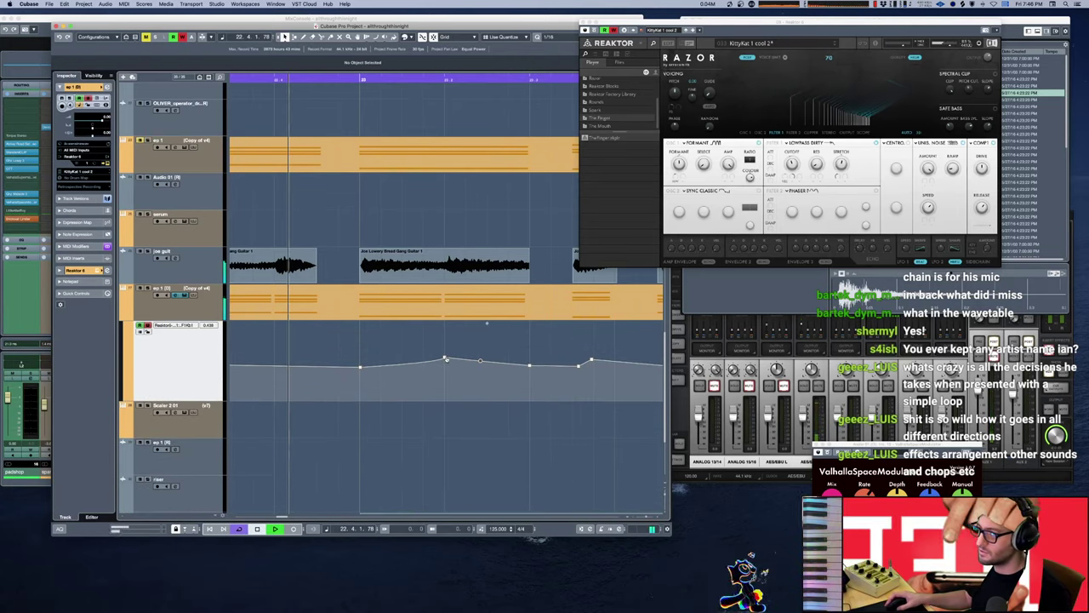
left_click_drag(445, 359, 445, 350)
key("space")
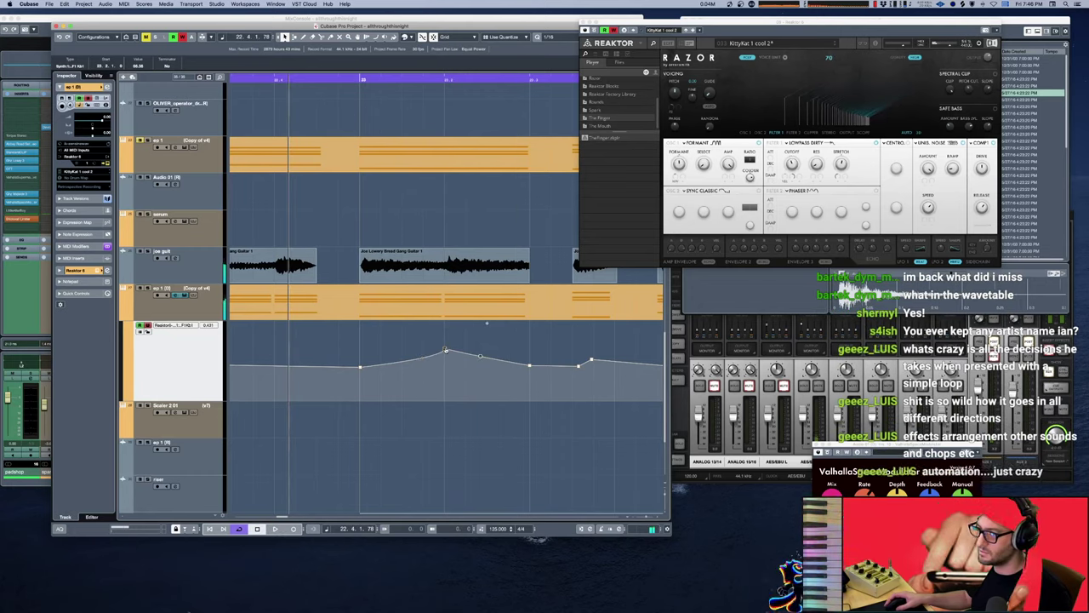
key("space")
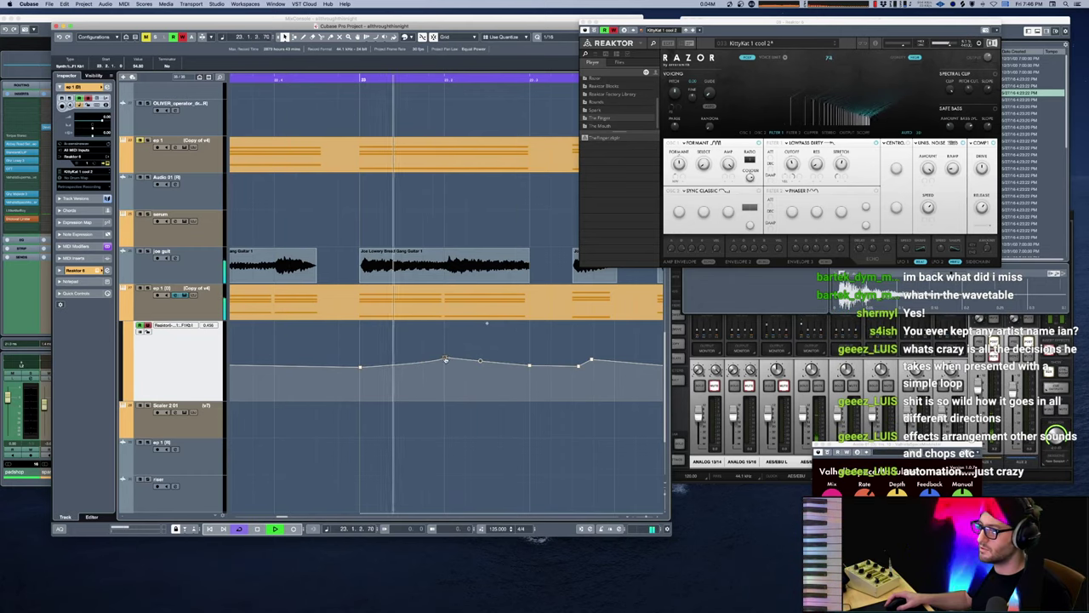
left_click(415, 370)
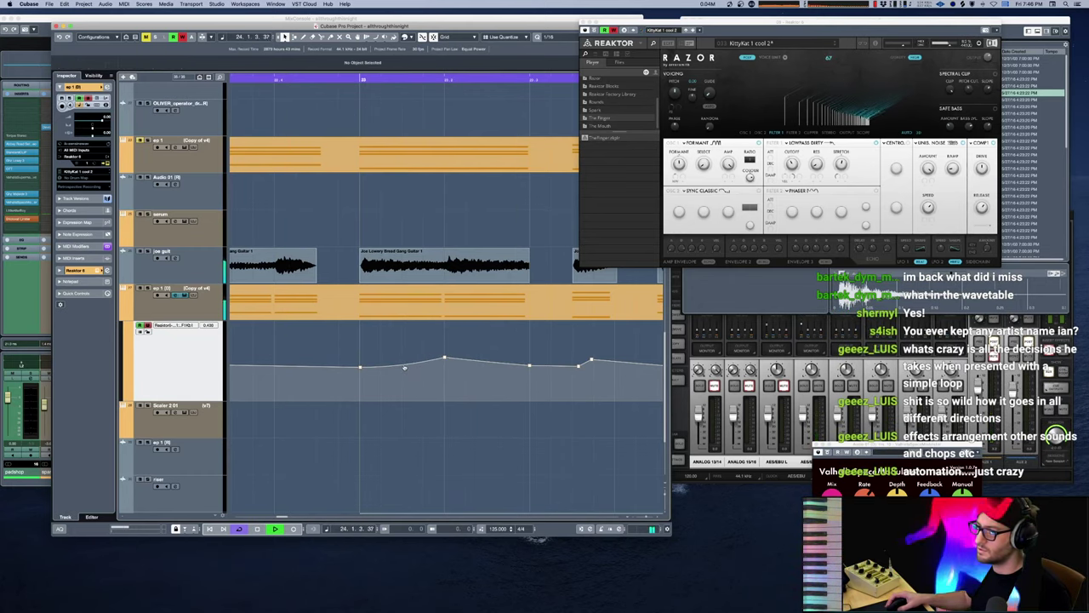
key("ctrl+z")
key("space")
key("space")
key("space")
key("space")
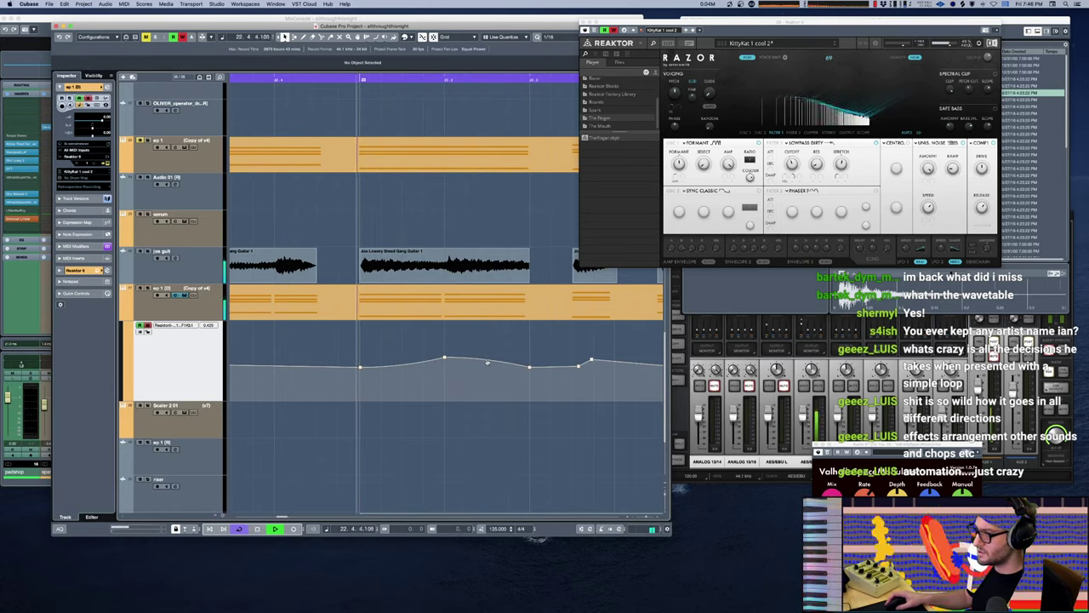
Add two new points to the Reaktor automation curve and audition the result
scroll(486, 364, "down", 3)
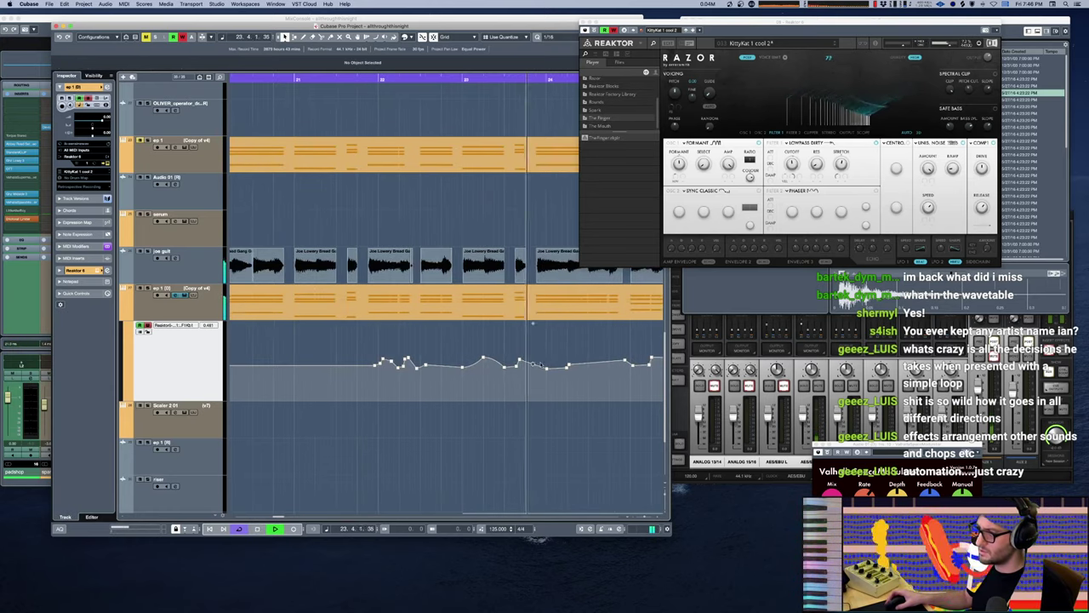
left_click(475, 362)
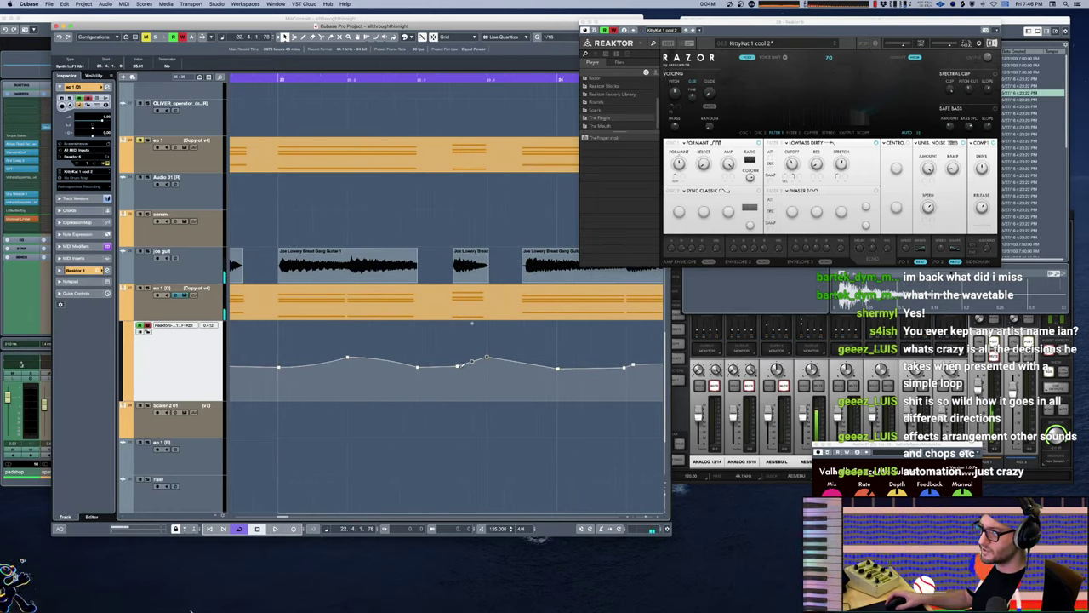
scroll(457, 367, "down", 4)
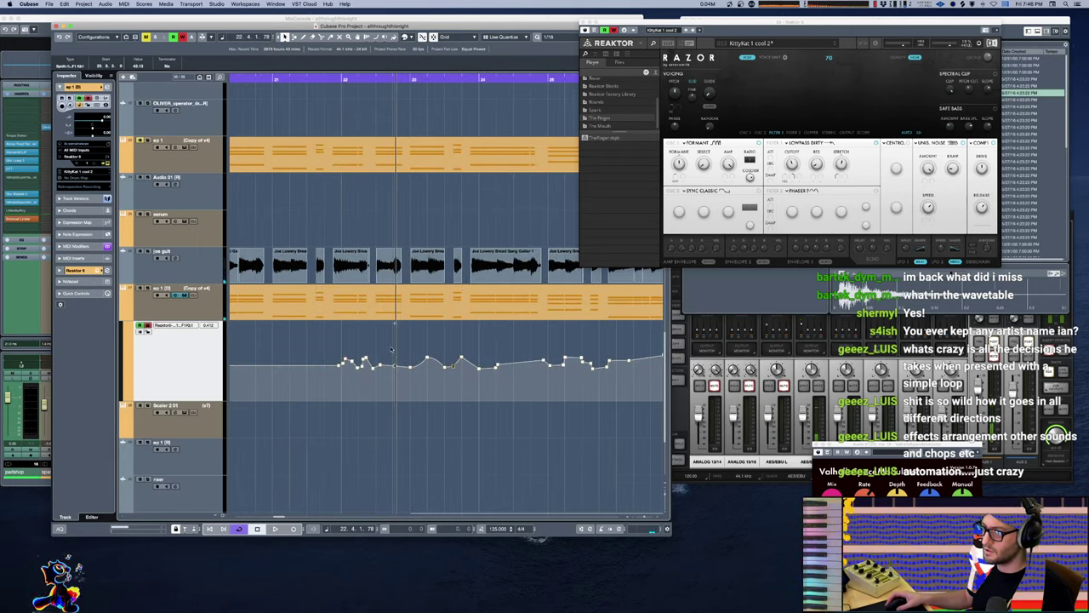
left_click(432, 350)
scroll(442, 349, "down", 2)
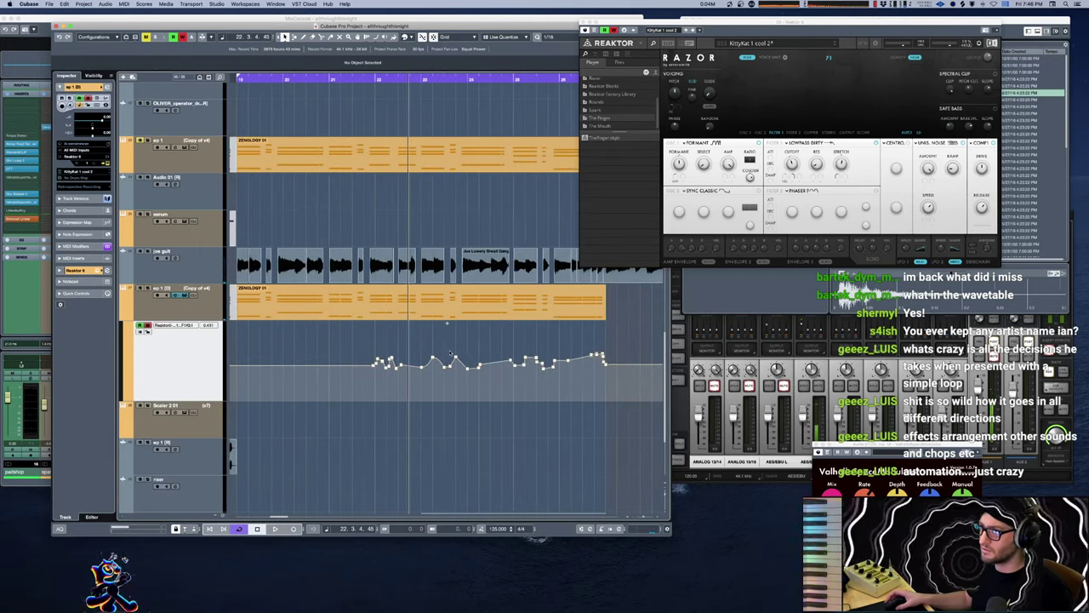
scroll(450, 354, "up", 3)
key("space")
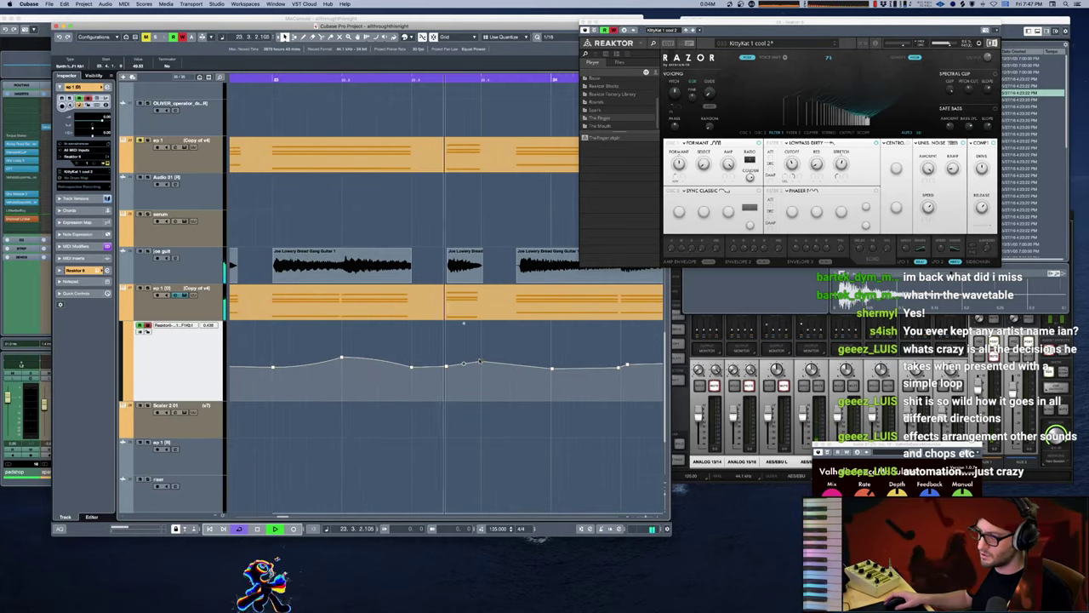
key("space")
Move one point earlier, nudge two later points slightly, then zoom out and select a range
scroll(446, 298, "right", 2)
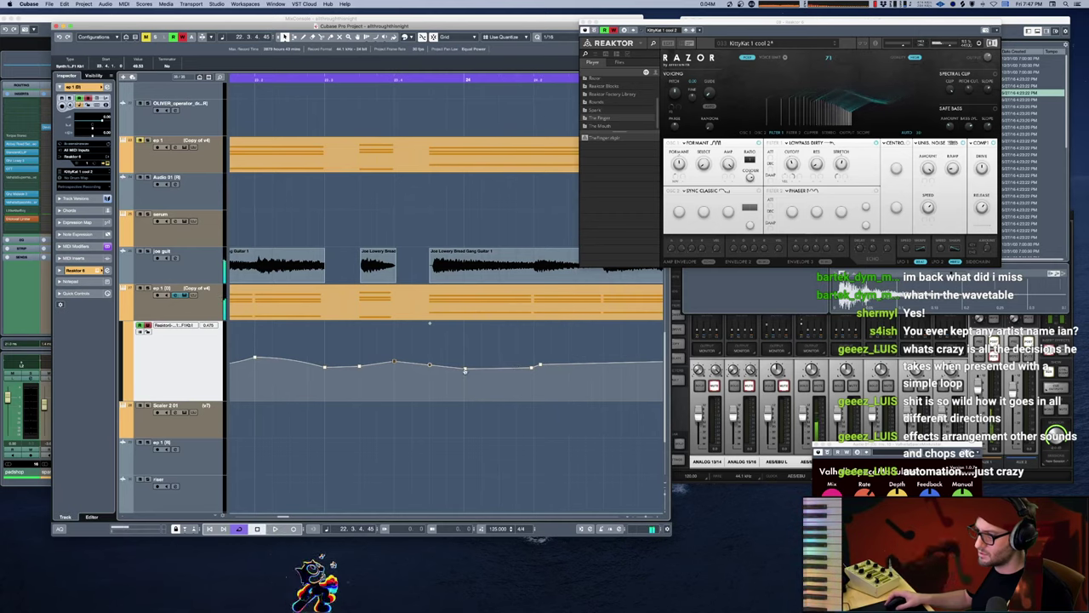
left_click_drag(465, 369, 431, 363)
key("space")
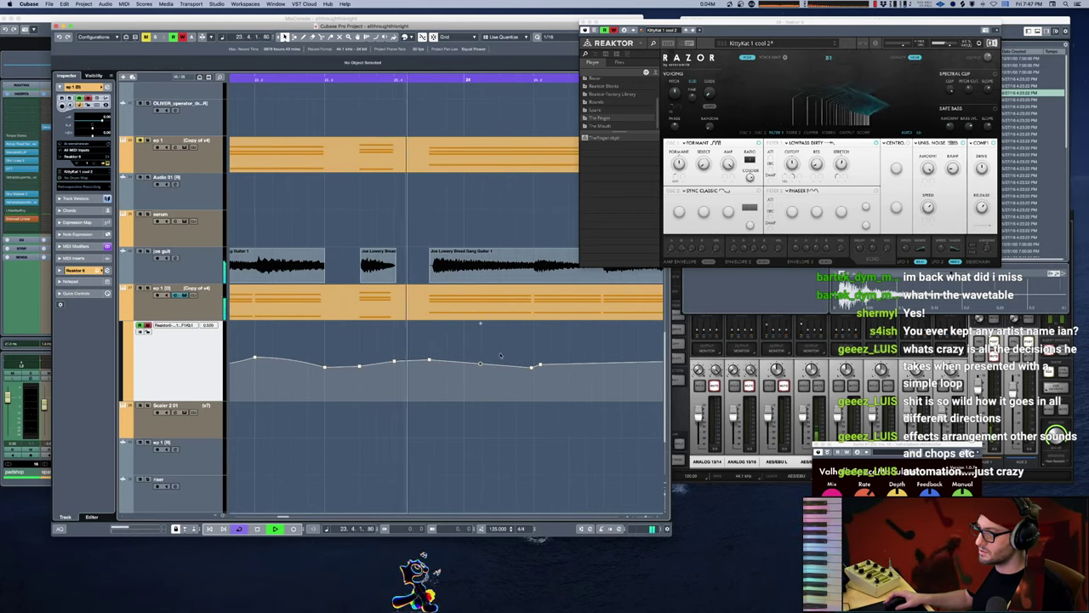
left_click(430, 362)
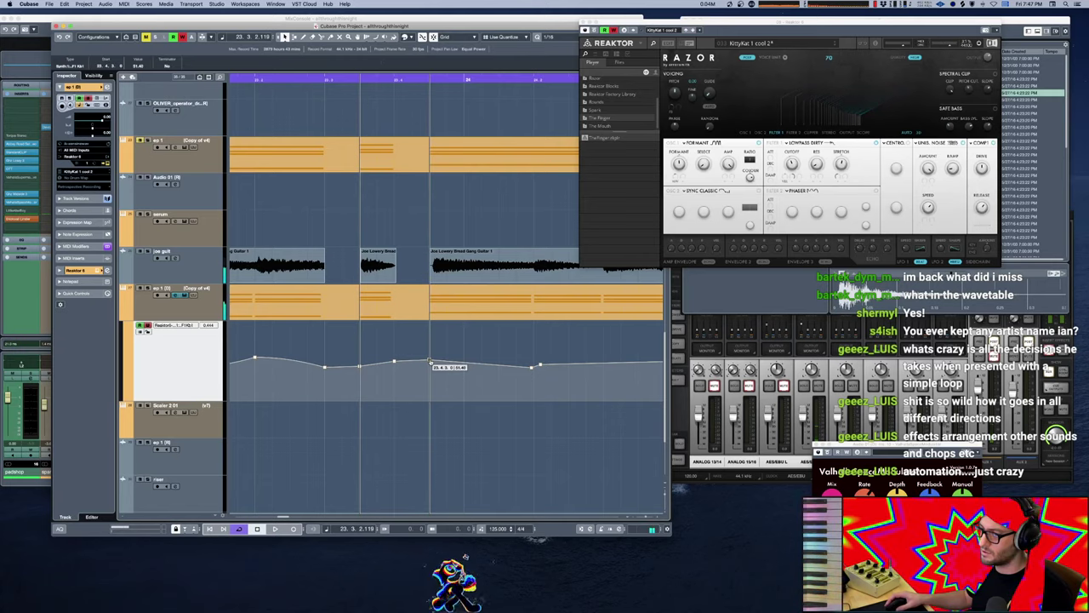
left_click(480, 365)
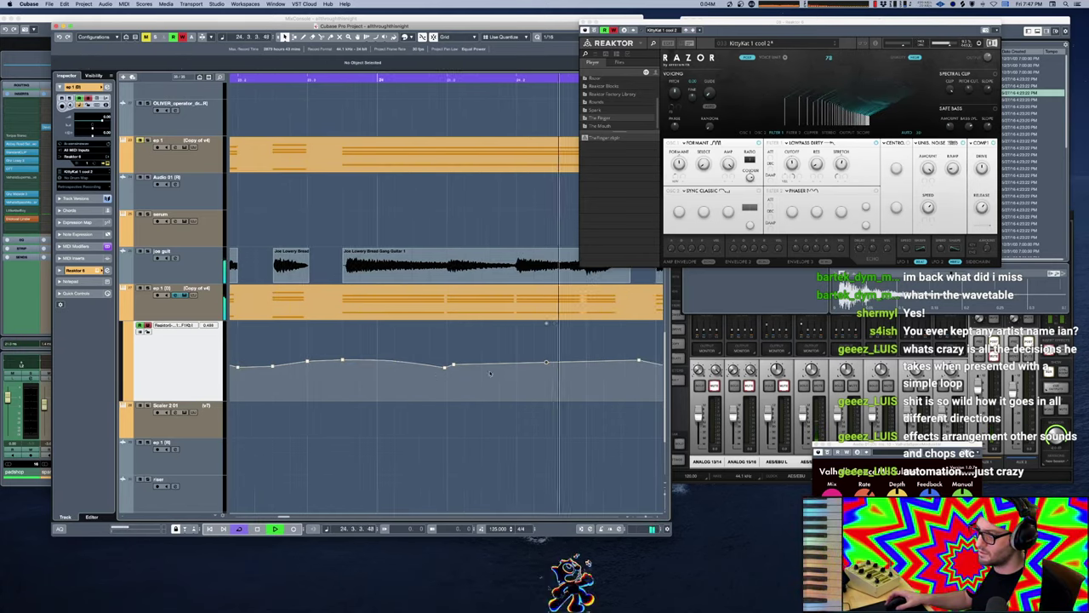
left_click(518, 365)
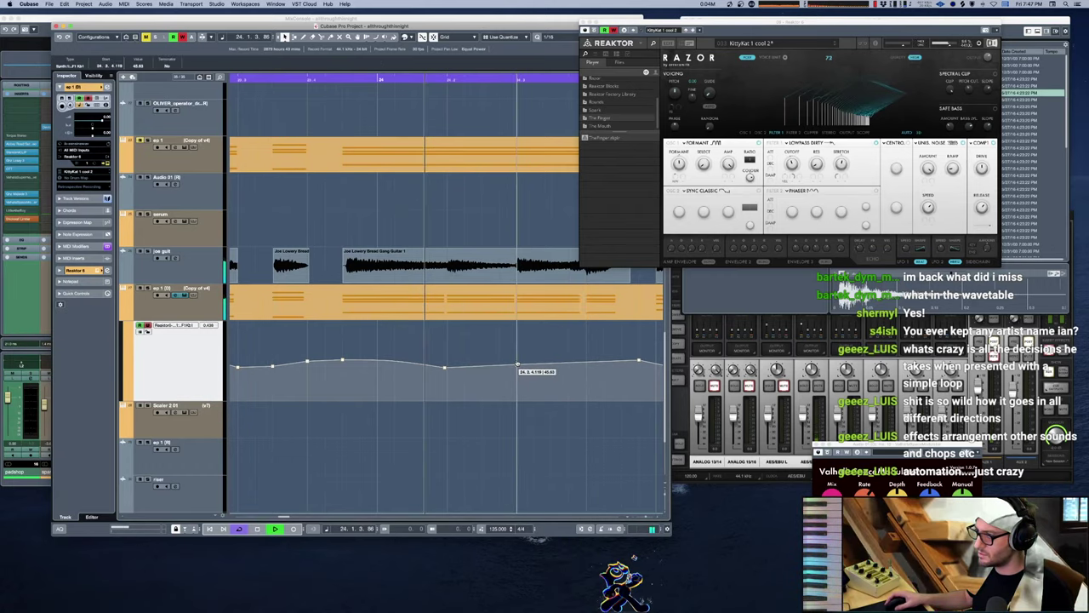
left_click_drag(517, 364, 517, 362)
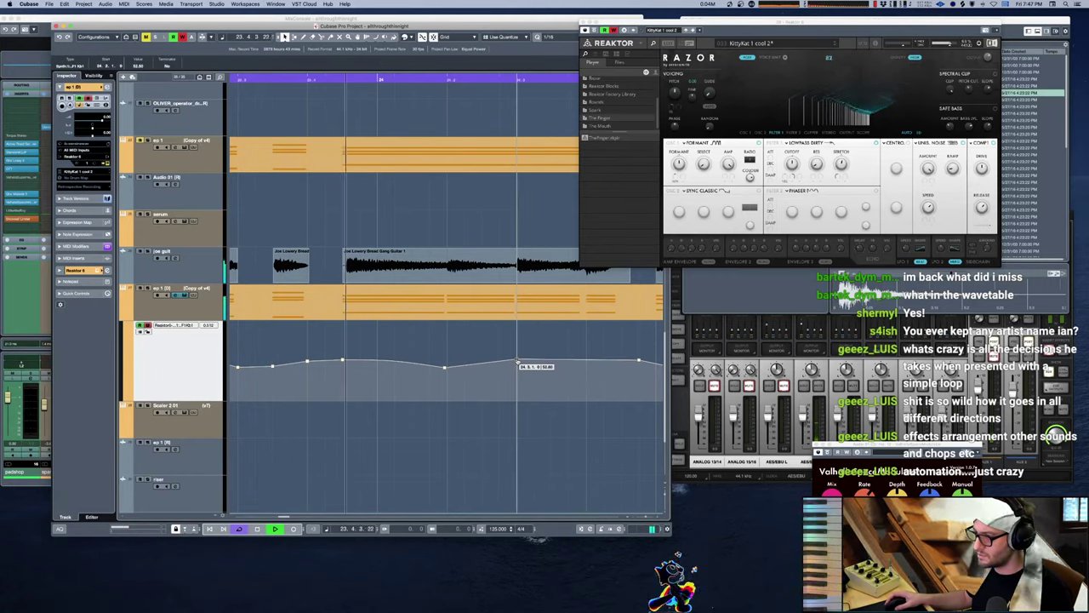
left_click_drag(445, 368, 446, 368)
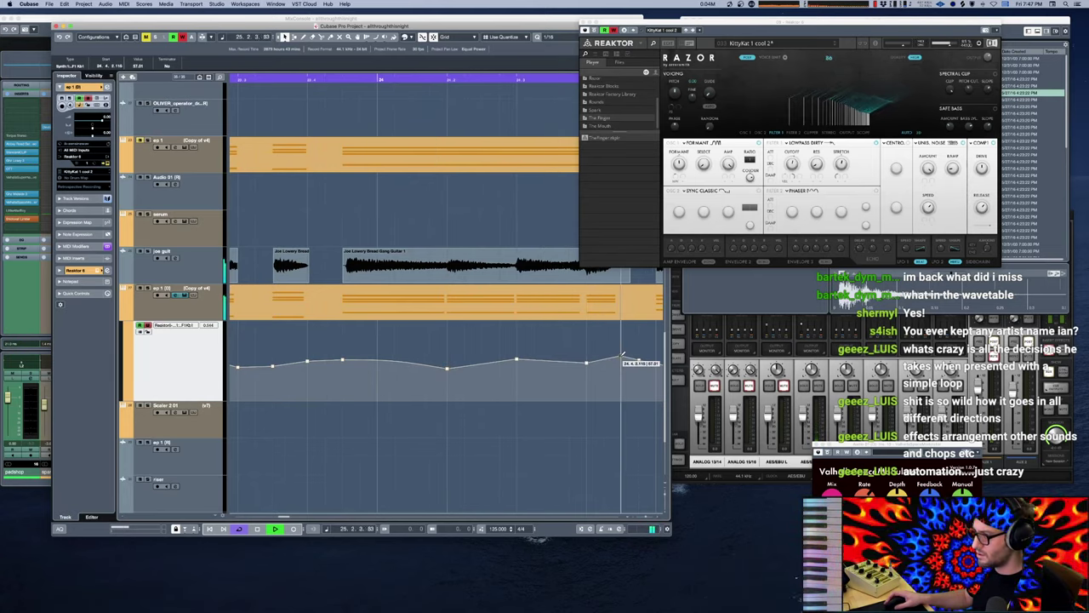
key("g")
key("g")
key("g")
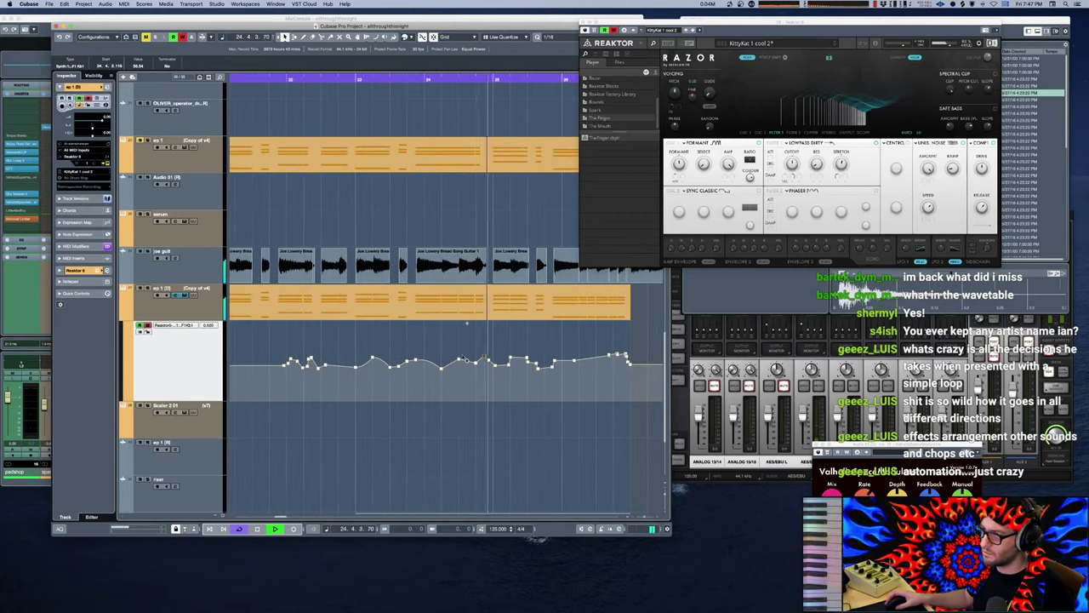
left_click_drag(494, 352, 380, 354)
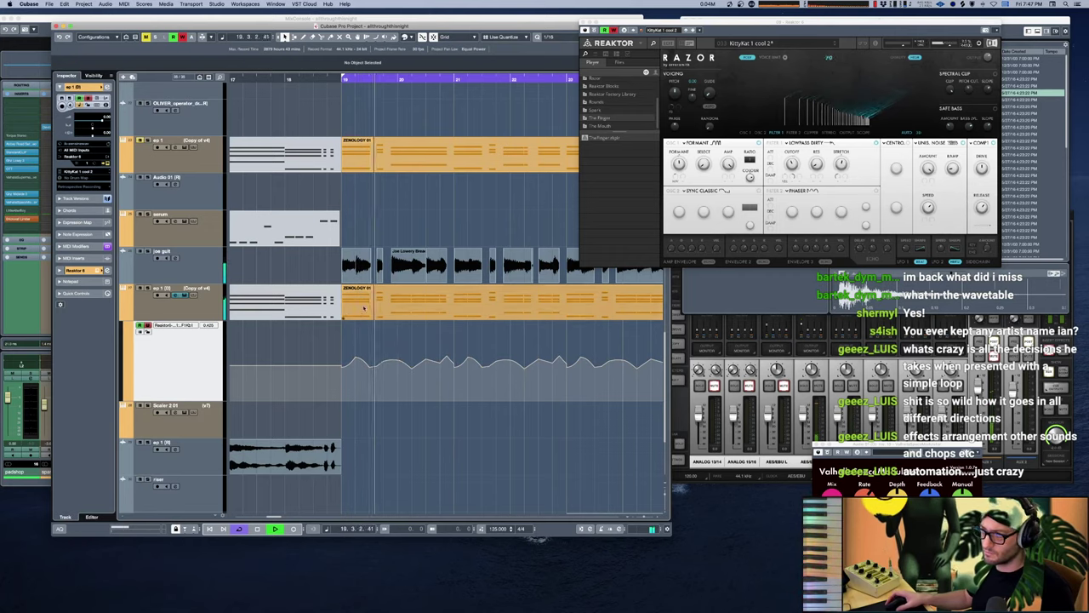
scroll(376, 377, "up", 3)
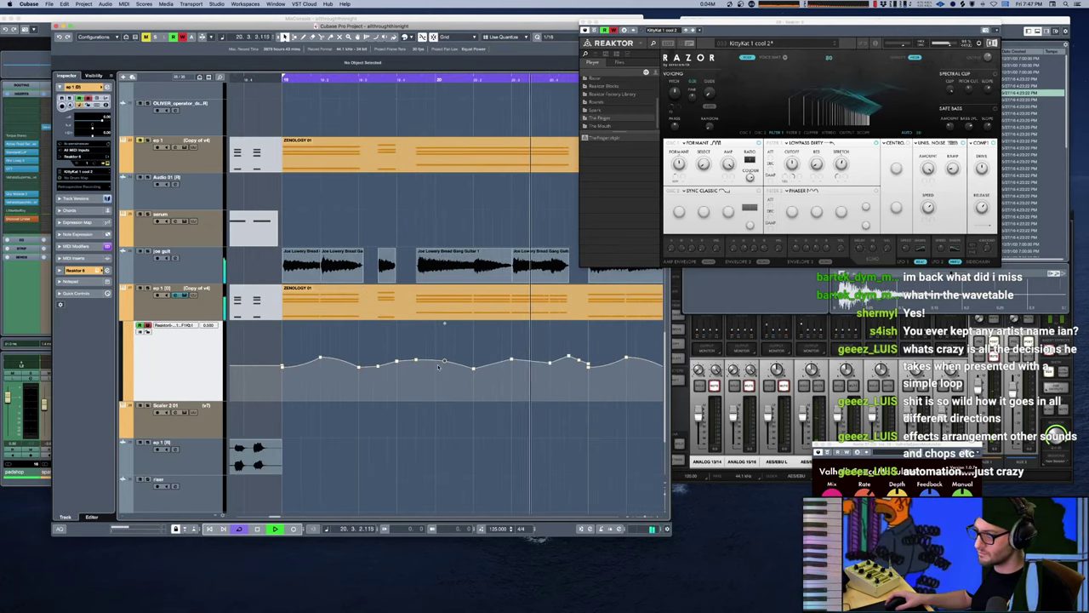
key("space")
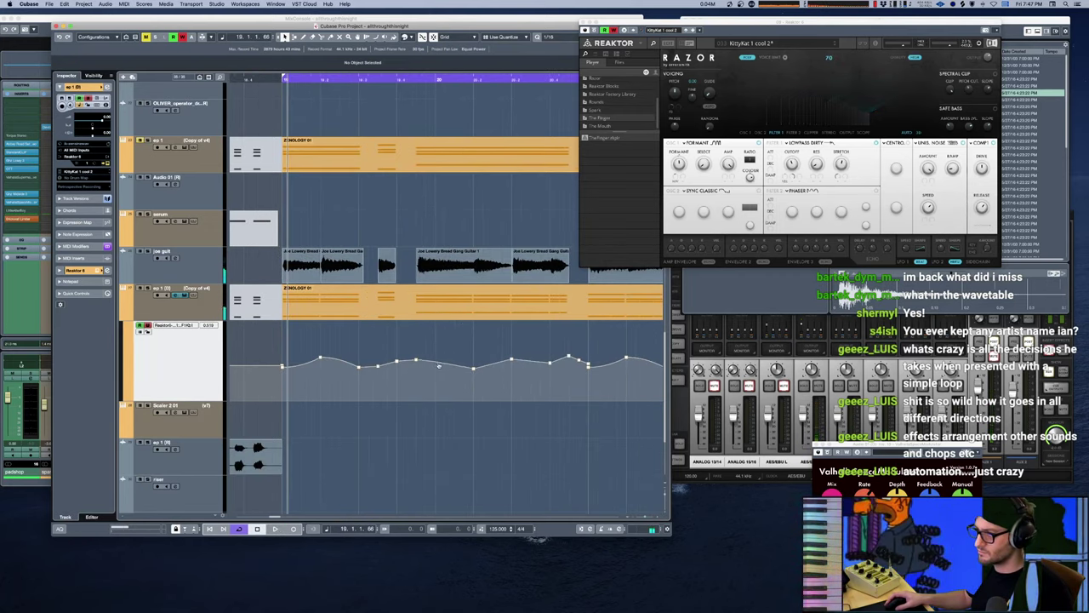
key("space")
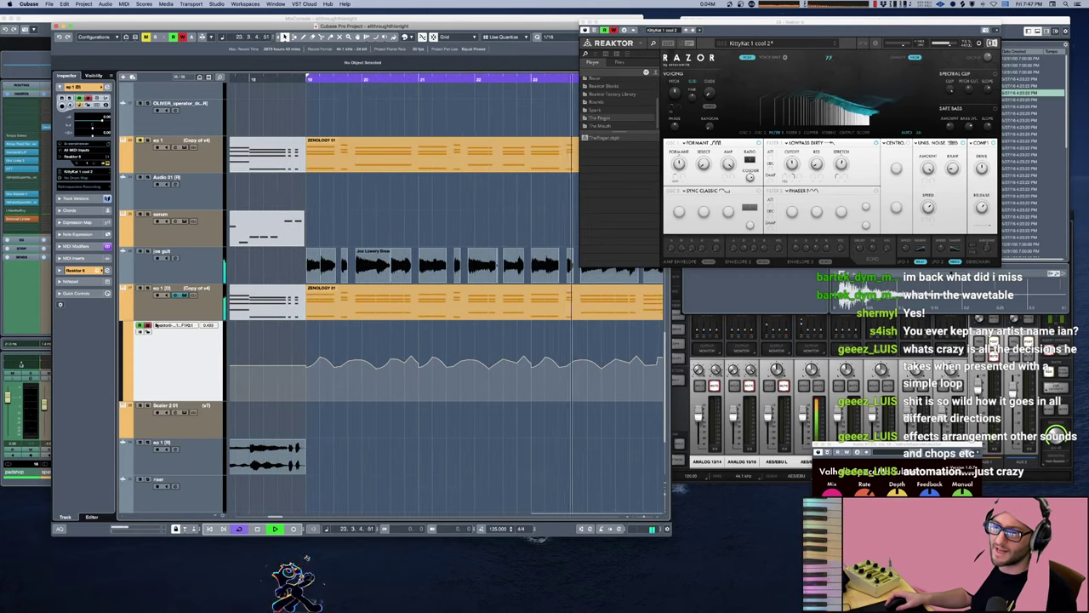
key("space")
left_click(277, 315)
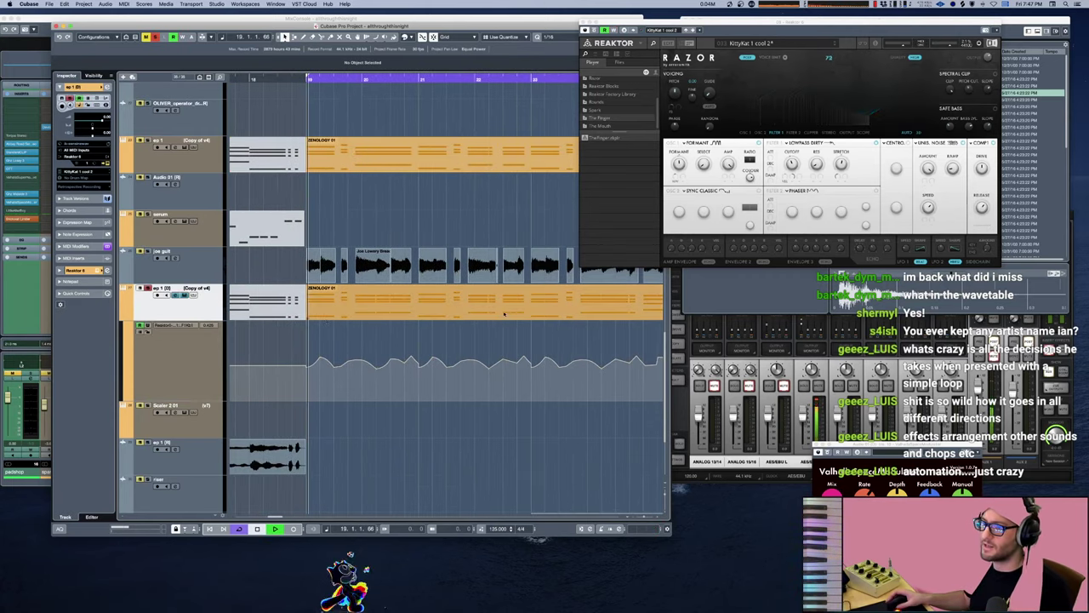
key("space")
key("Up")
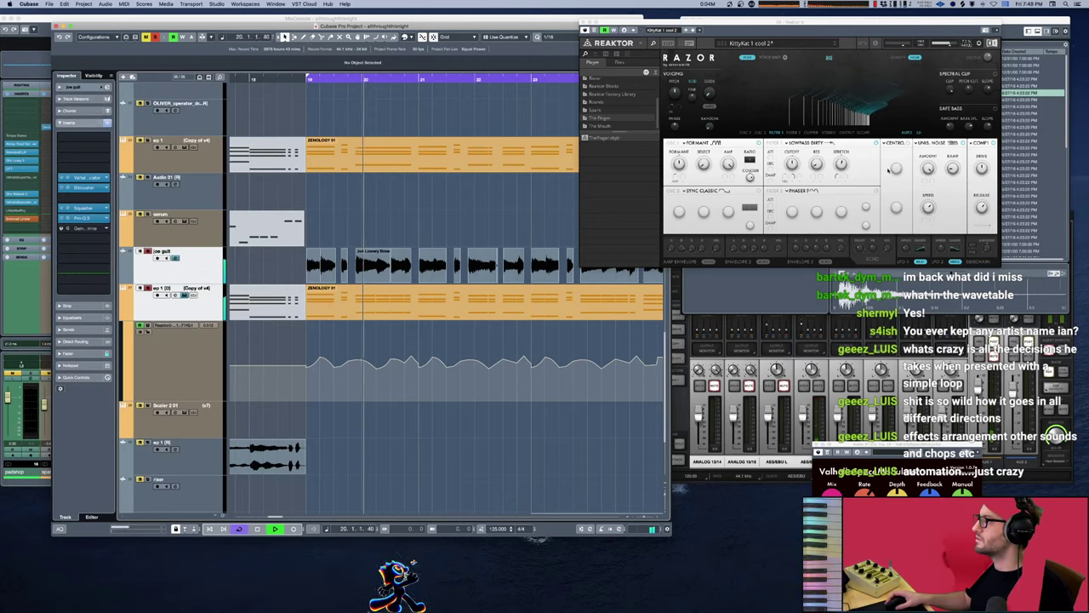
key("Down")
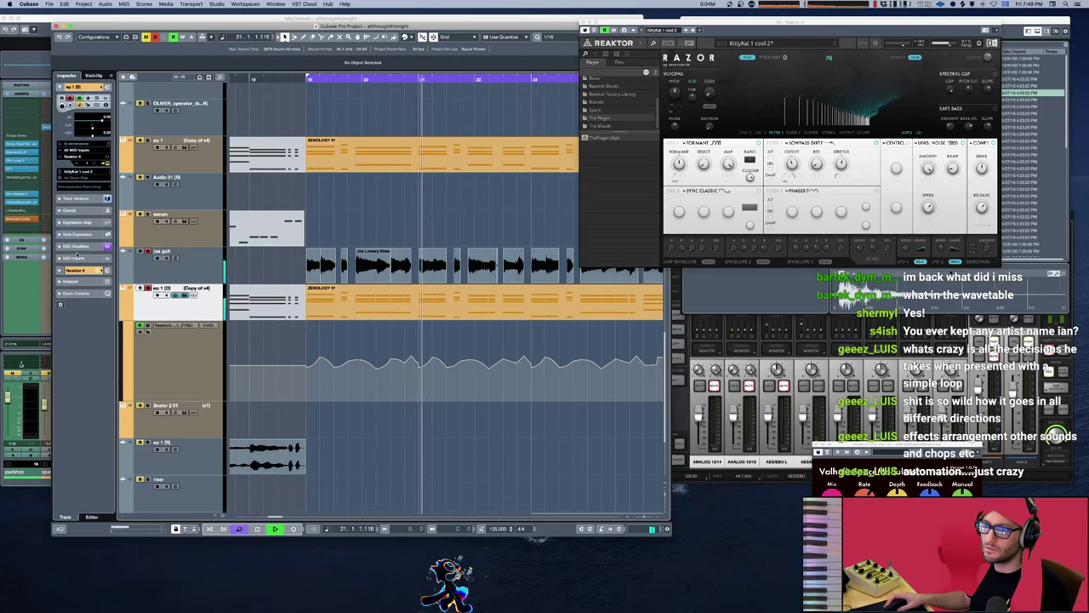
key("space")
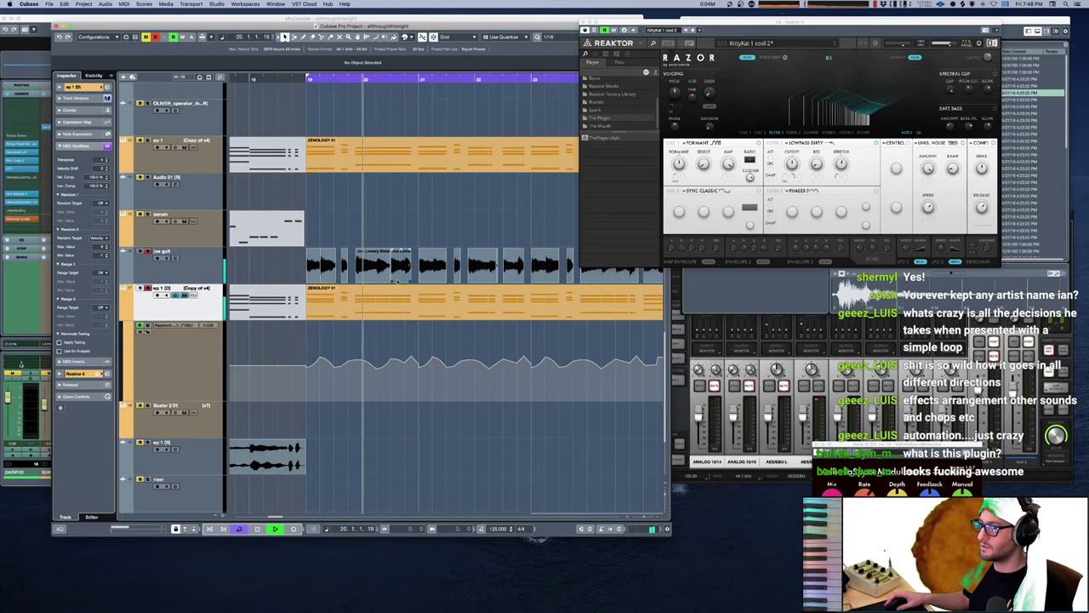
left_click(191, 268)
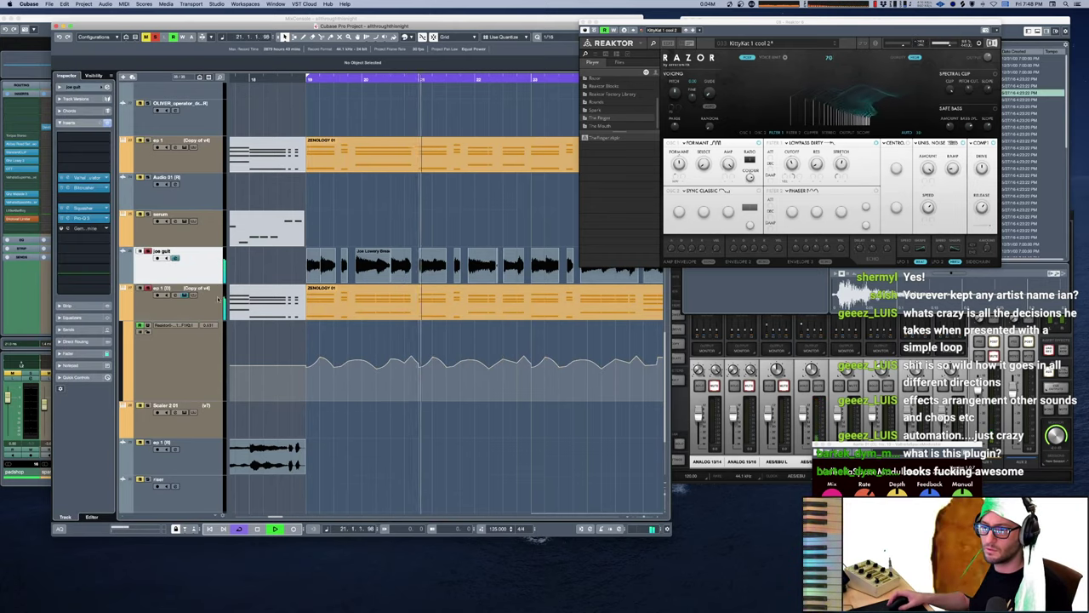
left_click(205, 298)
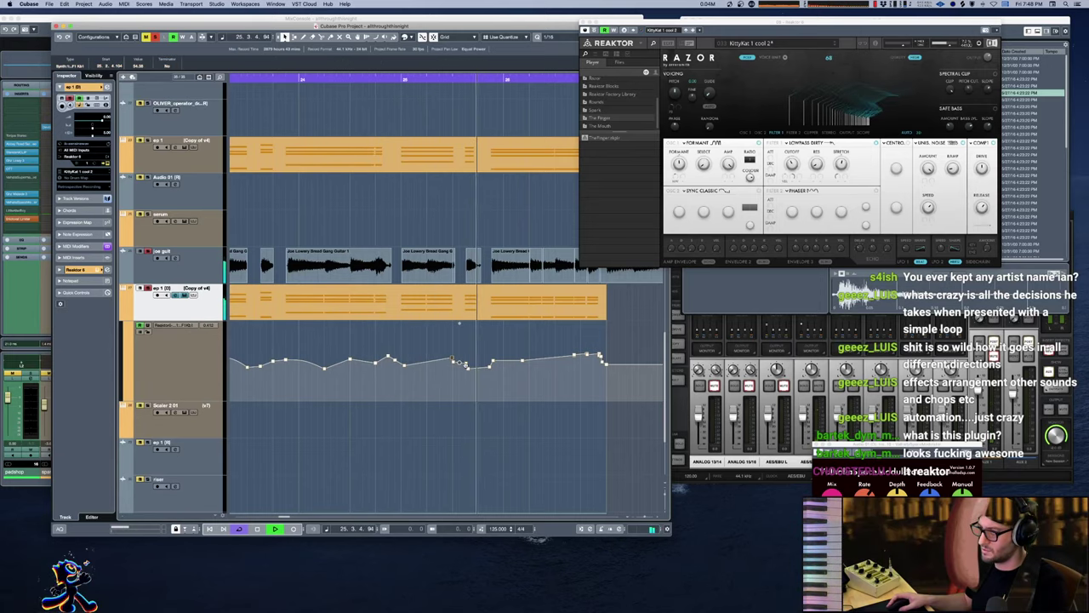
Merge two end points, delete the trailing automation points, raise the final point, and zoom out
left_click_drag(466, 364, 492, 362)
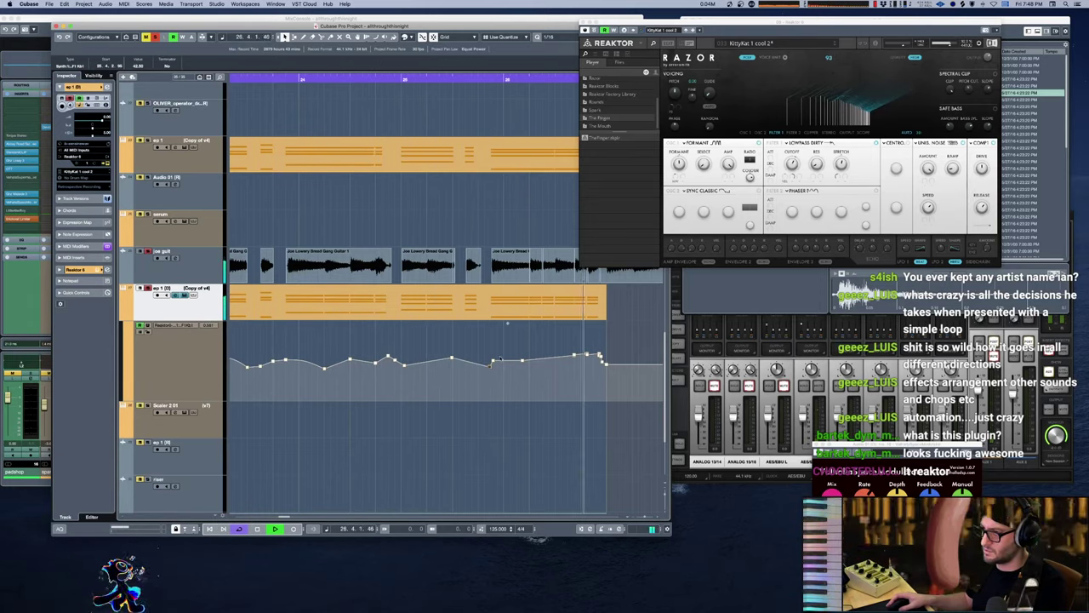
left_click_drag(556, 338, 599, 358)
key("Delete")
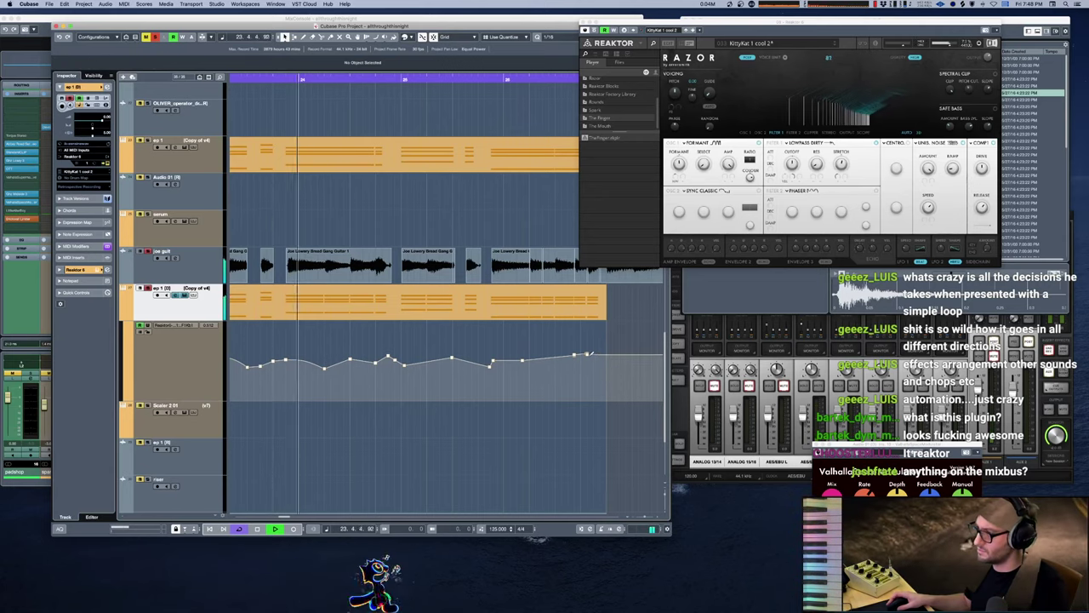
left_click_drag(598, 357, 608, 352)
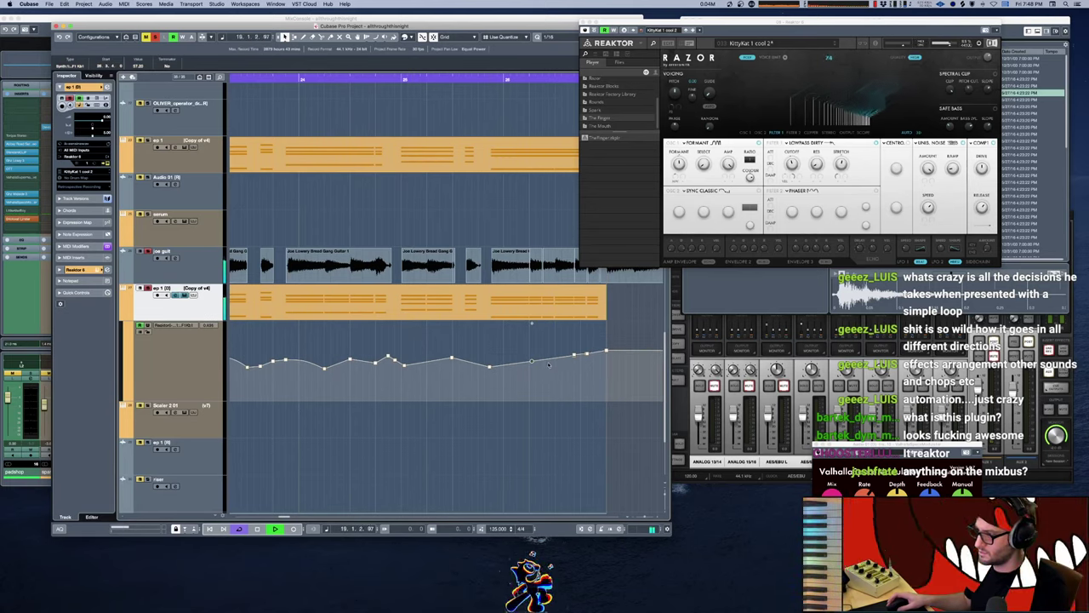
key("h")
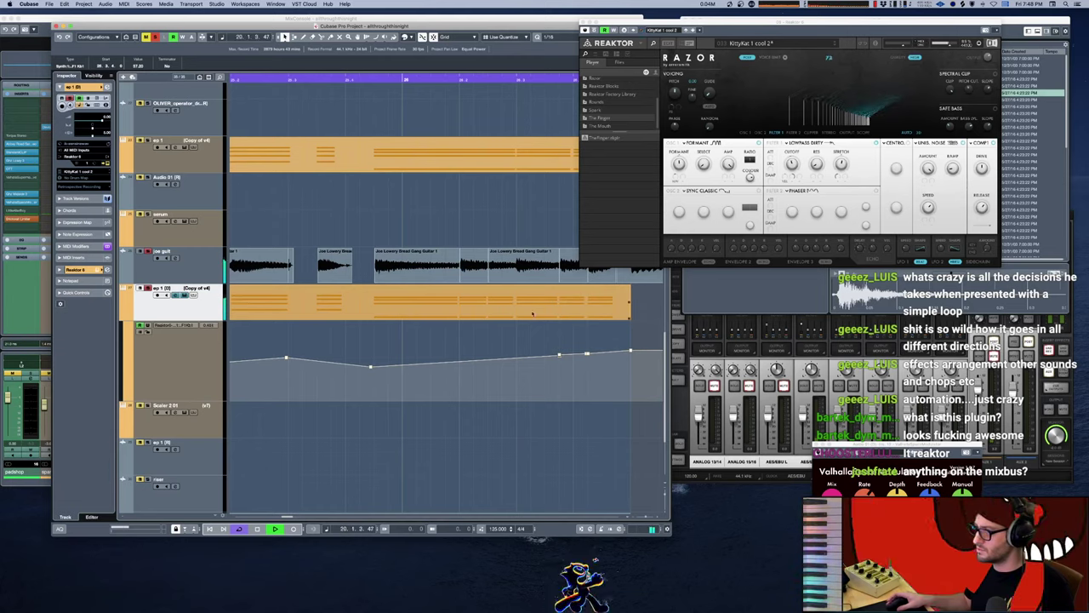
key("g")
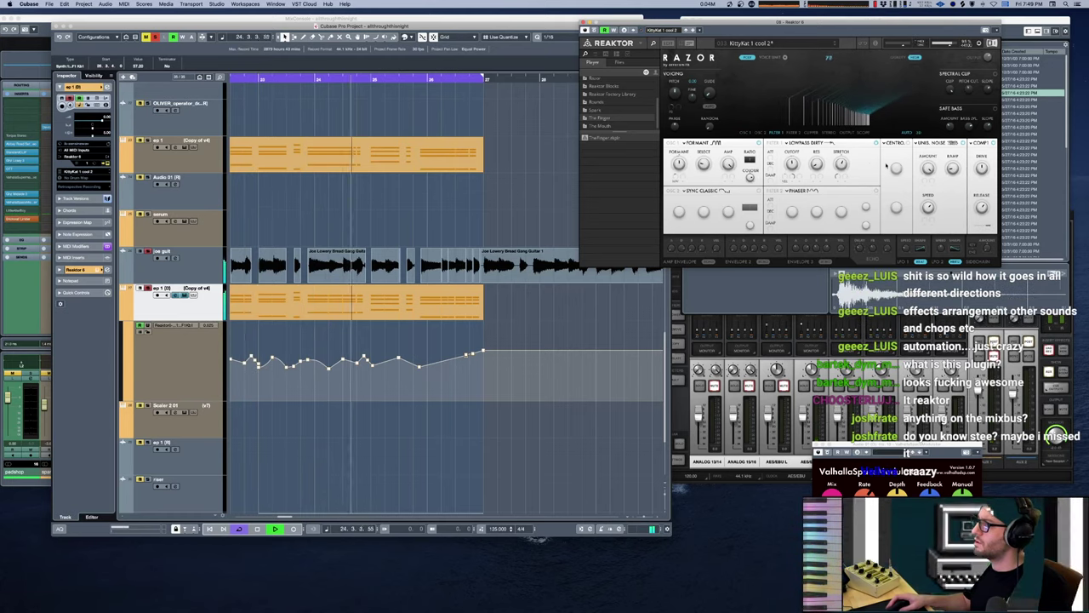
Raise Razor's Stretch amount, then open its Modulation Sources panel and restart playback
left_click_drag(842, 170, 845, 156)
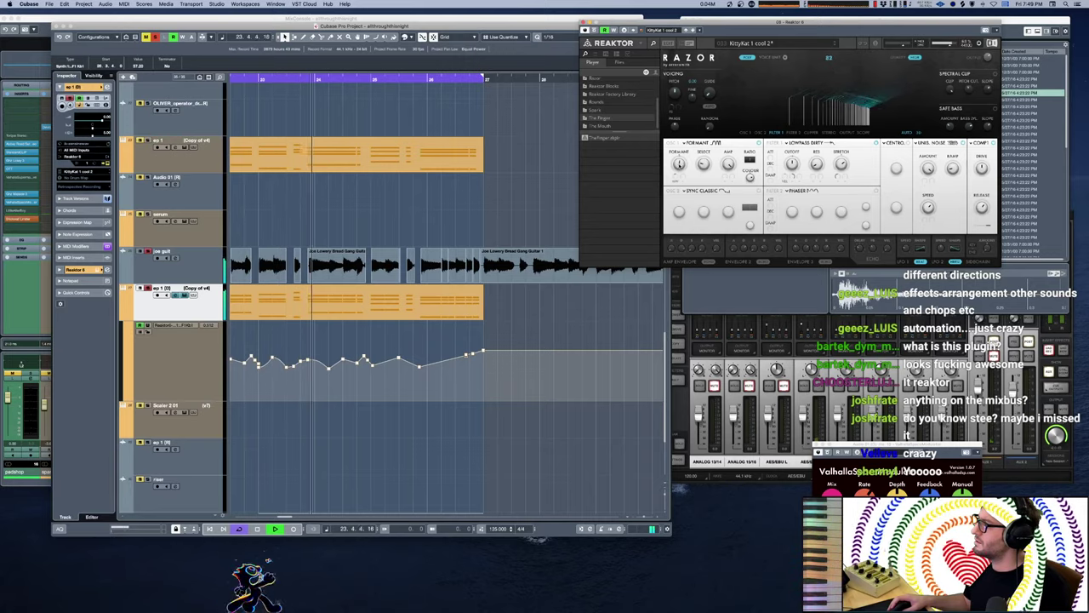
key("space")
left_click(676, 182)
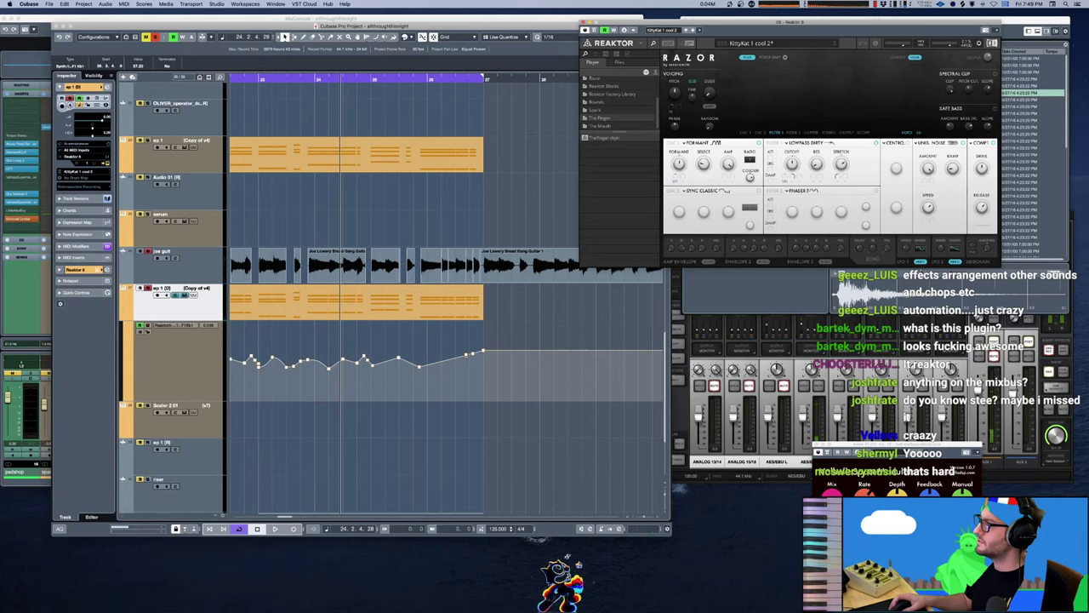
key("space")
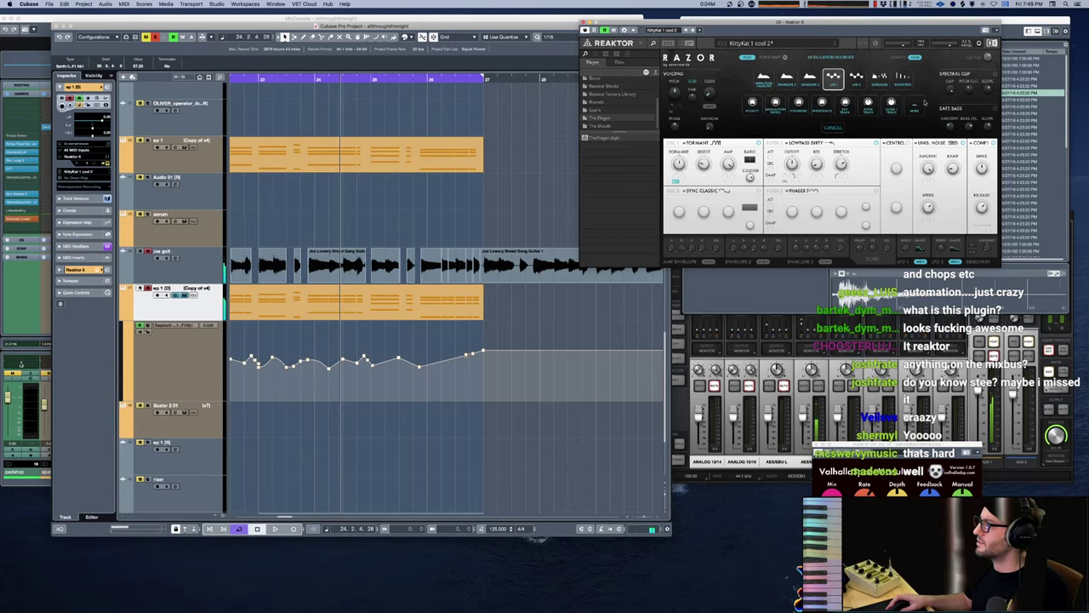
Start playback and drag the Reaktor window left by its title bar to uncover MediaBay
key("space")
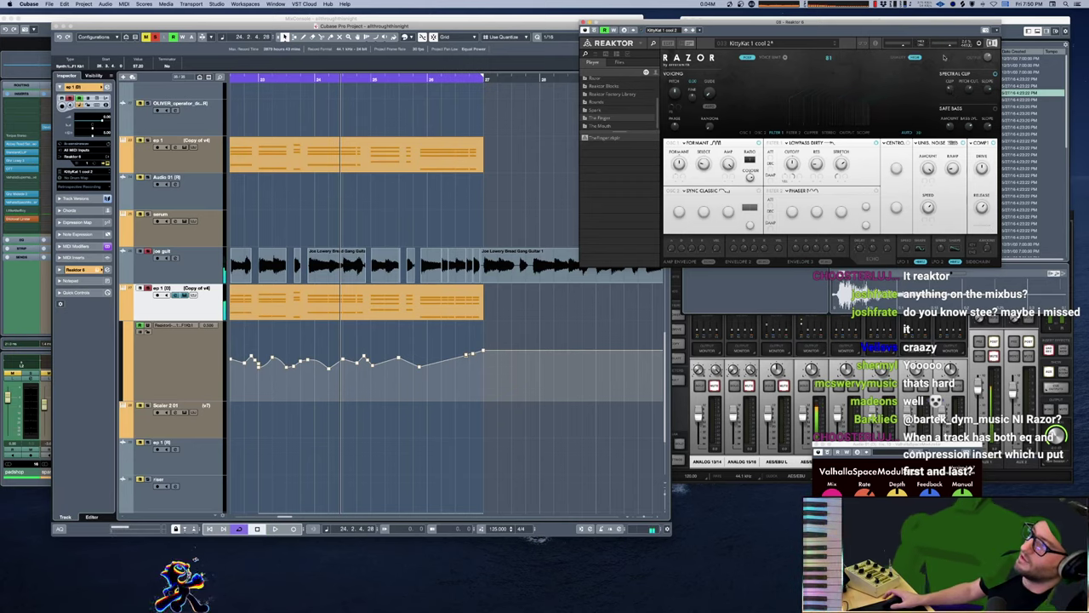
left_click_drag(877, 31, 604, 80)
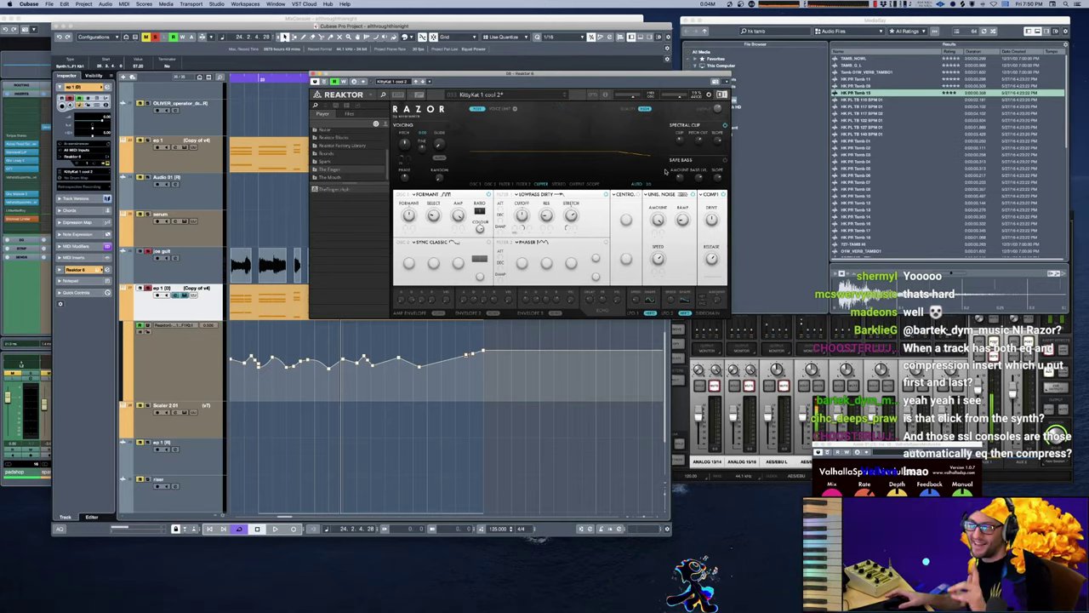
Audition the KittyKat 1 cool 2 Razor sound, starting and stopping playback repeatedly
key("space")
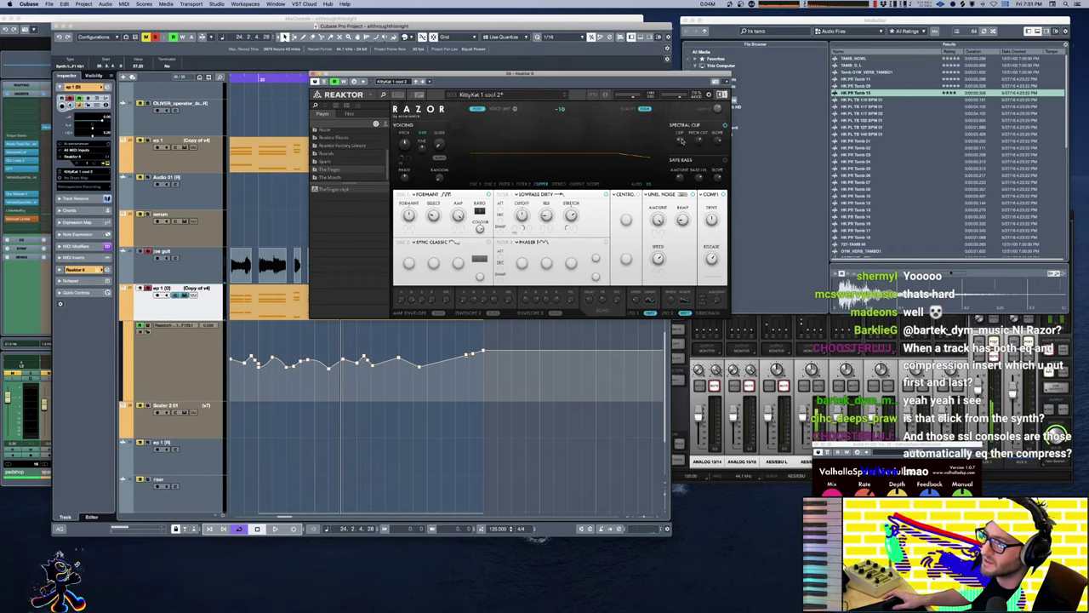
key("space")
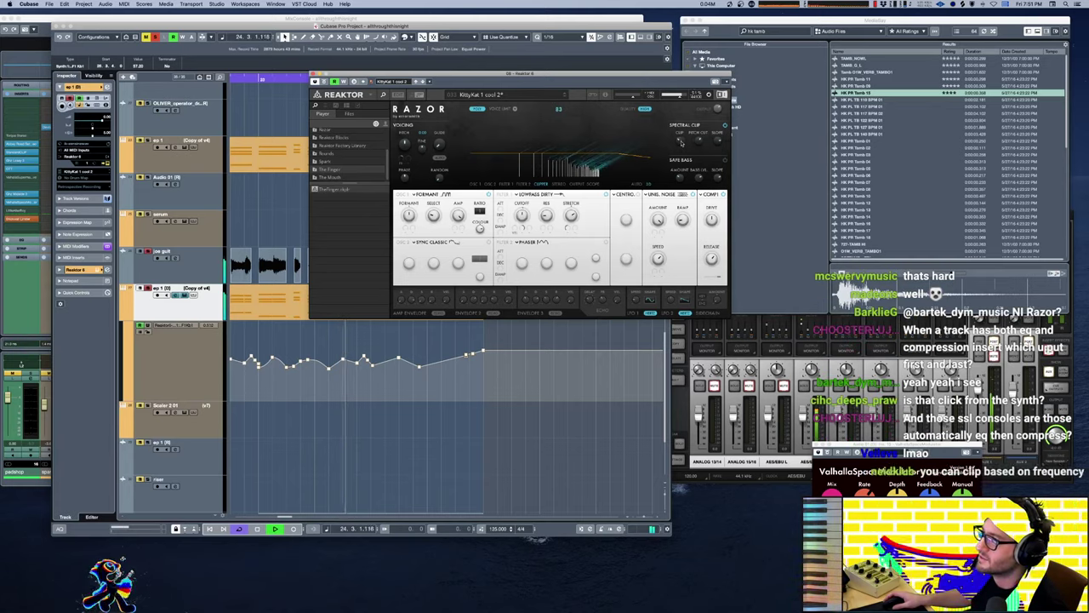
key("space")
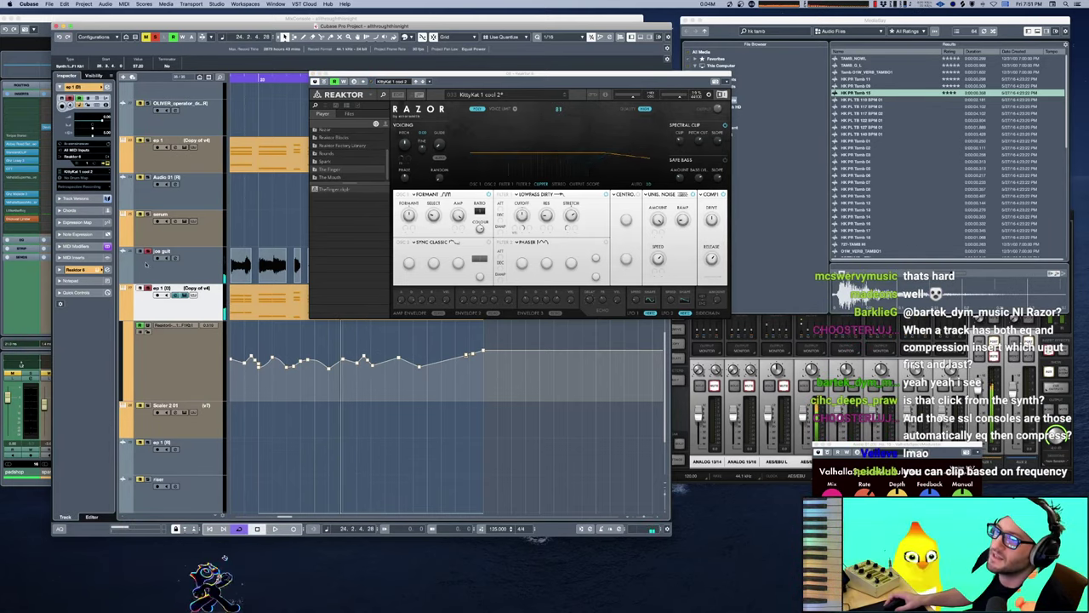
left_click(689, 132)
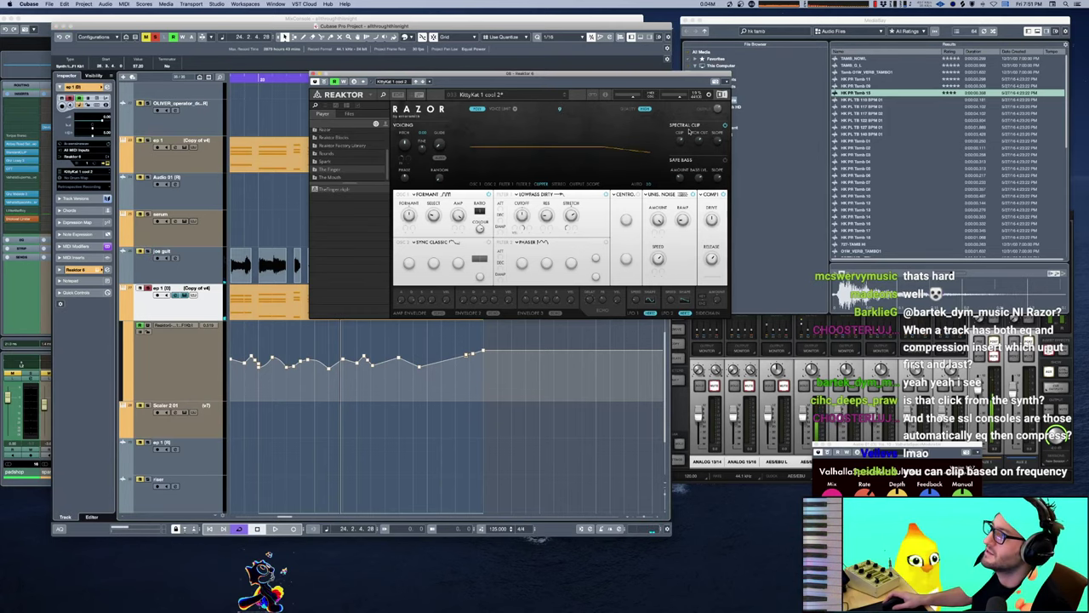
key("space")
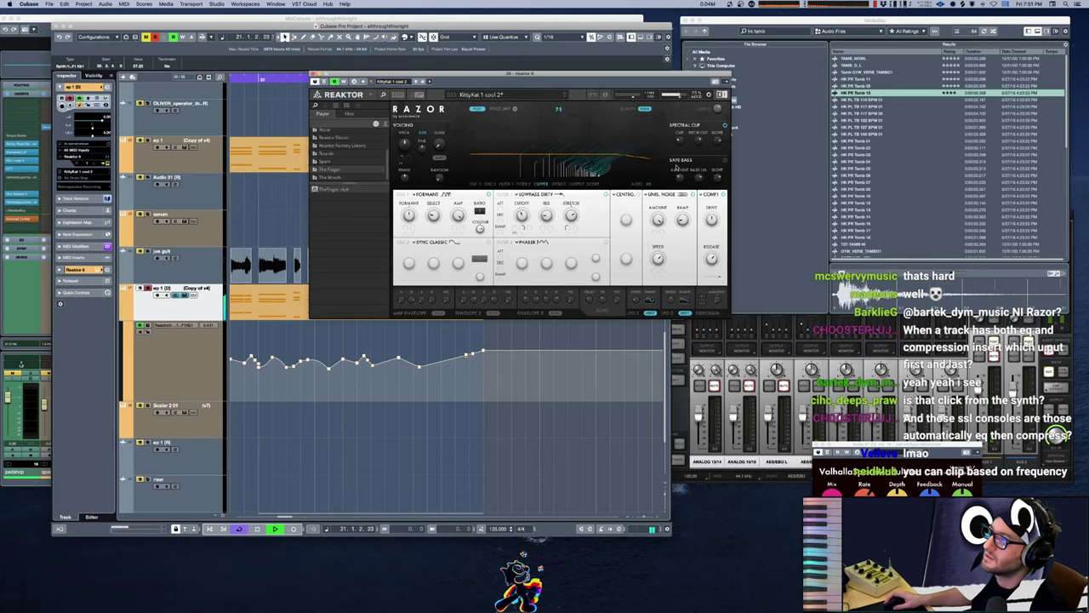
key("space")
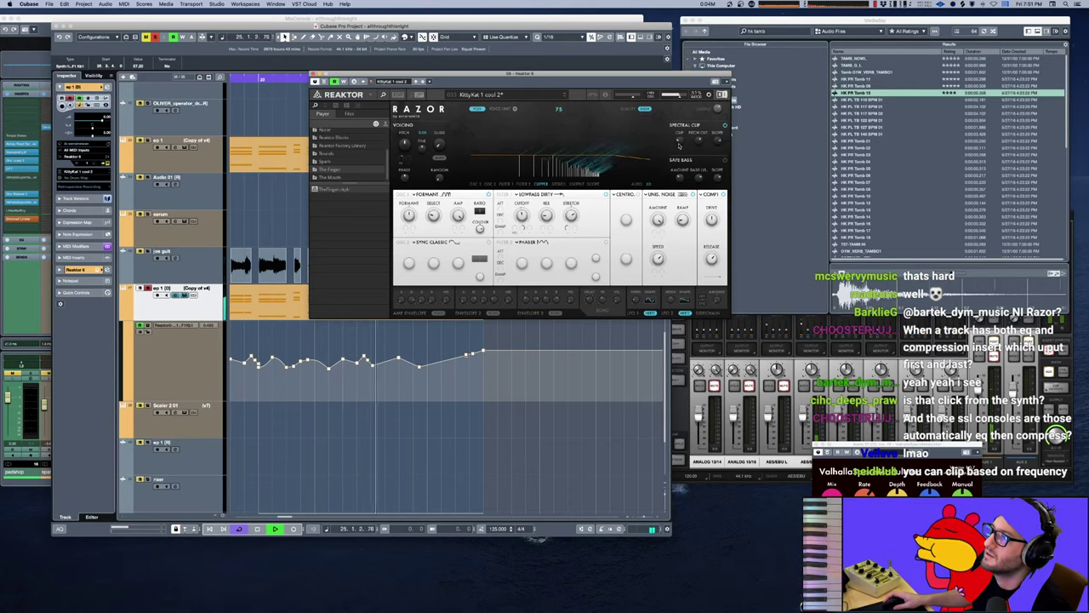
key("space")
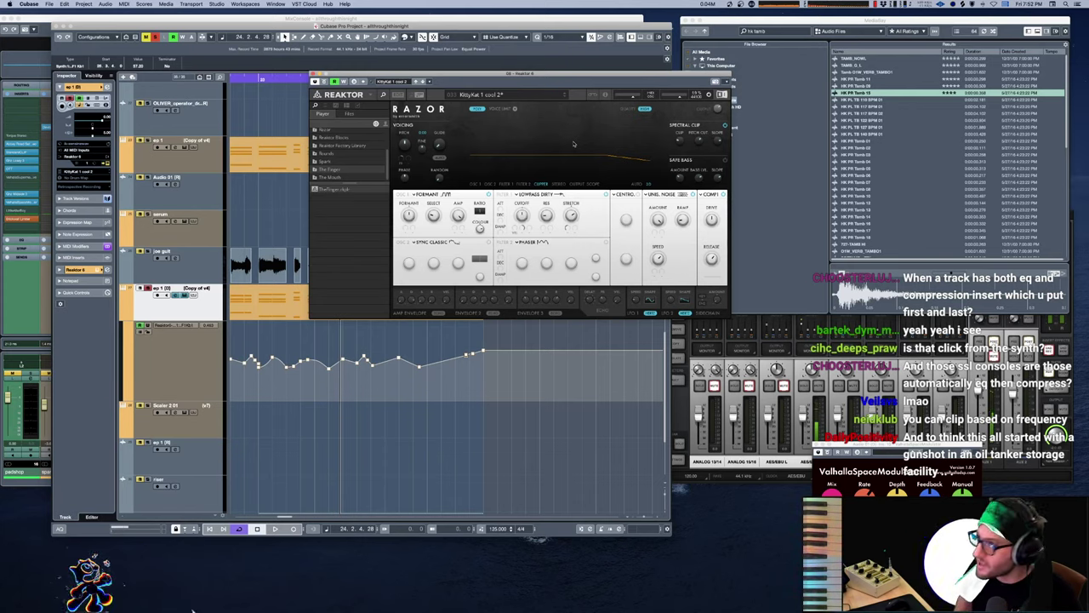
Play it once more, then close the Razor window and zoom the arrangement out
key("space")
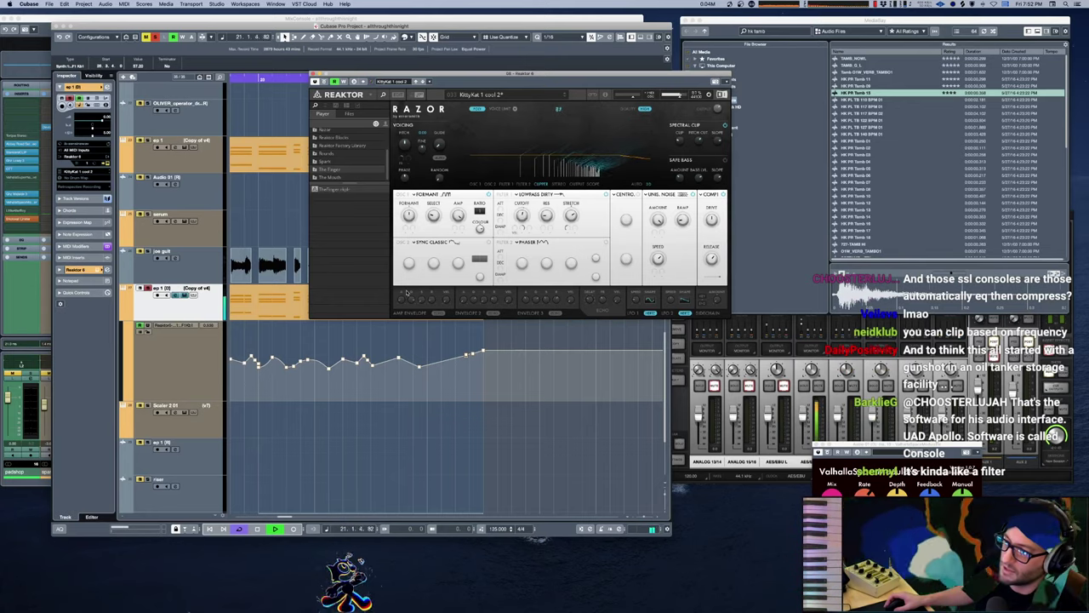
key("space")
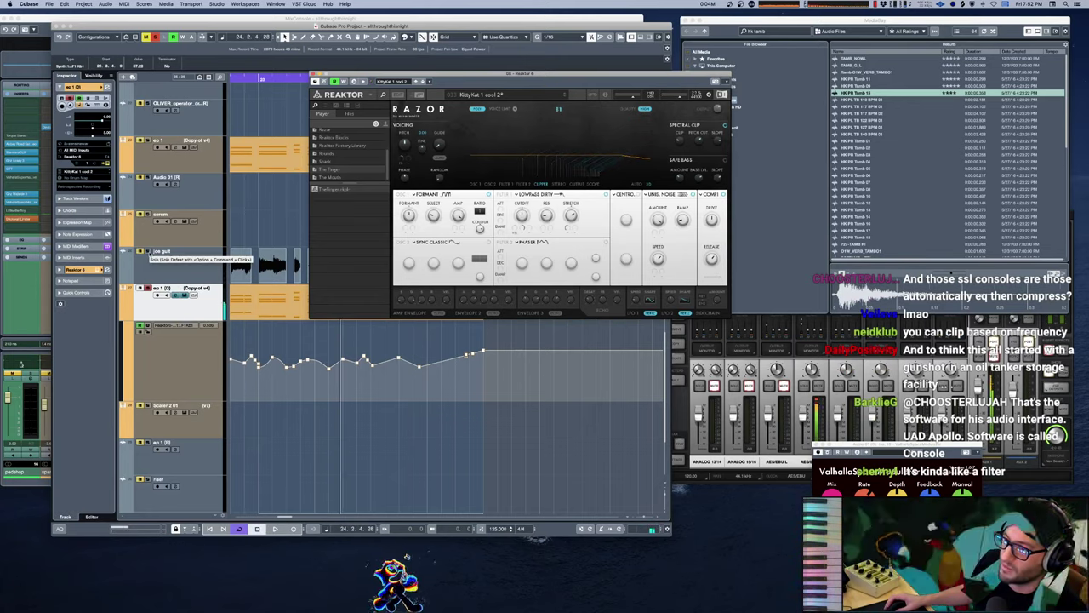
key("space")
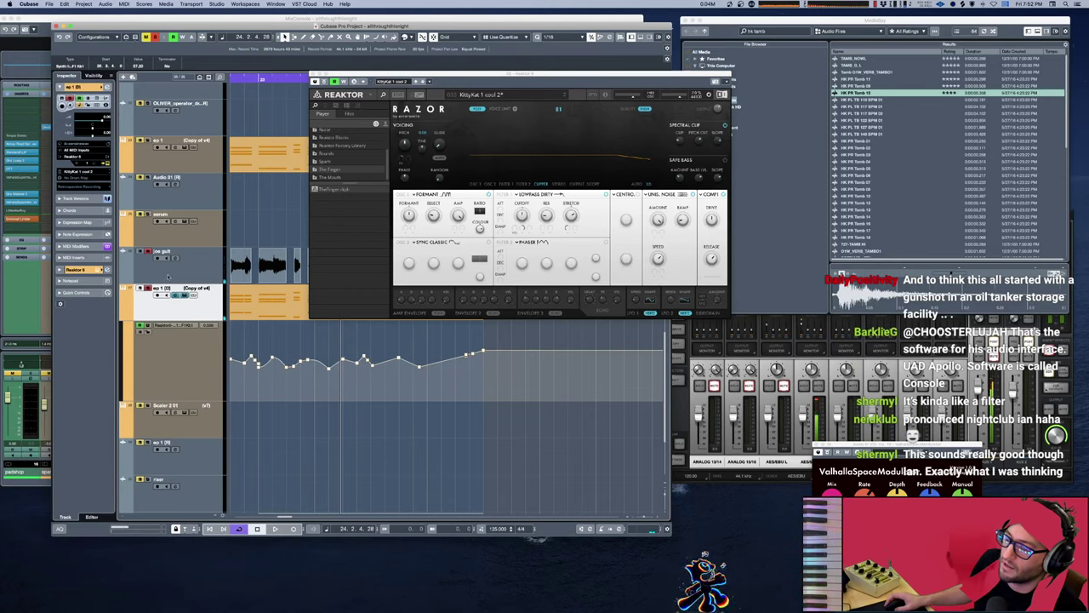
left_click(313, 76)
key("g")
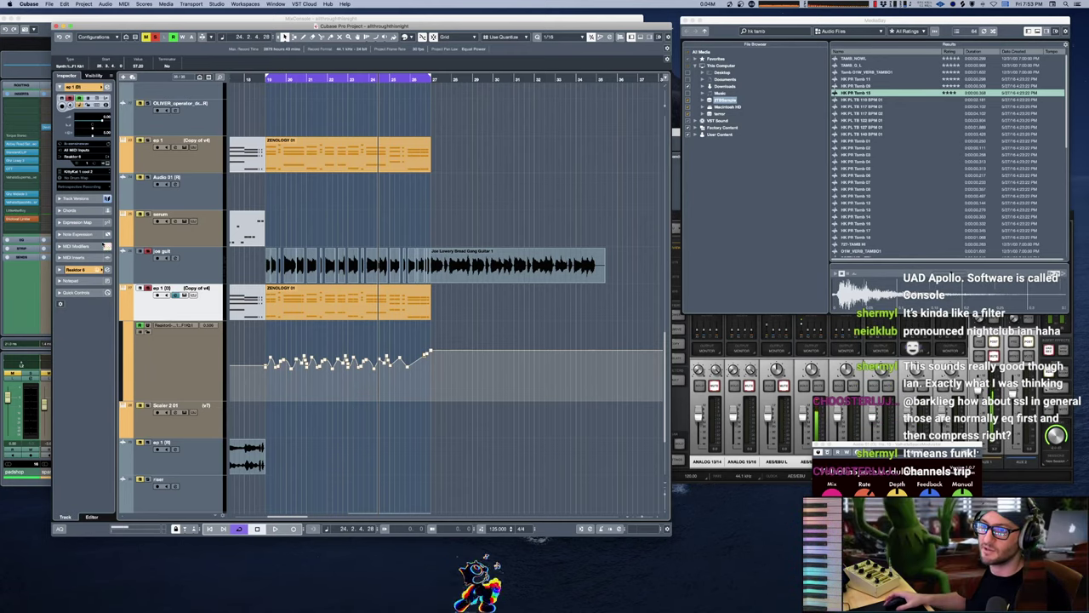
Add an Expander insert to the ep 1 (2) track
left_click(81, 247)
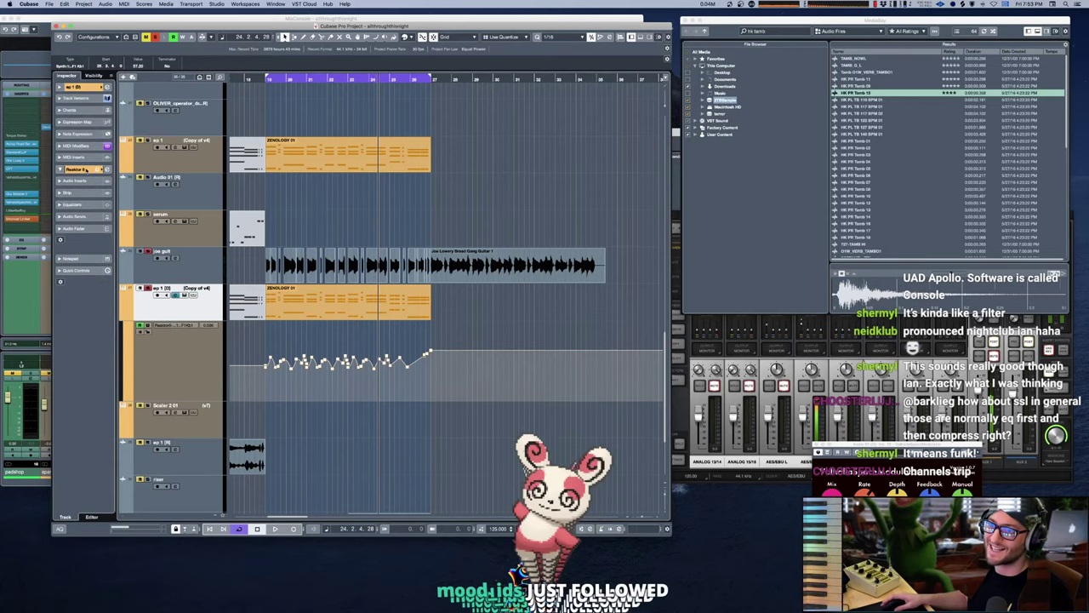
left_click(82, 181)
left_click(84, 277)
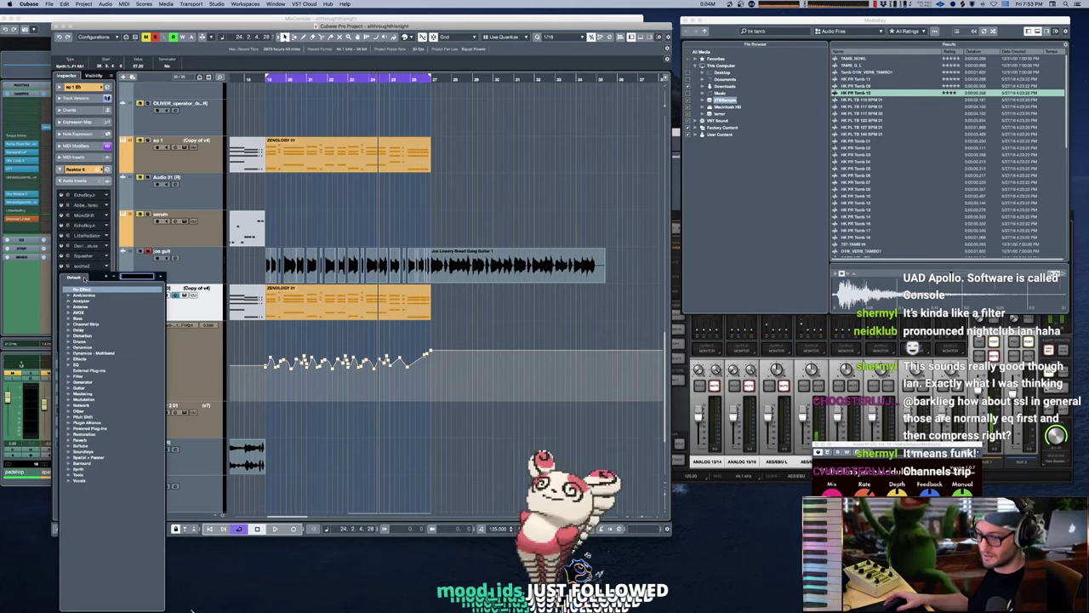
type("exp")
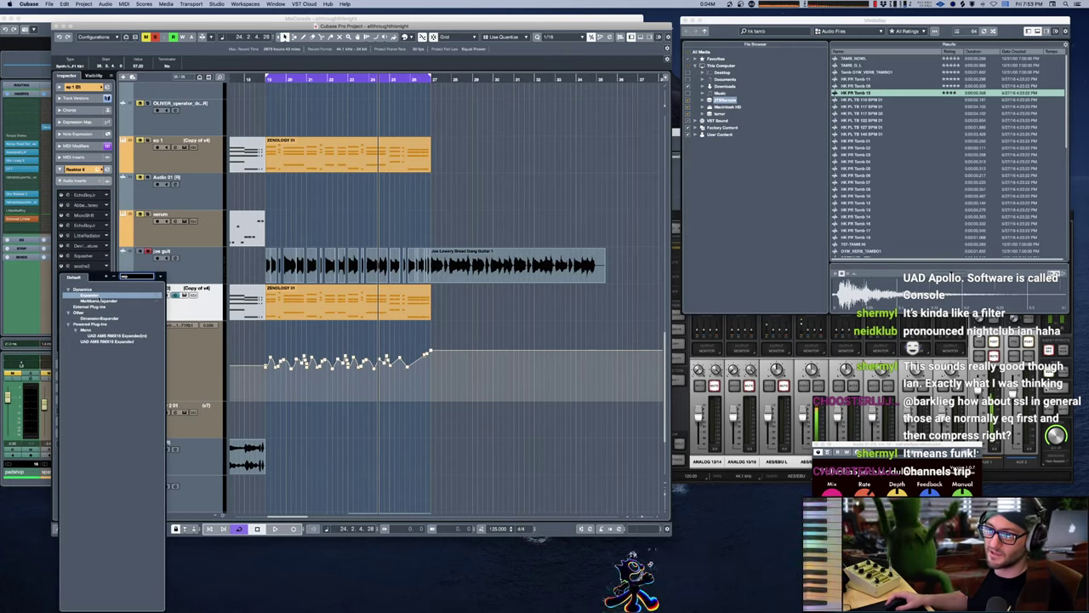
left_click(97, 296)
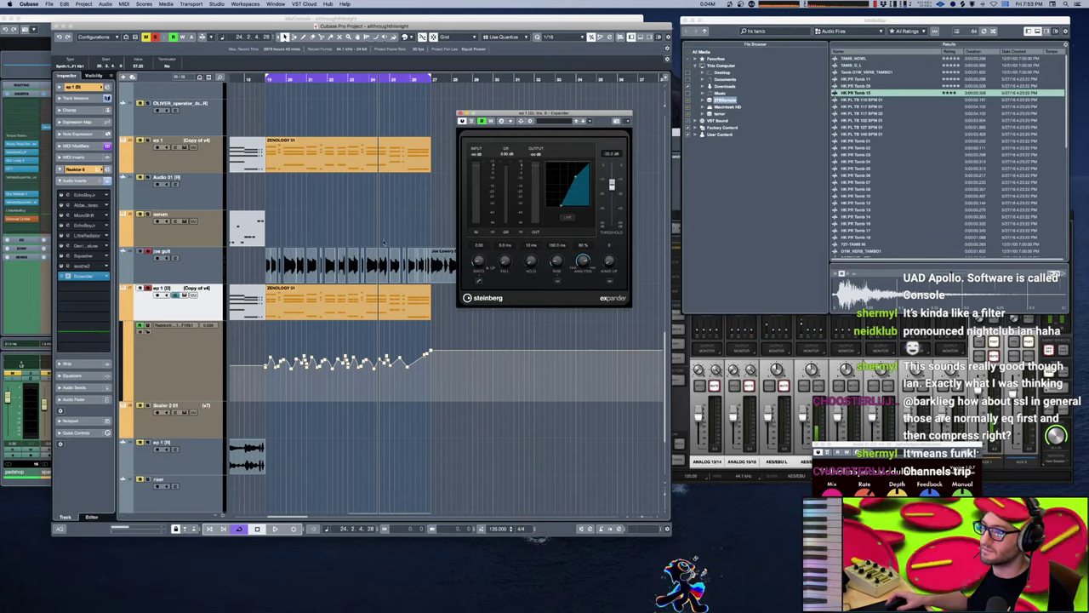
Route a joe guit send to the side-chain of ep 1 (2) Ins. 9 - Expander
left_click(194, 271)
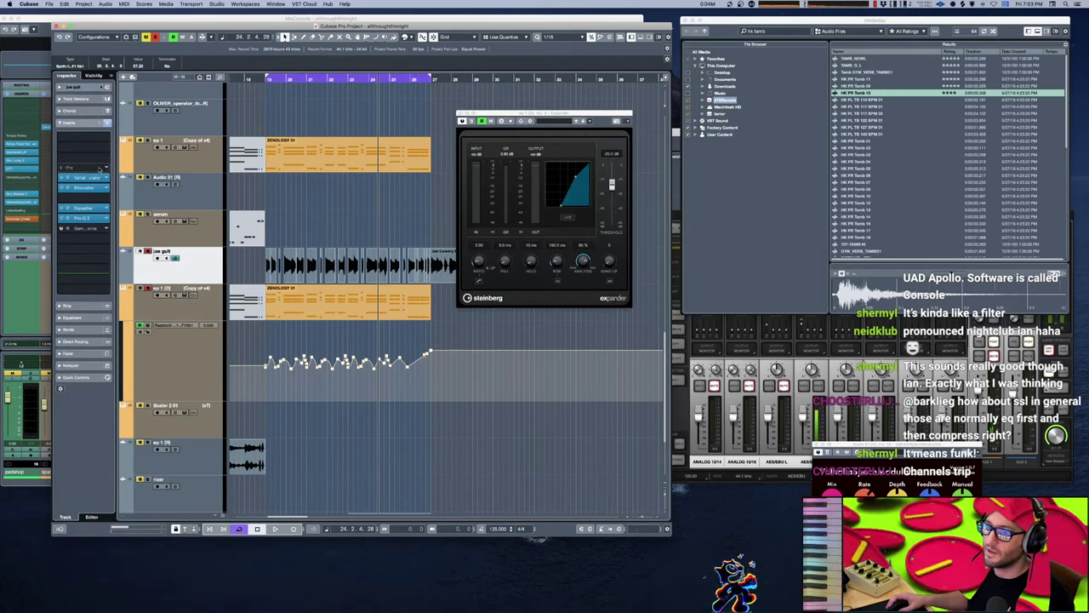
left_click(72, 332)
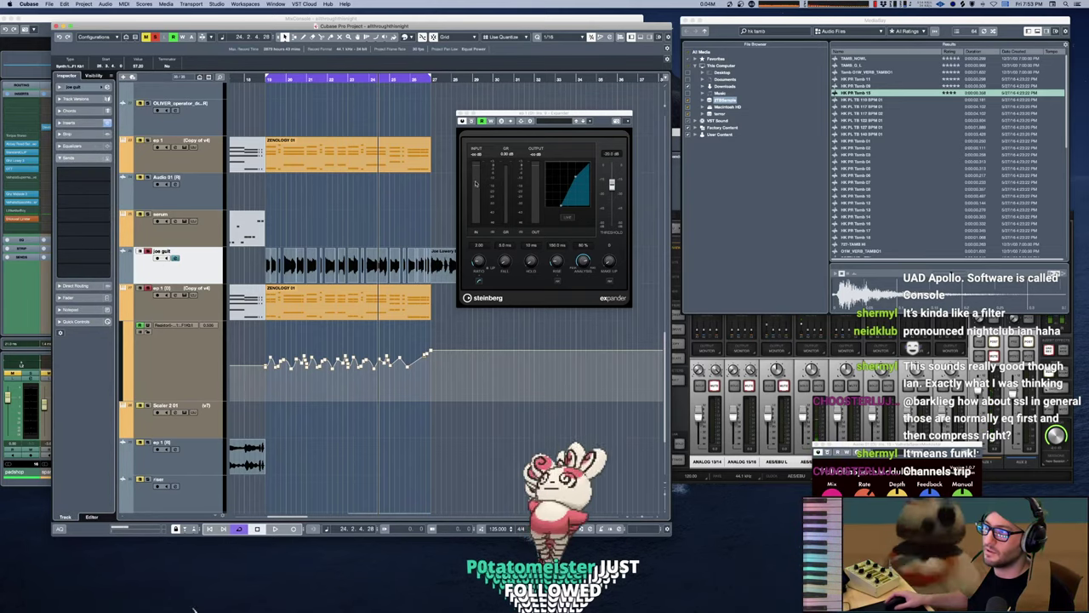
left_click_drag(551, 113, 557, 103)
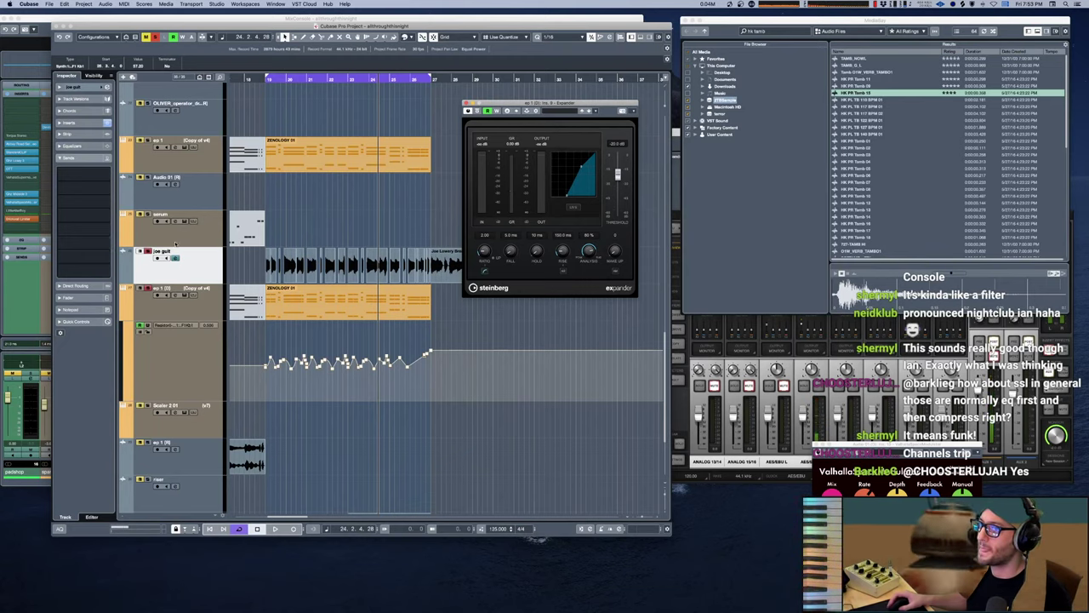
left_click(78, 181)
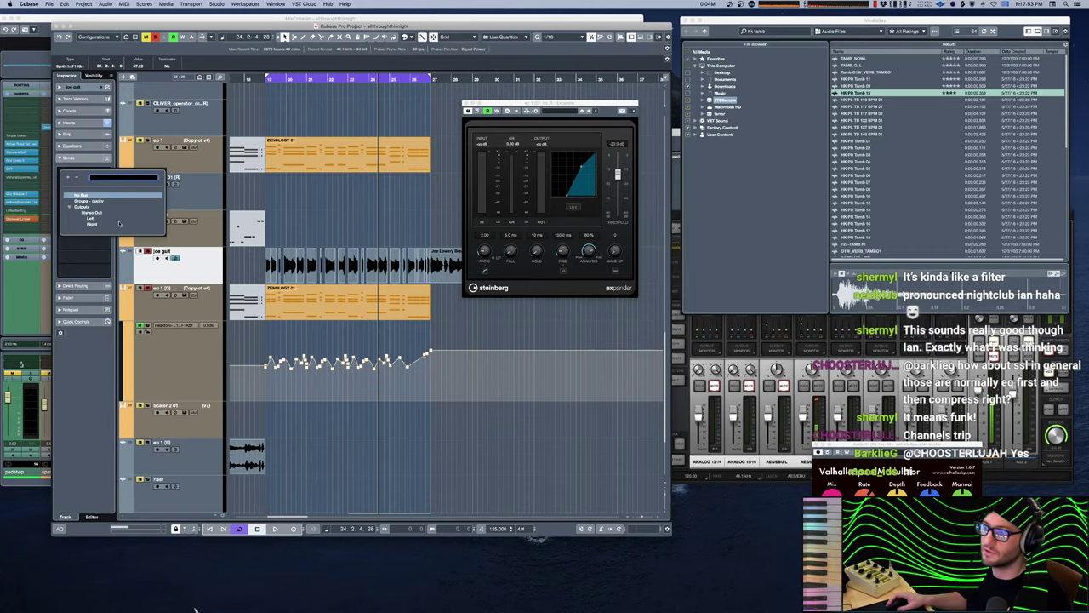
key("Escape")
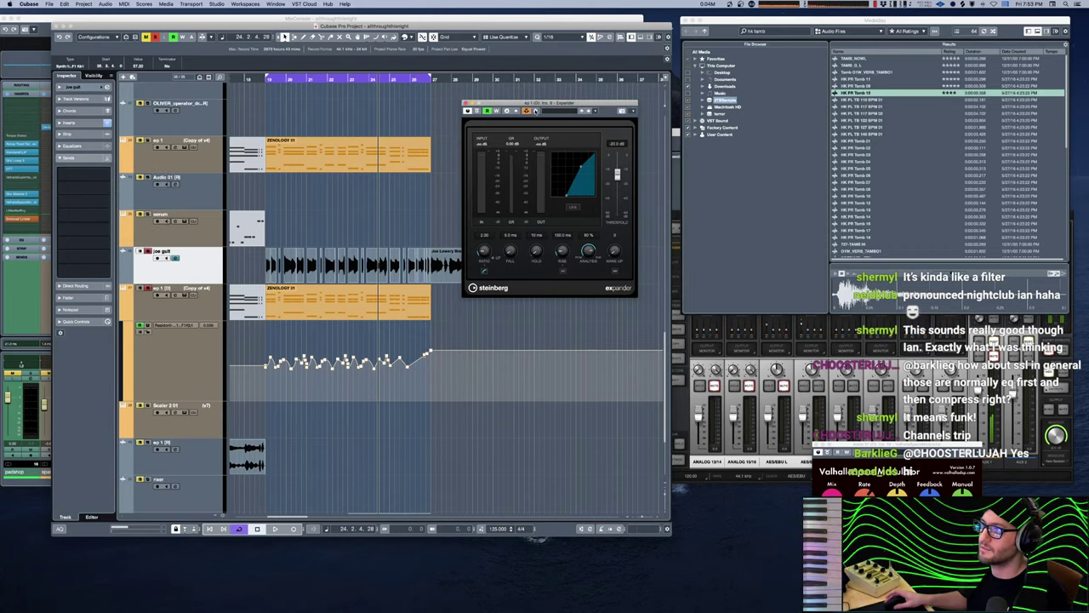
left_click(83, 204)
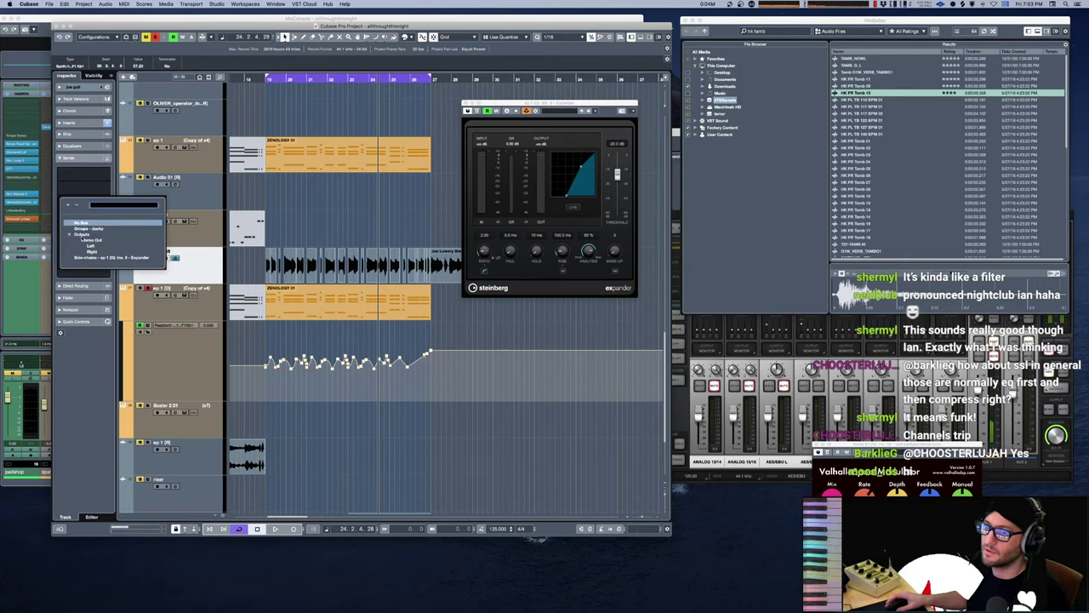
left_click(94, 257)
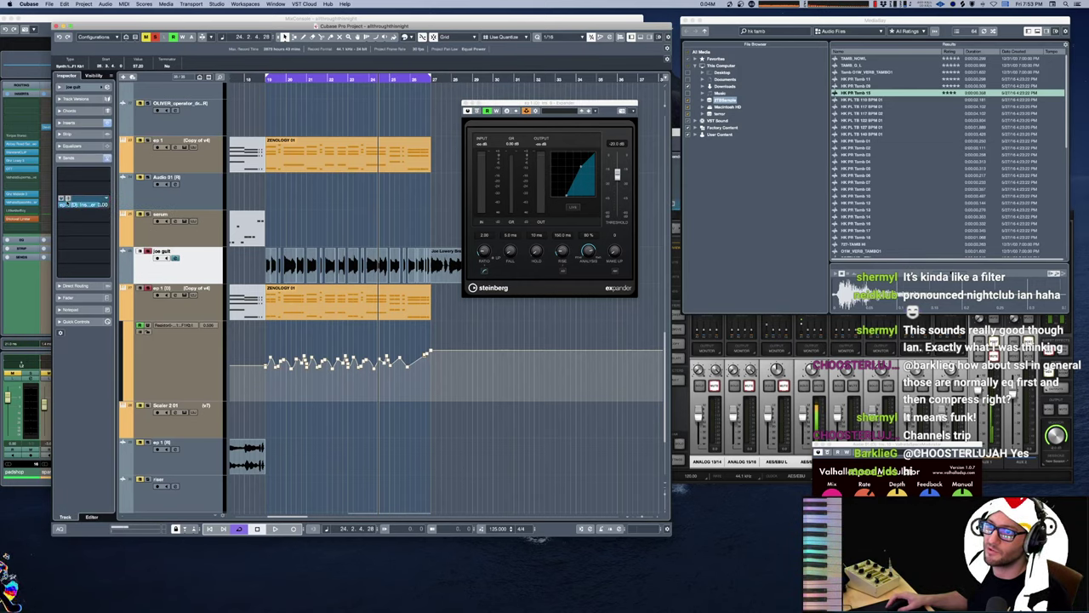
left_click(85, 87)
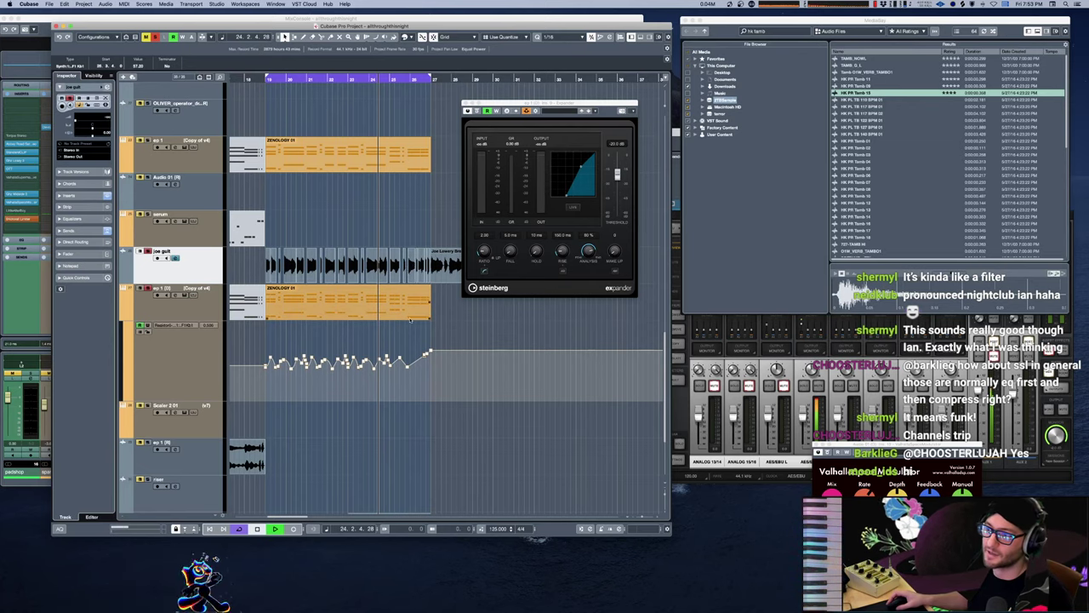
Play the song and raise the Expander's threshold against the guitar side-chain
key("space")
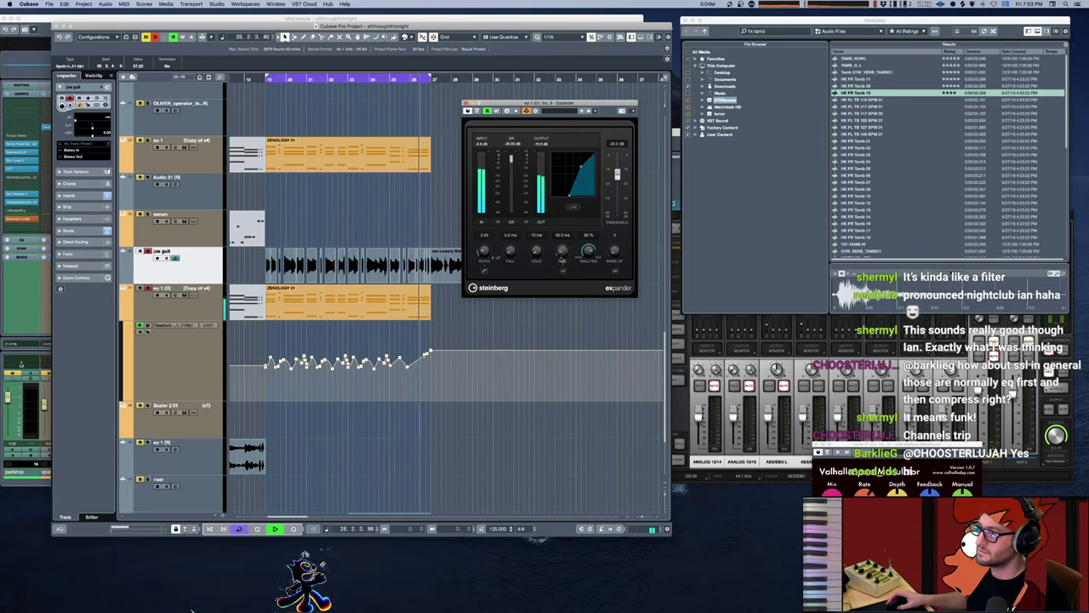
left_click_drag(577, 198, 573, 177)
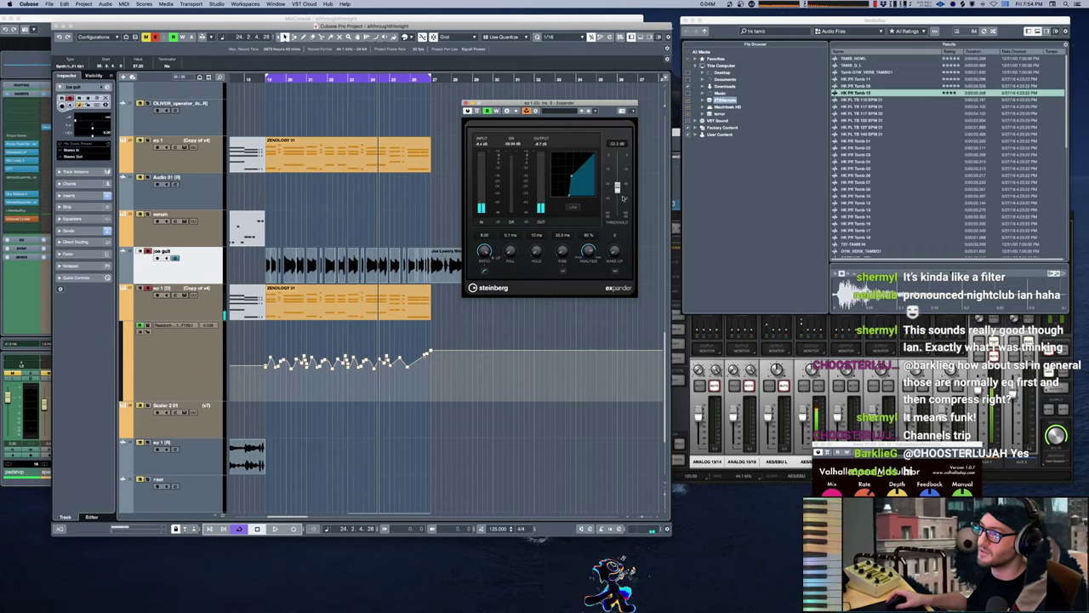
left_click_drag(618, 186, 626, 182)
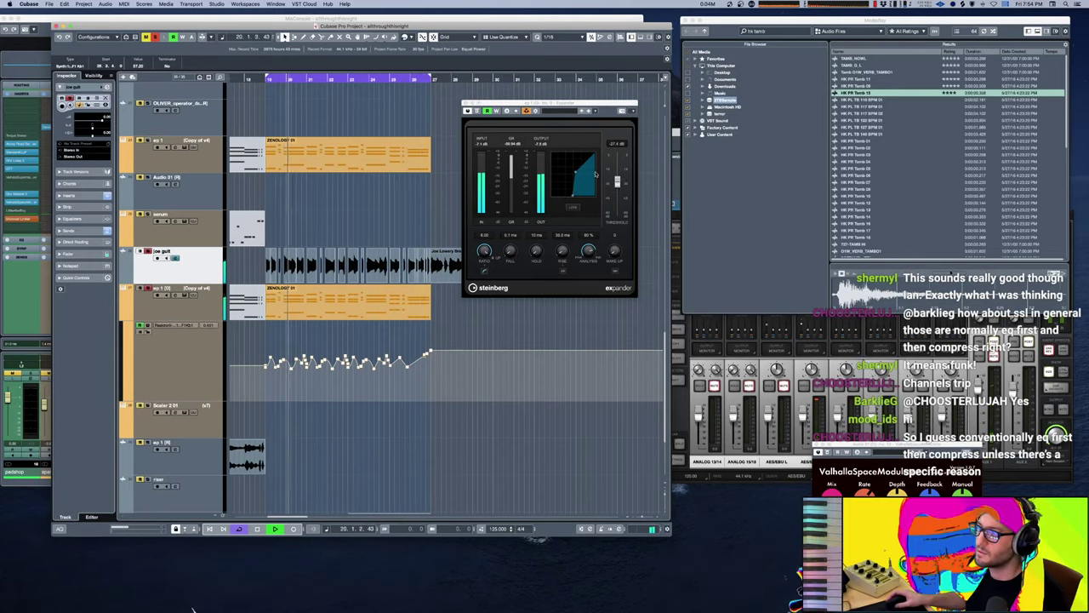
left_click_drag(617, 181, 618, 192)
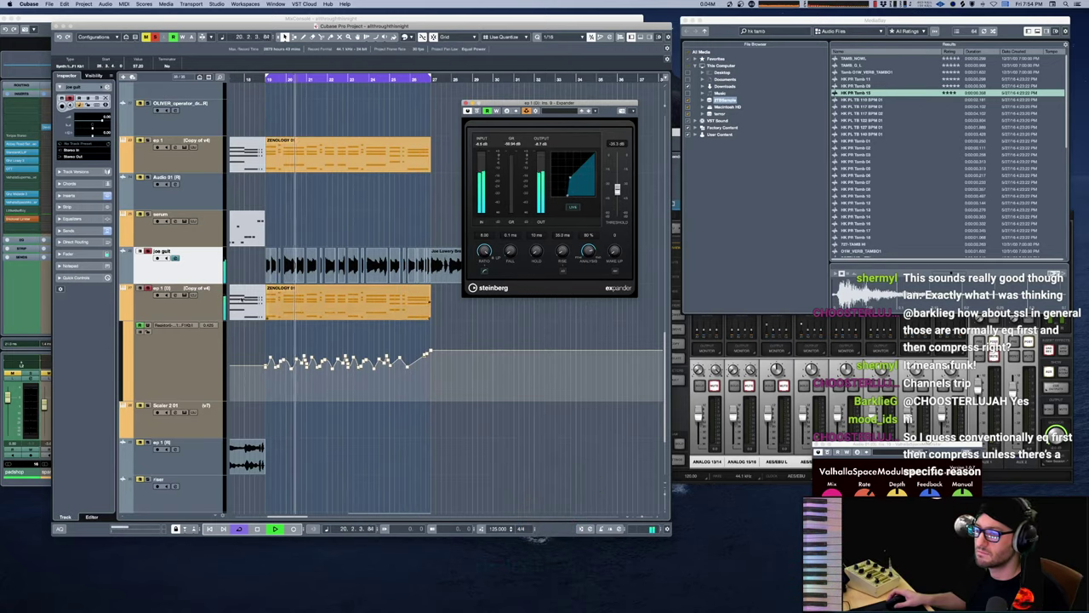
Select ep 1 (2), stop playback and close the Expander window
left_click(171, 312)
left_click(79, 94)
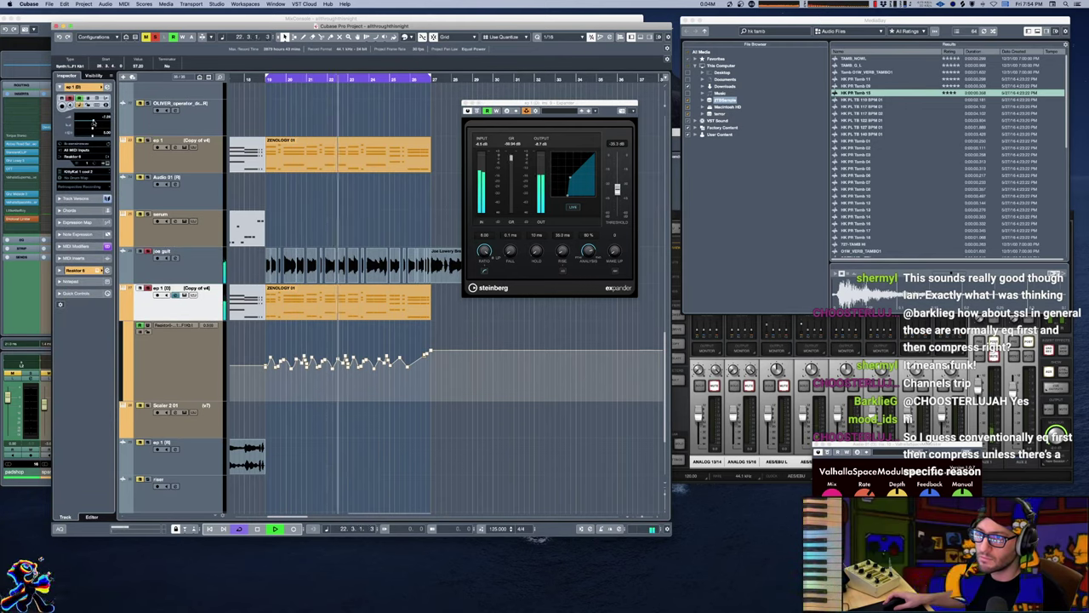
key("space")
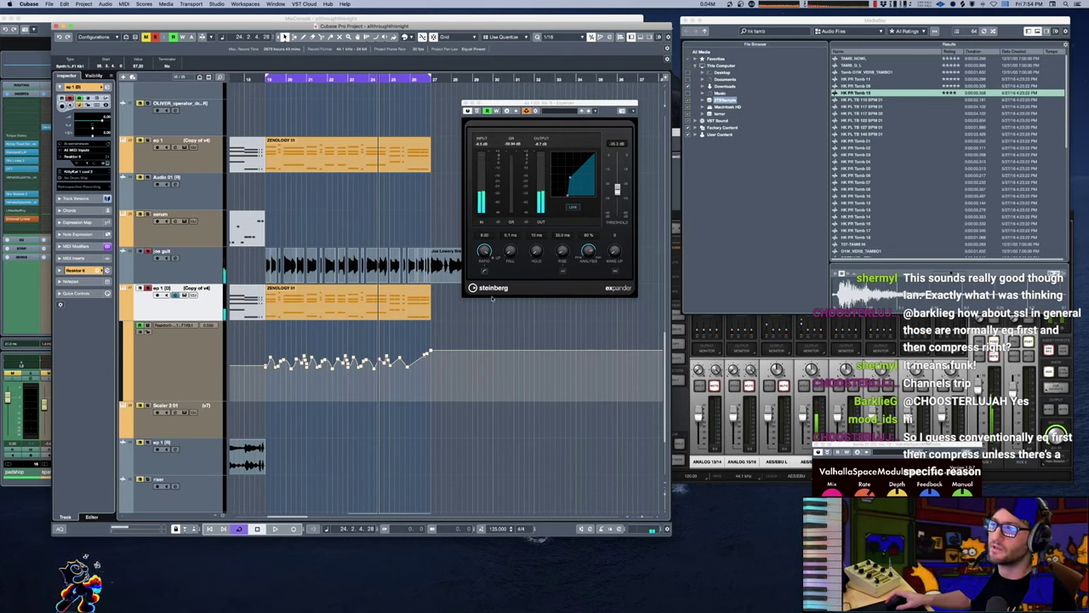
left_click(465, 103)
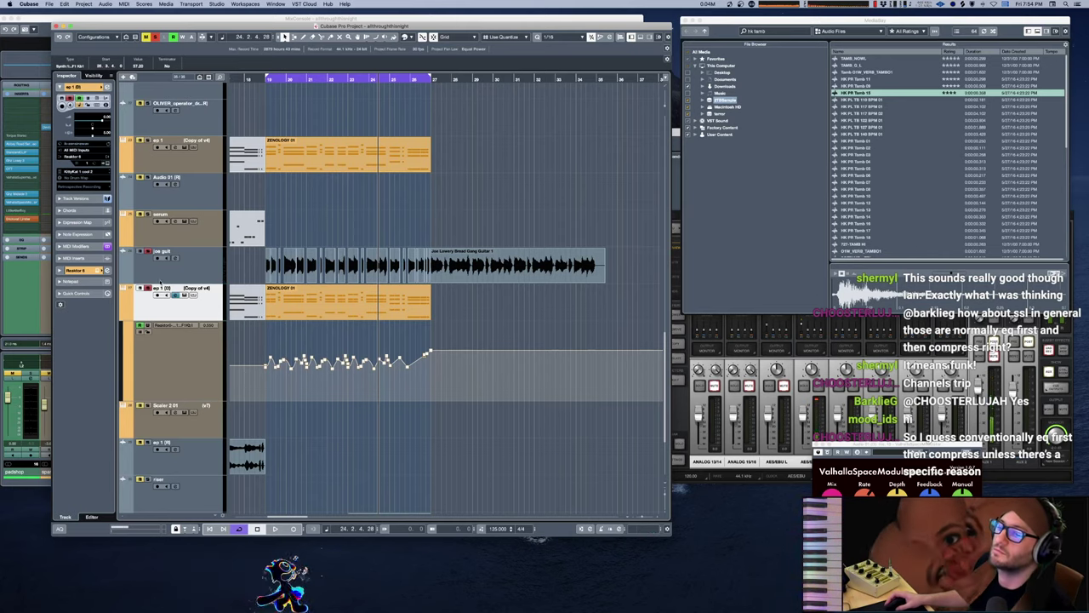
Zoom the timeline and listen back from bar 18, then stop playback
left_click(200, 279)
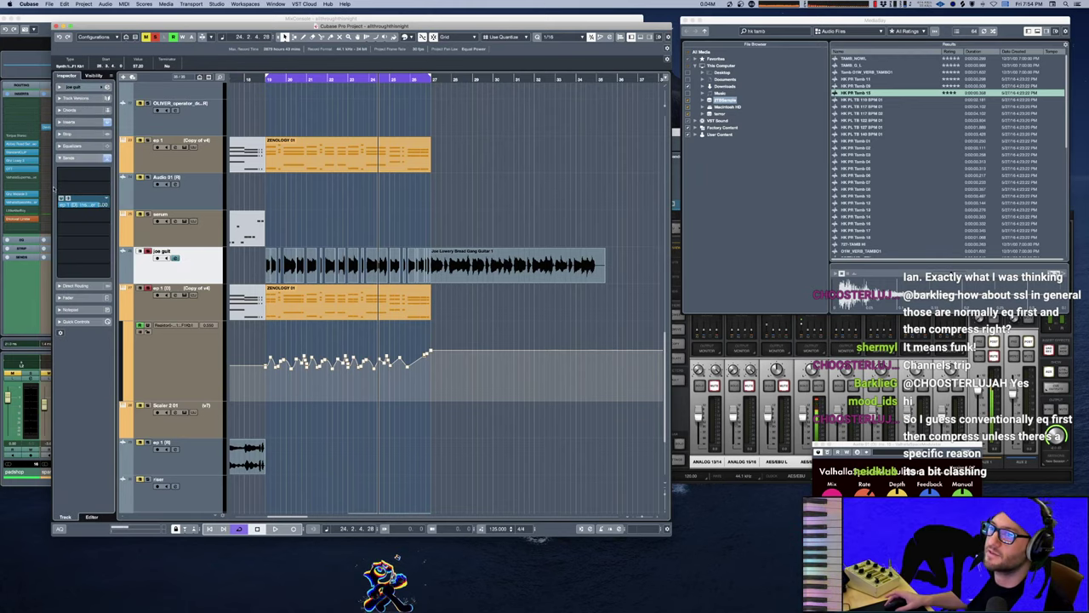
left_click(62, 199)
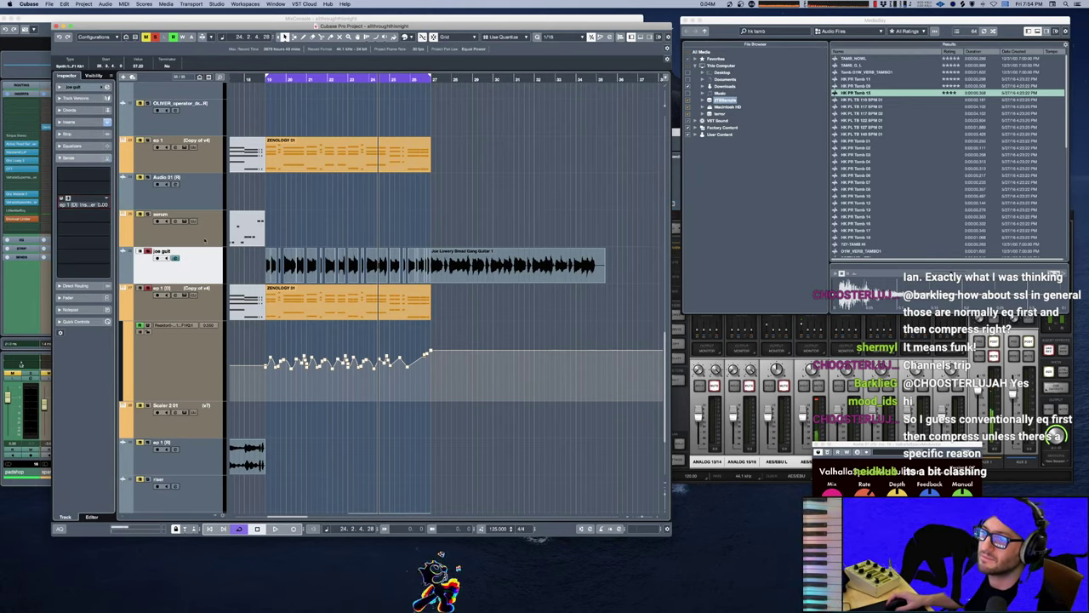
scroll(251, 267, "up", 2)
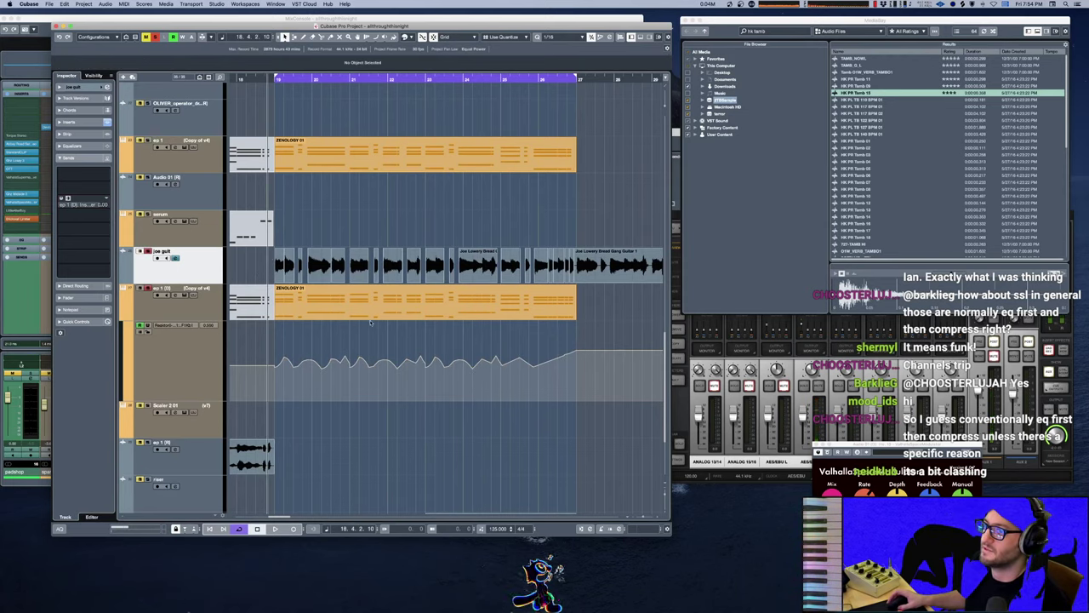
key("space")
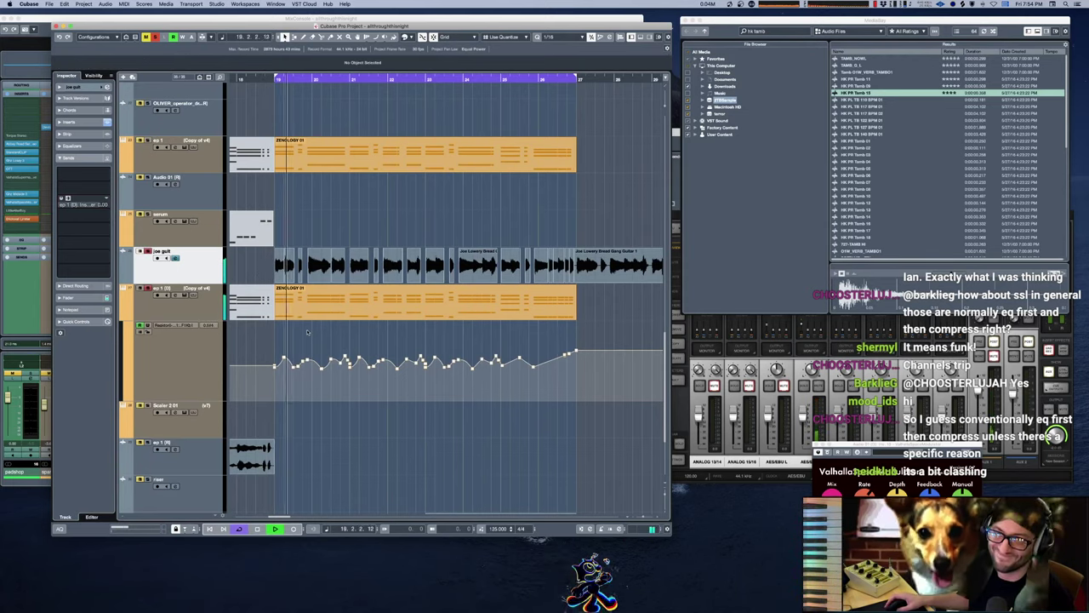
left_click(157, 309)
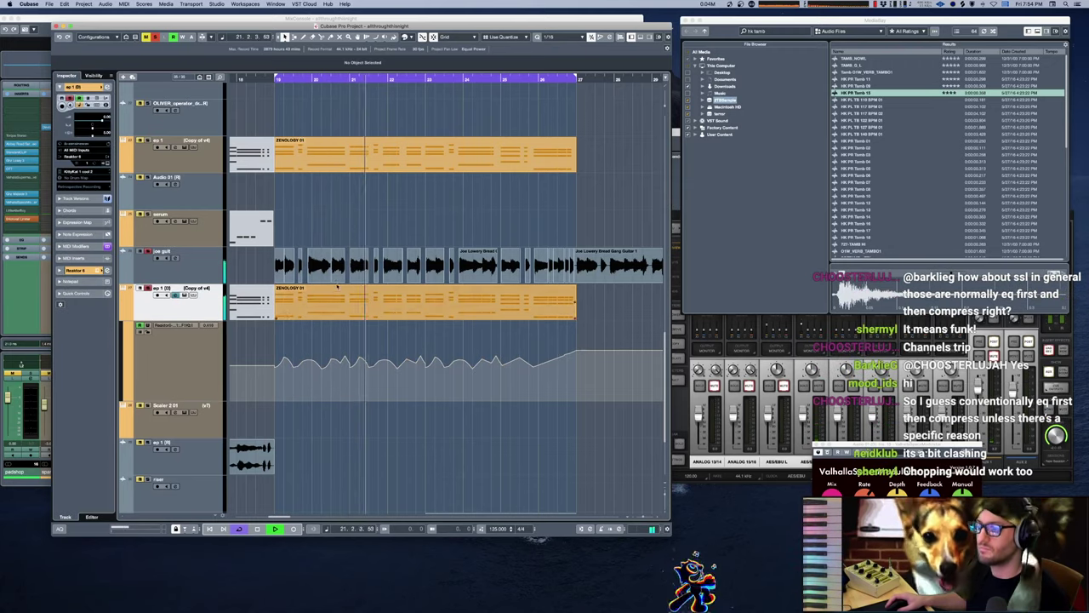
key("space")
Open the Reaktor Razor instrument editor from the ep 1 (2) Inspector
left_click(274, 299)
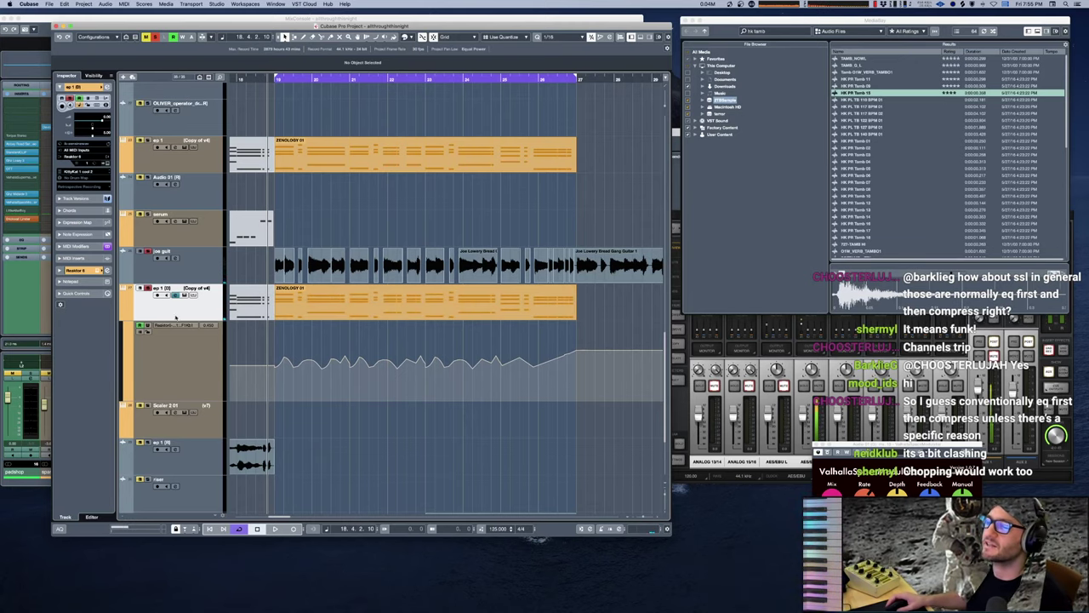
left_click(77, 269)
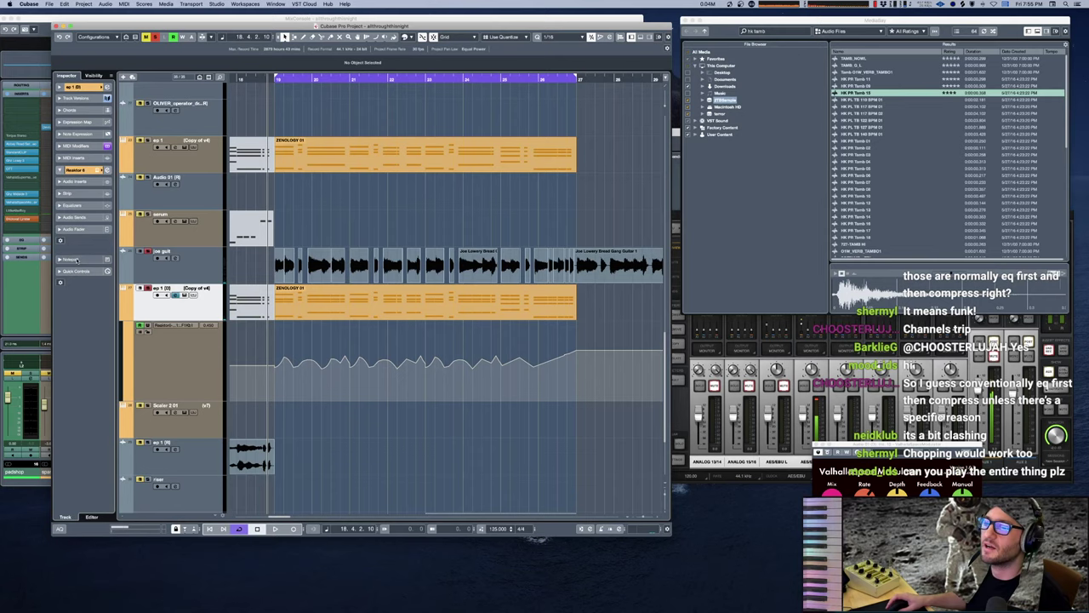
left_click(79, 181)
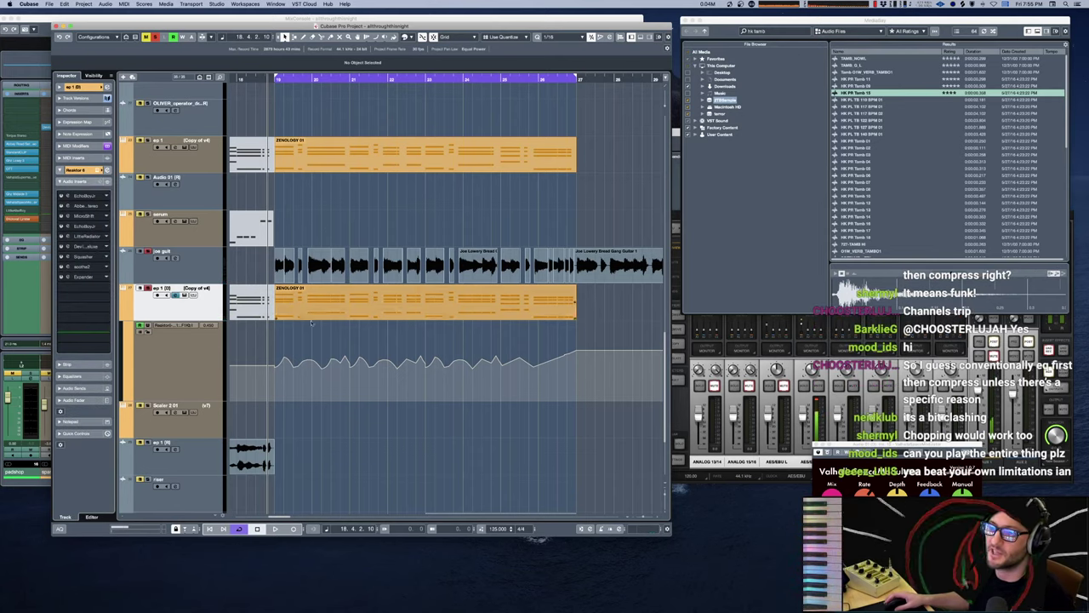
left_click(180, 296)
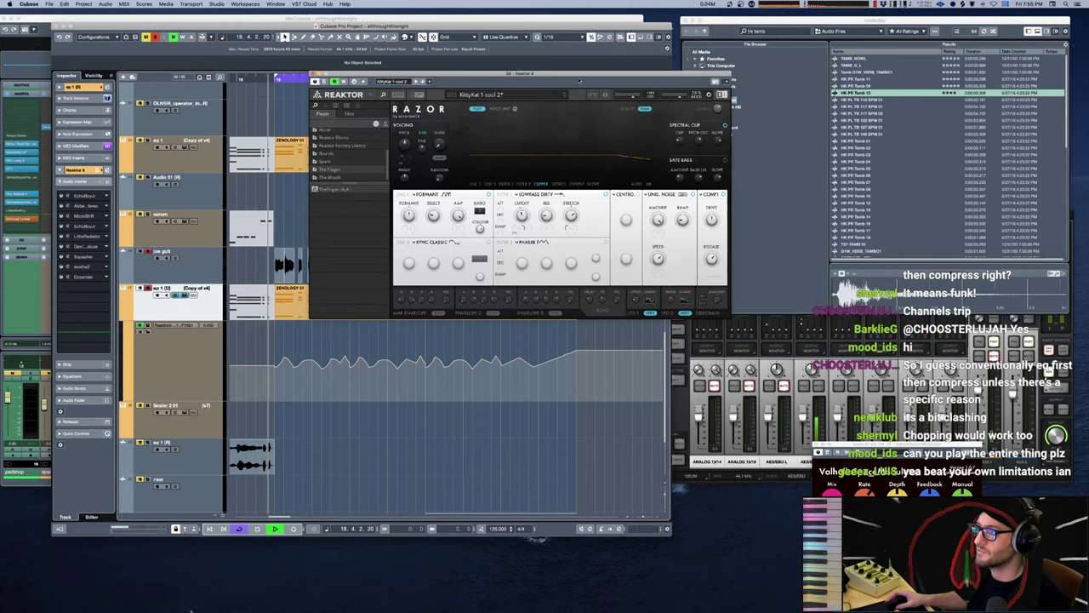
Move the Razor window right off the tracks and play the section with ep 1 (2) selected
left_click_drag(604, 75, 781, 73)
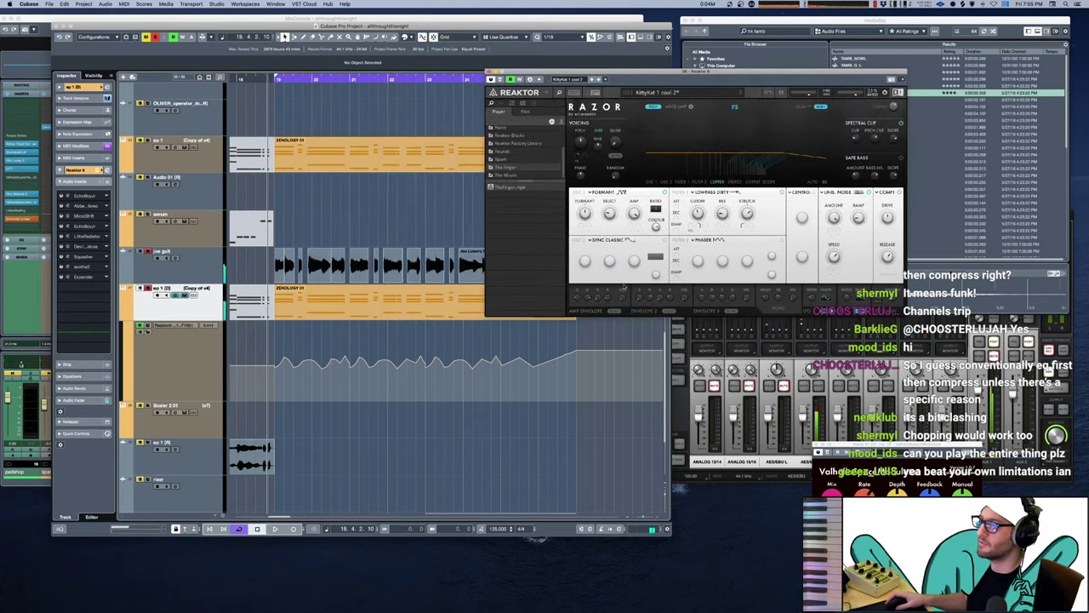
key("space")
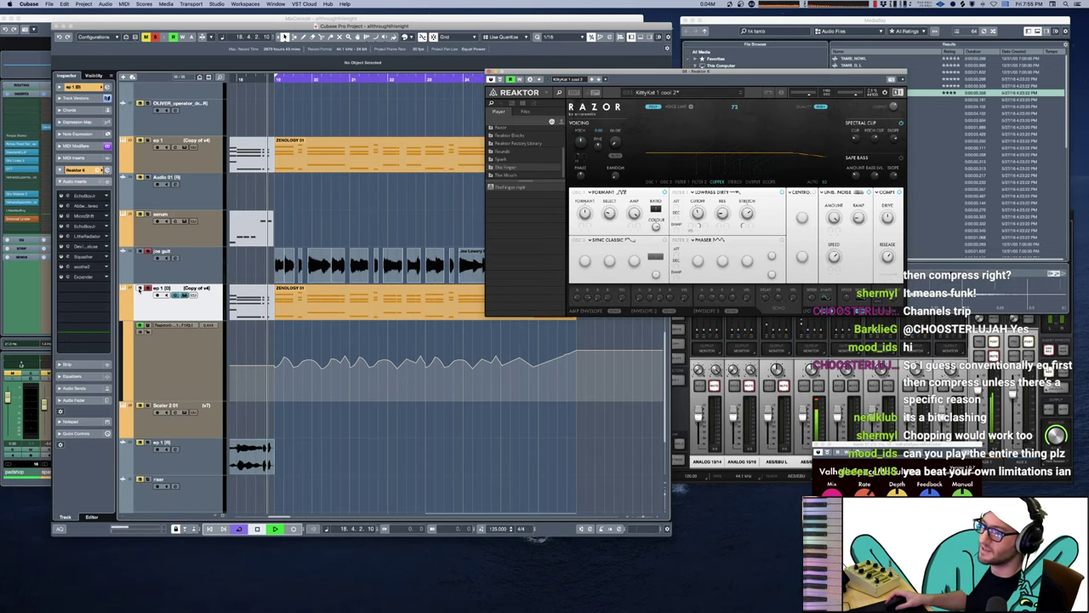
key("space")
left_click(215, 267)
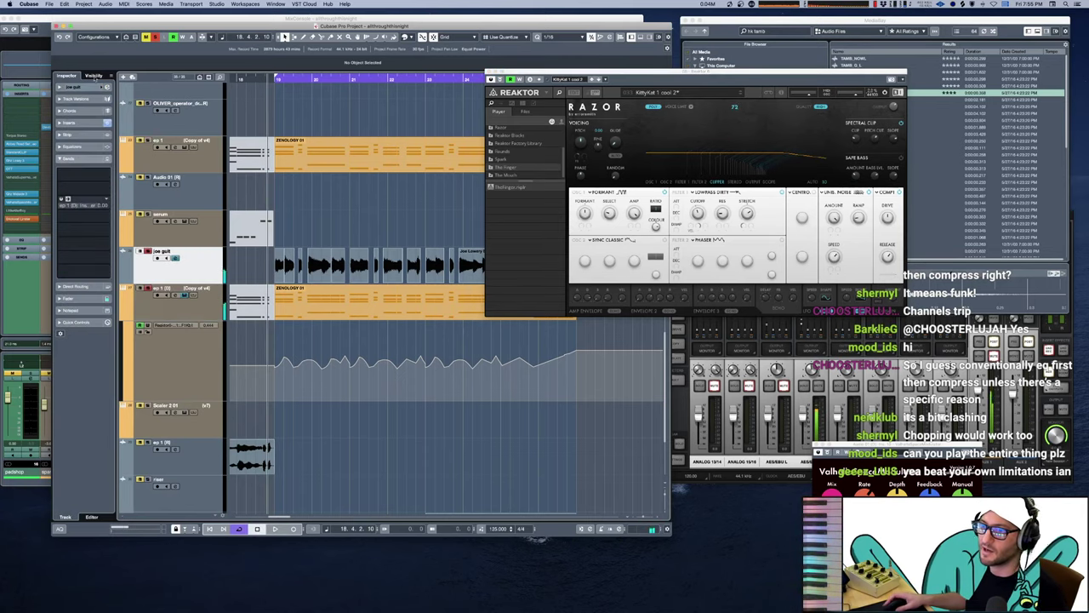
left_click(206, 316)
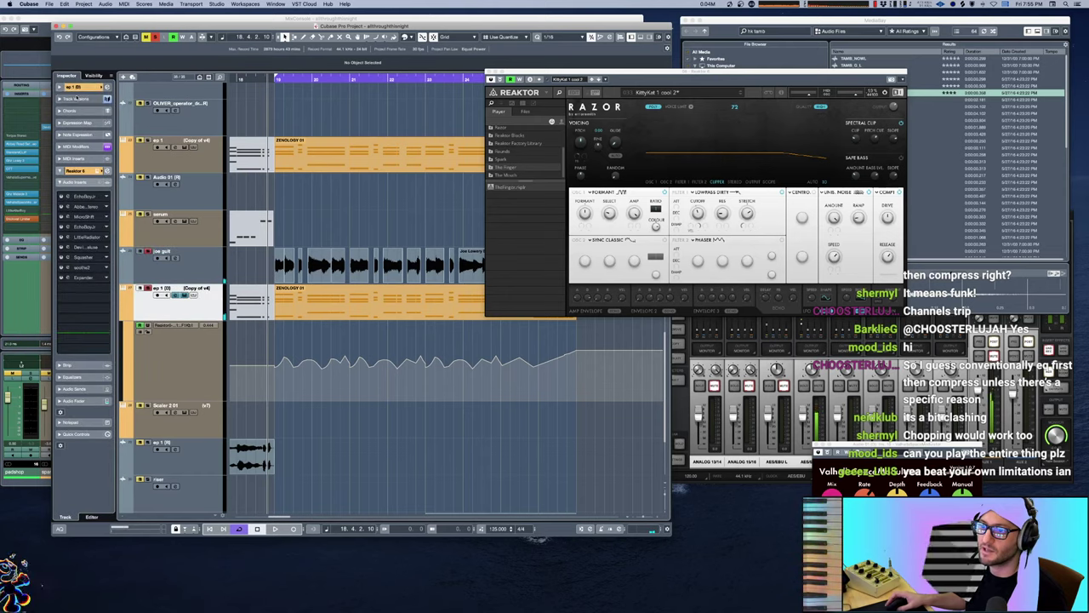
key("space")
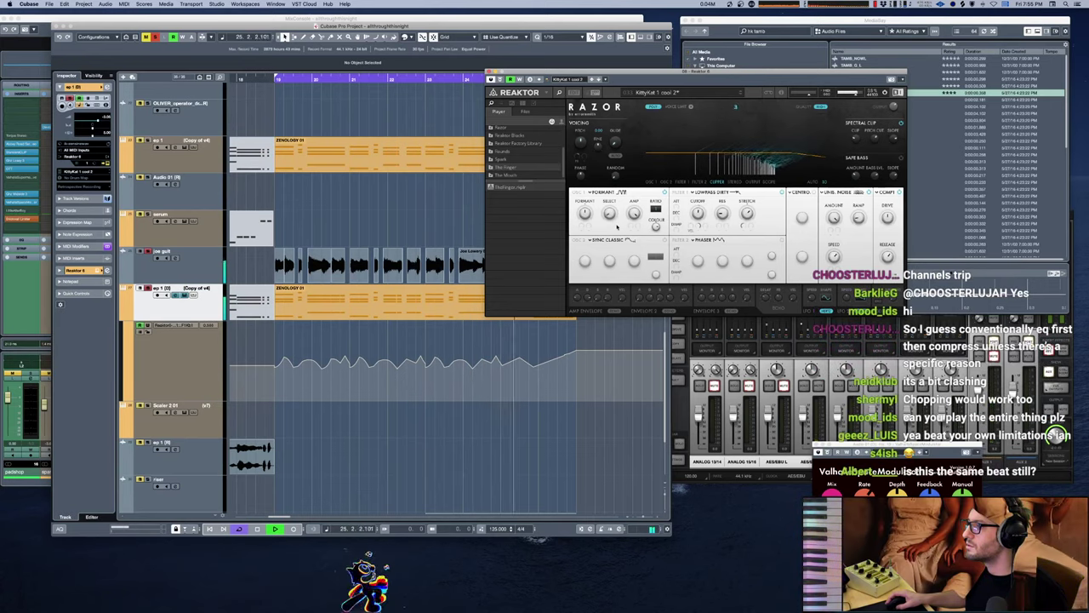
key("space")
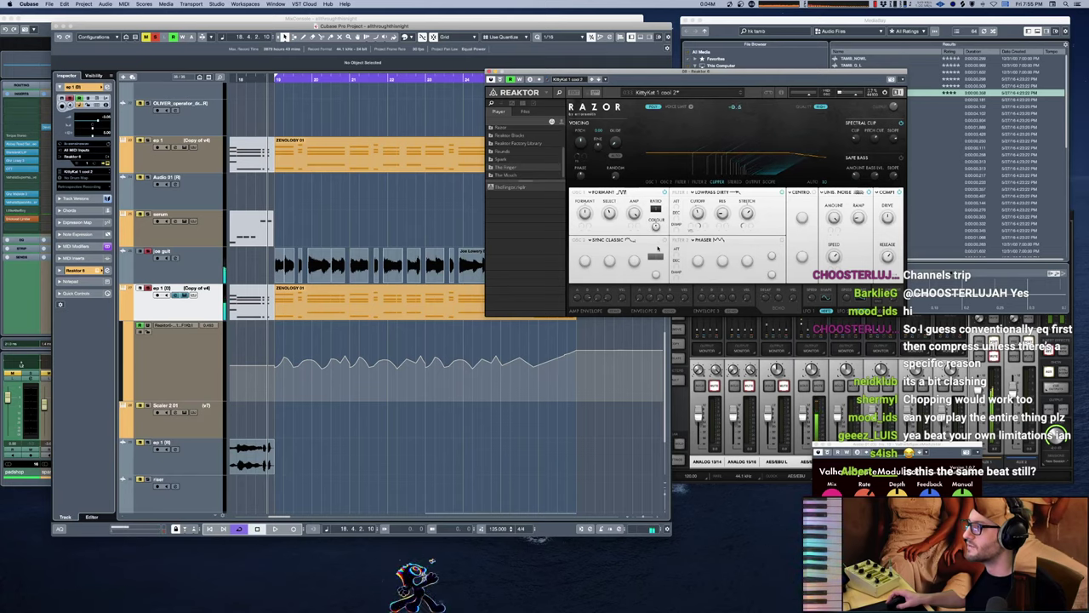
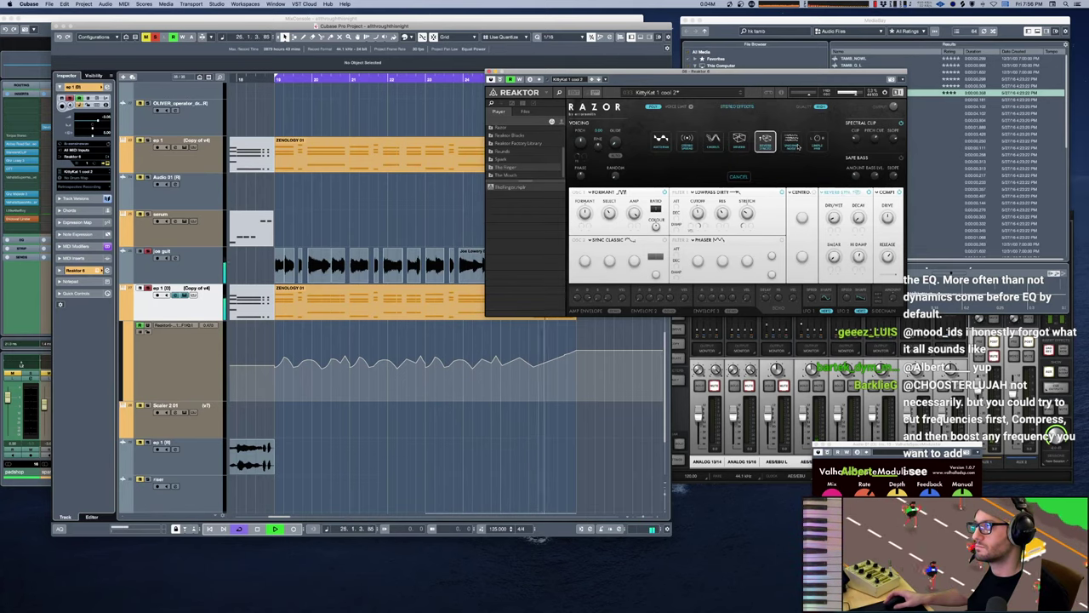
Switch Razor's effect slot to Uni. Noise and play the loop to hear the change
left_click(793, 143)
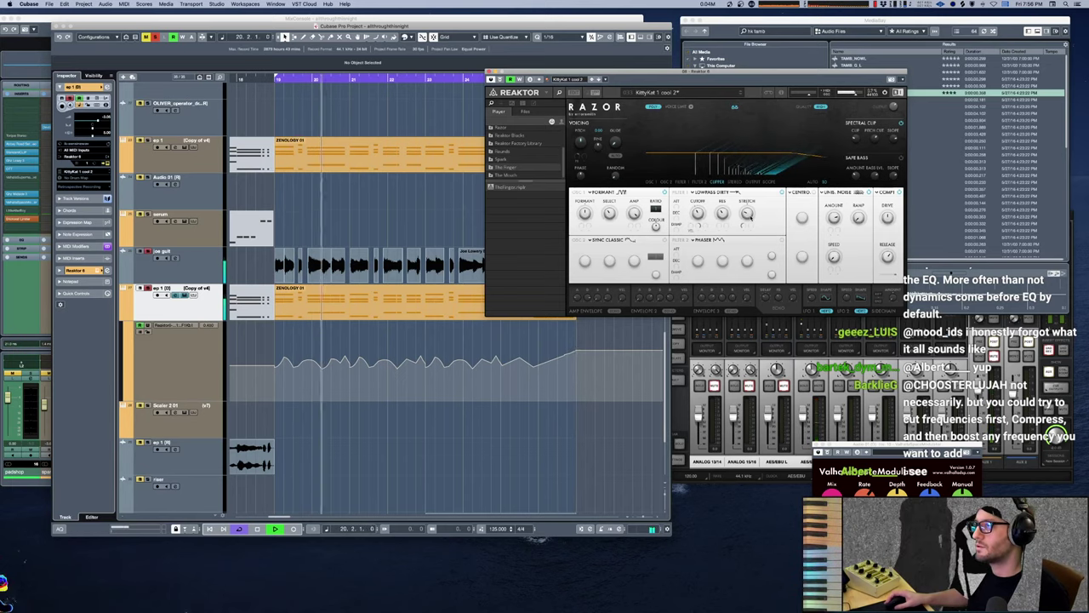
key("space")
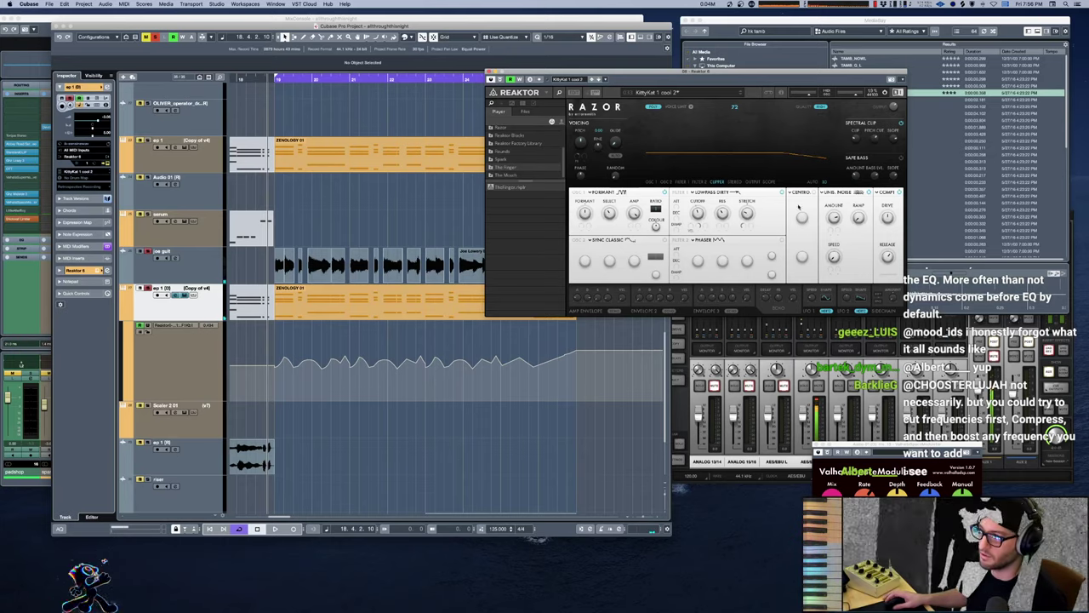
key("space")
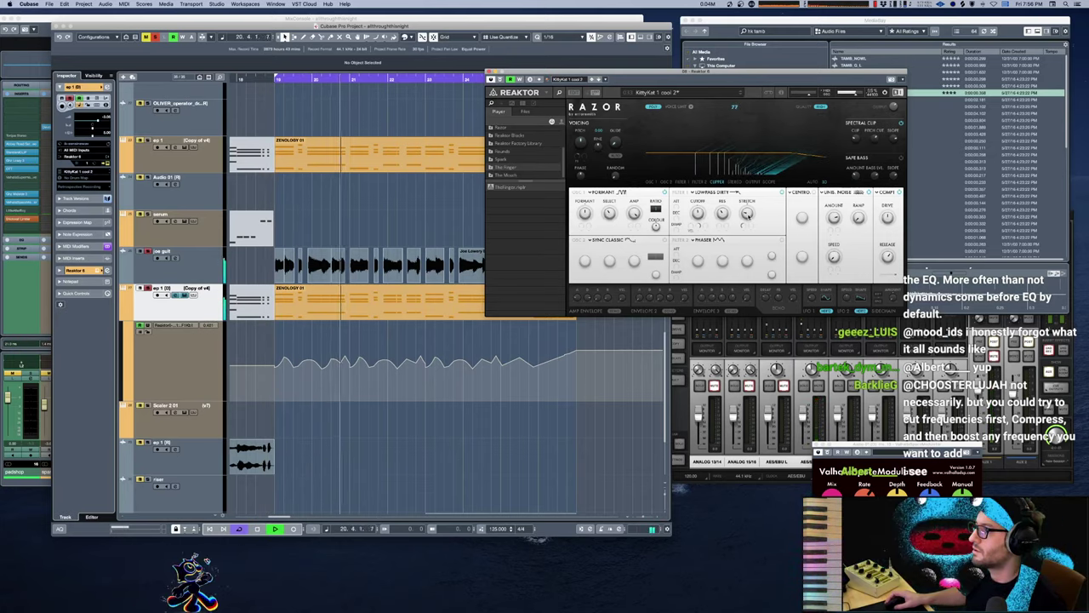
key("space")
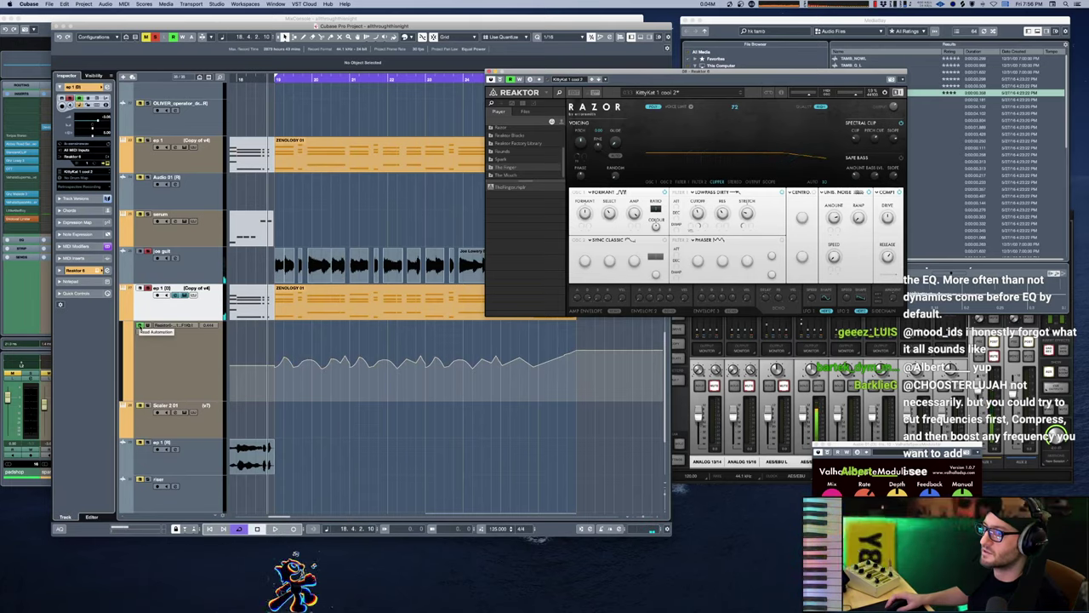
key("space")
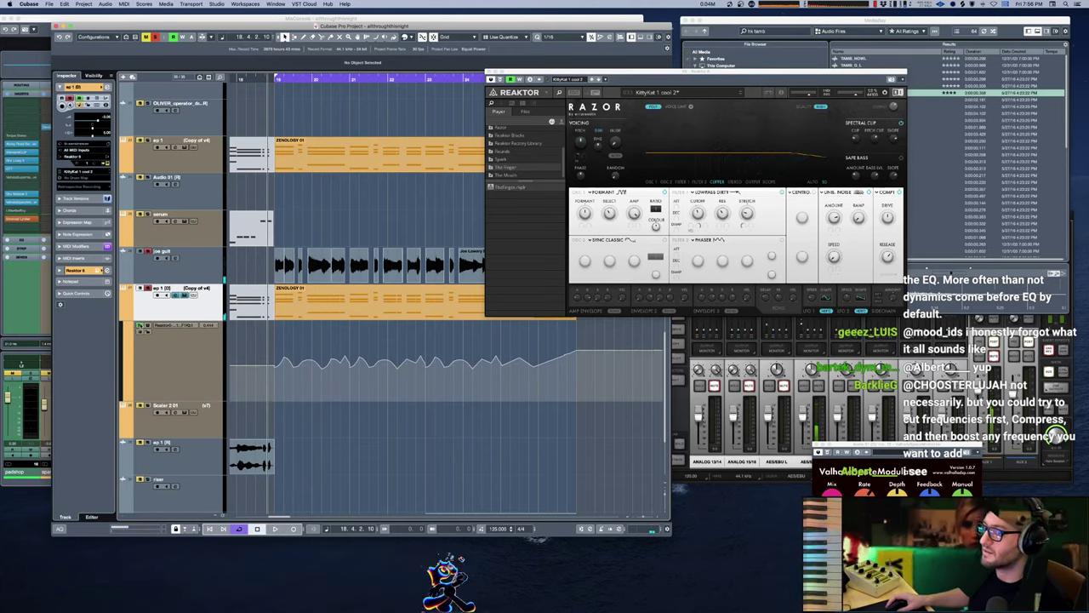
Delete the wobbly ep 1 (2) automation points and lower the start point for a smooth rise
left_click_drag(277, 344, 574, 396)
key("Delete")
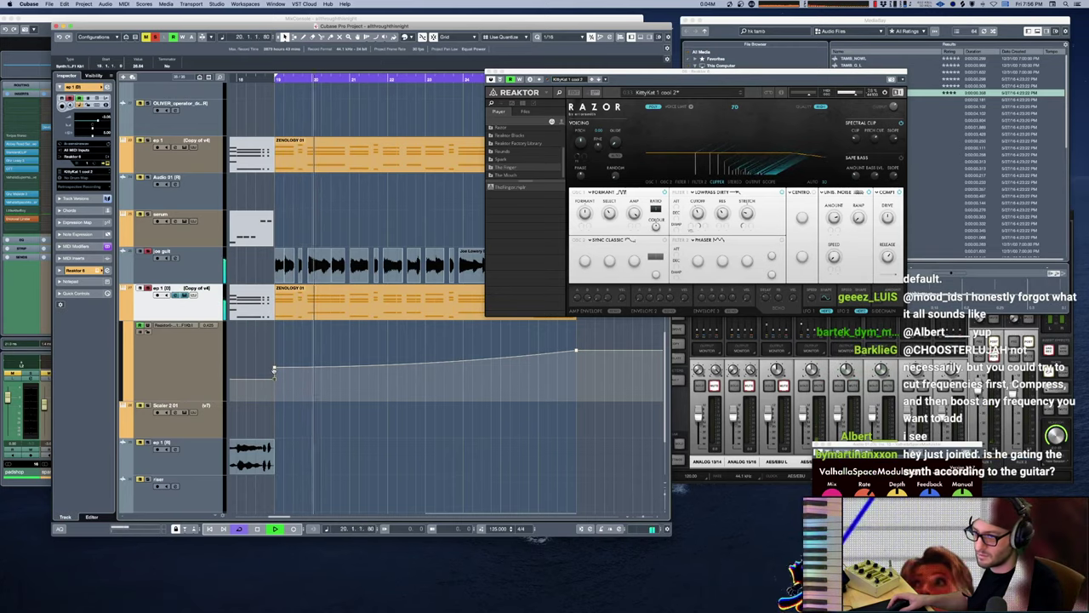
left_click_drag(274, 371, 274, 375)
key("space")
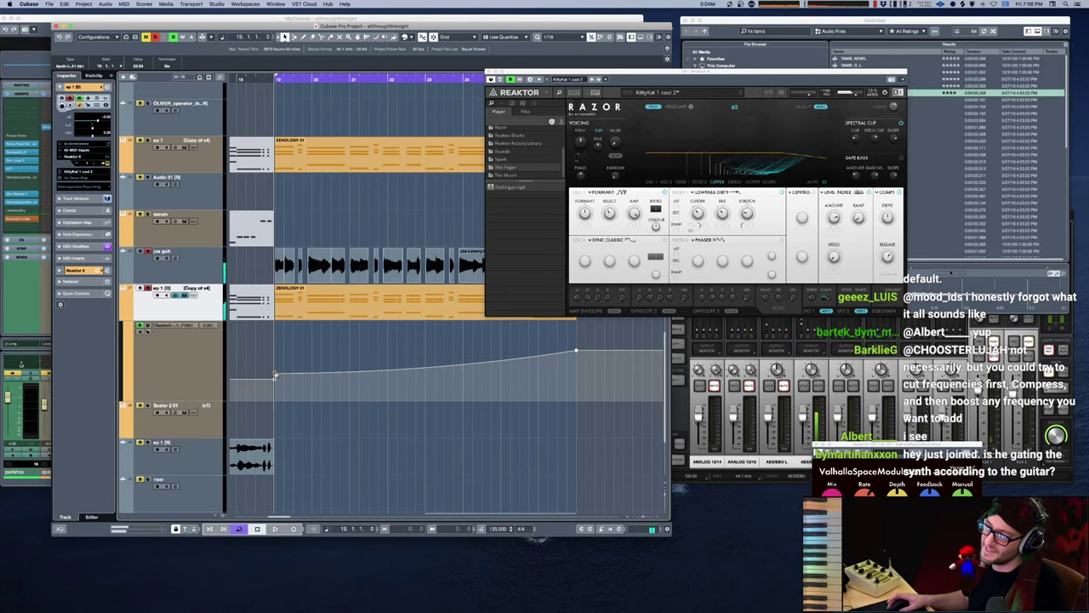
key("space")
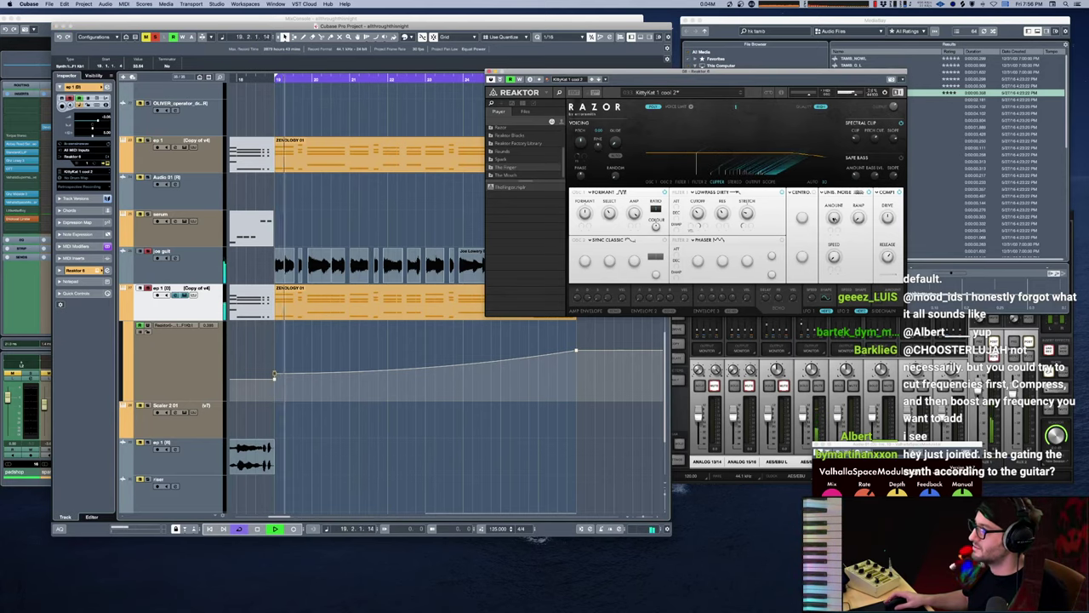
key("space")
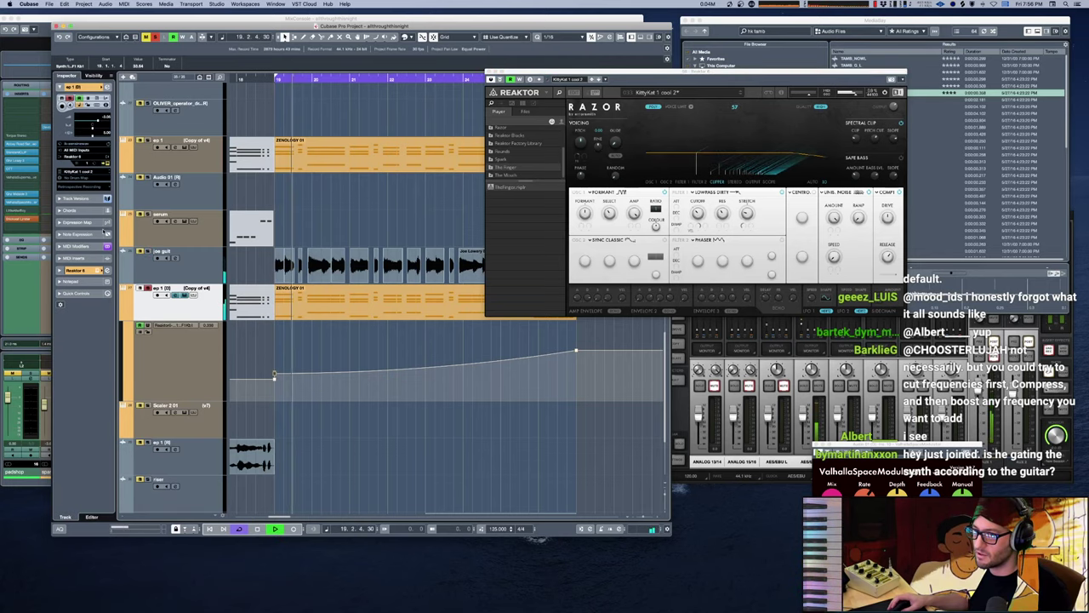
left_click(83, 268)
Zoom out, A/B a Reaktor 6 insert by bypassing and re-enabling it, then open EchoBoy Jr
key("space")
left_click(86, 182)
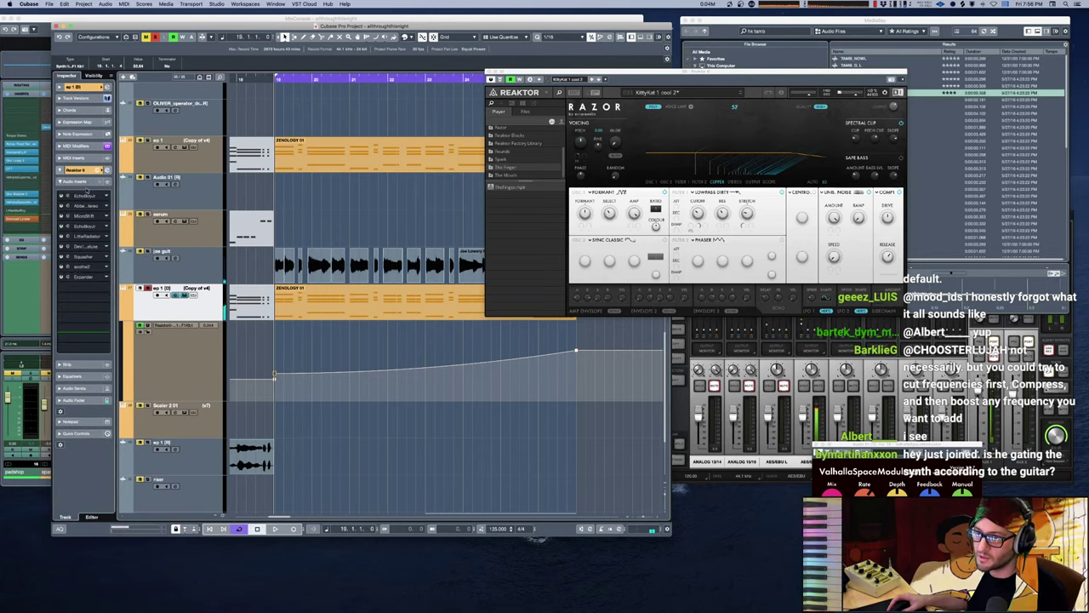
key("space")
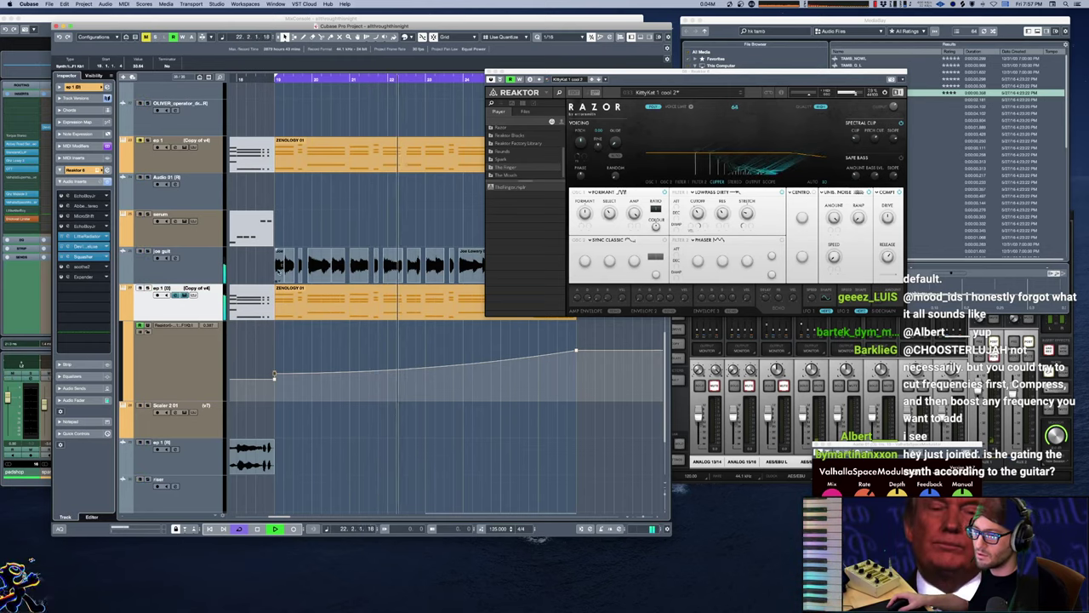
key("g")
key("space")
left_click(61, 205)
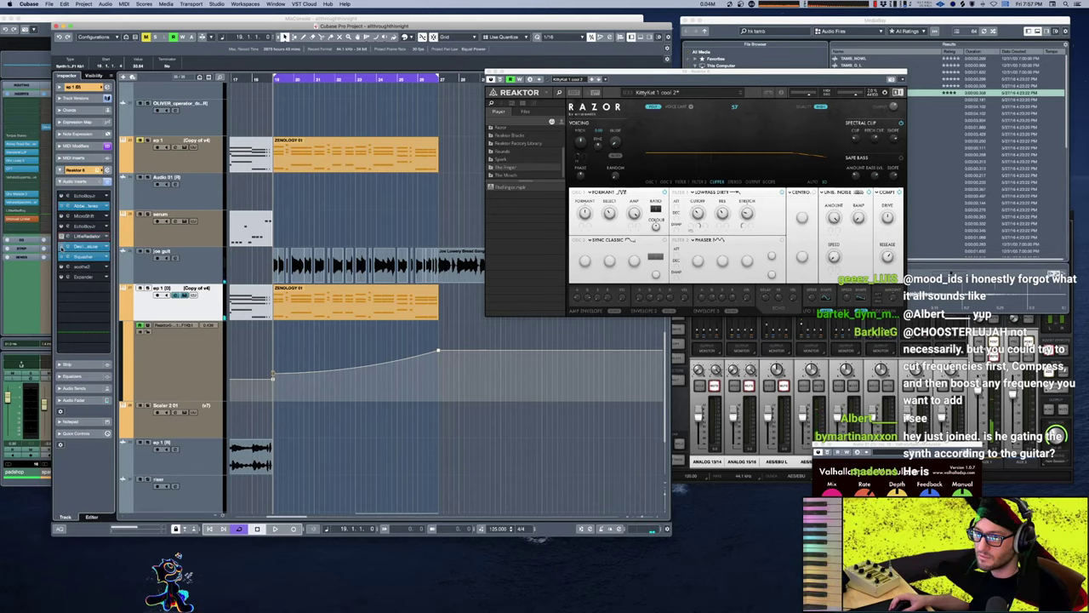
key("space")
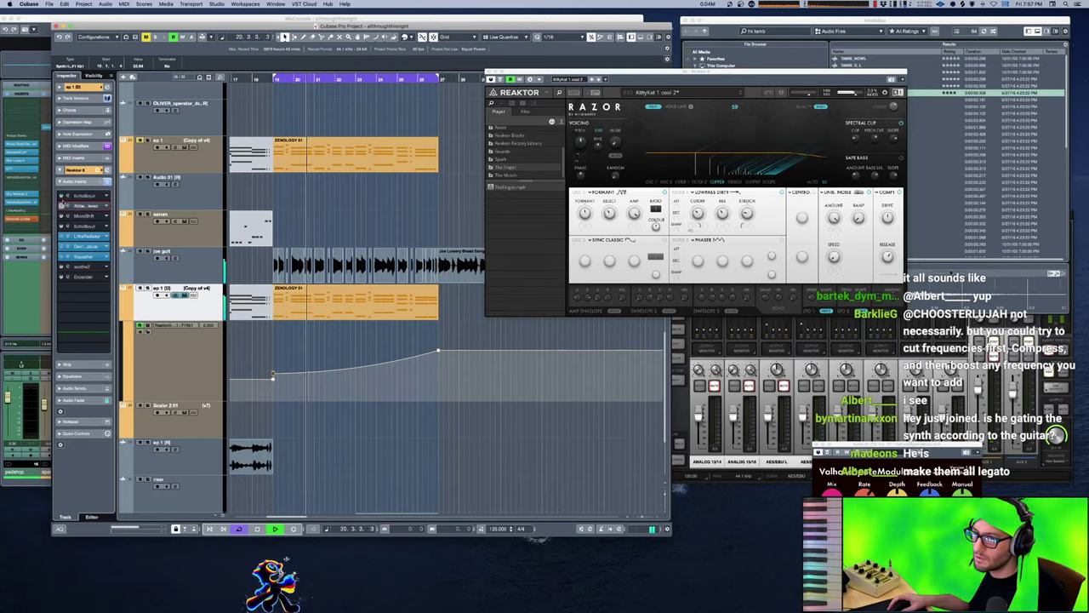
left_click(61, 205)
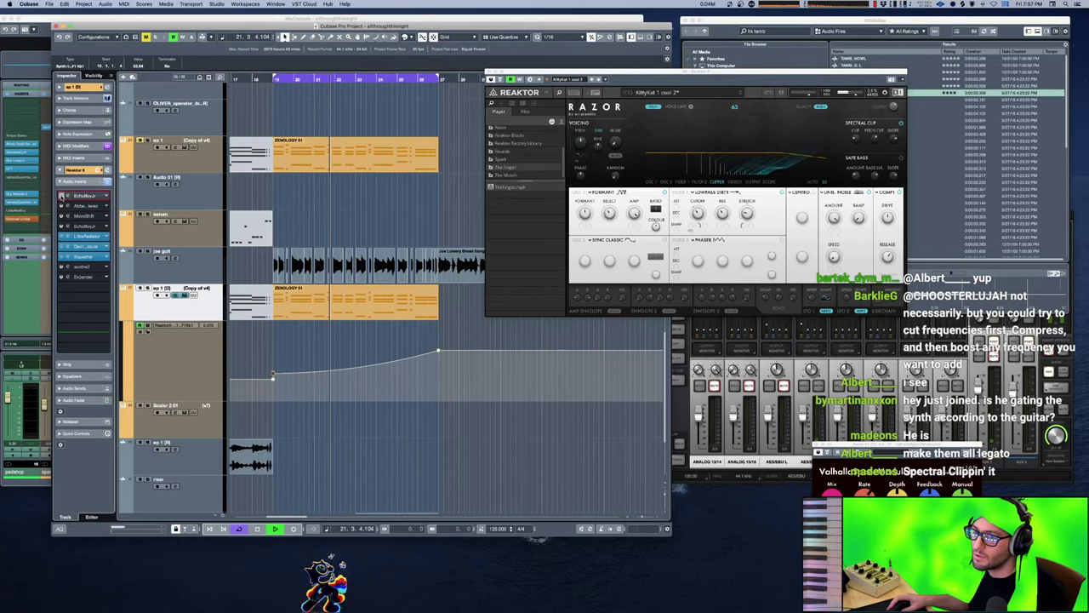
left_click(65, 195)
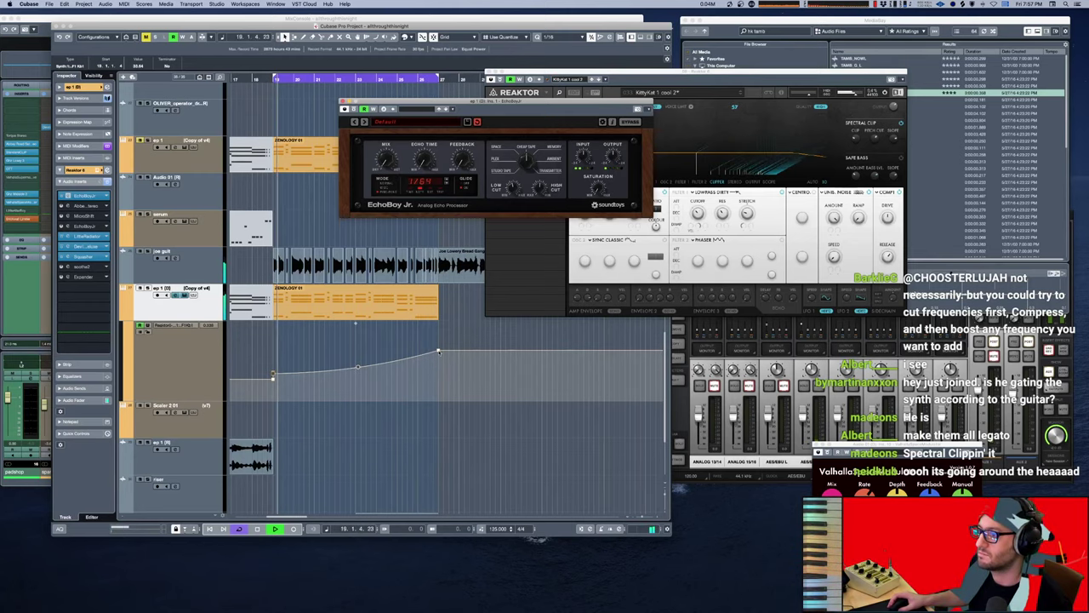
Lower the ep 1 automation end point and add a middle point on the curve
left_click_drag(439, 352, 438, 358)
left_click(357, 368)
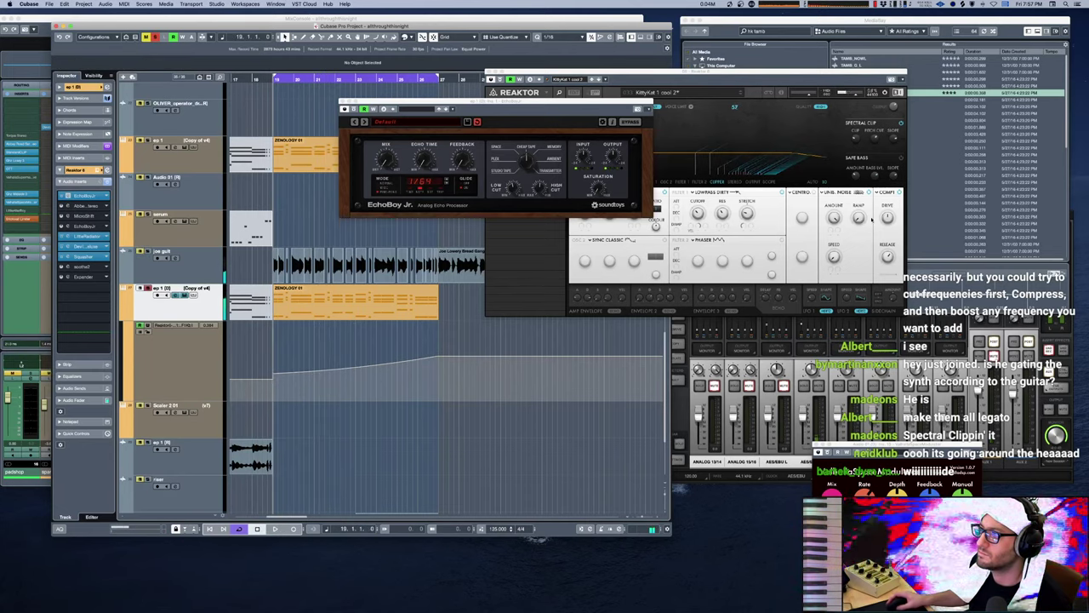
left_click(833, 252)
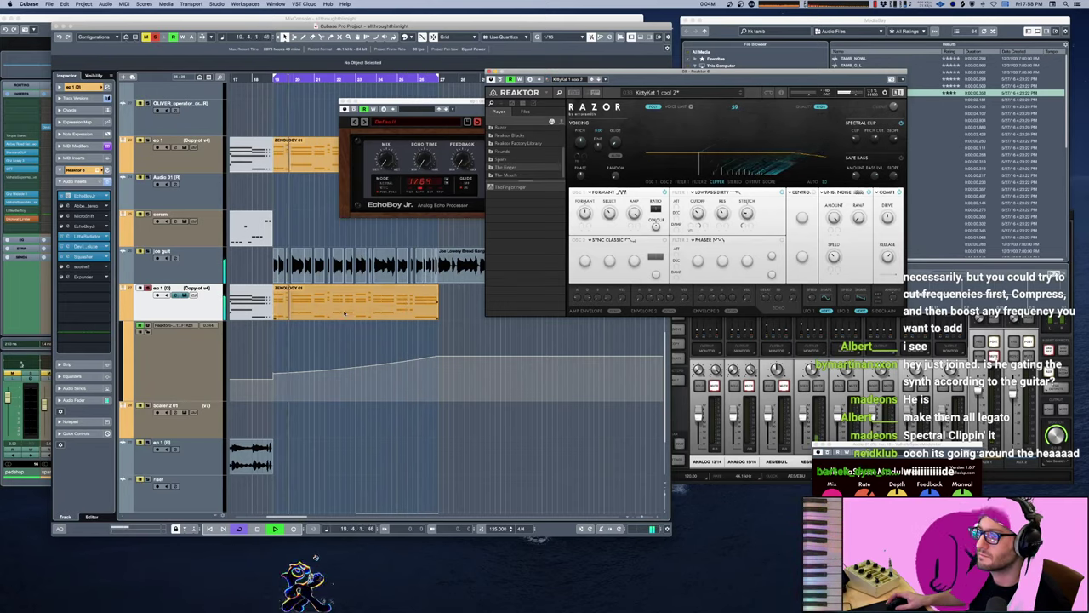
Open soothe2 and set its red band 2 to a sharp 12 dB peak near 2.4 kHz
key("space")
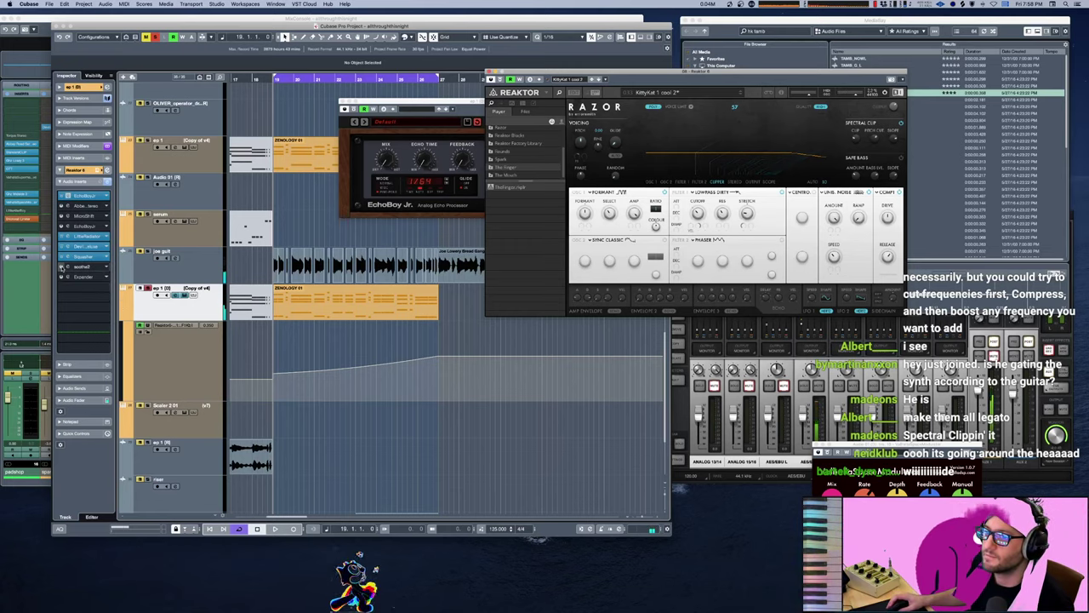
left_click(62, 267)
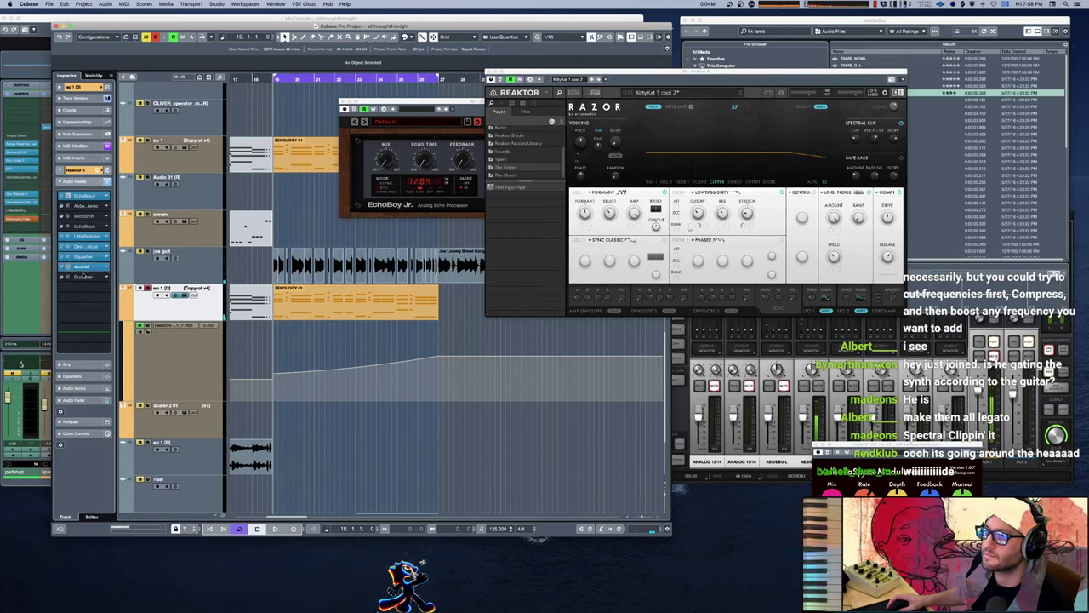
left_click_drag(612, 197, 658, 196)
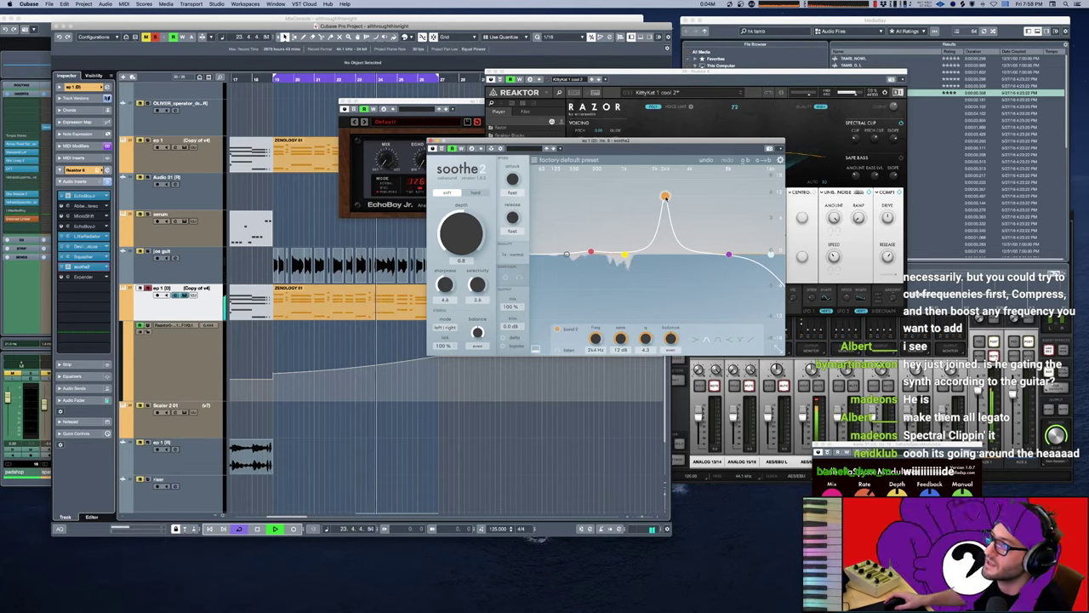
Select soothe2's yellow band and boost it, shifting it from about 379 Hz to 566 Hz
scroll(664, 196, "down", 4)
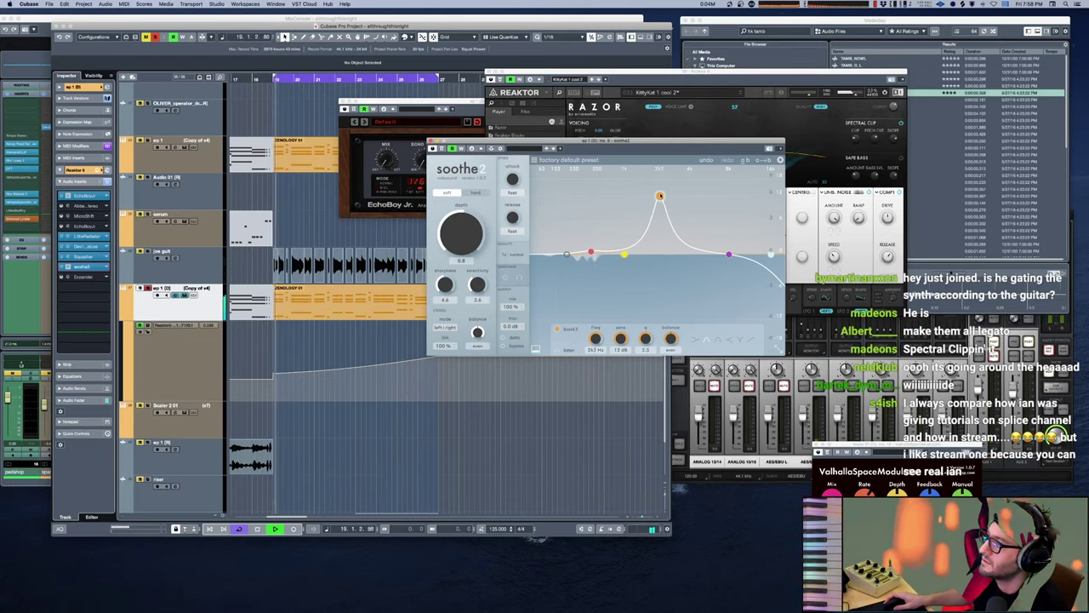
left_click(591, 253)
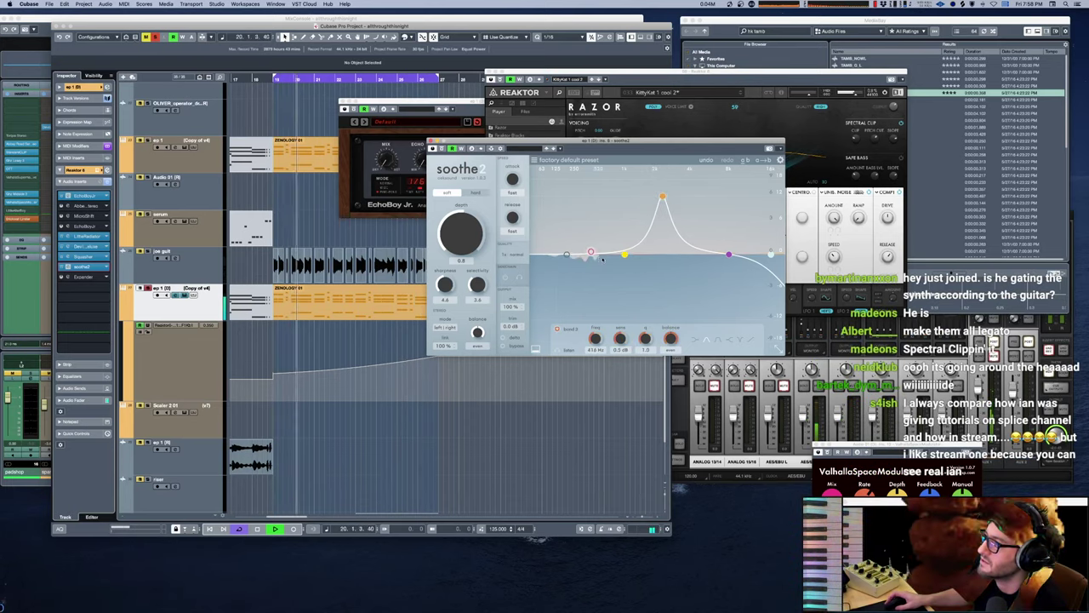
left_click(623, 254)
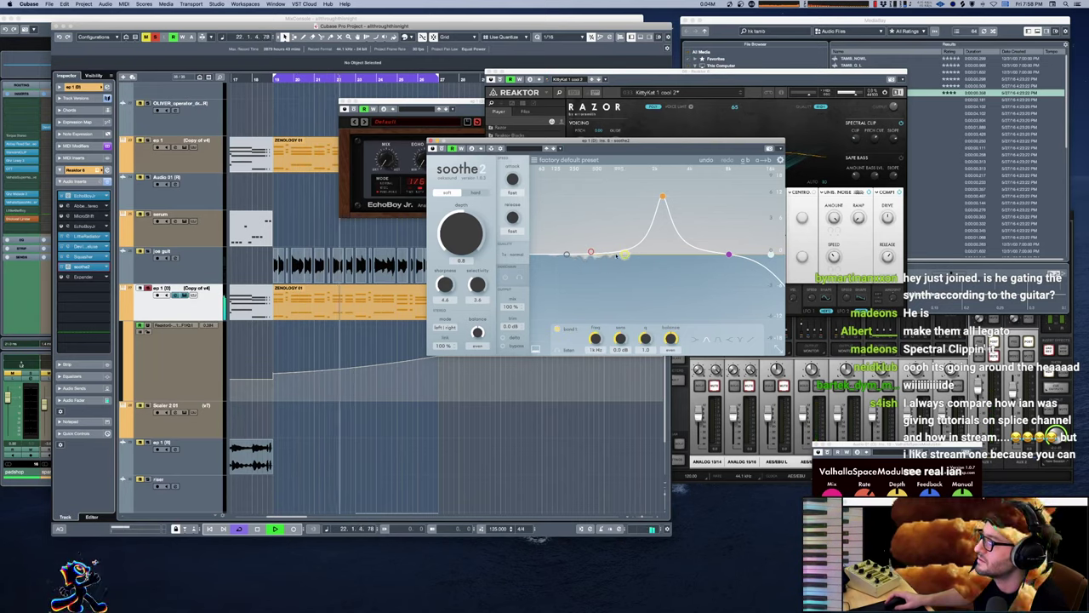
left_click_drag(624, 254, 592, 243)
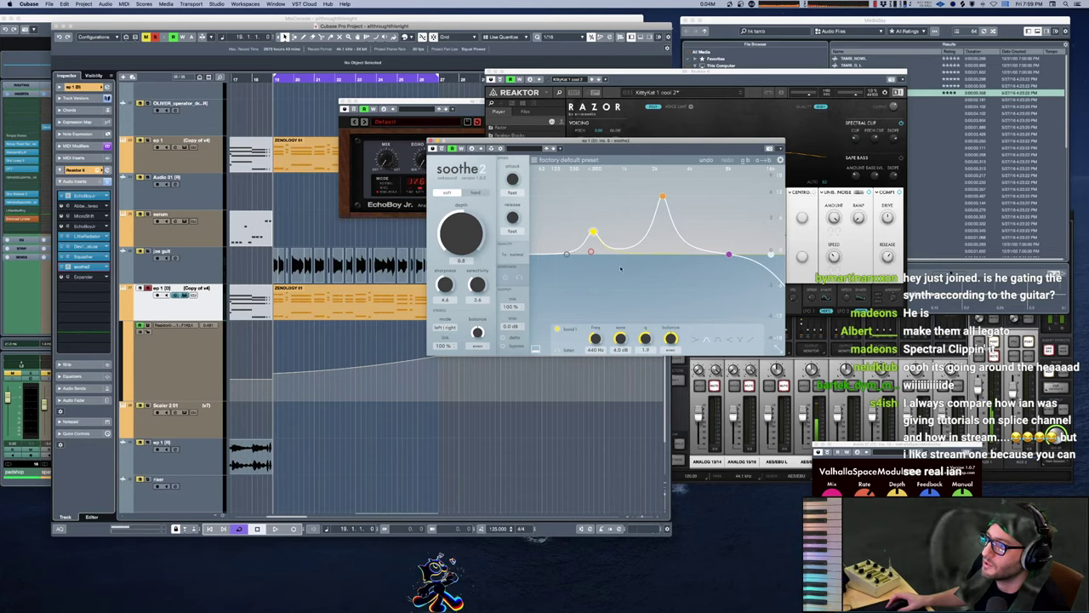
mouse_move(594, 232)
left_mouse_down()
mouse_move(614, 228)
mouse_move(595, 242)
left_mouse_up()
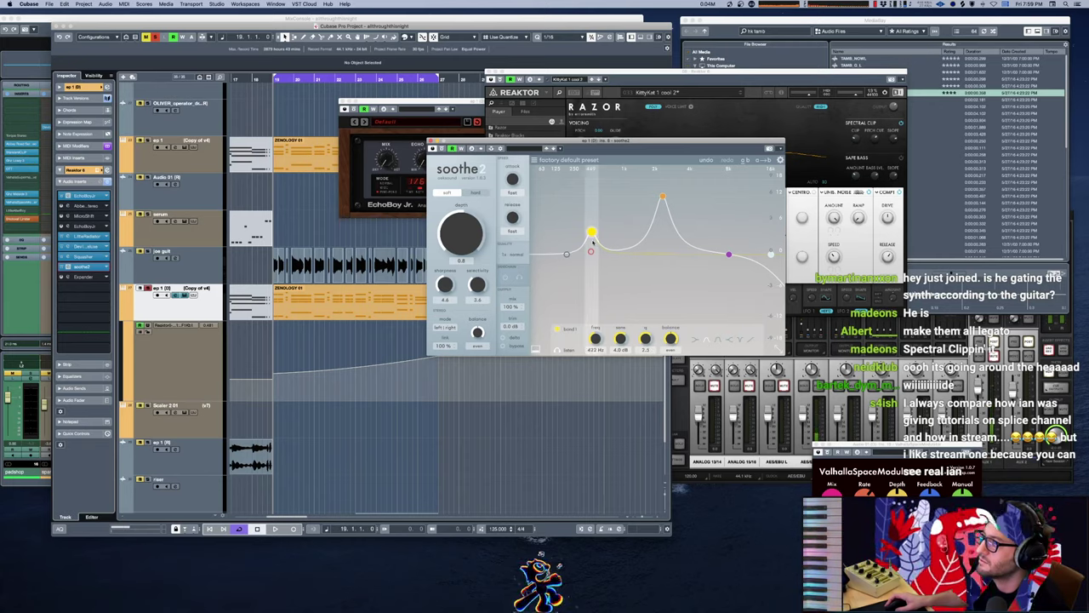
scroll(293, 270, "up", 5)
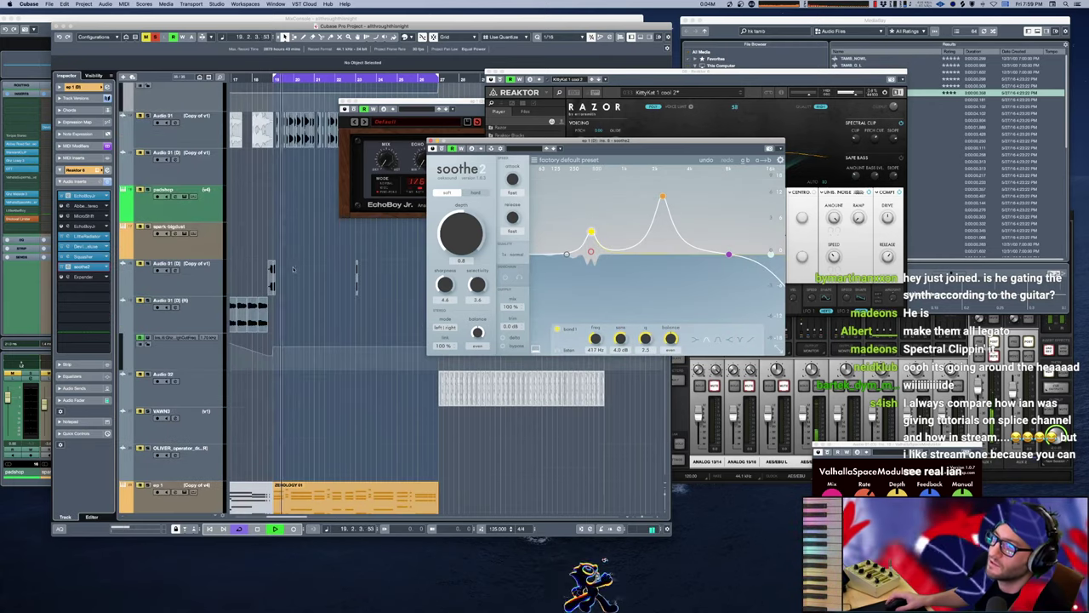
scroll(293, 269, "down", 5)
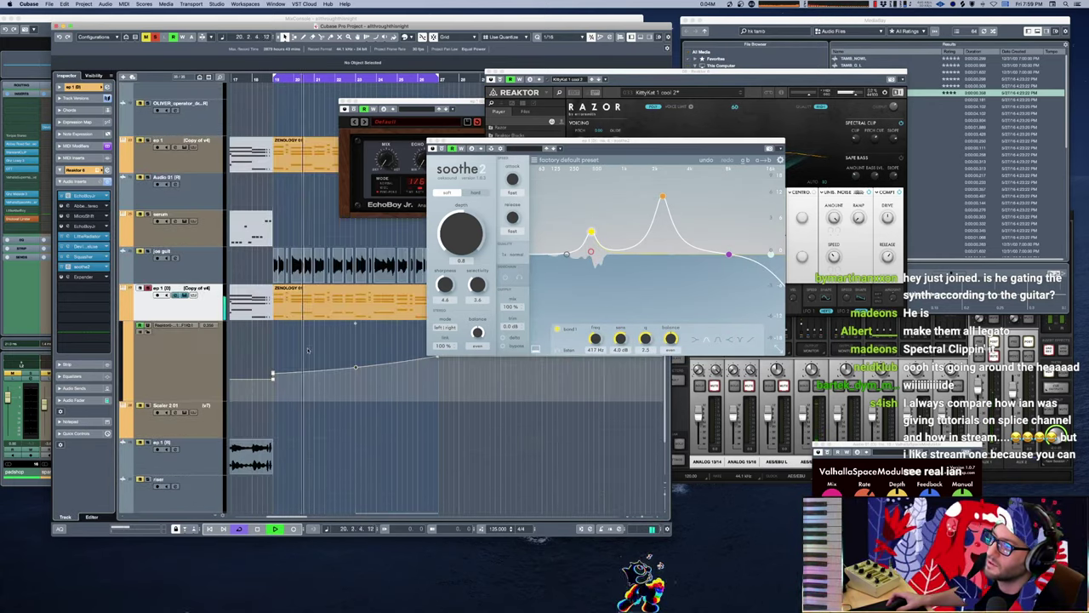
Retune the band to 1 kHz with a gentler 3.7 dB rise and Q of 3.2, then play
mouse_move(592, 248)
left_mouse_down()
mouse_move(601, 248)
mouse_move(587, 259)
mouse_move(586, 196)
left_mouse_up()
key("space")
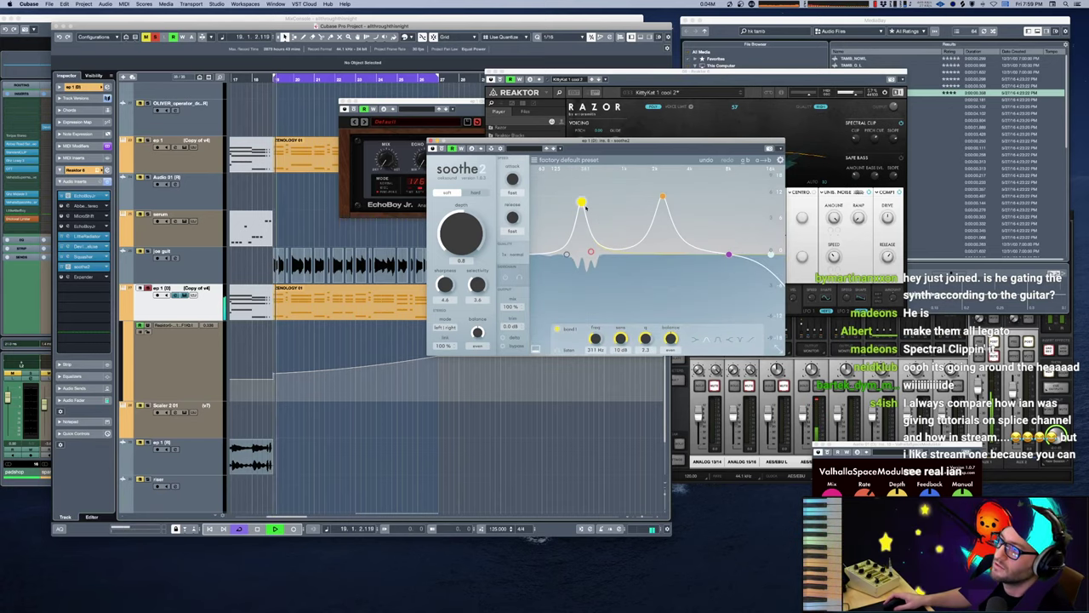
mouse_move(585, 208)
left_mouse_down()
mouse_move(615, 201)
mouse_move(597, 195)
mouse_move(639, 194)
mouse_move(599, 198)
left_mouse_up()
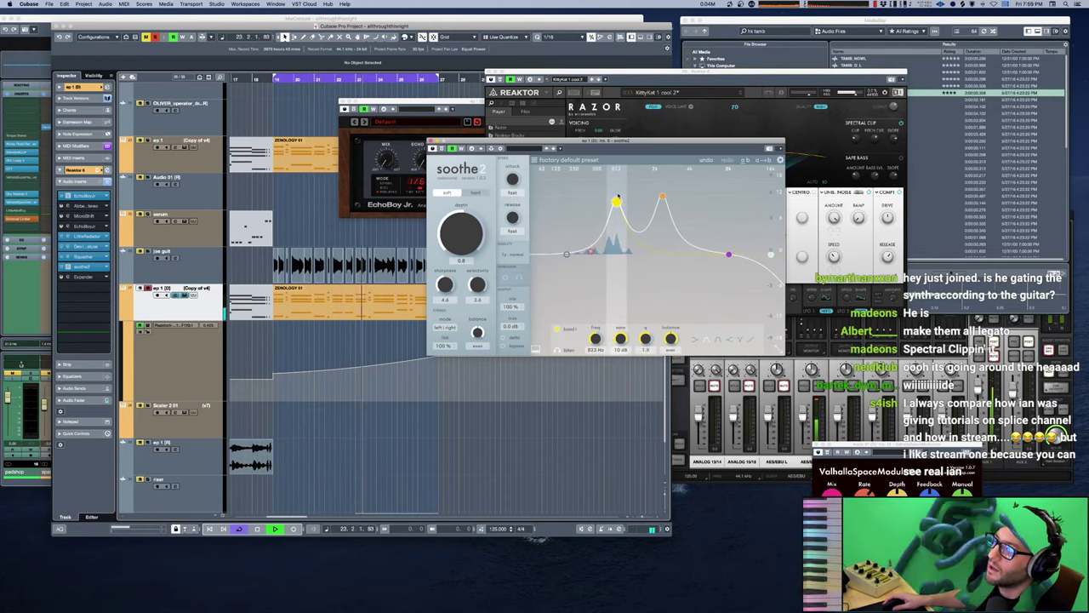
left_click_drag(624, 194, 603, 190)
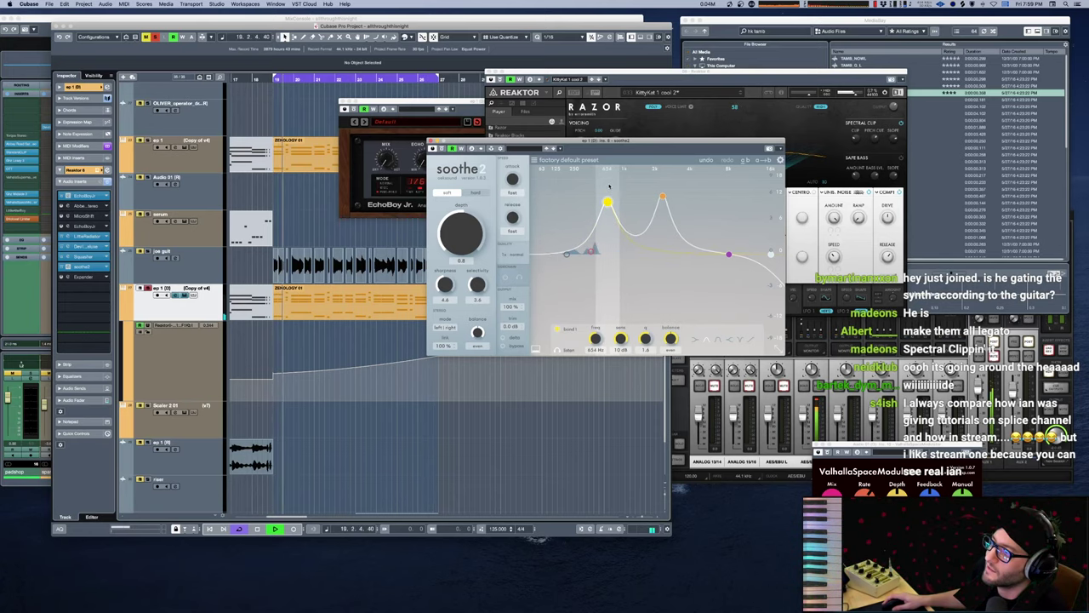
left_click_drag(602, 186, 629, 235)
scroll(628, 203, "down", 3)
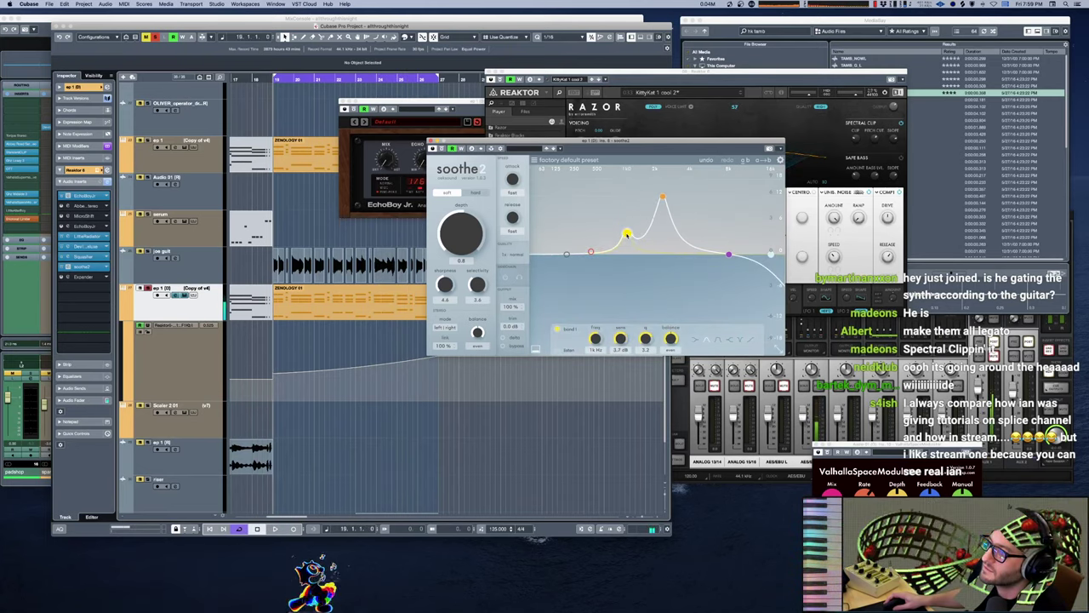
key("space")
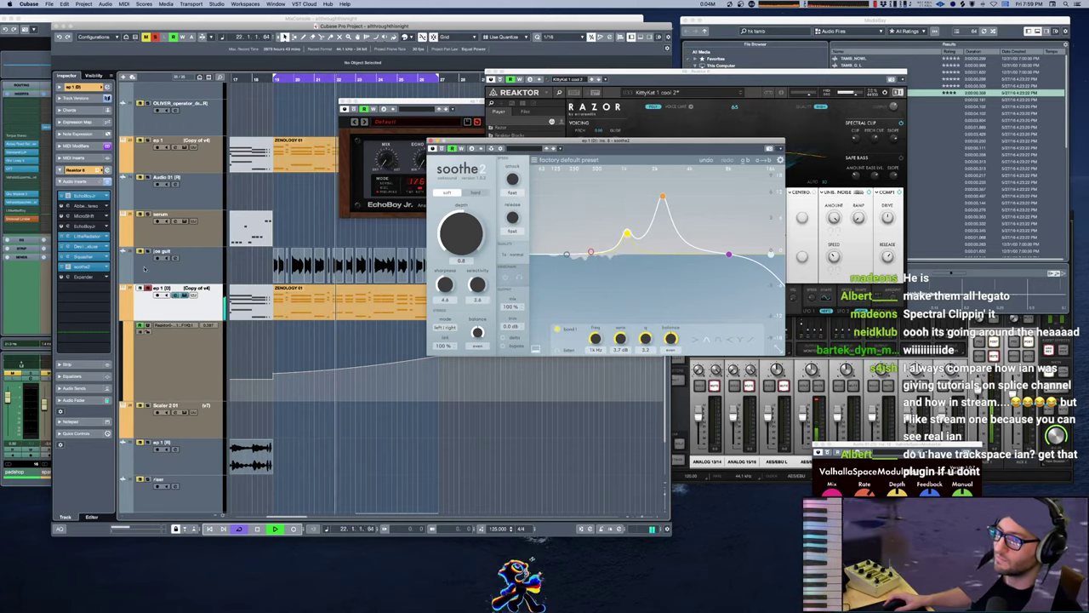
Nudge the soothe2 band to 1.1 kHz at 3.3 dB, toggle hard mode, and set depth to 2.1
left_click(621, 240)
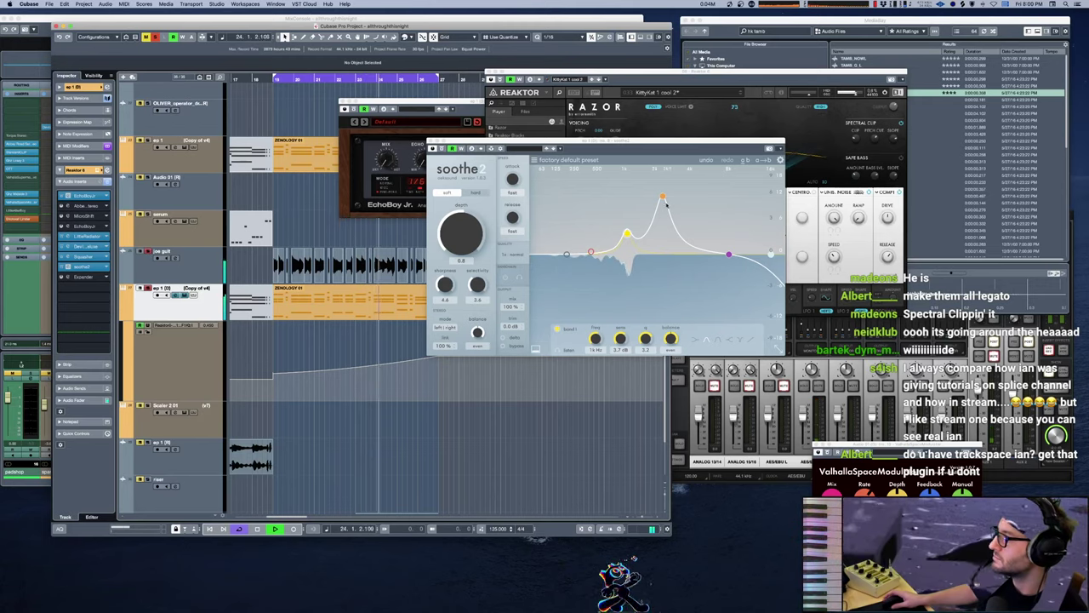
left_click_drag(627, 233, 628, 243)
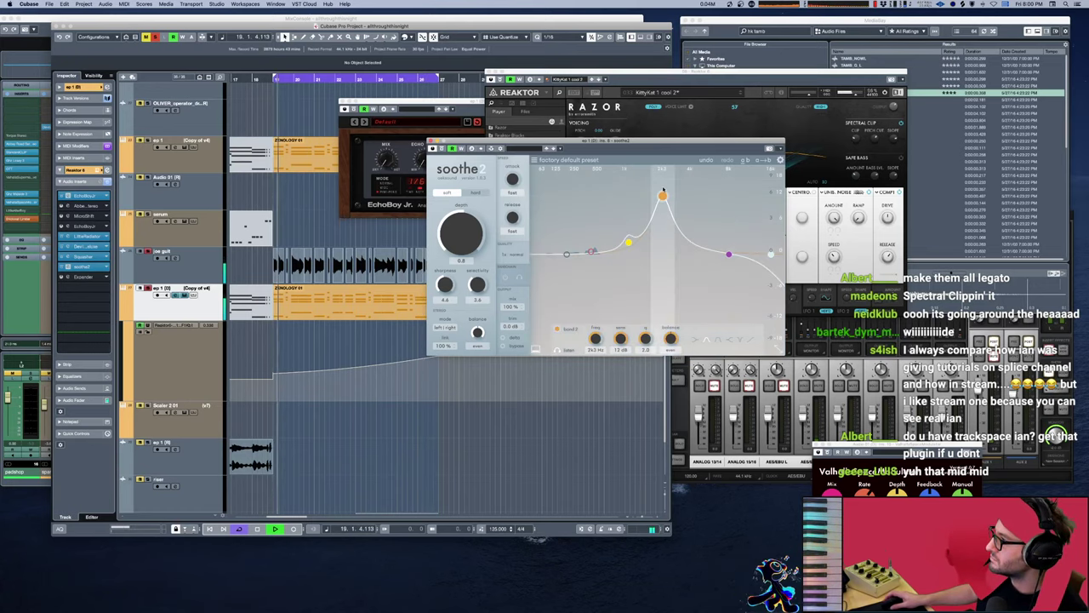
left_click(476, 193)
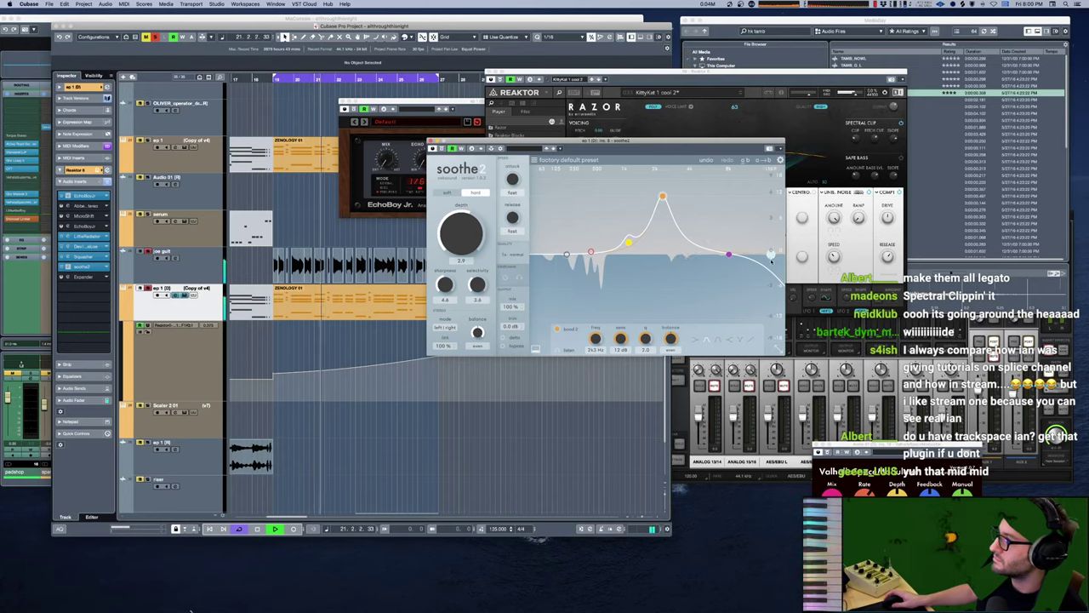
left_click(771, 255)
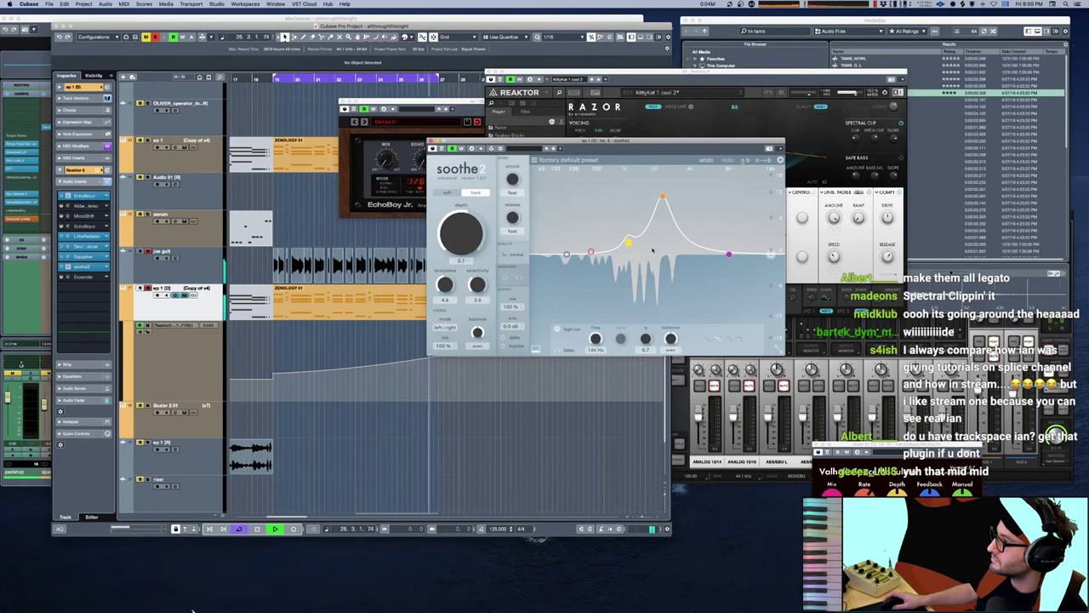
key("space")
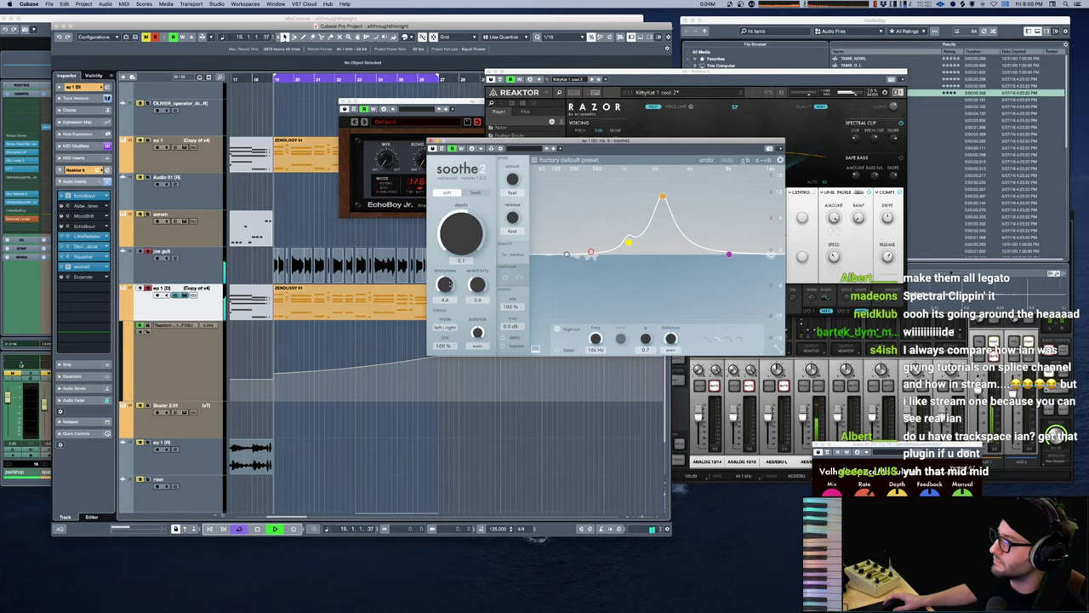
key("space")
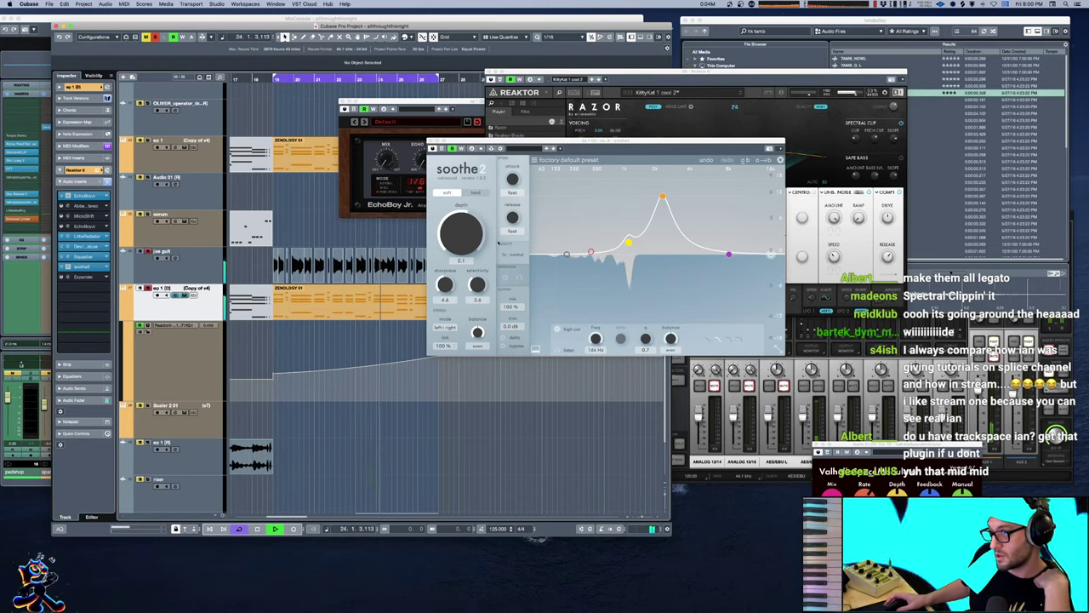
Close the Razor, soothe2 and EchoBoy Jr. plug-in windows
left_click(833, 255)
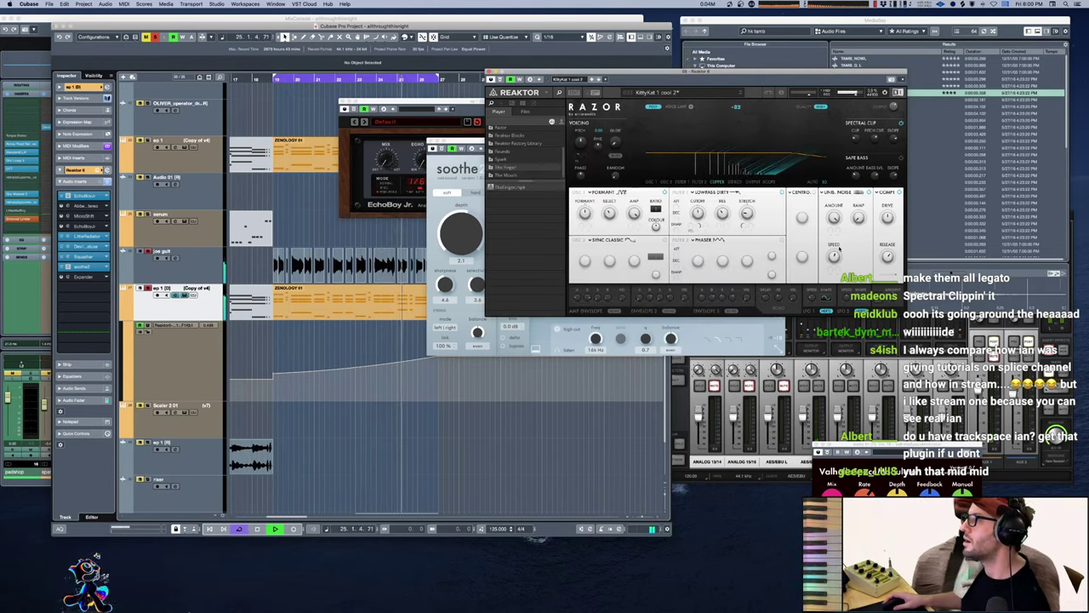
key("space")
left_click(490, 80)
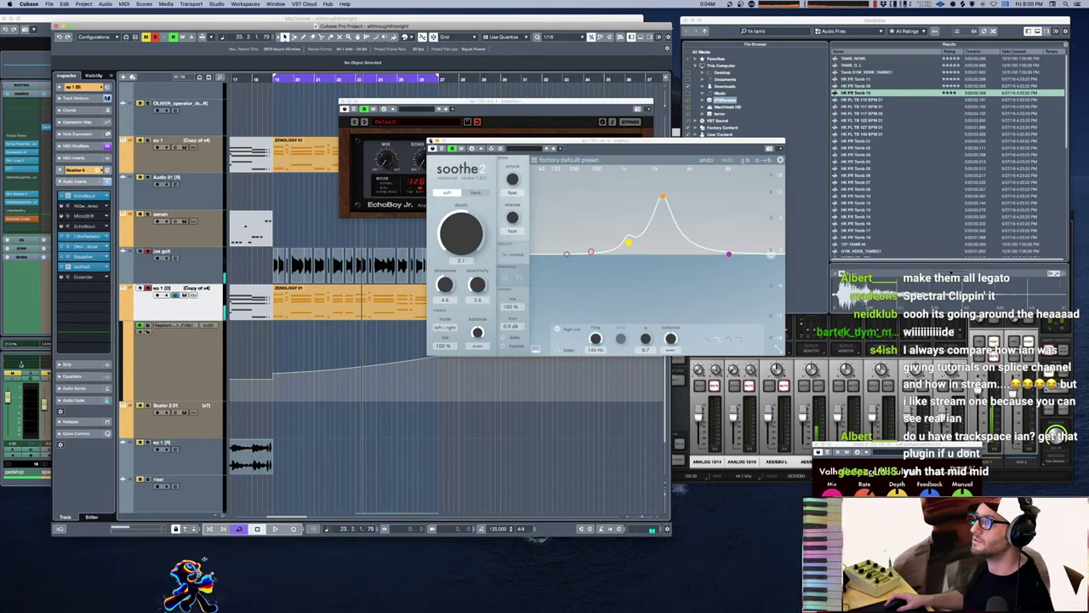
key("super+w")
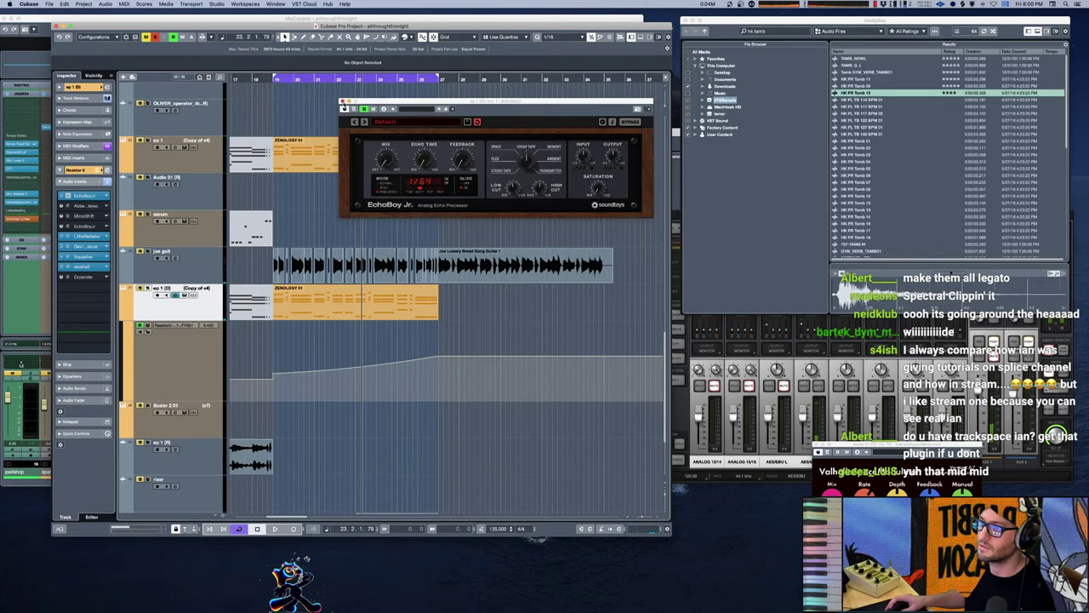
key("super+w")
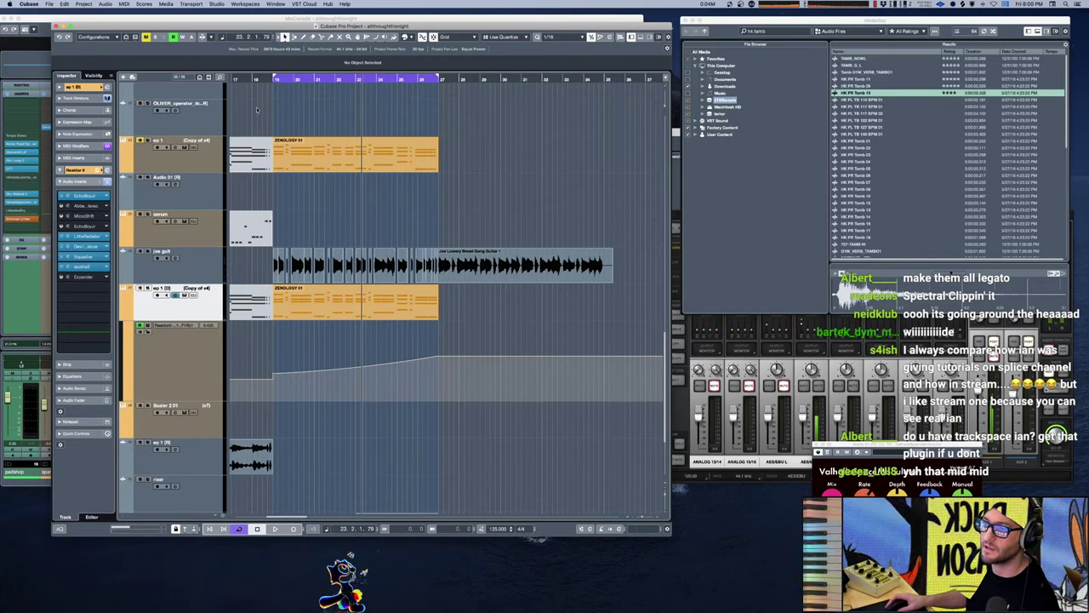
key("space")
key("h")
key("h")
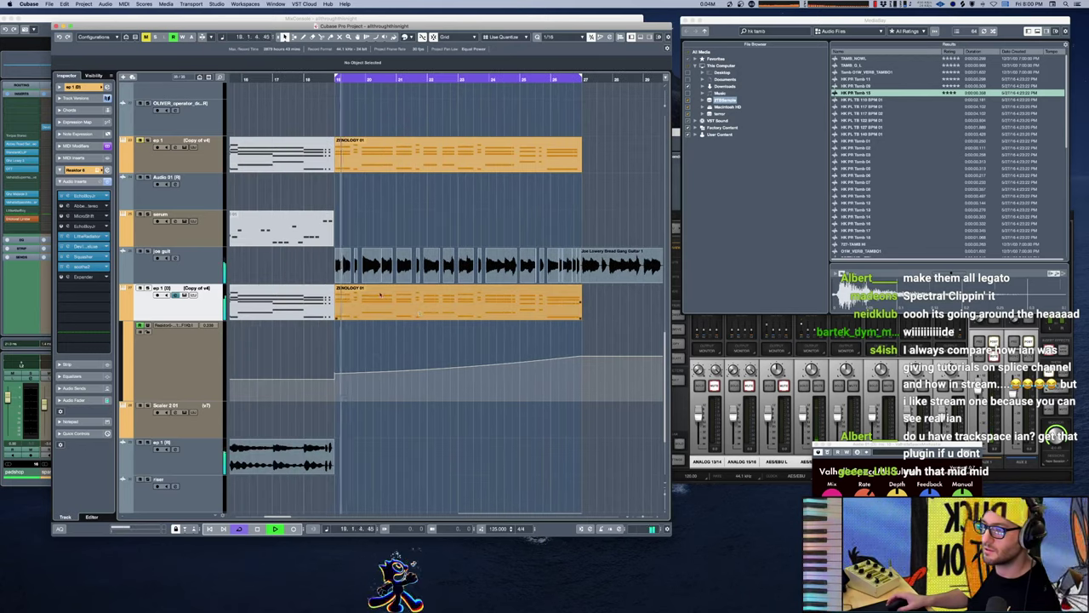
Search 'moog' in an empty insert slot on the Audio 01 (Copy of v1) track
scroll(406, 300, "down", 5)
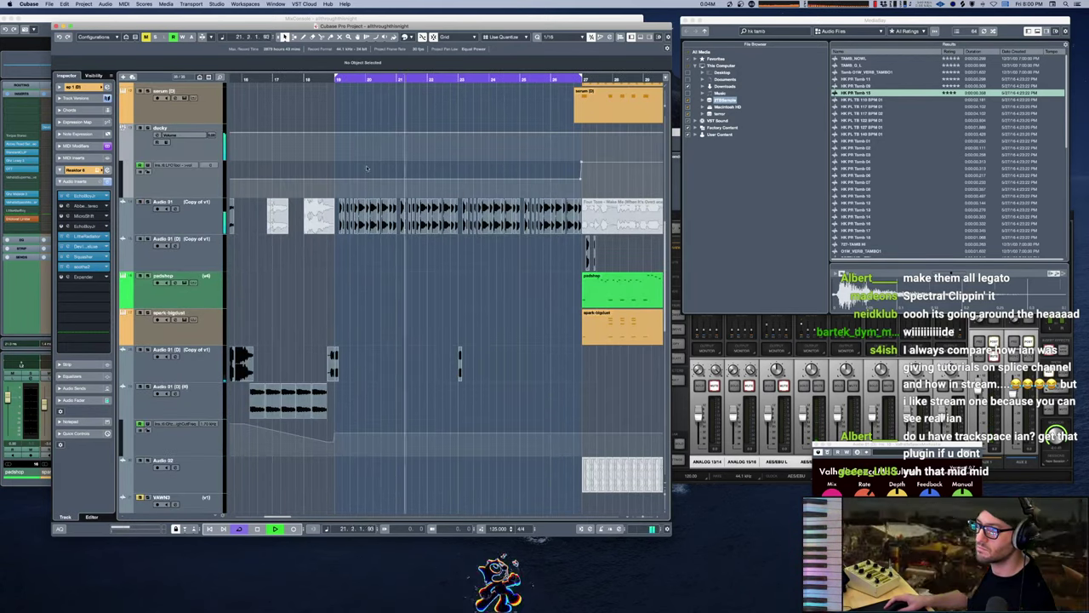
key("space")
scroll(404, 171, "down", 1)
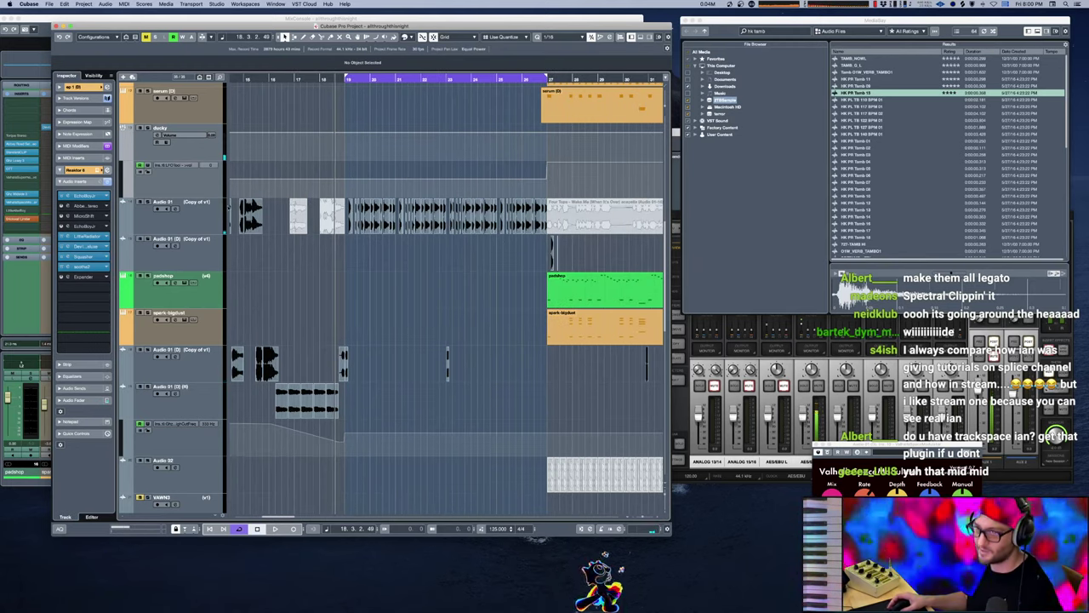
left_click(191, 226)
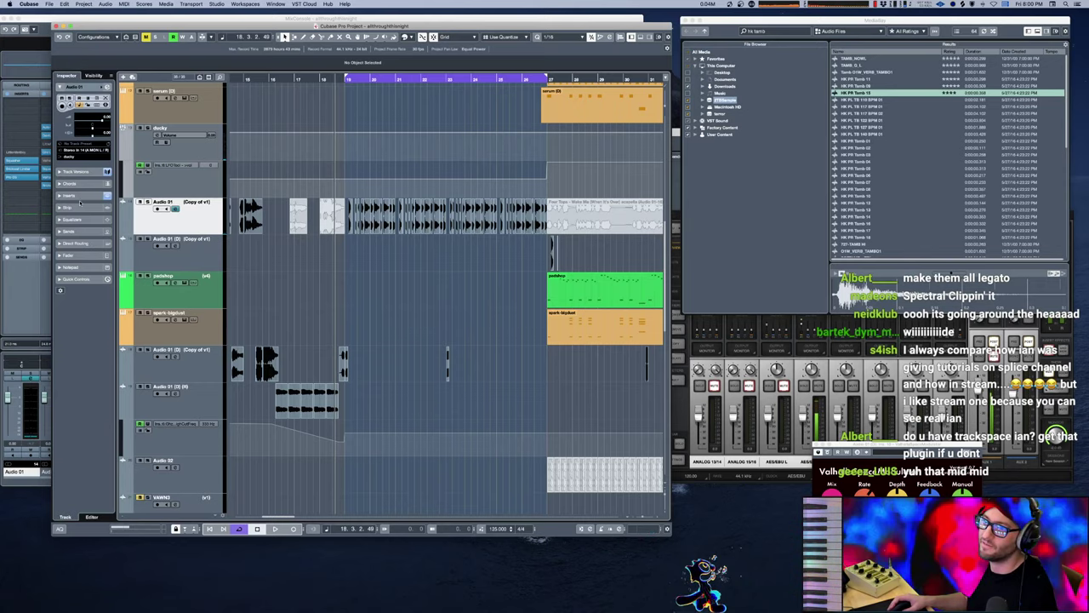
left_click(77, 196)
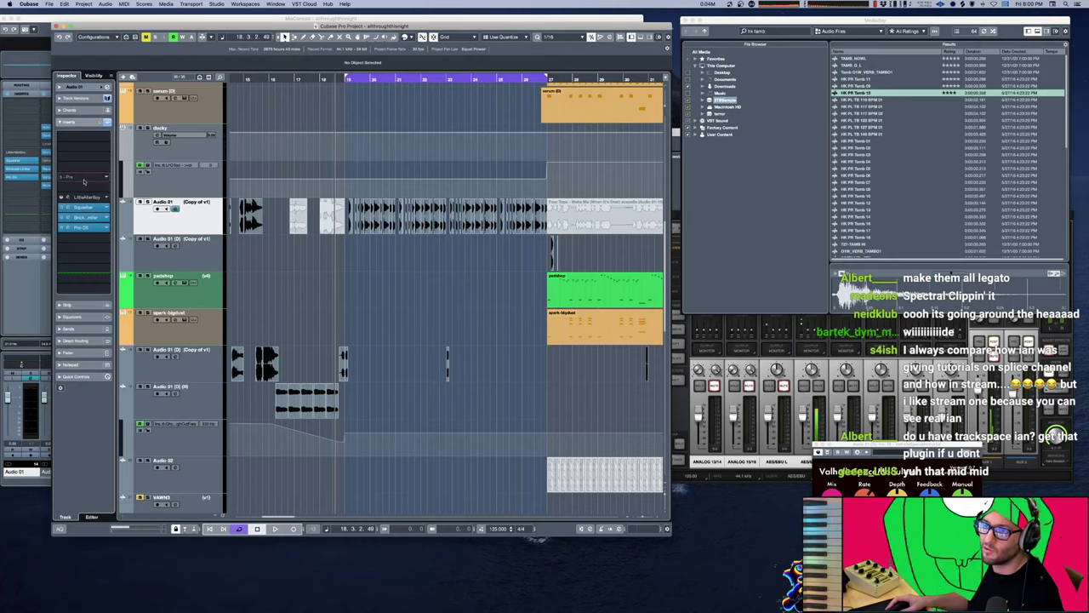
left_click(84, 178)
type("moog")
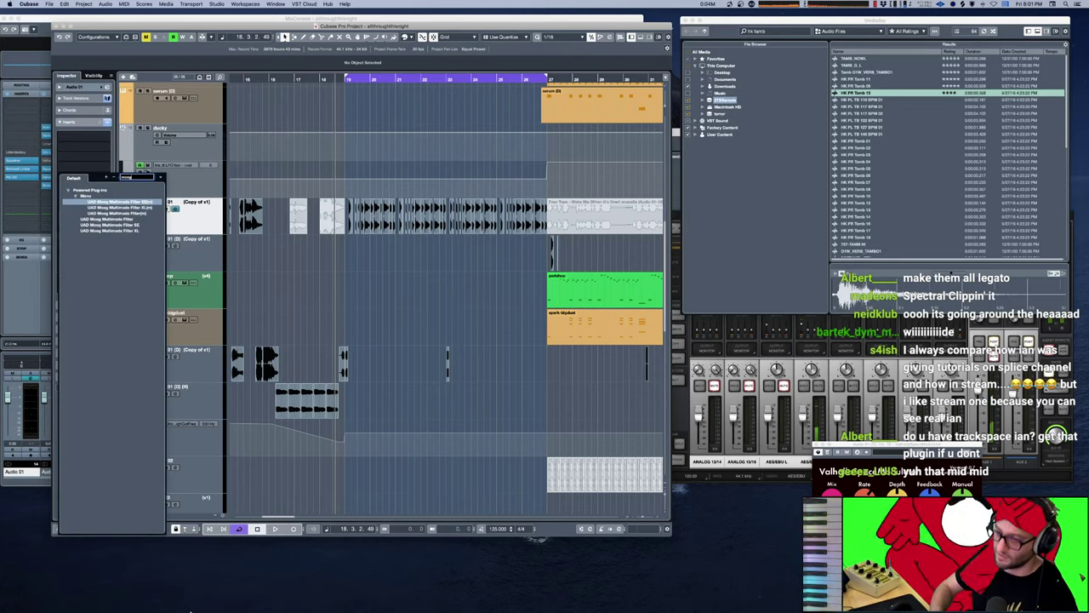
Load the UAD Moog Multimode Filter on the Audio 01 copy track and move its window higher
left_click(129, 220)
left_click_drag(703, 236, 694, 190)
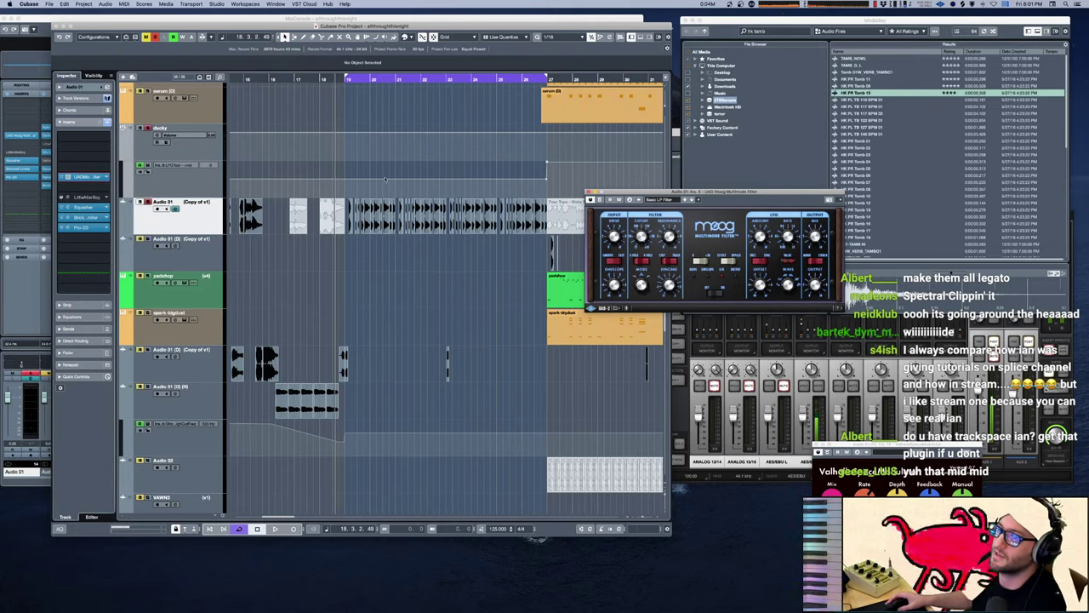
left_click(345, 166)
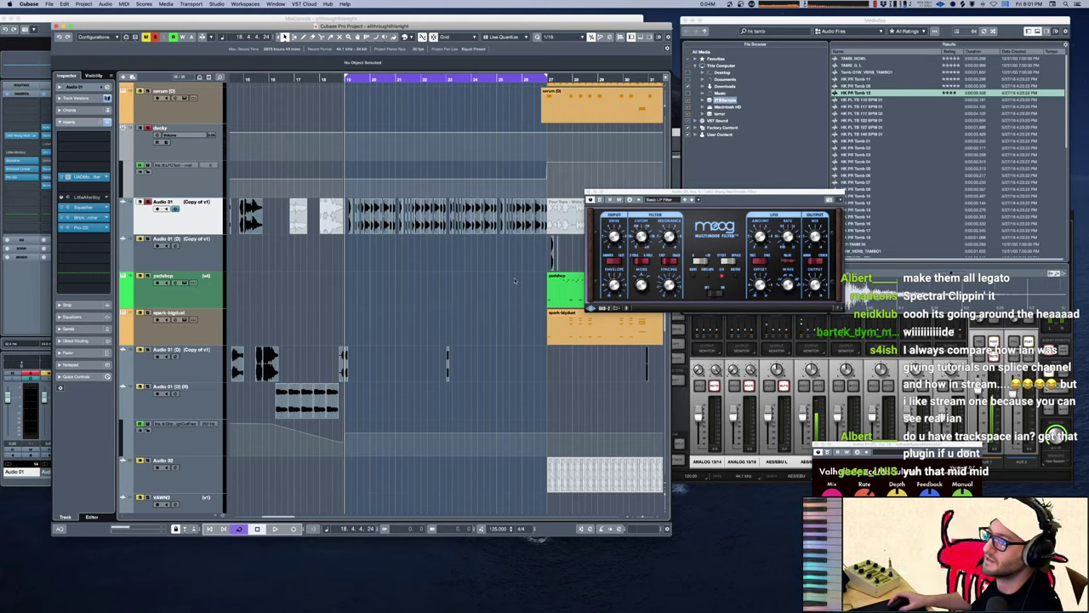
scroll(511, 298, "down", 10)
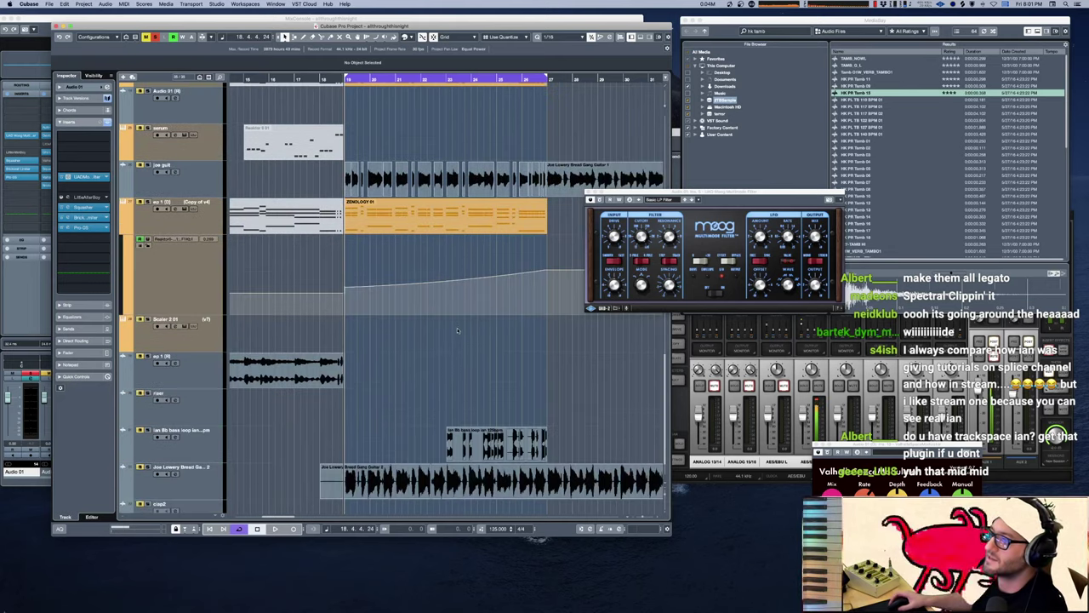
Play back the ZENOLOGY part through the Moog filter, then close the filter's window
left_click(370, 215)
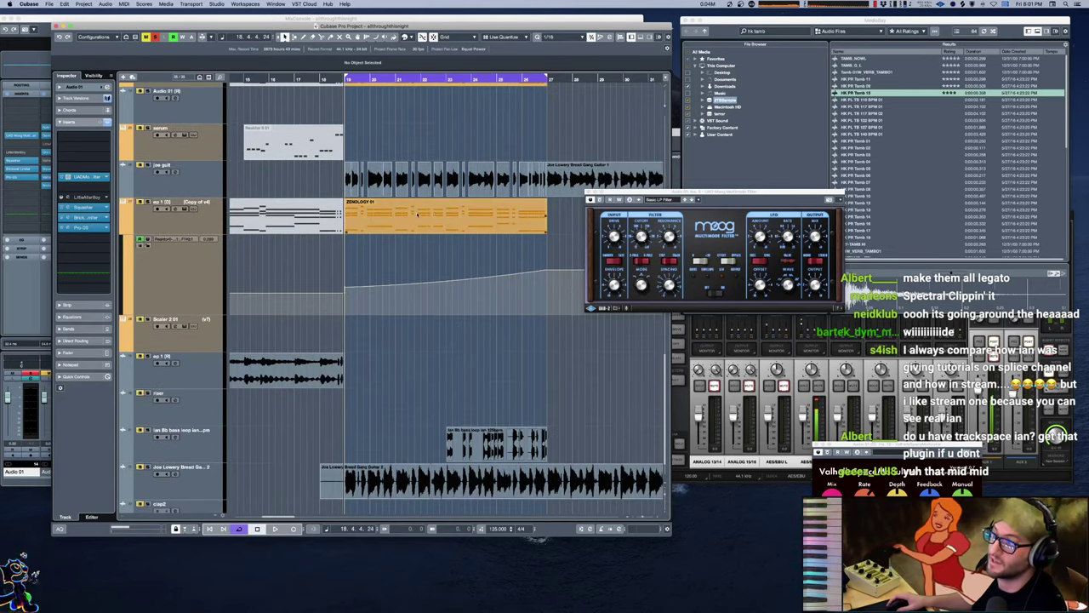
scroll(446, 220, "up", 8)
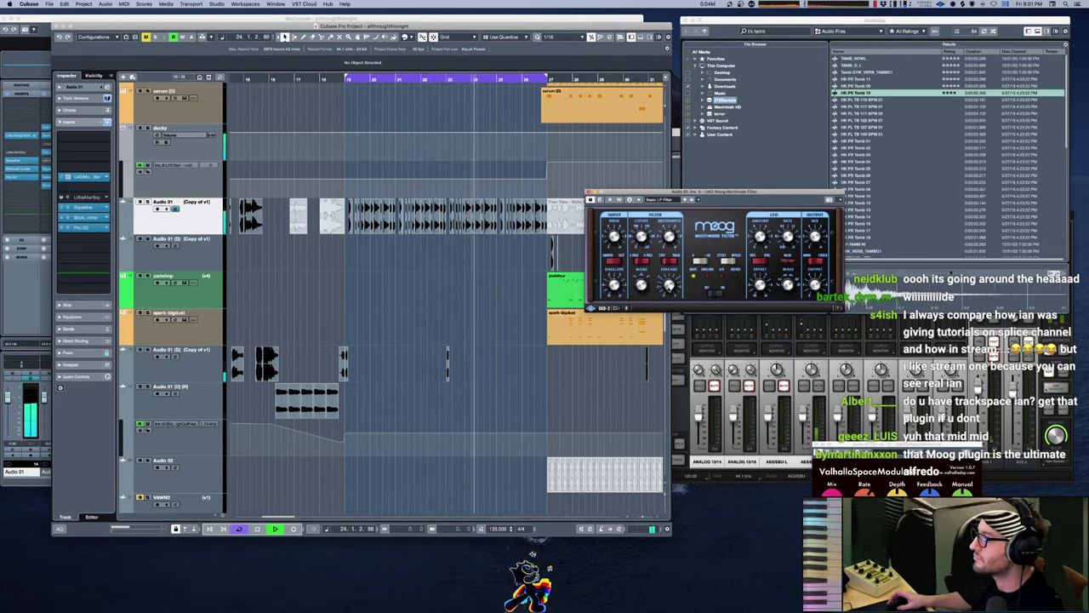
key("space")
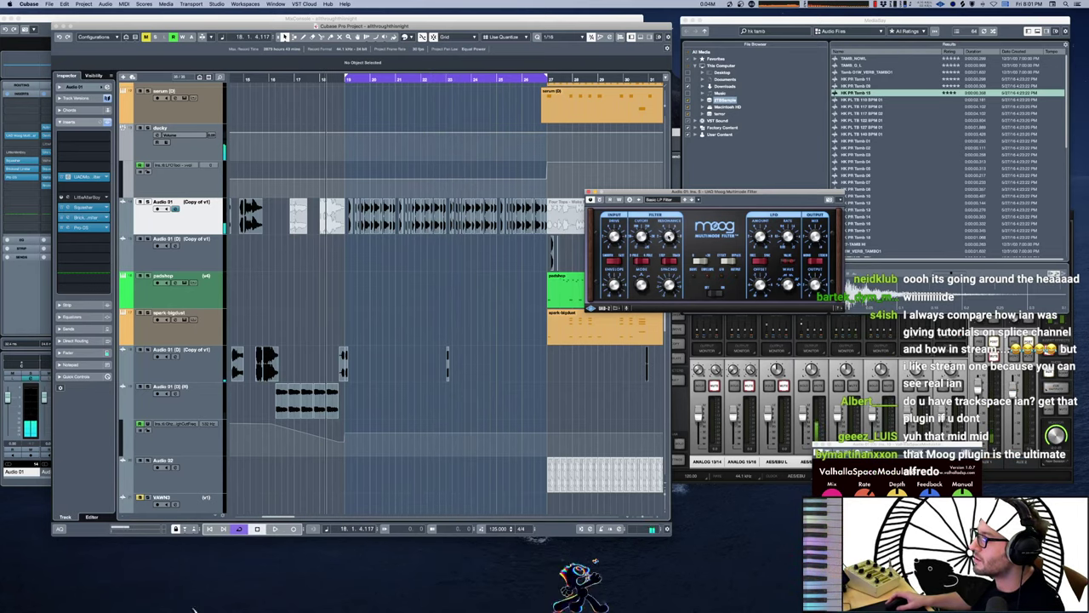
key("space")
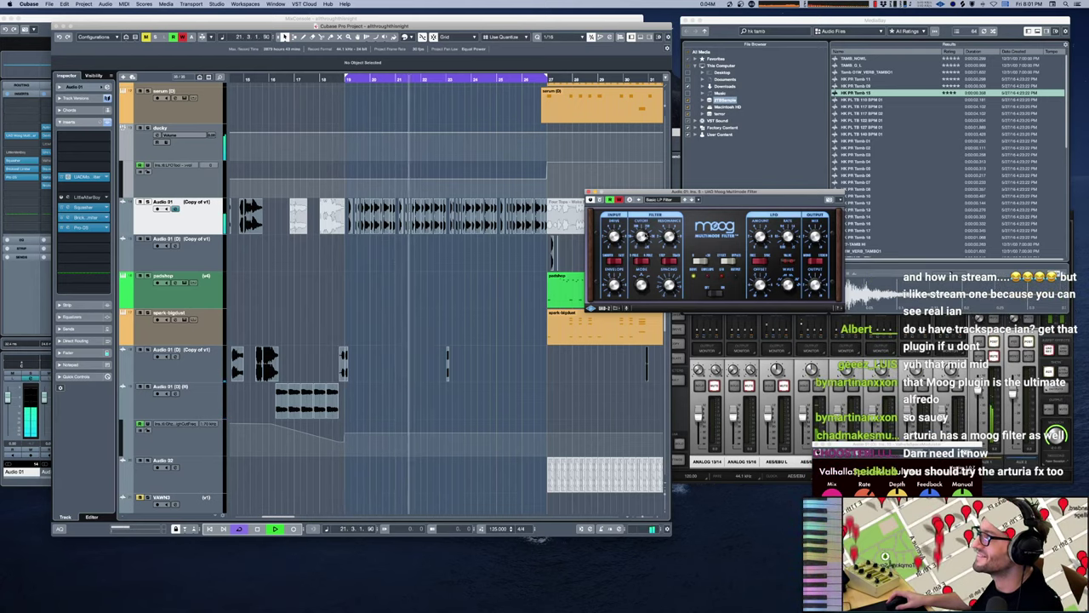
key("space")
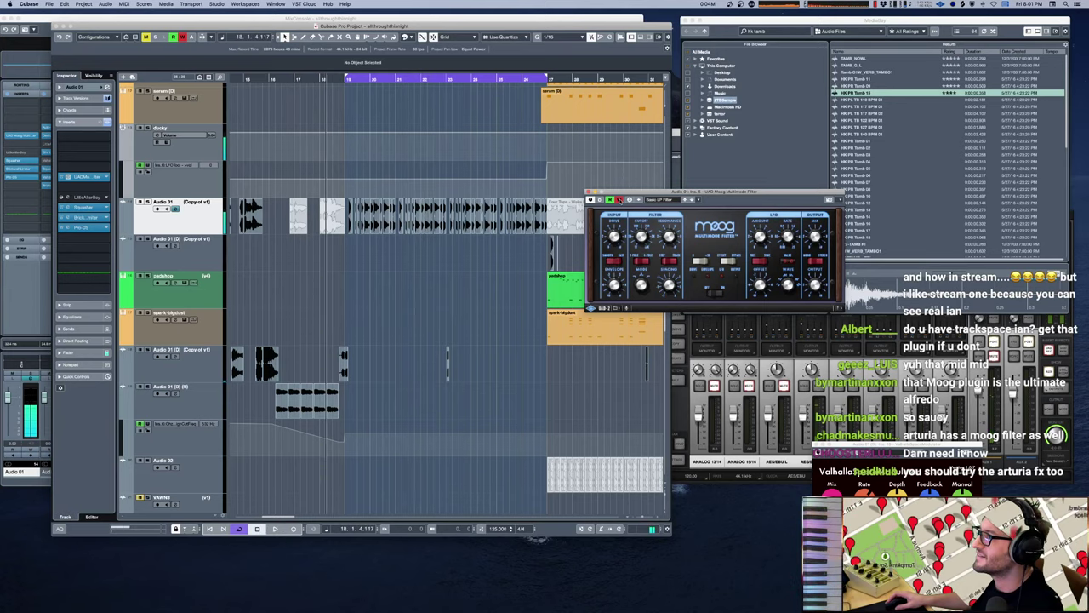
left_click(588, 192)
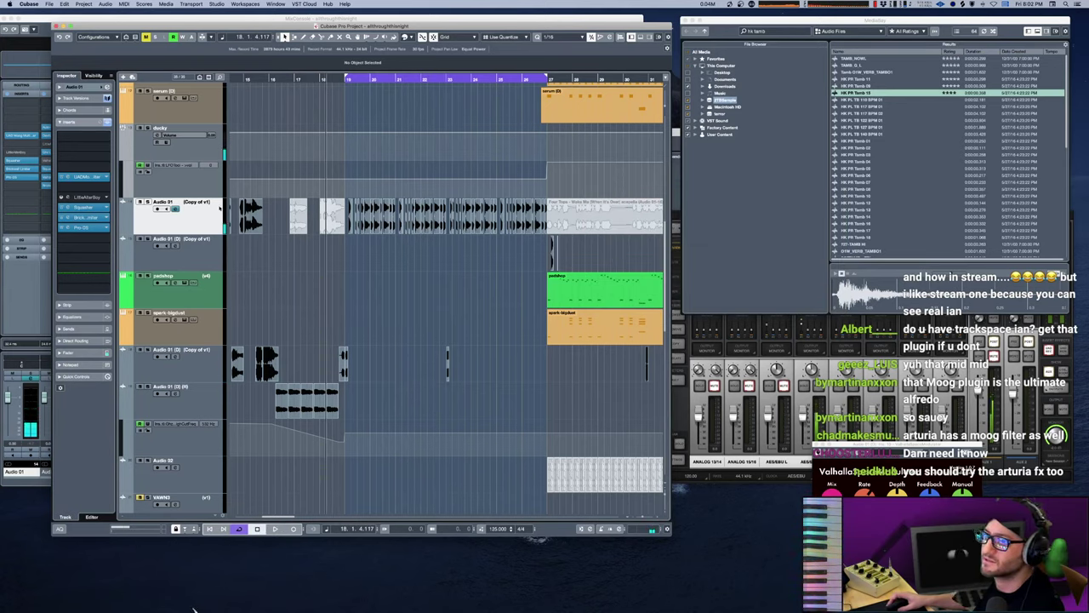
Add an automation lane for the Moog filter's Cutoff on the Audio 01 copy track
left_click(123, 231)
left_click(186, 240)
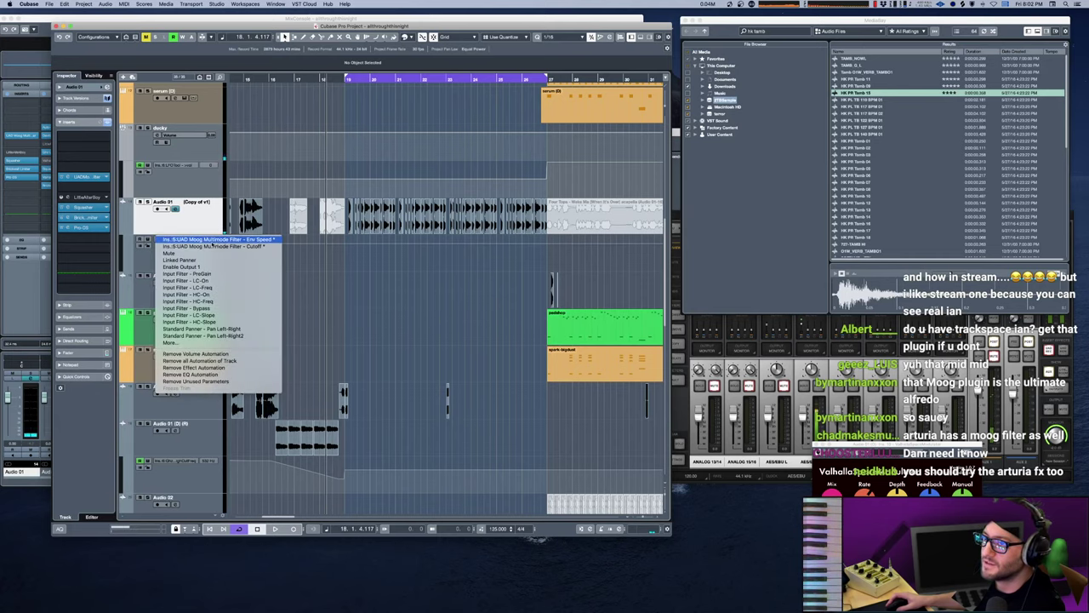
left_click(234, 248)
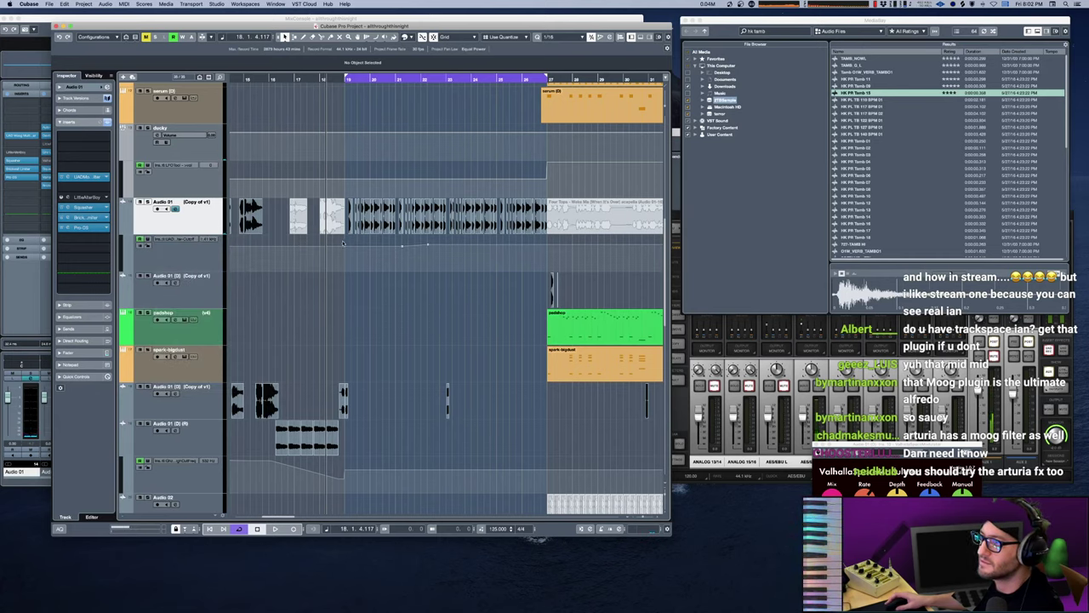
Play and stop the loop, then drag an insert effect to a higher slot
key("space")
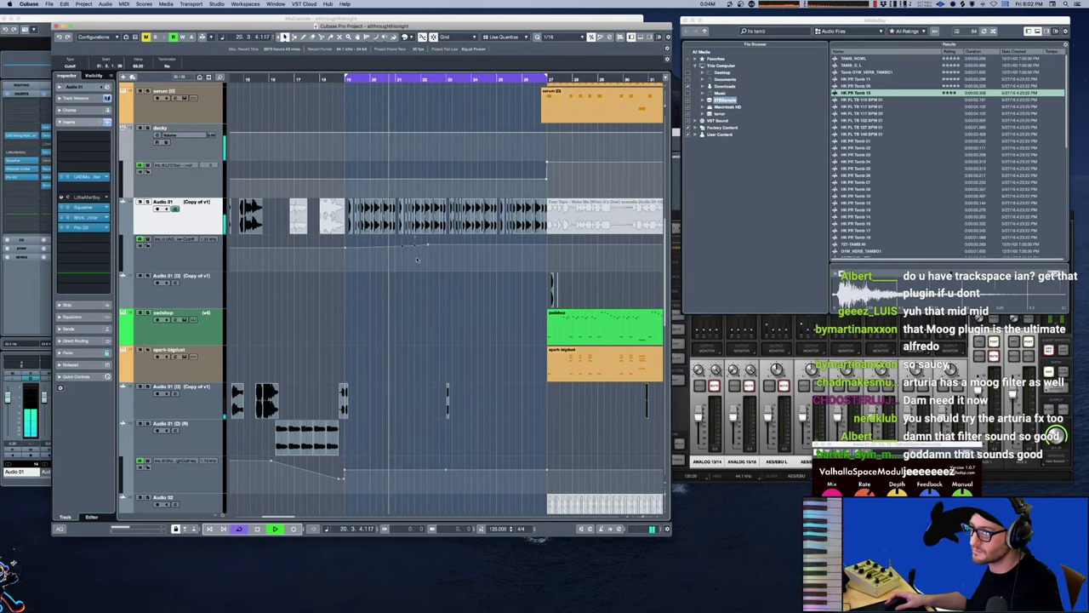
key("space")
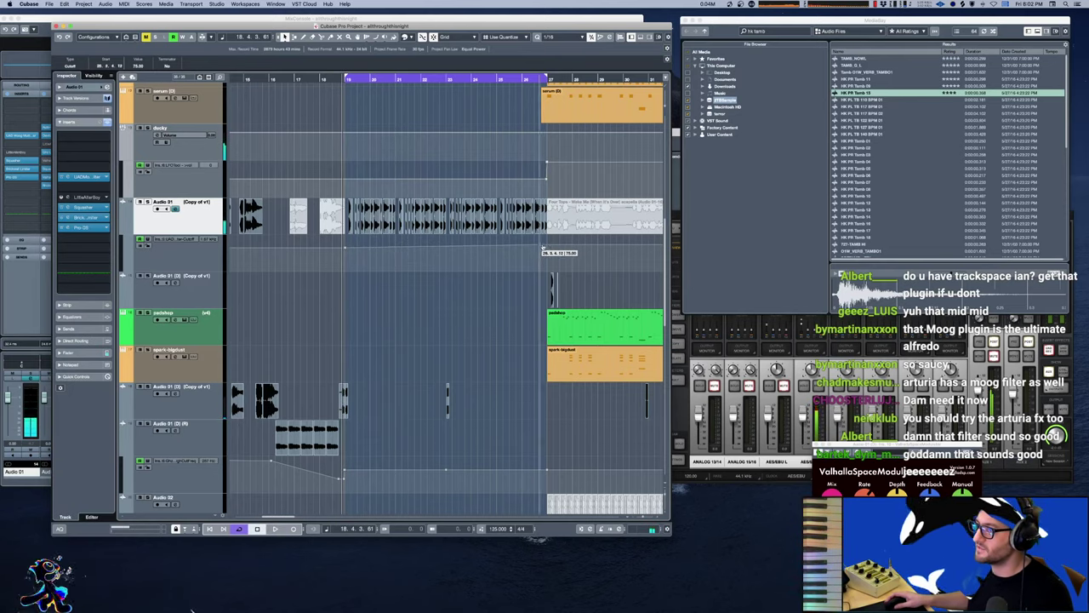
scroll(540, 293, "down", 2)
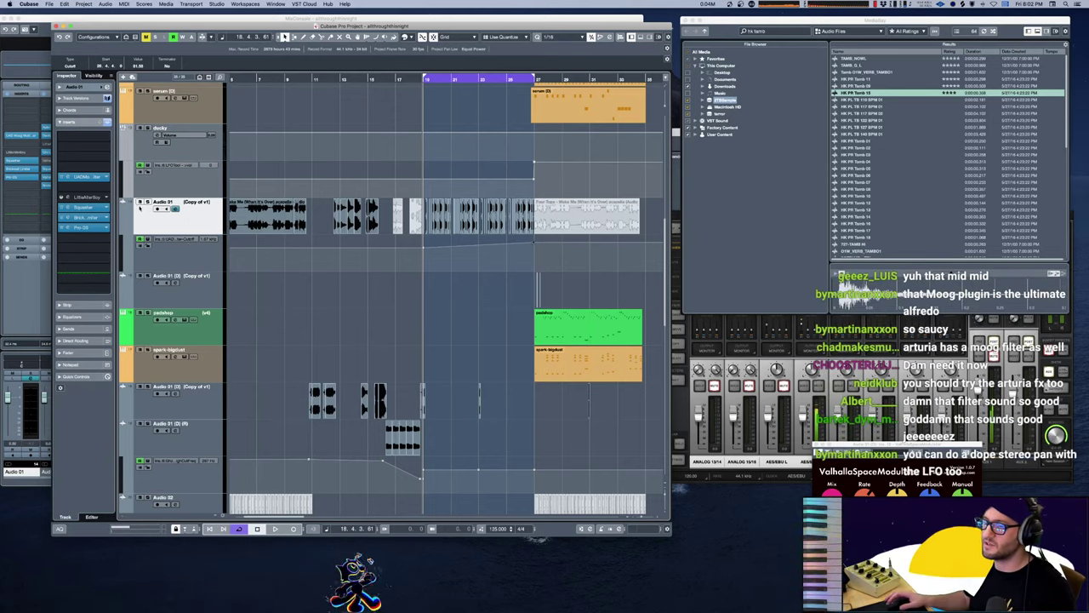
left_click_drag(100, 220, 88, 186)
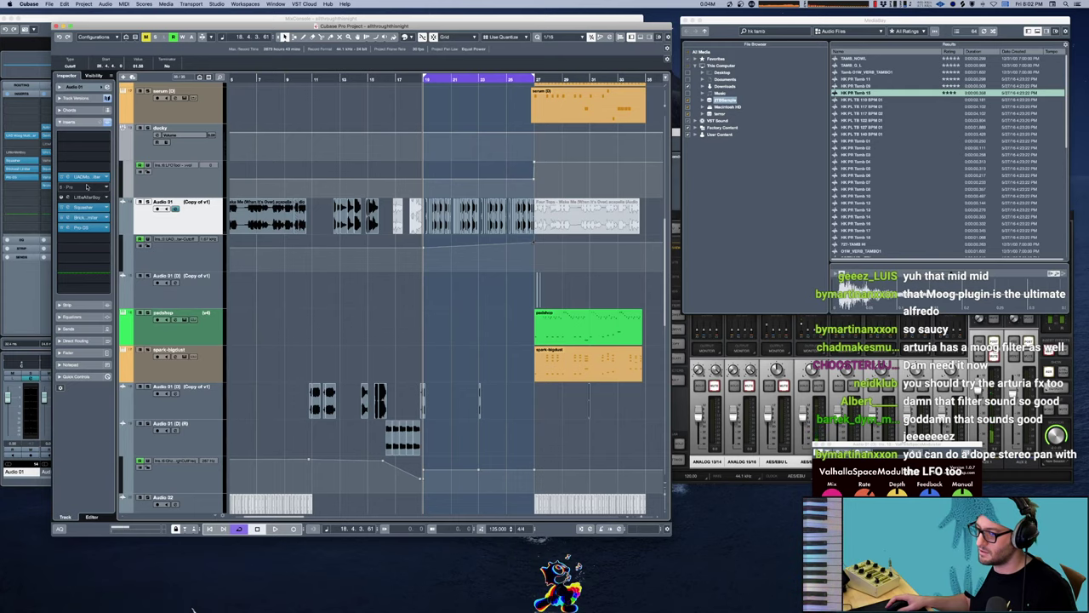
Move the insert further up the chain and load ValhallaRoom via a 'room' search
left_click_drag(86, 186, 93, 171)
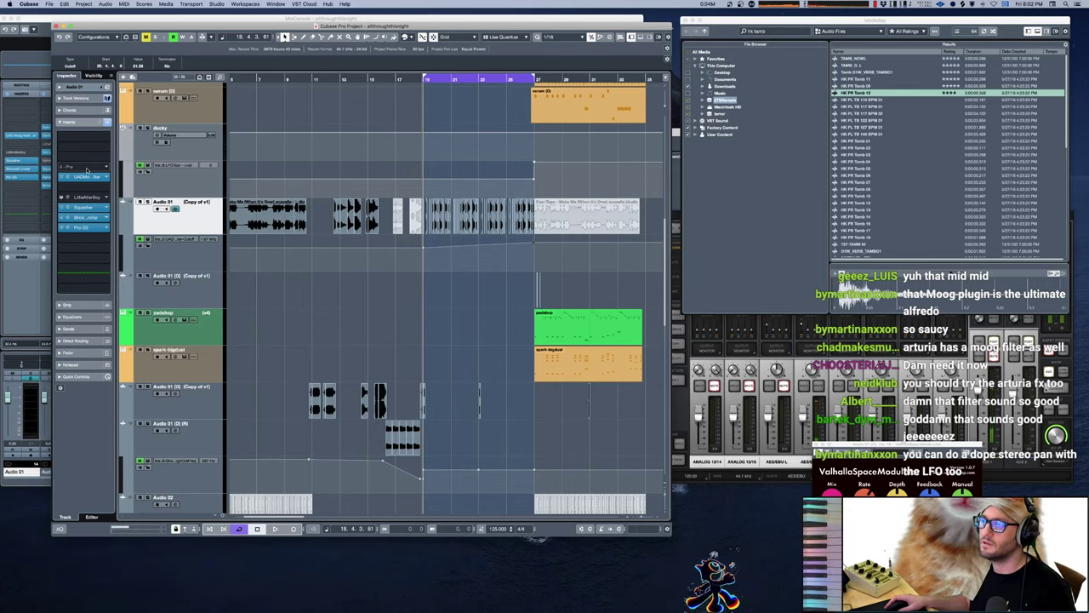
left_click(86, 169)
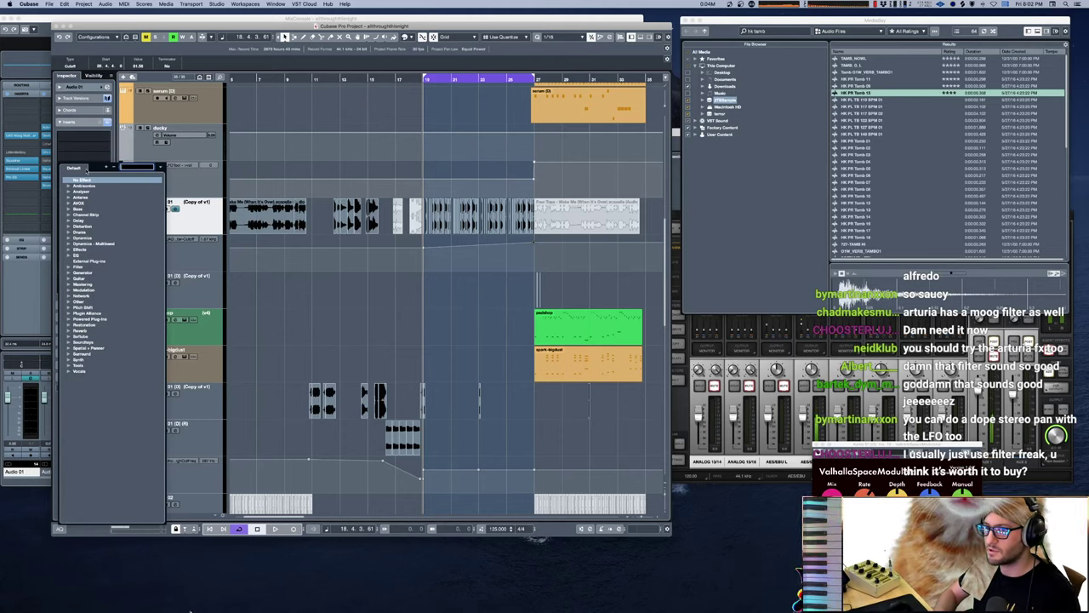
type("room")
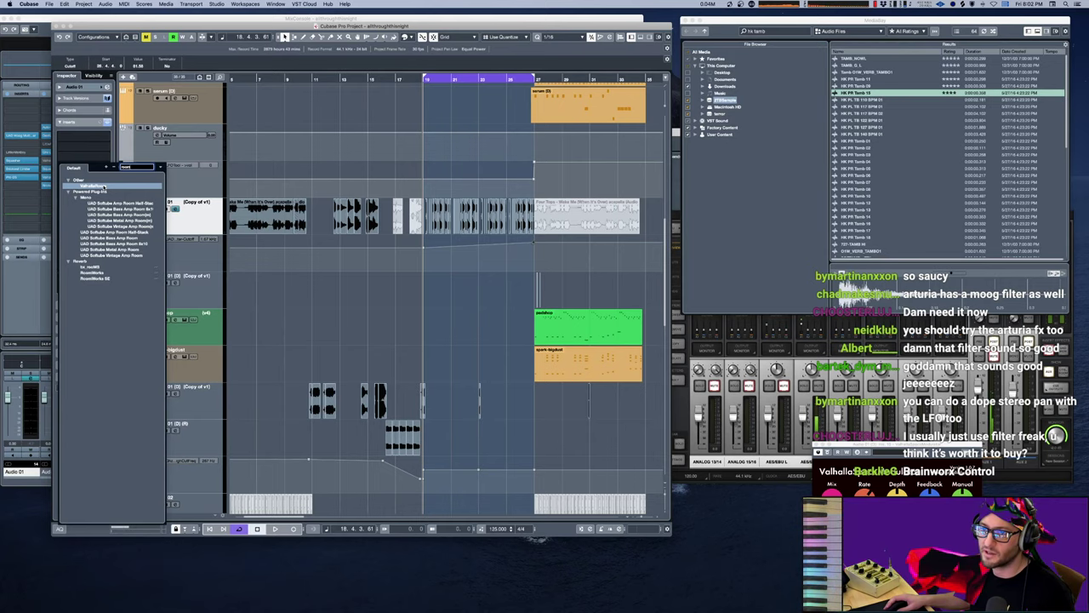
left_click(104, 185)
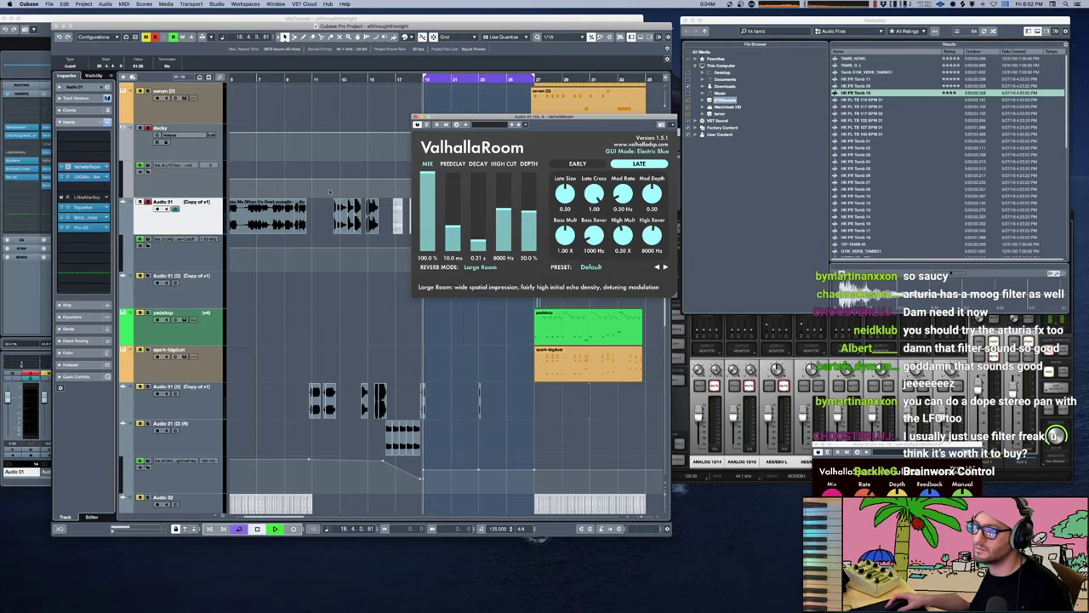
Place ValhallaRoom after the UAD insert and lower the reverb mix while auditioning
left_click_drag(468, 118, 622, 147)
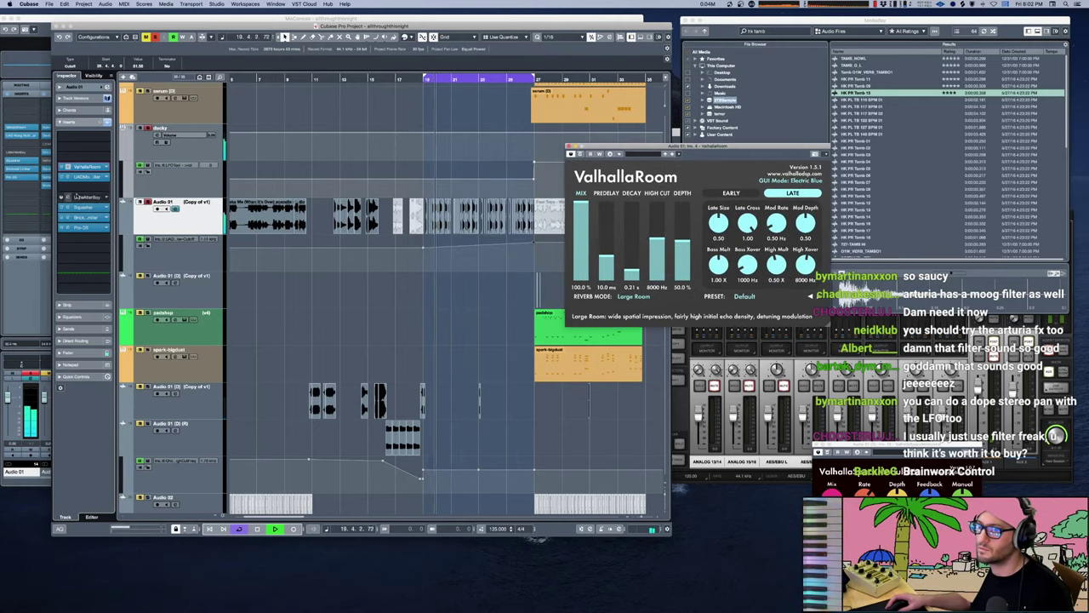
left_click_drag(92, 168, 85, 184)
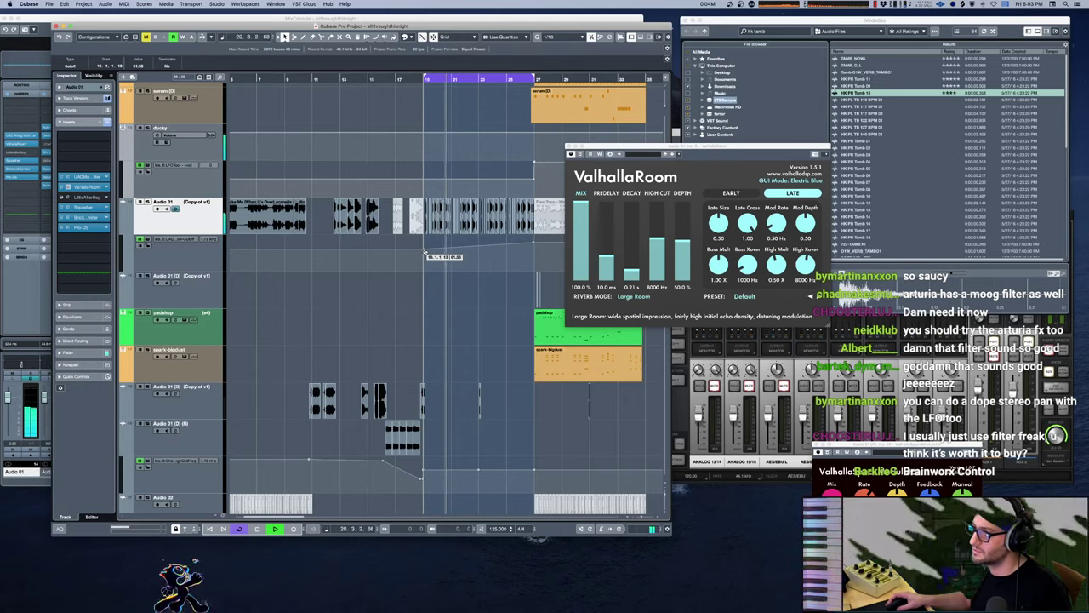
left_click(586, 228)
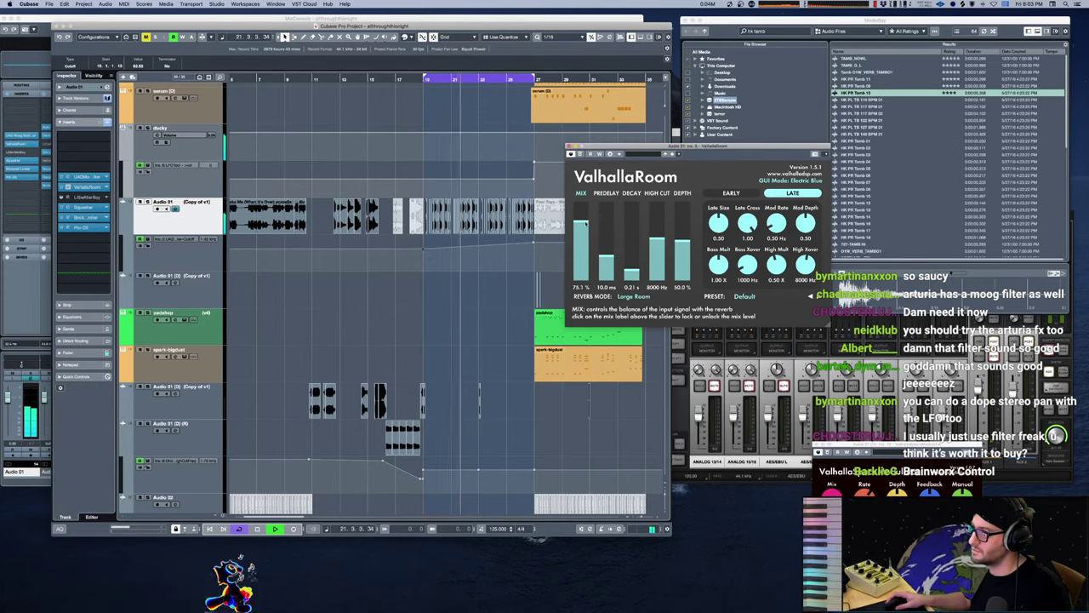
left_click_drag(585, 228, 582, 195)
key("space")
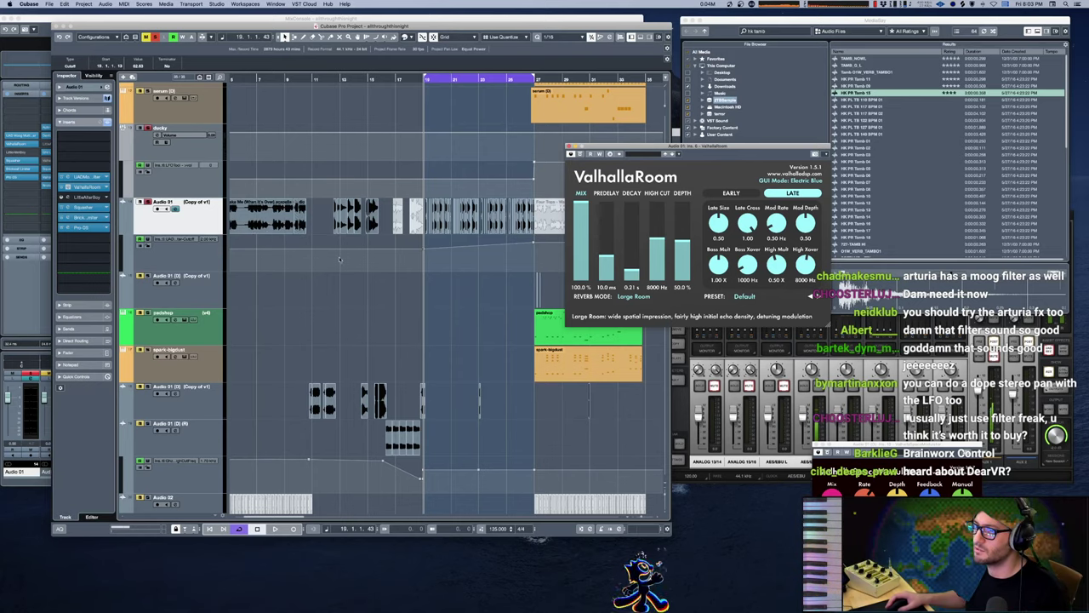
key("space")
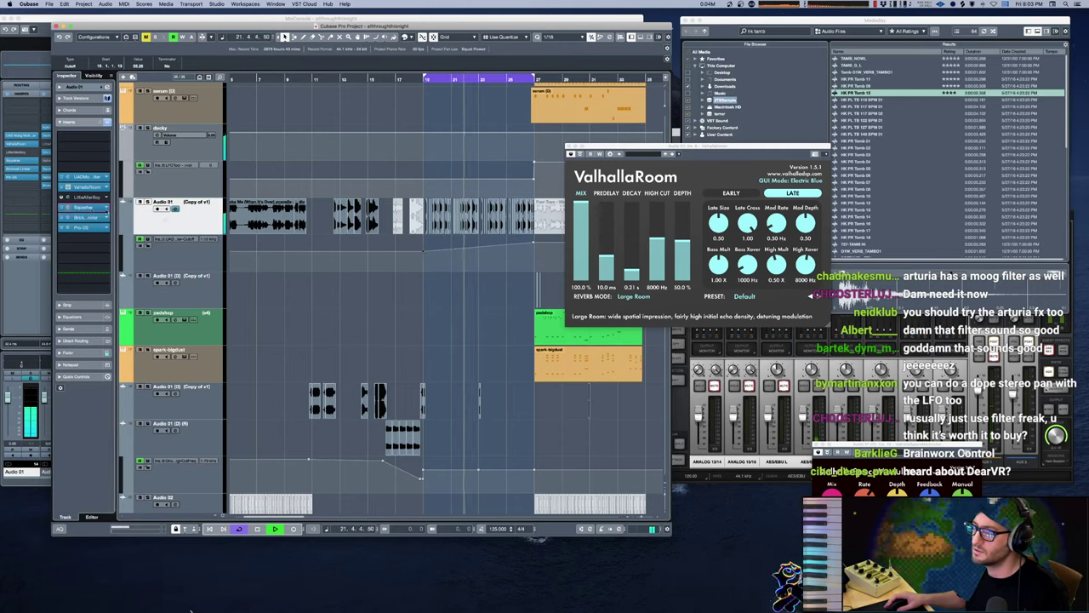
Check the track's Squasher effect during playback, then close its window
left_click(83, 207)
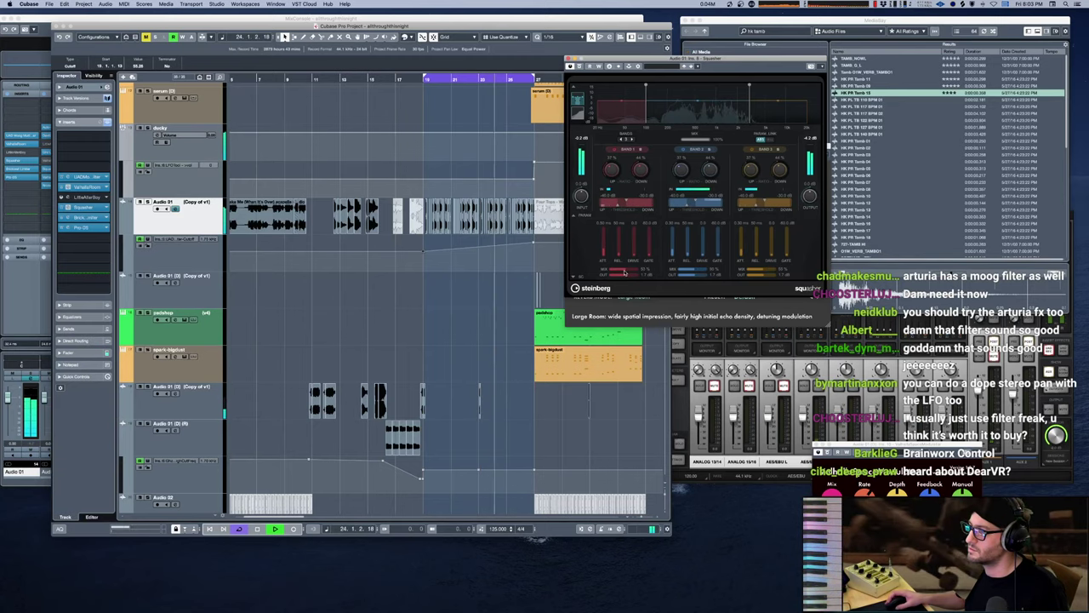
key("space")
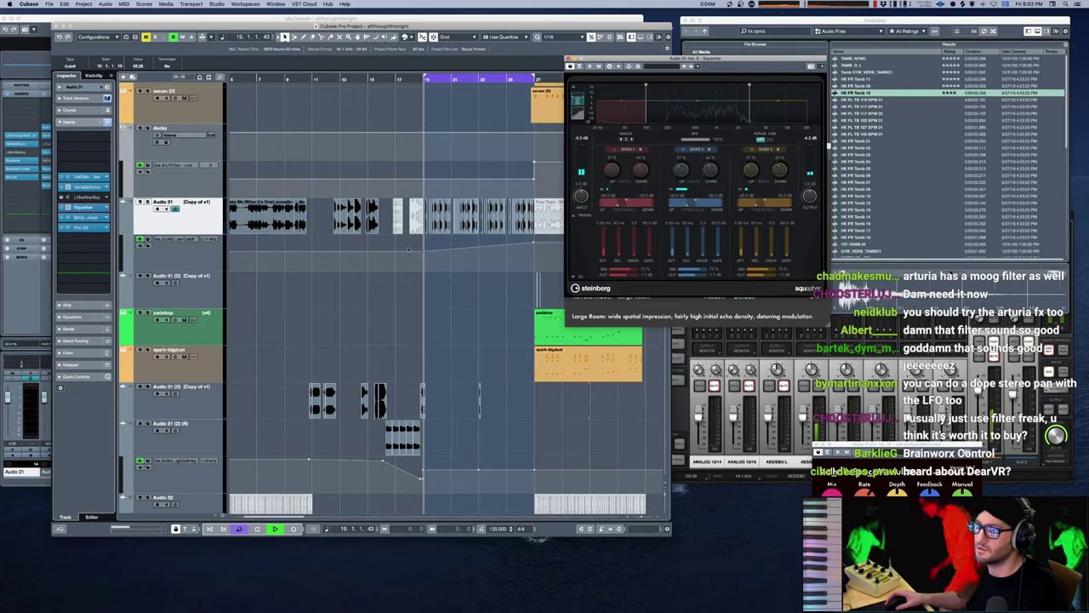
key("space")
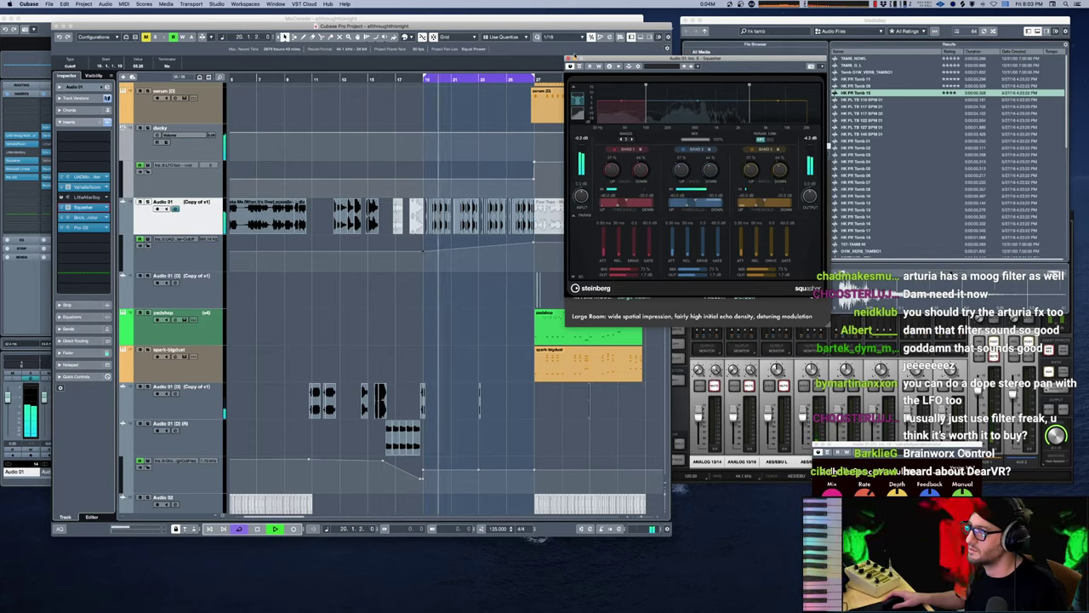
left_click(569, 66)
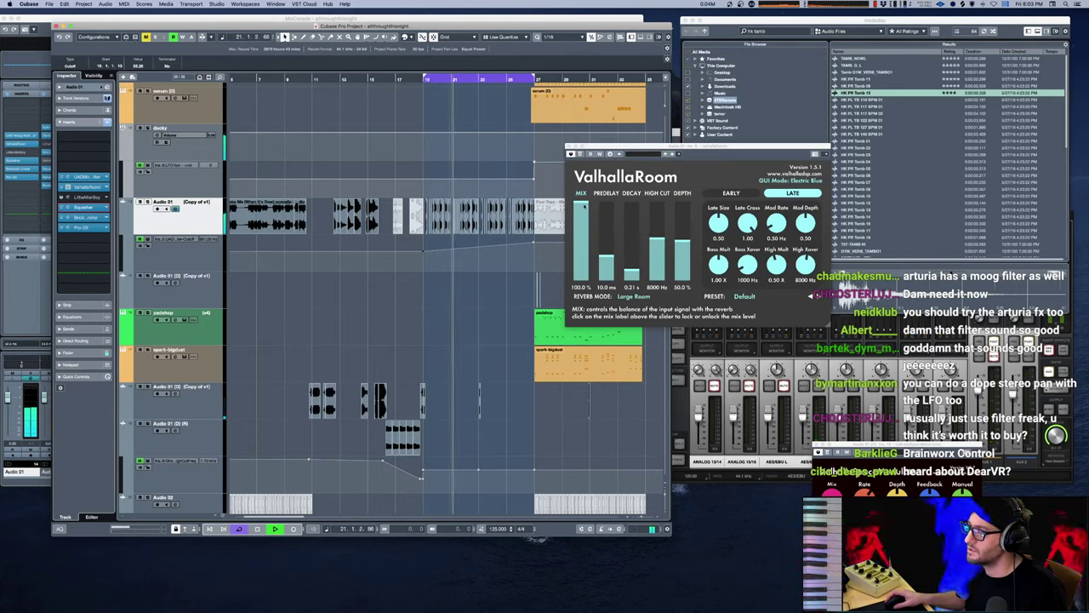
Set ValhallaRoom predelay to 0 ms and reverb mode to Medium Room
left_click_drag(607, 268, 683, 271)
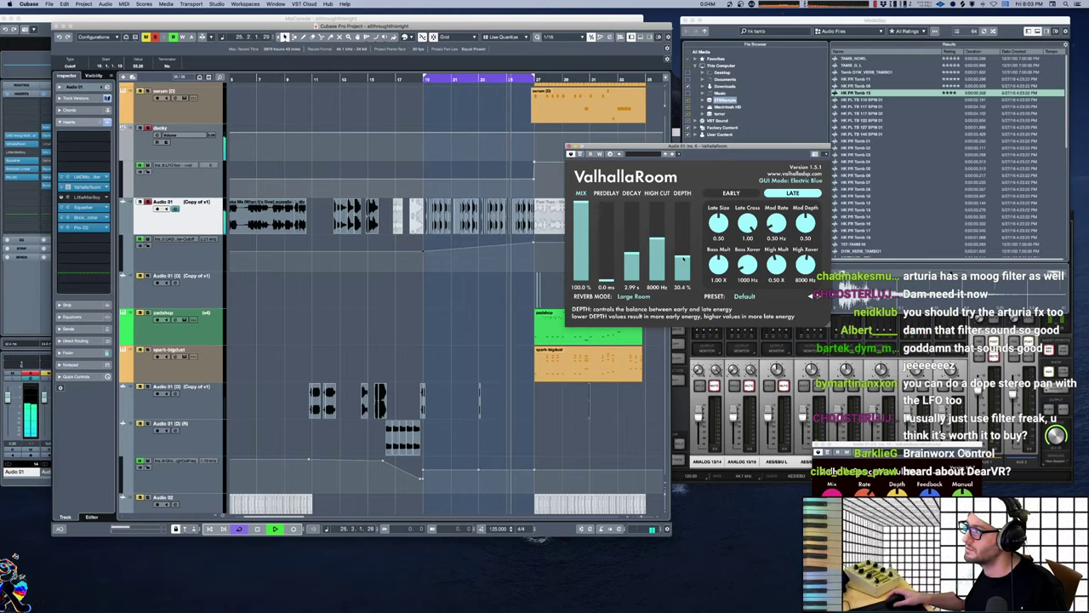
left_click(634, 296)
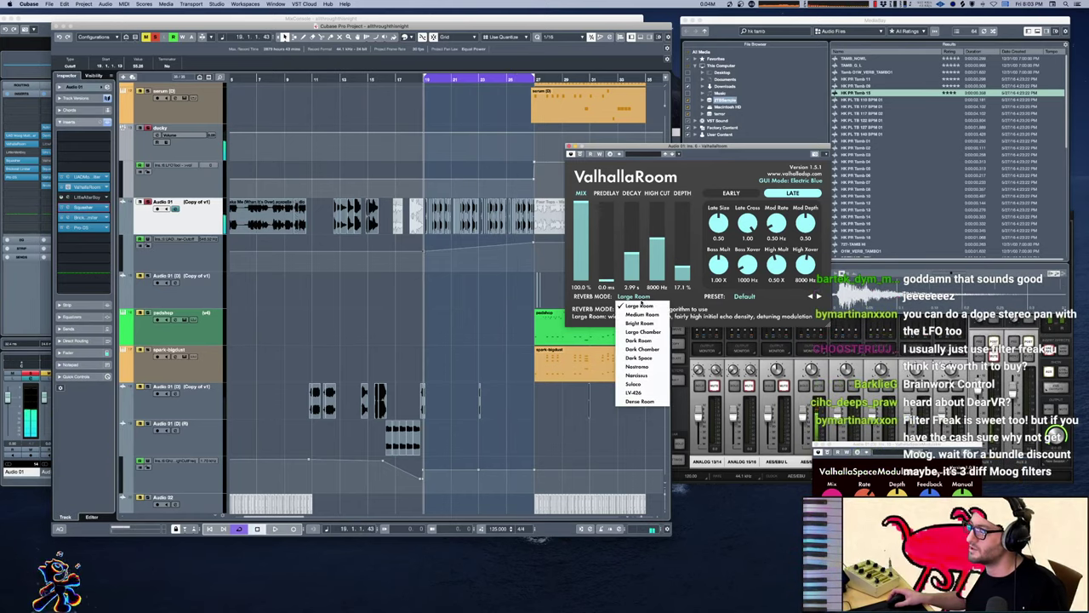
left_click(640, 315)
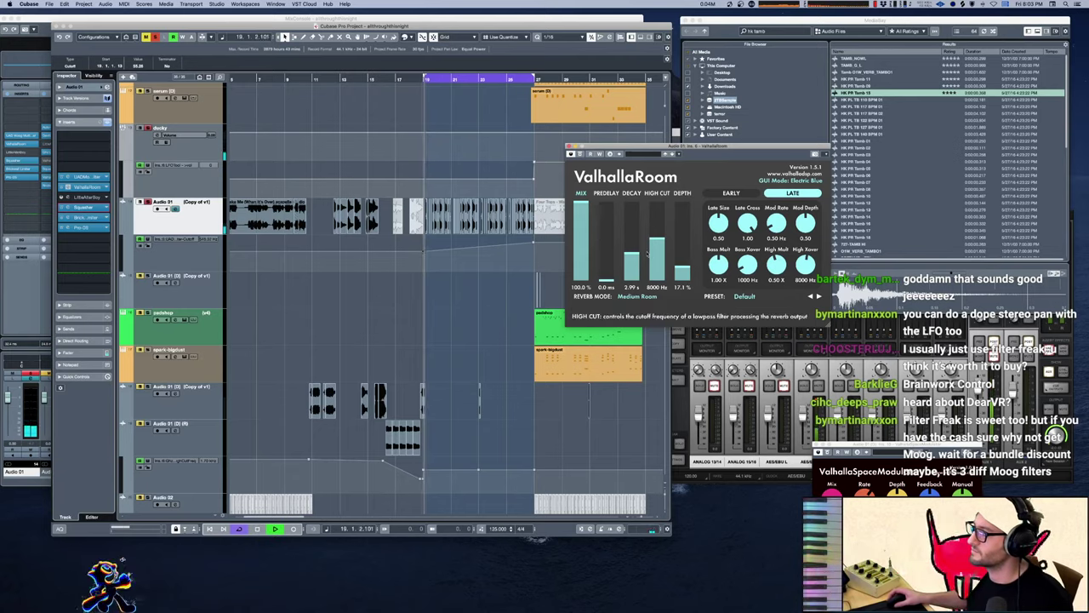
key("space")
Shorten the decay to 2.75 s, adjust the mix, and show Audio 01's automation lane
mouse_move(631, 253)
left_mouse_down()
mouse_move(634, 269)
mouse_move(635, 253)
mouse_move(618, 254)
left_mouse_up()
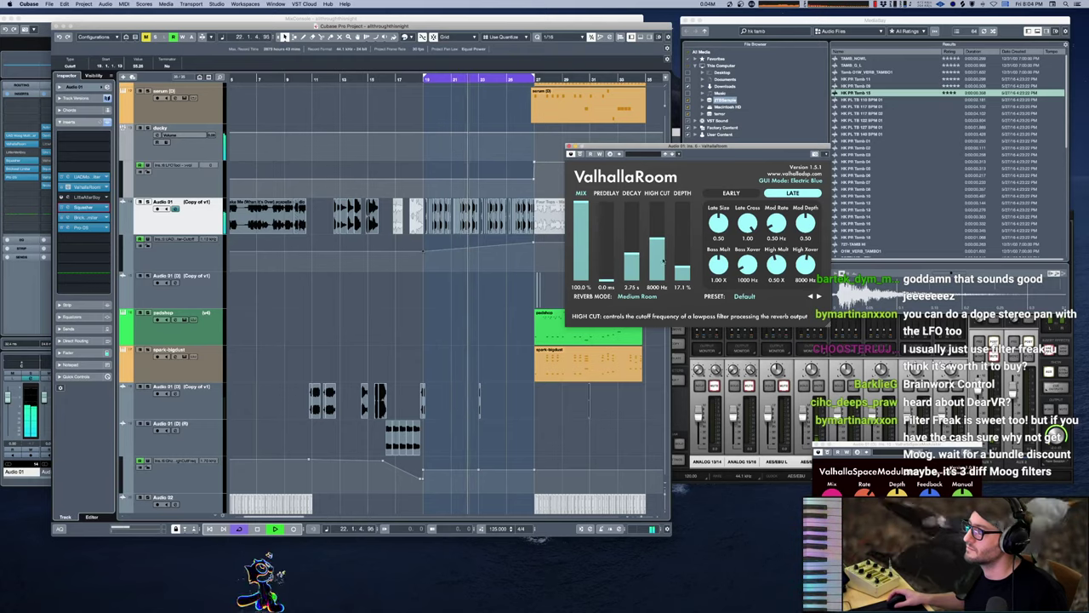
mouse_move(582, 206)
left_mouse_down()
mouse_move(584, 249)
mouse_move(596, 165)
mouse_move(582, 222)
mouse_move(585, 200)
left_mouse_up()
key("space")
key("space")
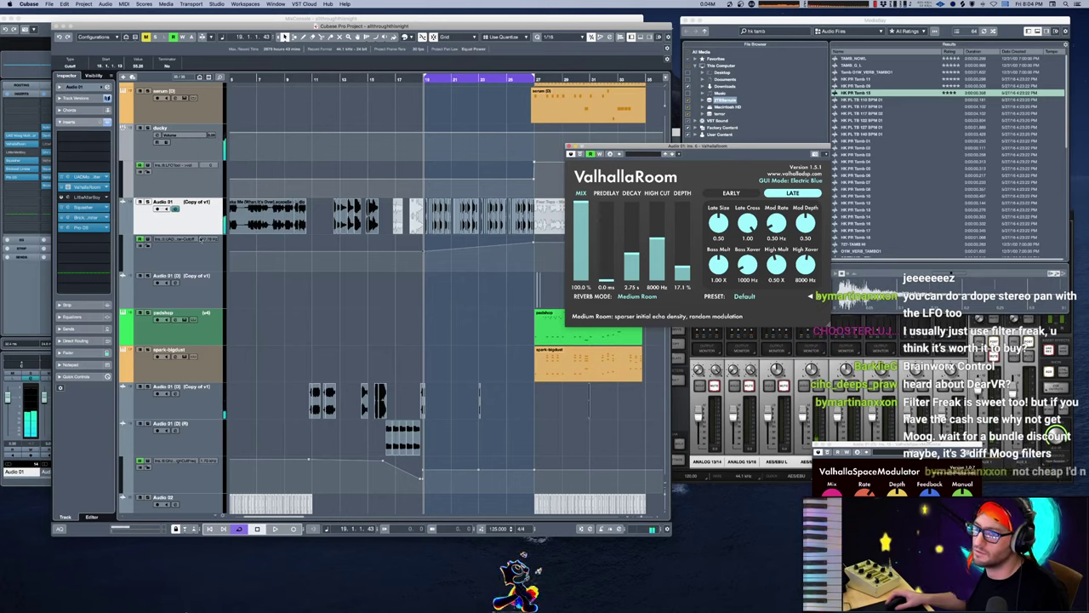
left_click(127, 272)
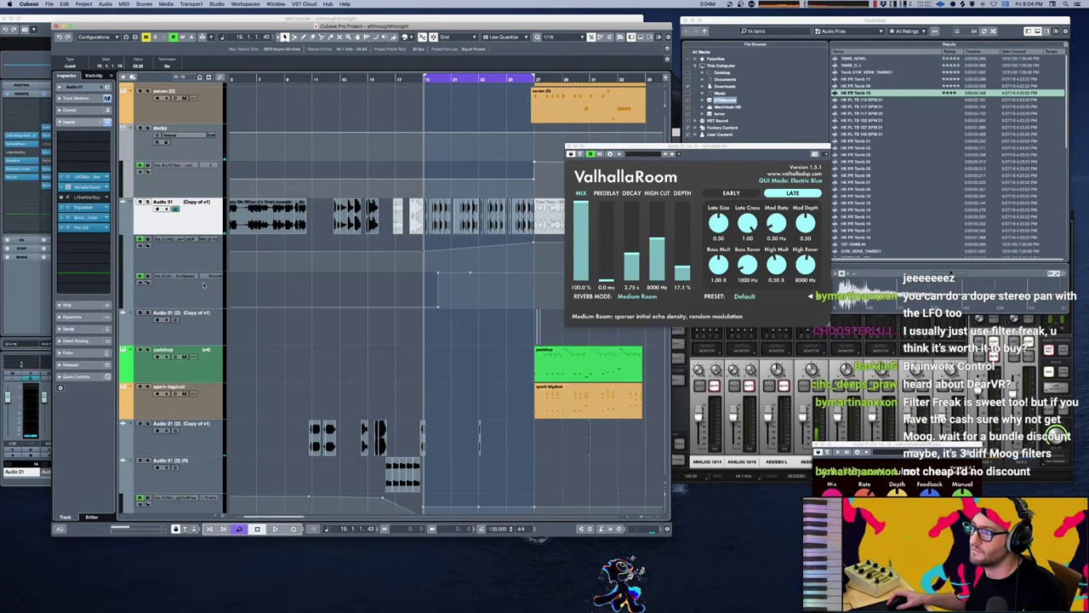
Restore the deleted automation lane and assign it to the ValhallaRoom mix parameter
left_click(204, 287)
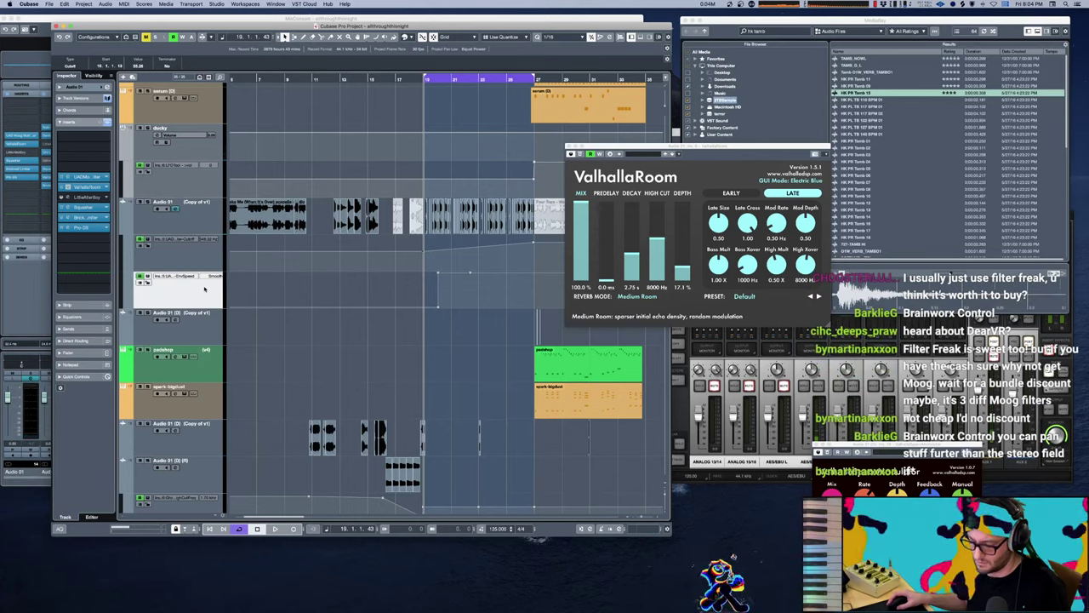
key("Delete")
key("ctrl+z")
left_click(154, 290)
key("Delete")
key("ctrl+z")
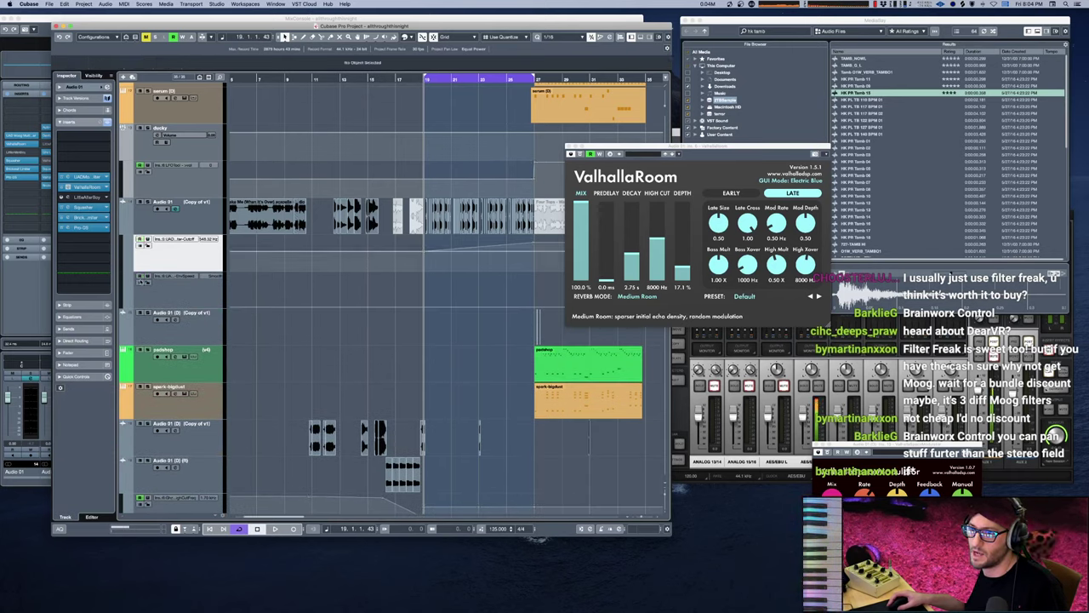
left_click(183, 277)
left_click(187, 276)
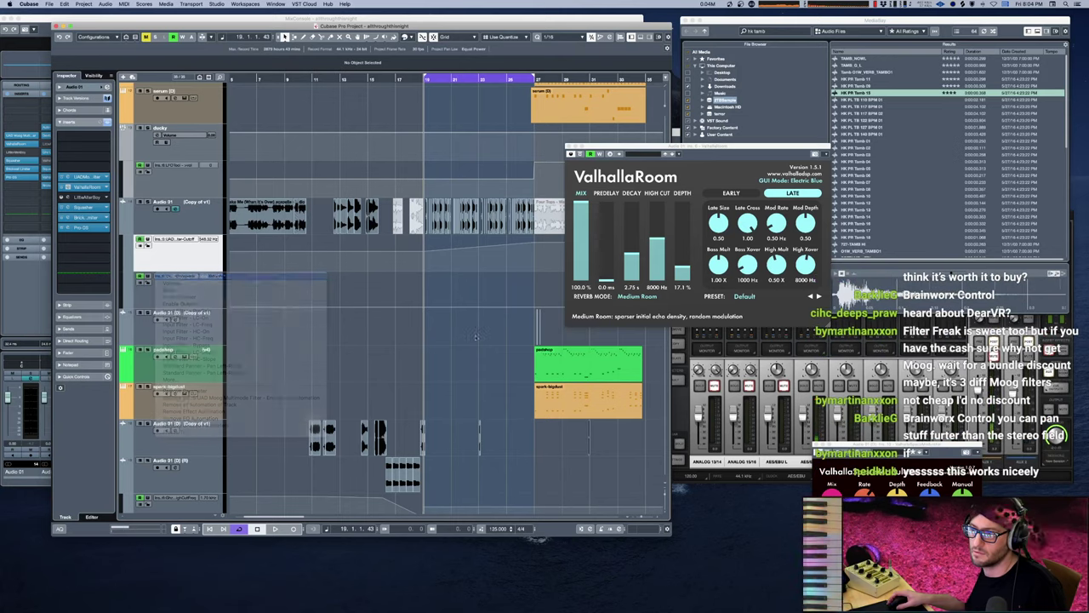
Lower the mix automation end point to about 86% and reshape the falling curve
scroll(422, 277, "up", 2)
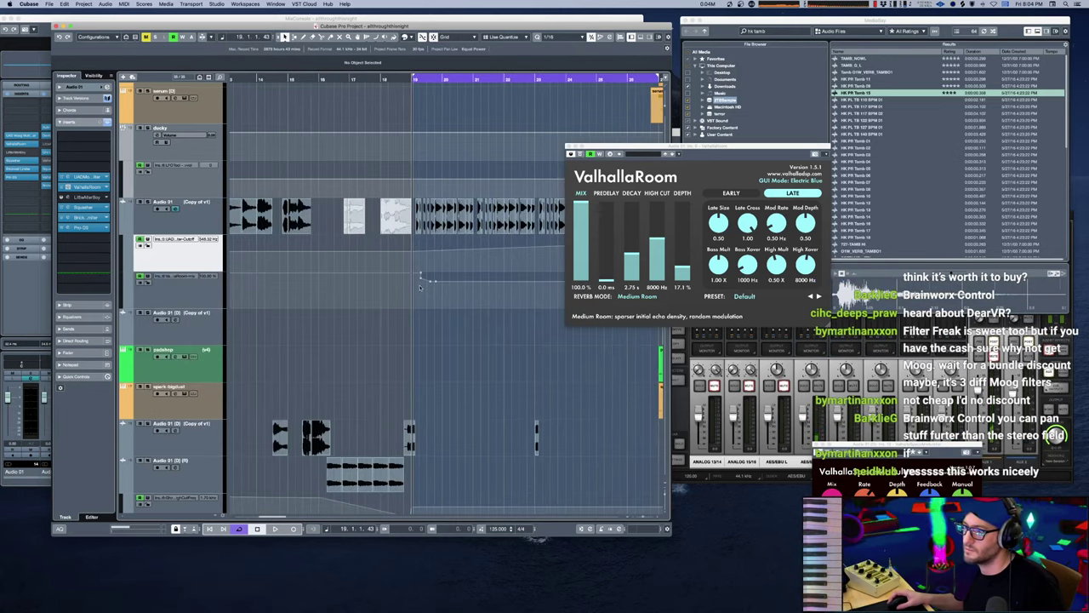
scroll(437, 285, "down", 2)
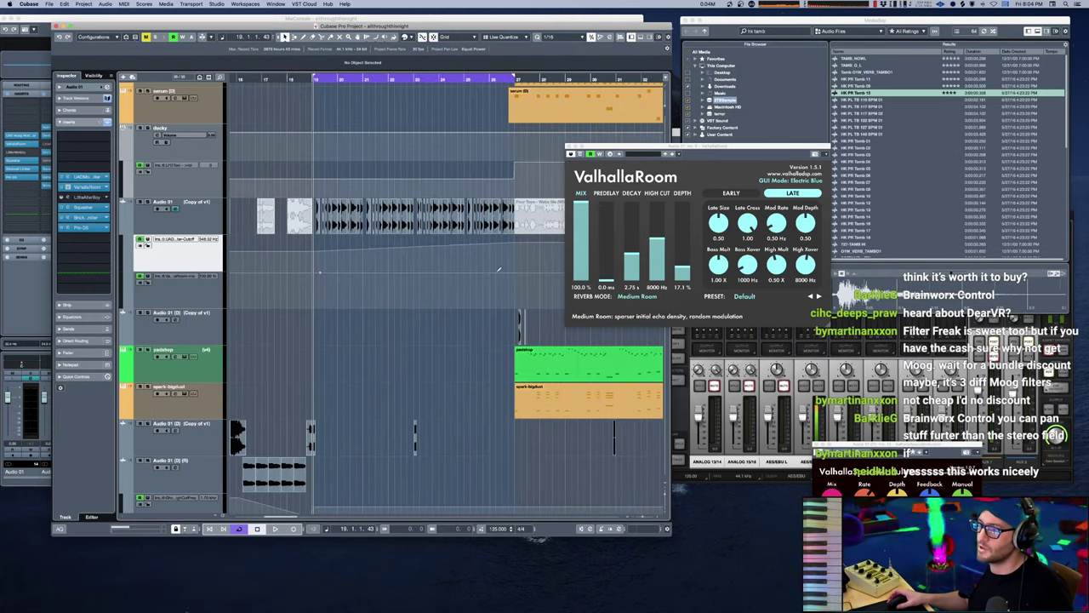
key("space")
left_click_drag(518, 290, 514, 304)
left_click_drag(388, 284, 416, 291)
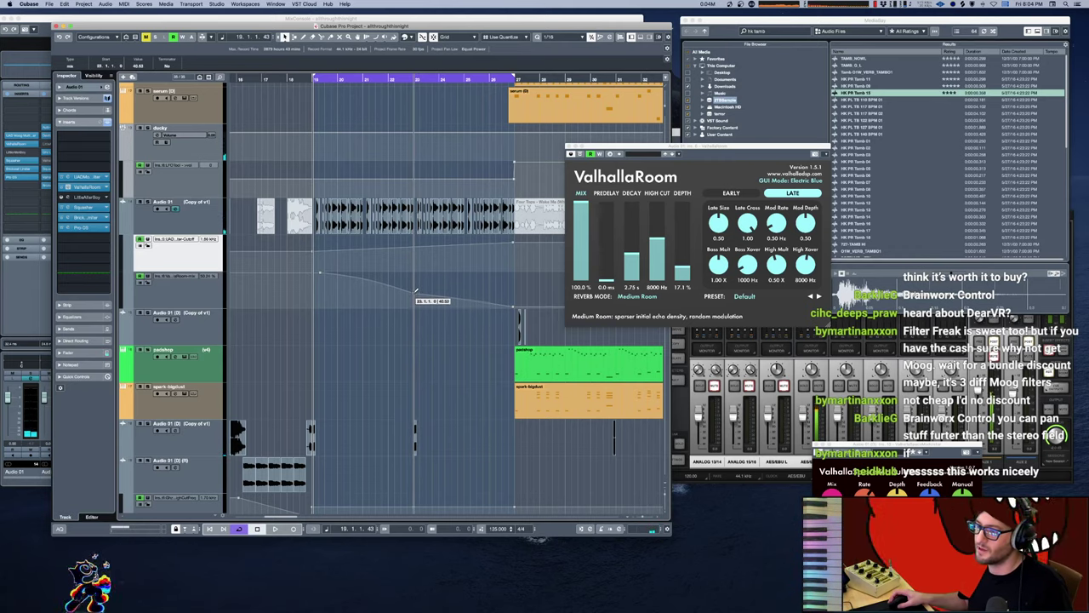
key("shift+g")
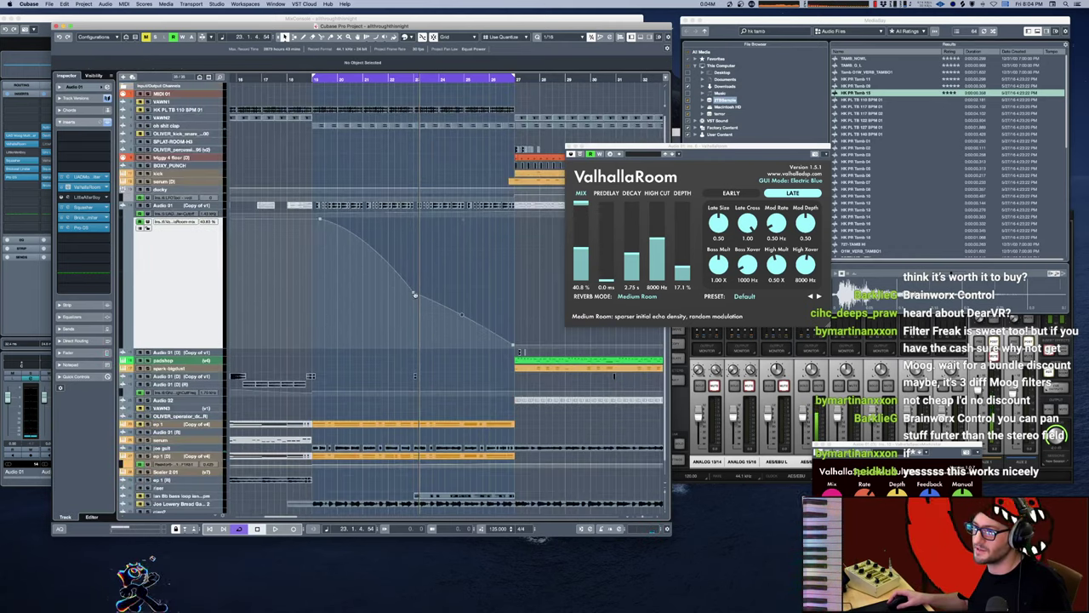
left_click(462, 316)
left_click_drag(462, 319, 458, 337)
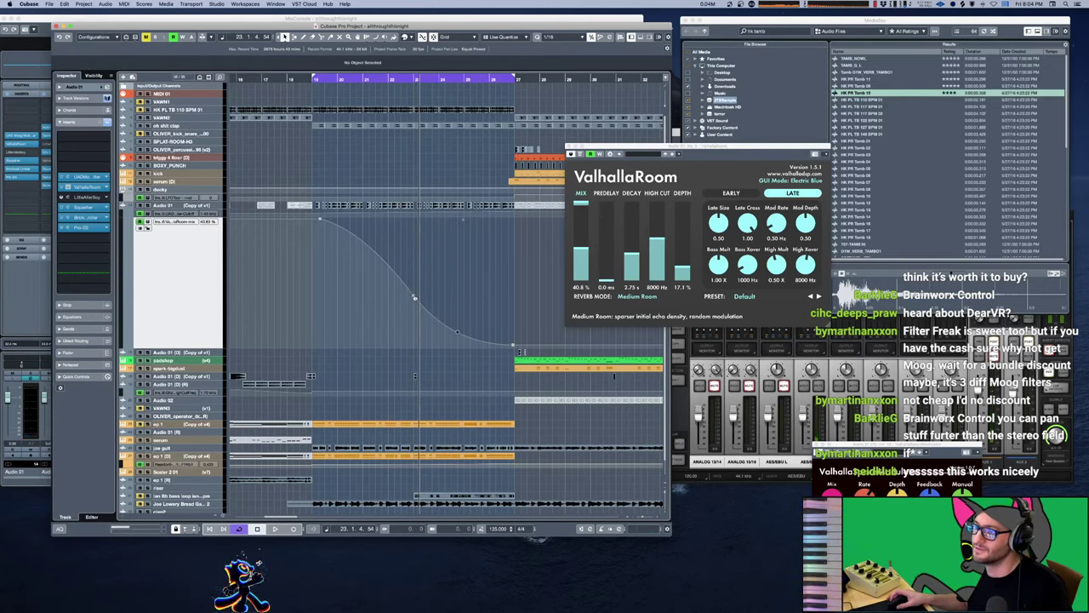
Play back the reverb automation on Audio 01 and set the cycle range around it
key("h")
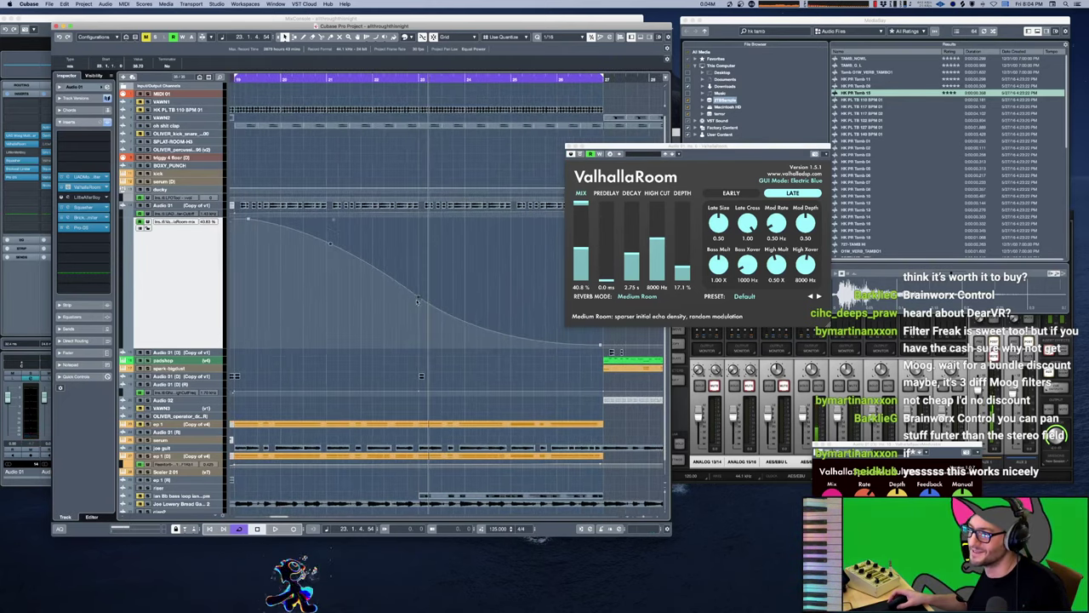
key("g")
key("space")
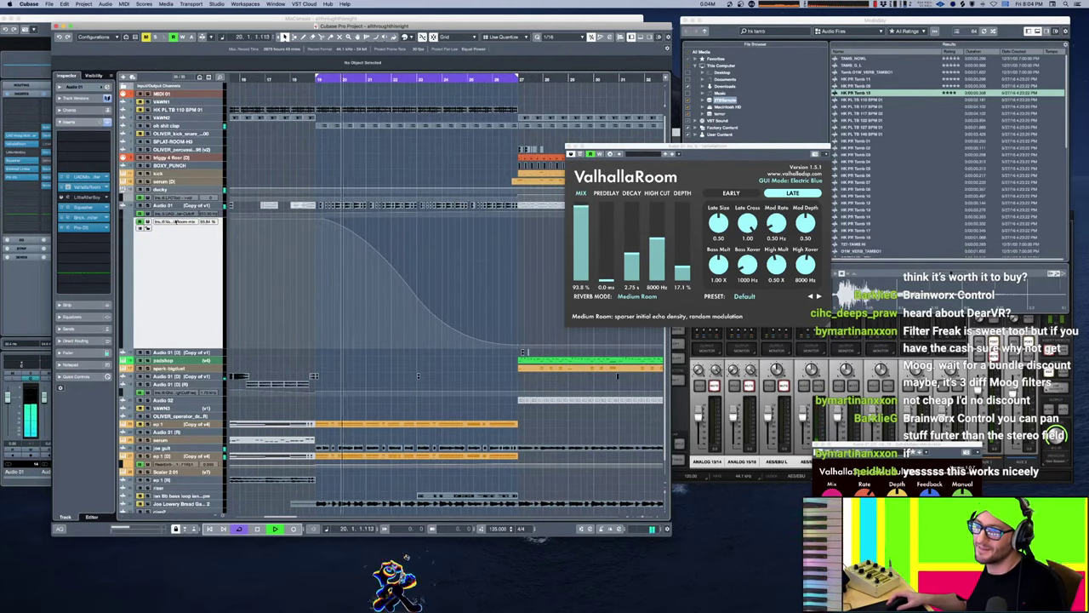
left_click(171, 205)
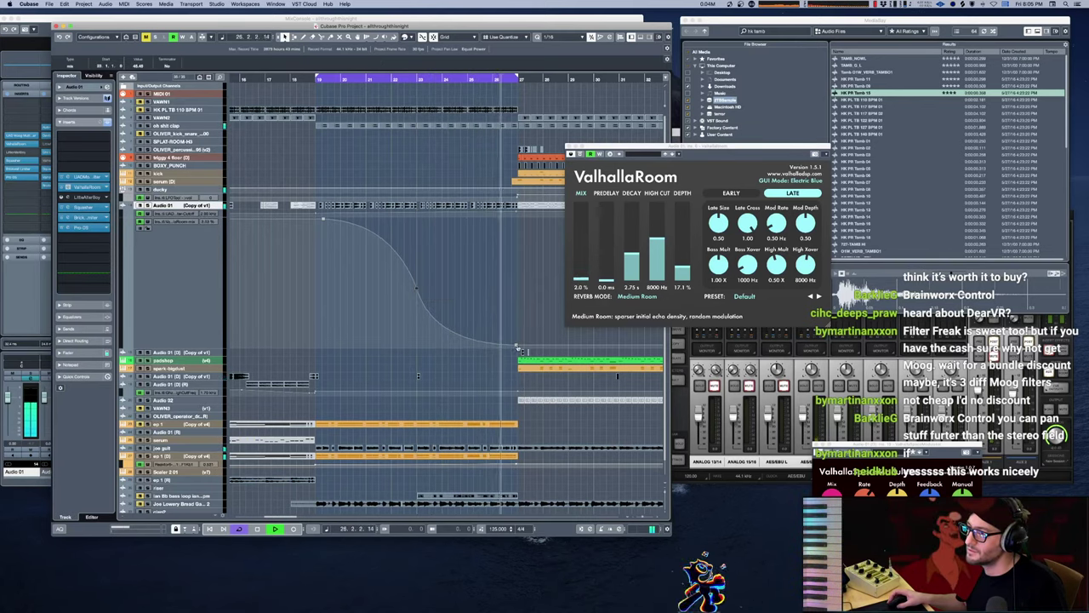
scroll(503, 75, "right", 9)
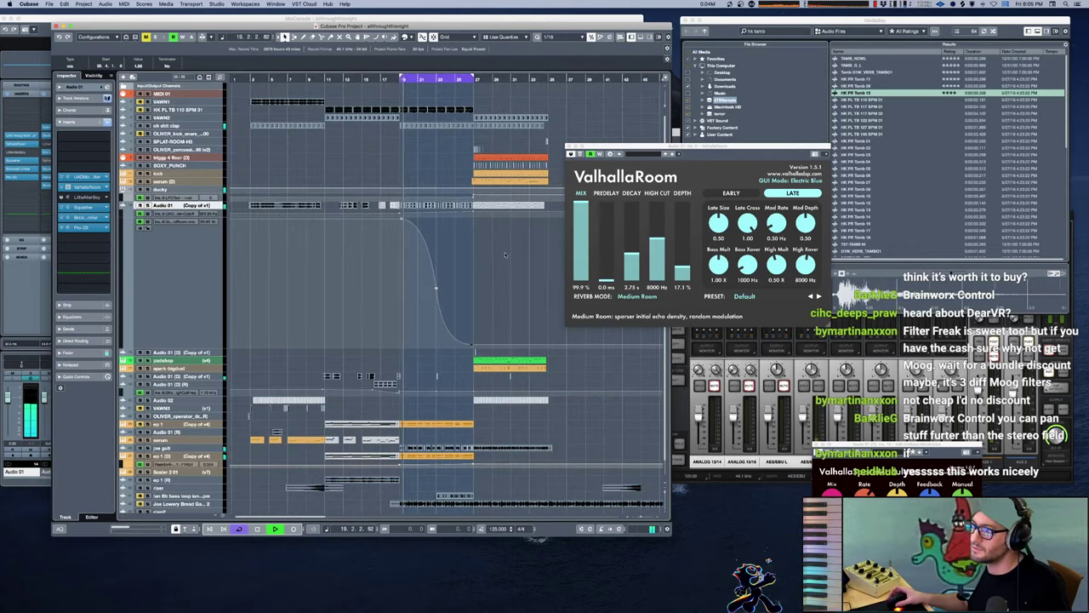
left_click(491, 79, "alt")
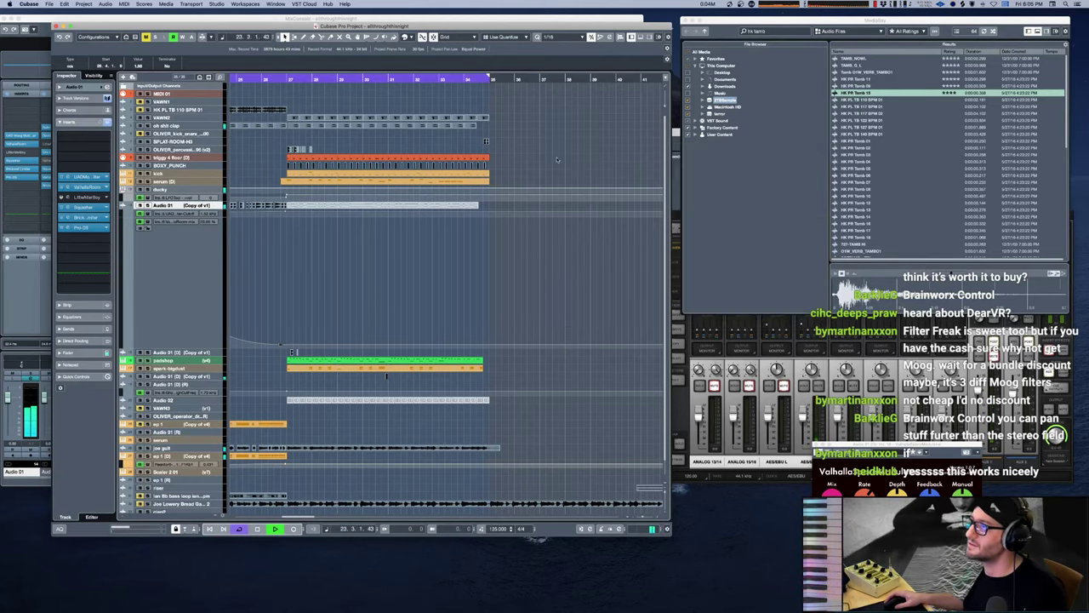
scroll(424, 288, "left", 5)
scroll(424, 288, "left", 5)
Stop playback and select joe guit to show its inserts, including Squasher
scroll(486, 291, "down", 1)
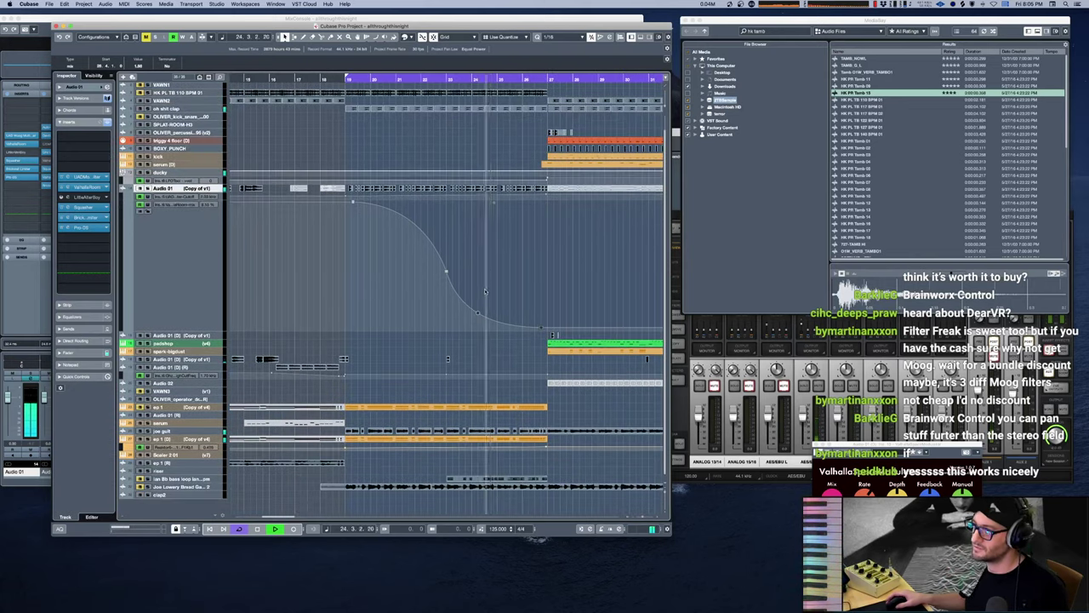
key("space")
scroll(186, 227, "up", 1)
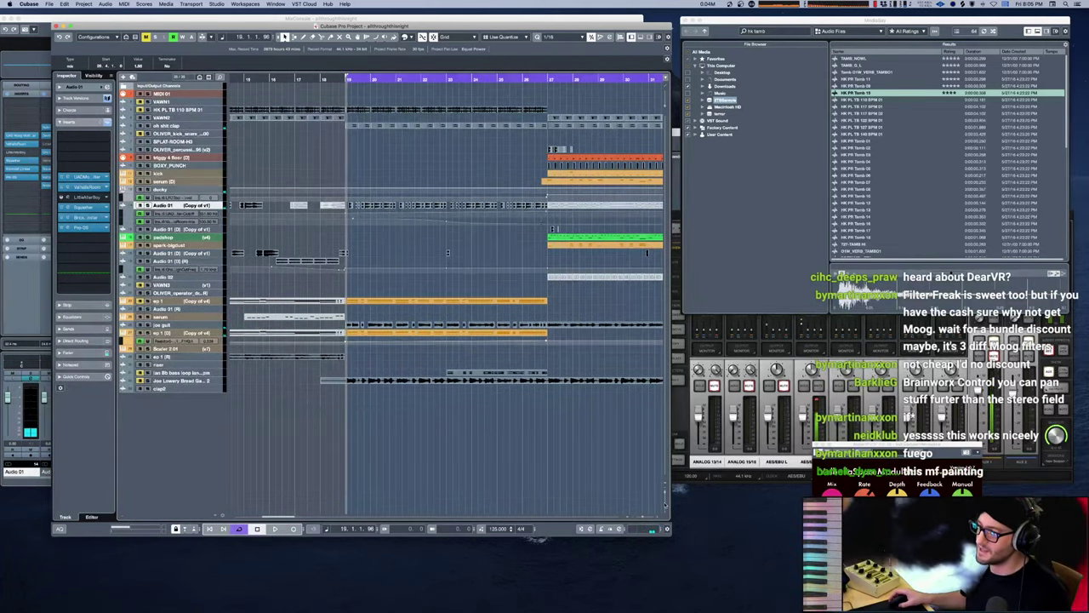
scroll(438, 260, "up", 5)
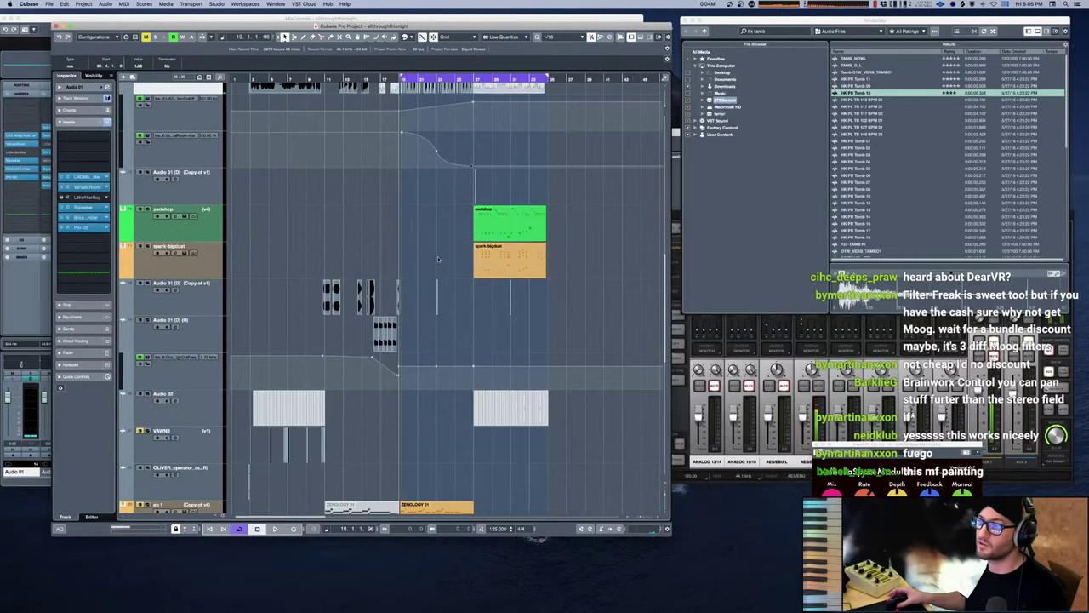
scroll(438, 260, "down", 6)
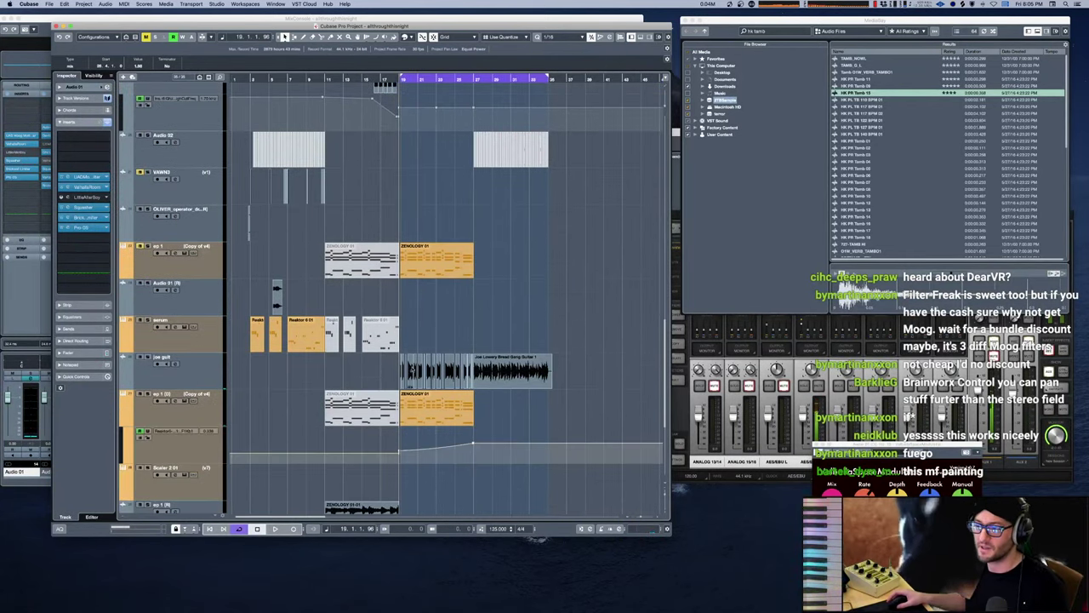
scroll(430, 355, "down", 4)
left_click(192, 199)
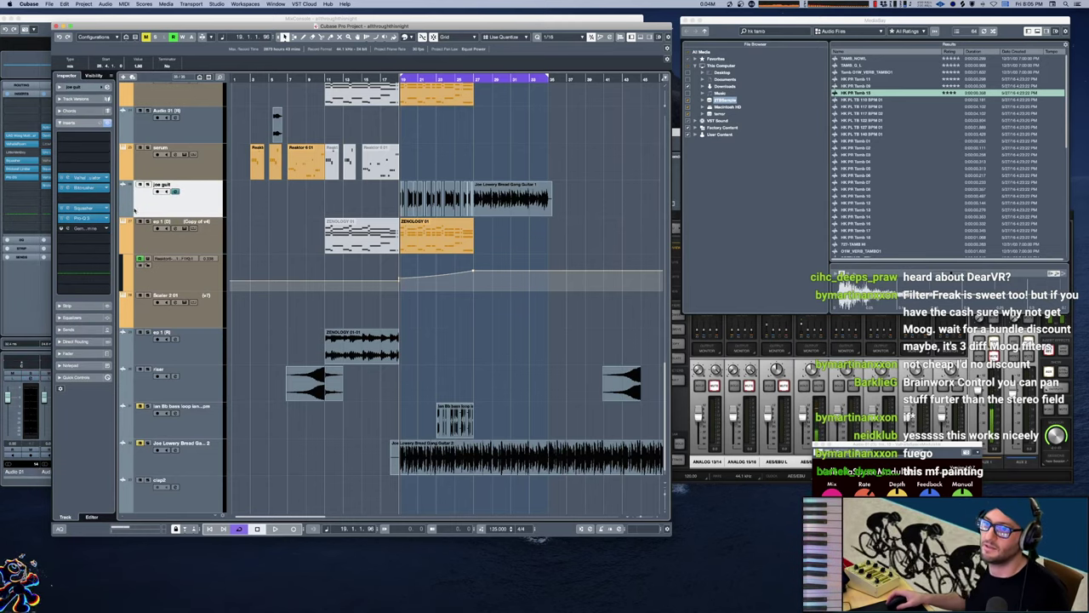
Load the UAD Moog Multimode Filter onto joe guit via a 'moog' search and audition it
left_click(88, 170)
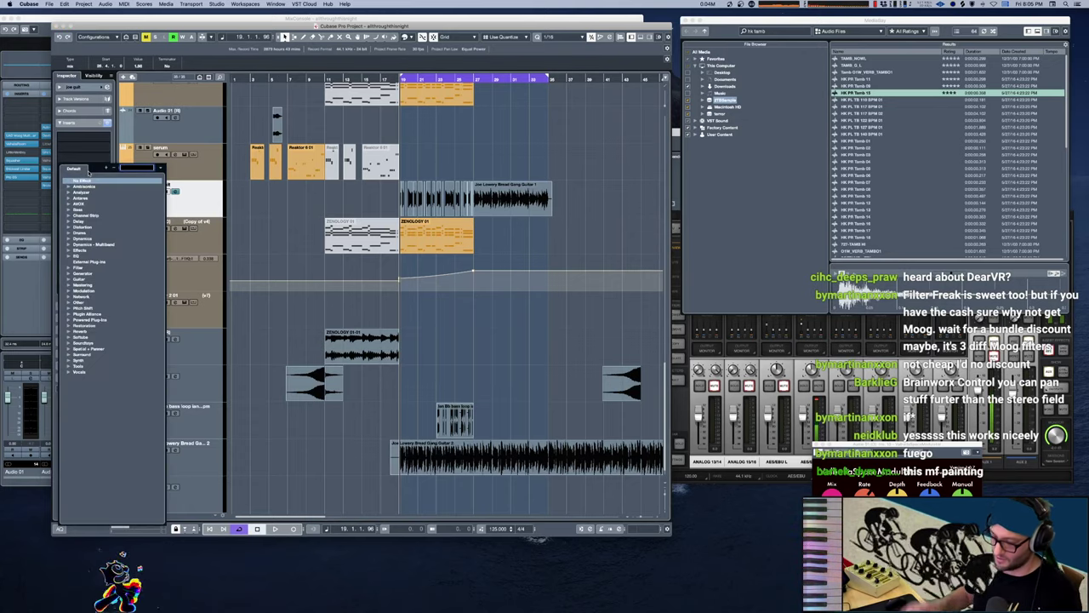
type("moog")
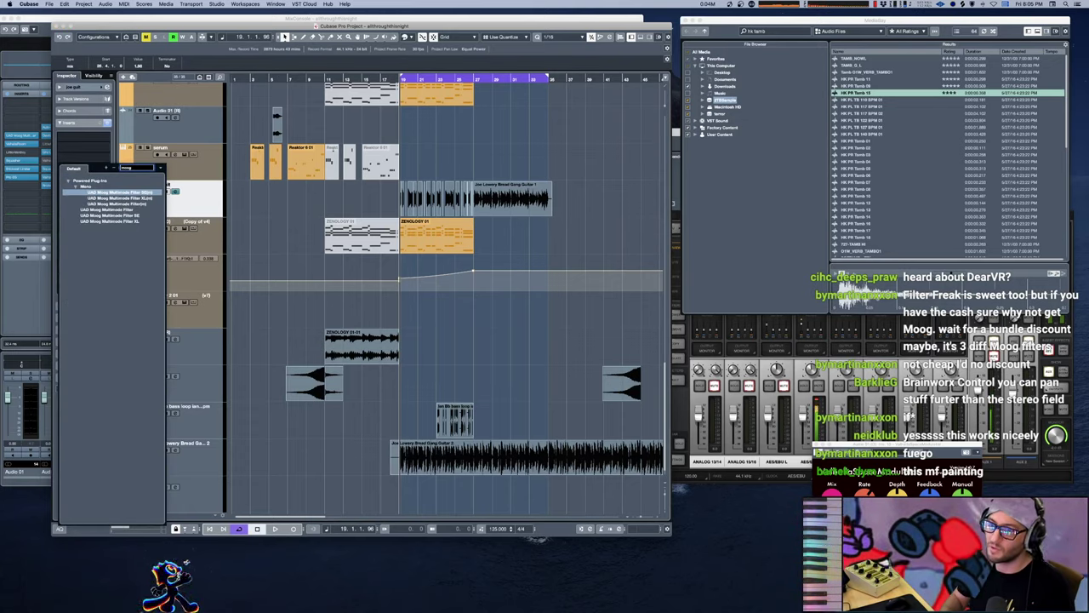
left_click(111, 209)
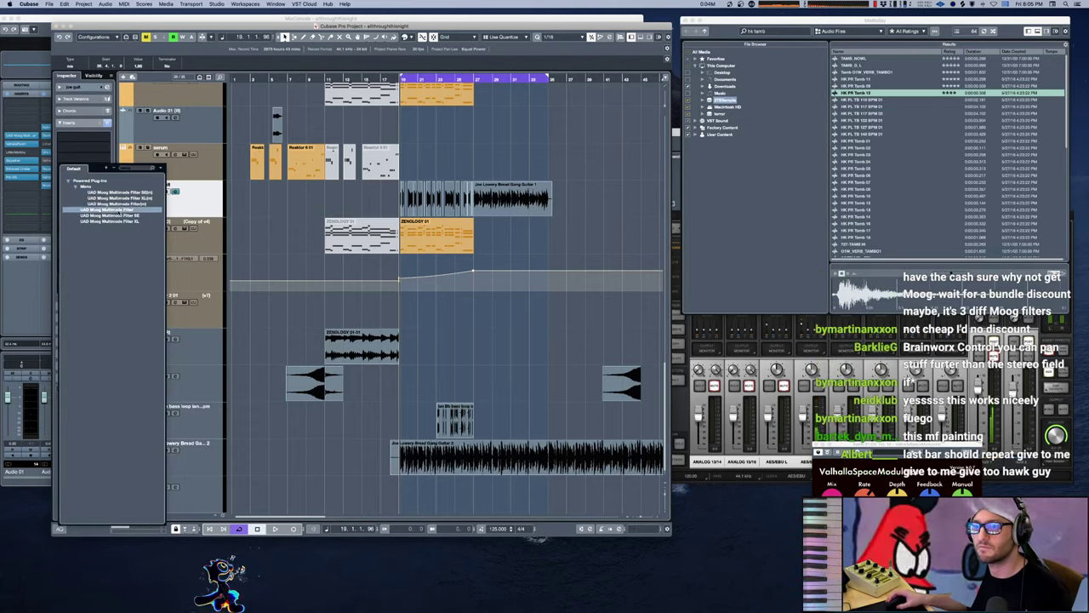
left_click(110, 210)
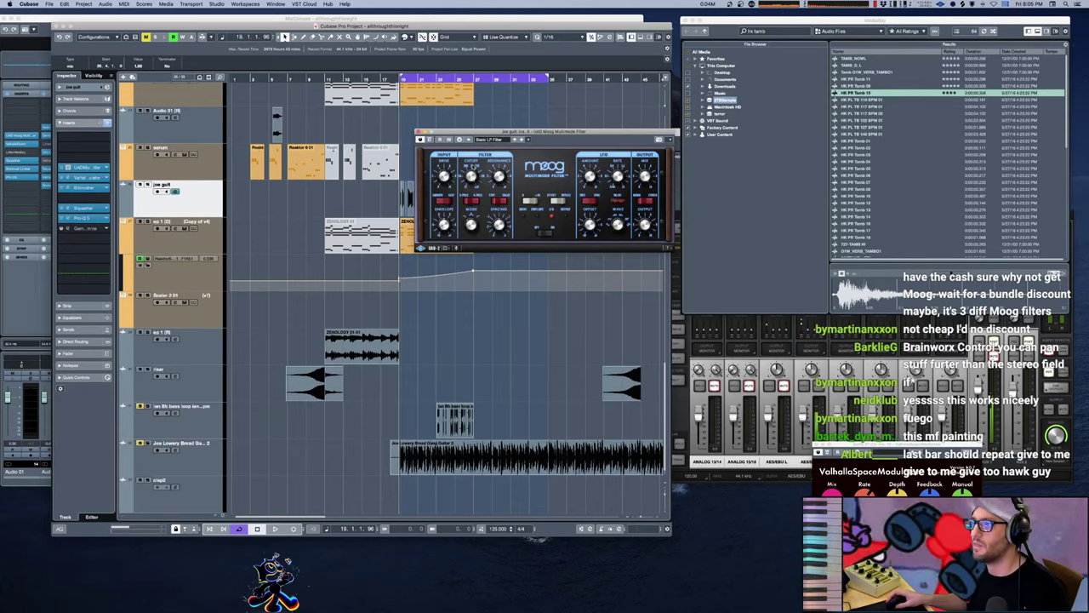
key("space")
left_click_drag(540, 132, 727, 115)
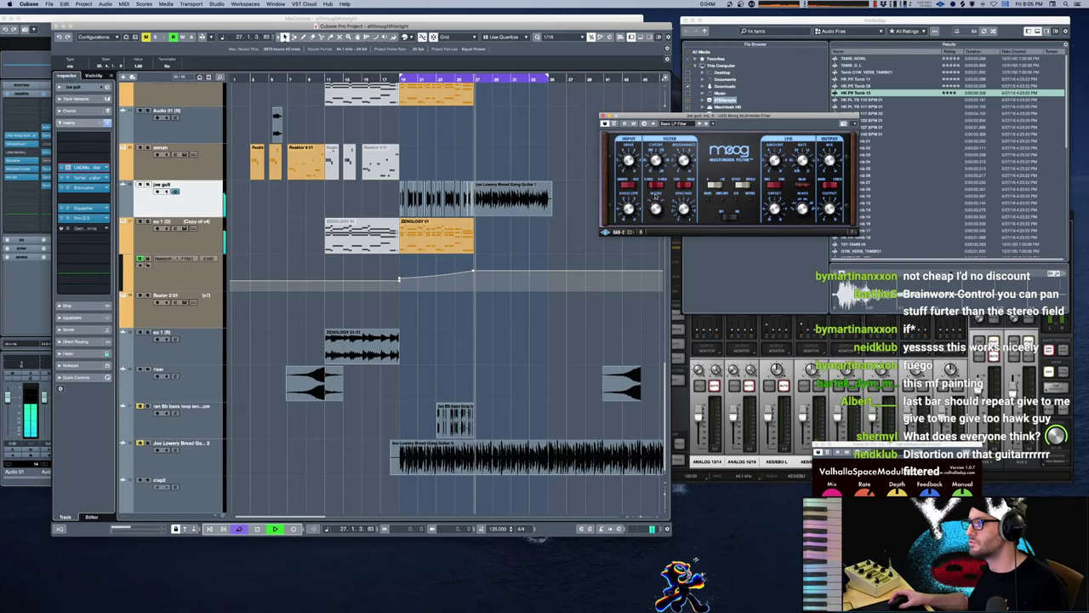
Move the Moog insert below the Gain plug-in and audition the new order
left_click(507, 192)
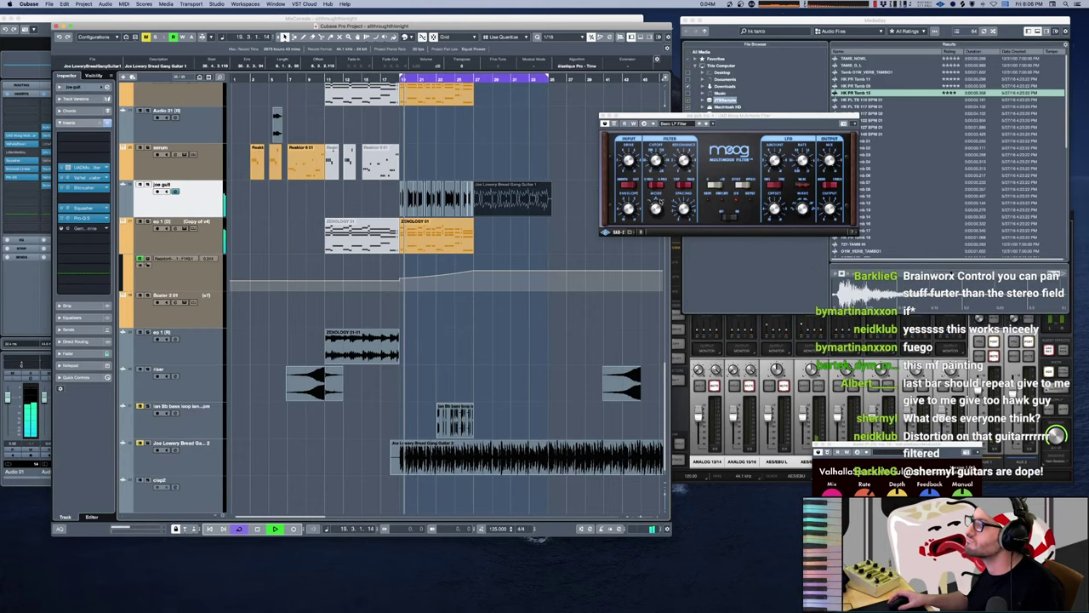
left_click(669, 130)
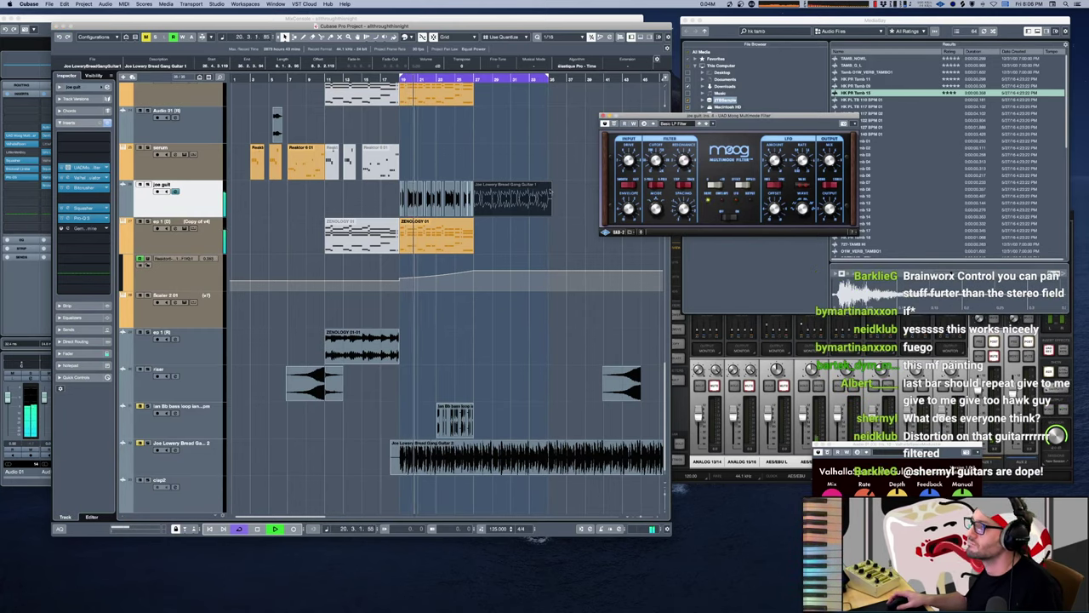
key("space")
left_click_drag(85, 167, 94, 208)
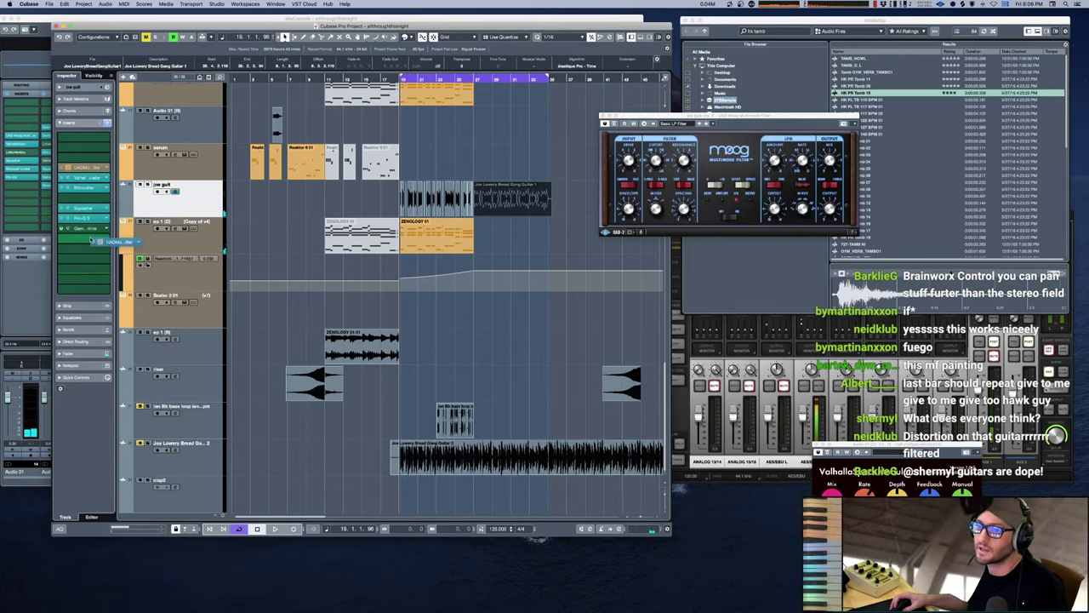
left_click_drag(91, 241, 88, 238)
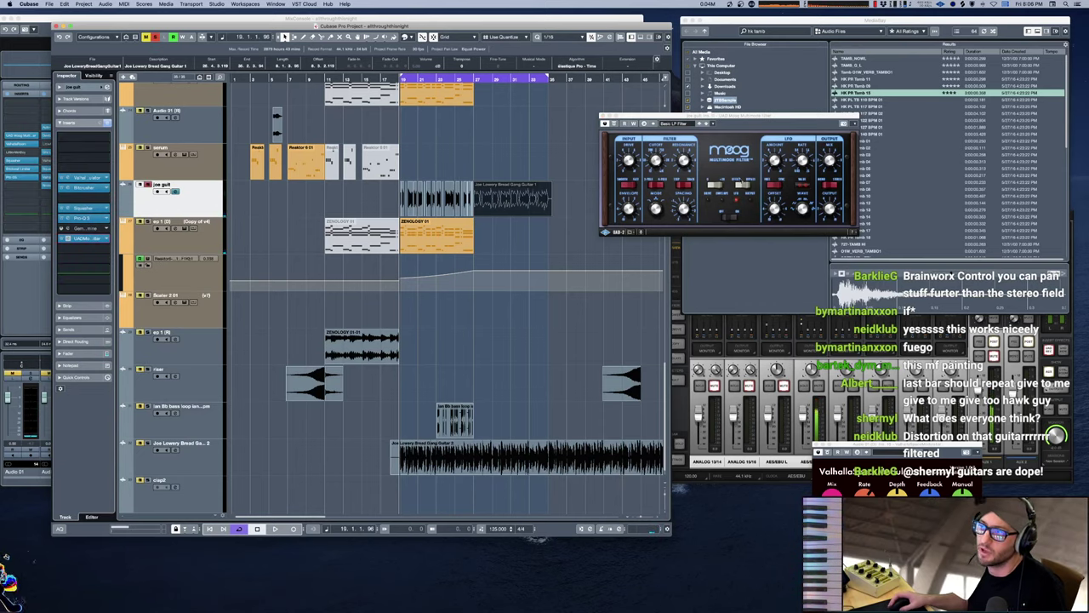
key("space")
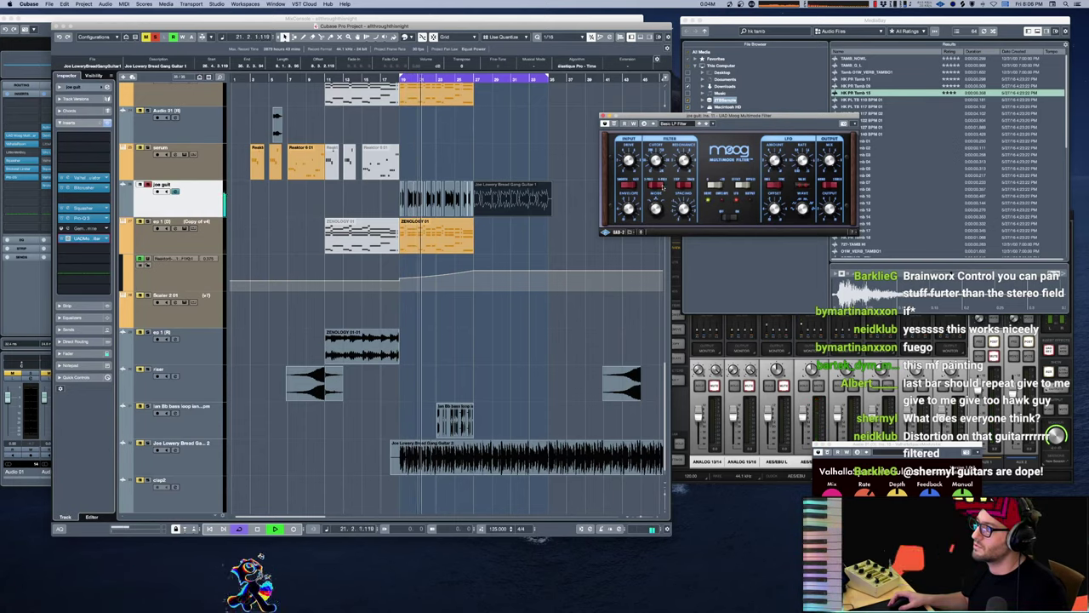
Audition joe guit through the Moog filter repeatedly with its editor in front
key("space")
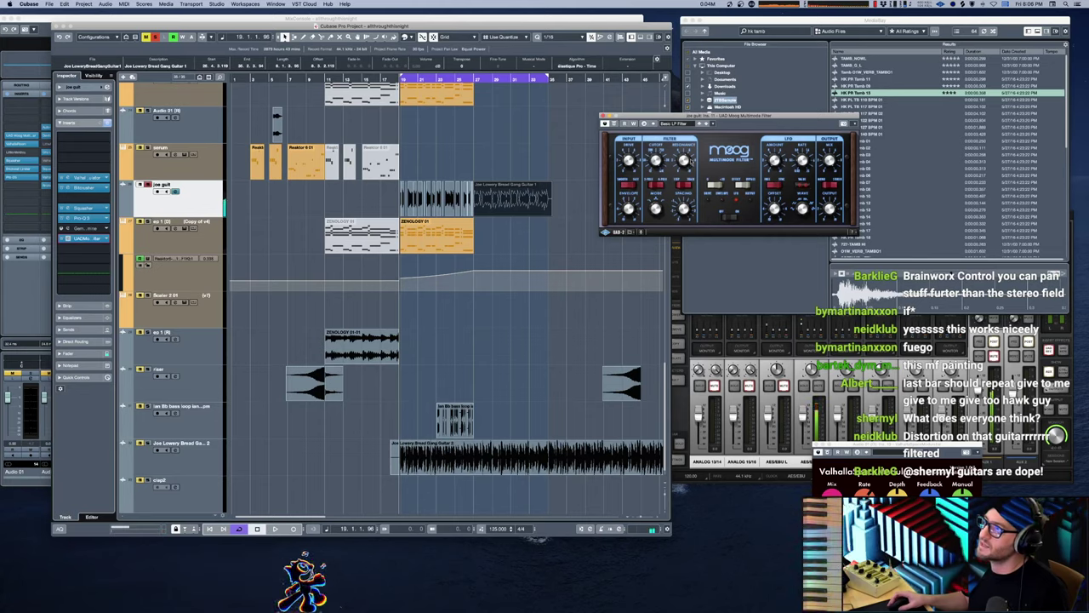
key("space")
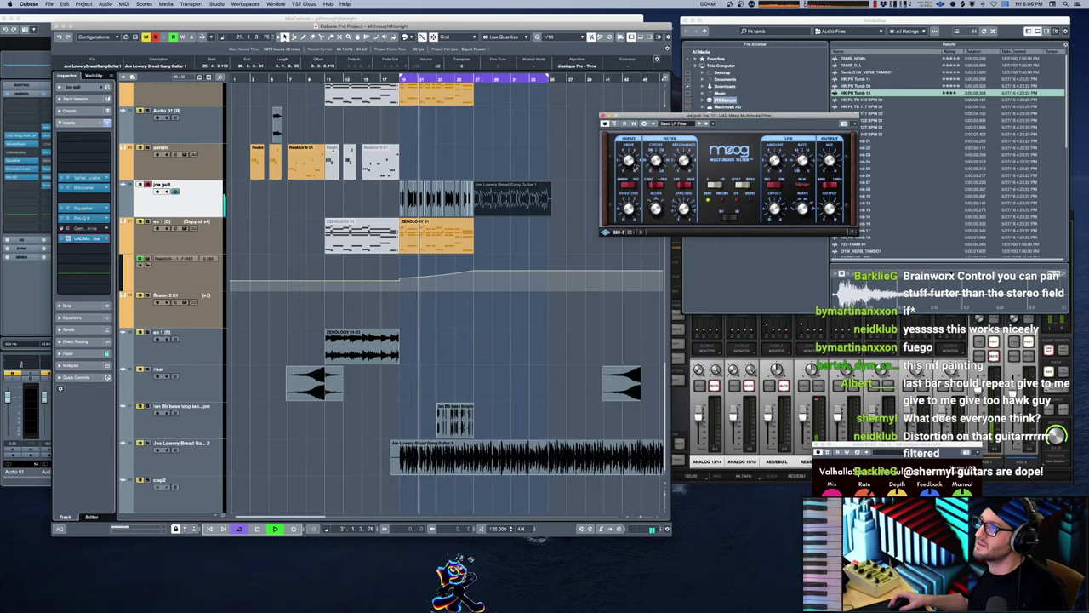
key("space")
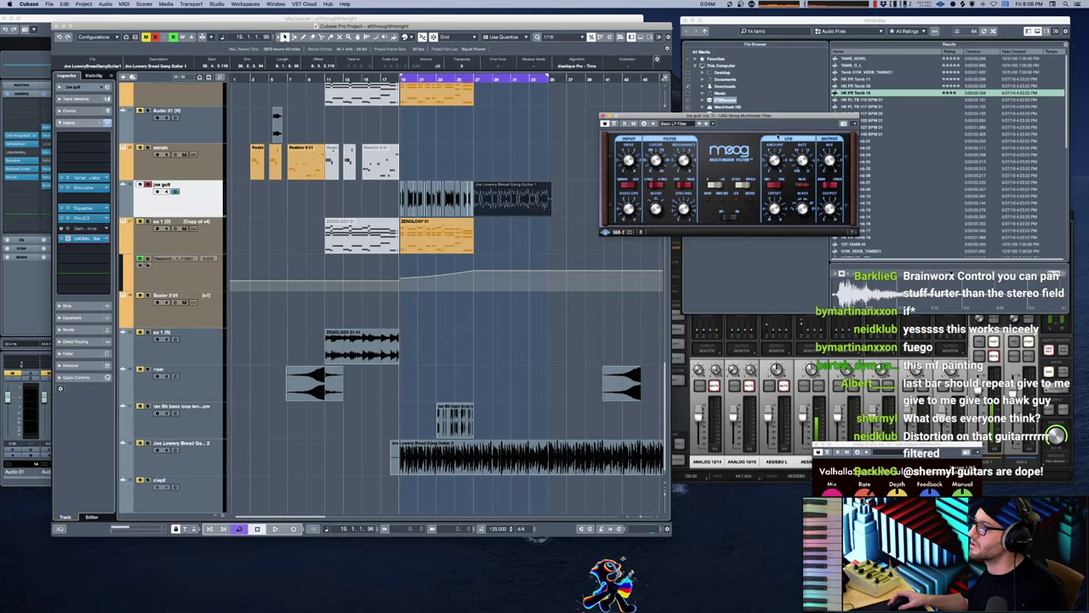
key("space")
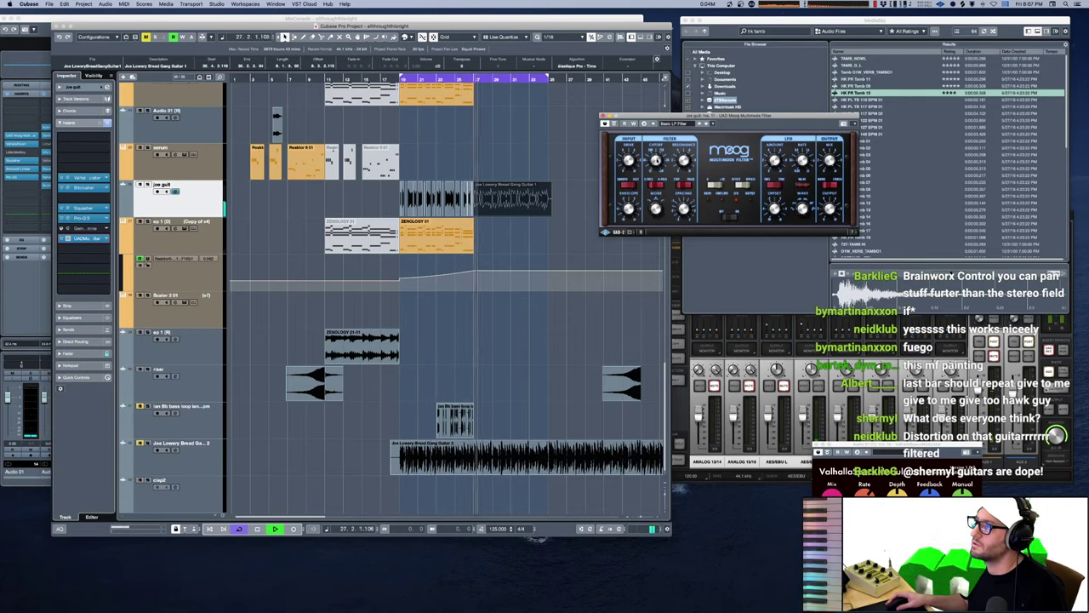
key("space")
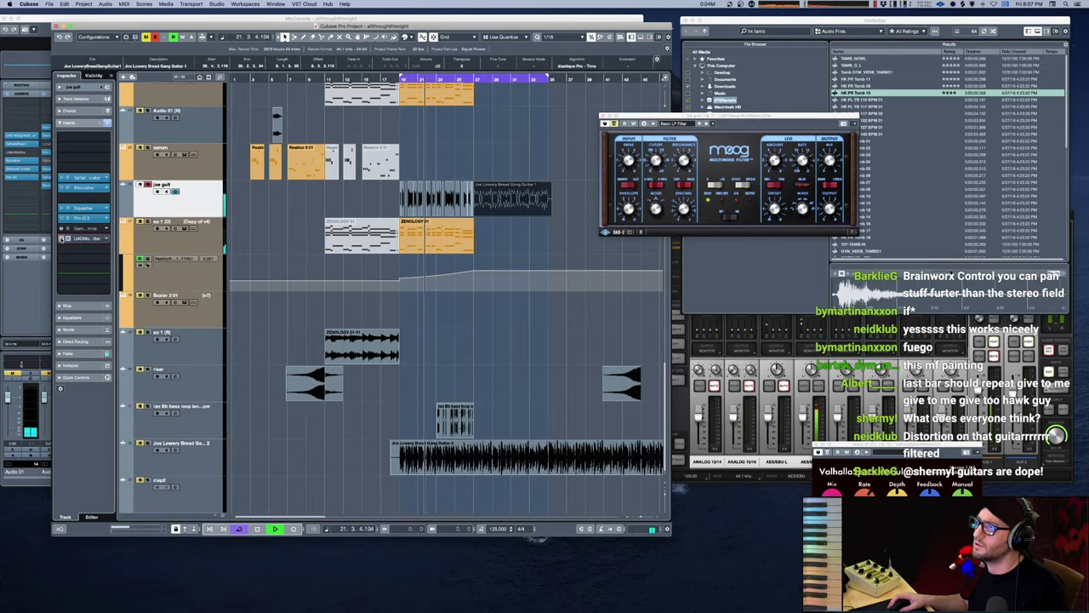
left_click(628, 167)
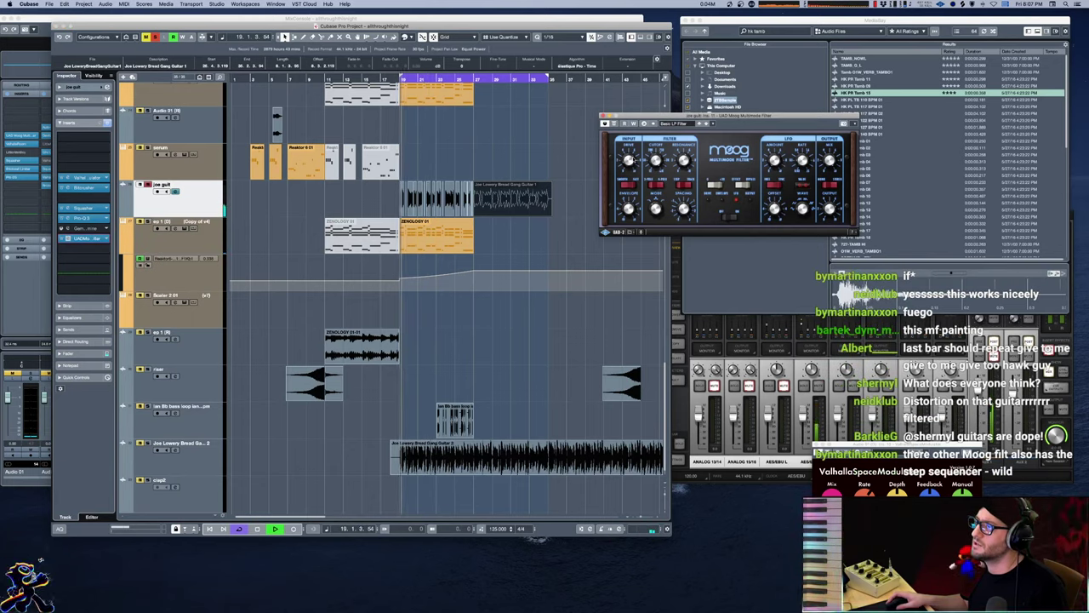
key("space")
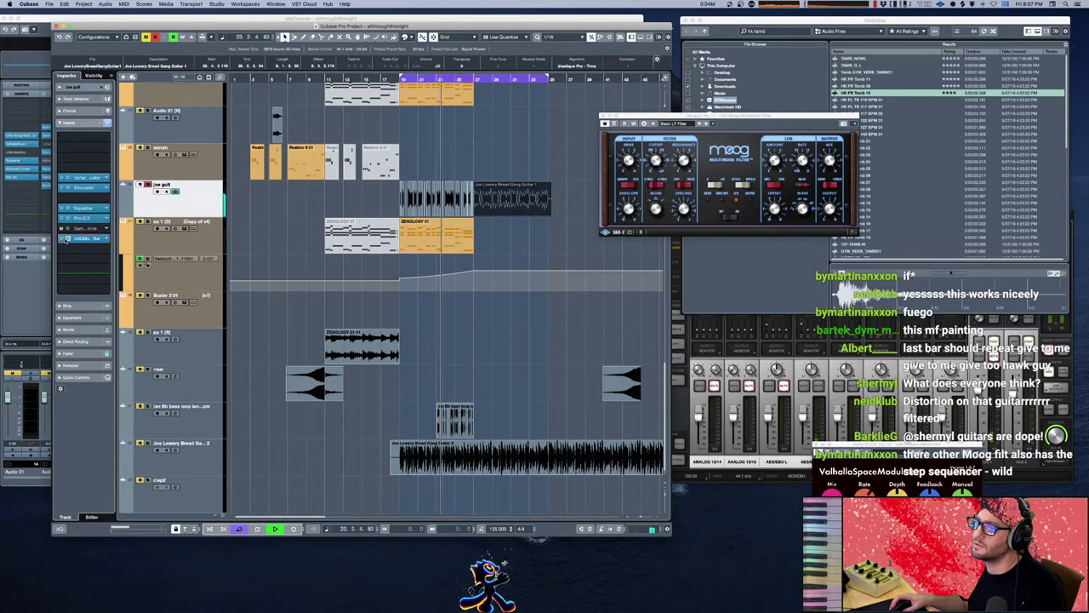
key("space")
key("space")
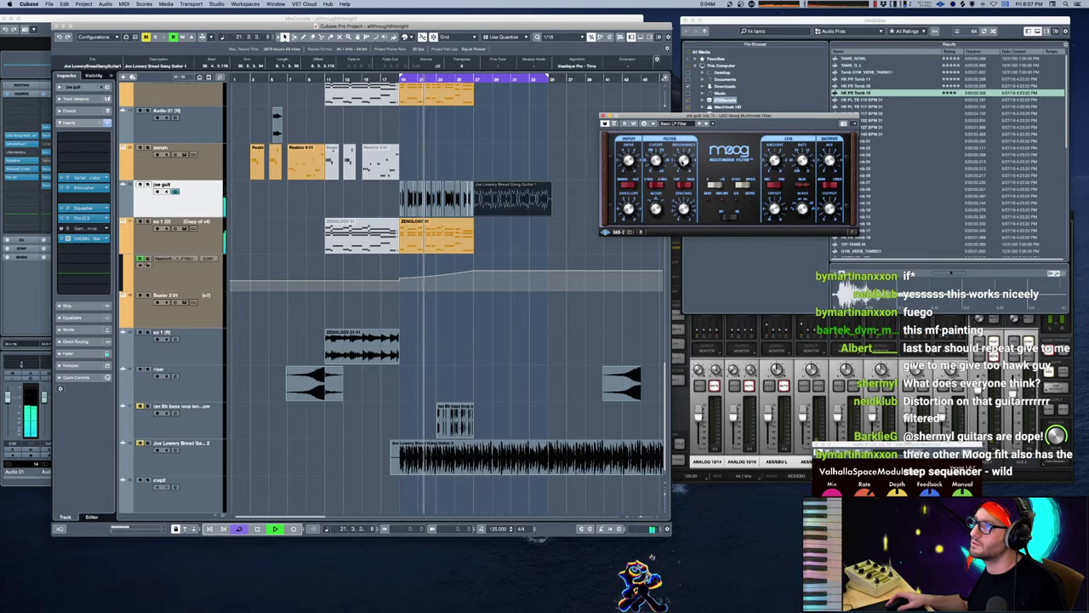
key("space")
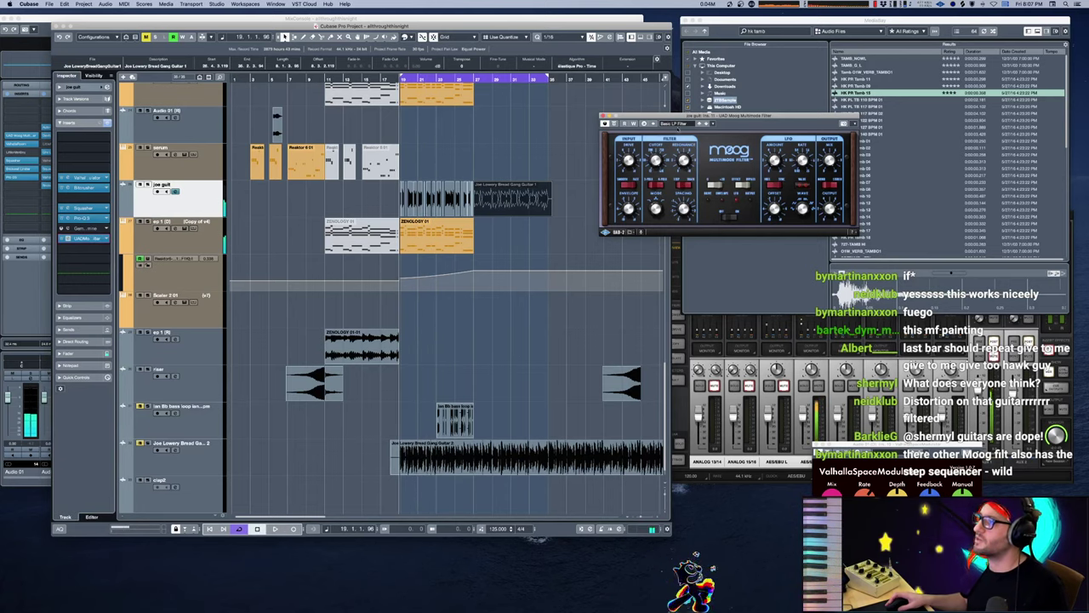
key("space")
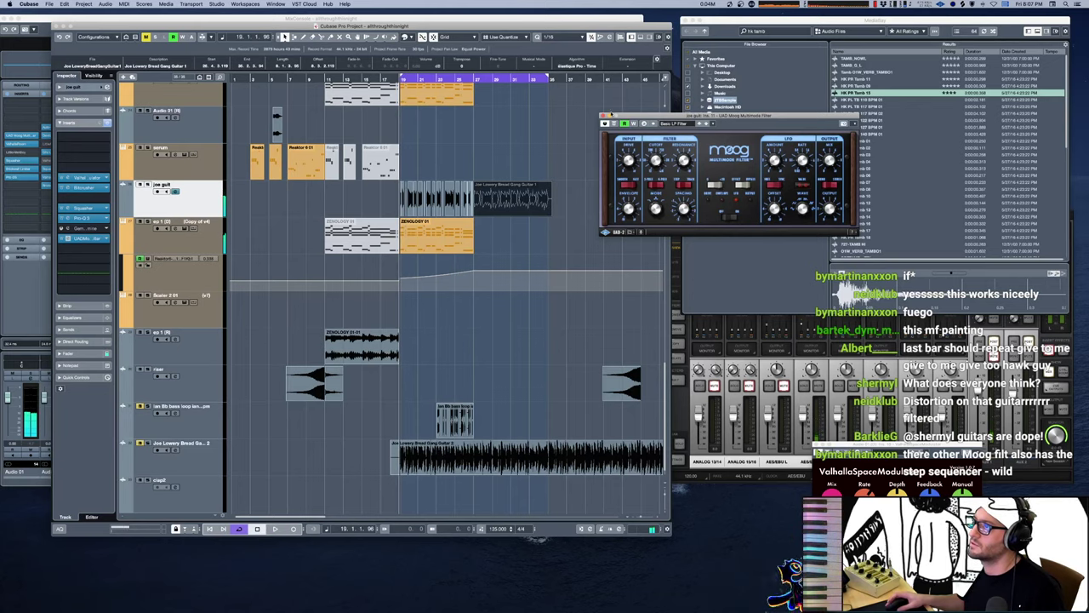
Close the Moog editor and show joe guit's Moog Cutoff and Resonance automation lanes
left_click(604, 122)
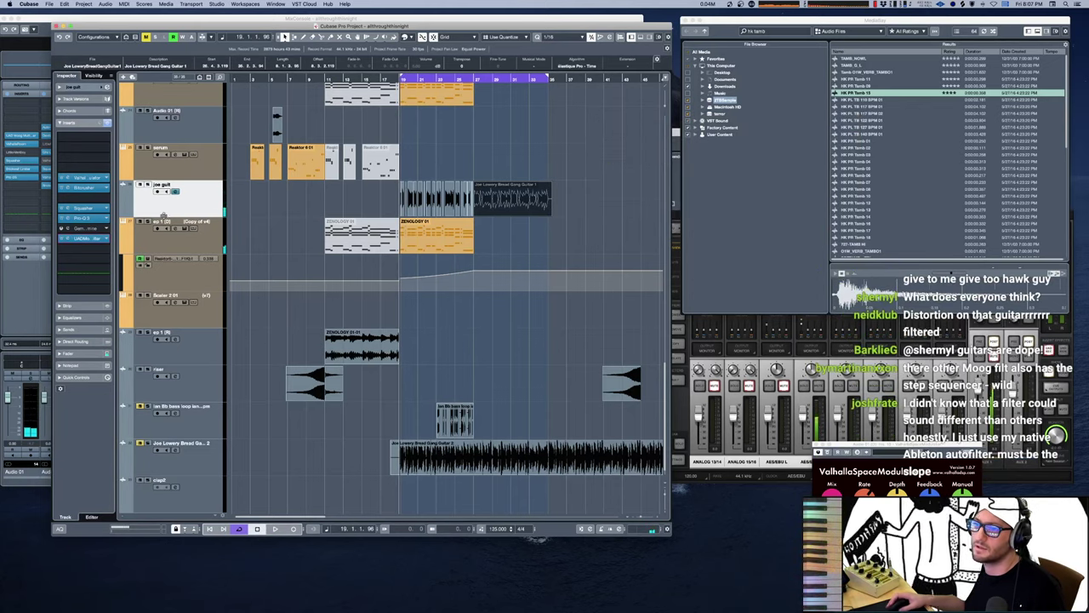
left_click(124, 214)
left_click(168, 222)
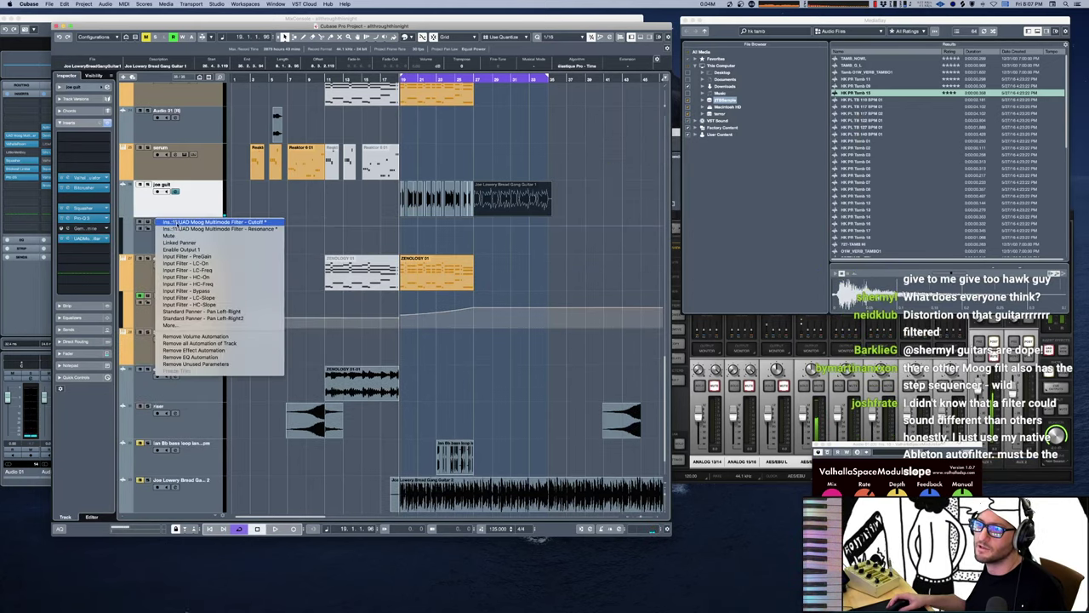
left_click(177, 222)
left_click(124, 253)
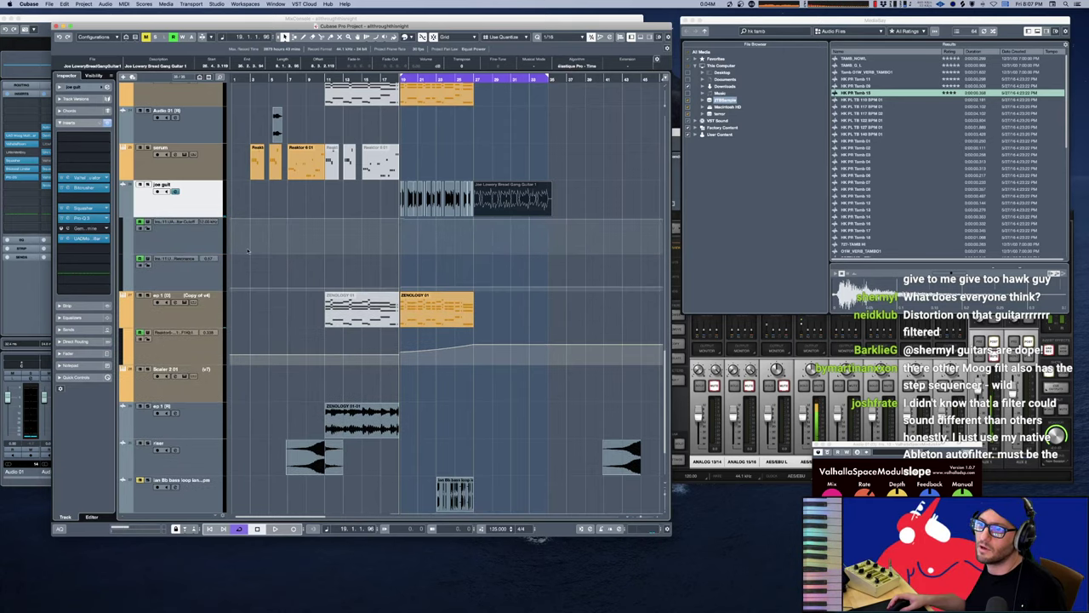
Zoom in and draw the first Resonance automation points from bar 19
key("h")
key("h")
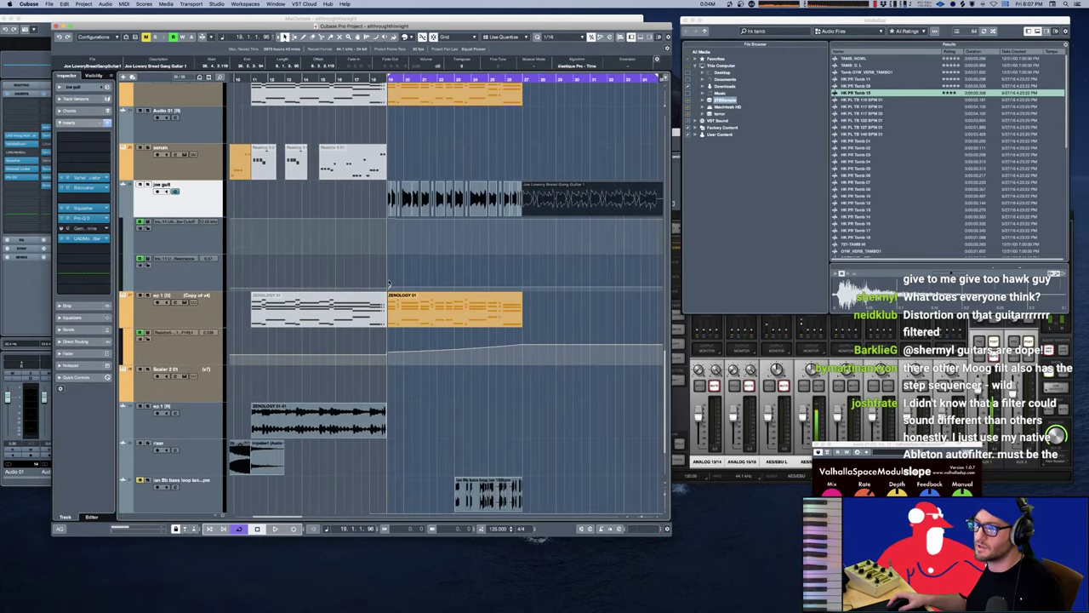
left_click(389, 283)
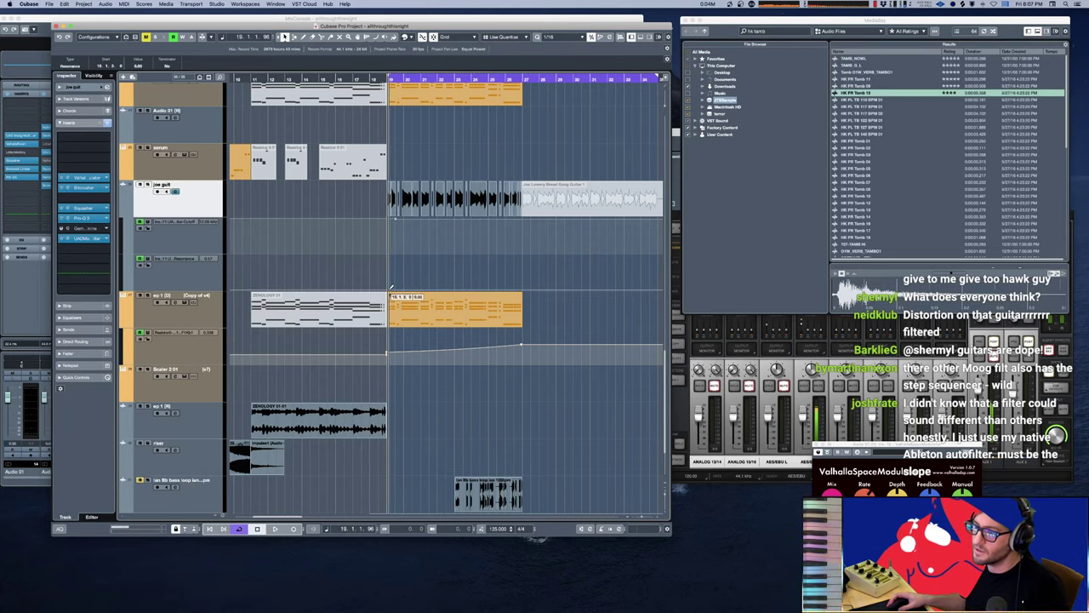
left_click(460, 283)
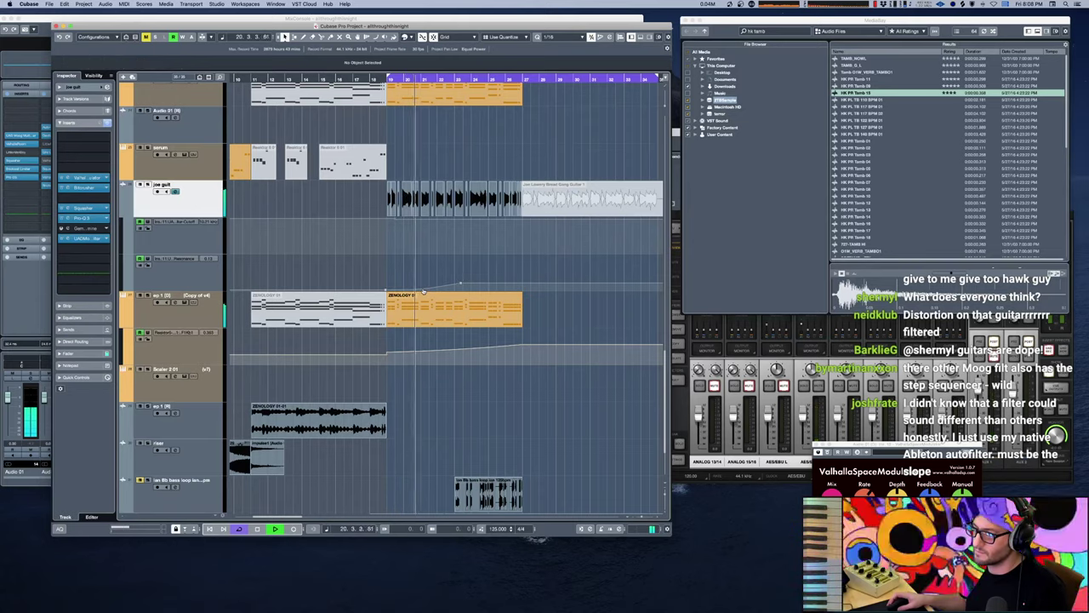
key("space")
left_click(387, 289)
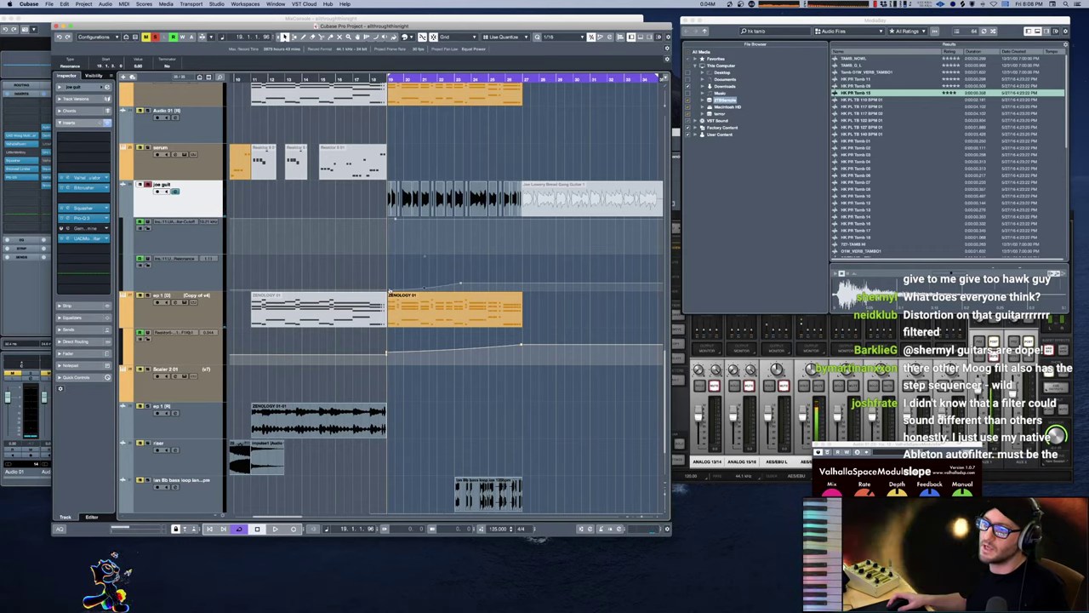
Shape the Resonance automation into a rising ramp from bar 19 toward bar 27
key("space")
mouse_move(388, 291)
left_mouse_down()
mouse_move(392, 271)
mouse_move(392, 285)
left_mouse_up()
key("space")
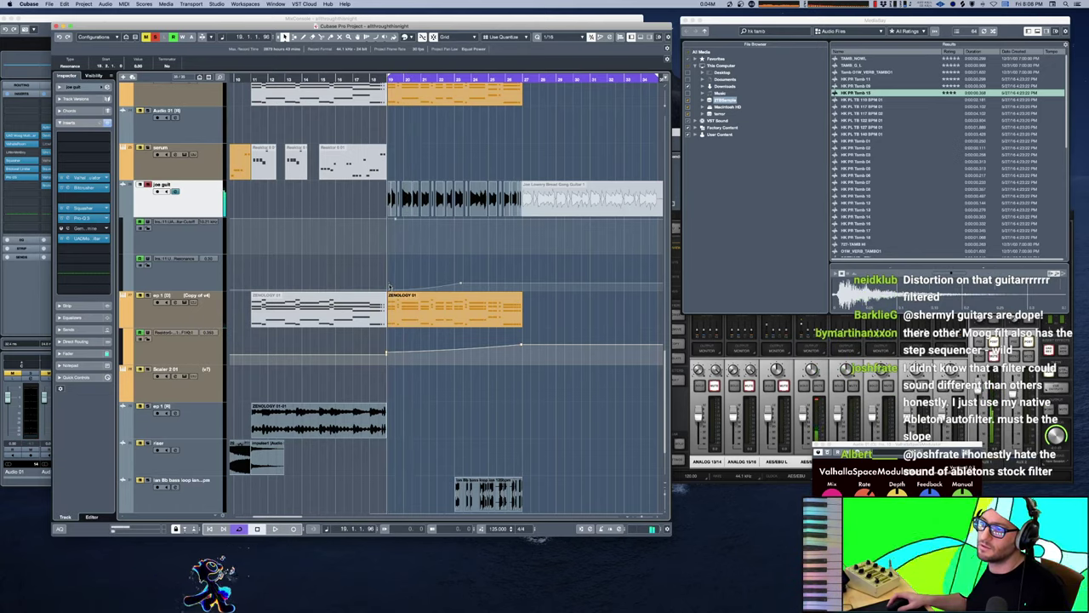
key("space")
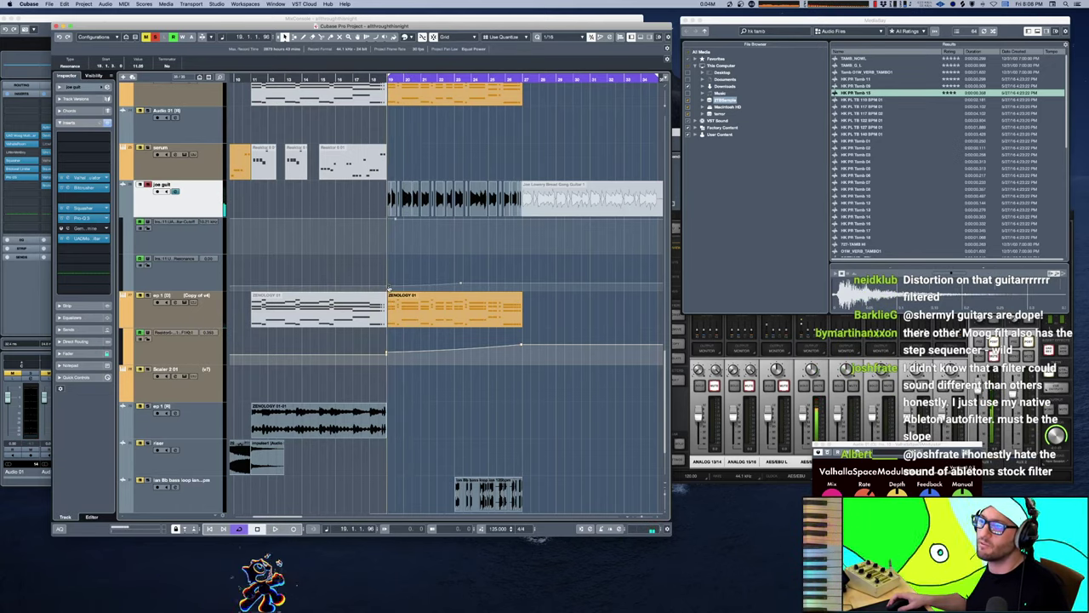
left_click_drag(391, 283, 388, 290)
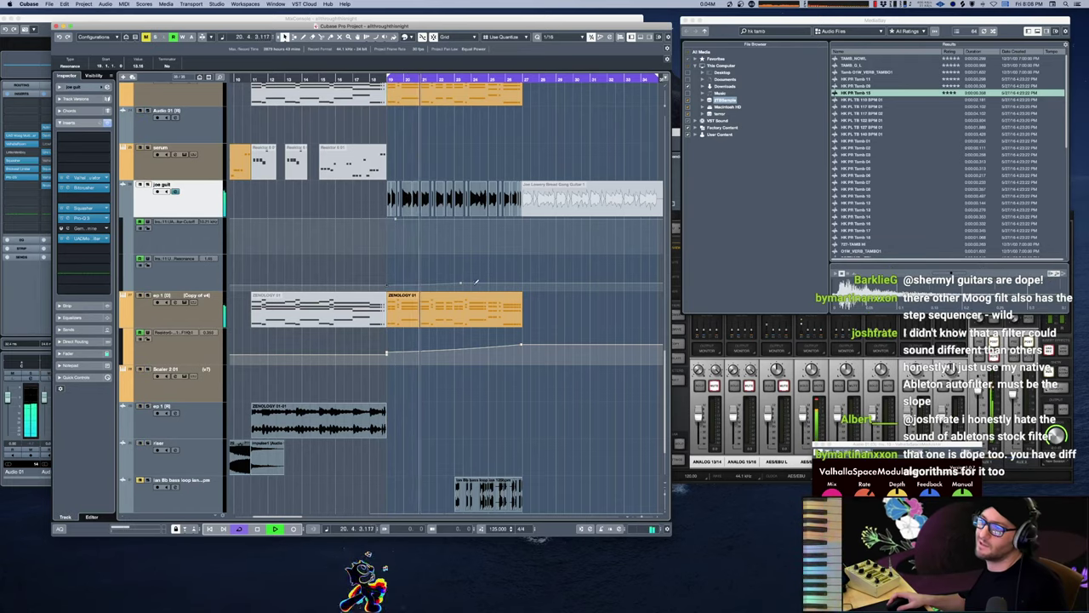
mouse_move(460, 285)
left_mouse_down()
mouse_move(471, 281)
mouse_move(456, 277)
left_mouse_up()
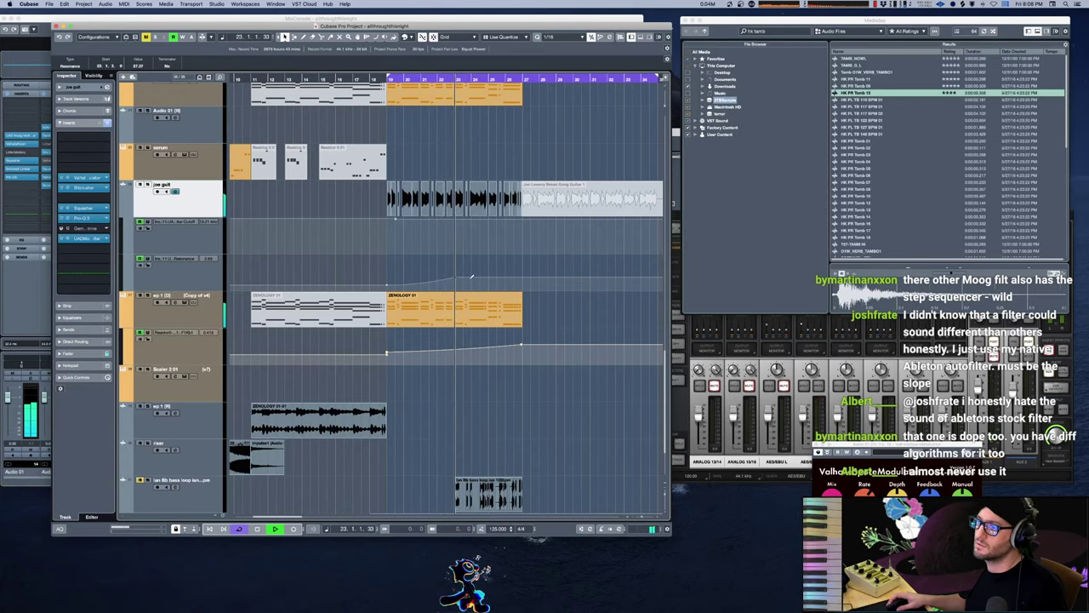
left_click(523, 265)
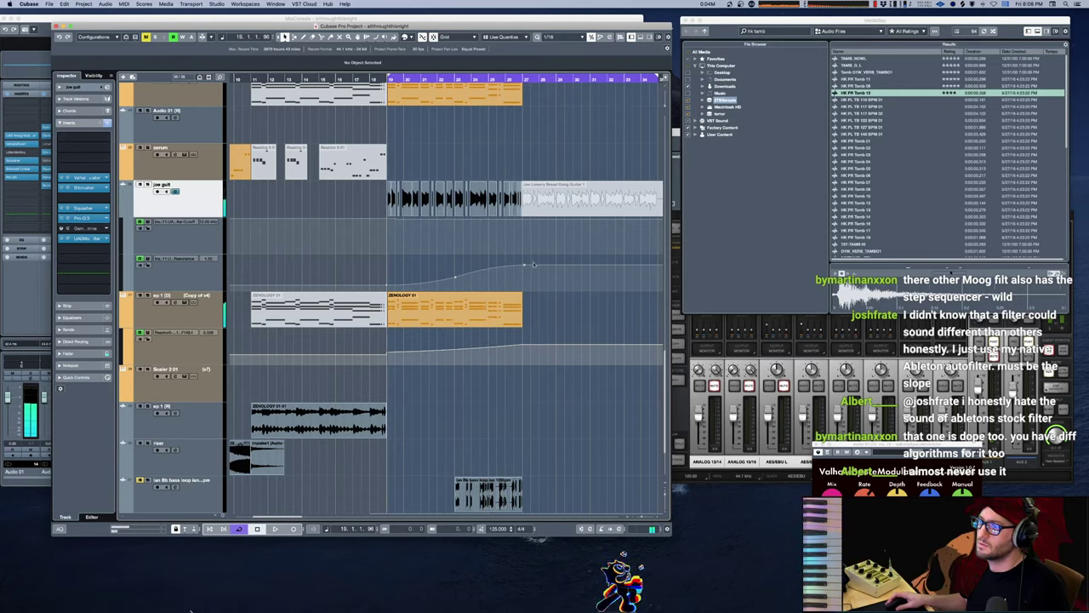
key("space")
left_click_drag(526, 265, 521, 272)
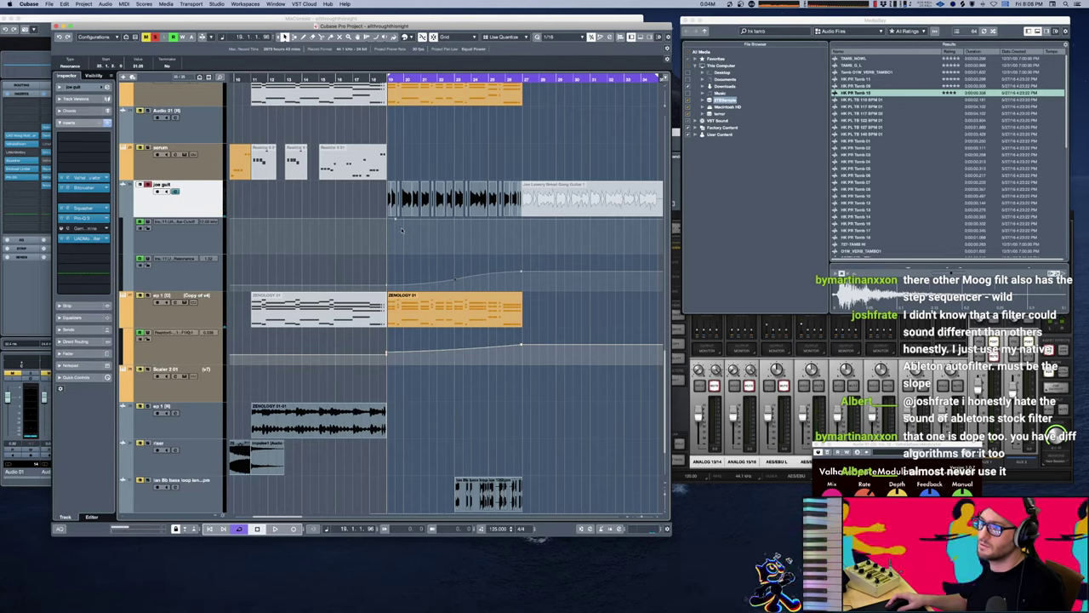
Add Cutoff automation points that curve downward toward bar 27
left_click(397, 228)
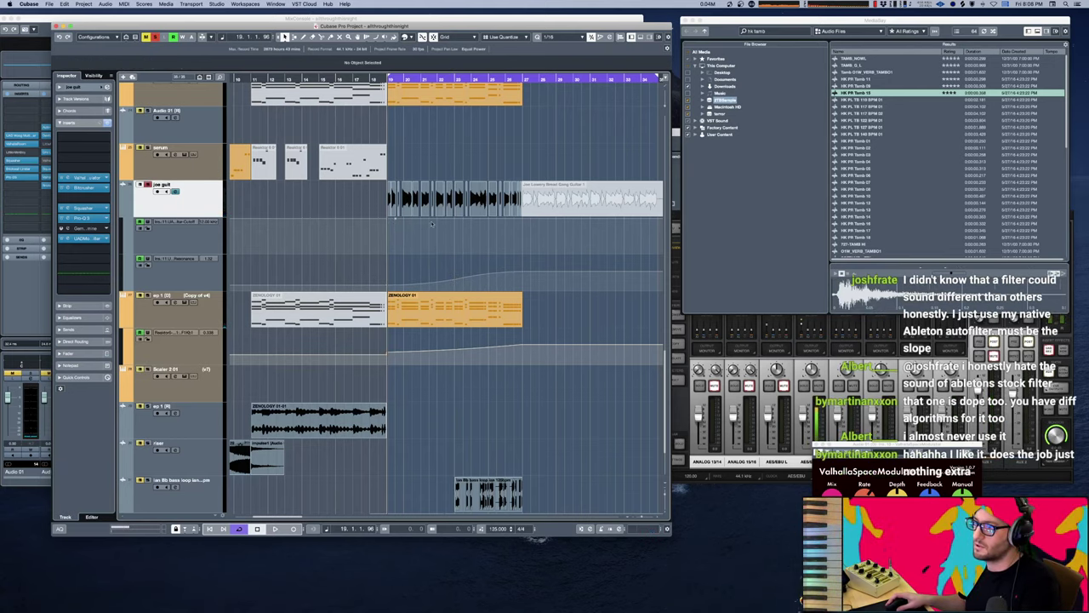
key("space")
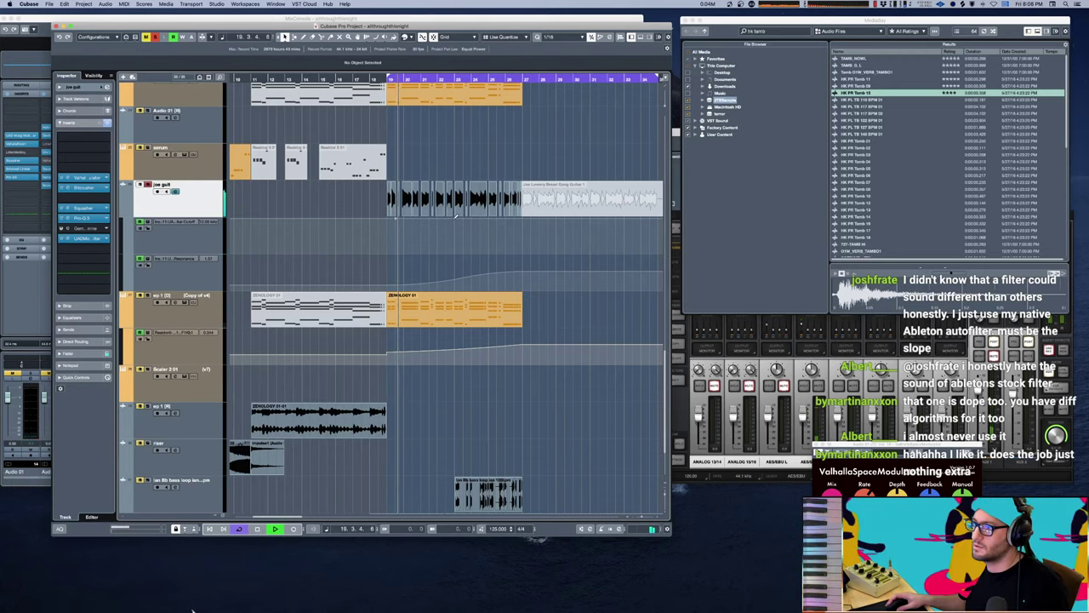
left_click(449, 223)
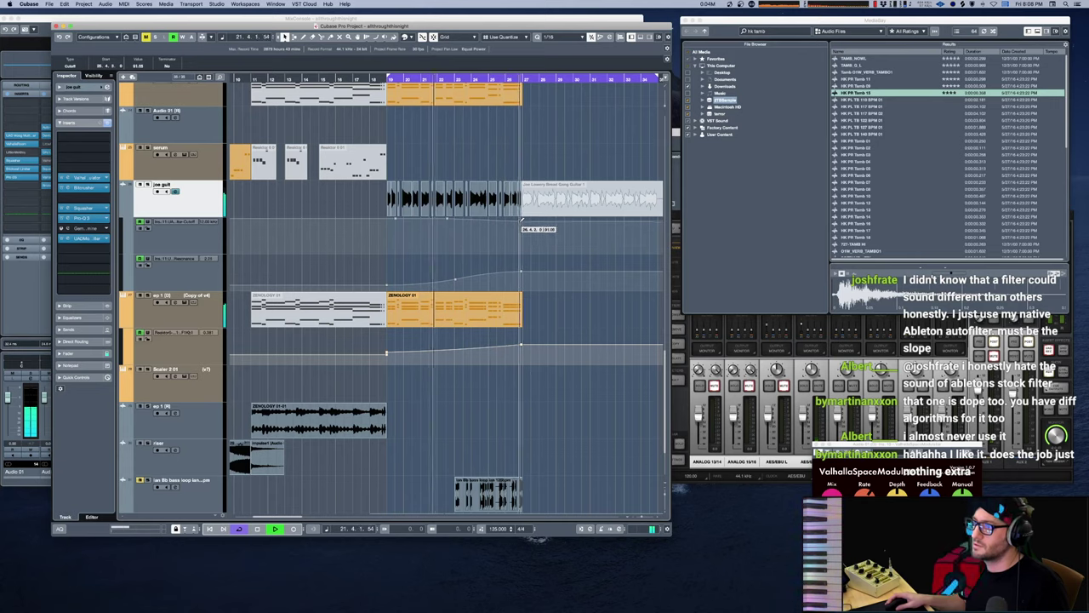
left_click_drag(456, 278, 456, 279)
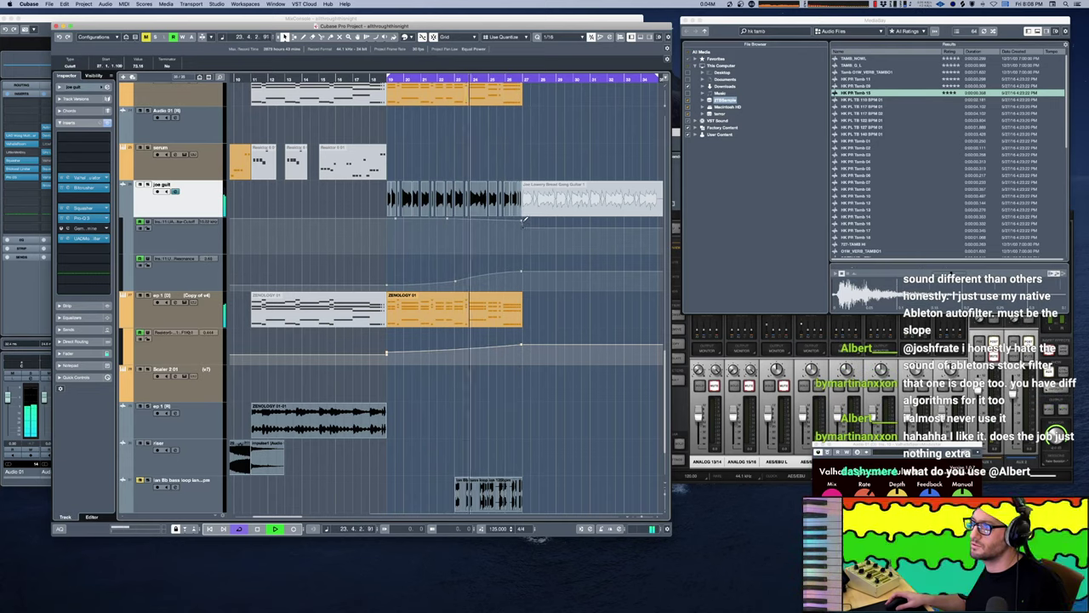
left_click_drag(524, 219, 523, 248)
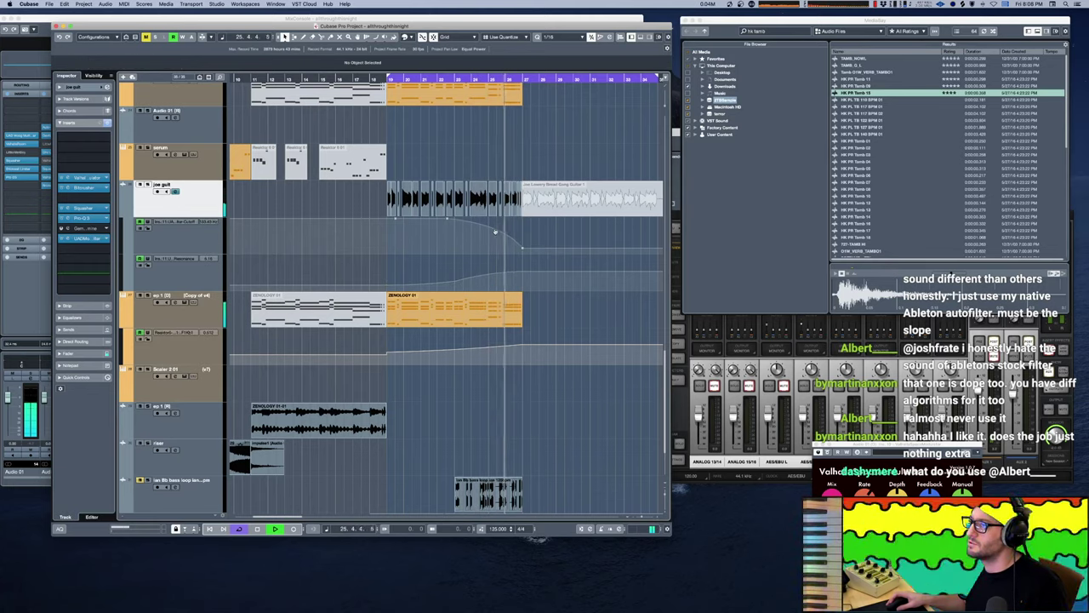
left_click_drag(523, 248, 523, 228)
key("space")
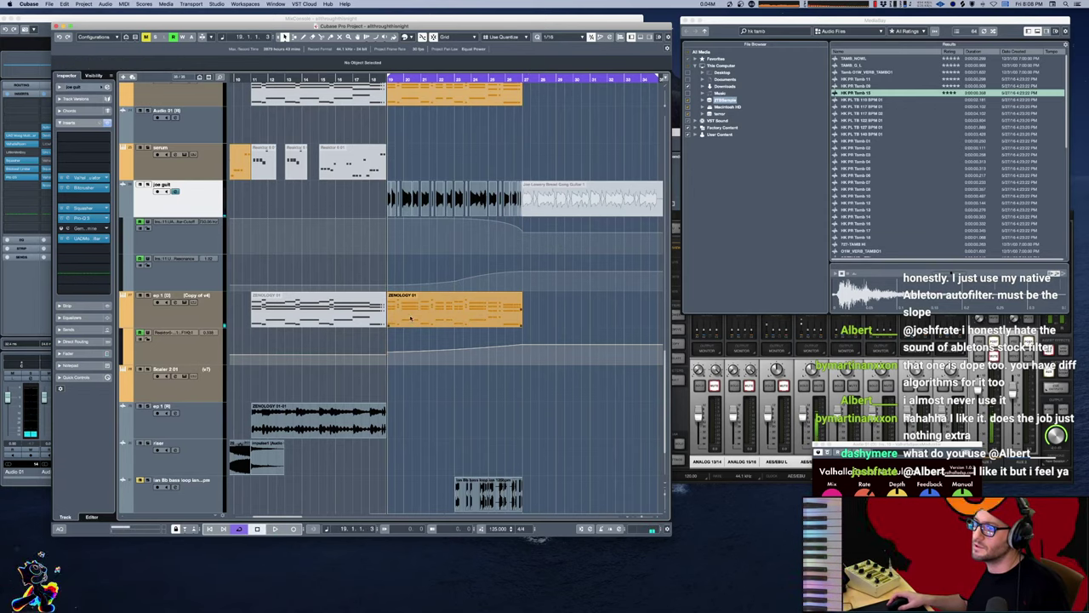
Copy the UAD Moog Multimode Filter setting and hide the Cutoff and Resonance lanes
right_click(89, 238)
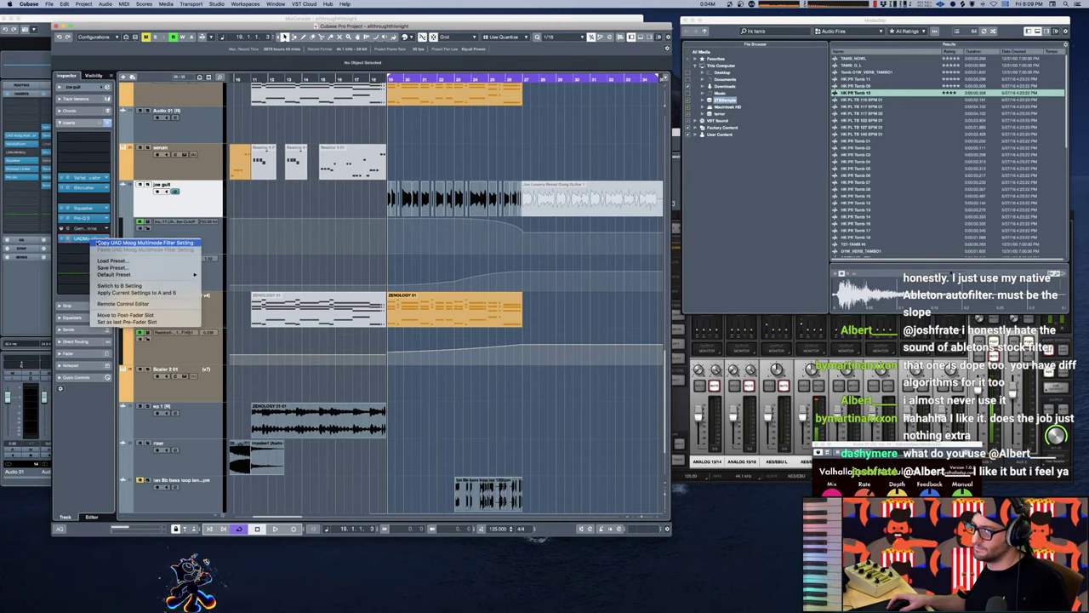
left_click(94, 243)
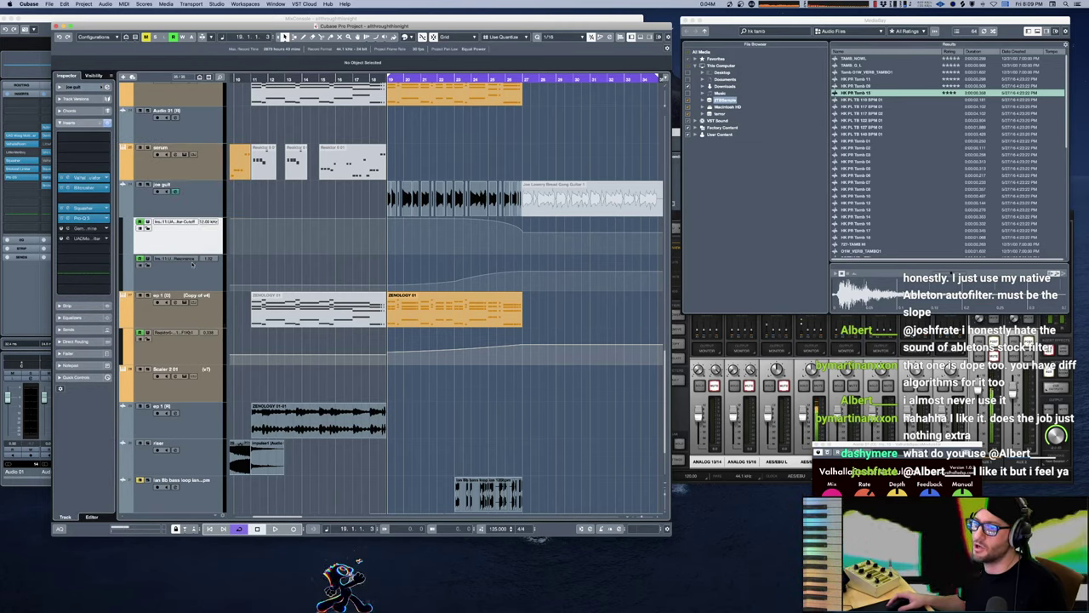
left_click(188, 237)
left_click(194, 242)
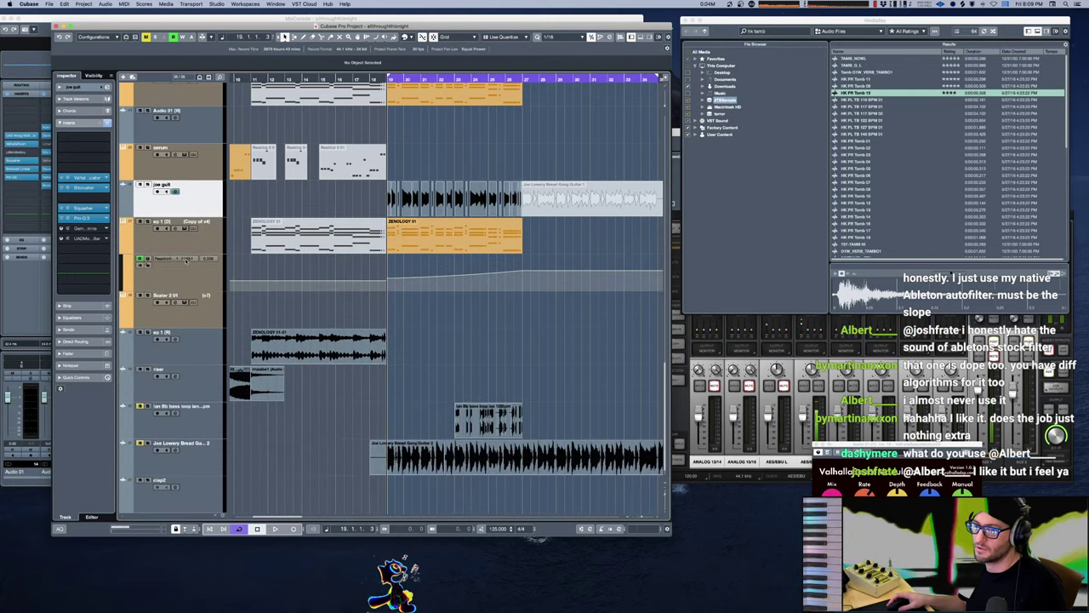
left_click(207, 247)
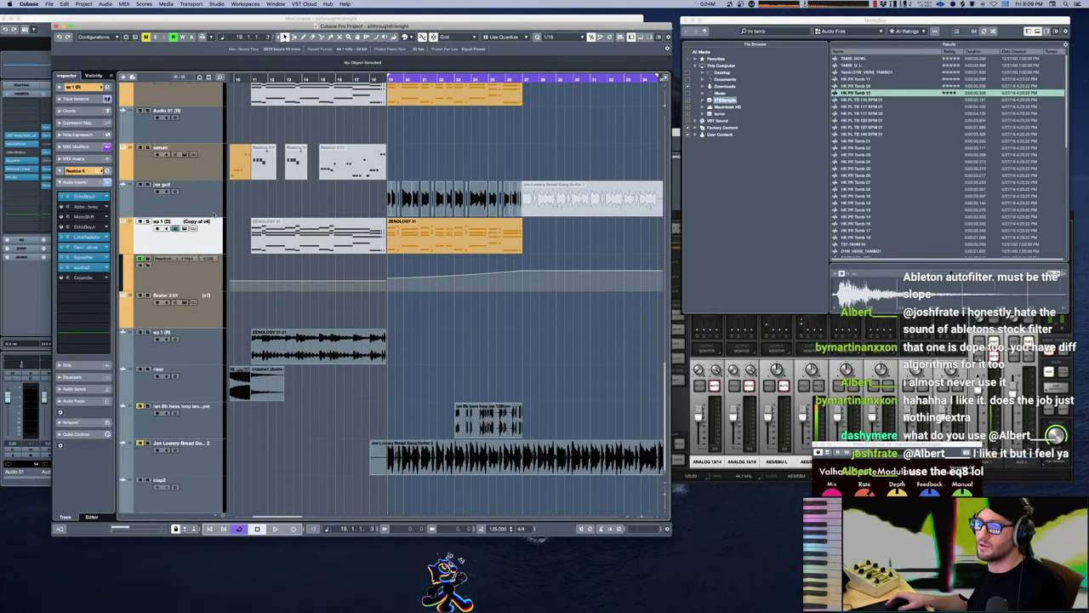
left_click(214, 209)
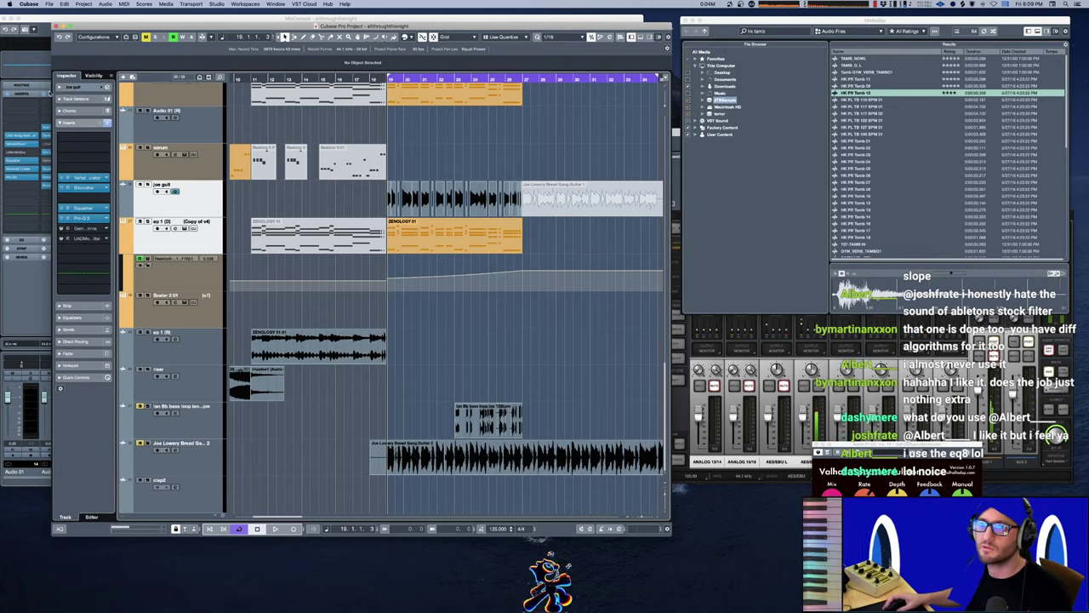
Check ep 1 (2)'s channel settings, then add a stereo group track named moogfilter
left_click(206, 244)
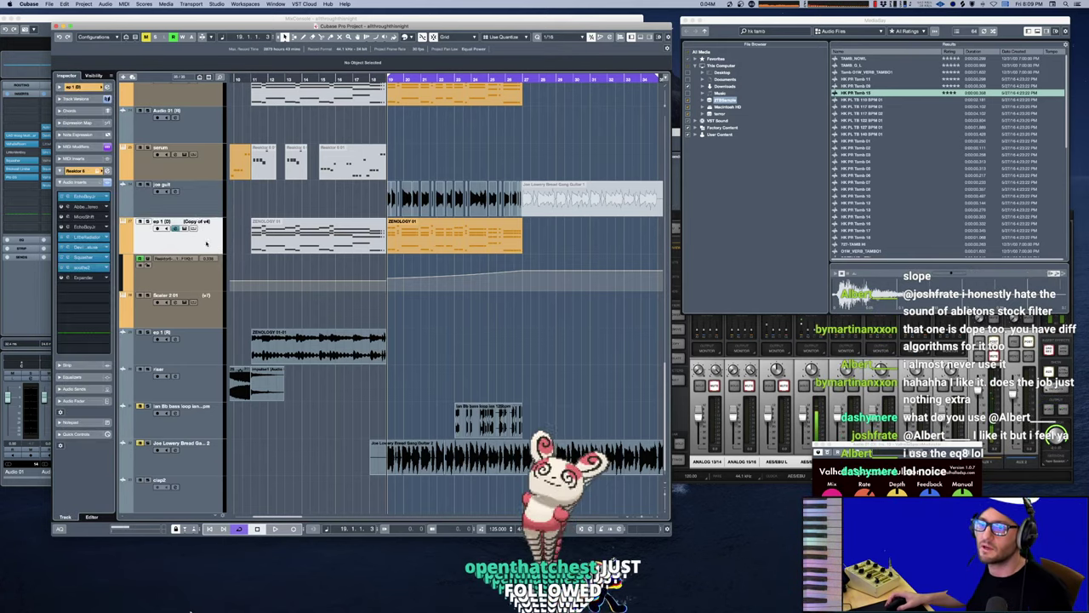
left_click(107, 88)
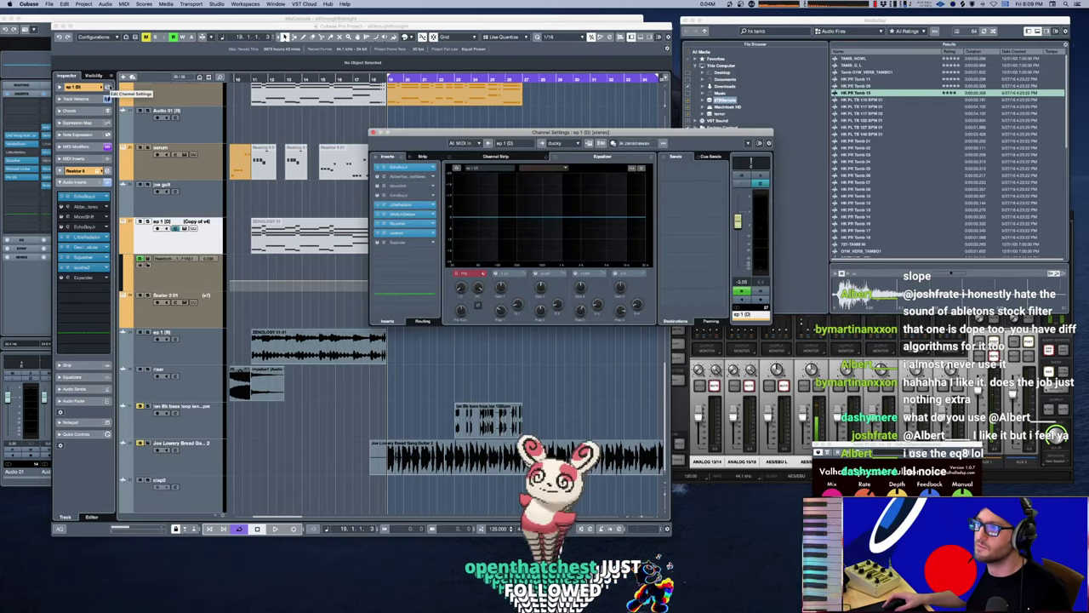
left_click(373, 133)
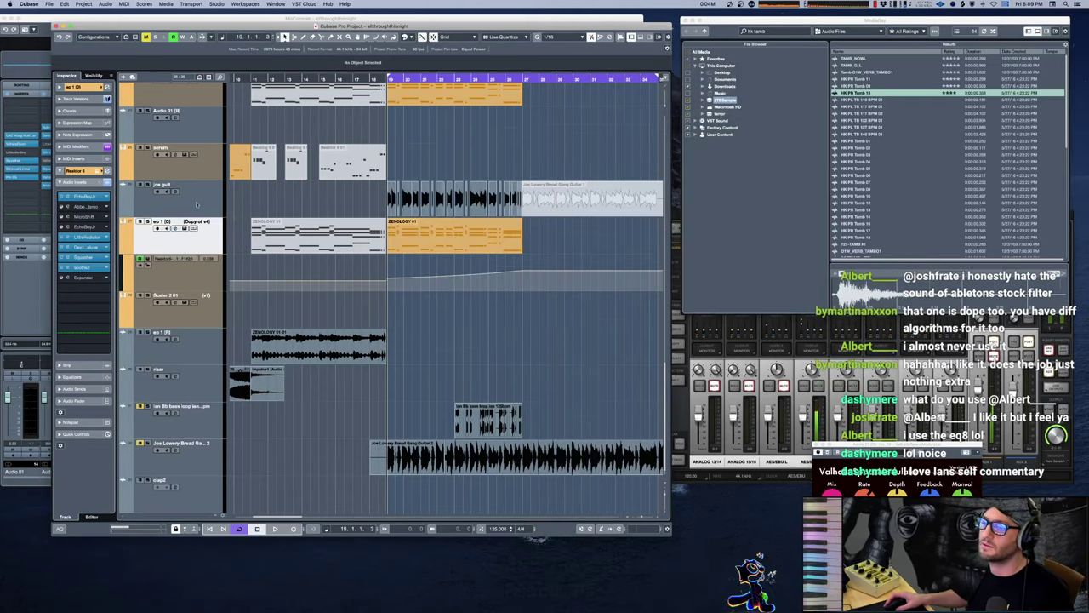
left_click(195, 202)
key("super+t")
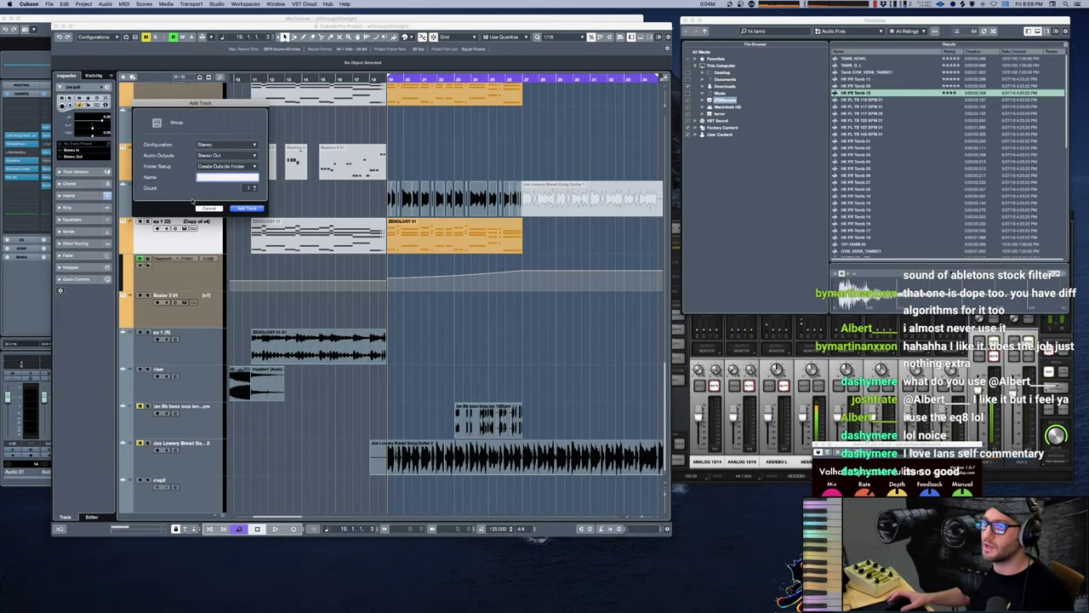
left_click(249, 157)
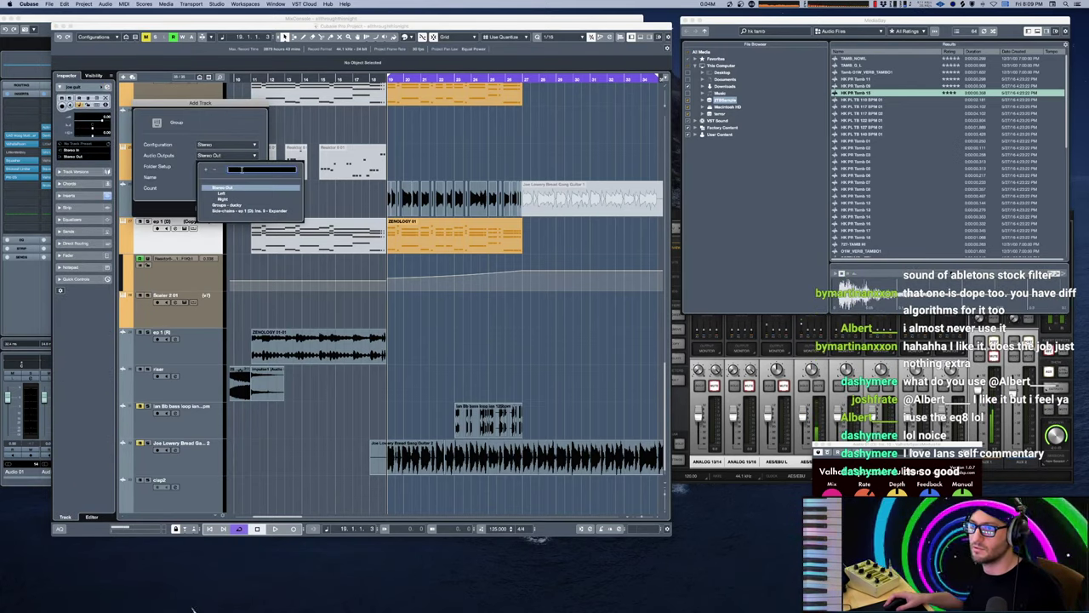
left_click(222, 188)
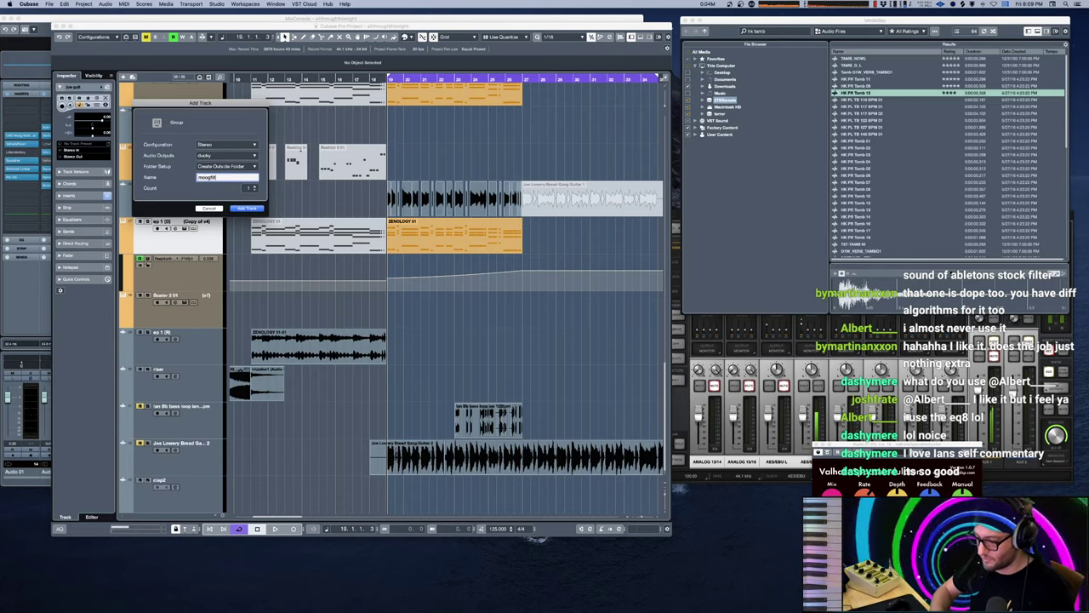
key("Return")
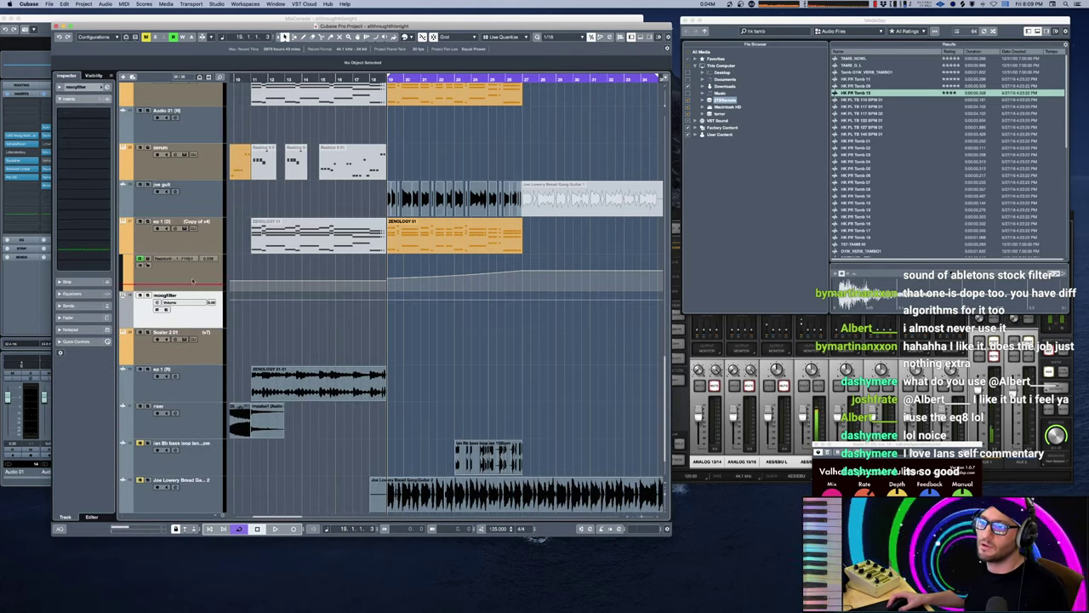
Move the moogfilter group between serum and joe guit
left_click_drag(199, 221, 201, 223)
left_click(202, 240)
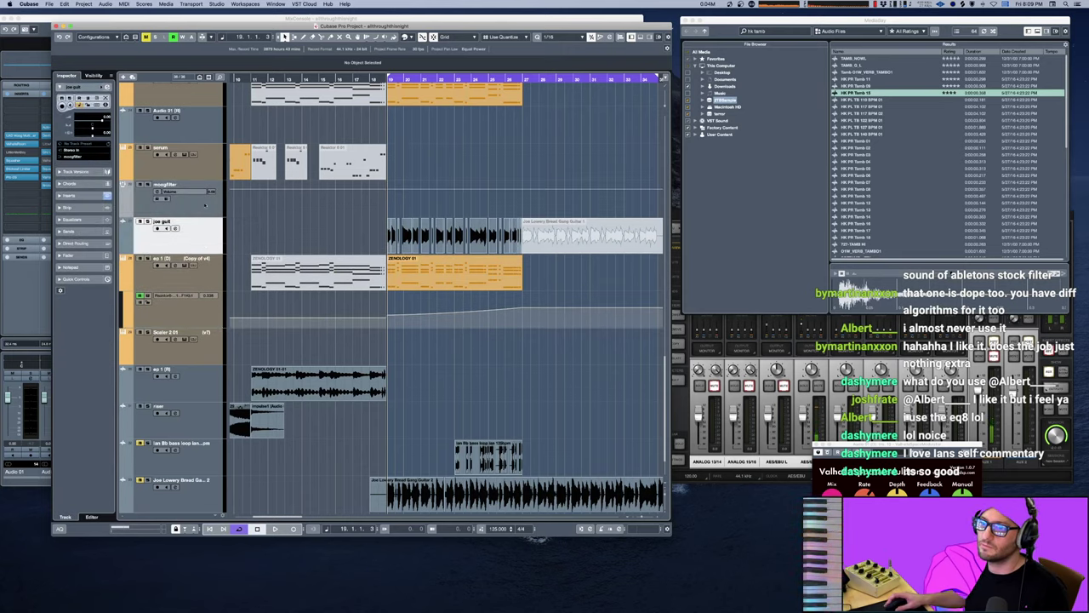
left_click(185, 184)
Load the UAD Moog Multimode Filter on the group's first insert, audition it, and close it
left_click(86, 174)
type("moog")
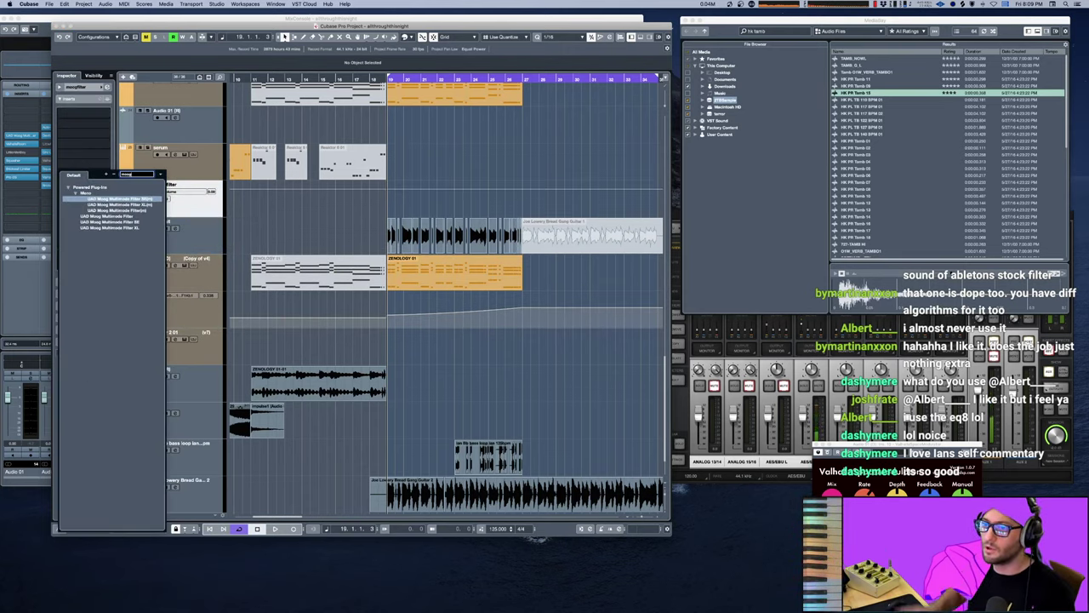
key("Return")
right_click(105, 175)
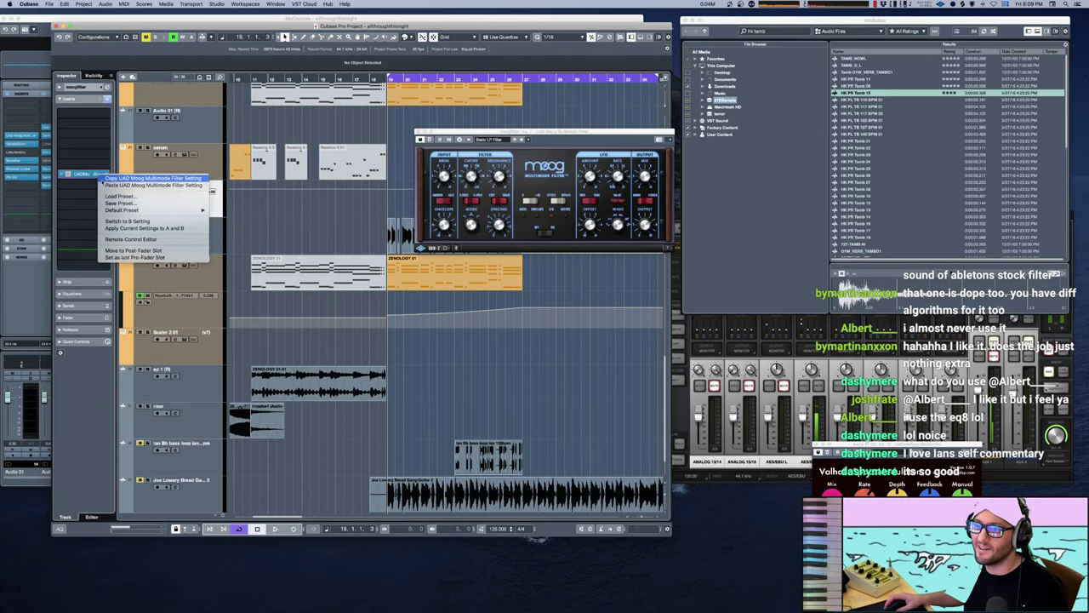
left_click(153, 185)
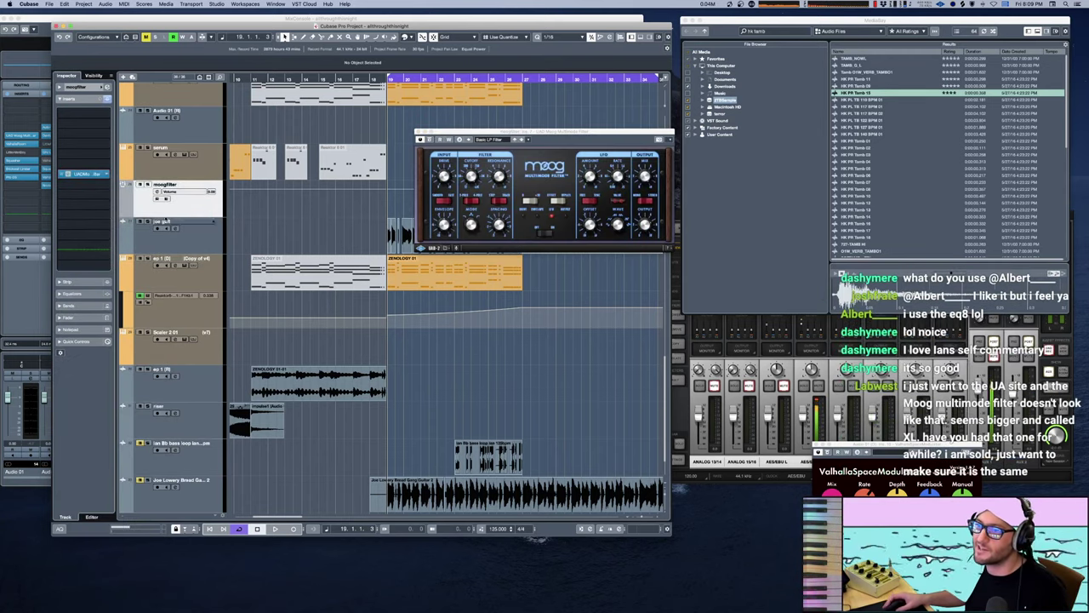
key("space")
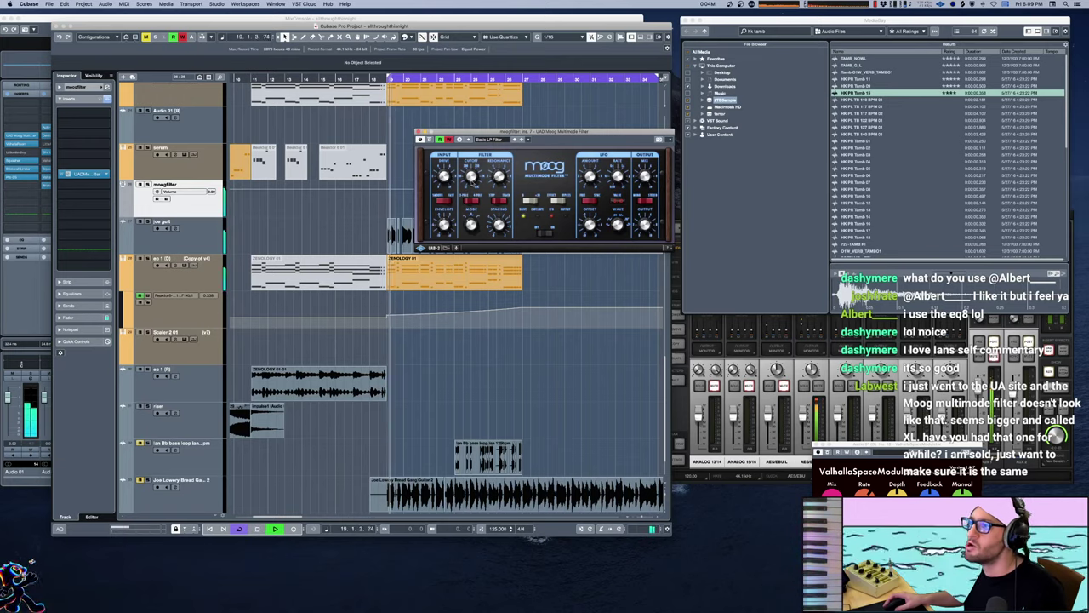
key("space")
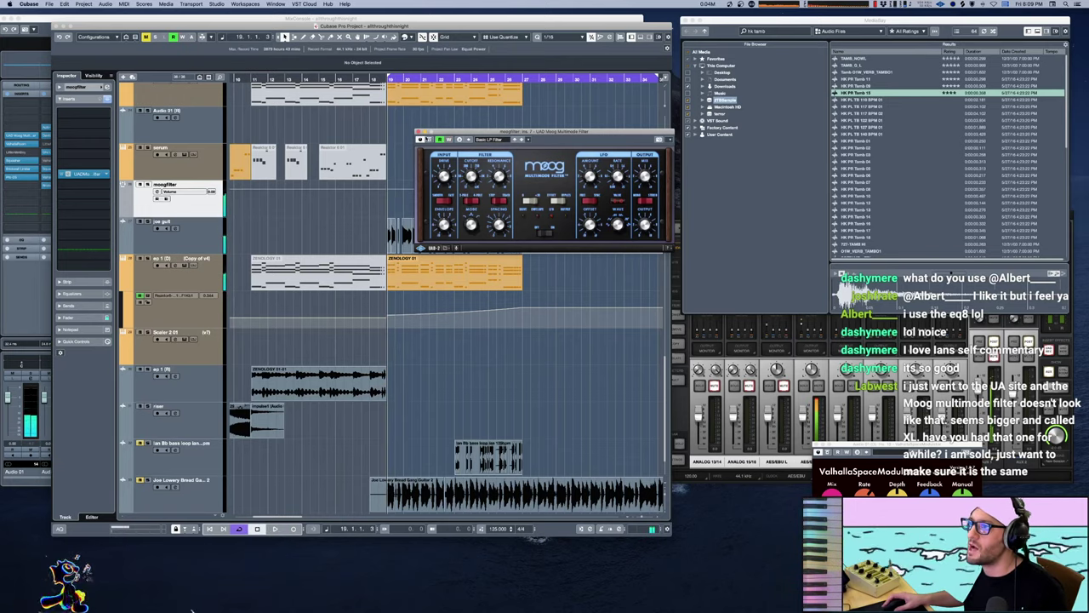
left_click(156, 192)
Show the moogfilter Cutoff and Resonance automation lanes and reopen the Moog Multimode Filter
left_click(124, 214)
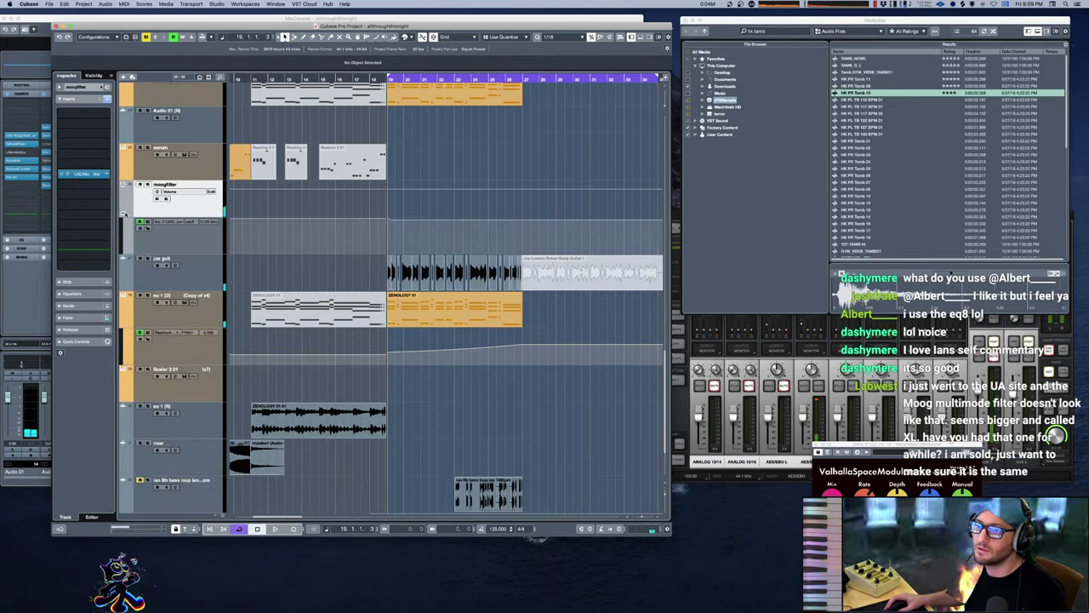
left_click(124, 252)
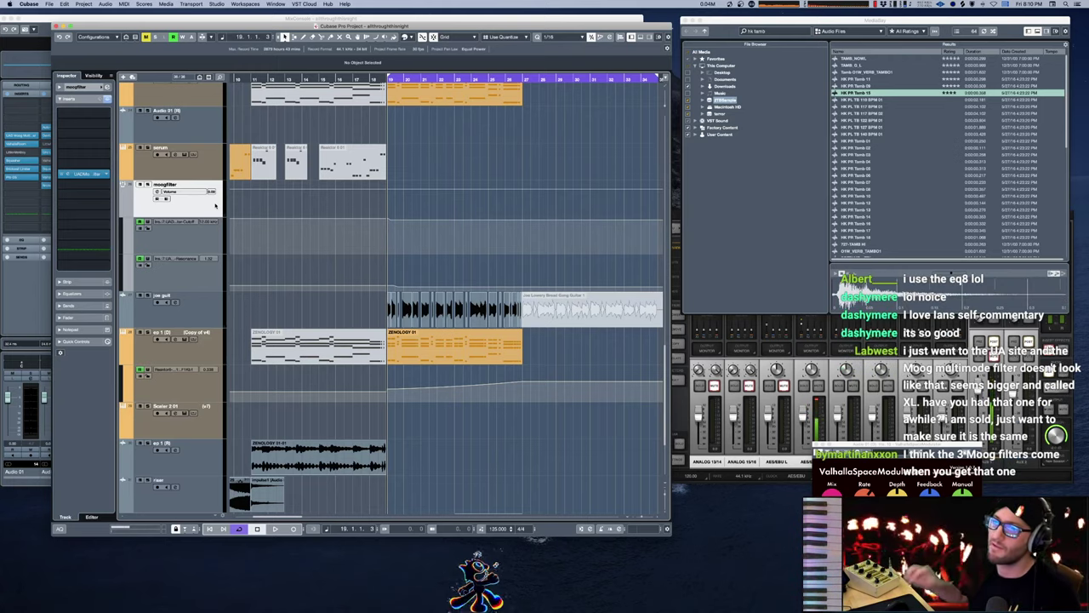
left_click(87, 175)
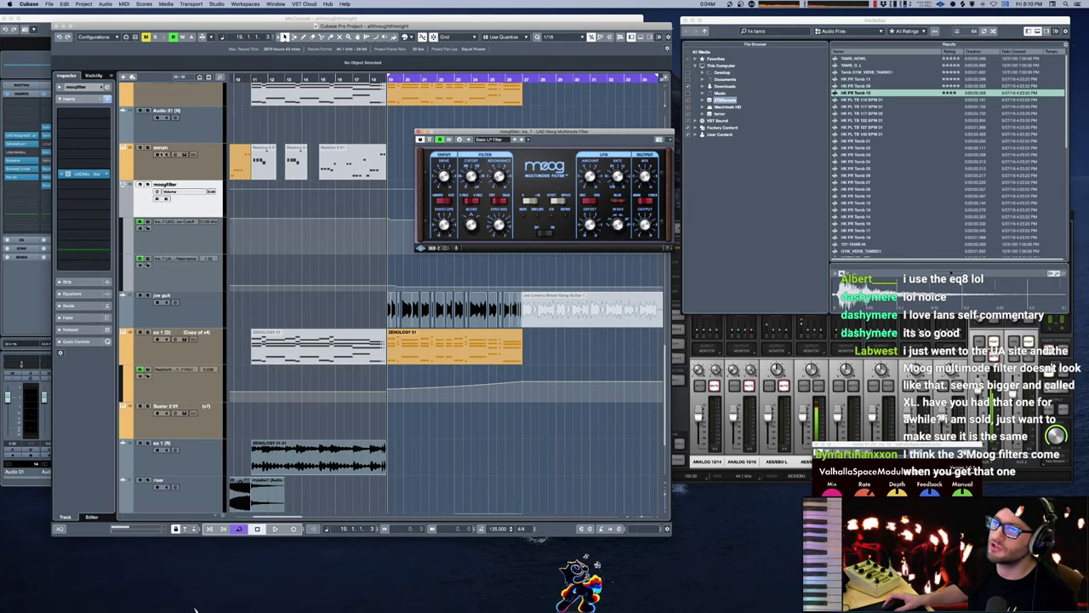
Load the UAD Moog Multimode Filter XL into insert slot 2, then close its window
left_click(88, 174)
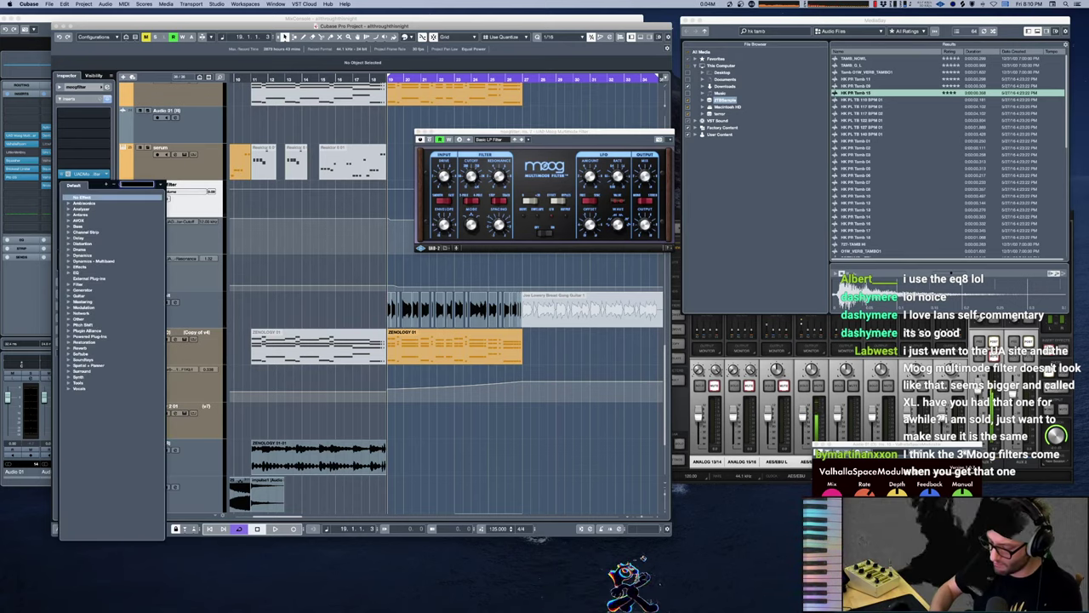
type("moog")
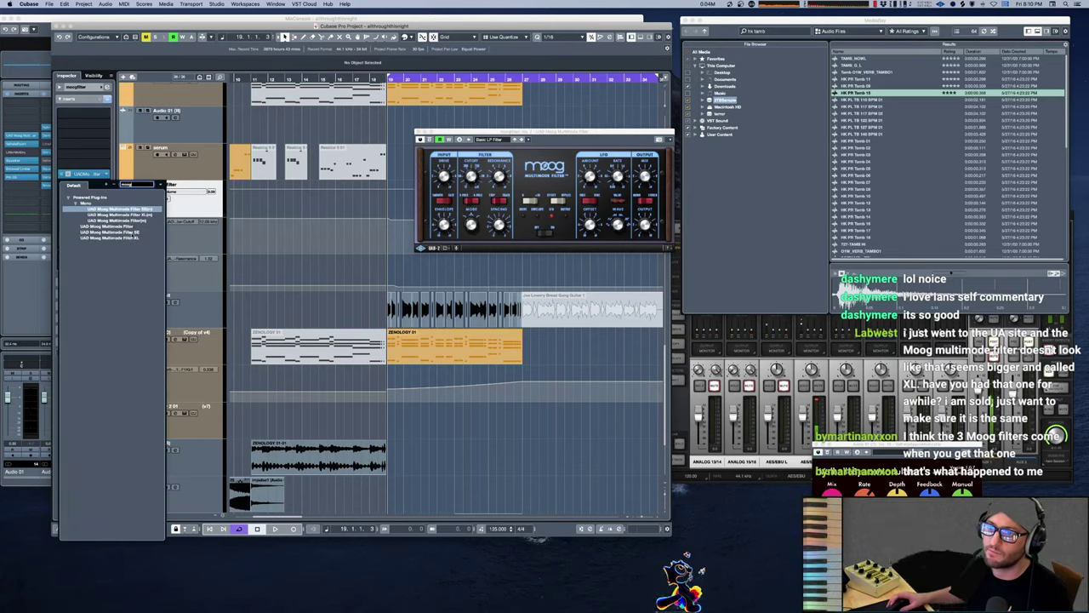
left_click(130, 239)
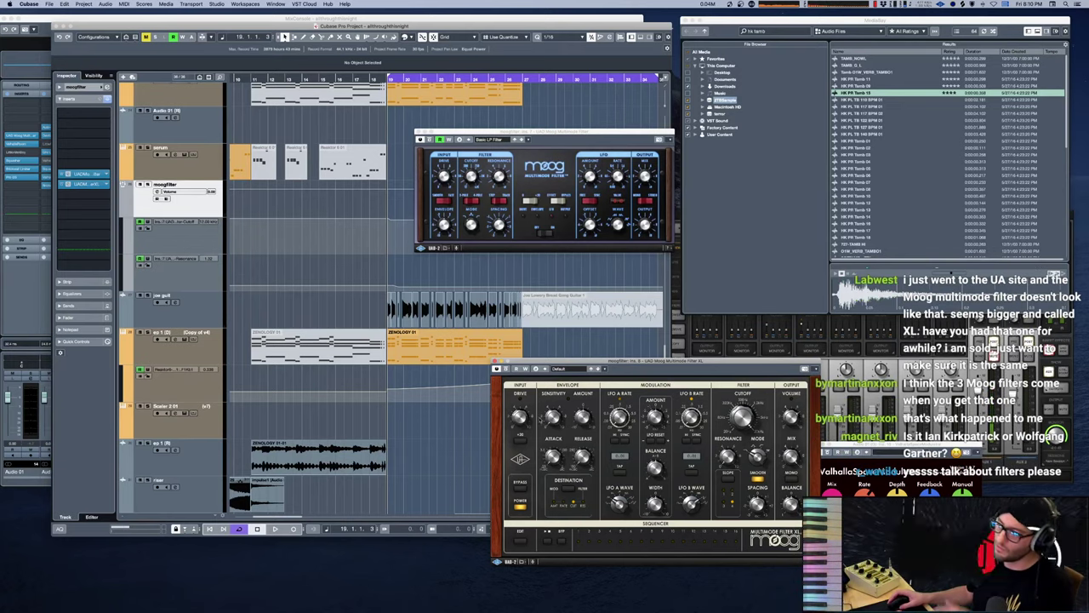
left_click_drag(735, 362, 604, 268)
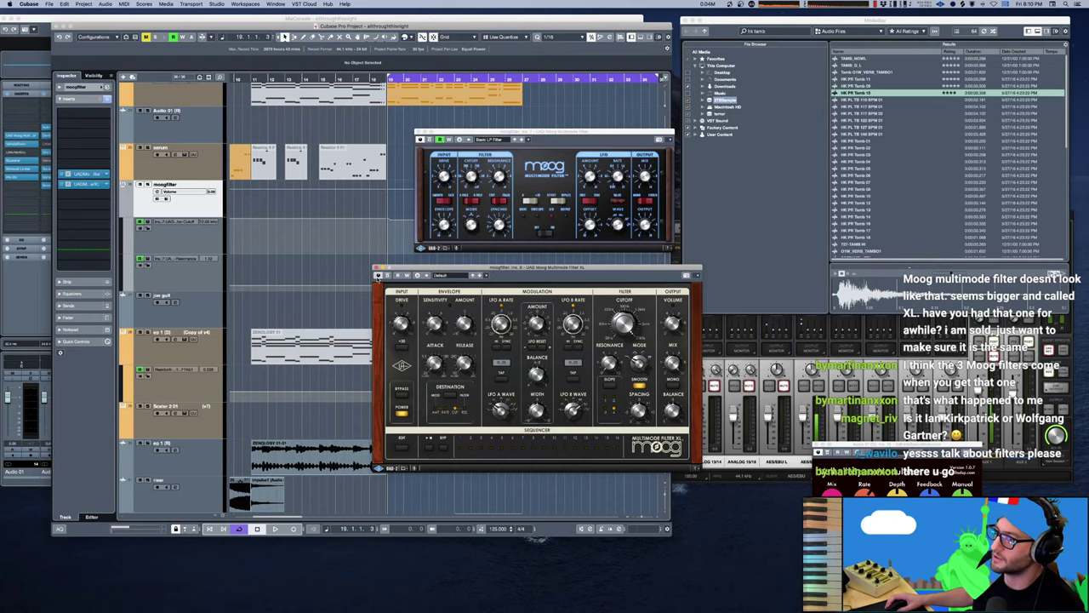
left_click(376, 268)
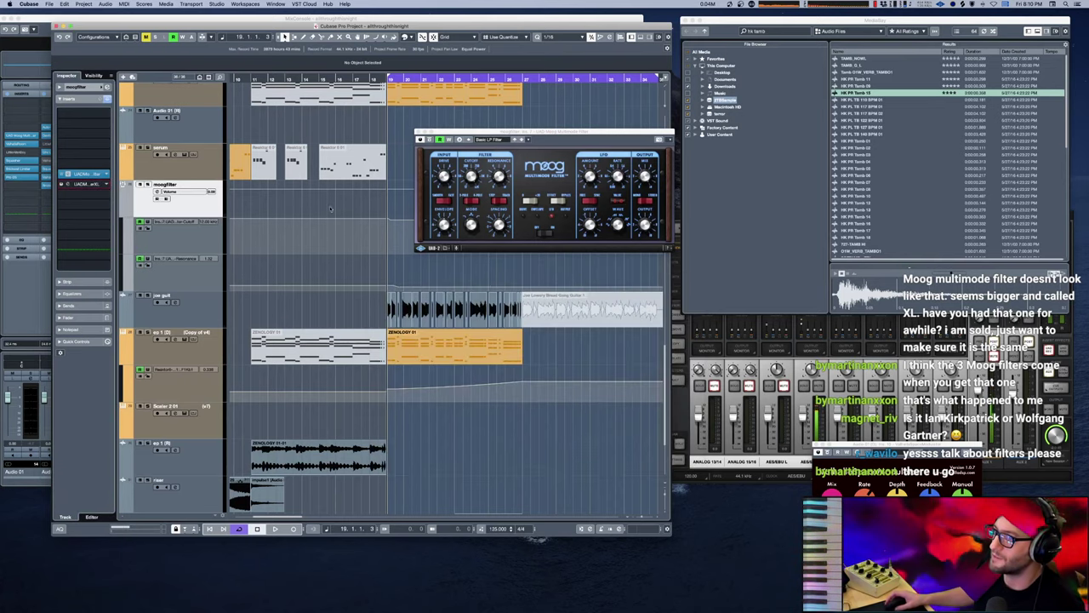
Move the Moog Multimode Filter window further to the right
left_click_drag(513, 137, 502, 114)
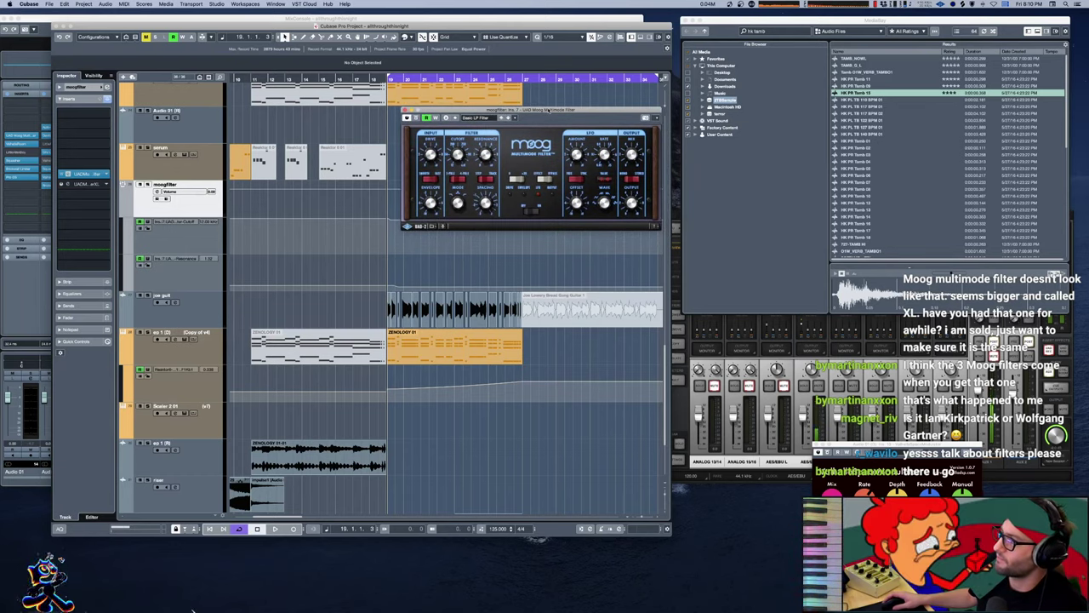
left_click_drag(548, 110, 535, 111)
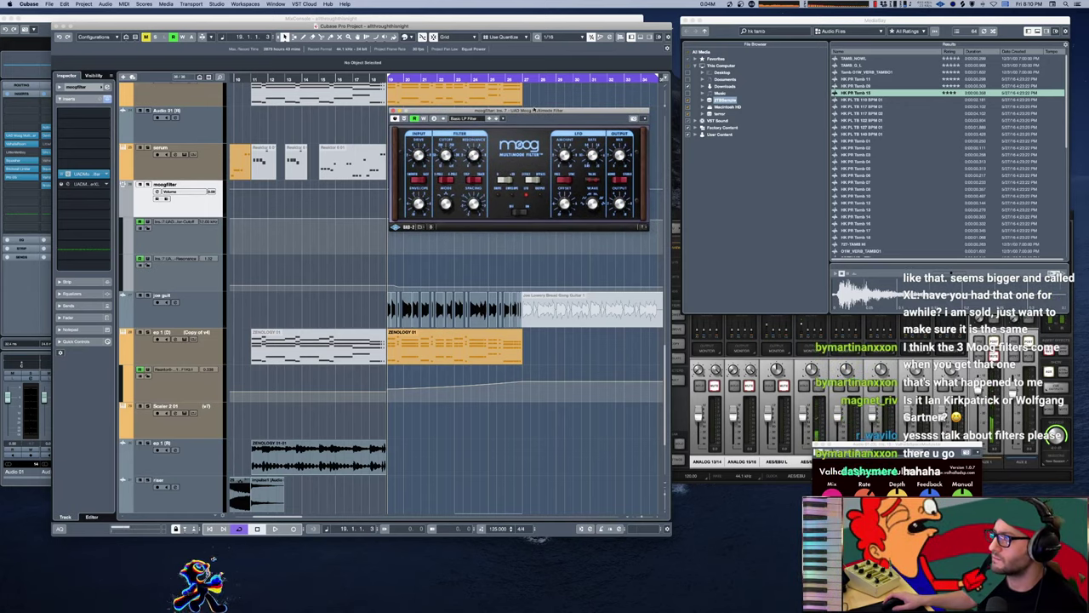
left_click_drag(535, 117, 593, 113)
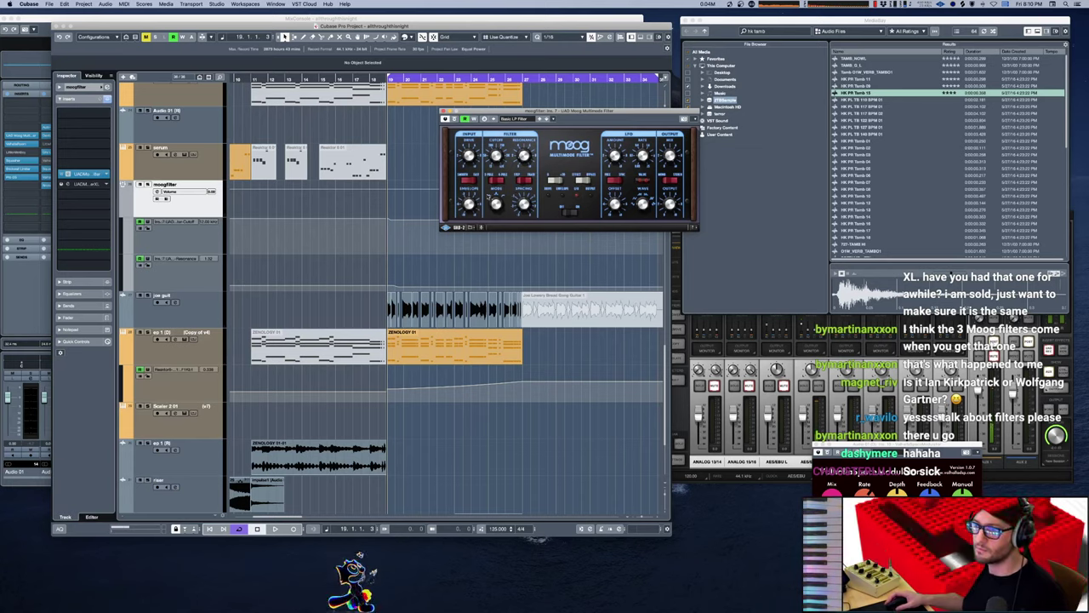
left_click_drag(549, 117, 616, 113)
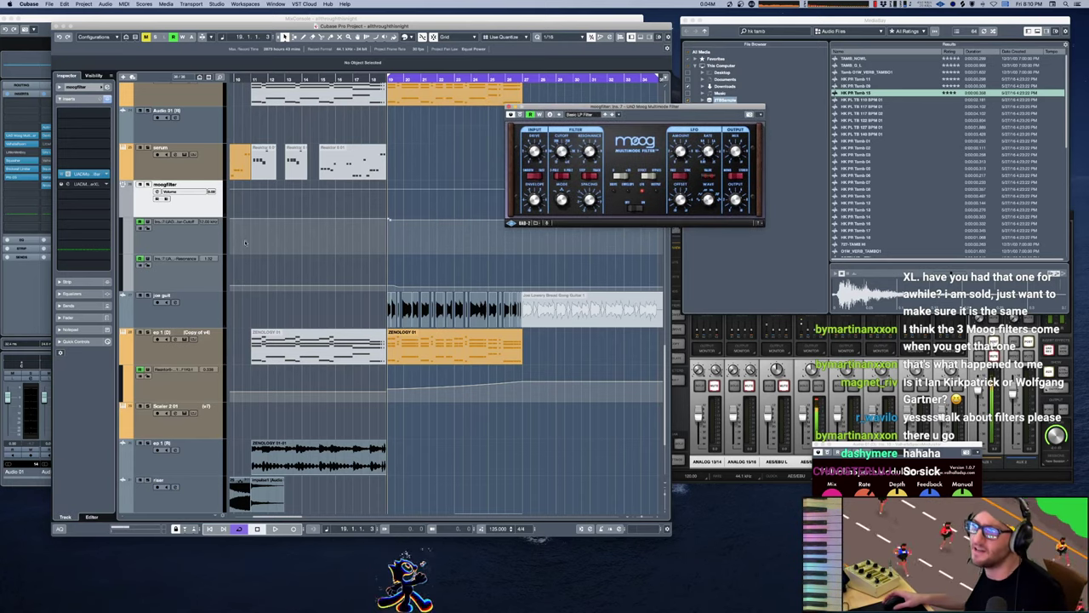
During playback, draw a rising Resonance ramp on the moogfilter lane starting at 25.79
key("space")
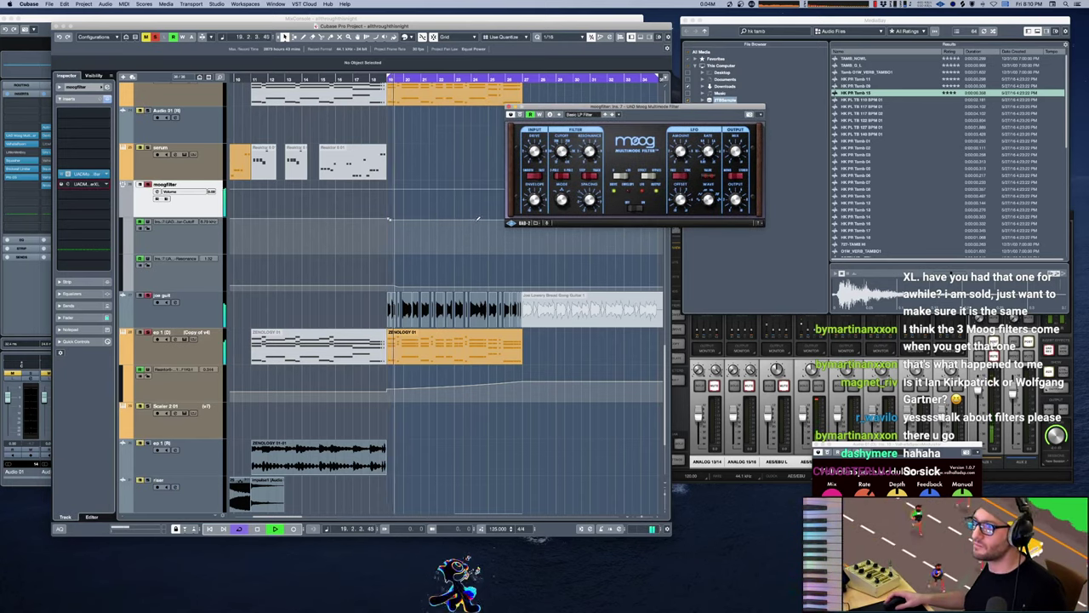
left_click(451, 214)
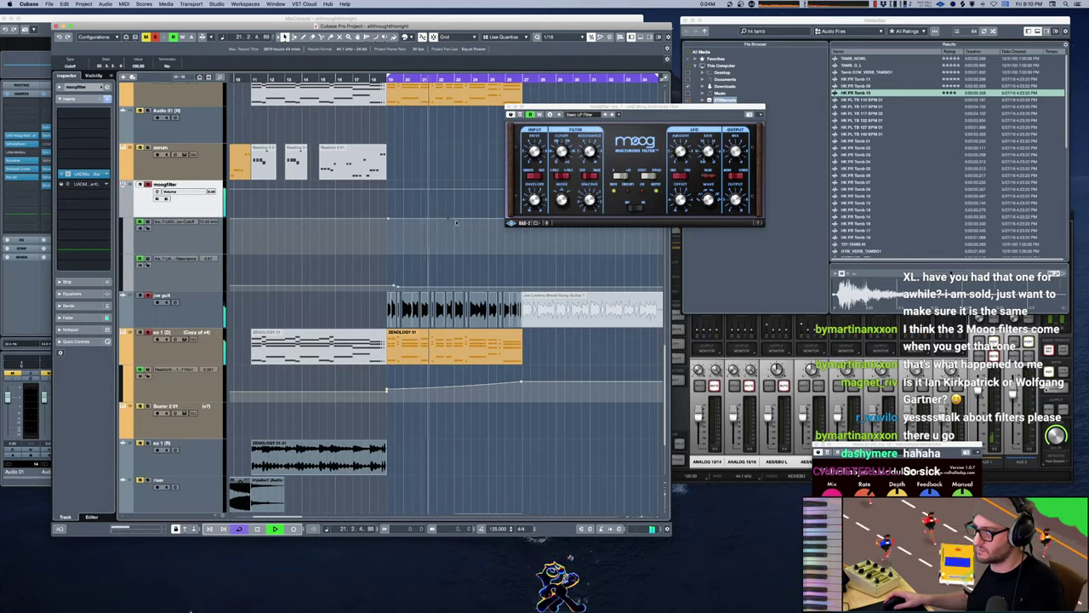
left_click(456, 279)
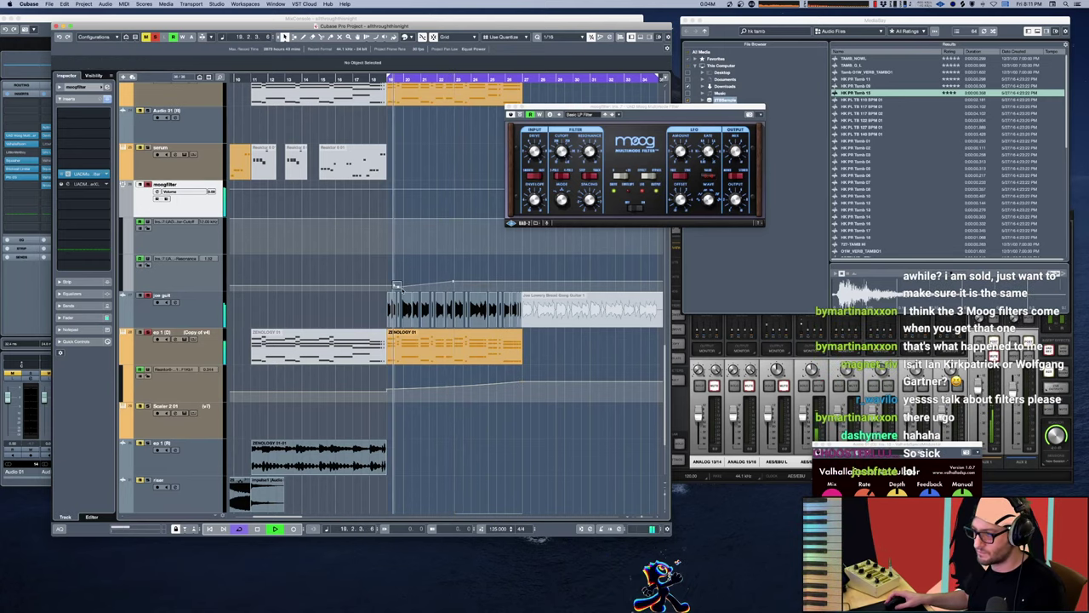
left_click(410, 283)
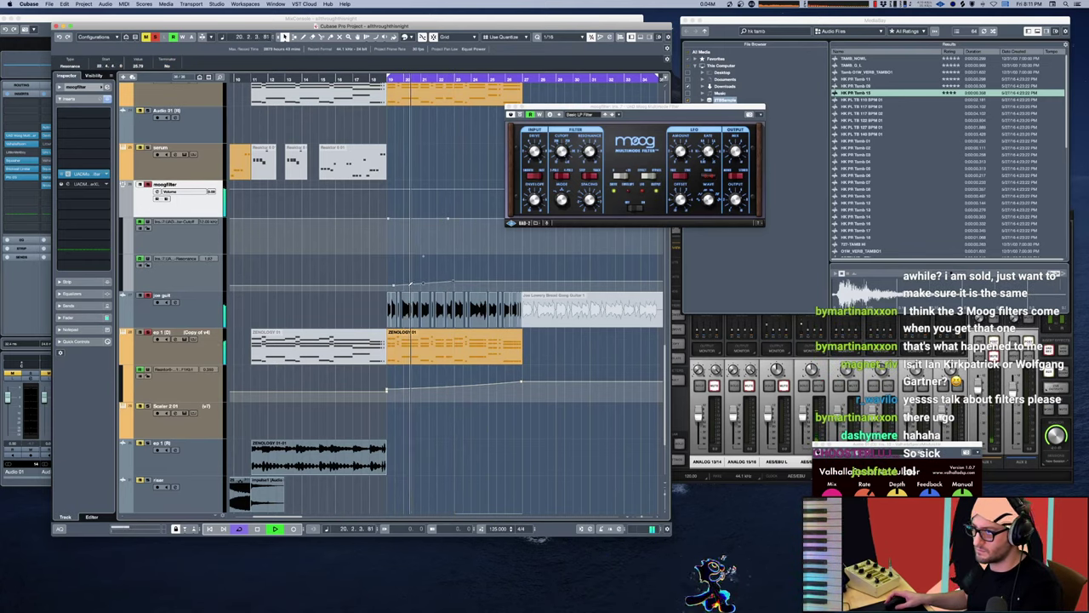
left_click(430, 287)
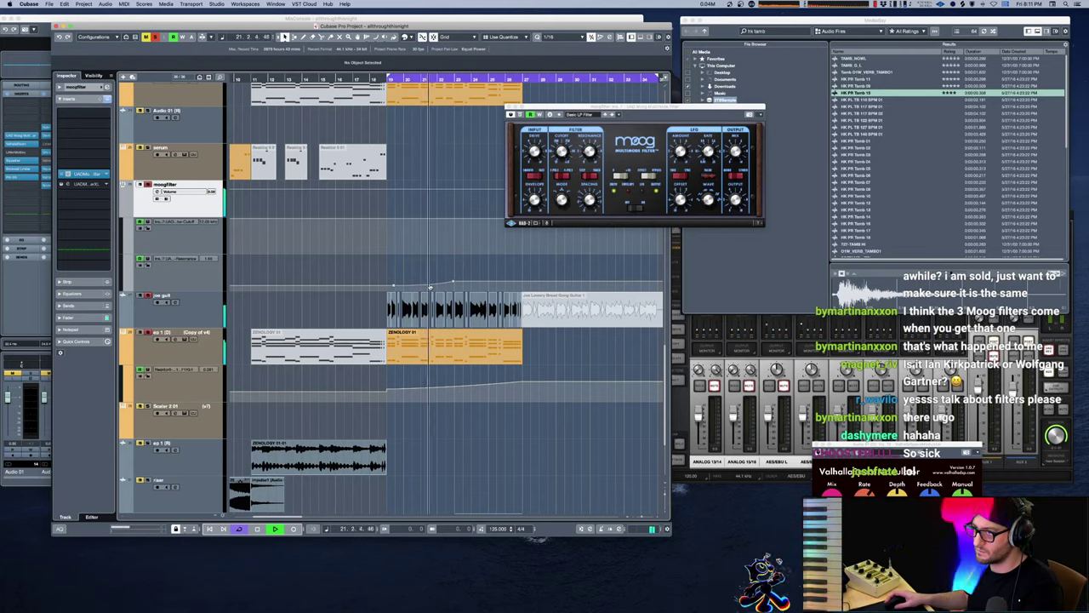
left_click_drag(451, 281, 523, 264)
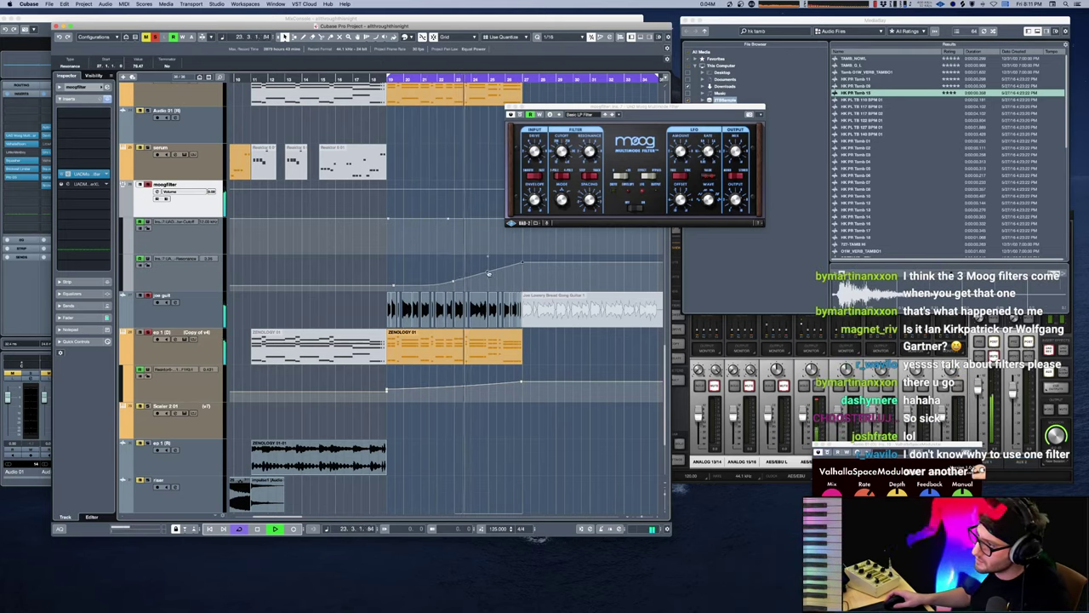
left_click_drag(519, 262, 524, 278)
key("space")
key("space")
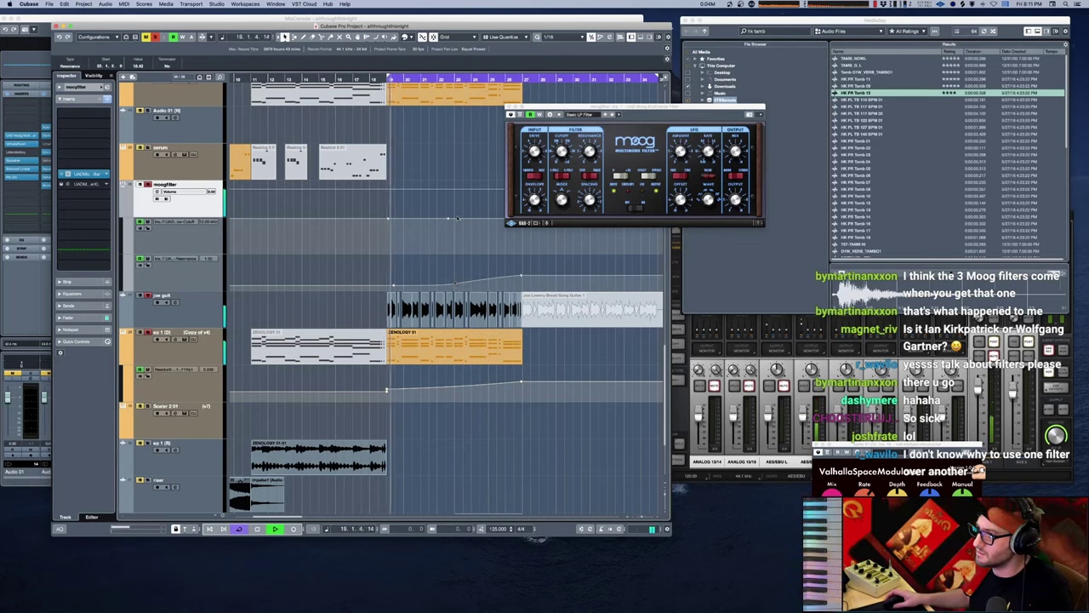
Draw a downward Cutoff slope on the moogfilter automation toward bar 27, then stop playback
scroll(451, 256, "up", 5)
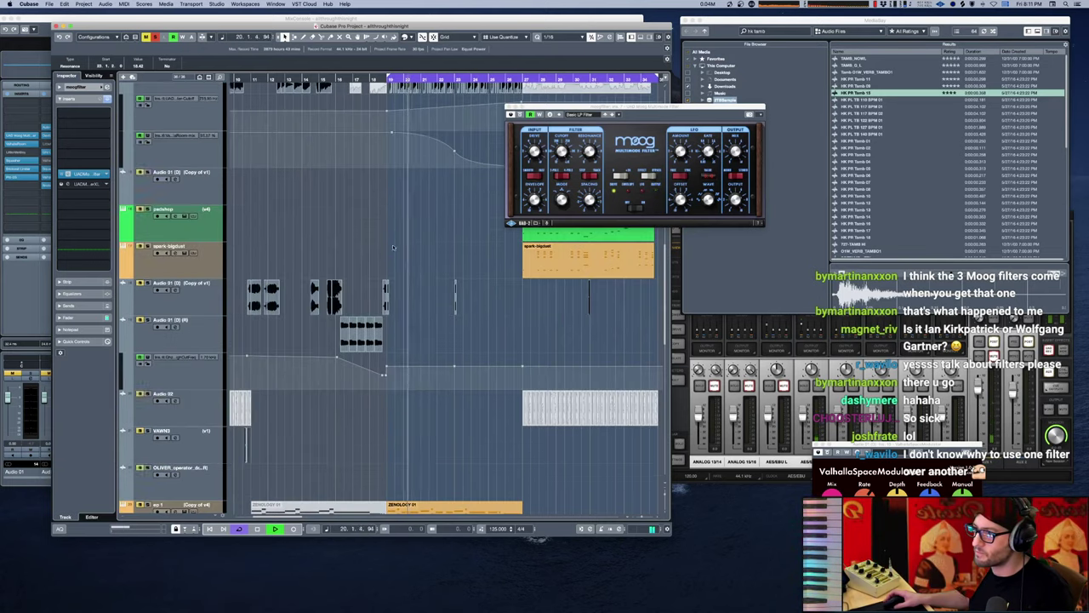
scroll(474, 300, "down", 2)
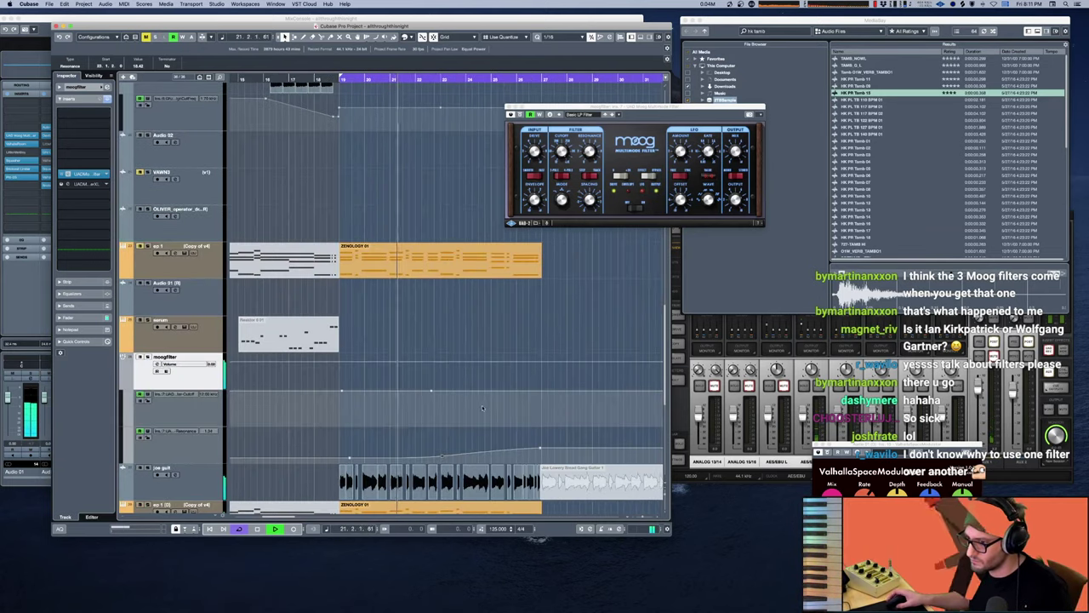
scroll(481, 396, "up", 2)
scroll(459, 349, "down", 3)
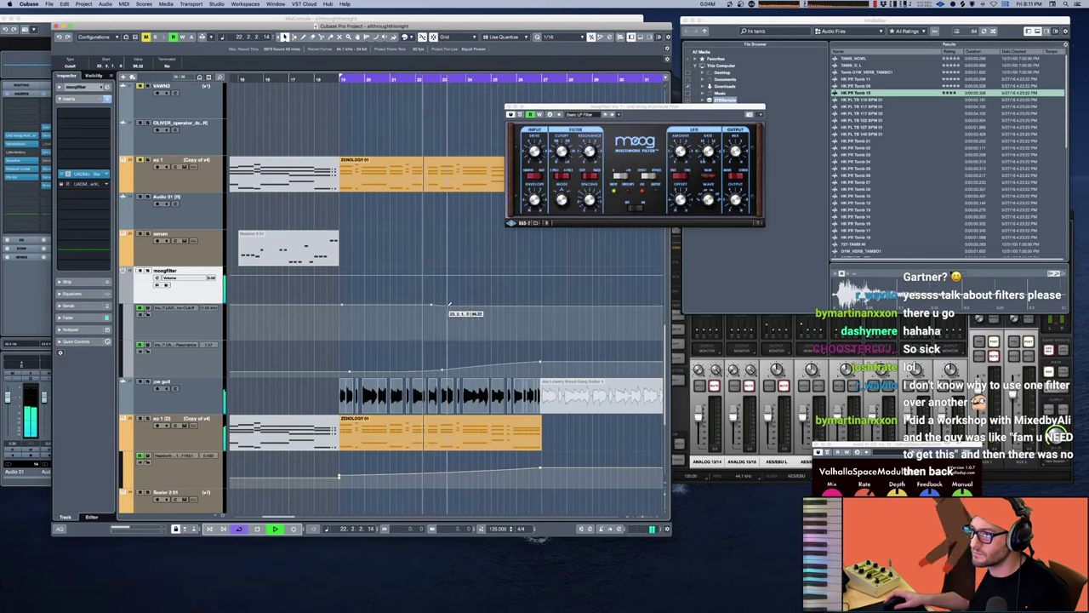
left_click_drag(444, 304, 534, 328)
key("space")
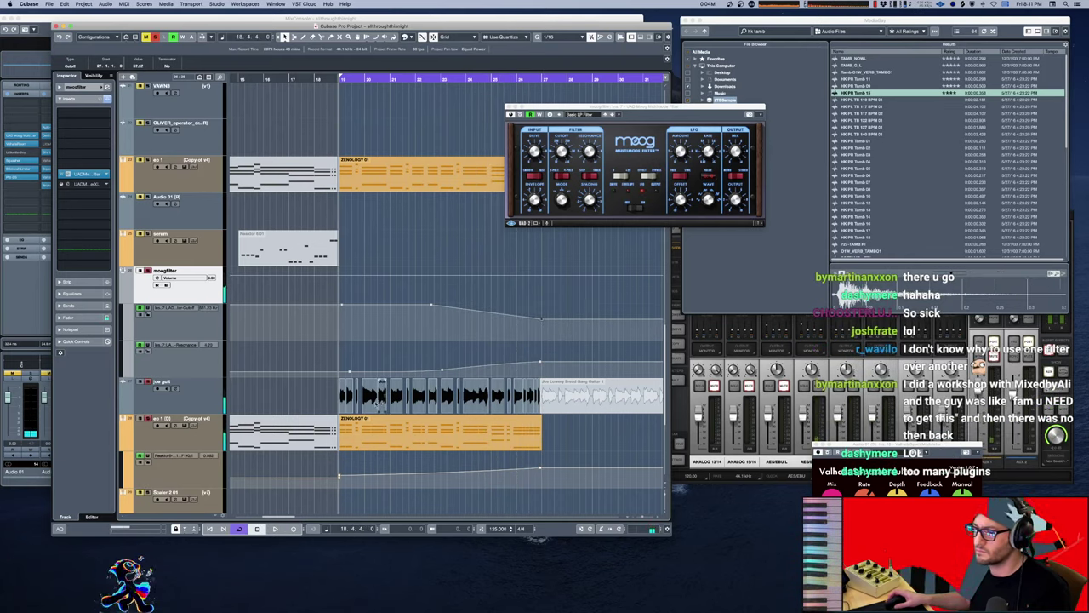
Audition the project, try moving the moogfilter automation points, then undo those three edits
left_click(293, 449)
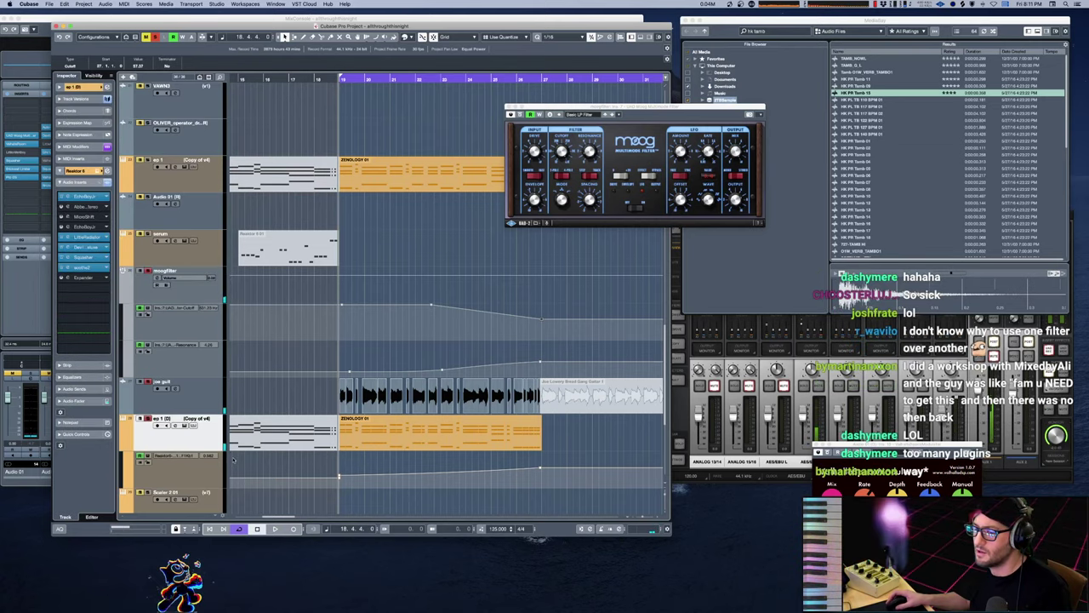
left_click(459, 448)
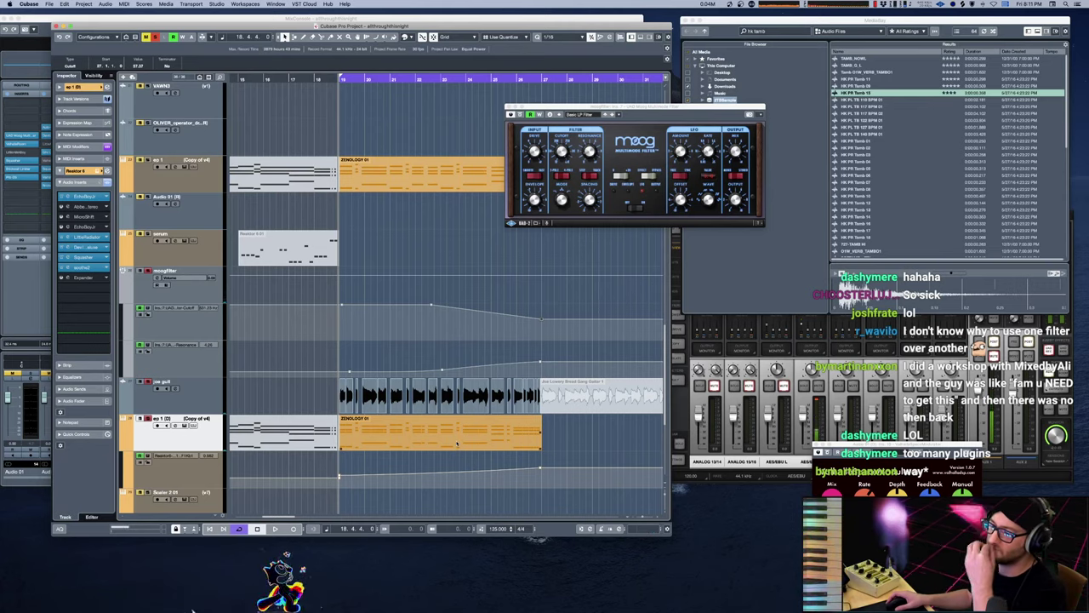
left_click(349, 321)
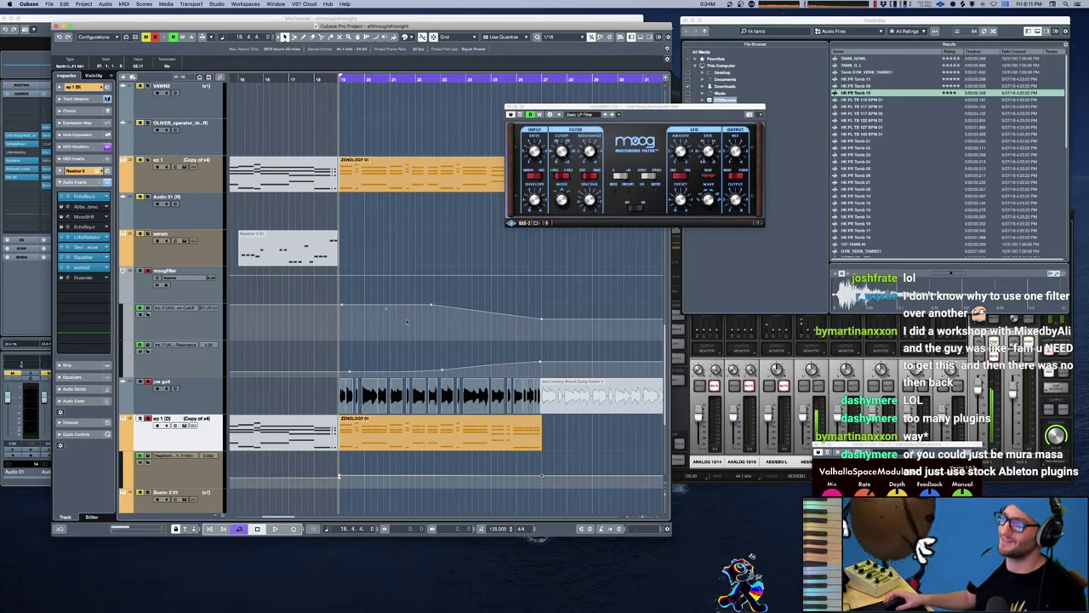
key("space")
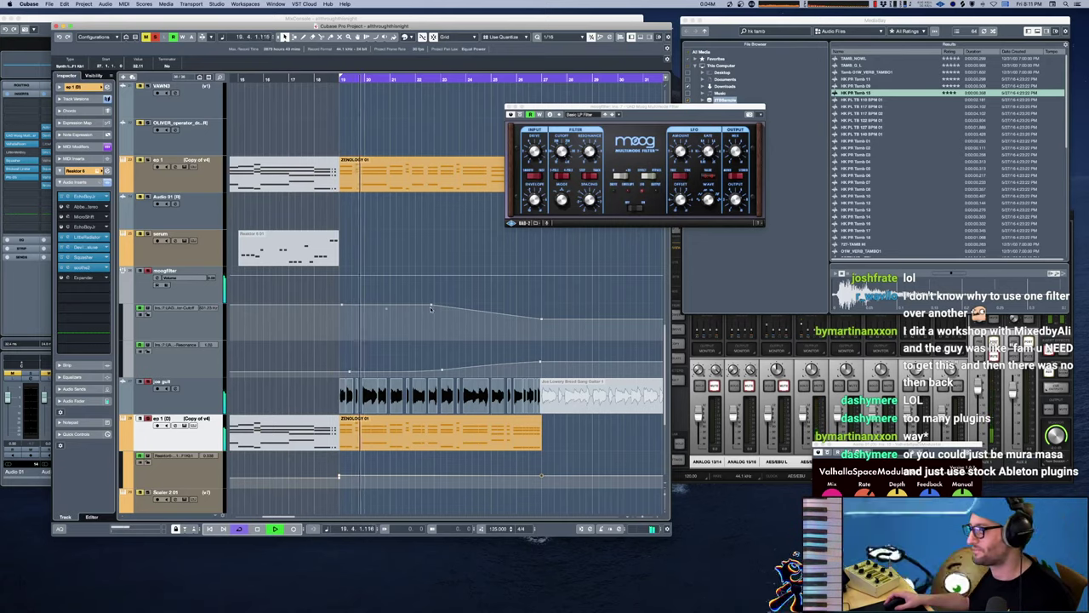
left_click_drag(431, 309, 440, 310)
left_click_drag(431, 474, 547, 454)
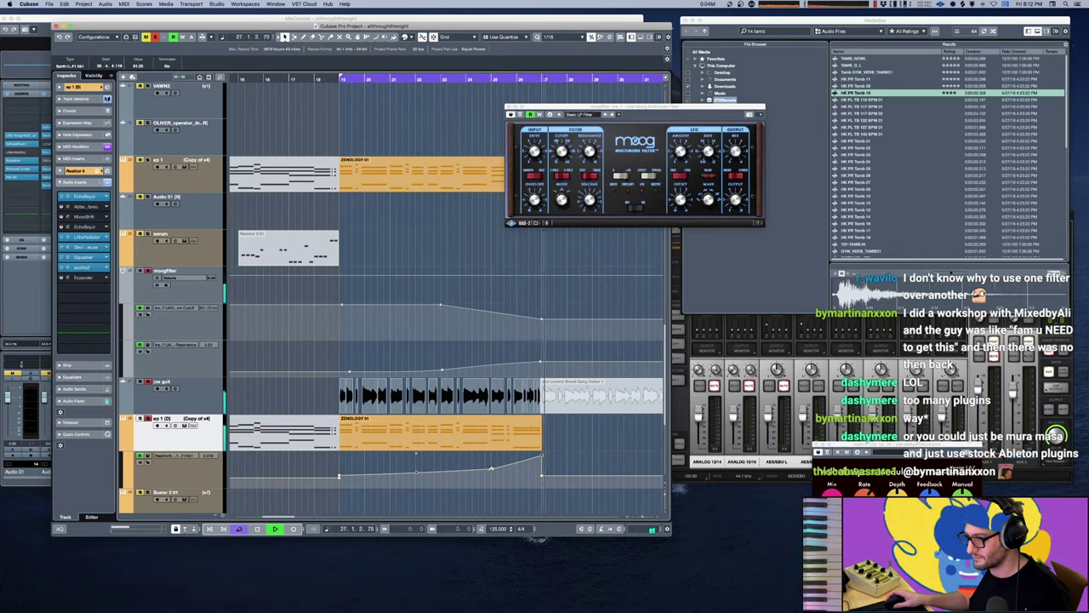
mouse_move(492, 470)
left_mouse_down()
mouse_move(474, 471)
mouse_move(495, 482)
left_mouse_up()
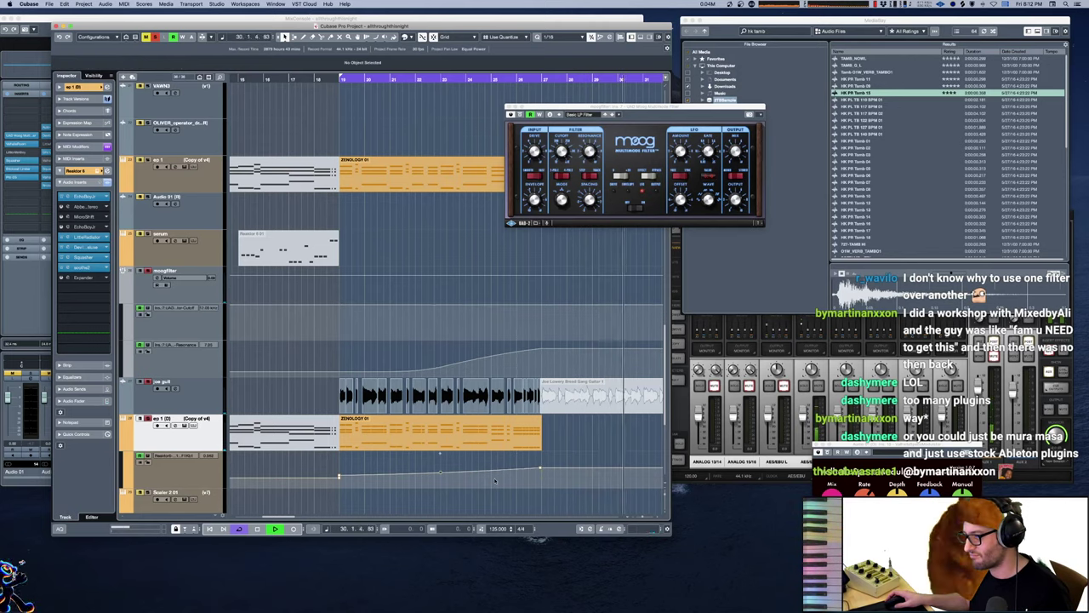
key("super+z")
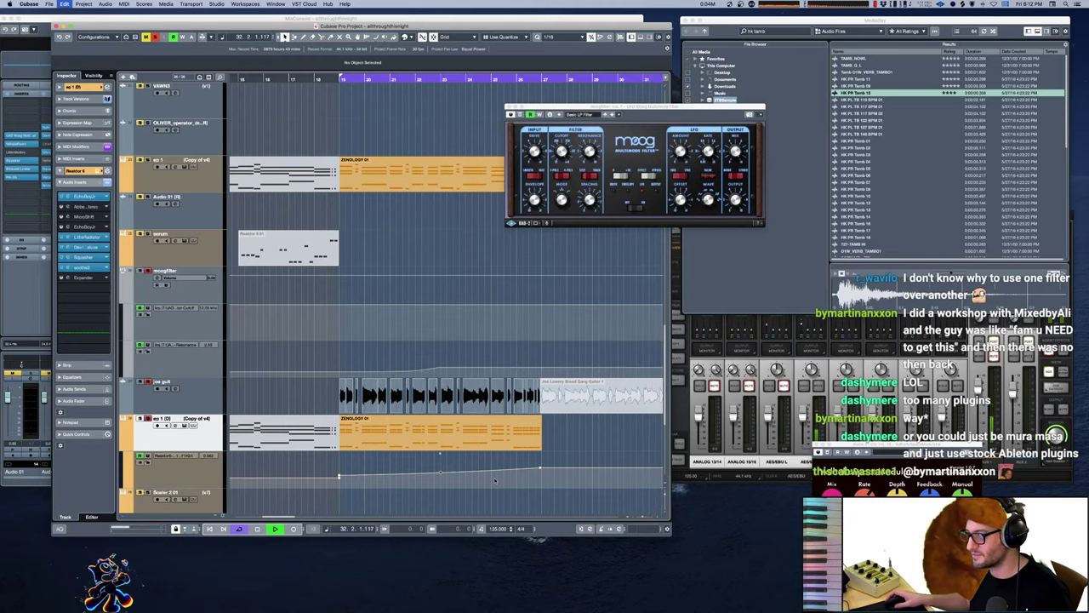
key("super+z")
key("super+z")
key("super+z")
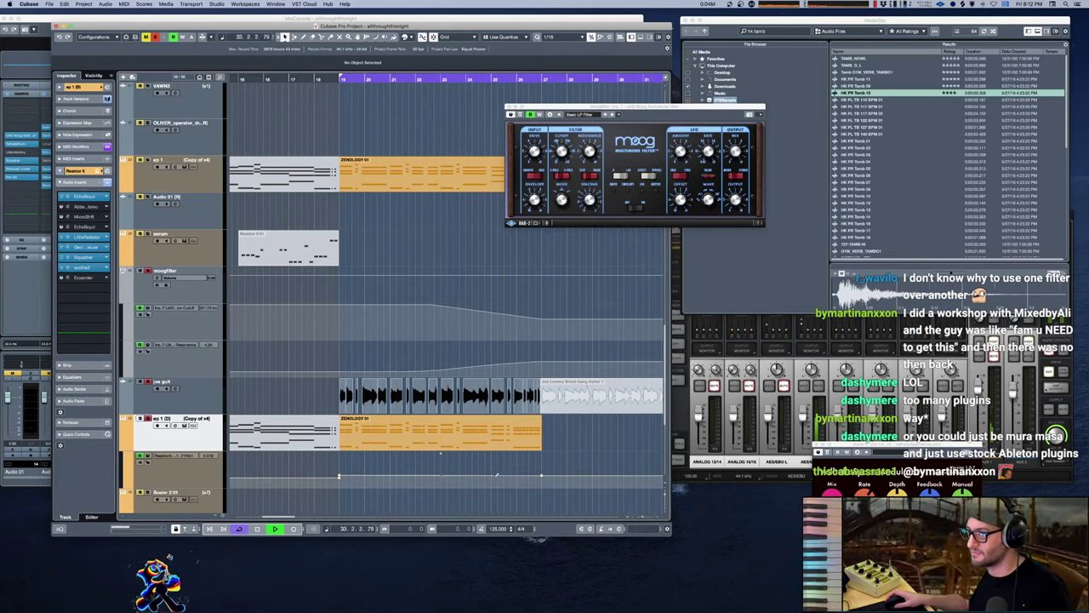
key("super+z")
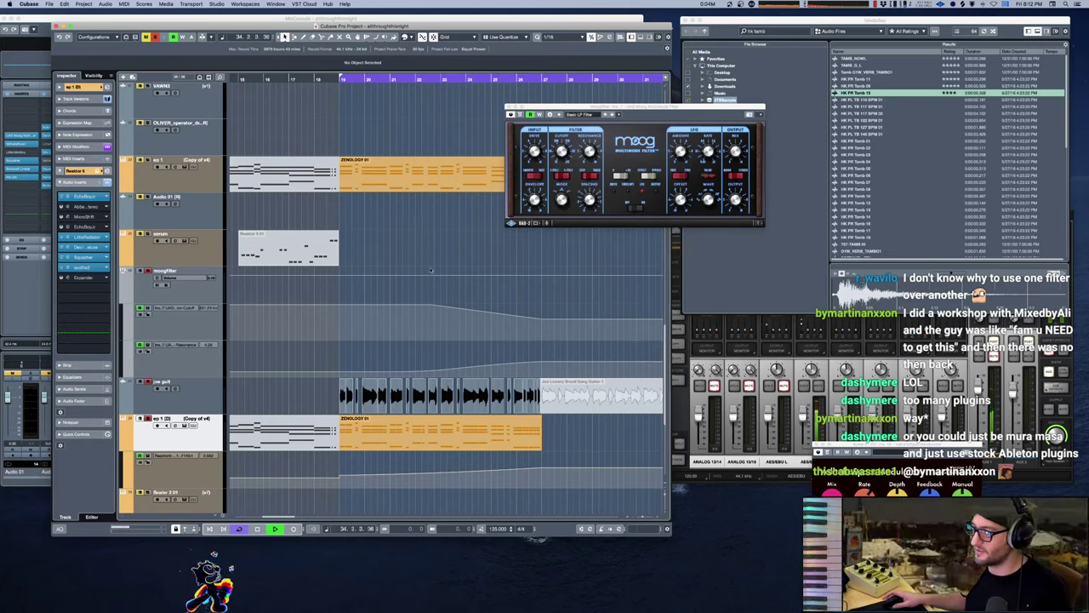
Select the moogfilter track and close the Moog filter plugin window
left_click(487, 311)
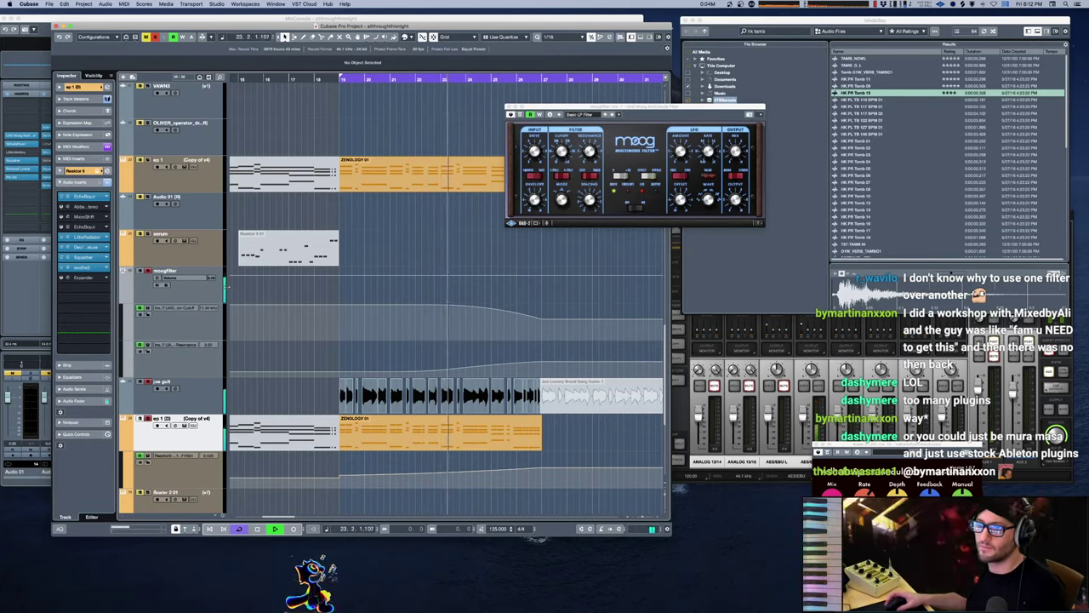
left_click(208, 325)
key("g")
key("g")
key("g")
Set ep 1 (2)'s automation lane to Volume and draw a downward ramp from bar 19
left_click(435, 430)
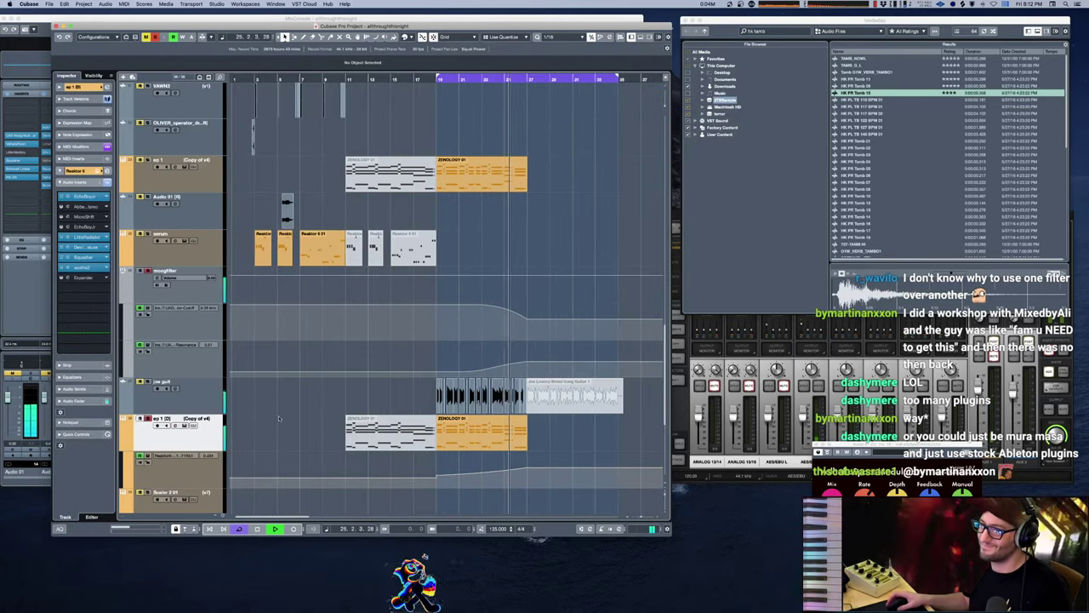
scroll(435, 394, "down", 5)
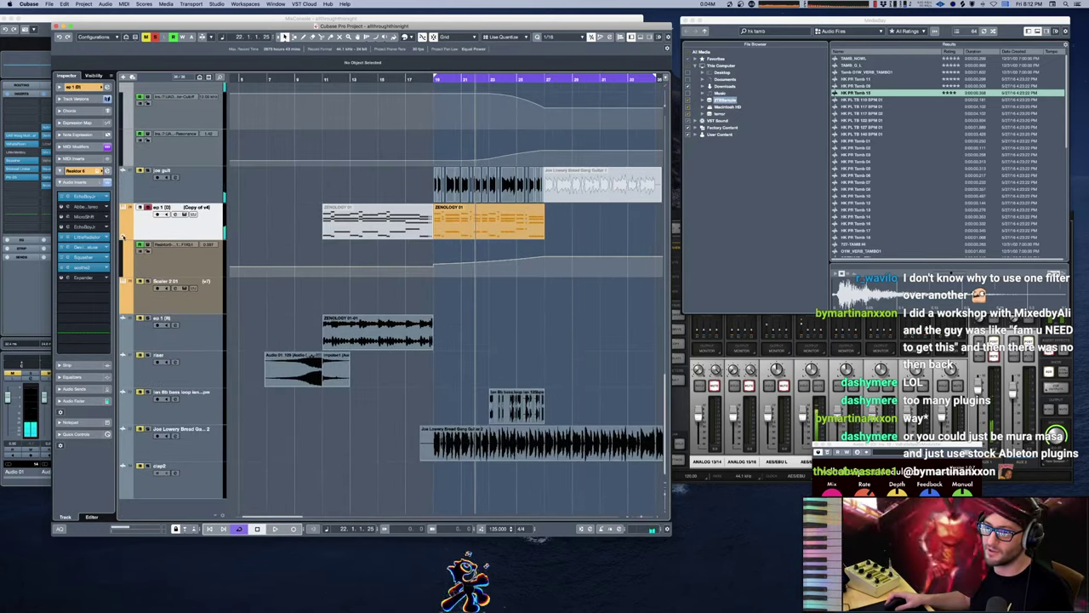
scroll(435, 289, "up", 1)
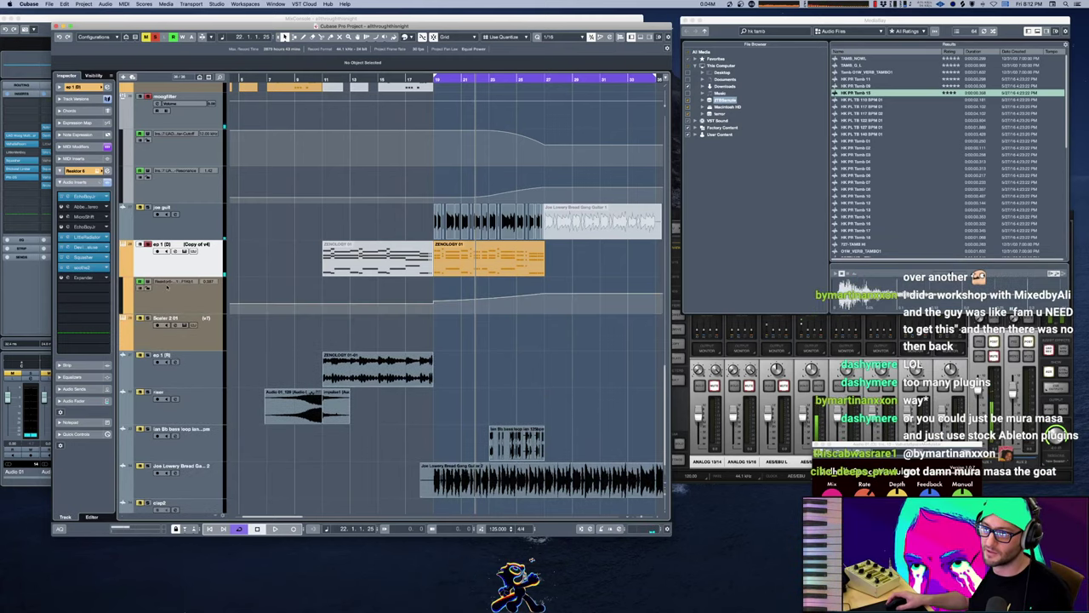
left_click(175, 282)
left_click(173, 281)
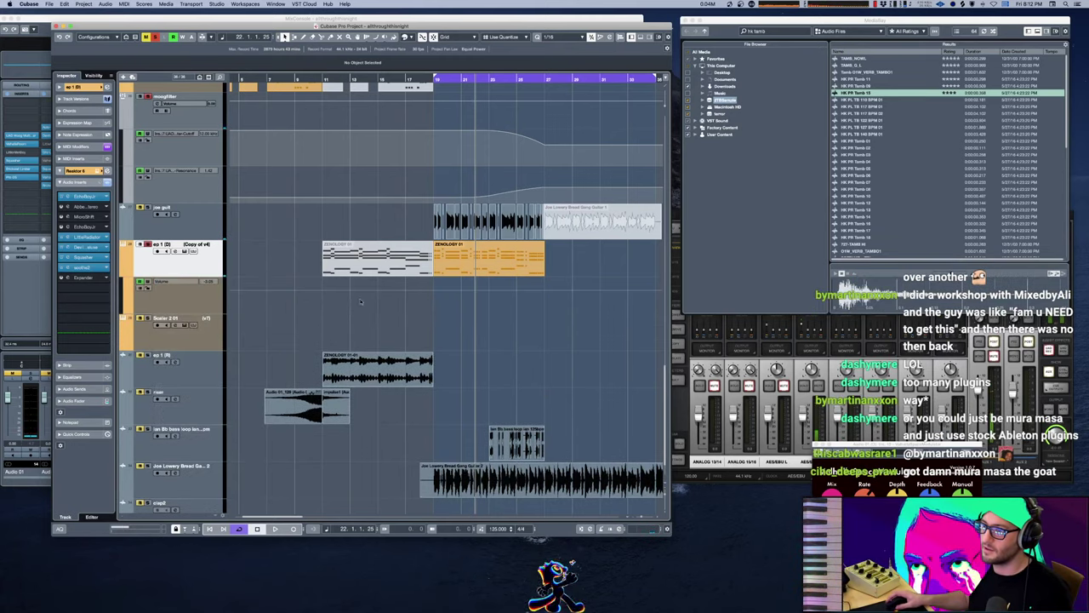
left_click(434, 287)
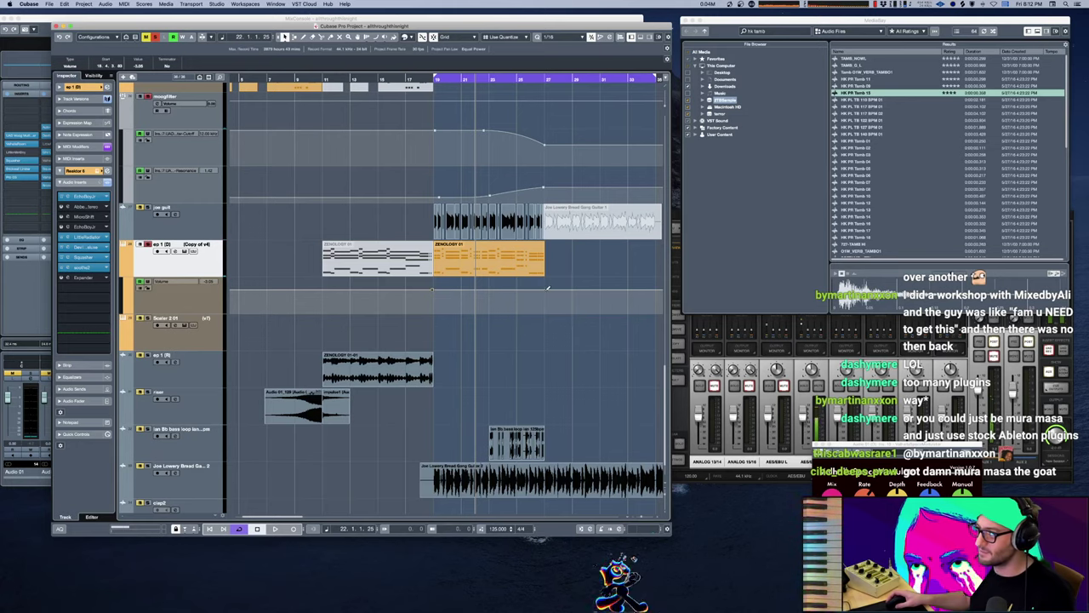
left_click(487, 293)
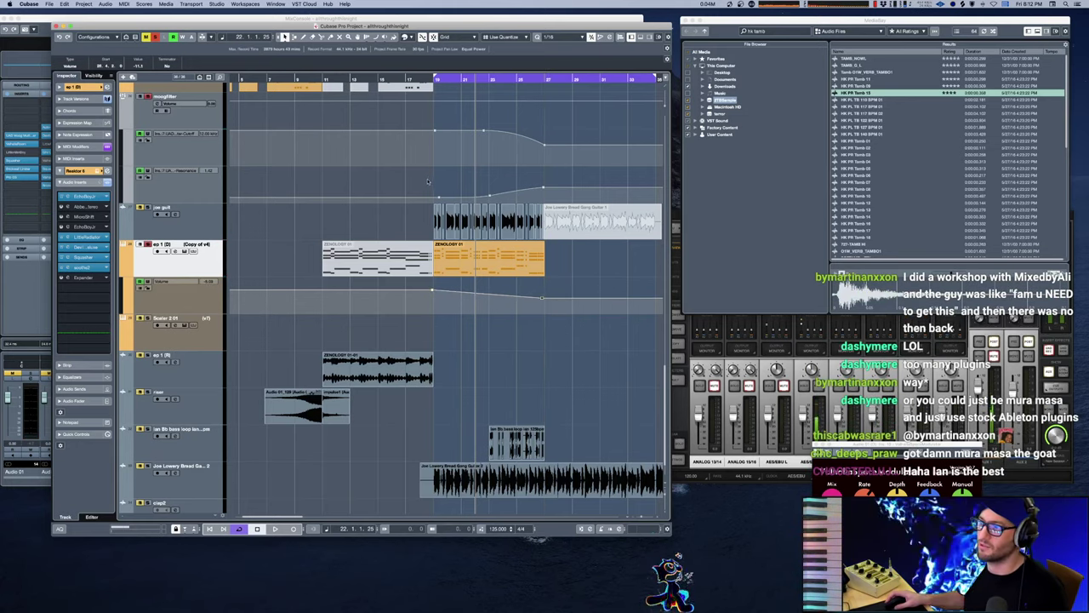
key("space")
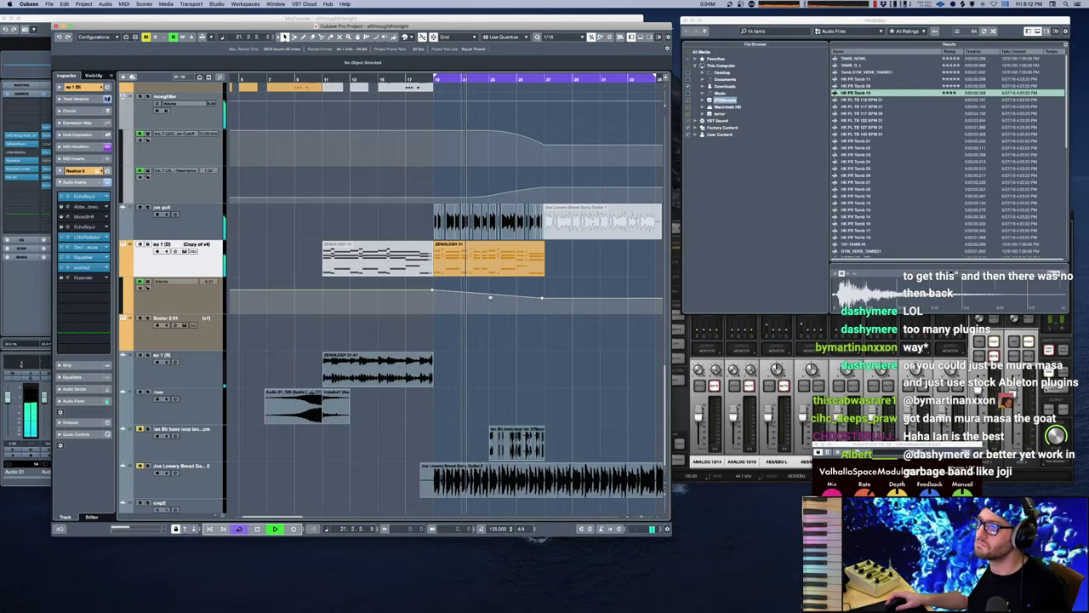
left_click(523, 293)
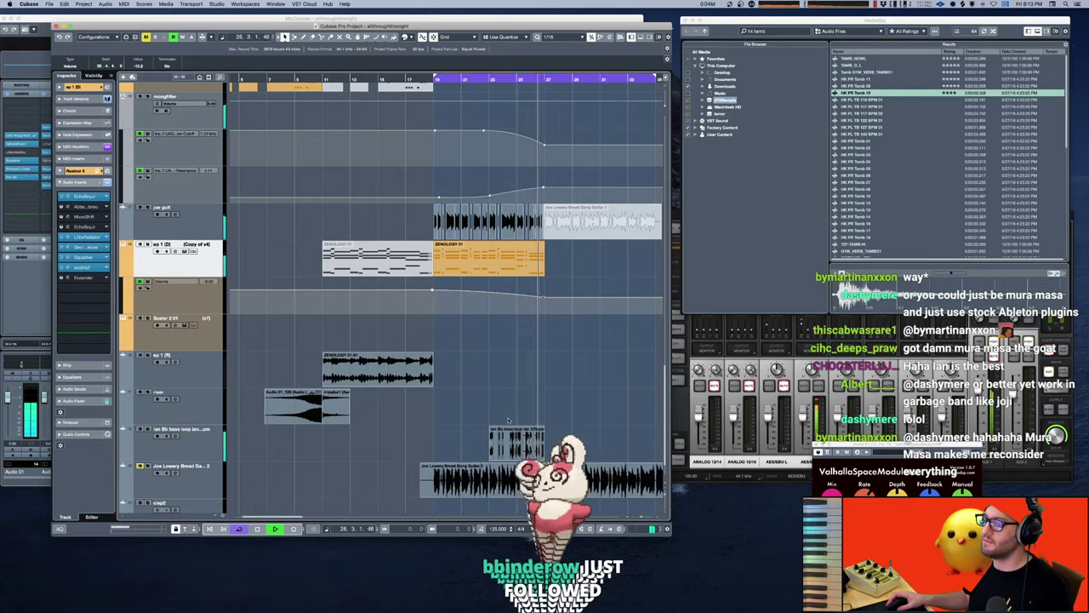
Select the Ian Bb bass loop track, stop playback and rezoom the arrangement
key("g")
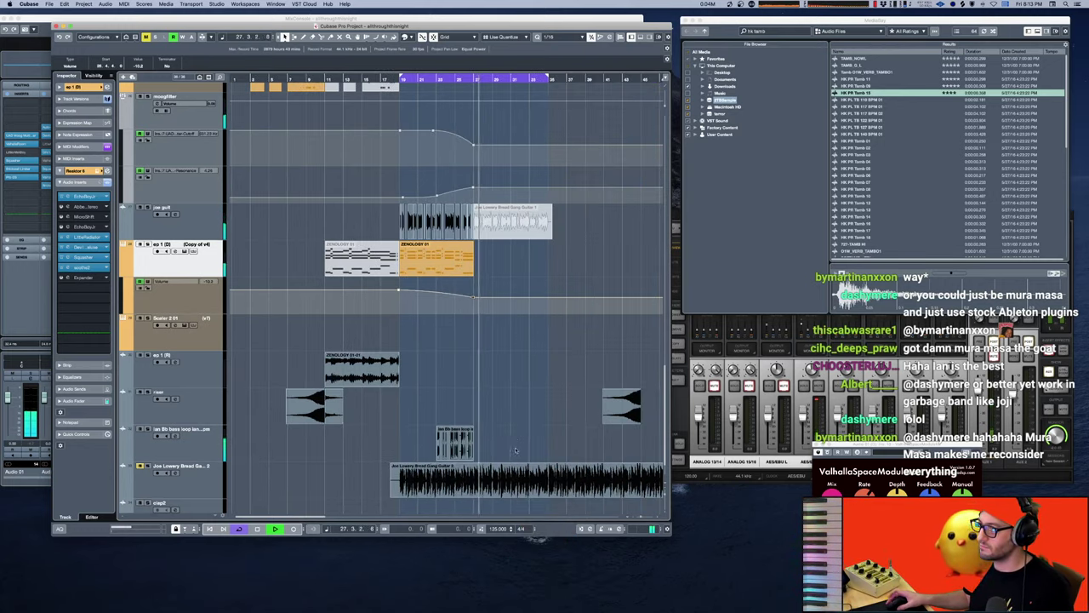
left_click(187, 448)
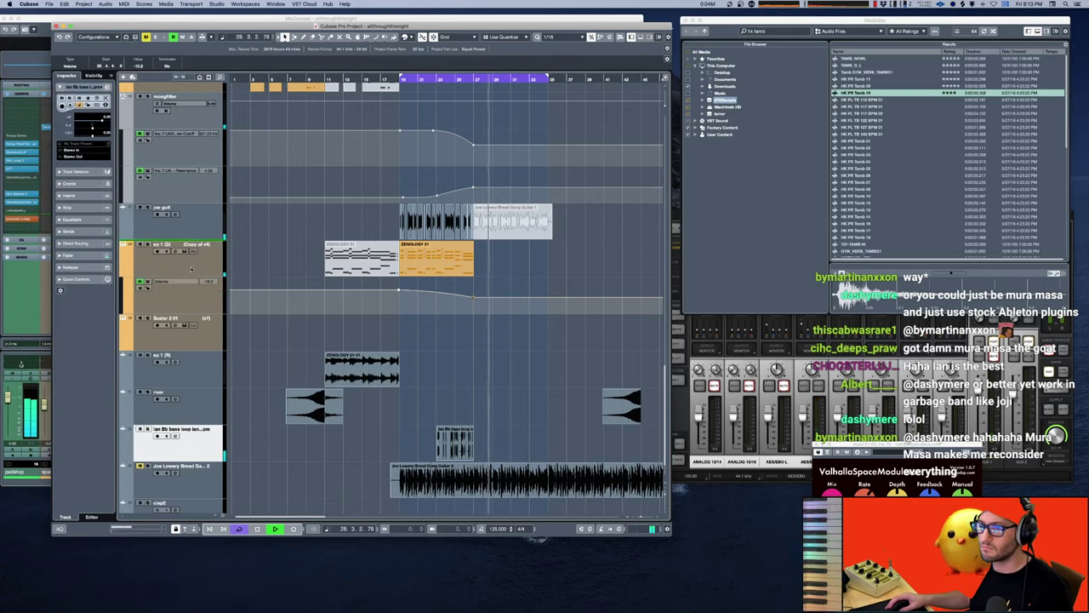
left_click_drag(194, 242, 194, 244)
key("space")
key("h")
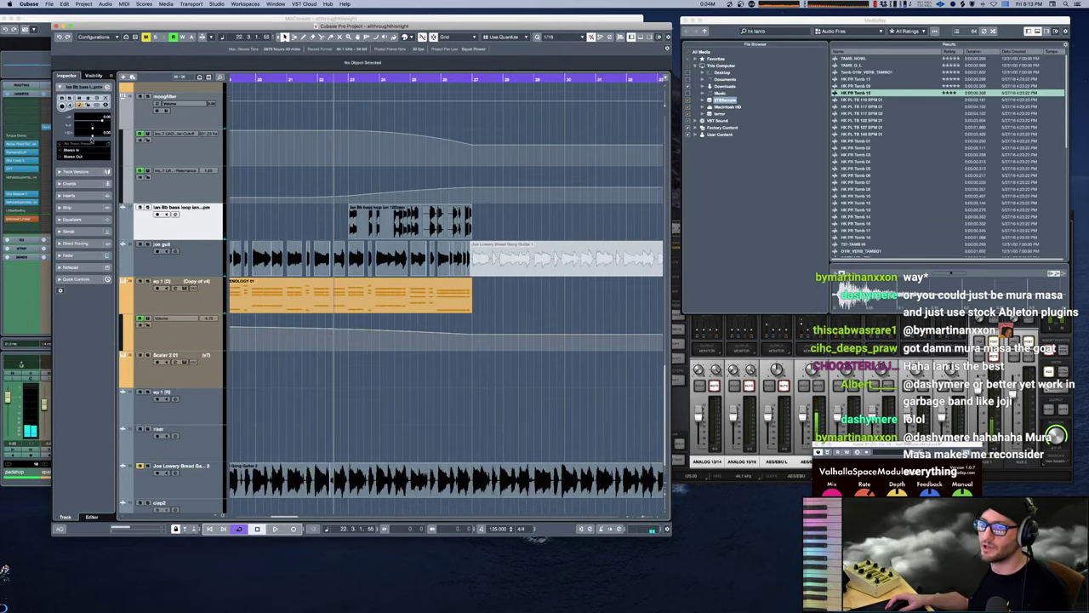
scroll(443, 294, "left", 3)
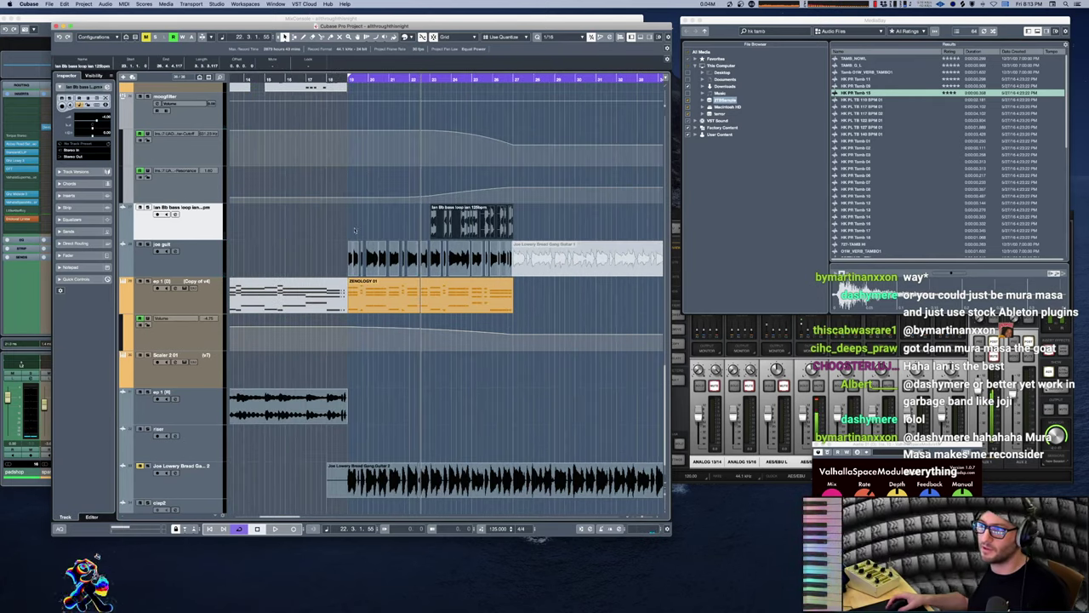
key("g")
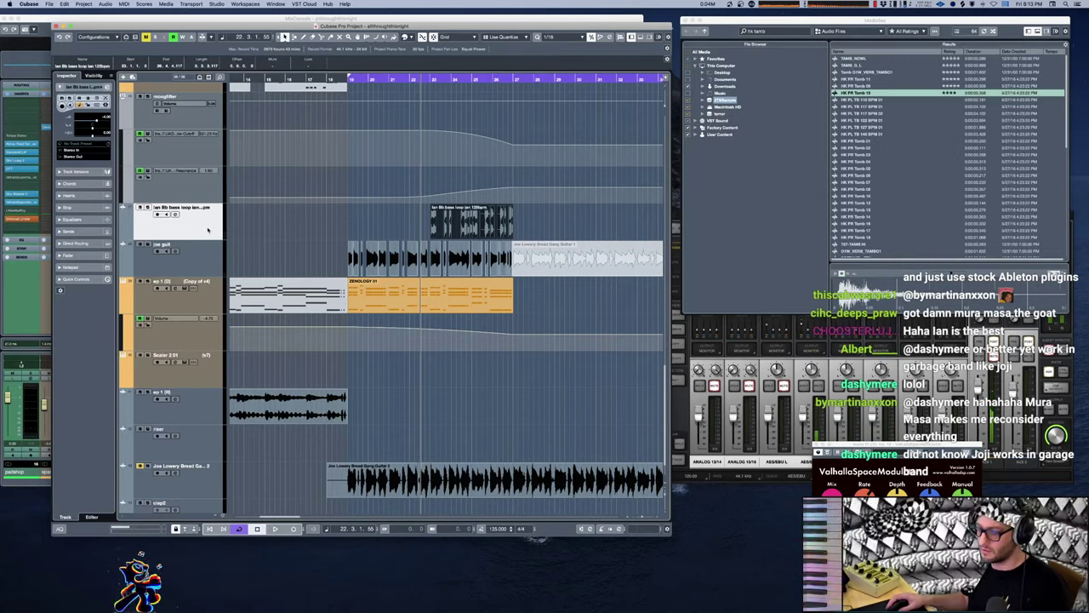
Restore the deleted bass loop clip, move it to bar 22 and lengthen its end
key("Delete")
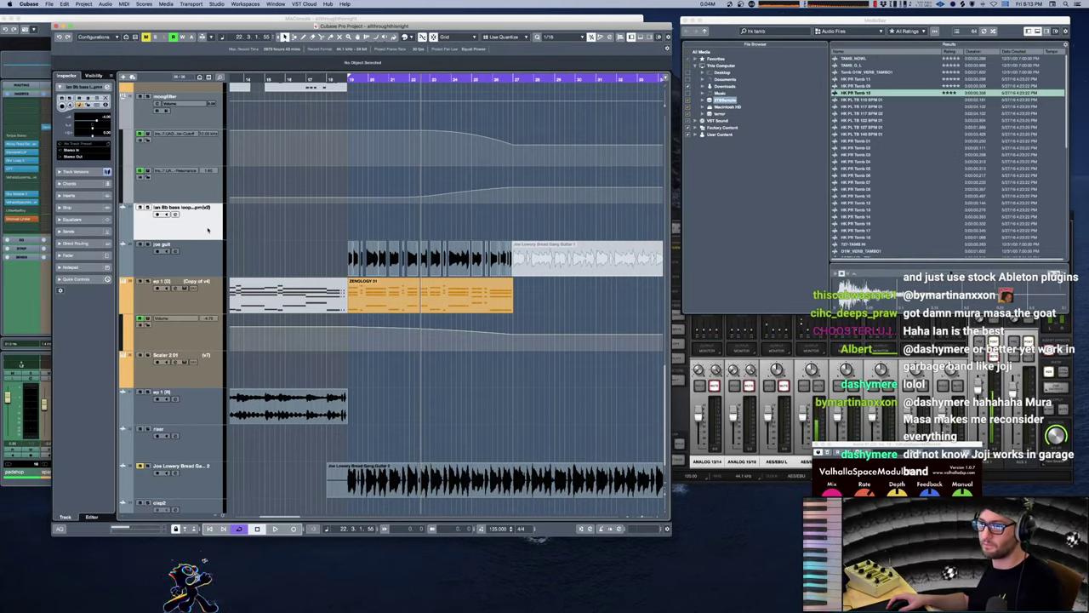
key("super+z")
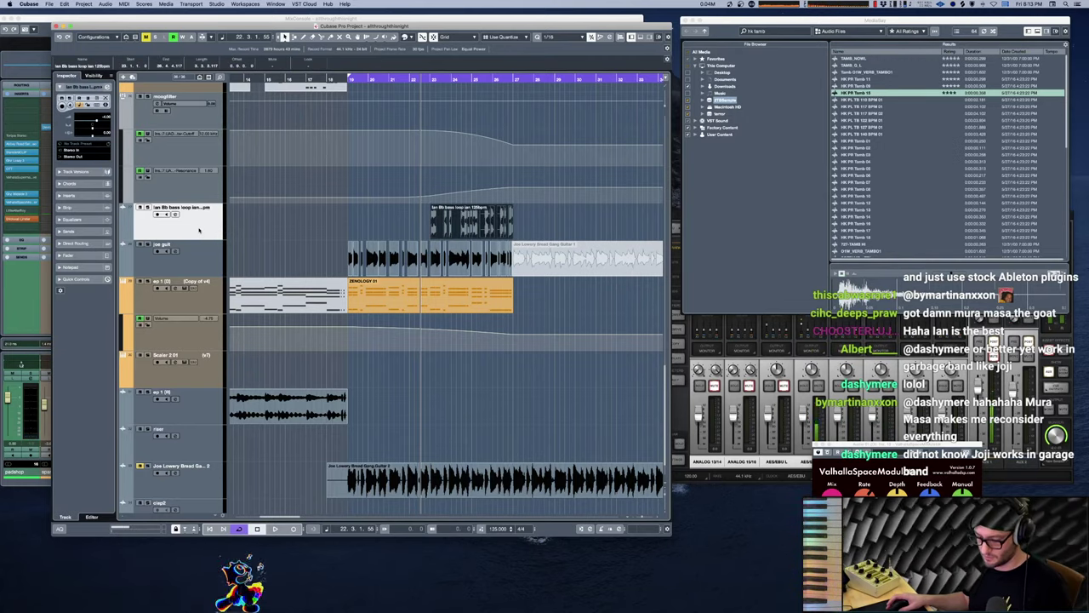
left_click(471, 221)
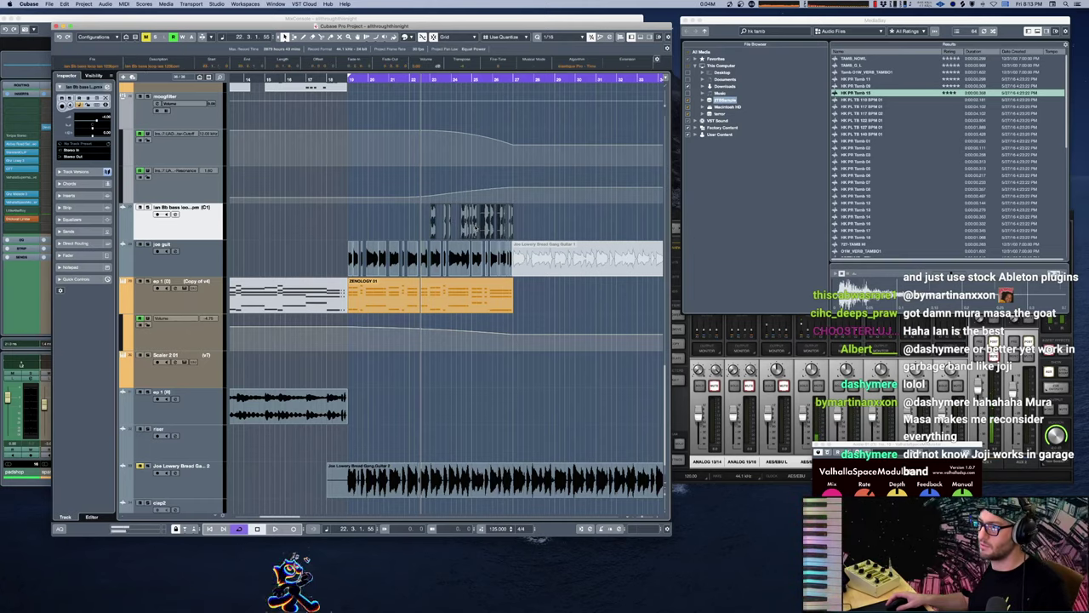
left_click_drag(470, 221, 433, 239)
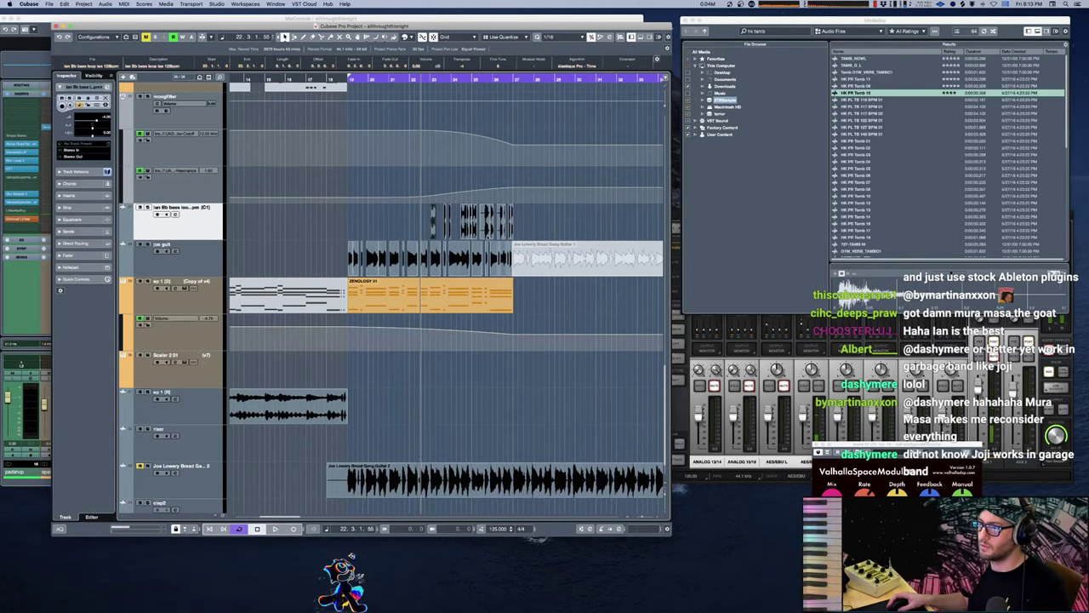
key("Delete")
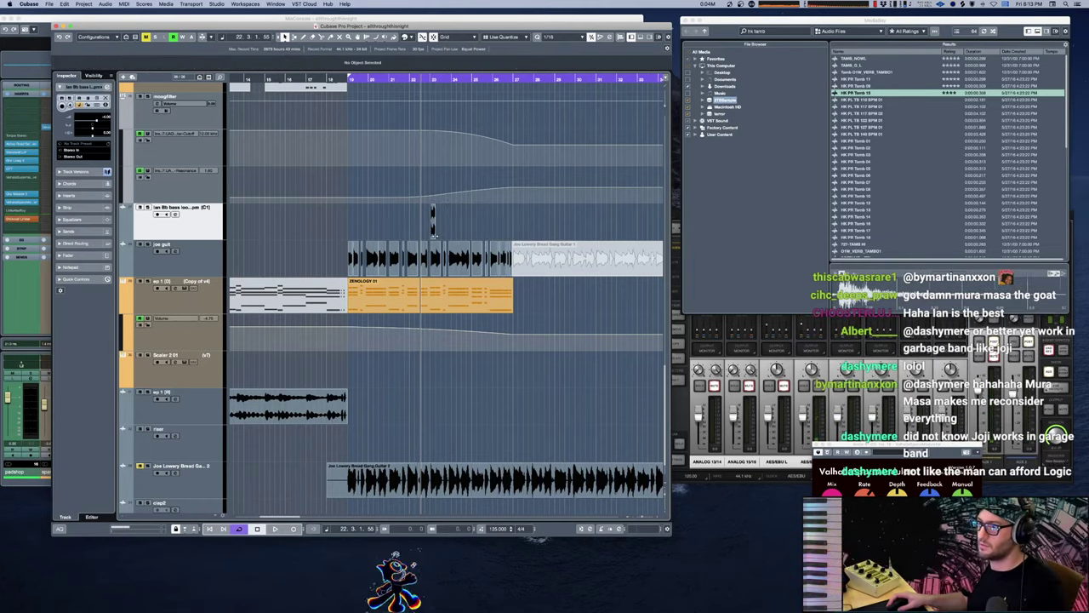
left_click_drag(435, 238, 510, 239)
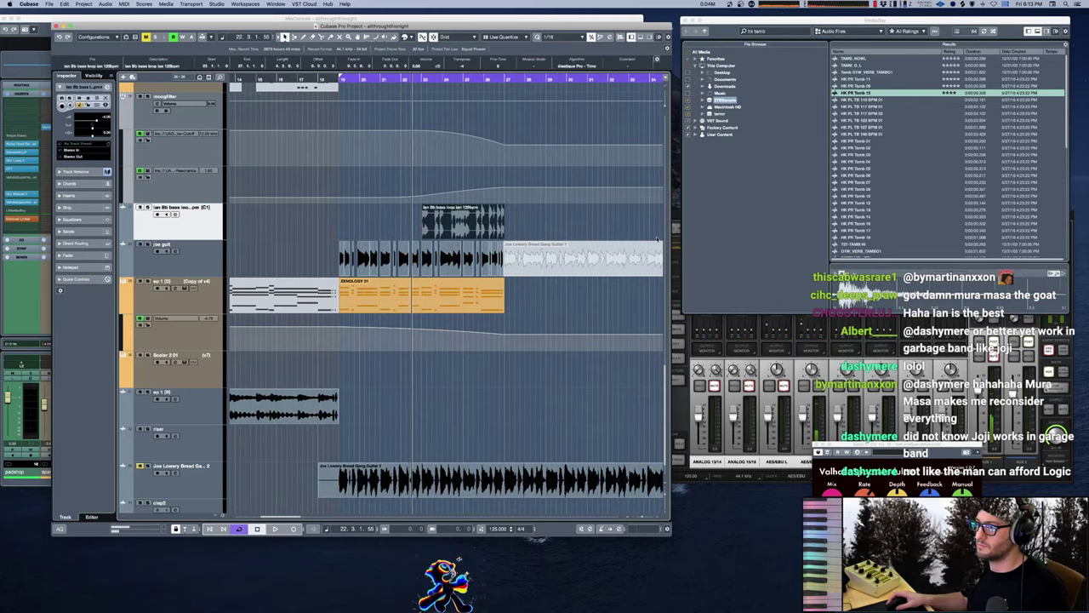
key("space")
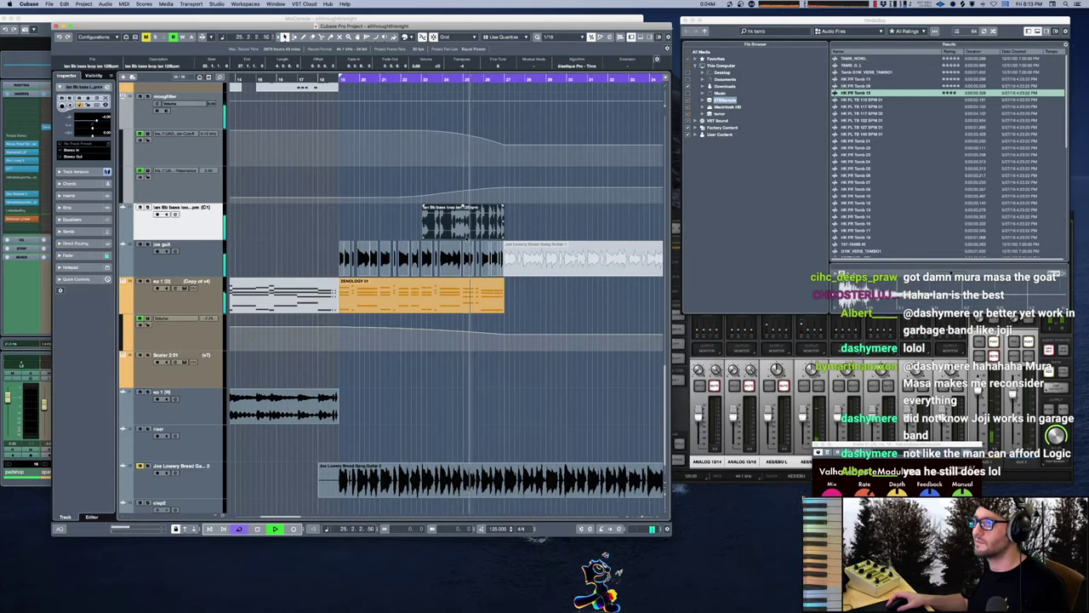
Alt-drag a copy of the bass loop into the gap, stop playback and select the clip
left_click_drag(467, 231, 464, 225)
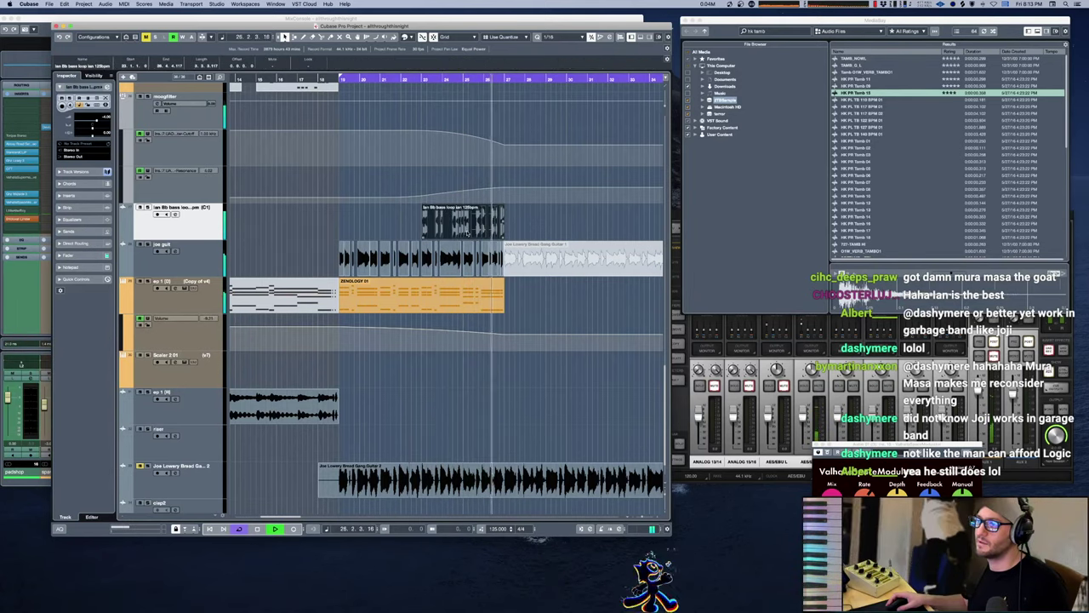
left_click(413, 180)
key("space")
key("h")
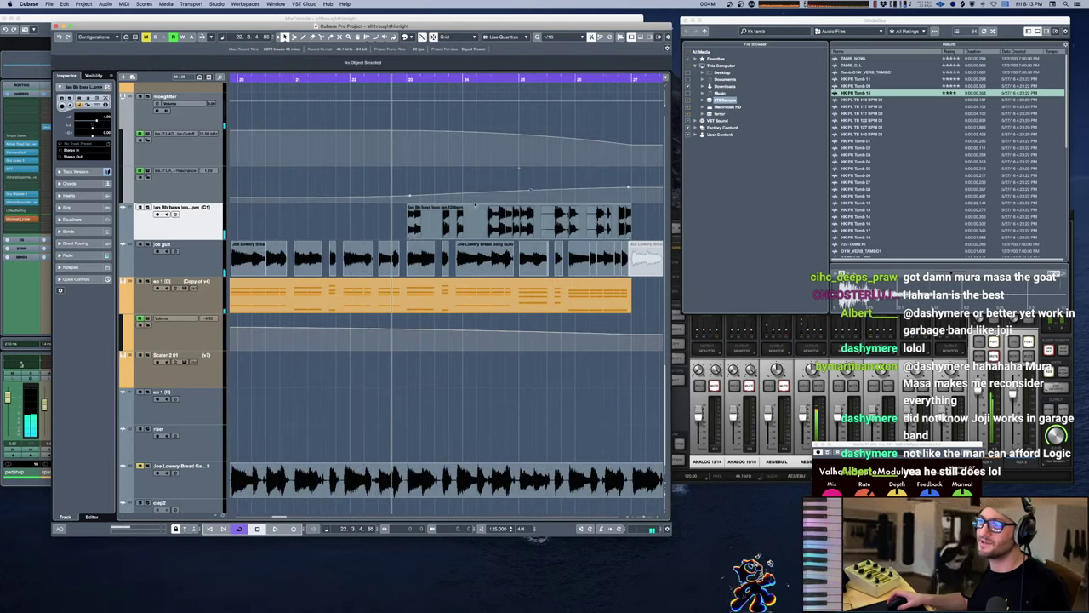
scroll(485, 220, "right", 2)
left_click(485, 222)
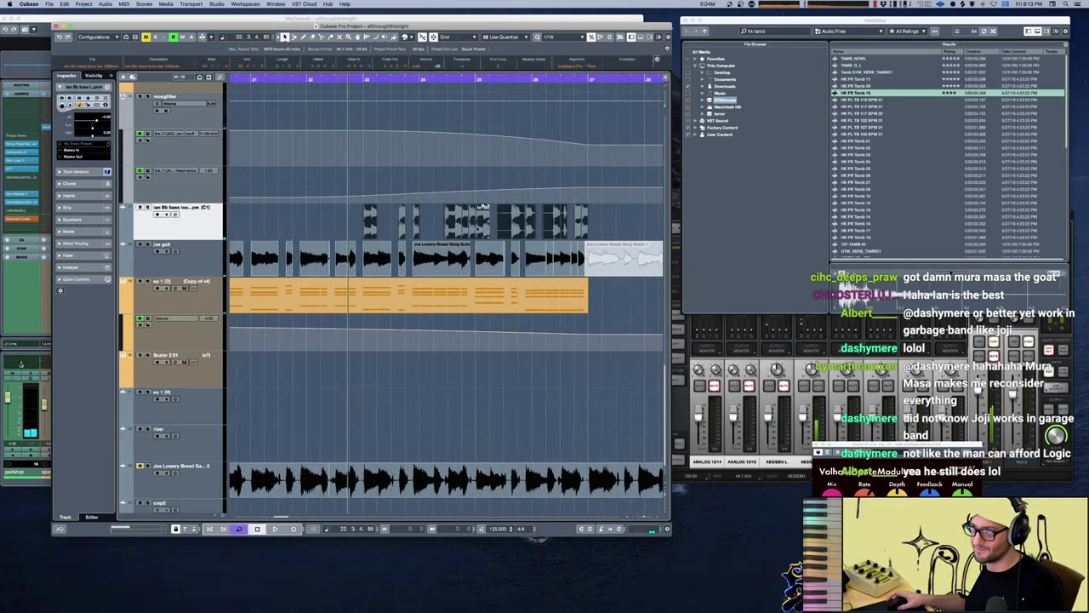
Search 'lossy' in the first insert slot of the Ian Bb bass loop track and load it
left_click(77, 195)
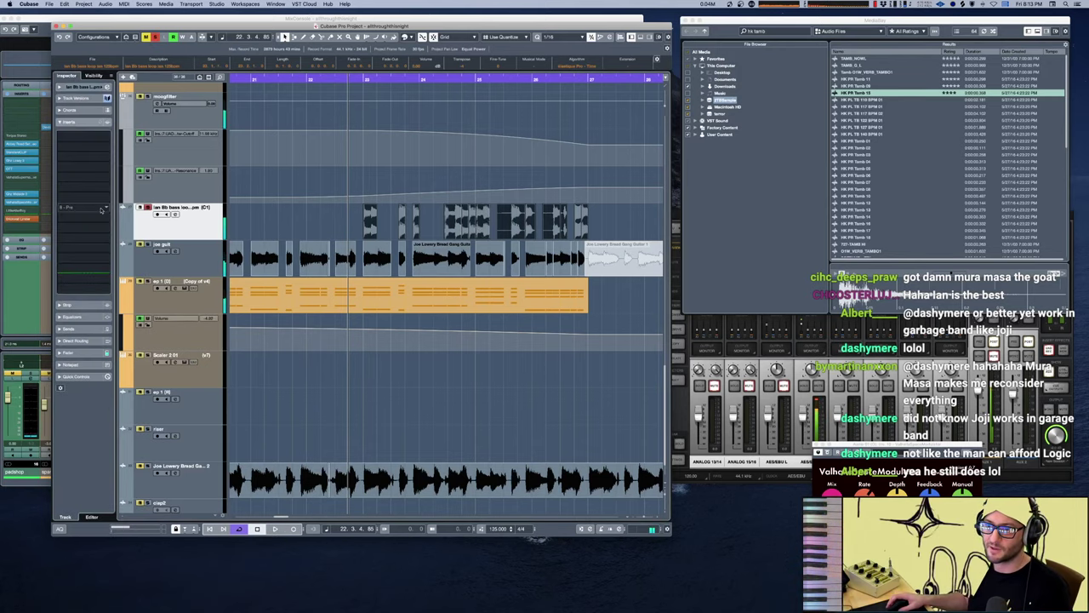
left_click(85, 187)
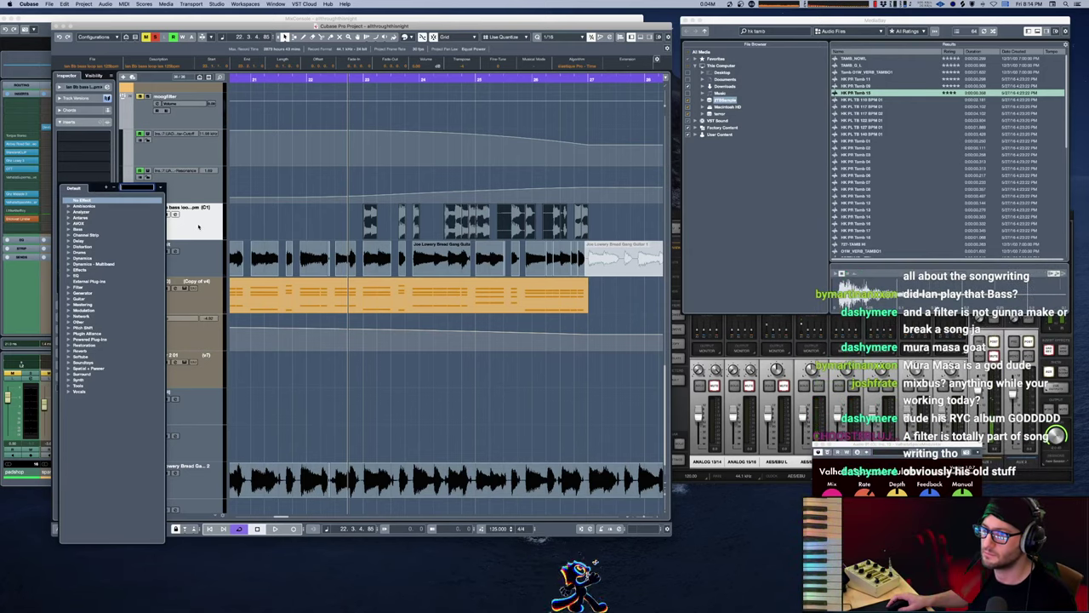
type("lossy")
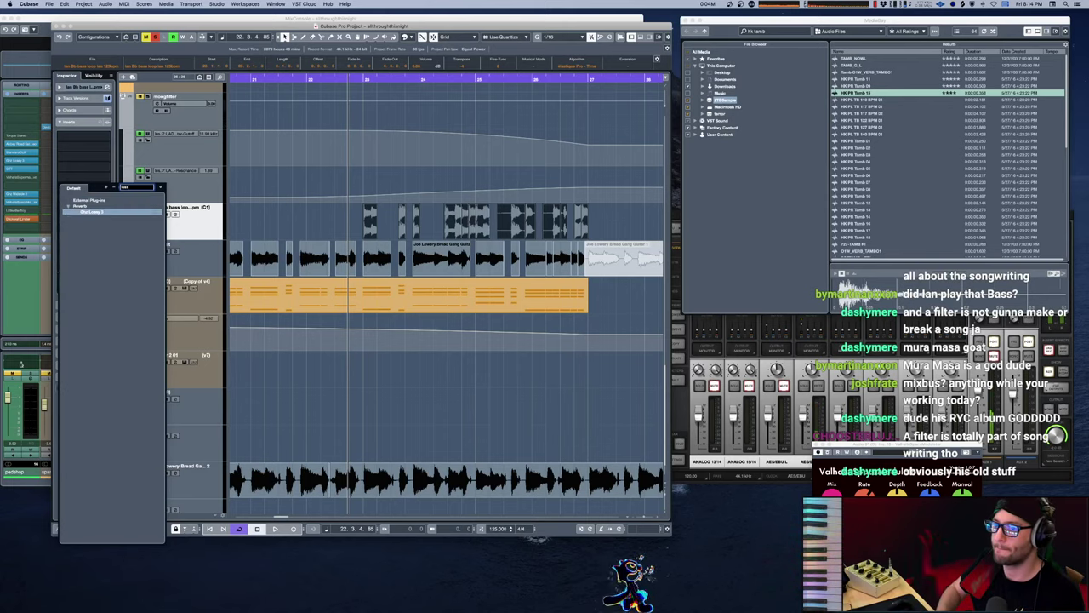
key("Return")
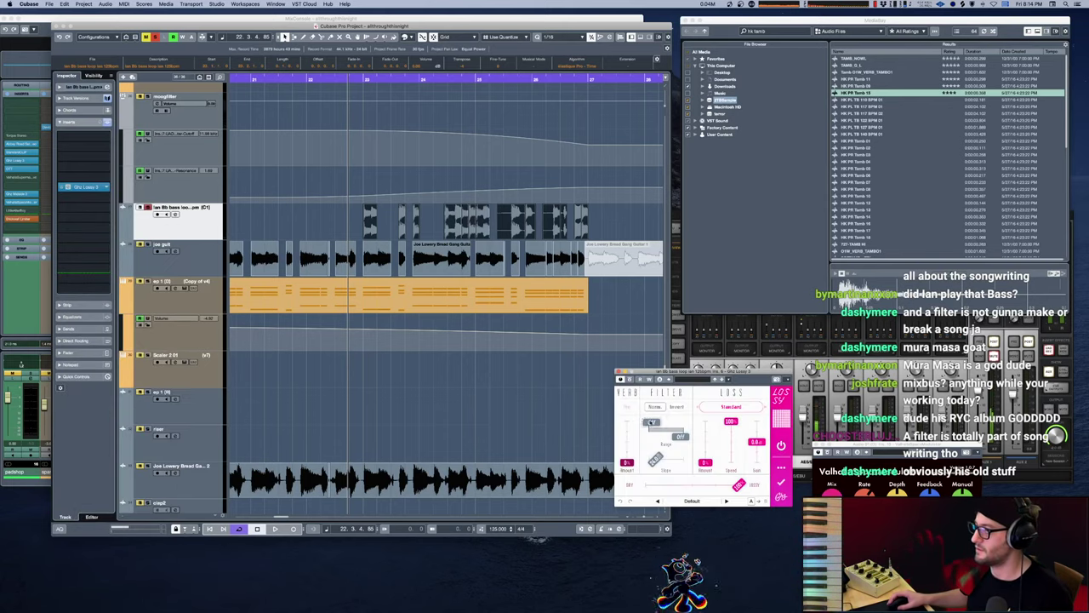
Play the bass loop and raise the low end of Lossy's filter range
key("space")
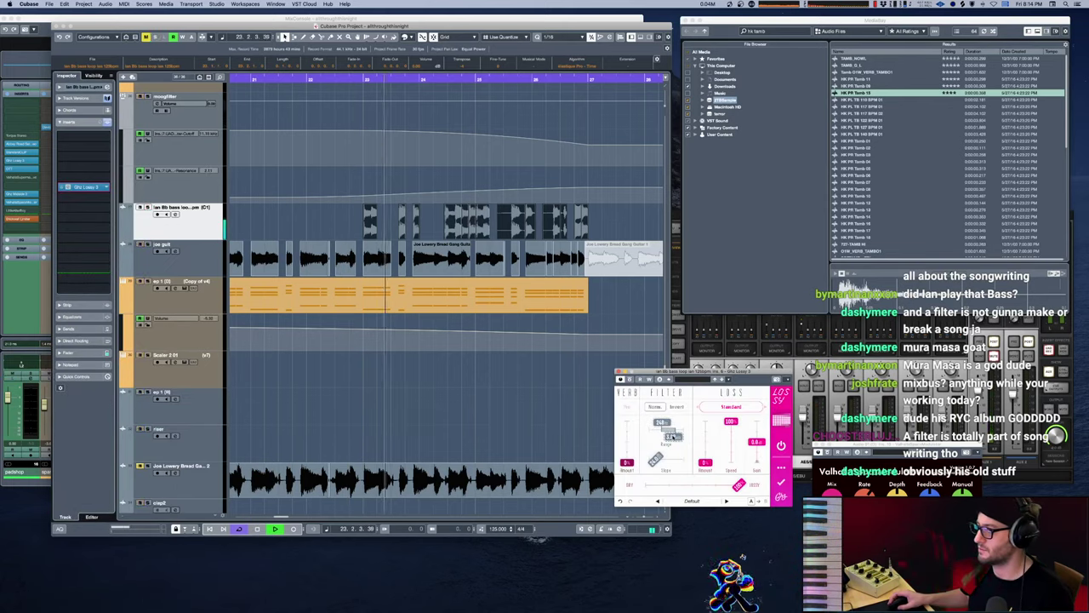
left_click_drag(672, 436, 661, 428)
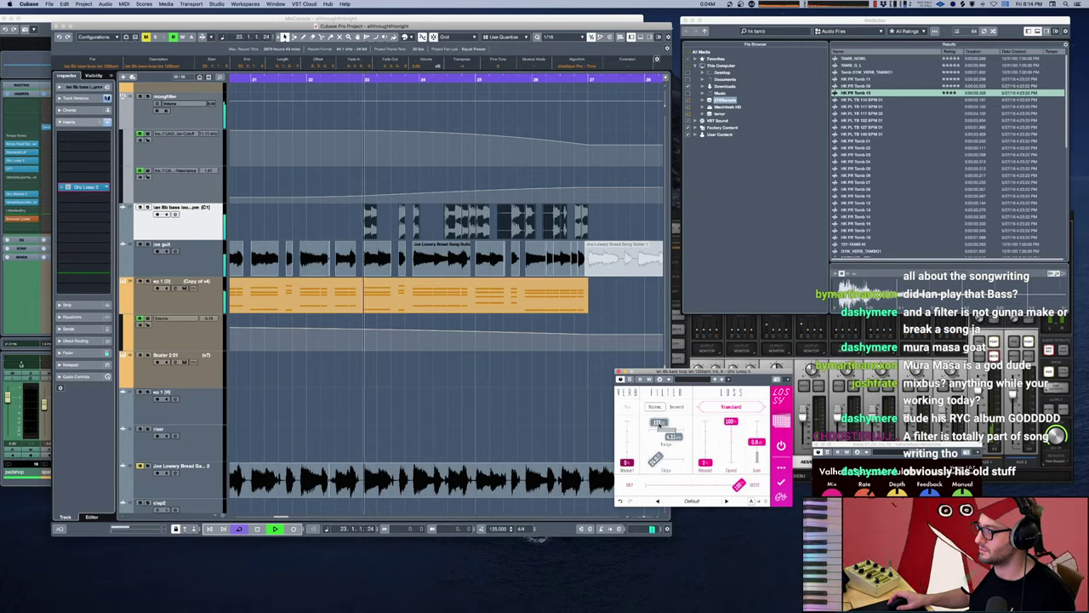
key("space")
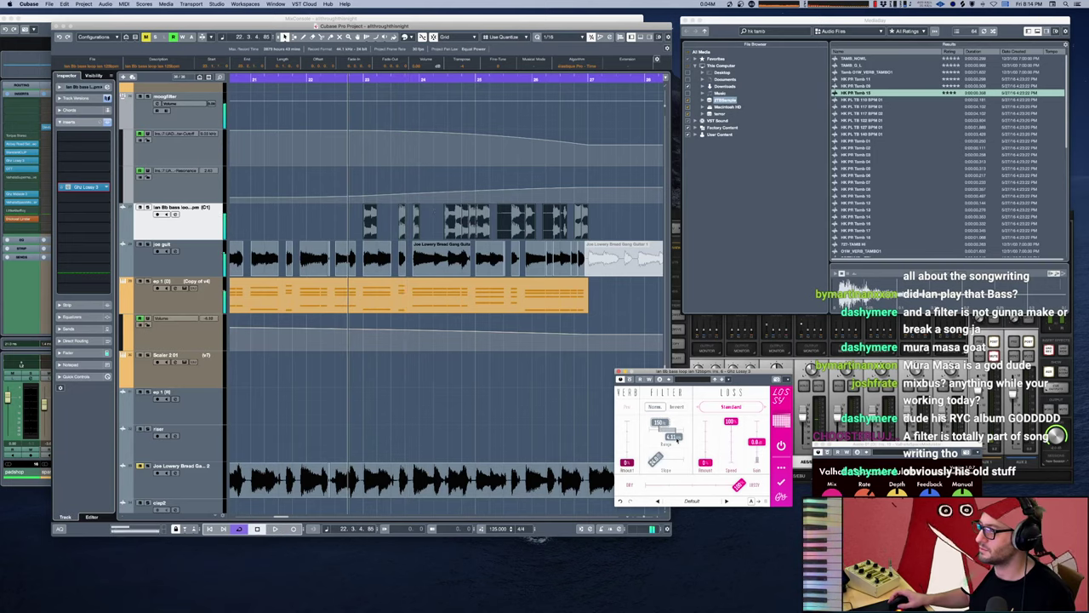
scroll(395, 204, "up", 3)
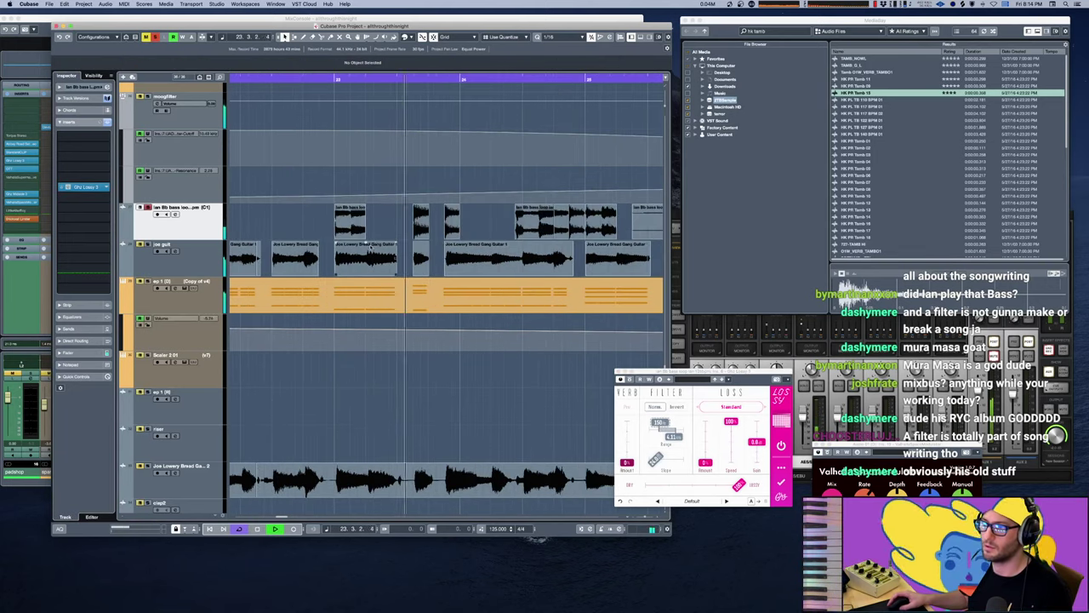
Try lengthening a short bass loop event into the gap after it, then undo the extension
left_click(417, 223)
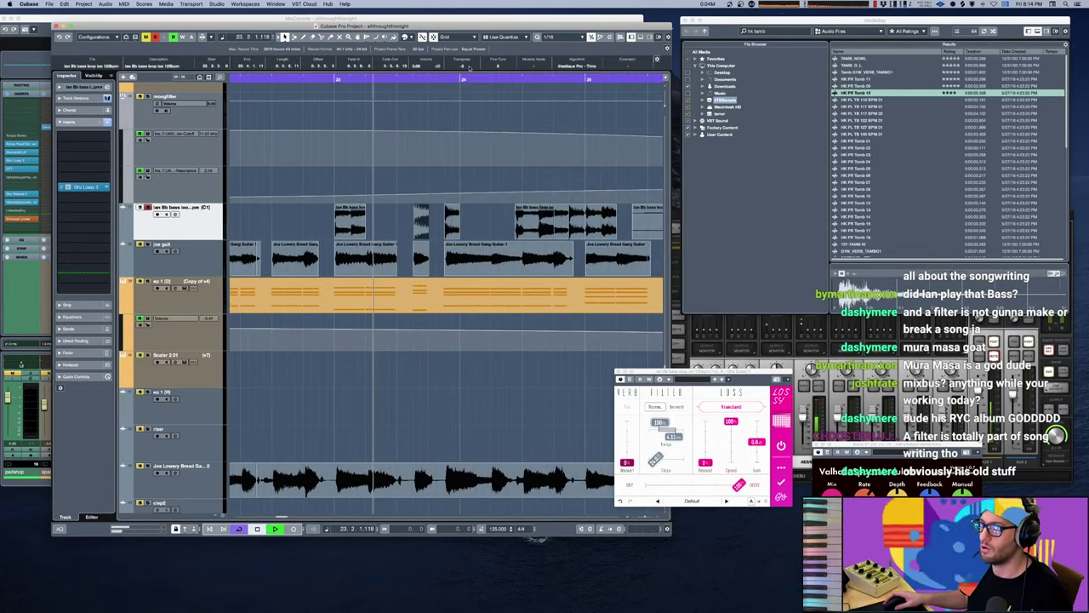
left_click(393, 235)
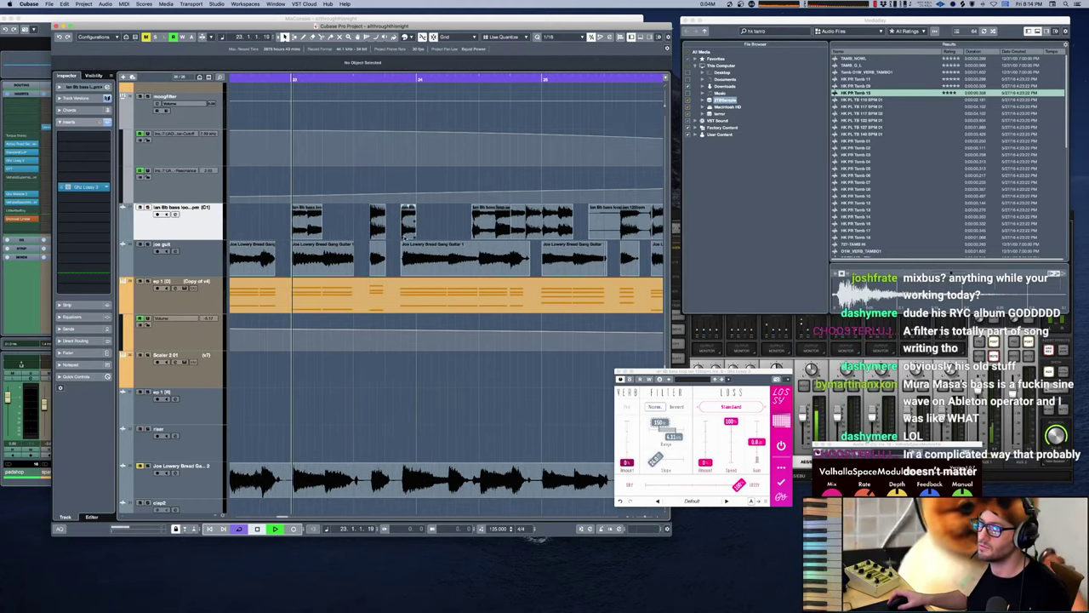
left_click(412, 234)
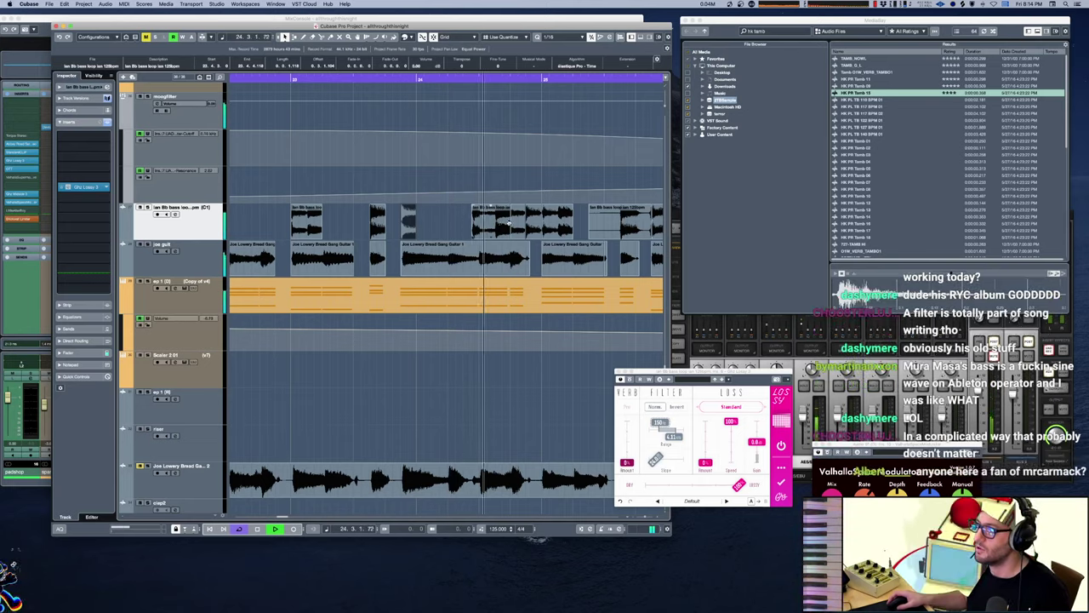
left_click(388, 189)
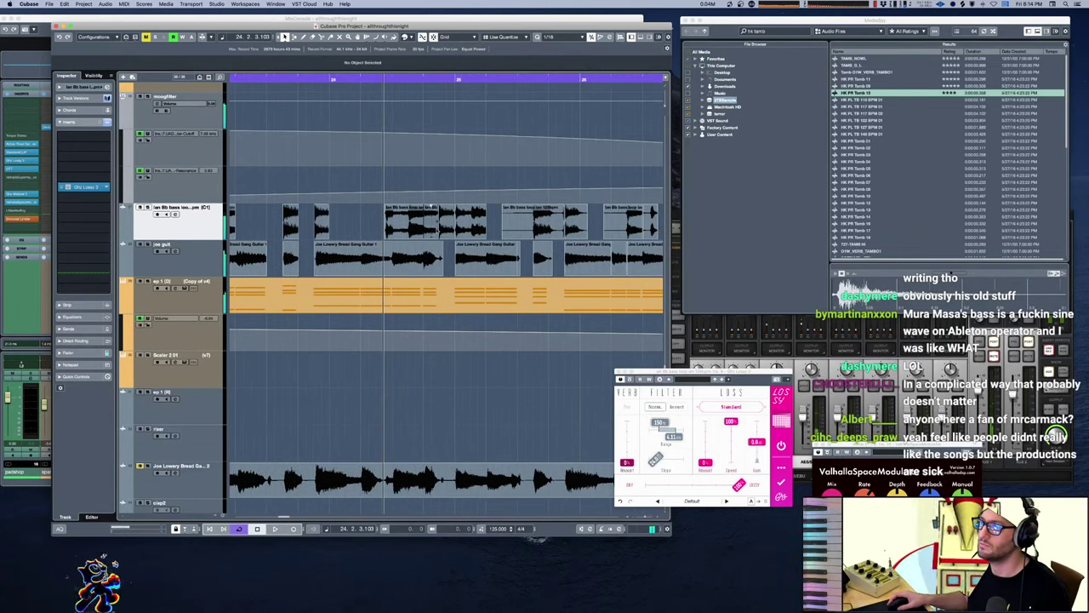
left_click(431, 209)
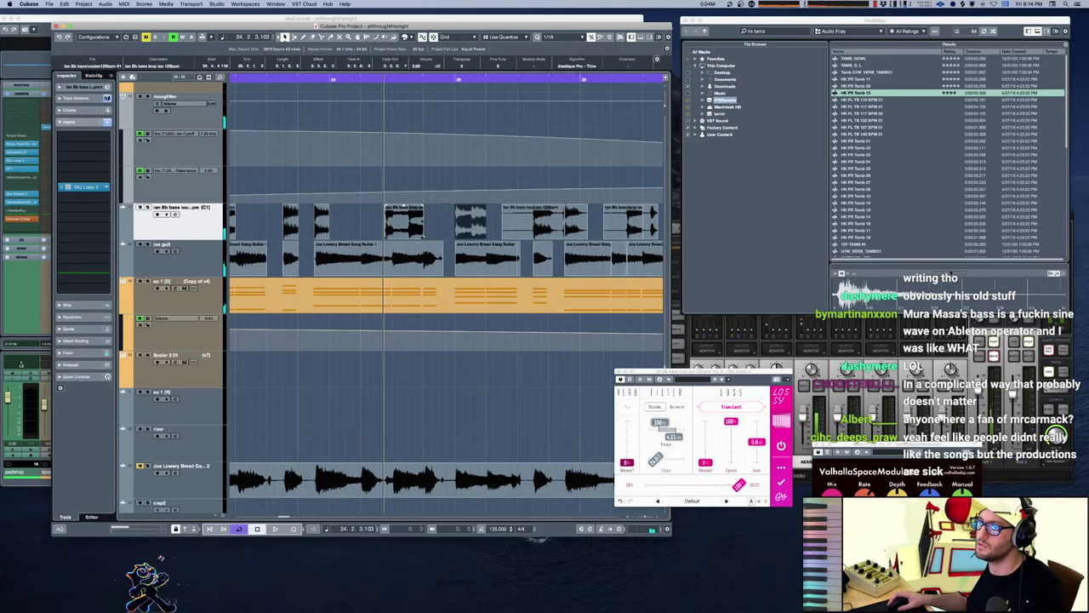
left_click_drag(449, 228, 456, 234)
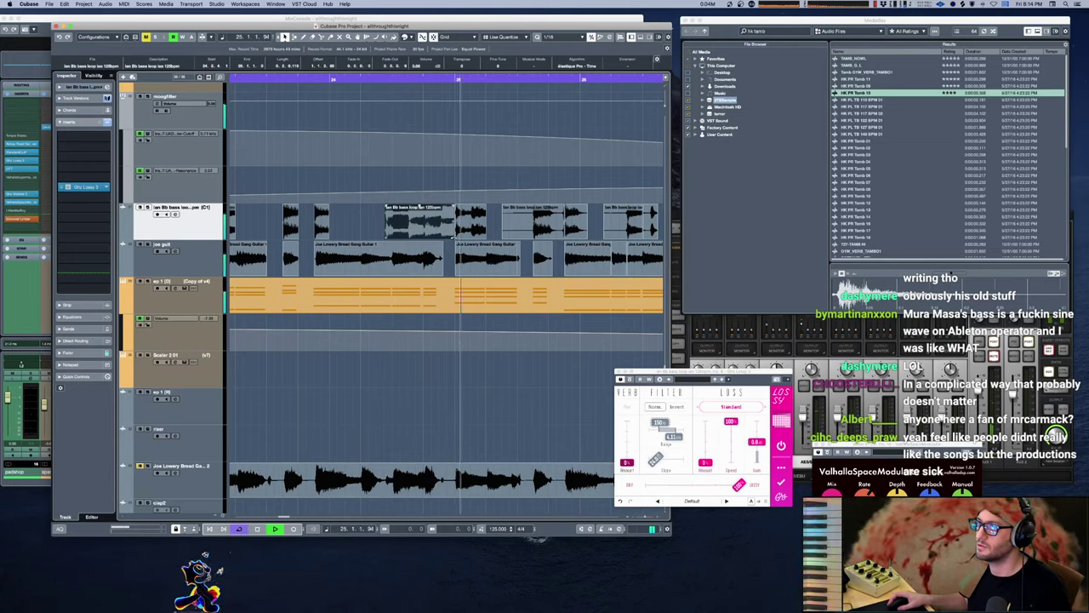
key("space")
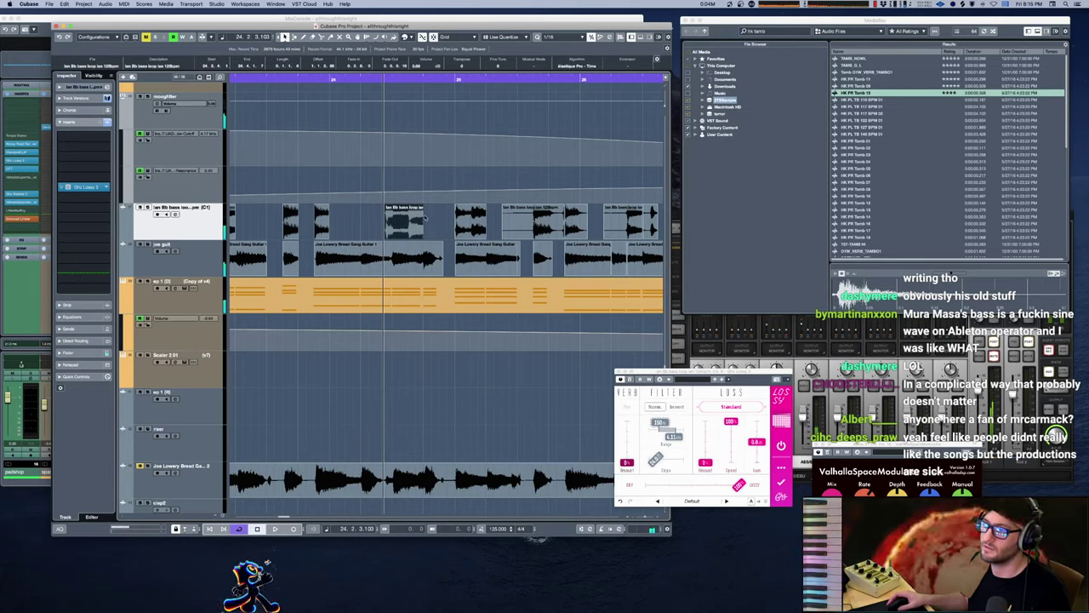
key("space")
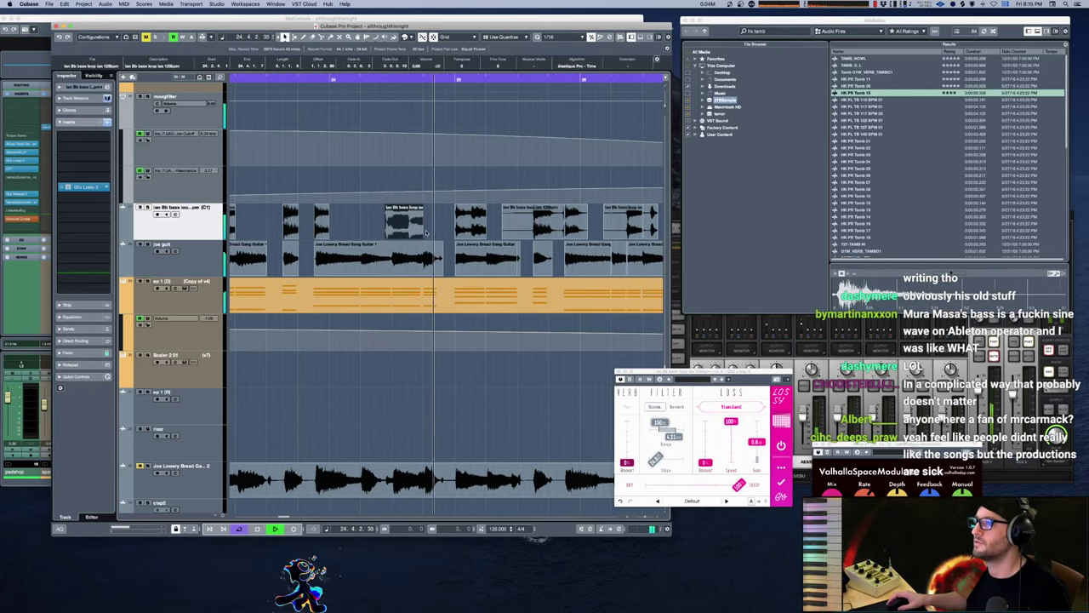
left_click_drag(424, 225, 454, 225)
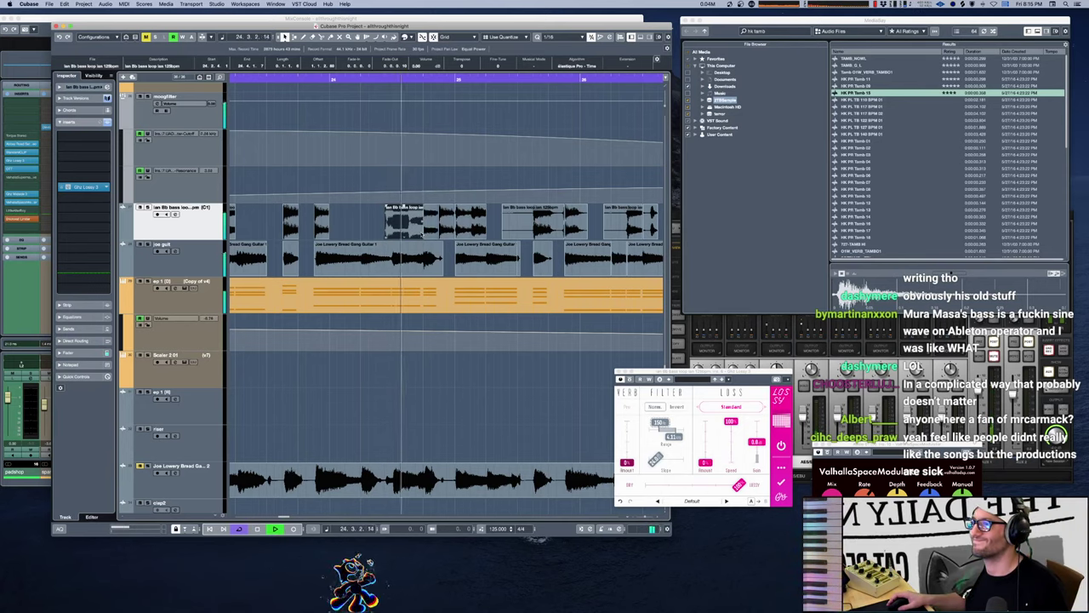
key("ctrl+z")
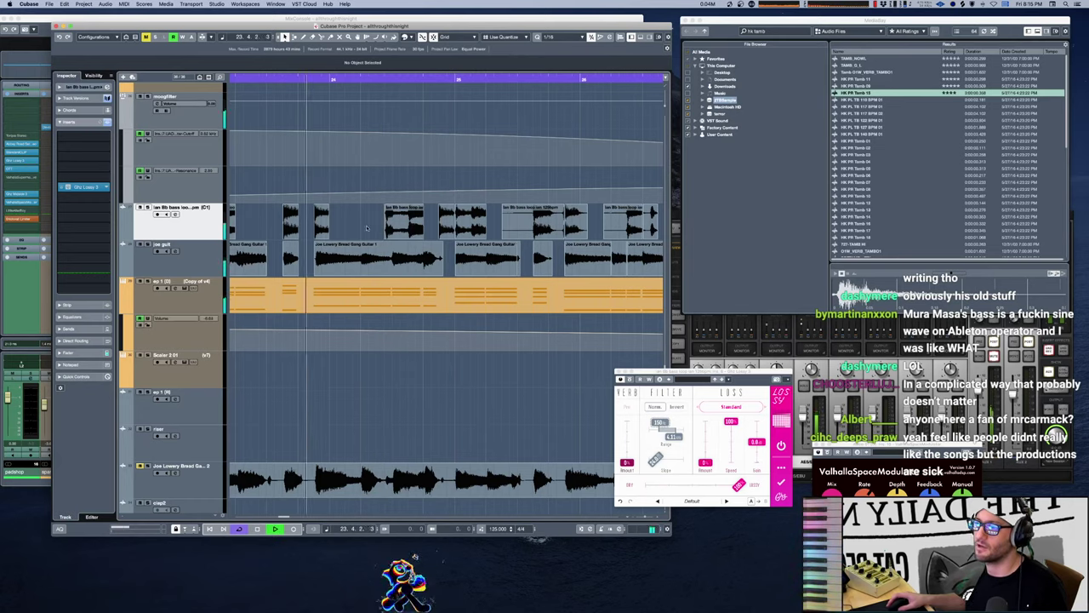
Audition the bass loop from a start point near bar 24 and select the bar-24 event
left_click(404, 223)
key("space")
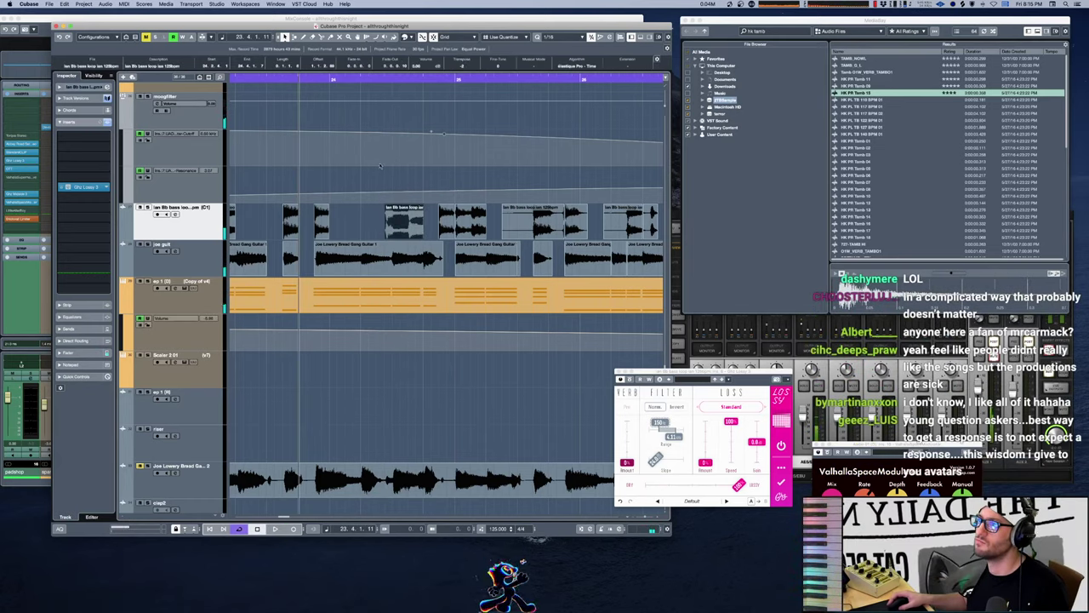
key("space")
key("space")
left_click(412, 219)
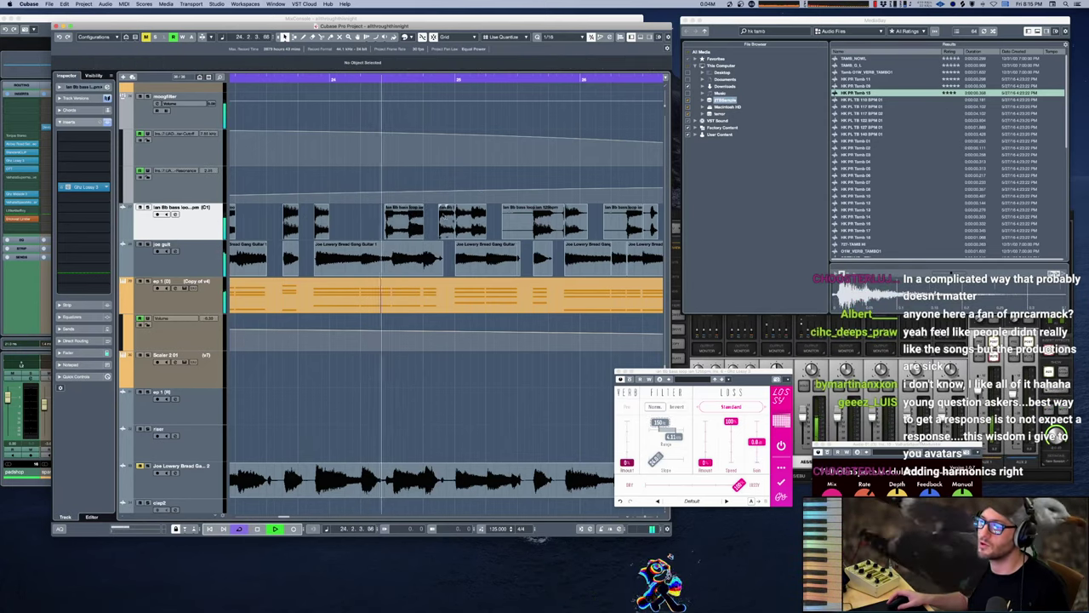
key("space")
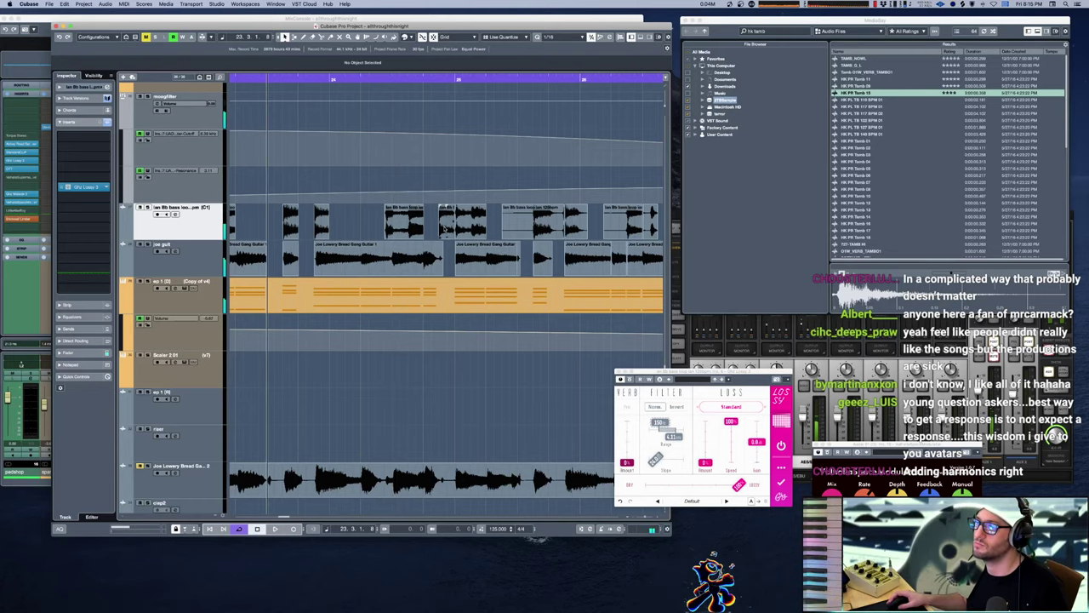
left_click(417, 220)
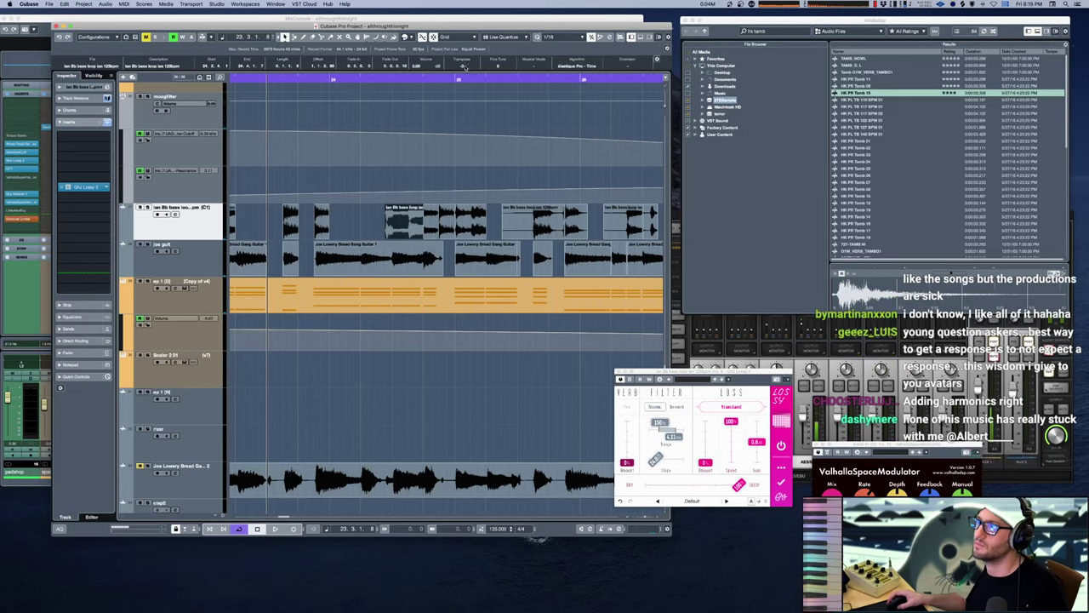
left_click(422, 196)
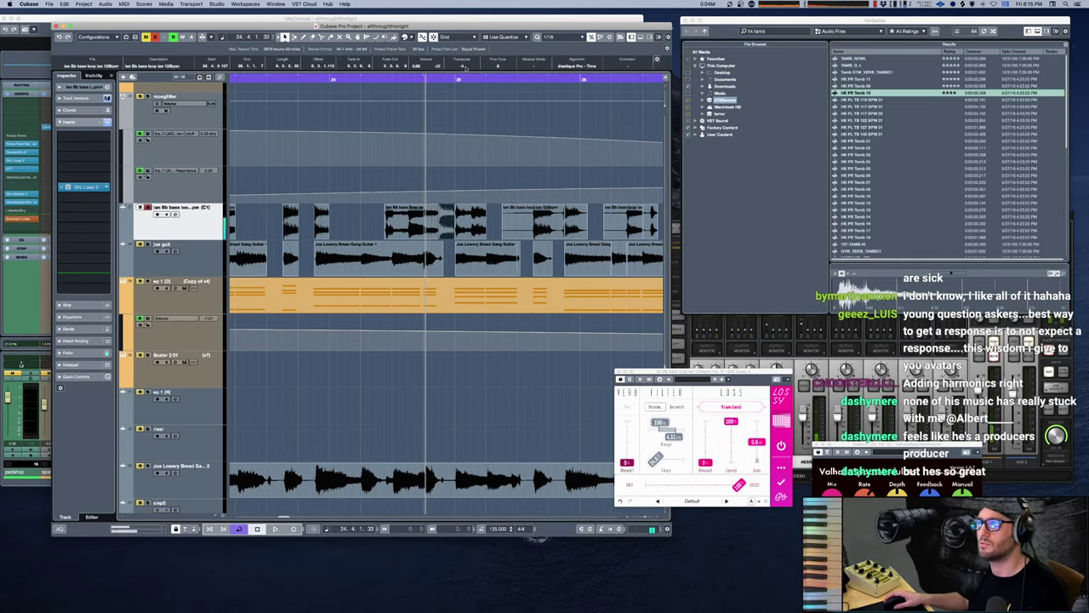
key("space")
key("space")
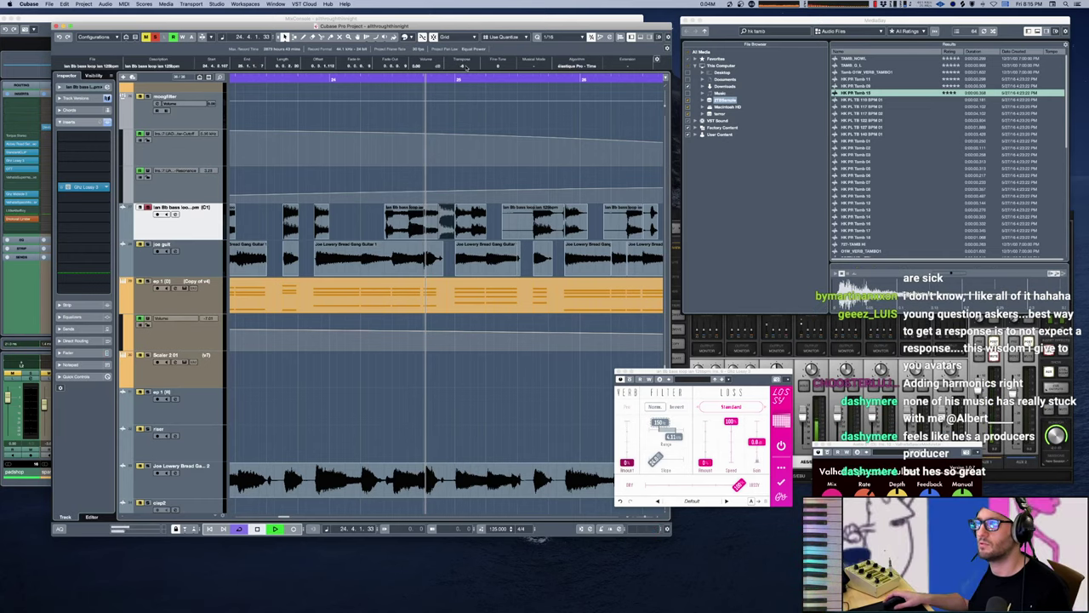
left_click(382, 185)
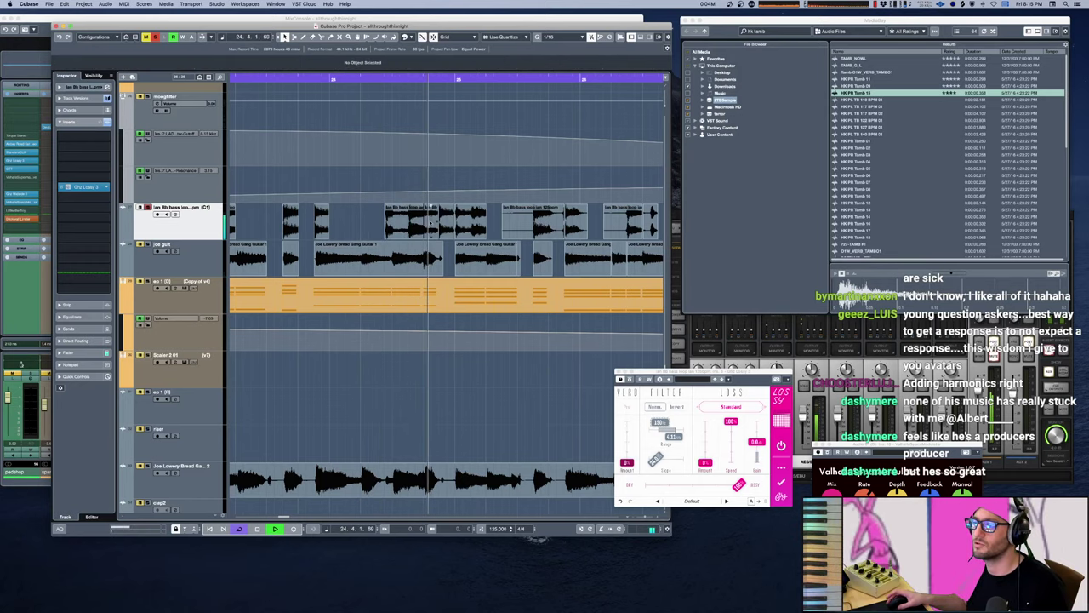
key("space")
left_click(408, 214)
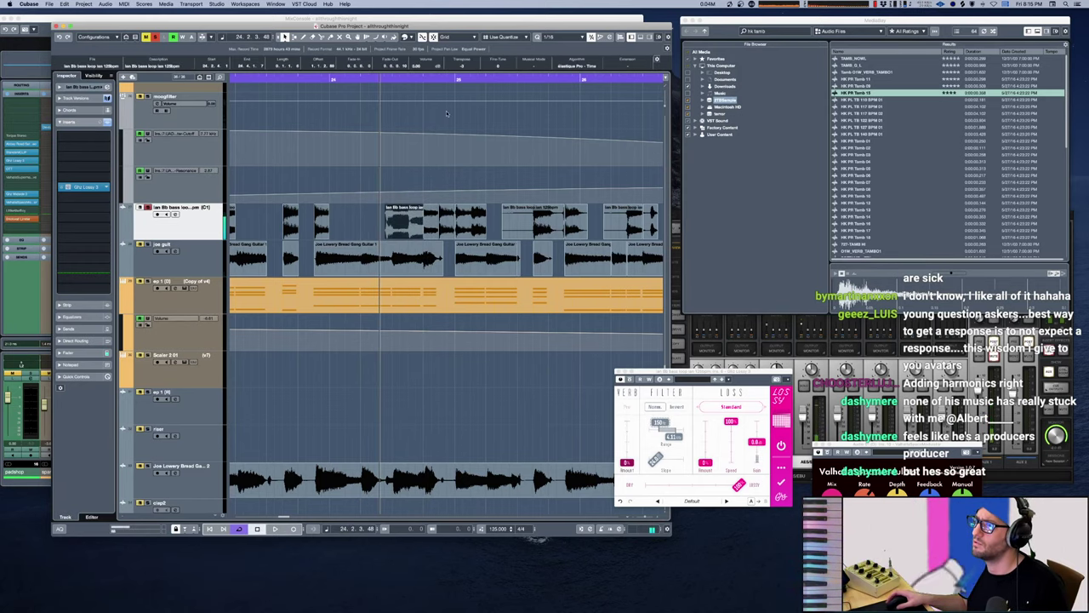
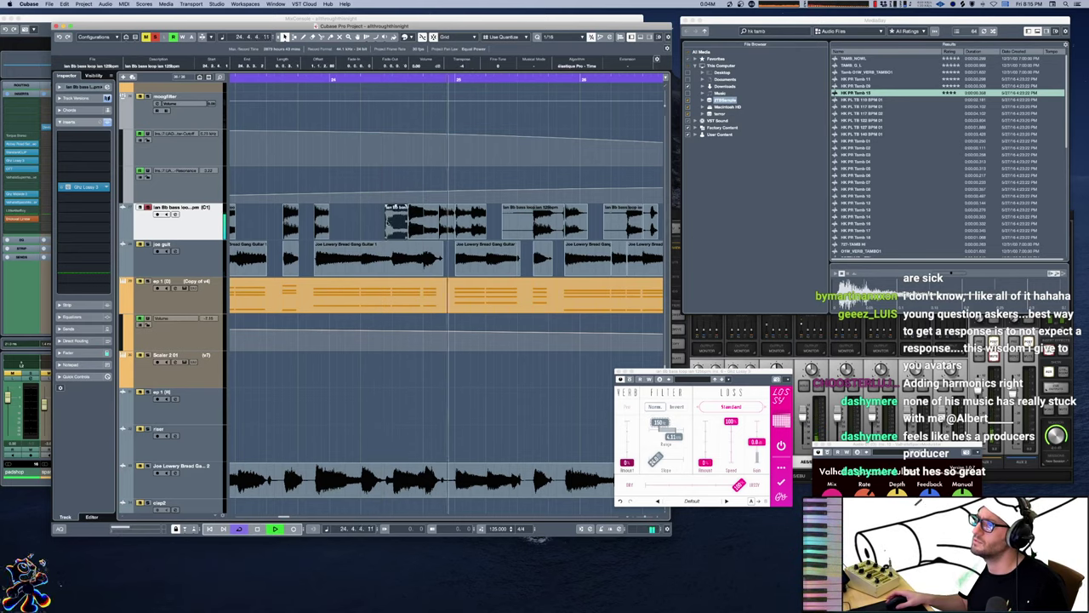
Resize and zoom the tracks so the bass loop and guitar clips are in view
left_click(312, 181)
key("z")
key("space")
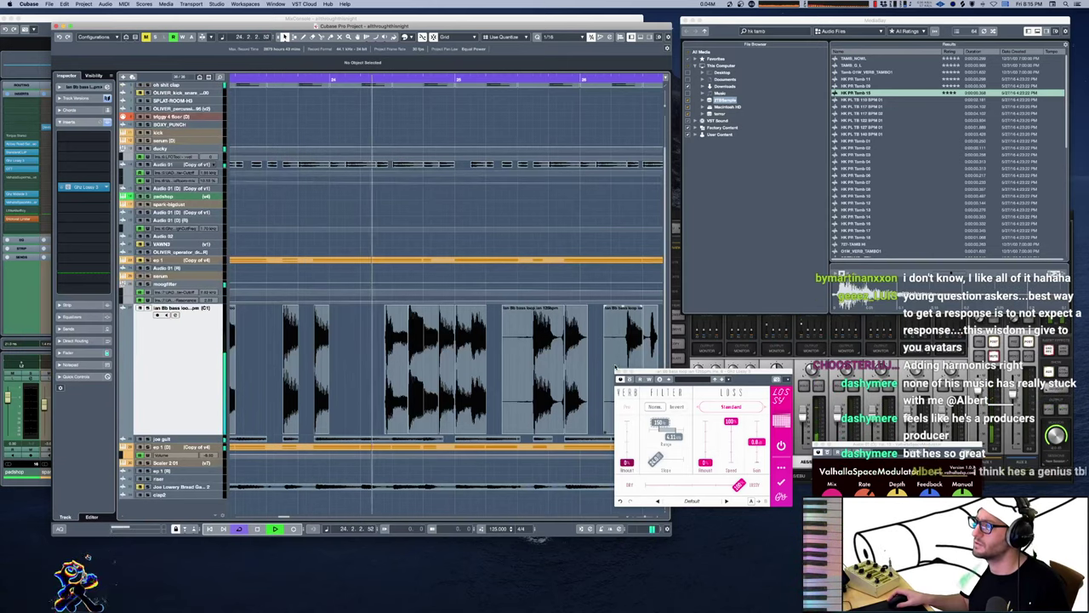
left_click_drag(646, 369, 788, 350)
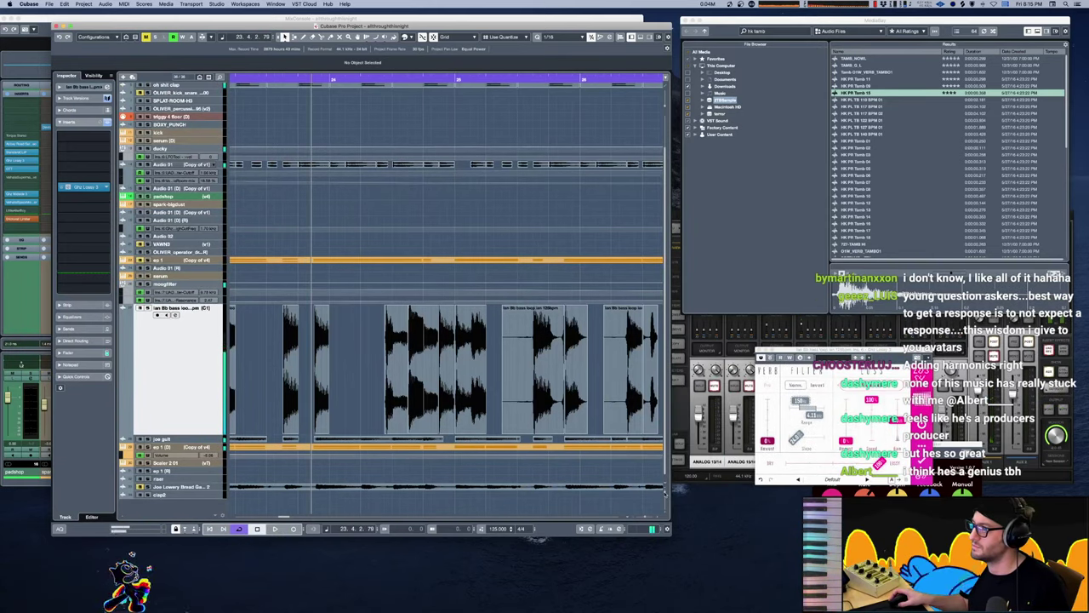
left_click(665, 492)
left_click(666, 492)
left_click(663, 482)
left_click(663, 482)
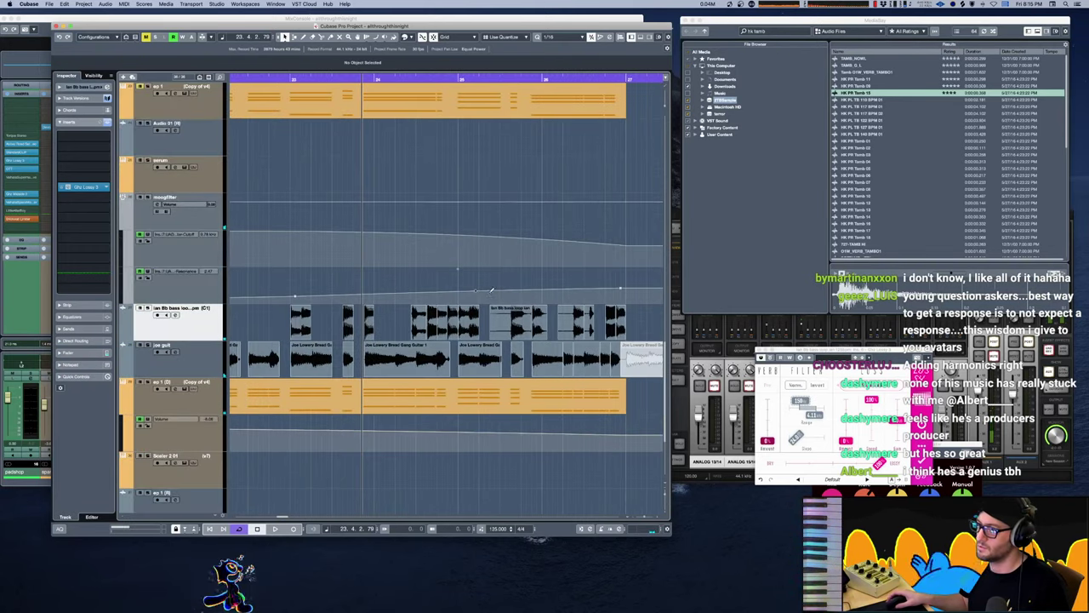
key("space")
key("g")
key("g")
key("h")
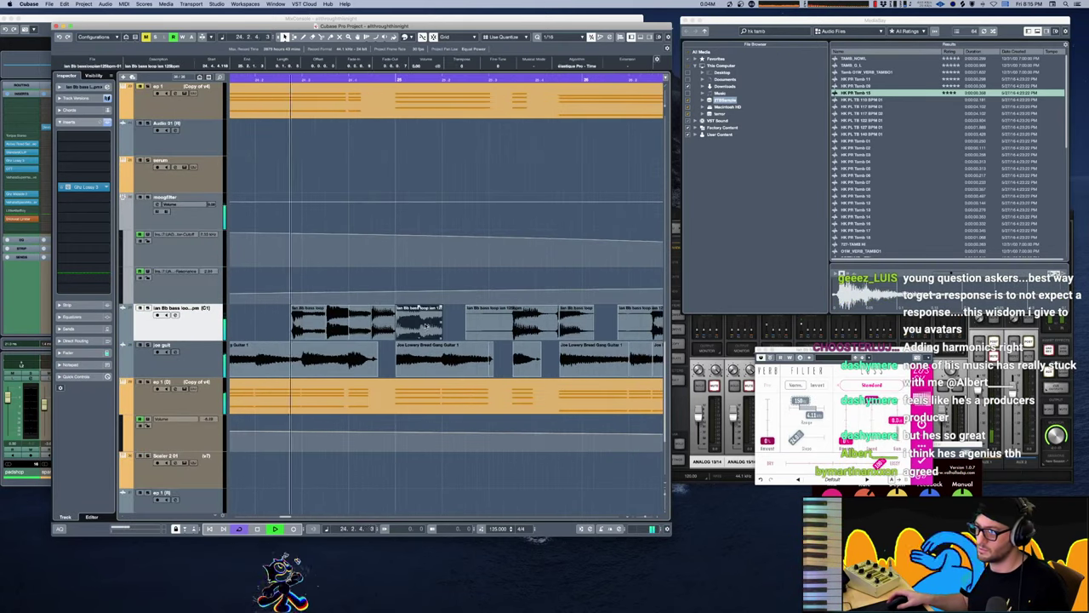
Drag a bass-loop clip earlier and audition it, undoing a trial length change
left_click(470, 327)
left_click_drag(466, 337, 397, 331)
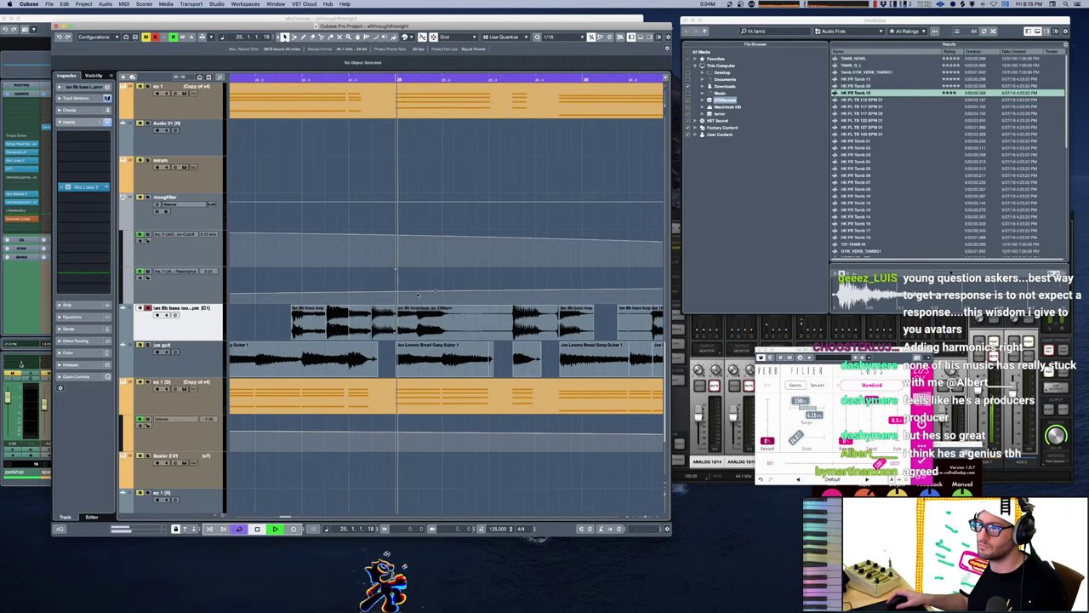
key("l")
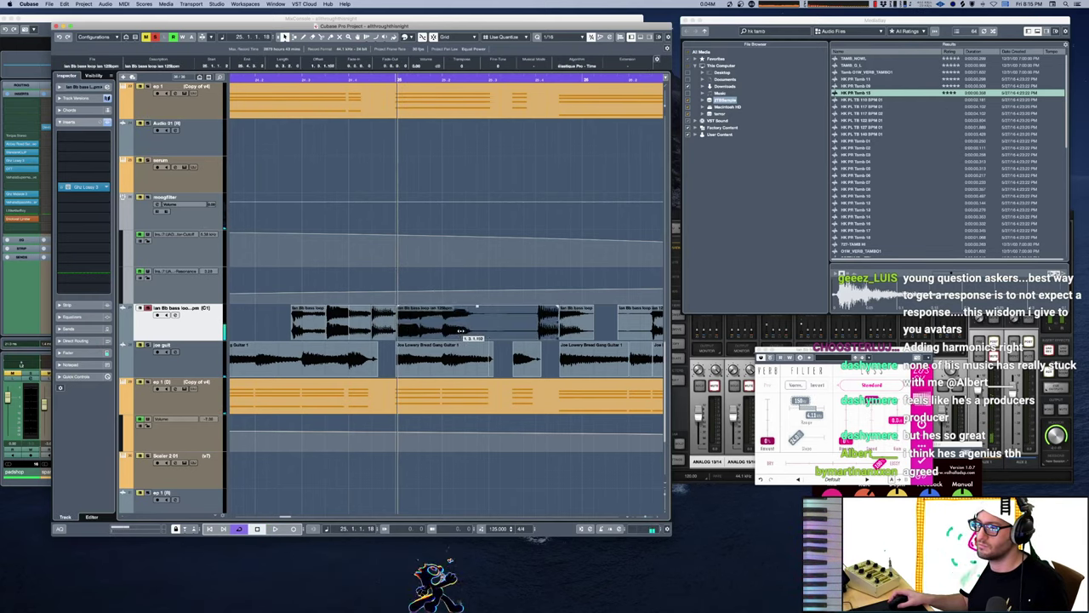
key("space")
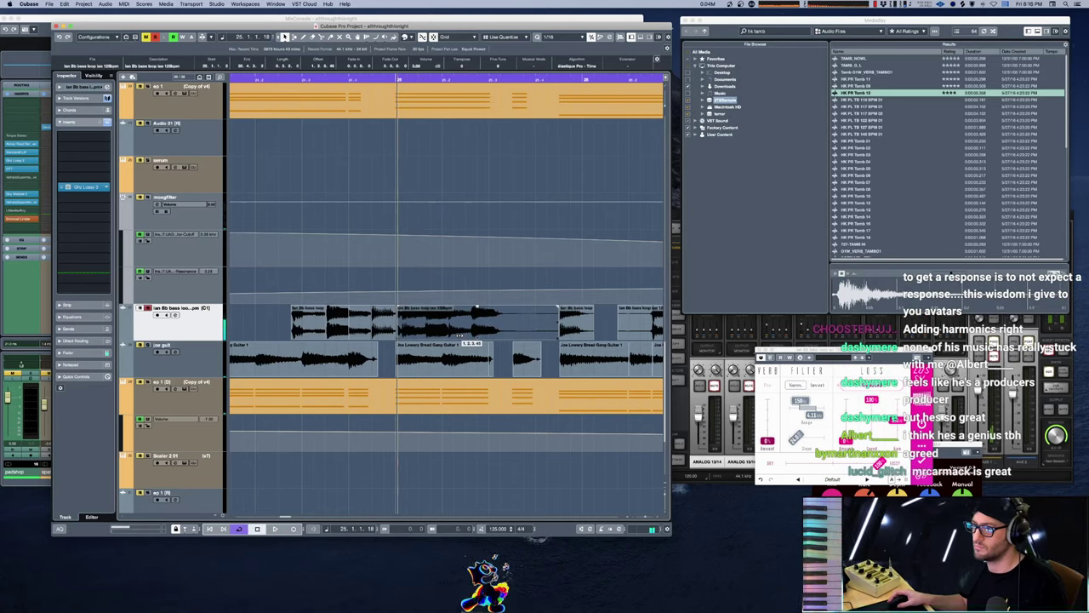
left_click_drag(429, 335, 419, 328)
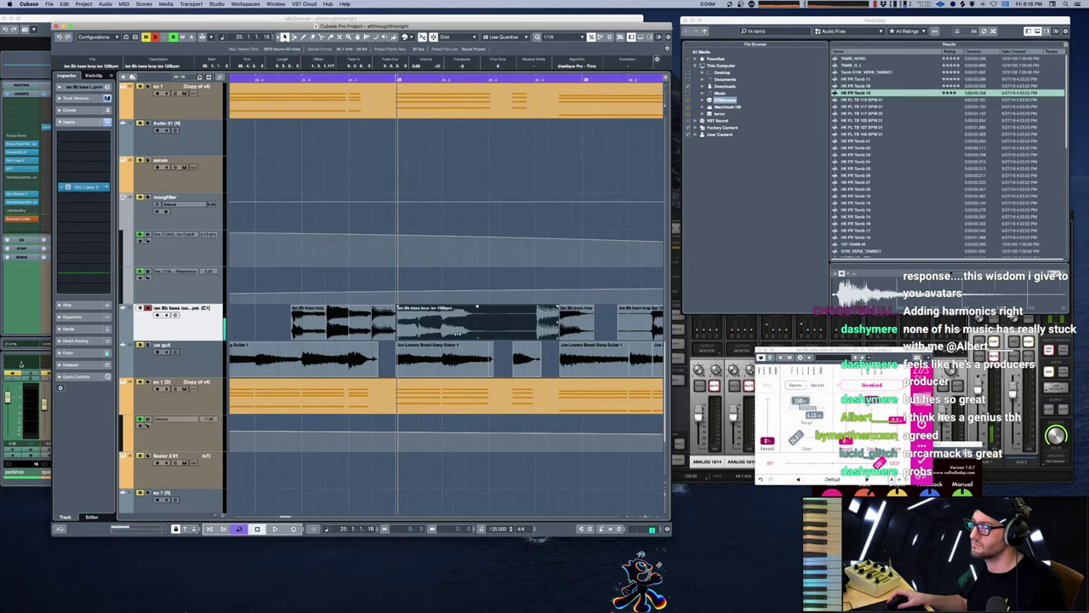
key("ctrl+z")
key("space")
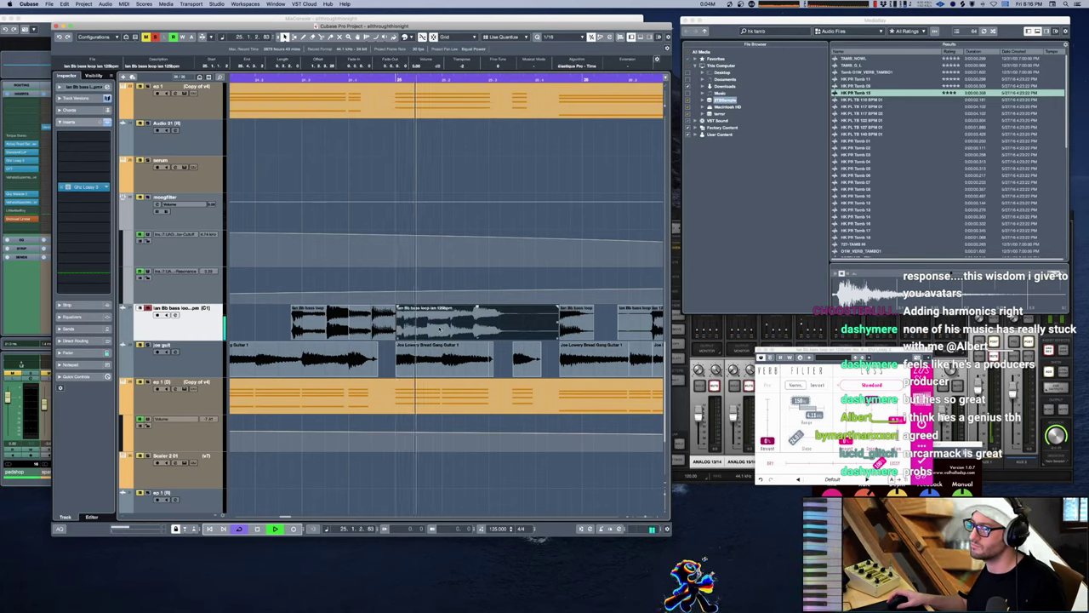
key("Escape")
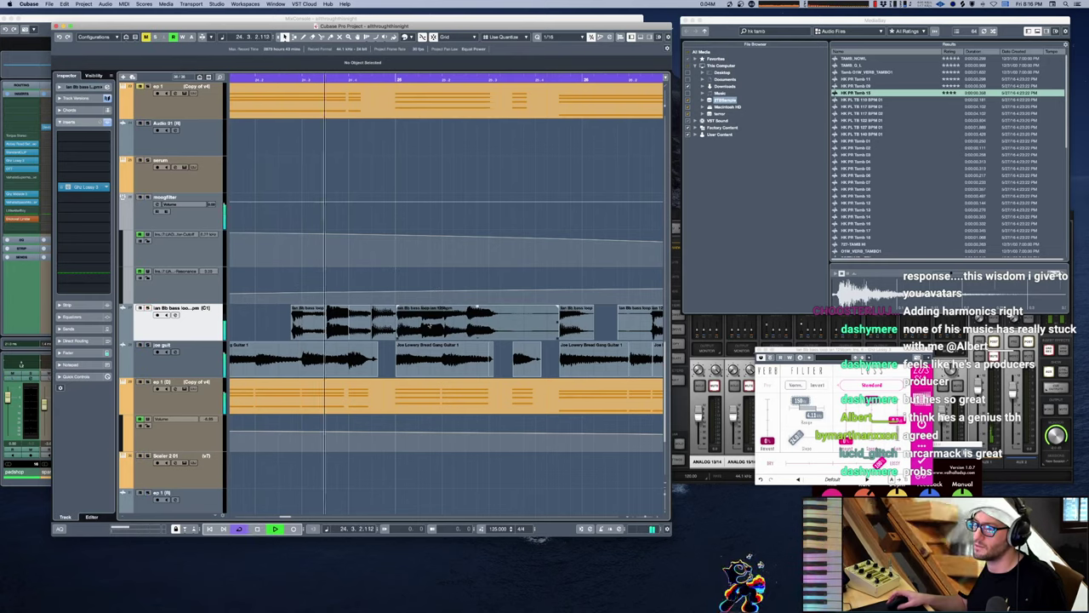
key("space")
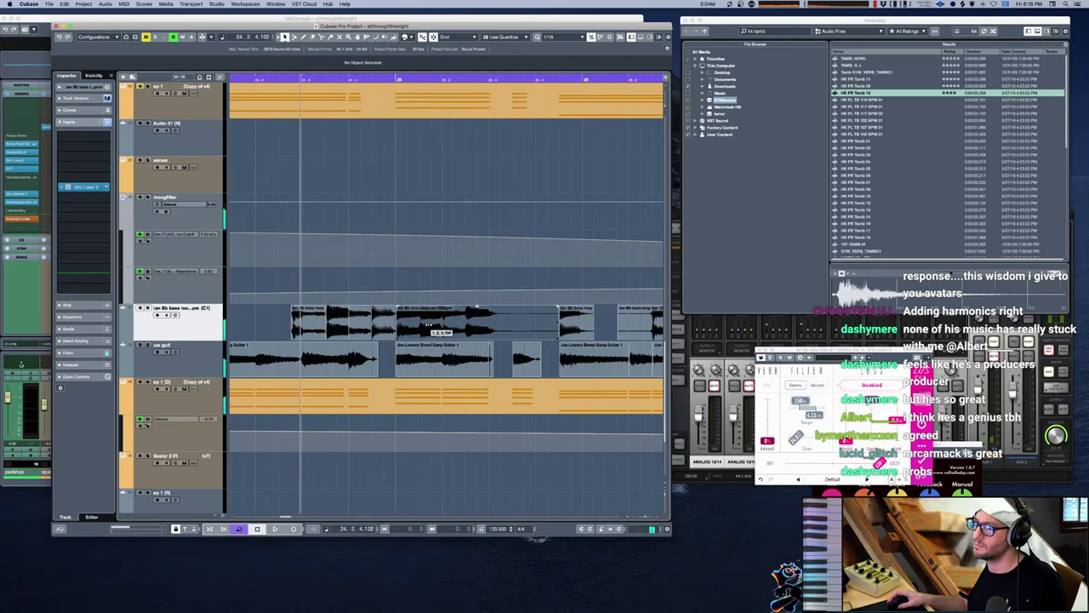
key("space")
key("space")
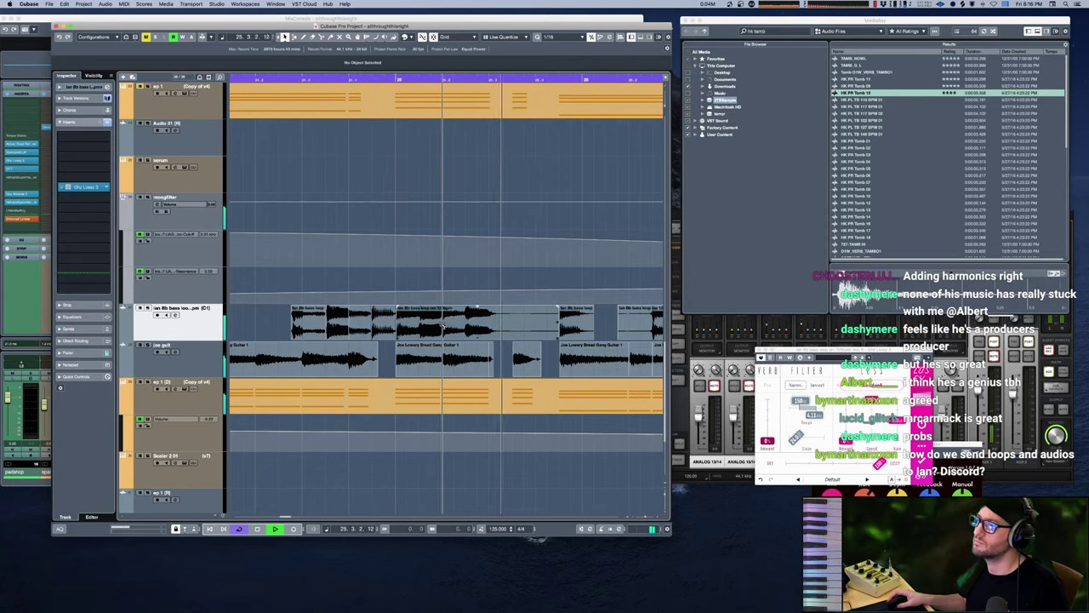
left_click(549, 316)
key("h")
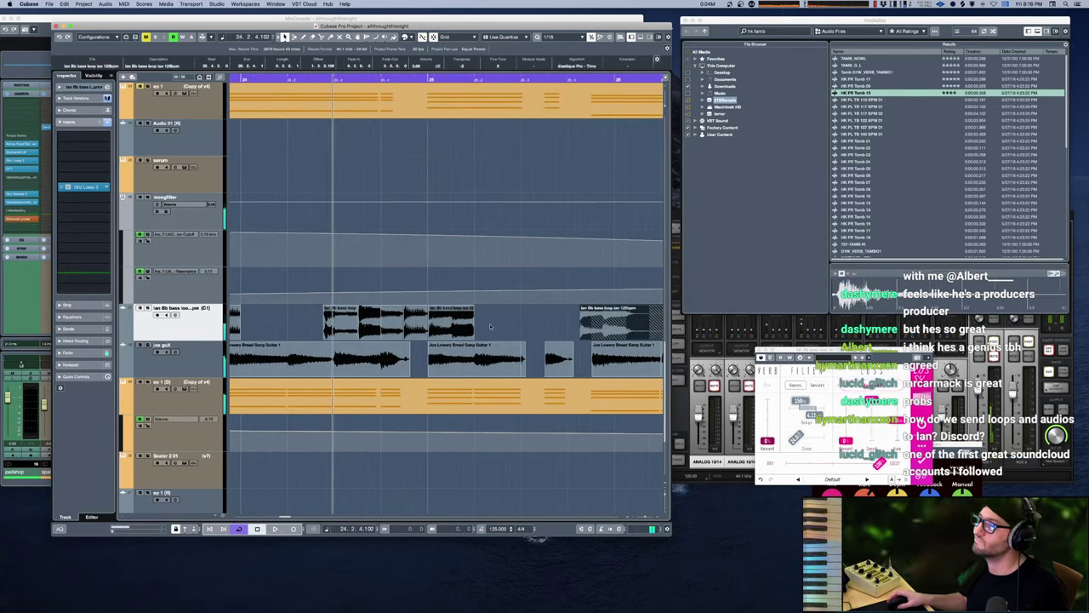
Lengthen a bass-loop clip to the right and audition it
left_click_drag(473, 338, 534, 338)
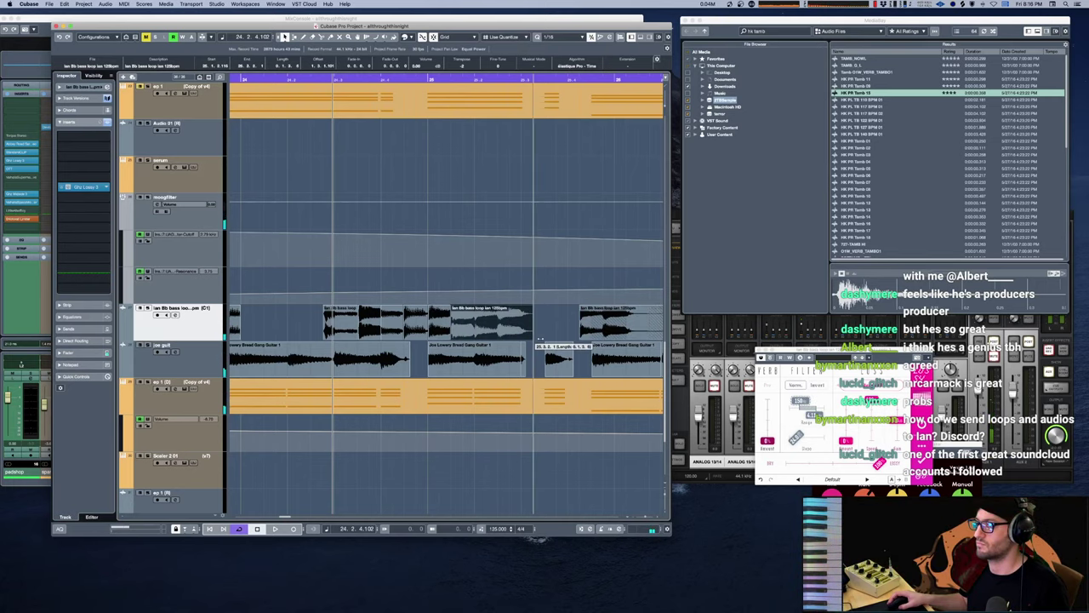
left_click(469, 293)
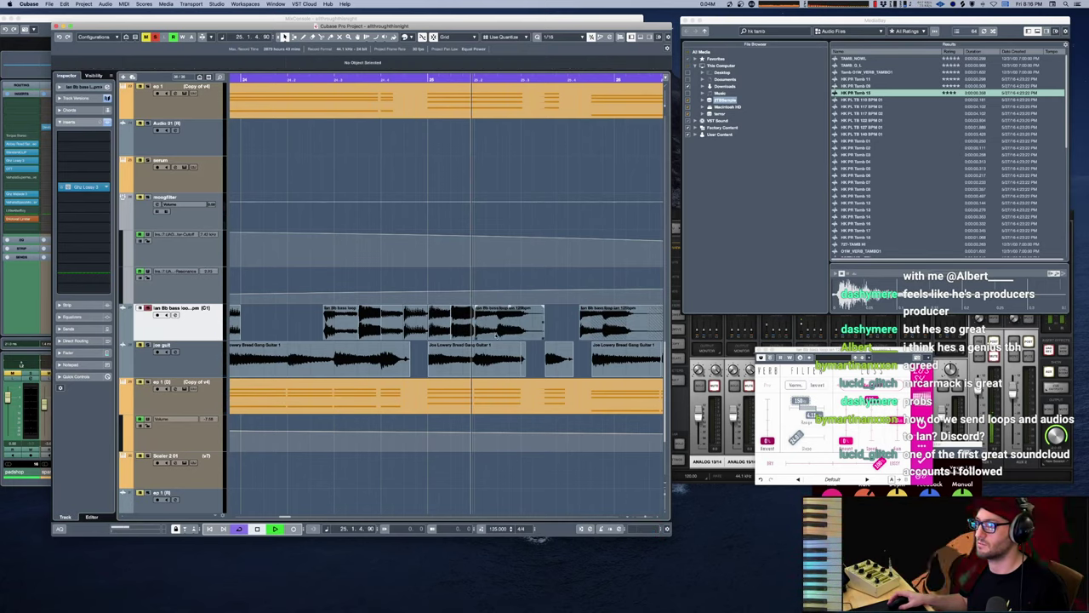
key("space")
left_click(506, 308)
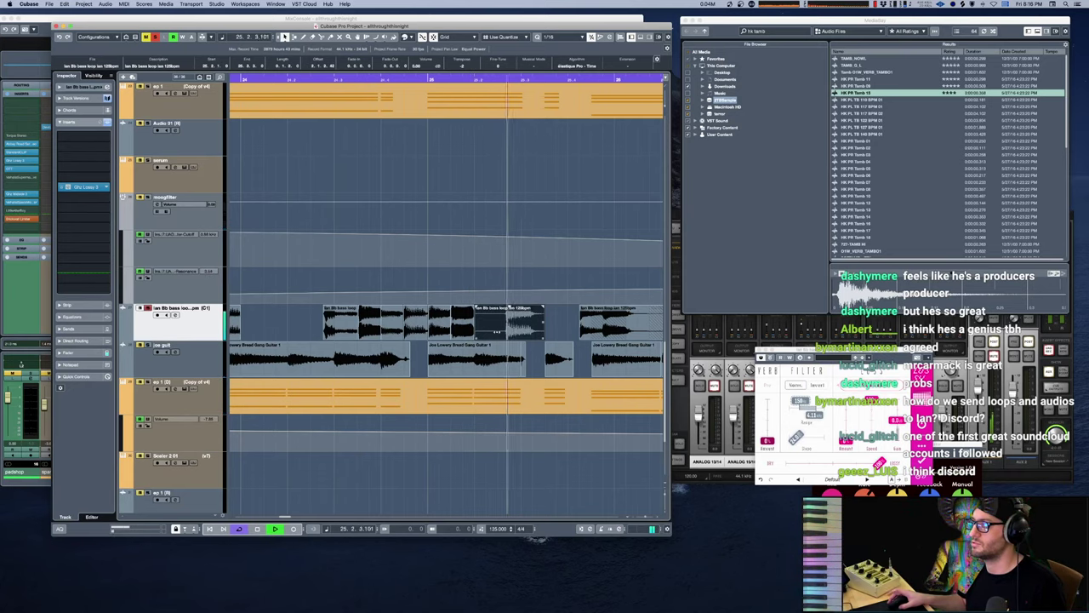
key("space")
key("space")
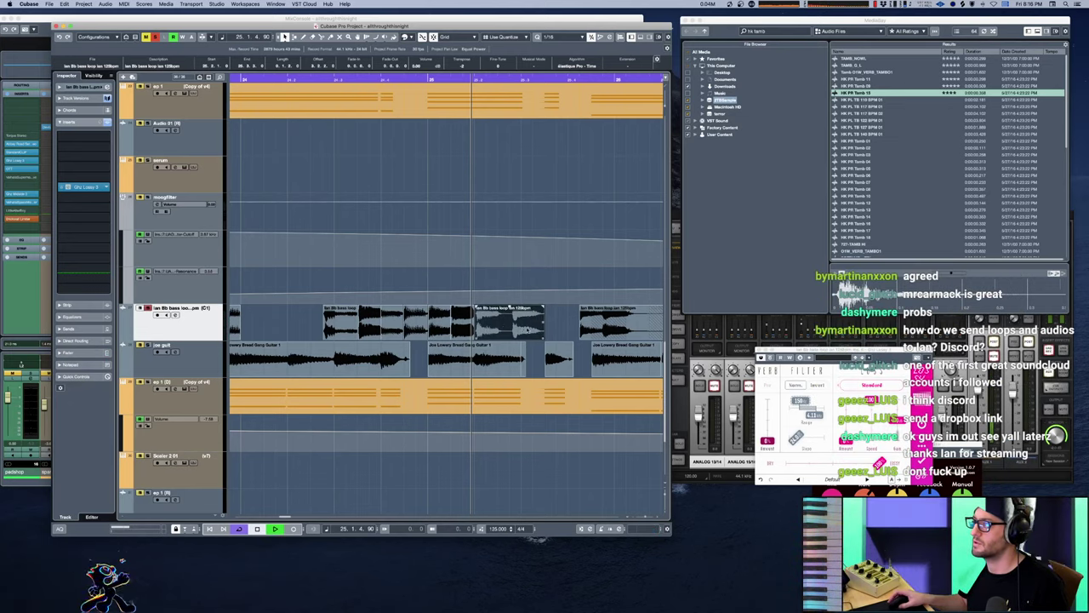
Move the bass clip later in time and play it back
key("space")
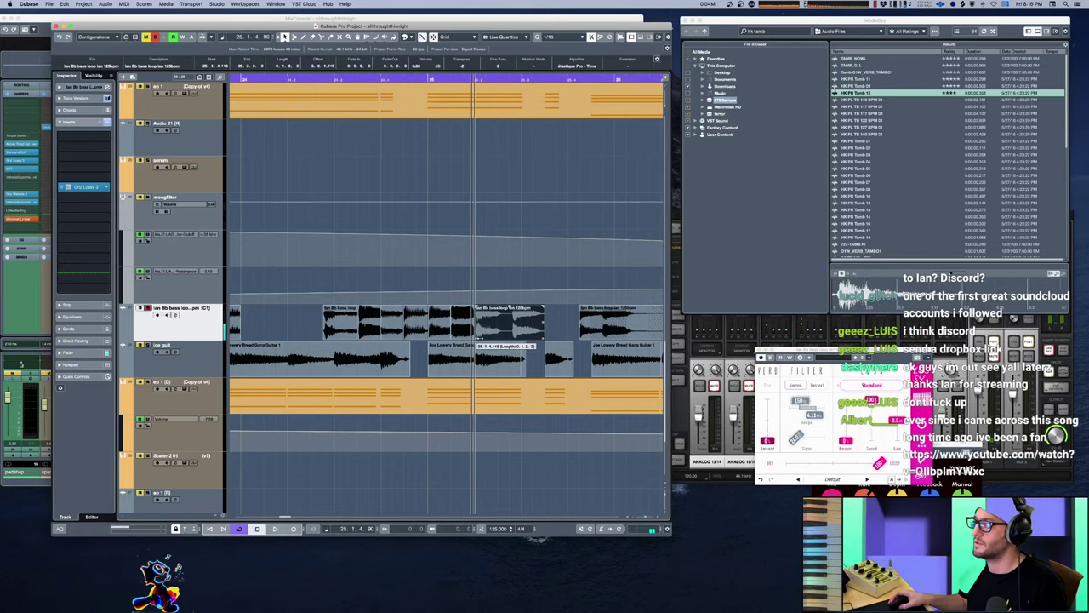
left_click_drag(477, 324, 557, 325)
key("space")
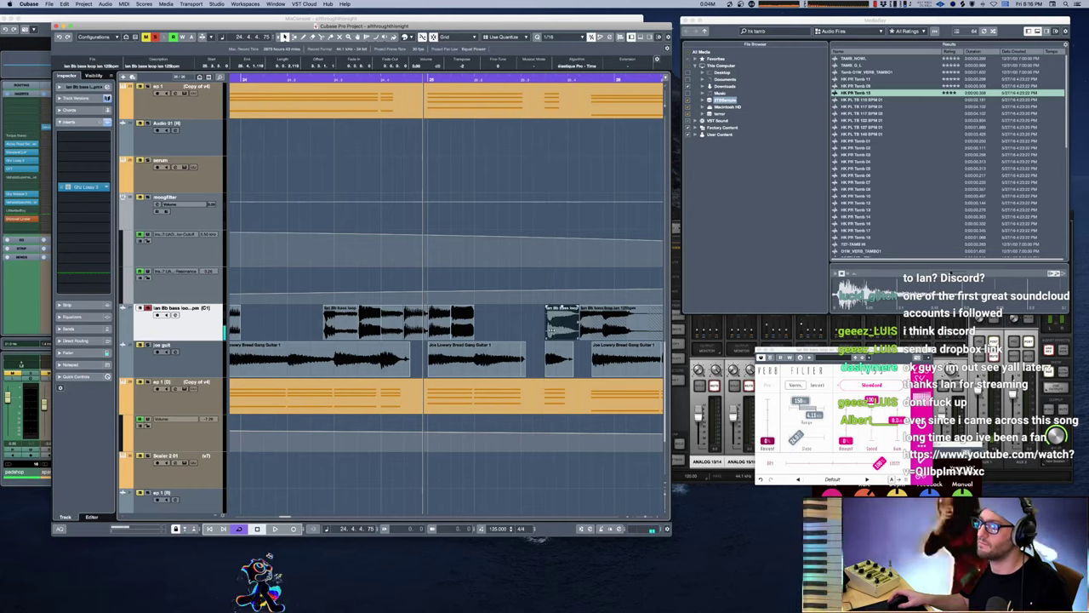
key("space")
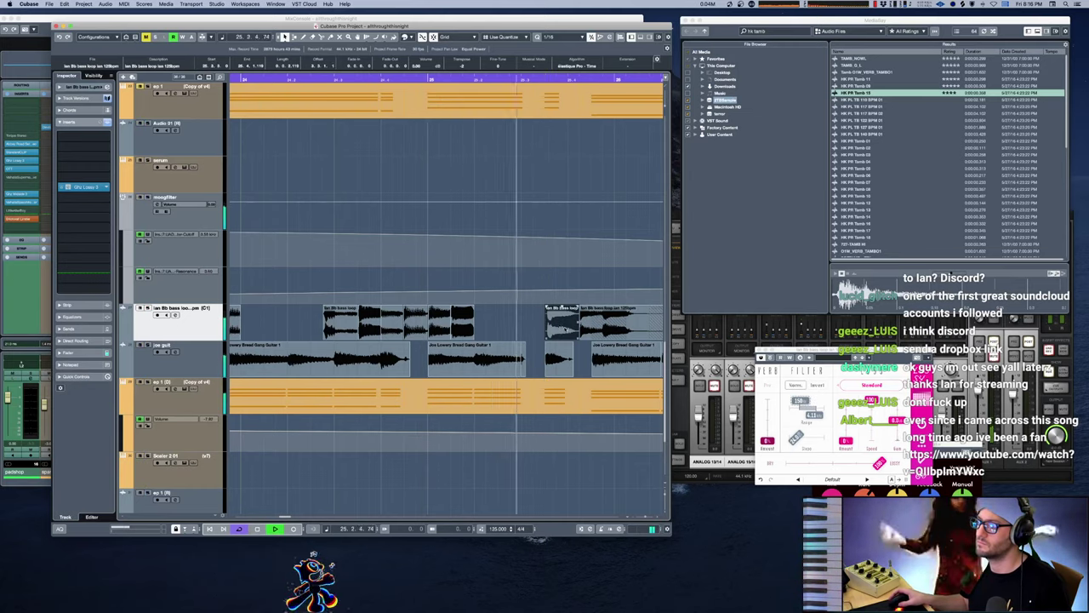
Fine-tune the moved bass clip's position while zooming and replaying the section
key("g")
key("space")
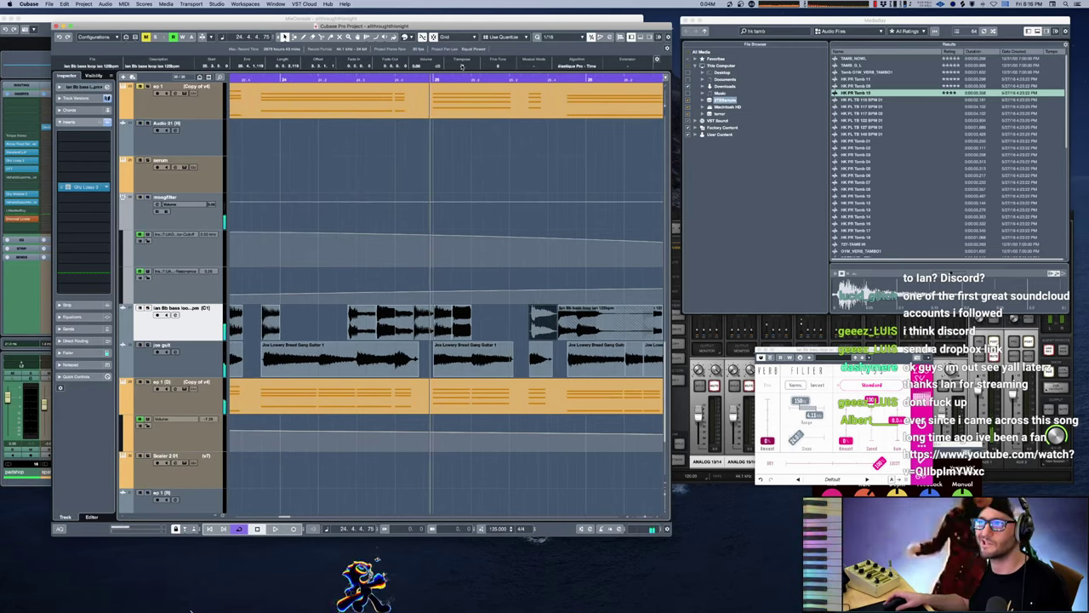
key("space")
key("h")
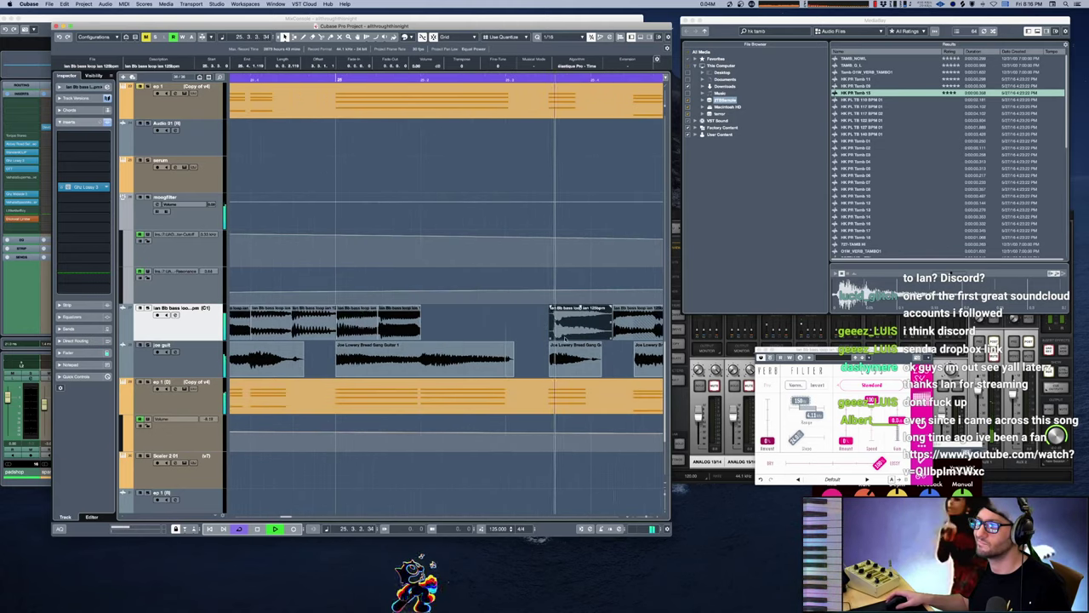
key("h")
key("space")
left_click_drag(549, 326, 552, 325)
key("g")
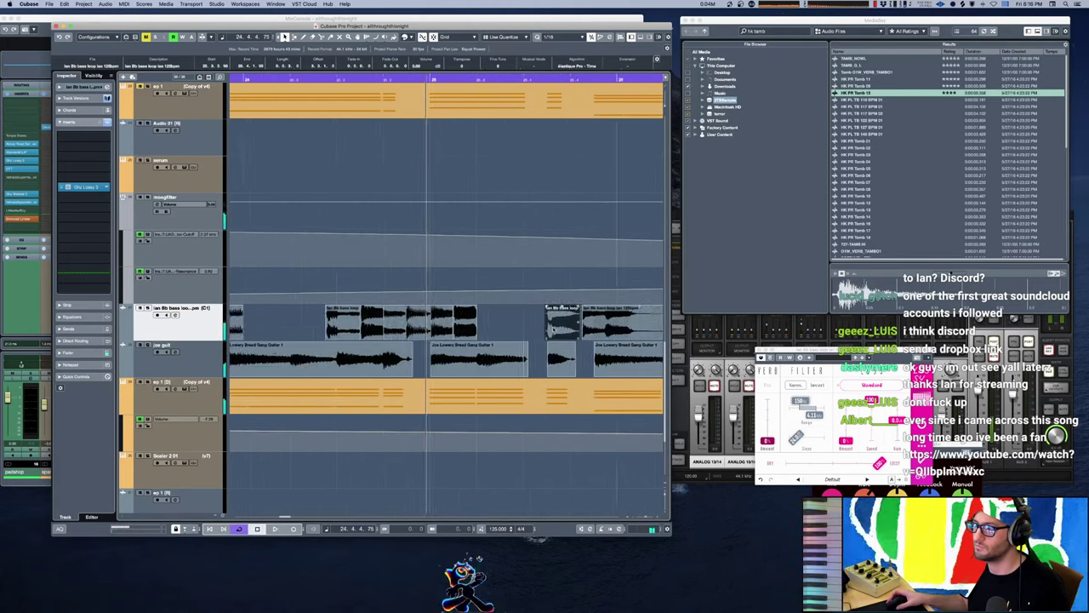
key("g")
key("space")
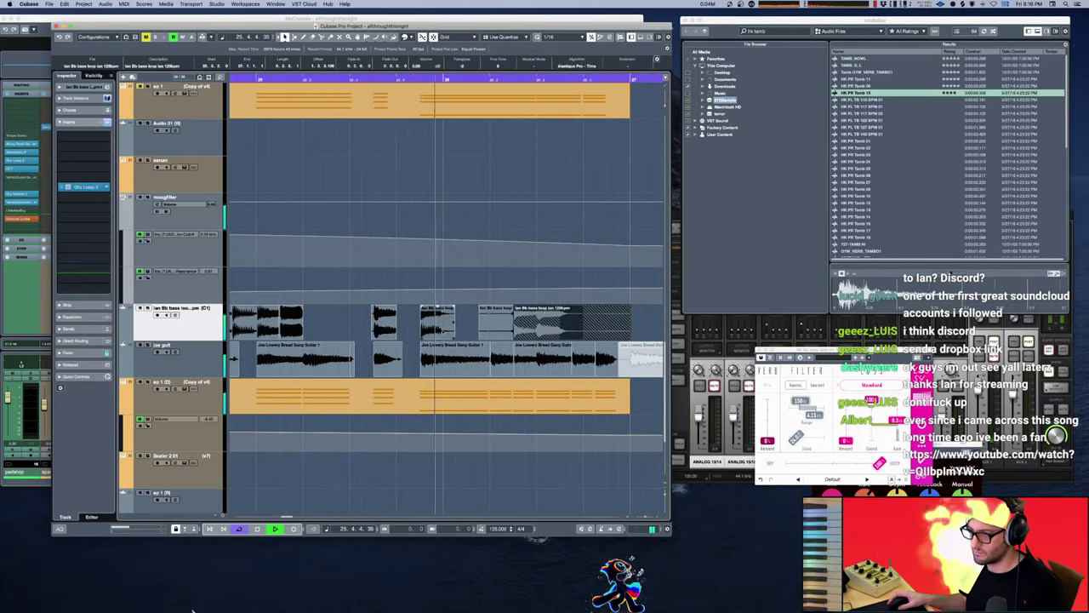
Move the later bass-loop clip earlier and audition the change
left_click(464, 332)
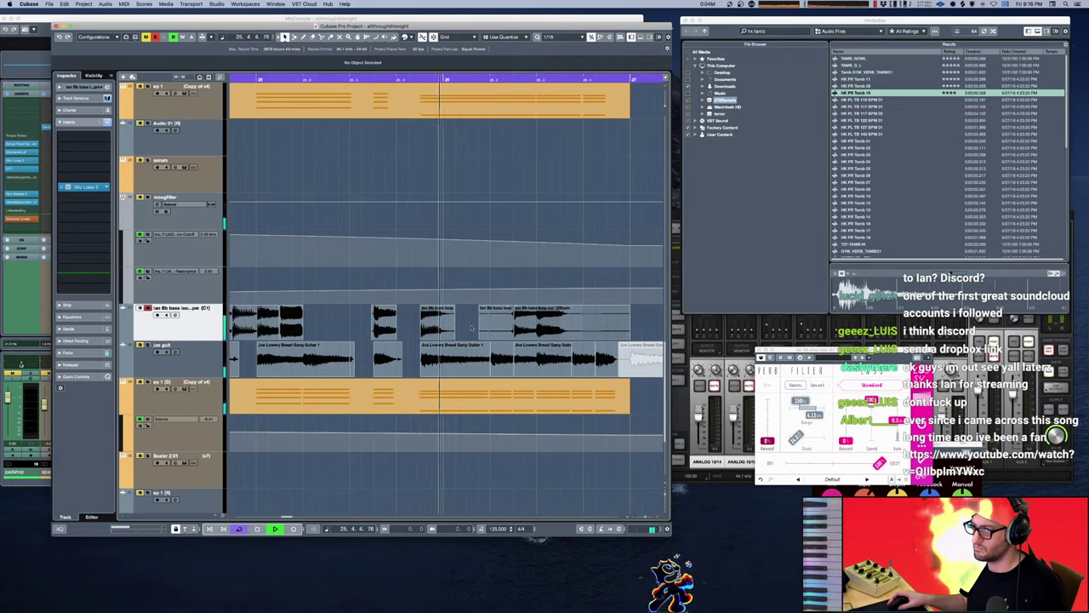
left_click(527, 334)
key("space")
left_click_drag(515, 336, 437, 340)
key("space")
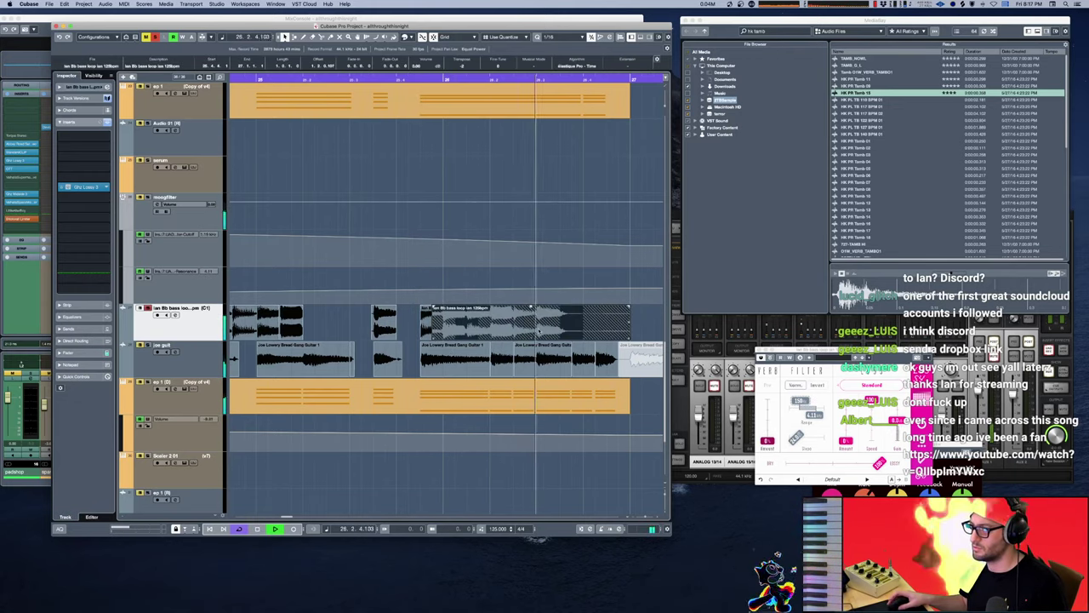
key("space")
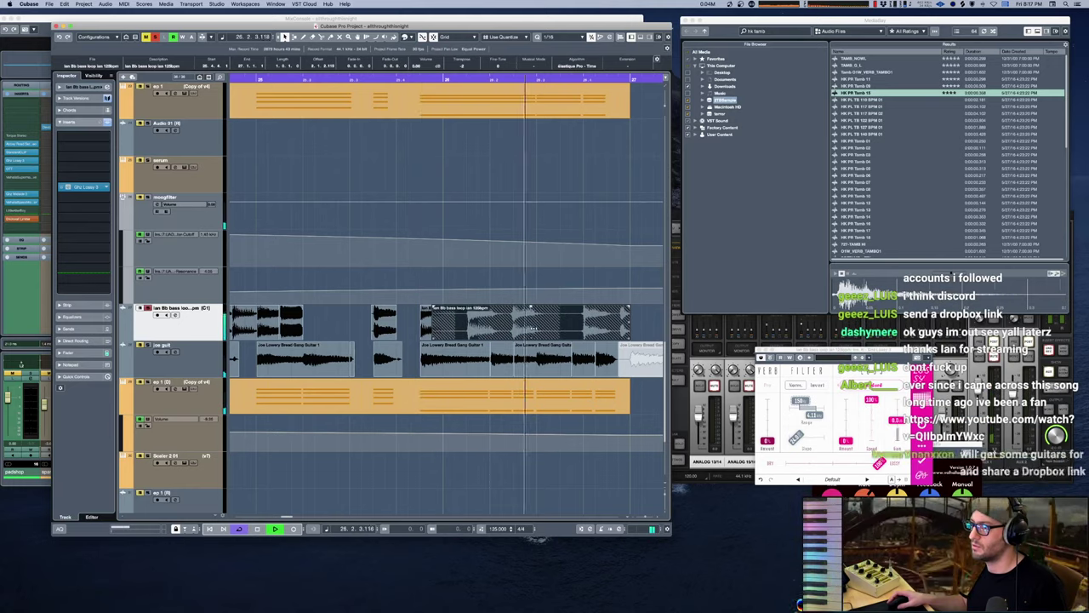
key("space")
Trim the bass-loop clip's start later and play back the edit
left_click_drag(529, 330, 513, 326)
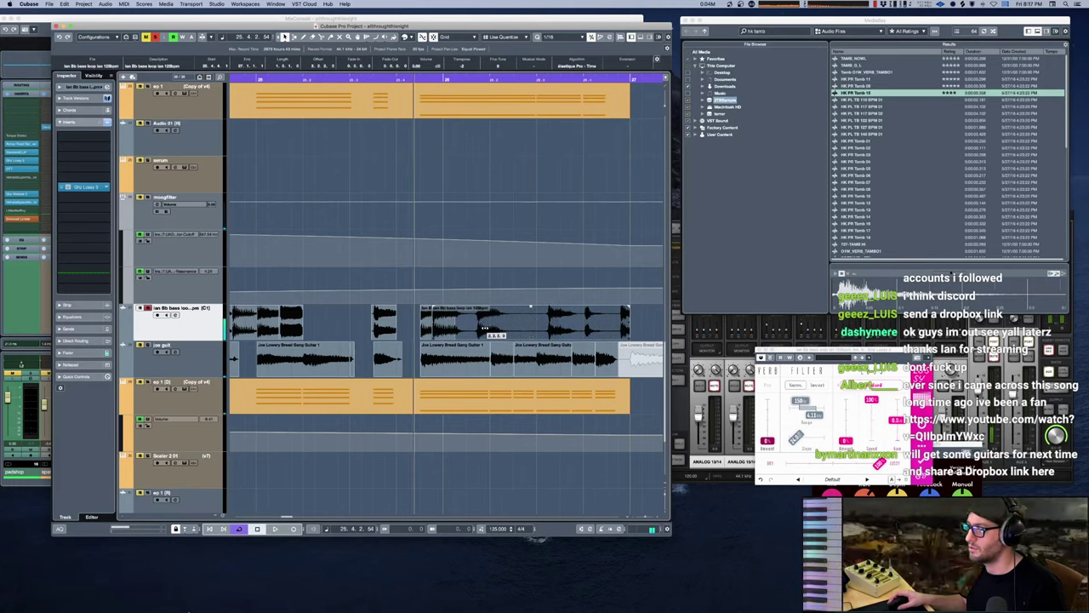
left_click(588, 305)
key("space")
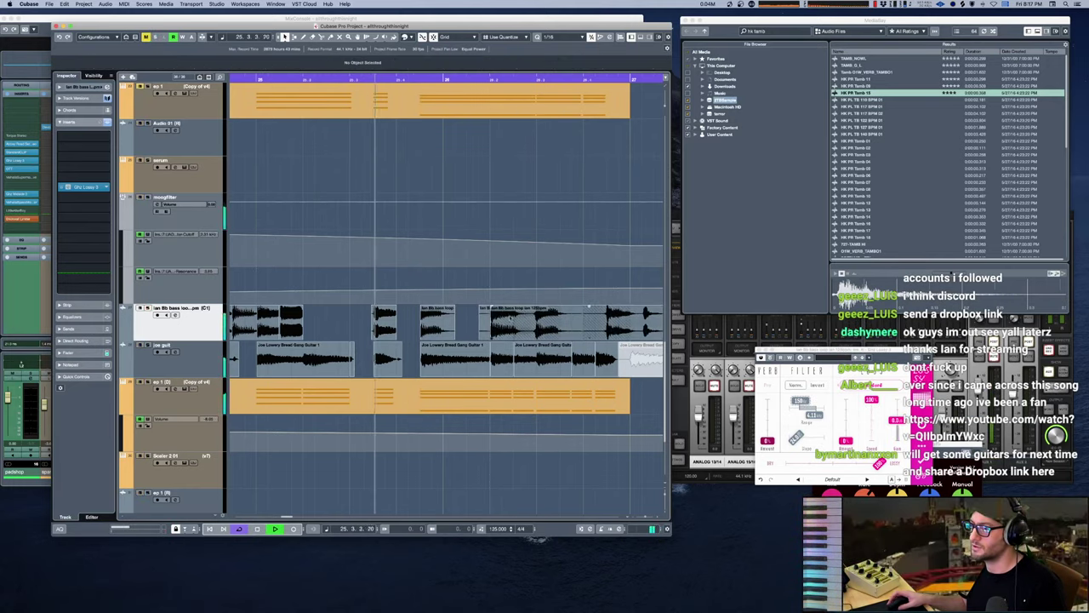
key("space")
Nudge the short bass-loop clip slightly earlier and check it on playback
left_click(443, 324)
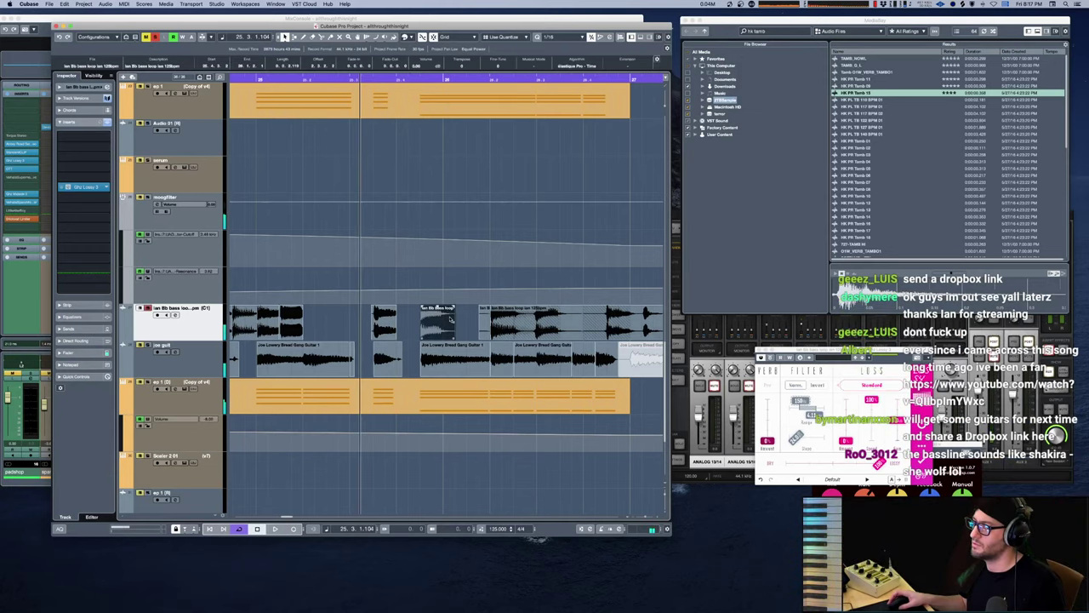
key("space")
key("space")
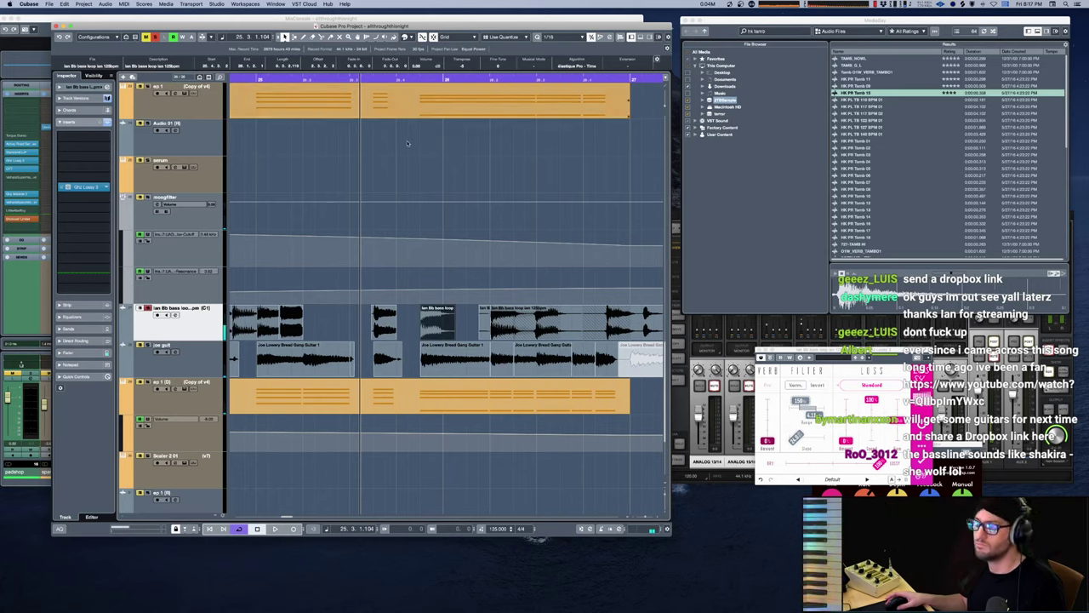
key("space")
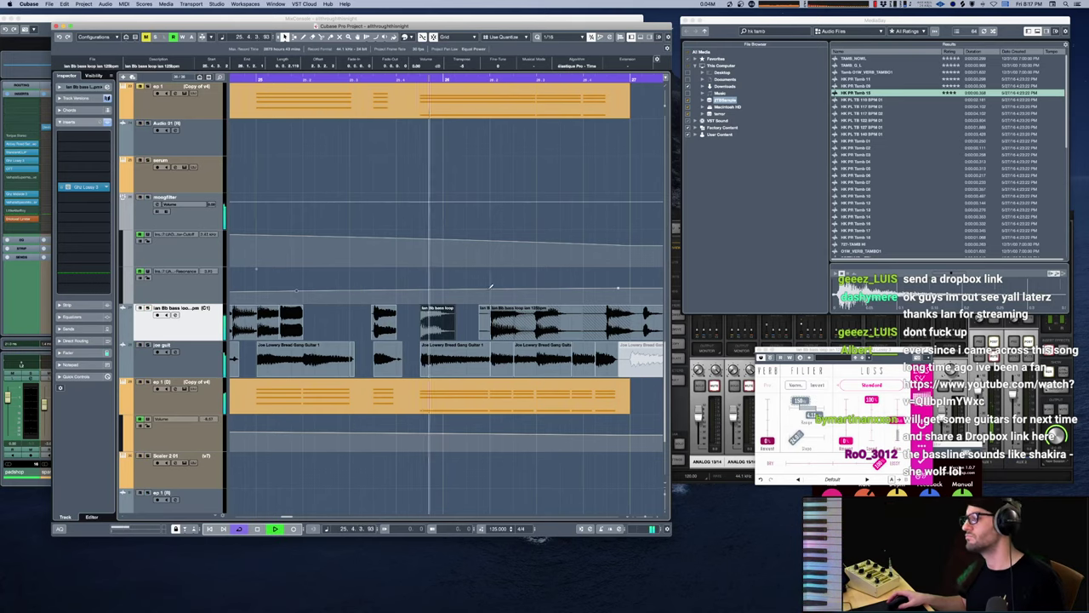
mouse_move(505, 334)
left_mouse_down()
mouse_move(485, 330)
mouse_move(495, 330)
left_mouse_up()
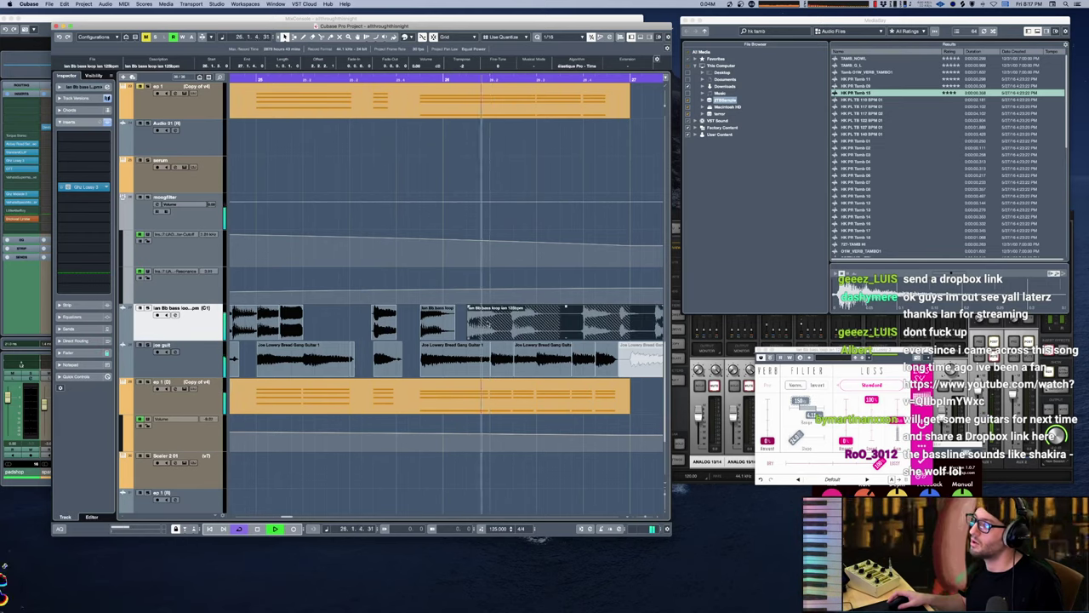
key("space")
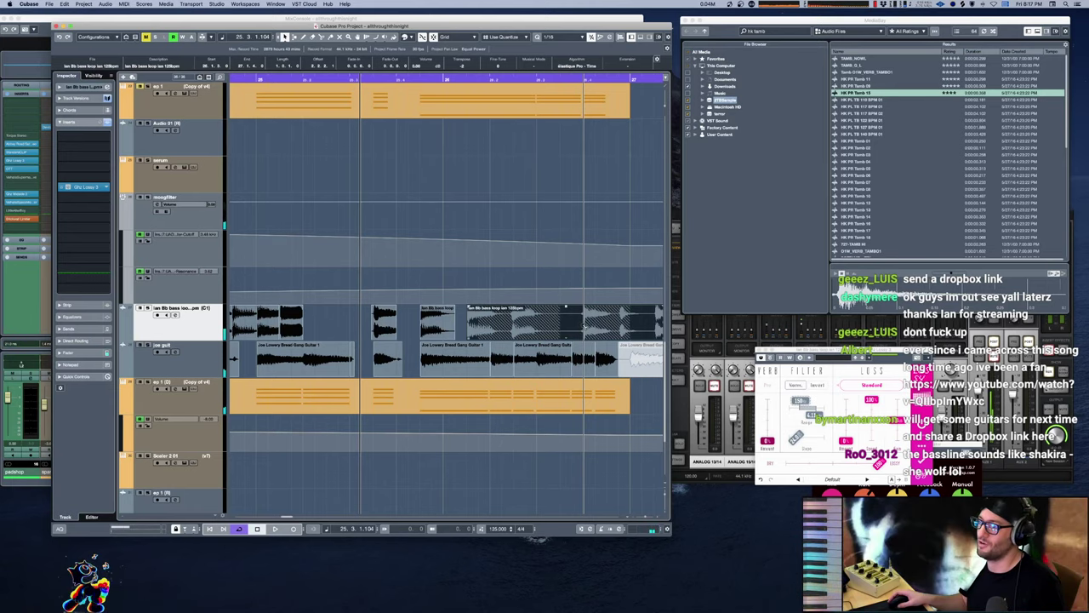
scroll(587, 325, "right", 5)
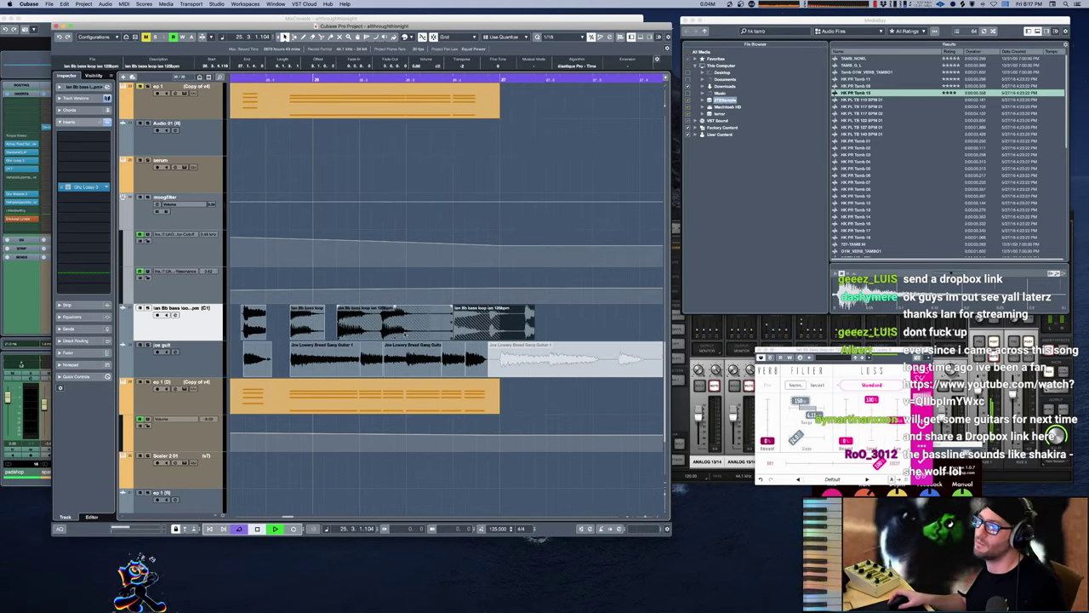
Trim a bass-loop clip's end and delete the clip after the gap
key("space")
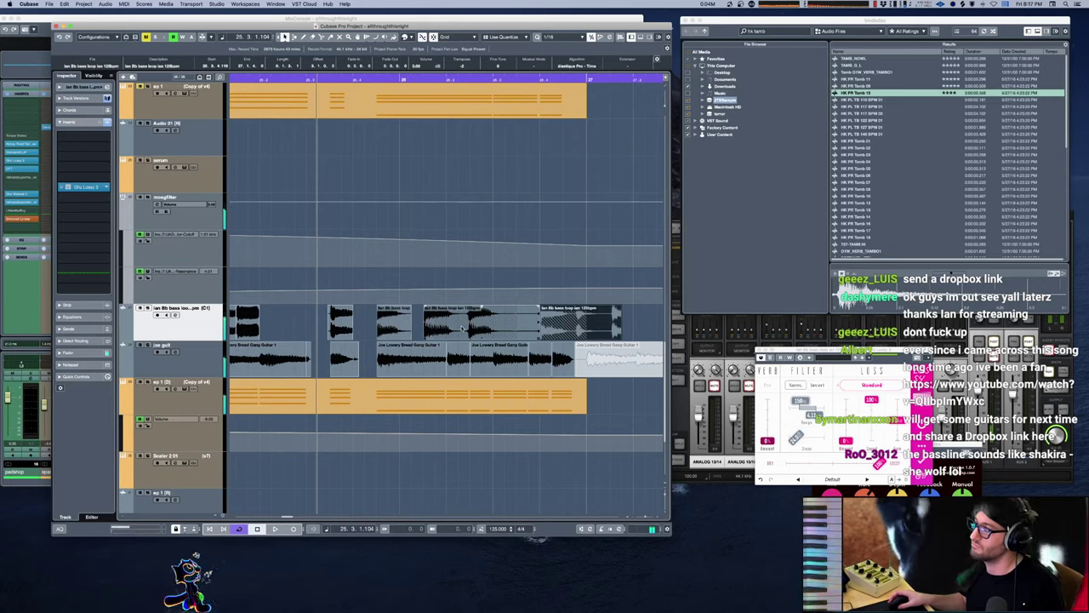
left_click_drag(462, 325, 476, 328)
key("space")
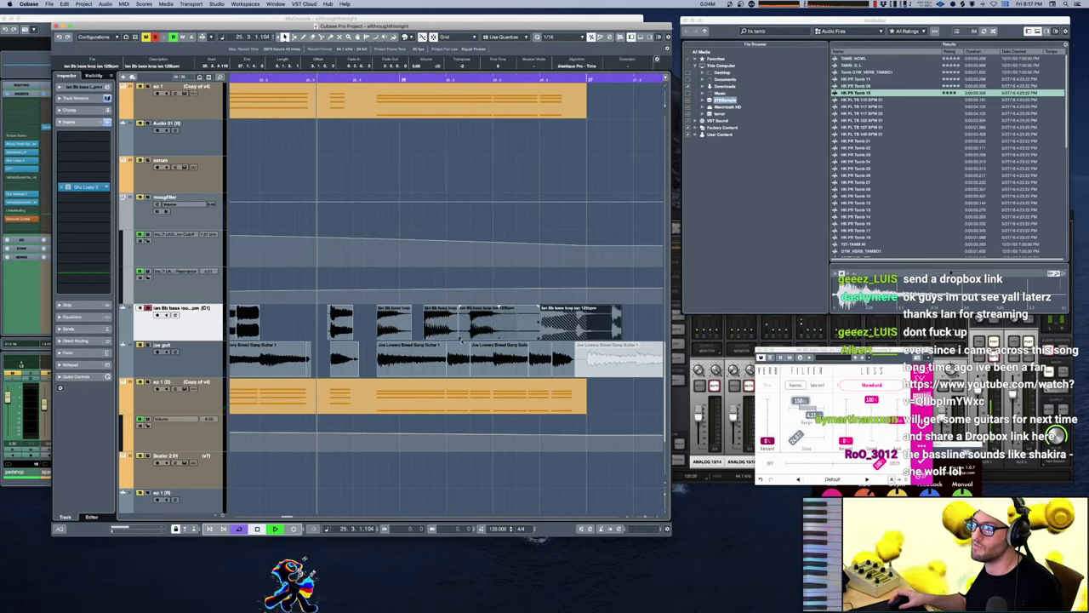
left_click(504, 308)
key("space")
key("Delete")
scroll(558, 314, "down", 1)
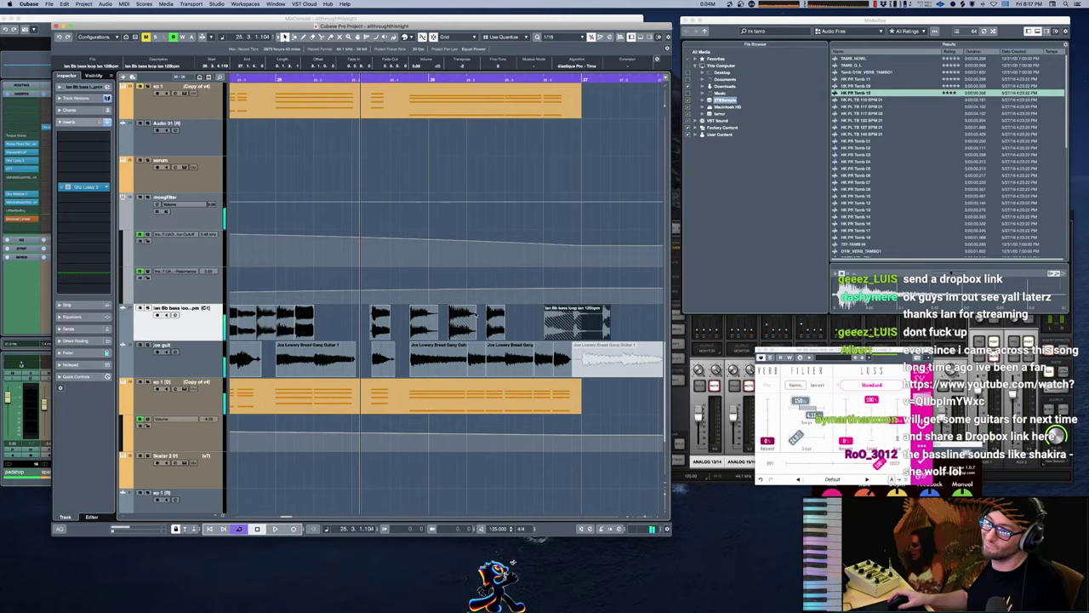
key("space")
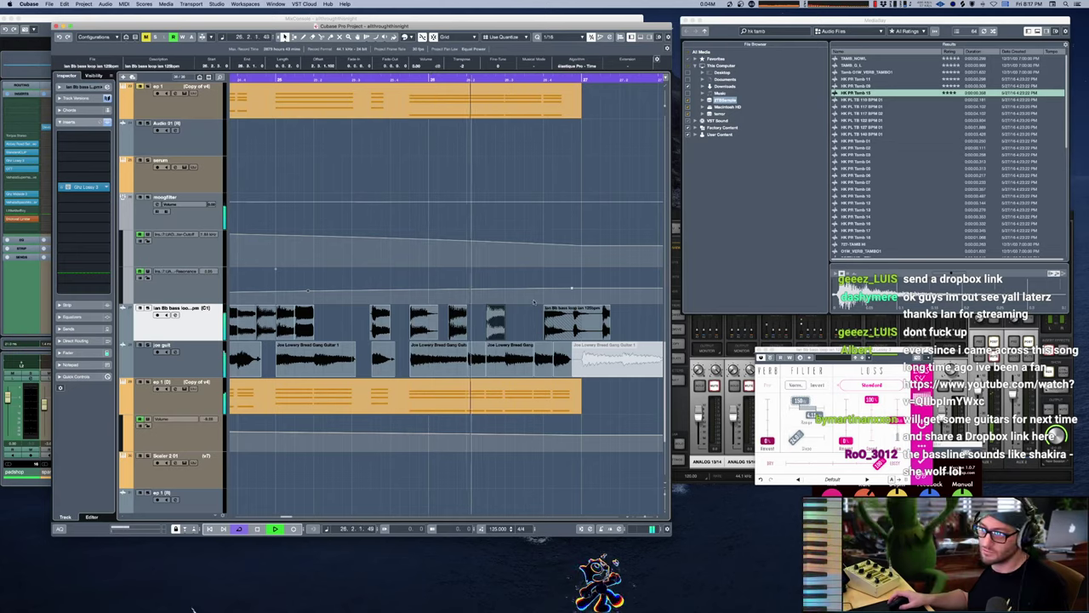
key("space")
key("space")
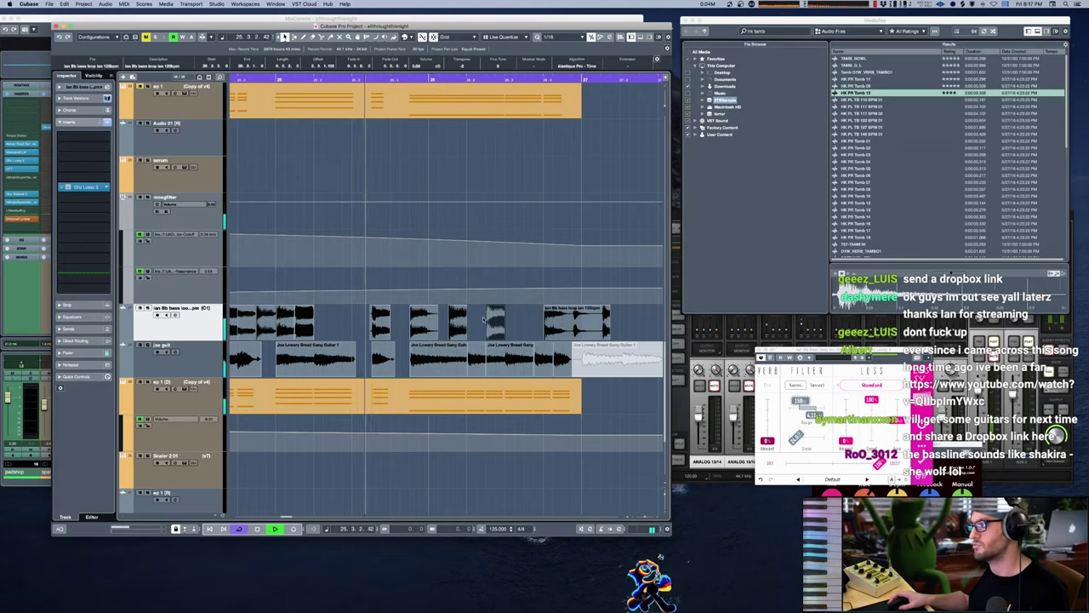
Zoom to bars 24–27 and place a copy of the bass-loop clip later
key("g")
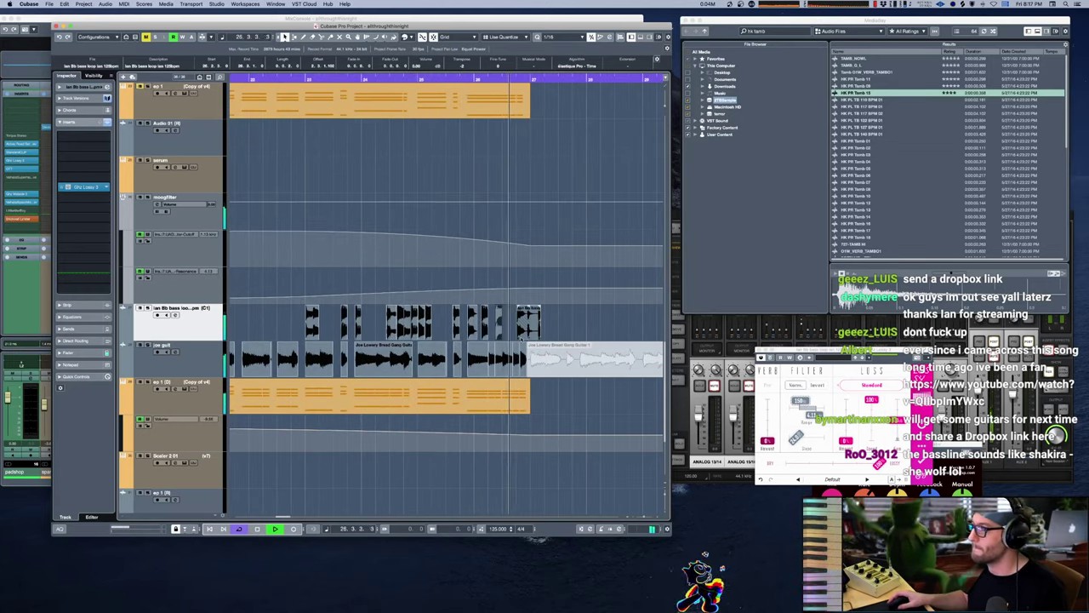
key("space")
key("h")
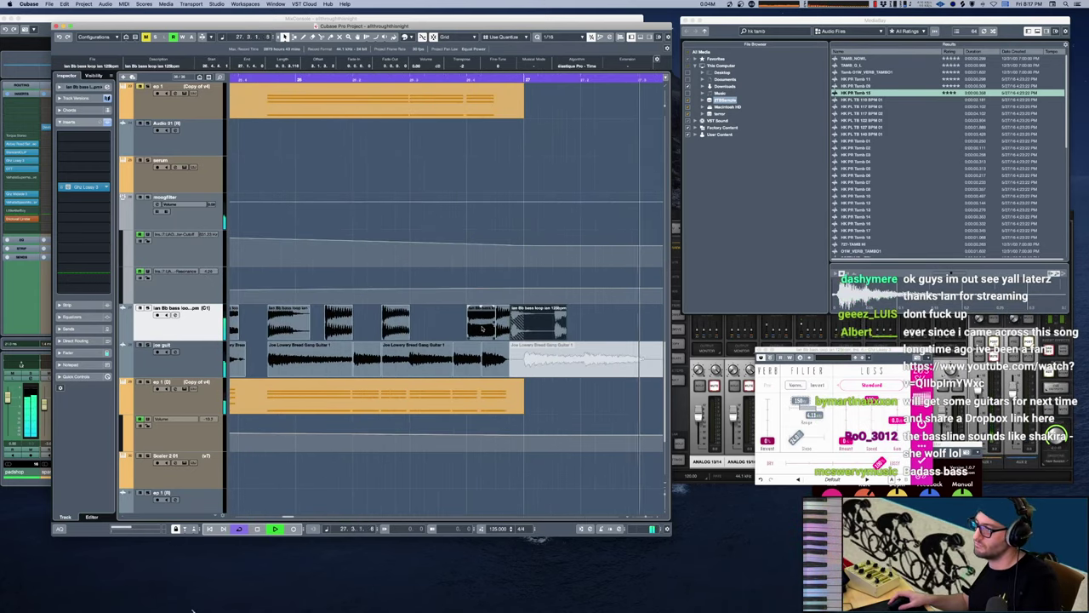
key("g")
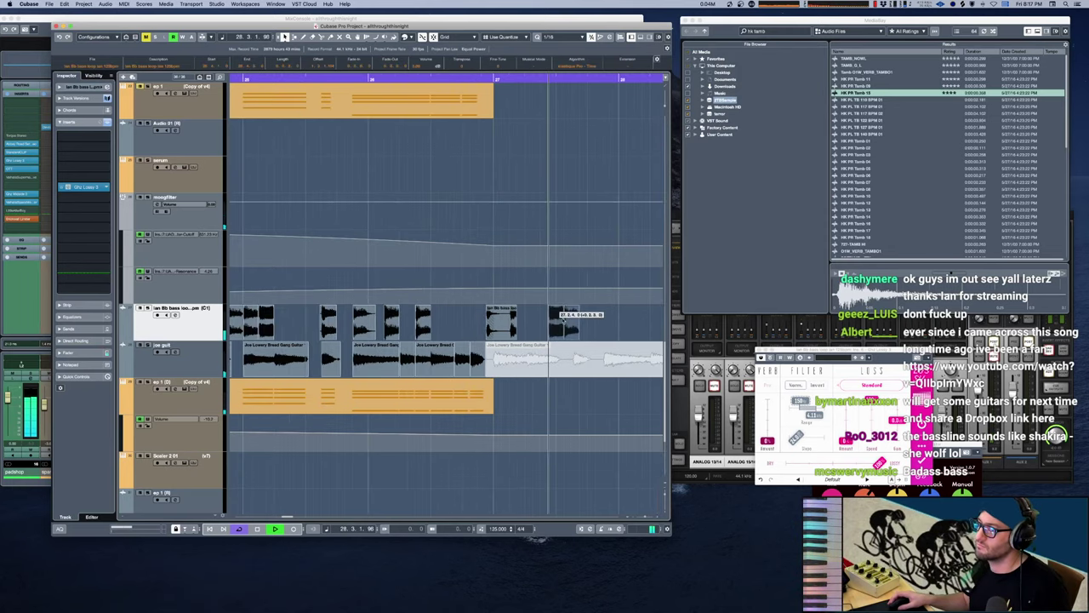
key("g")
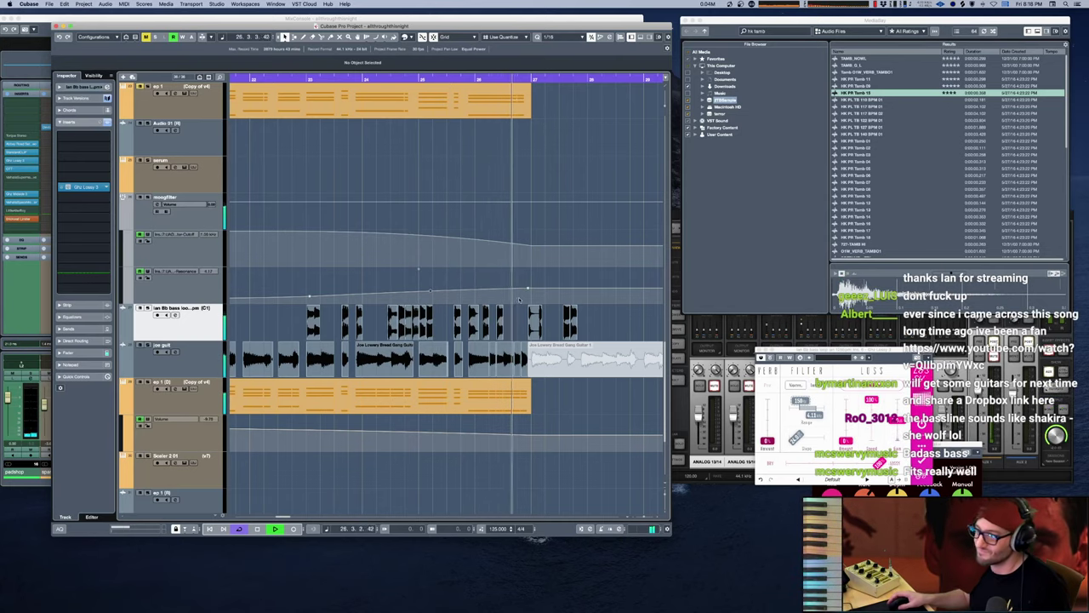
key("h")
key("space")
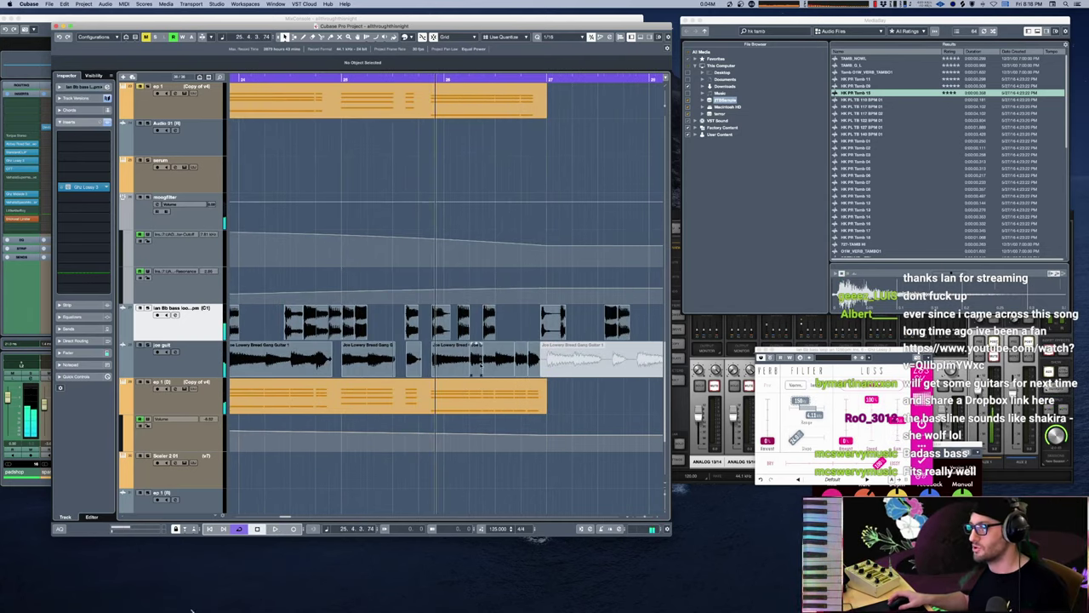
key("h")
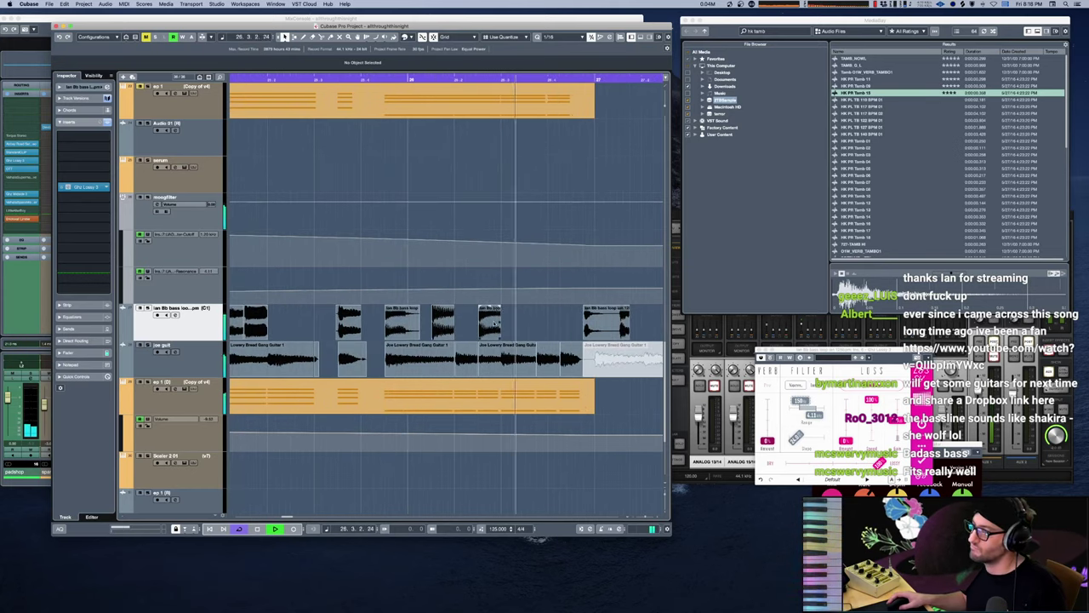
left_click_drag(490, 323, 564, 334)
key("space")
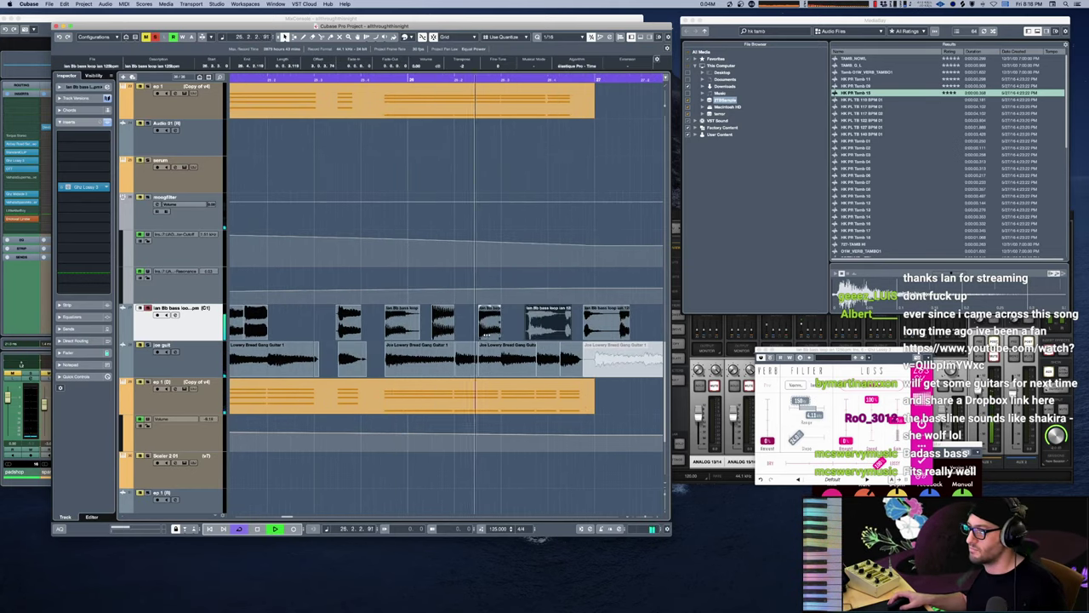
key("space")
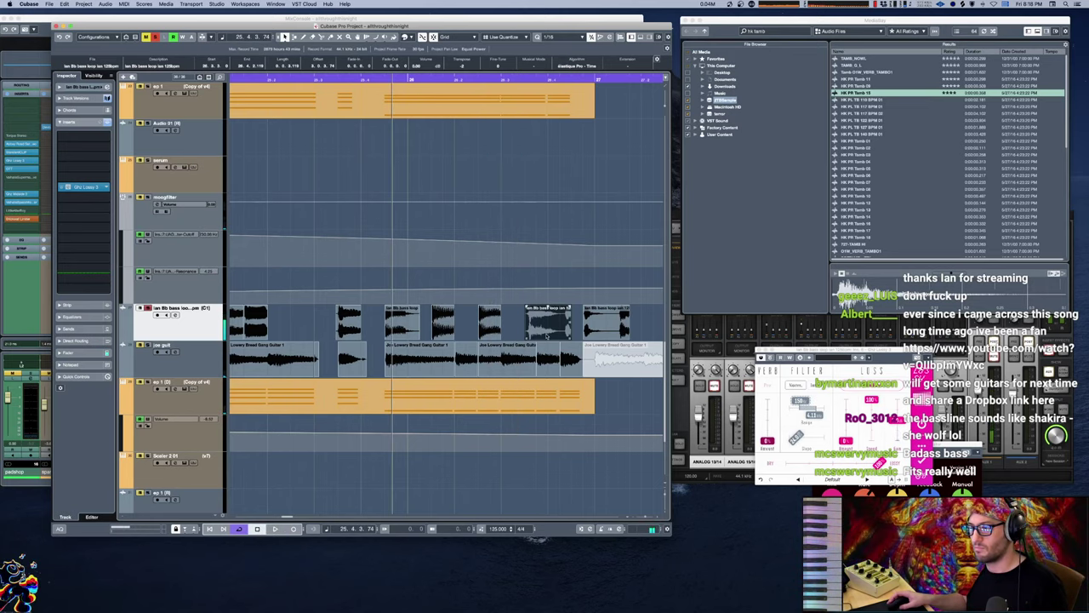
Slightly trim the last bass clip's edge and replay from bar 27
left_click(523, 79)
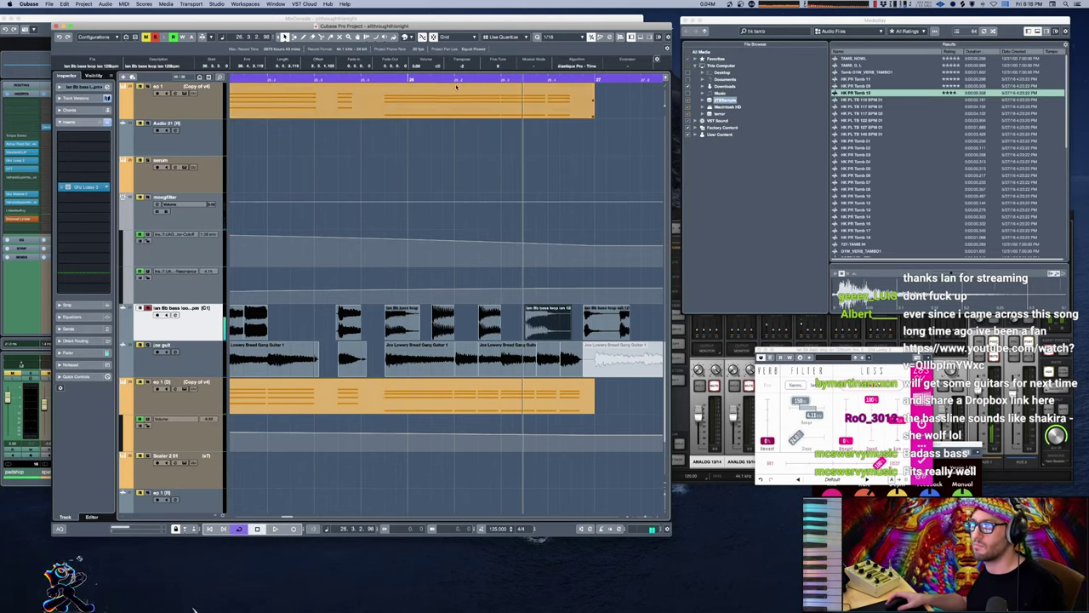
key("space")
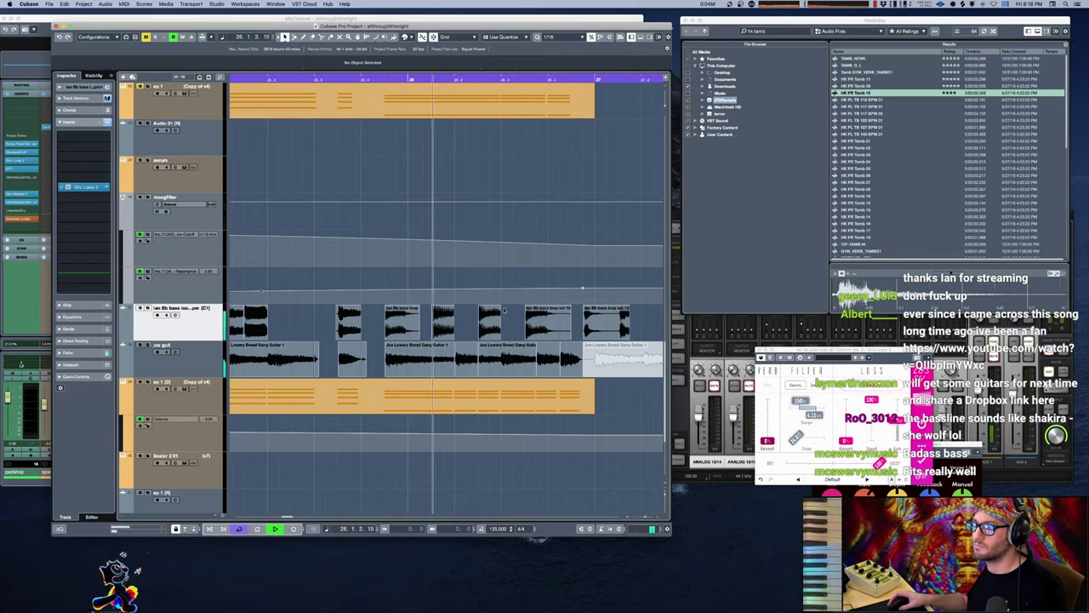
left_click(538, 322)
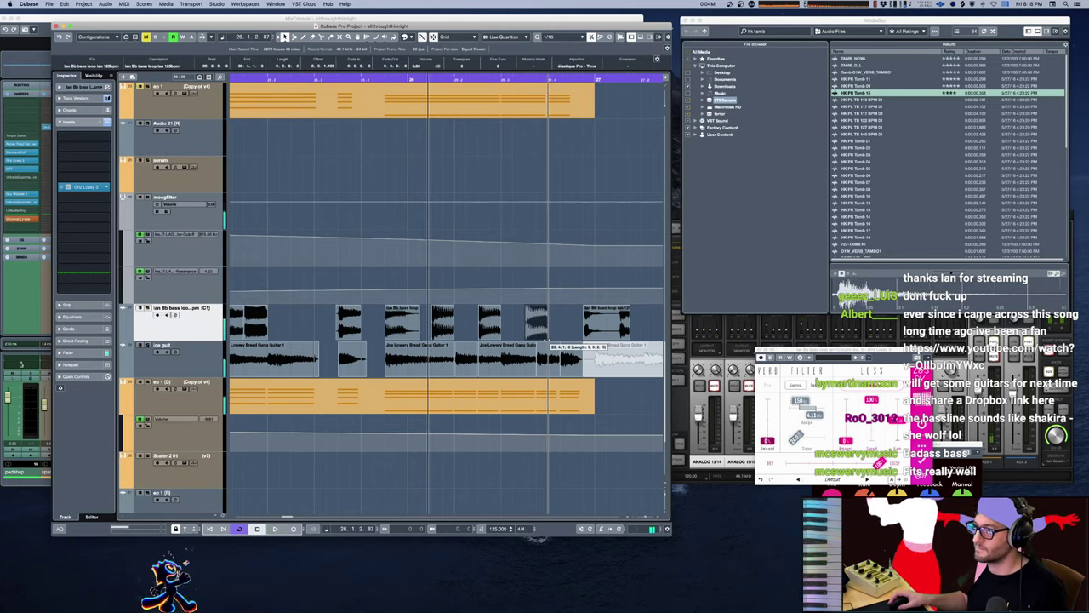
key("space")
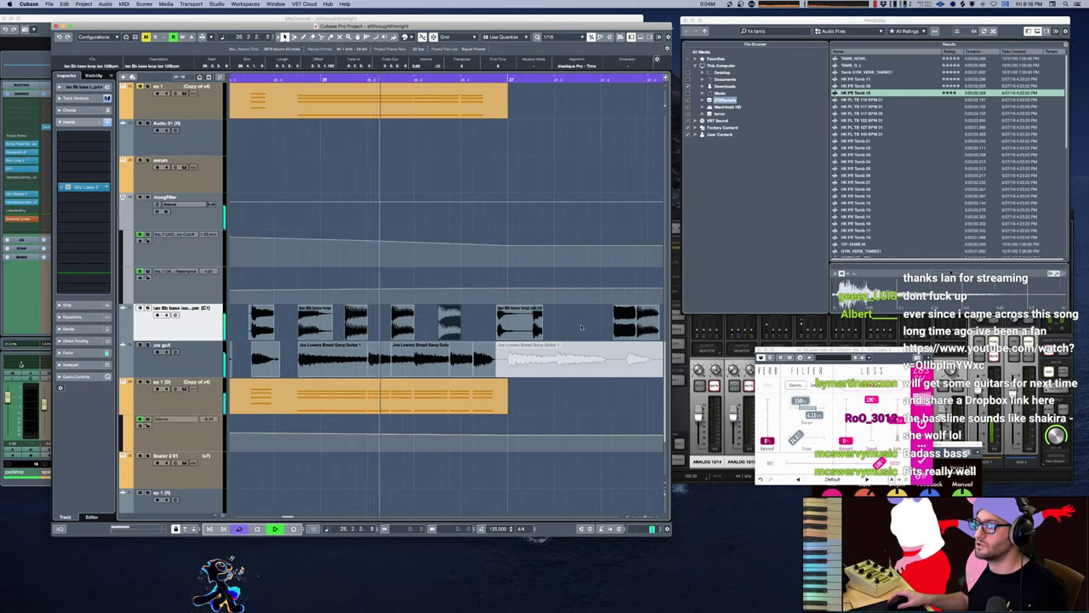
key("h")
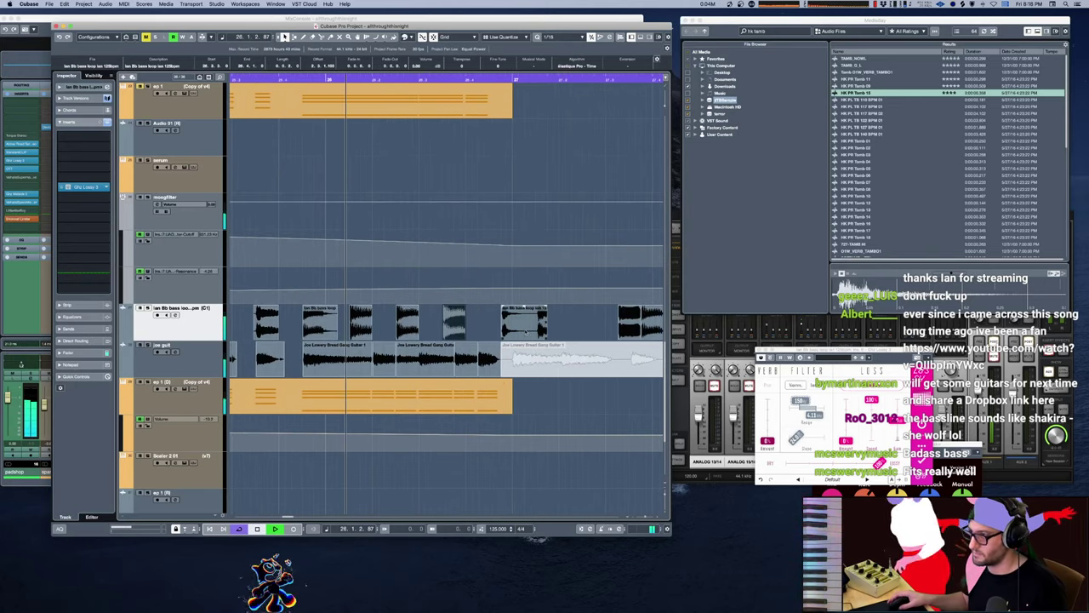
left_click_drag(520, 329, 519, 332)
key("space")
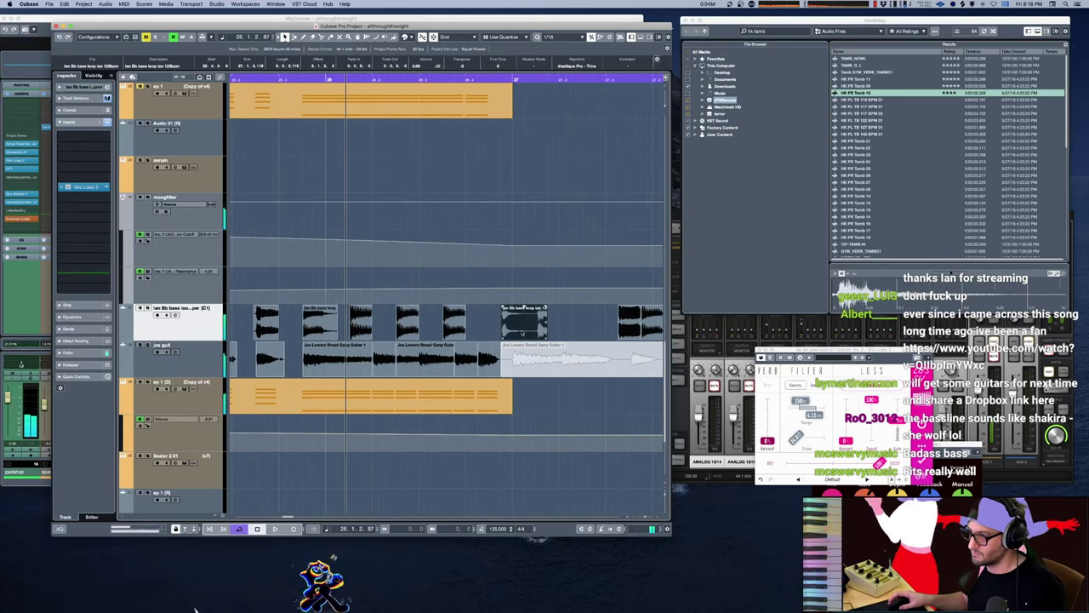
left_click(519, 328)
key("space")
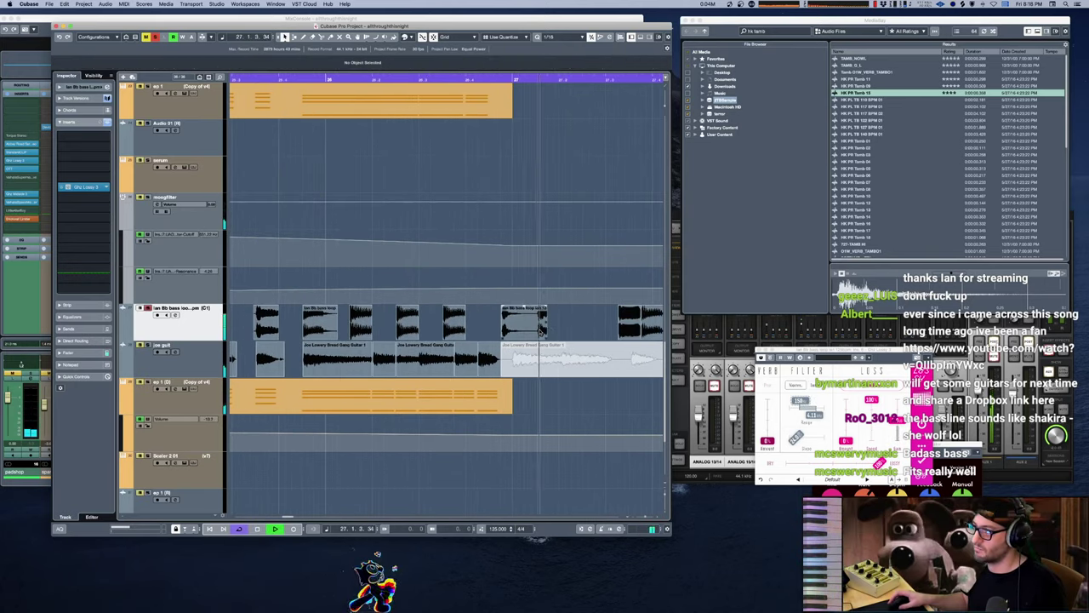
Shorten the bass clip before bar 27 and shift another bass-loop clip
left_click(538, 325)
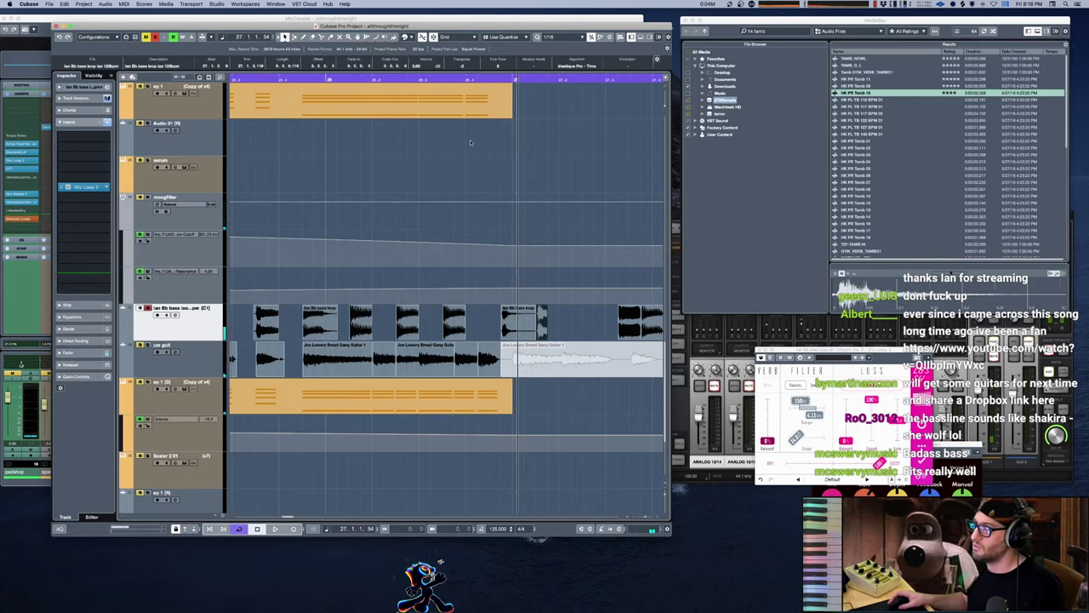
left_click_drag(546, 326, 490, 327)
left_click(487, 306)
key("space")
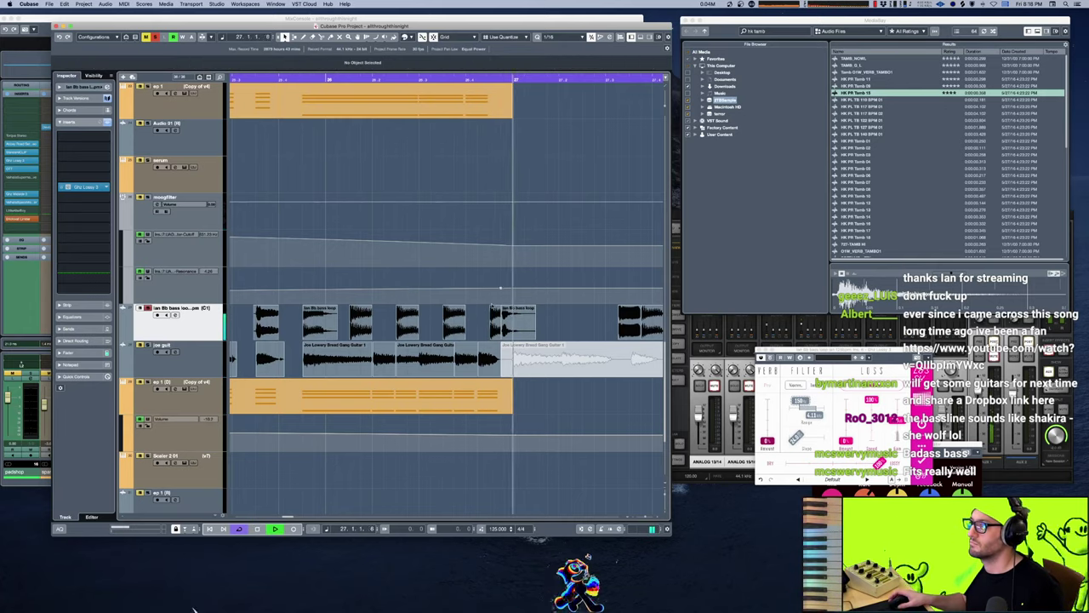
key("h")
left_click(487, 306)
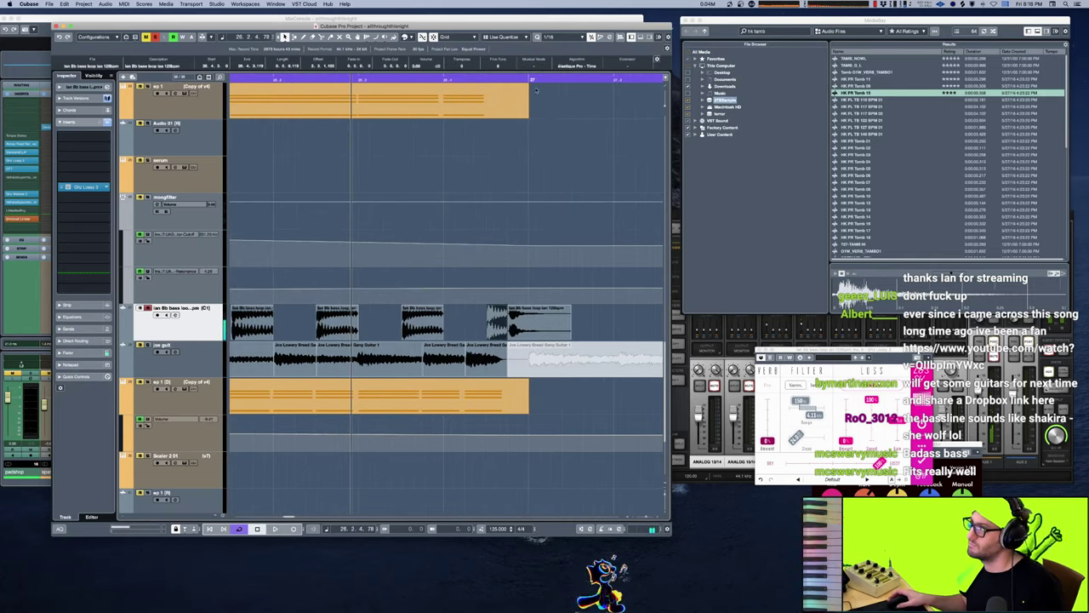
left_click(372, 262)
key("g")
key("g")
key("space")
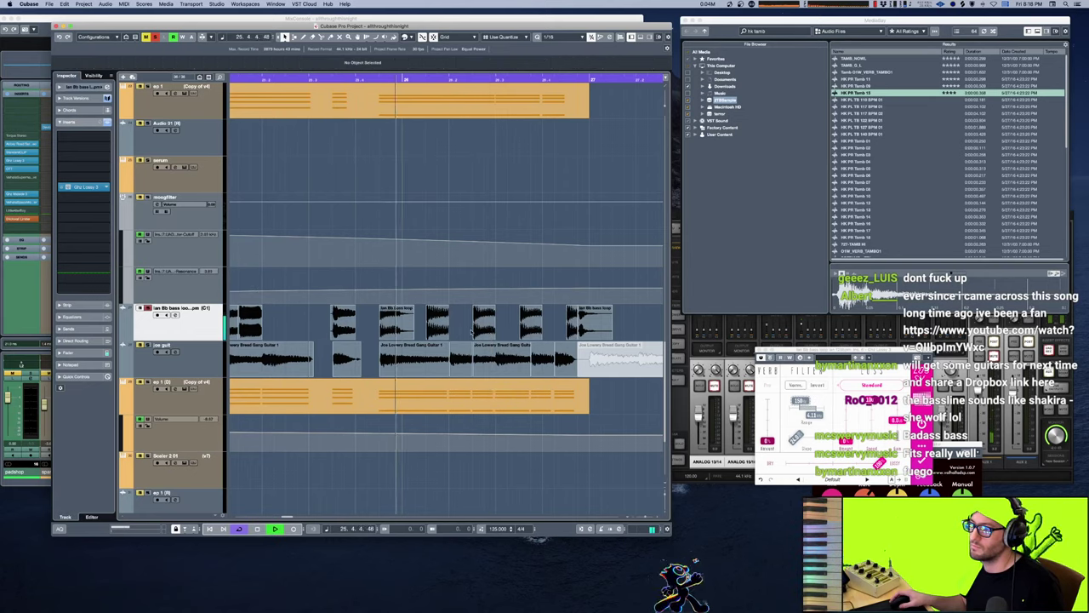
mouse_move(582, 317)
left_mouse_down()
mouse_move(549, 317)
mouse_move(596, 317)
left_mouse_up()
key("space")
key("g")
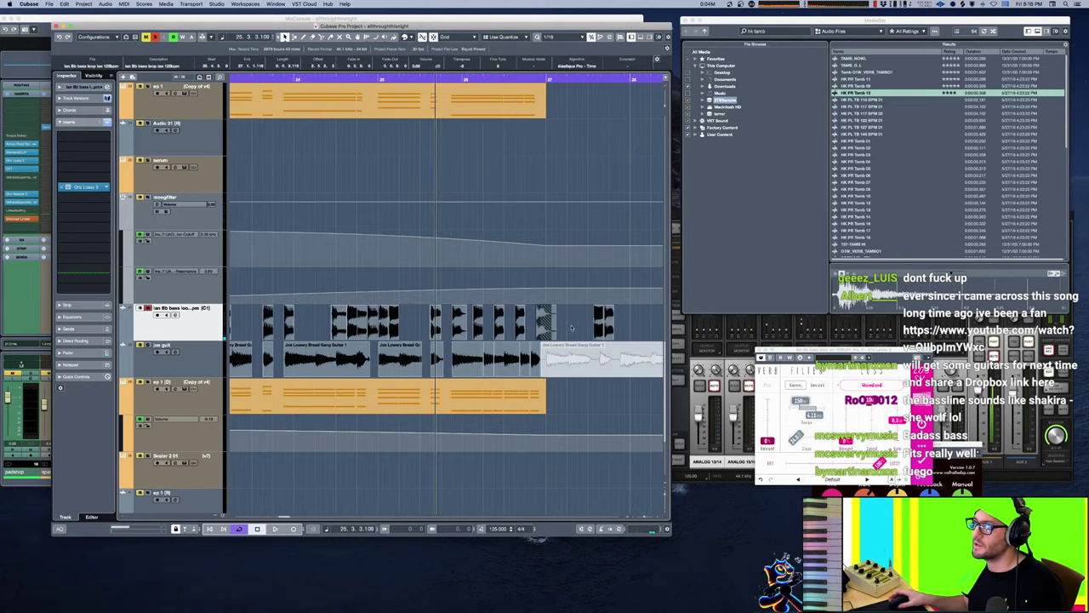
Lengthen a bass loop event by dragging its right edge
scroll(392, 327, "left", 5)
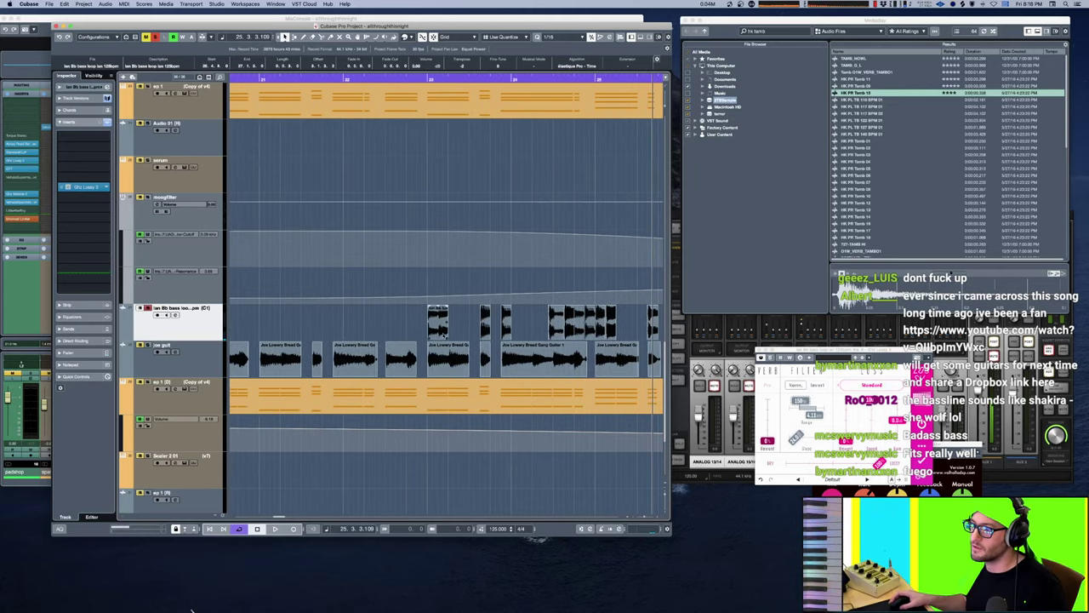
left_click_drag(346, 338, 416, 337)
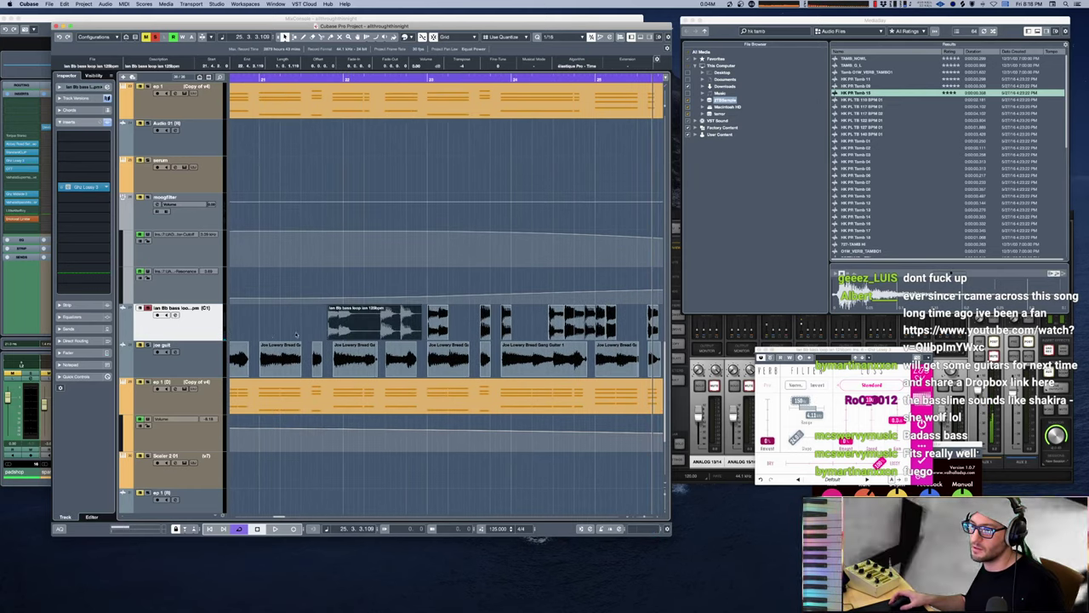
scroll(360, 330, "left", 2)
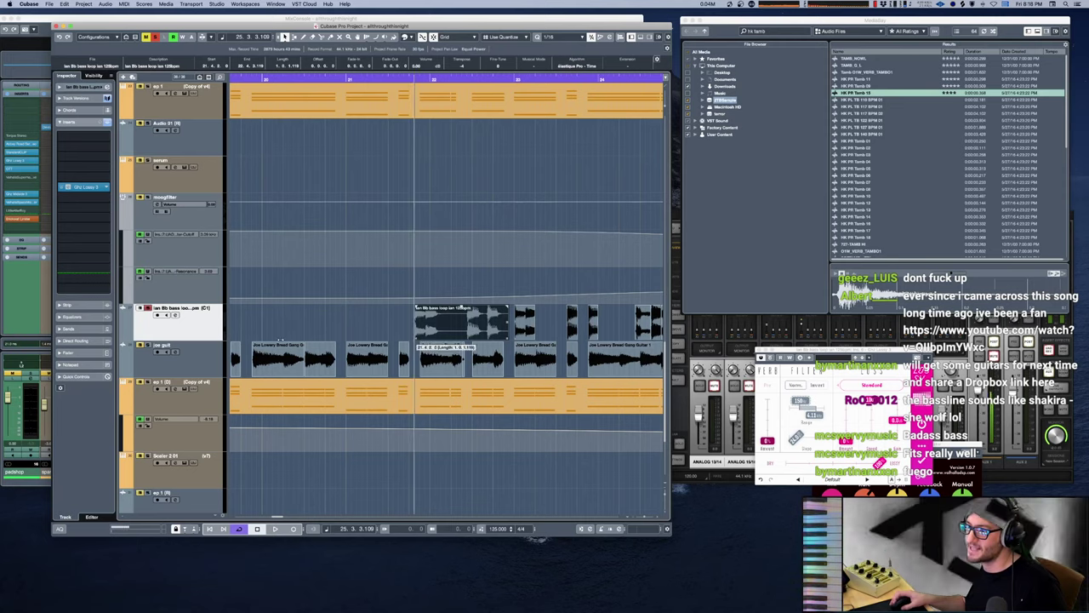
left_click_drag(416, 344, 417, 342)
key("h")
key("h")
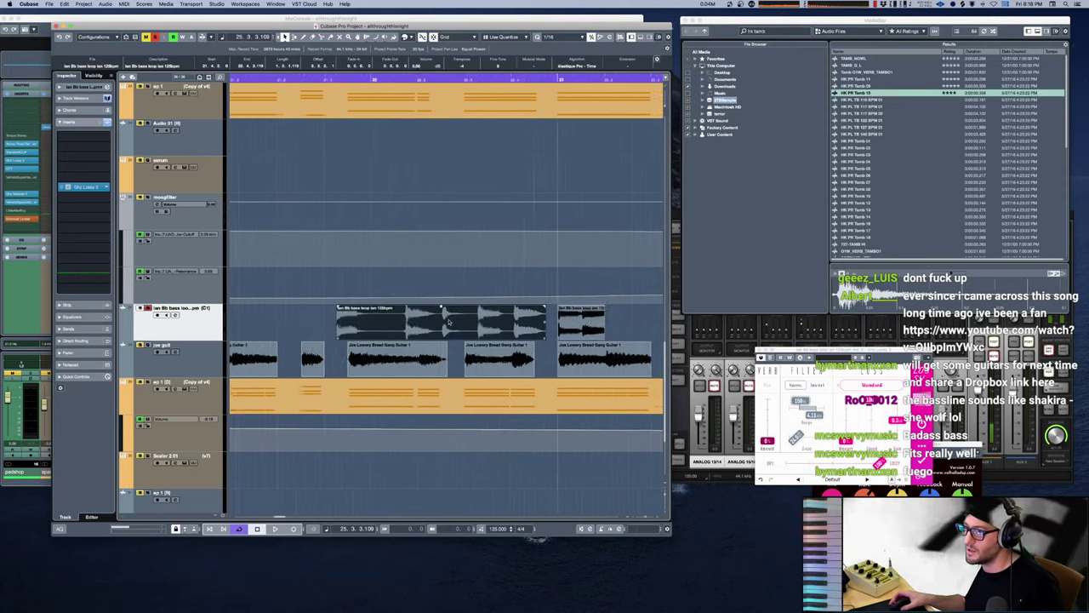
key("space")
Split the bass event at the playhead and delete the events after the split
key("alt+x")
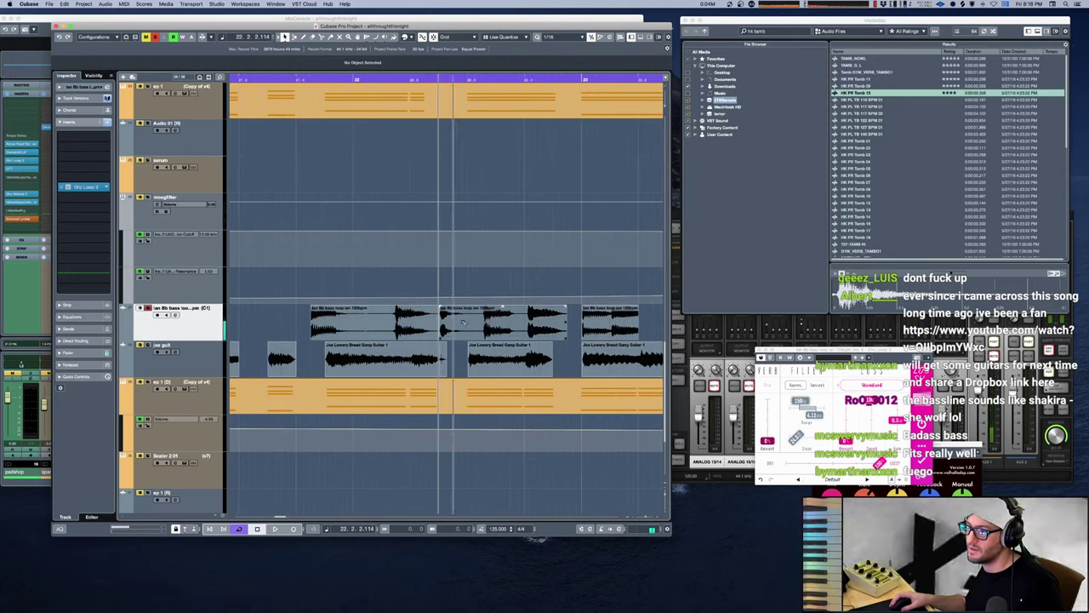
left_click(452, 324)
key("BackSpace")
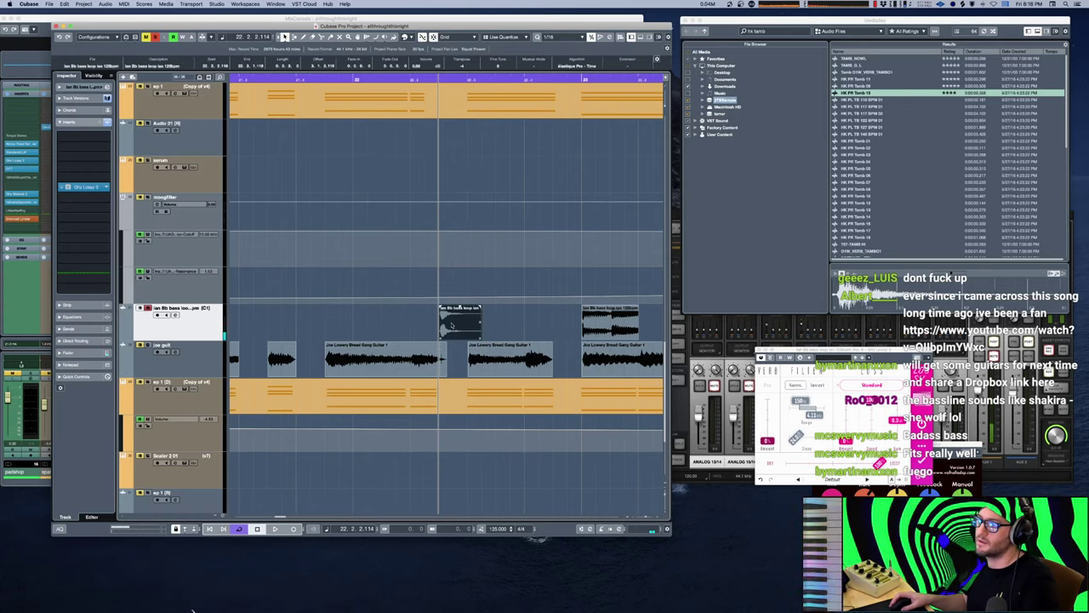
scroll(457, 326, "right", 5)
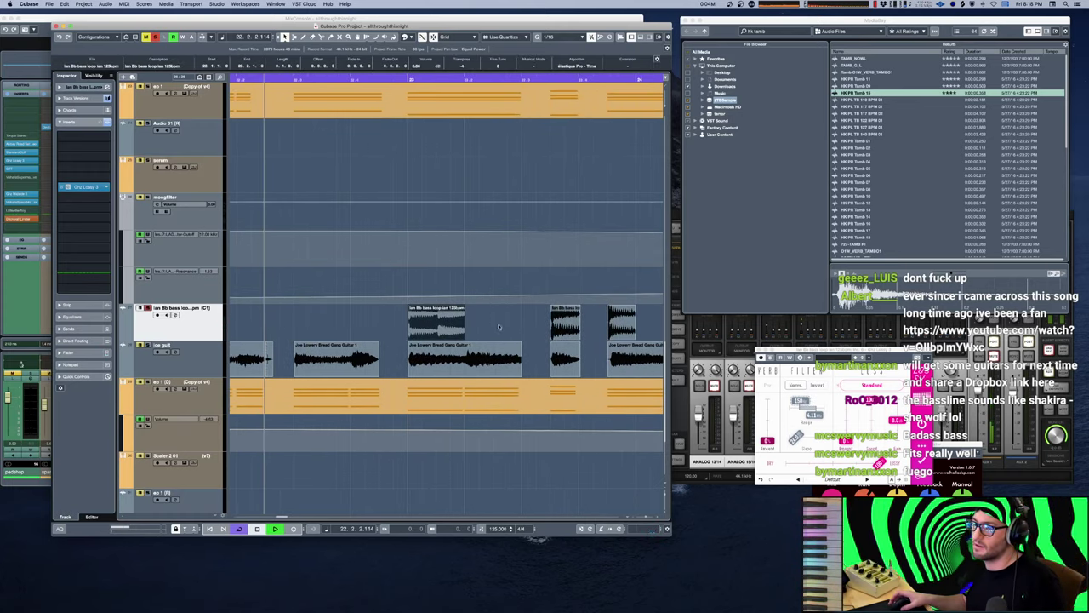
scroll(498, 327, "down", 4)
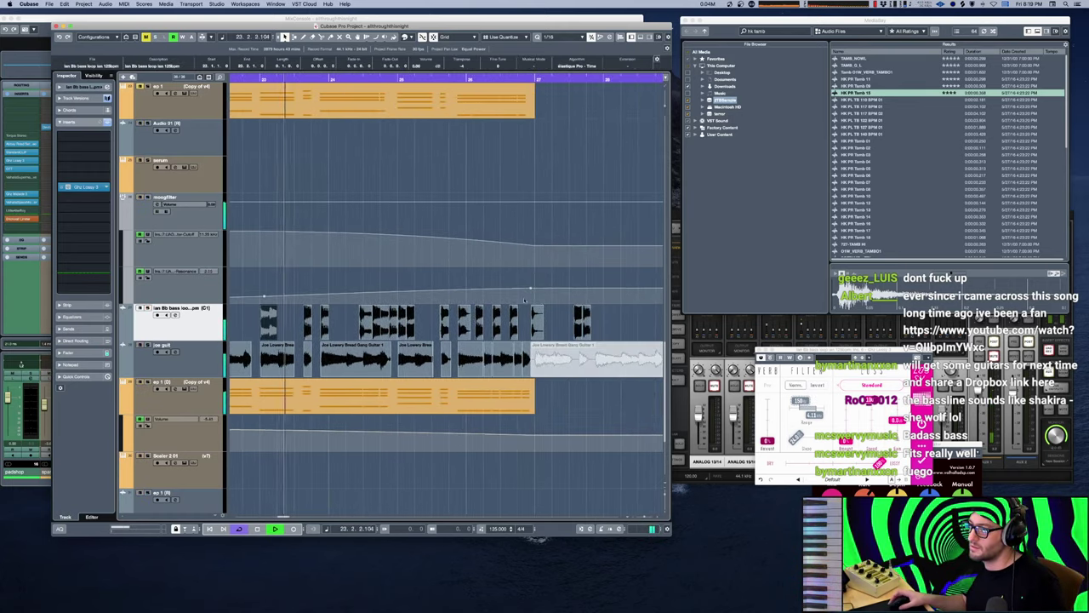
scroll(498, 326, "up", 3)
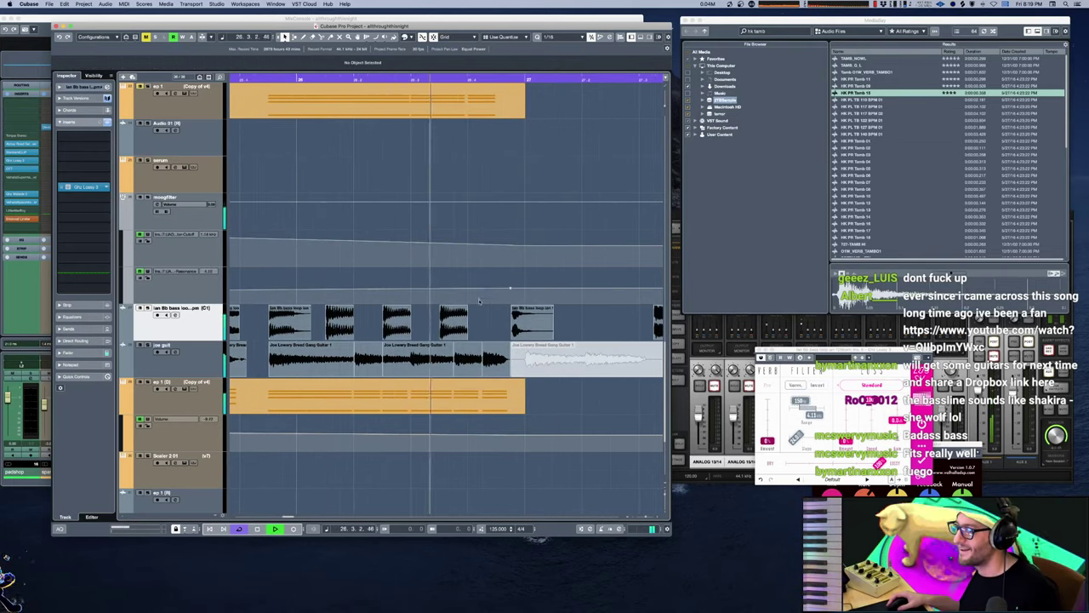
key("space")
Move the later bass slice one bar further along the track
left_click(521, 322)
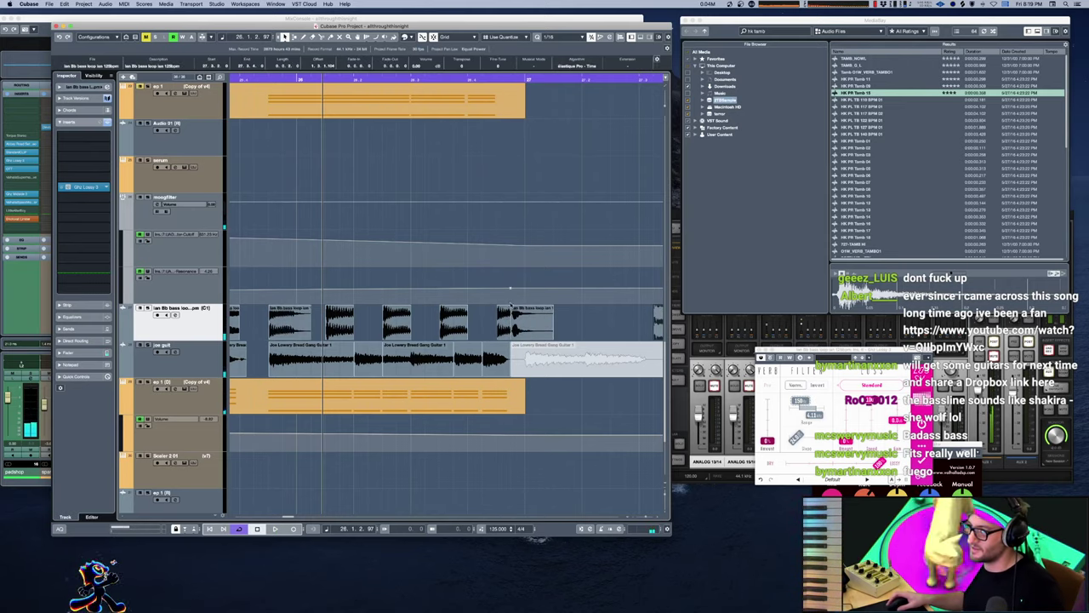
scroll(510, 320, "up", 2)
key("space")
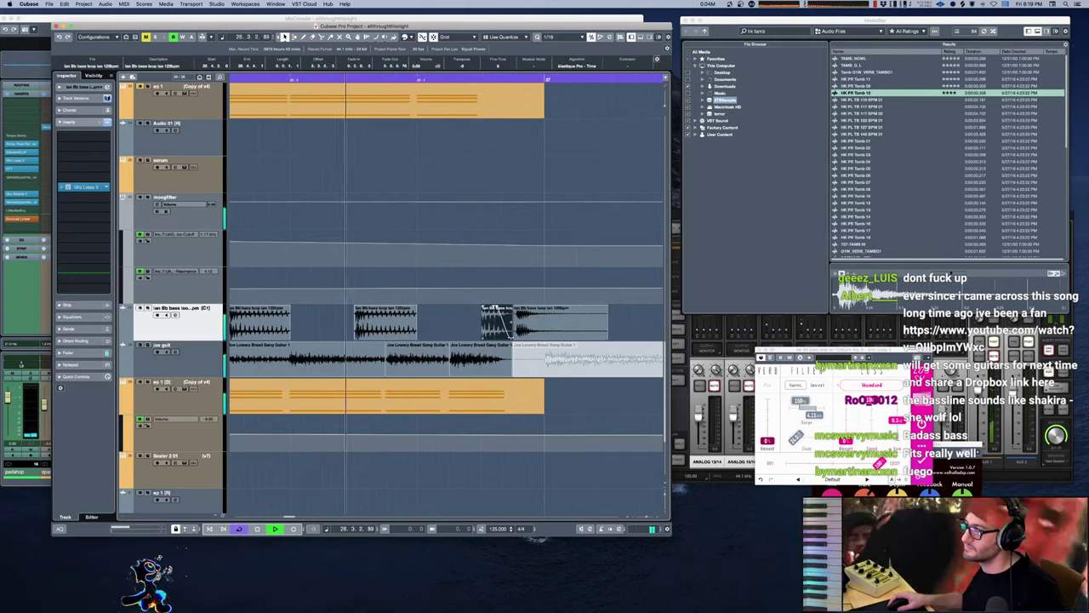
scroll(502, 332, "down", 2)
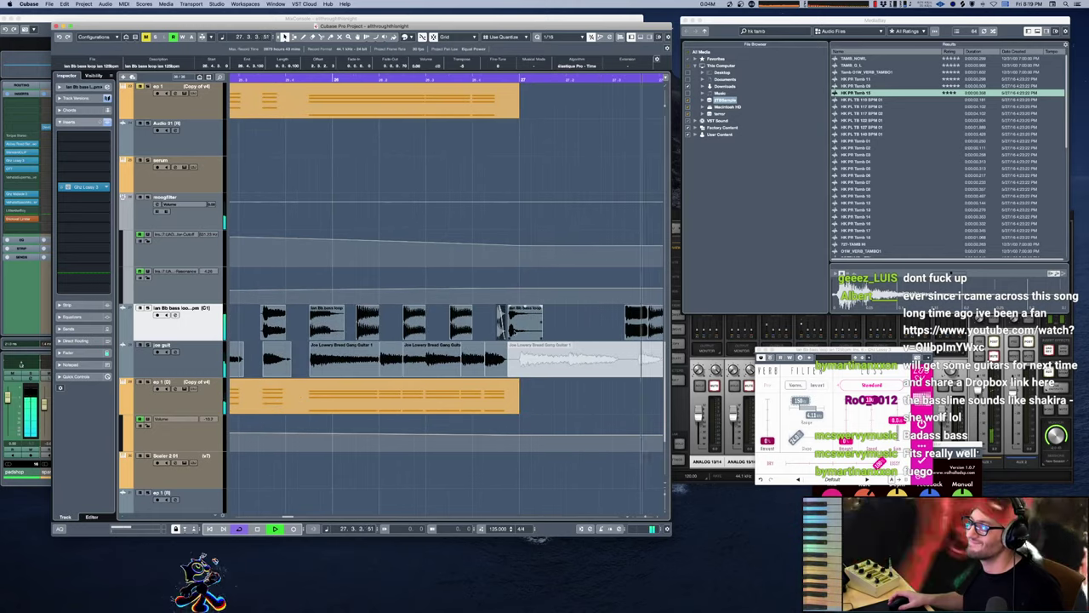
scroll(534, 323, "down", 1)
scroll(533, 323, "right", 2)
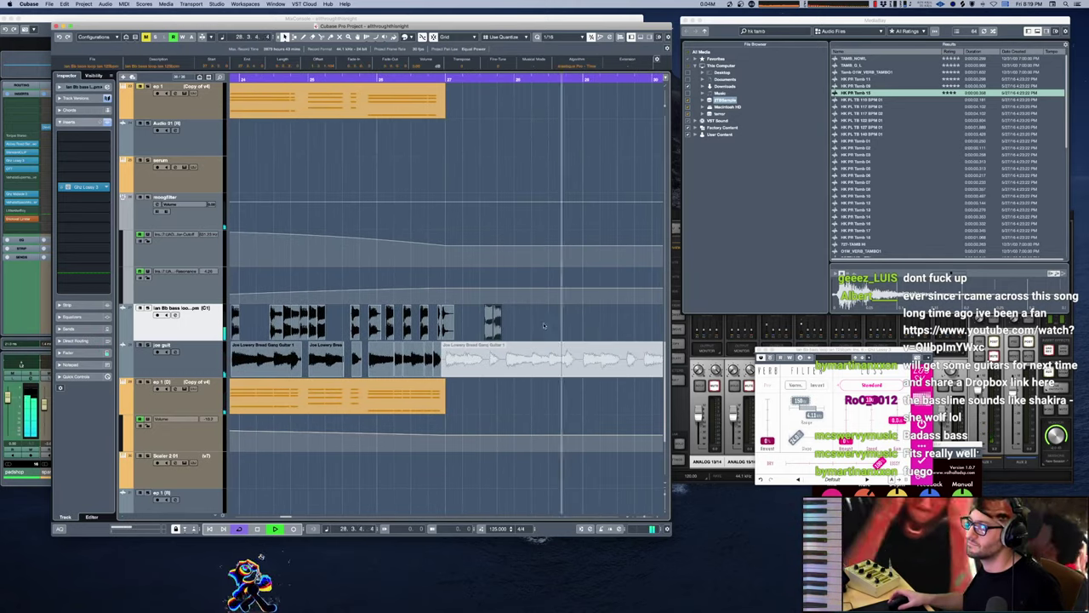
left_click_drag(494, 322, 632, 315)
key("g")
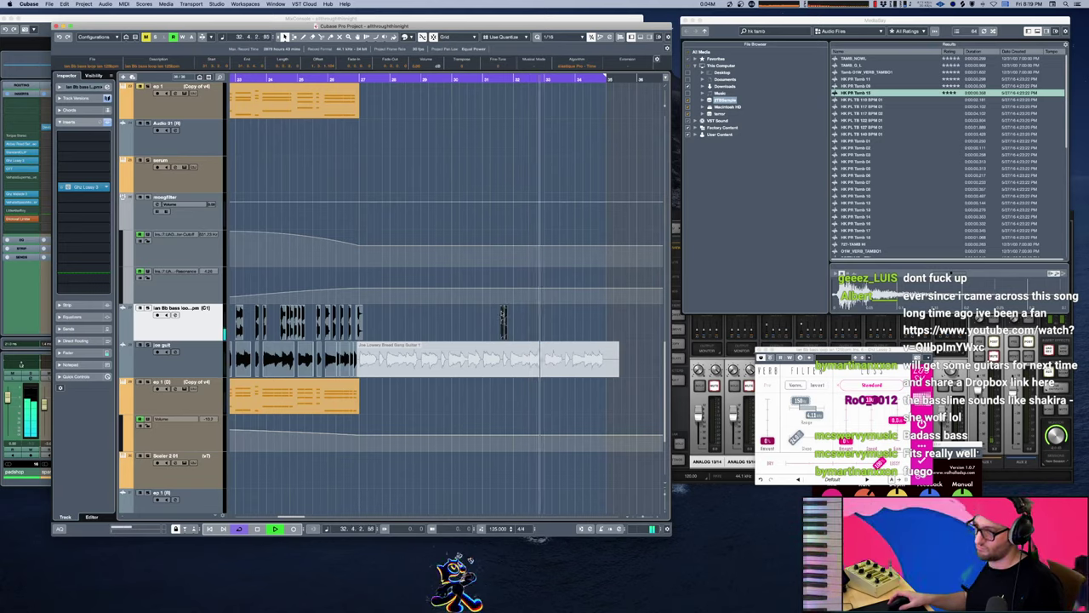
Replay from bar 18 and cut a short gap into the HK PL TB loop
key("g")
key("g")
key("g")
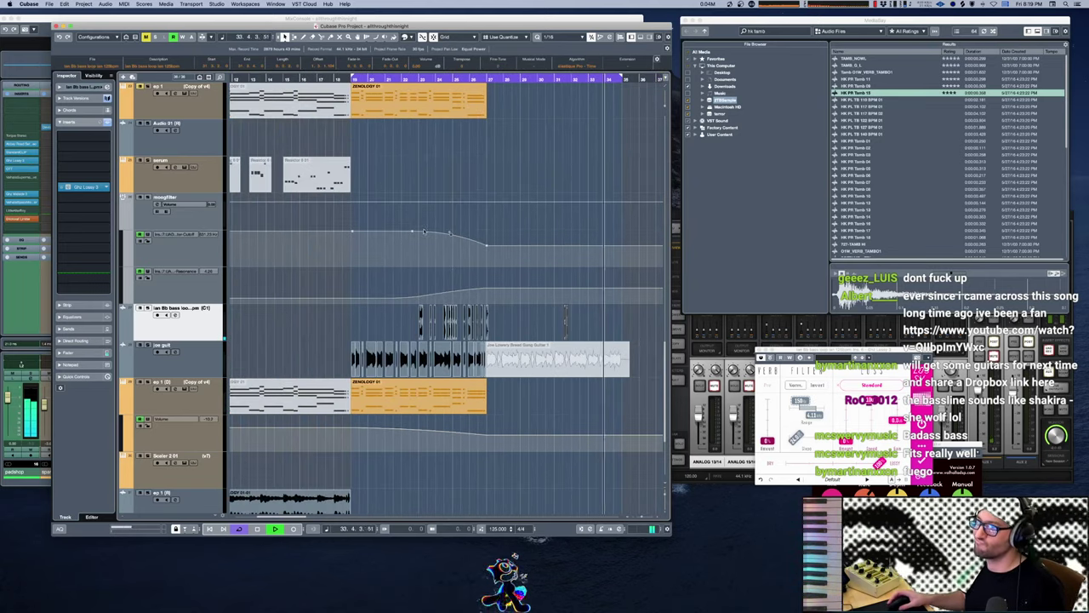
left_click(470, 79)
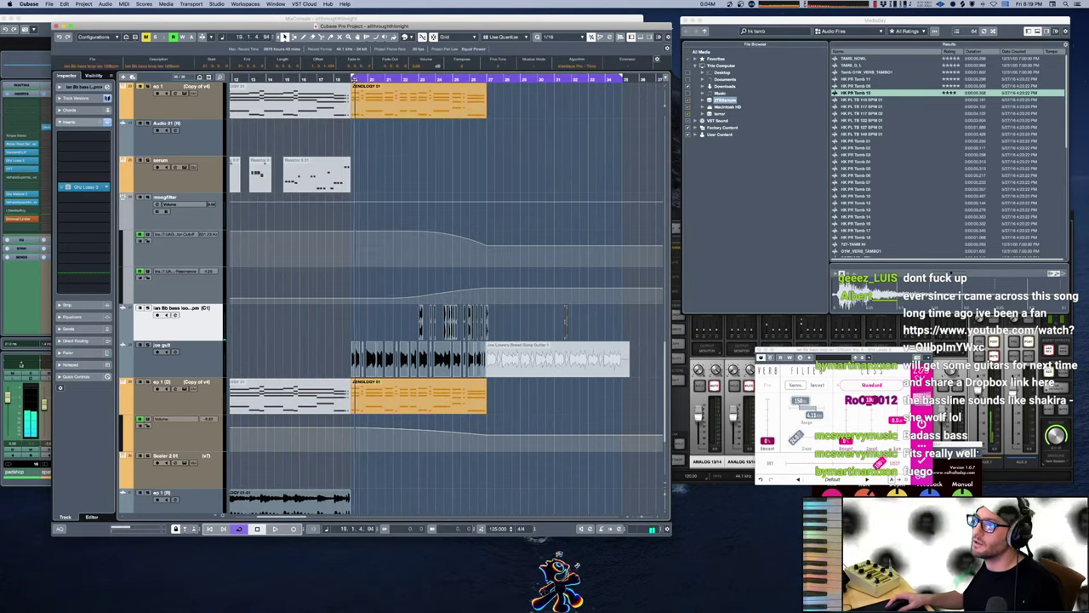
left_click(335, 80)
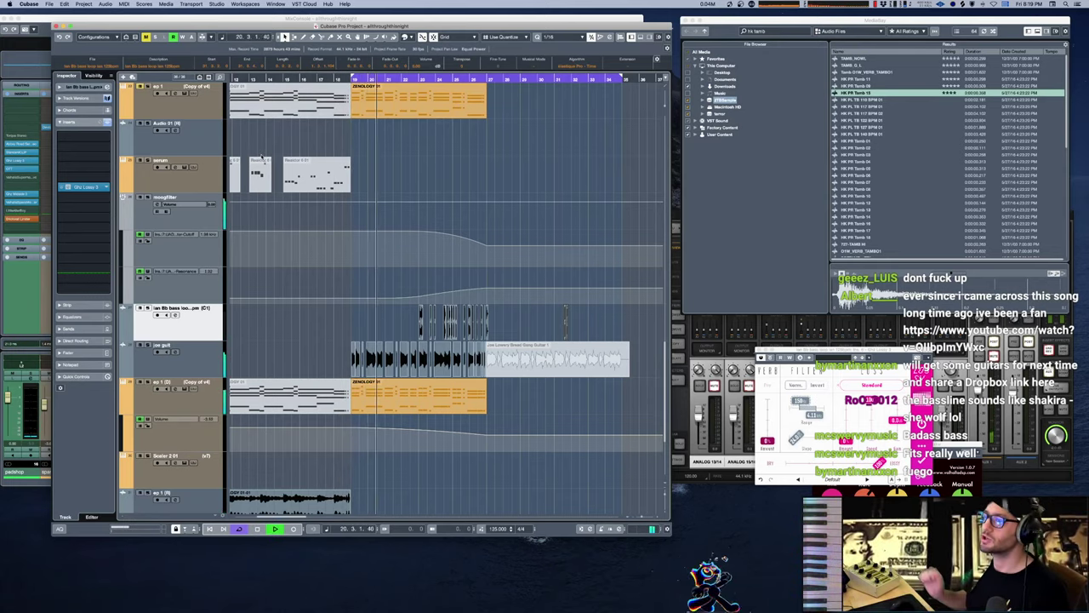
scroll(423, 227, "up", 10)
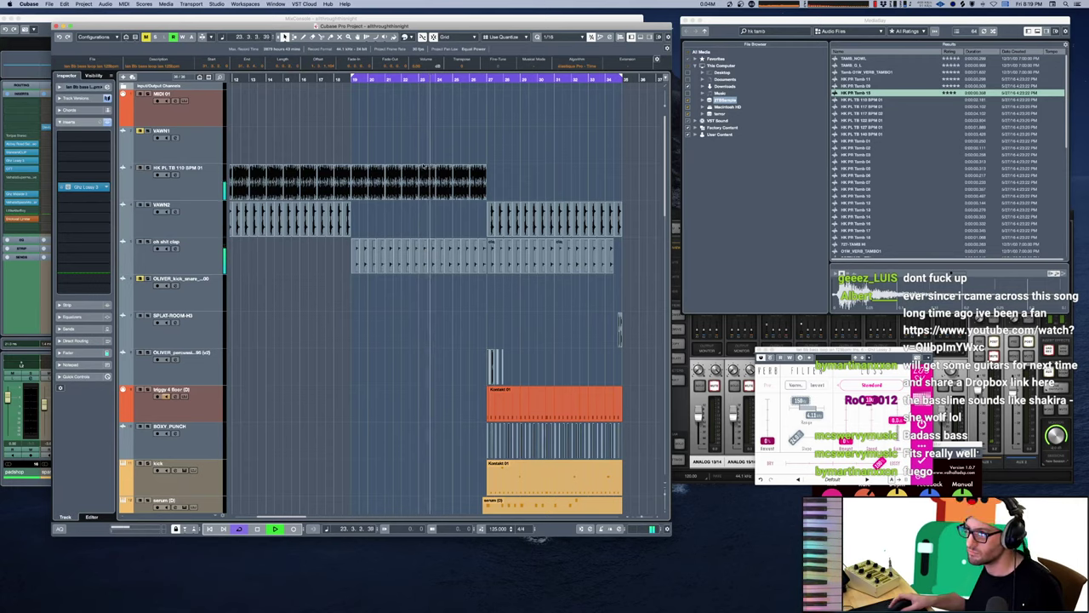
left_click(361, 186)
scroll(360, 185, "down", 10)
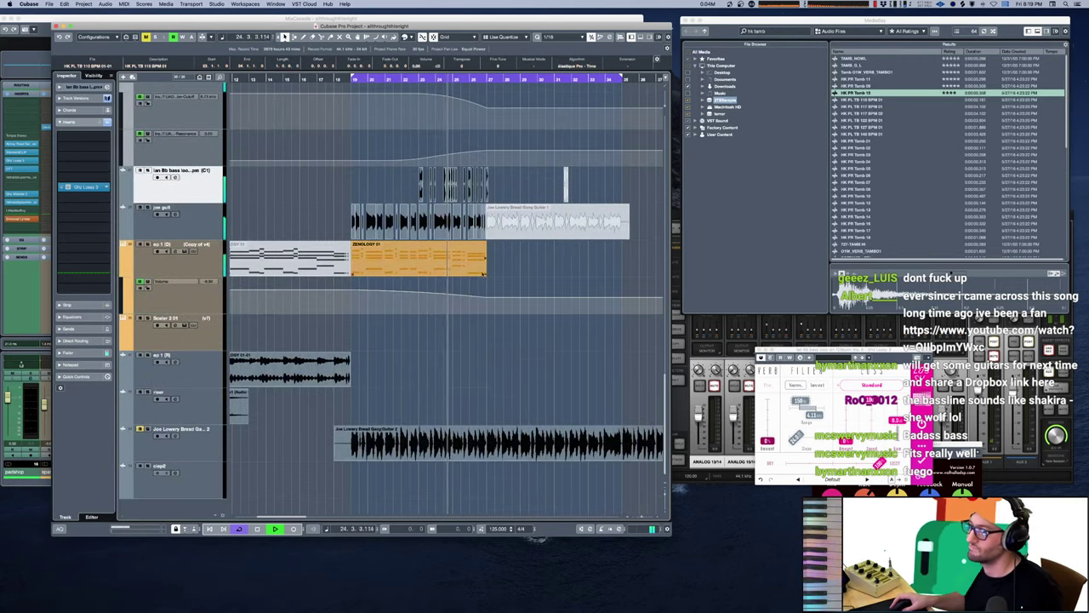
left_click(481, 270)
key("h")
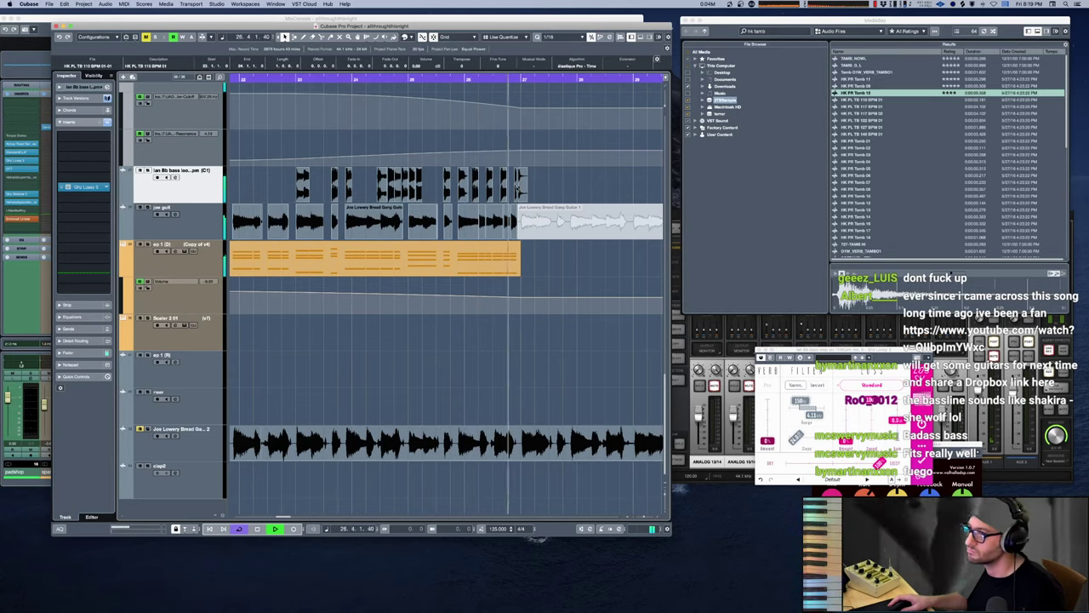
Move one HK PL TB bass slice to a new spot and Alt-drag a copy of another further along
key("h")
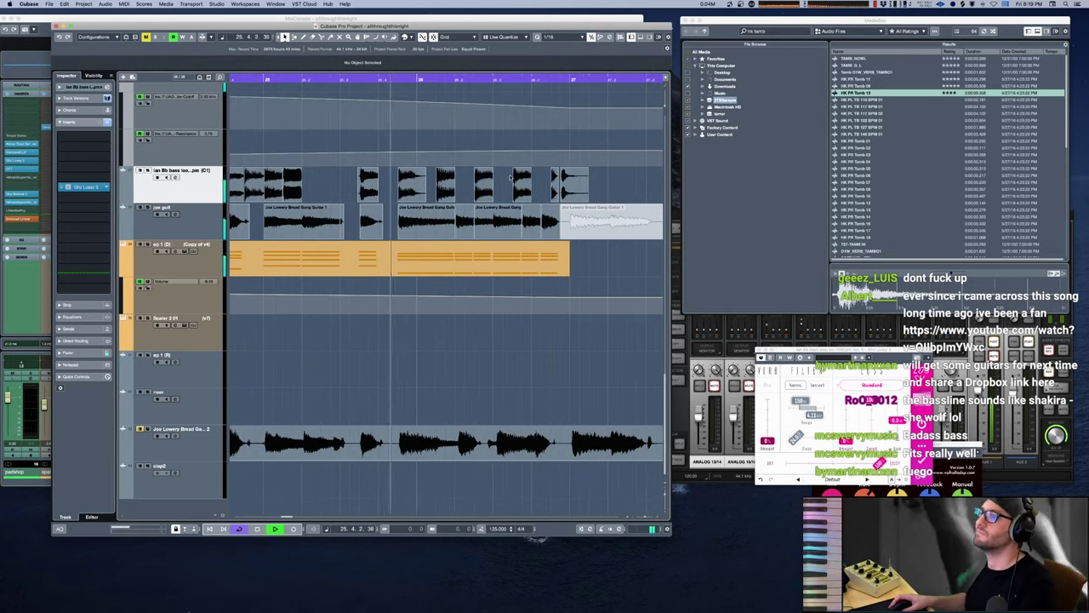
left_click_drag(522, 181, 555, 180)
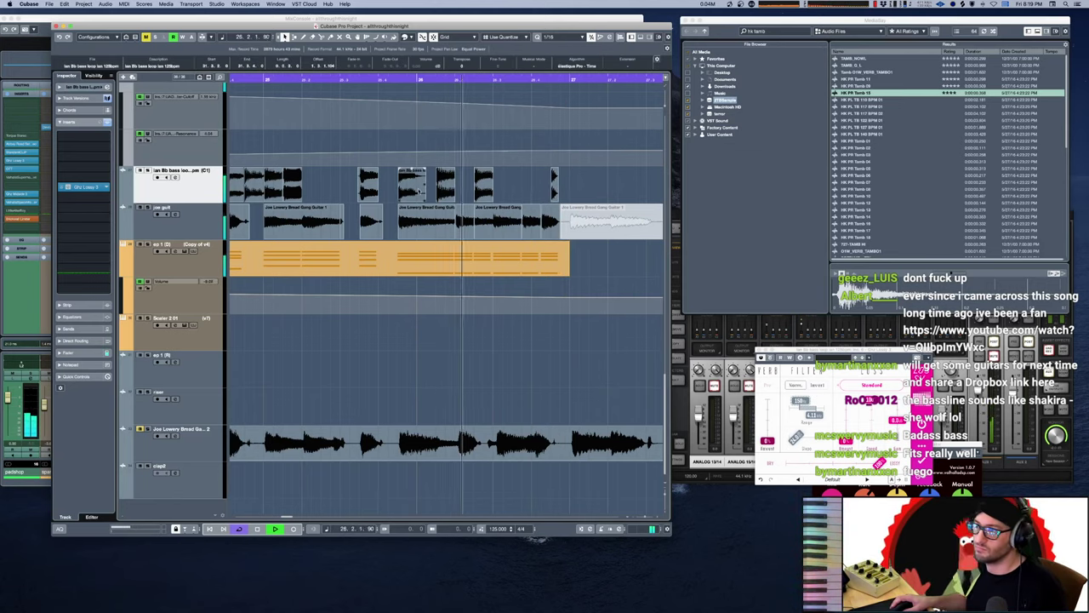
left_click_drag(411, 189, 525, 189)
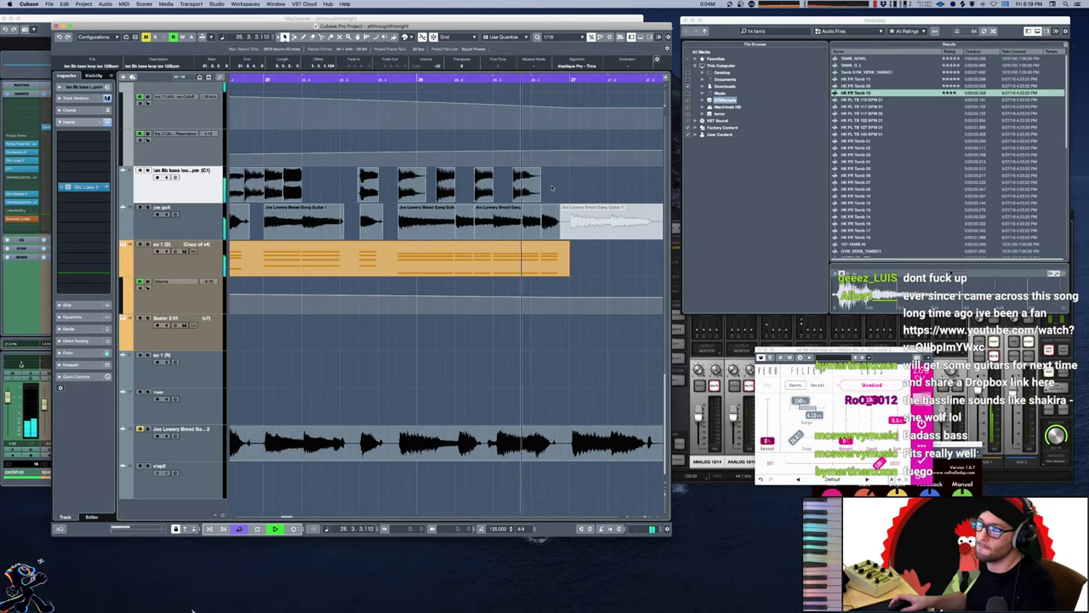
Stop playback and inspect the nearby MIDI part, guitar event and Four Tops event on Audio 01
left_click(559, 247)
key("space")
left_click(554, 231)
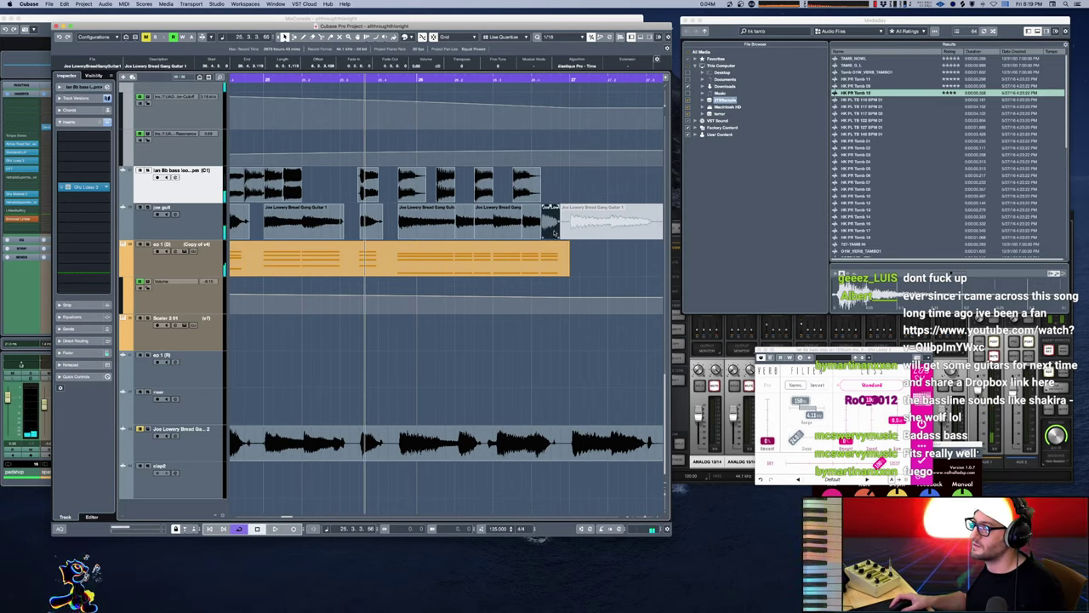
left_click(561, 259)
scroll(549, 269, "up", 3)
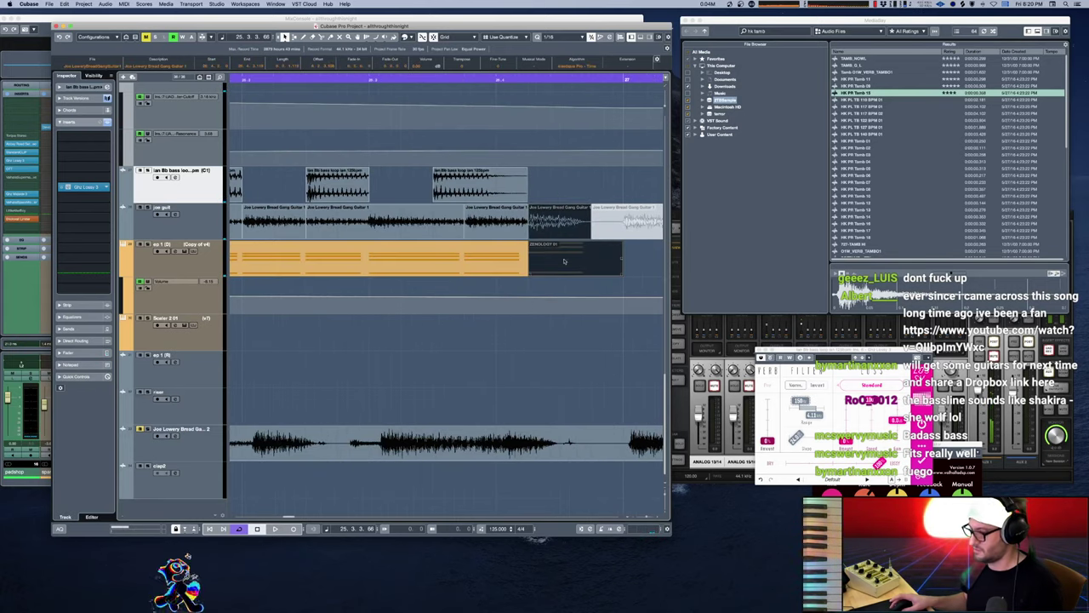
scroll(554, 423, "down", 3)
scroll(550, 394, "up", 5)
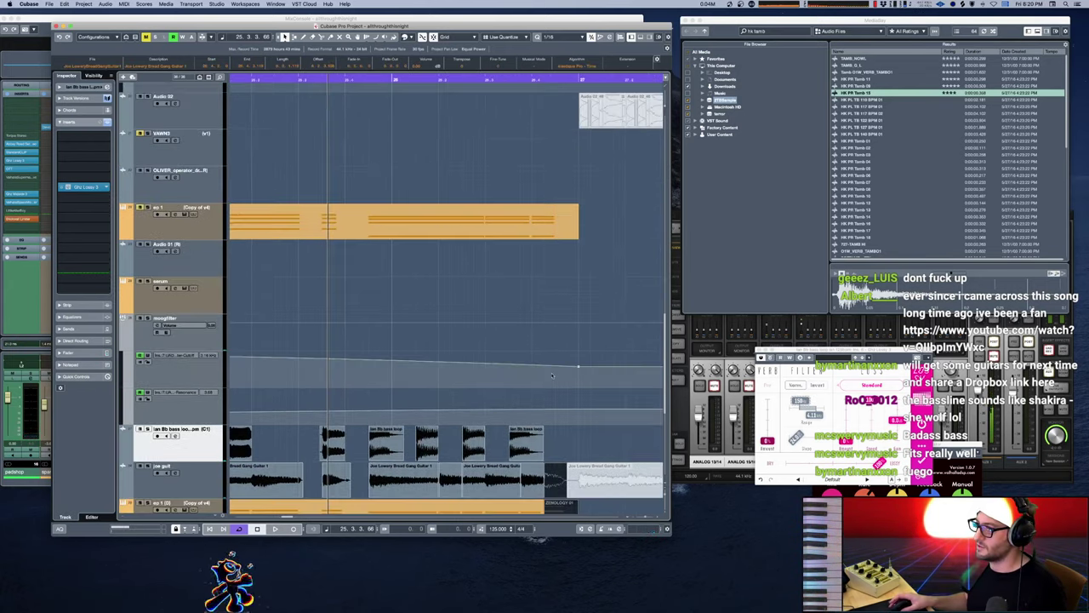
left_click(570, 407)
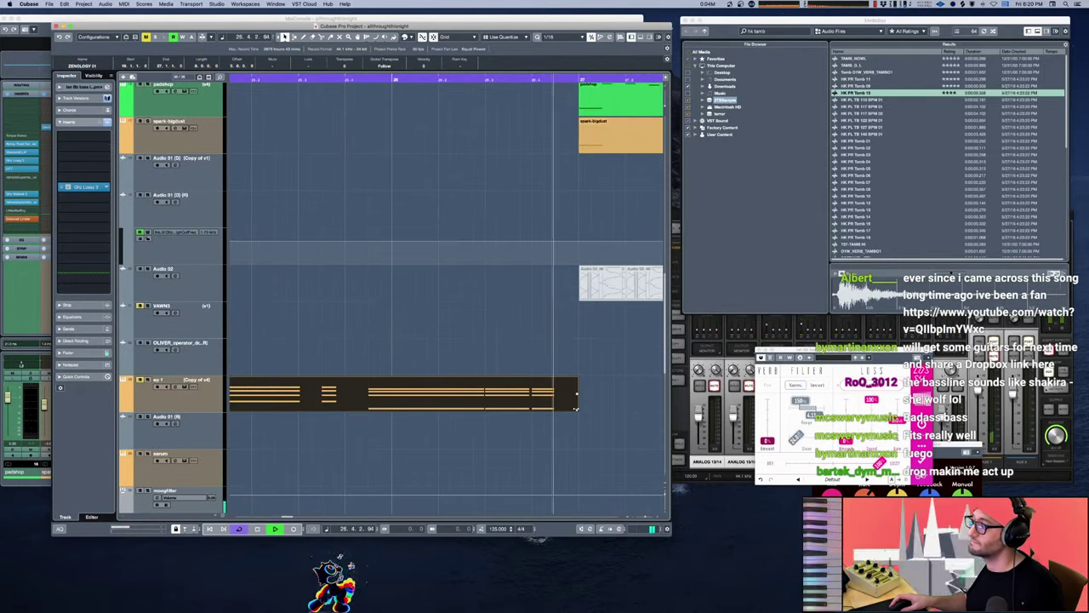
scroll(549, 331, "up", 8)
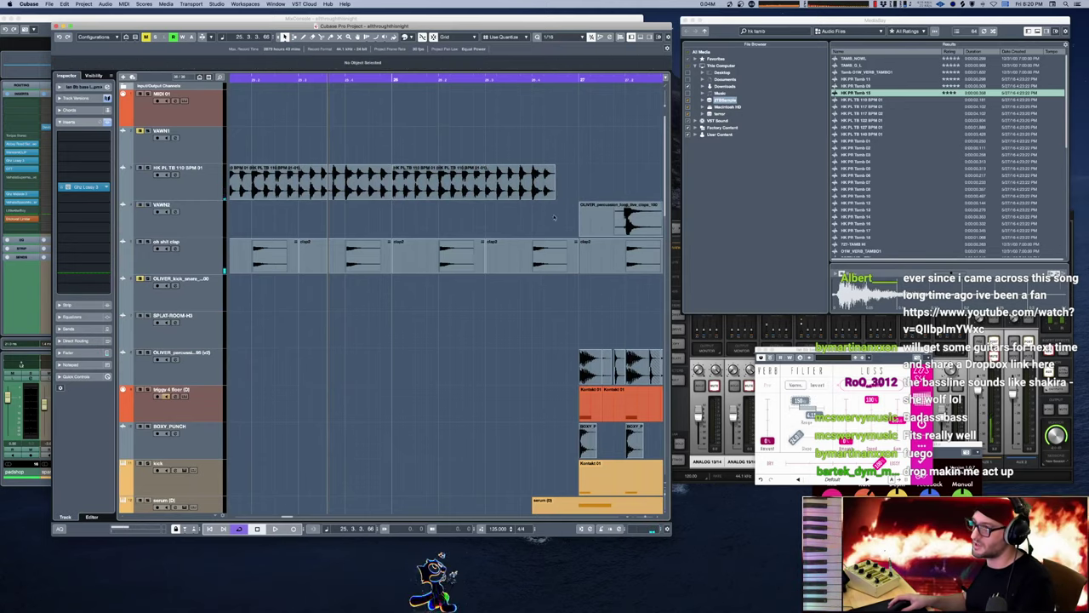
scroll(558, 249, "down", 10)
left_click(580, 204)
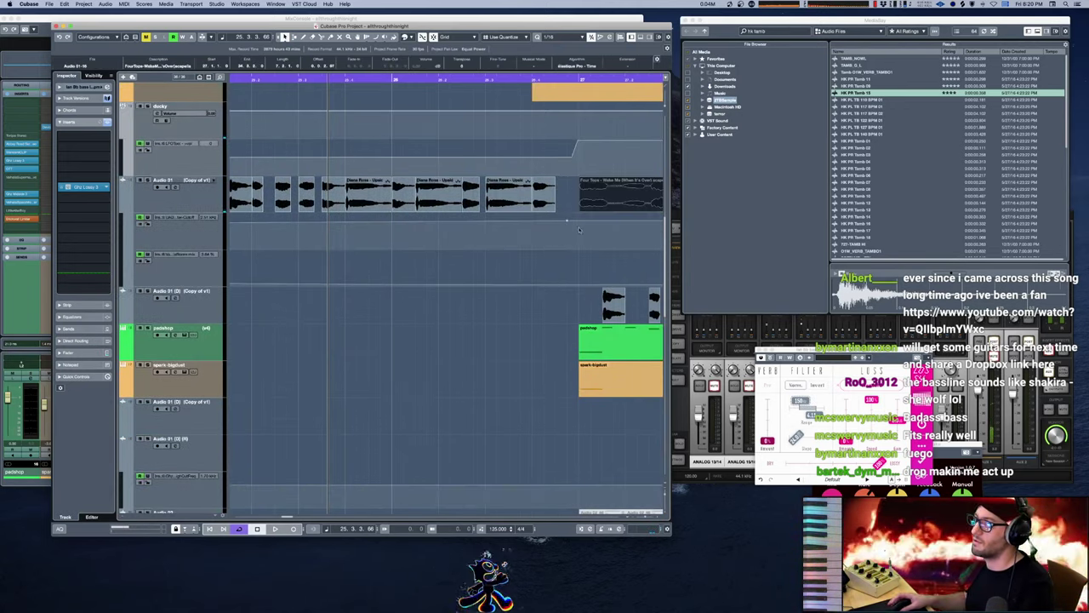
Drag the ducky track's volume automation point lower to deepen the dip
left_click(230, 142)
key("space")
key("h")
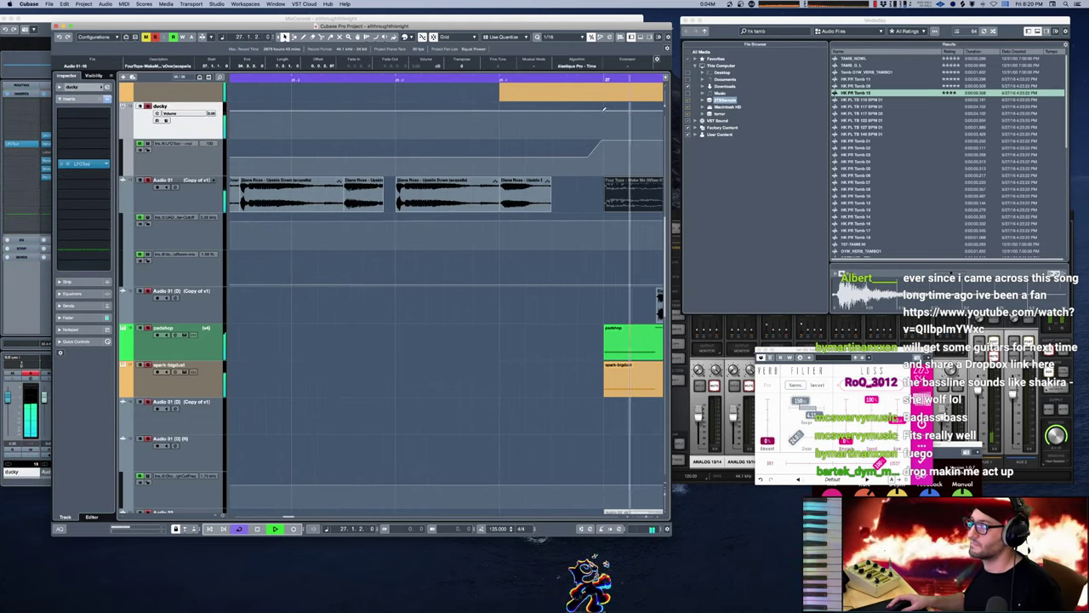
key("space")
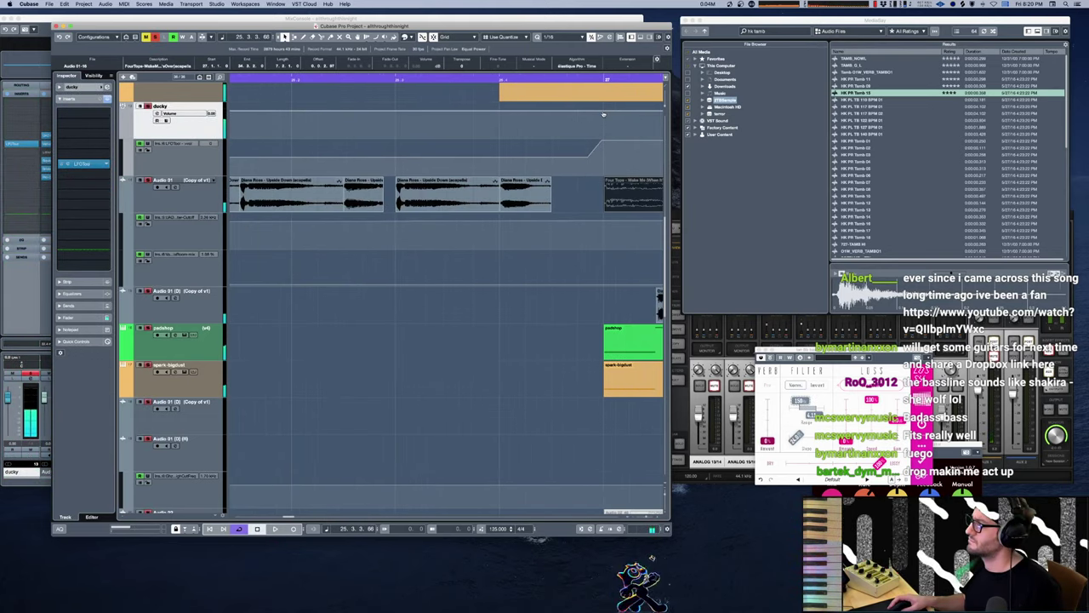
left_click(602, 121)
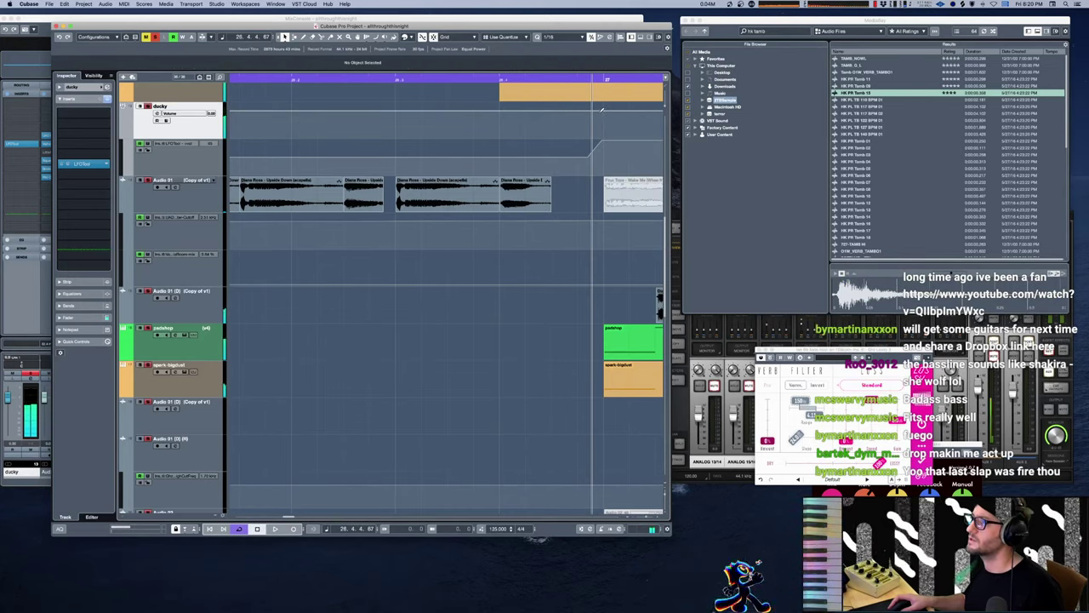
left_click(602, 112)
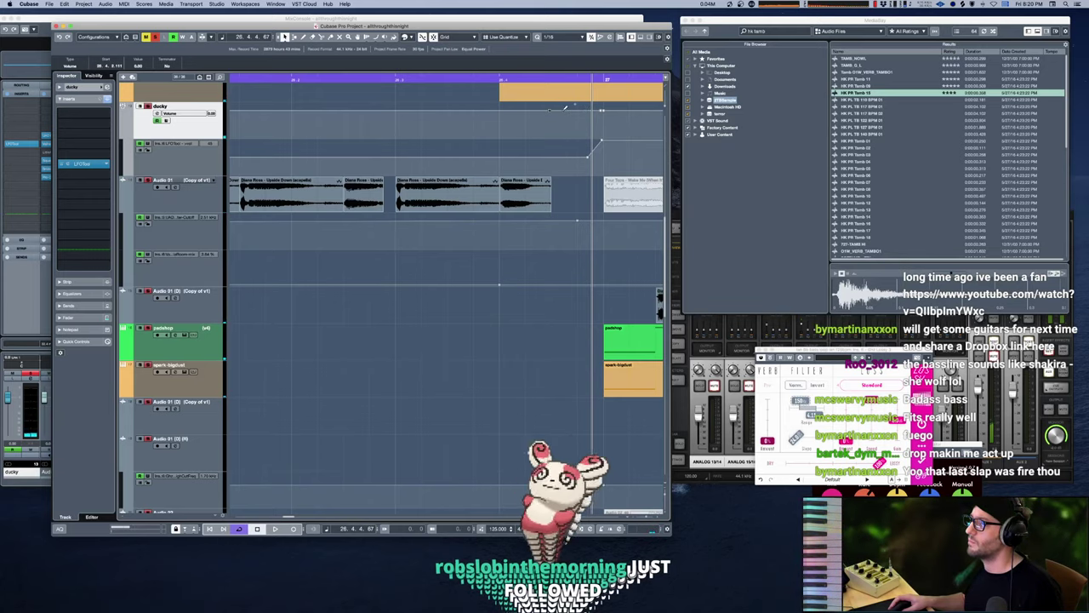
left_click_drag(602, 111, 602, 142)
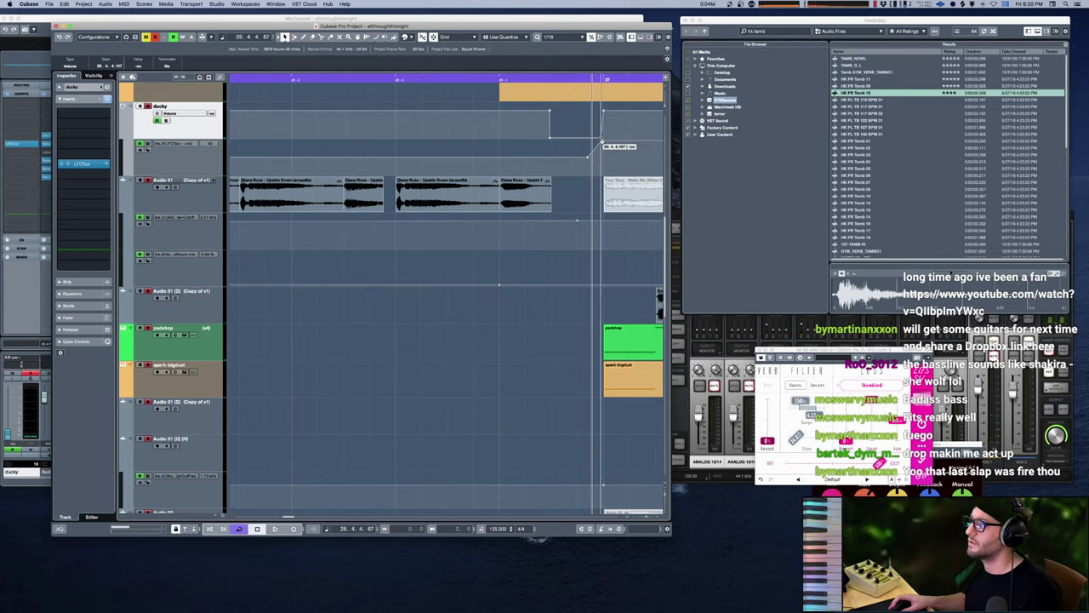
Move the ramp's end point earlier and play back to audition the dip
scroll(602, 141, "up", 3)
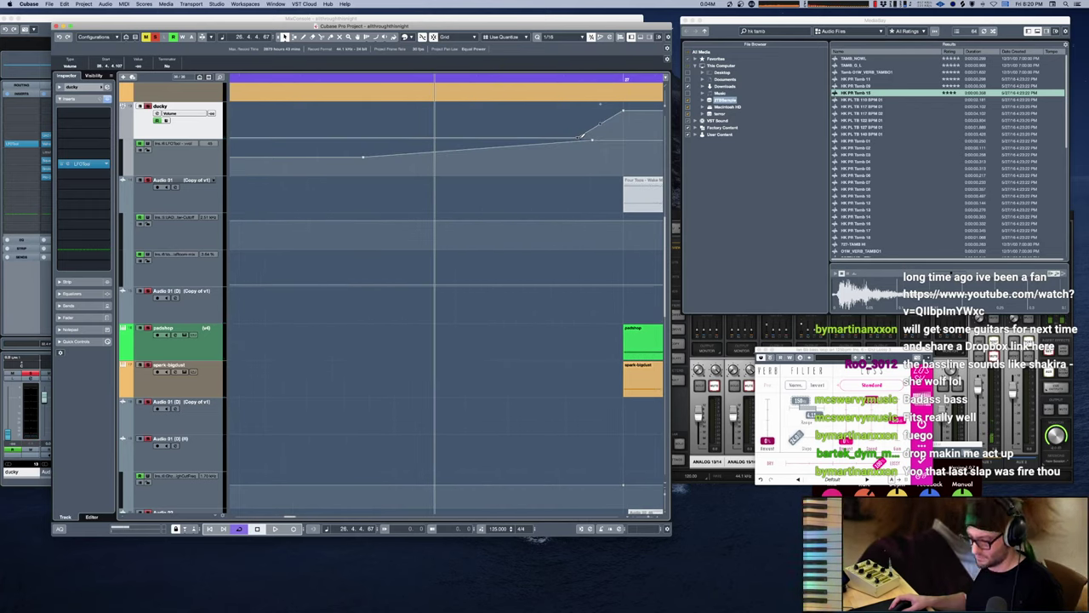
scroll(520, 143, "down", 3)
scroll(520, 143, "down", 3)
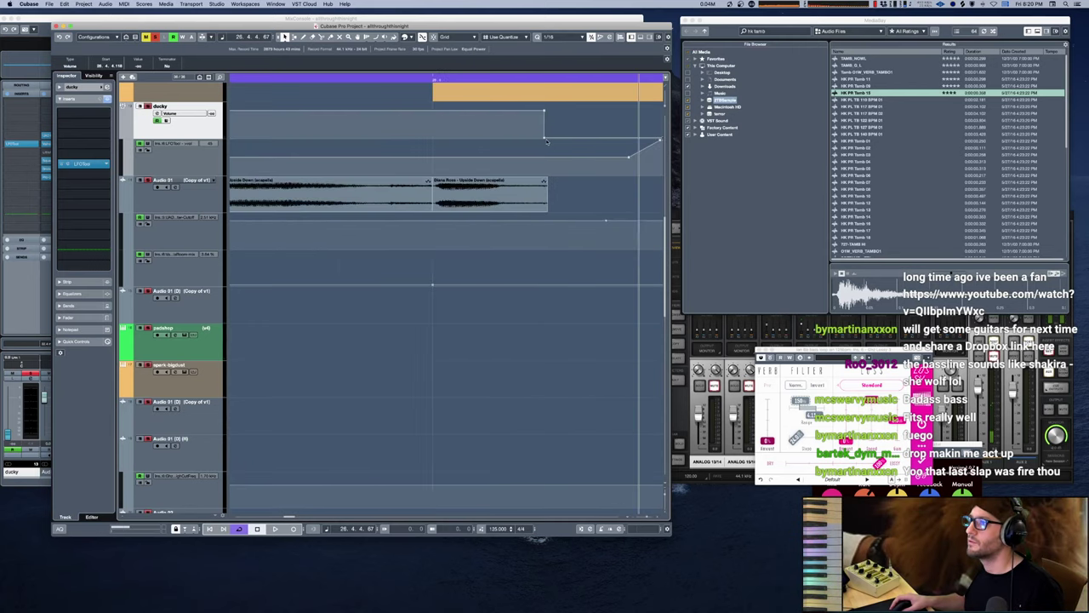
scroll(557, 105, "up", 3)
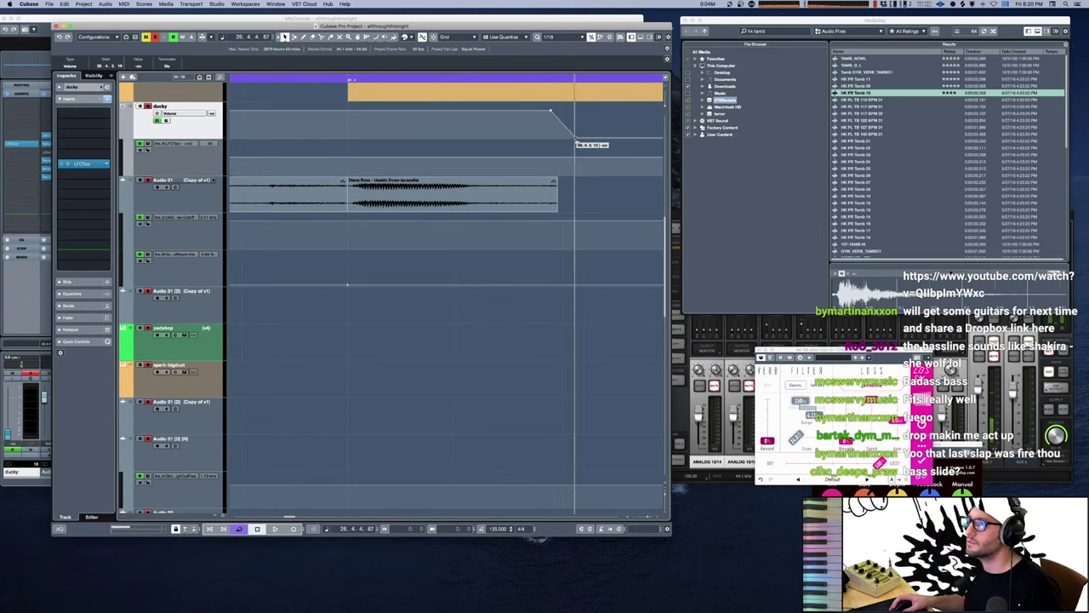
left_click_drag(576, 143, 557, 145)
scroll(556, 141, "down", 5)
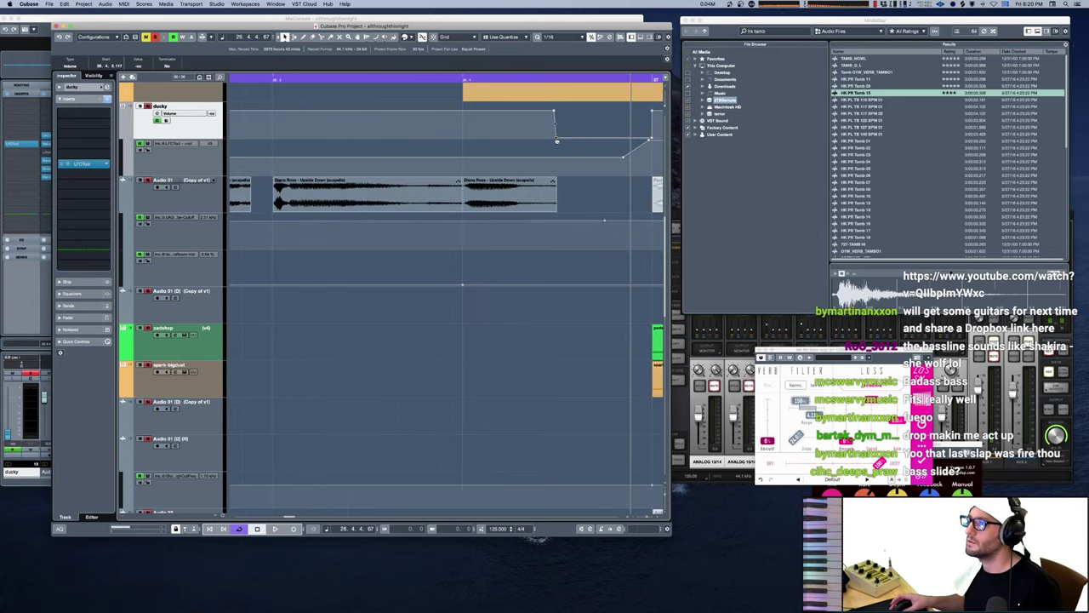
scroll(522, 146, "down", 3)
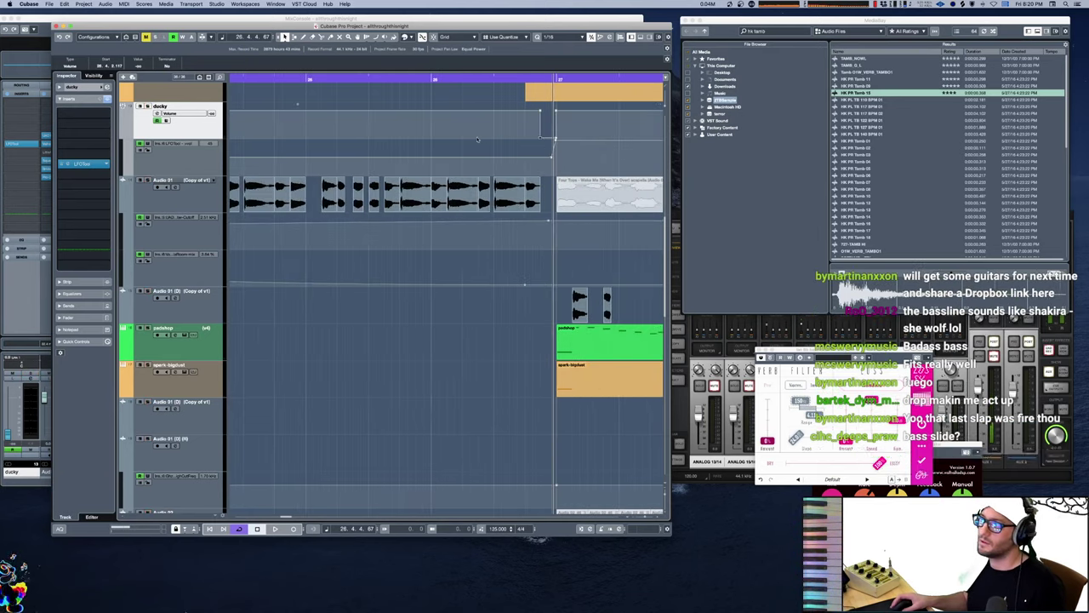
key("space")
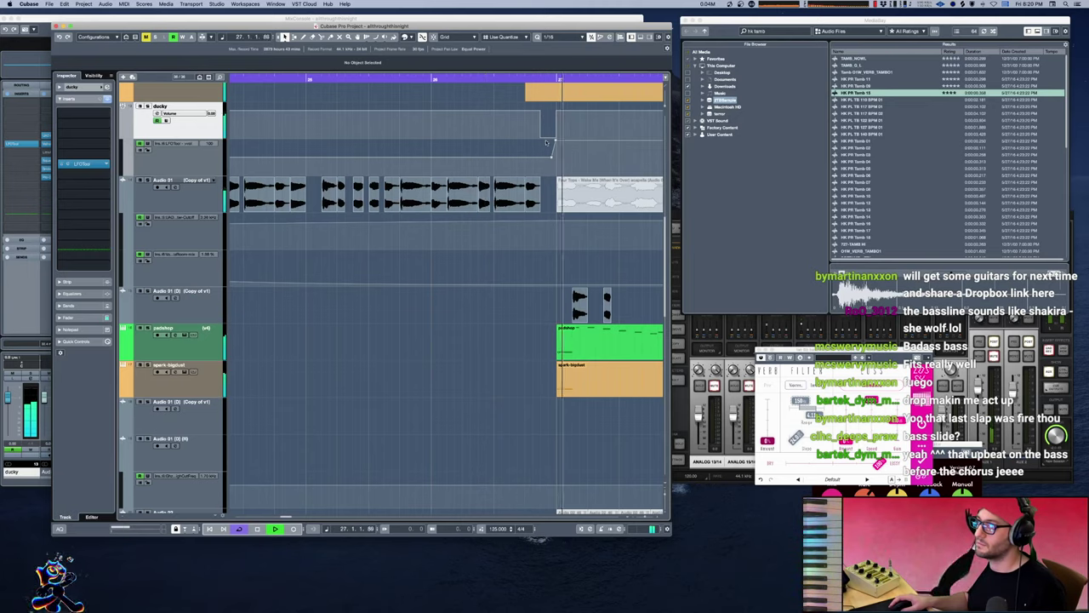
key("space")
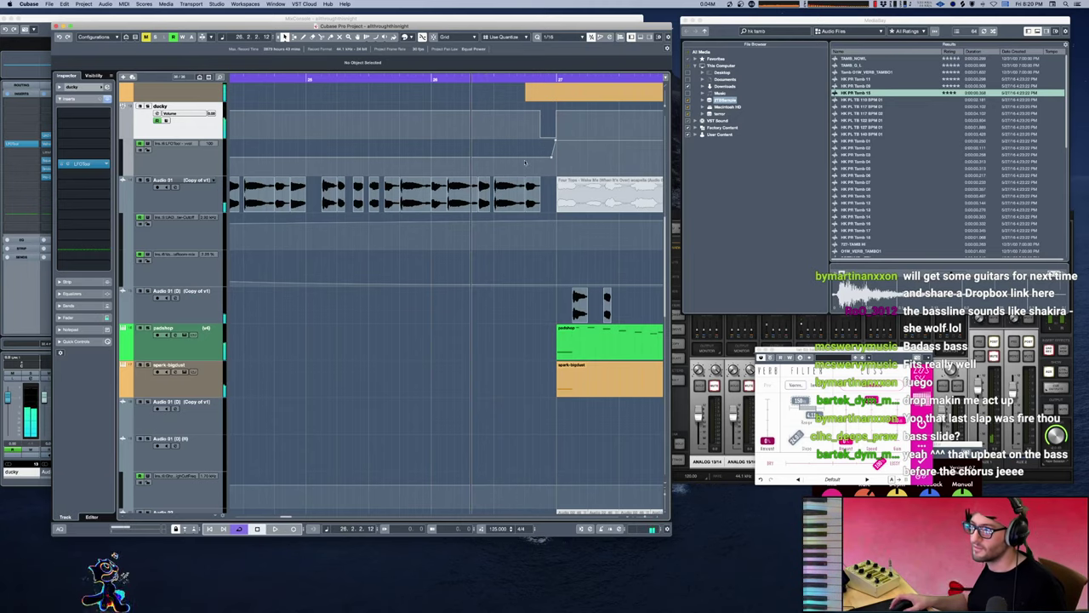
scroll(517, 163, "down", 5)
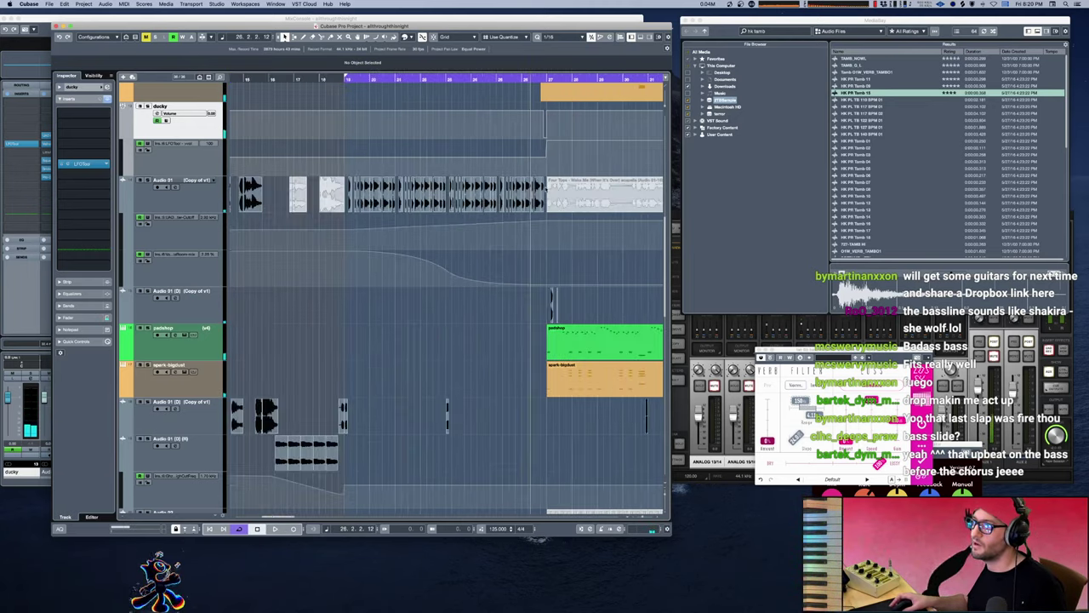
Zoom out, pick another project through File > Open, then return to Cubase for the activation prompt
scroll(516, 162, "down", 3)
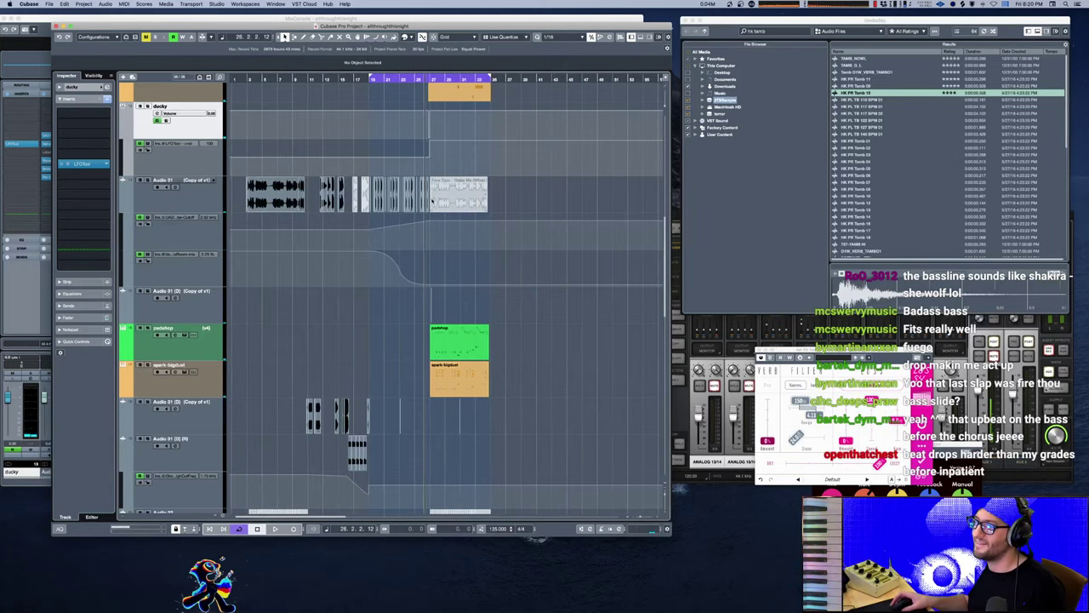
scroll(423, 201, "up", 3)
scroll(424, 202, "up", 2)
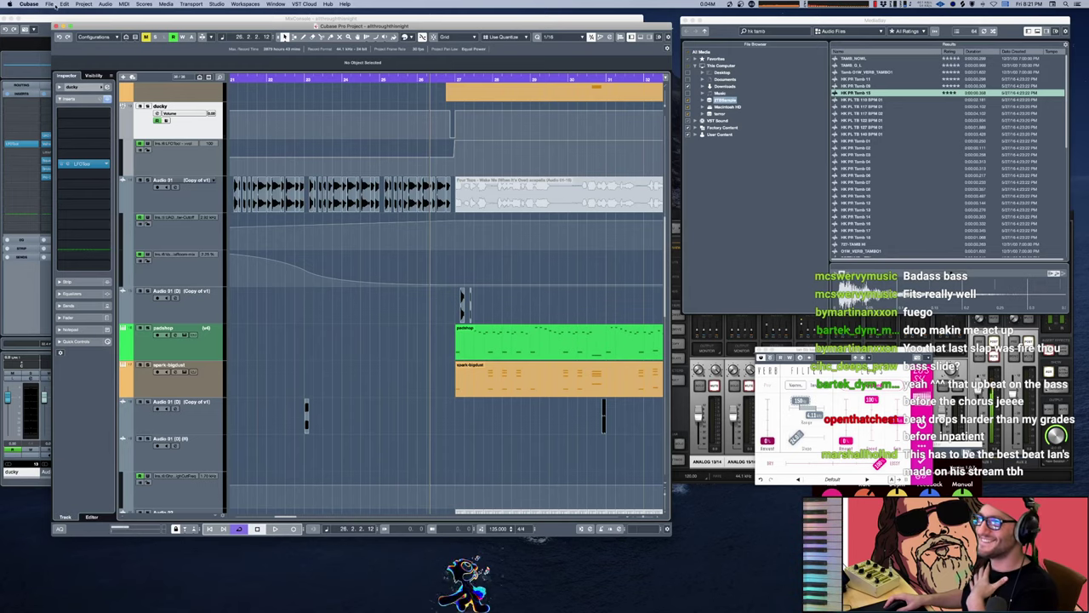
left_click(48, 4)
left_click(49, 4)
left_click_drag(502, 112, 753, 197)
key("Escape")
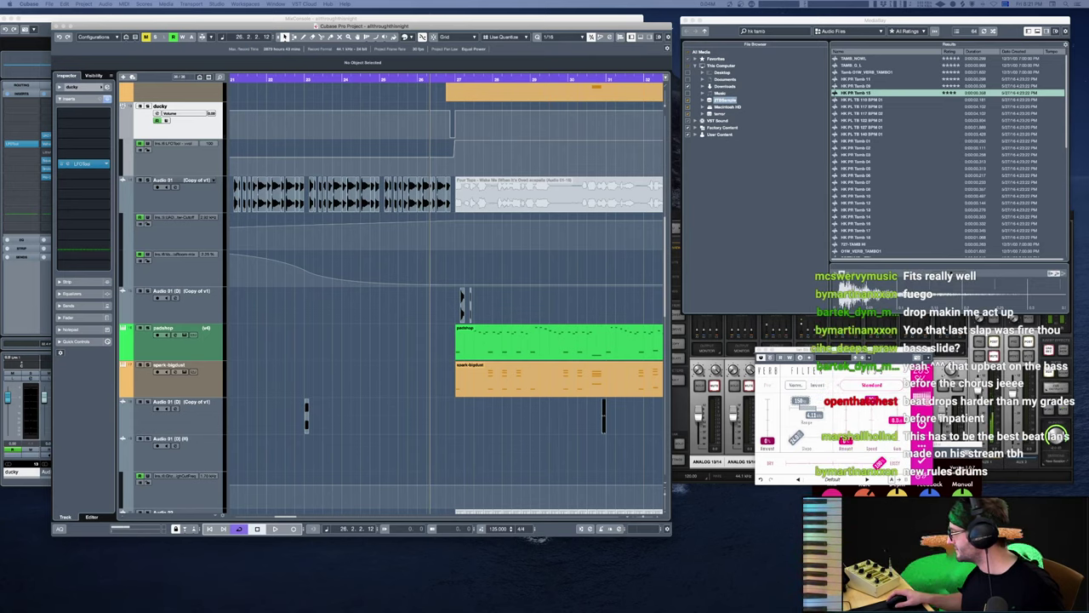
left_click(744, 214)
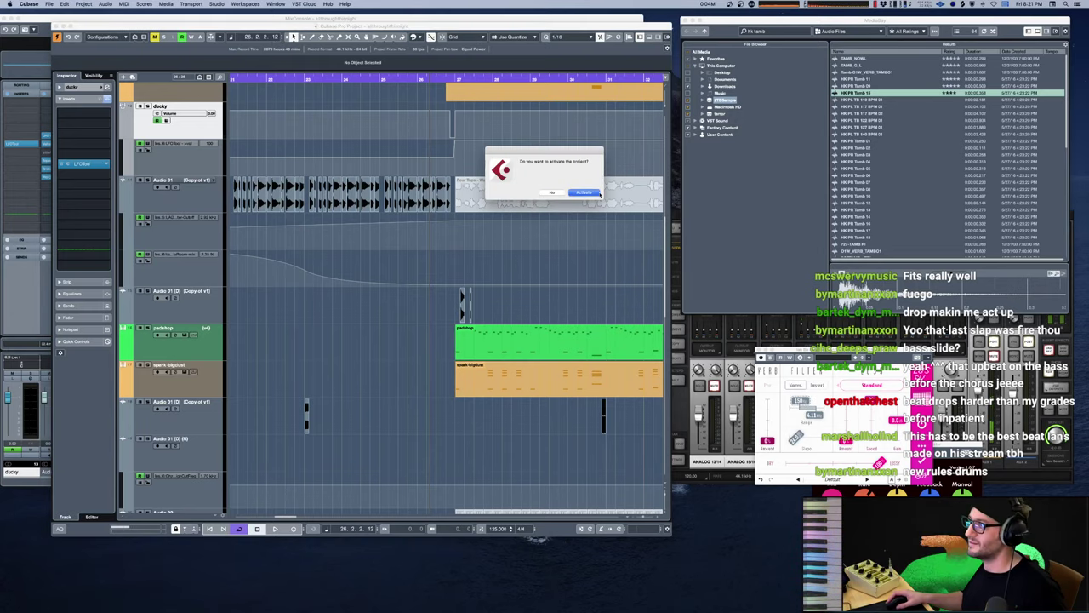
Activate the breadgang2 project and scroll through its arrangement
left_click(561, 193)
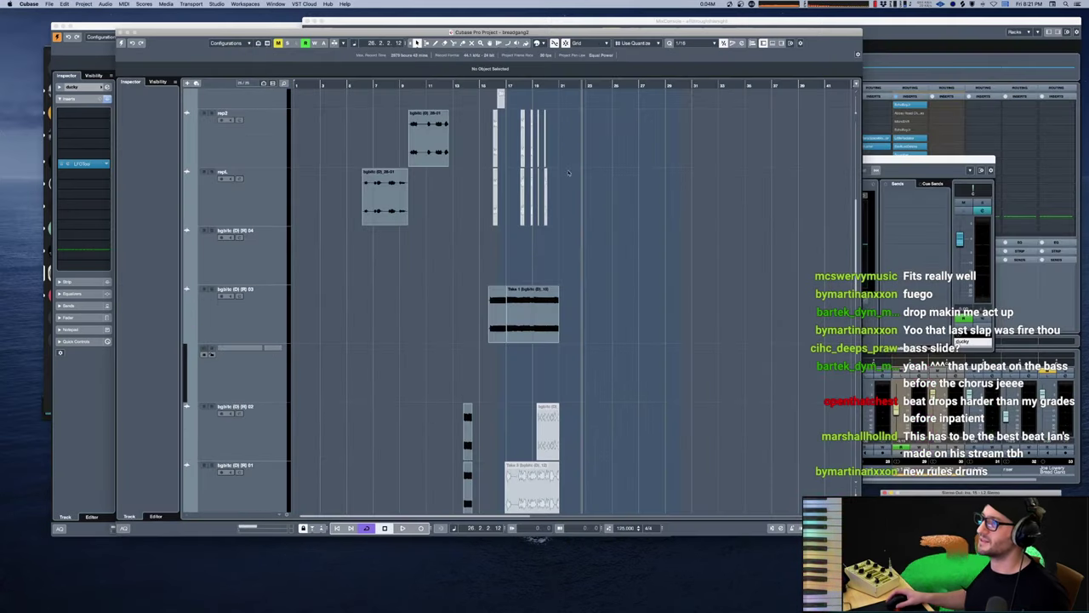
scroll(505, 209, "up", 6)
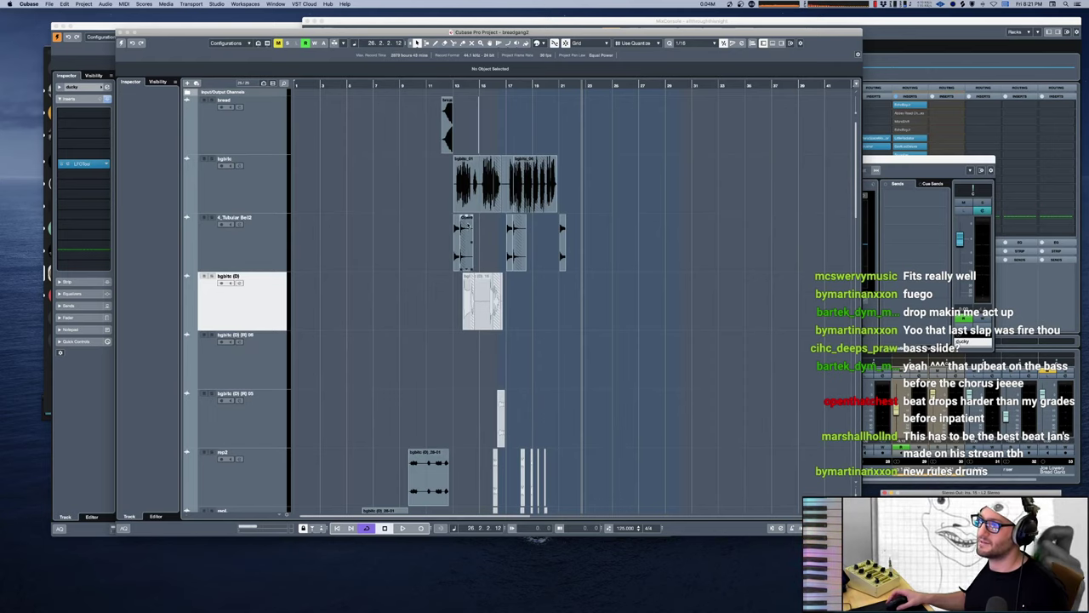
scroll(467, 223, "up", 8)
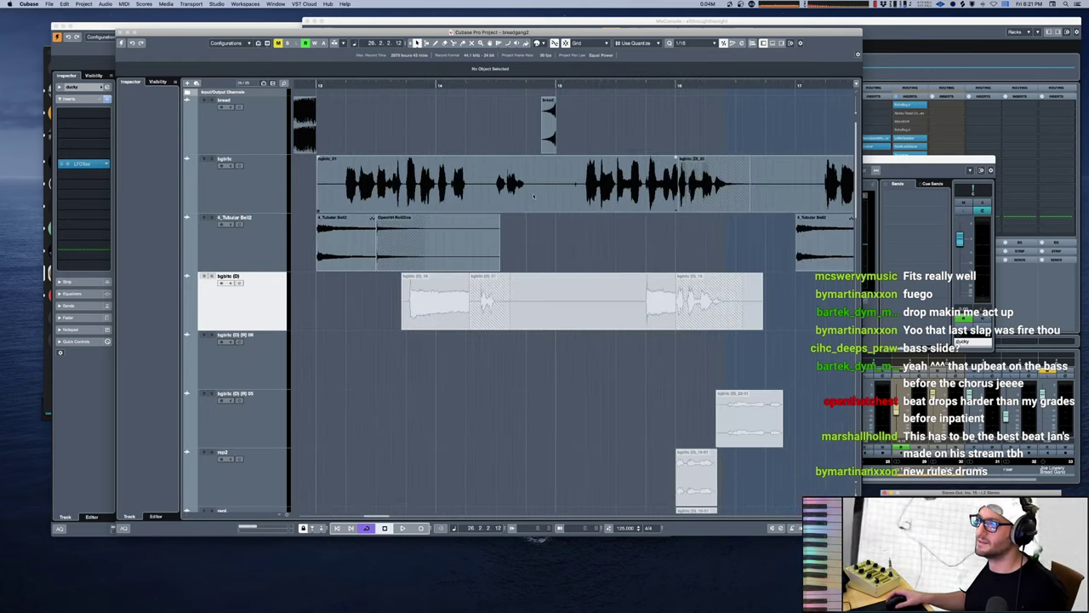
scroll(534, 196, "down", 2)
scroll(477, 225, "down", 6)
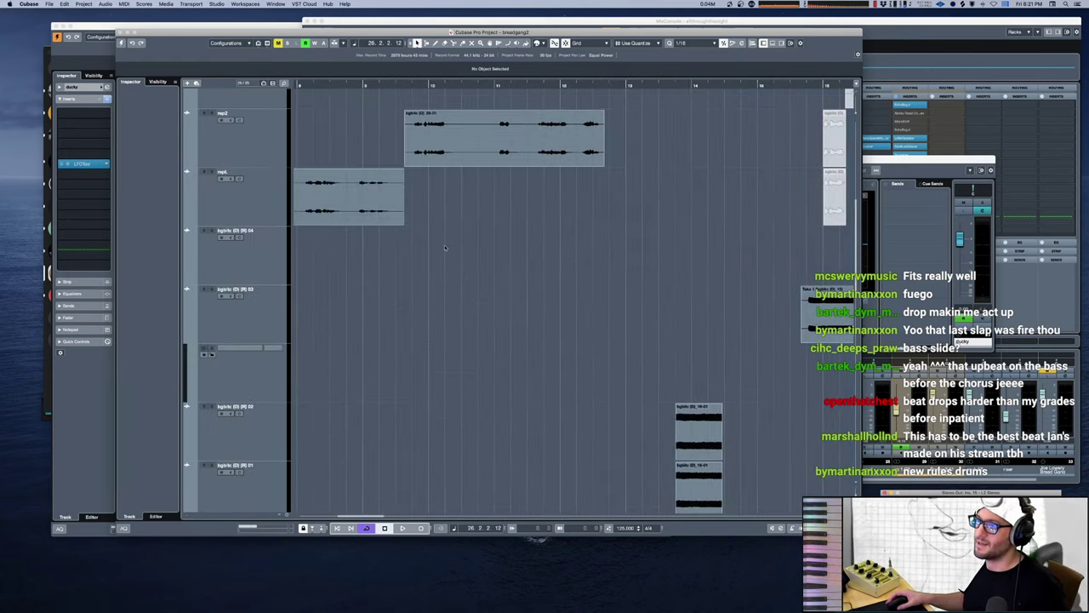
scroll(444, 248, "down", 3)
scroll(536, 216, "up", 4)
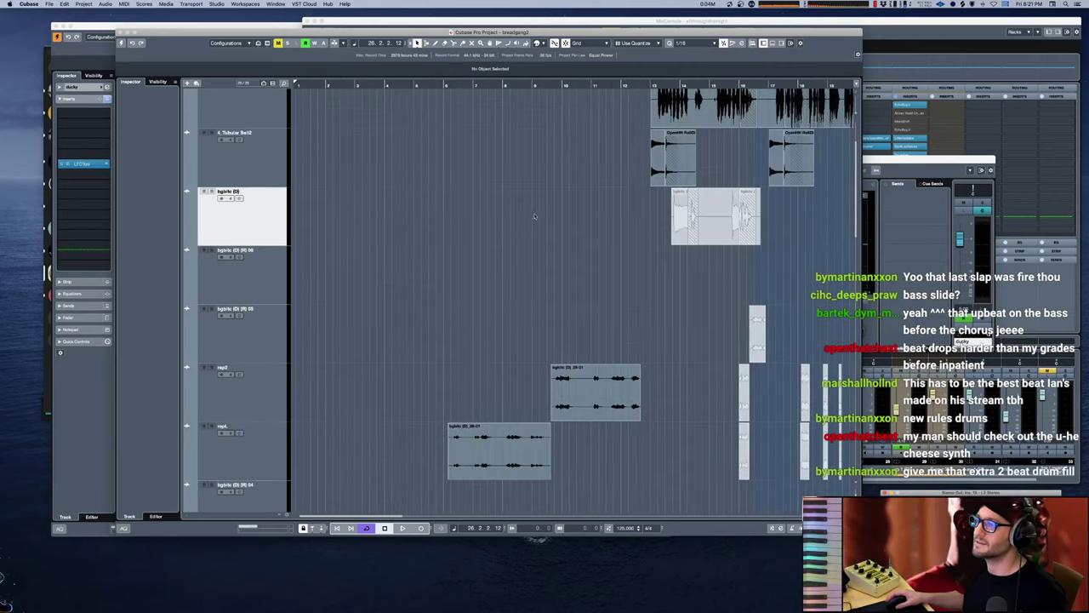
Browse breadgang2 further and drag its window right to reveal the original project
scroll(535, 216, "right", 5)
scroll(599, 202, "up", 2)
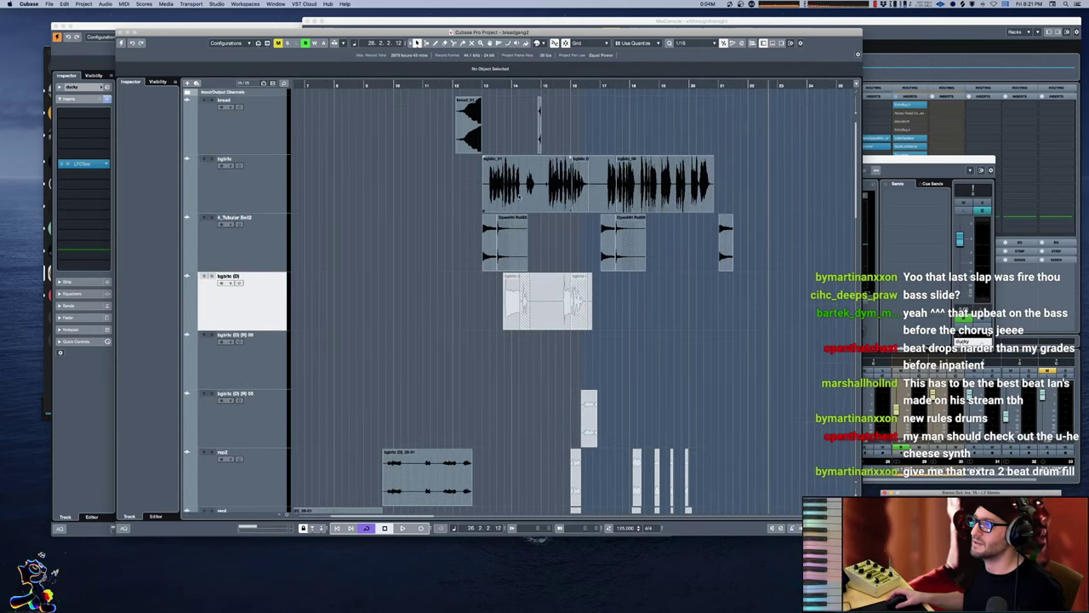
scroll(518, 159, "up", 2)
scroll(519, 170, "down", 6)
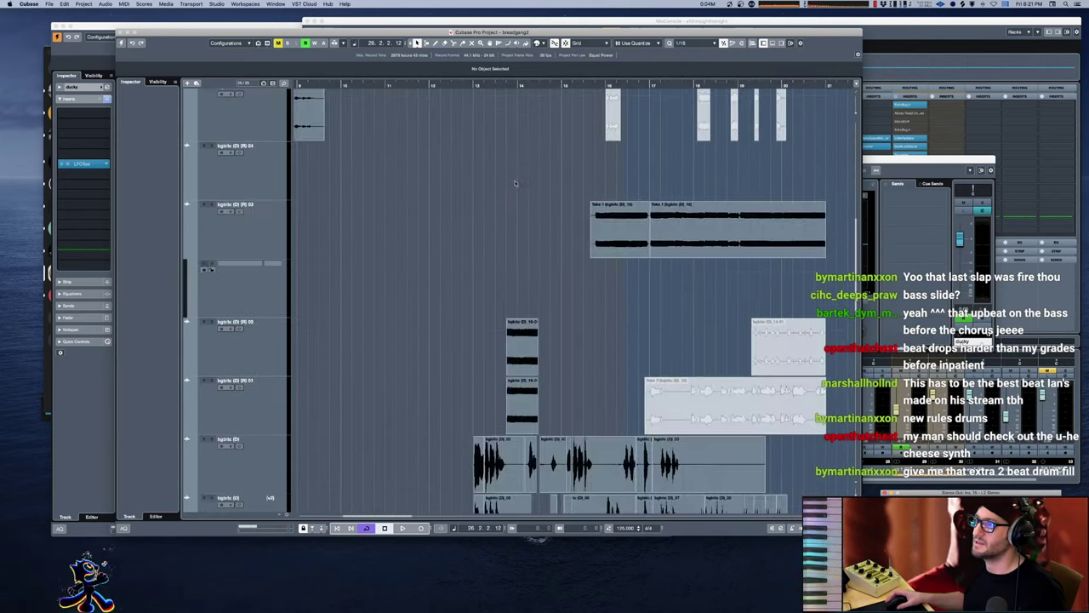
scroll(522, 188, "down", 8)
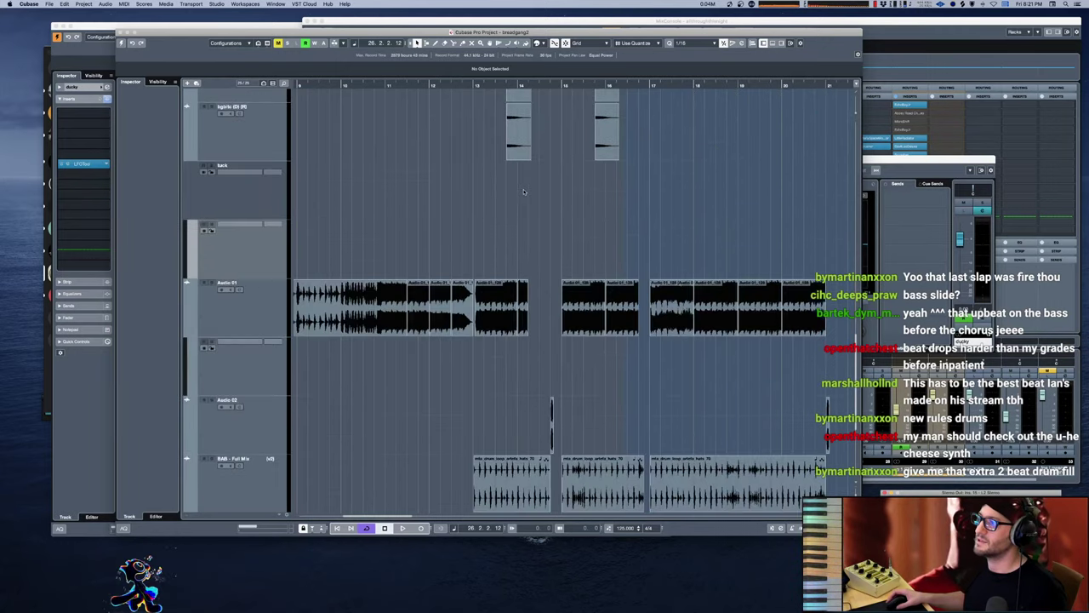
scroll(555, 225, "up", 3)
scroll(555, 225, "up", 3)
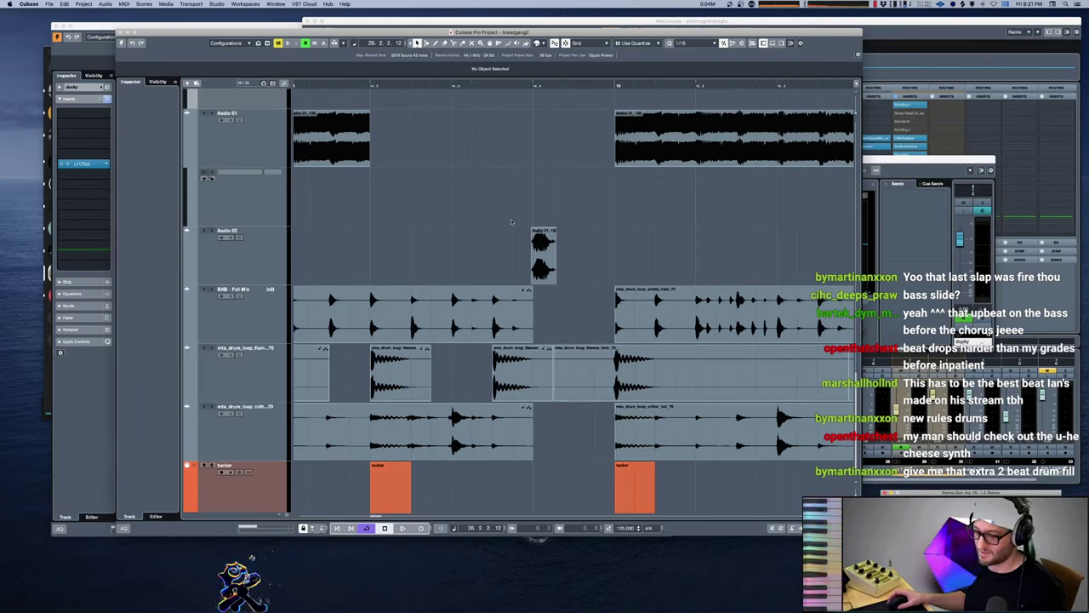
left_click_drag(512, 223, 808, 148)
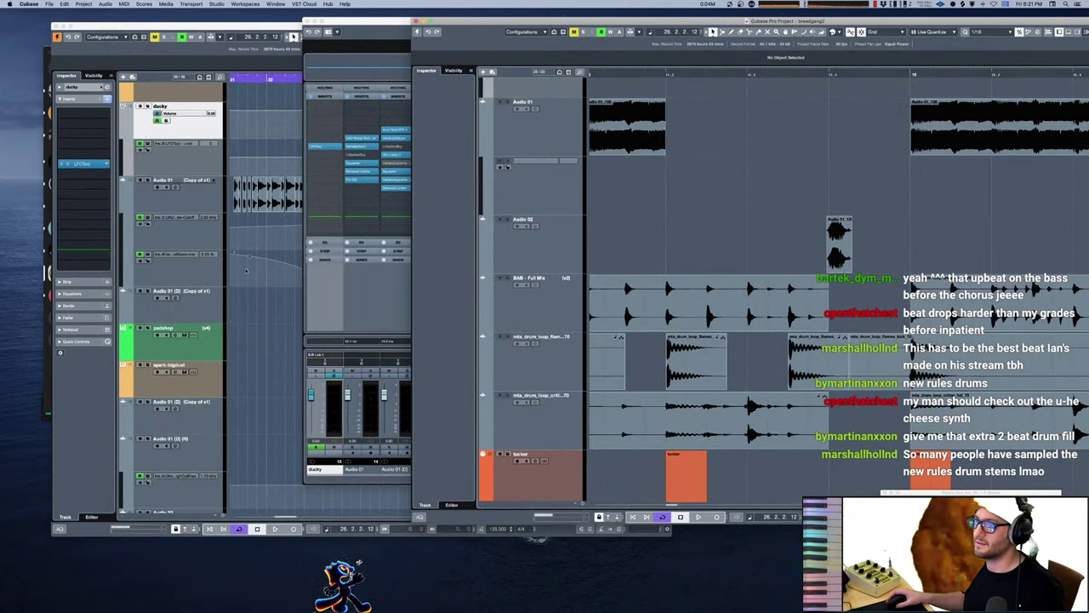
scroll(246, 270, "down", 5)
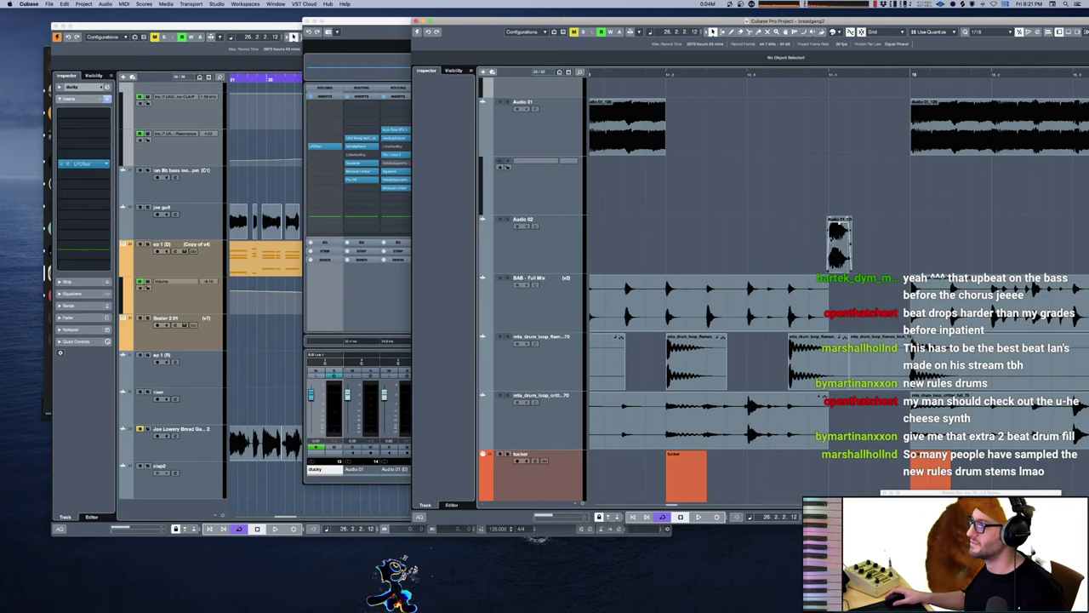
Bring the original project forward and add an Audio 02 track above ep 1
left_click(192, 510)
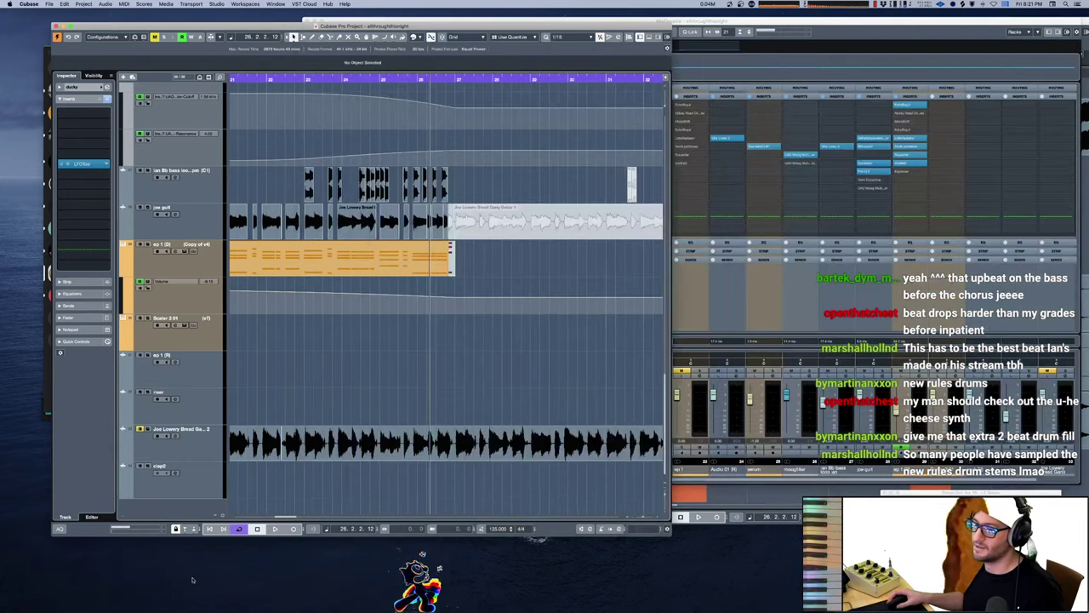
double_click(430, 508)
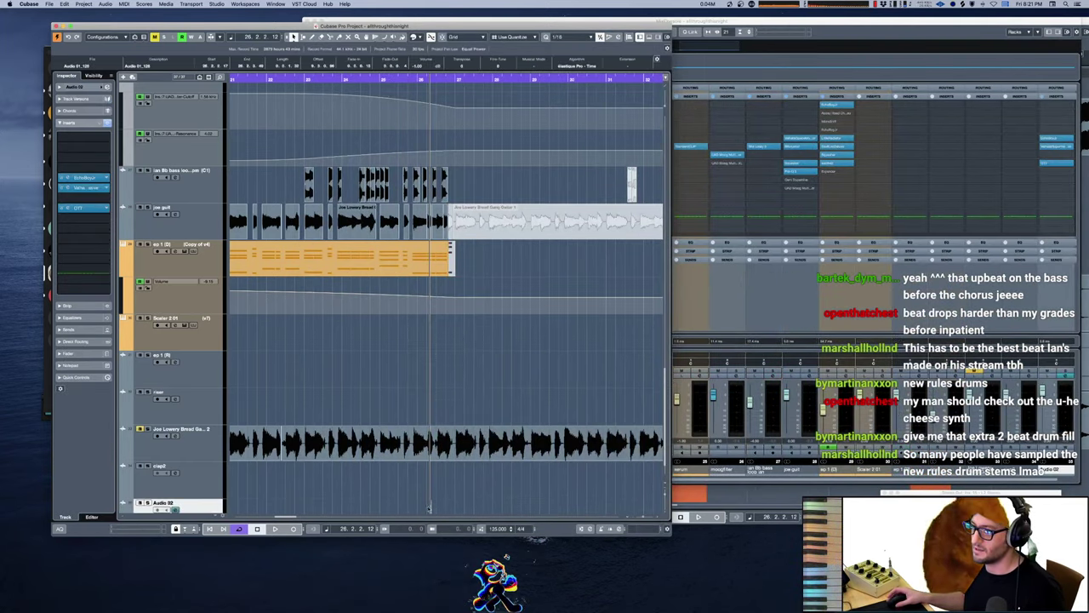
key("space")
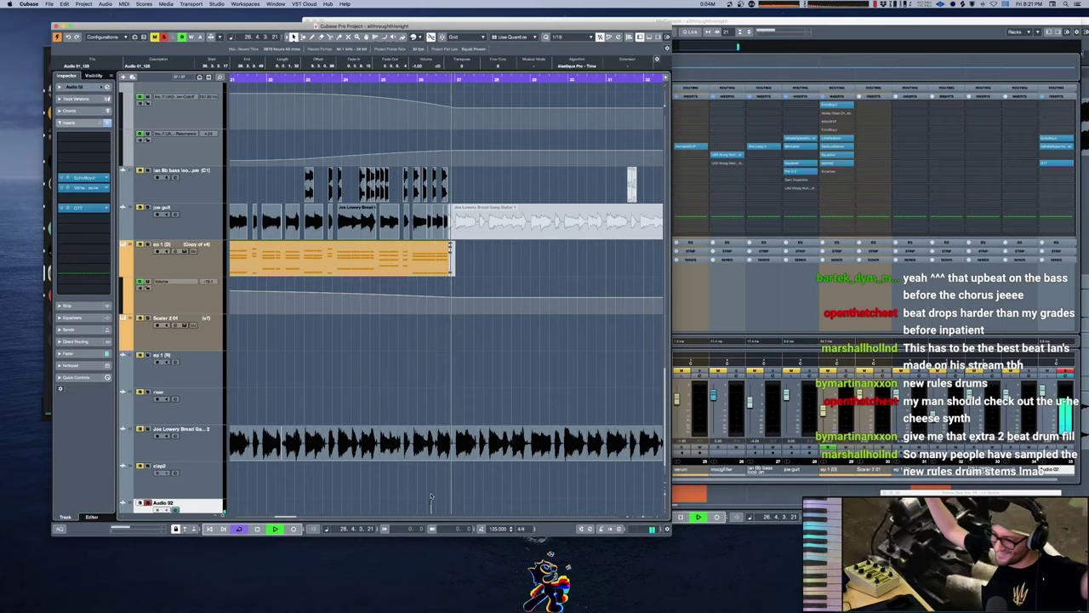
key("space")
scroll(431, 477, "down", 1)
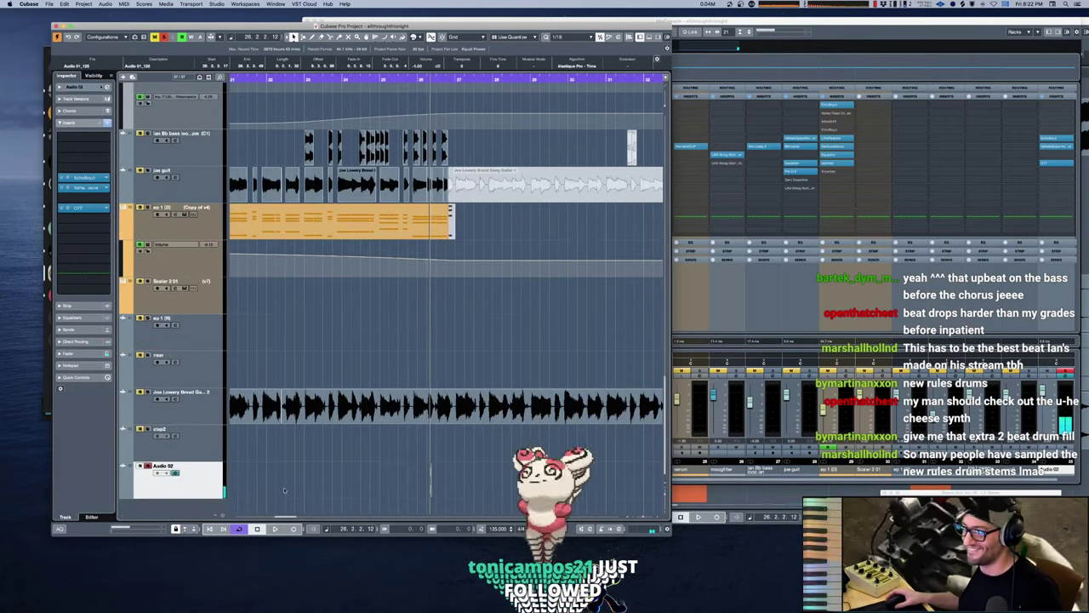
scroll(192, 325, "up", 5)
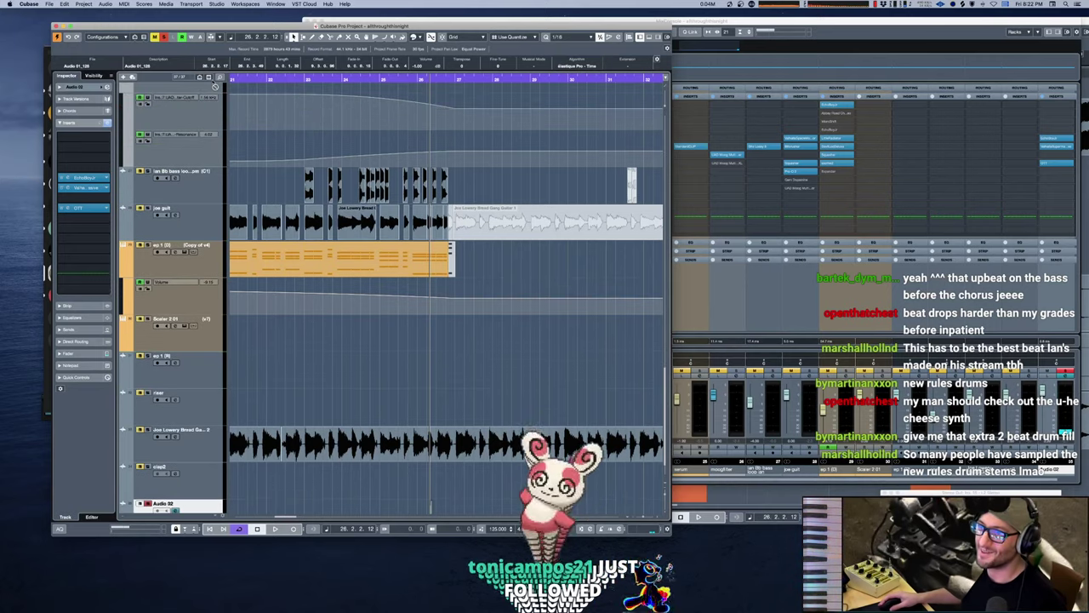
scroll(213, 87, "up", 7)
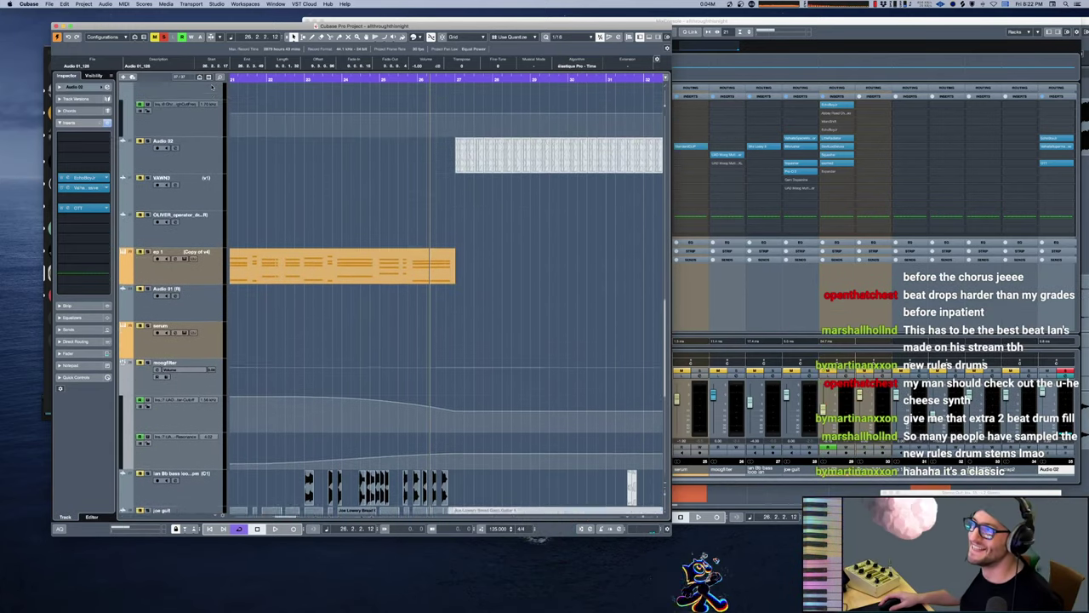
scroll(212, 87, "up", 2)
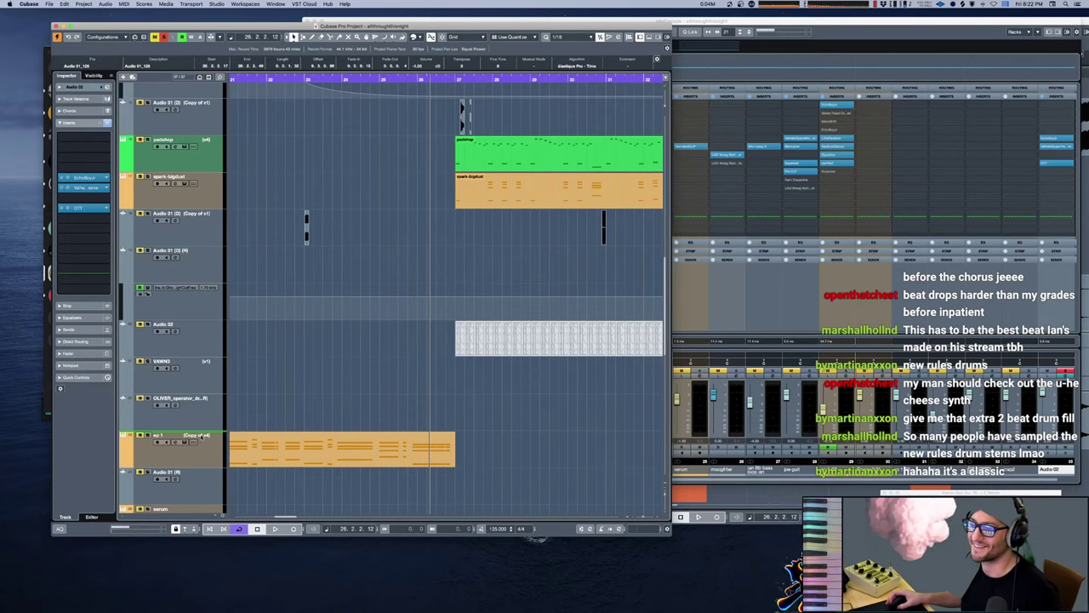
key("super+z")
Show Audio 02's Volume automation lane and drag the bar-27 point down to -∞
scroll(360, 389, "left", 3)
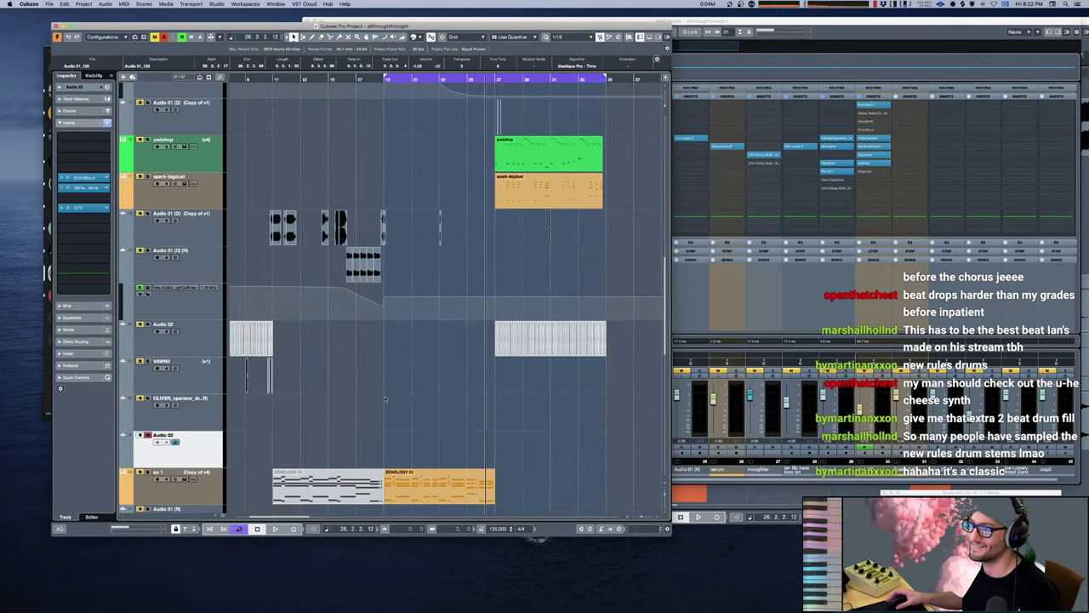
scroll(400, 298, "down", 5)
key("h")
key("h")
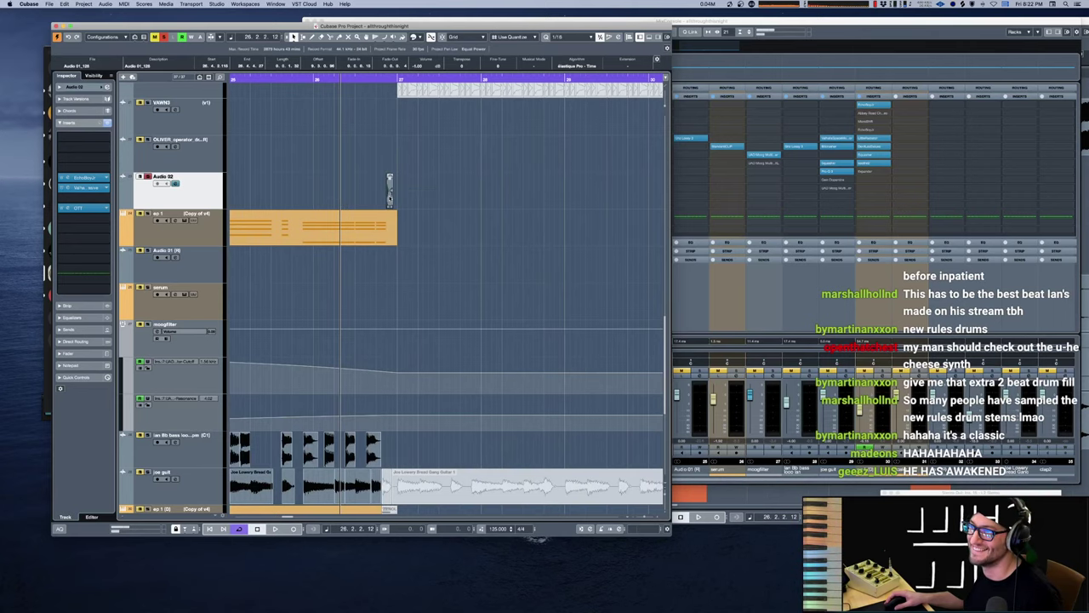
key("h")
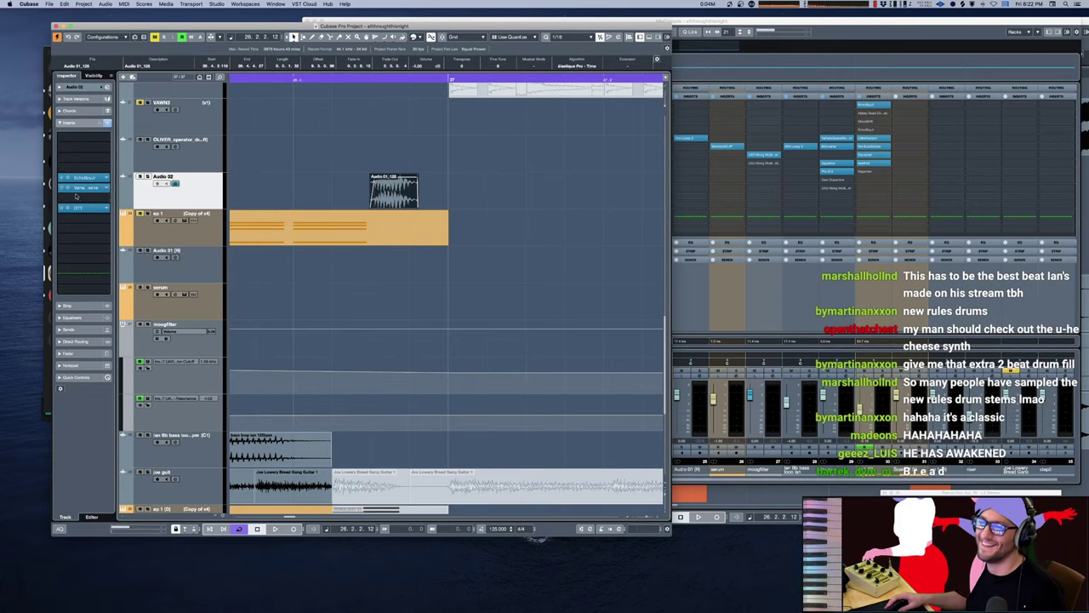
left_click(134, 207)
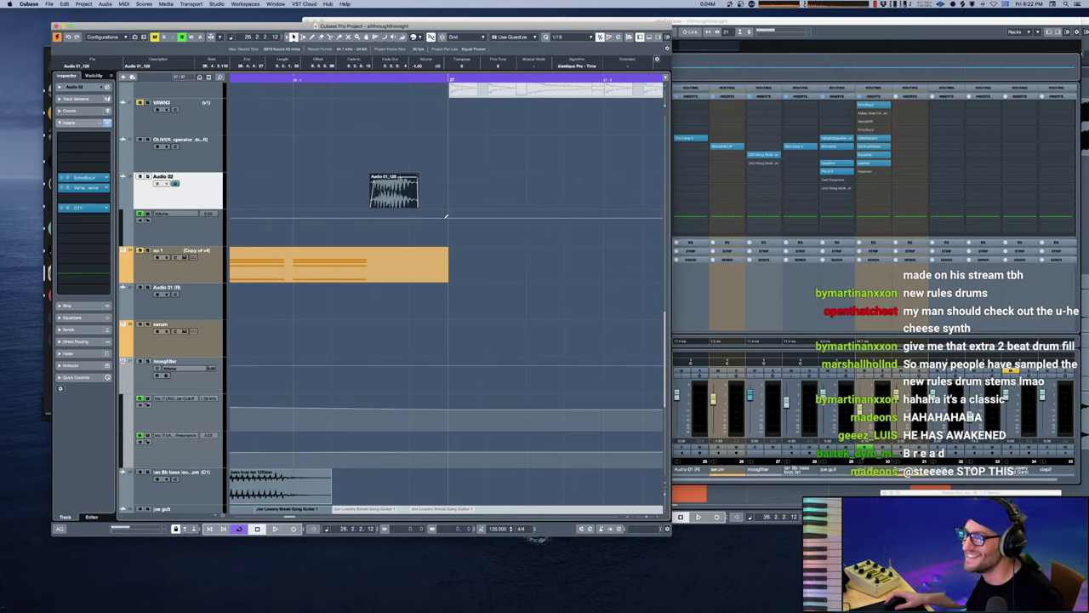
left_click_drag(449, 216, 450, 260)
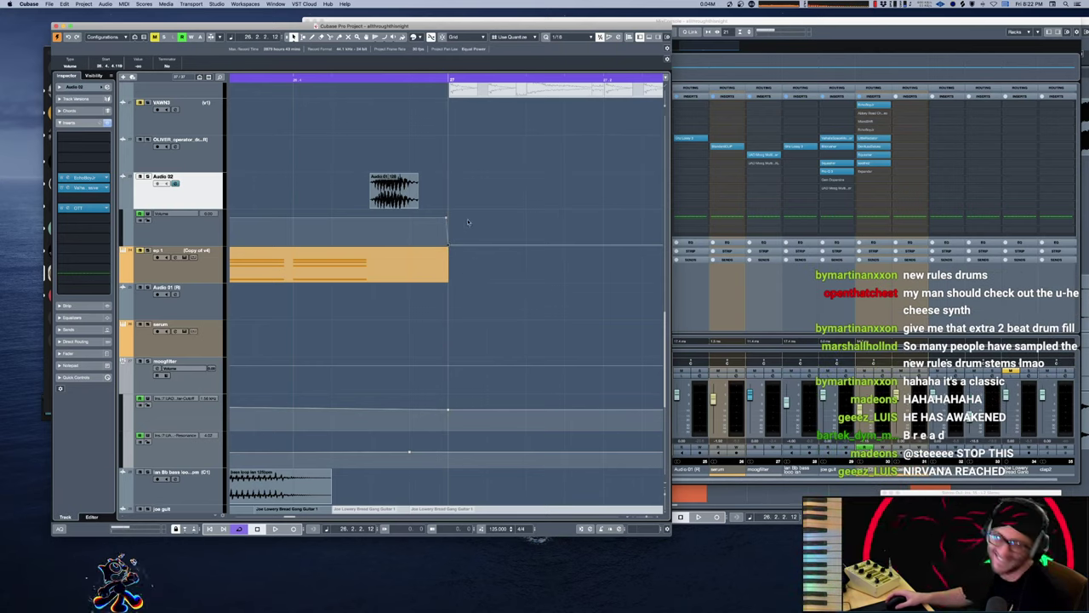
Play back from bar 19 to hear the volume drop into bar 27
key("g")
key("g")
key("g")
key("g")
key("g")
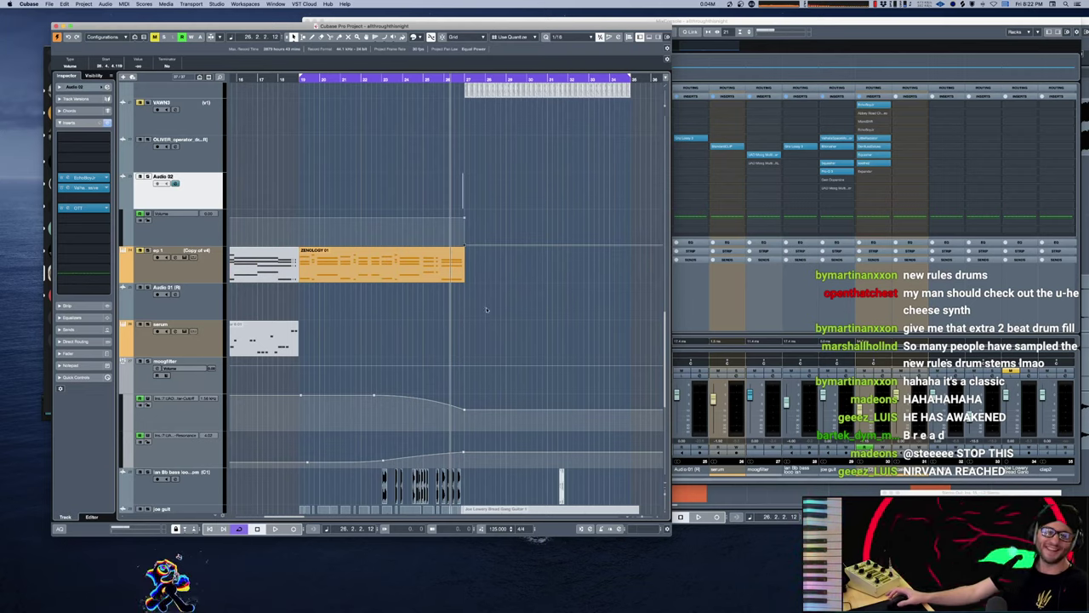
scroll(483, 179, "left", 5)
left_click(431, 154)
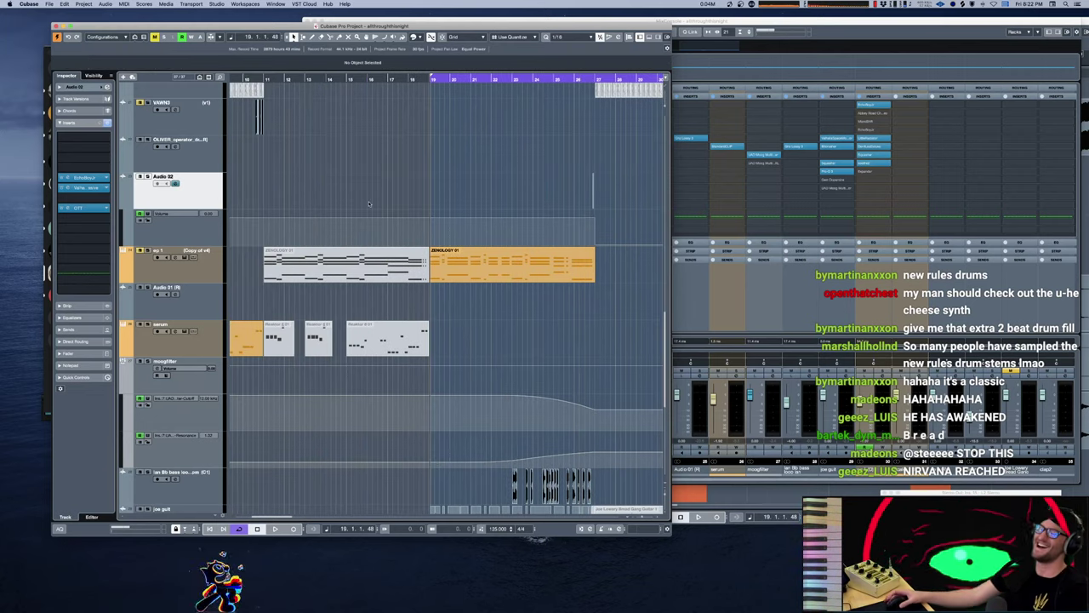
key("space")
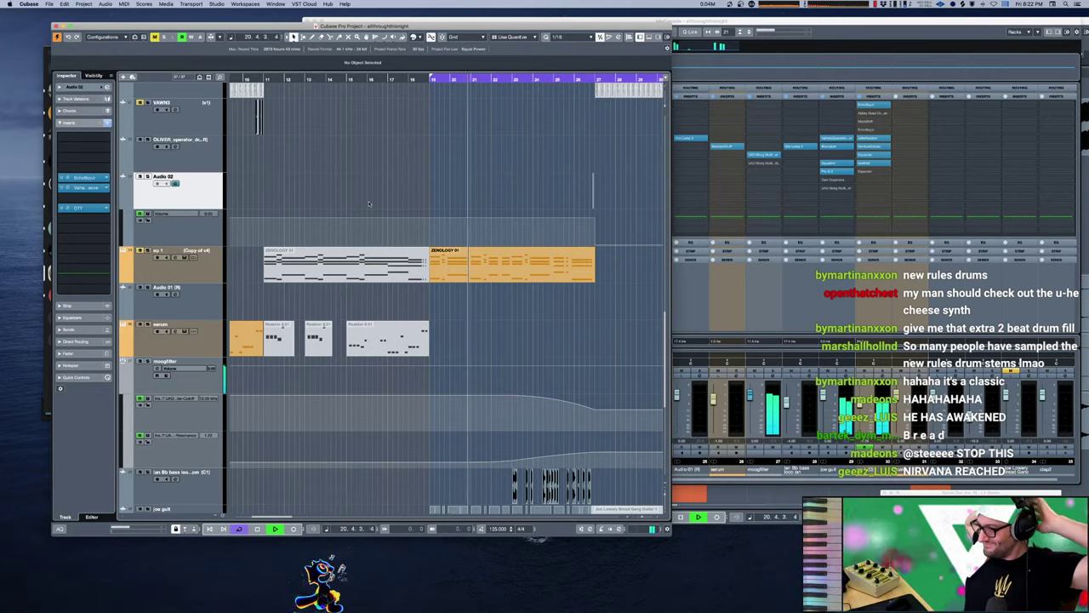
scroll(583, 231, "right", 2)
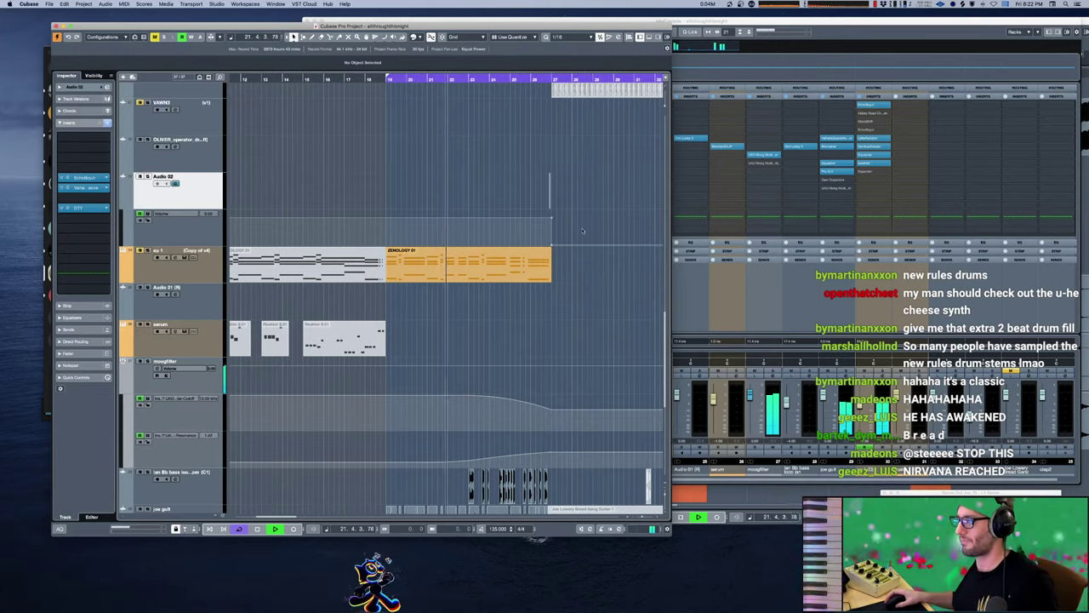
scroll(583, 231, "up", 3)
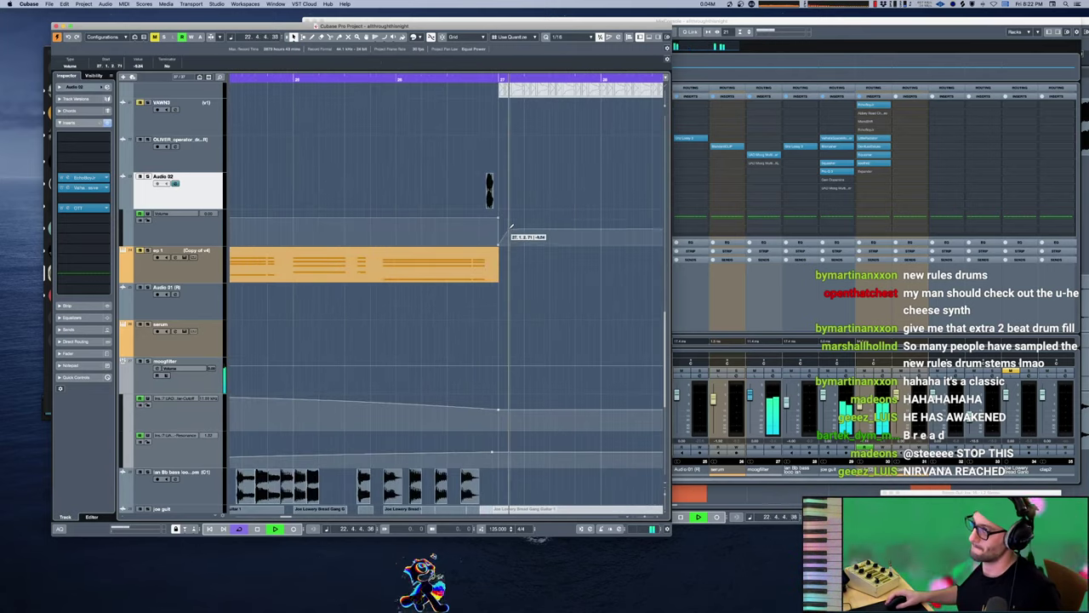
scroll(514, 244, "up", 2)
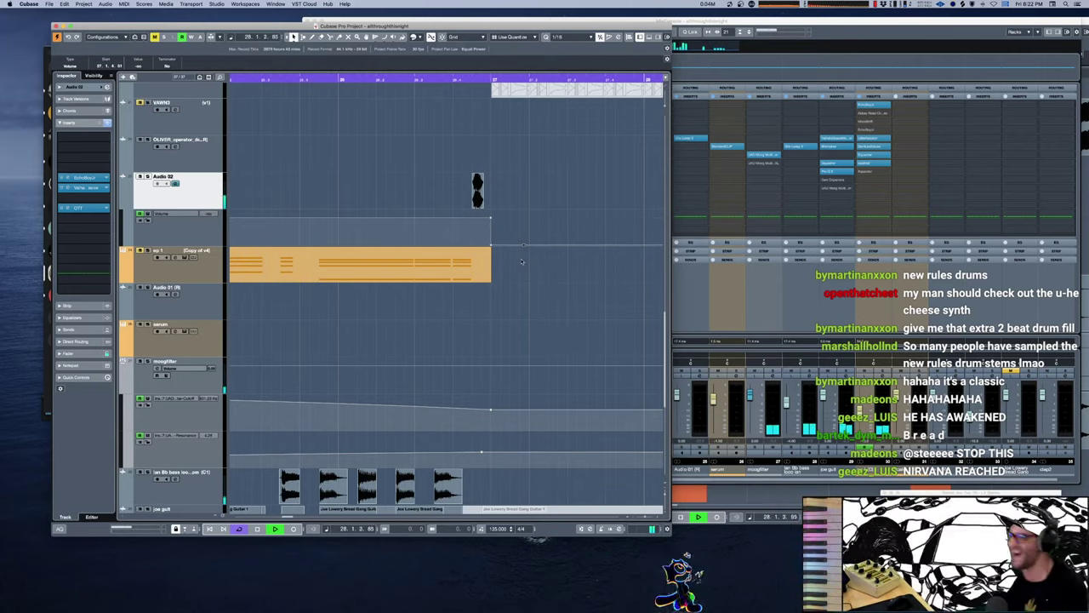
key("space")
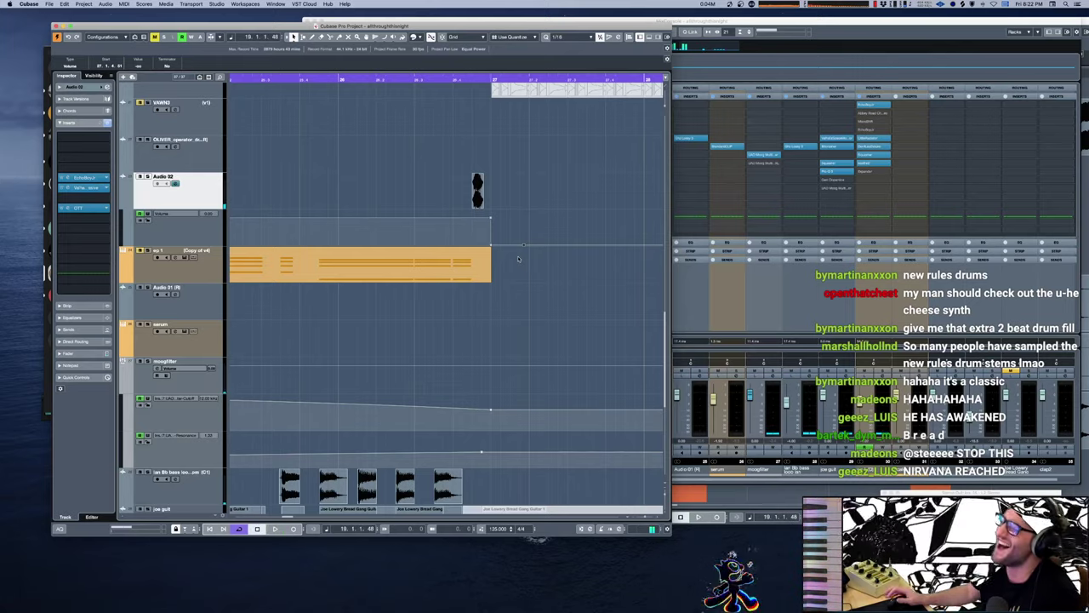
Trim the front of the Audio 02 clip and audition the result
key("g")
key("h")
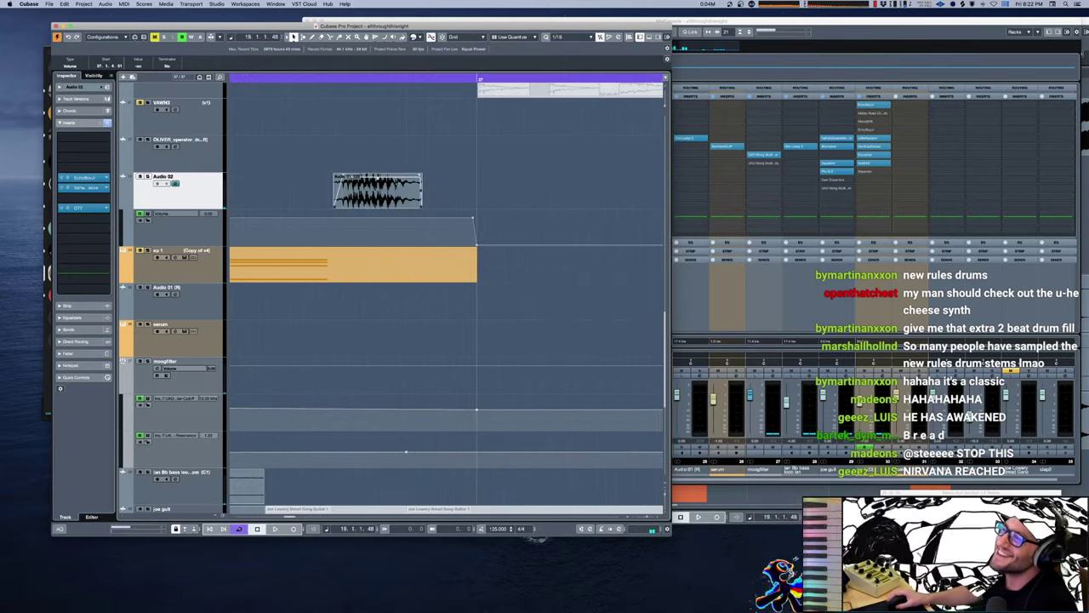
mouse_move(340, 189)
left_mouse_down()
mouse_move(314, 186)
mouse_move(345, 207)
left_mouse_up()
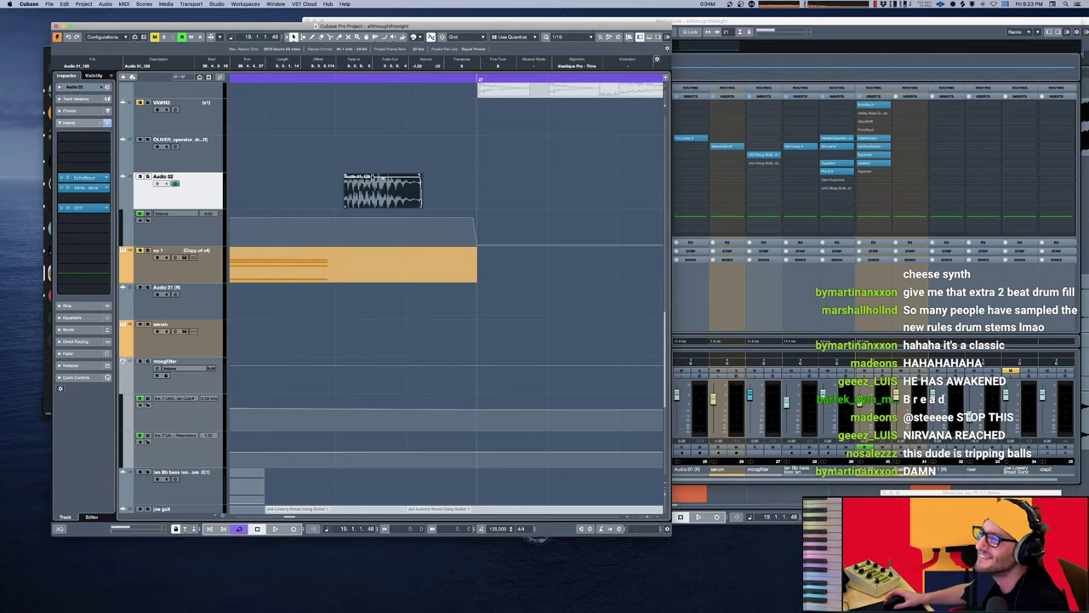
key("g")
left_click(281, 170)
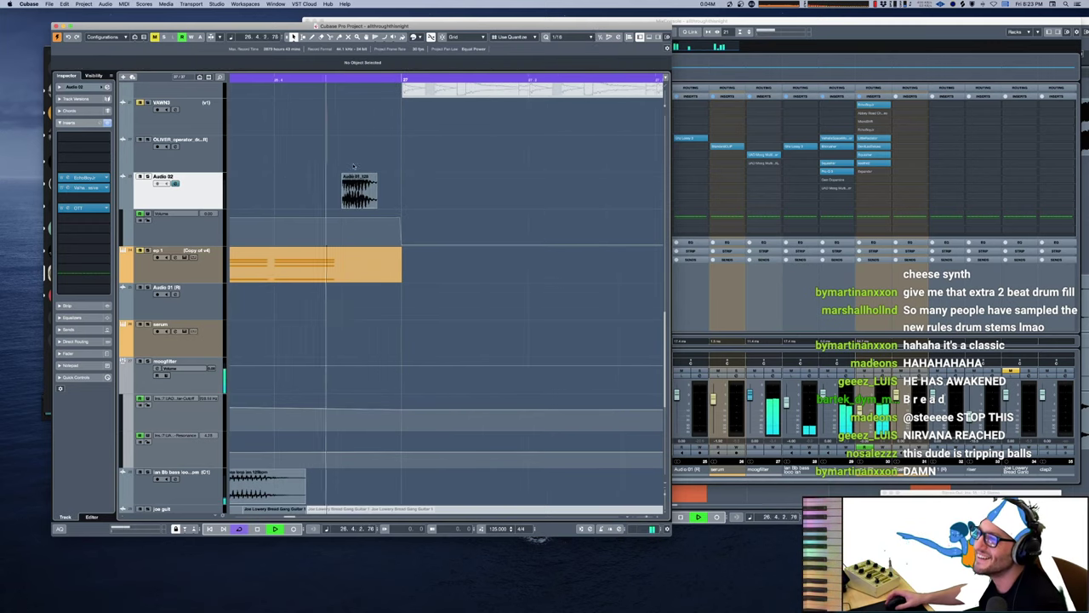
key("space")
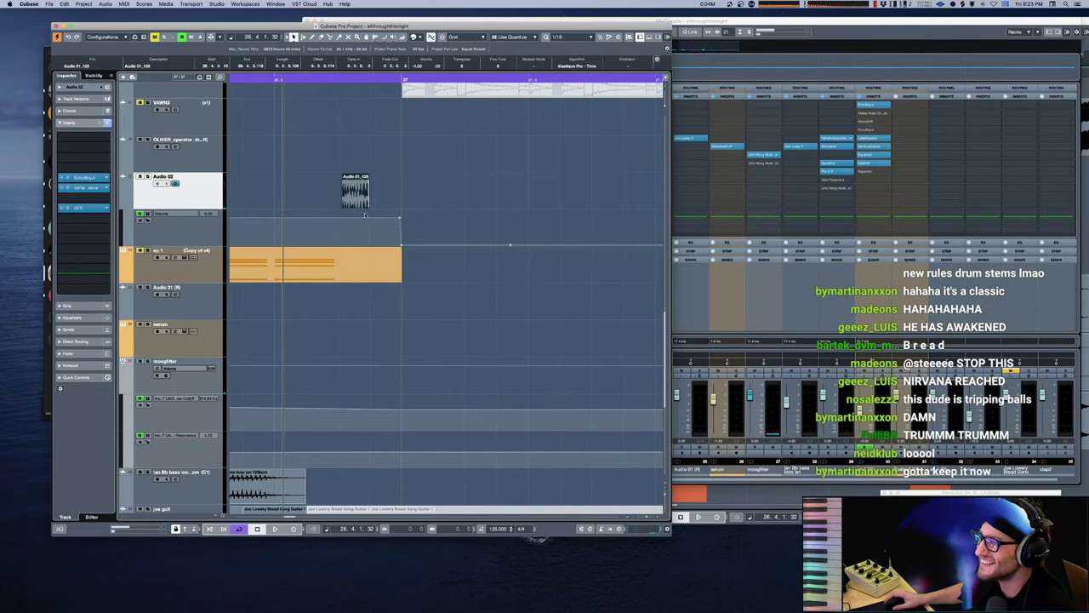
key("space")
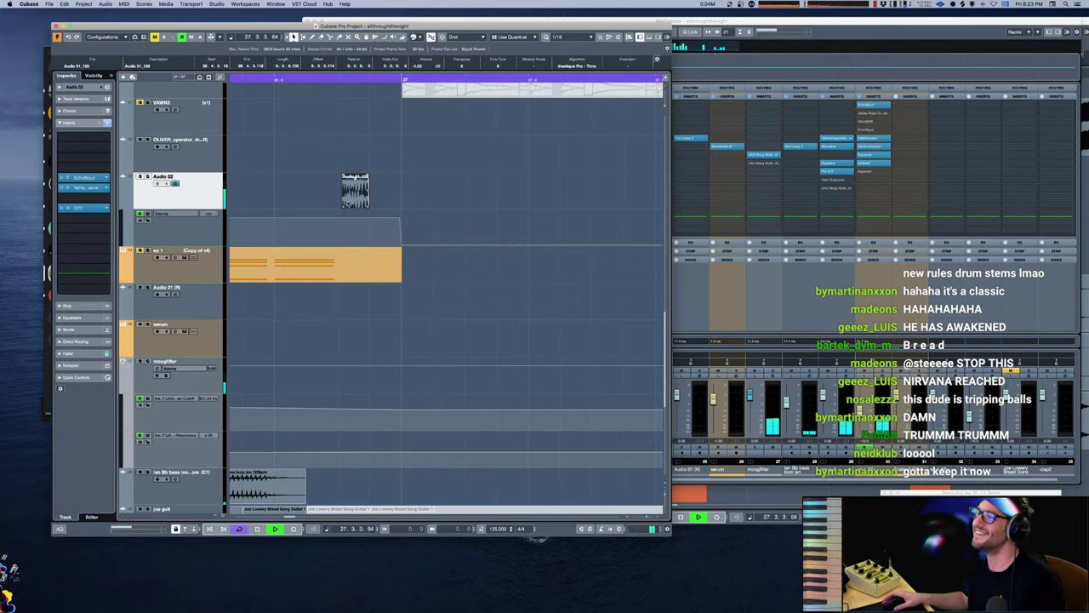
key("h")
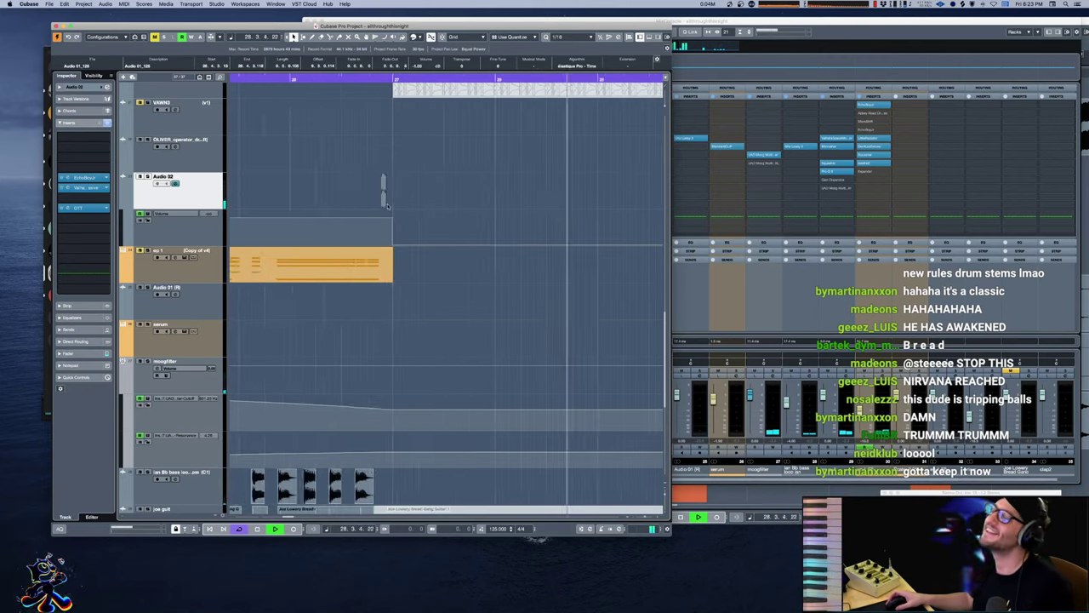
key("space")
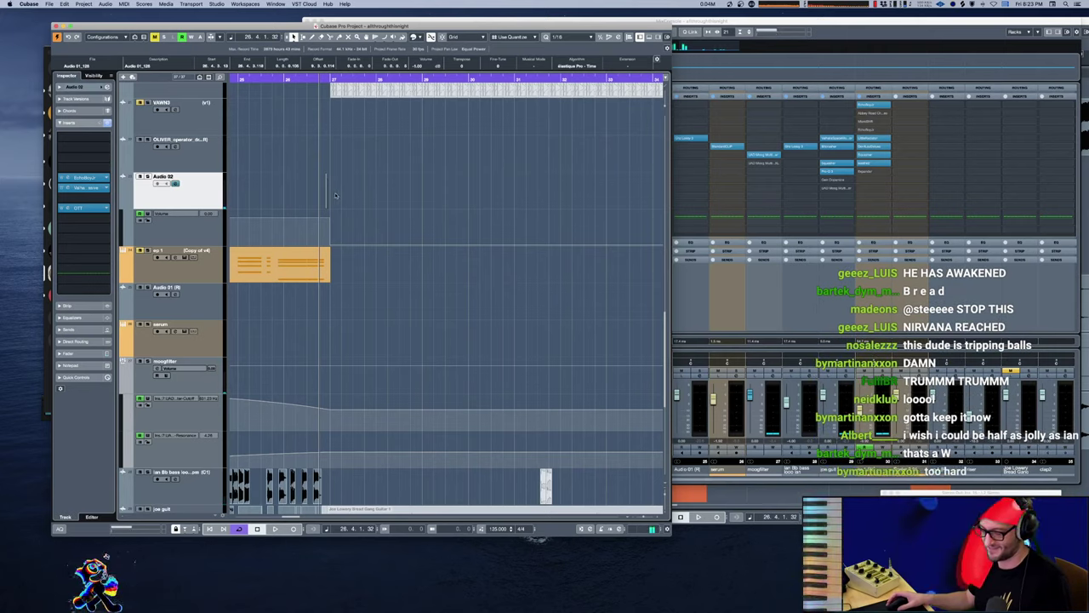
left_click(557, 37)
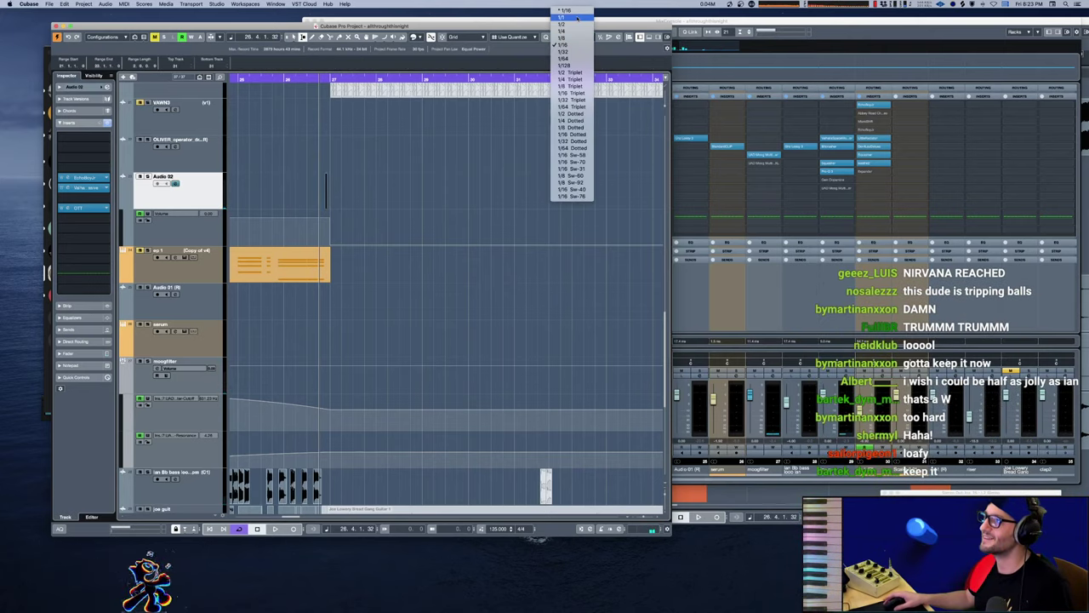
Set the grid to 1/1 whole bars and briefly play back
left_click(569, 18)
key("space")
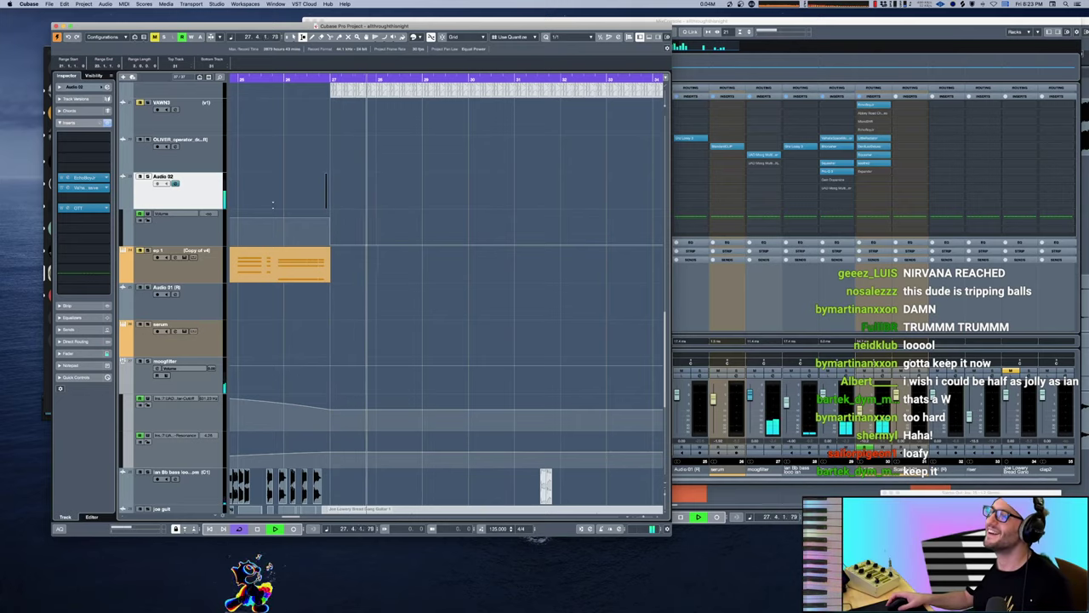
key("space")
Switch to the Object Selection tool and play from bar 25 into the drop
key("1")
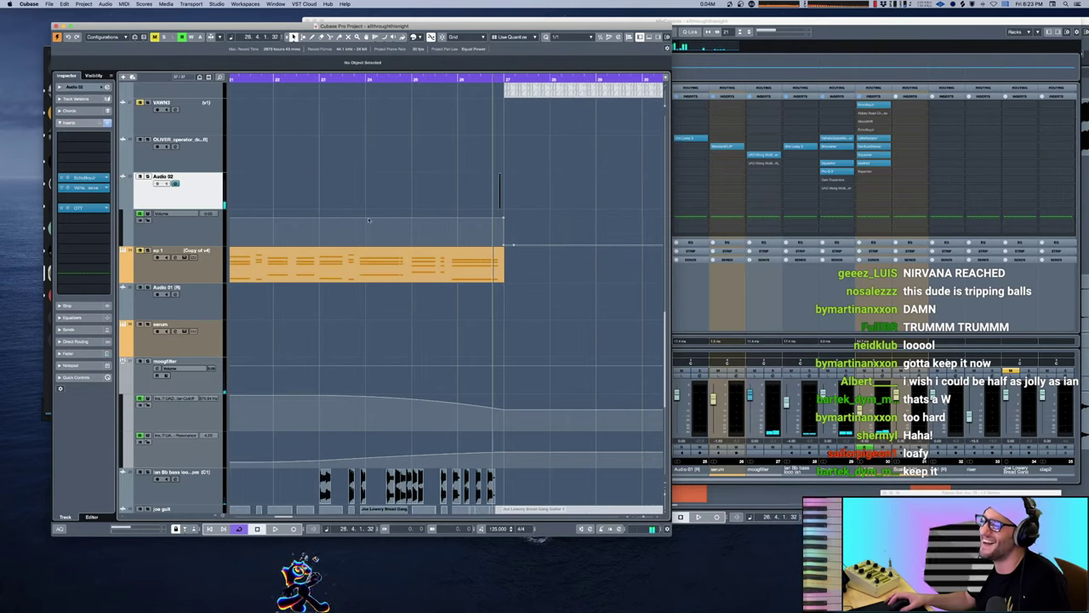
left_click(430, 183)
key("space")
scroll(509, 180, "up", 2)
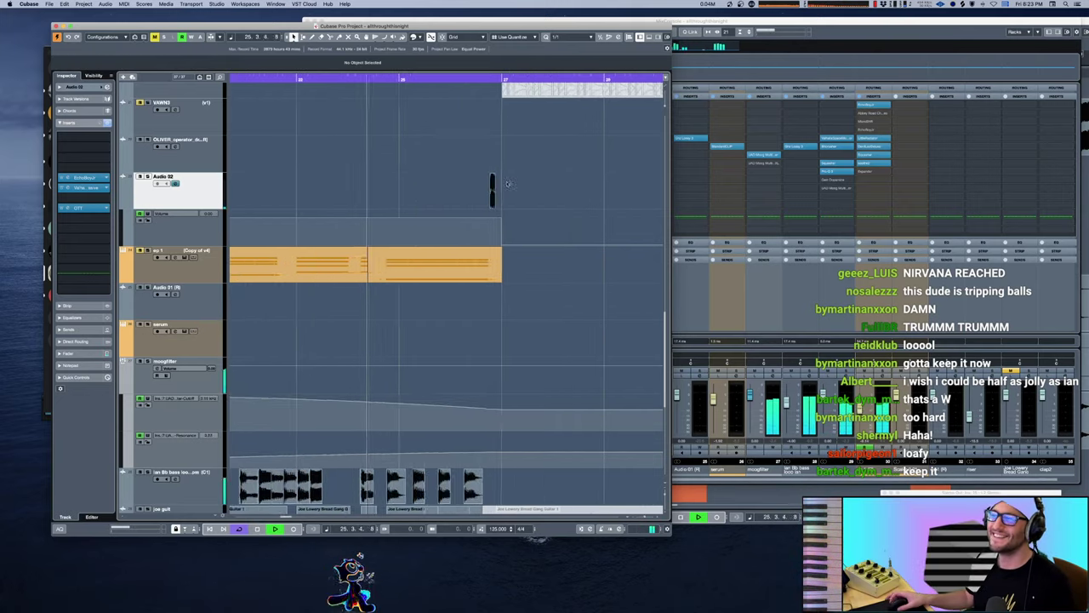
scroll(510, 174, "up", 2)
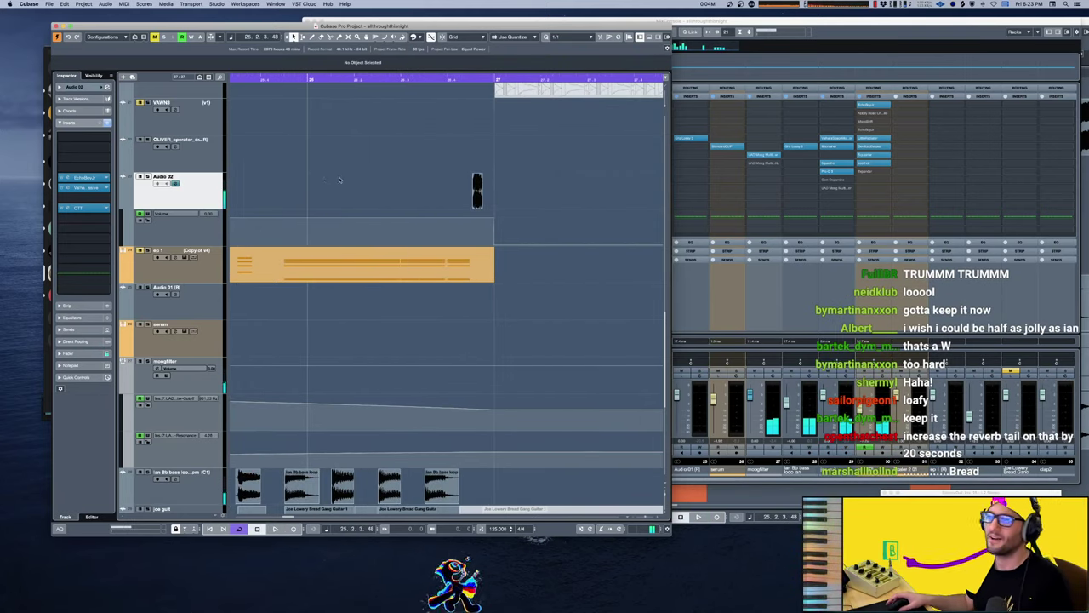
key("space")
scroll(485, 228, "down", 3)
scroll(484, 228, "left", 2)
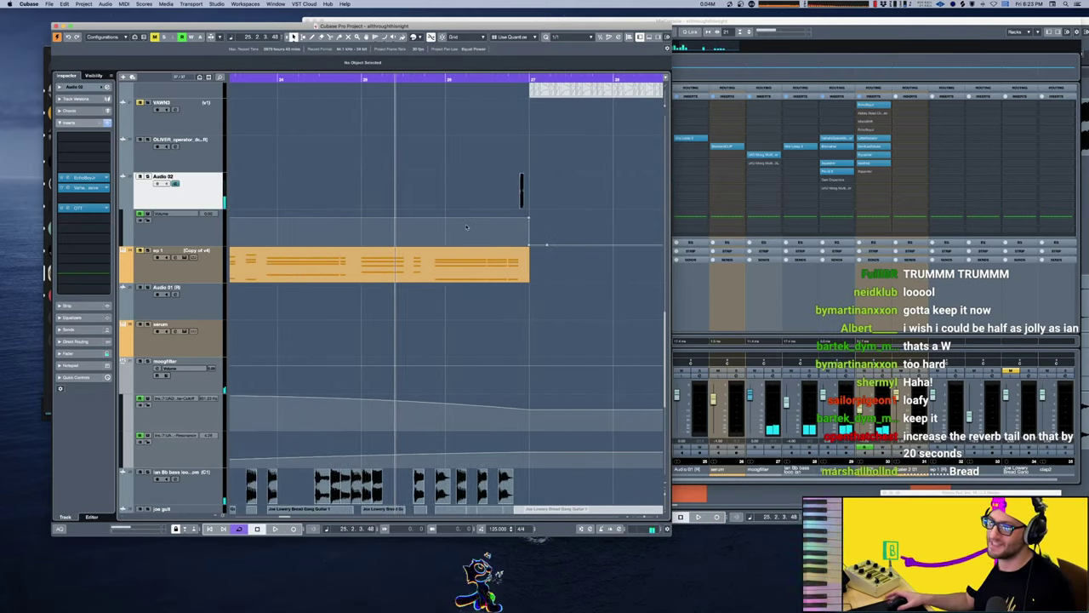
right_click(197, 204)
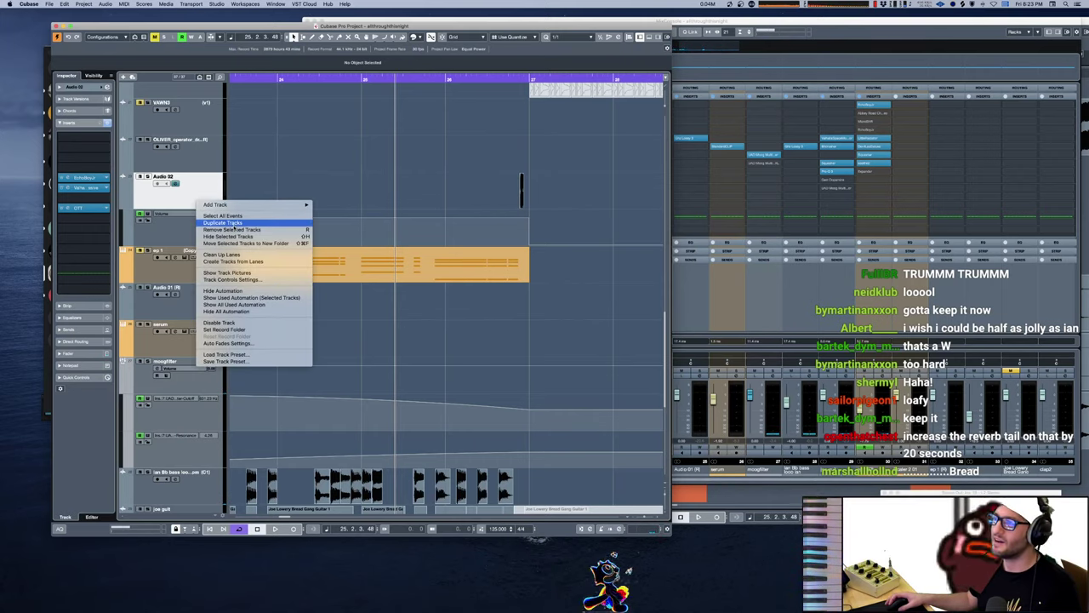
Duplicate the Audio 02 track to create Audio 02 (2)
left_click(233, 223)
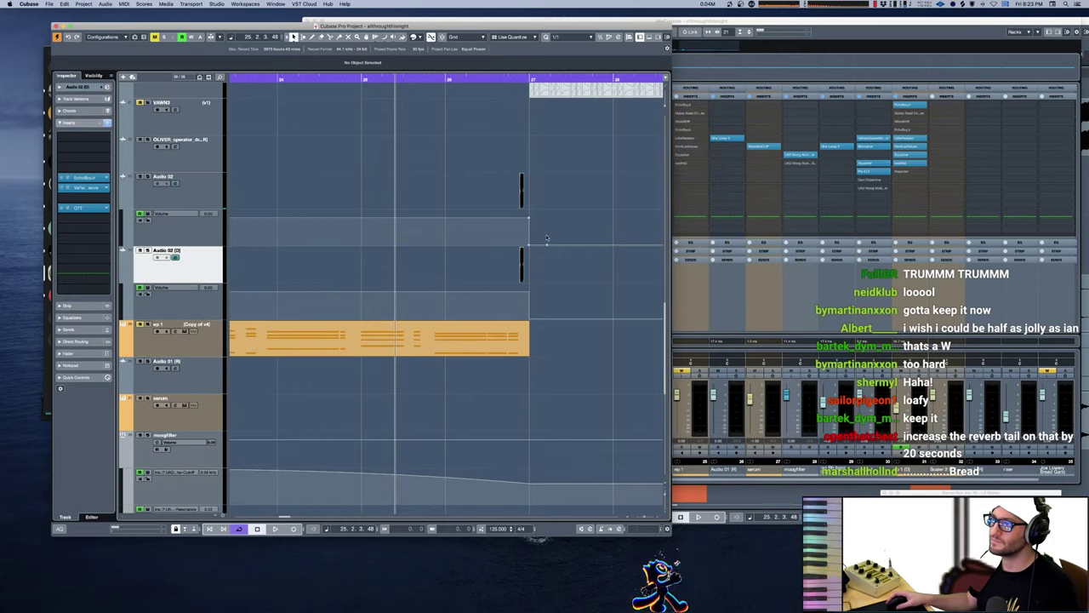
scroll(232, 277, "right", 2)
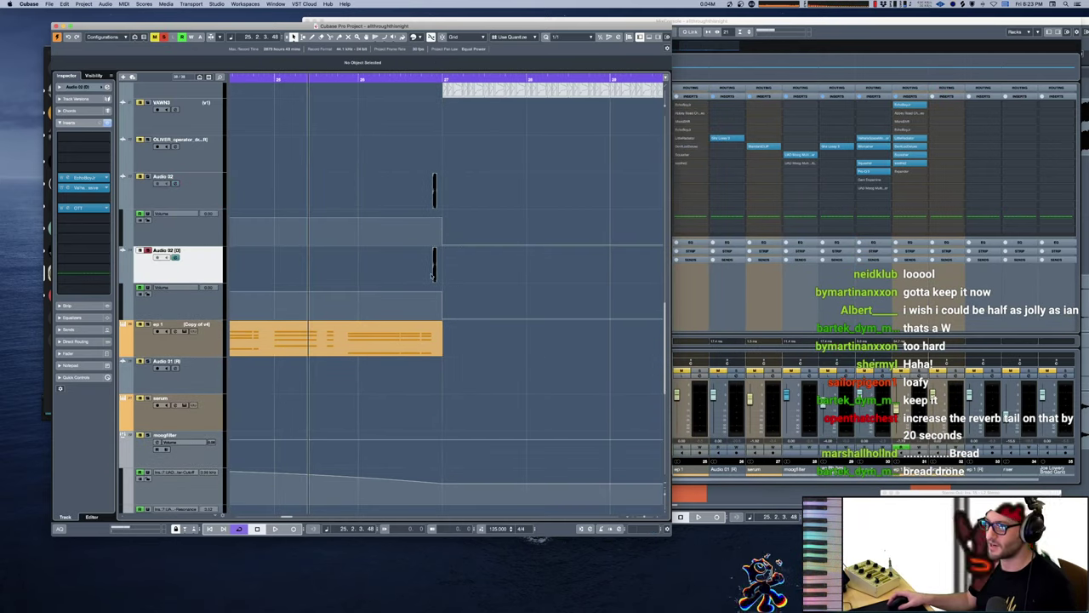
scroll(447, 255, "up", 2)
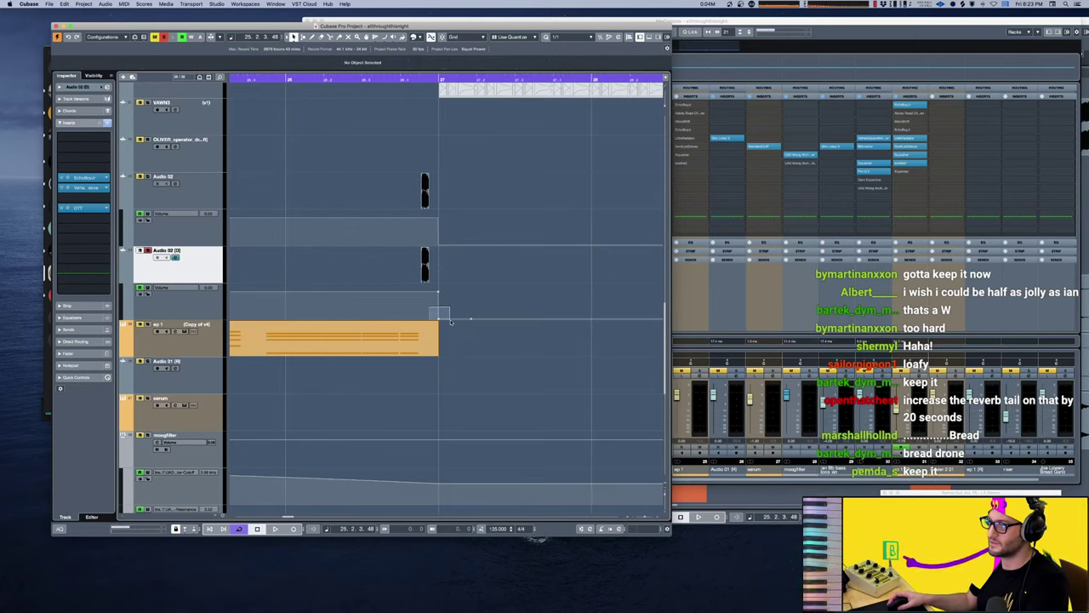
Delete the automation points after the drop and bring up the EchoBoy Jr. insert
key("Delete")
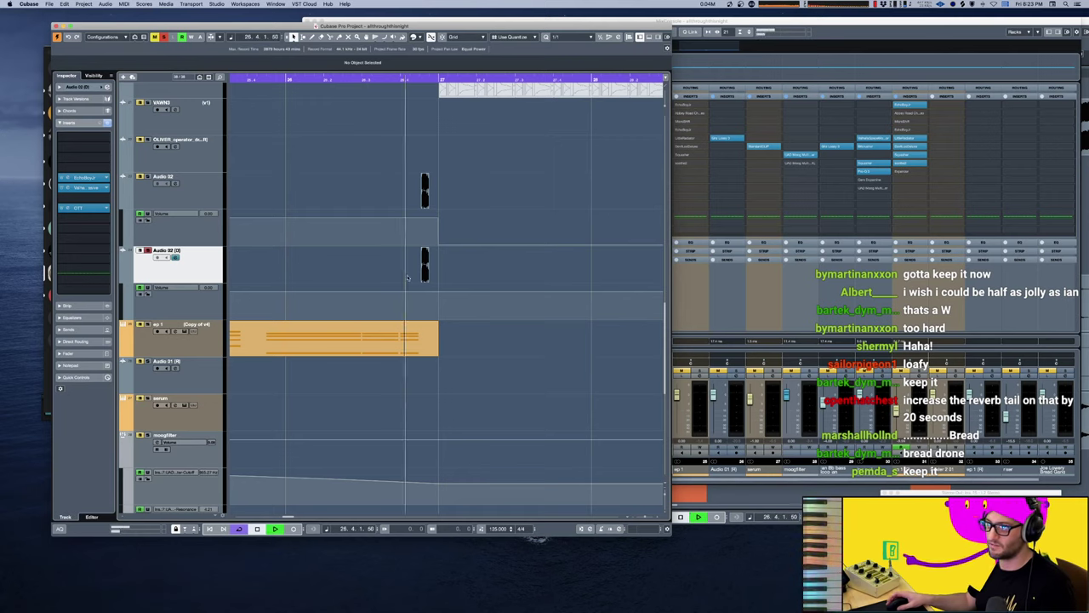
key("space")
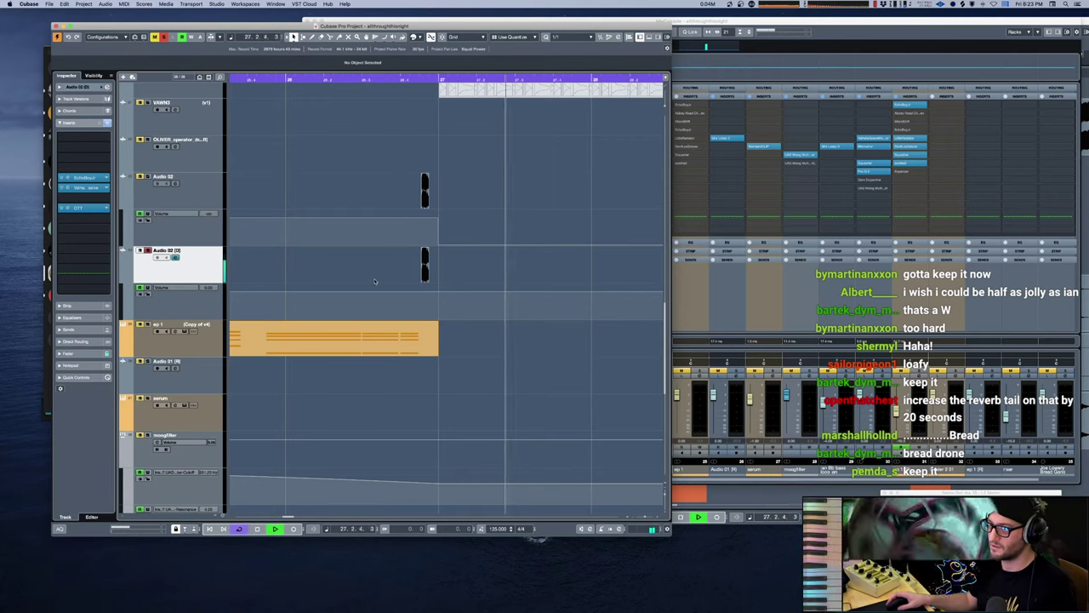
left_click(61, 179)
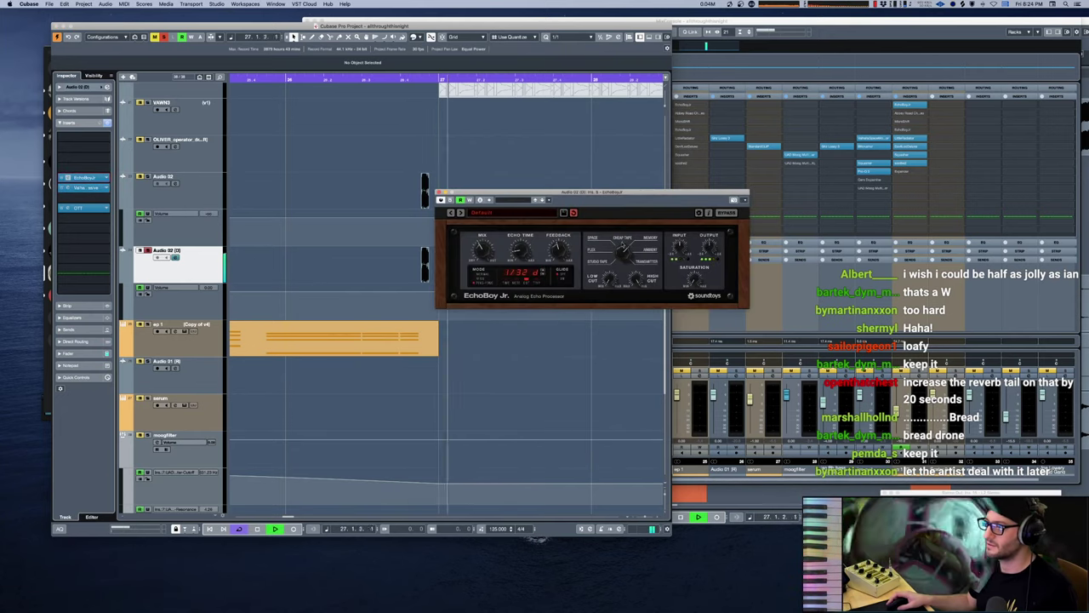
Loop the drop to hear the 1/16 EchoBoy Jr. echo, then select the Audio 02 (2) clip
key("space")
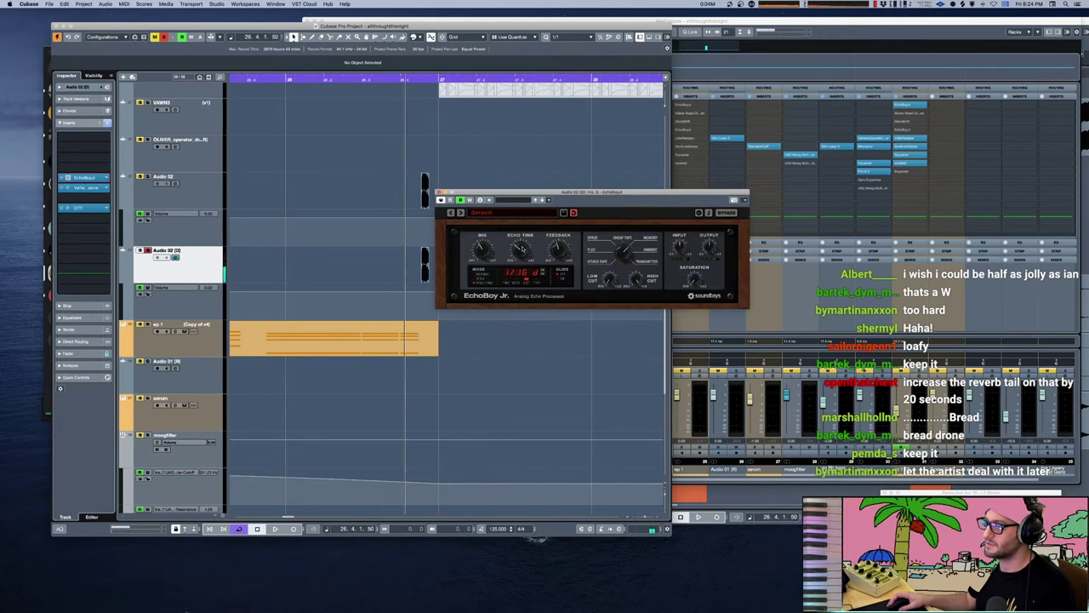
key("space")
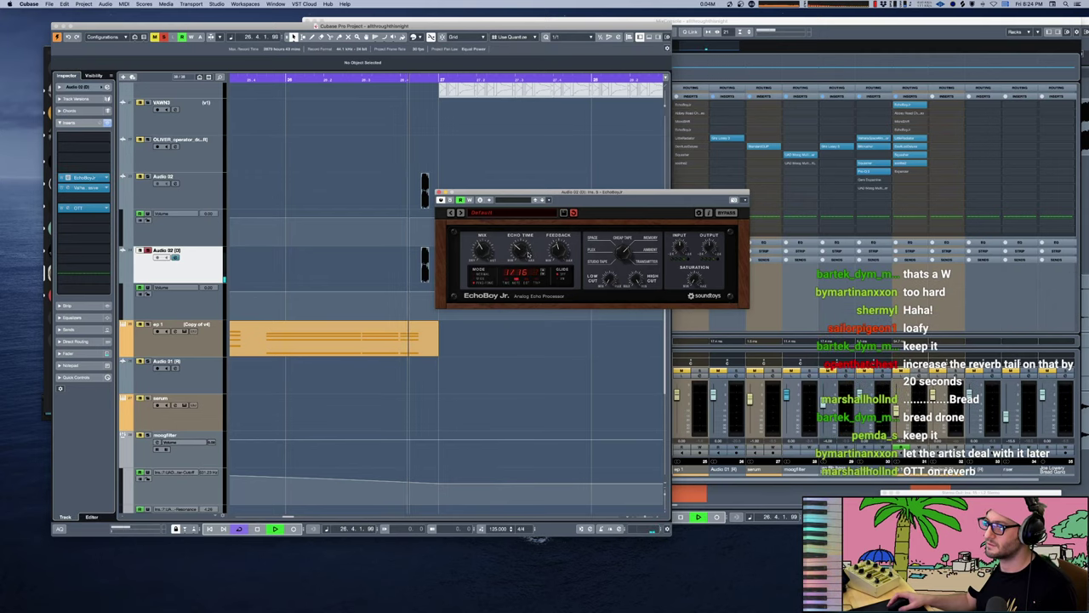
key("space")
key("space")
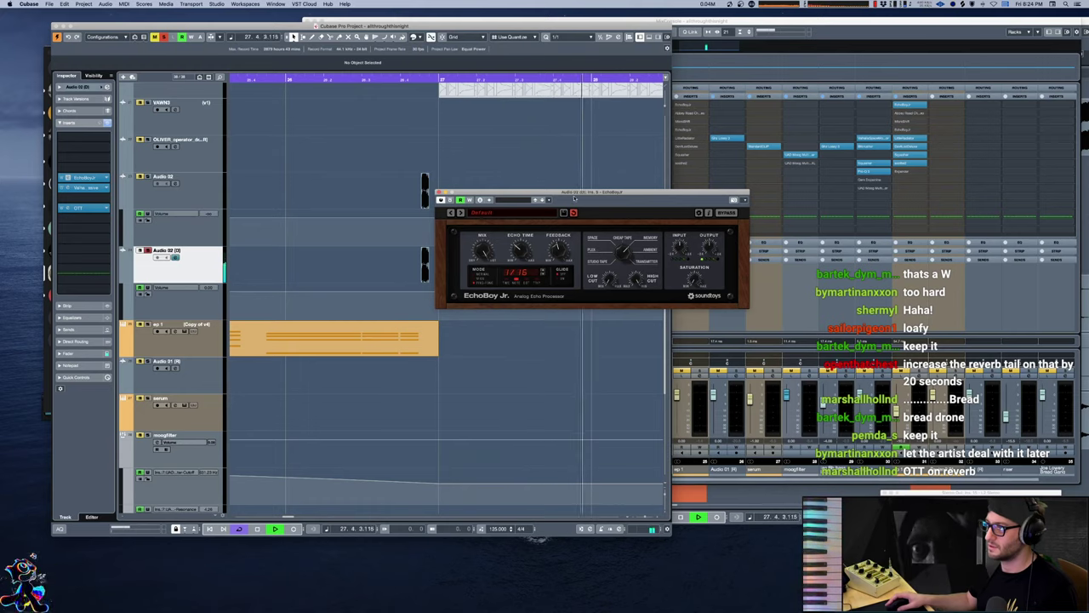
left_click_drag(582, 193, 649, 191)
key("space")
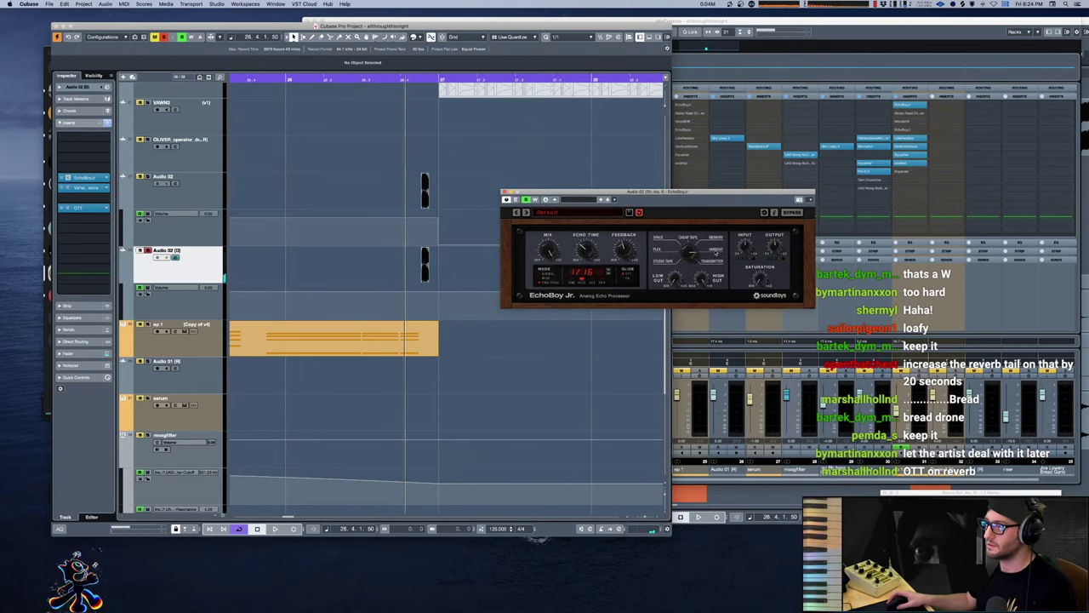
key("space")
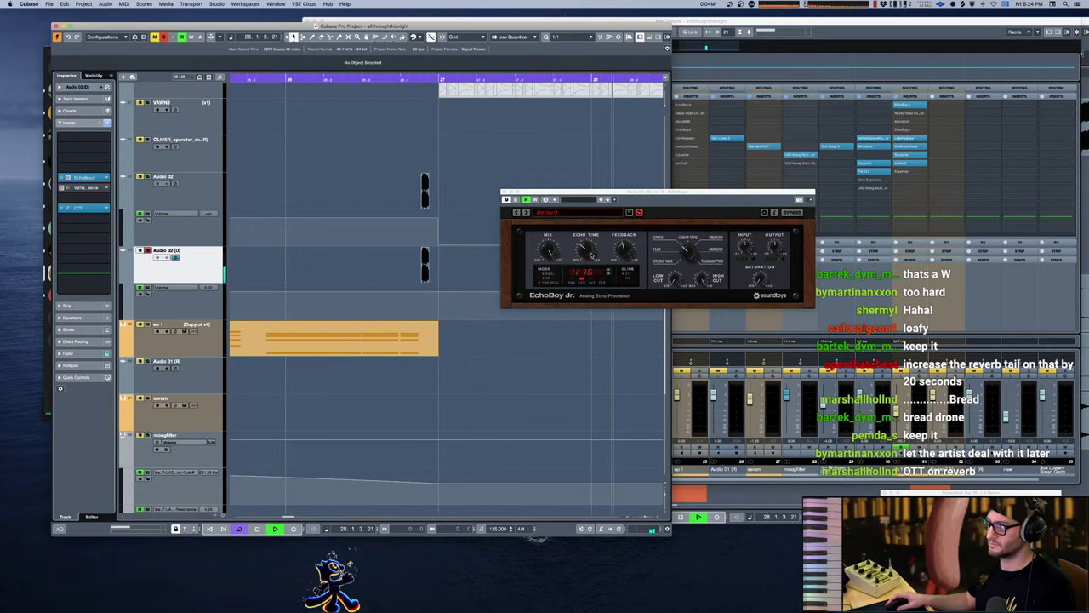
key("space")
left_click(426, 264)
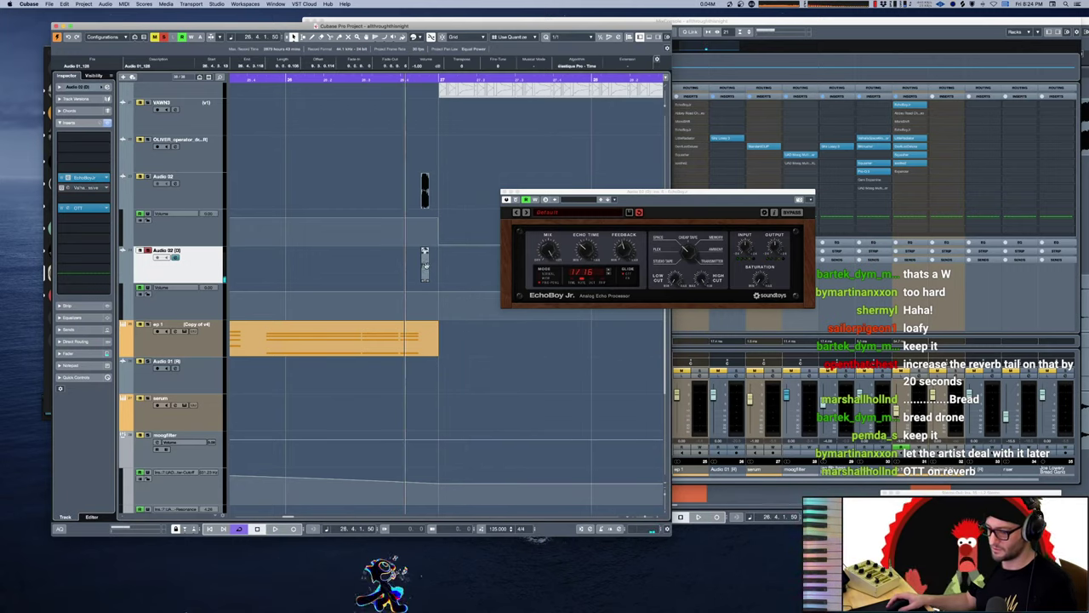
Lengthen the short Audio 02 (2) clip to hold the echo tail and audition it
key("h")
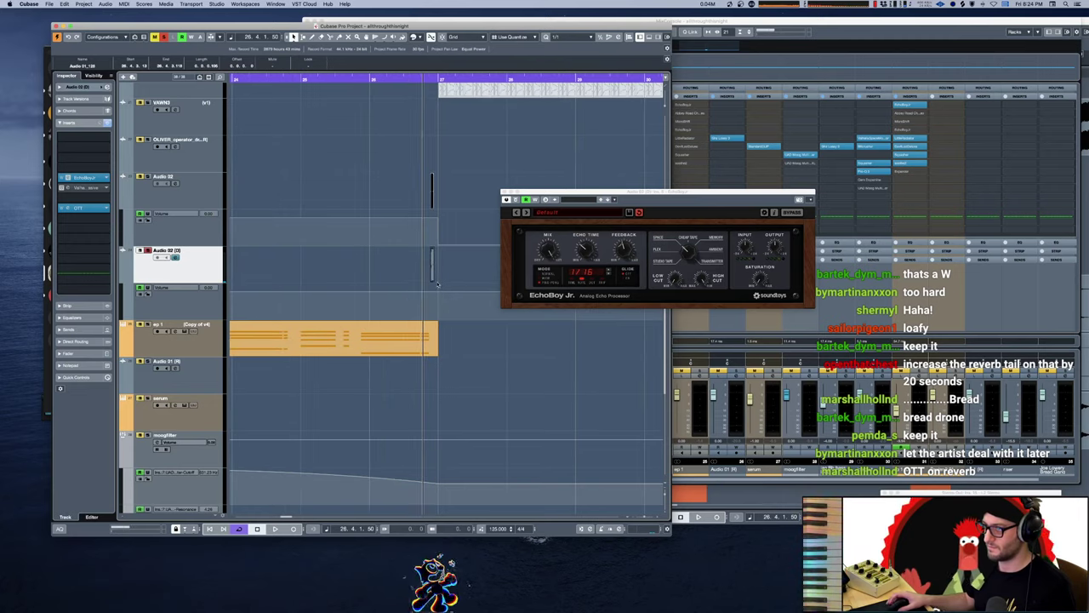
left_click_drag(433, 270, 564, 271)
left_click_drag(587, 197, 680, 192)
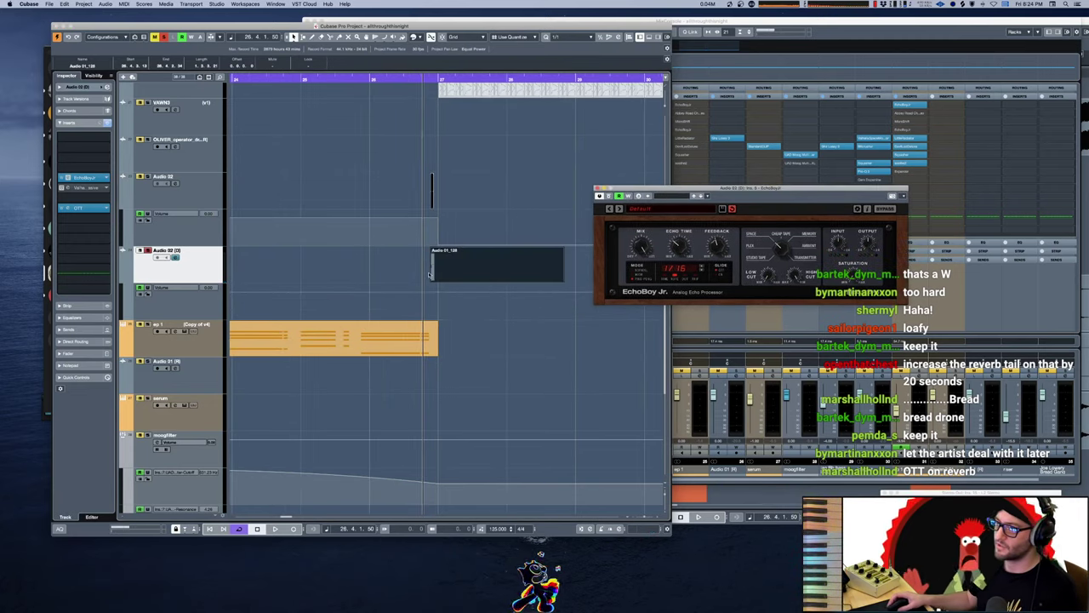
key("space")
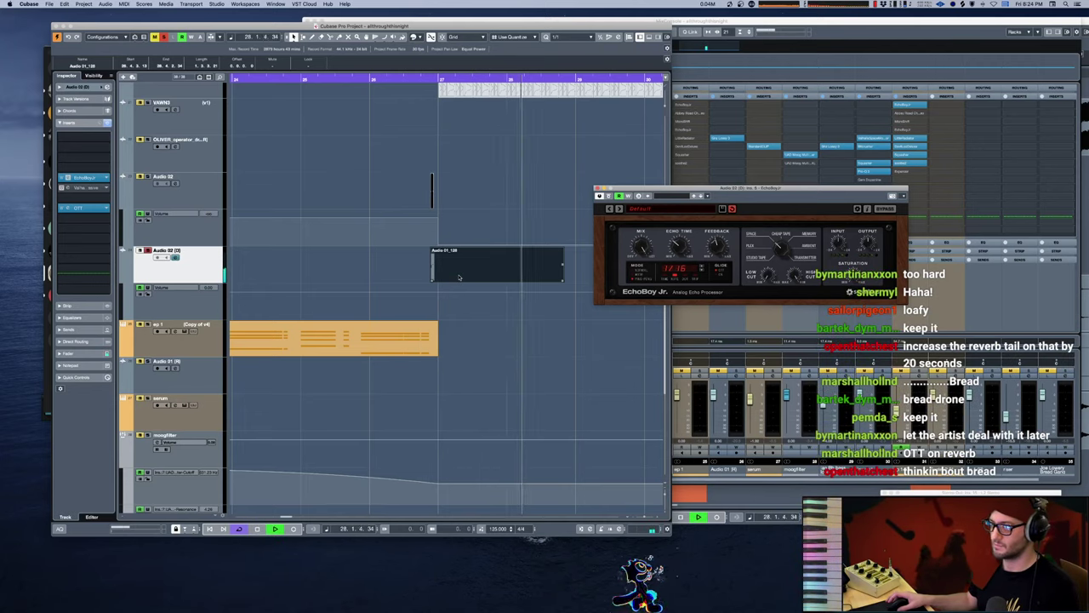
key("space")
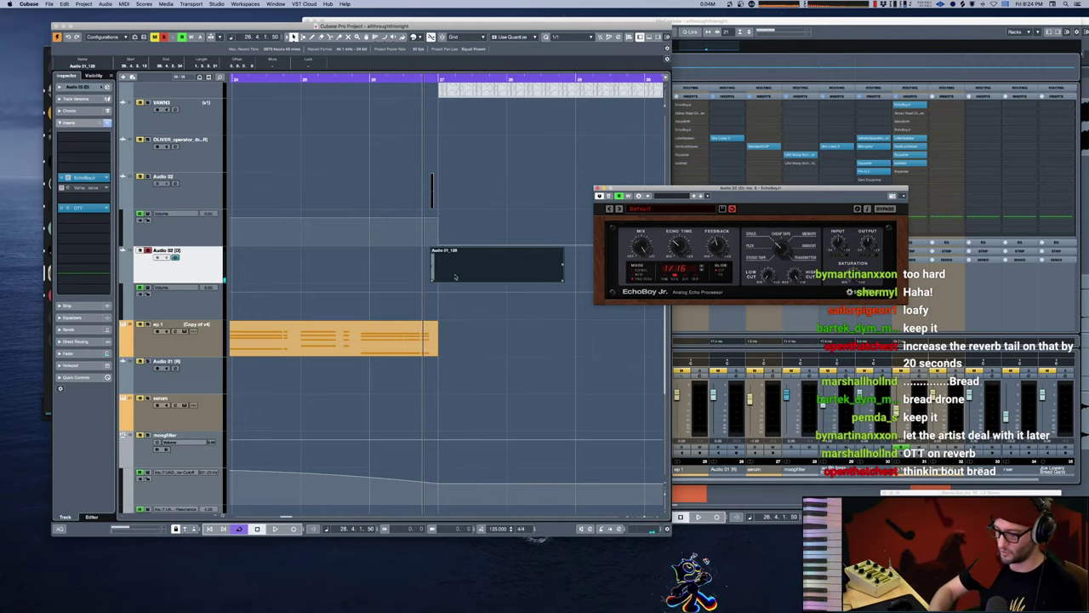
Render the clip in place, shift the rendered event earlier and its track above the original
key("super+shift+r")
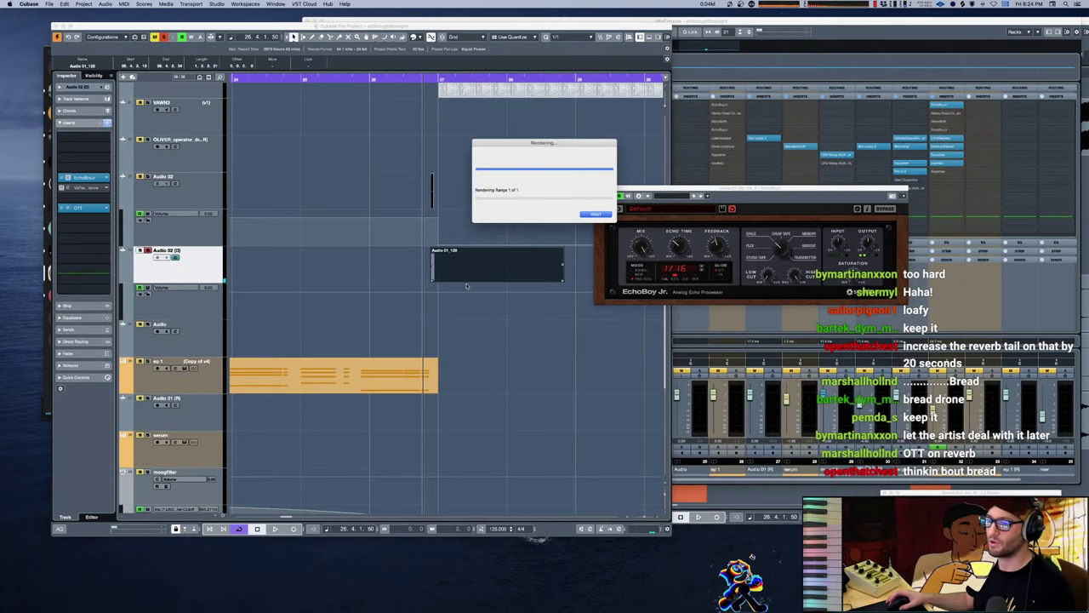
left_click(468, 337)
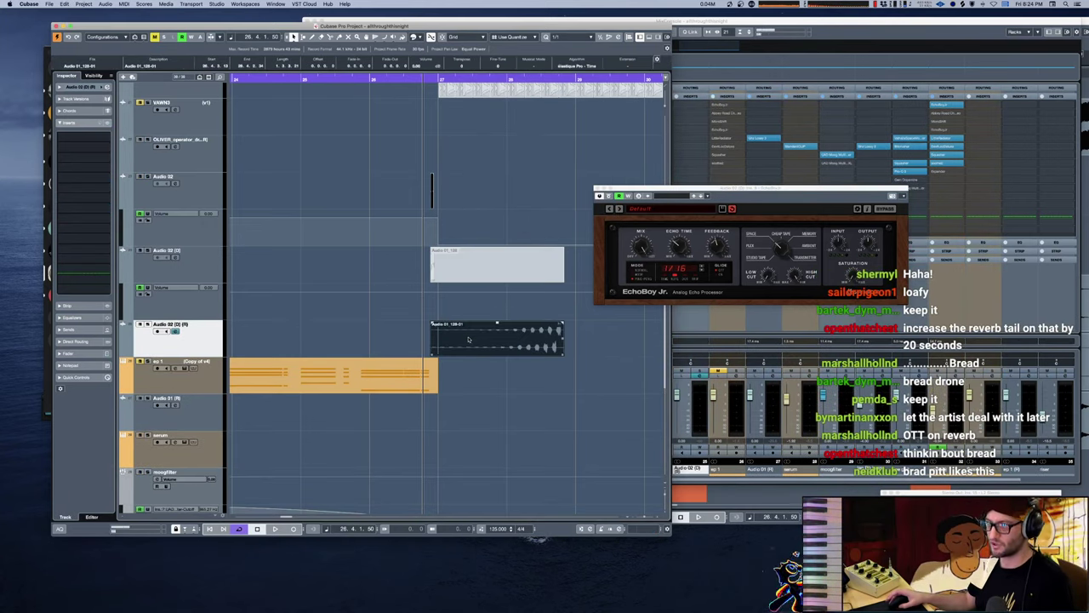
left_click_drag(518, 338, 400, 339)
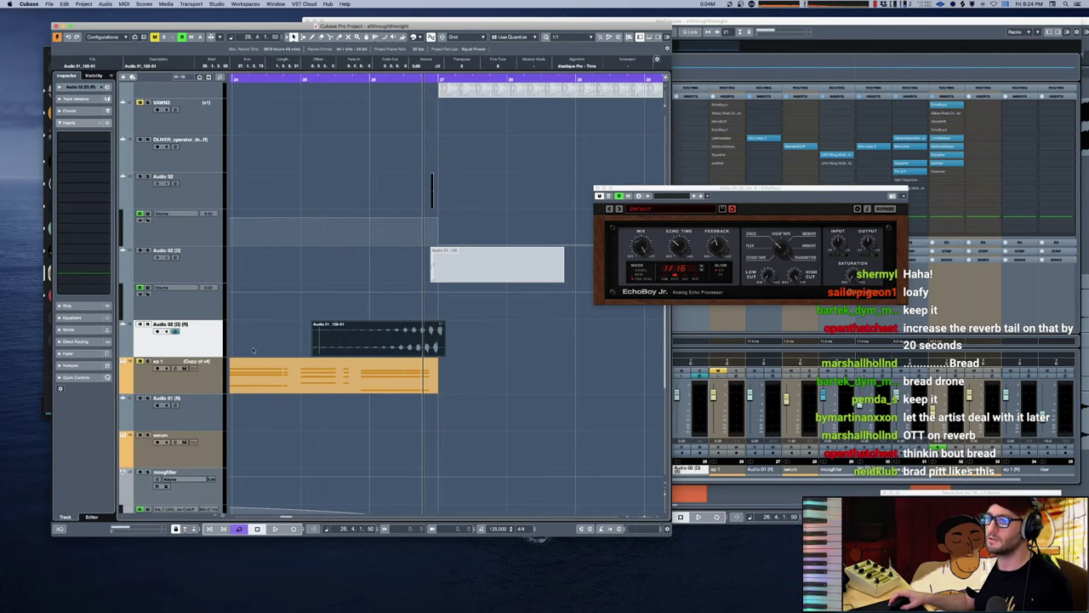
left_click_drag(201, 261, 201, 256)
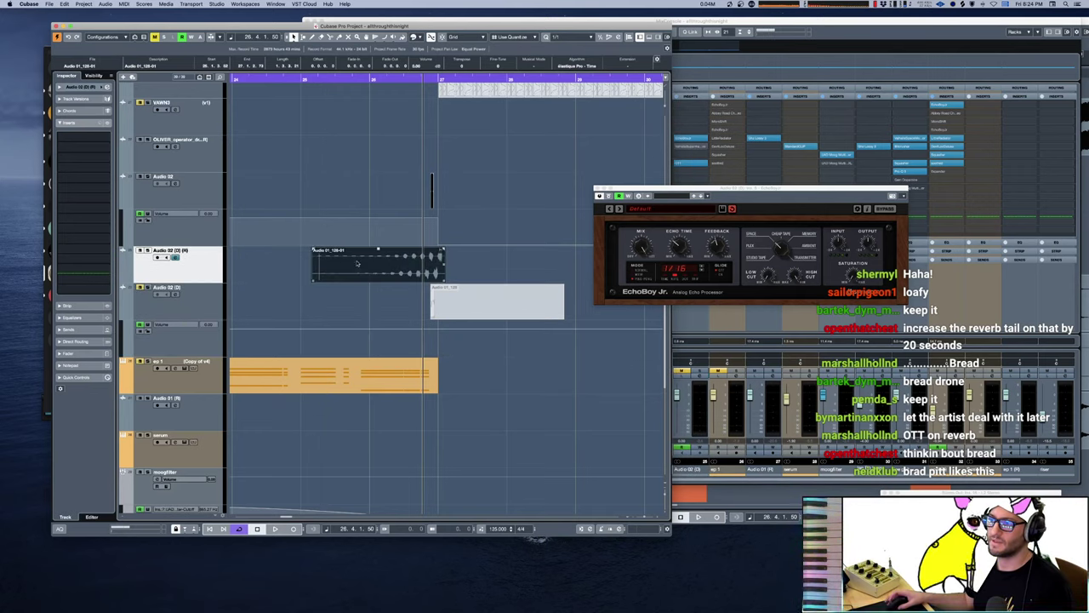
scroll(357, 263, "up", 3)
Set the grid to 1/8 and trim the rendered clip's end back to the drop
left_click_drag(511, 279, 494, 275)
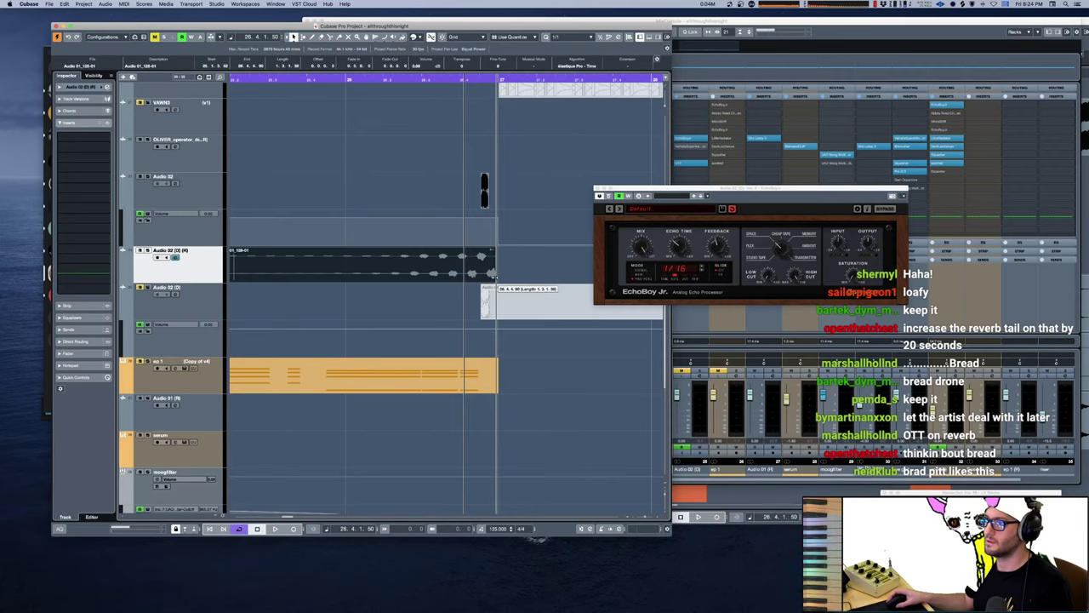
left_click(566, 39)
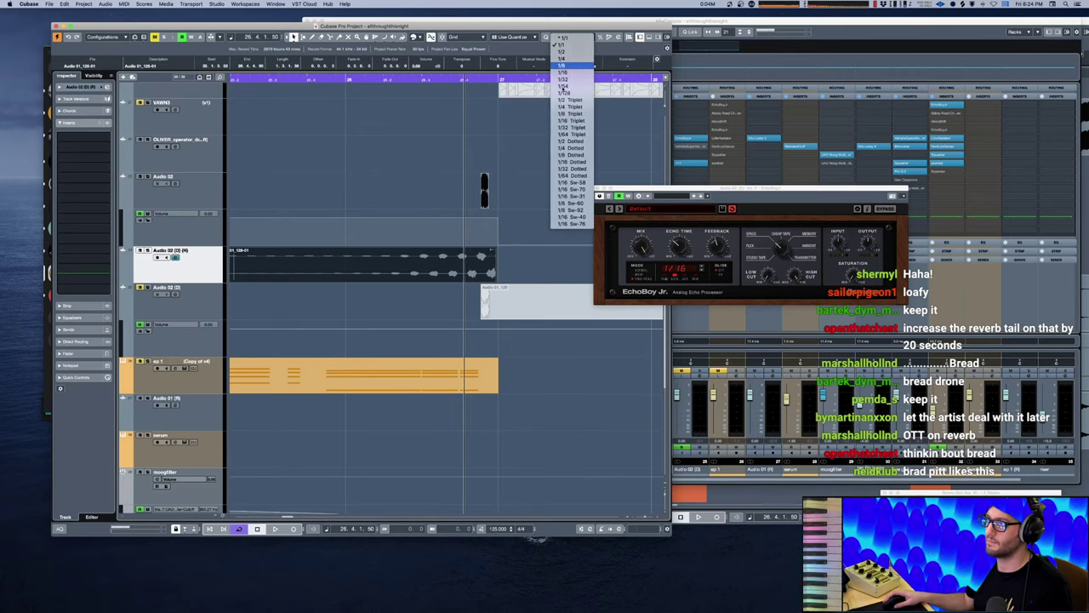
left_click(564, 65)
scroll(502, 266, "up", 3)
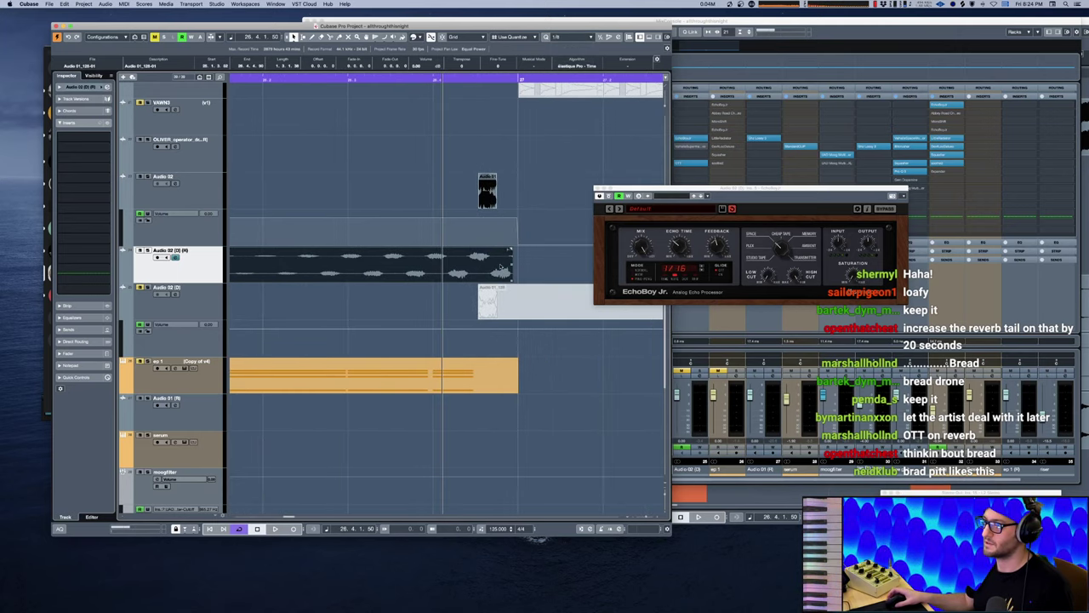
left_click_drag(501, 266, 450, 269)
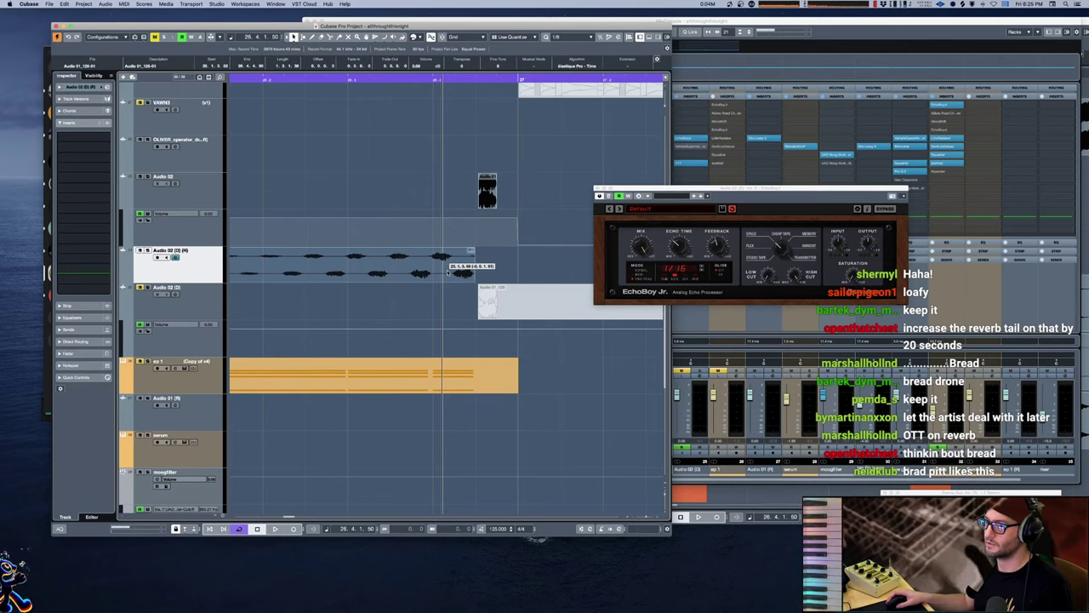
left_click_drag(449, 270, 432, 252)
scroll(441, 280, "down", 4)
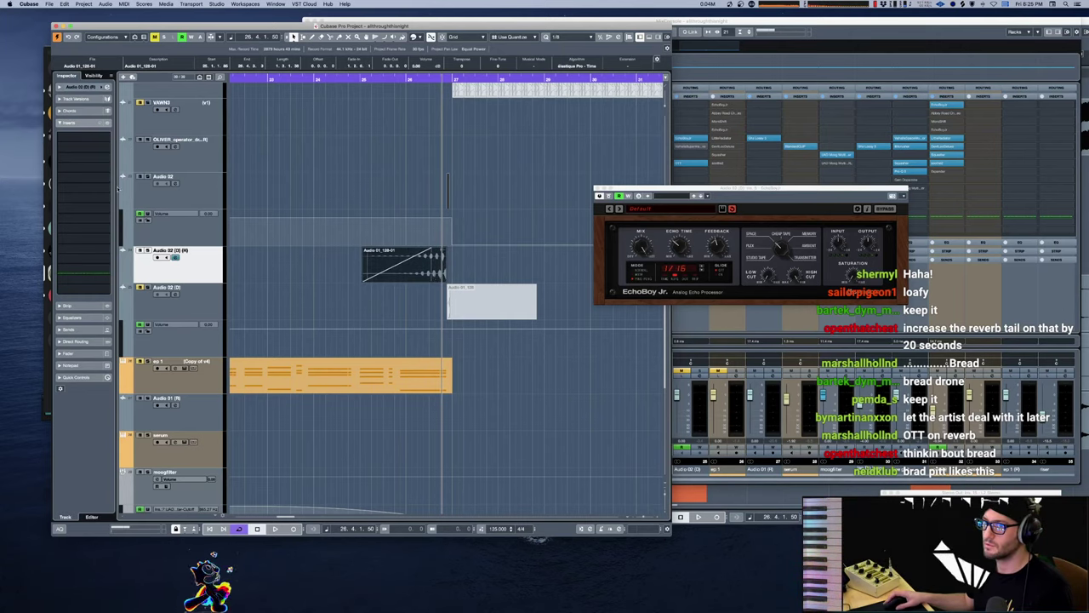
Rename the Audio 02 tracks, typing 'brea' on one and naming Audio 02 (2) 'echo'
double_click(170, 250)
key("shift+Tab")
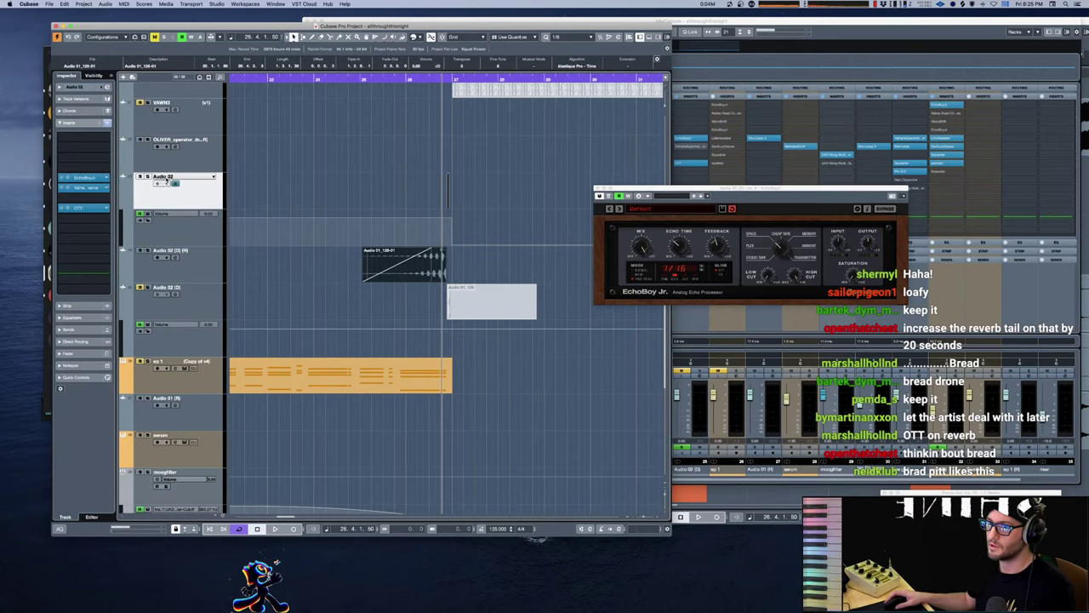
type("bread gang bitch")
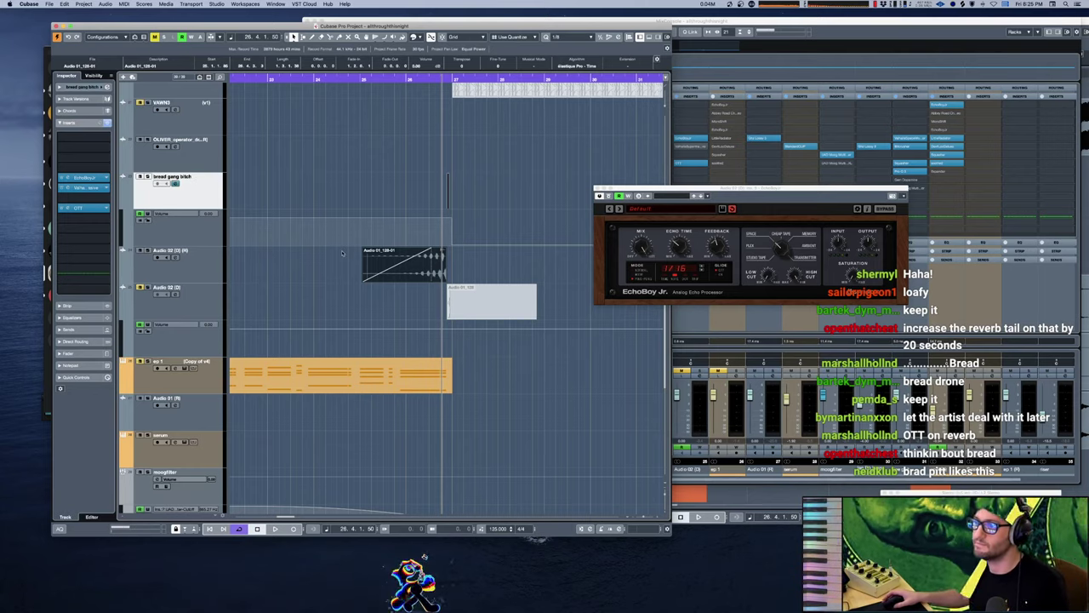
left_click(197, 270)
double_click(174, 250)
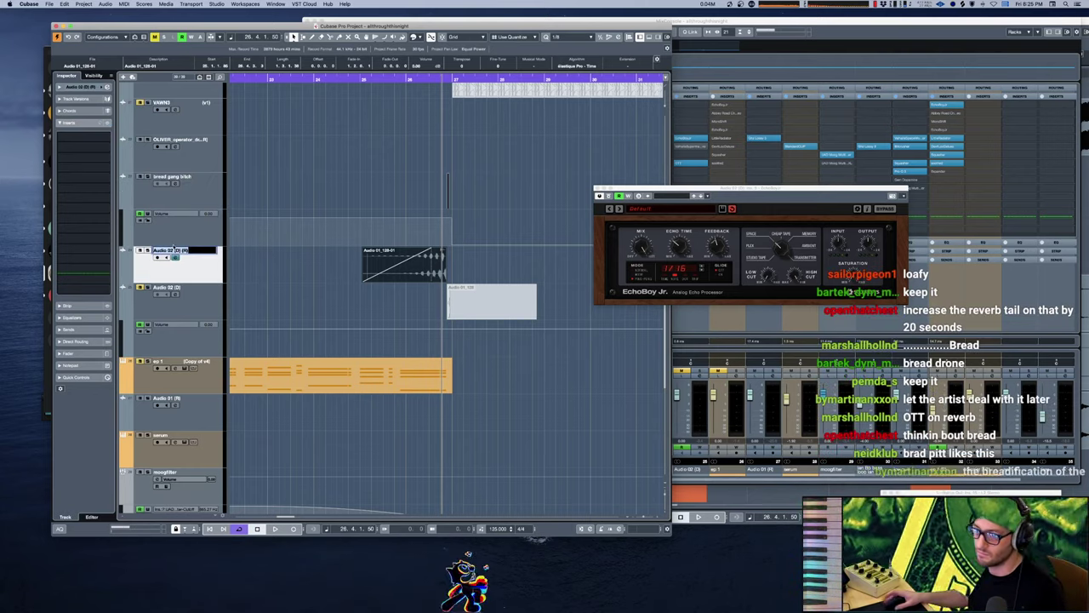
type("echo")
key("Return")
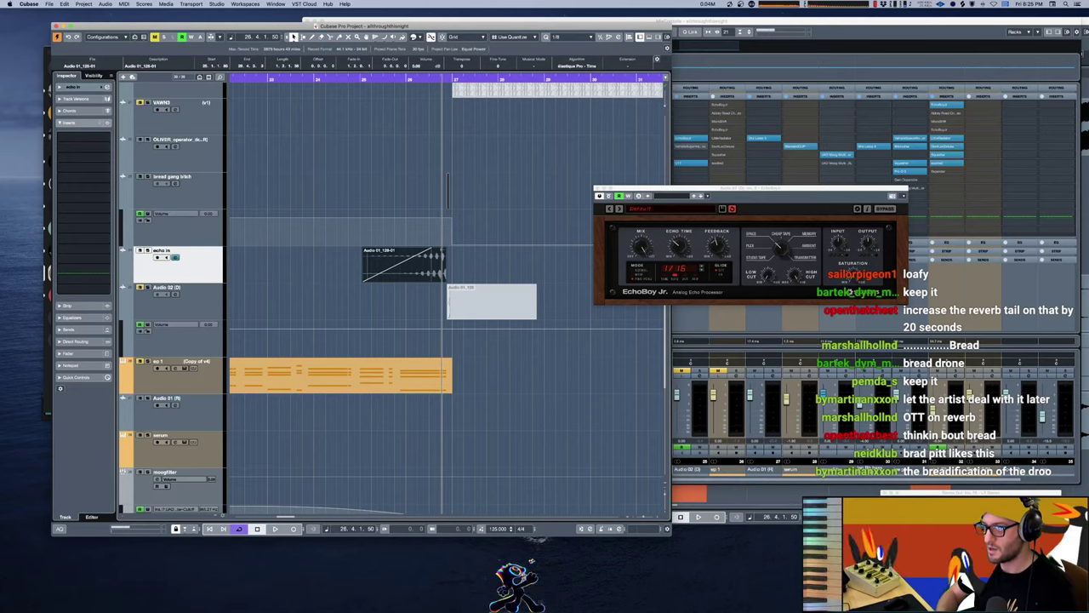
Play from bar 25, select the echo in clip, and show the track's insert slots
left_click(342, 197)
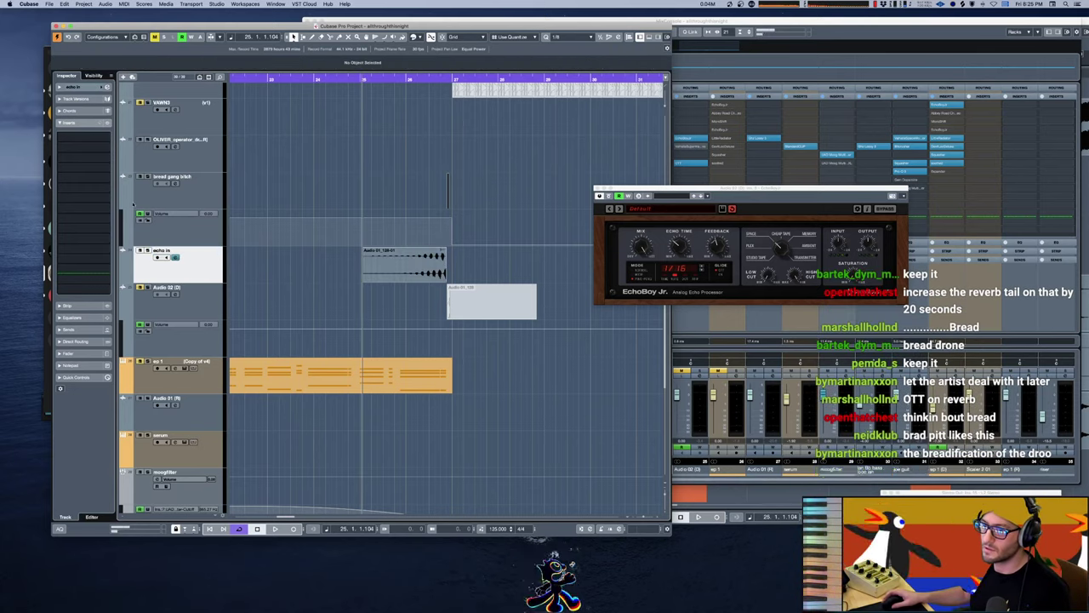
left_click(80, 87)
key("space")
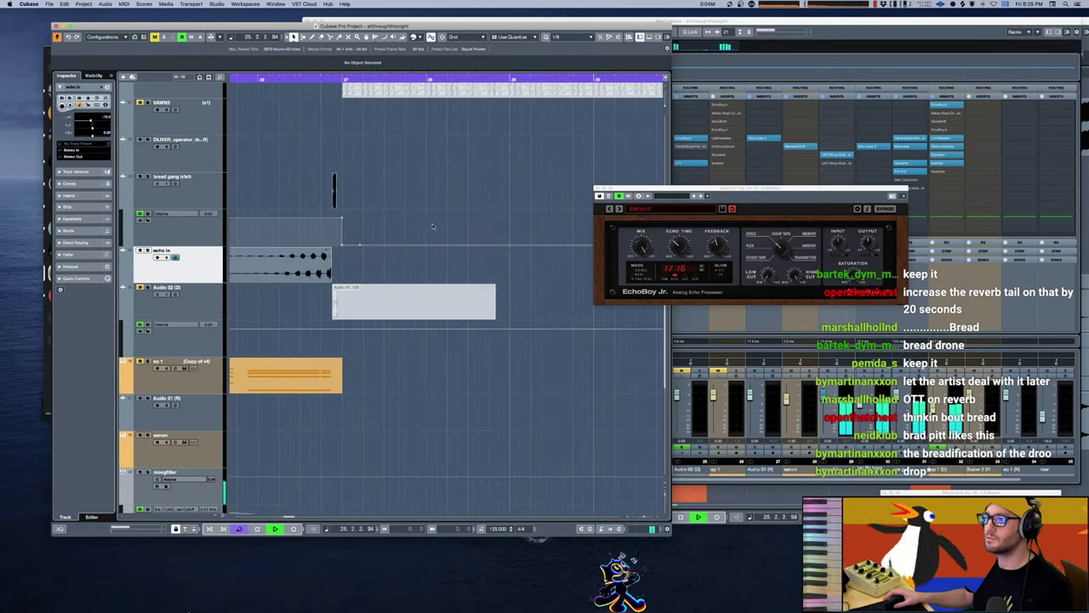
scroll(411, 227, "up", 2)
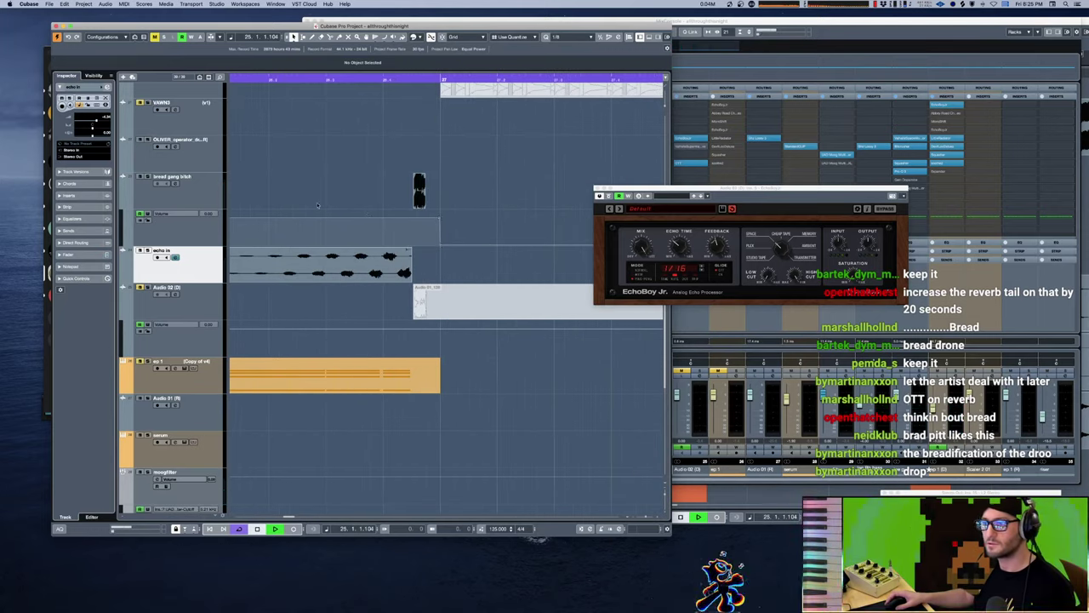
scroll(426, 231, "left", 2)
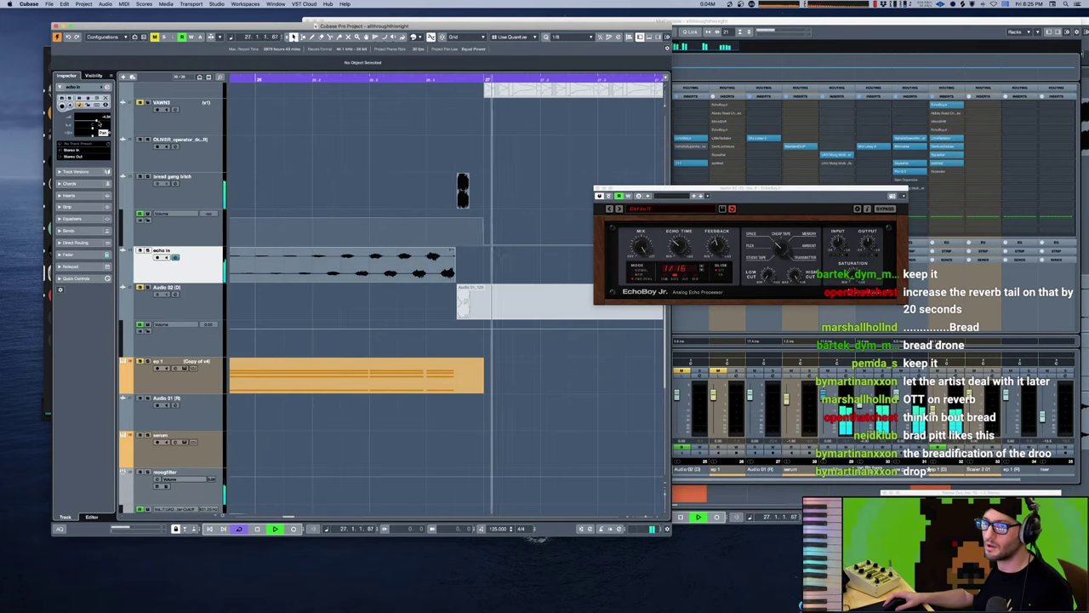
scroll(259, 248, "left", 6)
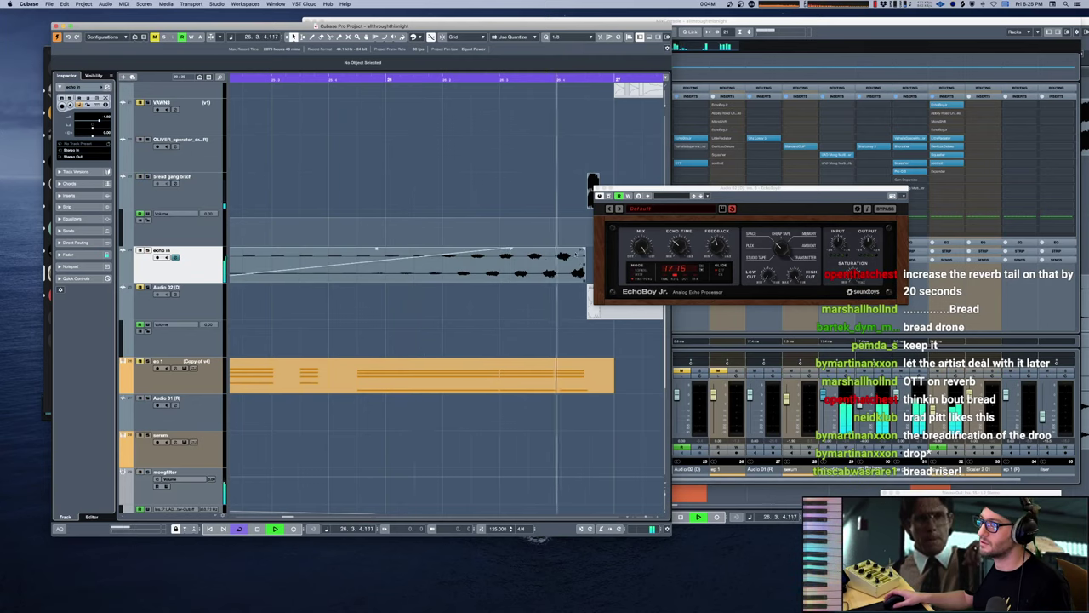
scroll(538, 247, "down", 2)
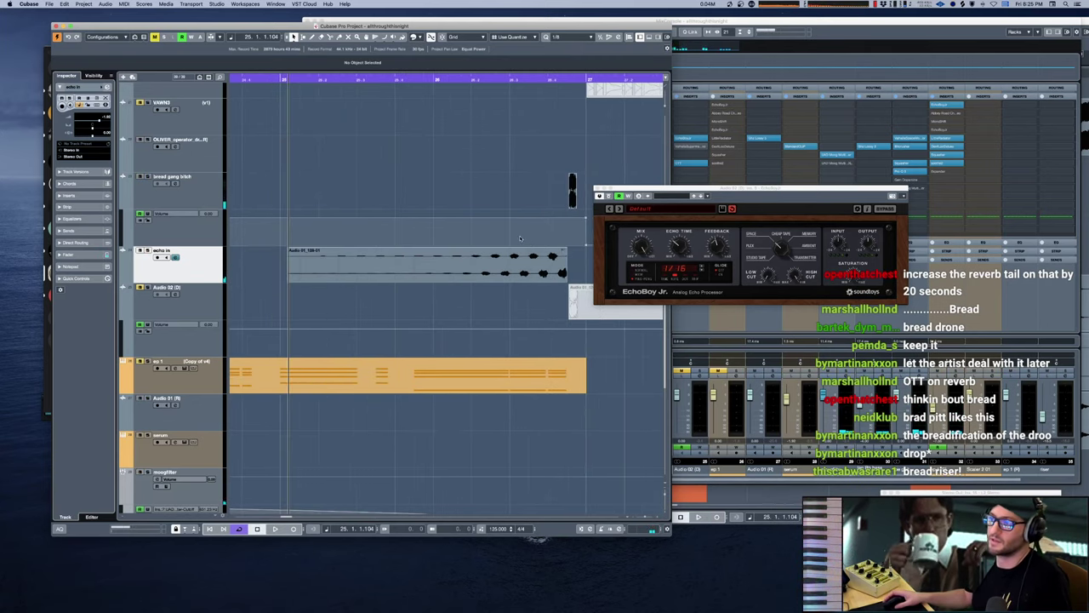
left_click(517, 251)
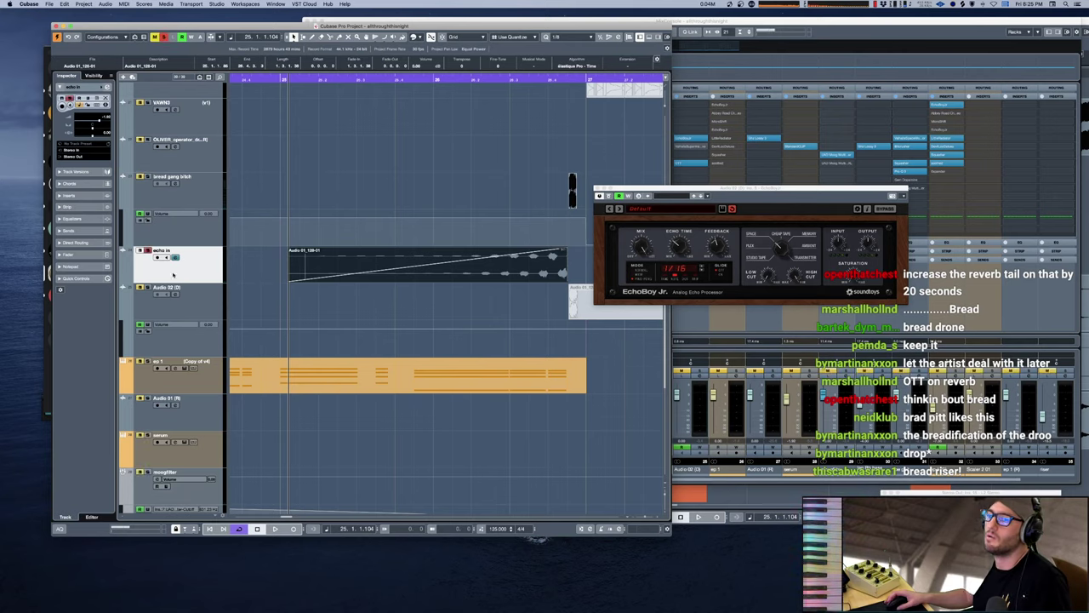
left_click(81, 198)
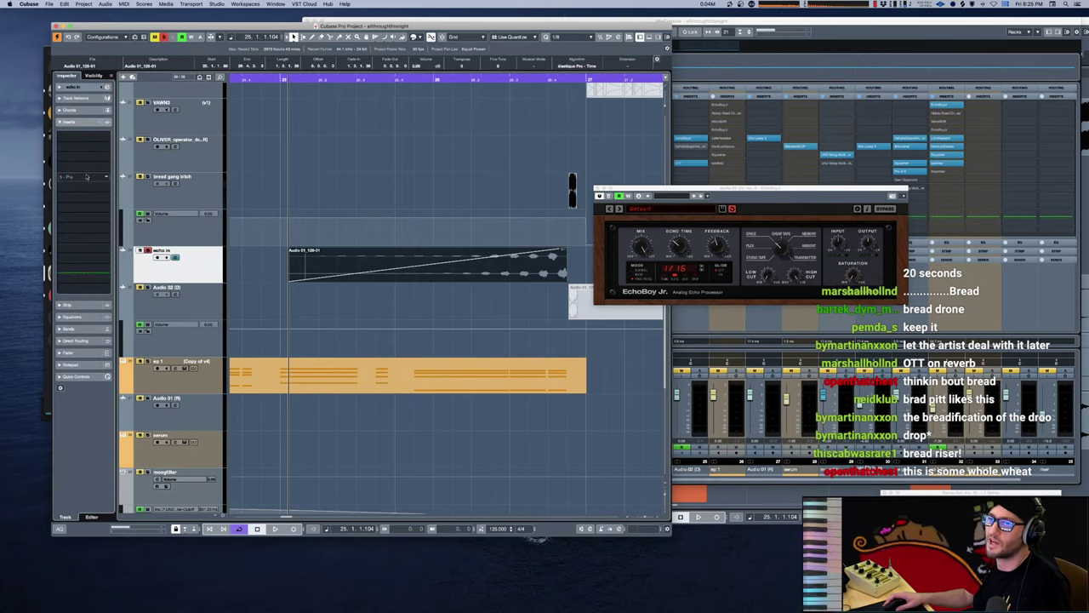
Load Valhalla Shimmer into the first insert and raise its diffusion to about 0.38
left_click(87, 178)
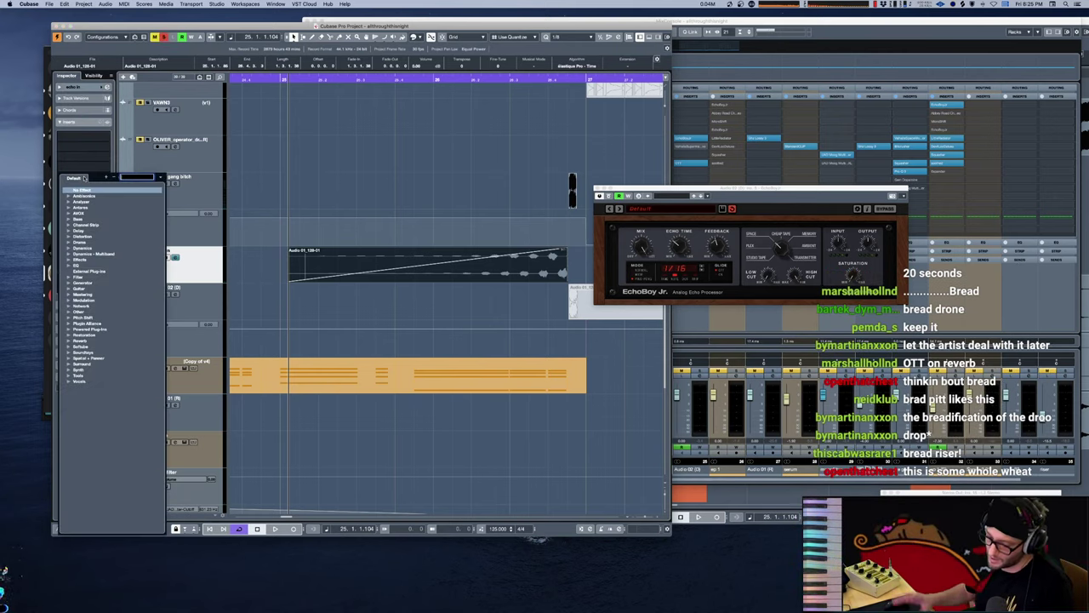
type("shimmer")
key("Return")
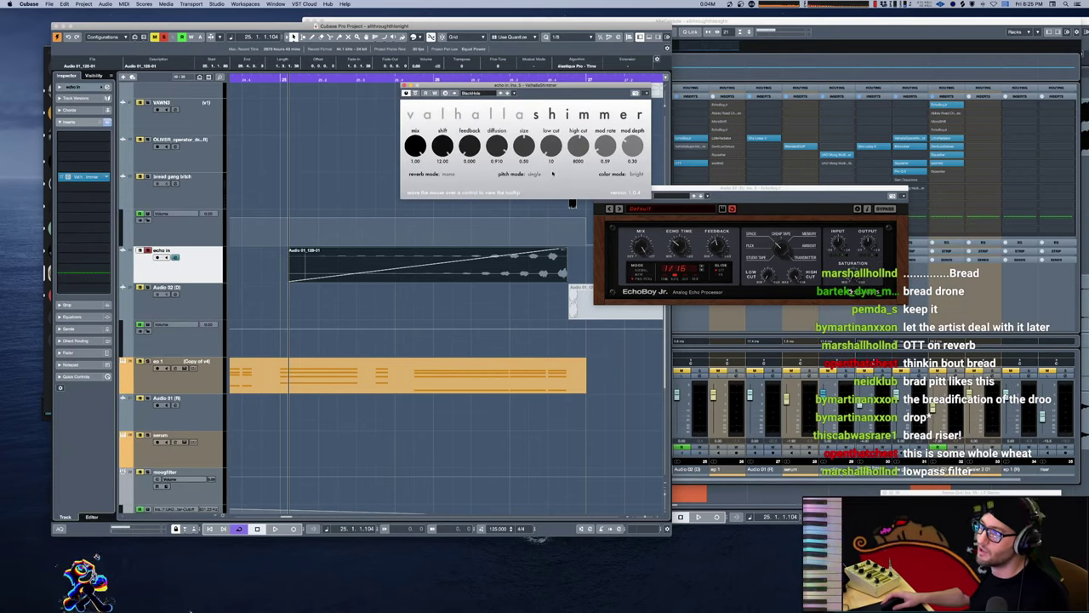
key("space")
key("space")
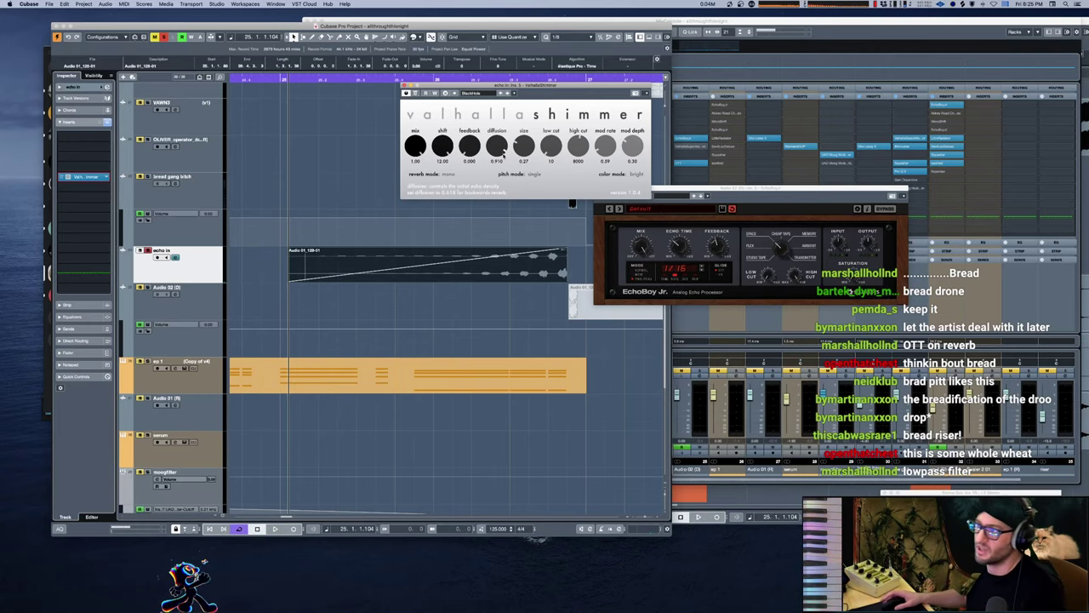
key("space")
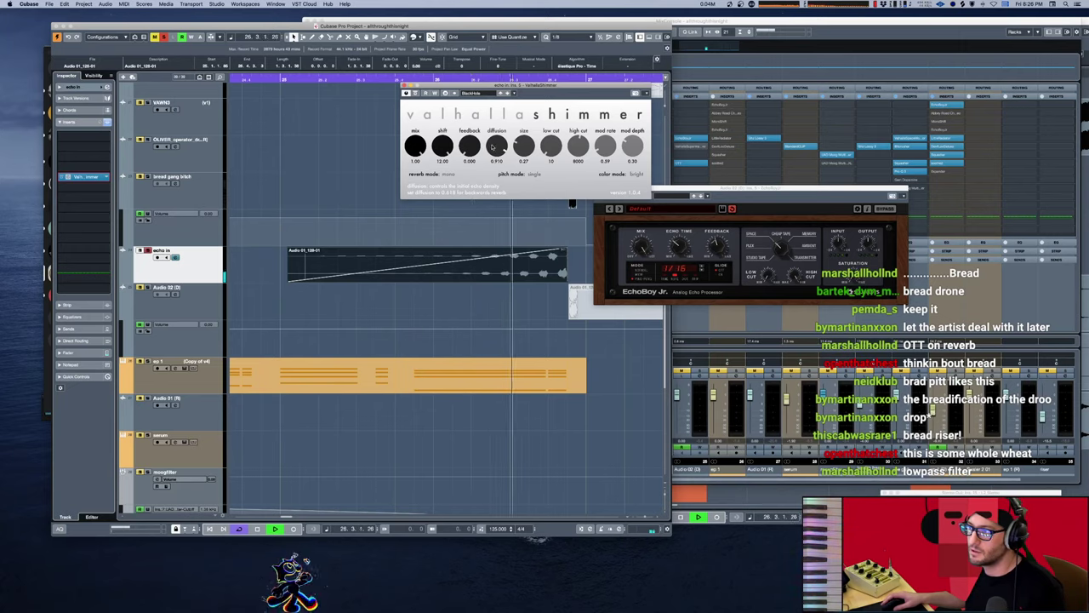
key("space")
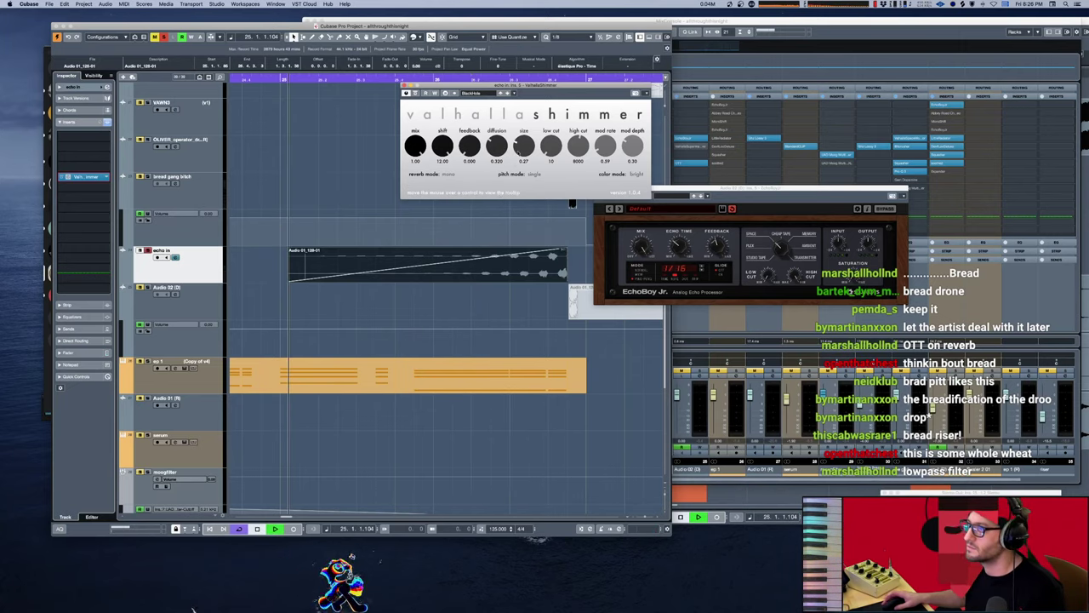
key("space")
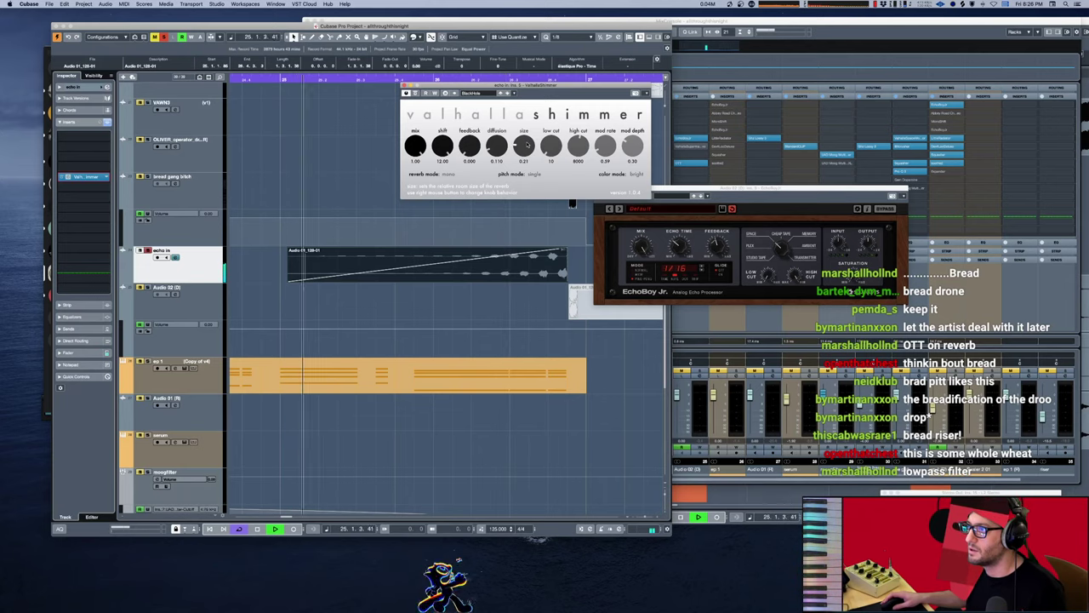
left_click_drag(496, 146, 496, 136)
key("space")
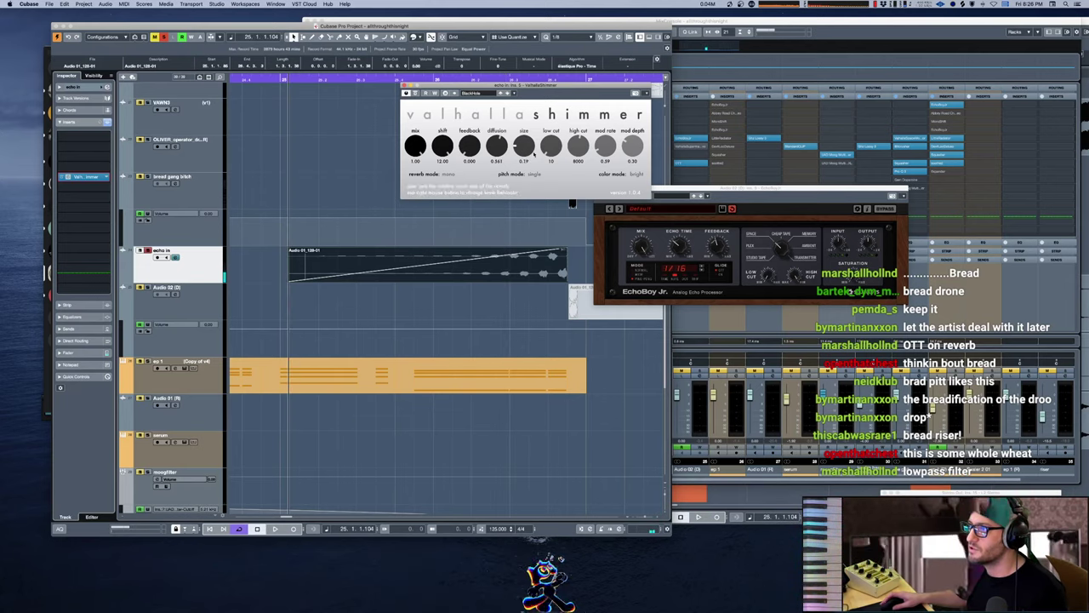
key("space")
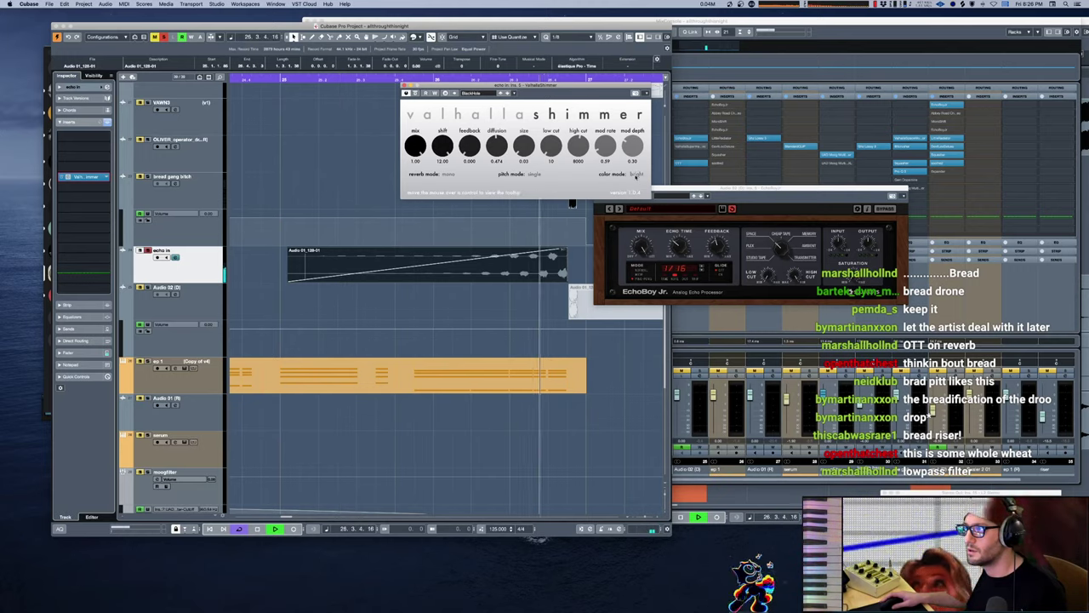
Set the Shimmer to dark colour and mono mode, size 0.23, diffusion about 0.365
left_click(635, 175)
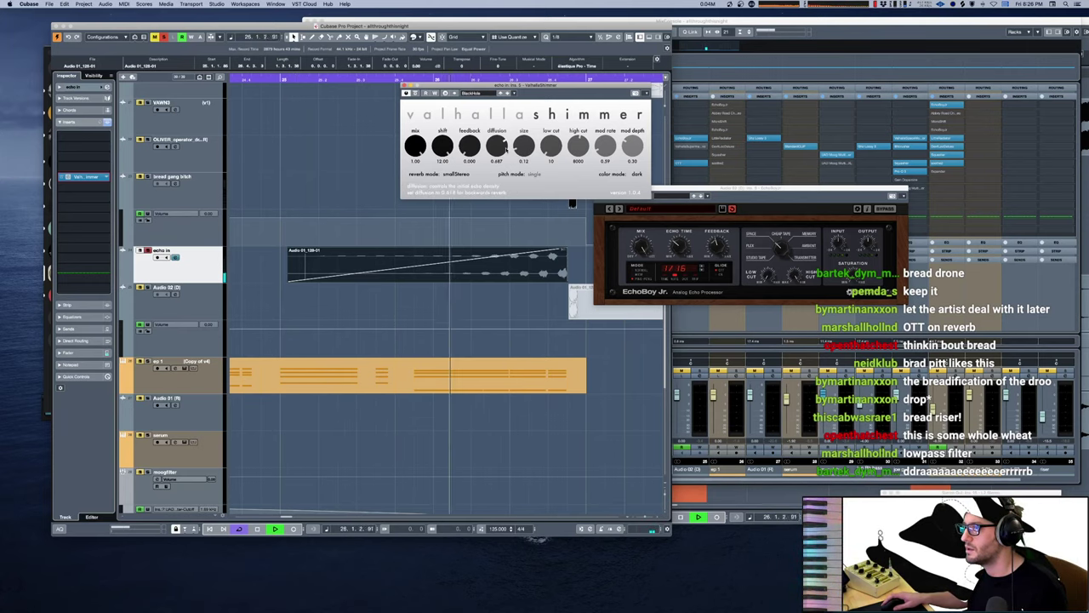
key("space")
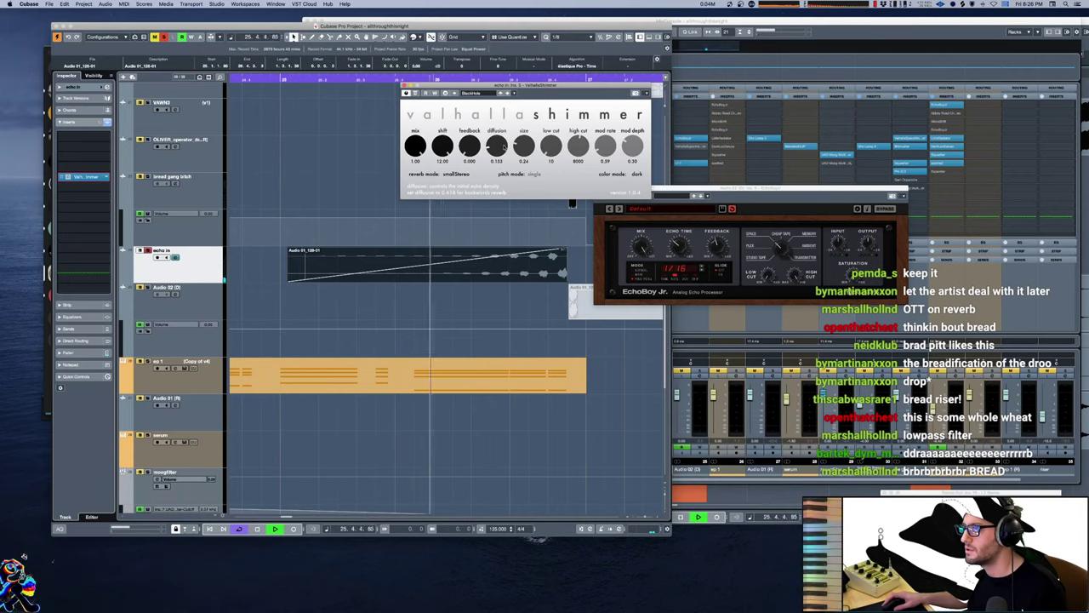
key("space")
left_click(456, 174)
left_click(458, 181)
key("space")
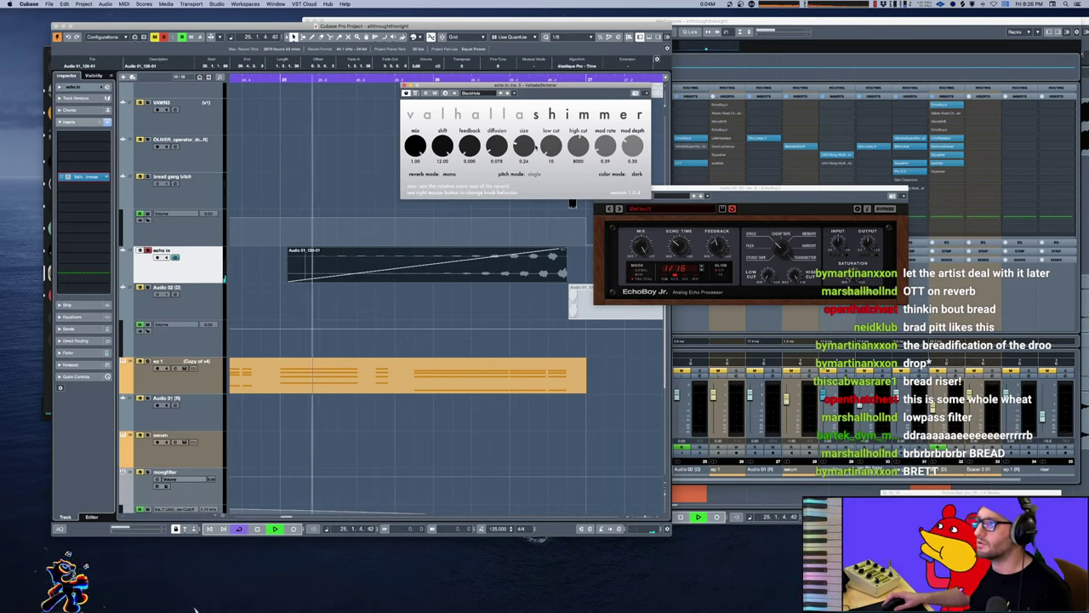
left_click_drag(525, 146, 507, 149)
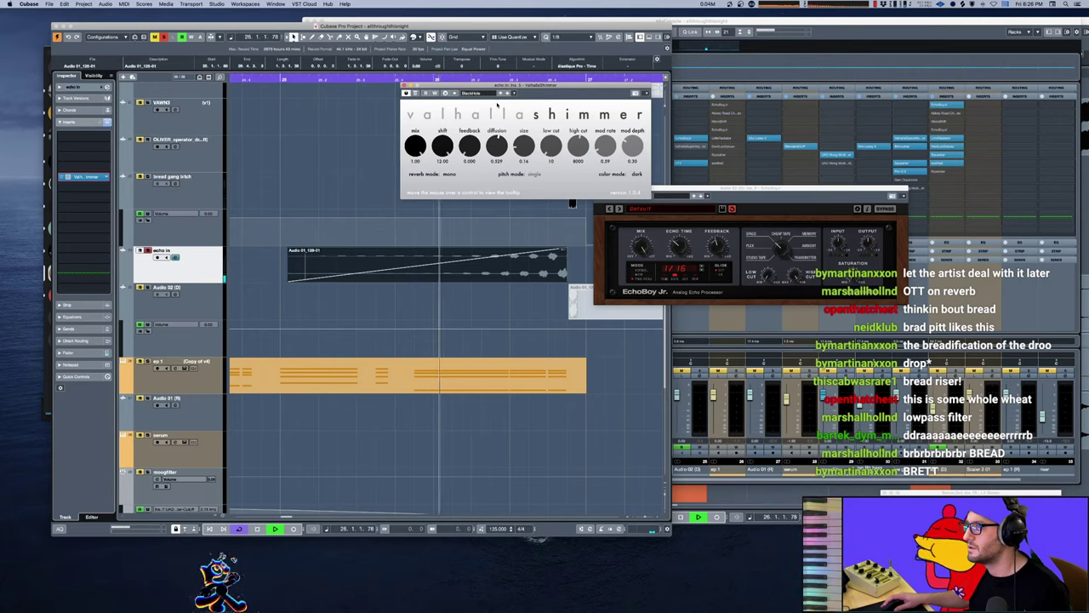
left_click_drag(498, 143, 498, 119)
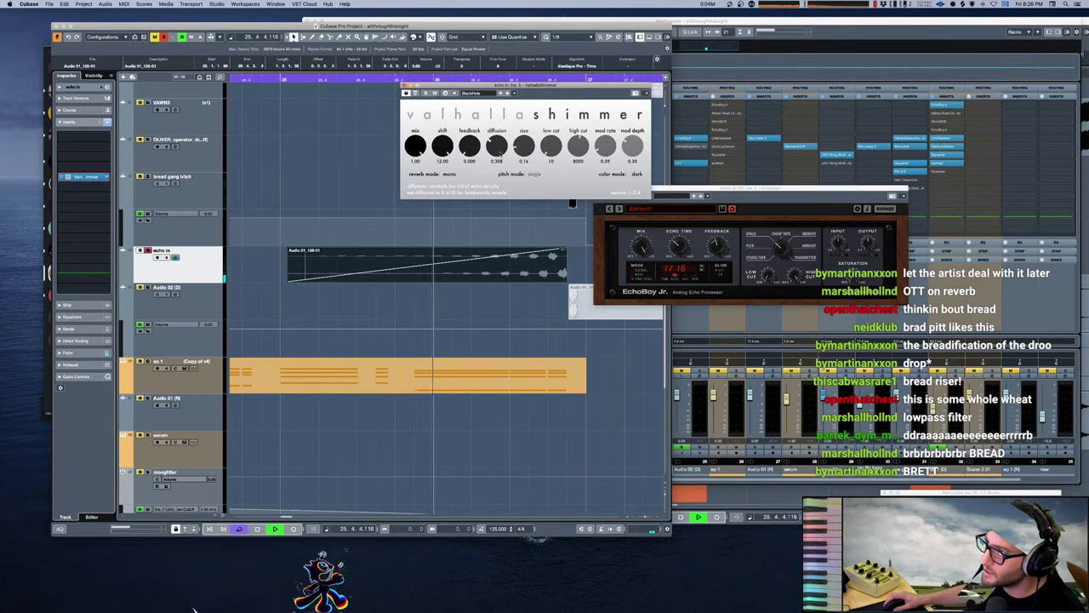
key("space")
key("space")
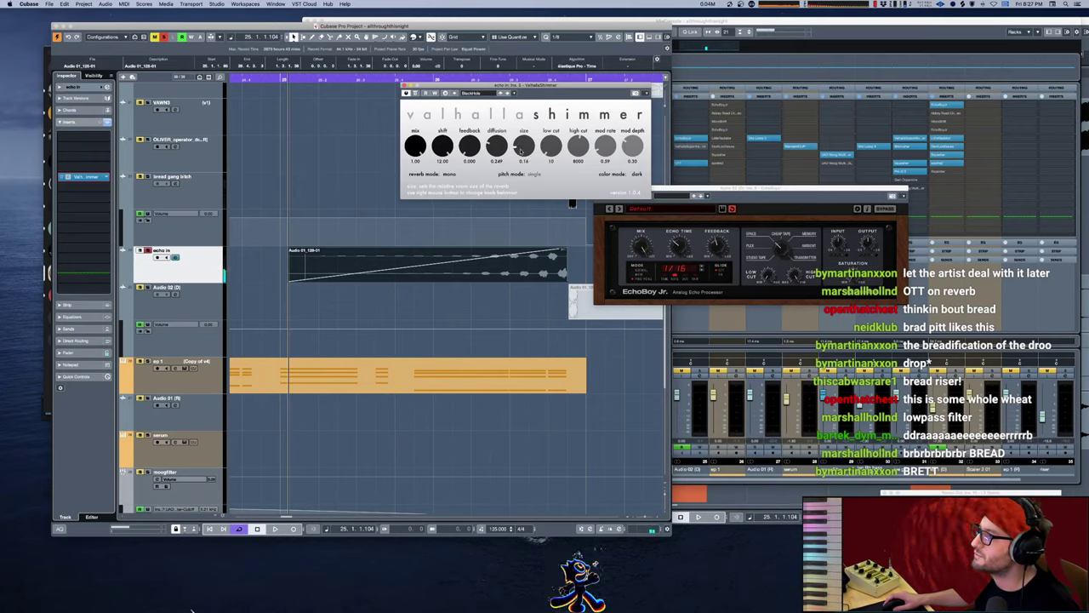
key("space")
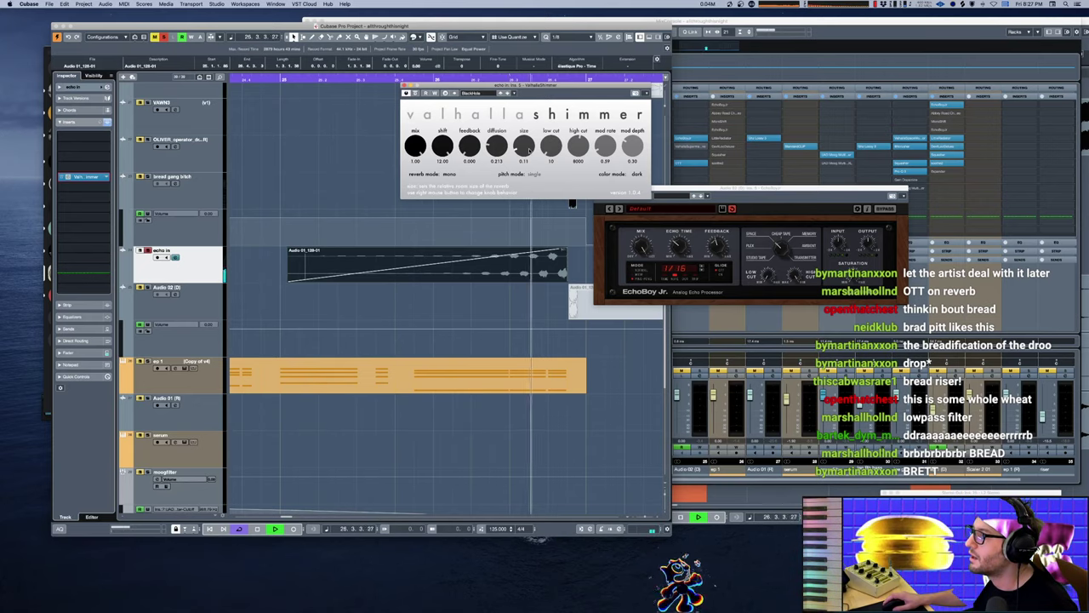
Extend the Audio 01_128-01 clip, render echo in with effects, and delete the original track
left_click(405, 92)
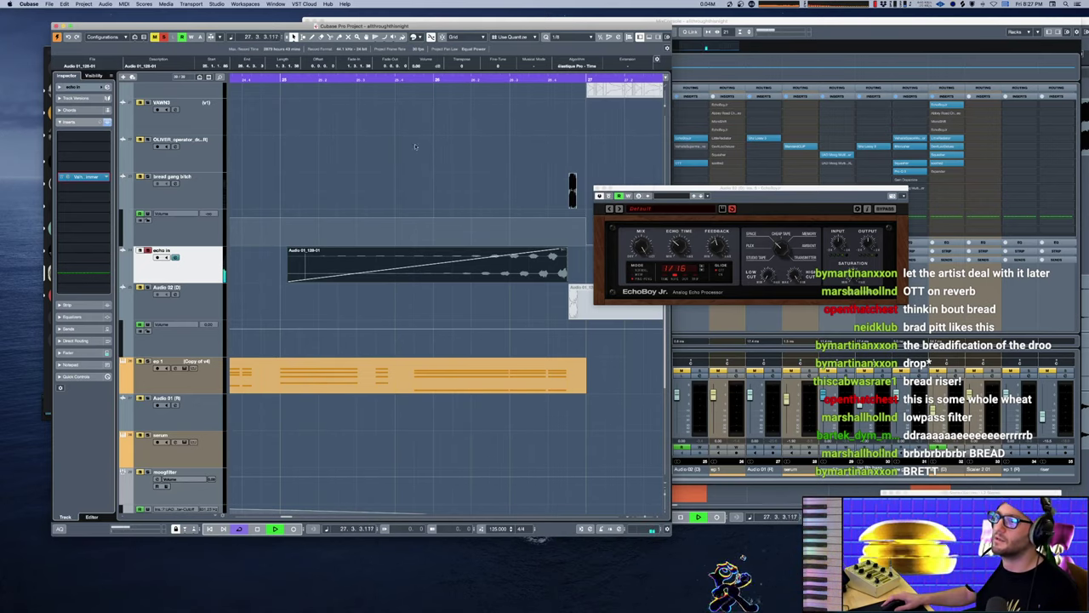
key("g")
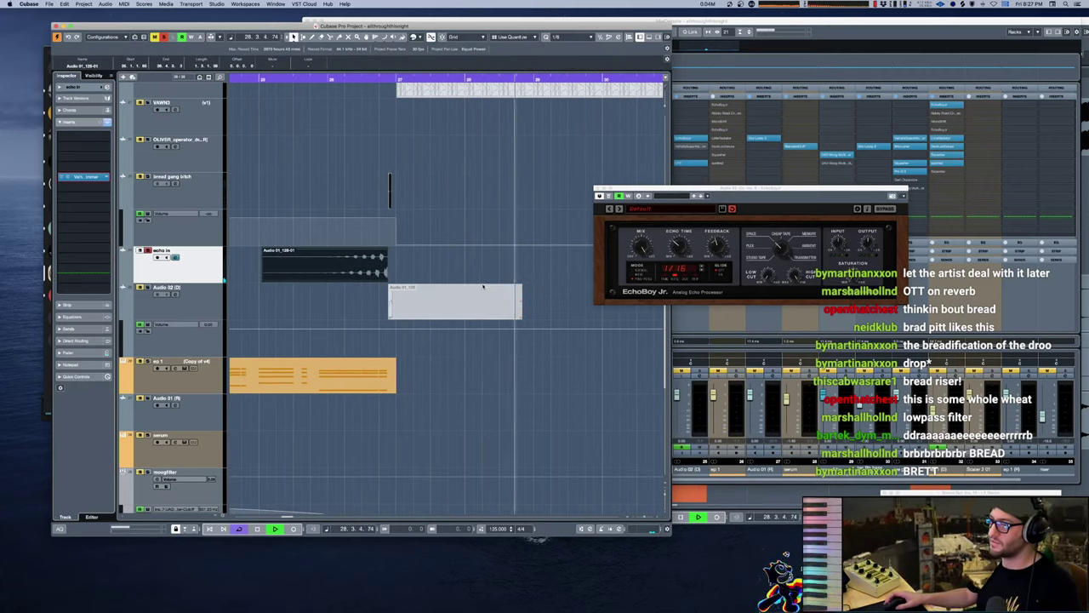
left_click_drag(384, 277, 502, 284)
key("space")
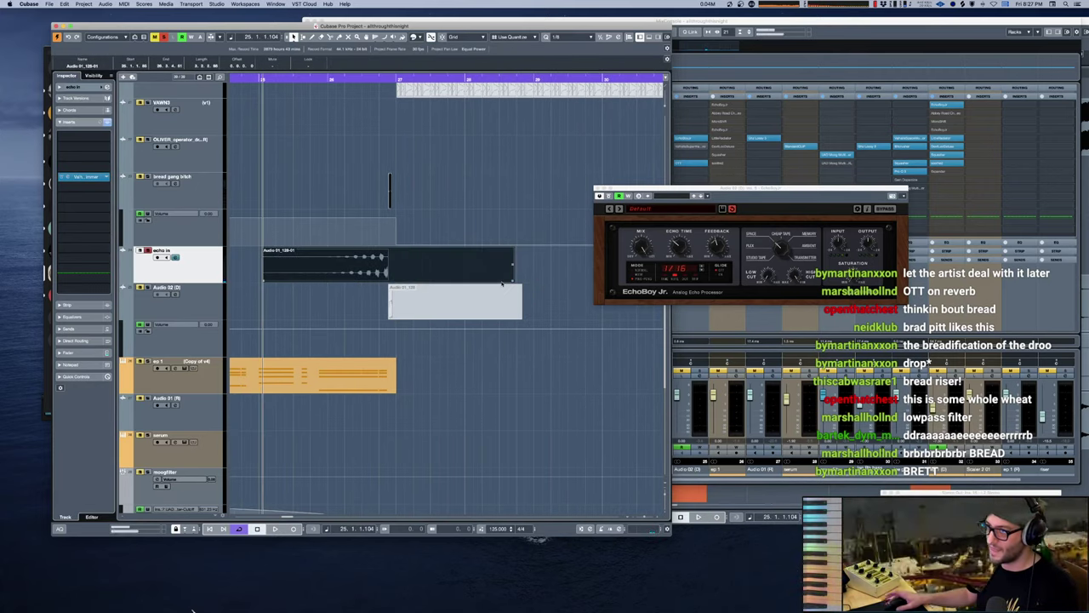
key("super+shift+r")
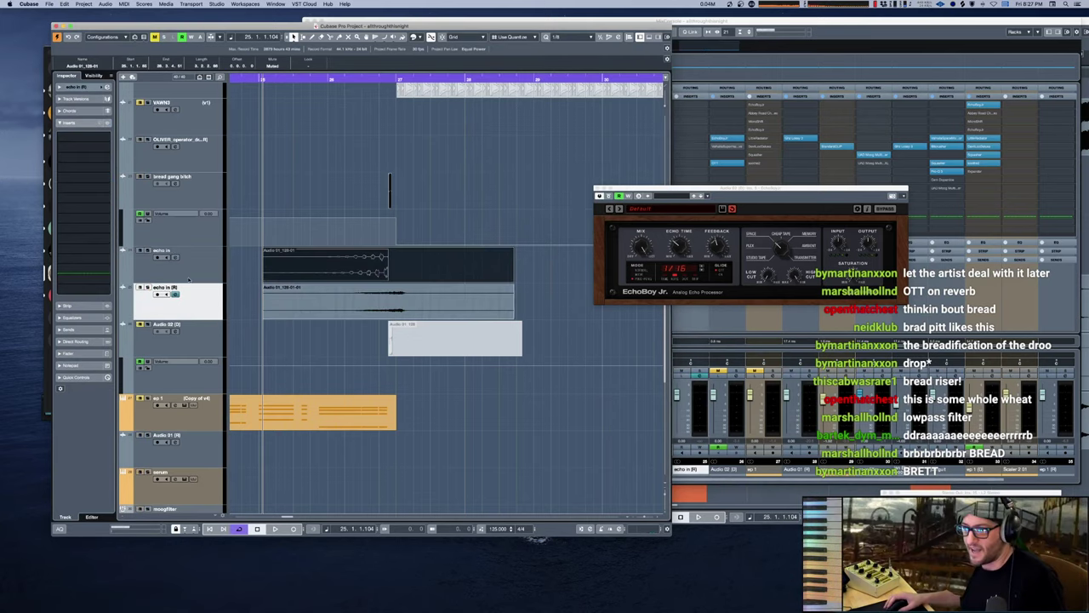
left_click(189, 279)
scroll(374, 294, "left", 2)
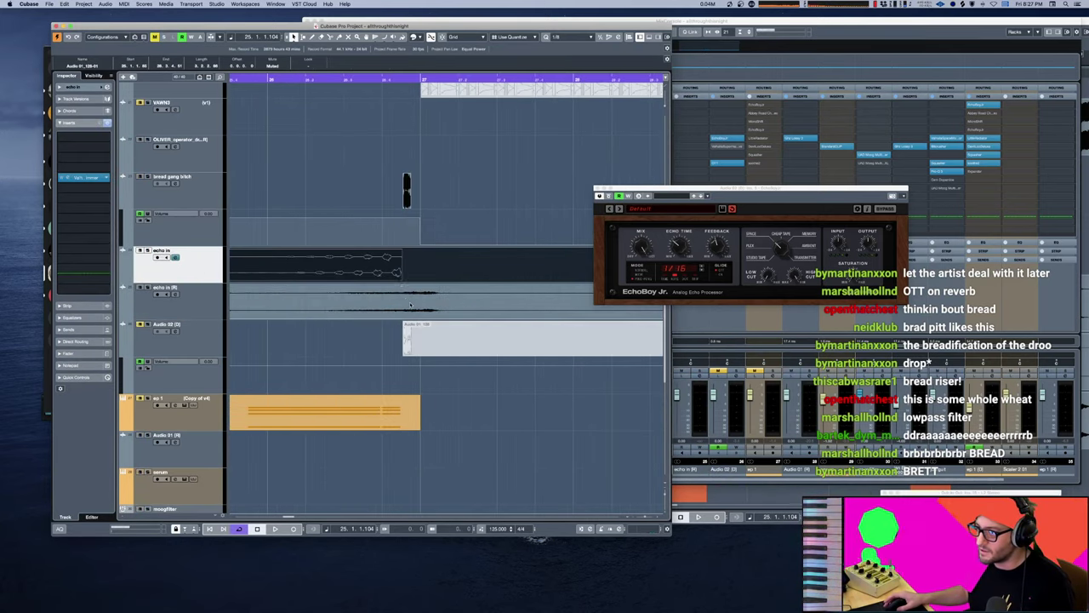
key("Delete")
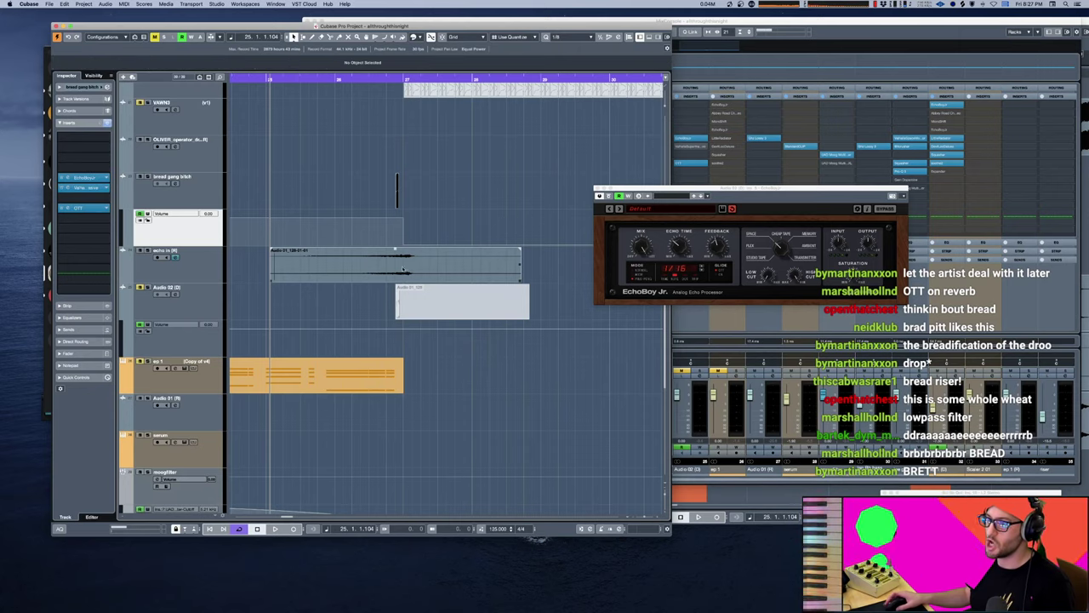
scroll(403, 269, "up", 3)
left_click(400, 269)
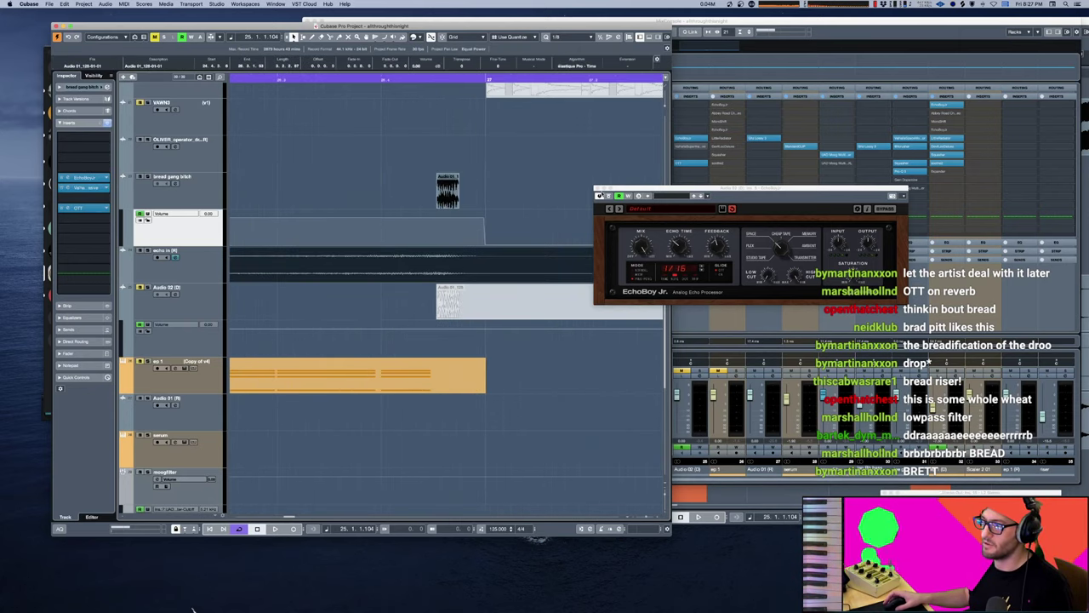
left_click(599, 196)
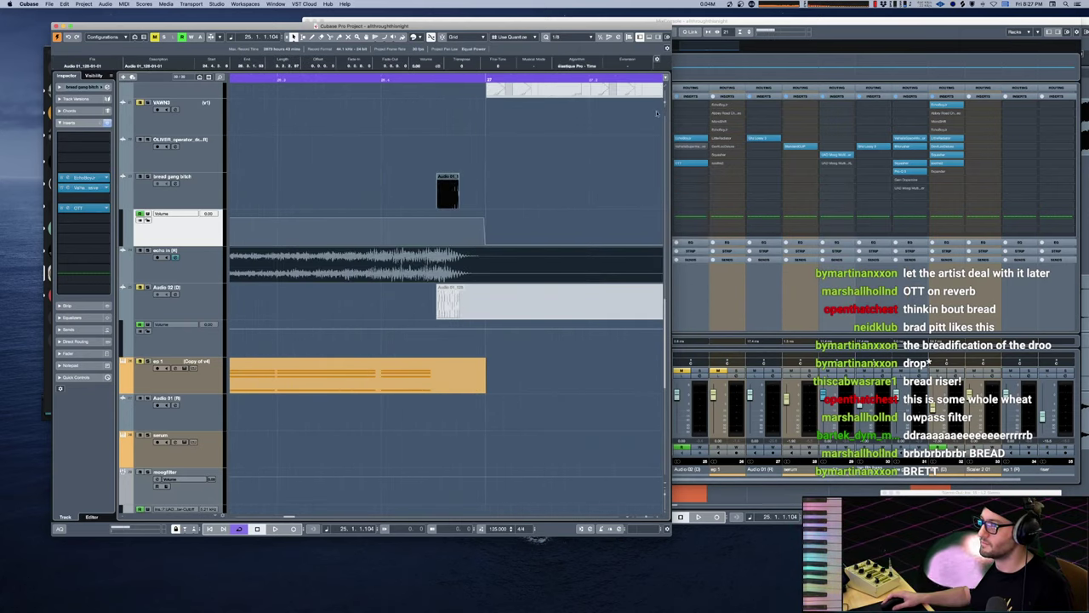
Trim and split the echo event, delete its tail, and audition the shortened echo
key("h")
left_click_drag(481, 261, 479, 262)
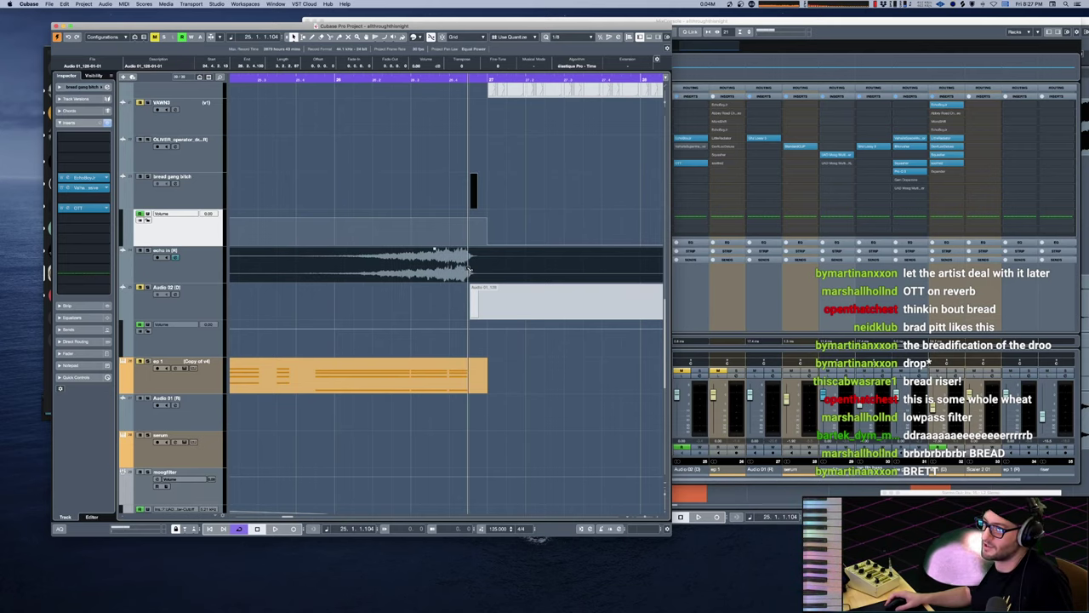
left_click(468, 271)
key("Delete")
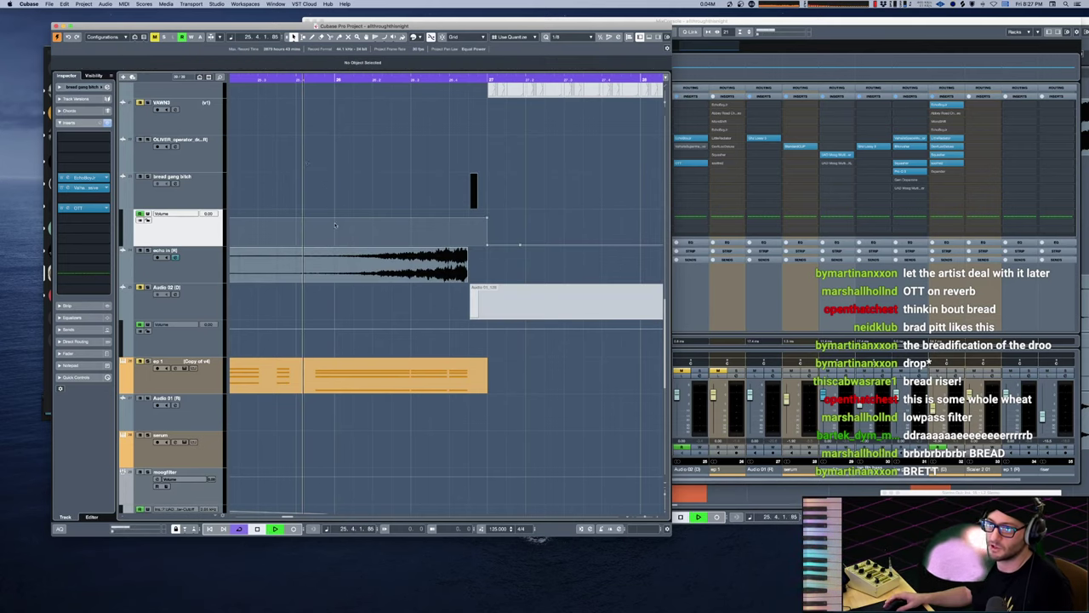
key("h")
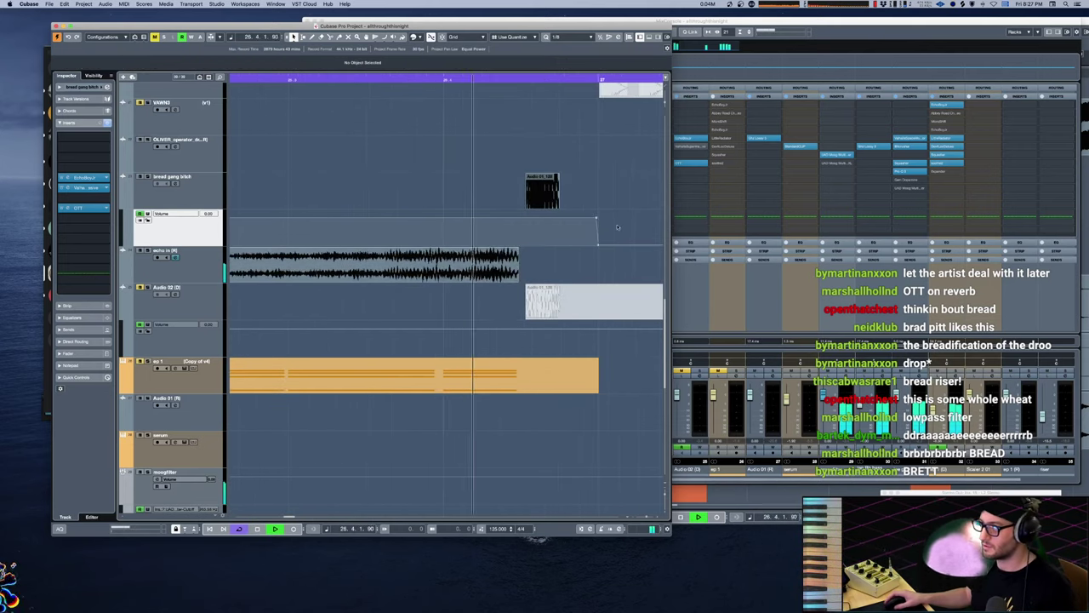
key("h")
key("h")
left_click(492, 271)
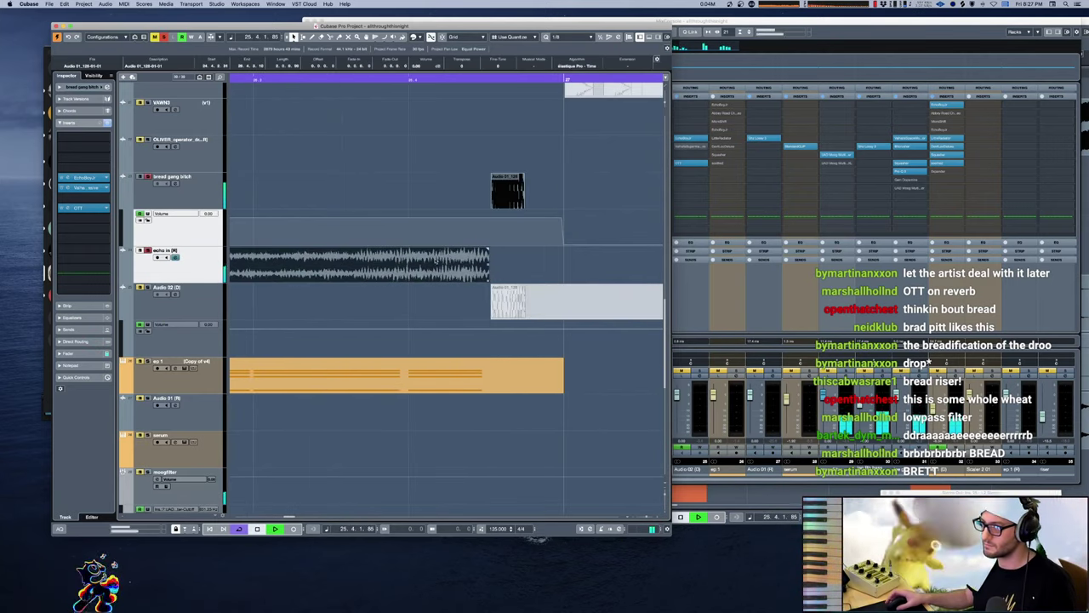
key("g")
key("space")
key("Up")
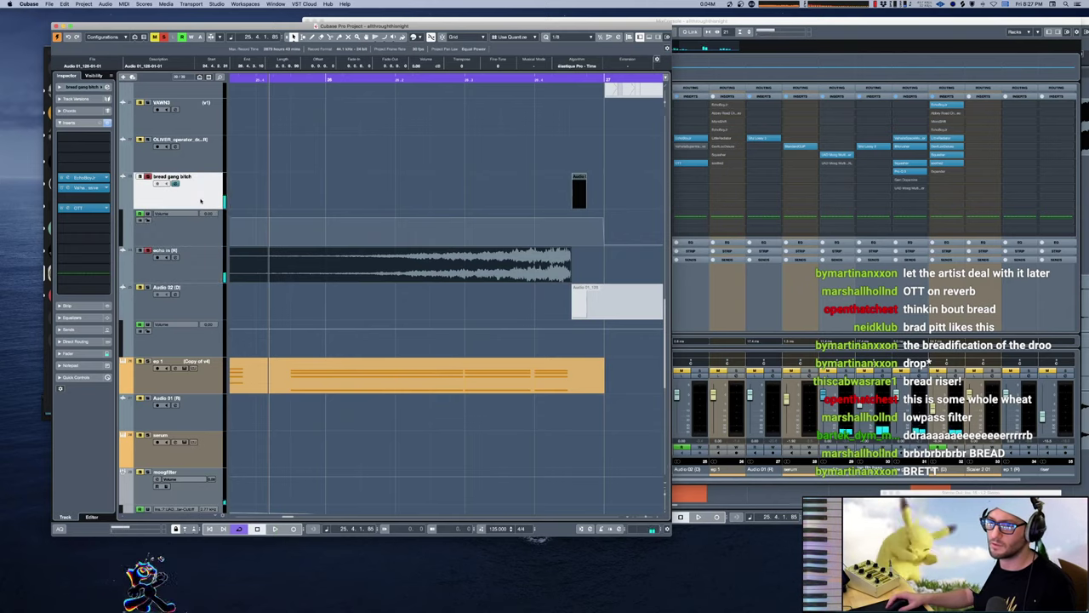
key("space")
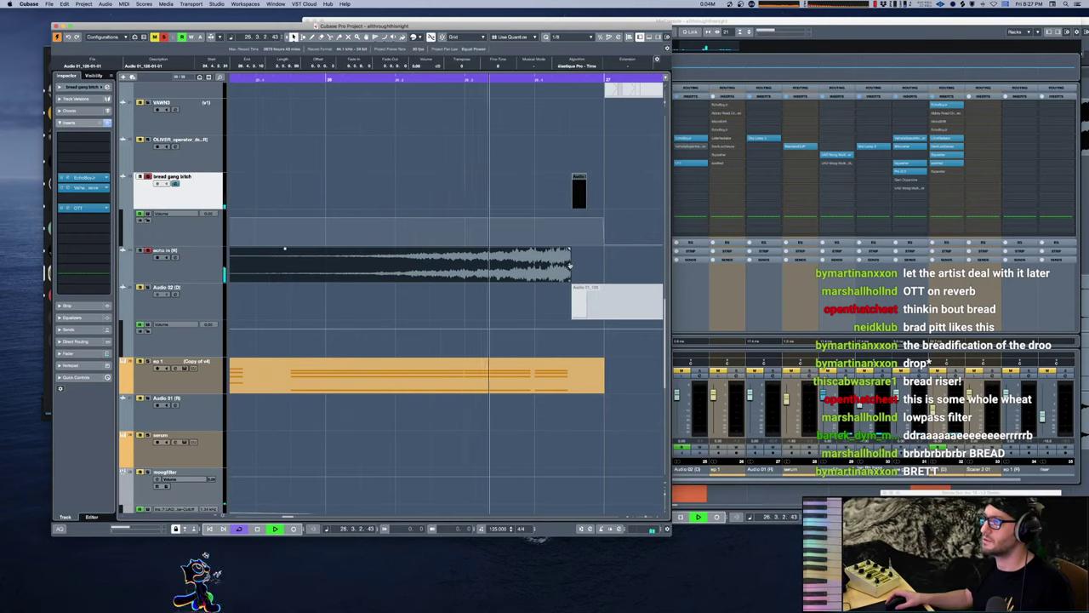
key("space")
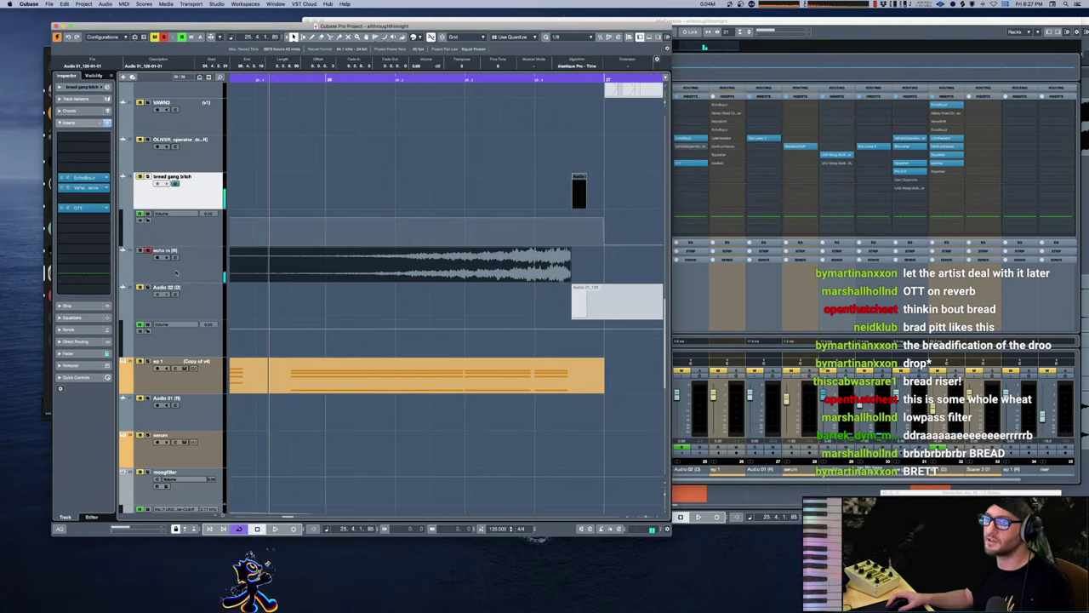
Insert LFOTool on the echo track
left_click(181, 269)
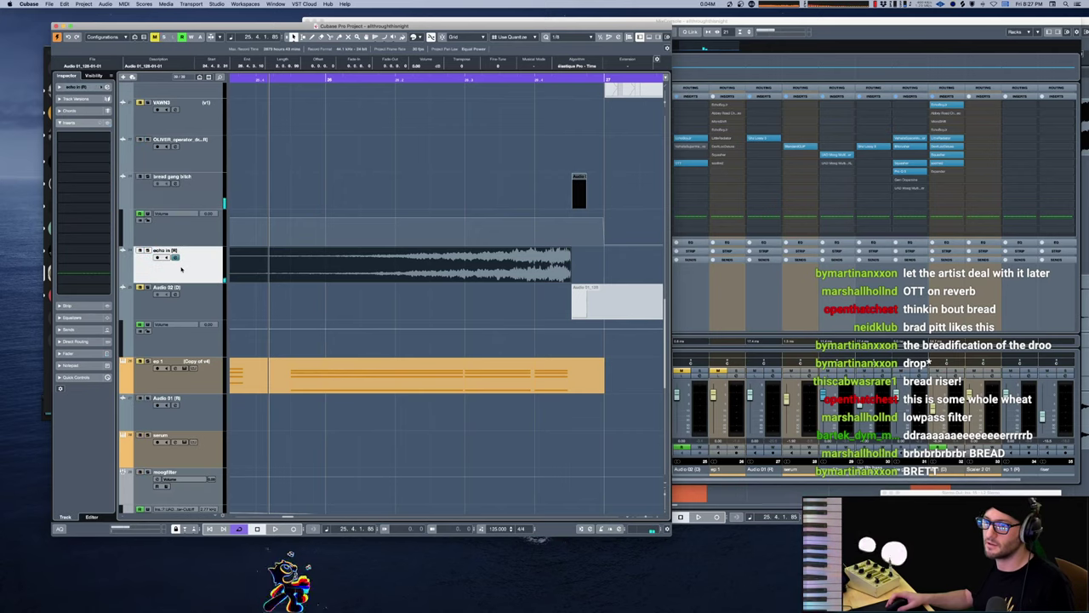
left_click(88, 199)
key("Escape")
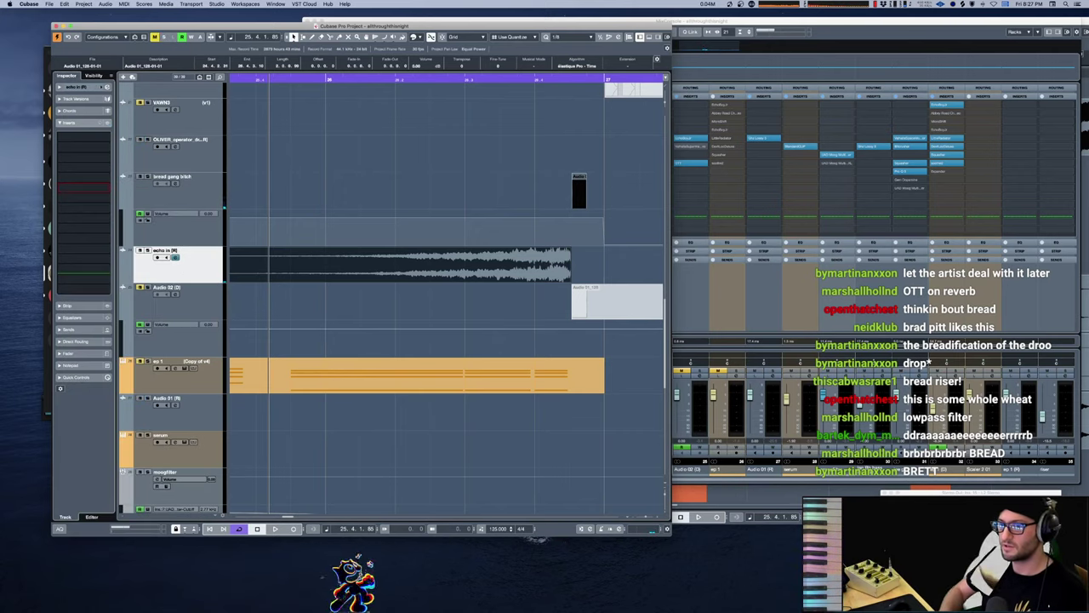
key("g")
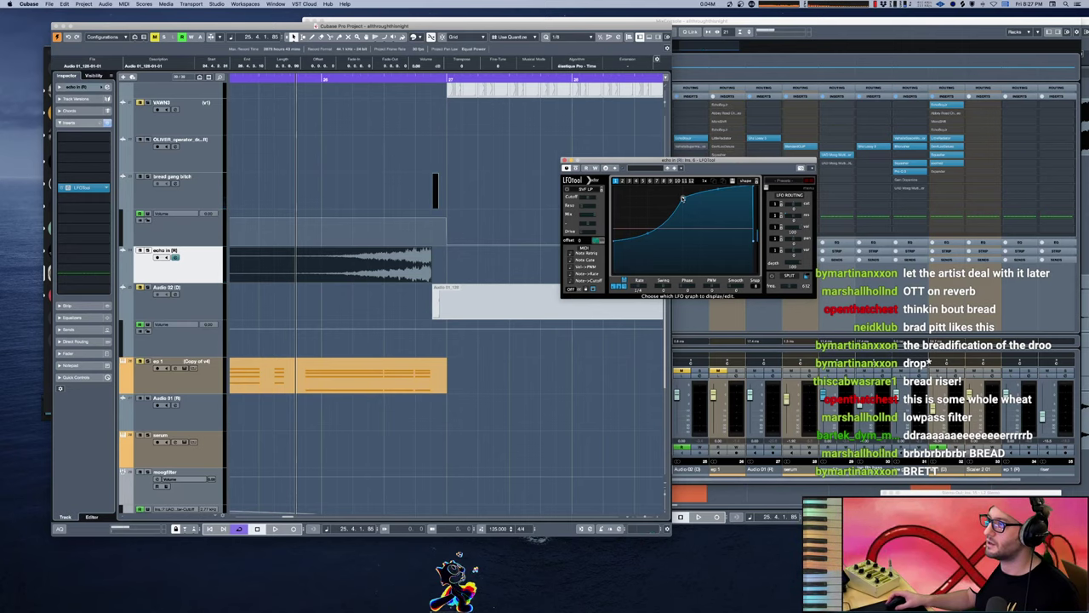
Stretch the LFOTool curve to fill the graph and try the triangle and saw down shapes
left_click_drag(681, 199, 723, 184)
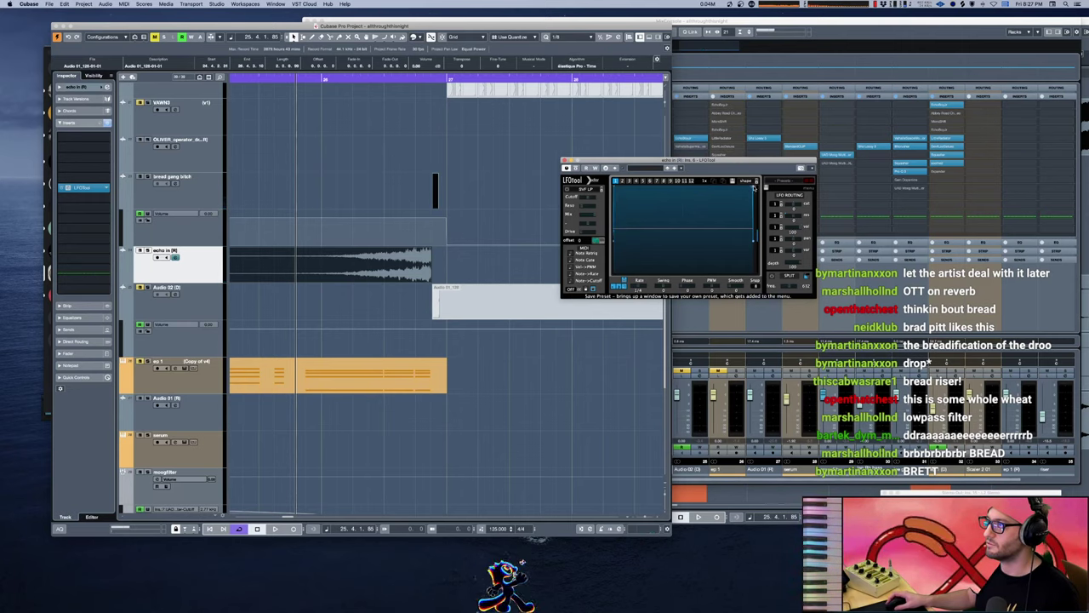
left_click(747, 181)
mouse_move(781, 188)
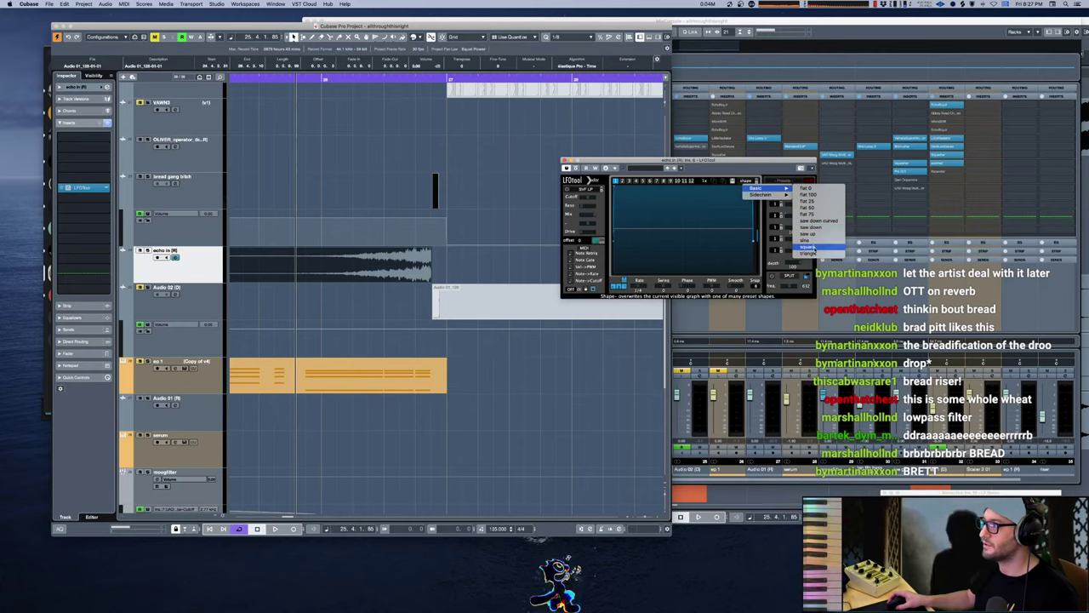
left_click(815, 253)
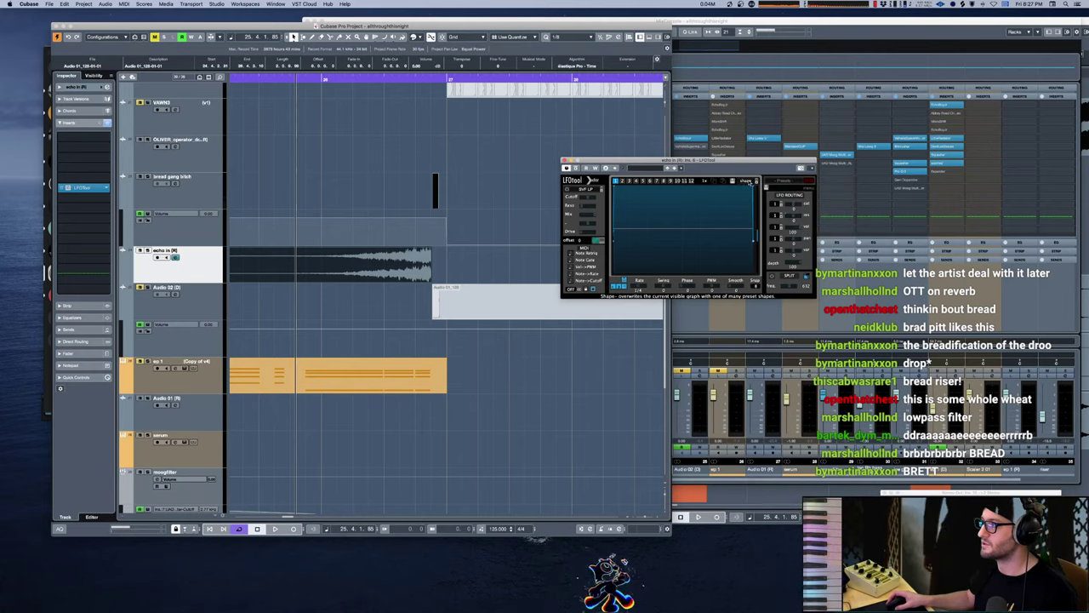
left_click(747, 181)
mouse_move(757, 185)
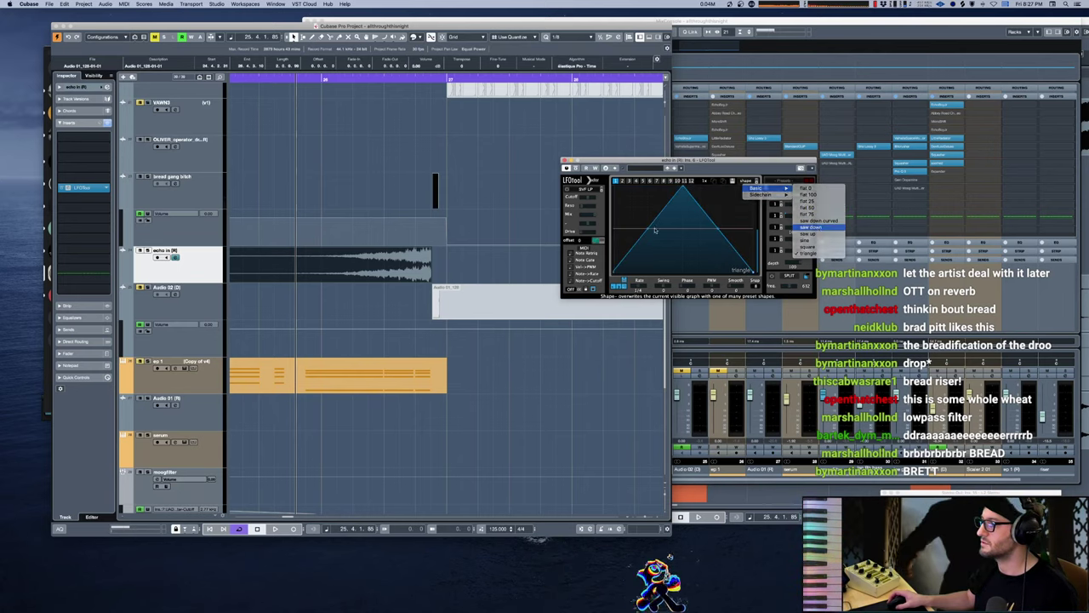
left_click(810, 226)
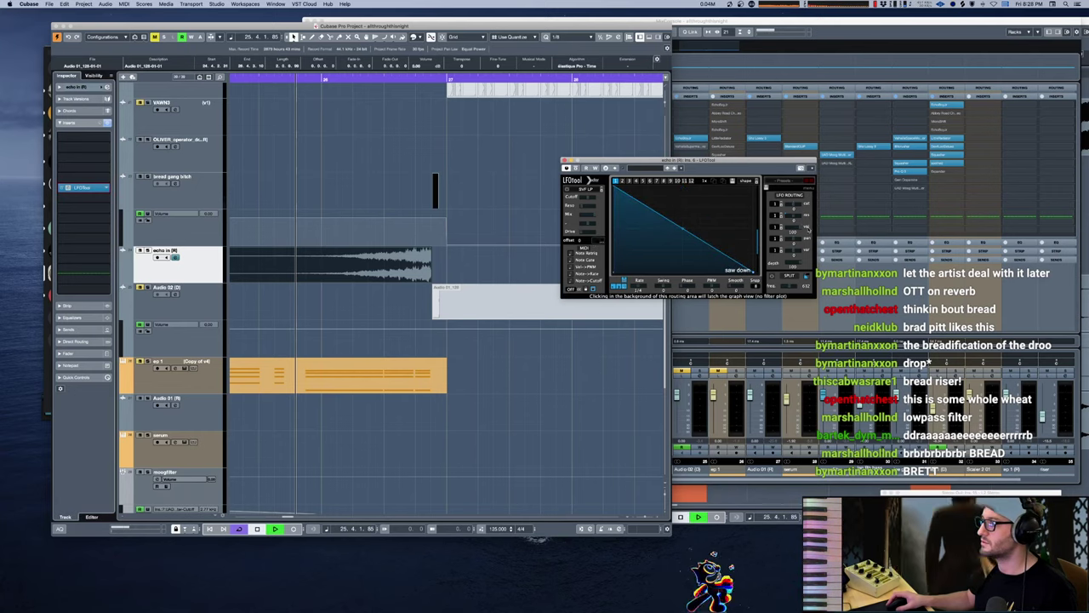
key("space")
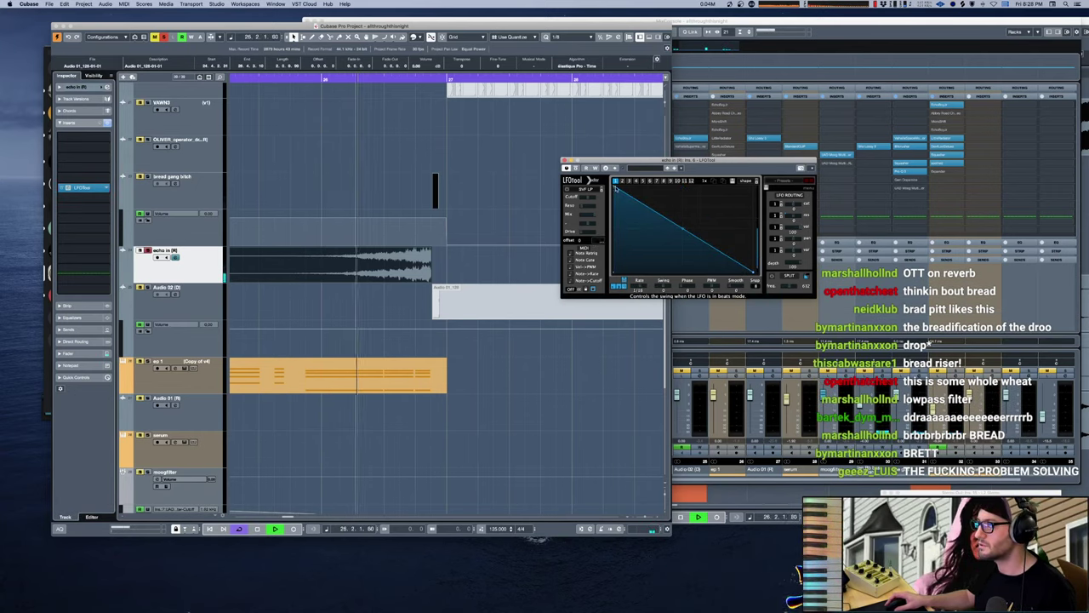
Reshape the curve points by hand, then settle on the sine preset and audition it
left_click_drag(615, 189, 643, 189)
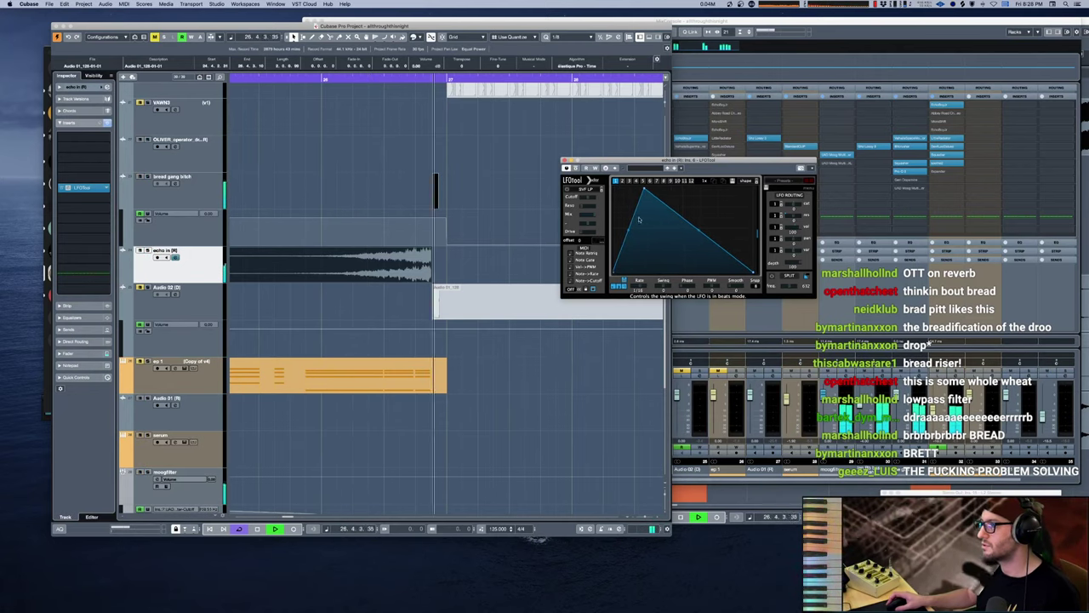
left_click_drag(644, 189, 626, 189)
left_click(94, 121)
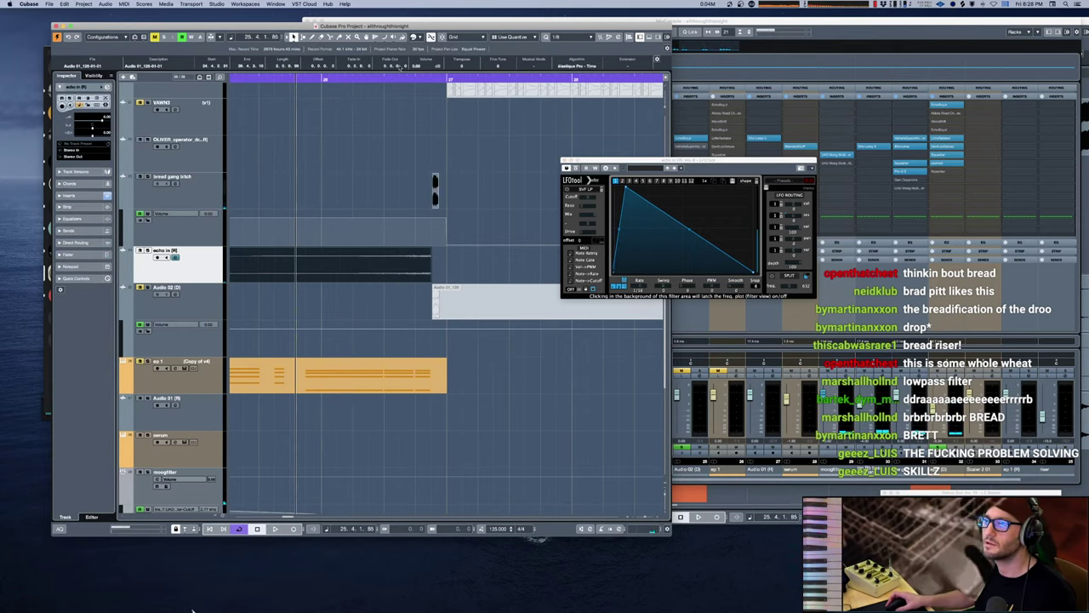
key("space")
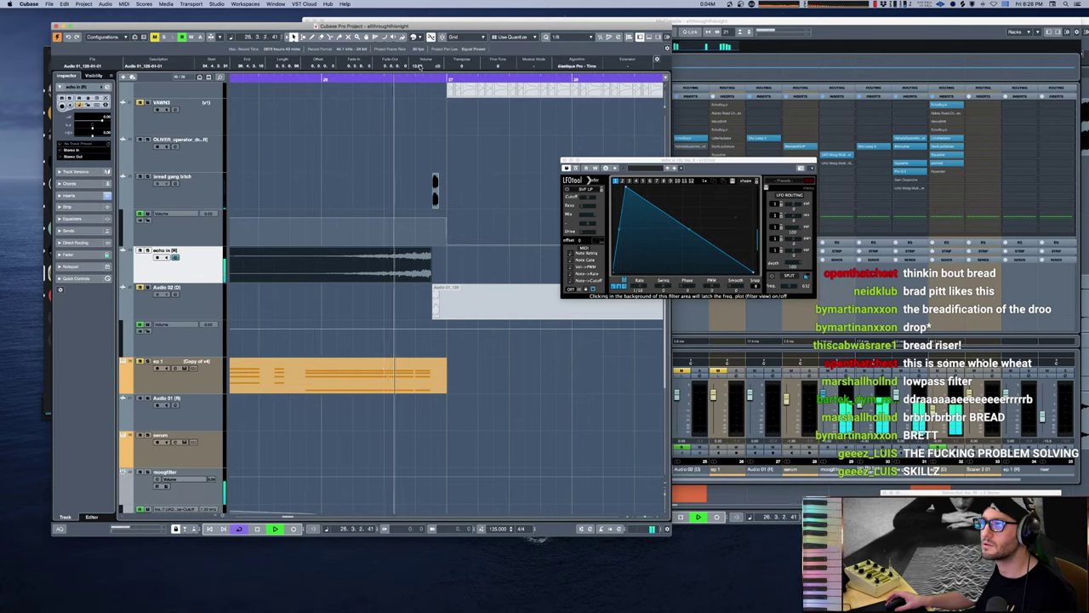
key("space")
key("space")
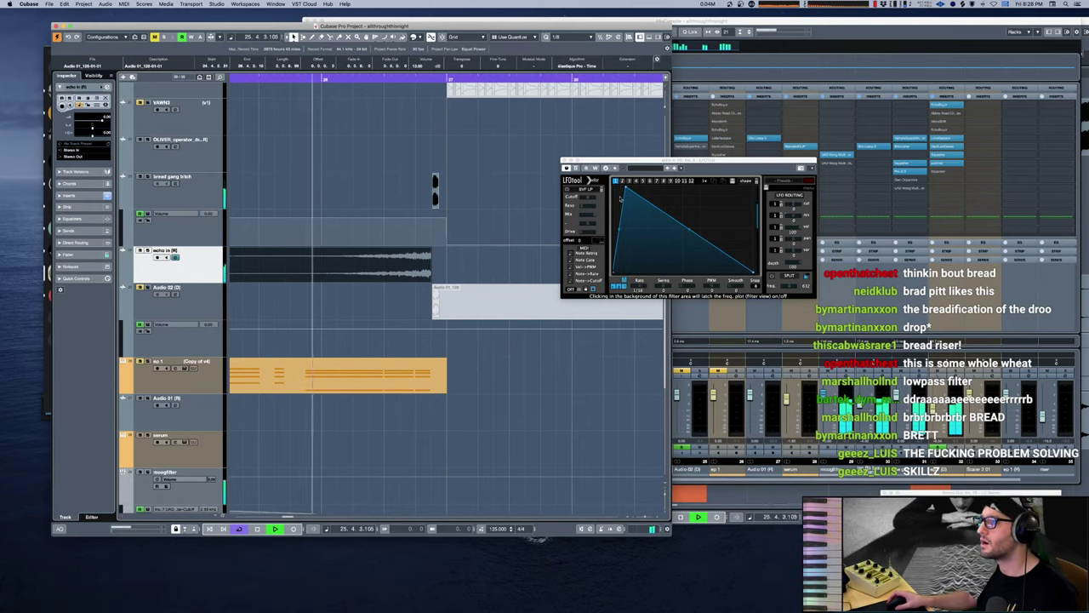
left_click_drag(626, 189, 646, 183)
left_click_drag(633, 230, 703, 236)
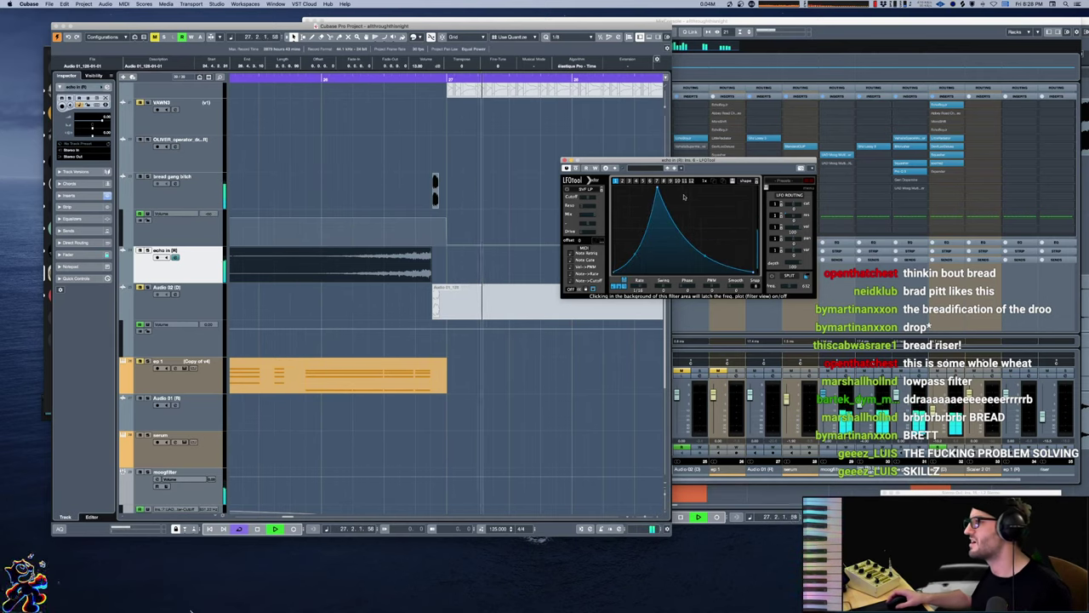
left_click_drag(657, 189, 651, 209)
left_click(746, 181)
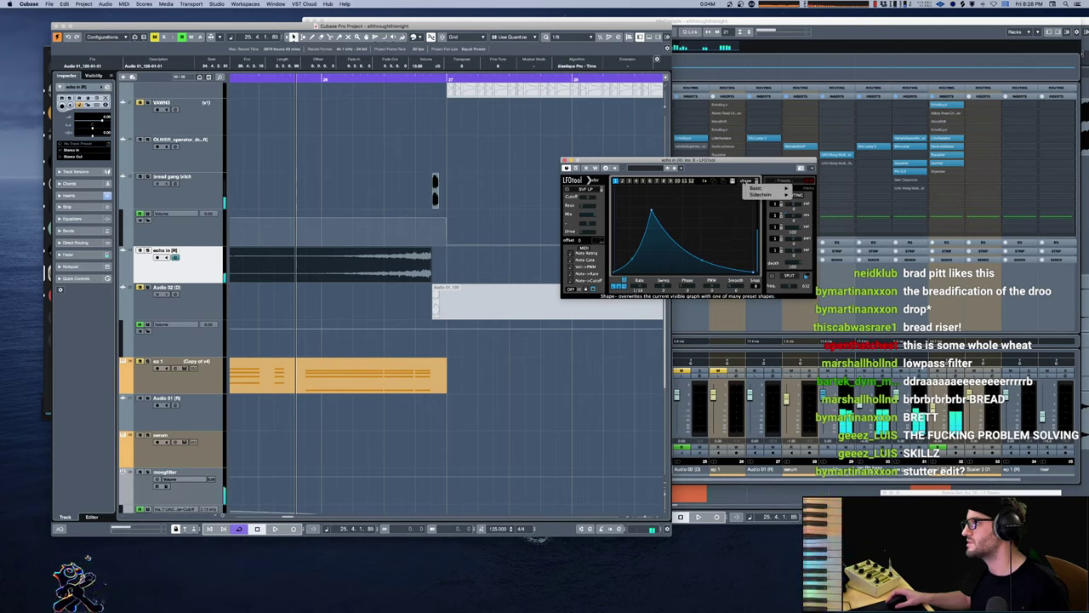
left_click(730, 289)
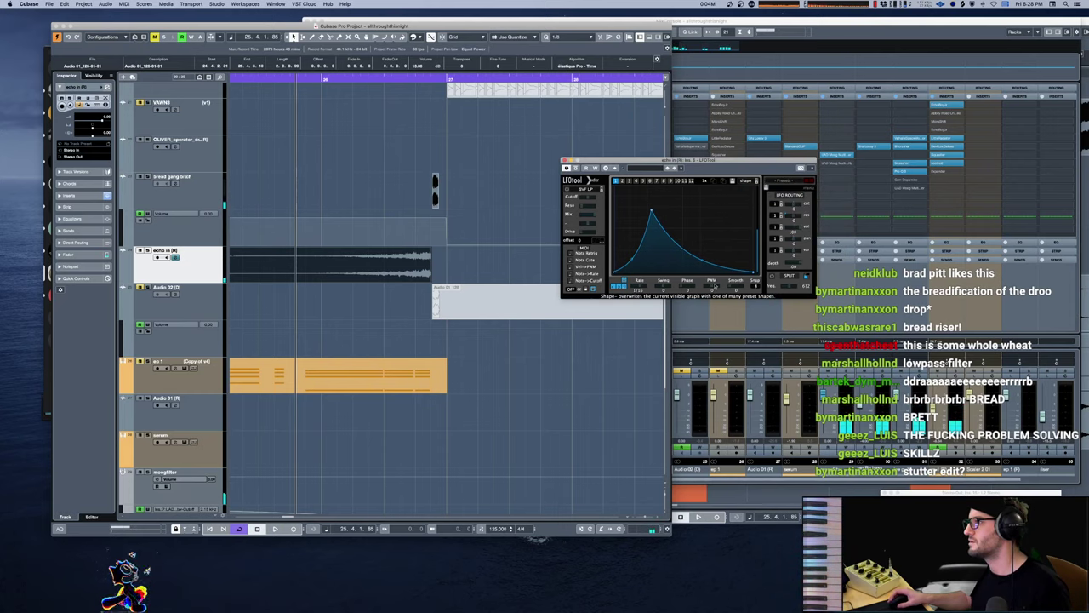
key("space")
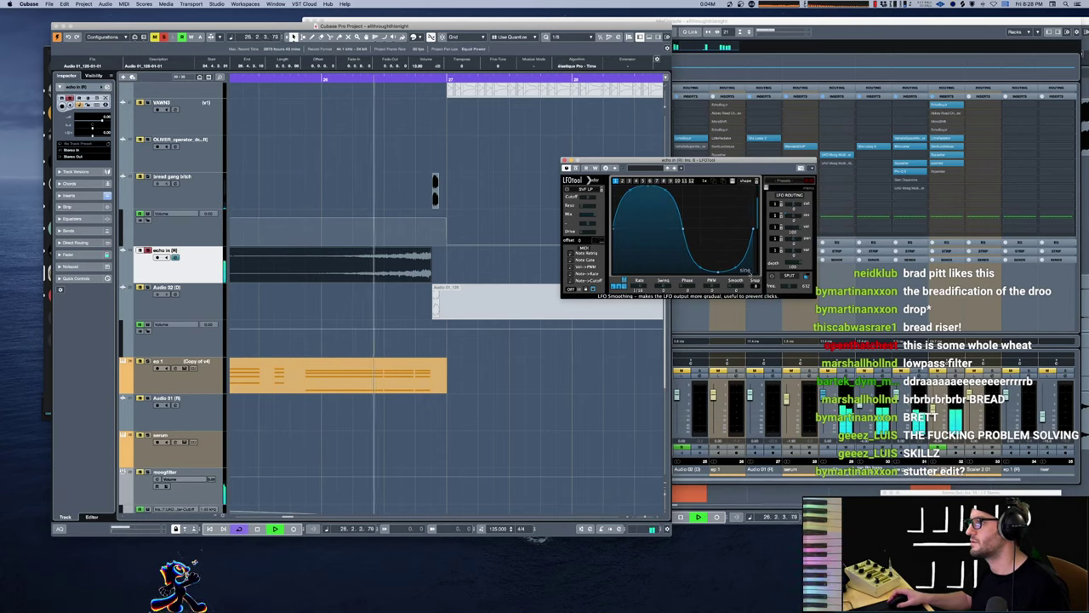
key("space")
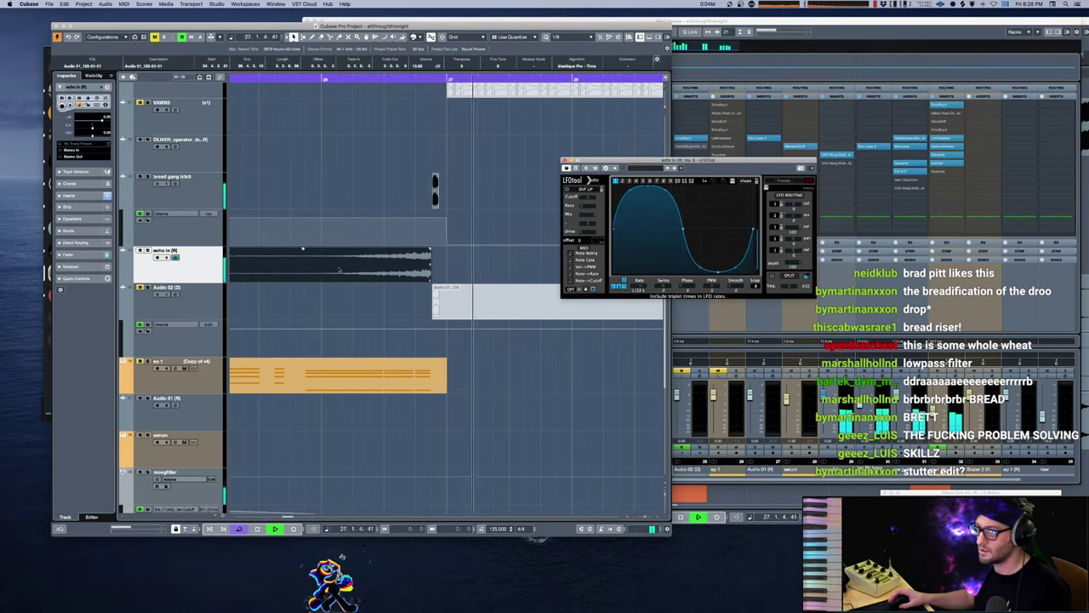
key("space")
scroll(338, 277, "left", 3)
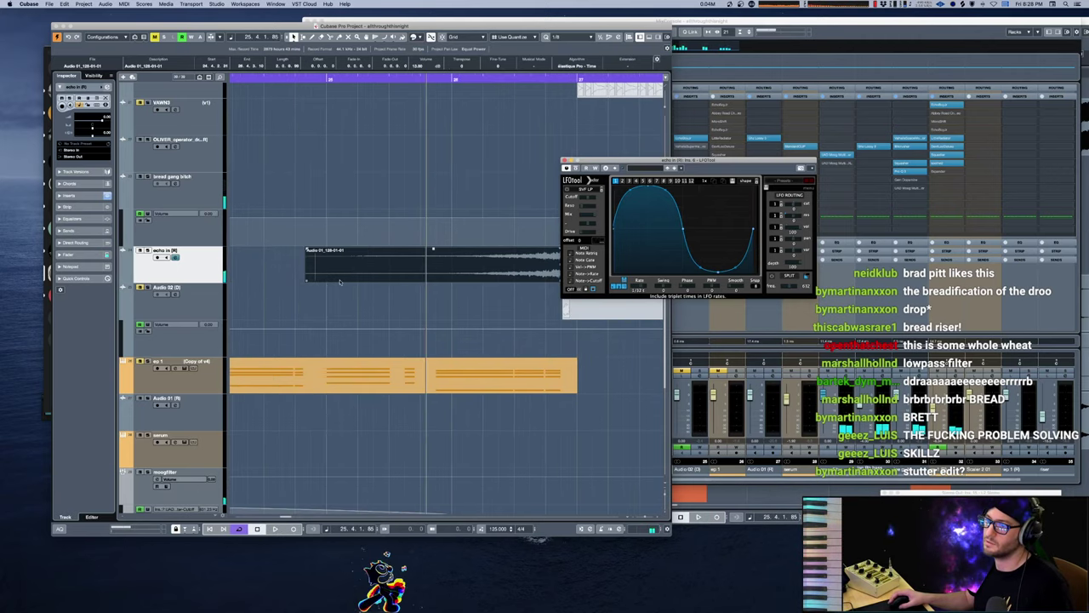
scroll(339, 281, "right", 2)
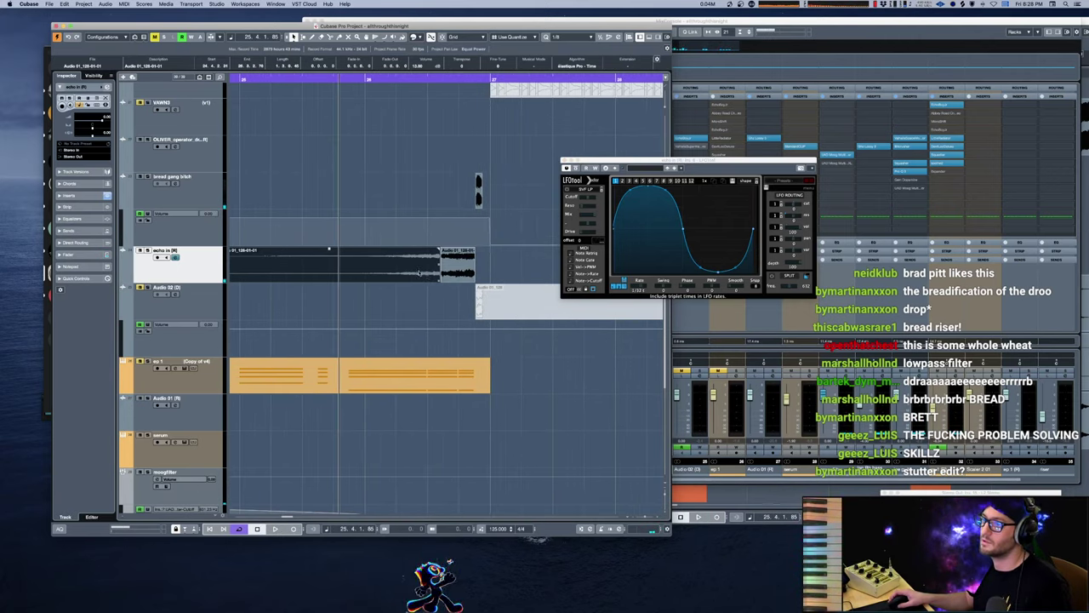
key("Delete")
key("space")
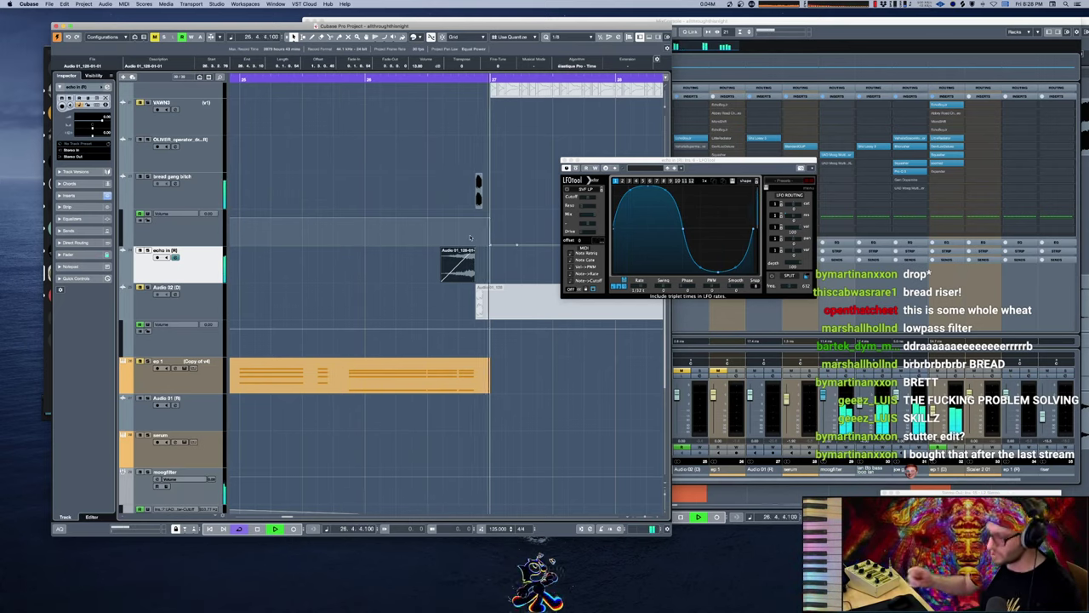
key("space")
key("h")
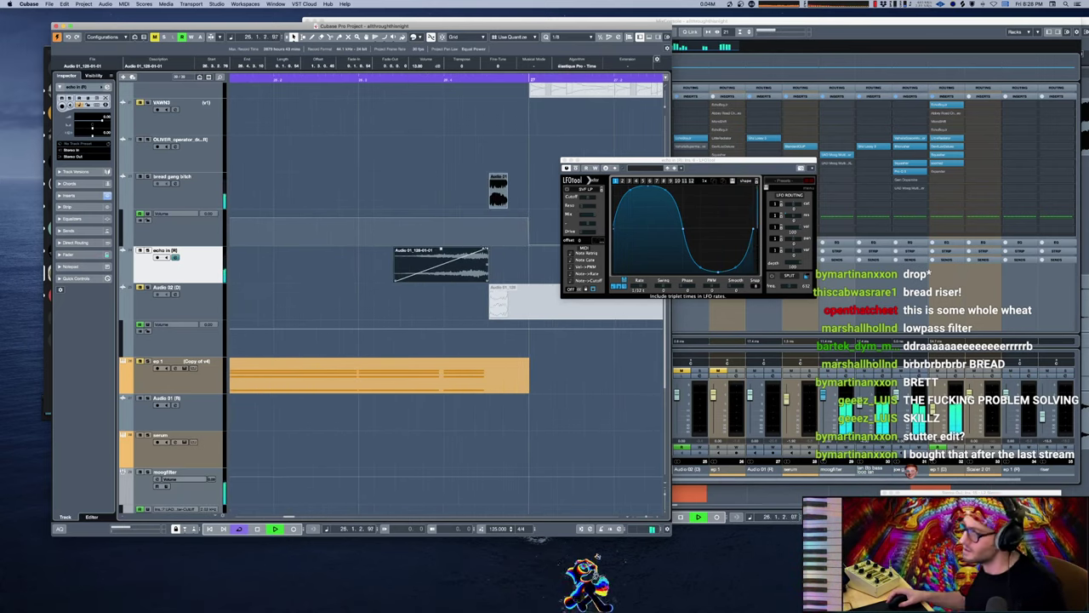
key("space")
key("g")
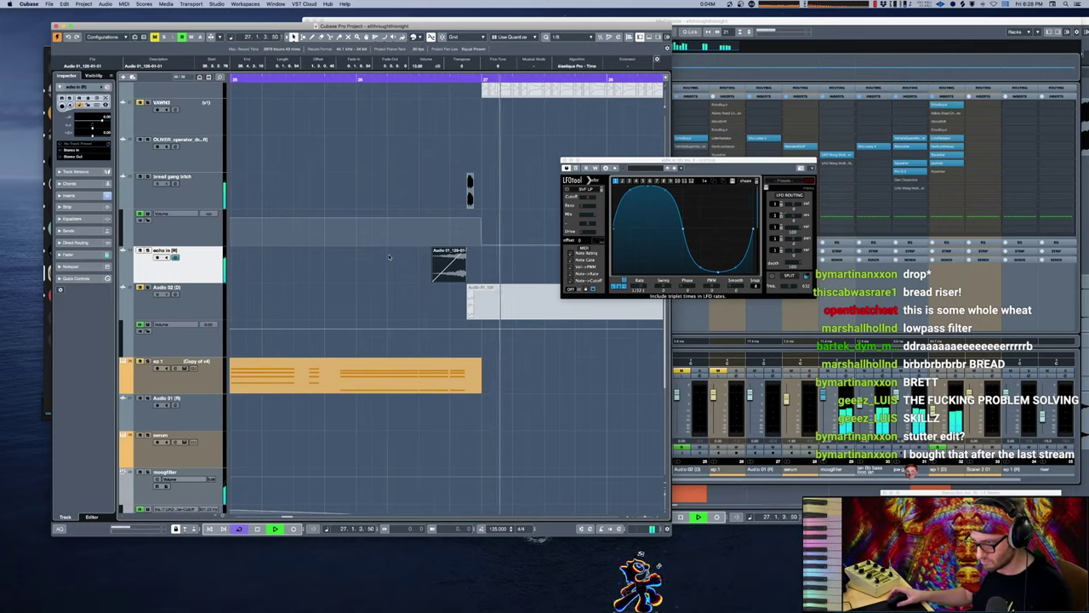
key("g")
key("g")
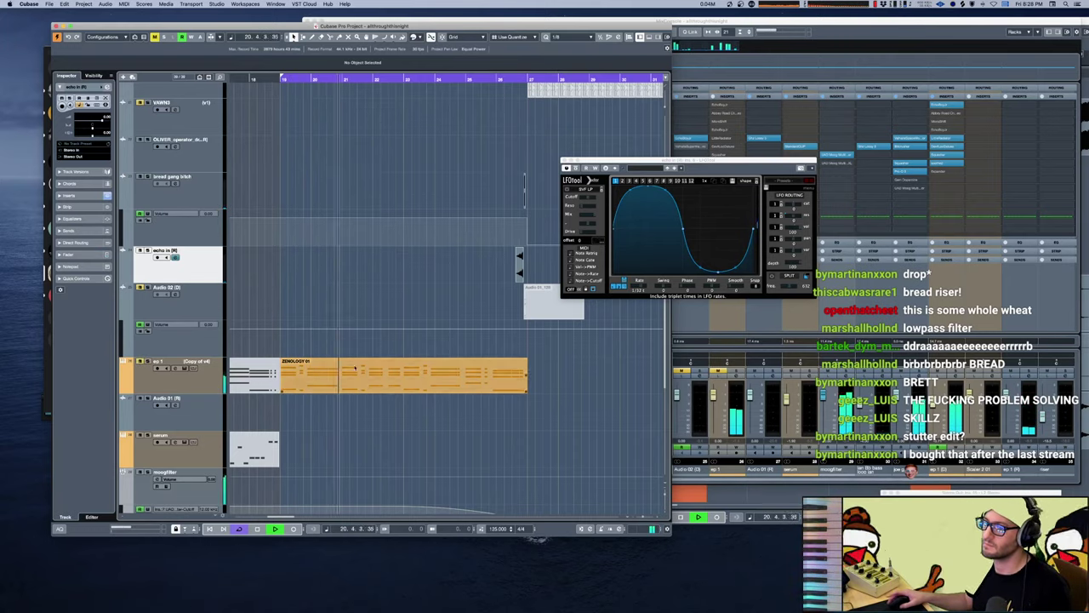
Stop playback, scroll to the clips before the drop, and bring LFOTool into focus
scroll(401, 287, "up", 8)
scroll(402, 288, "up", 6)
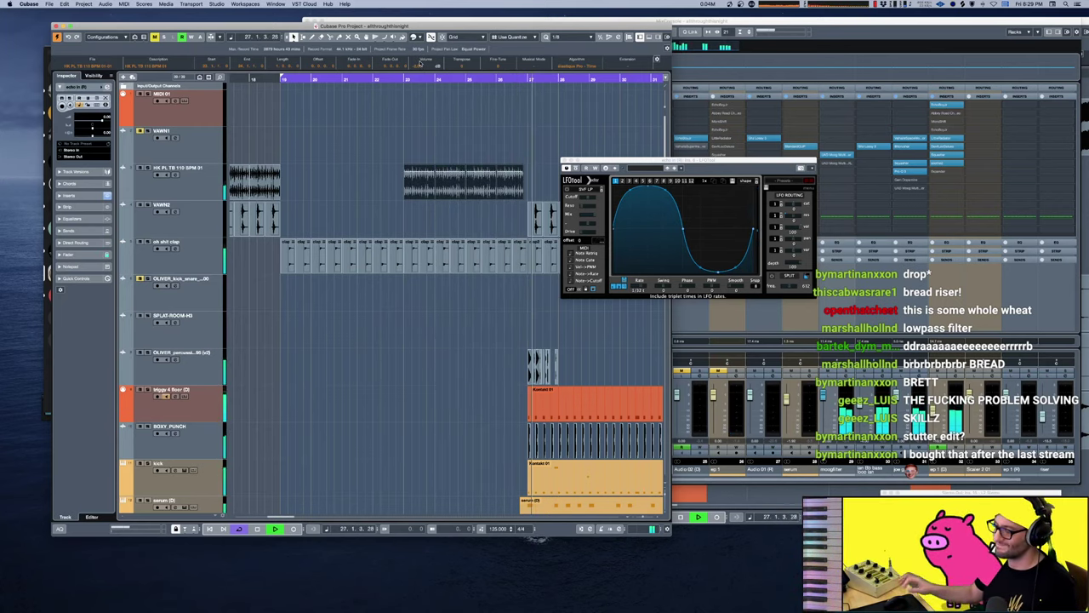
key("space")
scroll(528, 342, "down", 10)
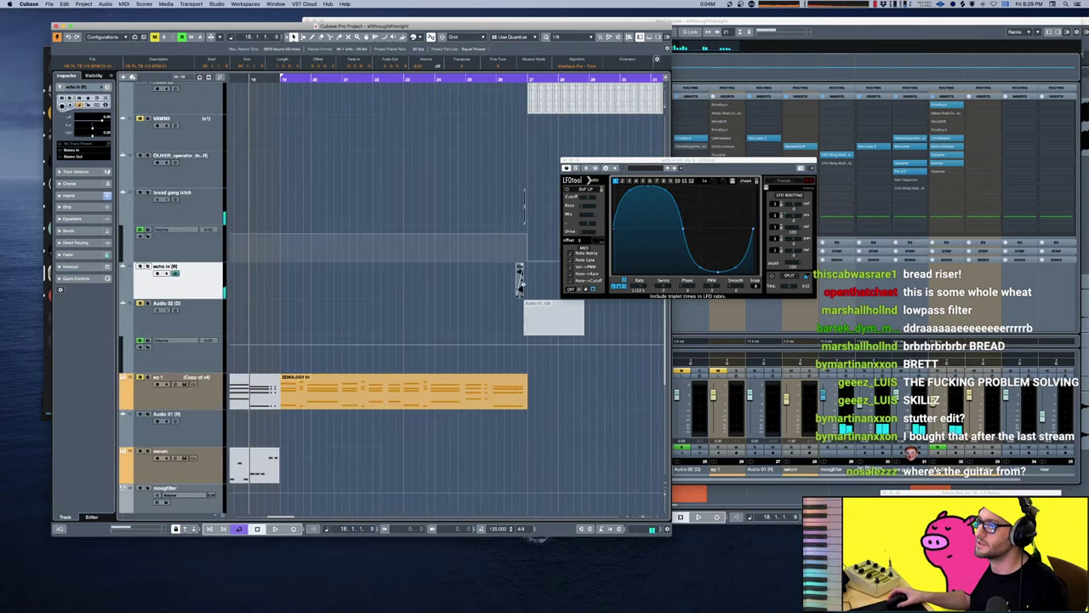
scroll(519, 281, "up", 3)
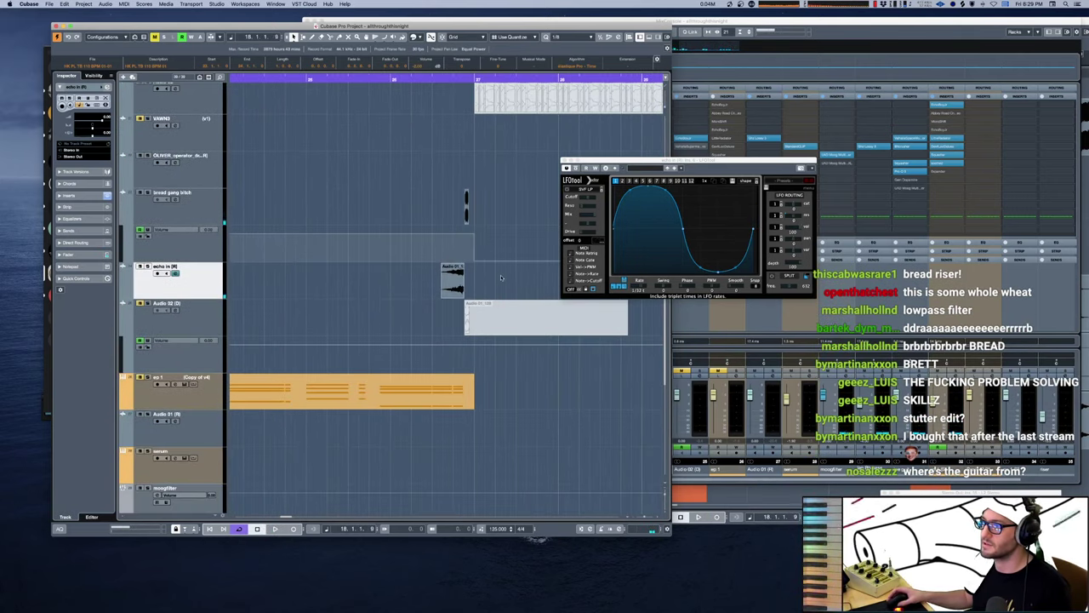
scroll(498, 273, "right", 3)
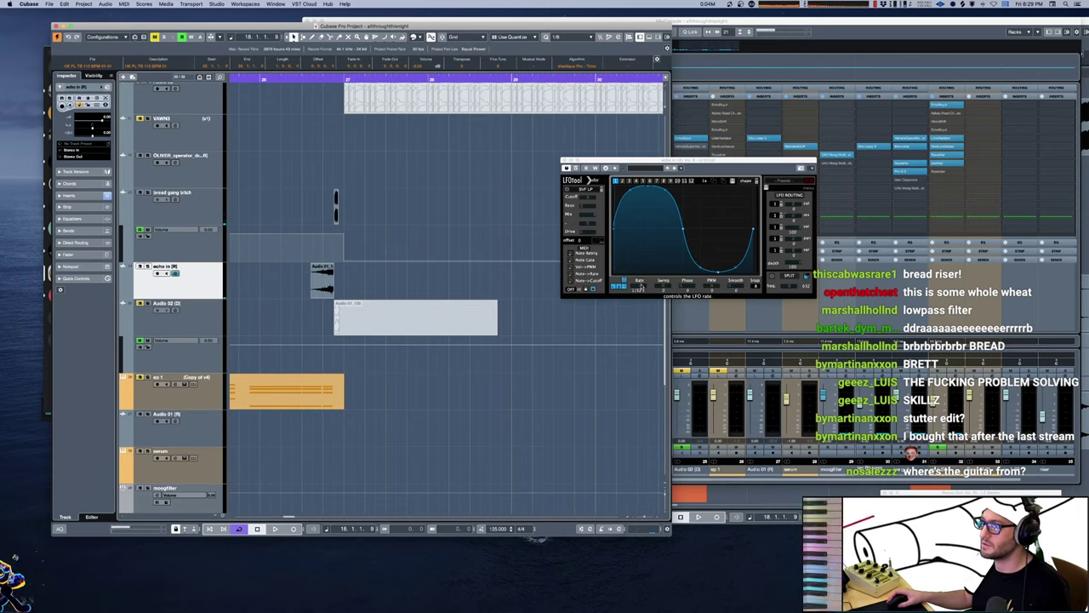
left_click(641, 287)
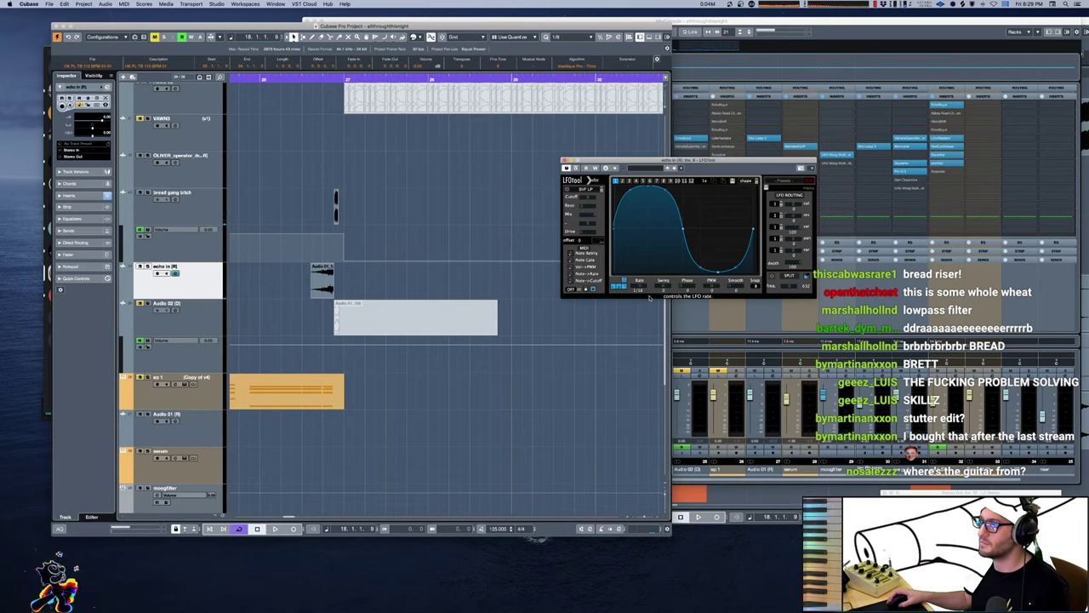
Audition the section repeatedly from playback start 25.4.2.45
scroll(502, 291, "up", 2)
key("space")
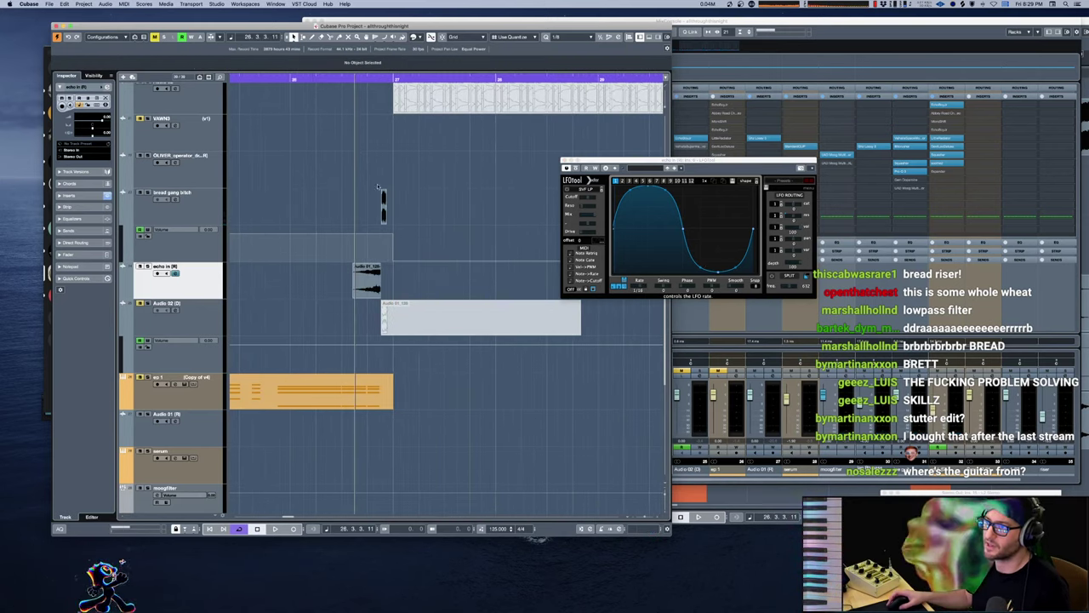
key("space")
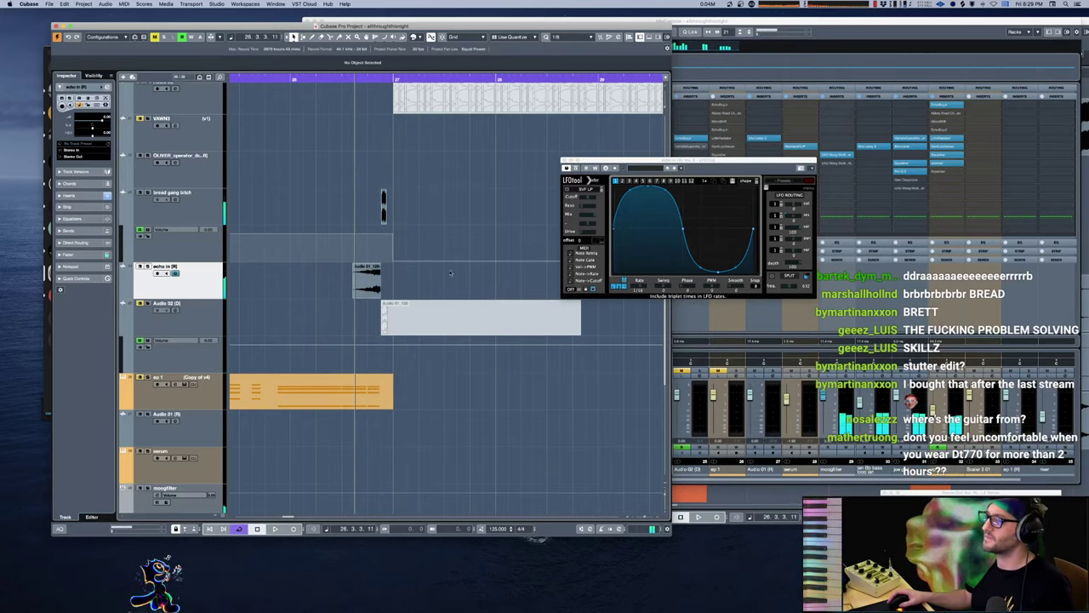
left_click(275, 158)
key("space")
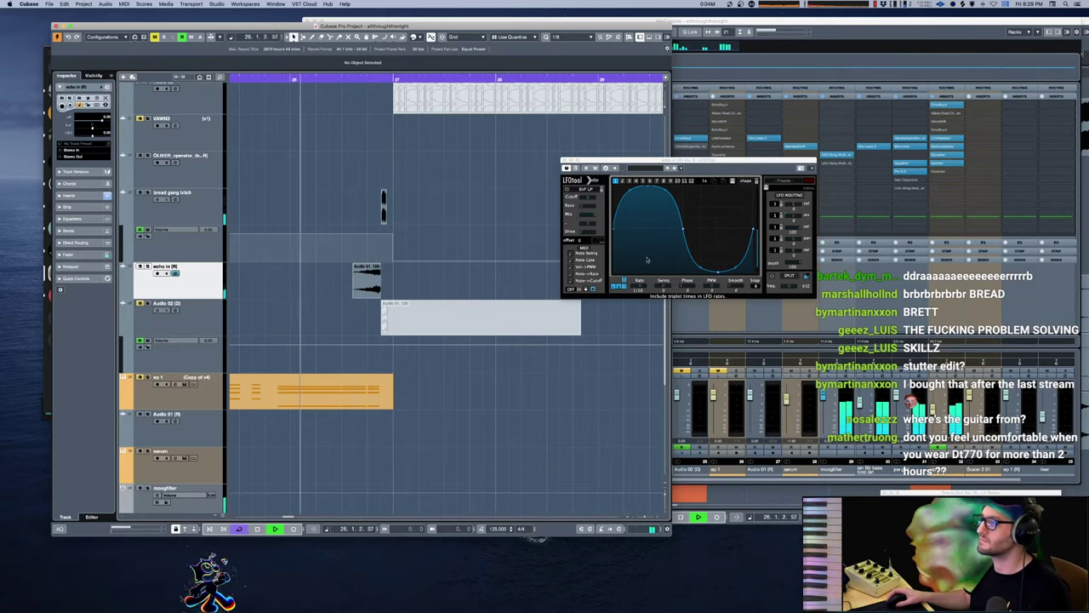
key("space")
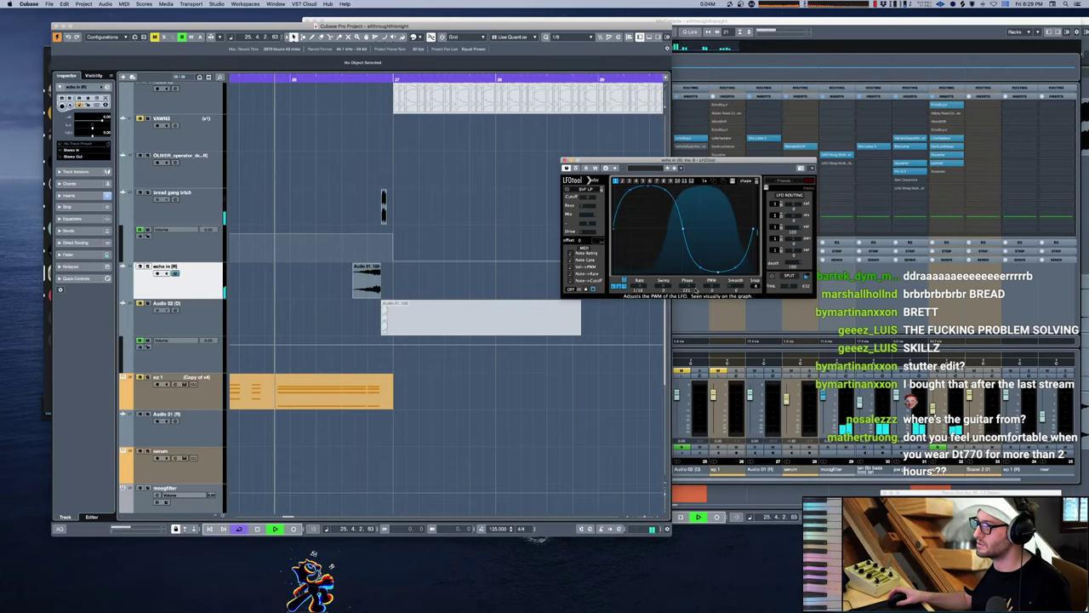
key("space")
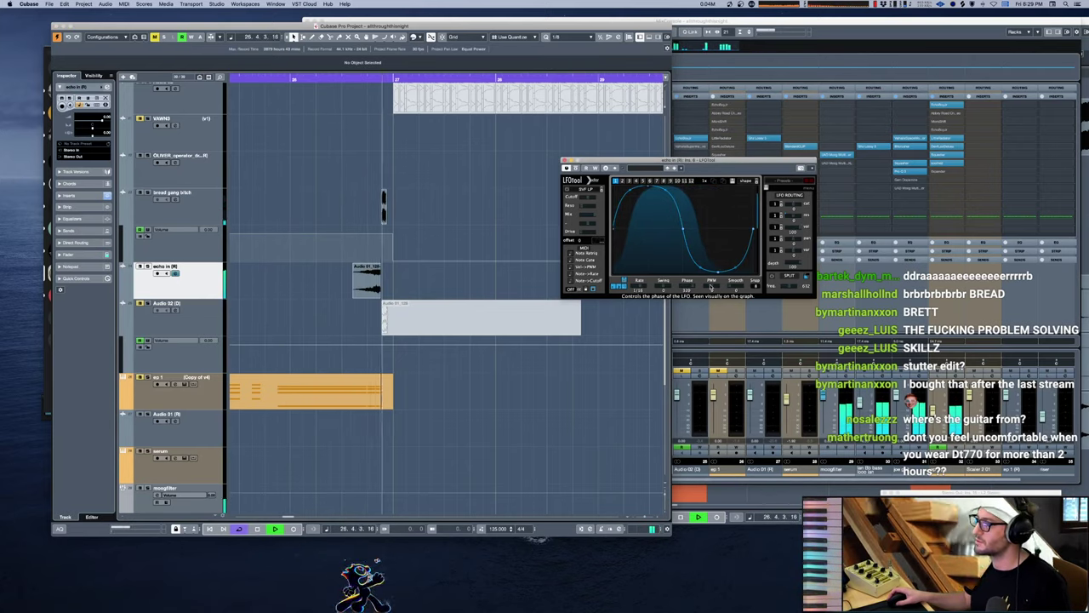
key("space")
key("space")
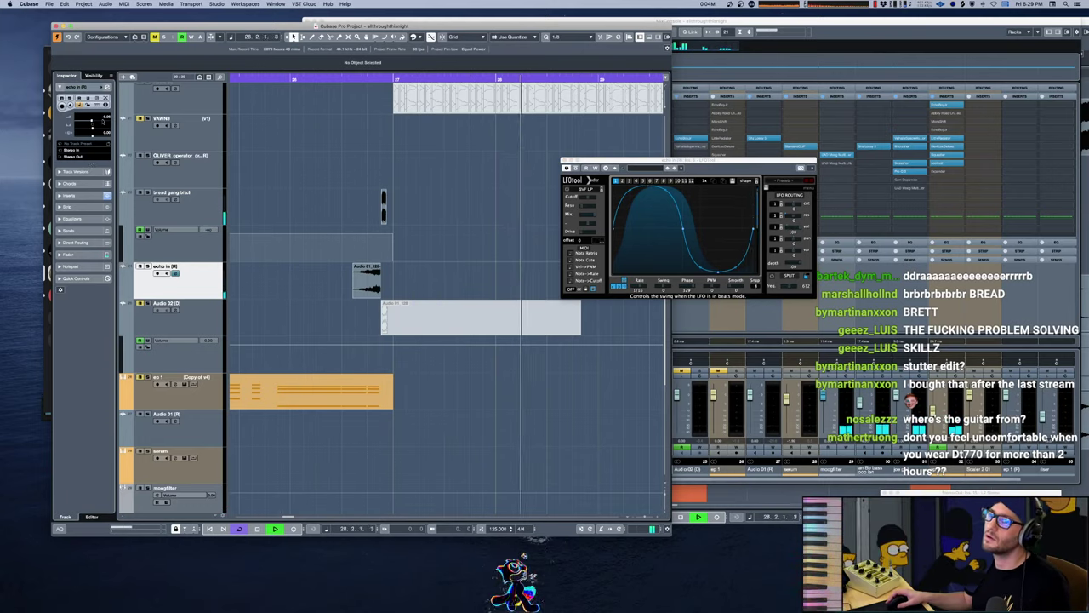
Select the echo tail event, show echo in's volume automation, and add a first point
key("g")
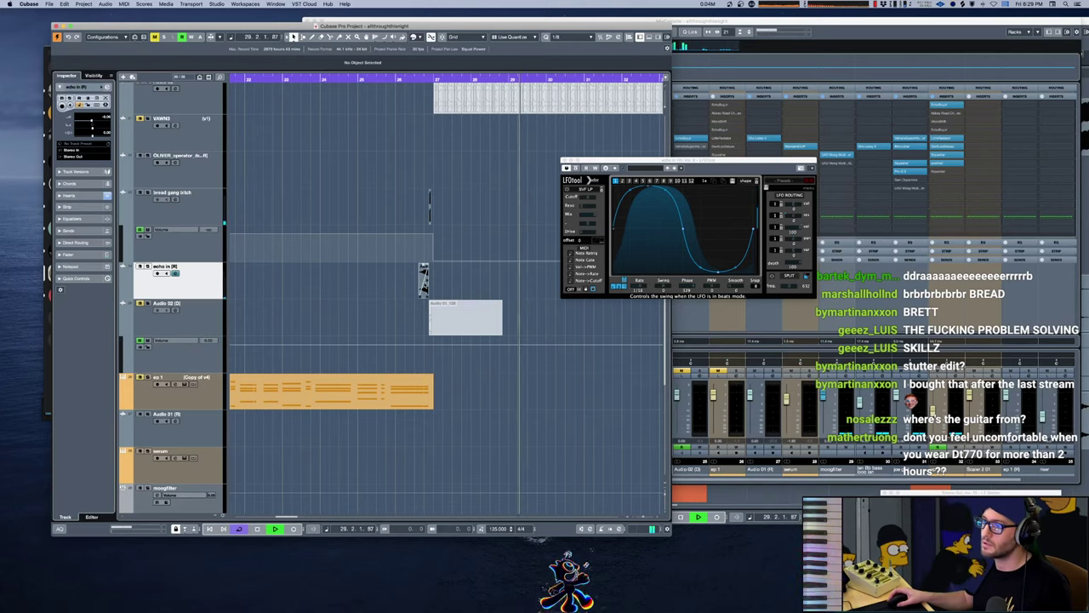
left_click(336, 277)
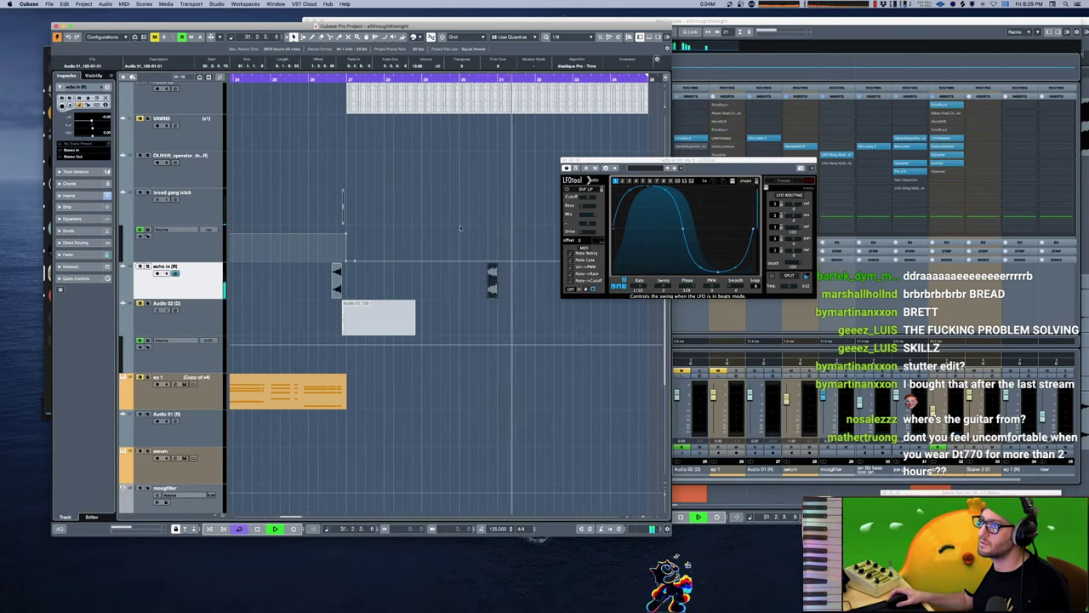
key("h")
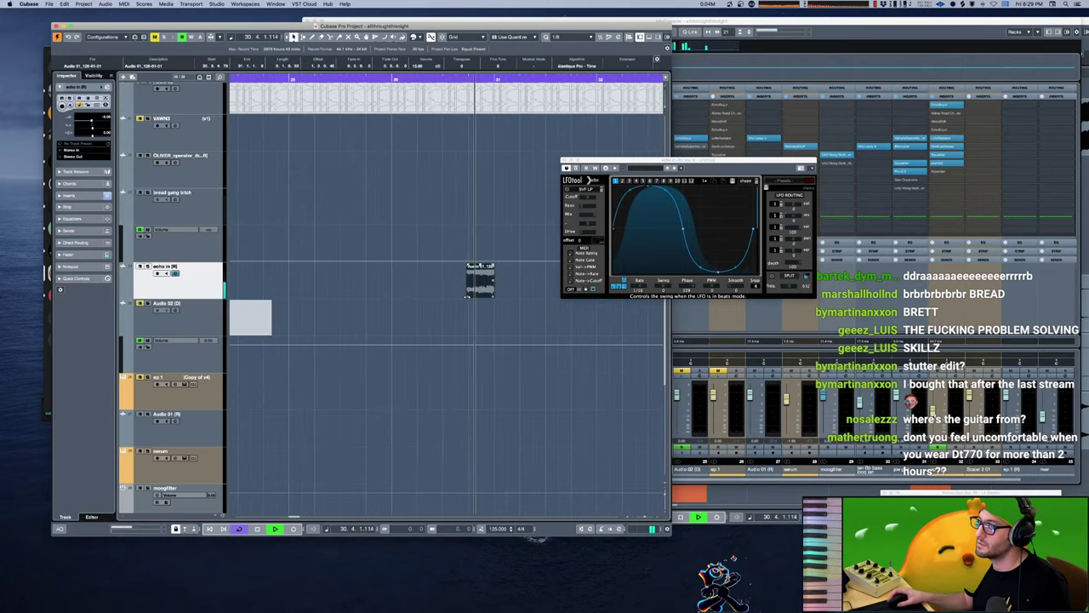
left_click(122, 297)
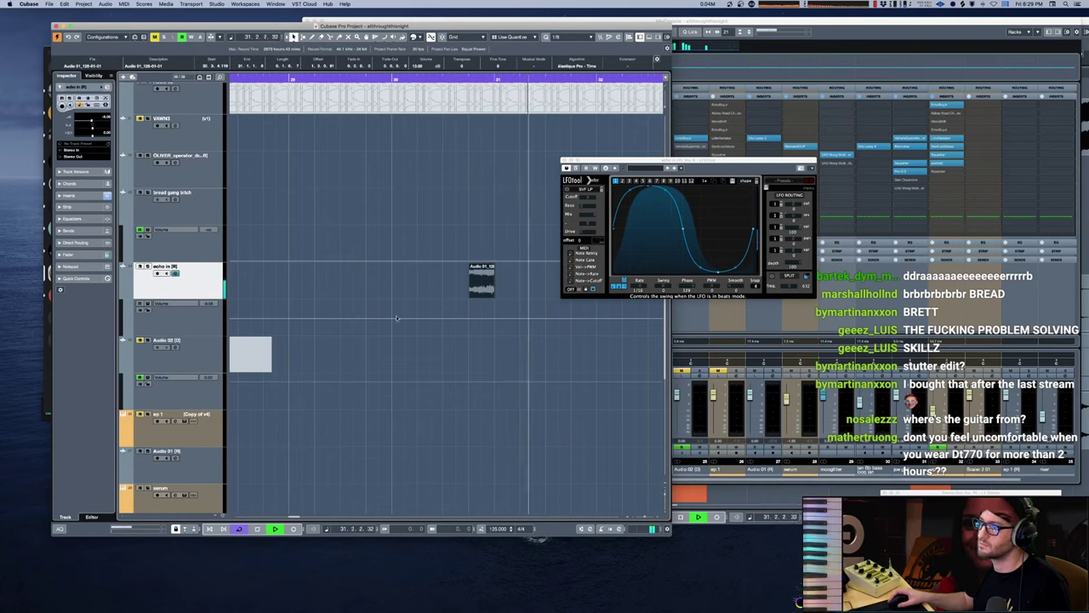
key("space")
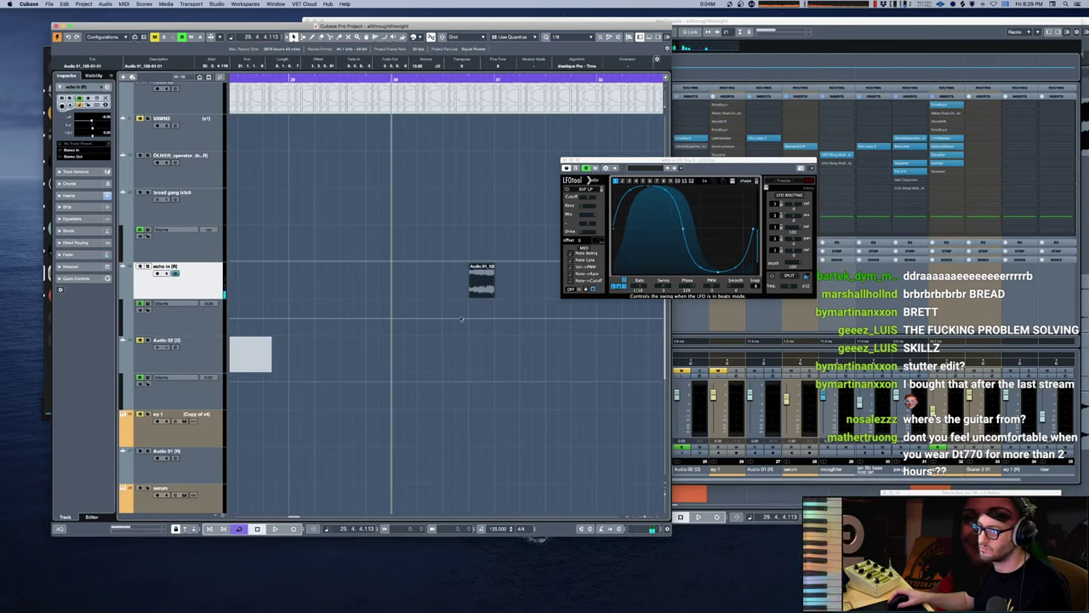
left_click(460, 320)
key("space")
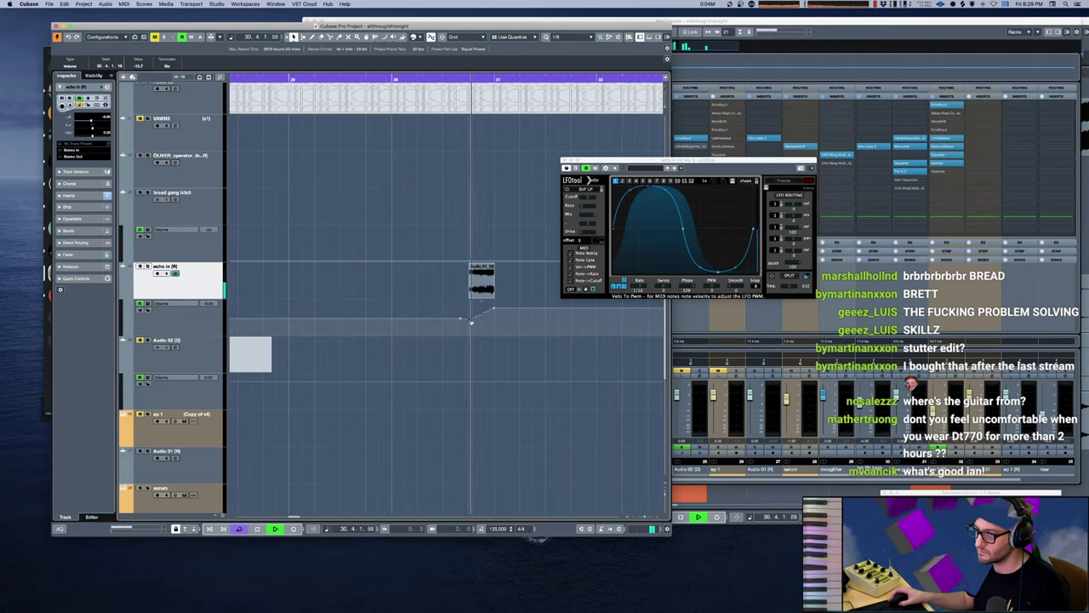
Finish renaming the echo track to 'bread thing'
key("g")
key("g")
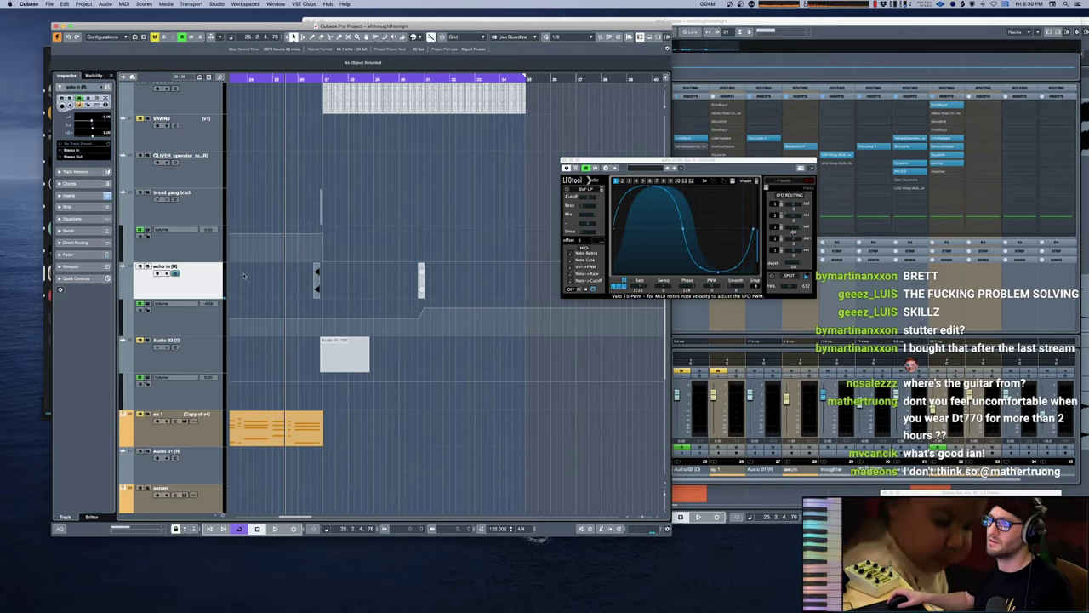
scroll(290, 270, "left", 3)
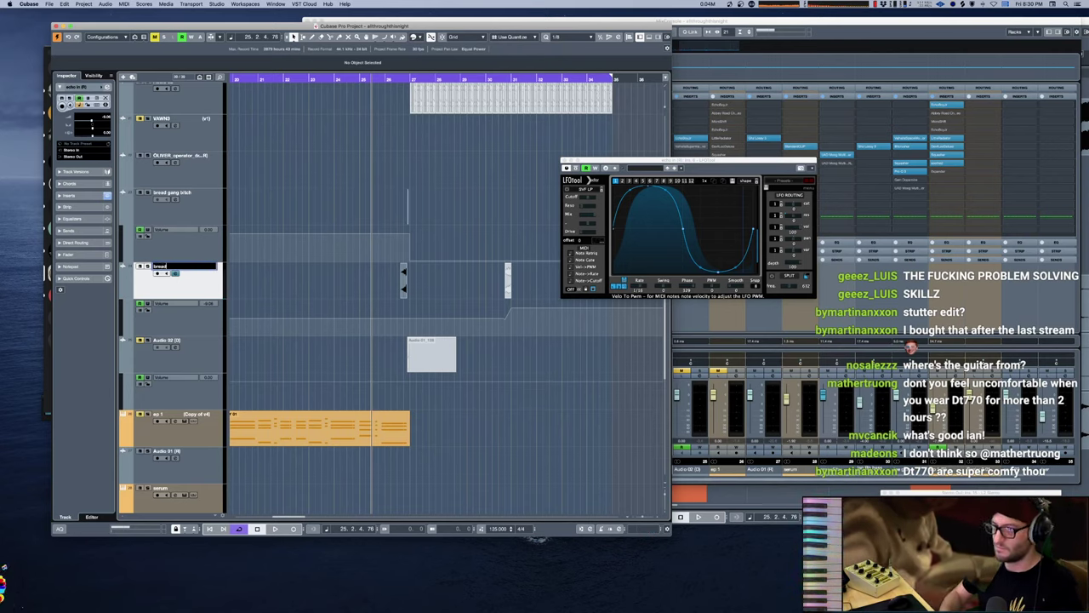
type("thing")
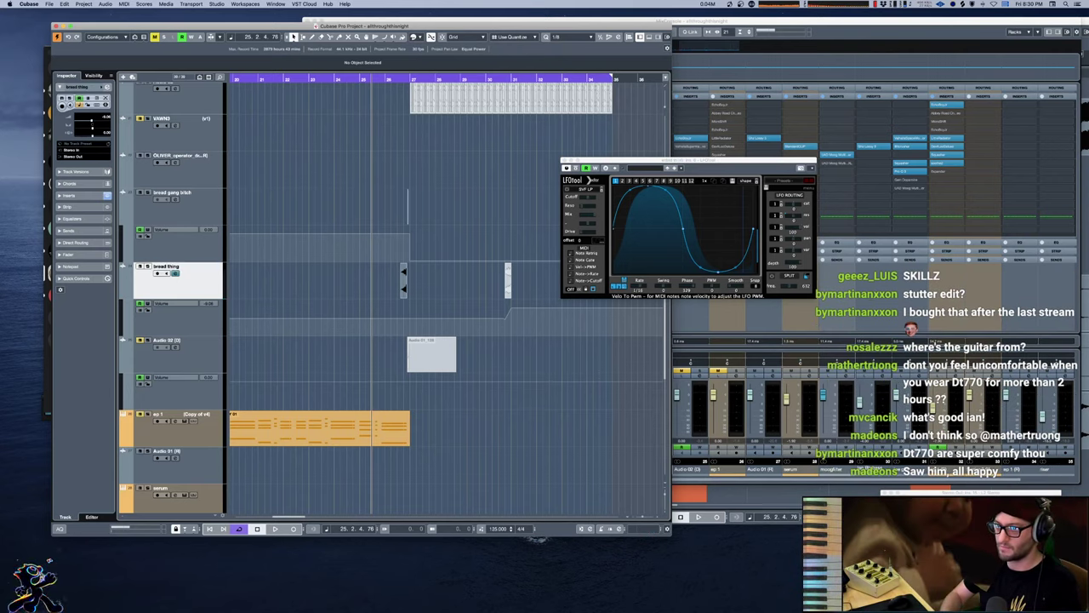
Disable the bread thing track, then delete it
right_click(182, 276)
left_click(221, 405)
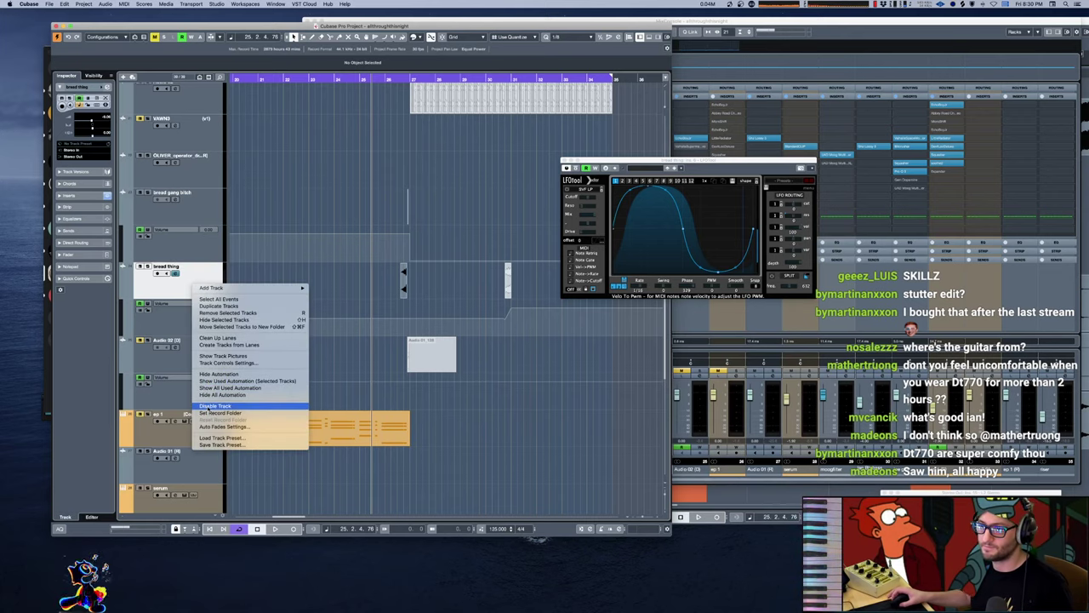
left_click(191, 289)
key("Delete")
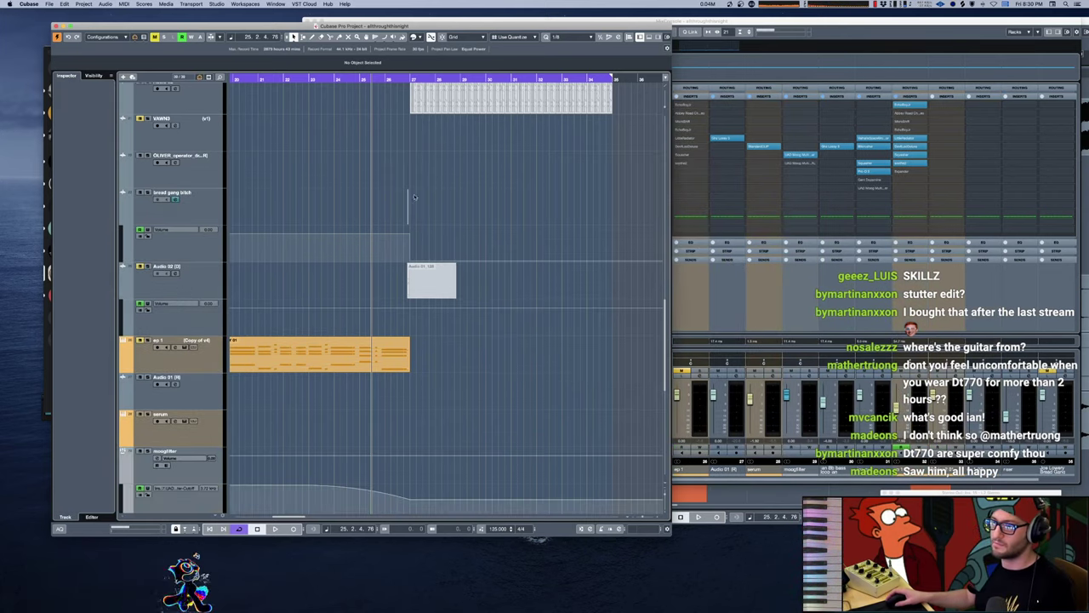
Start playback and delete the Audio 02 (2) track
scroll(412, 198, "up", 3)
key("space")
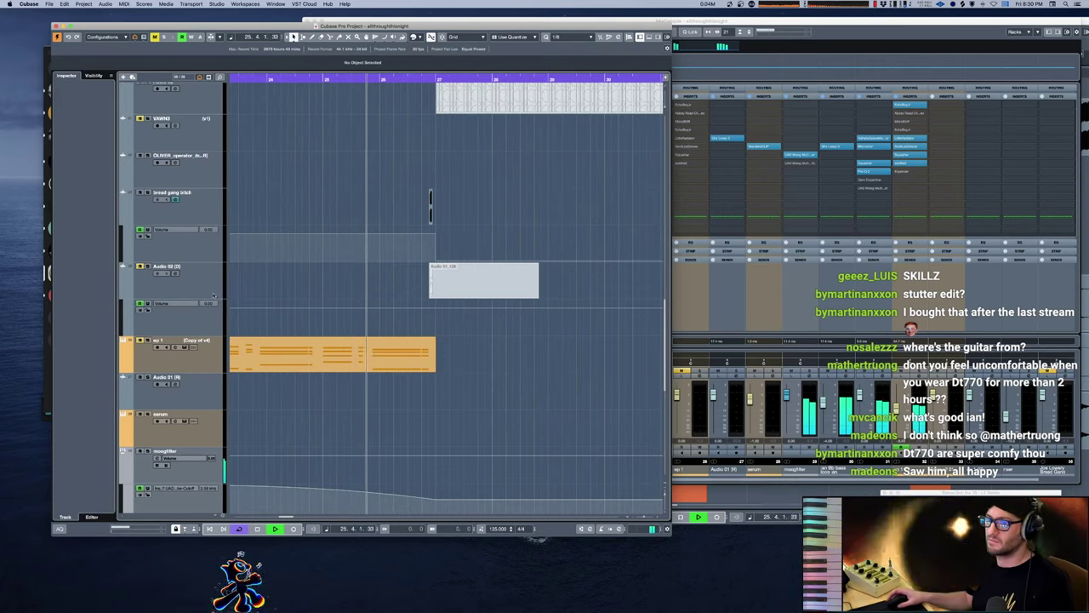
left_click(214, 295)
key("Delete")
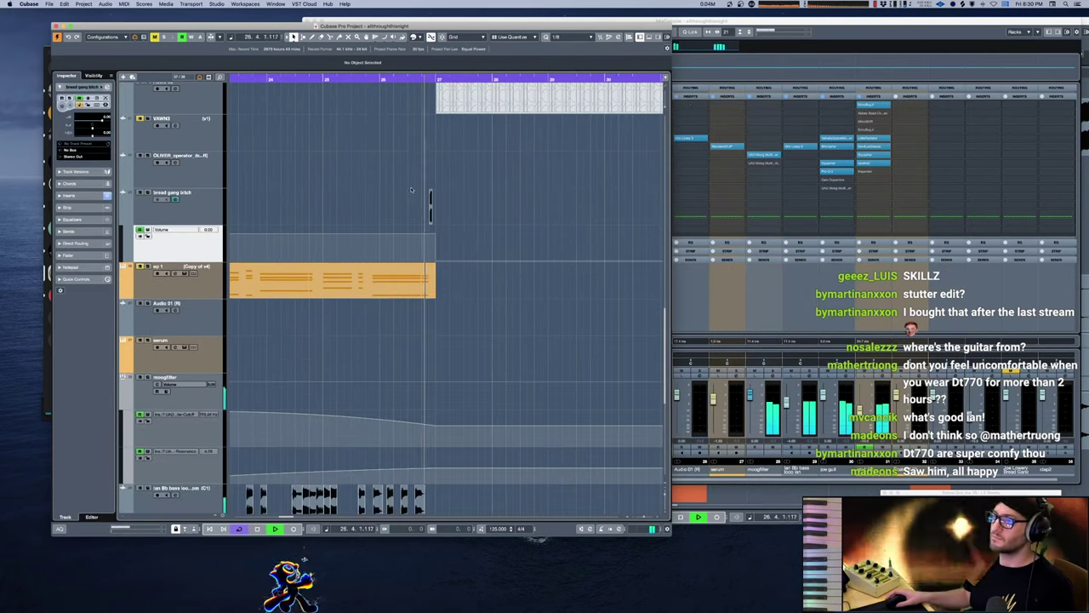
Move the playhead to 26.2.3.105 and split the bass loop and guitar clips there
scroll(411, 189, "up", 3)
left_click(364, 81)
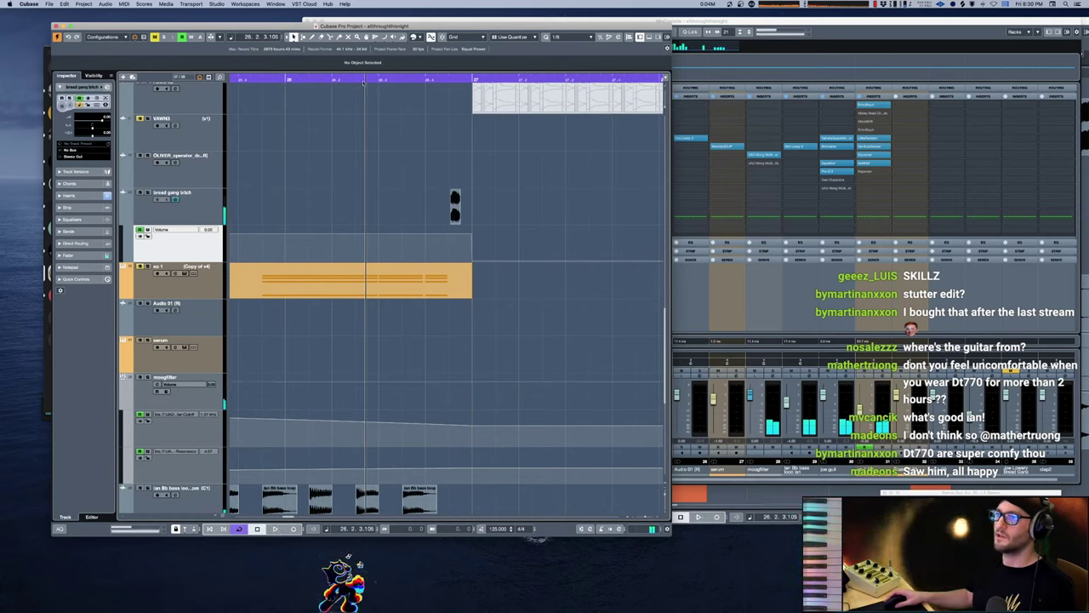
scroll(415, 187, "up", 2)
scroll(448, 240, "down", 5)
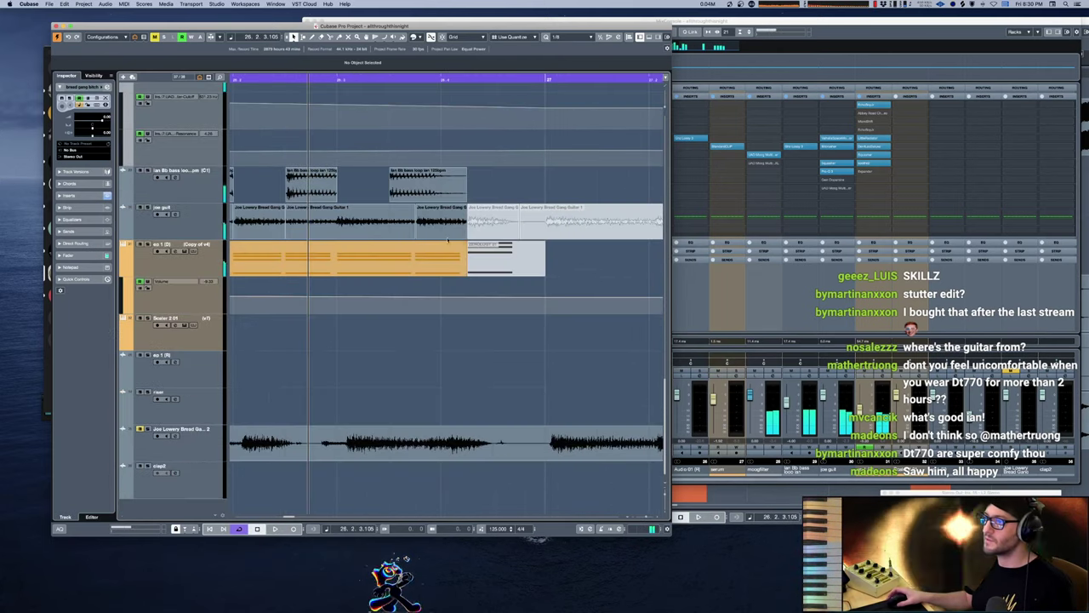
left_click(455, 227)
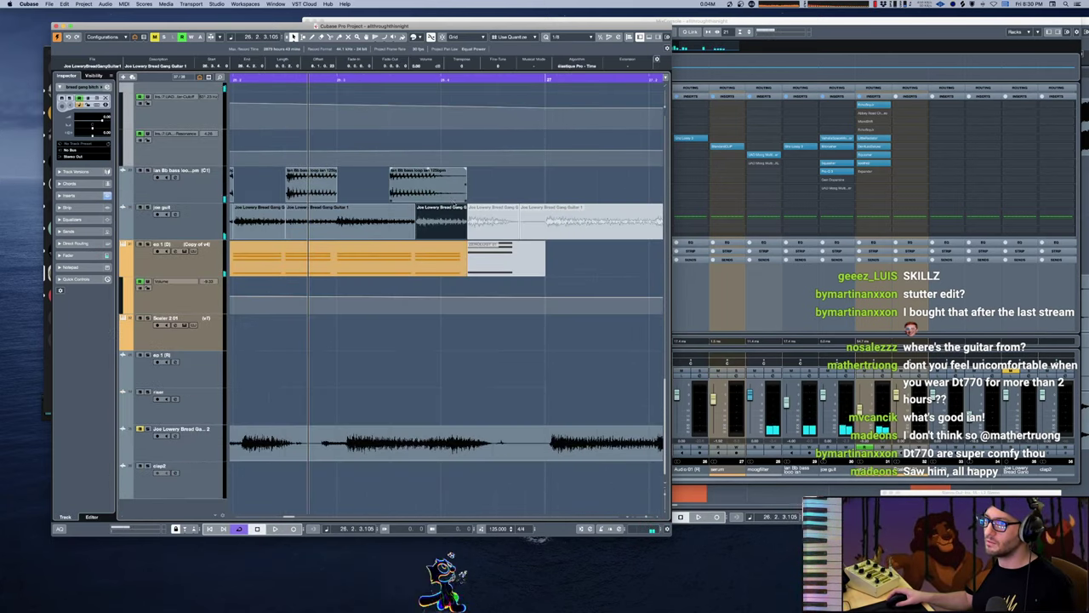
left_click(441, 189)
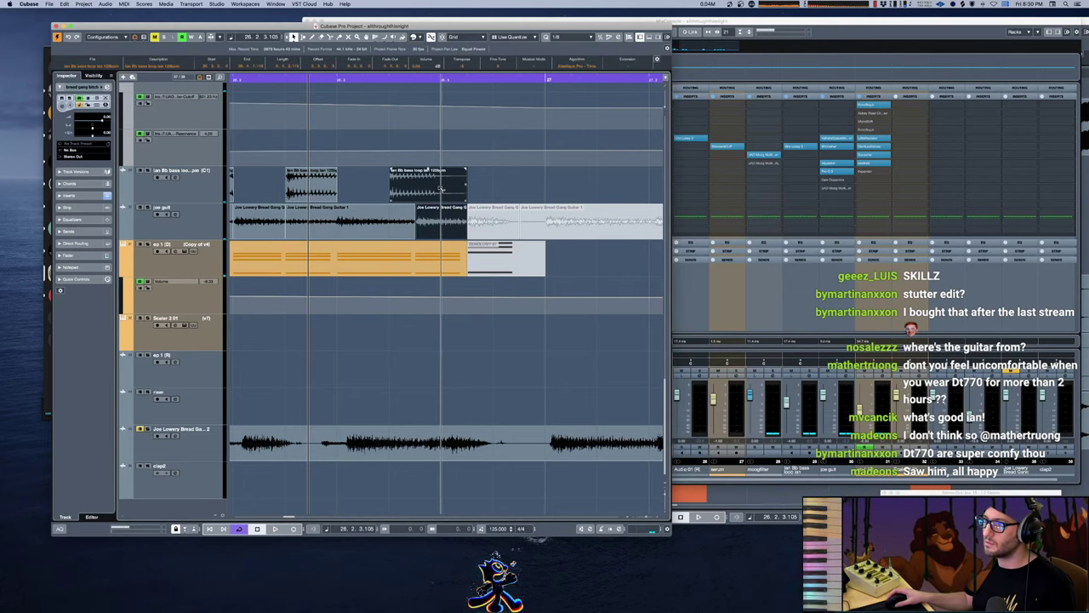
left_click(441, 189)
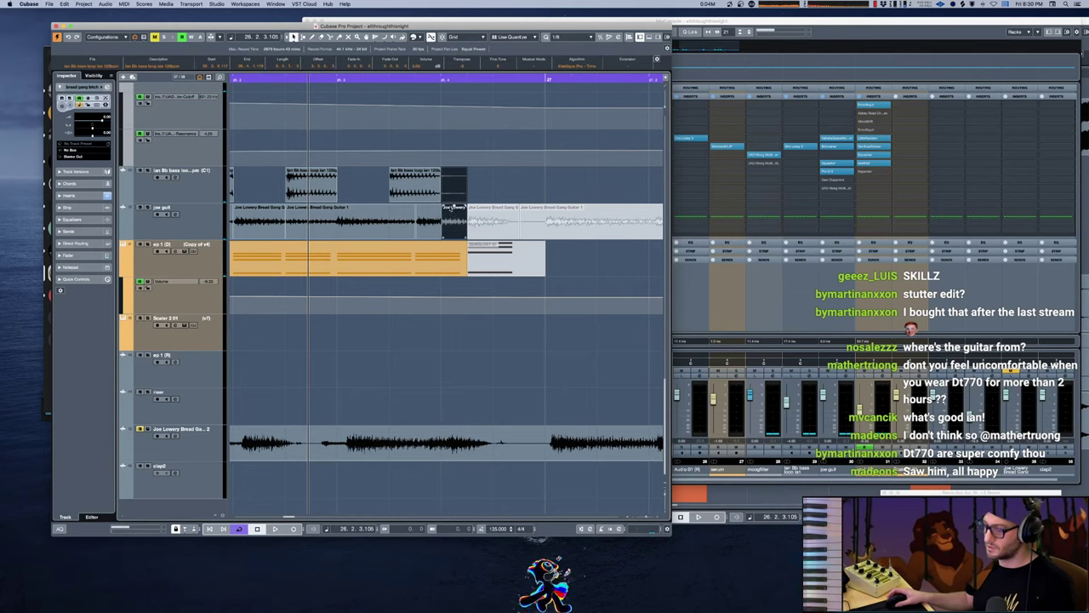
Select the split-off pieces and remove the leftover after the ep 1 part
key("super+comma")
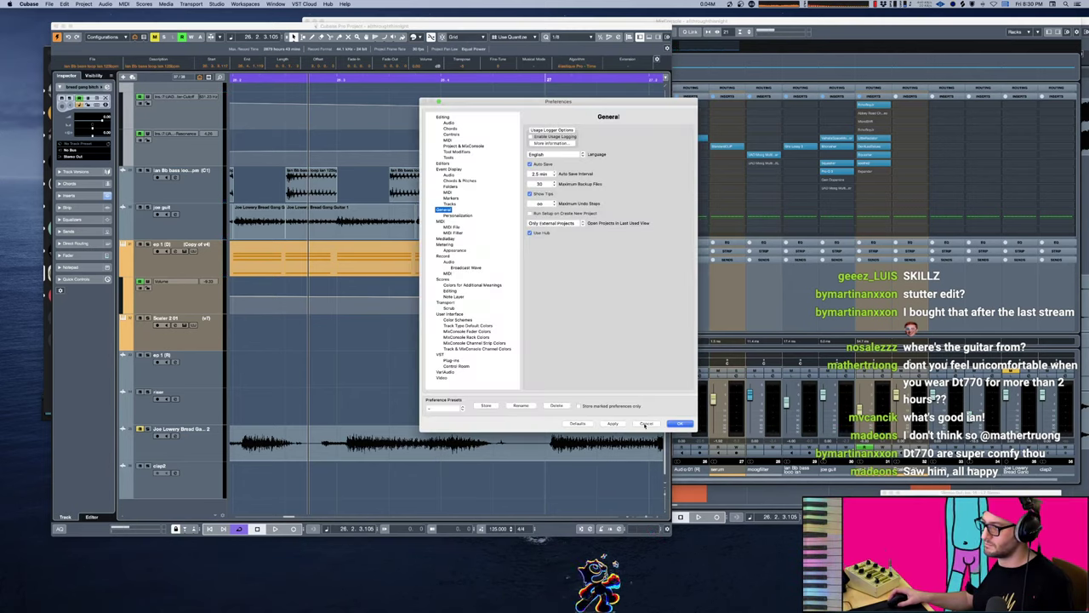
left_click(646, 423)
left_click(414, 171)
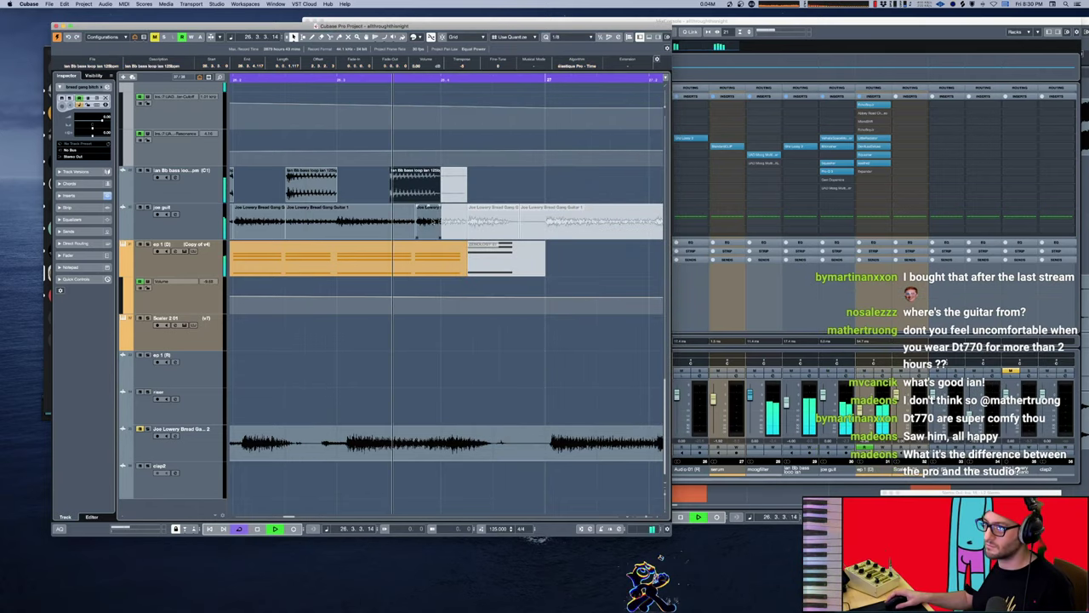
left_click(463, 270)
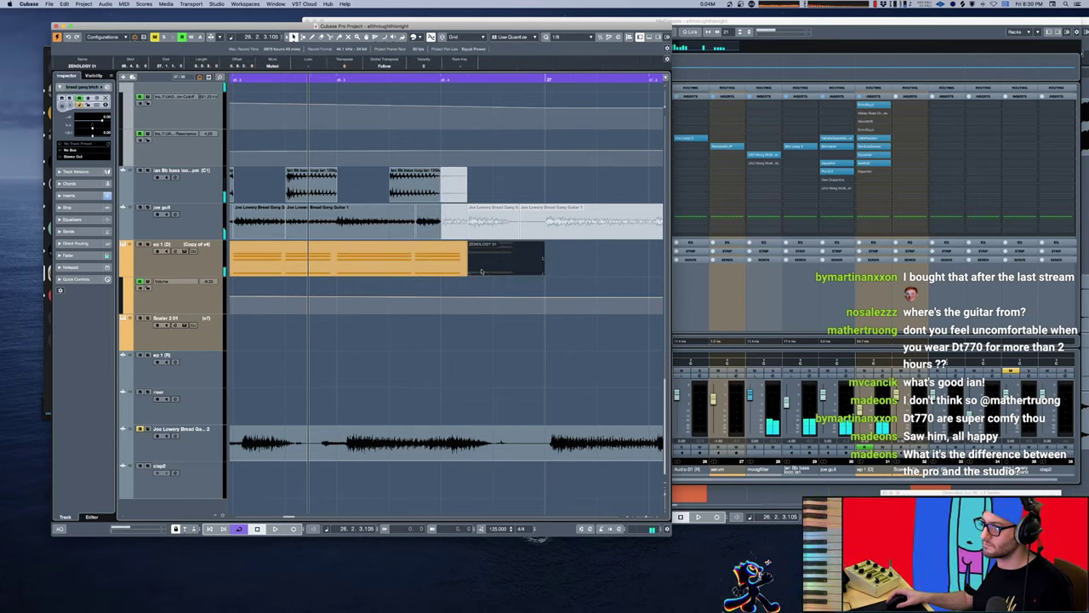
left_click(463, 272)
Review the ZENOLOGY 01 part's notes in the Key Editor, then close it
double_click(463, 272)
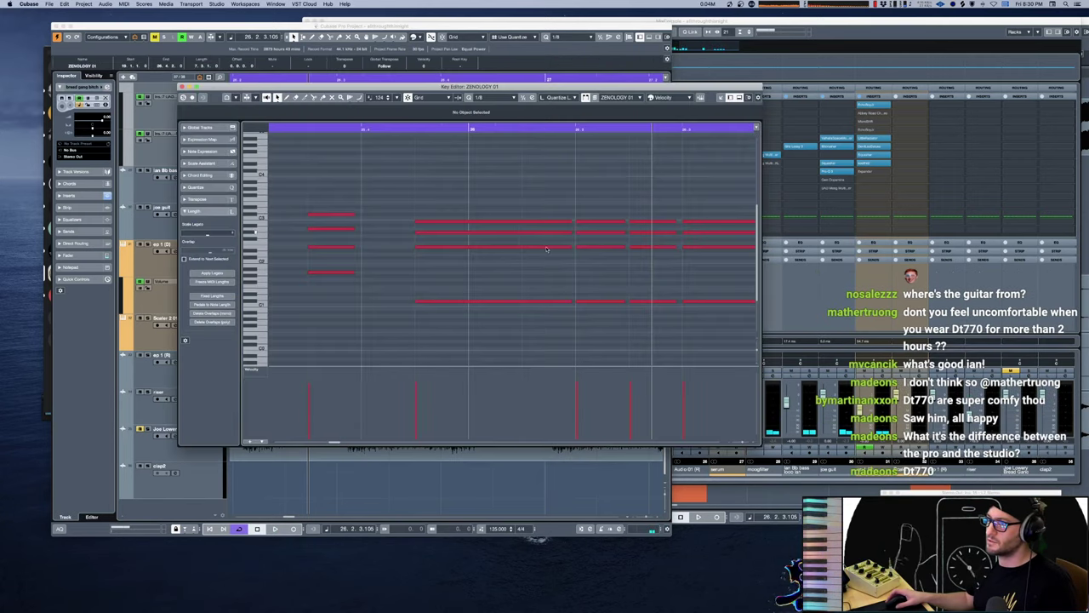
left_click_drag(449, 198, 469, 334)
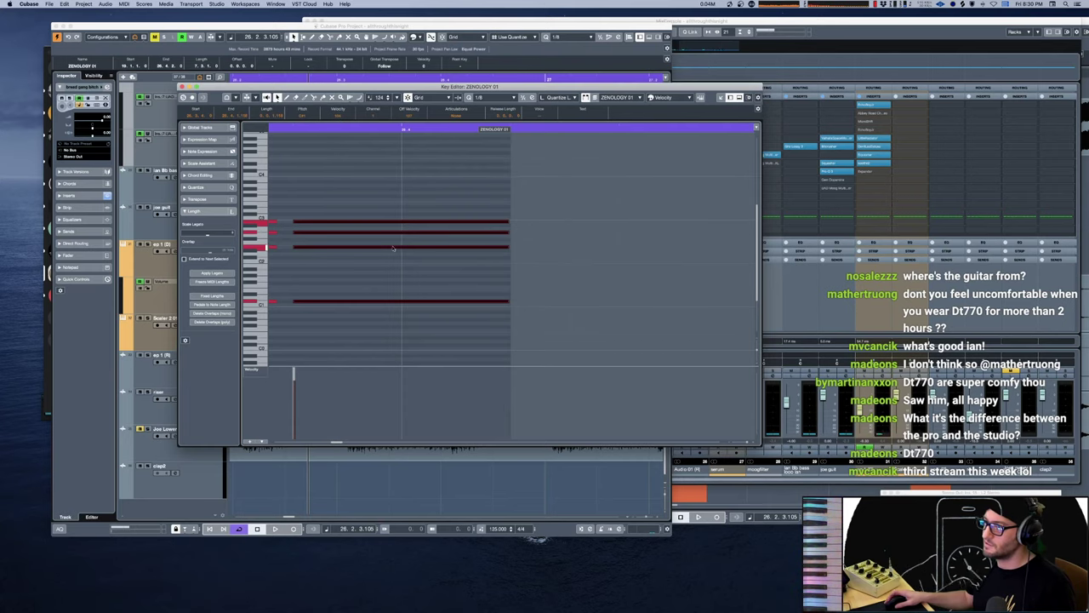
key("Escape")
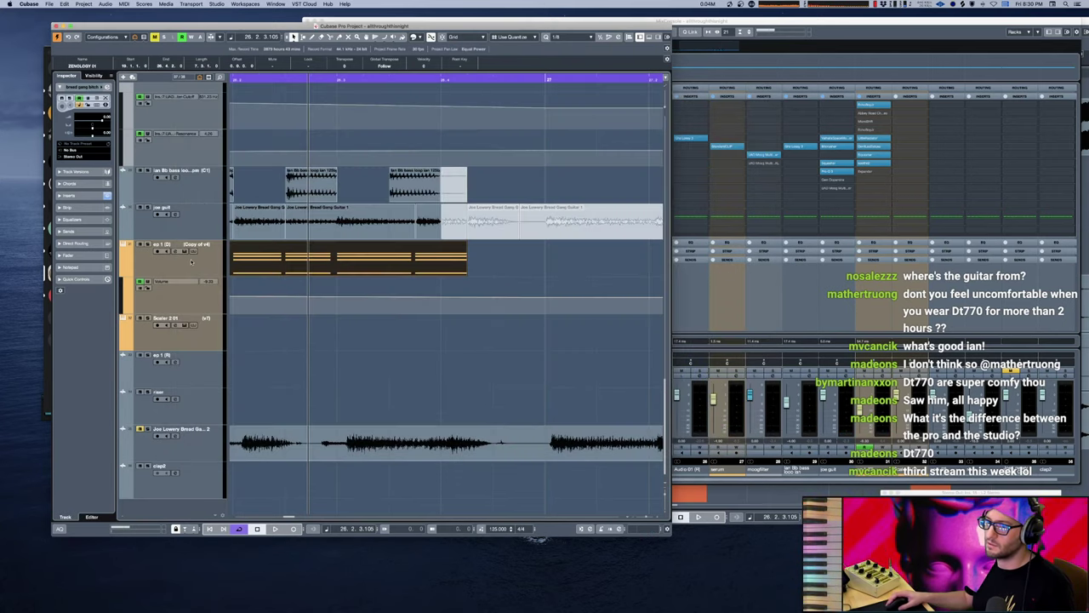
Audition and zoom in around the drop, selecting the ep 1 (D) and Audio 01 tracks
left_click(194, 259)
key("space")
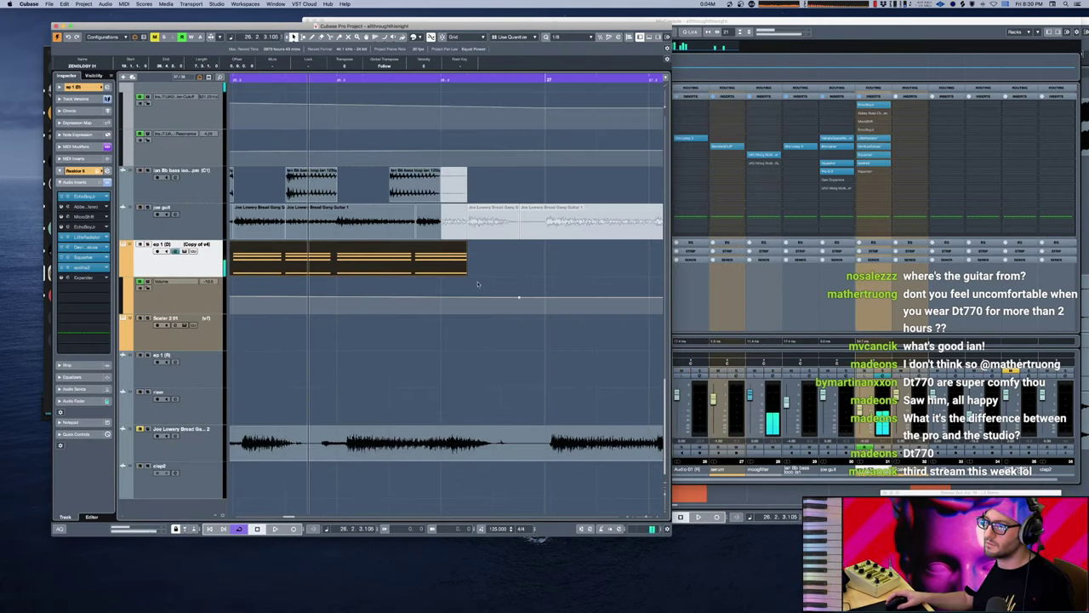
key("h")
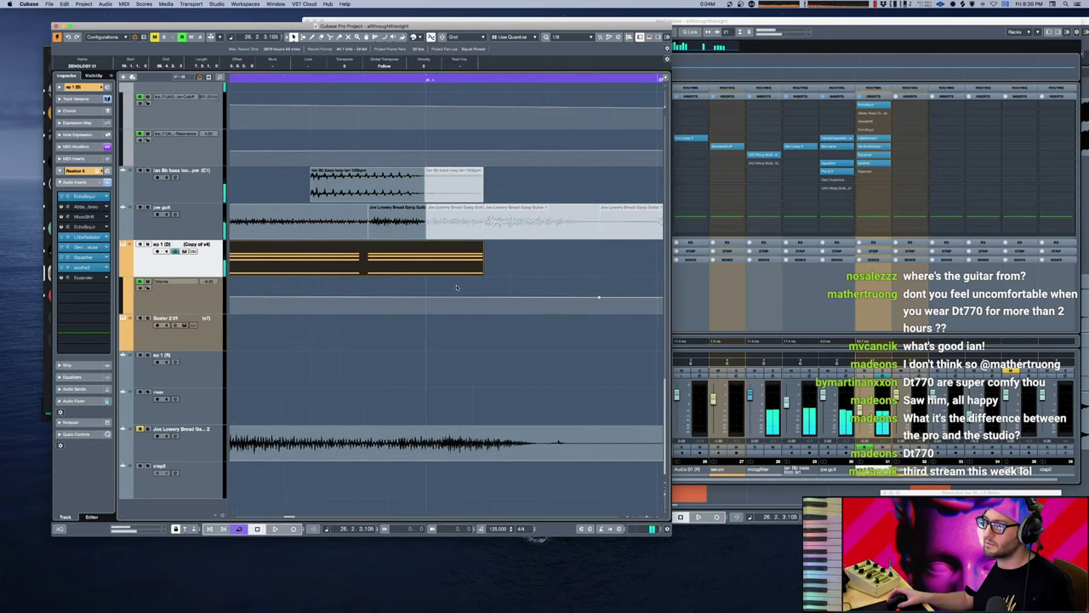
scroll(456, 288, "up", 5)
scroll(429, 258, "down", 8)
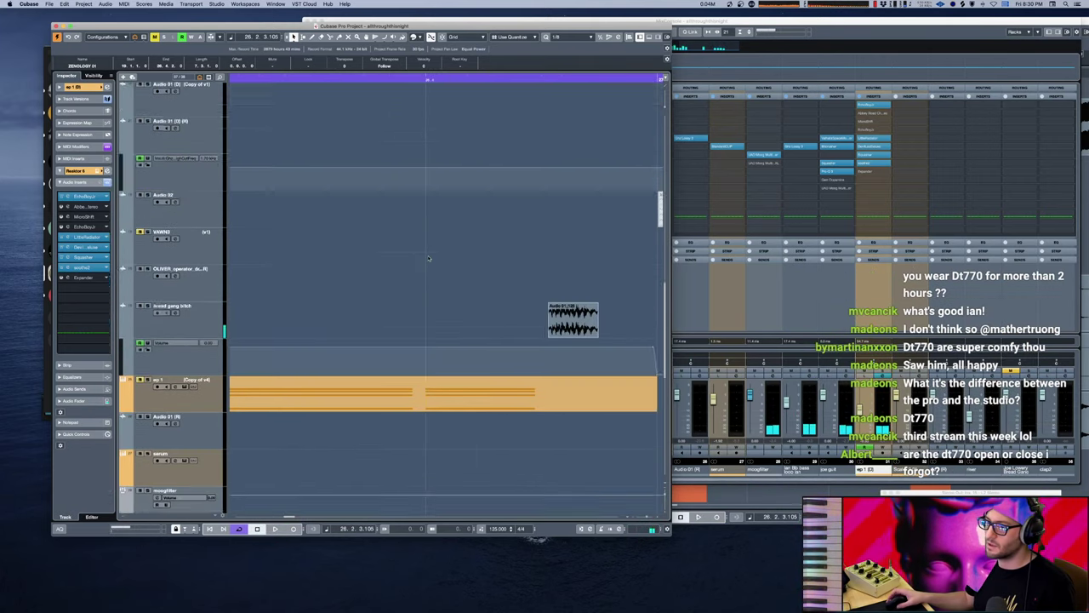
left_click(477, 311)
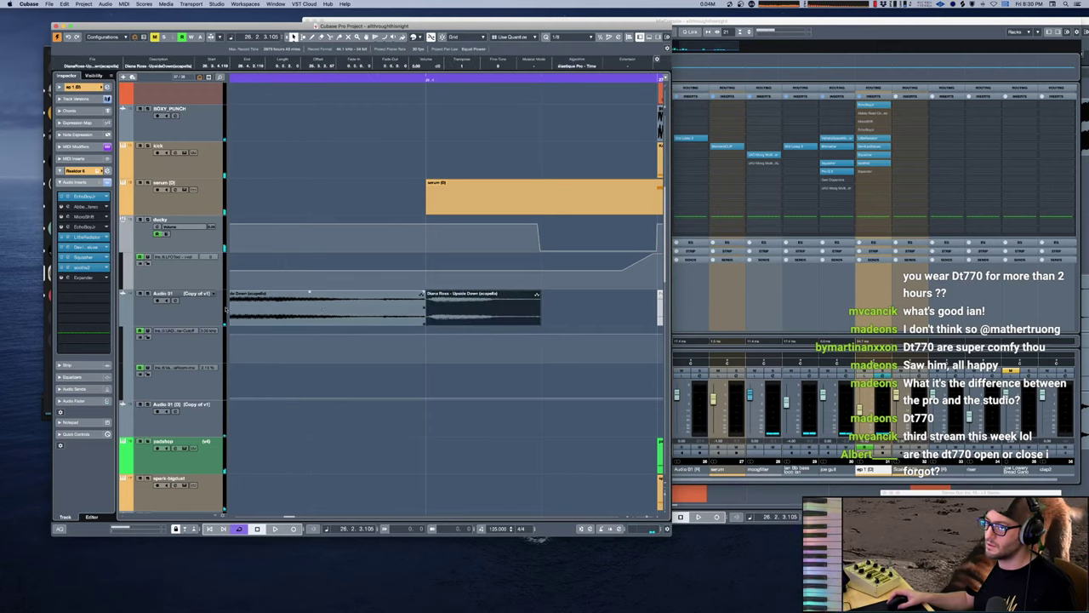
left_click(197, 314)
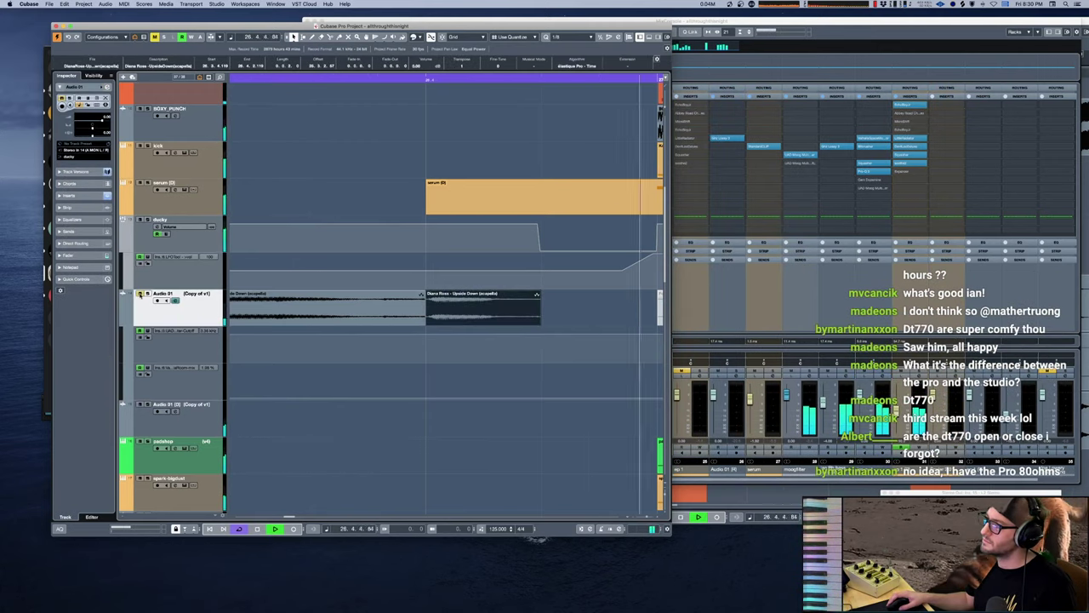
scroll(511, 260, "up", 8)
Drag the HK PL TB 110 BPM 01 clip's right edge back to the drop and play it back
left_click_drag(539, 201, 421, 172)
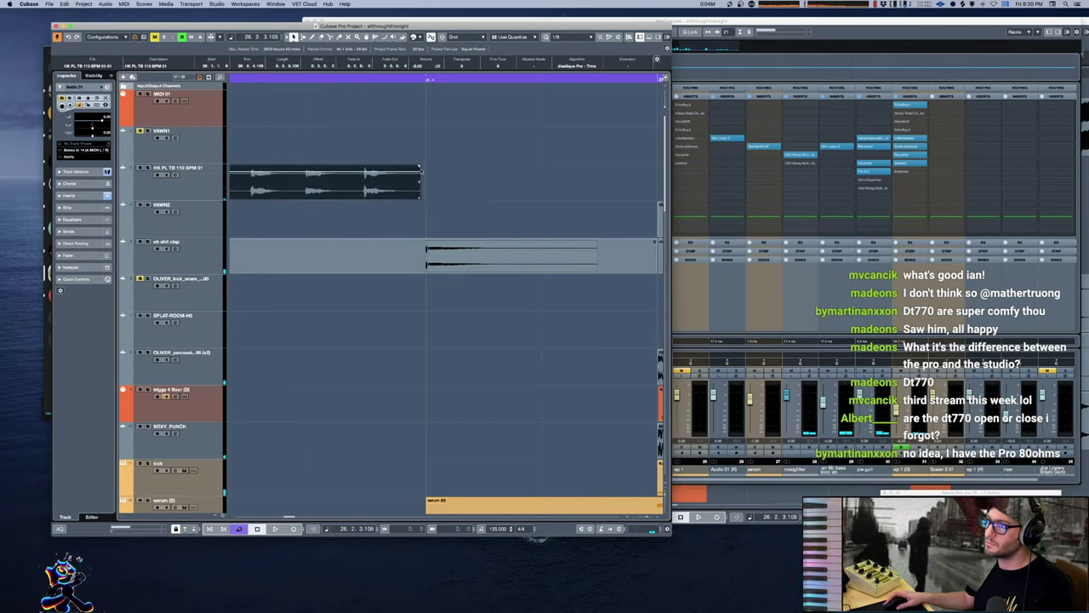
key("space")
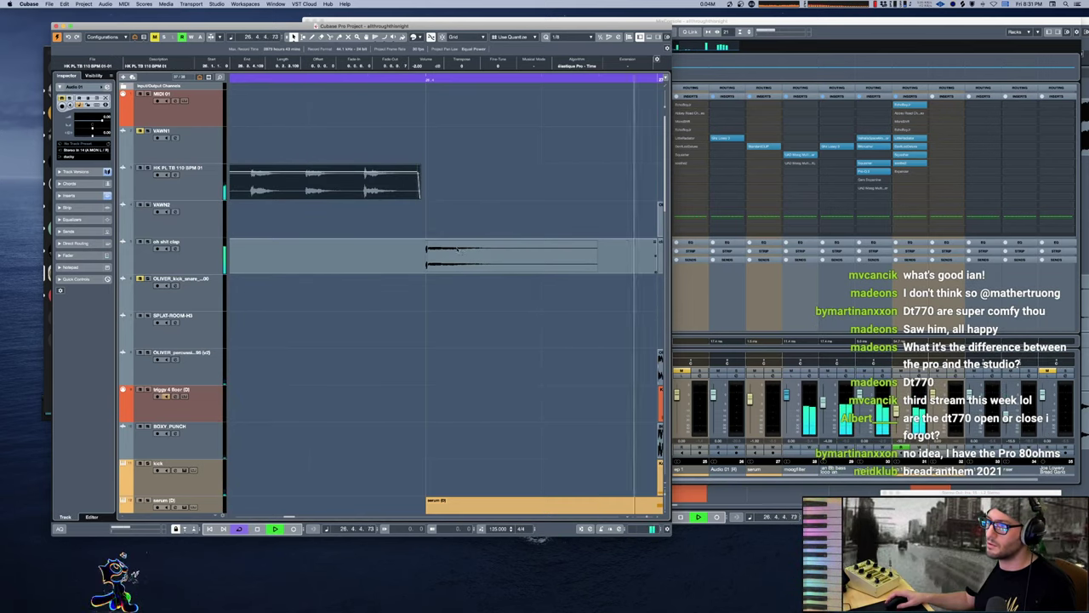
scroll(463, 260, "down", 8)
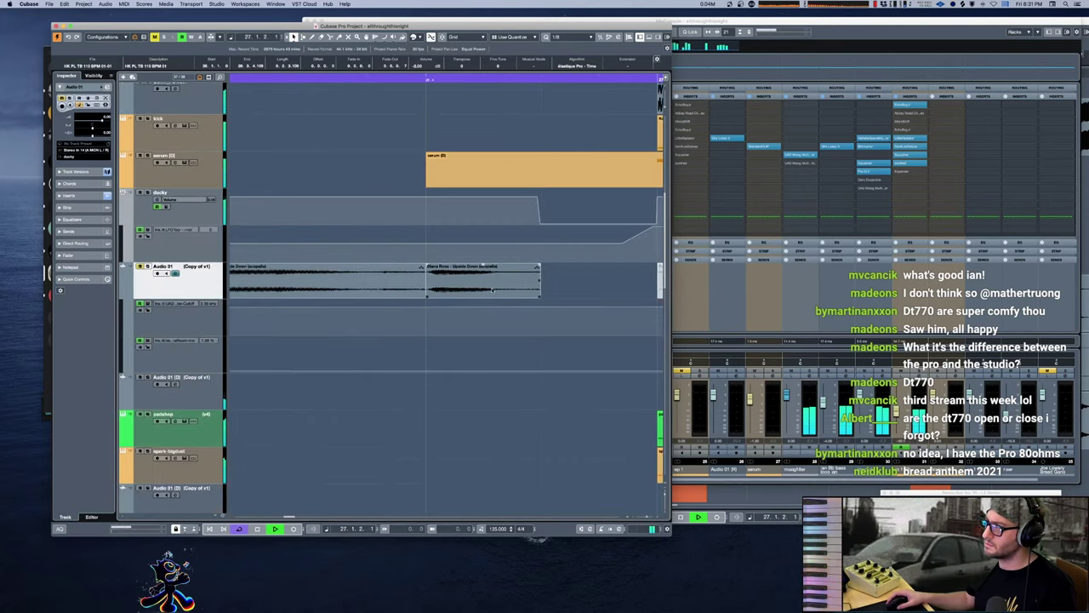
scroll(492, 290, "up", 8)
key("space")
scroll(427, 326, "down", 3)
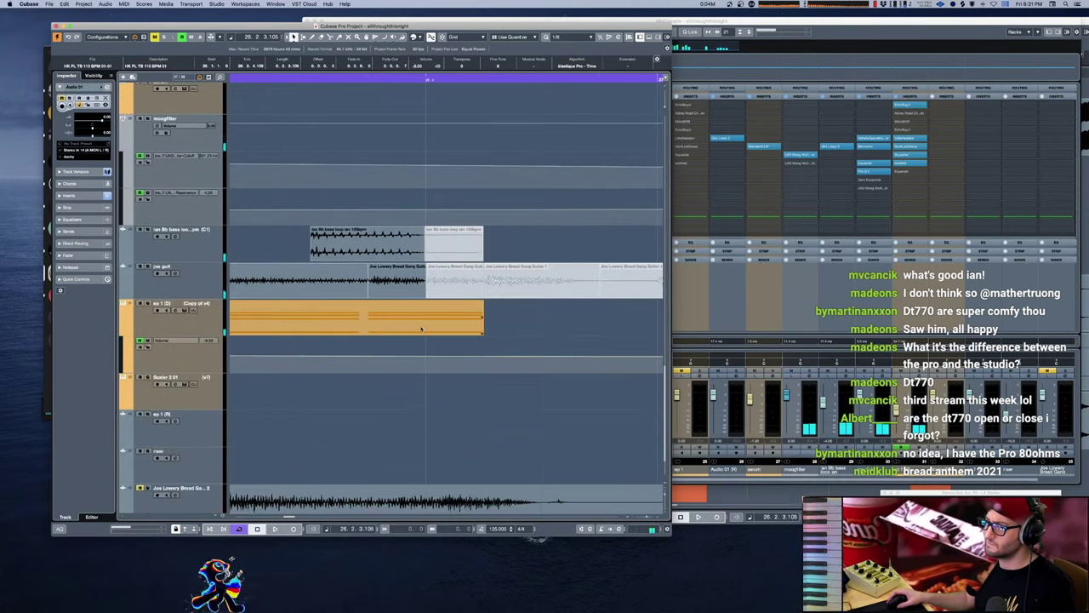
scroll(406, 360, "down", 2)
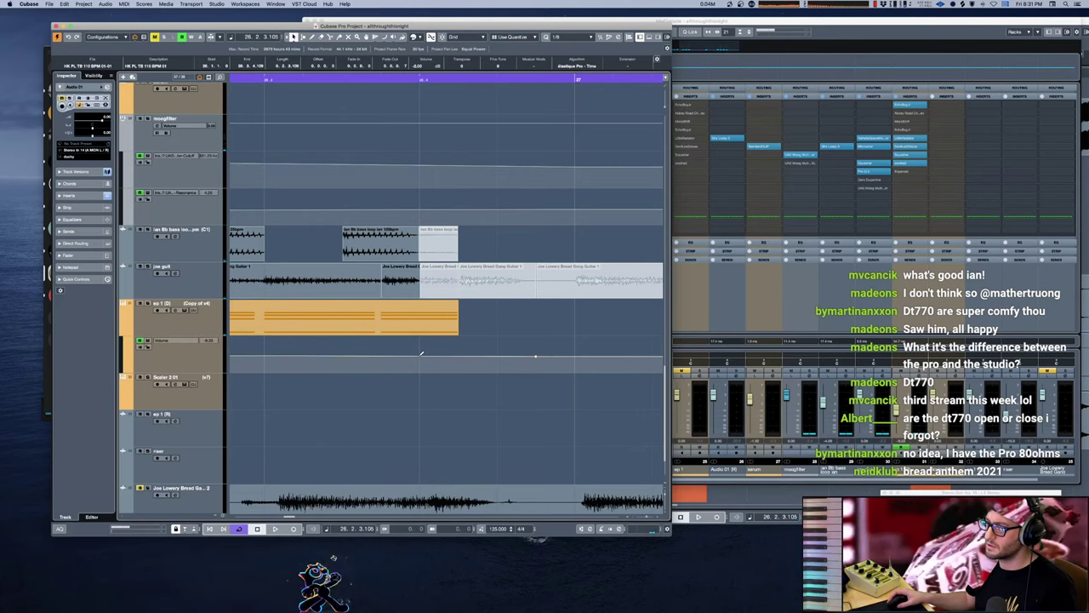
Add two Volume automation points before the drop, pull the segment between them down, and audition
left_click(420, 355)
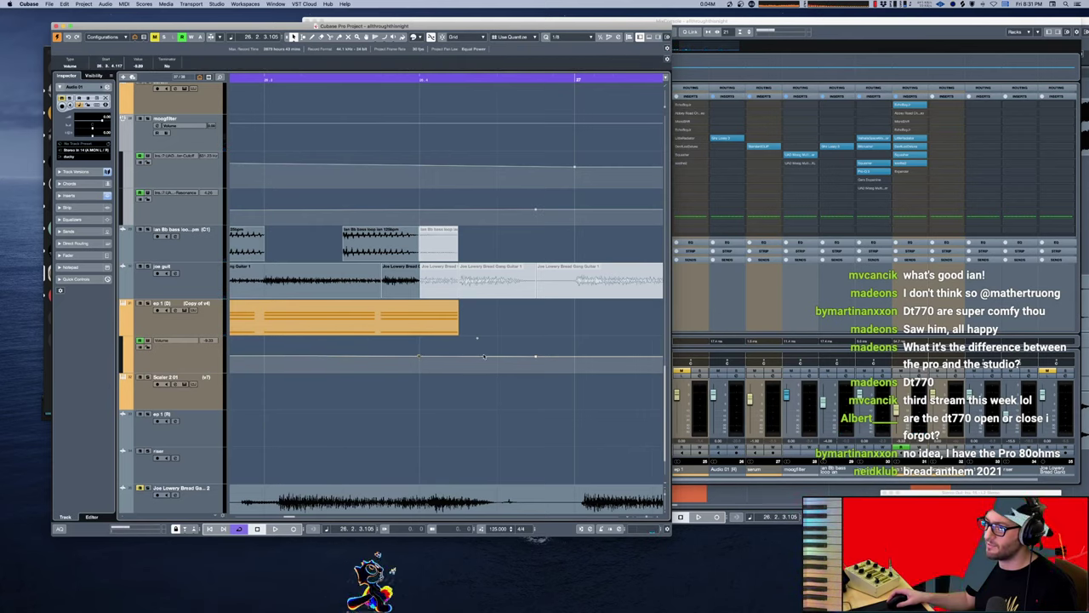
left_click(490, 356)
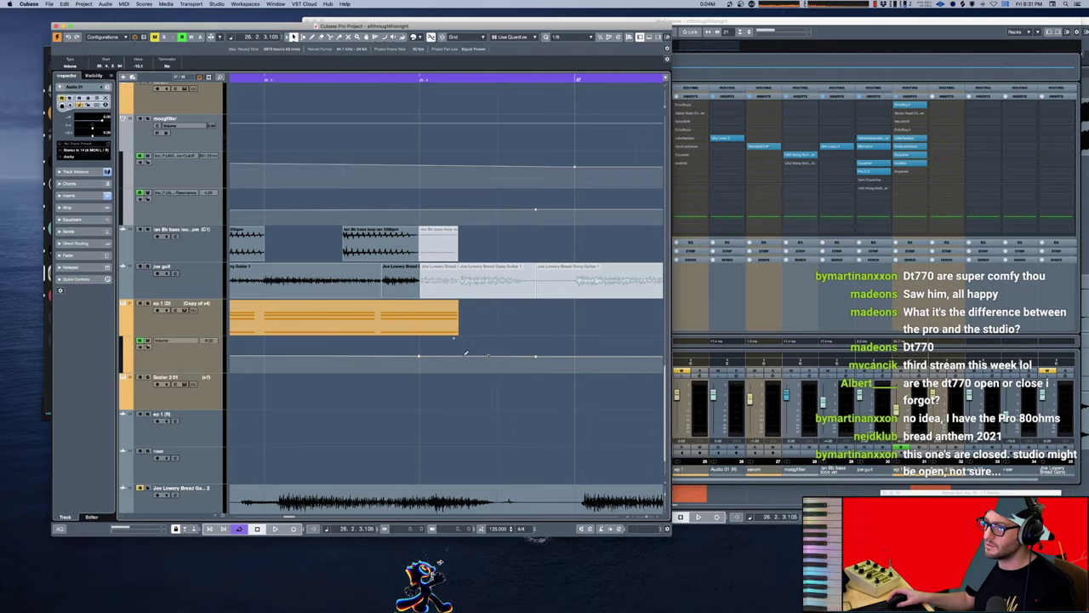
left_click_drag(465, 356, 465, 364)
key("space")
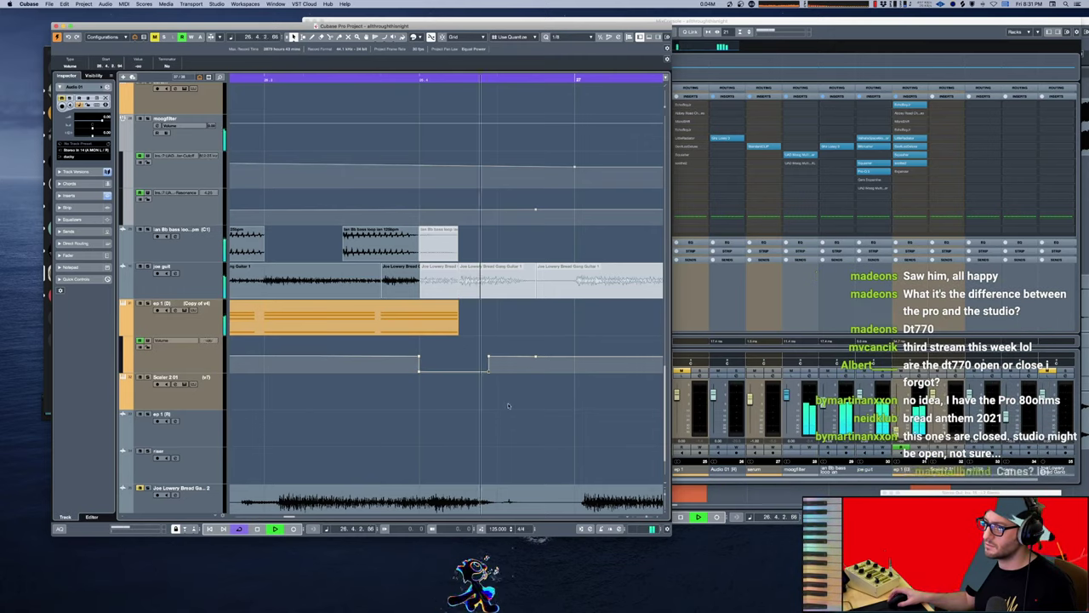
key("space")
Zoom out to the whole song and play from near bar 2 to check the dip
key("g")
key("g")
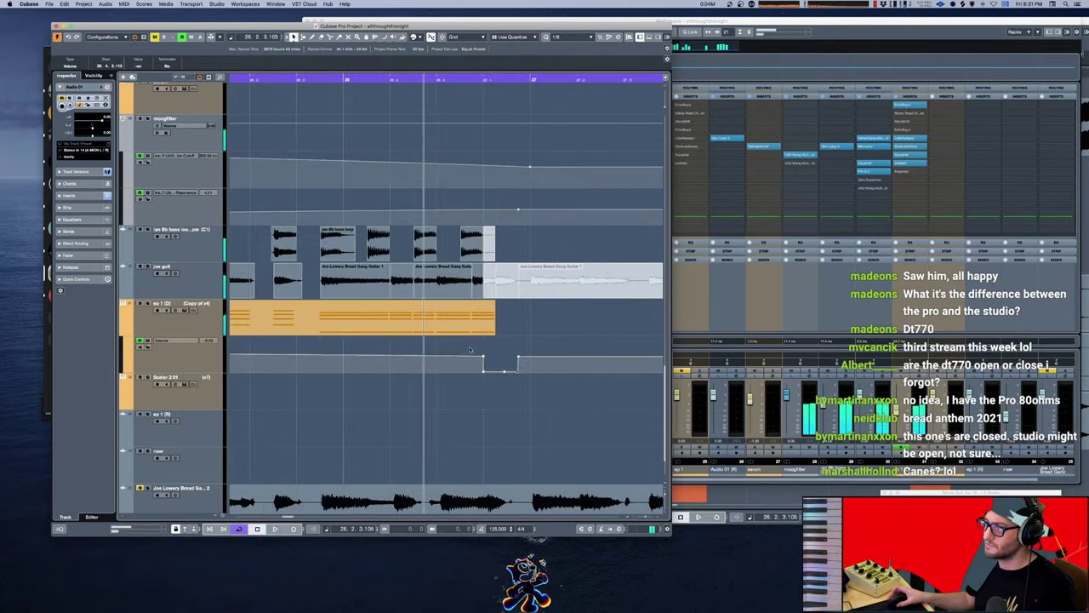
key("g")
key("g")
key("g")
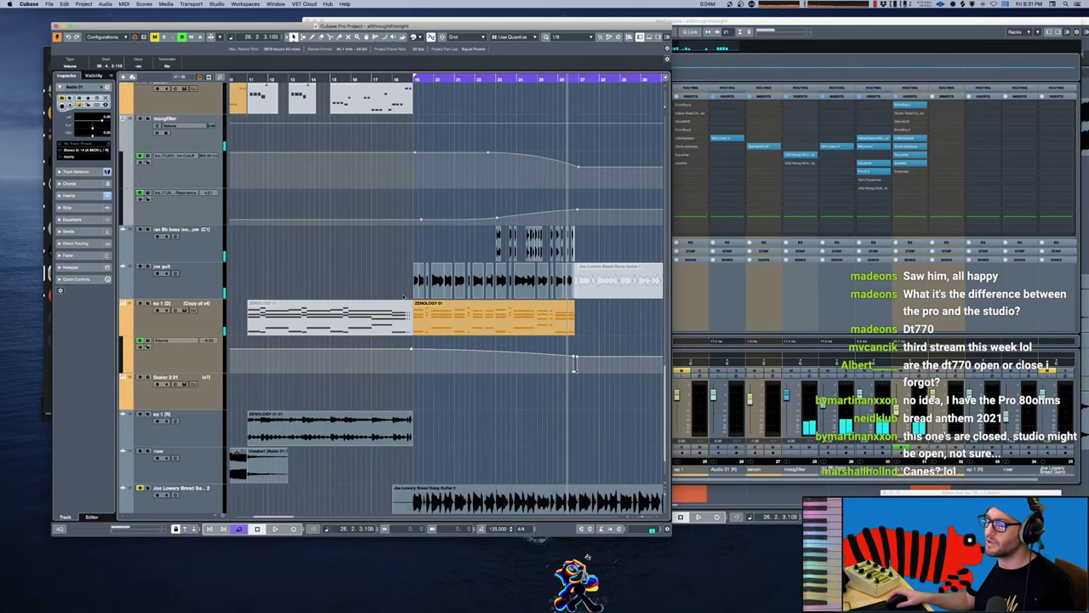
key("g")
key("g")
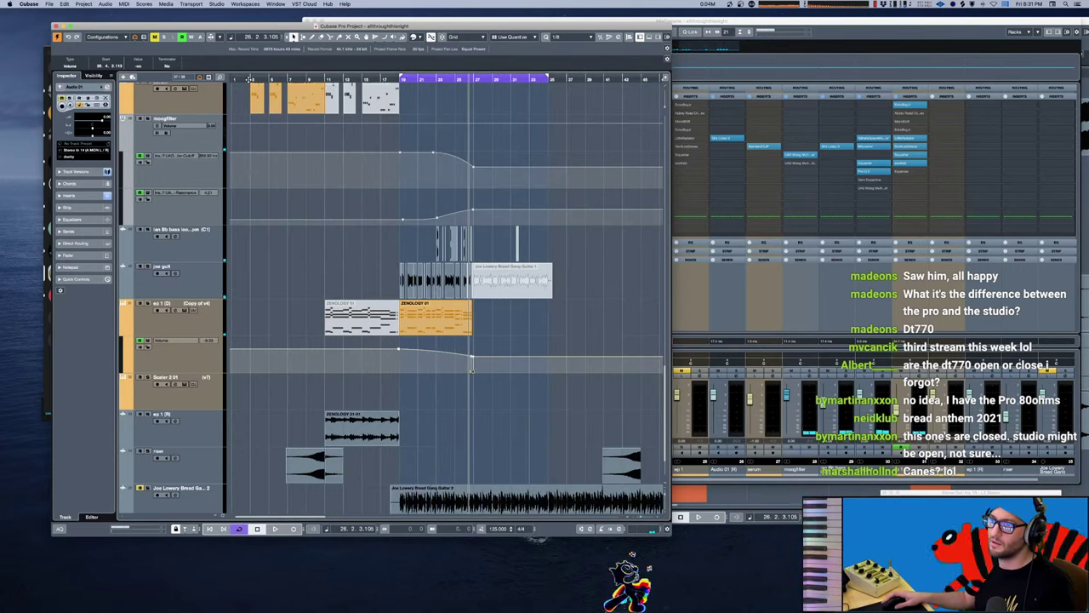
left_click(248, 79)
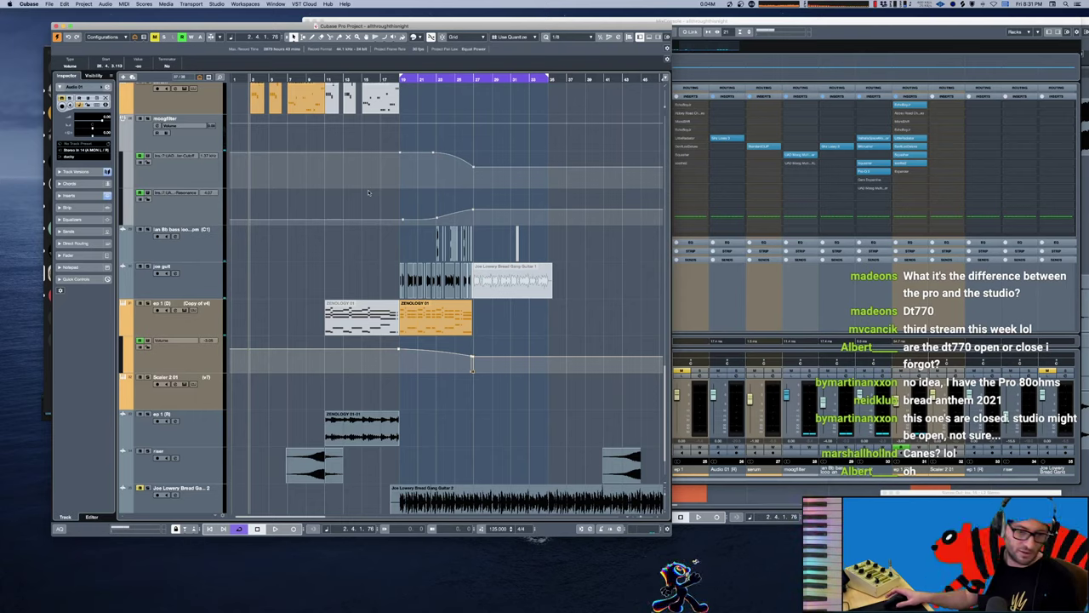
key("space")
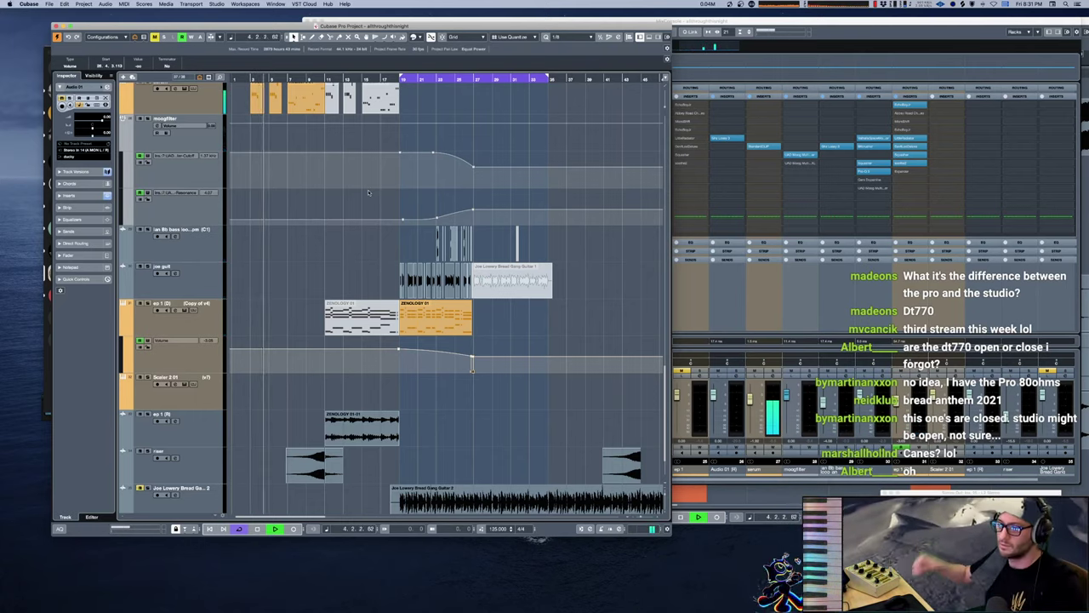
key("space")
scroll(368, 192, "up", 10)
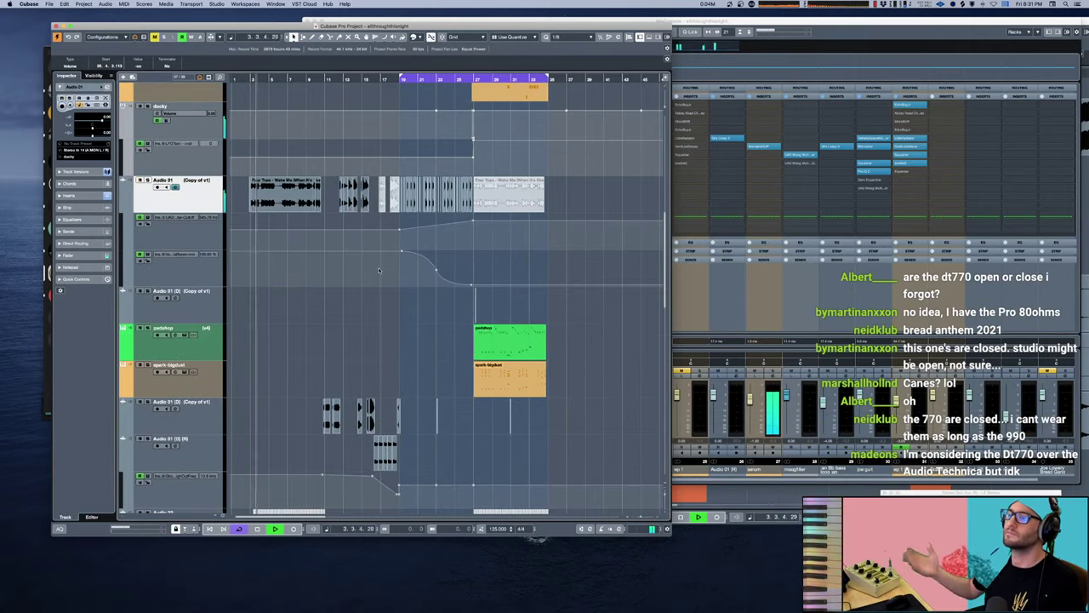
key("space")
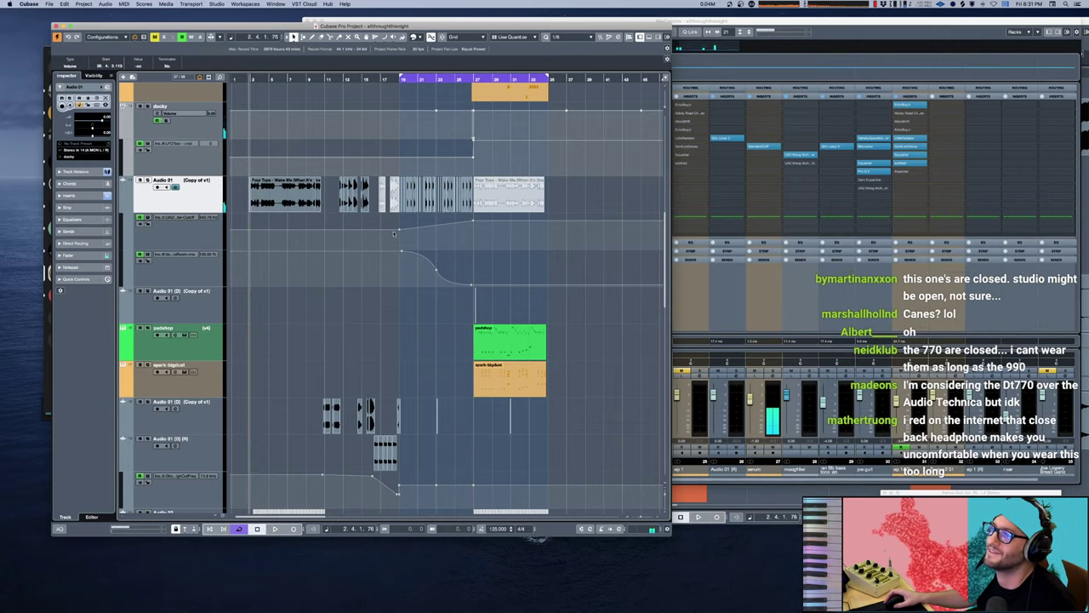
key("space")
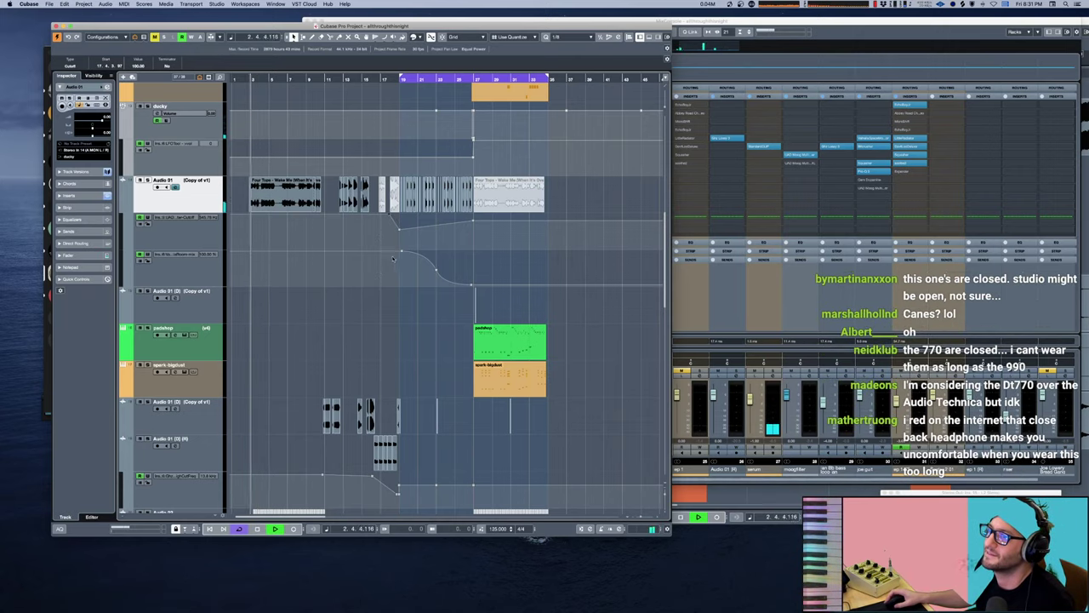
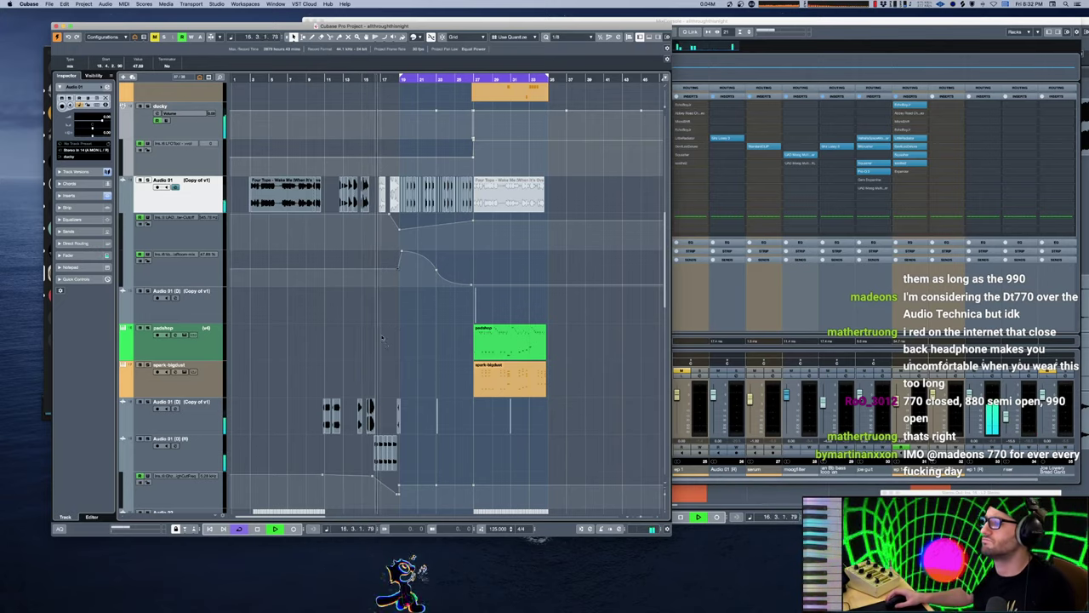
Select the copied vocal event and bend its automation curve upward around bar 25
key("h")
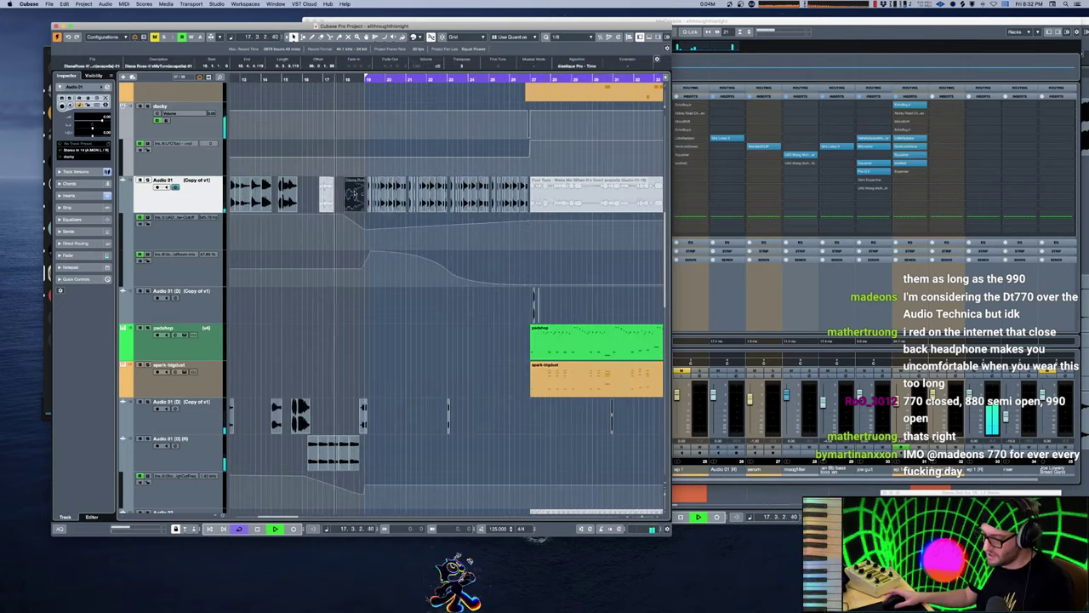
left_click(354, 194)
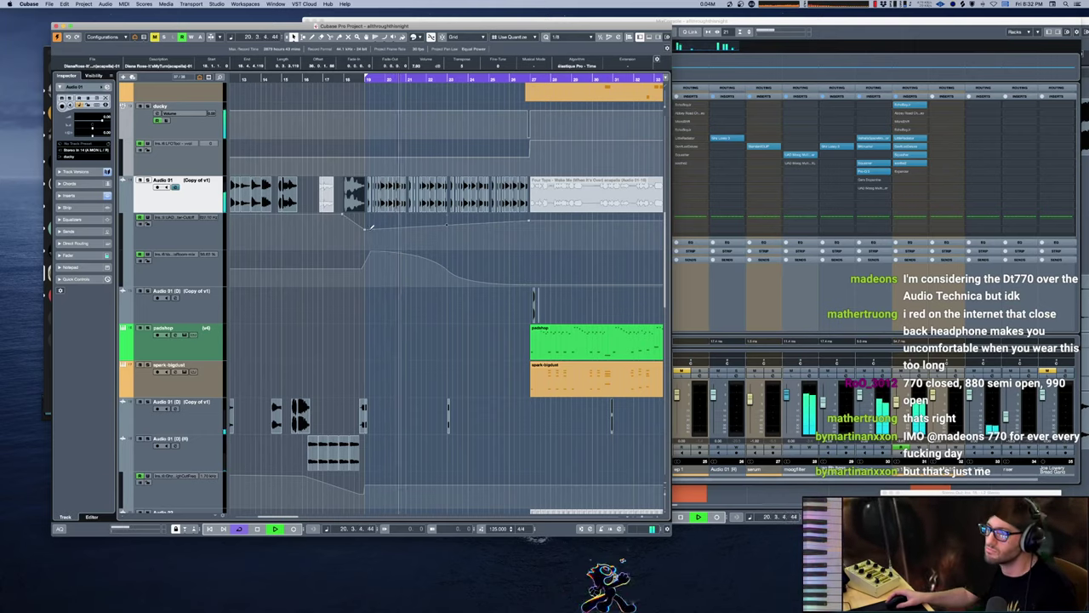
scroll(416, 274, "down", 3)
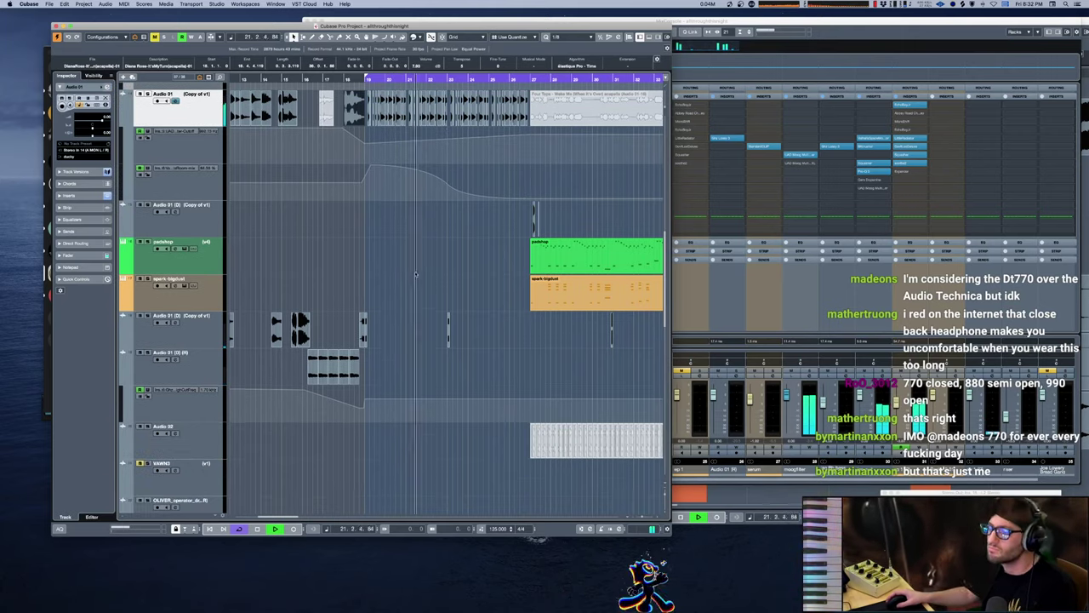
left_click(366, 198)
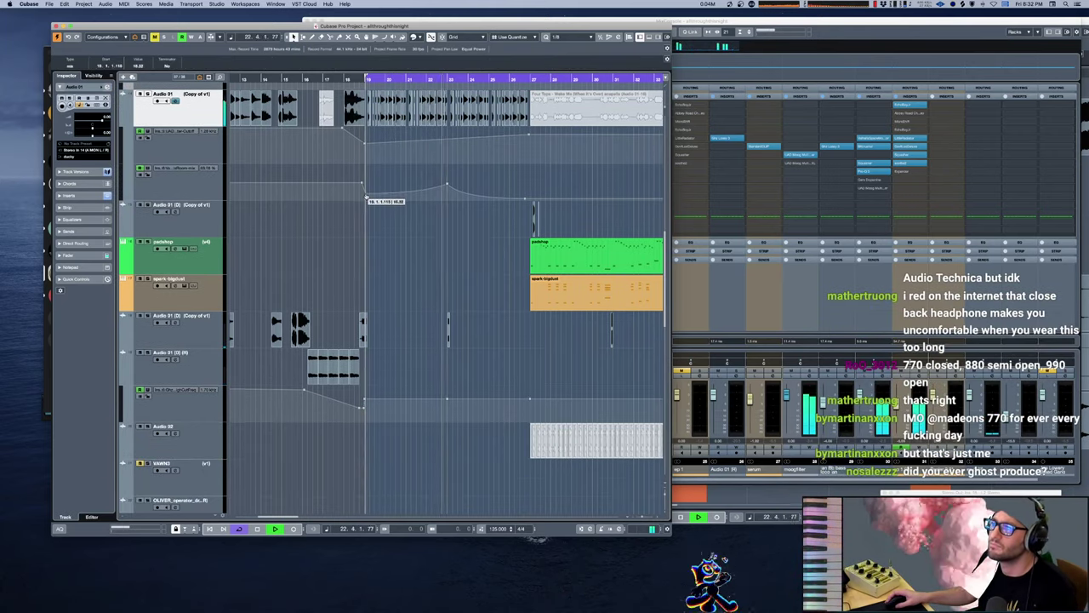
left_click_drag(437, 176, 480, 188)
Pull an automation point earlier and lower, then drop the curve's final point toward bar 27
scroll(504, 192, "right", 2)
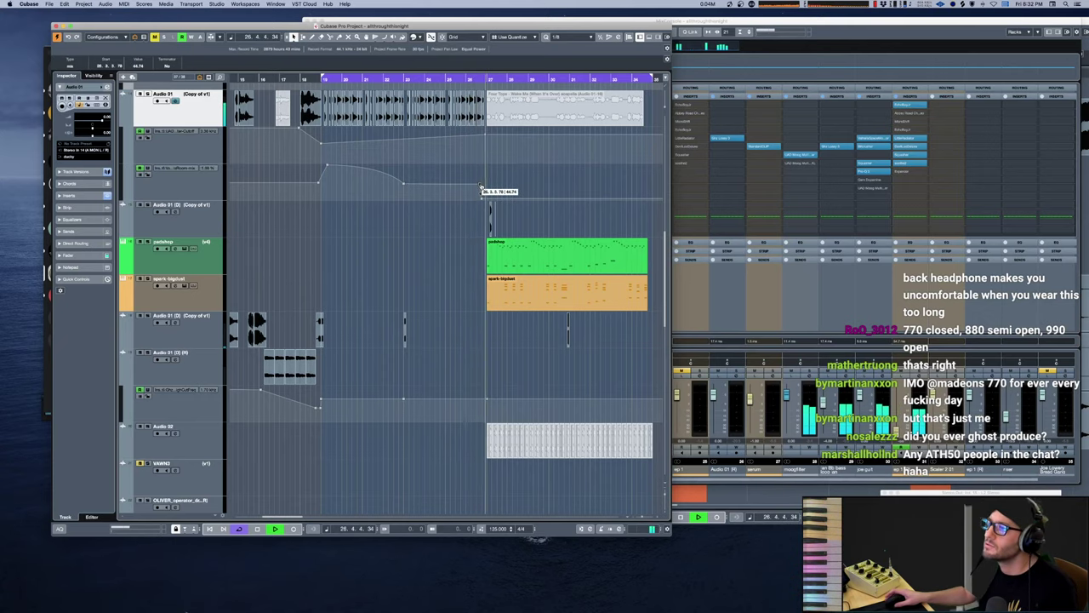
scroll(487, 194, "up", 3)
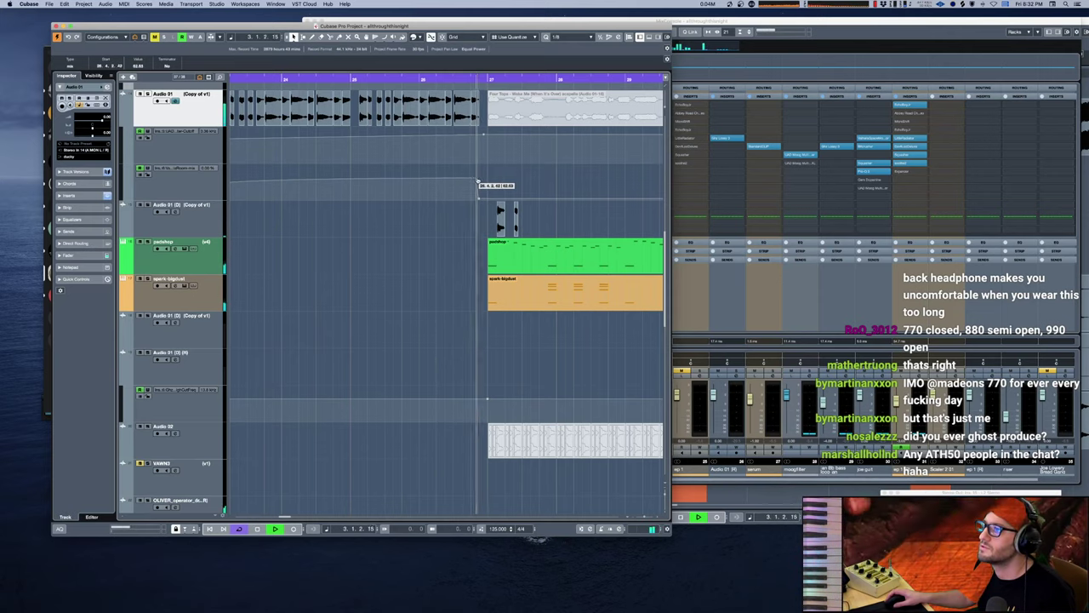
scroll(465, 185, "down", 3)
scroll(366, 177, "left", 3)
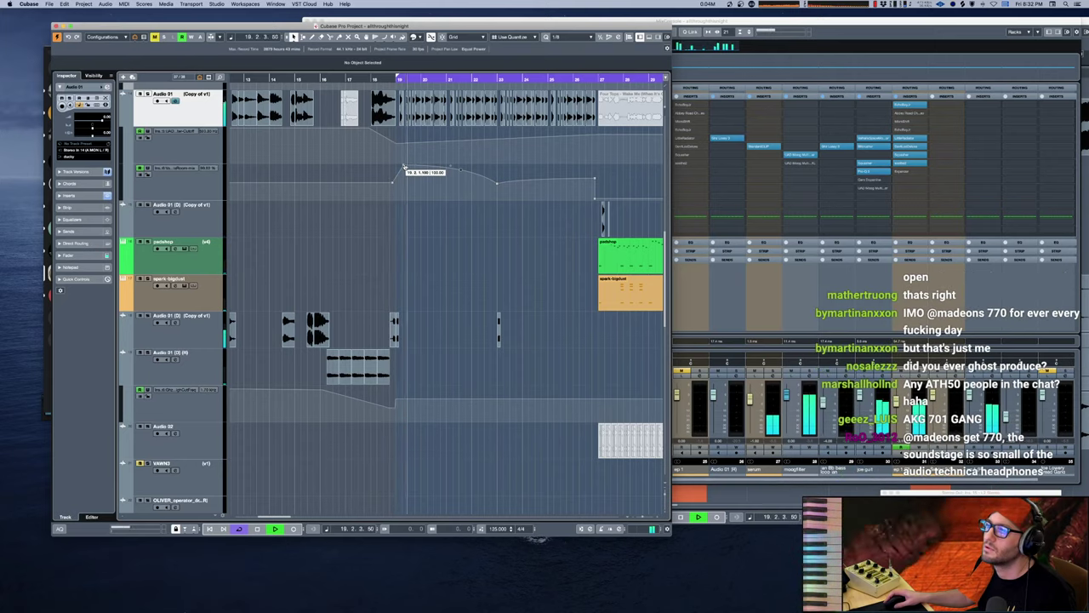
mouse_move(499, 185)
left_mouse_down()
mouse_move(412, 196)
mouse_move(500, 179)
left_mouse_up()
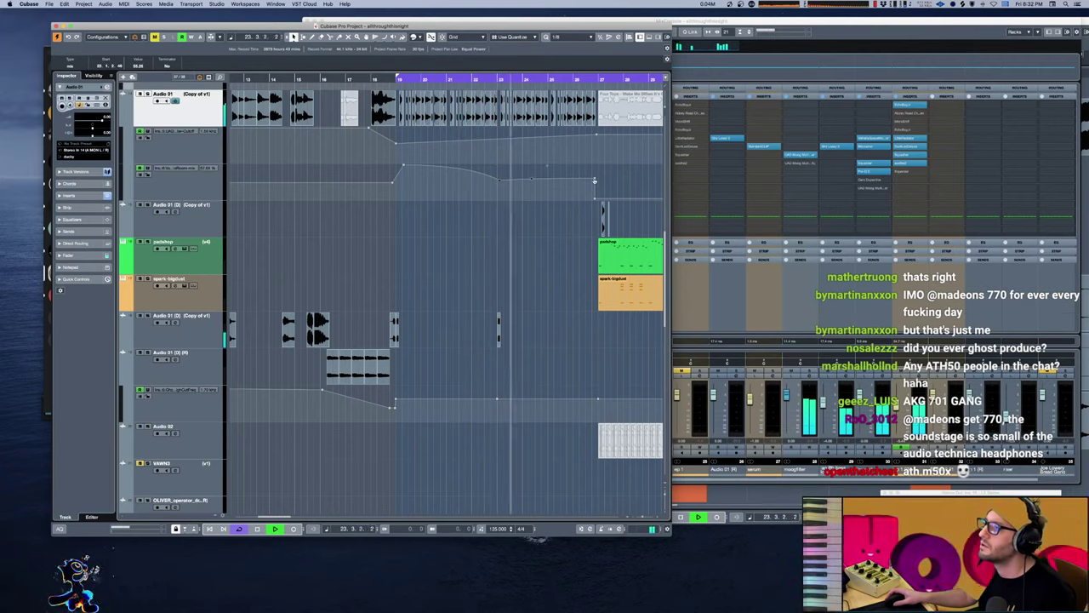
left_click_drag(595, 179, 595, 198)
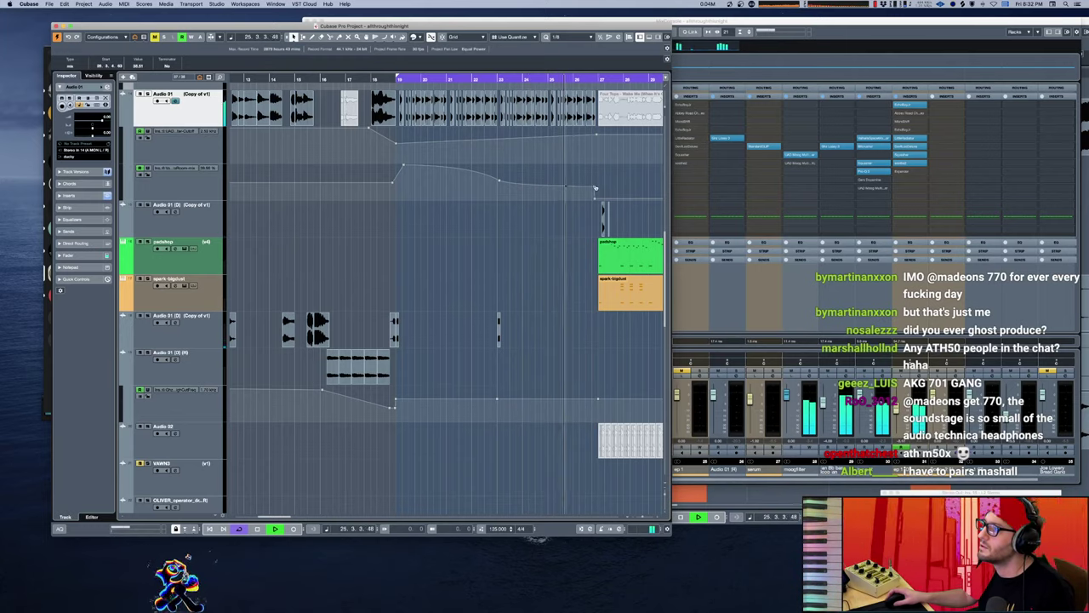
left_click_drag(596, 197, 598, 194)
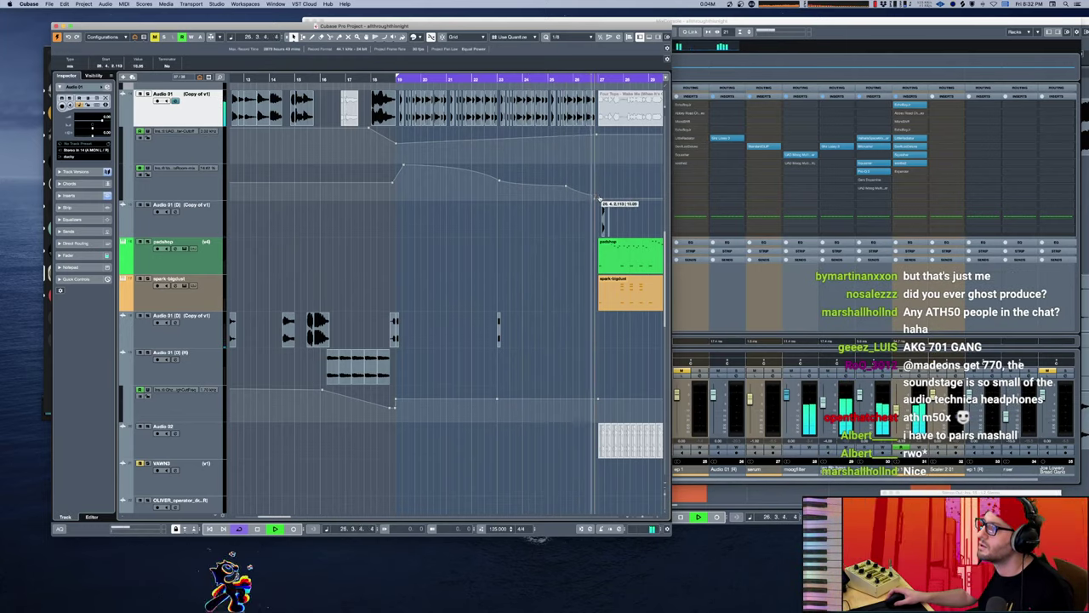
Replay bars 23–27 to audition the tapering automation
key("h")
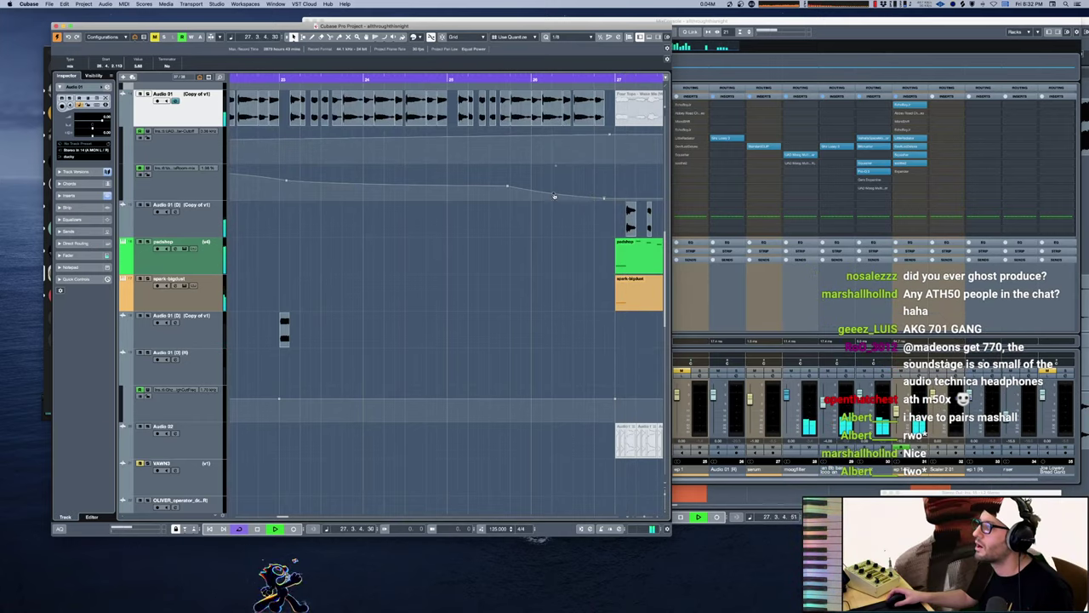
key("g")
key("space")
key("g")
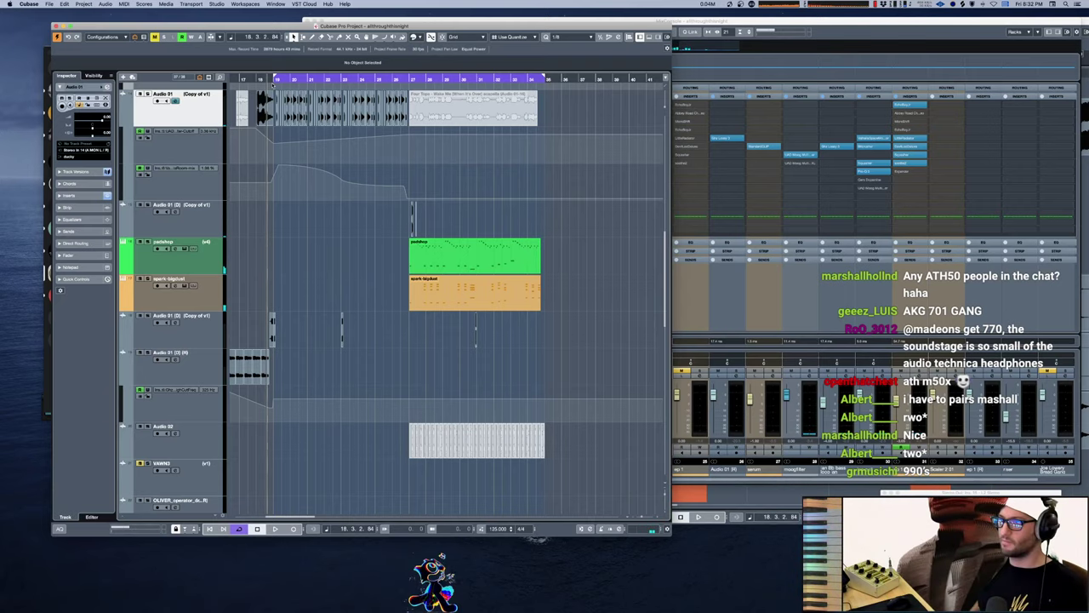
key("space")
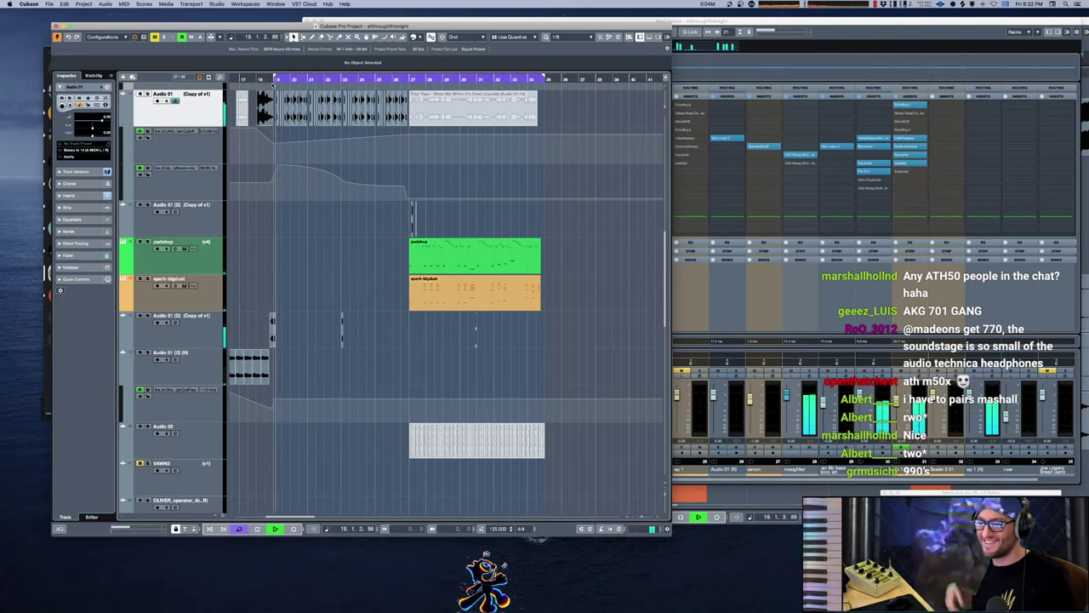
key("KP_Subtract")
Zoom out, then select the short vocal event and the top vocal clip near bar 18
key("h")
key("h")
key("h")
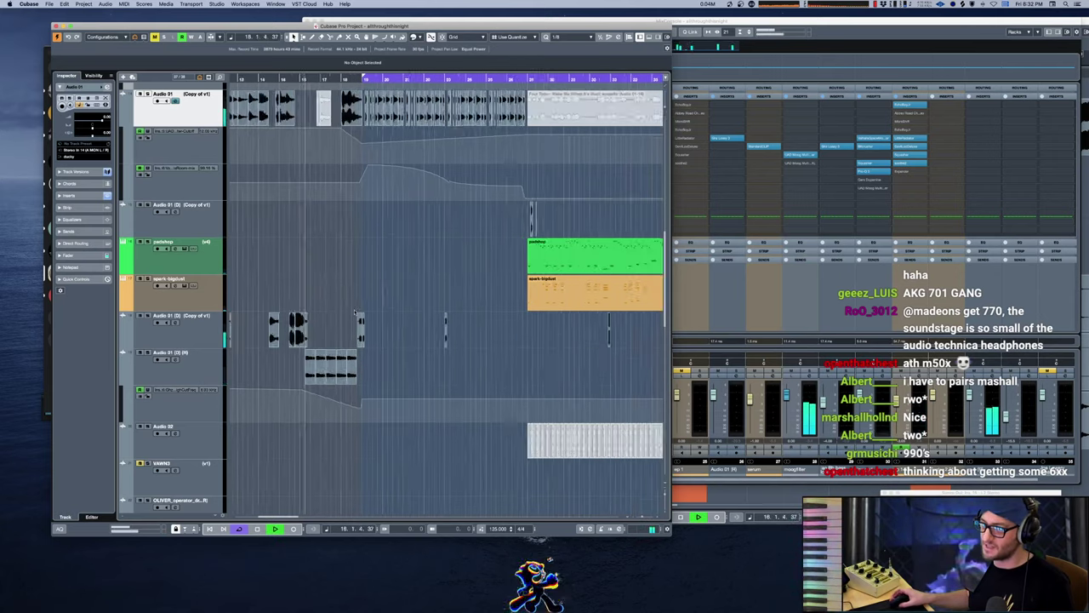
key("g")
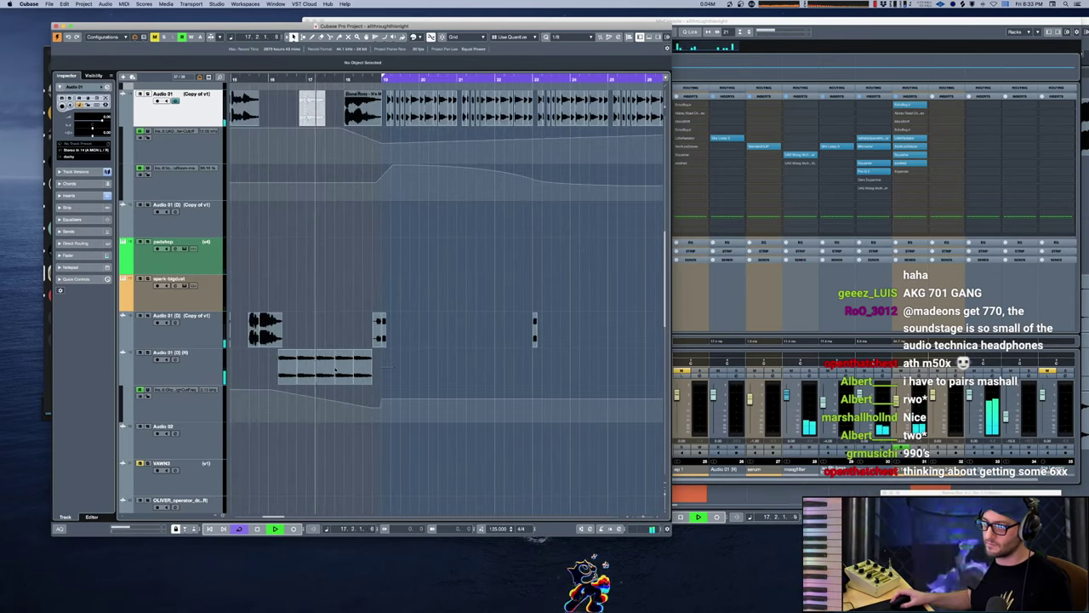
key("super+v")
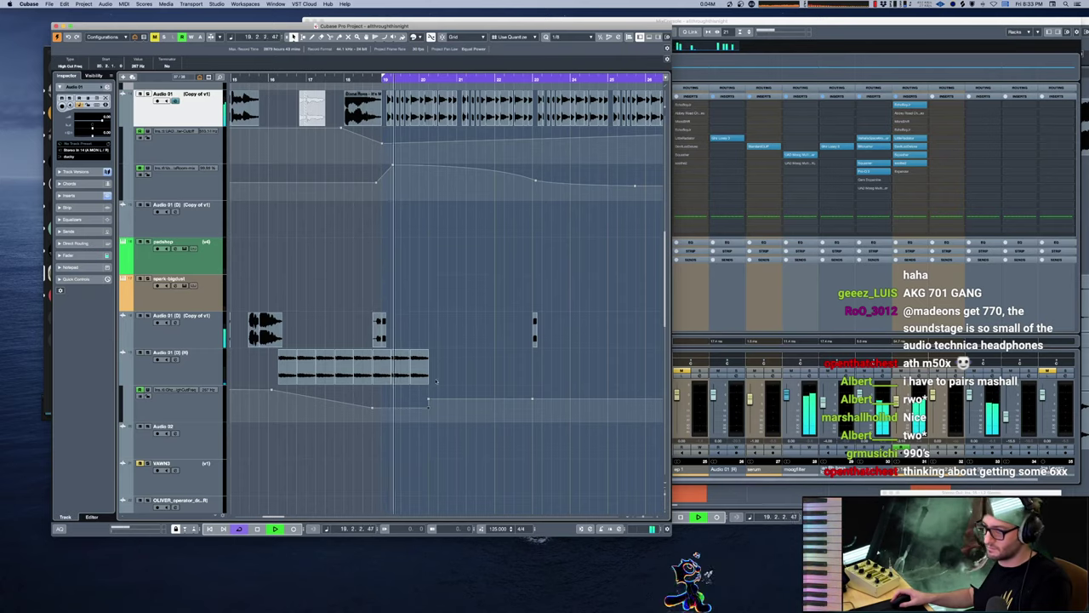
key("space")
key("space")
left_click(374, 330)
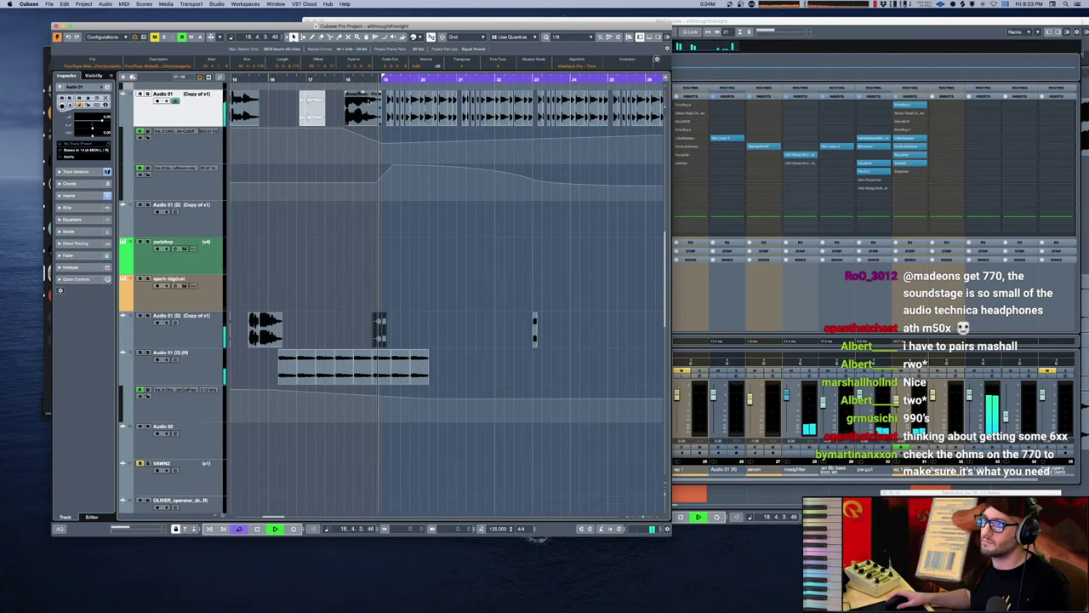
left_click(363, 107)
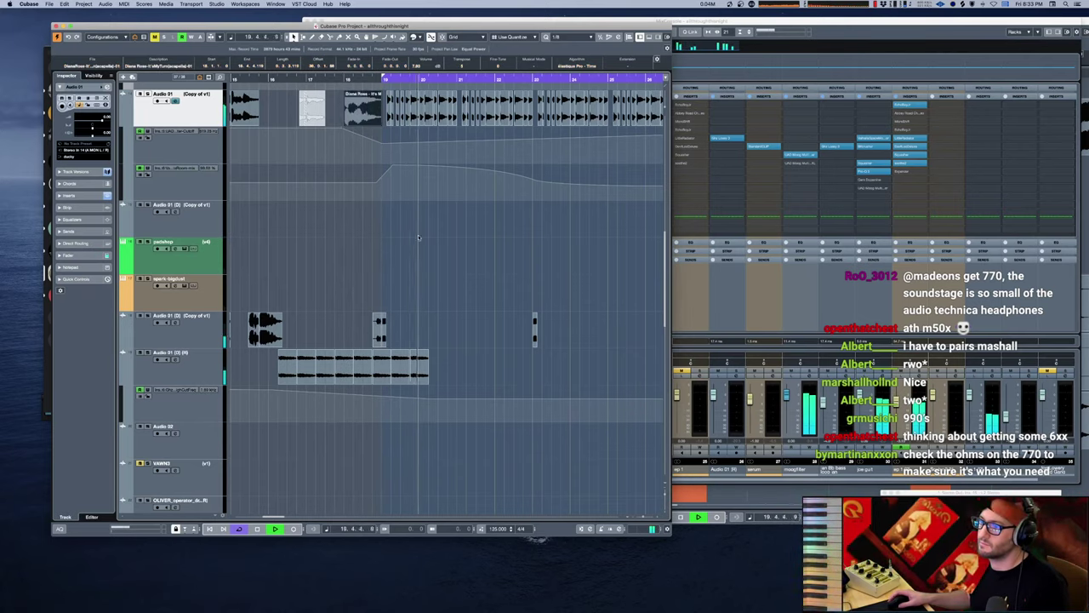
Draw new automation points on the lower lane that dip around bar 21
key("space")
key("space")
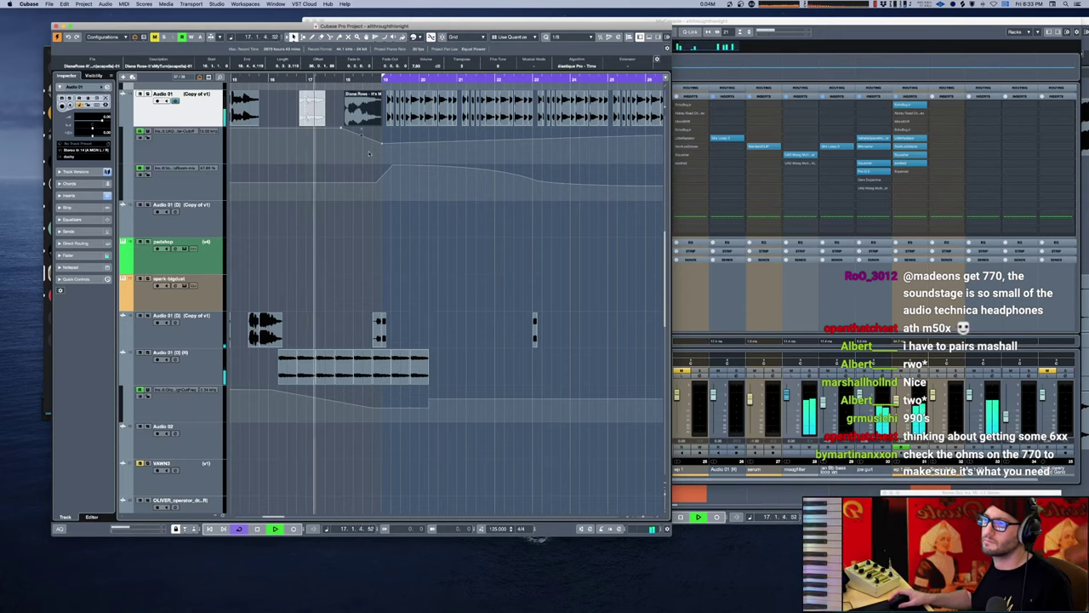
left_click(408, 400)
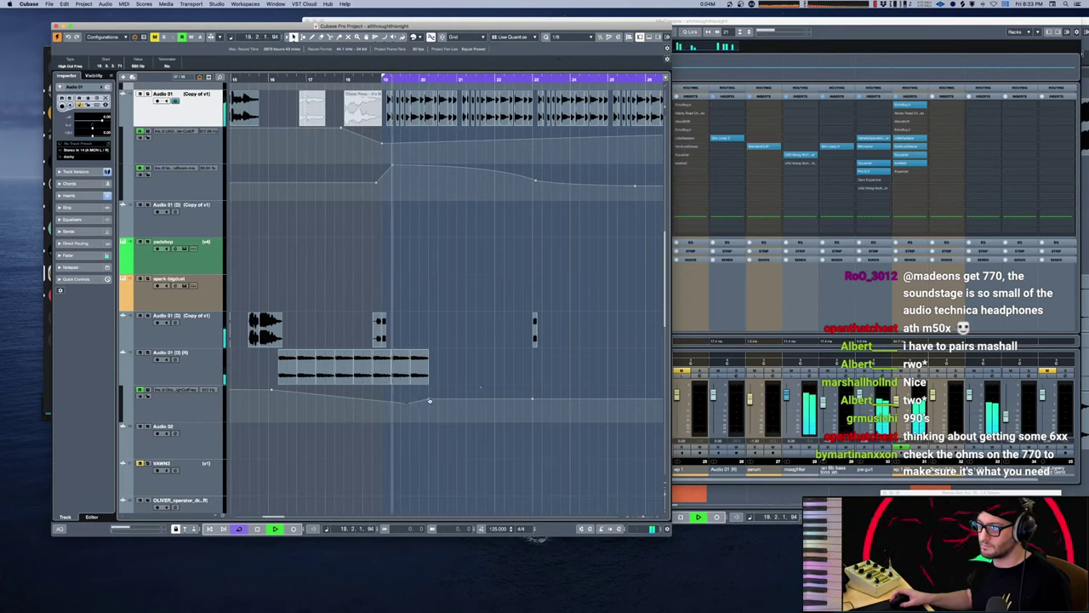
mouse_move(430, 400)
left_mouse_down()
mouse_move(411, 352)
mouse_move(395, 352)
mouse_move(468, 410)
left_mouse_up()
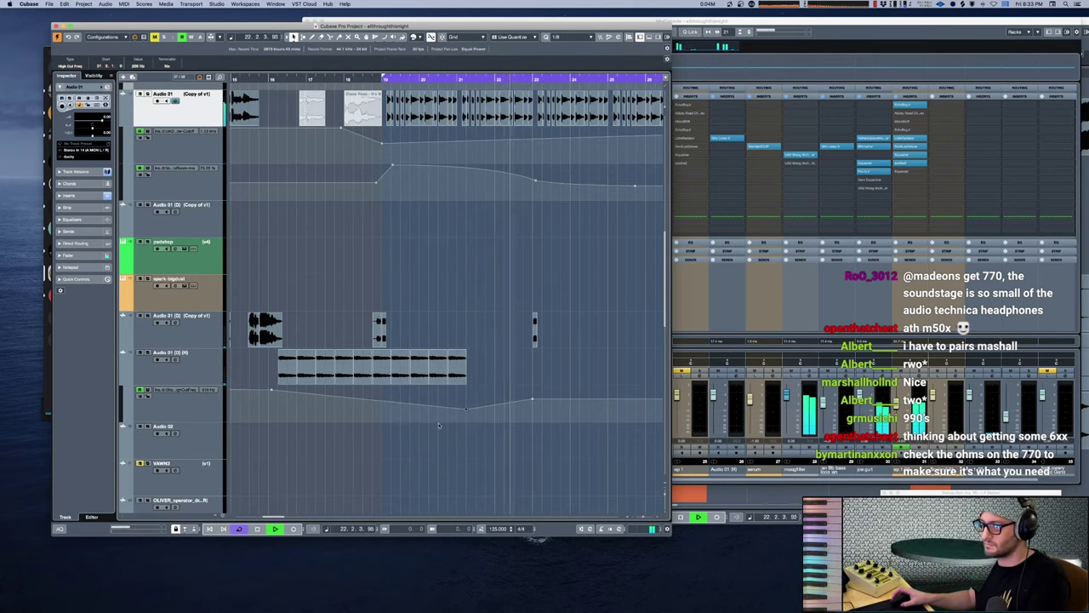
Remove a misplaced copy of the Audio 01 (3) event
key("g")
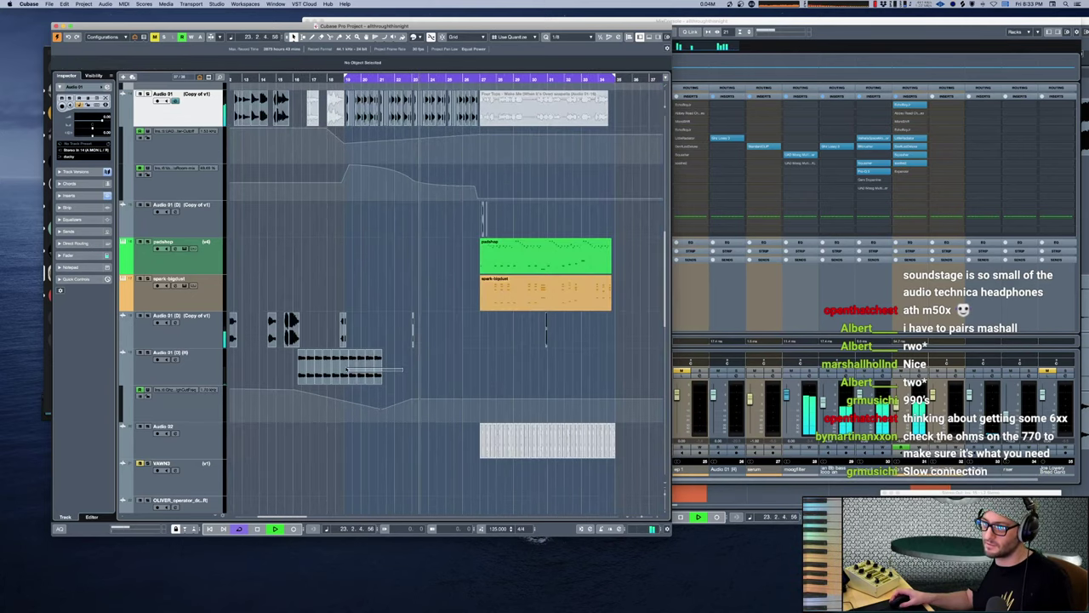
left_click_drag(347, 368, 437, 368)
key("space")
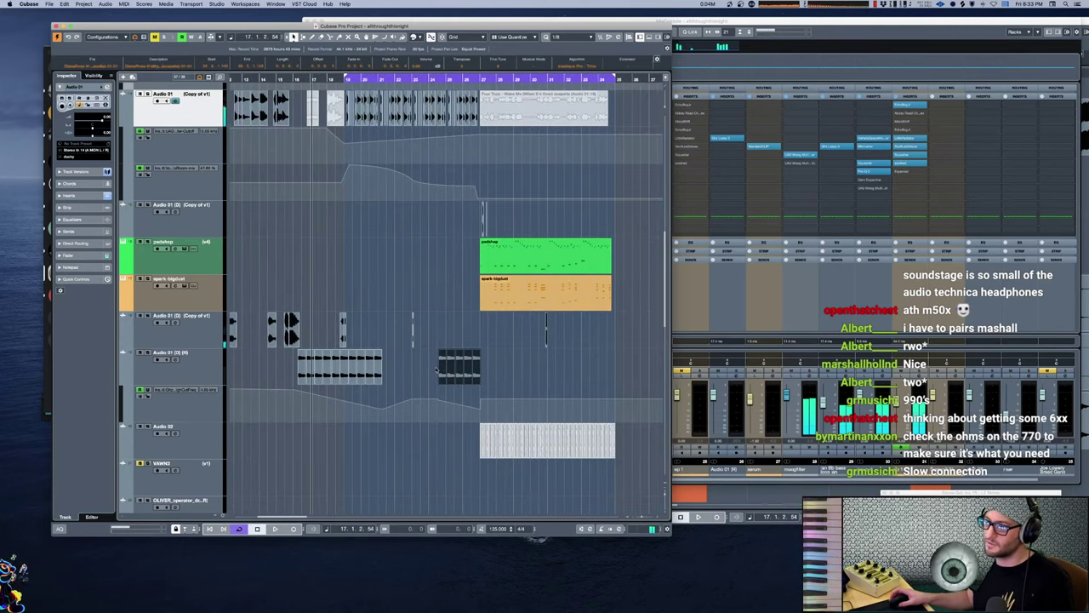
key("Delete")
key("h")
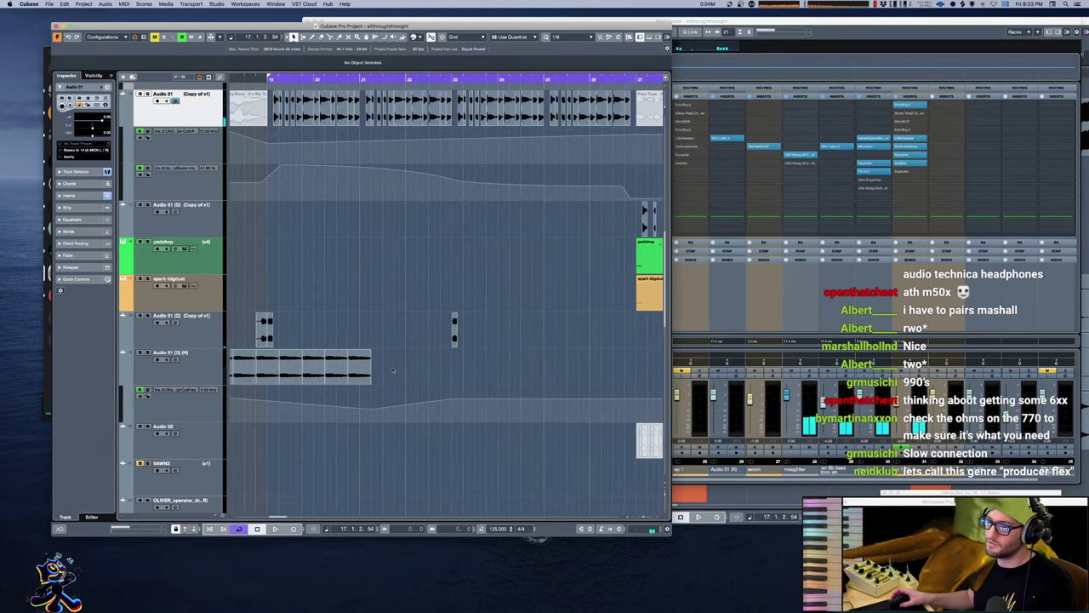
Duplicate the Audio 01 (3) vocal event three times and play the repeated vocal
left_click(366, 369)
key("ctrl+d")
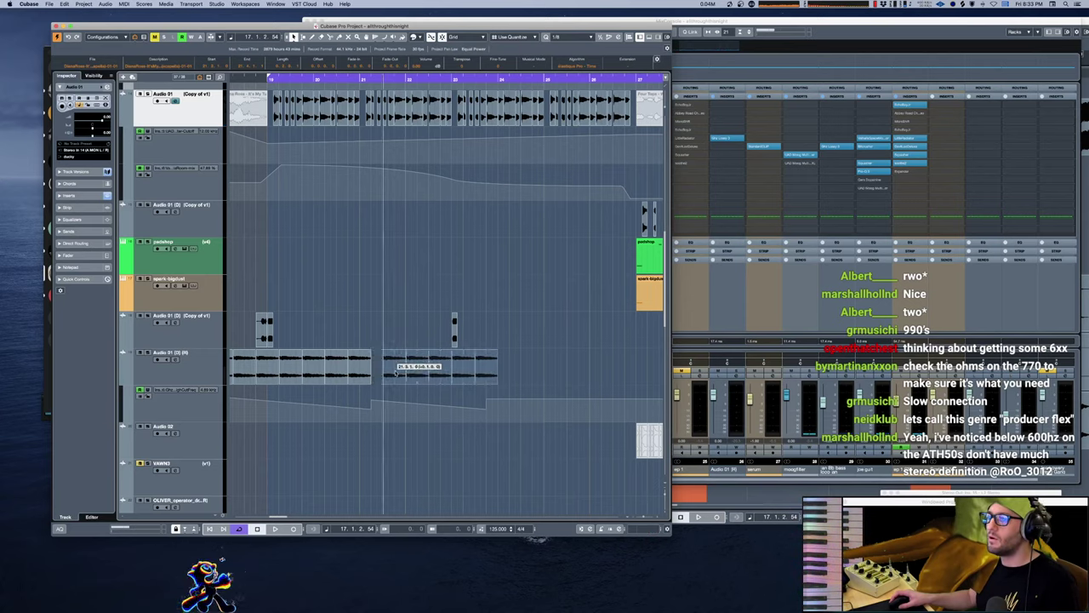
key("ctrl+d")
scroll(398, 375, "right", 2)
key("ctrl+d")
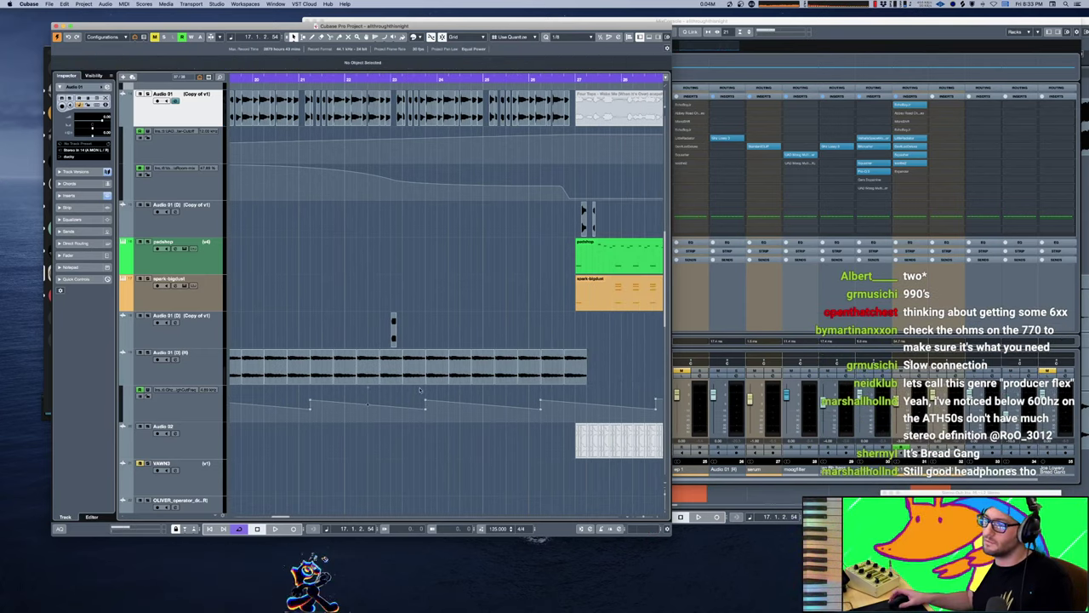
key("space")
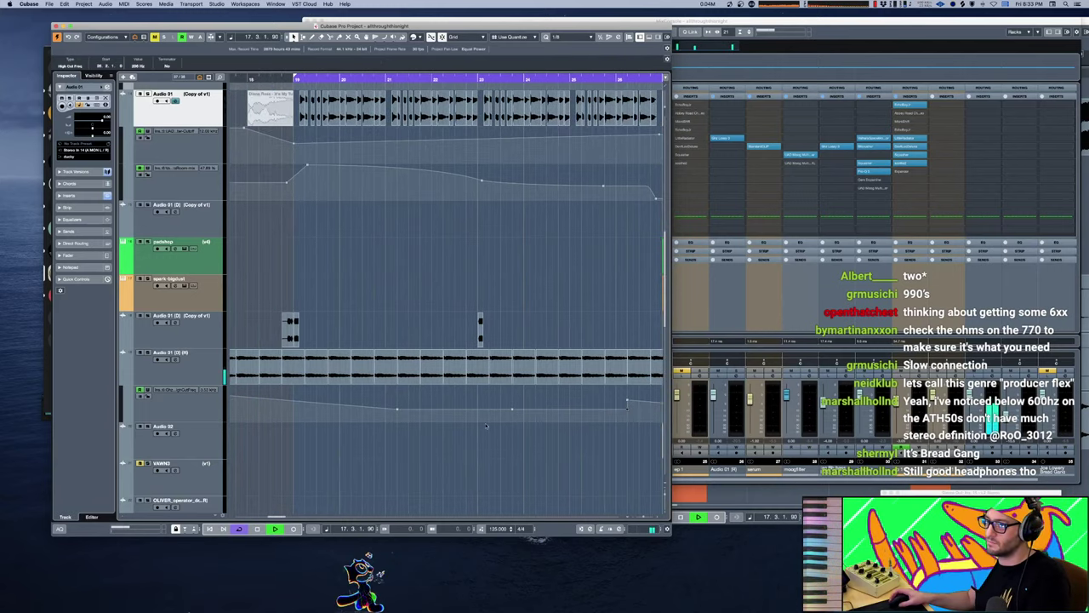
key("g")
key("g")
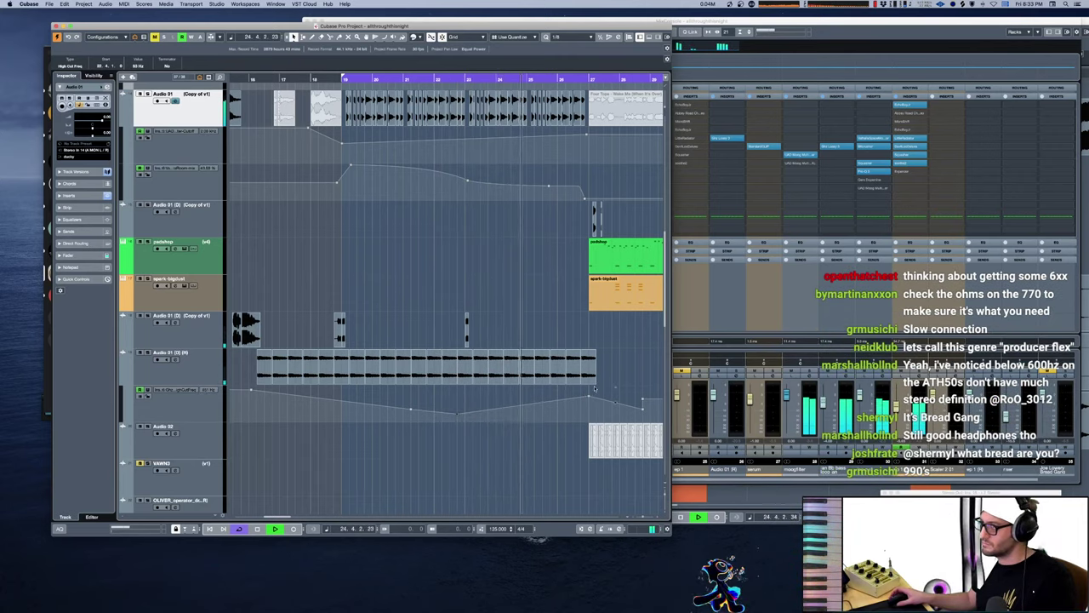
Trim the repeated vocal events to end before bar 27 and select the Audio 01 (3) track
key("h")
left_click_drag(598, 364, 569, 366)
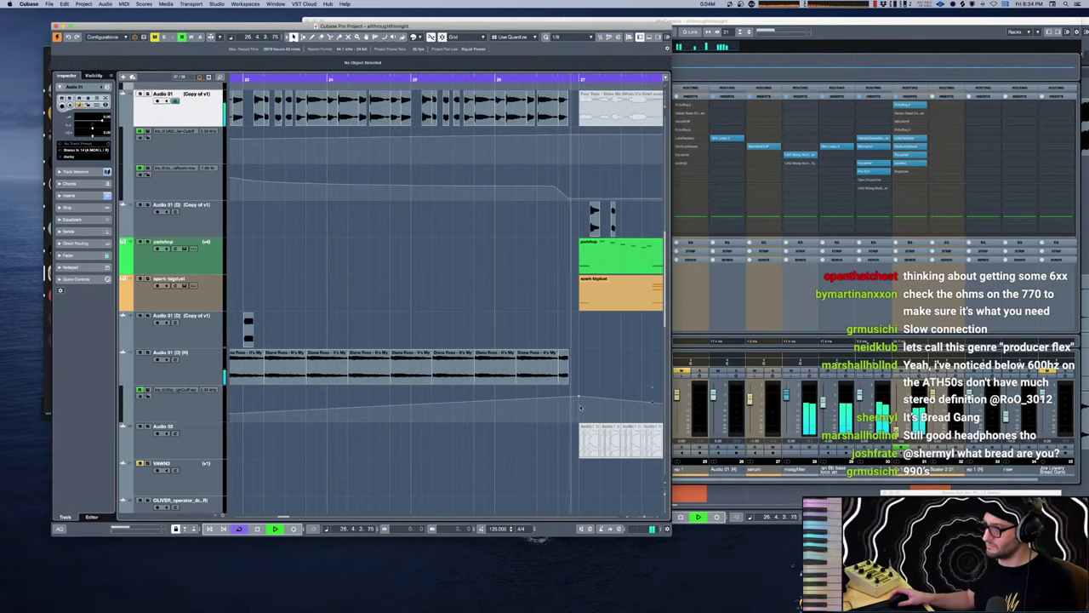
key("g")
key("g")
key("g")
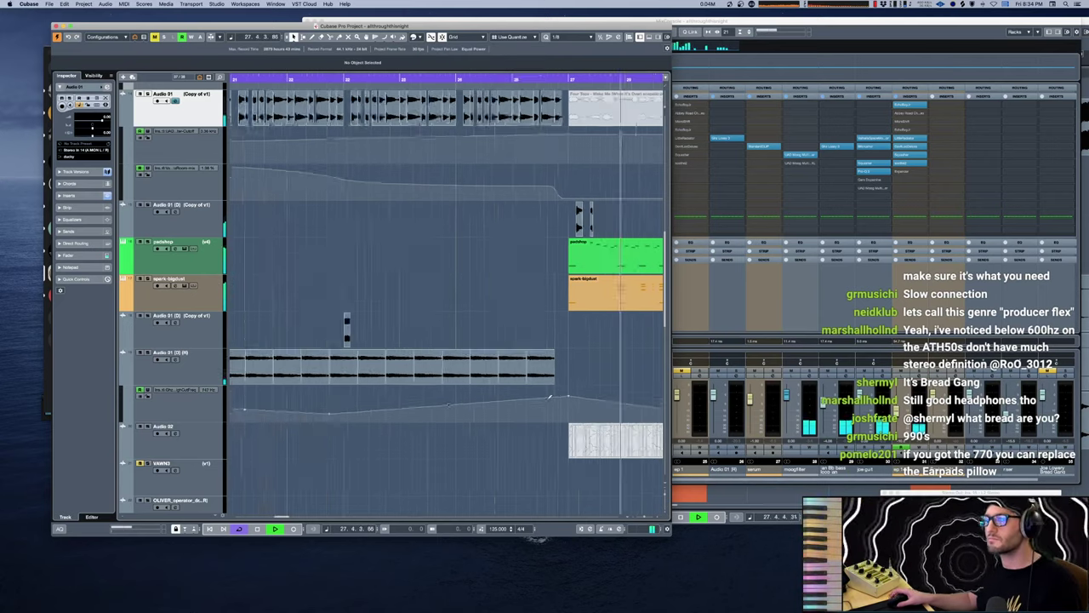
left_click(358, 396)
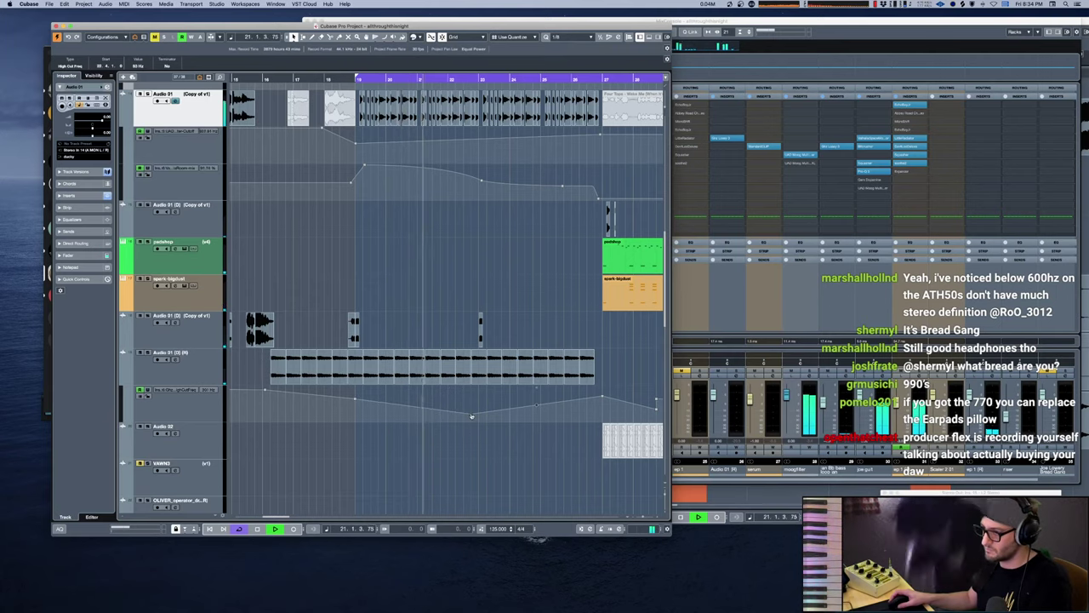
key("space")
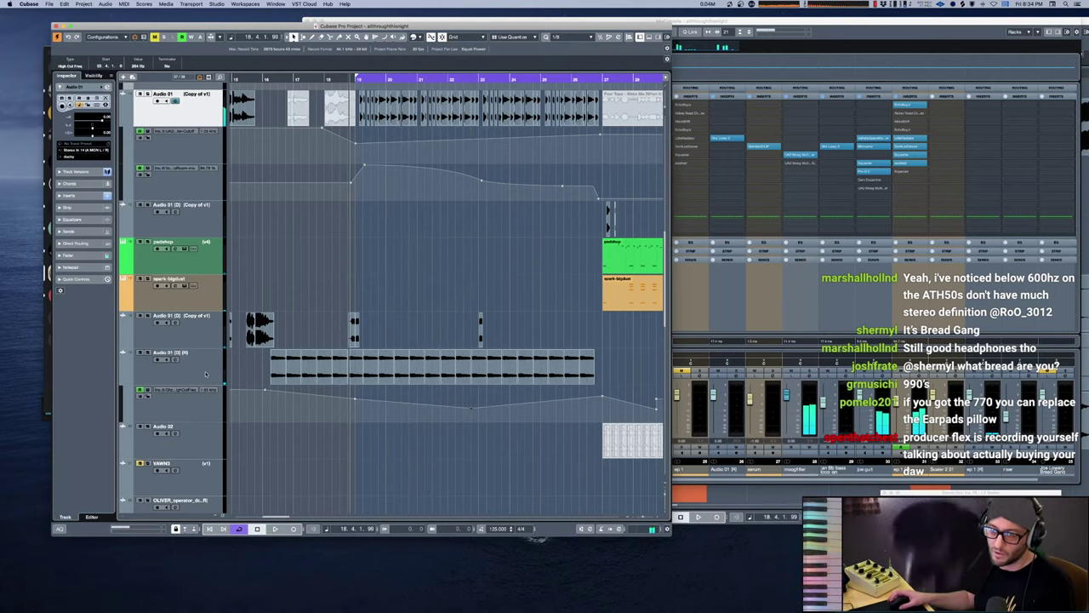
left_click(209, 372)
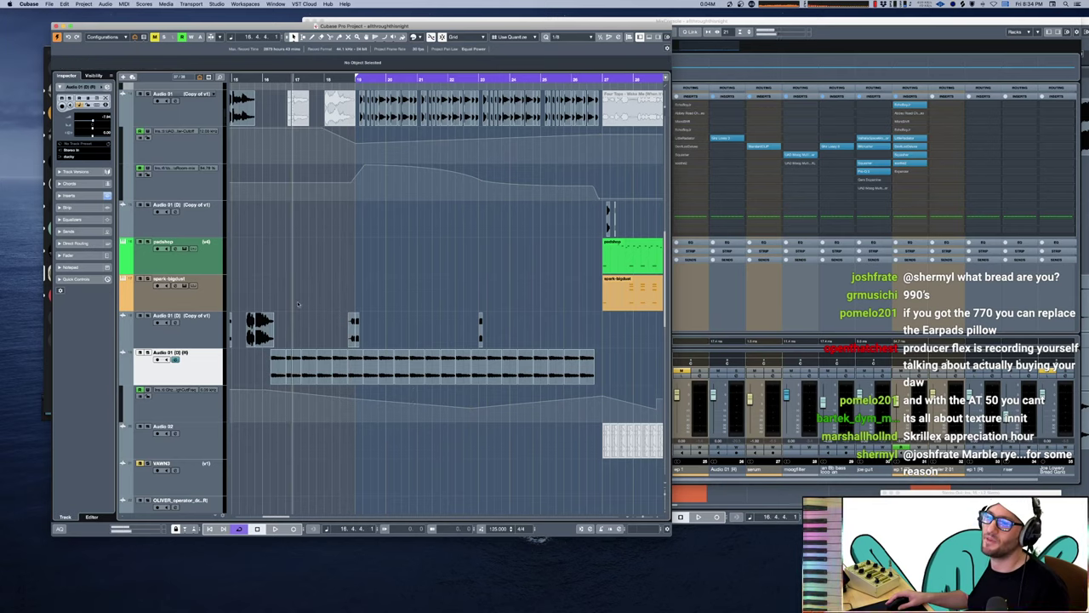
Play the section from bar 17, then record-enable the Audio 01 (3) track
key("space")
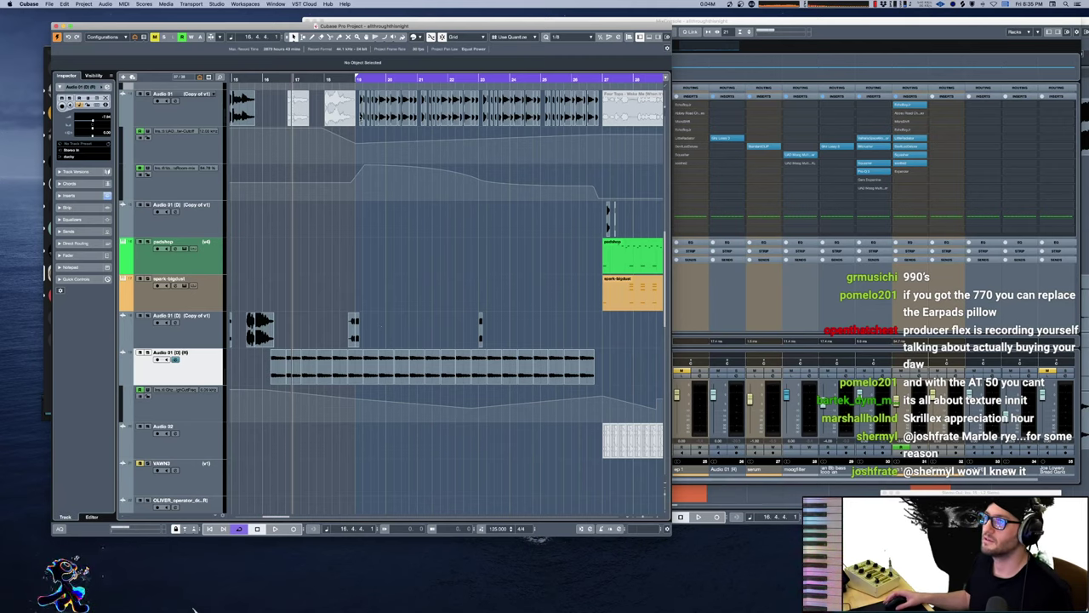
key("space")
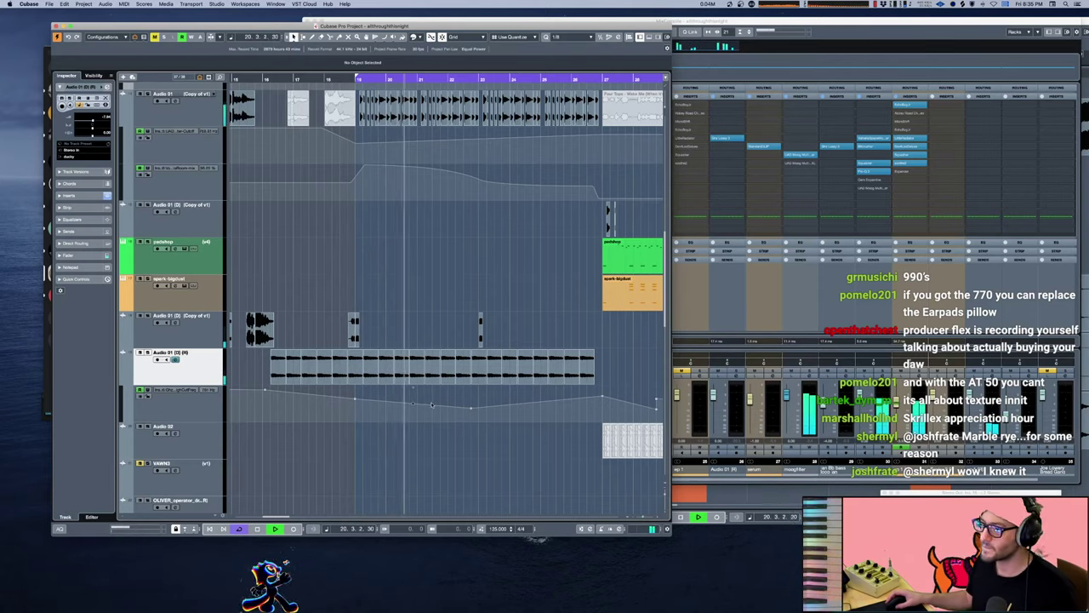
key("space")
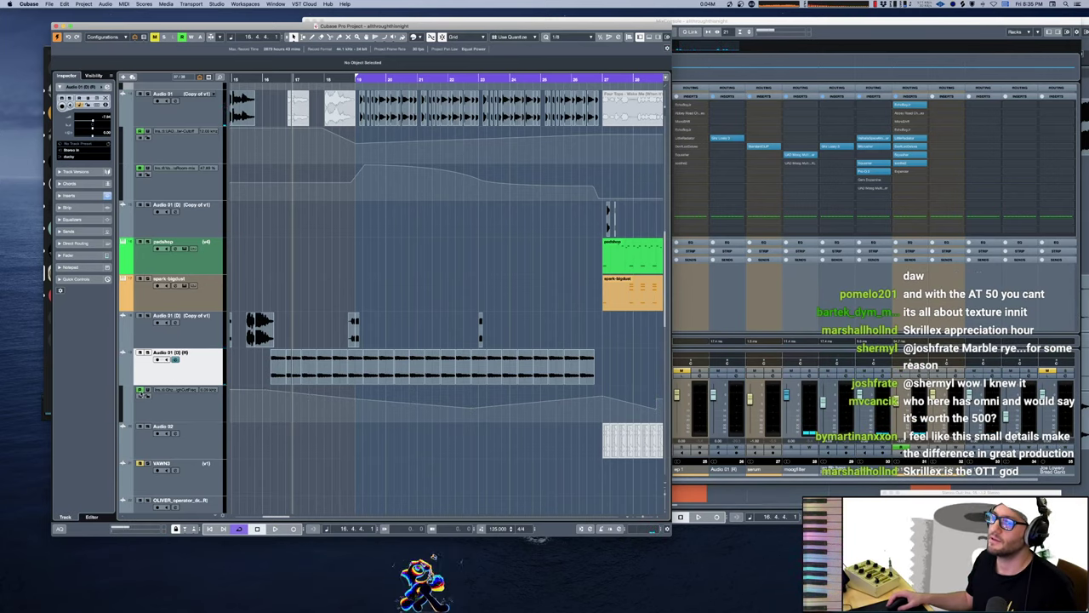
key("r")
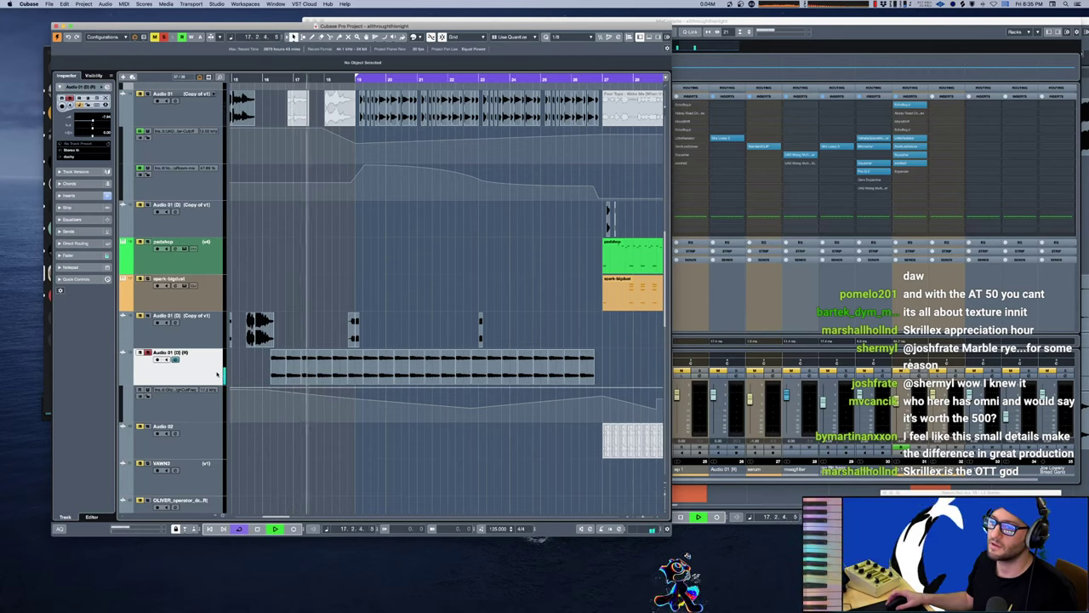
Load Endless Smile into an empty insert slot on Audio 01 (3)
left_click(84, 195)
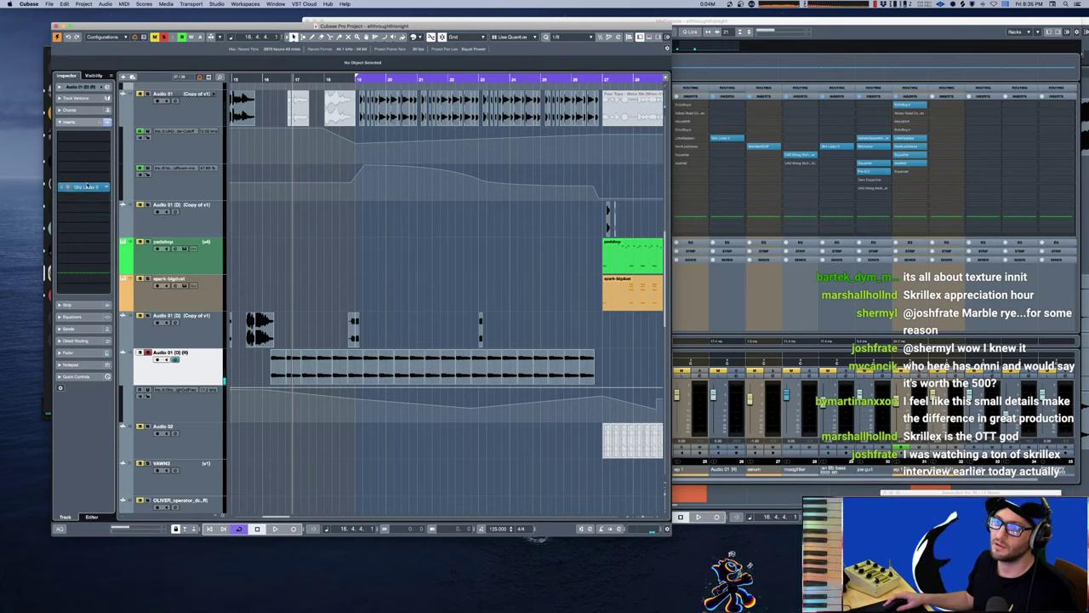
left_click(87, 198)
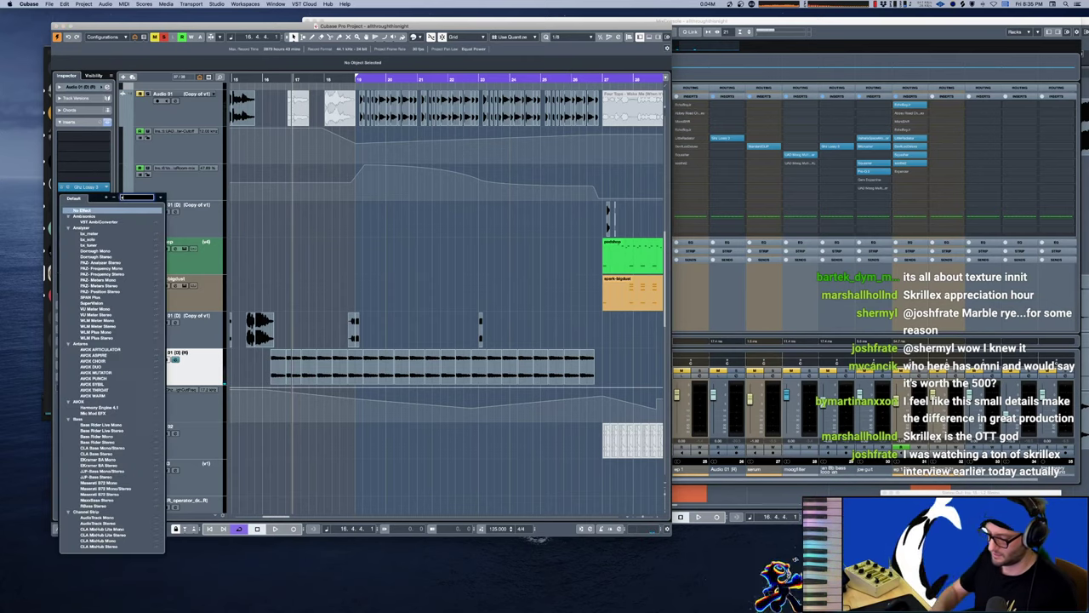
type("end")
key("Escape")
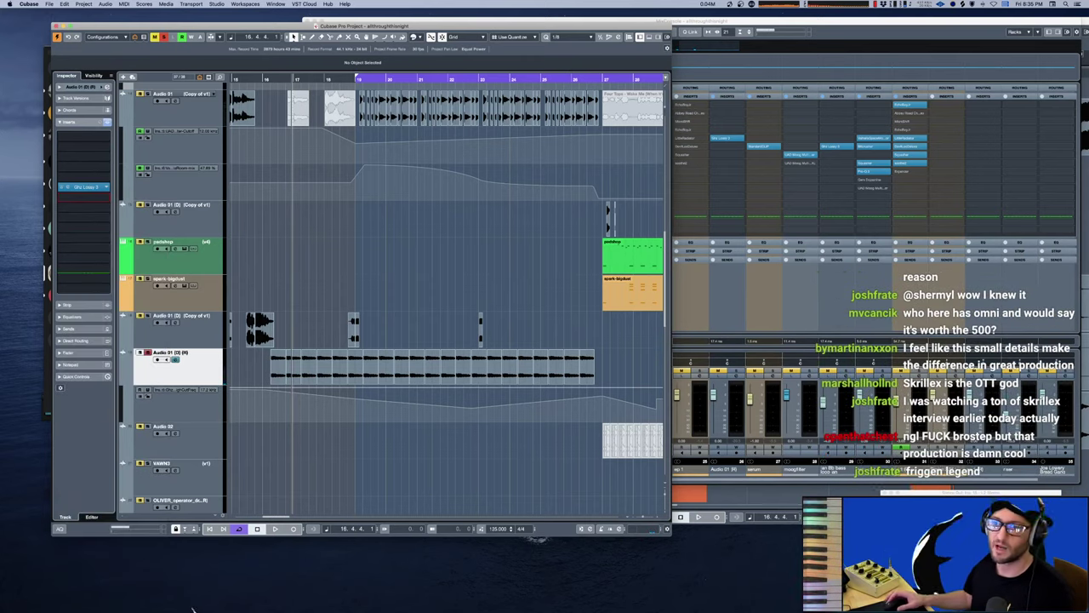
left_click_drag(734, 170, 520, 130)
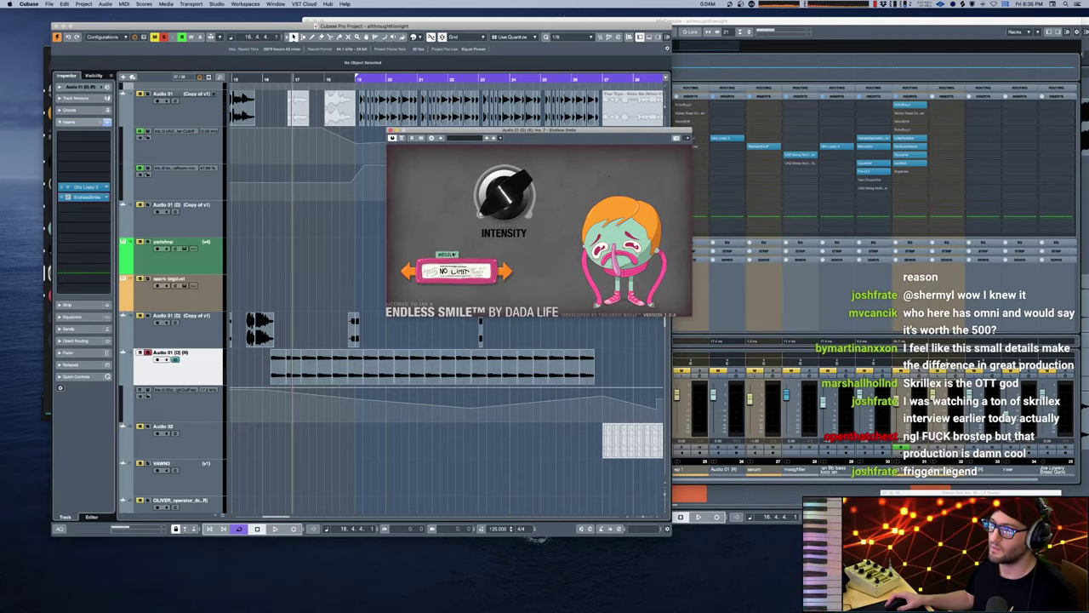
Set Endless Smile Intensity to 40% and draw its automation ramping up from bar 18 to 22
key("space")
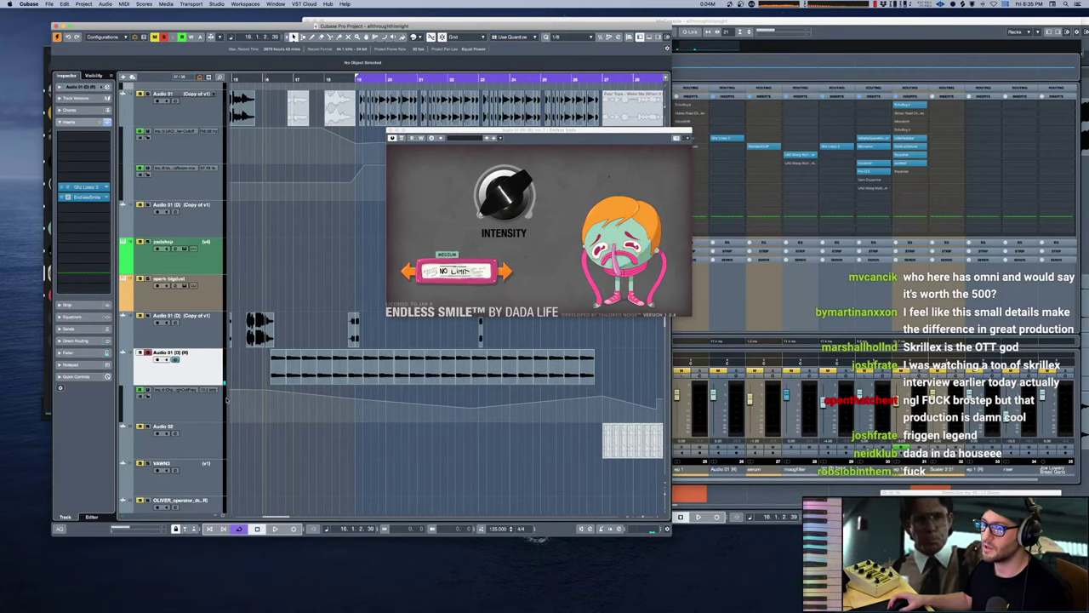
key("space")
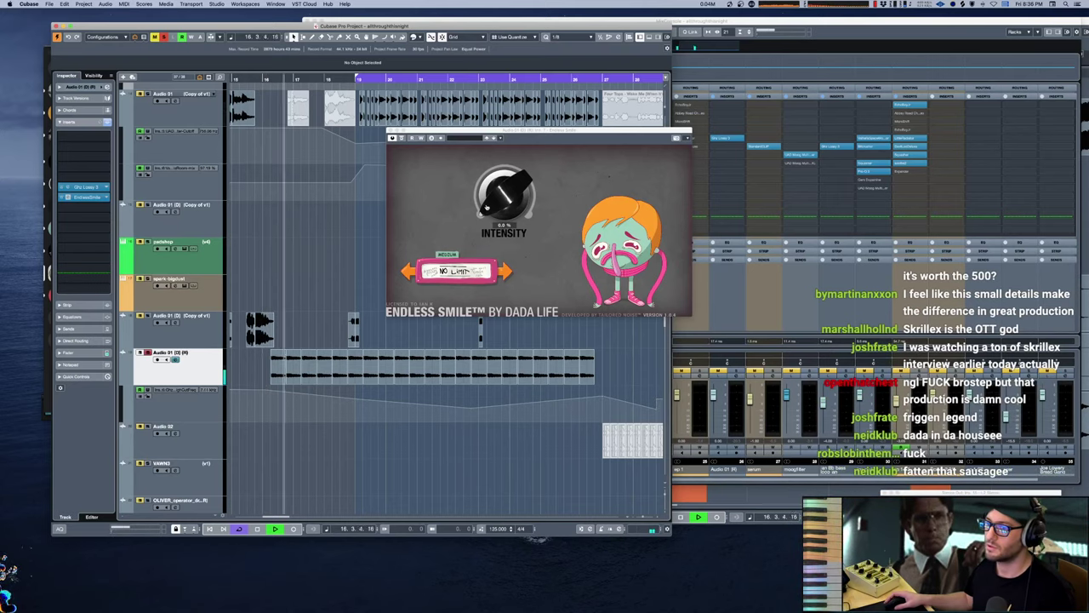
left_click(476, 179)
left_click_drag(475, 179, 726, 127)
key("space")
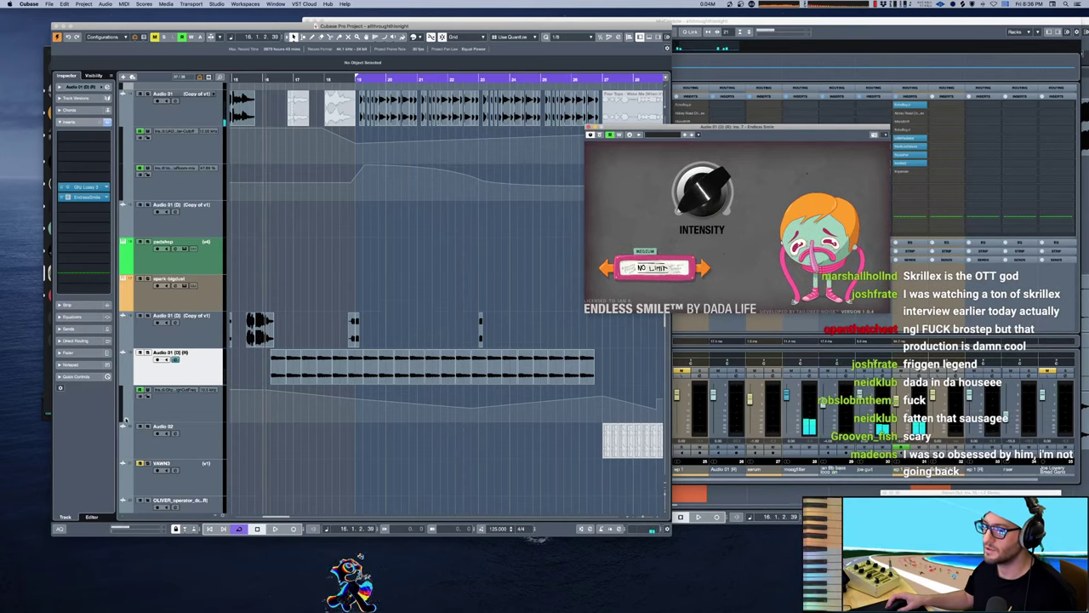
left_click(124, 419)
mouse_move(332, 441)
left_mouse_down()
mouse_move(312, 469)
mouse_move(358, 449)
left_mouse_up()
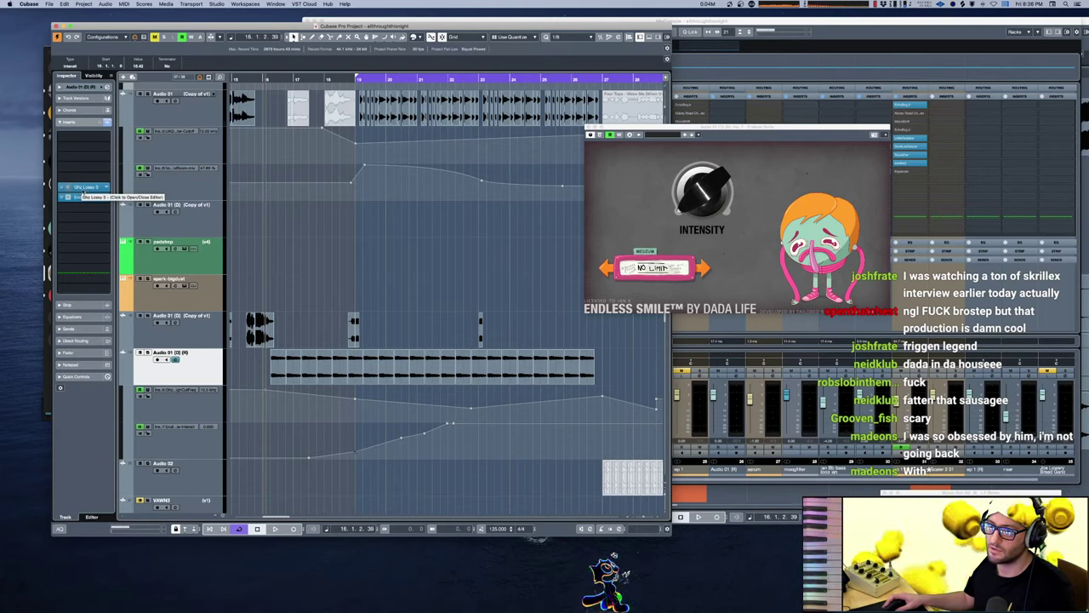
Open the Ohz Lossy 3 editor and replay from bar 16 to audition the Endless Smile automation peaking near bar 24
left_click(85, 187)
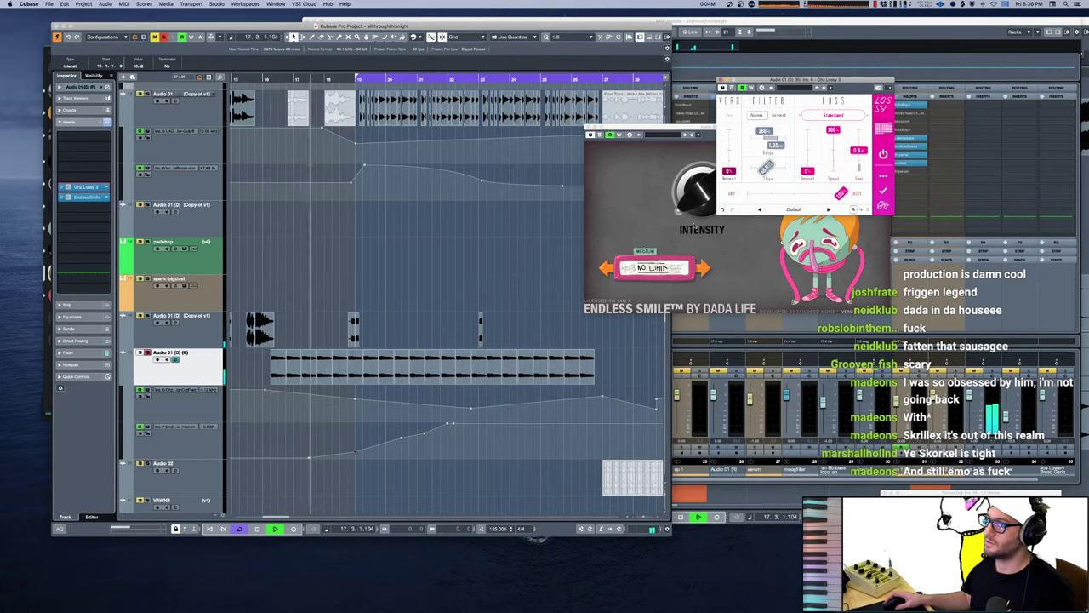
key("space")
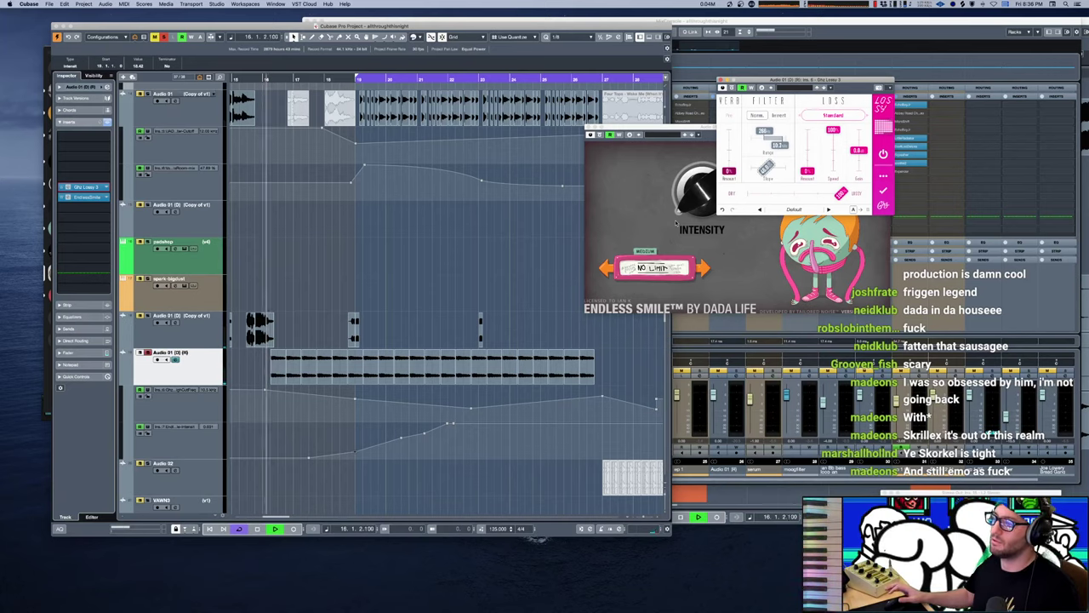
key("space")
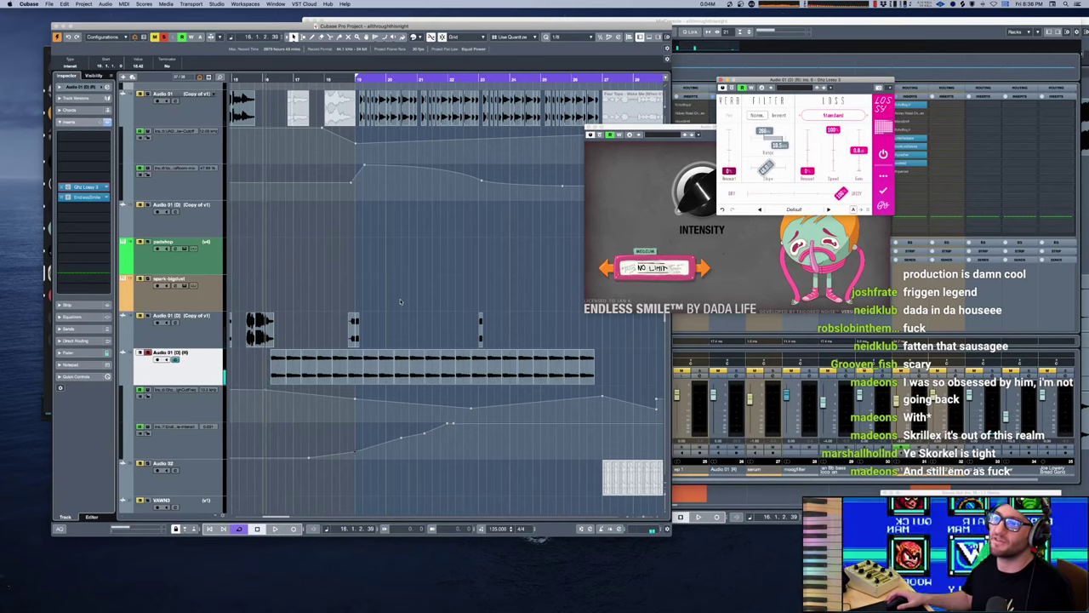
key("space")
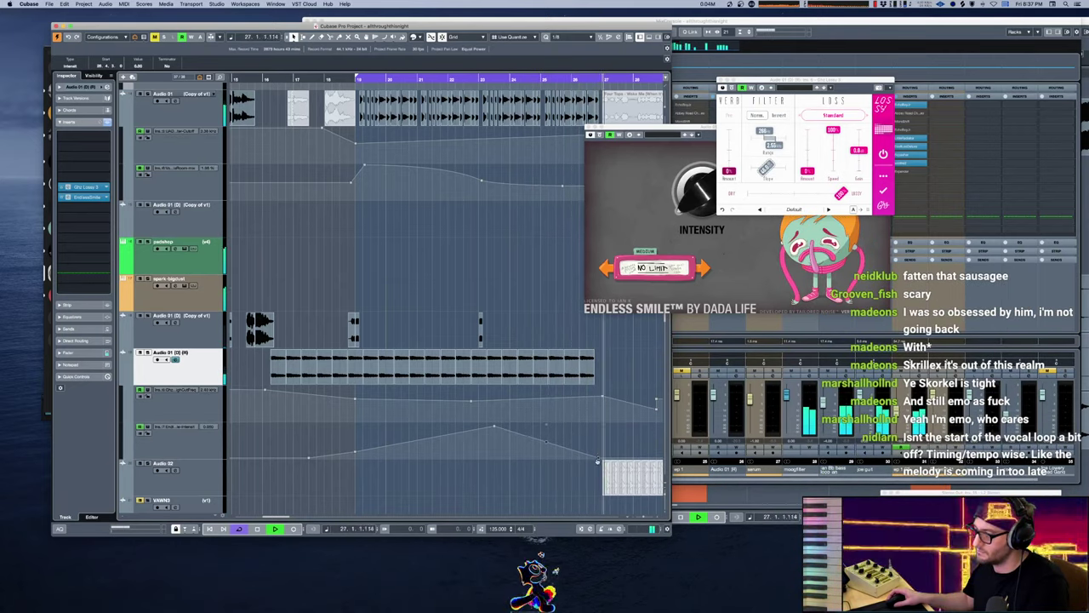
key("space")
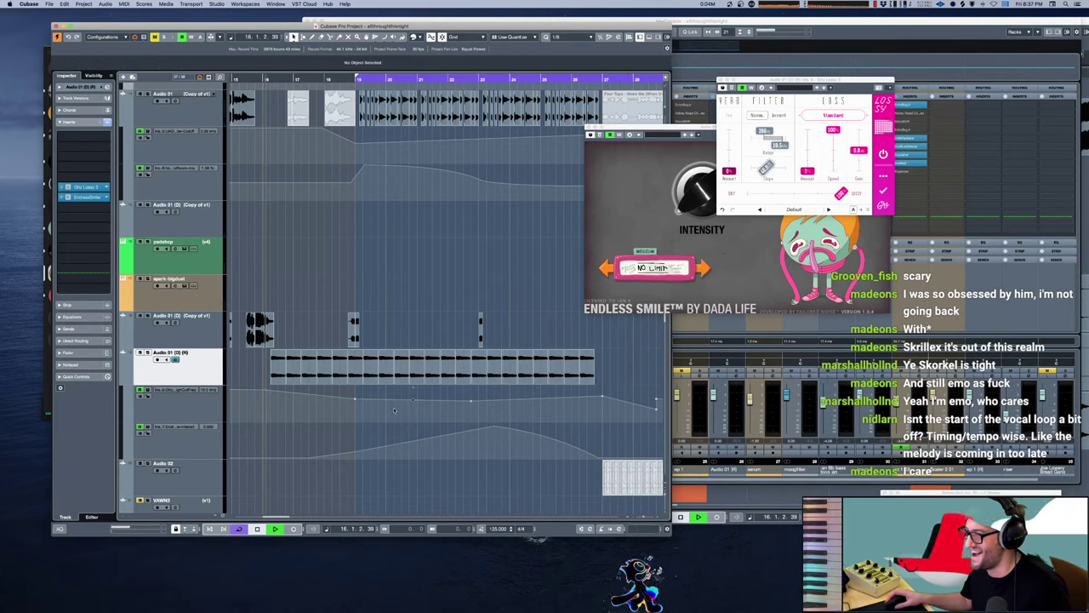
key("space")
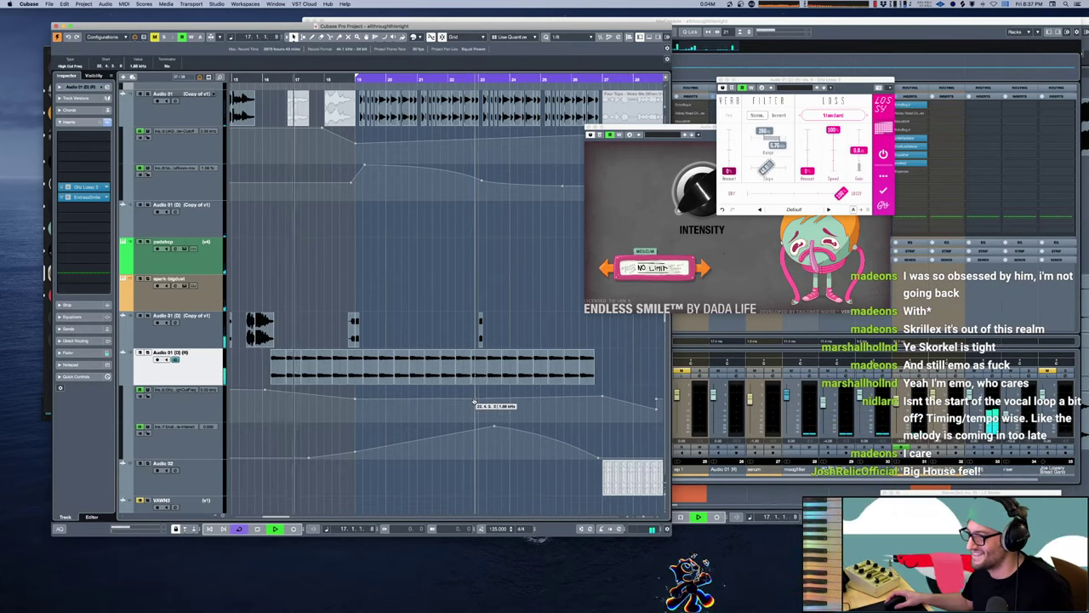
key("space")
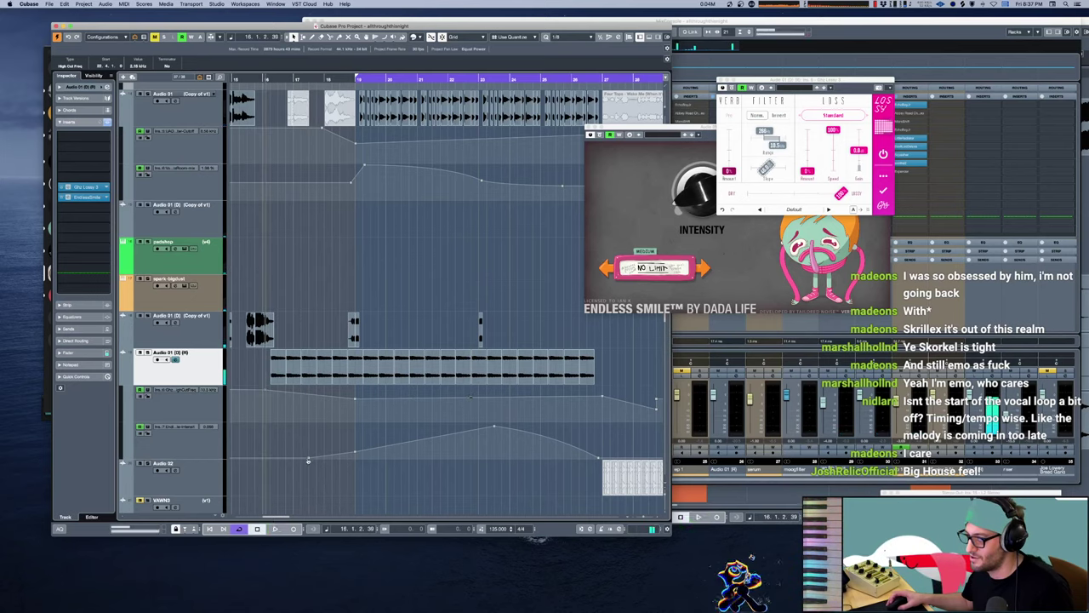
key("space")
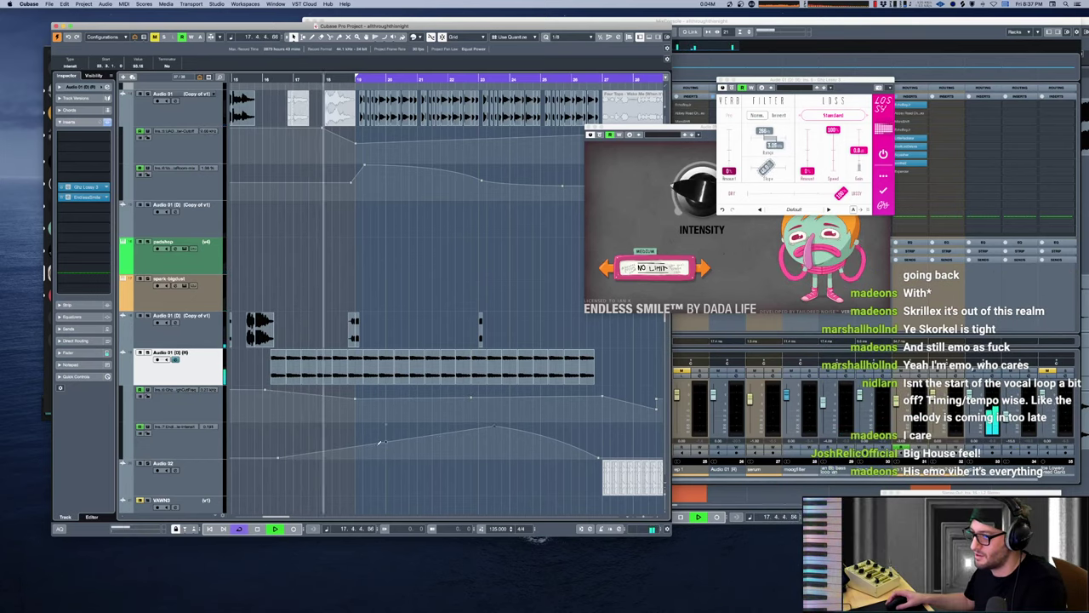
key("space")
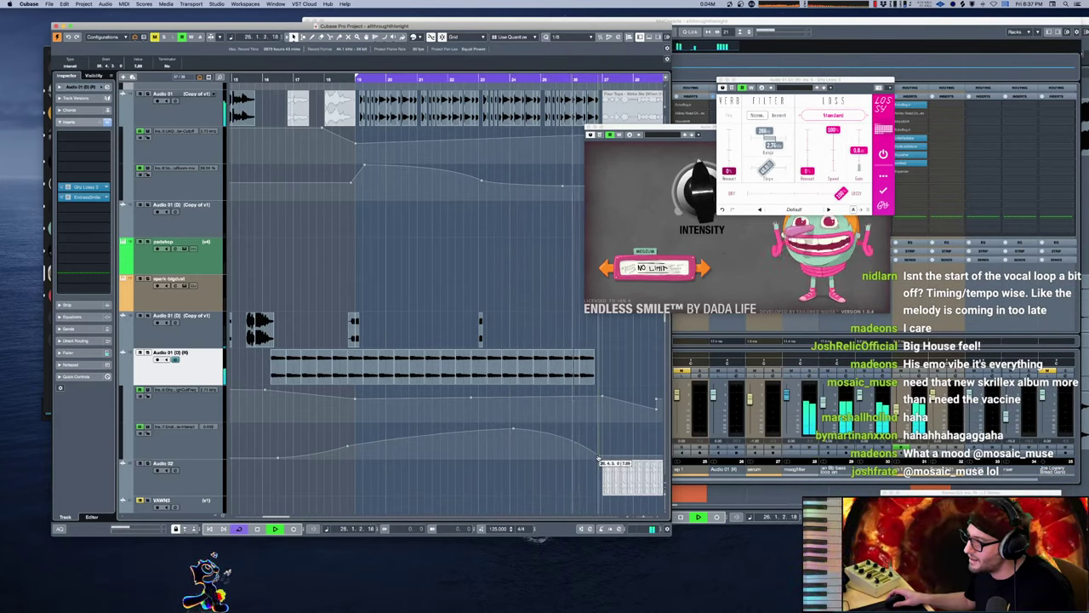
key("g")
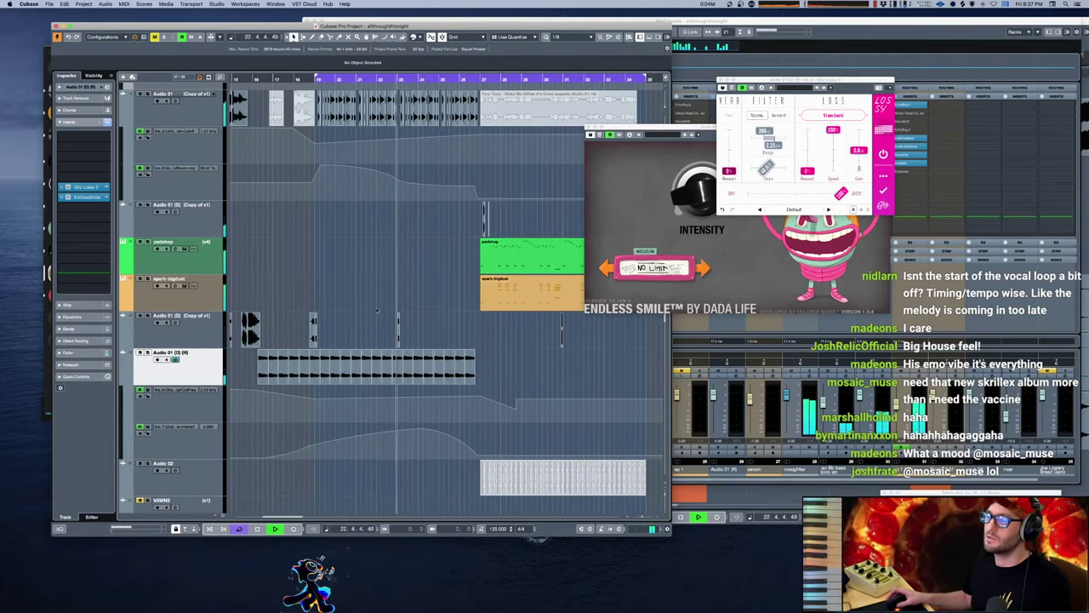
Move a High Cut Freq automation point earlier around bars 23–27
left_click(398, 78)
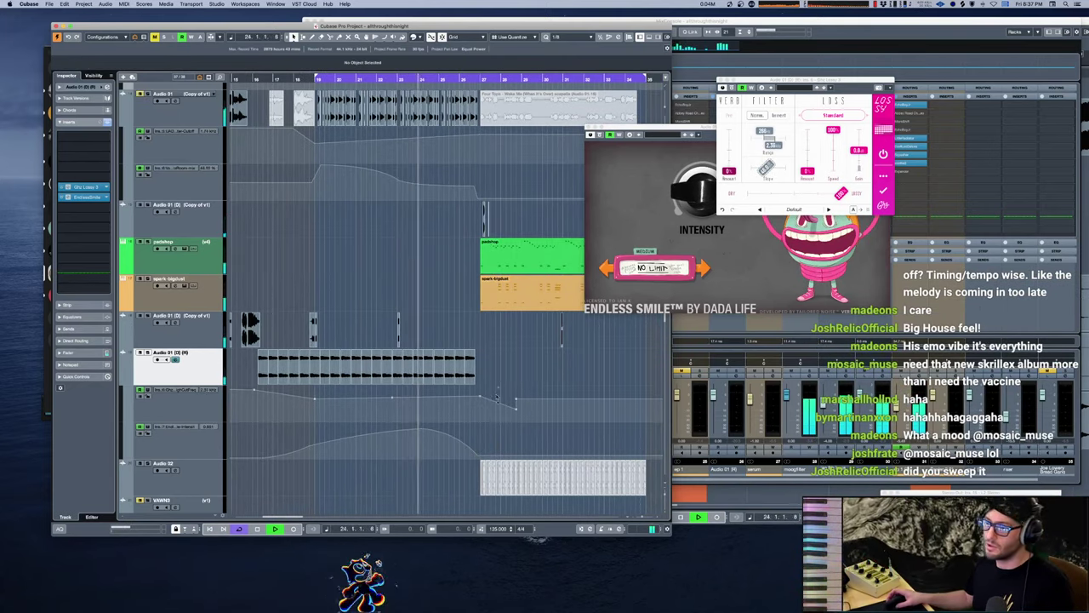
key("h")
key("h")
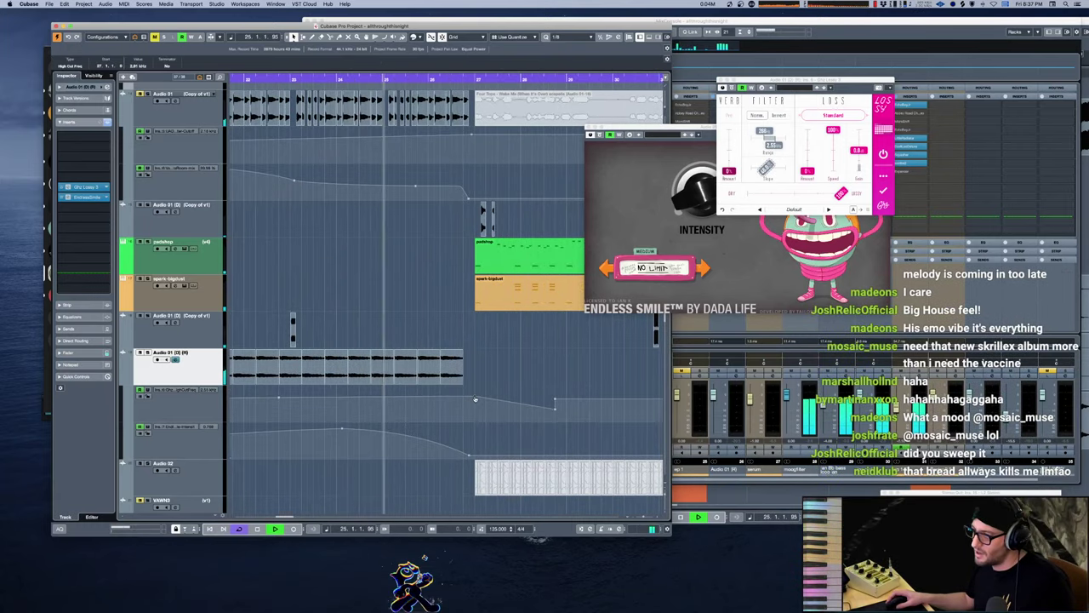
left_click(474, 397)
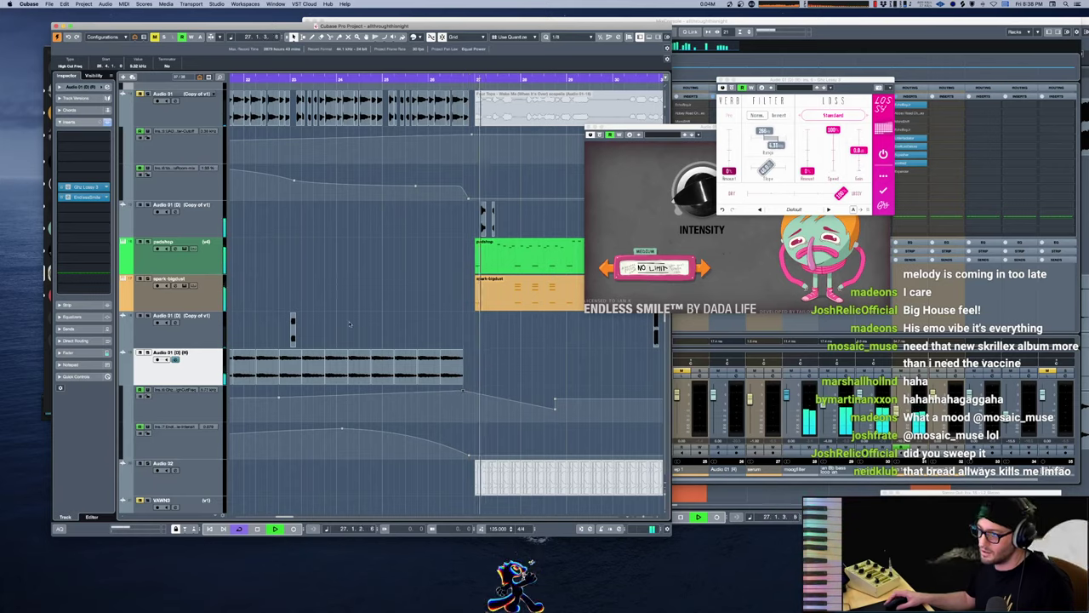
left_click_drag(462, 394, 405, 397)
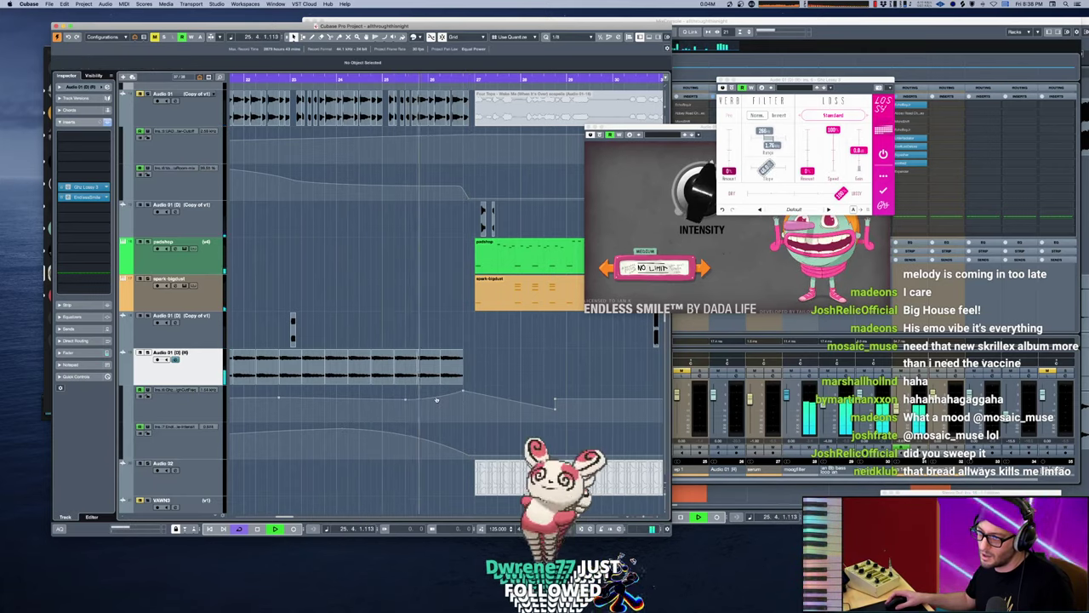
left_click(443, 399)
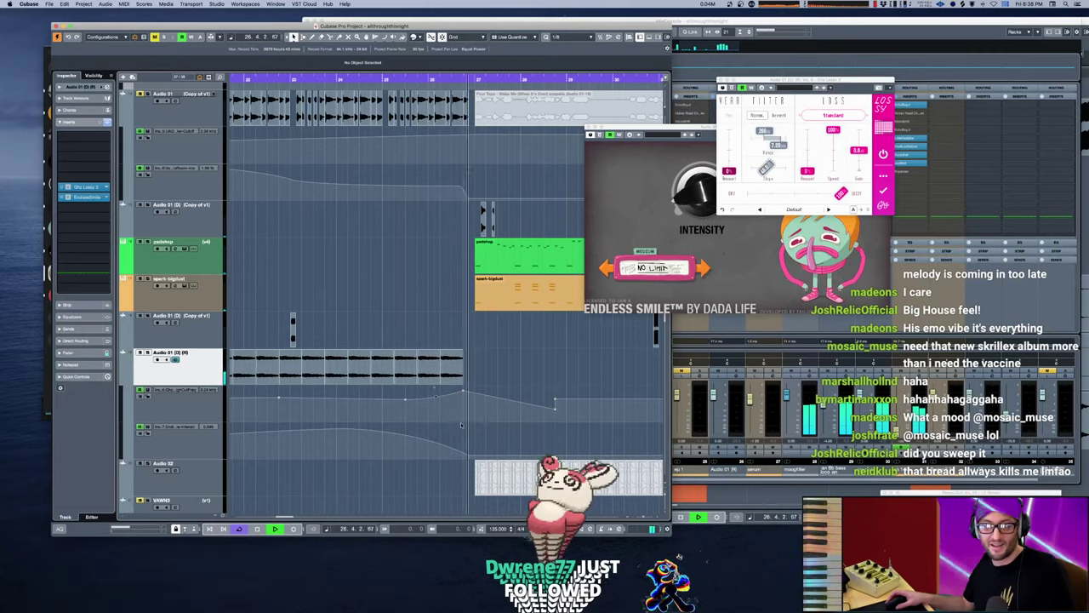
key("g")
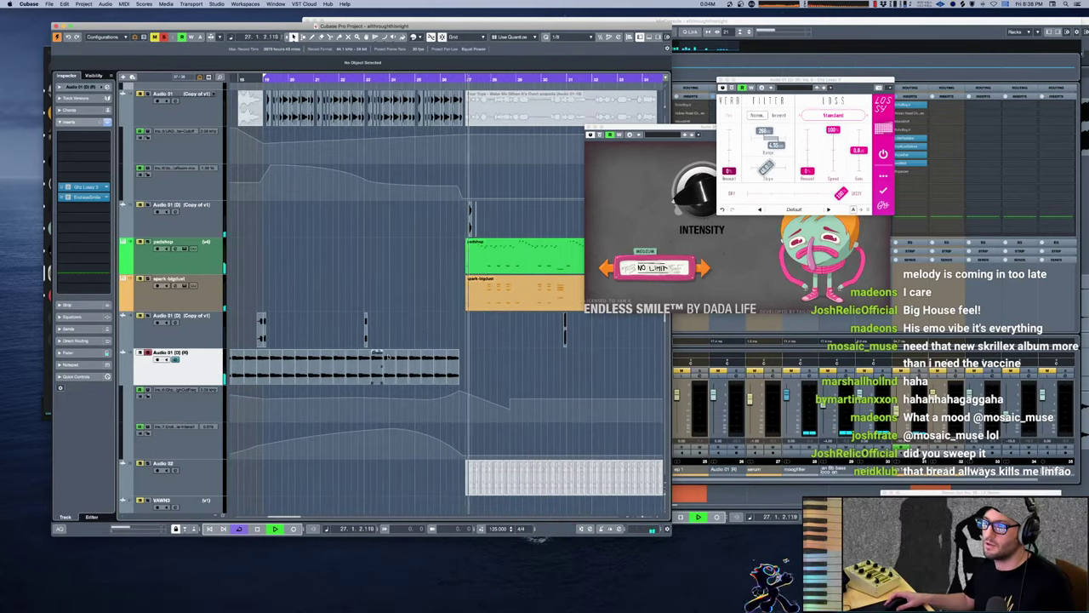
Add another automation lane below the track and play back from the current position
key("space")
key("h")
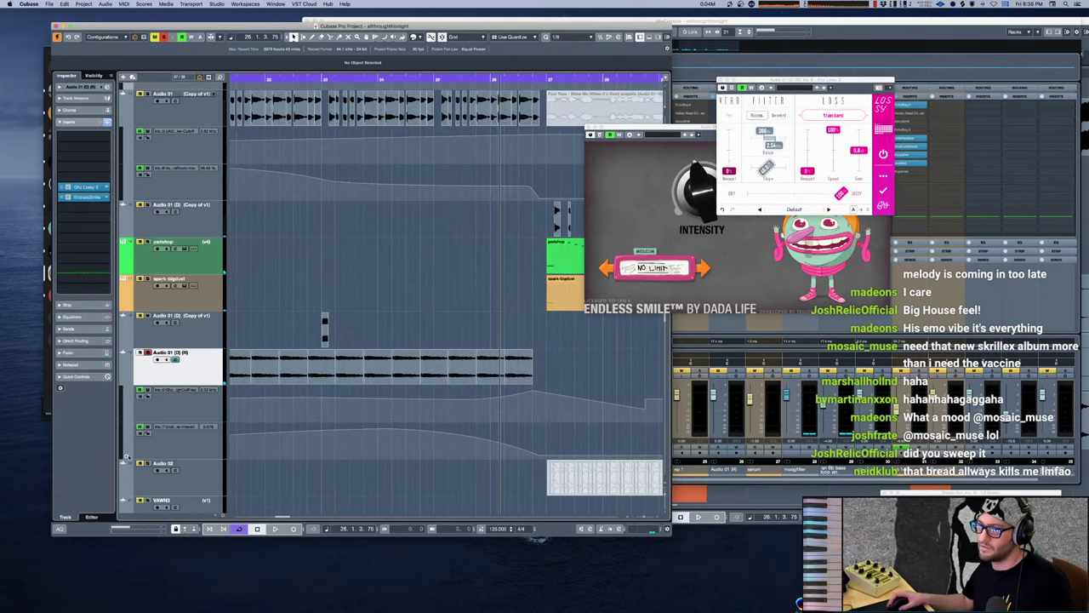
left_click(126, 457)
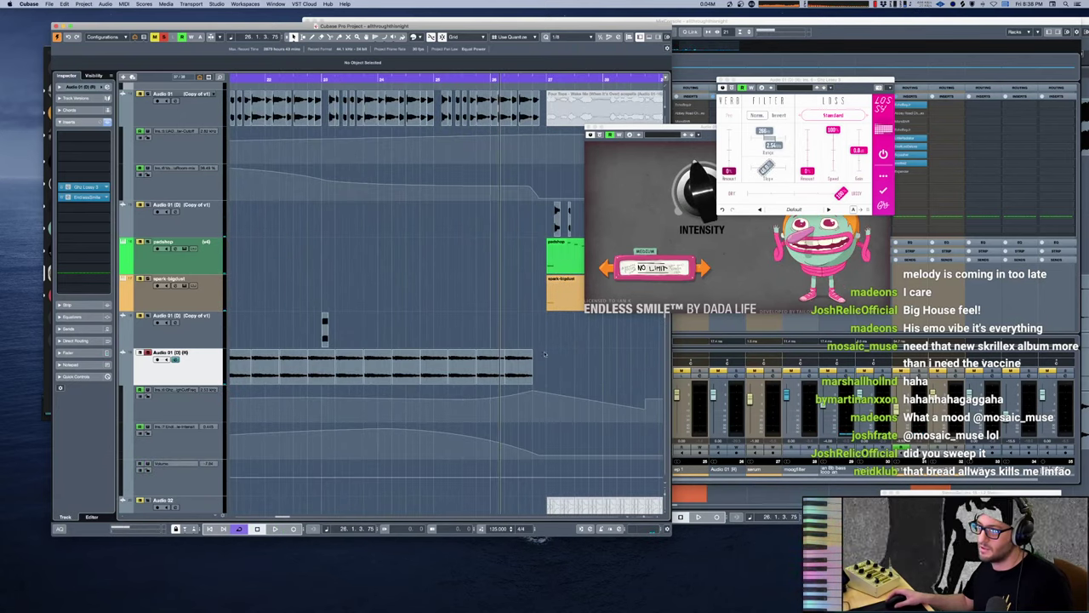
key("space")
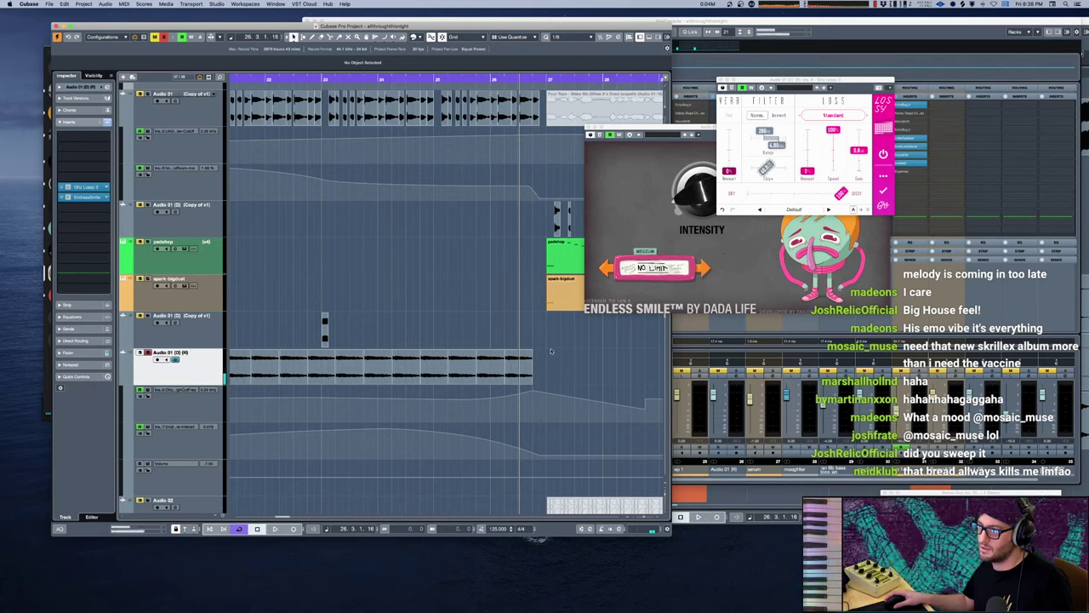
scroll(155, 315, "up", 4)
Show Audio 01's channel fader and routing, and place the playback position at the drop
left_click(77, 89)
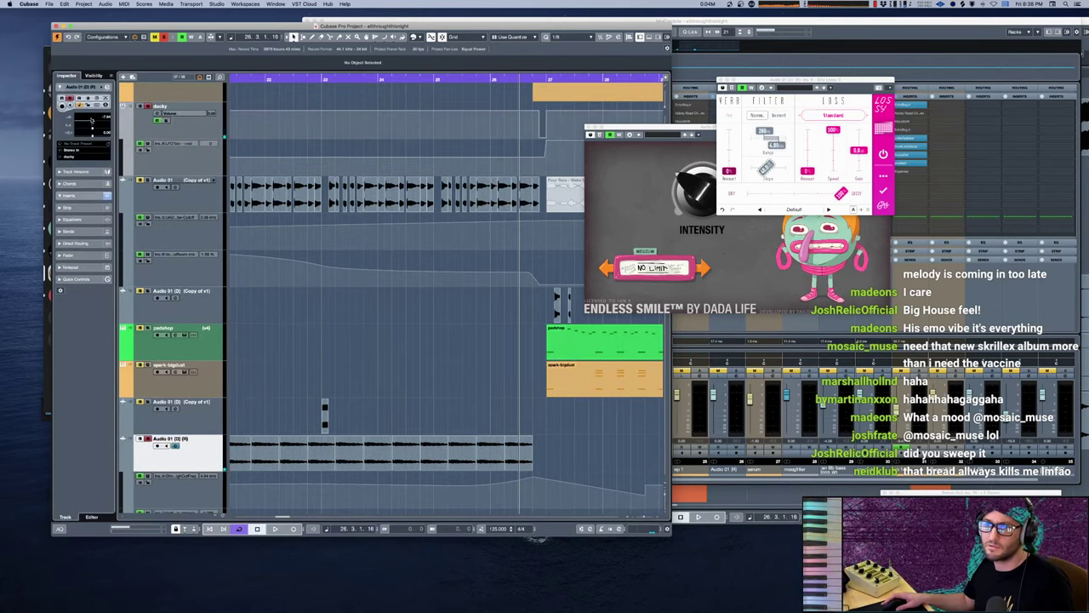
scroll(266, 192, "up", 10)
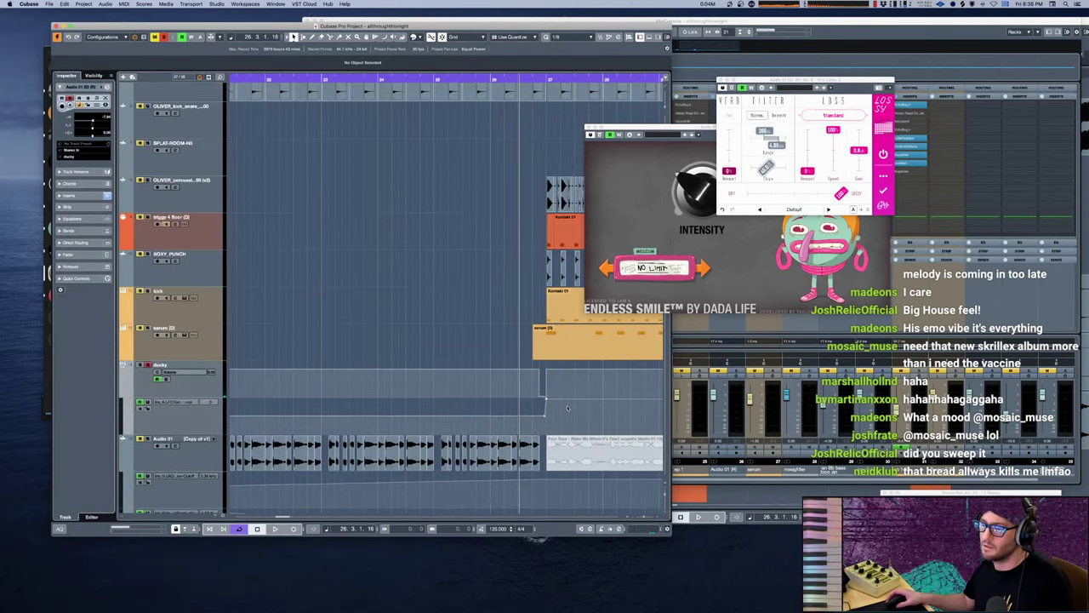
key("space")
key("h")
key("h")
key("h")
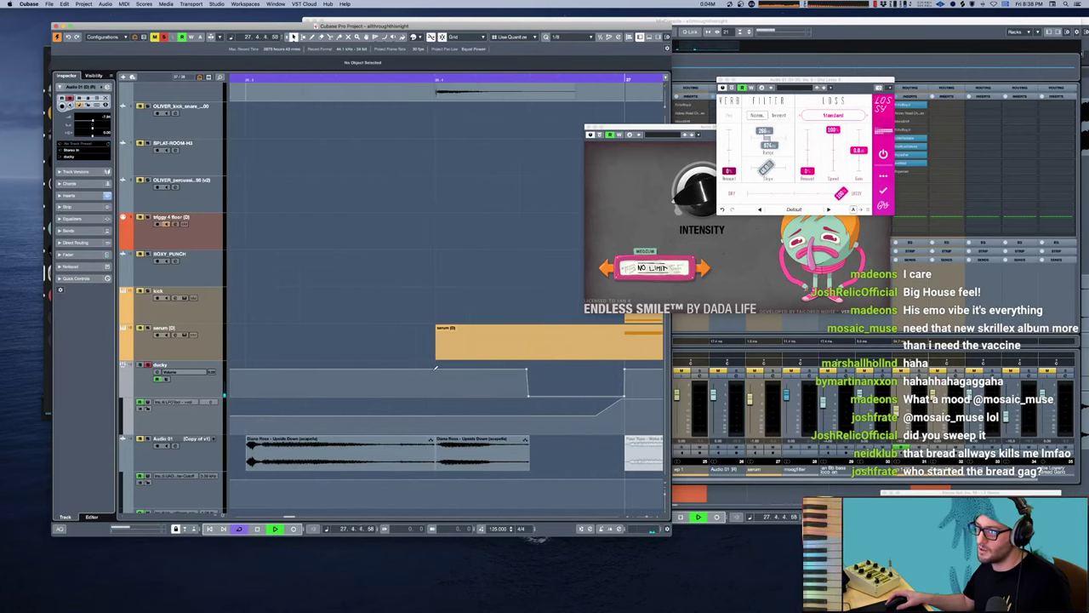
key("space")
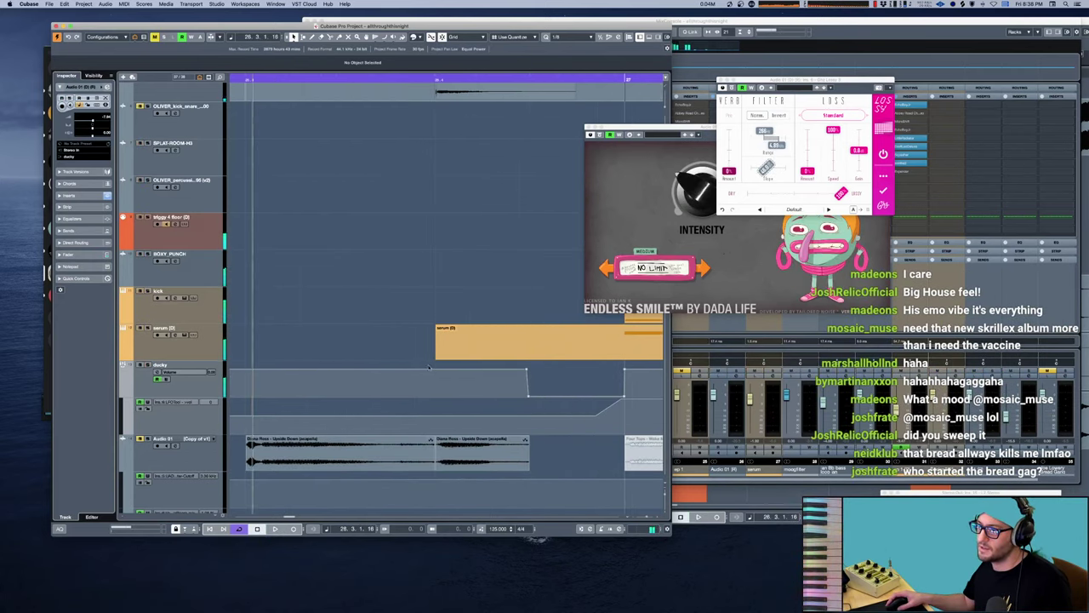
left_click(434, 297)
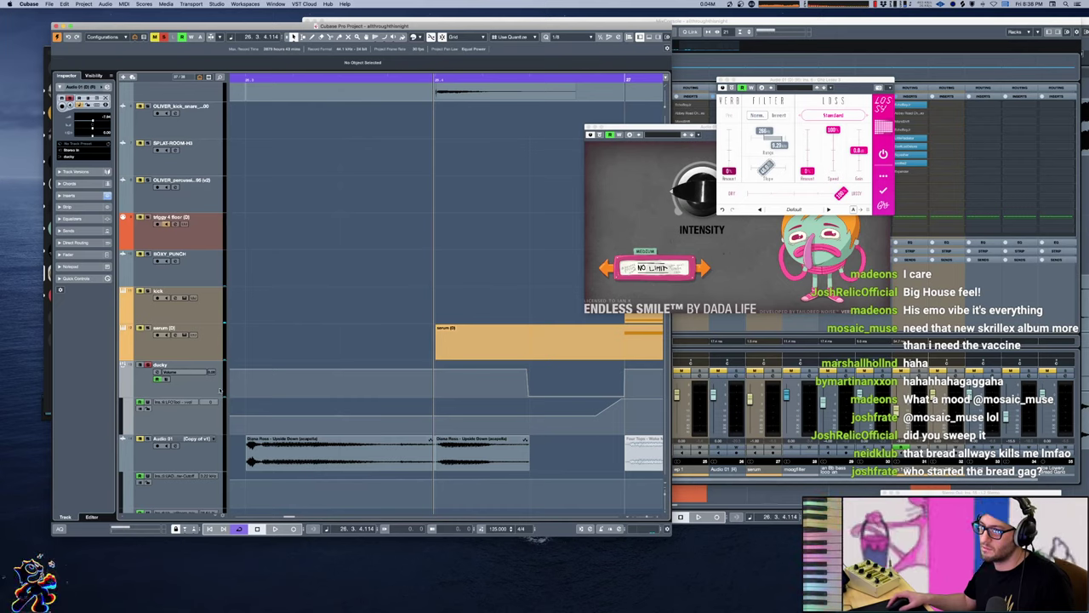
Pull the ducky track's volume drop earlier to the playhead and play back to check
left_click(220, 389)
key("space")
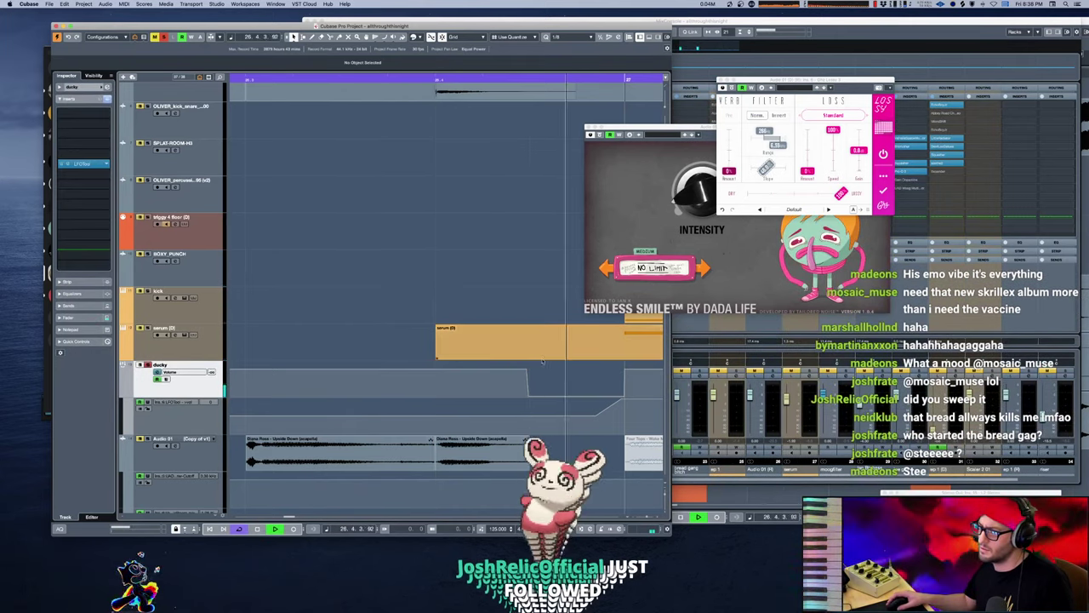
key("space")
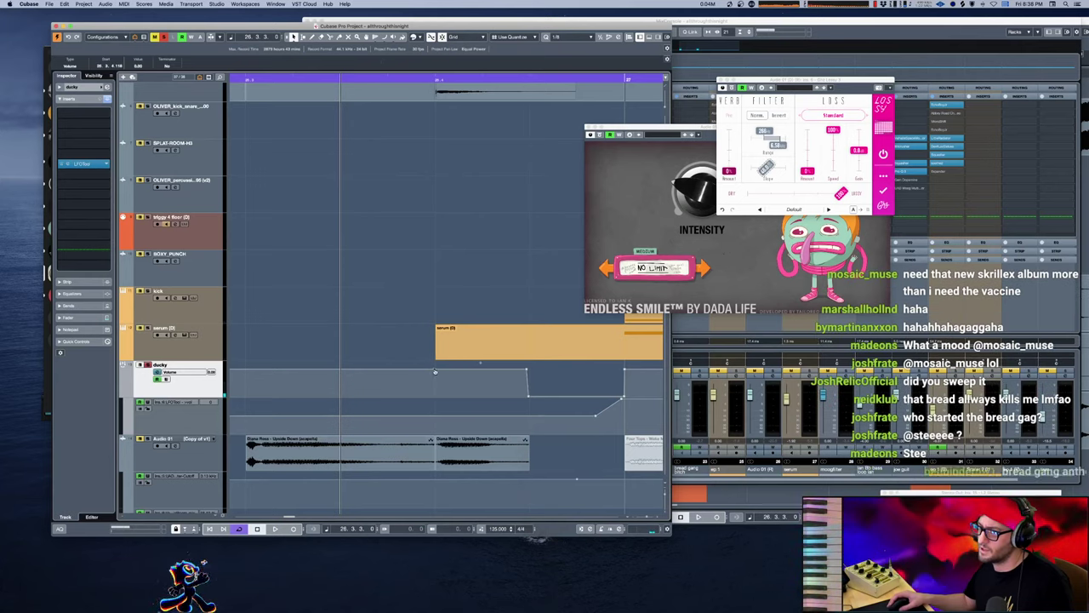
left_click_drag(526, 369, 436, 370)
key("space")
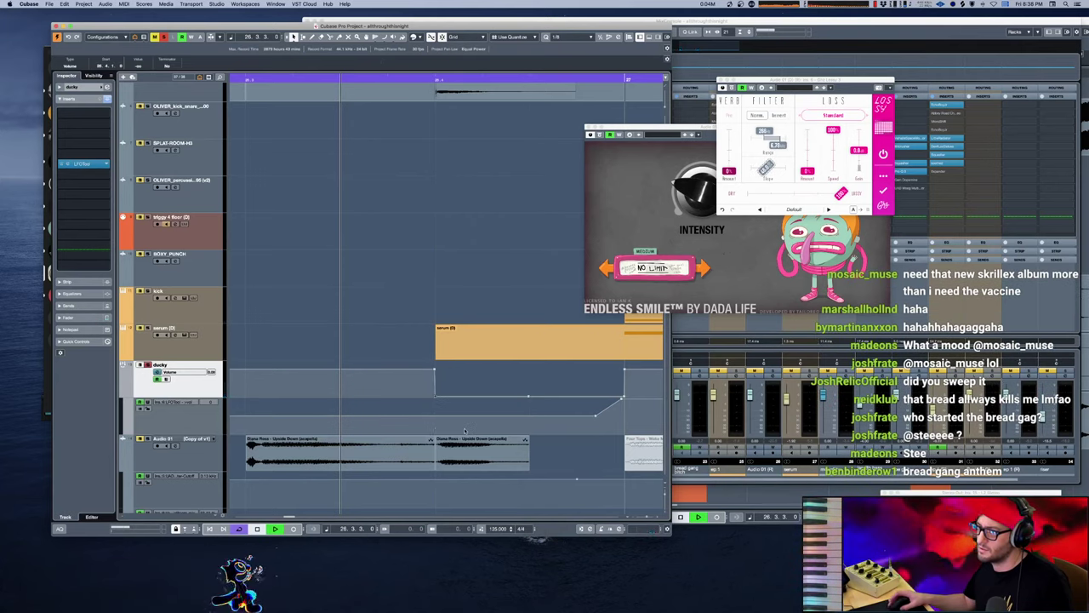
key("g")
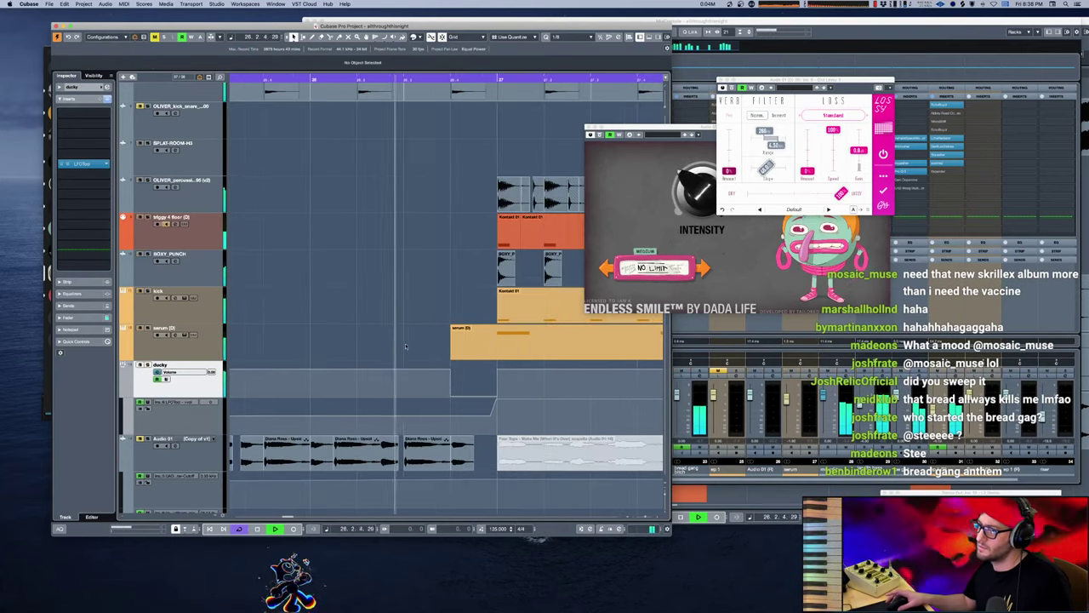
key("space")
Audition the section and zoom in on the Audio 01_128 clip
key("g")
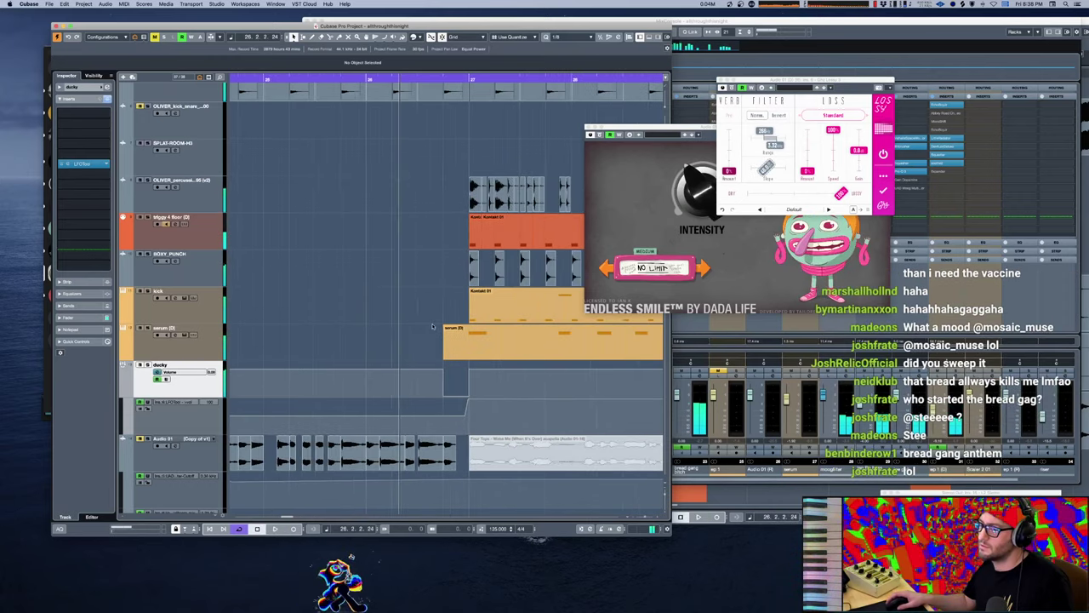
scroll(432, 326, "up", 5)
key("space")
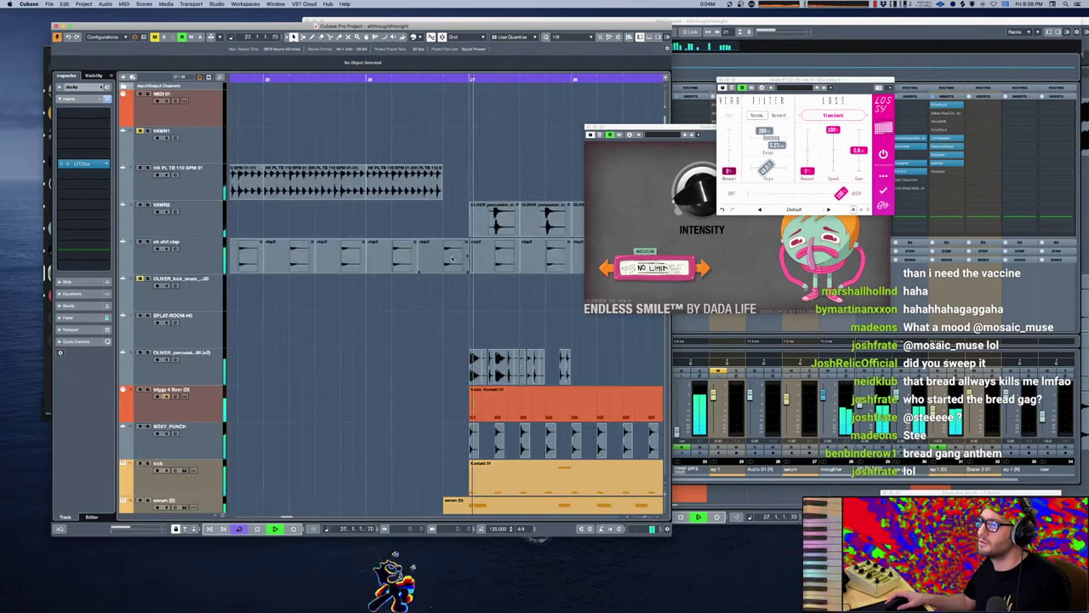
key("space")
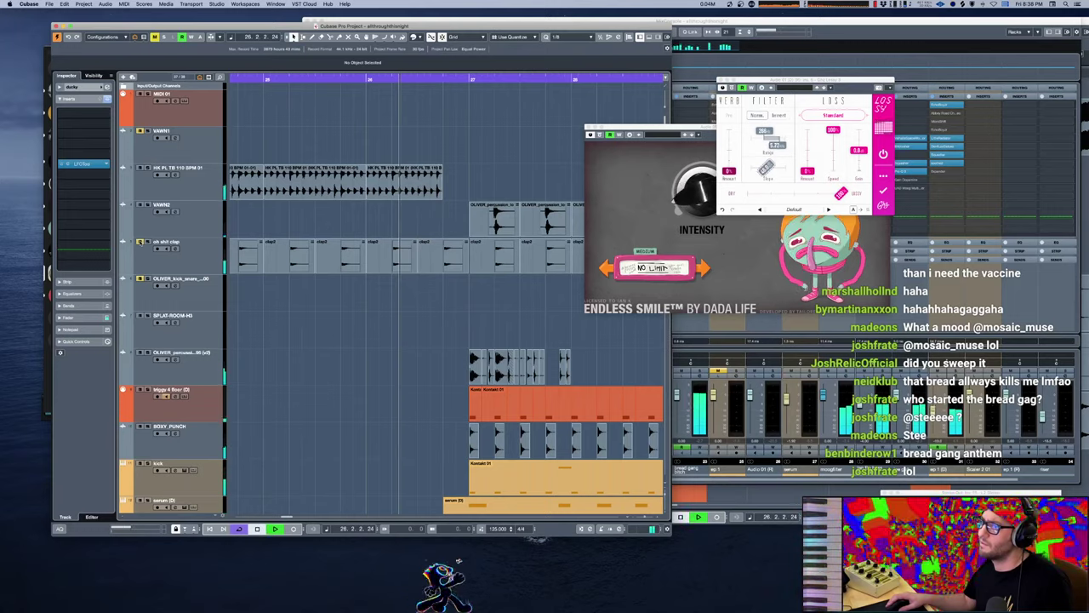
key("g")
scroll(482, 374, "down", 10)
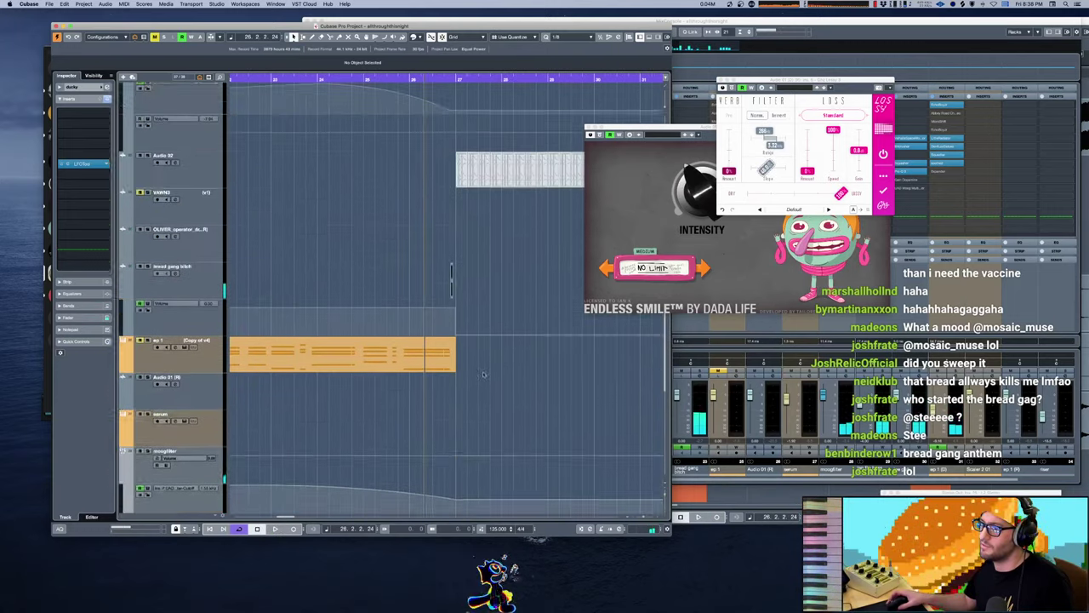
scroll(483, 375, "up", 3)
scroll(425, 373, "right", 2)
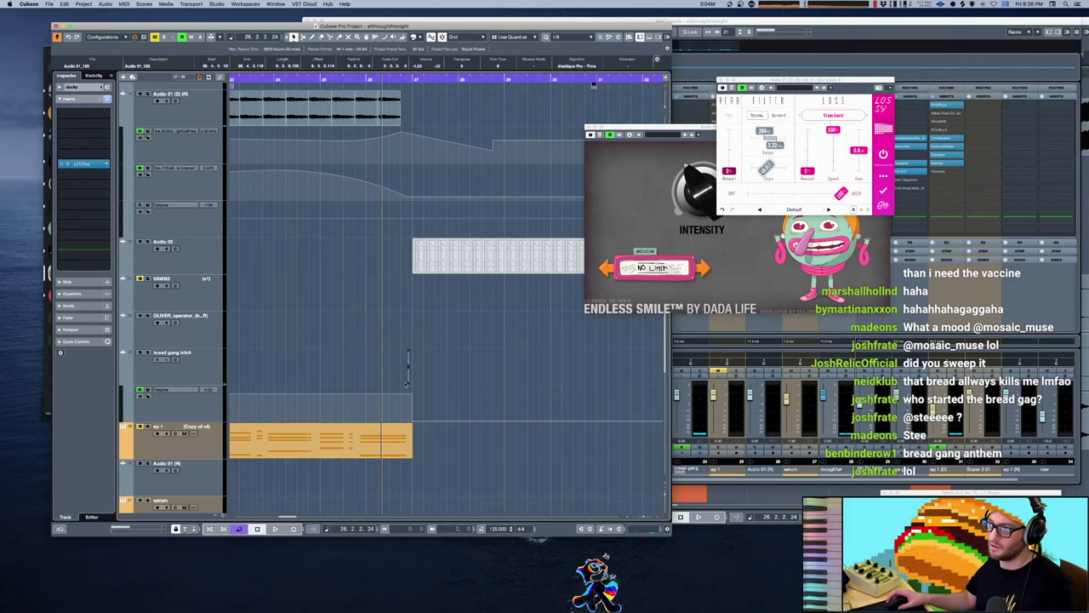
key("h")
key("h")
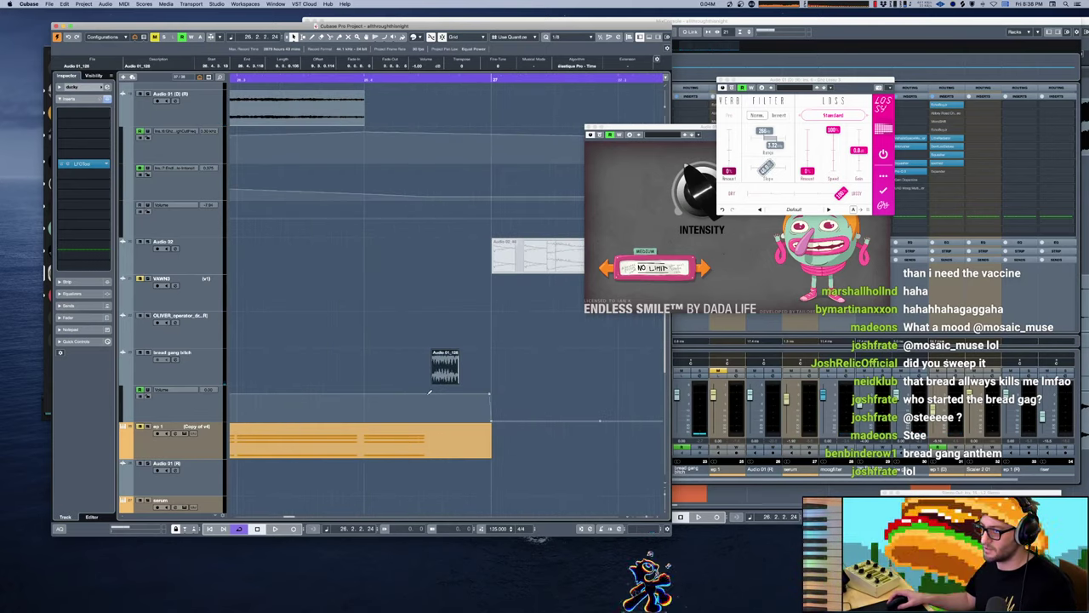
key("h")
key("h")
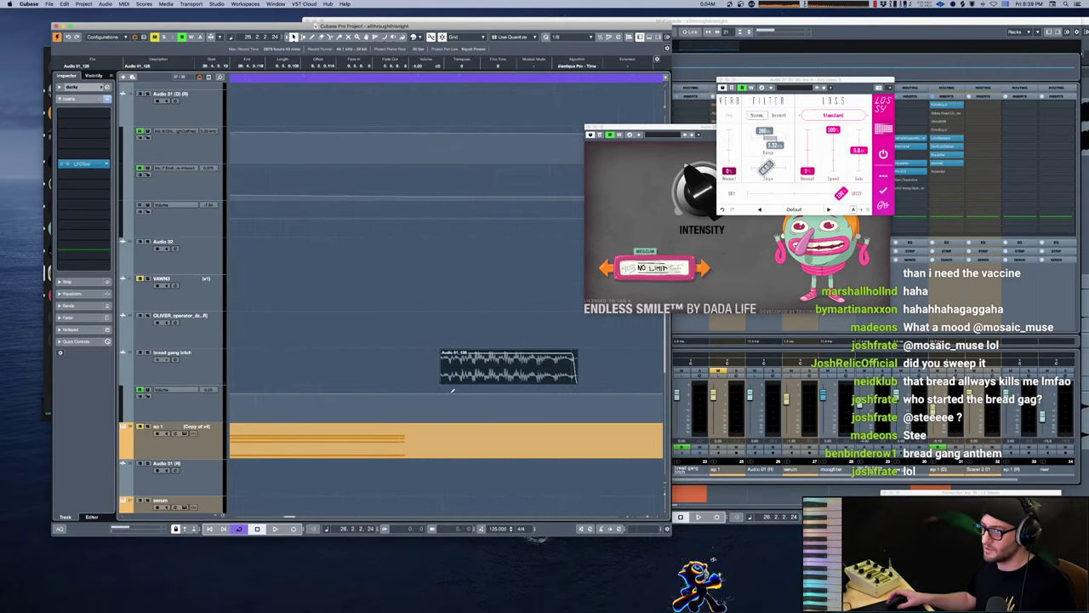
Move Audio 01_128 onto the bread gang track just before bar 27 and play it back
left_click_drag(441, 381, 441, 440)
key("g")
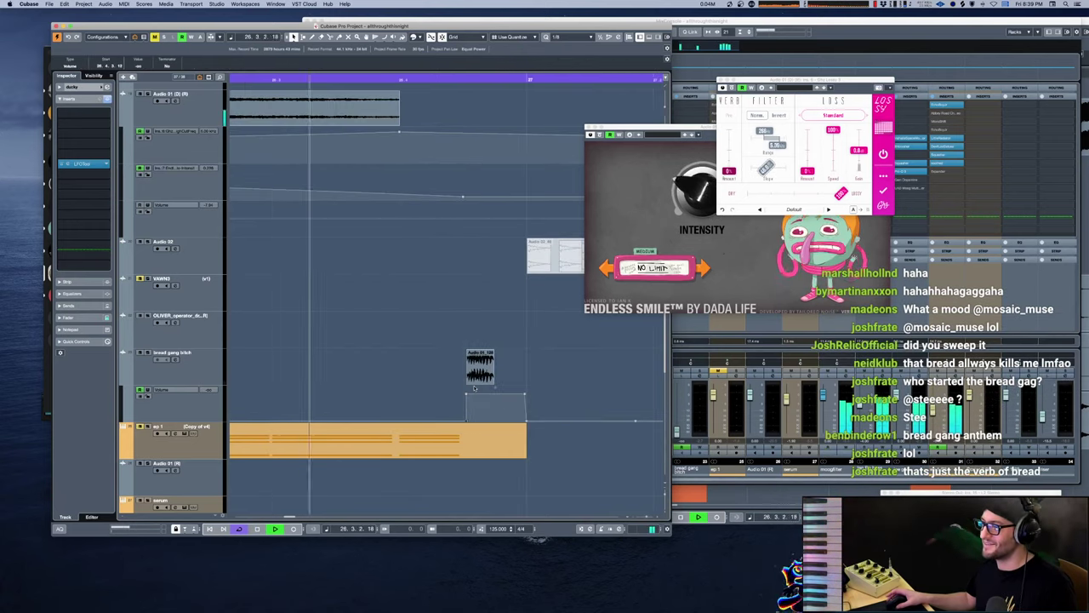
key("space")
key("g")
key("g")
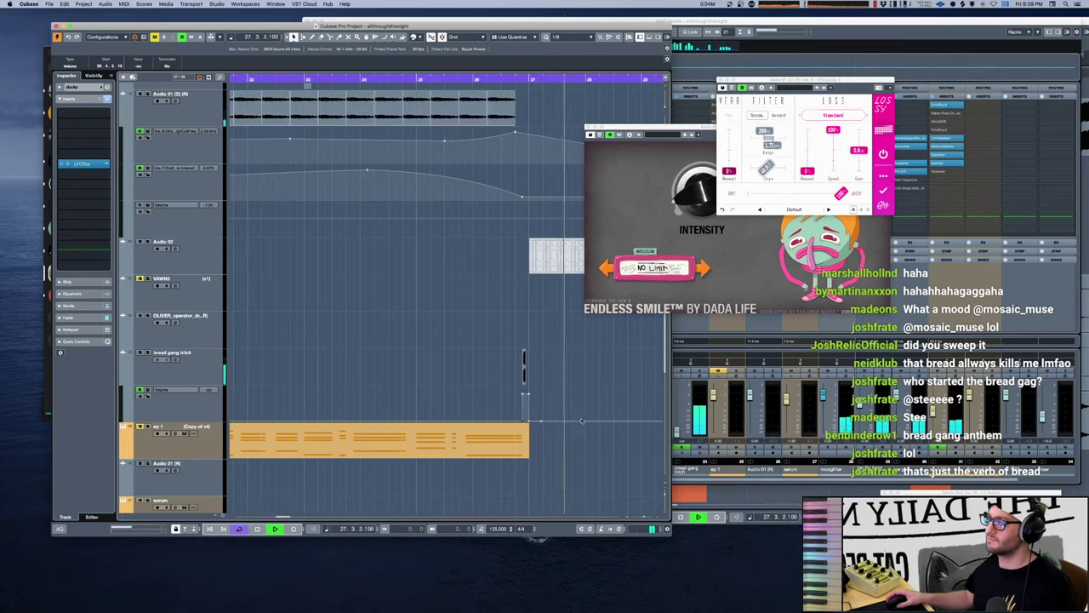
key("space")
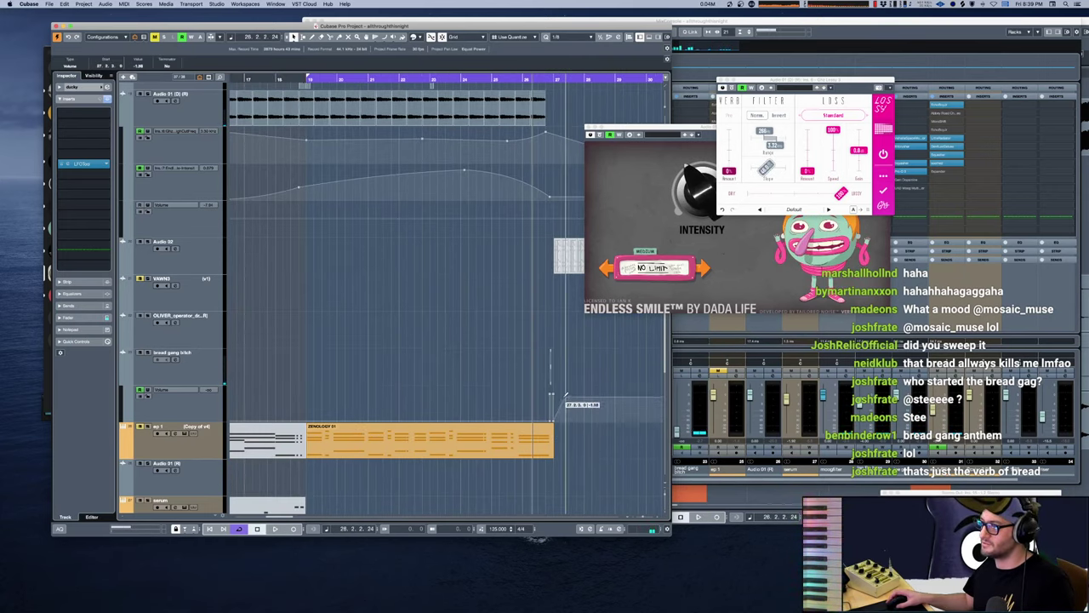
key("space")
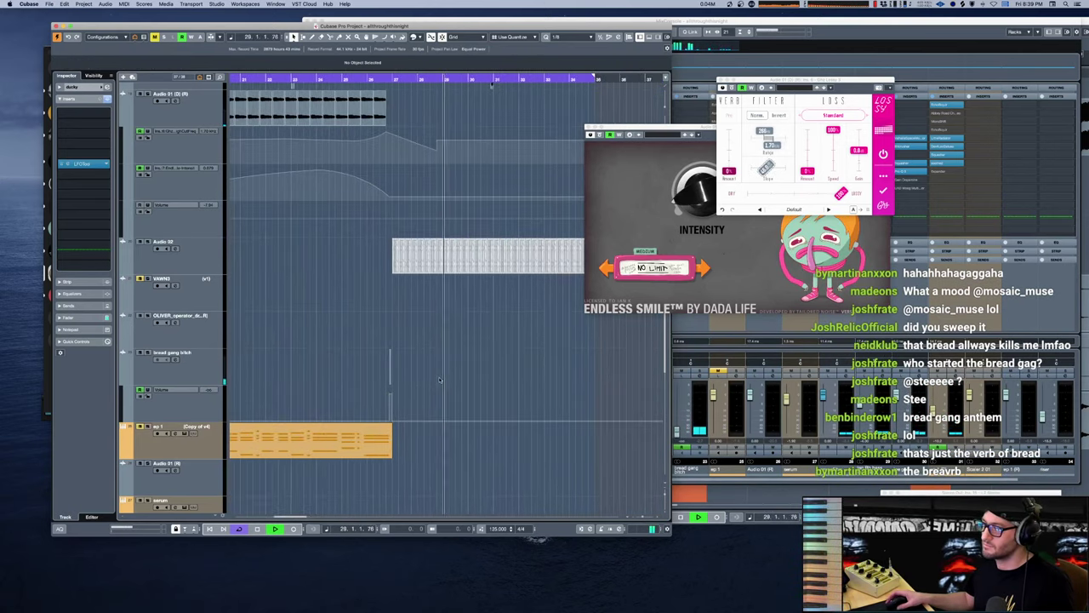
Stop playback and scroll the arrangement to locate the bread gang track
scroll(409, 374, "down", 3)
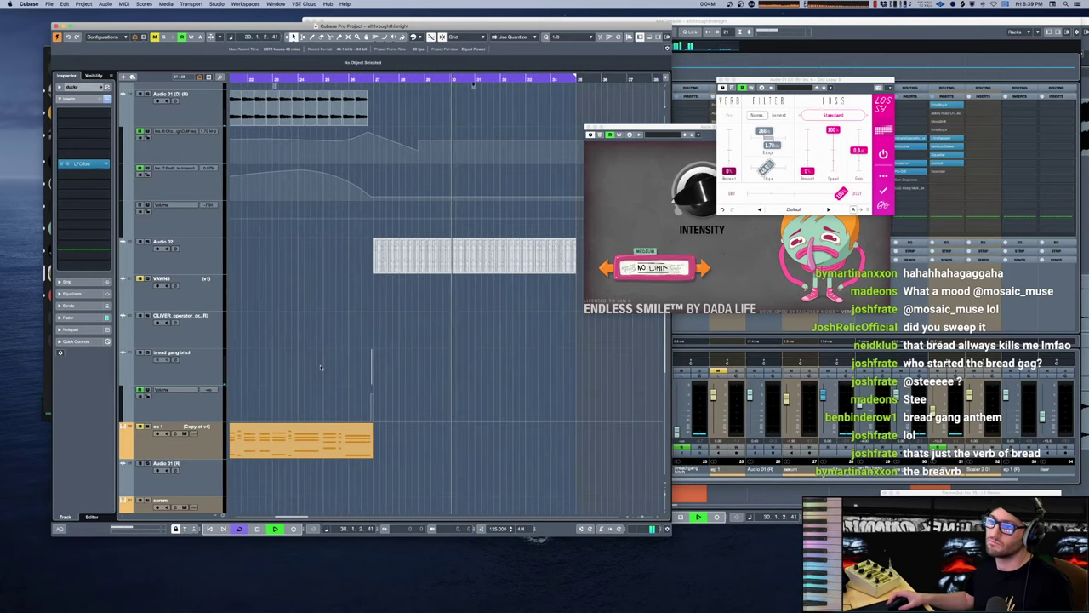
scroll(382, 368, "down", 2)
scroll(409, 297, "down", 5)
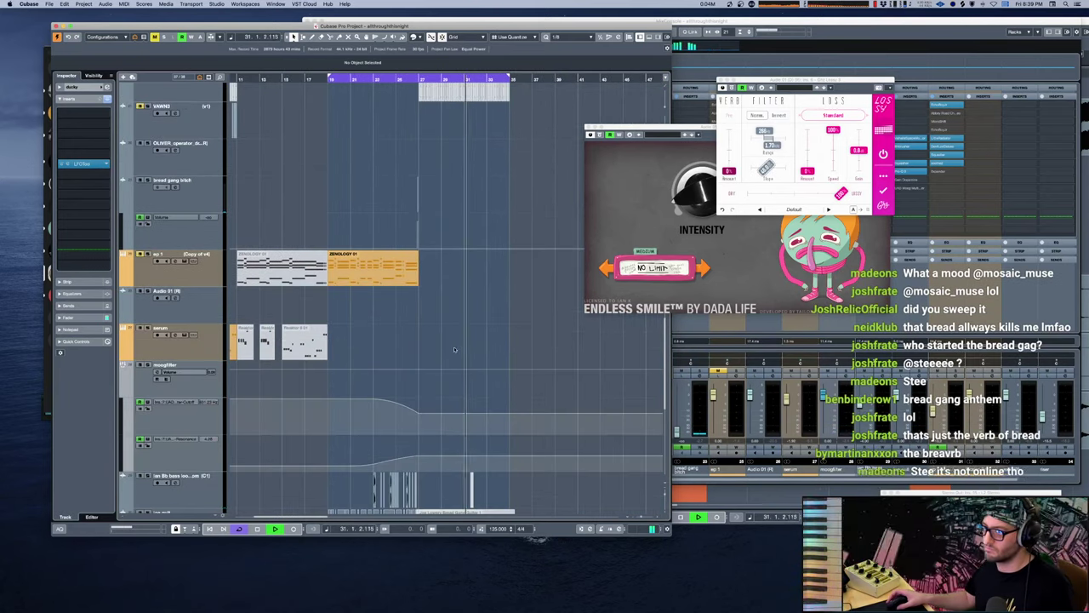
key("space")
scroll(269, 281, "up", 5)
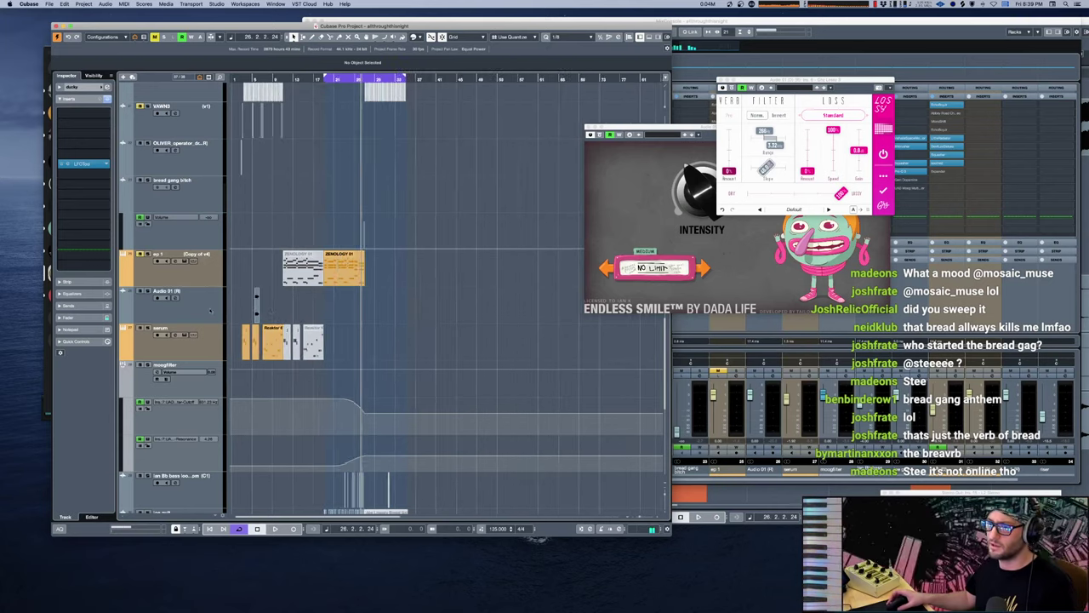
scroll(269, 281, "down", 3)
scroll(357, 256, "right", 5)
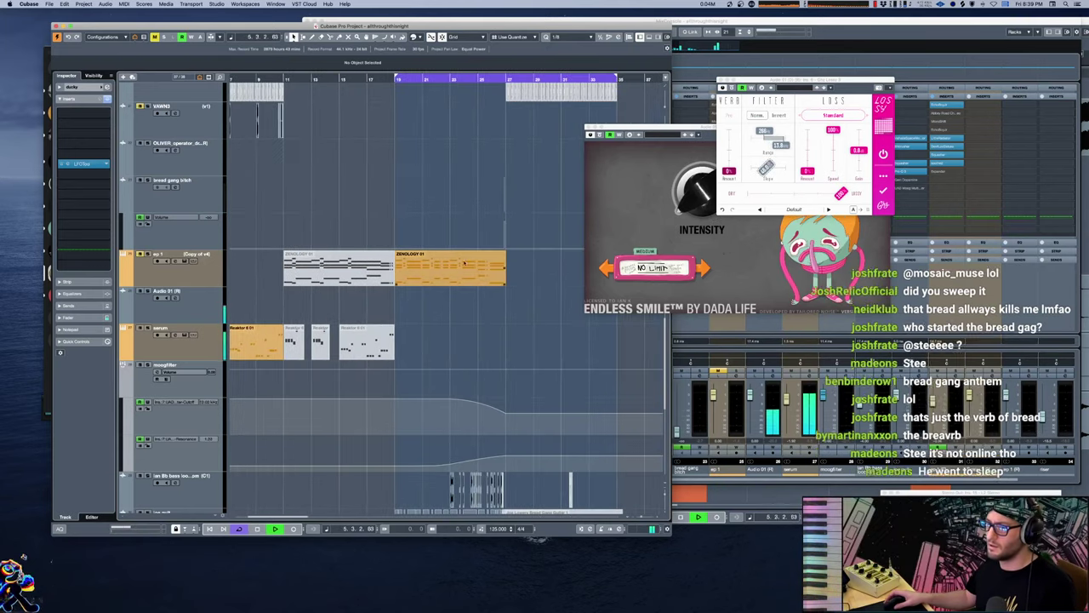
scroll(422, 234, "up", 3)
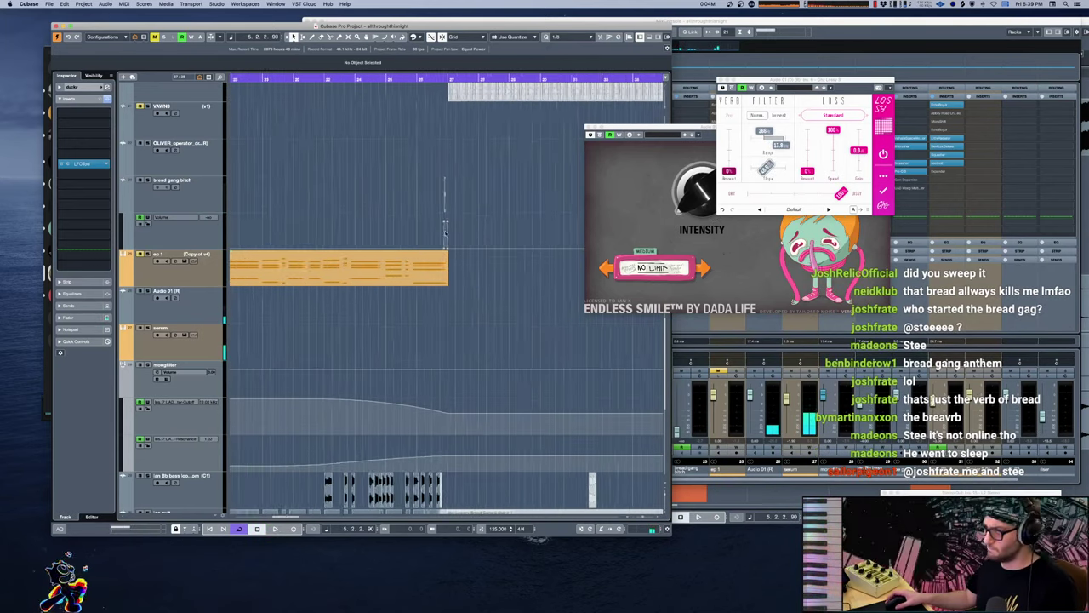
Select the bread gang track, check the Visibility list, and open the File menu
left_click(175, 194)
left_click(93, 76)
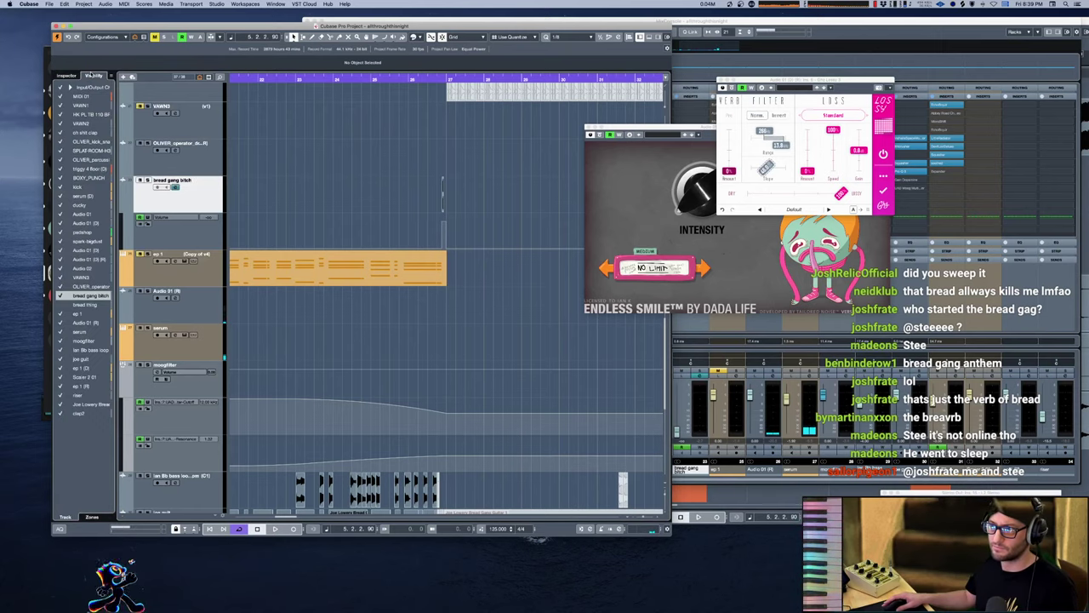
left_click(65, 77)
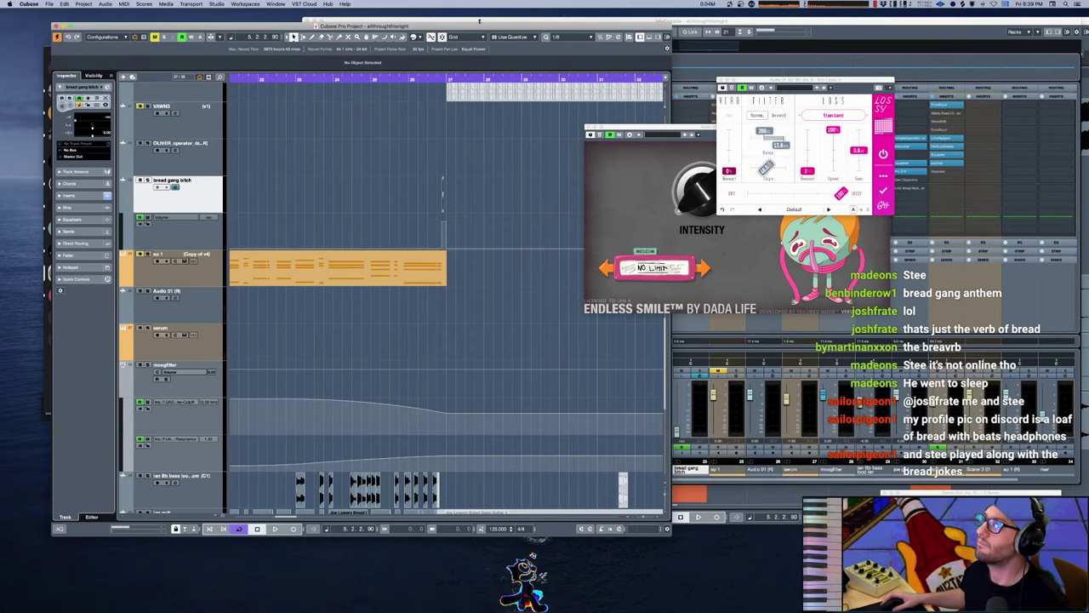
left_click_drag(481, 23, 486, 25)
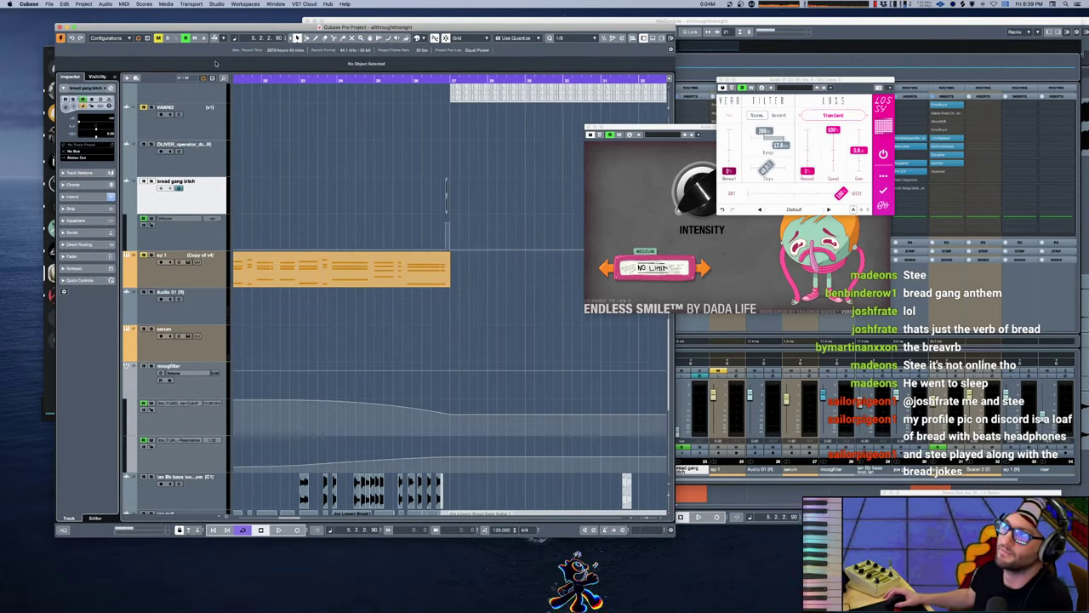
left_click(50, 3)
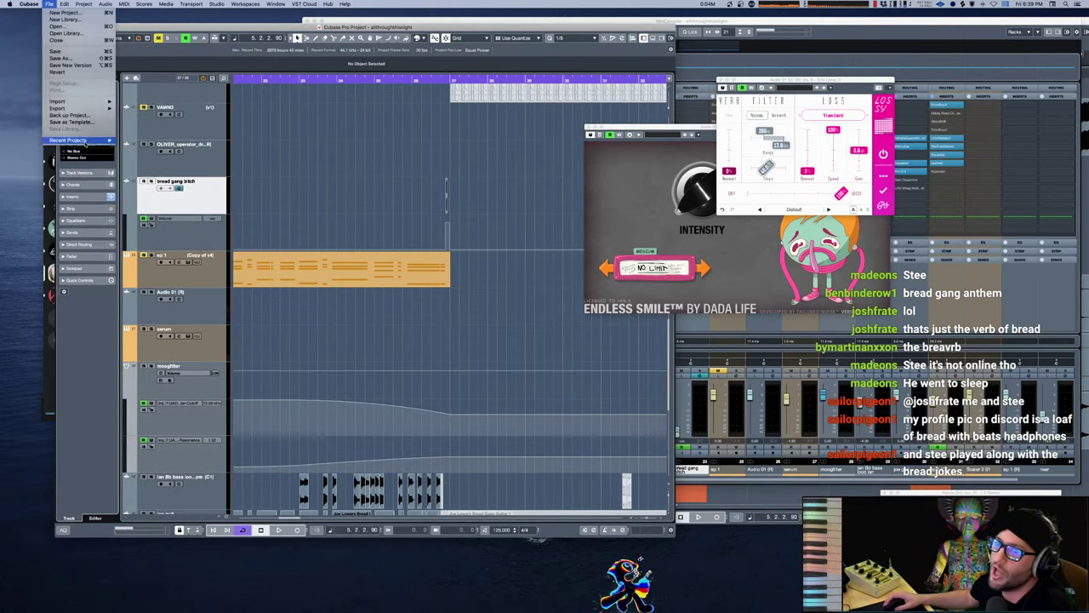
Open the breadgang3 project from the File menu's Recent Projects list
mouse_move(82, 139)
left_click(162, 142)
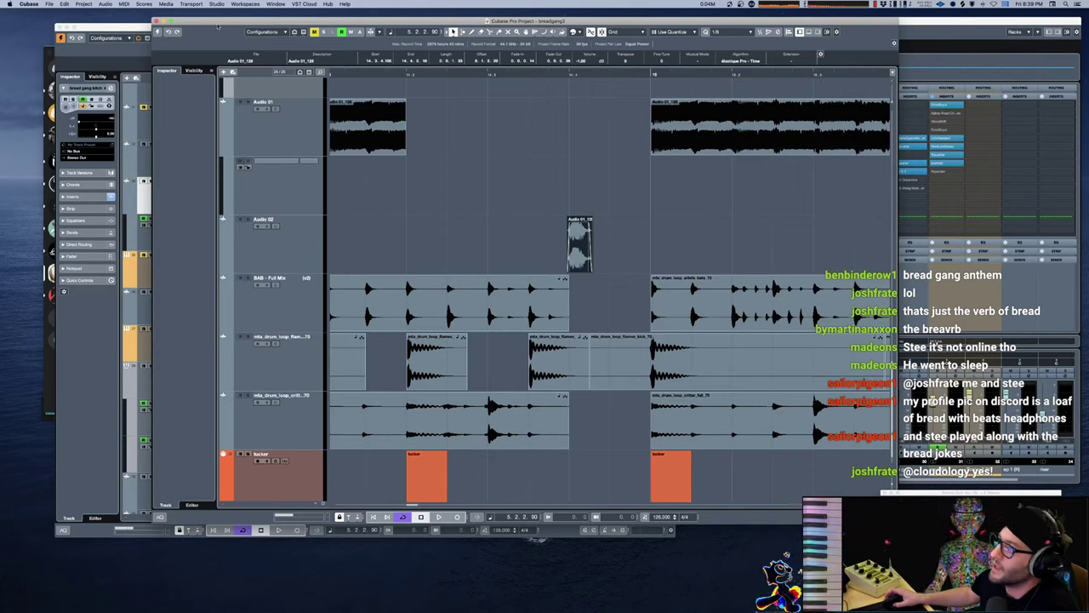
left_click(110, 27)
left_click(50, 3)
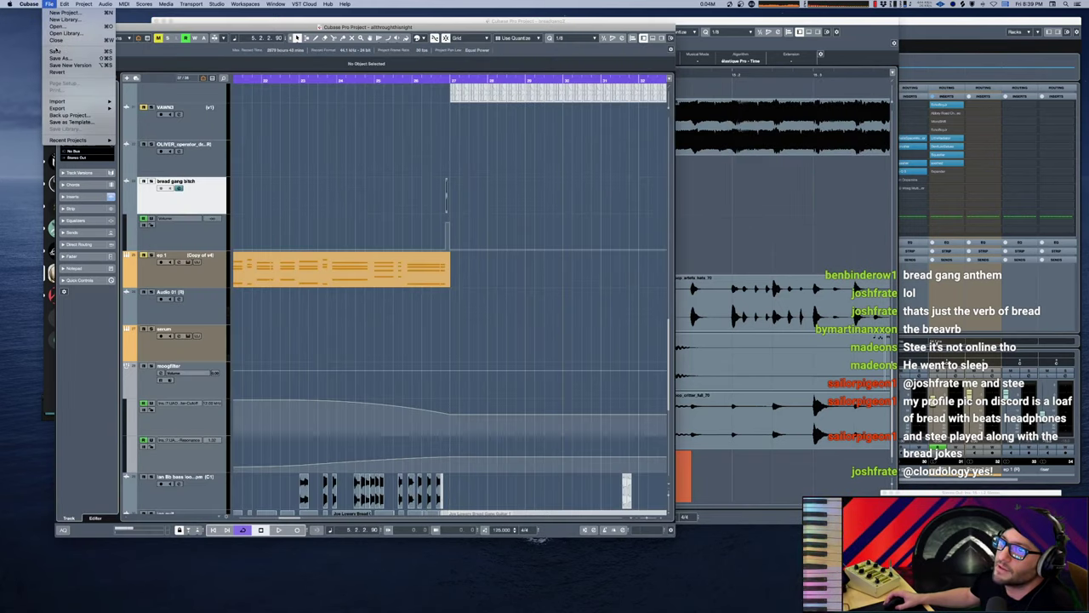
left_click(55, 51)
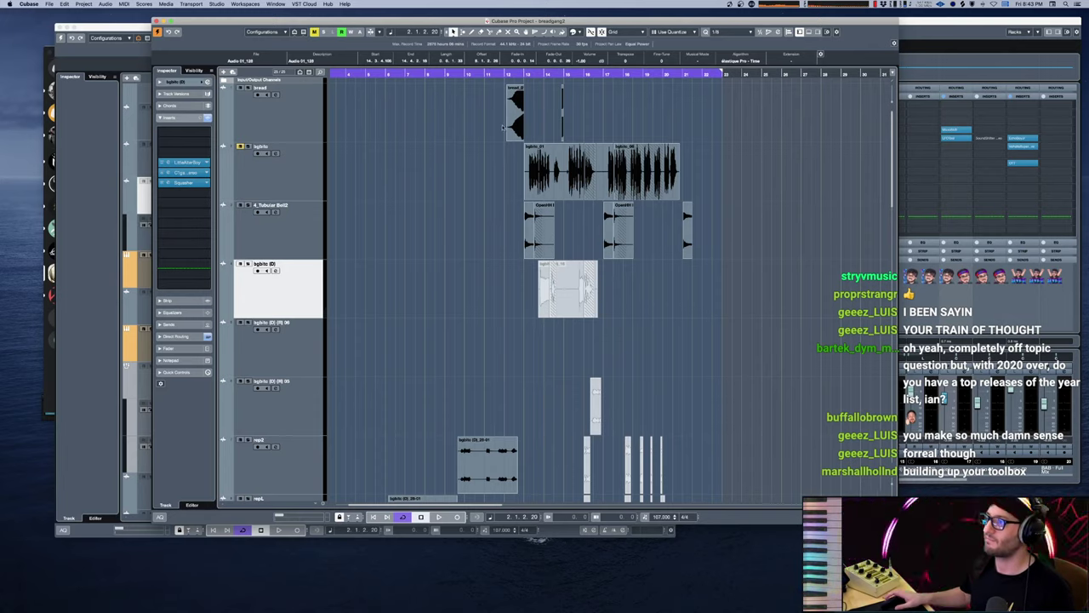
scroll(537, 302, "left", 3)
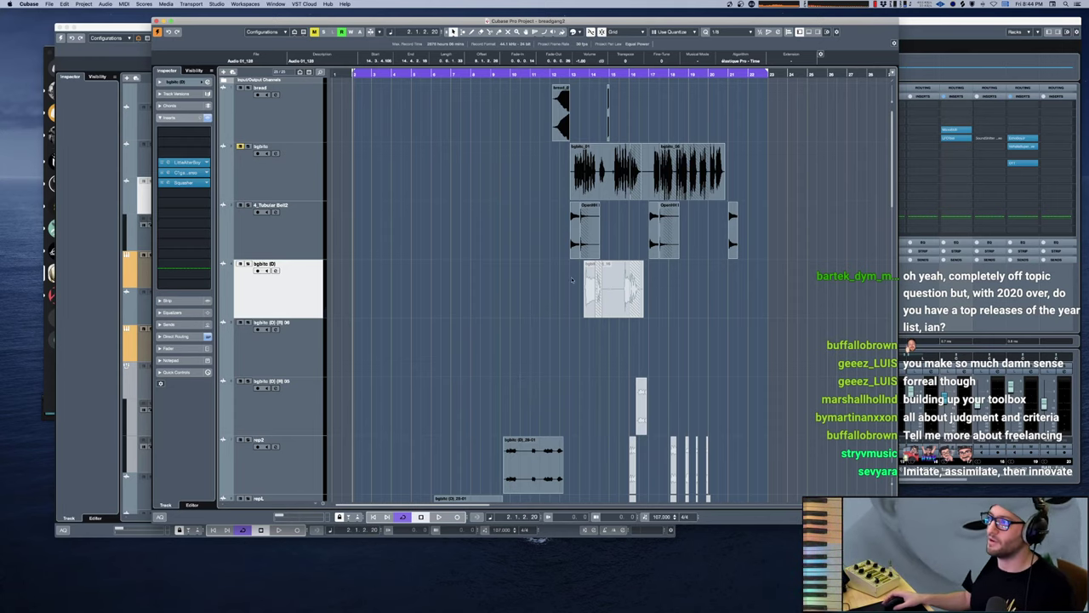
key("h")
key("h")
key("h")
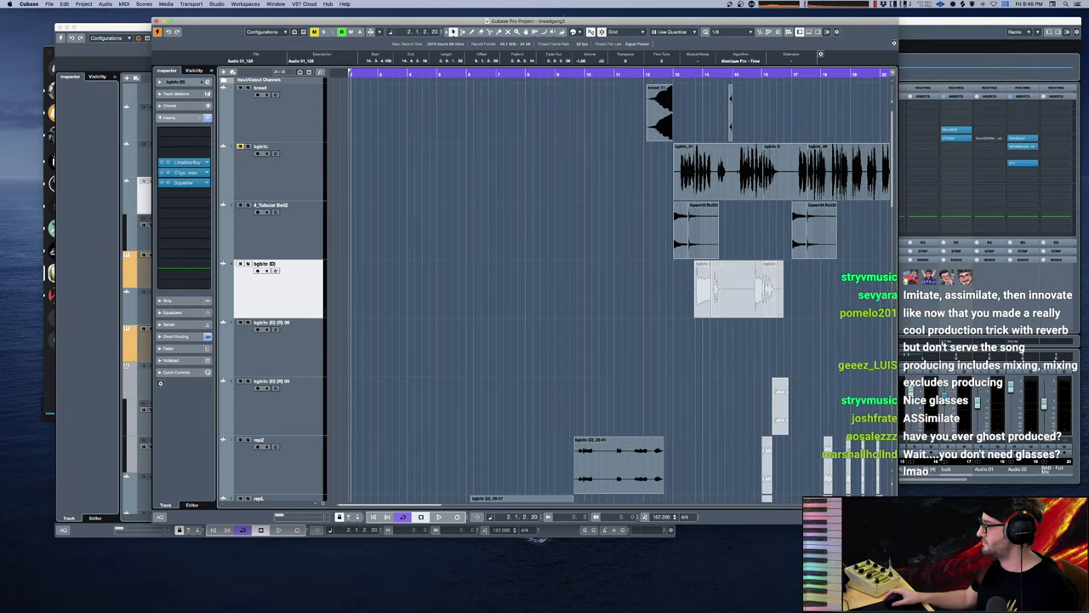
mouse_move(3, 580)
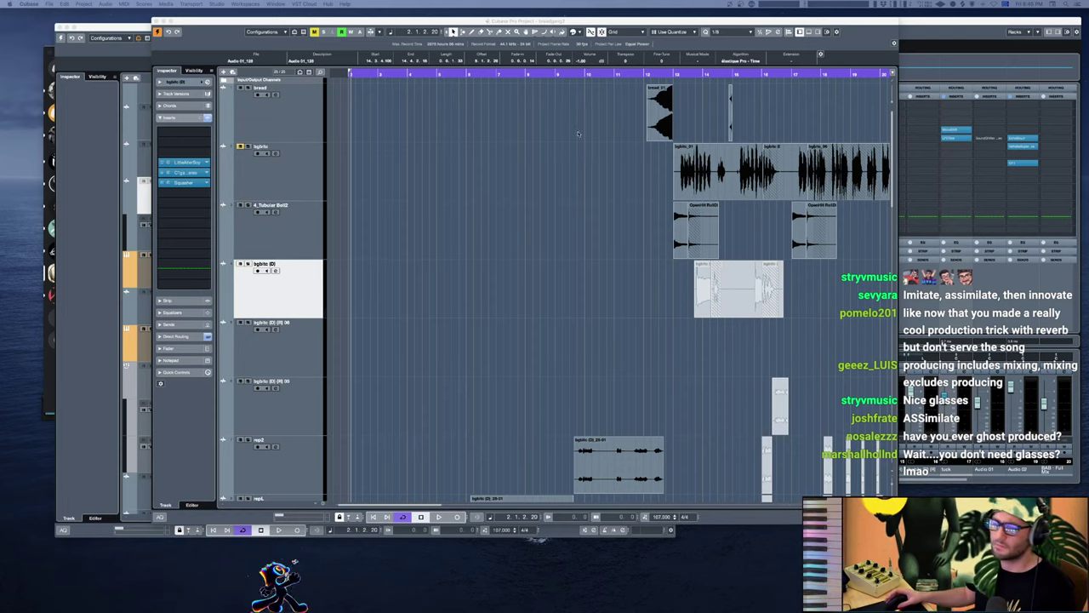
key("g")
key("h")
key("h")
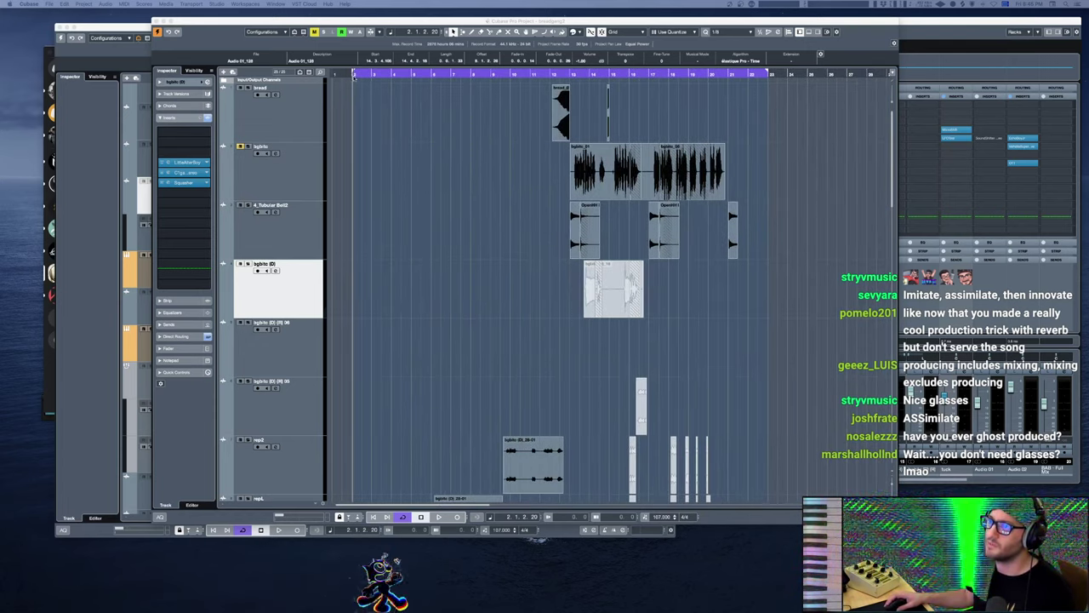
left_click(354, 74)
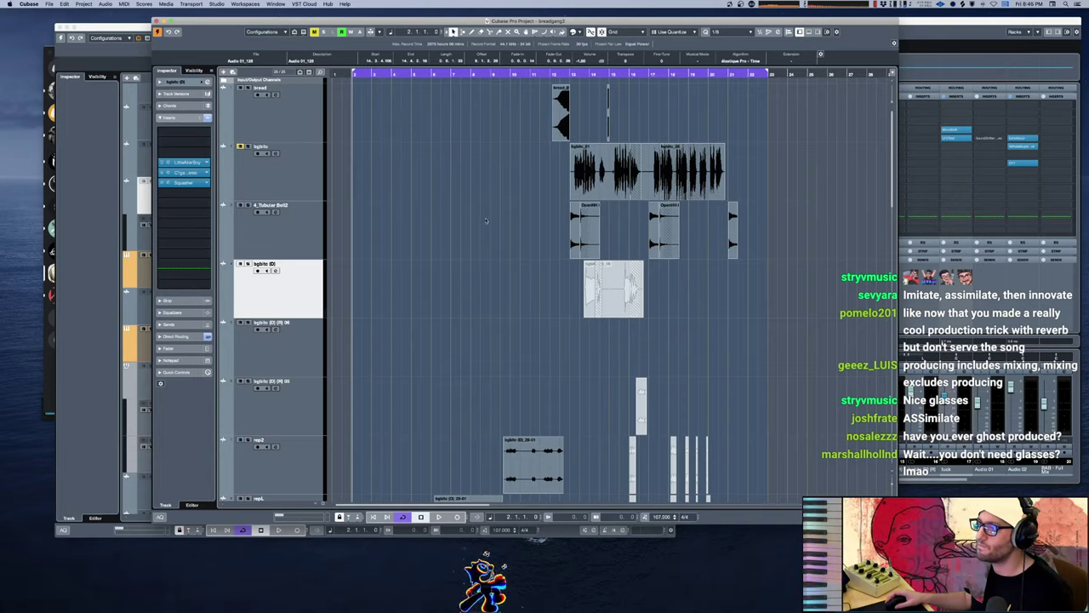
Briefly audition the arrangement, then bring up the MixConsole with its inserts and faders
scroll(550, 241, "down", 3)
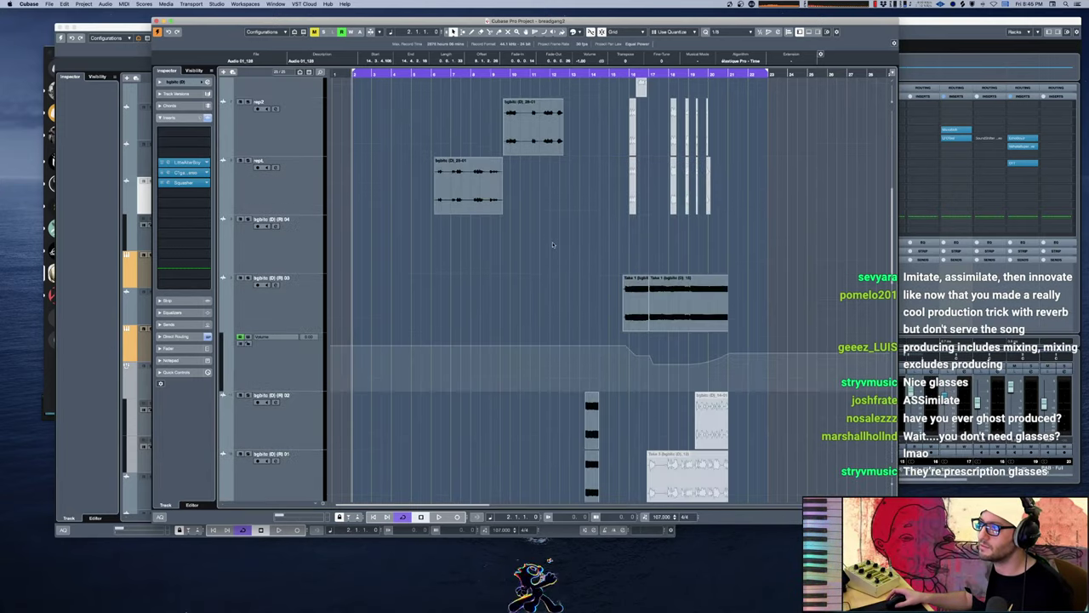
key("h")
key("h")
key("g")
key("g")
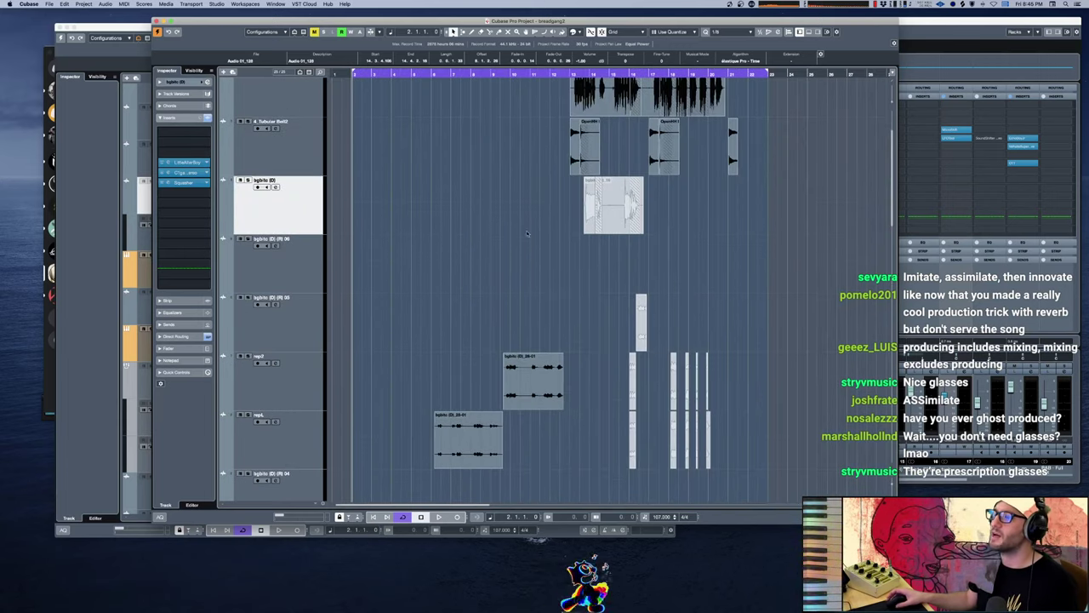
scroll(526, 230, "up", 3)
key("space")
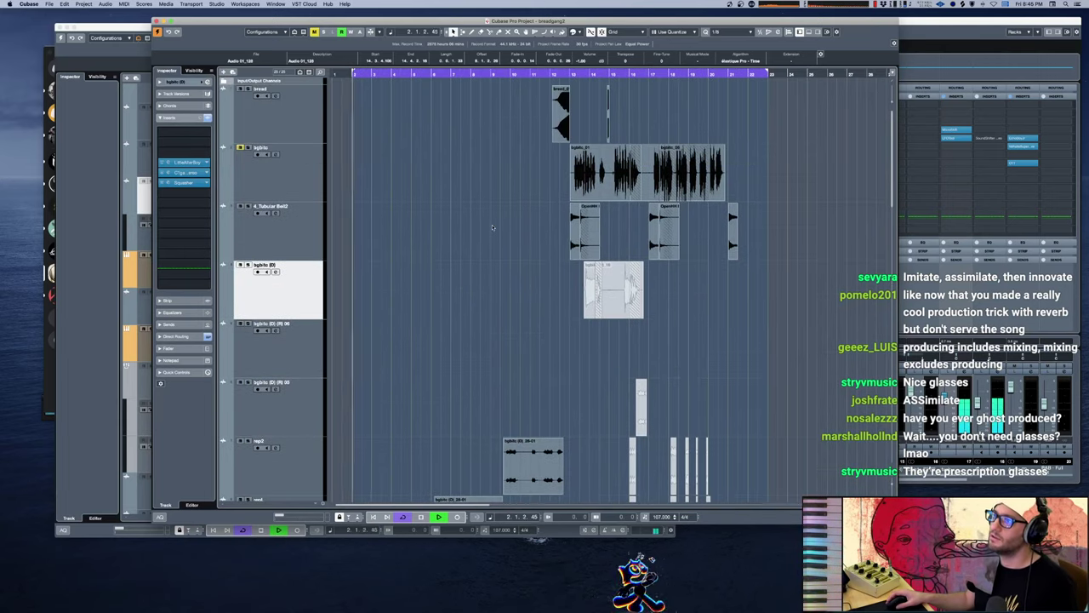
scroll(498, 231, "down", 10)
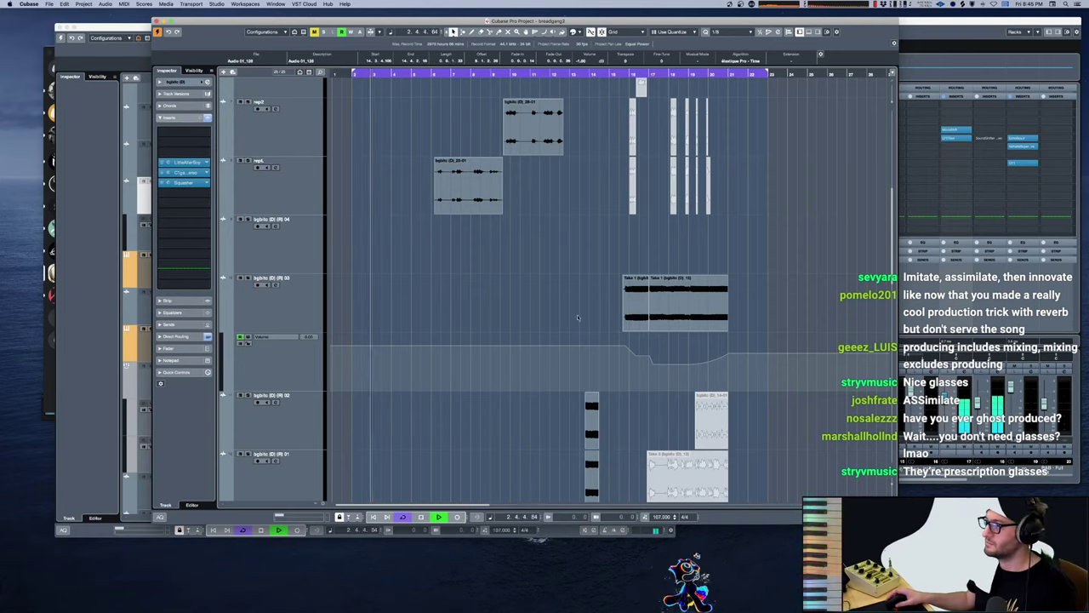
key("space")
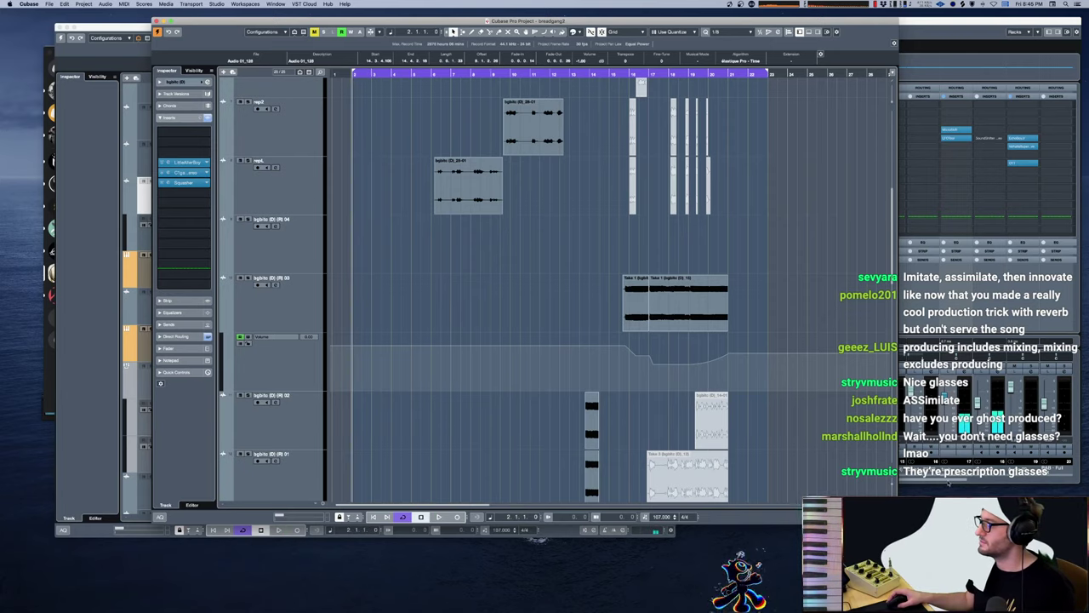
key("F3")
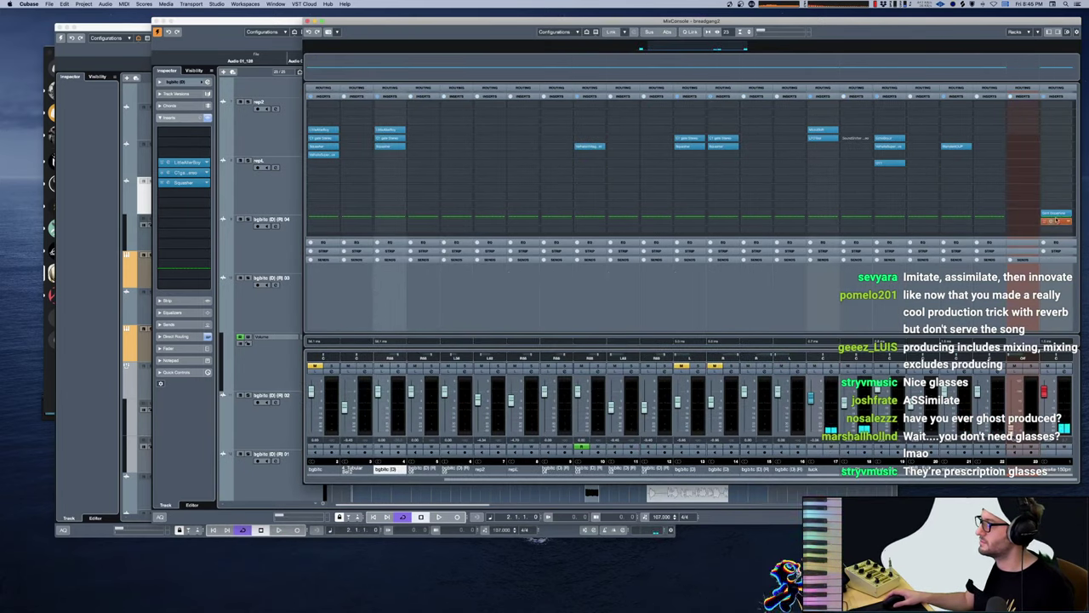
Add a Waves L2 Ultramaximizer insert below the last channel's Noise Stressor and close both plugin windows
left_click(1055, 214)
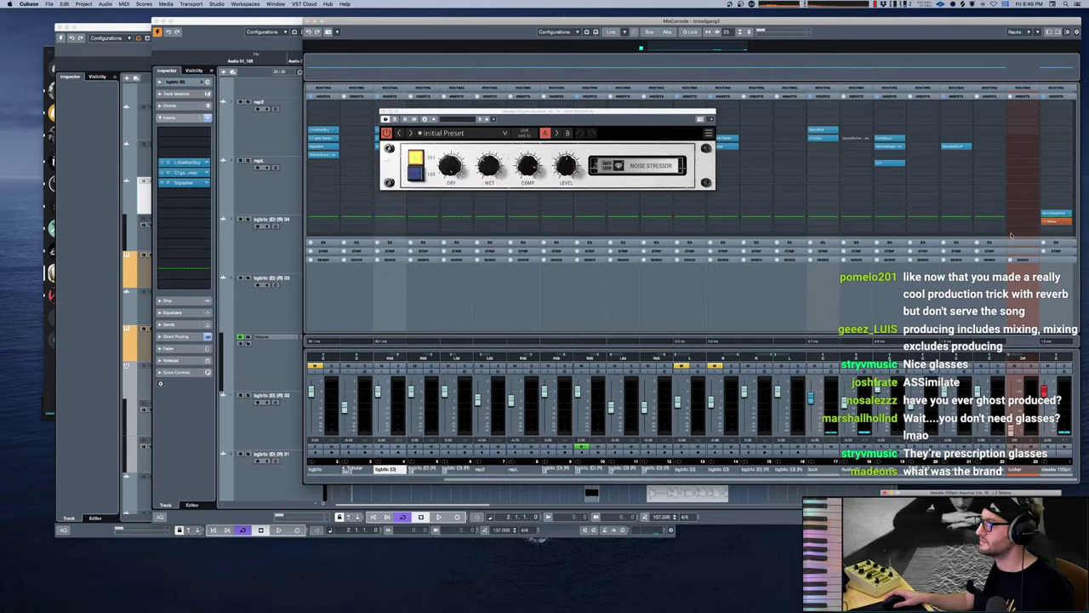
left_click(1055, 223)
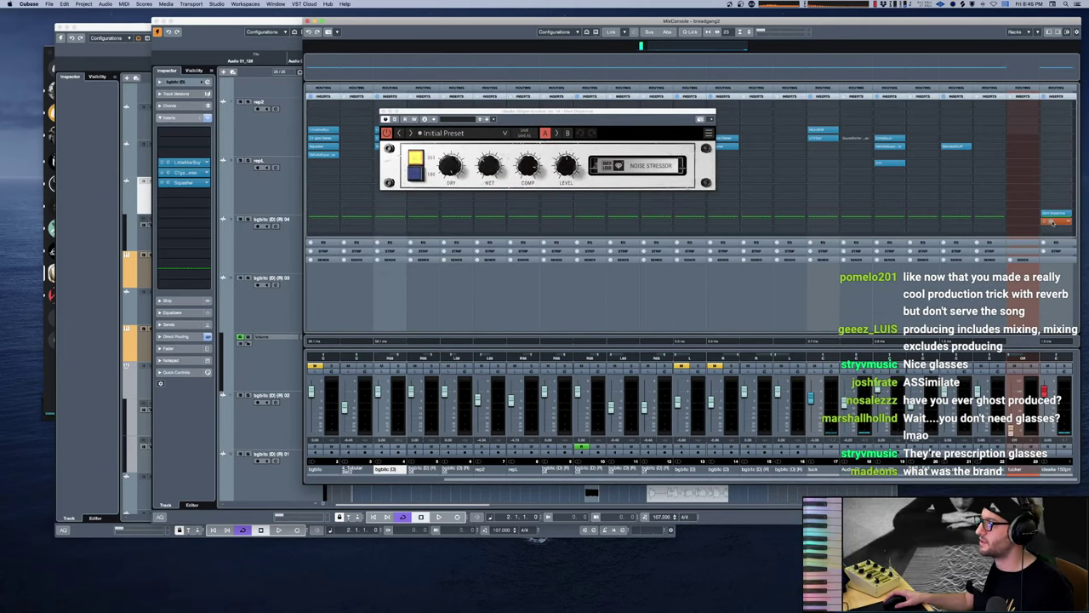
left_click_drag(1051, 222, 1044, 249)
left_click_drag(512, 248, 477, 225)
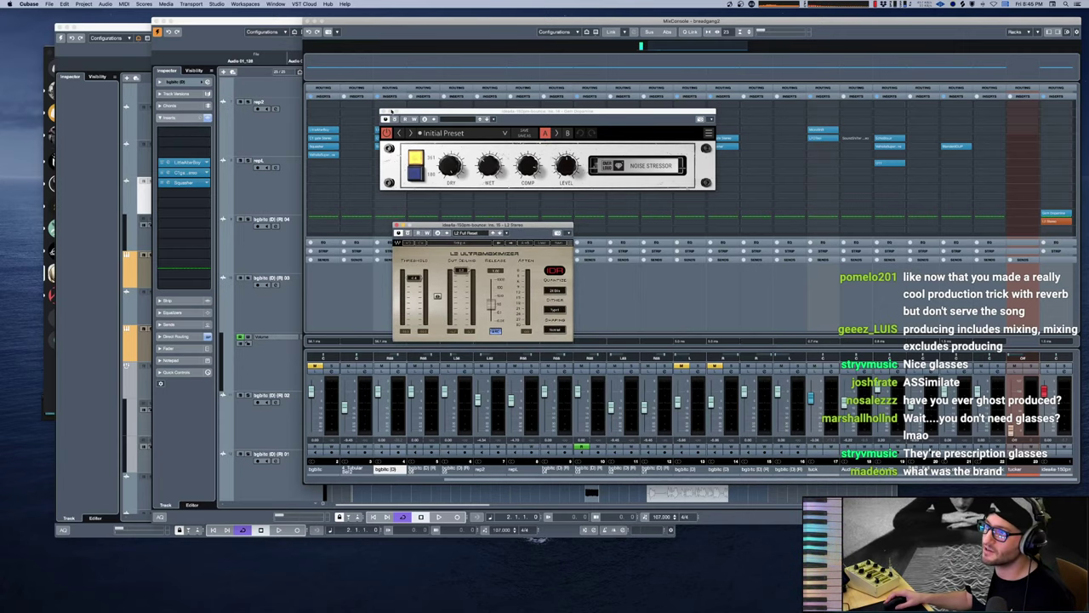
left_click(385, 114)
left_click(396, 227)
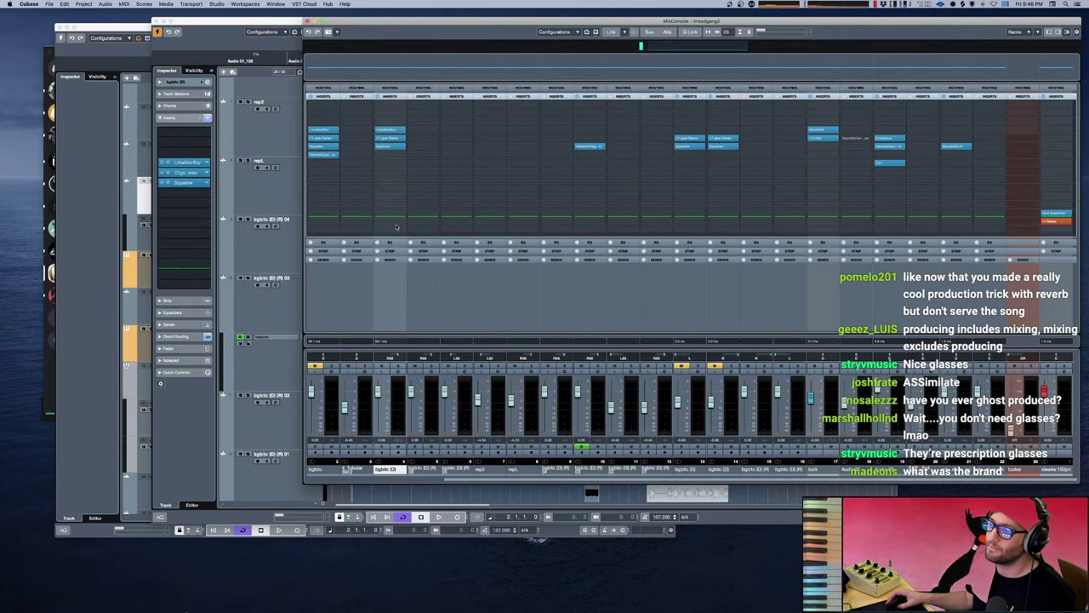
Scroll through the breadgang3 track list to review the Audio 01 vocal chops and drum loops
scroll(416, 323, "up", 3)
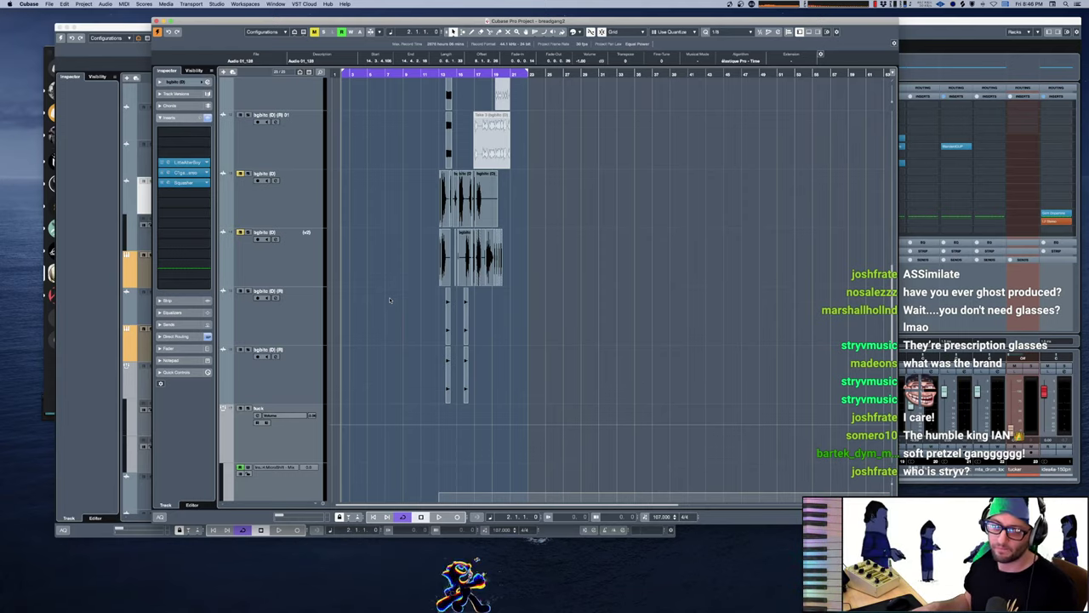
scroll(390, 299, "up", 6)
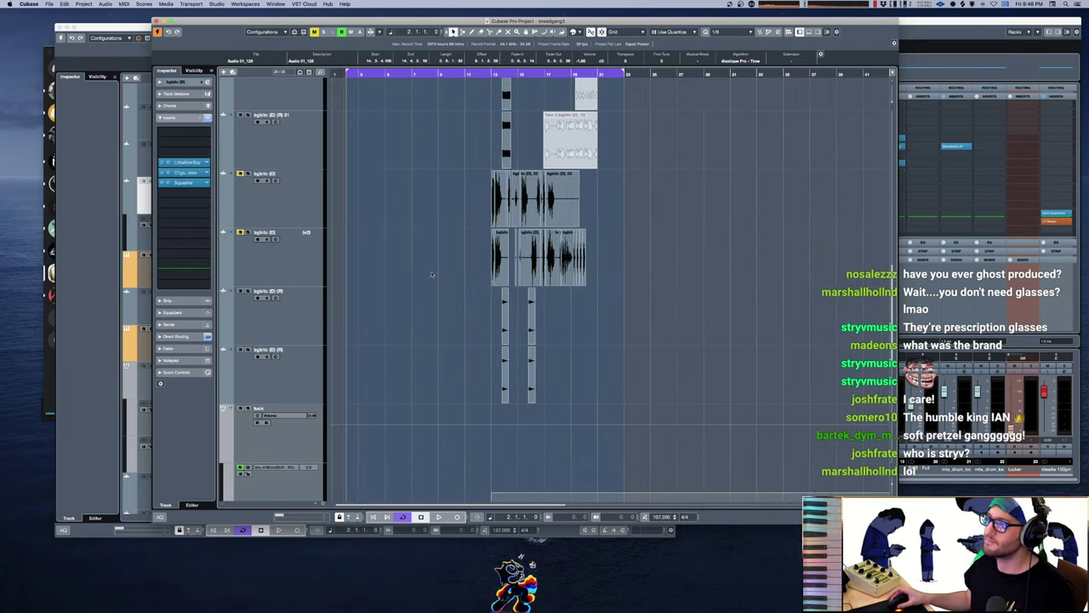
scroll(493, 310, "up", 5)
scroll(494, 310, "up", 7)
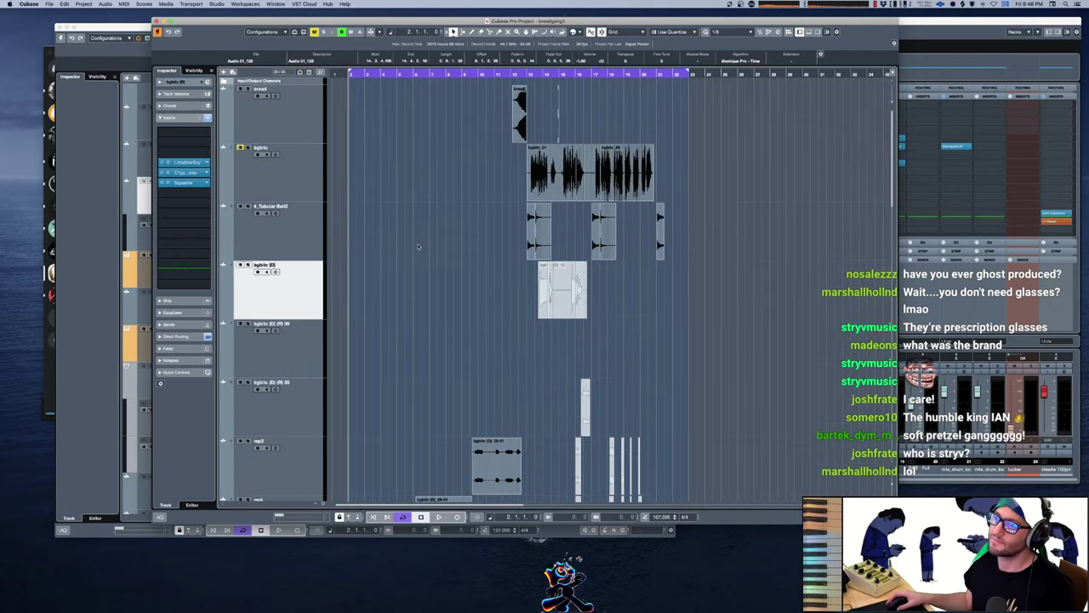
scroll(405, 233, "down", 8)
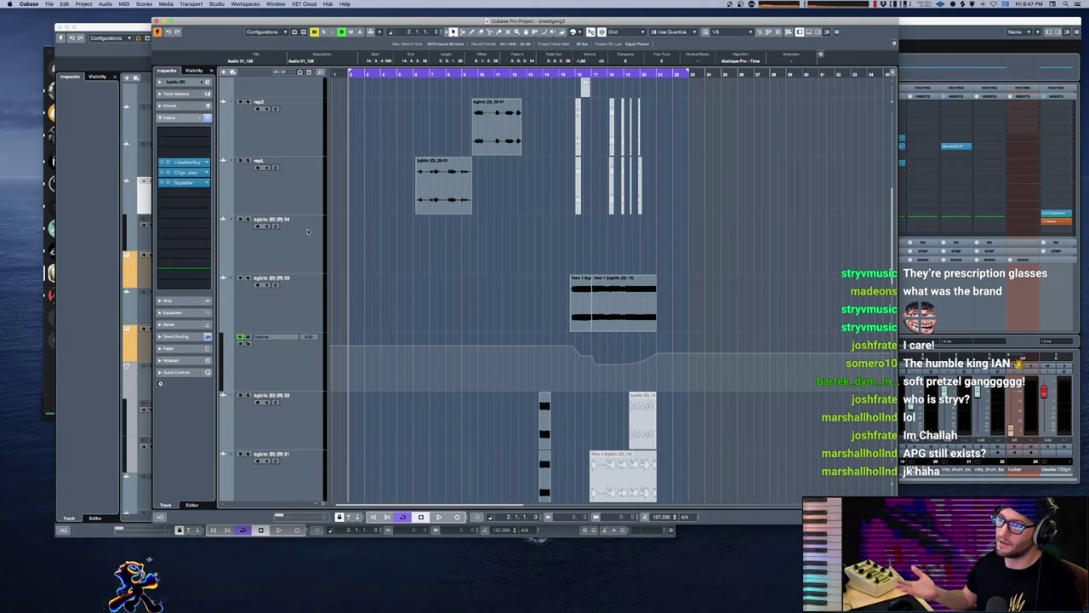
scroll(336, 152, "up", 10)
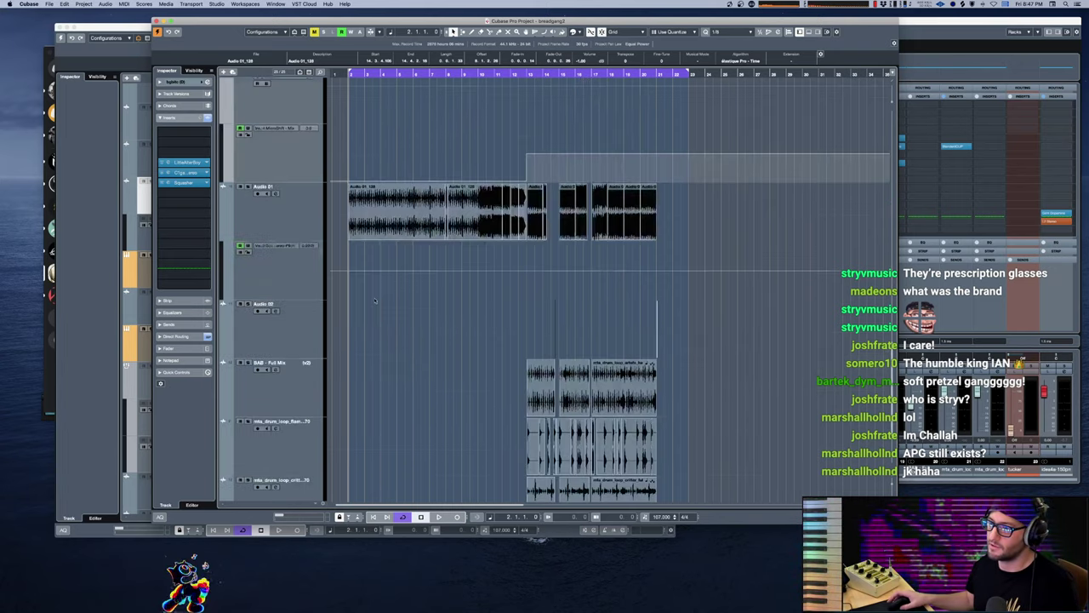
scroll(336, 151, "up", 3)
left_click(281, 294)
key("space")
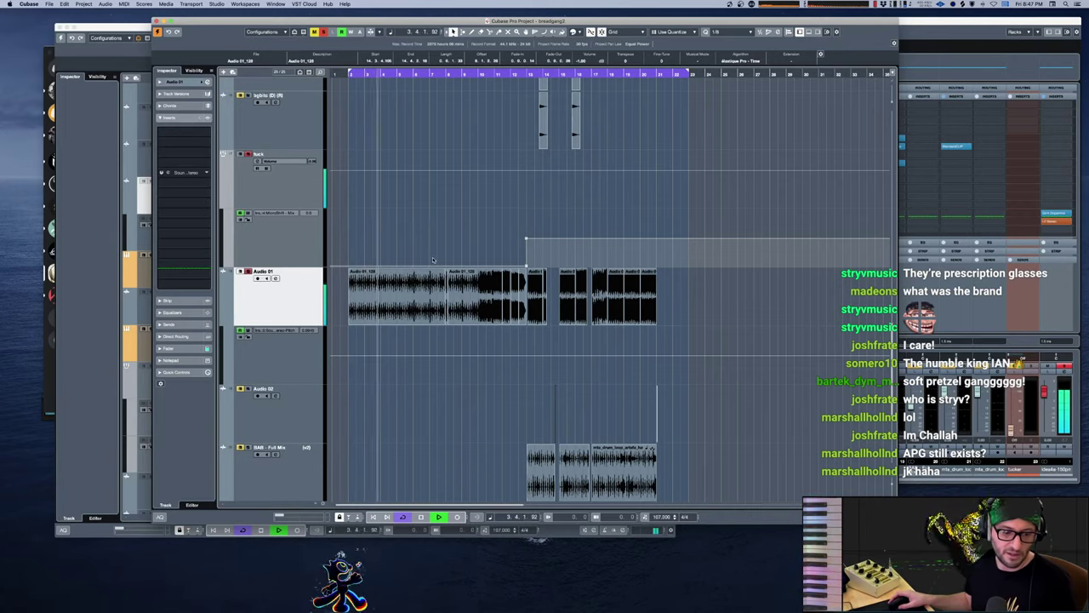
key("space")
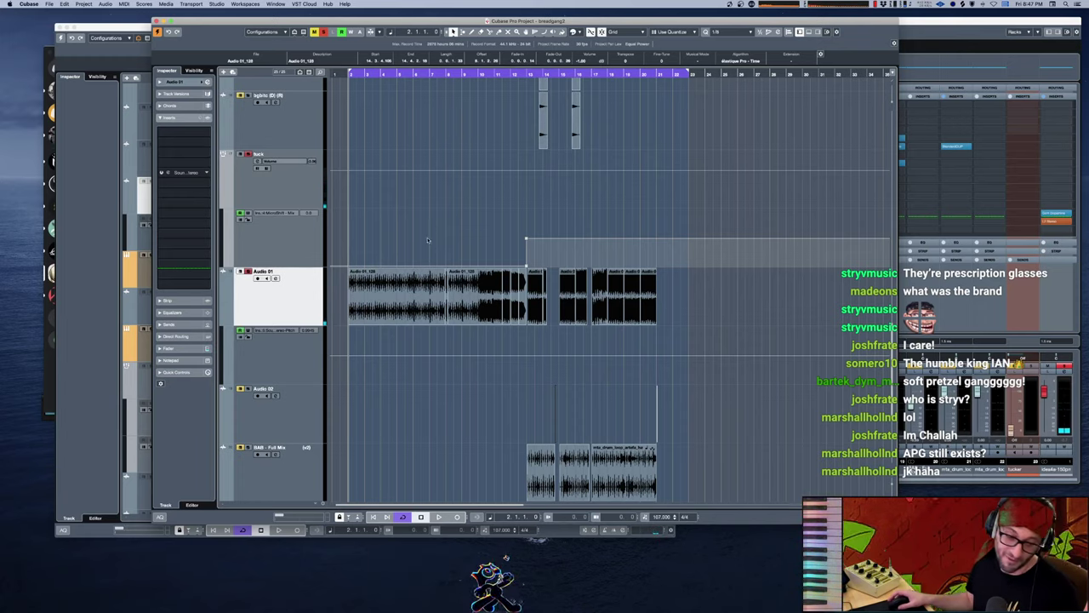
scroll(430, 231, "up", 3)
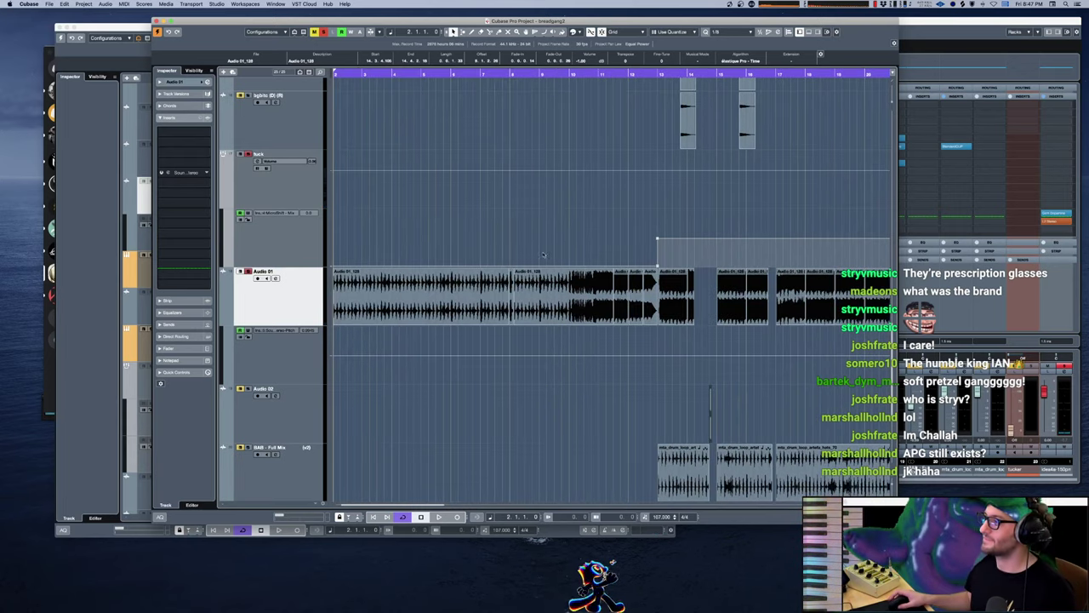
scroll(544, 257, "left", 1)
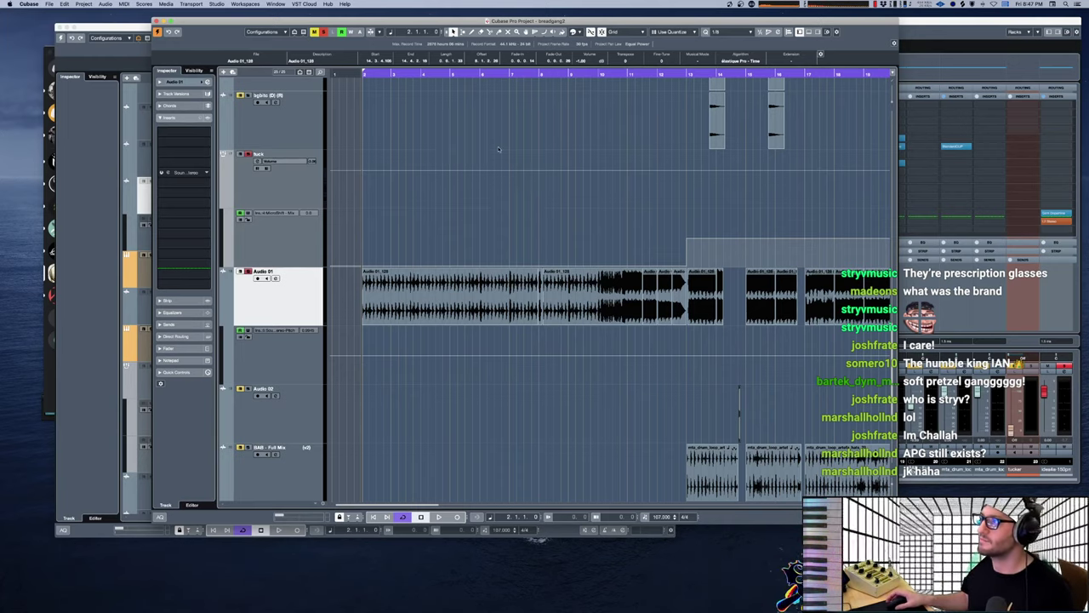
key("space")
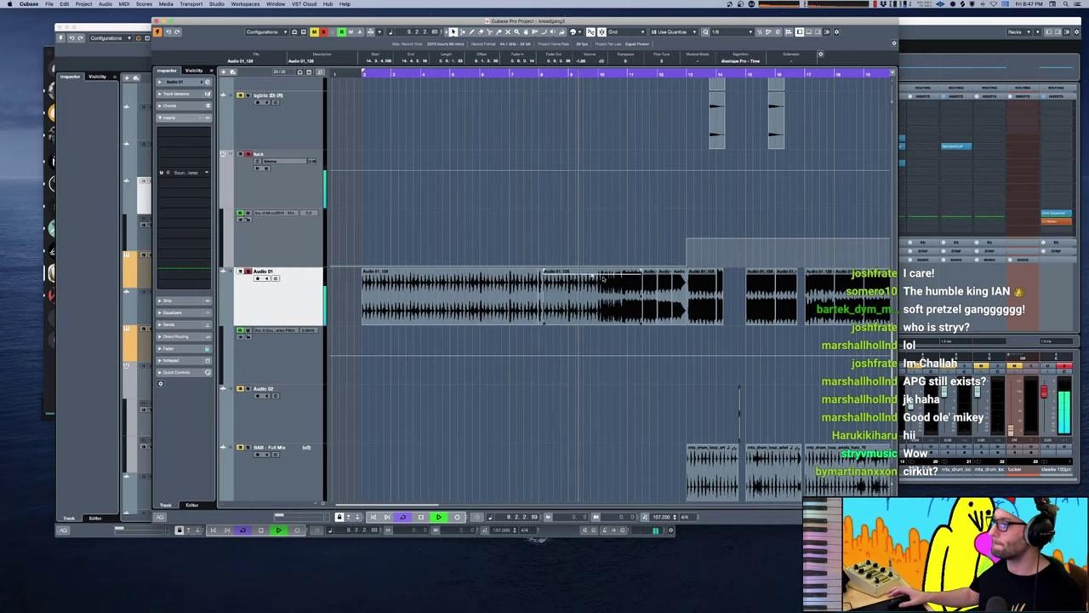
left_click(628, 290)
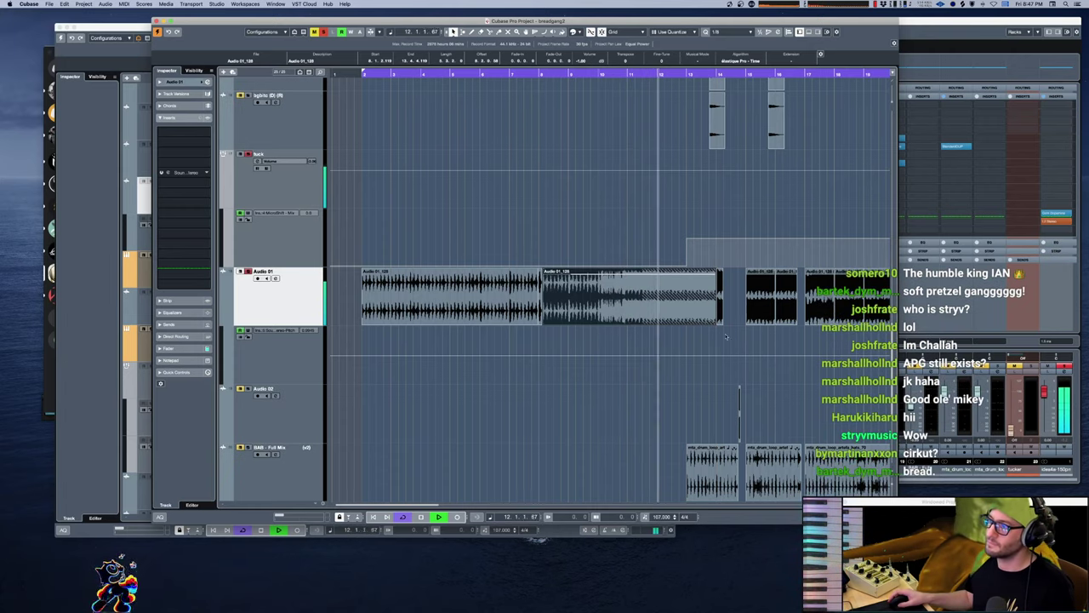
key("space")
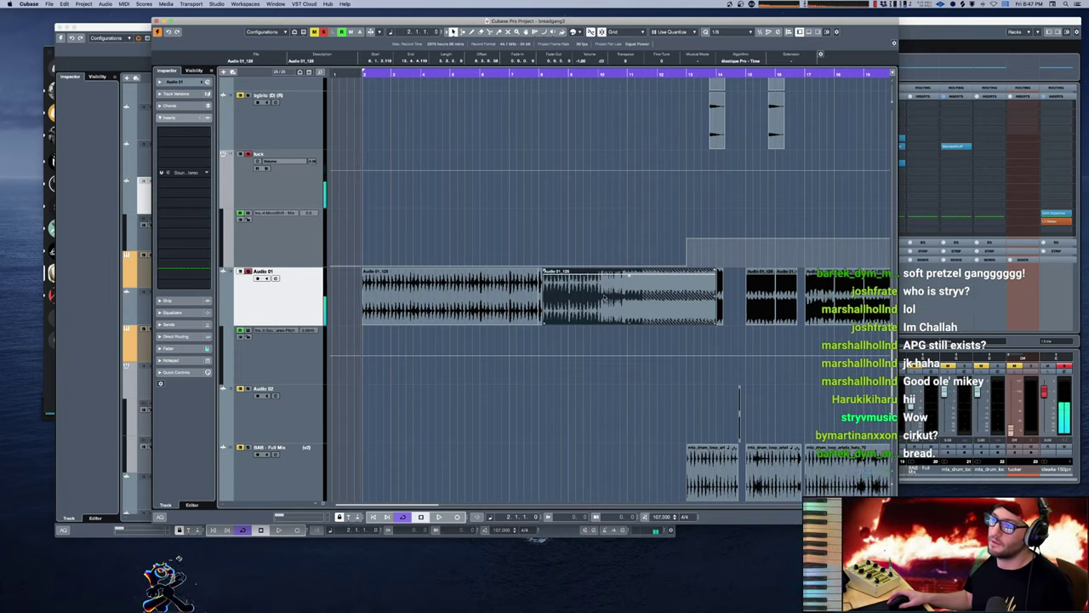
left_click(609, 302)
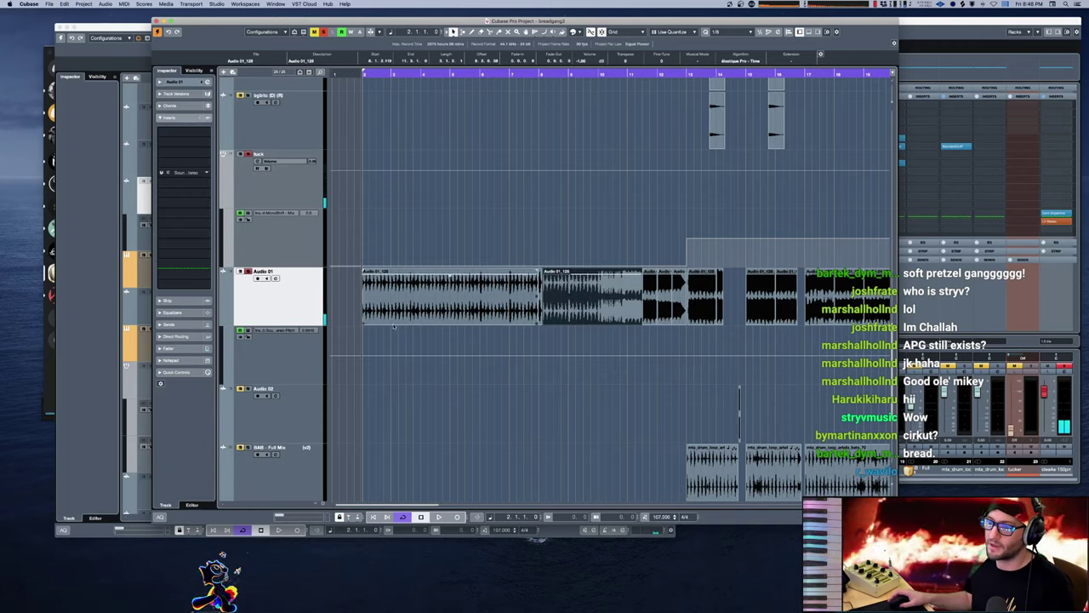
left_click(442, 320)
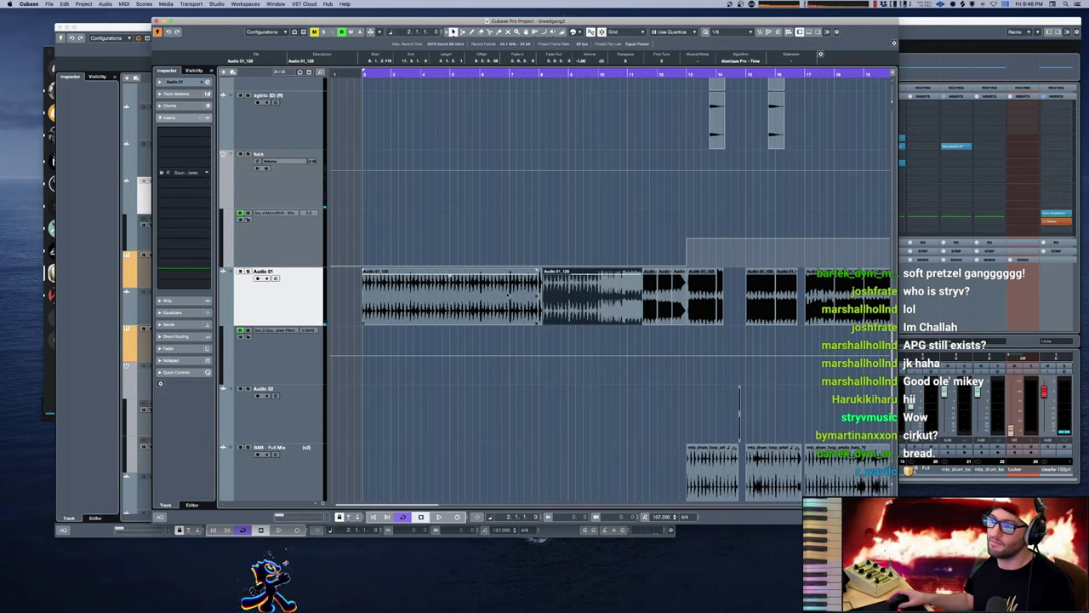
left_click(650, 285)
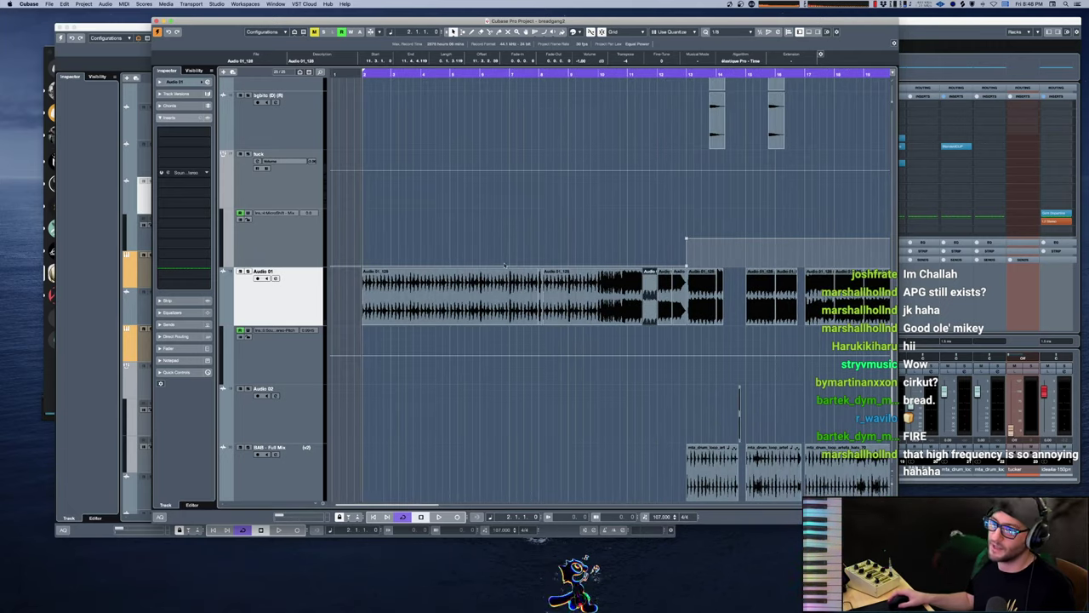
key("h")
Play a short section and select the rep2 and repL audio events and the repL track
key("space")
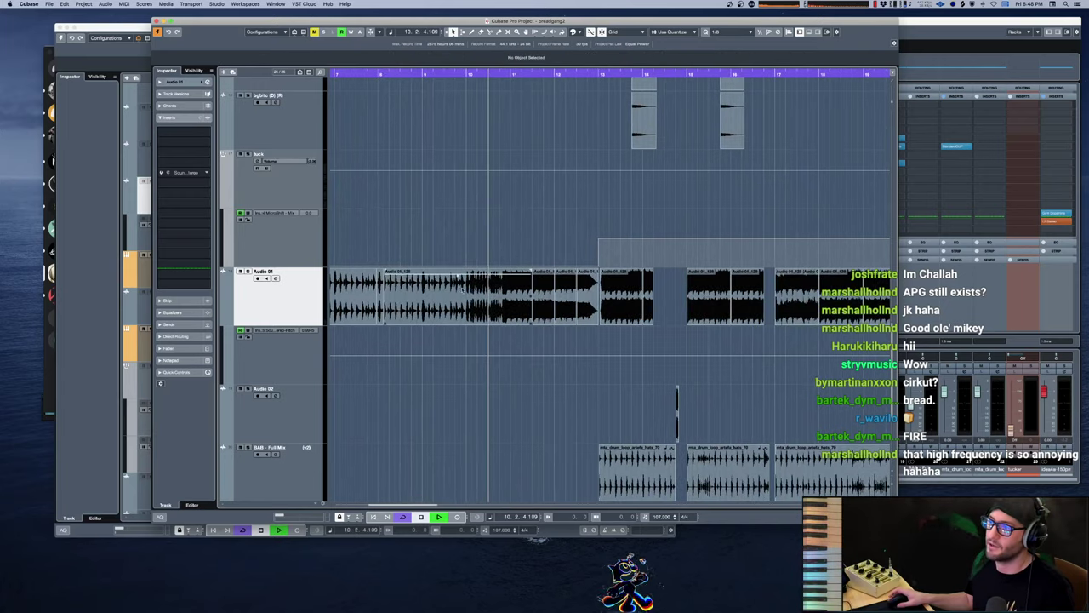
key("h")
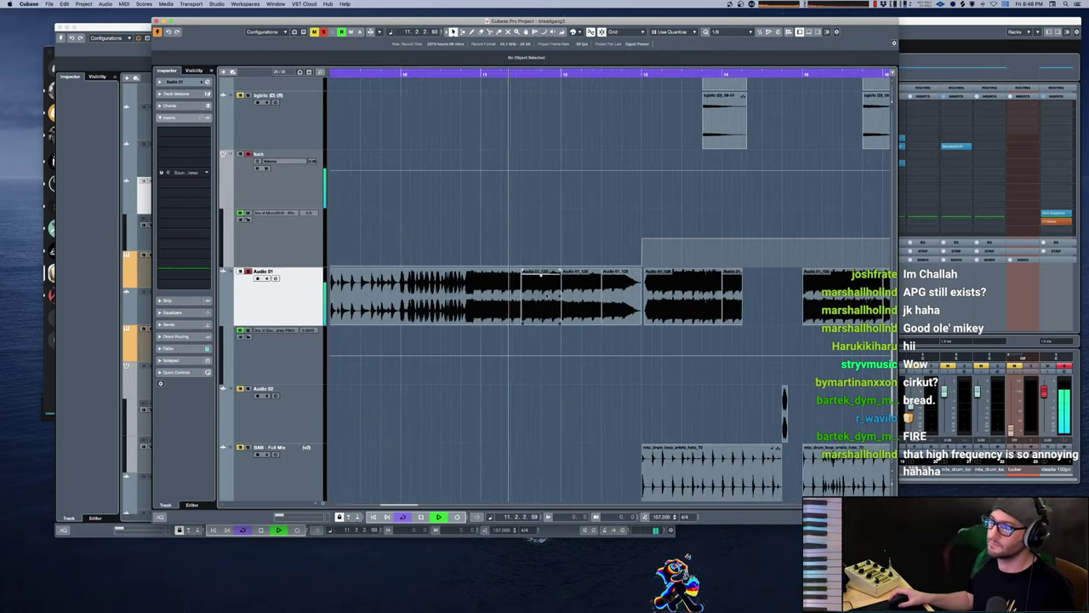
key("space")
key("g")
scroll(475, 358, "down", 5)
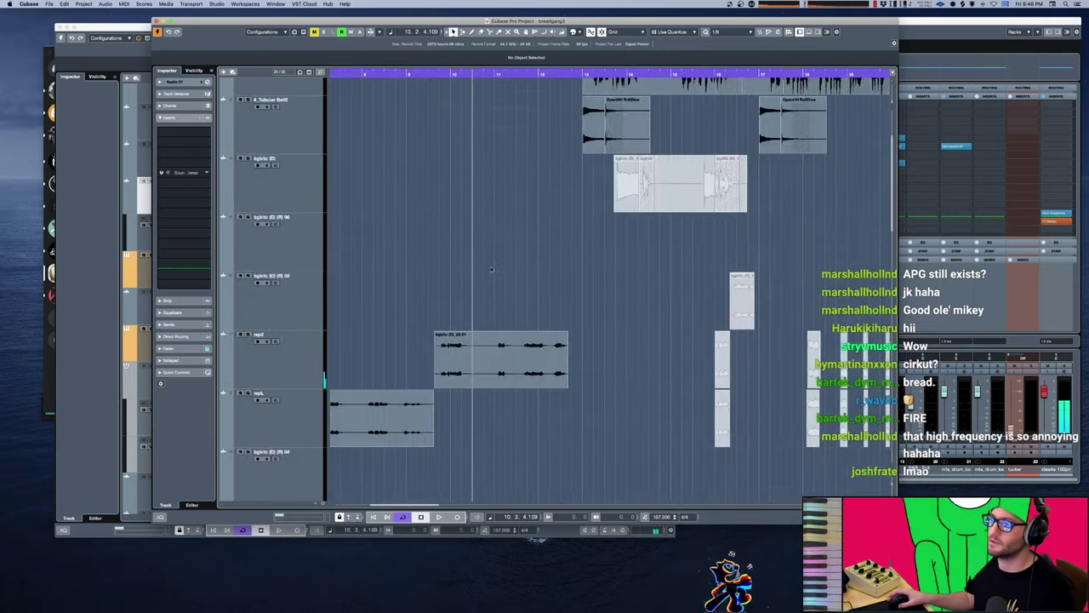
left_click_drag(436, 339, 462, 377)
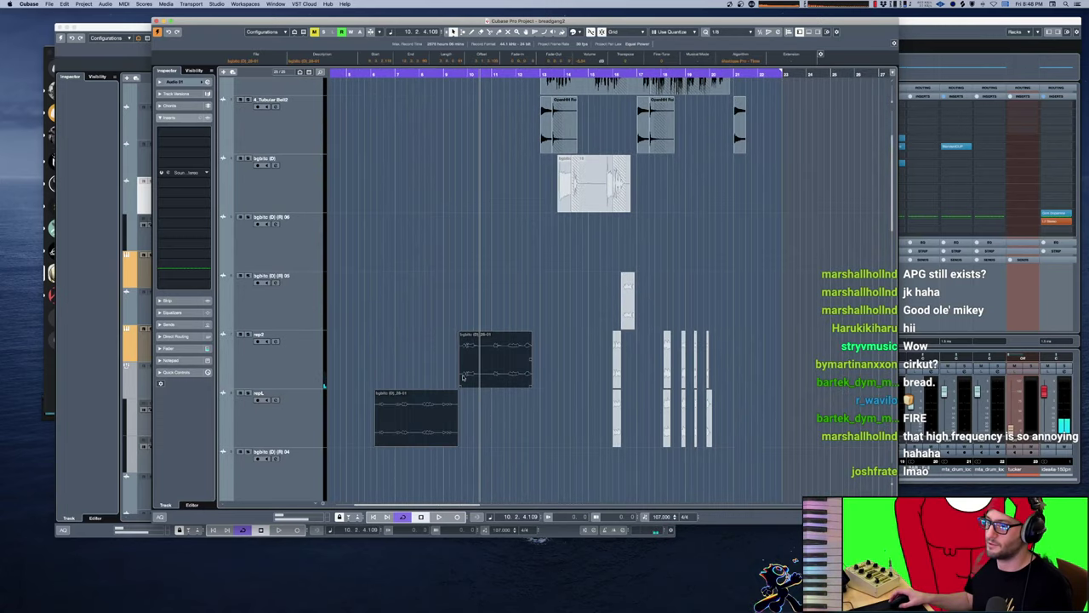
left_click(314, 431)
scroll(418, 275, "up", 3)
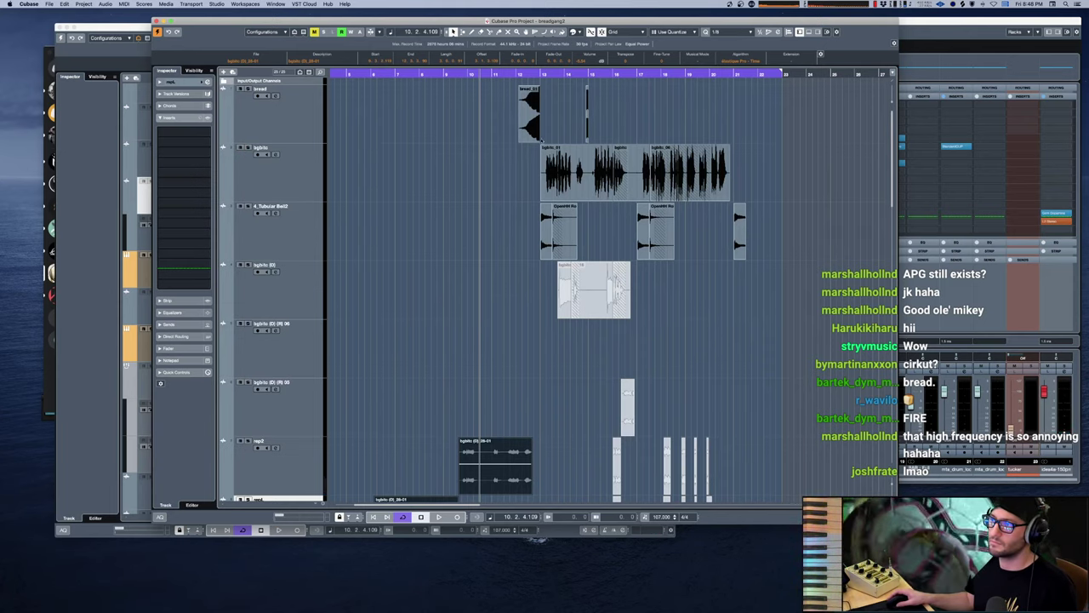
Drag the rep2 and repL tracks directly beneath bgbits, then add bgbits to the selection
left_click(284, 179)
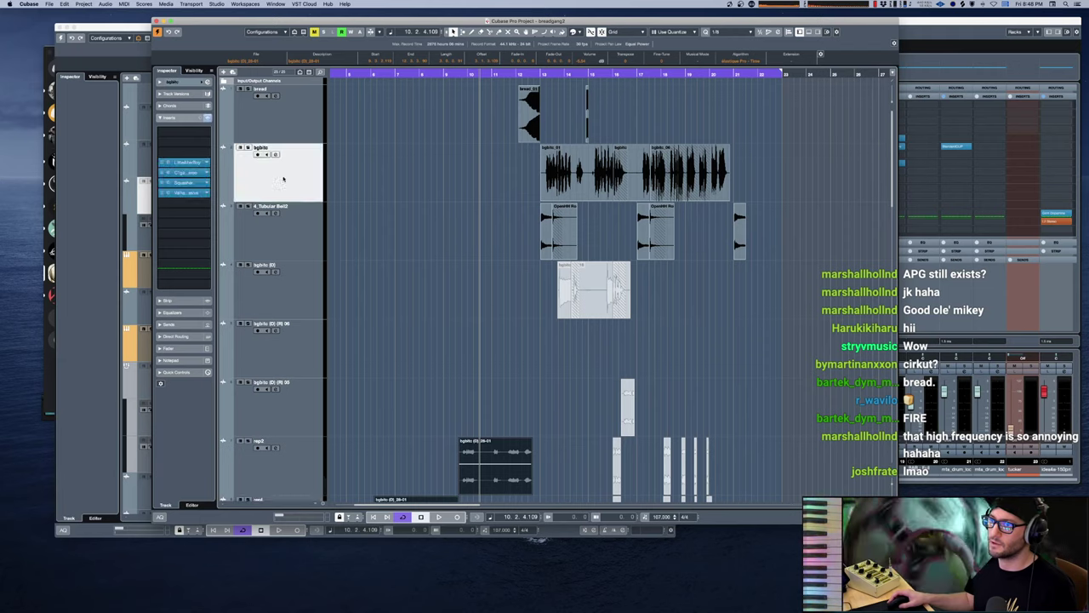
left_click(304, 228)
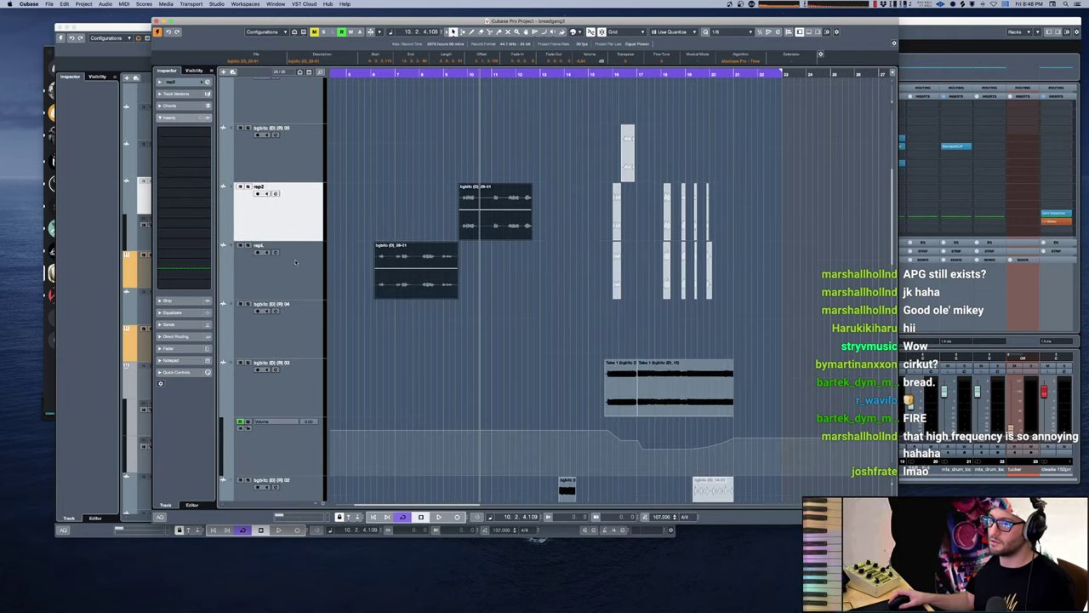
left_click(298, 270)
left_click(301, 204, "shift")
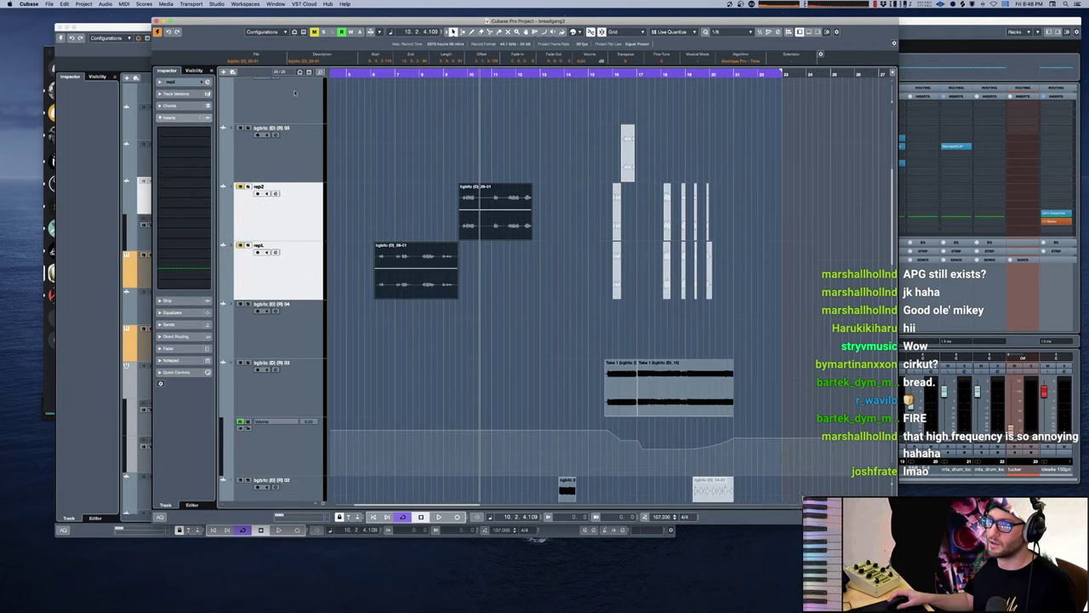
scroll(295, 102, "up", 10)
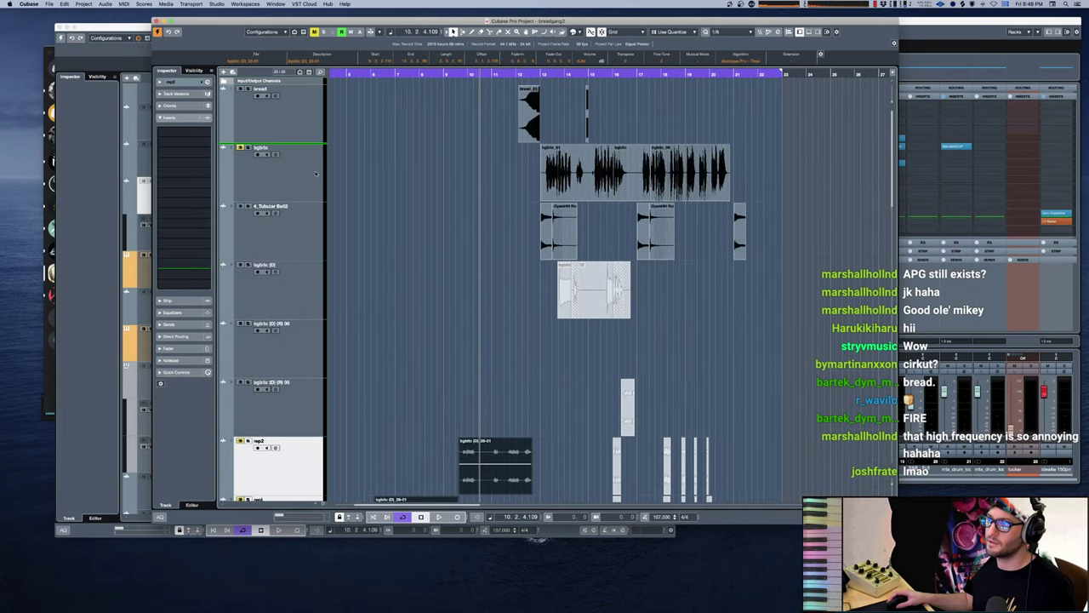
left_click_drag(316, 211, 319, 215)
left_click(296, 185, "shift")
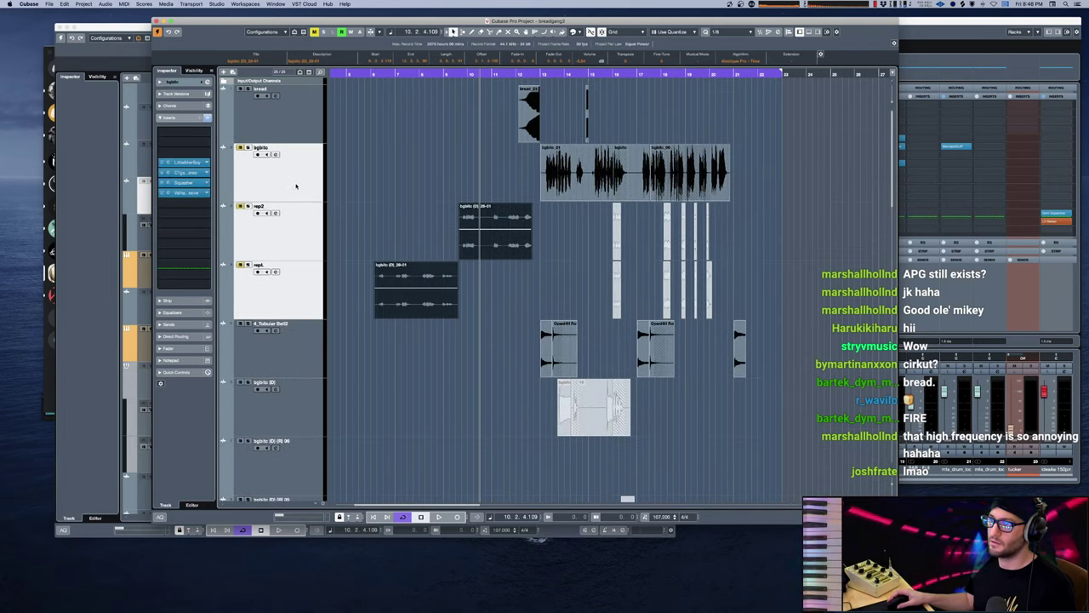
key("space")
scroll(487, 228, "down", 10)
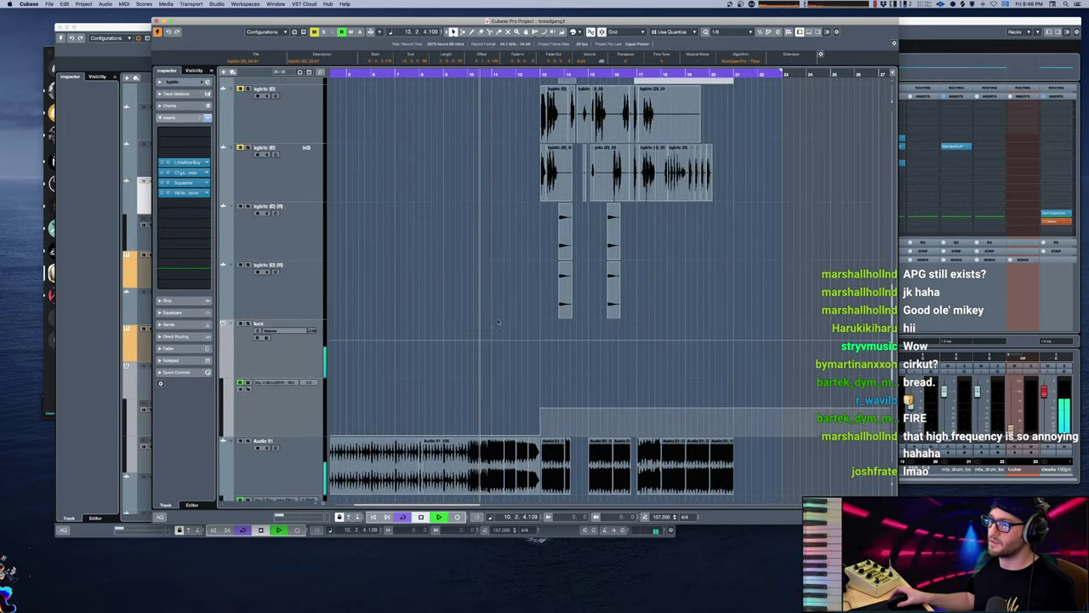
scroll(502, 222, "up", 3)
scroll(521, 217, "up", 3)
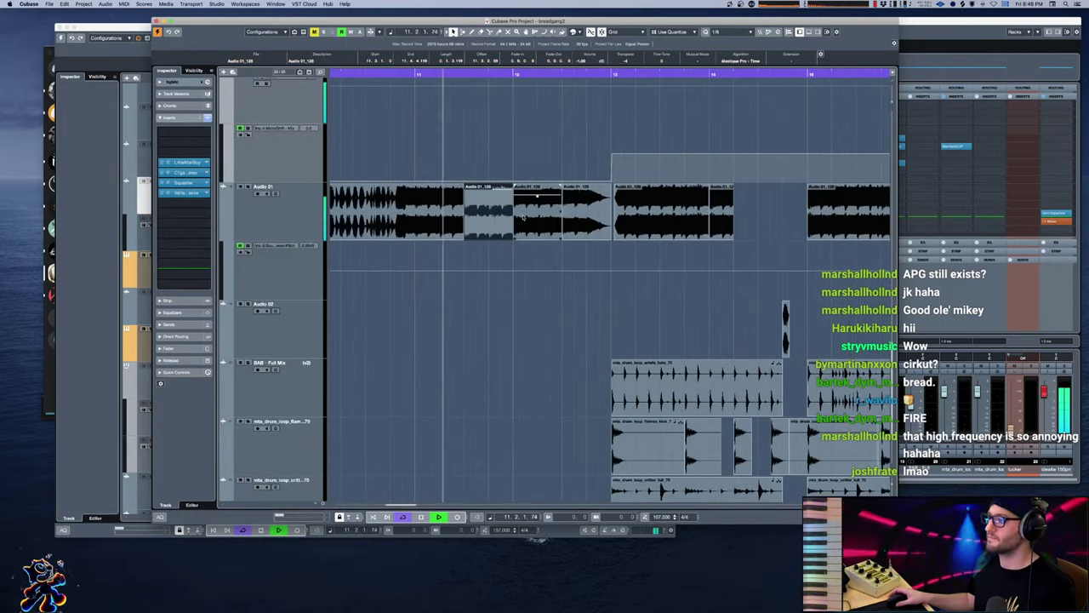
scroll(582, 237, "down", 6)
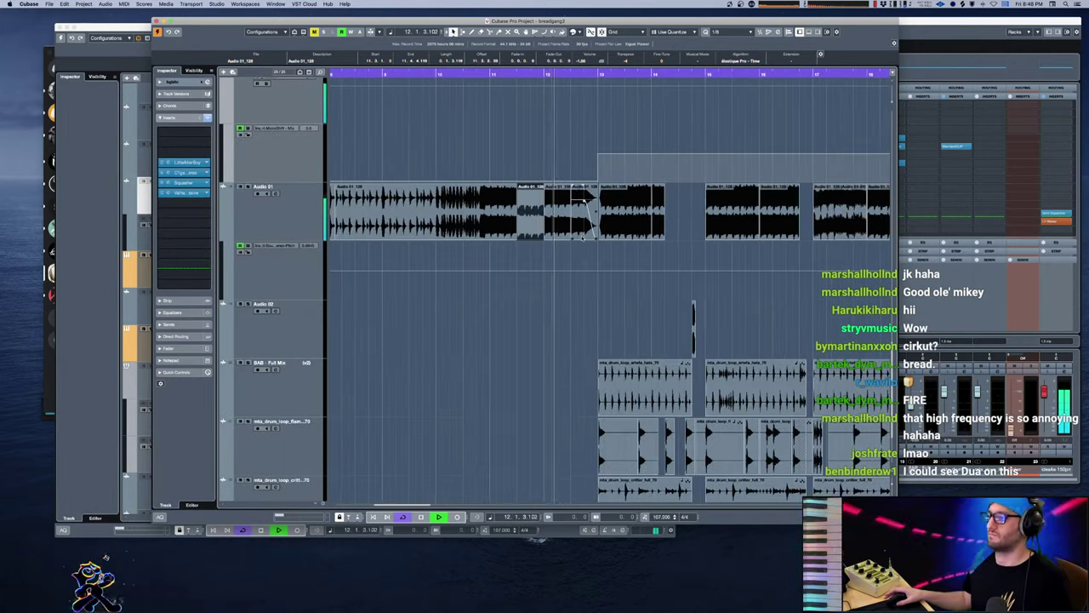
scroll(552, 250, "down", 3)
scroll(552, 249, "down", 10)
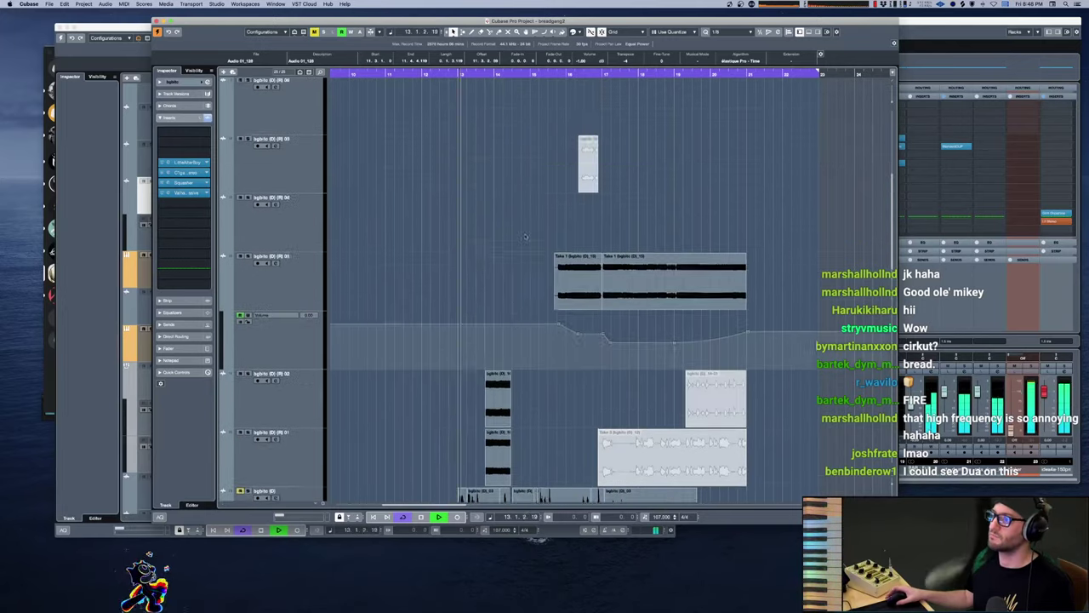
scroll(439, 261, "down", 3)
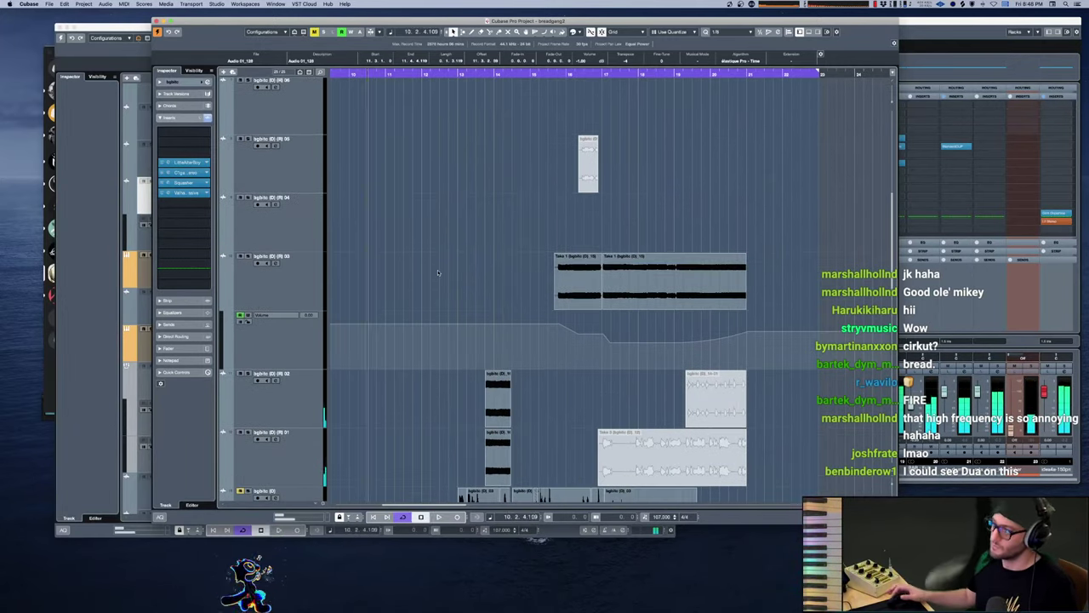
scroll(434, 285, "down", 4)
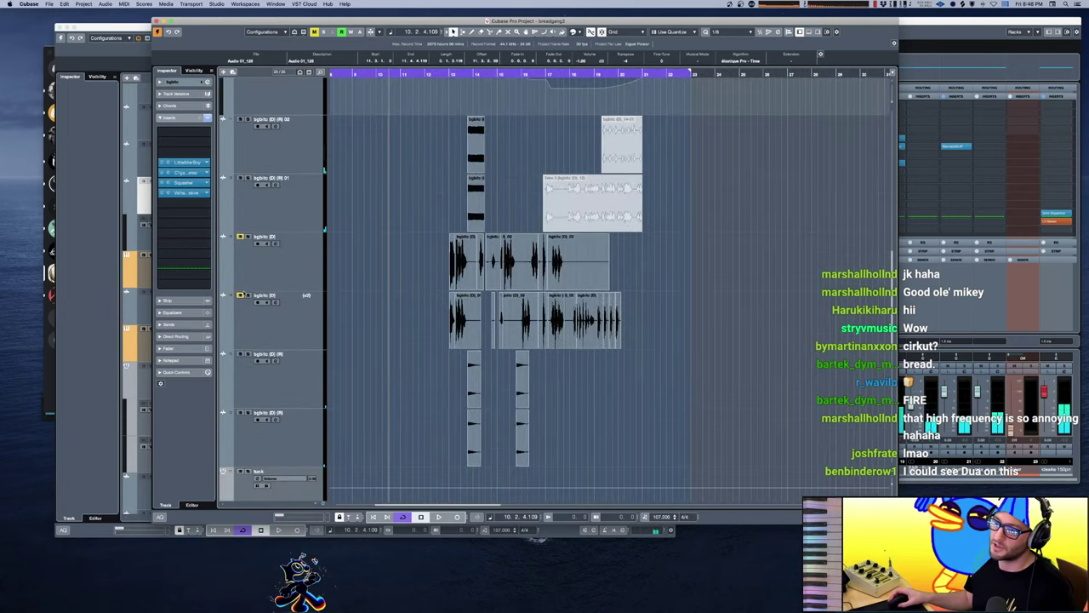
scroll(350, 238, "up", 5)
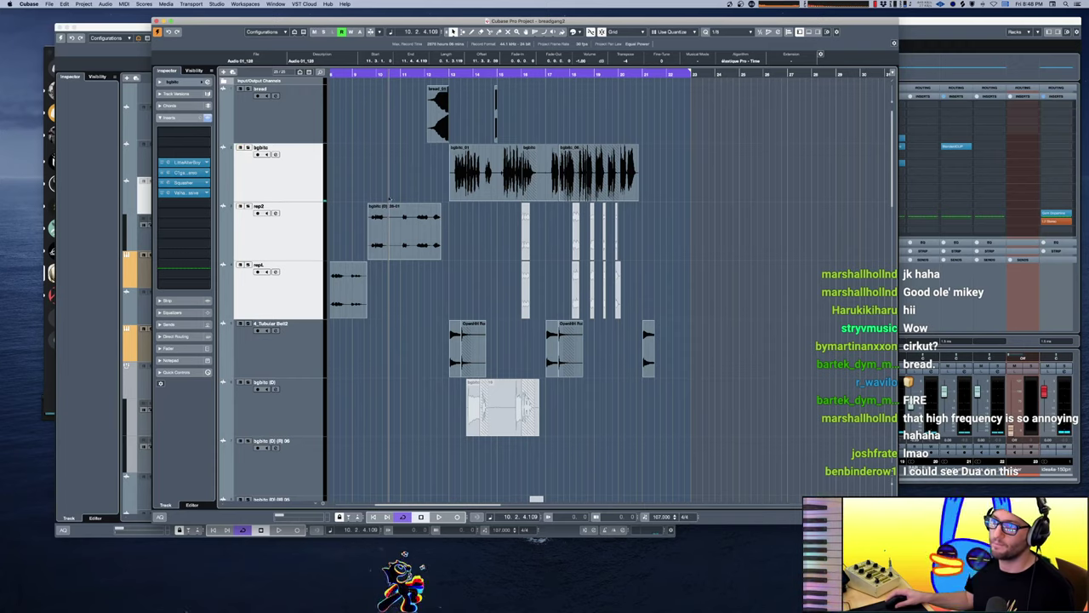
scroll(388, 198, "left", 4)
left_click(502, 289)
left_click(545, 238)
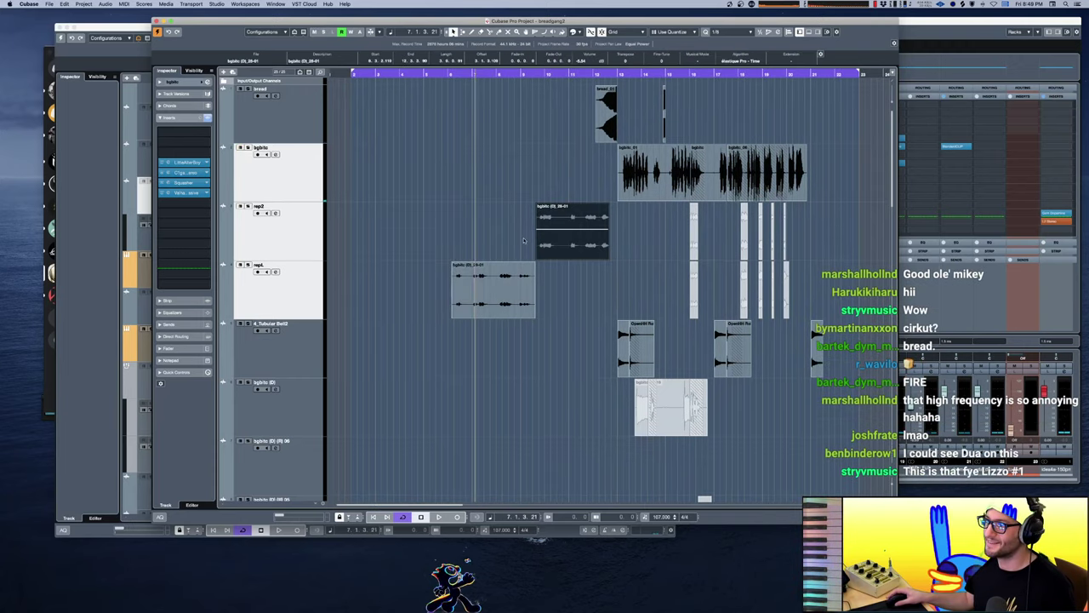
left_click(483, 290)
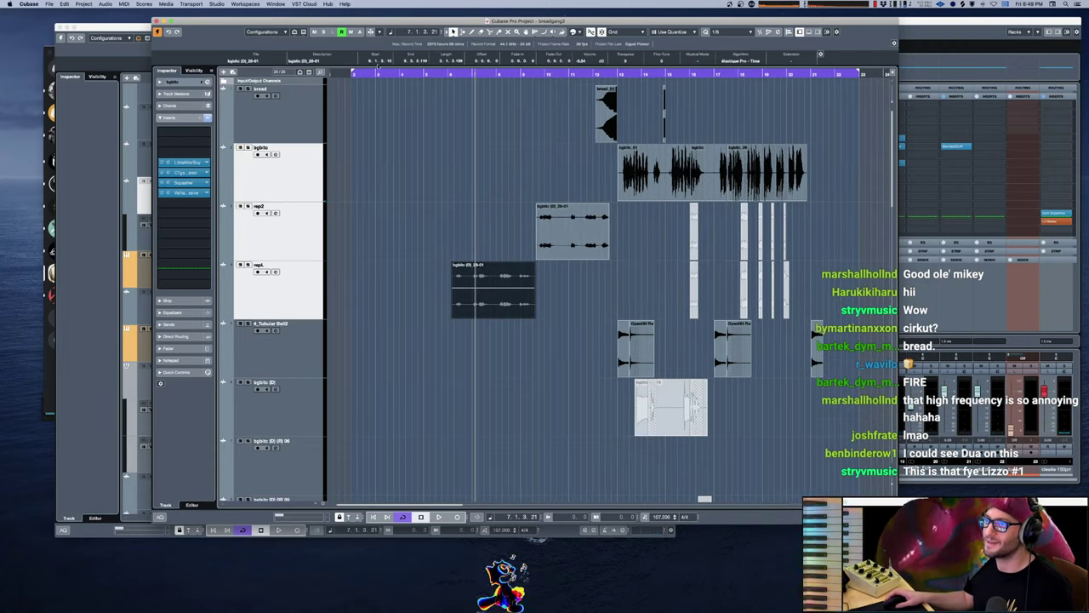
key("Home")
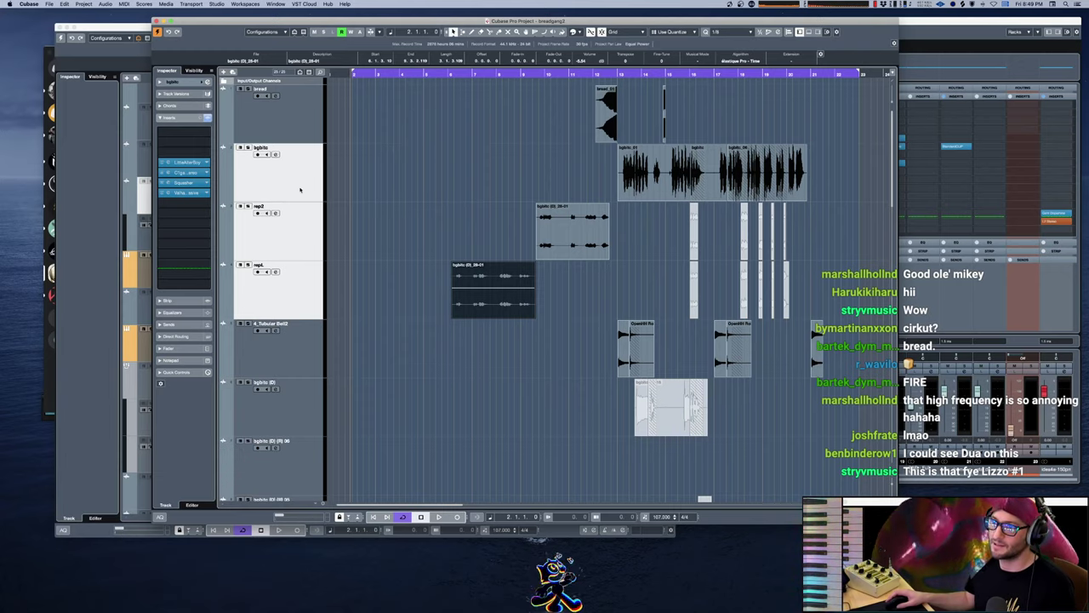
left_click(291, 286)
key("space")
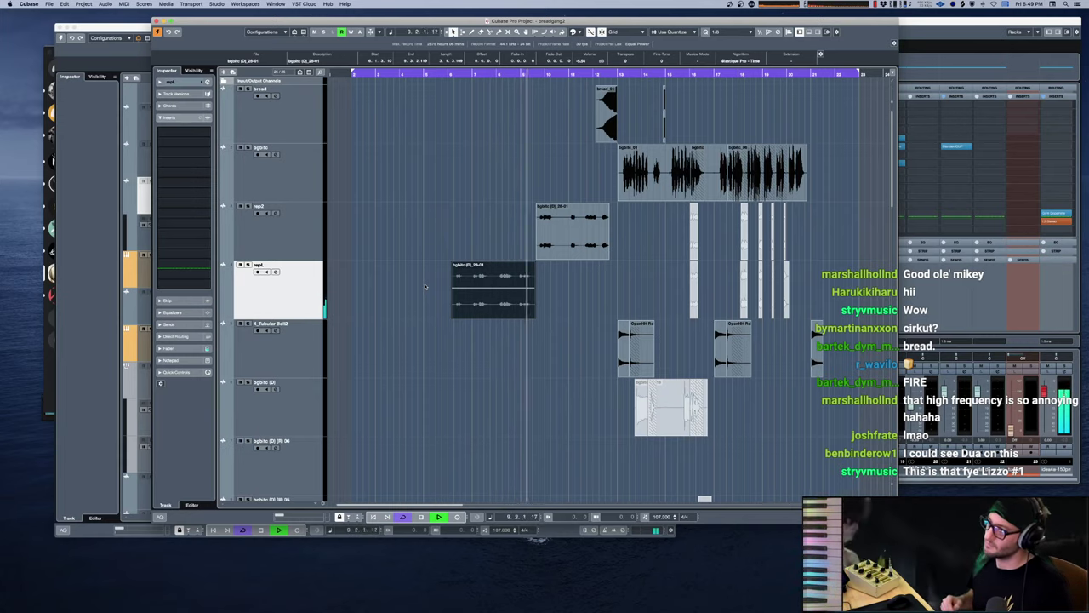
left_click(273, 180)
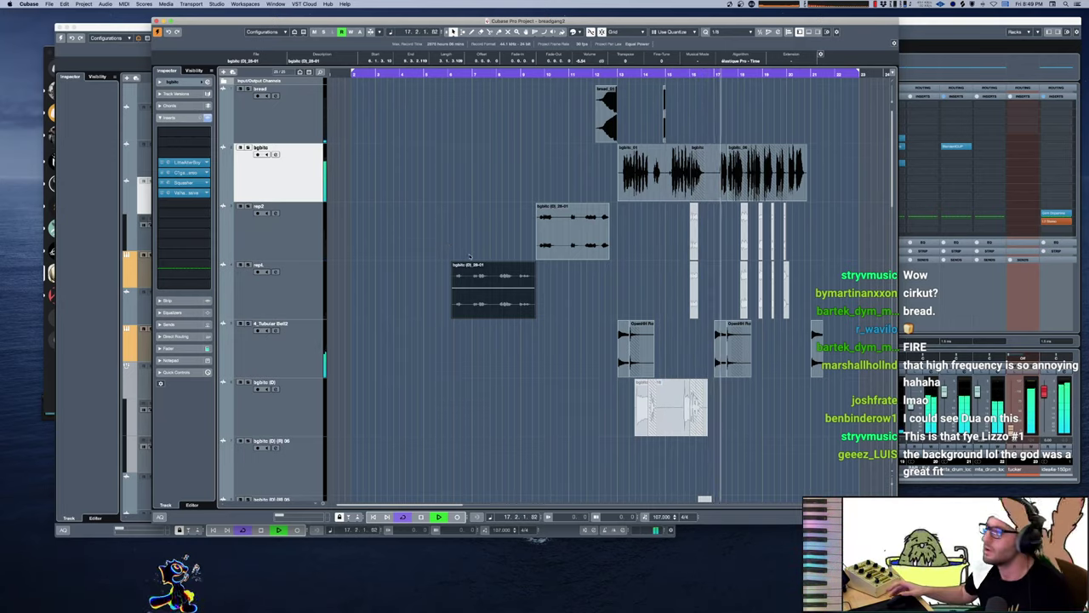
scroll(785, 461, "down", 5)
scroll(786, 461, "down", 5)
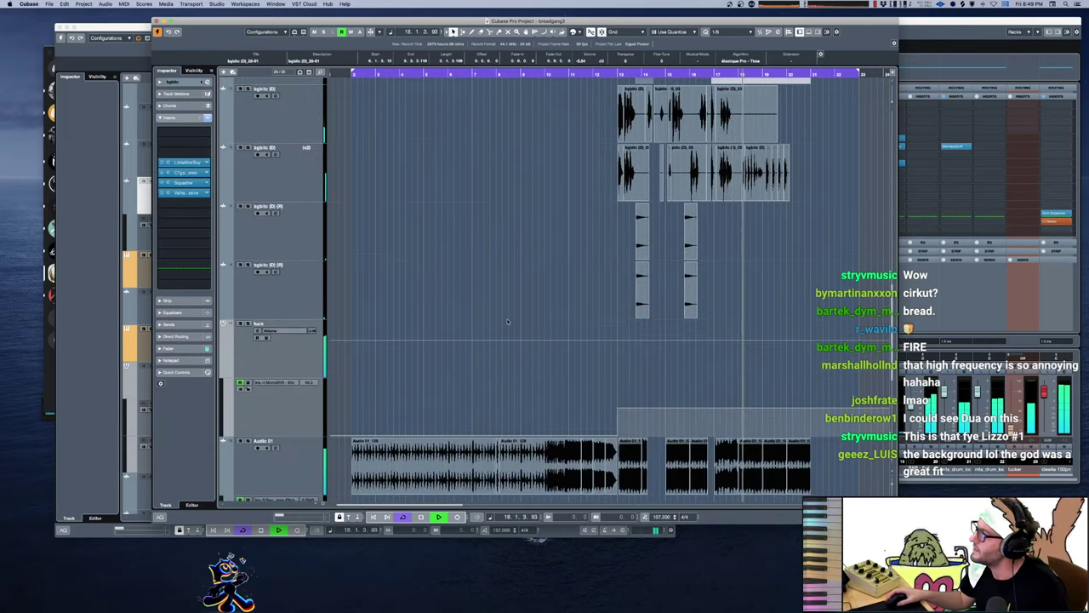
scroll(540, 339, "up", 3)
scroll(705, 350, "up", 3)
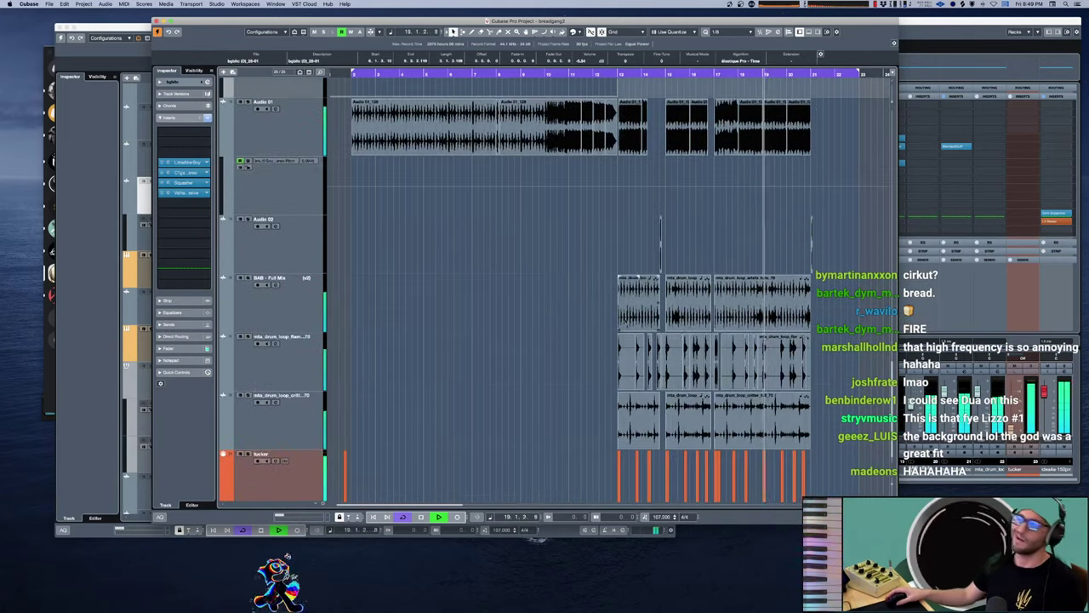
key("space")
left_click(608, 214)
scroll(625, 216, "up", 3)
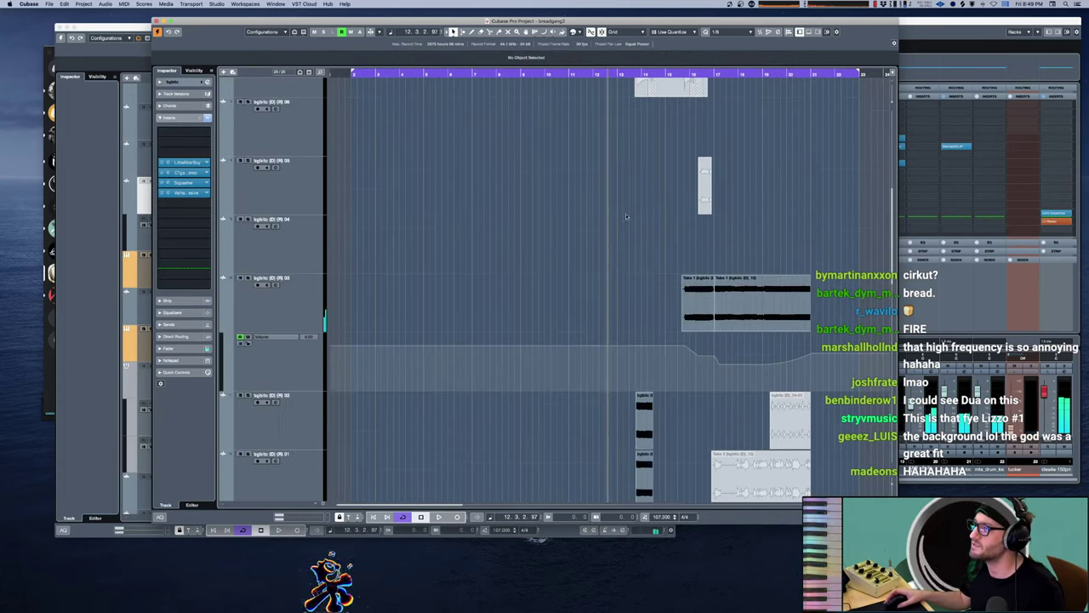
scroll(510, 330, "up", 5)
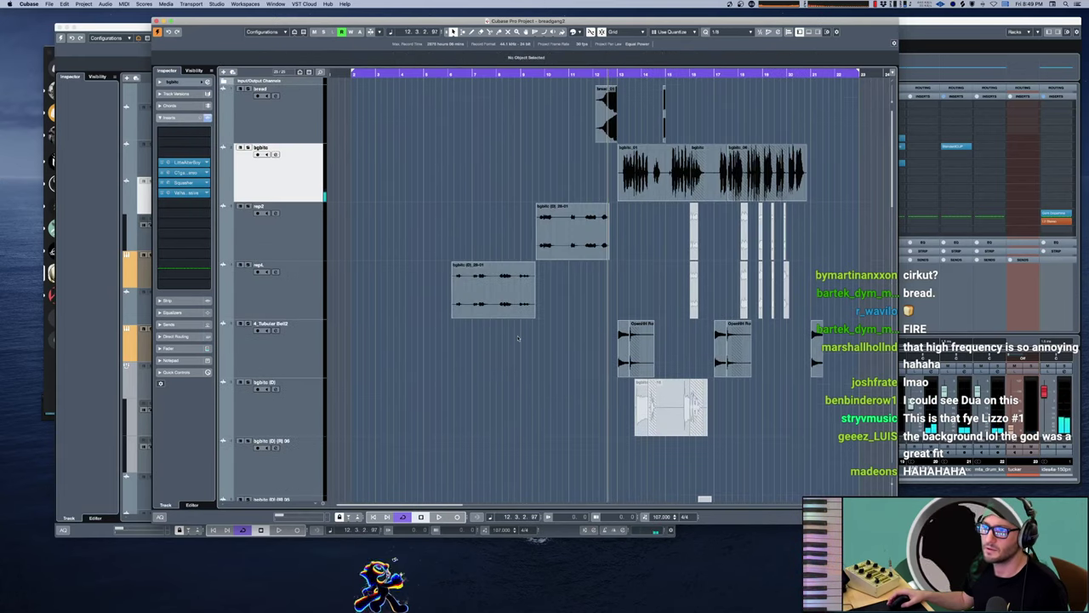
scroll(517, 338, "down", 10)
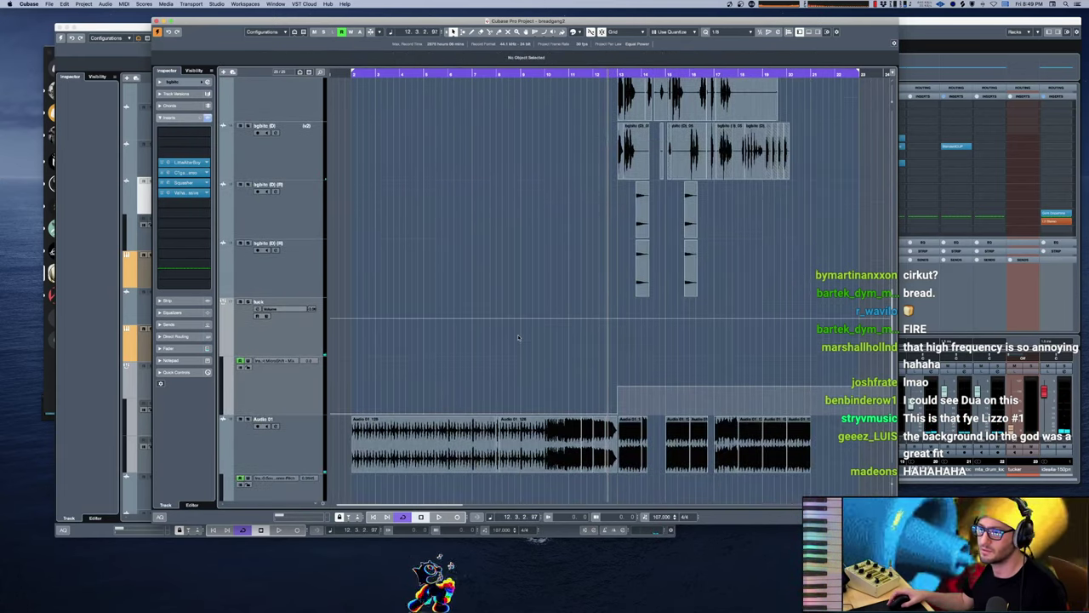
key("space")
scroll(518, 338, "up", 3)
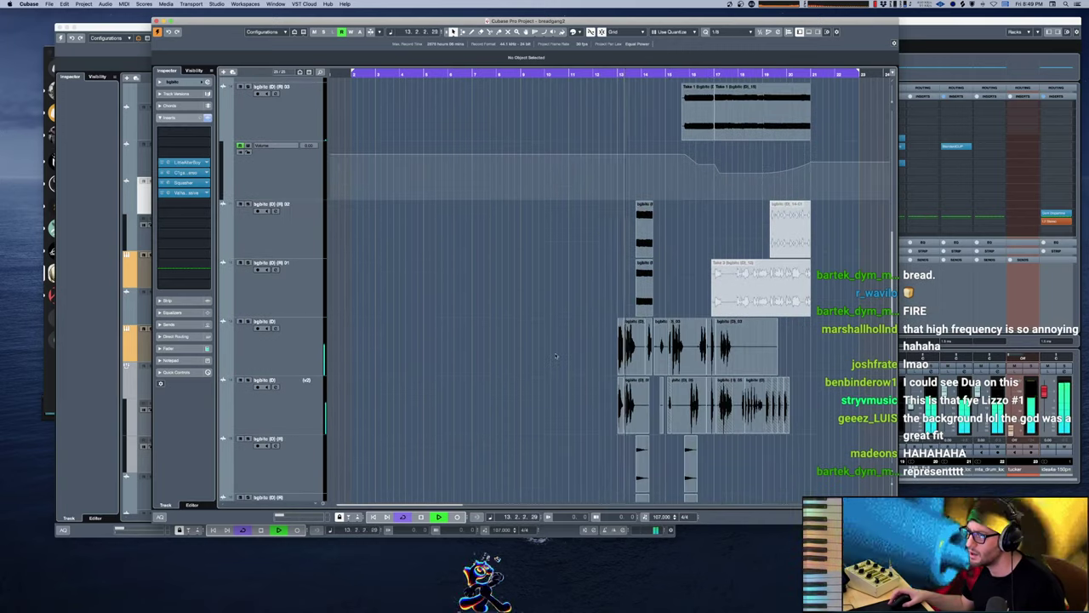
scroll(676, 324, "up", 5)
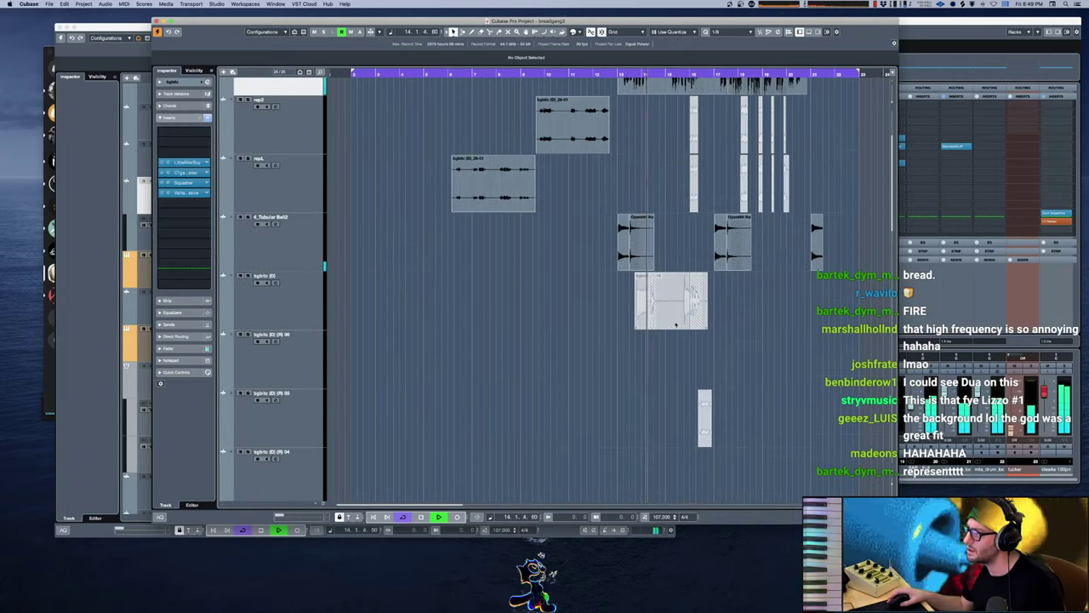
scroll(679, 273, "up", 2)
left_click_drag(680, 231, 874, 272)
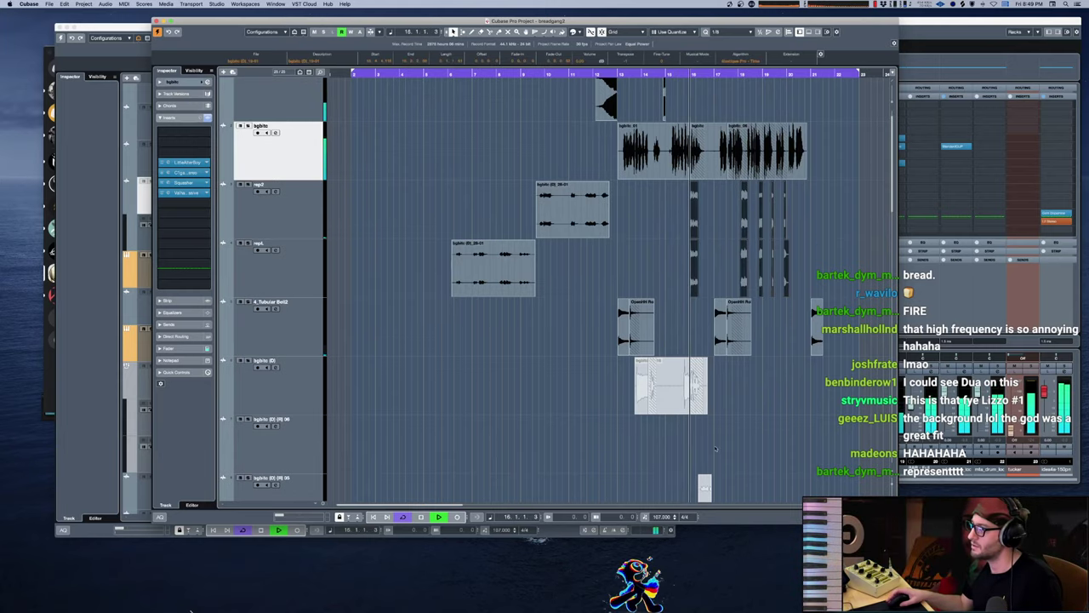
scroll(714, 448, "down", 5)
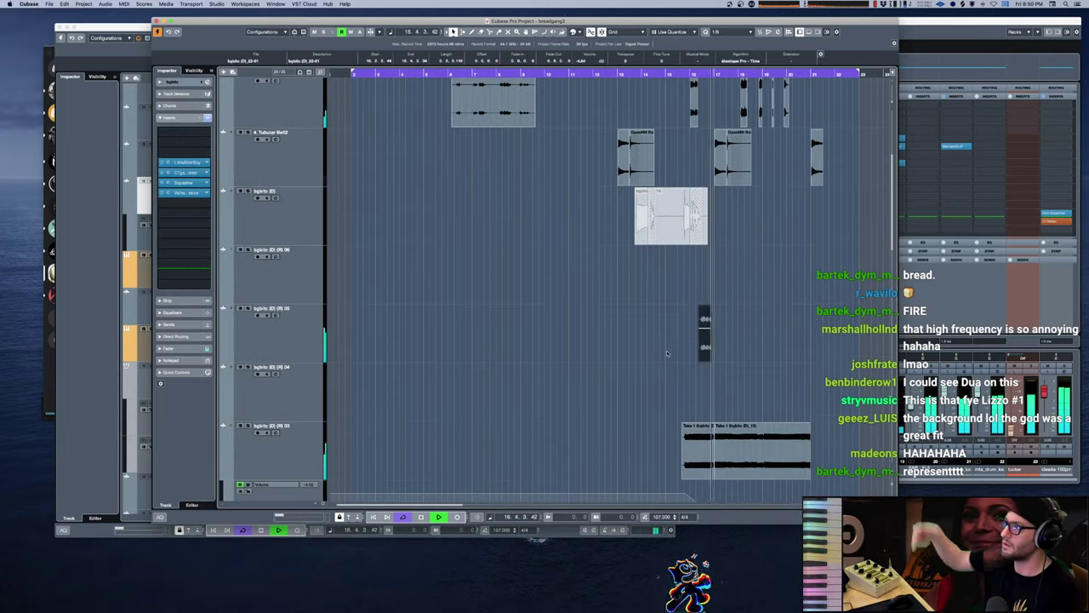
scroll(672, 340, "right", 2)
scroll(689, 315, "up", 5)
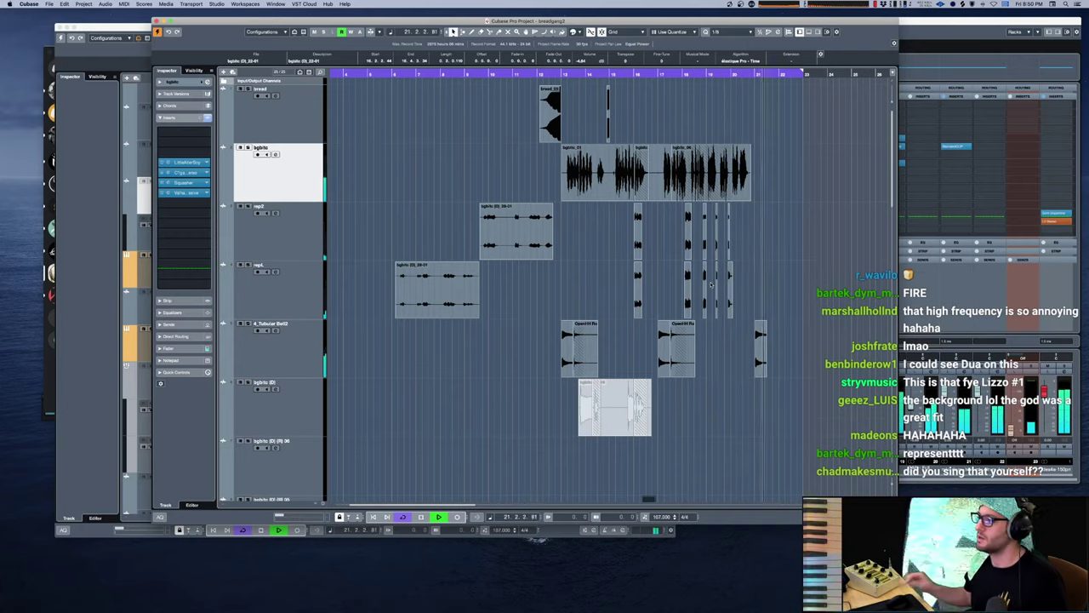
key("space")
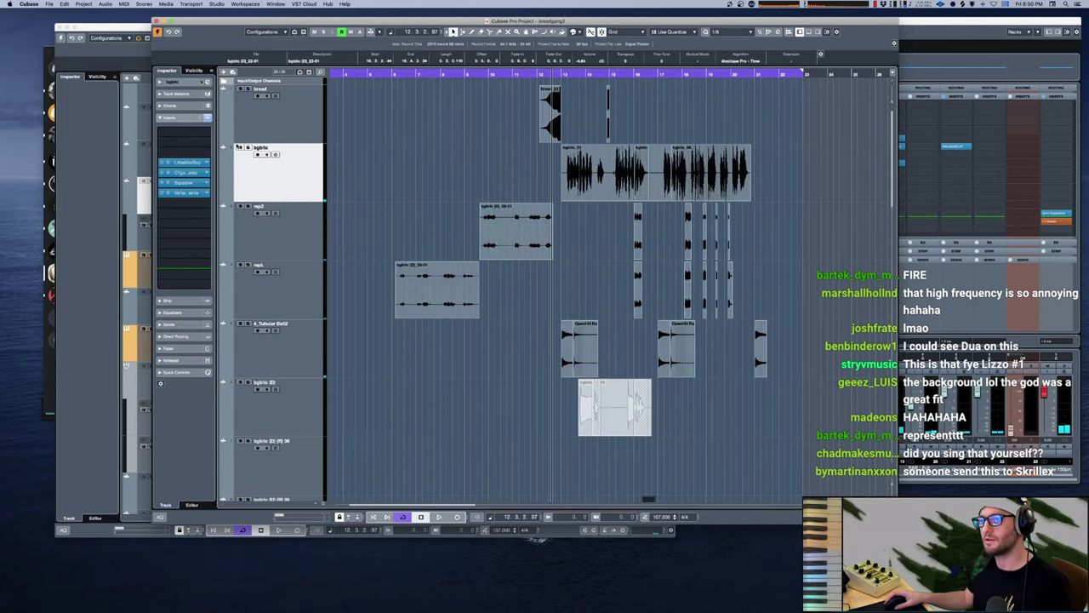
key("space")
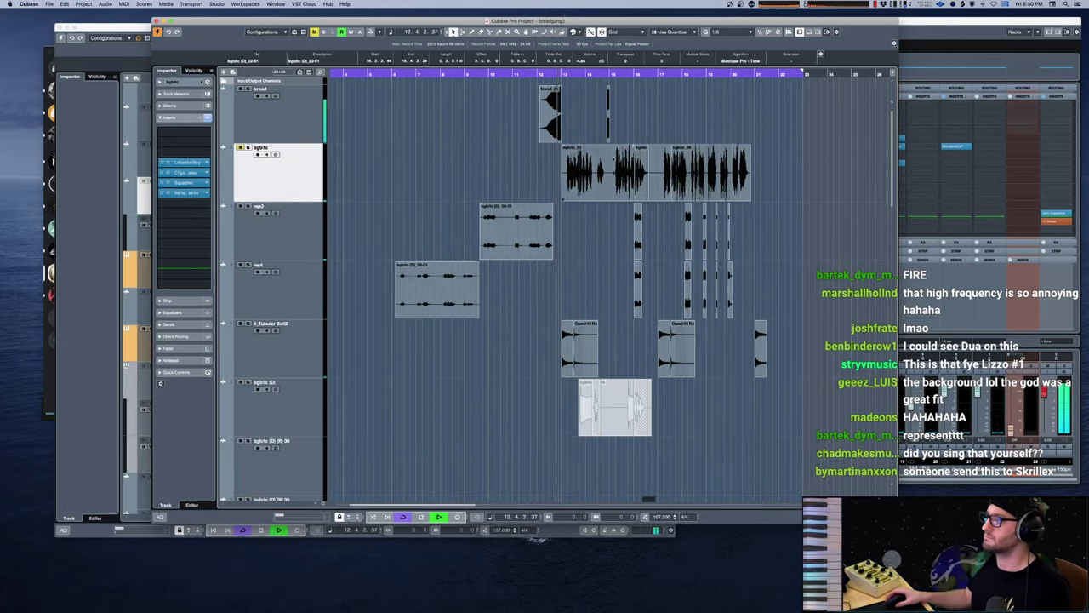
key("h")
Drag a fade-in onto the bread_01 clip at bar 12 and compare playback with and without it
key("space")
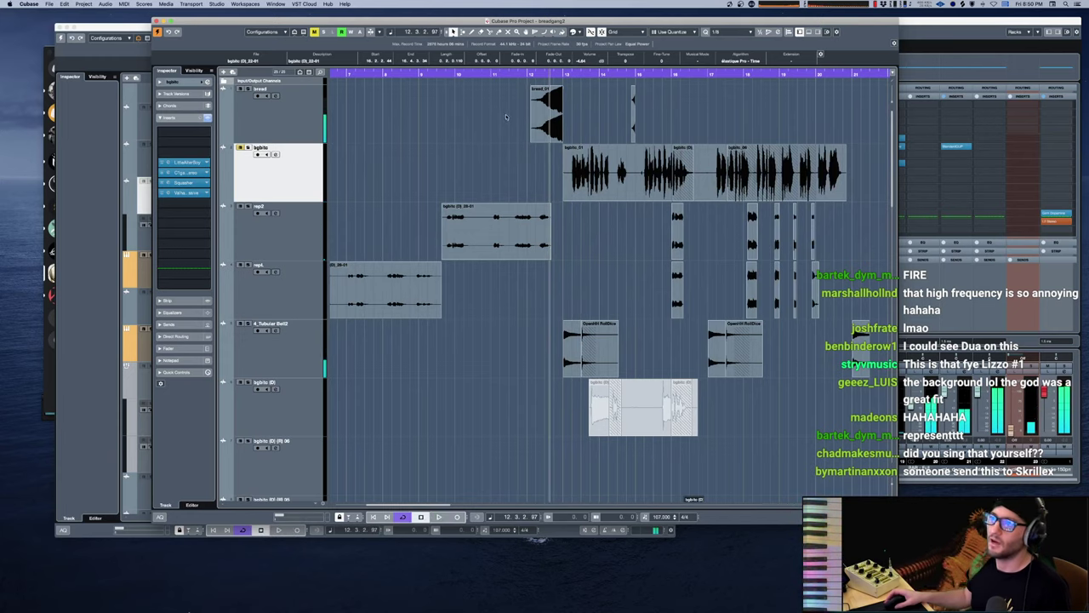
left_click(530, 74)
key("h")
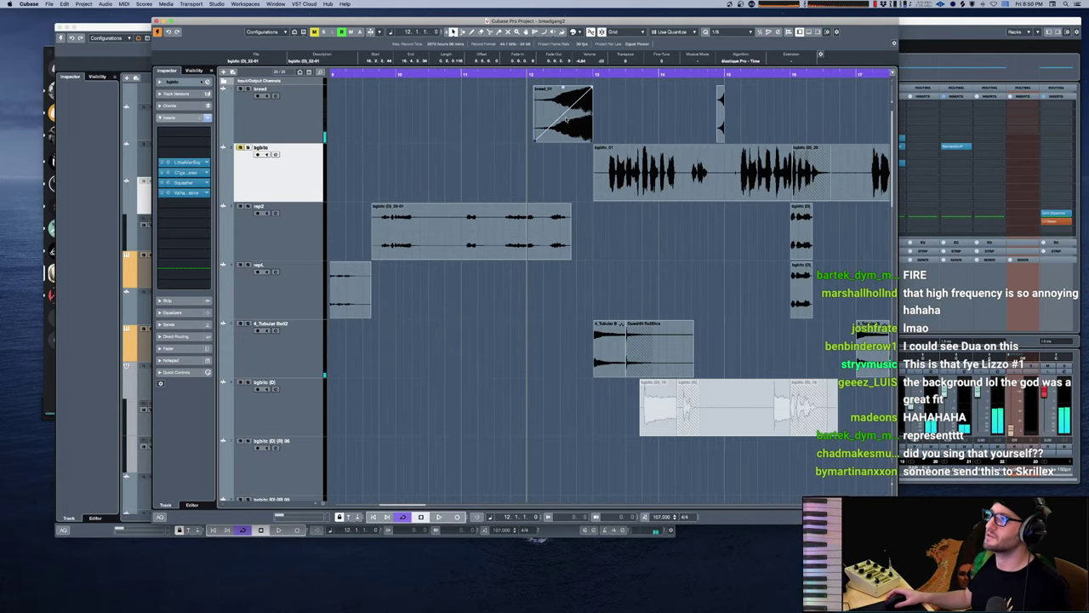
left_click(546, 139)
left_click_drag(536, 140, 505, 140)
scroll(554, 140, "left", 2)
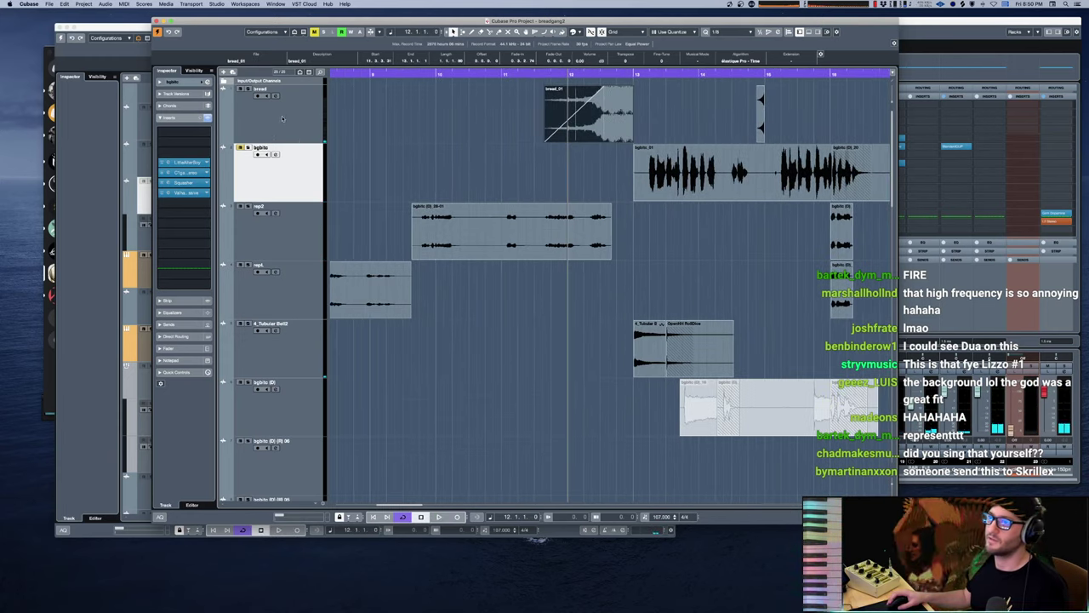
left_click(627, 143)
key("space")
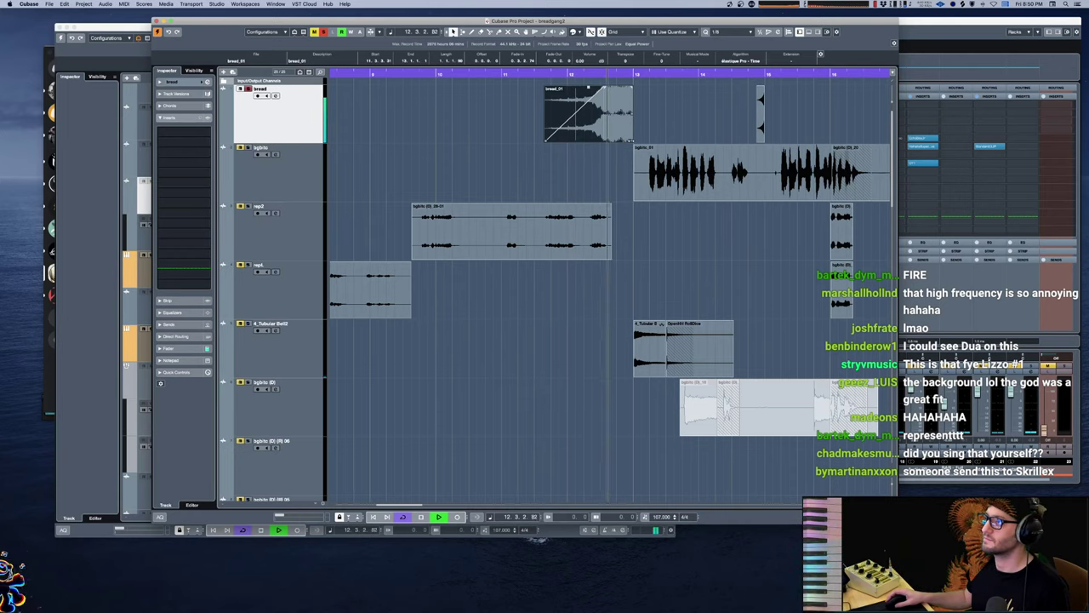
key("space")
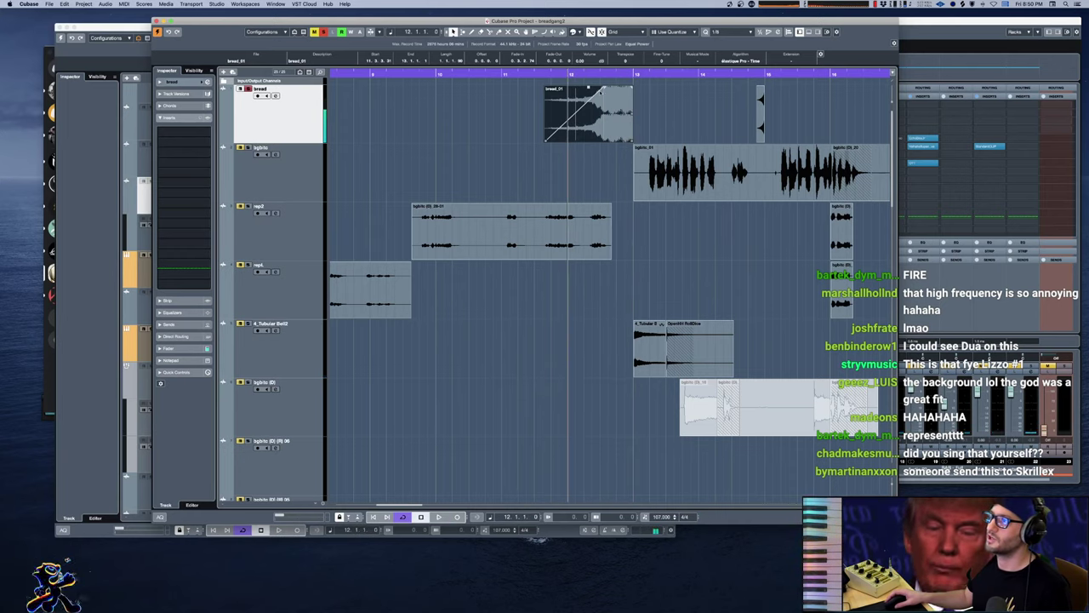
left_click_drag(603, 88, 546, 89)
key("space")
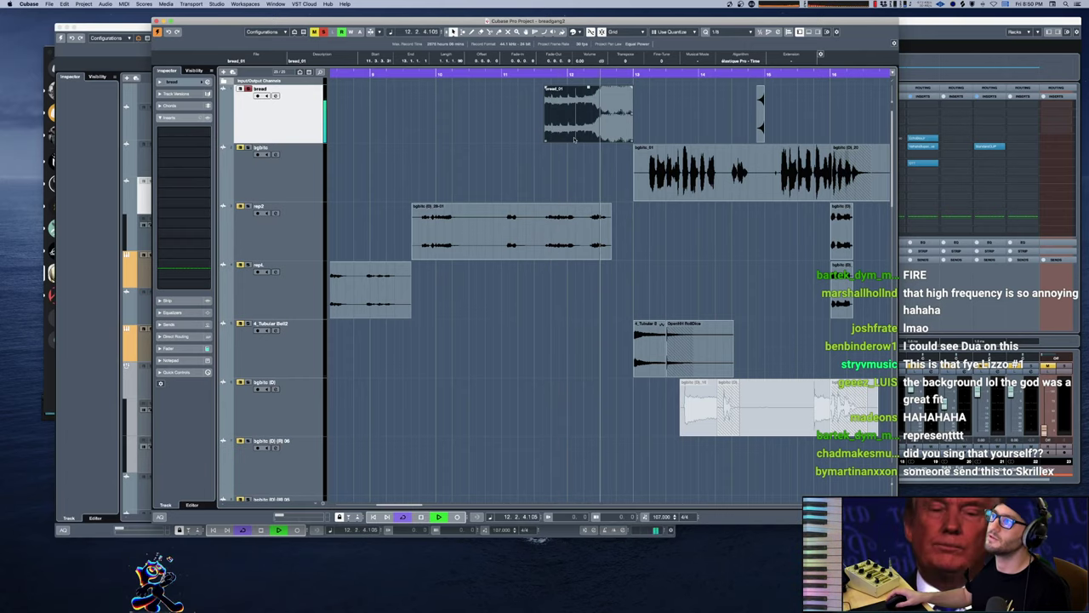
key("space")
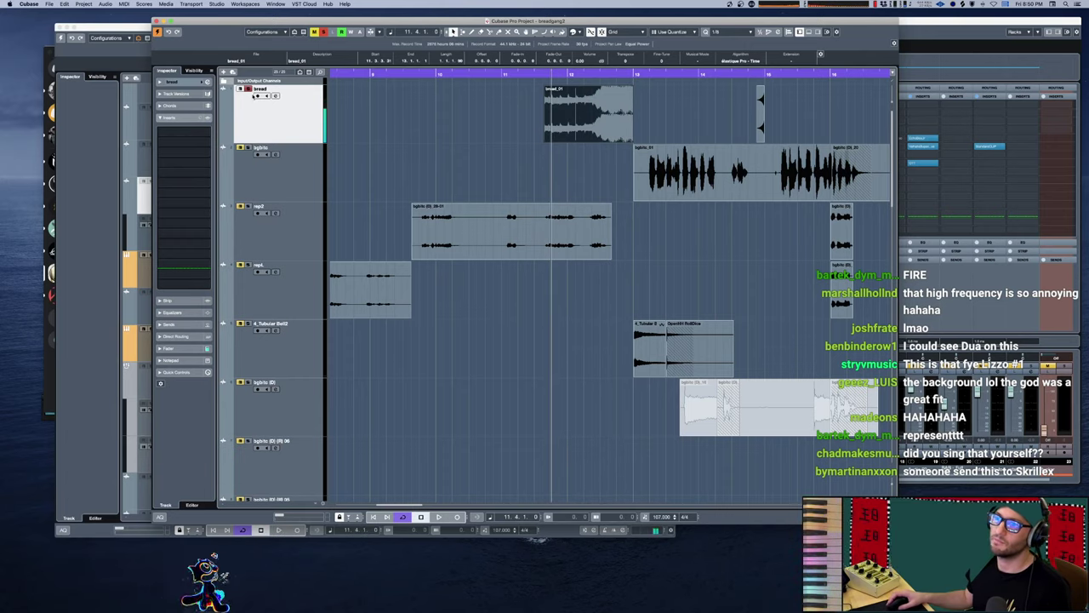
Take the bread track out of solo, record-enable it, and play the section back several times
left_click(247, 89)
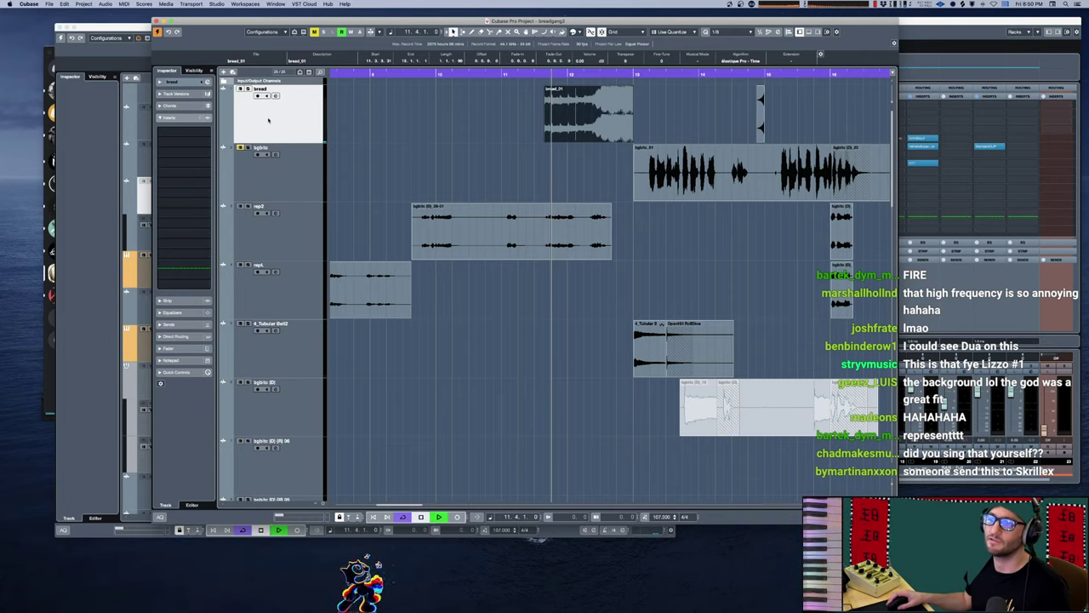
key("space")
left_click(260, 95)
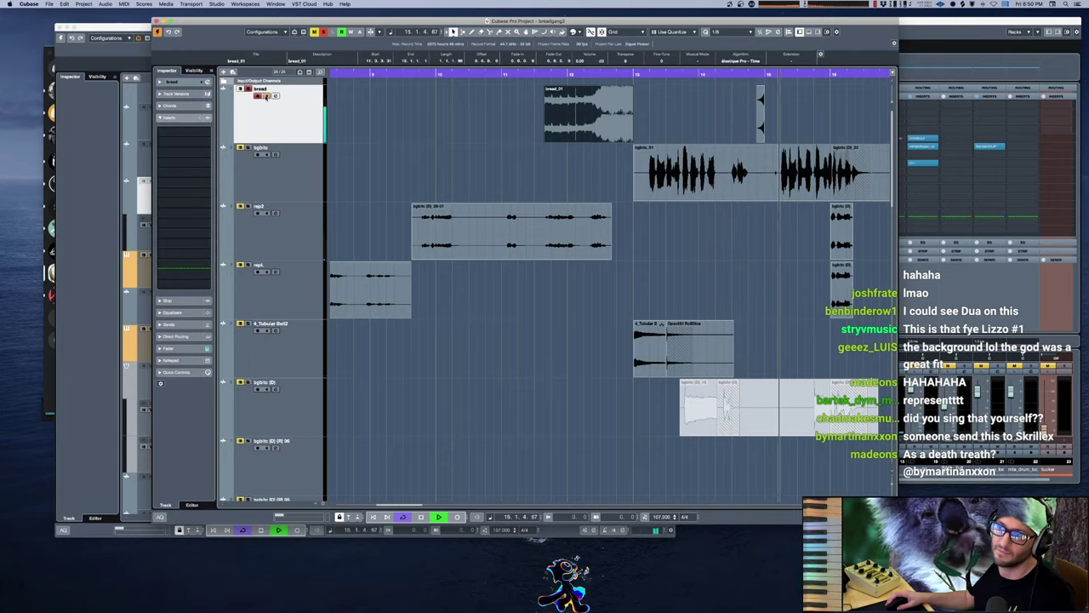
key("space")
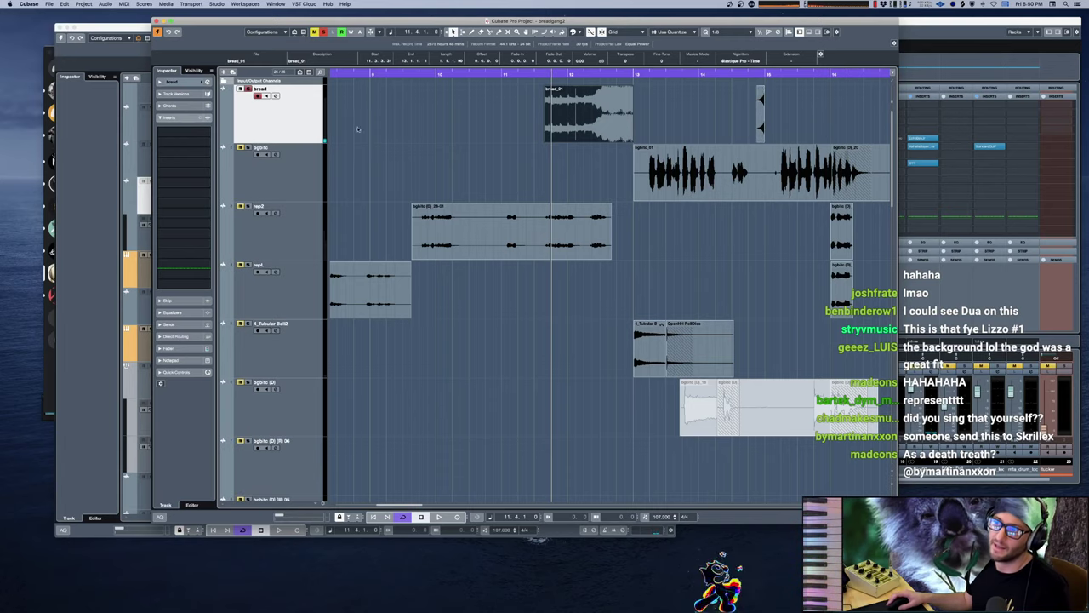
key("space")
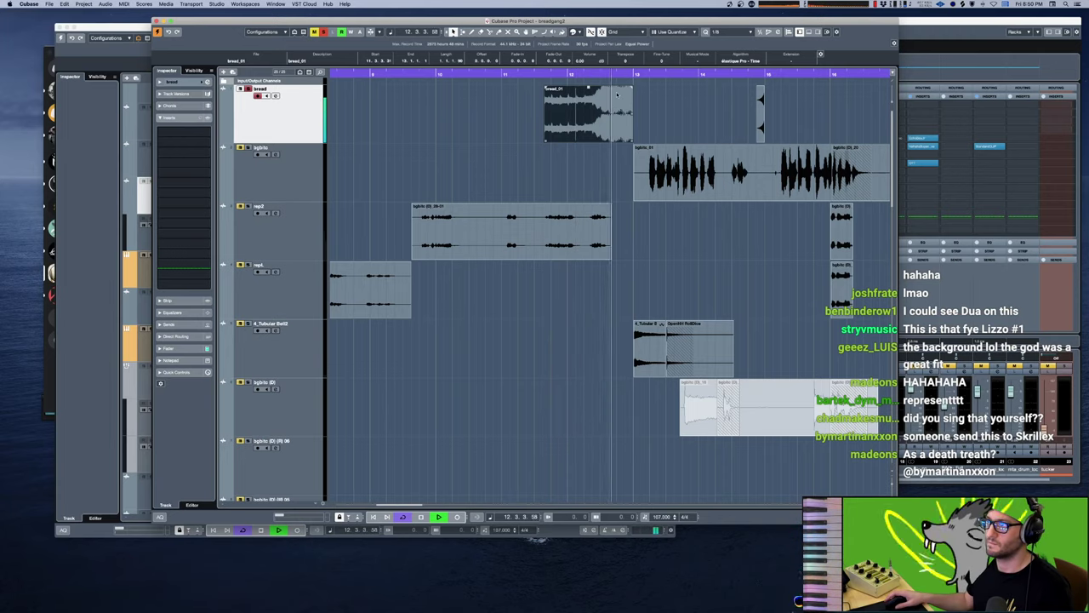
key("space")
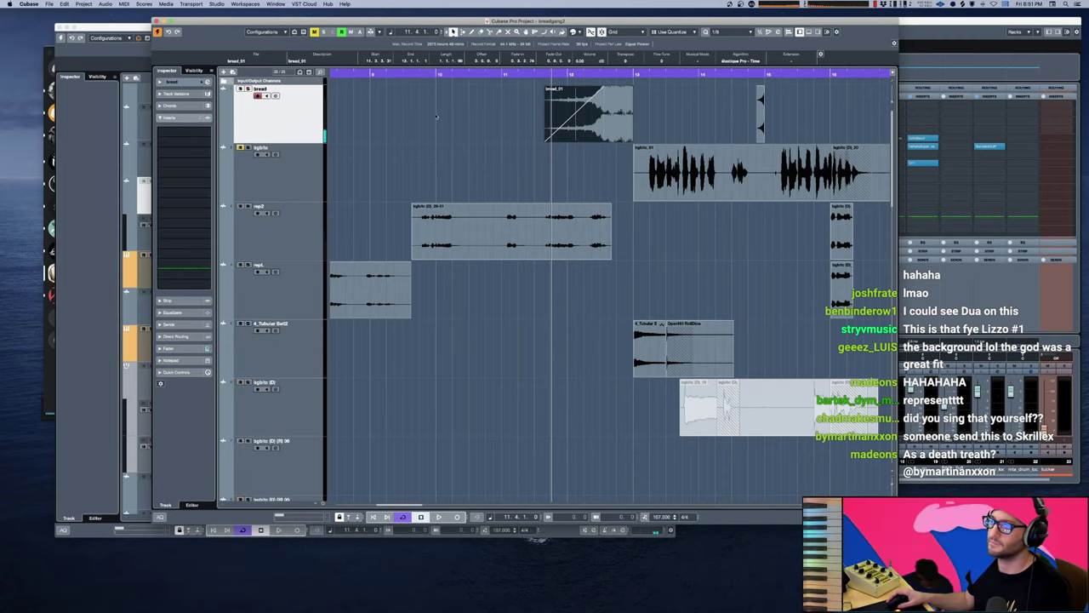
key("space")
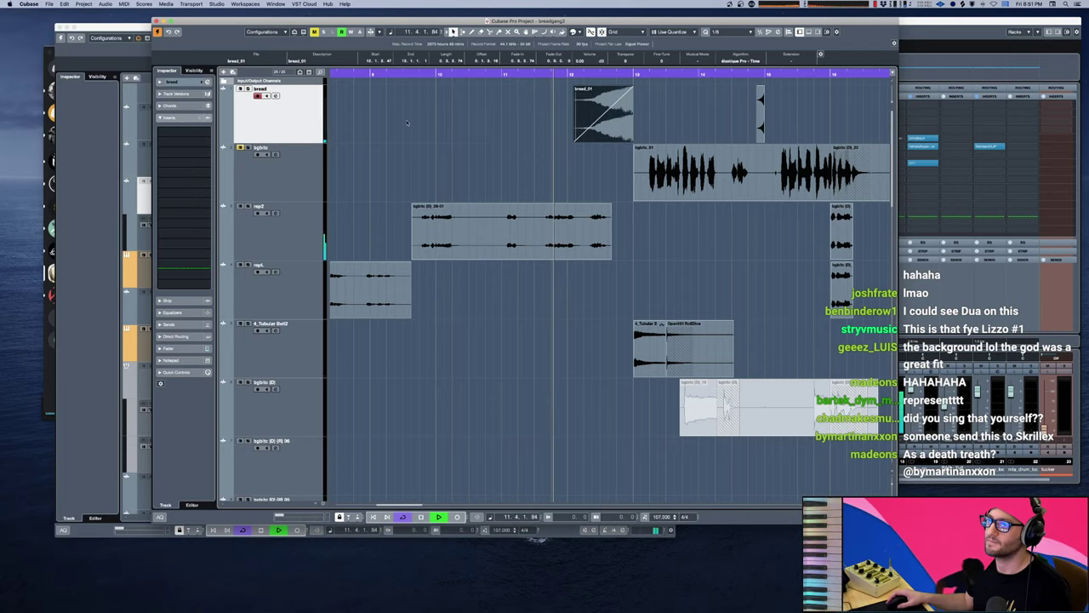
key("g")
scroll(608, 163, "right", 3)
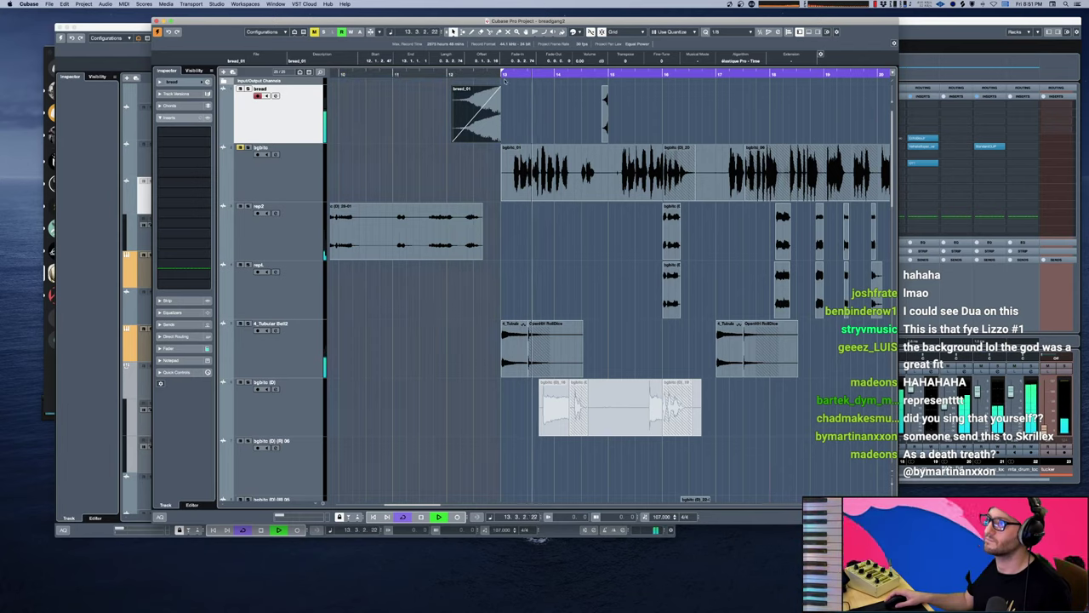
Audition the bgbrito (D) and bgbrito (D) v2 backing vocal tracks from bar 12.4
key("g")
scroll(553, 214, "down", 5)
key("space")
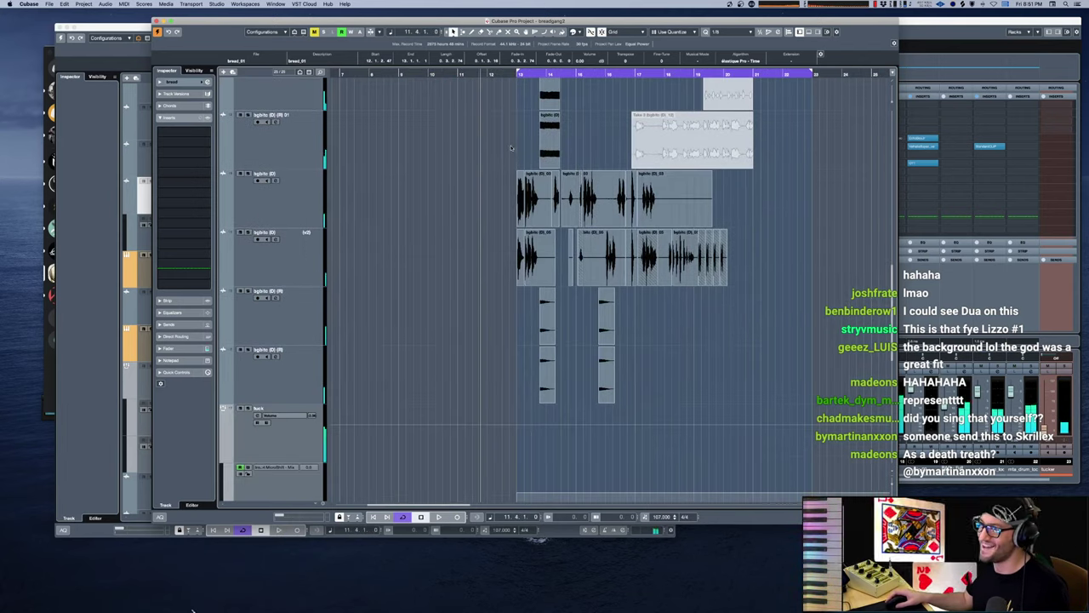
left_click(510, 148)
left_click(264, 270)
key("space")
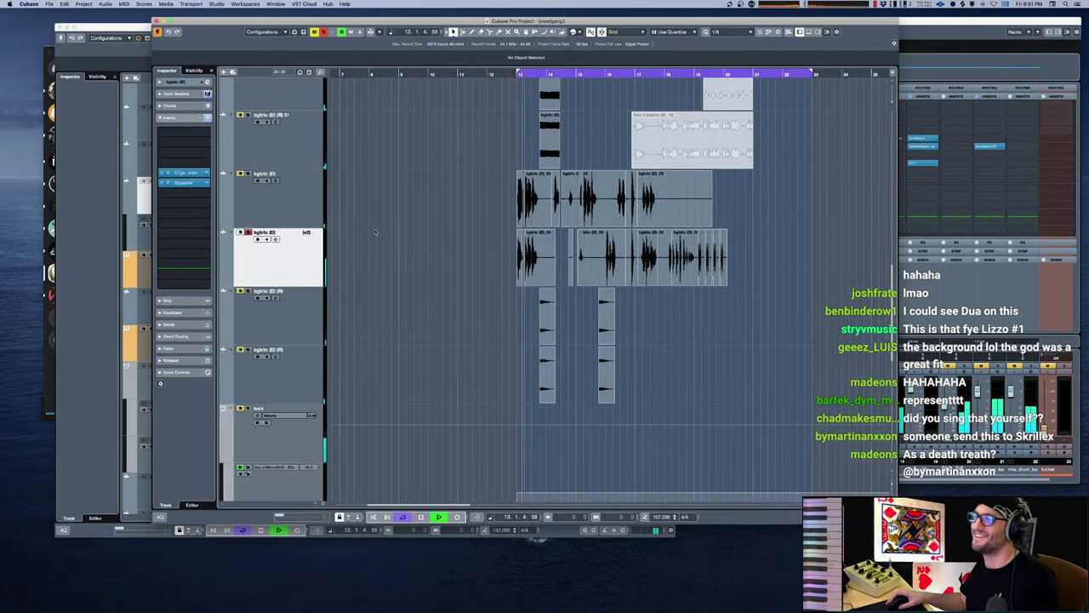
key("space")
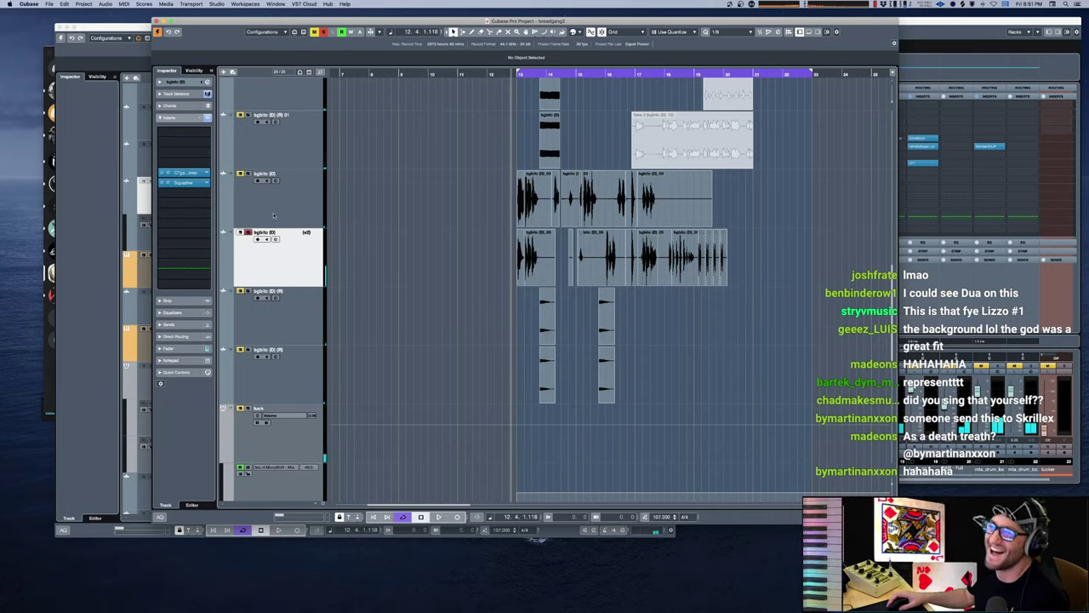
left_click(296, 211, "shift")
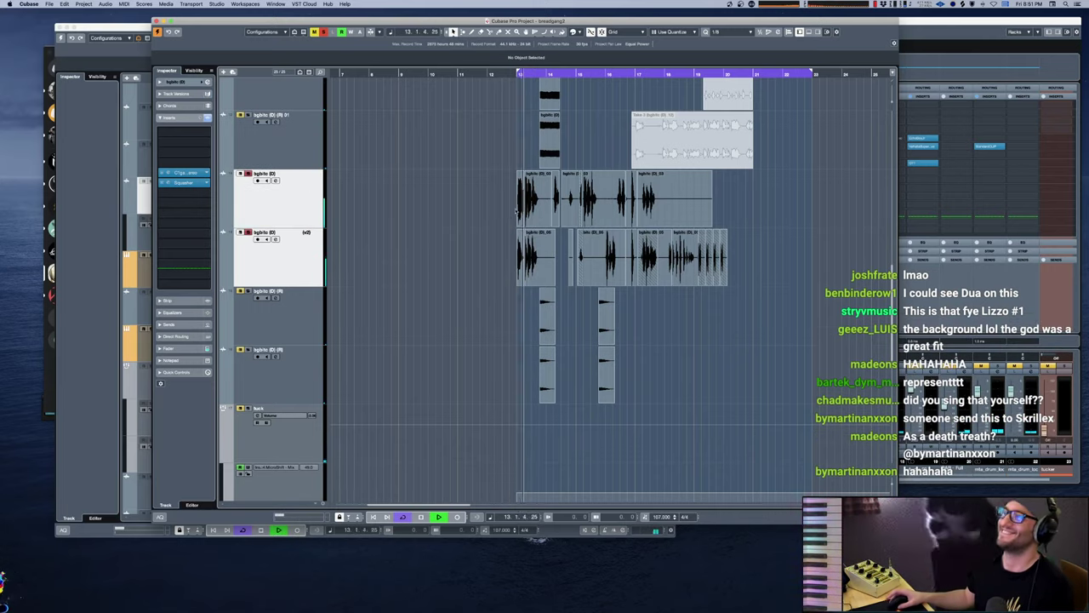
key("space")
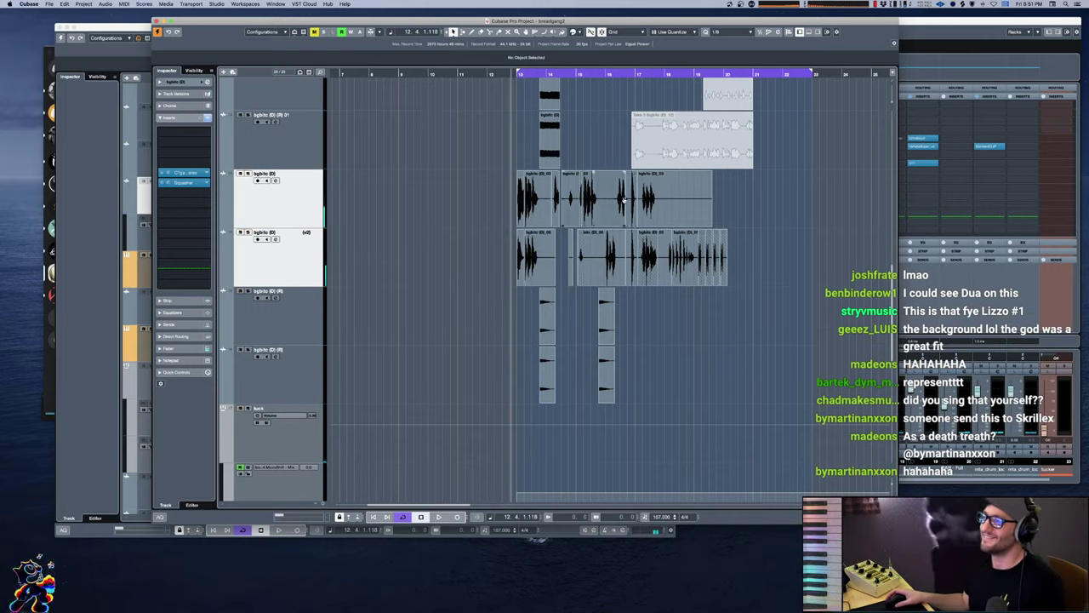
key("h")
key("g")
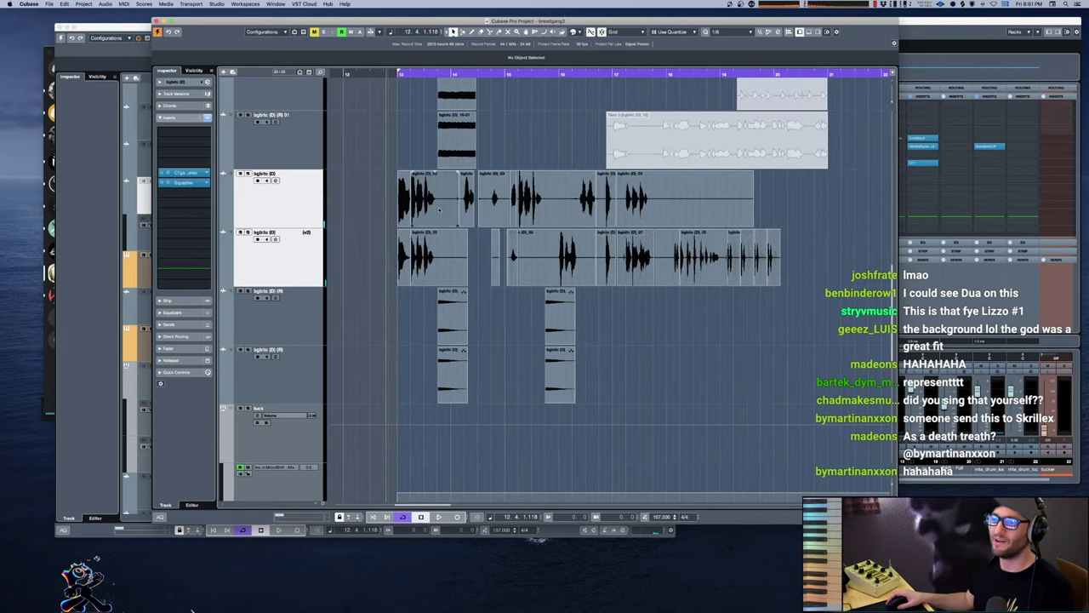
key("g")
scroll(436, 212, "up", 3)
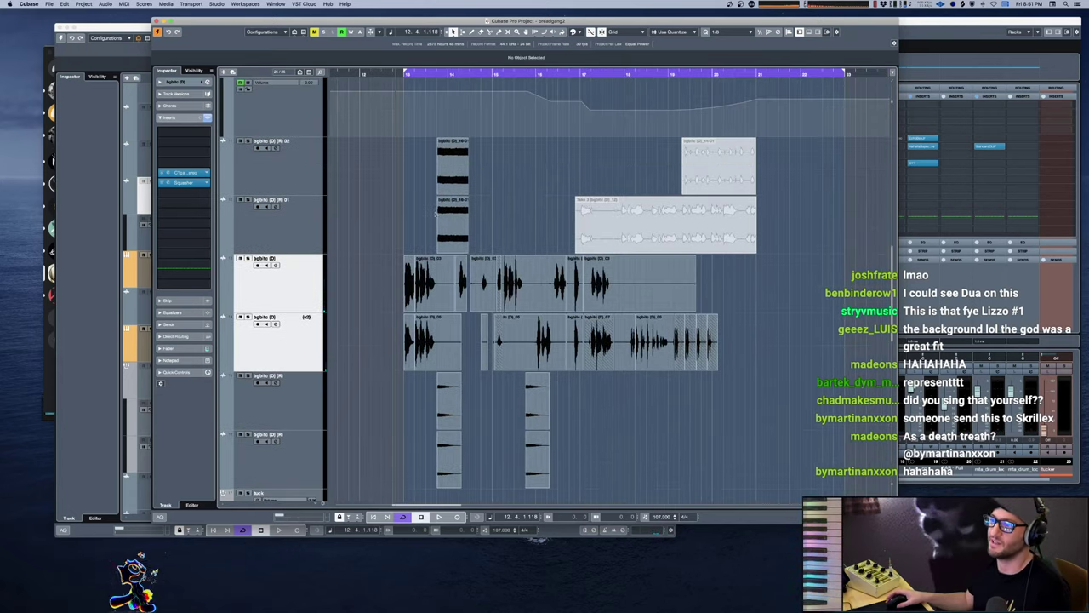
Select the bgbito (D) (R) 01 and 02 tracks, record-enable them, and audition the lower layers
key("space")
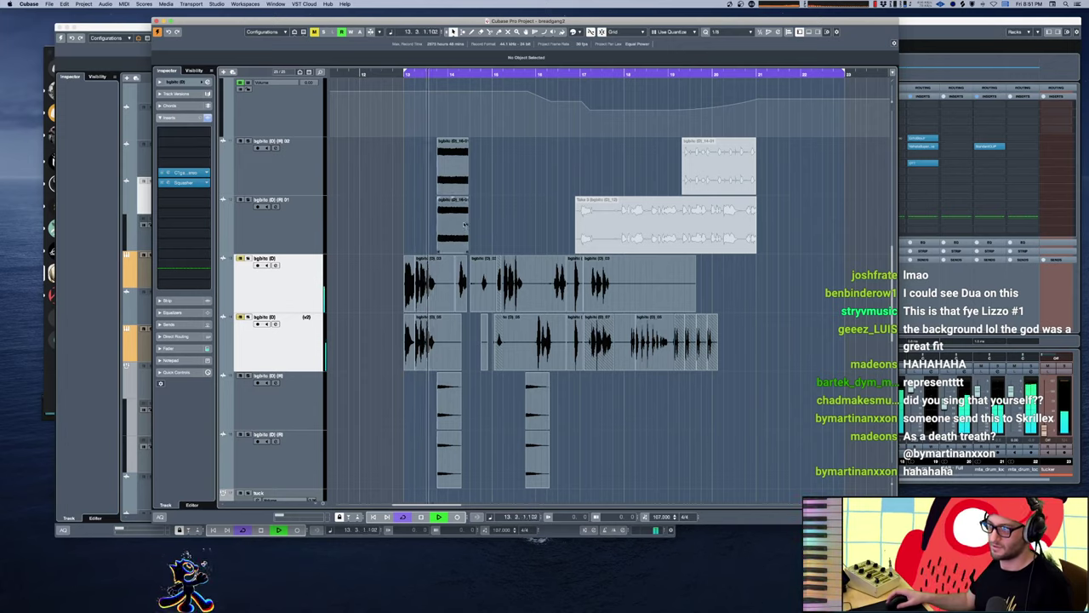
left_click(400, 192)
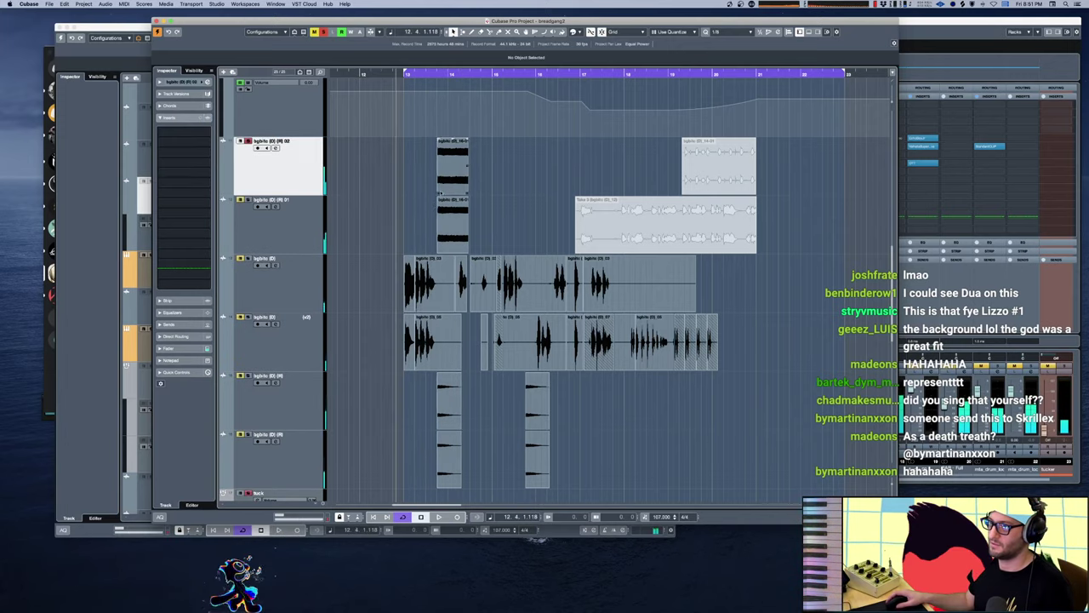
key("space")
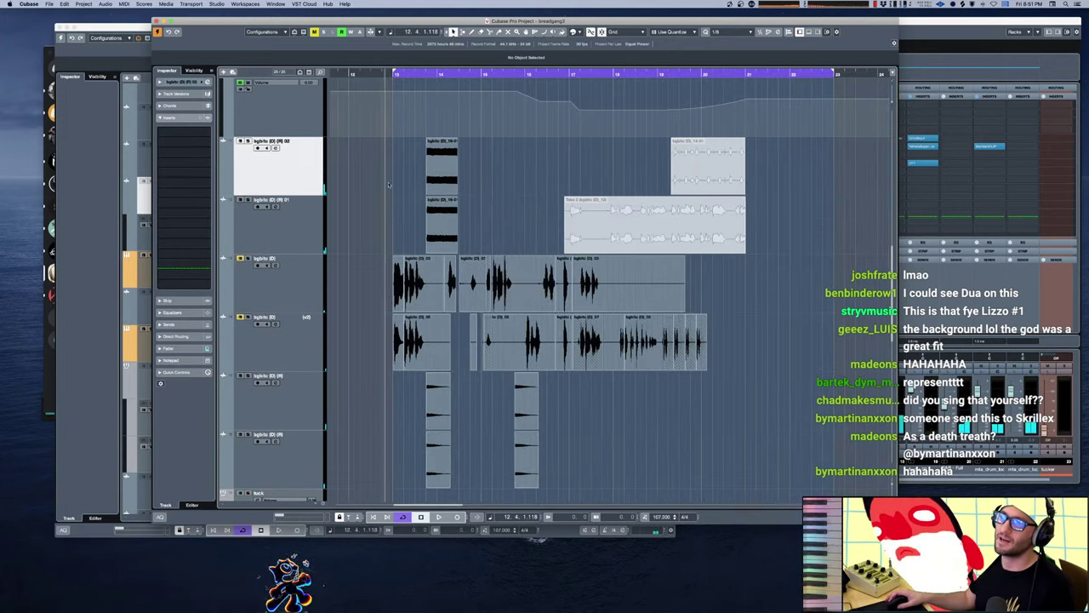
key("space")
left_click(309, 226, "shift")
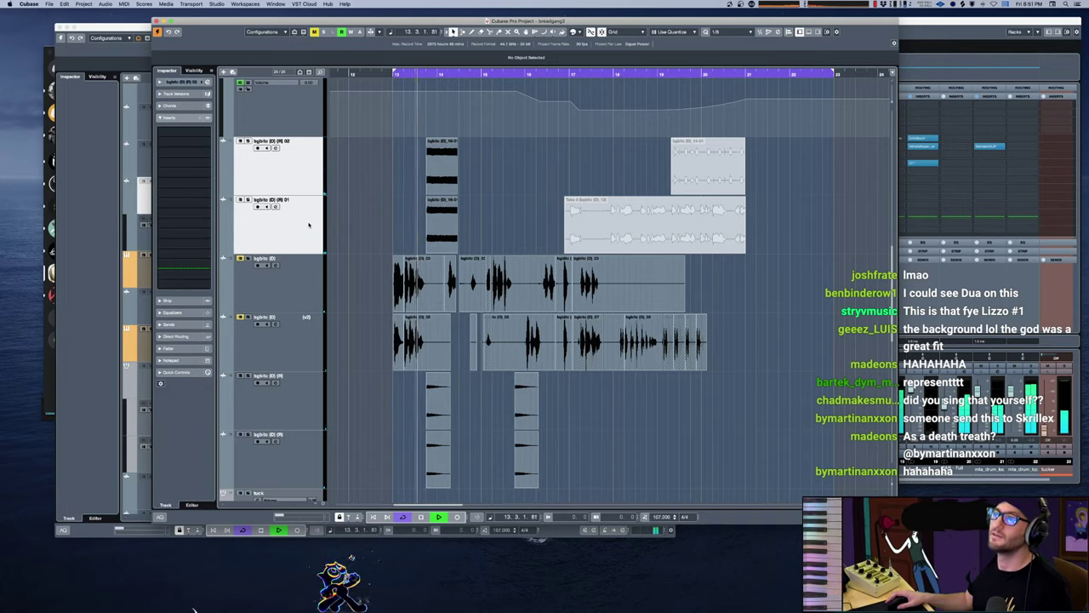
key("r")
key("space")
key("space")
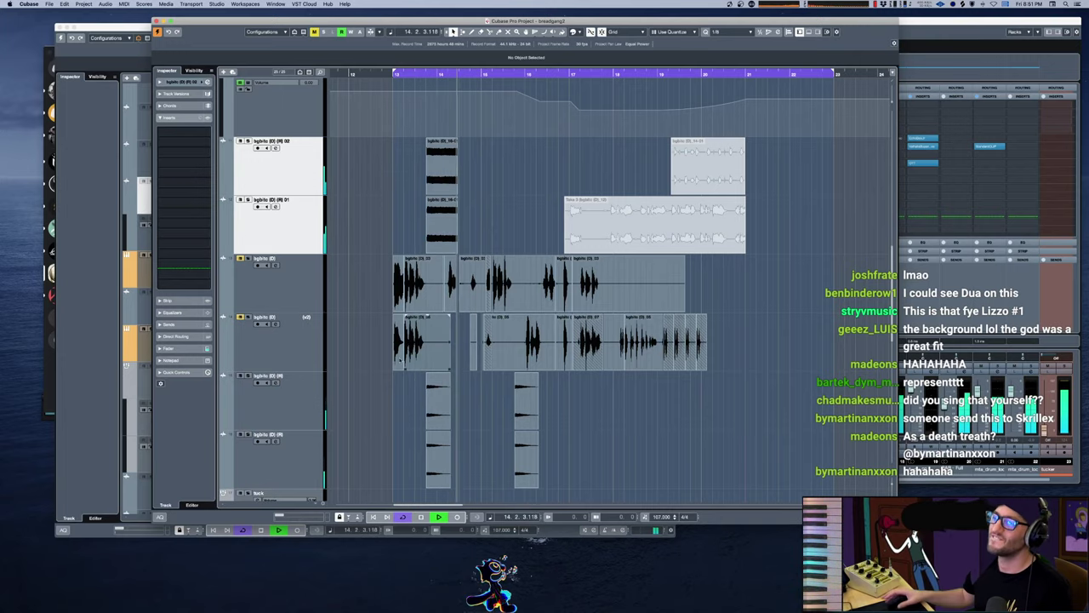
key("Down")
key("Down")
key("Down")
key("shift+Down")
key("space")
key("space")
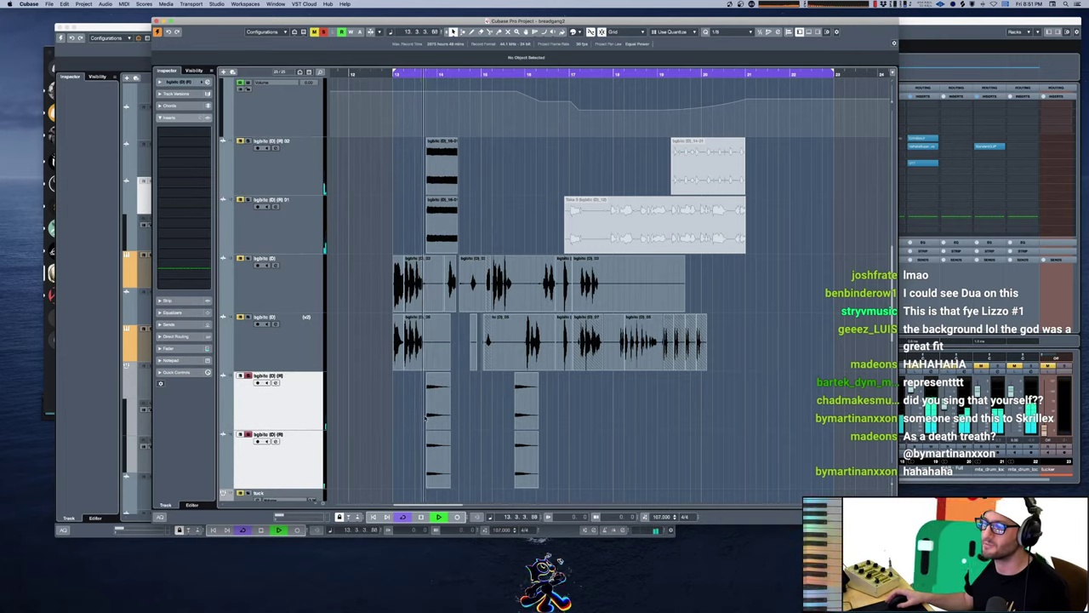
key("space")
key("h")
key("h")
key("h")
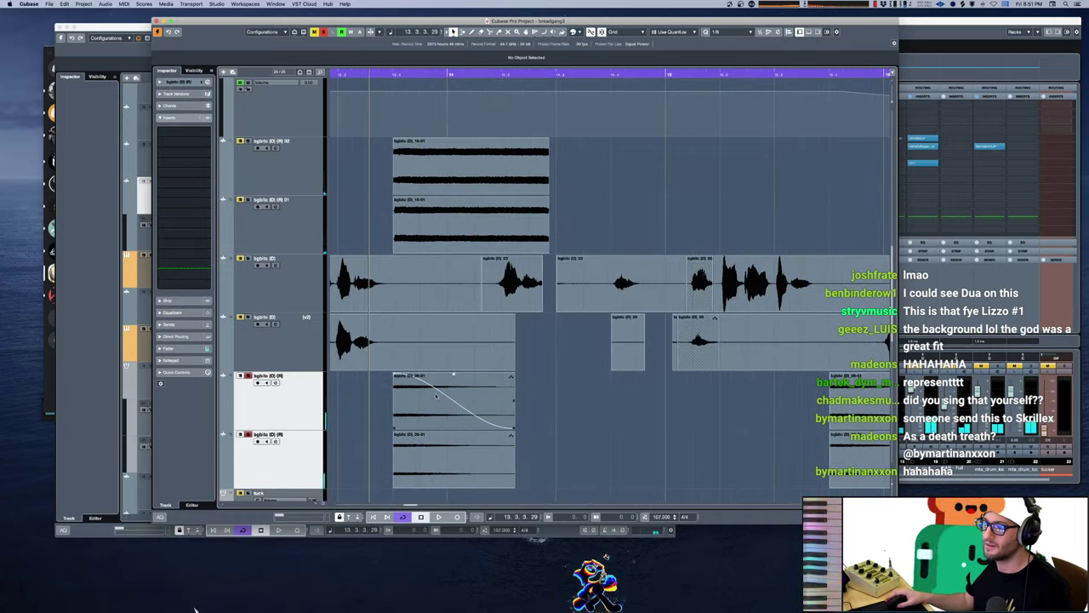
key("g")
key("g")
key("space")
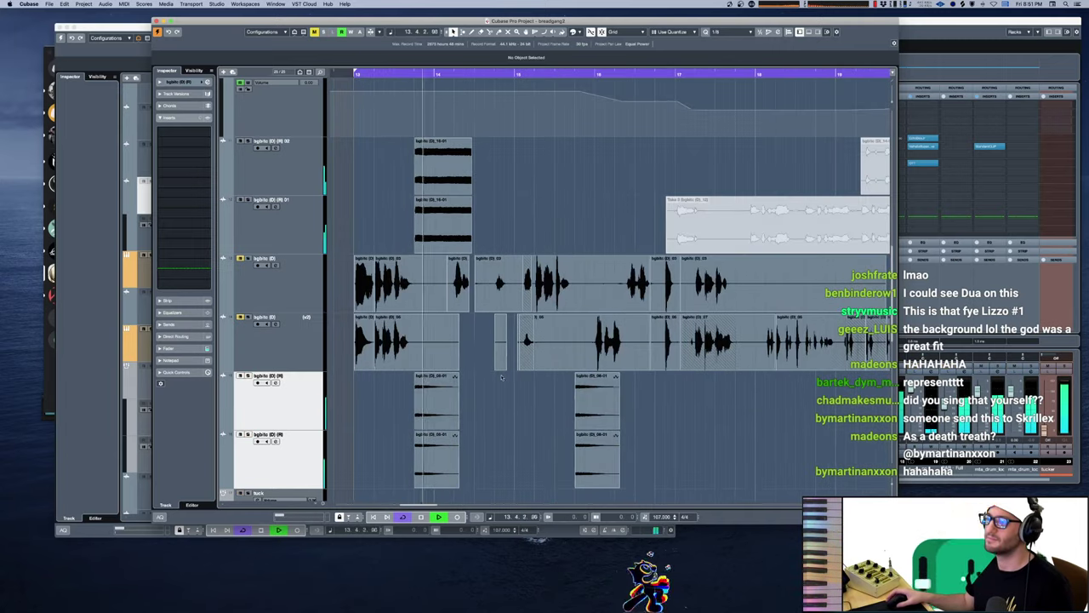
key("g")
Select the Audio 02 track and play from bar 14.3 to hear its short hit
scroll(511, 307, "up", 10)
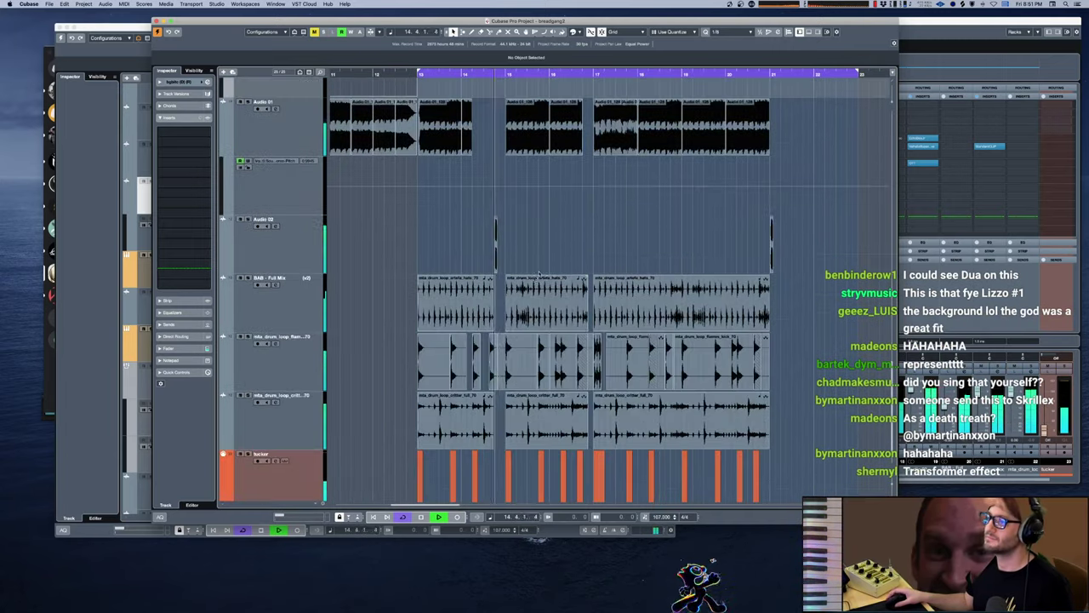
left_click(526, 257)
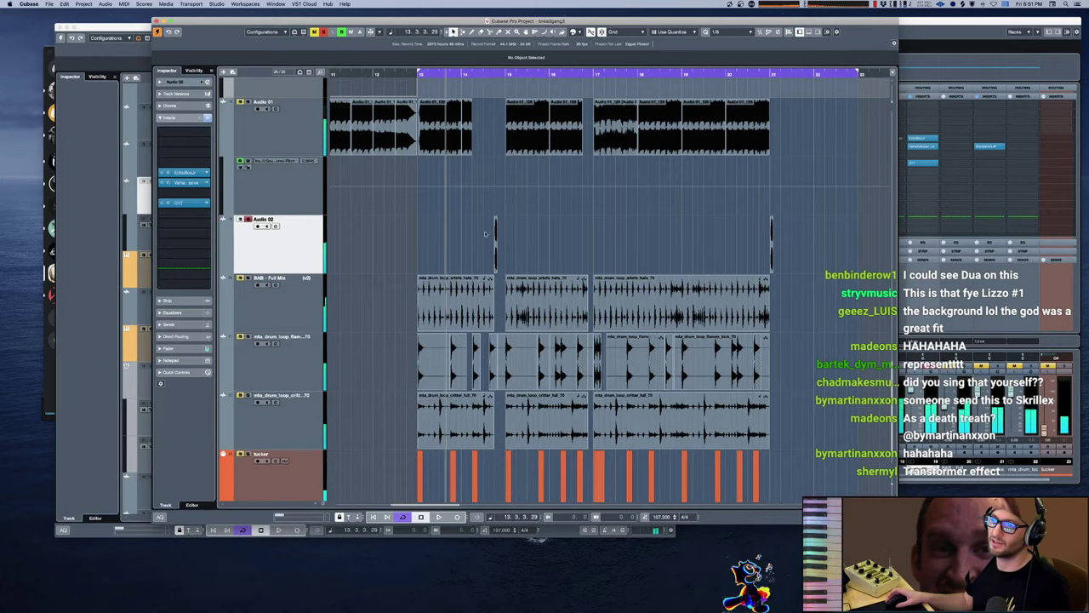
key("space")
key("h")
key("h")
left_click(504, 209)
key("space")
key("space")
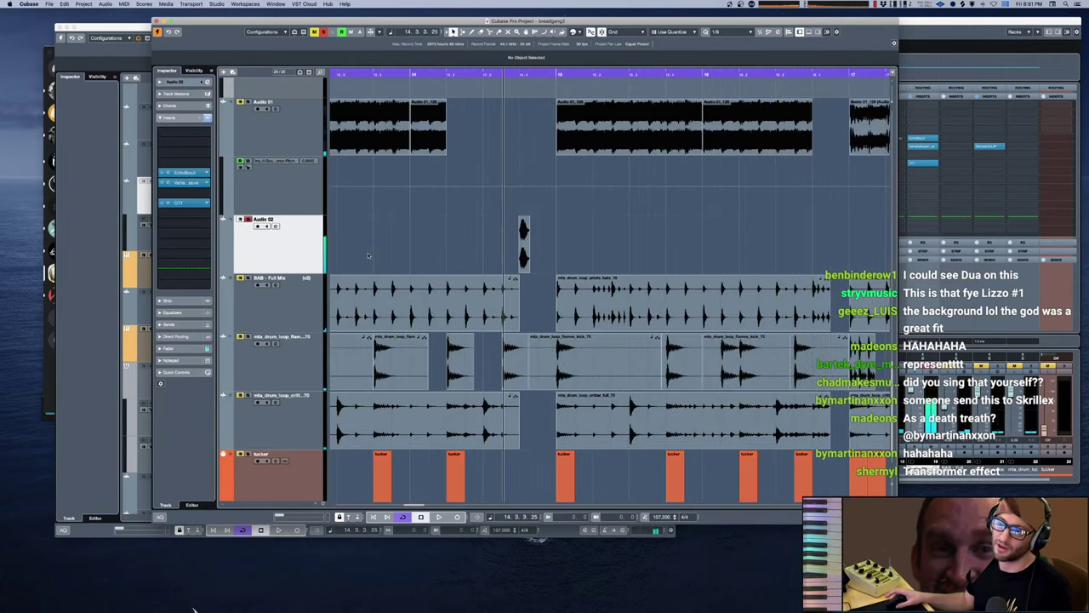
left_click(184, 173)
left_click(184, 183)
left_click(194, 204)
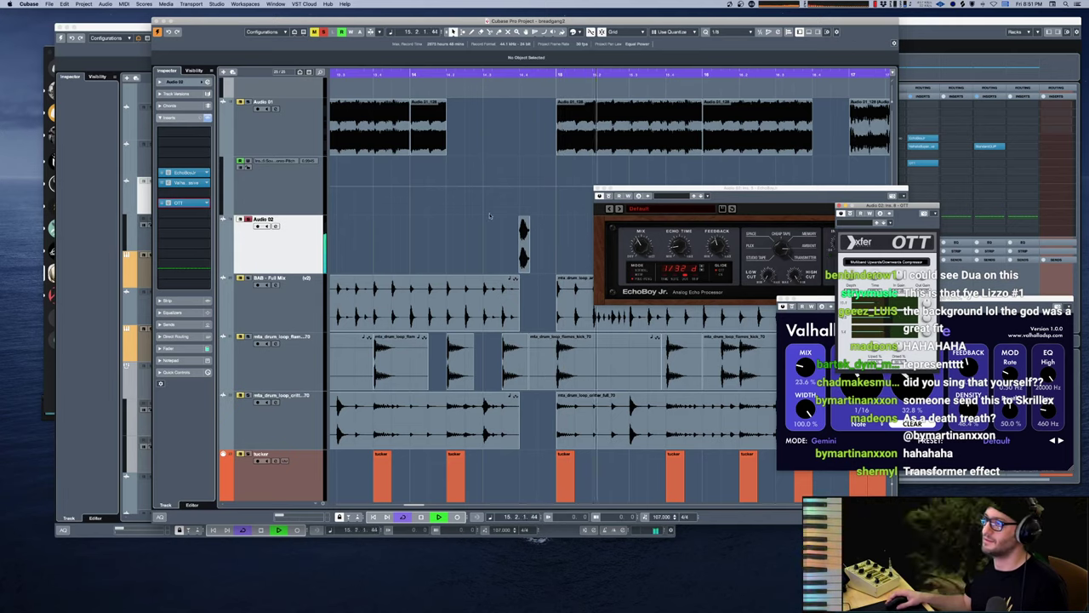
key("space")
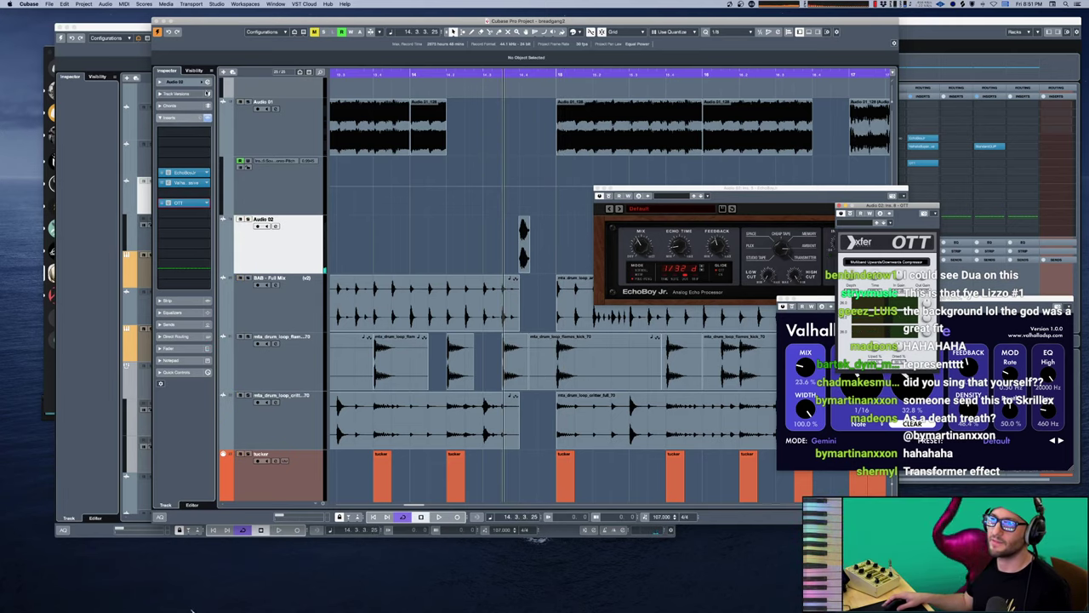
key("F4")
key("space")
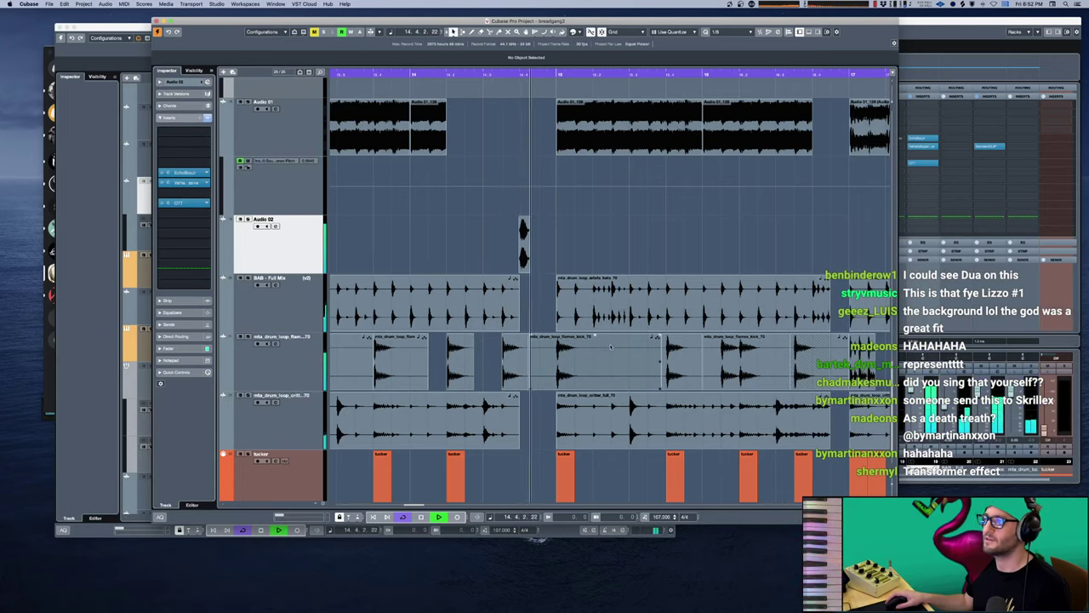
key("g")
key("g")
key("Down")
key("space")
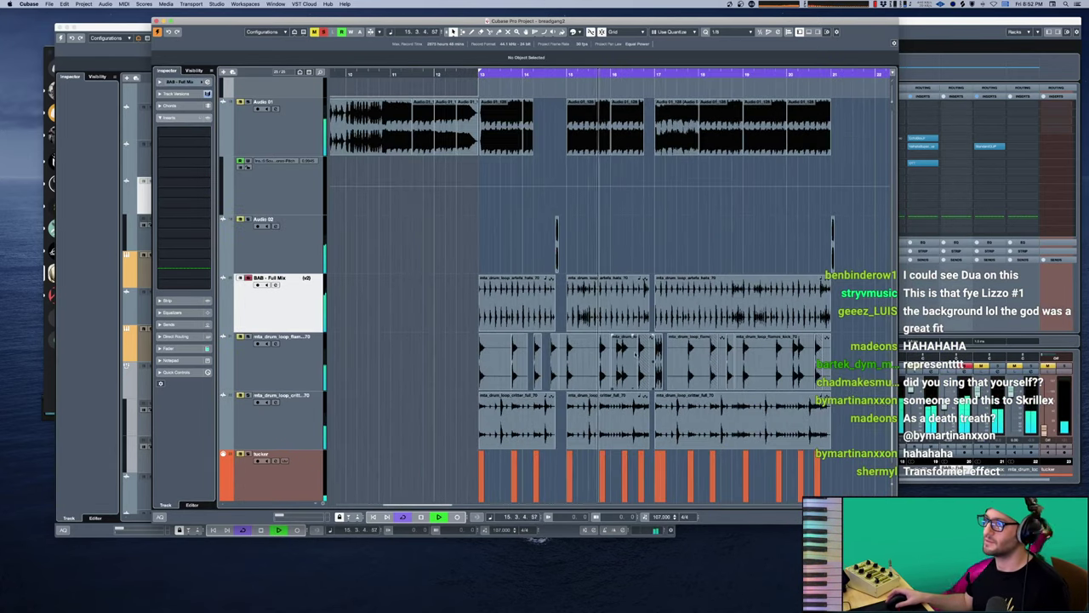
scroll(371, 319, "up", 5)
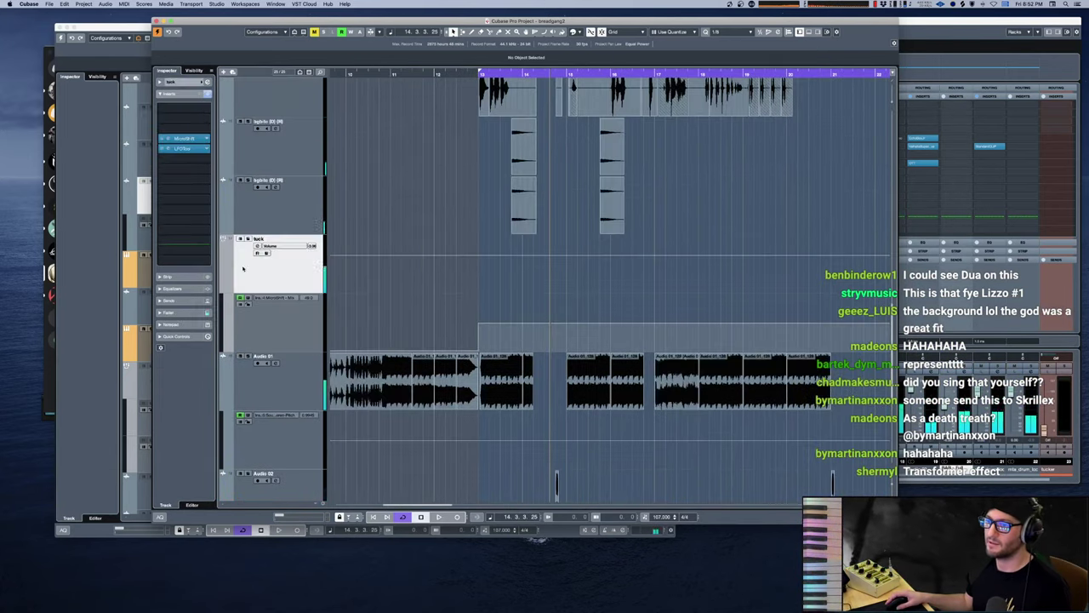
scroll(263, 298, "down", 5)
key("space")
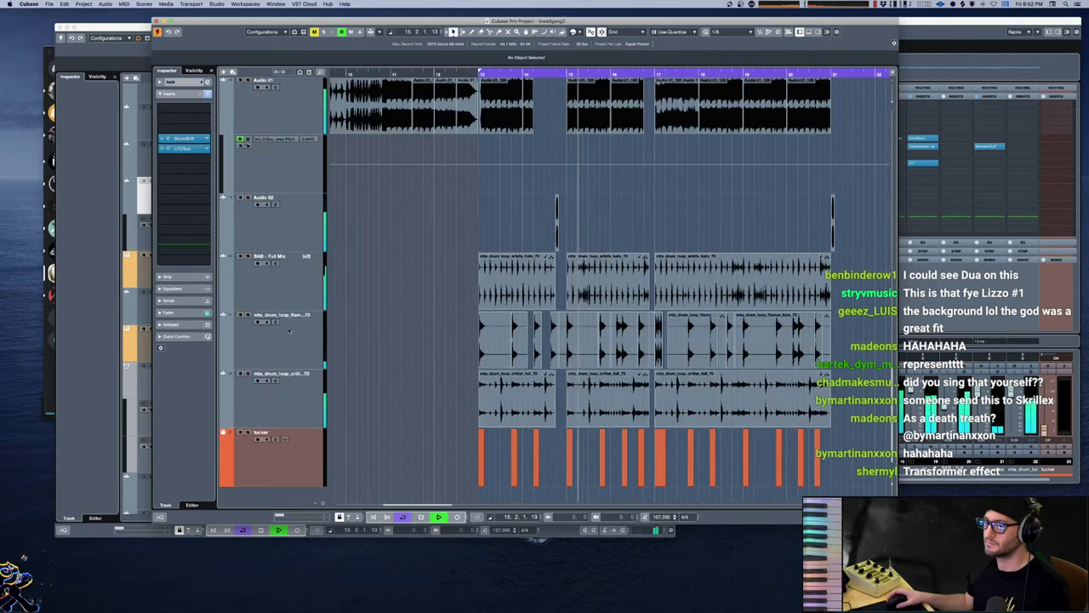
left_click(281, 285)
left_click(289, 400, "shift")
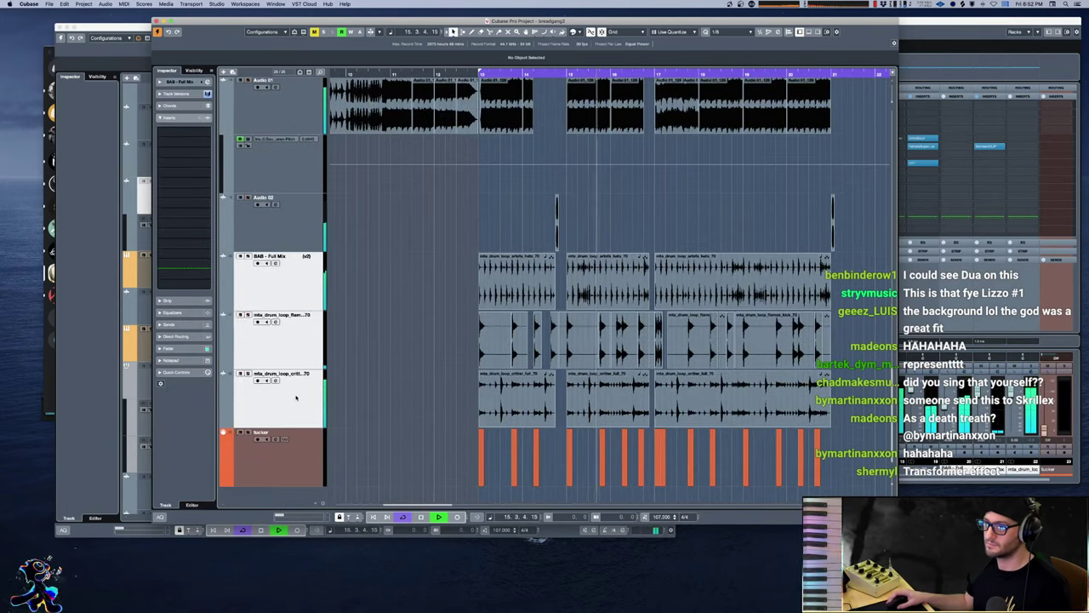
left_click(311, 463, "shift")
scroll(290, 341, "up", 2)
left_click(307, 212, "shift")
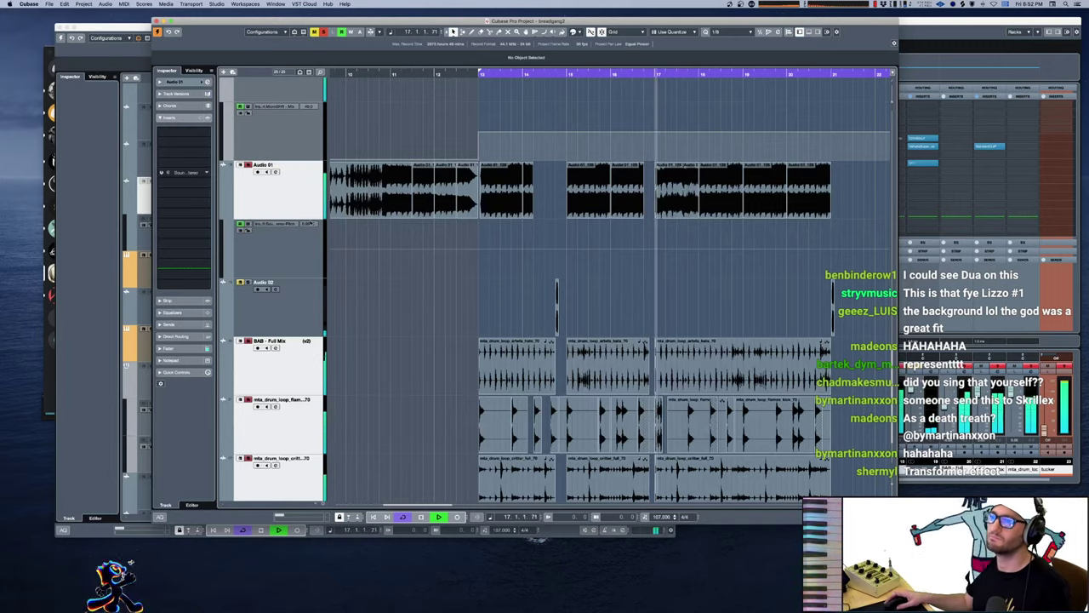
key("space")
scroll(455, 208, "up", 3)
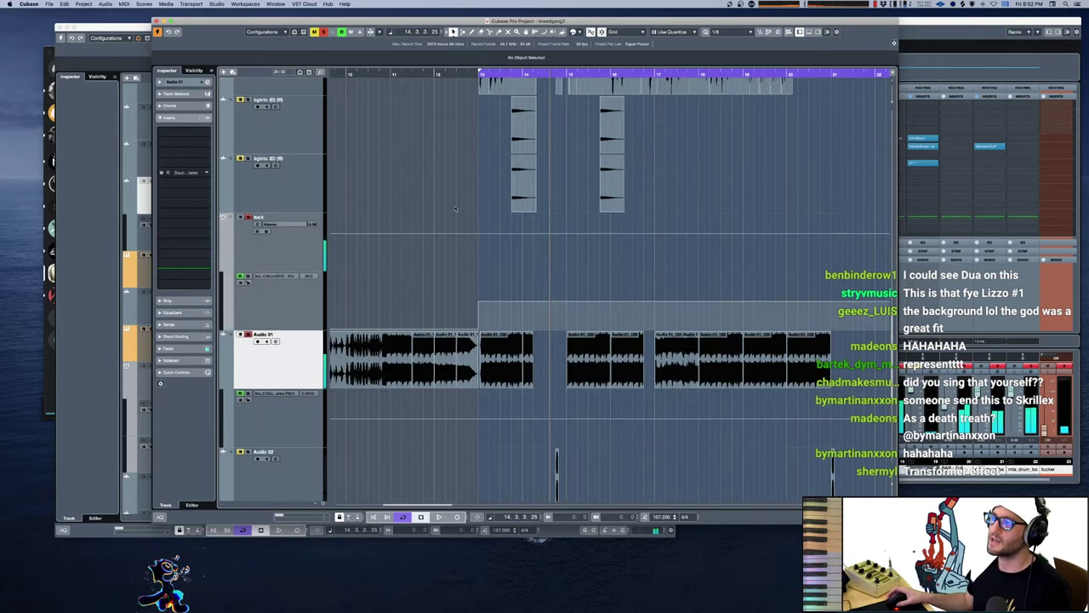
scroll(455, 209, "up", 2)
scroll(488, 175, "down", 4)
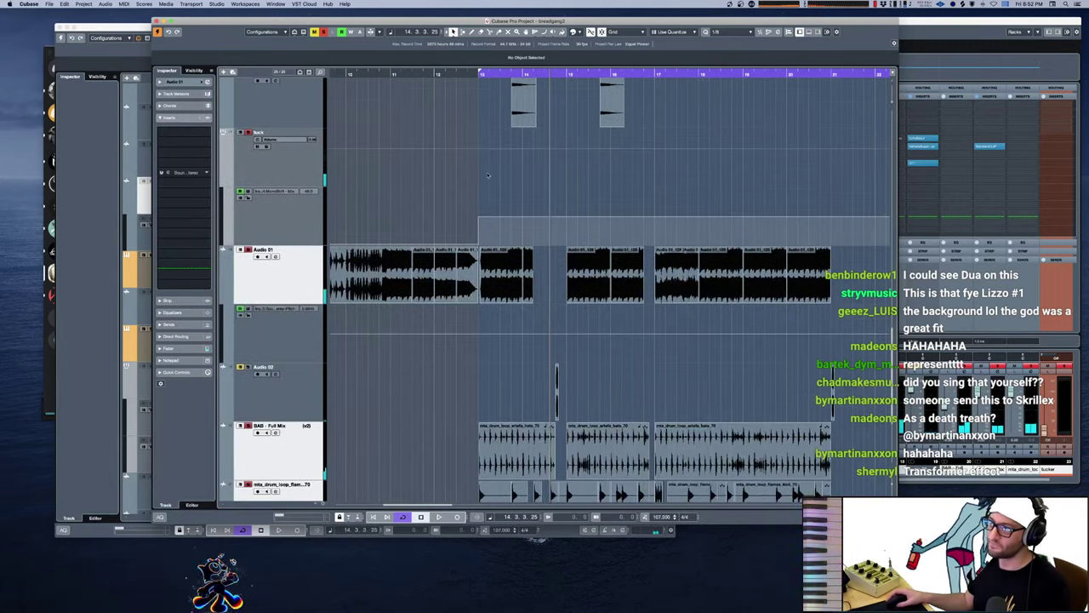
key("h")
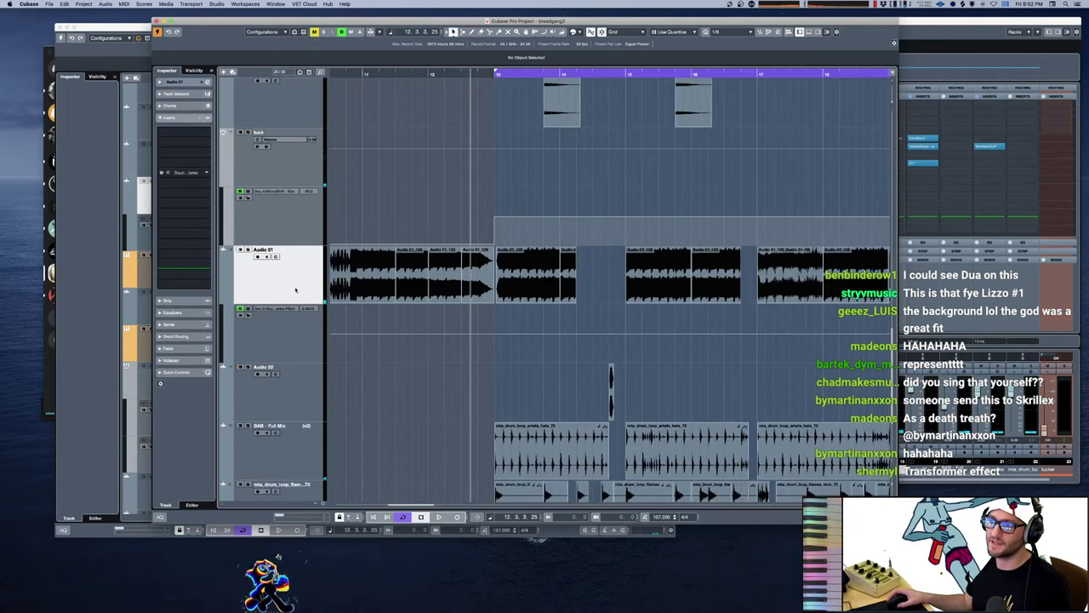
key("space")
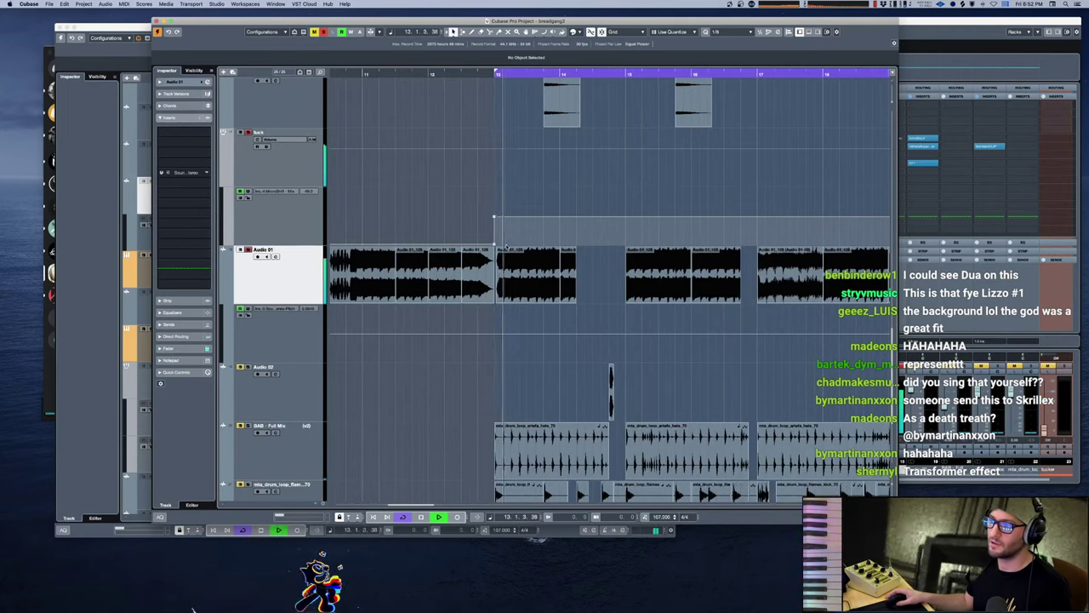
key("Up")
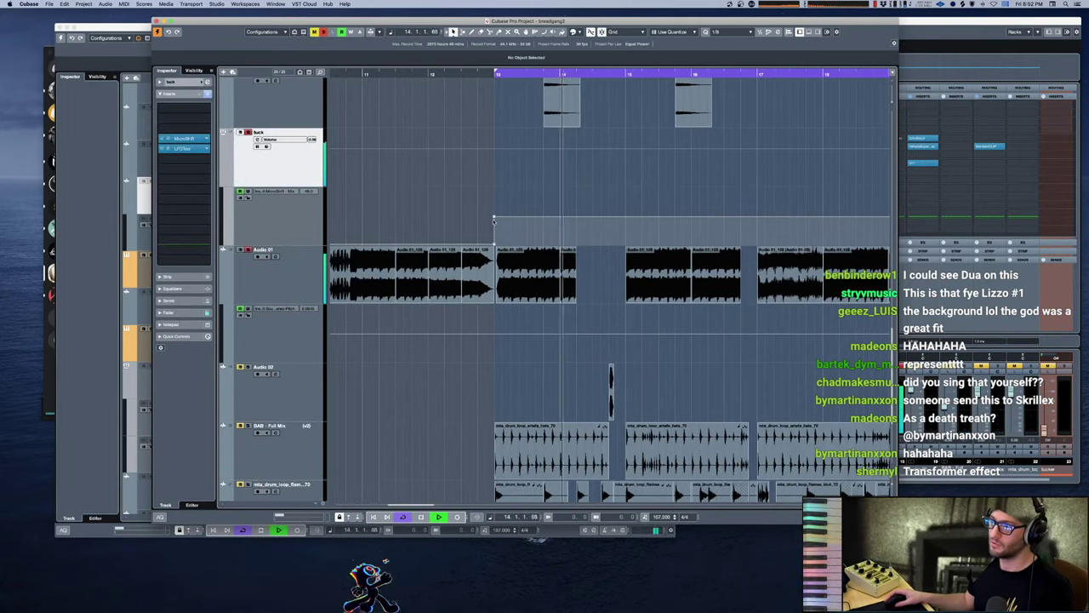
key("space")
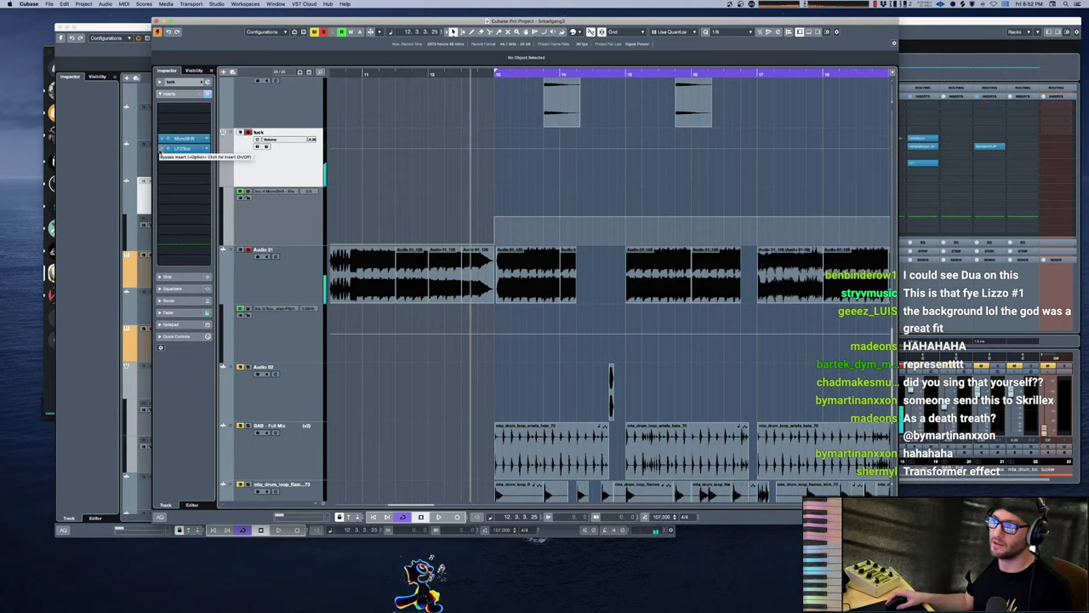
Select the Audio 01 clip at bar 13 and play it to hear how it enters
left_click(533, 282)
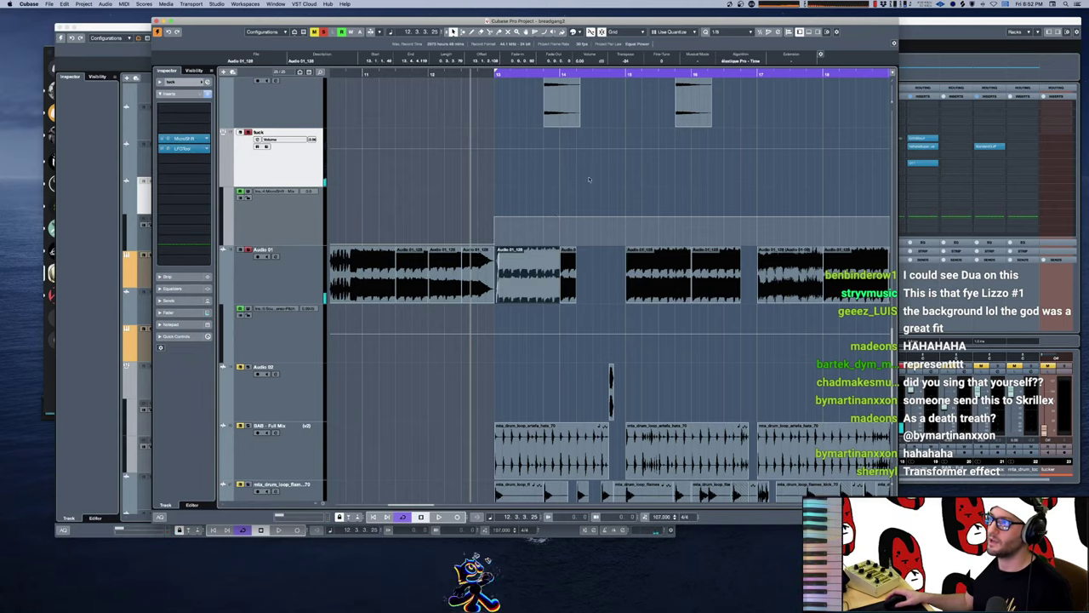
scroll(531, 270, "up", 2)
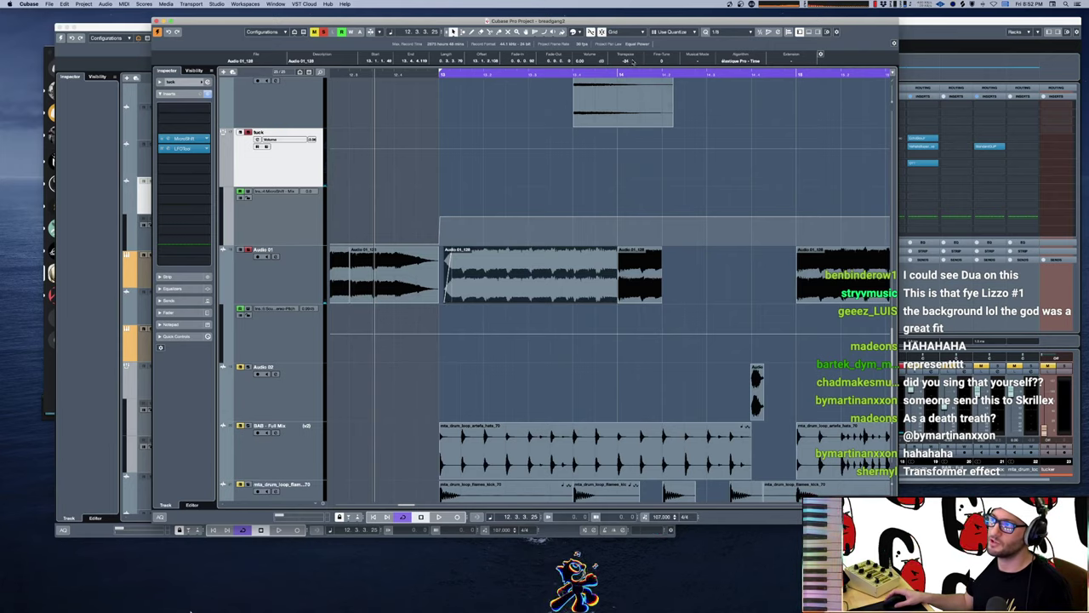
scroll(464, 255, "up", 2)
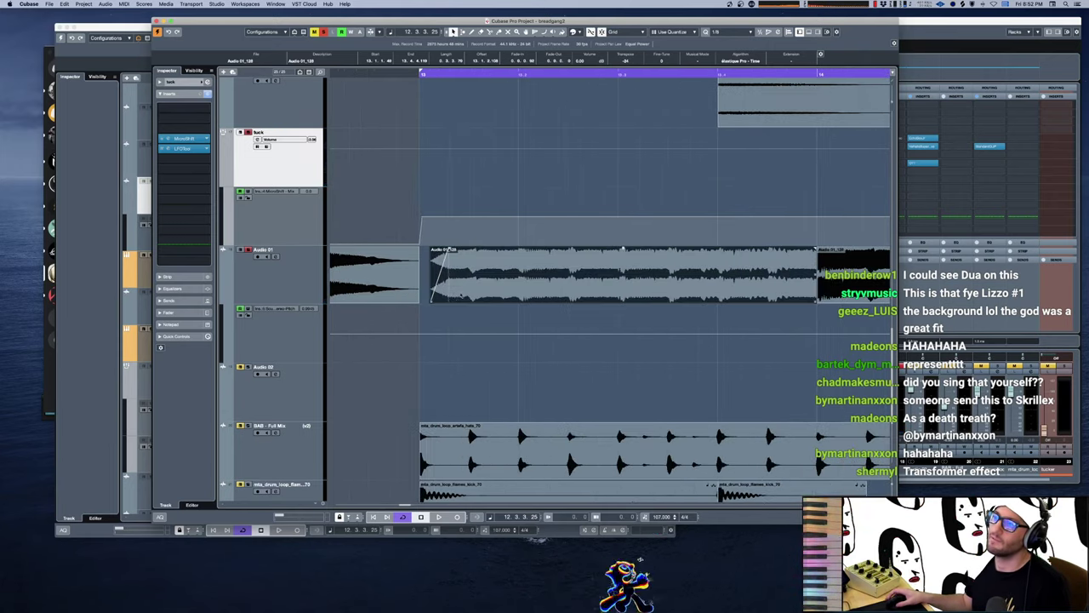
scroll(425, 279, "up", 1)
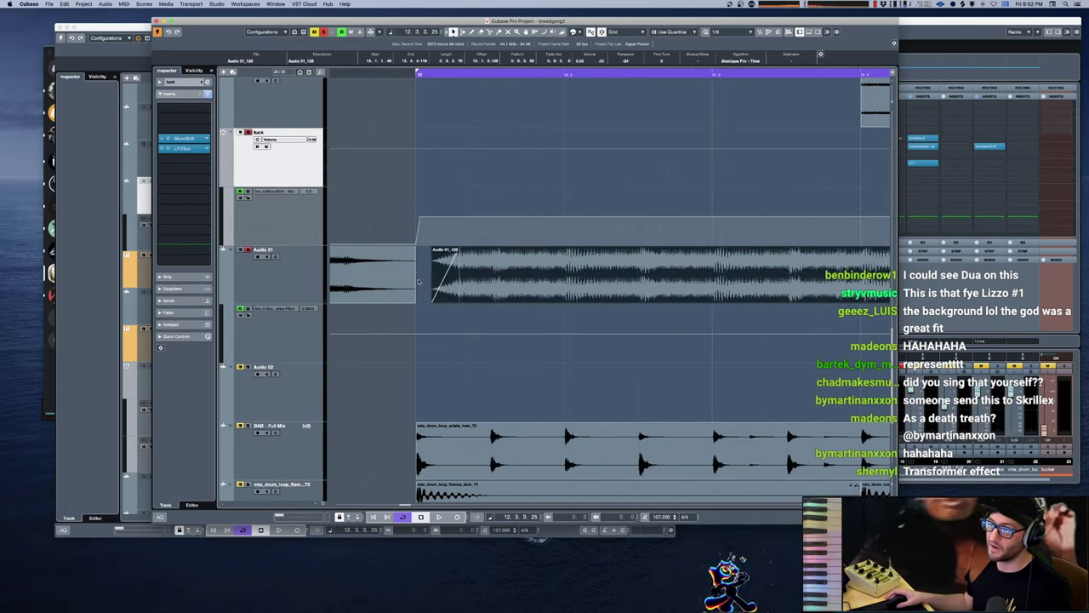
scroll(418, 281, "down", 2)
scroll(419, 290, "up", 3)
key("space")
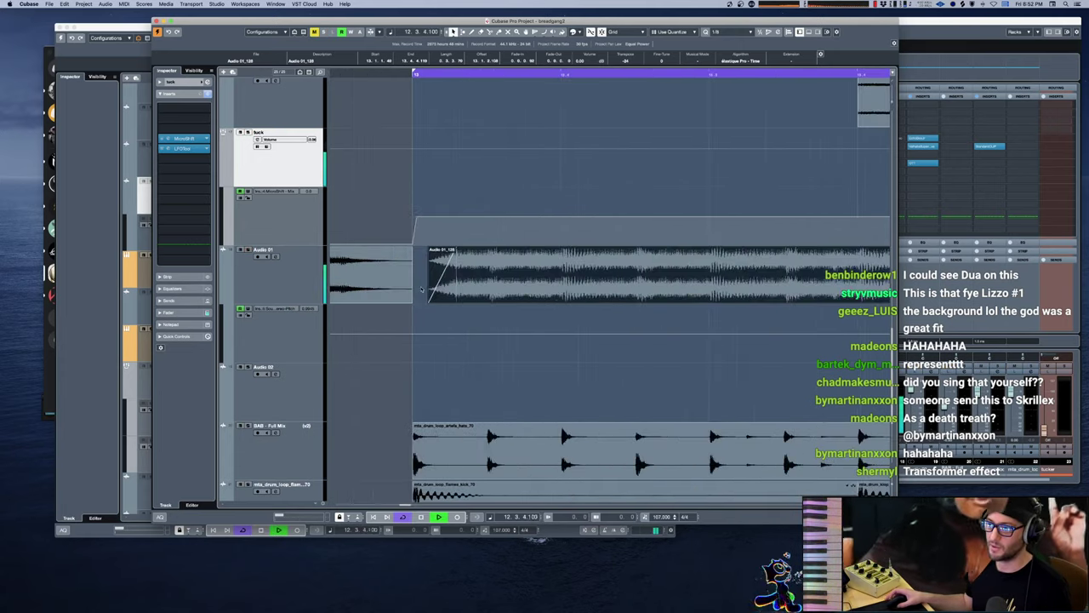
key("space")
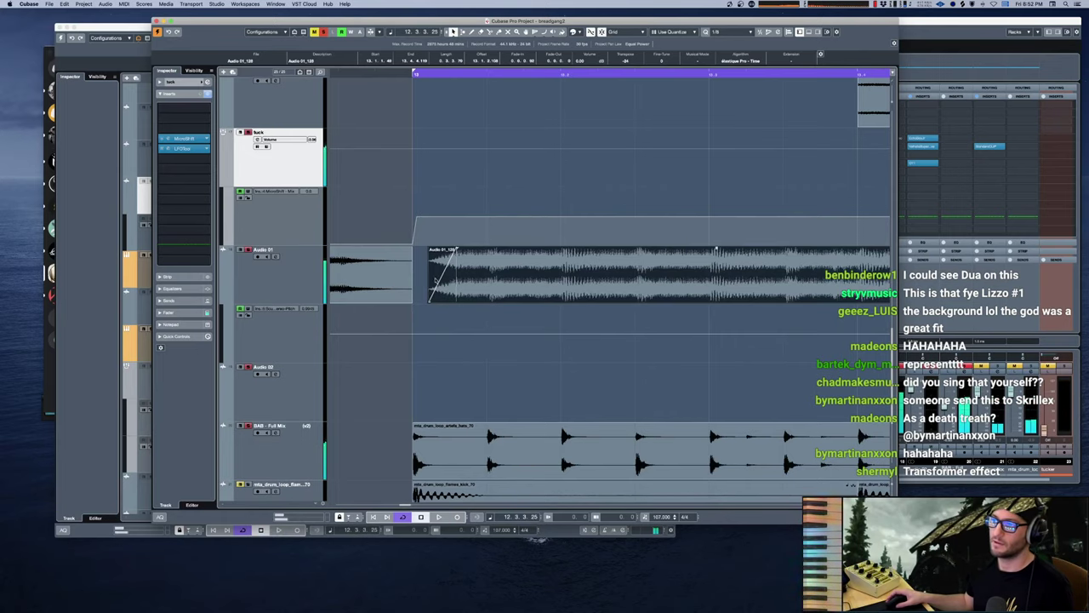
scroll(434, 280, "up", 3)
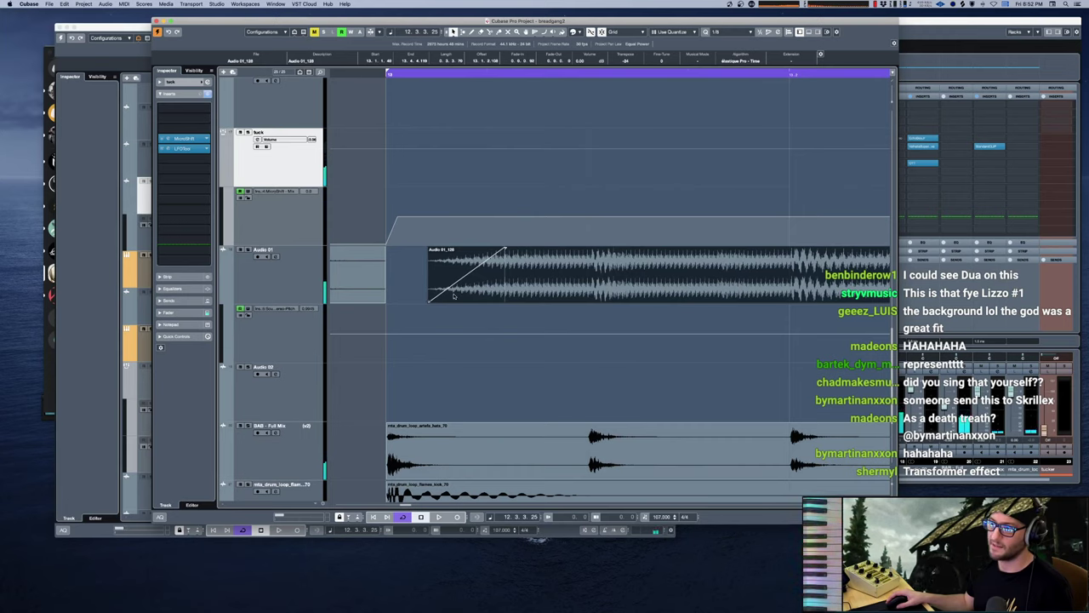
scroll(443, 299, "down", 2)
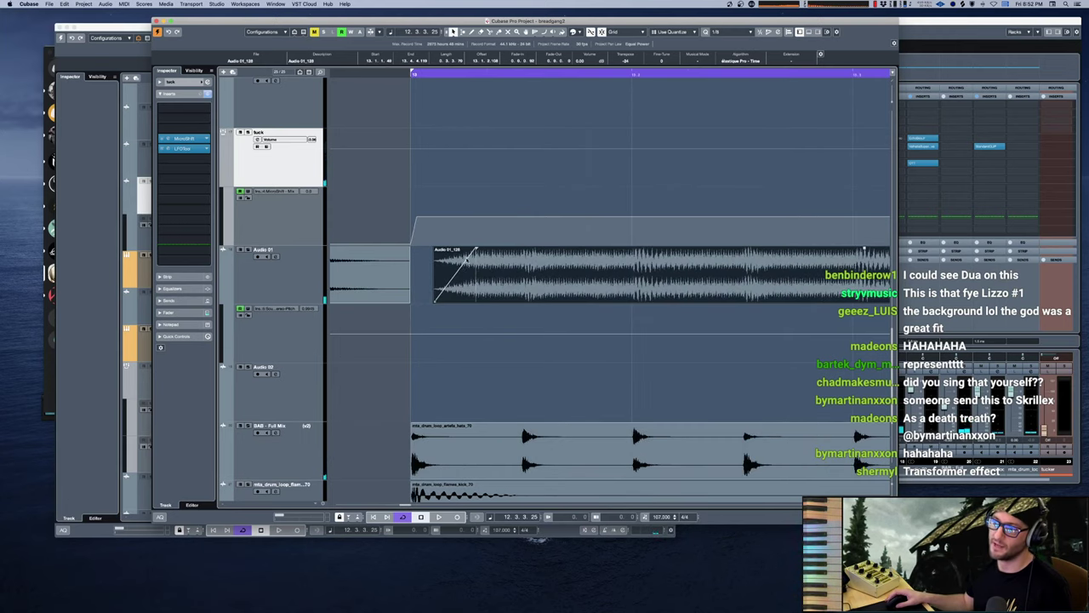
key("space")
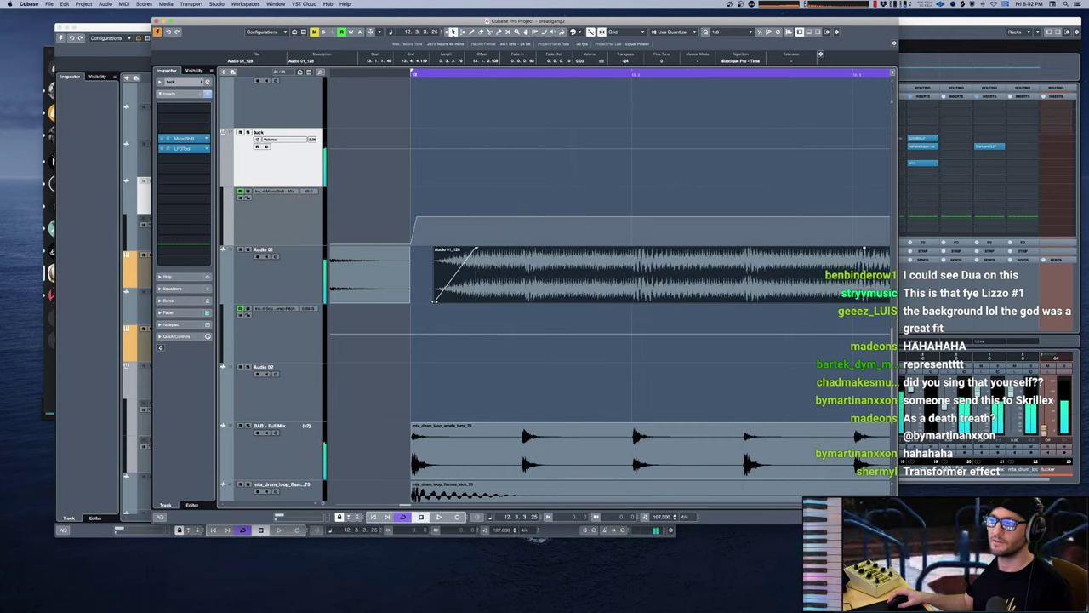
Trim the Audio 01 clip's start later, then back slightly earlier, and play the edit back
left_click_drag(435, 299, 487, 298)
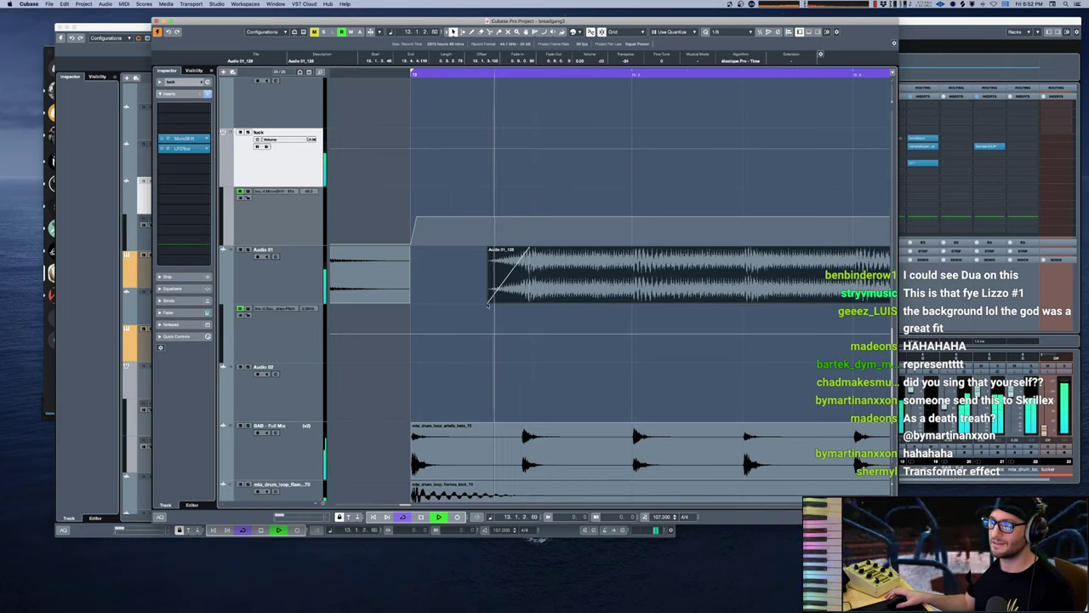
left_click_drag(487, 300, 451, 300)
key("space")
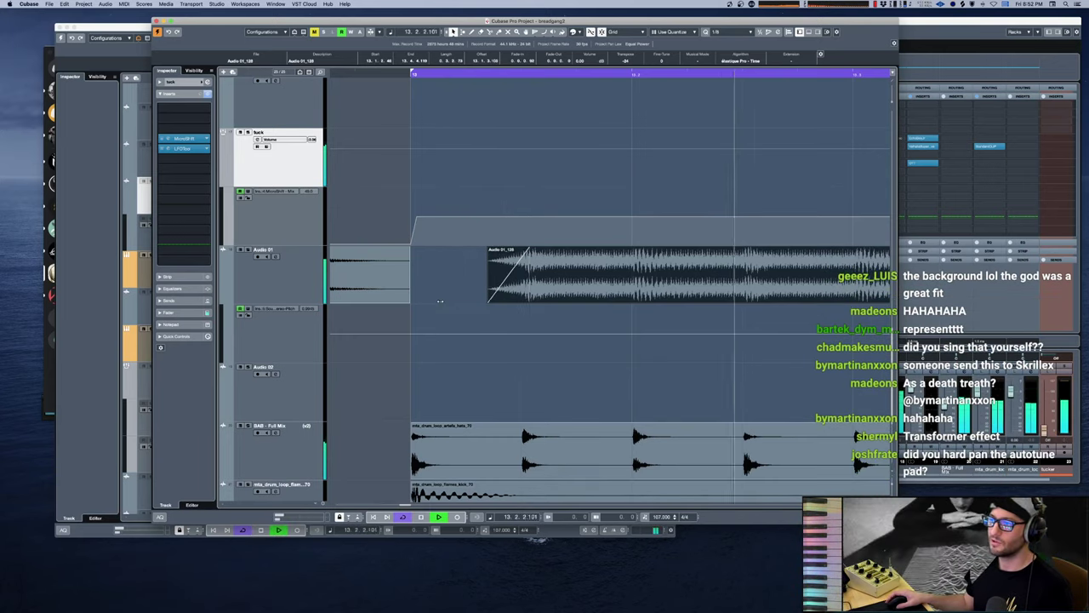
key("space")
key("g")
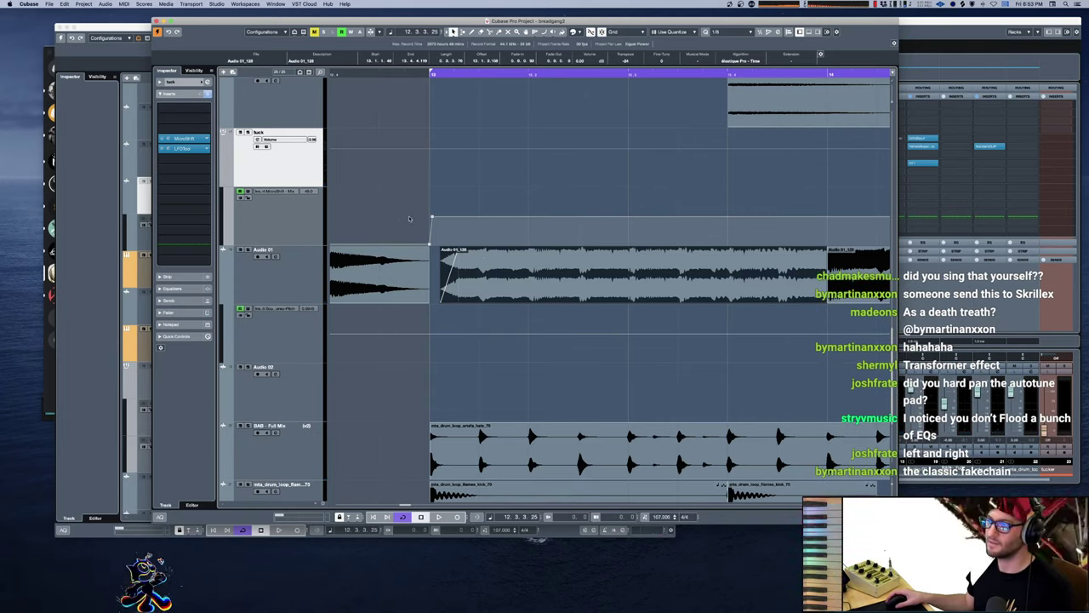
key("g")
key("space")
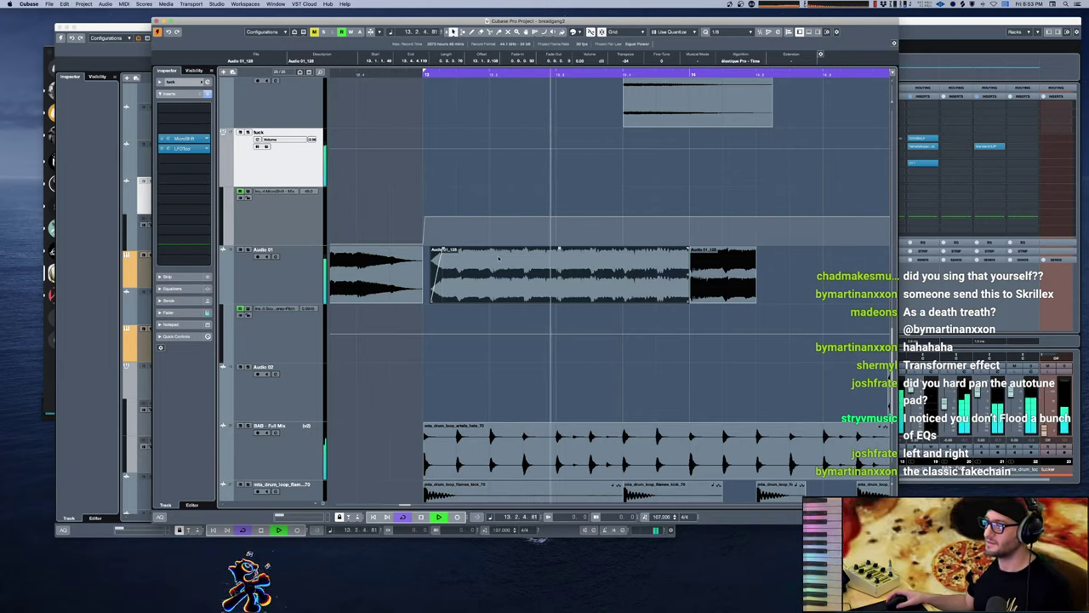
key("g")
key("g")
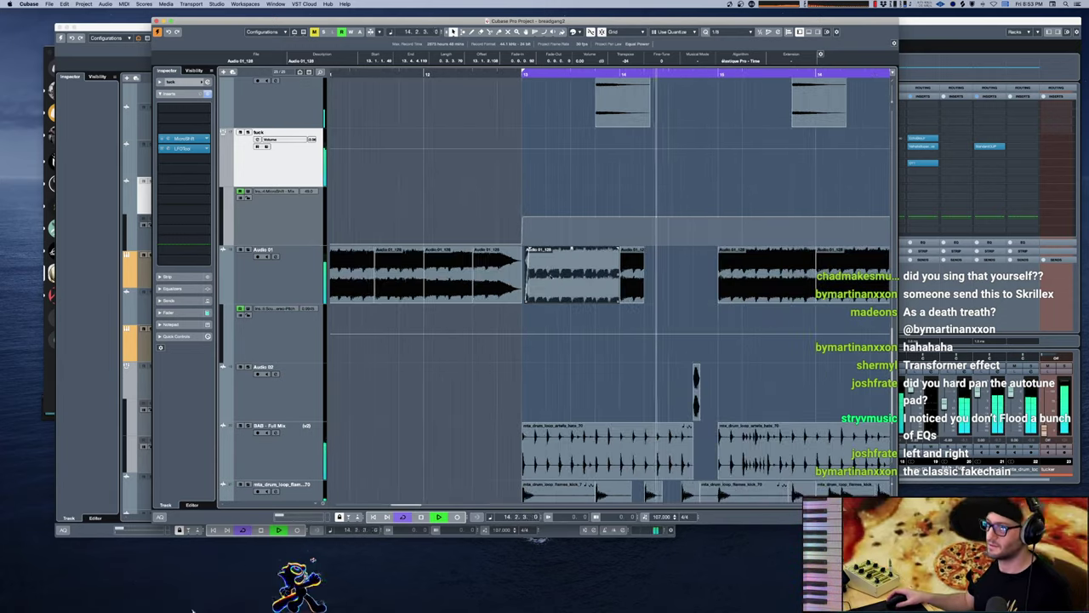
key("space")
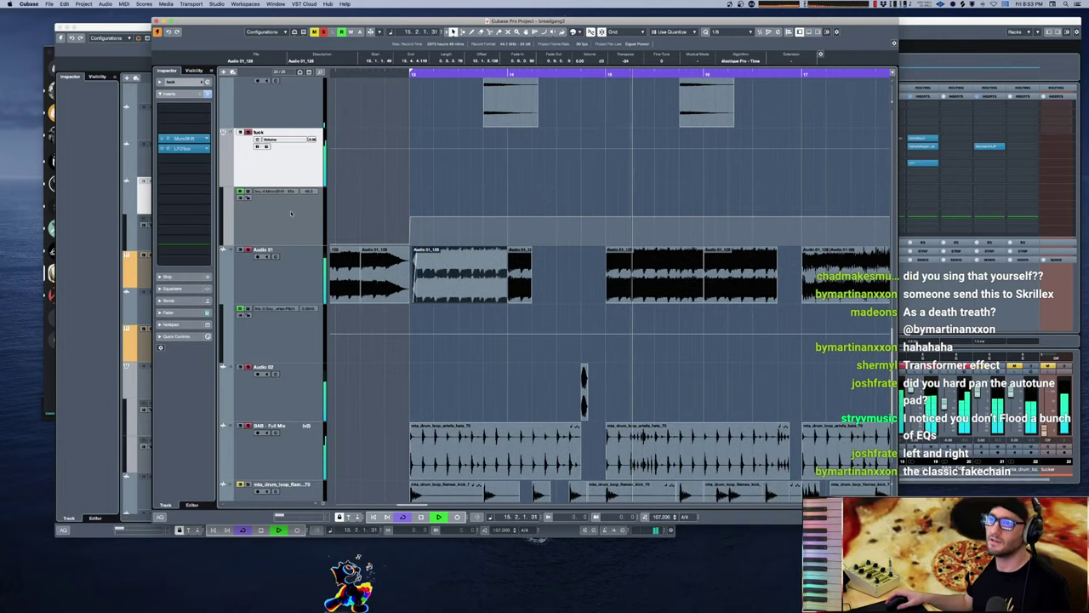
Open the vocal track's LFOTool ducking window, reposition it, and play the arrangement
left_click(183, 148)
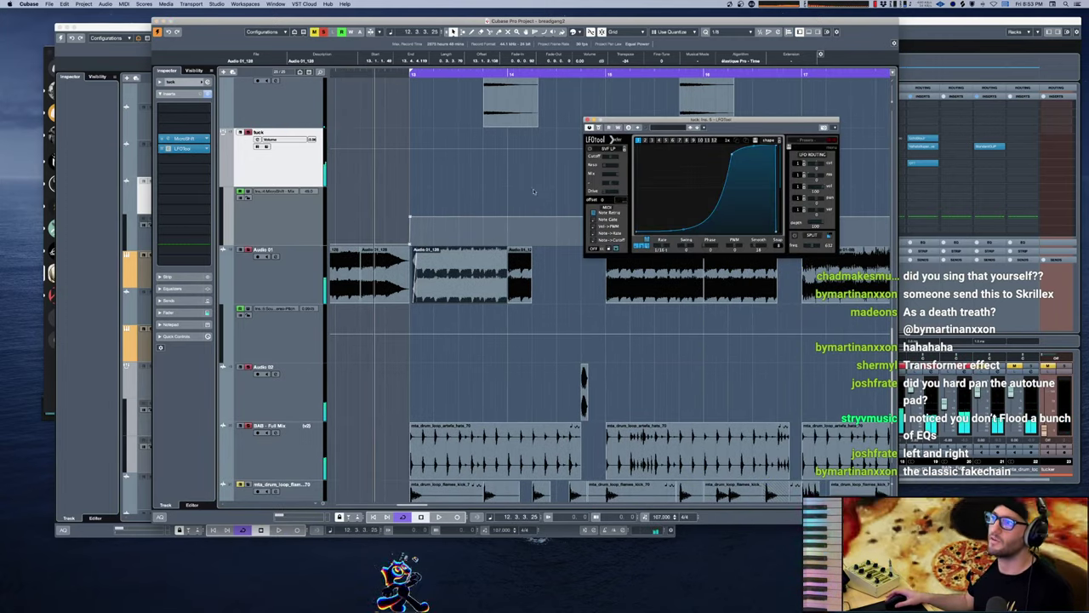
left_click_drag(685, 120, 625, 92)
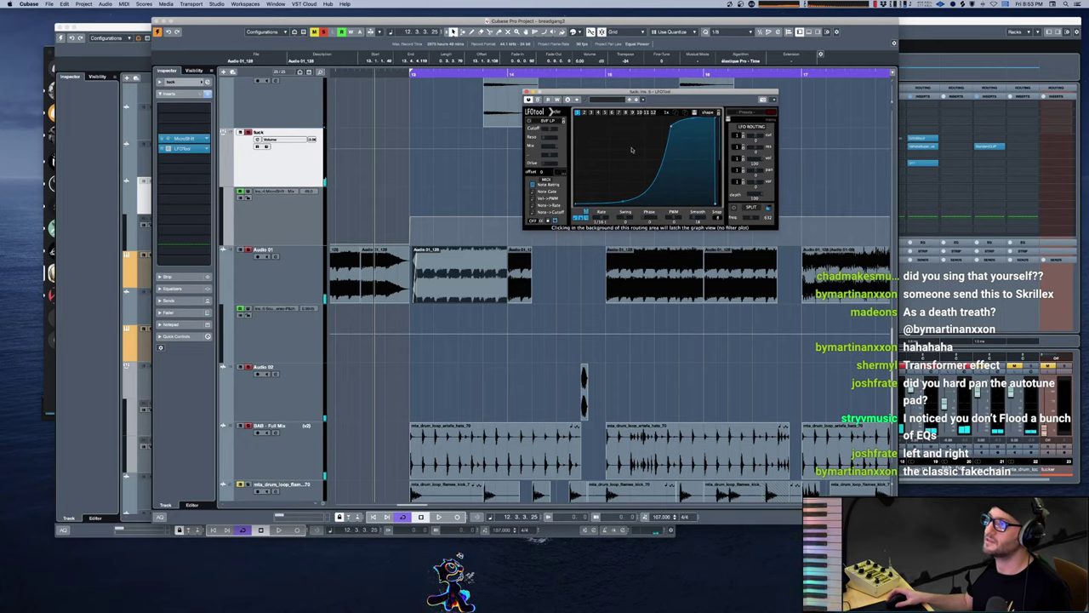
scroll(441, 281, "down", 5)
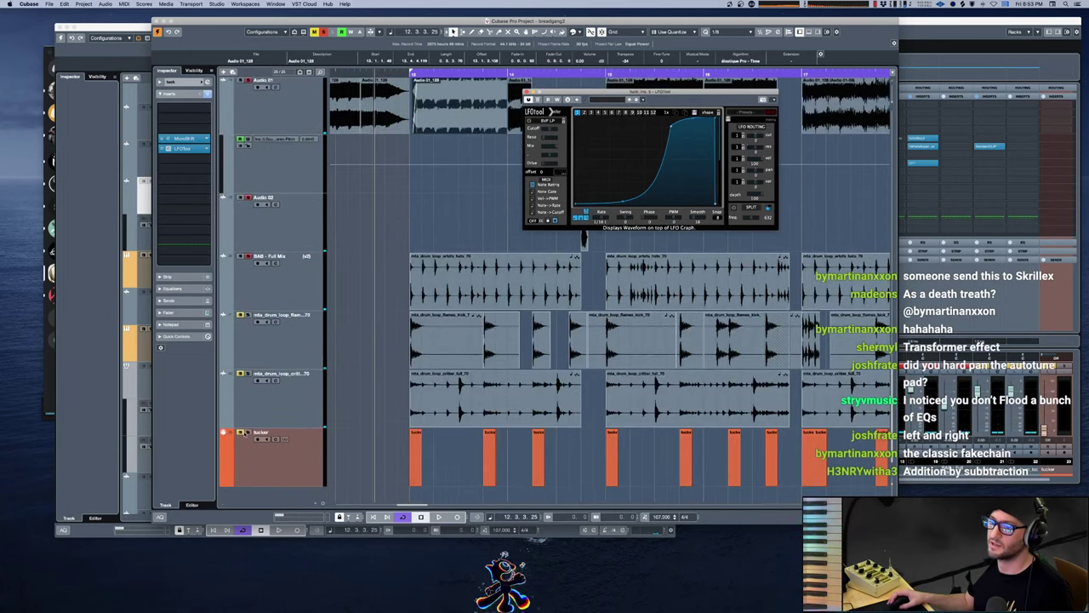
left_click(246, 433)
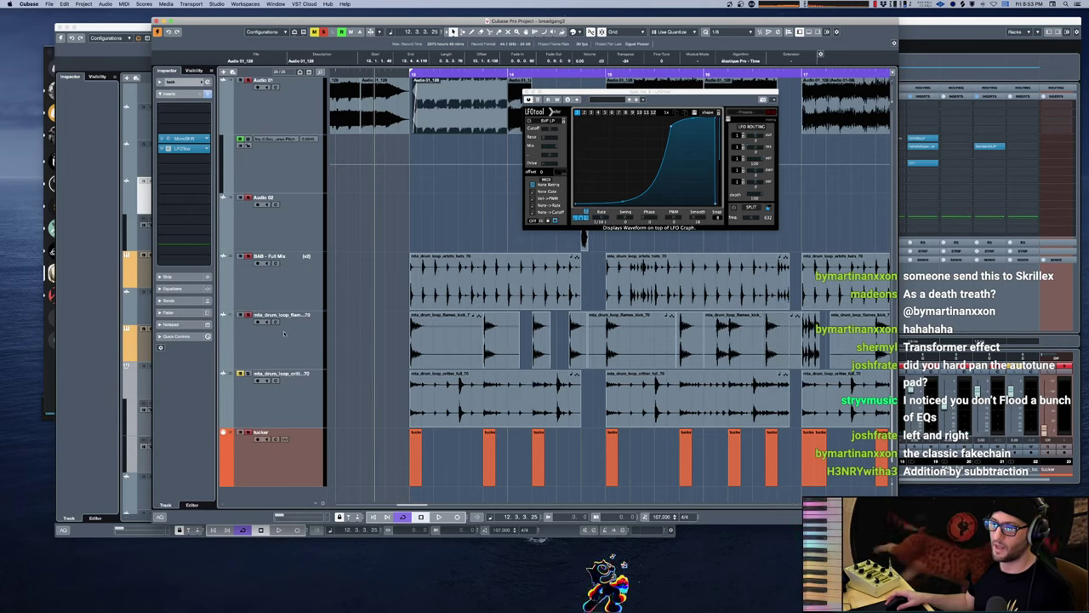
key("space")
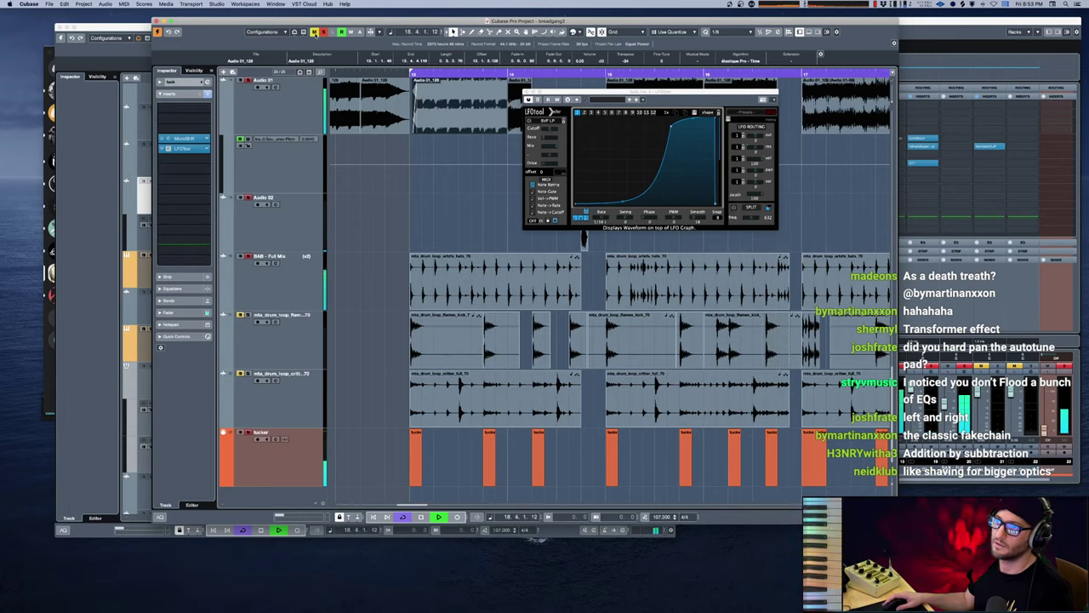
key("space")
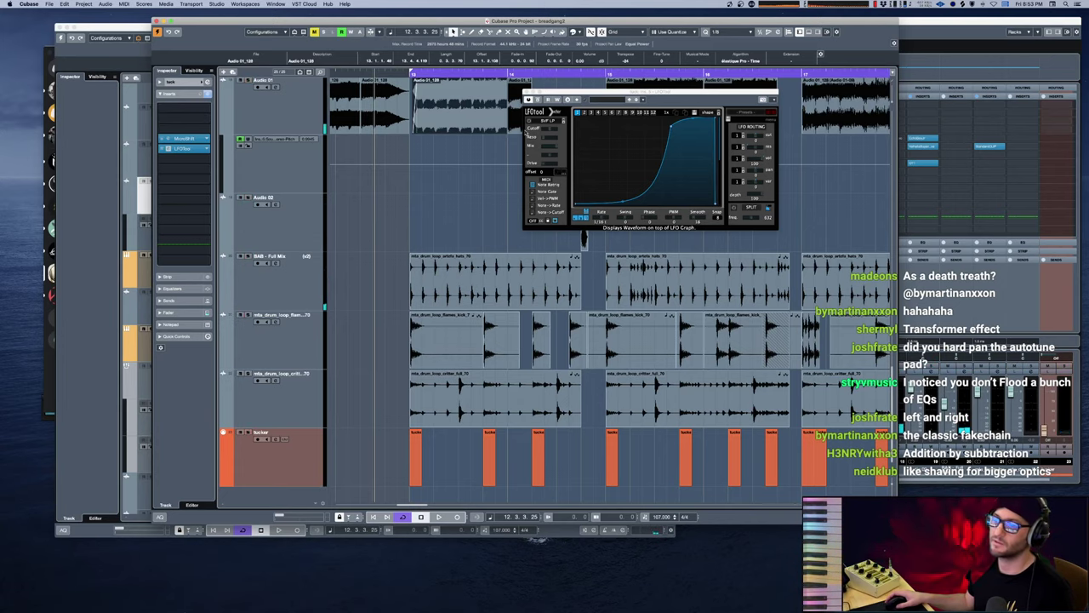
Drag the tucker track above Audio 01 to the top of the track list and play it back
left_click_drag(272, 447, 290, 197)
left_click_drag(287, 88, 301, 77)
key("space")
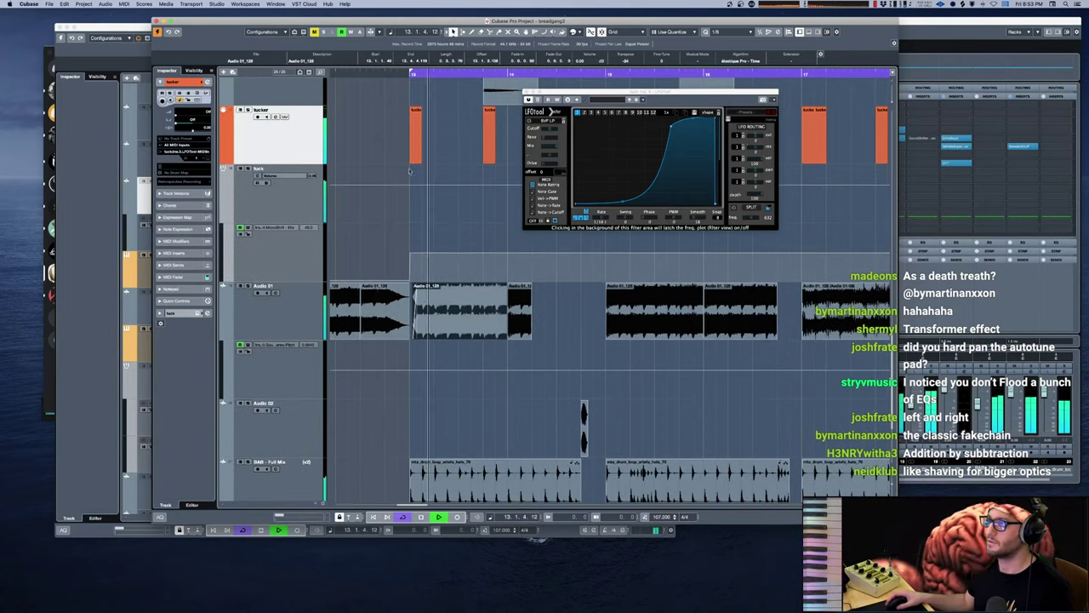
key("g")
key("g")
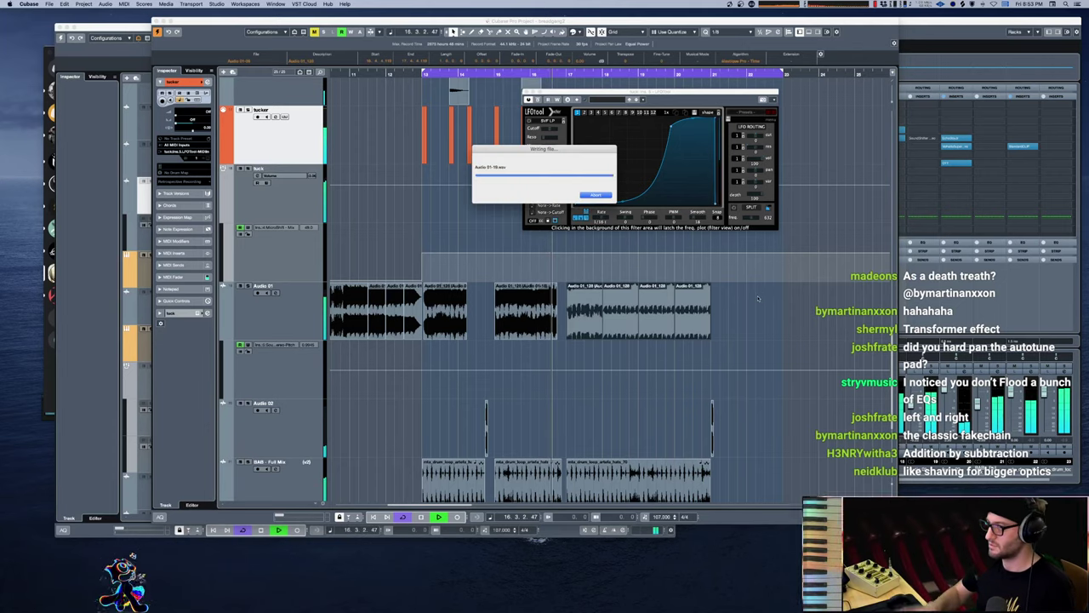
key("space")
Move to bar 16 and audition the small vocal event on record-armed bigbits (D) (R) 05
scroll(512, 281, "up", 10)
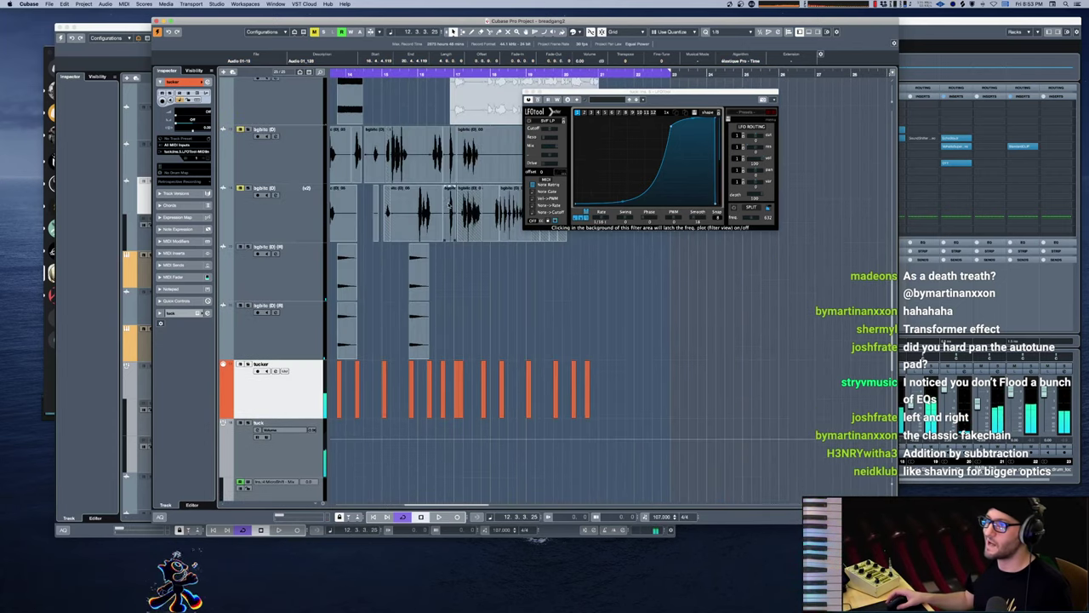
left_click(424, 220)
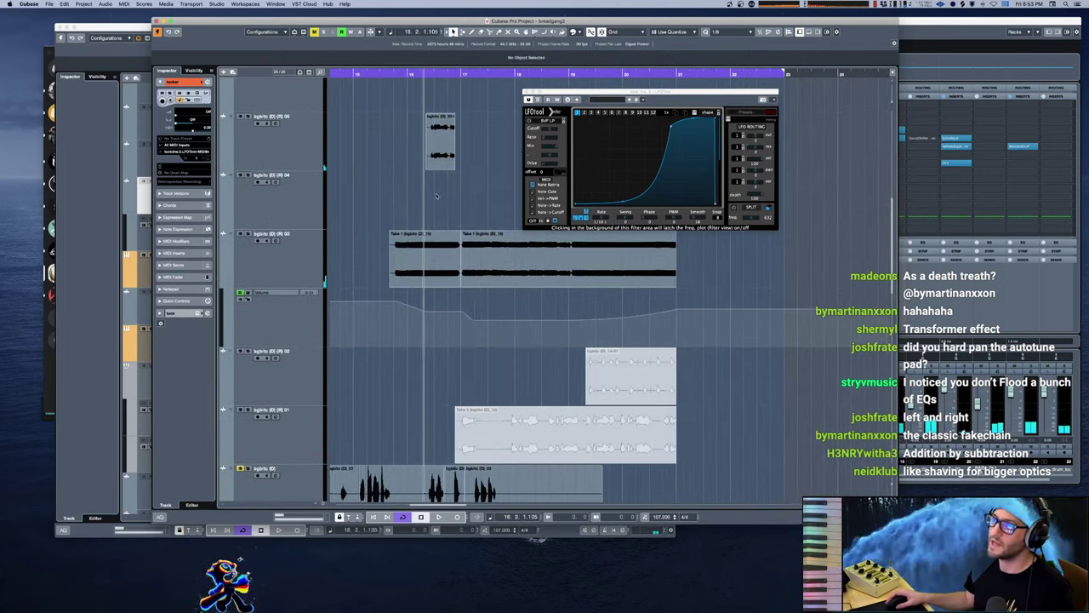
left_click(289, 149)
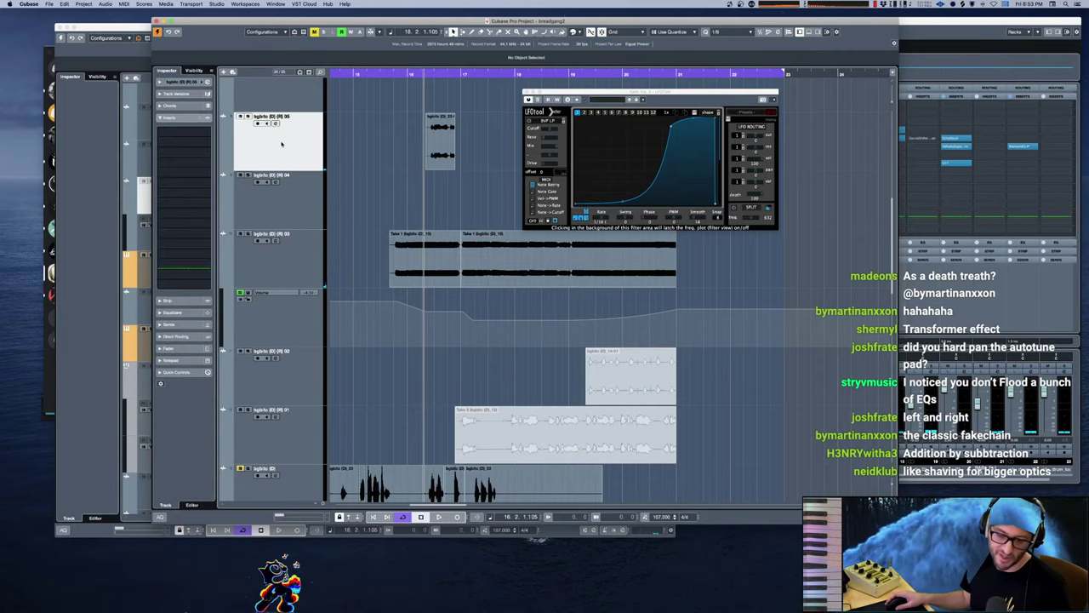
key("r")
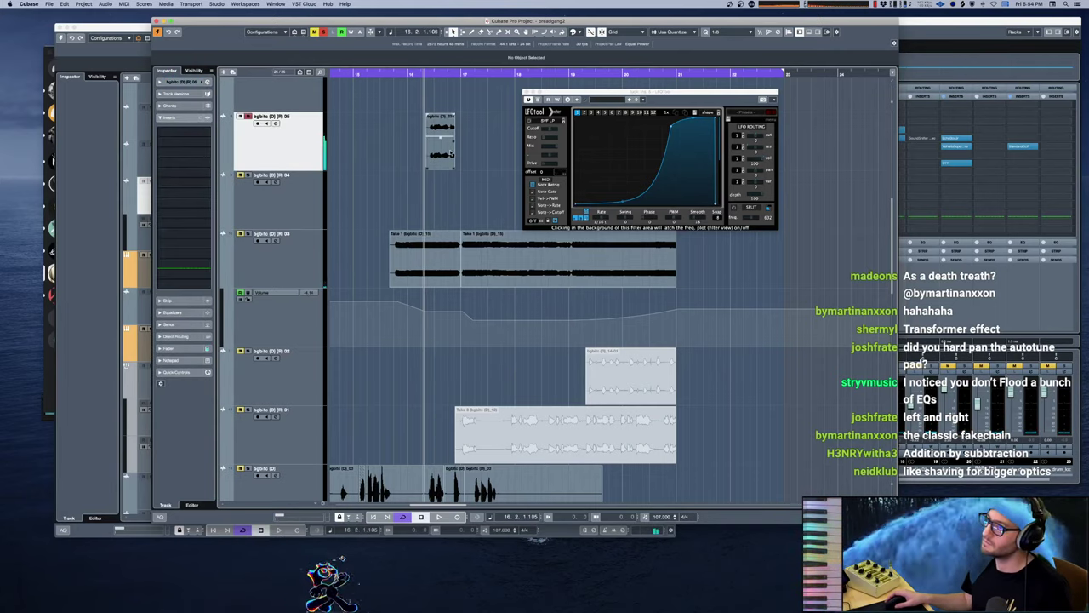
left_click(451, 153)
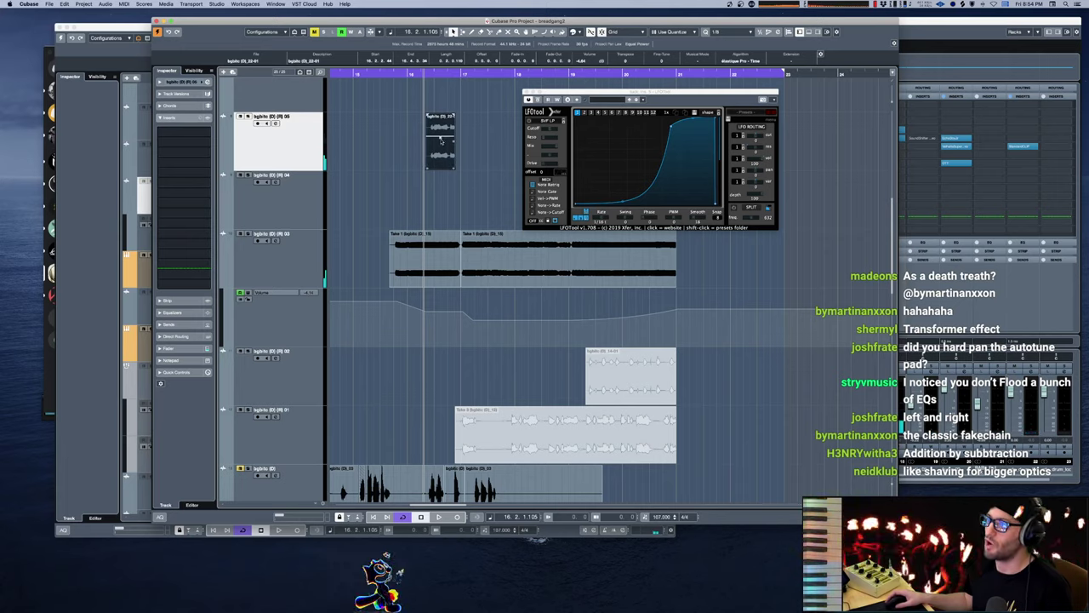
key("space")
Play bigbits (D) (R) 03 while selecting the left and right Take 1 event parts
left_click(245, 275)
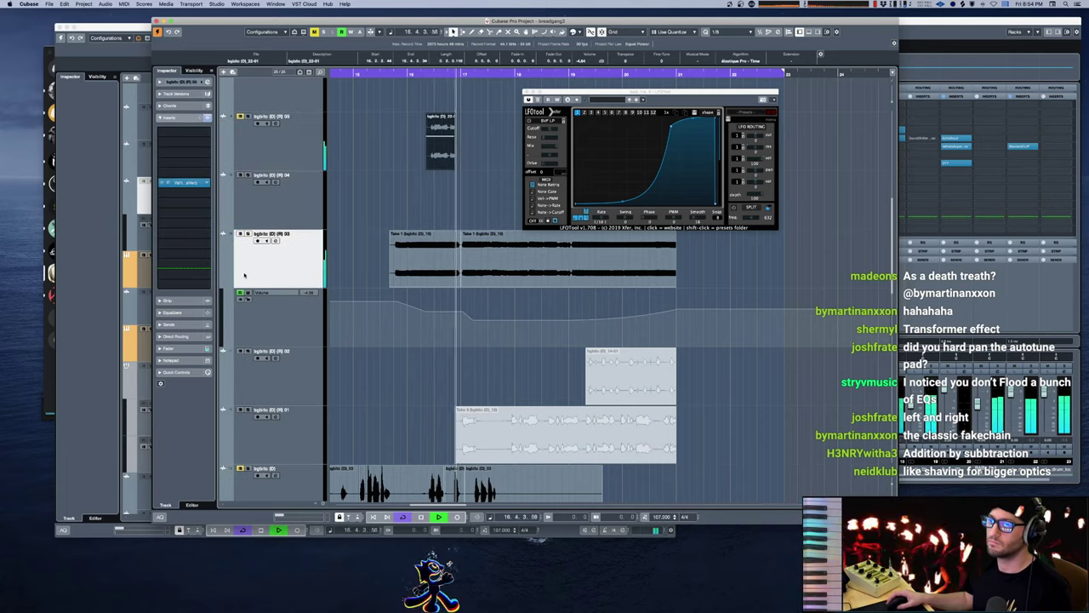
key("g")
key("space")
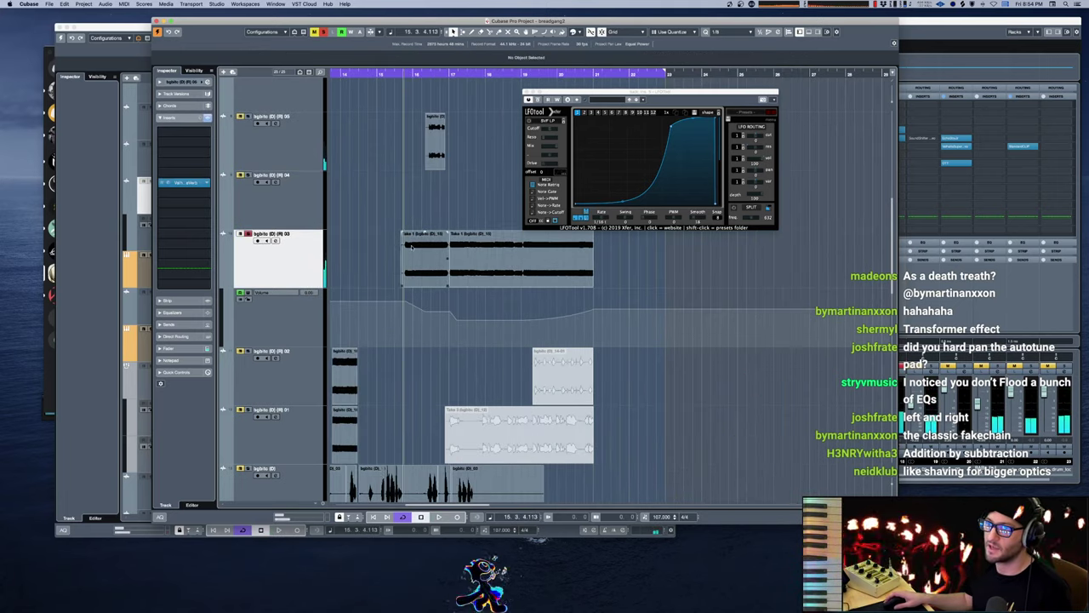
key("space")
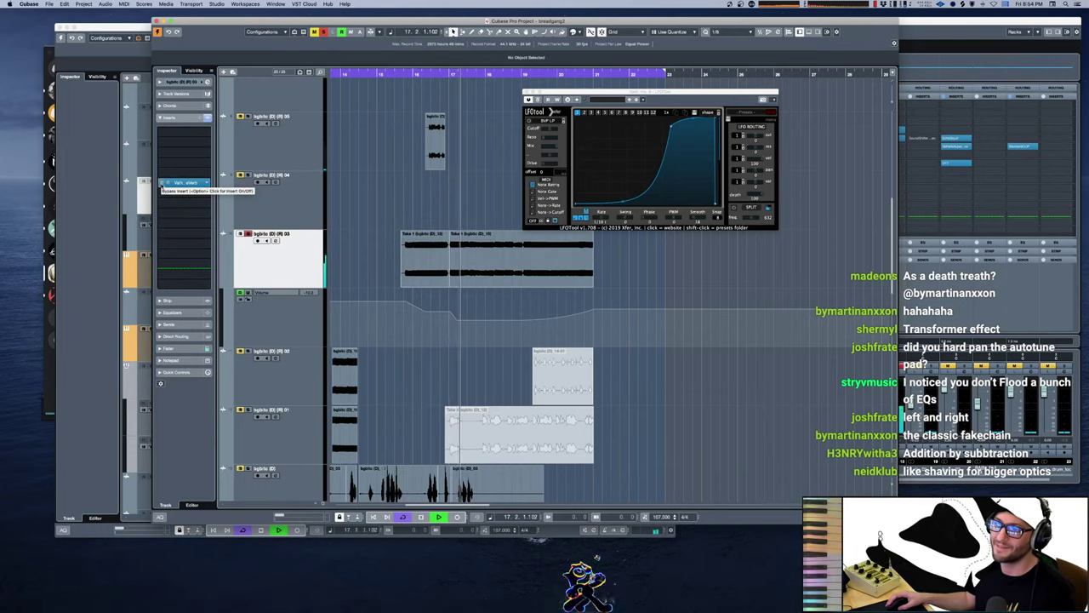
left_click(482, 262)
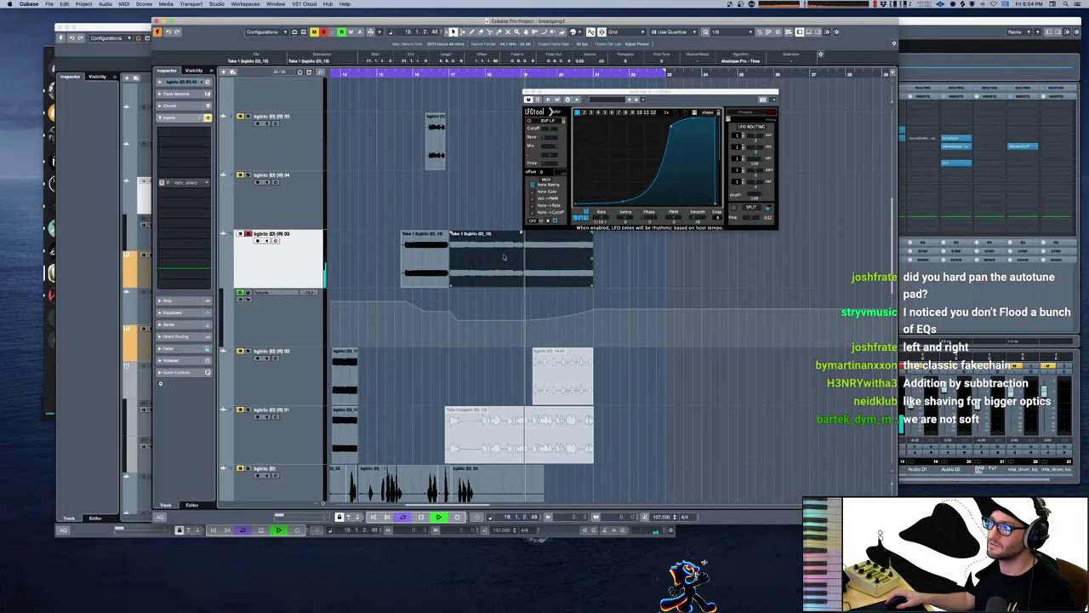
left_click(430, 257)
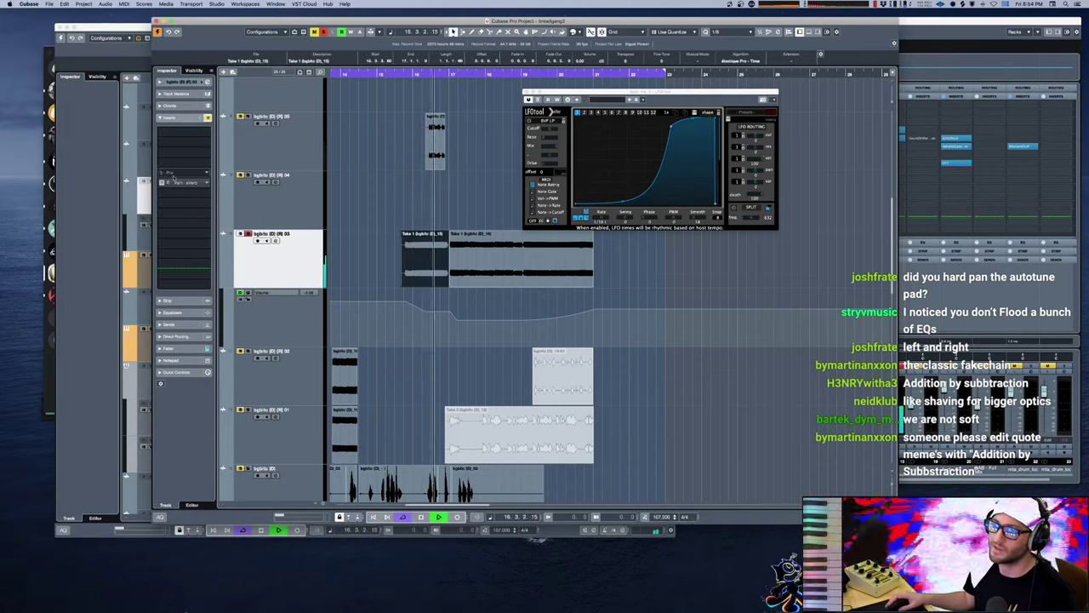
left_click(489, 270)
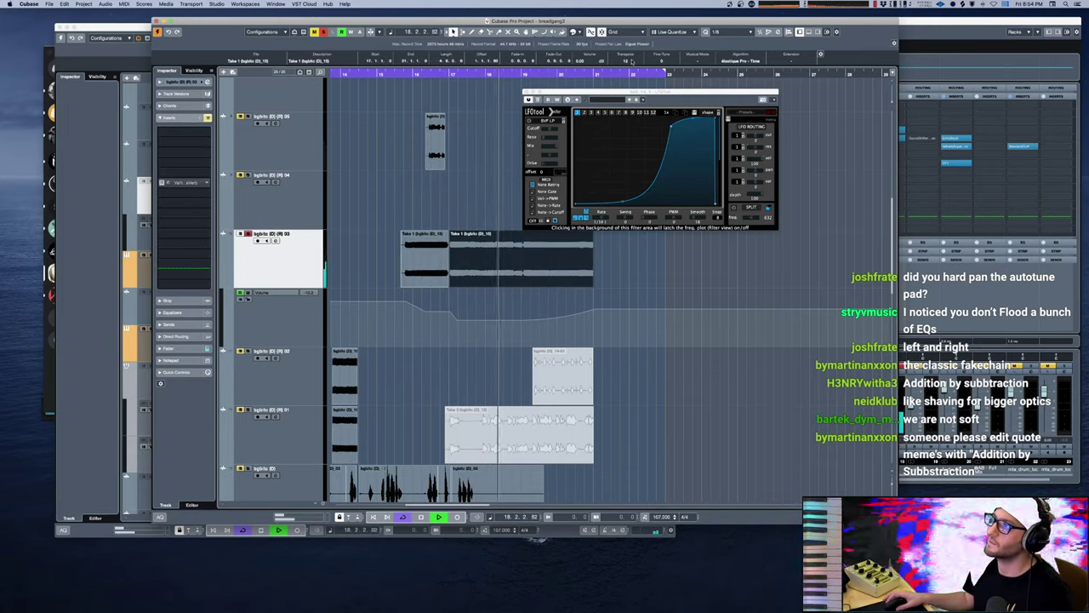
key("space")
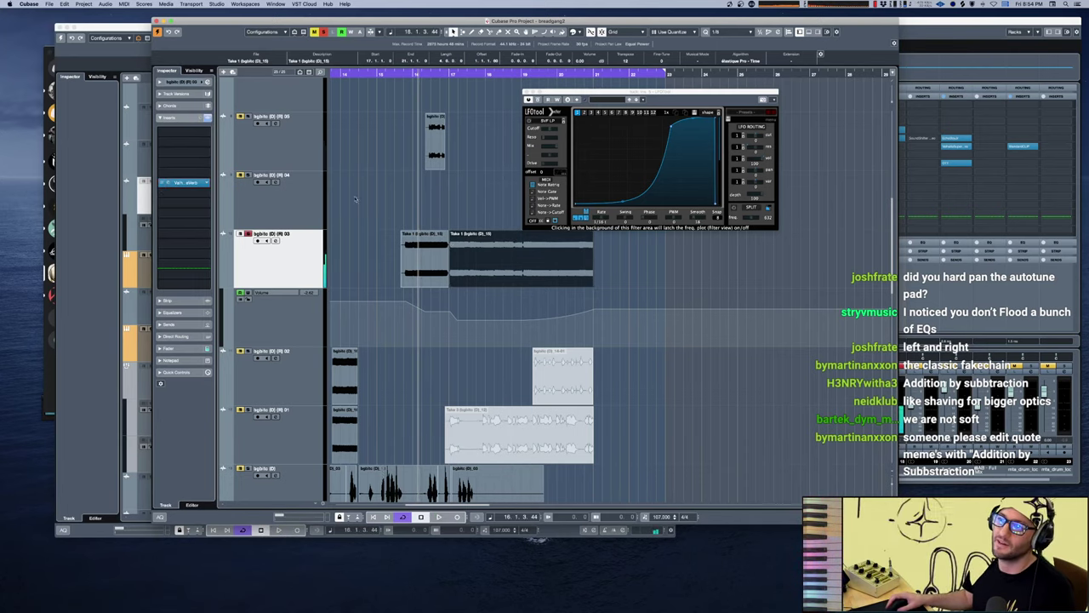
left_click(395, 192)
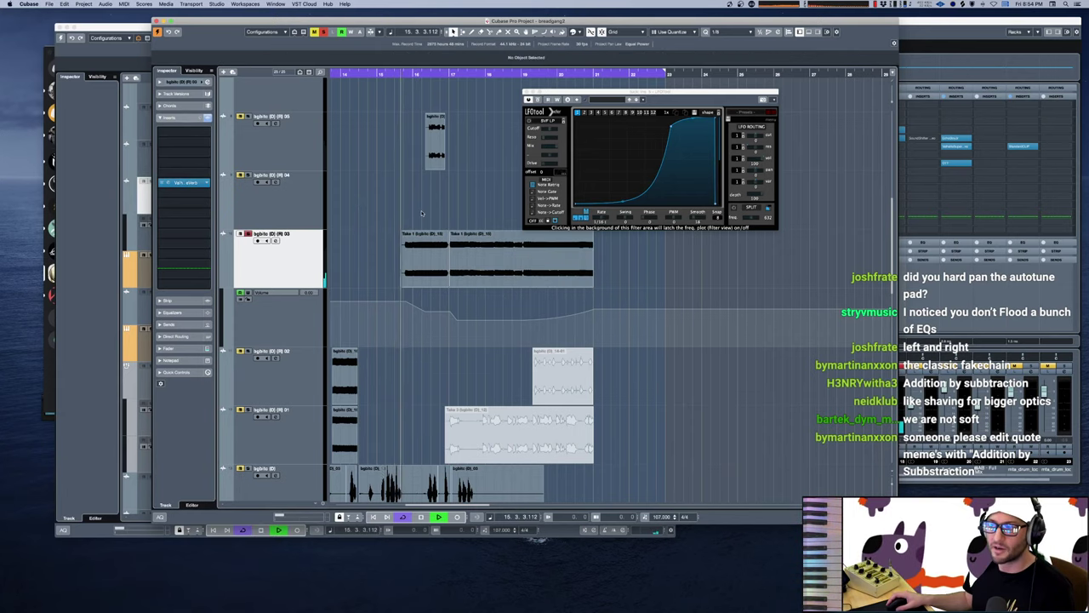
key("space")
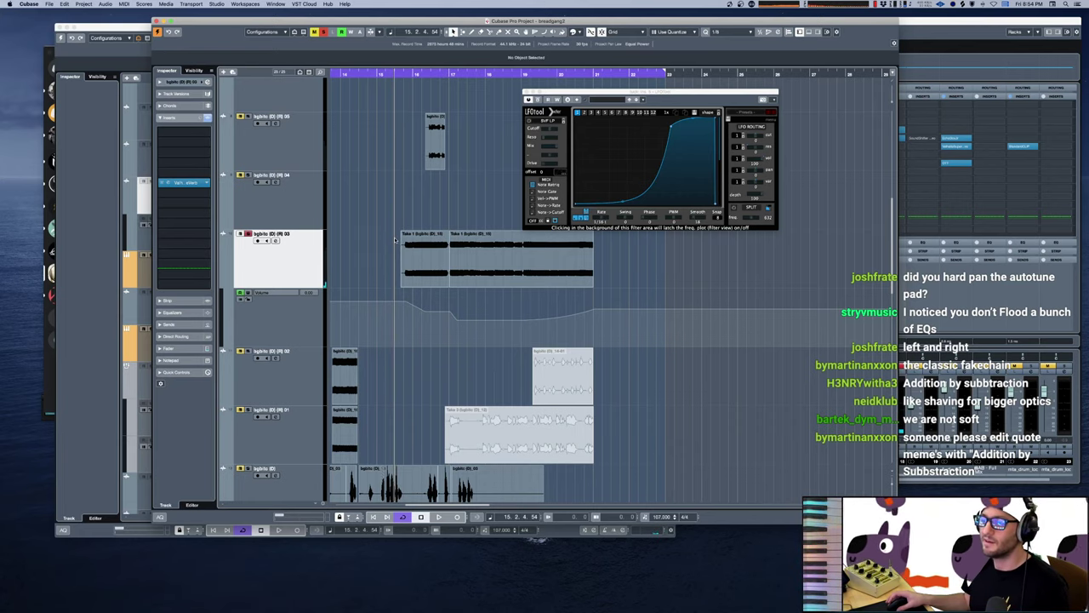
Adjust the volume automation points at the dip and select the Take 1 event
scroll(411, 307, "up", 2)
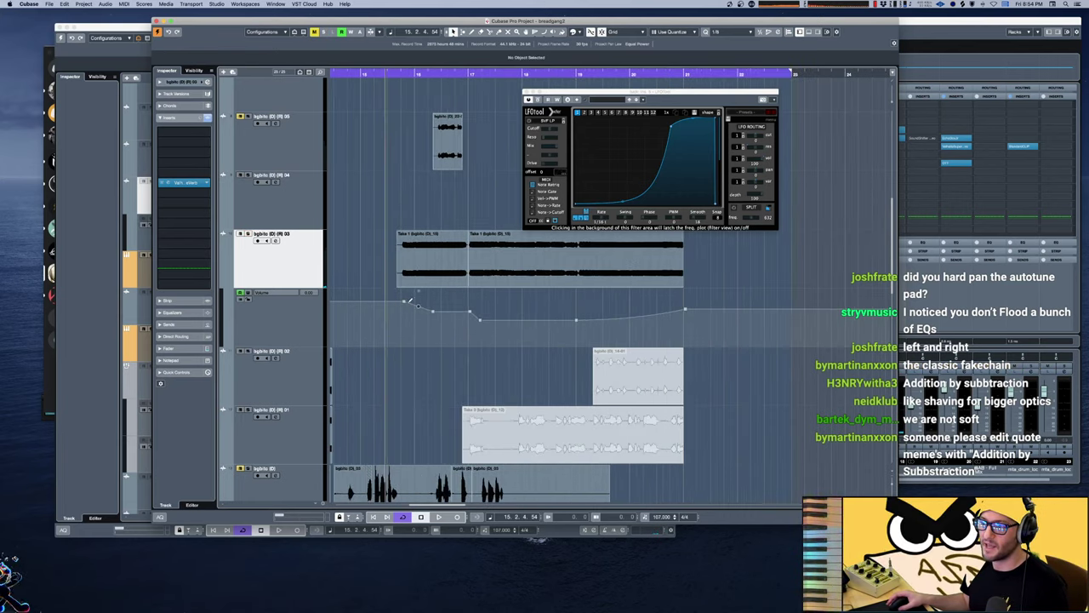
left_click(412, 266)
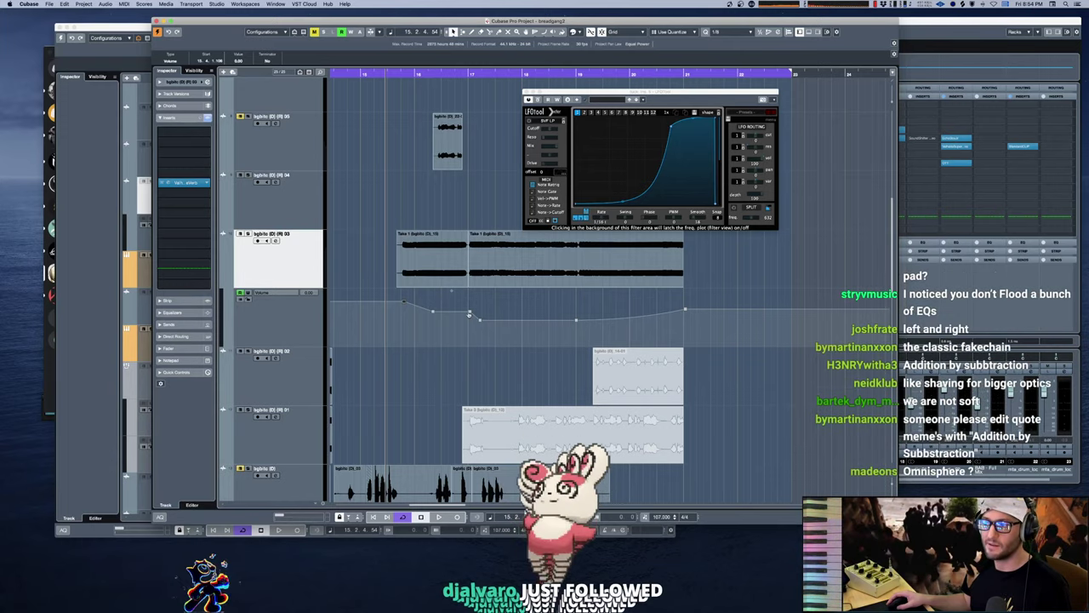
scroll(460, 306, "up", 3)
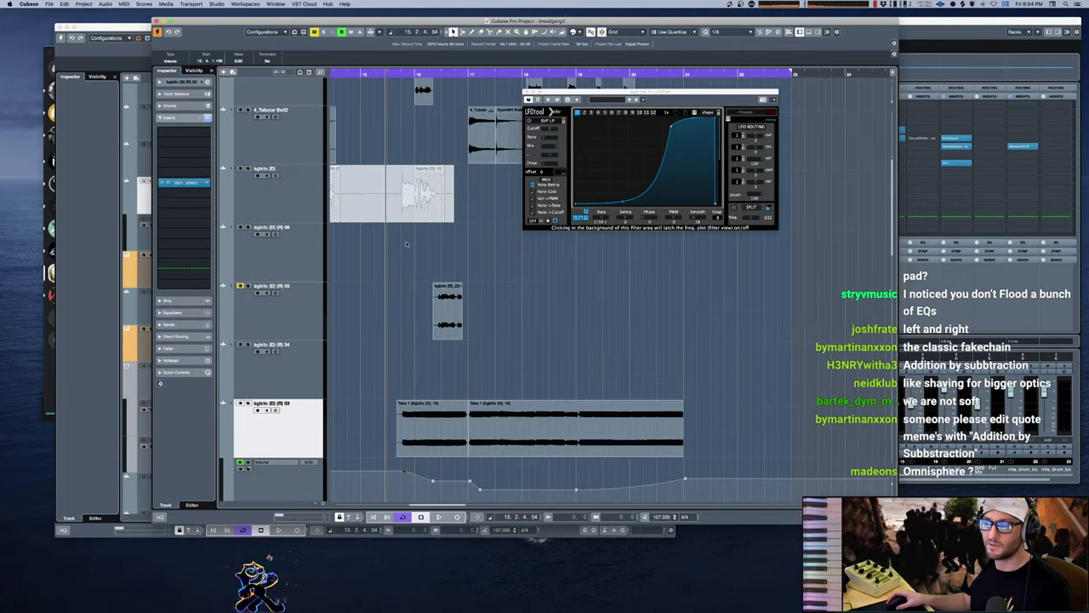
scroll(423, 275, "down", 3)
left_click(433, 266)
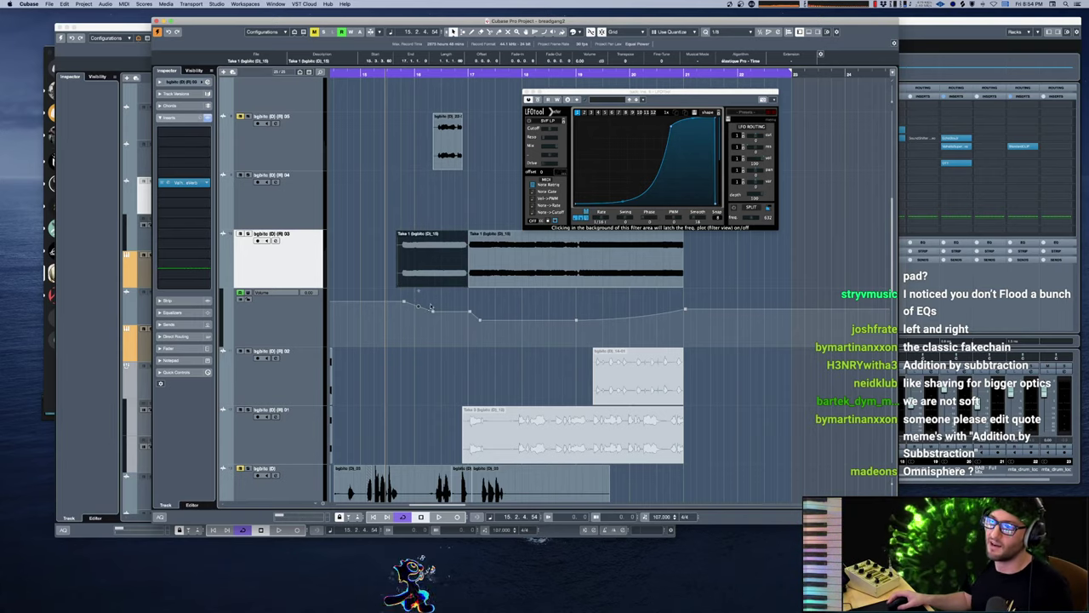
Play back the reshaped dip from just before bar 15.3, viewing bars 11–24
key("g")
key("g")
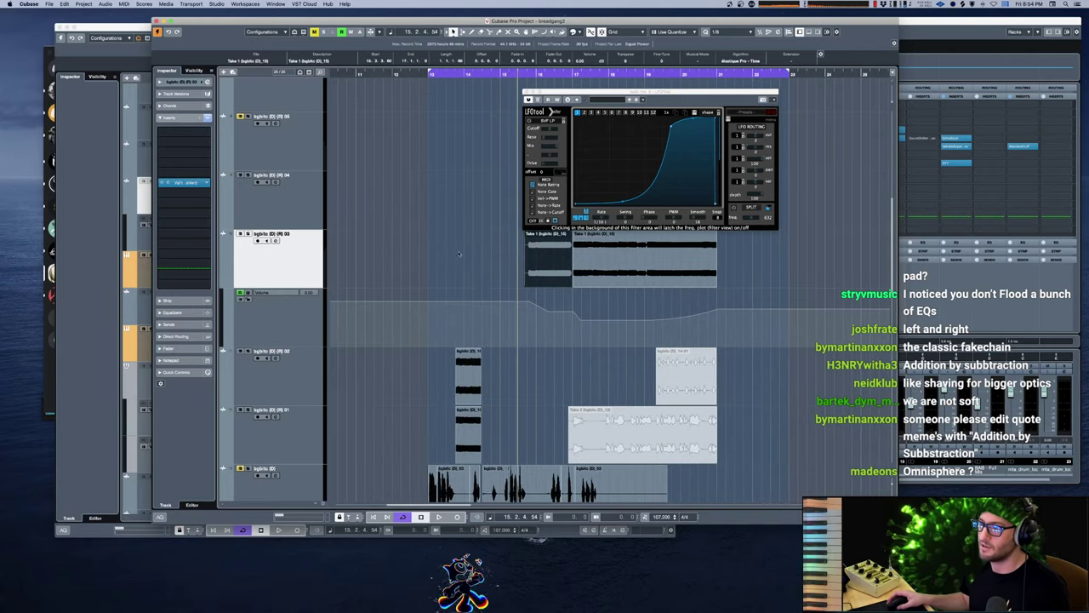
key("space")
scroll(477, 263, "right", 5)
key("h")
key("h")
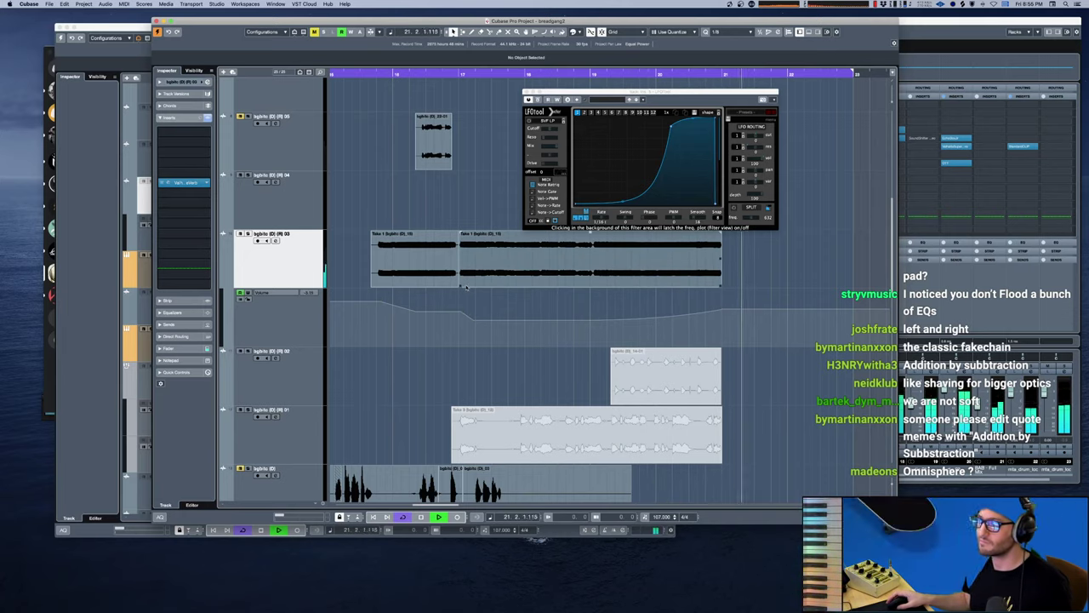
scroll(380, 219, "down", 2)
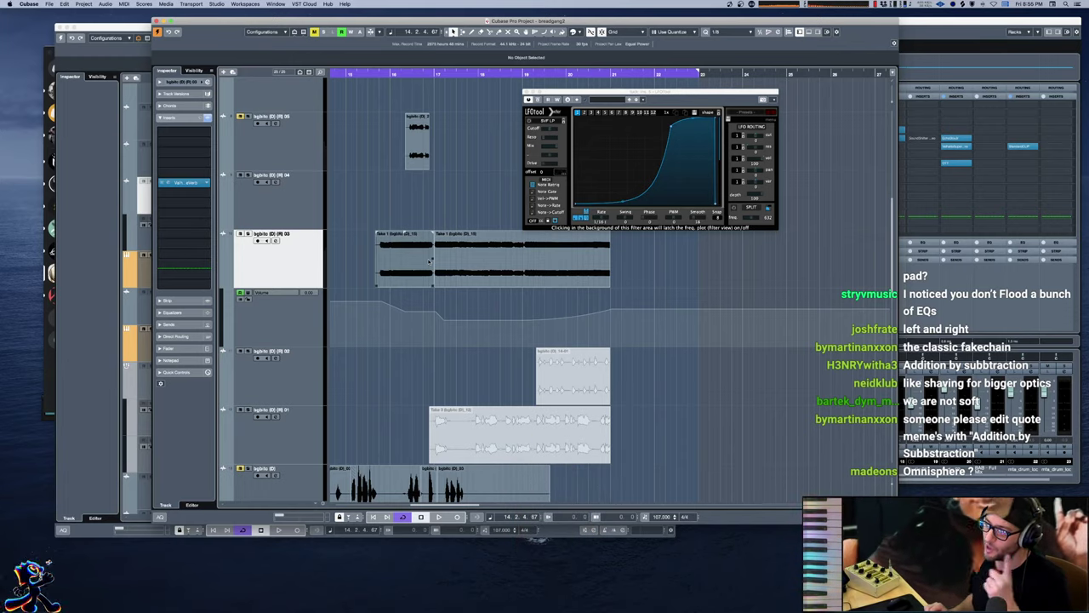
left_click(368, 207)
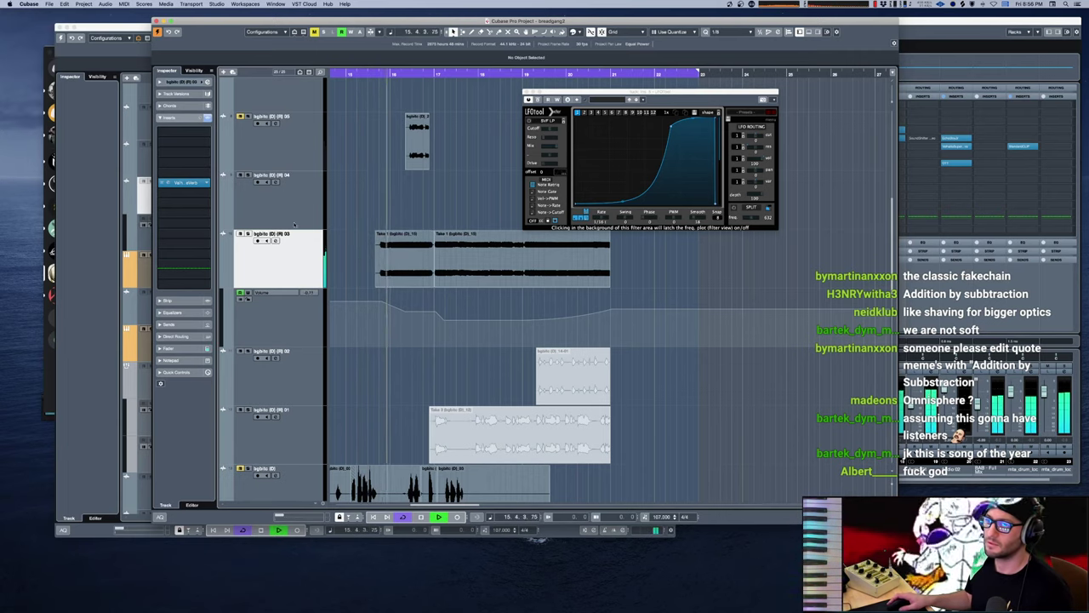
left_click(189, 82)
key("space")
key("space")
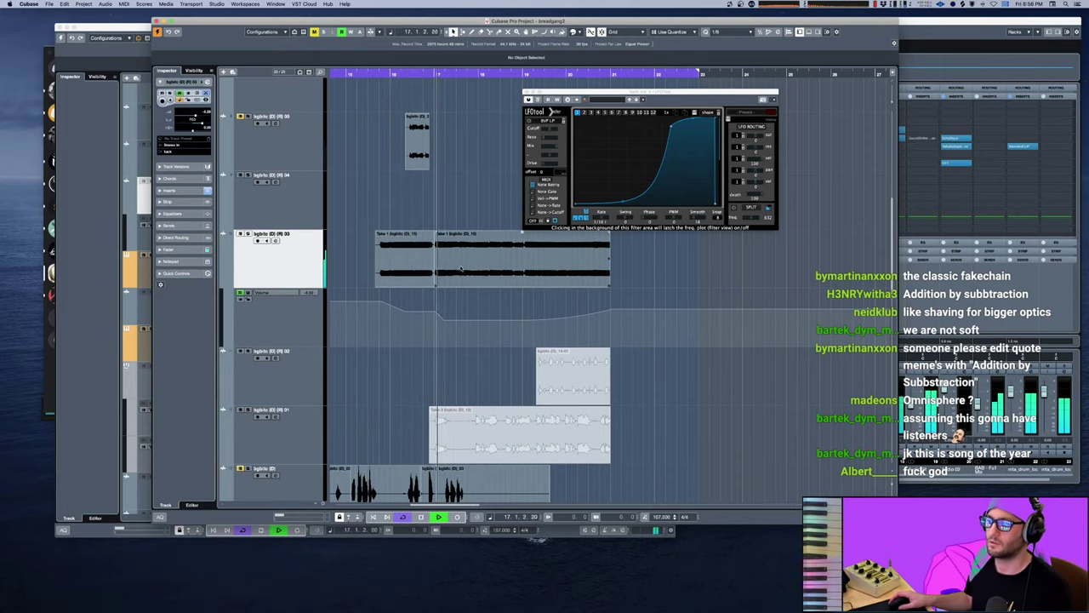
Restart playback and browse through the bgbits vocal and drum tracks while listening
key("g")
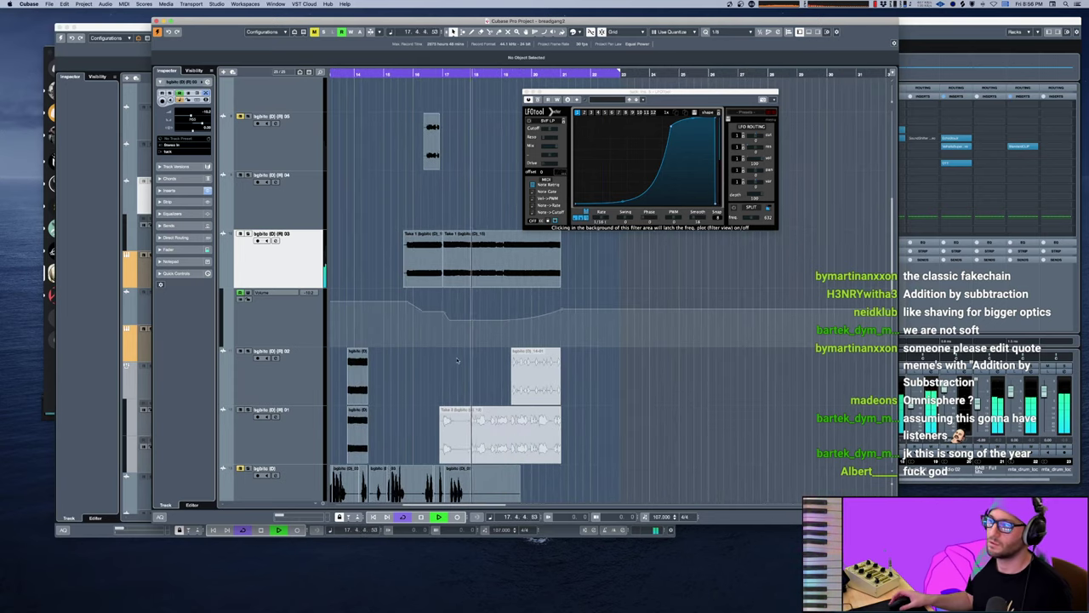
key("space")
scroll(415, 249, "up", 5)
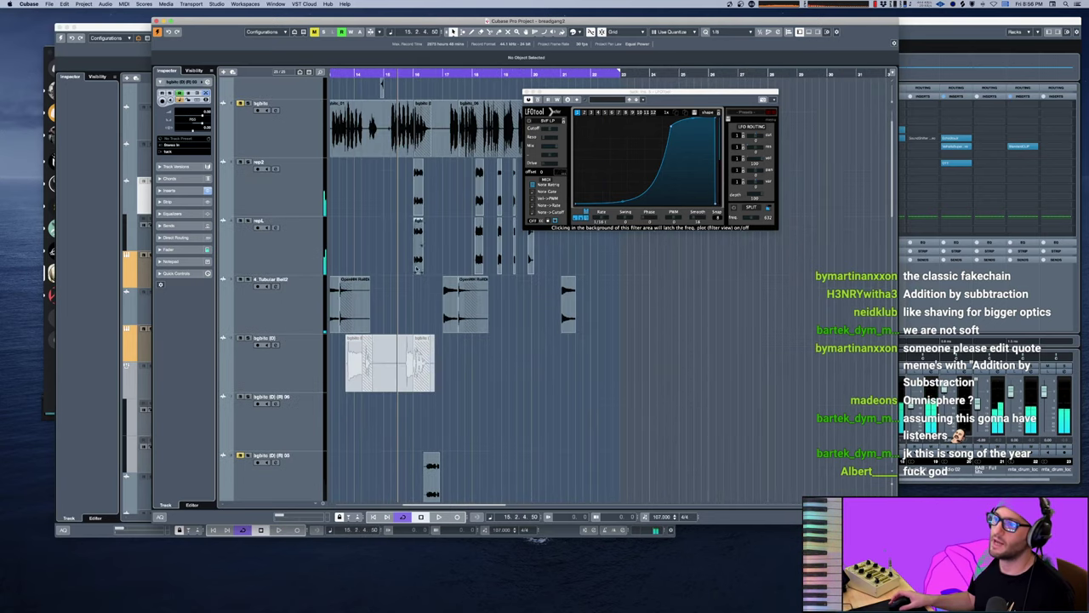
scroll(416, 264, "up", 1)
key("space")
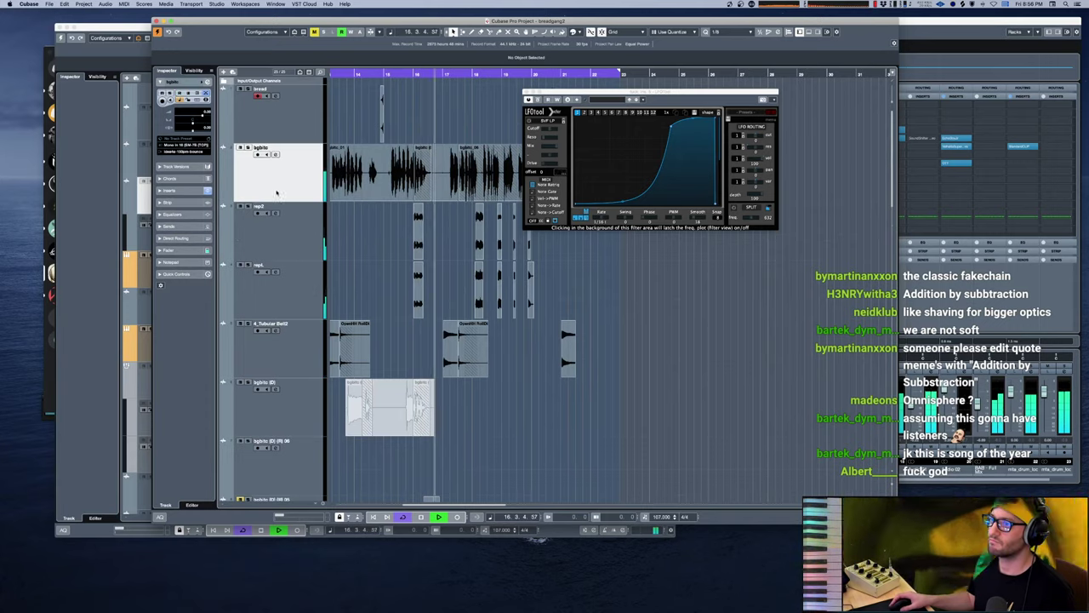
scroll(471, 262, "down", 2)
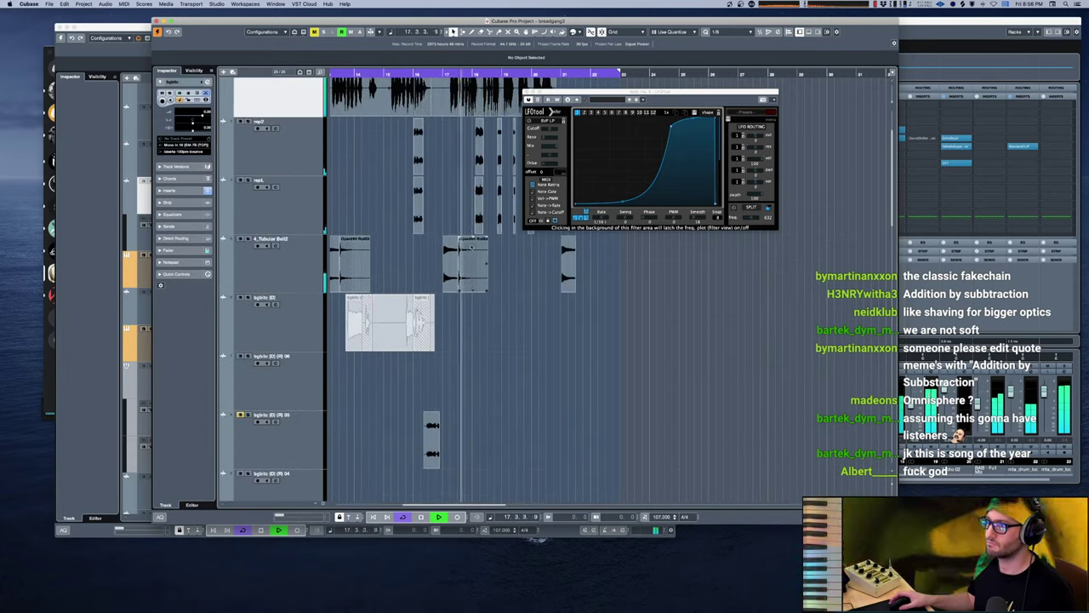
scroll(435, 228, "up", 2)
scroll(483, 293, "down", 8)
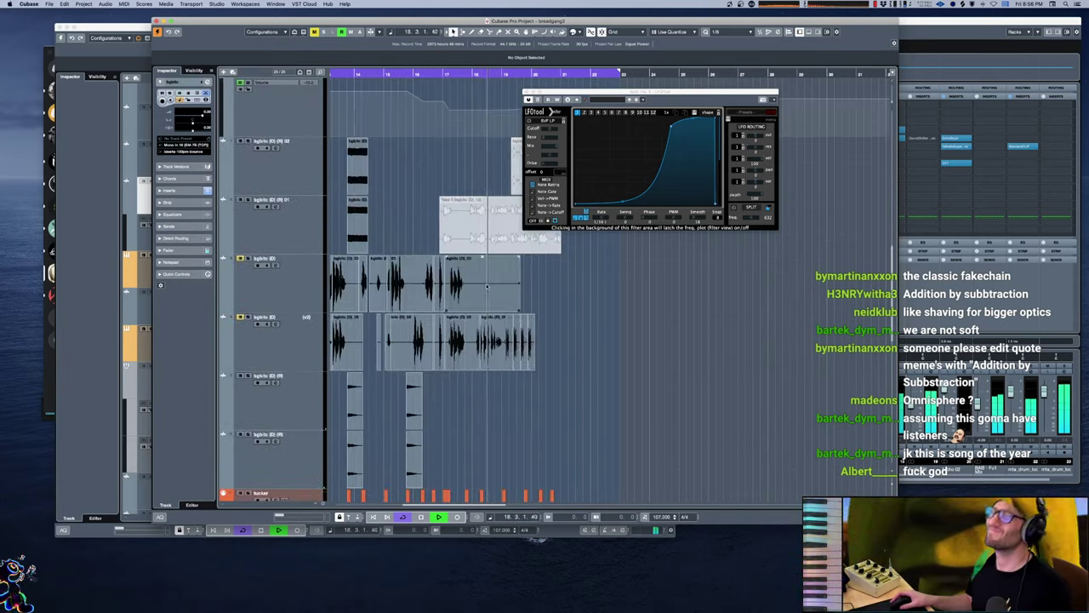
scroll(485, 294, "up", 2)
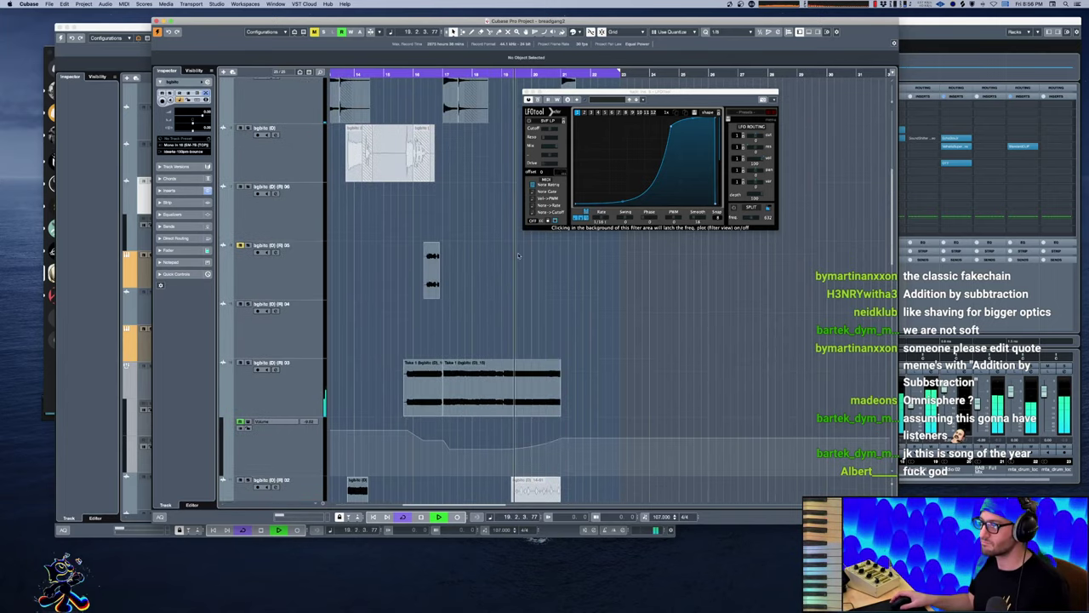
scroll(510, 275, "up", 5)
scroll(502, 271, "down", 6)
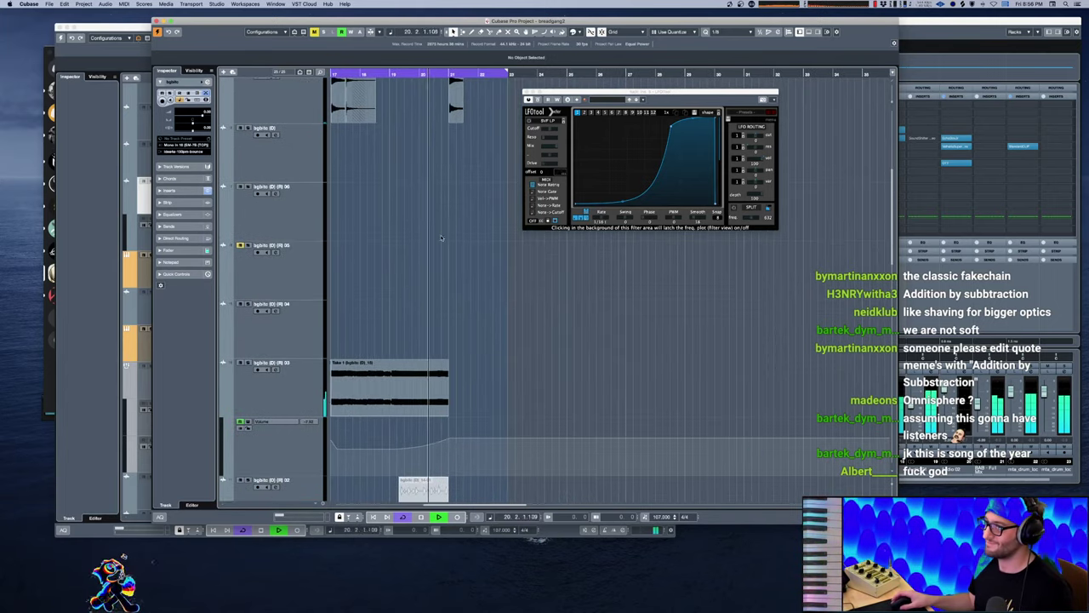
scroll(451, 250, "left", 3)
scroll(519, 259, "down", 3)
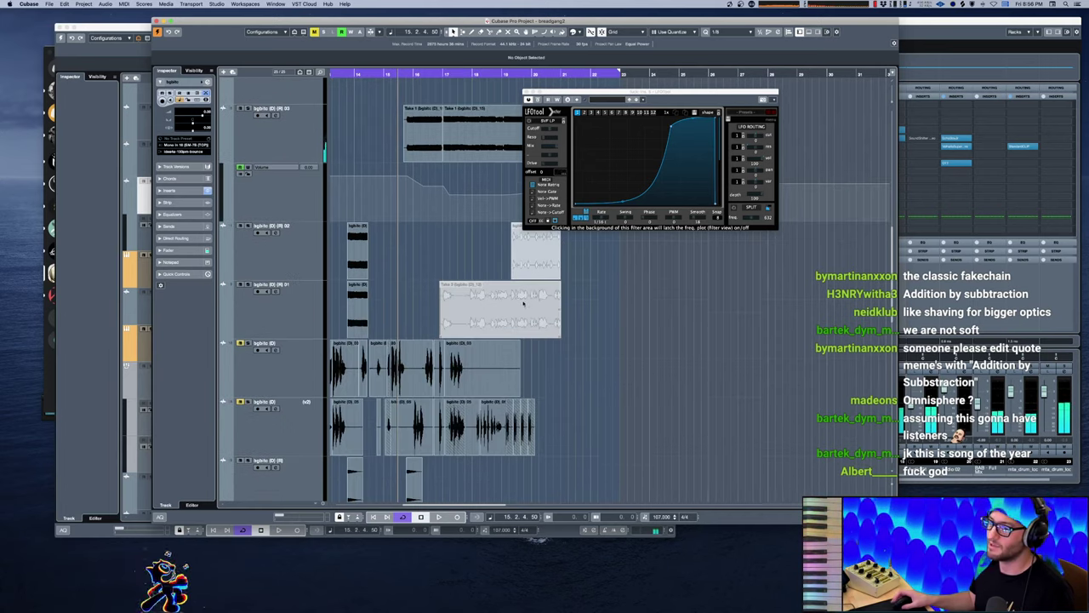
scroll(460, 247, "down", 4)
scroll(407, 231, "left", 3)
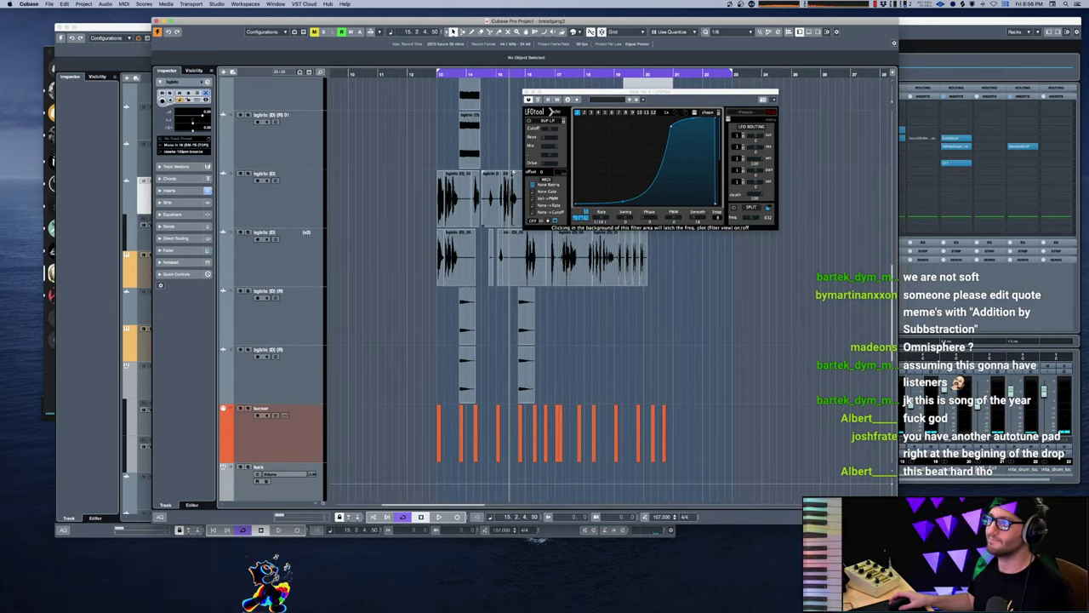
scroll(432, 343, "right", 3)
scroll(432, 343, "down", 6)
scroll(432, 342, "left", 3)
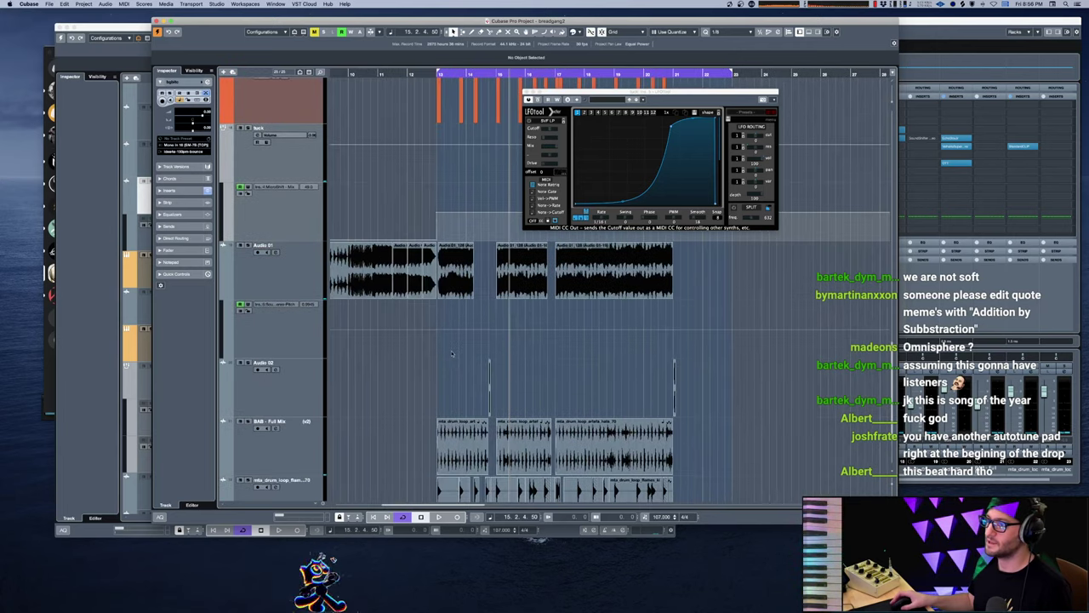
scroll(432, 343, "down", 3)
Close LFOTool, then play the BAB Full Mix and drum loop tracks together
left_click(527, 92)
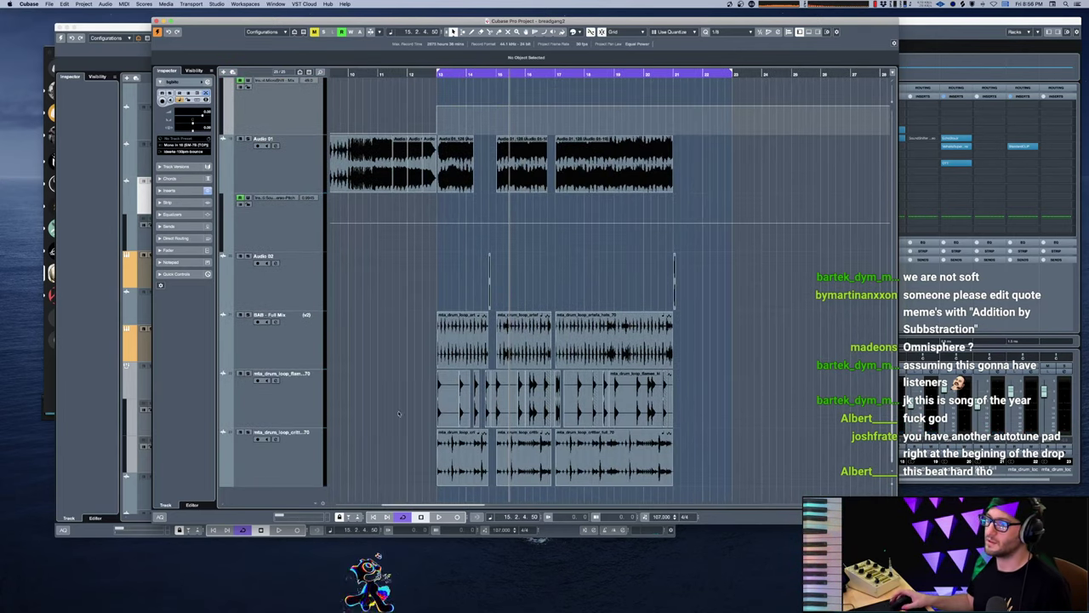
left_click(281, 324)
left_click(281, 438, "shift")
key("space")
scroll(502, 405, "up", 5)
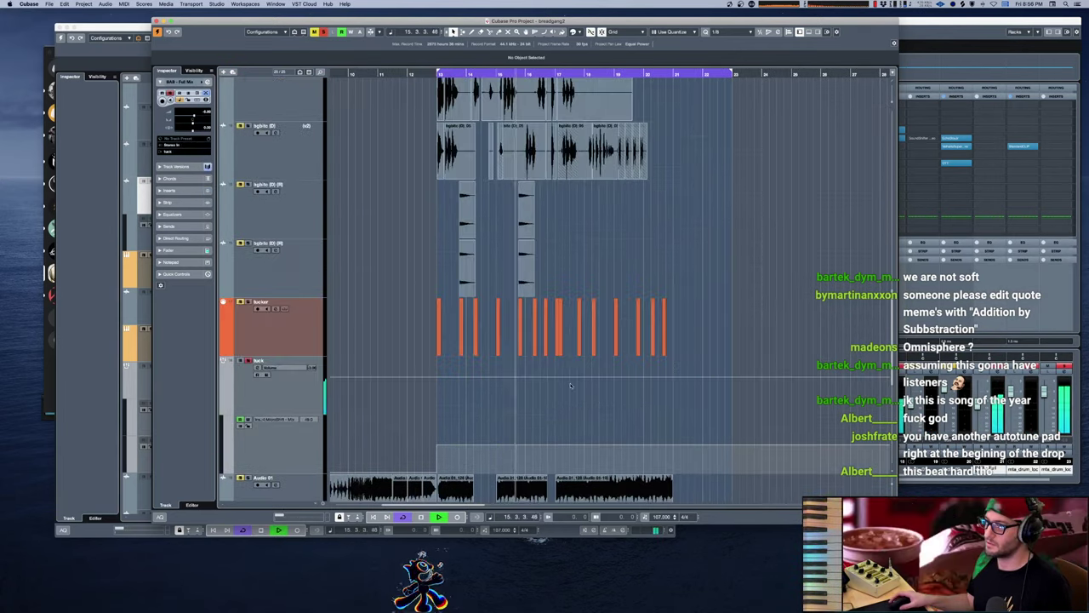
key("space")
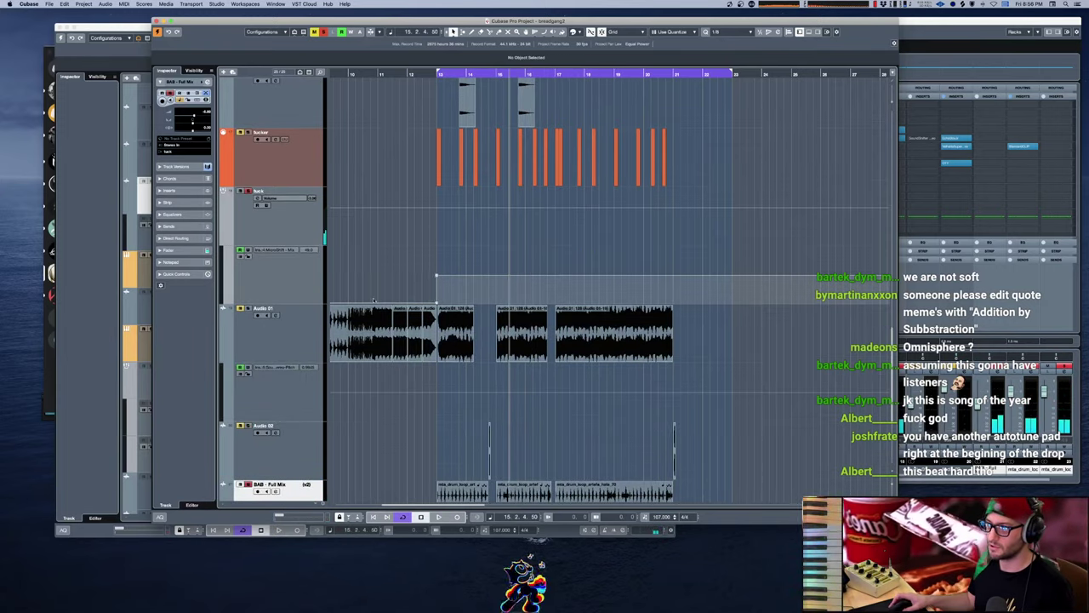
Select the 4_Tubular Bell2 track and review the tracks below it
scroll(264, 366, "up", 5)
scroll(500, 315, "up", 5)
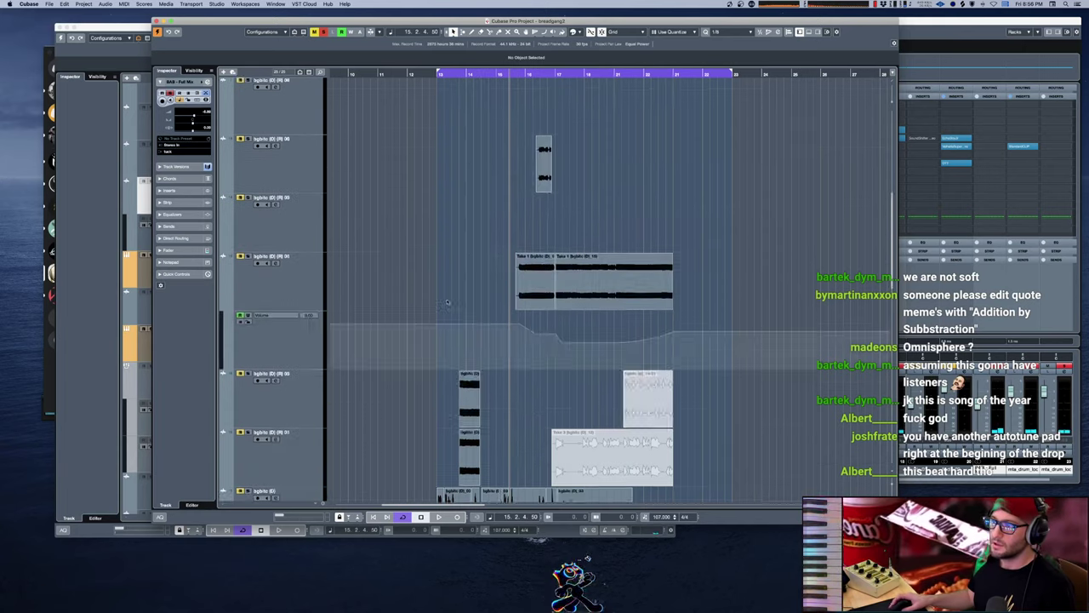
scroll(383, 289, "up", 5)
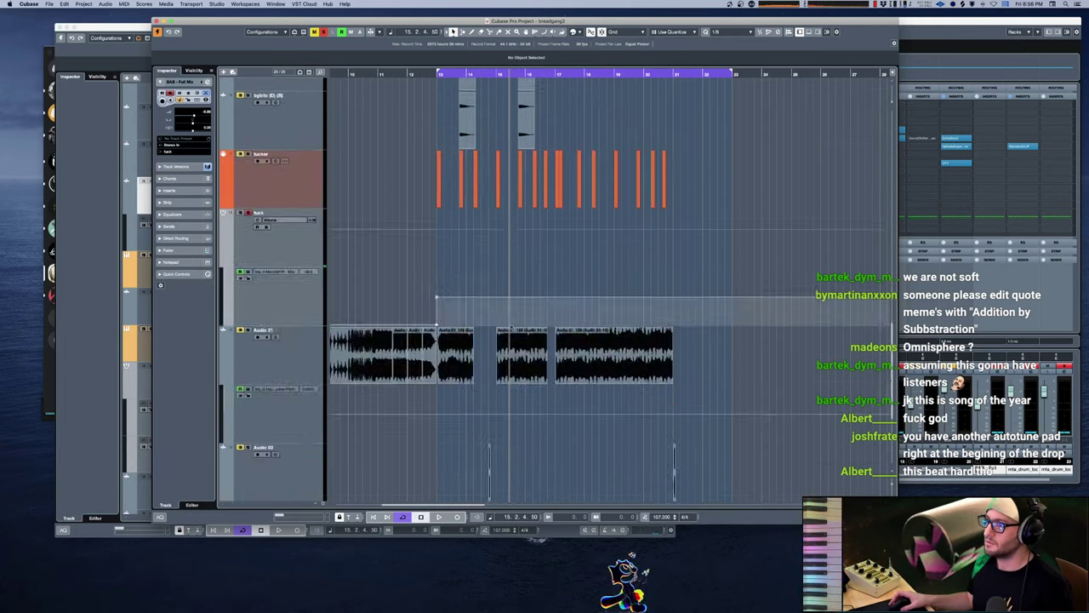
left_click(285, 269)
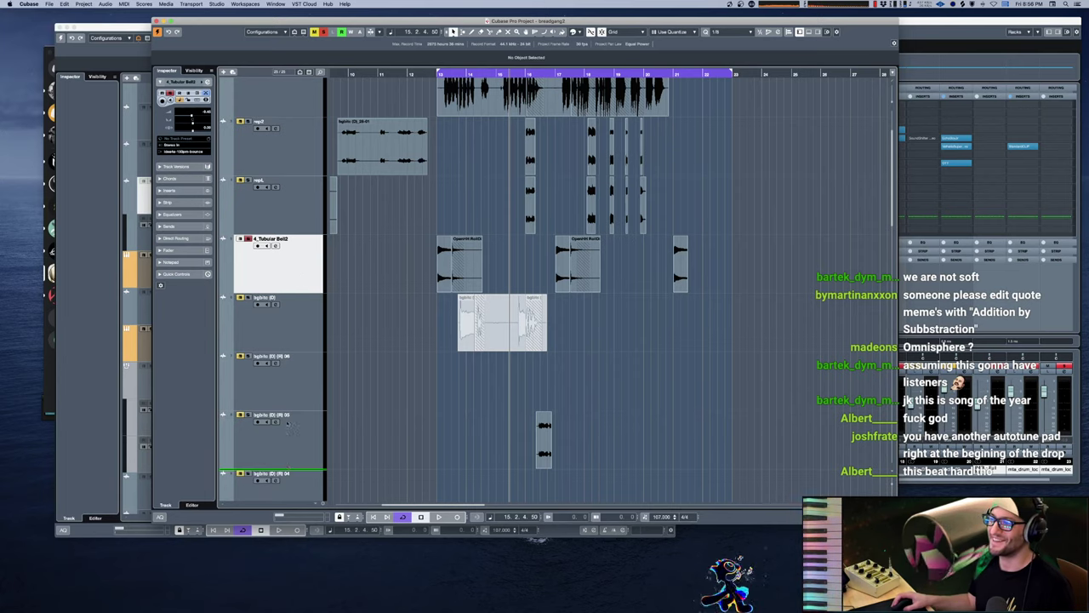
scroll(292, 494, "down", 3)
scroll(292, 500, "down", 10)
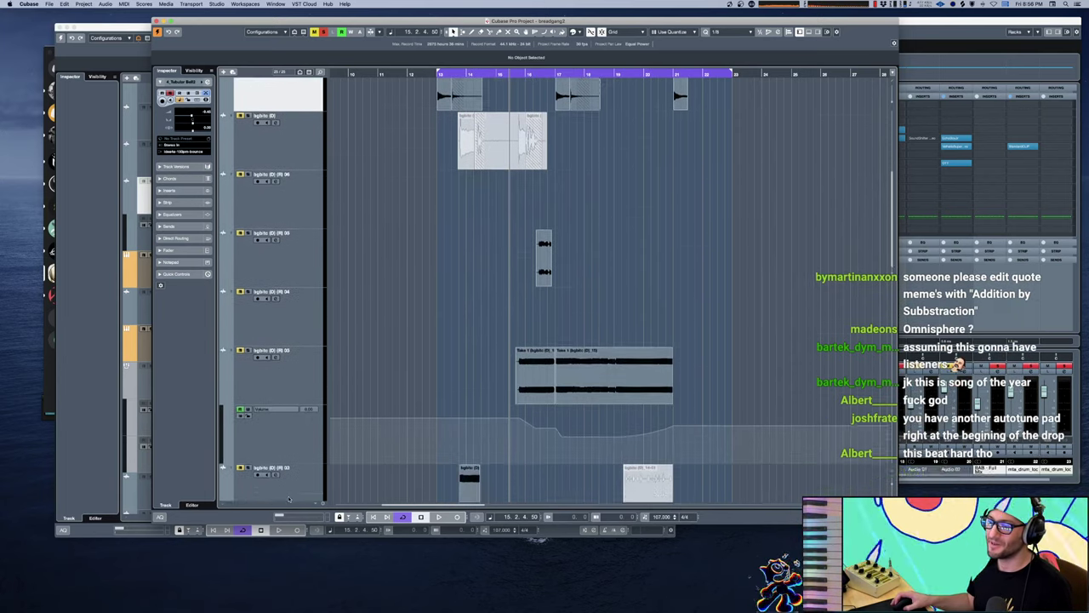
scroll(291, 498, "down", 10)
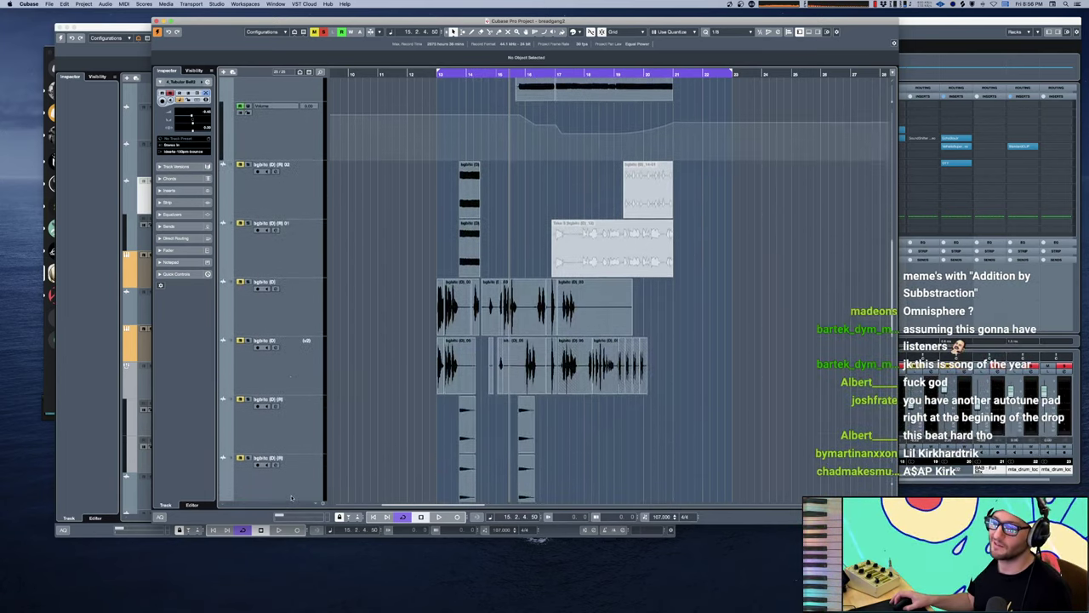
scroll(292, 498, "down", 3)
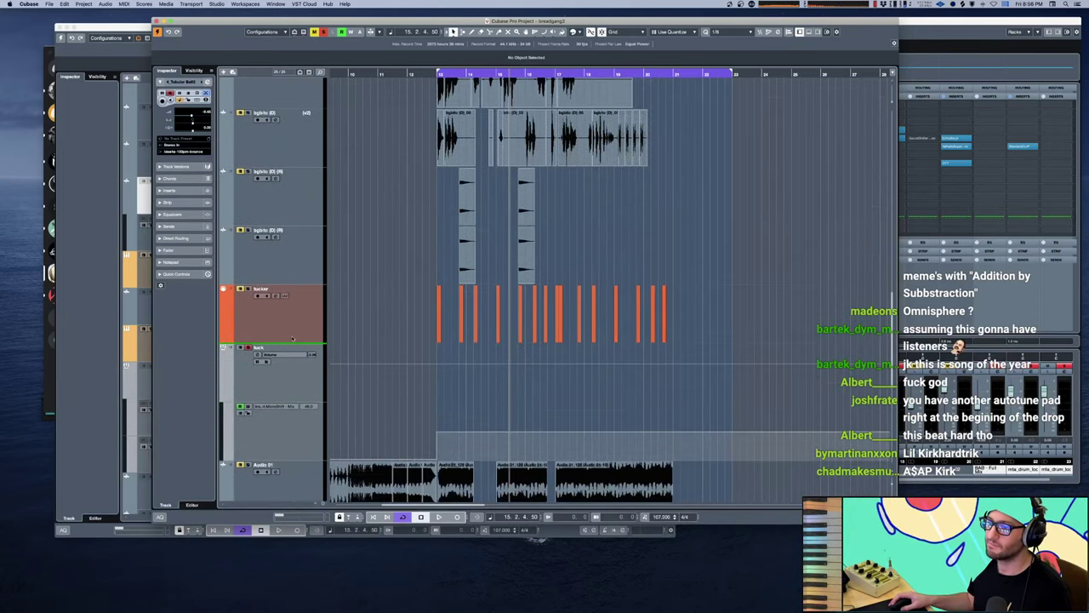
scroll(430, 368, "down", 6)
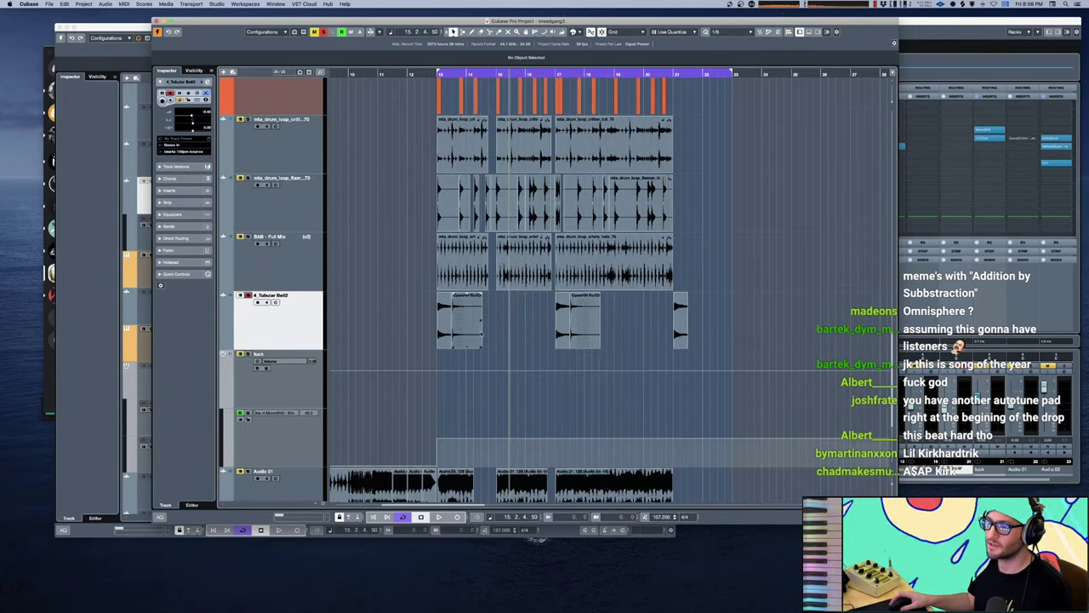
Play the arrangement and extend the selection up to the first drum loop track
key("space")
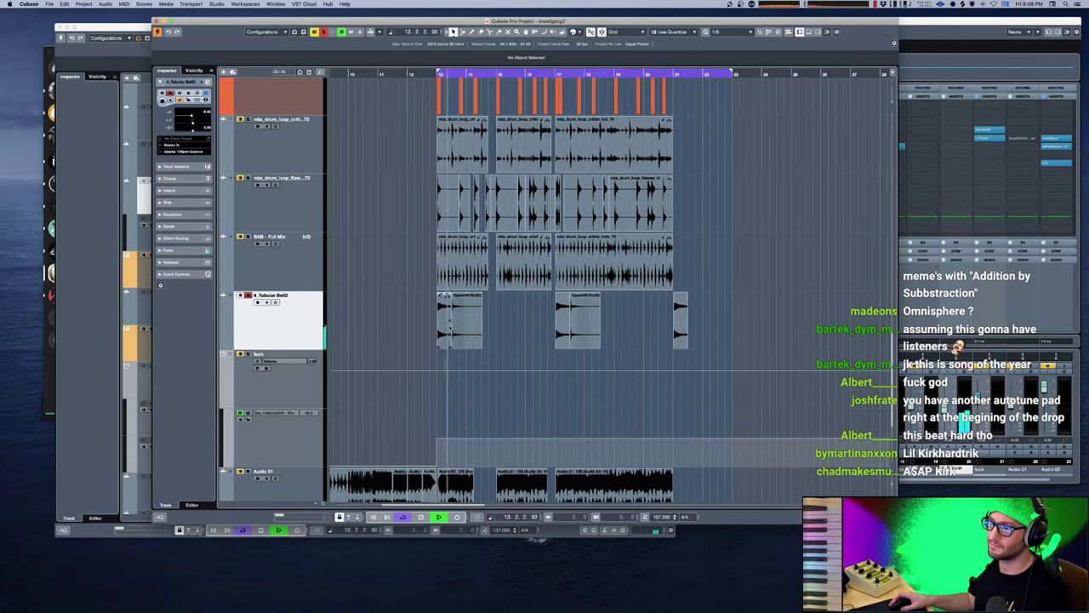
key("space")
scroll(446, 322, "up", 3)
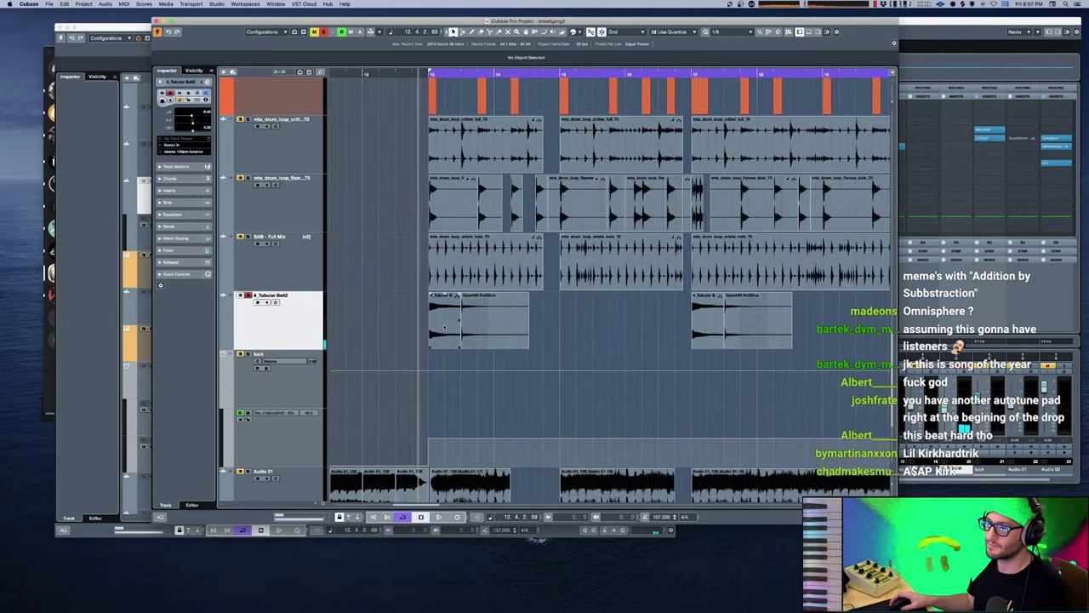
scroll(439, 329, "up", 2)
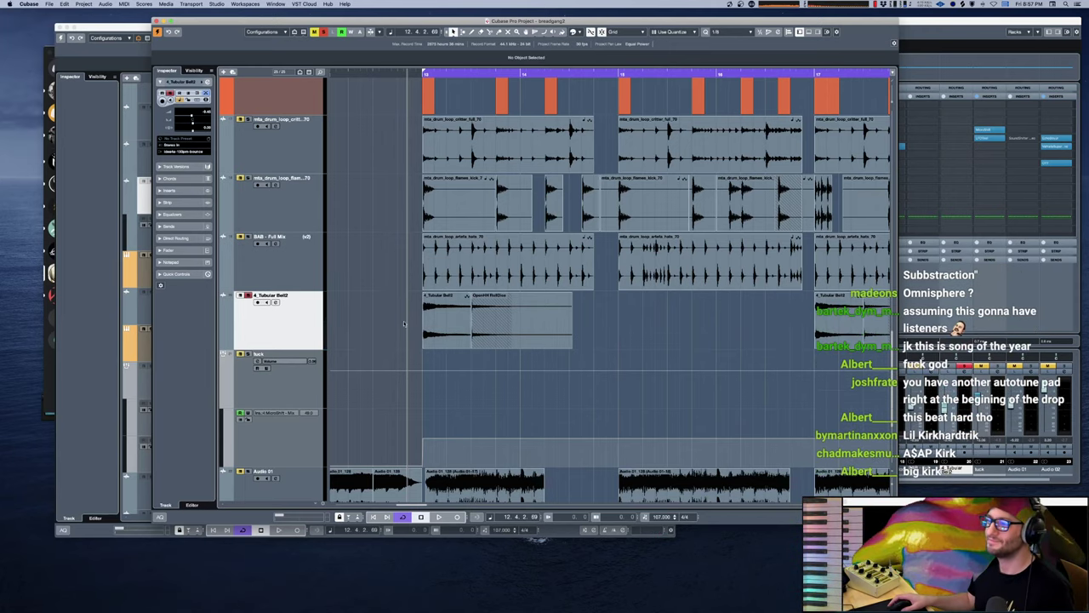
scroll(404, 324, "down", 2)
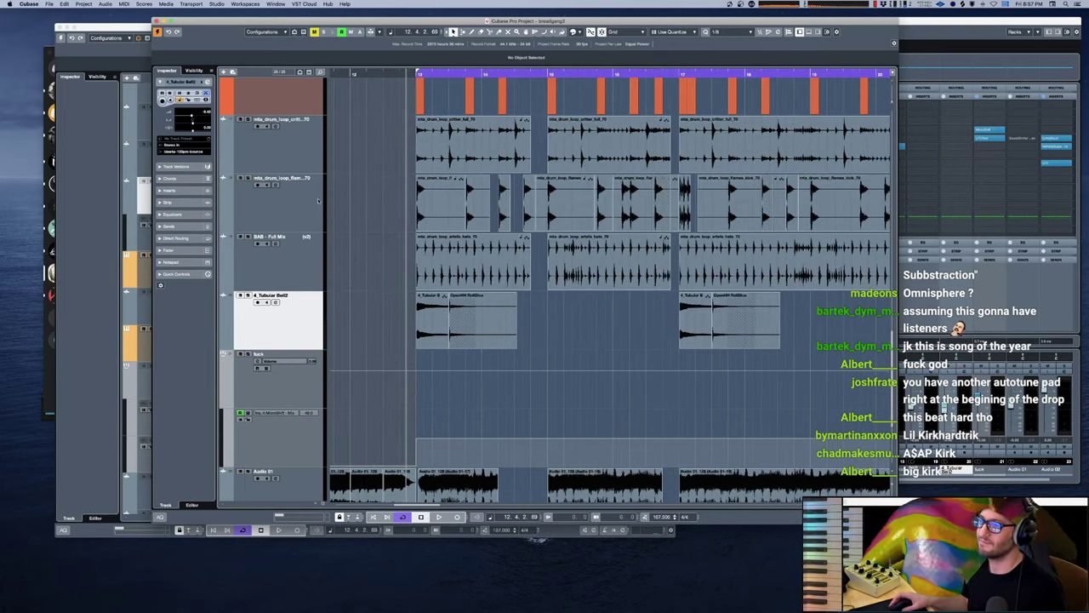
left_click(292, 156, "shift")
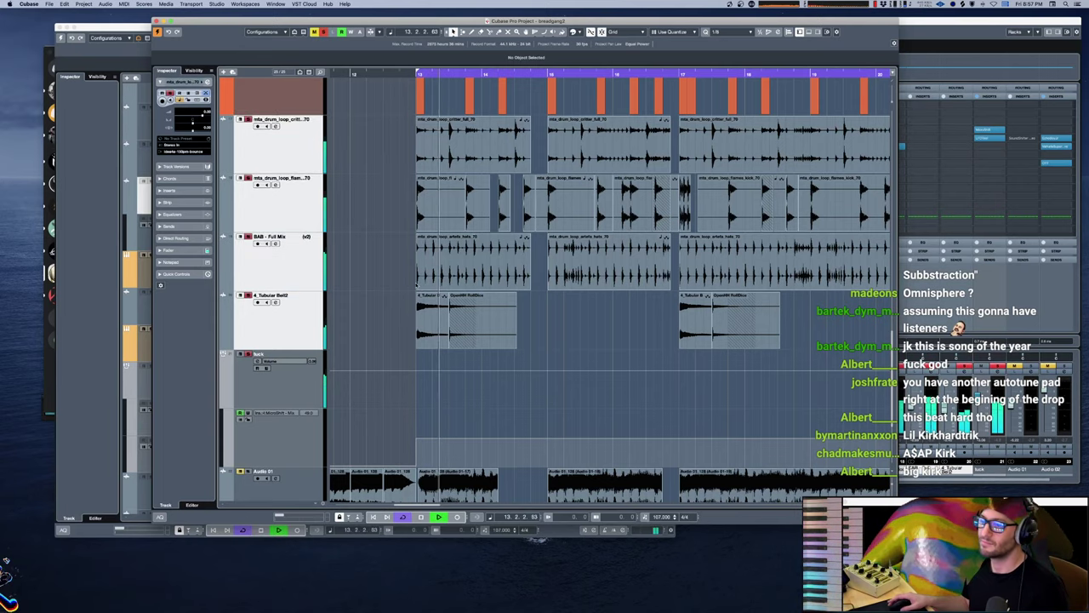
scroll(437, 262, "down", 3)
scroll(481, 206, "up", 3)
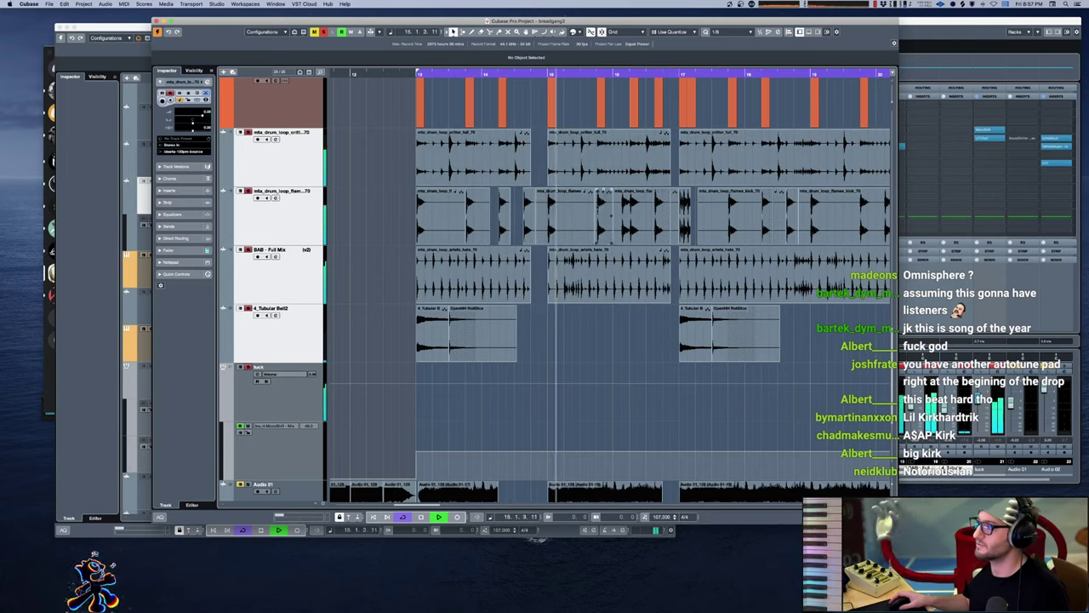
Zoom out, stop at bar 12.4, and bring the breadgang3 project to the front
key("g")
scroll(575, 302, "down", 3)
scroll(574, 302, "up", 2)
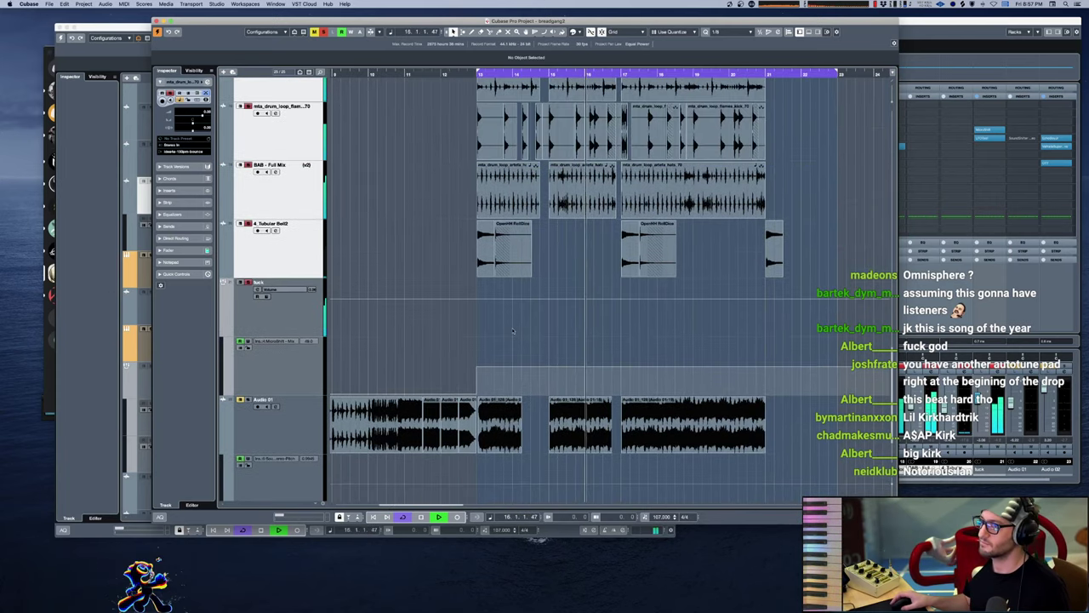
key("space")
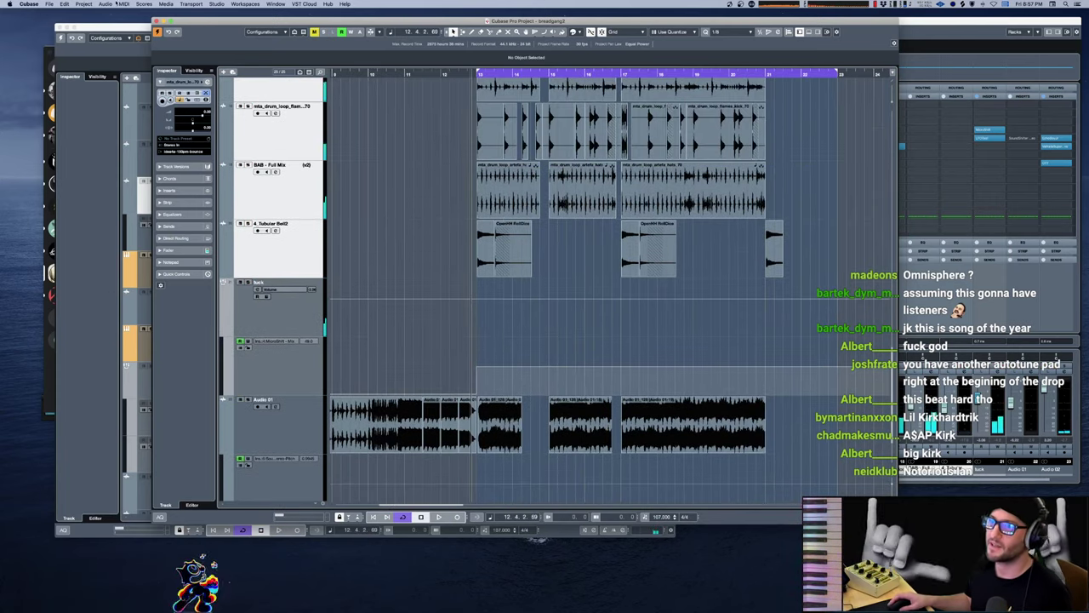
scroll(514, 180, "down", 10)
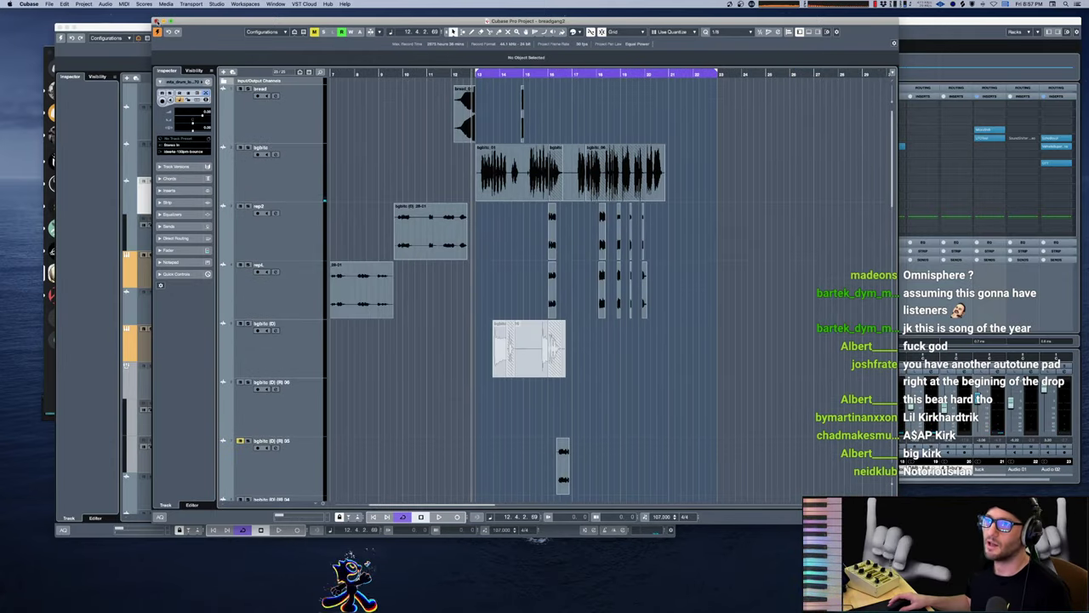
left_click(129, 30)
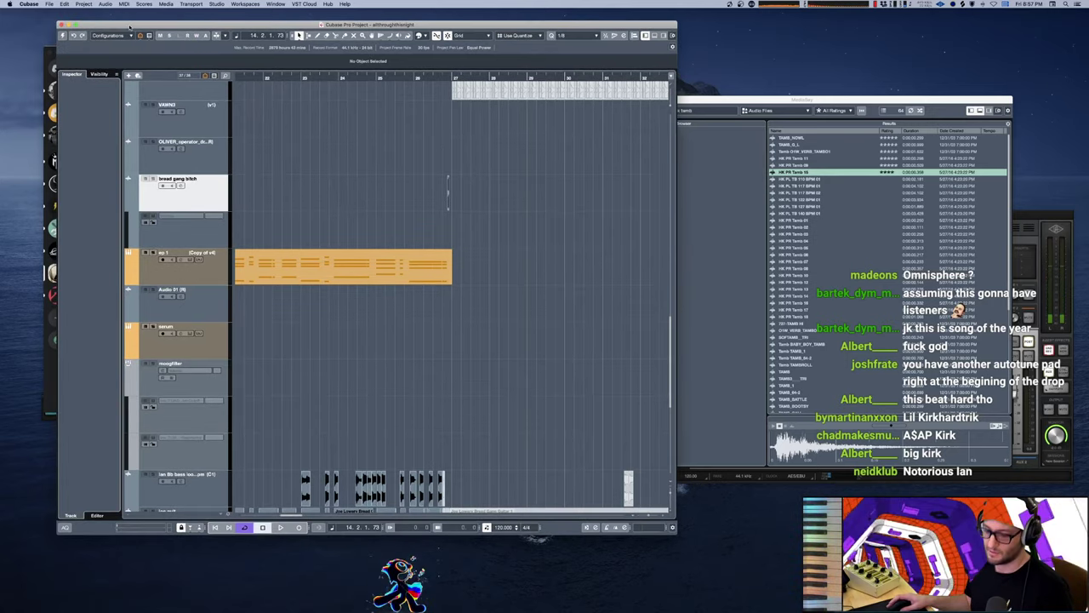
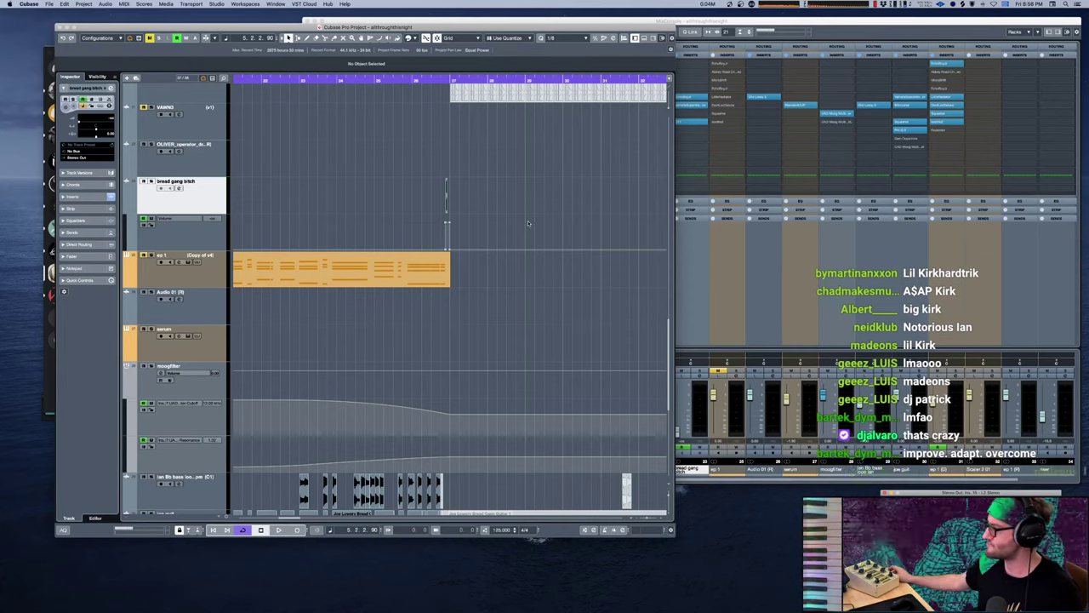
Play the arrangement, then zoom in on bars 4–15 of the Audio 01 (Copy of v1) track
key("g")
key("g")
key("g")
key("g")
key("g")
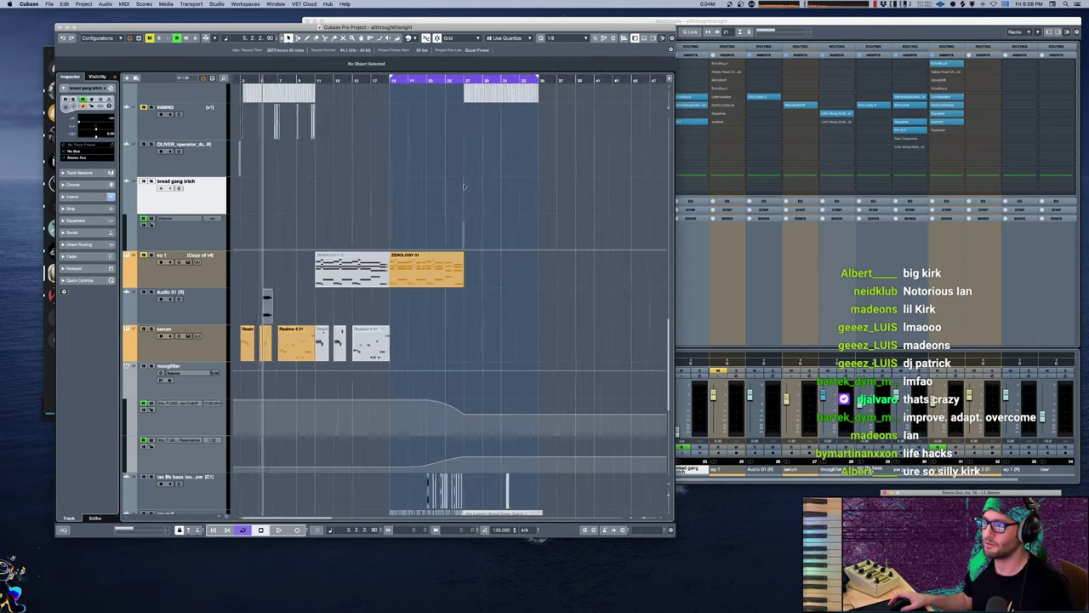
key("space")
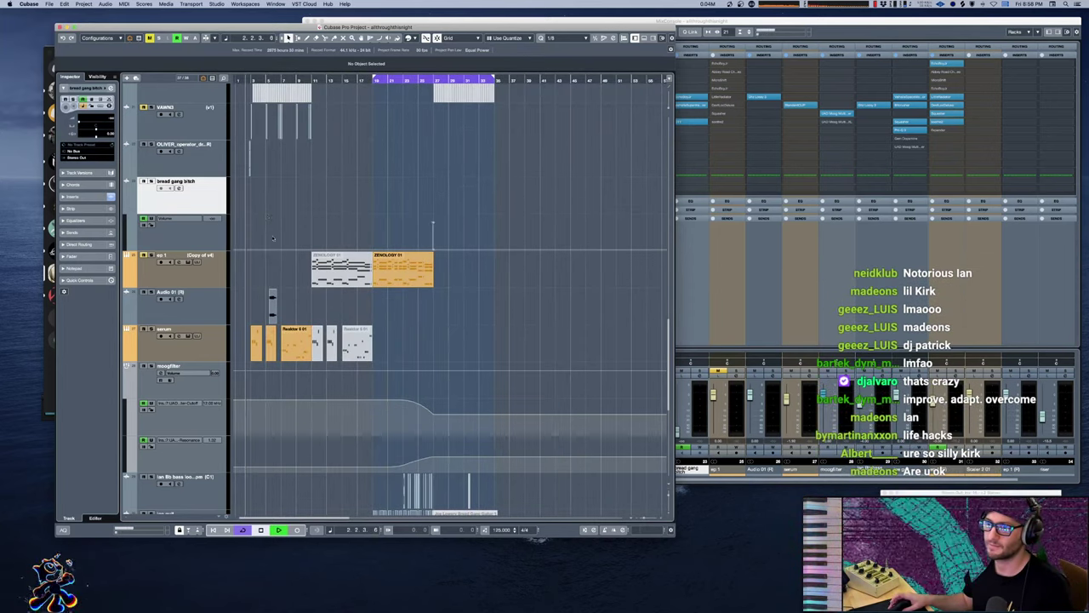
key("h")
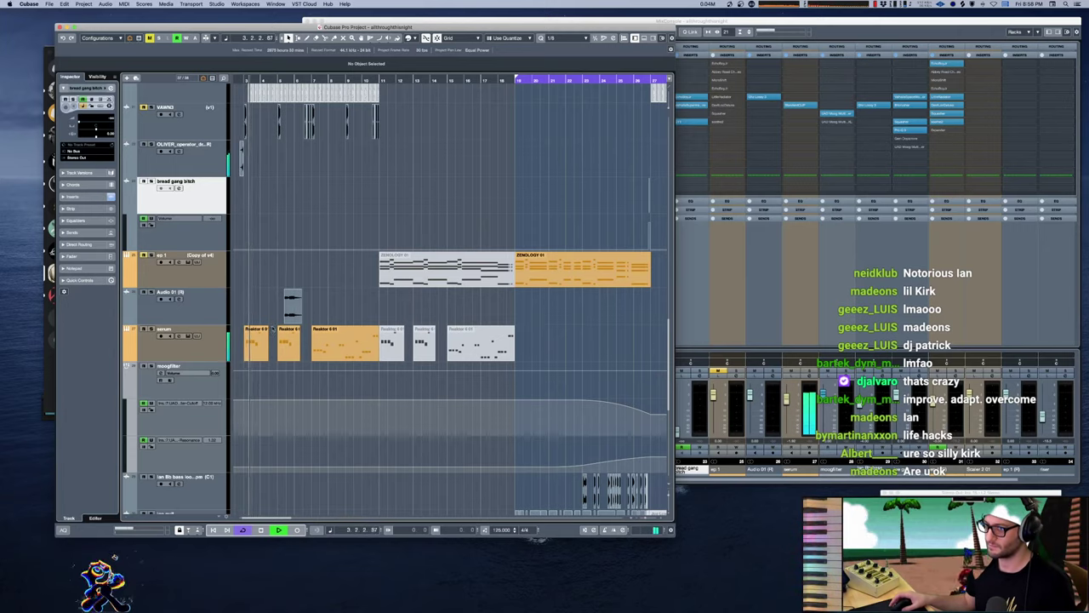
scroll(289, 289, "down", 10)
key("space")
key("space")
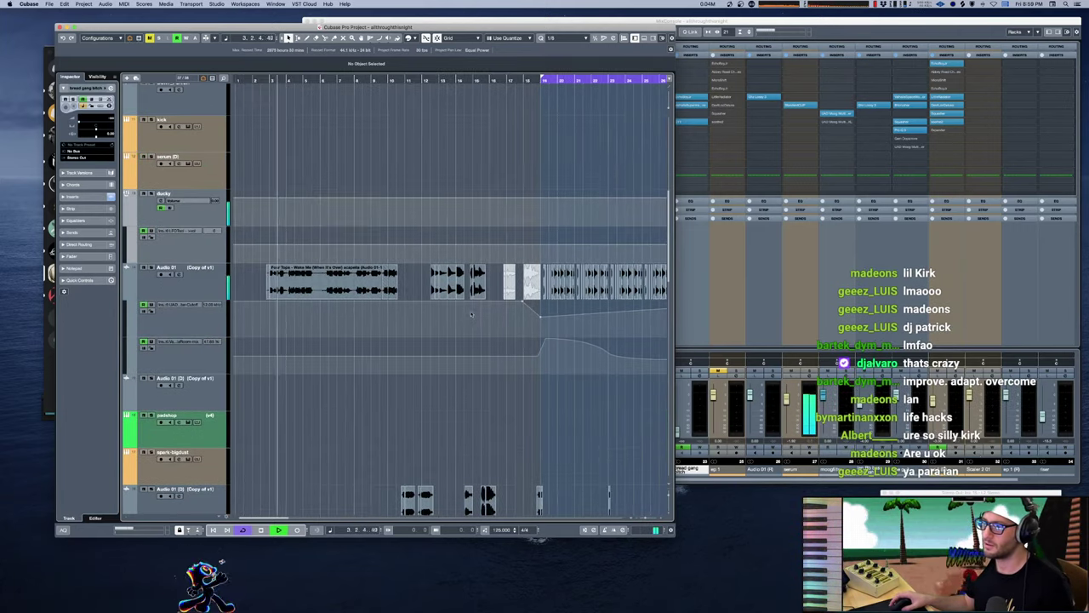
key("g")
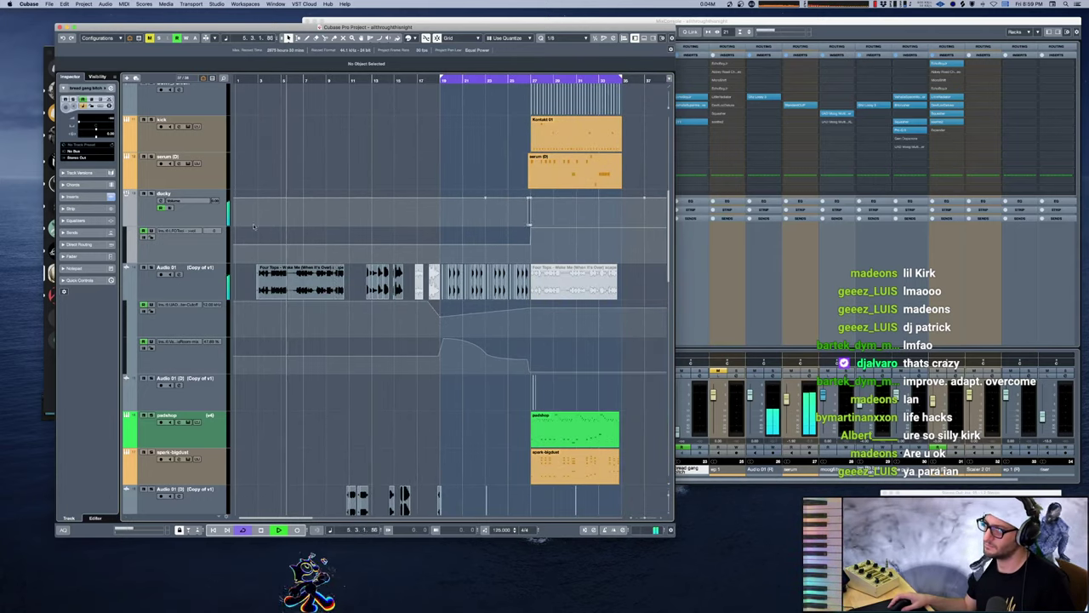
key("g")
key("h")
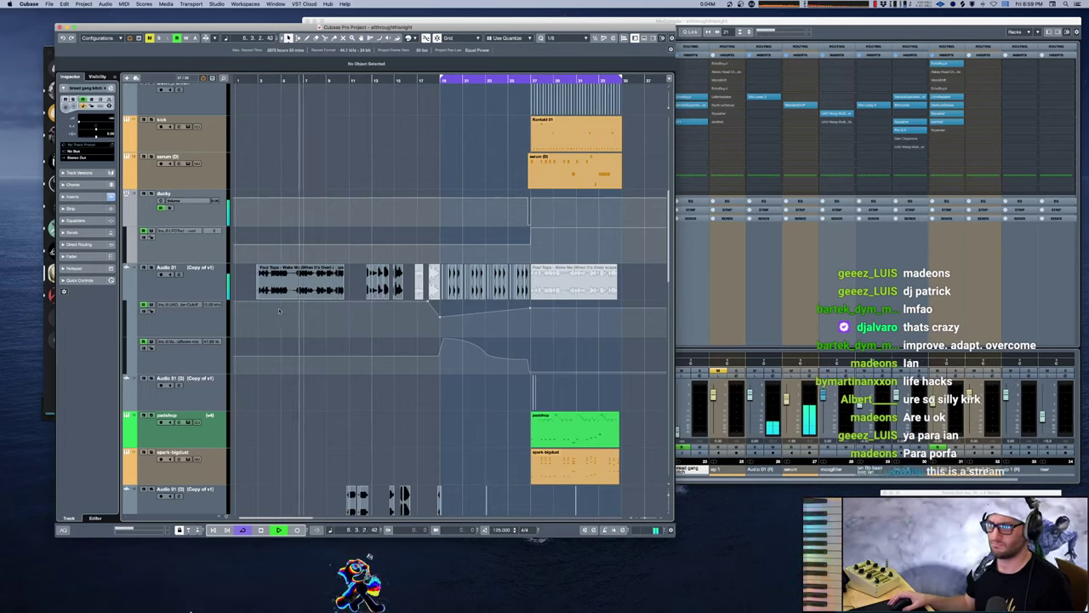
scroll(346, 325, "down", 5)
key("h")
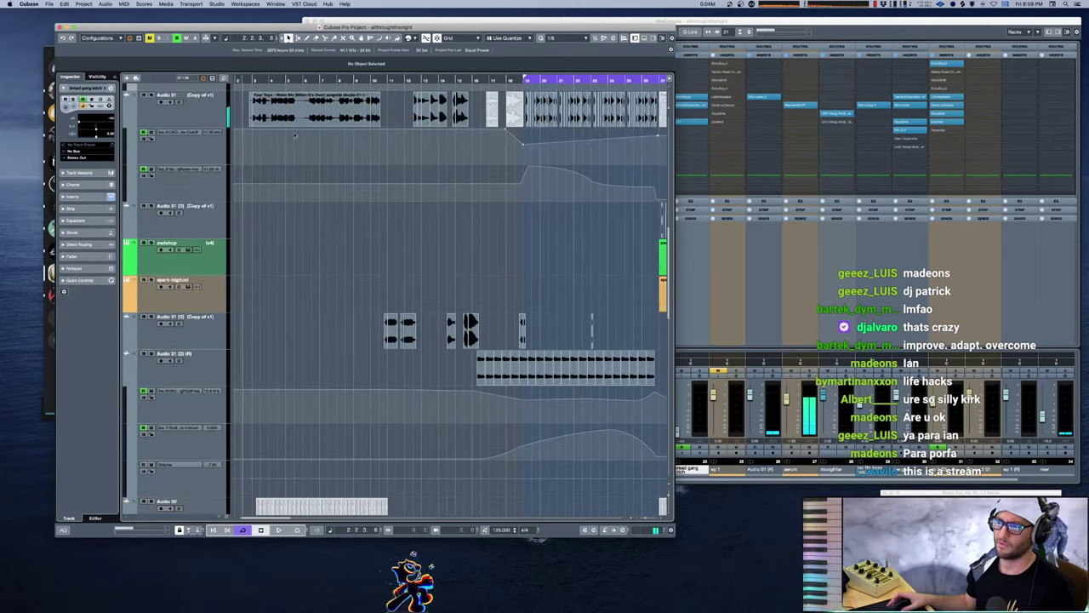
key("h")
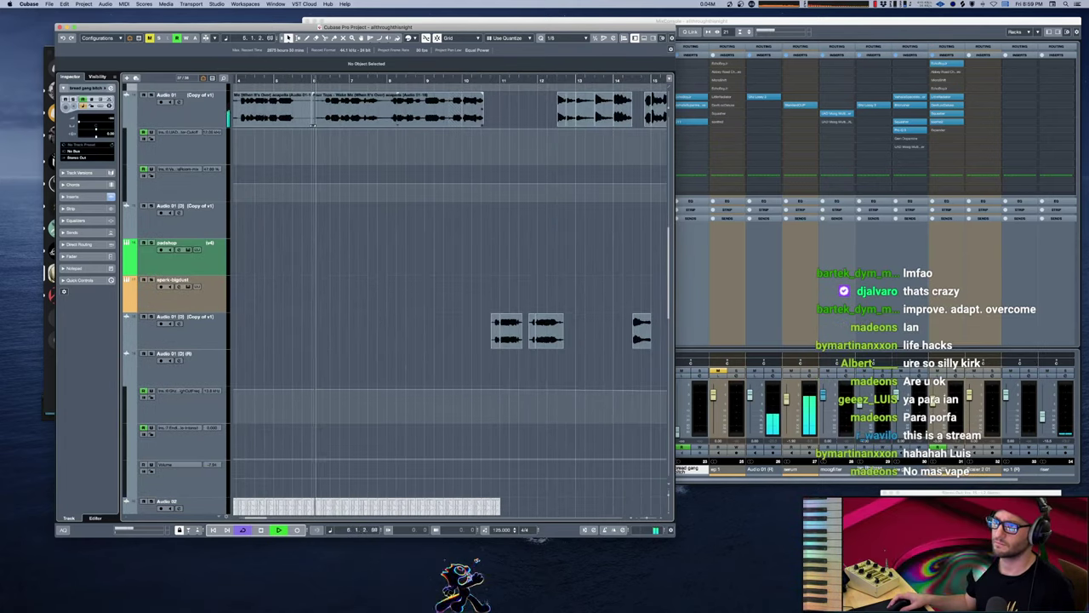
Trim the start of the second Four Tops acapella event later and select it
left_click_drag(311, 124, 323, 125)
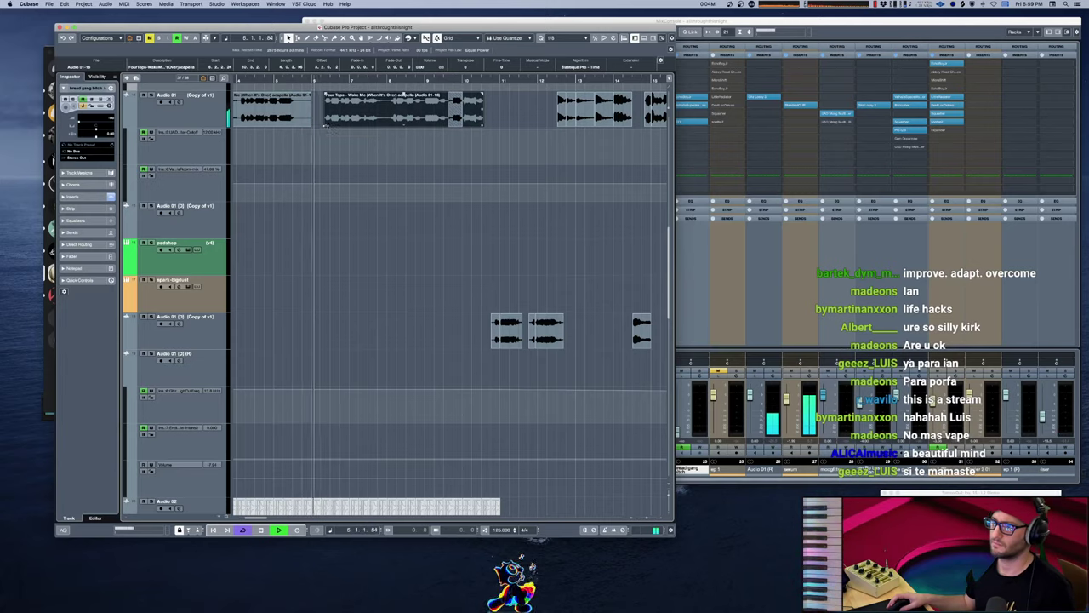
key("h")
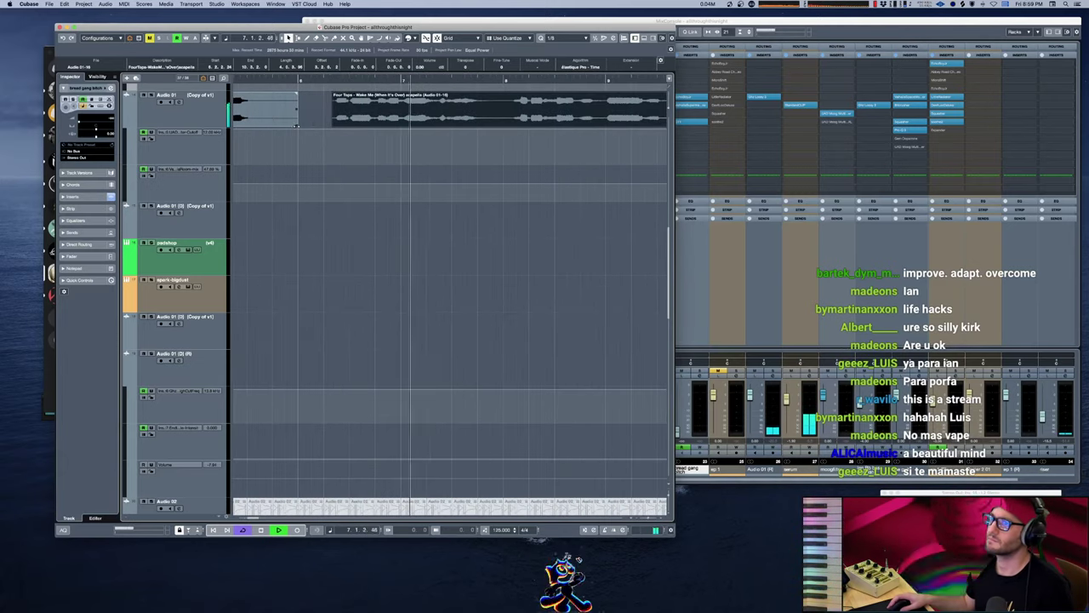
left_click(334, 124)
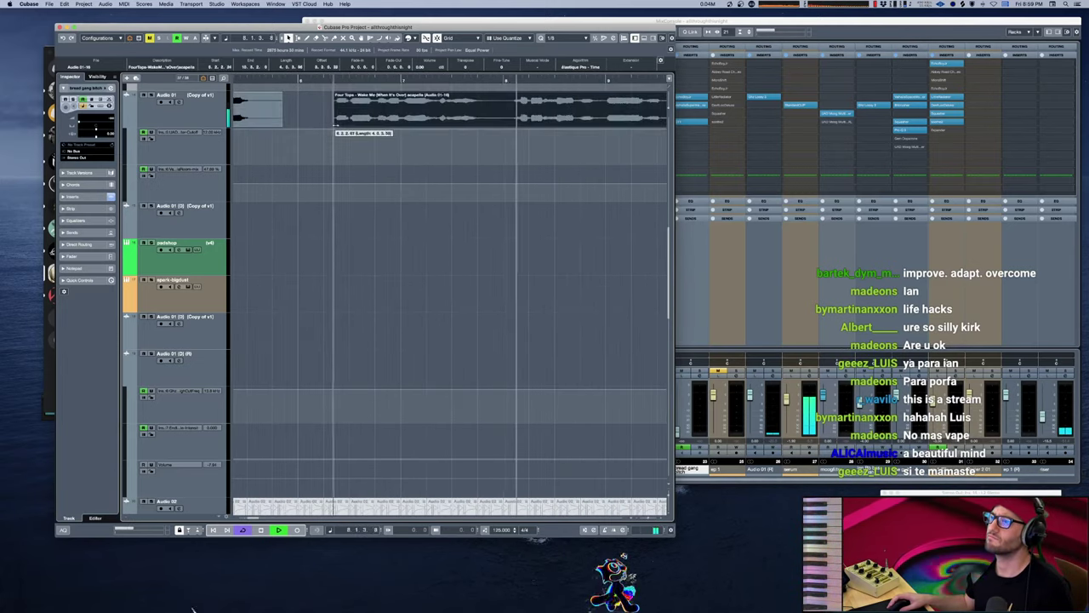
Zoom out to the full arrangement and select the Audio 01 (Copy of v1) track
key("g")
key("g")
key("g")
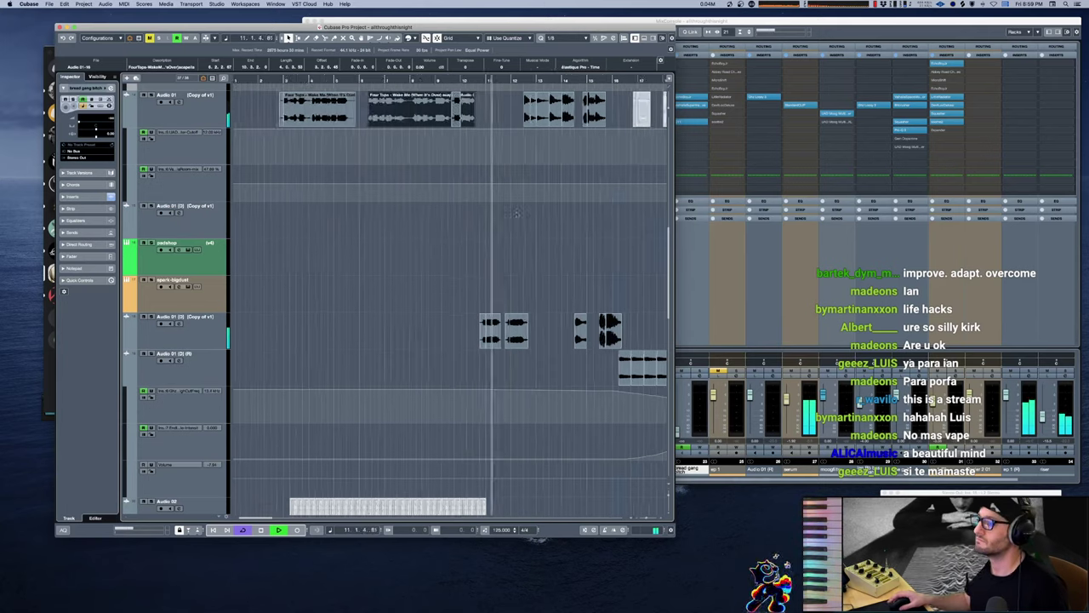
key("g")
scroll(512, 175, "down", 2)
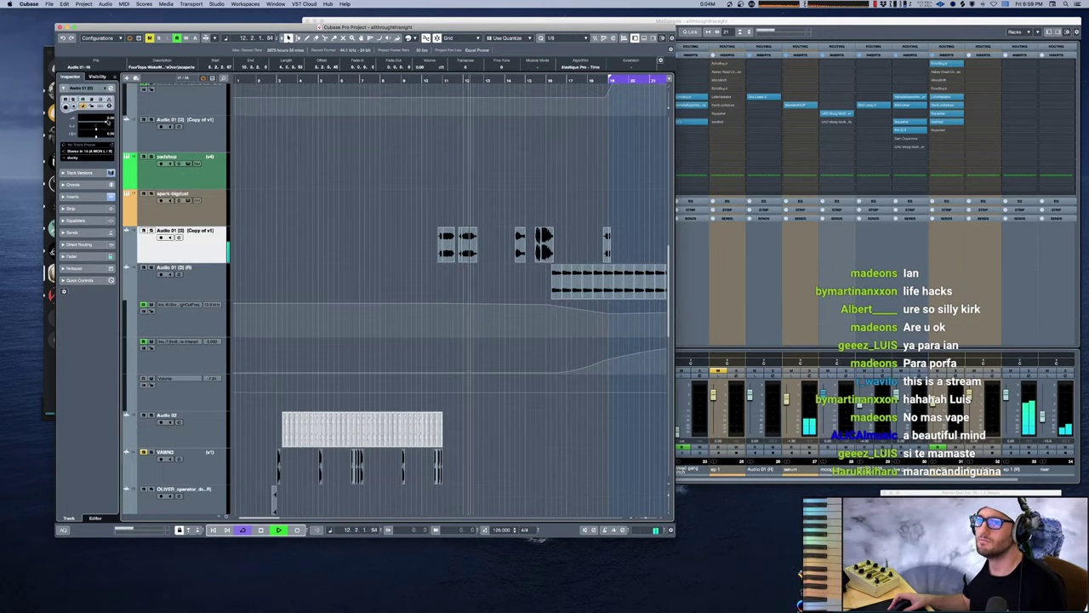
key("g")
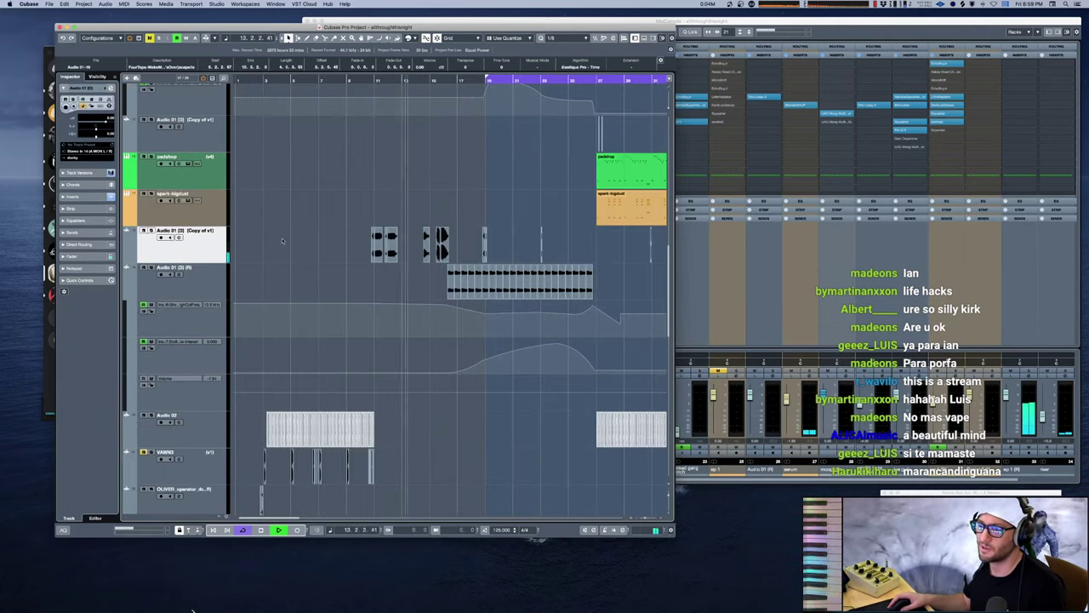
key("space")
scroll(282, 241, "up", 5)
key("g")
left_click(194, 202)
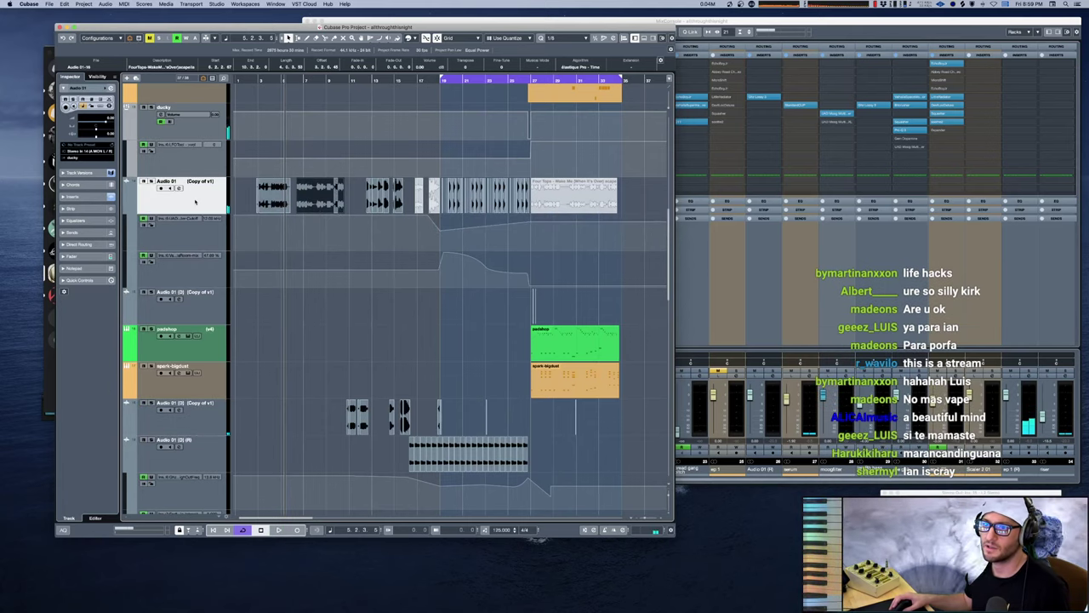
Move the Audio 01 (3) copy track up beneath the ducky track
left_click(205, 425)
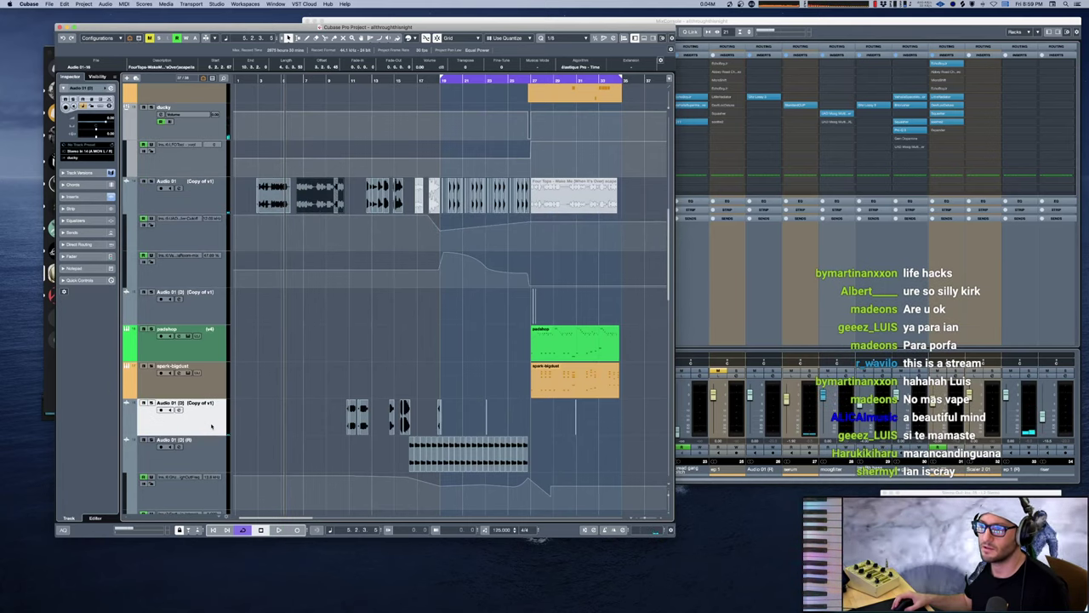
left_click_drag(202, 188, 201, 191)
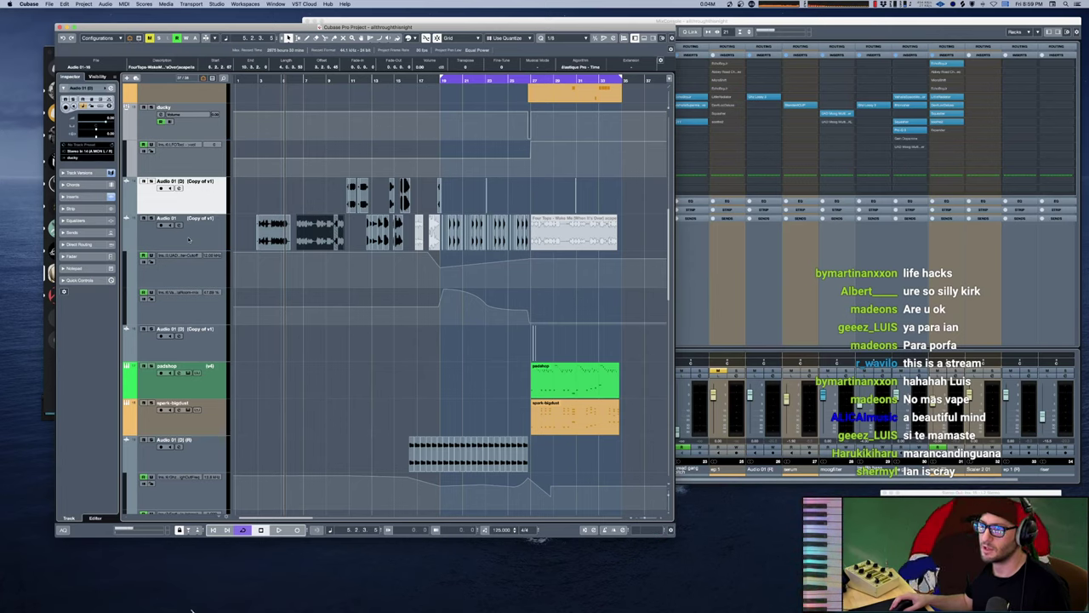
left_click(208, 240)
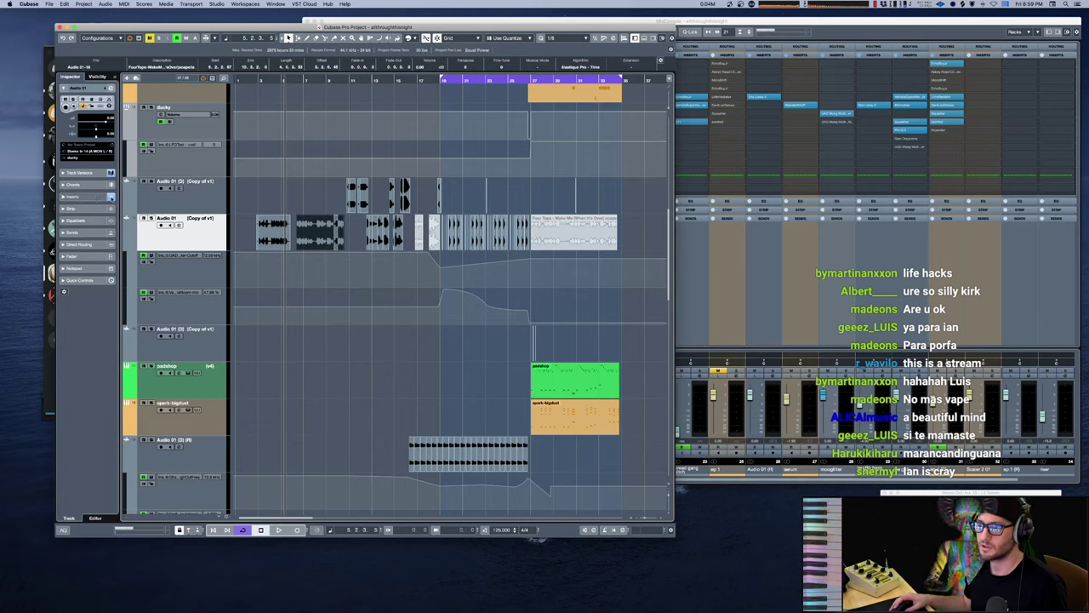
Move two vocal events from the Audio 01 (3) lane down onto the Audio 01 track
scroll(394, 207, "up", 3)
left_click(388, 196)
scroll(394, 207, "up", 2)
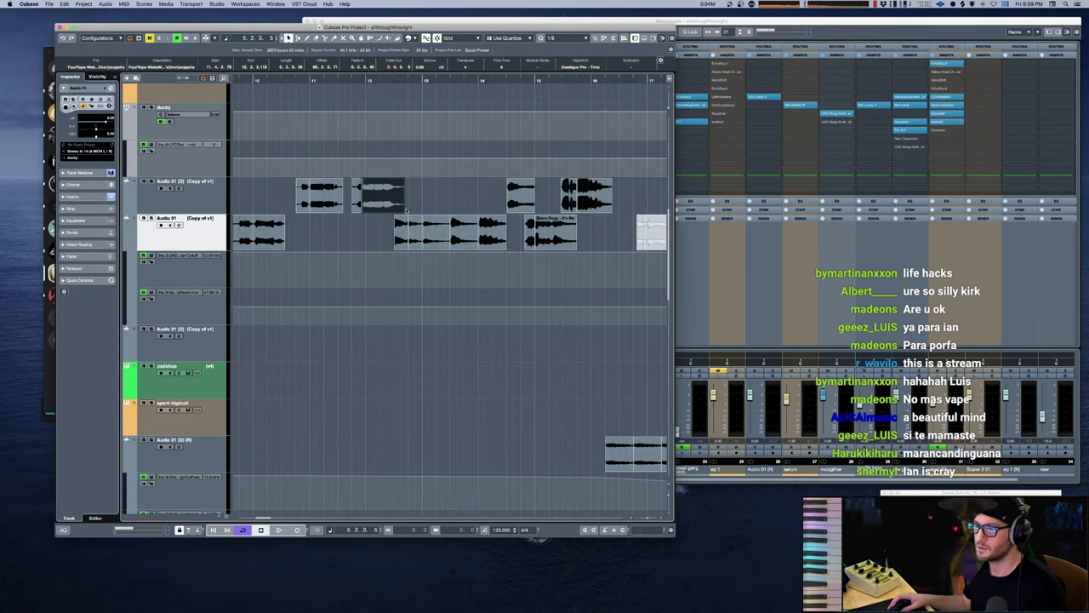
left_click_drag(399, 213, 319, 228)
left_click(276, 208)
Play from bar 10 and move the Four Tops event up onto the track above
key("space")
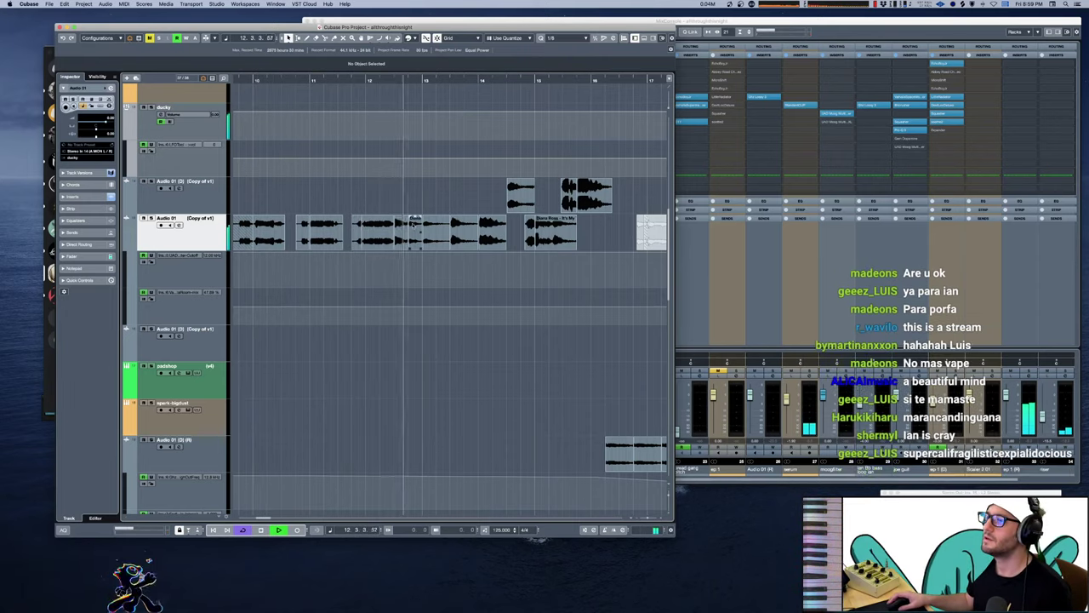
left_click(356, 223)
key("space")
left_click_drag(373, 231, 372, 213)
key("space")
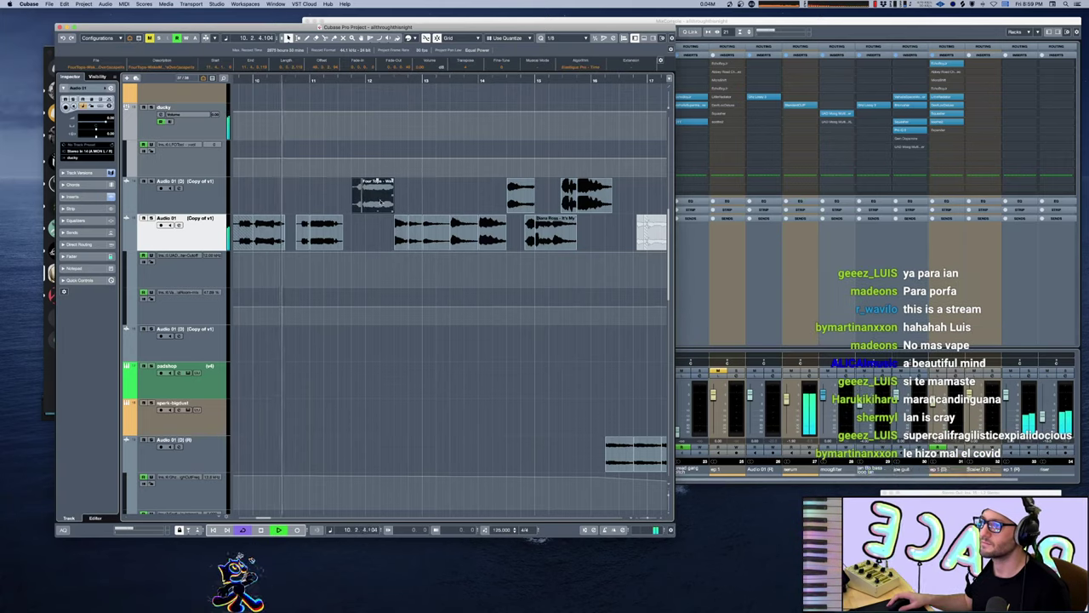
scroll(372, 213, "up", 3)
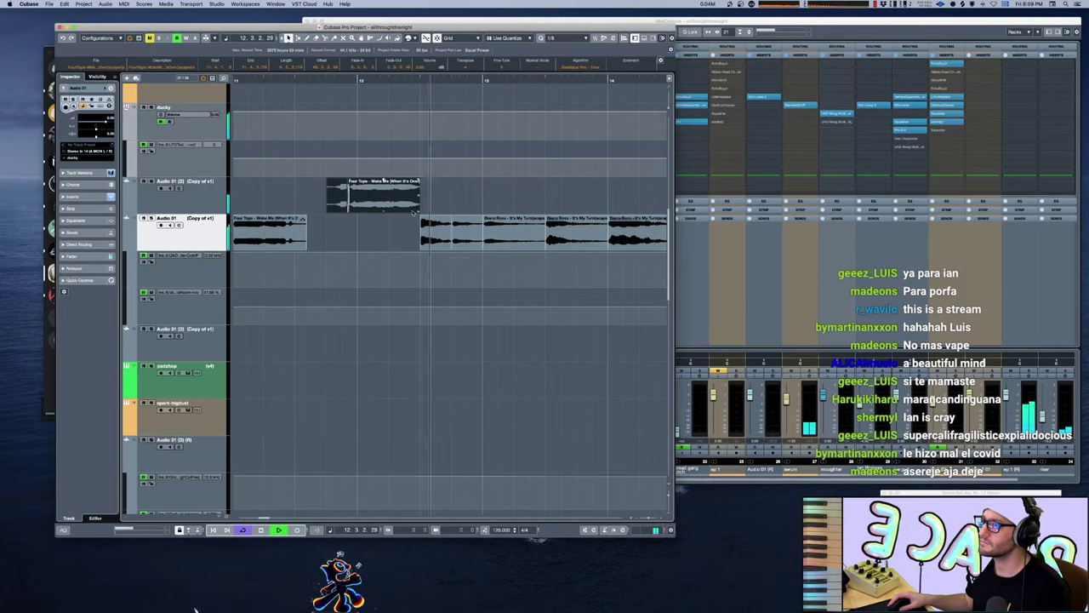
key("space")
Lengthen and split the Four Tops event, moving its left piece down onto Audio 01 and extending it
left_click_drag(416, 213, 440, 213)
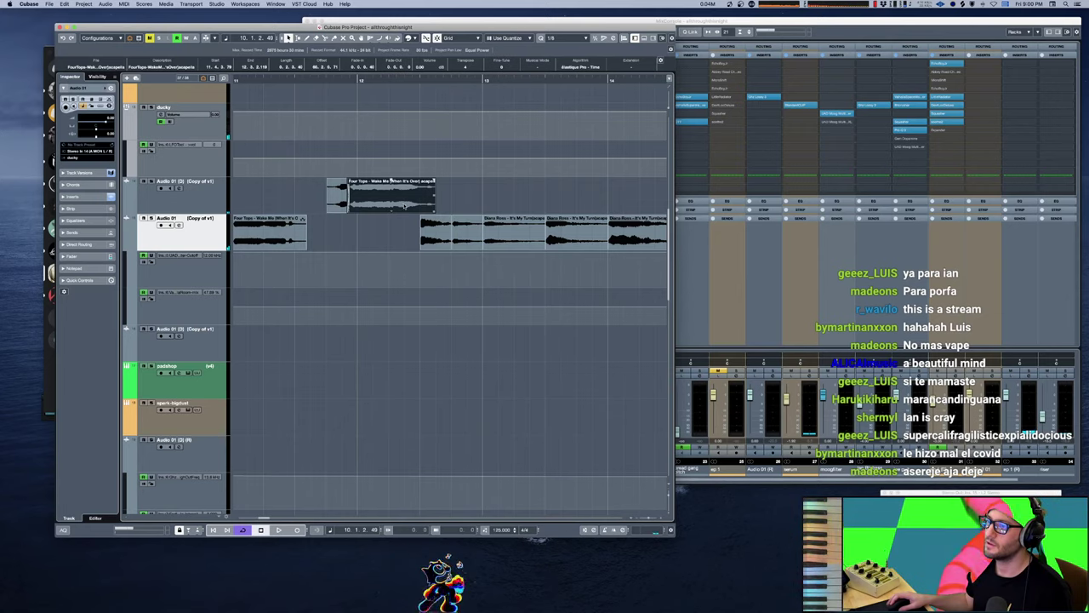
left_click(405, 206, "alt")
mouse_move(396, 196)
left_mouse_down()
mouse_move(409, 214)
mouse_move(397, 210)
left_mouse_up()
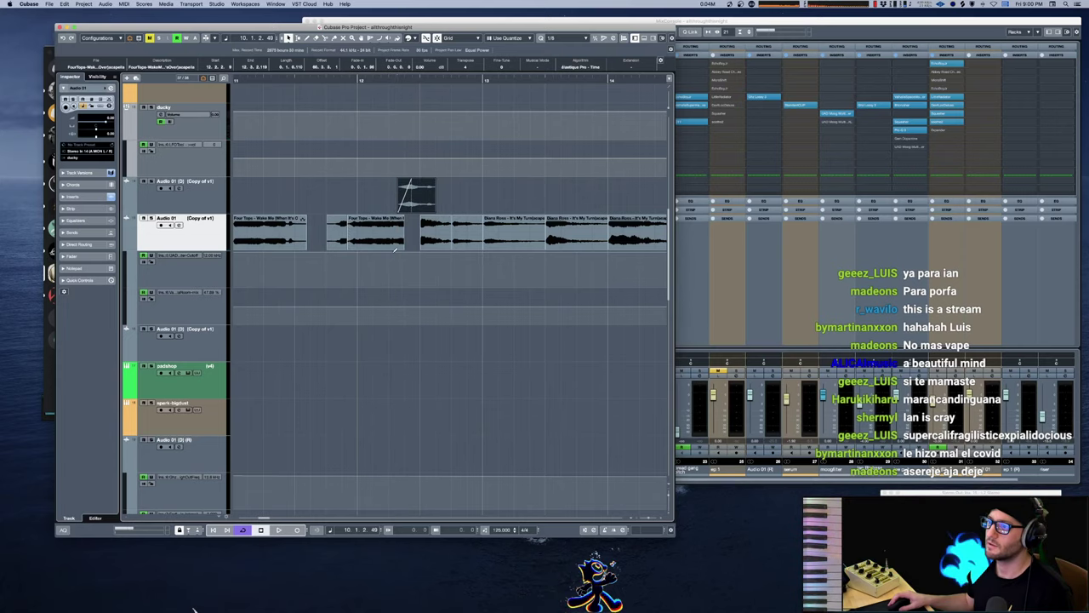
left_click(396, 247)
left_click_drag(404, 246, 411, 246)
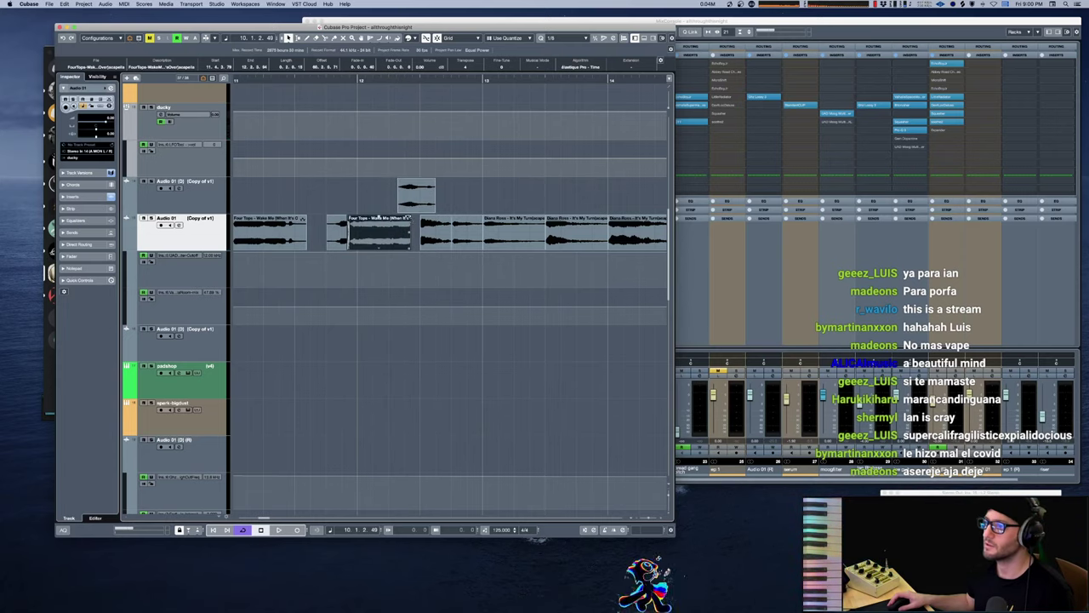
Play back the edit and shorten the Four Tops event on Audio 01
key("space")
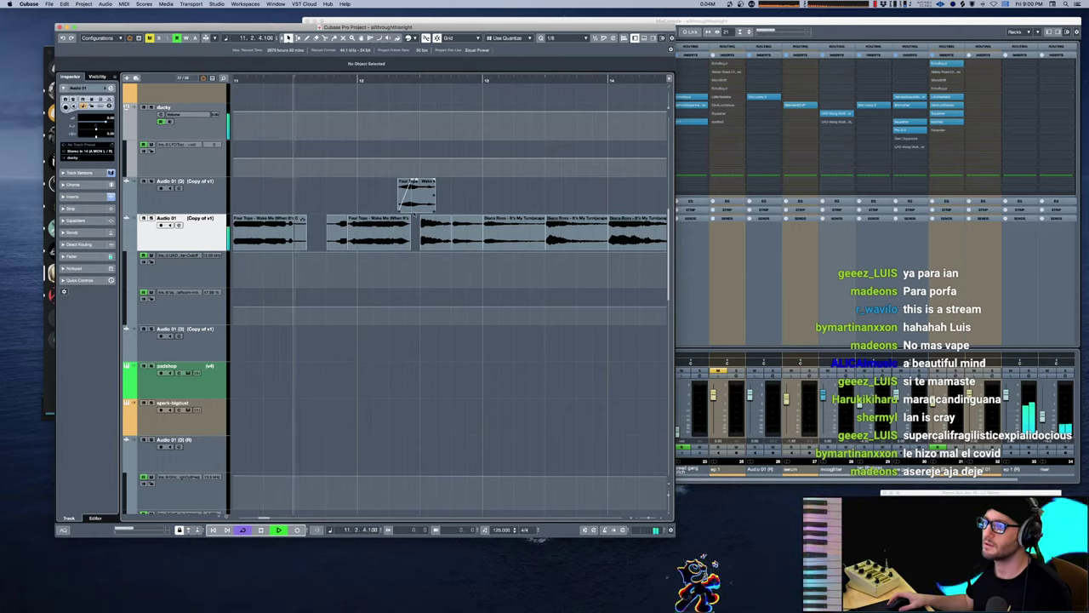
scroll(417, 204, "up", 3, "ctrl")
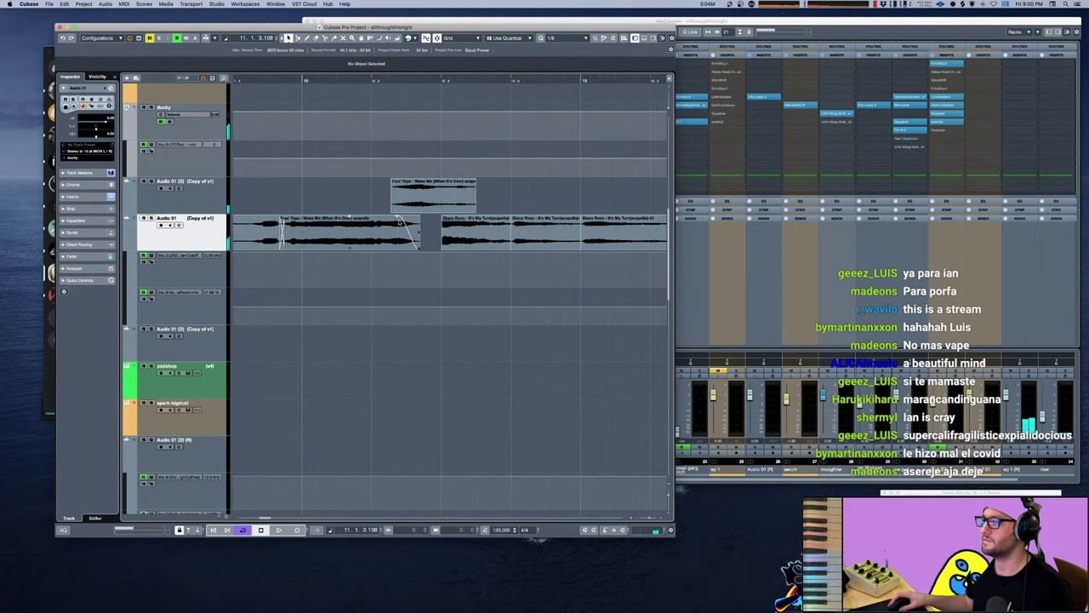
left_click_drag(418, 246, 387, 249)
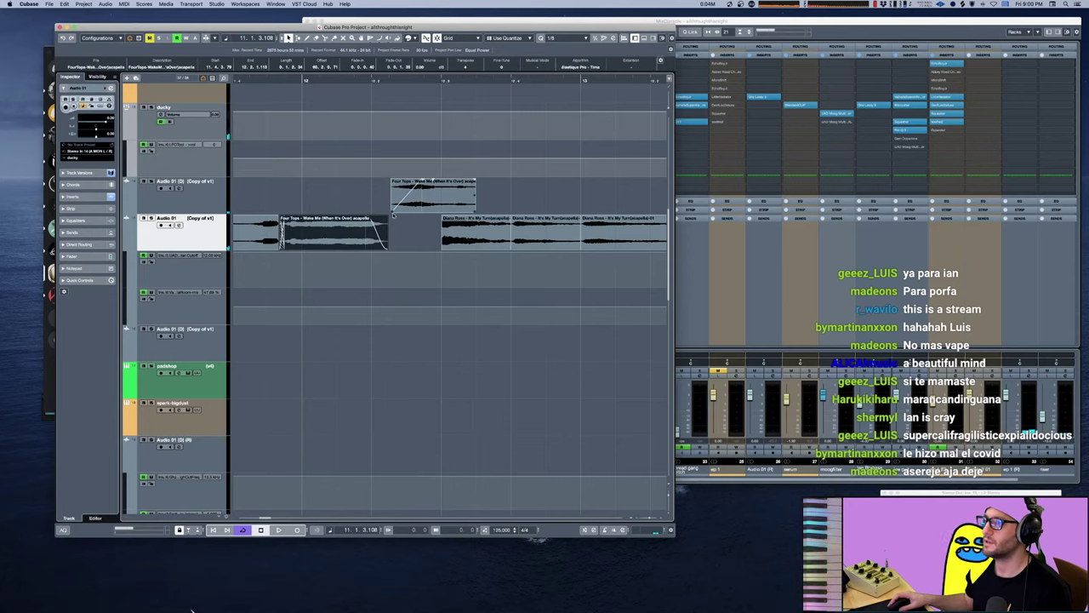
scroll(387, 247, "down", 3, "ctrl")
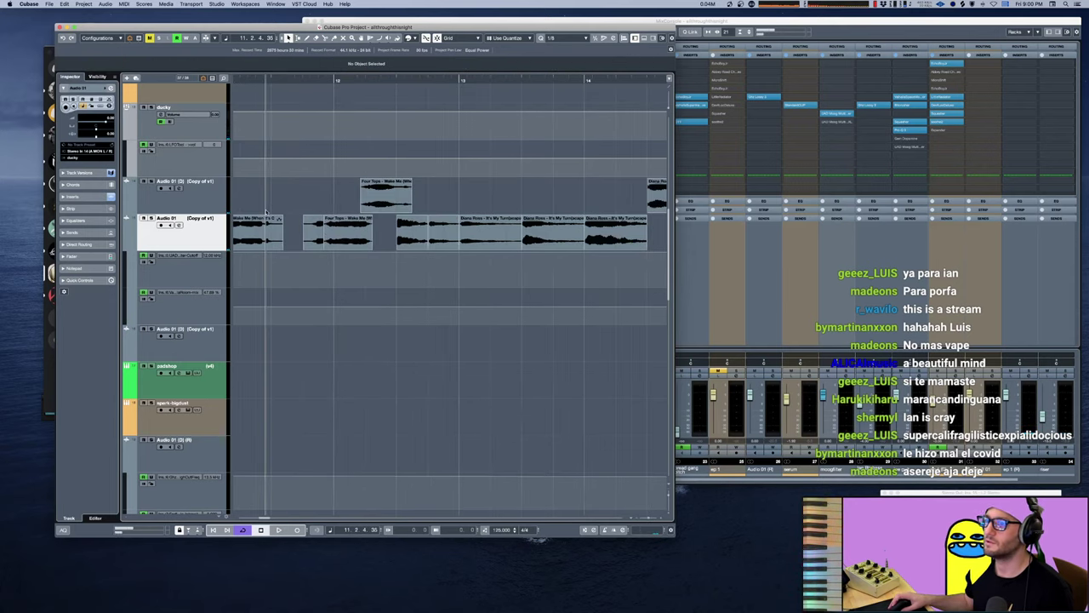
Play from the Audio 01 (2) track and select the first Four Tops event on Audio 01
left_click(190, 208)
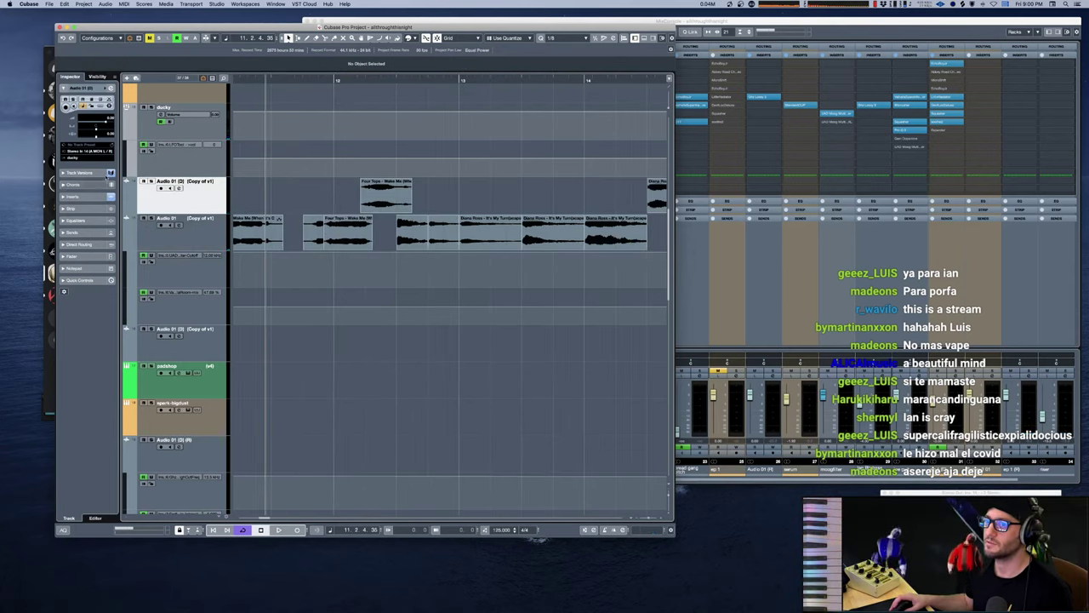
key("space")
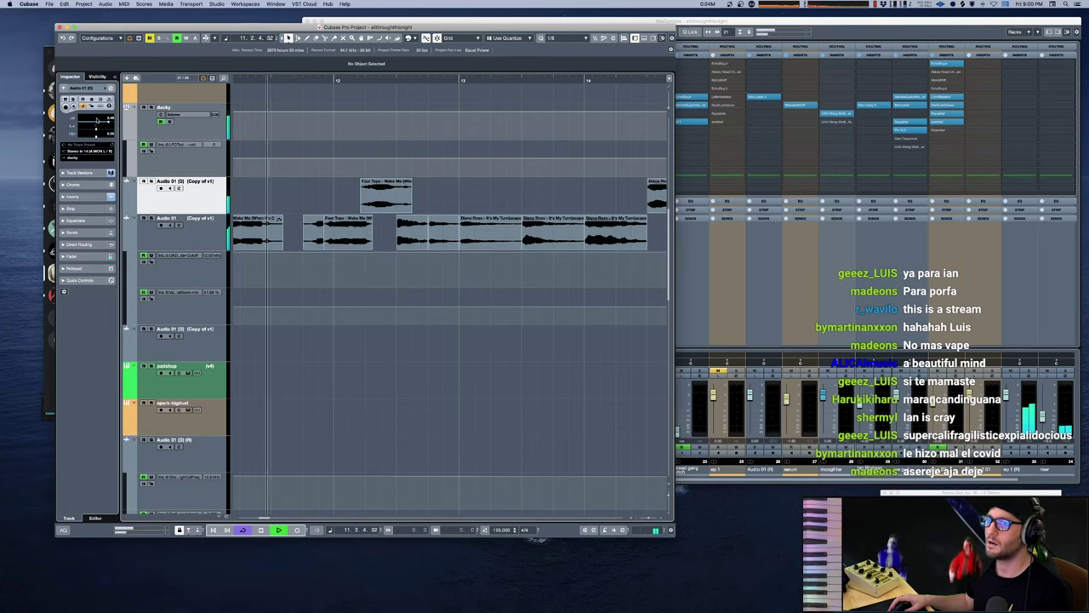
scroll(377, 226, "up", 3, "ctrl")
left_click(297, 234)
key("space")
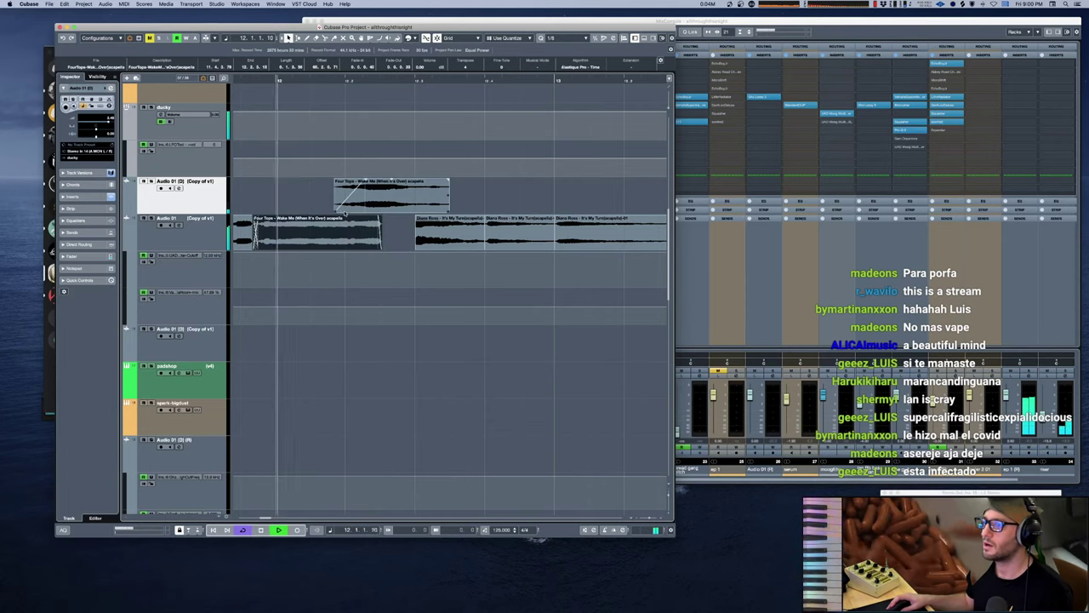
Move the upper Four Tops event later, fade out the lower one, and lengthen the upper event
left_click_drag(337, 208, 354, 211)
key("space")
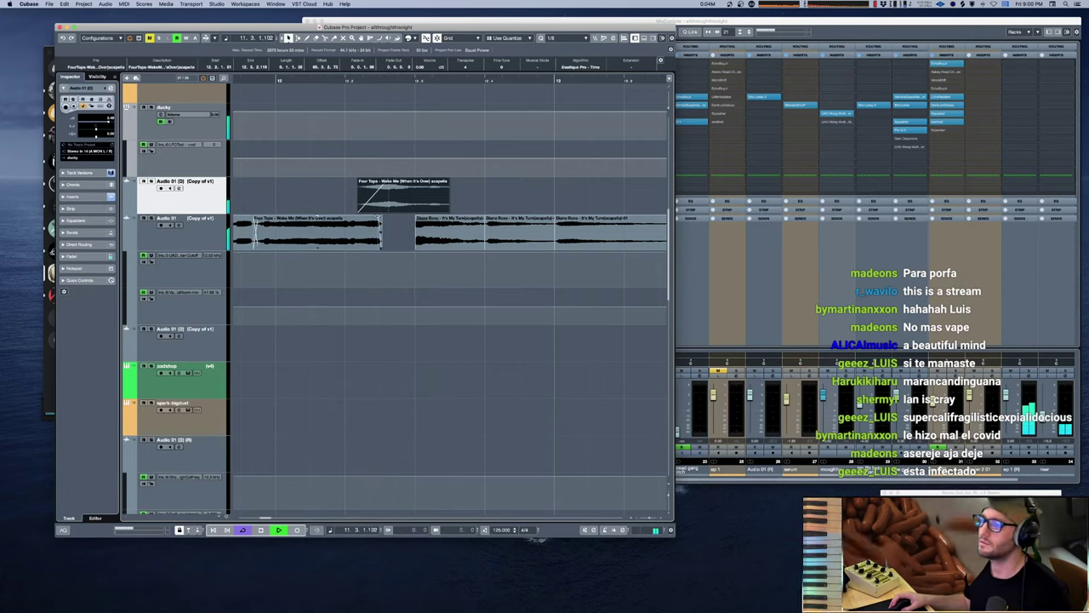
left_click_drag(379, 219, 363, 220)
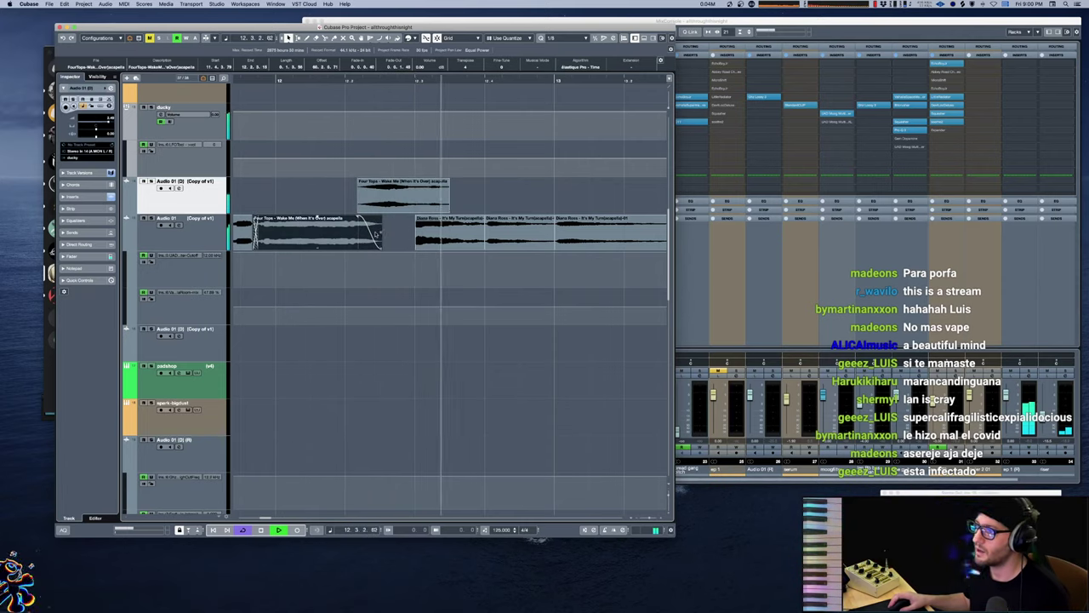
mouse_move(449, 203)
left_mouse_down()
mouse_move(547, 212)
mouse_move(495, 212)
mouse_move(443, 194)
mouse_move(453, 209)
left_mouse_up()
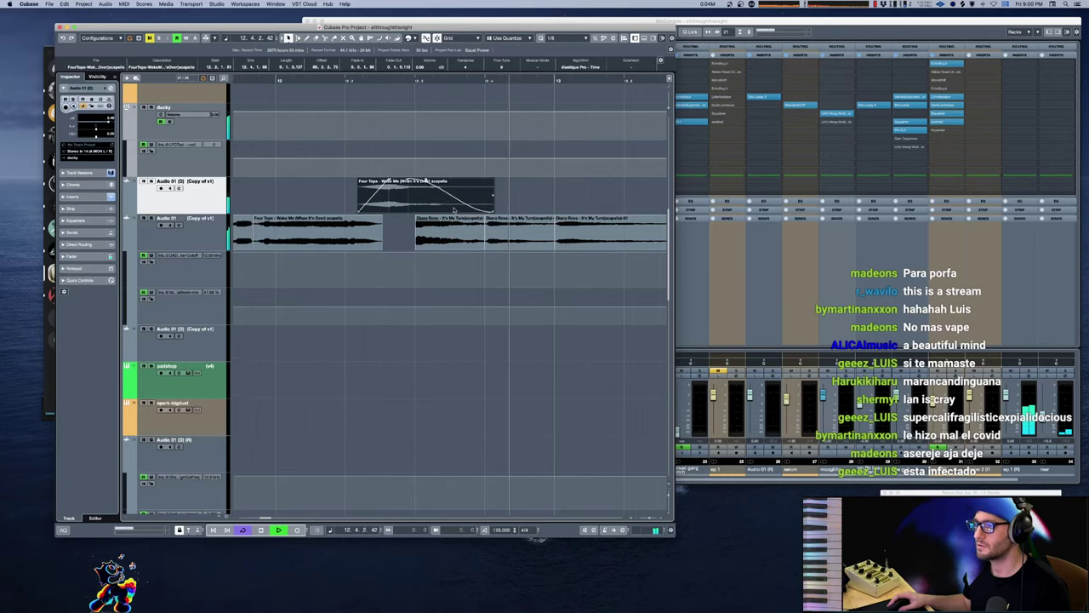
Extend the Four Tops event's end further and draw a fade-in on the upper event
key("g")
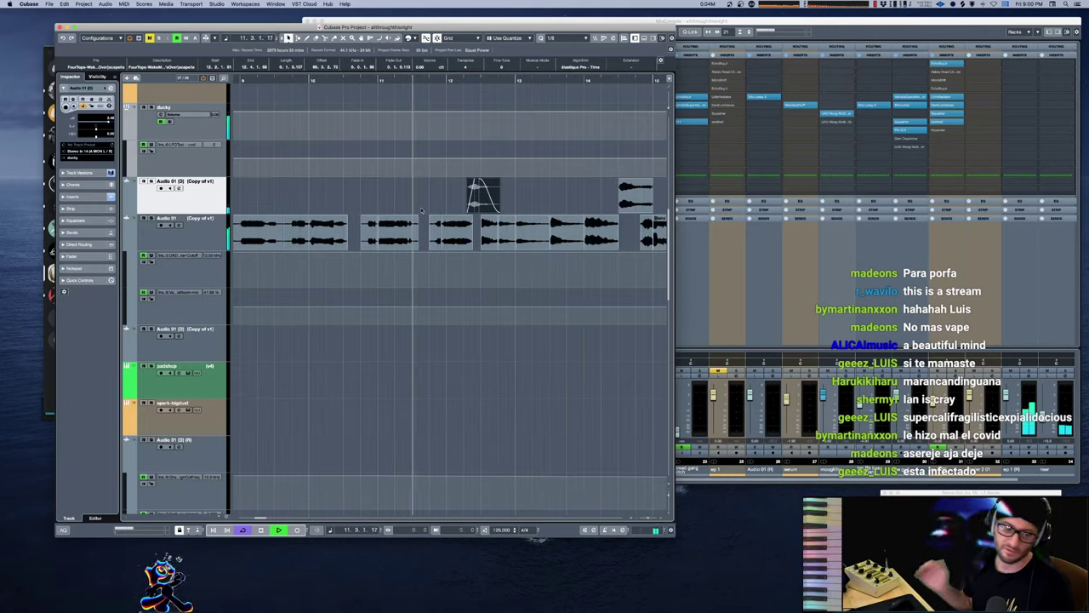
key("space")
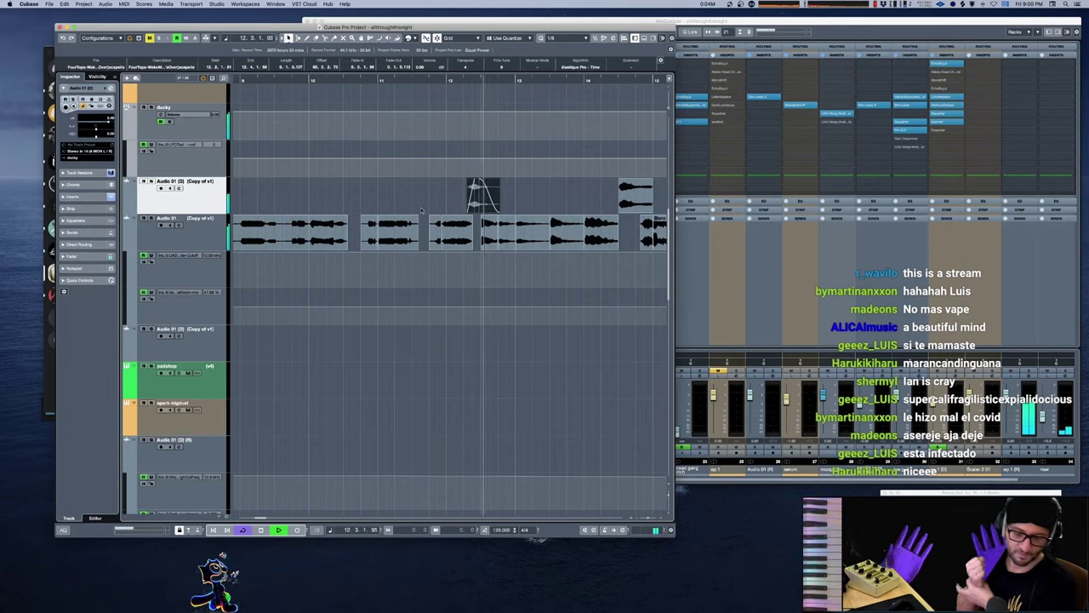
key("space")
key("h")
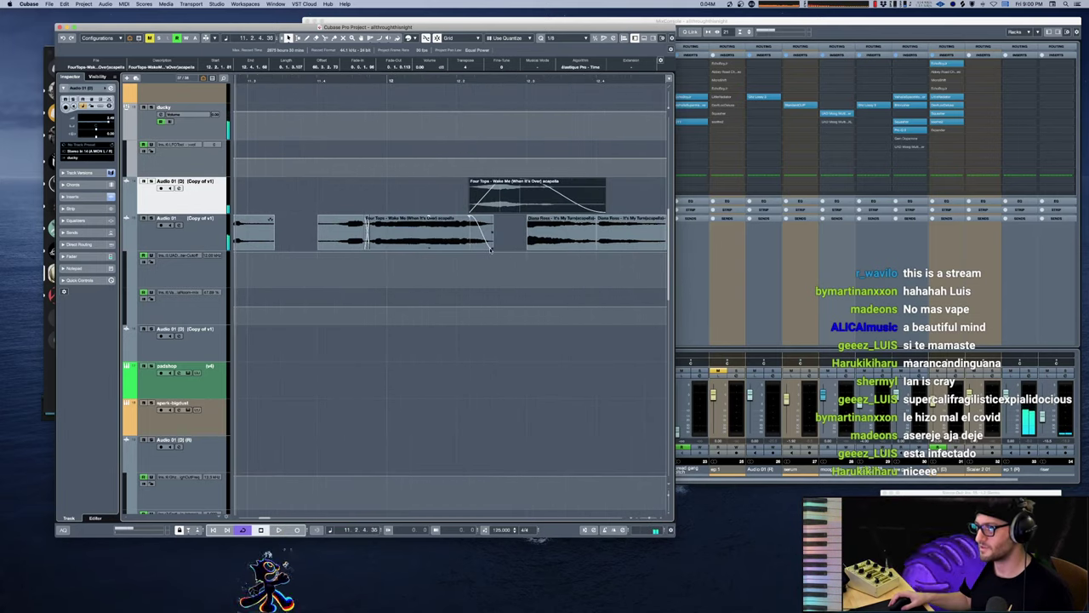
left_click_drag(490, 248, 524, 247)
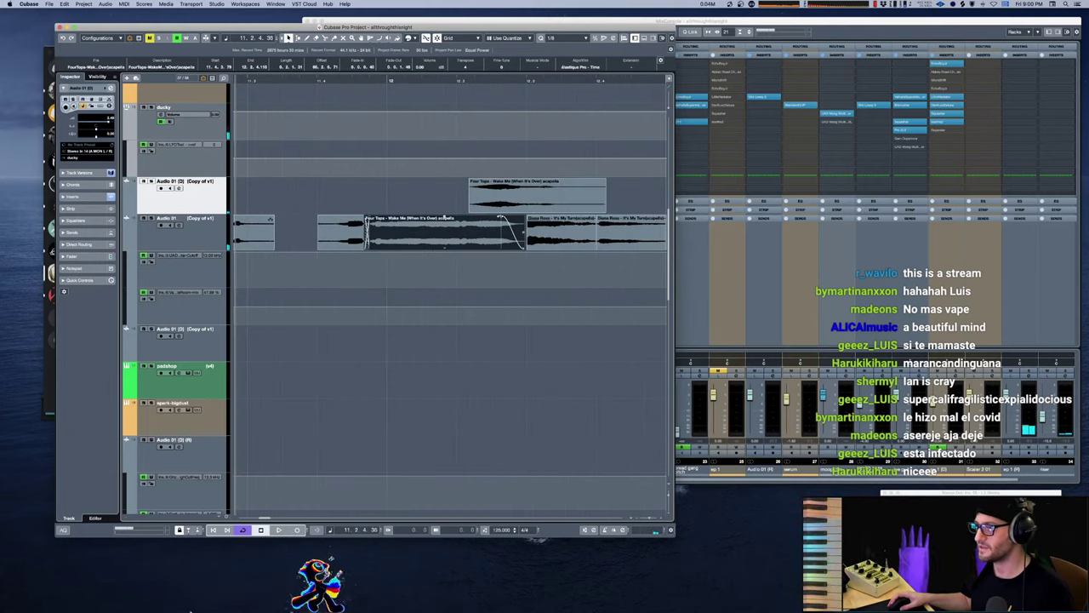
left_click_drag(472, 180, 515, 181)
key("h")
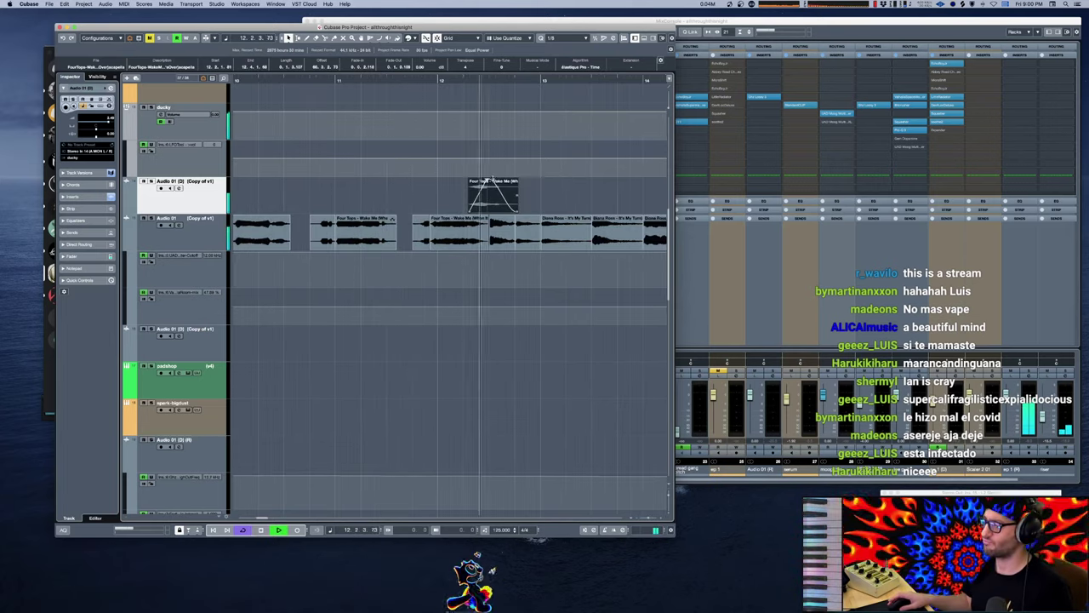
key("space")
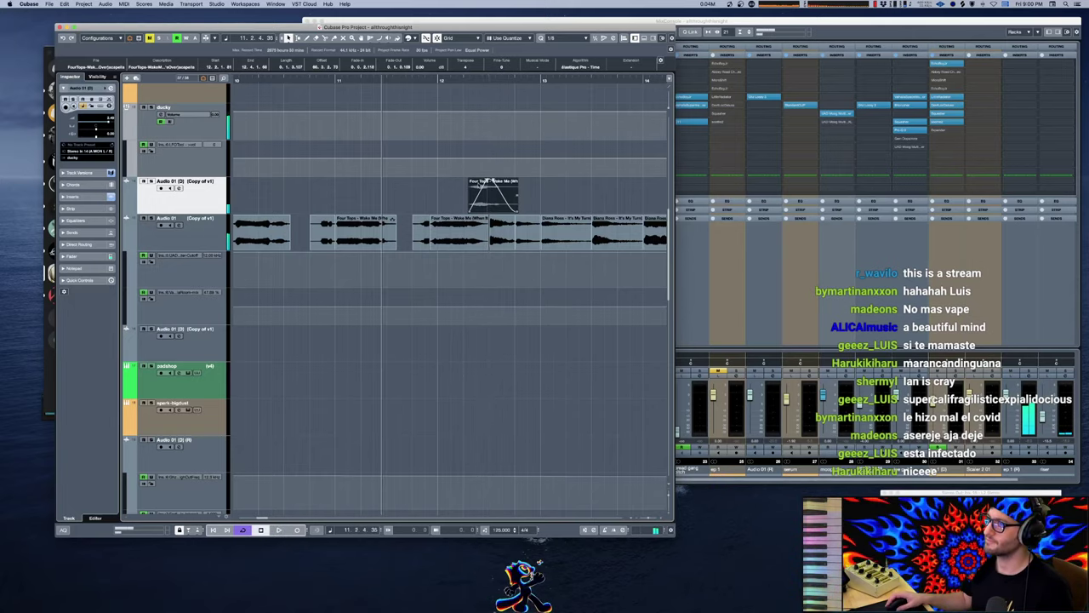
Open the upper event's Fade In settings, shorten the lower event's fade-out, then close the dialog
double_click(487, 182)
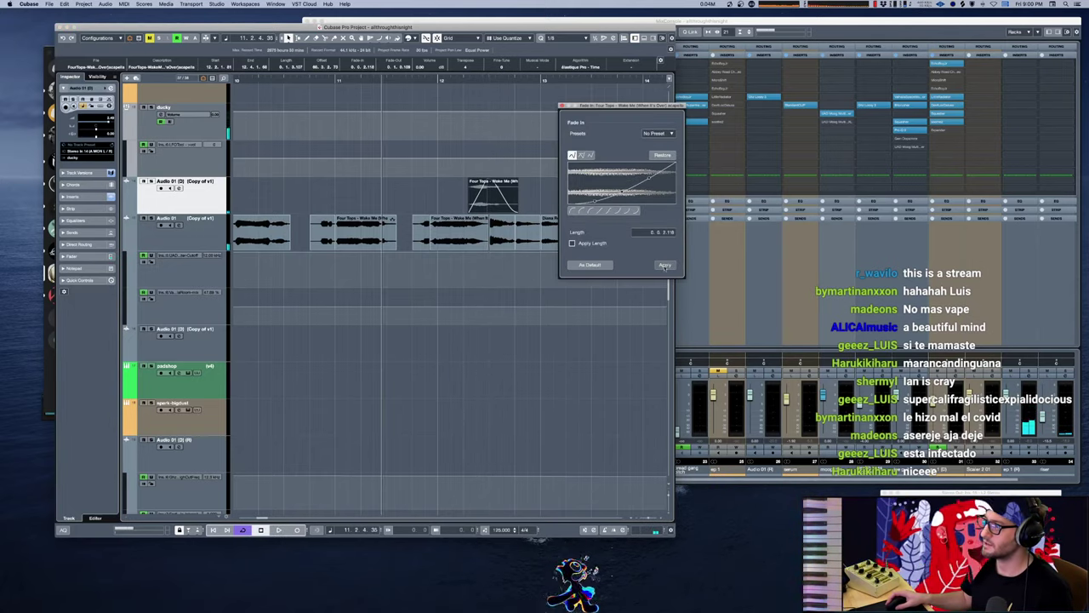
scroll(519, 234, "up", 3)
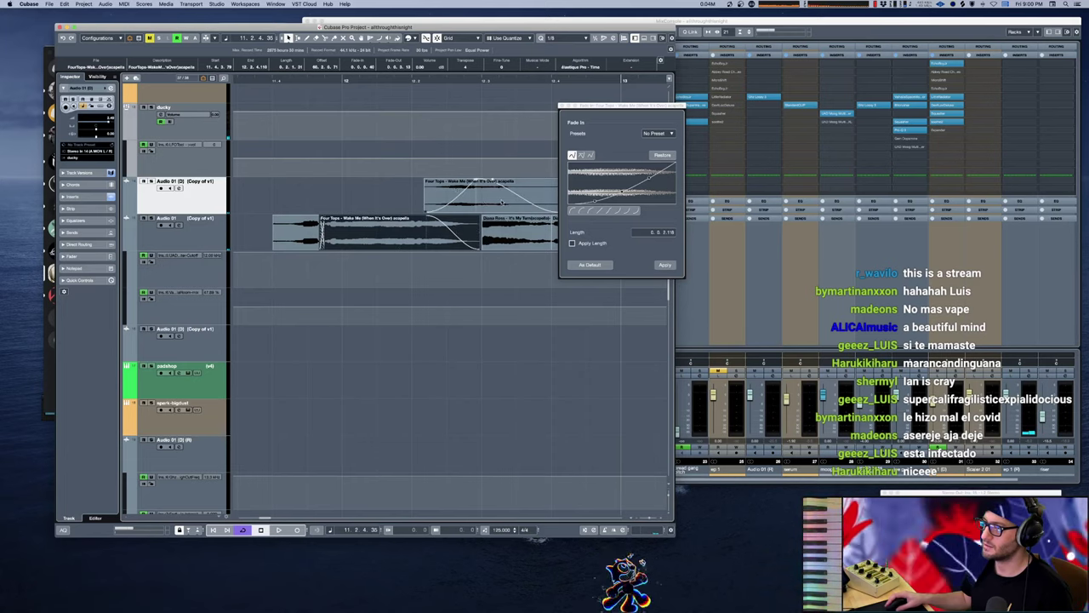
left_click(476, 182)
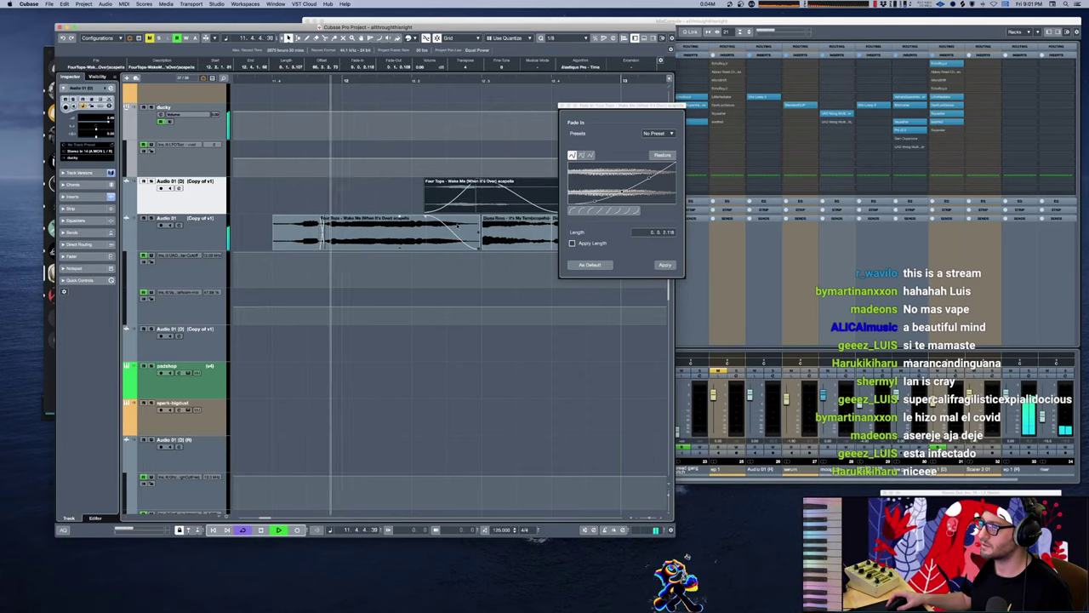
key("space")
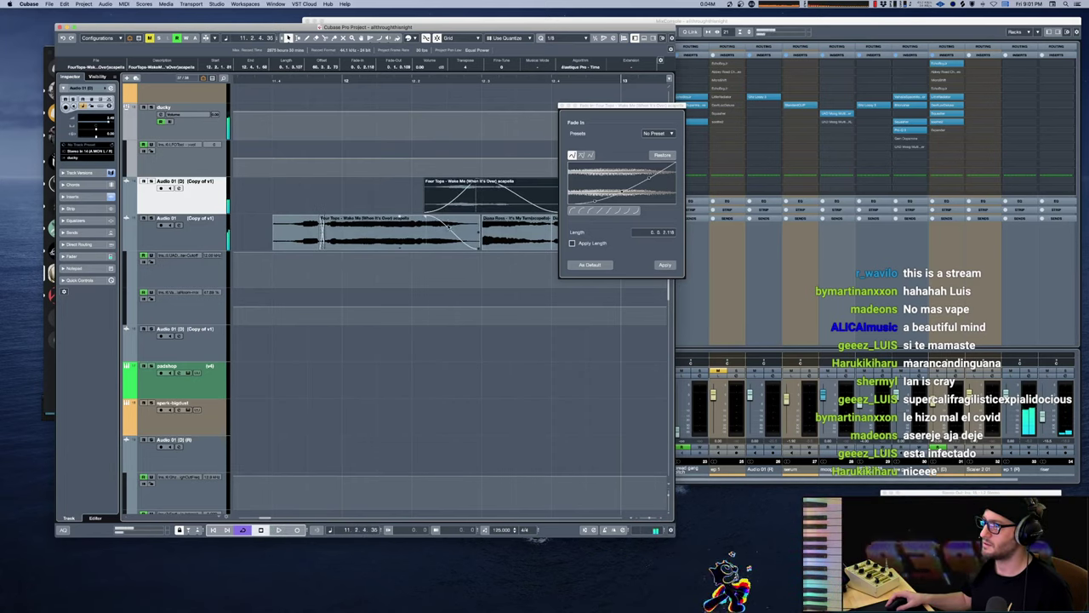
left_click(399, 223)
left_click_drag(425, 218, 442, 218)
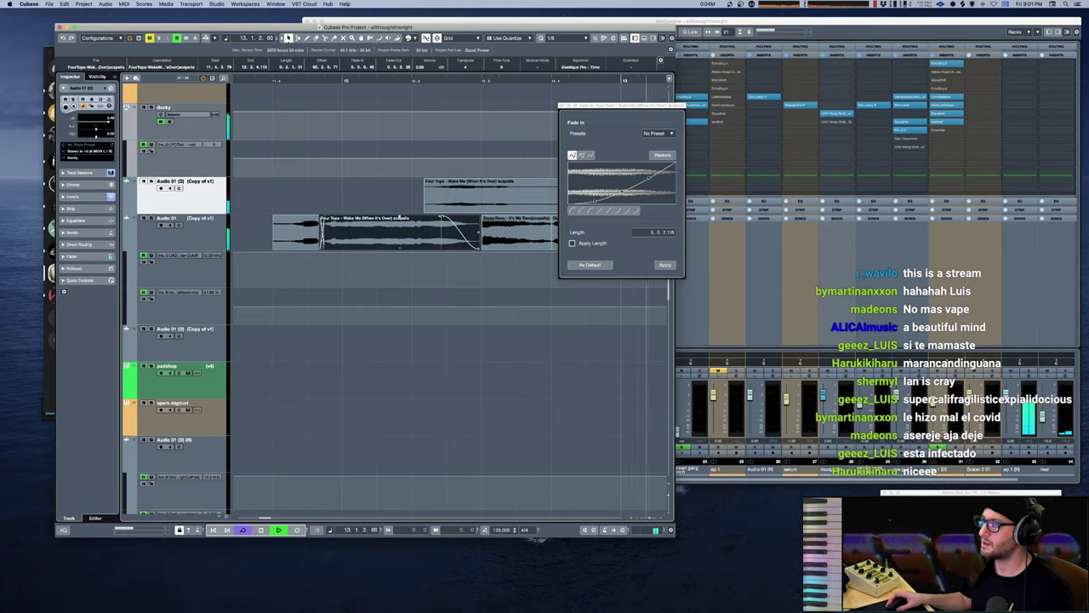
scroll(459, 221, "left", 3)
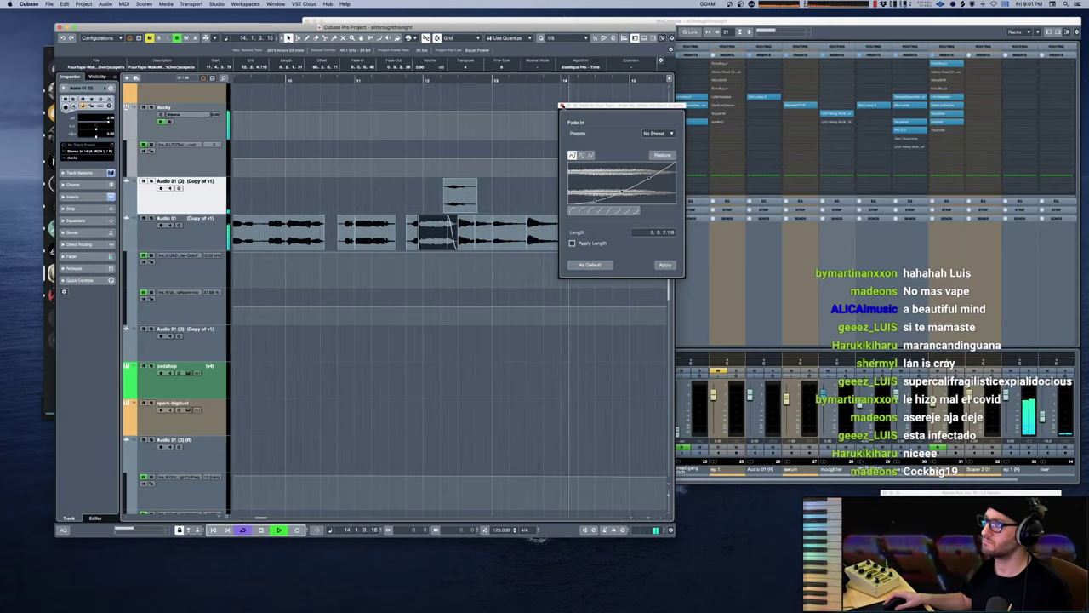
key("Escape")
key("g")
key("g")
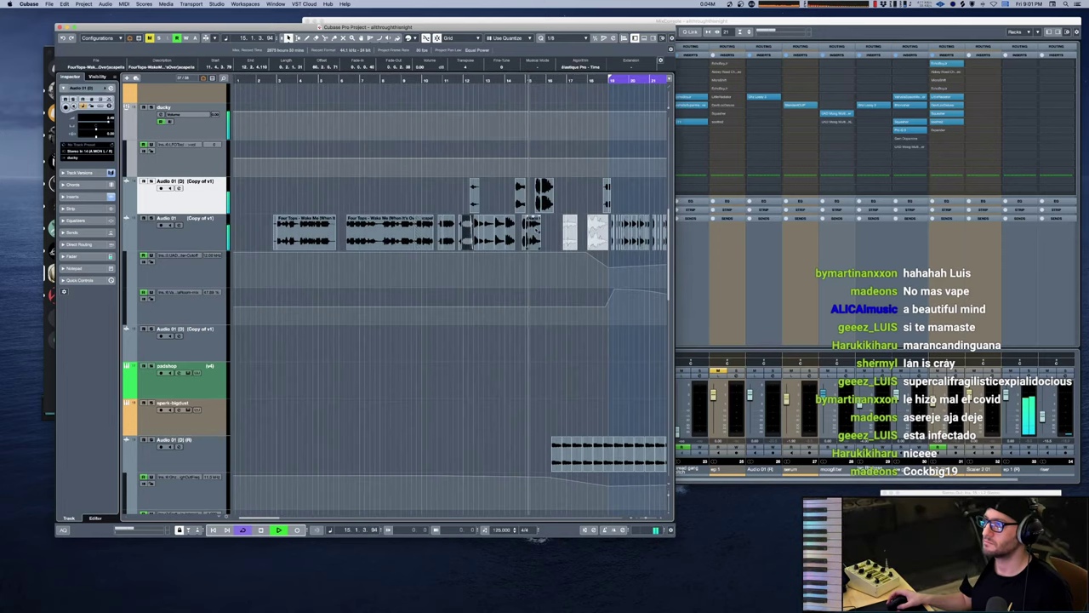
key("h")
key("h")
key("h")
key("space")
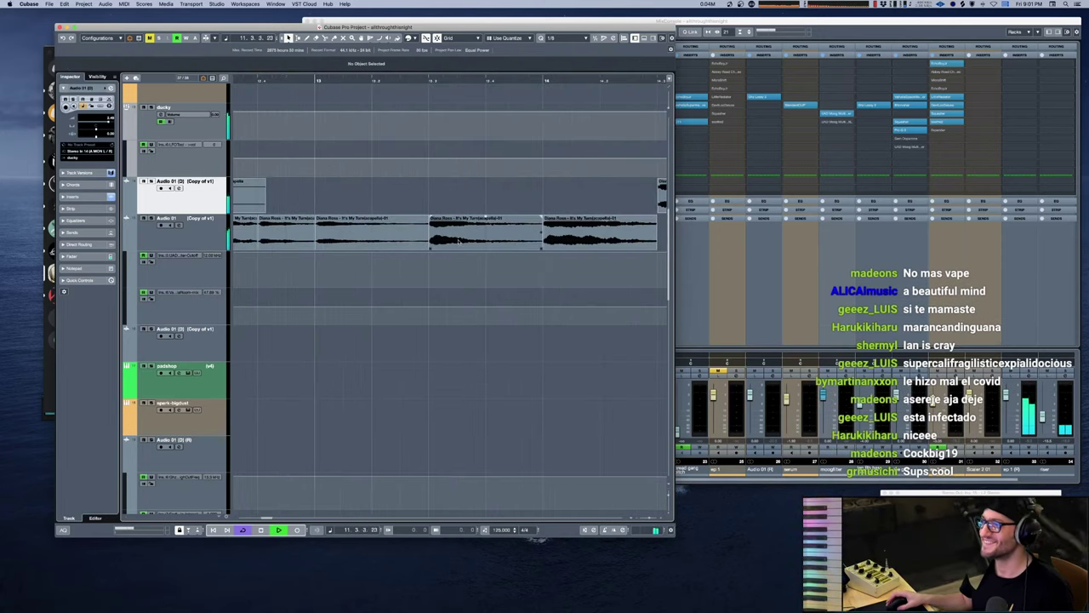
key("g")
left_click_drag(464, 236, 479, 200)
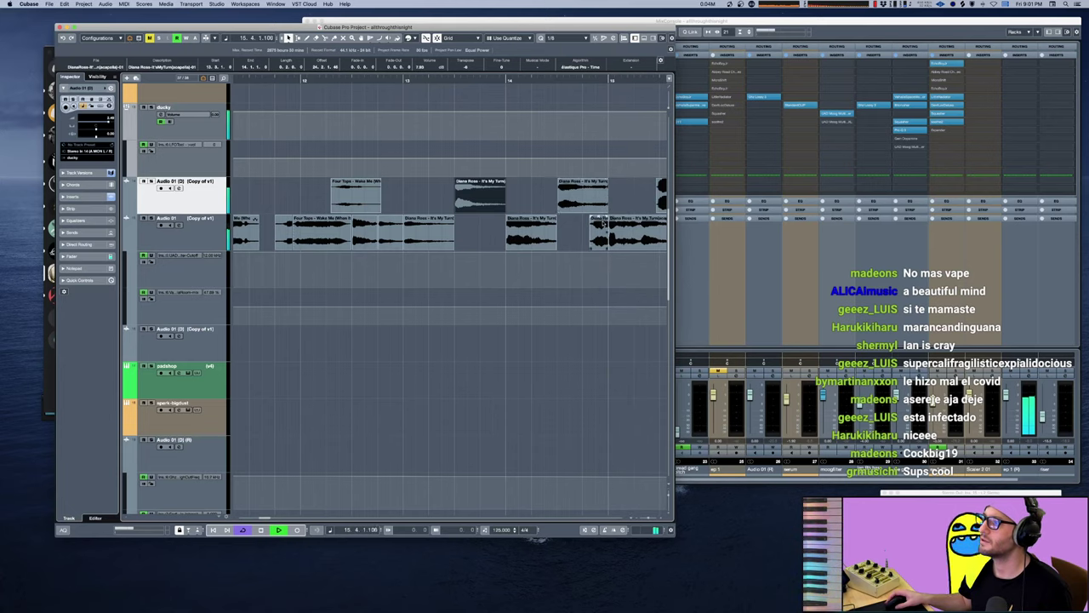
key("g")
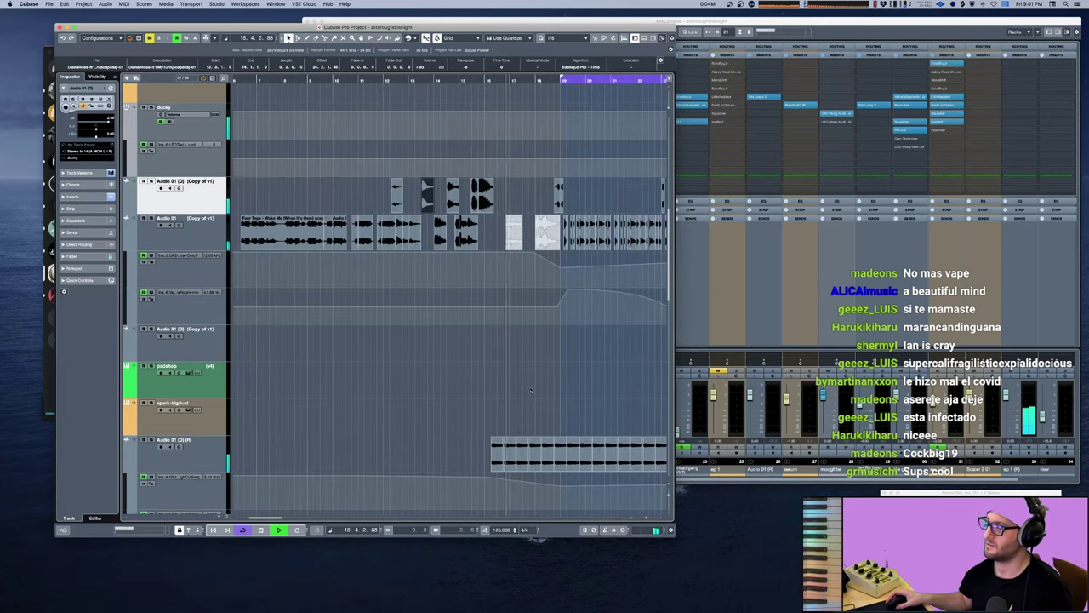
key("h")
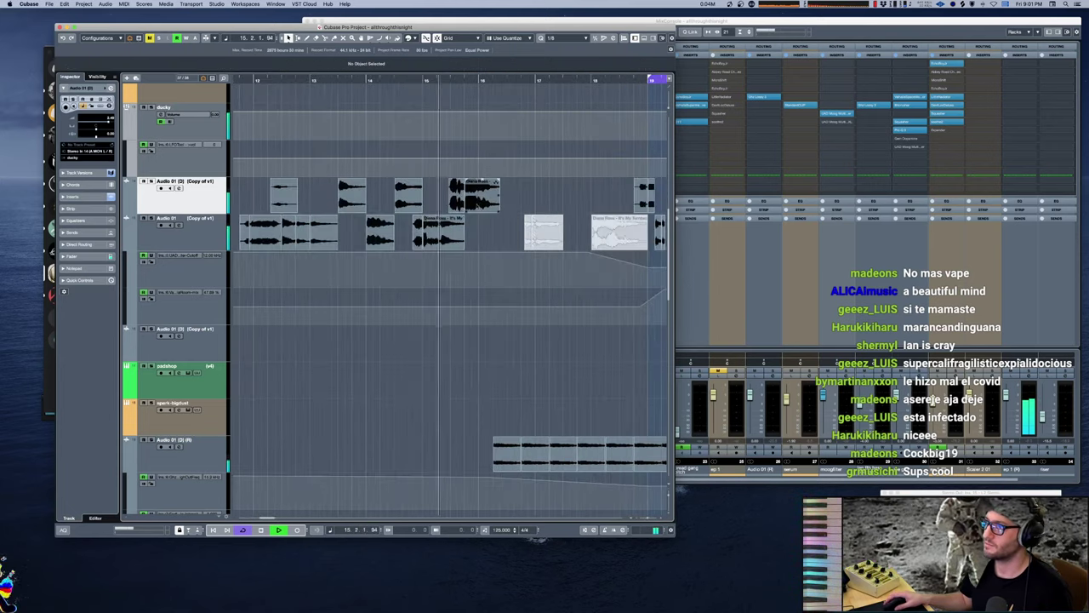
key("space")
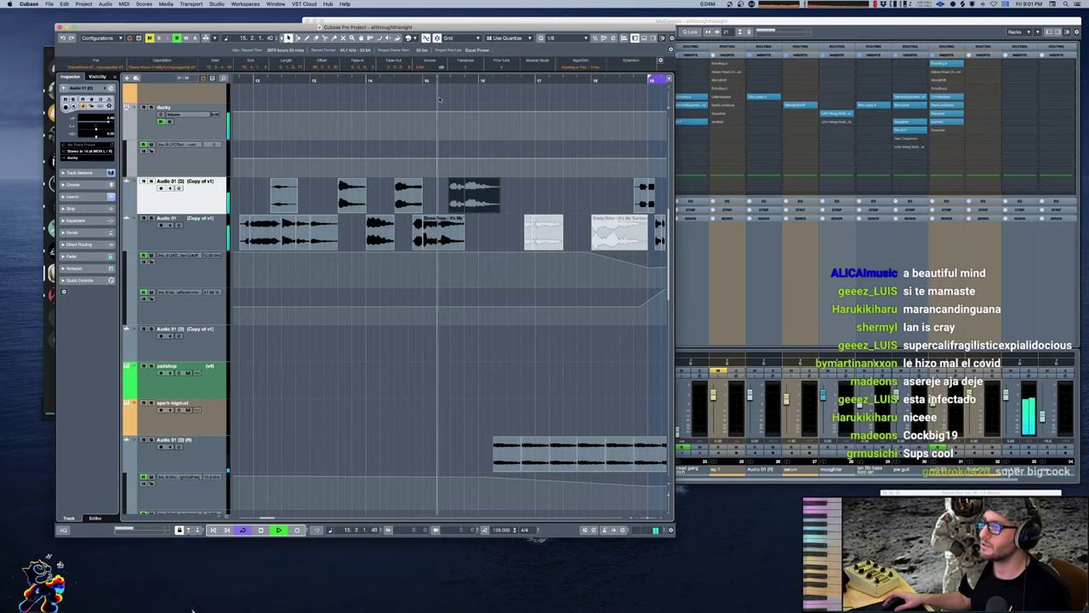
key("space")
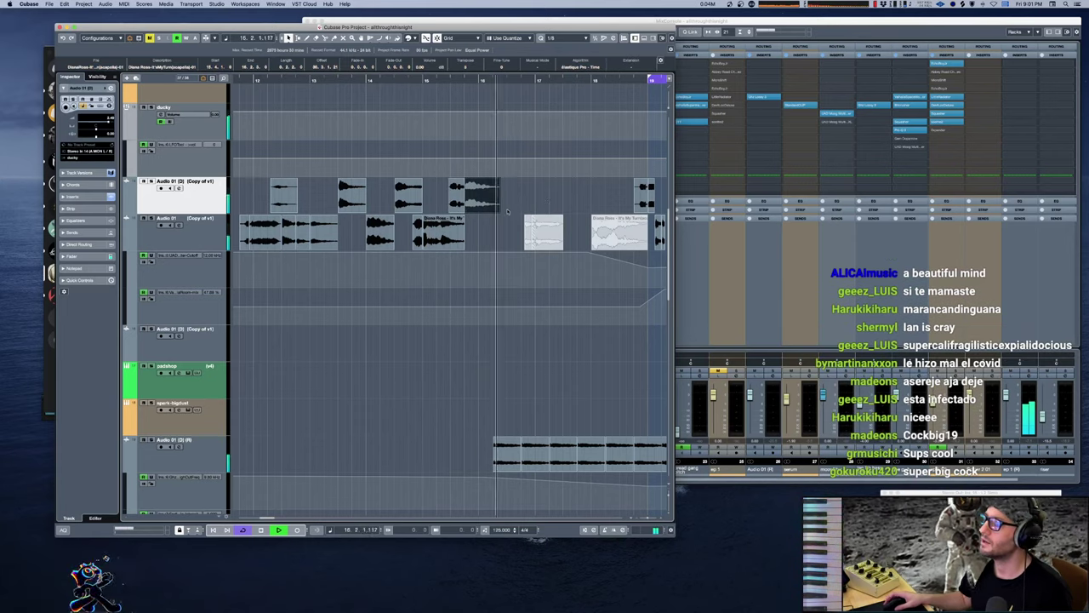
key("g")
scroll(492, 394, "down", 2)
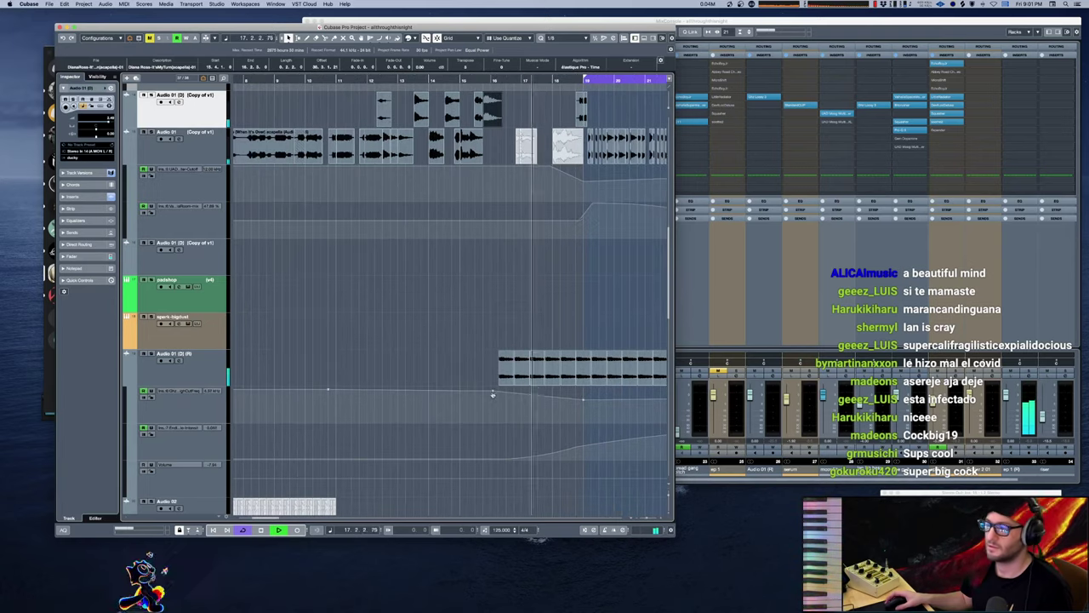
scroll(492, 394, "right", 2)
key("space")
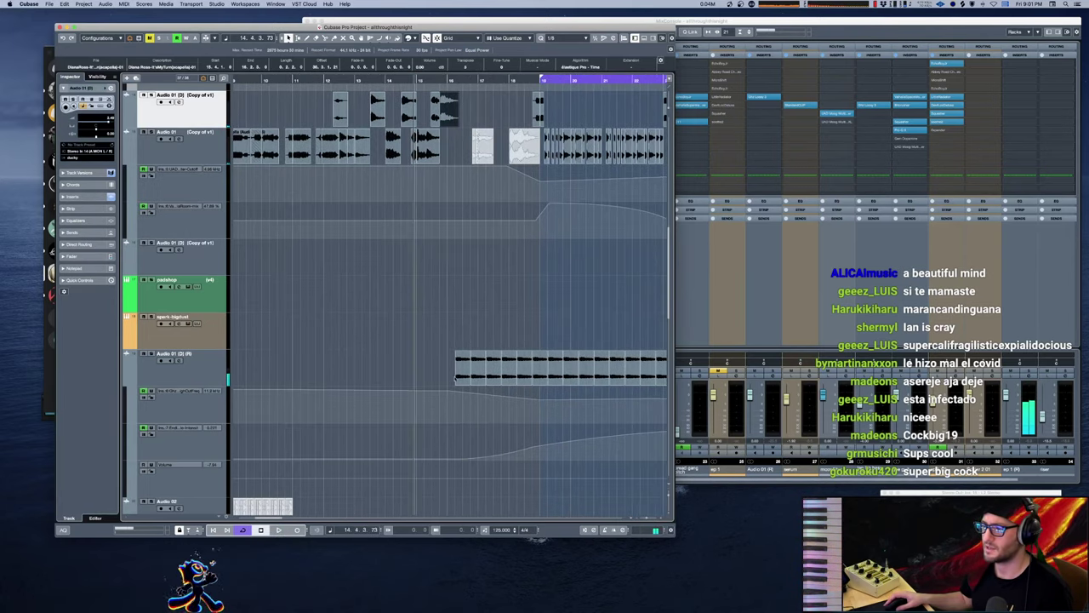
key("space")
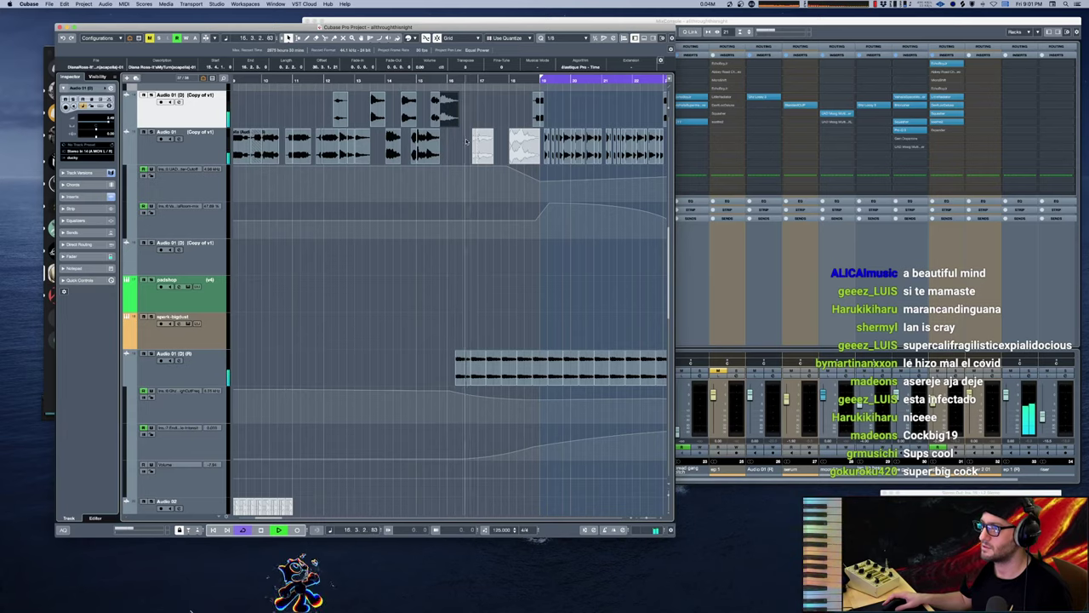
key("space")
scroll(471, 174, "up", 4)
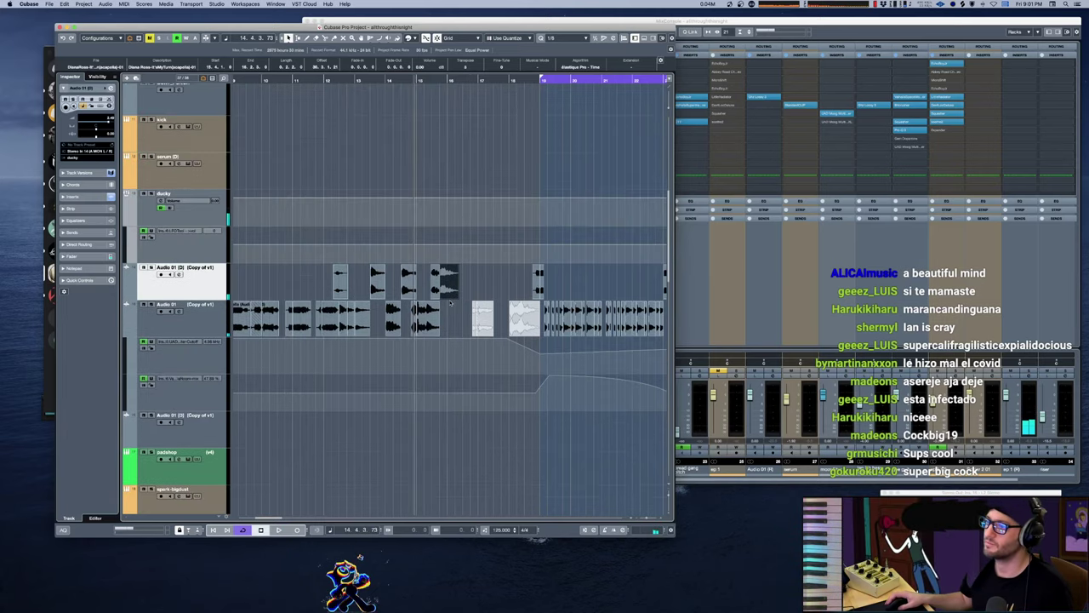
left_click(449, 301)
key("h")
left_click(524, 334)
key("space")
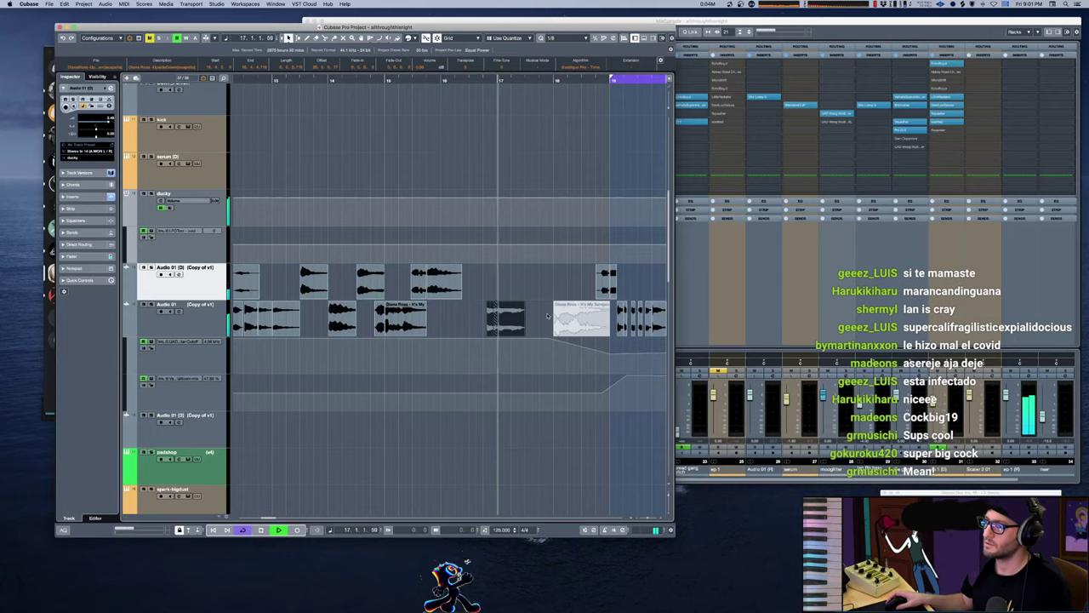
left_click(558, 320)
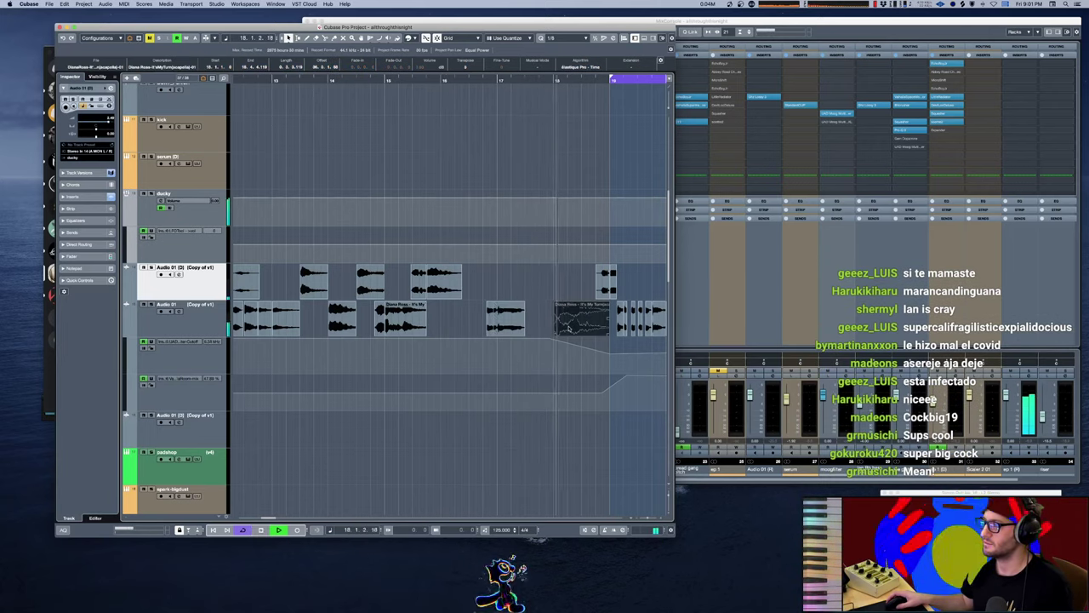
key("g")
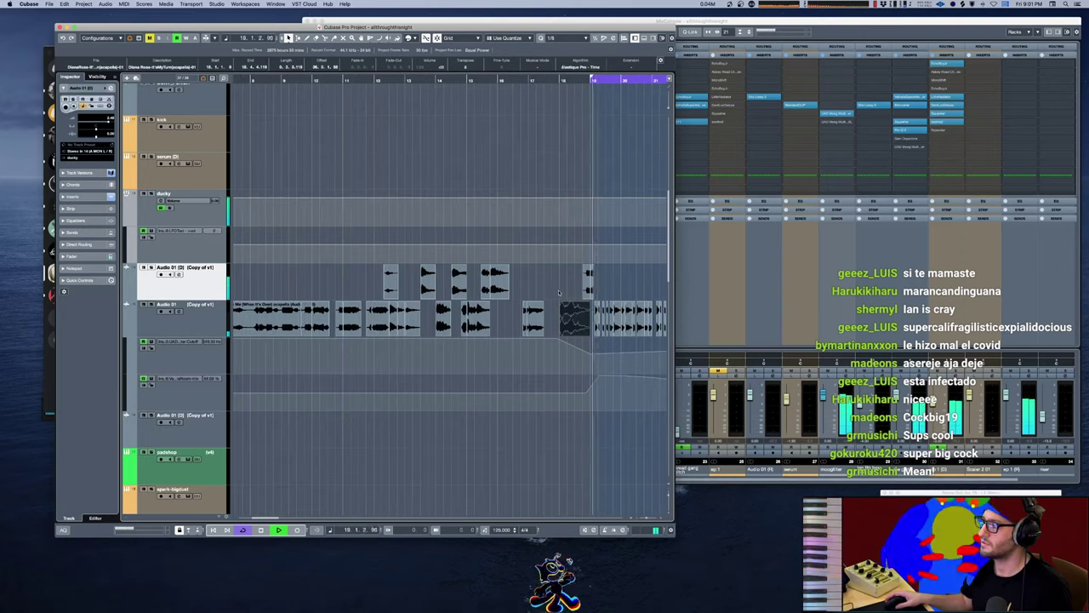
scroll(558, 292, "right", 3)
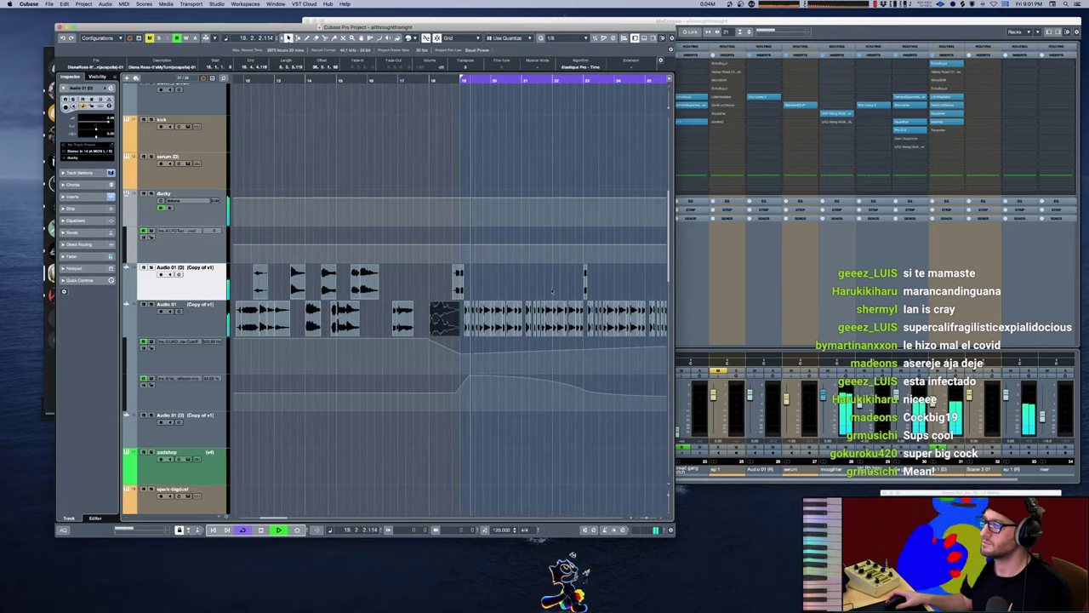
left_click(409, 172)
key("space")
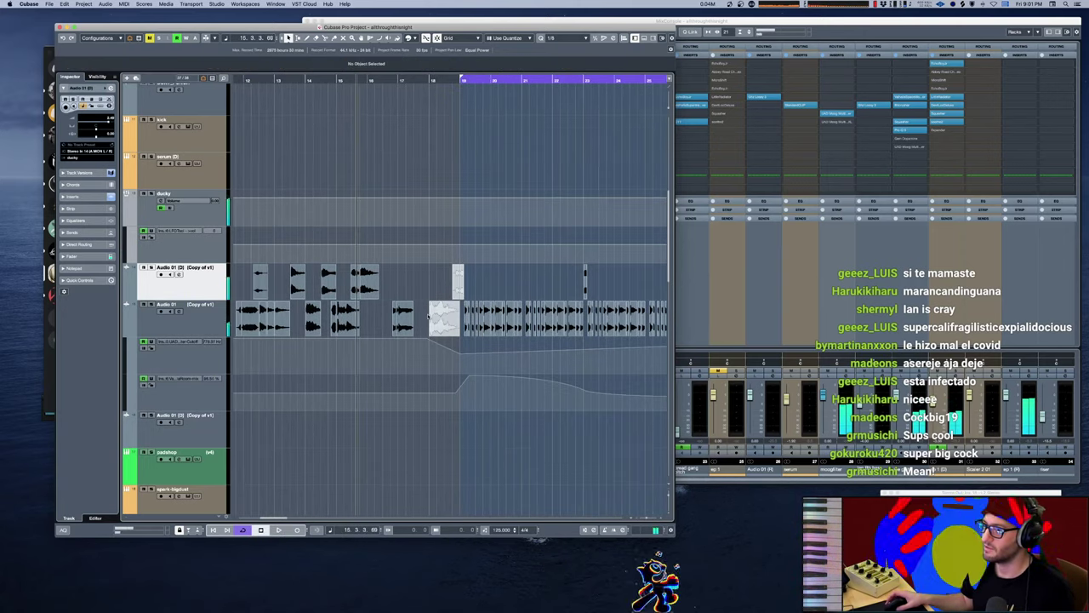
key("space")
scroll(436, 295, "down", 5)
key("h")
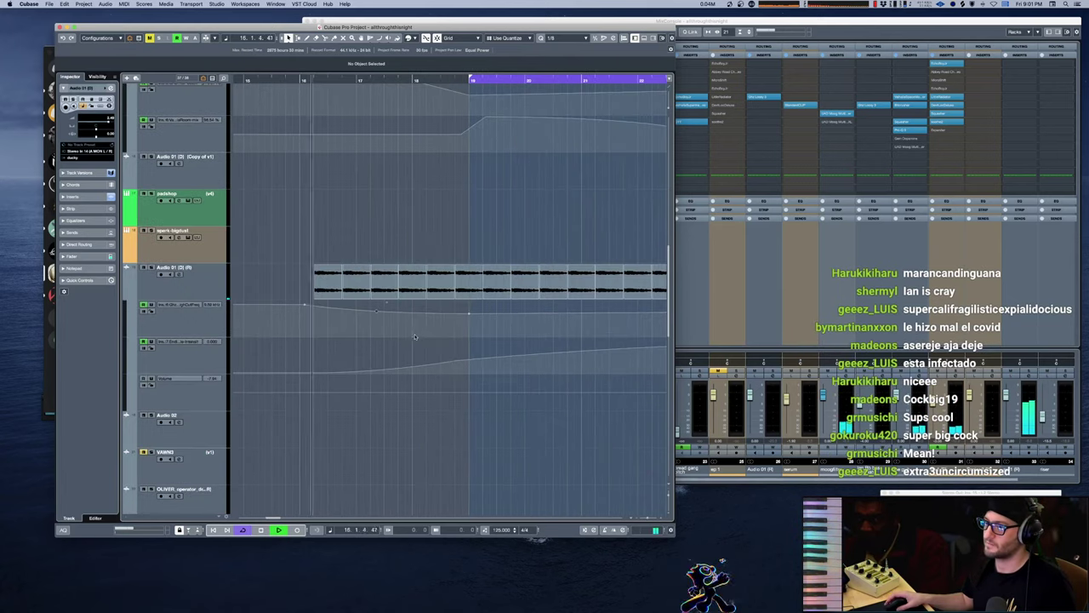
key("g")
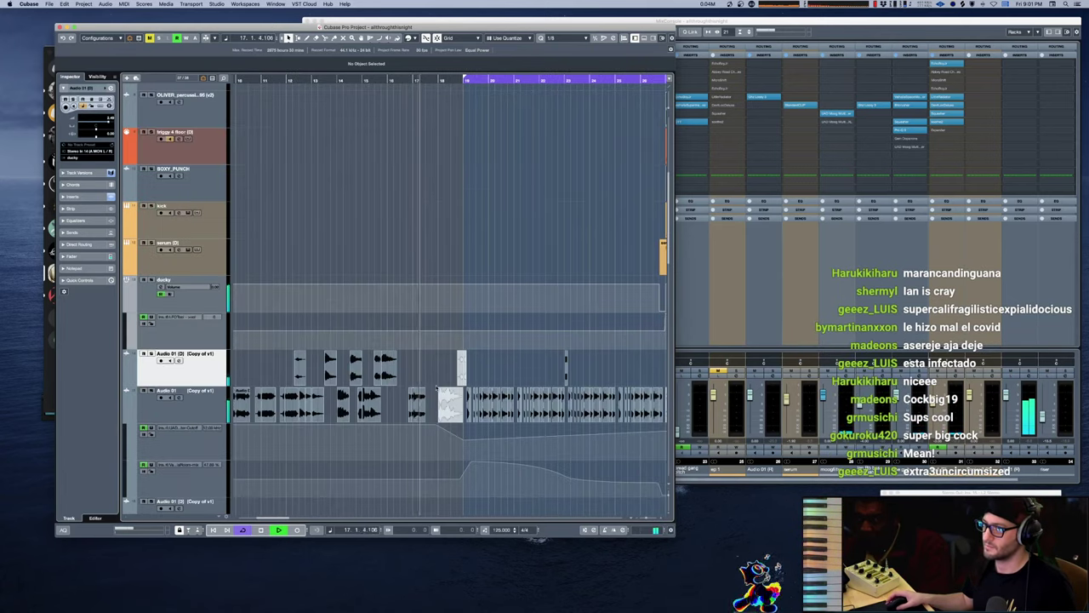
While playing, drag the first volume point near bar 19 on ap 1 (Copy of v4) down, then nudge it slightly up
left_click(408, 408)
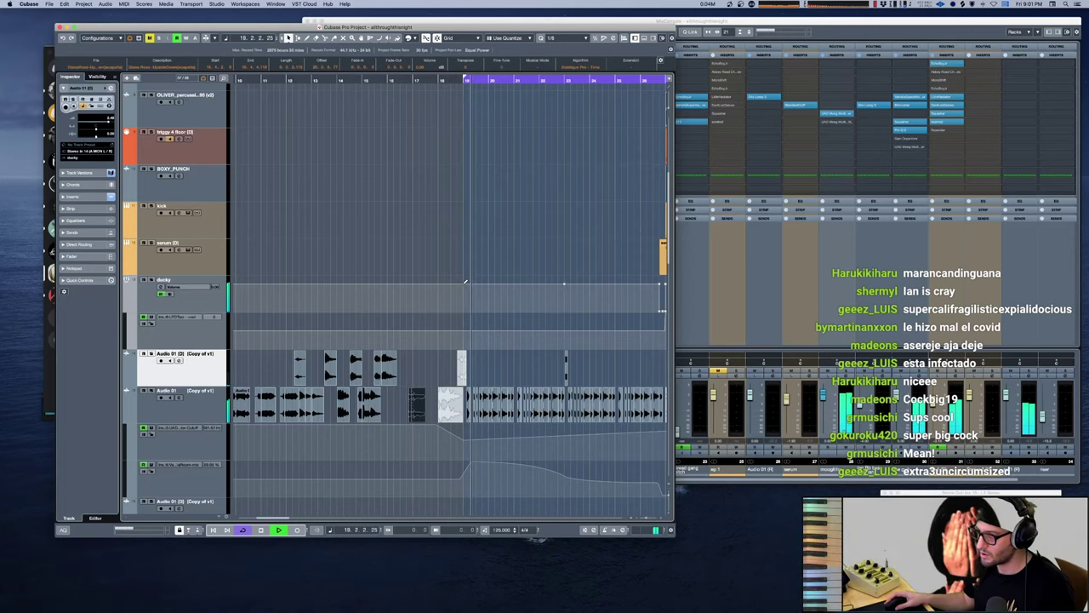
key("g")
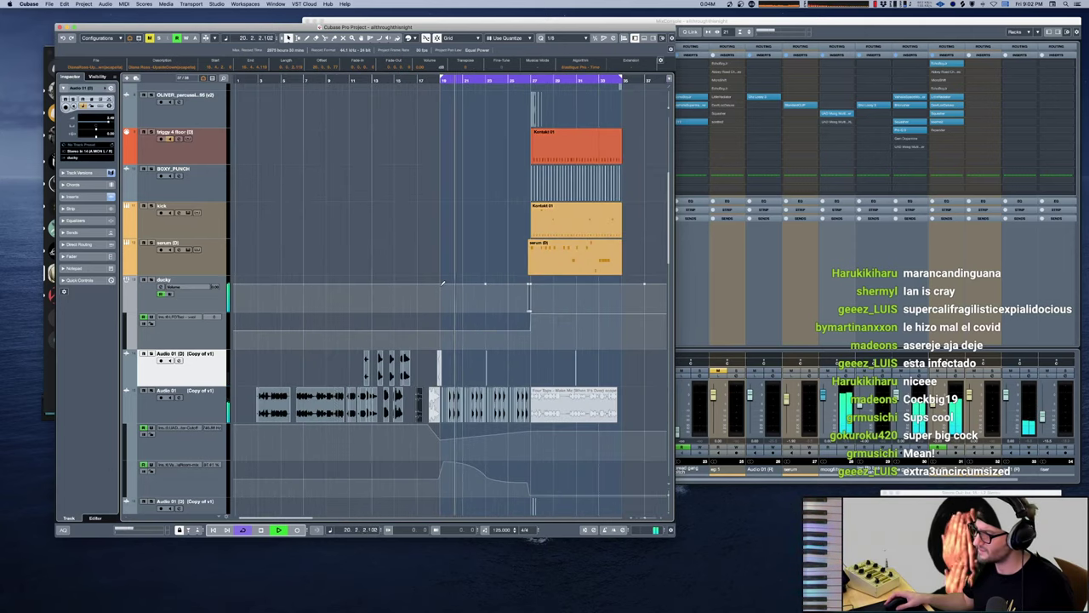
key("space")
scroll(446, 287, "down", 10)
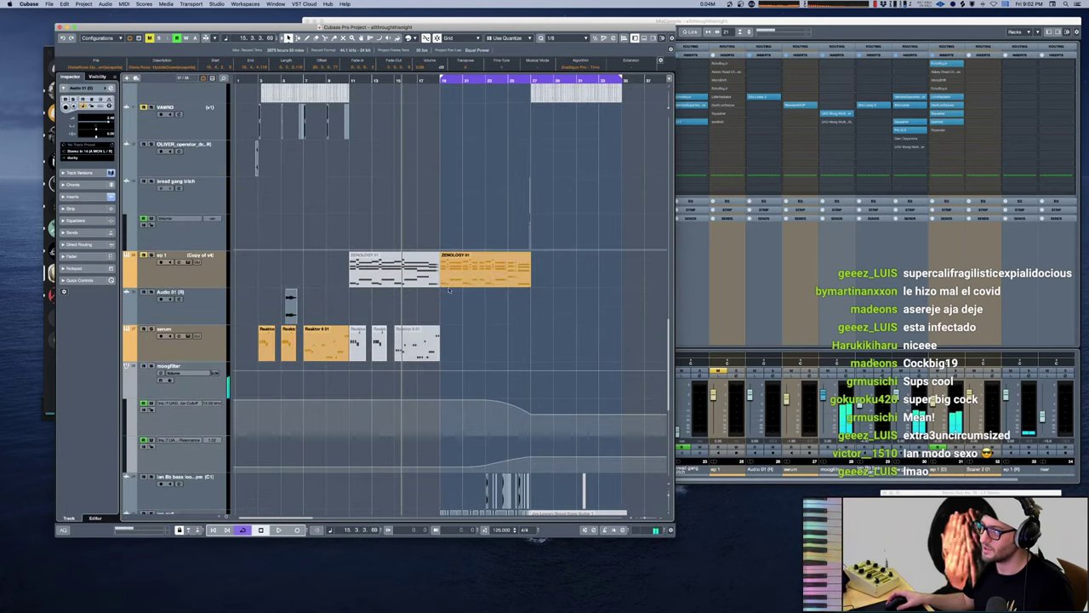
scroll(449, 290, "down", 5)
key("h")
key("h")
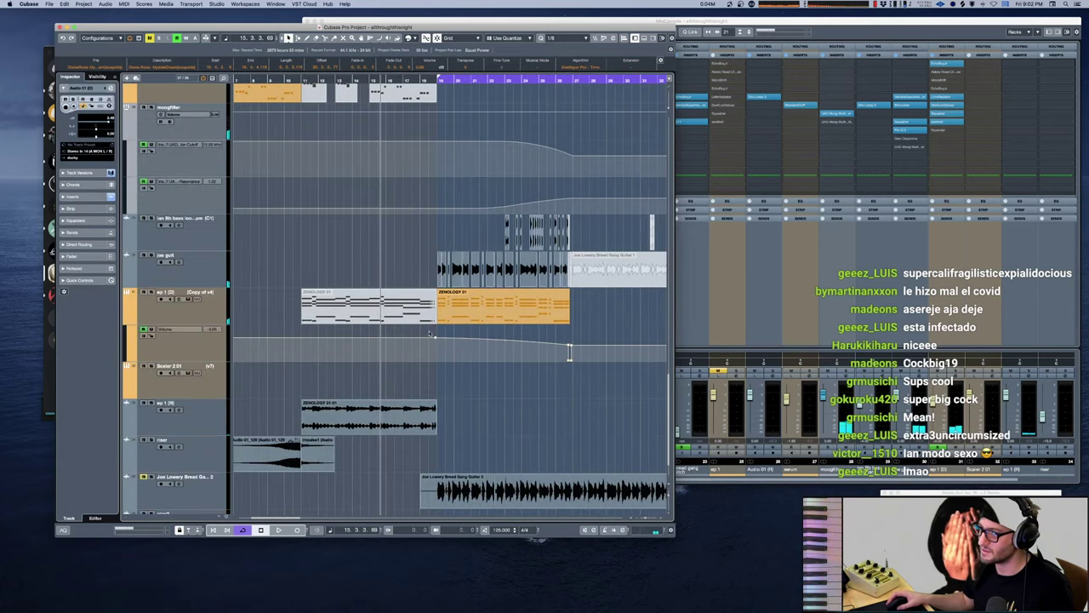
key("space")
mouse_move(436, 339)
left_mouse_down()
mouse_move(438, 352)
mouse_move(438, 341)
left_mouse_up()
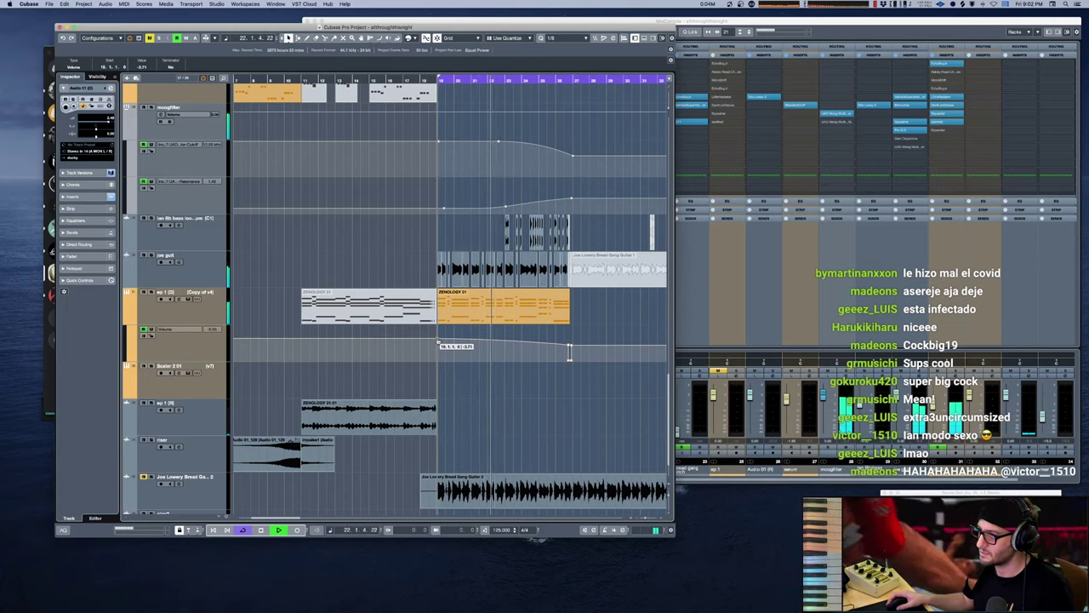
left_click_drag(438, 341, 437, 339)
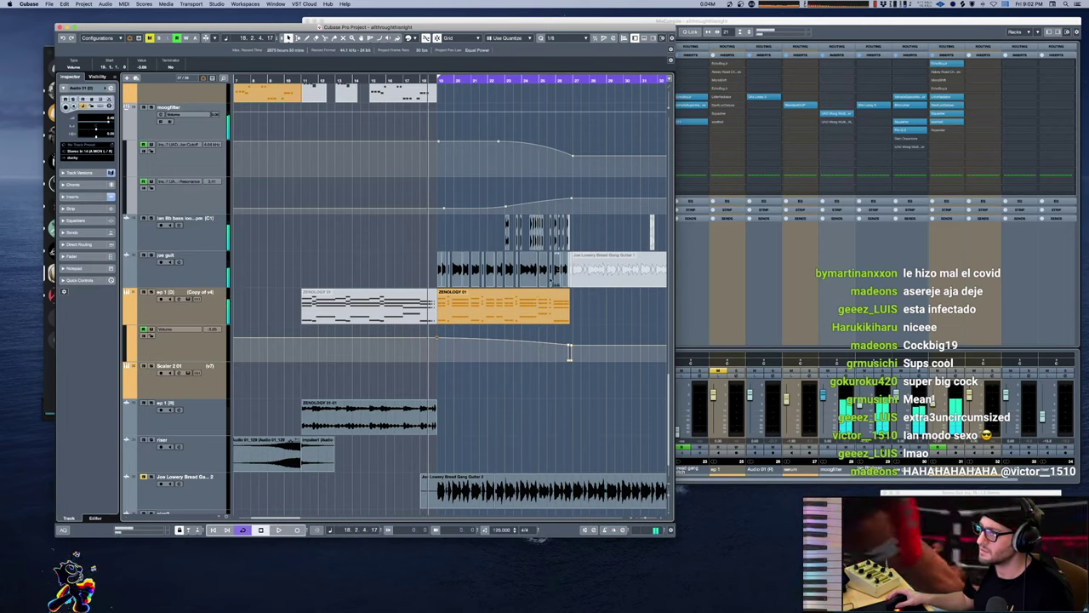
key("space")
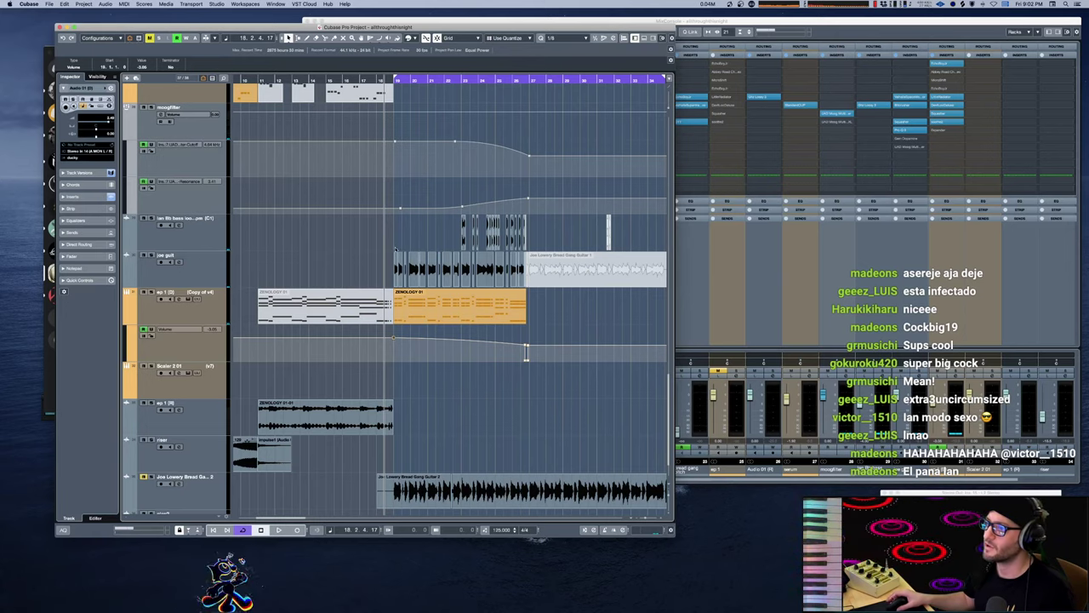
scroll(394, 256, "right", 3)
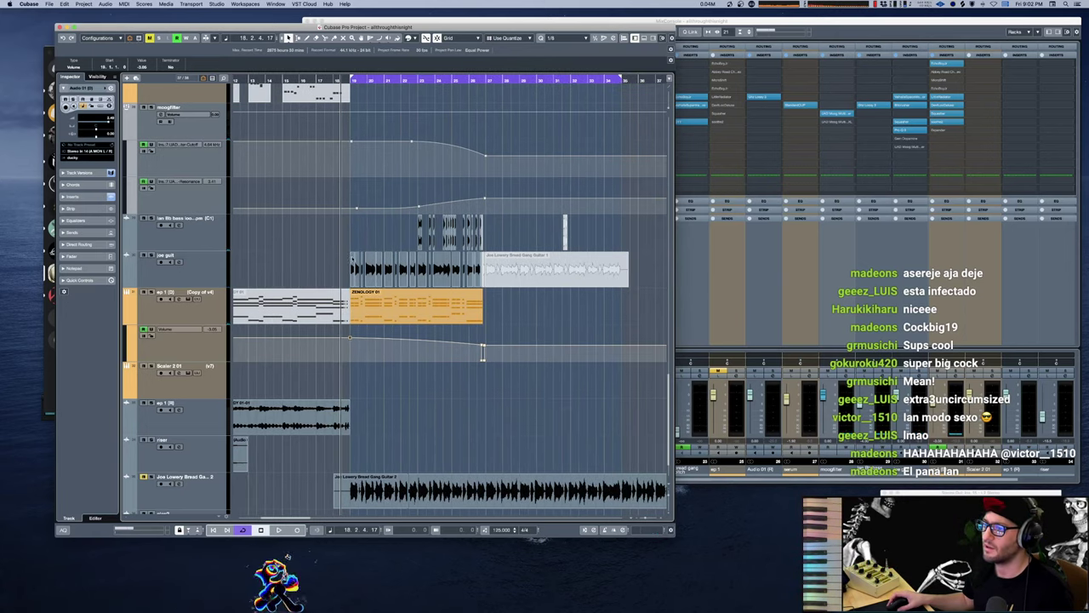
scroll(354, 258, "up", 5)
Zoom to bars 16–28 and pull the bar 19 plug-in automation point on Audio 01 down while playing
scroll(362, 209, "up", 10)
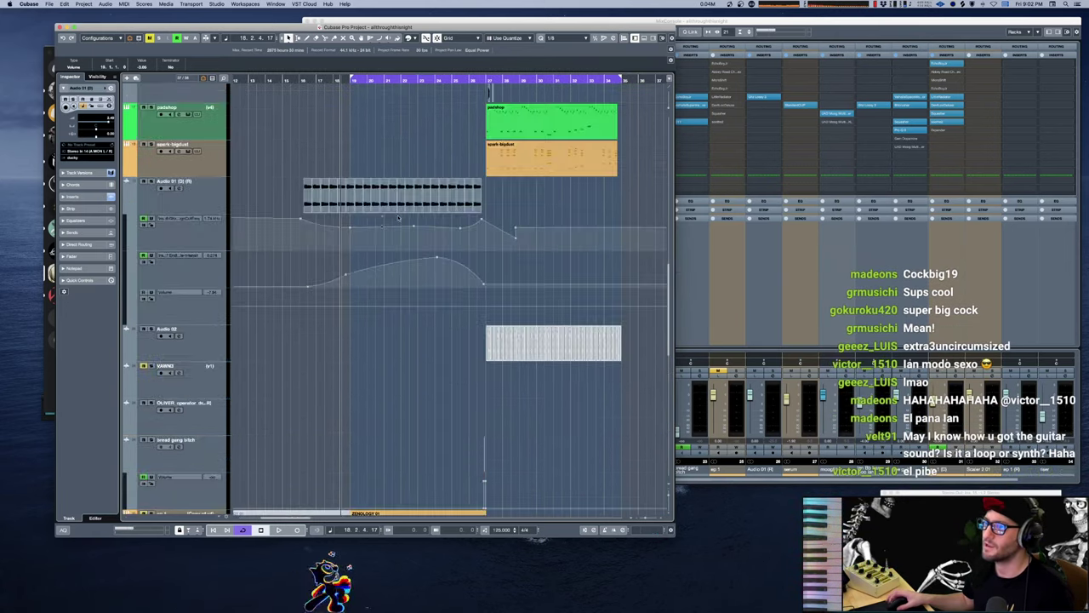
key("h")
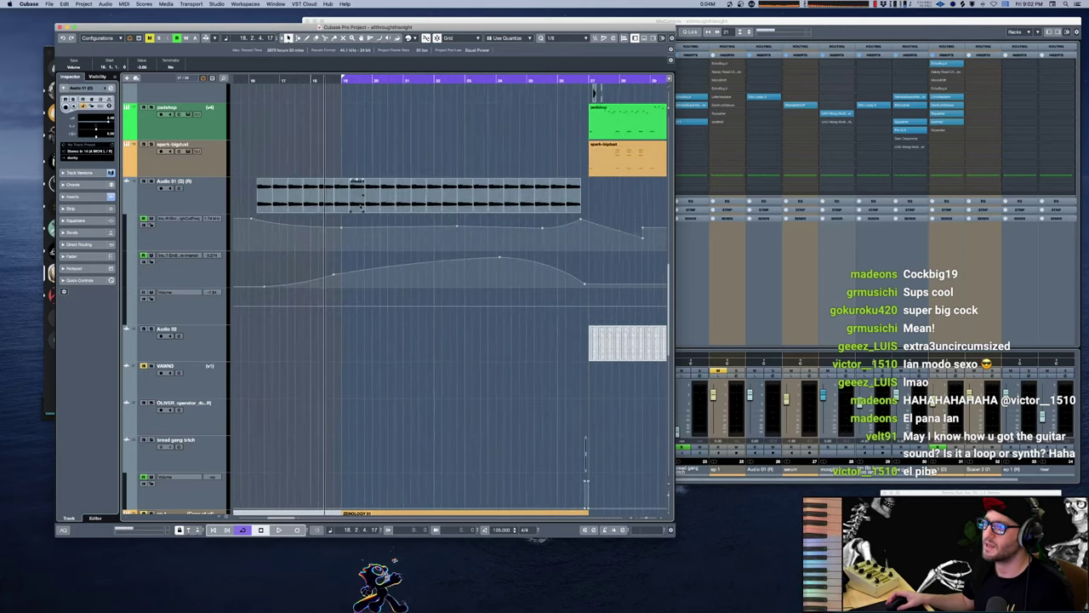
scroll(391, 259, "up", 8)
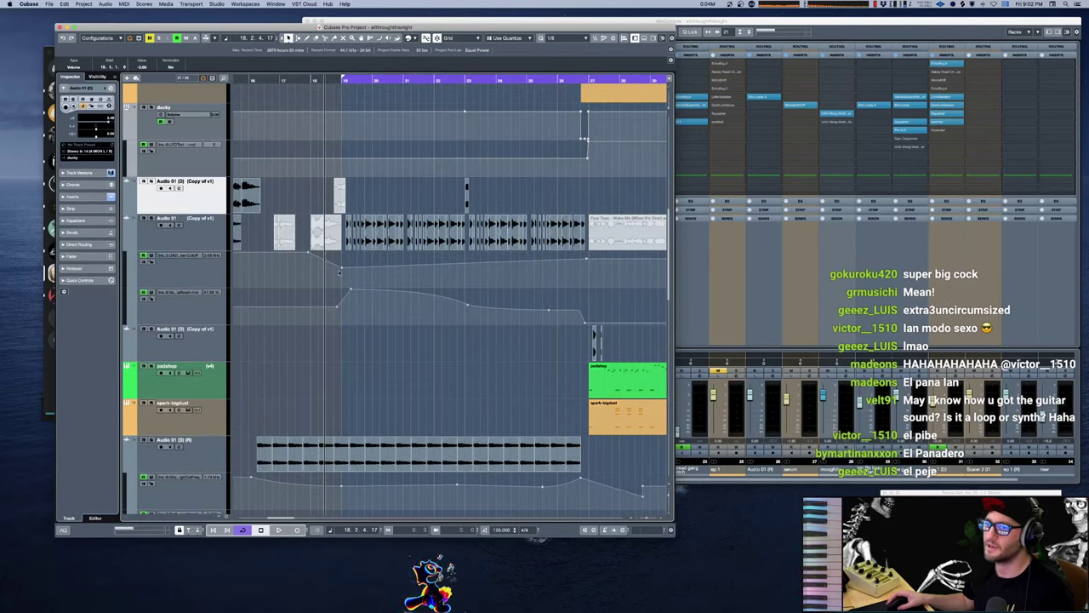
key("space")
mouse_move(350, 292)
left_mouse_down()
mouse_move(344, 336)
mouse_move(344, 290)
left_mouse_up()
key("space")
Replay from bar 15 and select the bar 19 automation point to check its value
key("g")
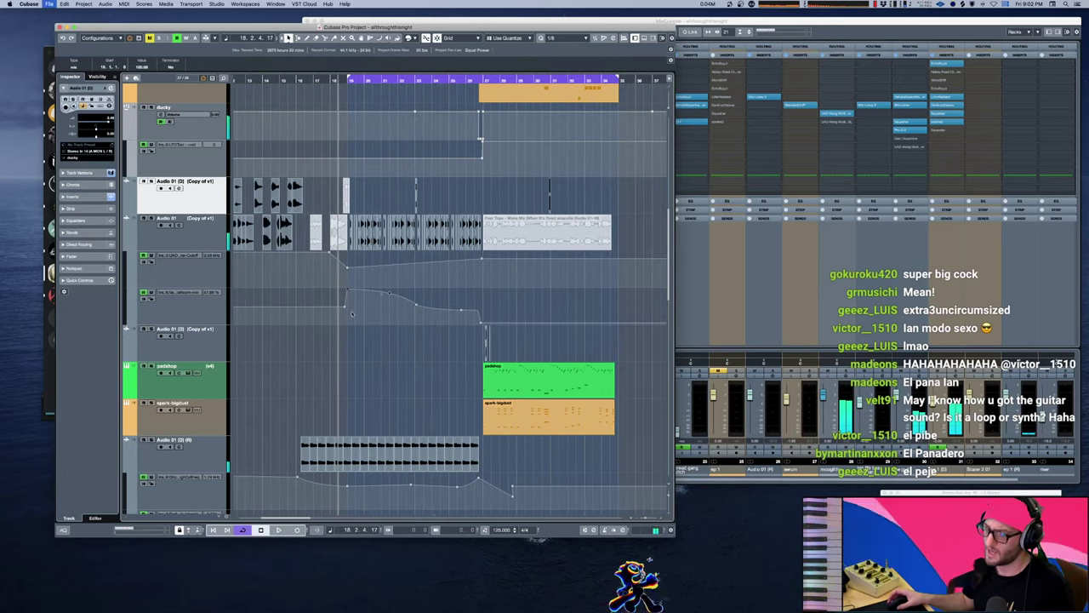
left_click(296, 153)
key("space")
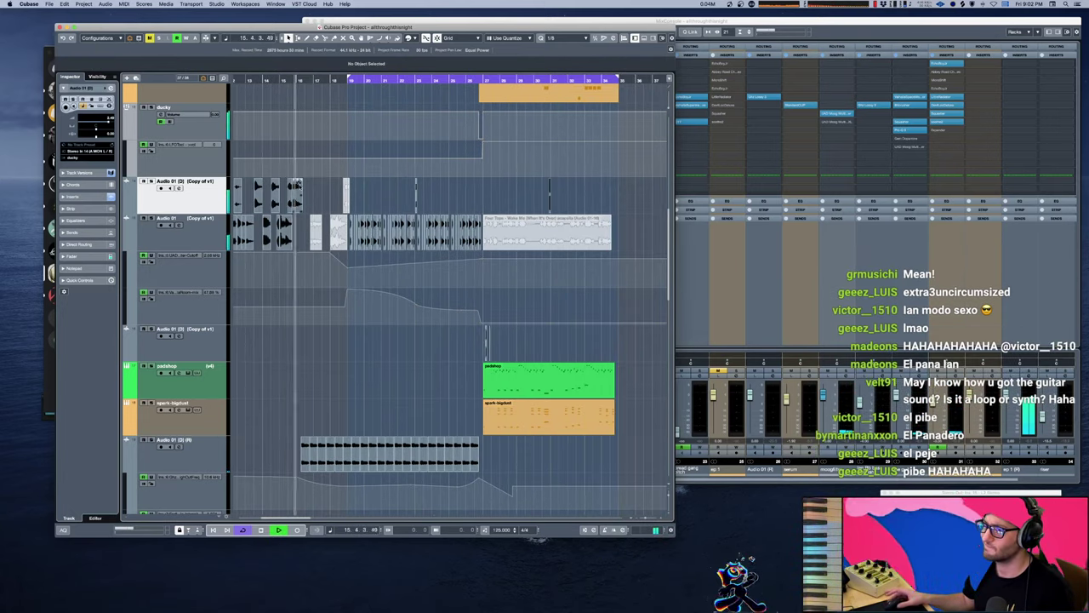
key("h")
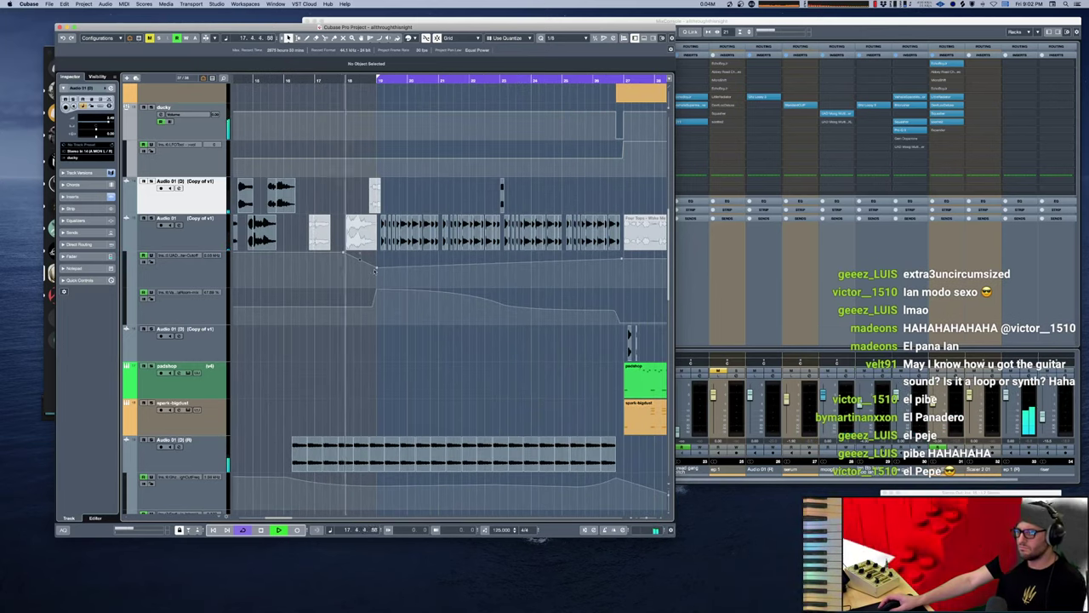
left_click(379, 273)
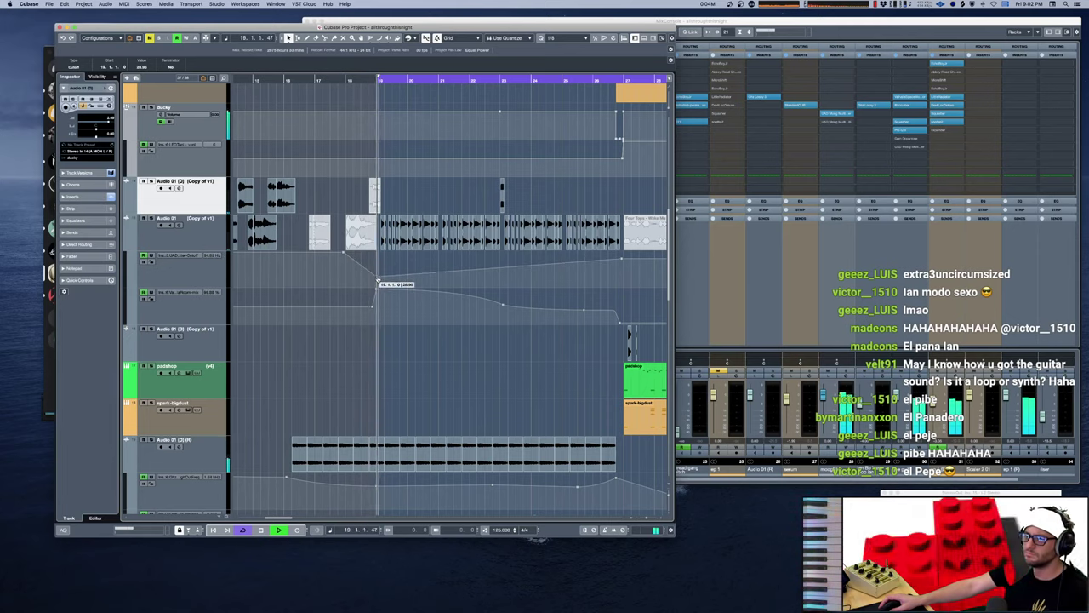
key("space")
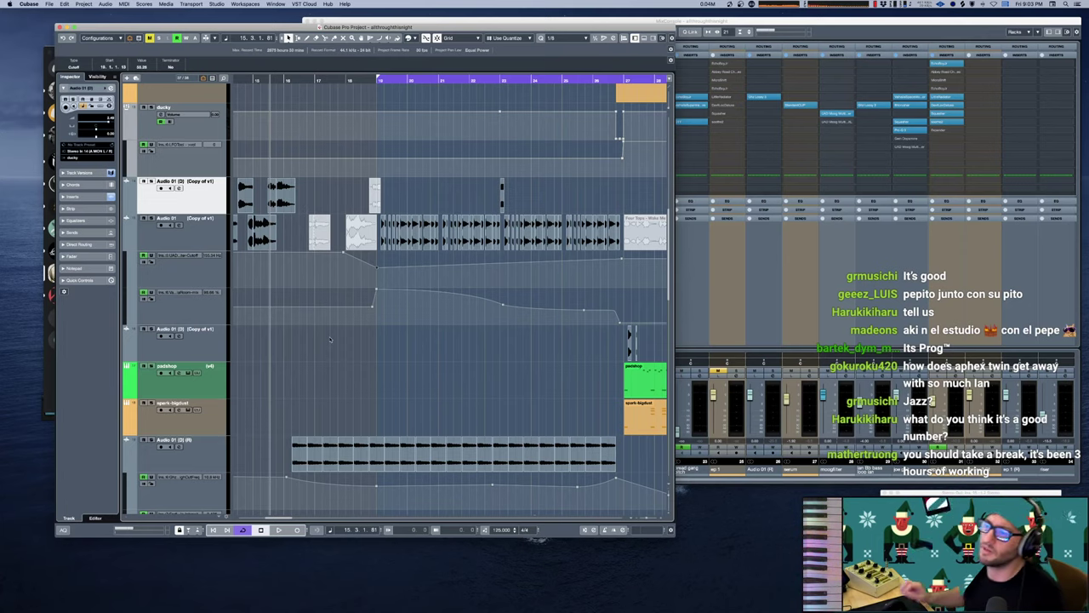
left_click(326, 198)
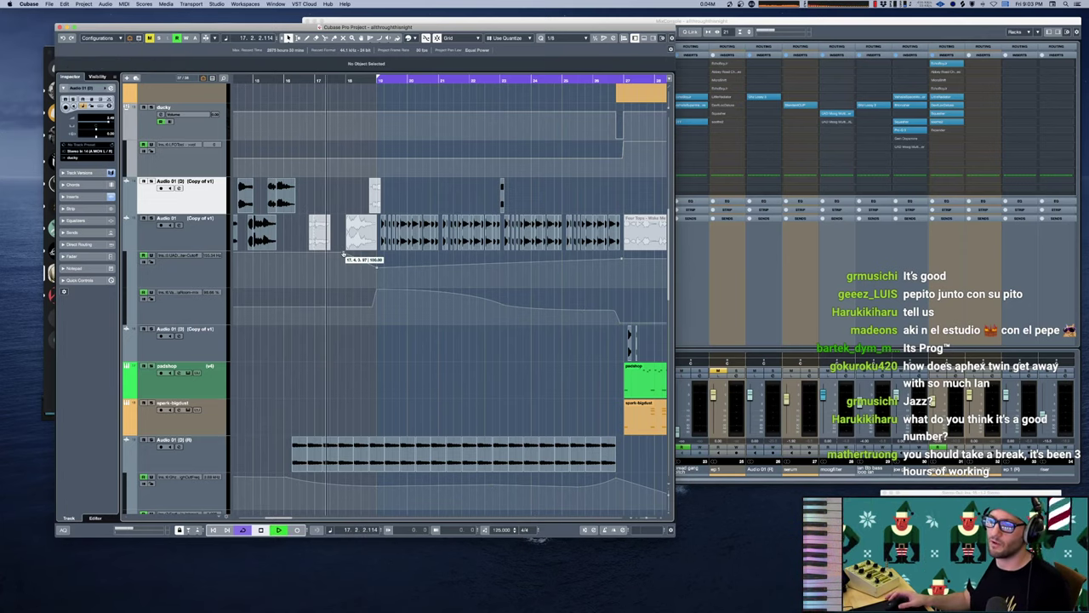
key("space")
key("space")
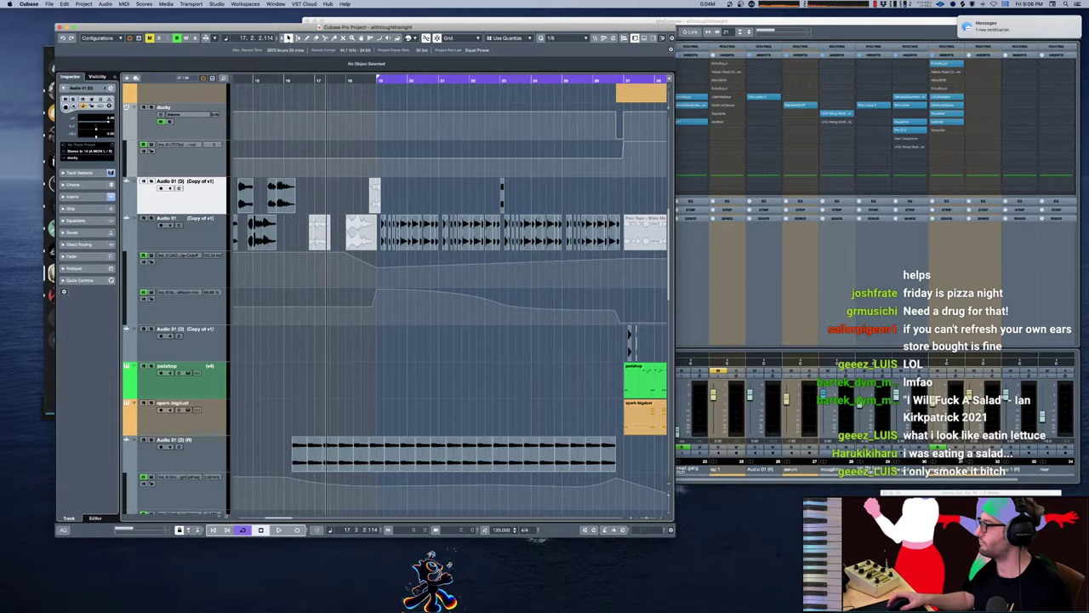
key("ctrl+Up")
Switch to Discord and send 'hi guys' in the moderator-only channel
key("ctrl+Up")
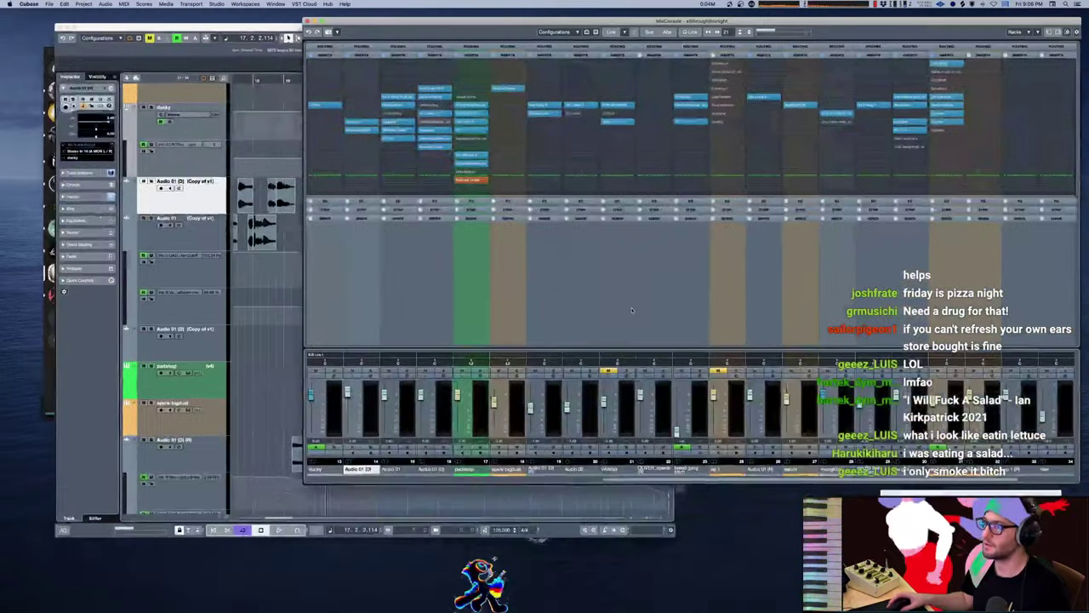
key("ctrl+Up")
left_click(233, 70)
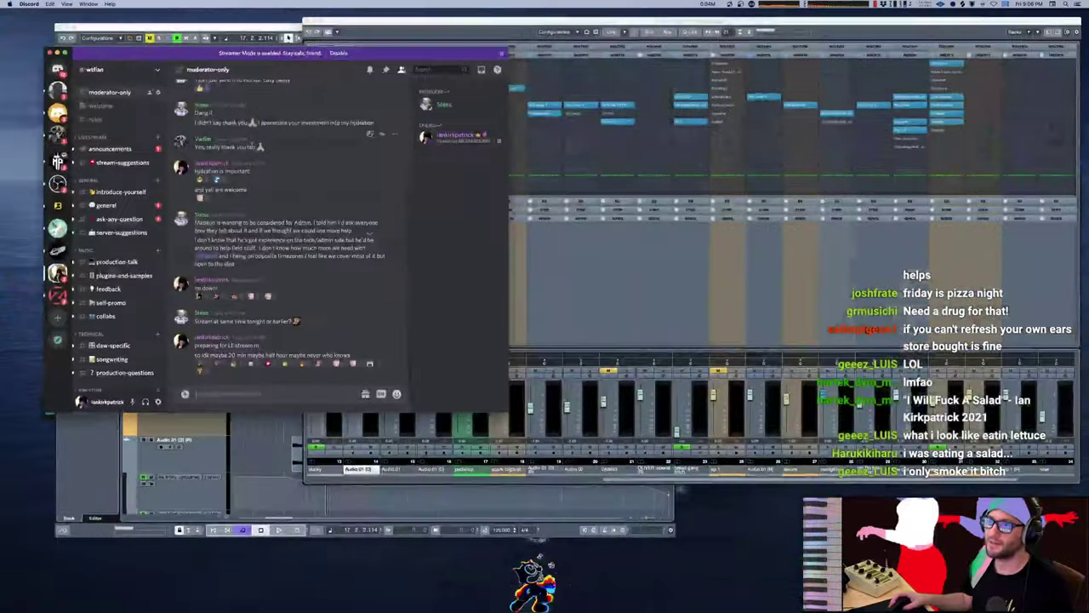
type("hi guys")
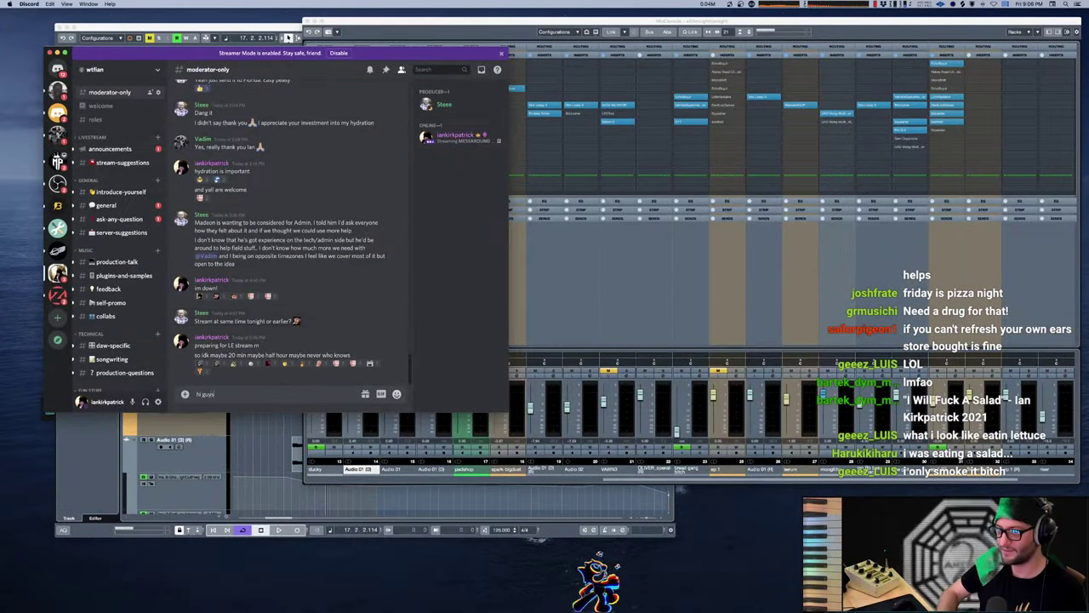
key("Return")
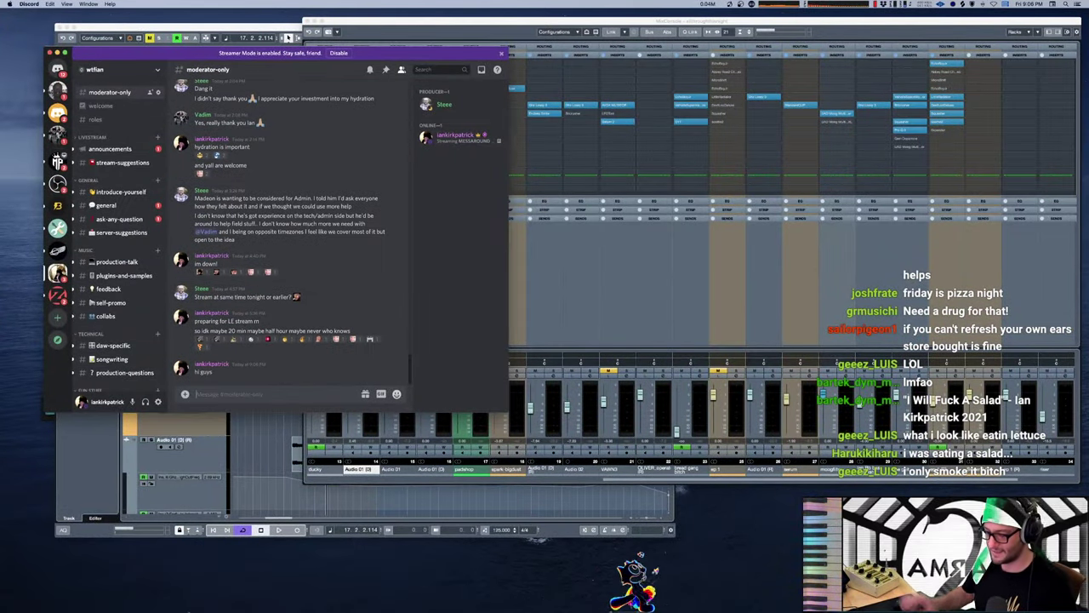
Send 'heehee' to the channel and bring the Cubase project back to the front
type("heehee")
key("Return")
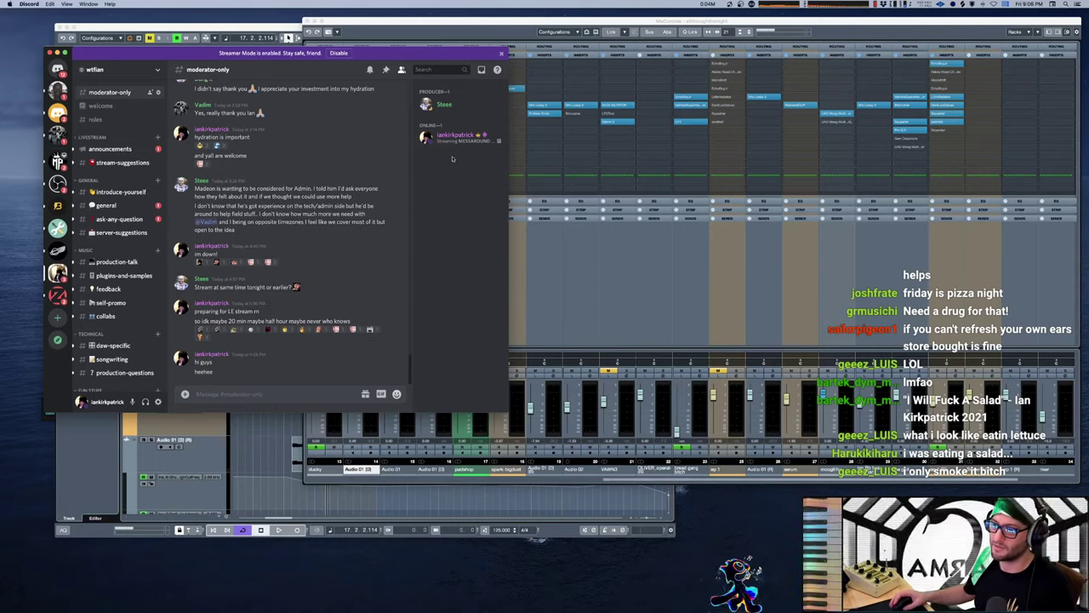
left_click(291, 425)
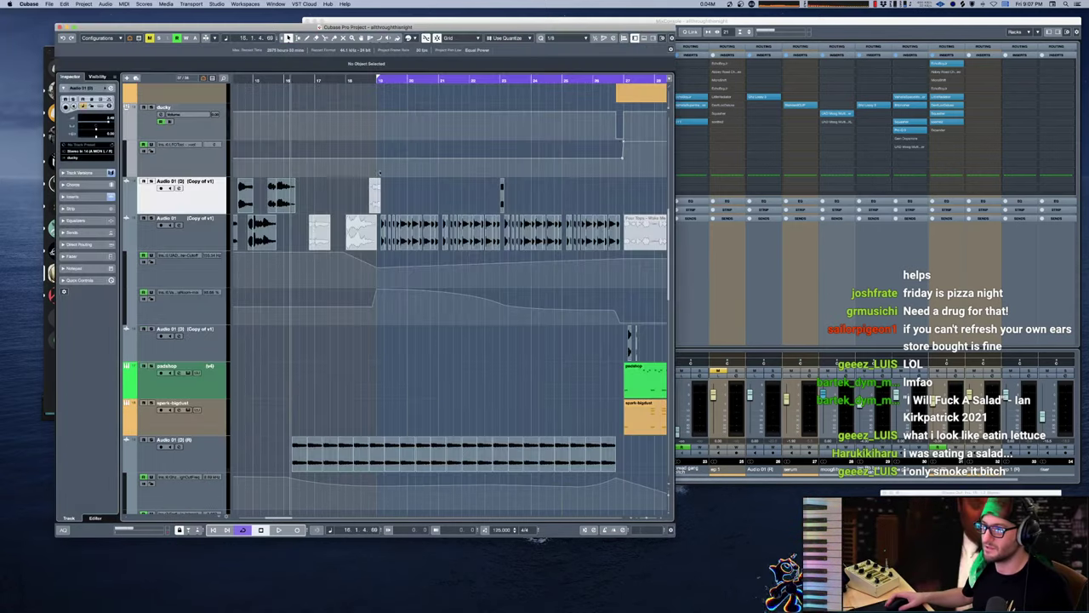
left_click(367, 102)
key("space")
key("g")
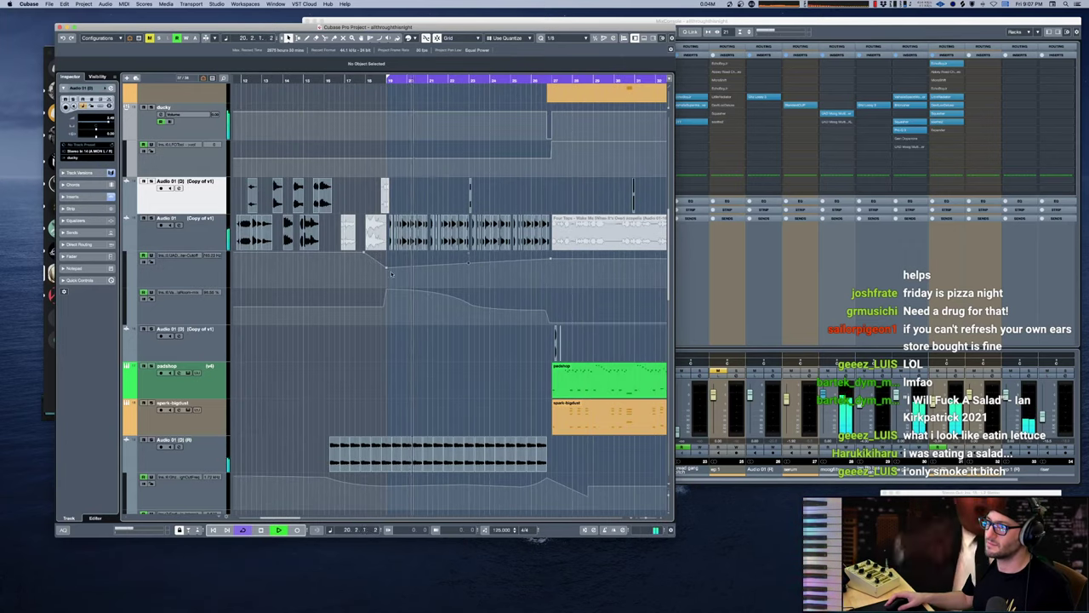
key("space")
scroll(390, 289, "down", 5)
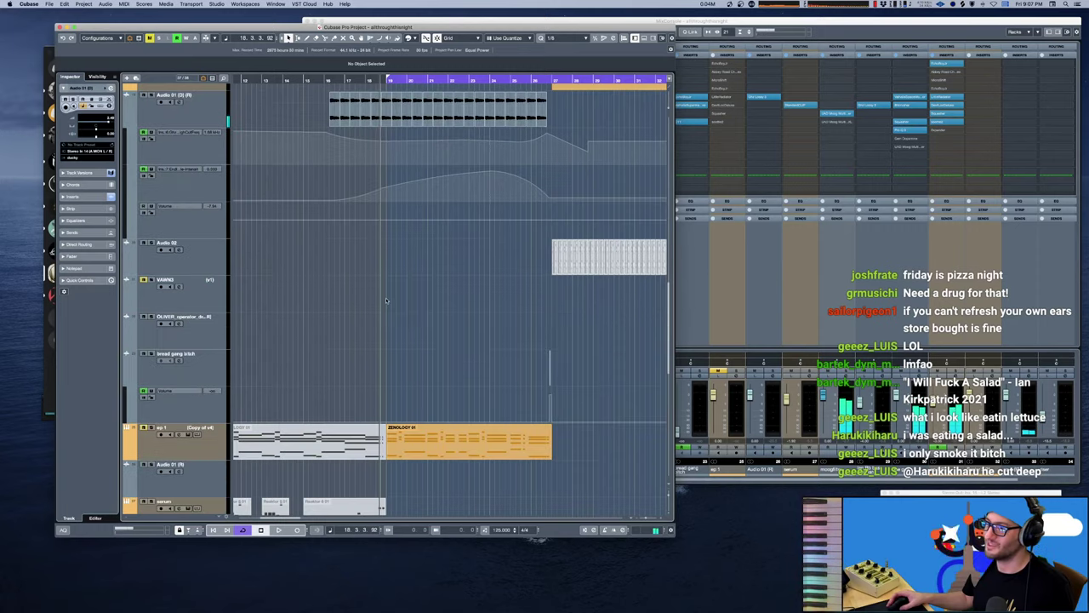
scroll(387, 295, "down", 2)
scroll(387, 292, "up", 9)
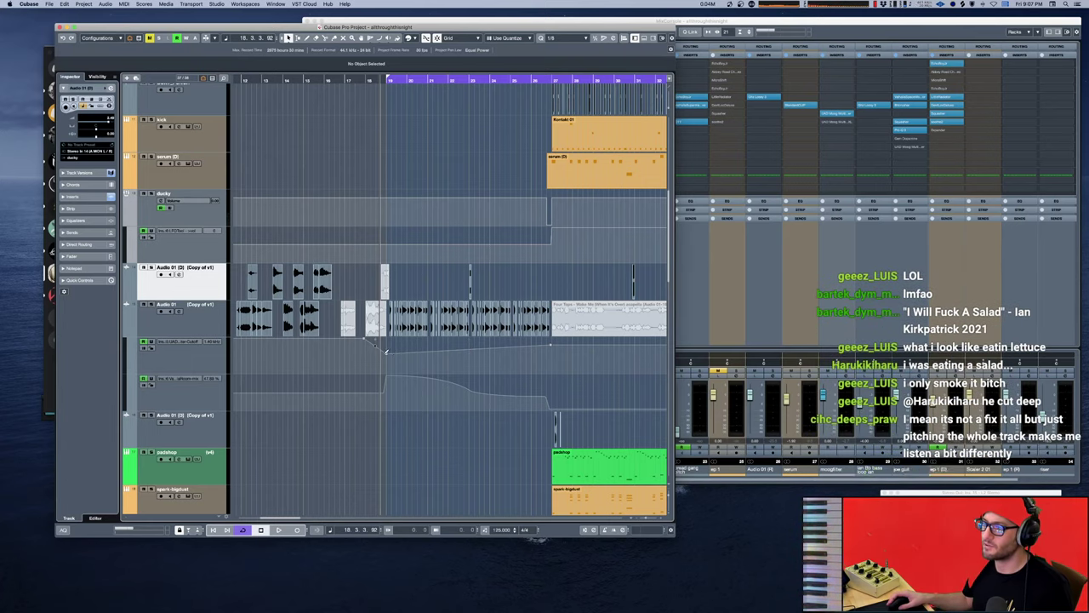
Pull the Audio 01 automation point at bar 19 down to 0.00 and play to check
left_click(553, 271)
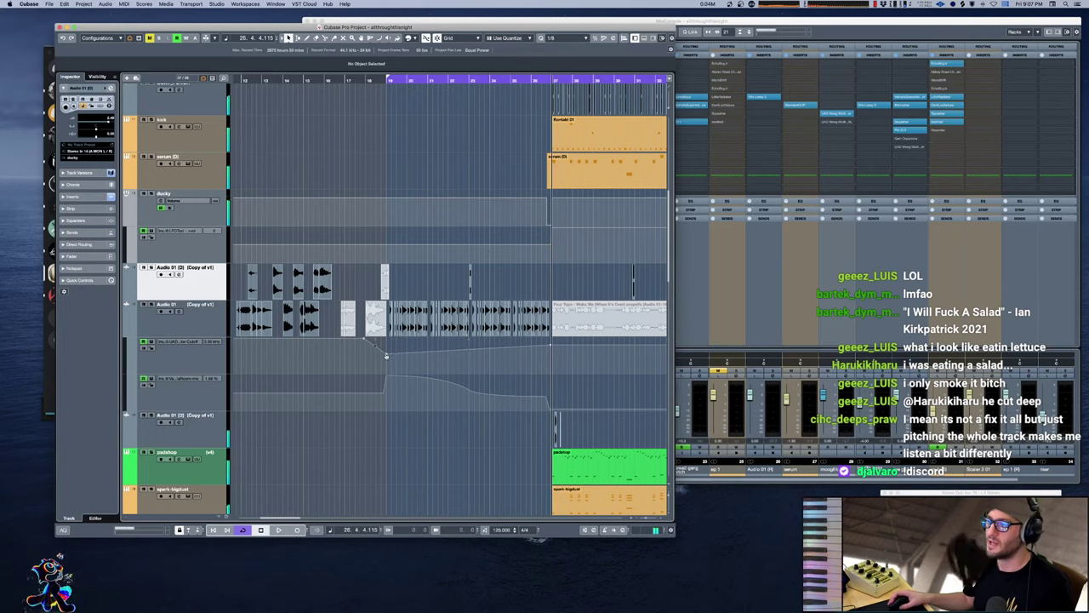
left_click_drag(386, 356, 387, 342)
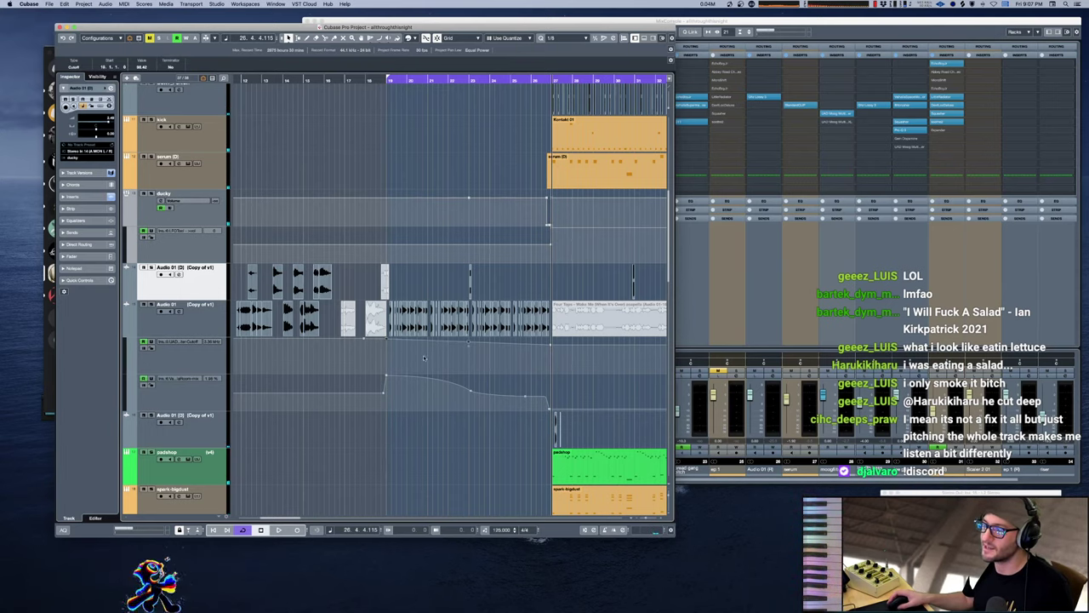
left_click_drag(386, 375, 387, 420)
key("space")
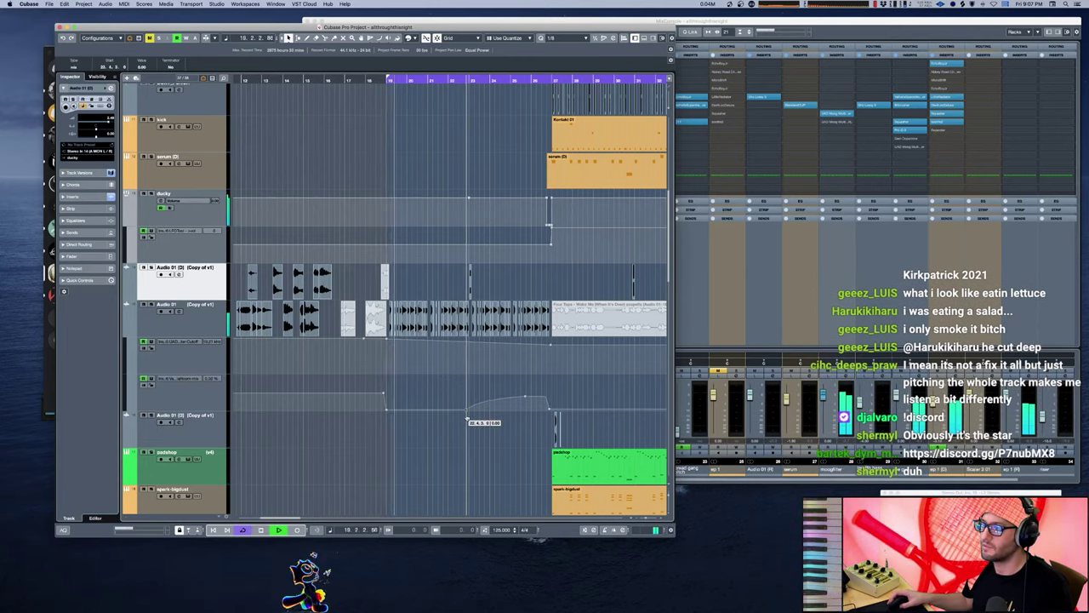
Lower the point near bar 20, undo that edit, and add a new automation lane
mouse_move(470, 394)
left_mouse_down()
mouse_move(468, 408)
mouse_move(522, 409)
left_mouse_up()
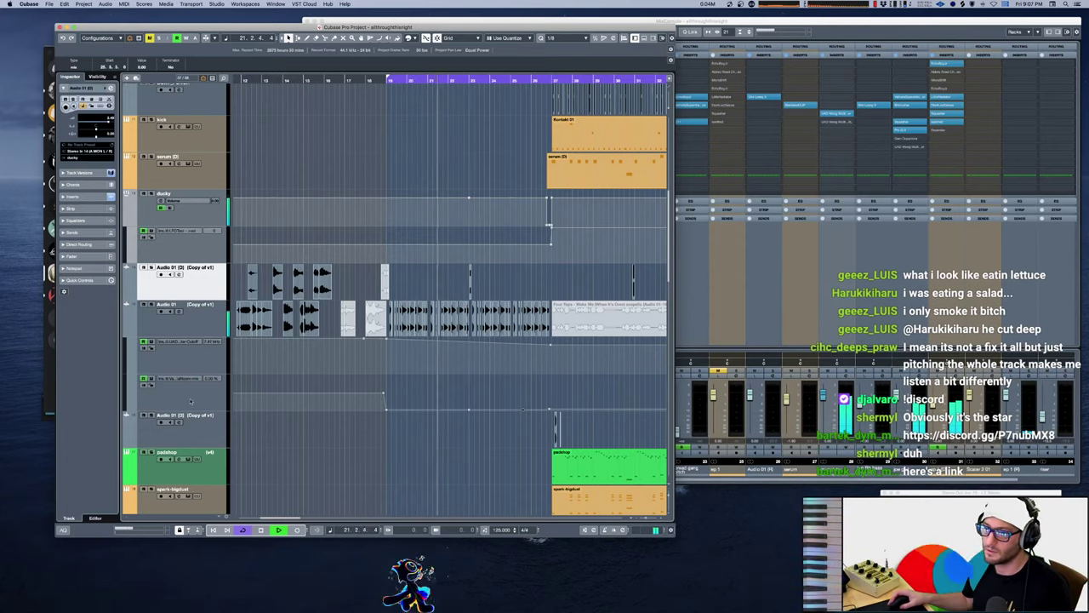
key("space")
key("ctrl+z")
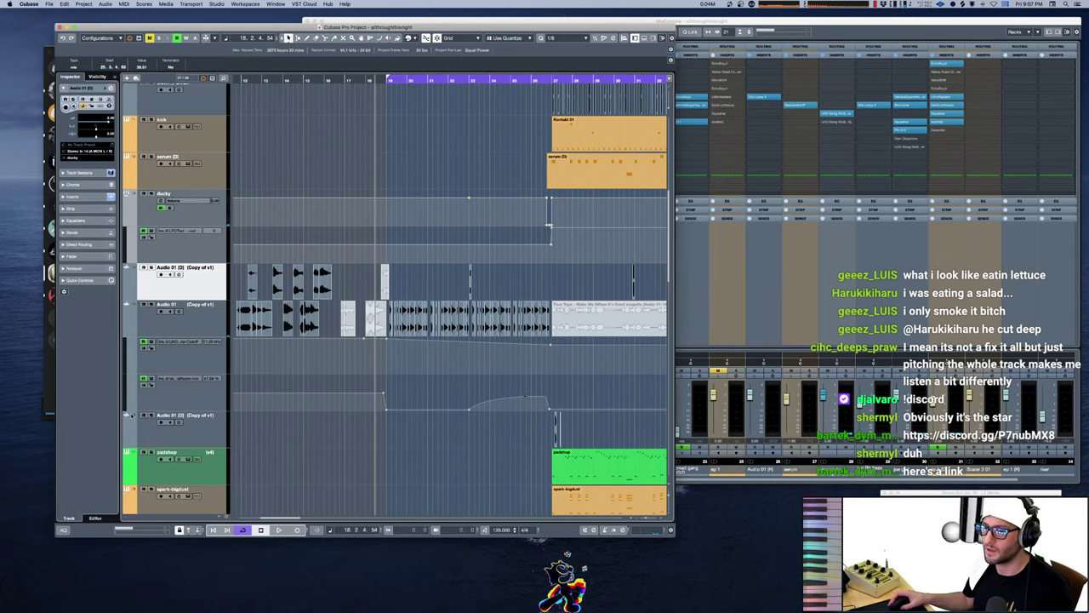
left_click(183, 407)
Open the UAD Moog Multimode Filter from the Audio 01 Inserts in the Inspector and audition it
left_click(181, 416)
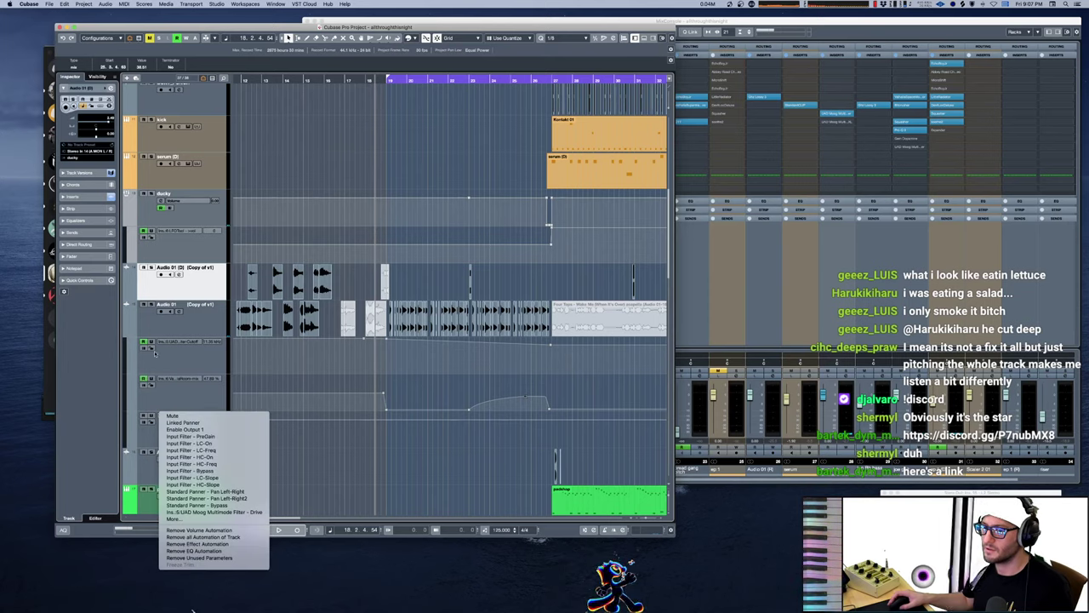
left_click(159, 320)
left_click(159, 320)
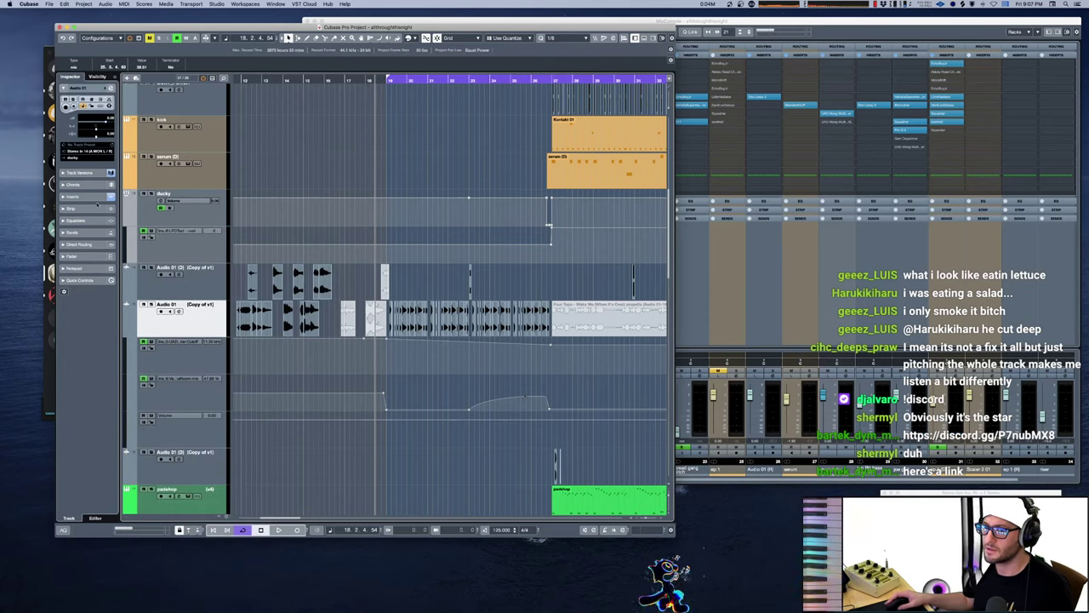
left_click(95, 197)
left_click(90, 188)
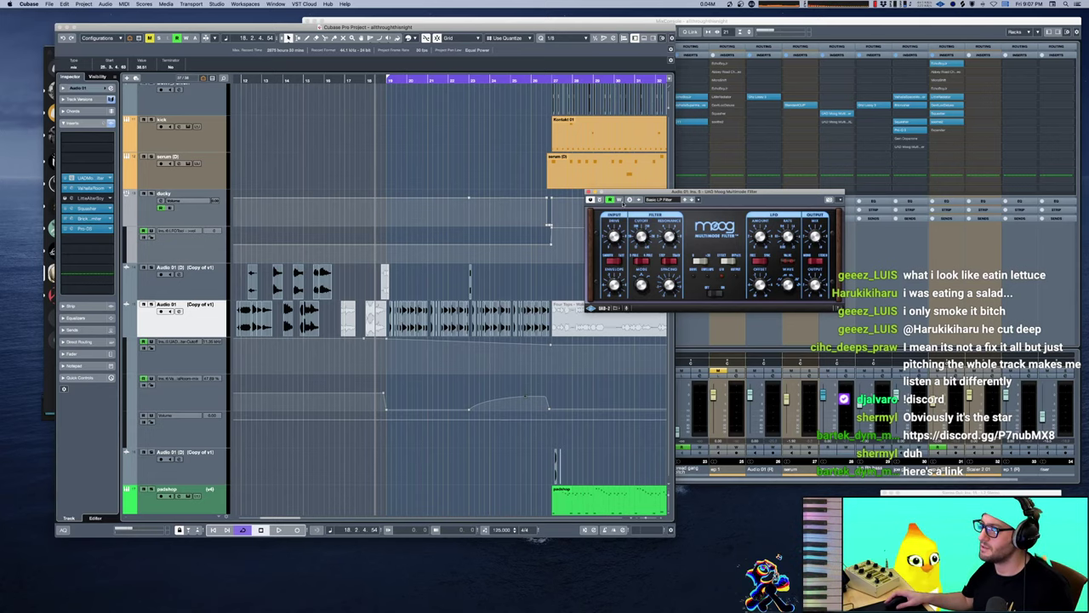
key("space")
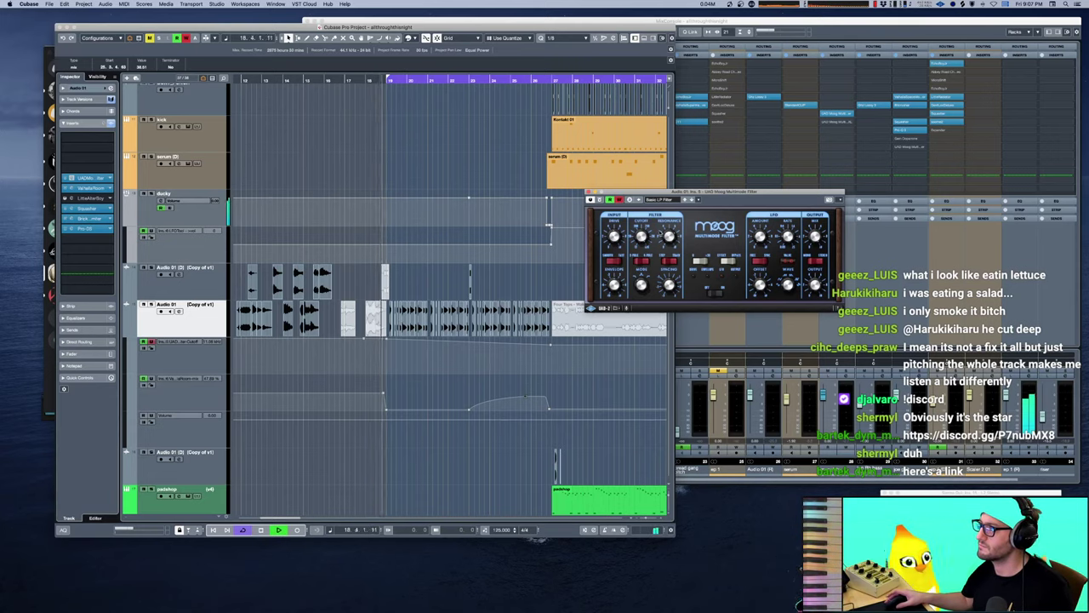
key("space")
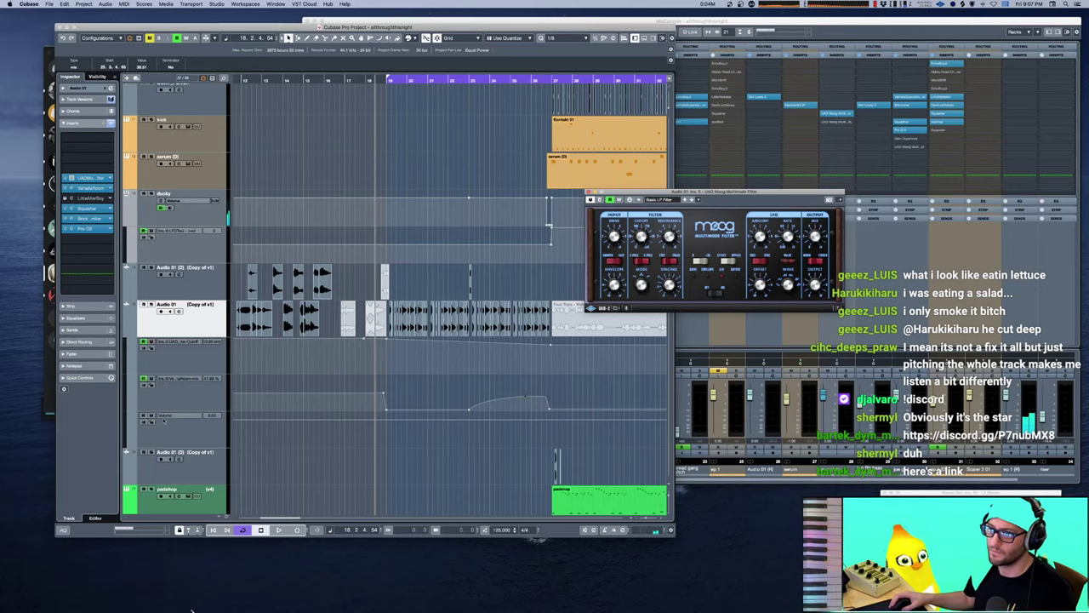
Set the automation lane to Ins.3 Resonance and lower it from bar 18
left_click(174, 414)
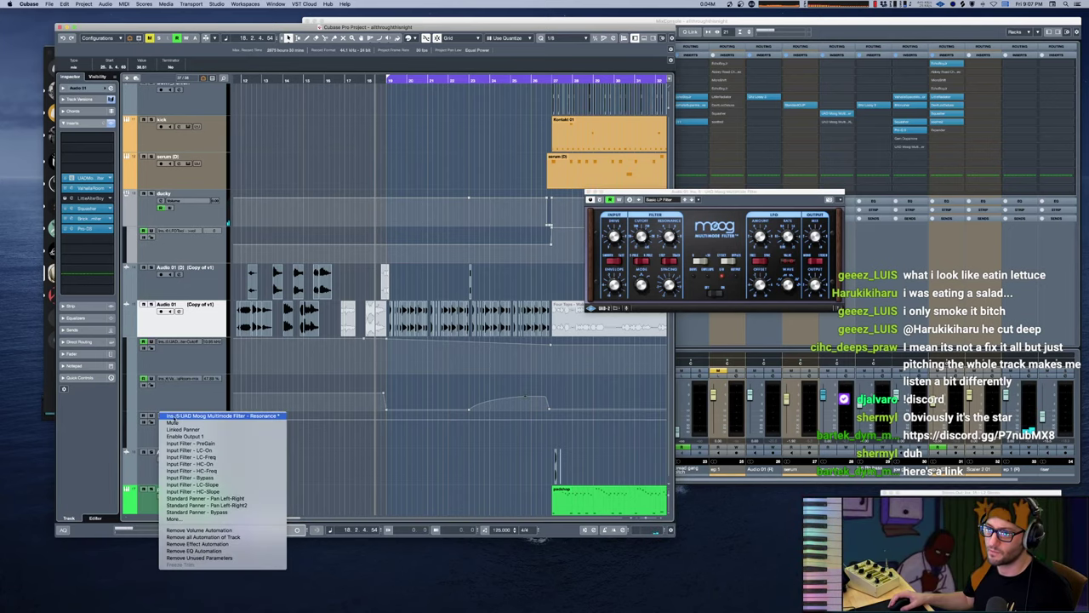
left_click(196, 434)
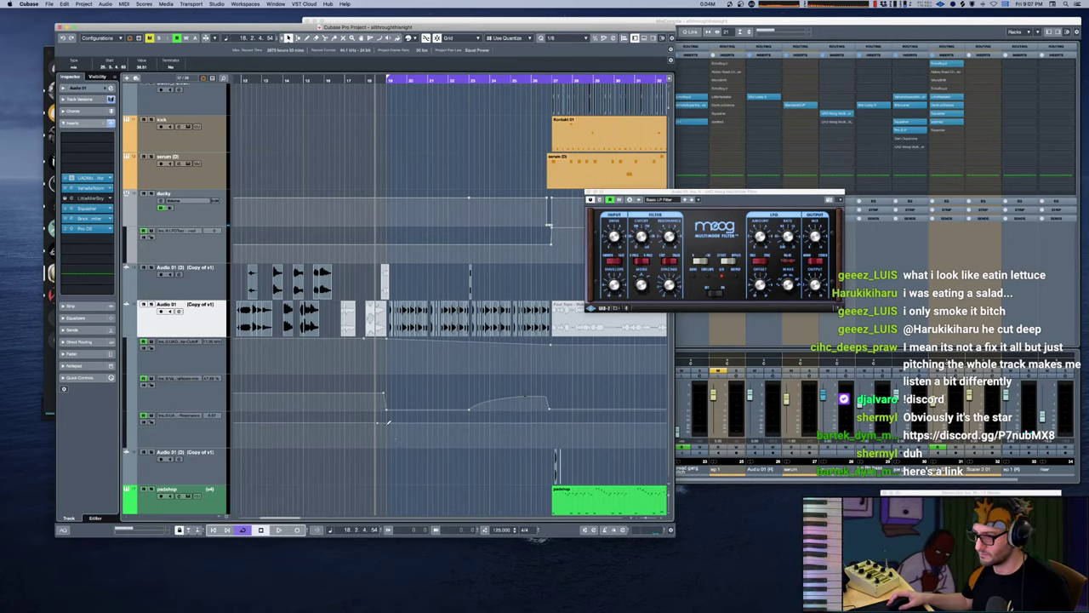
left_click_drag(389, 421, 391, 439)
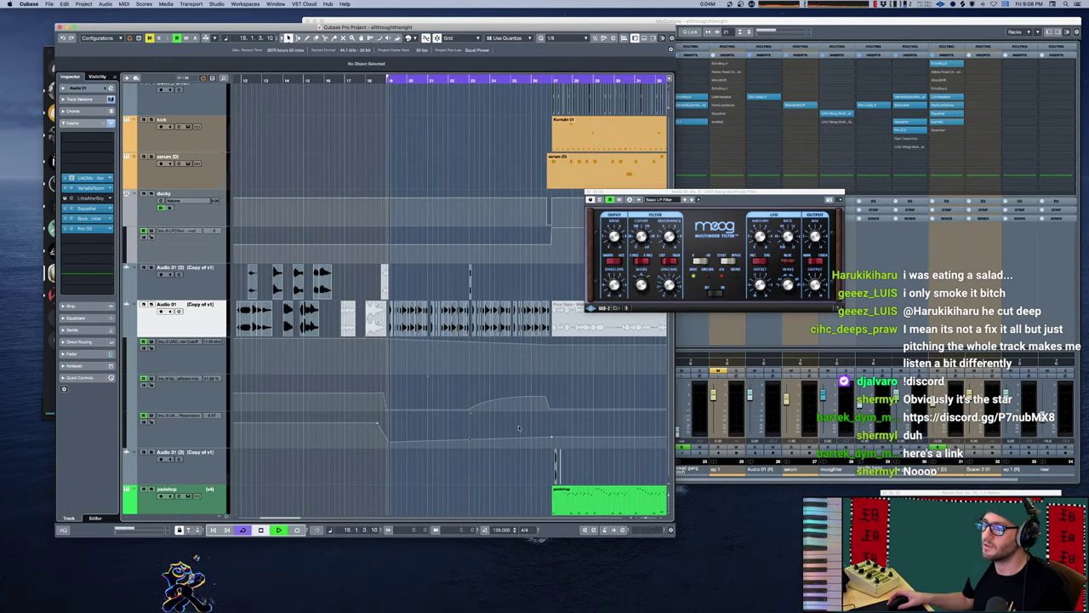
Zoom in on the loop section and Render in Place the Audio 01 audio to a new track
left_click(468, 410)
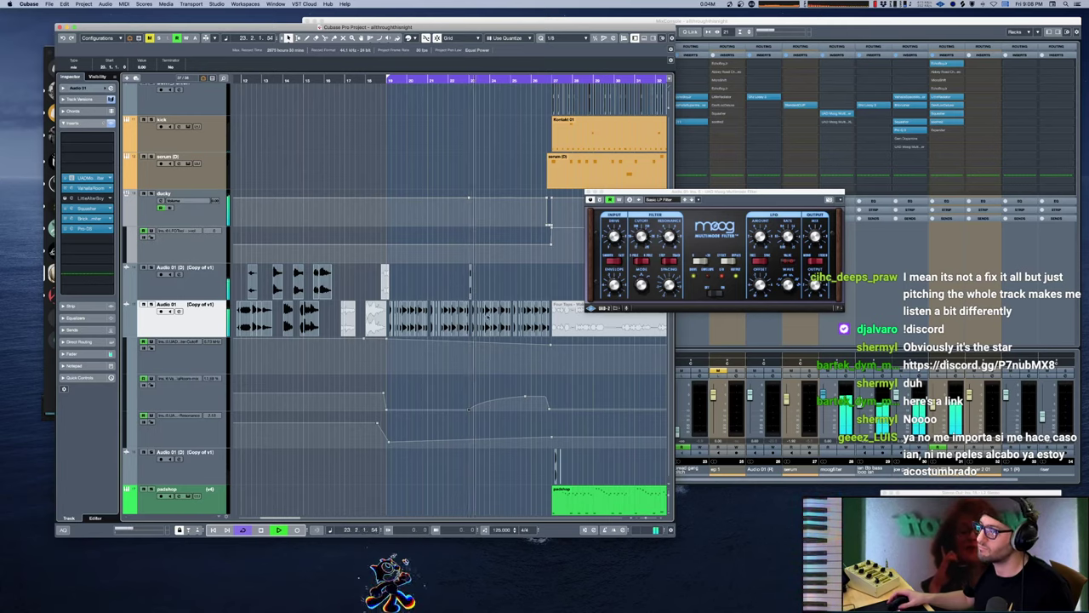
key("h")
scroll(461, 287, "right", 3)
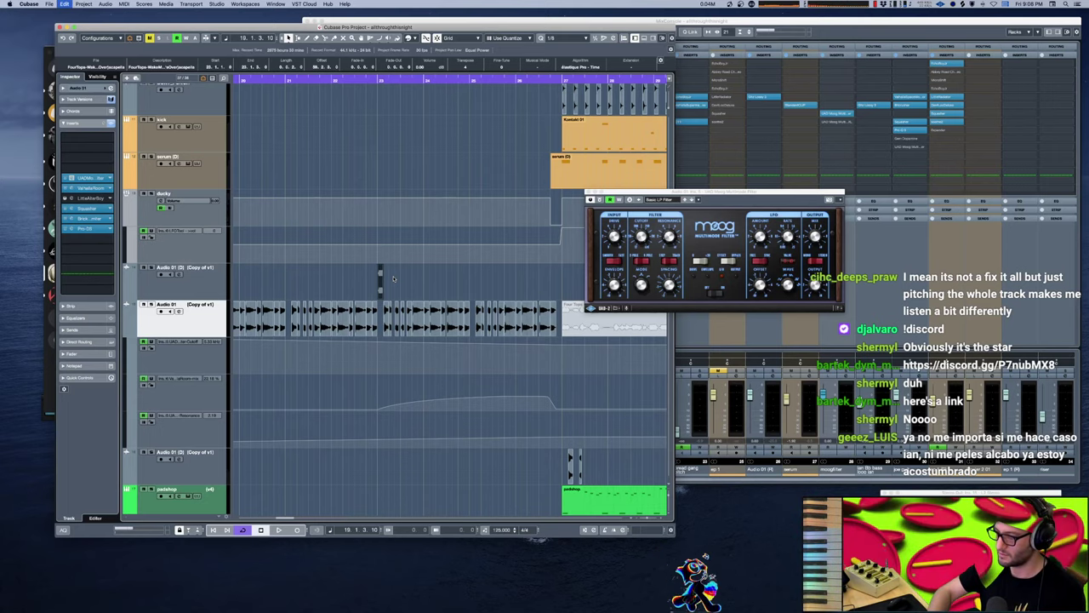
key("super+b")
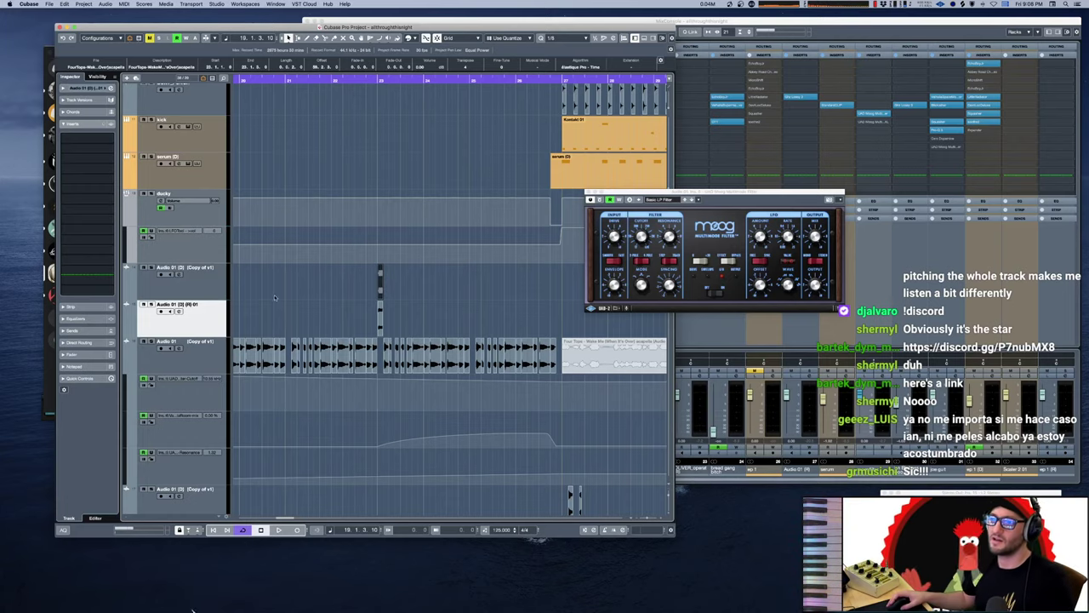
Load Soundtoys EchoBoy Jr. into the first insert slot and move its editor window up
left_click(112, 182)
type("echo")
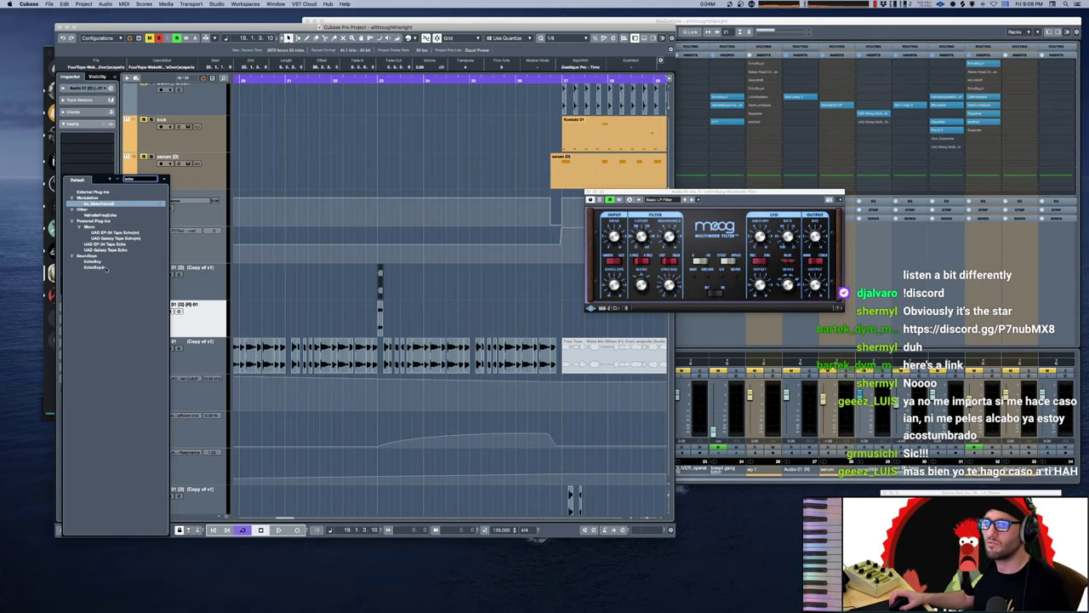
left_click(98, 267)
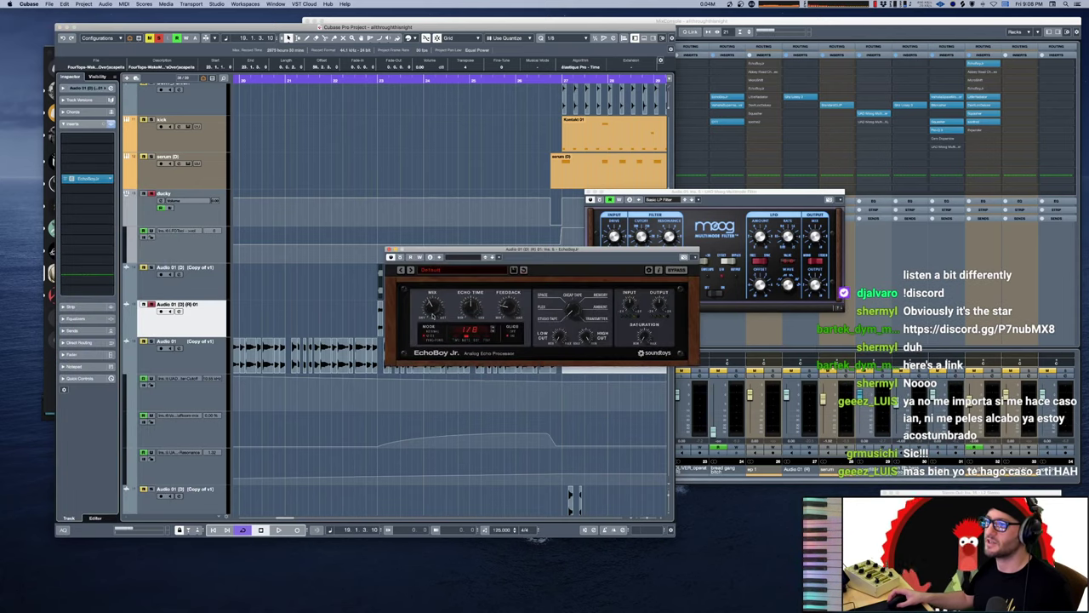
left_click_drag(476, 249, 566, 190)
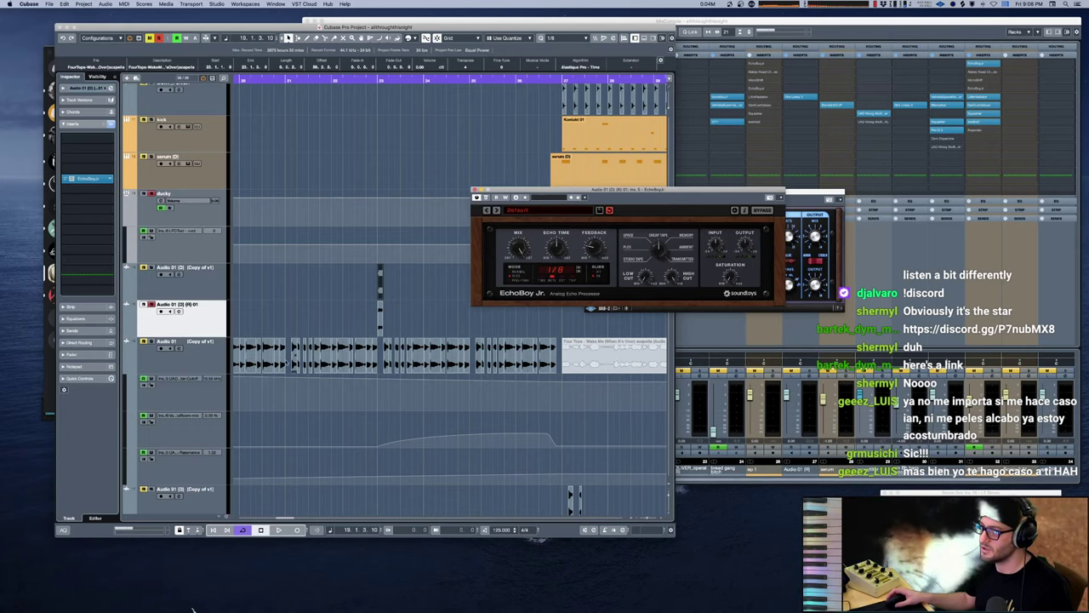
Set a playback position and audition the echo, then refocus the project window
left_click(372, 330)
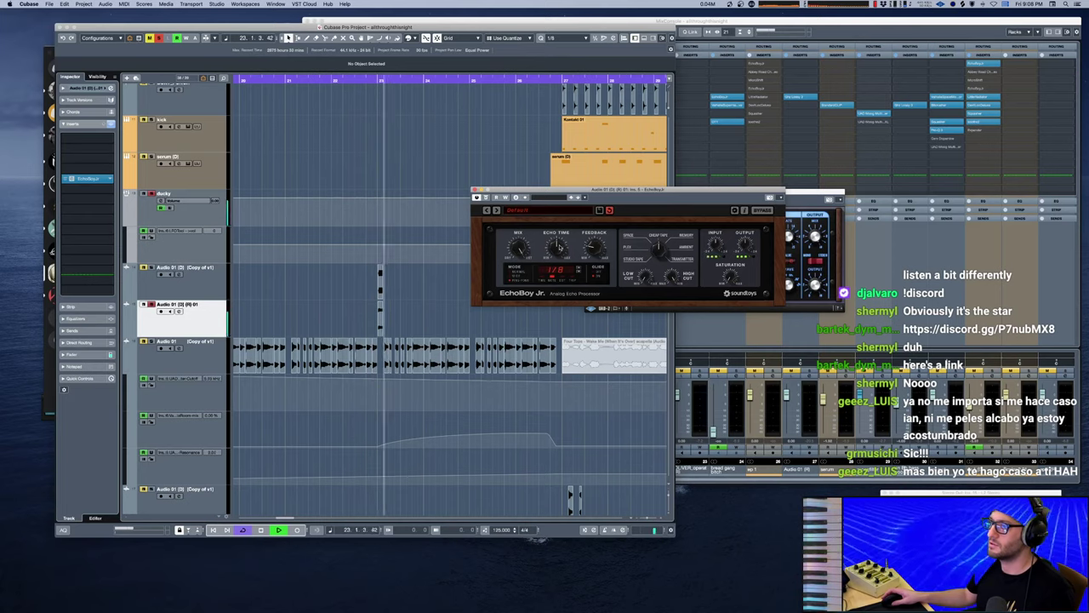
key("space")
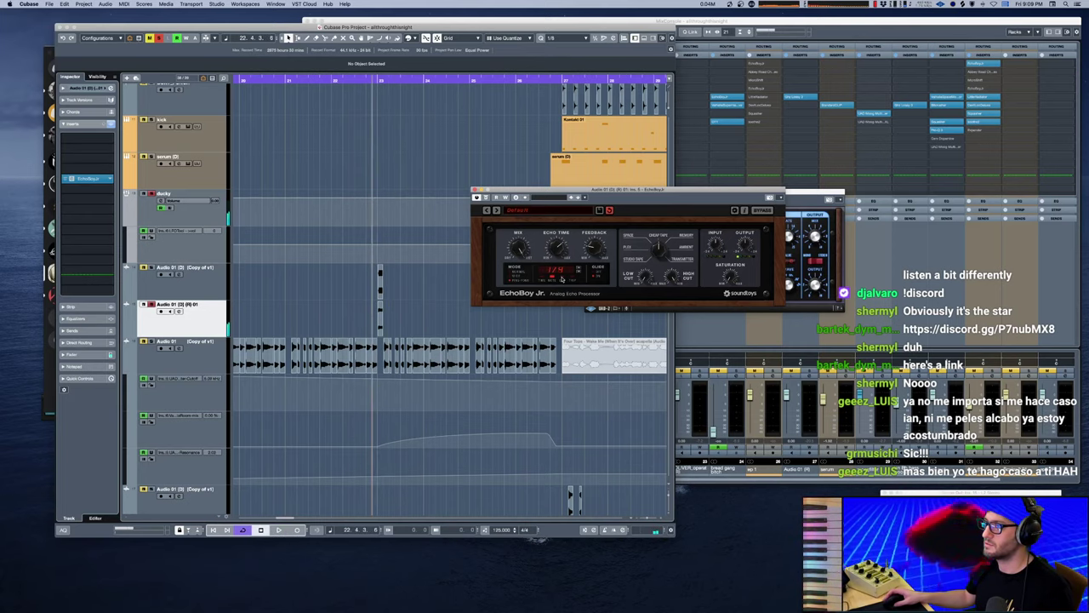
key("space")
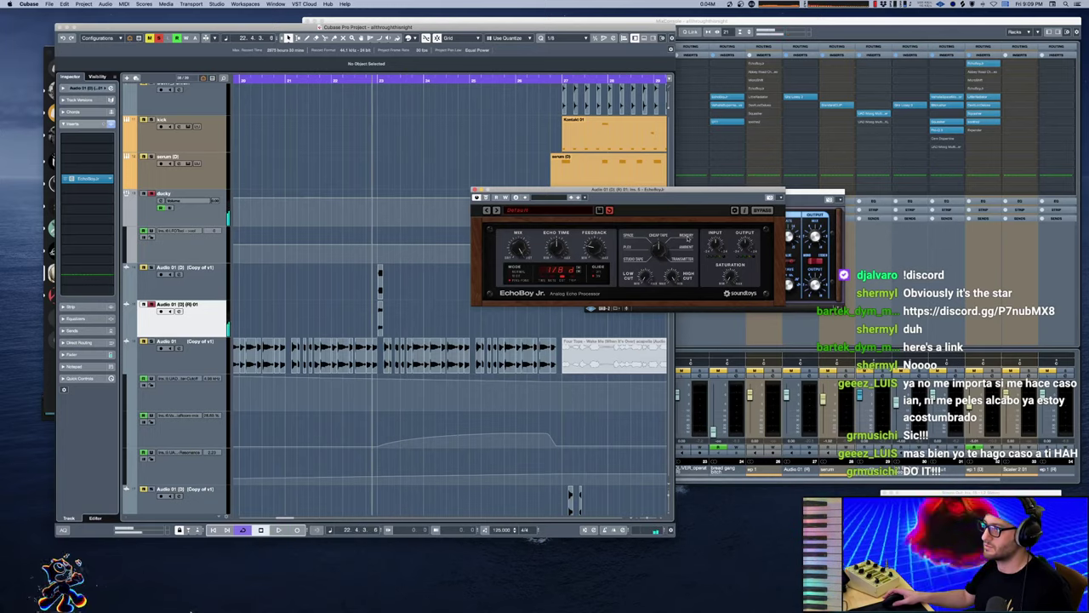
key("space")
key("space")
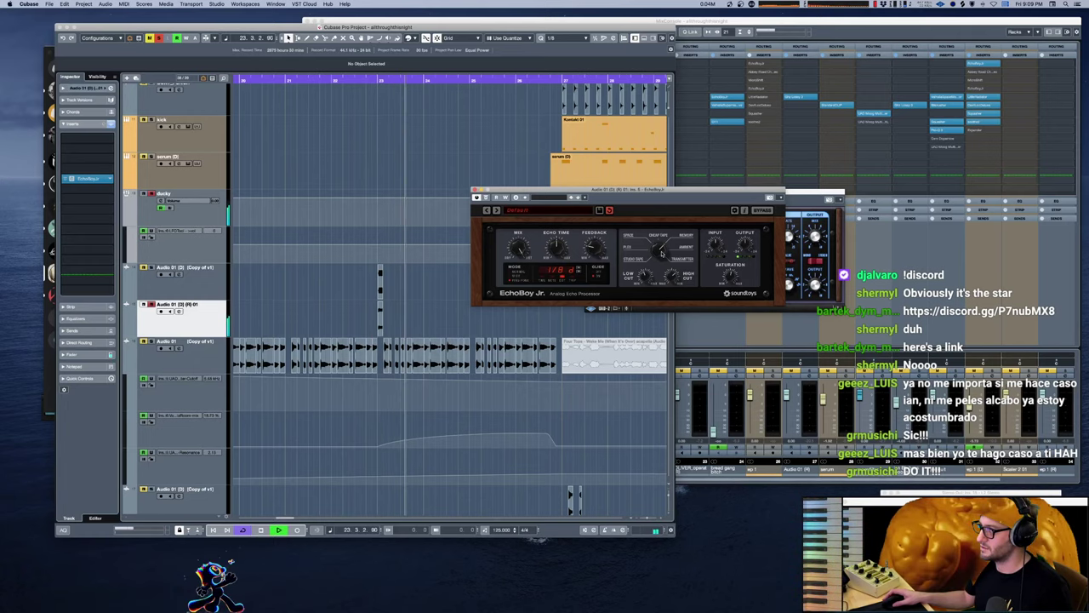
left_click(338, 292)
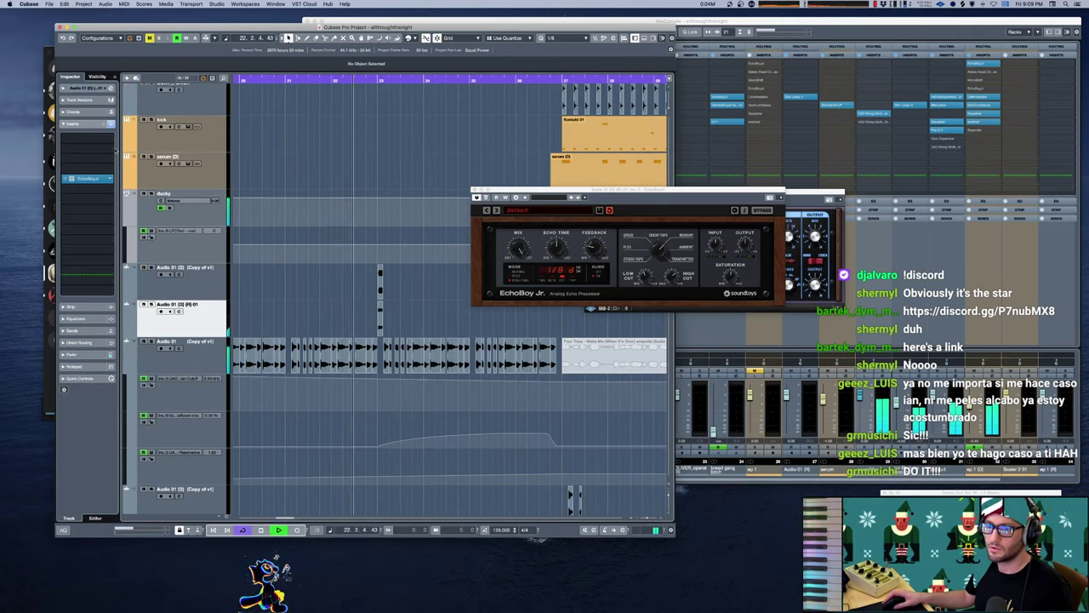
Load Squasher into the next empty insert slot after EchoBoy Jr
left_click(94, 189)
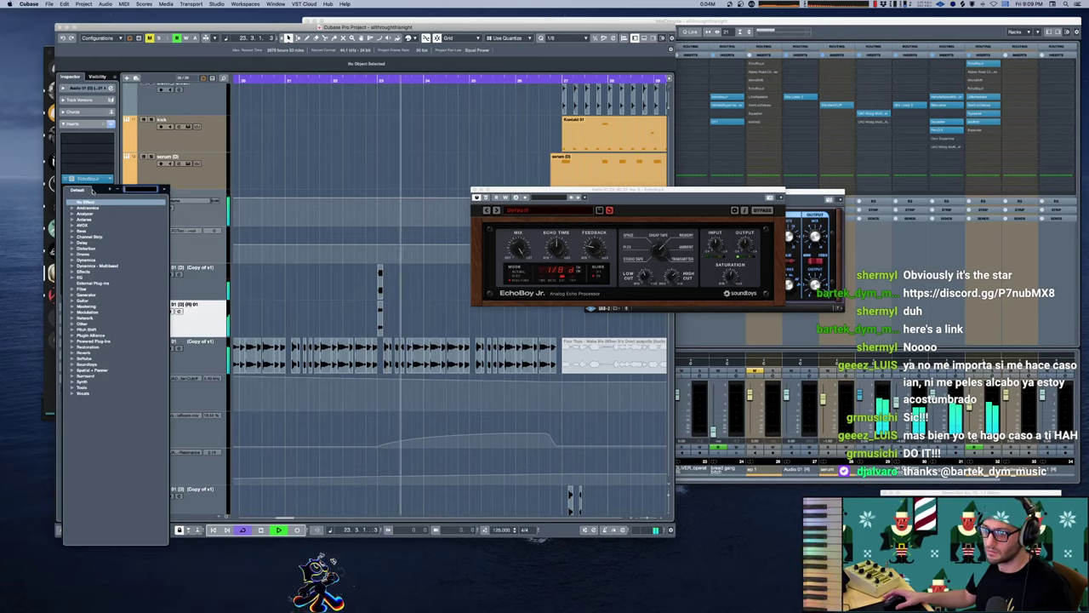
type("eq")
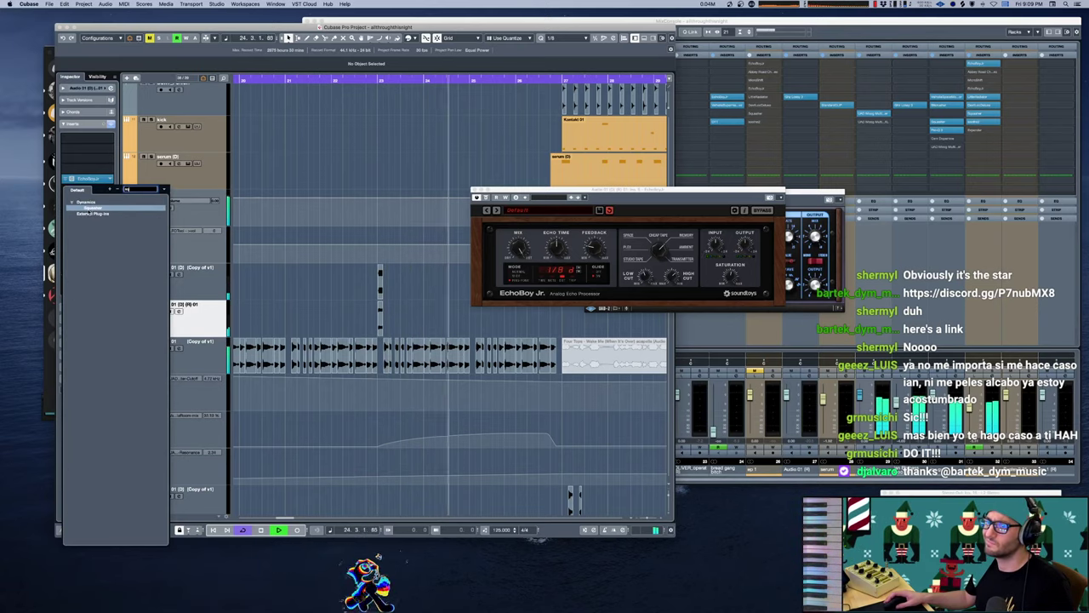
key("Return")
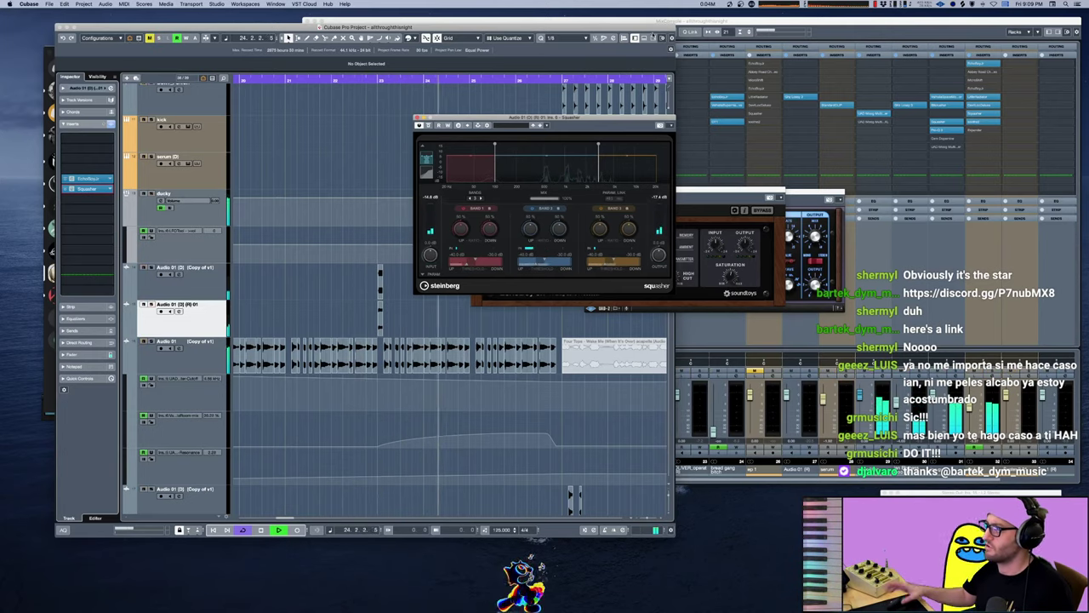
left_click_drag(642, 118, 866, 79)
Play the loop through EchoBoy Jr. and Squasher, then move the EchoBoy insert to another slot
key("space")
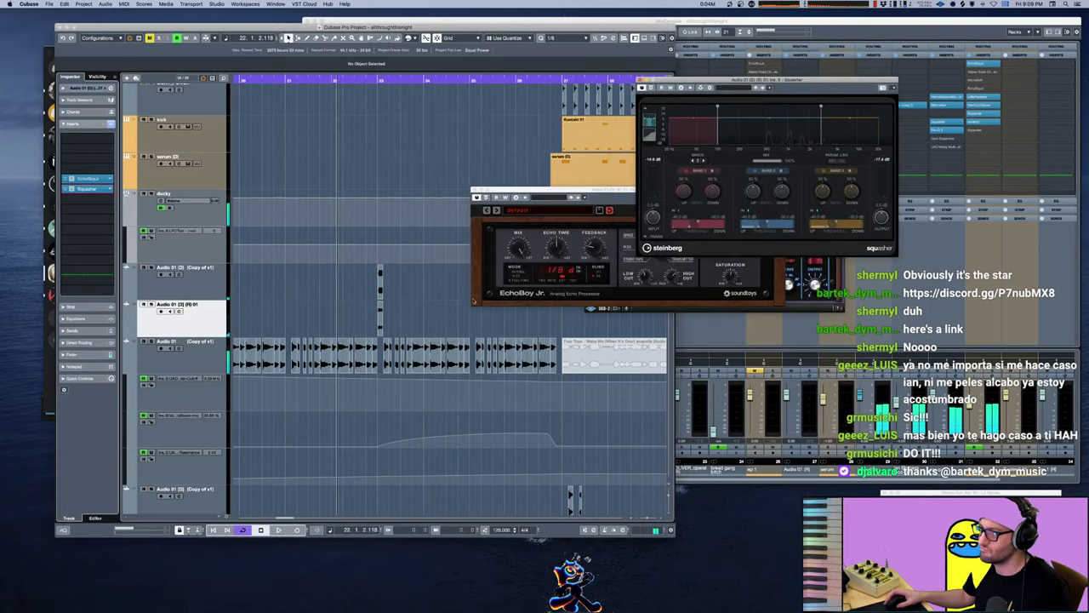
left_click(296, 315)
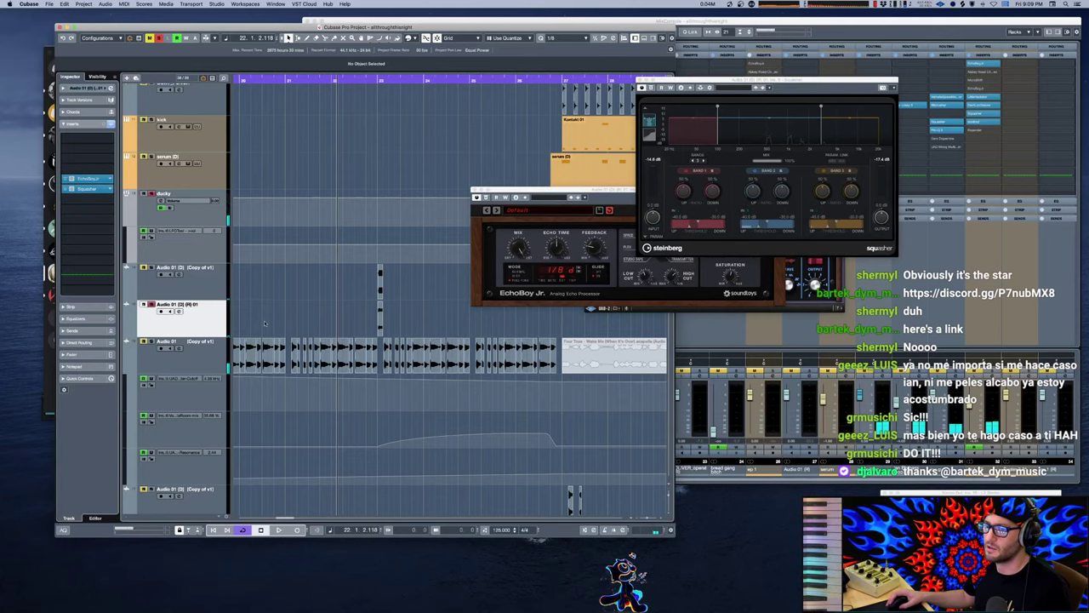
left_click(85, 88)
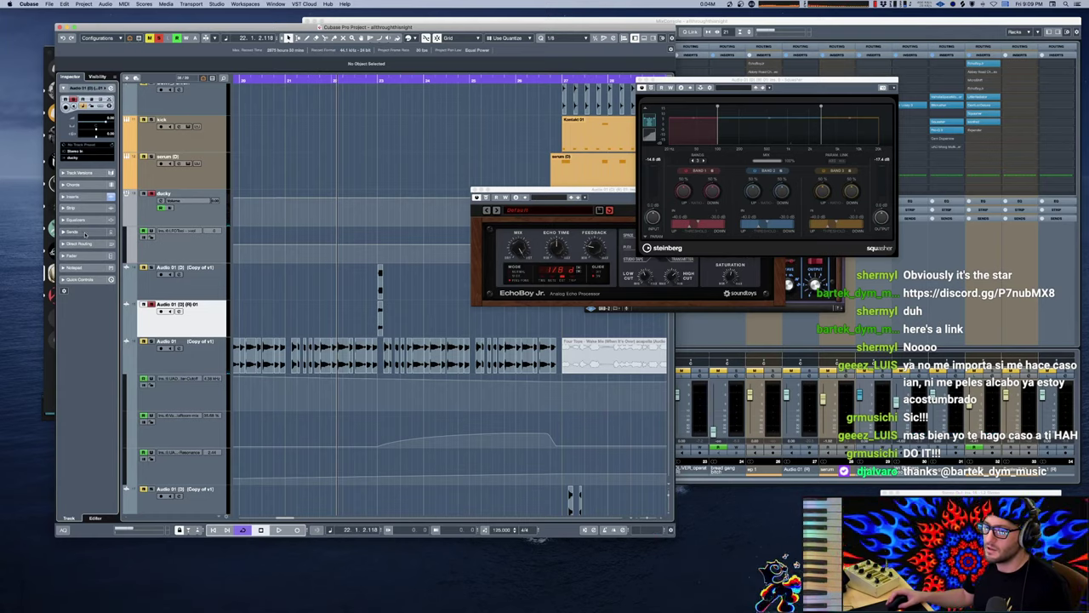
left_click(89, 195)
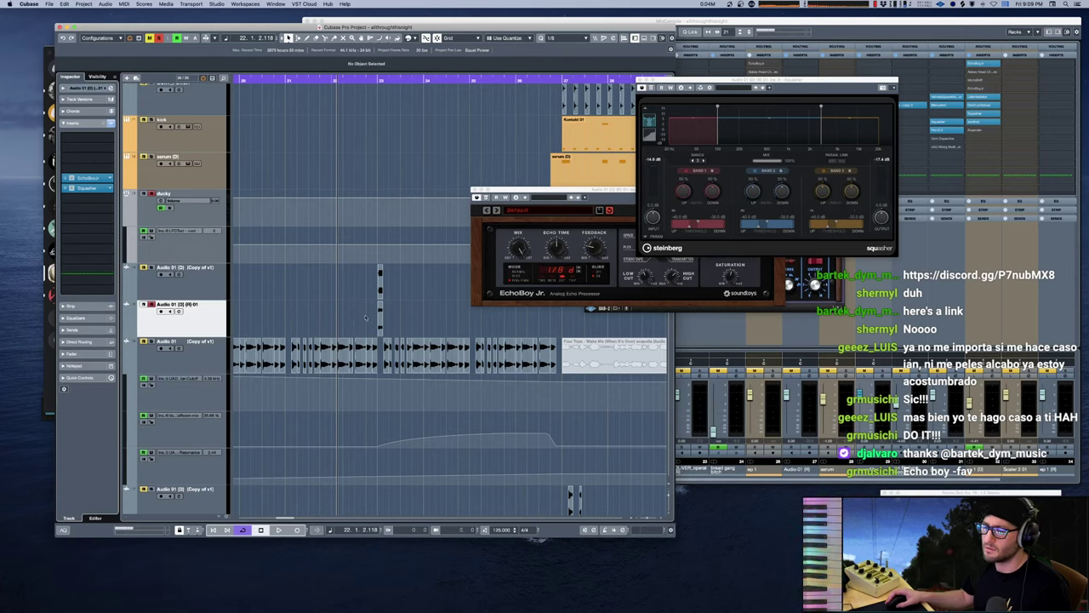
key("space")
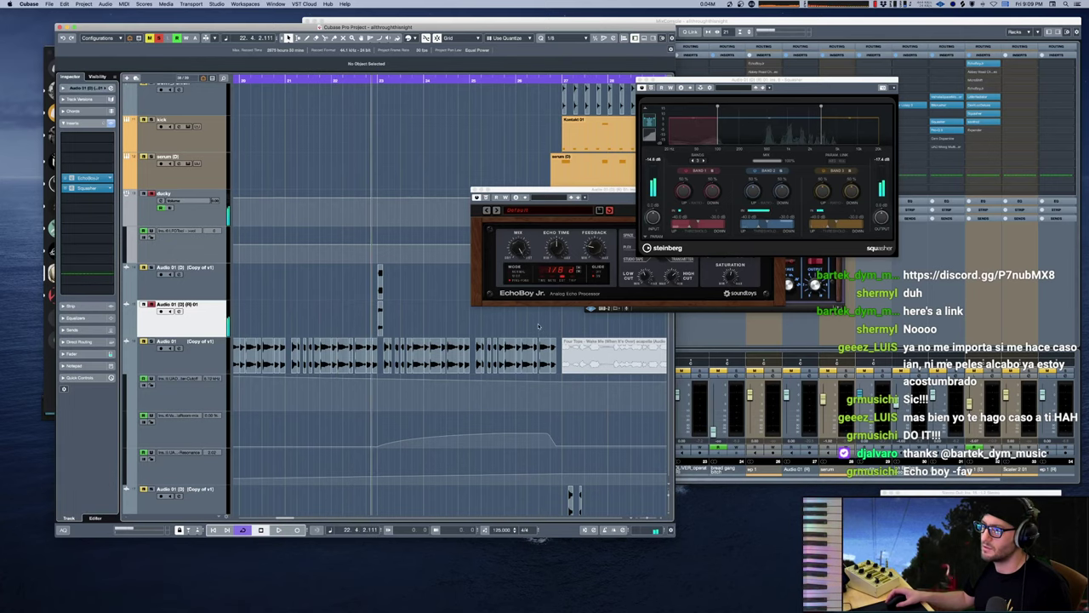
left_click_drag(606, 191, 639, 256)
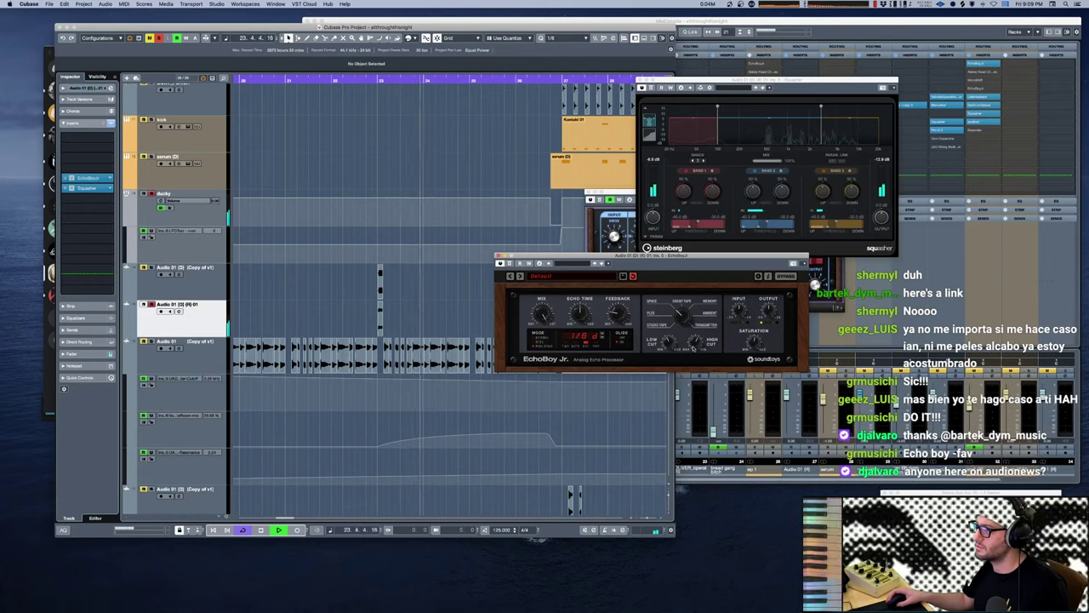
key("space")
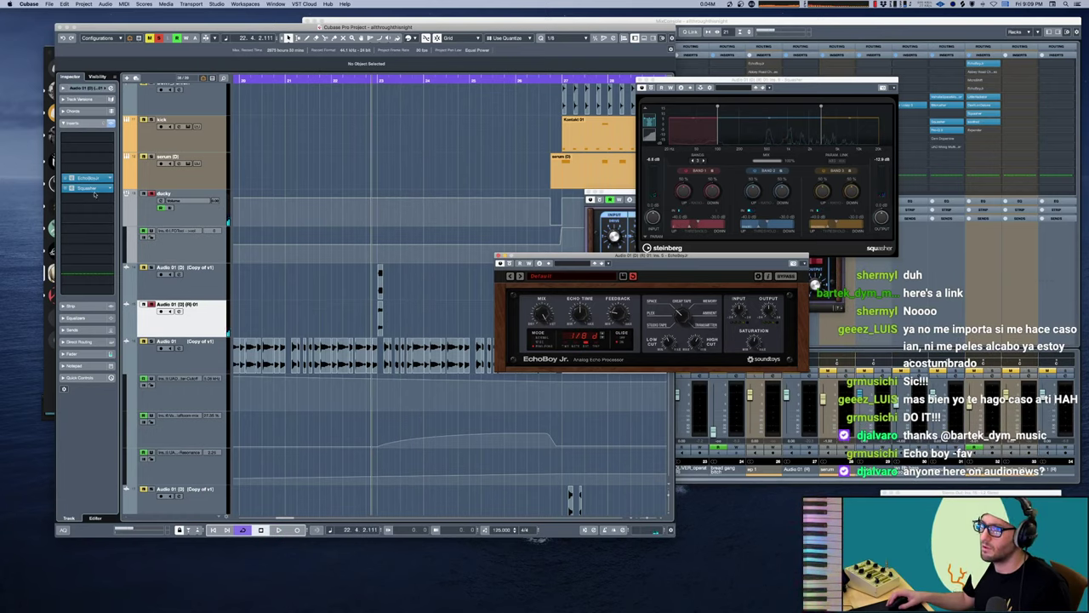
left_click_drag(81, 177, 99, 174)
Load Devil-Loc into an empty insert slot and move Squasher further down the chain
left_click(99, 178)
type("devil")
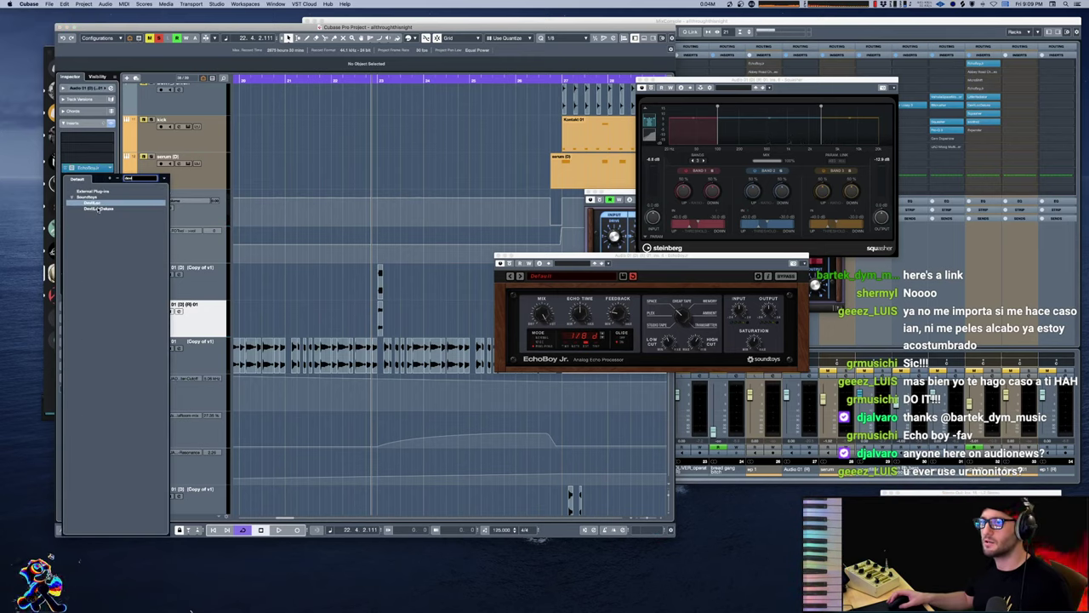
left_click(99, 208)
left_click_drag(100, 201, 94, 191)
Load Goodhertz Lossy into the next empty insert and turn on its filter range
left_click(92, 188)
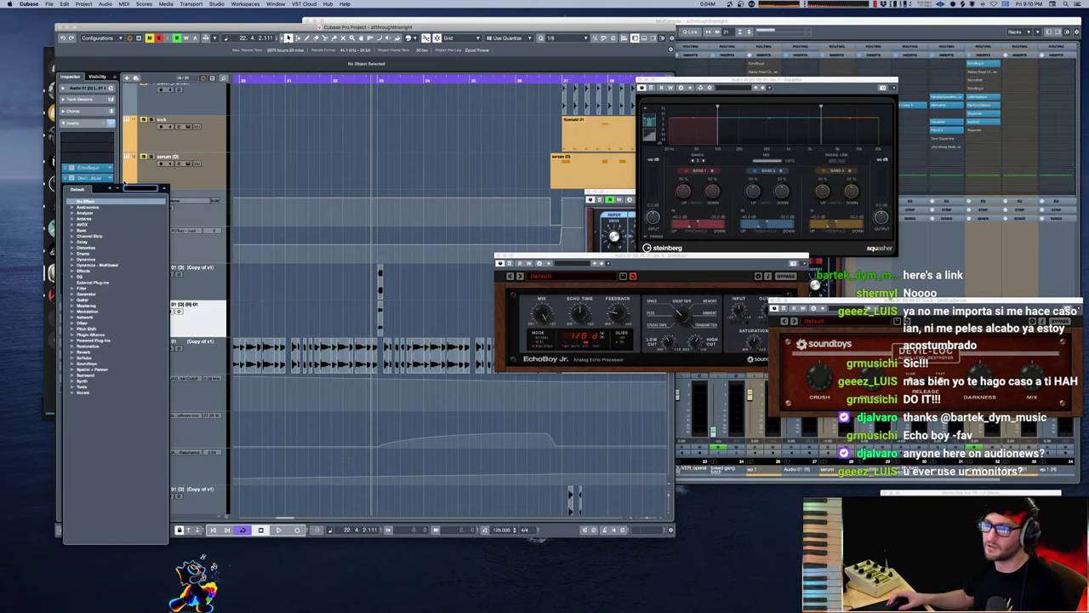
left_click(86, 201)
left_click(96, 208)
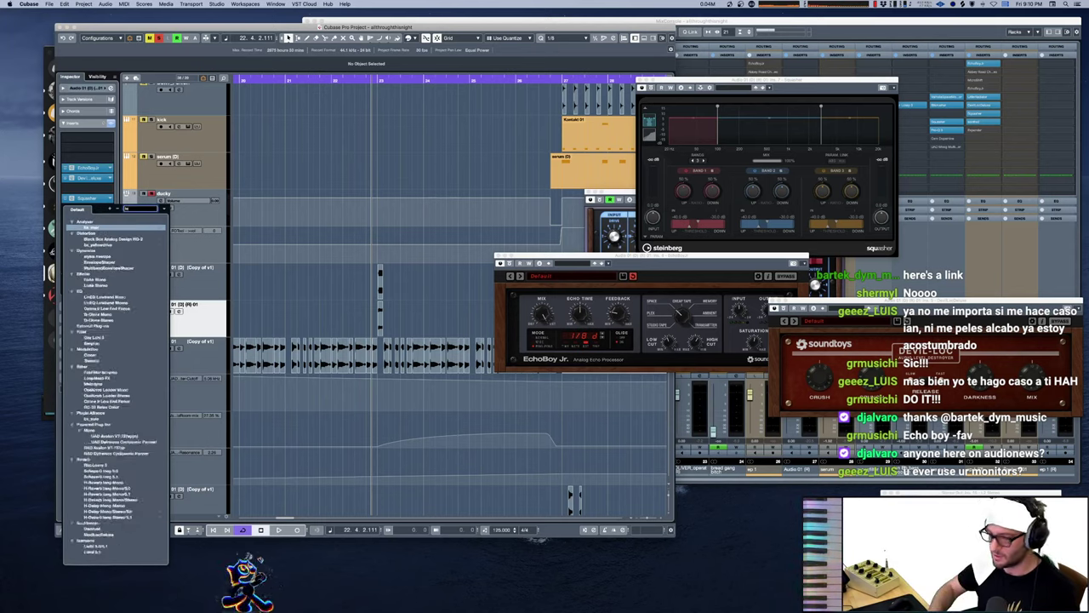
type("lossy")
key("Return")
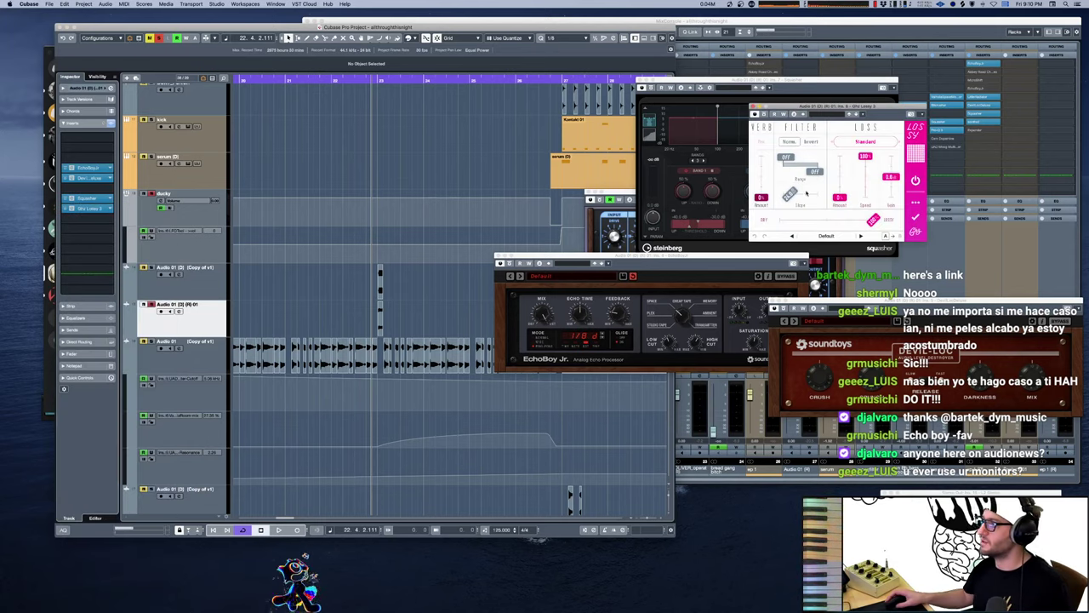
left_click_drag(788, 159, 812, 171)
Play the loop through the four-effect chain, zooming in on the timeline
key("space")
left_click(1004, 383)
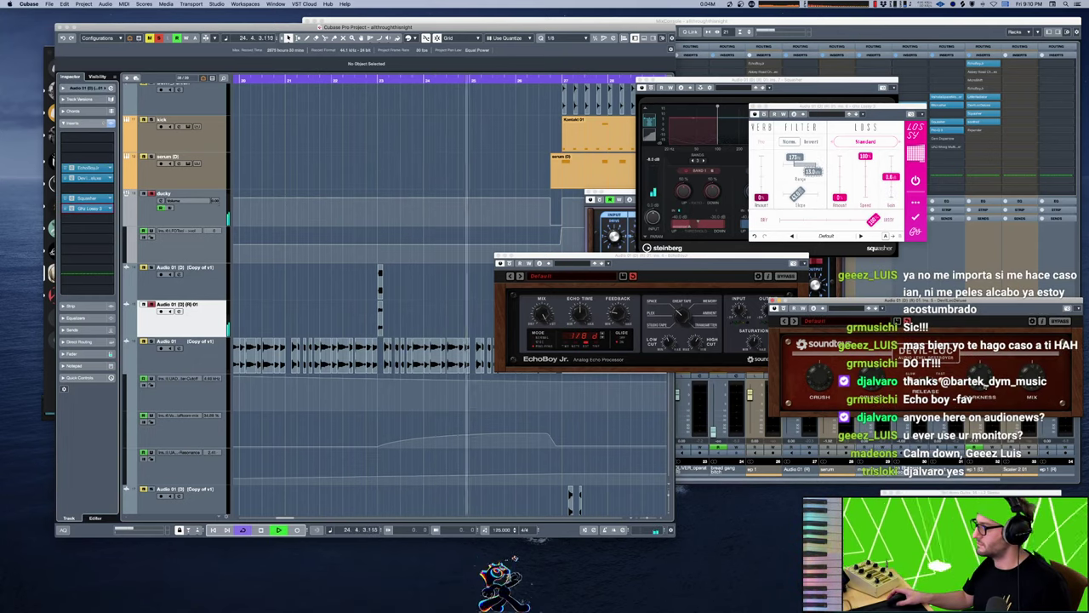
key("space")
key("space")
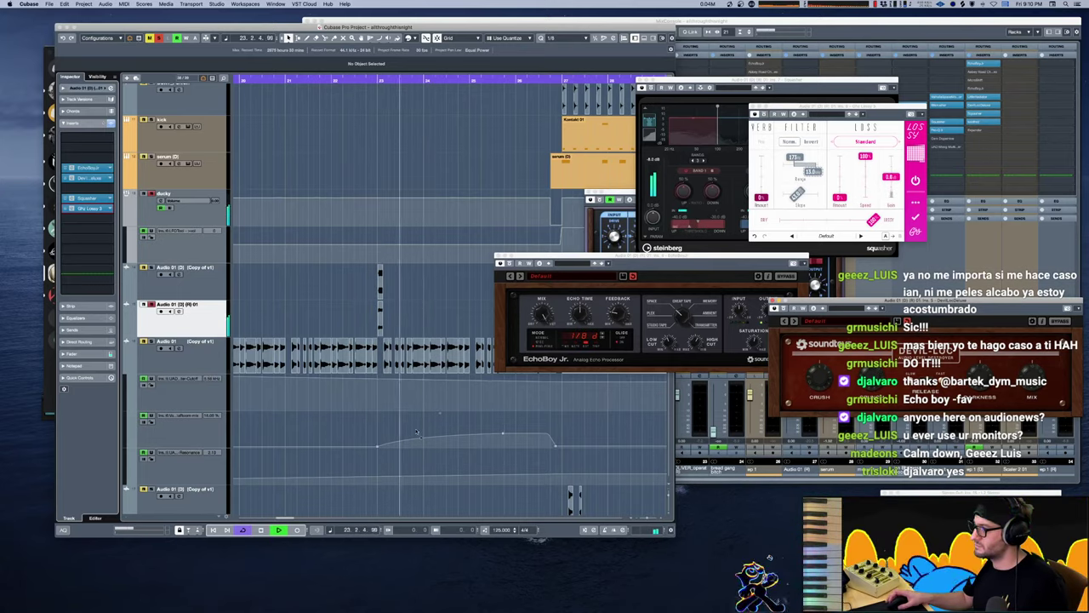
key("space")
key("h")
key("space")
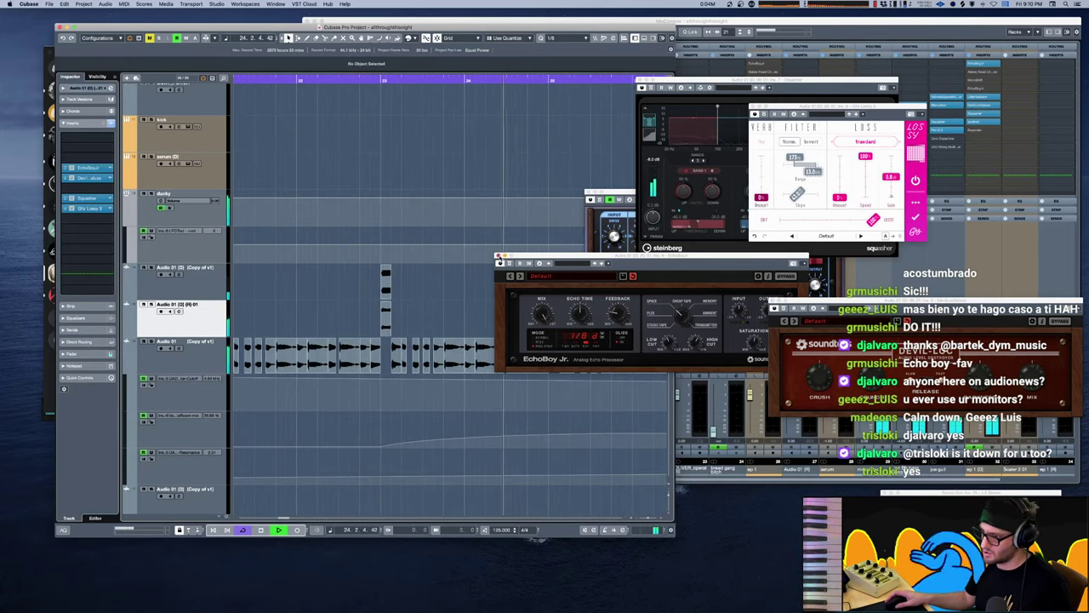
Nudge the Four Tops acapella event into place and lengthen its end slightly
key("space")
left_click(384, 281)
key("h")
key("h")
key("h")
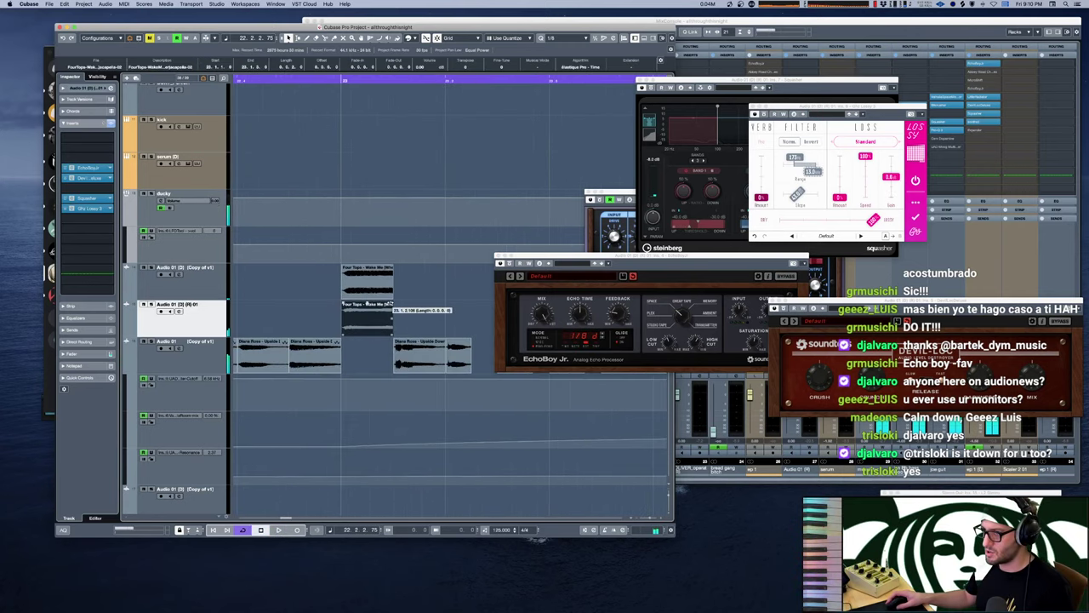
key("h")
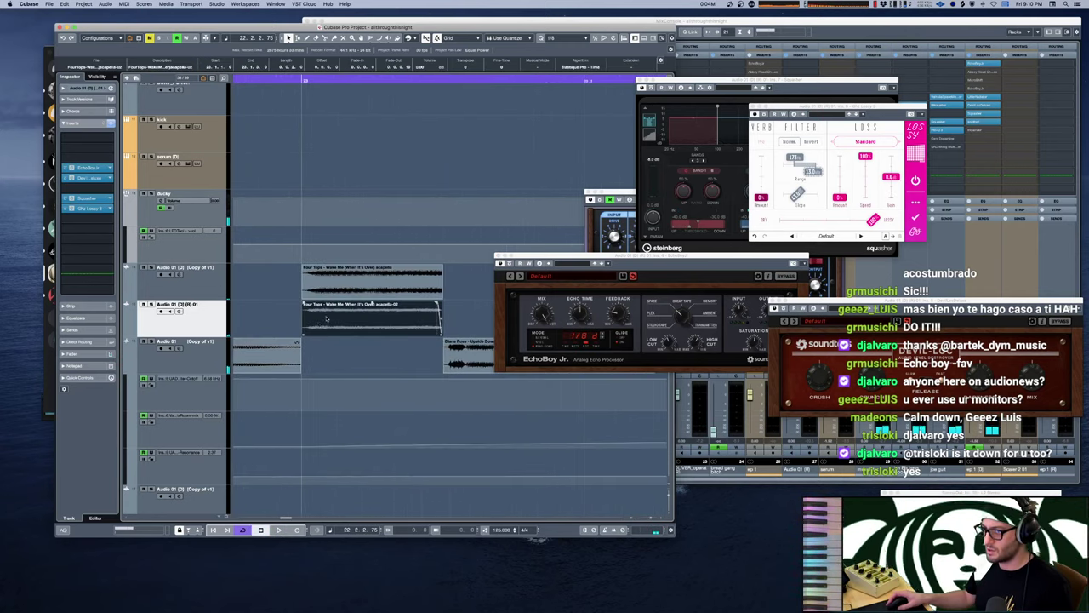
key("ctrl+Right")
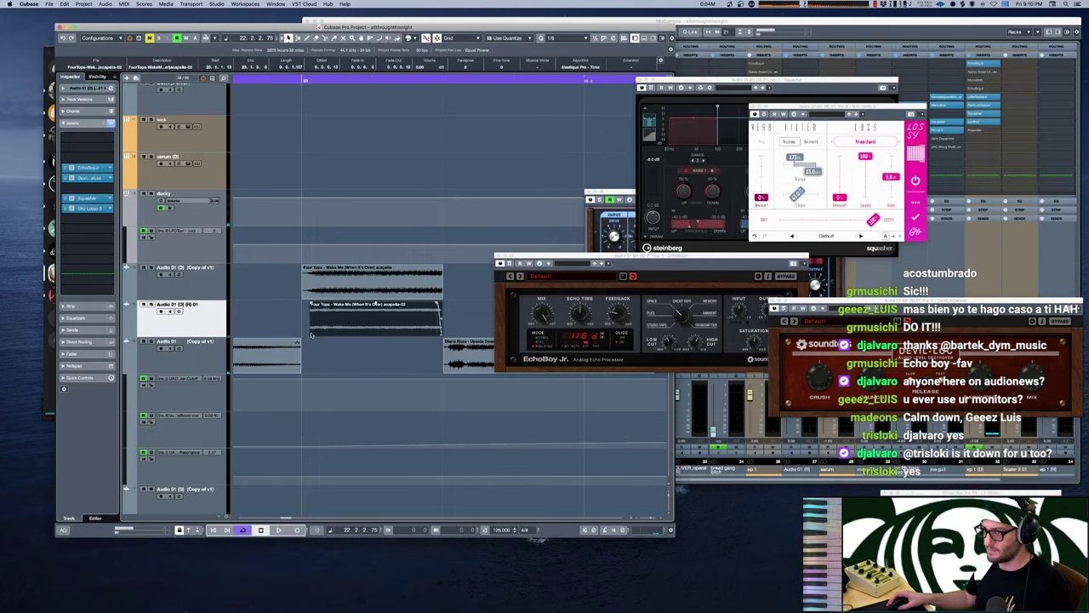
key("ctrl+Left")
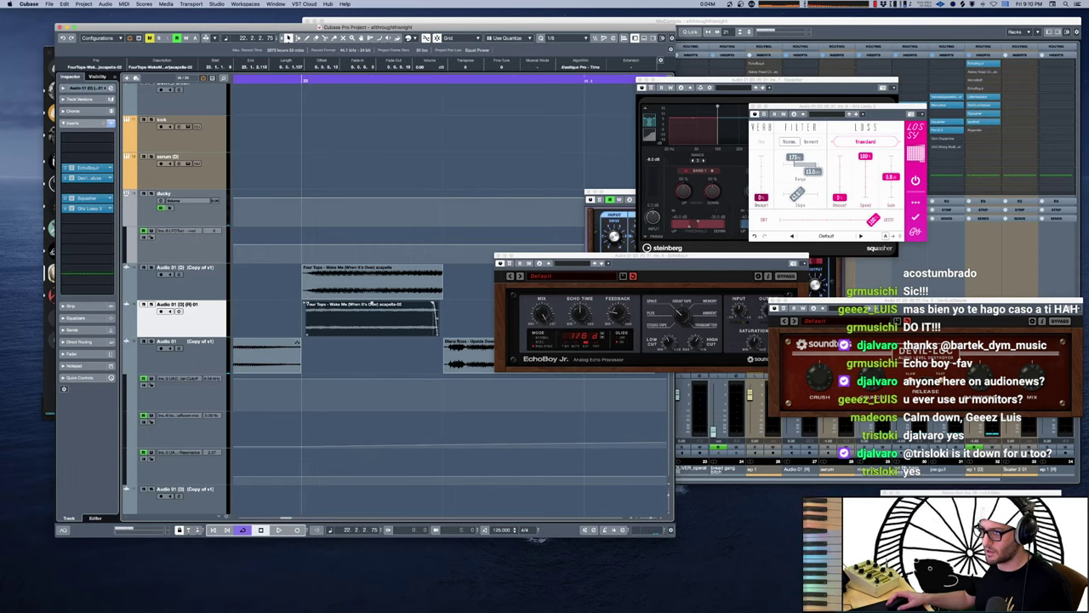
key("ctrl+Right")
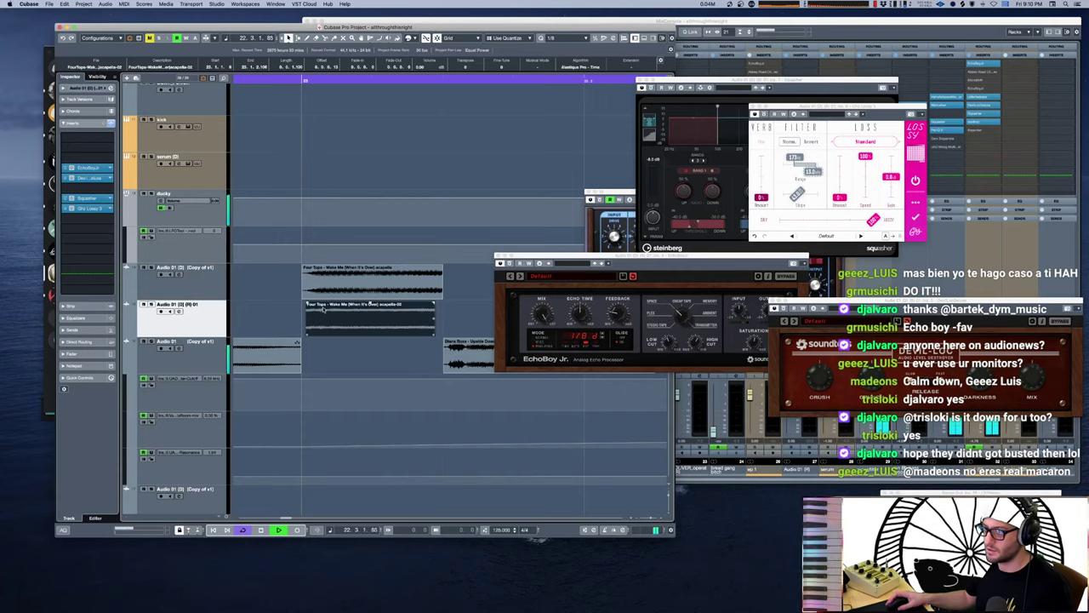
key("ctrl+Right")
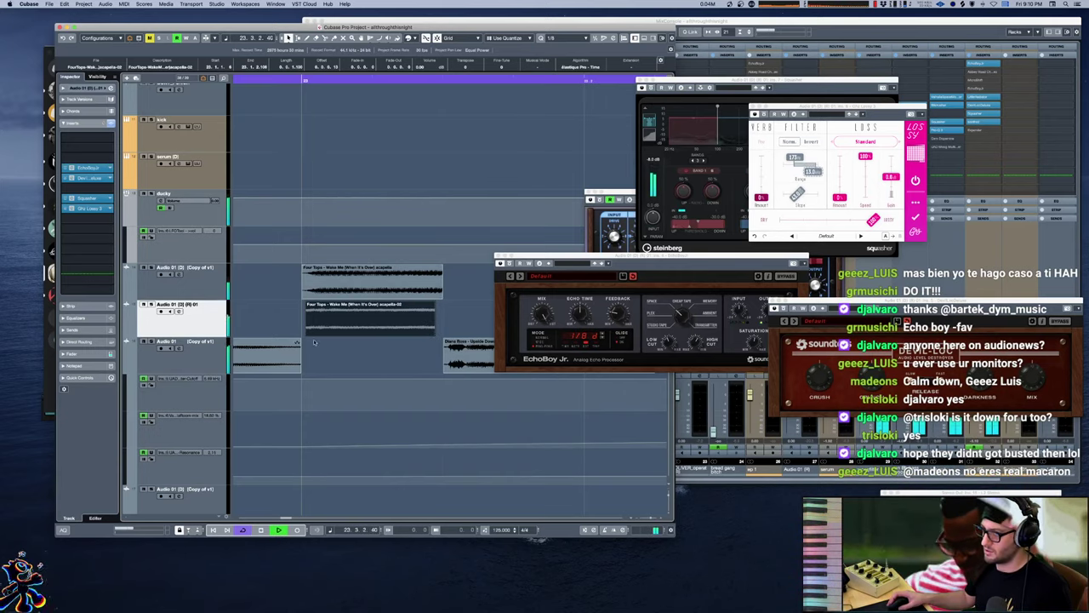
left_click_drag(315, 341, 315, 338)
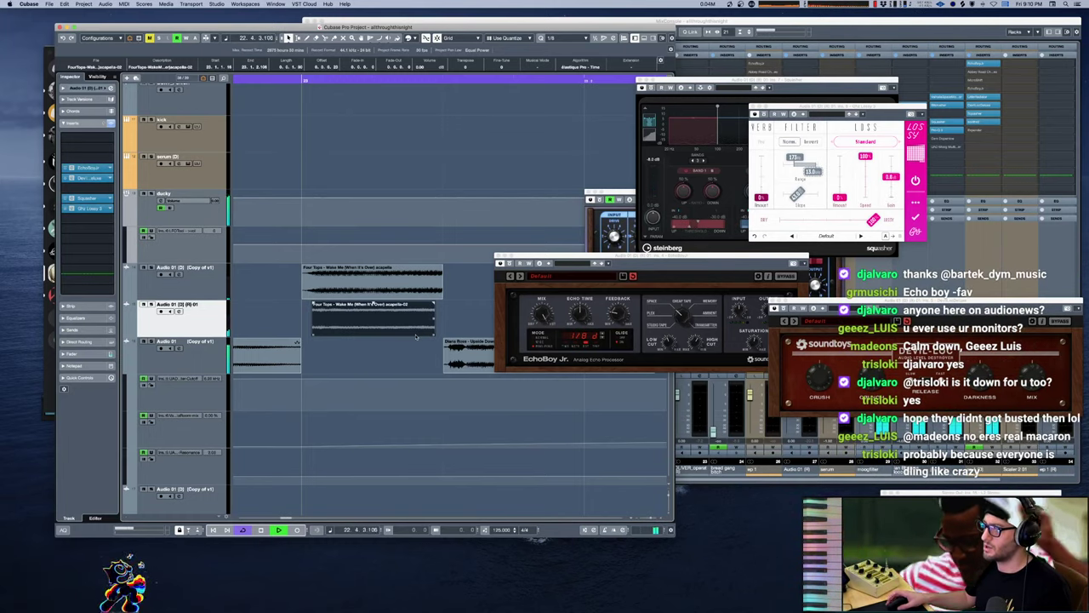
left_click_drag(433, 334, 439, 335)
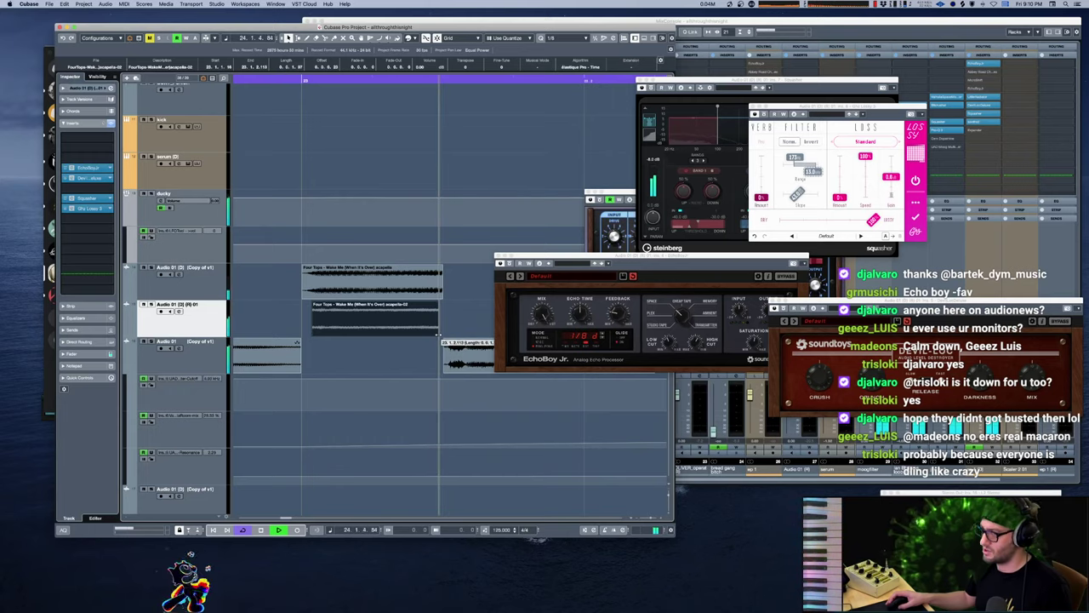
Move the acapella-02 event to start at bar 23 and split it in two
left_click(331, 320)
left_click_drag(327, 320, 320, 320)
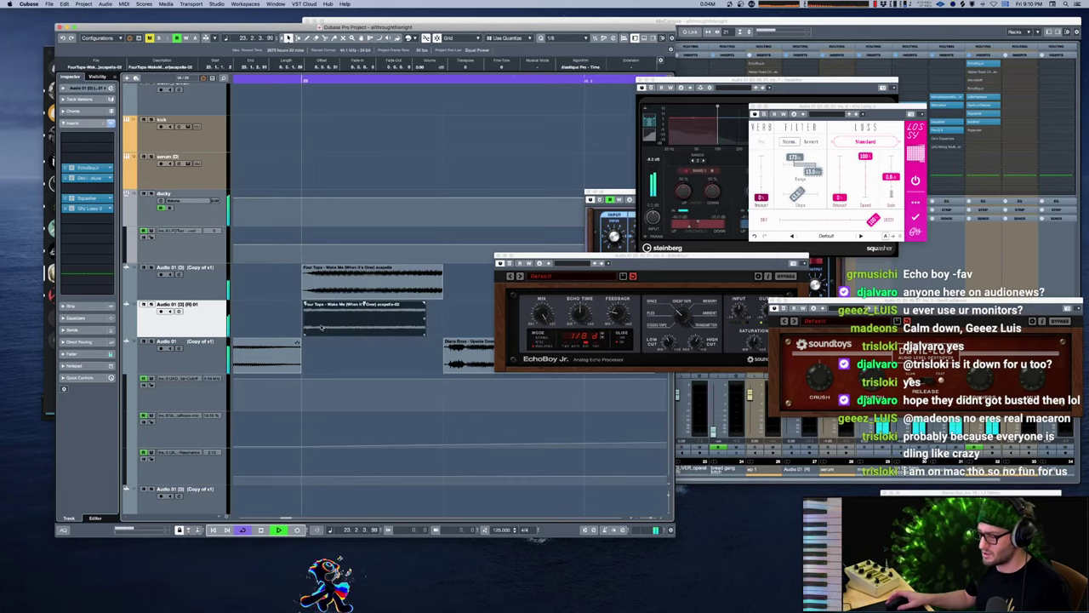
scroll(328, 328, "up", 1)
key("space")
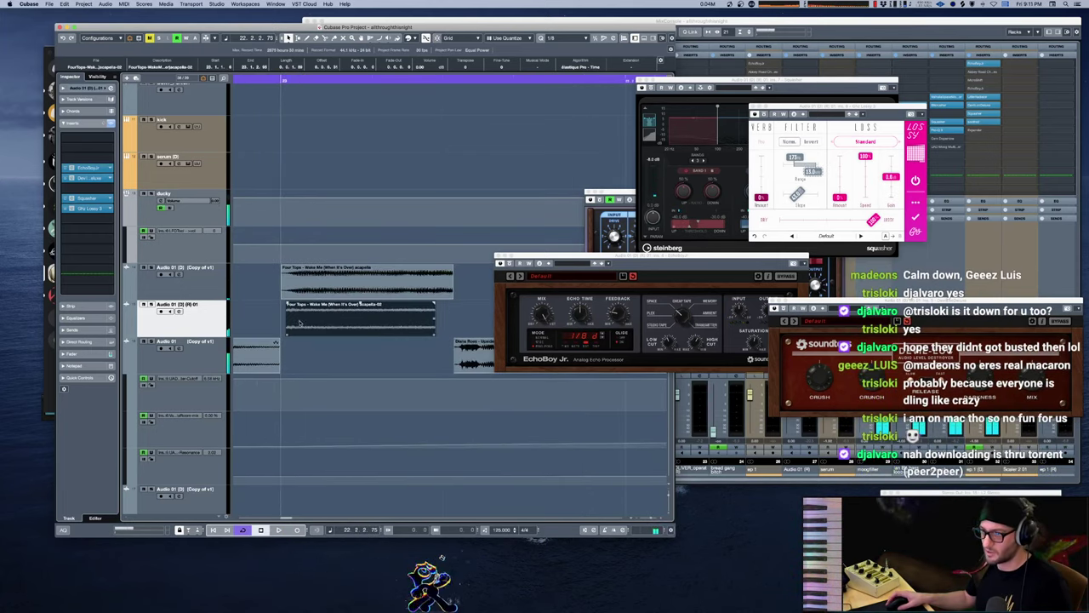
left_click(299, 322, "alt")
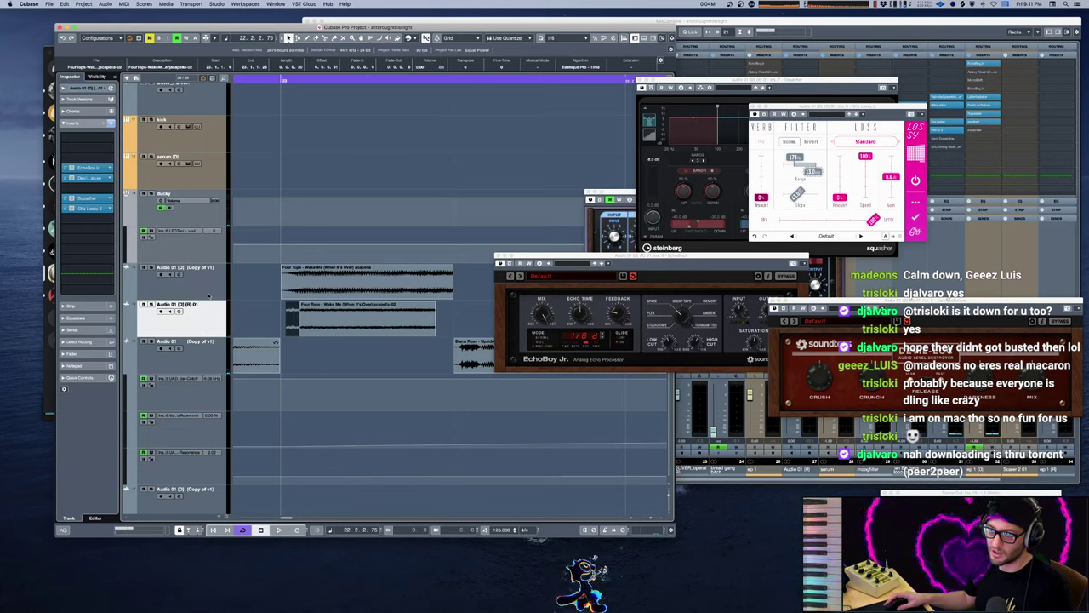
Select the 'Audio 01 (Copy of v1)' track and begin renaming it
key("Up")
key("space")
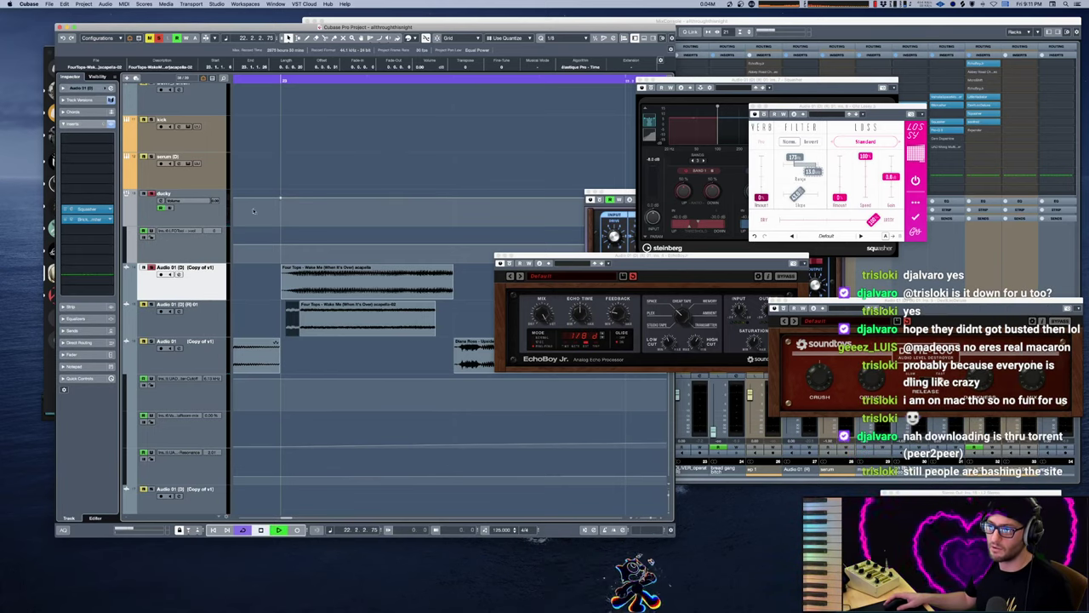
left_click(217, 319)
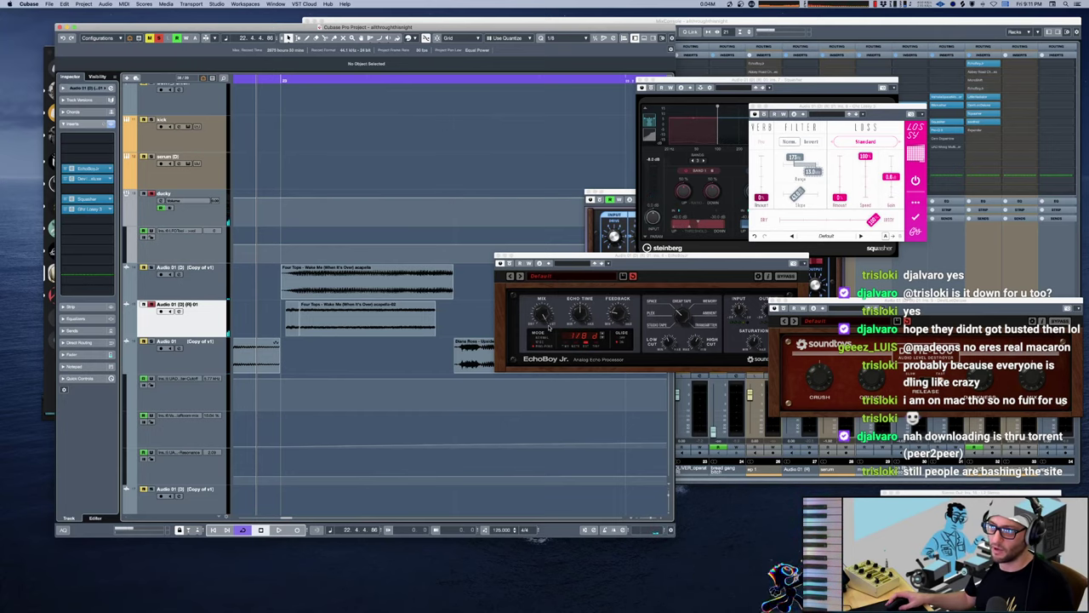
left_click(315, 322)
left_click(215, 287)
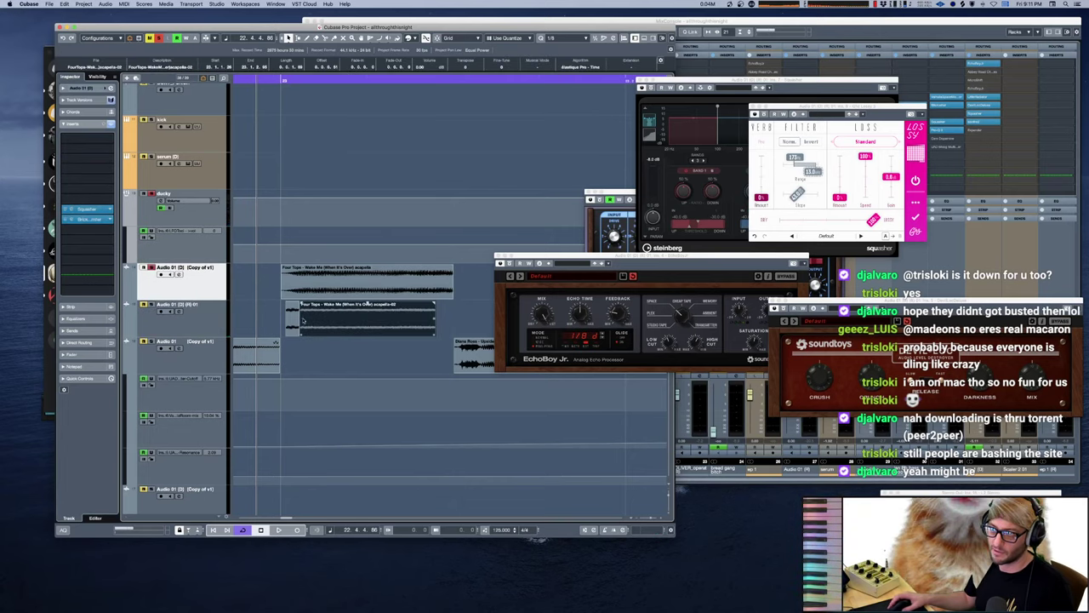
left_click(199, 318)
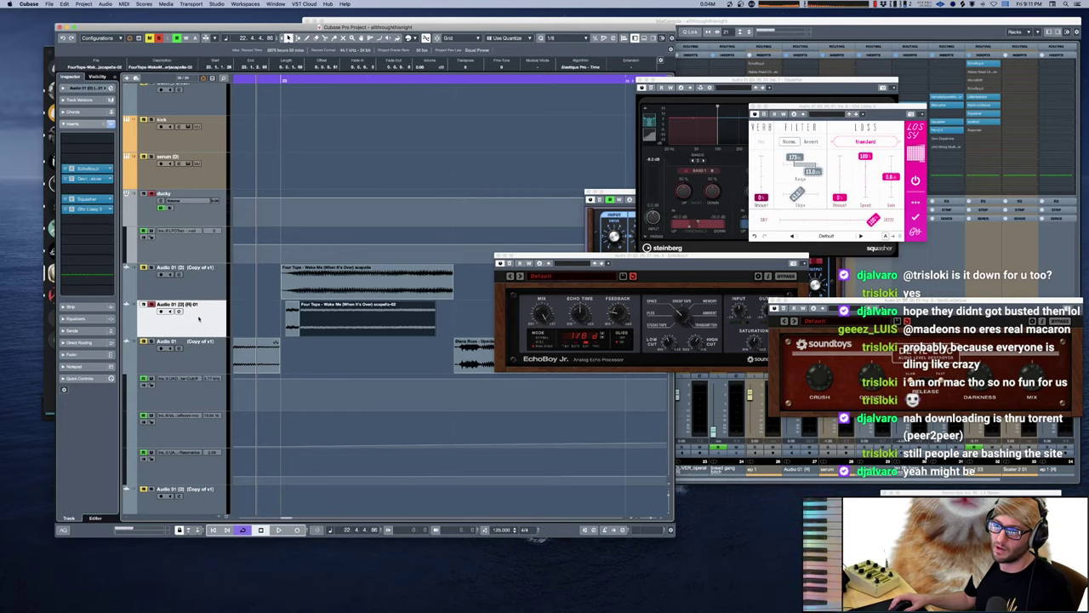
double_click(175, 267)
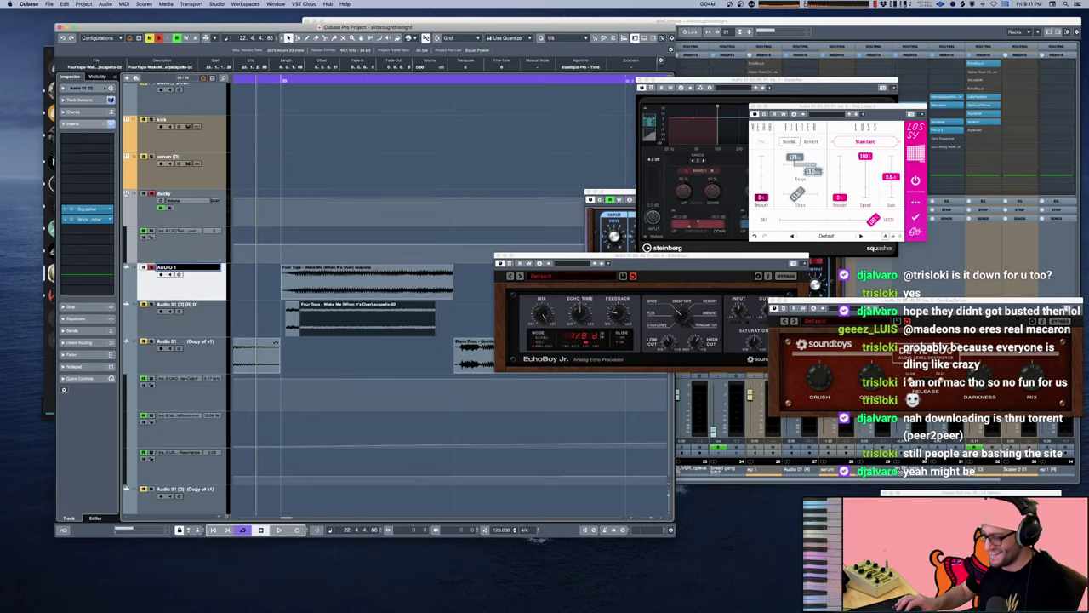
Rename the lower acapella track to ECHO 100
left_click(179, 315)
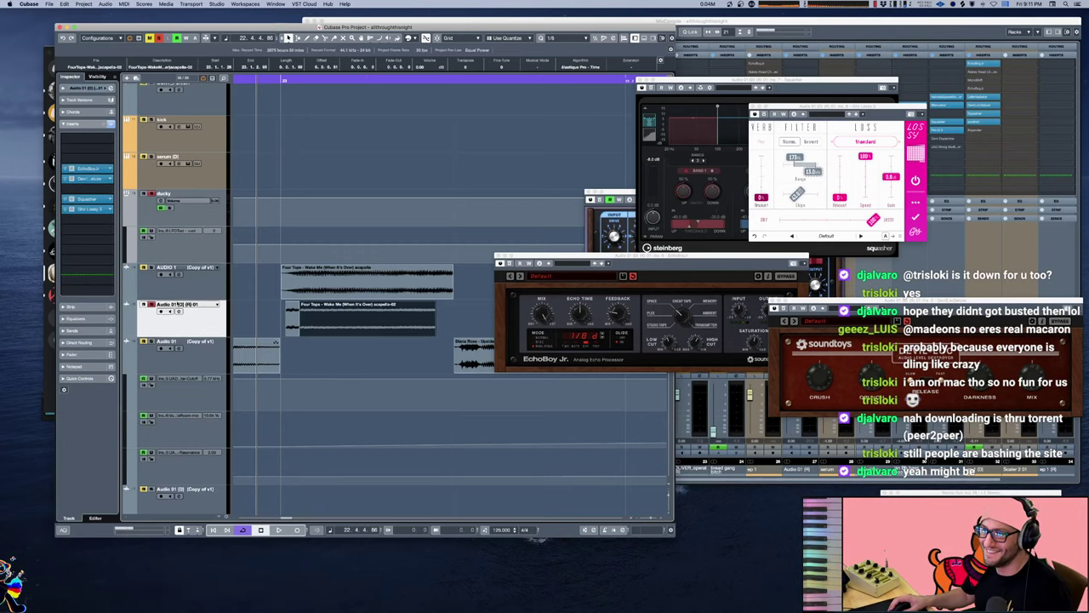
double_click(174, 304)
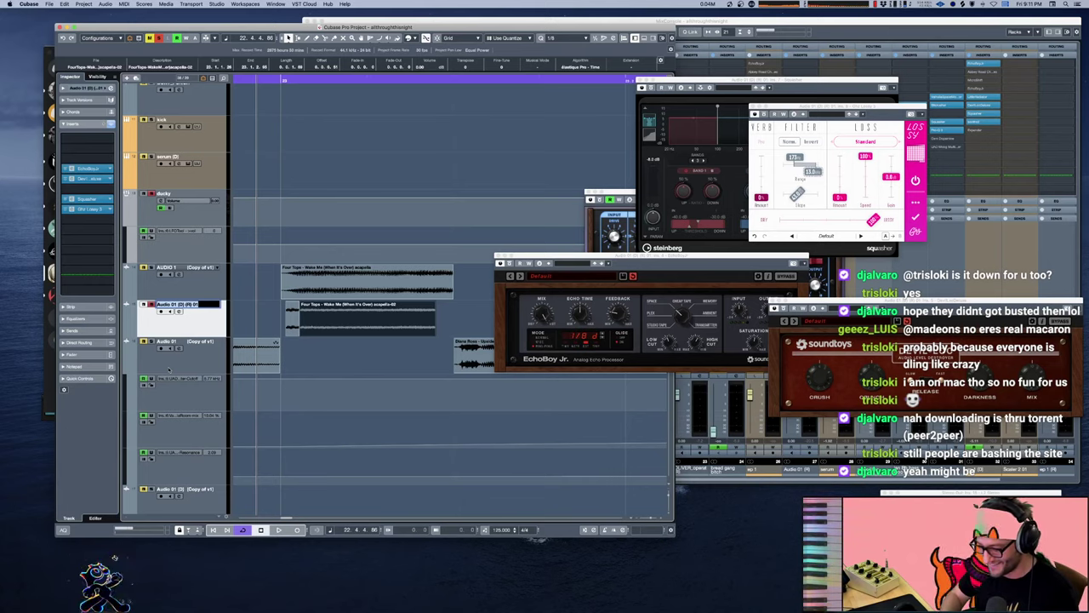
type("ECHO SE")
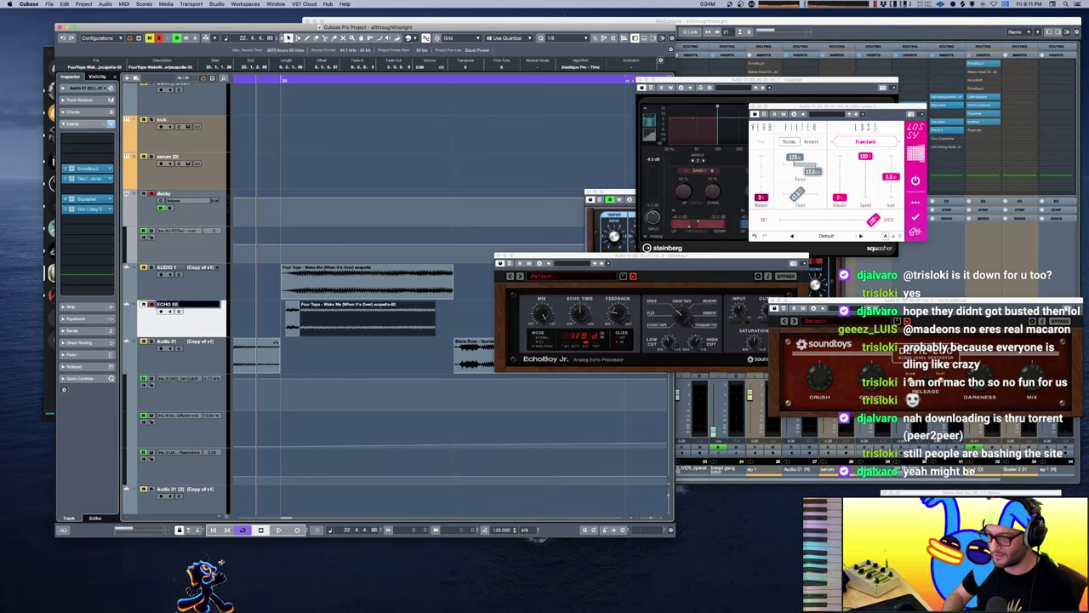
key("BackSpace")
key("BackSpace")
key("BackSpace")
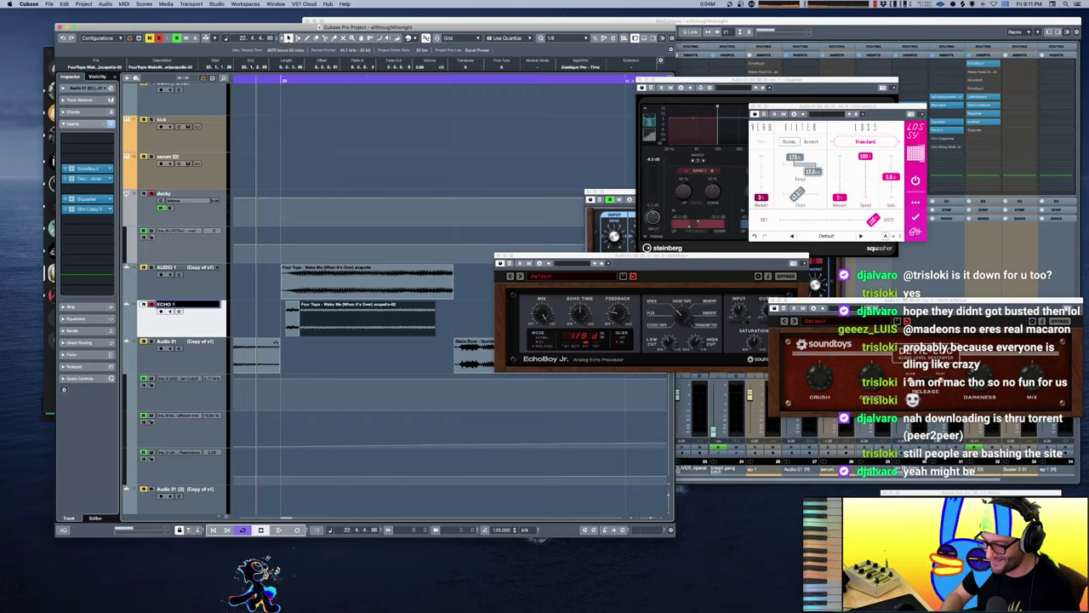
key("Return")
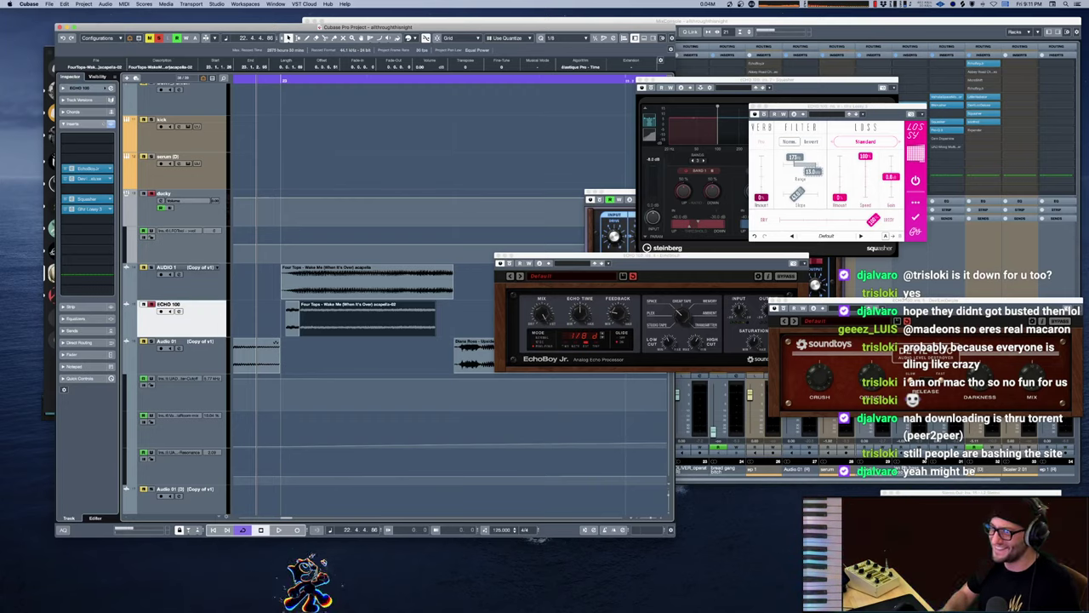
Play the section and listen to the EchoBoy Jr. and Devil-Loc processing
key("space")
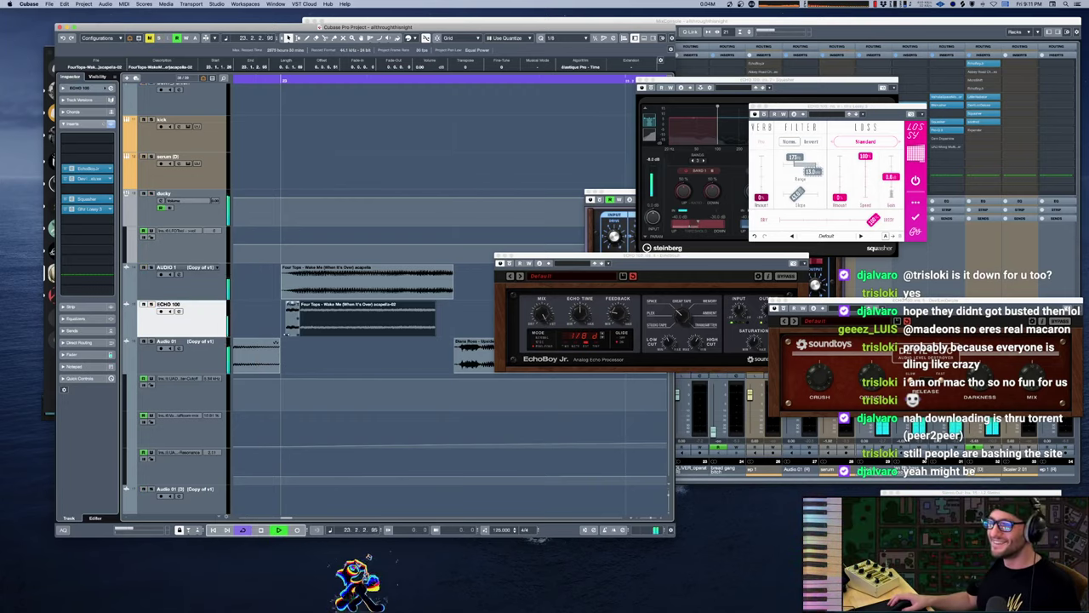
scroll(387, 310, "down", 3)
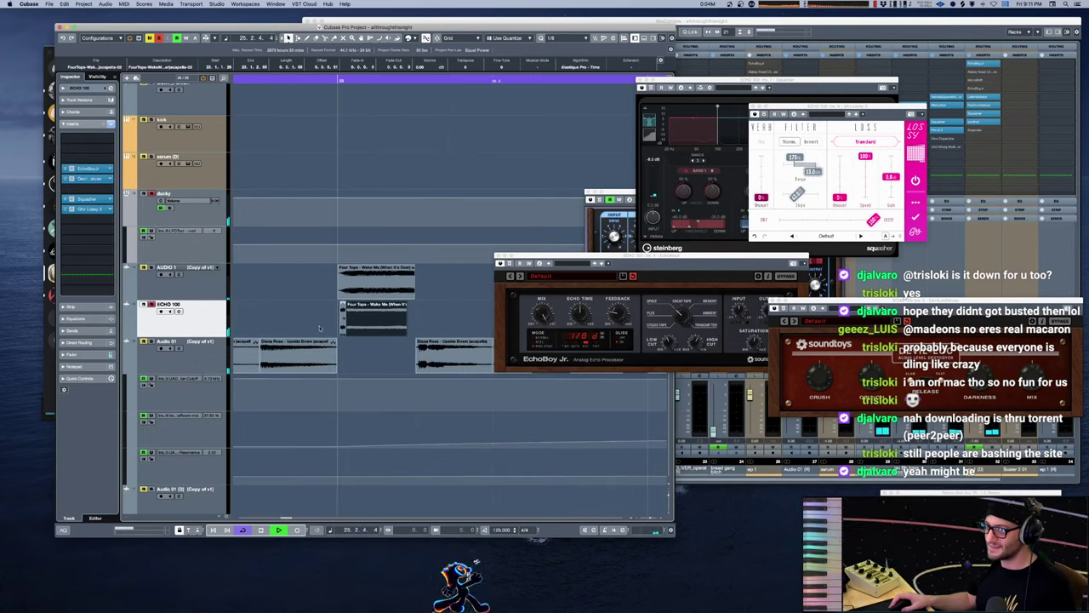
scroll(306, 319, "down", 3)
scroll(307, 319, "down", 2)
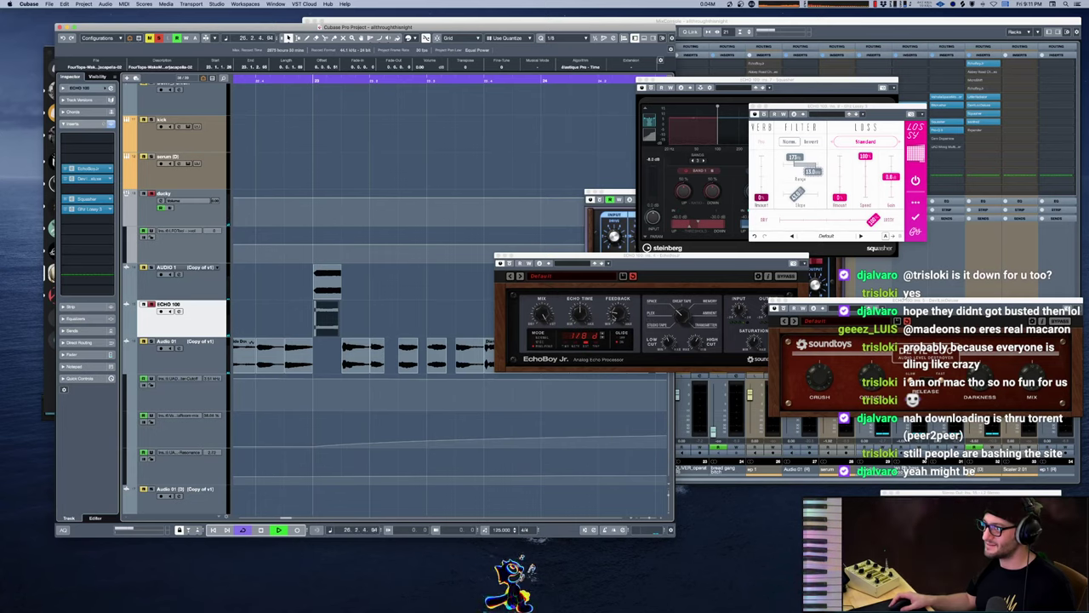
key("space")
left_click(617, 307)
key("space")
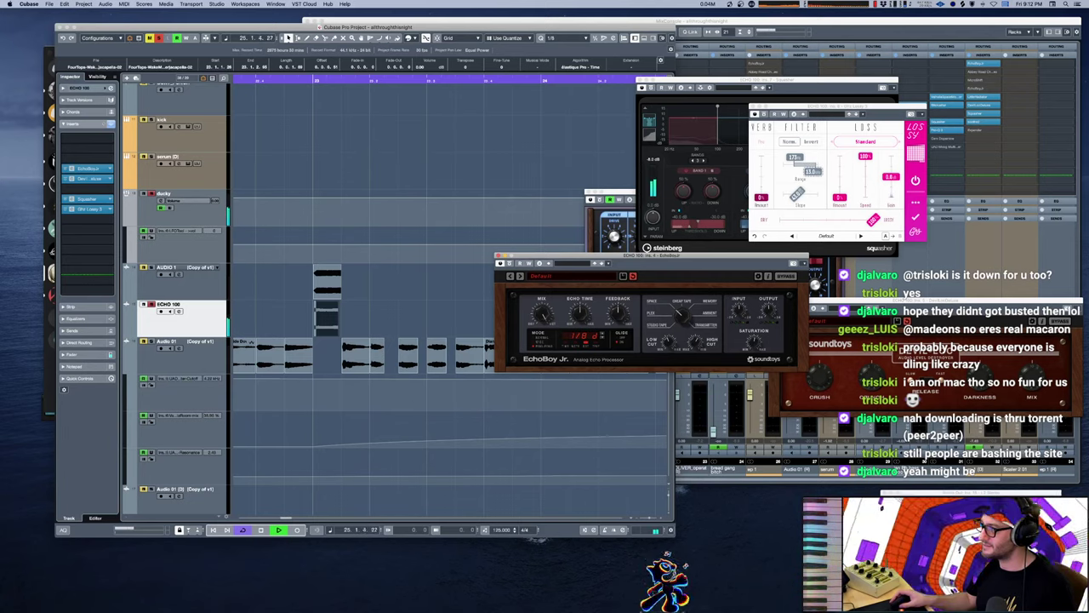
left_click(829, 362)
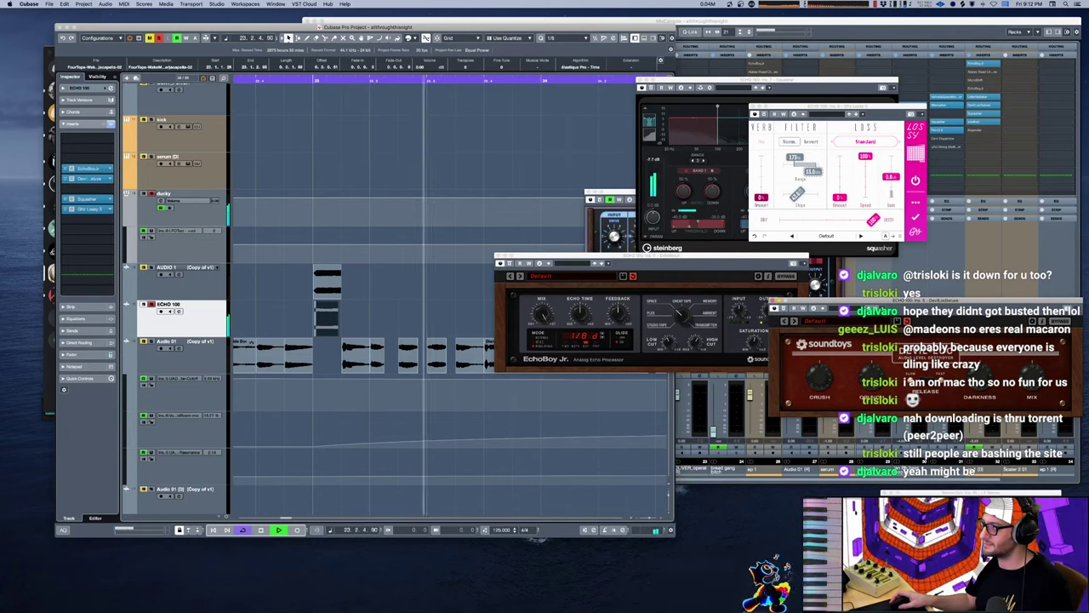
Replay from bar 21 comparing EchoBoy Jr. and Devil-Loc, then show ECHO 100's routing settings
key("g")
key("g")
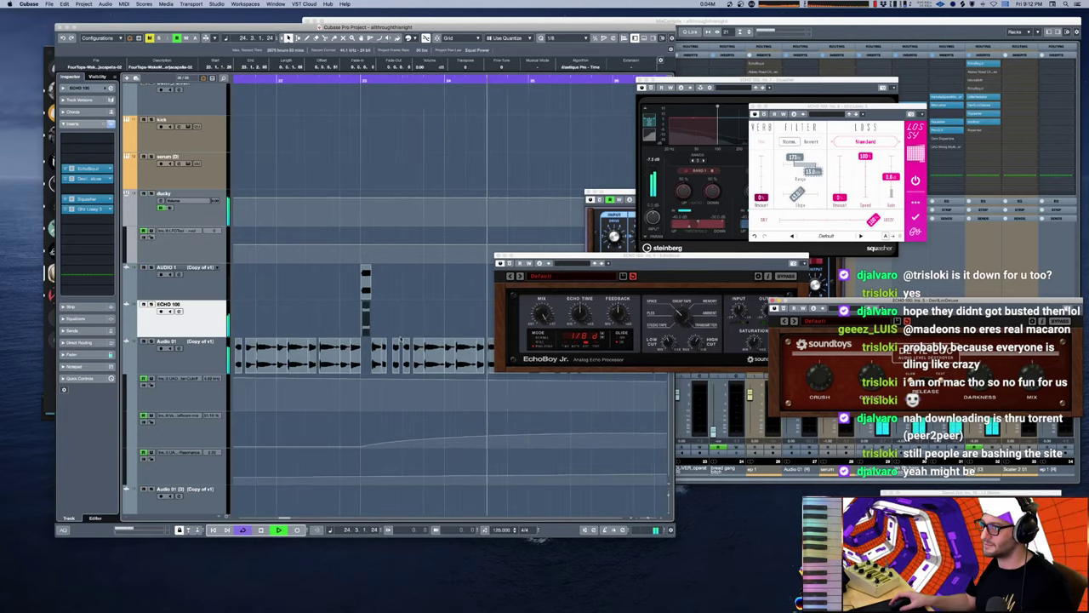
key("space")
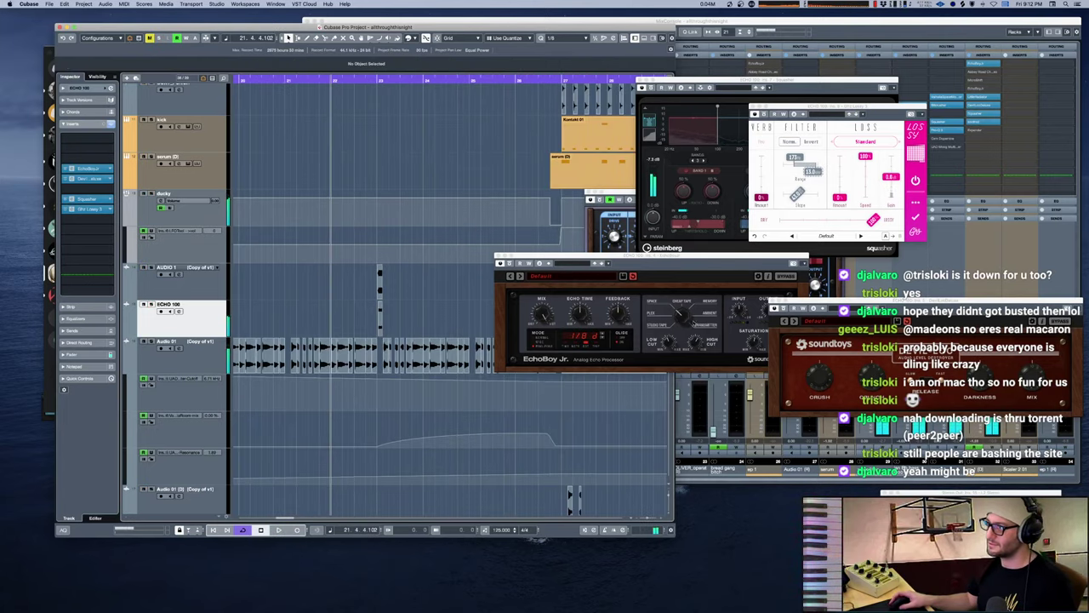
left_click(638, 318)
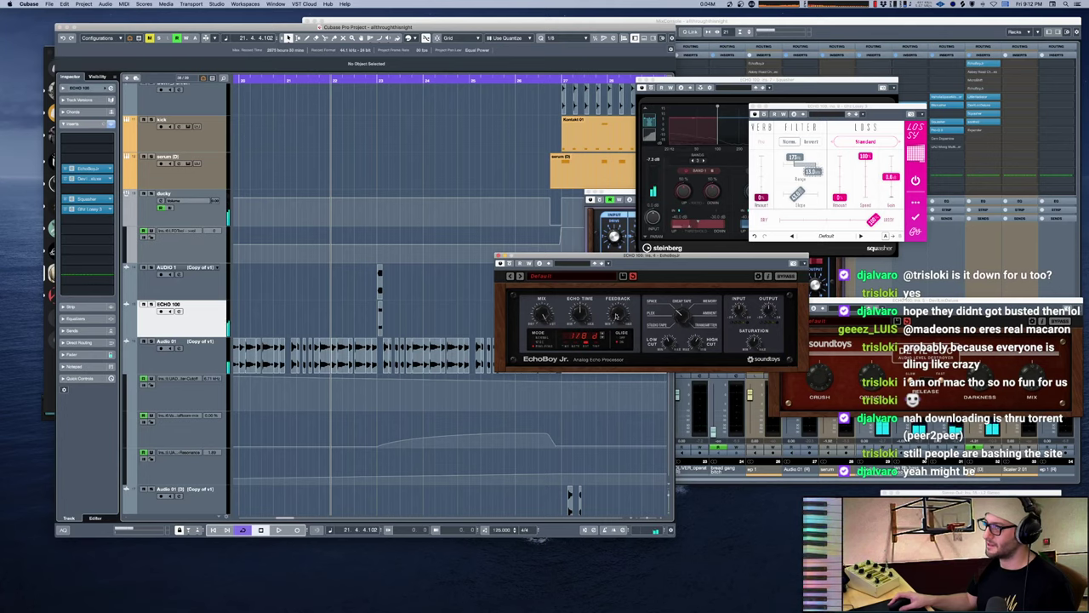
key("space")
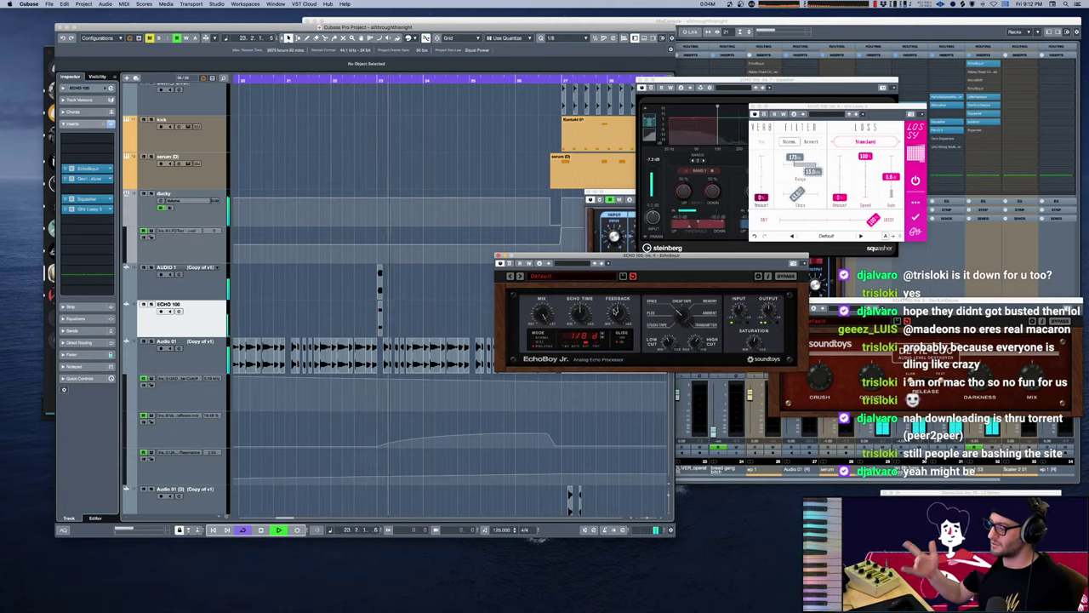
key("space")
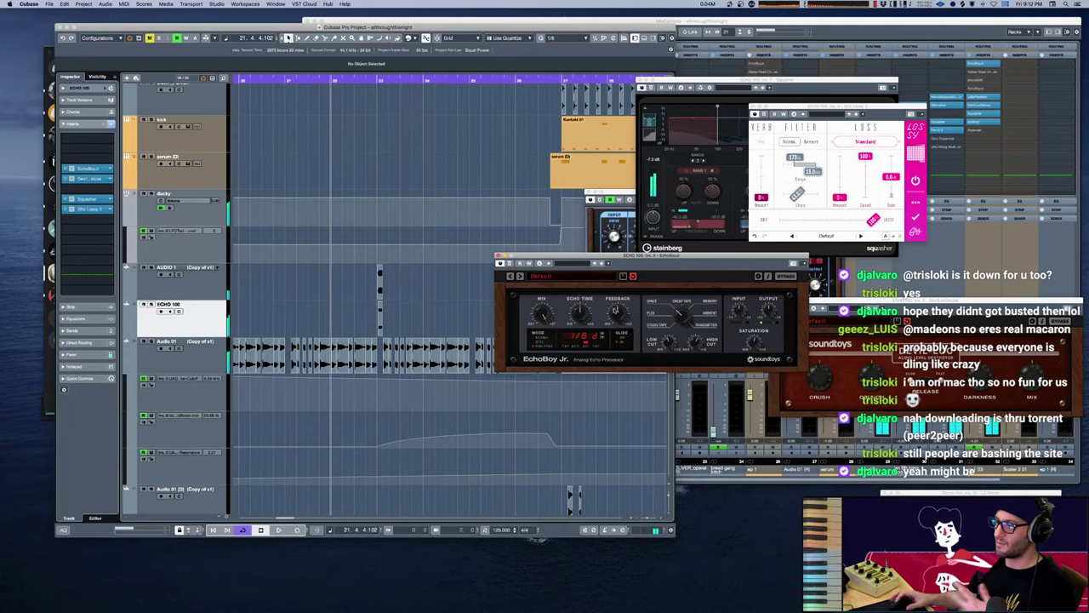
left_click(856, 390)
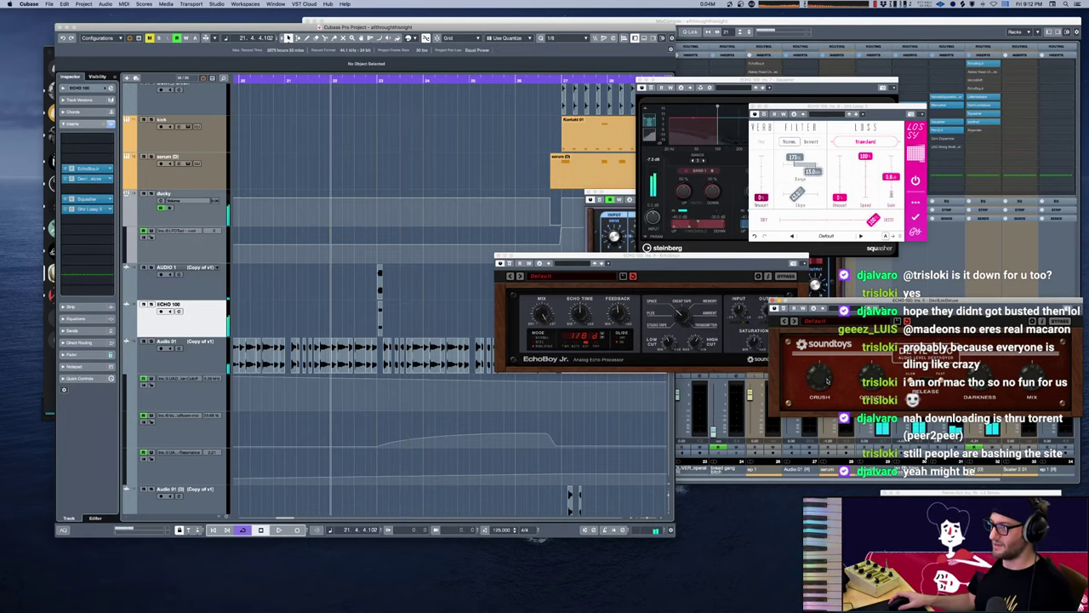
key("space")
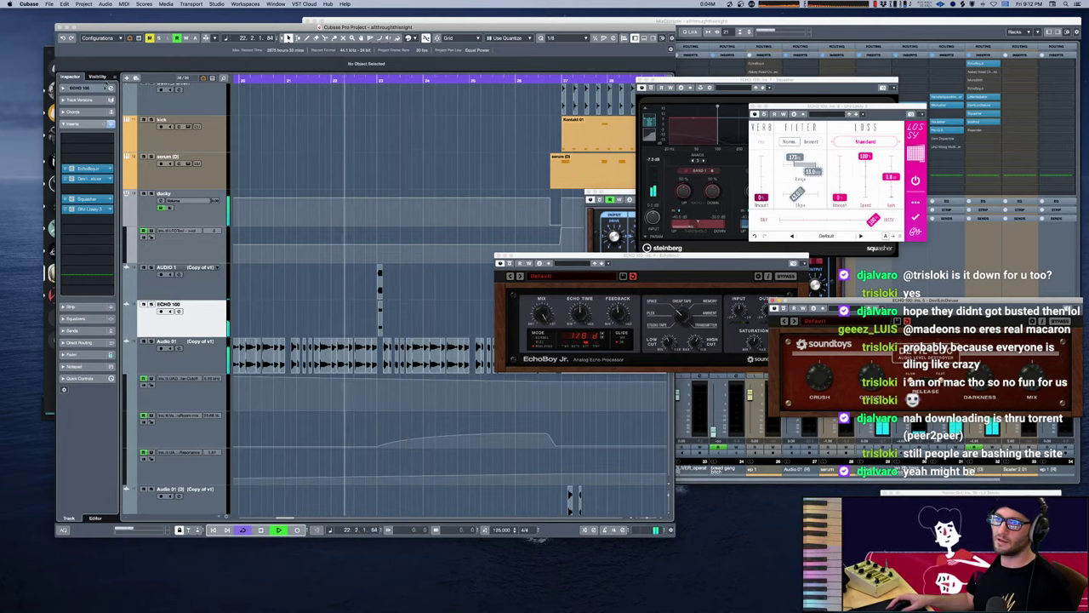
left_click(80, 88)
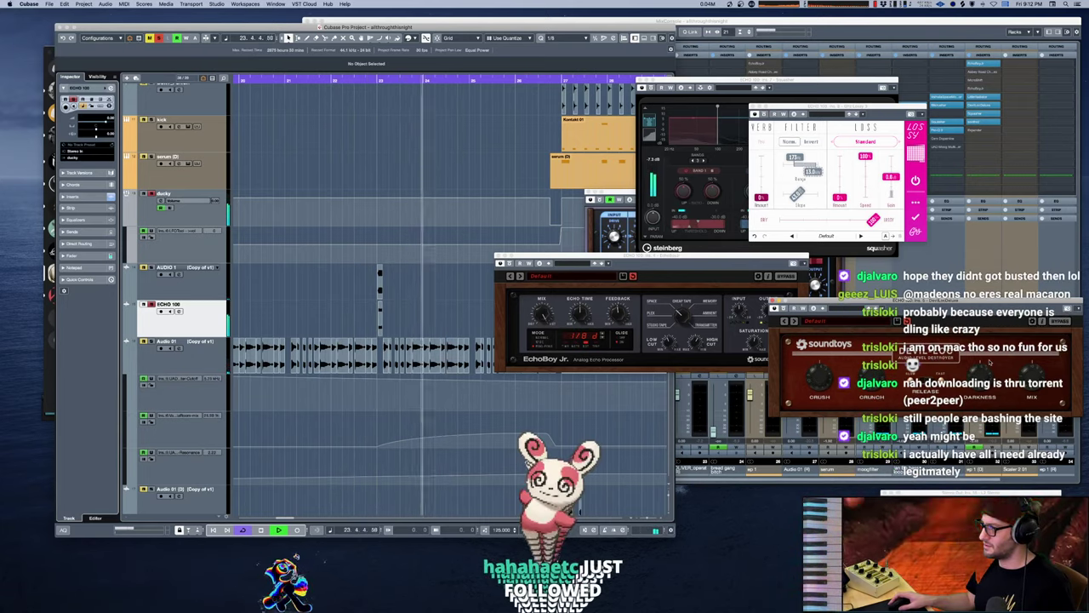
Render ECHO 100's effect chain in place to a new ECHO 100 (R) track
key("space")
key("g")
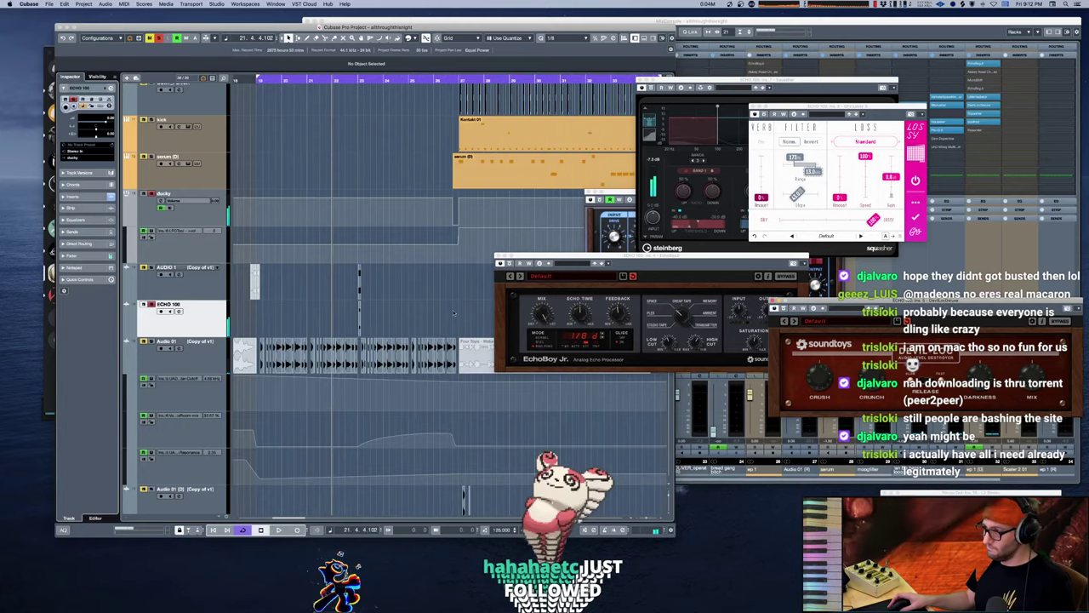
left_click(617, 325)
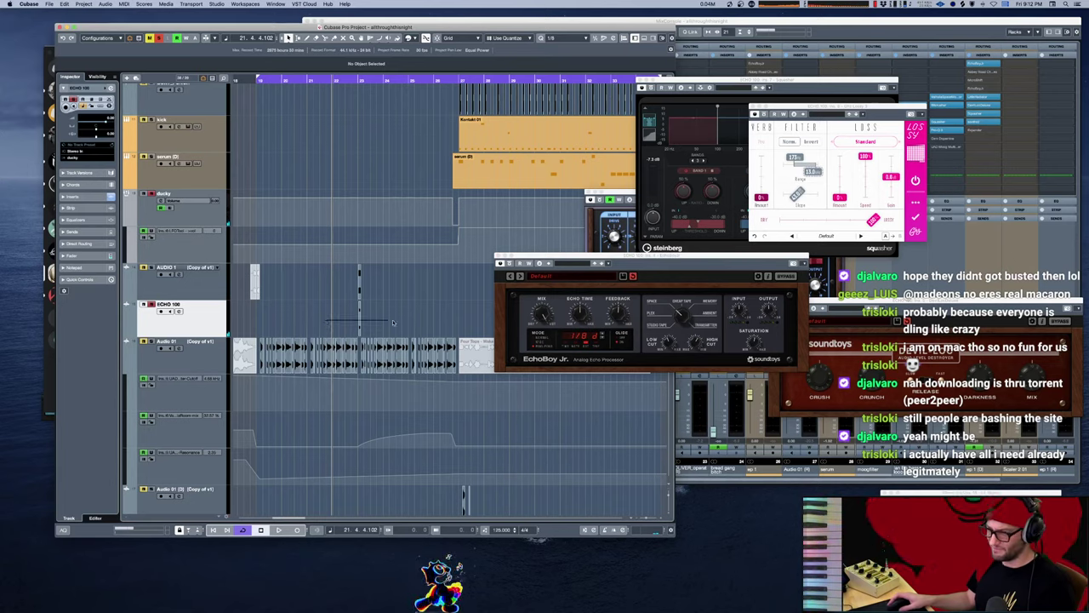
scroll(368, 333, "up", 3)
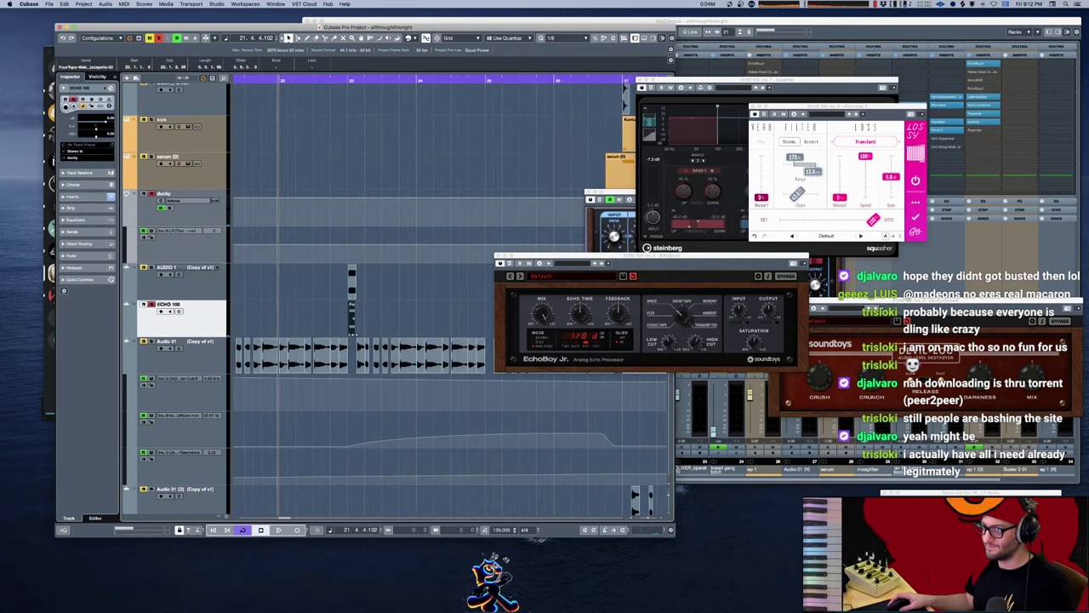
scroll(430, 336, "down", 3)
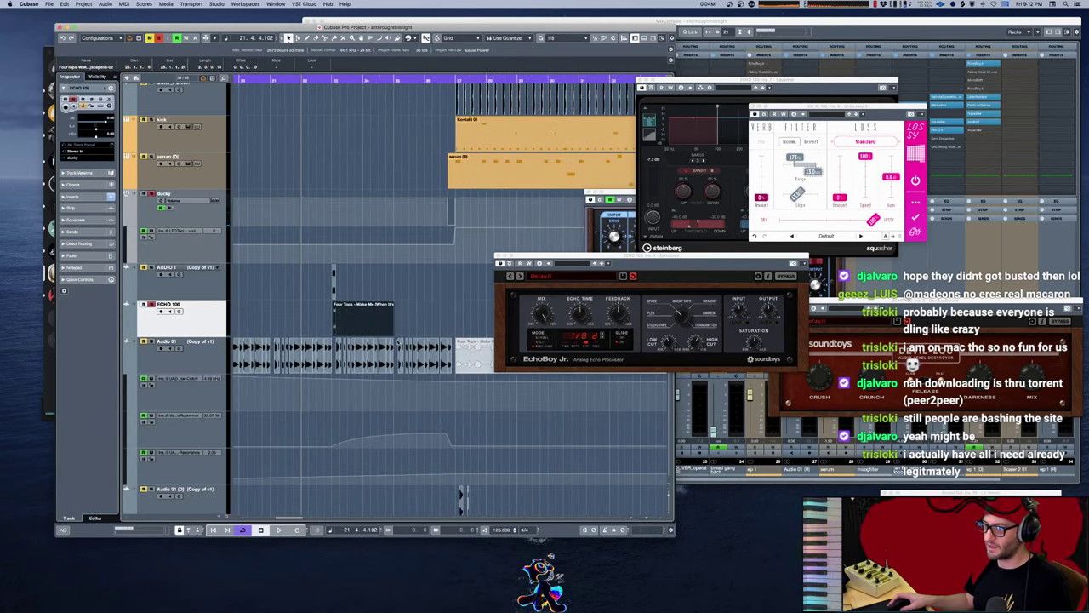
key("super+z")
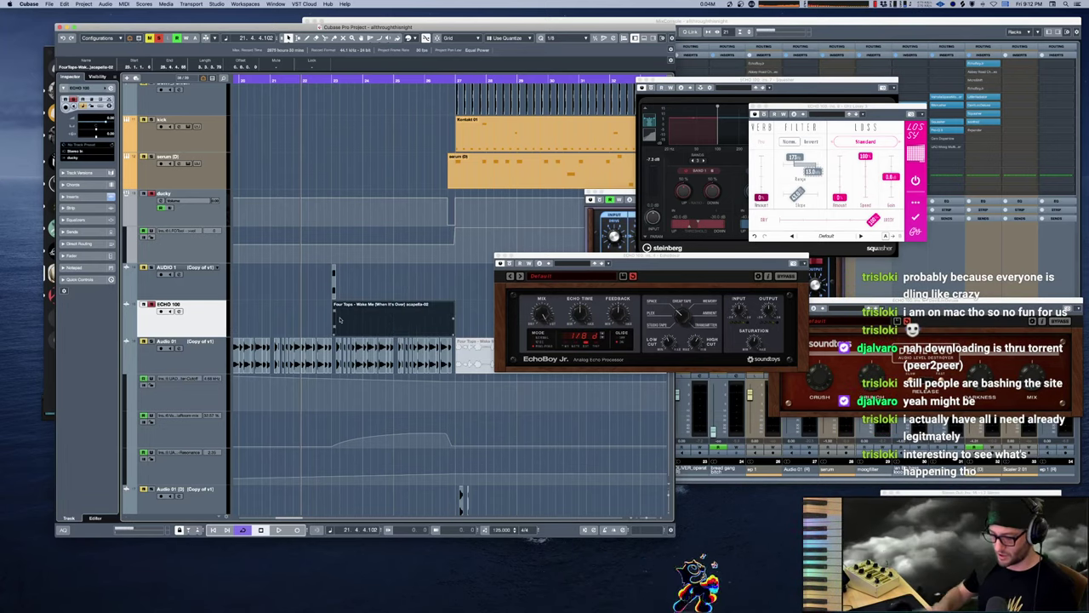
key("super+shift+r")
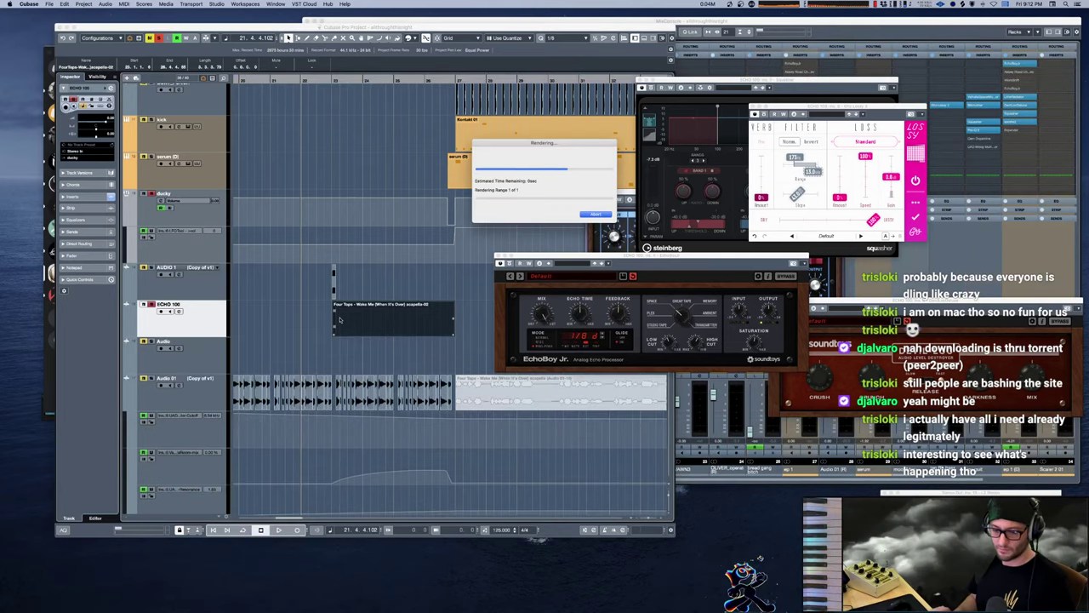
Turn on Cycle playback and delete the original ECHO 100 track
key("KP_Divide")
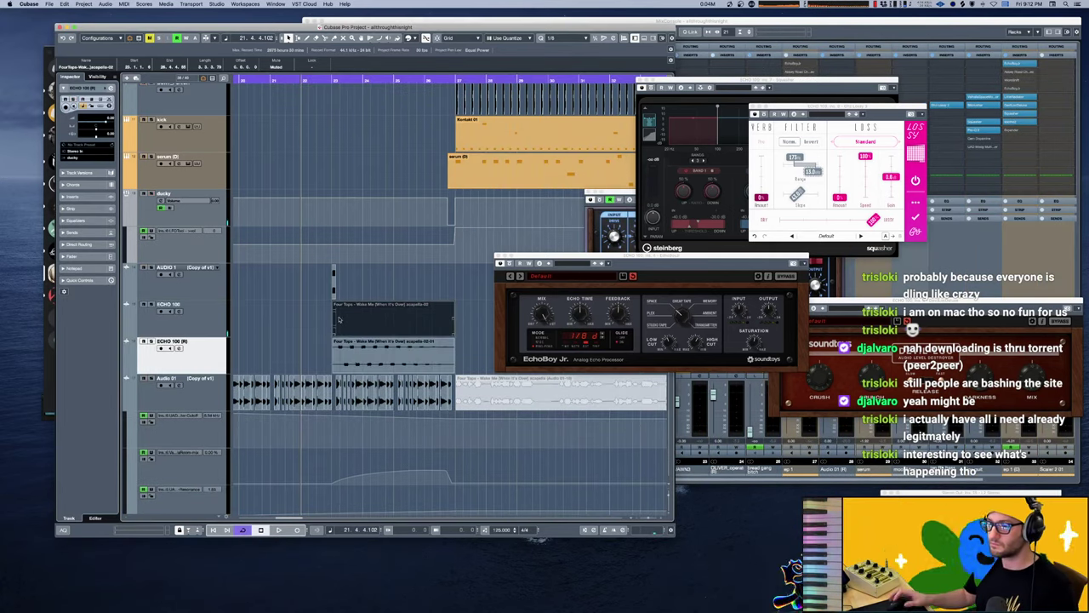
left_click(195, 329)
key("Delete")
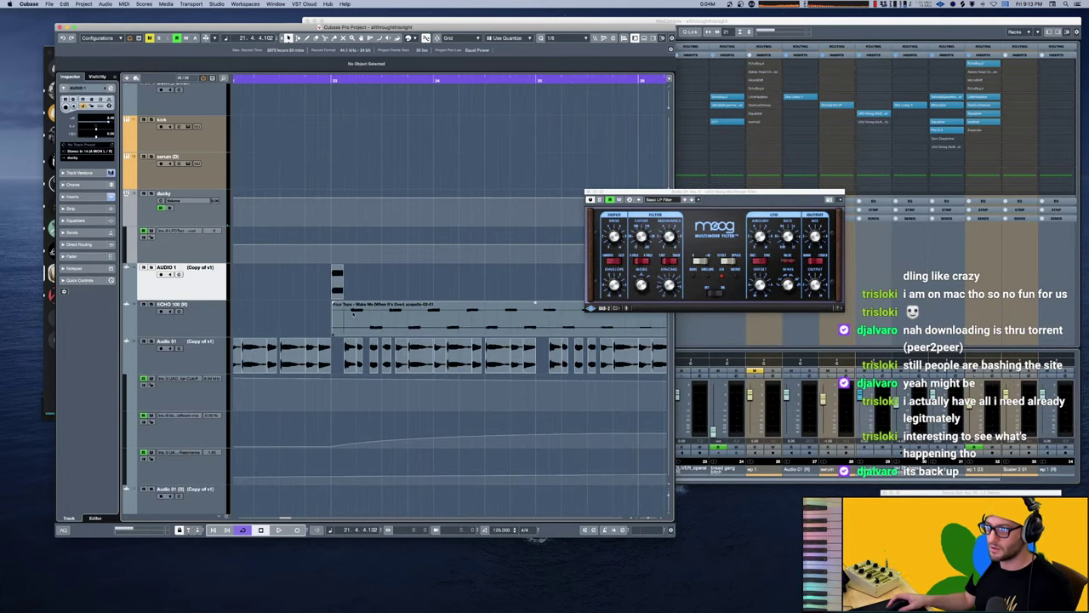
Select ECHO 100 (R) and play the section from bar 18
key("g")
key("g")
key("g")
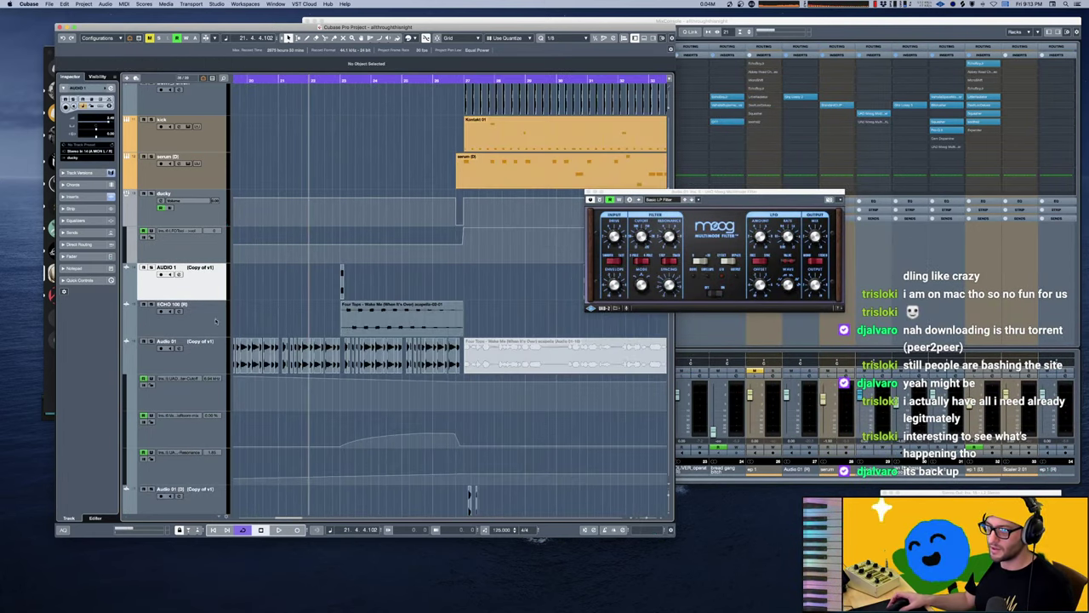
left_click(216, 321)
key("space")
key("h")
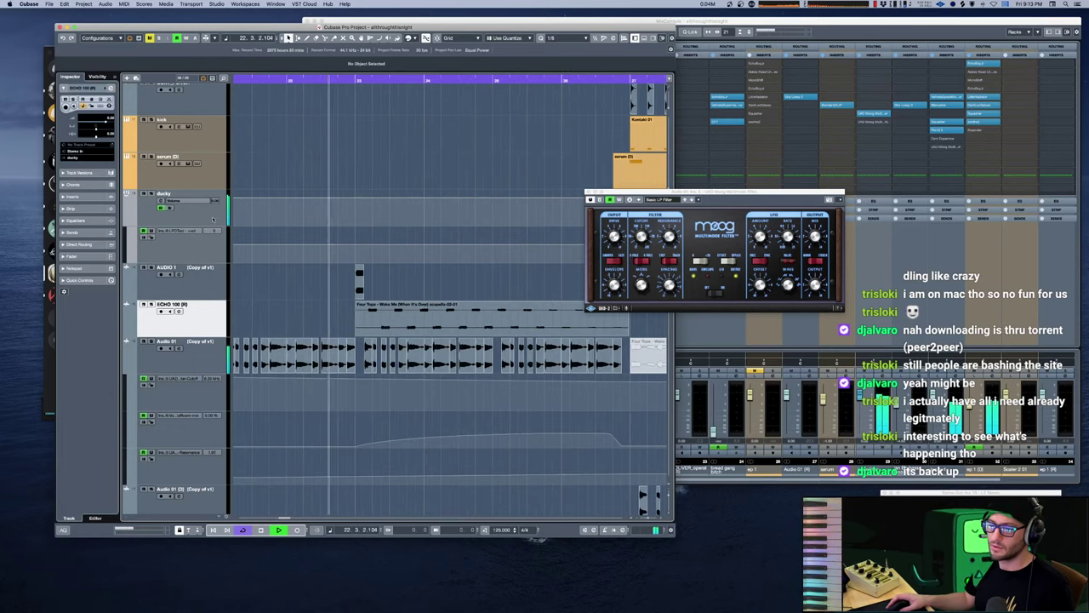
key("g")
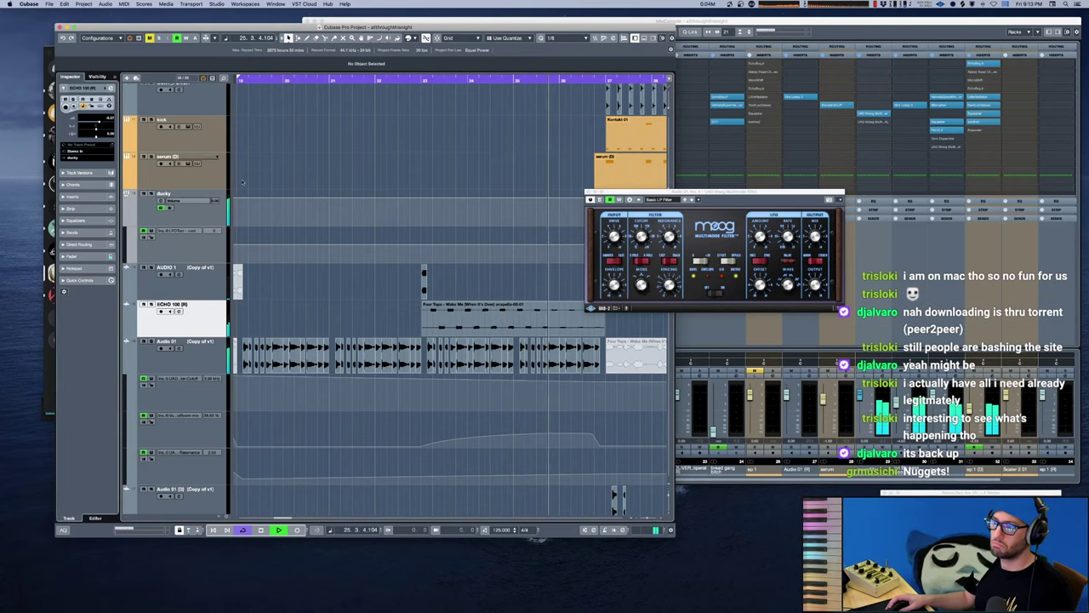
key("space")
key("g")
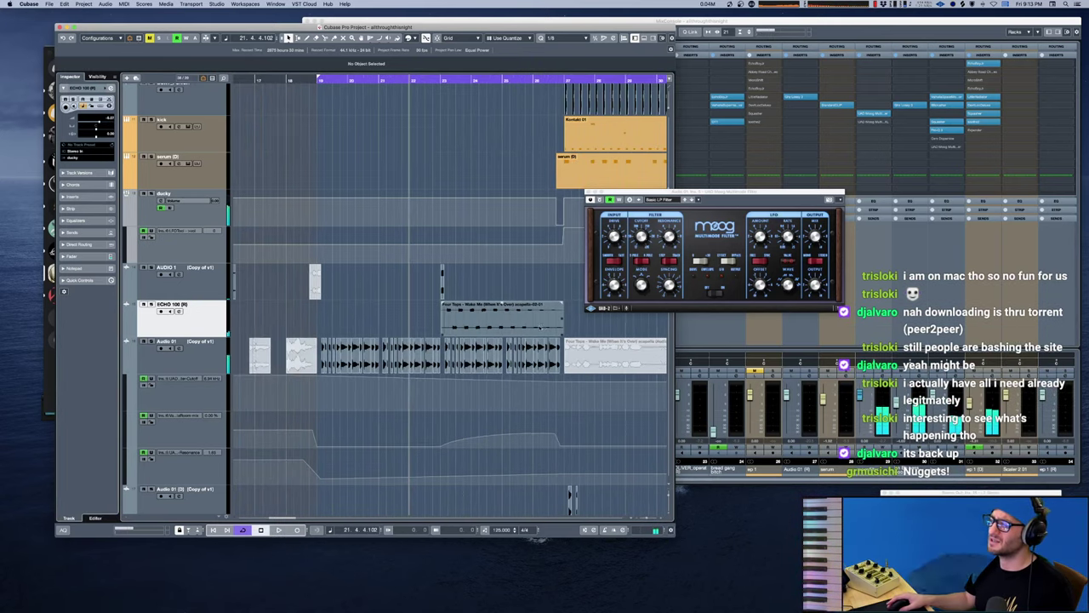
left_click(306, 316)
key("space")
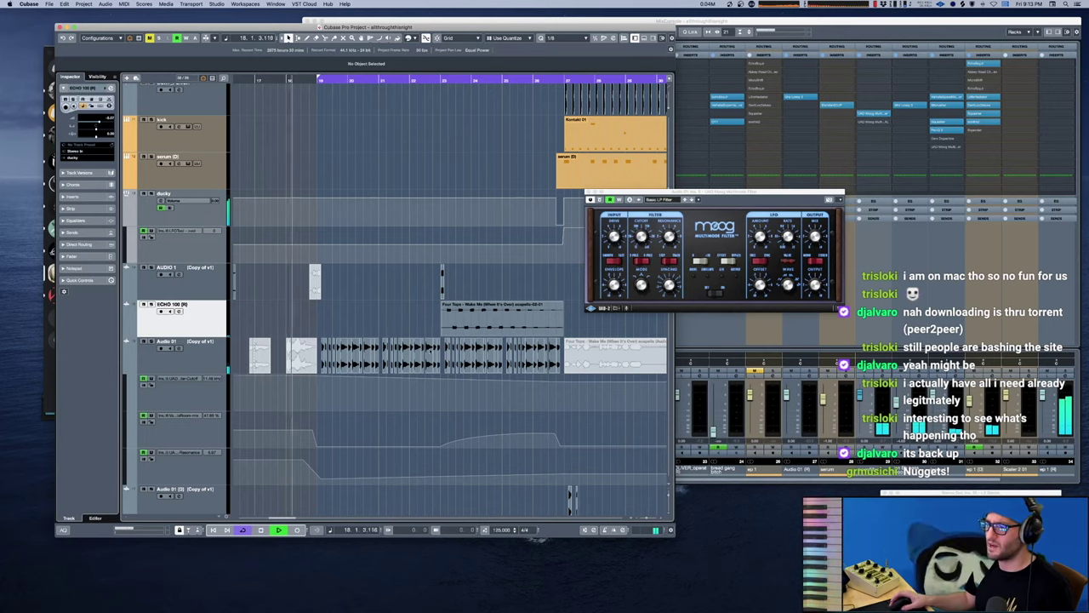
Trim the Four Tops event's end earlier, then undo and redo to compare
left_click(560, 331)
left_click_drag(561, 331, 459, 304)
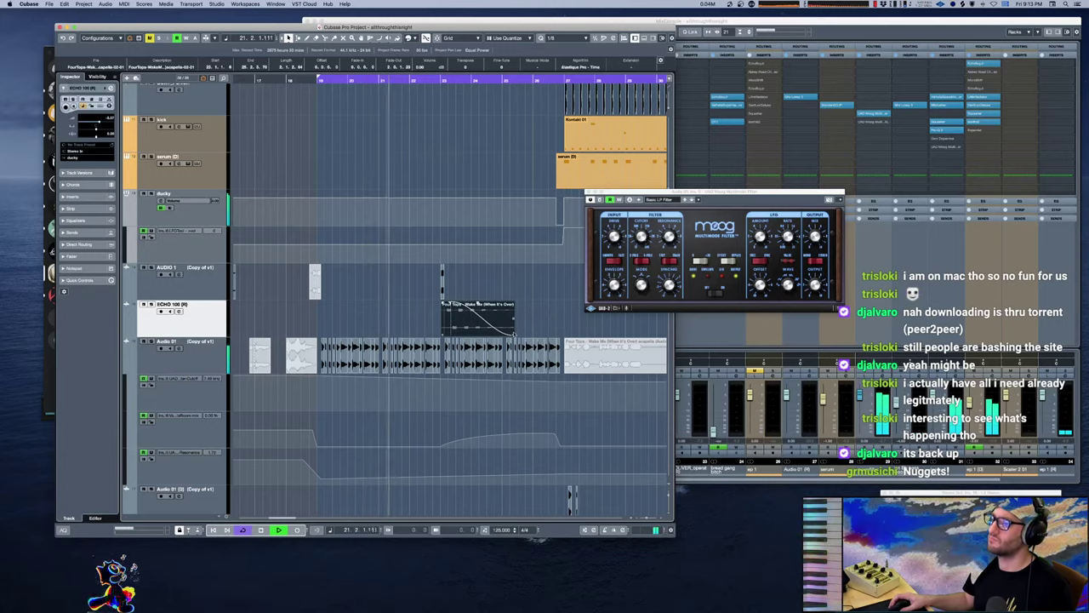
left_click_drag(514, 335, 509, 337)
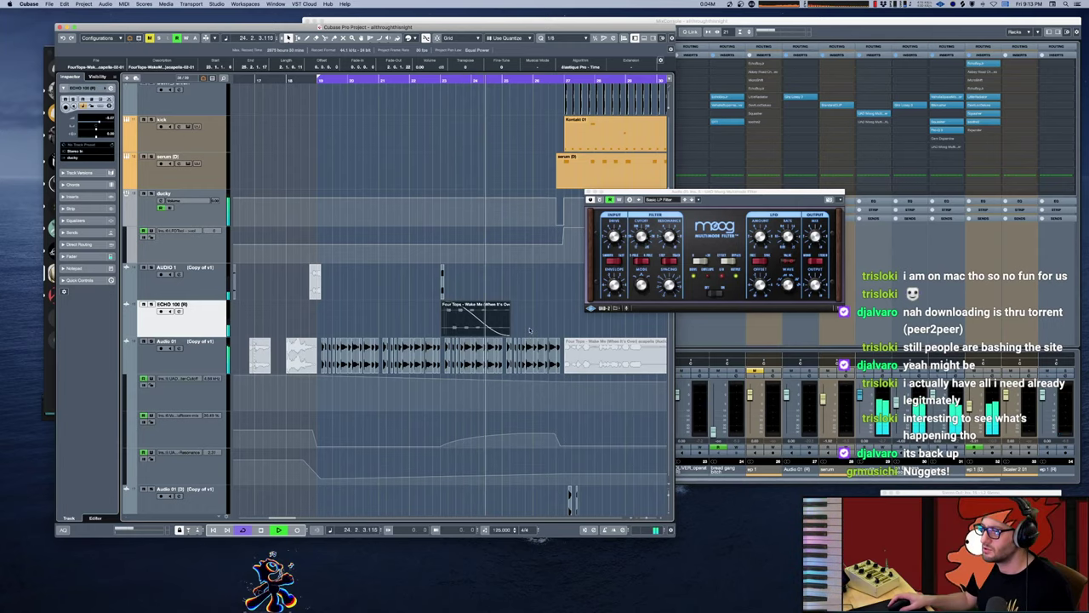
key("super+z")
key("super+z")
key("super+shift+z")
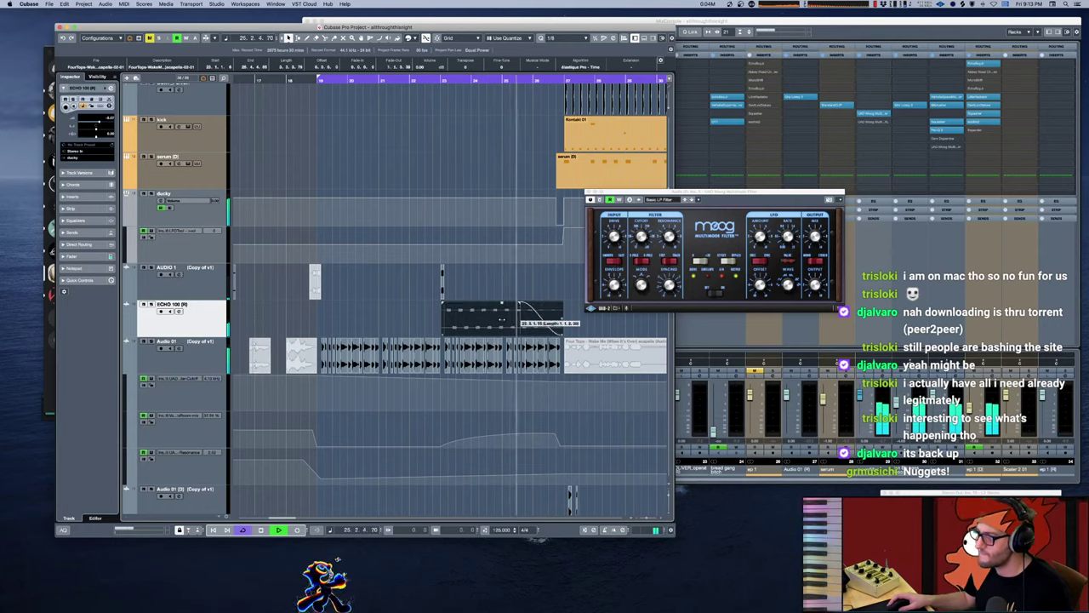
key("space")
Play from bar 17, select the top Audio 01 (D) track and a stretch of its automation lane
scroll(521, 255, "down", 6)
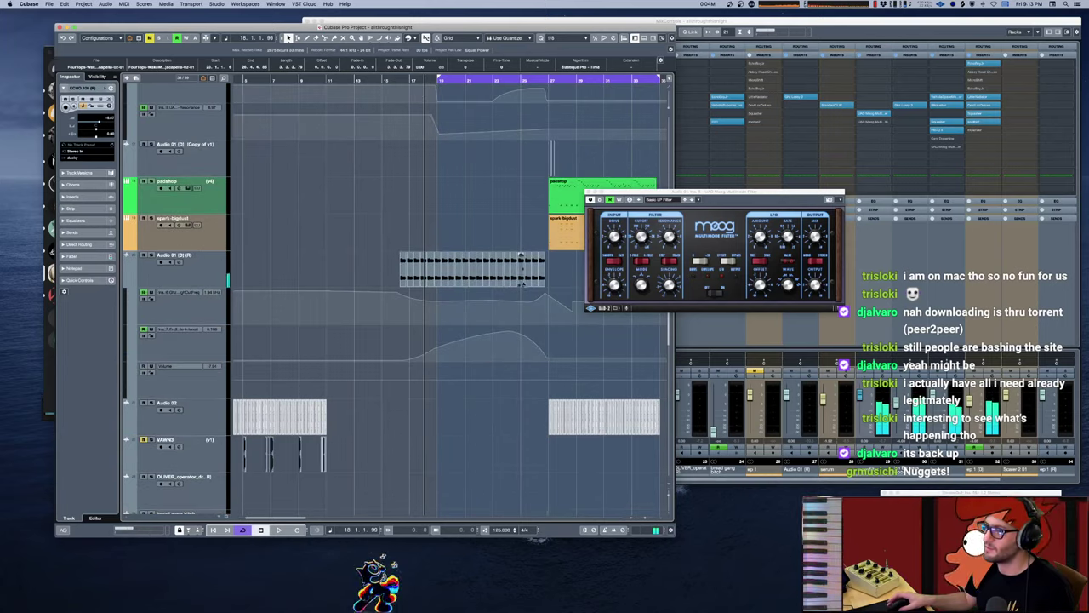
scroll(521, 304, "down", 6)
left_click(478, 149)
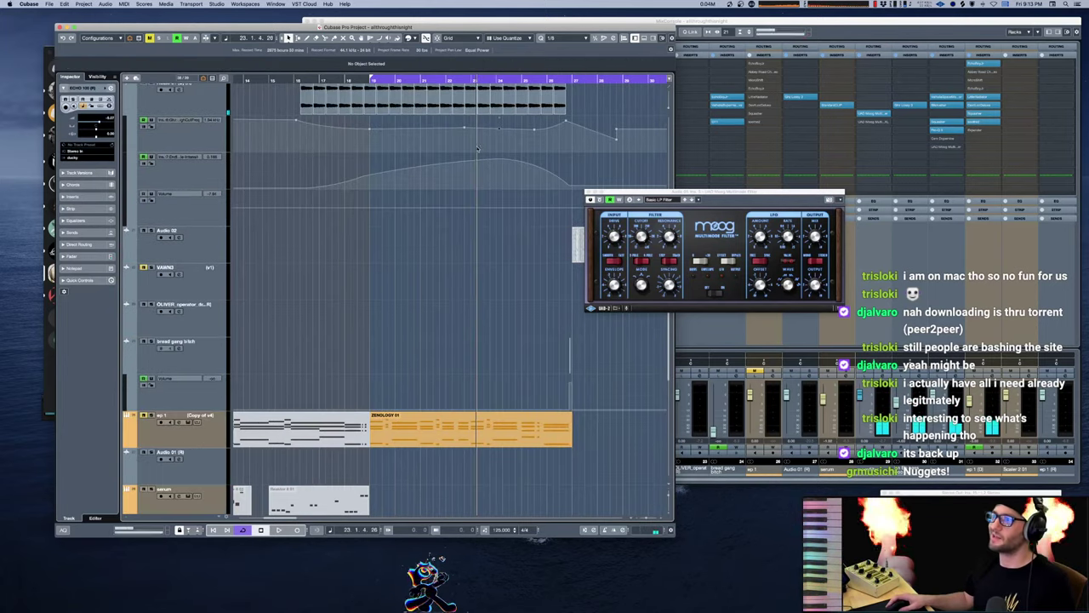
left_click(323, 148)
key("space")
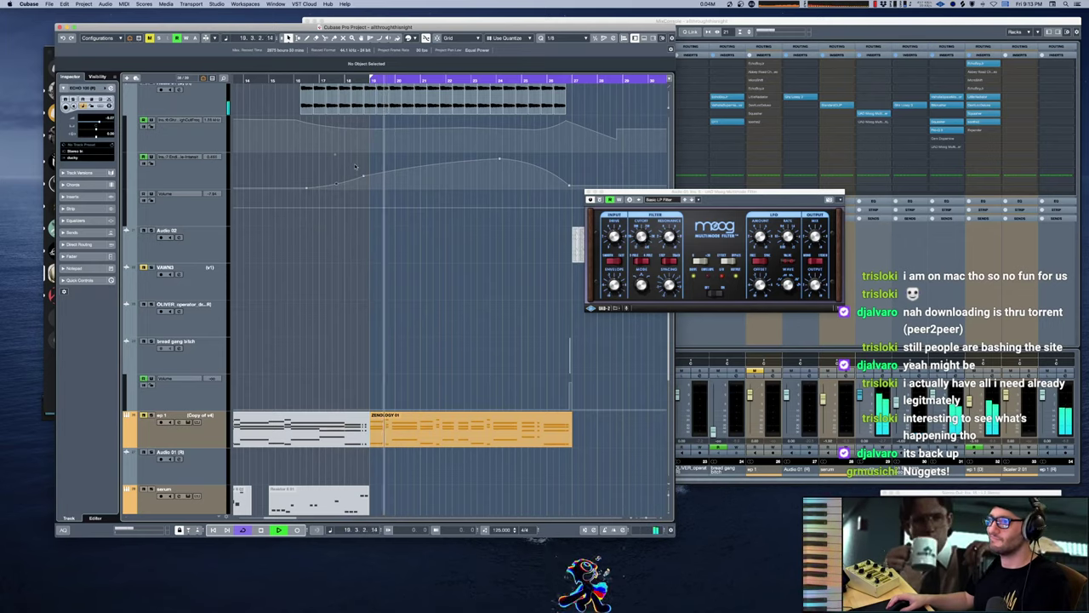
left_click(162, 106)
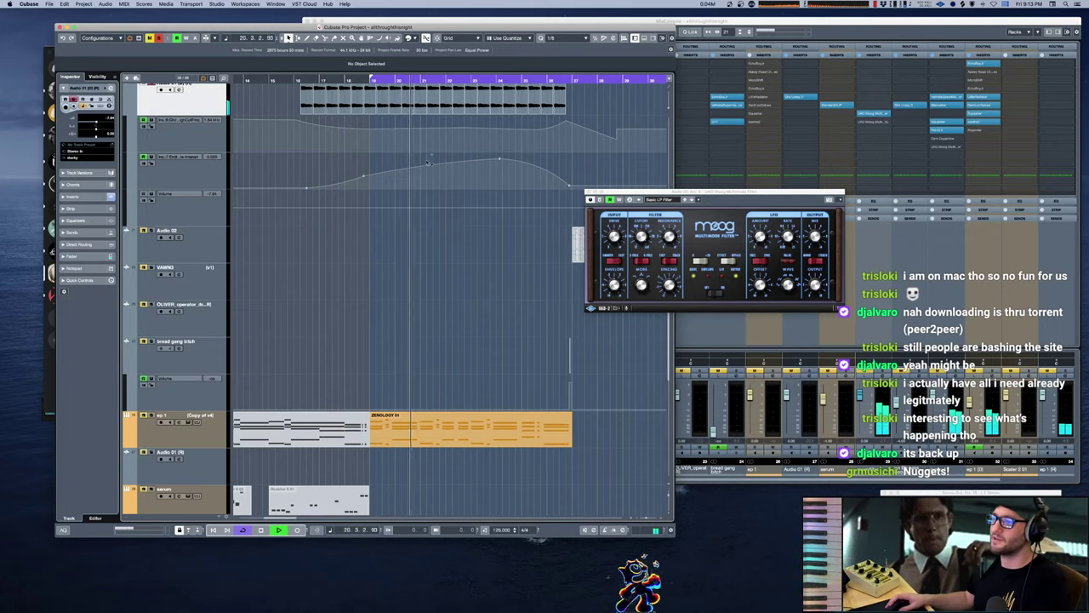
scroll(454, 219, "up", 5)
scroll(454, 219, "down", 2)
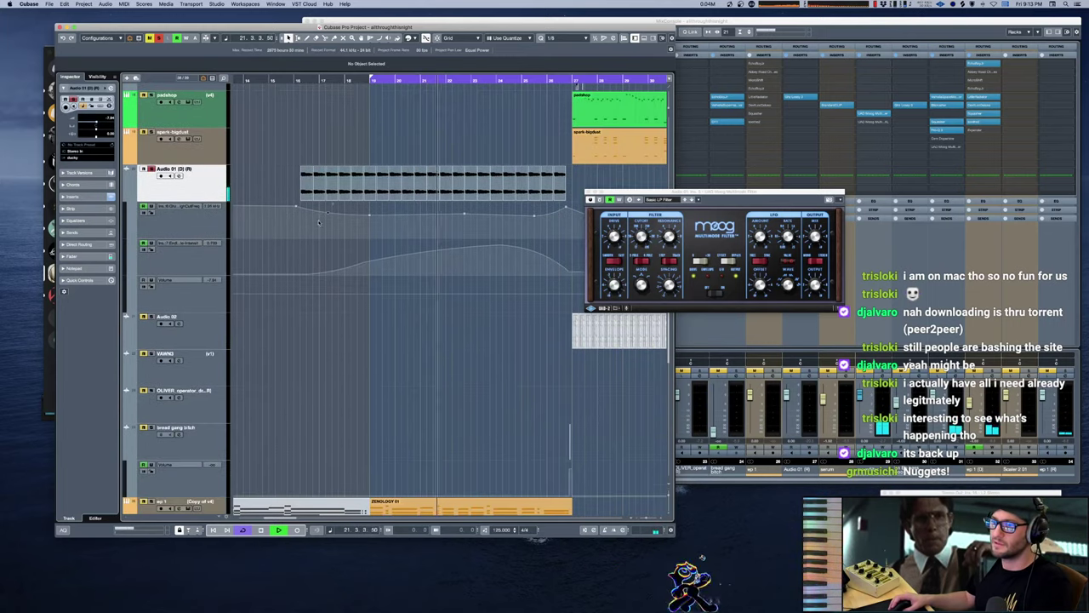
left_click_drag(328, 223, 502, 217)
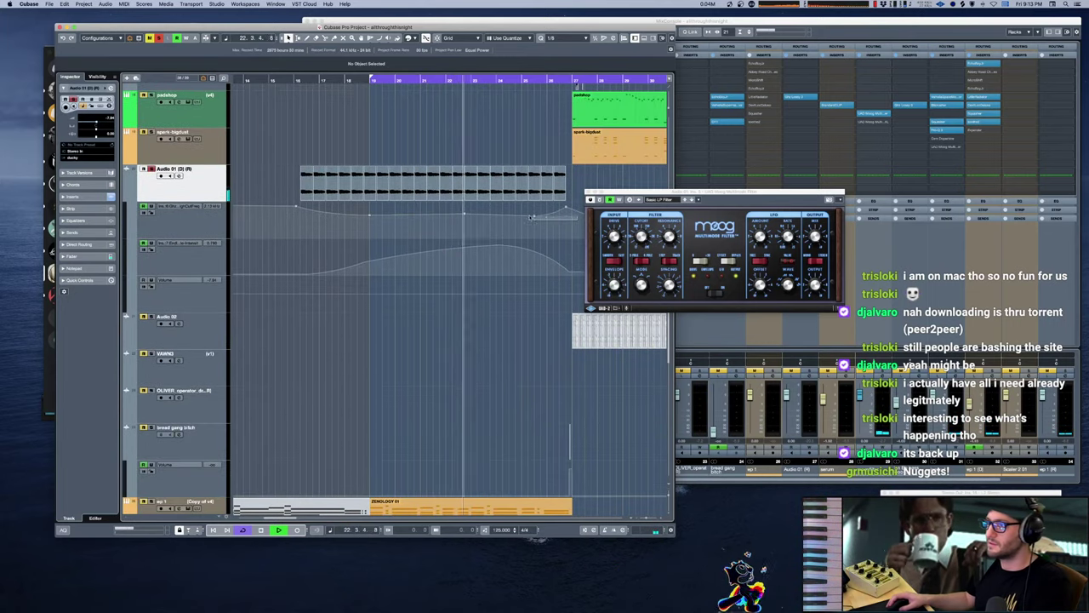
Load soothe2 into the third insert slot of Audio 01 (D)
left_click(85, 196)
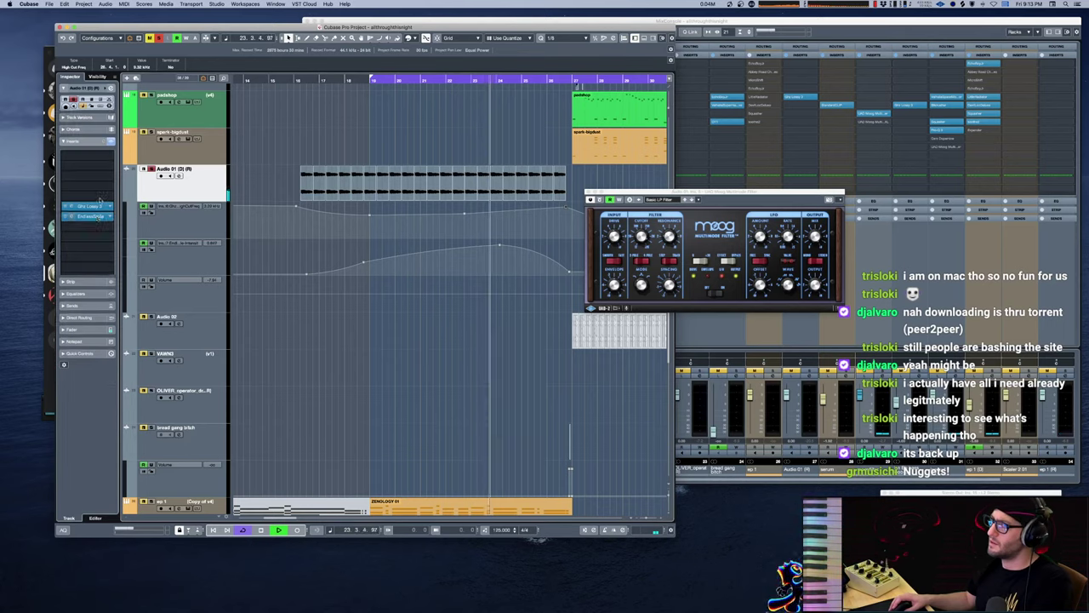
left_click(88, 209)
type("soo")
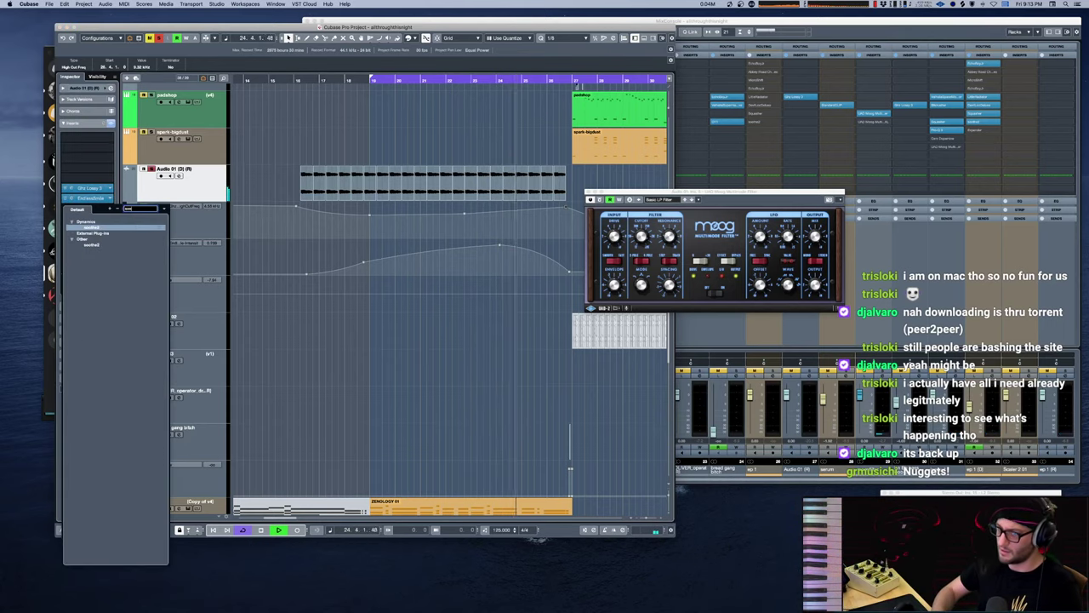
key("Return")
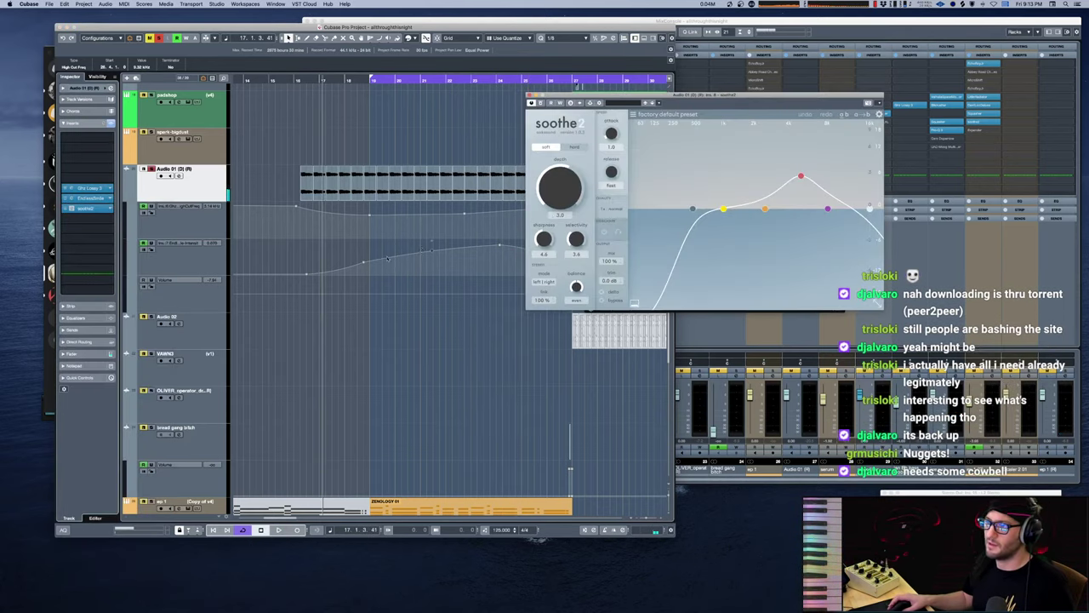
Play the loop and move soothe2 band 3 down to about 2k2 Hz with Q 1.8
scroll(388, 259, "right", 5)
left_click(346, 141)
key("space")
left_click_drag(801, 177, 764, 172)
scroll(765, 197, "up", 3)
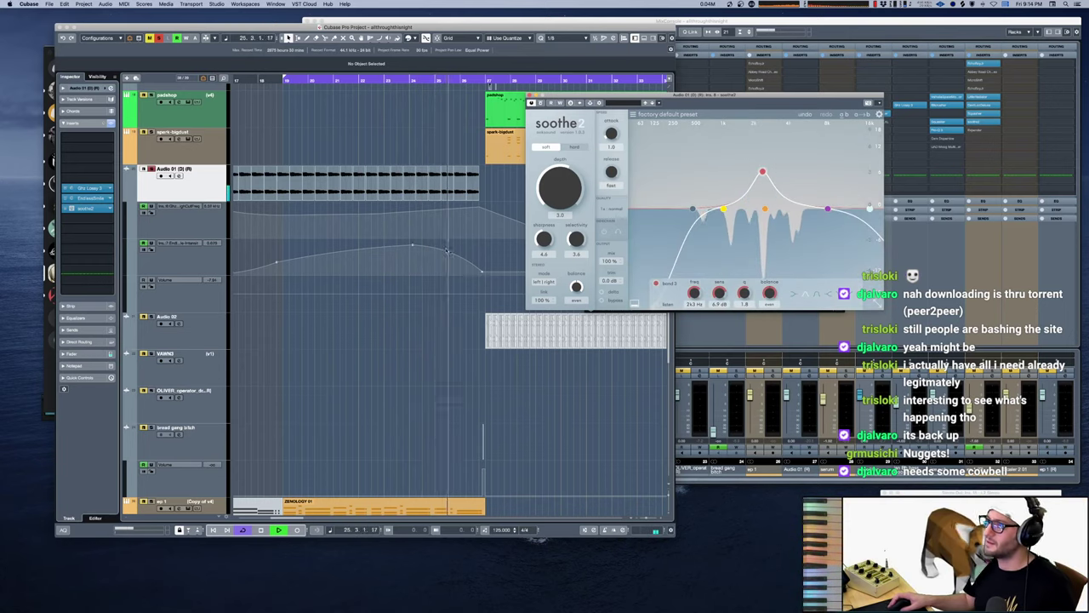
key("space")
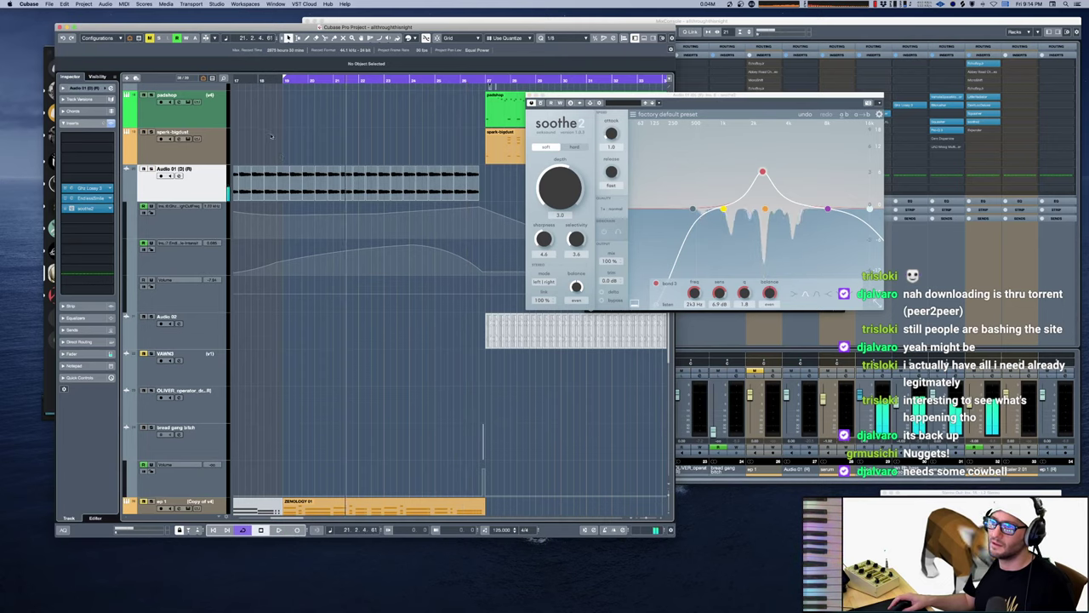
key("space")
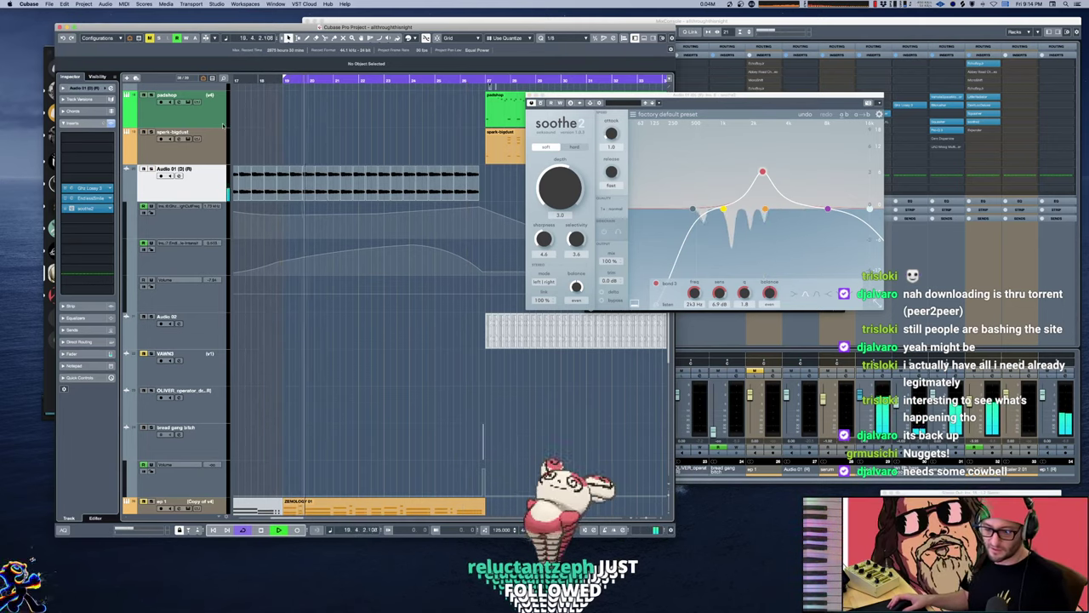
key("space")
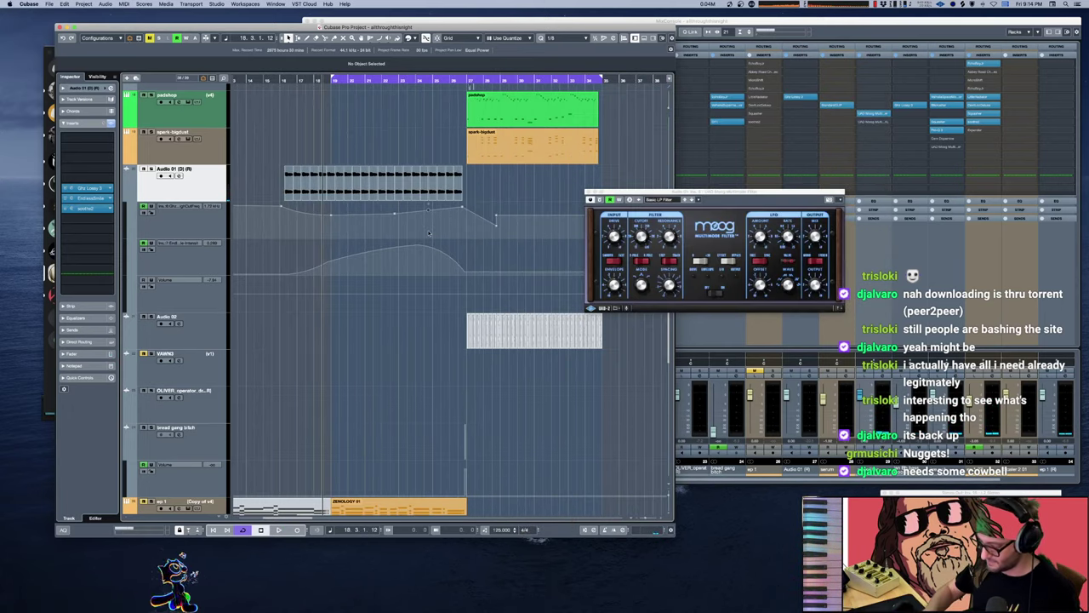
Open MediaBay, preview HK PL TB 110 BPM 01 and close the Moog Multimode Filter window
key("F5")
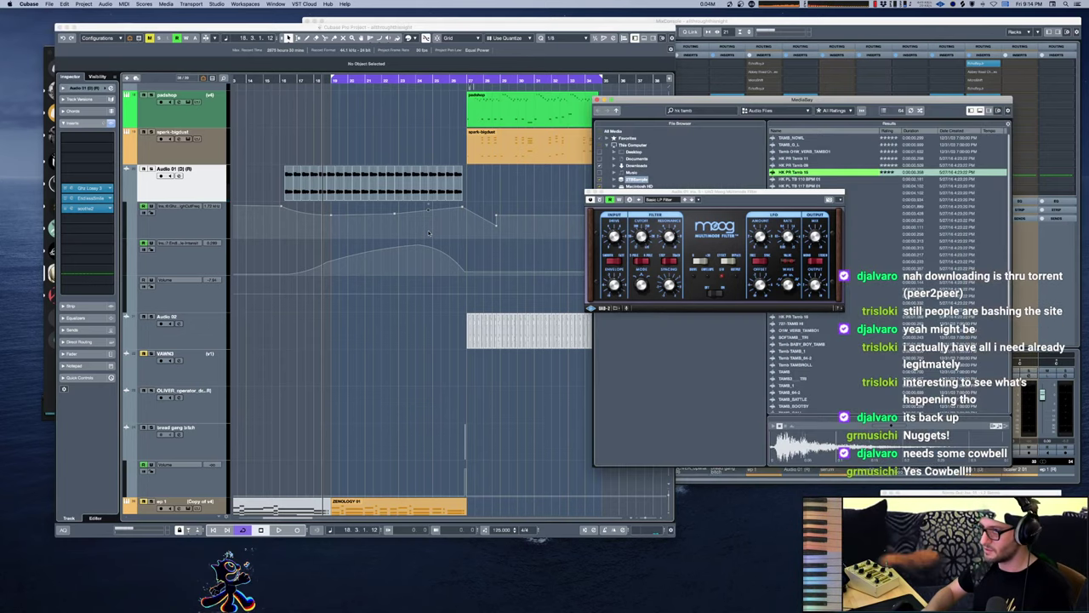
left_click_drag(715, 194, 776, 363)
left_click(800, 178)
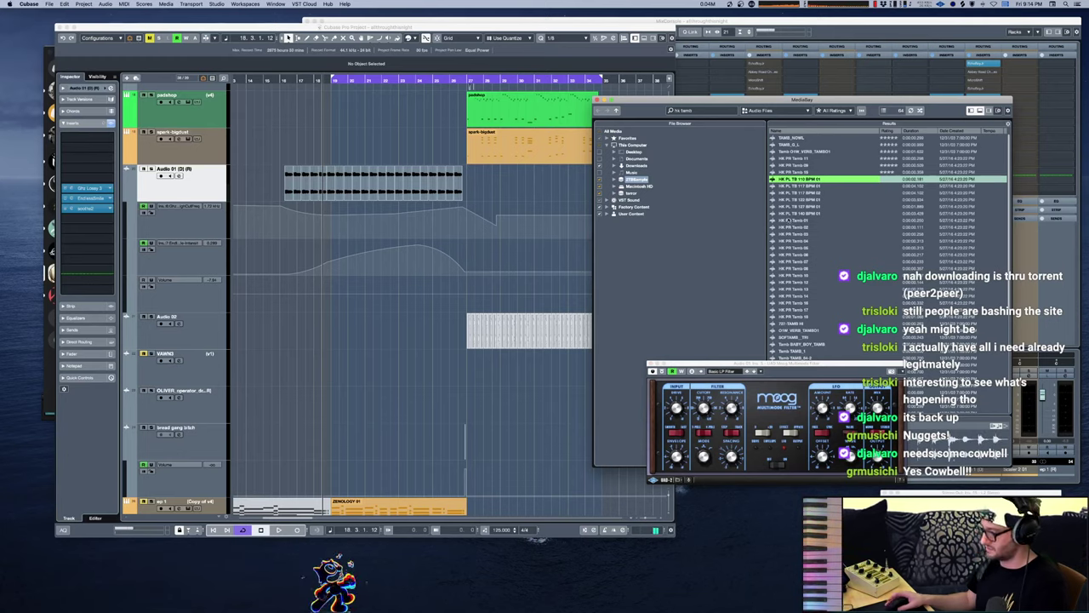
left_click(653, 371)
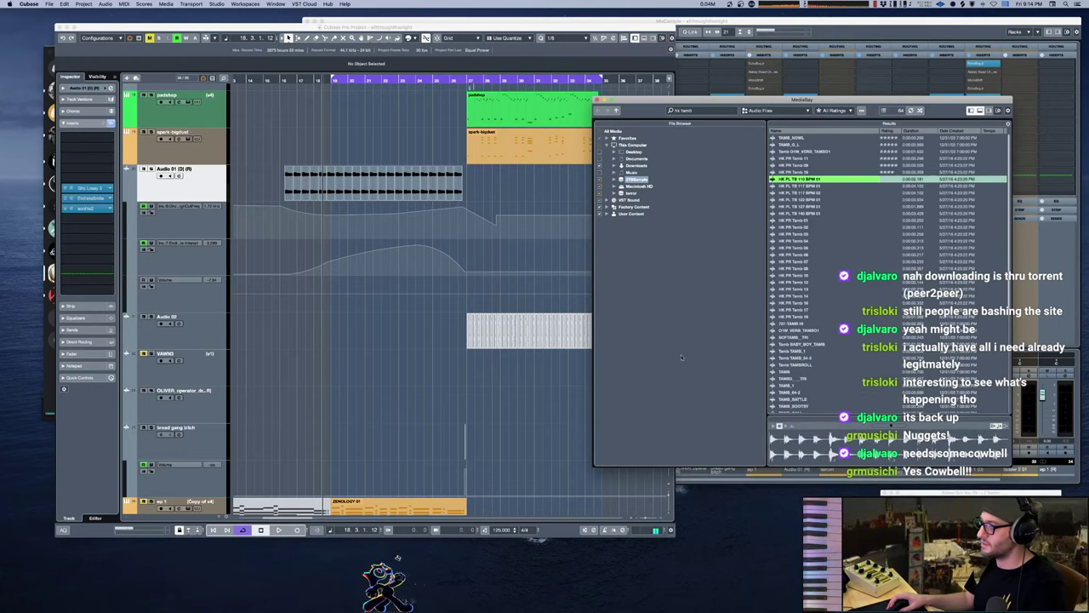
left_click(695, 112)
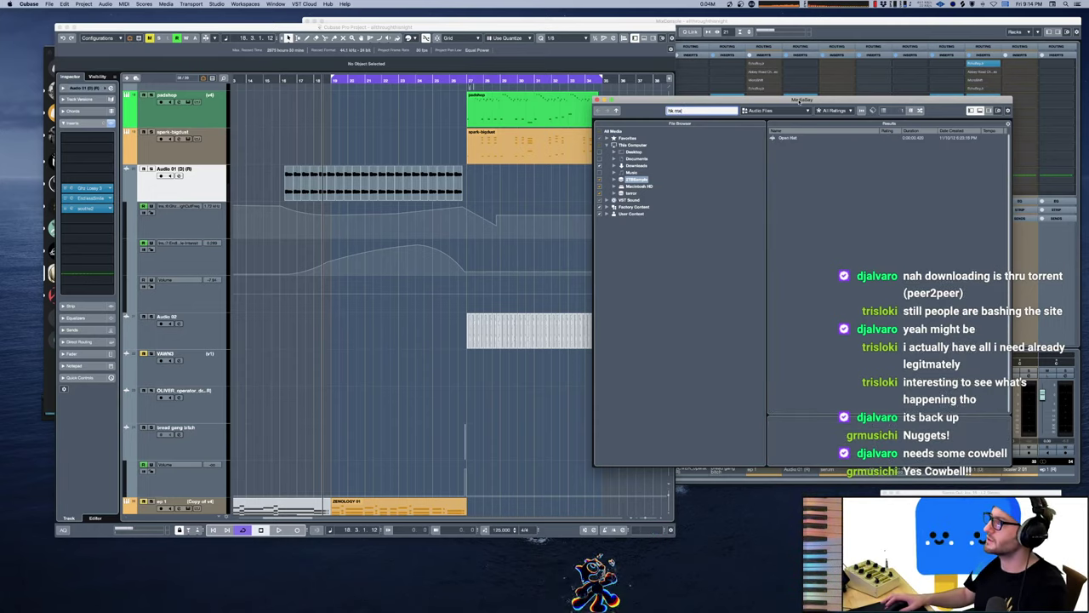
Audition the HK PL MX loops in turn, settle on HK PL MX 110 BPM 02, and return to the project
left_click(851, 144)
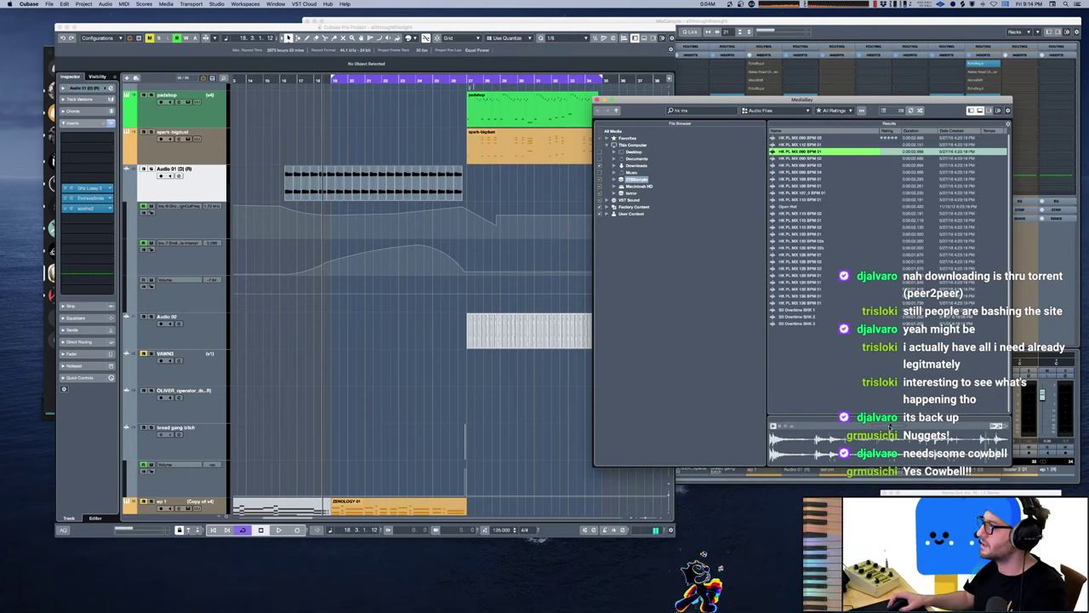
key("Down")
key("Down")
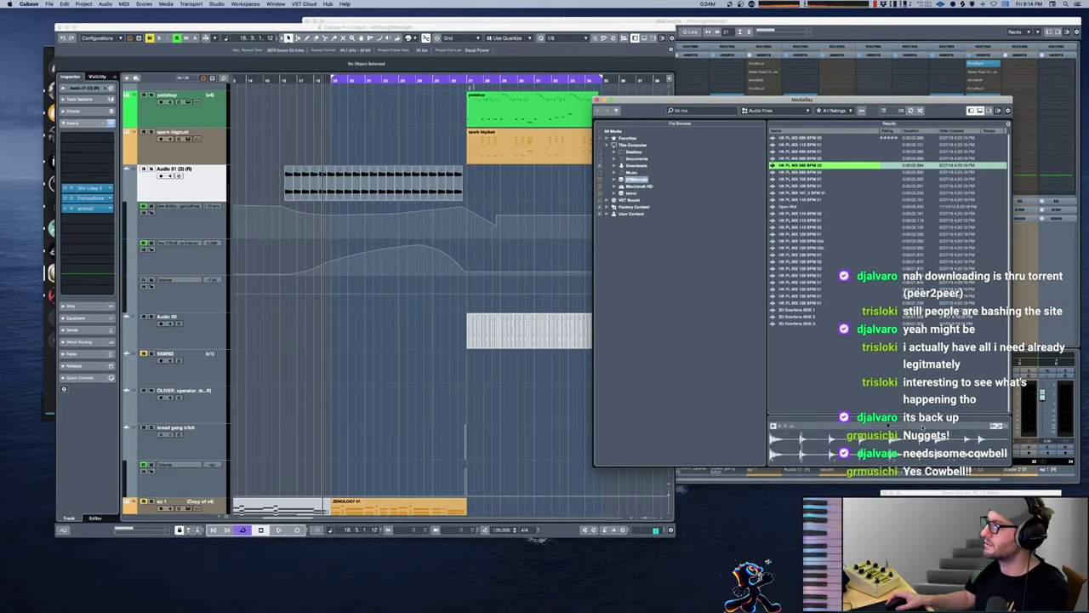
key("Down")
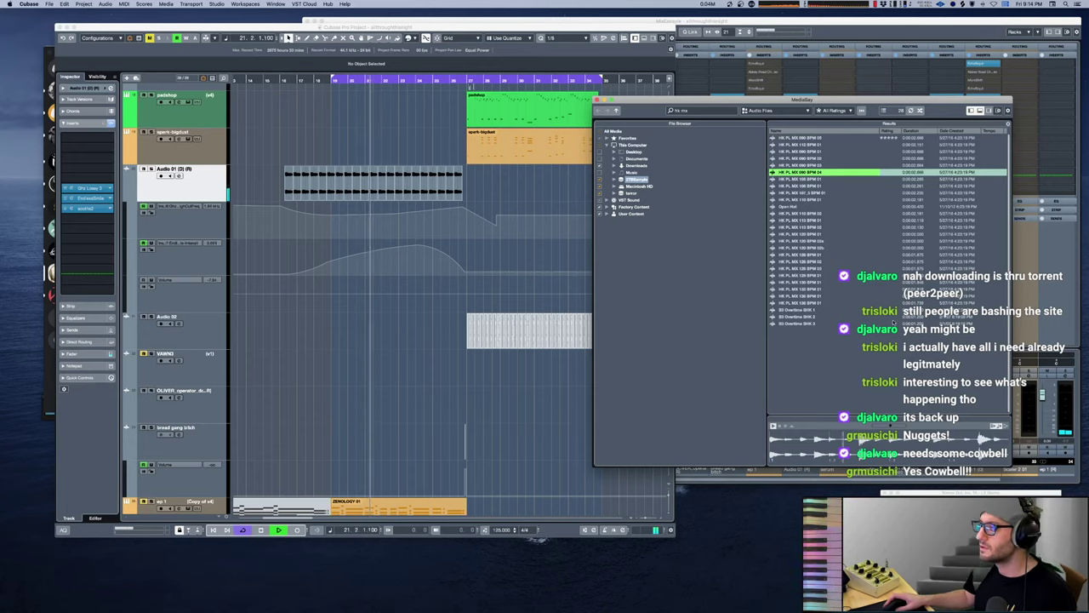
key("Down")
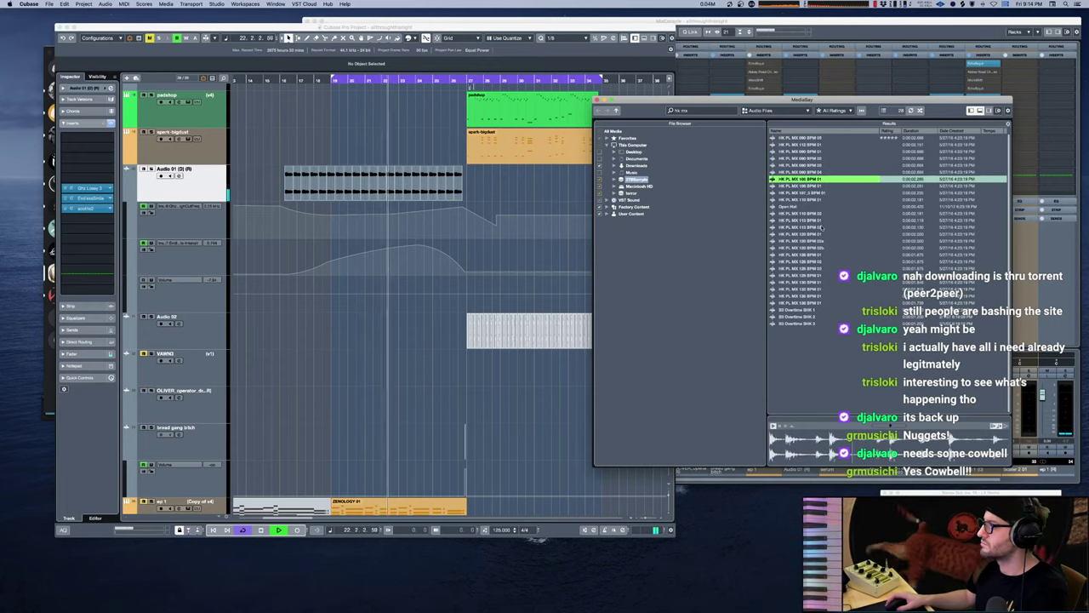
key("Down")
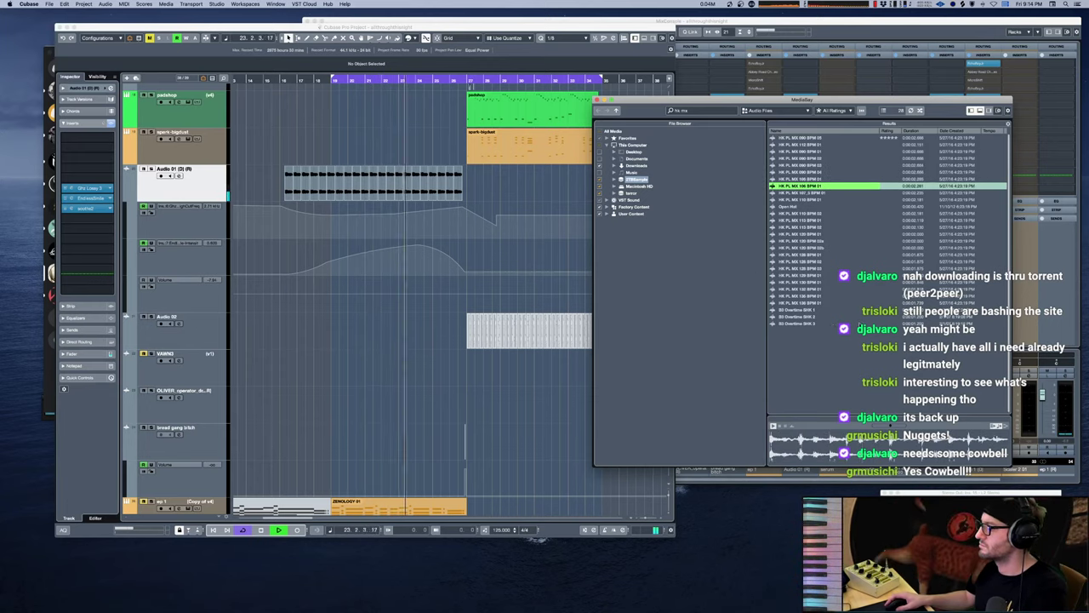
key("Down")
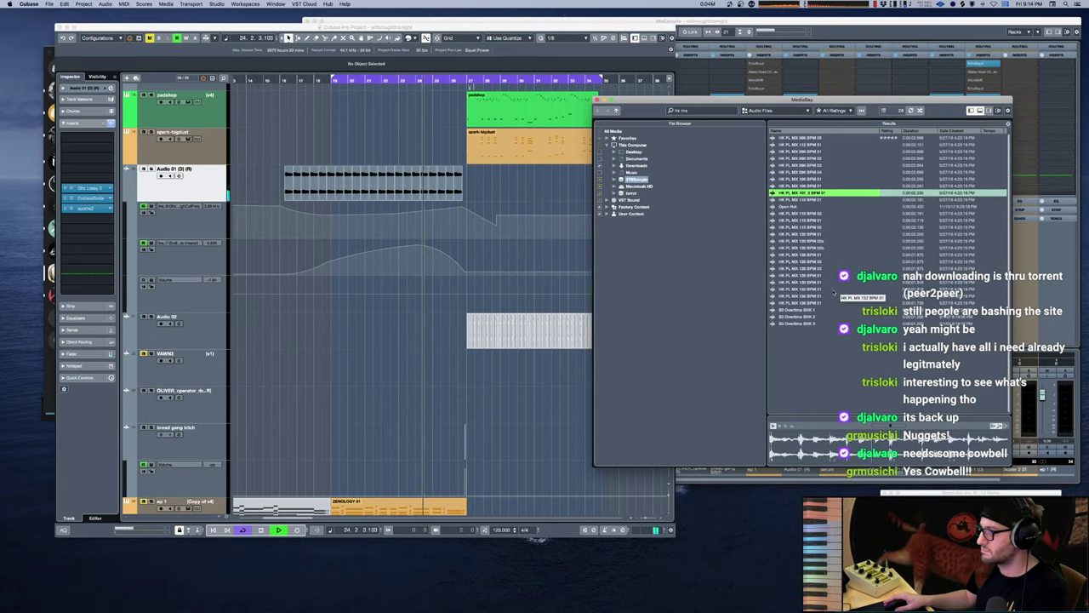
key("Down")
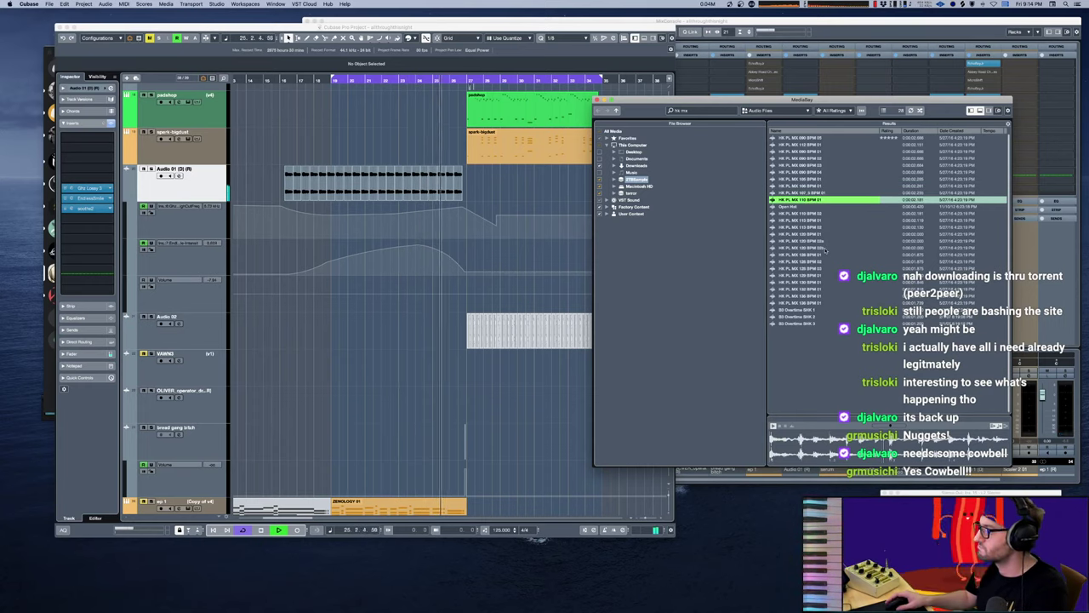
key("Down")
key("Down")
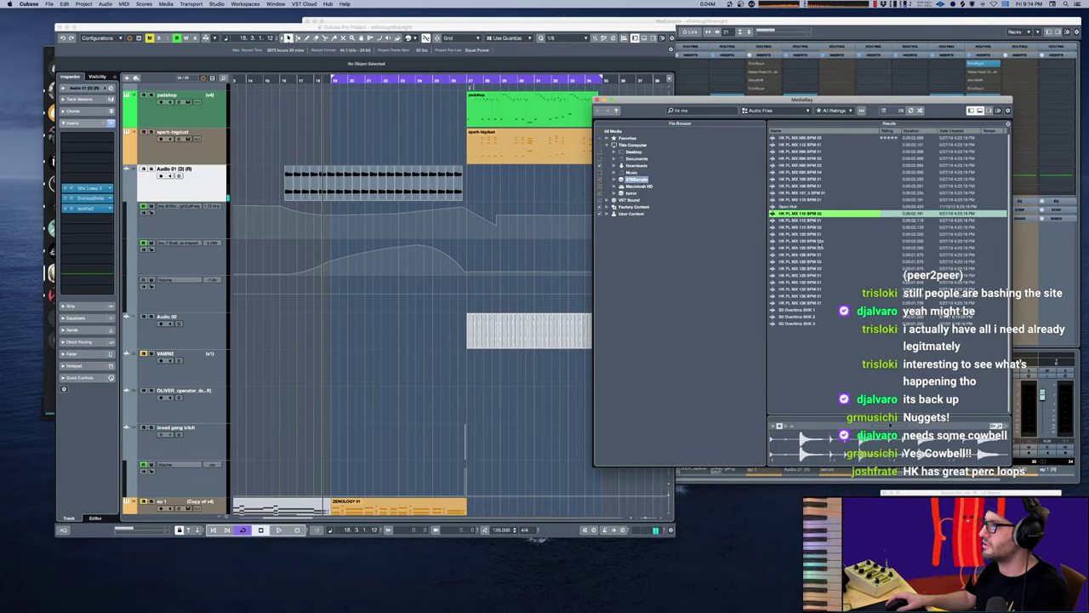
key("Down")
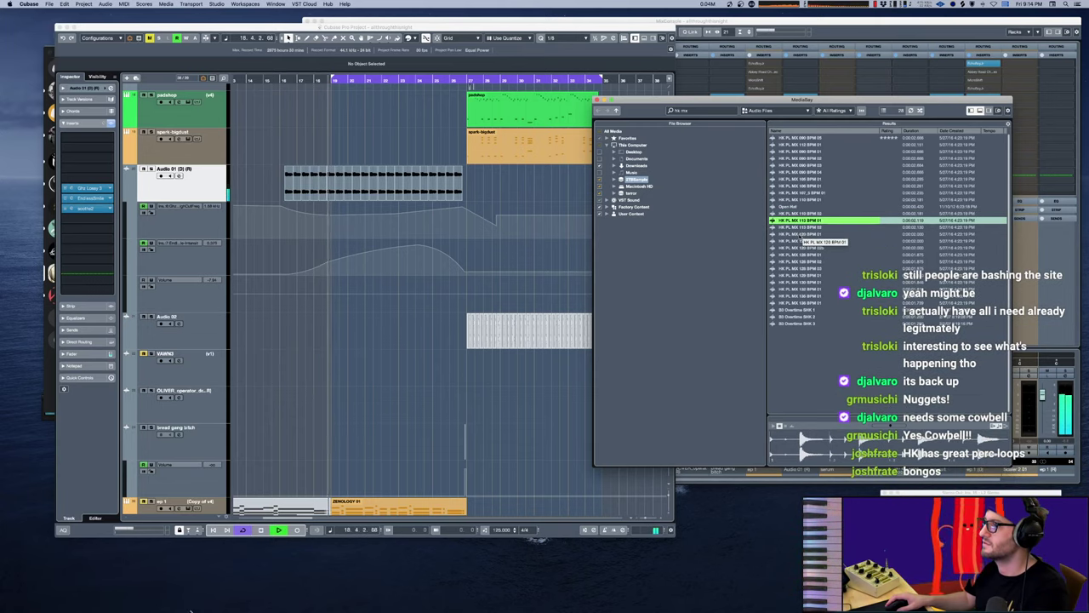
key("Up")
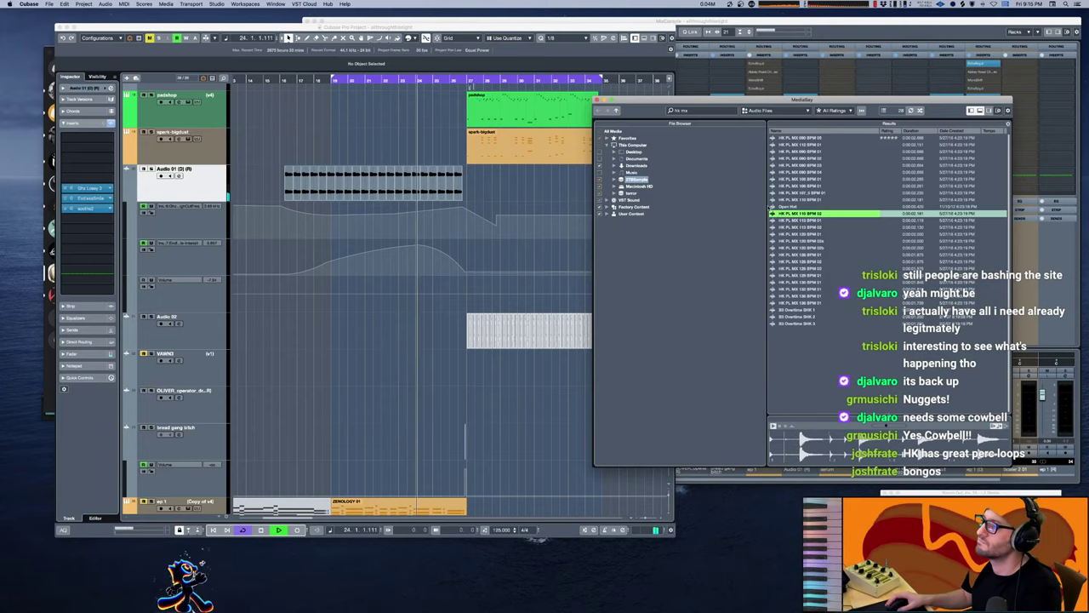
left_click(218, 199)
key("space")
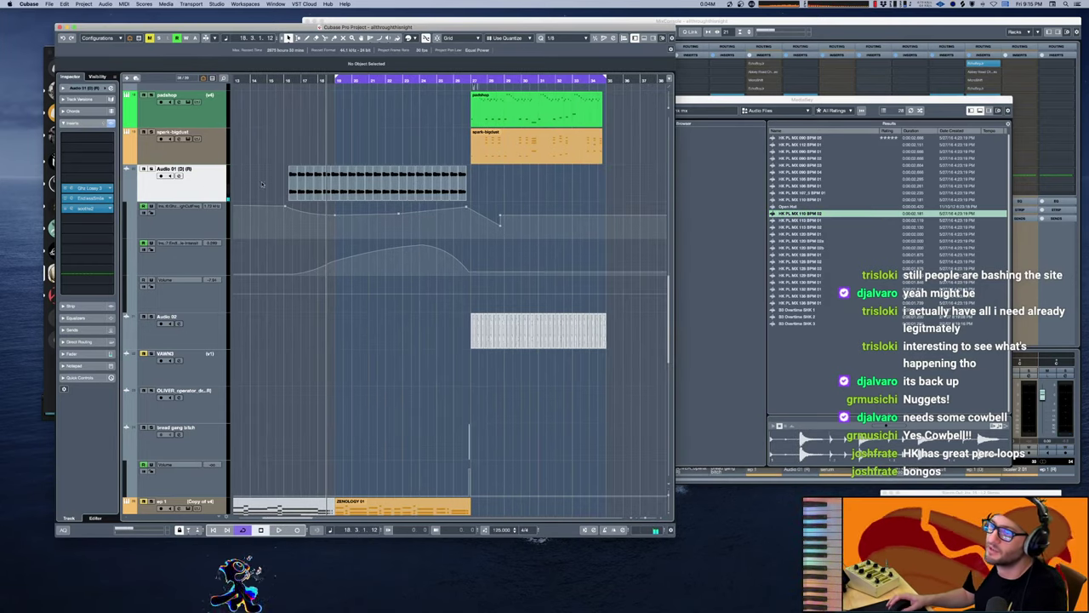
Place the HK PL MX 110 BPM 02 loop on a new track and repeat it with Ctrl+D
left_click_drag(262, 184, 417, 173)
key("h")
key("h")
key("g")
key("g")
key("ctrl+d")
key("ctrl+d")
key("ctrl+d")
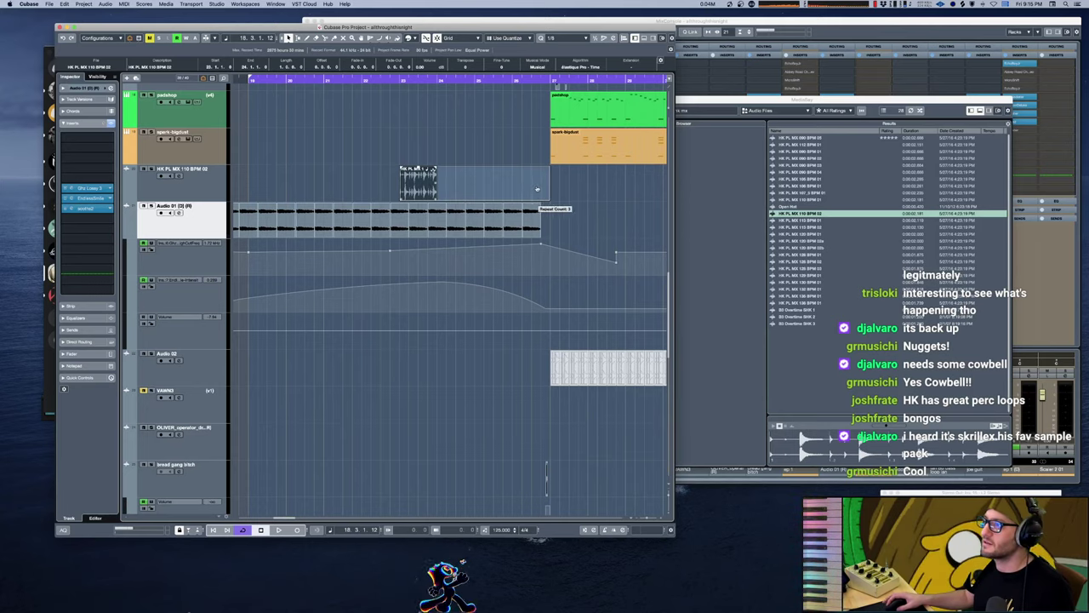
left_click_drag(540, 199, 540, 200)
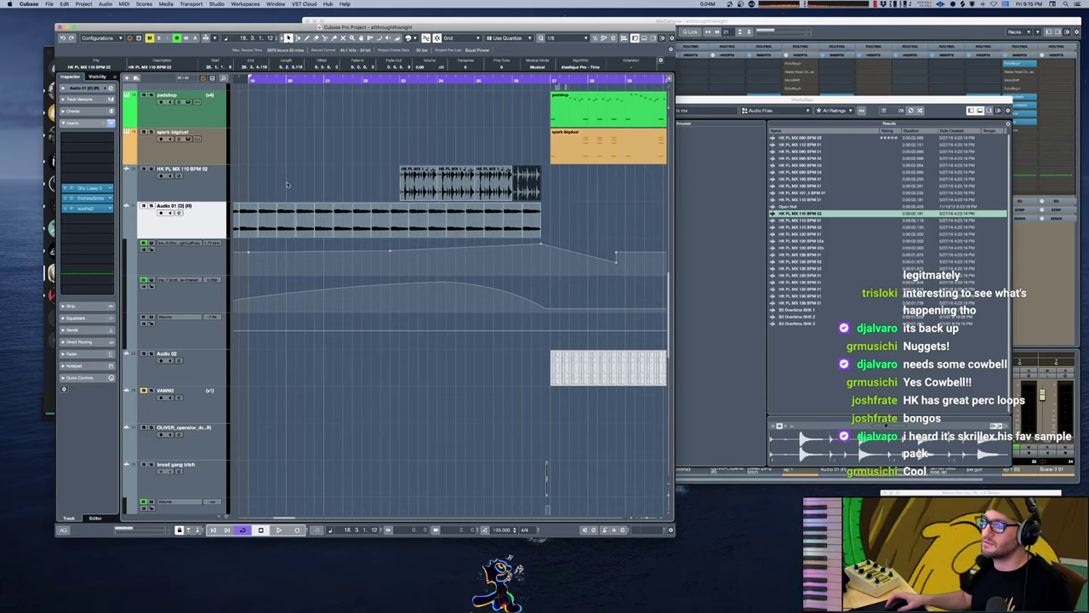
key("h")
Load Goodhertz Lossy into an insert slot on the loop track
left_click(174, 196)
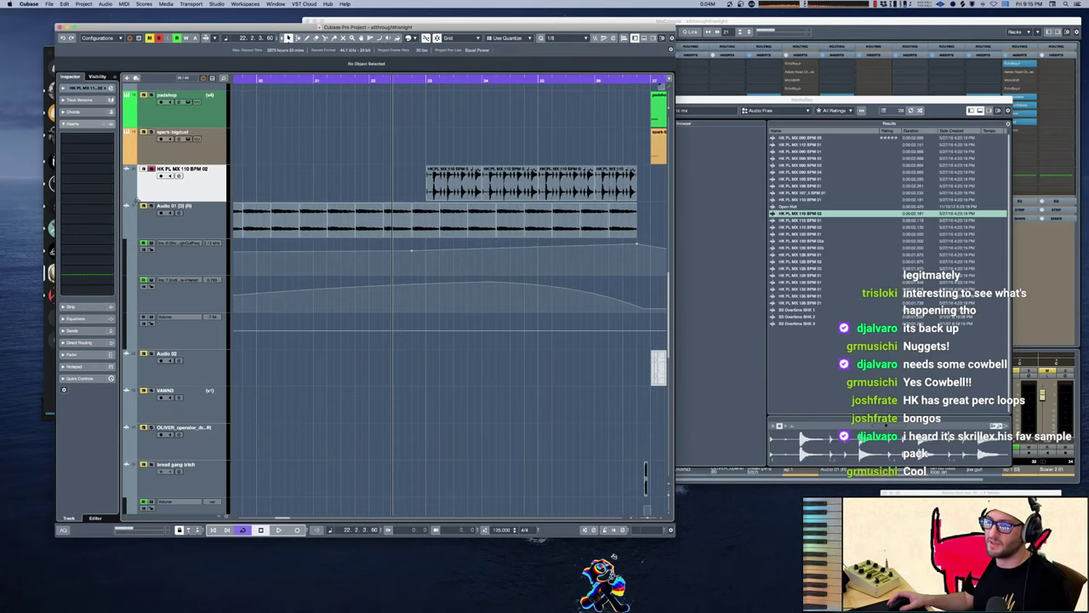
left_click(101, 191)
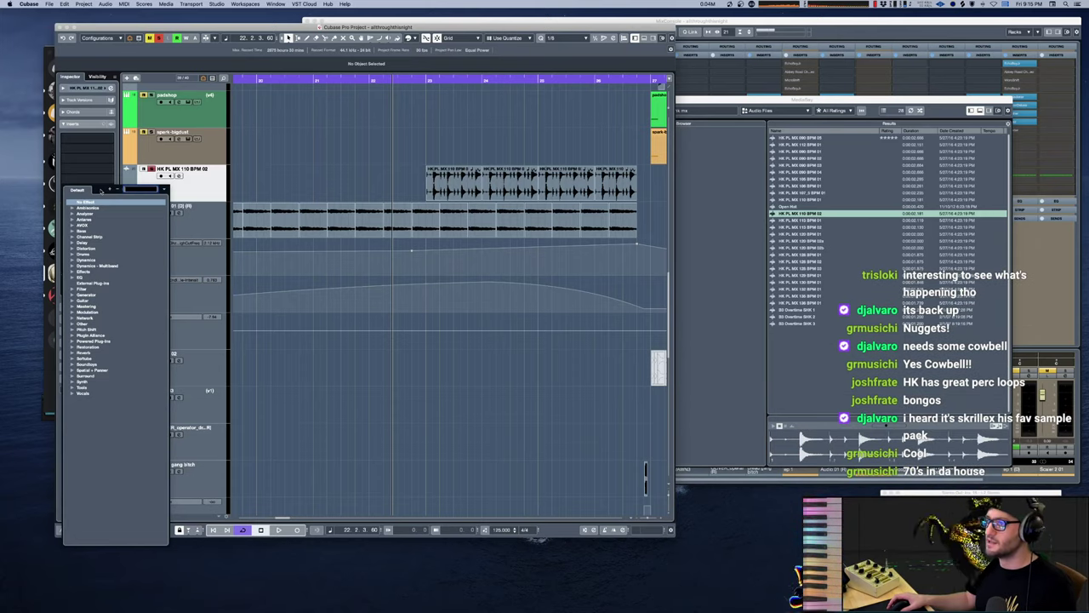
type("lex")
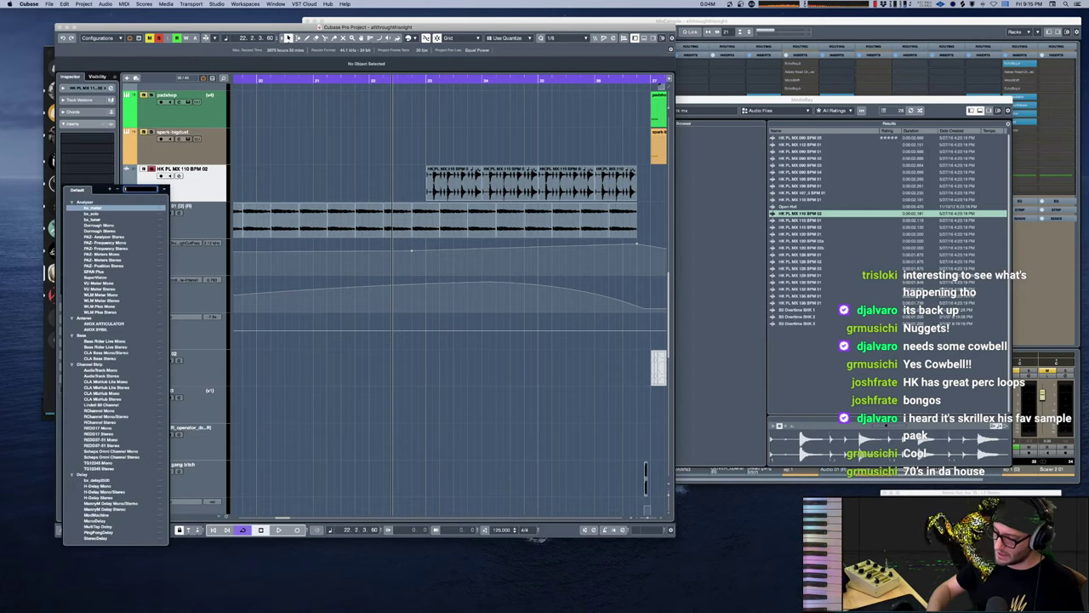
key("Return")
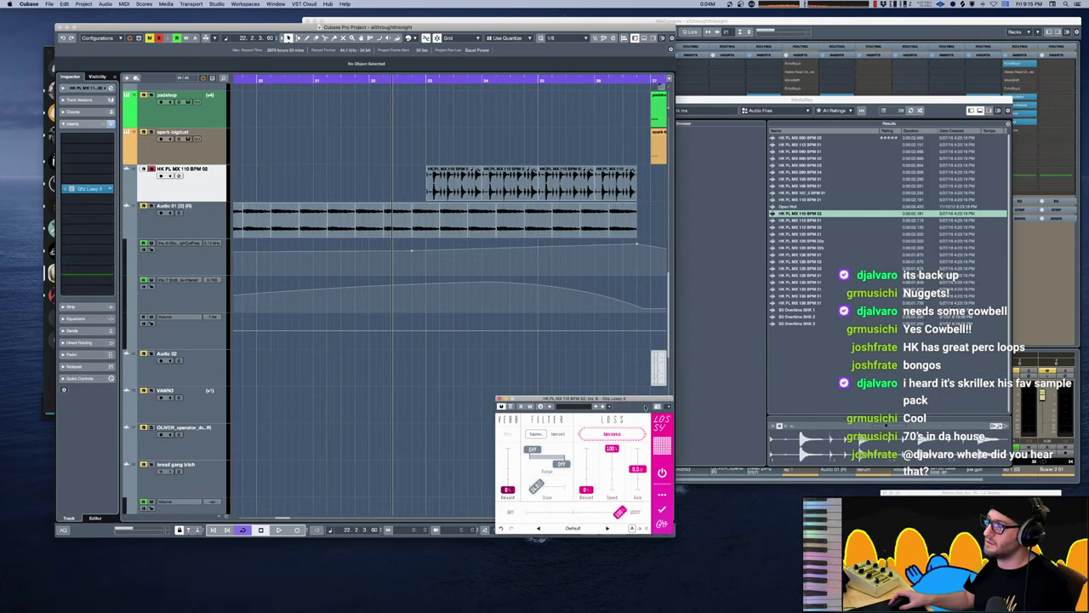
left_click_drag(644, 405, 695, 350)
Raise Lossy's settings and switch it to Standard mode, auditioning from bar 23
left_click(425, 154)
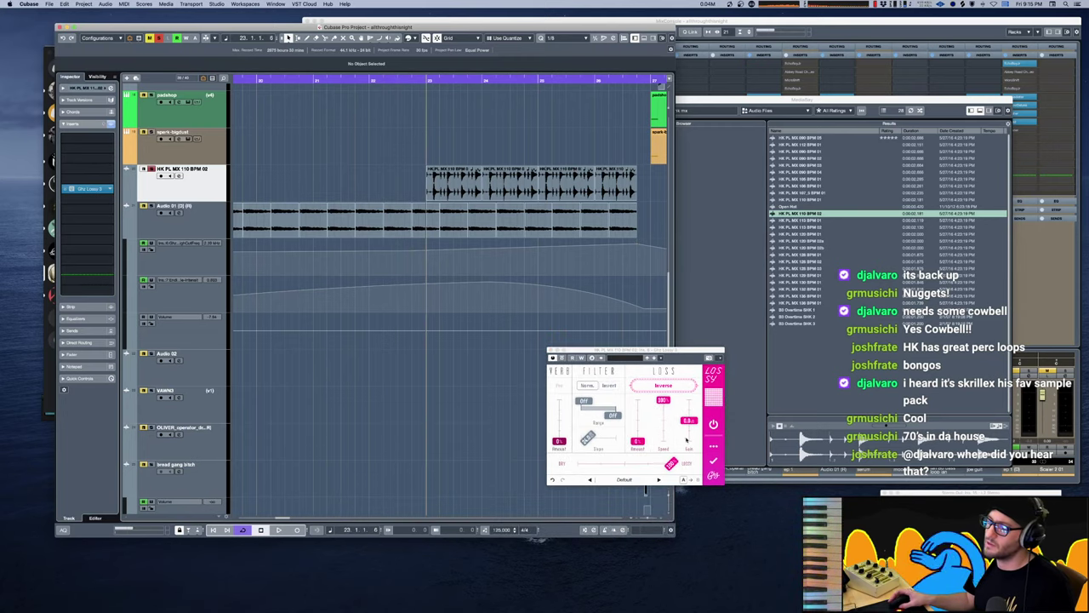
key("space")
left_click_drag(638, 442, 698, 387)
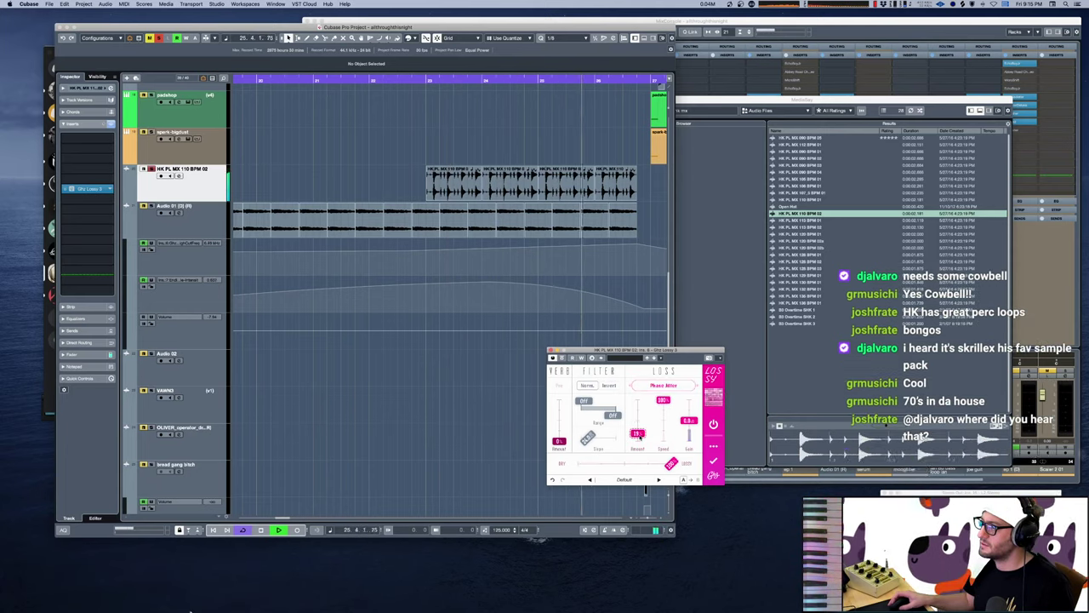
left_click_drag(639, 430, 639, 430)
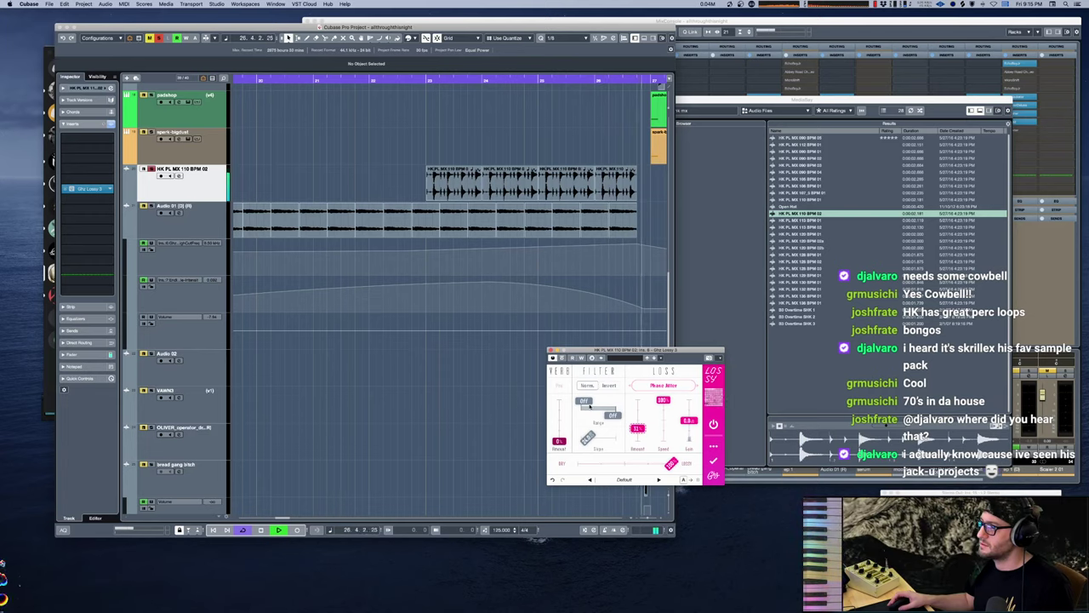
left_click_drag(558, 441, 565, 429)
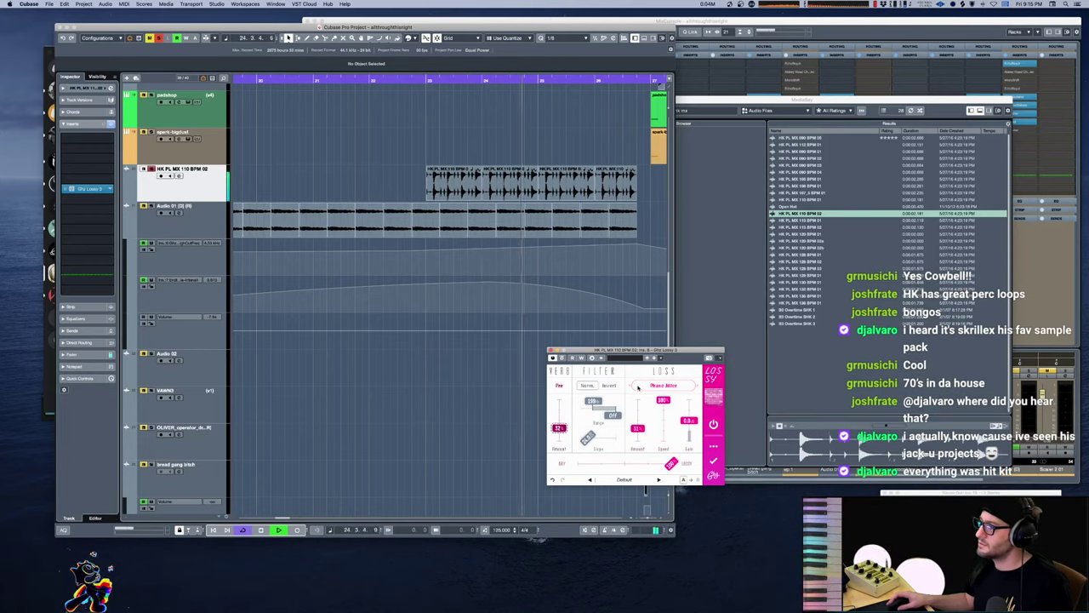
left_click(639, 385)
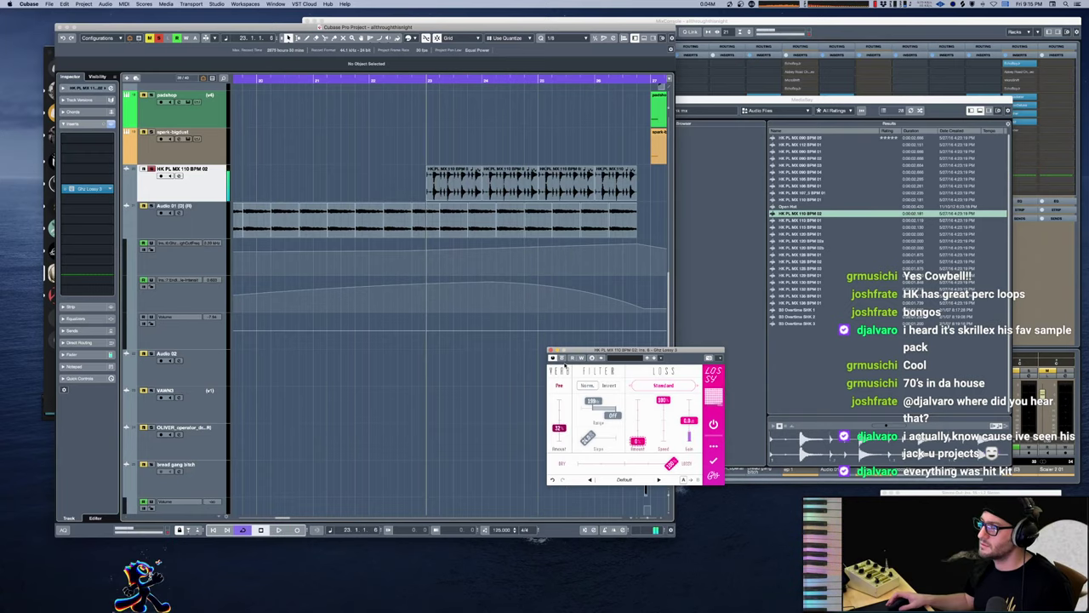
key("space")
left_click(92, 91)
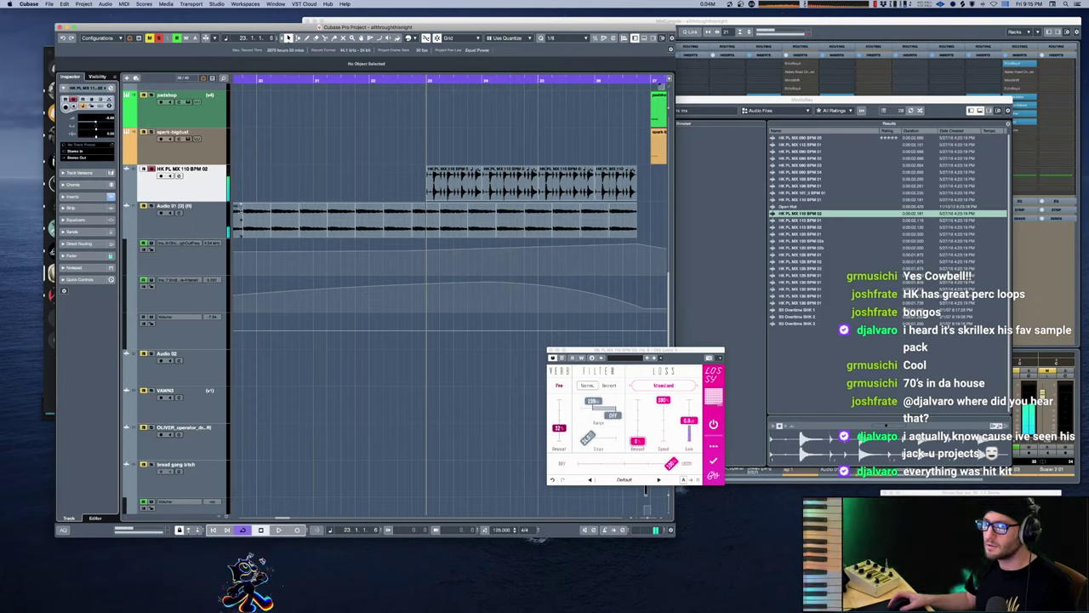
left_click(94, 196)
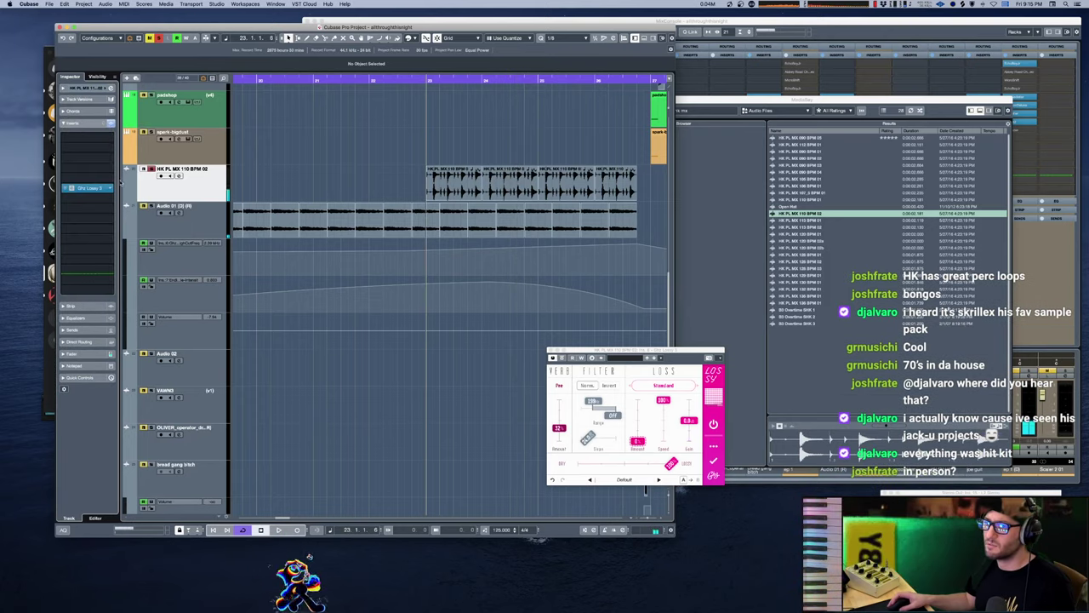
Insert Soundtoys MicroShift on the loop track and adjust it while the loop plays
left_click(110, 189)
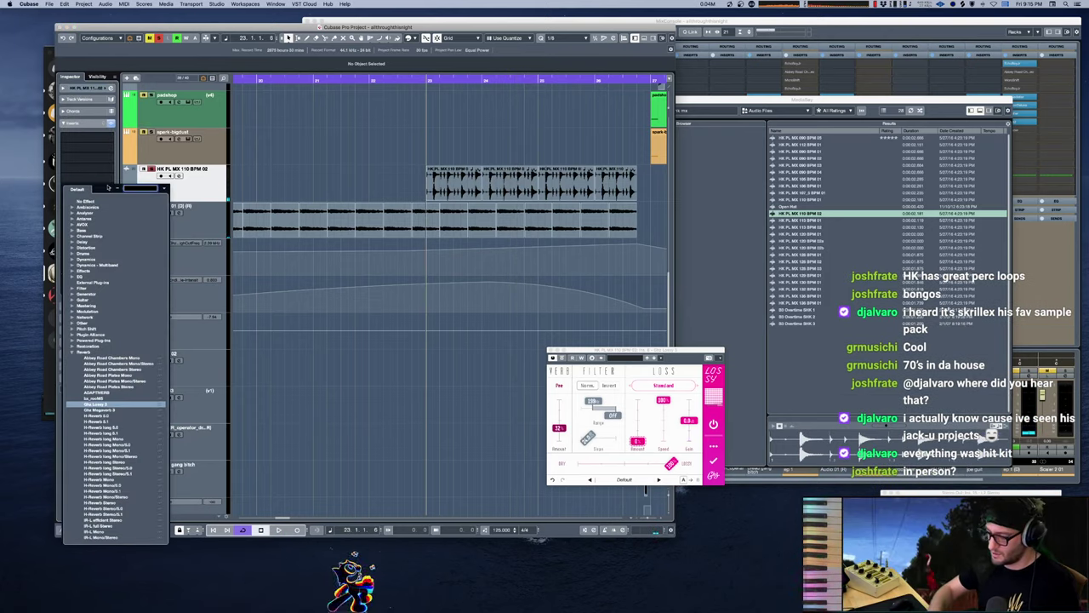
type("micro")
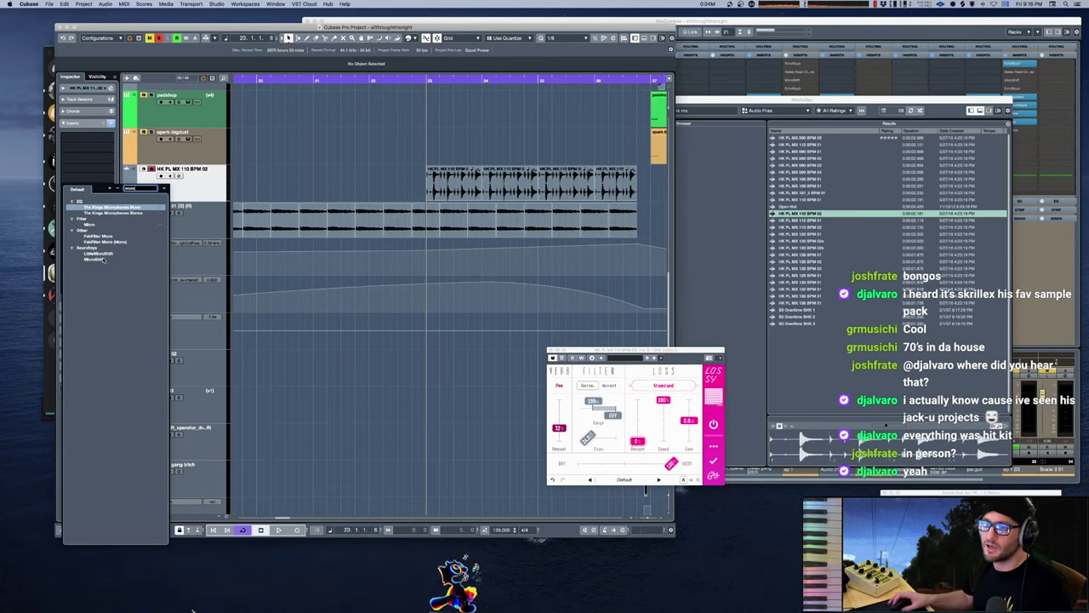
key("Escape")
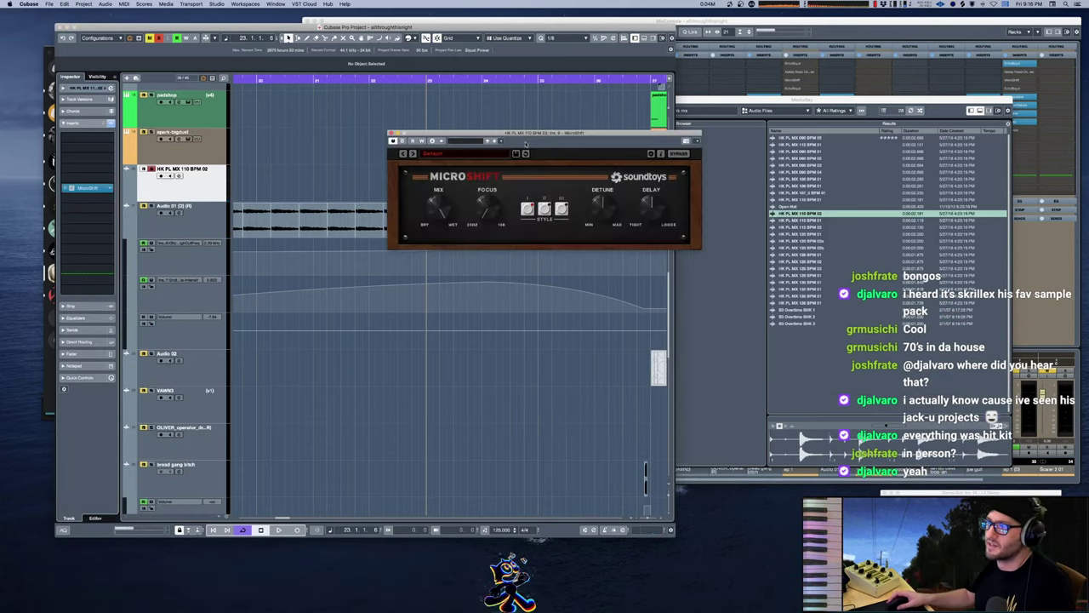
scroll(451, 298, "right", 5)
scroll(451, 298, "left", 5)
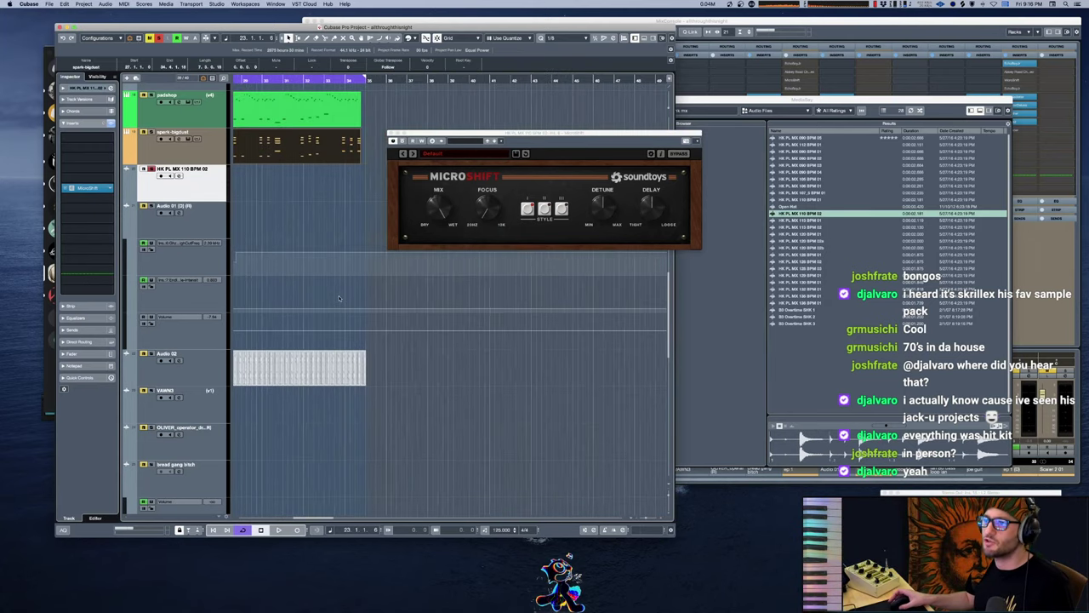
left_click_drag(411, 138, 532, 187)
key("space")
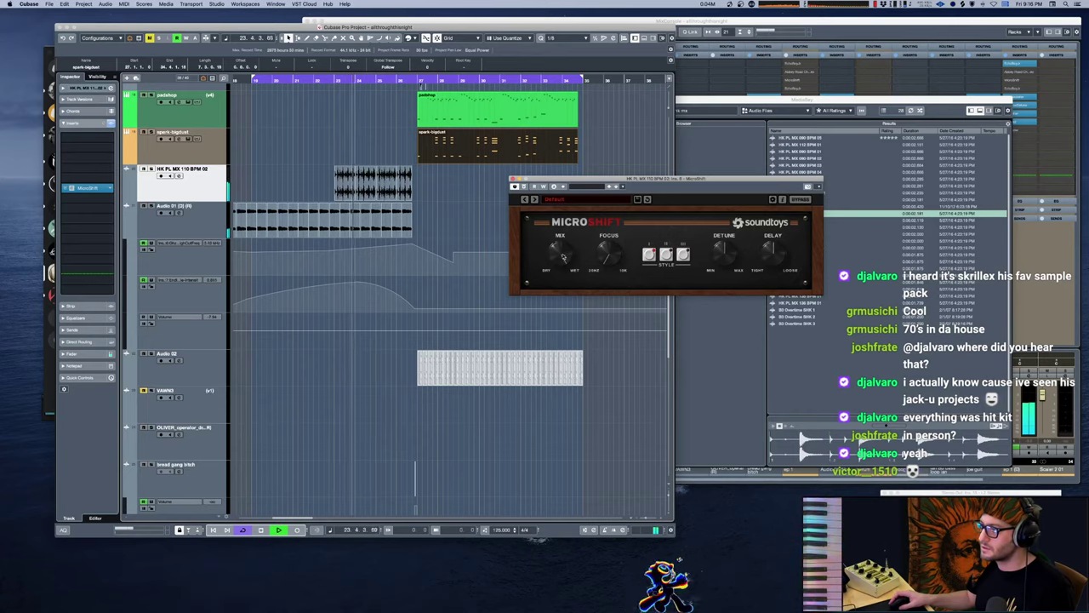
left_click(768, 247)
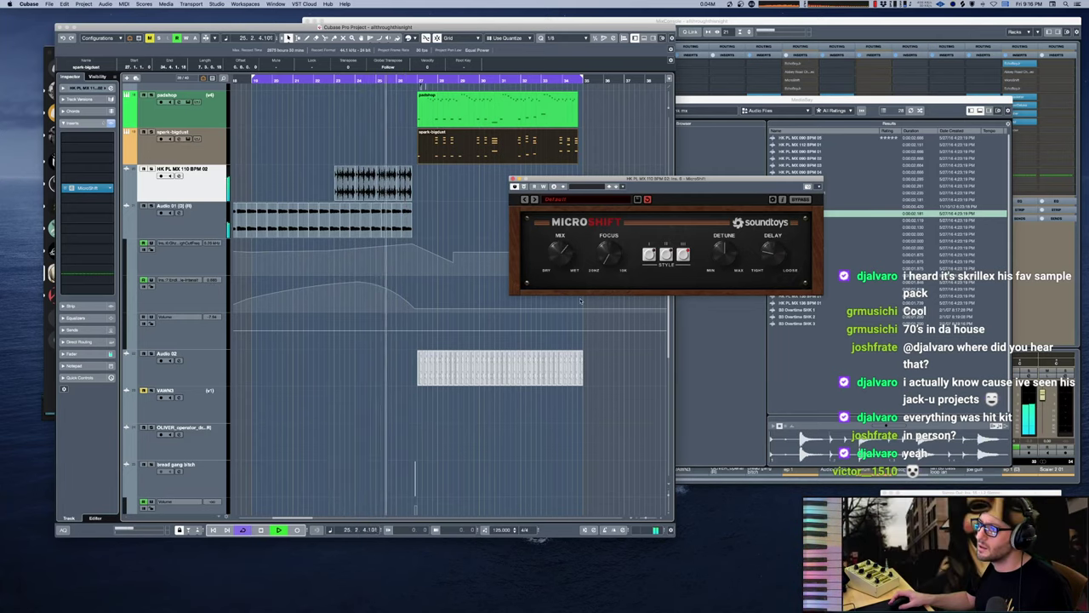
key("space")
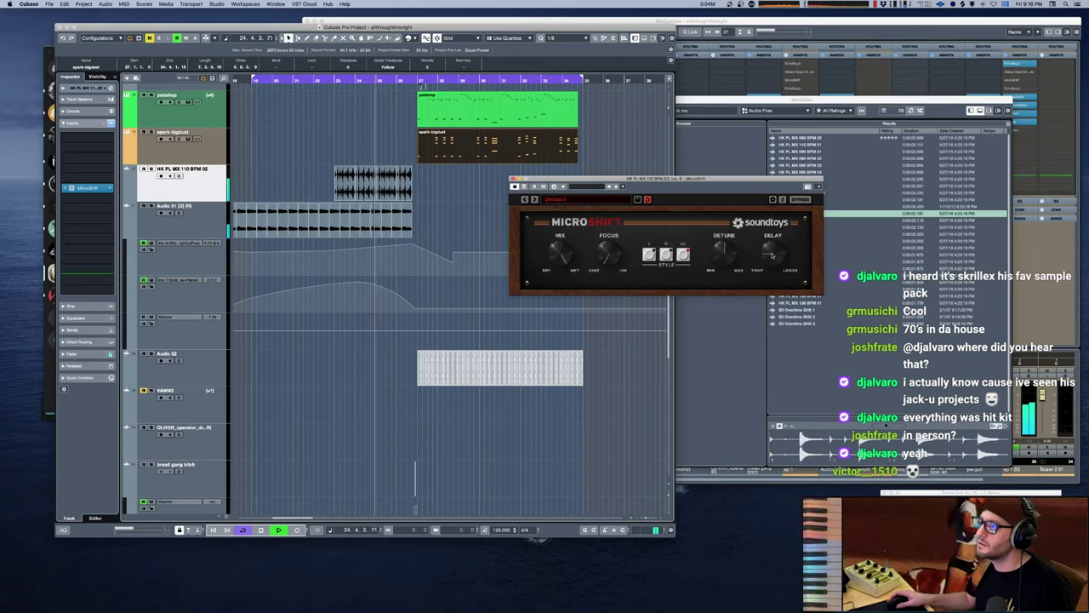
Deselect all events and open the Edit Channel Settings window for the loop track
key("g")
key("space")
left_click(316, 166)
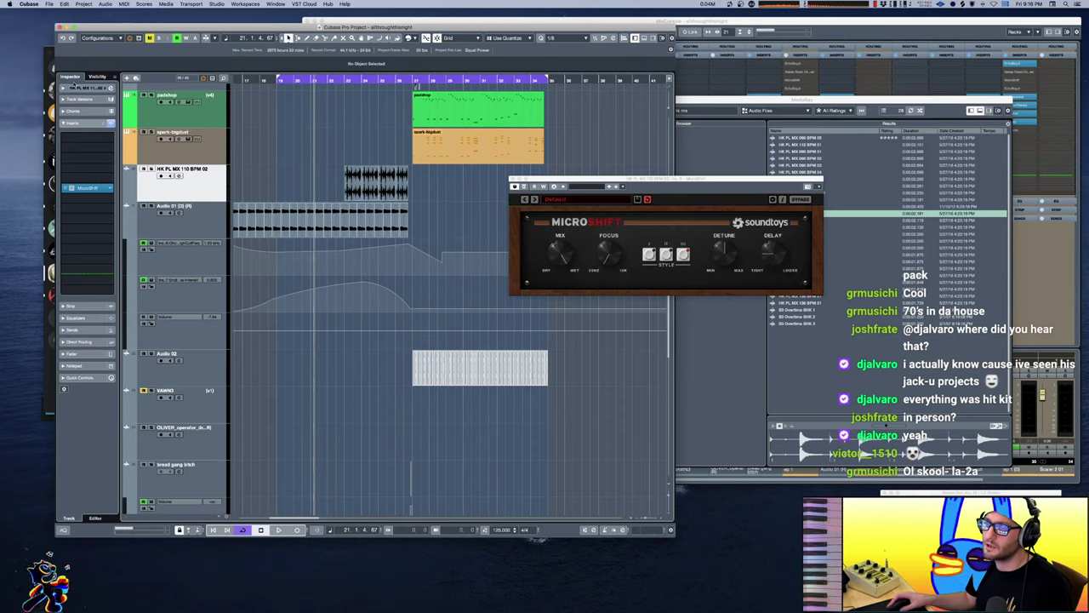
left_click(111, 90)
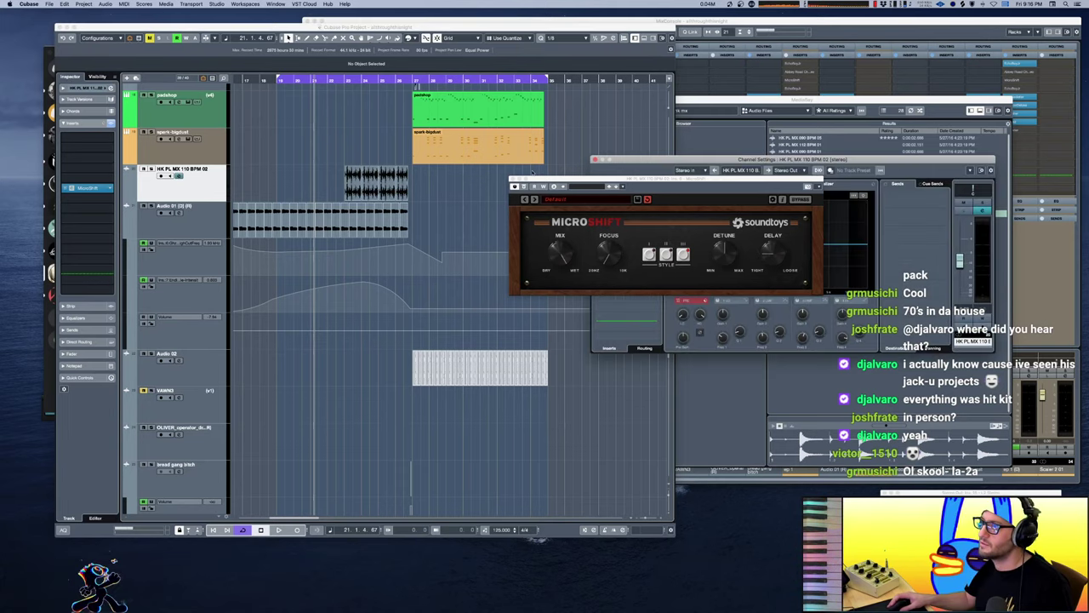
Close MicroShift and load soothe2 into the next empty insert slot
key("super+w")
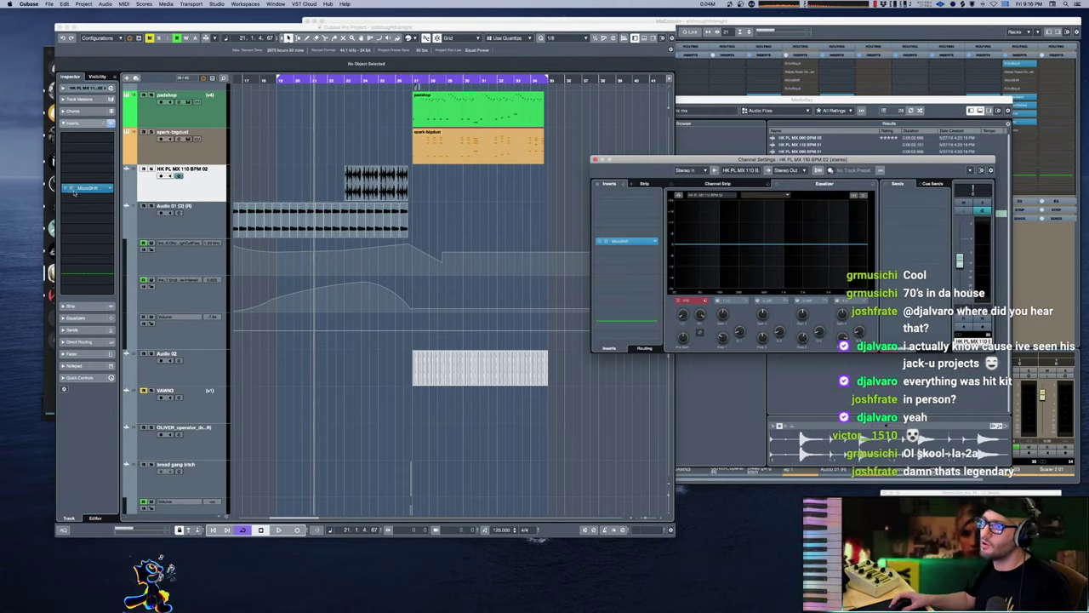
left_click(83, 198)
type("sooth")
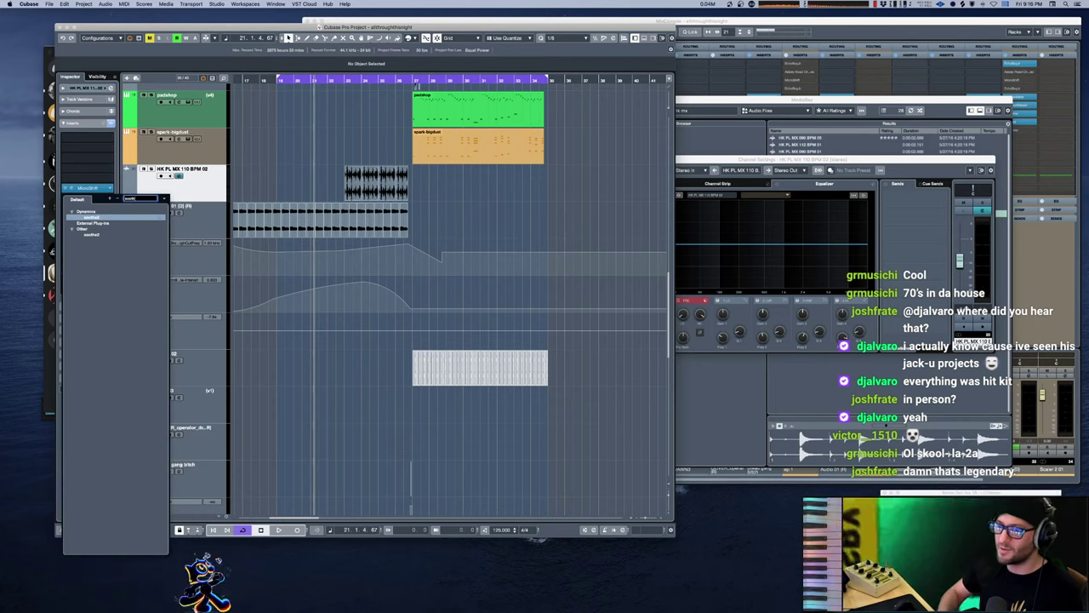
key("Return")
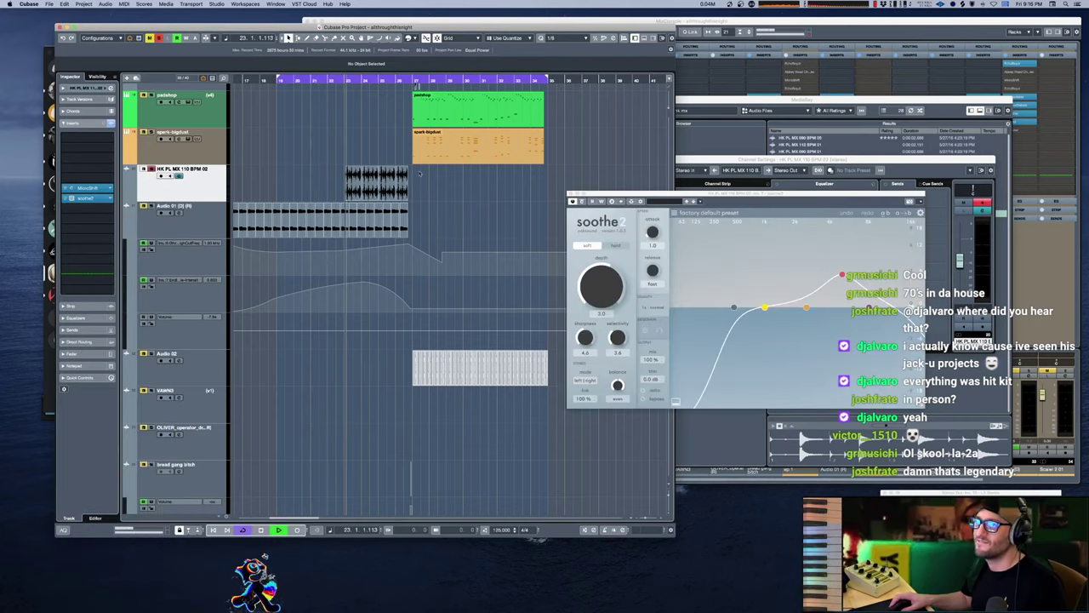
Move soothe2's low band to about 825 Hz, peak band 3 at 12 dB, and select hard mode
key("space")
left_click_drag(734, 307, 756, 307)
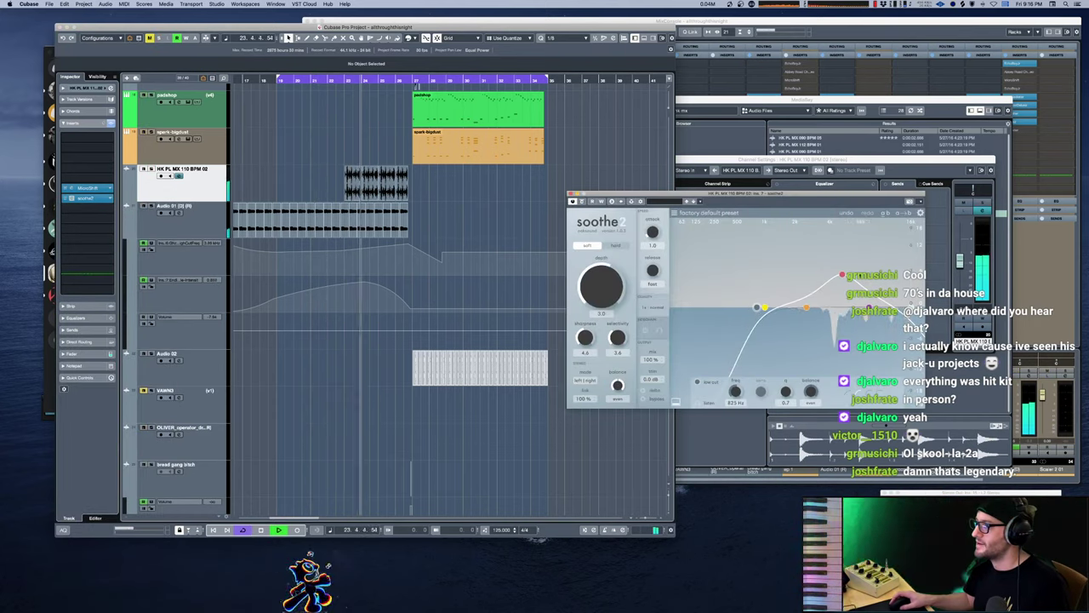
left_click_drag(842, 275, 867, 250)
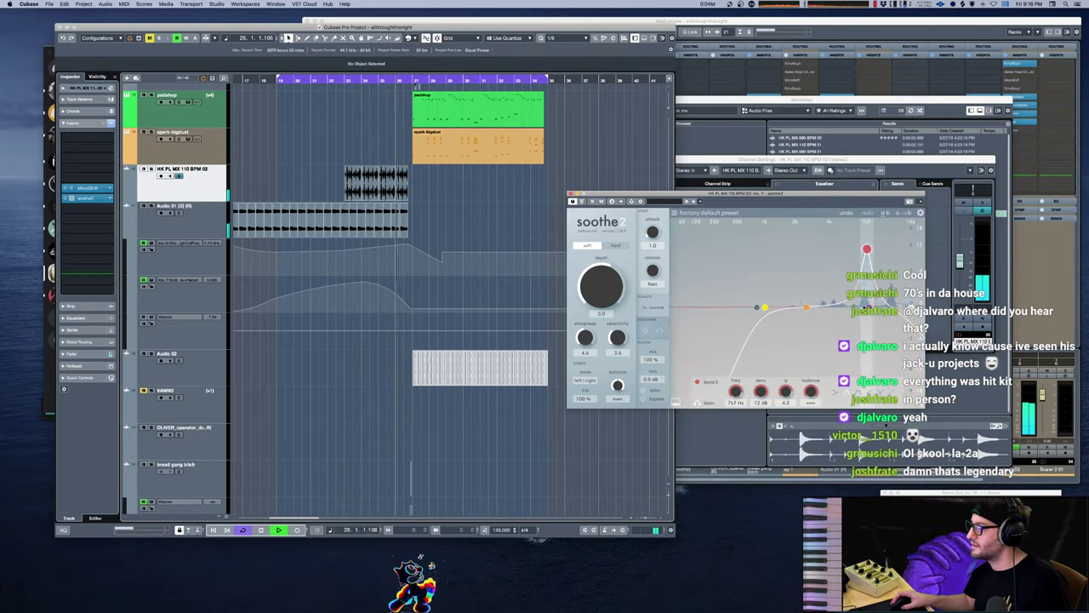
scroll(864, 248, "down", 4)
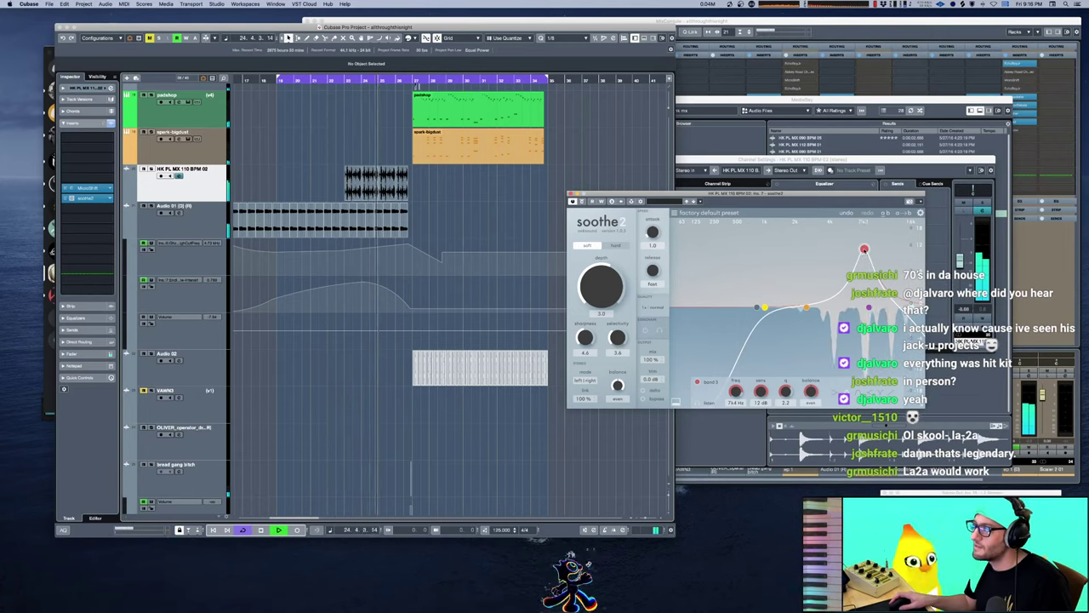
left_click(616, 245)
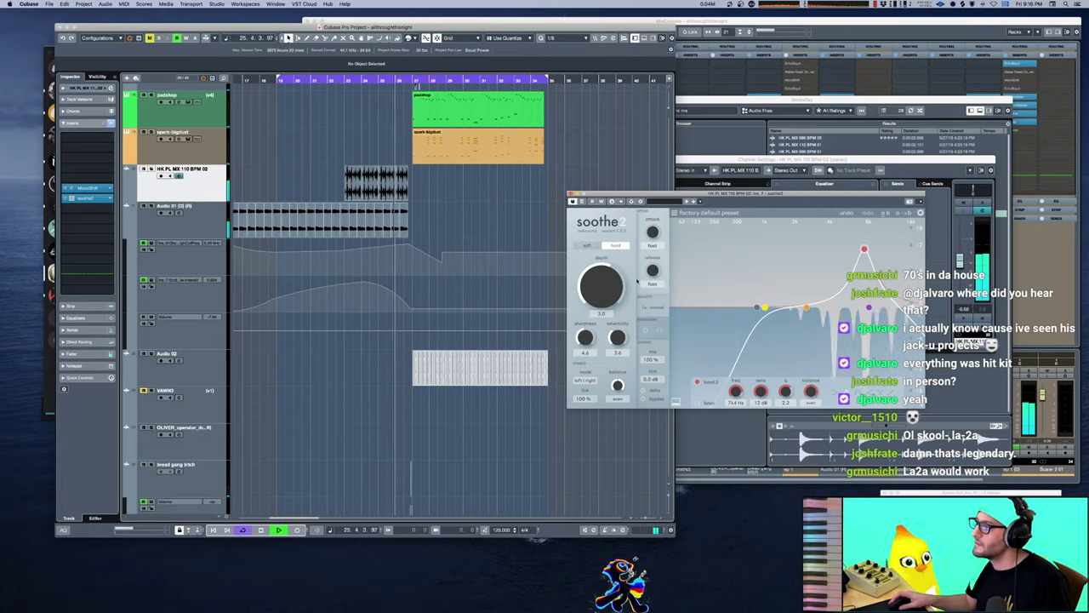
scroll(606, 276, "down", 10)
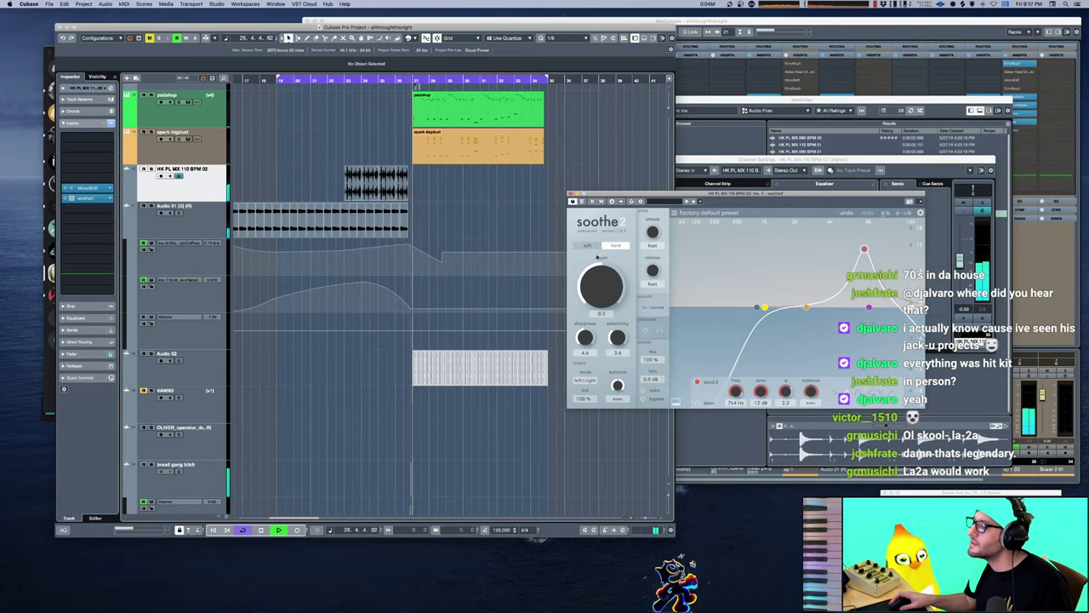
key("h")
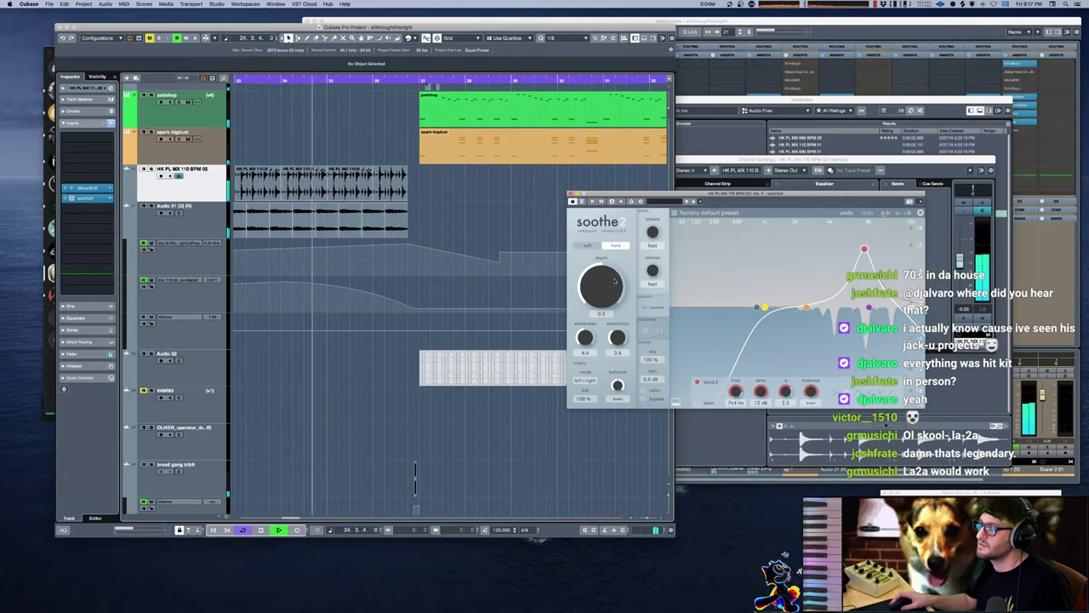
key("space")
key("space")
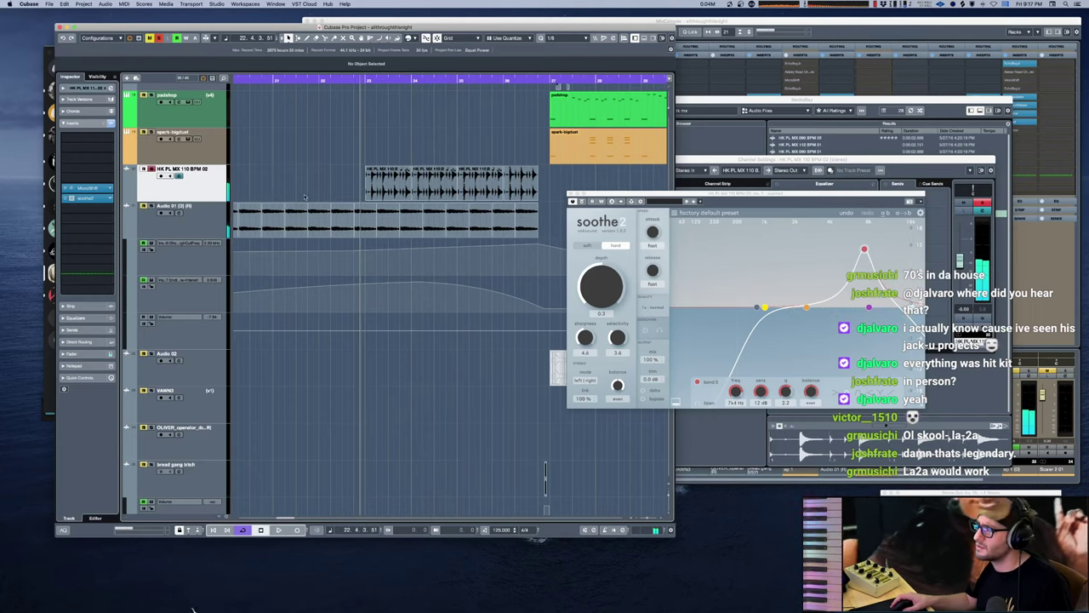
Attempt a crossfade on the loop events, dismiss the warning, and select the first event
key("space")
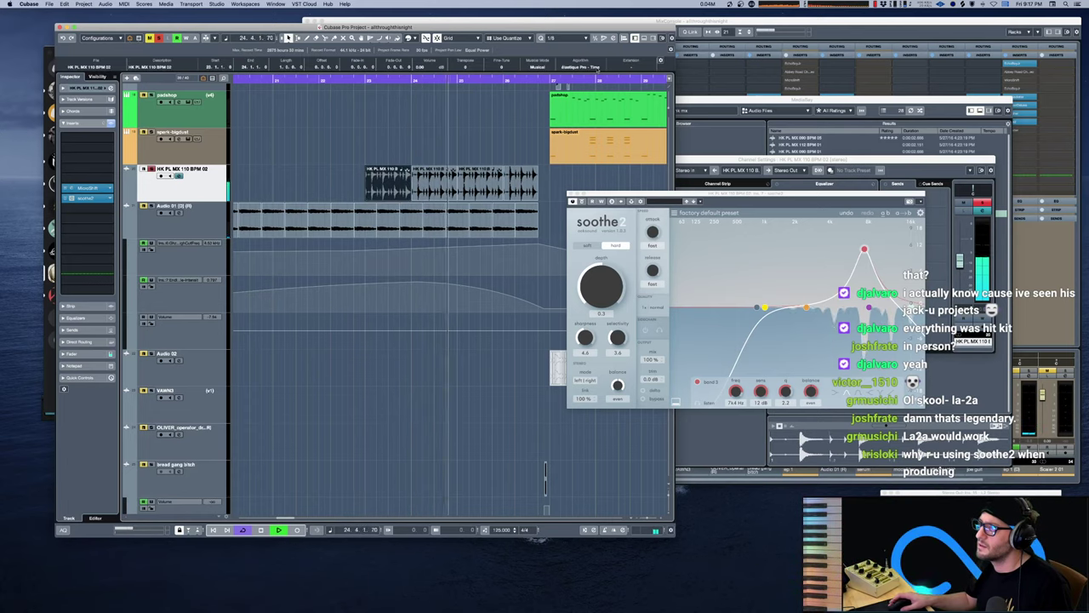
key("x")
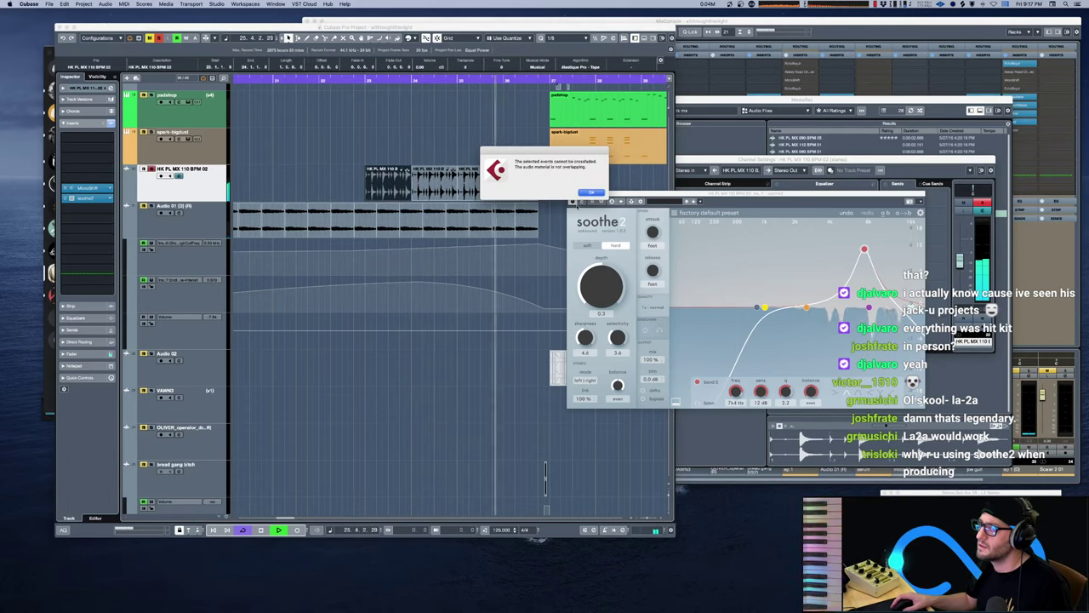
key("Return")
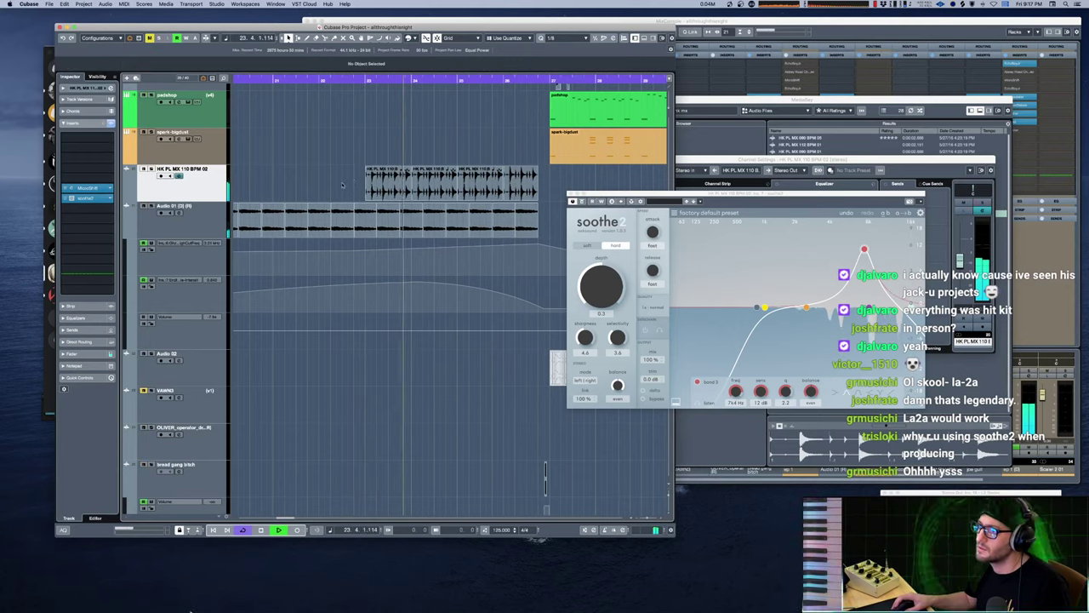
left_click_drag(343, 184, 400, 193)
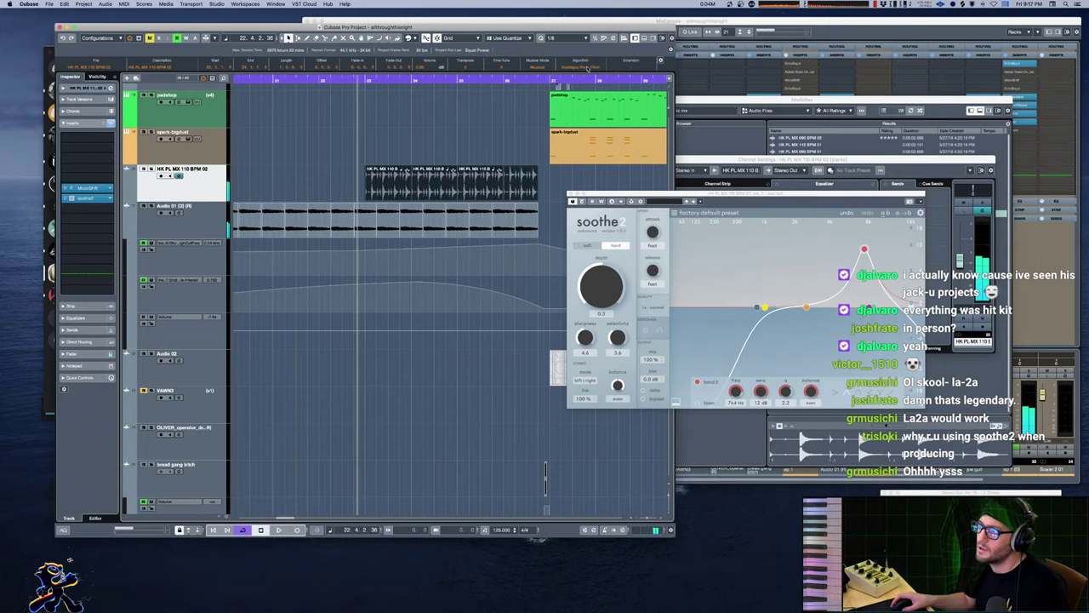
left_click(381, 185)
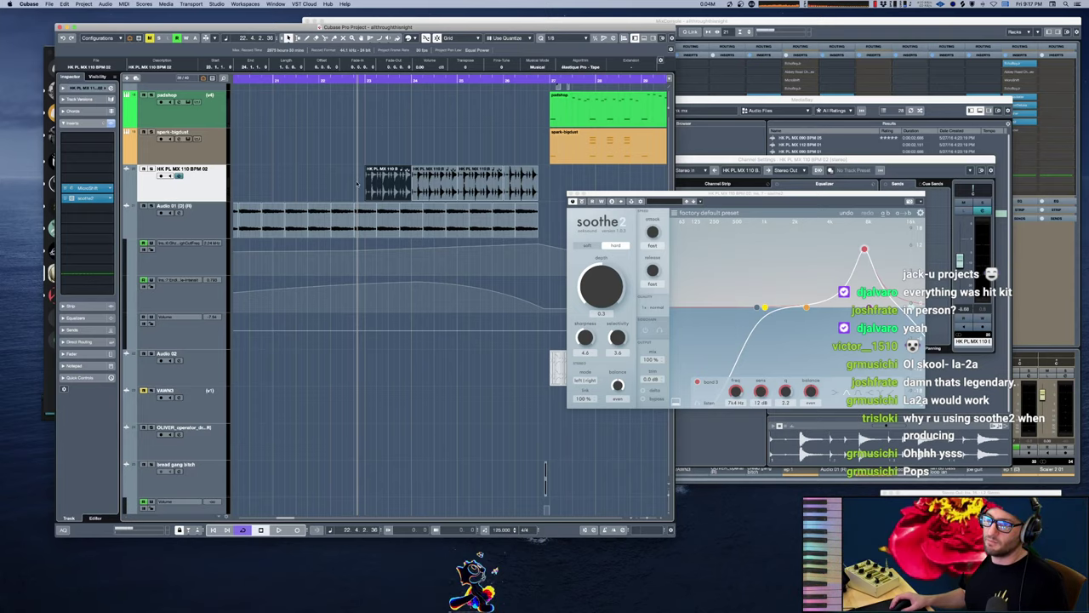
key("space")
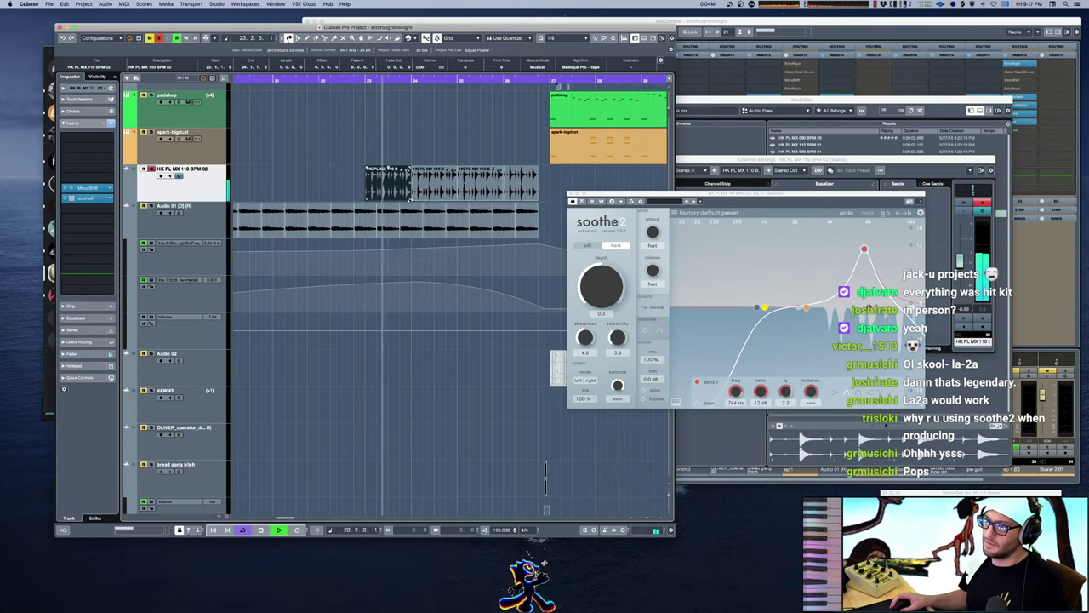
key("space")
Trim the first loop event's end, then extend it to meet the next event
left_click_drag(410, 199, 391, 199)
key("space")
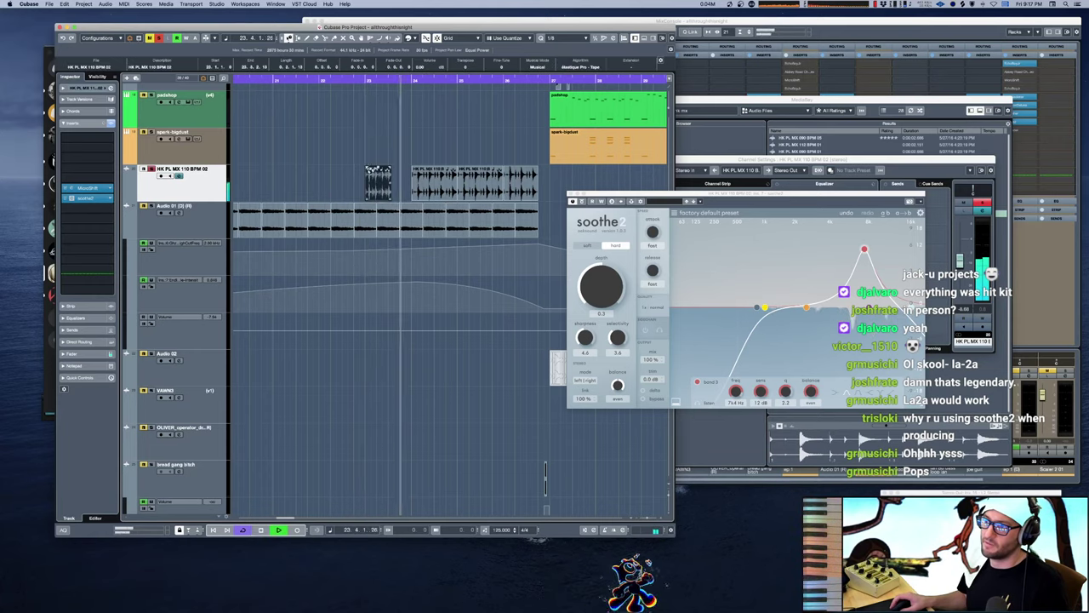
key("space")
left_click_drag(391, 199, 412, 199)
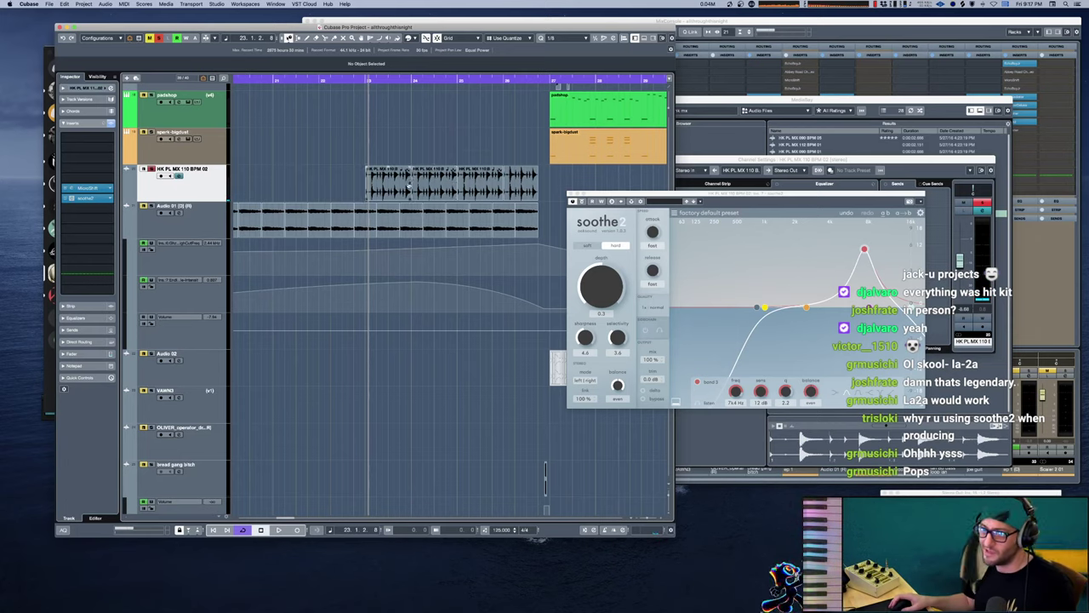
Set the playback start just before bar 23 and listen back to the joined loop events
left_click(405, 184)
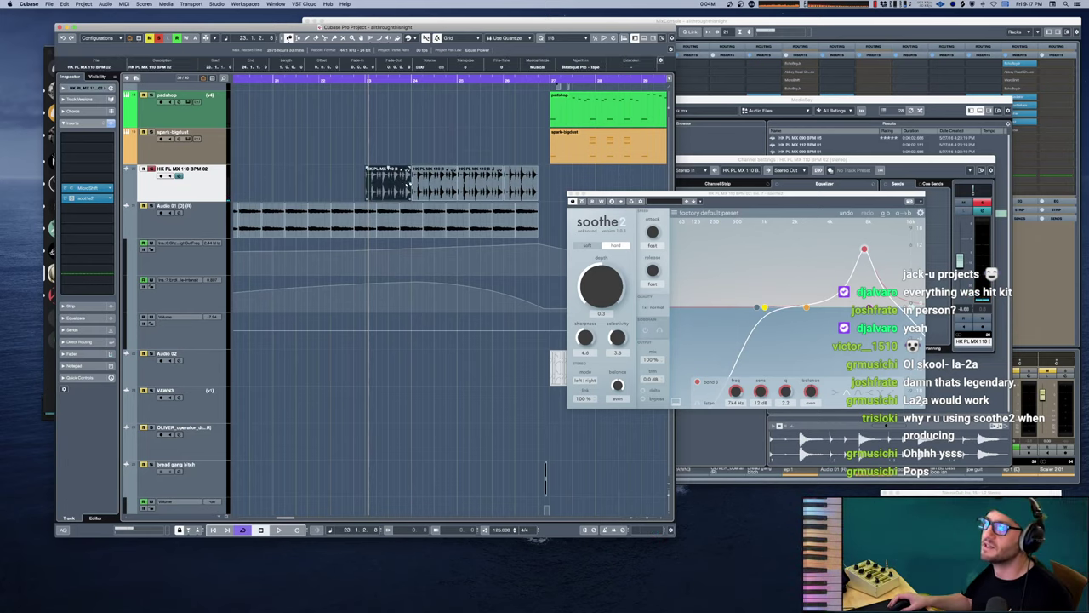
left_click(441, 186)
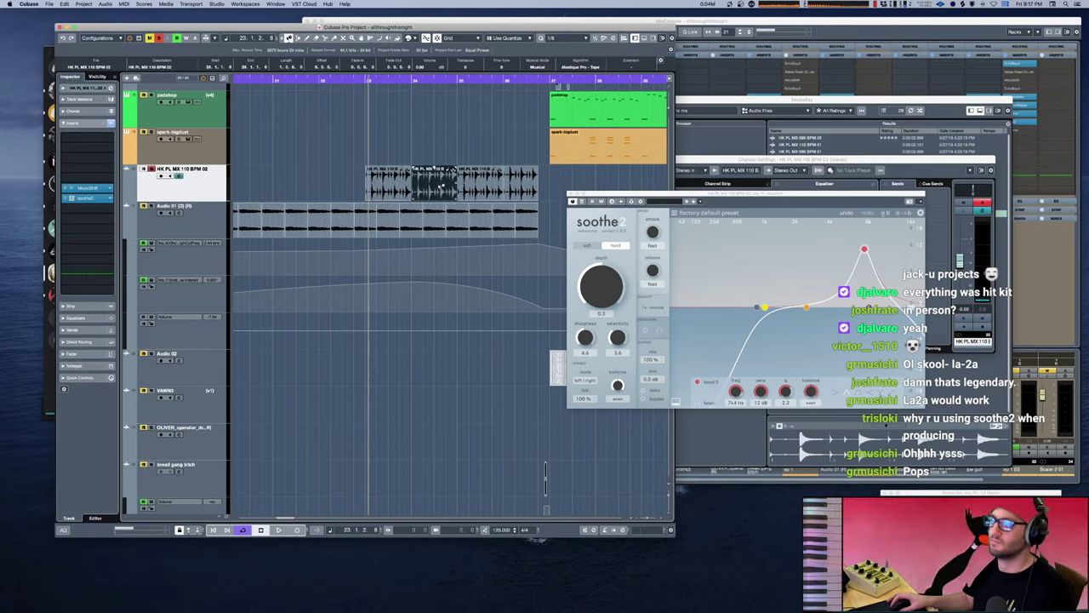
left_click(364, 153)
left_click(403, 186)
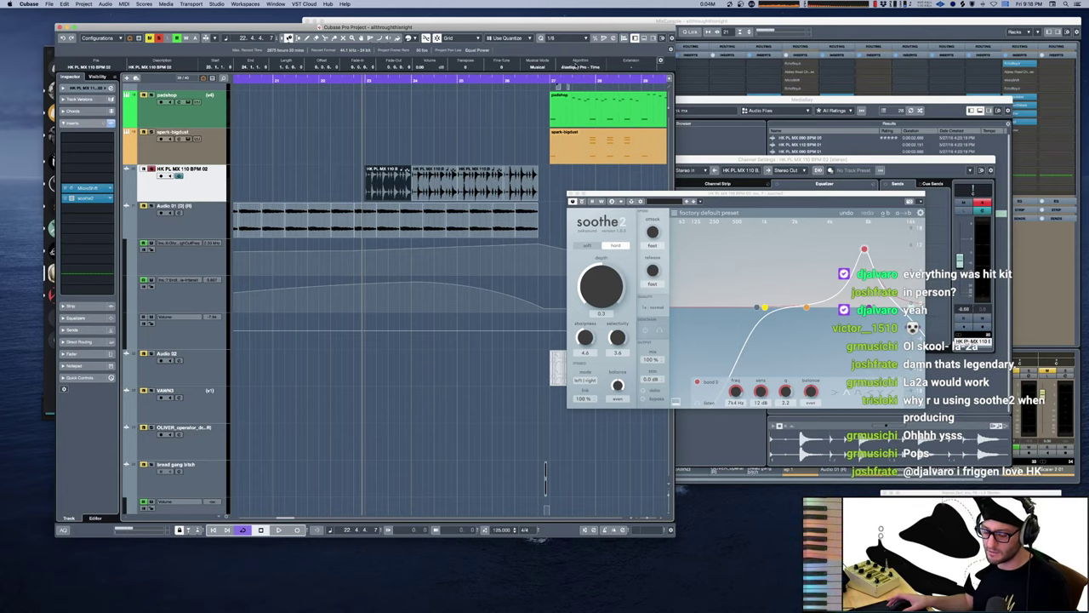
key("space")
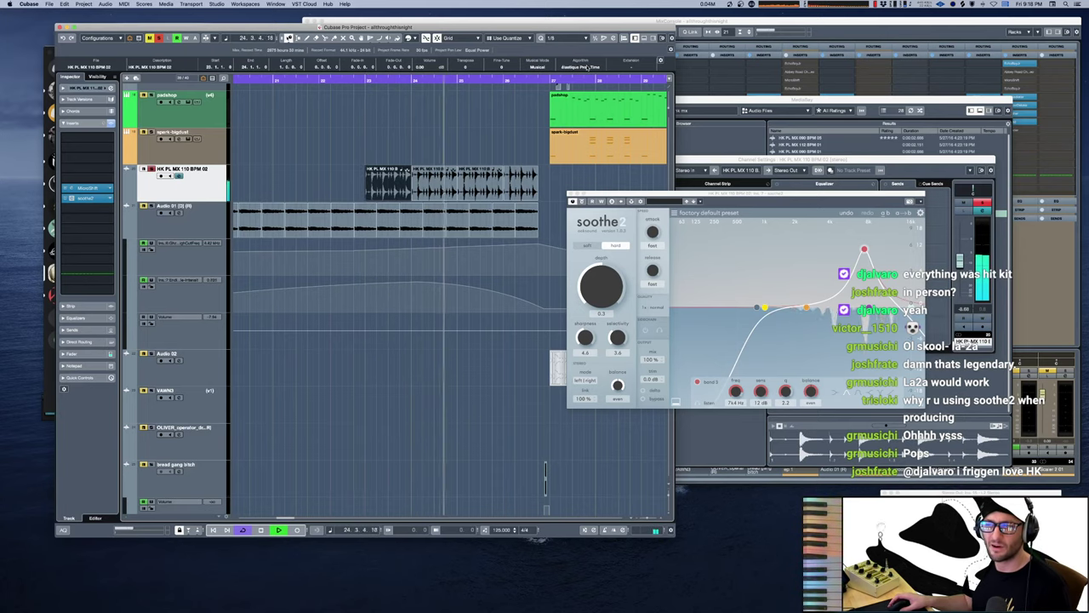
key("space")
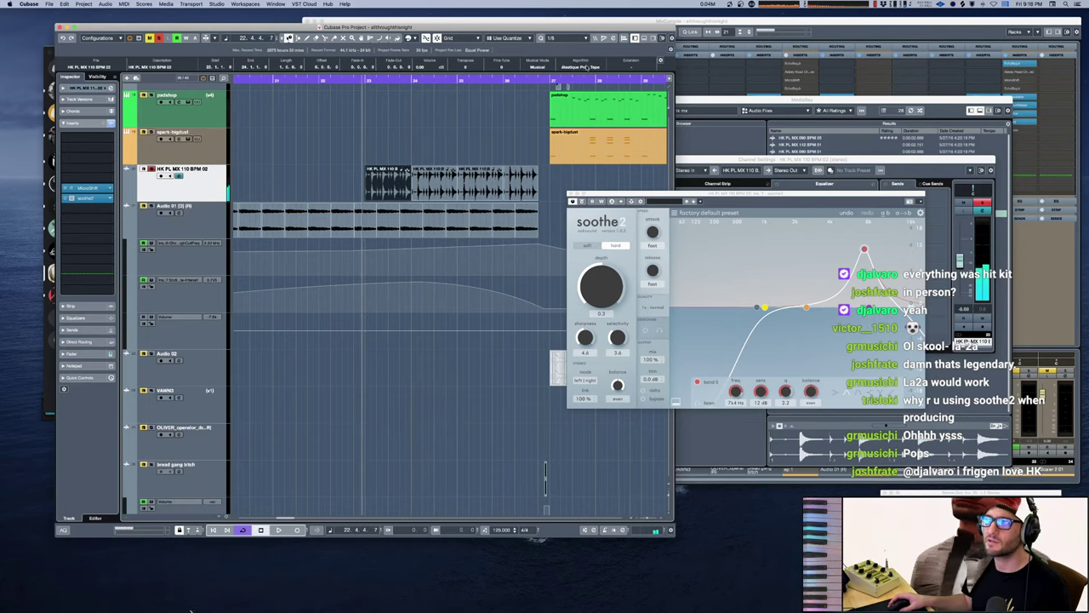
key("space")
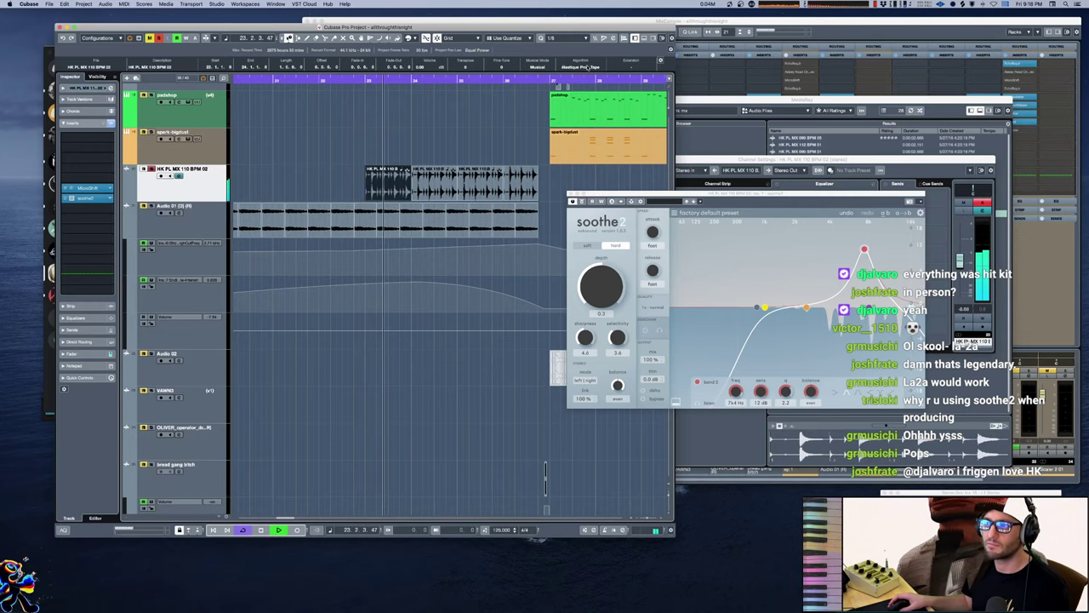
key("space")
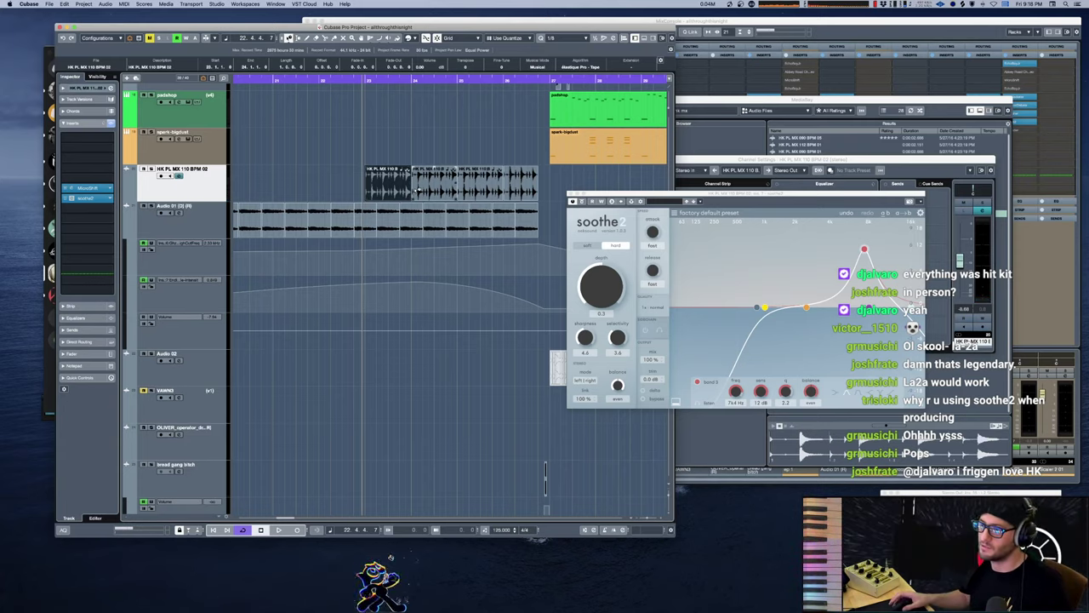
scroll(410, 194, "down", 2)
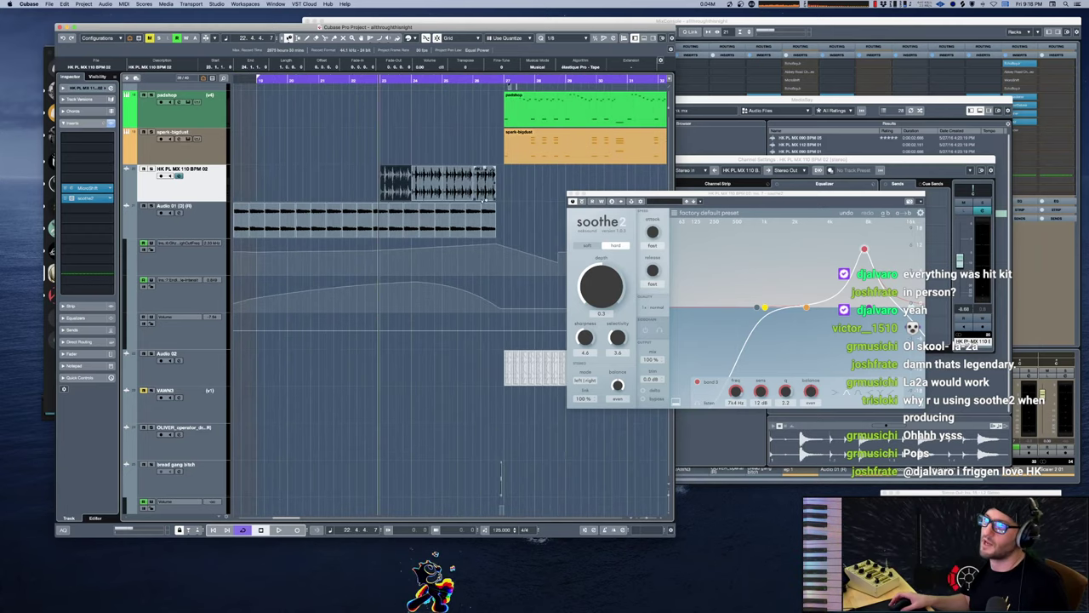
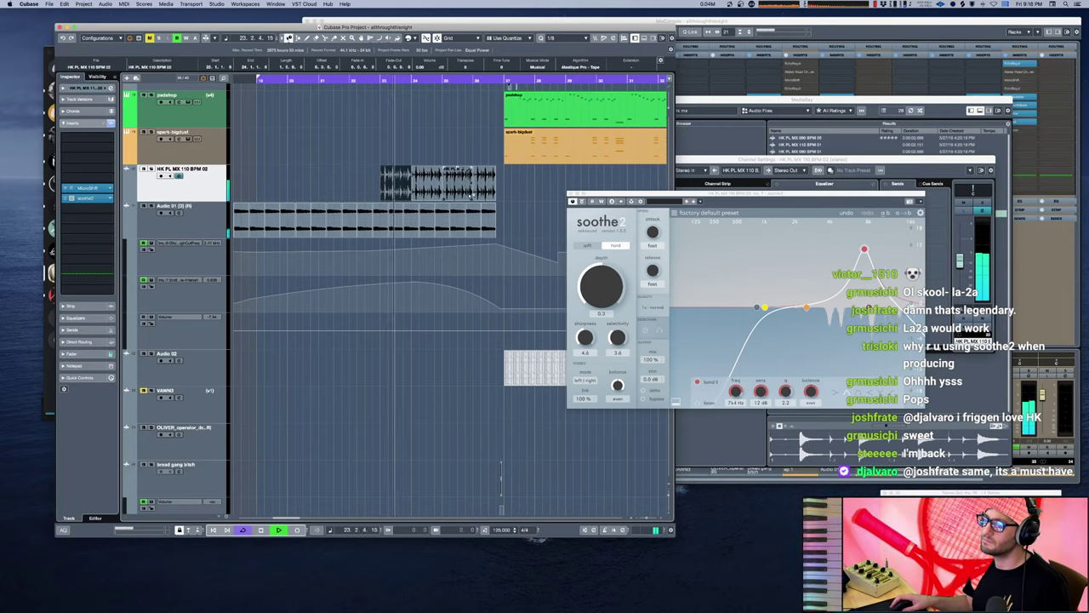
Lower soothe2 depth from 3.0 to -1.6 and render the HK PL MX 110 BPM 02 clip in place
key("space")
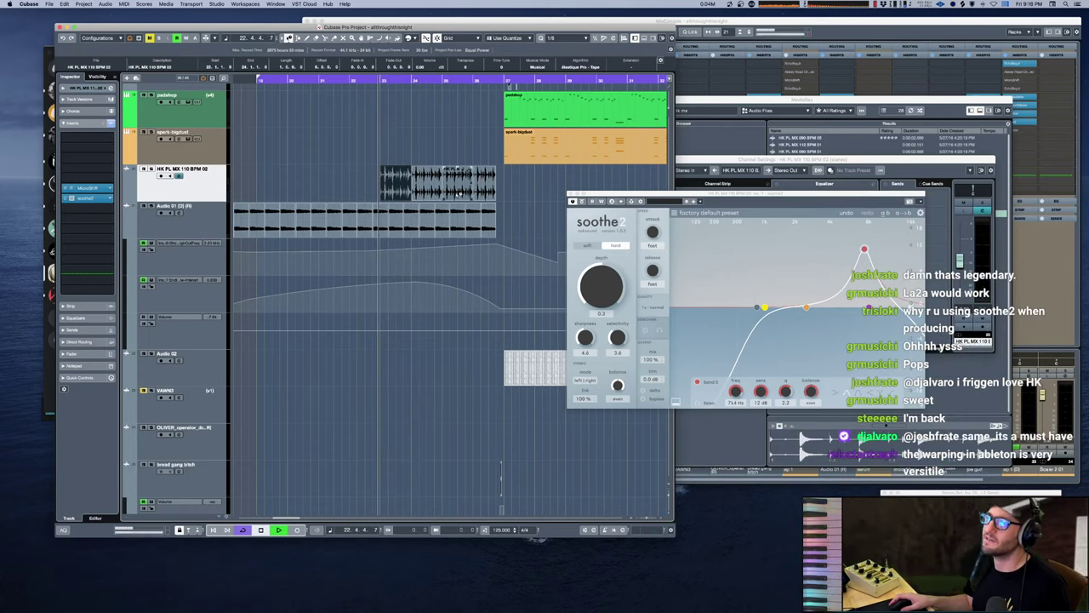
key("space")
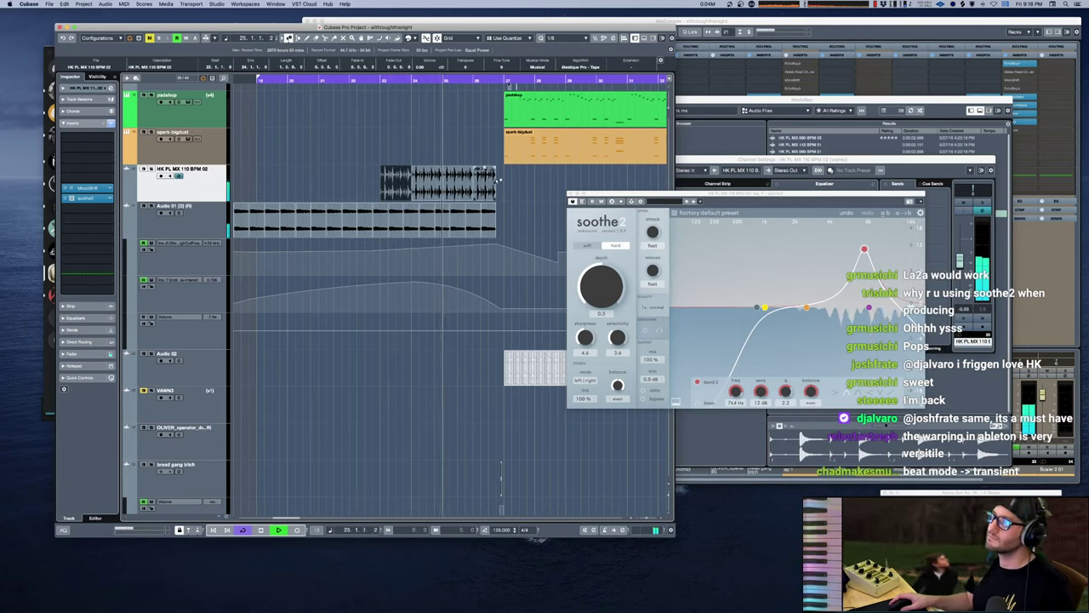
left_click(602, 298)
left_click_drag(602, 298, 600, 319)
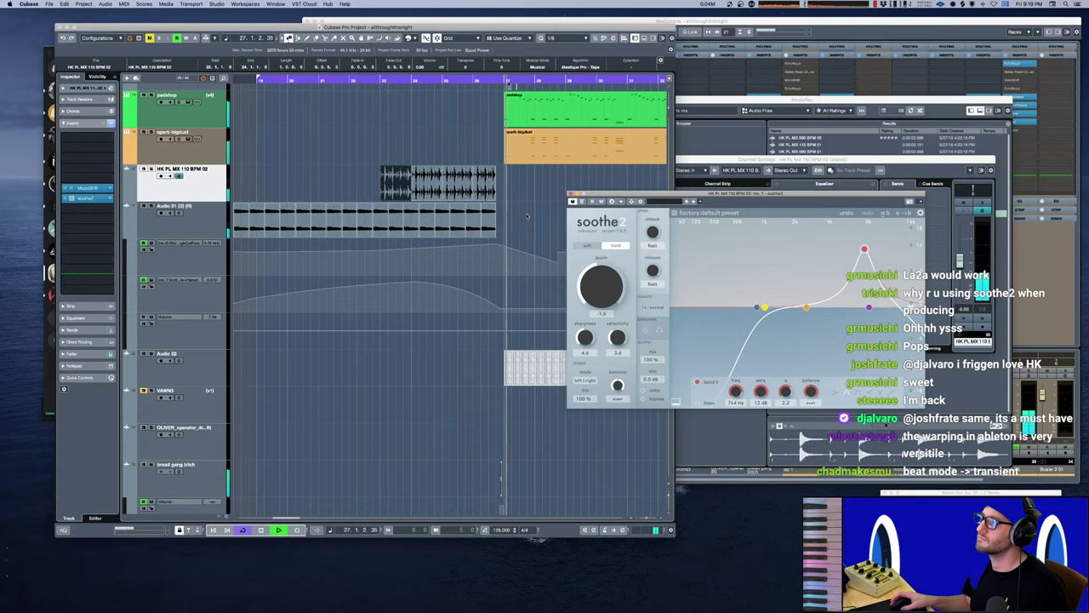
key("space")
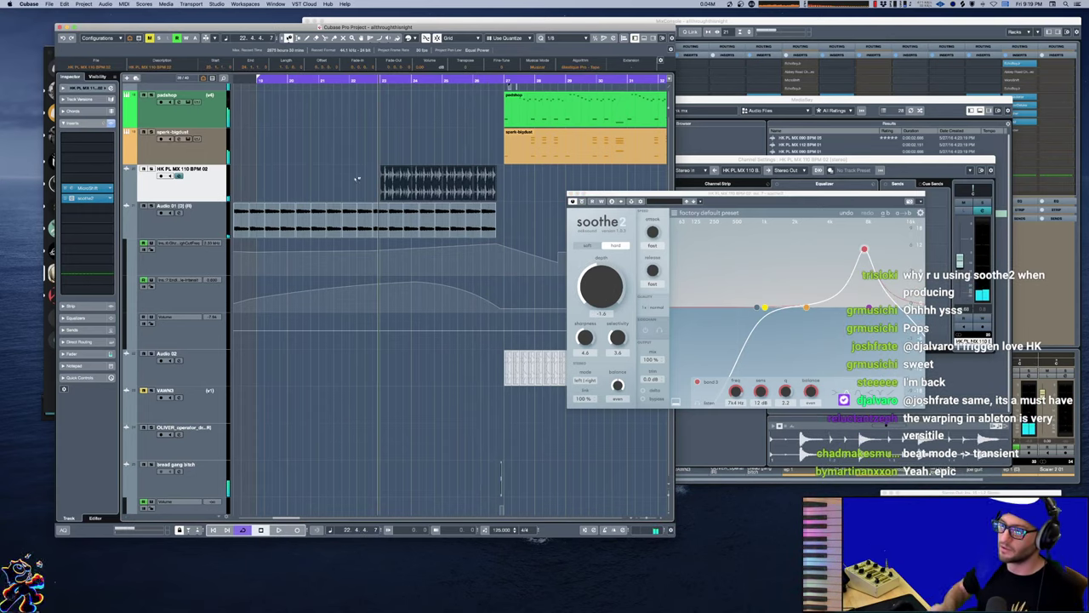
key("super+shift+r")
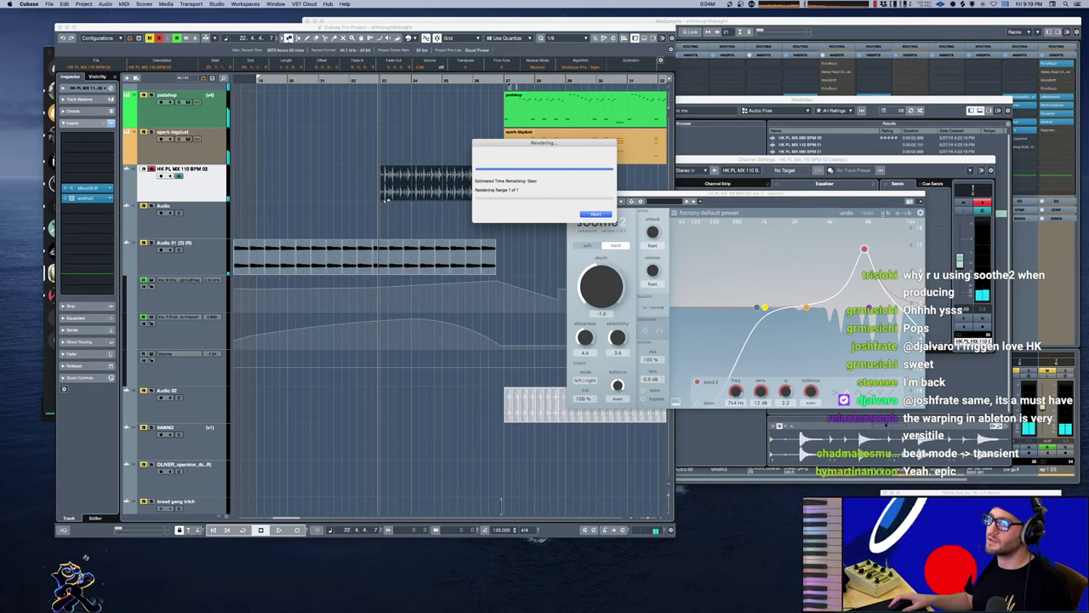
Delete the original HK PL MX 110 BPM 02 track and rename the rendered track 'triangle'
left_click(216, 196)
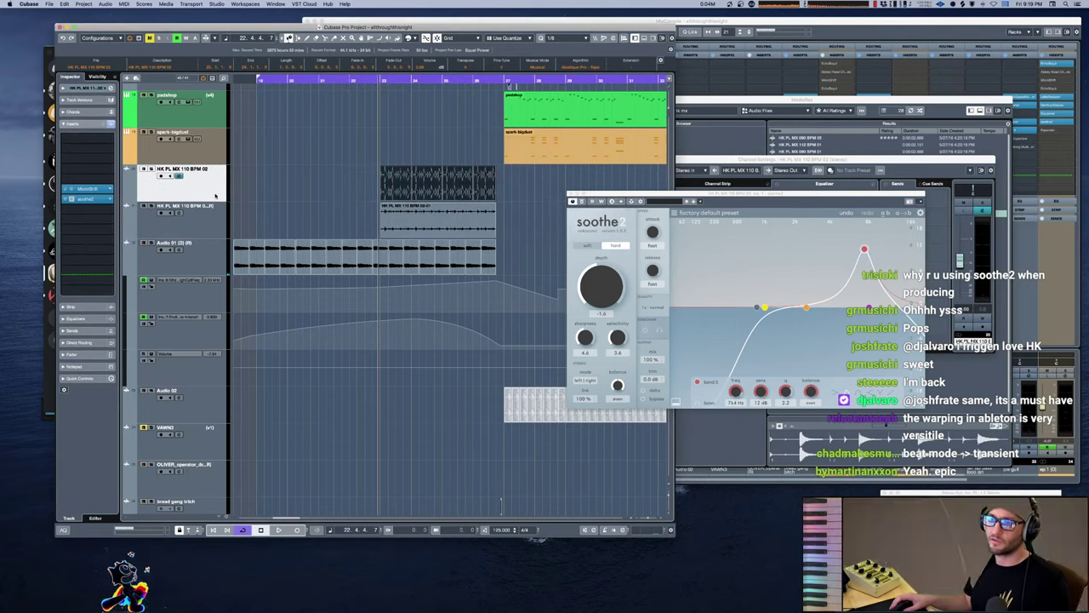
key("Delete")
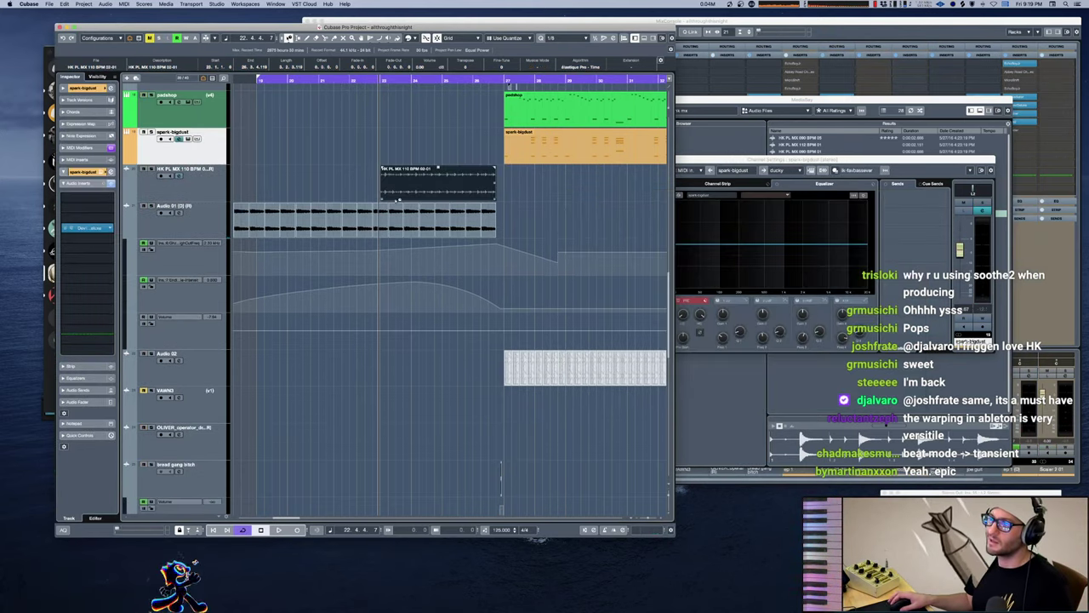
left_click(201, 191)
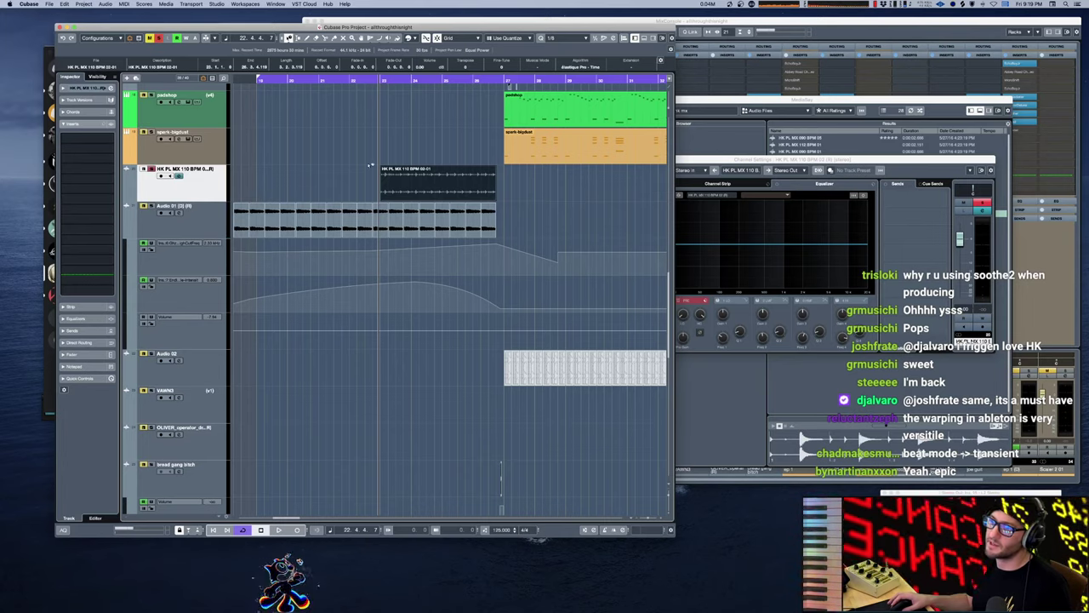
double_click(175, 169)
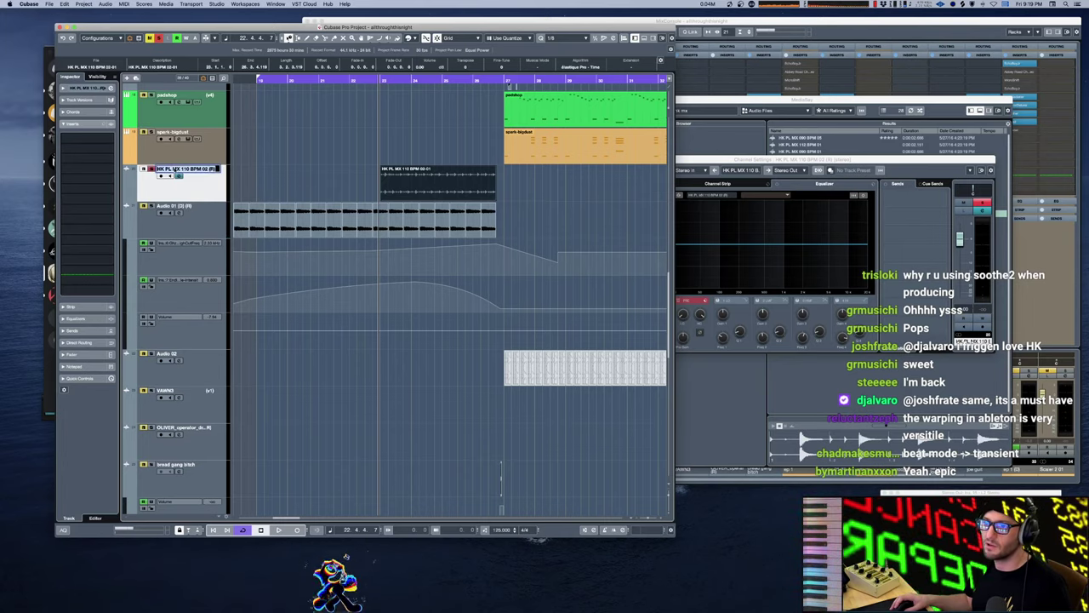
type("v")
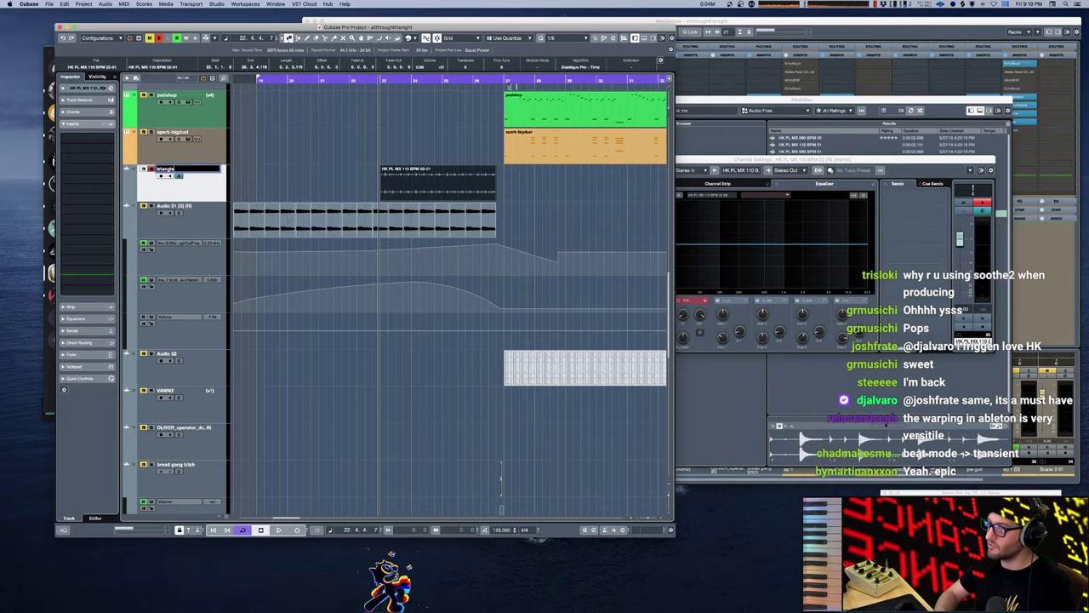
key("Return")
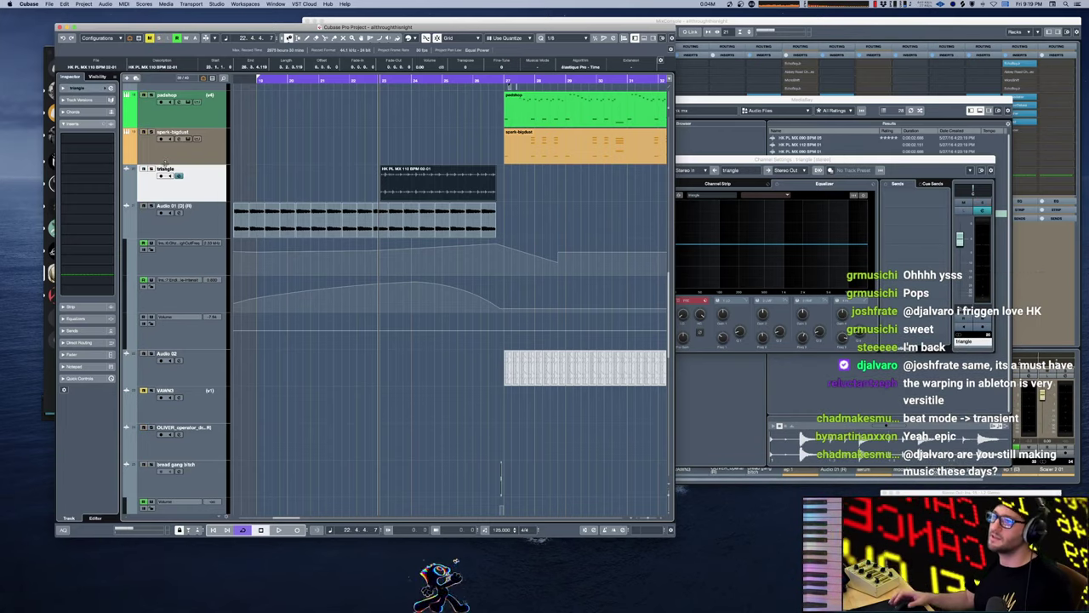
Play back the triangle track and expand its channel settings
key("space")
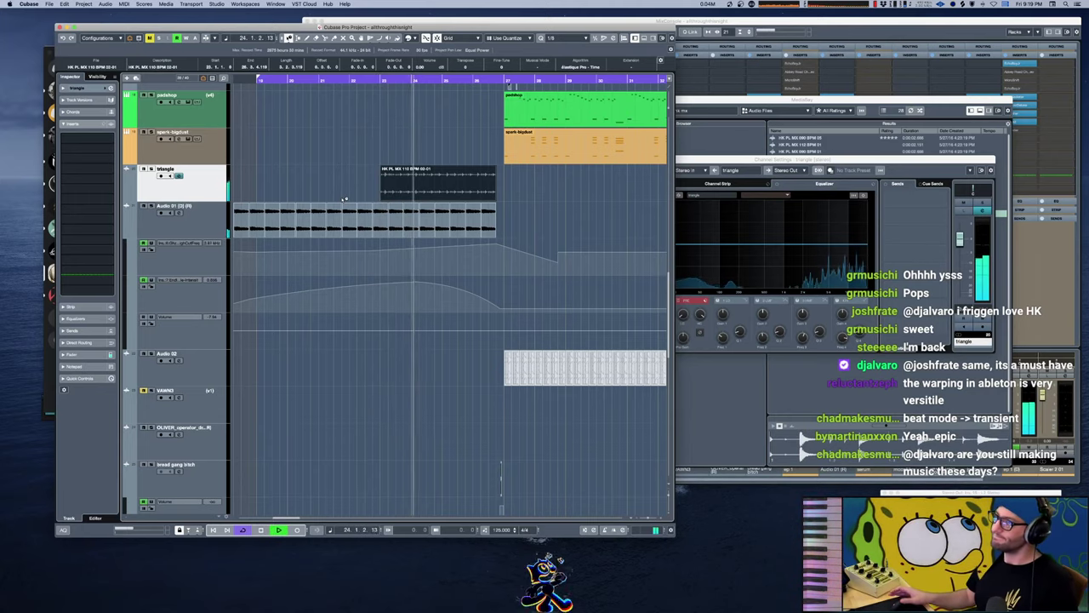
left_click(88, 87)
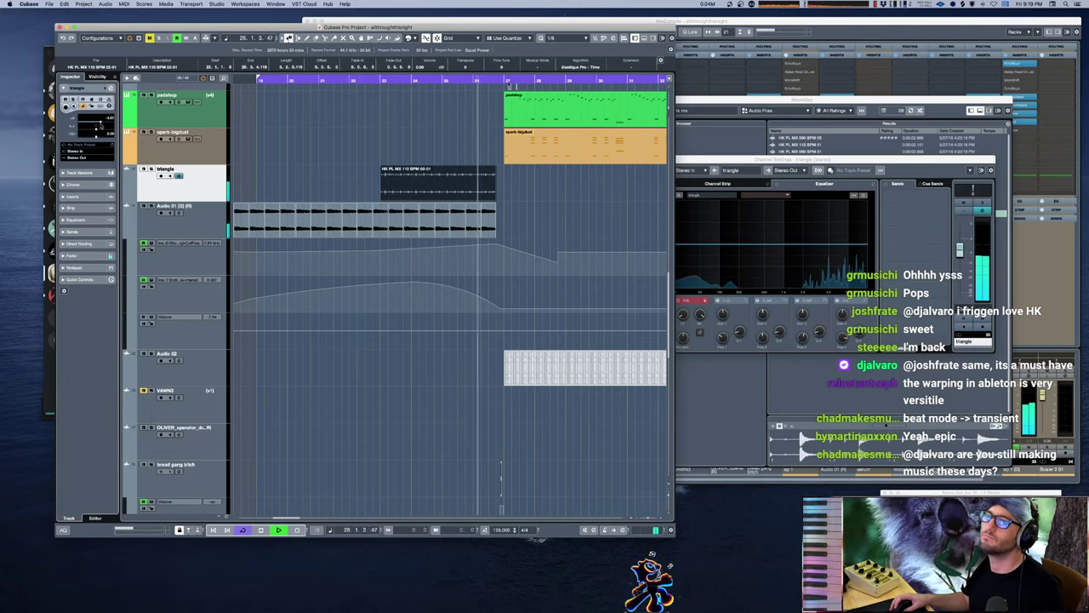
key("space")
Insert Endless Smile on the triangle track and move its window aside, with cycle playback on
left_click(78, 199)
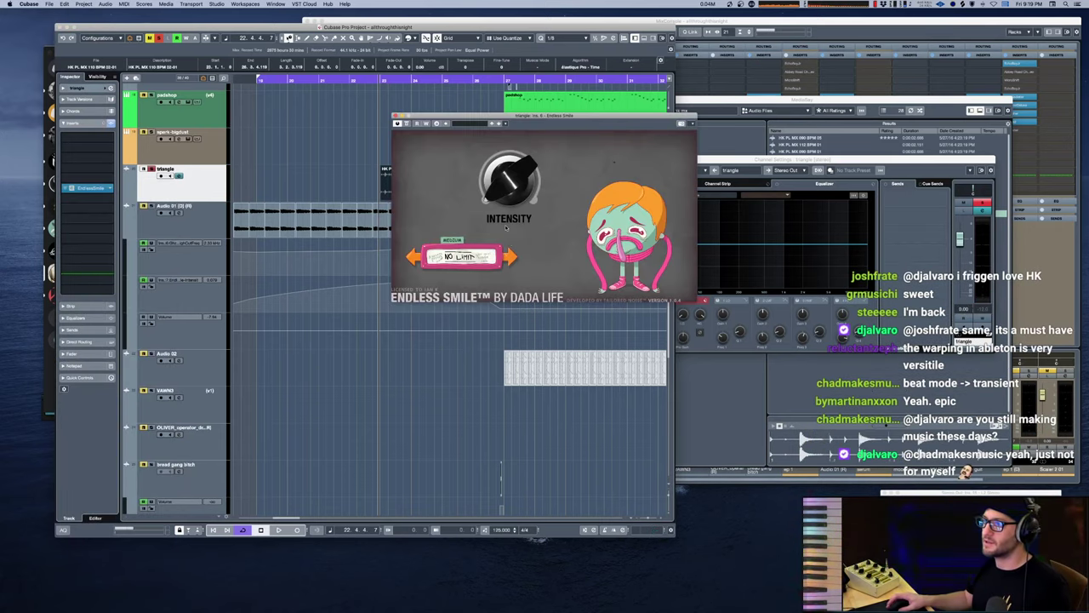
left_click_drag(474, 118, 636, 120)
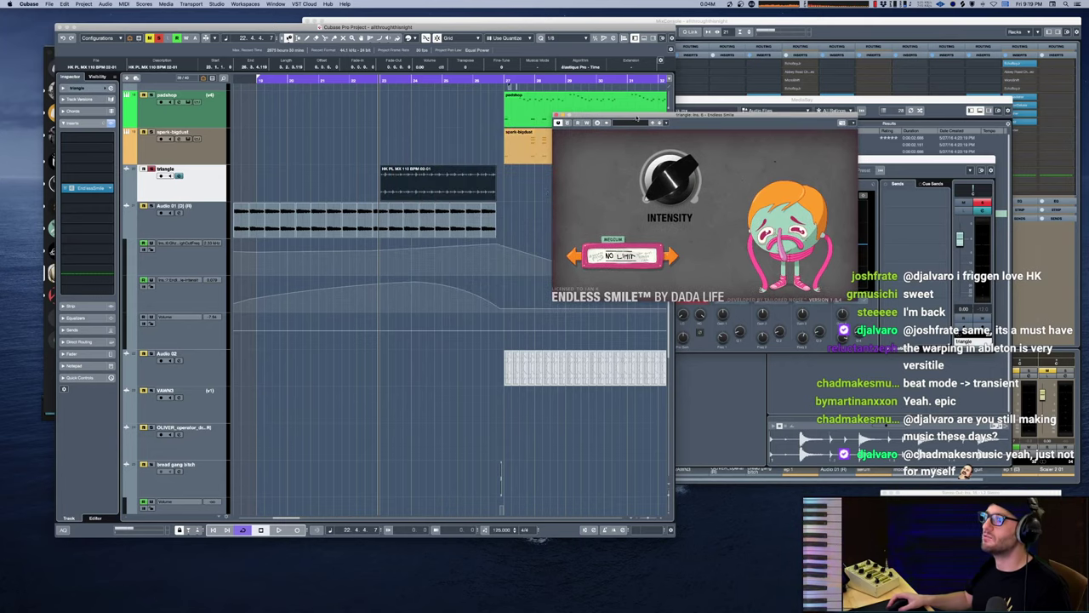
key("space")
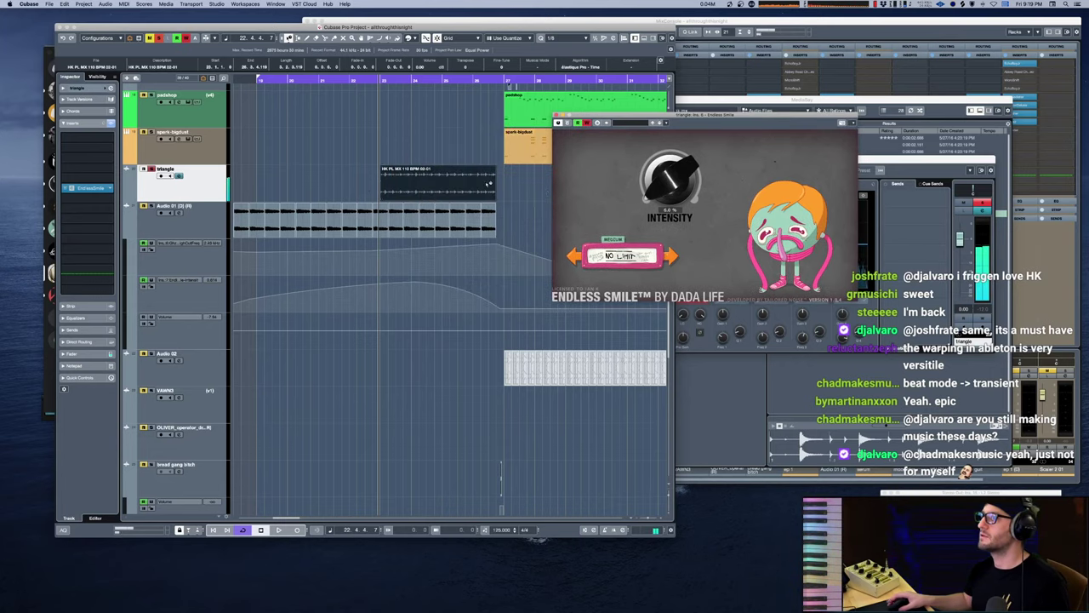
Automate Endless Smile Intensity with a ramp rising toward the clip's end
left_click(126, 198)
left_click(180, 206)
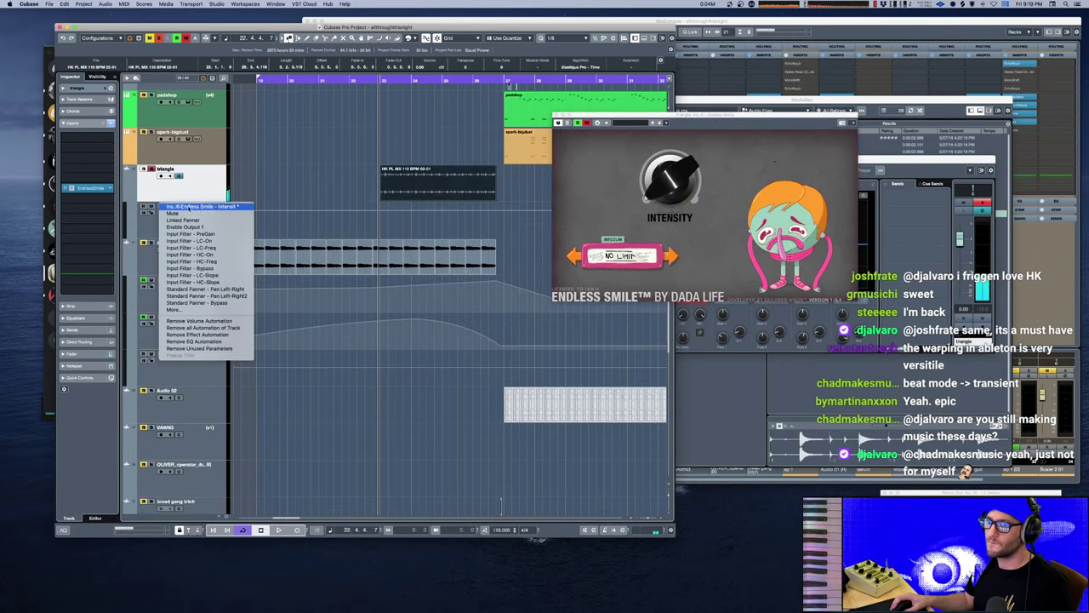
left_click(398, 219)
left_click_drag(383, 237, 496, 213)
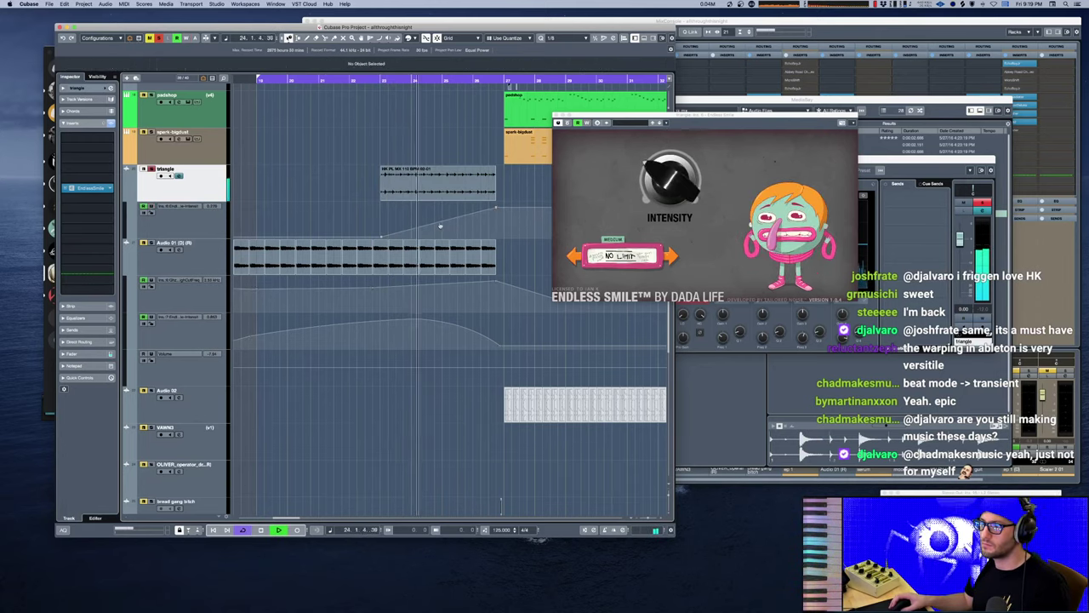
left_click(500, 208)
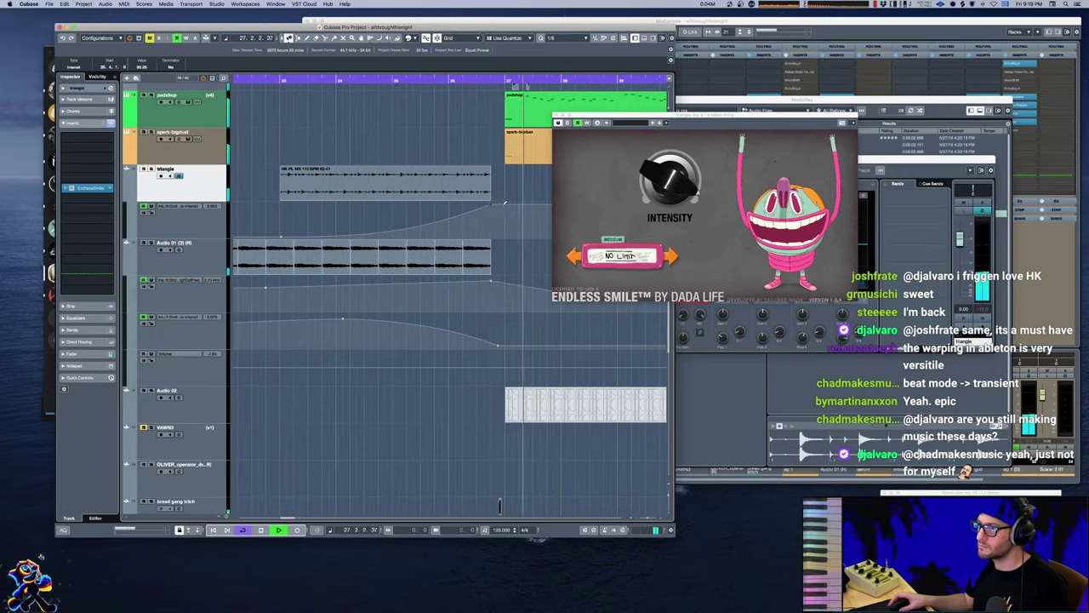
key("h")
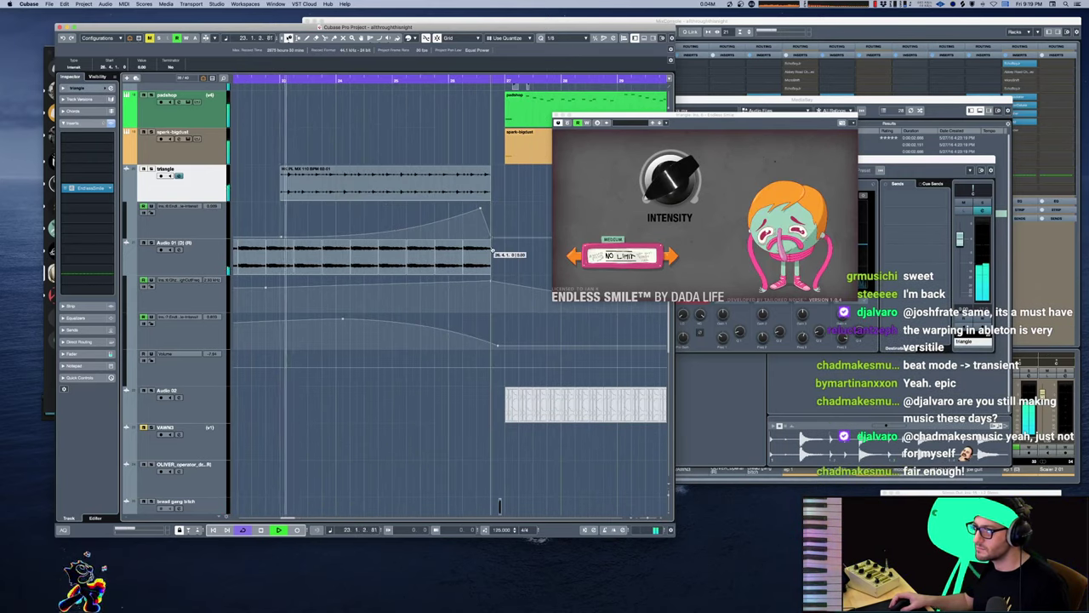
key("h")
Check the ramp's end point, then hide the automation lane and close Endless Smile
mouse_move(487, 209)
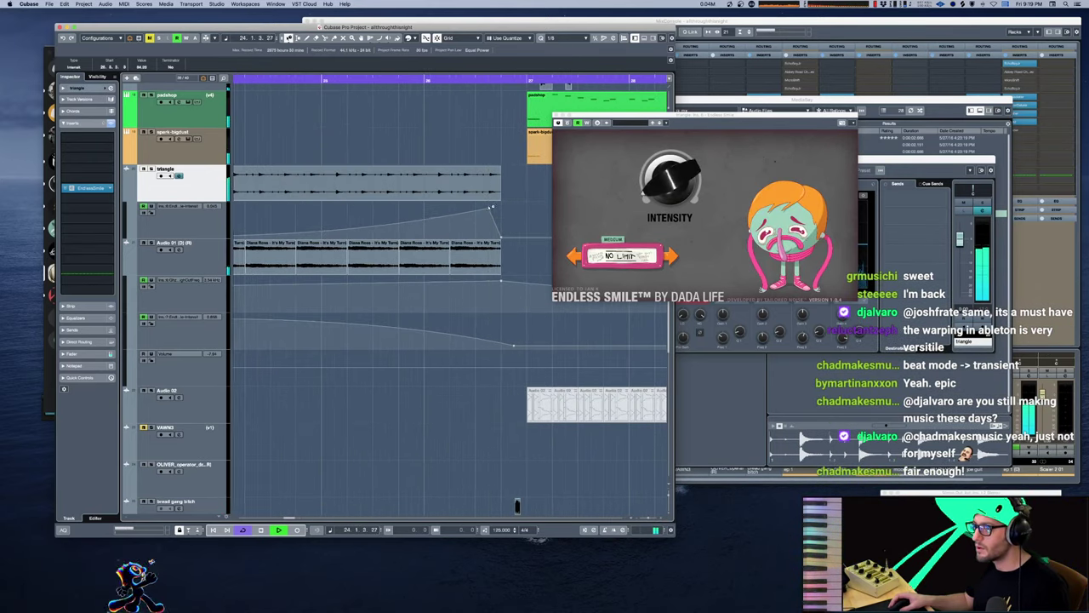
left_click(495, 212)
left_click(491, 209)
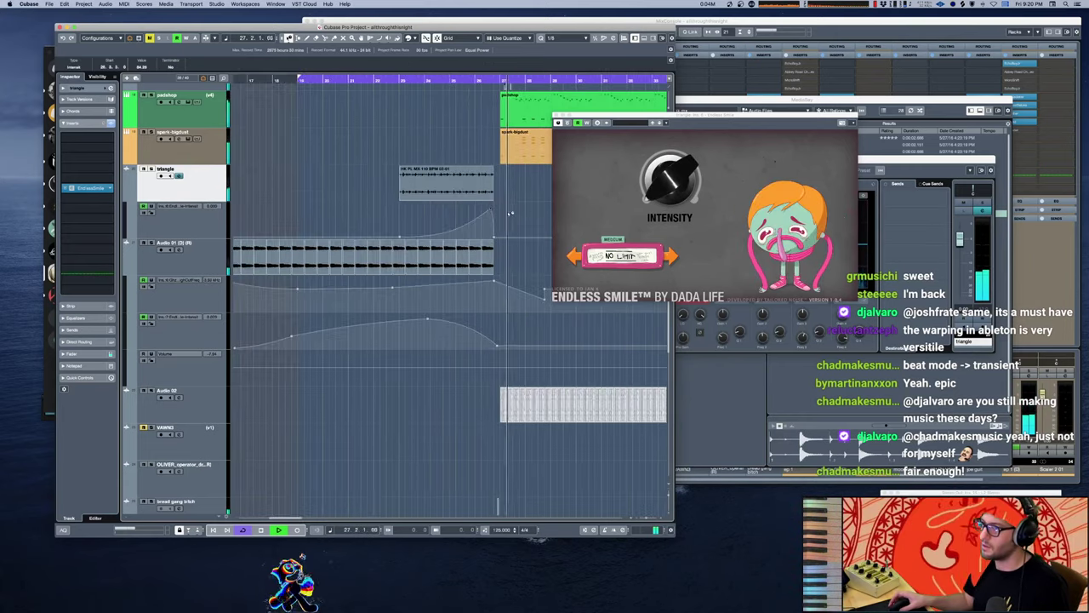
left_click(263, 190)
key("g")
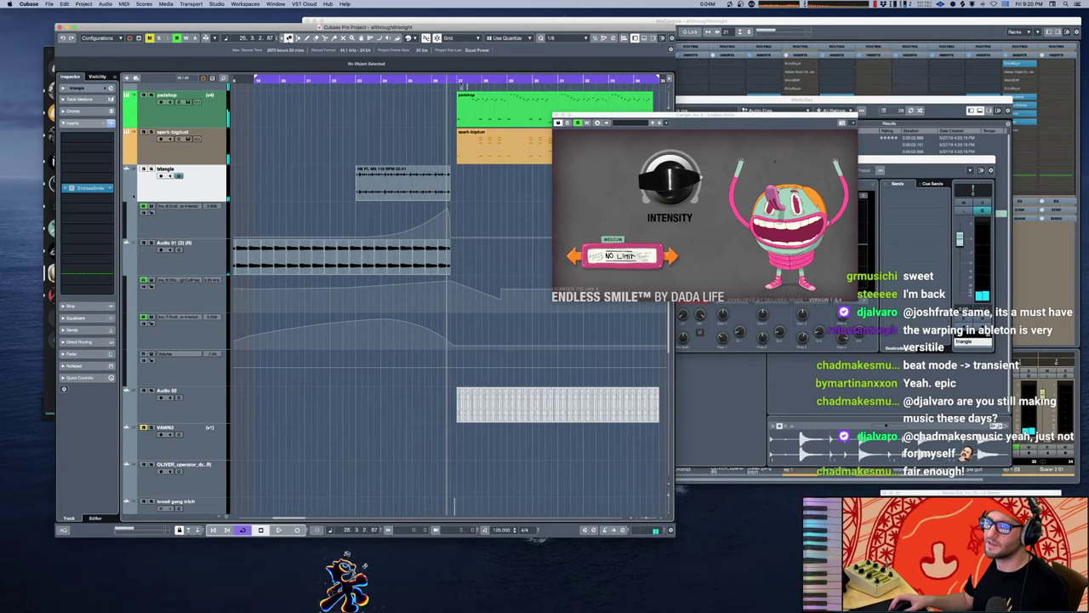
left_click(129, 197)
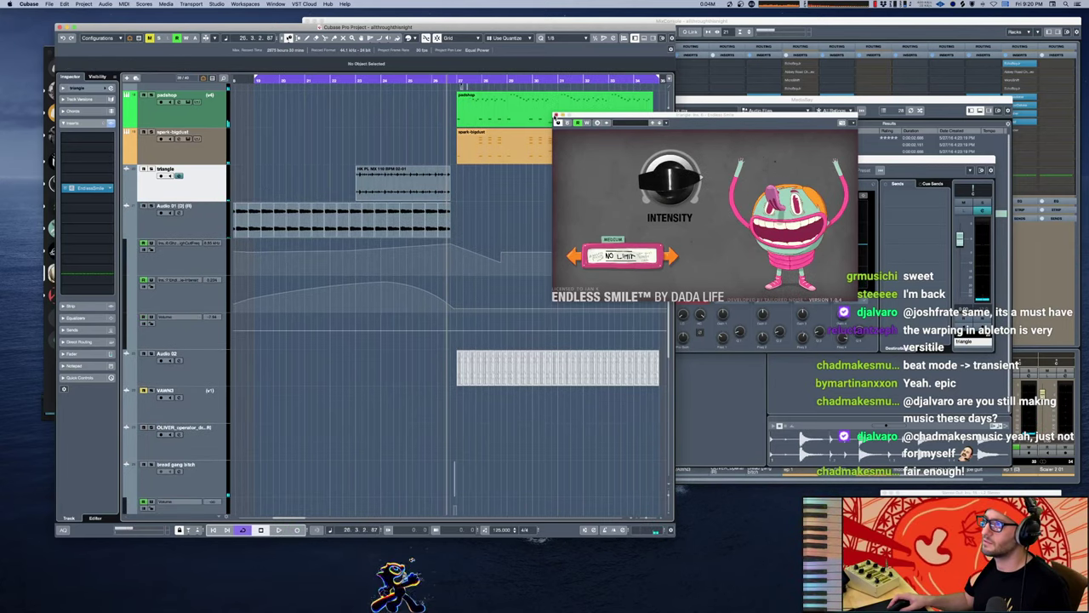
left_click(559, 122)
Stop playback, navigate the arrangement and select a clap event on the oh shit clap track
key("h")
key("h")
key("h")
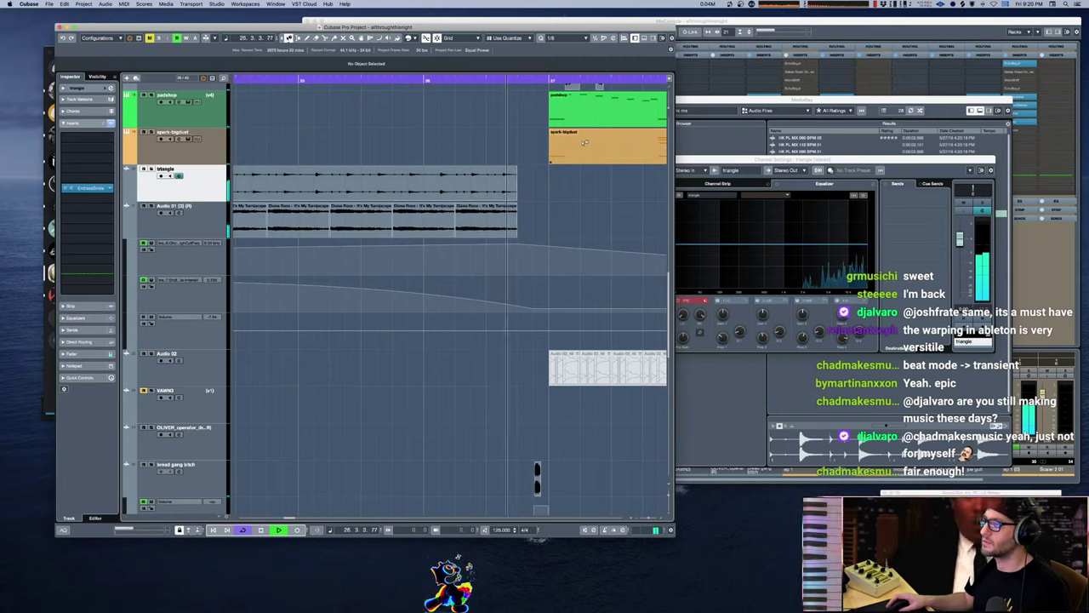
scroll(510, 162, "down", 3)
key("space")
scroll(553, 187, "up", 5)
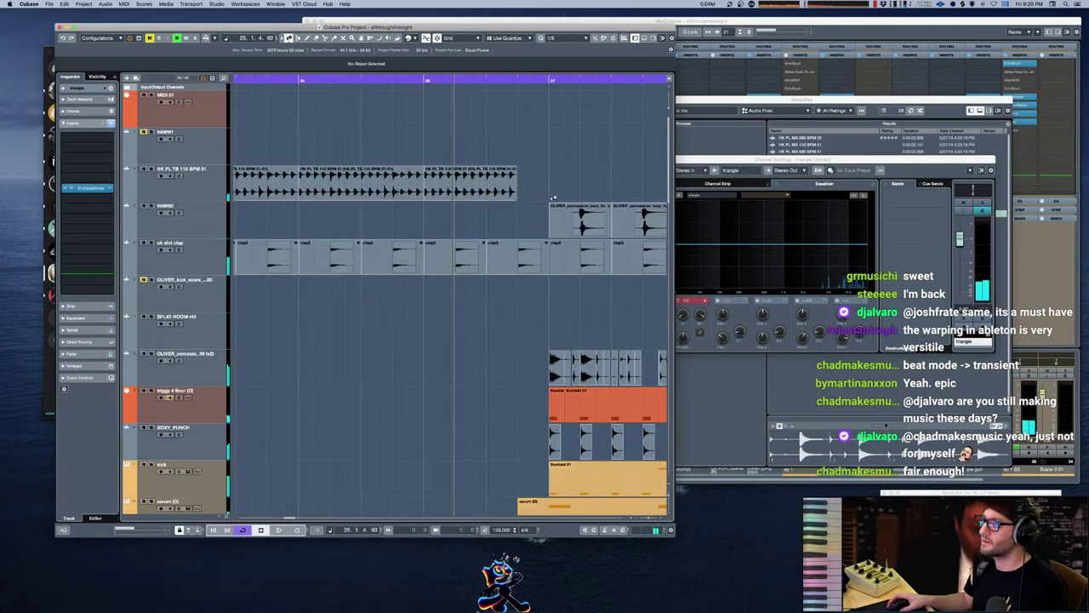
scroll(554, 198, "down", 2)
scroll(553, 204, "right", 2)
left_click(476, 176)
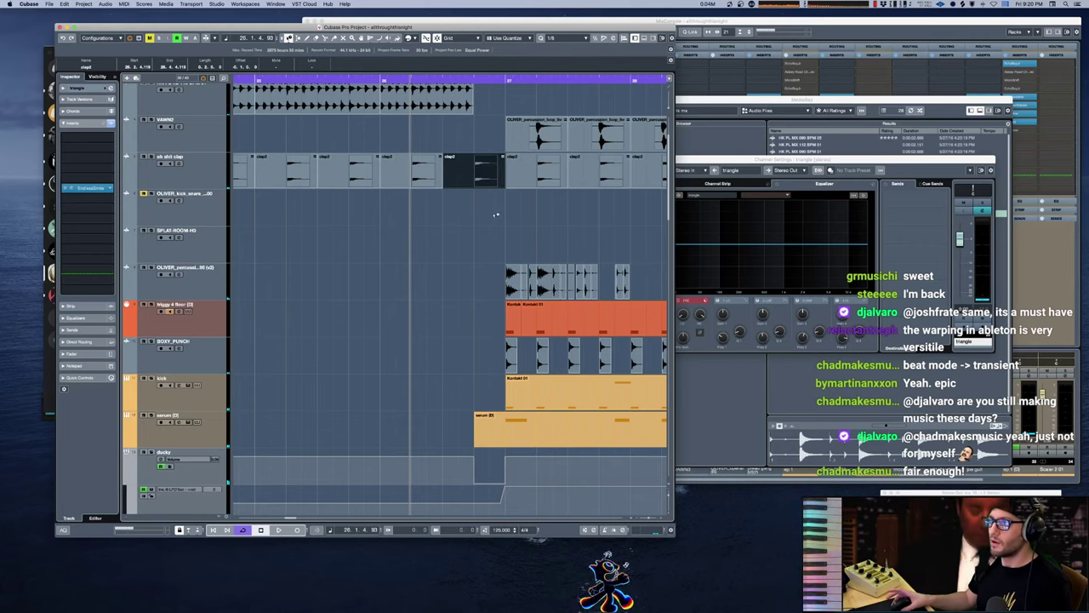
scroll(363, 184, "down", 2)
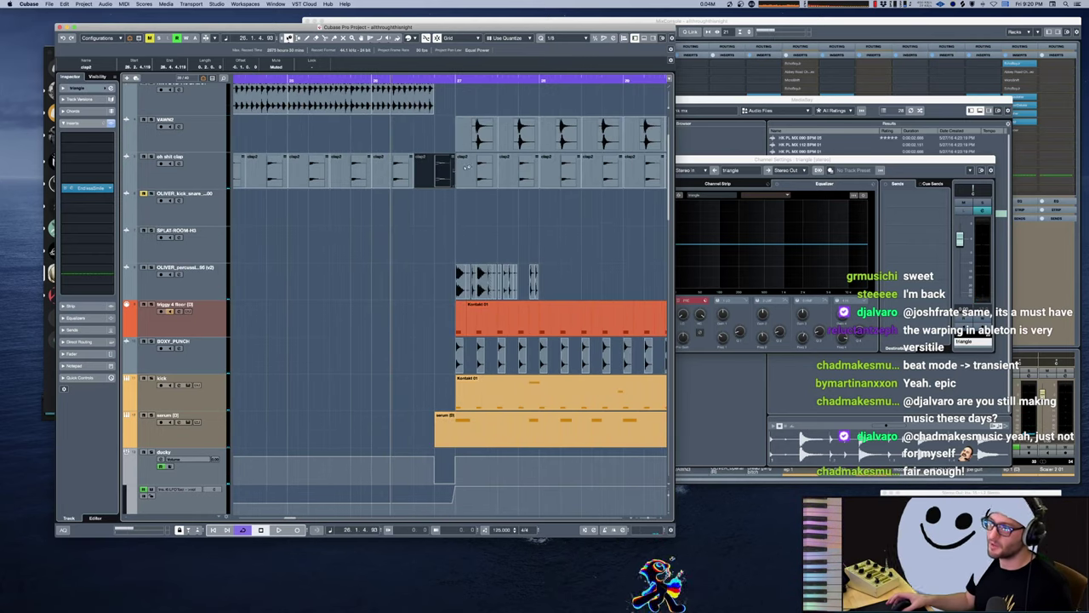
Search MediaBay for 'sna' and audition the first snare results, including HAITI Hard
key("F5")
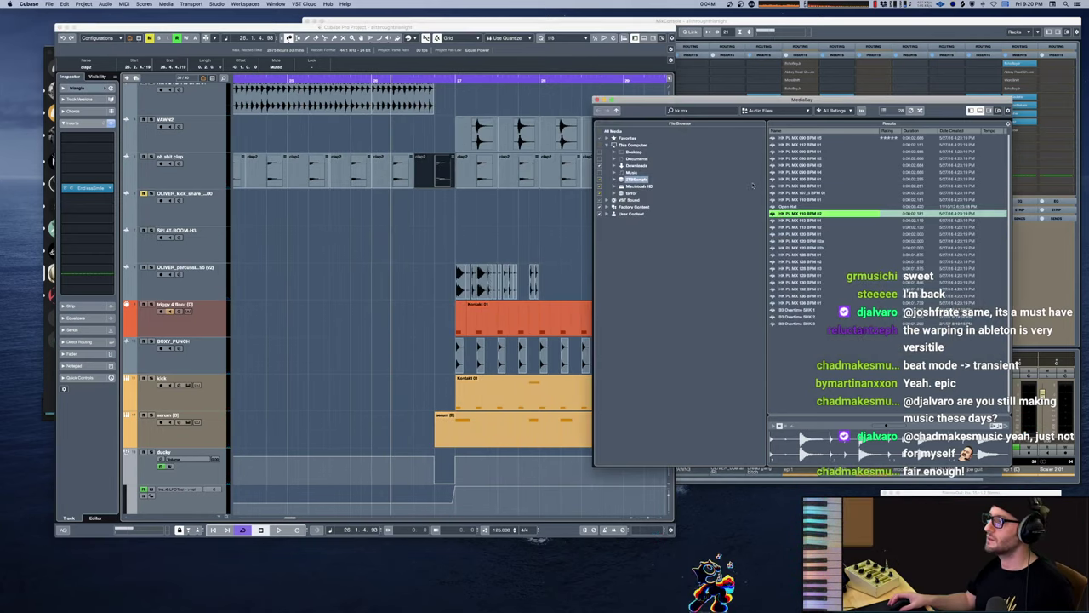
left_click(708, 110)
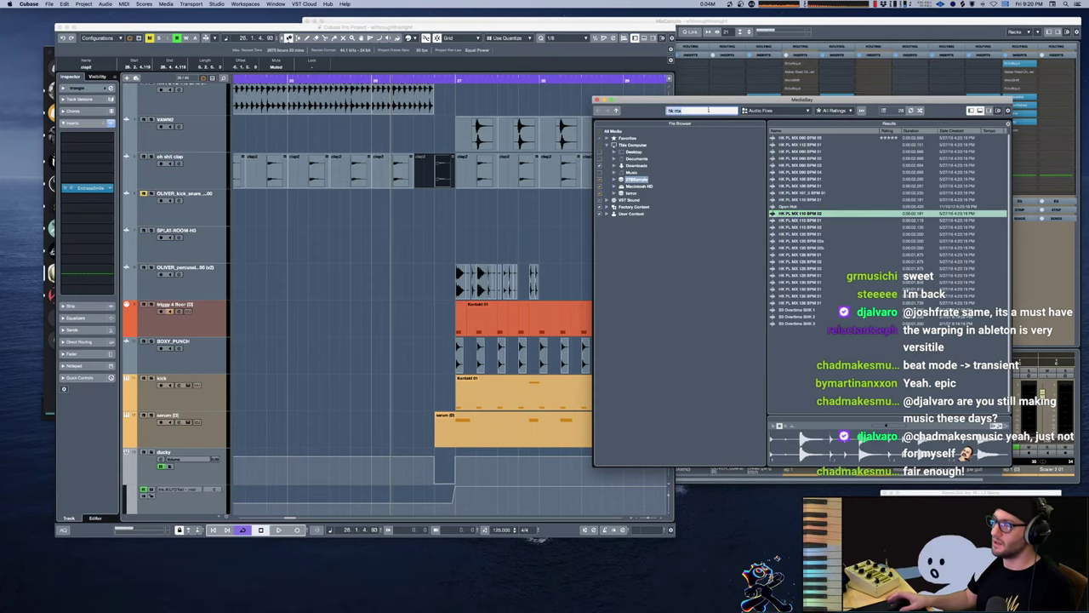
type("snare")
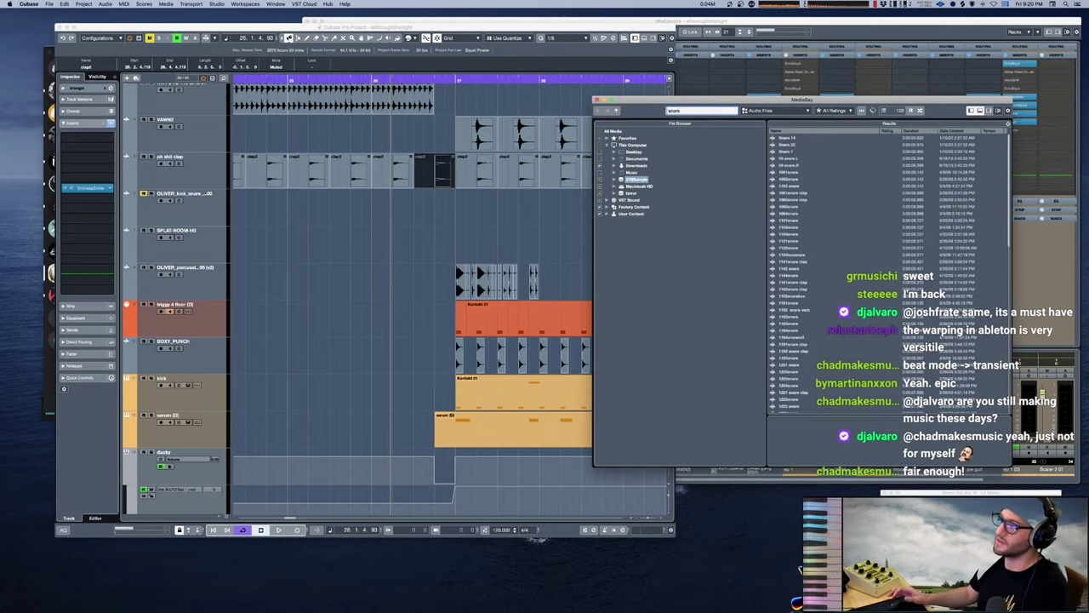
left_click(794, 145)
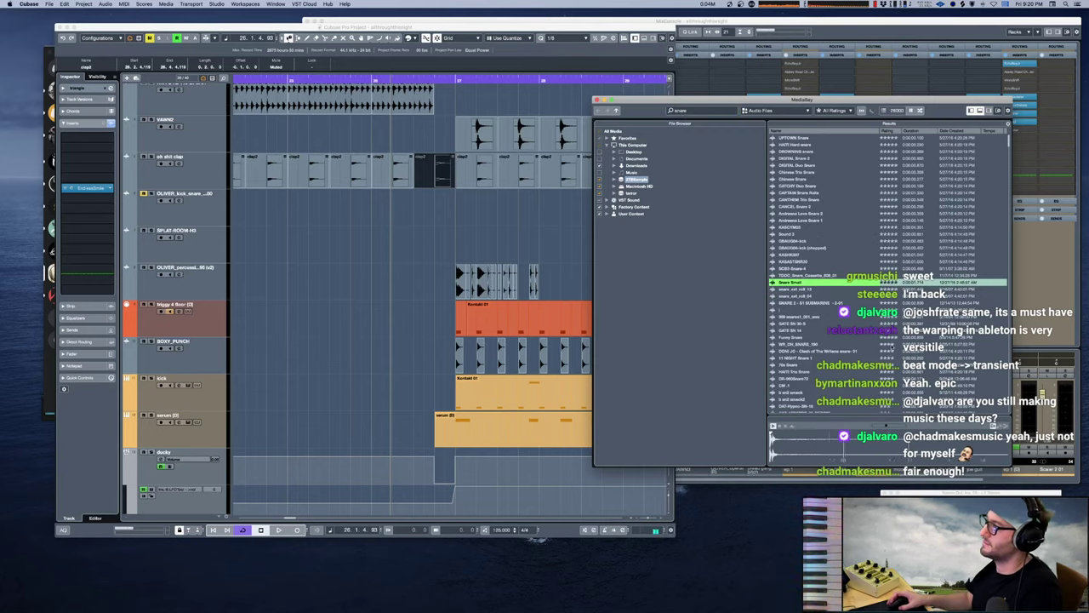
left_click(792, 139)
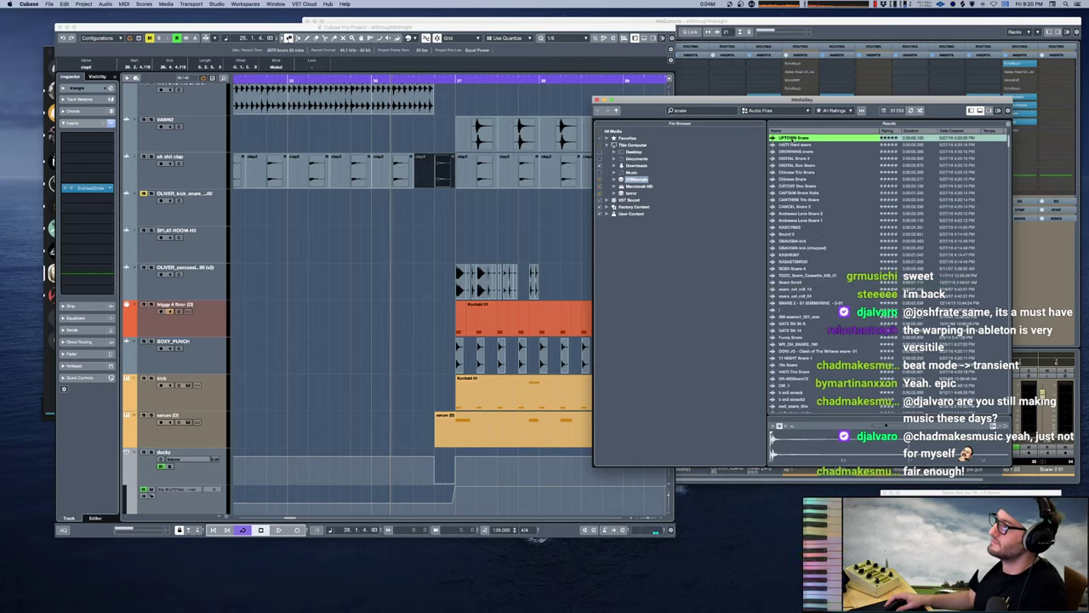
key("Down")
Audition further snares down the list, such as DIGITAL Snare 2 and GATE SN 14
key("Down")
key("Up")
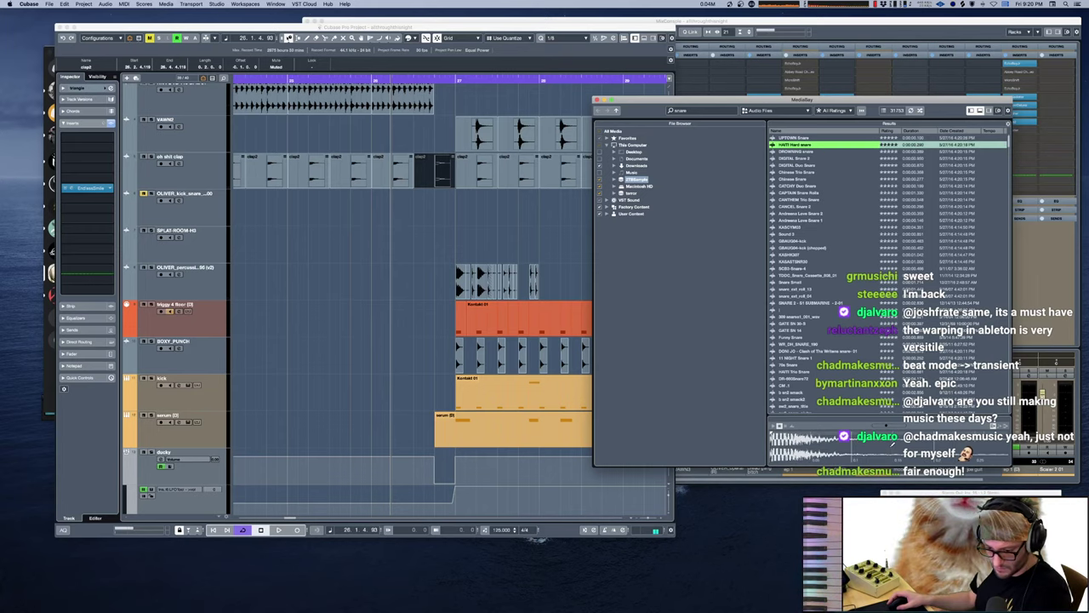
key("Down")
key("Down")
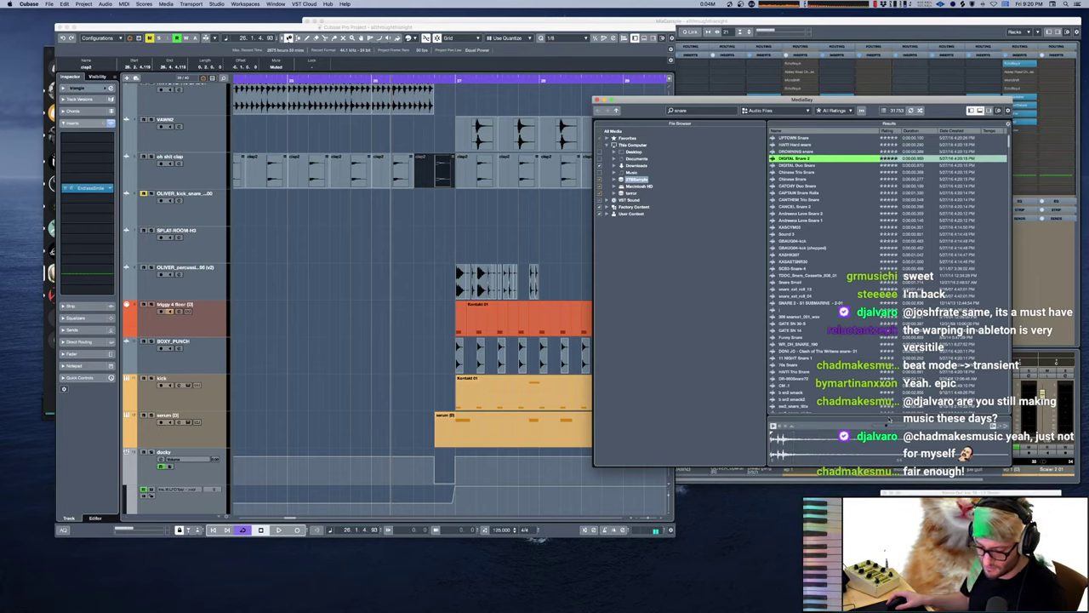
key("Down")
key("Down")
key("Down")
key("Down")
key("Down")
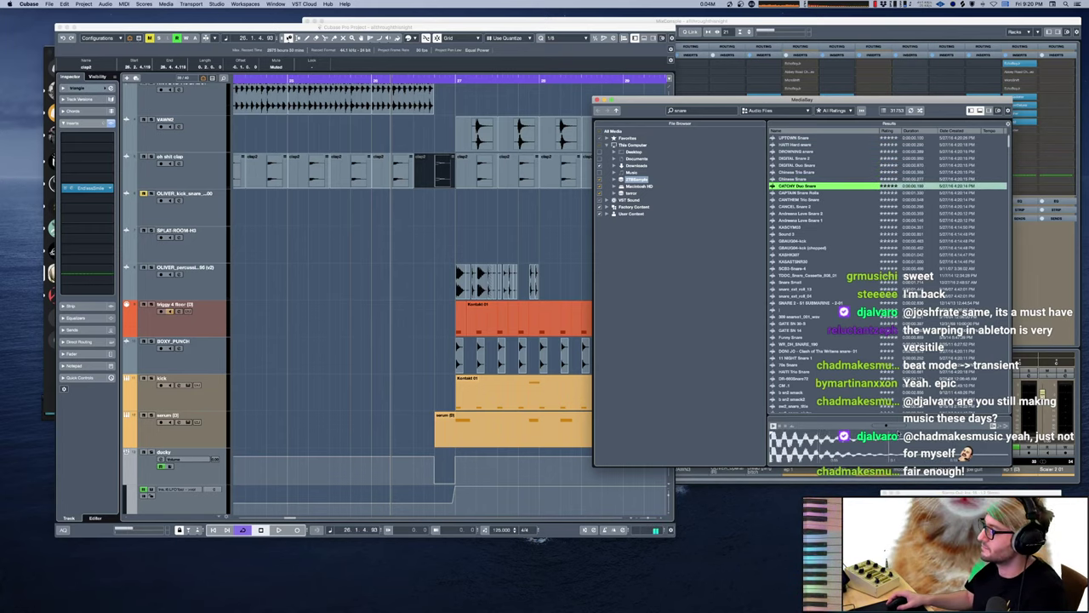
key("Down")
key("Down")
key("Down")
key("Down")
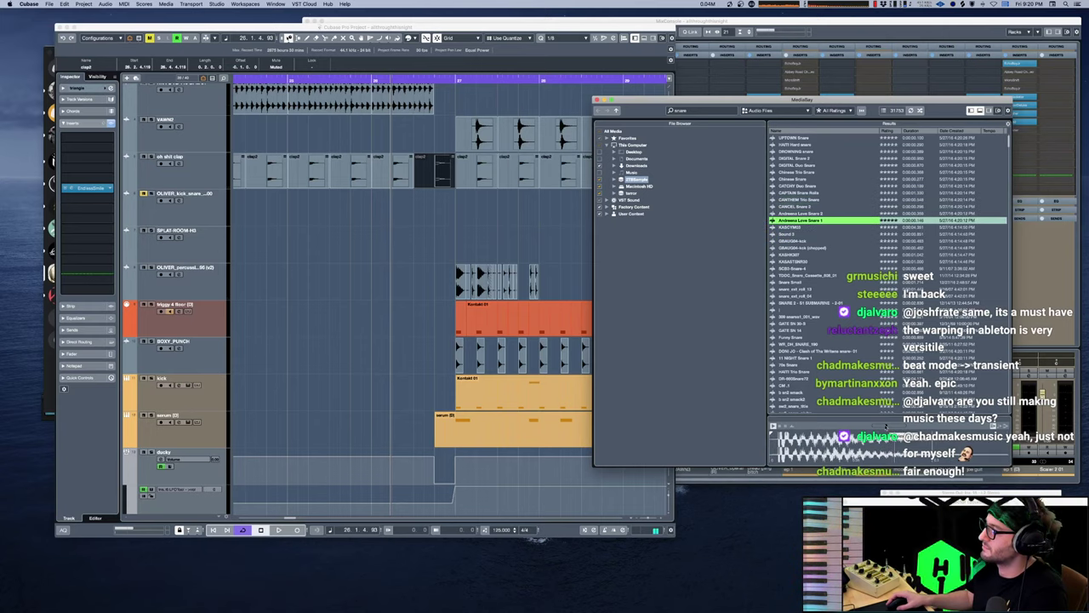
key("Down")
key("Down")
key("Down")
key("Down")
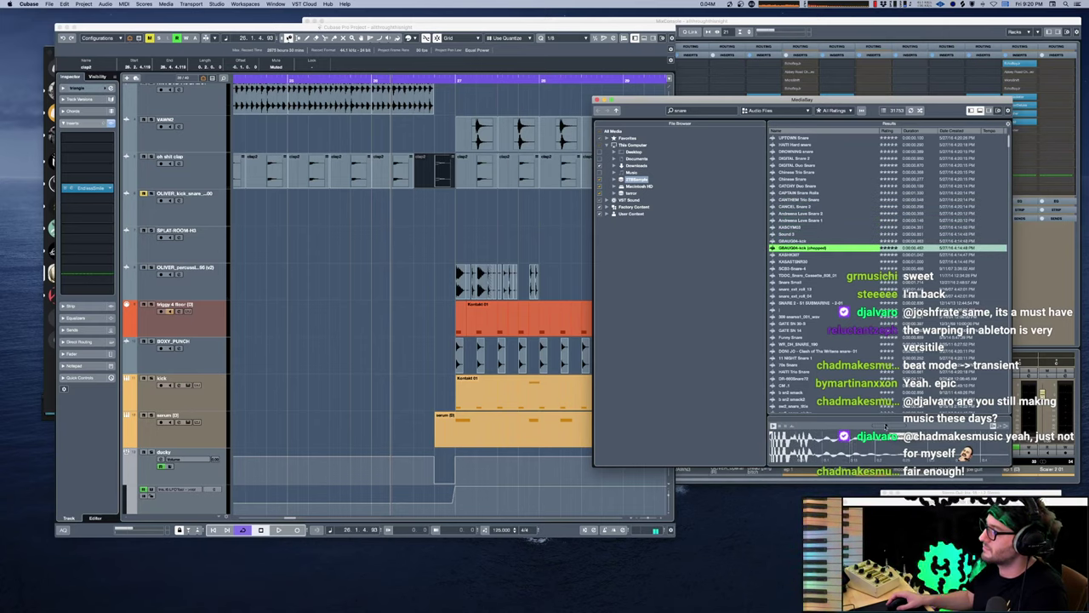
key("Down")
key("Down")
key("Down")
key("Down")
key("Down")
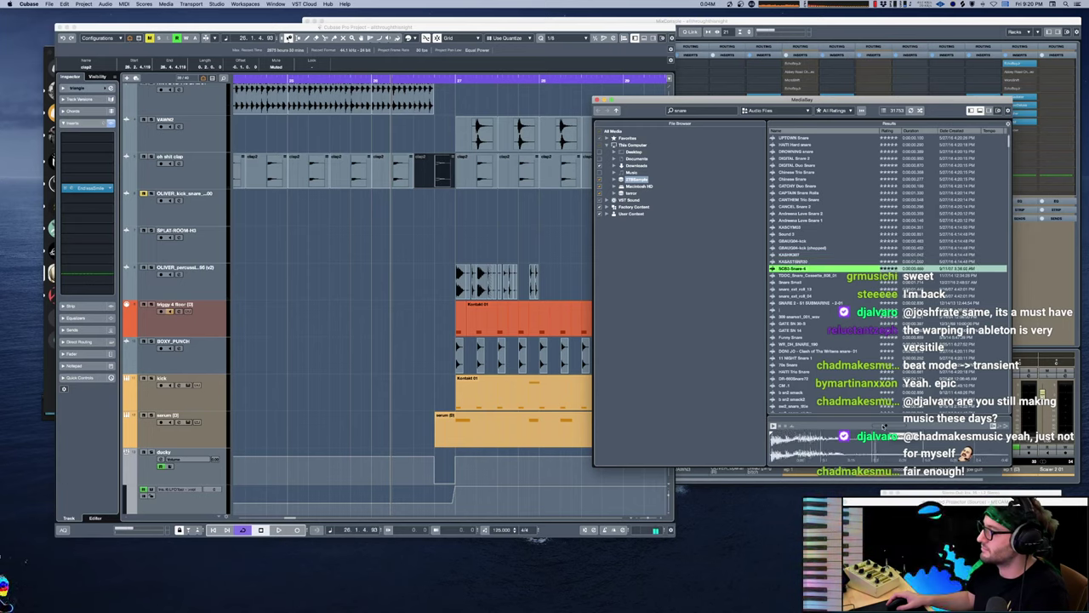
key("Down")
key("Down")
key("Down")
key("Down")
key("Down")
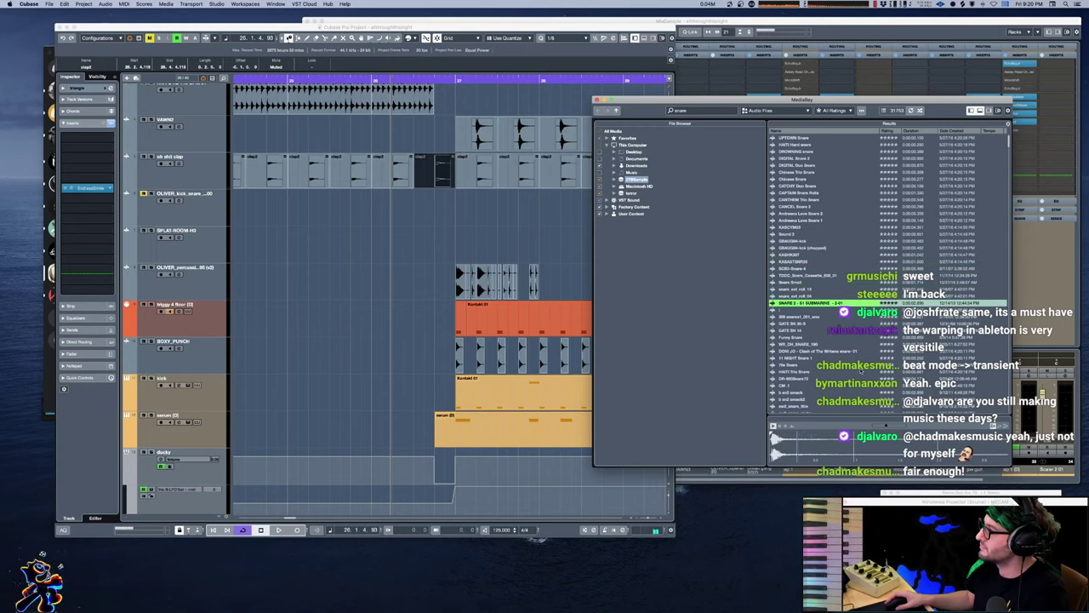
key("Down")
key("Down")
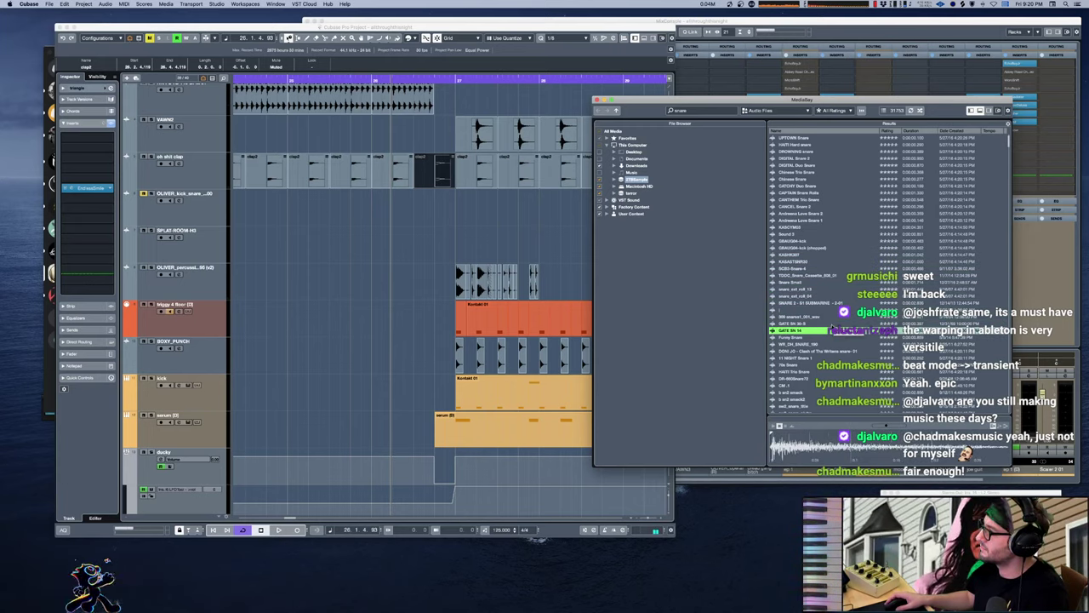
Pick the Funny Snare sample and place it on a new track at the playhead
left_click(826, 325)
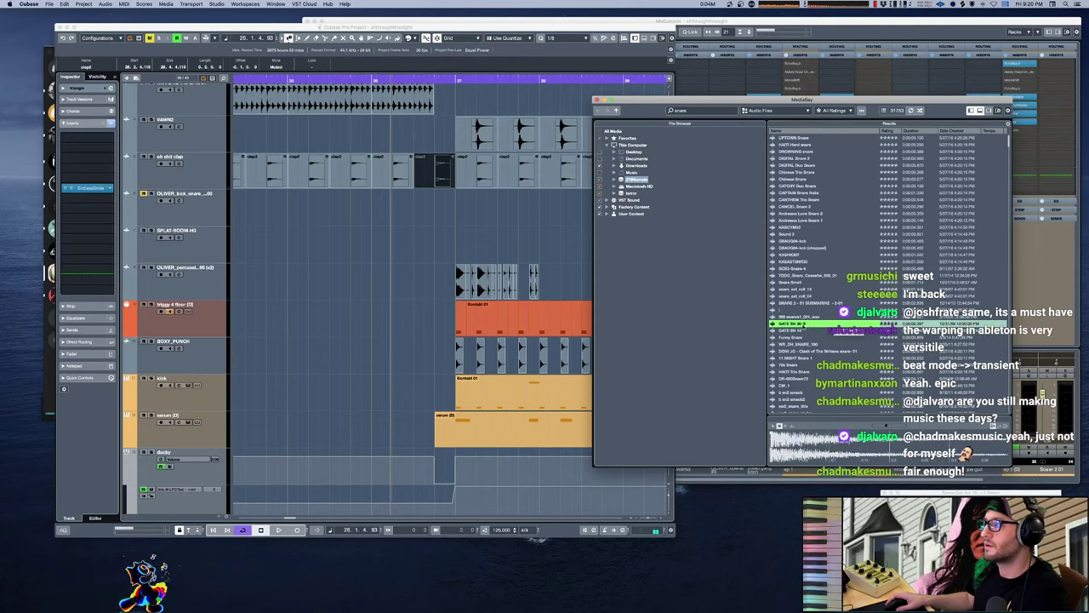
left_click(795, 331)
left_click(790, 338)
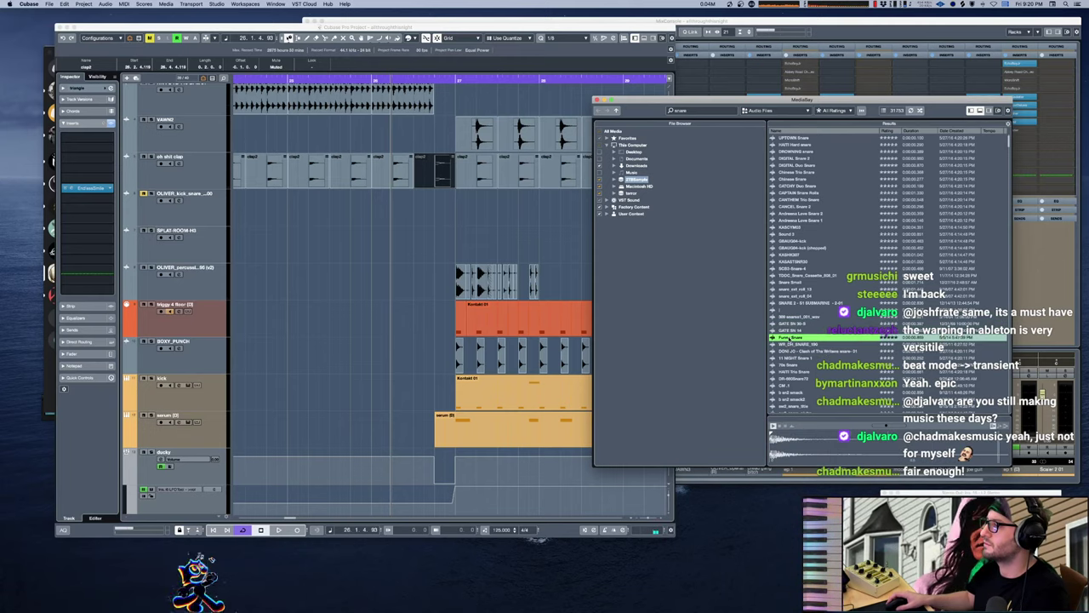
left_click(206, 267)
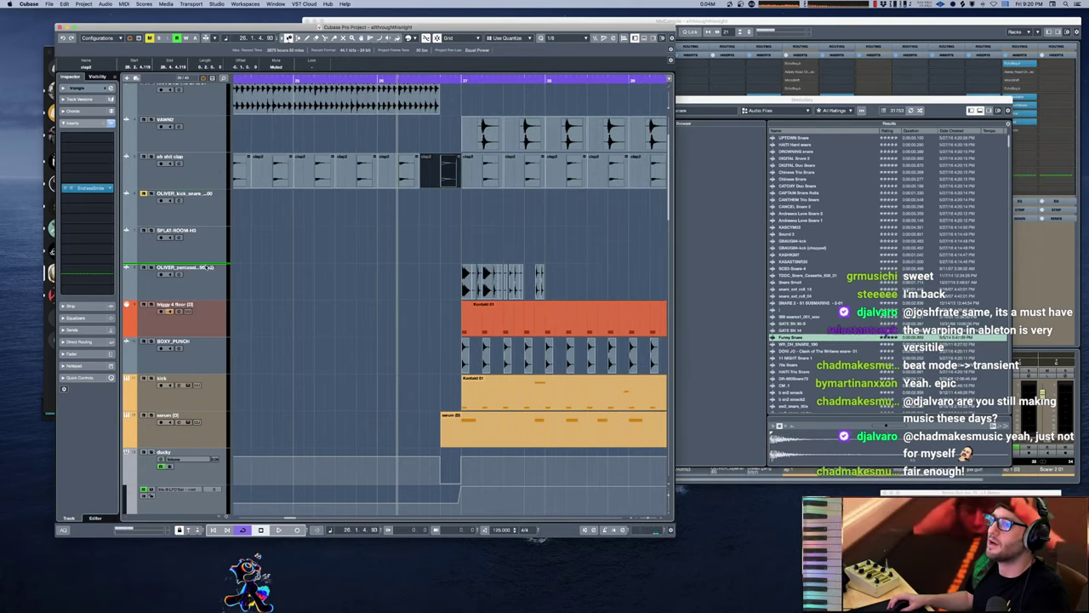
left_click_drag(207, 267, 207, 267)
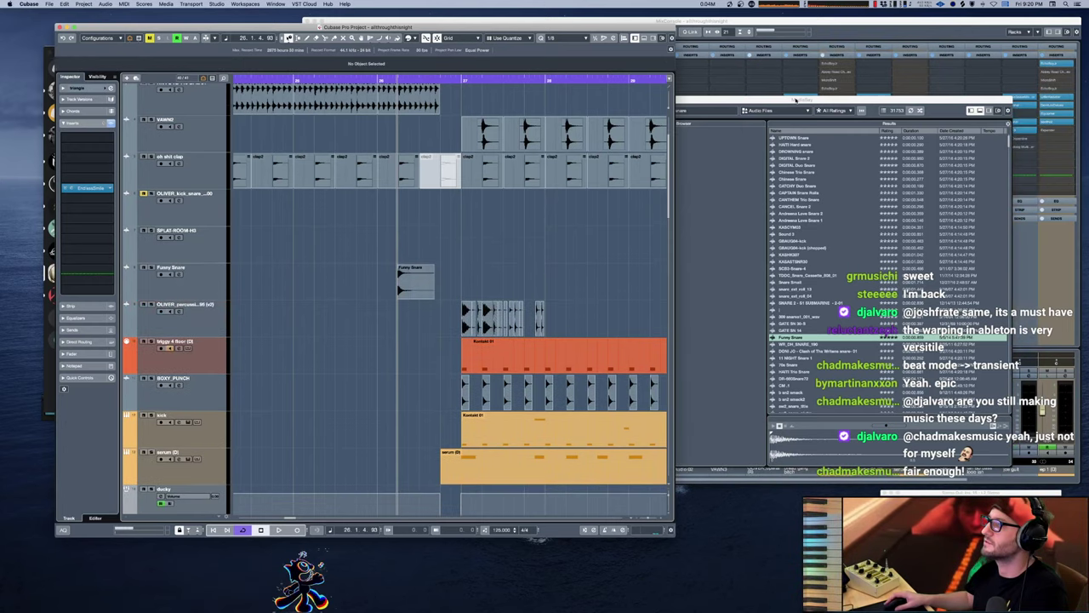
Clear the snare filter and open 1-Vinyl Flits under VINYL BREAKS > ACID WAV VINYL BREAKS
left_click_drag(796, 101, 795, 60)
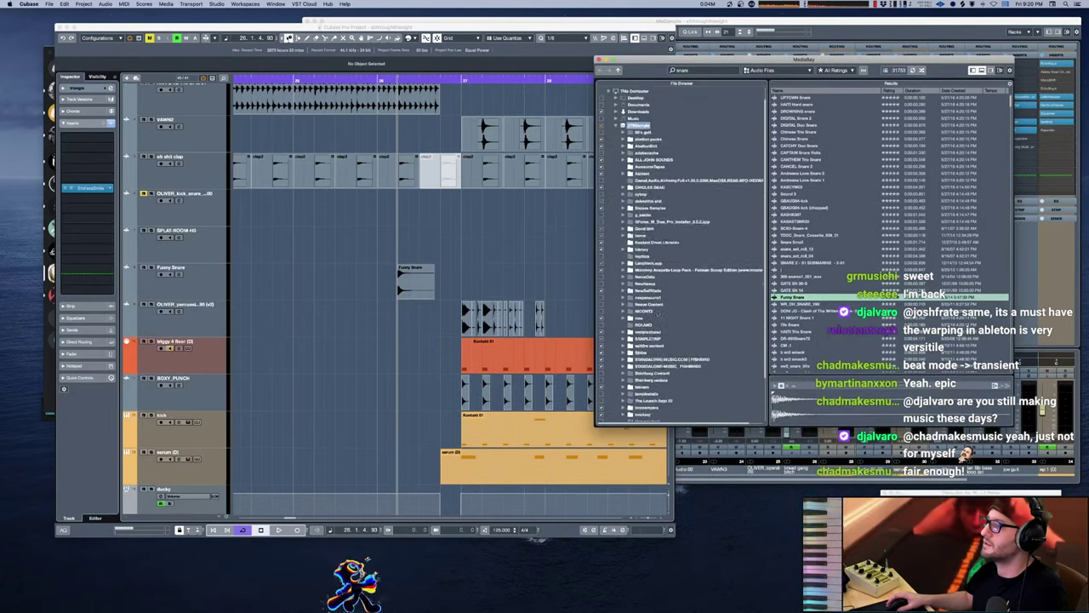
scroll(681, 256, "down", 3)
scroll(680, 372, "down", 10)
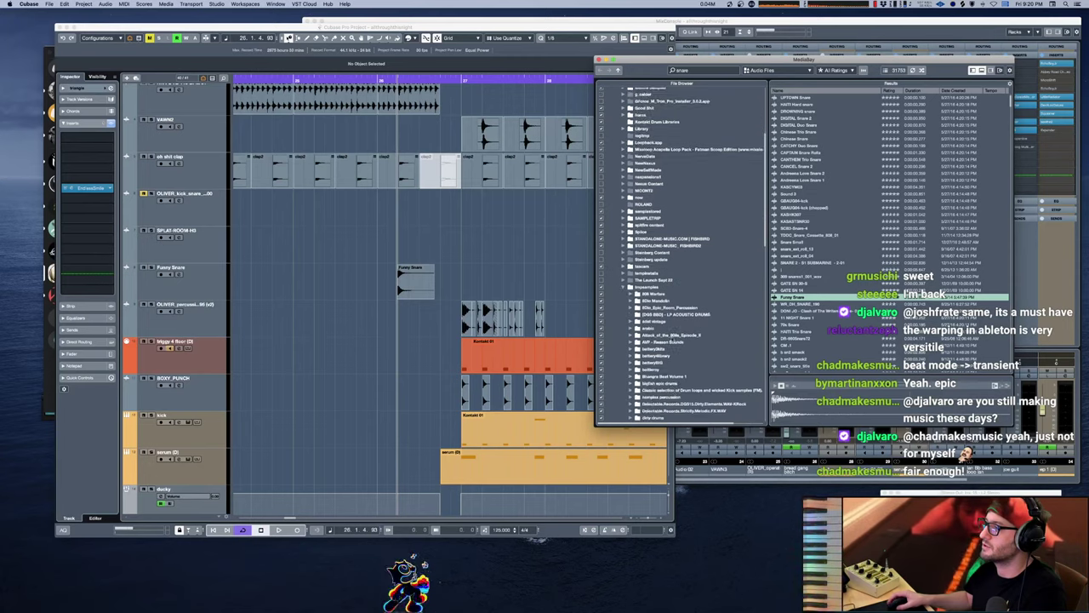
scroll(681, 372, "down", 12)
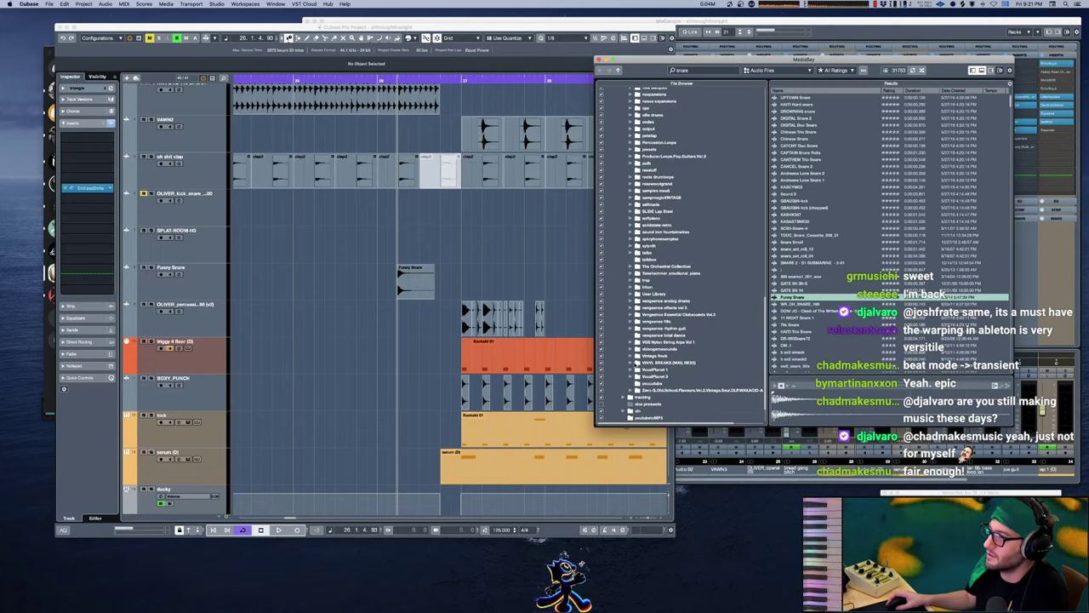
double_click(668, 362)
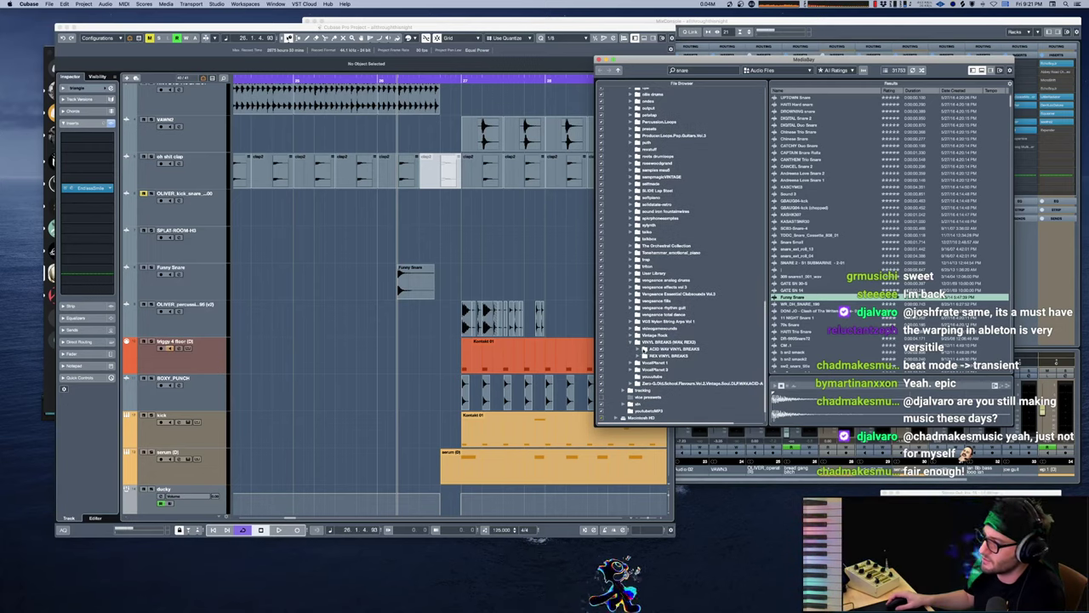
left_click(637, 349)
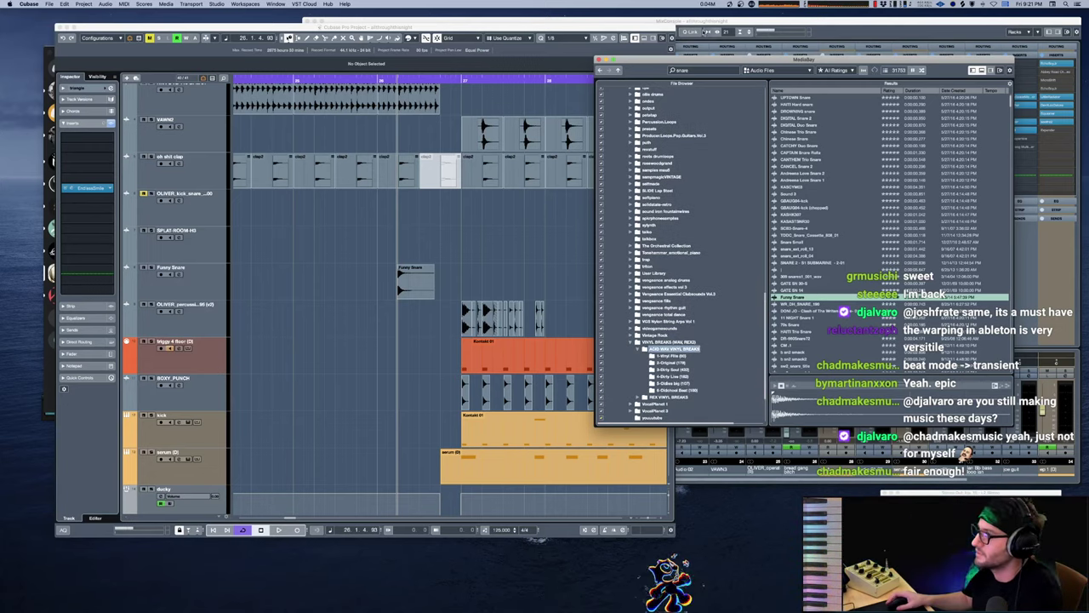
left_click(691, 66)
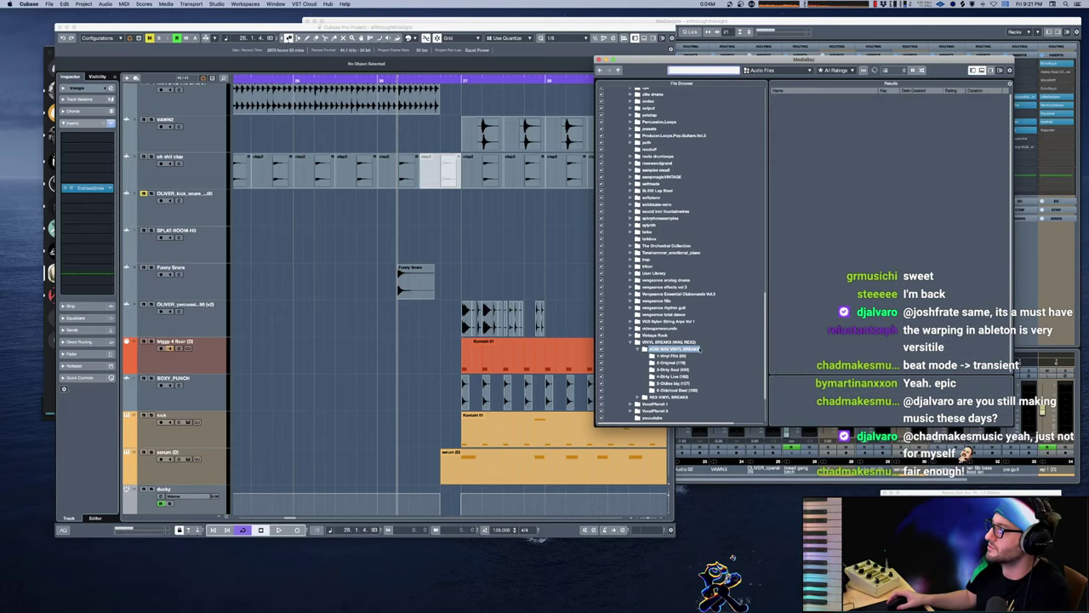
left_click(671, 355)
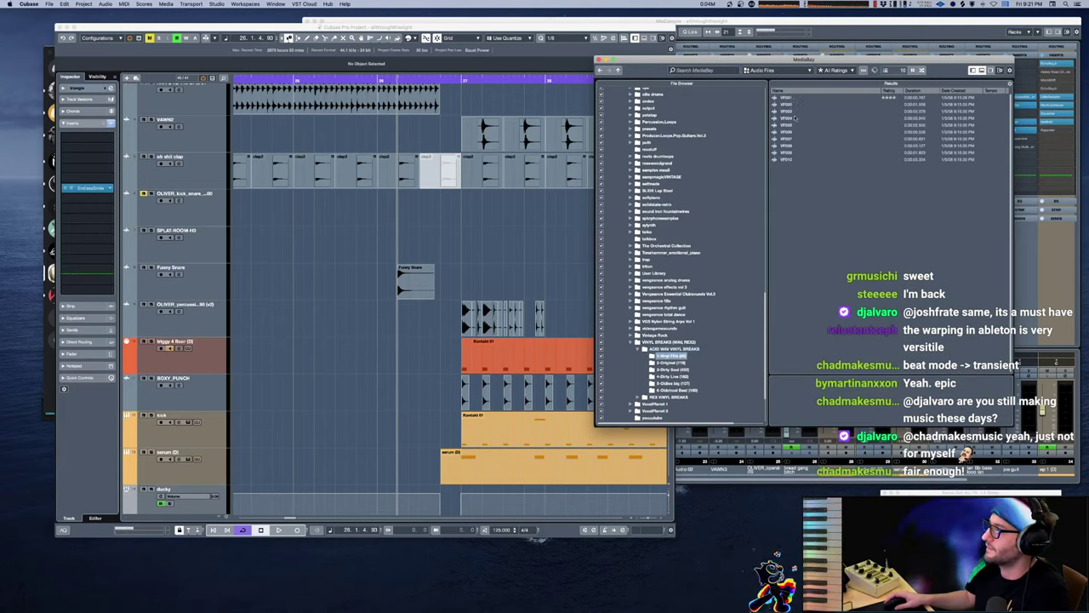
Audition neighbouring vinyl break samples in the 1-Vinyl Flits folder
key("Down")
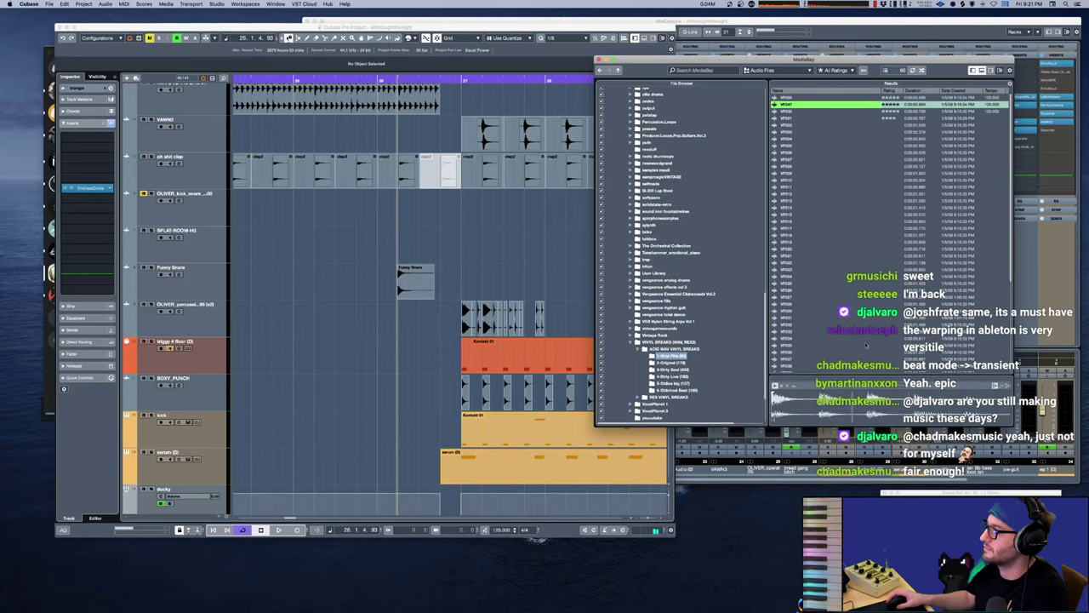
key("Down")
key("Up")
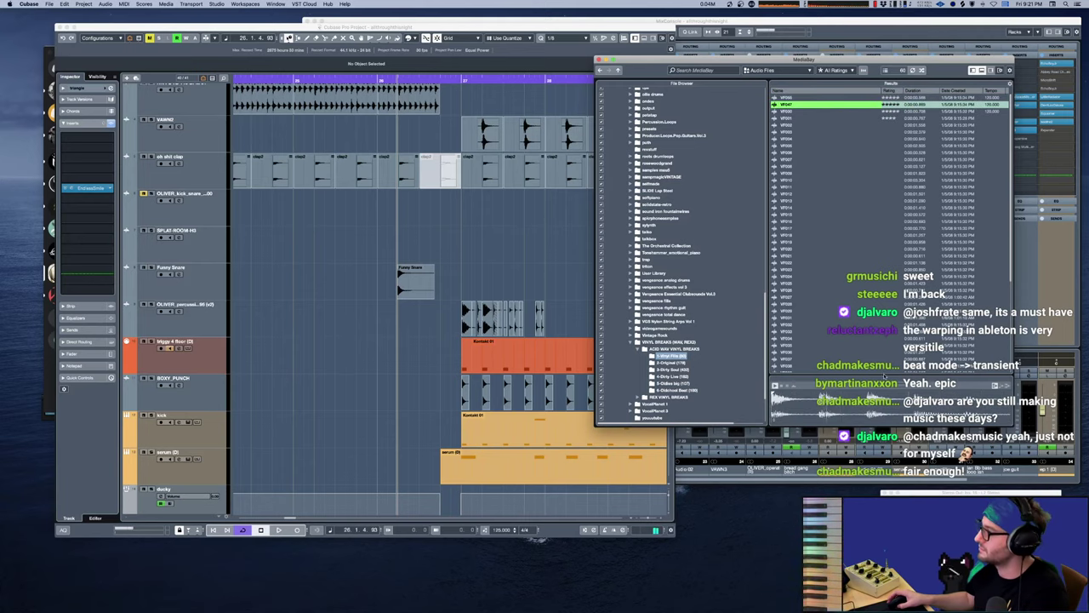
key("Down")
key("Down")
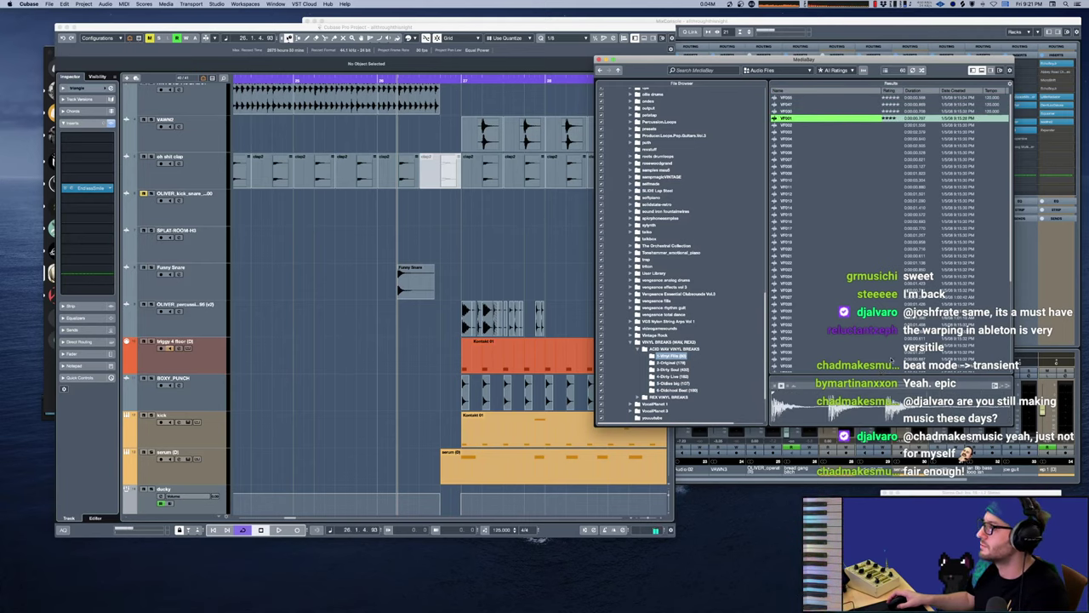
Place the VF001 break on the Funny Snare track and shift it slightly earlier
left_click_drag(521, 230, 445, 281)
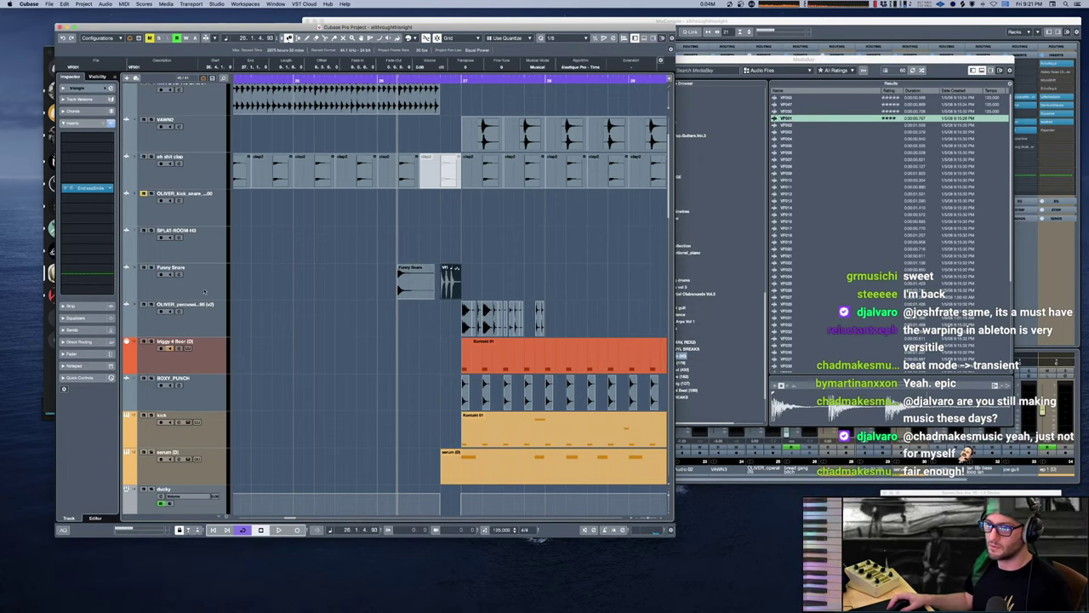
left_click(206, 291)
scroll(460, 285, "up", 3)
left_click(473, 246)
left_click(468, 281)
key("space")
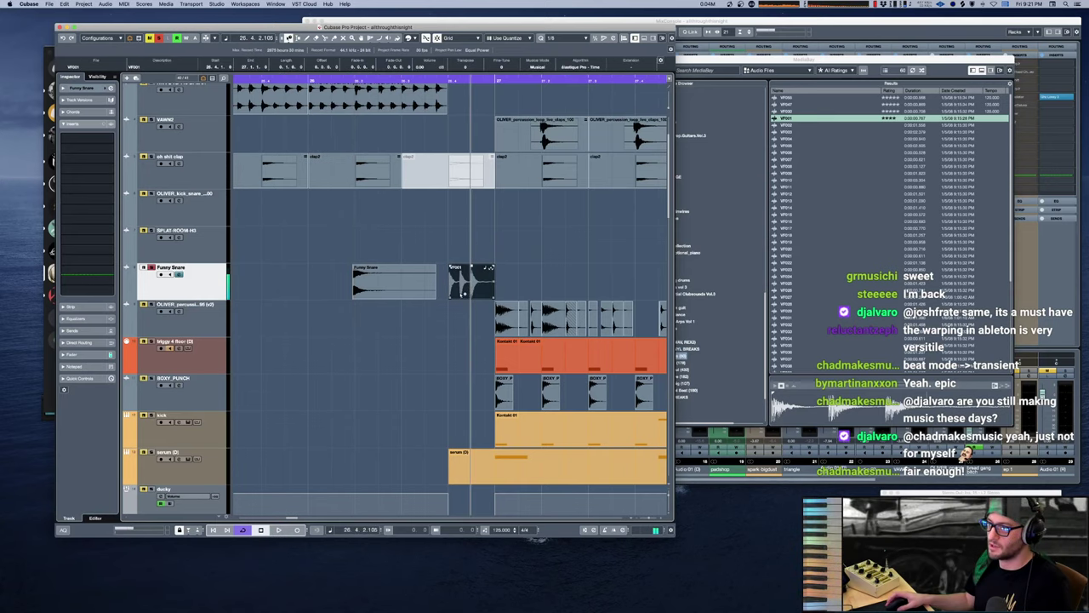
left_click(483, 248)
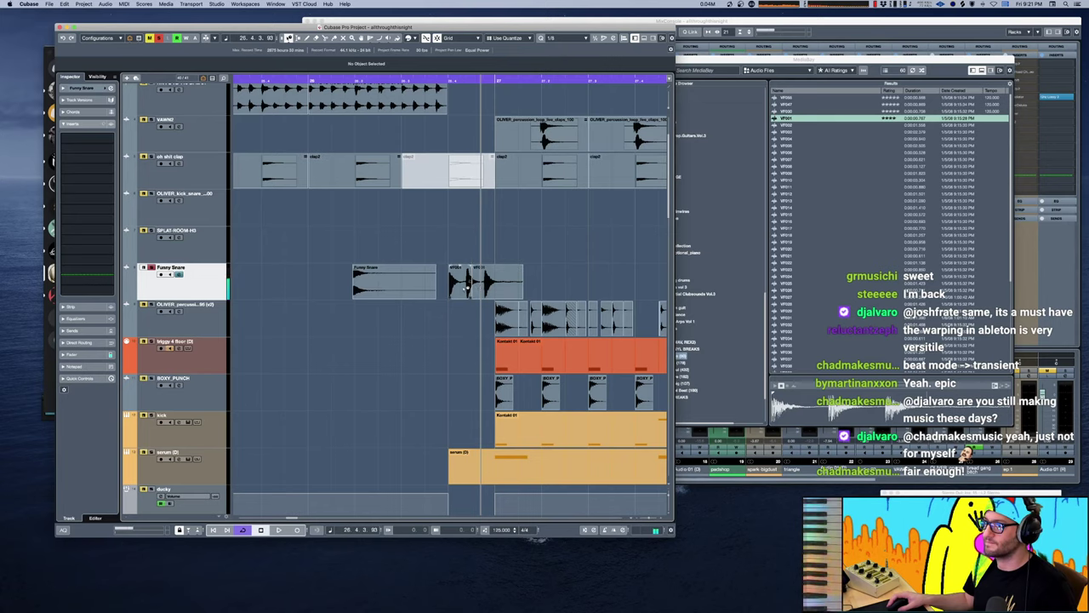
mouse_move(466, 288)
left_mouse_down()
mouse_move(451, 283)
mouse_move(463, 283)
left_mouse_up()
Delete the grey Funny Snare event and play back to audition the change
key("h")
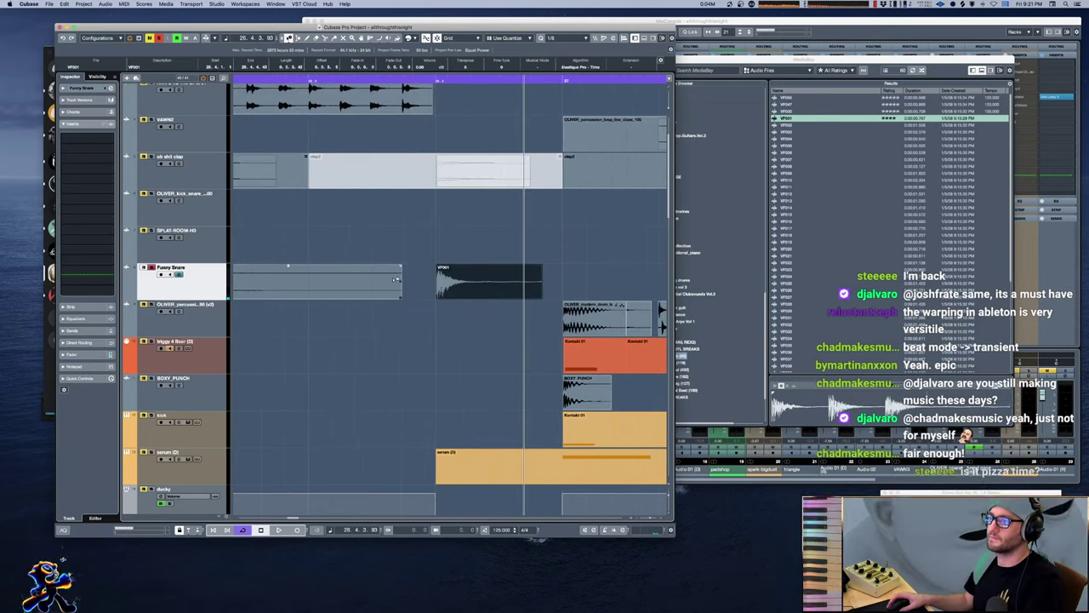
key("g")
left_click(374, 281)
key("Delete")
key("space")
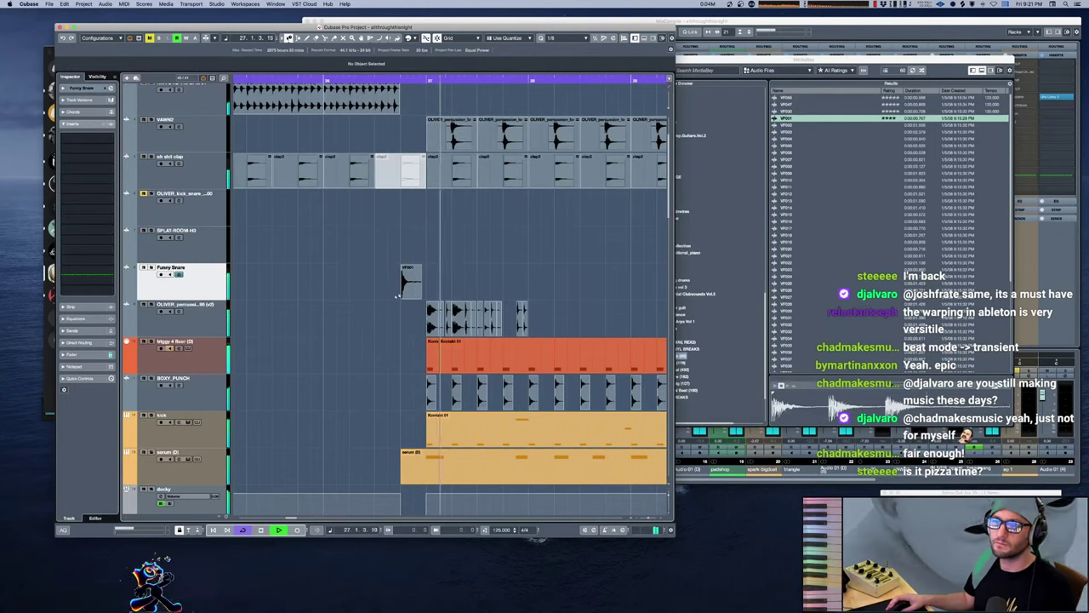
Restore the deleted Funny Snare event, nudge it slightly later, and bring MediaBay forward
key("h")
key("super+z")
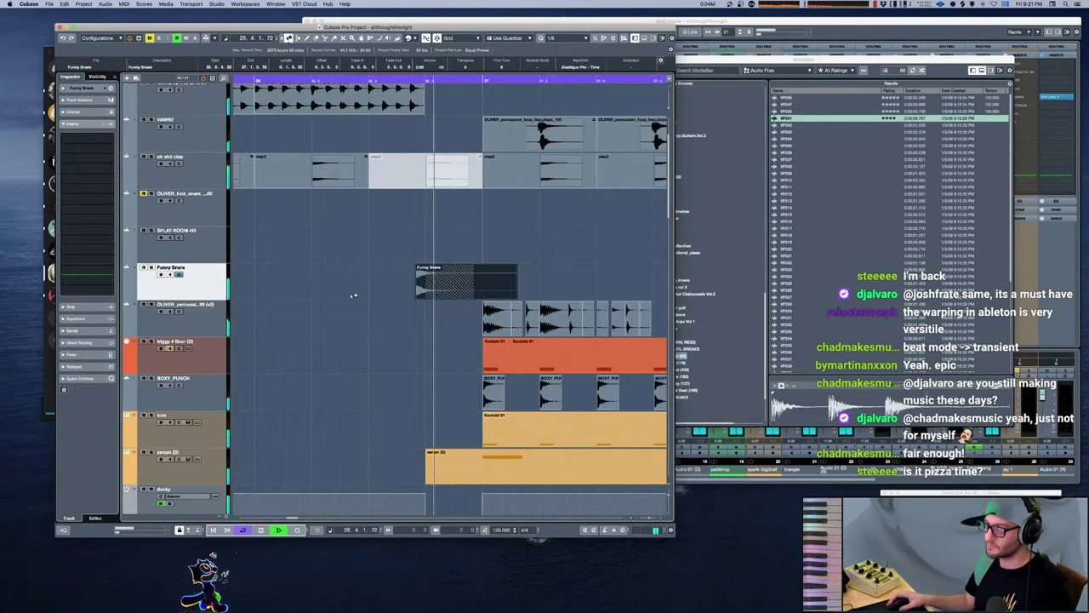
left_click_drag(484, 274, 479, 297)
key("space")
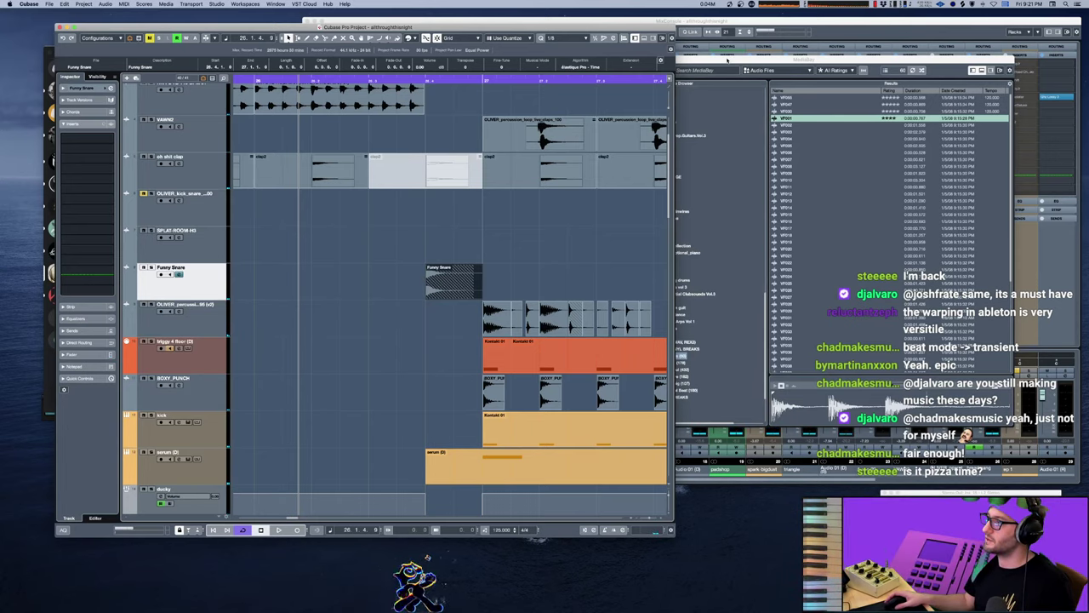
left_click(728, 59)
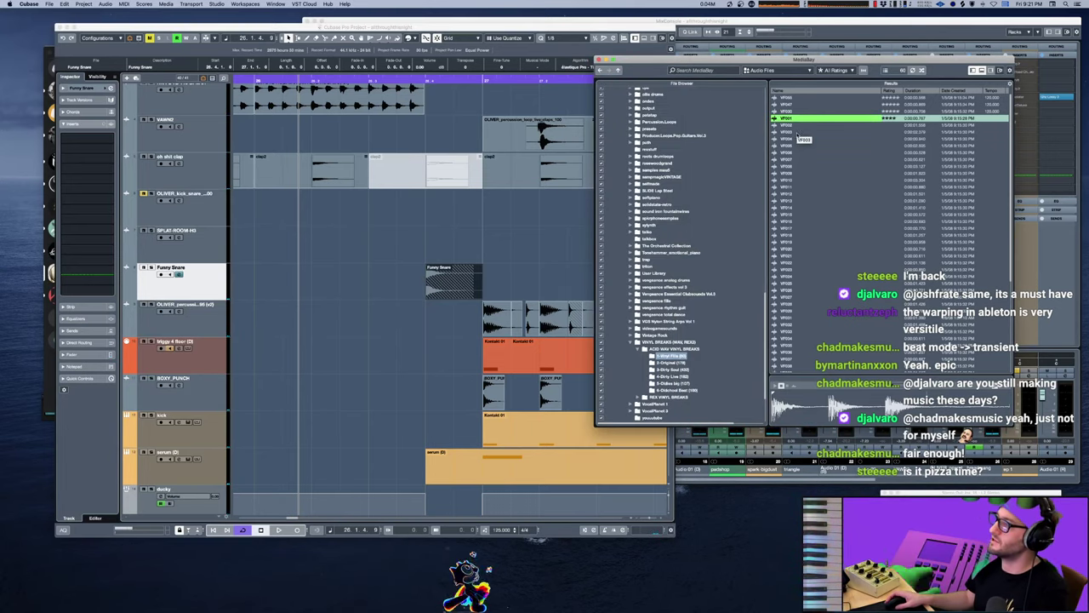
Preview VF007, then place VF008 on the Funny Snare track and audition it
key("Down")
key("Down")
key("Down")
key("Down")
key("Down")
key("Down")
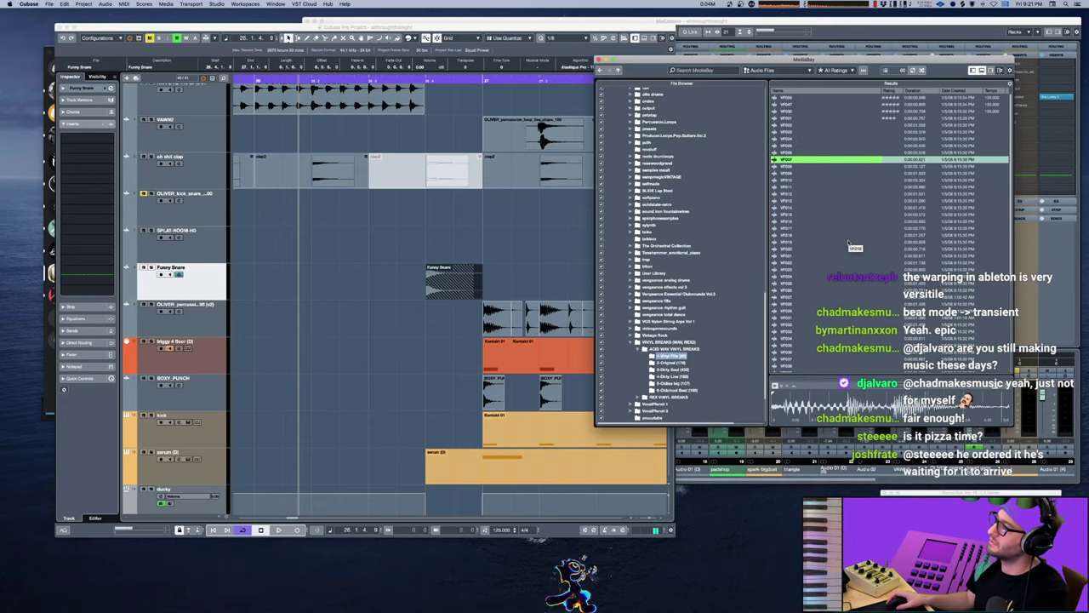
key("Down")
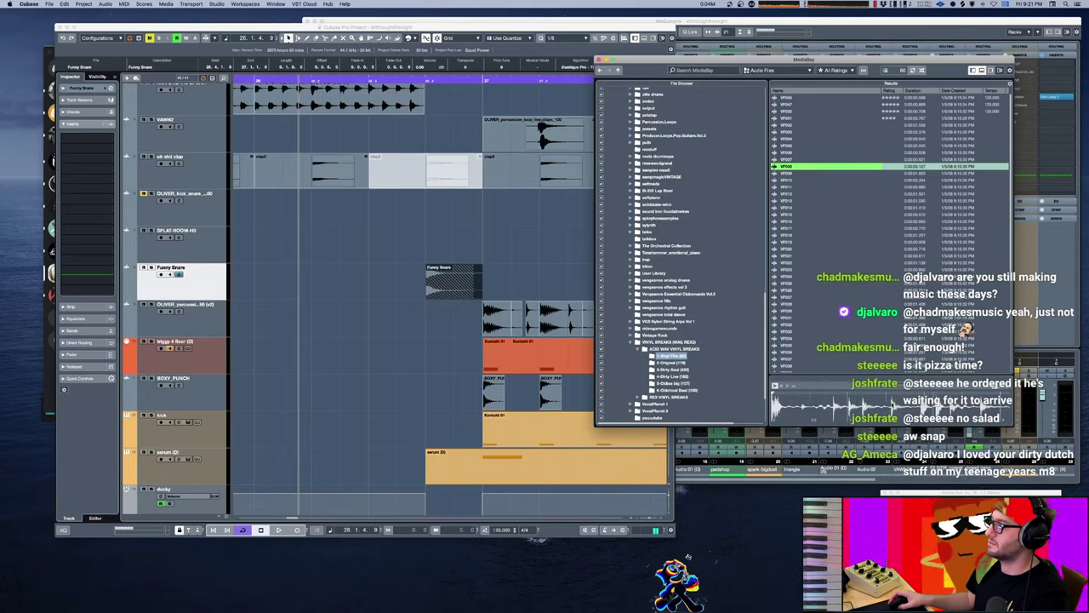
left_click_drag(691, 208, 343, 286)
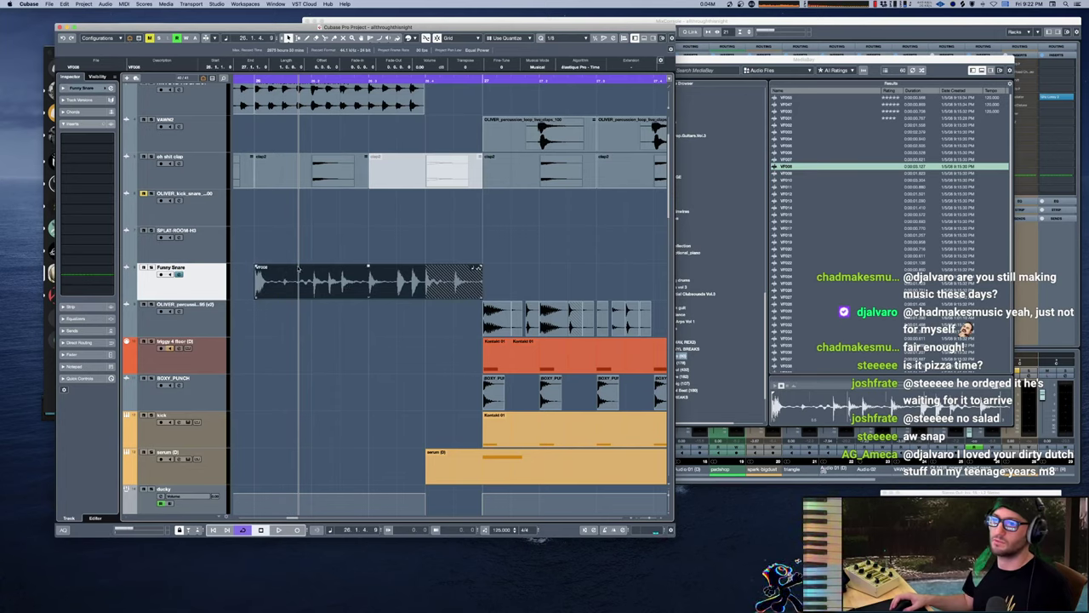
left_click(334, 246)
key("space")
key("space")
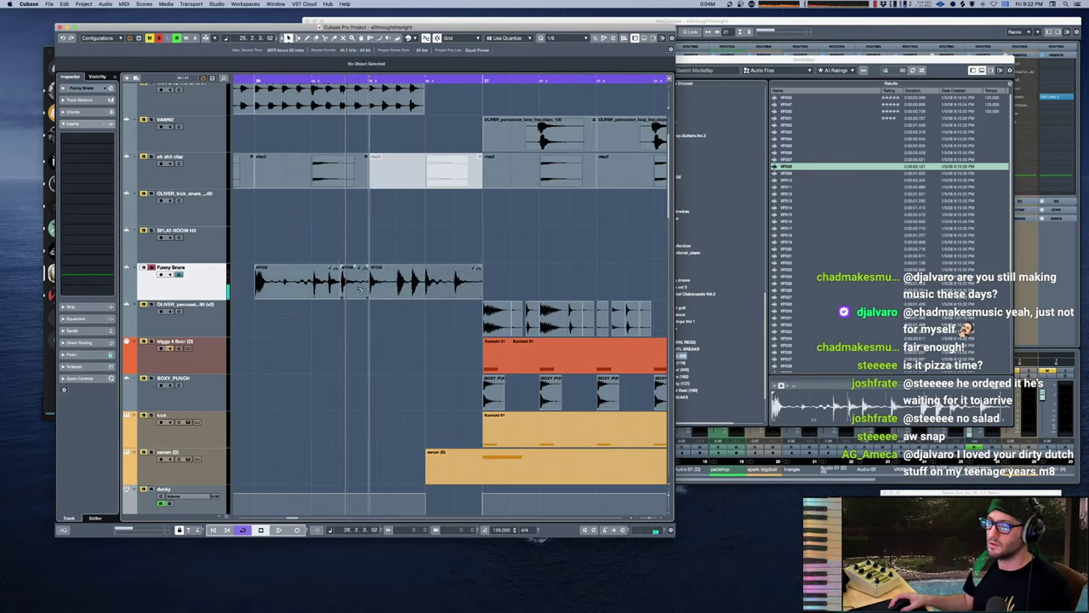
left_click(442, 248)
key("space")
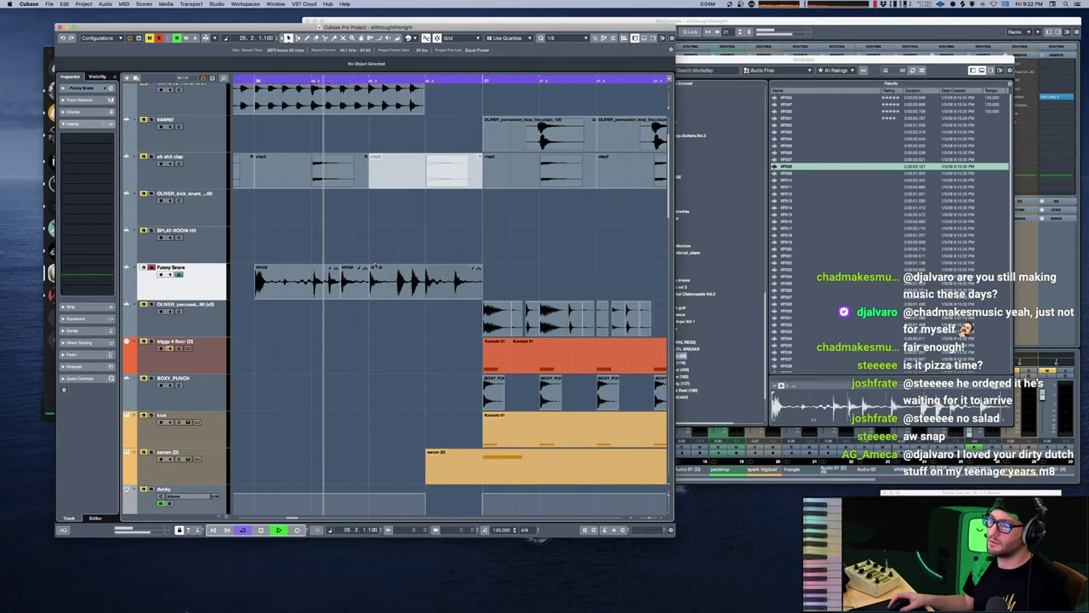
Delete the first and middle parts of VF008, leaving one slice on the Funny Snare track
left_click(323, 281)
key("Delete")
left_click(396, 288)
key("Delete")
key("Delete")
key("space")
left_click(417, 243)
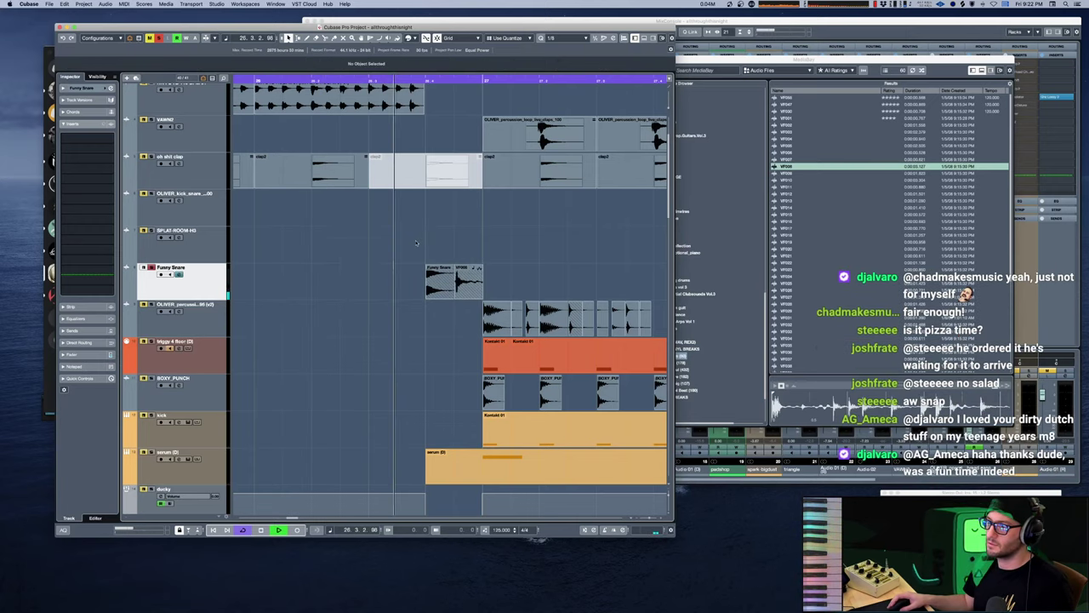
key("h")
key("h")
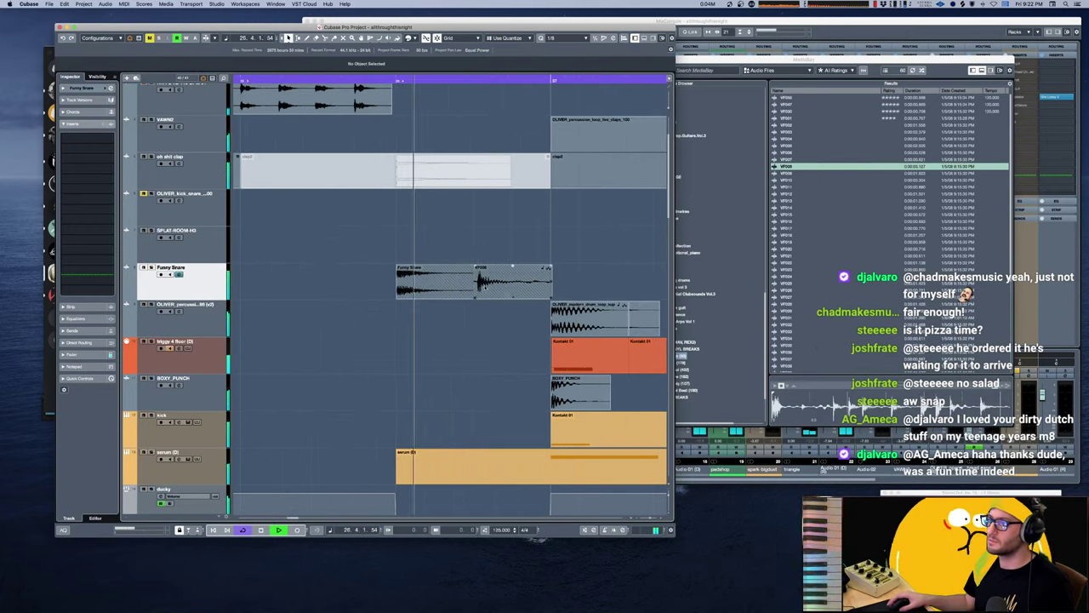
left_click(526, 287)
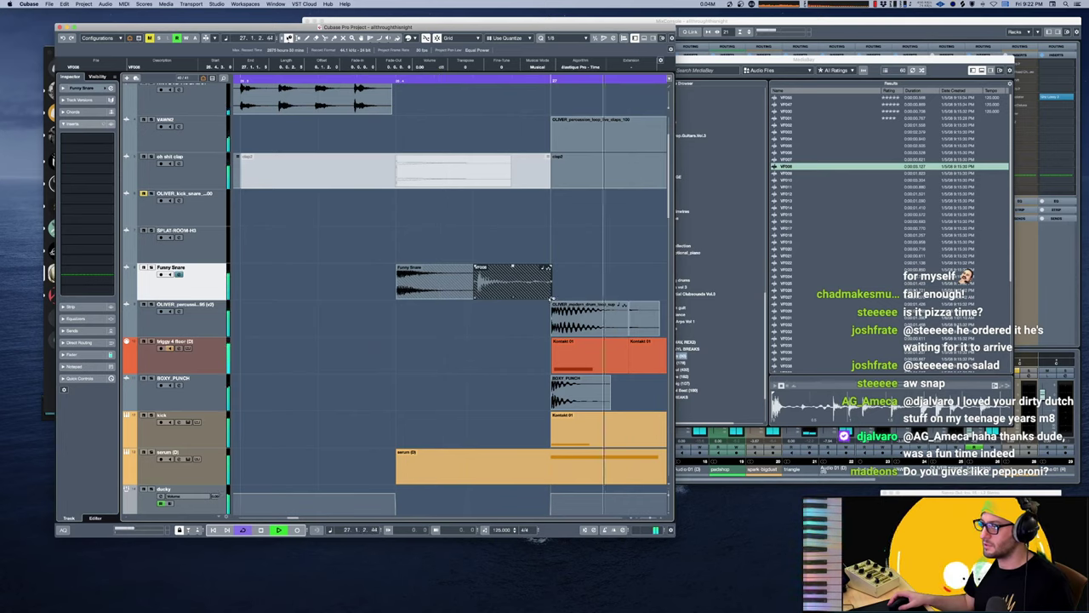
Set the snap grid to 1/16 and move the VF008 slice slightly later
left_click(562, 41)
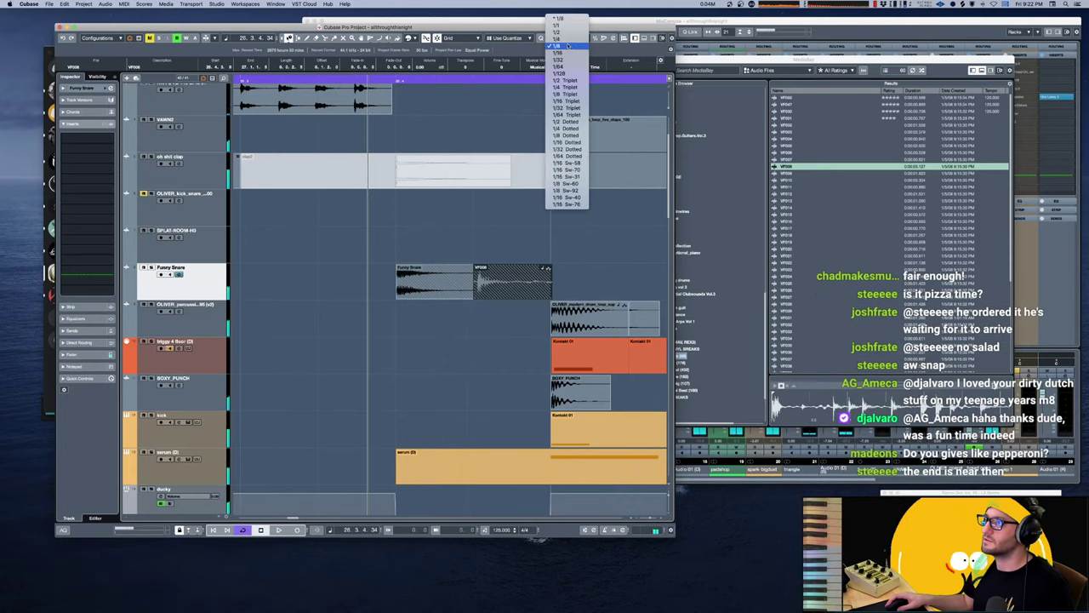
left_click(572, 46)
left_click(570, 40)
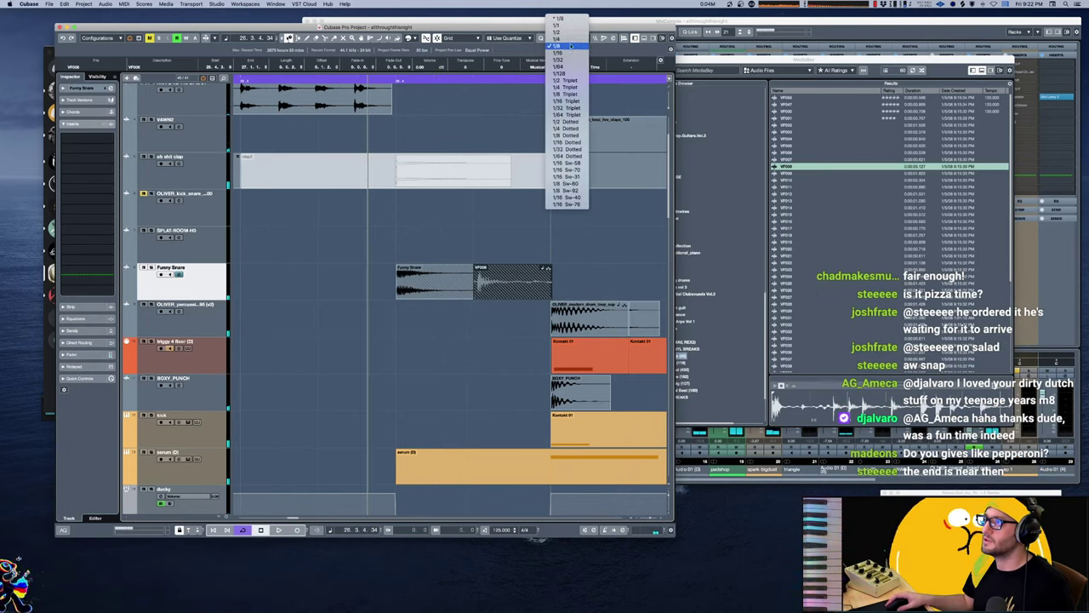
left_click(571, 39)
left_click_drag(507, 279, 545, 281)
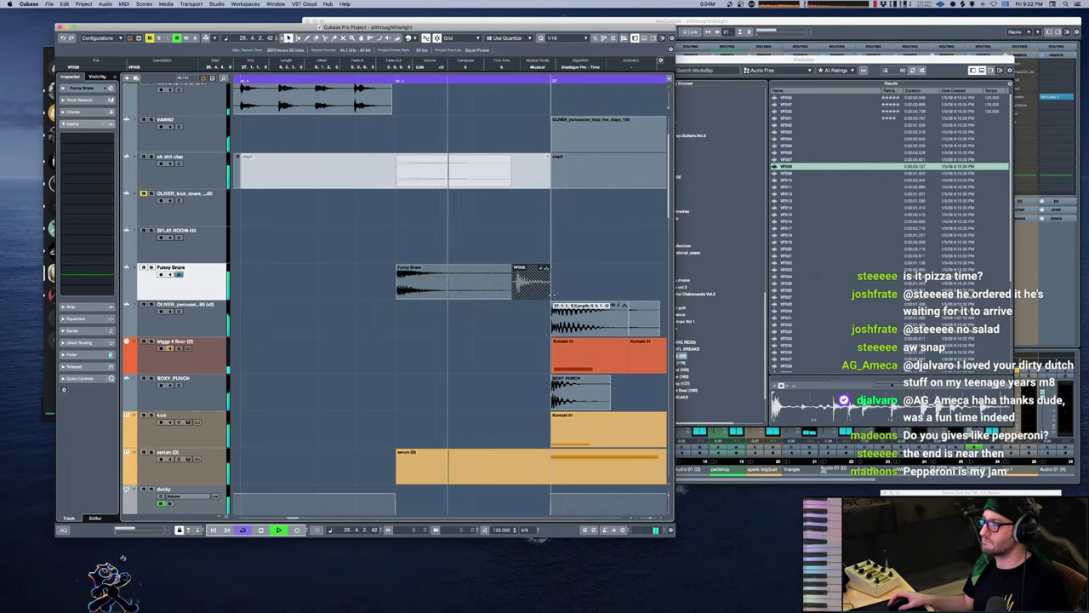
Shorten the end of the snare slice and move it slightly earlier
key("h")
key("g")
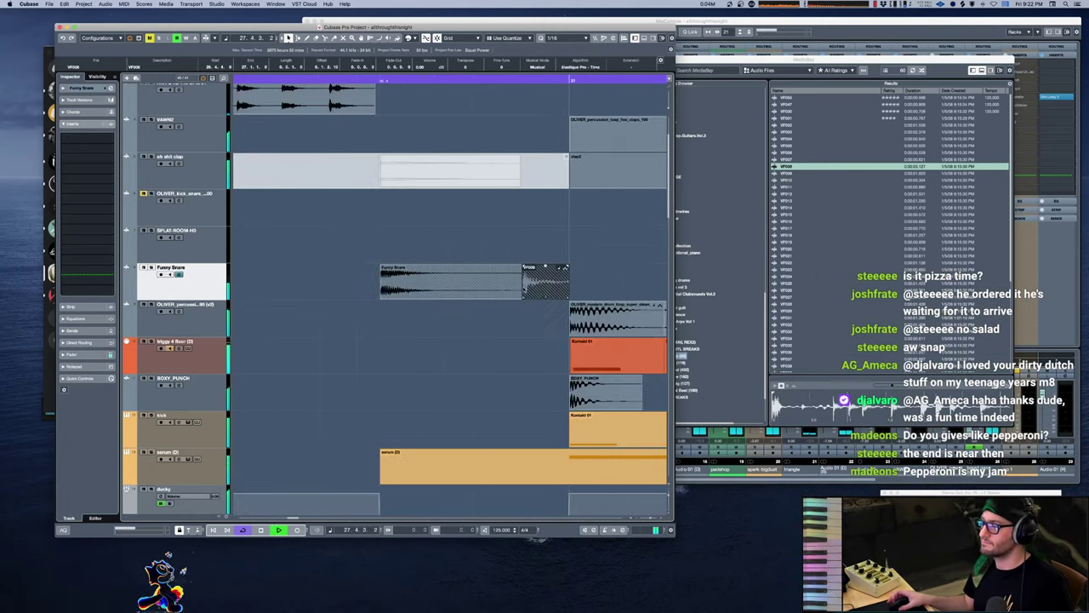
key("g")
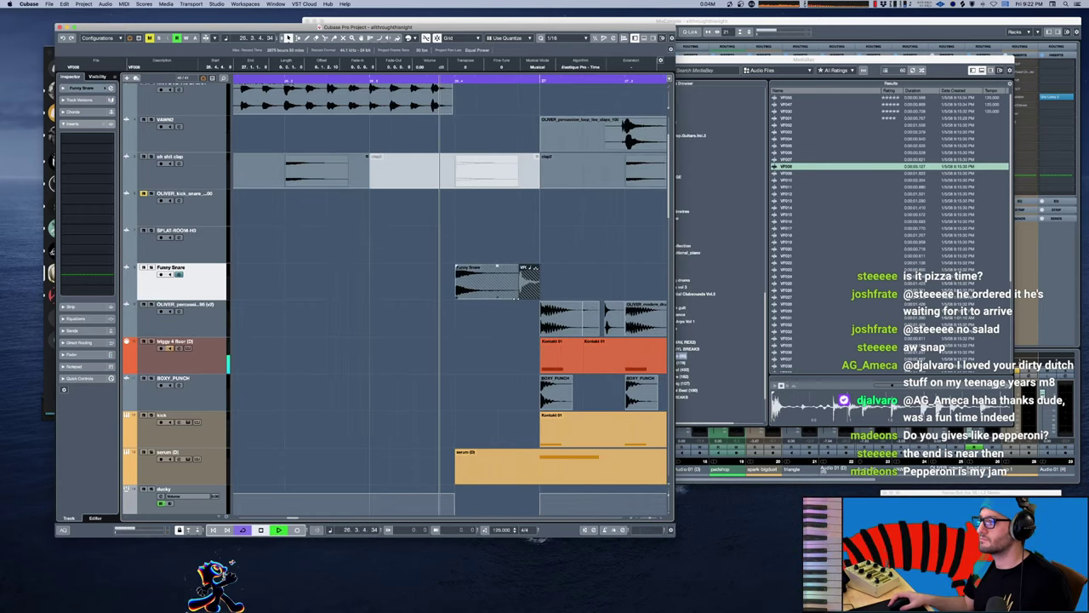
left_click_drag(515, 298, 497, 295)
left_click(507, 290)
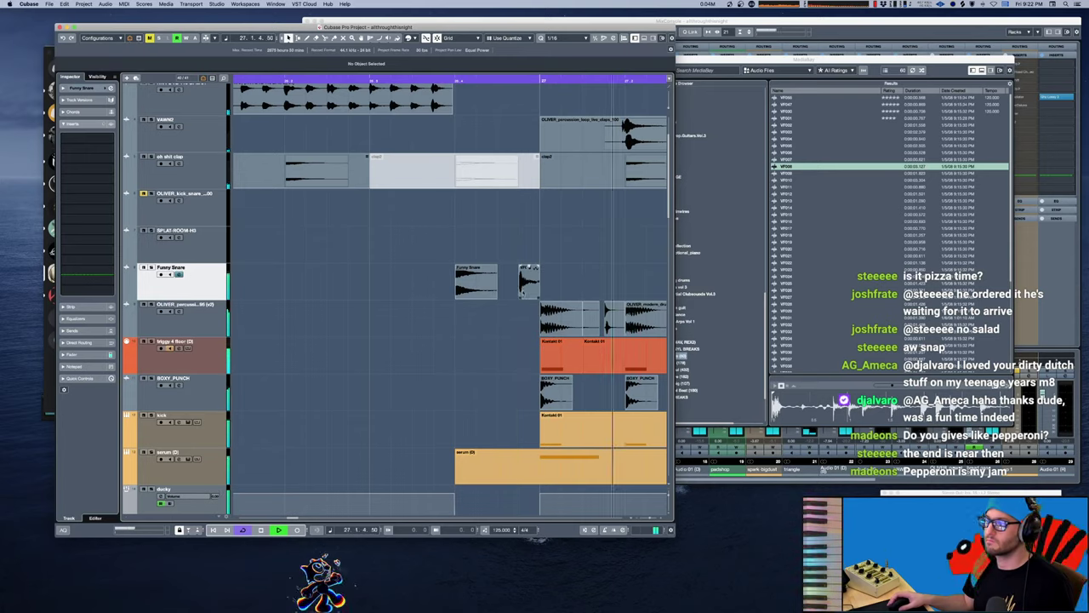
left_click_drag(527, 283, 487, 290)
left_click(447, 313)
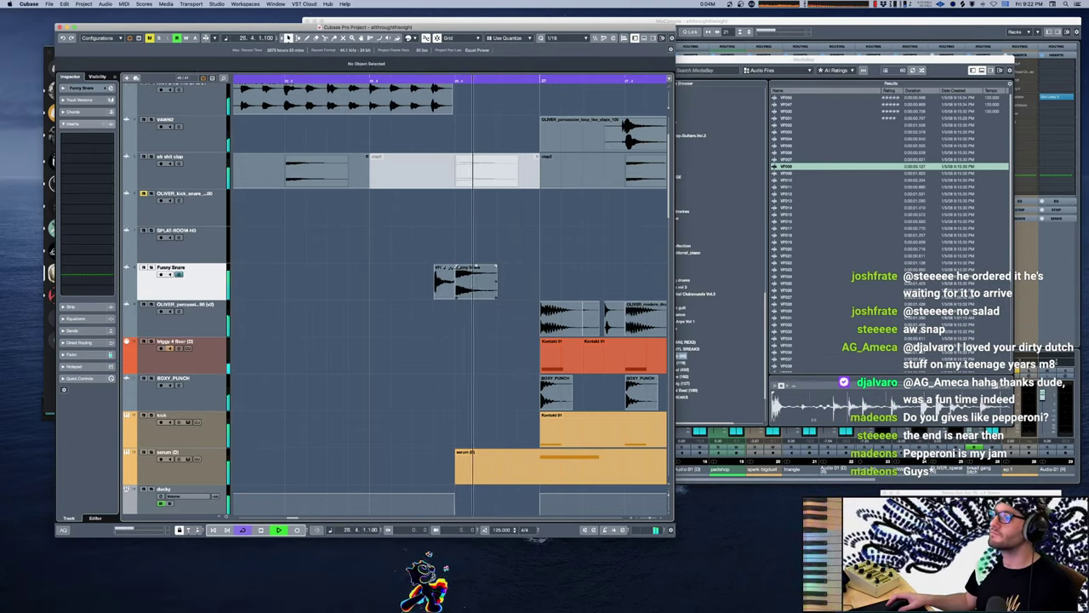
scroll(426, 246, "up", 2)
Trim the VF008 slice so it ends just where the Funny Snare event starts
key("g")
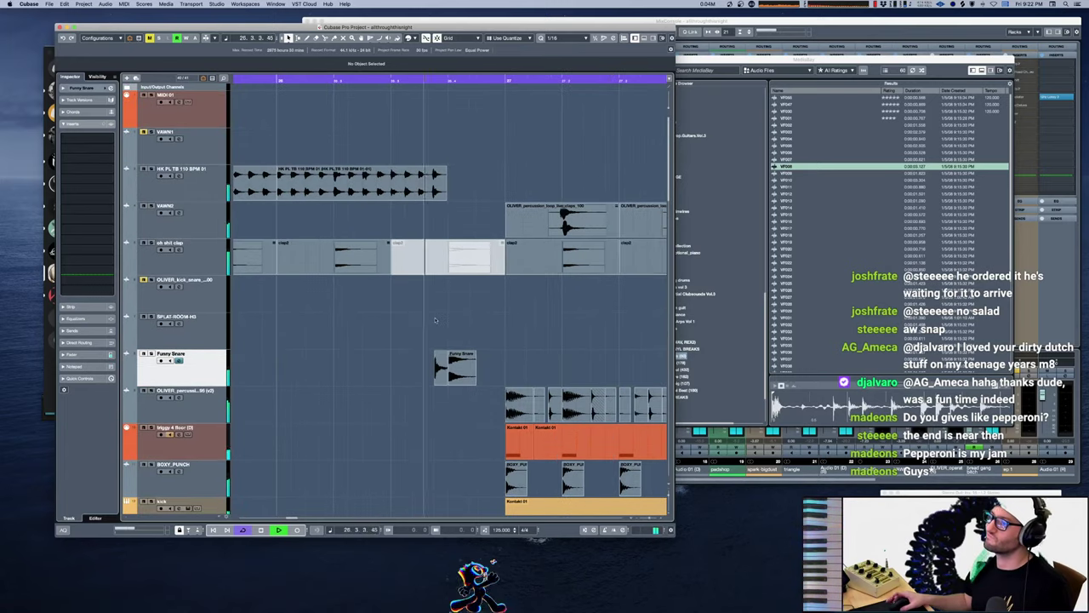
left_click(455, 368)
scroll(457, 368, "up", 3)
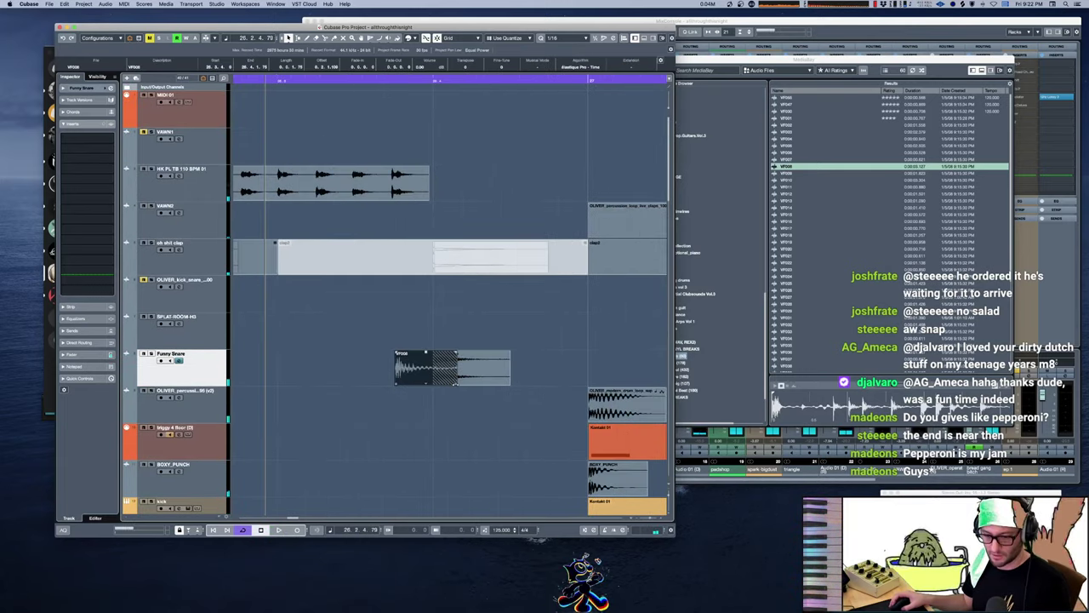
left_click_drag(457, 383, 434, 383)
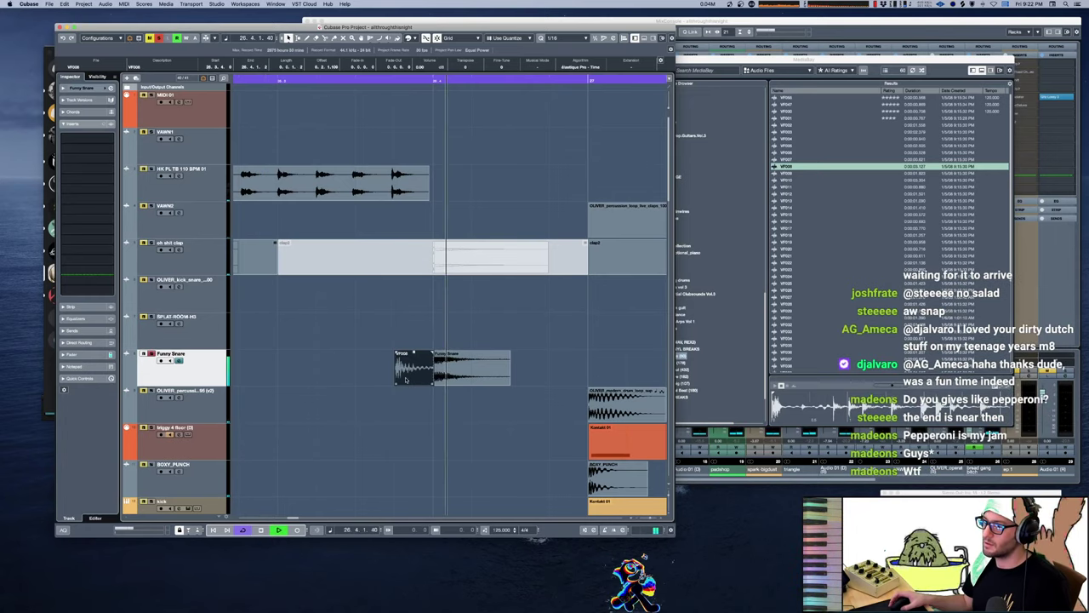
scroll(430, 387, "up", 3)
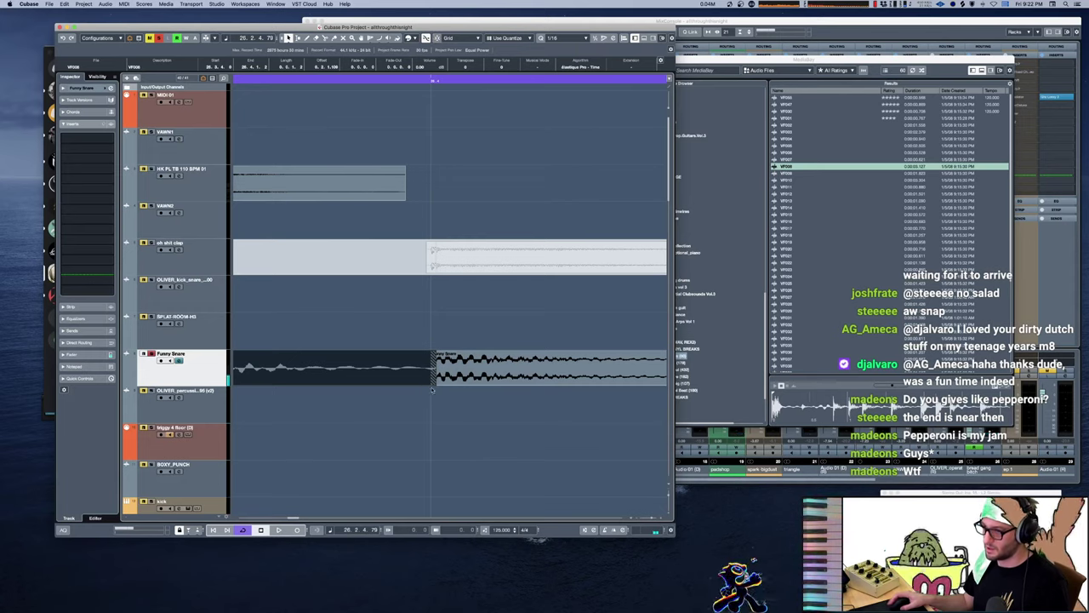
left_click_drag(435, 383, 425, 388)
key("space")
scroll(423, 383, "down", 3)
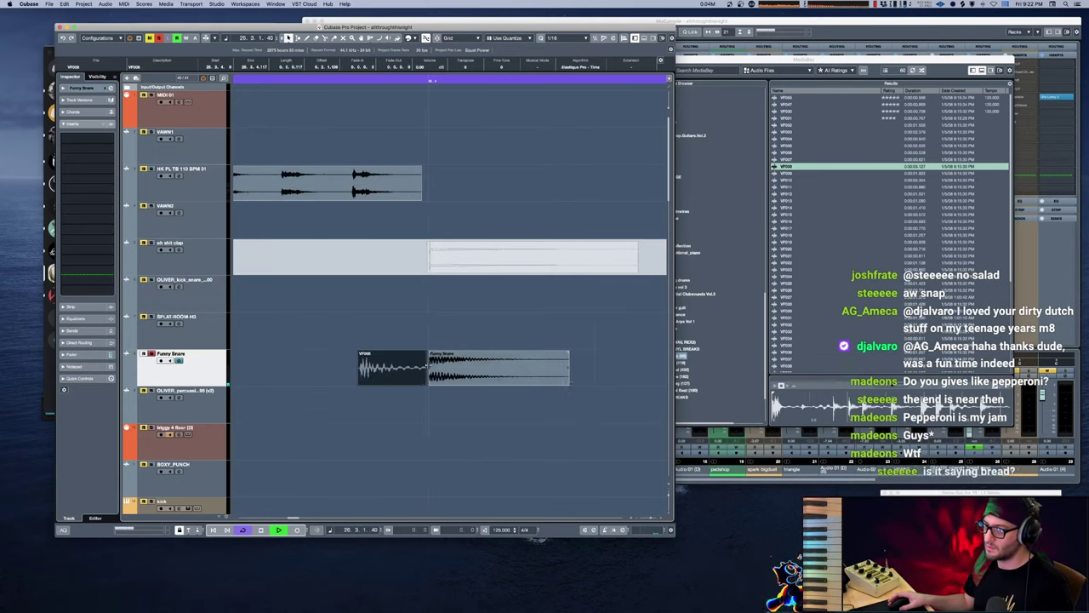
scroll(427, 370, "down", 3)
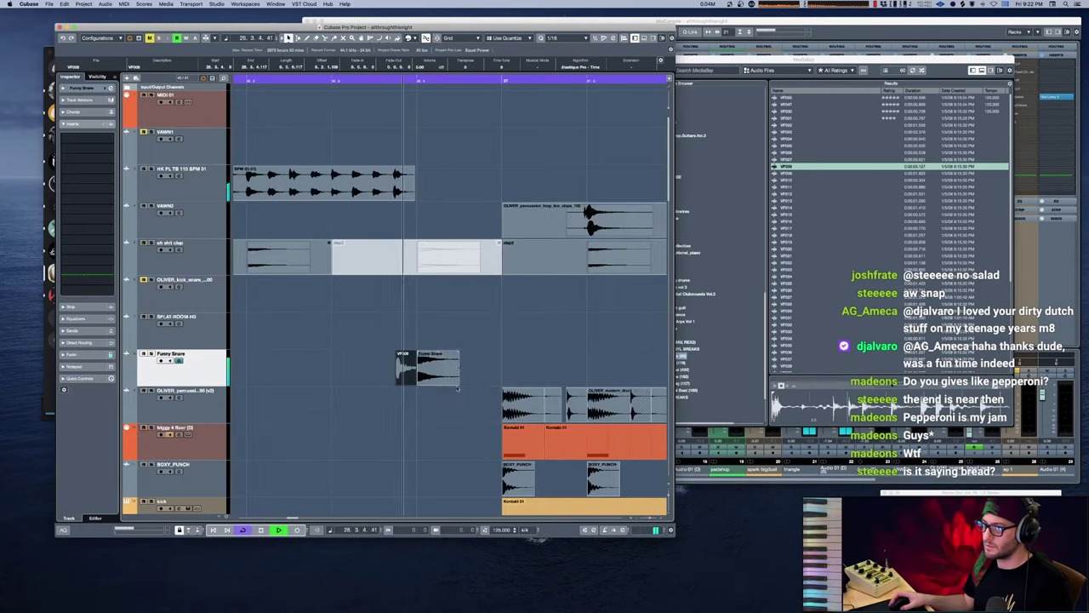
Move the Funny Snare event later on its track and trim its end shorter
left_click_drag(457, 383, 459, 352)
key("space")
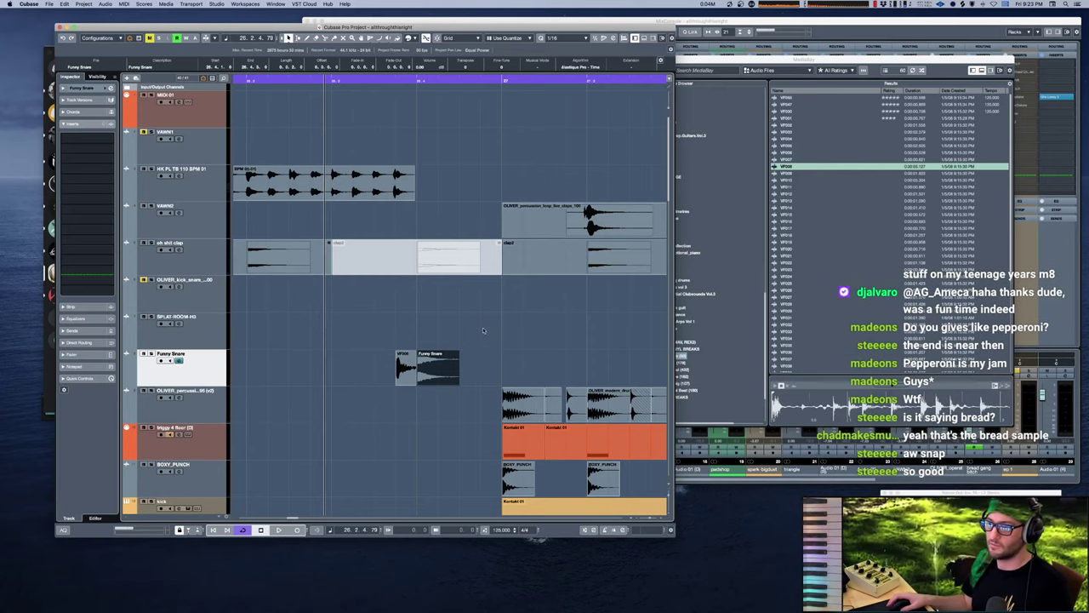
scroll(482, 330, "down", 3)
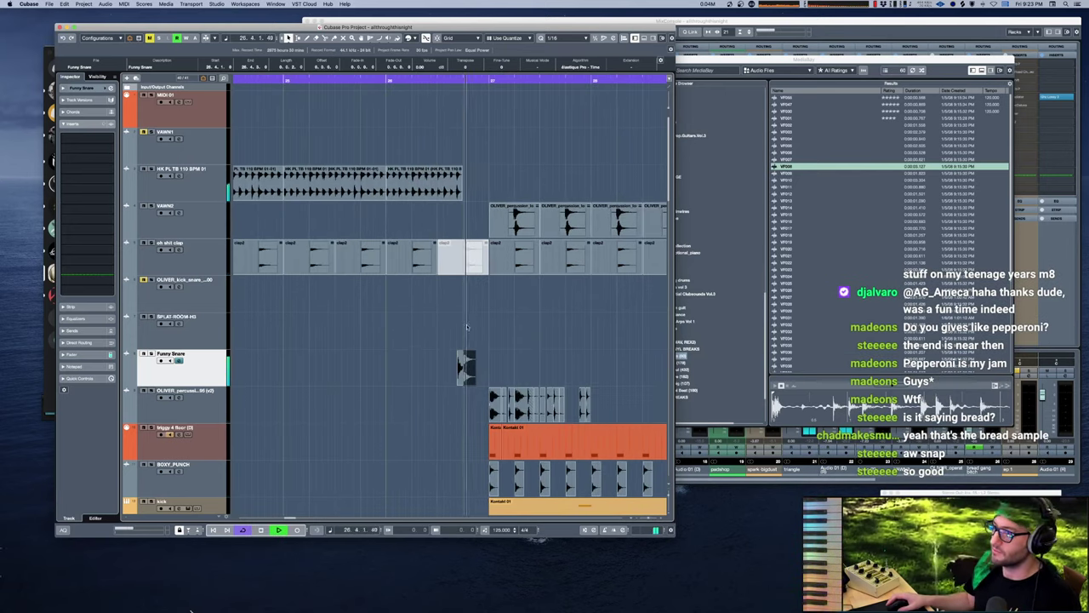
scroll(450, 366, "up", 3)
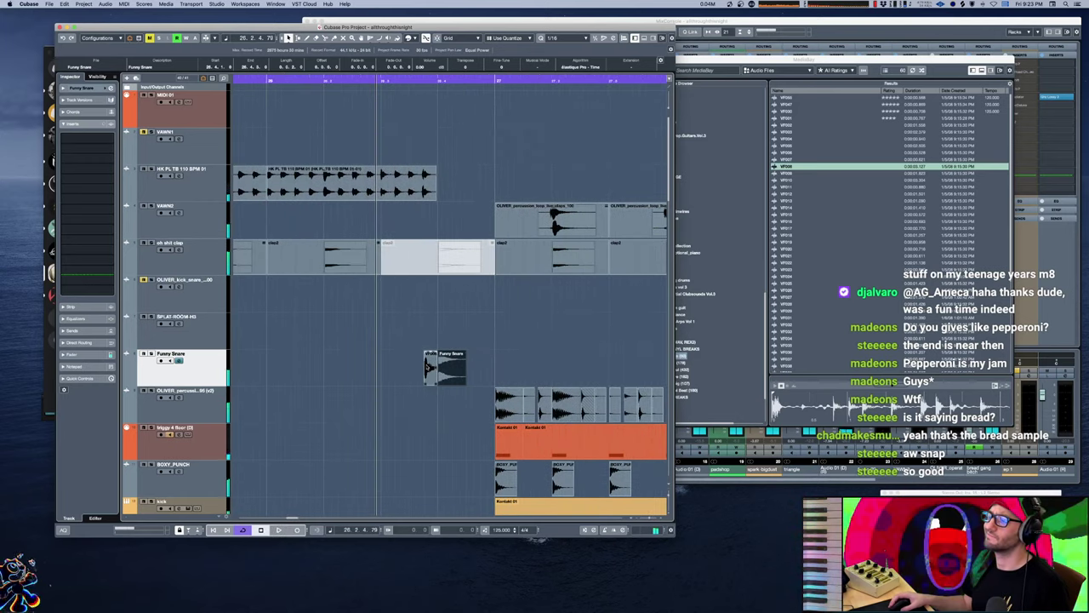
left_click_drag(453, 367, 470, 376)
key("space")
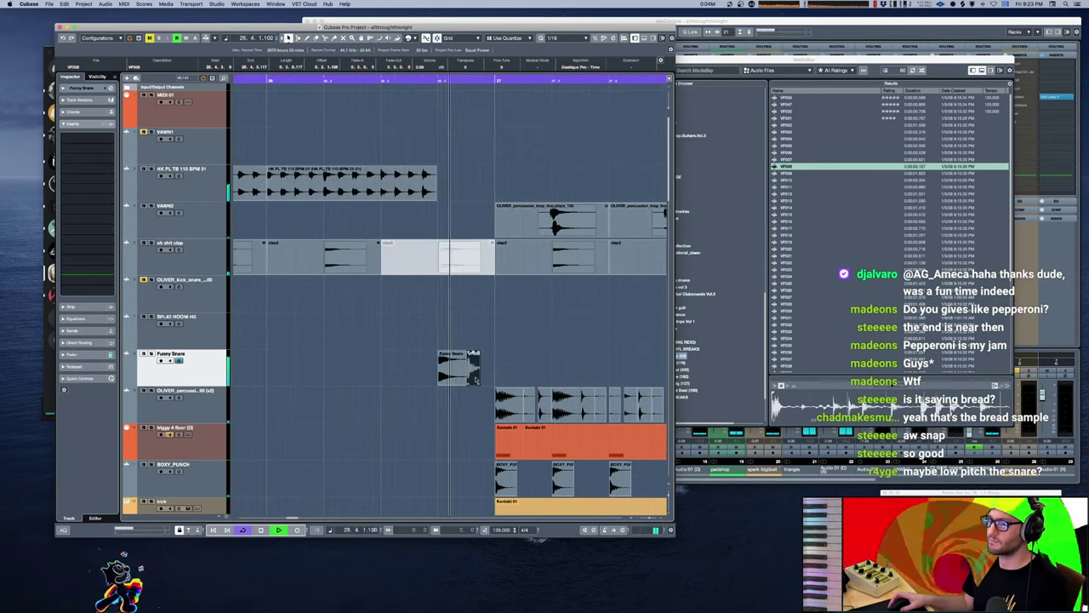
left_click(457, 361)
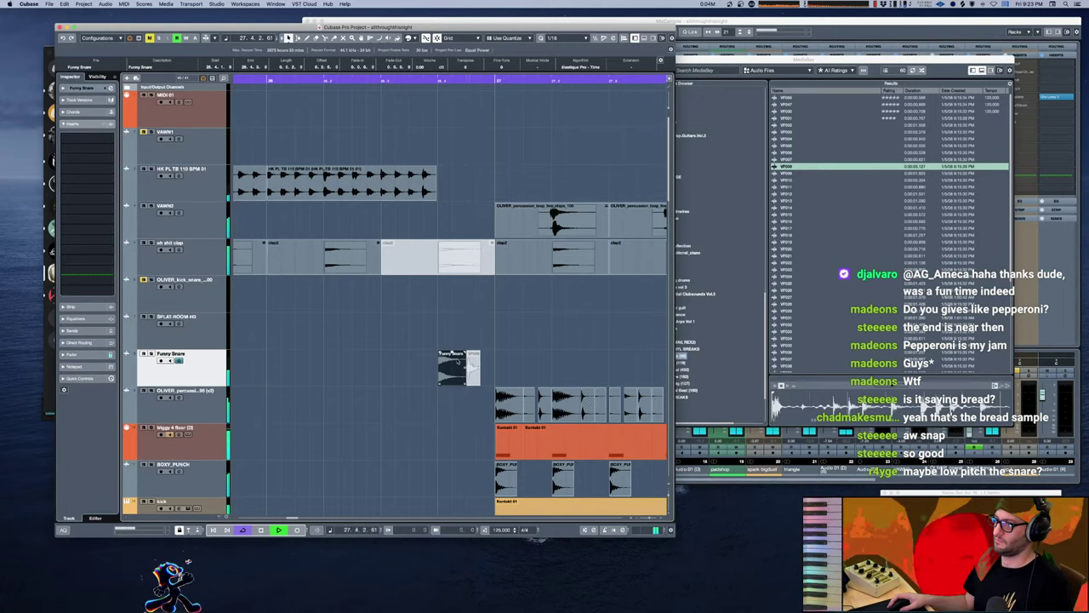
left_click(396, 362)
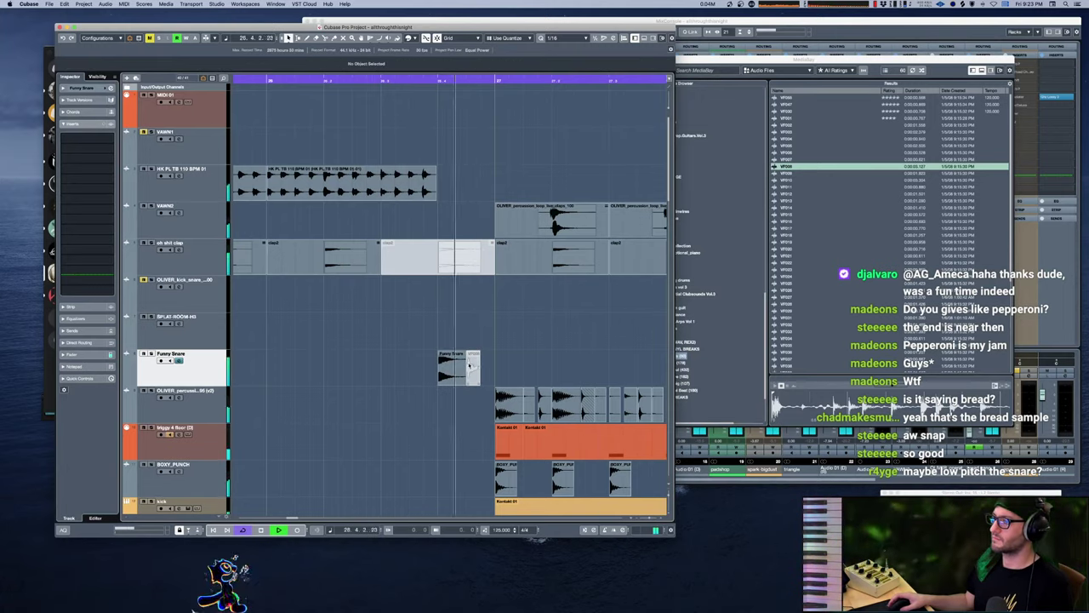
left_click_drag(462, 377, 451, 377)
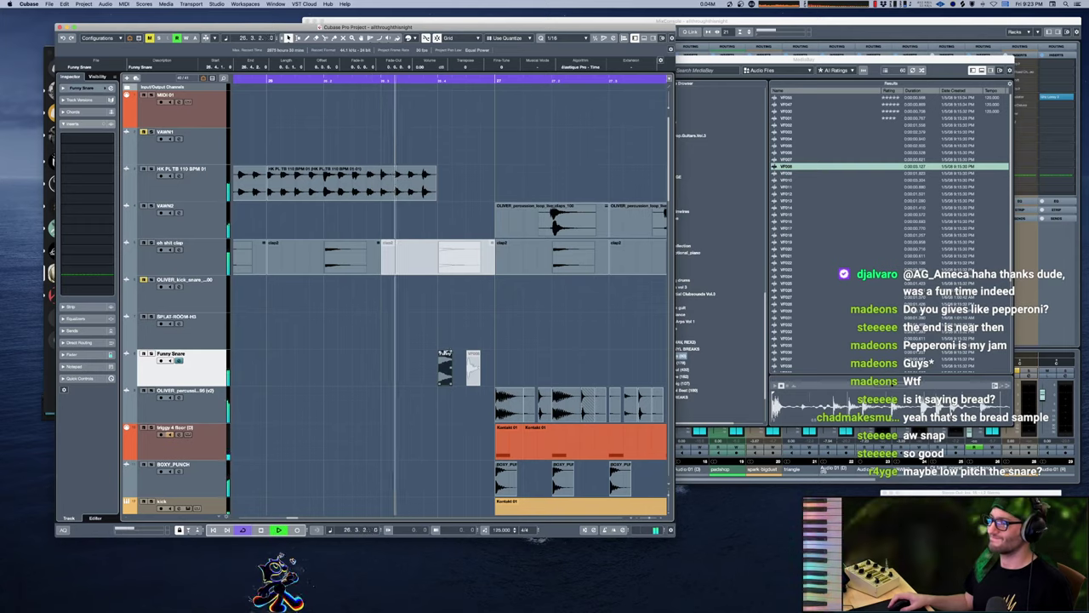
Extend the Funny Snare event rightward and lengthen the end of the VF008 slice
left_click(472, 374)
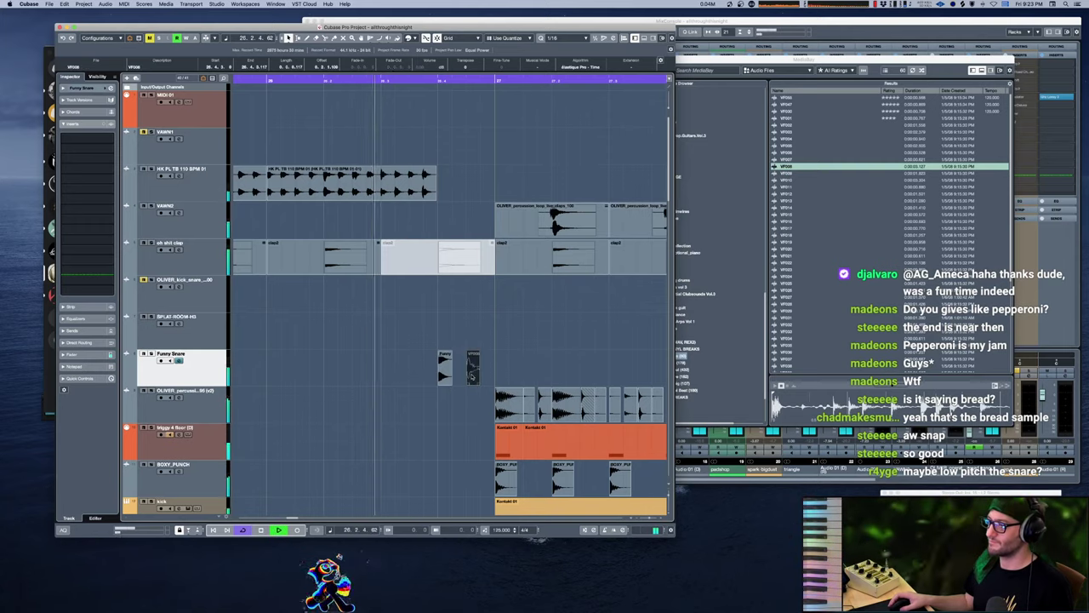
key("space")
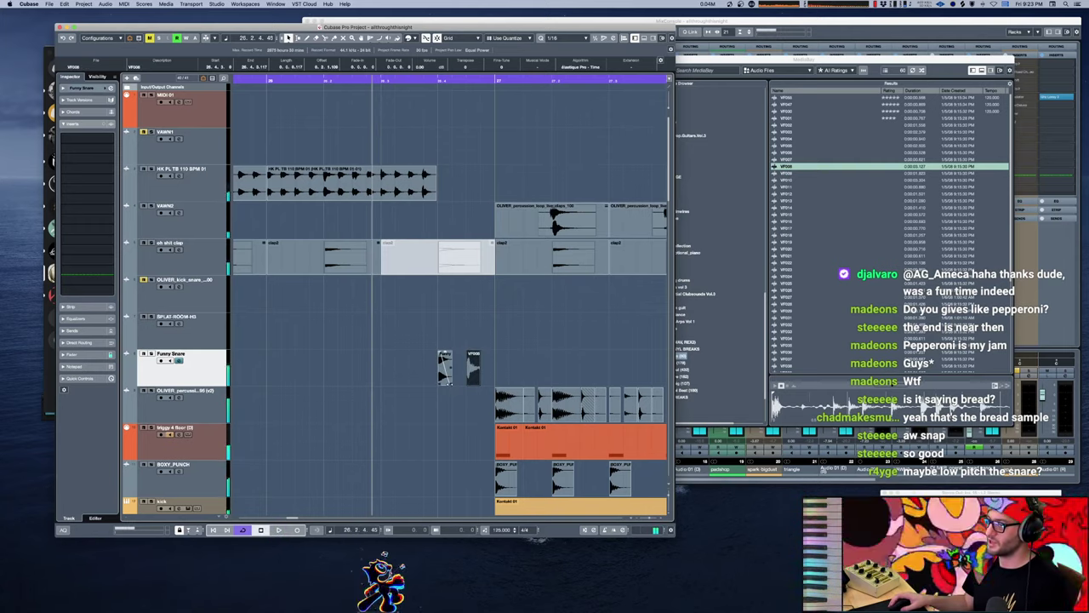
key("space")
left_click_drag(451, 374, 481, 377)
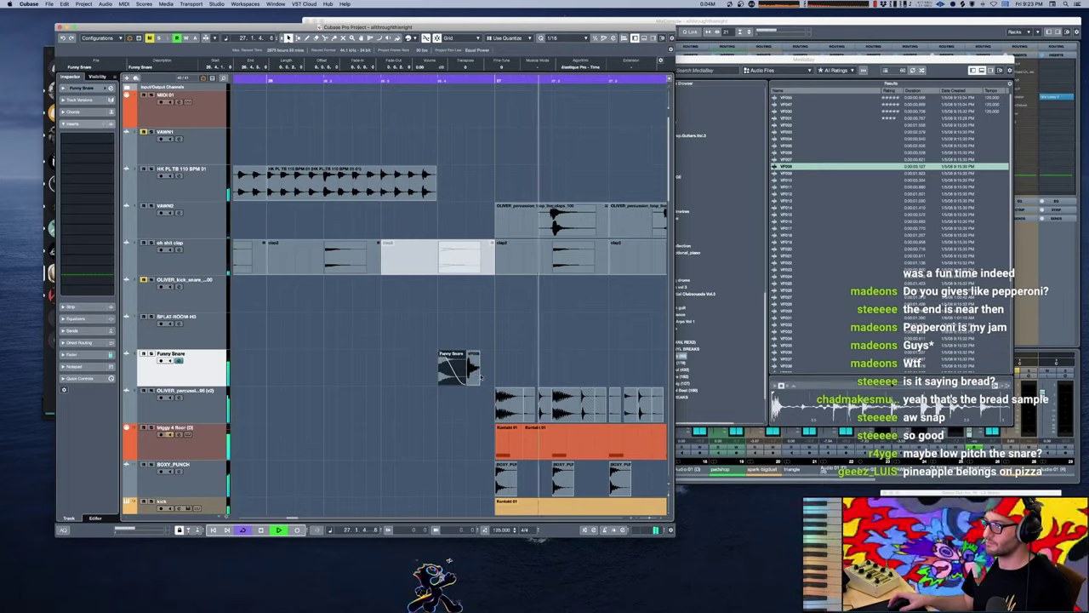
key("h")
key("h")
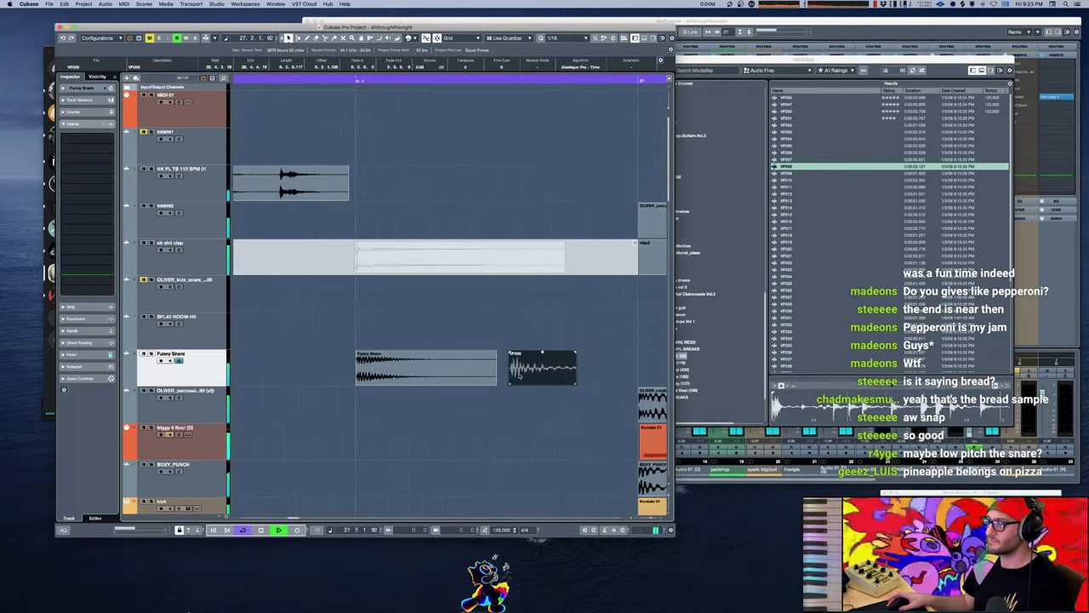
left_click(508, 353)
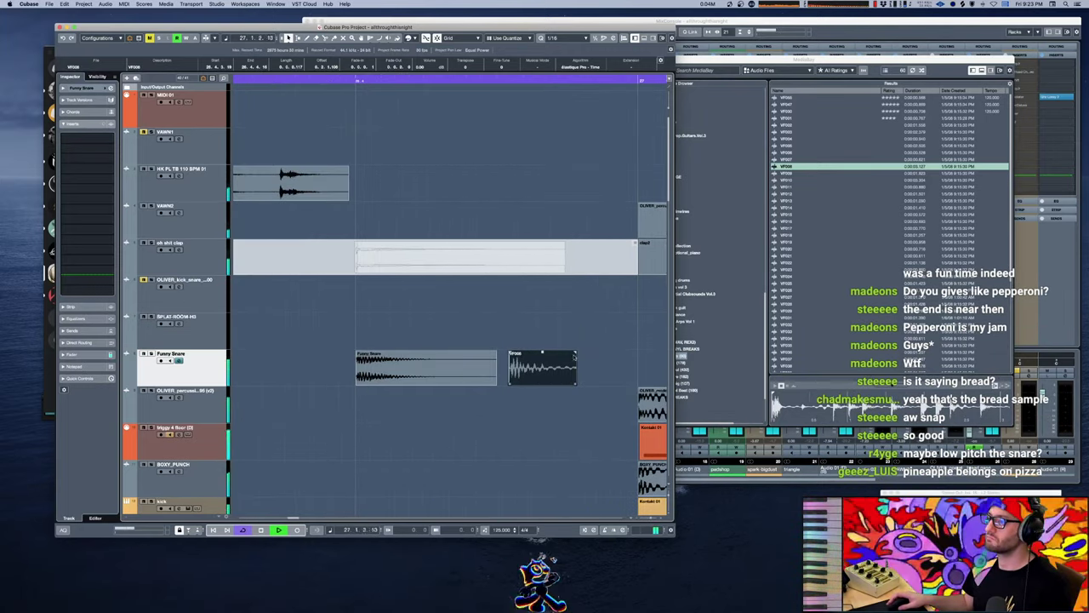
left_click_drag(575, 375, 623, 374)
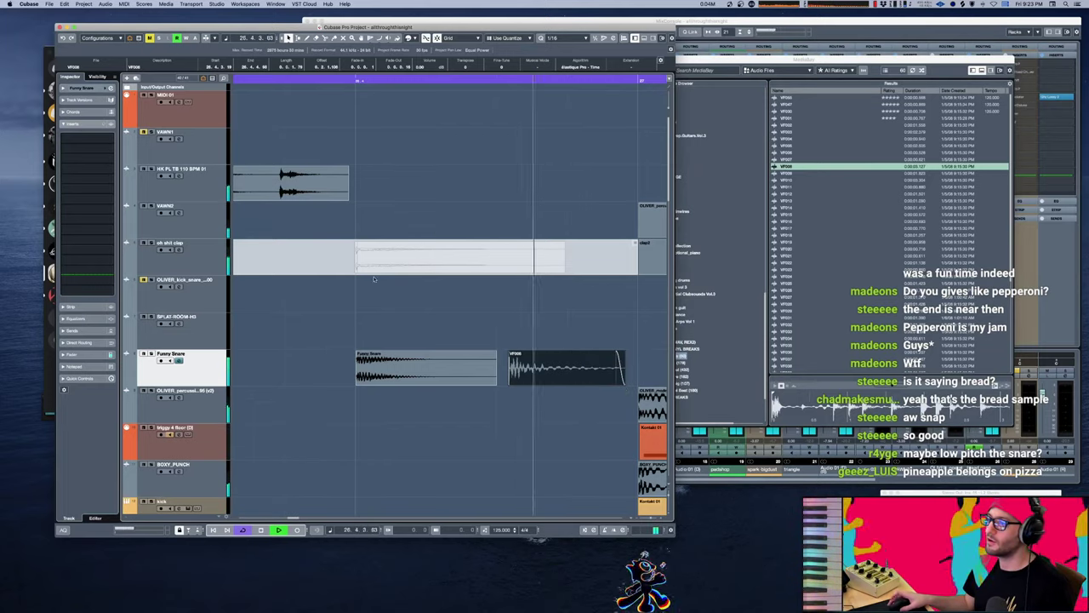
left_click(88, 205)
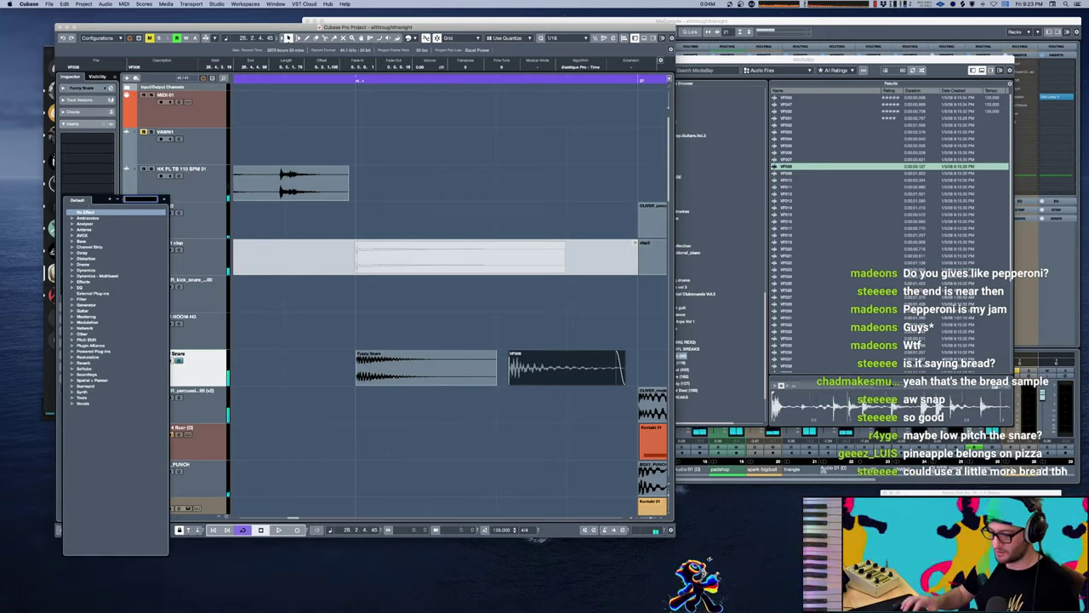
Load Soundtoys Devil-Loc Deluxe as an insert on the Funny Snare track and audition it
type("devil")
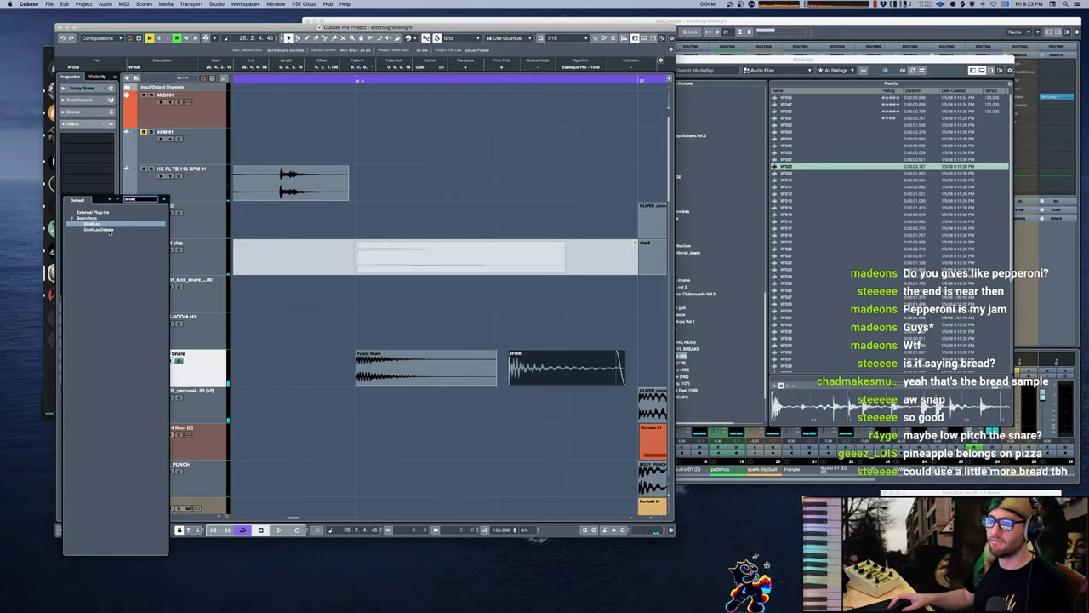
left_click(109, 230)
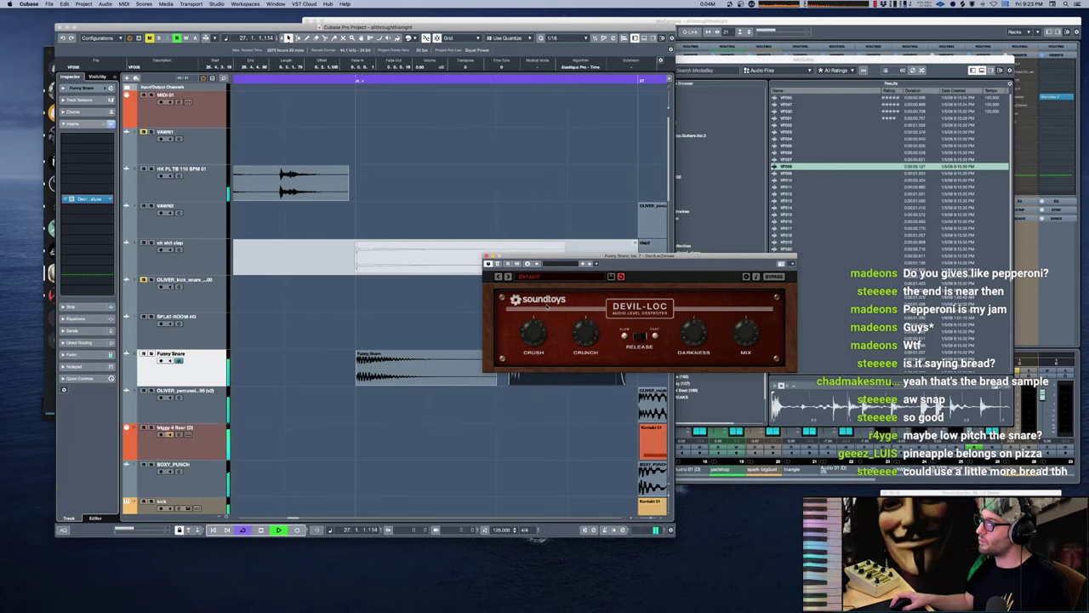
left_click_drag(640, 257, 670, 213)
key("space")
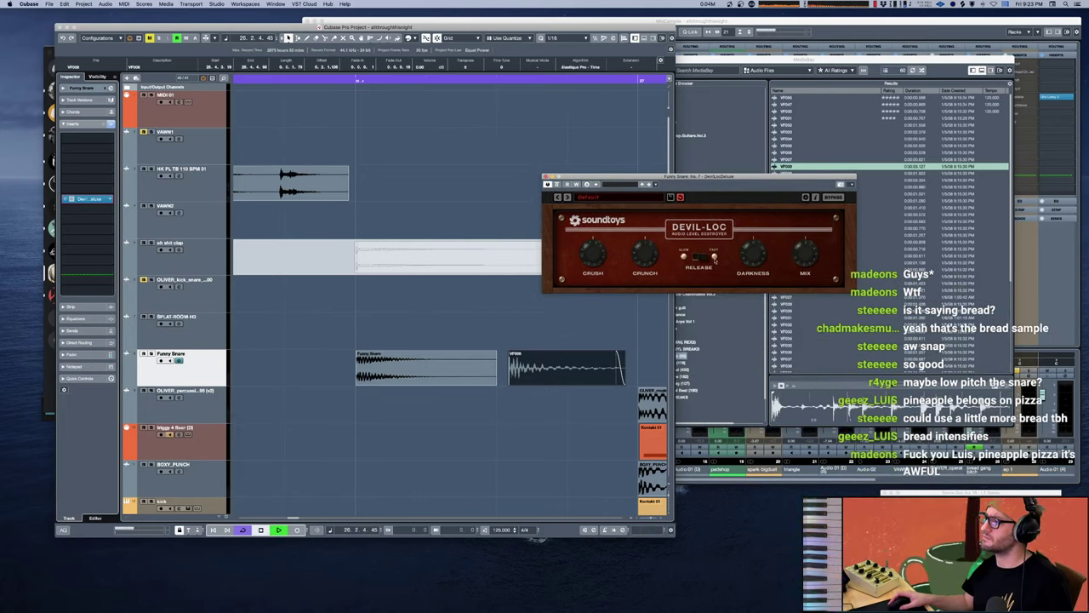
key("space")
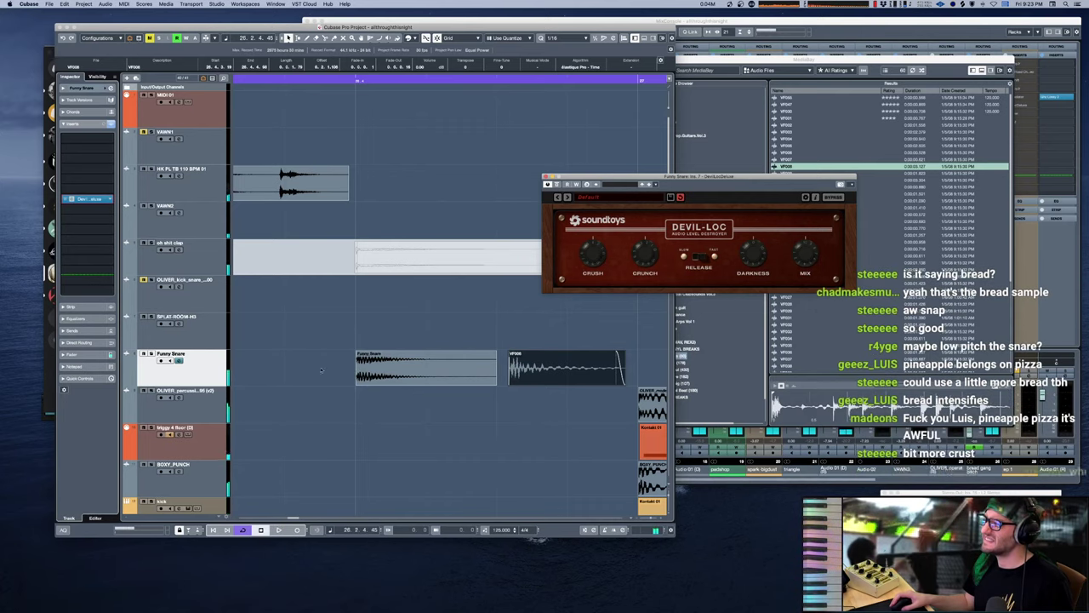
key("h")
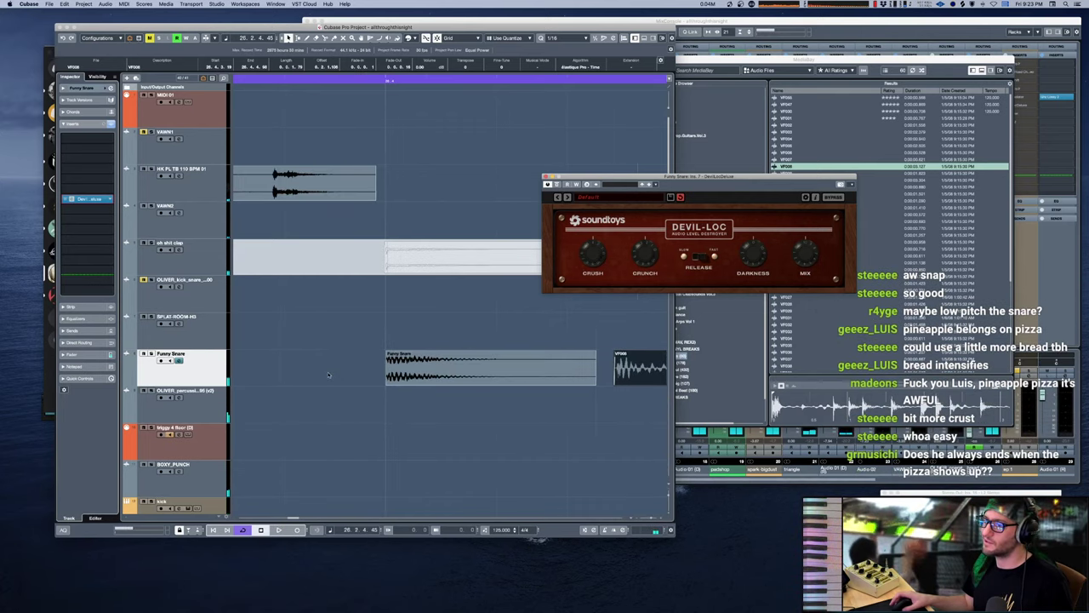
Duplicate the Funny Snare track to create Funny Snare (D)
right_click(195, 370)
left_click(219, 391)
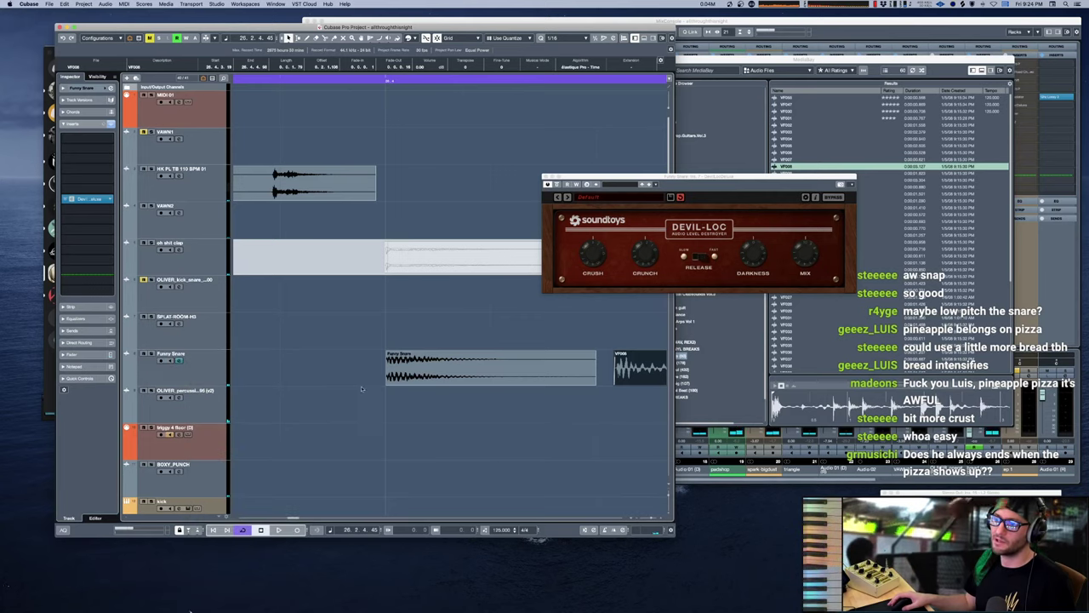
key("g")
key("g")
key("g")
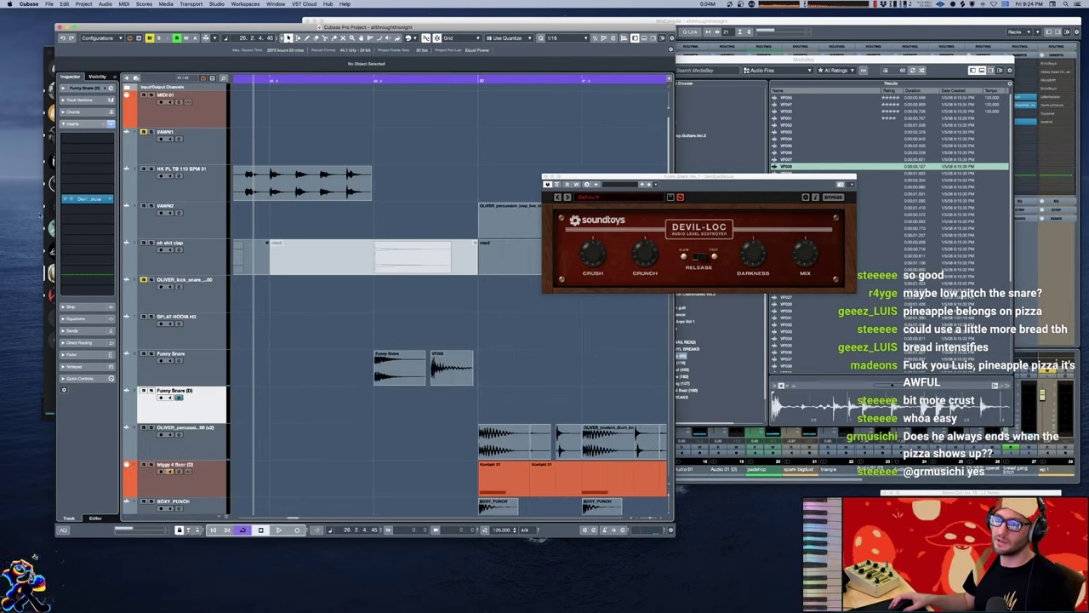
Copy the Funny Snare event onto the Funny Snare (D) track and lengthen the copy
left_click_drag(409, 364, 410, 402)
key("h")
key("h")
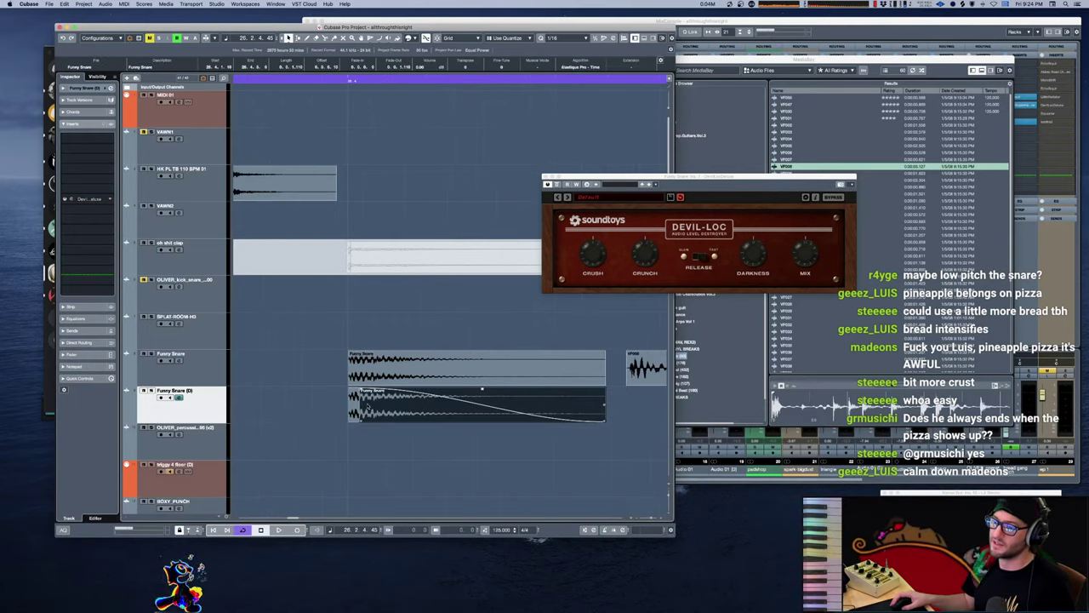
key("super+z")
key("h")
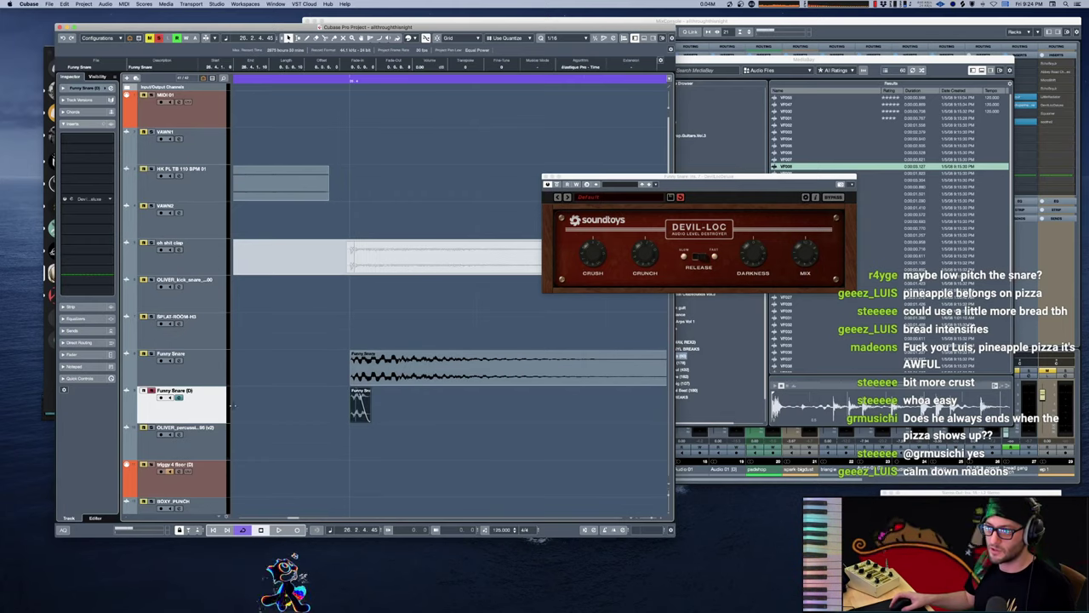
key("space")
left_click_drag(370, 419, 392, 421)
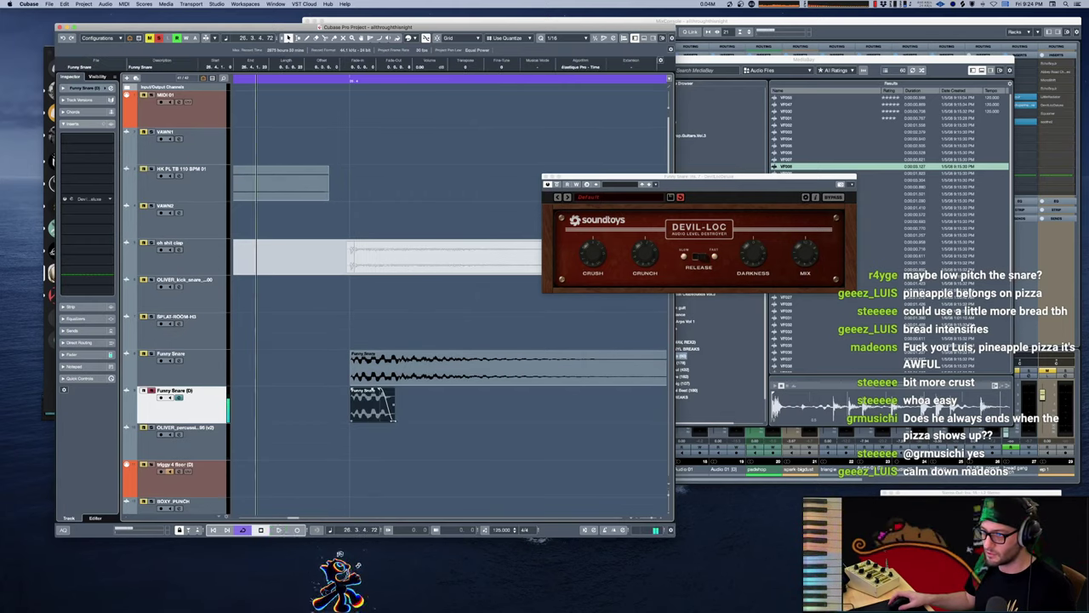
key("space")
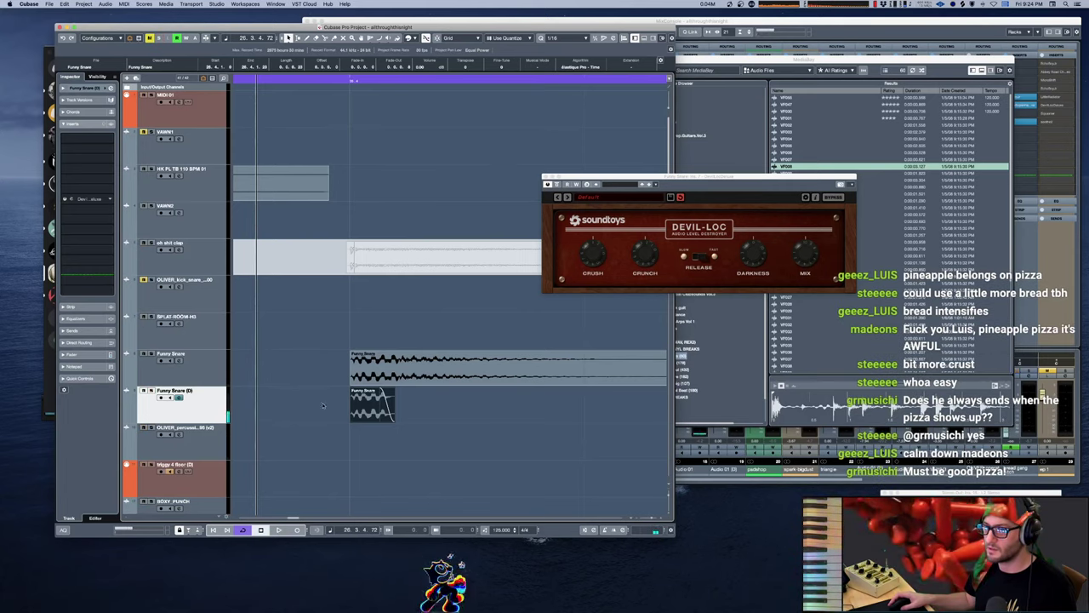
key("space")
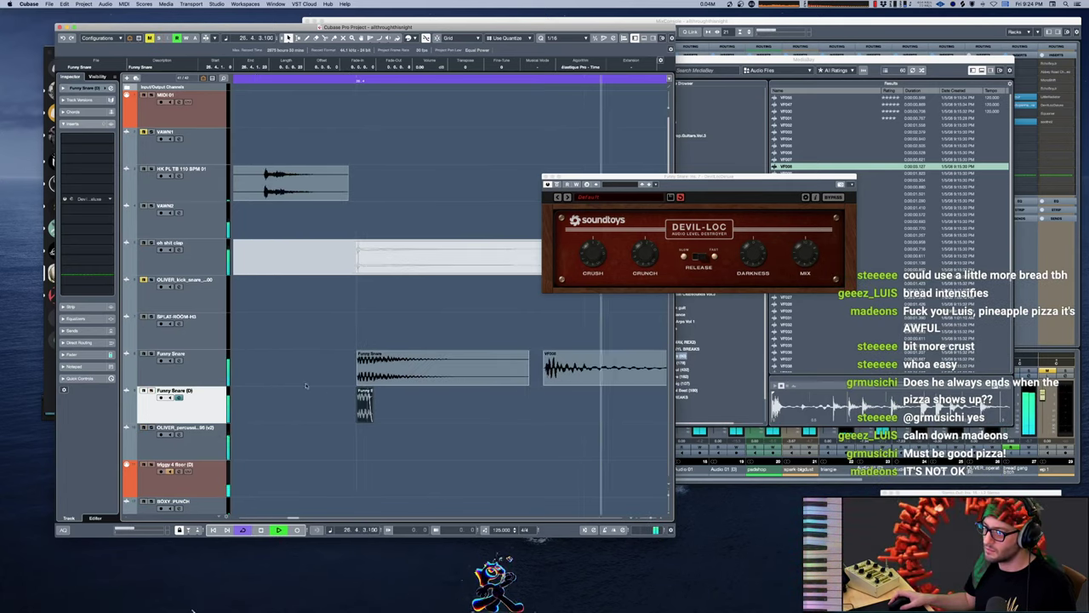
Show the duplicate track's channel settings and audition from a new playback start point
left_click(88, 89)
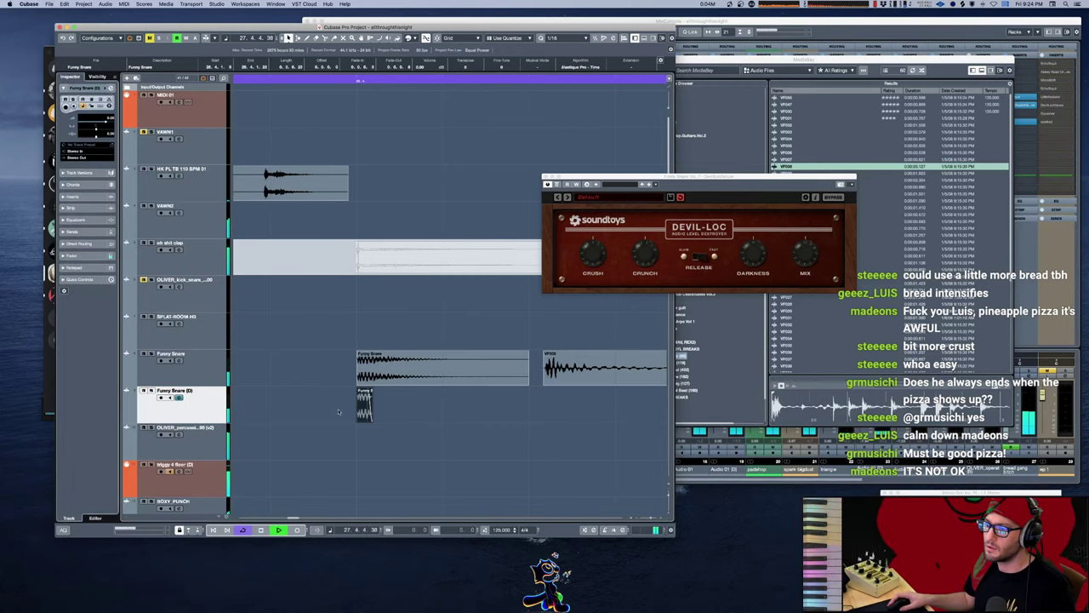
key("space")
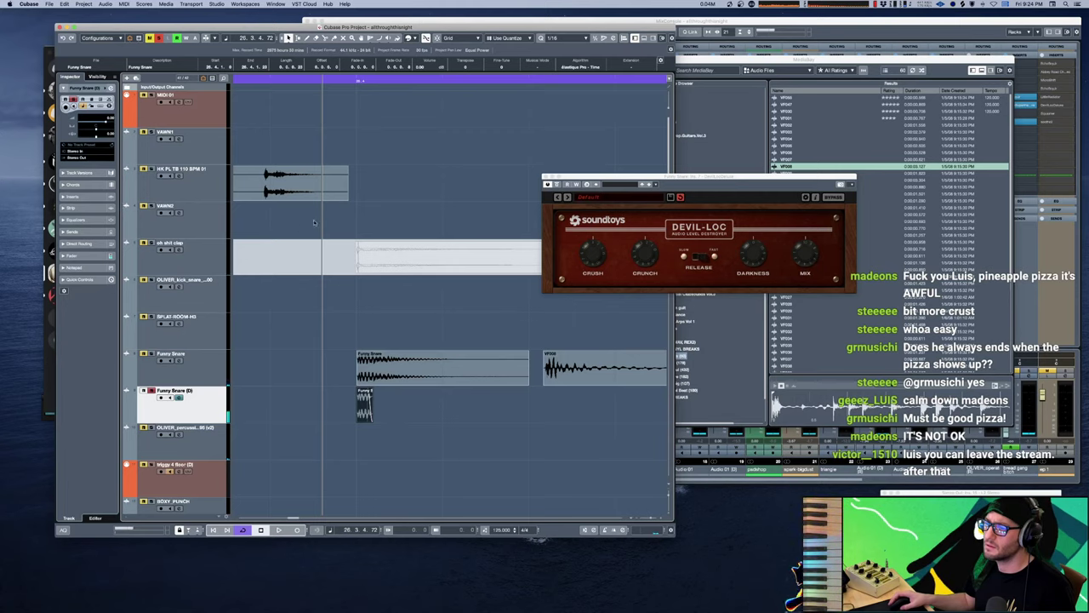
left_click(355, 251)
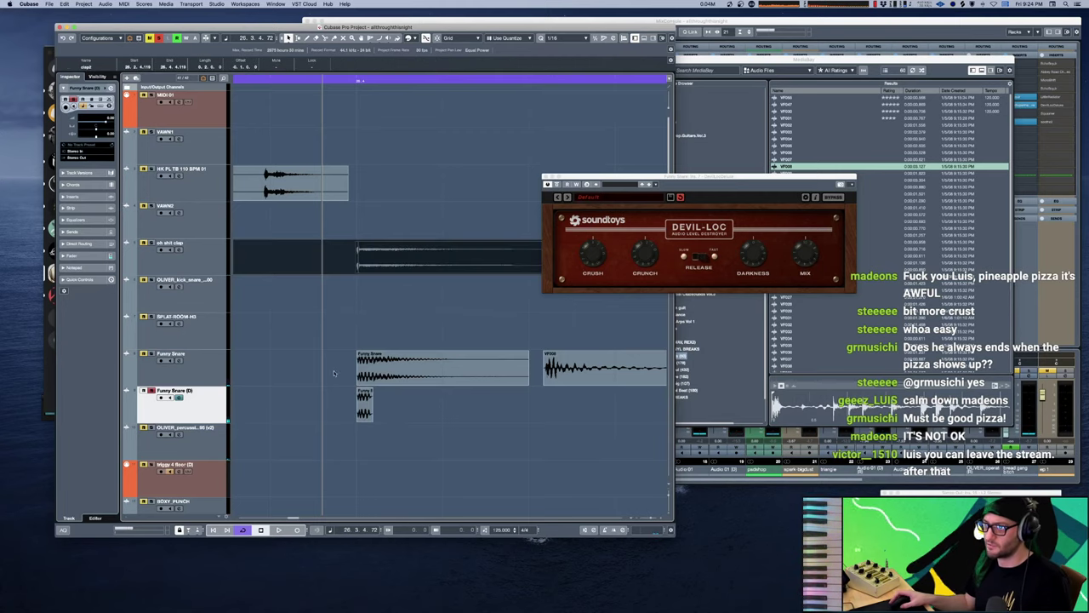
left_click_drag(337, 384, 341, 392)
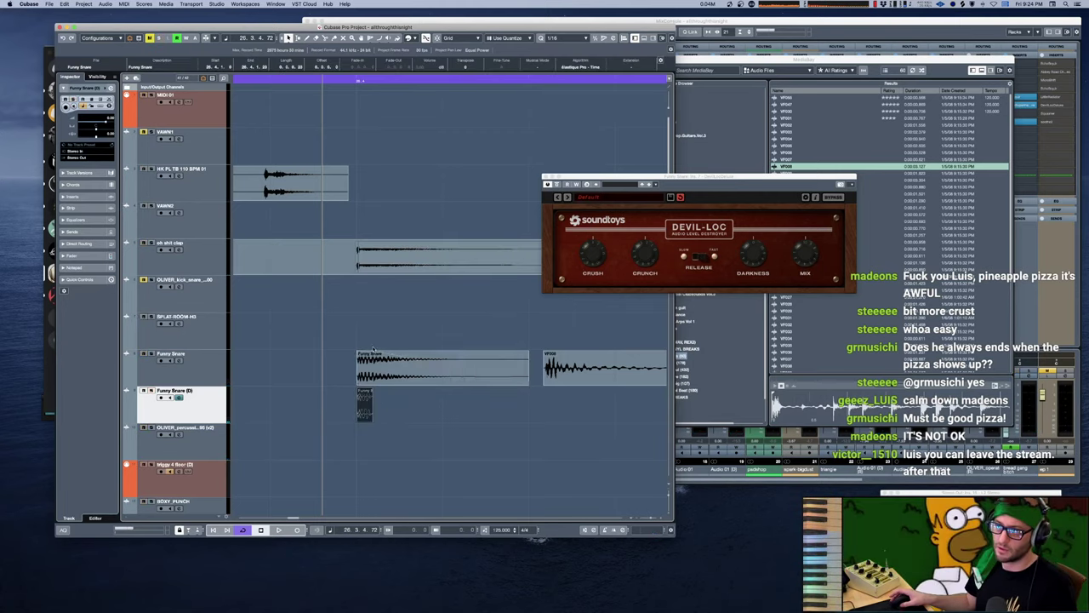
scroll(375, 351, "down", 4)
left_click(269, 228)
key("space")
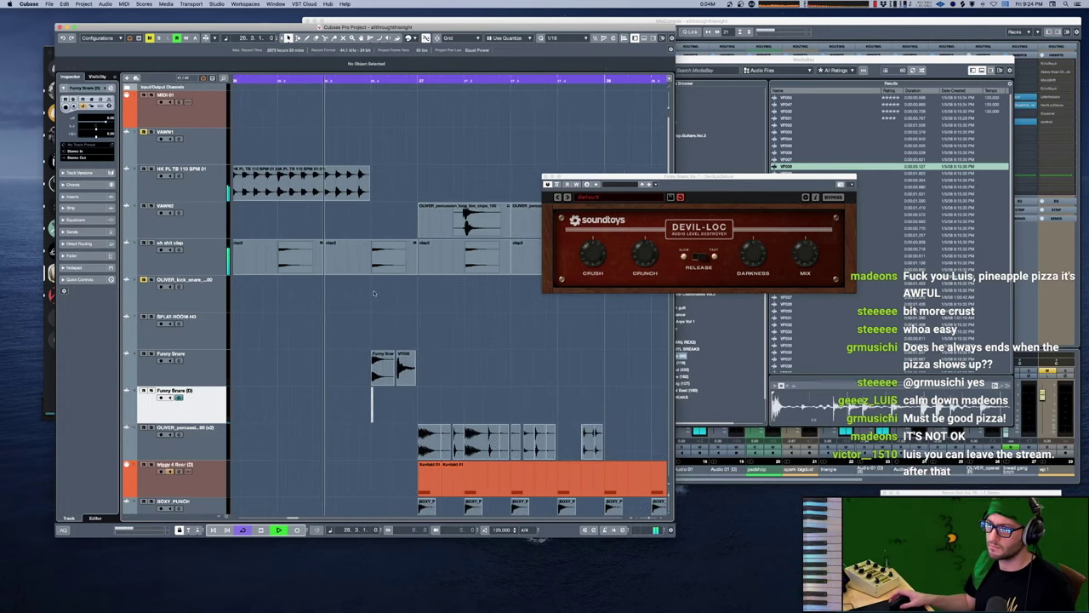
Drag the upper Funny Snare event's fade-out handle back across most of the event
left_click(394, 253)
left_click(372, 407)
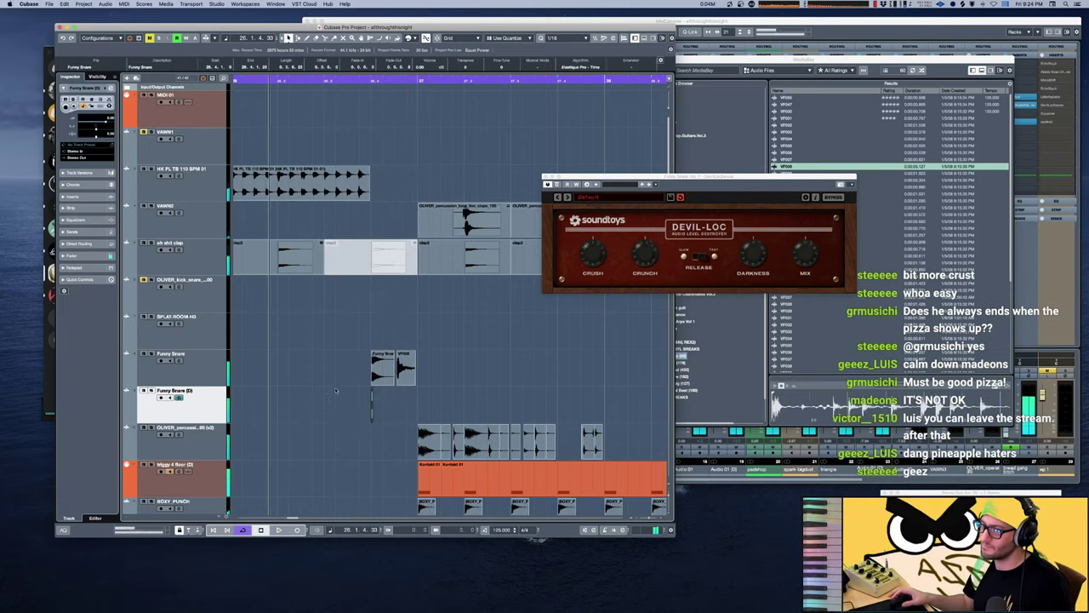
key("space")
key("h")
key("h")
key("h")
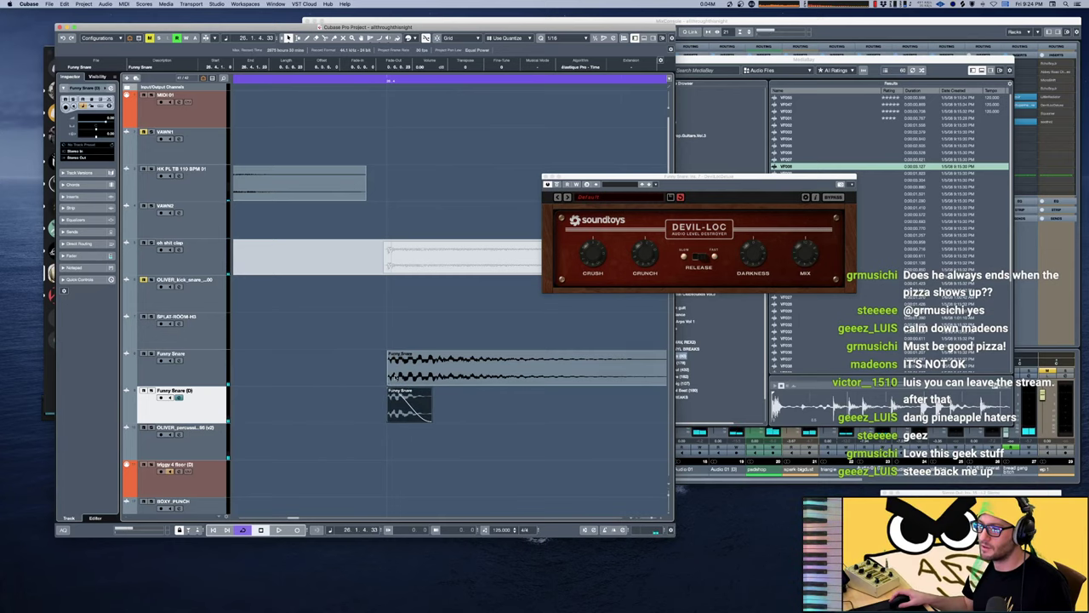
left_click_drag(374, 390, 621, 351)
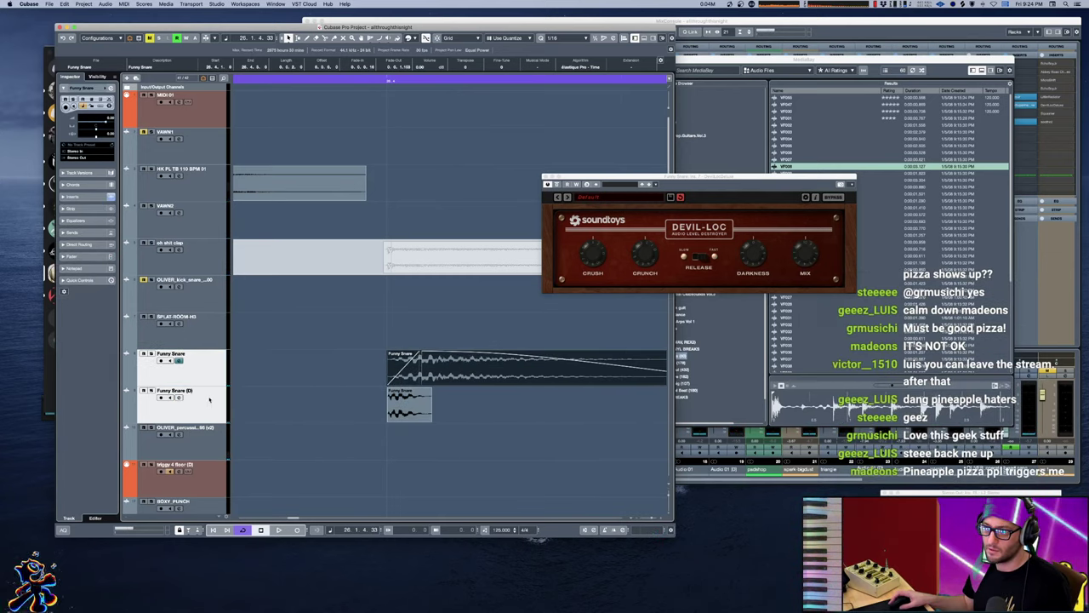
Shift the upper Funny Snare event slightly later and audition the new timing
left_click(187, 368)
key("space")
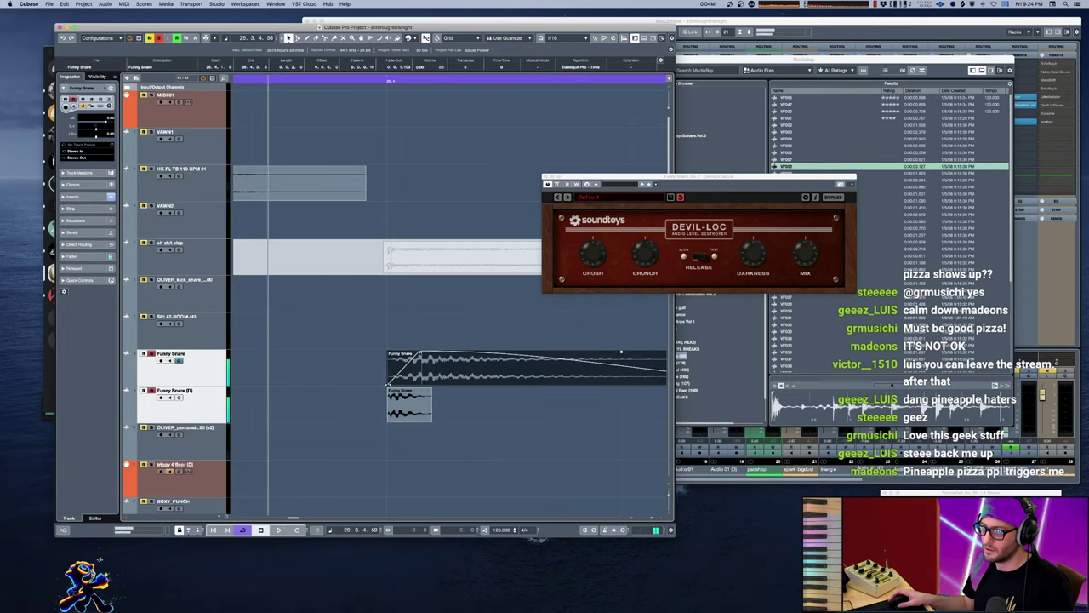
mouse_move(389, 388)
left_mouse_down()
mouse_move(433, 383)
mouse_move(410, 384)
left_mouse_up()
key("space")
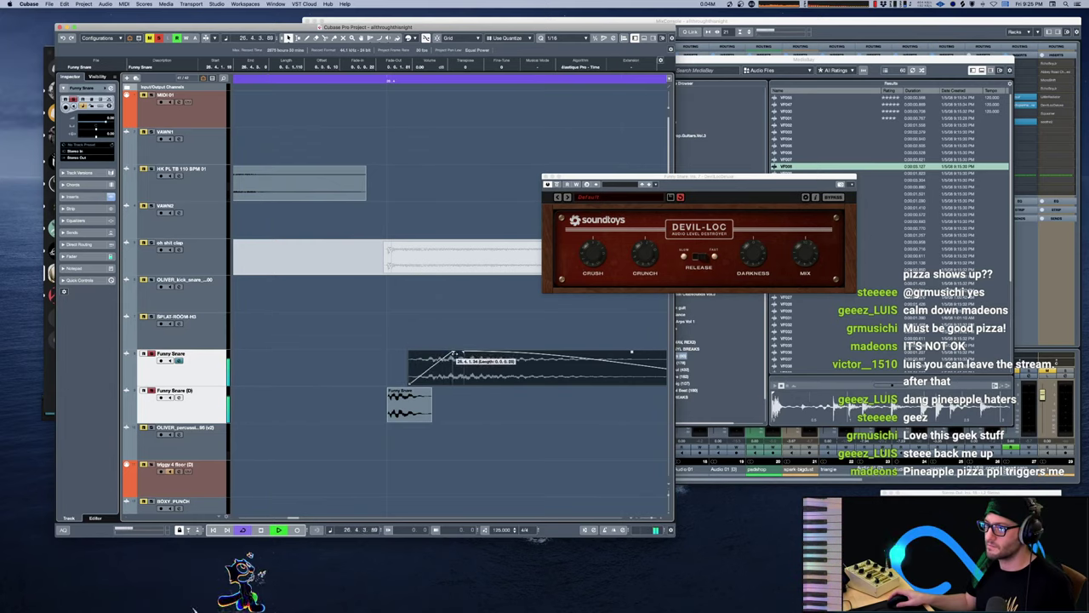
key("space")
left_click_drag(410, 384, 413, 388)
key("space")
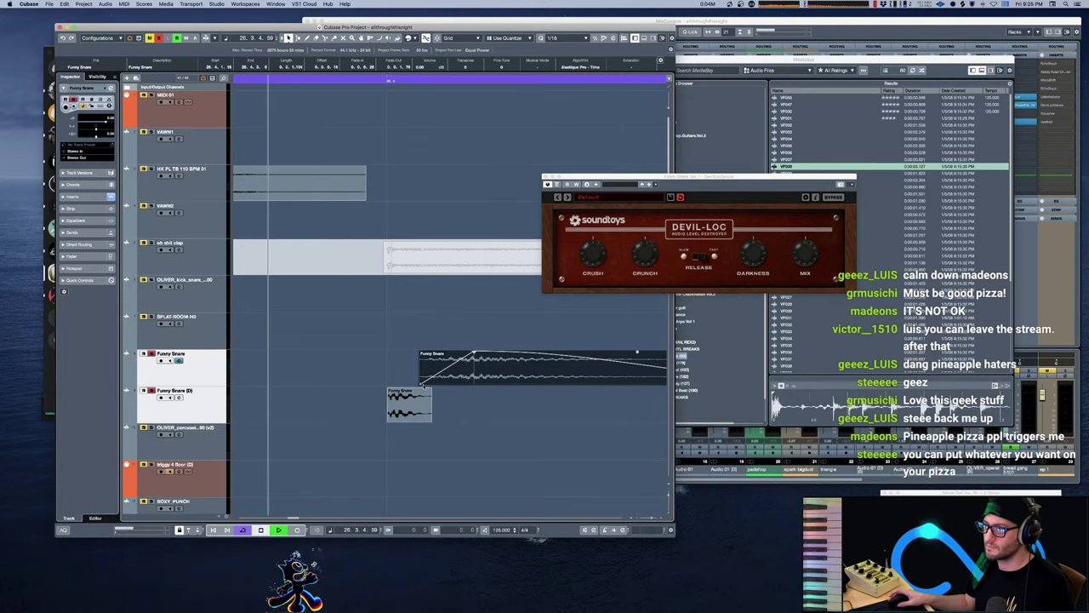
key("space")
scroll(420, 388, "down", 5)
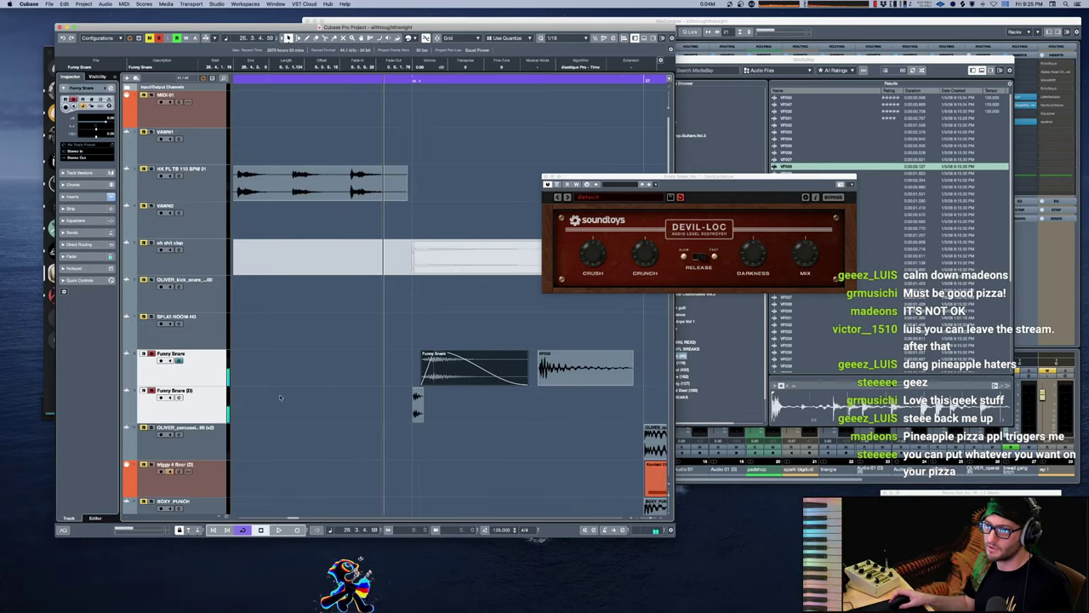
scroll(459, 365, "down", 4)
key("space")
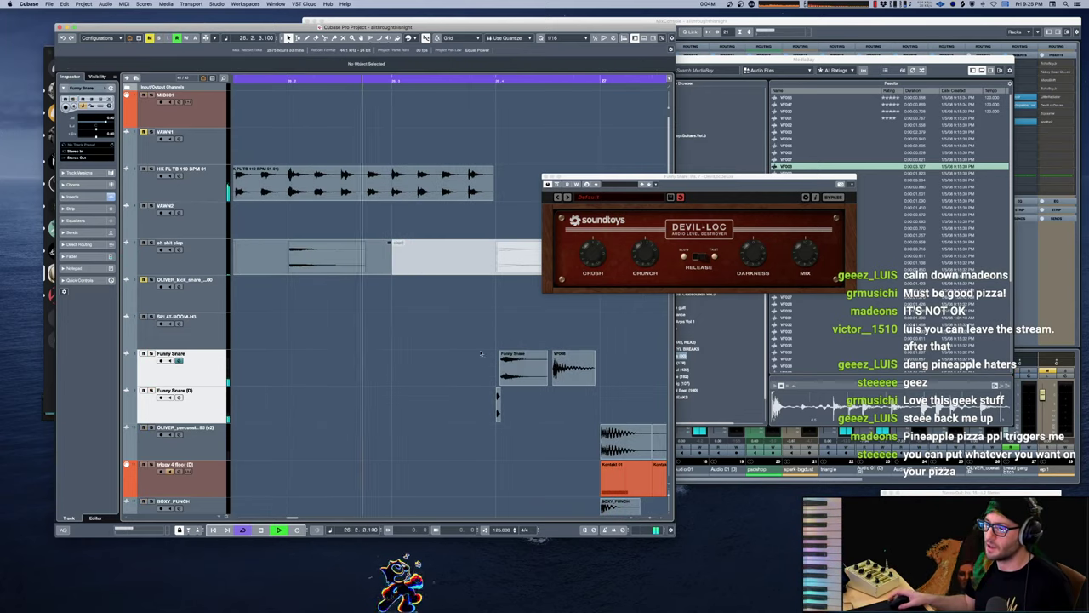
Reshape the upper Funny Snare event's fade-out and extend its start earlier
left_click_drag(546, 351, 523, 352)
scroll(524, 352, "up", 3)
key("space")
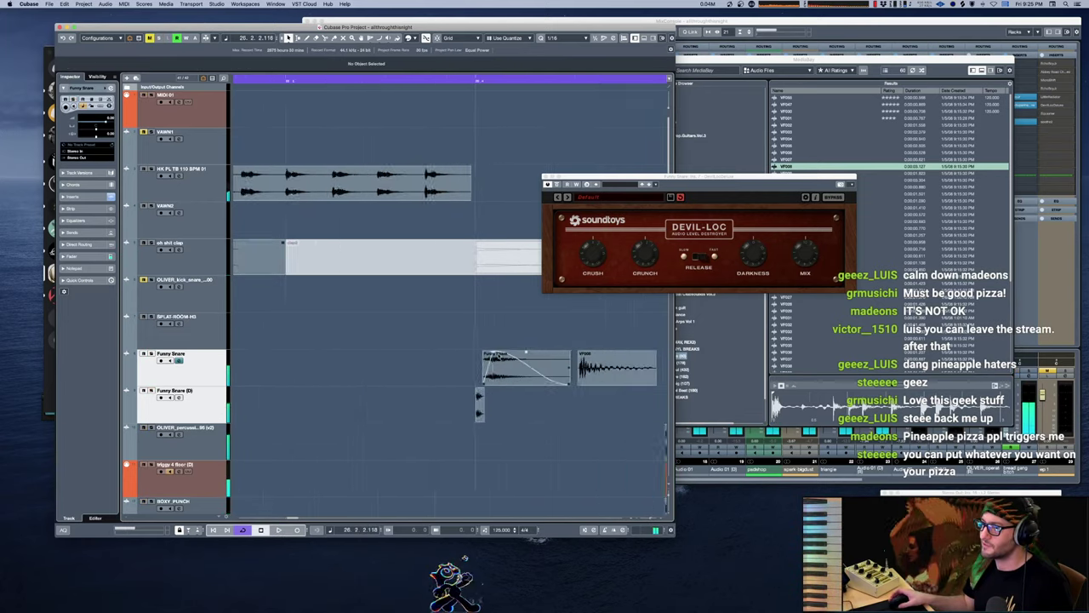
left_click(513, 360)
scroll(489, 361, "up", 3)
key("space")
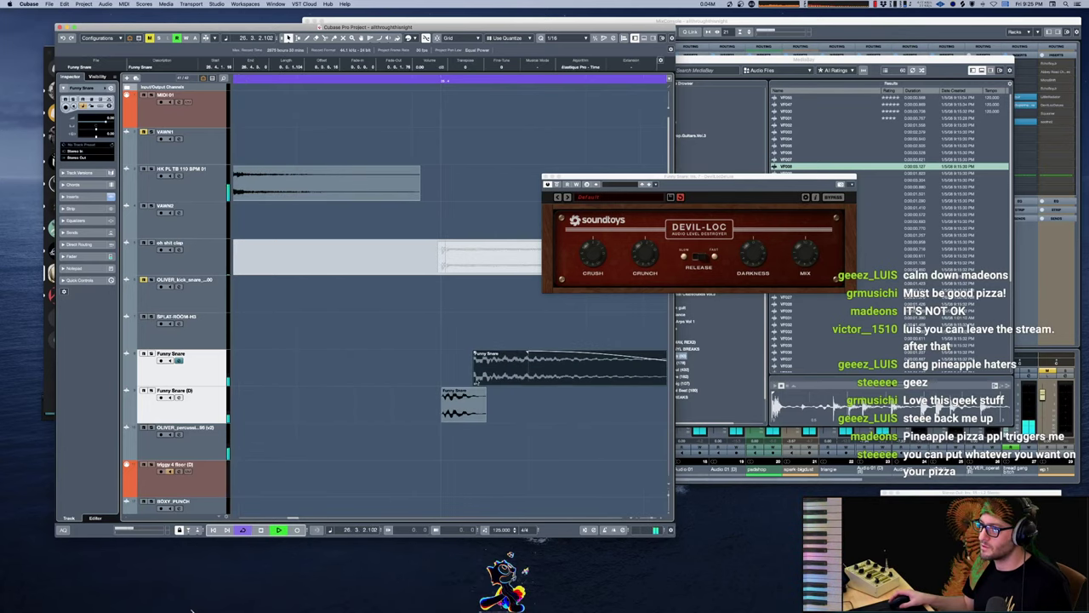
left_click_drag(474, 366, 458, 366)
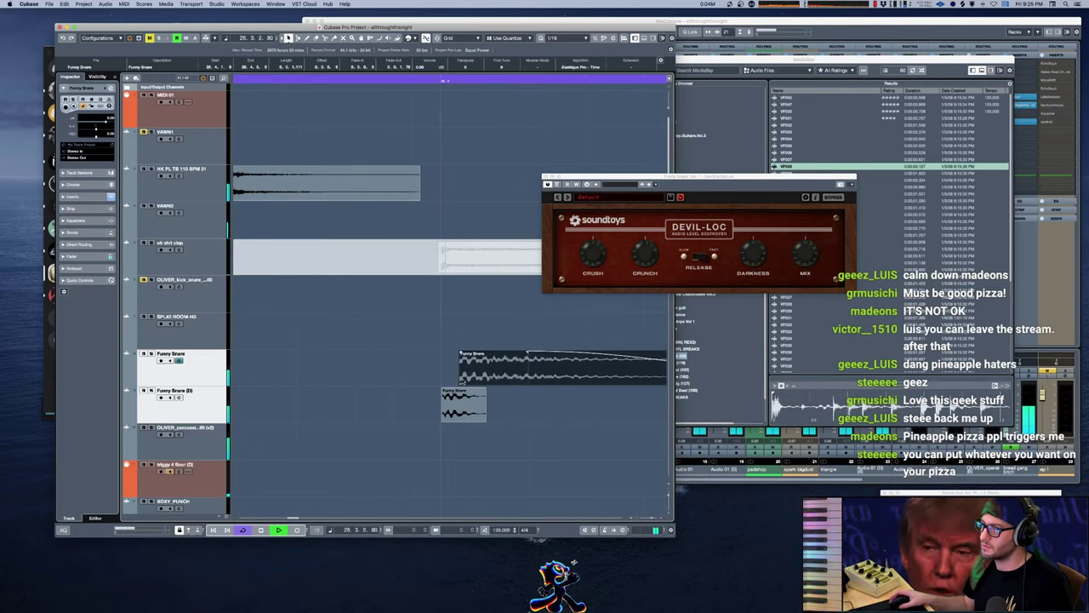
key("space")
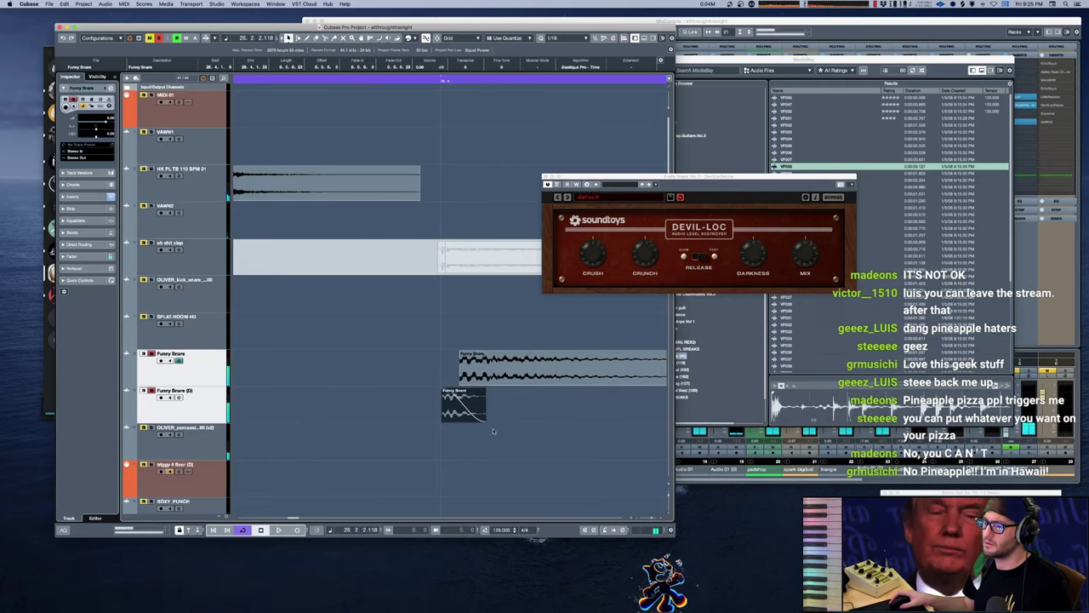
Lengthen the small Funny Snare (D) slice and add a fade-in to the upper Funny Snare event
left_click_drag(486, 419, 507, 422)
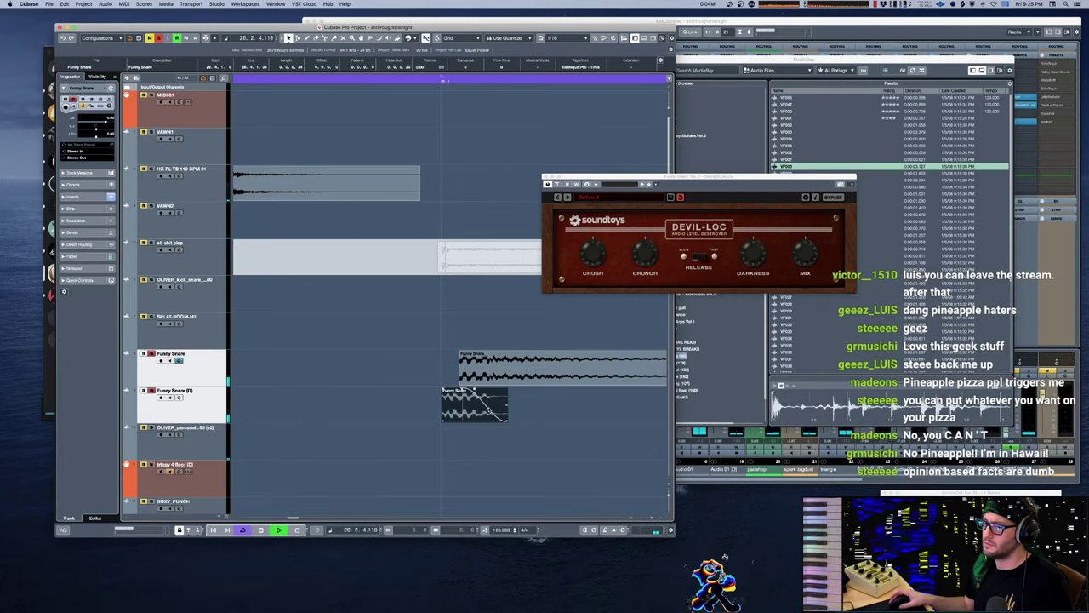
left_click(460, 352)
left_click_drag(460, 352, 506, 352)
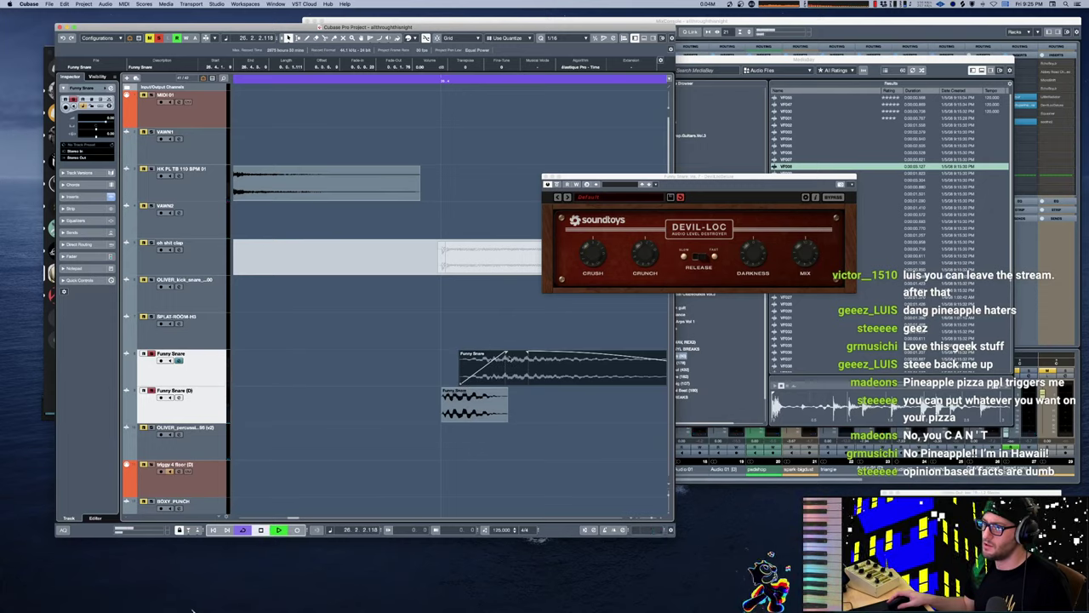
key("space")
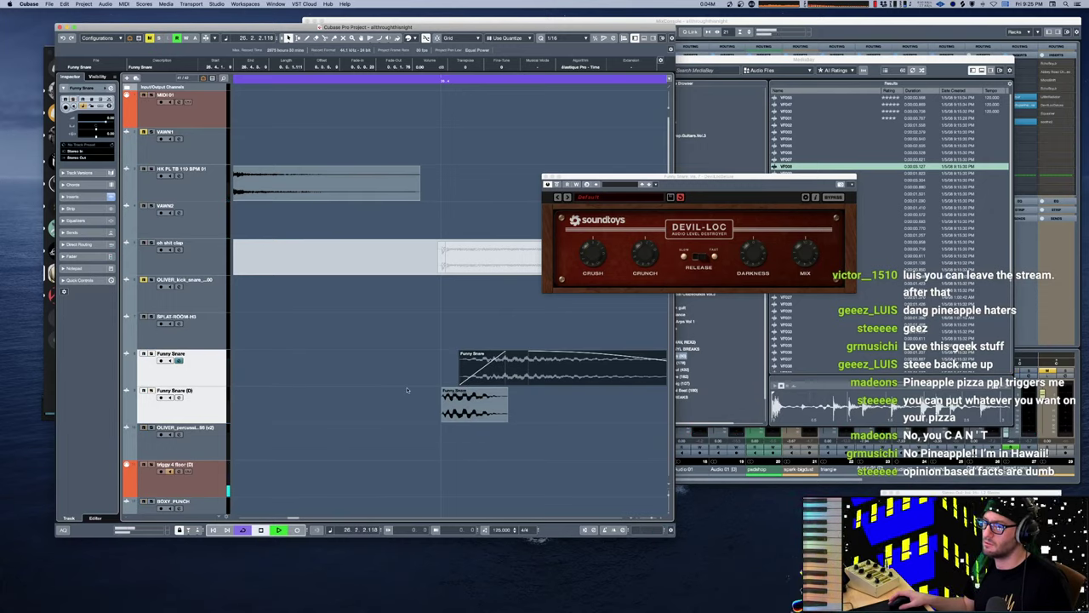
scroll(407, 390, "down", 3)
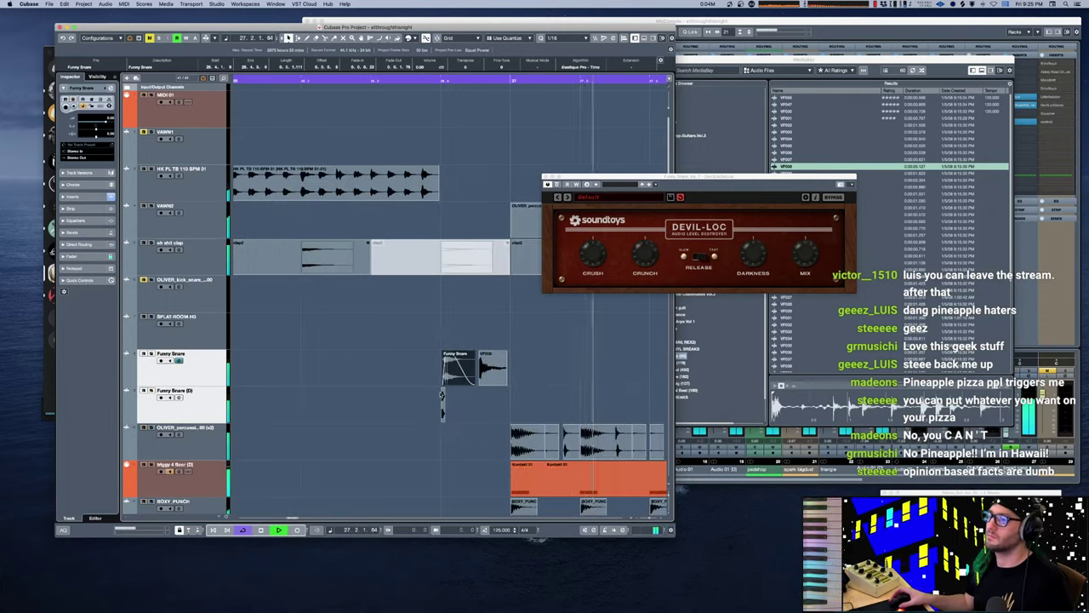
key("space")
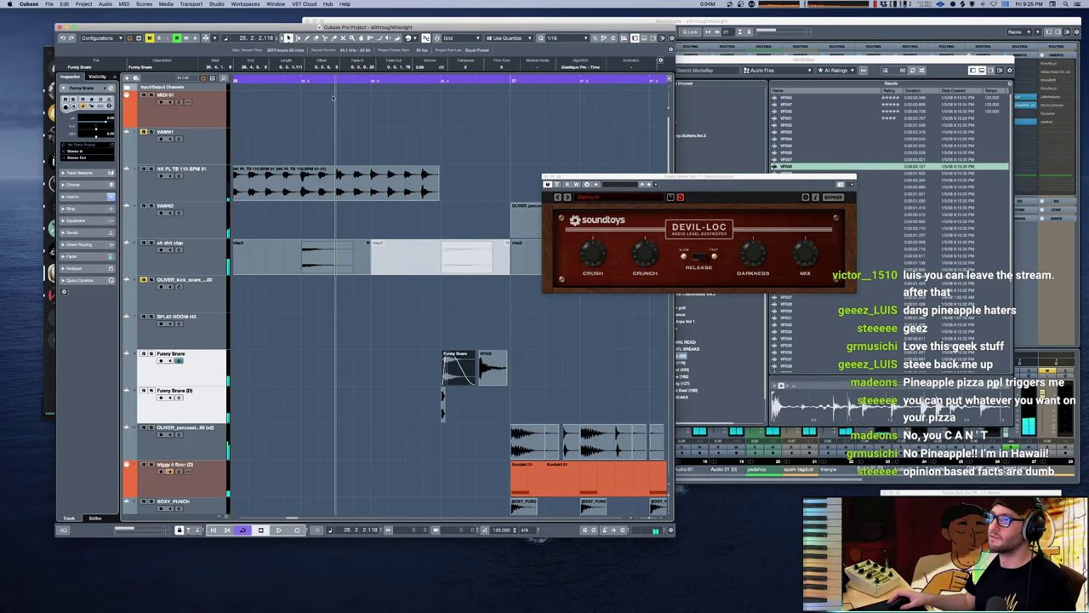
Bring the Cubase project window back to the front via Mission Control
left_click_drag(456, 31, 458, 28)
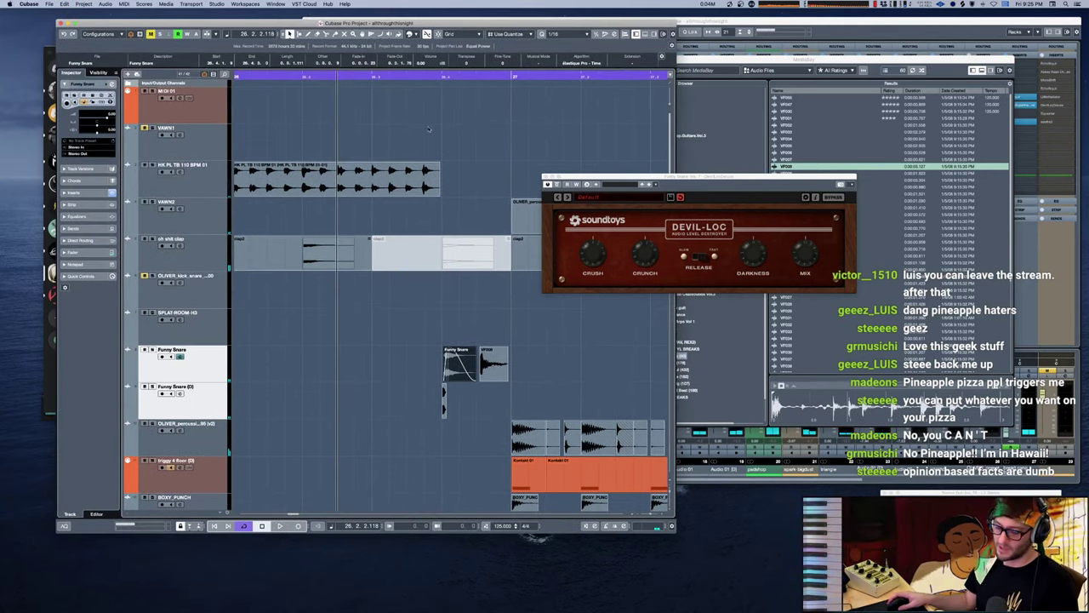
key("ctrl+Up")
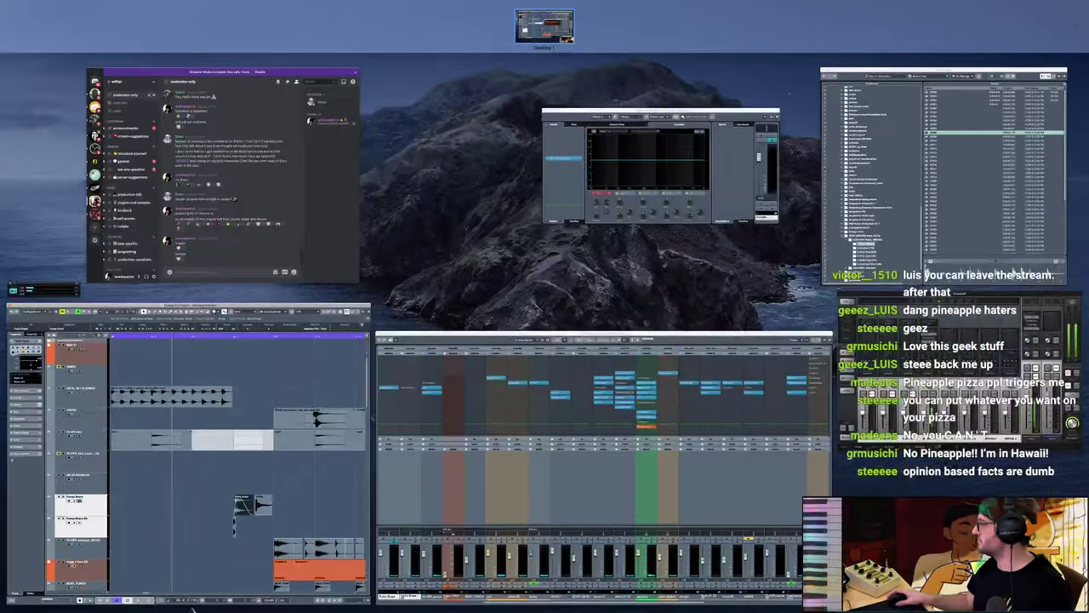
left_click(244, 389)
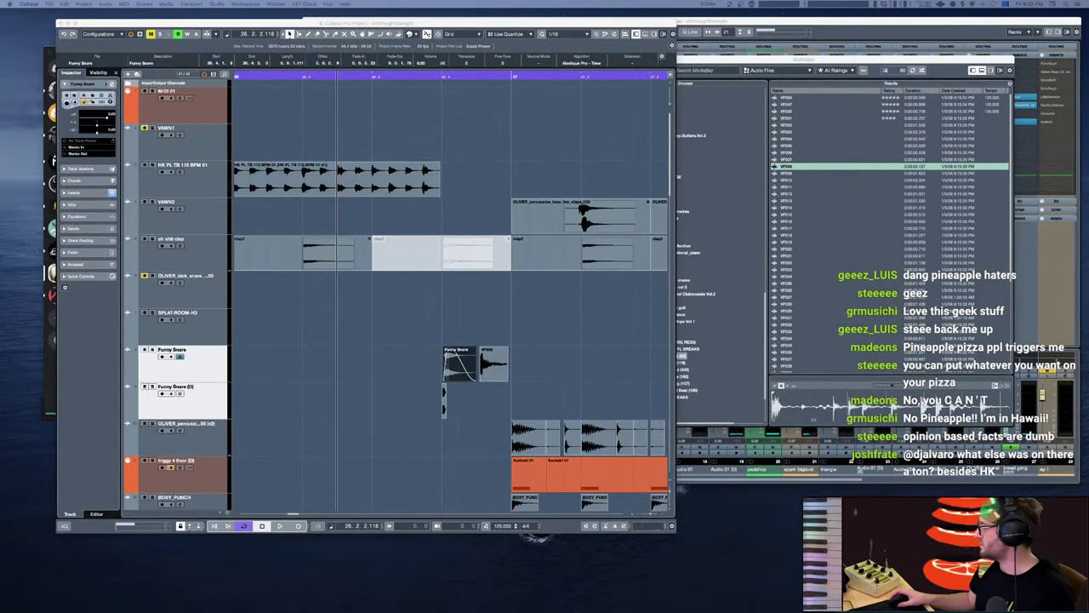